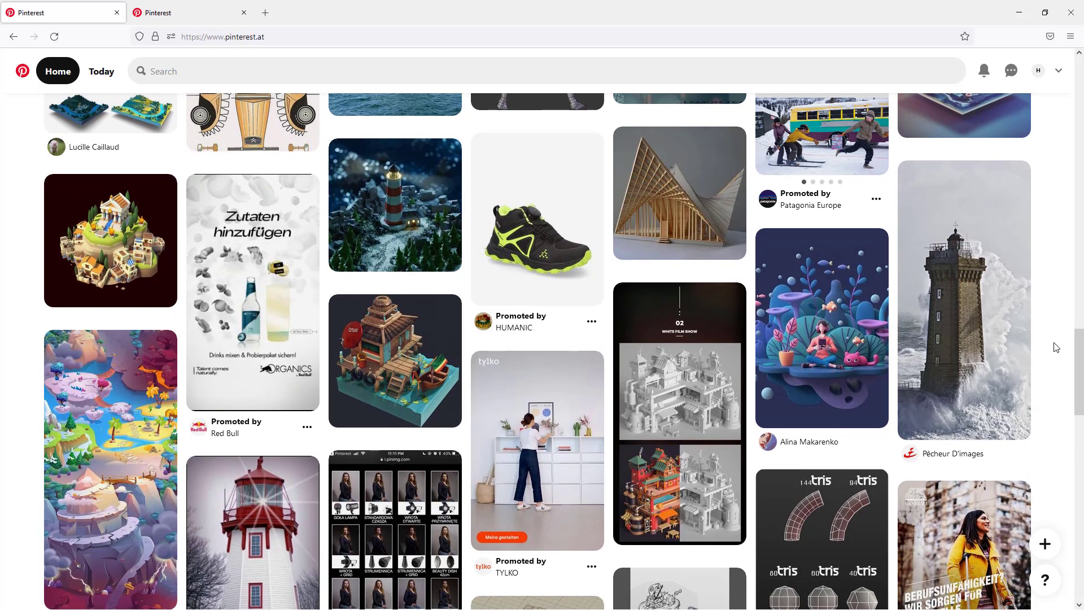
# Step: Open the low-poly flying islands poster pin from the visual search results on the other Pinterest page
pyautogui.click(191, 13)
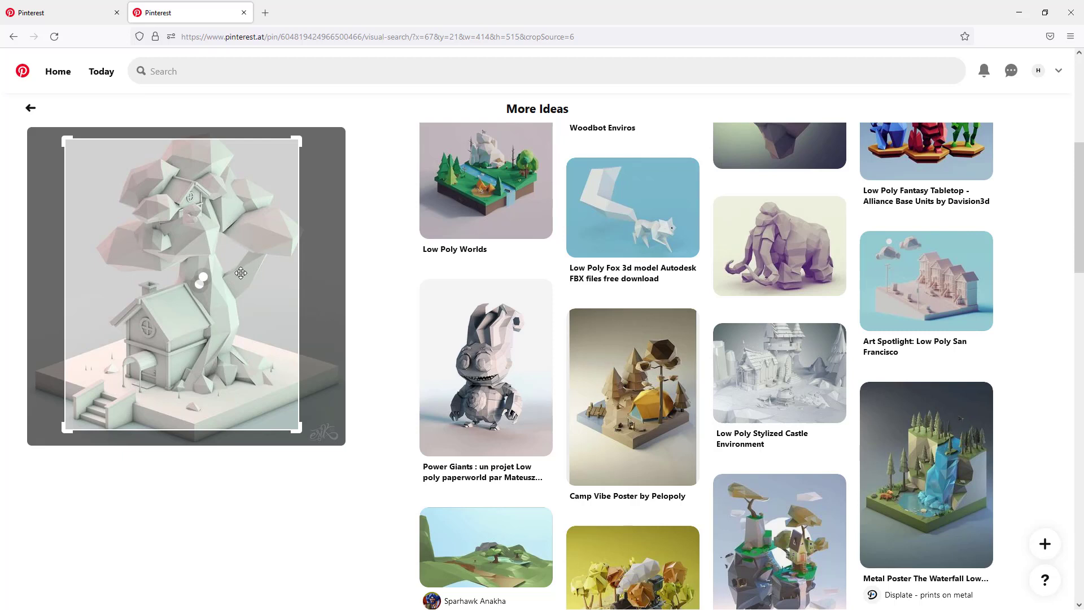
pyautogui.moveTo(482, 169)
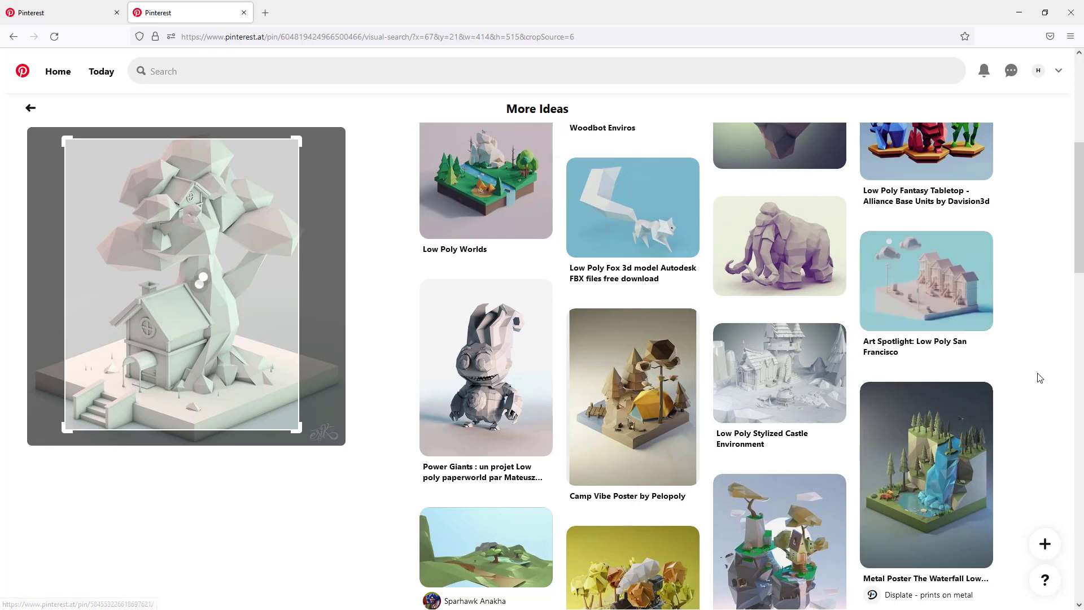
pyautogui.scroll(-3, 1040, 377)
pyautogui.click(765, 411)
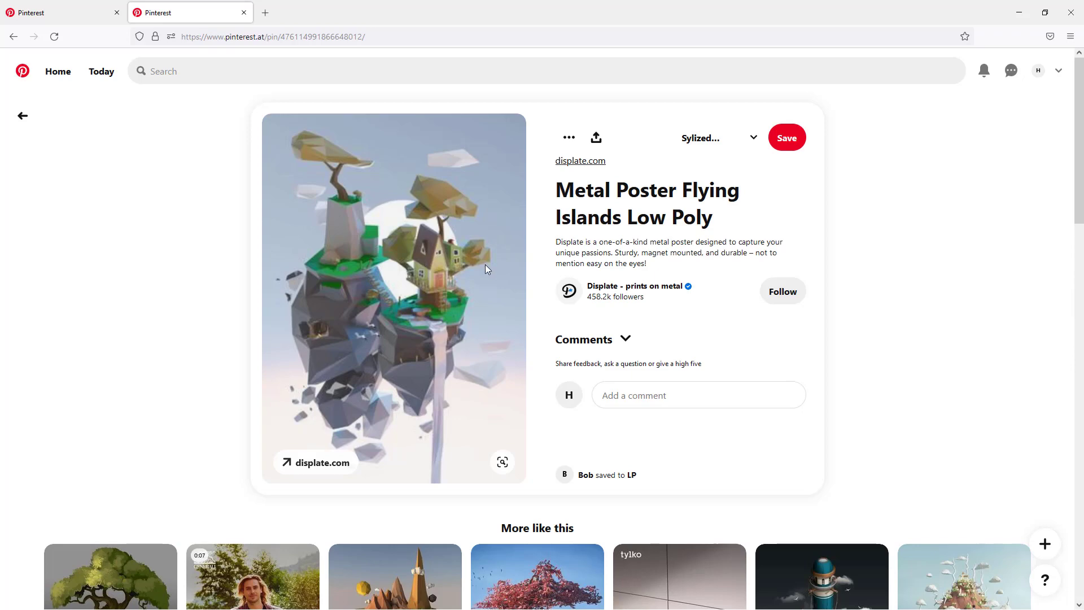
# Step: Open the related pin of the red tree and small house on stacked rocks and examine its composition
pyautogui.scroll(-3, 883, 266)
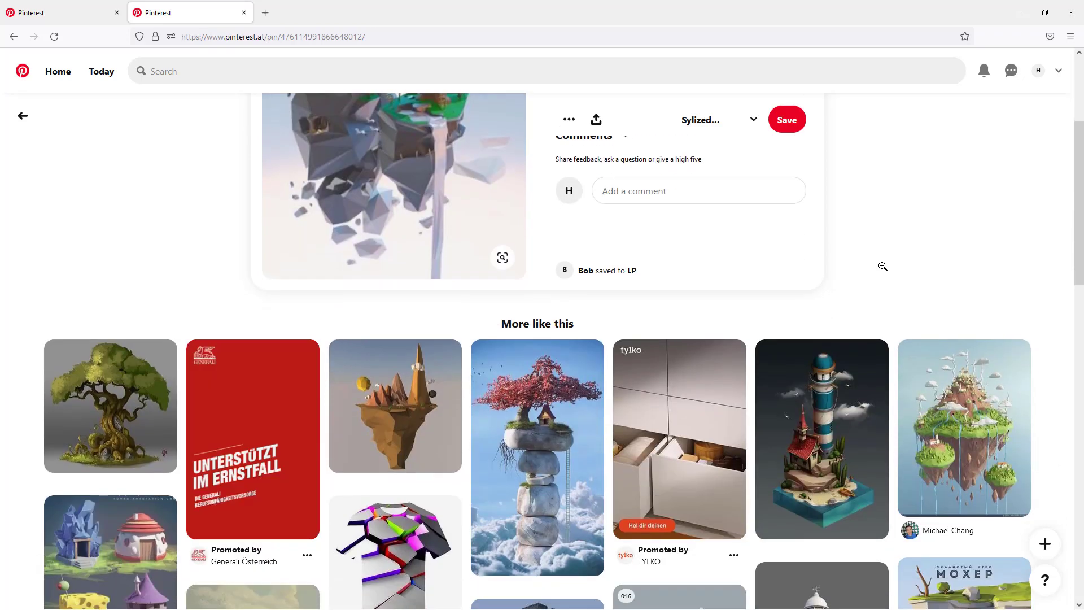
pyautogui.scroll(-1, 883, 266)
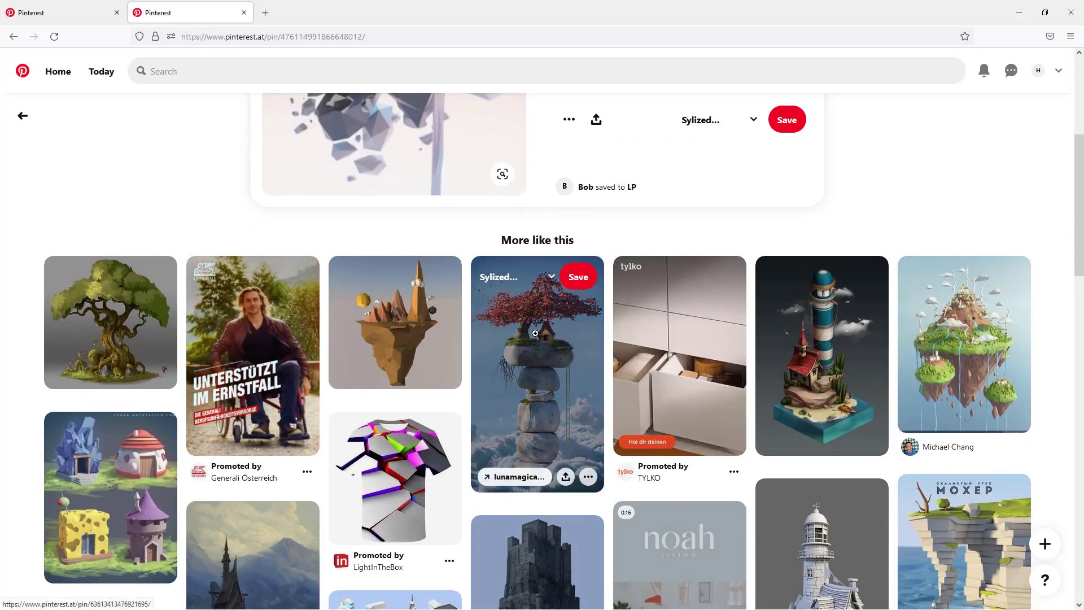
pyautogui.click(535, 333)
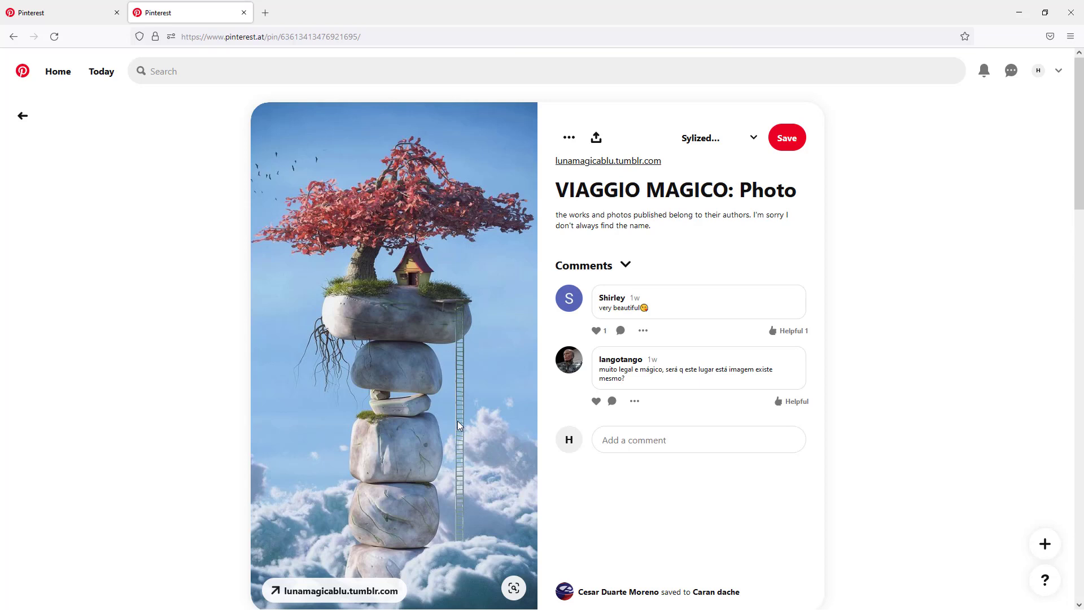
pyautogui.scroll(-2, 457, 421)
pyautogui.scroll(2, 466, 414)
pyautogui.scroll(-3, 378, 434)
pyautogui.scroll(1, 438, 367)
pyautogui.scroll(1, 426, 338)
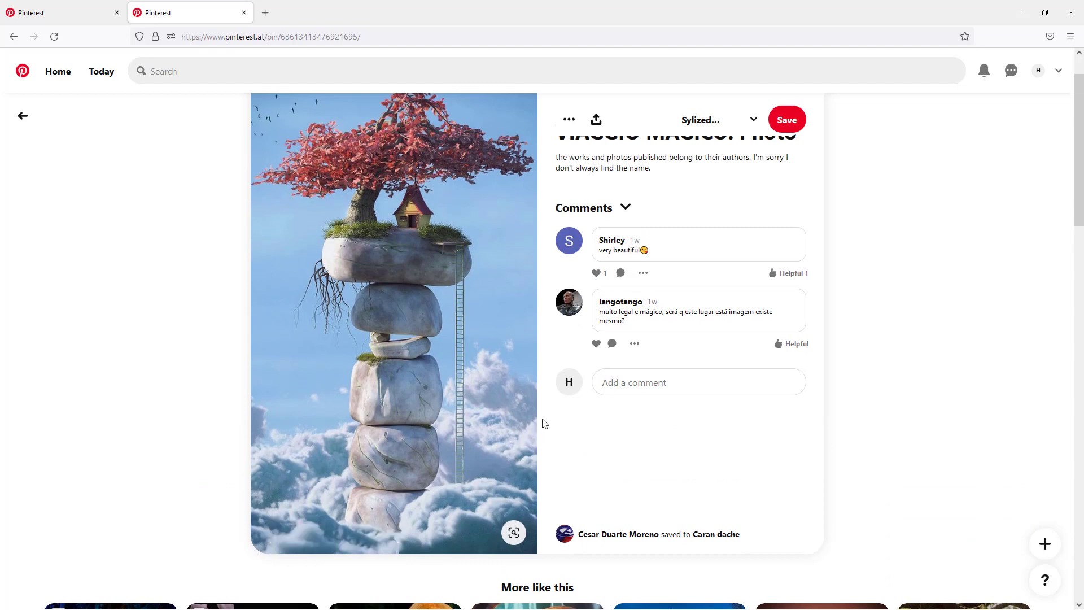
pyautogui.scroll(1, 524, 362)
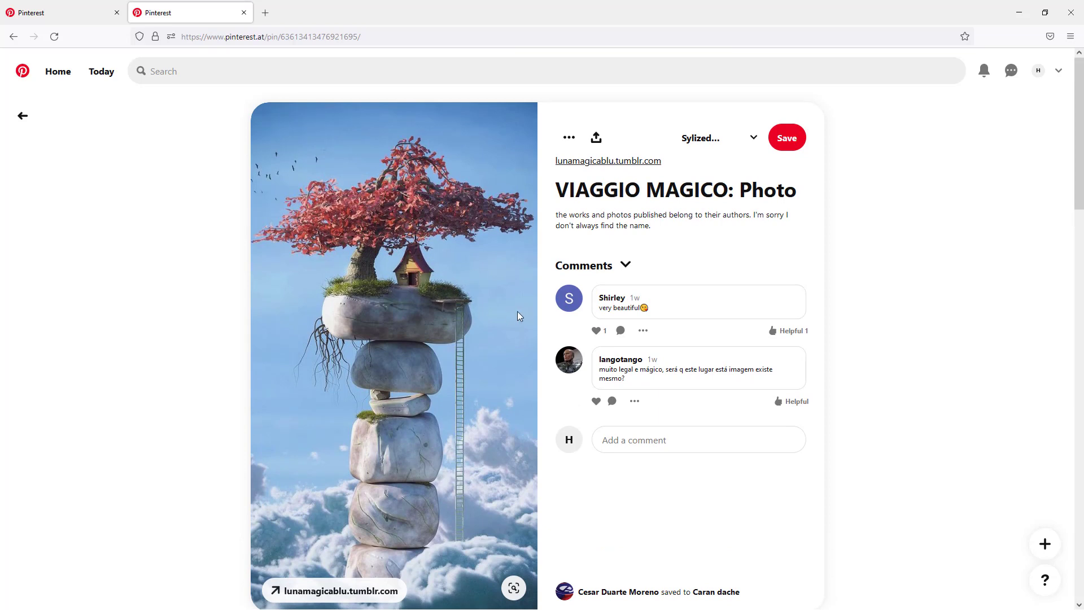
# Step: Open the mushroom house pin from the related ideas and browse the images similar to it
pyautogui.scroll(-2, 517, 313)
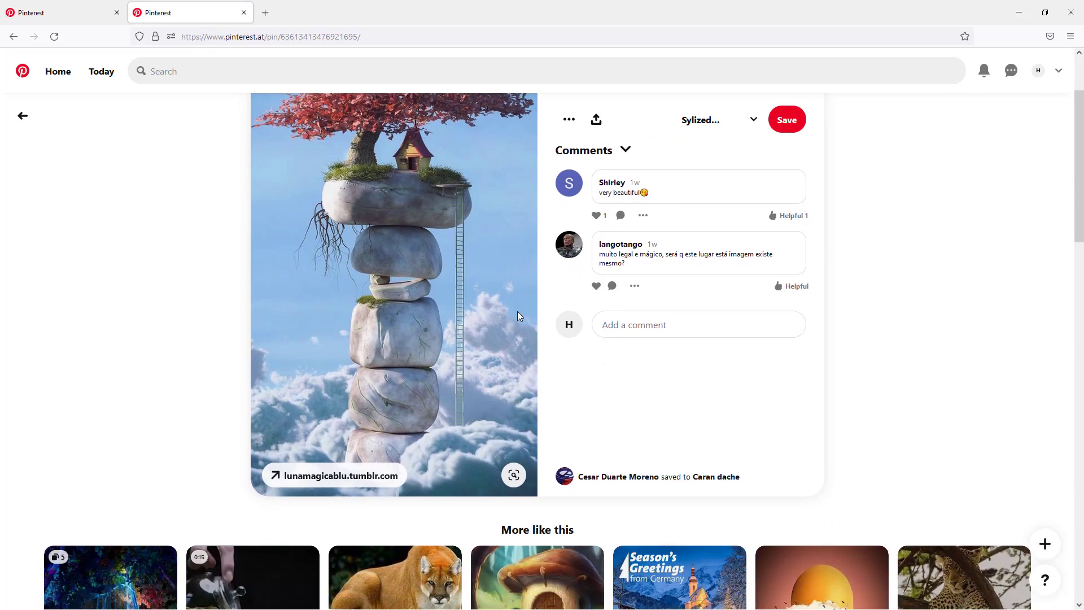
pyautogui.scroll(-4, 519, 315)
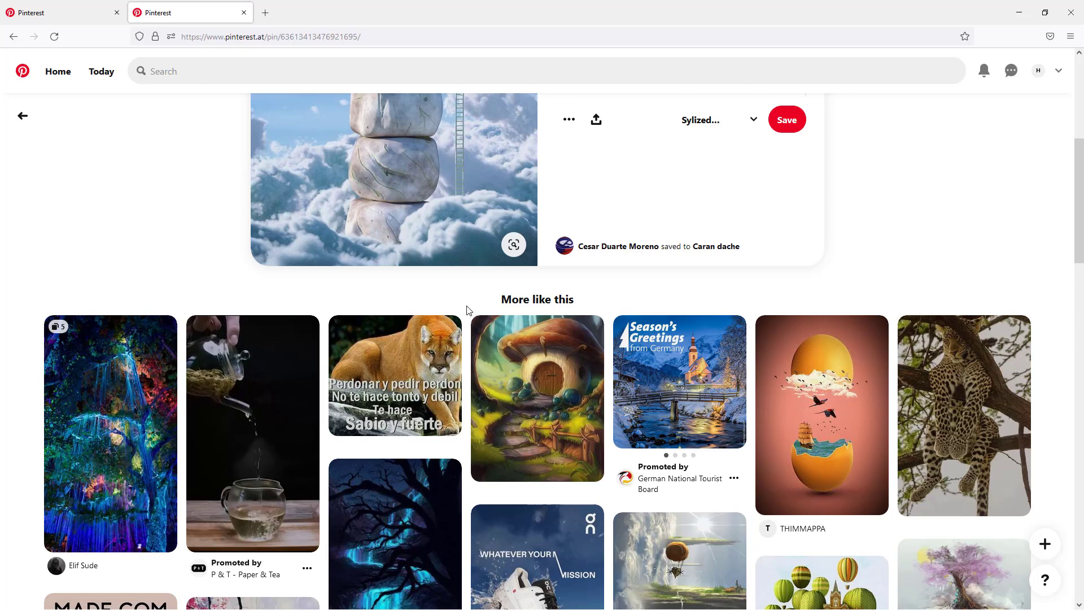
pyautogui.scroll(-1, 467, 297)
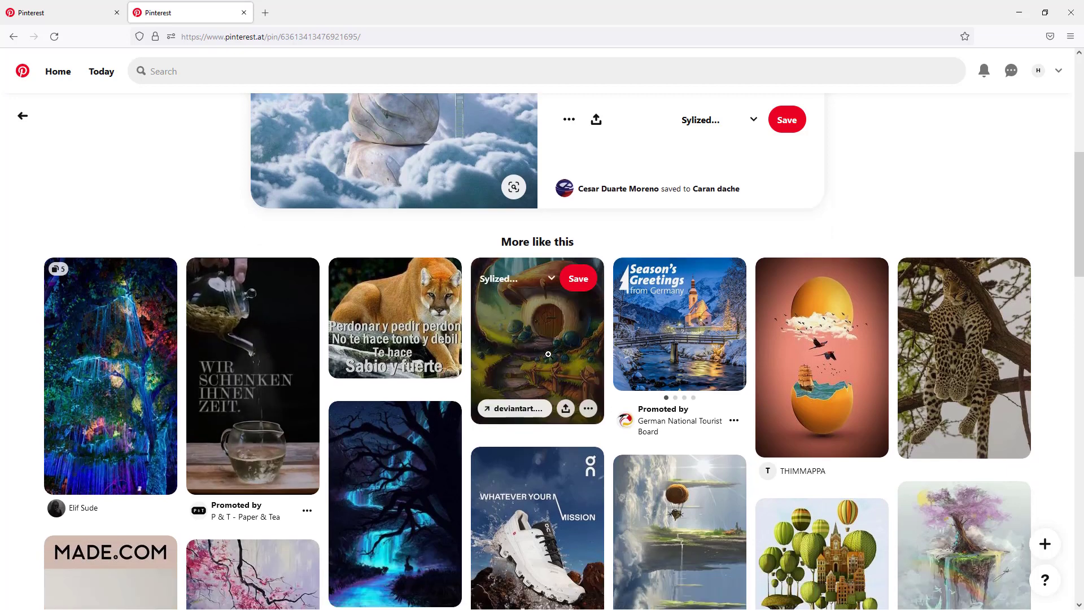
pyautogui.click(562, 340)
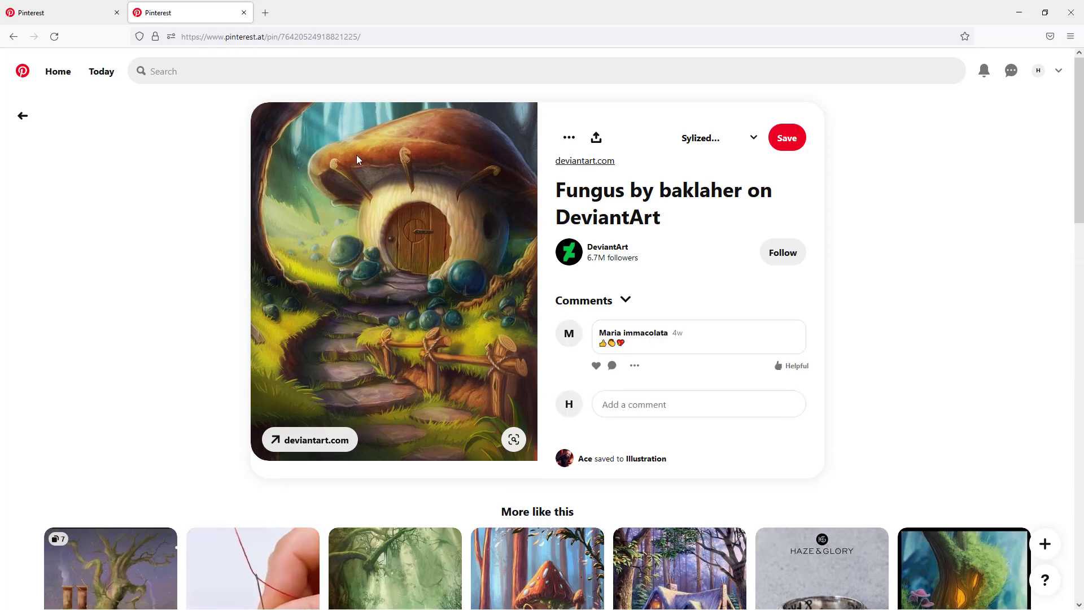
pyautogui.scroll(-9, 489, 340)
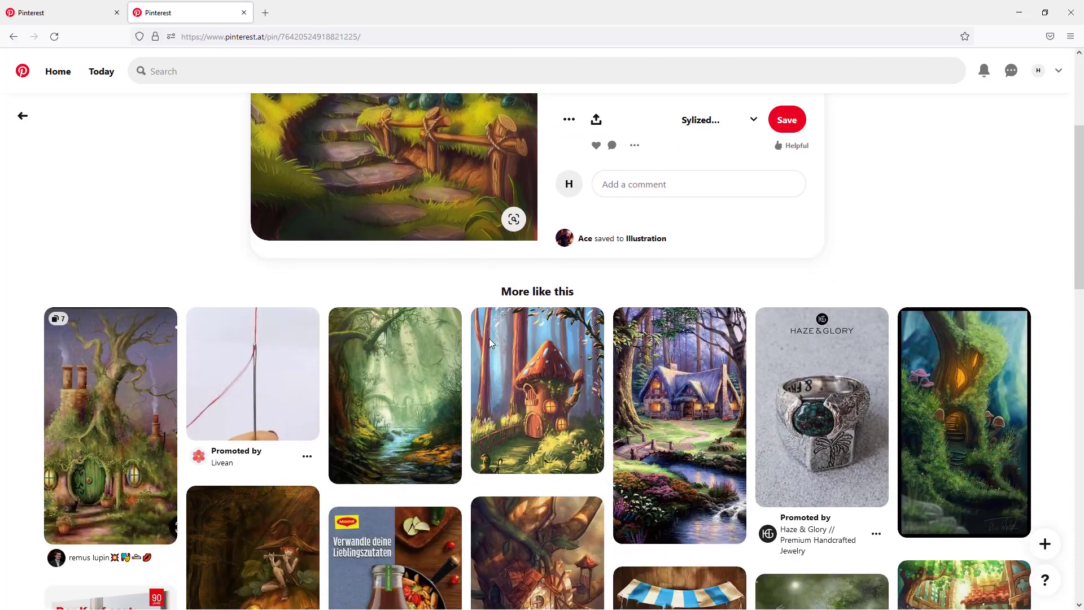
pyautogui.scroll(10, 489, 337)
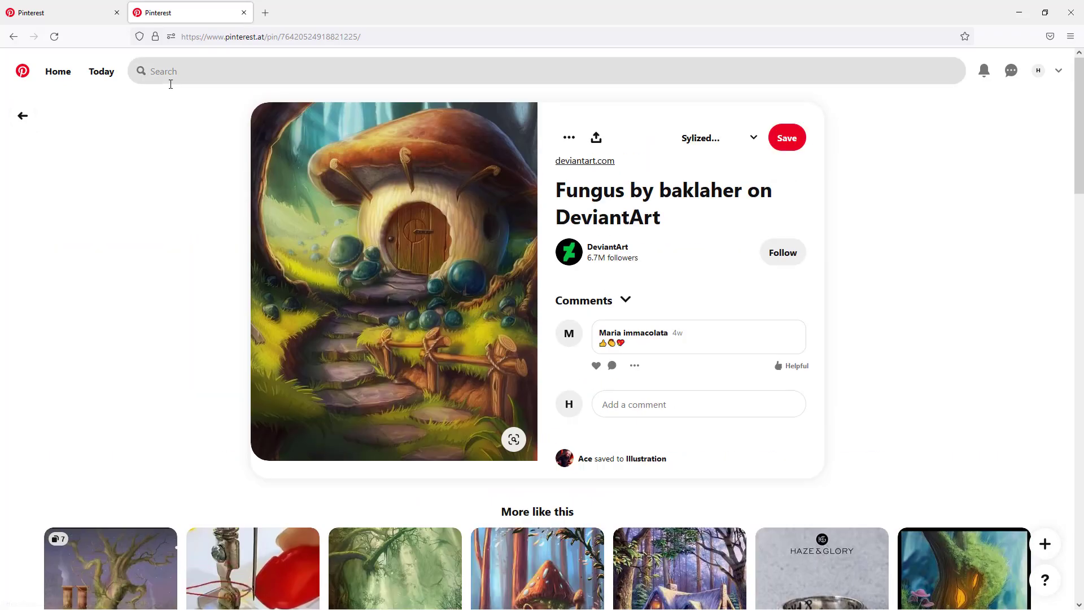
# Step: Return to the flying islands pin and open the brown low-poly floating island from its related ideas
pyautogui.click(23, 116)
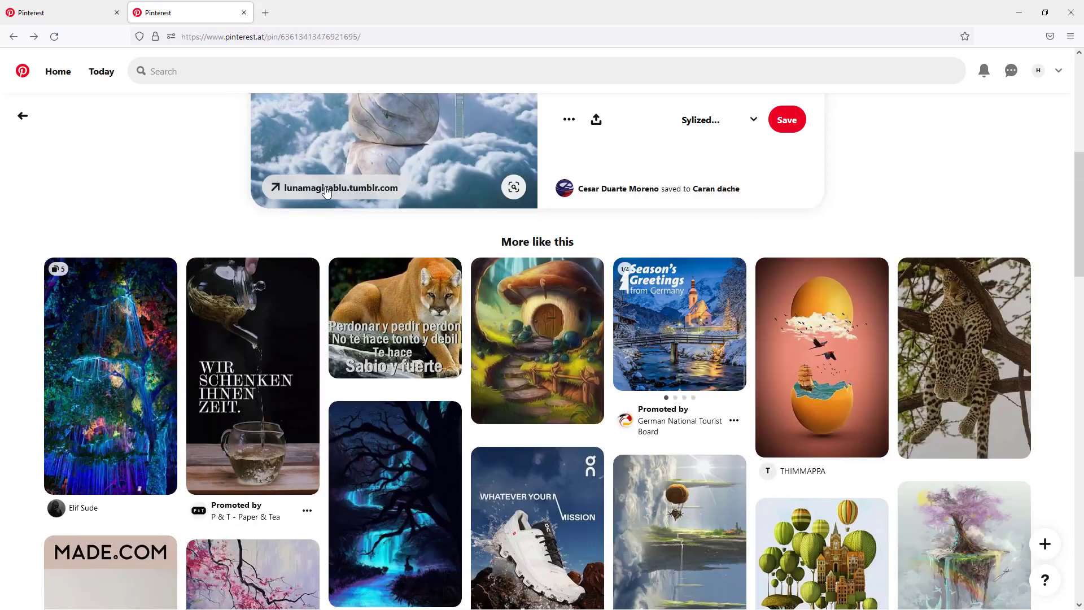
pyautogui.scroll(-4, 692, 232)
pyautogui.scroll(6, 690, 225)
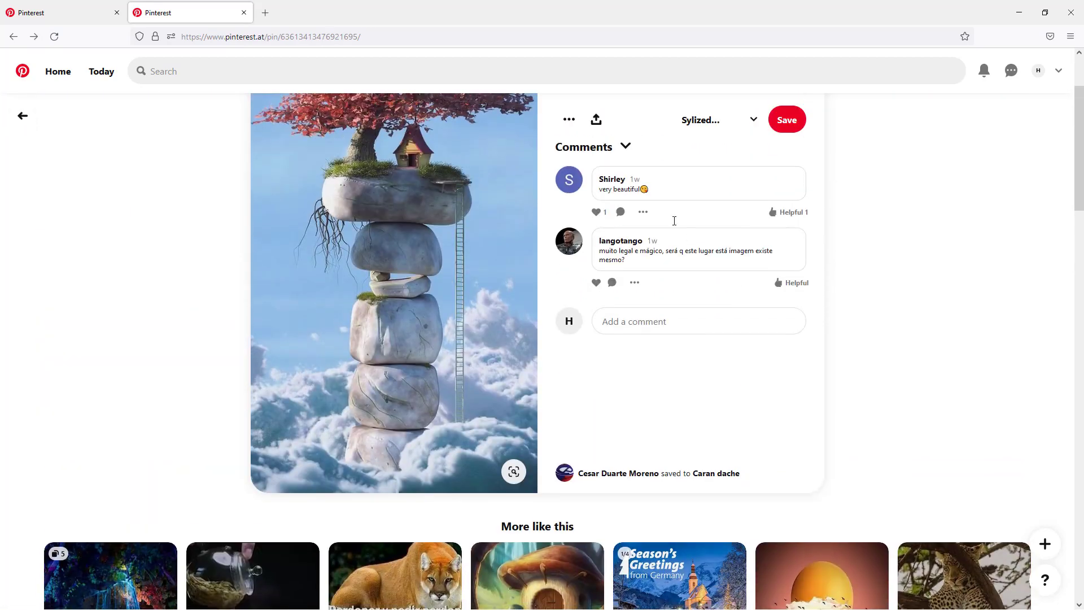
pyautogui.click(32, 113)
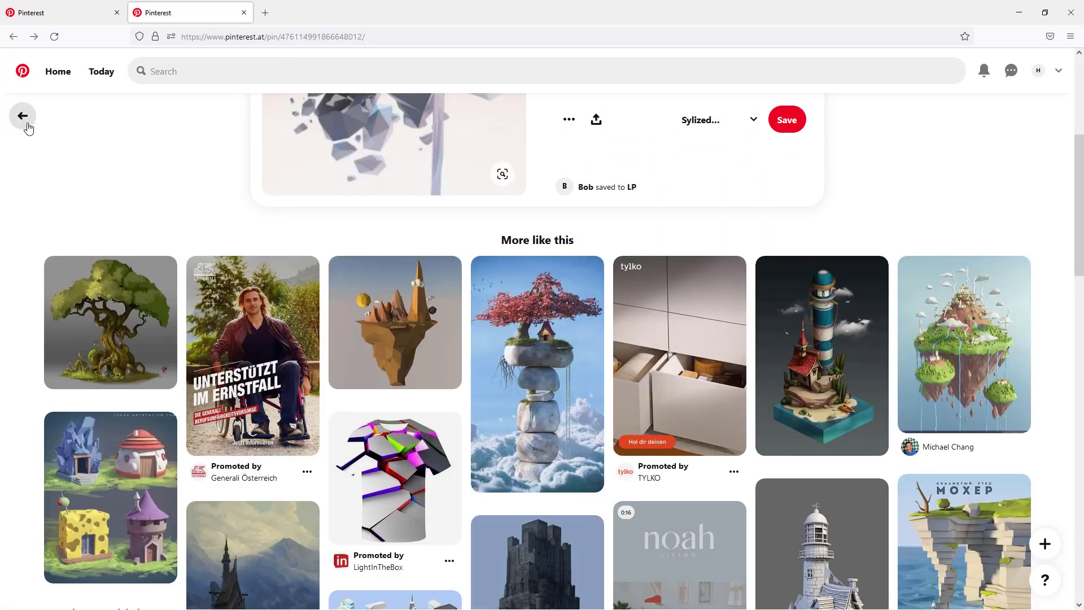
pyautogui.click(406, 308)
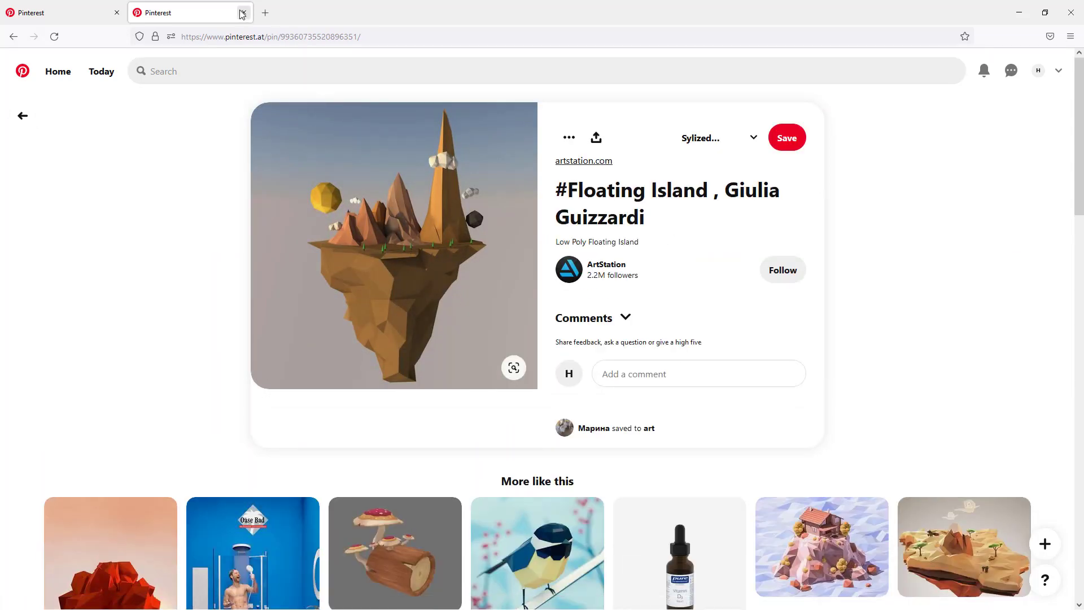
# Step: Close the current pin page, open the My stylized Island board from the account's profile, and view its grey lighthouse pin
pyautogui.hotkey('ctrl', 'w')
pyautogui.click(1059, 72)
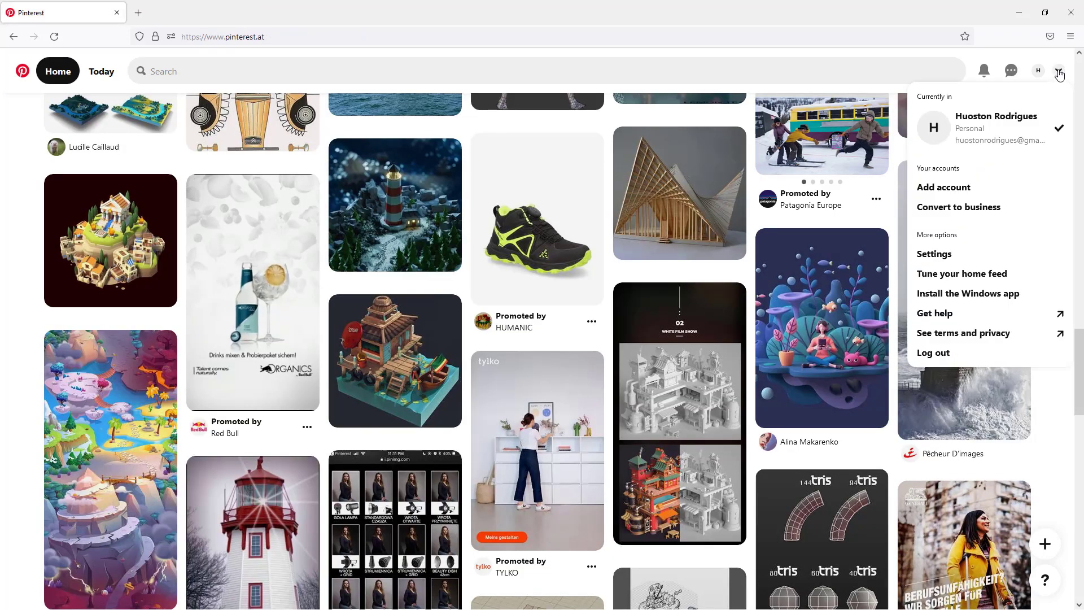
pyautogui.click(976, 131)
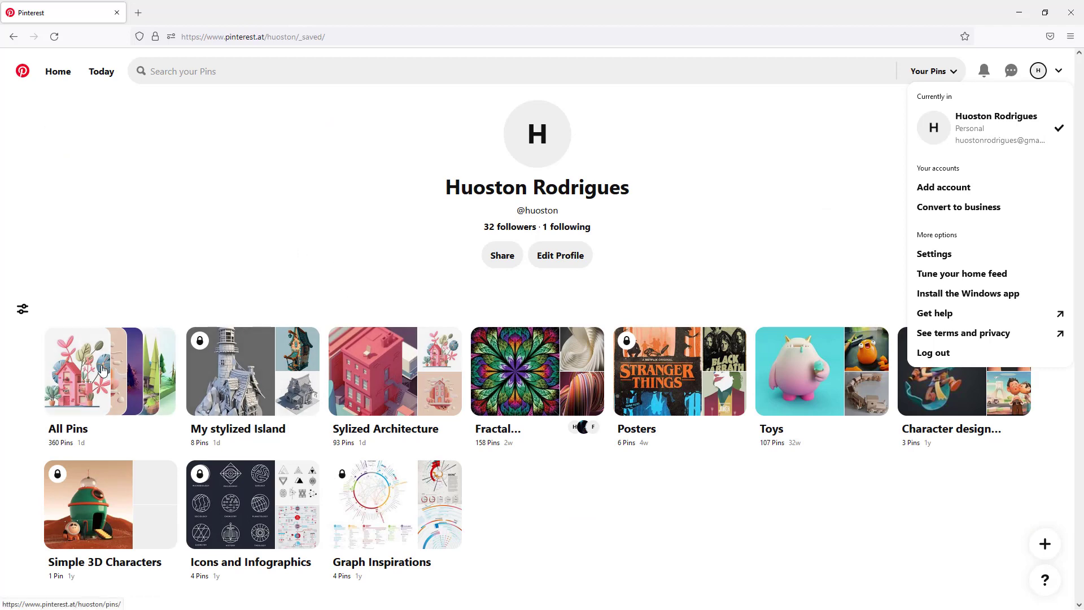
pyautogui.click(250, 435)
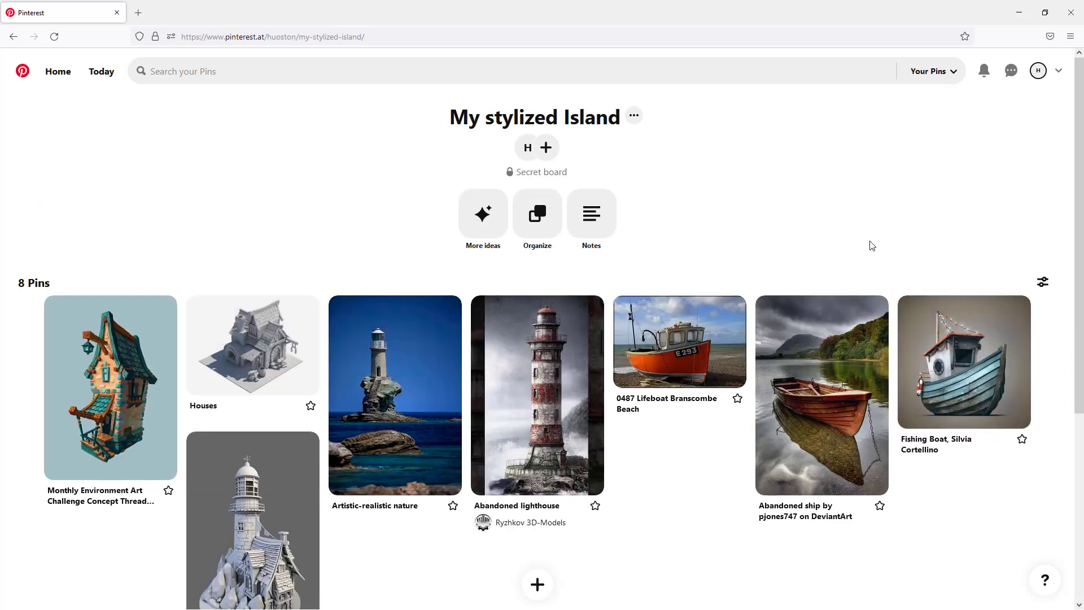
pyautogui.scroll(-2, 871, 245)
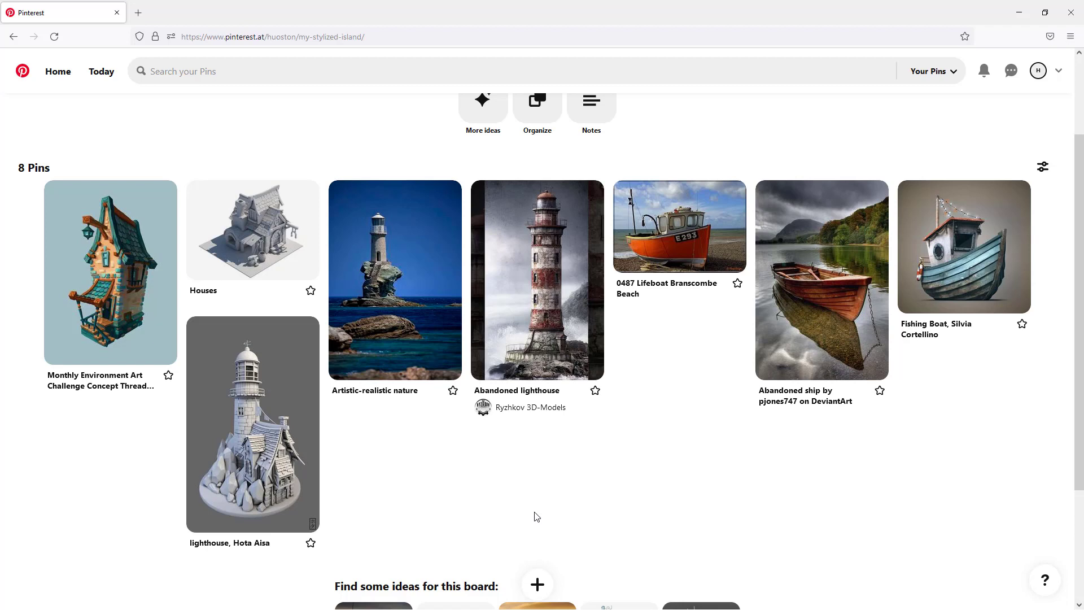
pyautogui.click(301, 447)
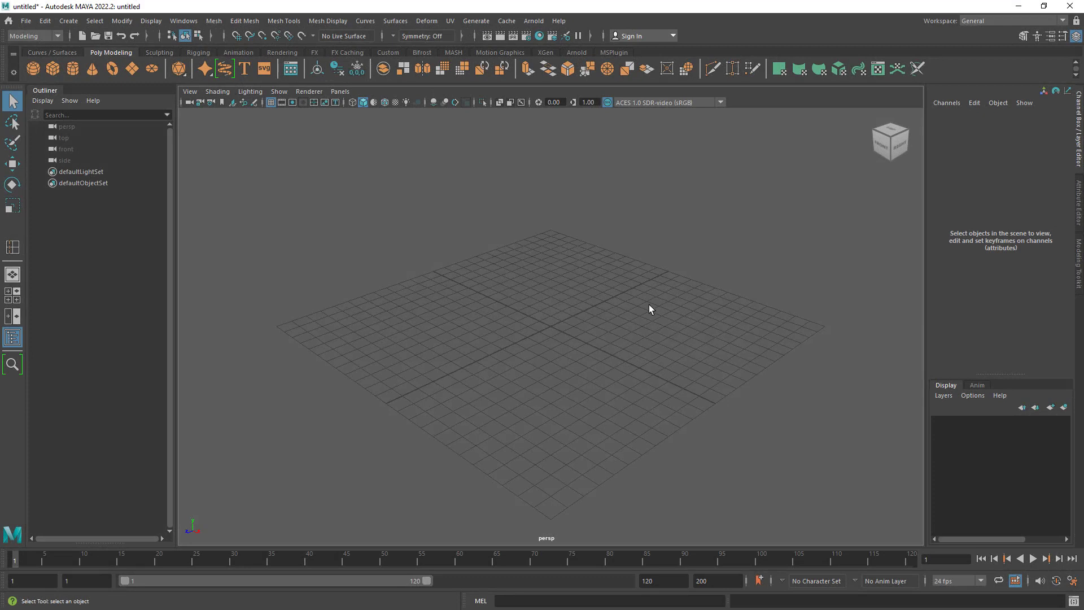
# Step: Switch to Maya and set the current project to the Lighthouse_Island folder
pyautogui.keyDown('alt'); pyautogui.moveTo(649, 322); pyautogui.dragTo(606, 327, button='middle'); pyautogui.keyUp('alt')
pyautogui.click(26, 21)
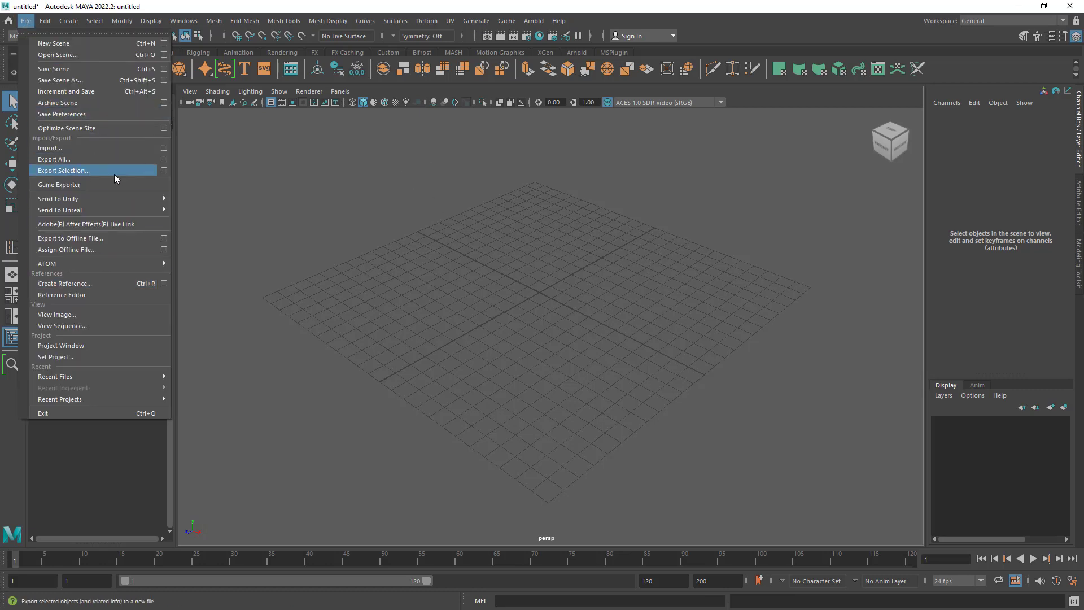
pyautogui.click(123, 358)
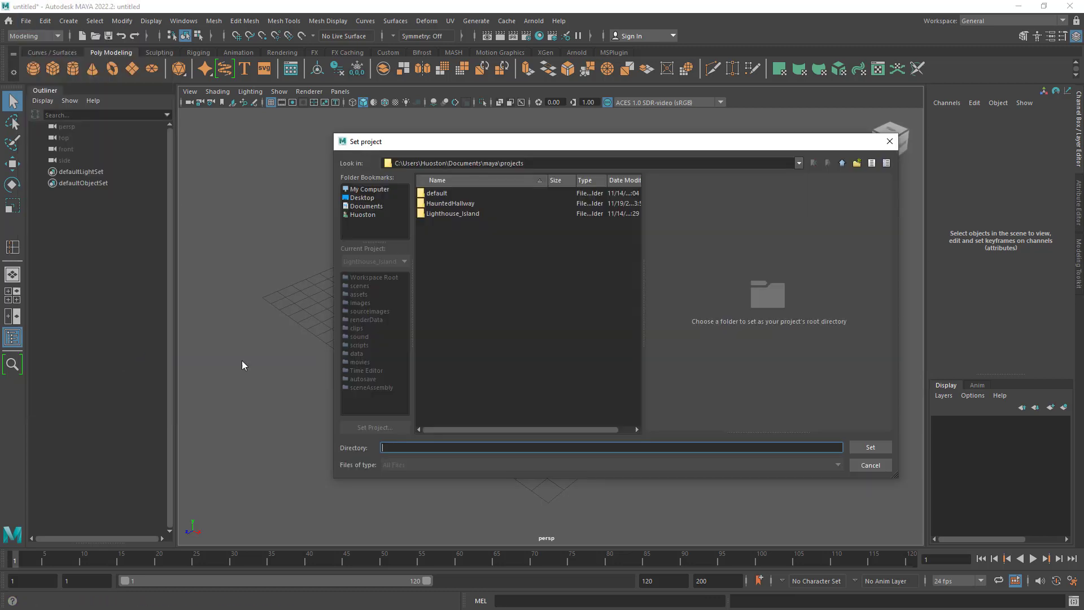
pyautogui.click(470, 215)
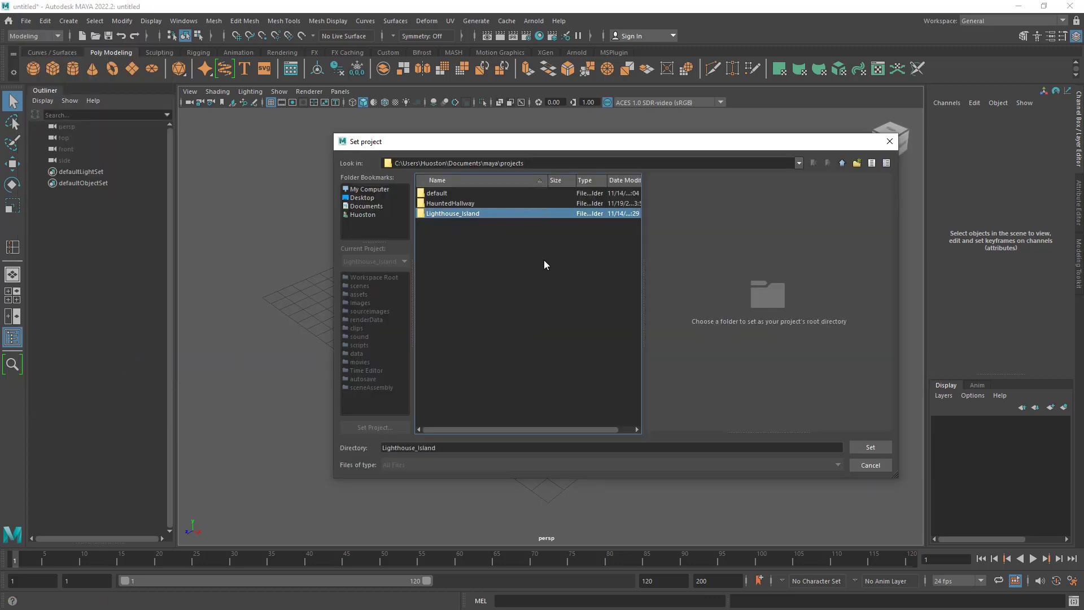
pyautogui.click(871, 447)
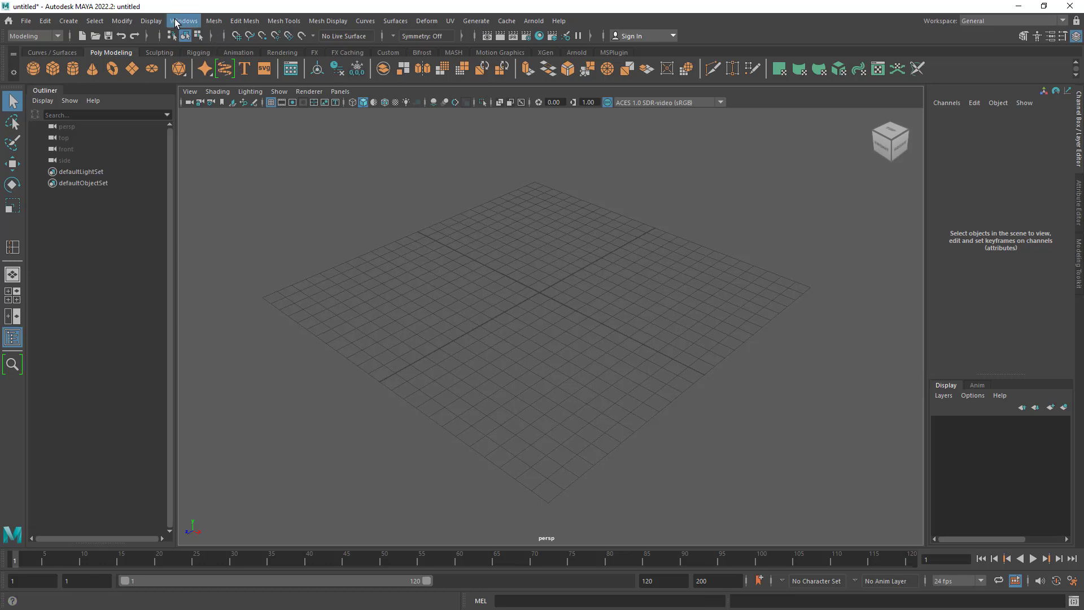
# Step: Turn on the Poly Count heads-up display in the viewport
pyautogui.click(151, 21)
pyautogui.moveTo(294, 67)
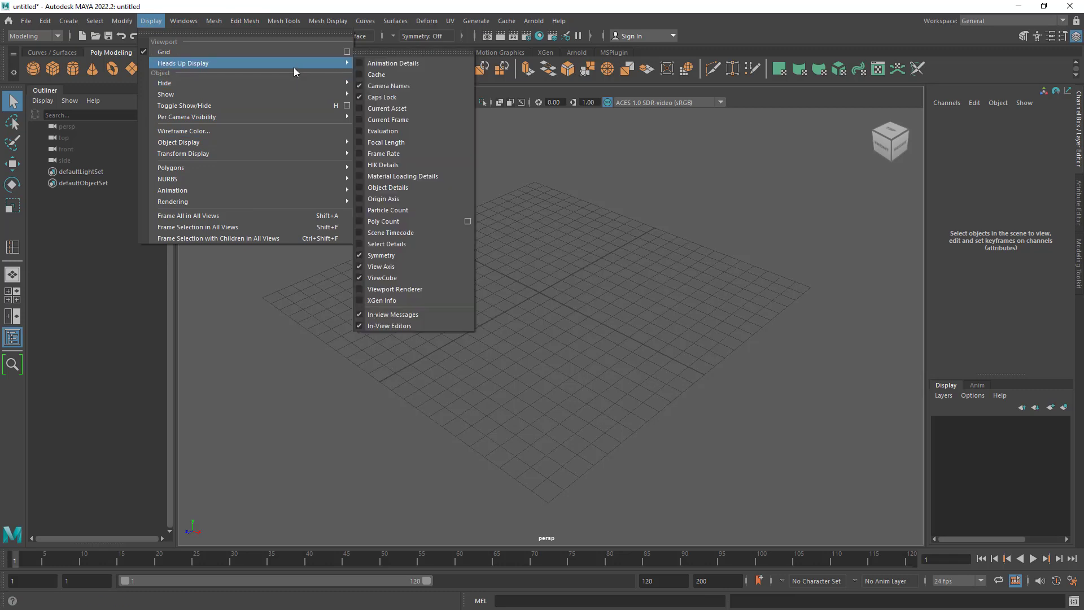
pyautogui.click(385, 222)
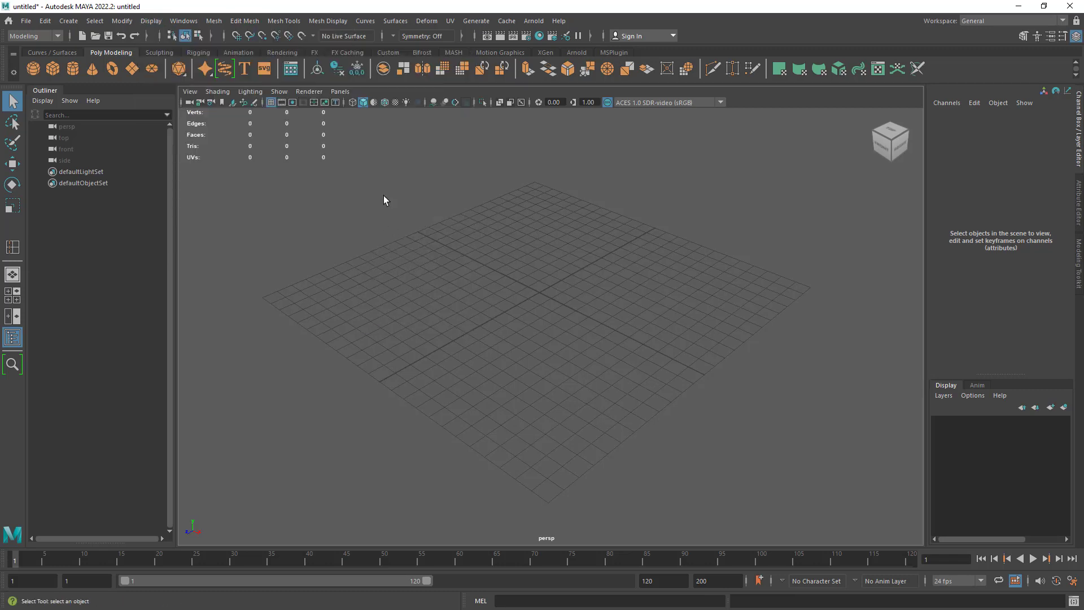
# Step: Create a polygon cube at the grid's origin and frame it in the perspective view
pyautogui.keyDown('alt'); pyautogui.moveTo(624, 337); pyautogui.dragTo(612, 341); pyautogui.keyUp('alt')
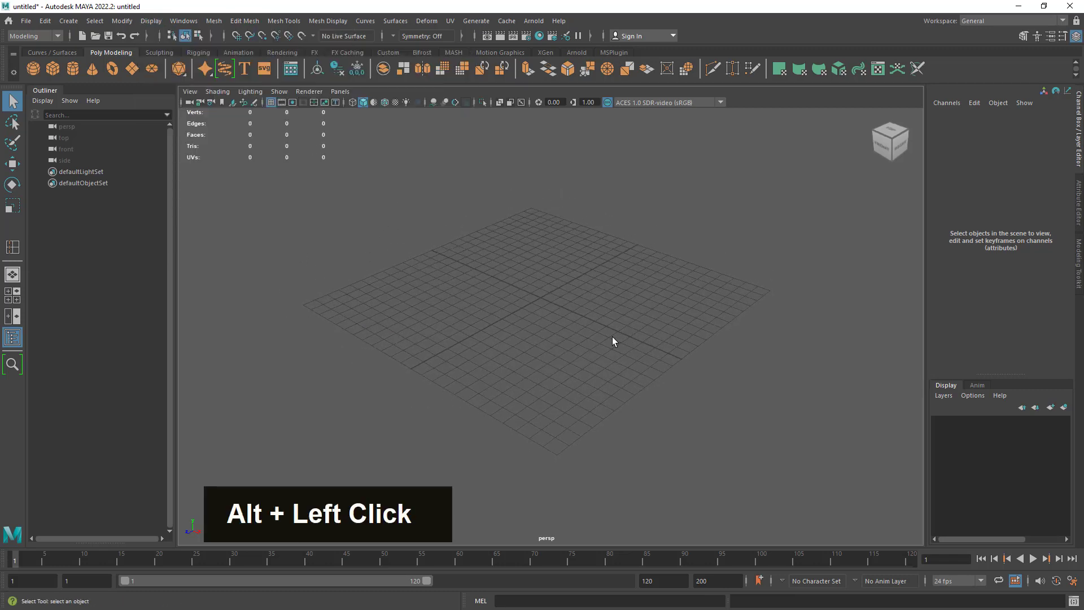
pyautogui.keyDown('alt'); pyautogui.moveTo(612, 341); pyautogui.dragTo(578, 279, button='right'); pyautogui.keyUp('alt')
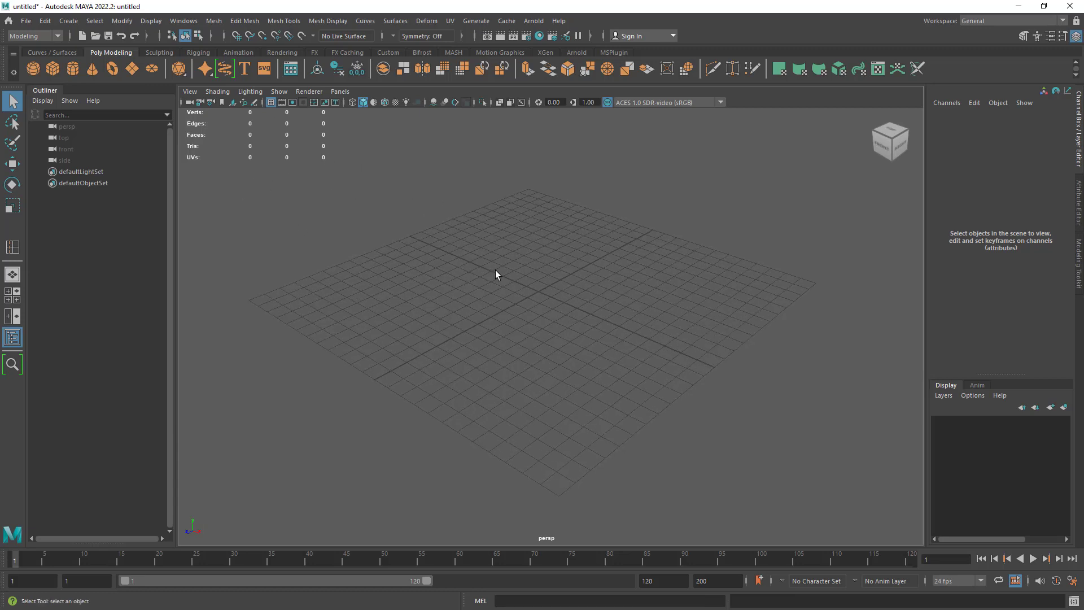
pyautogui.click(53, 68)
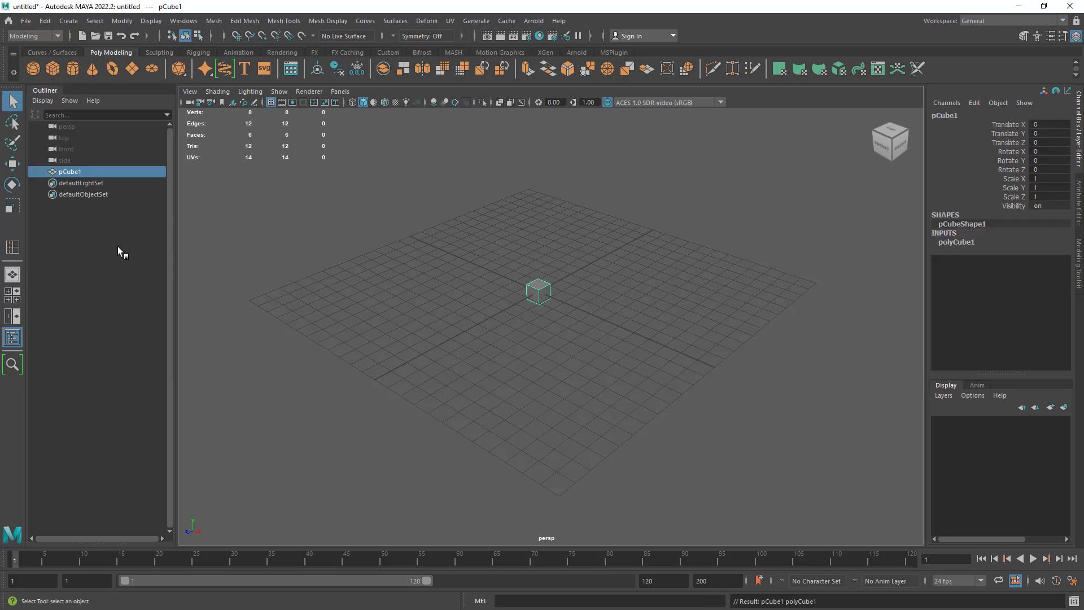
pyautogui.press('f')
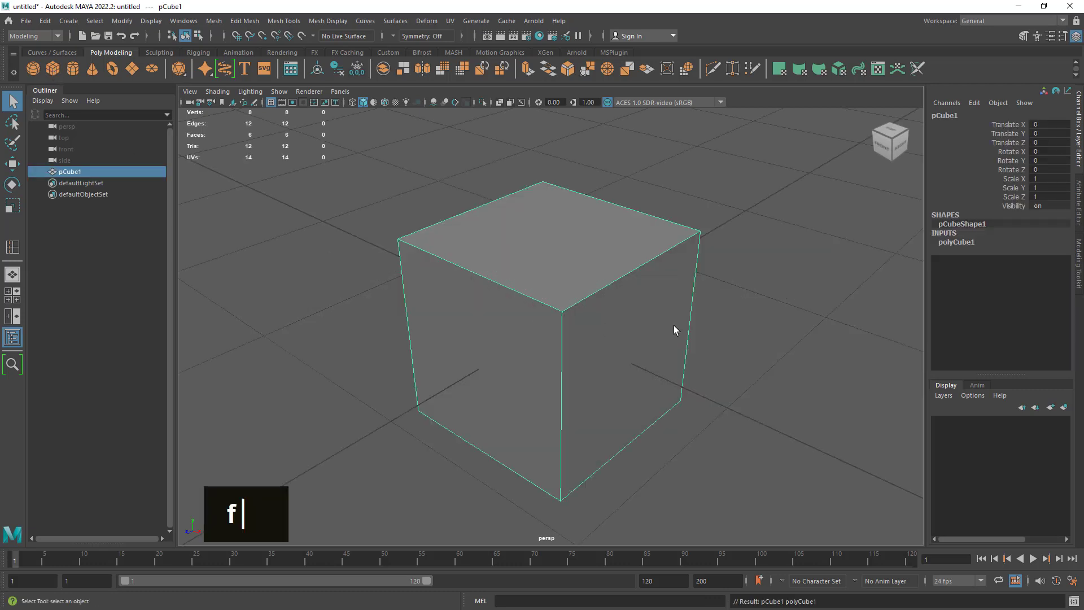
pyautogui.keyDown('alt'); pyautogui.moveTo(674, 326); pyautogui.dragTo(697, 346, button='right'); pyautogui.keyUp('alt')
pyautogui.keyDown('alt'); pyautogui.moveTo(696, 345); pyautogui.dragTo(714, 361); pyautogui.keyUp('alt')
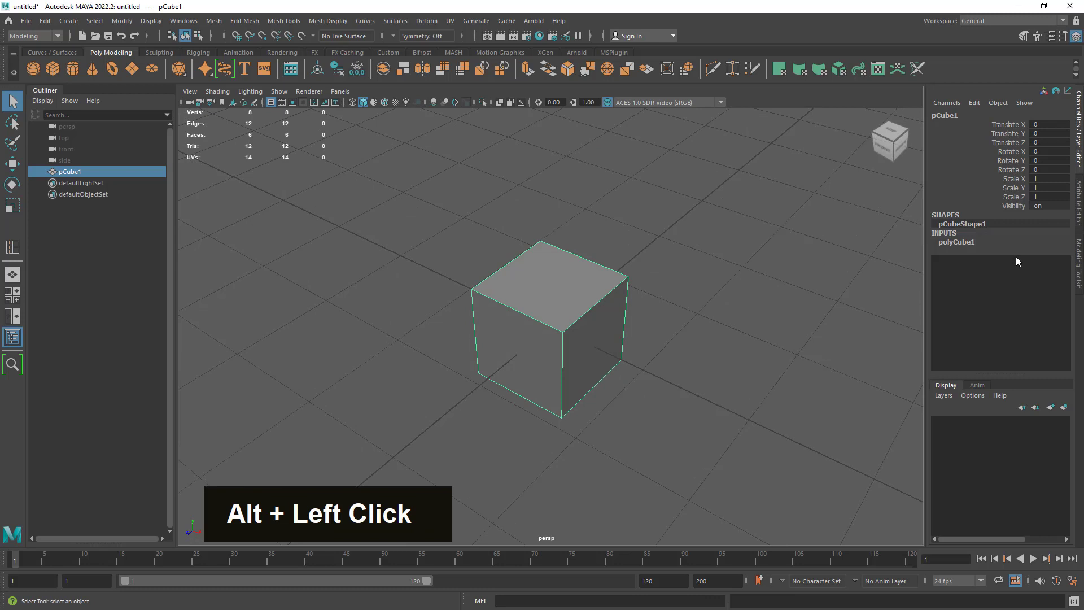
# Step: Set the polygon cube's width to 2
pyautogui.click(972, 242)
pyautogui.click(1049, 251)
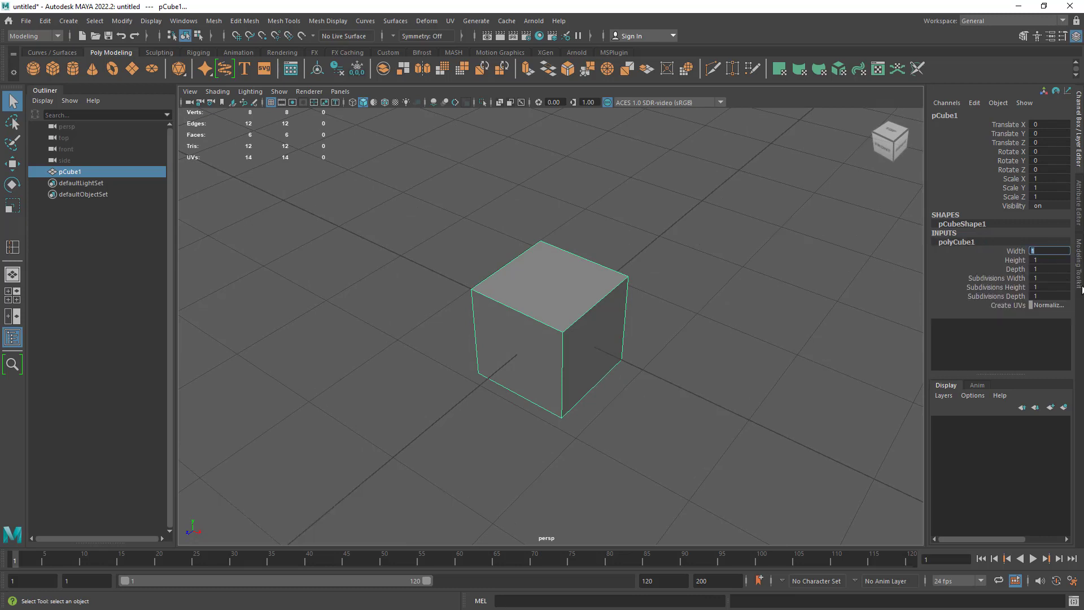
pyautogui.write('2')
pyautogui.press('Return')
pyautogui.keyDown('alt'); pyautogui.moveTo(639, 417); pyautogui.dragTo(709, 415); pyautogui.keyUp('alt')
pyautogui.moveTo(764, 339)
pyautogui.keyDown('alt'); pyautogui.mouseDown()
pyautogui.moveTo(834, 344)
pyautogui.moveTo(738, 346)
pyautogui.moveTo(776, 351)
pyautogui.mouseUp(); pyautogui.keyUp('alt')
pyautogui.keyDown('alt'); pyautogui.moveTo(777, 351); pyautogui.dragTo(739, 348, button='right'); pyautogui.keyUp('alt')
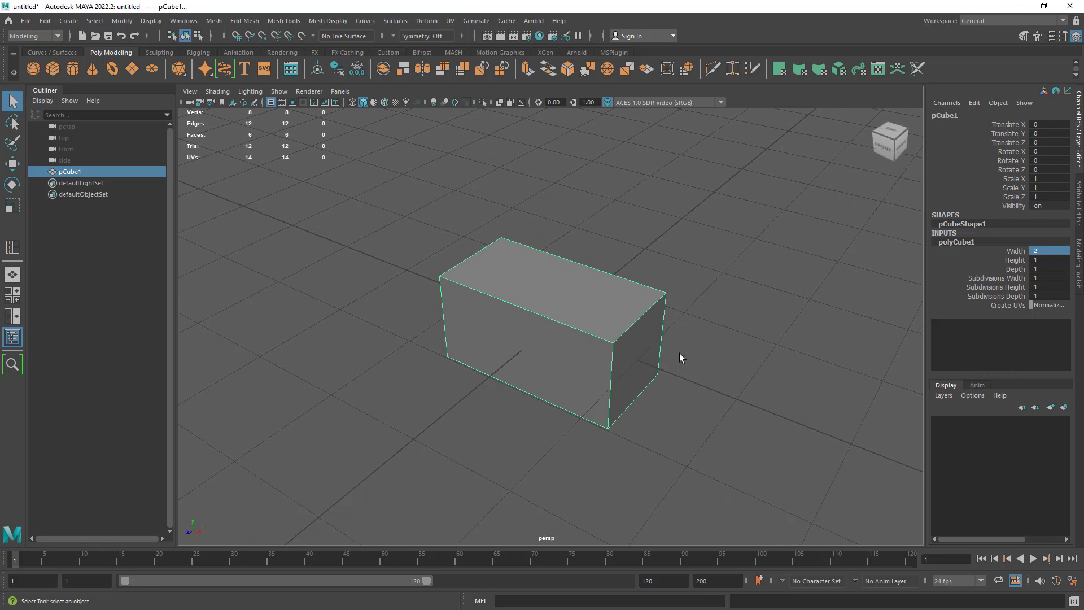
pyautogui.keyDown('alt'); pyautogui.moveTo(679, 353); pyautogui.dragTo(709, 367, button='right'); pyautogui.keyUp('alt')
pyautogui.keyDown('alt'); pyautogui.moveTo(709, 367); pyautogui.dragTo(684, 371); pyautogui.keyUp('alt')
pyautogui.keyDown('alt'); pyautogui.moveTo(685, 370); pyautogui.dragTo(662, 358, button='middle'); pyautogui.keyUp('alt')
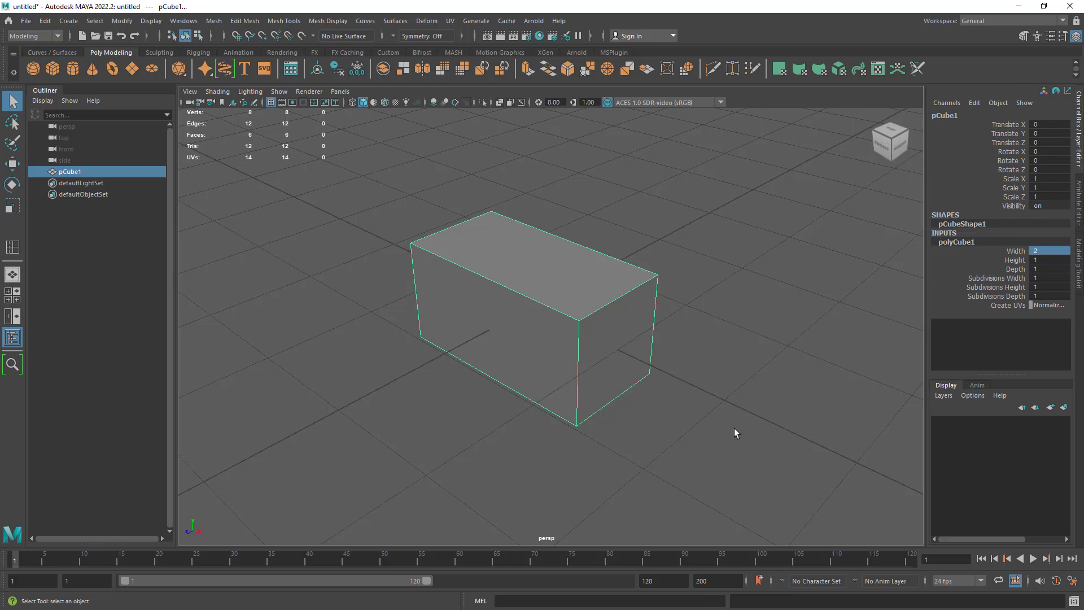
# Step: Preview the widened cube with mesh smoothing, and return it to the unsmoothed display
pyautogui.keyDown('alt'); pyautogui.moveTo(733, 433); pyautogui.dragTo(694, 392); pyautogui.keyUp('alt')
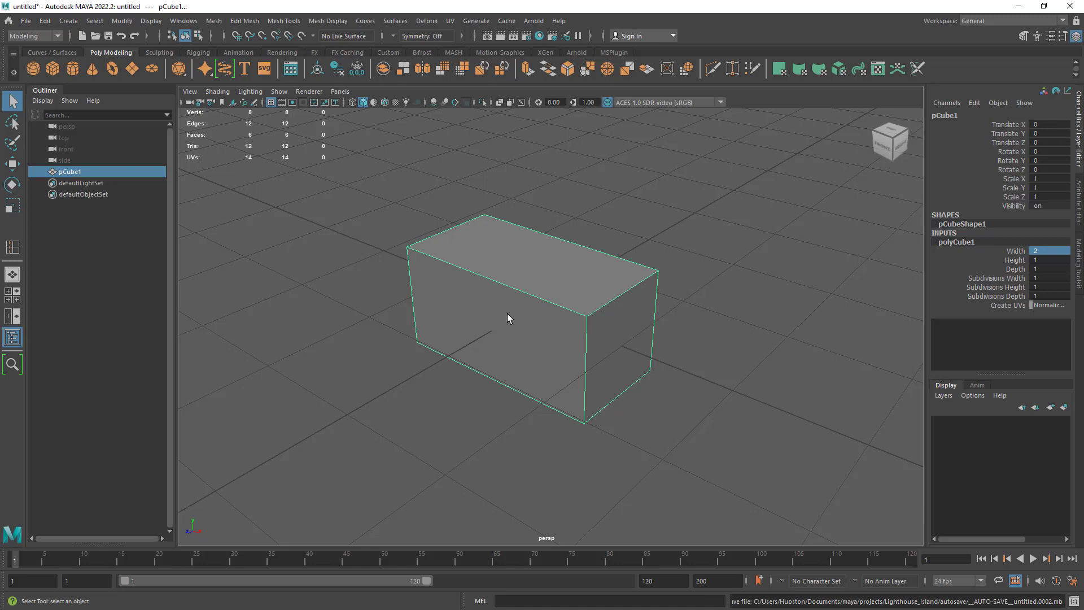
pyautogui.keyDown('alt'); pyautogui.moveTo(631, 361); pyautogui.dragTo(628, 358, button='right'); pyautogui.keyUp('alt')
pyautogui.press('3')
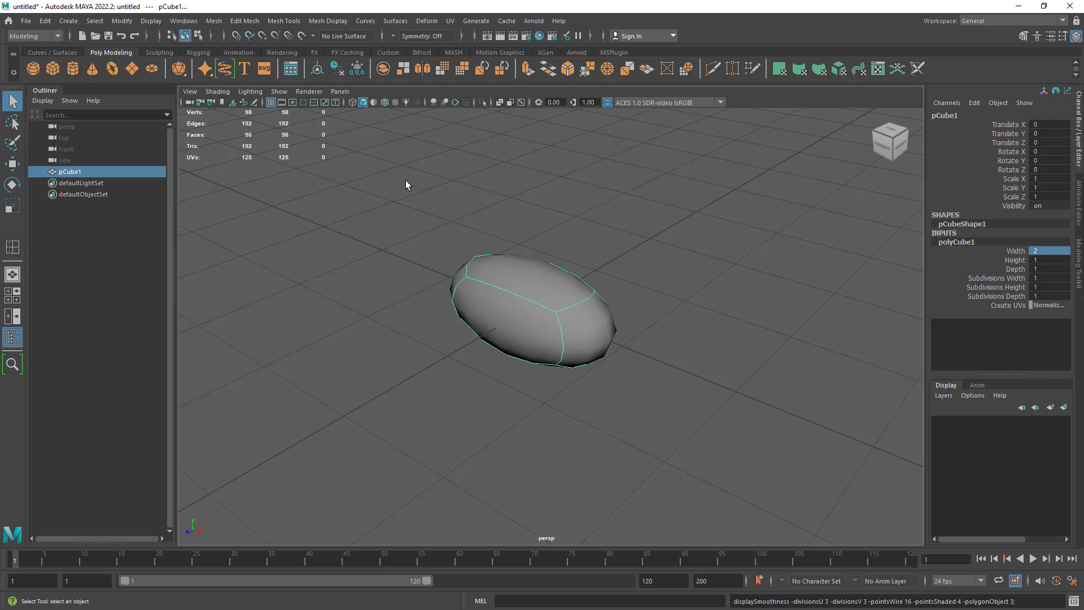
pyautogui.press('1')
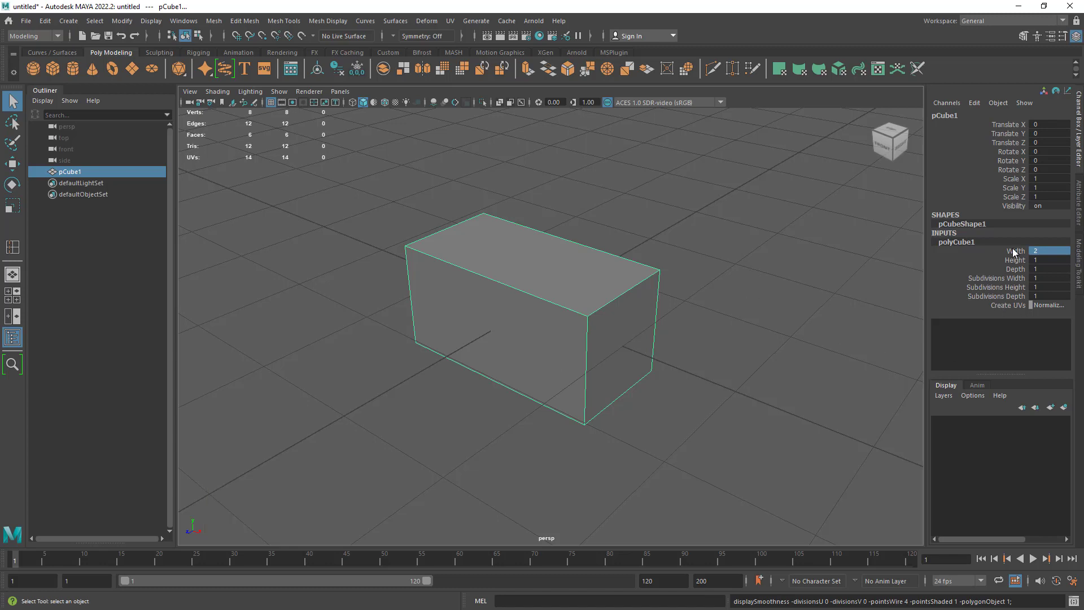
# Step: Set the cube's subdivisions to 4 in width, 2 in height and 2 in depth
pyautogui.click(1009, 276)
pyautogui.moveTo(840, 313); pyautogui.dragTo(853, 317, button='middle')
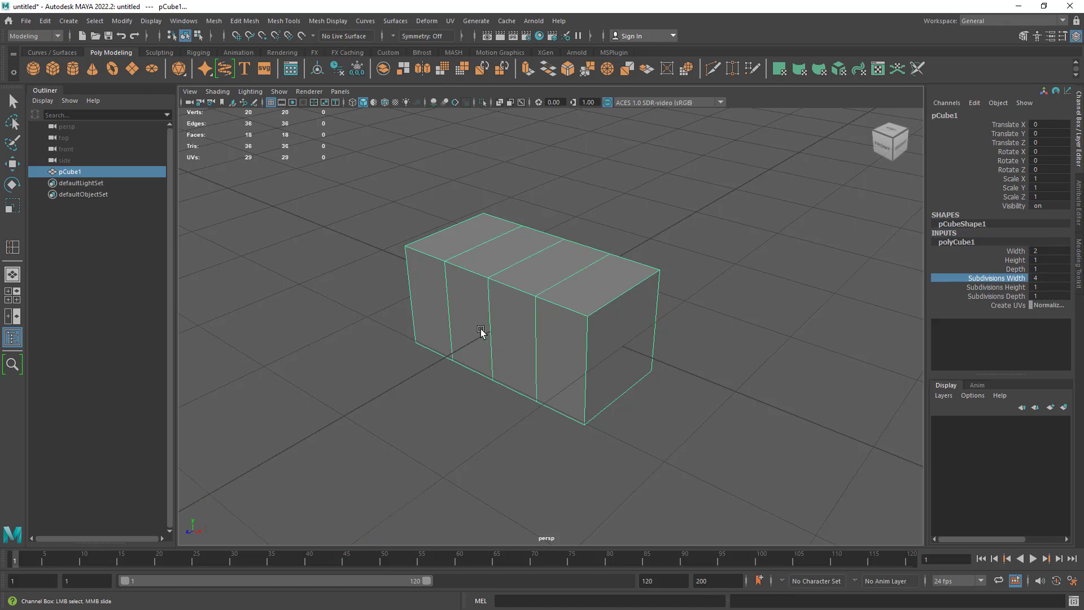
pyautogui.click(1004, 287)
pyautogui.moveTo(743, 338); pyautogui.dragTo(757, 343, button='middle')
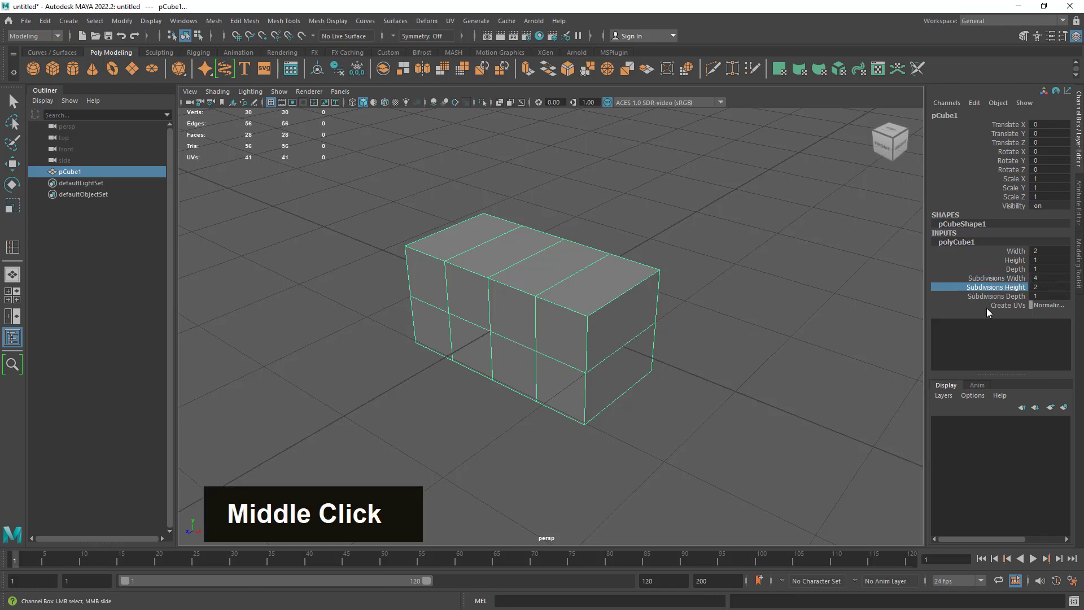
pyautogui.click(1012, 295)
pyautogui.moveTo(711, 376); pyautogui.dragTo(714, 375, button='middle')
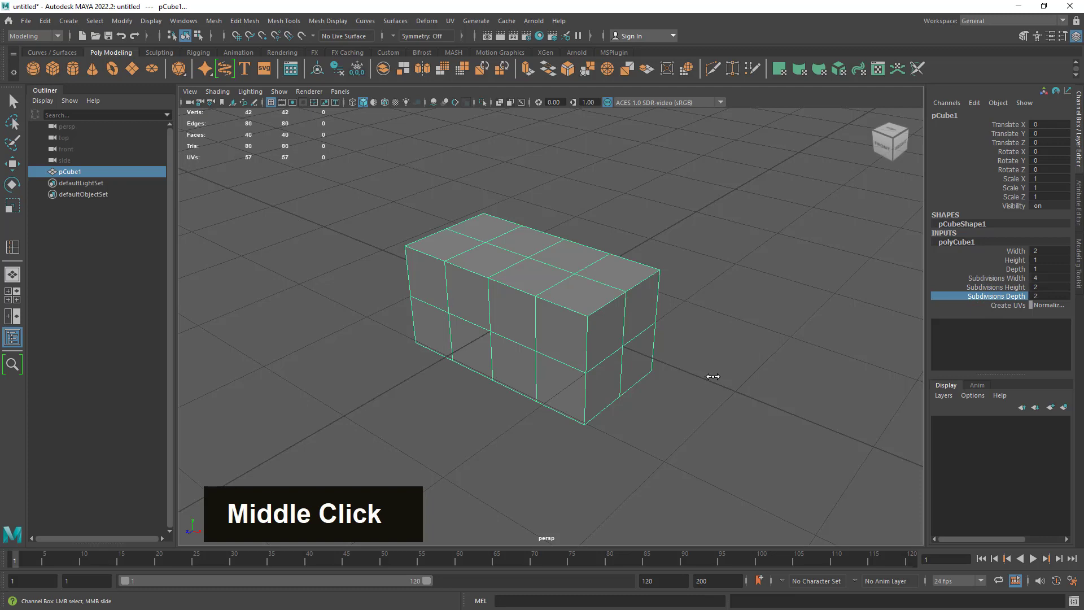
pyautogui.keyDown('alt'); pyautogui.moveTo(714, 375); pyautogui.dragTo(726, 394); pyautogui.keyUp('alt')
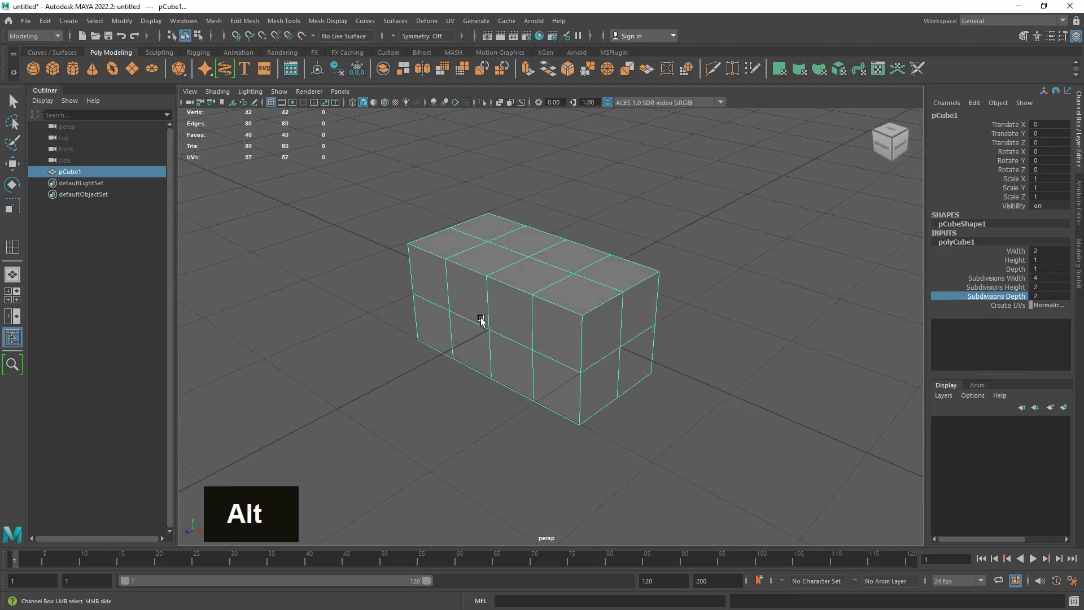
# Step: Switch to edge selection and select all the border edges around the cube's top face
pyautogui.click(13, 102)
pyautogui.keyDown('alt'); pyautogui.moveTo(573, 339); pyautogui.dragTo(623, 345, button='right'); pyautogui.keyUp('alt')
pyautogui.keyDown('alt'); pyautogui.moveTo(613, 231); pyautogui.dragTo(594, 260); pyautogui.keyUp('alt')
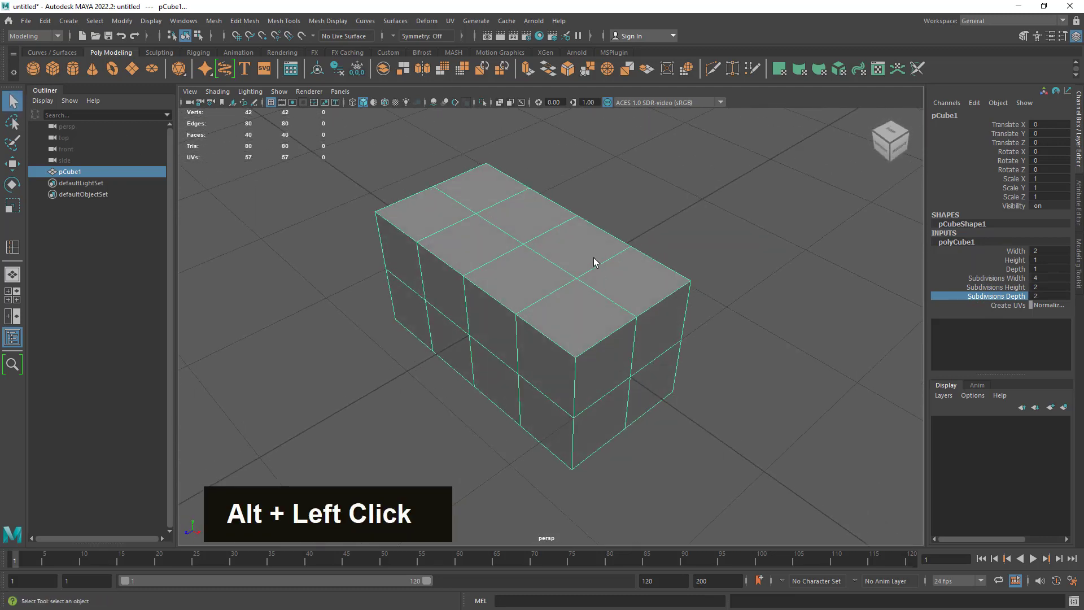
pyautogui.moveTo(594, 262); pyautogui.dragTo(592, 226, button='right')
pyautogui.doubleClick(557, 341)
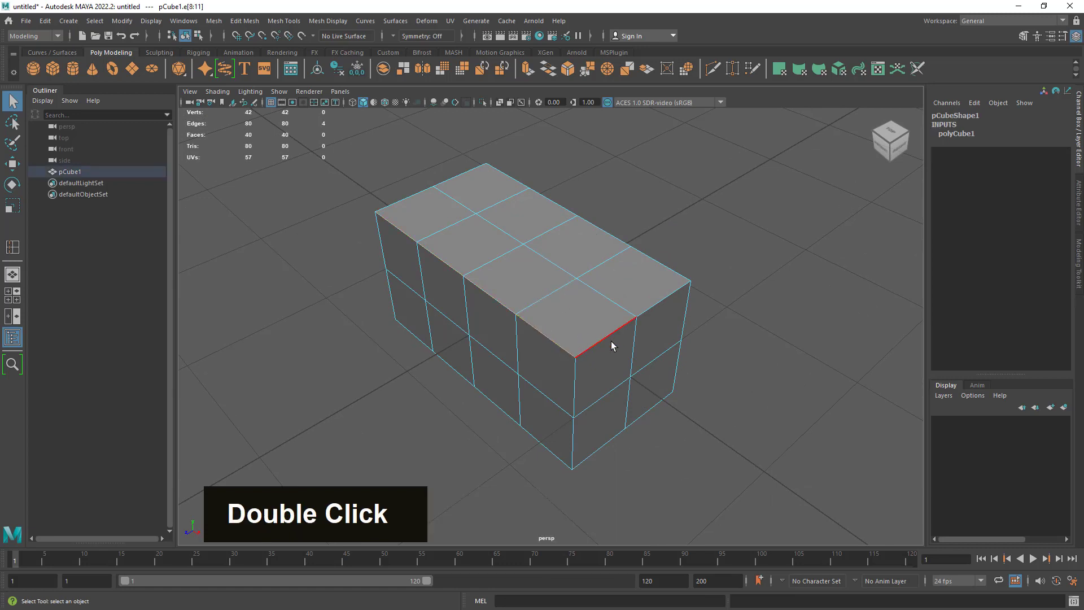
pyautogui.keyDown('shift'); pyautogui.doubleClick(609, 338); pyautogui.keyUp('shift')
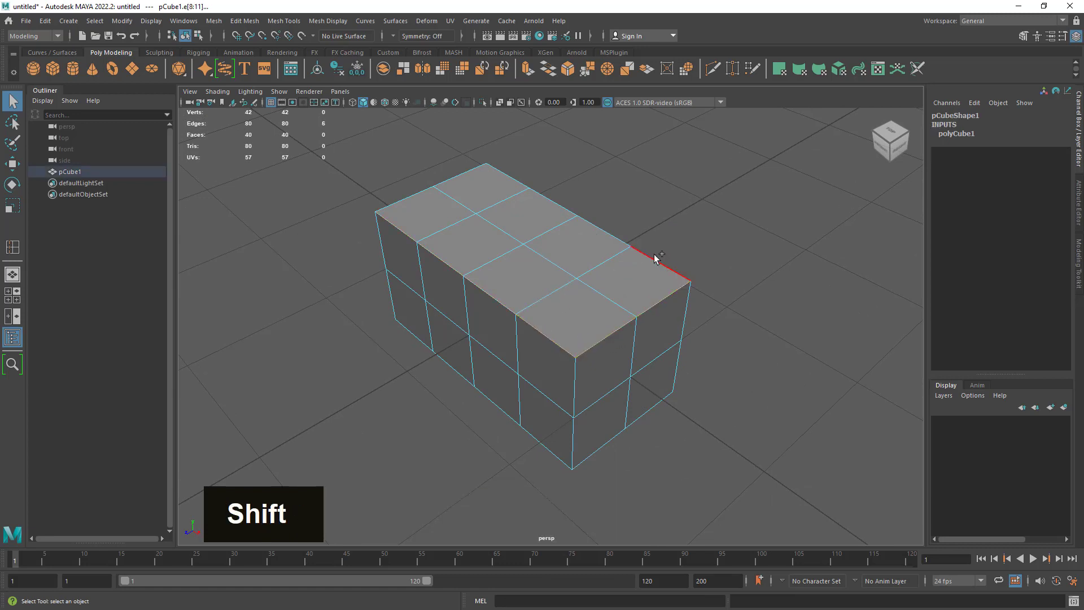
pyautogui.keyDown('shift'); pyautogui.doubleClick(655, 258); pyautogui.keyUp('shift')
pyautogui.keyDown('shift'); pyautogui.doubleClick(461, 180); pyautogui.keyUp('shift')
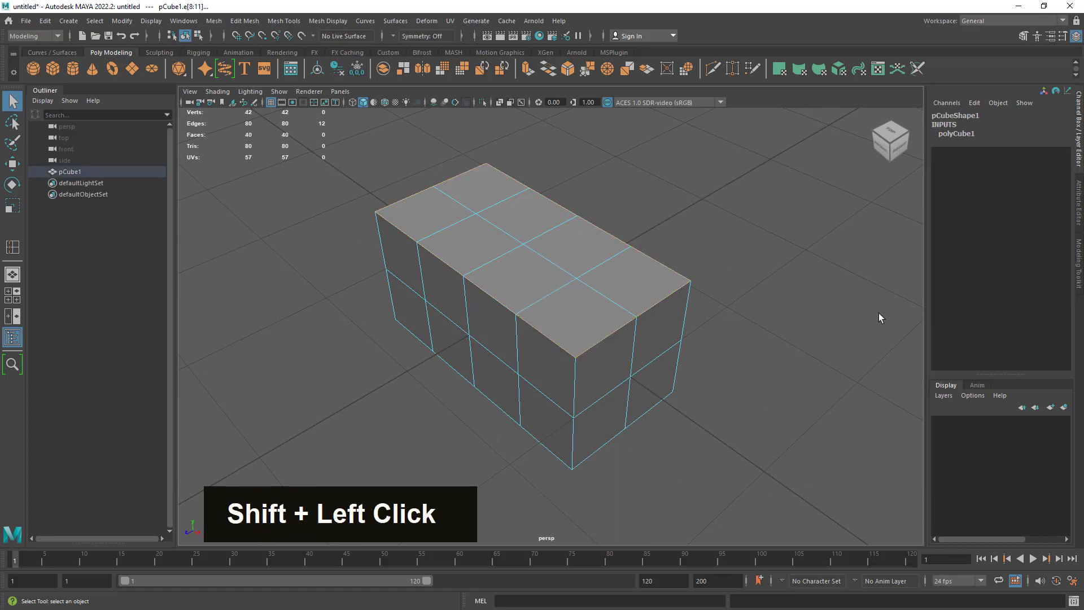
# Step: Use the wireframe display to add the vertical corner and bottom border edges to the selection, and restore shaded display
pyautogui.press('4')
pyautogui.press('4')
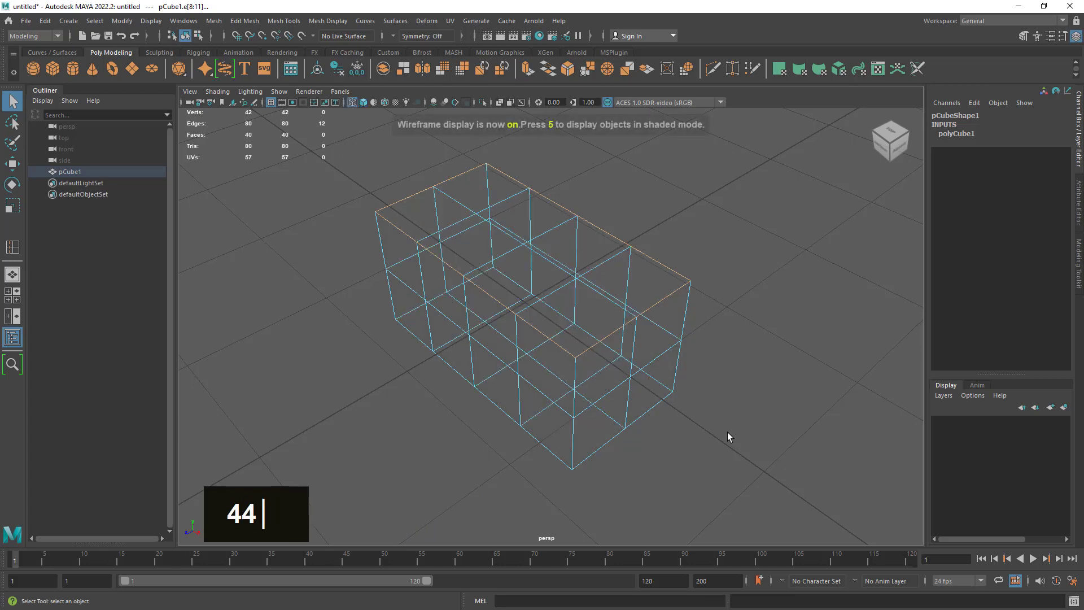
pyautogui.keyDown('shift'); pyautogui.doubleClick(687, 316); pyautogui.keyUp('shift')
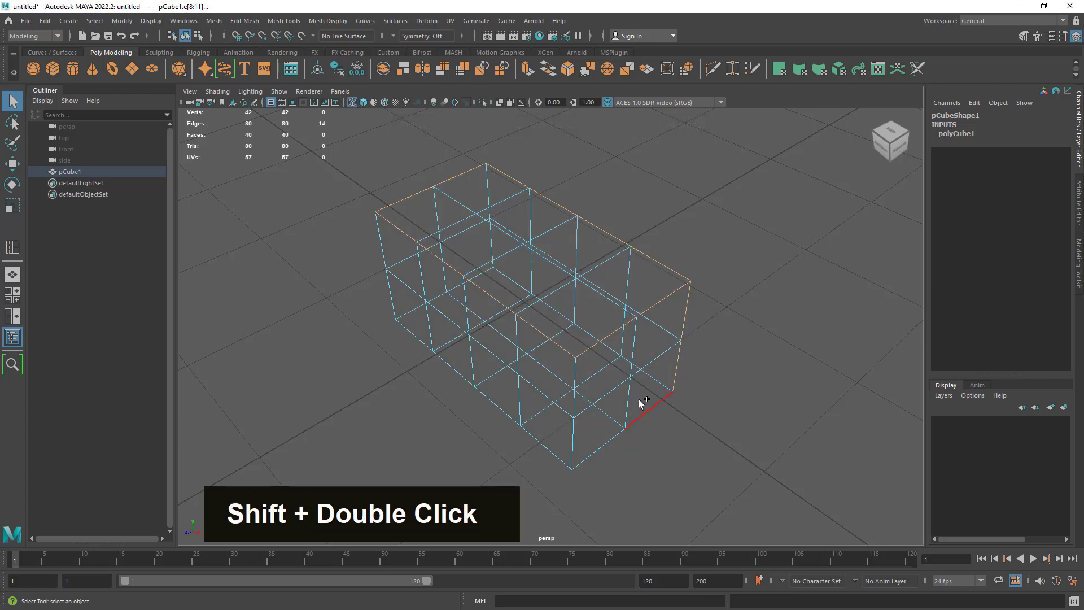
pyautogui.keyDown('shift'); pyautogui.doubleClick(575, 434); pyautogui.keyUp('shift')
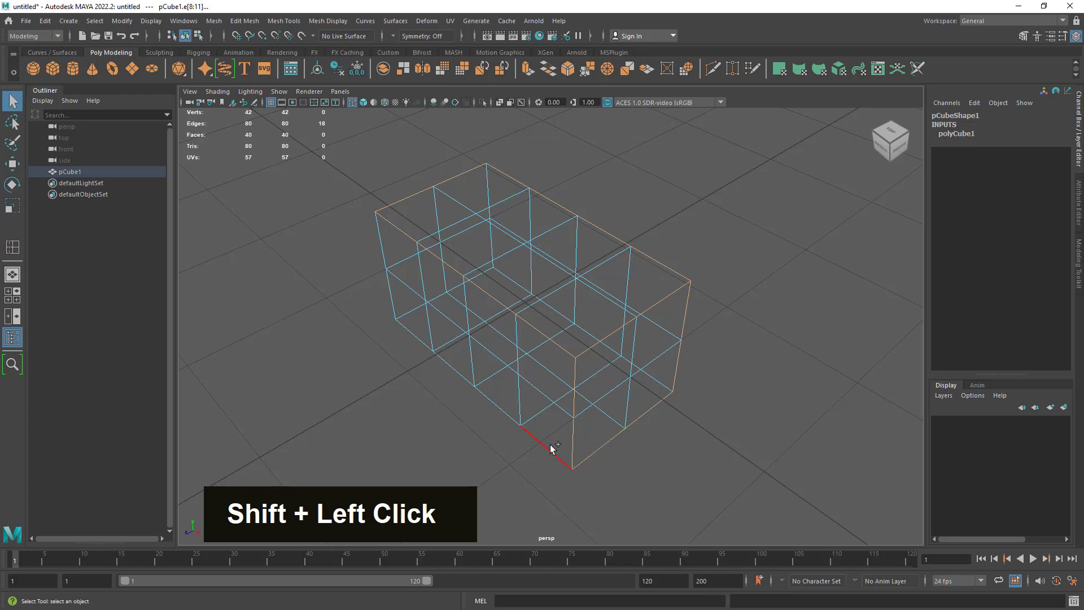
pyautogui.keyDown('shift'); pyautogui.doubleClick(416, 308); pyautogui.keyUp('shift')
pyautogui.keyDown('shift'); pyautogui.click(416, 308); pyautogui.keyUp('shift')
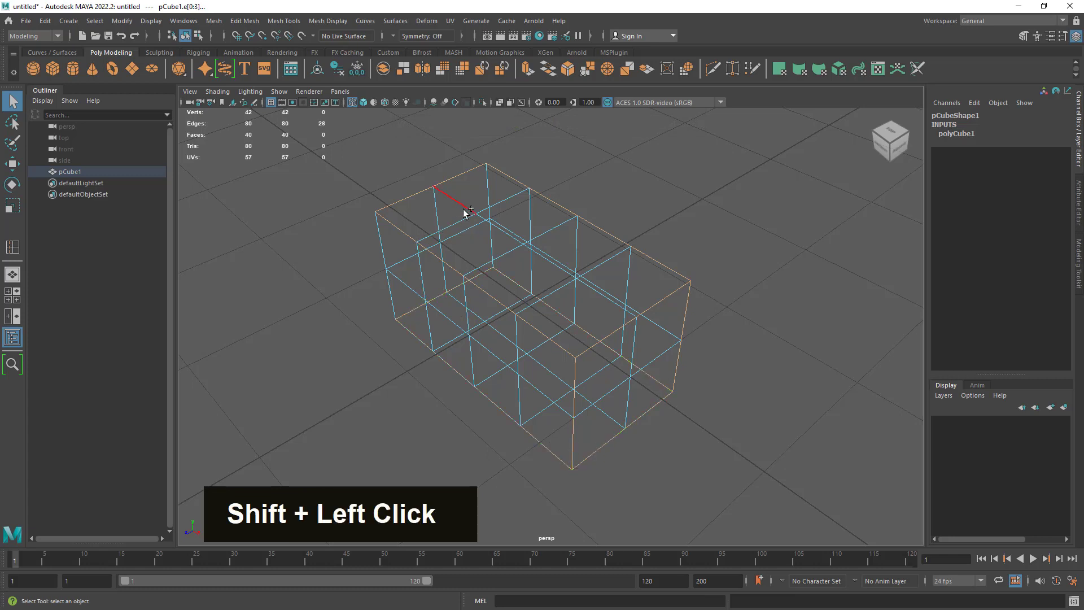
pyautogui.keyDown('shift'); pyautogui.doubleClick(485, 186); pyautogui.keyUp('shift')
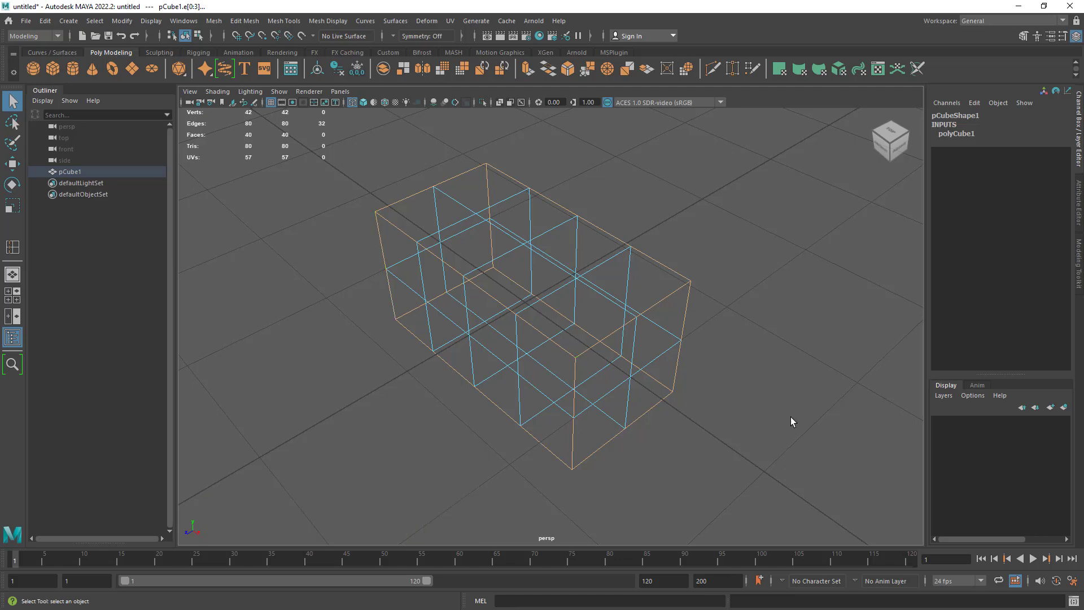
pyautogui.moveTo(722, 450)
pyautogui.keyDown('alt'); pyautogui.mouseDown()
pyautogui.moveTo(694, 418)
pyautogui.moveTo(554, 418)
pyautogui.moveTo(545, 445)
pyautogui.moveTo(474, 438)
pyautogui.moveTo(474, 450)
pyautogui.moveTo(878, 433)
pyautogui.moveTo(808, 448)
pyautogui.moveTo(728, 438)
pyautogui.moveTo(741, 447)
pyautogui.mouseUp(); pyautogui.keyUp('alt')
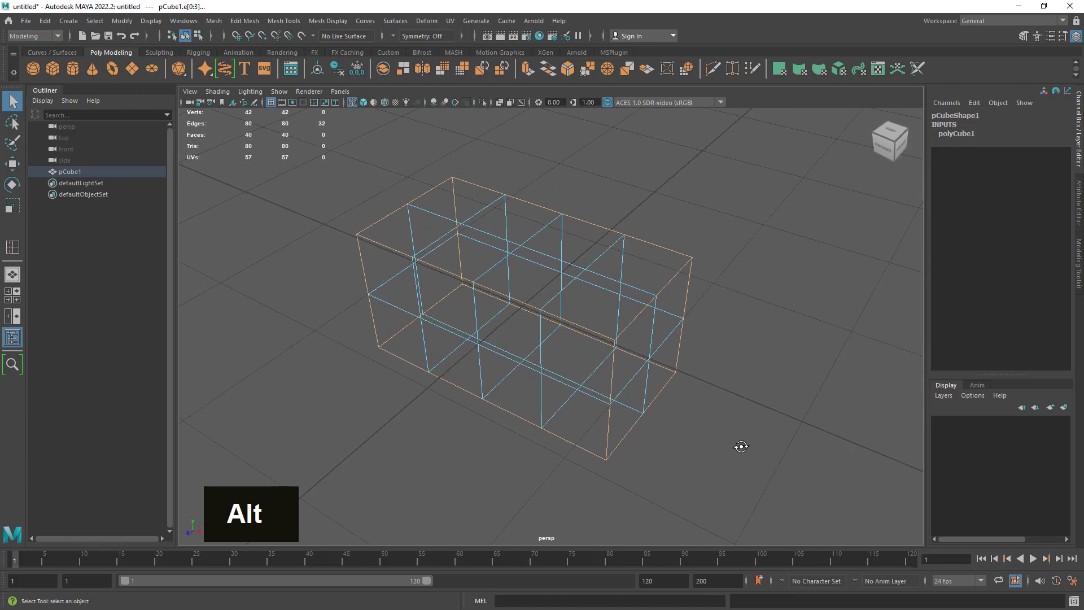
pyautogui.press('5')
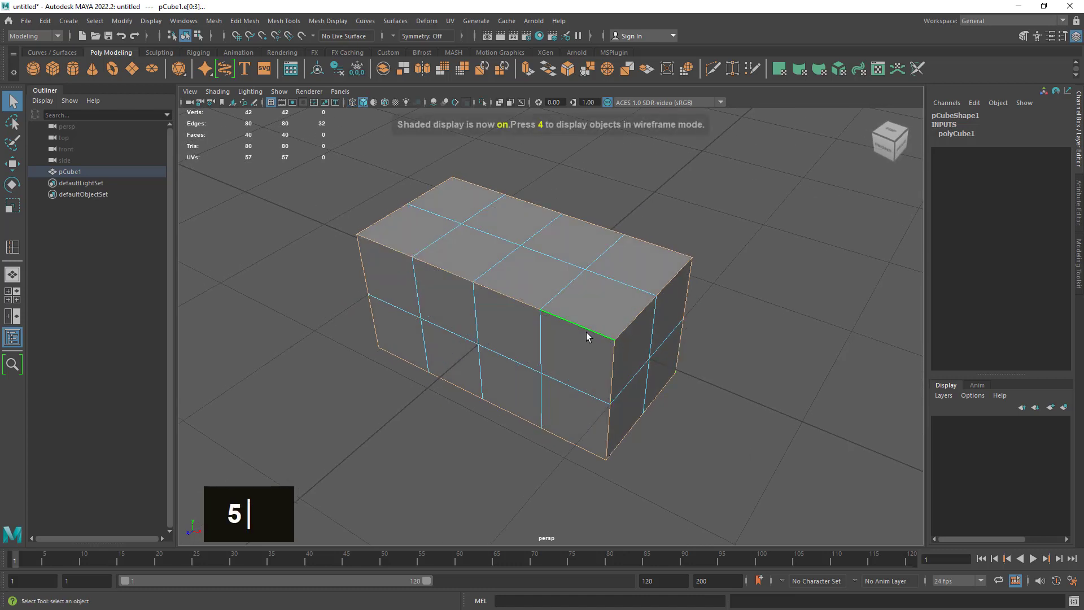
# Step: Bevel the selected outer edges of the block and reduce the bevel fraction to 0.16
pyautogui.keyDown('shift'); pyautogui.rightClick(495, 296); pyautogui.keyUp('shift')
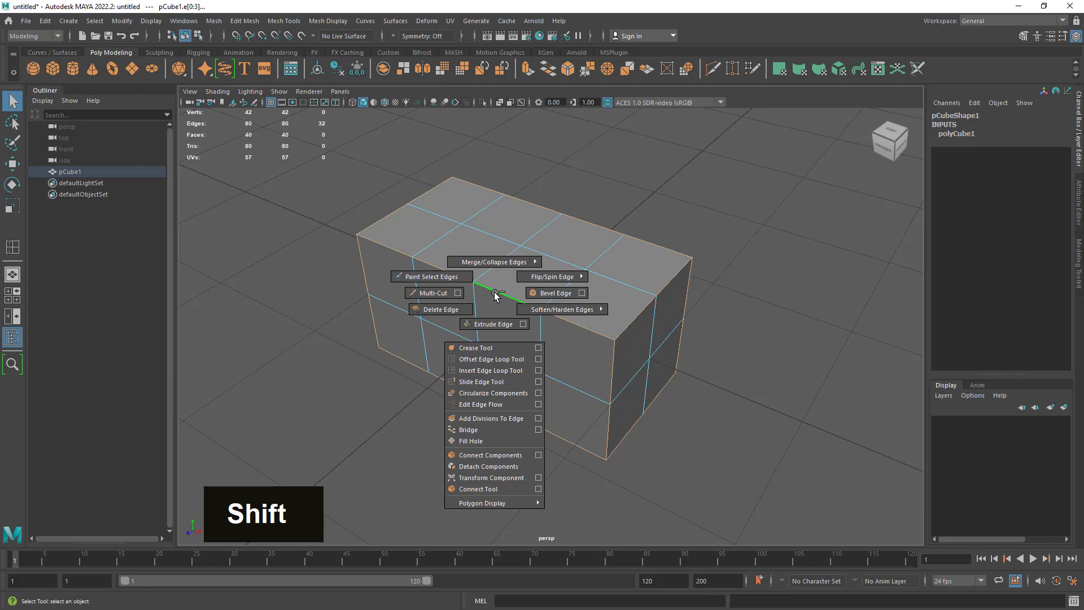
pyautogui.click(556, 293)
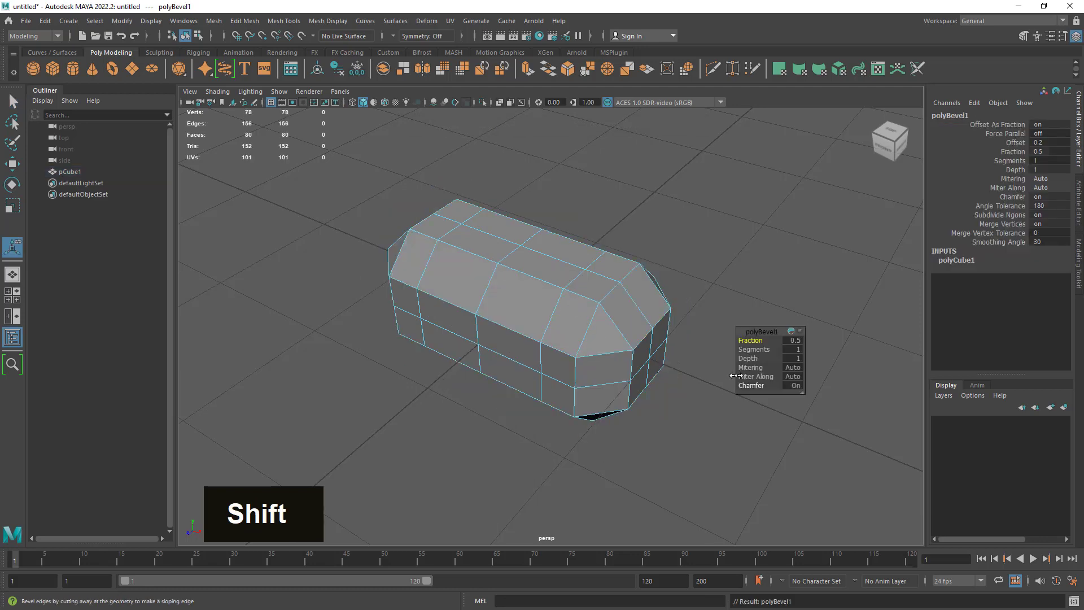
pyautogui.press('ctrl')
pyautogui.moveTo(749, 341)
pyautogui.keyDown('ctrl'); pyautogui.mouseDown()
pyautogui.moveTo(731, 344)
pyautogui.moveTo(743, 342)
pyautogui.mouseUp(); pyautogui.keyUp('ctrl')
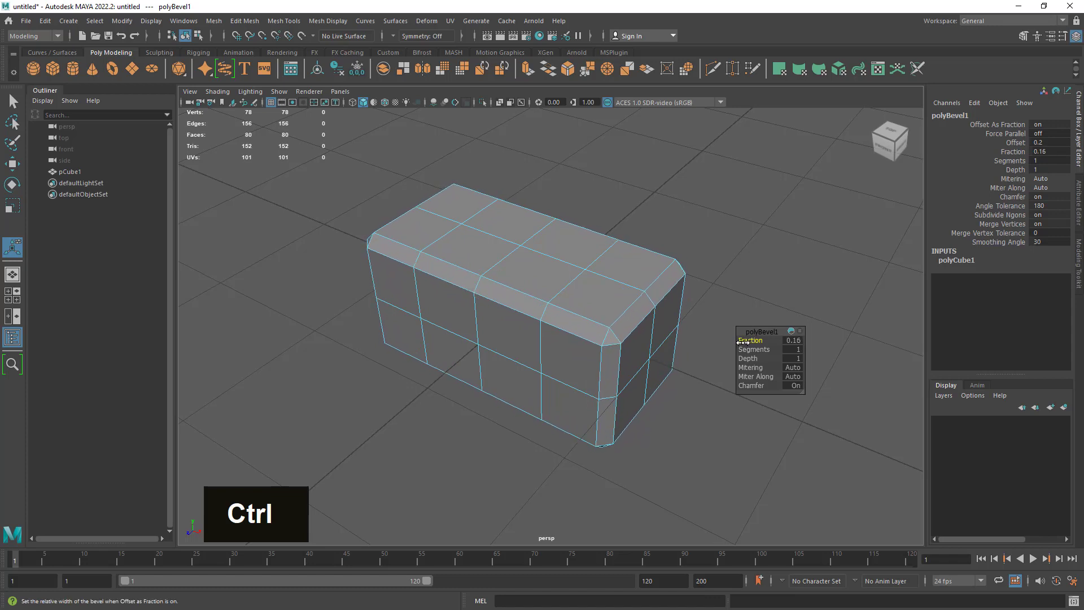
# Step: Set the bevel's fraction to exactly 0.15
pyautogui.click(796, 341)
pyautogui.press('Right')
pyautogui.press('Right')
pyautogui.press('Right')
pyautogui.press('Right')
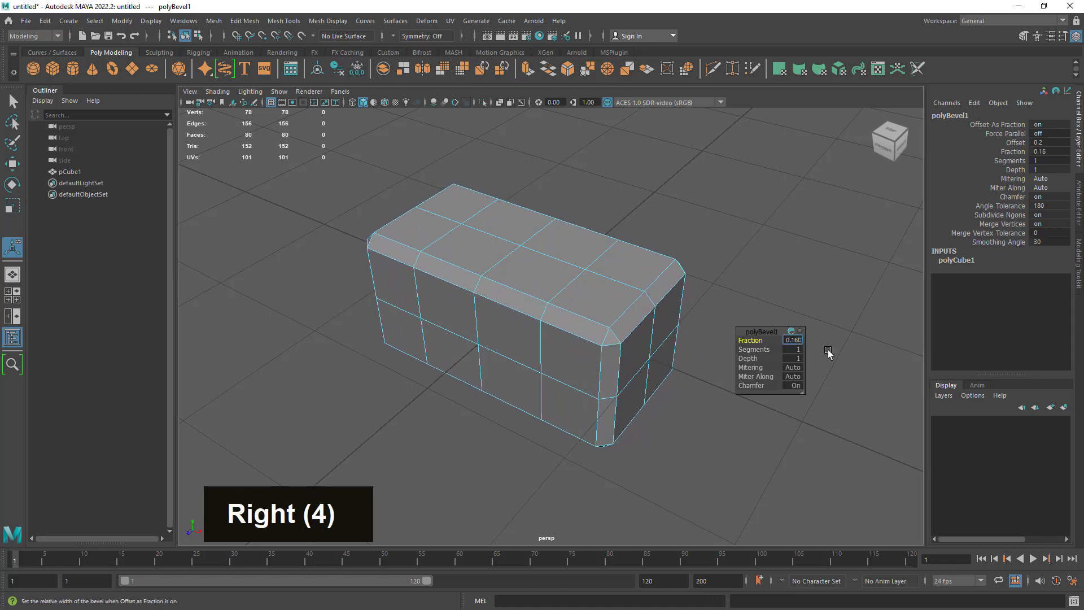
pyautogui.hotkey('shift', 'Left')
pyautogui.hotkey('shift', 'Left')
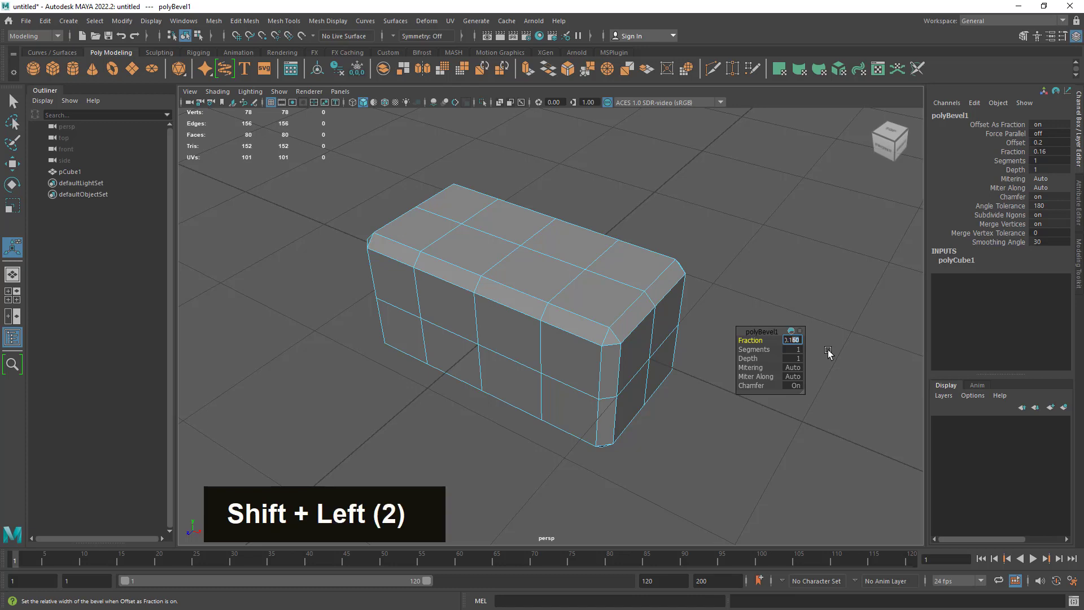
pyautogui.write('5')
pyautogui.press('Tab')
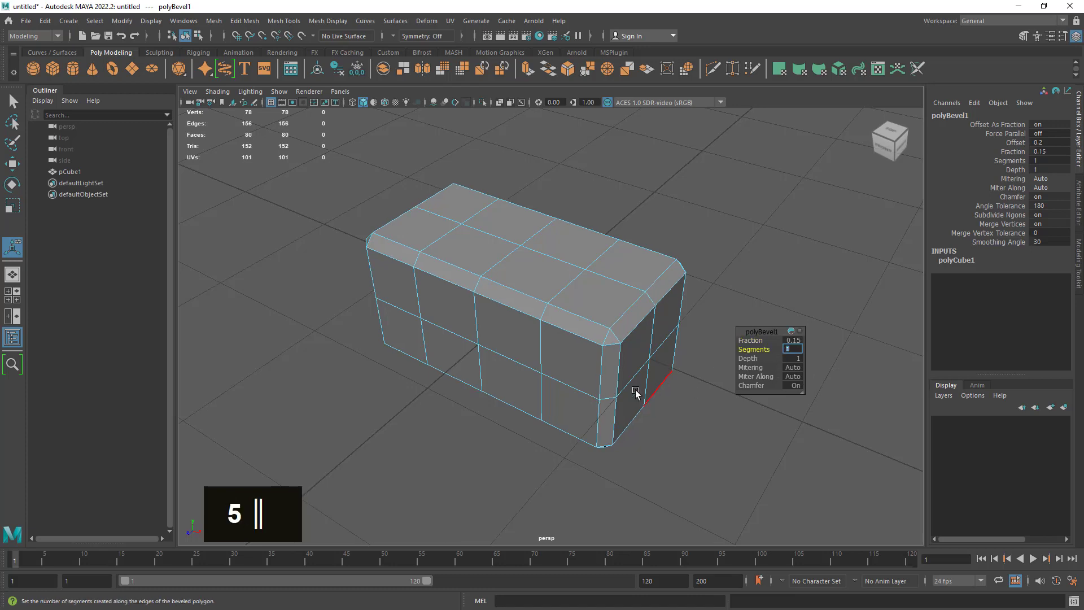
# Step: Set the bevel's segments to 2 and return the block to object mode
pyautogui.moveTo(636, 393)
pyautogui.keyDown('alt'); pyautogui.mouseDown()
pyautogui.moveTo(605, 380)
pyautogui.moveTo(646, 406)
pyautogui.mouseUp(); pyautogui.keyUp('alt')
pyautogui.keyDown('alt'); pyautogui.moveTo(515, 351); pyautogui.dragTo(588, 374); pyautogui.keyUp('alt')
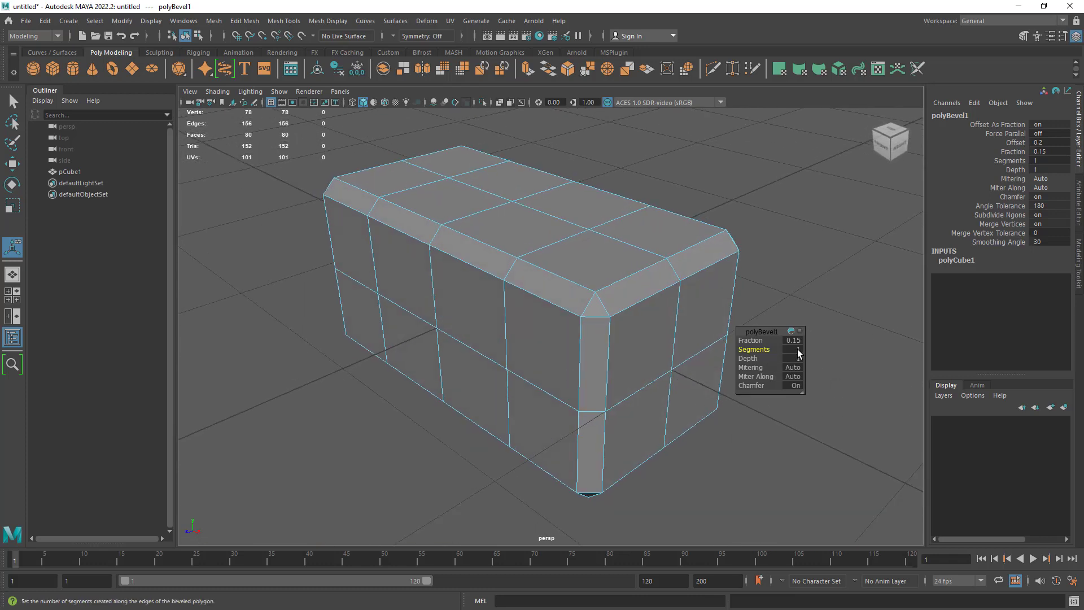
pyautogui.click(797, 349)
pyautogui.write('2')
pyautogui.press('Return')
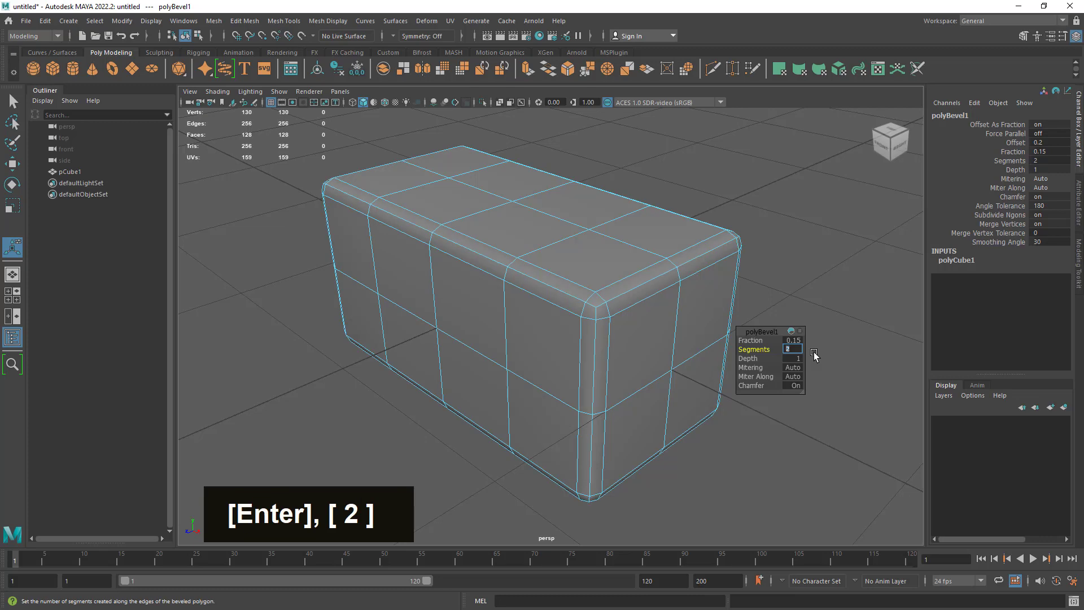
pyautogui.keyDown('alt'); pyautogui.moveTo(650, 303); pyautogui.dragTo(680, 341, button='right'); pyautogui.keyUp('alt')
pyautogui.keyDown('alt'); pyautogui.moveTo(679, 341); pyautogui.dragTo(608, 339); pyautogui.keyUp('alt')
pyautogui.keyDown('alt'); pyautogui.moveTo(608, 338); pyautogui.dragTo(561, 334, button='right'); pyautogui.keyUp('alt')
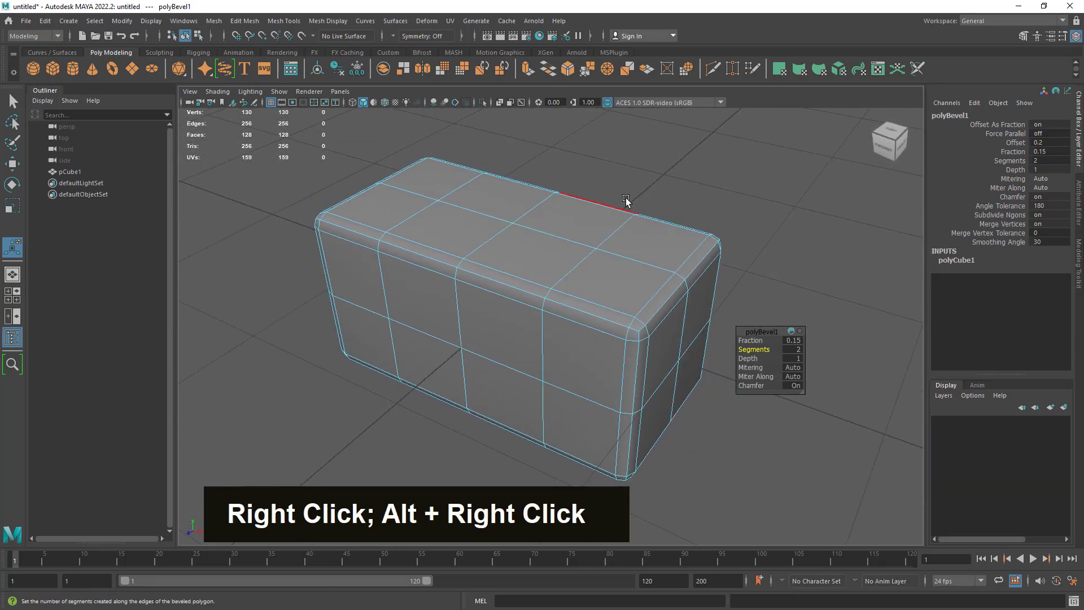
pyautogui.moveTo(625, 199); pyautogui.dragTo(683, 182, button='right')
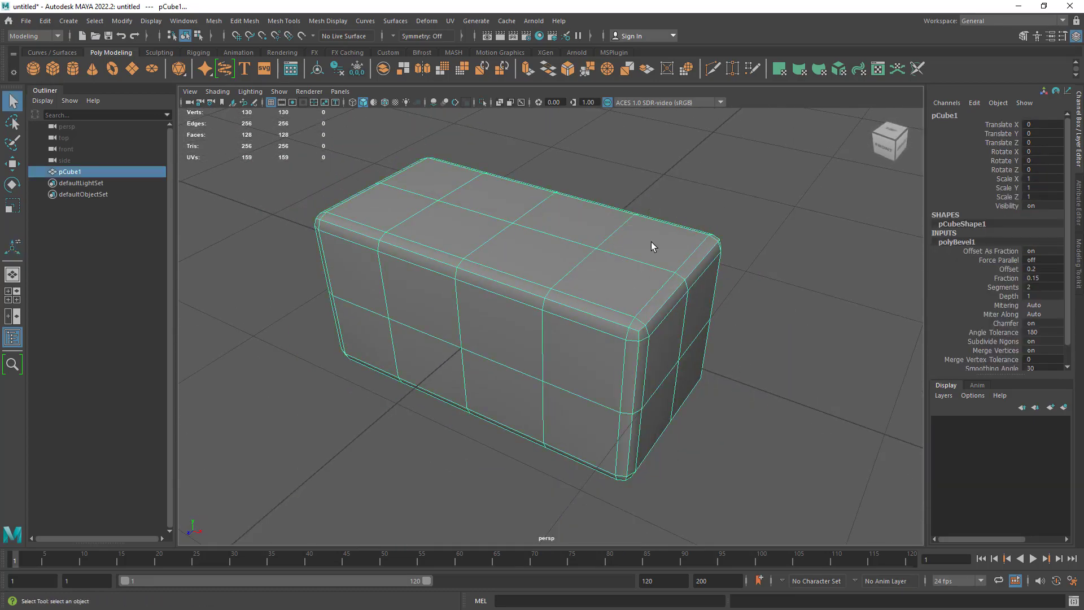
pyautogui.moveTo(670, 355)
pyautogui.keyDown('alt'); pyautogui.mouseDown(button='right')
pyautogui.moveTo(653, 340)
pyautogui.moveTo(664, 343)
pyautogui.mouseUp(button='right'); pyautogui.keyUp('alt')
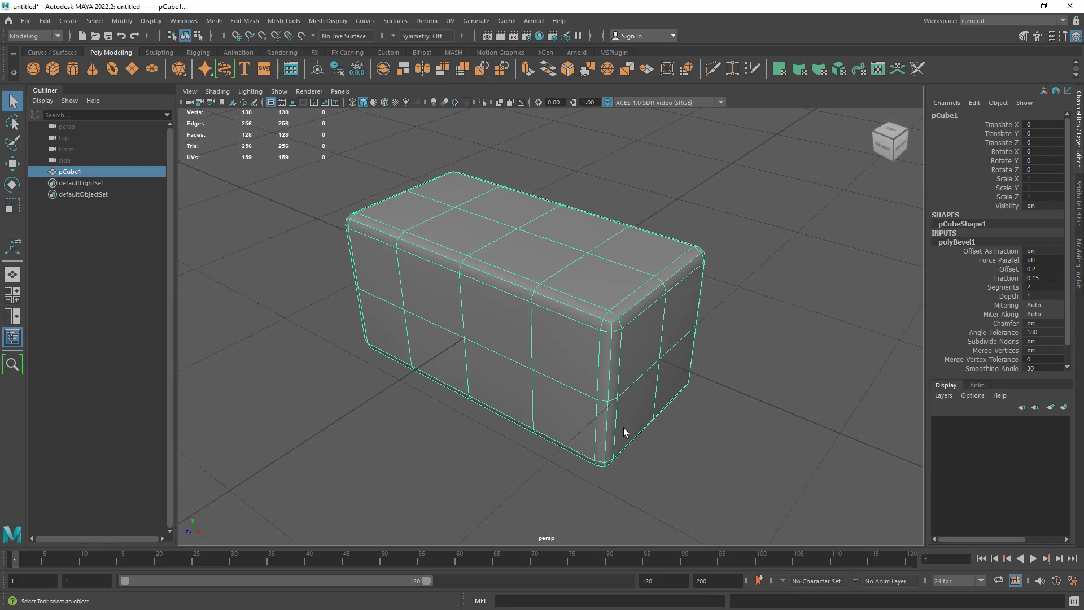
# Step: Preview the beveled block with mesh smoothing, inspect its rounded edges, and return to the unsmoothed display
pyautogui.press('3')
pyautogui.click(677, 431)
pyautogui.keyDown('alt'); pyautogui.moveTo(693, 439); pyautogui.dragTo(673, 446); pyautogui.keyUp('alt')
pyautogui.click(609, 368)
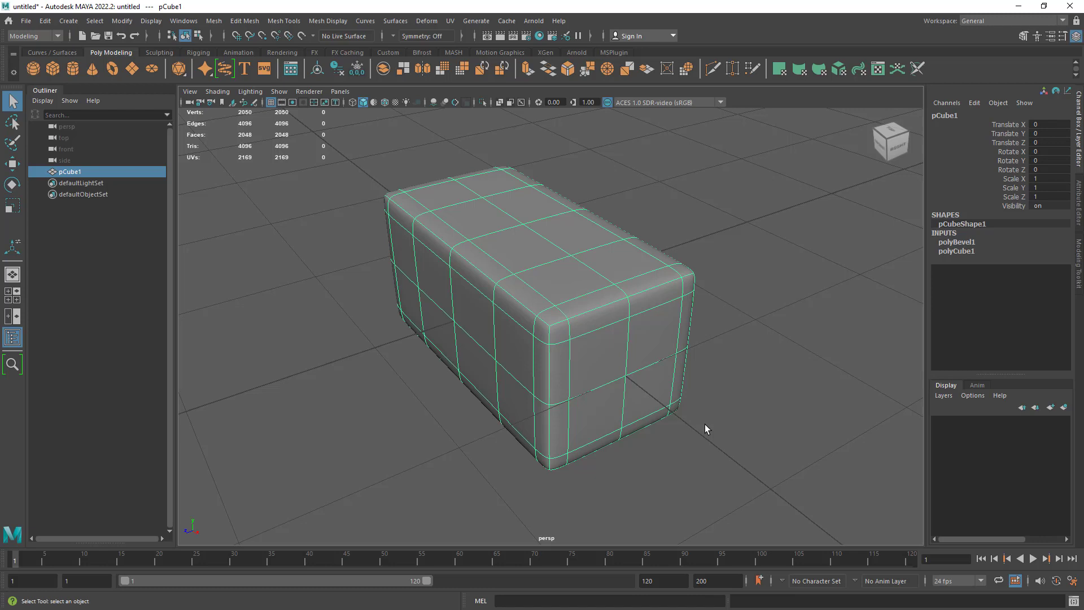
pyautogui.press('1')
pyautogui.keyDown('alt'); pyautogui.moveTo(656, 392); pyautogui.dragTo(676, 390); pyautogui.keyUp('alt')
pyautogui.keyDown('alt'); pyautogui.moveTo(675, 390); pyautogui.dragTo(683, 389, button='right'); pyautogui.keyUp('alt')
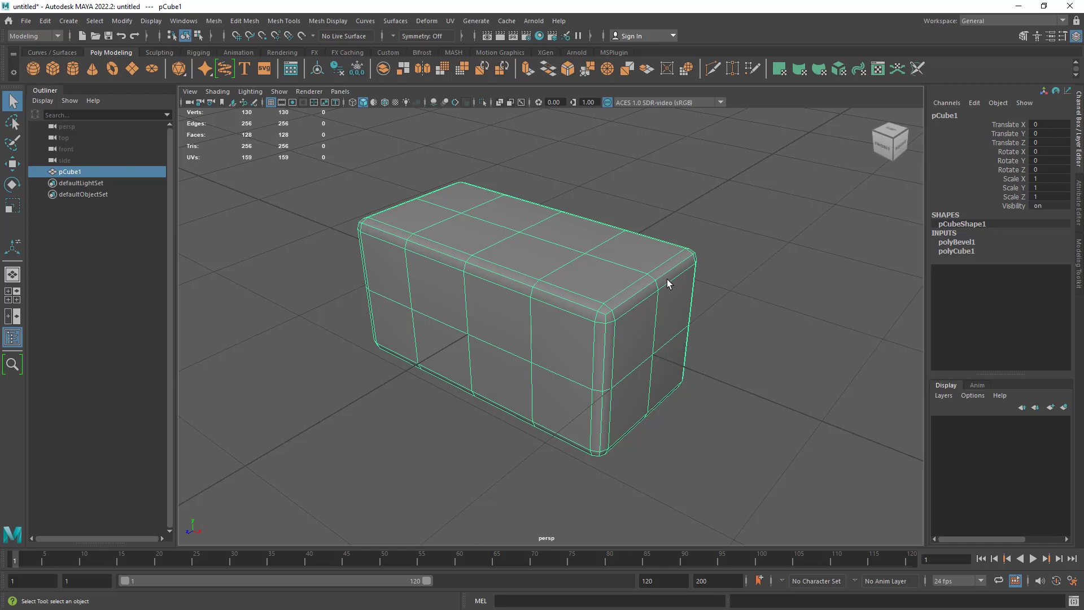
pyautogui.moveTo(667, 283)
pyautogui.keyDown('alt'); pyautogui.mouseDown()
pyautogui.moveTo(651, 283)
pyautogui.moveTo(661, 286)
pyautogui.mouseUp(); pyautogui.keyUp('alt')
pyautogui.keyDown('alt'); pyautogui.moveTo(661, 291); pyautogui.dragTo(682, 300, button='right'); pyautogui.keyUp('alt')
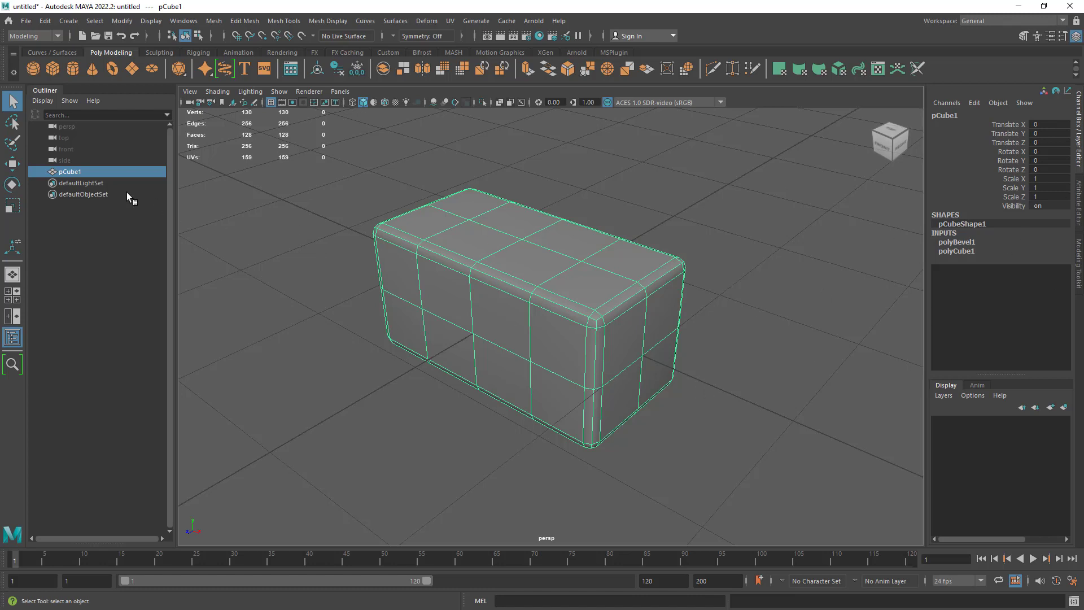
# Step: Rename the cube object as Brick000
pyautogui.doubleClick(81, 172)
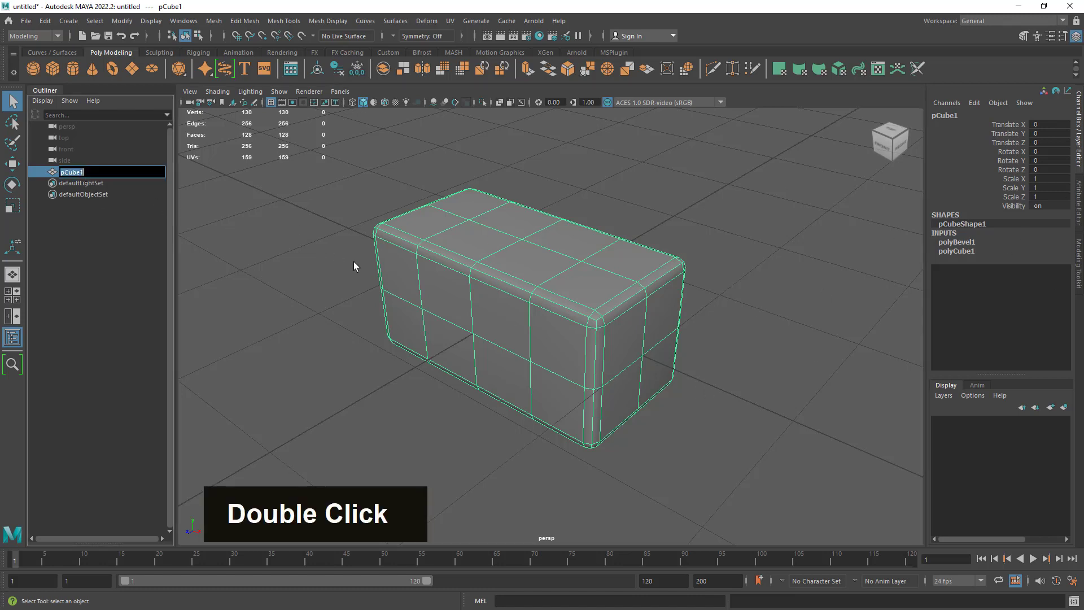
pyautogui.write('Bi')
pyautogui.press('BackSpace')
pyautogui.press('BackSpace')
pyautogui.press('BackSpace')
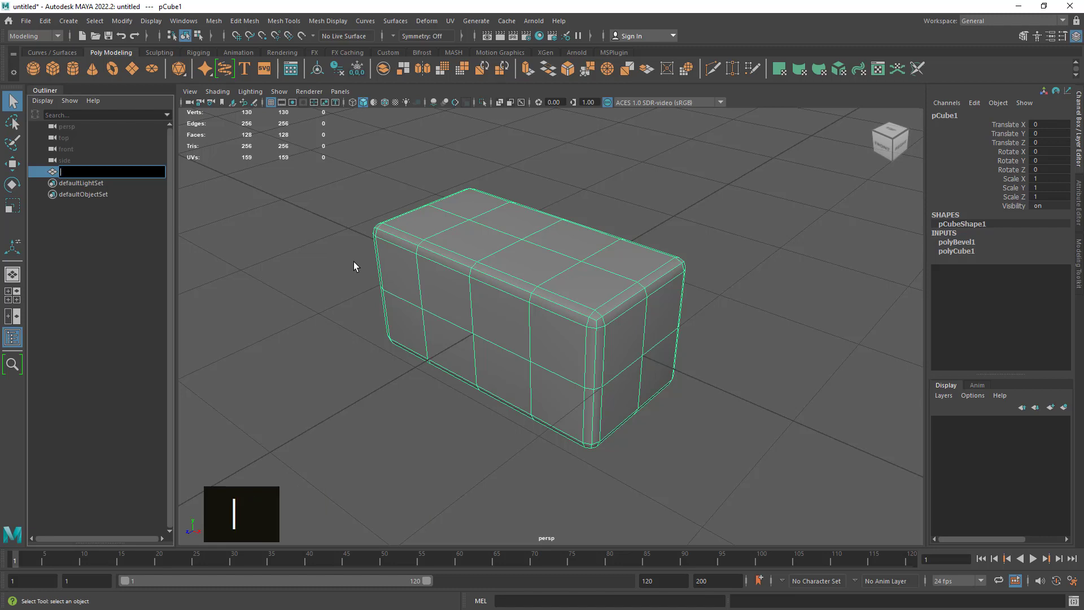
pyautogui.write('Brick')
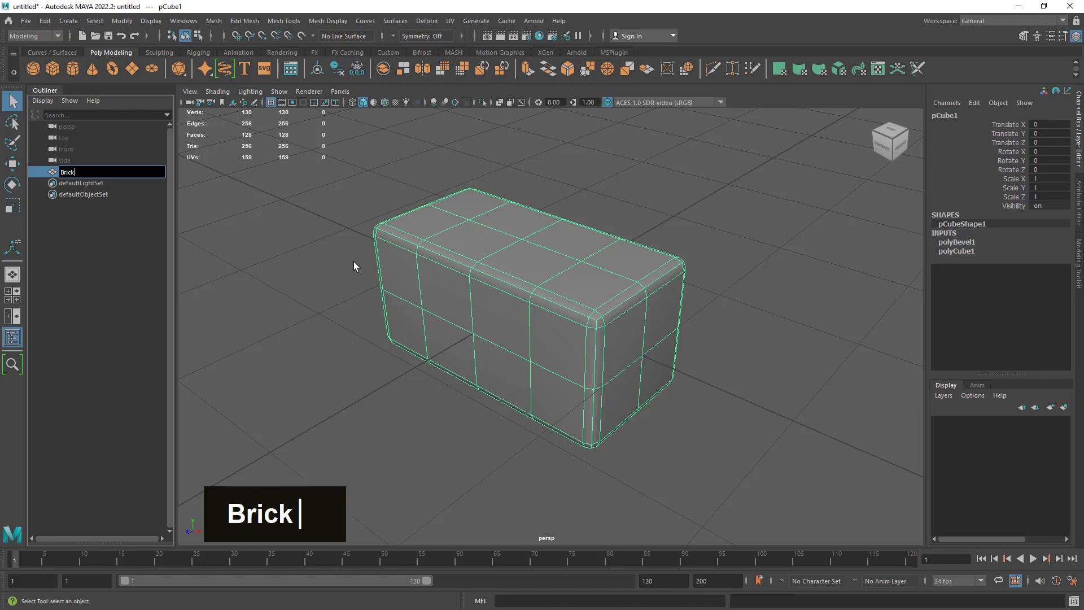
pyautogui.write('00')
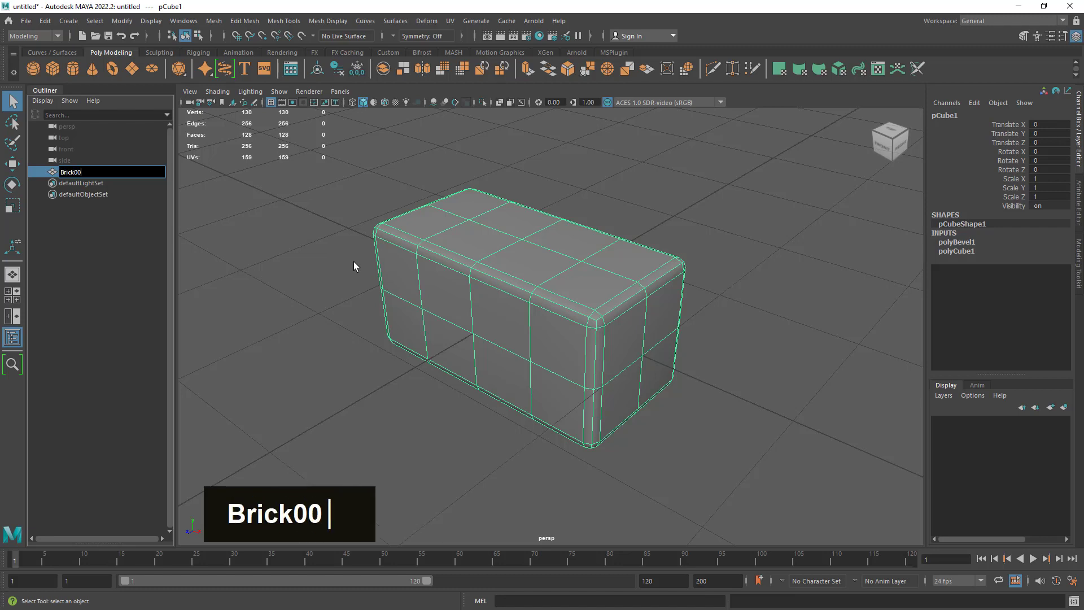
pyautogui.write('0')
pyautogui.press('Return')
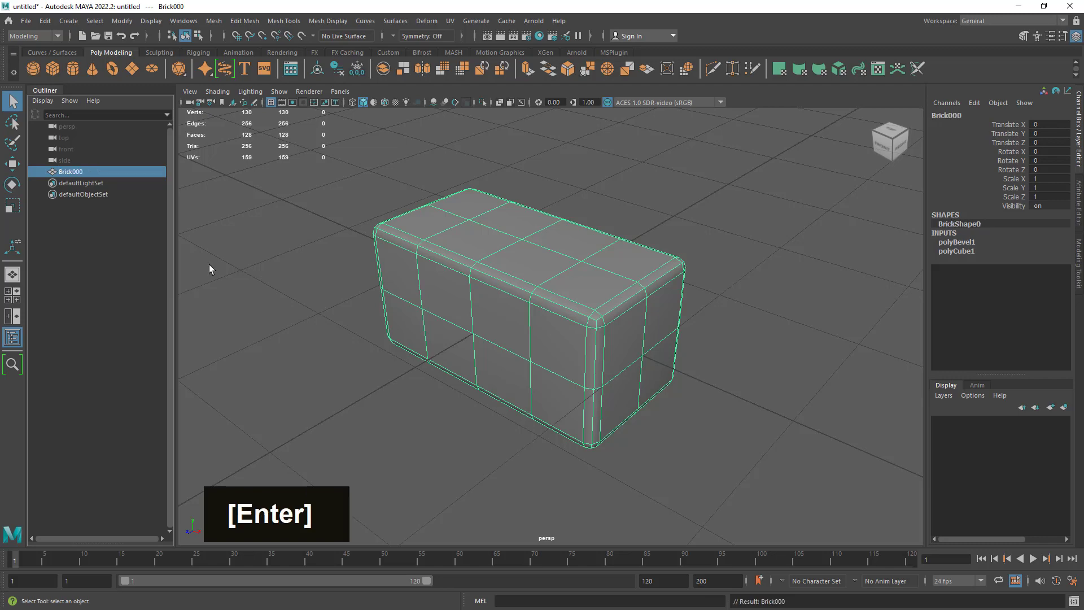
# Step: Delete the brick's construction history and freeze its transformations
pyautogui.keyDown('alt'); pyautogui.moveTo(515, 370); pyautogui.dragTo(566, 390); pyautogui.keyUp('alt')
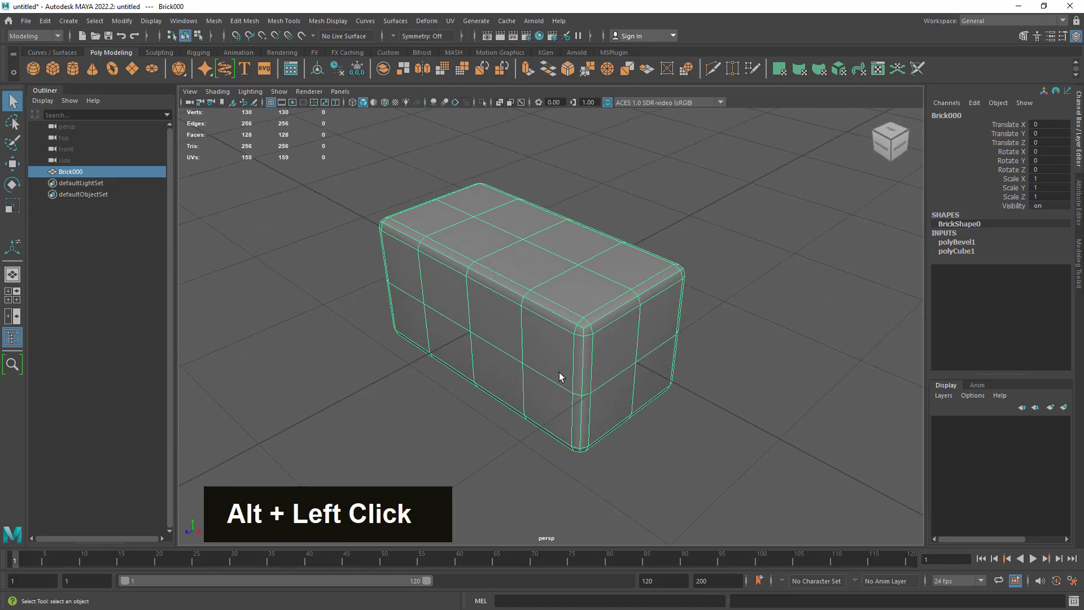
pyautogui.click(338, 69)
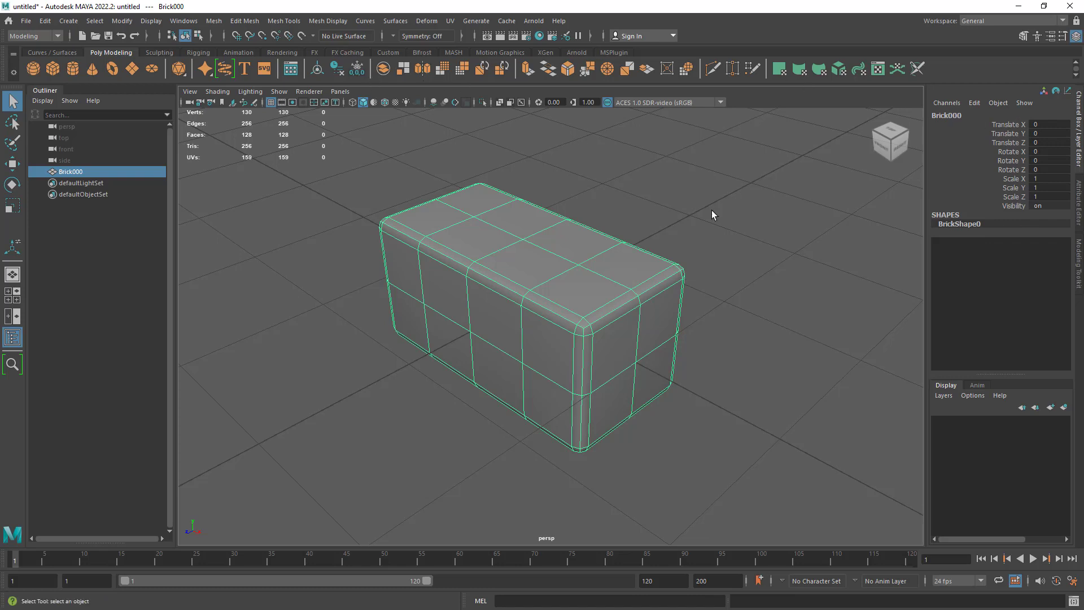
pyautogui.click(357, 69)
pyautogui.doubleClick(354, 69)
# Step: Try raising the brick above the grid and undo both moves
pyautogui.keyDown('alt'); pyautogui.moveTo(527, 319); pyautogui.dragTo(519, 271); pyautogui.keyUp('alt')
pyautogui.press('w')
pyautogui.keyDown('alt'); pyautogui.moveTo(514, 259); pyautogui.dragTo(581, 280, button='right'); pyautogui.keyUp('alt')
pyautogui.moveTo(522, 210); pyautogui.dragTo(527, 138)
pyautogui.keyDown('alt'); pyautogui.moveTo(581, 278); pyautogui.dragTo(706, 278); pyautogui.keyUp('alt')
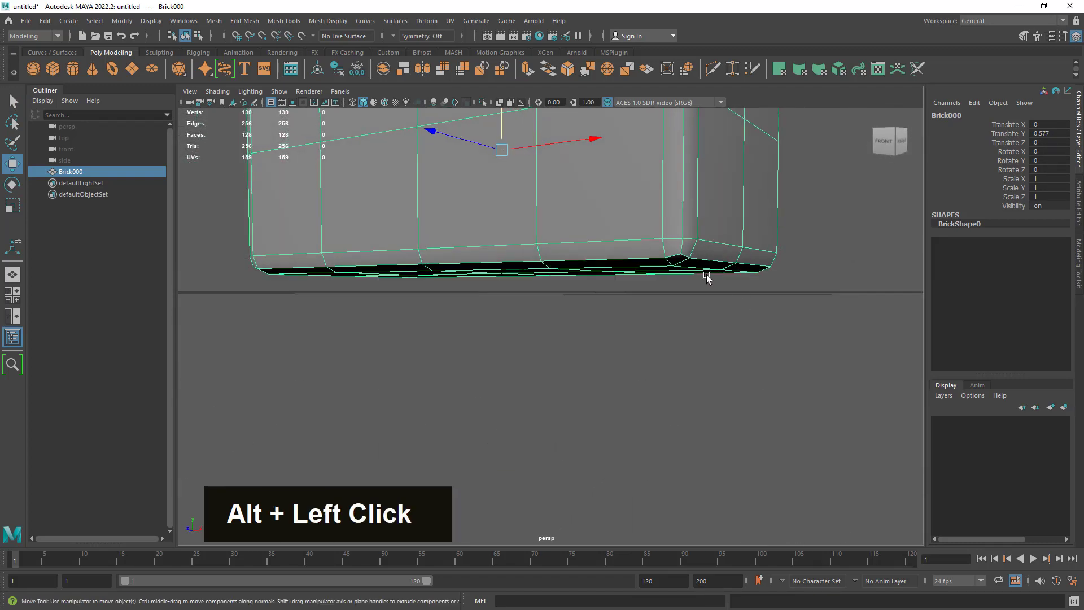
pyautogui.keyDown('alt'); pyautogui.moveTo(706, 278); pyautogui.dragTo(690, 317, button='right'); pyautogui.keyUp('alt')
pyautogui.keyDown('alt'); pyautogui.moveTo(689, 317); pyautogui.dragTo(673, 334); pyautogui.keyUp('alt')
pyautogui.moveTo(543, 192); pyautogui.dragTo(561, 167)
pyautogui.press('z')
pyautogui.press('z')
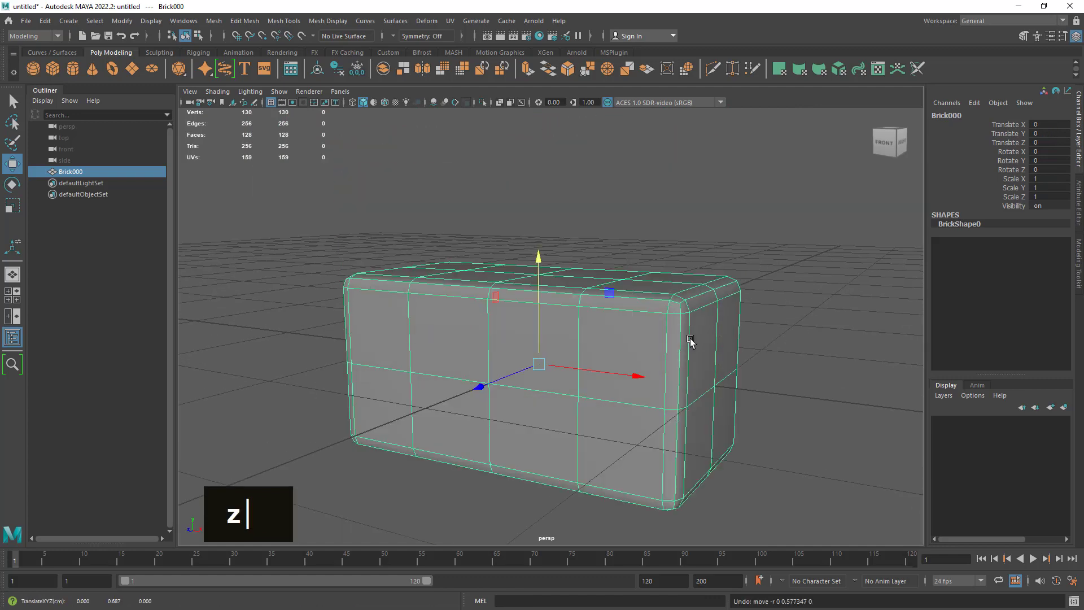
# Step: Move the brick freehand to about X 2.48, Y 1.25, Z -3.31 and rotate it about 33 degrees around Z
pyautogui.keyDown('alt'); pyautogui.moveTo(632, 370); pyautogui.dragTo(643, 397); pyautogui.keyUp('alt')
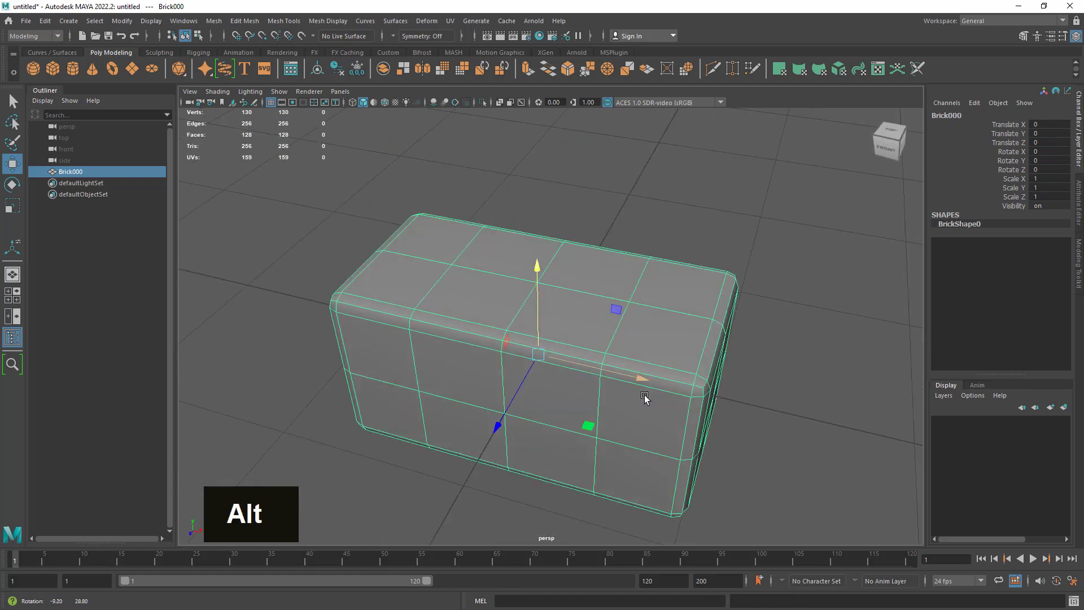
pyautogui.keyDown('alt'); pyautogui.moveTo(643, 397); pyautogui.dragTo(571, 373, button='right'); pyautogui.keyUp('alt')
pyautogui.keyDown('alt'); pyautogui.moveTo(571, 372); pyautogui.dragTo(508, 217); pyautogui.keyUp('alt')
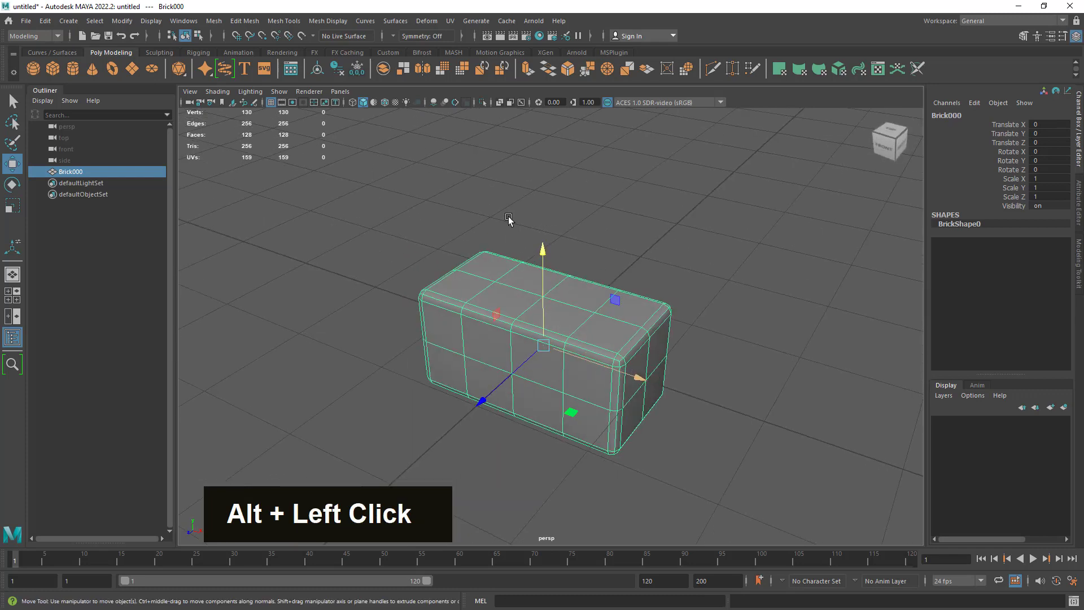
pyautogui.click(454, 52)
pyautogui.keyDown('alt'); pyautogui.moveTo(683, 372); pyautogui.dragTo(622, 377, button='right'); pyautogui.keyUp('alt')
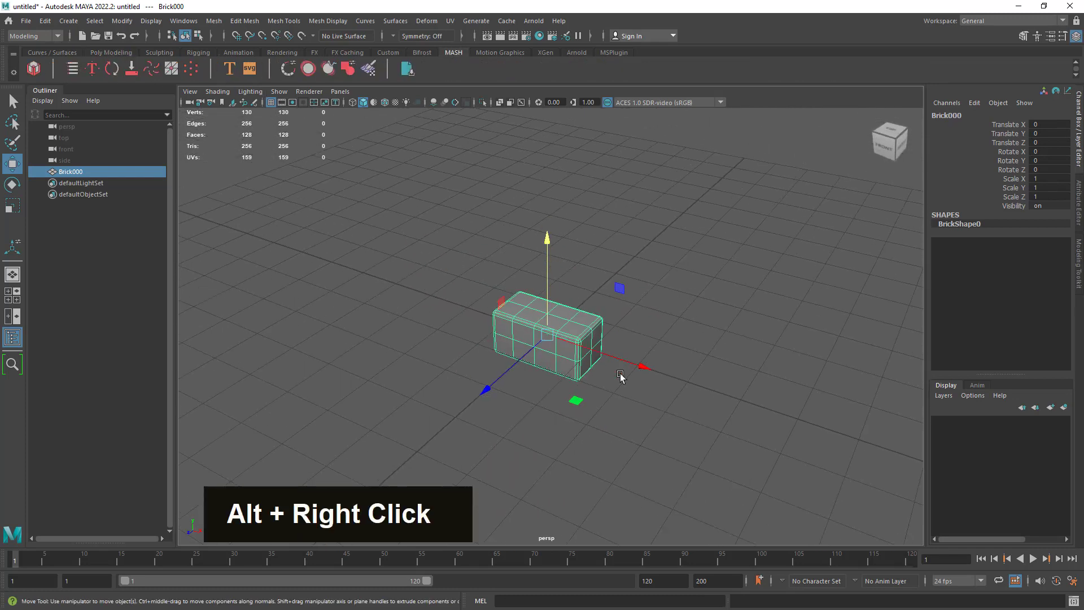
pyautogui.keyDown('alt'); pyautogui.moveTo(621, 377); pyautogui.dragTo(608, 389); pyautogui.keyUp('alt')
pyautogui.moveTo(543, 335); pyautogui.dragTo(743, 254)
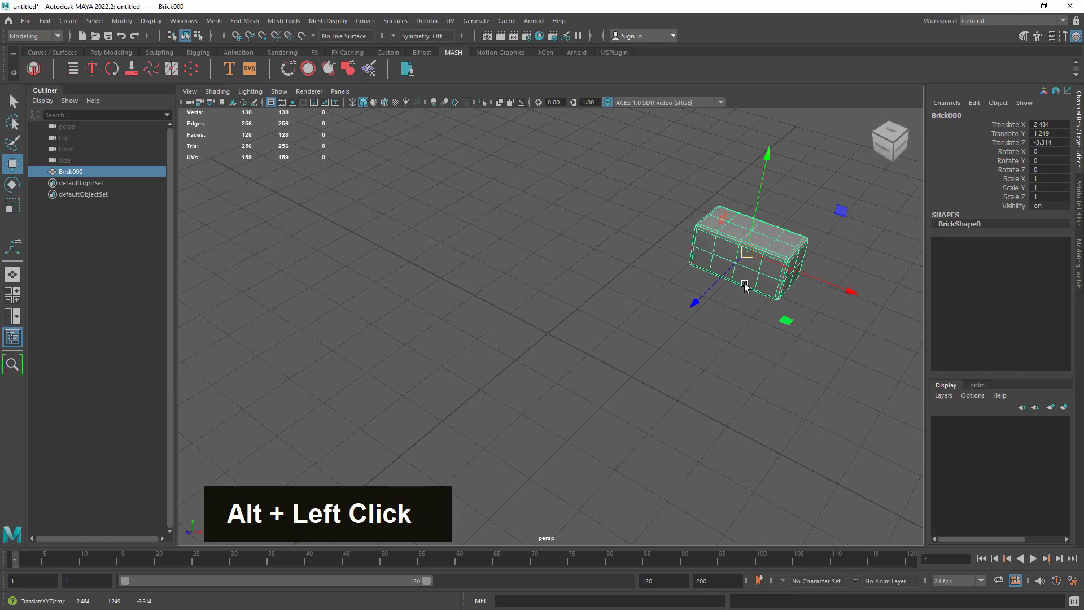
pyautogui.press('e')
pyautogui.moveTo(845, 239); pyautogui.dragTo(776, 236)
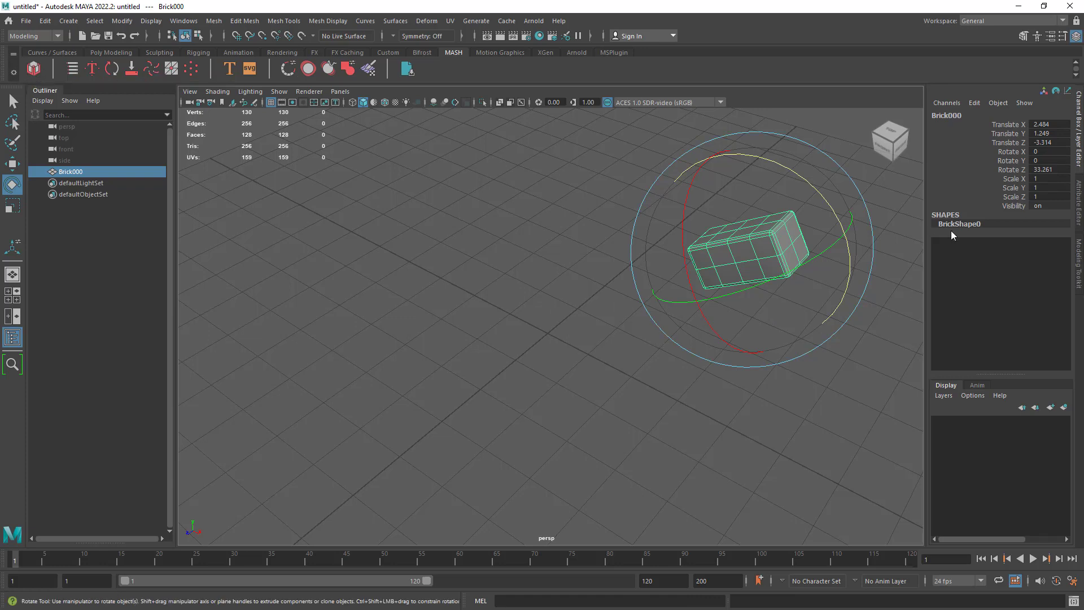
# Step: Reset all of the brick's translation and rotation values to 0 and deselect it
pyautogui.moveTo(1049, 124); pyautogui.dragTo(1069, 168)
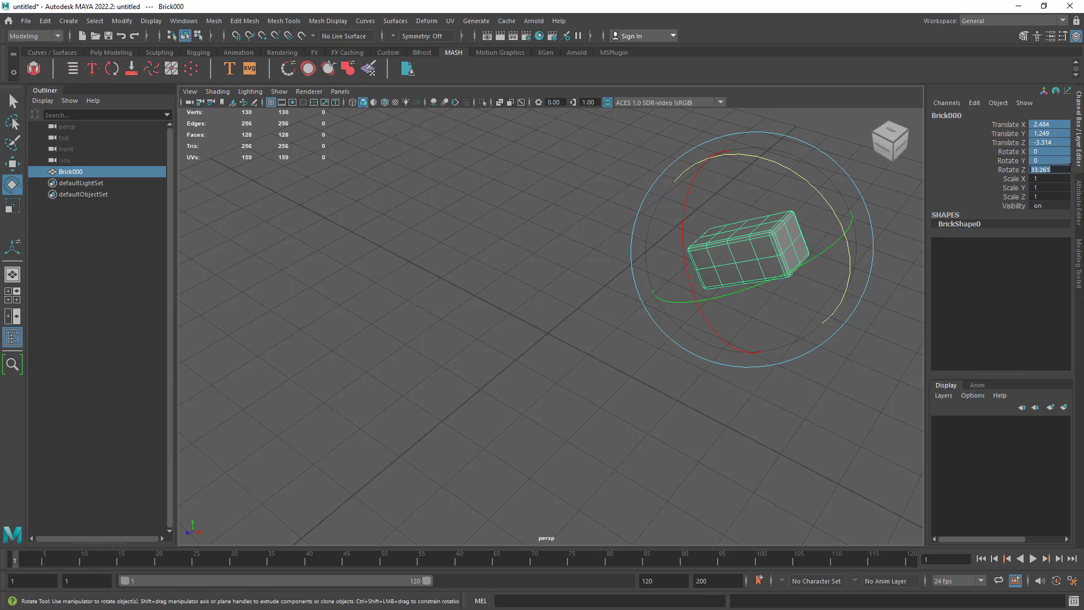
pyautogui.write('0')
pyautogui.press('Return')
pyautogui.click(852, 249)
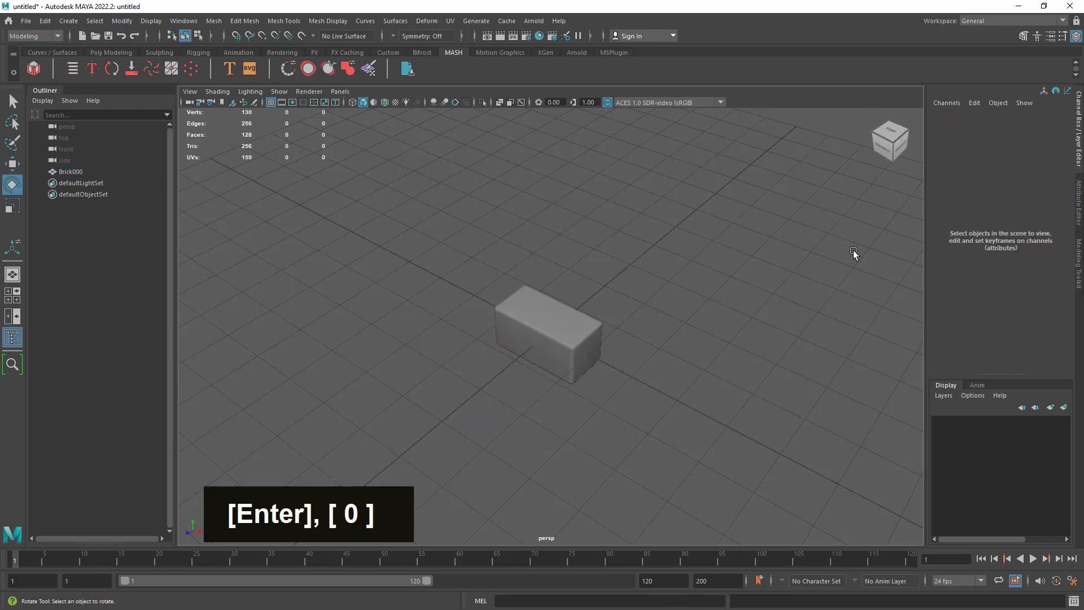
# Step: Select the brick and examine its placement and pivot at the grid origin from several angles
pyautogui.moveTo(726, 212); pyautogui.dragTo(443, 463)
pyautogui.keyDown('alt'); pyautogui.moveTo(473, 421); pyautogui.dragTo(738, 439, button='right'); pyautogui.keyUp('alt')
pyautogui.keyDown('alt'); pyautogui.moveTo(737, 439); pyautogui.dragTo(692, 382); pyautogui.keyUp('alt')
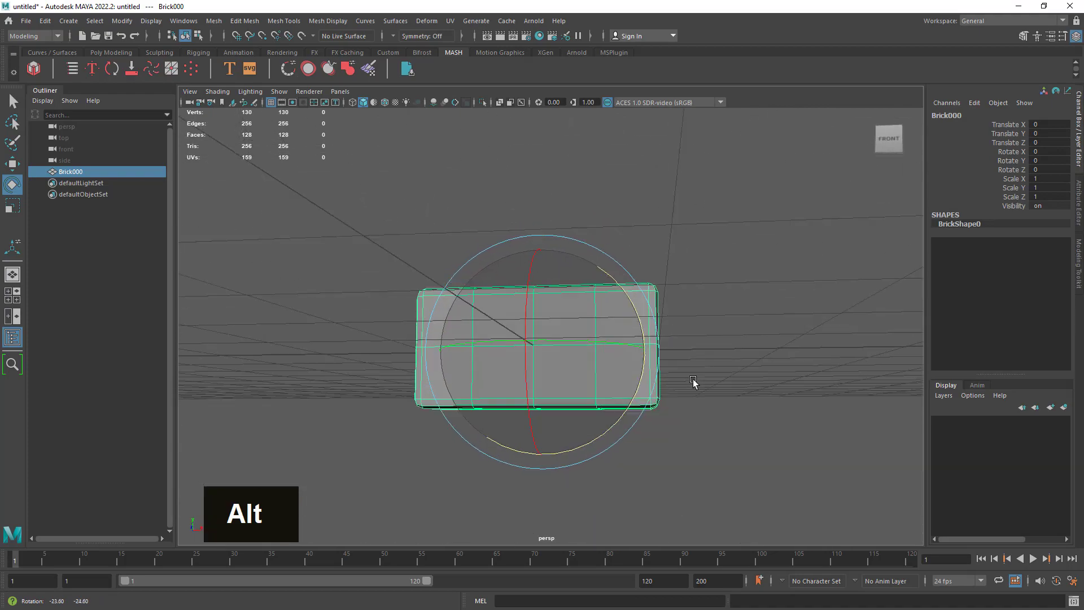
pyautogui.click(13, 165)
pyautogui.keyDown('alt'); pyautogui.moveTo(673, 332); pyautogui.dragTo(641, 356); pyautogui.keyUp('alt')
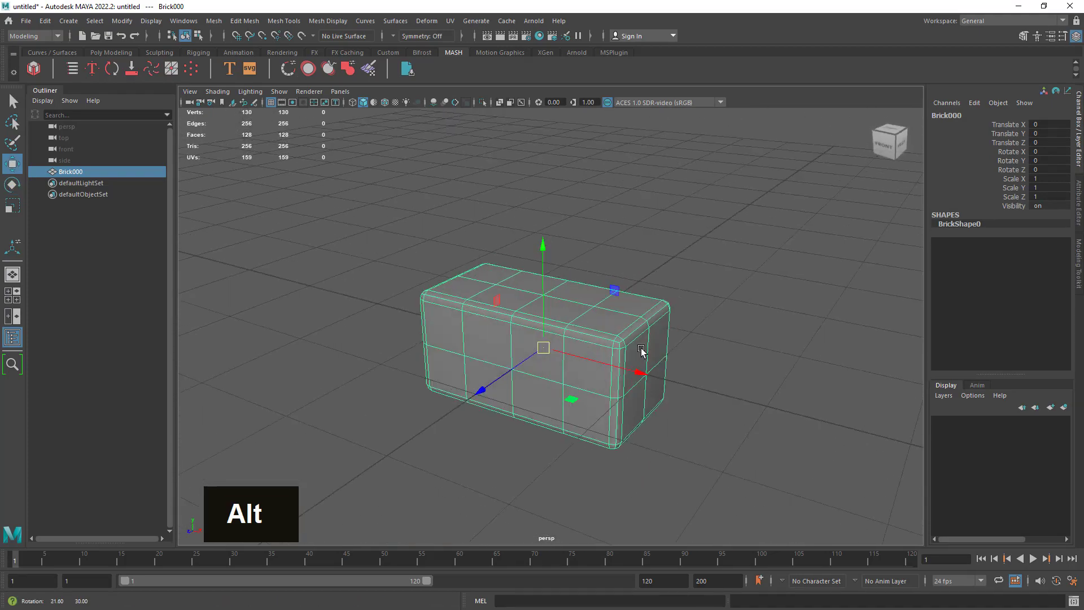
pyautogui.keyDown('alt'); pyautogui.moveTo(641, 355); pyautogui.dragTo(571, 316, button='right'); pyautogui.keyUp('alt')
pyautogui.keyDown('alt'); pyautogui.moveTo(570, 317); pyautogui.dragTo(564, 341); pyautogui.keyUp('alt')
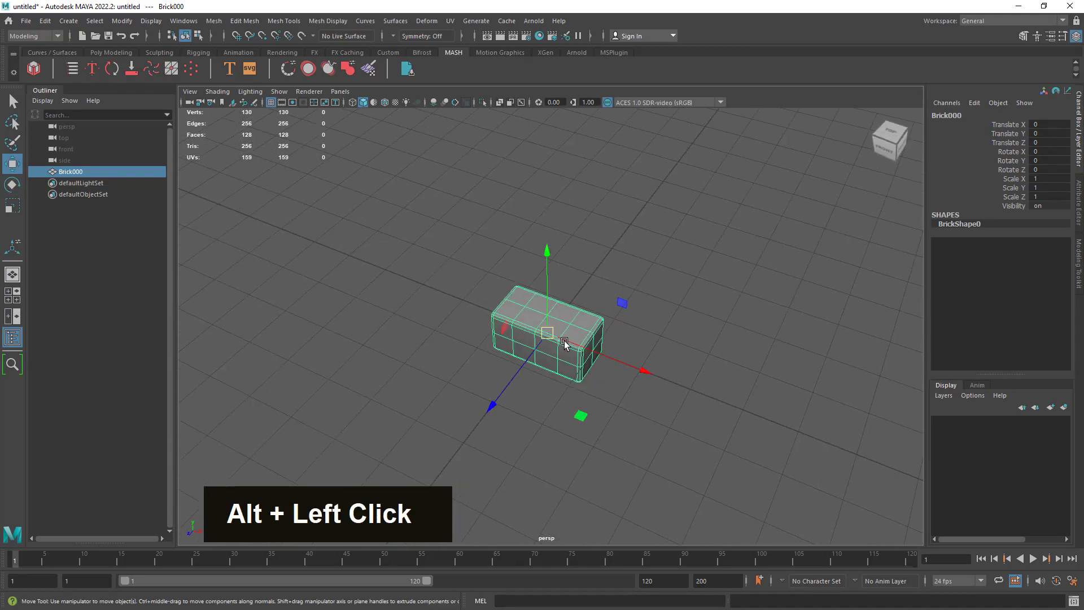
pyautogui.keyDown('alt'); pyautogui.moveTo(590, 348); pyautogui.dragTo(559, 380, button='right'); pyautogui.keyUp('alt')
pyautogui.keyDown('alt'); pyautogui.moveTo(559, 380); pyautogui.dragTo(523, 411); pyautogui.keyUp('alt')
pyautogui.keyDown('alt'); pyautogui.moveTo(523, 412); pyautogui.dragTo(700, 434, button='right'); pyautogui.keyUp('alt')
pyautogui.keyDown('alt'); pyautogui.moveTo(670, 405); pyautogui.dragTo(646, 308); pyautogui.keyUp('alt')
pyautogui.keyDown('alt'); pyautogui.moveTo(641, 369); pyautogui.dragTo(644, 402); pyautogui.keyUp('alt')
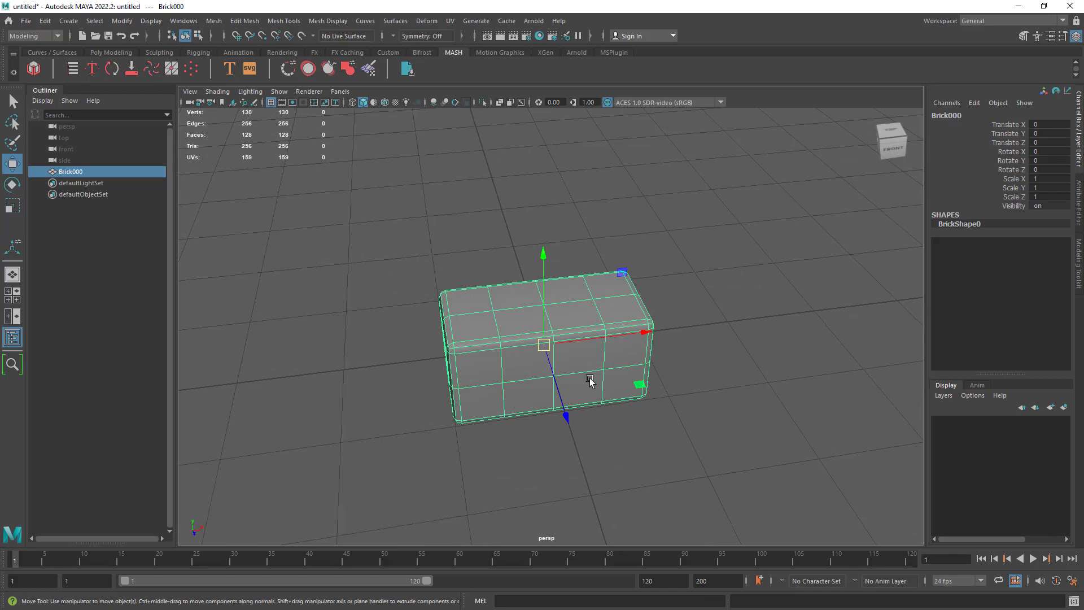
pyautogui.keyDown('alt'); pyautogui.moveTo(700, 378); pyautogui.dragTo(698, 378); pyautogui.keyUp('alt')
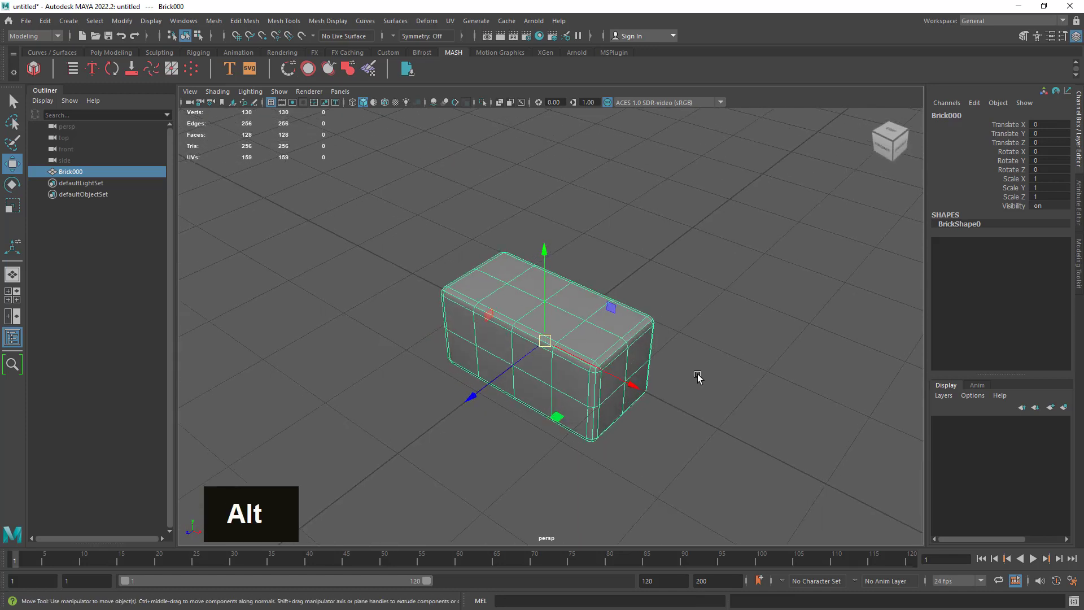
# Step: Save the scene as a Maya ASCII file named LightHouse in the Lighthouse_Island project's scenes folder
pyautogui.click(12, 101)
pyautogui.click(111, 38)
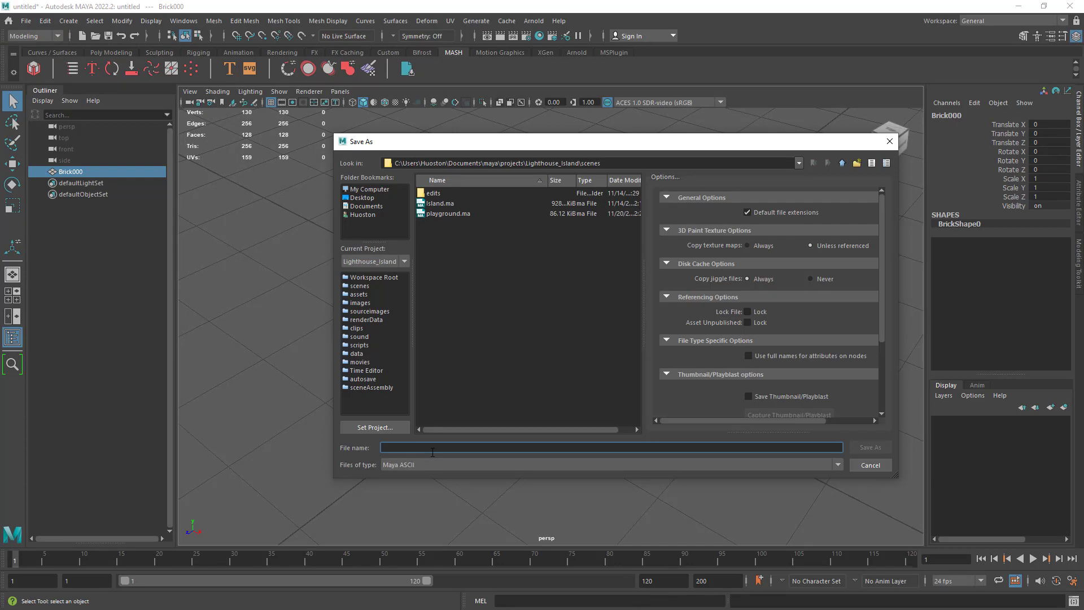
pyautogui.write('LightHo')
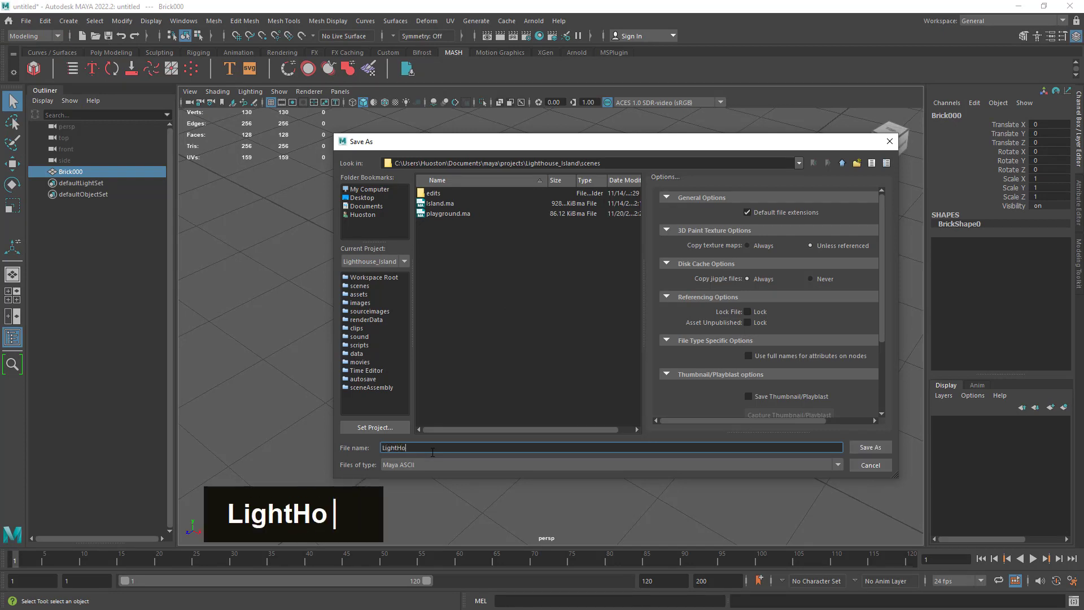
pyautogui.write('use')
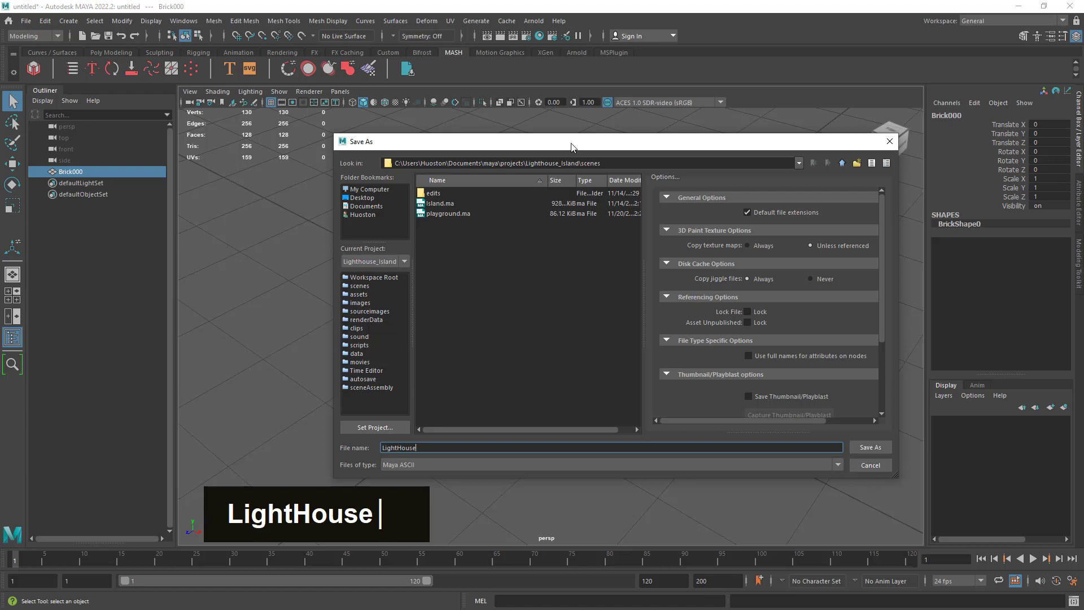
pyautogui.moveTo(571, 146); pyautogui.dragTo(521, 112)
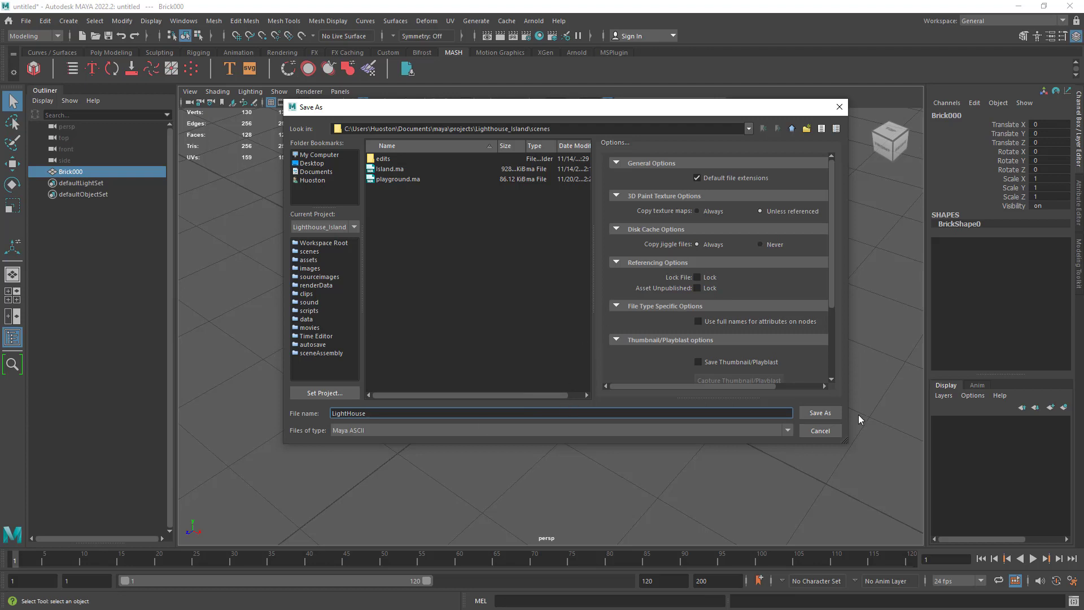
pyautogui.click(815, 415)
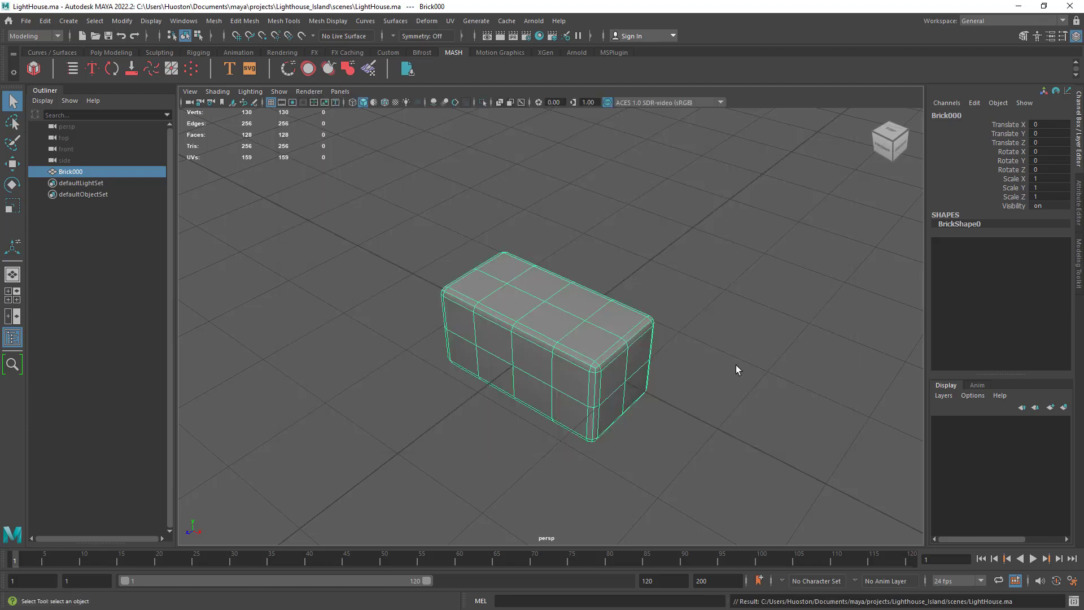
pyautogui.keyDown('alt'); pyautogui.moveTo(719, 363); pyautogui.dragTo(675, 394, button='right'); pyautogui.keyUp('alt')
pyautogui.moveTo(675, 395)
pyautogui.keyDown('alt'); pyautogui.mouseDown()
pyautogui.moveTo(721, 363)
pyautogui.moveTo(673, 375)
pyautogui.mouseUp(); pyautogui.keyUp('alt')
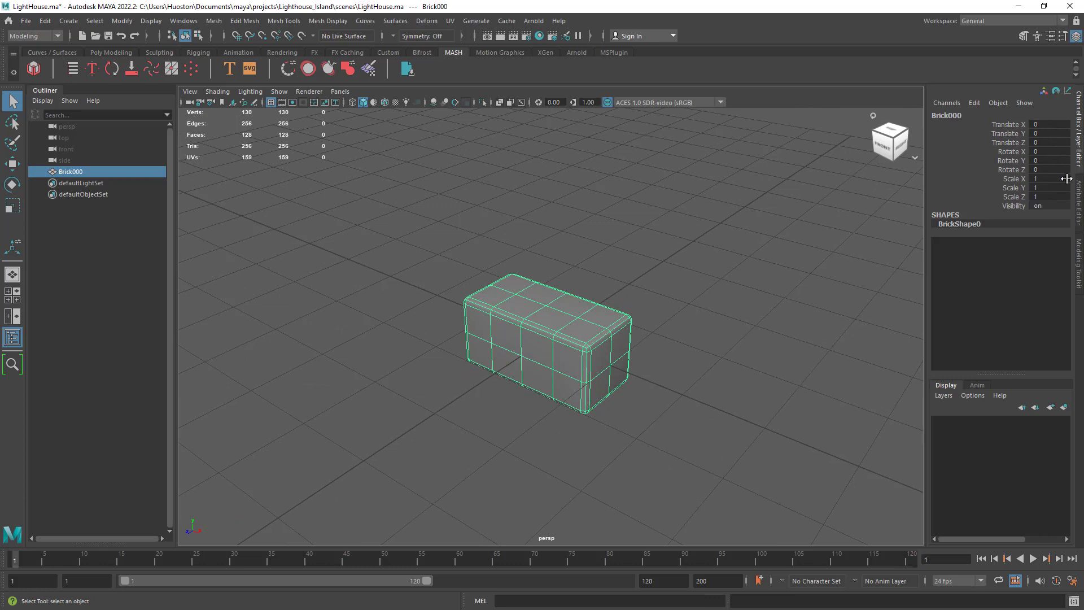
pyautogui.keyDown('alt'); pyautogui.moveTo(655, 299); pyautogui.dragTo(651, 283, button='right'); pyautogui.keyUp('alt')
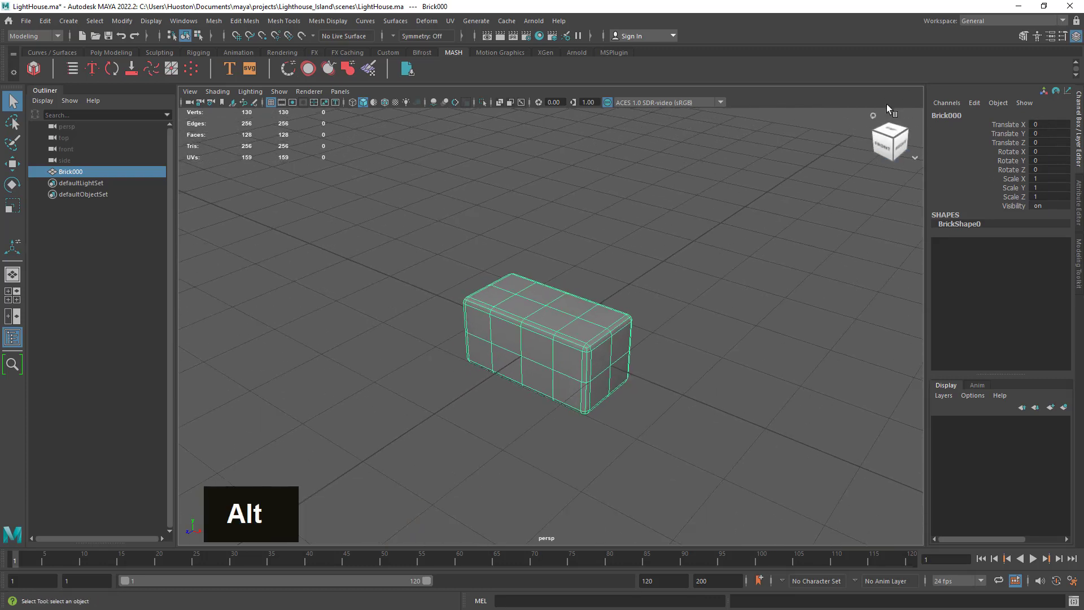
pyautogui.keyDown('alt'); pyautogui.moveTo(796, 209); pyautogui.dragTo(811, 223, button='right'); pyautogui.keyUp('alt')
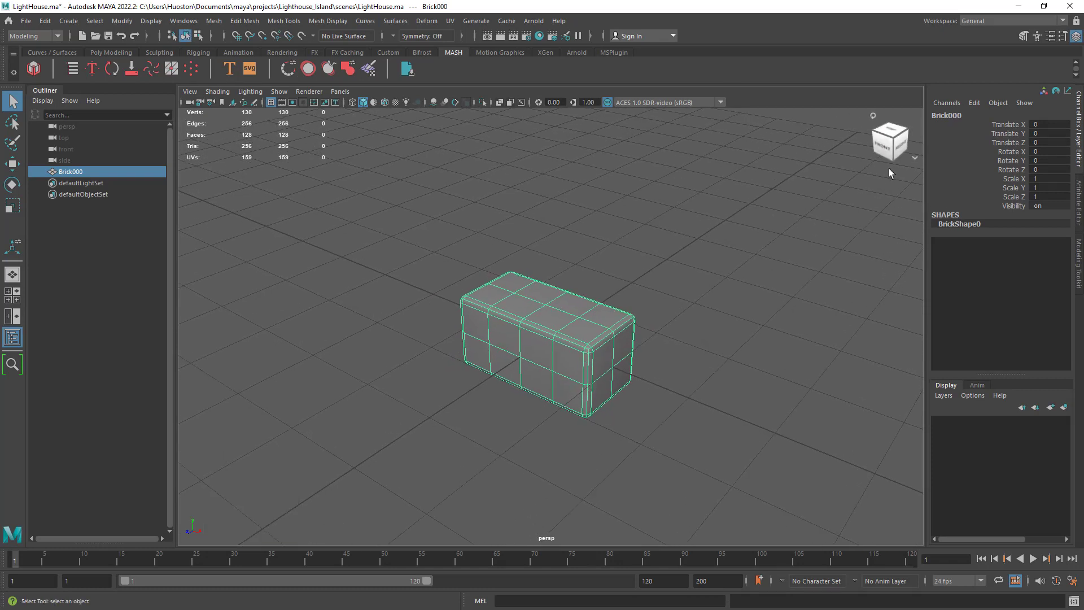
# Step: Turn off the display of the ViewCube in the preferences and save them
pyautogui.click(180, 22)
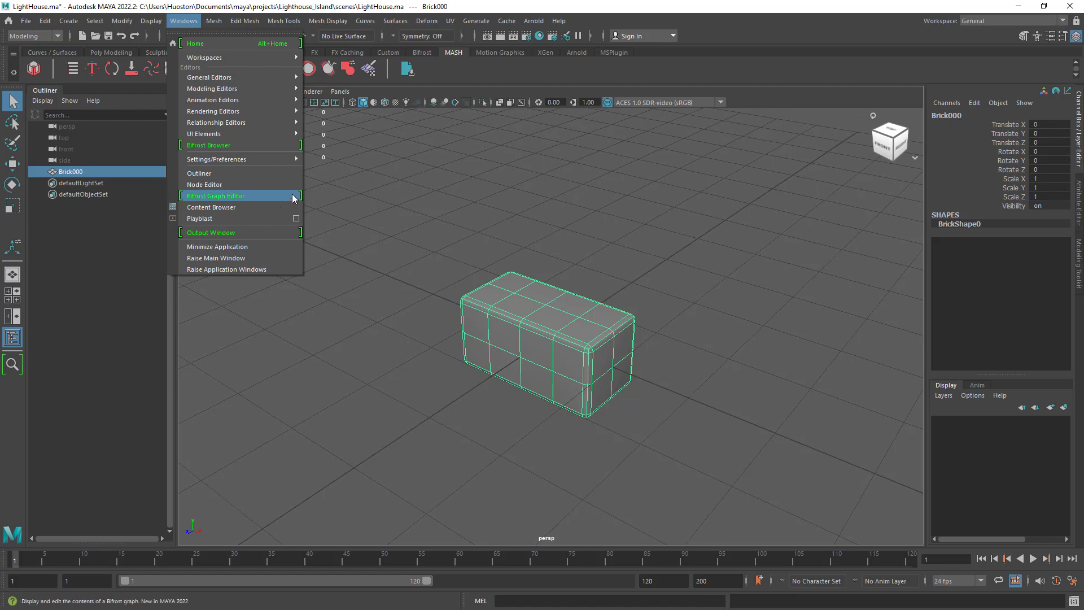
pyautogui.moveTo(290, 161)
pyautogui.click(350, 168)
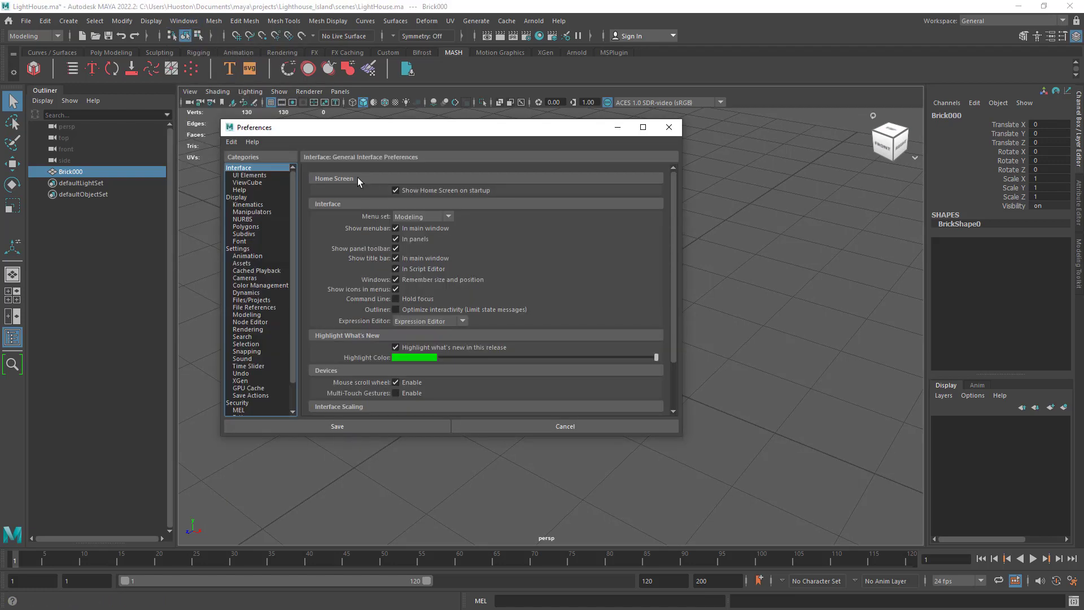
pyautogui.doubleClick(264, 182)
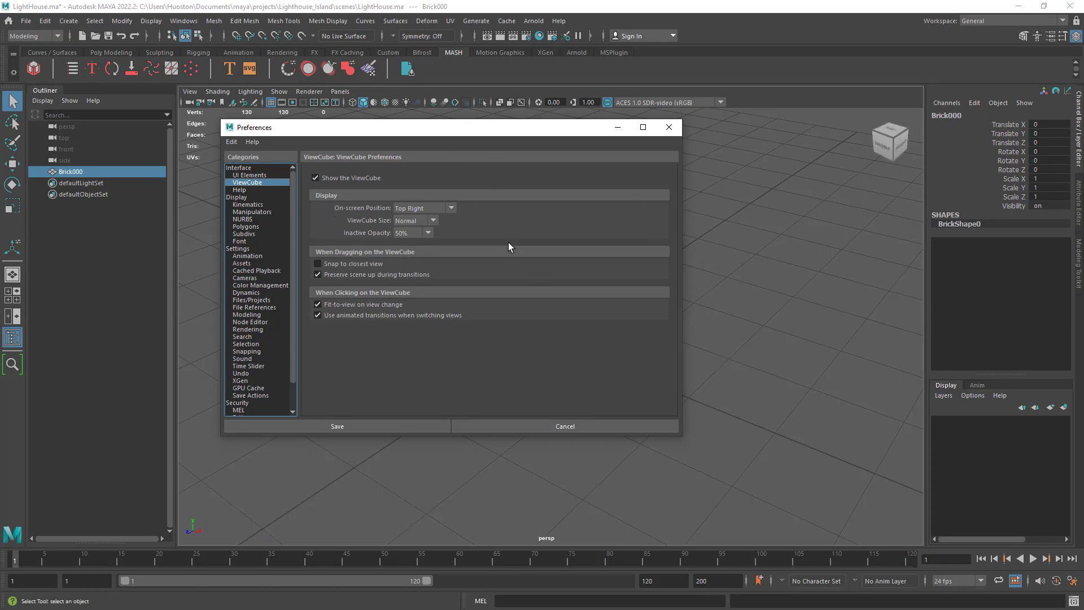
pyautogui.click(316, 178)
pyautogui.click(318, 178)
pyautogui.click(317, 177)
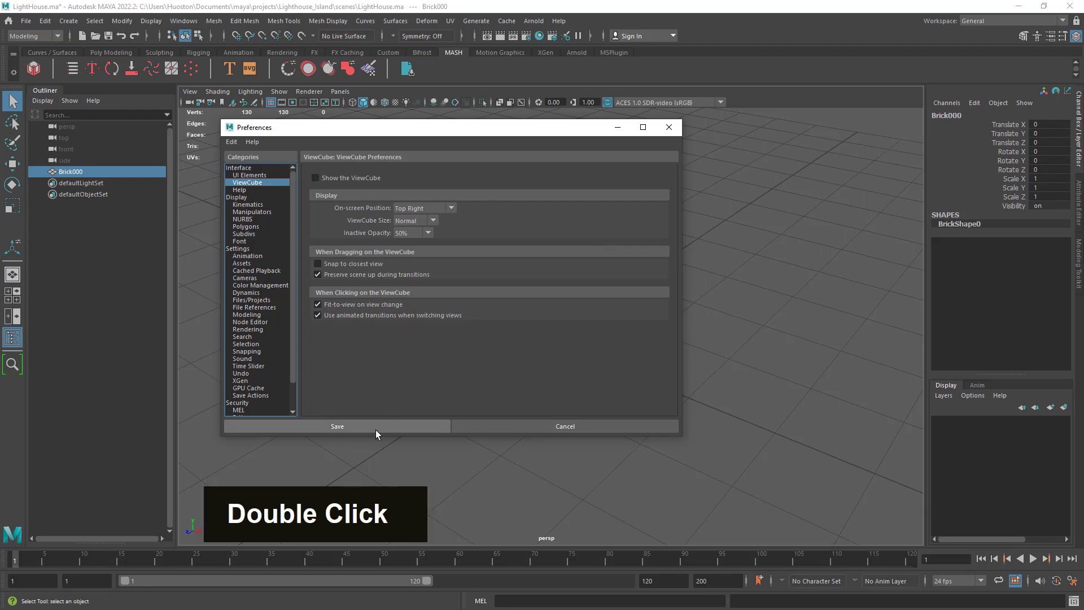
pyautogui.click(340, 426)
pyautogui.keyDown('alt'); pyautogui.moveTo(728, 277); pyautogui.dragTo(742, 308, button='right'); pyautogui.keyUp('alt')
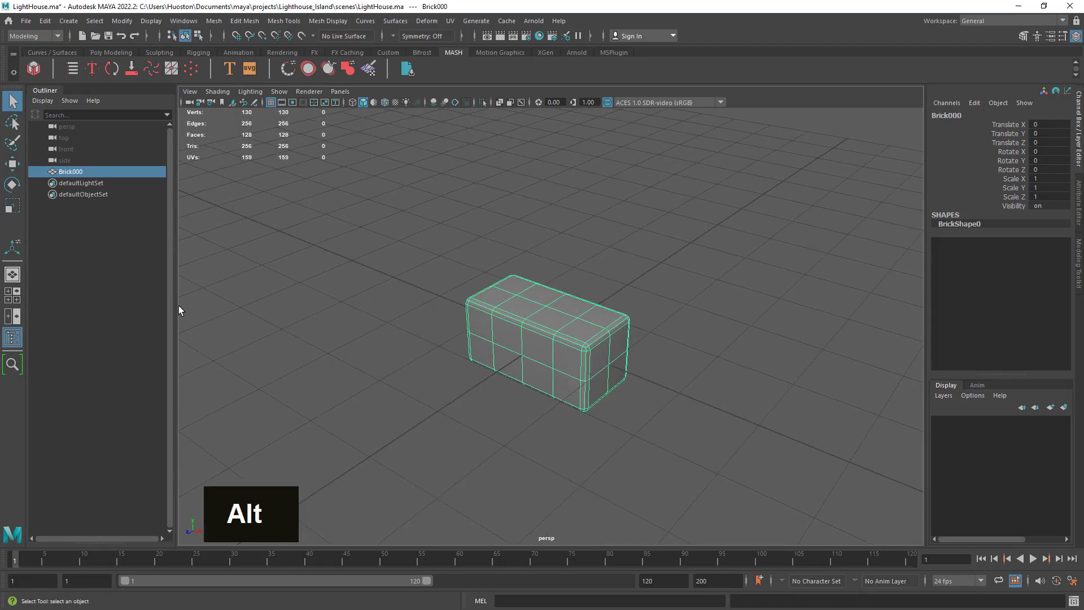
pyautogui.keyDown('alt'); pyautogui.moveTo(709, 313); pyautogui.dragTo(704, 322, button='right'); pyautogui.keyUp('alt')
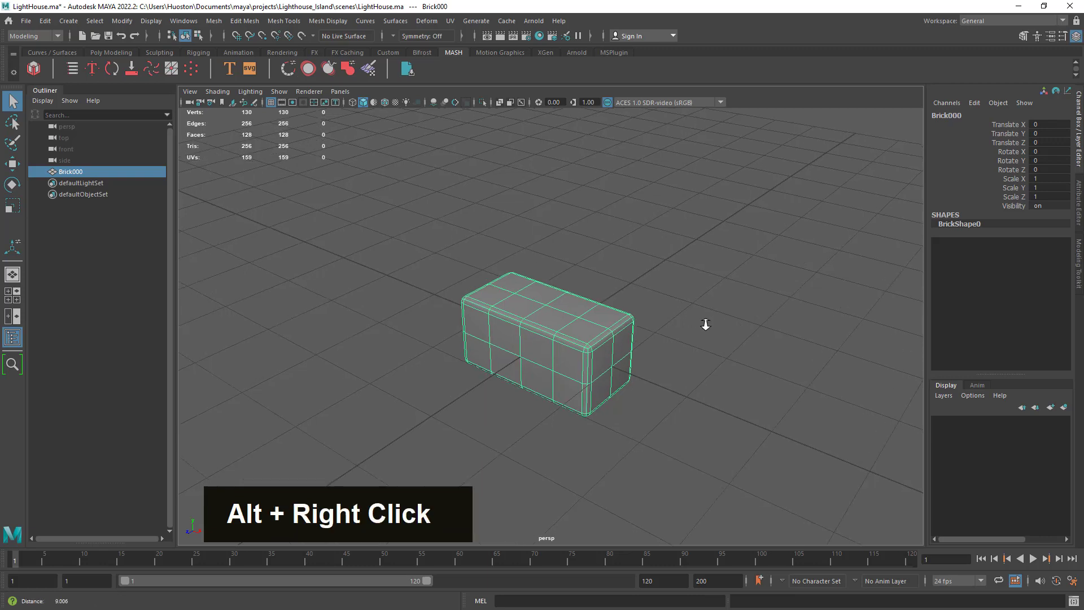
# Step: Create a MASH network from the brick
pyautogui.keyDown('alt'); pyautogui.moveTo(704, 321); pyautogui.dragTo(693, 322); pyautogui.keyUp('alt')
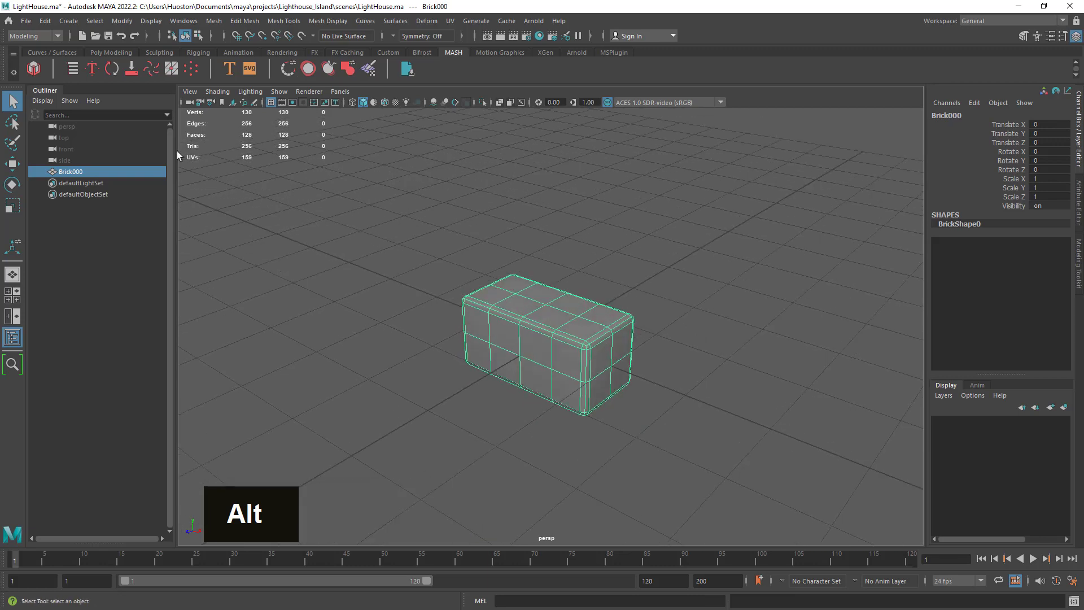
pyautogui.click(33, 68)
pyautogui.keyDown('alt'); pyautogui.moveTo(700, 317); pyautogui.dragTo(709, 356, button='right'); pyautogui.keyUp('alt')
pyautogui.keyDown('alt'); pyautogui.moveTo(709, 356); pyautogui.dragTo(668, 331, button='middle'); pyautogui.keyUp('alt')
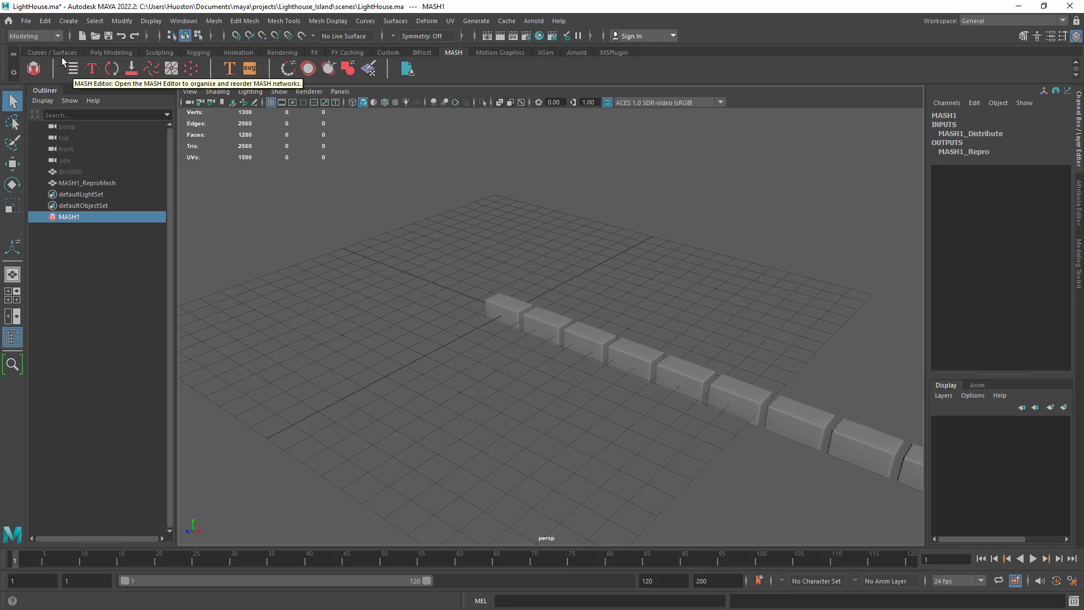
# Step: Switch to the Animation menu set and open the MASH Editor, moving its window clear of the statistics display
pyautogui.click(41, 36)
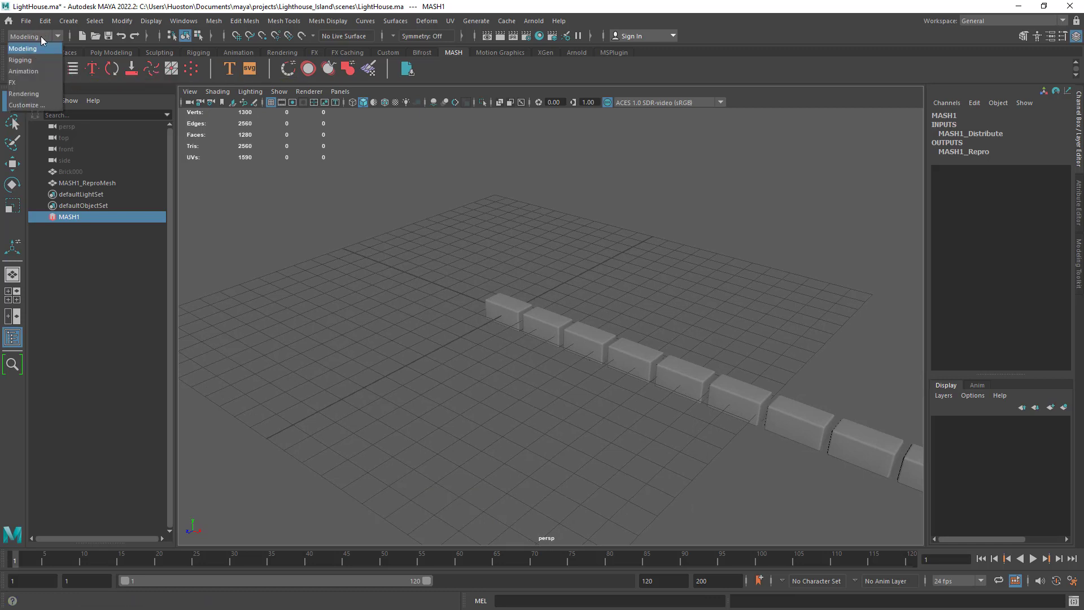
pyautogui.click(45, 70)
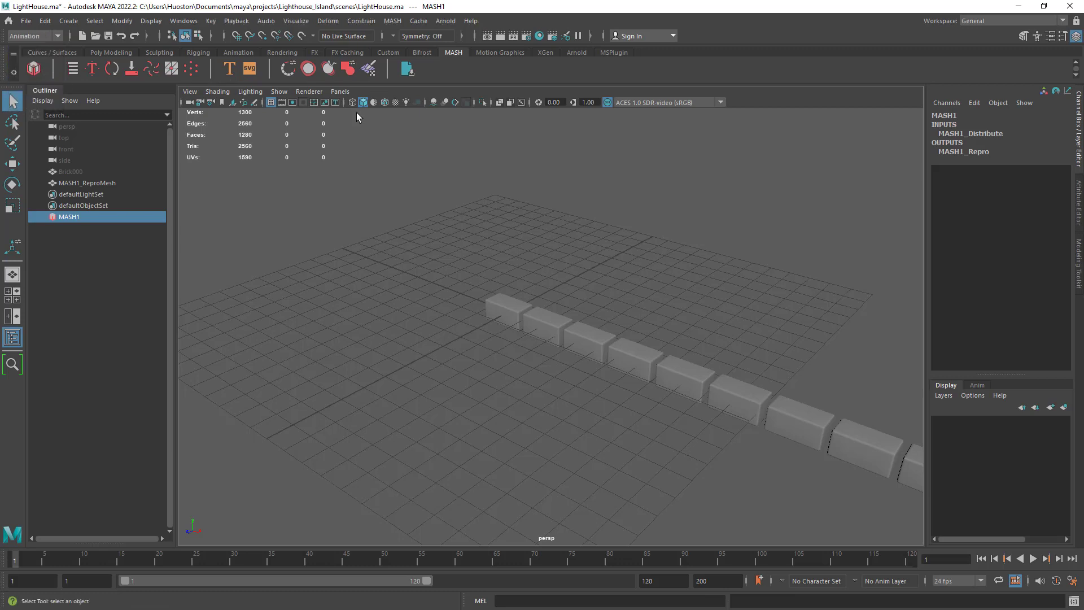
pyautogui.click(393, 21)
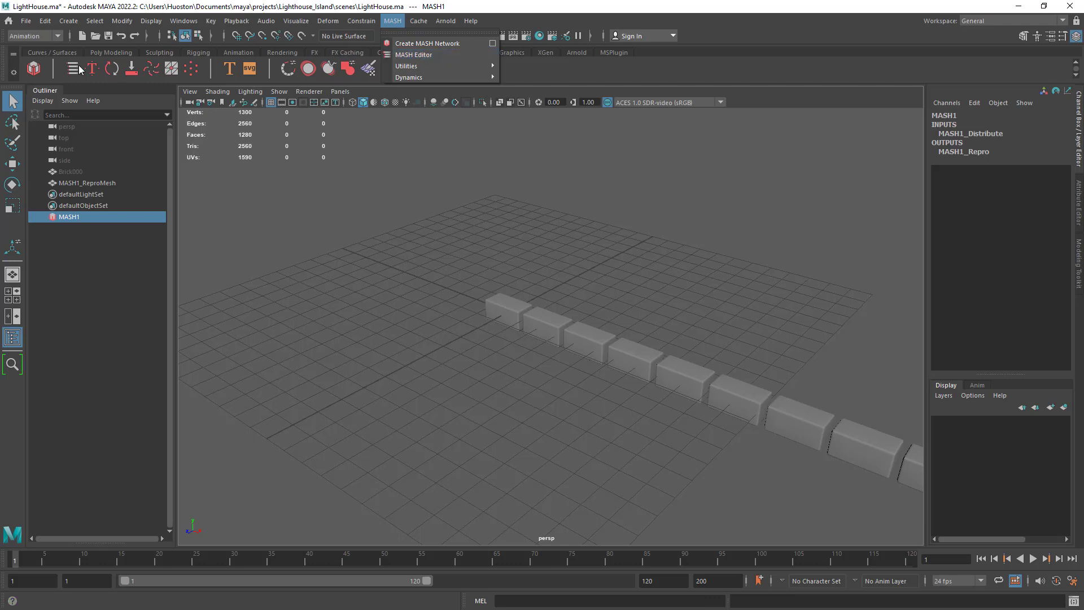
pyautogui.click(423, 55)
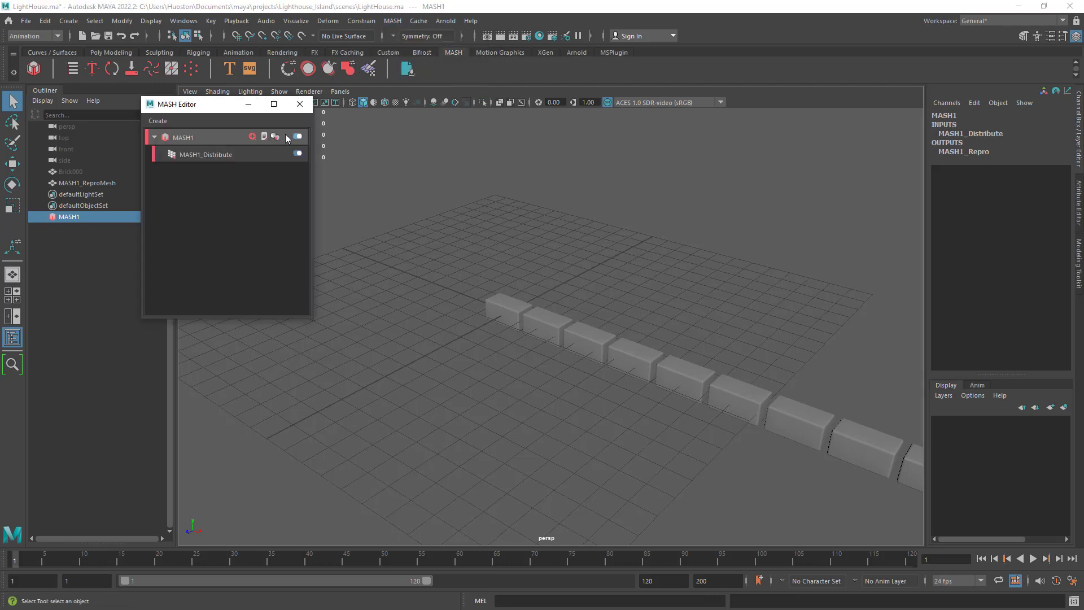
pyautogui.moveTo(202, 109); pyautogui.dragTo(252, 206)
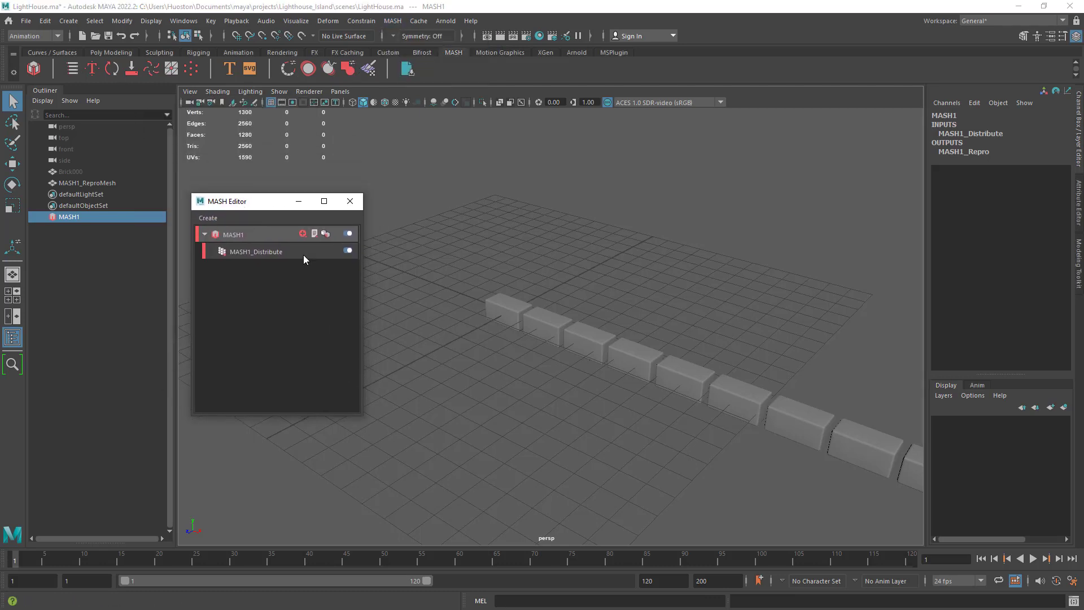
# Step: Compare the attributes of the MASH1 network with those of its Distribute node
pyautogui.click(245, 232)
pyautogui.click(259, 253)
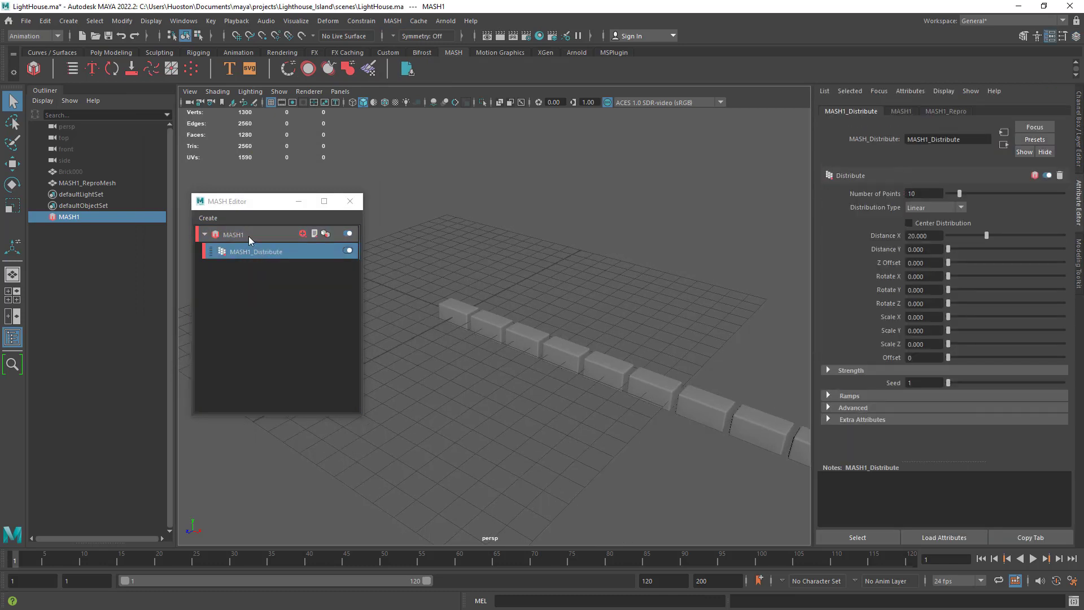
pyautogui.click(249, 236)
pyautogui.click(255, 252)
pyautogui.click(251, 235)
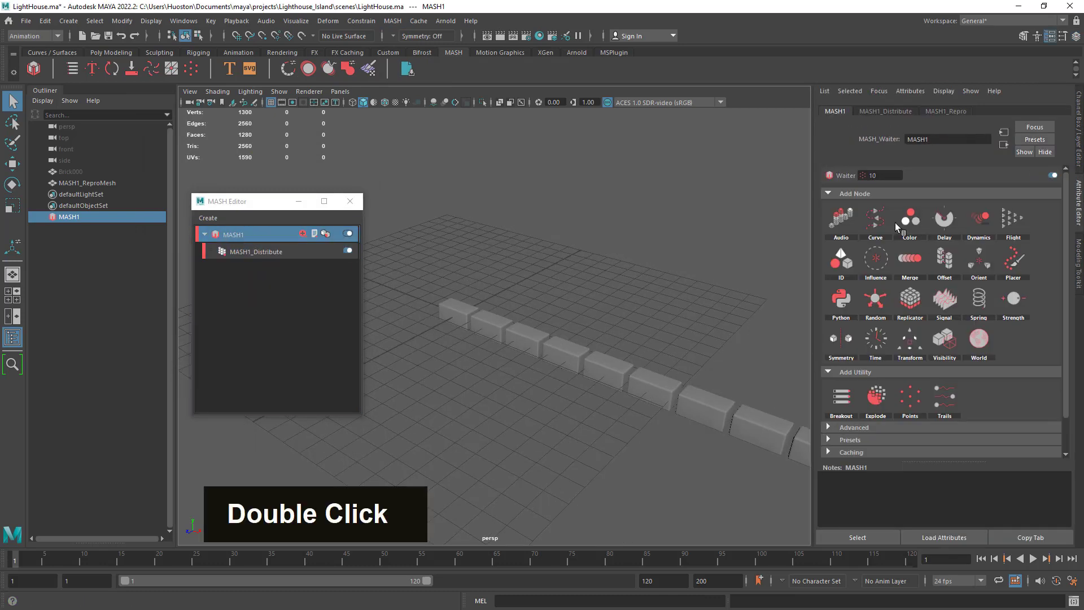
pyautogui.click(257, 251)
pyautogui.click(246, 237)
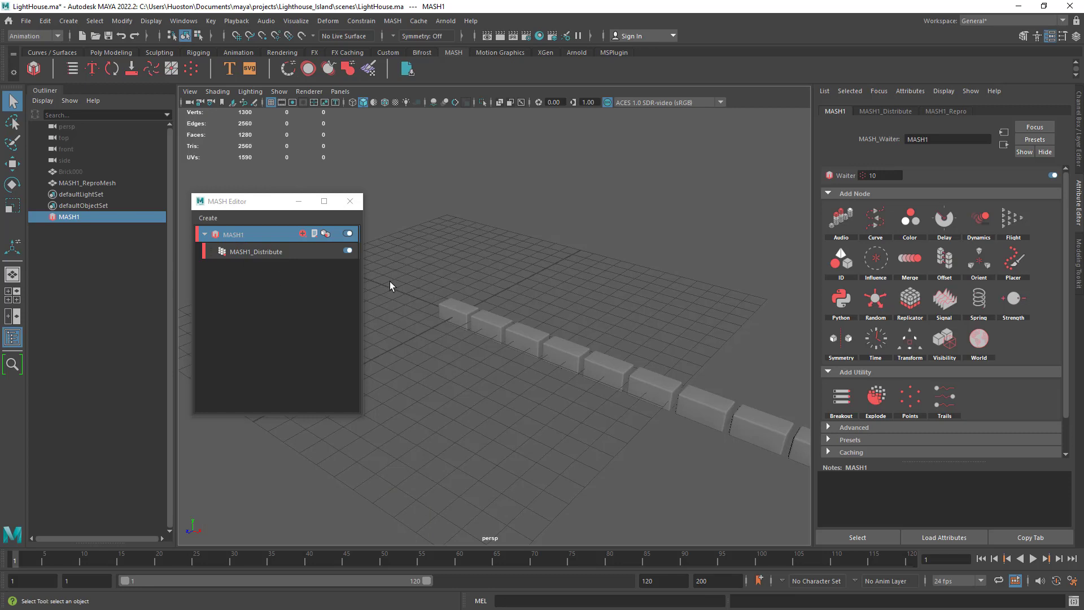
pyautogui.click(249, 252)
pyautogui.click(249, 235)
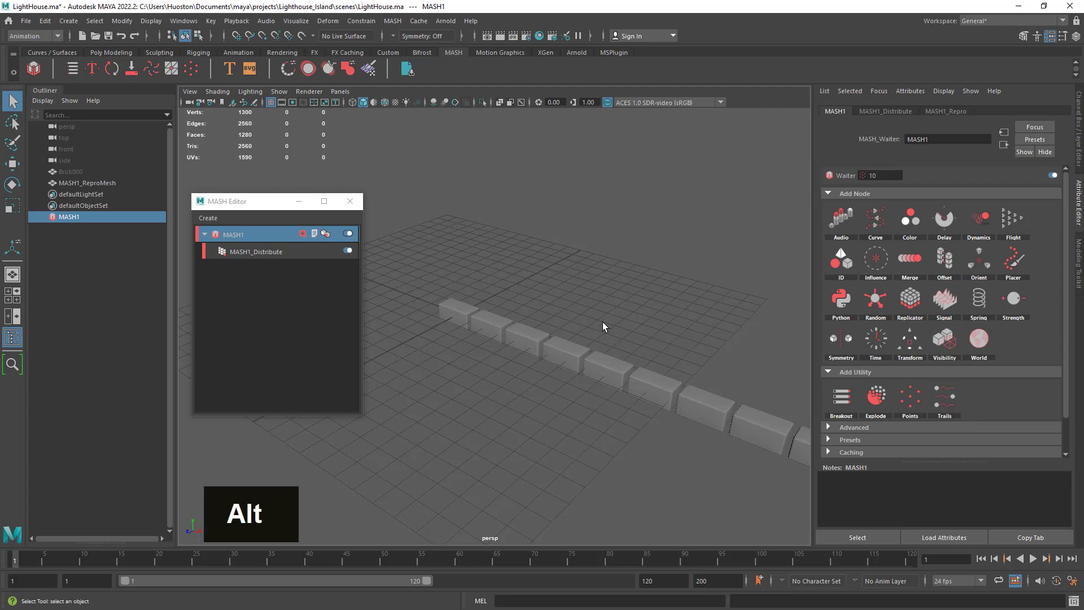
# Step: Change the Distribute node's distribution type to Radial
pyautogui.moveTo(602, 323)
pyautogui.keyDown('alt'); pyautogui.mouseDown()
pyautogui.moveTo(619, 322)
pyautogui.moveTo(622, 342)
pyautogui.moveTo(619, 334)
pyautogui.mouseUp(); pyautogui.keyUp('alt')
pyautogui.keyDown('alt'); pyautogui.moveTo(619, 334); pyautogui.dragTo(584, 327, button='right'); pyautogui.keyUp('alt')
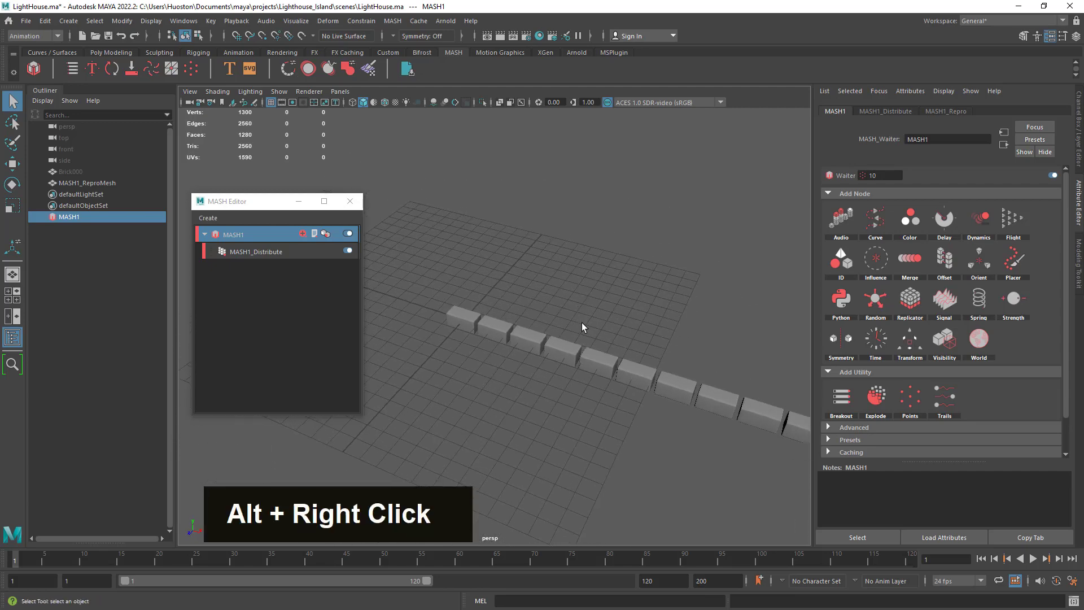
pyautogui.keyDown('alt'); pyautogui.moveTo(583, 327); pyautogui.dragTo(642, 320); pyautogui.keyUp('alt')
pyautogui.keyDown('alt'); pyautogui.moveTo(642, 320); pyautogui.dragTo(668, 326, button='right'); pyautogui.keyUp('alt')
pyautogui.keyDown('alt'); pyautogui.moveTo(668, 327); pyautogui.dragTo(565, 324); pyautogui.keyUp('alt')
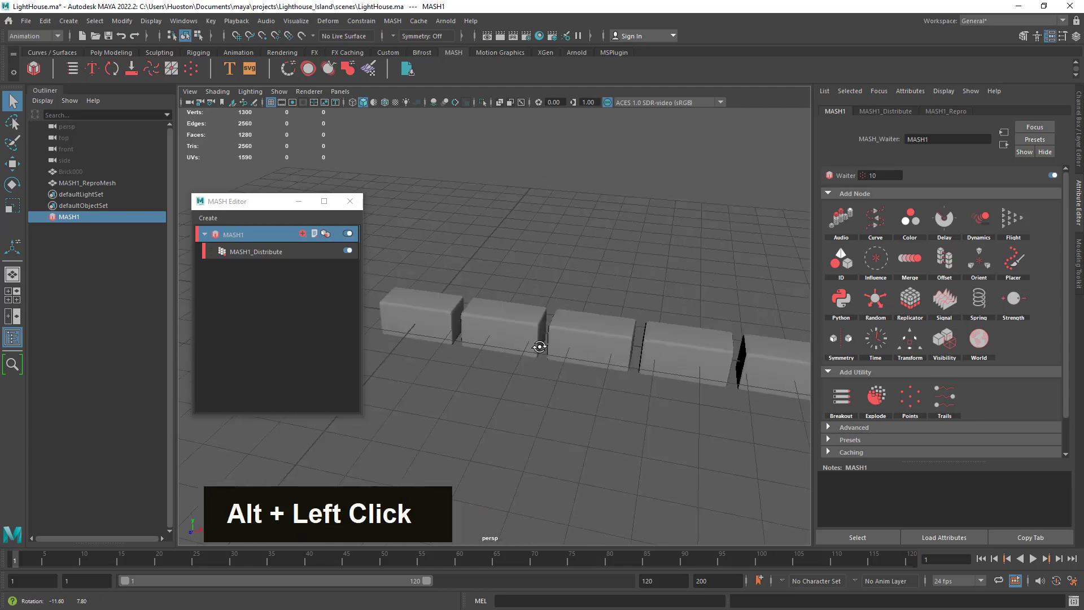
pyautogui.keyDown('alt'); pyautogui.moveTo(564, 324); pyautogui.dragTo(483, 322, button='right'); pyautogui.keyUp('alt')
pyautogui.keyDown('alt'); pyautogui.moveTo(484, 321); pyautogui.dragTo(496, 336); pyautogui.keyUp('alt')
pyautogui.click(254, 252)
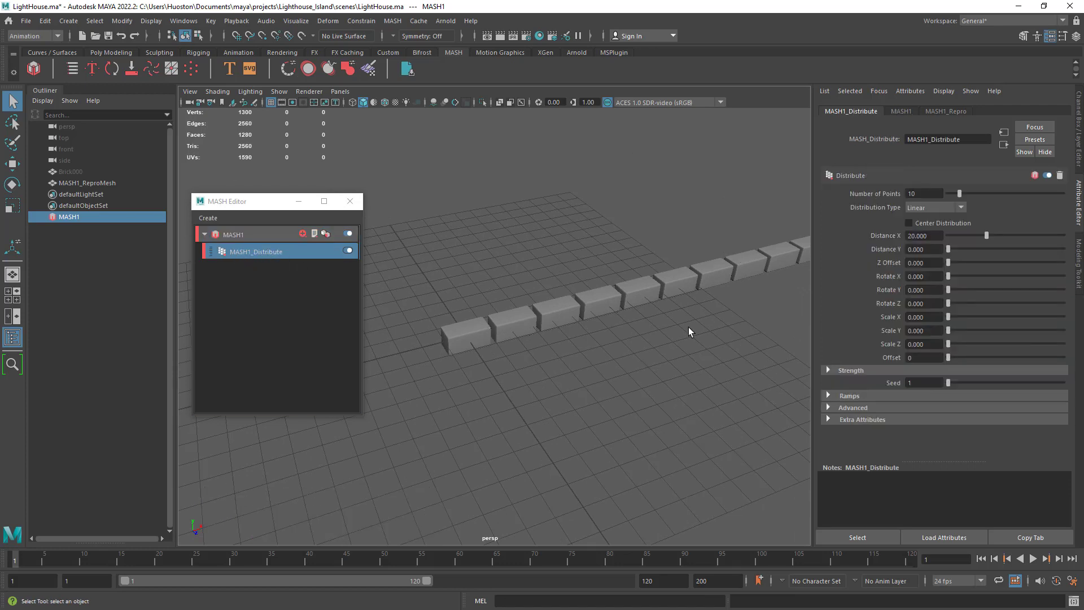
pyautogui.moveTo(689, 327)
pyautogui.keyDown('alt'); pyautogui.mouseDown(button='right')
pyautogui.moveTo(634, 316)
pyautogui.moveTo(668, 329)
pyautogui.mouseUp(button='right'); pyautogui.keyUp('alt')
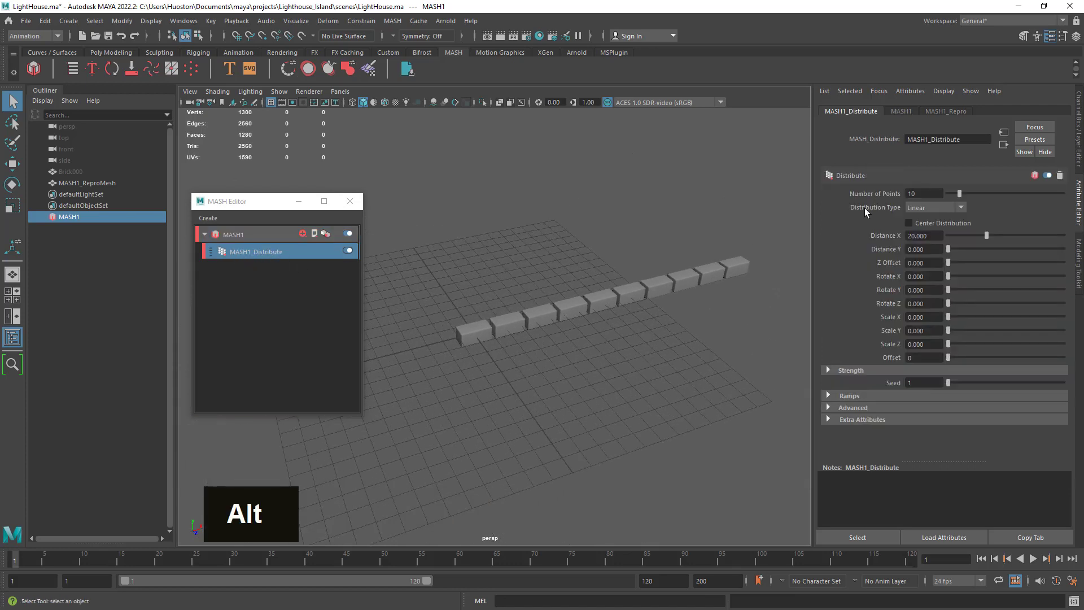
pyautogui.click(936, 207)
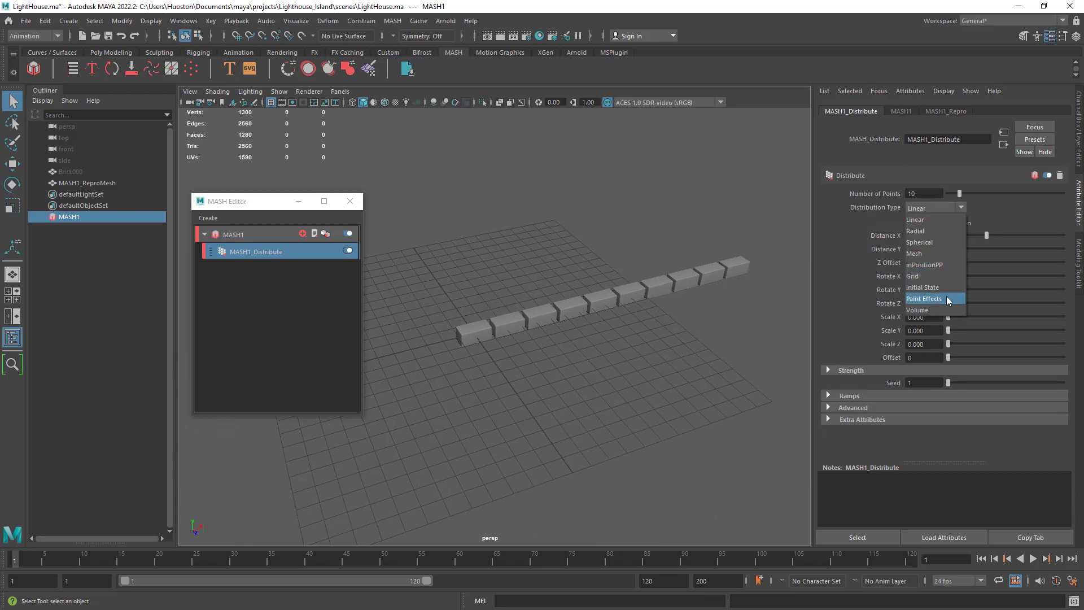
pyautogui.click(924, 231)
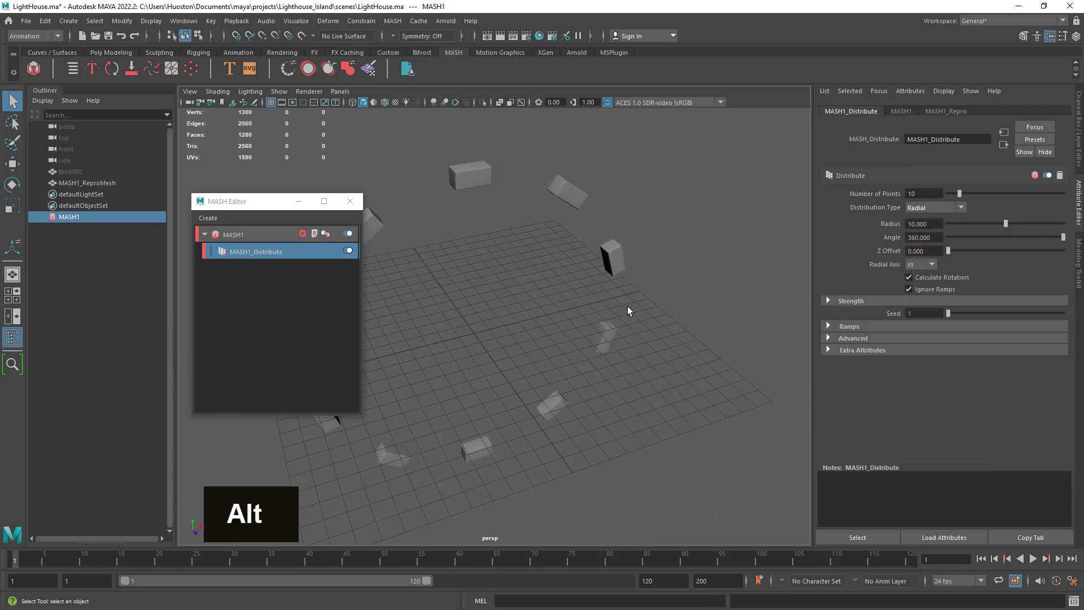
pyautogui.keyDown('alt'); pyautogui.moveTo(628, 310); pyautogui.dragTo(496, 293); pyautogui.keyUp('alt')
pyautogui.keyDown('alt'); pyautogui.moveTo(496, 293); pyautogui.dragTo(408, 243, button='right'); pyautogui.keyUp('alt')
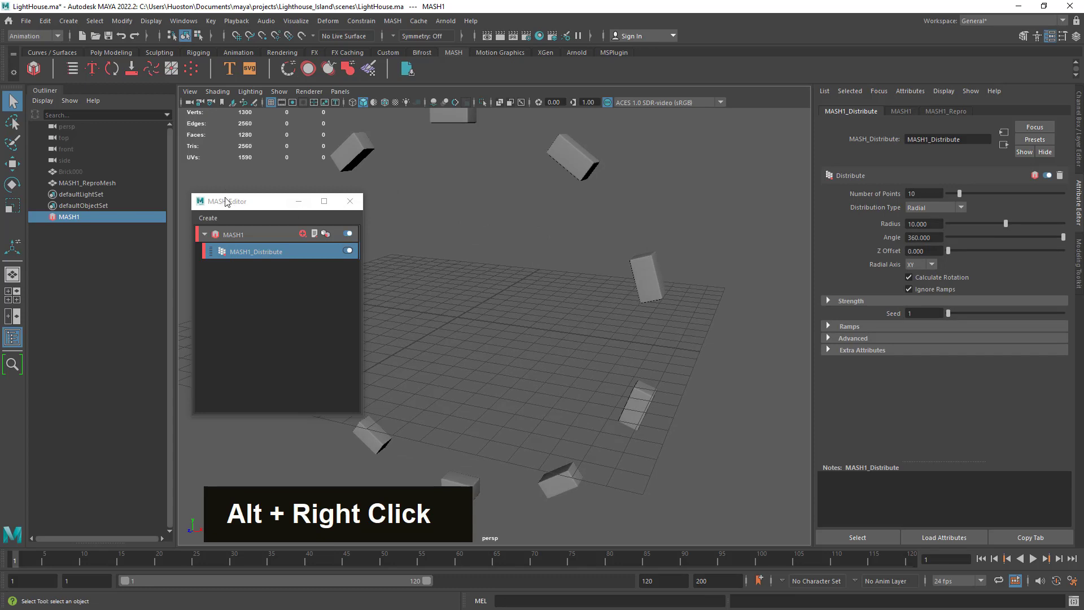
# Step: Move the MASH Editor aside and set the radial axis to ZX so the bricks lie flat around the origin
pyautogui.moveTo(226, 202); pyautogui.dragTo(122, 281)
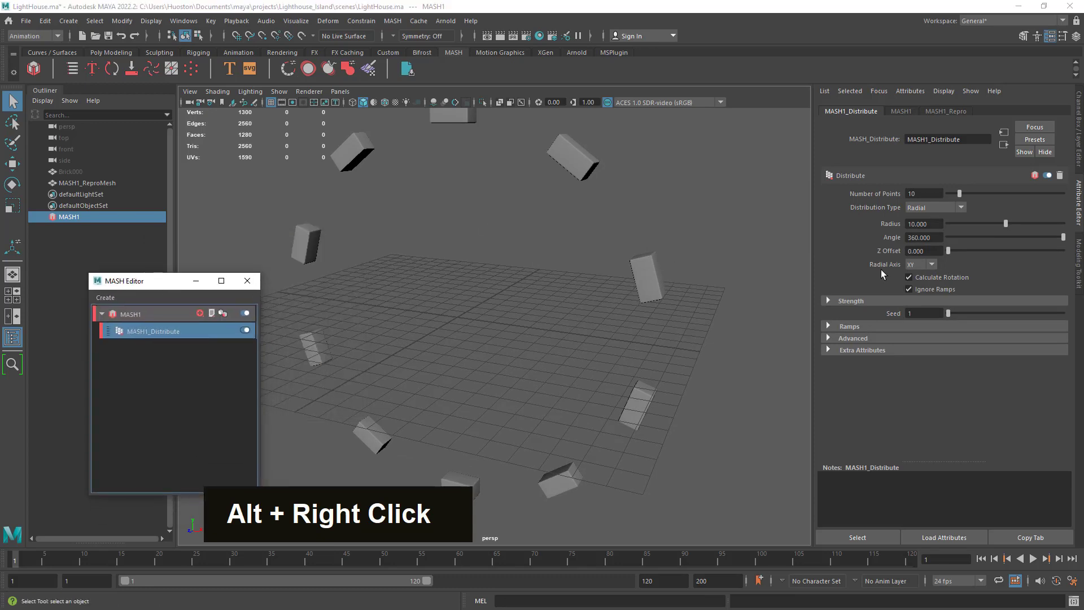
pyautogui.click(929, 265)
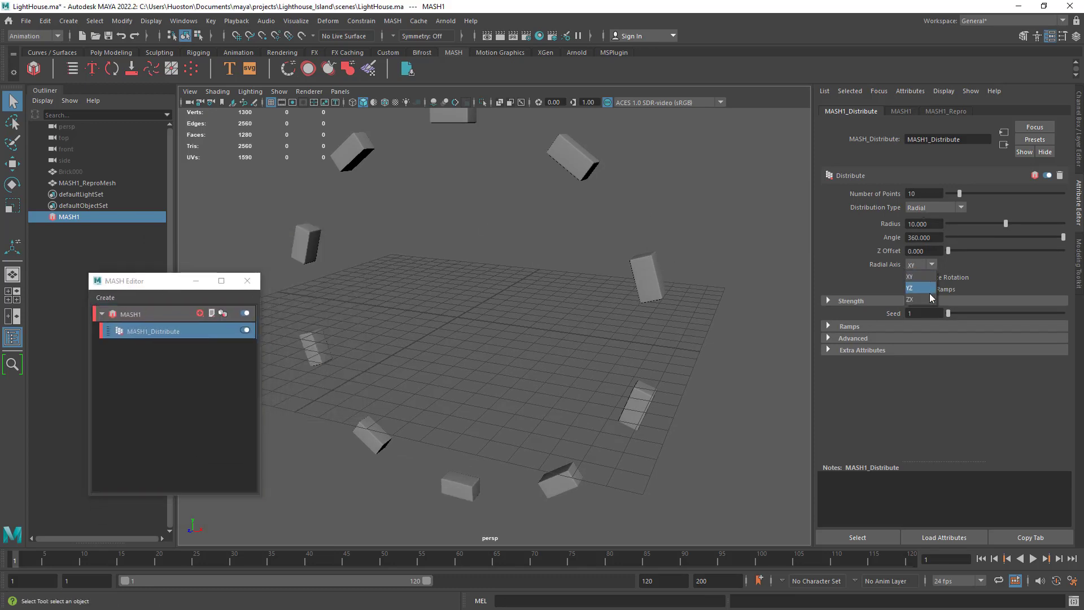
pyautogui.click(921, 299)
pyautogui.keyDown('alt'); pyautogui.moveTo(750, 305); pyautogui.dragTo(516, 331, button='right'); pyautogui.keyUp('alt')
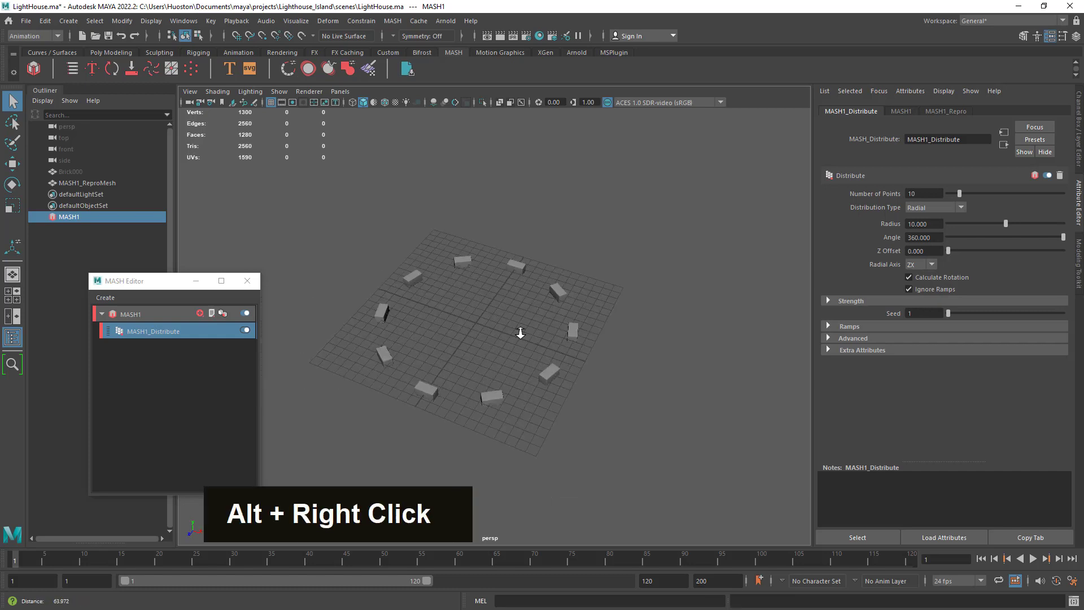
pyautogui.keyDown('alt'); pyautogui.moveTo(516, 332); pyautogui.dragTo(602, 341); pyautogui.keyUp('alt')
# Step: Reduce the radial distribution's radius to 2.772 to bring the bricks together into a ring
pyautogui.moveTo(958, 195); pyautogui.dragTo(961, 197)
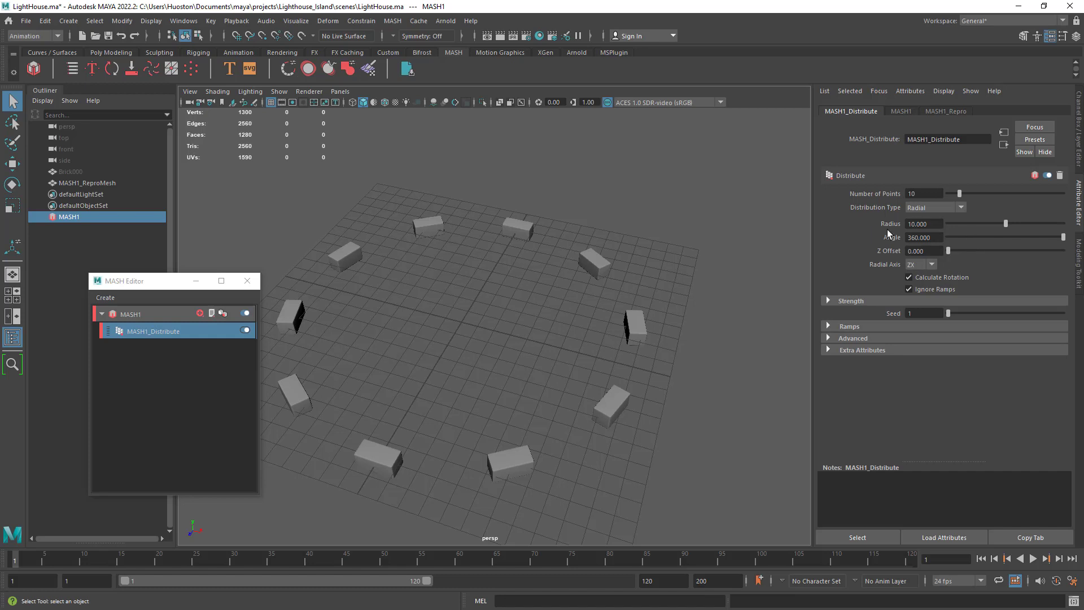
pyautogui.moveTo(1005, 220); pyautogui.dragTo(963, 220)
pyautogui.keyDown('alt'); pyautogui.moveTo(336, 404); pyautogui.dragTo(693, 423, button='right'); pyautogui.keyUp('alt')
pyautogui.keyDown('alt'); pyautogui.moveTo(692, 423); pyautogui.dragTo(680, 378, button='middle'); pyautogui.keyUp('alt')
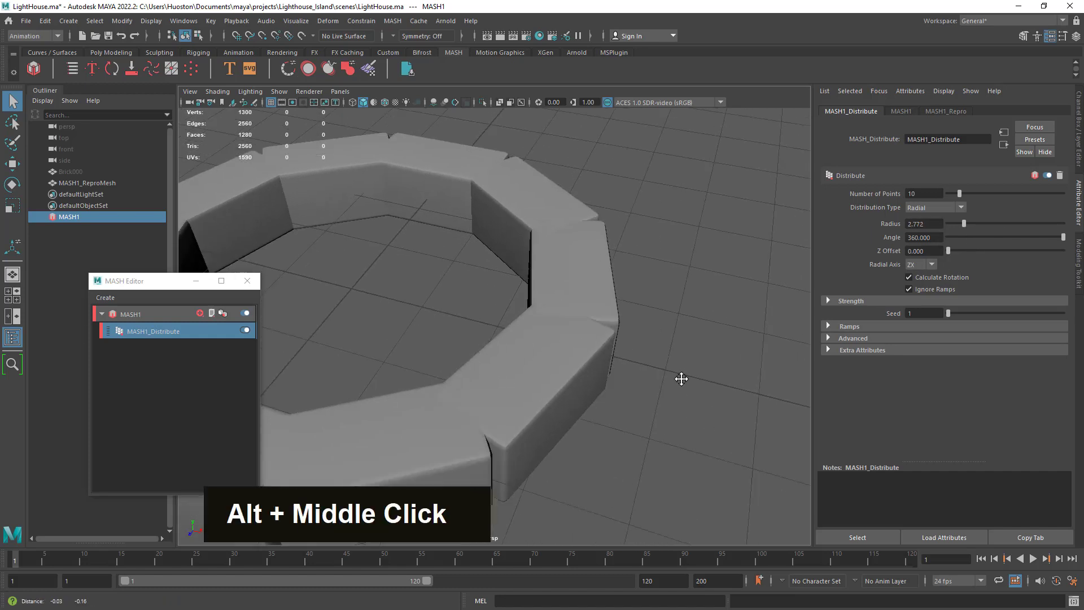
# Step: Examine the wedge-shaped gap between two neighbouring bricks up close
pyautogui.keyDown('alt'); pyautogui.moveTo(680, 377); pyautogui.dragTo(595, 331, button='right'); pyautogui.keyUp('alt')
pyautogui.keyDown('alt'); pyautogui.moveTo(595, 330); pyautogui.dragTo(627, 382, button='middle'); pyautogui.keyUp('alt')
pyautogui.keyDown('alt'); pyautogui.moveTo(627, 382); pyautogui.dragTo(571, 357); pyautogui.keyUp('alt')
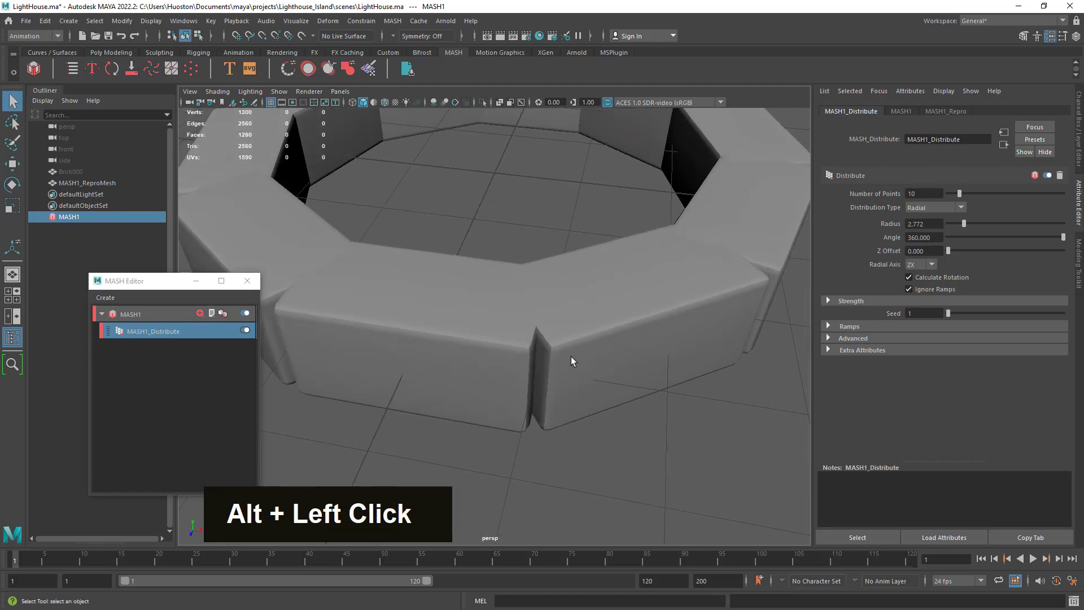
pyautogui.keyDown('alt'); pyautogui.moveTo(603, 371); pyautogui.dragTo(556, 367, button='right'); pyautogui.keyUp('alt')
pyautogui.moveTo(557, 367)
pyautogui.keyDown('alt'); pyautogui.mouseDown()
pyautogui.moveTo(711, 363)
pyautogui.moveTo(680, 399)
pyautogui.moveTo(566, 360)
pyautogui.mouseUp(); pyautogui.keyUp('alt')
pyautogui.keyDown('alt'); pyautogui.moveTo(566, 361); pyautogui.dragTo(656, 384, button='right'); pyautogui.keyUp('alt')
pyautogui.keyDown('alt'); pyautogui.moveTo(656, 384); pyautogui.dragTo(657, 385); pyautogui.keyUp('alt')
pyautogui.keyDown('alt'); pyautogui.moveTo(657, 384); pyautogui.dragTo(697, 398, button='right'); pyautogui.keyUp('alt')
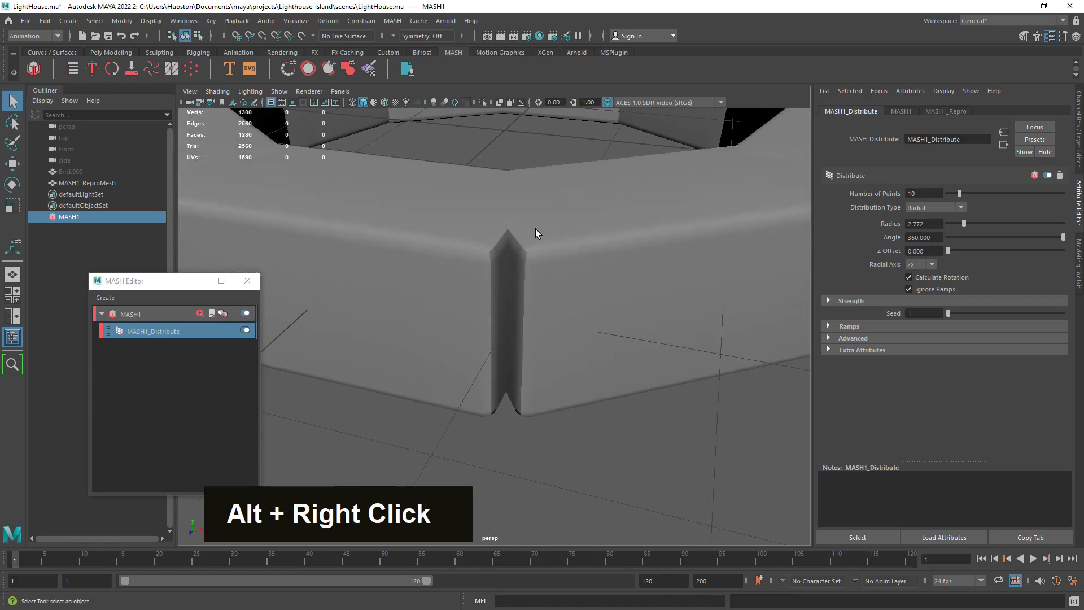
pyautogui.keyDown('alt'); pyautogui.moveTo(598, 288); pyautogui.dragTo(565, 298, button='middle'); pyautogui.keyUp('alt')
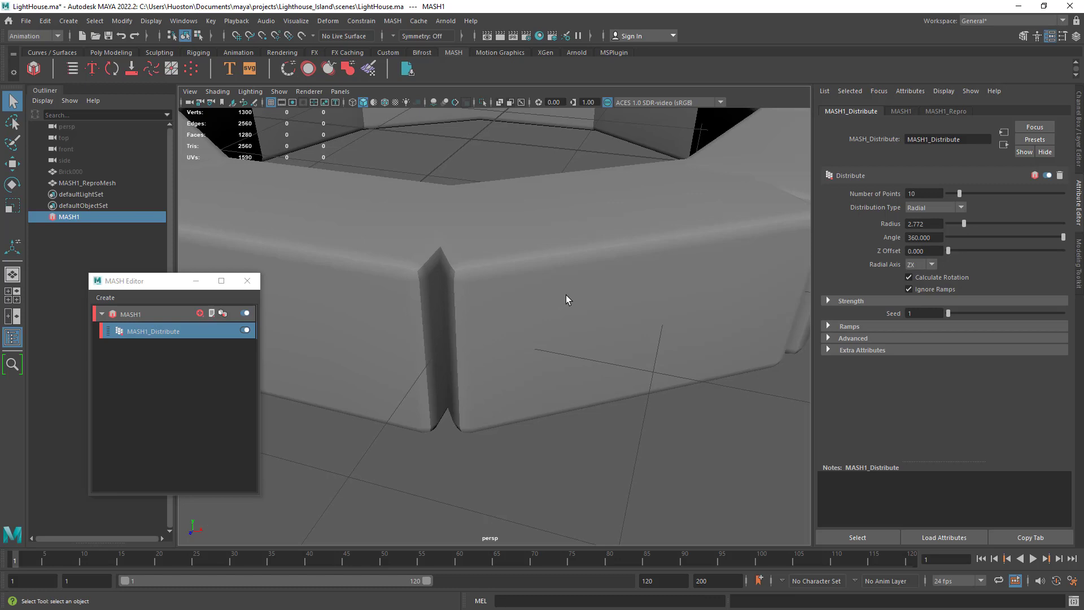
# Step: Move the MASH Editor further aside and inspect the whole brick ring and its joints from several angles
pyautogui.moveTo(148, 288); pyautogui.dragTo(106, 288)
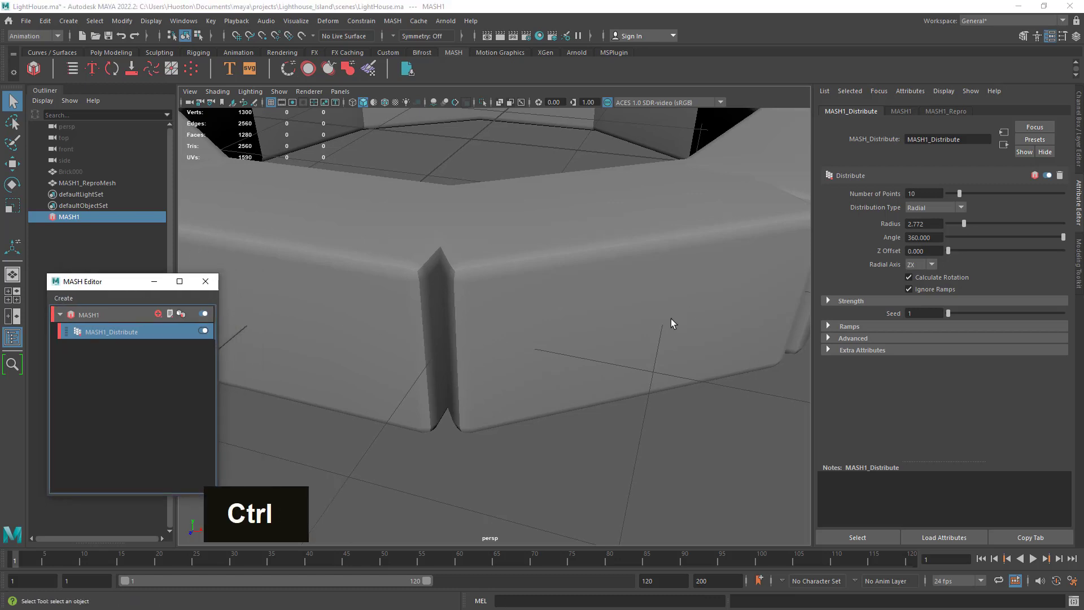
pyautogui.keyDown('alt'); pyautogui.moveTo(671, 318); pyautogui.dragTo(604, 336, button='right'); pyautogui.keyUp('alt')
pyautogui.keyDown('alt'); pyautogui.moveTo(604, 336); pyautogui.dragTo(570, 324); pyautogui.keyUp('alt')
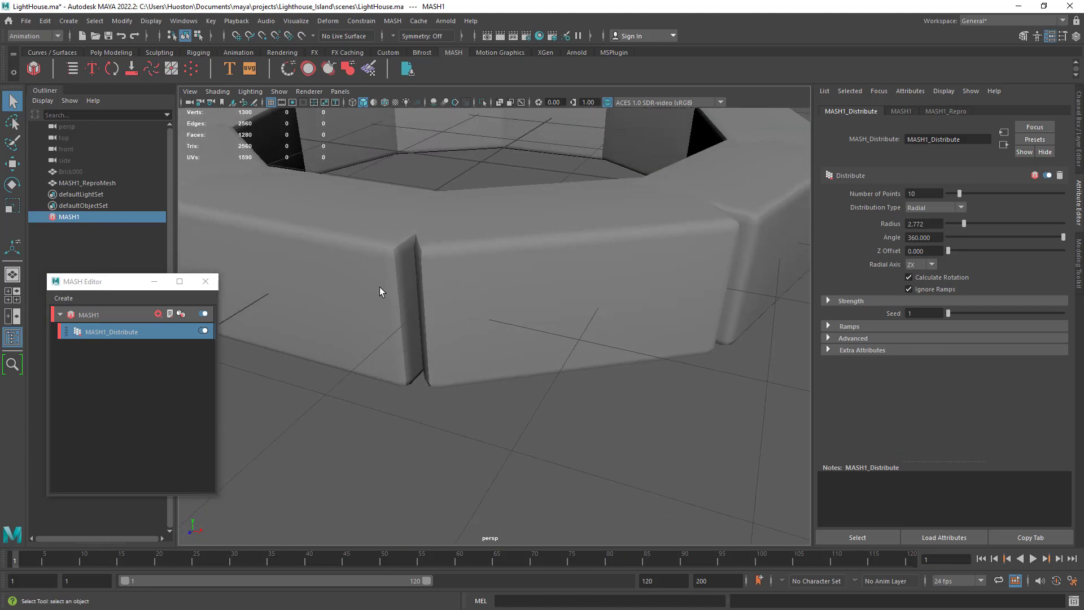
pyautogui.keyDown('alt'); pyautogui.moveTo(414, 291); pyautogui.dragTo(542, 322, button='right'); pyautogui.keyUp('alt')
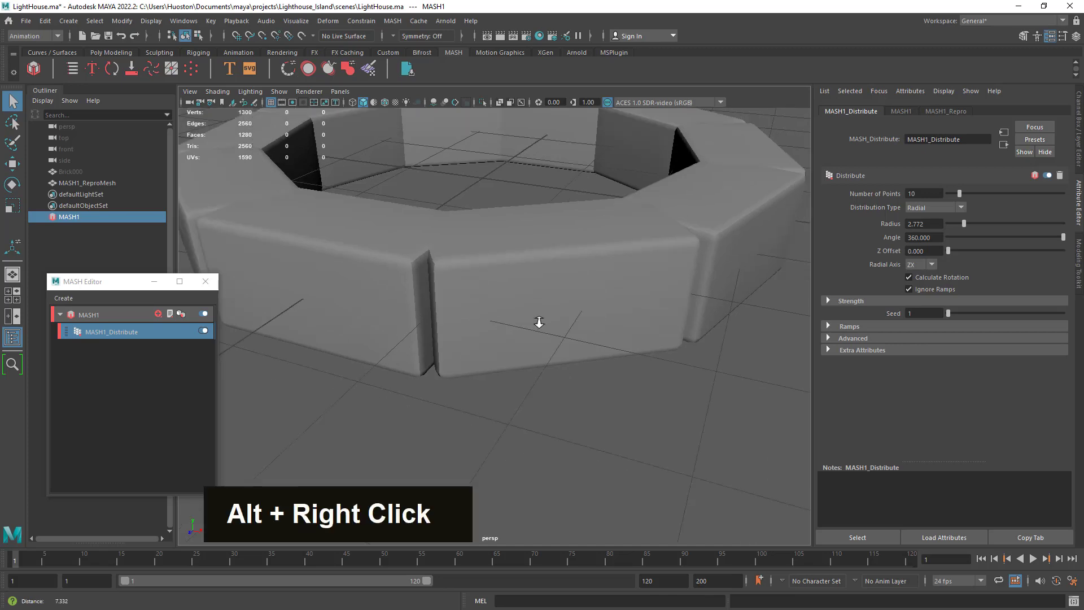
pyautogui.keyDown('alt'); pyautogui.moveTo(541, 321); pyautogui.dragTo(622, 340); pyautogui.keyUp('alt')
pyautogui.keyDown('alt'); pyautogui.moveTo(621, 340); pyautogui.dragTo(539, 324, button='right'); pyautogui.keyUp('alt')
pyautogui.moveTo(540, 324)
pyautogui.keyDown('alt'); pyautogui.mouseDown()
pyautogui.moveTo(513, 315)
pyautogui.moveTo(538, 329)
pyautogui.mouseUp(); pyautogui.keyUp('alt')
pyautogui.keyDown('alt'); pyautogui.moveTo(538, 330); pyautogui.dragTo(609, 337, button='right'); pyautogui.keyUp('alt')
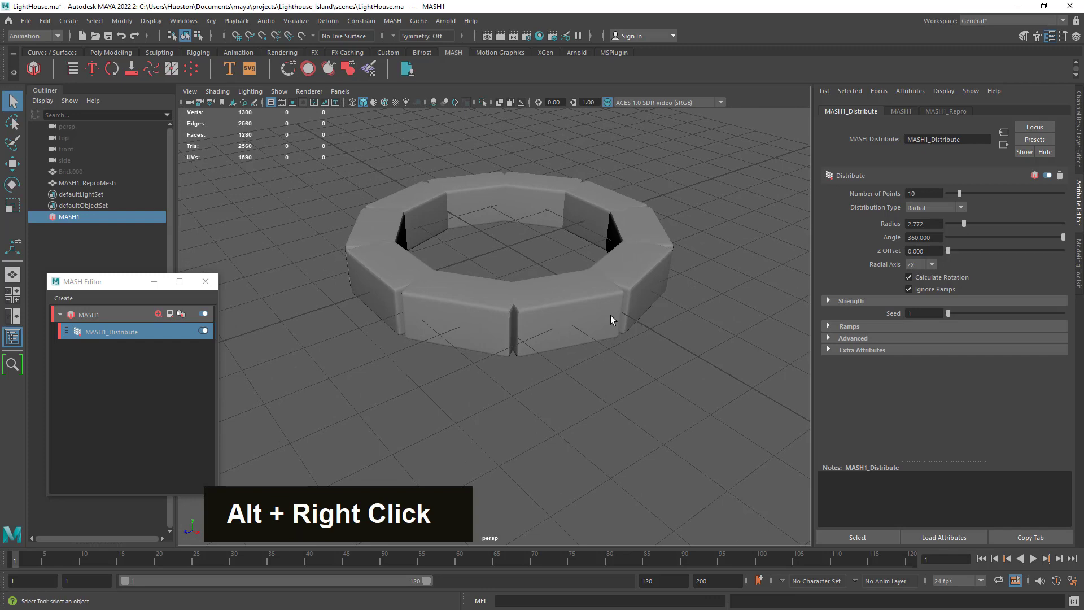
pyautogui.keyDown('alt'); pyautogui.moveTo(374, 289); pyautogui.dragTo(454, 323); pyautogui.keyUp('alt')
pyautogui.keyDown('alt'); pyautogui.moveTo(554, 370); pyautogui.dragTo(431, 281); pyautogui.keyUp('alt')
pyautogui.keyDown('alt'); pyautogui.moveTo(431, 281); pyautogui.dragTo(603, 320, button='right'); pyautogui.keyUp('alt')
pyautogui.keyDown('alt'); pyautogui.moveTo(602, 314); pyautogui.dragTo(563, 322); pyautogui.keyUp('alt')
pyautogui.keyDown('alt'); pyautogui.moveTo(562, 321); pyautogui.dragTo(559, 340, button='right'); pyautogui.keyUp('alt')
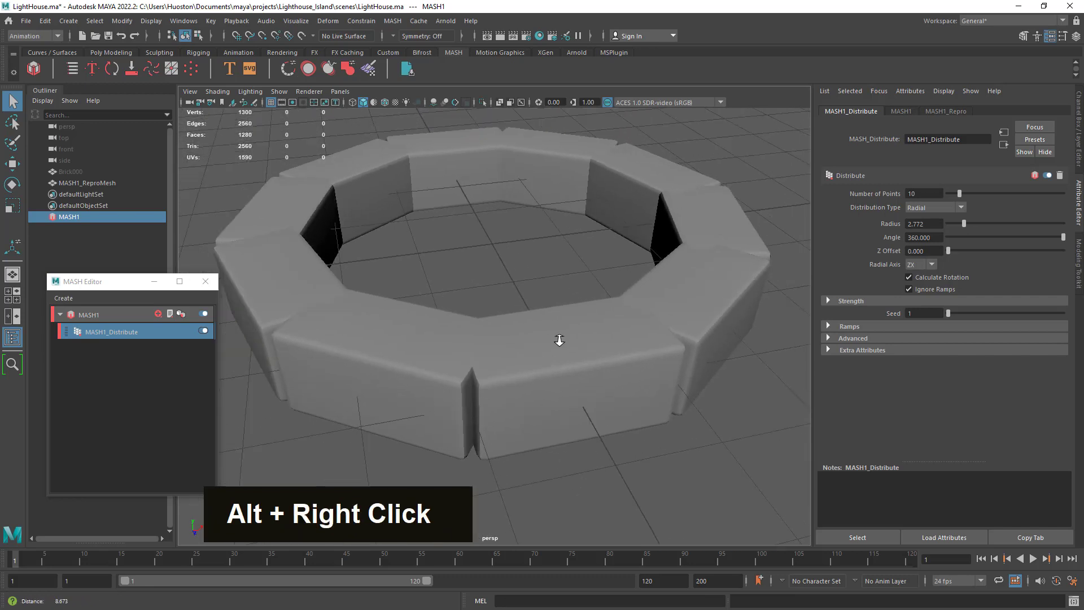
pyautogui.keyDown('alt'); pyautogui.moveTo(559, 340); pyautogui.dragTo(555, 366); pyautogui.keyUp('alt')
pyautogui.keyDown('alt'); pyautogui.moveTo(556, 367); pyautogui.dragTo(592, 392, button='right'); pyautogui.keyUp('alt')
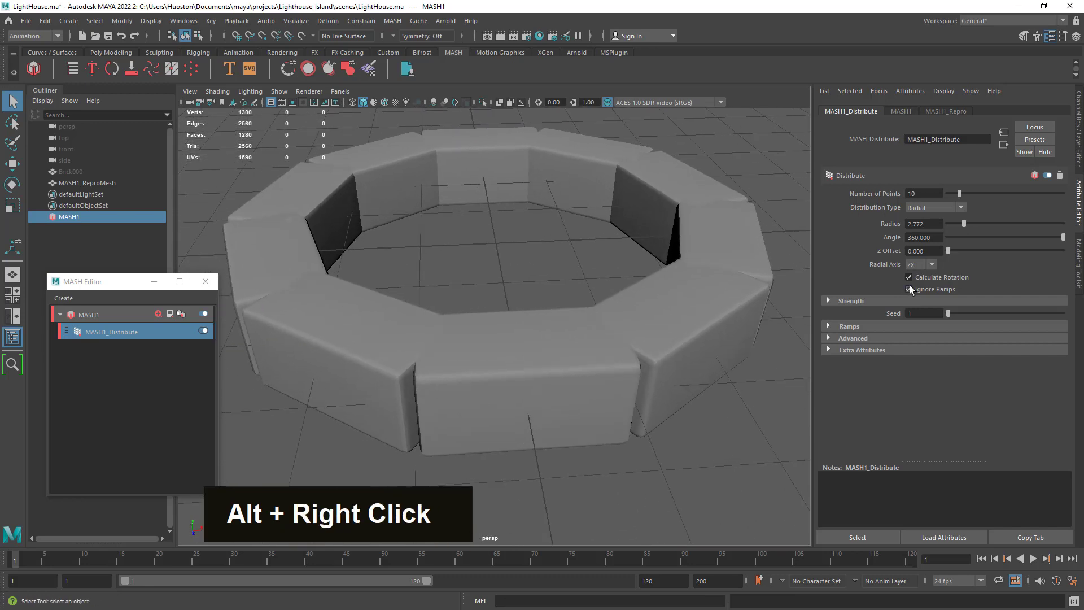
# Step: Set the radius of the radial distribution to 2.5 and check how closely the bricks meet
pyautogui.doubleClick(916, 225)
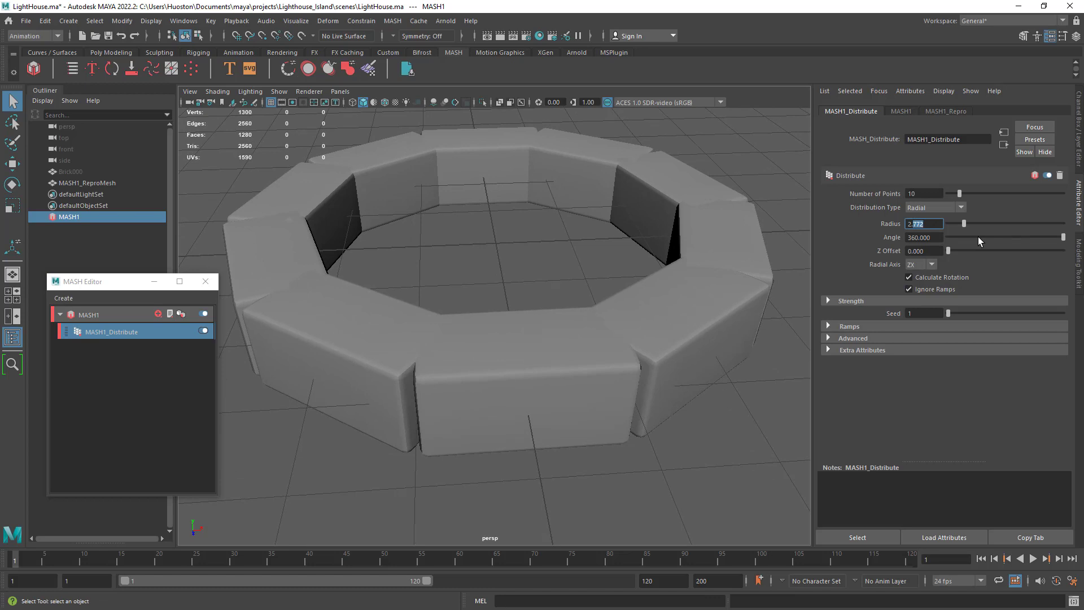
pyautogui.write('5')
pyautogui.press('Return')
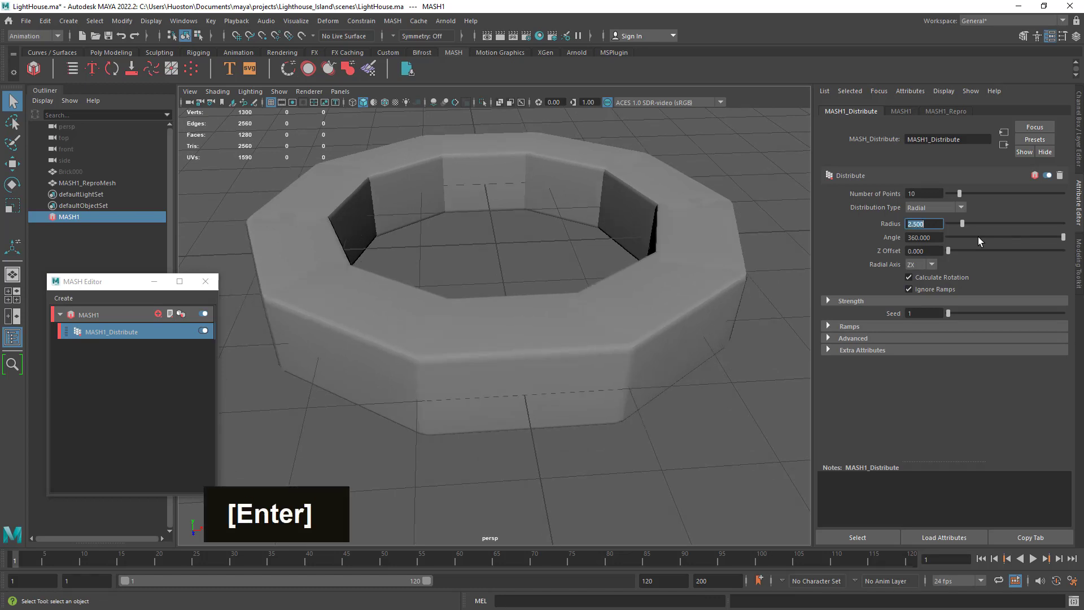
pyautogui.keyDown('alt'); pyautogui.moveTo(506, 343); pyautogui.dragTo(589, 385, button='right'); pyautogui.keyUp('alt')
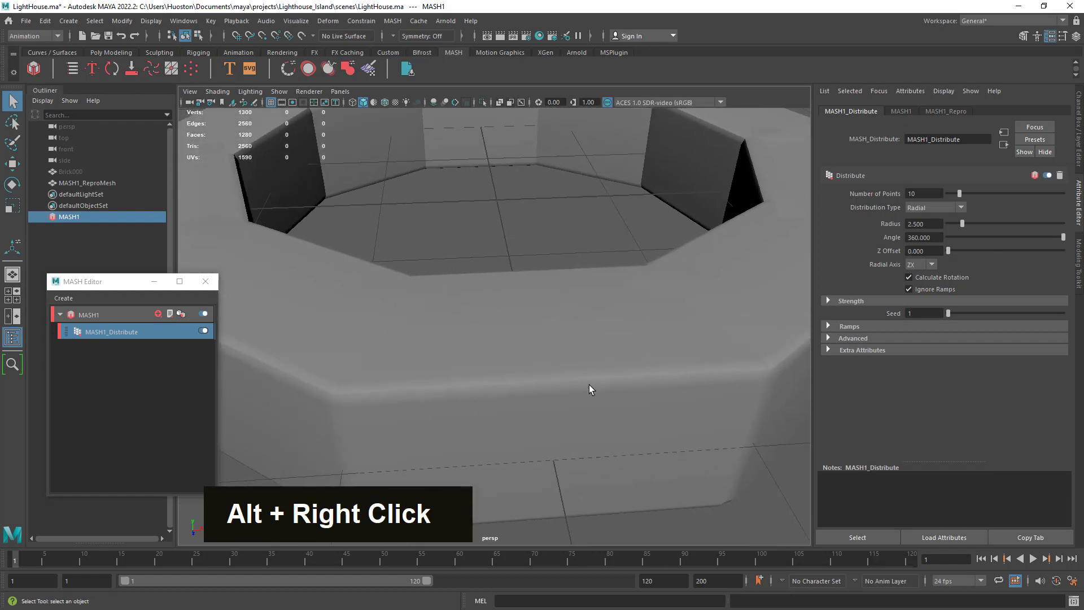
# Step: Set the radial distribution's radius to 2.75 and check the joints around the brick ring
pyautogui.keyDown('alt'); pyautogui.moveTo(588, 384); pyautogui.dragTo(606, 379); pyautogui.keyUp('alt')
pyautogui.keyDown('alt'); pyautogui.moveTo(606, 383); pyautogui.dragTo(571, 363, button='right'); pyautogui.keyUp('alt')
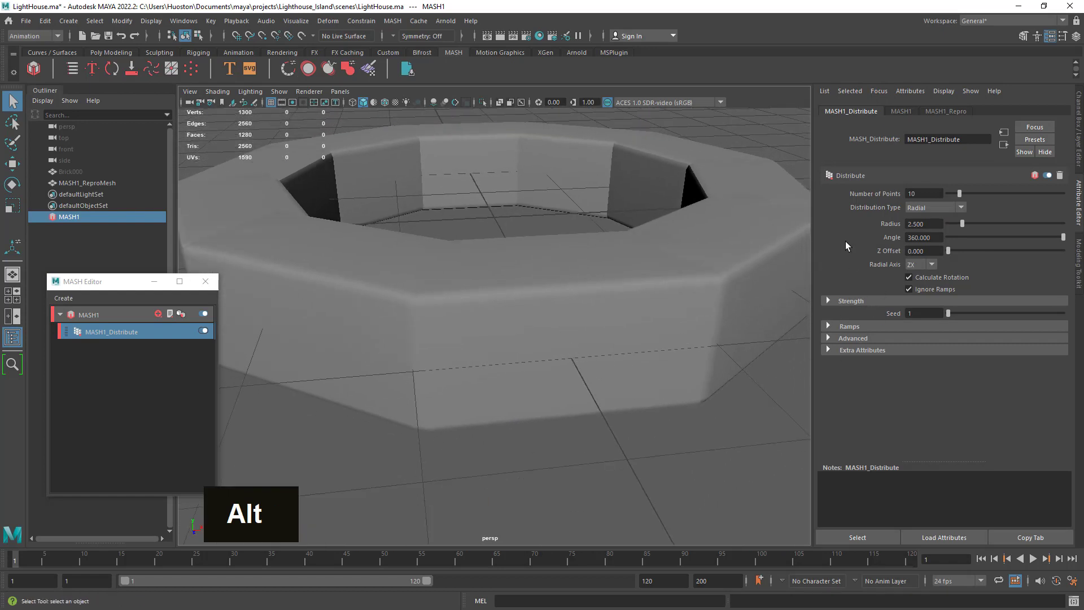
pyautogui.moveTo(911, 223); pyautogui.dragTo(1026, 211)
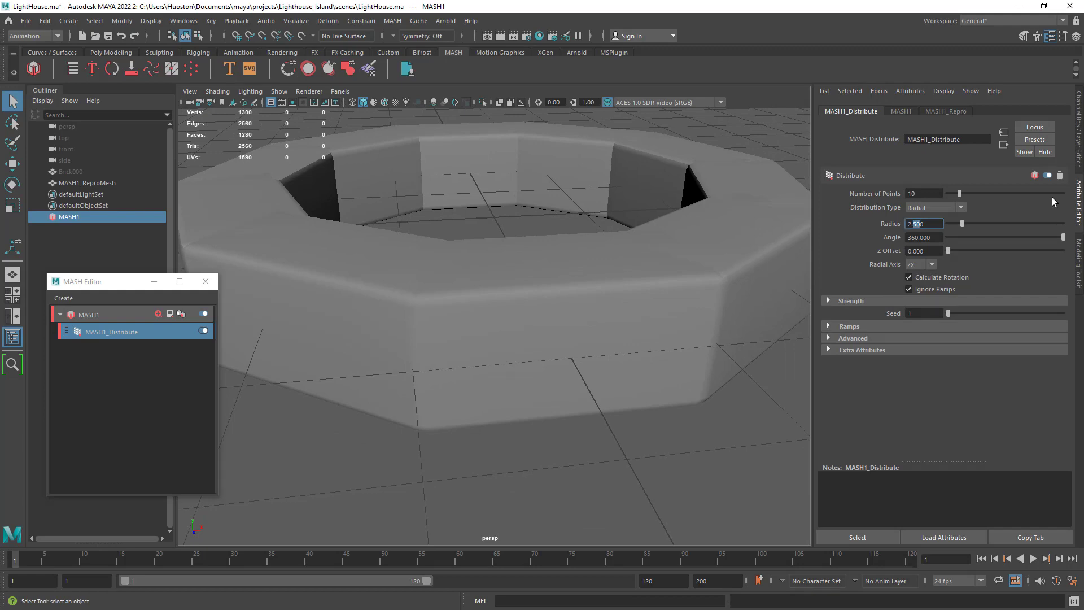
pyautogui.write('75')
pyautogui.press('Return')
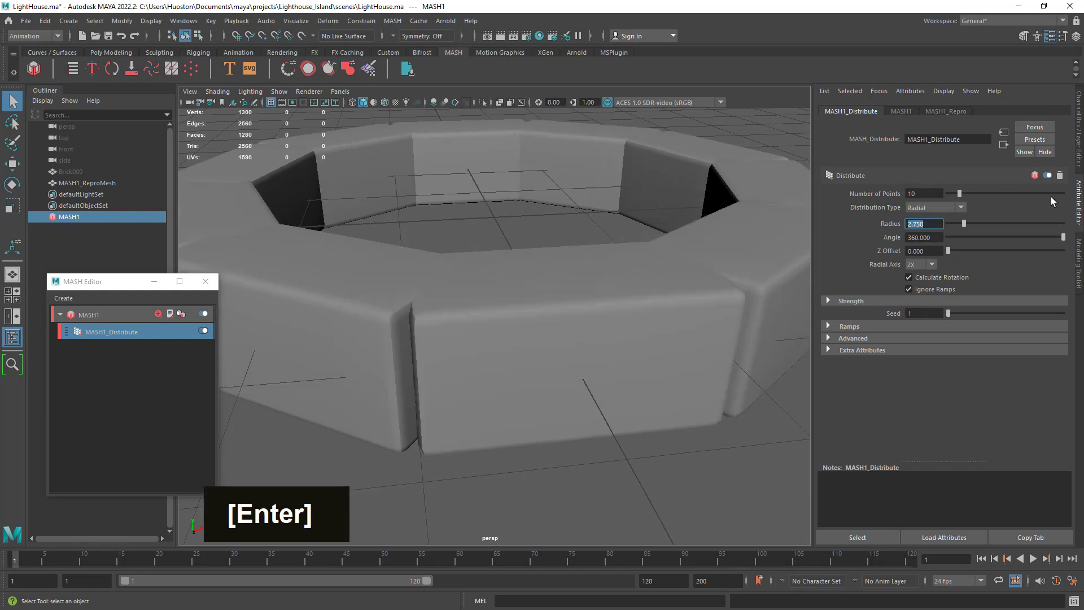
pyautogui.keyDown('alt'); pyautogui.moveTo(615, 265); pyautogui.dragTo(612, 242, button='right'); pyautogui.keyUp('alt')
pyautogui.keyDown('alt'); pyautogui.moveTo(612, 242); pyautogui.dragTo(510, 285); pyautogui.keyUp('alt')
pyautogui.keyDown('alt'); pyautogui.moveTo(497, 346); pyautogui.dragTo(585, 367); pyautogui.keyUp('alt')
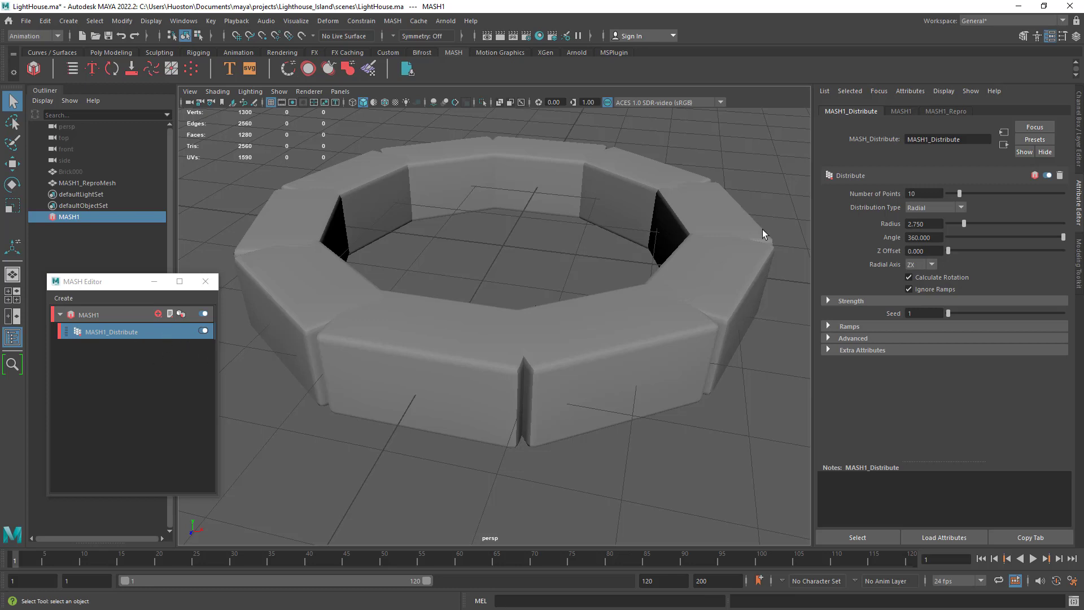
# Step: Reduce the MASH distribution to 1 point with a radius of 0, leaving a single brick at the origin
pyautogui.moveTo(962, 192); pyautogui.dragTo(950, 193)
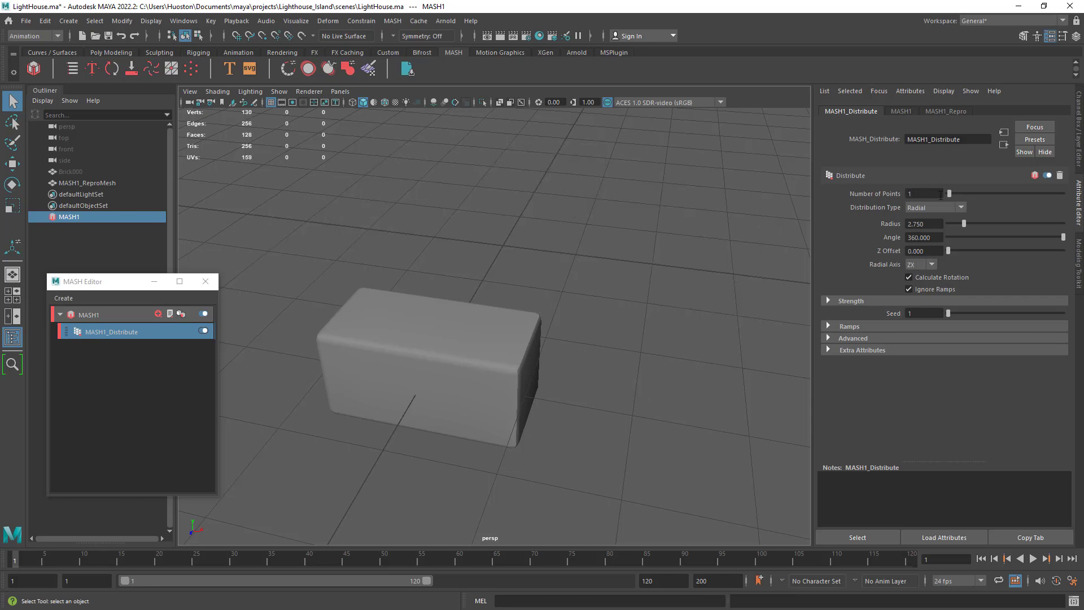
pyautogui.keyDown('alt'); pyautogui.moveTo(623, 290); pyautogui.dragTo(469, 348); pyautogui.keyUp('alt')
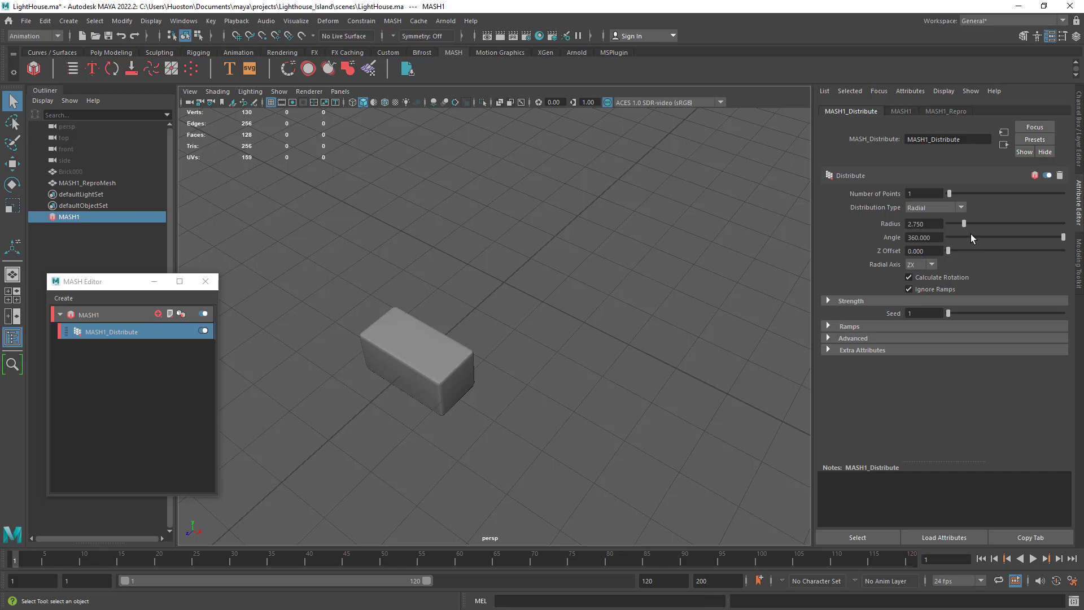
pyautogui.moveTo(967, 225); pyautogui.dragTo(935, 224)
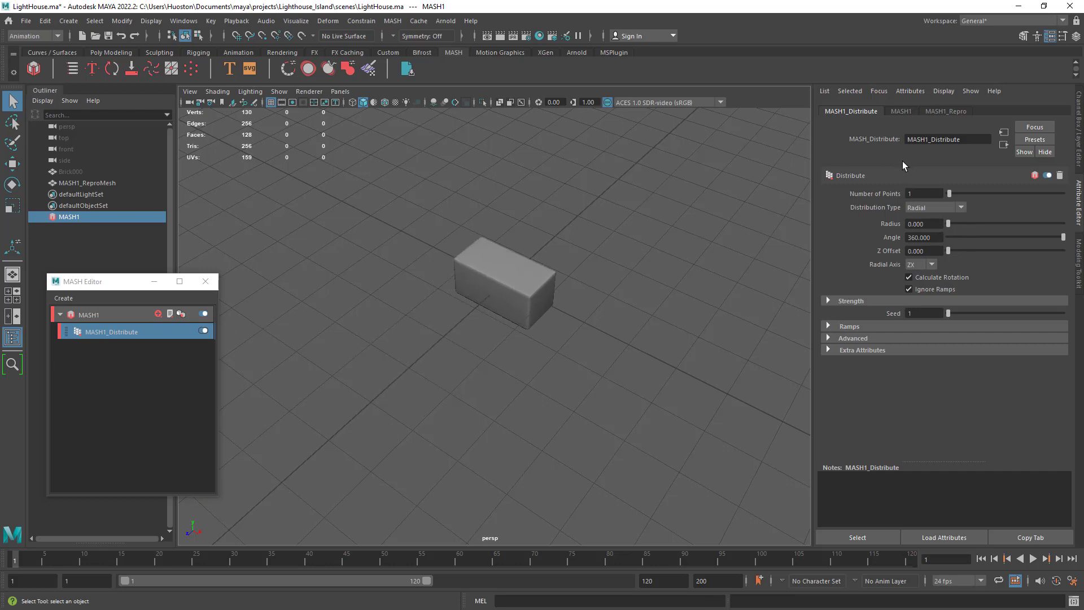
# Step: Add a Replicator node to the MASH1 network and display its settings
pyautogui.click(84, 319)
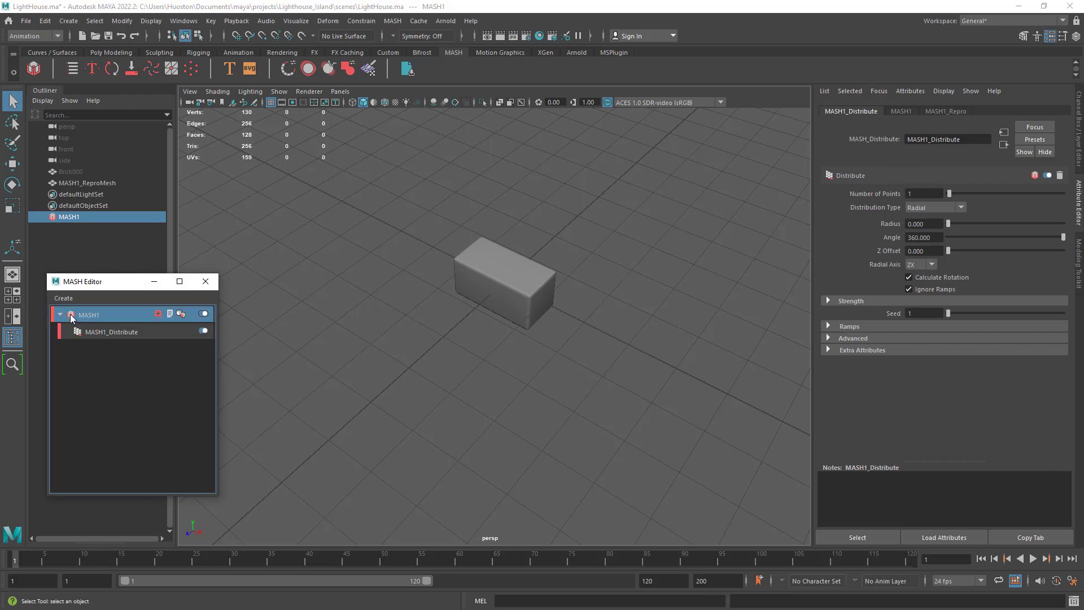
pyautogui.doubleClick(72, 318)
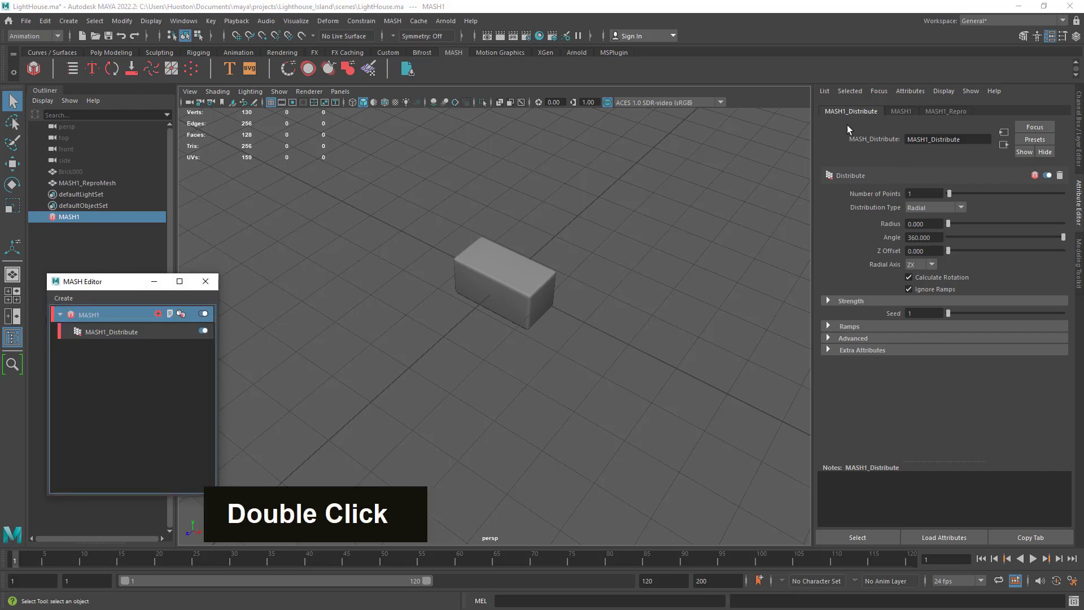
pyautogui.click(901, 112)
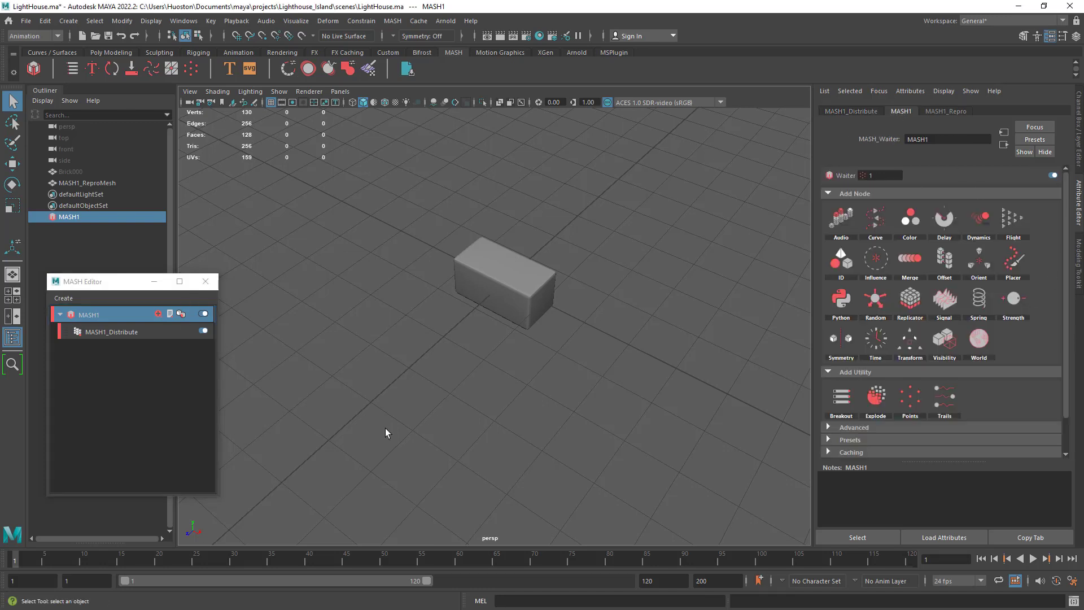
pyautogui.click(910, 298)
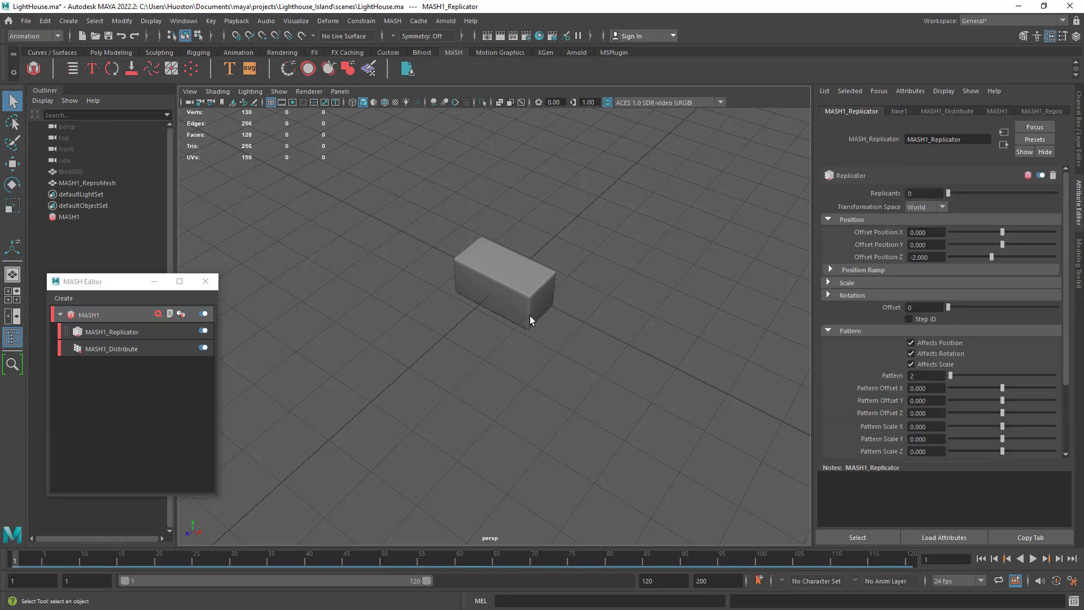
pyautogui.click(112, 330)
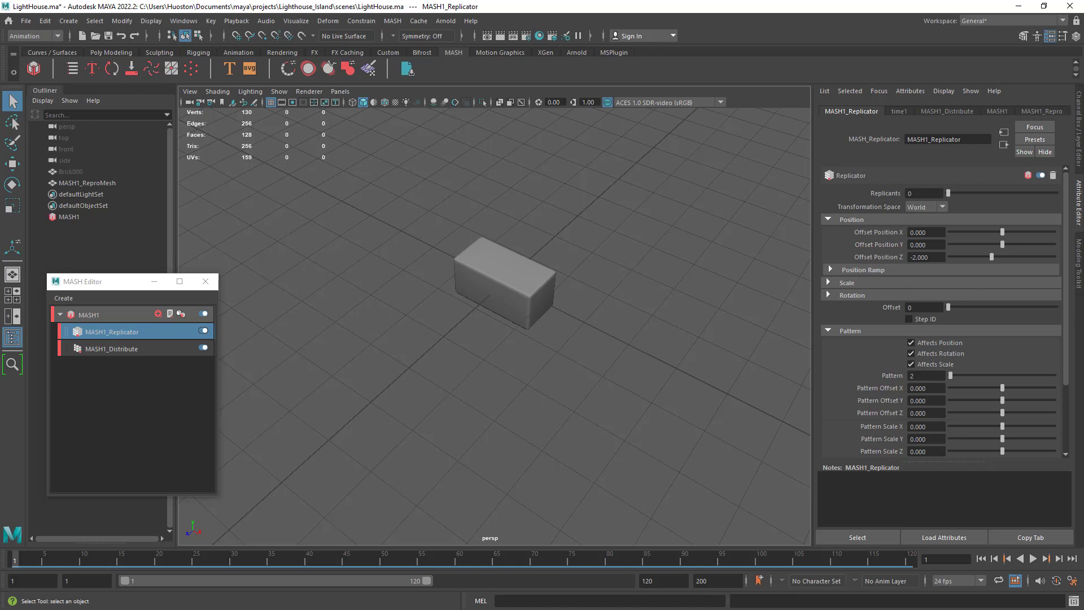
# Step: Set the Replicator's replicants to 5 and view the resulting row of bricks
pyautogui.scroll(-1, 1067, 279)
pyautogui.scroll(1, 1067, 265)
pyautogui.moveTo(952, 192)
pyautogui.mouseDown()
pyautogui.moveTo(966, 195)
pyautogui.moveTo(953, 195)
pyautogui.mouseUp()
pyautogui.keyDown('alt'); pyautogui.moveTo(544, 259); pyautogui.dragTo(531, 271, button='right'); pyautogui.keyUp('alt')
pyautogui.keyDown('alt'); pyautogui.moveTo(530, 271); pyautogui.dragTo(501, 347, button='middle'); pyautogui.keyUp('alt')
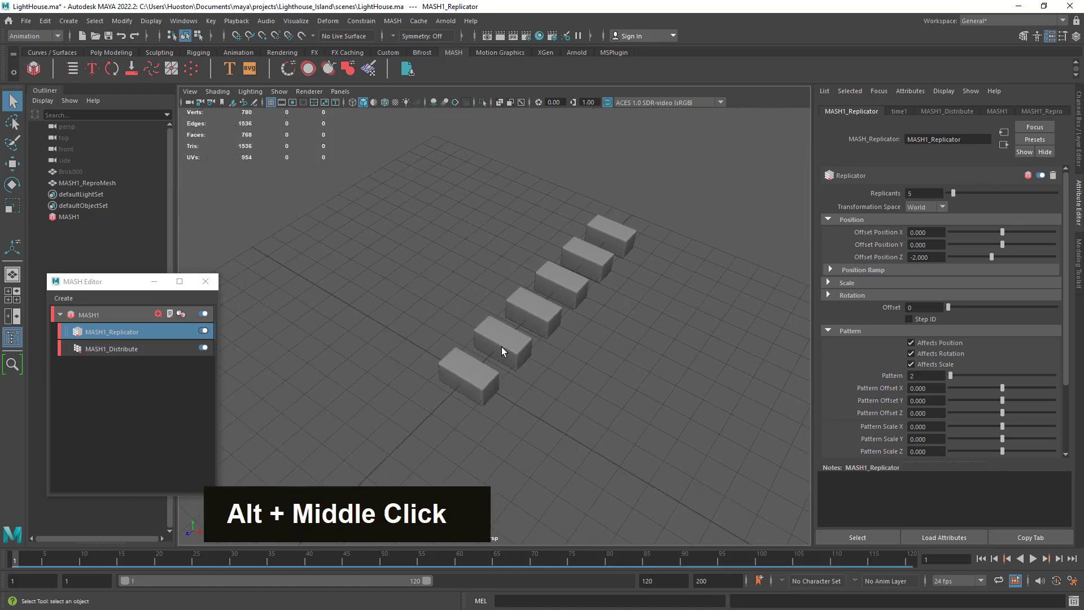
pyautogui.keyDown('alt'); pyautogui.moveTo(502, 346); pyautogui.dragTo(559, 372, button='right'); pyautogui.keyUp('alt')
pyautogui.keyDown('alt'); pyautogui.moveTo(559, 373); pyautogui.dragTo(592, 392); pyautogui.keyUp('alt')
pyautogui.keyDown('alt'); pyautogui.moveTo(592, 392); pyautogui.dragTo(690, 366, button='middle'); pyautogui.keyUp('alt')
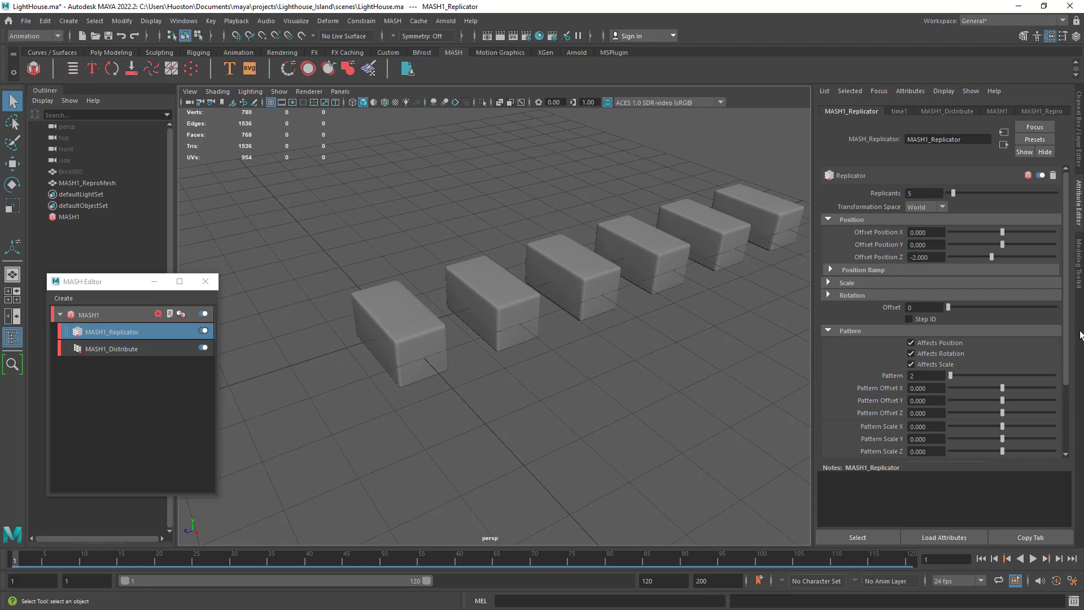
# Step: Examine the Replicator's Pattern, Rotation, Scale and Position settings for controlling the brick copies
pyautogui.scroll(-3, 885, 273)
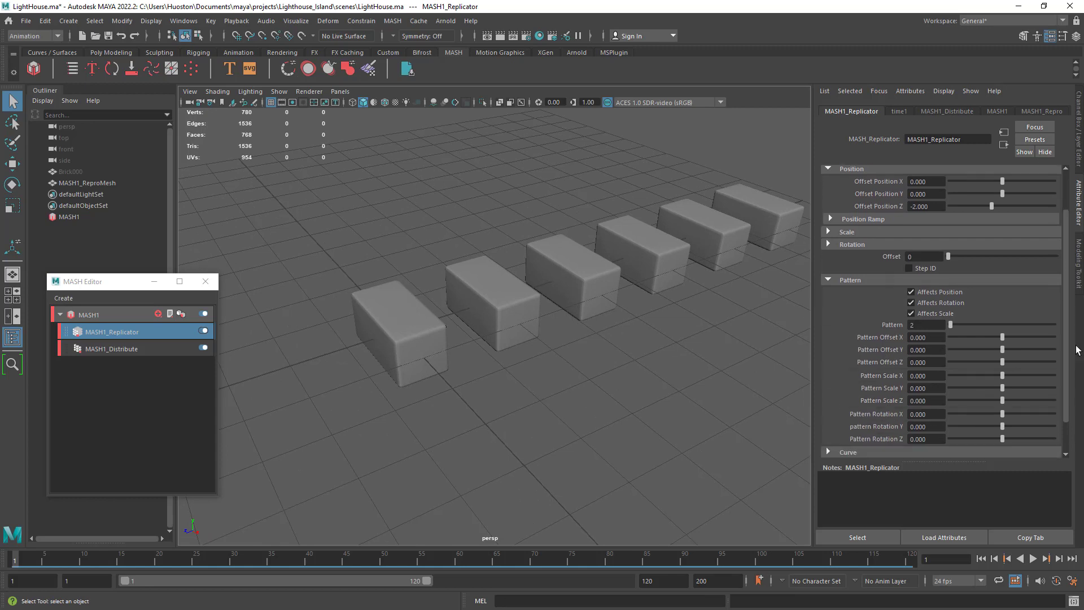
pyautogui.click(885, 275)
pyautogui.click(859, 295)
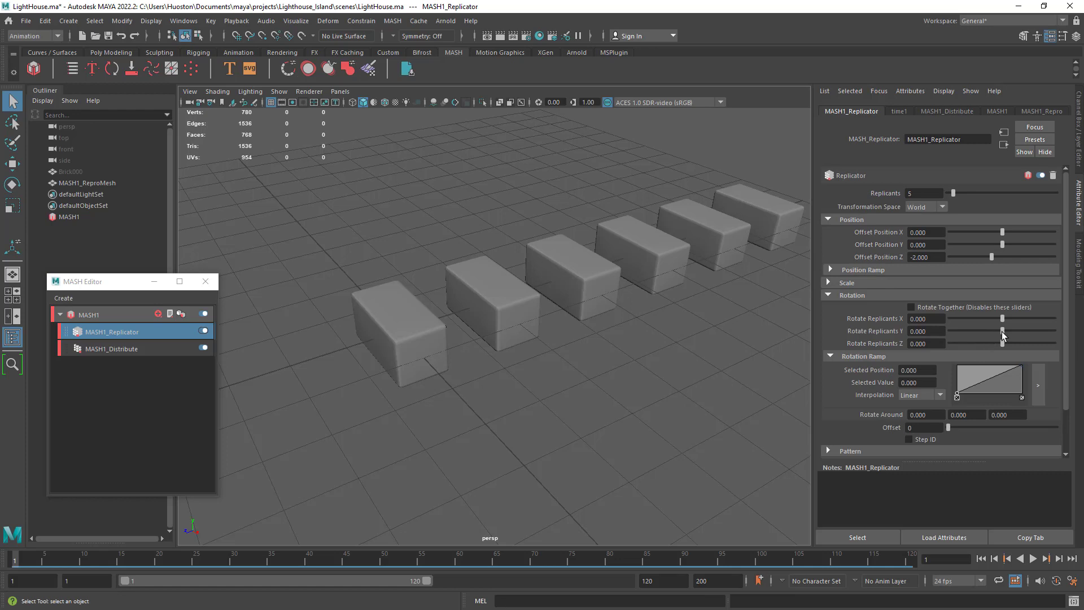
pyautogui.moveTo(1002, 334)
pyautogui.mouseDown()
pyautogui.moveTo(1059, 342)
pyautogui.moveTo(973, 336)
pyautogui.moveTo(1003, 338)
pyautogui.mouseUp()
pyautogui.moveTo(1066, 246)
pyautogui.mouseDown()
pyautogui.moveTo(1074, 315)
pyautogui.moveTo(1070, 246)
pyautogui.mouseUp()
pyautogui.click(839, 296)
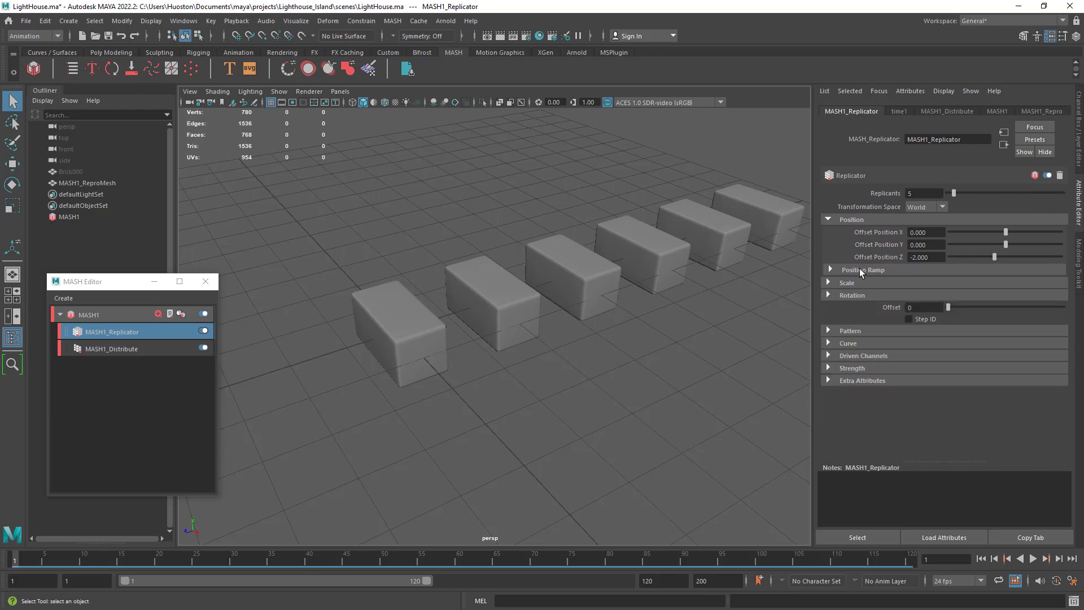
pyautogui.click(851, 295)
pyautogui.click(849, 294)
pyautogui.click(846, 284)
pyautogui.click(846, 284)
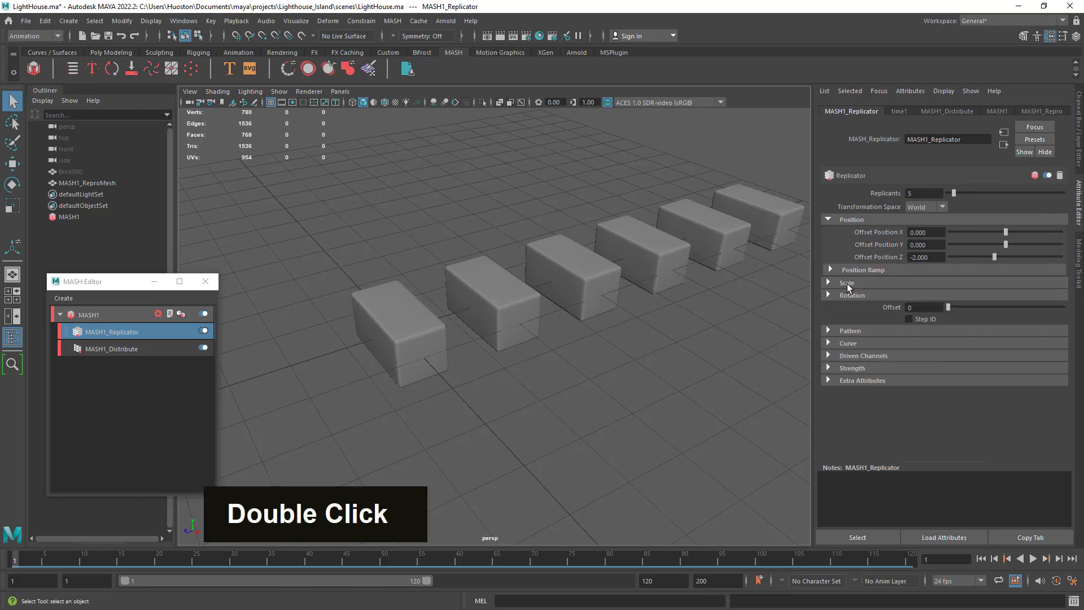
pyautogui.click(850, 219)
pyautogui.click(851, 221)
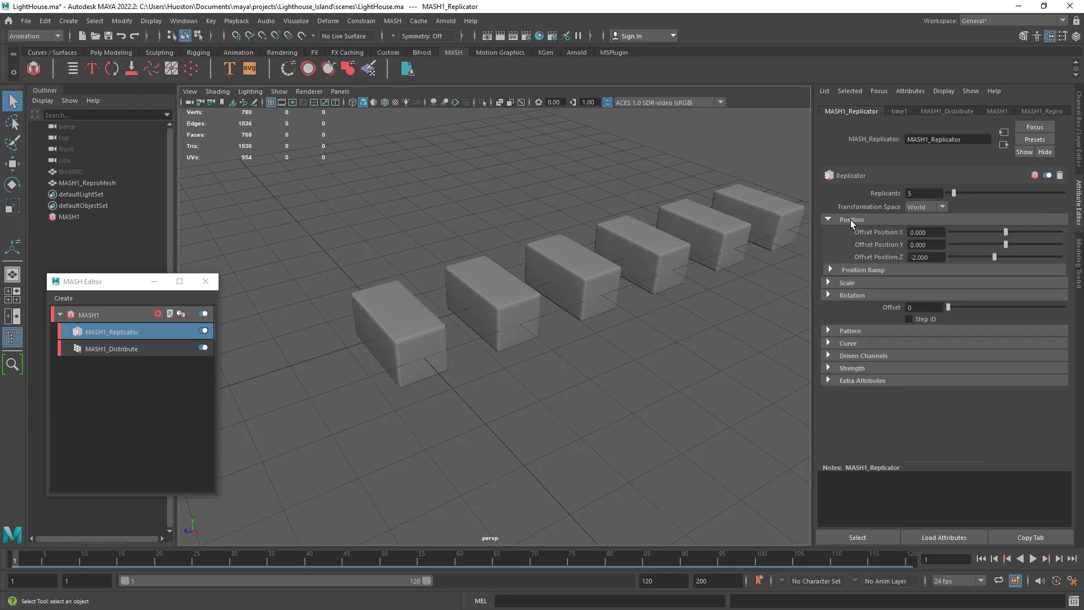
# Step: Delete the Replicator node from the MASH1 network and return to the Distribute node's settings
pyautogui.click(128, 351)
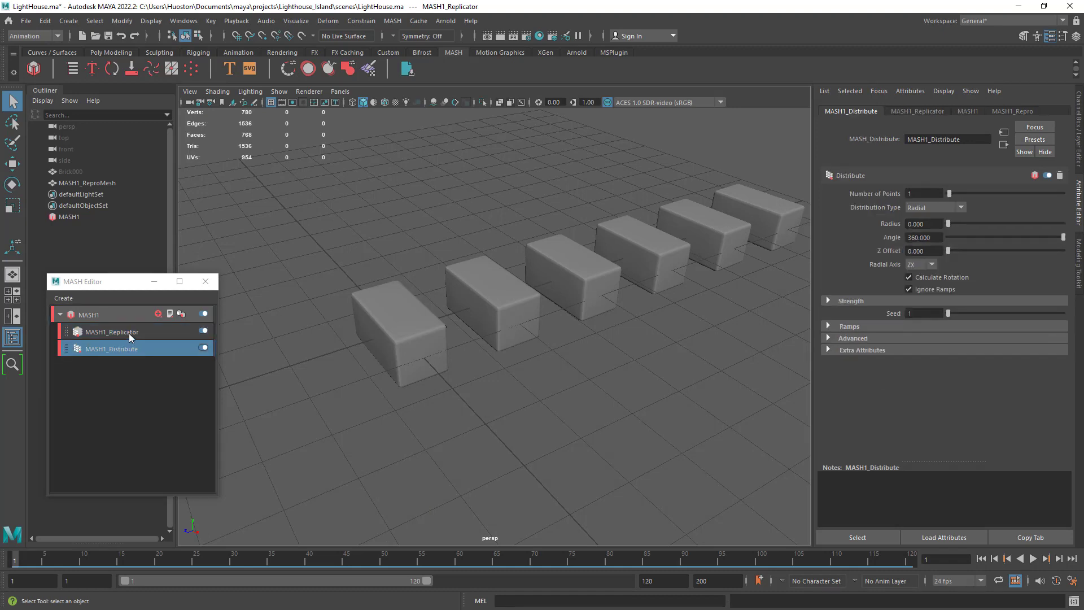
pyautogui.click(129, 334)
pyautogui.rightClick(140, 334)
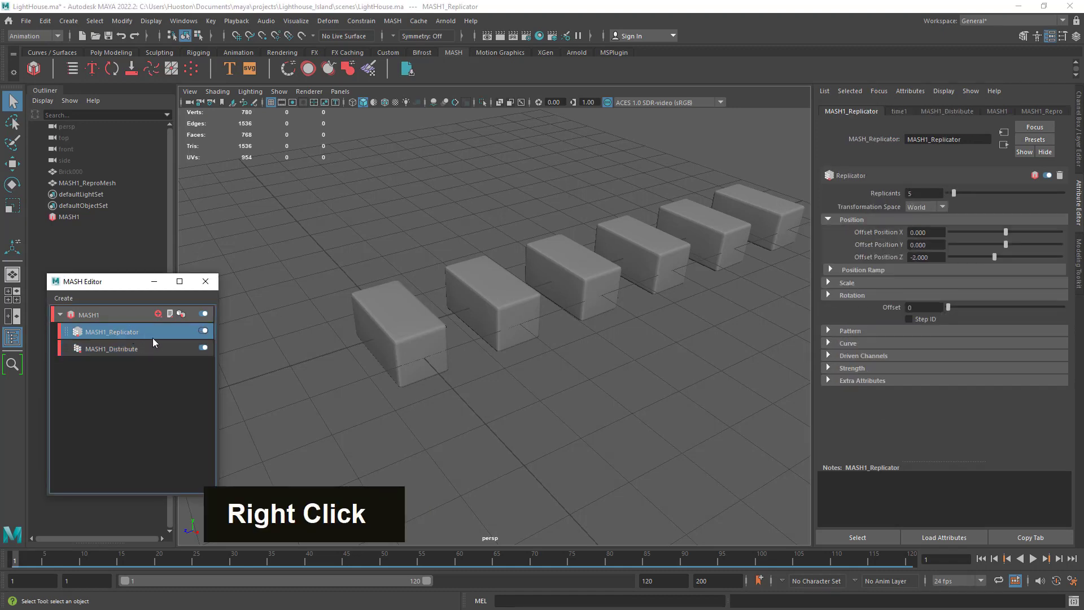
pyautogui.click(152, 338)
pyautogui.click(524, 311)
pyautogui.click(115, 332)
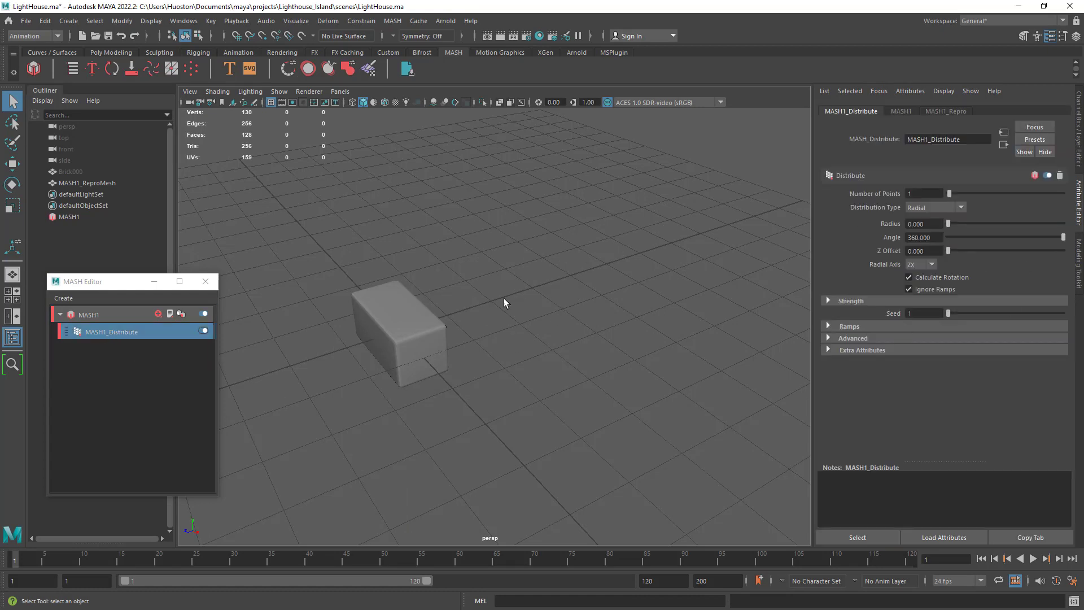
# Step: Rebuild the brick ring in the radial distribution with 10 points and a radius of 2.673
pyautogui.keyDown('alt'); pyautogui.moveTo(503, 303); pyautogui.dragTo(484, 360); pyautogui.keyUp('alt')
pyautogui.keyDown('alt'); pyautogui.moveTo(484, 361); pyautogui.dragTo(394, 351, button='right'); pyautogui.keyUp('alt')
pyautogui.keyDown('alt'); pyautogui.moveTo(394, 351); pyautogui.dragTo(515, 297, button='middle'); pyautogui.keyUp('alt')
pyautogui.keyDown('alt'); pyautogui.moveTo(515, 298); pyautogui.dragTo(584, 327, button='right'); pyautogui.keyUp('alt')
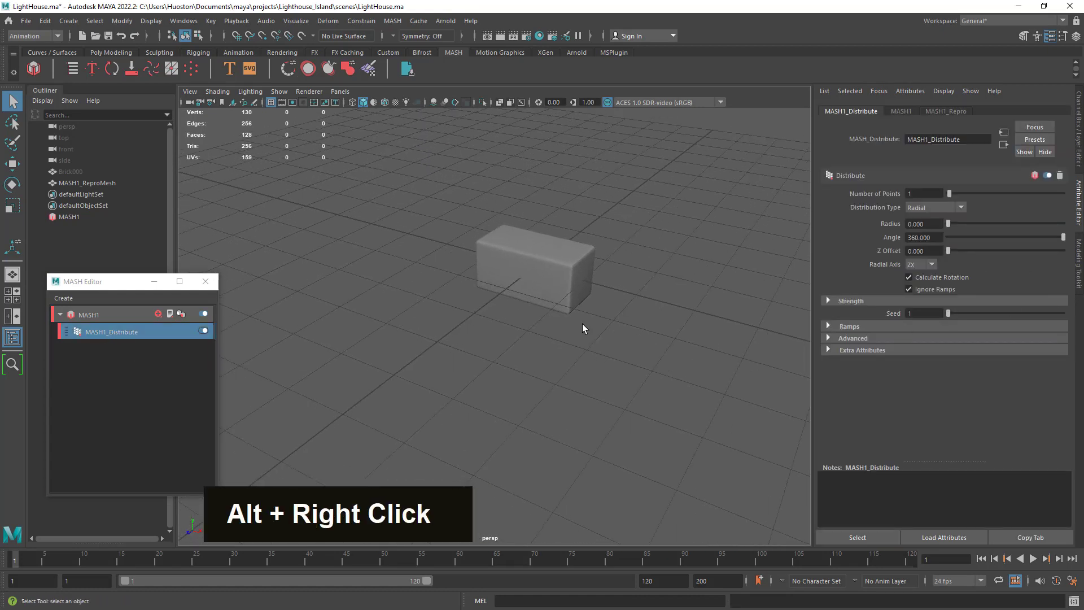
pyautogui.keyDown('alt'); pyautogui.moveTo(583, 326); pyautogui.dragTo(801, 327); pyautogui.keyUp('alt')
pyautogui.moveTo(949, 193); pyautogui.dragTo(954, 193)
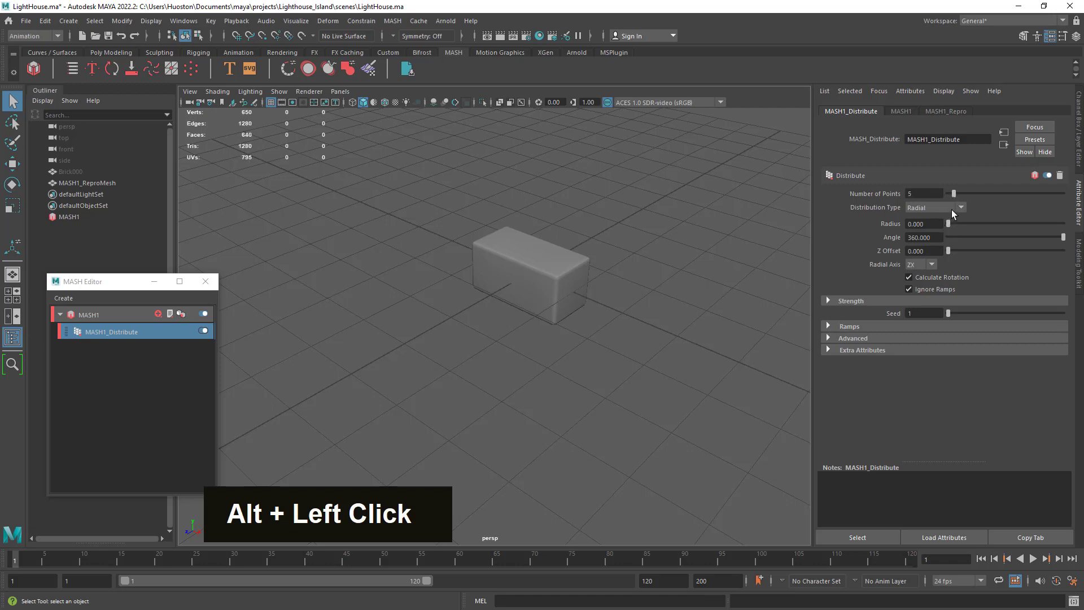
pyautogui.moveTo(956, 195); pyautogui.dragTo(965, 226)
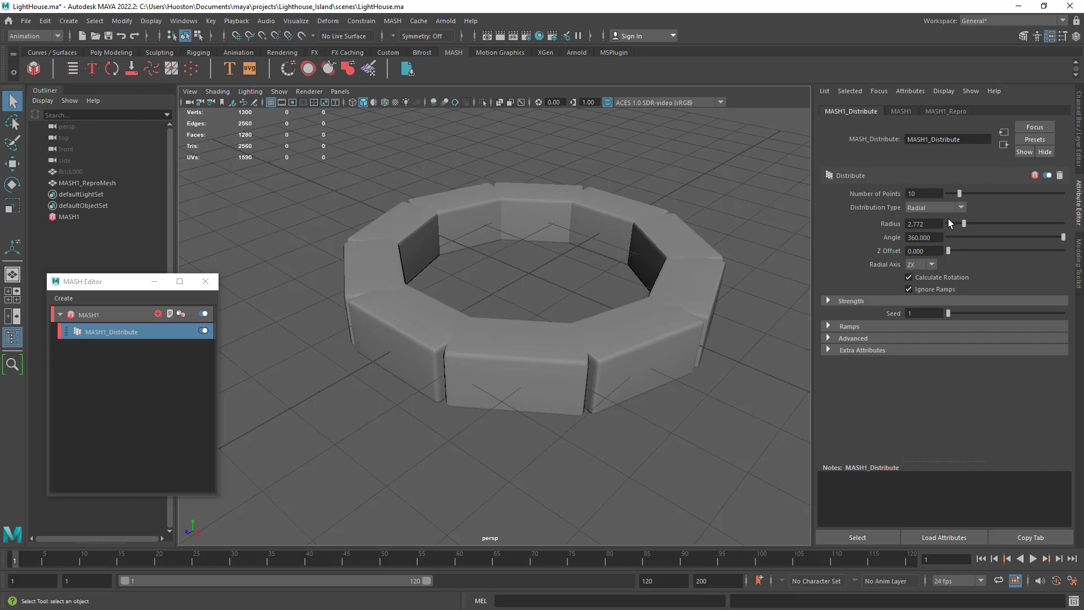
pyautogui.moveTo(986, 225); pyautogui.dragTo(962, 225)
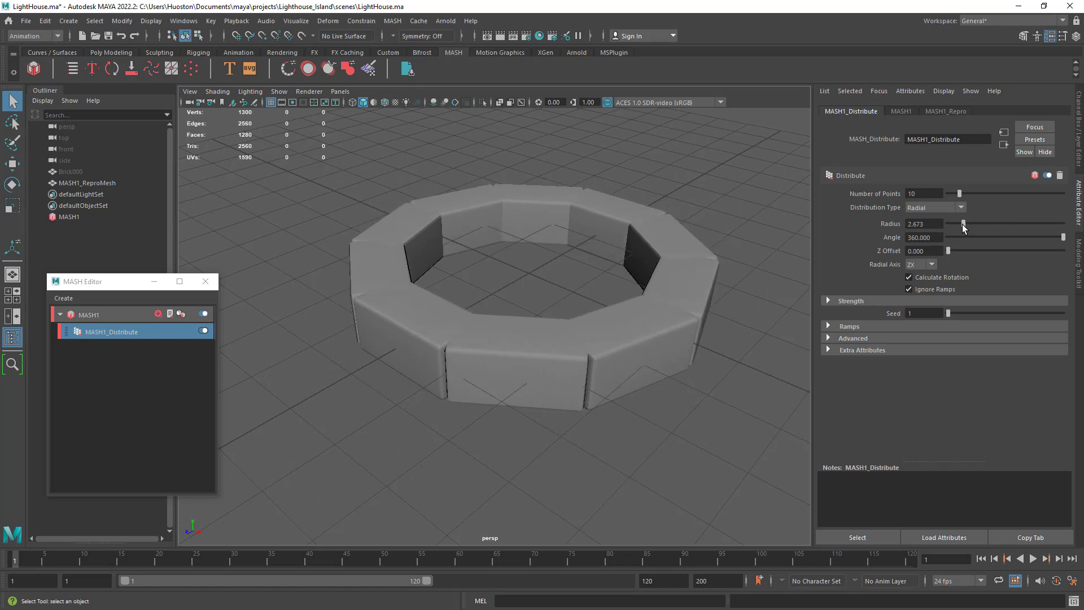
# Step: Inspect the channel attributes of MASH1_ReproMesh and of the MASH1 network's Repro output node
pyautogui.click(90, 184)
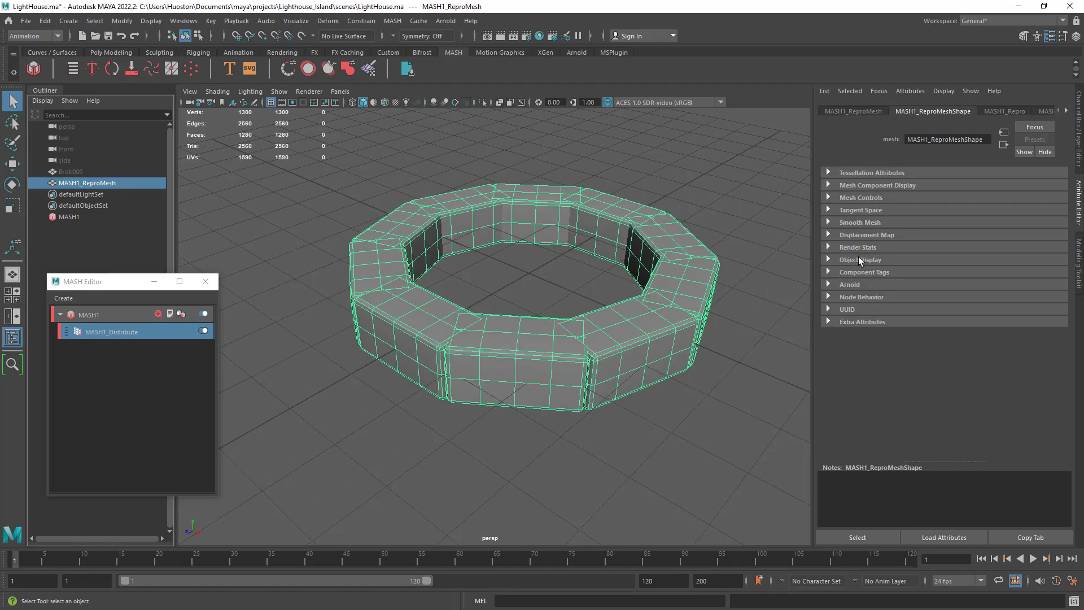
pyautogui.click(1079, 152)
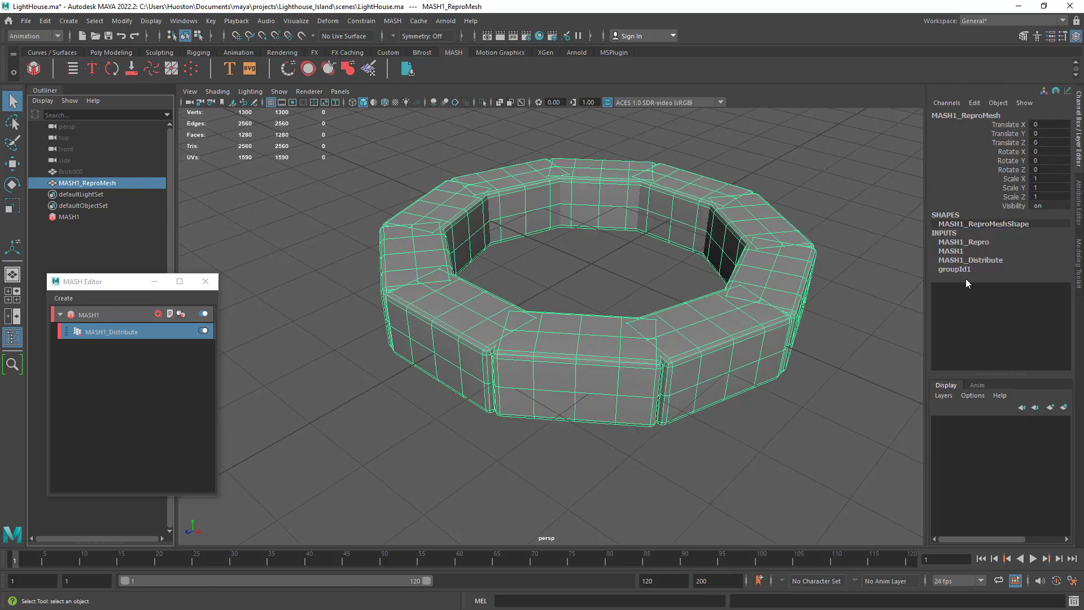
pyautogui.click(59, 215)
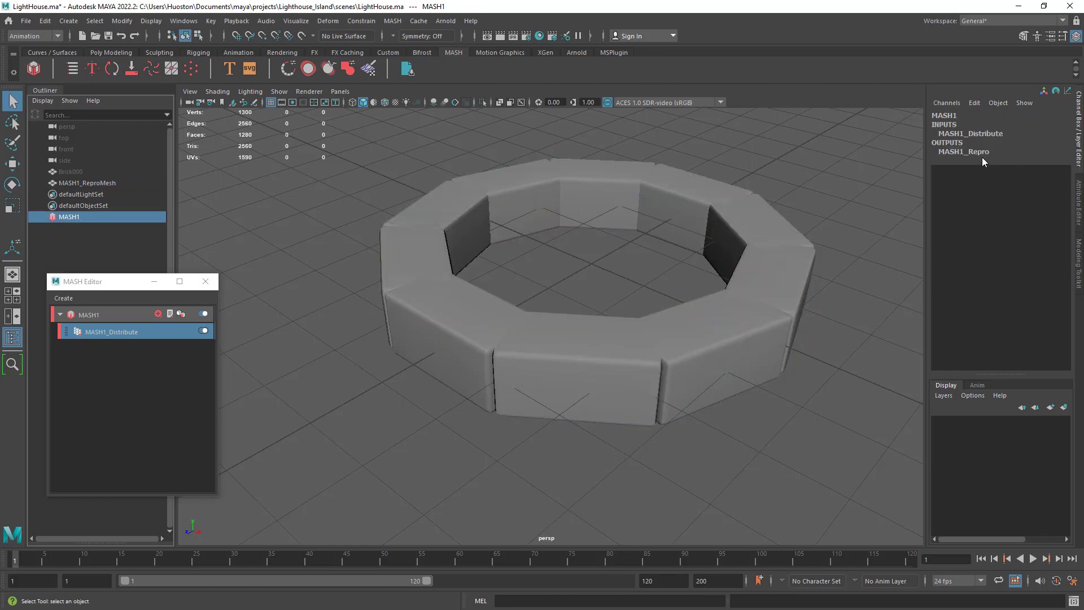
pyautogui.click(980, 151)
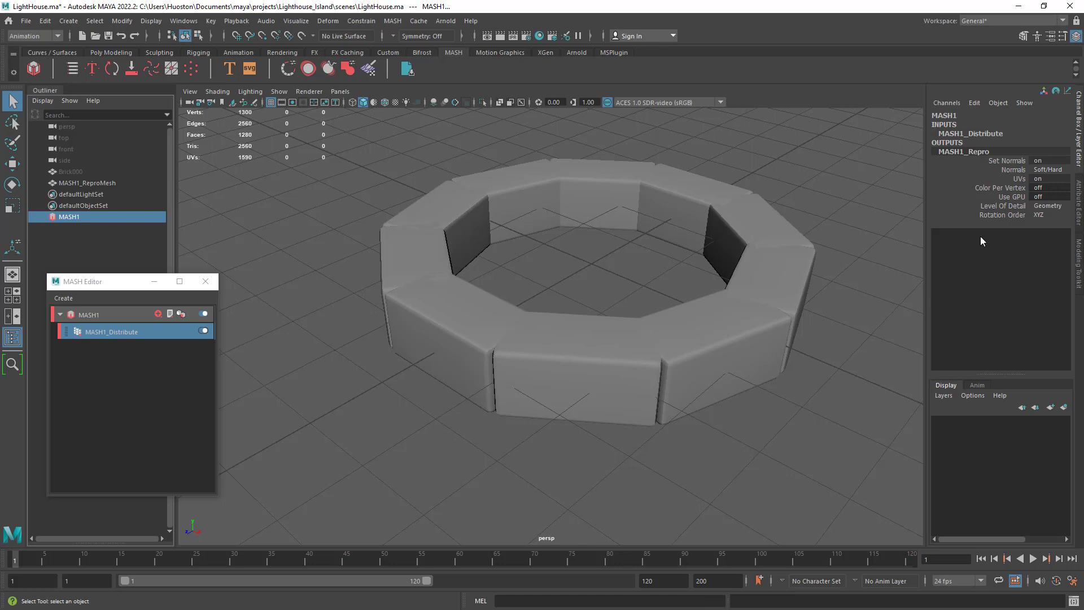
# Step: Fine-tune the Radius channel of MASH1_Distribute to 2.703 and view the whole ring
pyautogui.click(977, 134)
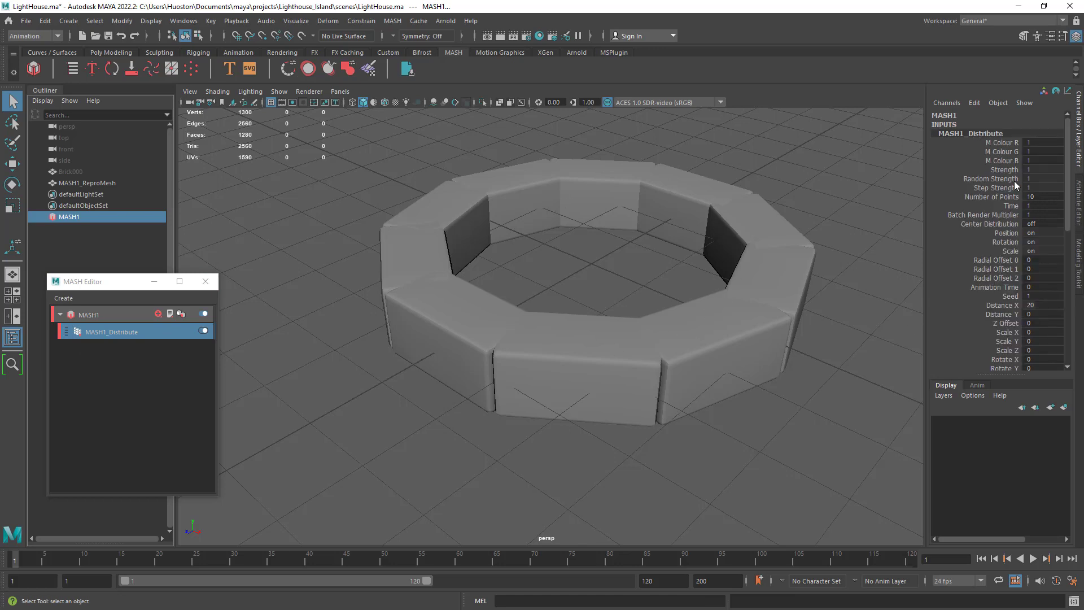
pyautogui.scroll(-10, 1030, 213)
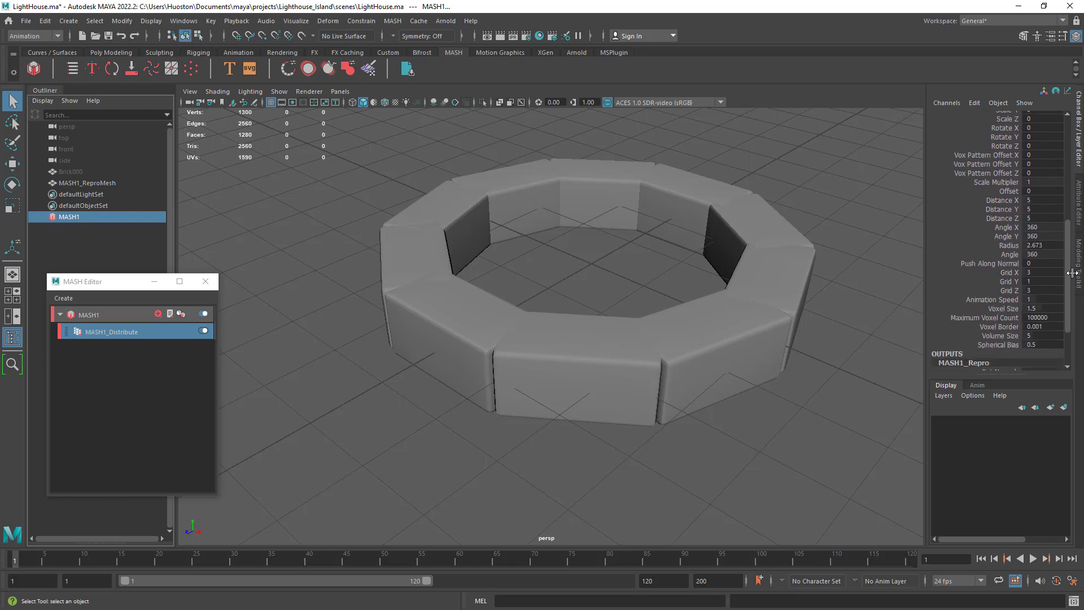
pyautogui.click(1009, 202)
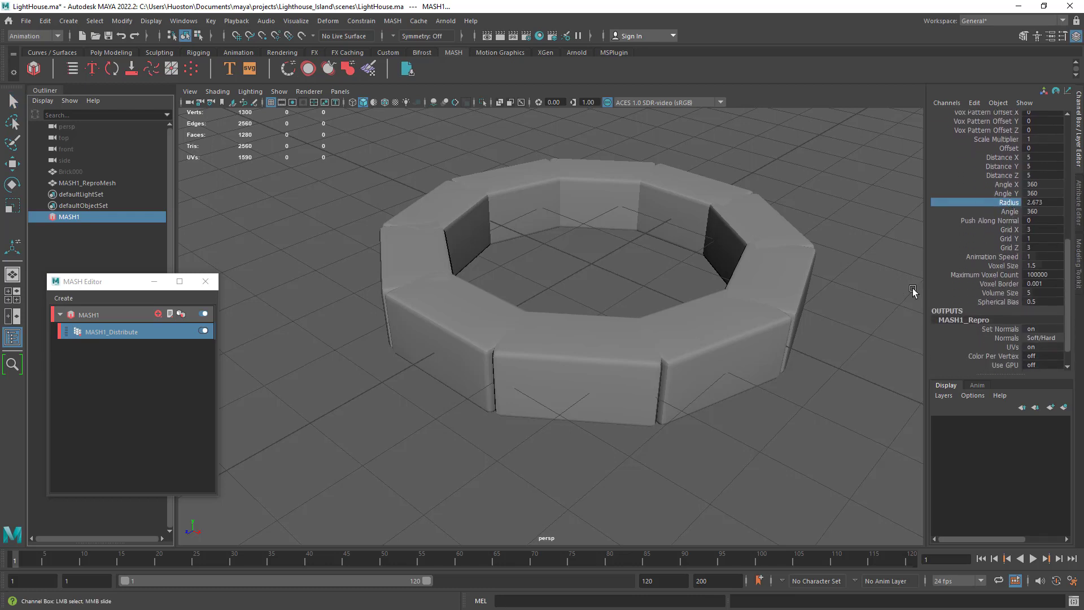
pyautogui.press('ctrl')
pyautogui.moveTo(824, 277)
pyautogui.keyDown('ctrl'); pyautogui.mouseDown(button='middle')
pyautogui.moveTo(837, 279)
pyautogui.moveTo(826, 279)
pyautogui.mouseUp(button='middle'); pyautogui.keyUp('ctrl')
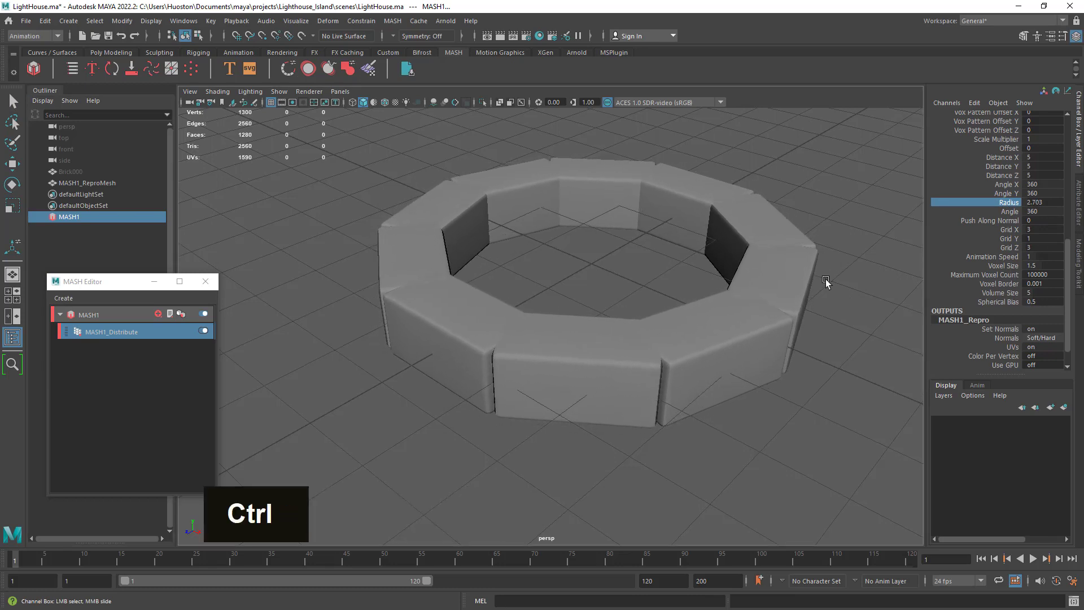
pyautogui.keyDown('alt'); pyautogui.moveTo(826, 279); pyautogui.dragTo(704, 320, button='right'); pyautogui.keyUp('alt')
pyautogui.keyDown('alt'); pyautogui.moveTo(703, 319); pyautogui.dragTo(764, 344); pyautogui.keyUp('alt')
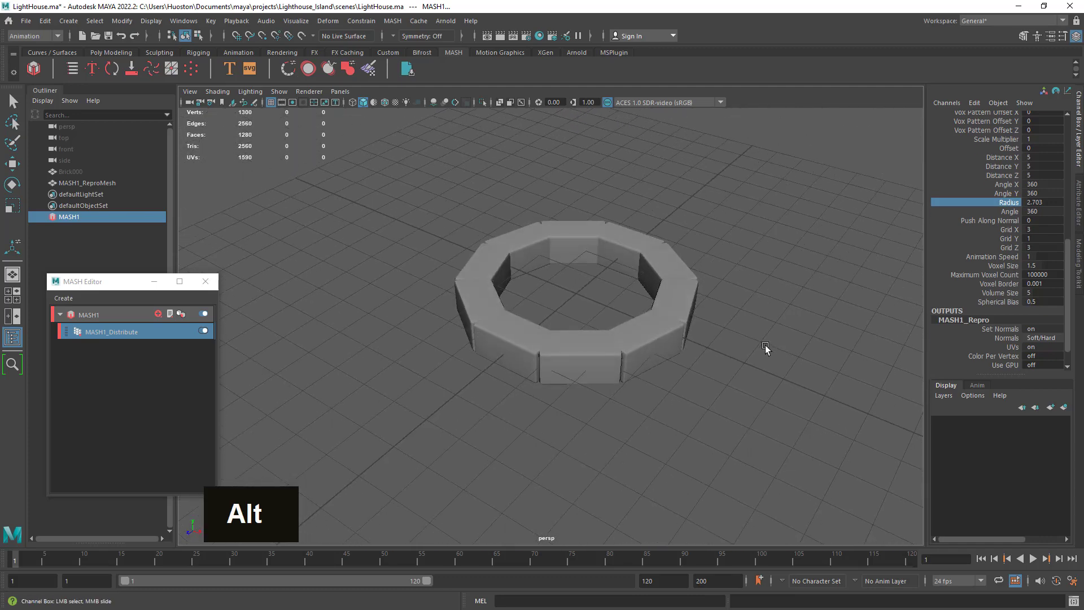
# Step: Select the brick ring mesh and show the MASH1_Distribute node's settings in the Attribute Editor
pyautogui.keyDown('alt'); pyautogui.moveTo(764, 344); pyautogui.dragTo(814, 373, button='right'); pyautogui.keyUp('alt')
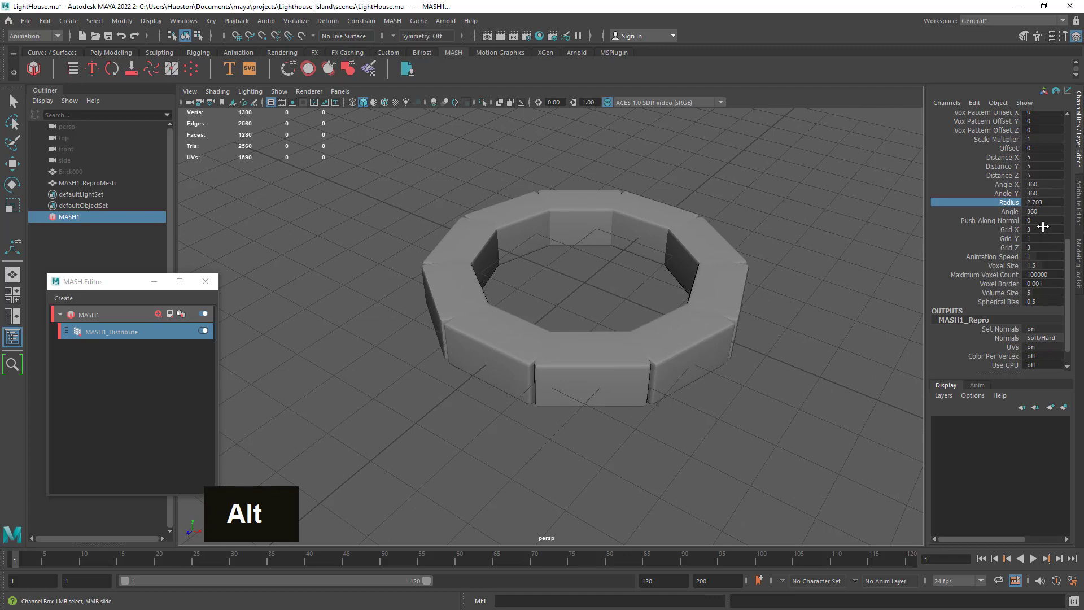
pyautogui.keyDown('alt'); pyautogui.moveTo(677, 364); pyautogui.dragTo(803, 363); pyautogui.keyUp('alt')
pyautogui.keyDown('alt'); pyautogui.moveTo(804, 363); pyautogui.dragTo(798, 363, button='right'); pyautogui.keyUp('alt')
pyautogui.keyDown('alt'); pyautogui.moveTo(798, 363); pyautogui.dragTo(629, 305); pyautogui.keyUp('alt')
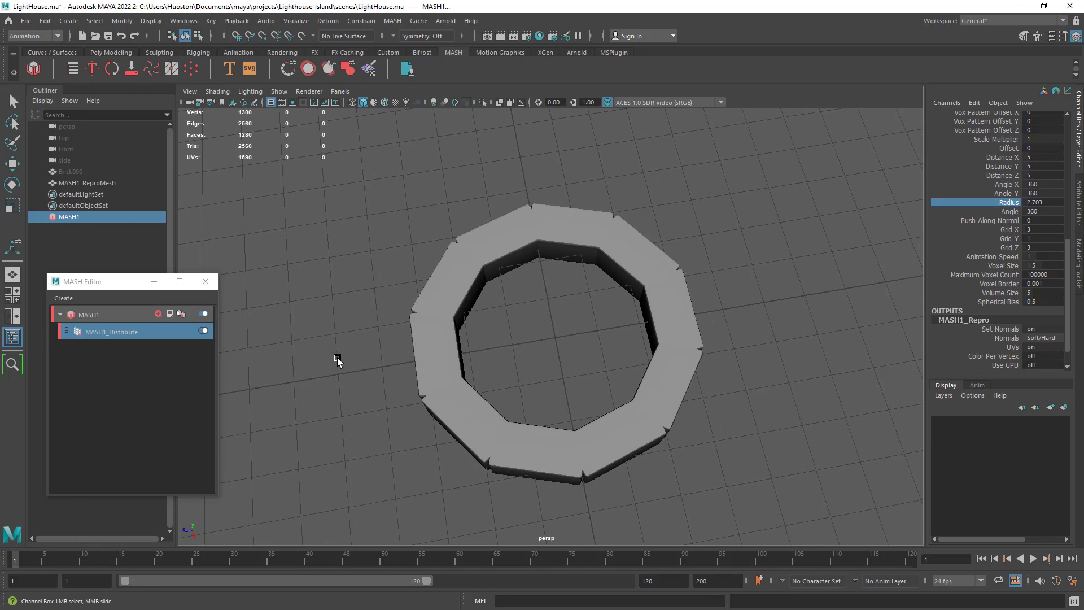
pyautogui.click(678, 291)
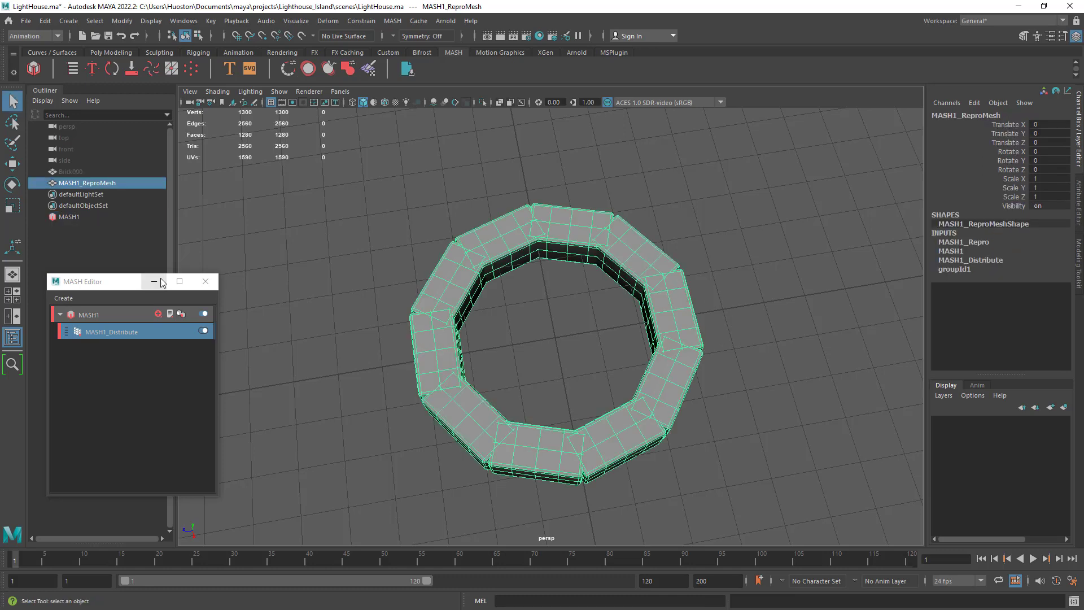
pyautogui.hotkey('ctrl', 'a')
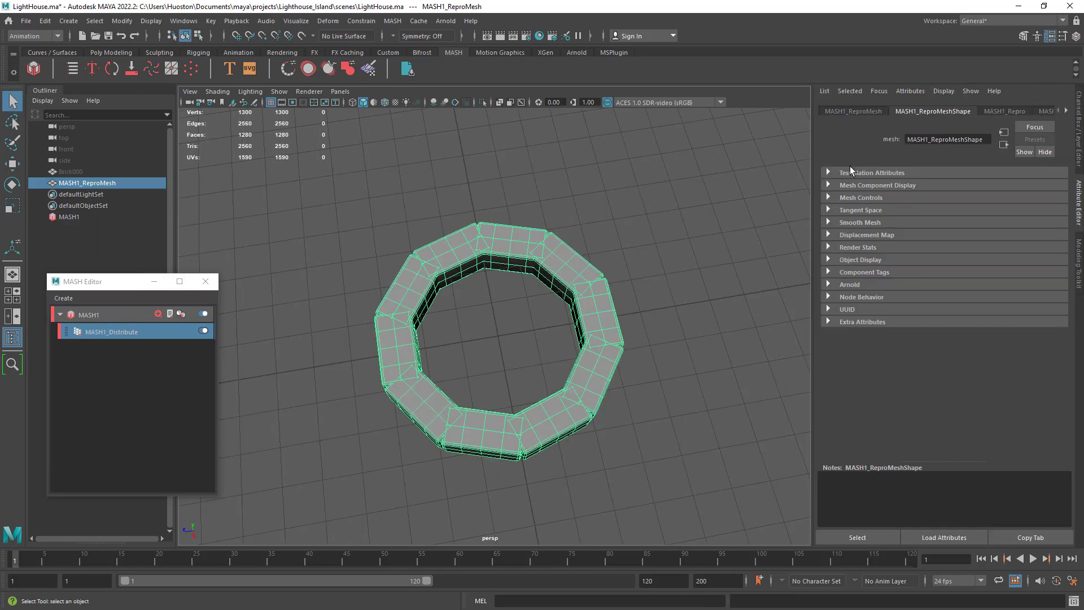
pyautogui.click(77, 333)
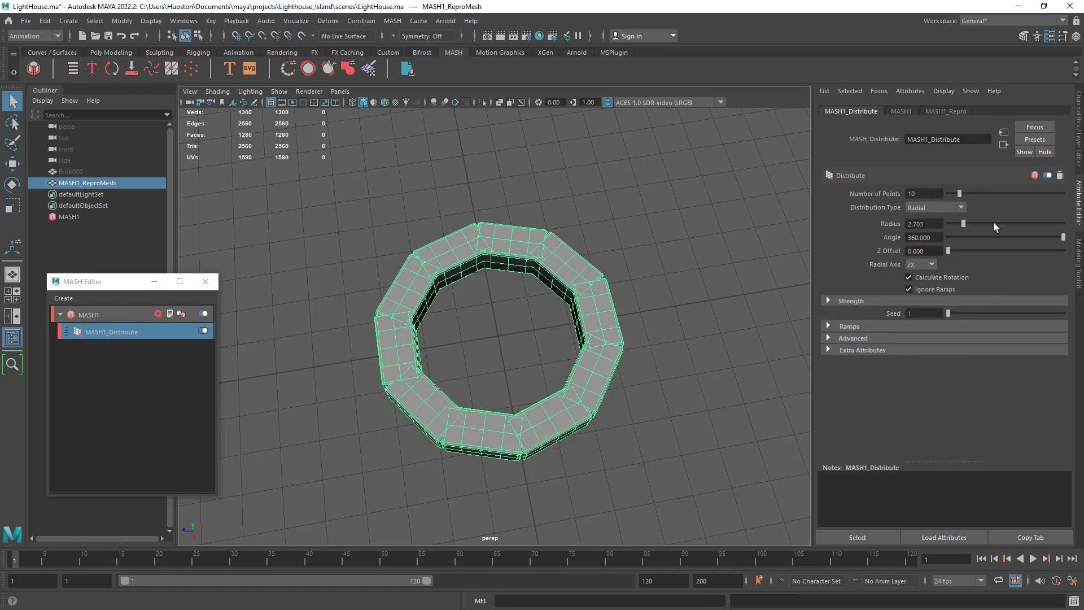
# Step: Reselect the ring mesh and reopen the MASH1_Distribute node's settings from the MASH network
pyautogui.click(83, 314)
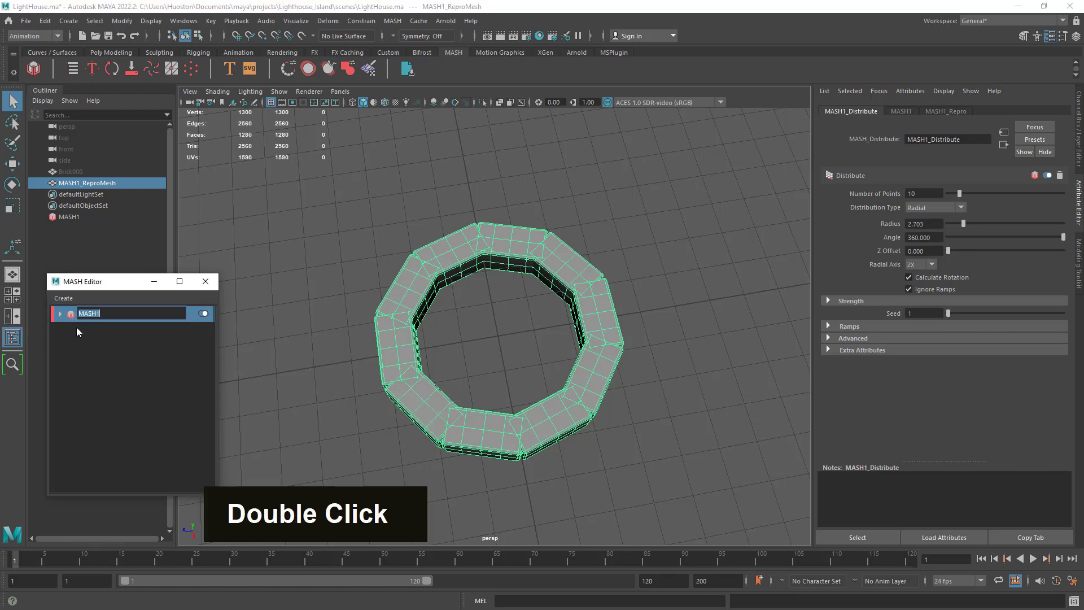
pyautogui.doubleClick(80, 332)
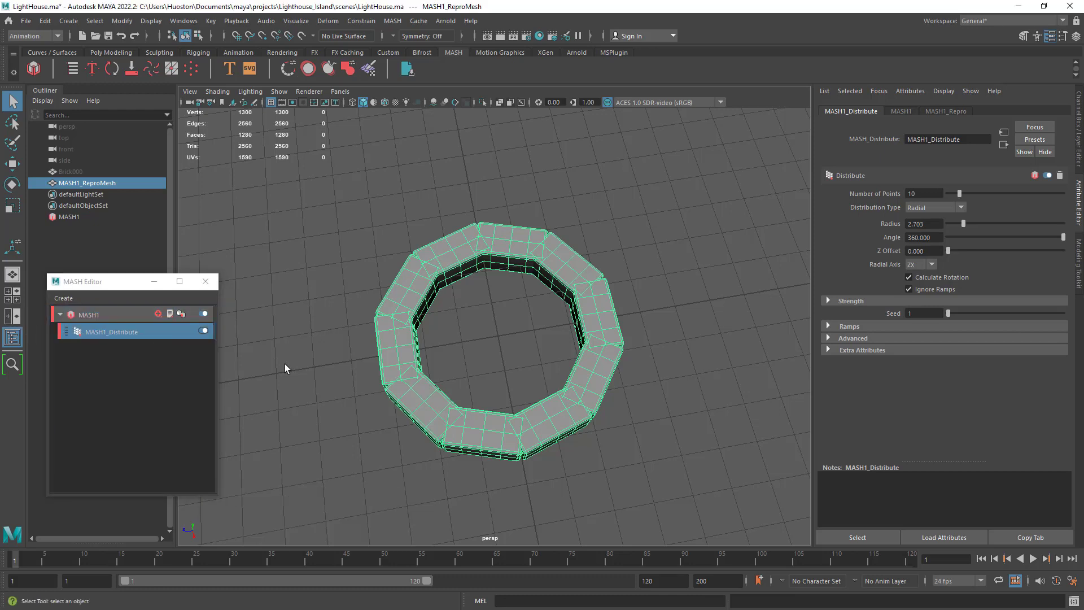
pyautogui.click(588, 298)
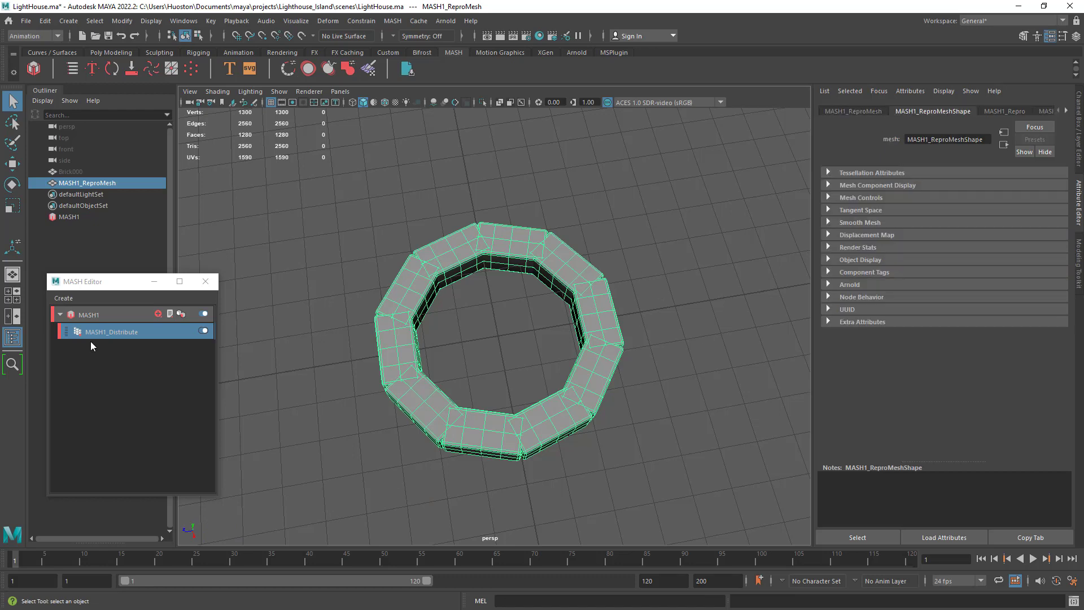
pyautogui.click(77, 332)
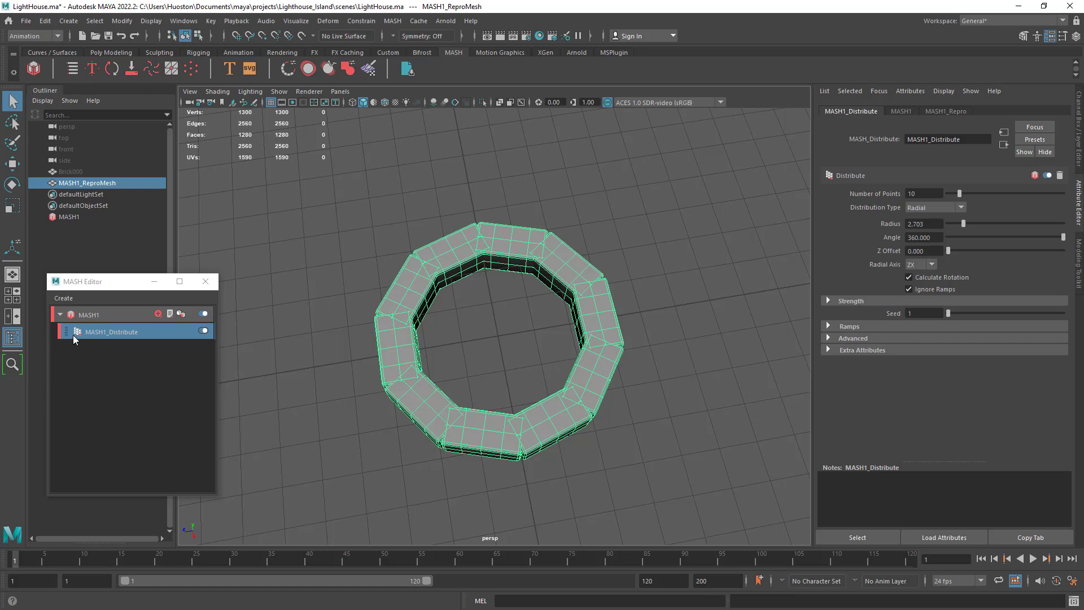
pyautogui.rightClick(113, 332)
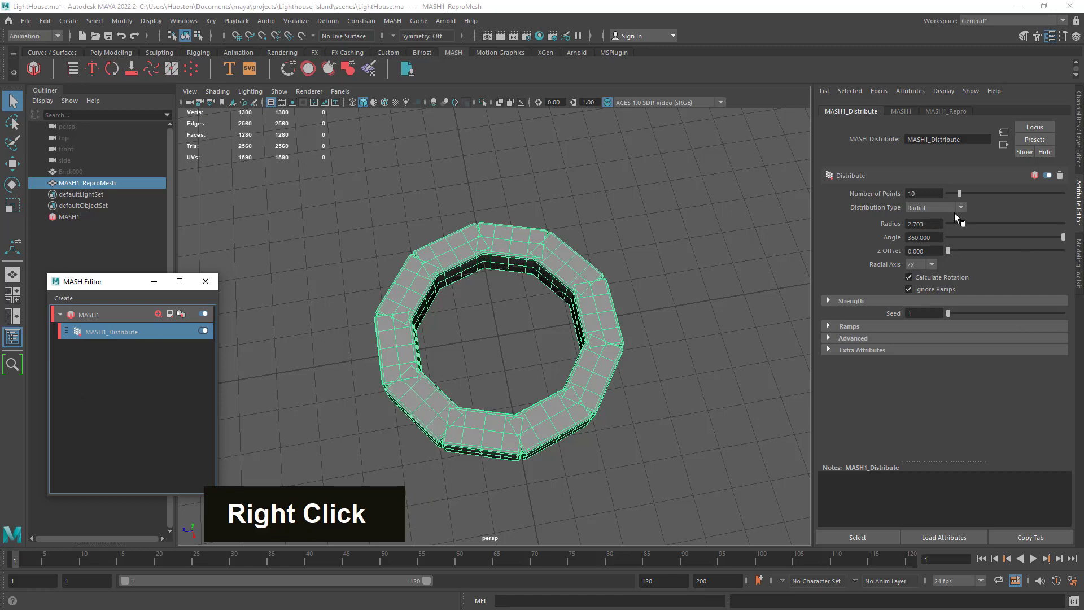
# Step: Set the radial distribution to 12 points and widen its radius to 3.564
pyautogui.moveTo(594, 366)
pyautogui.keyDown('alt'); pyautogui.mouseDown()
pyautogui.moveTo(621, 361)
pyautogui.moveTo(607, 370)
pyautogui.mouseUp(); pyautogui.keyUp('alt')
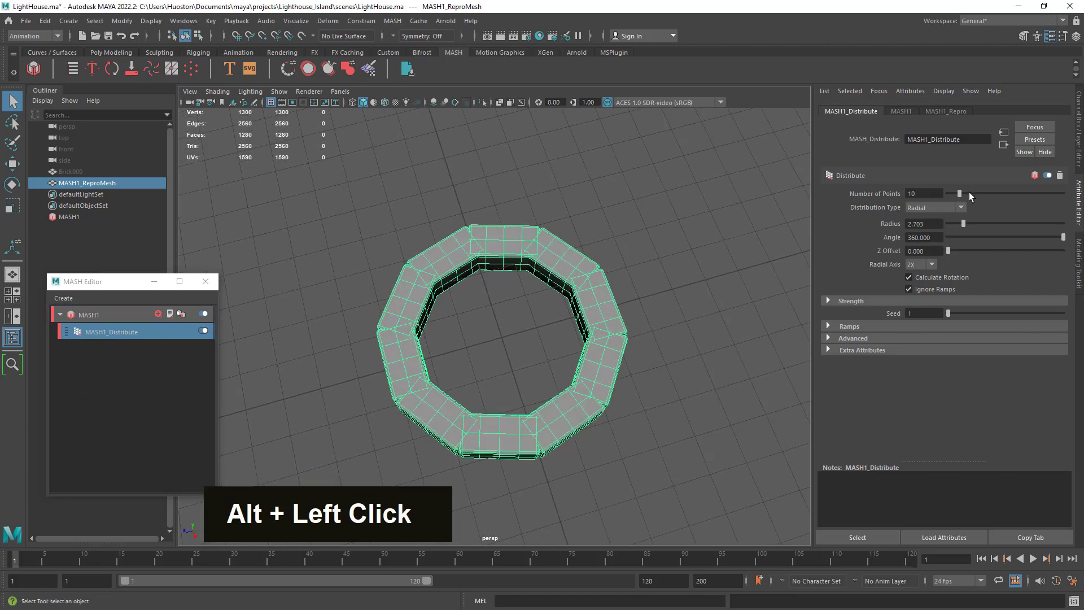
pyautogui.moveTo(959, 195); pyautogui.dragTo(963, 194)
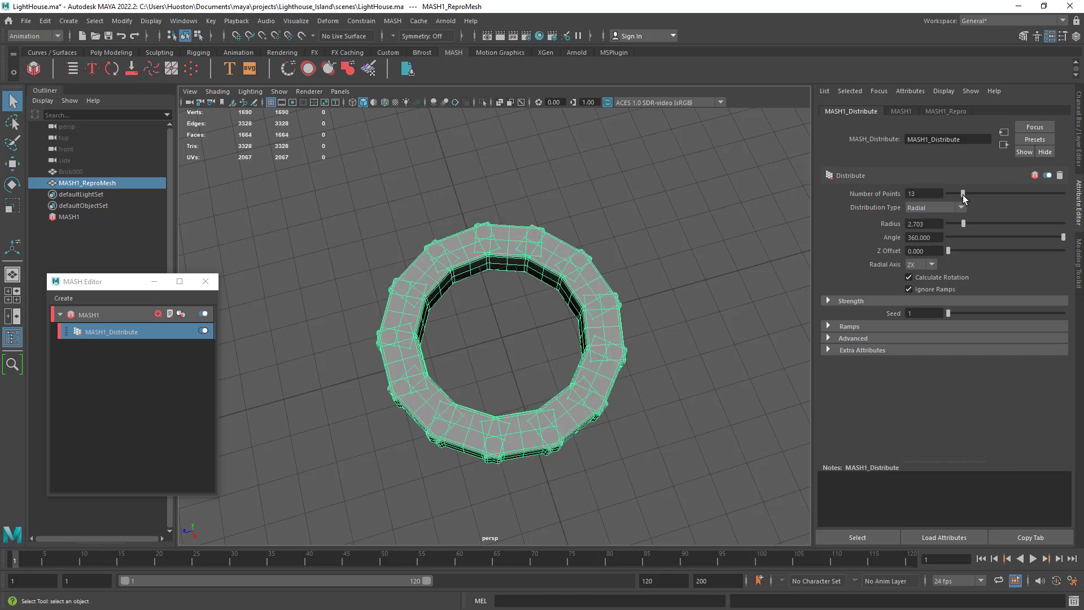
pyautogui.moveTo(963, 193); pyautogui.dragTo(969, 226)
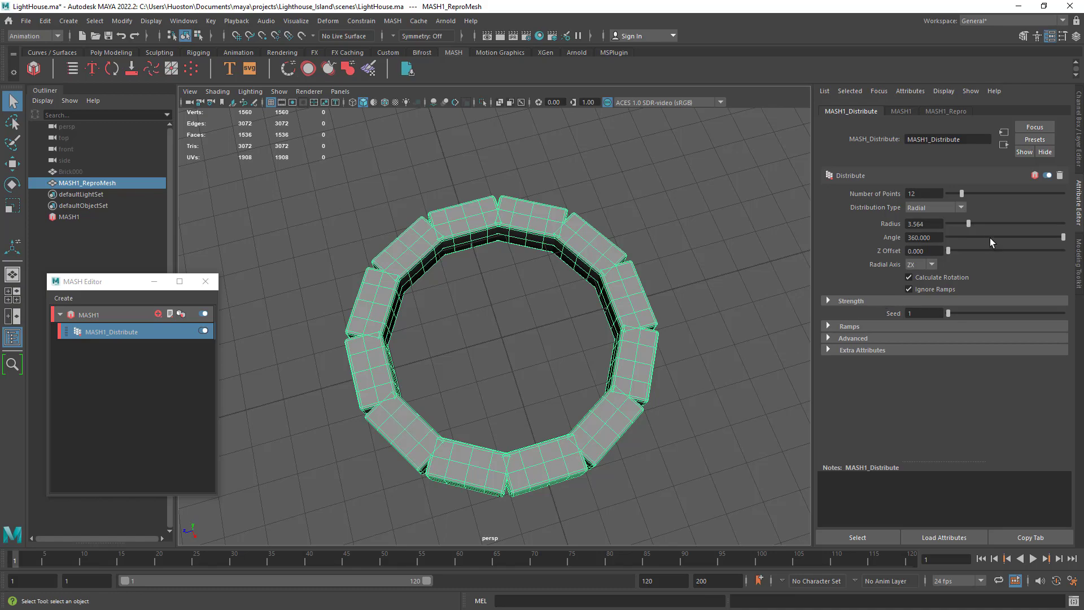
# Step: Examine the enlarged brick ring from low, high and close angles, including the gaps between neighbouring bricks
pyautogui.keyDown('alt'); pyautogui.moveTo(552, 411); pyautogui.dragTo(559, 370); pyautogui.keyUp('alt')
pyautogui.keyDown('alt'); pyautogui.moveTo(563, 371); pyautogui.dragTo(653, 368, button='right'); pyautogui.keyUp('alt')
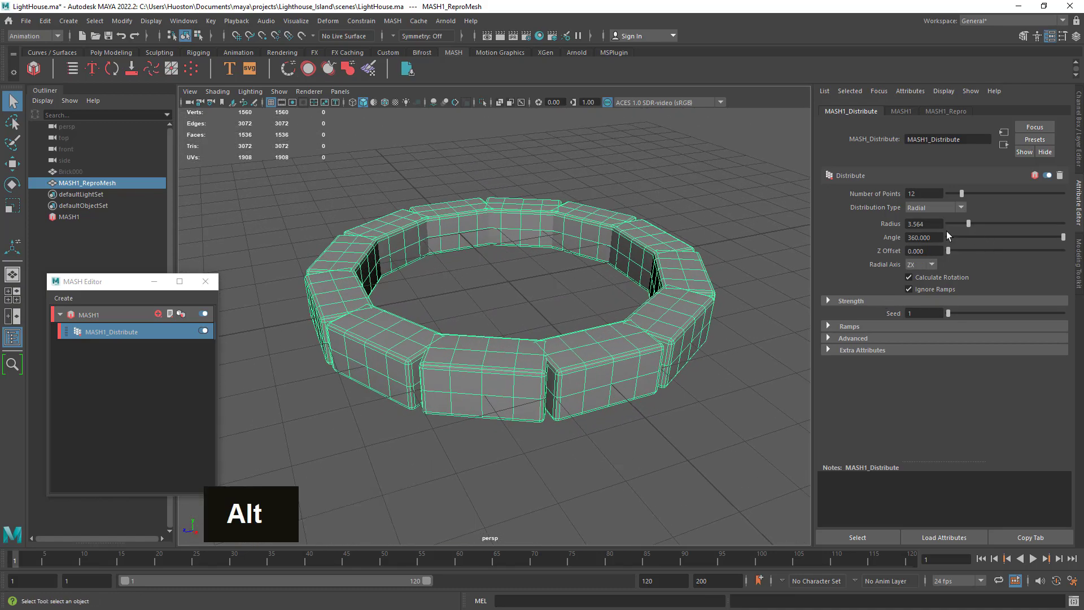
pyautogui.keyDown('alt'); pyautogui.moveTo(558, 322); pyautogui.dragTo(605, 314); pyautogui.keyUp('alt')
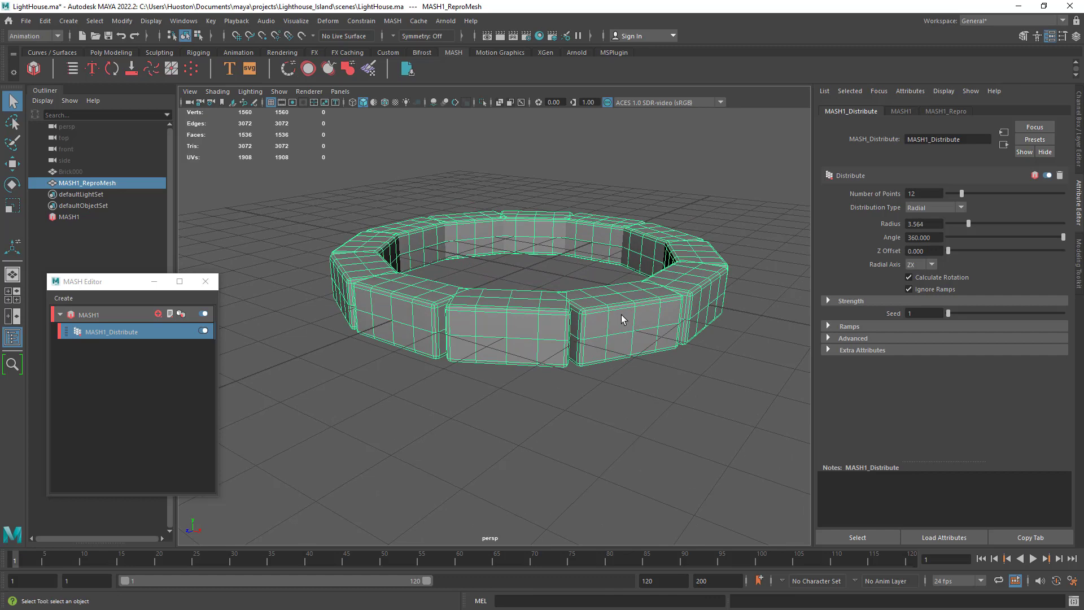
pyautogui.moveTo(607, 356)
pyautogui.keyDown('alt'); pyautogui.mouseDown()
pyautogui.moveTo(649, 388)
pyautogui.moveTo(650, 409)
pyautogui.moveTo(590, 382)
pyautogui.moveTo(598, 390)
pyautogui.moveTo(612, 375)
pyautogui.mouseUp(); pyautogui.keyUp('alt')
pyautogui.keyDown('alt'); pyautogui.moveTo(612, 375); pyautogui.dragTo(609, 373, button='right'); pyautogui.keyUp('alt')
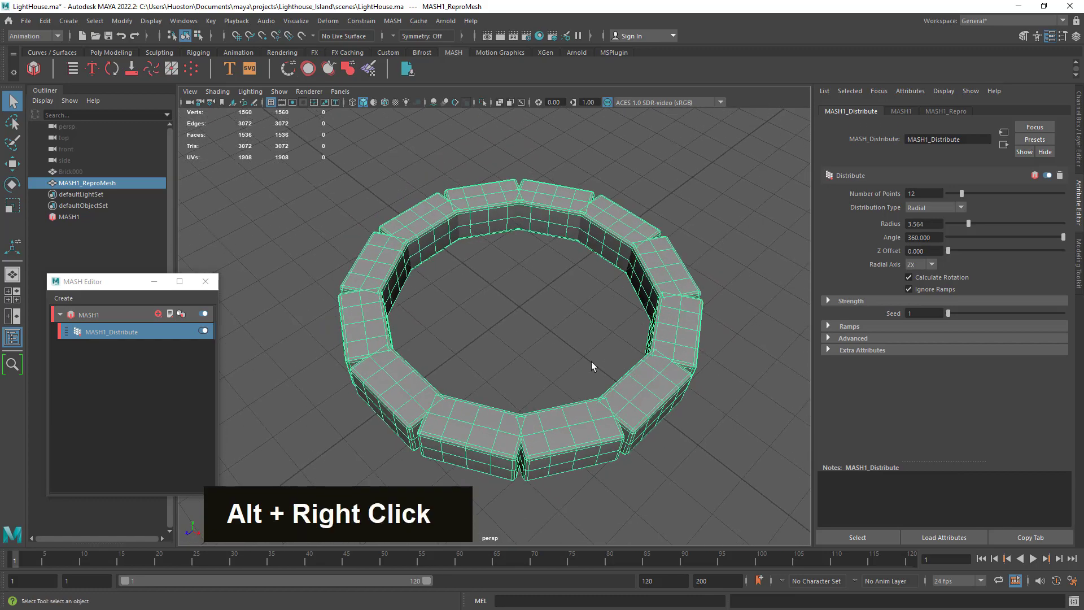
pyautogui.keyDown('alt'); pyautogui.moveTo(519, 371); pyautogui.dragTo(562, 365); pyautogui.keyUp('alt')
pyautogui.keyDown('alt'); pyautogui.moveTo(561, 365); pyautogui.dragTo(652, 409, button='right'); pyautogui.keyUp('alt')
pyautogui.keyDown('alt'); pyautogui.moveTo(653, 409); pyautogui.dragTo(642, 419); pyautogui.keyUp('alt')
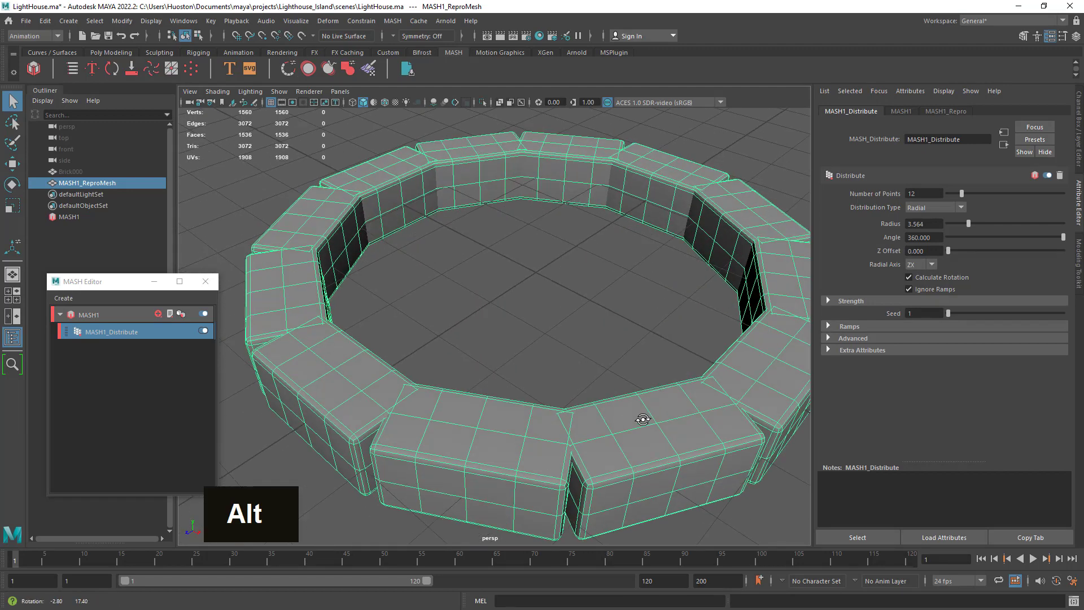
# Step: Unhide the original brick Brick000 at the centre of the ring
pyautogui.click(99, 172)
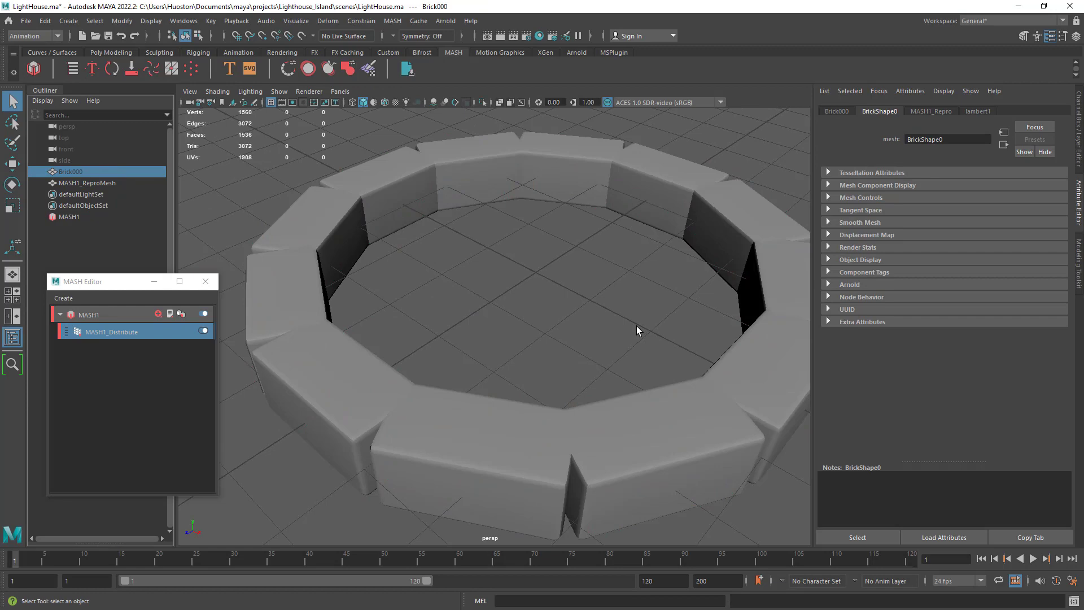
pyautogui.press('h')
pyautogui.keyDown('alt'); pyautogui.moveTo(565, 340); pyautogui.dragTo(588, 299); pyautogui.keyUp('alt')
pyautogui.keyDown('alt'); pyautogui.moveTo(552, 339); pyautogui.dragTo(555, 315, button='right'); pyautogui.keyUp('alt')
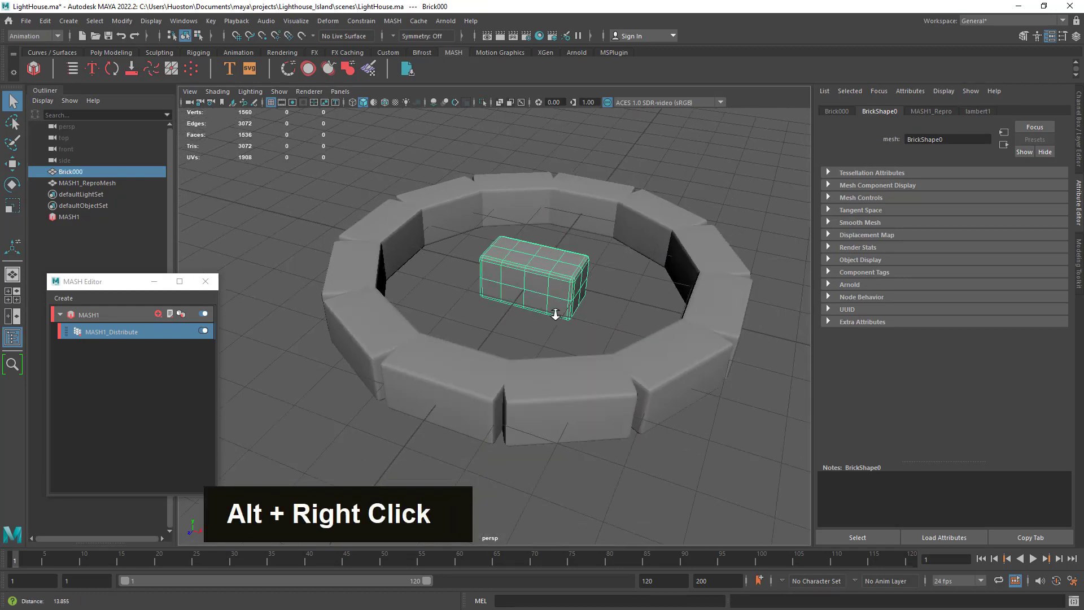
pyautogui.keyDown('alt'); pyautogui.moveTo(554, 315); pyautogui.dragTo(574, 284); pyautogui.keyUp('alt')
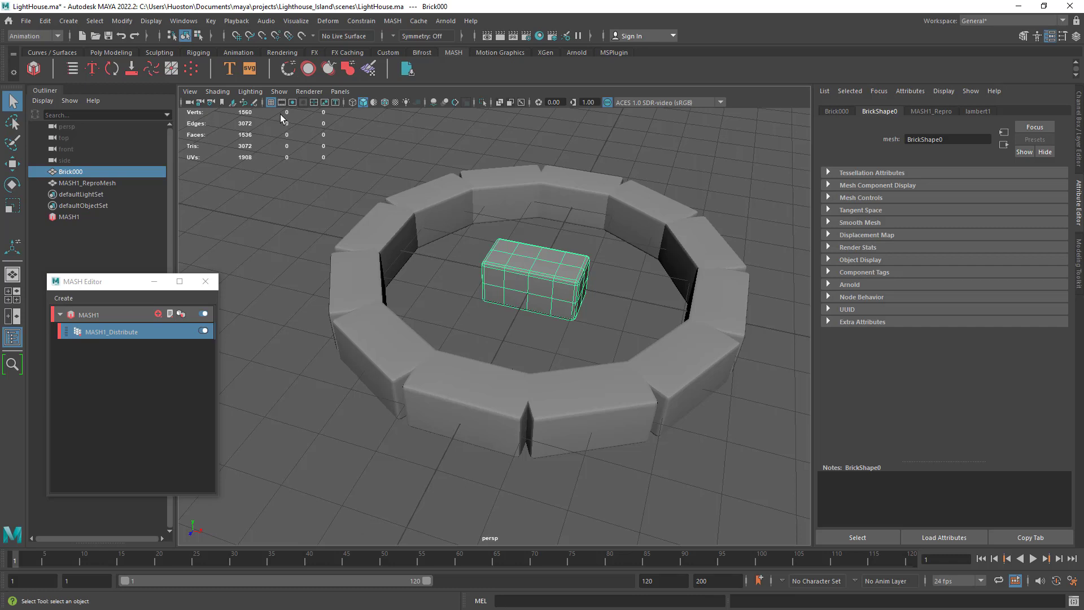
# Step: Review the Duplicate Special options for the original brick, including the Instance geometry type, and close them unapplied
pyautogui.click(121, 22)
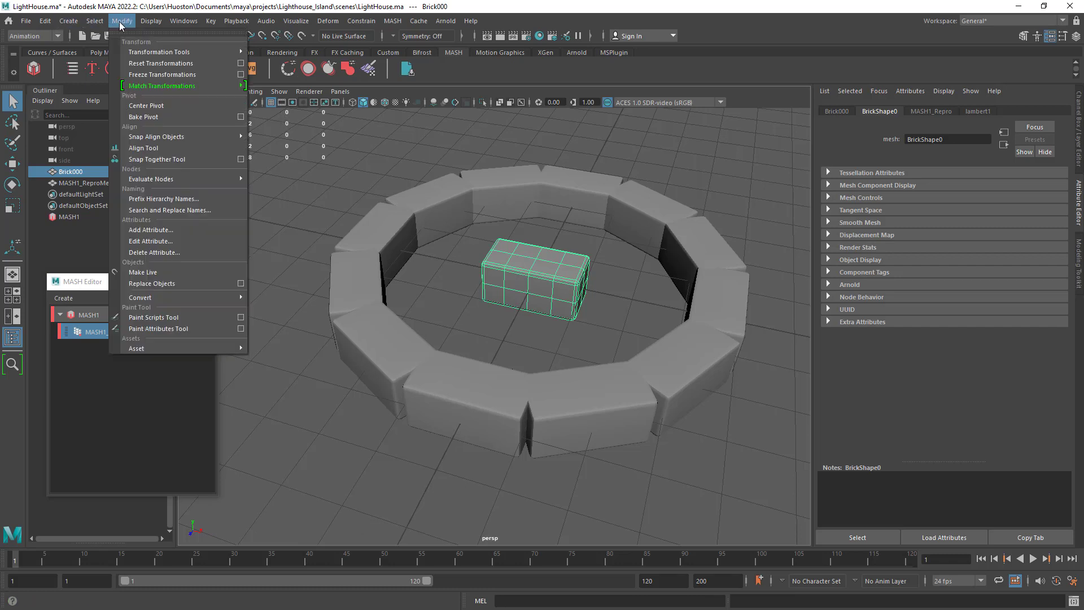
pyautogui.click(44, 22)
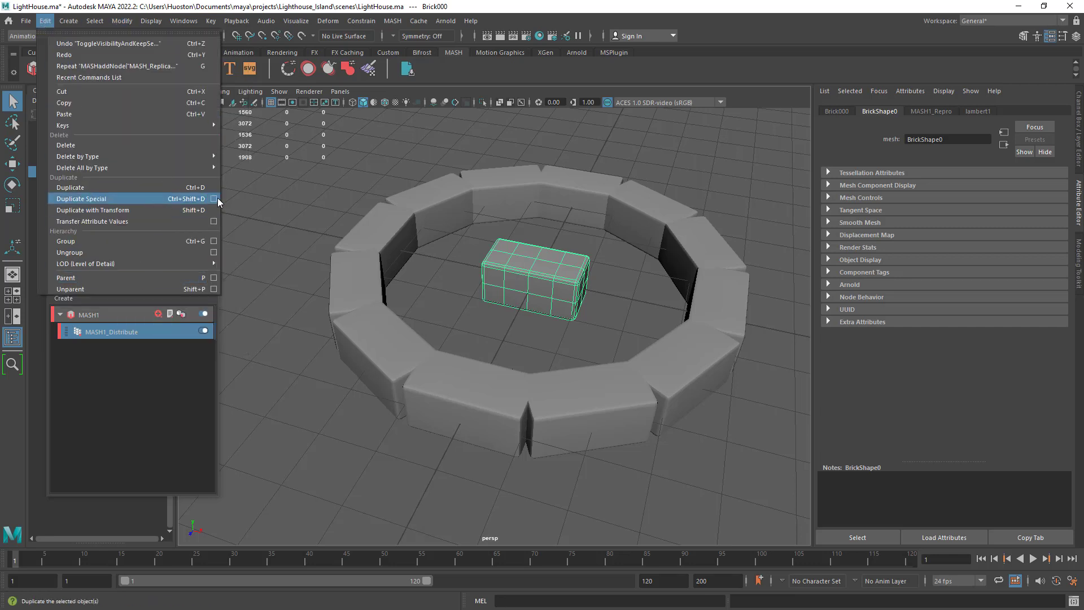
pyautogui.click(214, 198)
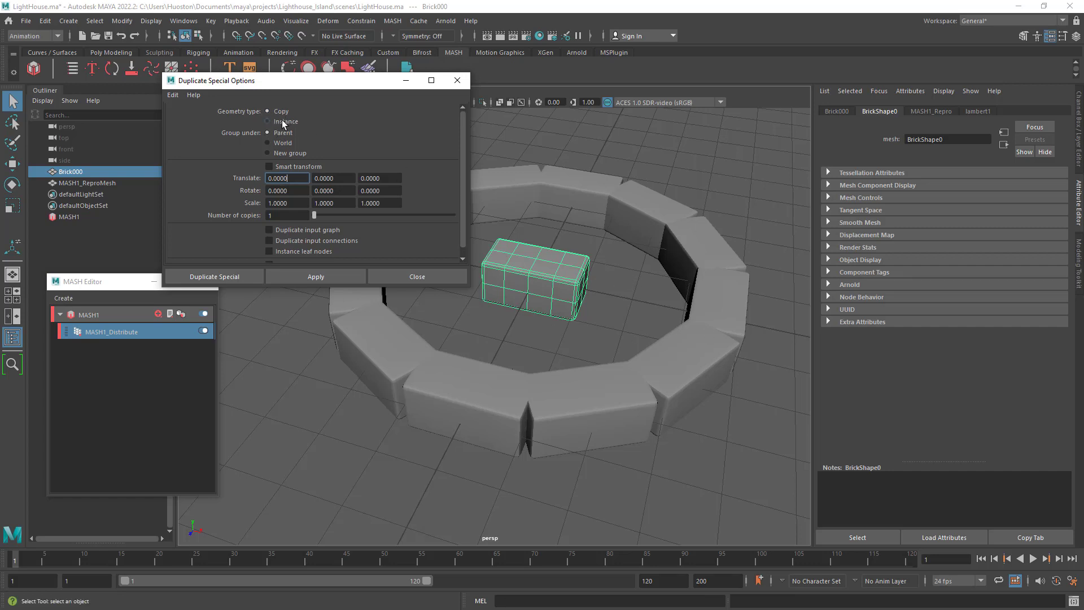
pyautogui.click(458, 80)
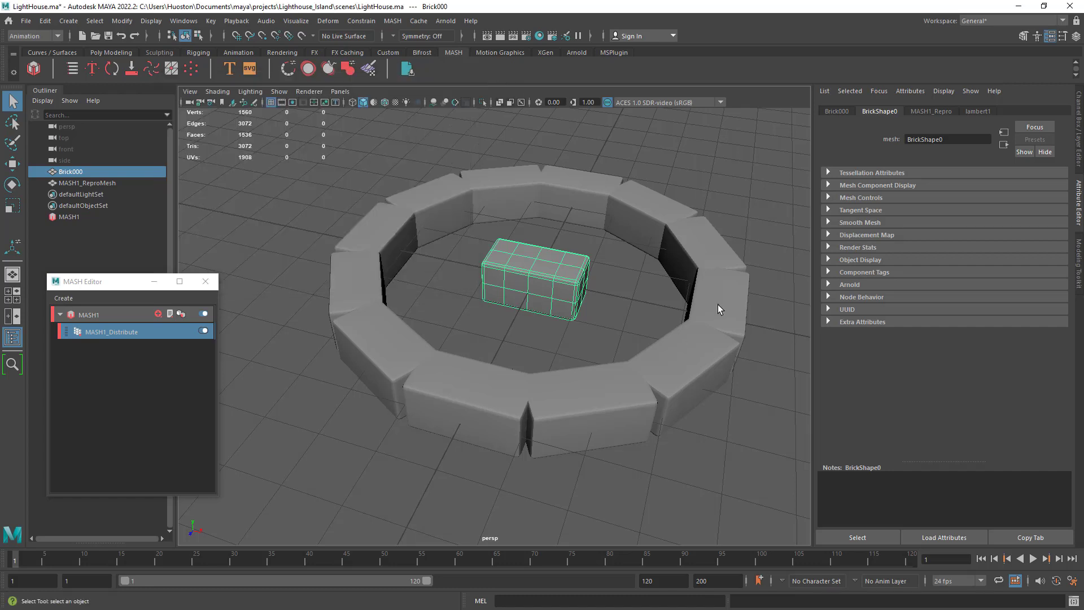
# Step: Compare the MASH ring mesh with the original central brick by selecting each in turn
pyautogui.click(540, 220)
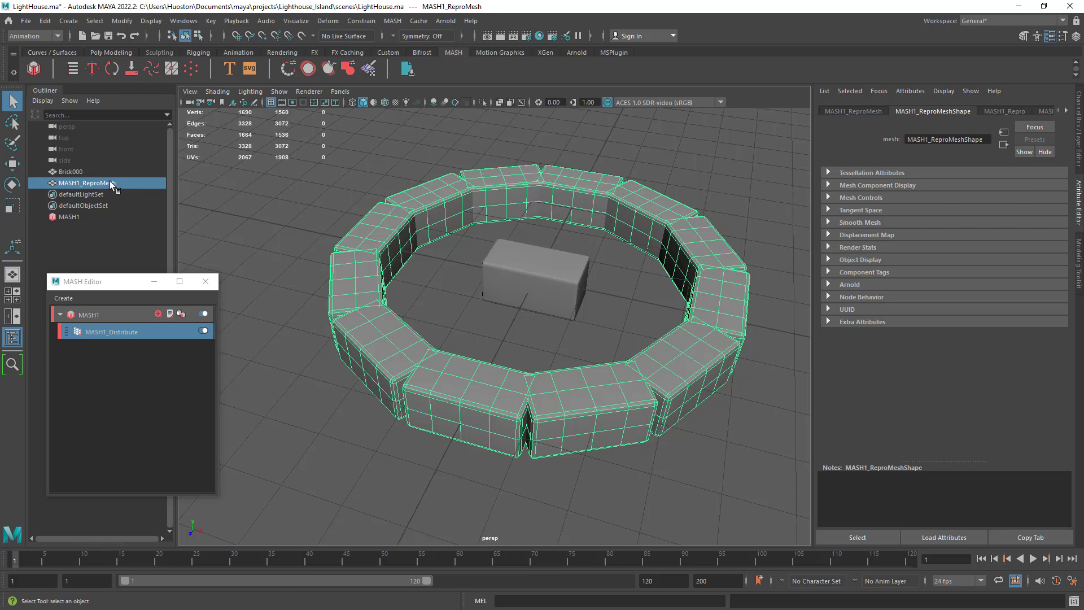
pyautogui.click(553, 278)
pyautogui.keyDown('alt'); pyautogui.moveTo(616, 303); pyautogui.dragTo(586, 276, button='right'); pyautogui.keyUp('alt')
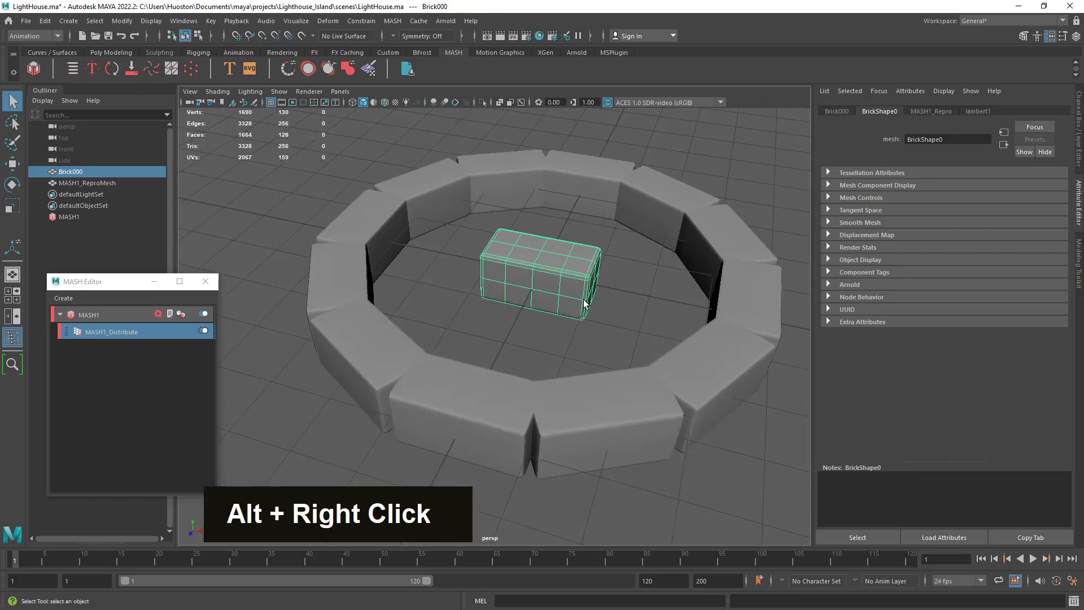
# Step: Try moving one top face of Brick000 to deform it, undo the move and return to object mode
pyautogui.rightClick(587, 298)
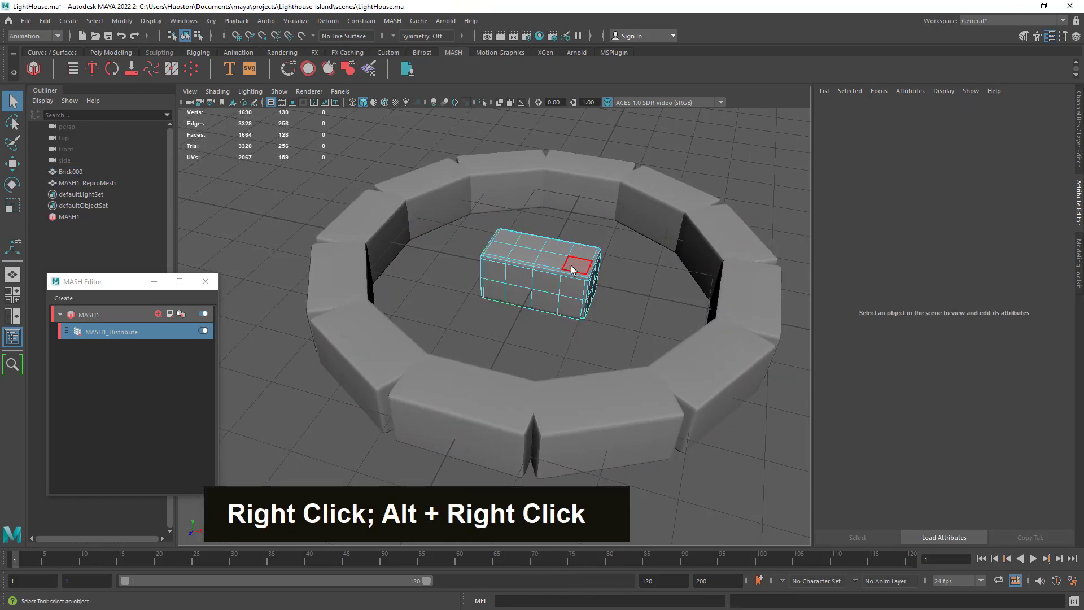
pyautogui.click(575, 266)
pyautogui.keyDown('alt'); pyautogui.moveTo(566, 330); pyautogui.dragTo(619, 350); pyautogui.keyUp('alt')
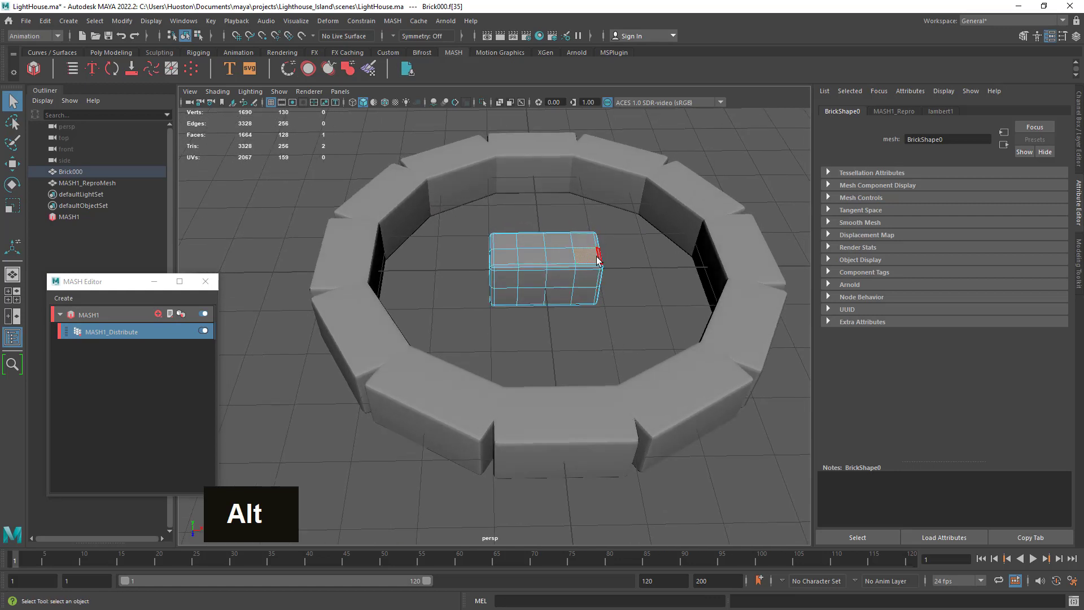
pyautogui.press('w')
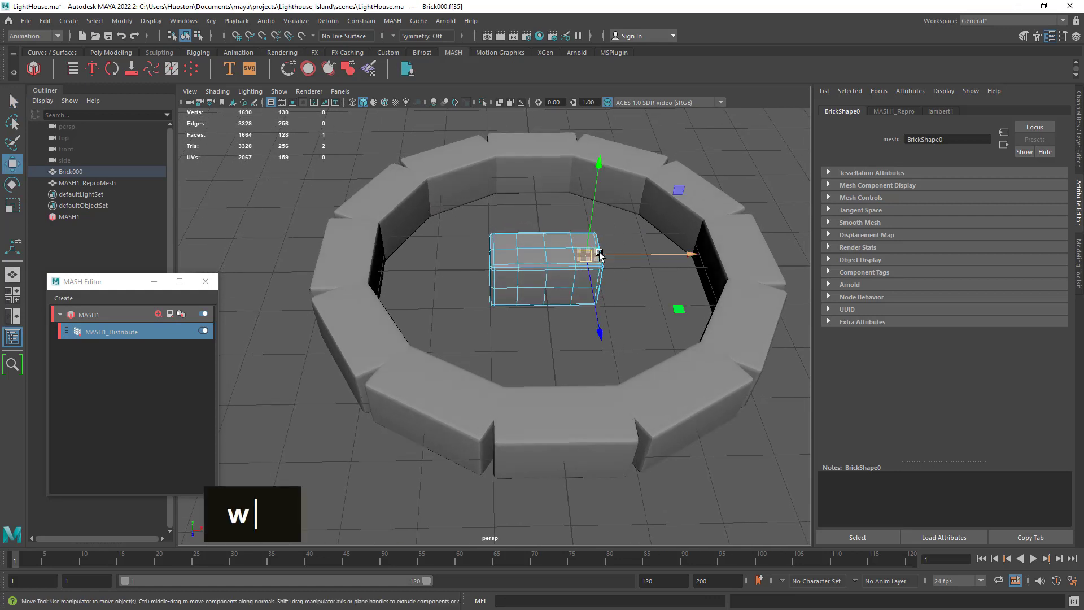
pyautogui.moveTo(585, 253); pyautogui.dragTo(590, 200)
pyautogui.keyDown('alt'); pyautogui.moveTo(650, 289); pyautogui.dragTo(629, 347); pyautogui.keyUp('alt')
pyautogui.press('z')
pyautogui.keyDown('alt'); pyautogui.moveTo(630, 347); pyautogui.dragTo(653, 339, button='right'); pyautogui.keyUp('alt')
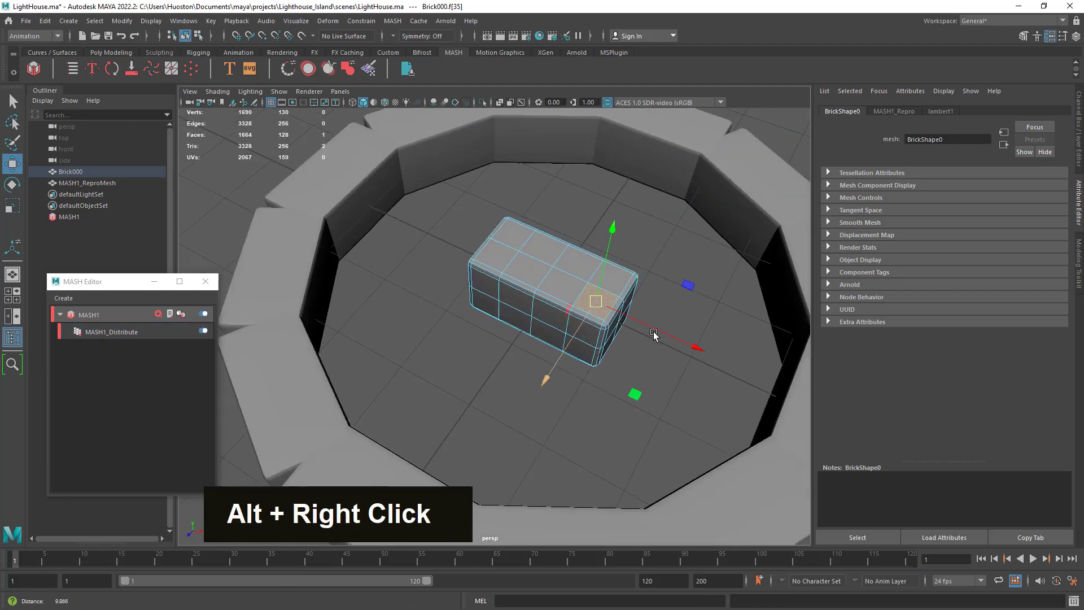
pyautogui.keyDown('alt'); pyautogui.moveTo(653, 339); pyautogui.dragTo(621, 316); pyautogui.keyUp('alt')
pyautogui.click(13, 98)
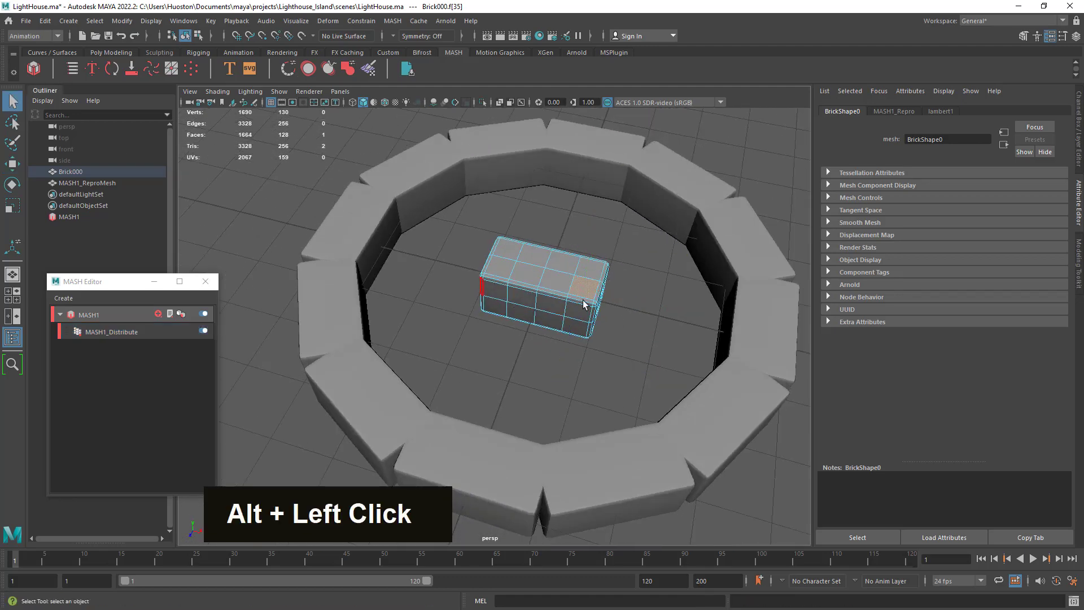
pyautogui.moveTo(565, 259); pyautogui.dragTo(597, 246, button='right')
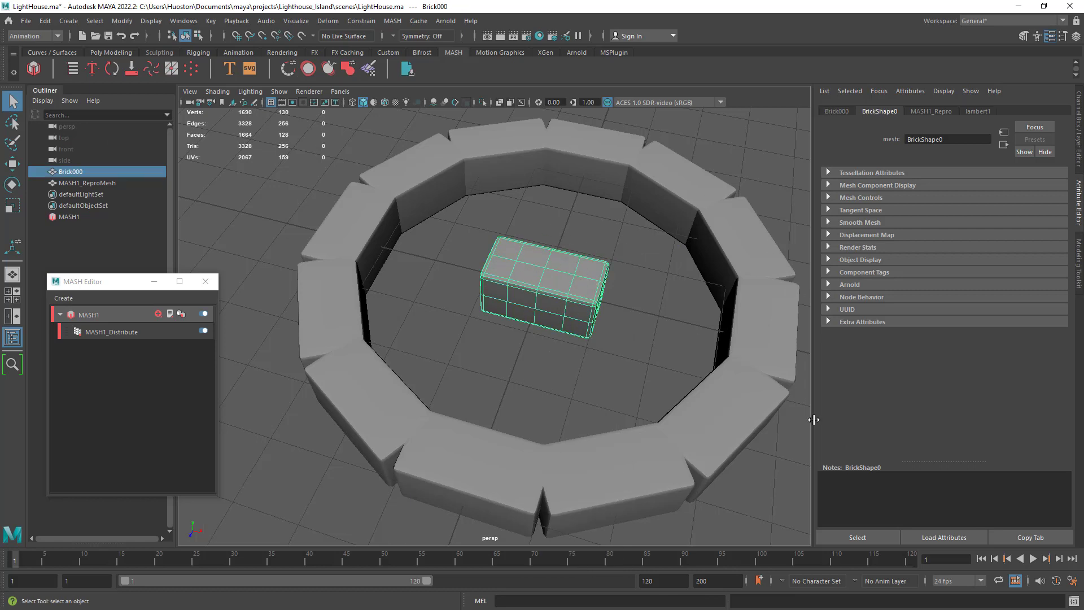
pyautogui.keyDown('alt'); pyautogui.moveTo(587, 309); pyautogui.dragTo(564, 304); pyautogui.keyUp('alt')
pyautogui.keyDown('alt'); pyautogui.moveTo(564, 303); pyautogui.dragTo(559, 316, button='right'); pyautogui.keyUp('alt')
pyautogui.keyDown('alt'); pyautogui.moveTo(558, 317); pyautogui.dragTo(554, 332); pyautogui.keyUp('alt')
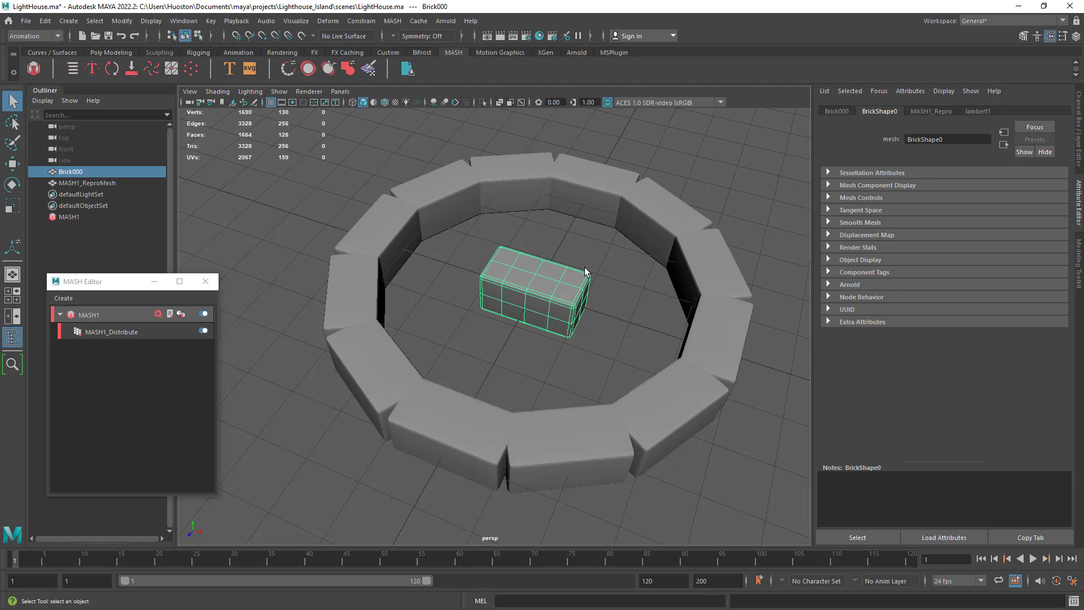
pyautogui.keyDown('alt'); pyautogui.moveTo(605, 286); pyautogui.dragTo(552, 259, button='right'); pyautogui.keyUp('alt')
pyautogui.moveTo(552, 259)
pyautogui.keyDown('alt'); pyautogui.mouseDown()
pyautogui.moveTo(537, 245)
pyautogui.moveTo(548, 245)
pyautogui.mouseUp(); pyautogui.keyUp('alt')
pyautogui.keyDown('alt'); pyautogui.moveTo(548, 245); pyautogui.dragTo(587, 285, button='right'); pyautogui.keyUp('alt')
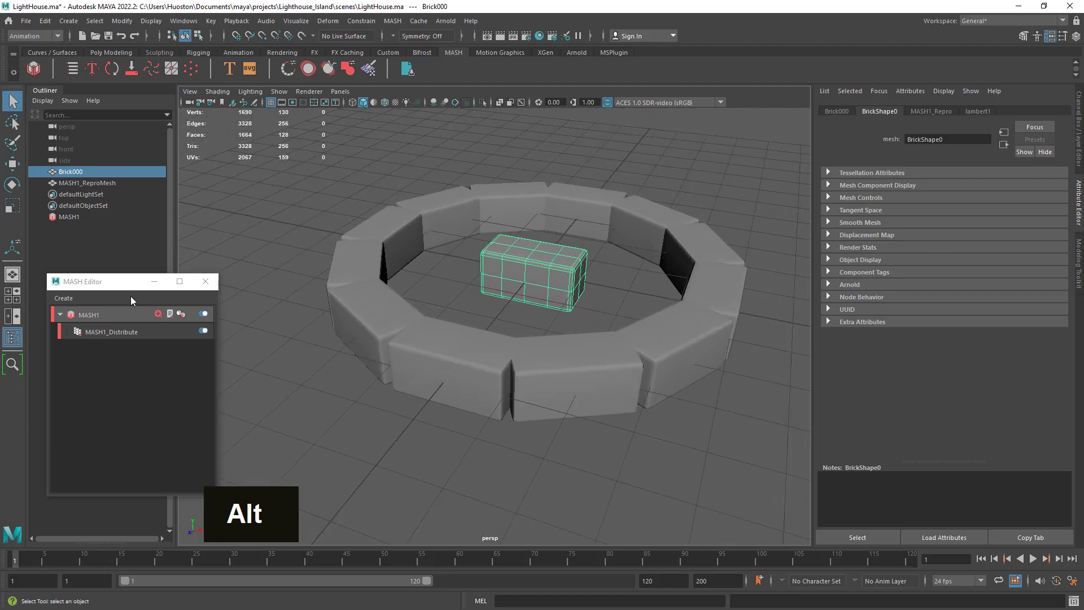
pyautogui.moveTo(110, 286); pyautogui.dragTo(119, 274)
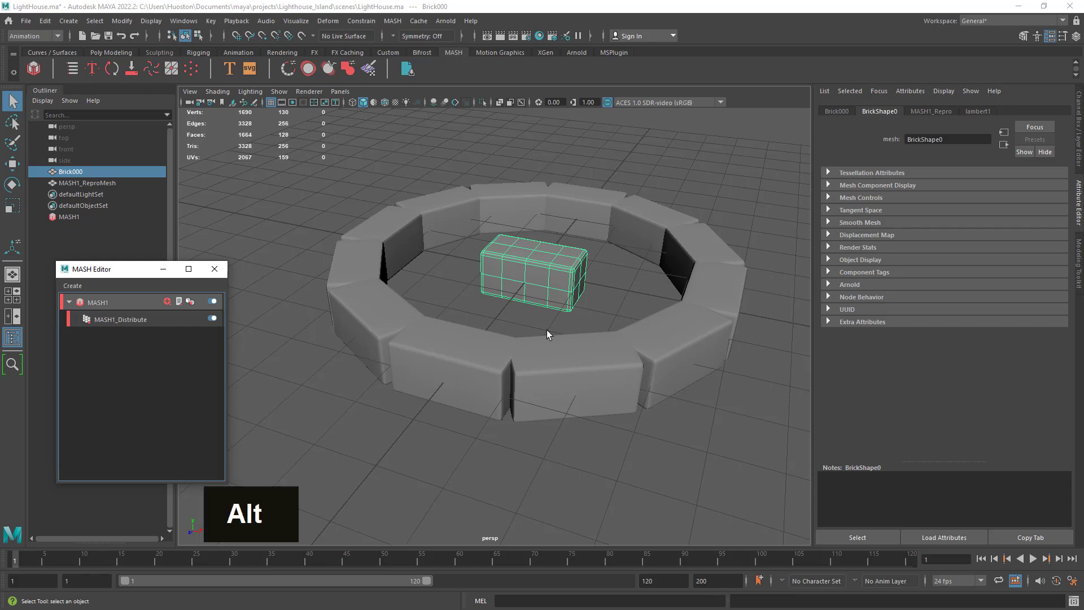
# Step: Hide the original brick Brick000 at the centre of the ring and show it again
pyautogui.keyDown('alt'); pyautogui.moveTo(546, 330); pyautogui.dragTo(567, 363); pyautogui.keyUp('alt')
pyautogui.keyDown('alt'); pyautogui.moveTo(567, 363); pyautogui.dragTo(619, 372, button='right'); pyautogui.keyUp('alt')
pyautogui.keyDown('alt'); pyautogui.moveTo(619, 372); pyautogui.dragTo(612, 363, button='middle'); pyautogui.keyUp('alt')
pyautogui.keyDown('alt'); pyautogui.moveTo(612, 363); pyautogui.dragTo(529, 231); pyautogui.keyUp('alt')
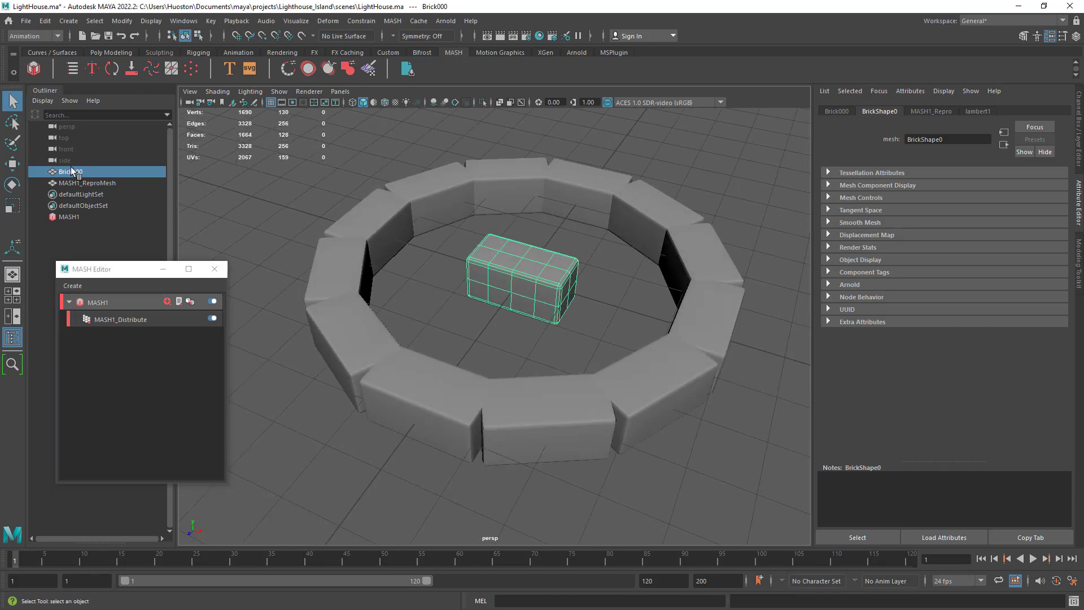
pyautogui.press('h')
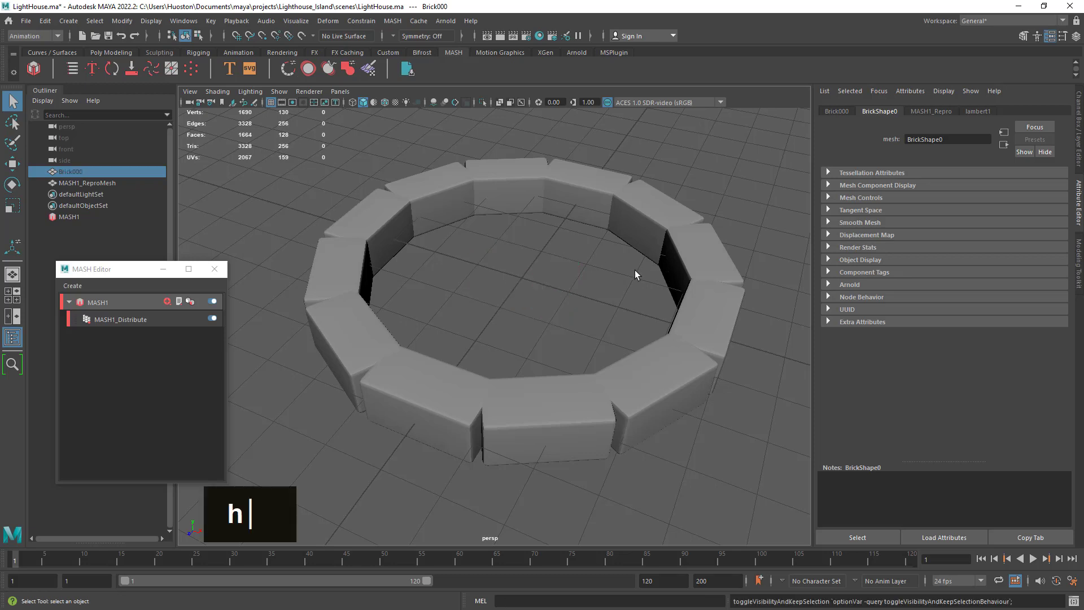
pyautogui.press('h')
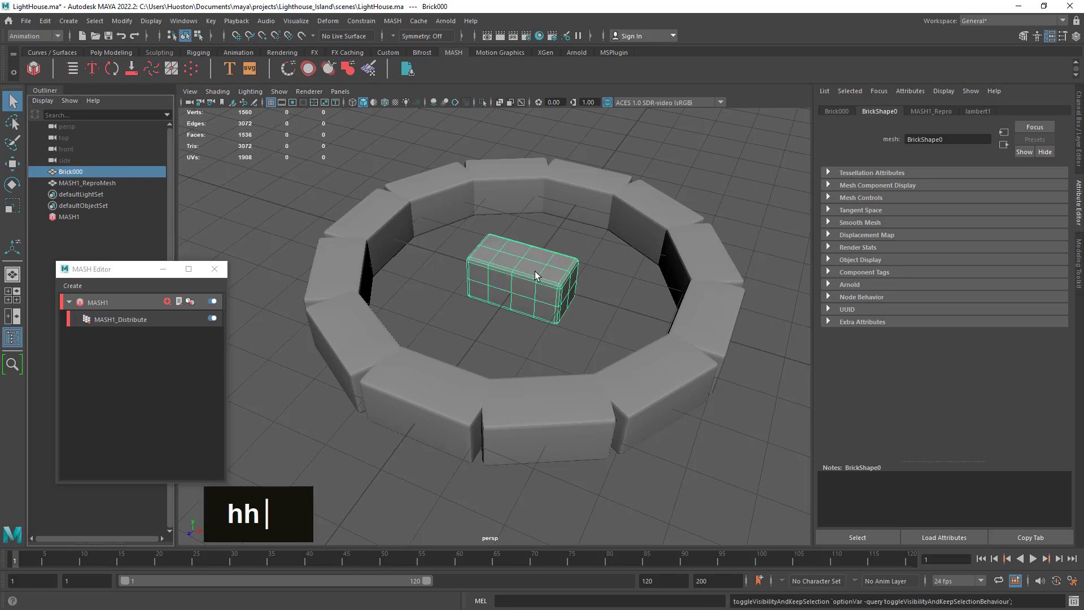
# Step: Apply a nonlinear Bend deformer to the original brick Brick000
pyautogui.keyDown('alt'); pyautogui.moveTo(539, 274); pyautogui.dragTo(568, 285, button='right'); pyautogui.keyUp('alt')
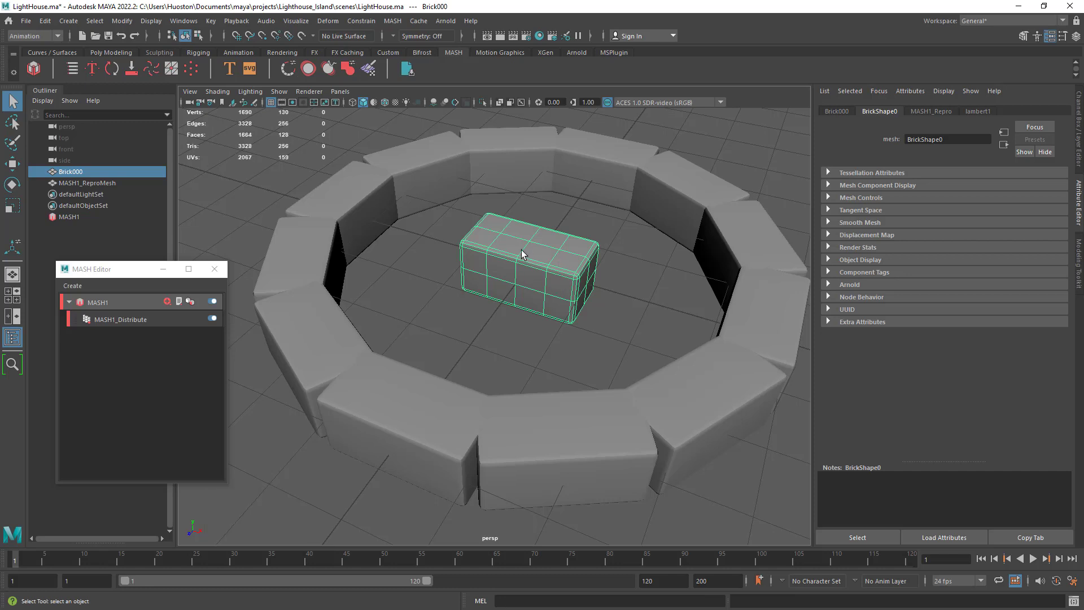
pyautogui.click(328, 21)
pyautogui.moveTo(415, 226)
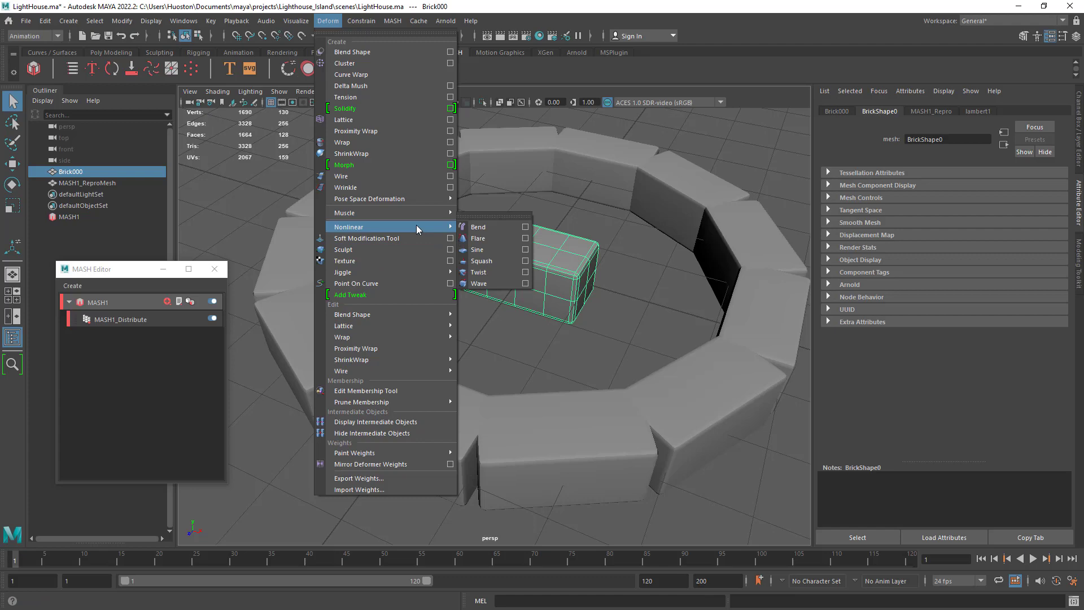
pyautogui.click(496, 233)
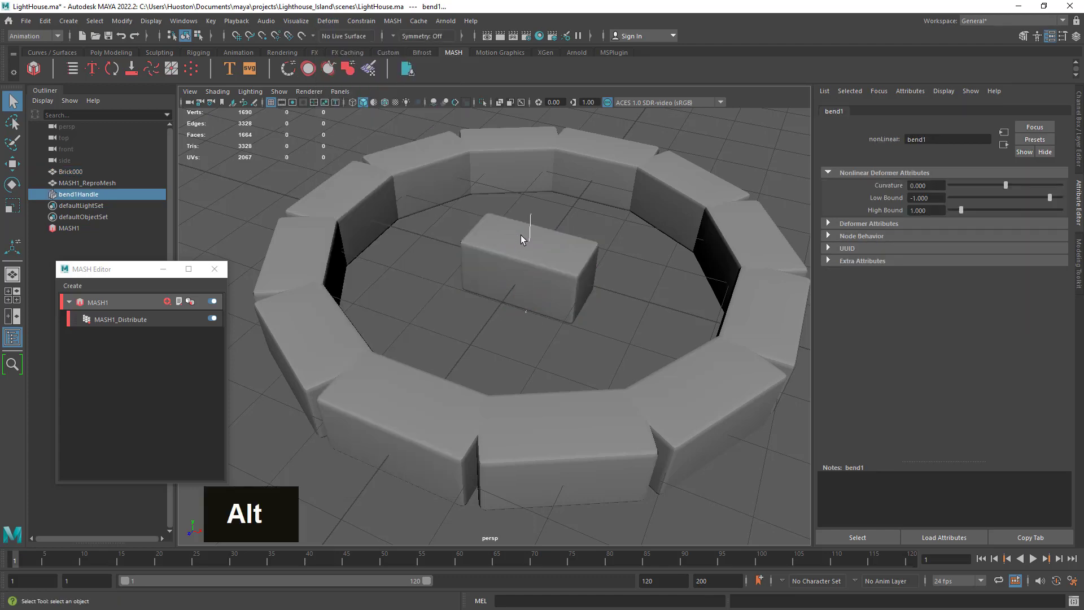
# Step: Rotate the bend handle to 90 degrees around Z so it runs along the brick's length
pyautogui.keyDown('alt'); pyautogui.moveTo(520, 234); pyautogui.dragTo(531, 267); pyautogui.keyUp('alt')
pyautogui.keyDown('alt'); pyautogui.moveTo(531, 266); pyautogui.dragTo(661, 302, button='right'); pyautogui.keyUp('alt')
pyautogui.keyDown('alt'); pyautogui.moveTo(661, 302); pyautogui.dragTo(643, 280); pyautogui.keyUp('alt')
pyautogui.keyDown('alt'); pyautogui.moveTo(658, 254); pyautogui.dragTo(616, 368, button='middle'); pyautogui.keyUp('alt')
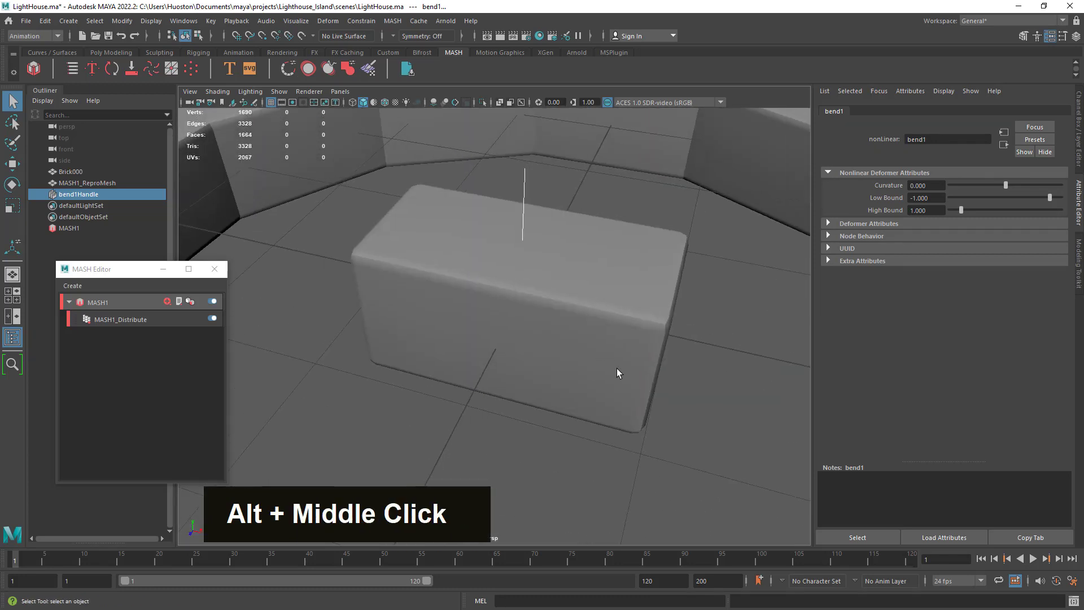
pyautogui.keyDown('alt'); pyautogui.moveTo(617, 368); pyautogui.dragTo(563, 324, button='right'); pyautogui.keyUp('alt')
pyautogui.keyDown('alt'); pyautogui.moveTo(563, 324); pyautogui.dragTo(565, 312); pyautogui.keyUp('alt')
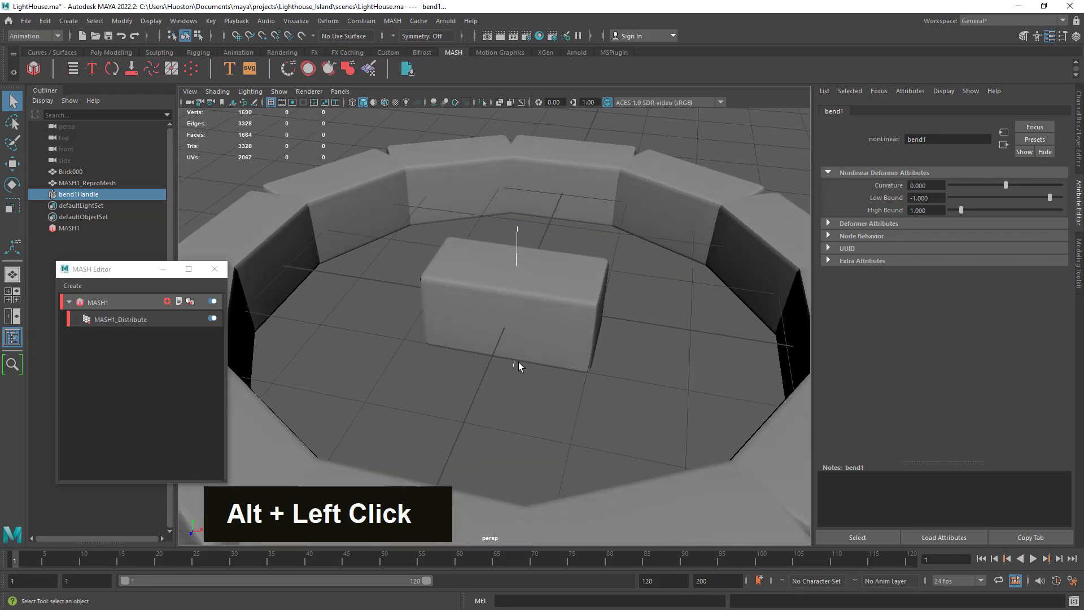
pyautogui.press('e')
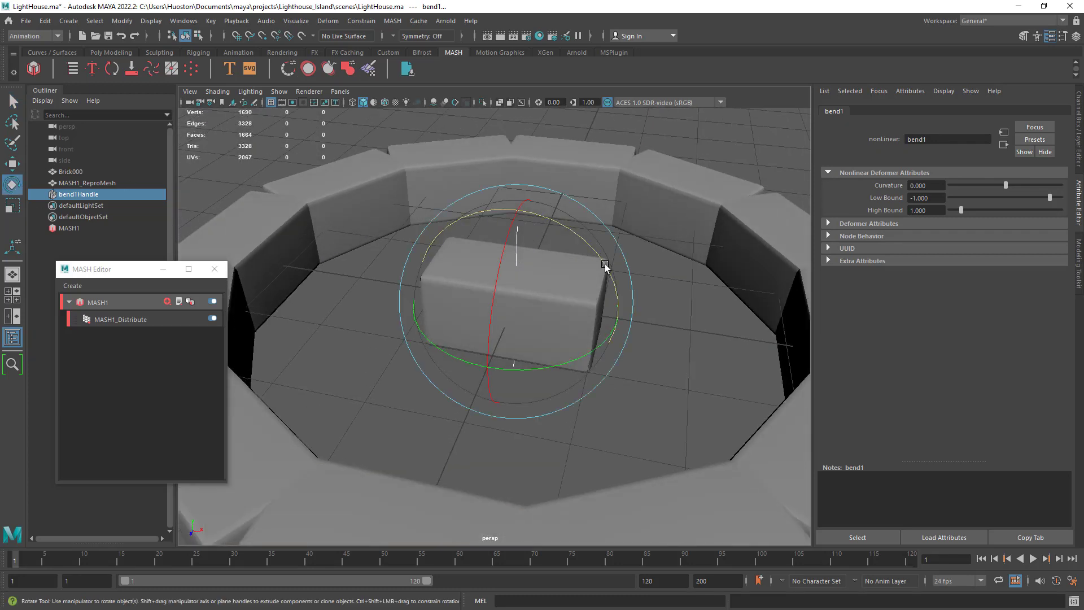
pyautogui.moveTo(604, 265)
pyautogui.mouseDown()
pyautogui.moveTo(582, 234)
pyautogui.moveTo(462, 211)
pyautogui.moveTo(584, 260)
pyautogui.mouseUp()
pyautogui.moveTo(552, 257); pyautogui.dragTo(530, 252)
pyautogui.click(1078, 132)
pyautogui.click(1055, 170)
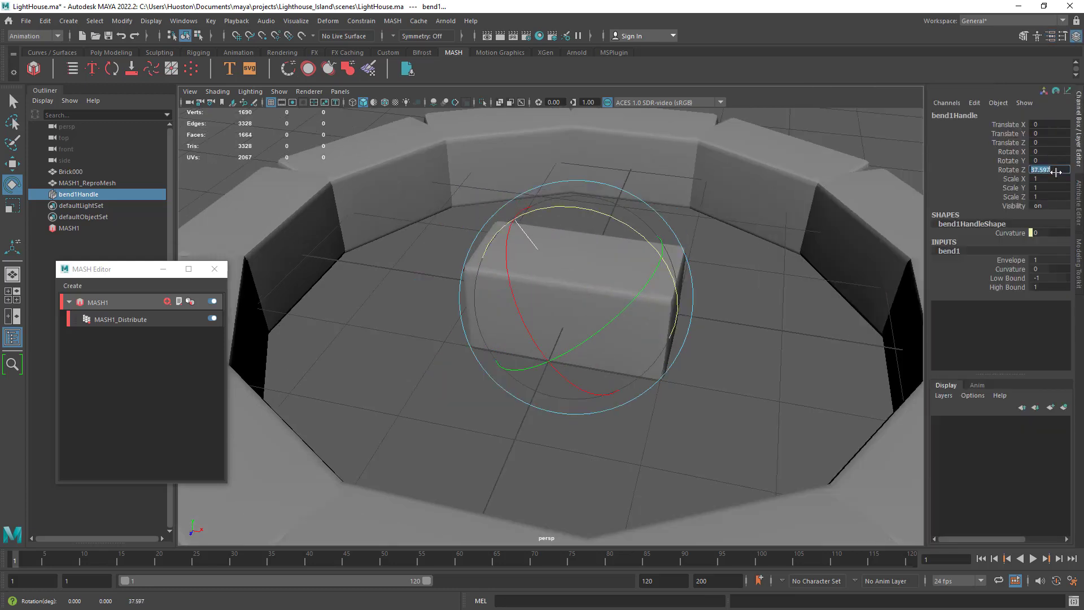
pyautogui.write('90')
pyautogui.press('Return')
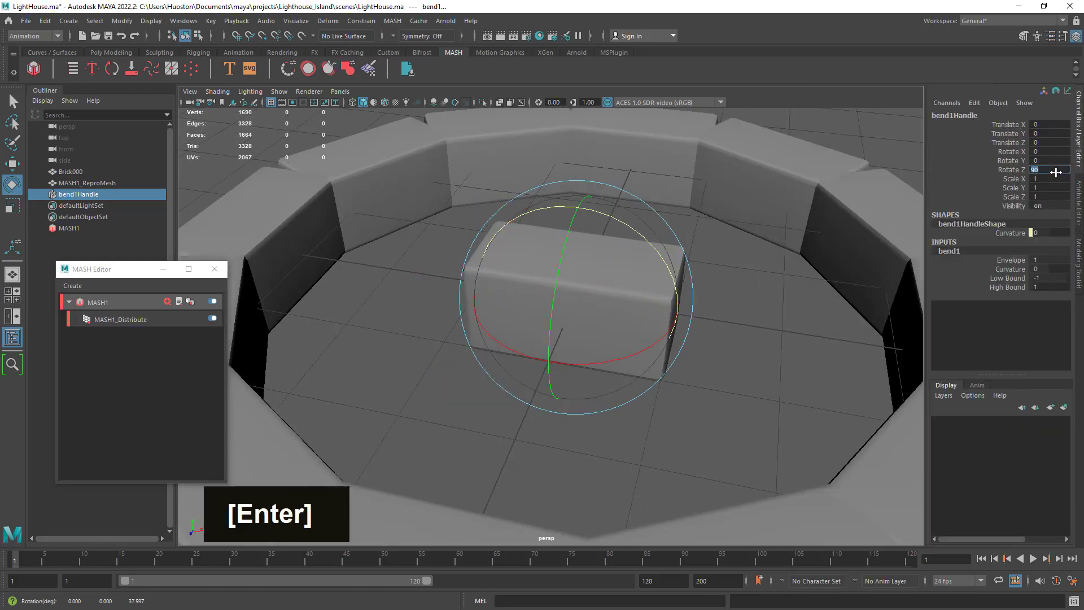
pyautogui.click(12, 101)
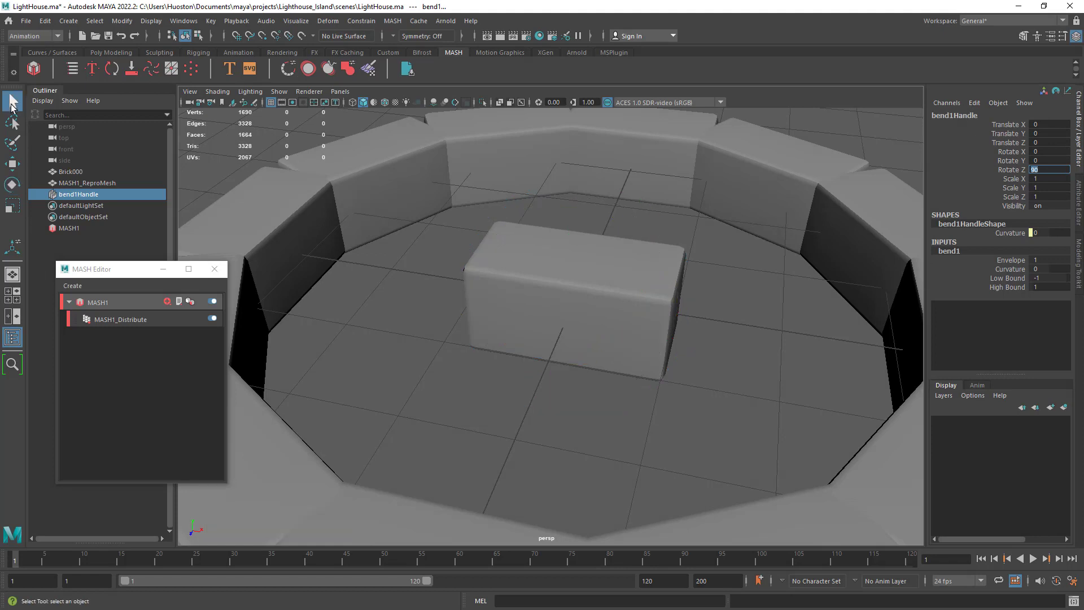
# Step: Rename the bend handle to Brick000_bend1Handle, copying the prefix from the brick's name
pyautogui.click(61, 196)
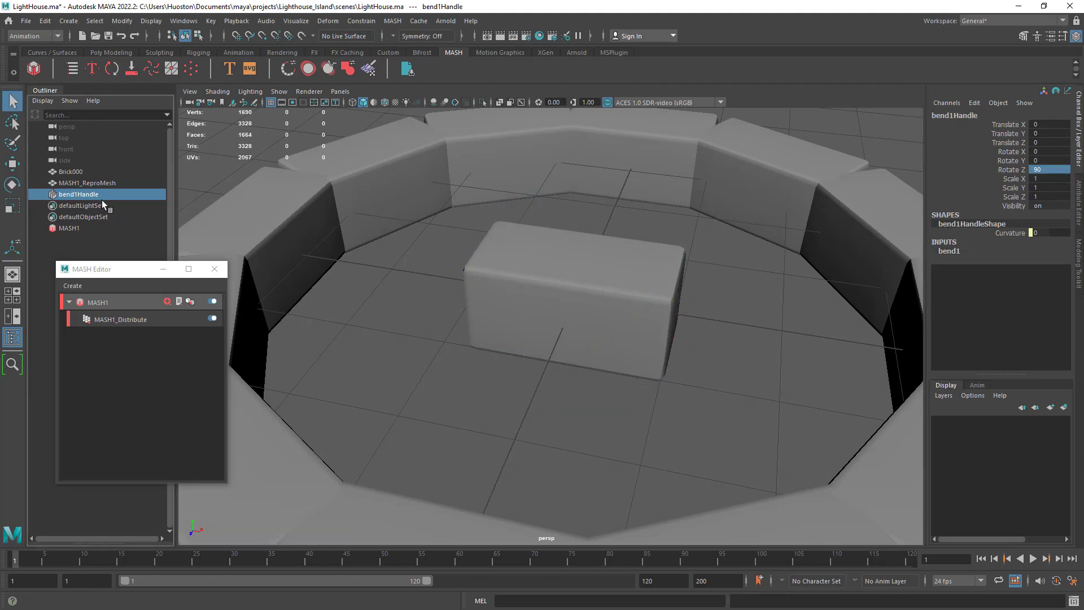
pyautogui.doubleClick(99, 194)
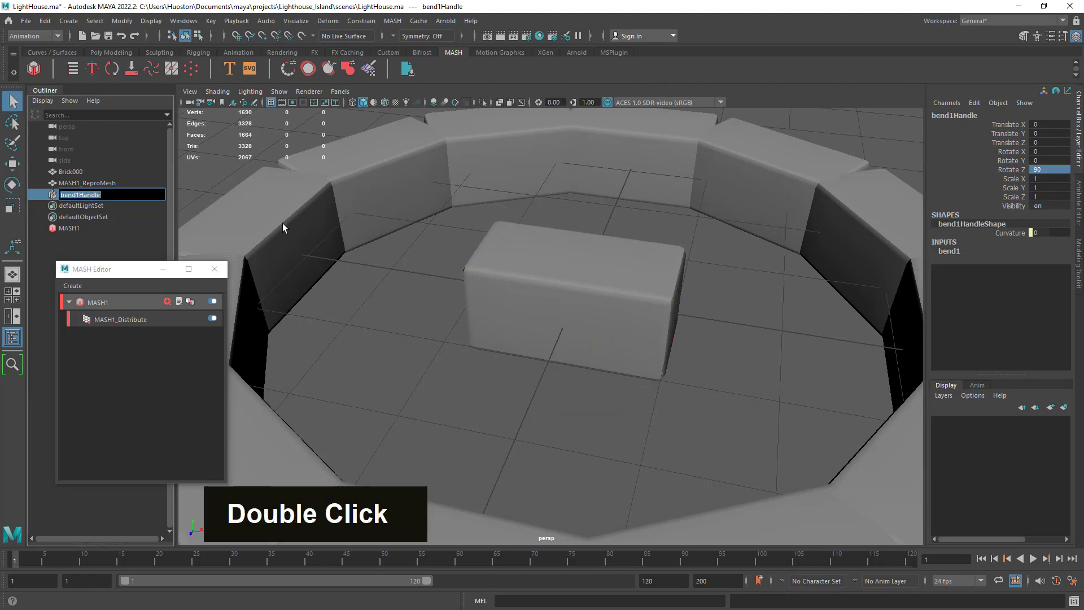
pyautogui.doubleClick(72, 171)
pyautogui.hotkey('ctrl', 'c')
pyautogui.hotkey('ctrl', 'c')
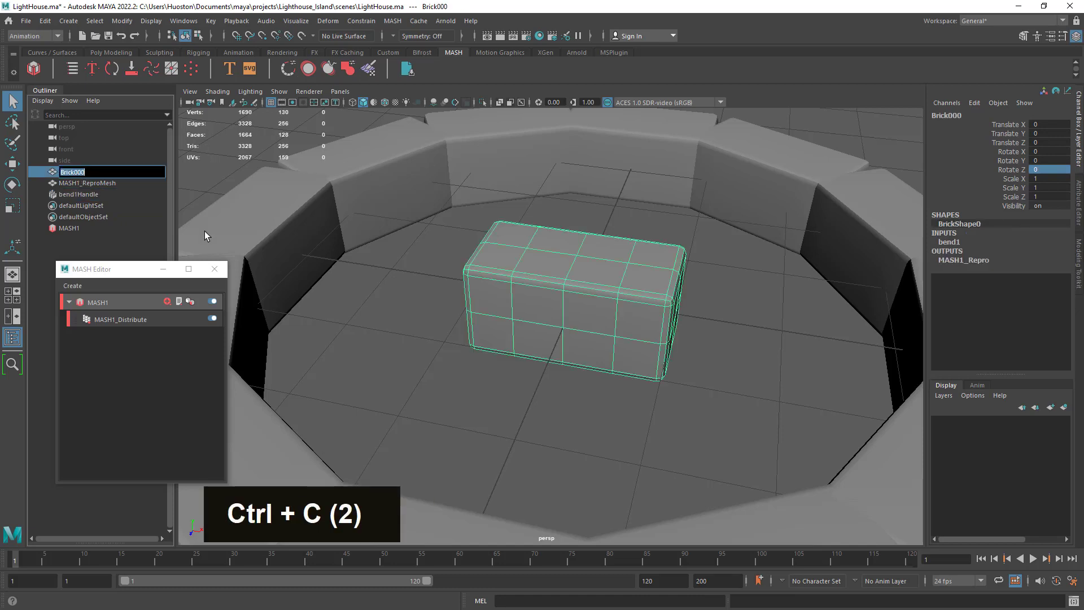
pyautogui.doubleClick(73, 194)
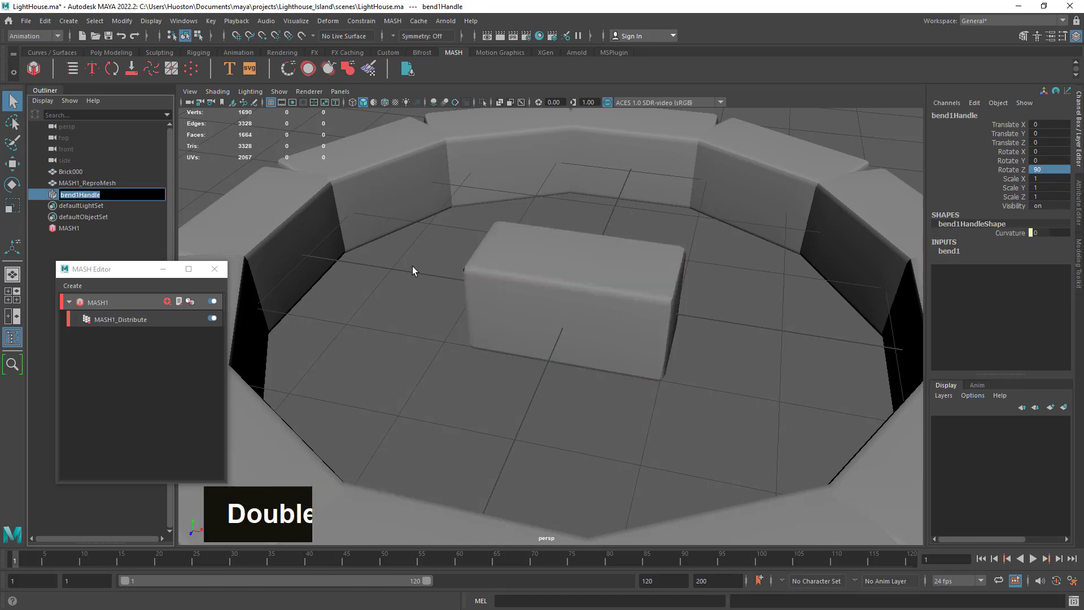
pyautogui.press('Left')
pyautogui.press('Left')
pyautogui.press('Left')
pyautogui.press('Left')
pyautogui.press('Left')
pyautogui.press('Left')
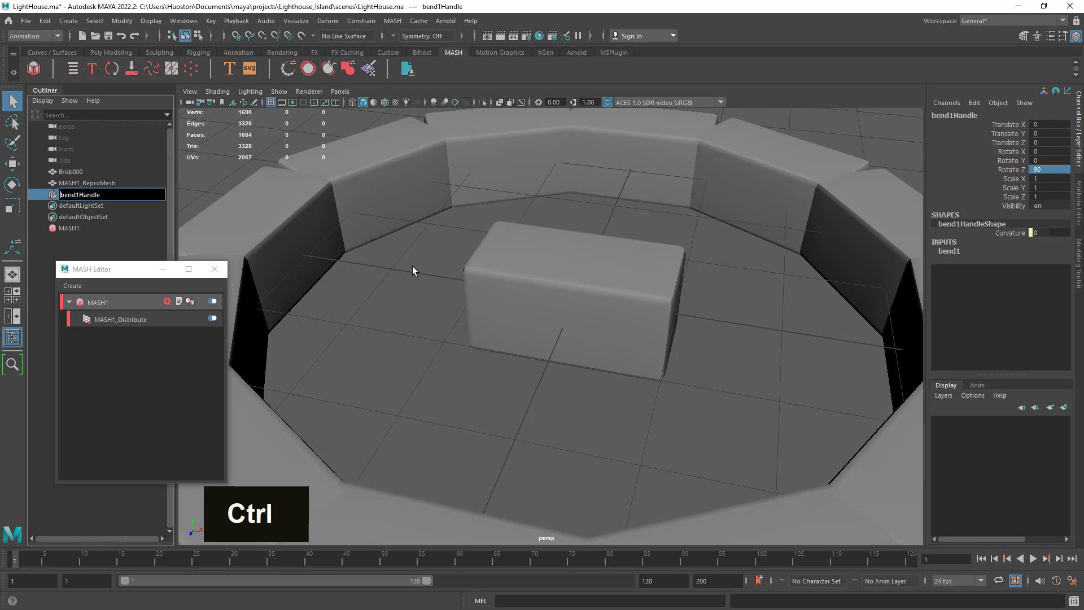
pyautogui.hotkey('ctrl', 'v')
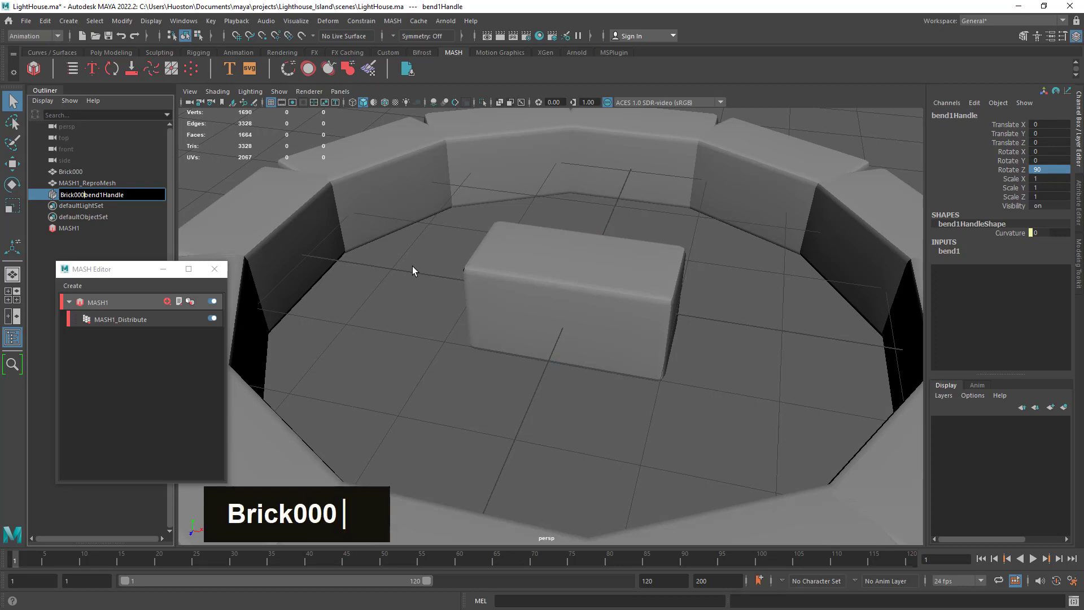
pyautogui.write('_')
pyautogui.press('Return')
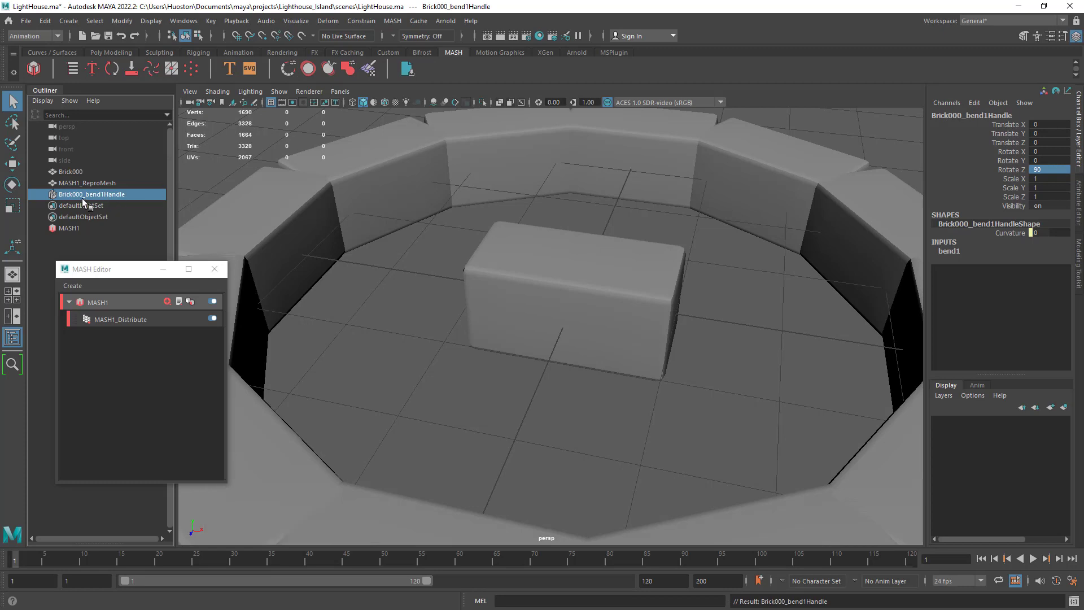
# Step: Bend the original brick by adjusting the curvature of Brick000_bend1Handle to about -18.4
pyautogui.click(76, 170)
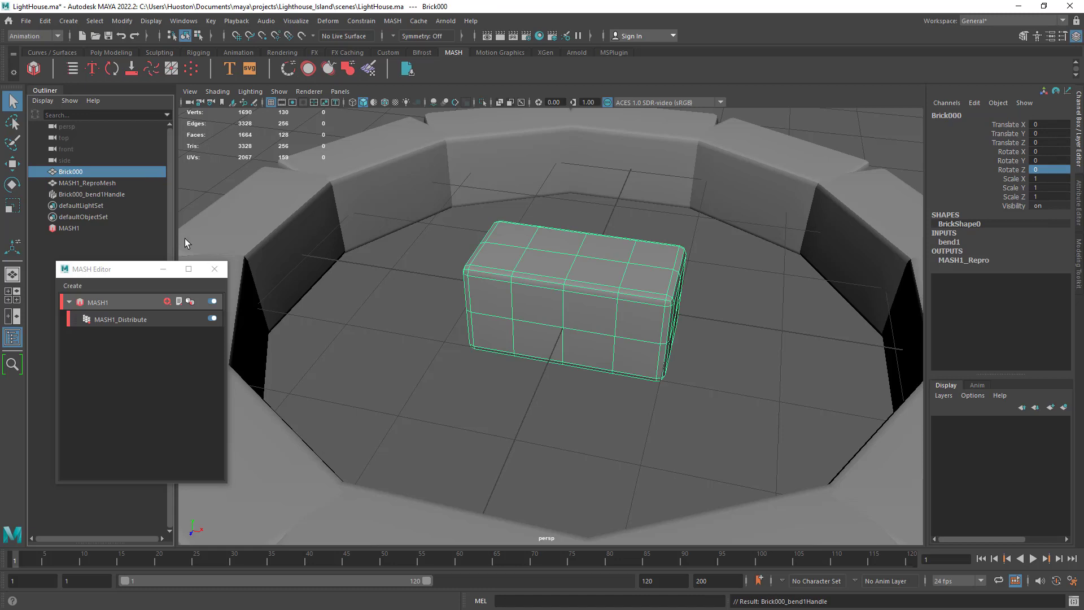
pyautogui.click(91, 194)
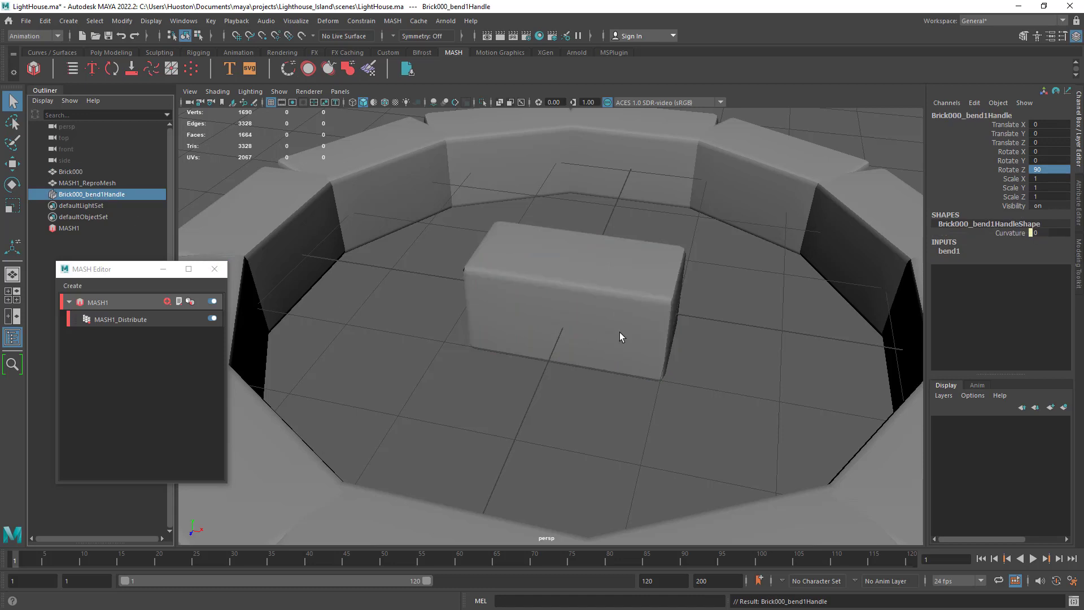
pyautogui.keyDown('alt'); pyautogui.moveTo(619, 337); pyautogui.dragTo(609, 337); pyautogui.keyUp('alt')
pyautogui.keyDown('alt'); pyautogui.moveTo(610, 336); pyautogui.dragTo(687, 337, button='right'); pyautogui.keyUp('alt')
pyautogui.keyDown('alt'); pyautogui.moveTo(687, 336); pyautogui.dragTo(695, 314); pyautogui.keyUp('alt')
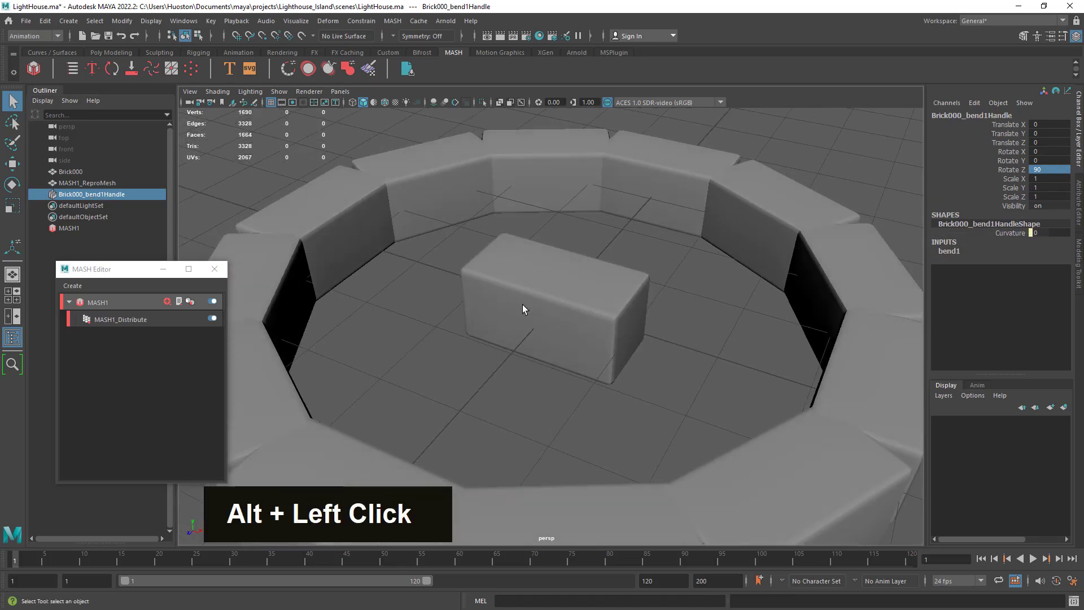
pyautogui.click(963, 250)
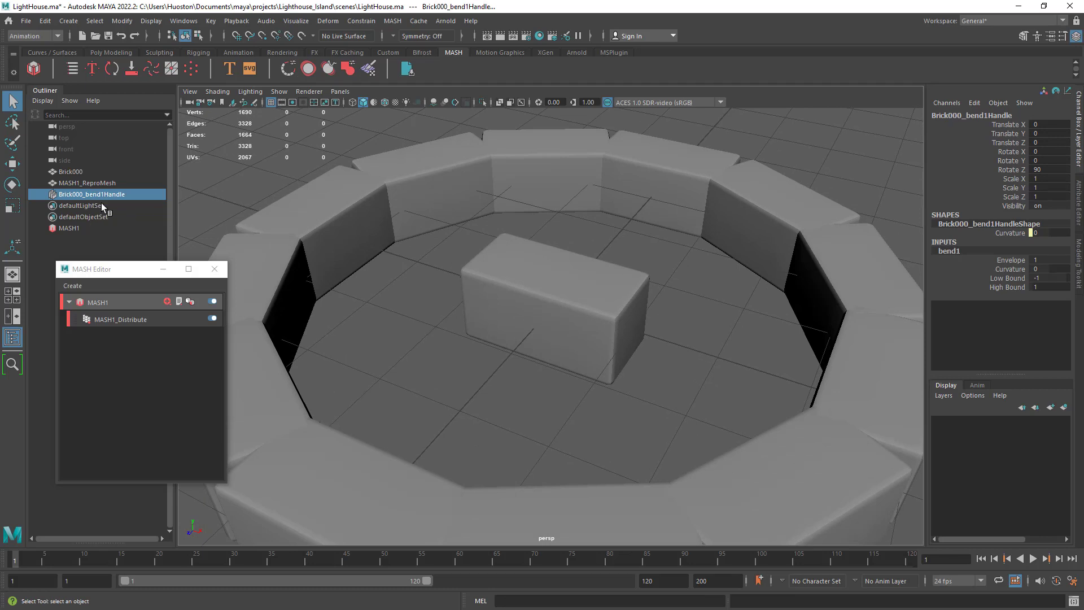
pyautogui.click(1019, 270)
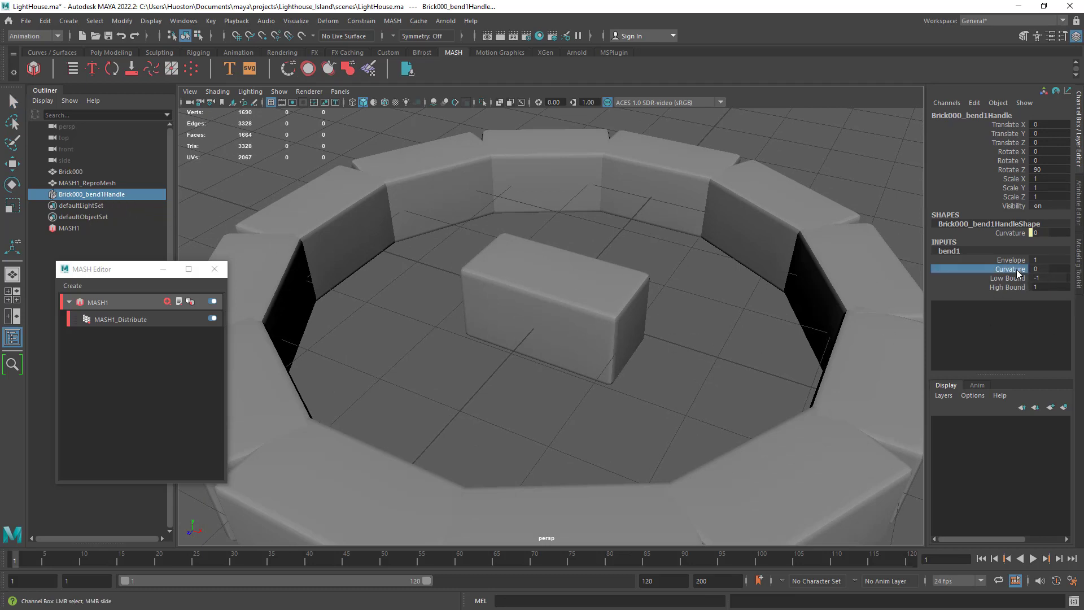
pyautogui.keyDown('ctrl'); pyautogui.moveTo(738, 335); pyautogui.dragTo(604, 375, button='middle'); pyautogui.keyUp('ctrl')
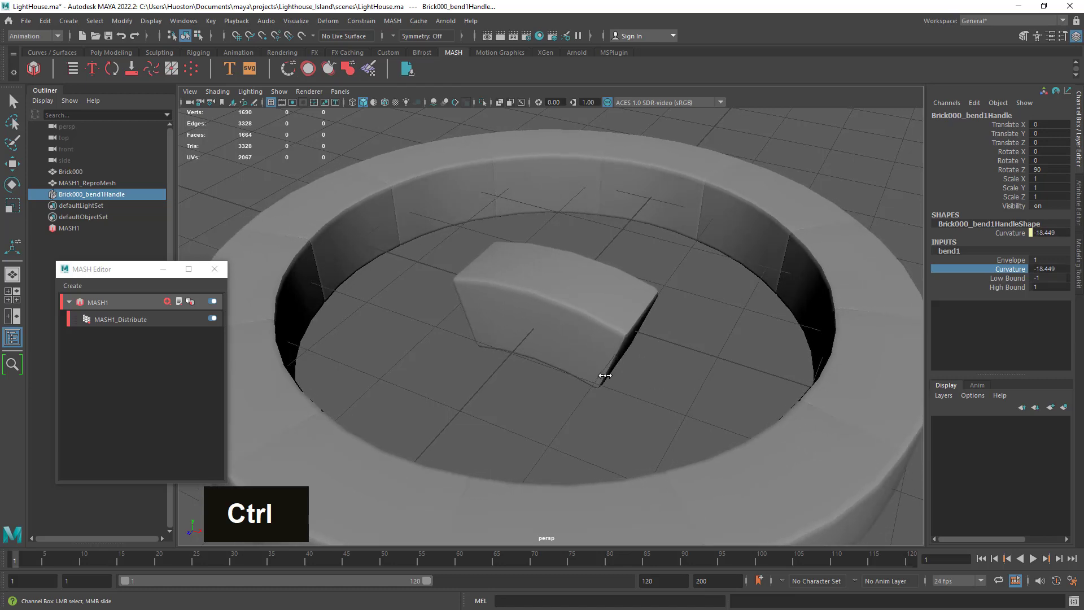
# Step: Select the MASH ring mesh and examine how its curved bricks meet from several angles
pyautogui.keyDown('alt'); pyautogui.moveTo(605, 374); pyautogui.dragTo(496, 367, button='right'); pyautogui.keyUp('alt')
pyautogui.keyDown('alt'); pyautogui.moveTo(496, 367); pyautogui.dragTo(660, 384); pyautogui.keyUp('alt')
pyautogui.click(654, 404)
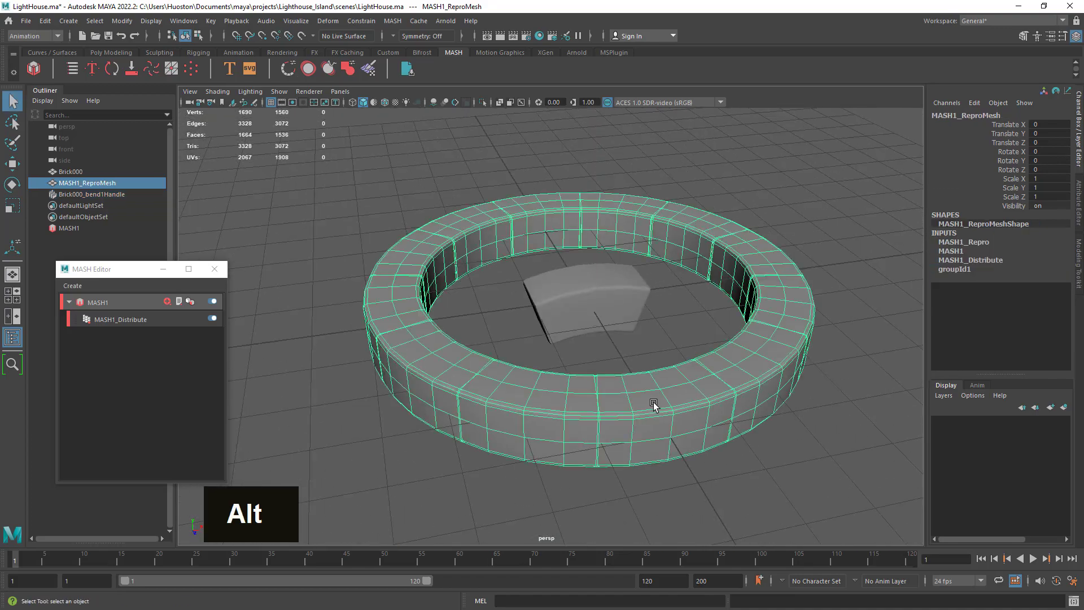
pyautogui.keyDown('alt'); pyautogui.moveTo(653, 404); pyautogui.dragTo(765, 422, button='right'); pyautogui.keyUp('alt')
pyautogui.keyDown('alt'); pyautogui.moveTo(765, 422); pyautogui.dragTo(716, 310, button='middle'); pyautogui.keyUp('alt')
pyautogui.keyDown('alt'); pyautogui.moveTo(716, 310); pyautogui.dragTo(634, 337); pyautogui.keyUp('alt')
pyautogui.keyDown('alt'); pyautogui.moveTo(634, 336); pyautogui.dragTo(628, 337, button='right'); pyautogui.keyUp('alt')
pyautogui.keyDown('alt'); pyautogui.moveTo(629, 337); pyautogui.dragTo(634, 336); pyautogui.keyUp('alt')
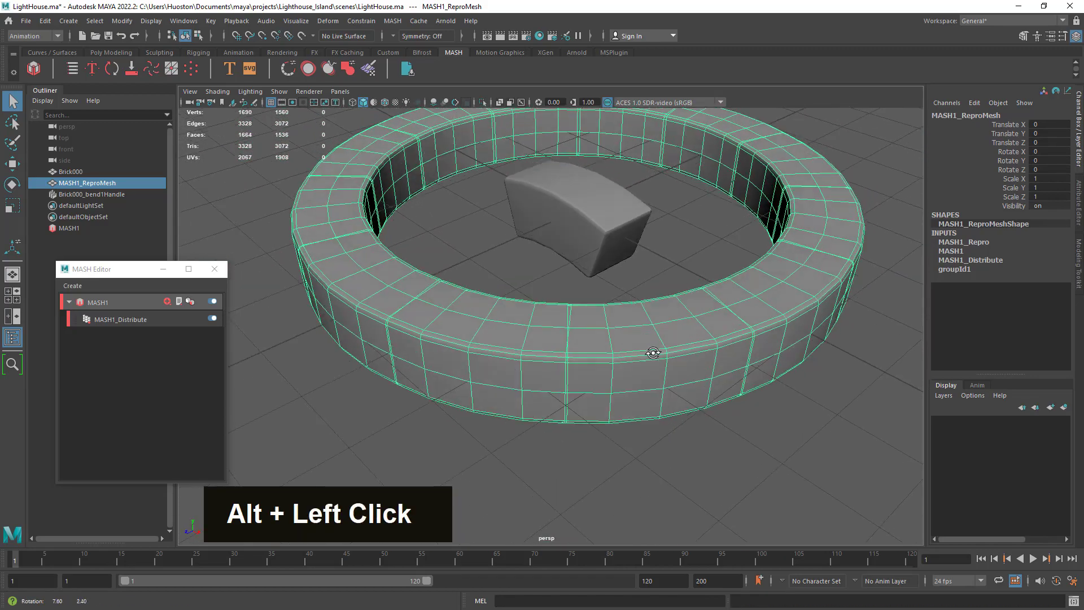
pyautogui.keyDown('alt'); pyautogui.moveTo(634, 336); pyautogui.dragTo(641, 339, button='right'); pyautogui.keyUp('alt')
pyautogui.keyDown('alt'); pyautogui.moveTo(640, 339); pyautogui.dragTo(645, 324); pyautogui.keyUp('alt')
pyautogui.keyDown('alt'); pyautogui.moveTo(645, 325); pyautogui.dragTo(702, 373, button='right'); pyautogui.keyUp('alt')
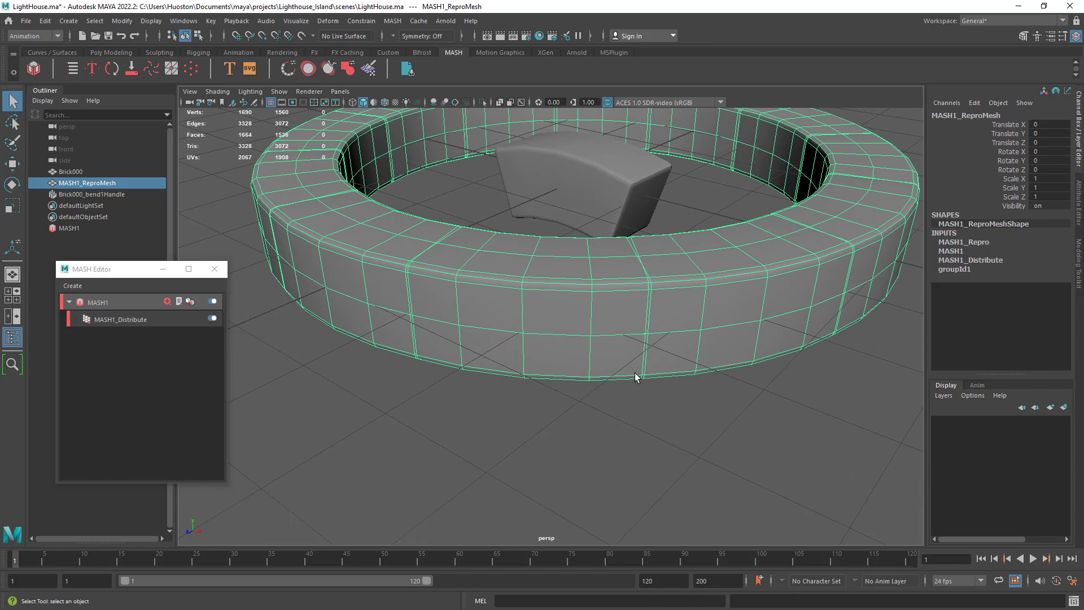
# Step: Adjust the radial distribution radius of MASH1_Distribute to about 3.76
pyautogui.click(97, 321)
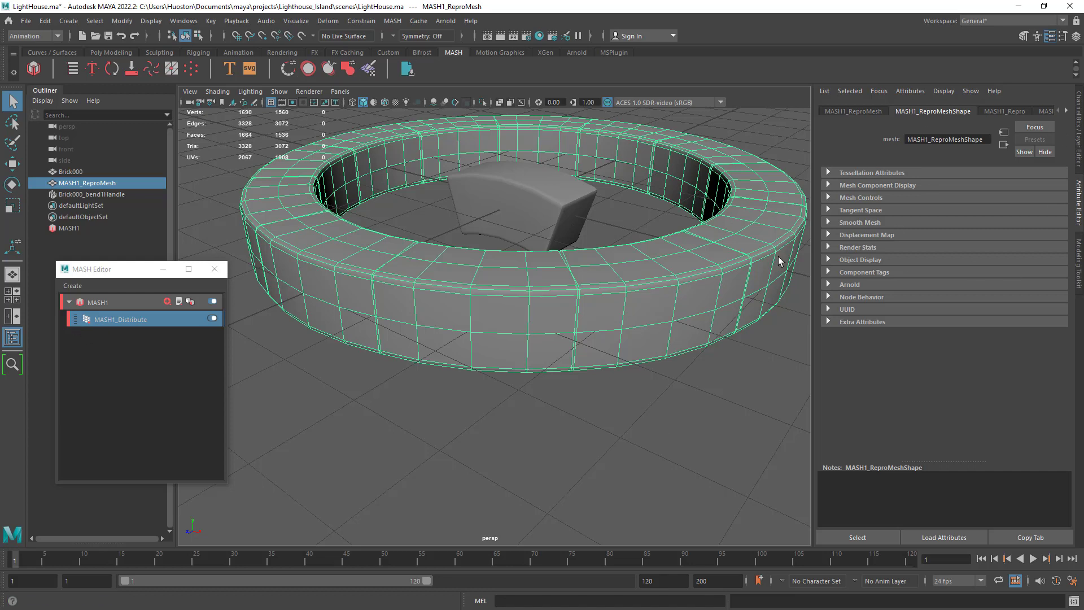
pyautogui.click(86, 318)
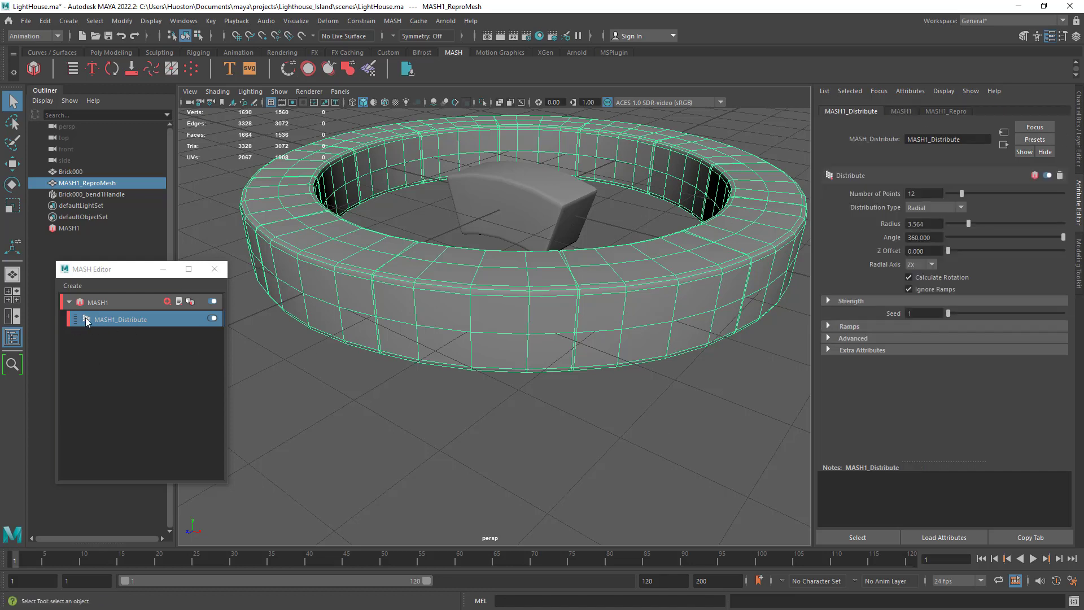
pyautogui.click(967, 225)
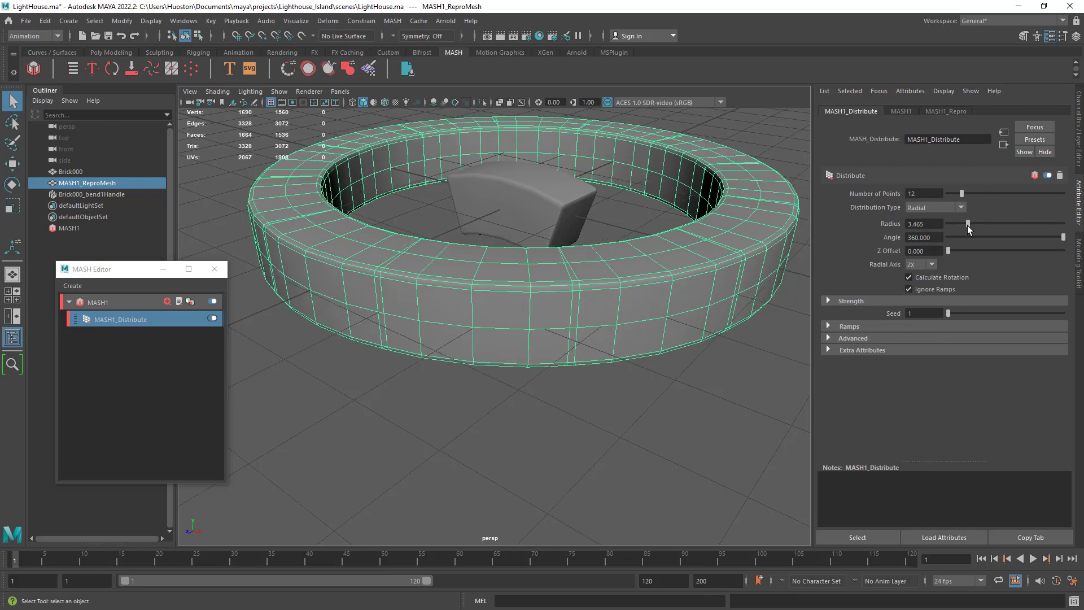
pyautogui.keyDown('ctrl'); pyautogui.moveTo(967, 225); pyautogui.dragTo(969, 227); pyautogui.keyUp('ctrl')
# Step: Fine-tune the bend1 deformer on Brick000 by setting its curvature to -15
pyautogui.keyDown('alt'); pyautogui.moveTo(716, 306); pyautogui.dragTo(702, 361); pyautogui.keyUp('alt')
pyautogui.keyDown('alt'); pyautogui.moveTo(702, 361); pyautogui.dragTo(688, 309, button='middle'); pyautogui.keyUp('alt')
pyautogui.keyDown('alt'); pyautogui.moveTo(688, 309); pyautogui.dragTo(638, 337, button='right'); pyautogui.keyUp('alt')
pyautogui.keyDown('alt'); pyautogui.moveTo(638, 337); pyautogui.dragTo(645, 334); pyautogui.keyUp('alt')
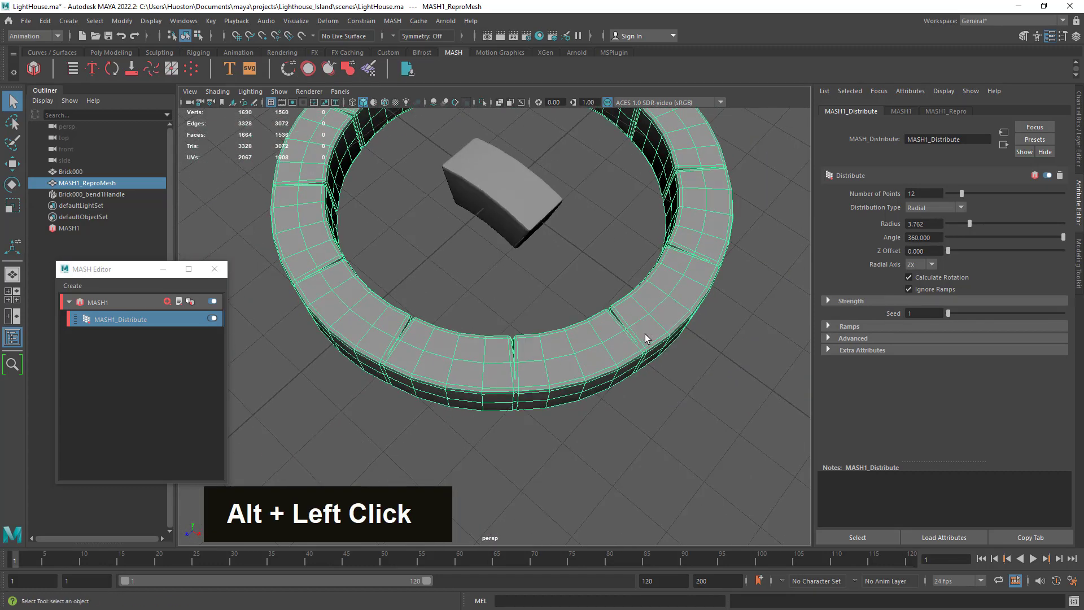
pyautogui.click(125, 194)
pyautogui.click(1012, 112)
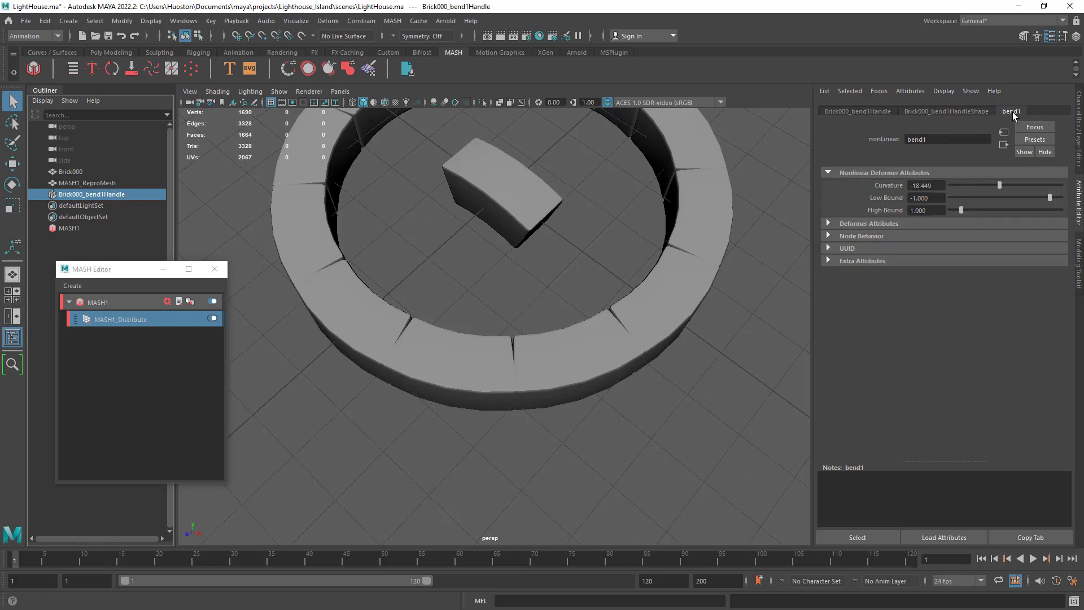
pyautogui.moveTo(997, 182); pyautogui.dragTo(1001, 184)
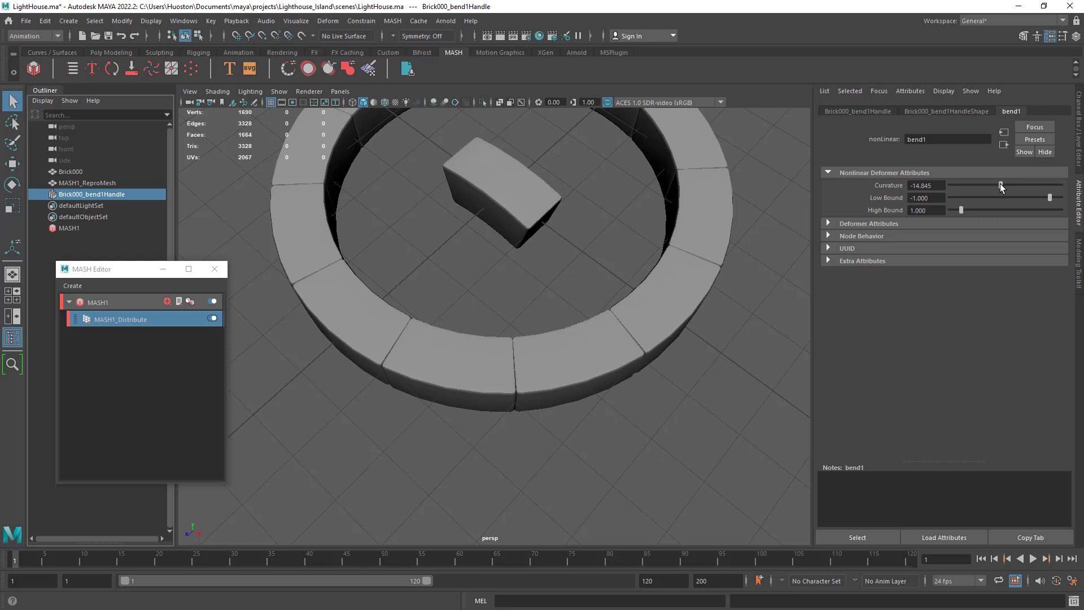
pyautogui.moveTo(919, 185); pyautogui.dragTo(970, 194)
pyautogui.press('BackSpace')
pyautogui.press('BackSpace')
pyautogui.write('5')
pyautogui.press('Return')
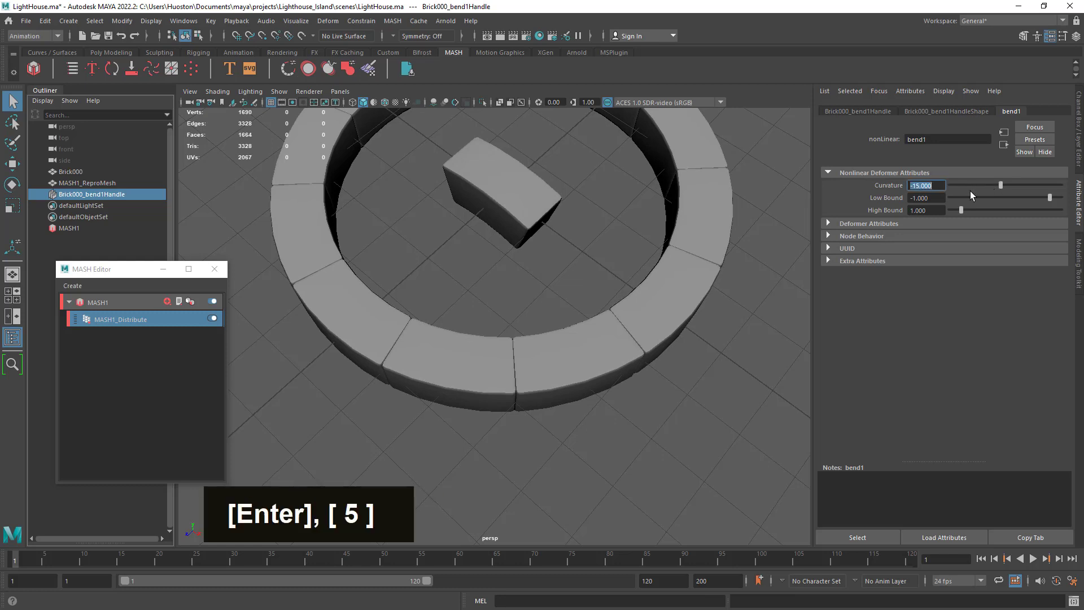
# Step: Select the MASH ring mesh and inspect the seams between its bent bricks from close up and from the side
pyautogui.keyDown('alt'); pyautogui.moveTo(527, 281); pyautogui.dragTo(527, 375); pyautogui.keyUp('alt')
pyautogui.keyDown('alt'); pyautogui.moveTo(527, 375); pyautogui.dragTo(684, 317, button='right'); pyautogui.keyUp('alt')
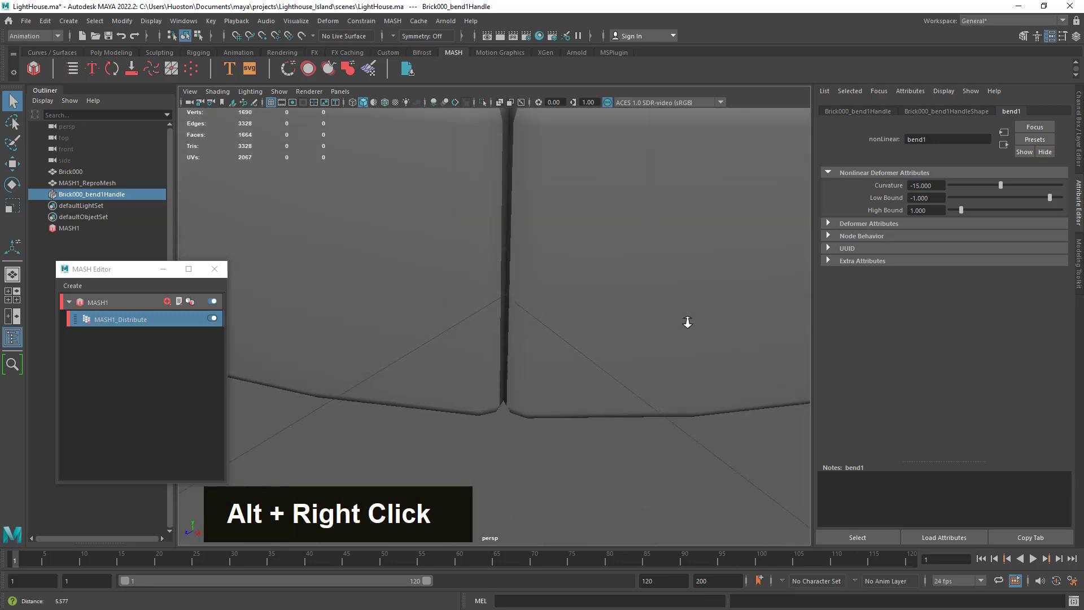
pyautogui.keyDown('alt'); pyautogui.moveTo(684, 317); pyautogui.dragTo(716, 314); pyautogui.keyUp('alt')
pyautogui.keyDown('alt'); pyautogui.moveTo(716, 312); pyautogui.dragTo(595, 299, button='right'); pyautogui.keyUp('alt')
pyautogui.keyDown('alt'); pyautogui.moveTo(594, 299); pyautogui.dragTo(561, 283); pyautogui.keyUp('alt')
pyautogui.keyDown('alt'); pyautogui.moveTo(562, 284); pyautogui.dragTo(610, 367, button='middle'); pyautogui.keyUp('alt')
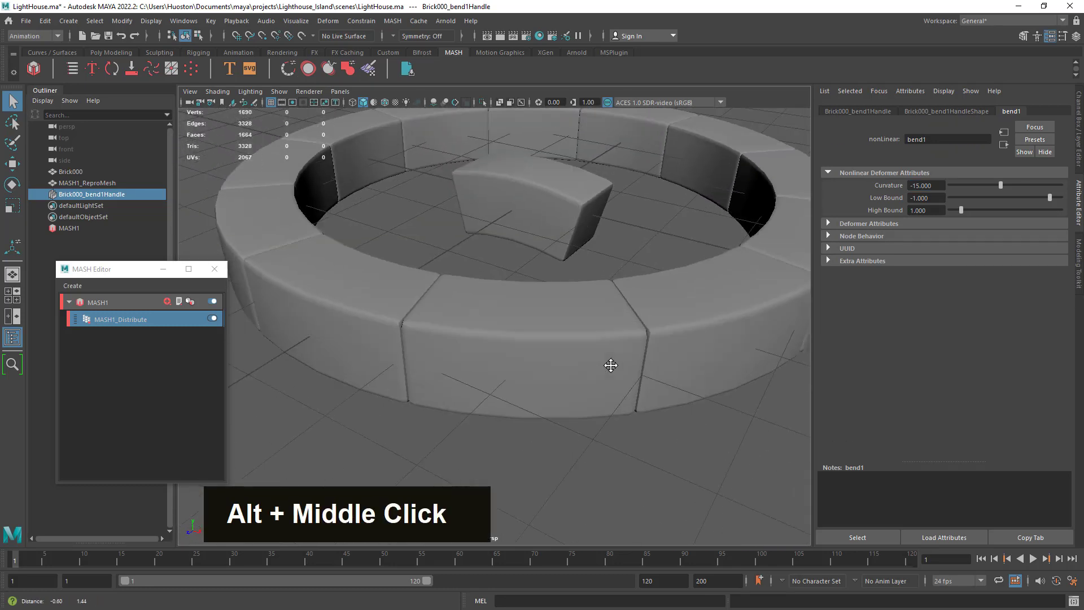
pyautogui.moveTo(610, 368)
pyautogui.keyDown('alt'); pyautogui.mouseDown(button='right')
pyautogui.moveTo(622, 368)
pyautogui.moveTo(595, 353)
pyautogui.mouseUp(button='right'); pyautogui.keyUp('alt')
pyautogui.click(591, 360)
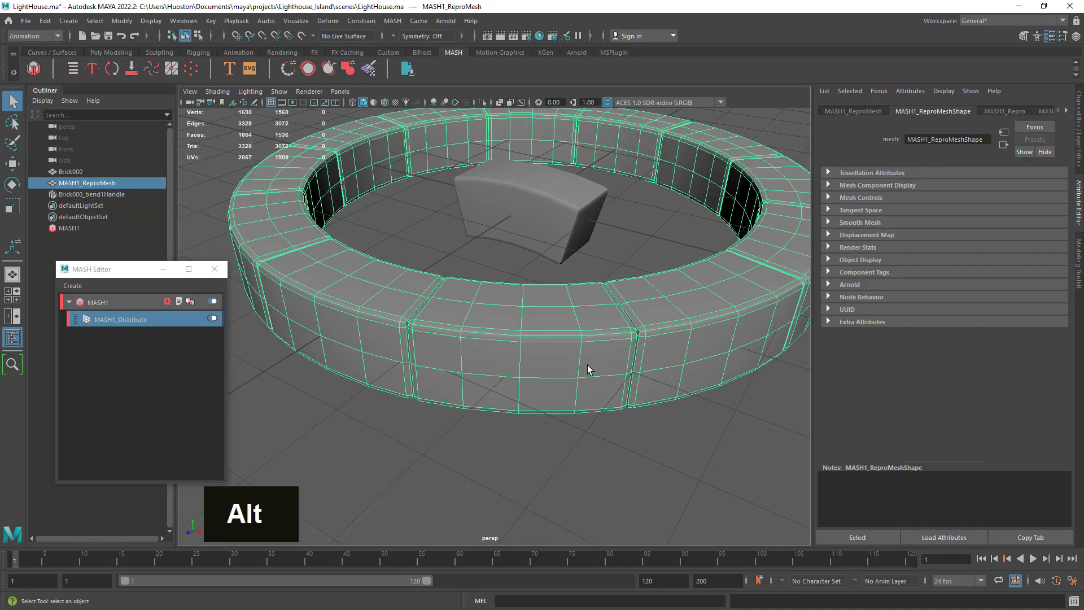
pyautogui.keyDown('alt'); pyautogui.moveTo(587, 365); pyautogui.dragTo(588, 341); pyautogui.keyUp('alt')
pyautogui.keyDown('alt'); pyautogui.moveTo(588, 341); pyautogui.dragTo(619, 333, button='right'); pyautogui.keyUp('alt')
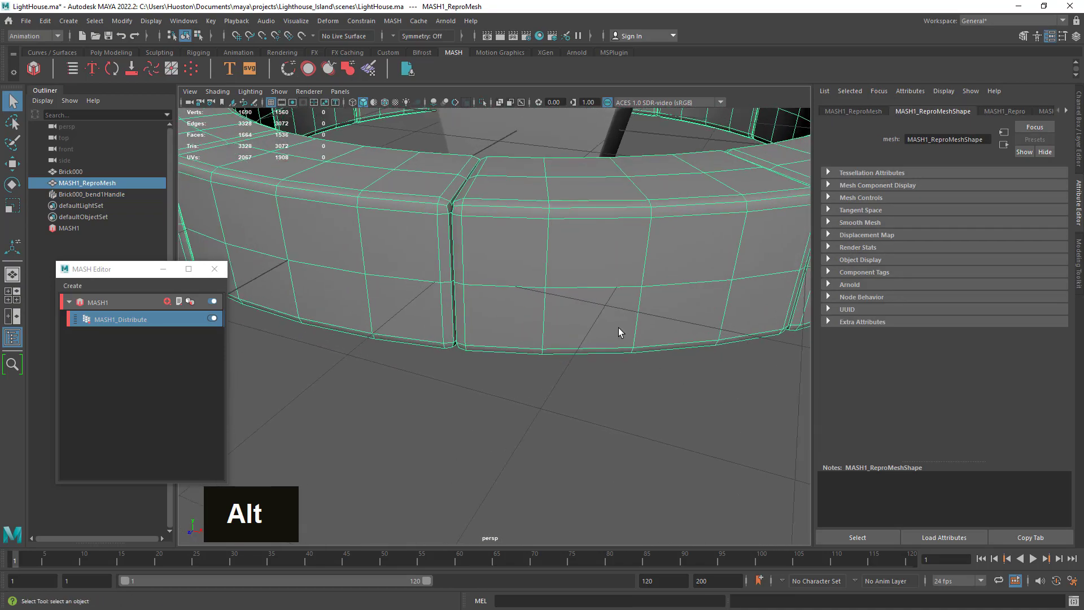
pyautogui.keyDown('alt'); pyautogui.moveTo(619, 333); pyautogui.dragTo(610, 355, button='middle'); pyautogui.keyUp('alt')
pyautogui.keyDown('alt'); pyautogui.moveTo(609, 356); pyautogui.dragTo(597, 344); pyautogui.keyUp('alt')
pyautogui.keyDown('alt'); pyautogui.moveTo(597, 343); pyautogui.dragTo(608, 343, button='right'); pyautogui.keyUp('alt')
pyautogui.keyDown('alt'); pyautogui.moveTo(607, 343); pyautogui.dragTo(605, 378, button='middle'); pyautogui.keyUp('alt')
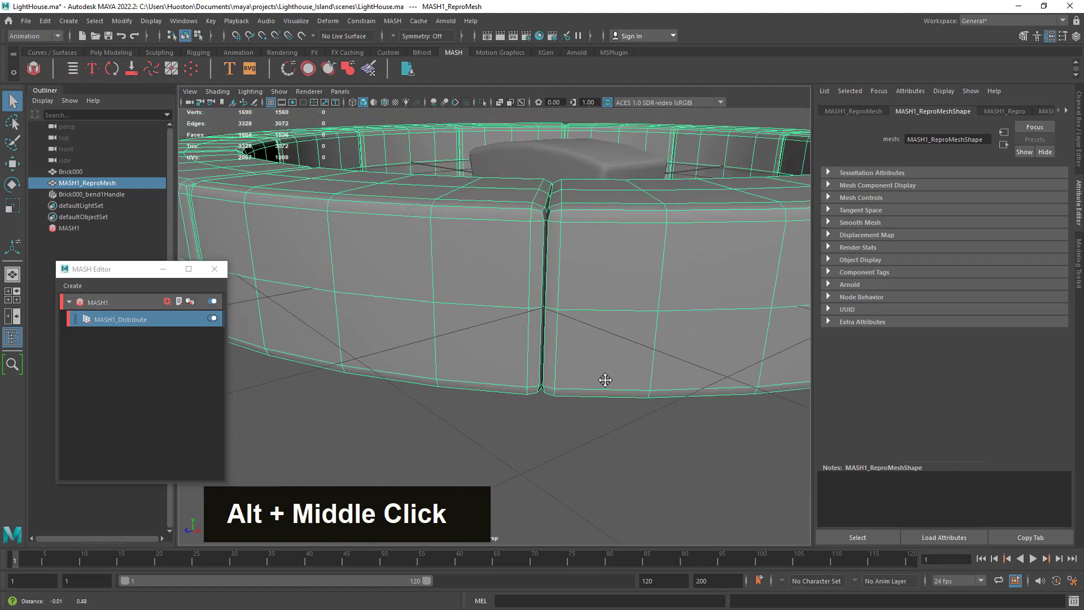
pyautogui.keyDown('alt'); pyautogui.moveTo(594, 300); pyautogui.dragTo(638, 344); pyautogui.keyUp('alt')
pyautogui.keyDown('alt'); pyautogui.moveTo(638, 345); pyautogui.dragTo(633, 336, button='middle'); pyautogui.keyUp('alt')
pyautogui.keyDown('alt'); pyautogui.moveTo(633, 336); pyautogui.dragTo(631, 343); pyautogui.keyUp('alt')
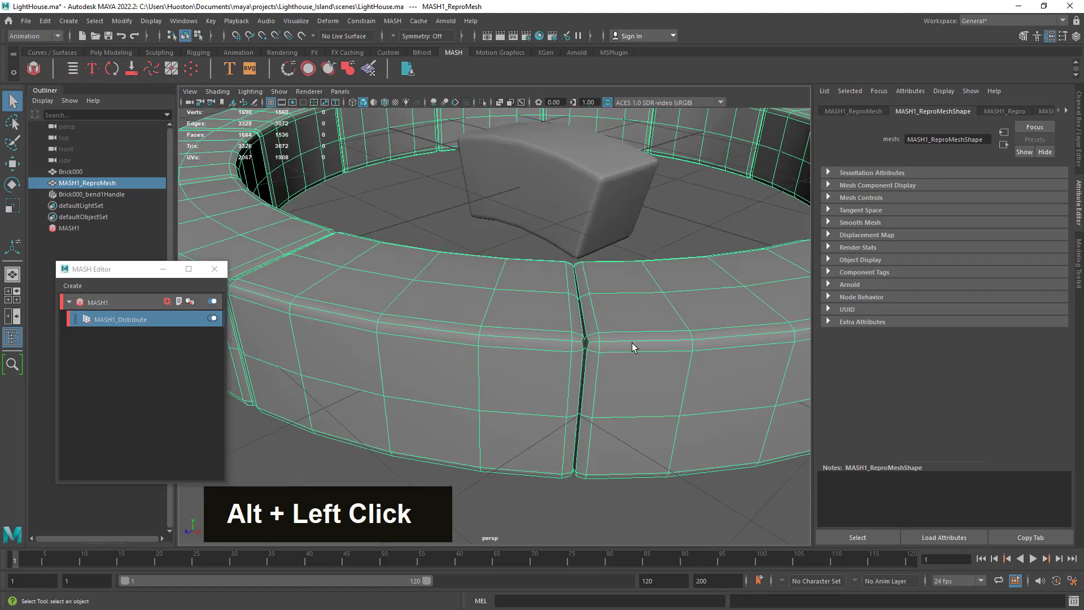
pyautogui.keyDown('alt'); pyautogui.moveTo(651, 352); pyautogui.dragTo(632, 336, button='middle'); pyautogui.keyUp('alt')
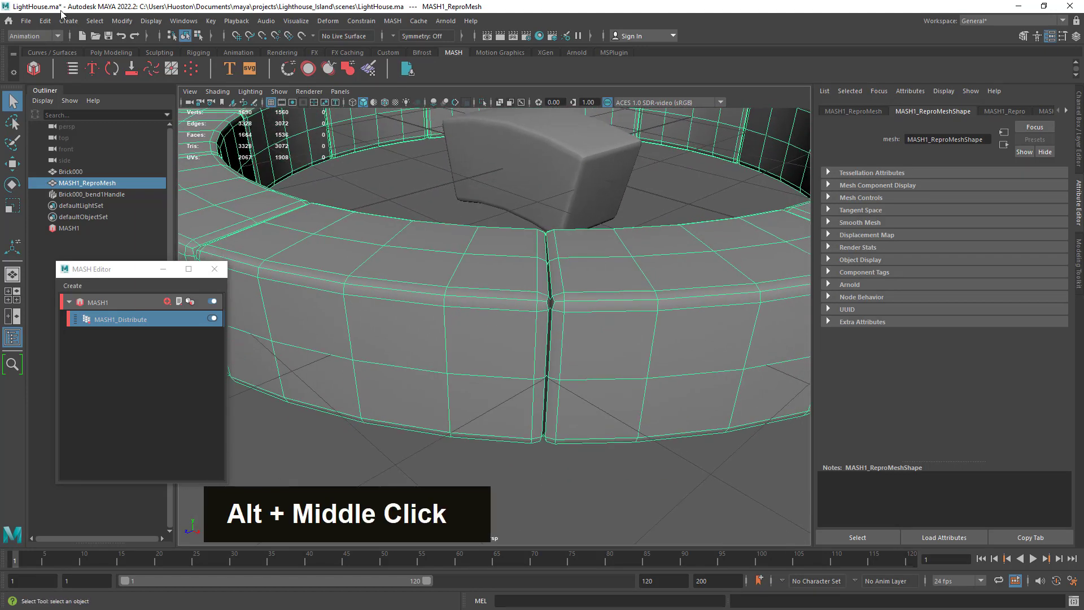
# Step: Save the LightHouse.ma scene and turn on the smooth mesh preview for the brick ring
pyautogui.click(109, 36)
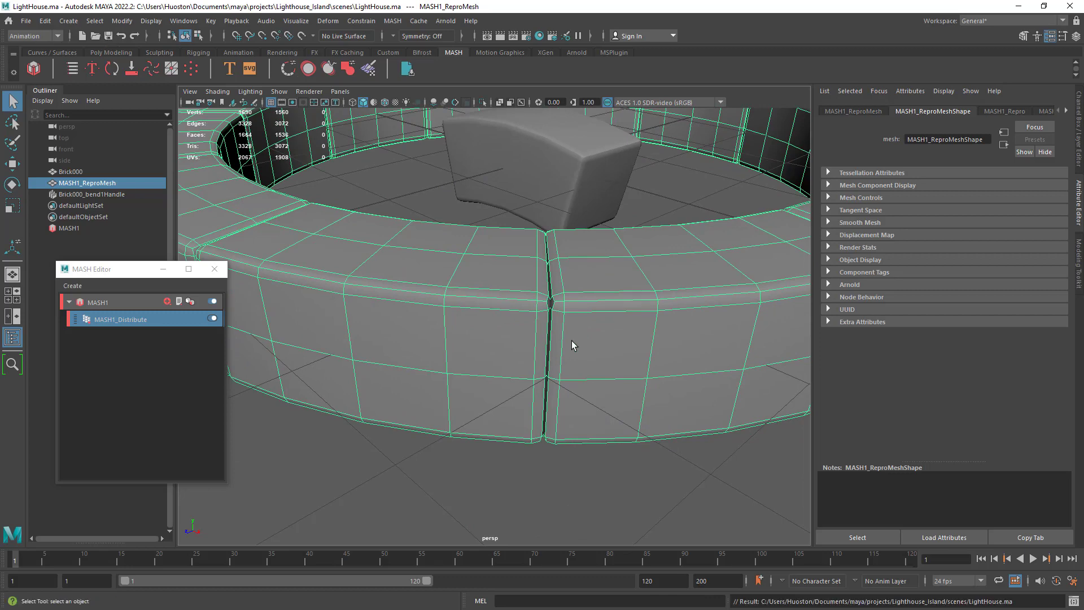
pyautogui.moveTo(631, 374)
pyautogui.keyDown('alt'); pyautogui.mouseDown(button='right')
pyautogui.moveTo(643, 363)
pyautogui.moveTo(627, 356)
pyautogui.mouseUp(button='right'); pyautogui.keyUp('alt')
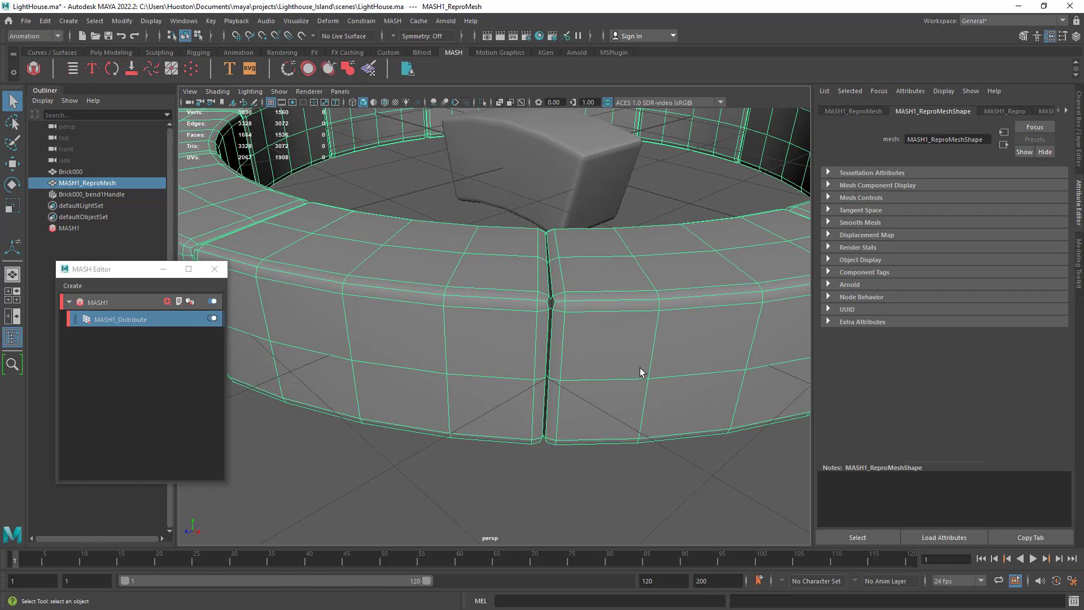
pyautogui.press('3')
pyautogui.click(704, 476)
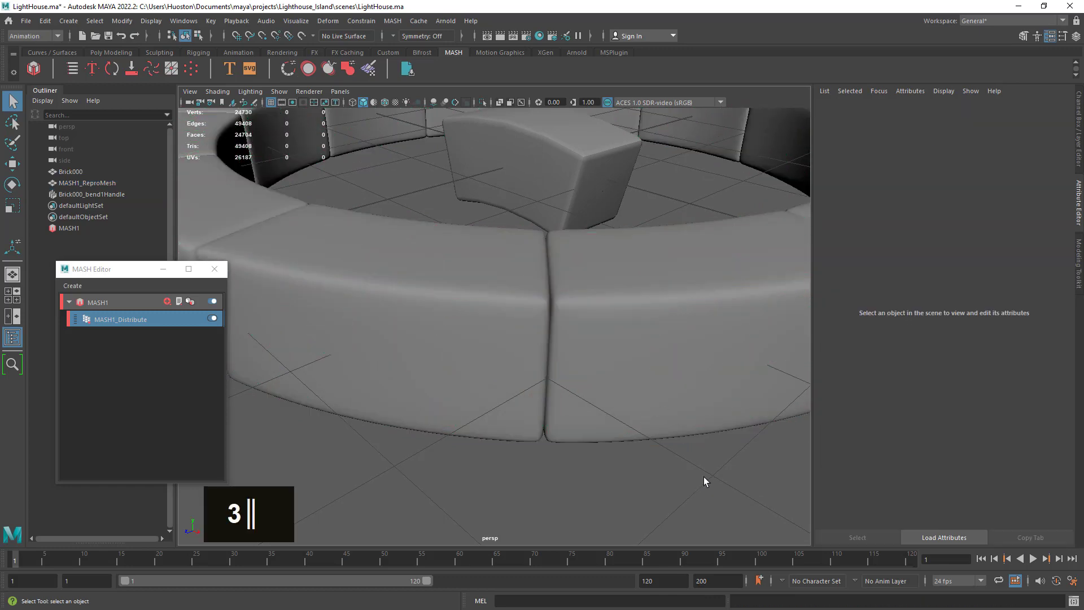
pyautogui.keyDown('alt'); pyautogui.moveTo(703, 476); pyautogui.dragTo(595, 423, button='right'); pyautogui.keyUp('alt')
pyautogui.moveTo(595, 423)
pyautogui.keyDown('alt'); pyautogui.mouseDown()
pyautogui.moveTo(665, 398)
pyautogui.moveTo(765, 416)
pyautogui.moveTo(627, 405)
pyautogui.moveTo(587, 424)
pyautogui.mouseUp(); pyautogui.keyUp('alt')
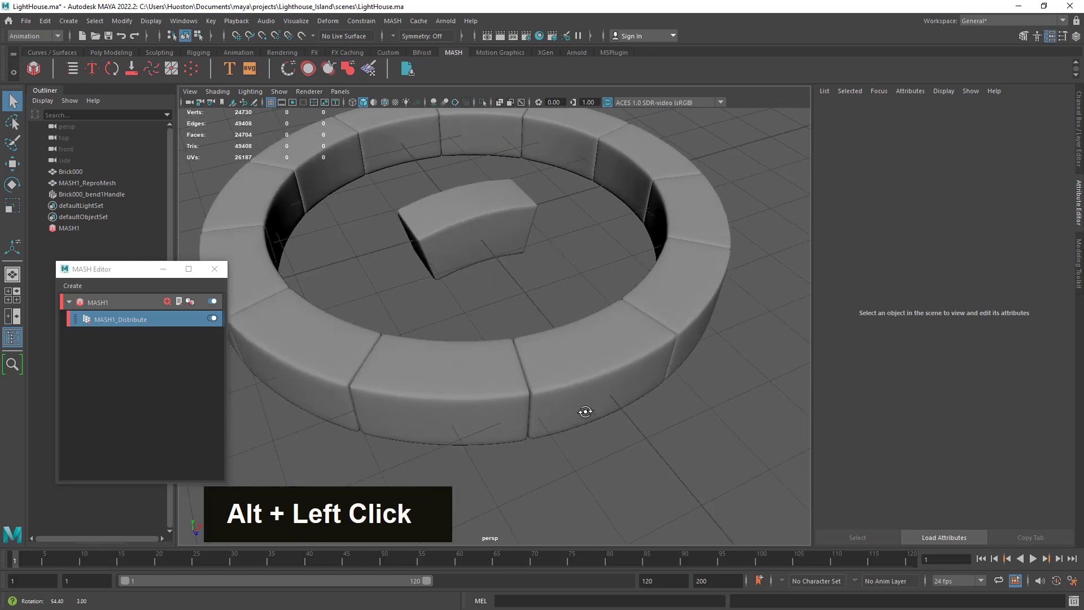
# Step: Check the bend1 deformer's settings and set the radial distribution radius of MASH1_Distribute to 3.750
pyautogui.click(93, 194)
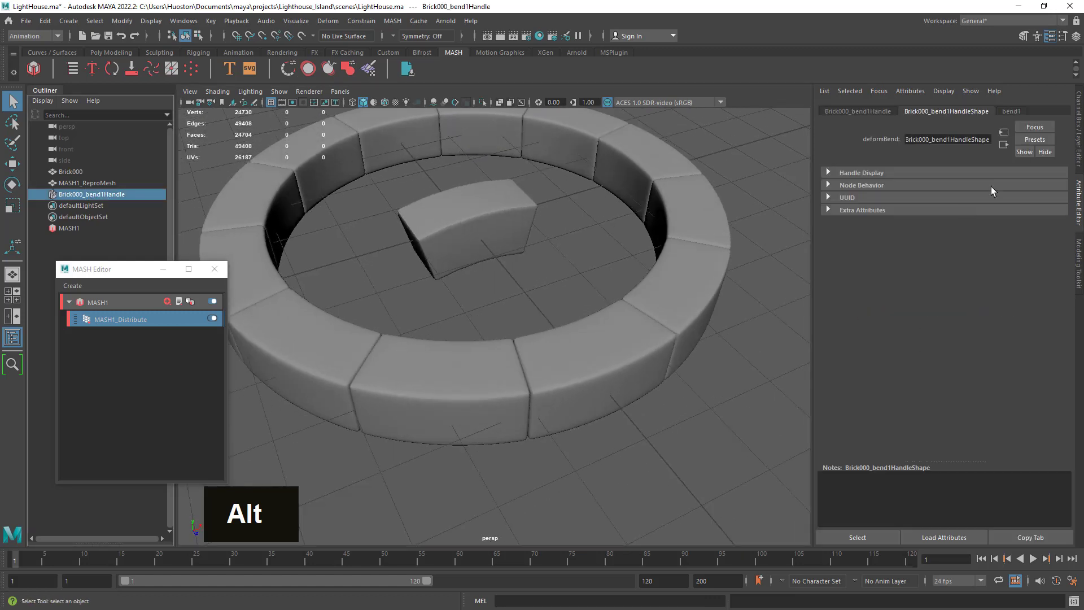
pyautogui.click(1012, 112)
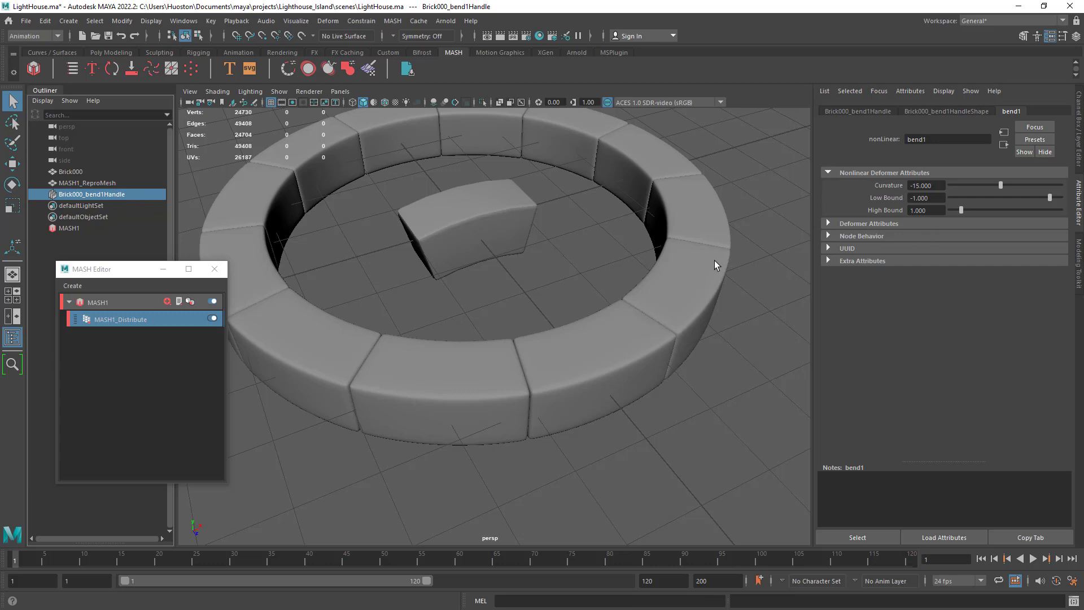
pyautogui.click(92, 321)
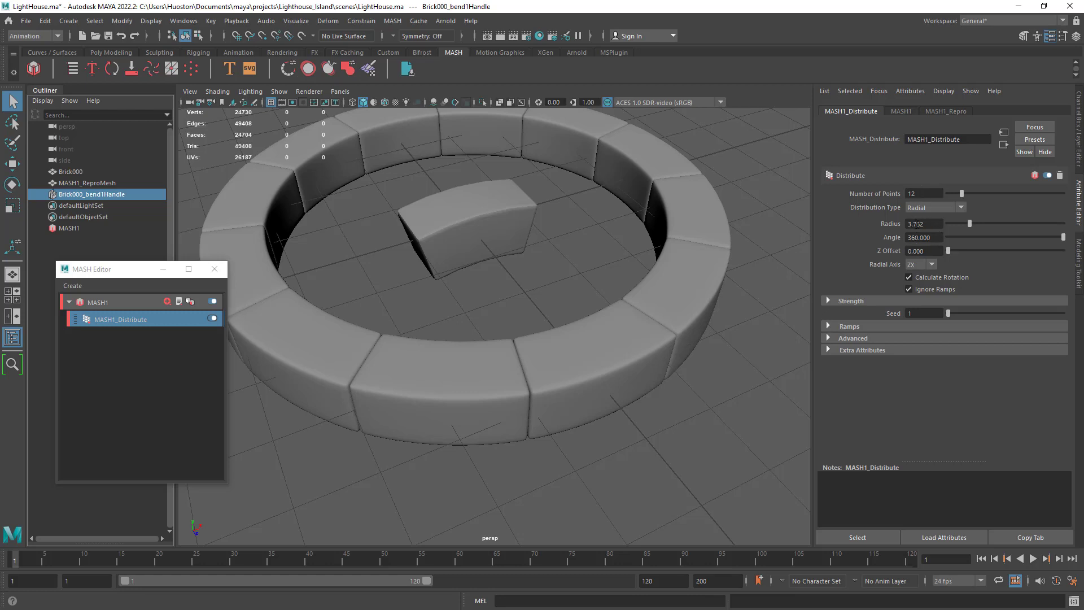
pyautogui.moveTo(914, 223); pyautogui.dragTo(992, 243)
pyautogui.press('Right')
pyautogui.hotkey('shift', 'Left')
pyautogui.hotkey('shift', 'Left')
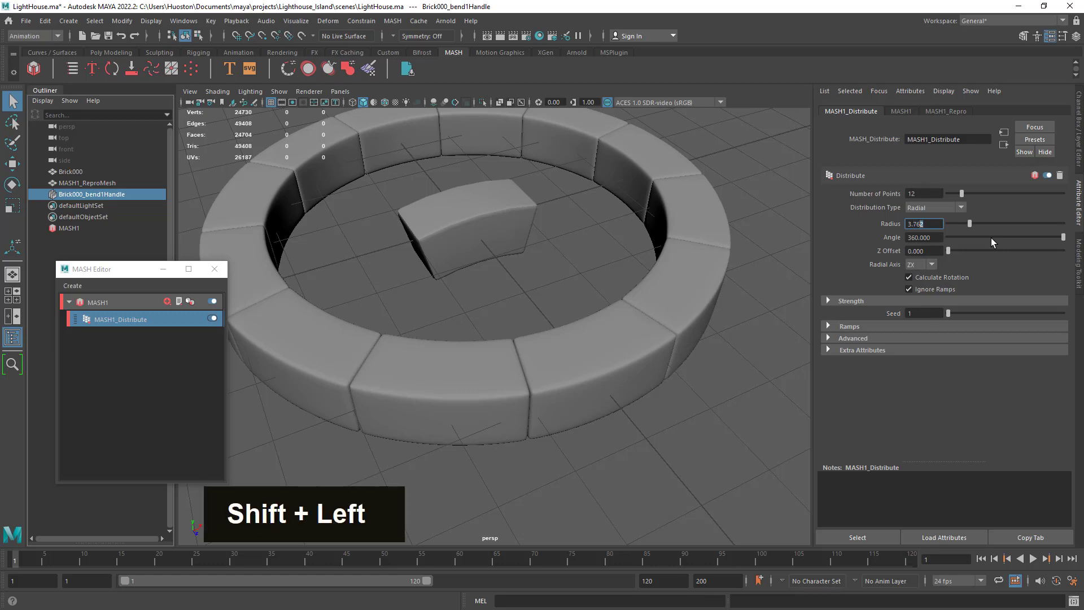
pyautogui.write('50')
pyautogui.press('Return')
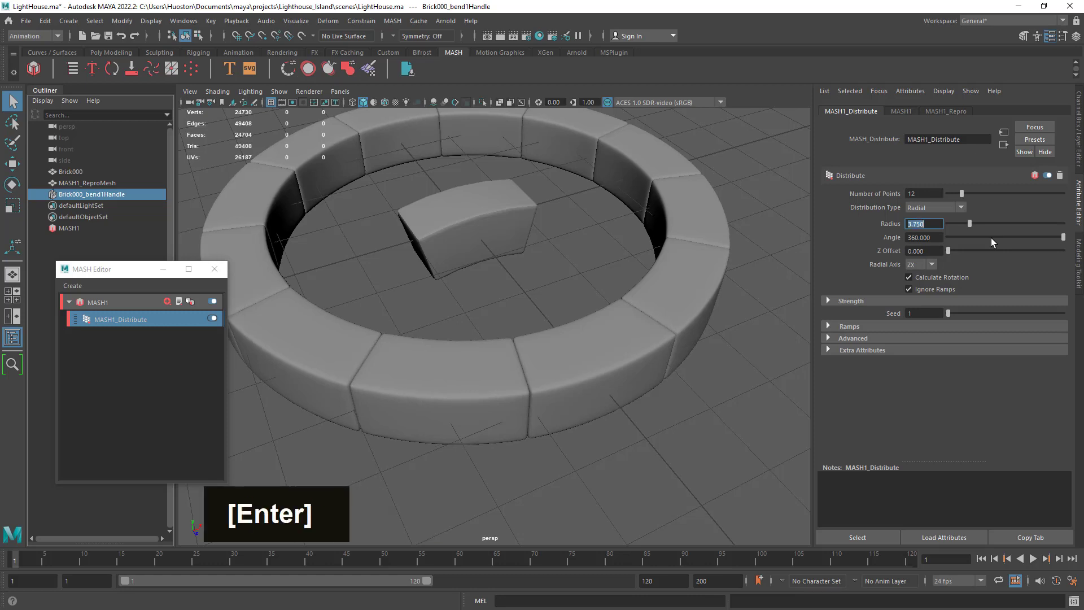
# Step: Examine the gaps between neighbouring smoothed bricks up close and around the outside of the ring
pyautogui.keyDown('alt'); pyautogui.moveTo(492, 392); pyautogui.dragTo(631, 426, button='right'); pyautogui.keyUp('alt')
pyautogui.keyDown('alt'); pyautogui.moveTo(632, 425); pyautogui.dragTo(612, 438); pyautogui.keyUp('alt')
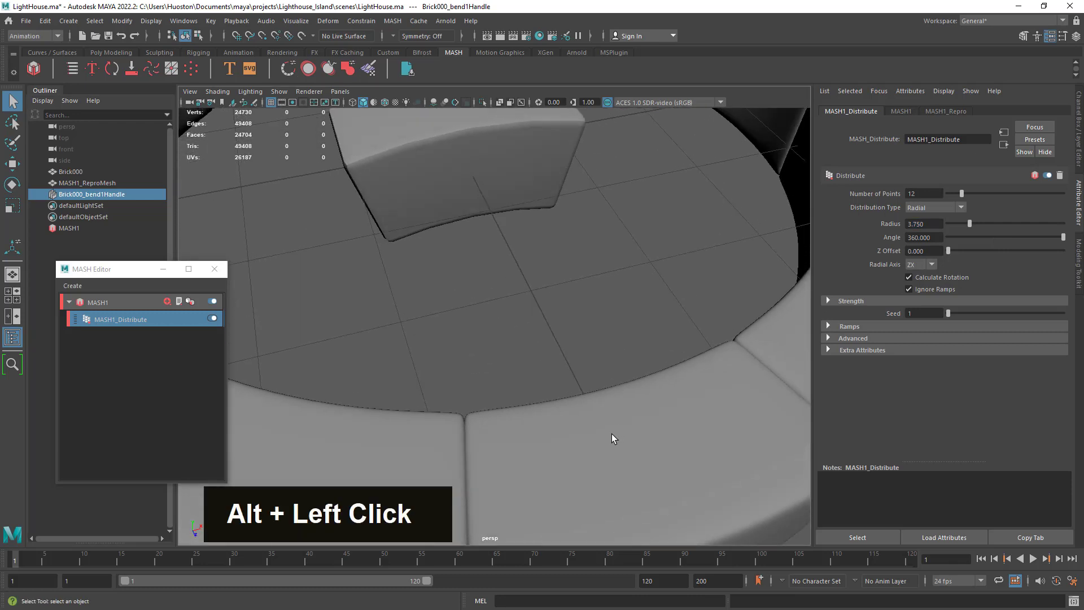
pyautogui.keyDown('alt'); pyautogui.moveTo(612, 438); pyautogui.dragTo(619, 323, button='middle'); pyautogui.keyUp('alt')
pyautogui.keyDown('alt'); pyautogui.moveTo(619, 322); pyautogui.dragTo(679, 385, button='right'); pyautogui.keyUp('alt')
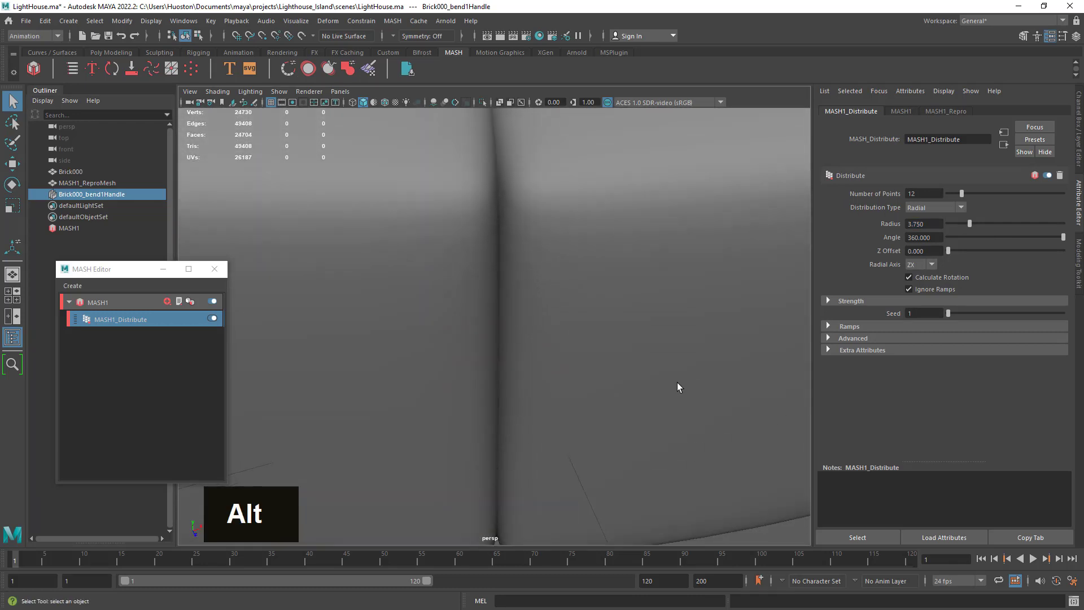
pyautogui.keyDown('alt'); pyautogui.moveTo(677, 383); pyautogui.dragTo(680, 293); pyautogui.keyUp('alt')
pyautogui.keyDown('alt'); pyautogui.moveTo(679, 293); pyautogui.dragTo(588, 472, button='middle'); pyautogui.keyUp('alt')
pyautogui.keyDown('alt'); pyautogui.moveTo(587, 472); pyautogui.dragTo(655, 449); pyautogui.keyUp('alt')
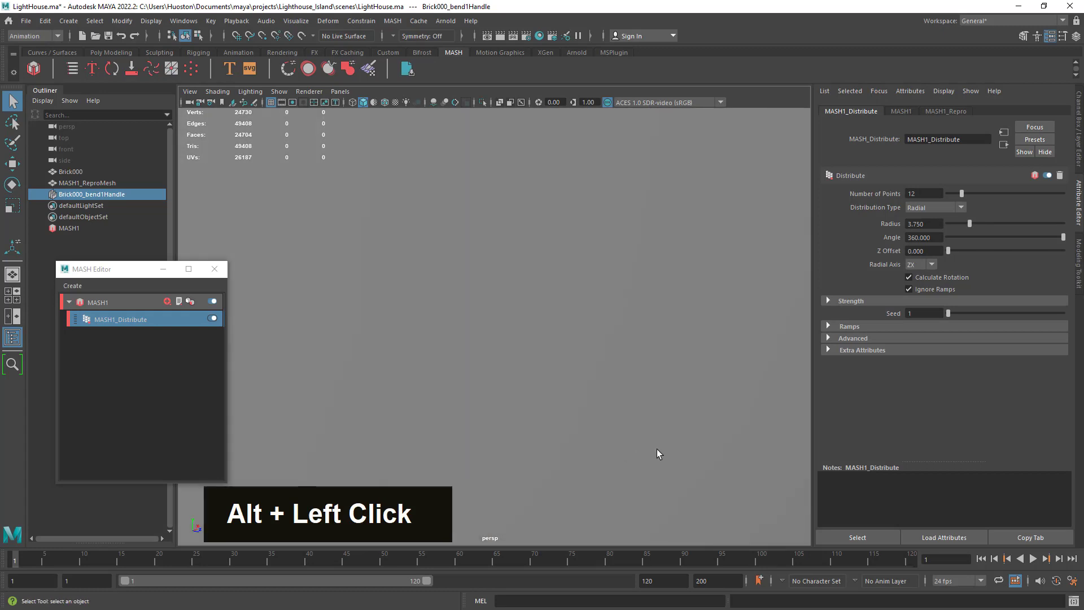
pyautogui.keyDown('alt'); pyautogui.moveTo(656, 448); pyautogui.dragTo(514, 514, button='middle'); pyautogui.keyUp('alt')
pyautogui.keyDown('alt'); pyautogui.moveTo(514, 514); pyautogui.dragTo(629, 484, button='right'); pyautogui.keyUp('alt')
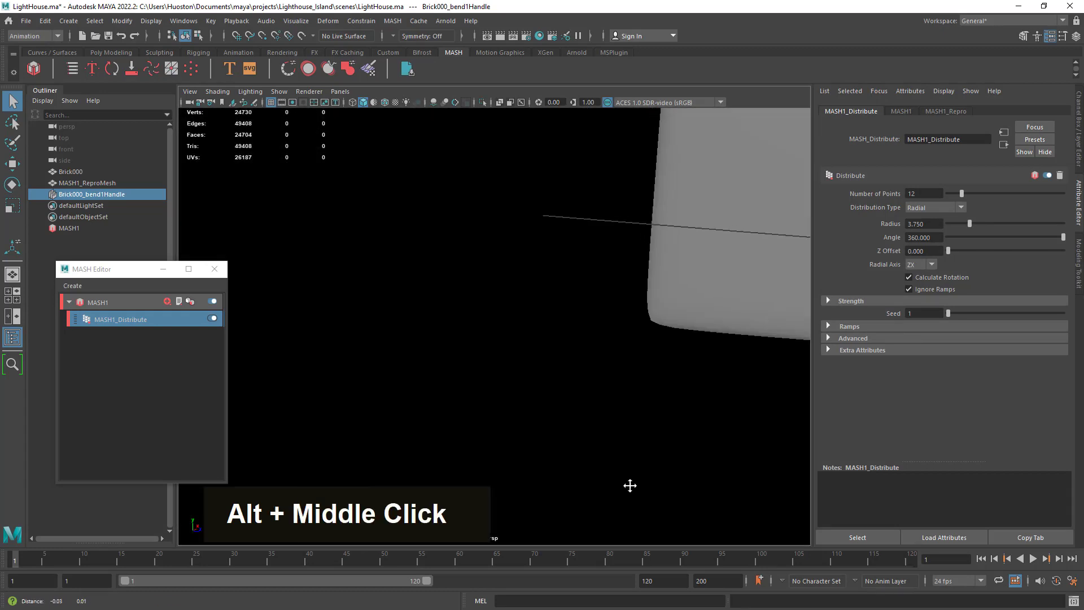
pyautogui.keyDown('alt'); pyautogui.moveTo(629, 484); pyautogui.dragTo(654, 477, button='middle'); pyautogui.keyUp('alt')
pyautogui.keyDown('alt'); pyautogui.moveTo(643, 446); pyautogui.dragTo(622, 440, button='right'); pyautogui.keyUp('alt')
pyautogui.keyDown('alt'); pyautogui.moveTo(621, 440); pyautogui.dragTo(692, 438); pyautogui.keyUp('alt')
pyautogui.moveTo(692, 438)
pyautogui.keyDown('alt'); pyautogui.mouseDown(button='right')
pyautogui.moveTo(663, 431)
pyautogui.moveTo(695, 440)
pyautogui.mouseUp(button='right'); pyautogui.keyUp('alt')
pyautogui.keyDown('alt'); pyautogui.moveTo(694, 440); pyautogui.dragTo(649, 410, button='middle'); pyautogui.keyUp('alt')
pyautogui.keyDown('alt'); pyautogui.moveTo(552, 289); pyautogui.dragTo(595, 370, button='right'); pyautogui.keyUp('alt')
pyautogui.keyDown('alt'); pyautogui.moveTo(595, 370); pyautogui.dragTo(320, 356); pyautogui.keyUp('alt')
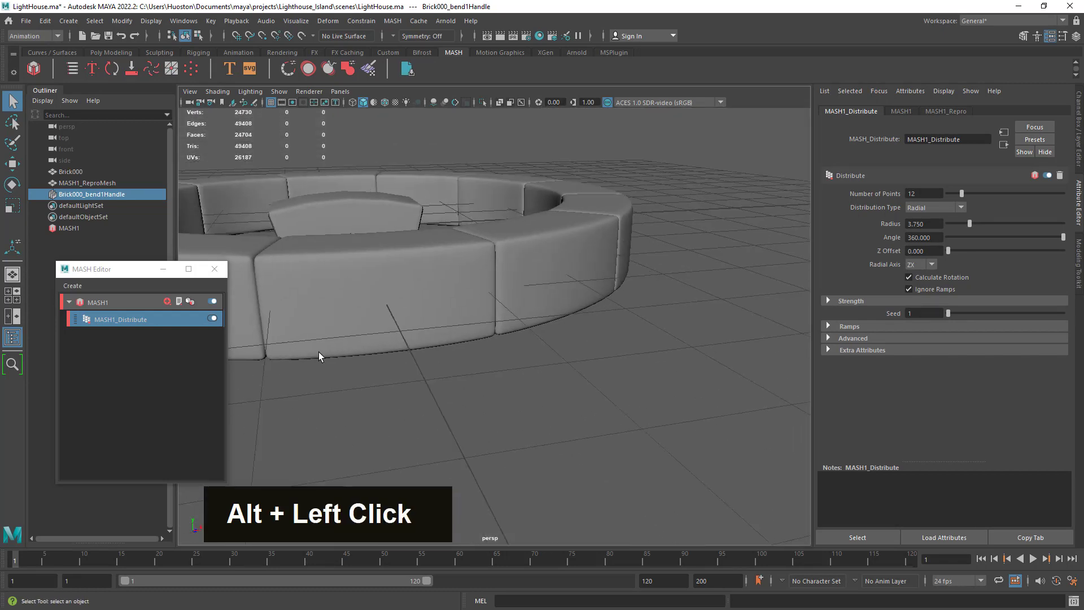
pyautogui.keyDown('alt'); pyautogui.moveTo(319, 356); pyautogui.dragTo(598, 411, button='middle'); pyautogui.keyUp('alt')
pyautogui.keyDown('alt'); pyautogui.moveTo(598, 411); pyautogui.dragTo(583, 396, button='right'); pyautogui.keyUp('alt')
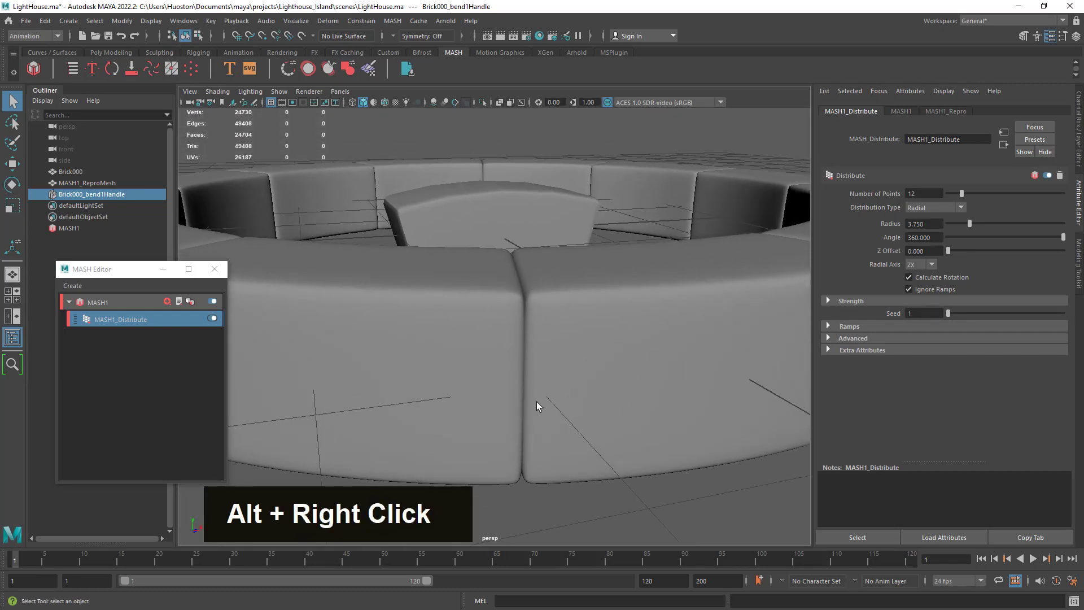
pyautogui.keyDown('alt'); pyautogui.moveTo(547, 346); pyautogui.dragTo(525, 331, button='right'); pyautogui.keyUp('alt')
pyautogui.keyDown('alt'); pyautogui.moveTo(525, 331); pyautogui.dragTo(345, 287); pyautogui.keyUp('alt')
# Step: Hide the original Brick000 inside the ring and save the scene
pyautogui.click(93, 172)
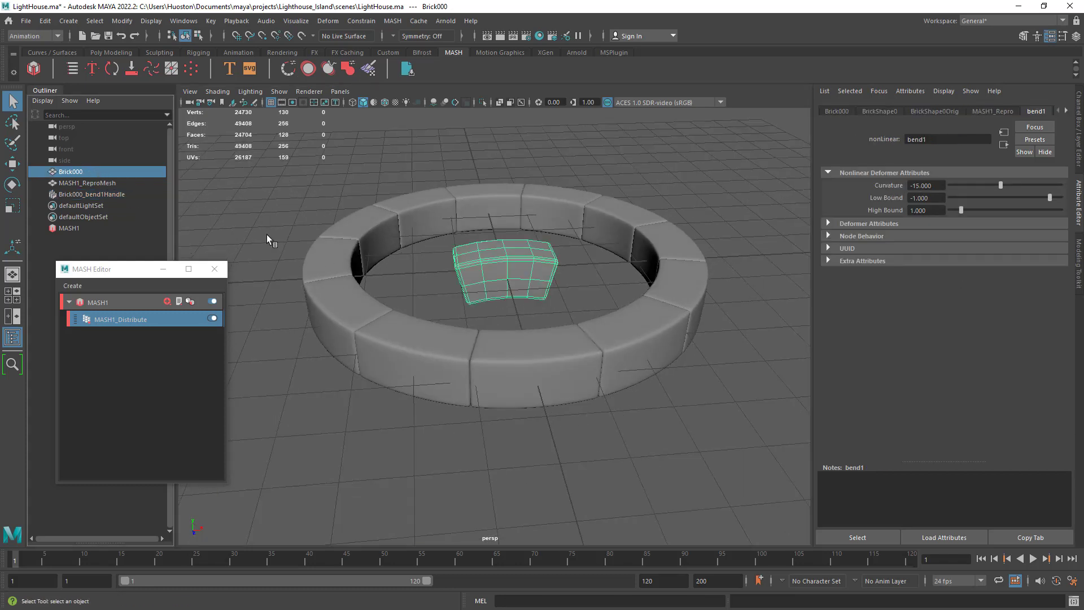
pyautogui.press('h')
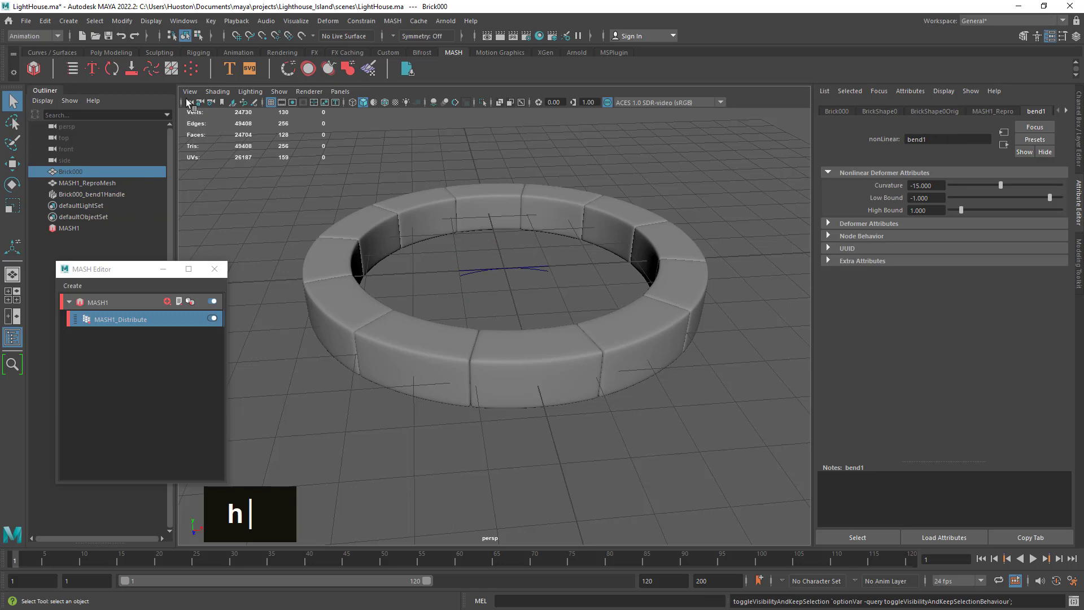
pyautogui.click(108, 36)
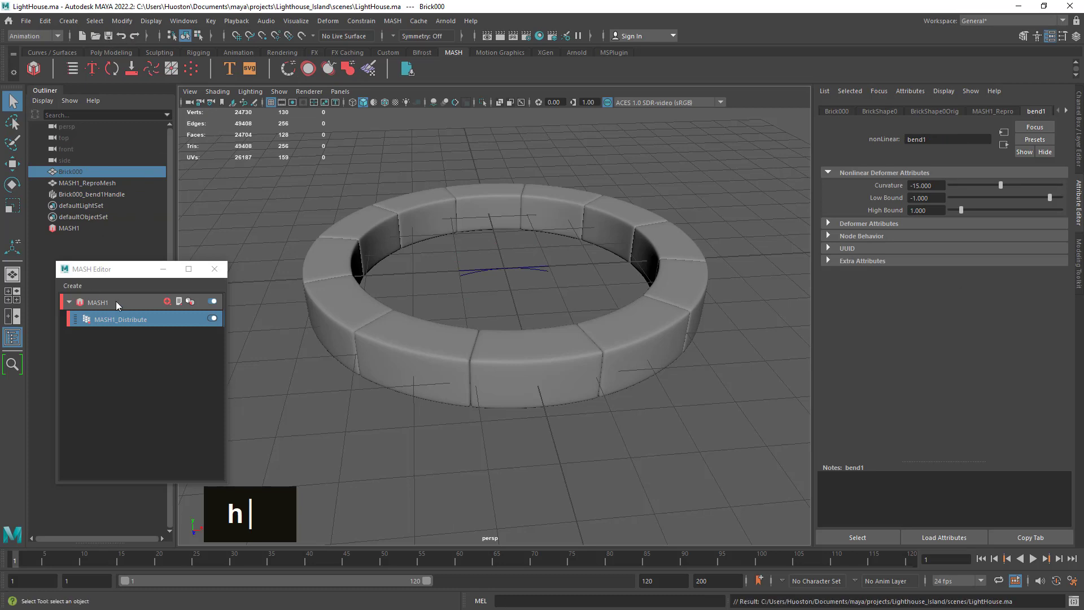
# Step: Rename the MASH1 network as OriginalRow
pyautogui.moveTo(117, 269); pyautogui.dragTo(104, 263)
pyautogui.keyDown('alt'); pyautogui.moveTo(618, 316); pyautogui.dragTo(607, 328); pyautogui.keyUp('alt')
pyautogui.click(611, 350)
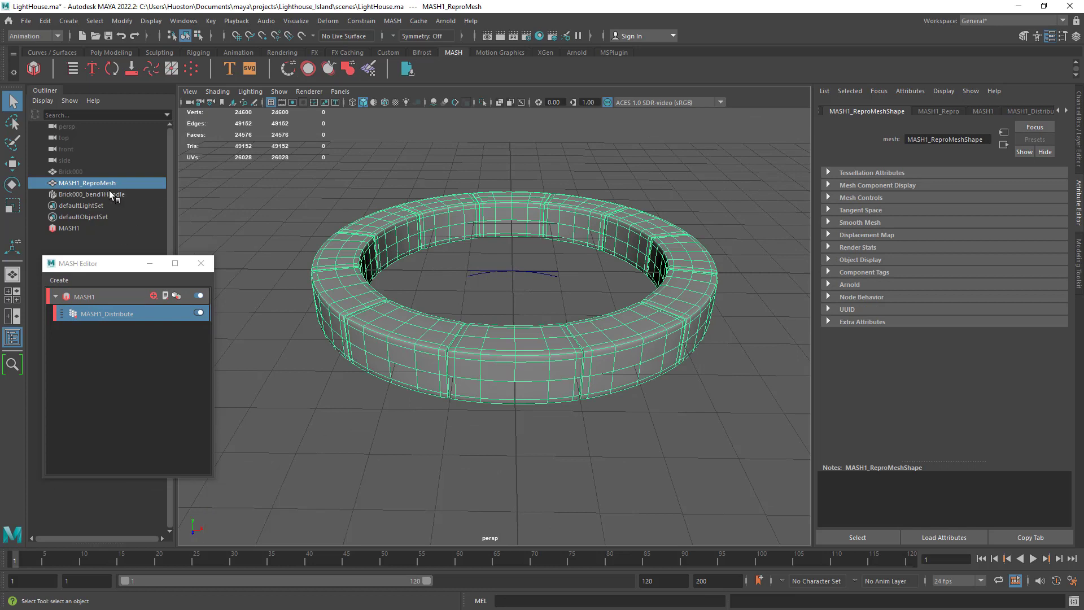
pyautogui.click(116, 297)
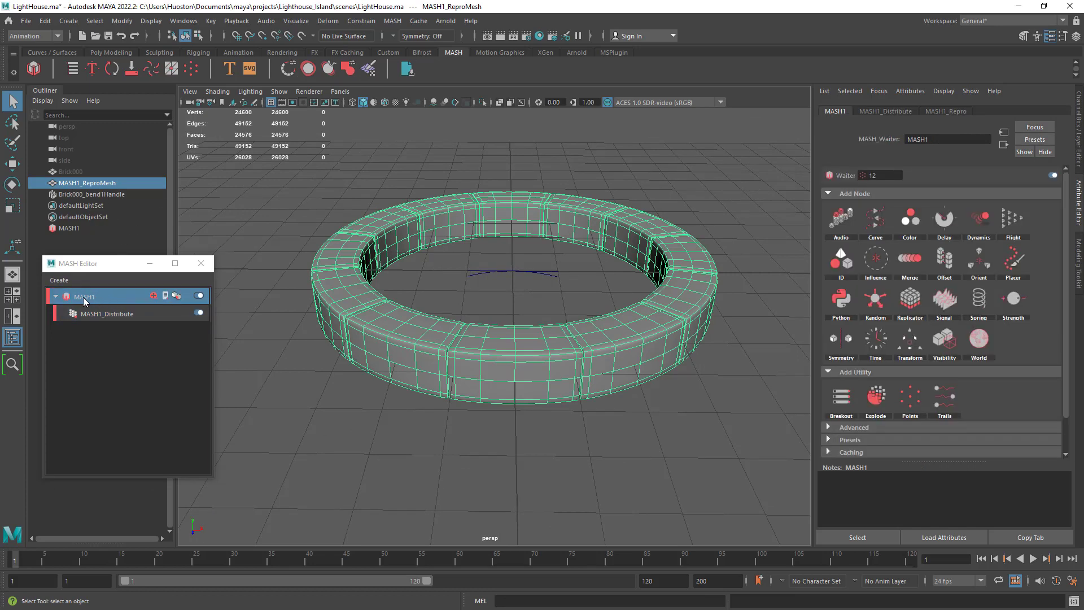
pyautogui.doubleClick(83, 296)
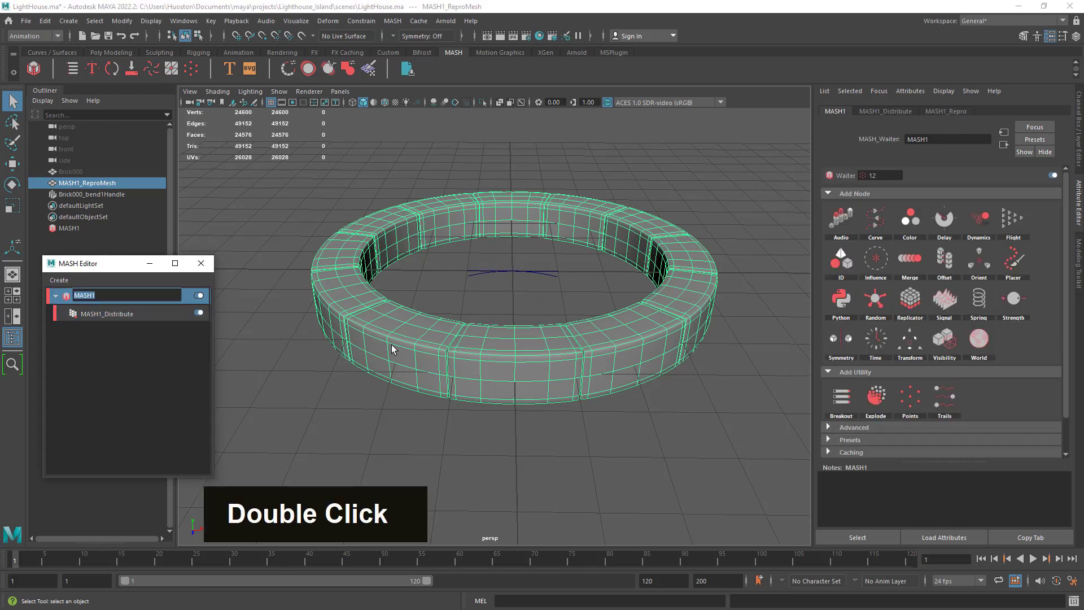
pyautogui.write('Original')
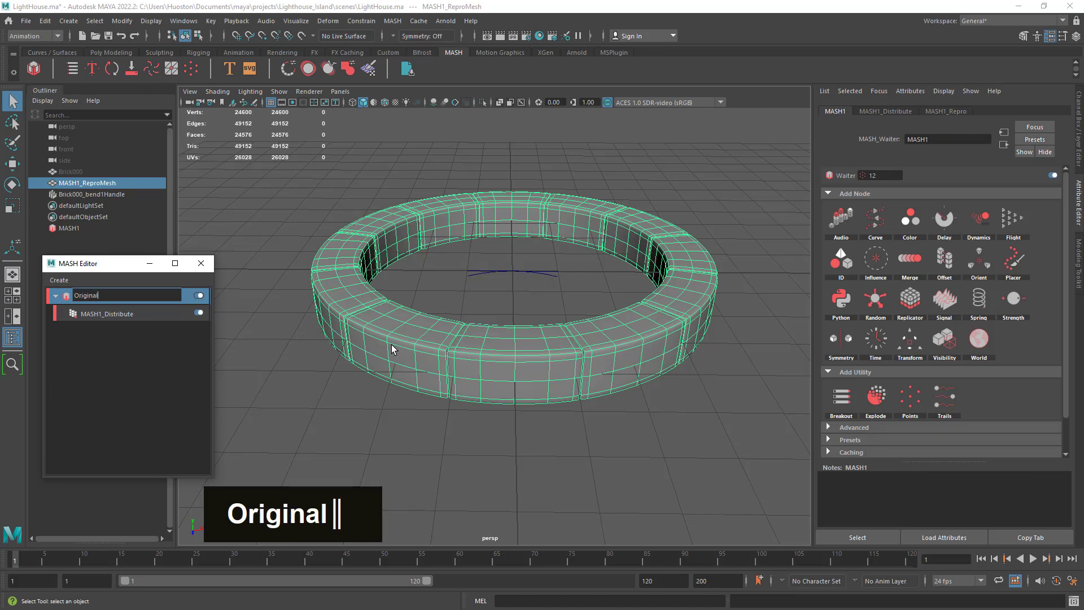
pyautogui.write('Row')
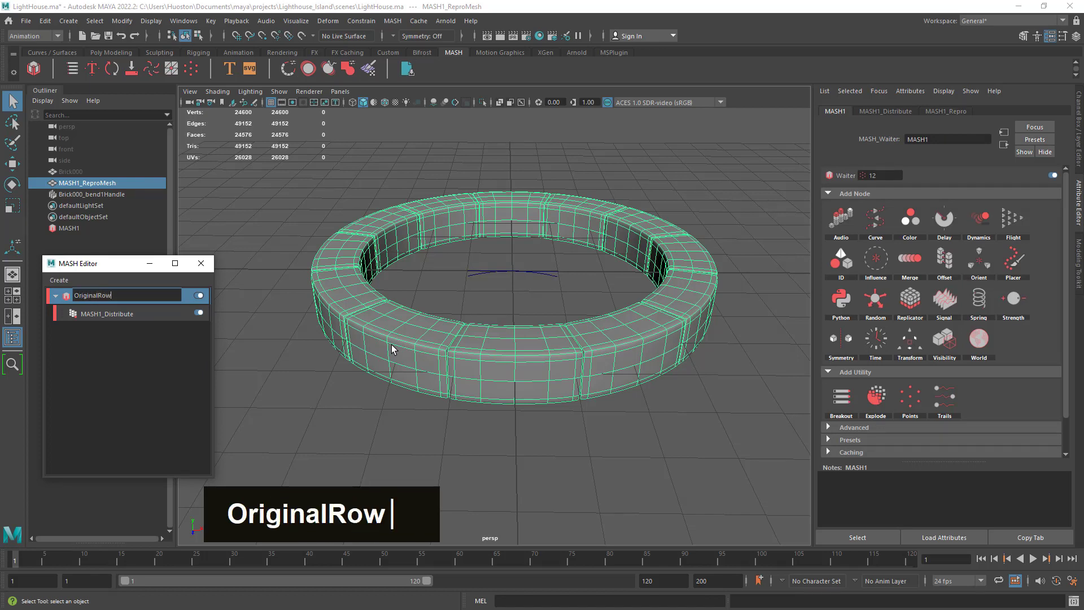
pyautogui.press('Return')
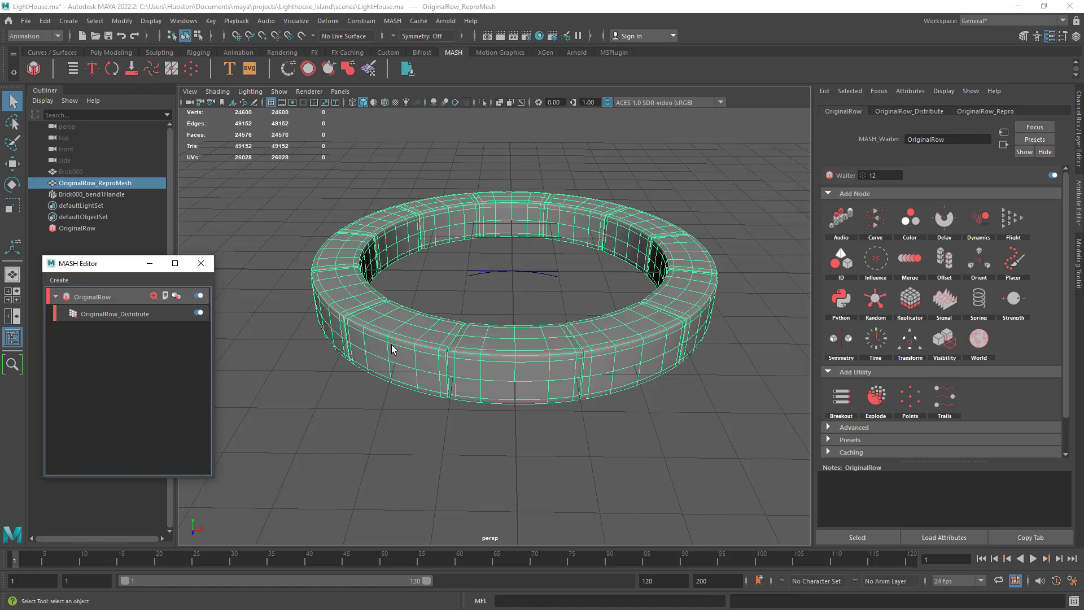
# Step: Turn off the smooth mesh preview on OriginalRow_ReproMesh while viewing a brick seam up close
pyautogui.click(91, 298)
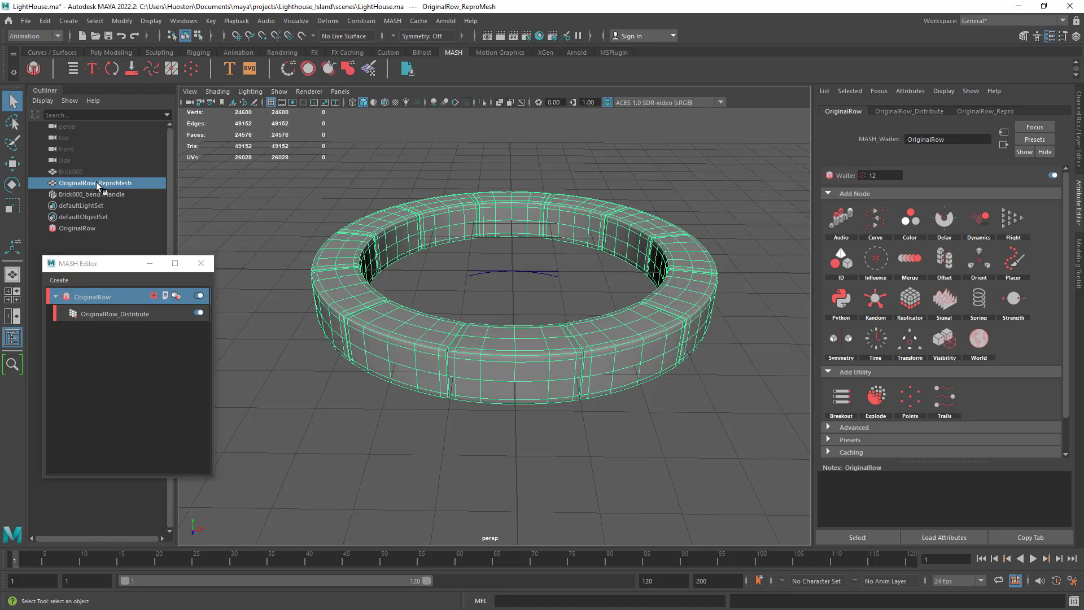
pyautogui.keyDown('alt'); pyautogui.moveTo(567, 395); pyautogui.dragTo(735, 436, button='right'); pyautogui.keyUp('alt')
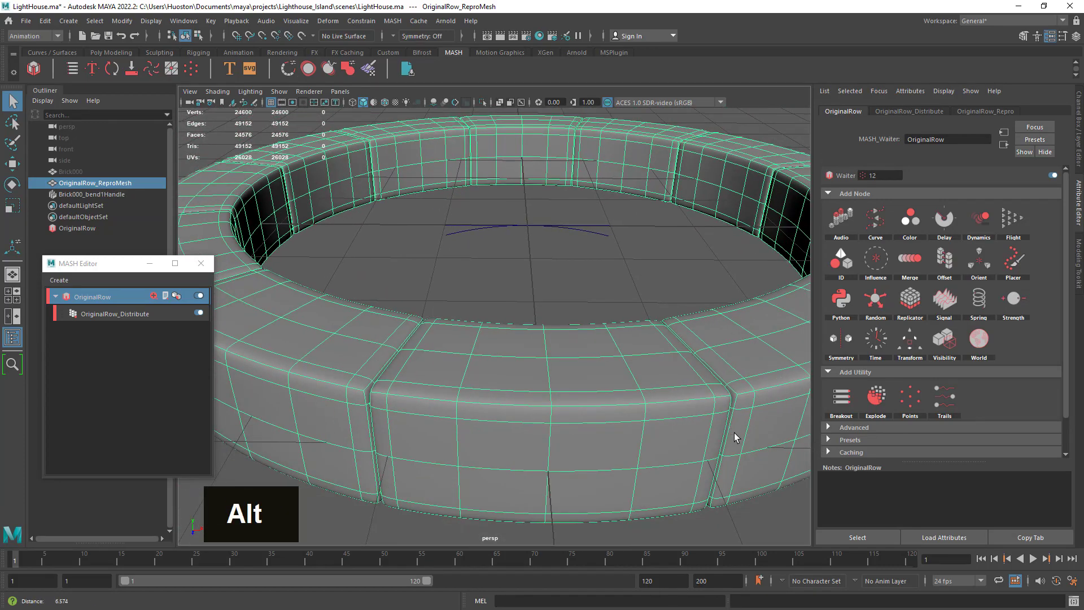
pyautogui.keyDown('alt'); pyautogui.moveTo(735, 437); pyautogui.dragTo(496, 421); pyautogui.keyUp('alt')
pyautogui.keyDown('alt'); pyautogui.moveTo(573, 438); pyautogui.dragTo(619, 460, button='right'); pyautogui.keyUp('alt')
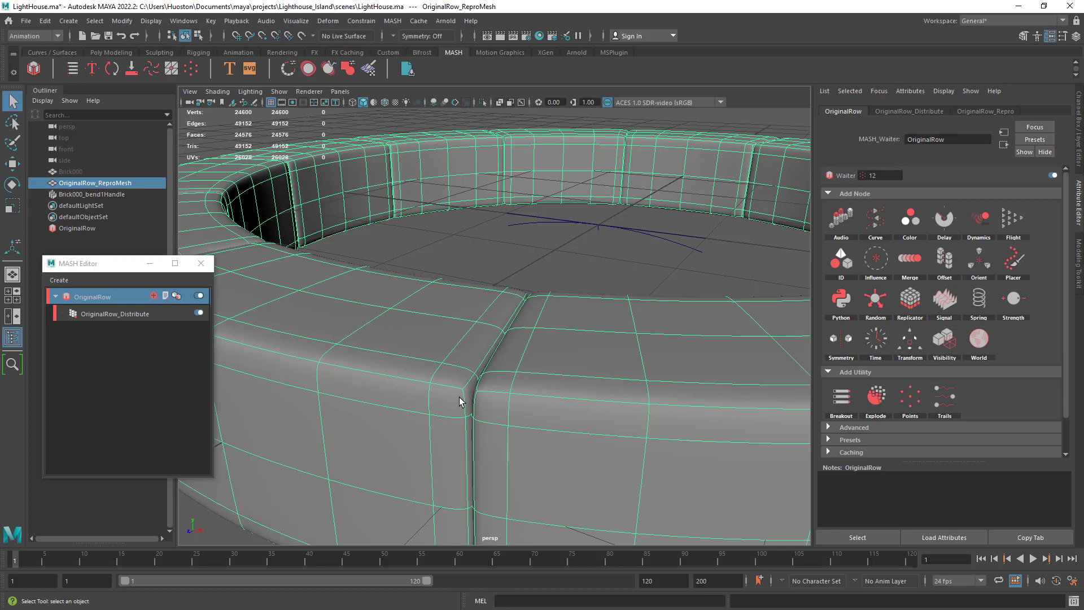
pyautogui.press('1')
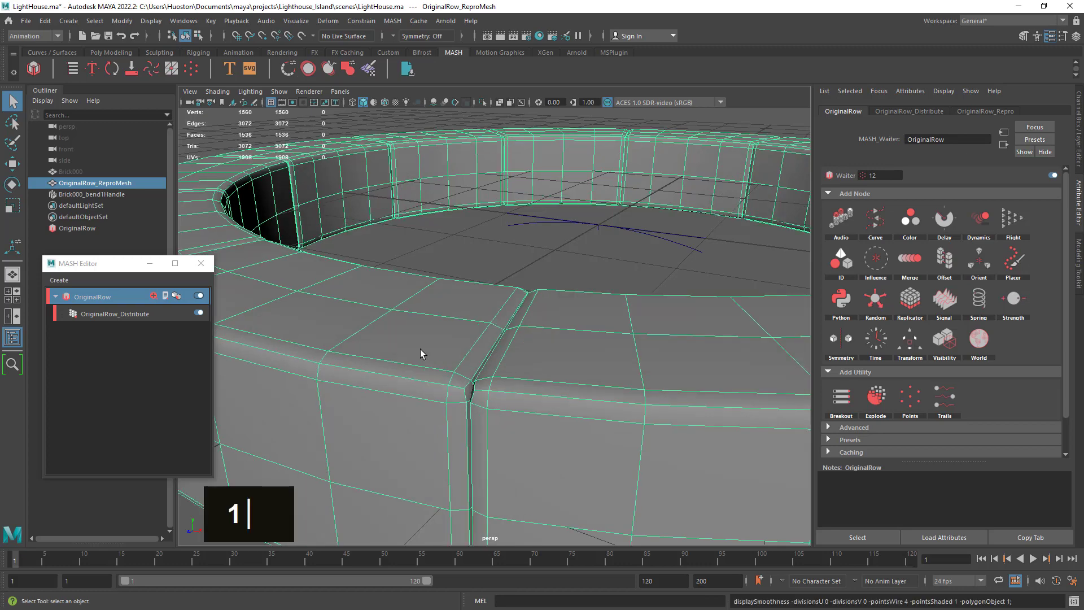
# Step: Examine the whole brick ring from above and around its outside, checking the seams between bricks
pyautogui.keyDown('alt'); pyautogui.moveTo(467, 407); pyautogui.dragTo(535, 406, button='right'); pyautogui.keyUp('alt')
pyautogui.keyDown('alt'); pyautogui.moveTo(534, 406); pyautogui.dragTo(551, 424); pyautogui.keyUp('alt')
pyautogui.keyDown('alt'); pyautogui.moveTo(551, 423); pyautogui.dragTo(588, 416, button='right'); pyautogui.keyUp('alt')
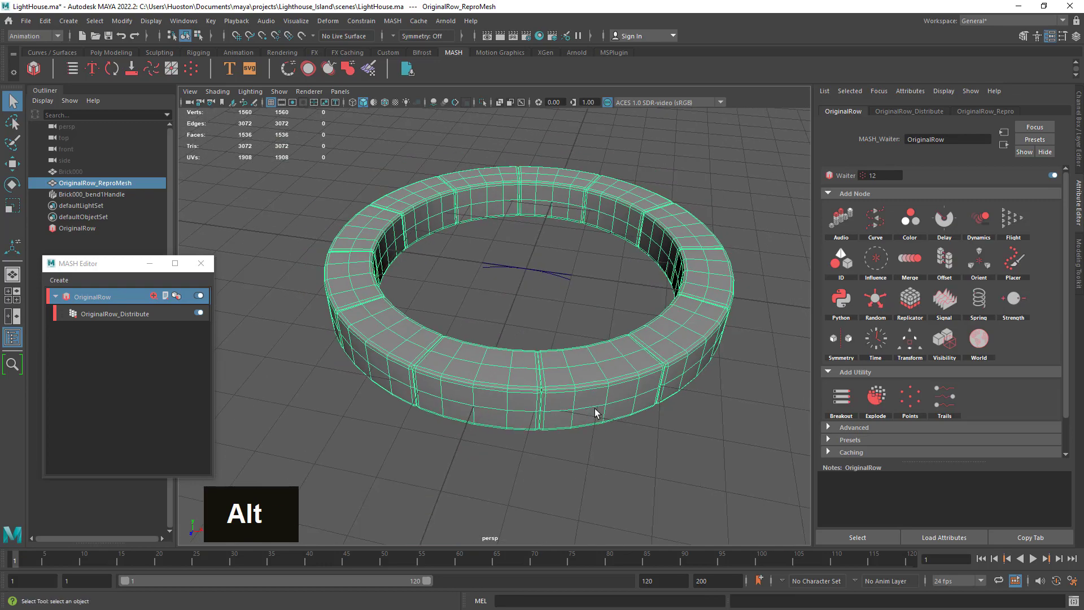
pyautogui.keyDown('alt'); pyautogui.moveTo(576, 391); pyautogui.dragTo(557, 388); pyautogui.keyUp('alt')
pyautogui.keyDown('alt'); pyautogui.moveTo(556, 387); pyautogui.dragTo(689, 401, button='right'); pyautogui.keyUp('alt')
pyautogui.keyDown('alt'); pyautogui.moveTo(689, 401); pyautogui.dragTo(663, 399); pyautogui.keyUp('alt')
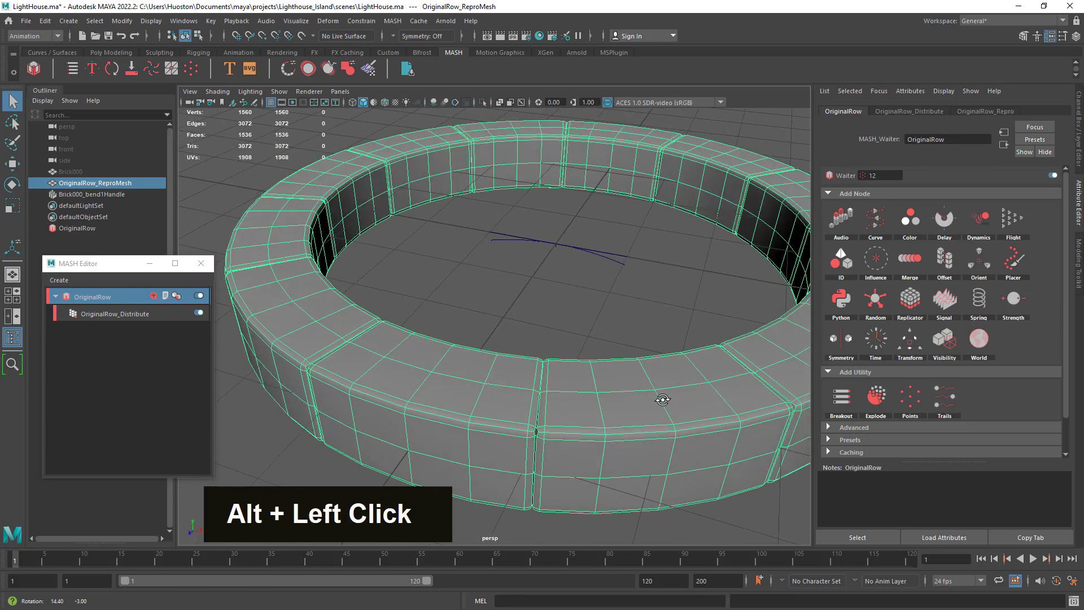
pyautogui.keyDown('alt'); pyautogui.moveTo(662, 400); pyautogui.dragTo(632, 387, button='right'); pyautogui.keyUp('alt')
pyautogui.keyDown('alt'); pyautogui.moveTo(631, 387); pyautogui.dragTo(607, 416); pyautogui.keyUp('alt')
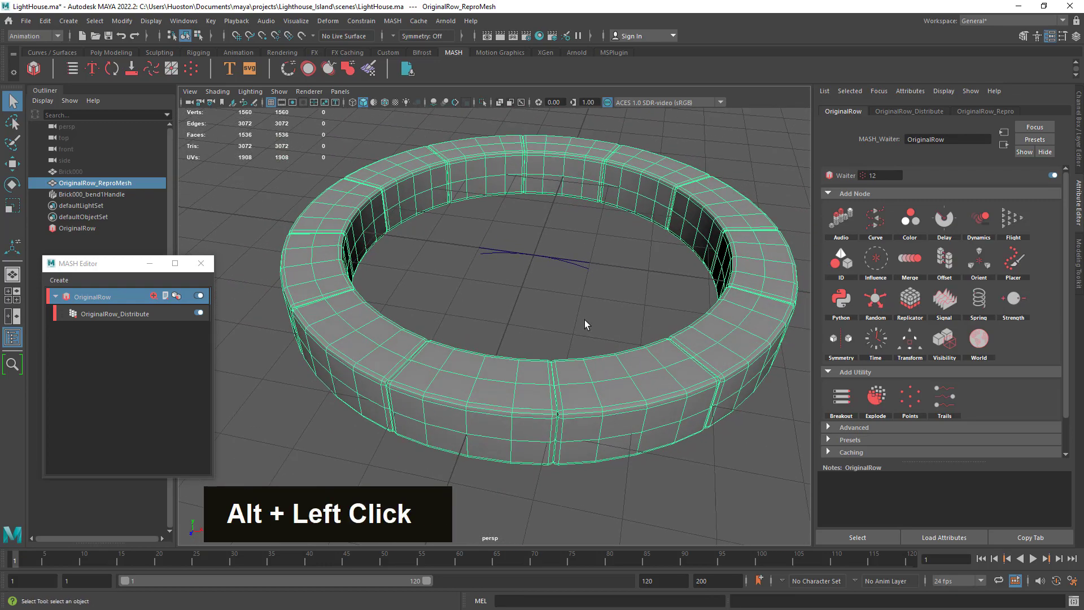
# Step: Unhide the original Brick000 inside the ring, next to its bend deformer handle
pyautogui.click(549, 257)
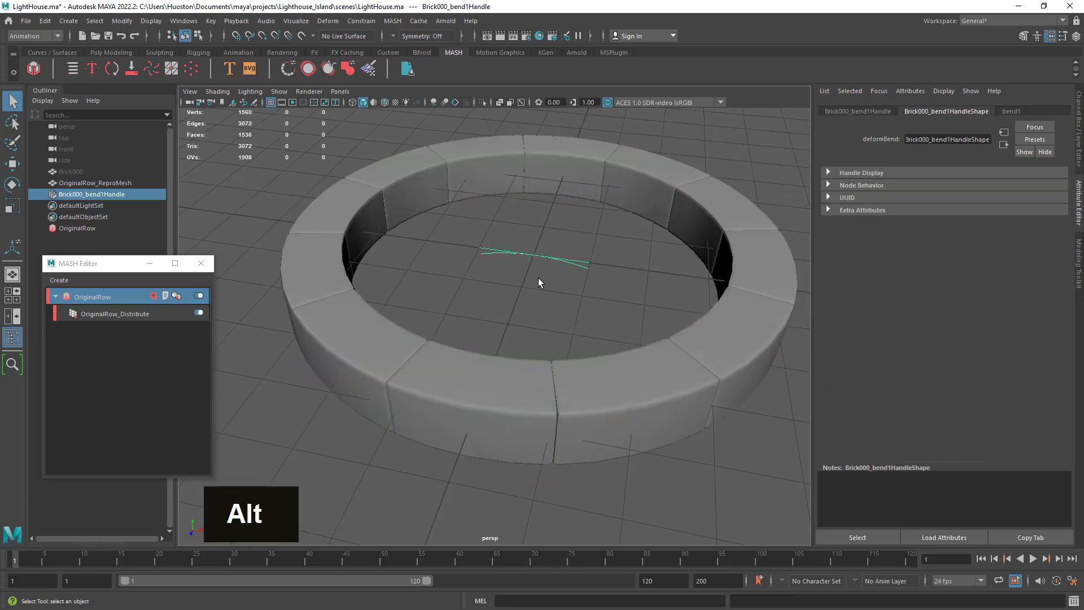
pyautogui.keyDown('alt'); pyautogui.moveTo(537, 278); pyautogui.dragTo(594, 285, button='right'); pyautogui.keyUp('alt')
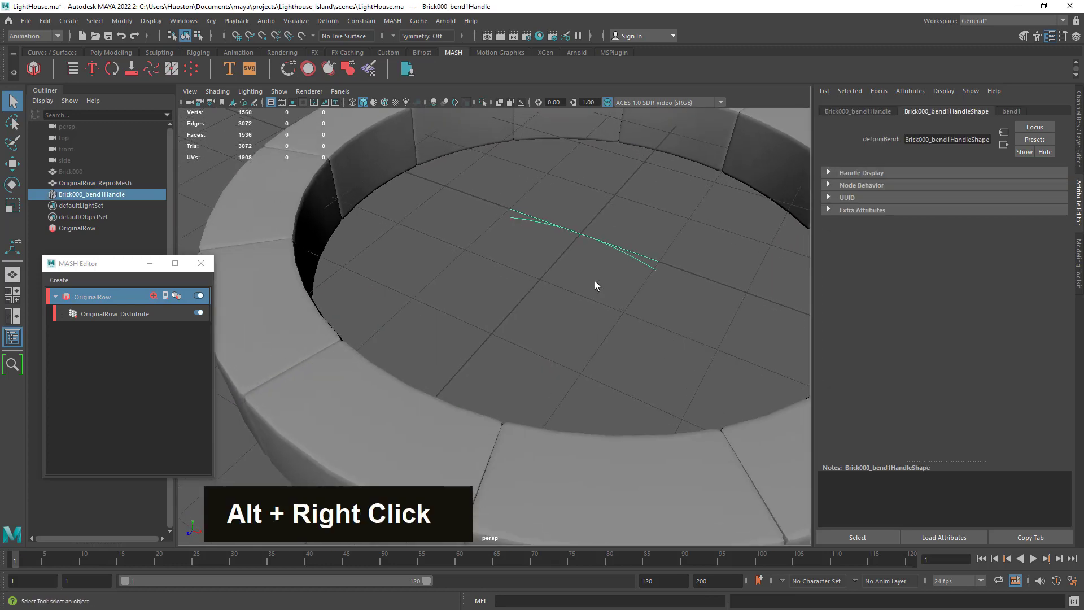
pyautogui.click(82, 171)
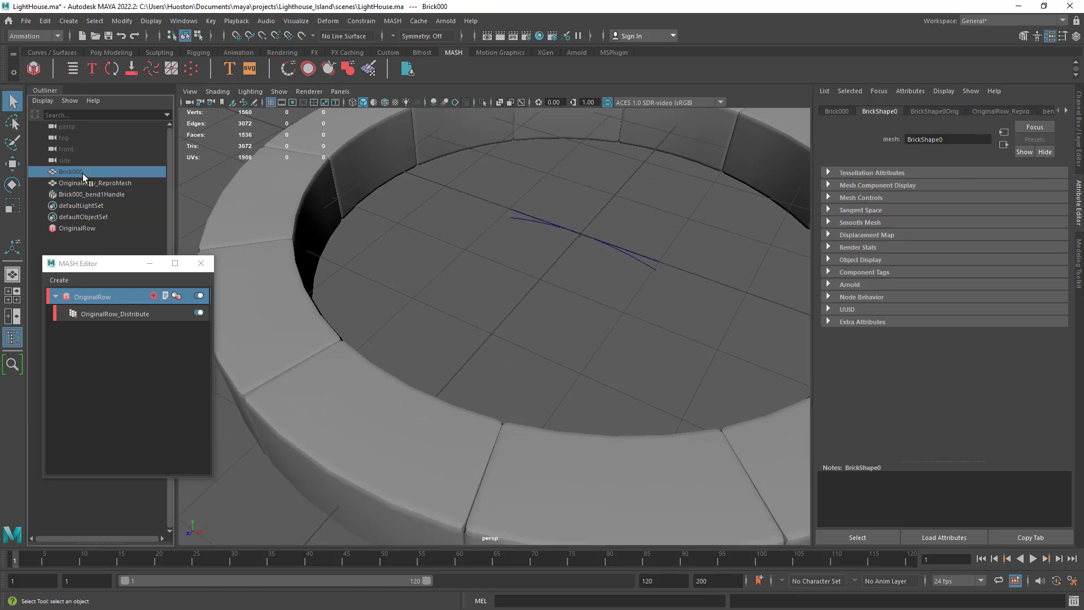
pyautogui.press('h')
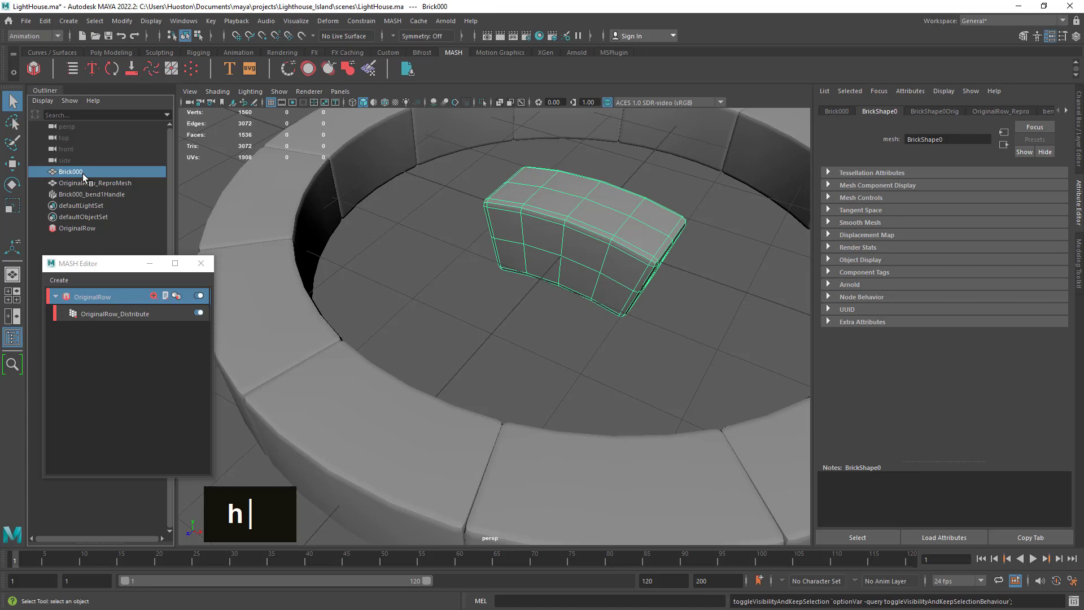
# Step: Switch to wireframe display, try deleting Brick000's bend handle, and check the source brick and the ring
pyautogui.click(75, 195)
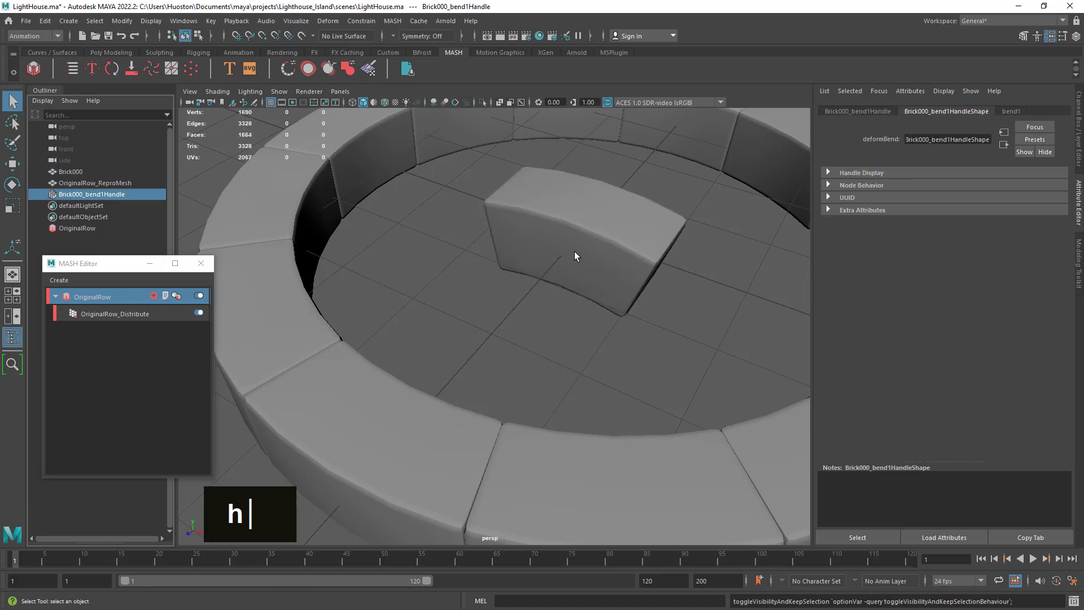
pyautogui.press('4')
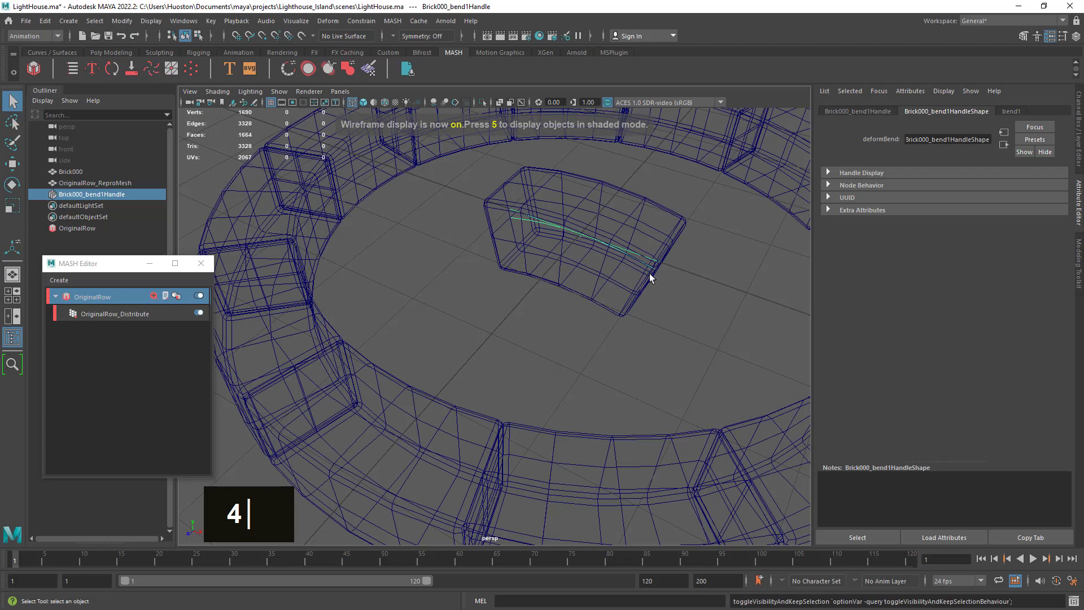
pyautogui.press('Delete')
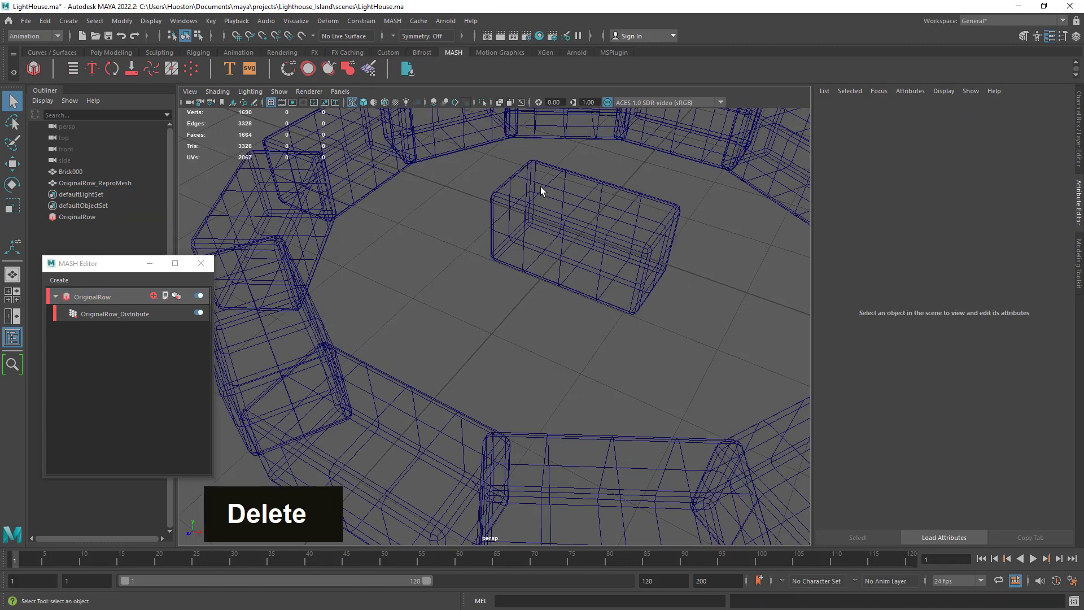
pyautogui.click(572, 246)
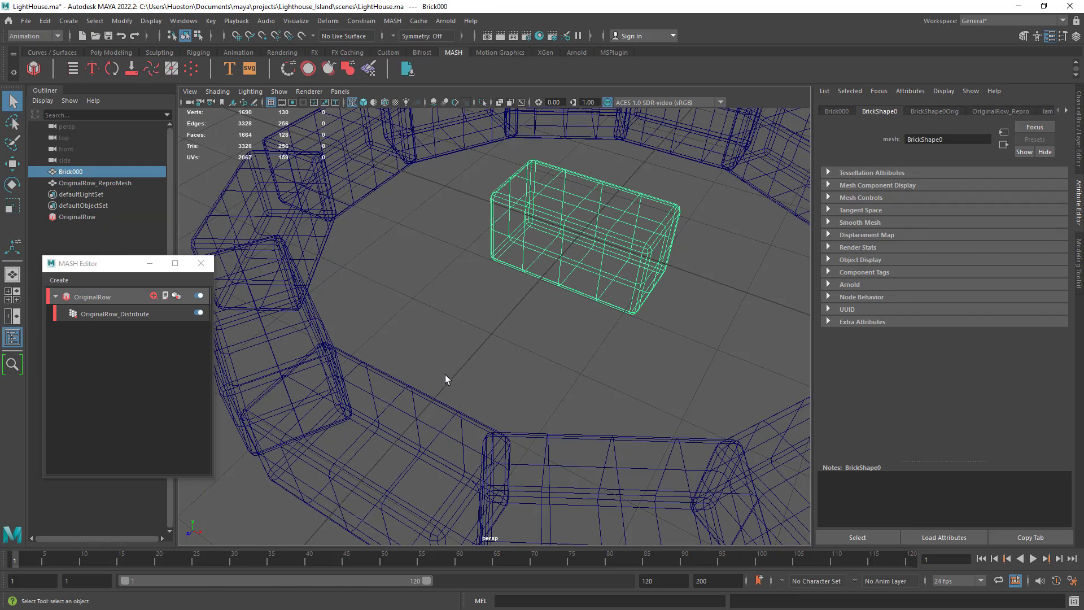
pyautogui.click(409, 426)
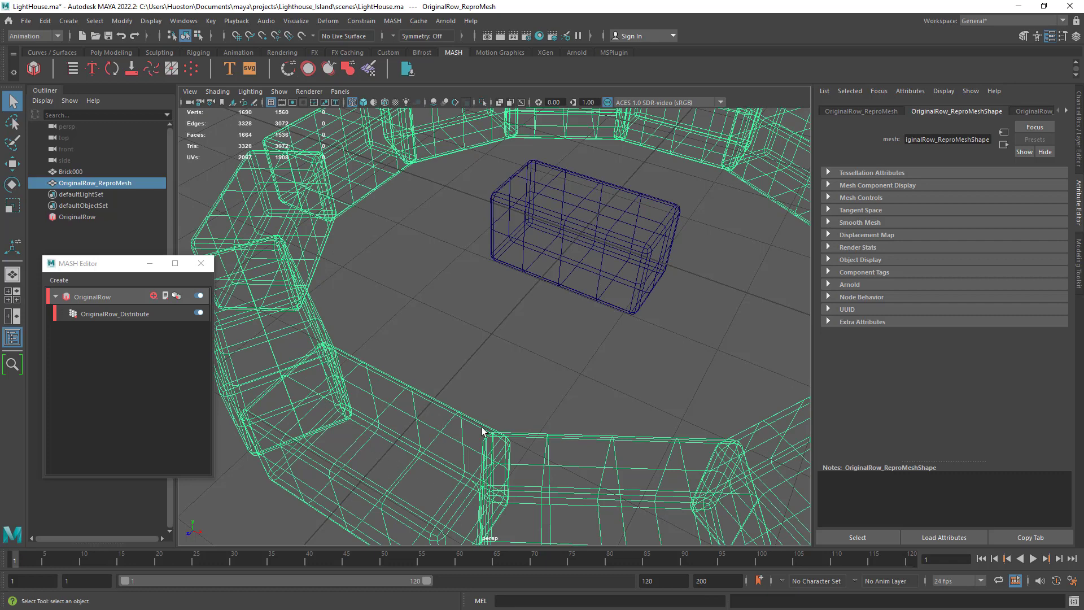
# Step: Undo the deletion of Brick000's bend handle
pyautogui.press('z')
pyautogui.press('z')
pyautogui.press('z')
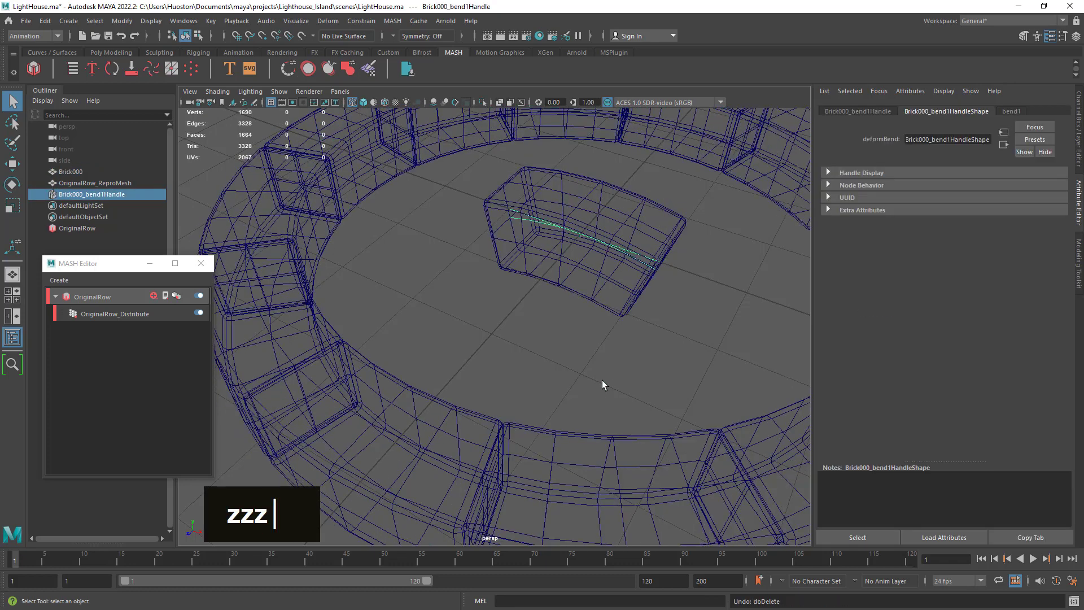
# Step: Look over the curved source brick and ring in wireframe, and return the viewport to shaded display
pyautogui.moveTo(590, 374)
pyautogui.keyDown('alt'); pyautogui.mouseDown()
pyautogui.moveTo(576, 367)
pyautogui.moveTo(585, 363)
pyautogui.mouseUp(); pyautogui.keyUp('alt')
pyautogui.keyDown('alt'); pyautogui.moveTo(582, 337); pyautogui.dragTo(624, 323, button='right'); pyautogui.keyUp('alt')
pyautogui.keyDown('alt'); pyautogui.moveTo(625, 323); pyautogui.dragTo(592, 315, button='middle'); pyautogui.keyUp('alt')
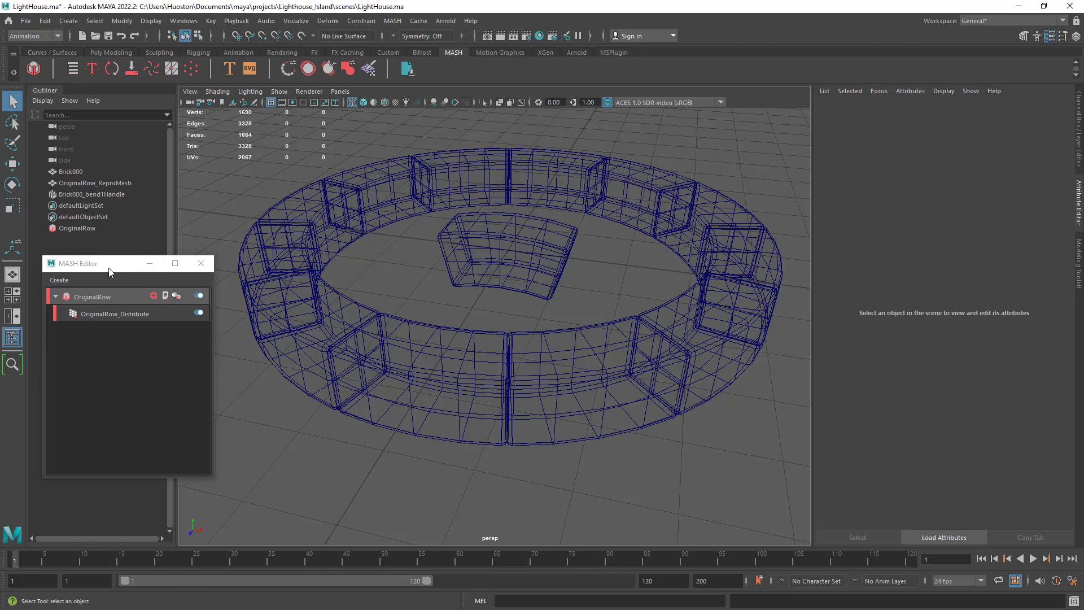
pyautogui.click(213, 370)
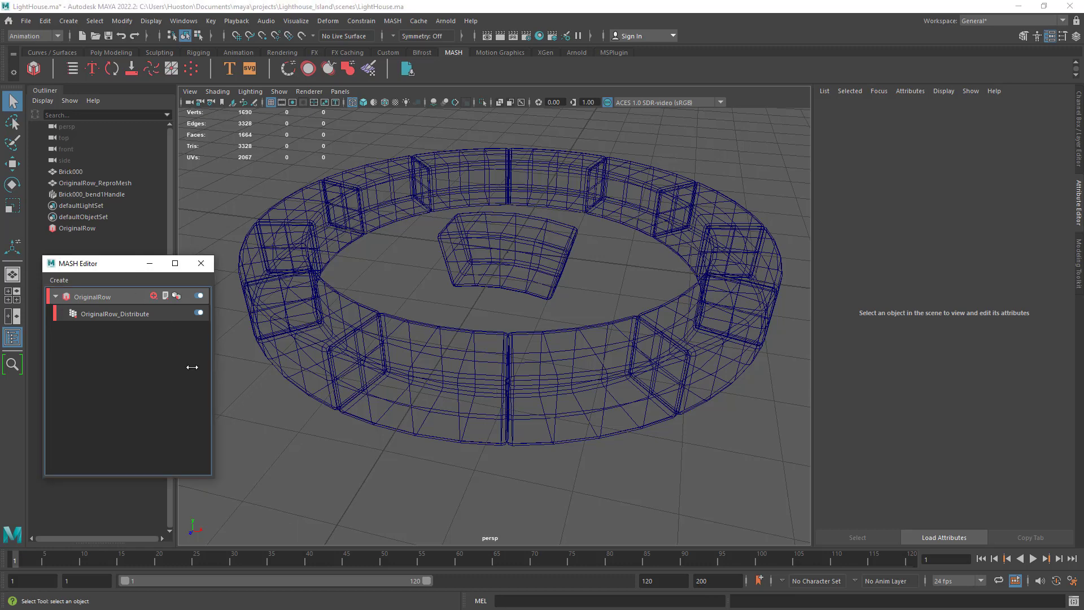
pyautogui.keyDown('alt'); pyautogui.moveTo(523, 393); pyautogui.dragTo(617, 363, button='right'); pyautogui.keyUp('alt')
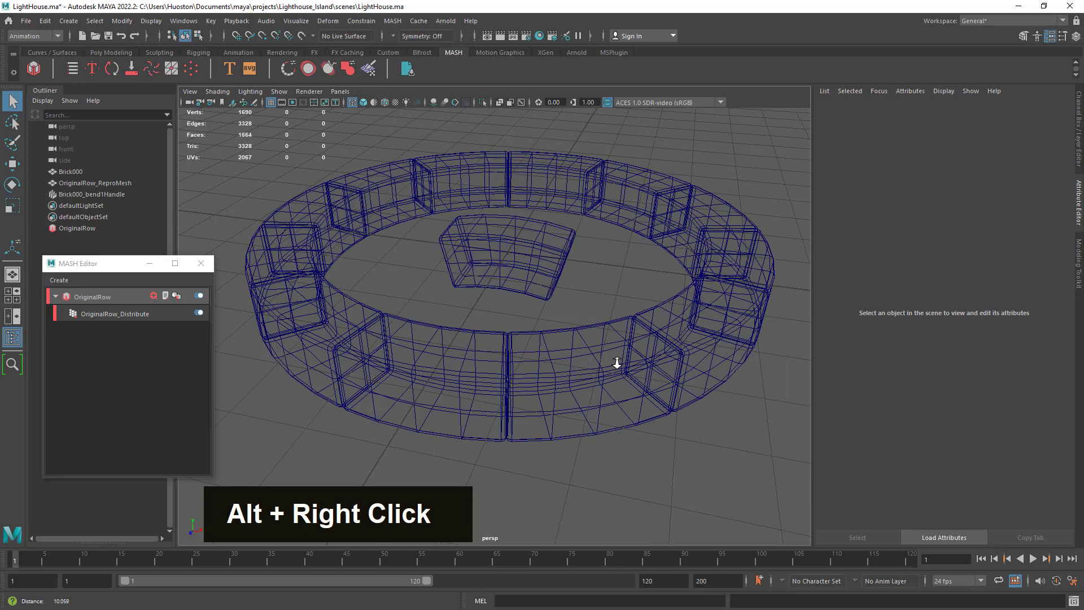
pyautogui.keyDown('alt'); pyautogui.moveTo(617, 363); pyautogui.dragTo(600, 371); pyautogui.keyUp('alt')
pyautogui.keyDown('alt'); pyautogui.moveTo(601, 369); pyautogui.dragTo(611, 375, button='middle'); pyautogui.keyUp('alt')
pyautogui.press('5')
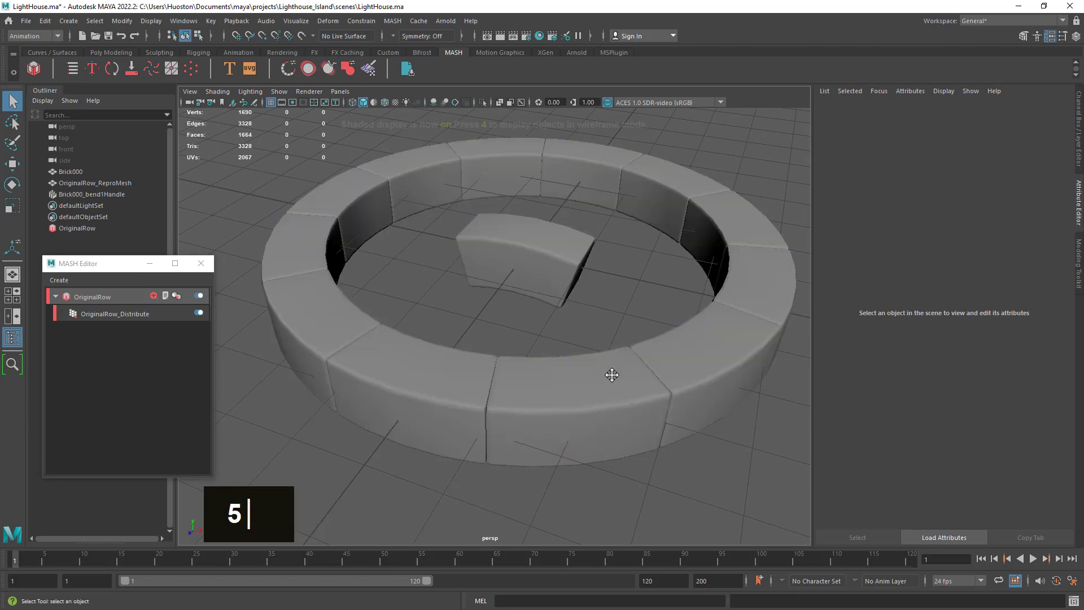
# Step: Hide Brick000 and its bend handle inside the ring and clear the selection
pyautogui.click(514, 242)
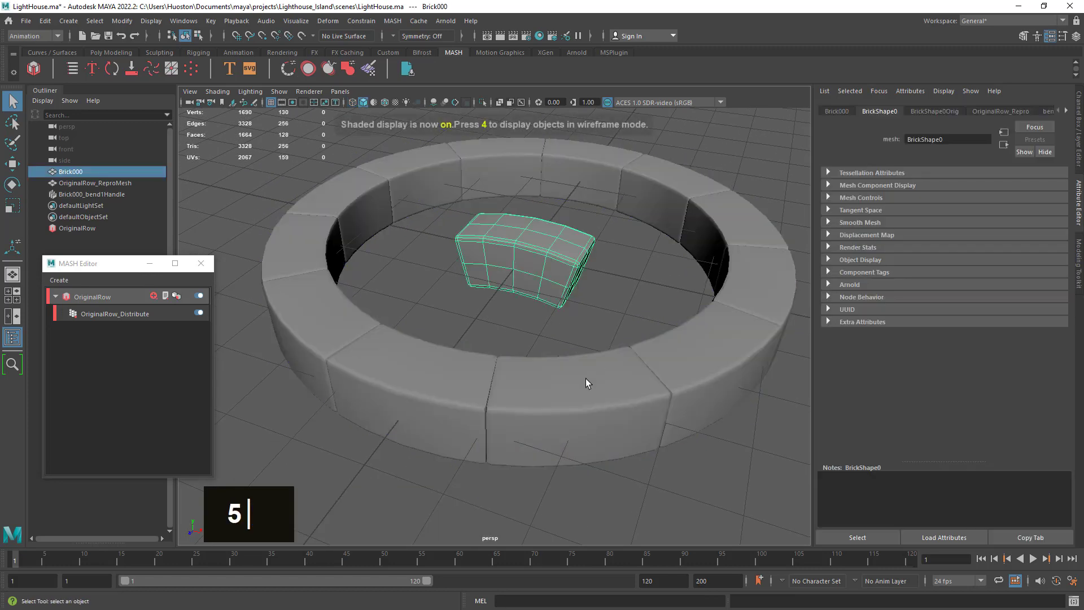
pyautogui.press('h')
pyautogui.click(542, 267)
pyautogui.press('h')
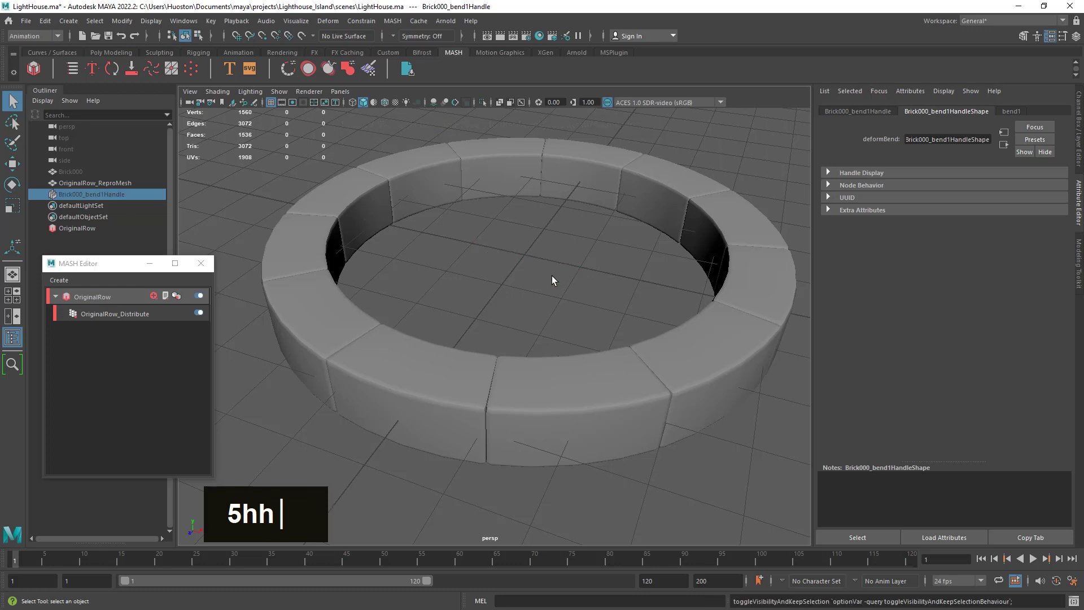
pyautogui.click(520, 301)
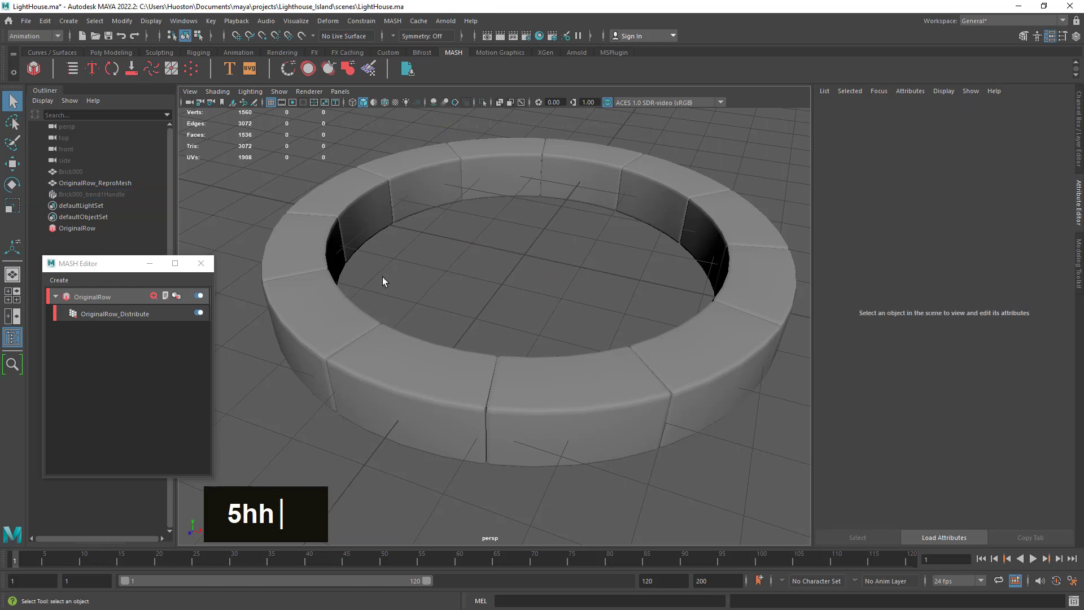
# Step: Add a Replicator node to the OriginalRow MASH network
pyautogui.click(74, 184)
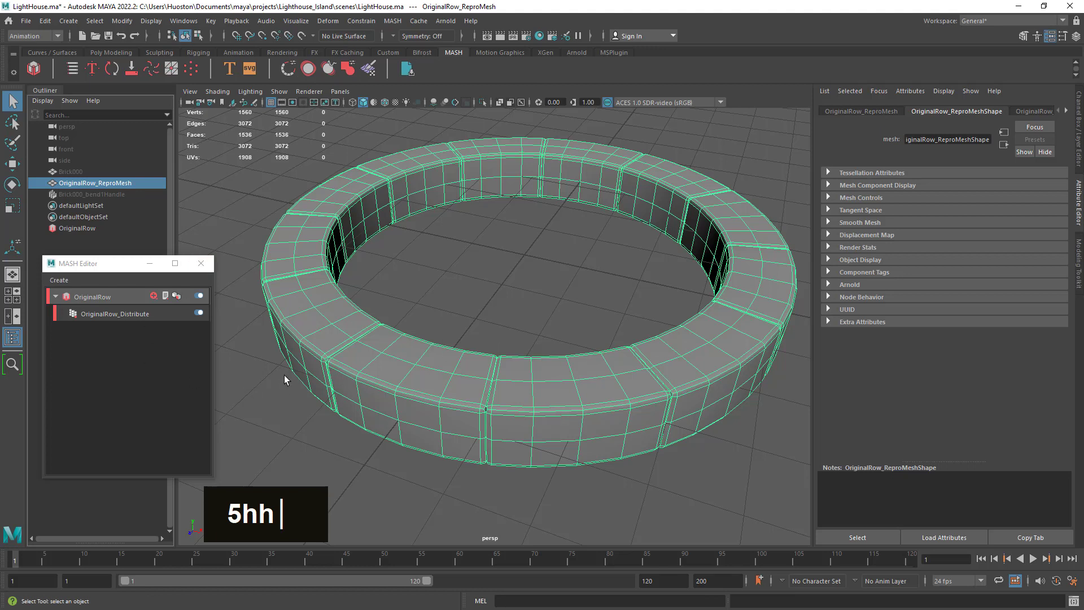
pyautogui.click(76, 296)
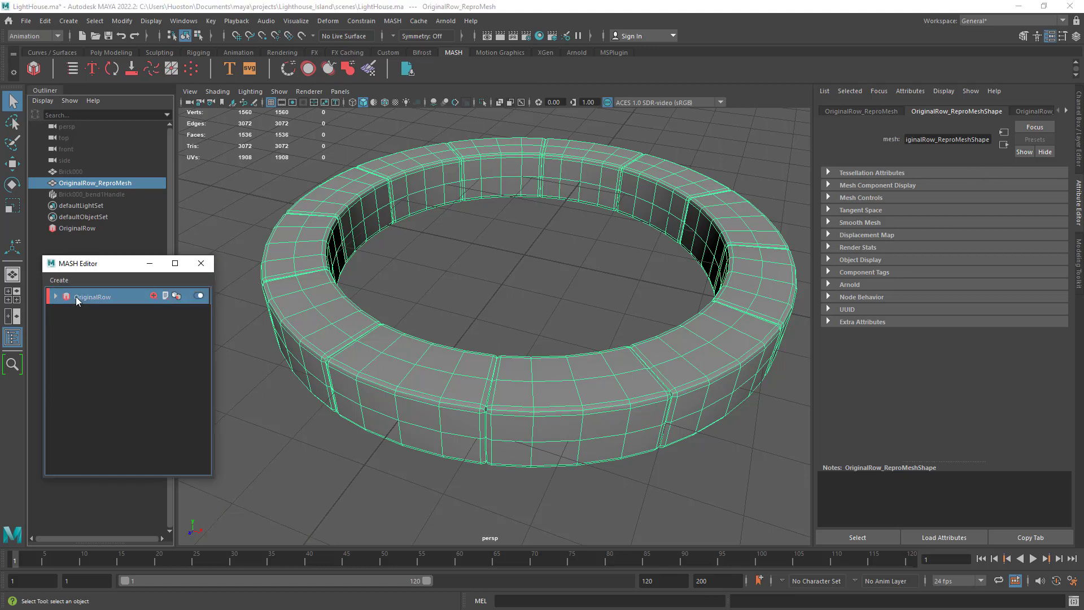
pyautogui.click(861, 111)
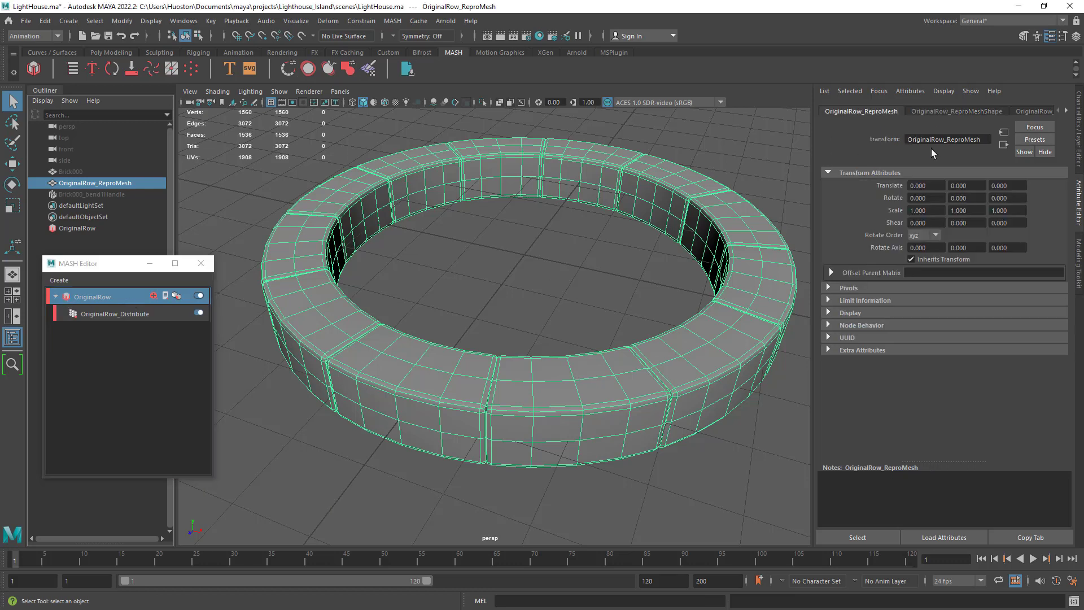
pyautogui.click(77, 228)
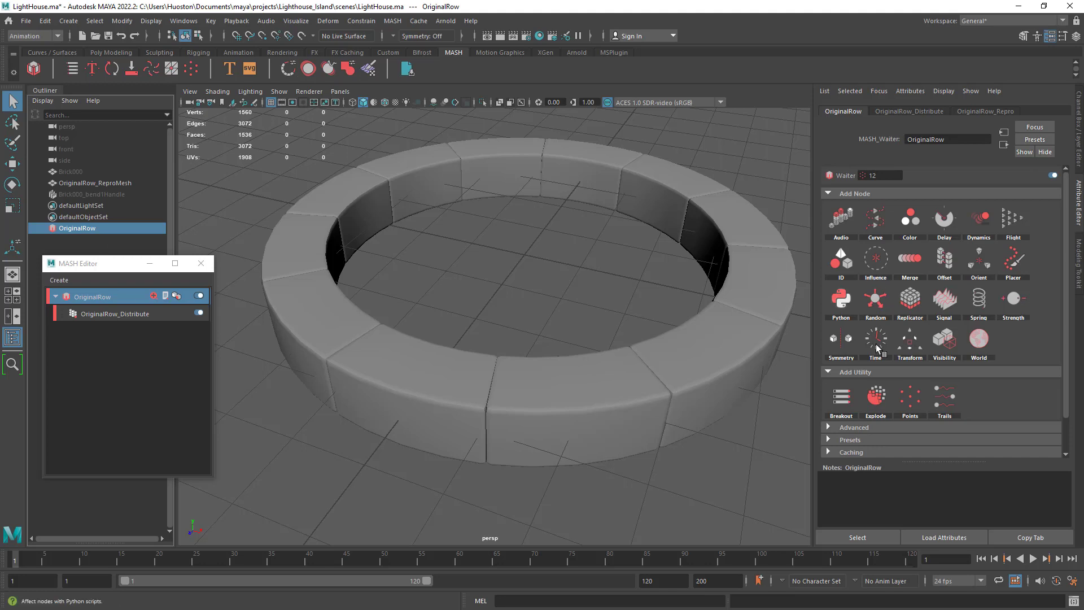
pyautogui.moveTo(1066, 298); pyautogui.dragTo(1083, 256)
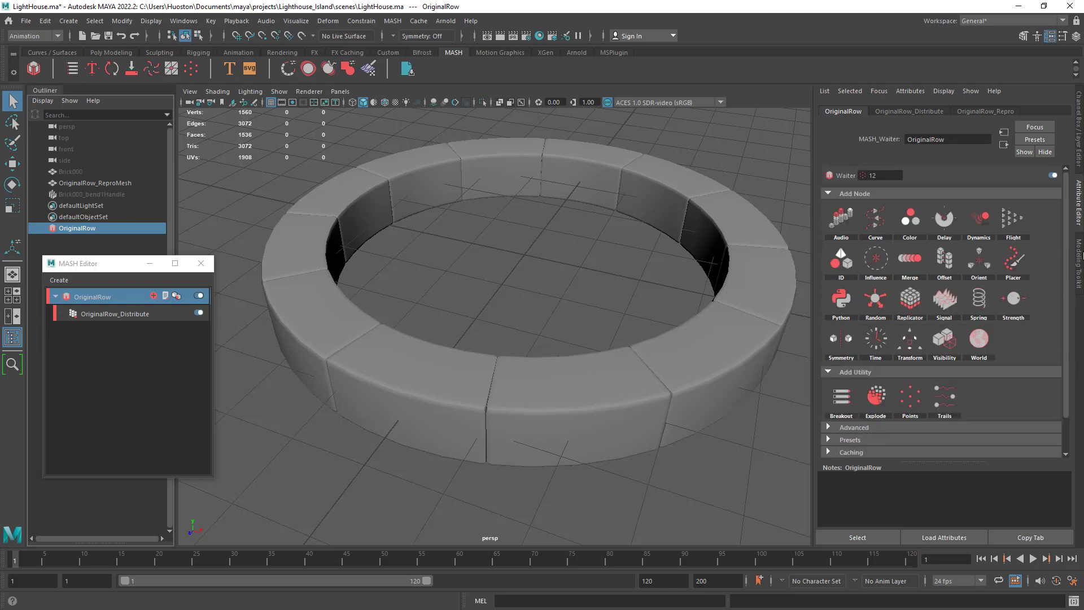
pyautogui.click(917, 306)
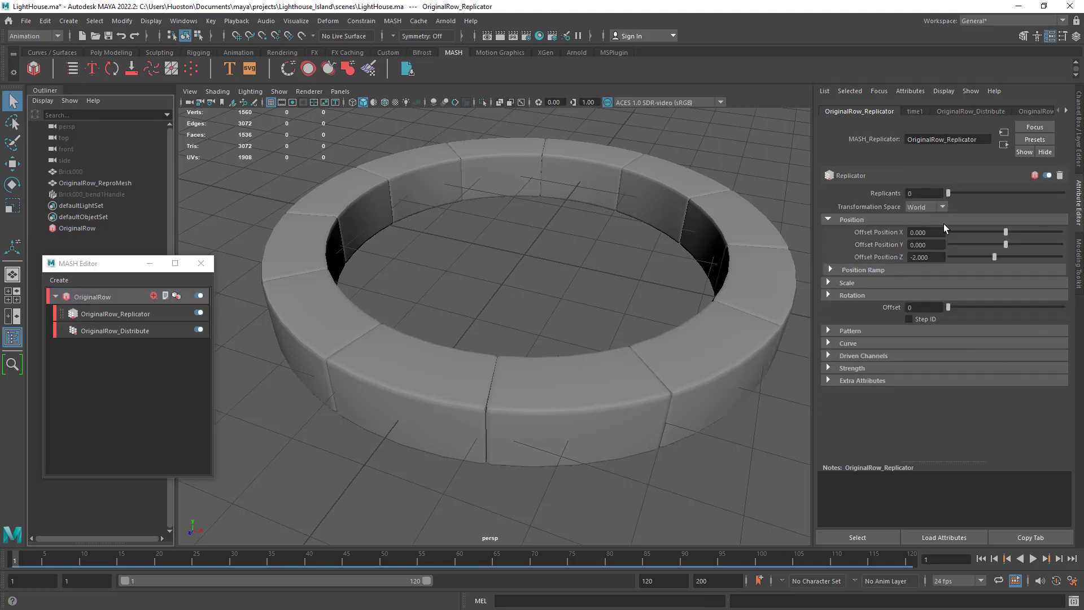
# Step: Set the Replicator to 5 replicants and examine how the ring copies are spread out
pyautogui.moveTo(949, 192); pyautogui.dragTo(954, 193)
pyautogui.keyDown('alt'); pyautogui.moveTo(570, 297); pyautogui.dragTo(462, 300, button='right'); pyautogui.keyUp('alt')
pyautogui.keyDown('alt'); pyautogui.moveTo(670, 324); pyautogui.dragTo(582, 302); pyautogui.keyUp('alt')
pyautogui.keyDown('alt'); pyautogui.moveTo(582, 301); pyautogui.dragTo(469, 322, button='middle'); pyautogui.keyUp('alt')
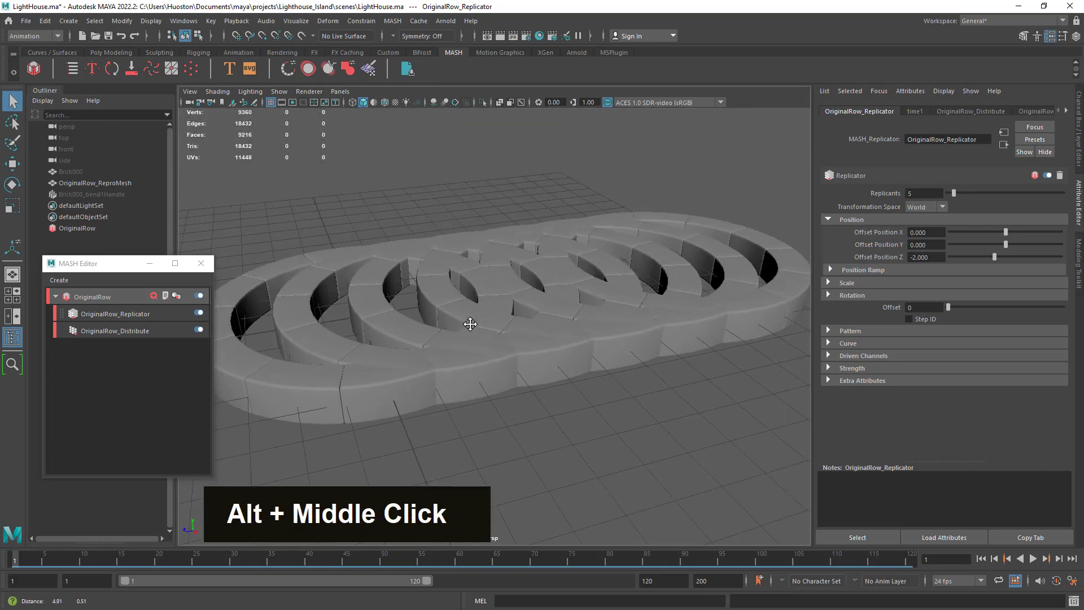
pyautogui.keyDown('alt'); pyautogui.moveTo(469, 322); pyautogui.dragTo(493, 310); pyautogui.keyUp('alt')
pyautogui.keyDown('alt'); pyautogui.moveTo(493, 310); pyautogui.dragTo(641, 293, button='middle'); pyautogui.keyUp('alt')
pyautogui.keyDown('alt'); pyautogui.moveTo(641, 293); pyautogui.dragTo(604, 310); pyautogui.keyUp('alt')
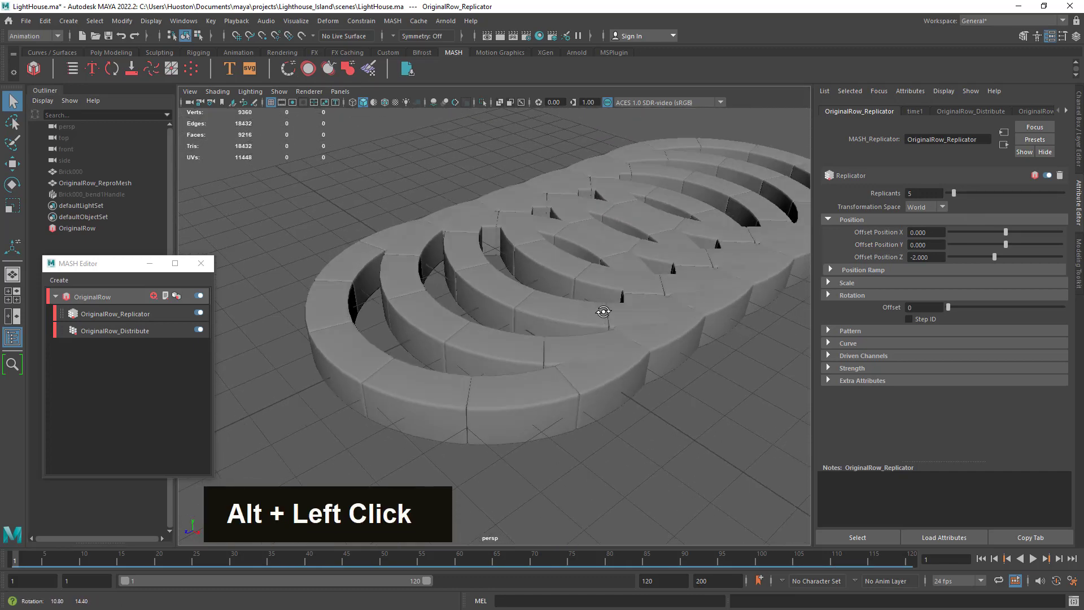
pyautogui.keyDown('alt'); pyautogui.moveTo(605, 310); pyautogui.dragTo(561, 307, button='middle'); pyautogui.keyUp('alt')
pyautogui.keyDown('alt'); pyautogui.moveTo(561, 307); pyautogui.dragTo(575, 310, button='right'); pyautogui.keyUp('alt')
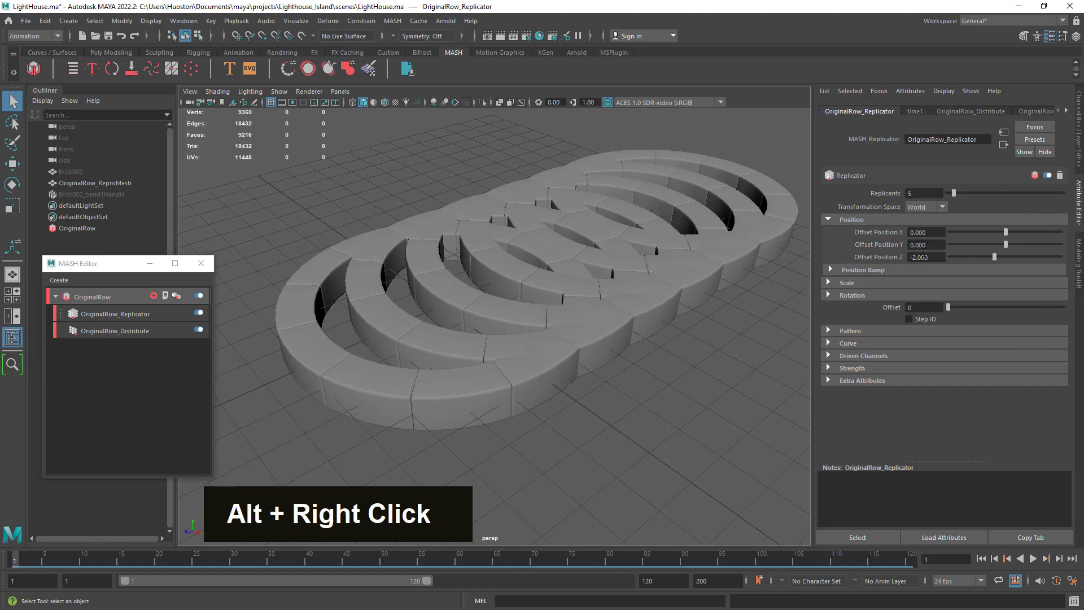
# Step: Set the Replicator's Offset Position Z to 0
pyautogui.moveTo(994, 257)
pyautogui.mouseDown()
pyautogui.moveTo(966, 255)
pyautogui.moveTo(1021, 258)
pyautogui.moveTo(978, 257)
pyautogui.mouseUp()
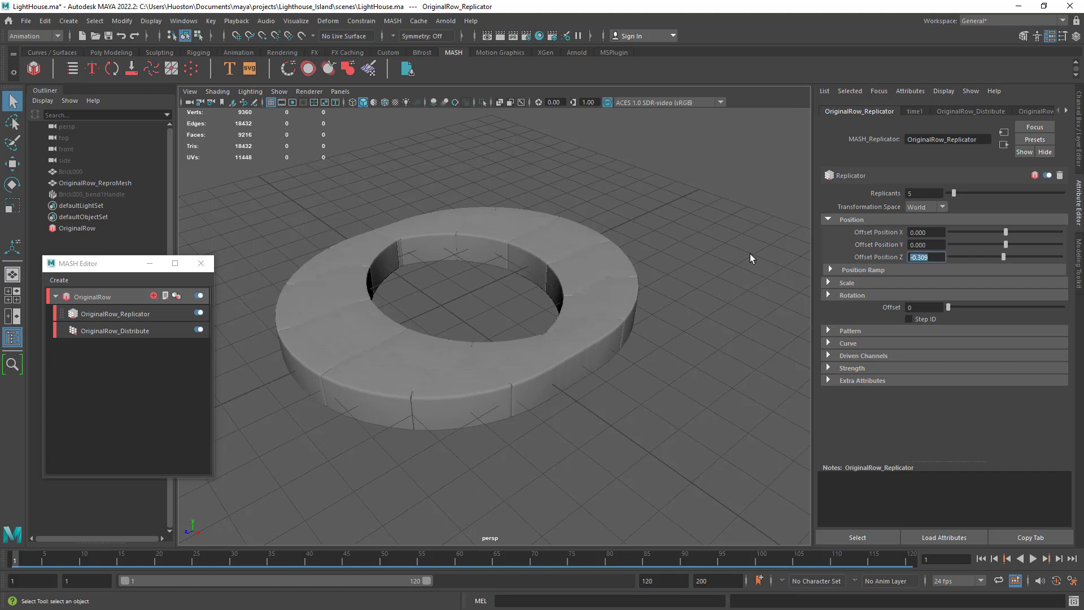
pyautogui.write('0')
pyautogui.press('Return')
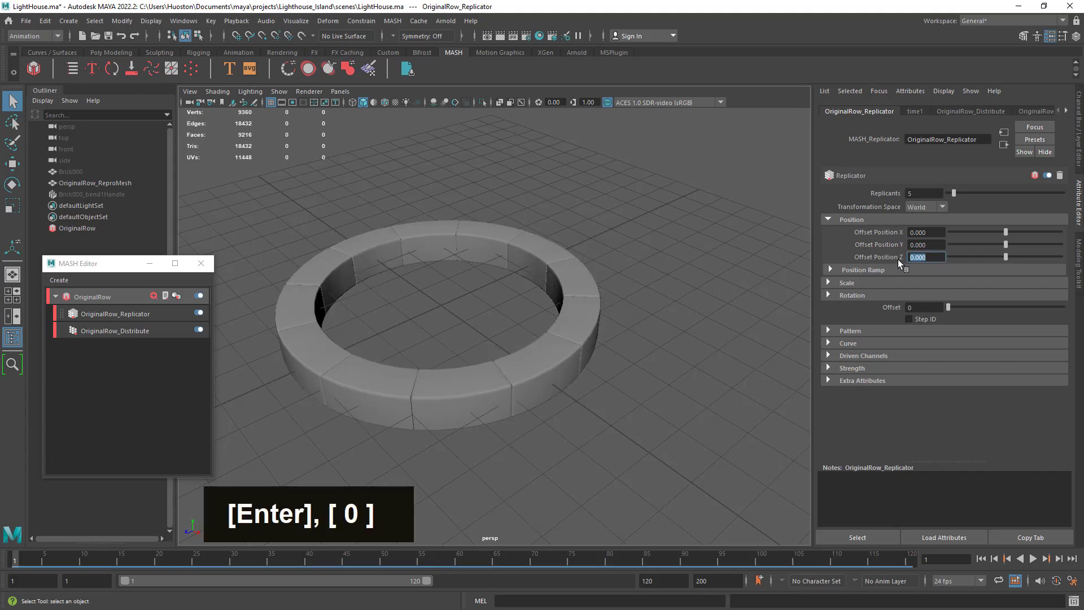
# Step: Raise the Replicator's Offset Position Y to 0.515 and view the stacked rings from the side
pyautogui.moveTo(1007, 247); pyautogui.dragTo(1009, 251)
pyautogui.keyDown('alt'); pyautogui.moveTo(677, 339); pyautogui.dragTo(625, 340, button='right'); pyautogui.keyUp('alt')
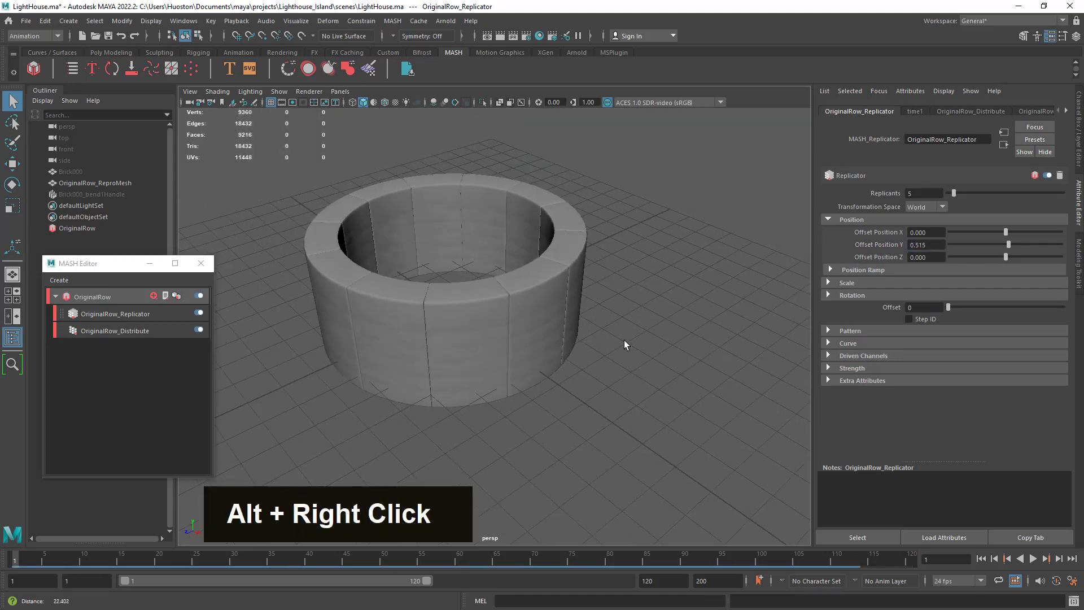
pyautogui.keyDown('alt'); pyautogui.moveTo(624, 340); pyautogui.dragTo(629, 322); pyautogui.keyUp('alt')
pyautogui.keyDown('alt'); pyautogui.moveTo(629, 321); pyautogui.dragTo(633, 343, button='right'); pyautogui.keyUp('alt')
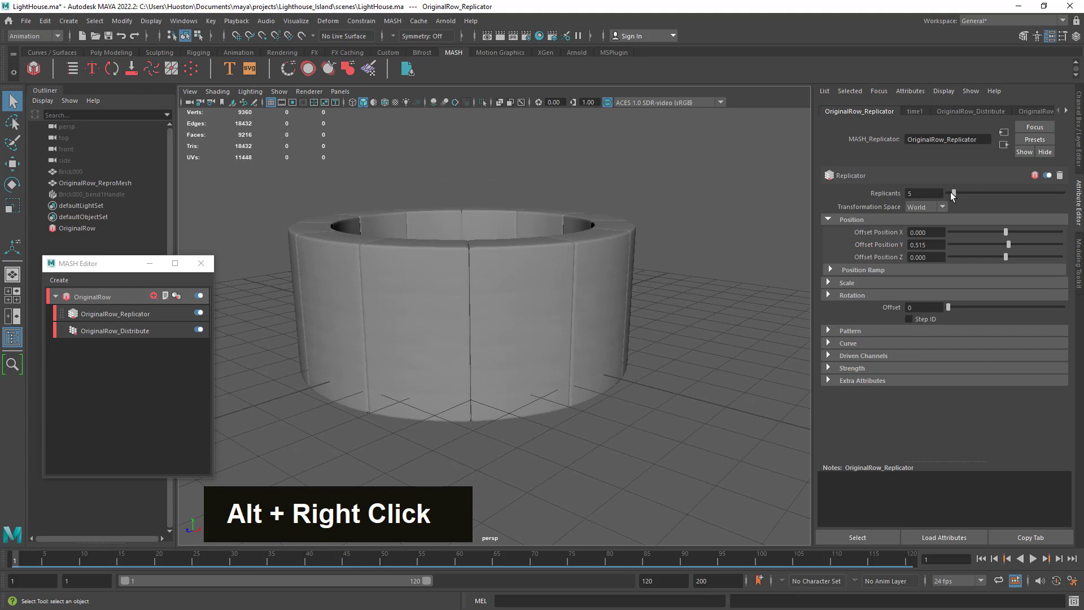
# Step: Increase the replicants to 12 and set Offset Position Y to 0.928, stacking the rings into a tall tower
pyautogui.moveTo(952, 192); pyautogui.dragTo(962, 193)
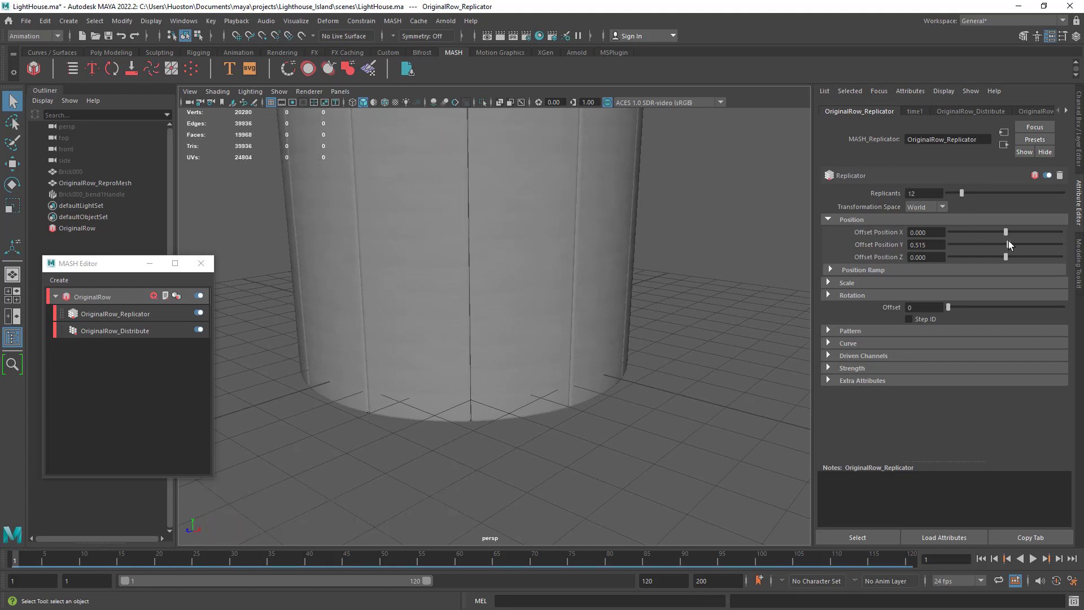
pyautogui.moveTo(1010, 243); pyautogui.dragTo(1010, 246)
pyautogui.keyDown('alt'); pyautogui.moveTo(556, 302); pyautogui.dragTo(551, 300, button='right'); pyautogui.keyUp('alt')
pyautogui.keyDown('alt'); pyautogui.moveTo(551, 300); pyautogui.dragTo(552, 254); pyautogui.keyUp('alt')
pyautogui.keyDown('alt'); pyautogui.moveTo(551, 254); pyautogui.dragTo(579, 375, button='right'); pyautogui.keyUp('alt')
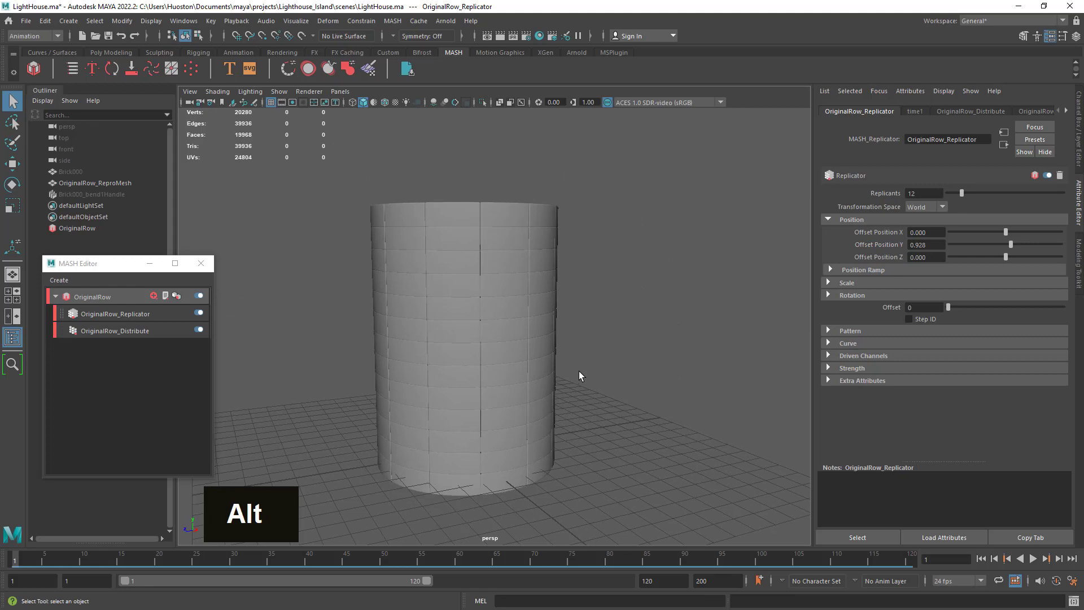
# Step: Increase the Replicator's replicants to 20 and inspect the vertical seams between the stacked rings up close
pyautogui.click(932, 193)
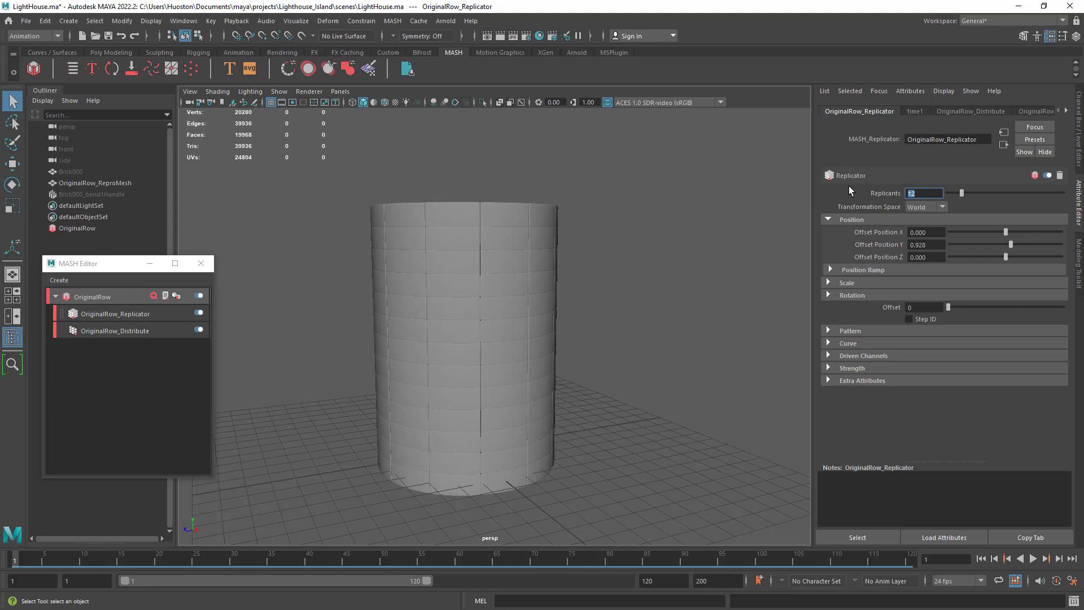
pyautogui.write('15')
pyautogui.press('Return')
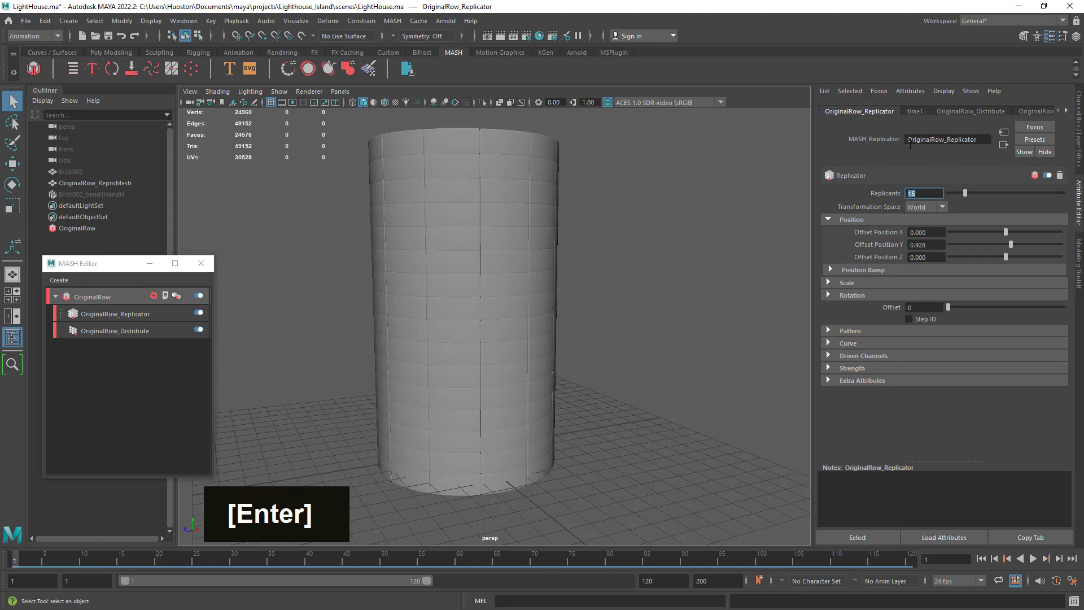
pyautogui.write('20')
pyautogui.press('Return')
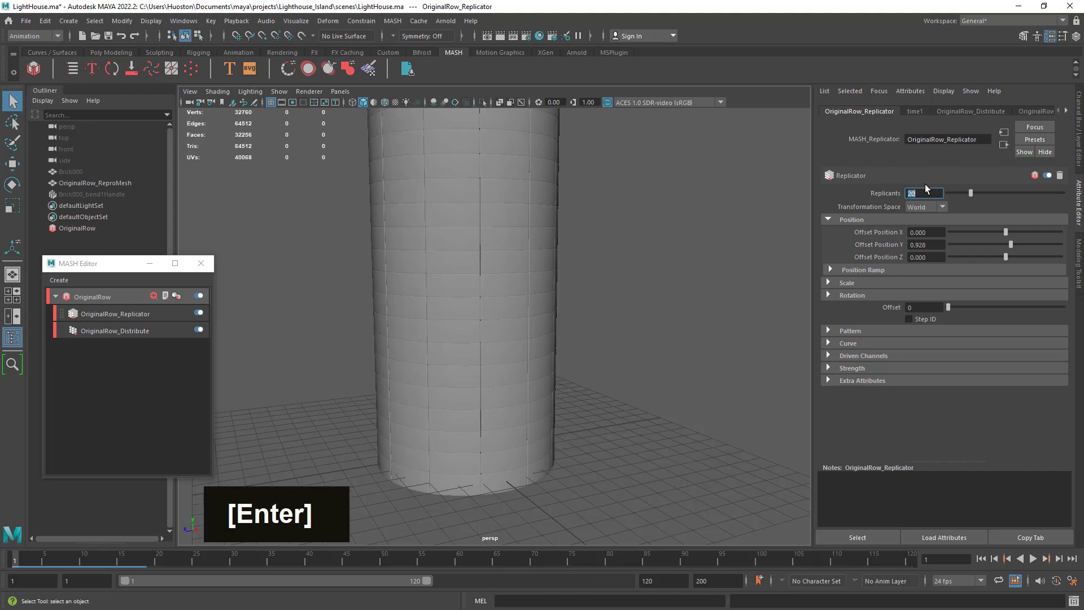
pyautogui.keyDown('alt'); pyautogui.moveTo(525, 305); pyautogui.dragTo(486, 290, button='right'); pyautogui.keyUp('alt')
pyautogui.keyDown('alt'); pyautogui.moveTo(486, 290); pyautogui.dragTo(532, 304); pyautogui.keyUp('alt')
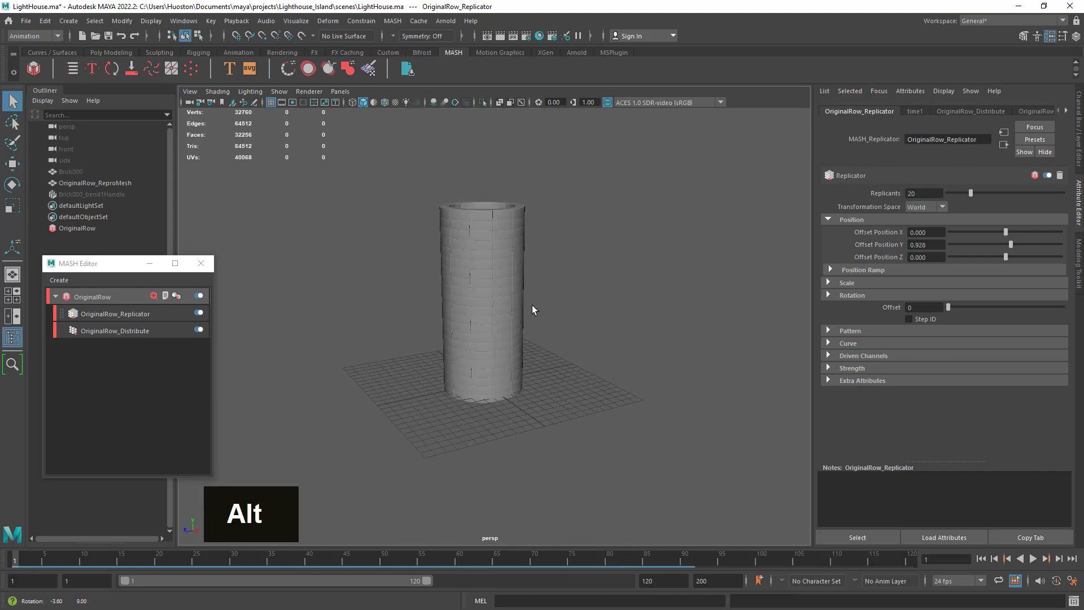
pyautogui.keyDown('alt'); pyautogui.moveTo(532, 304); pyautogui.dragTo(652, 320, button='right'); pyautogui.keyUp('alt')
pyautogui.keyDown('alt'); pyautogui.moveTo(652, 320); pyautogui.dragTo(531, 368); pyautogui.keyUp('alt')
pyautogui.keyDown('alt'); pyautogui.moveTo(530, 368); pyautogui.dragTo(811, 429, button='right'); pyautogui.keyUp('alt')
pyautogui.keyDown('alt'); pyautogui.moveTo(811, 430); pyautogui.dragTo(624, 416); pyautogui.keyUp('alt')
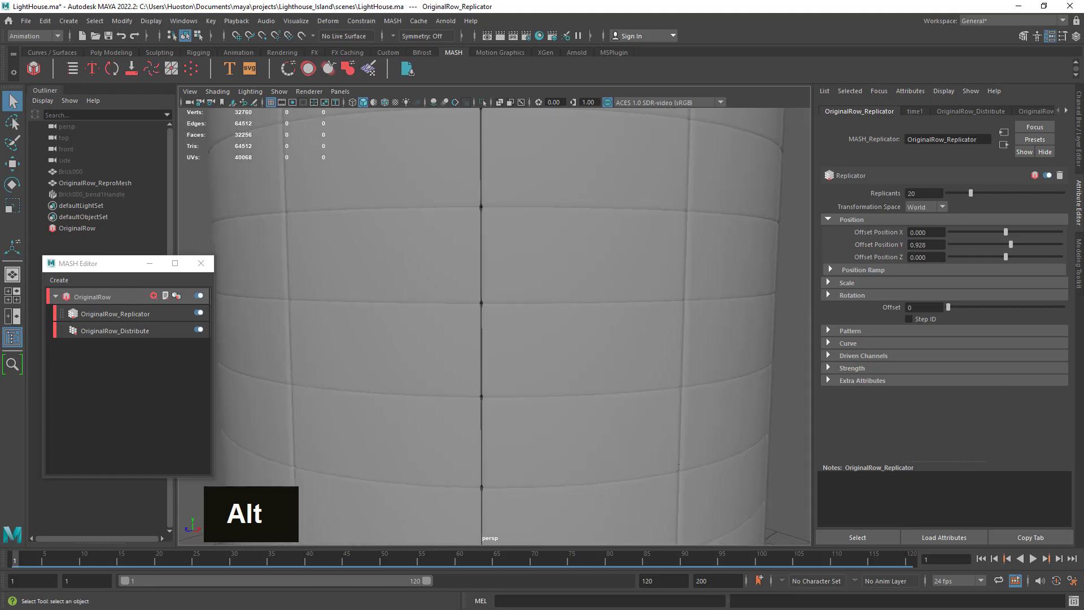
# Step: Set Pattern Rotation Y of OriginalRow_Replicator to -45.495 to rotate the bricks in alternating rows
pyautogui.click(144, 316)
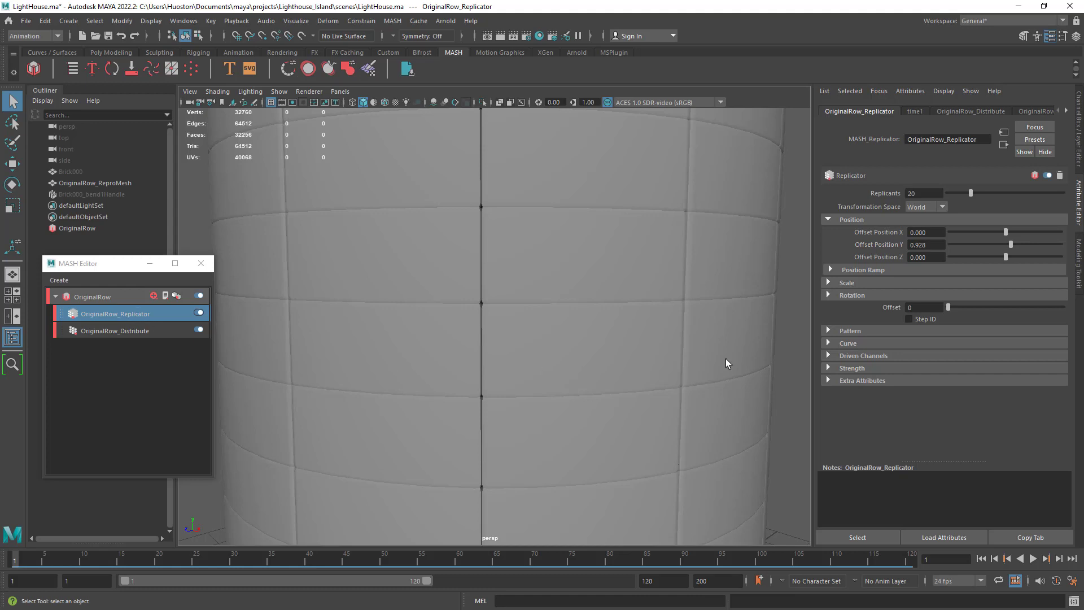
pyautogui.click(852, 296)
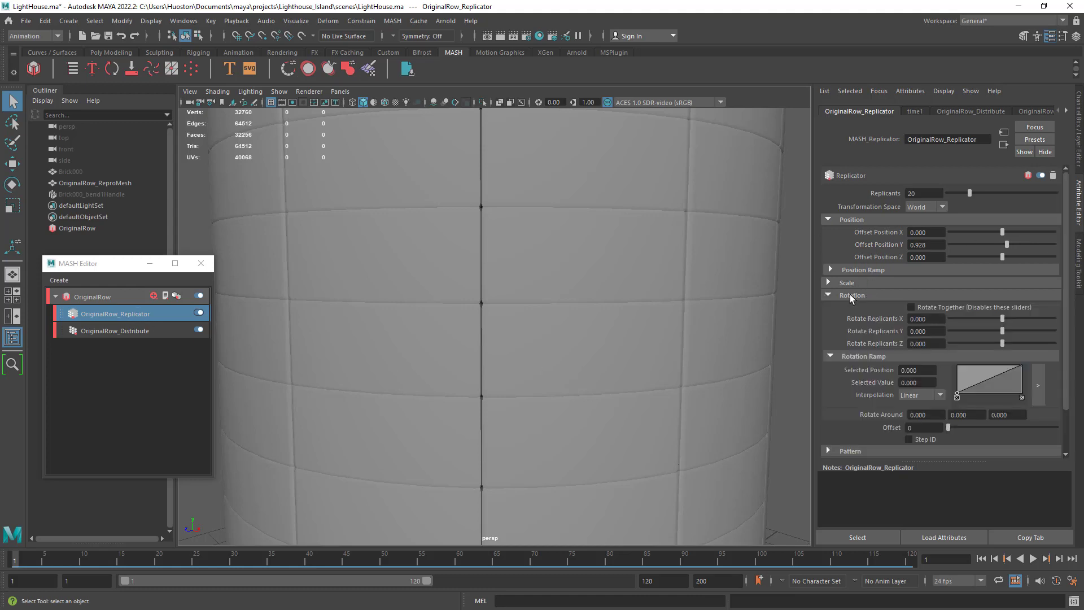
pyautogui.click(828, 219)
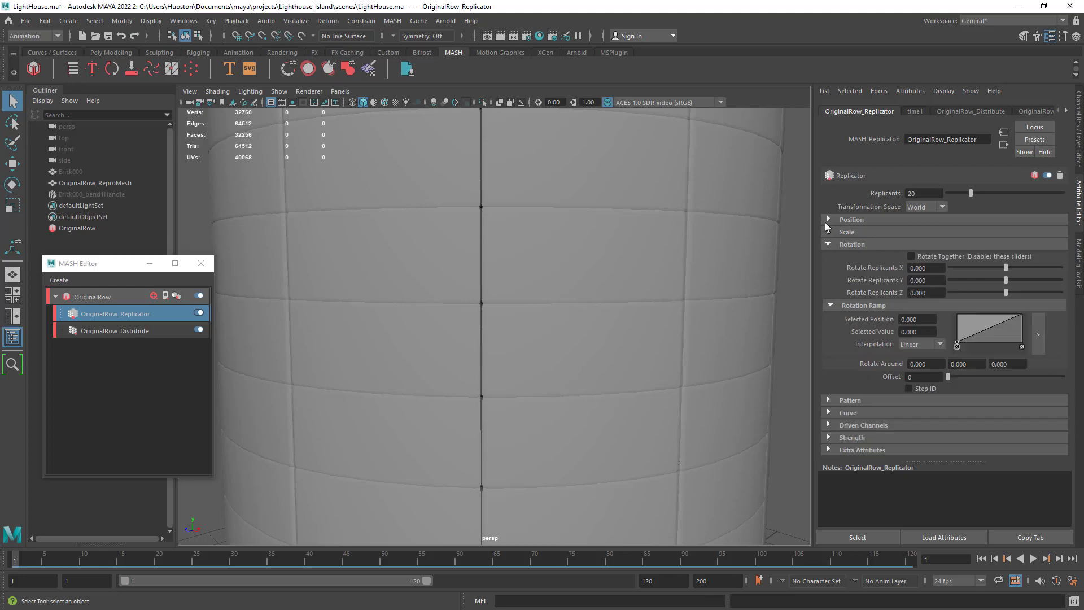
pyautogui.click(838, 246)
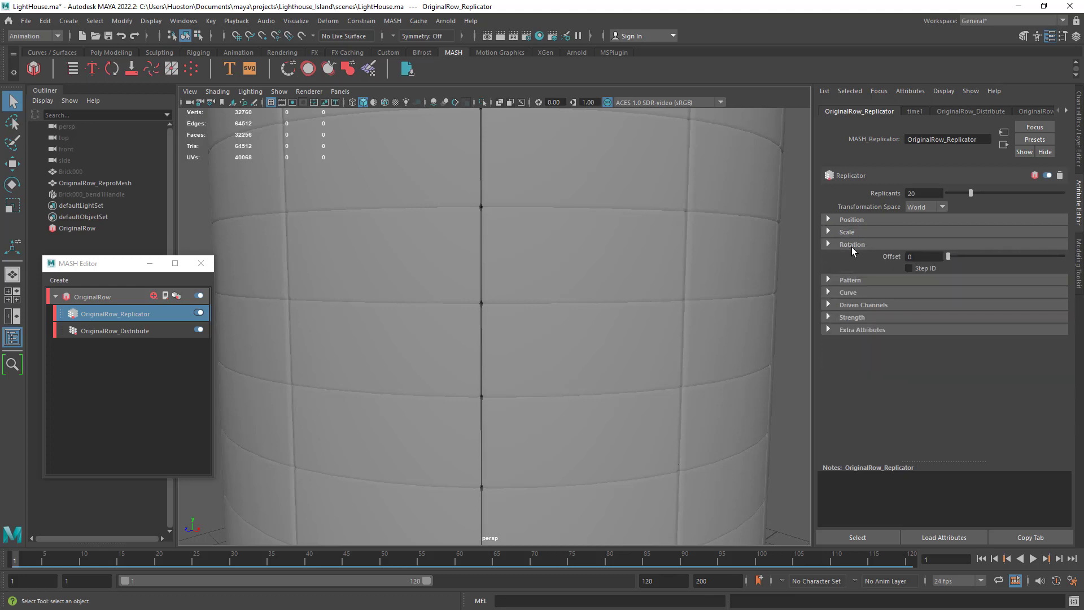
pyautogui.click(828, 279)
pyautogui.scroll(-3, 1066, 320)
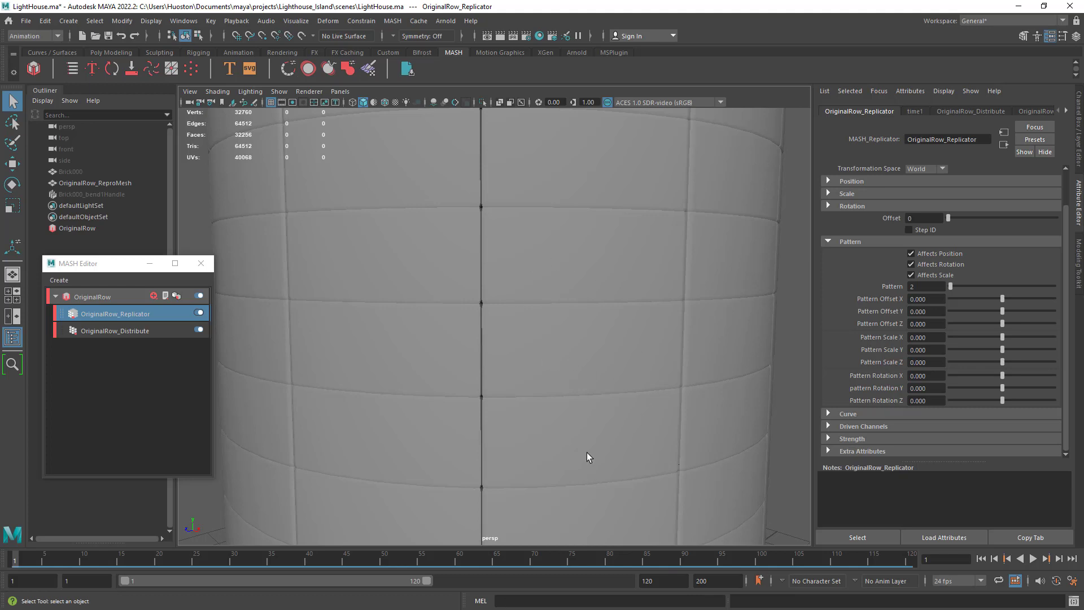
pyautogui.keyDown('alt'); pyautogui.moveTo(749, 443); pyautogui.dragTo(602, 407, button='right'); pyautogui.keyUp('alt')
pyautogui.keyDown('alt'); pyautogui.moveTo(602, 407); pyautogui.dragTo(537, 375, button='middle'); pyautogui.keyUp('alt')
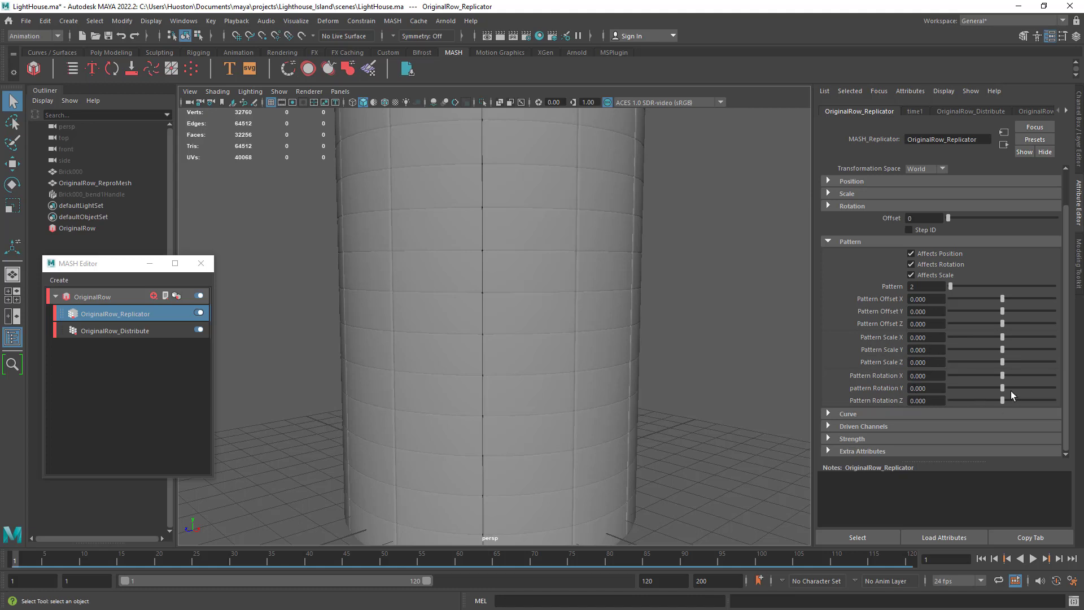
pyautogui.moveTo(1003, 389)
pyautogui.mouseDown()
pyautogui.moveTo(988, 390)
pyautogui.moveTo(1011, 397)
pyautogui.moveTo(987, 392)
pyautogui.mouseUp()
# Step: Examine the tower from above, inside and the side to see how the pattern rotation turns the individual bricks
pyautogui.press('alt')
pyautogui.keyDown('alt'); pyautogui.moveTo(575, 350); pyautogui.dragTo(576, 339); pyautogui.keyUp('alt')
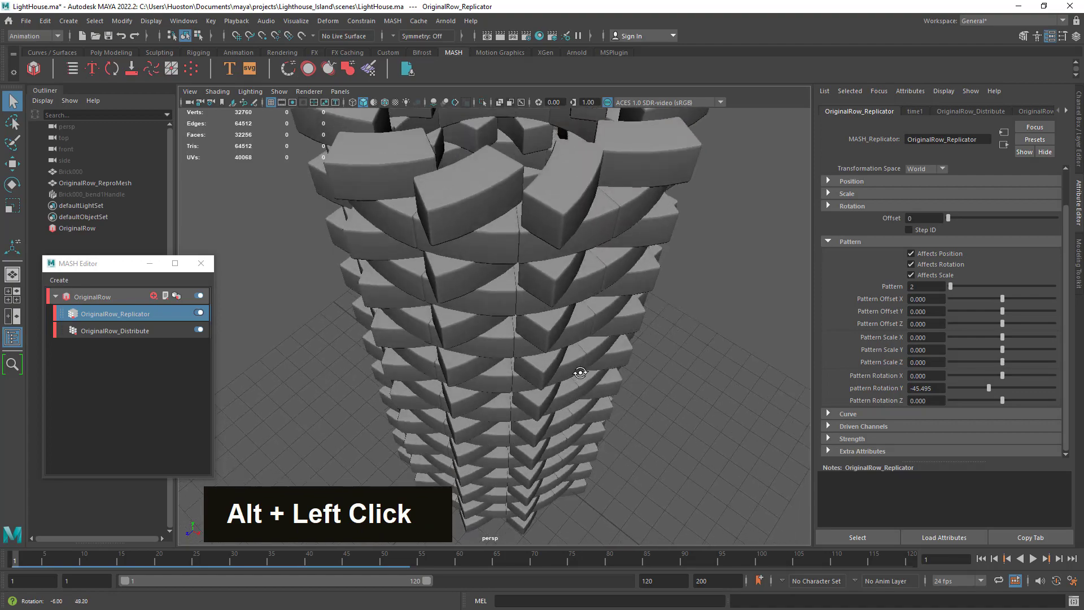
pyautogui.keyDown('alt'); pyautogui.moveTo(575, 339); pyautogui.dragTo(587, 367, button='right'); pyautogui.keyUp('alt')
pyautogui.keyDown('alt'); pyautogui.moveTo(587, 367); pyautogui.dragTo(607, 412); pyautogui.keyUp('alt')
pyautogui.keyDown('alt'); pyautogui.moveTo(607, 413); pyautogui.dragTo(712, 435, button='right'); pyautogui.keyUp('alt')
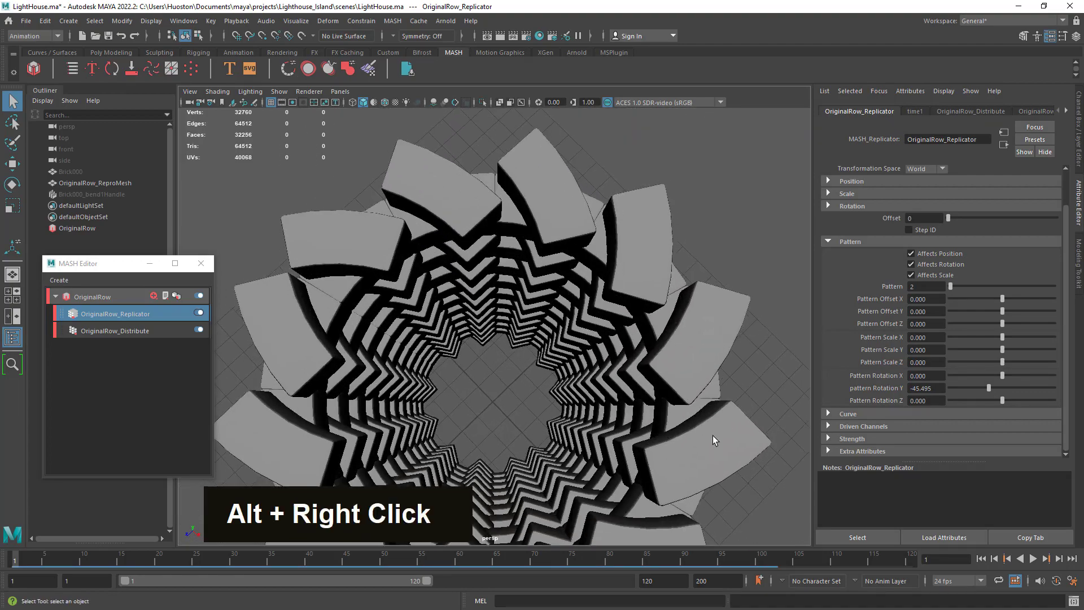
pyautogui.keyDown('alt'); pyautogui.moveTo(712, 435); pyautogui.dragTo(684, 395, button='middle'); pyautogui.keyUp('alt')
pyautogui.keyDown('alt'); pyautogui.moveTo(683, 396); pyautogui.dragTo(648, 336); pyautogui.keyUp('alt')
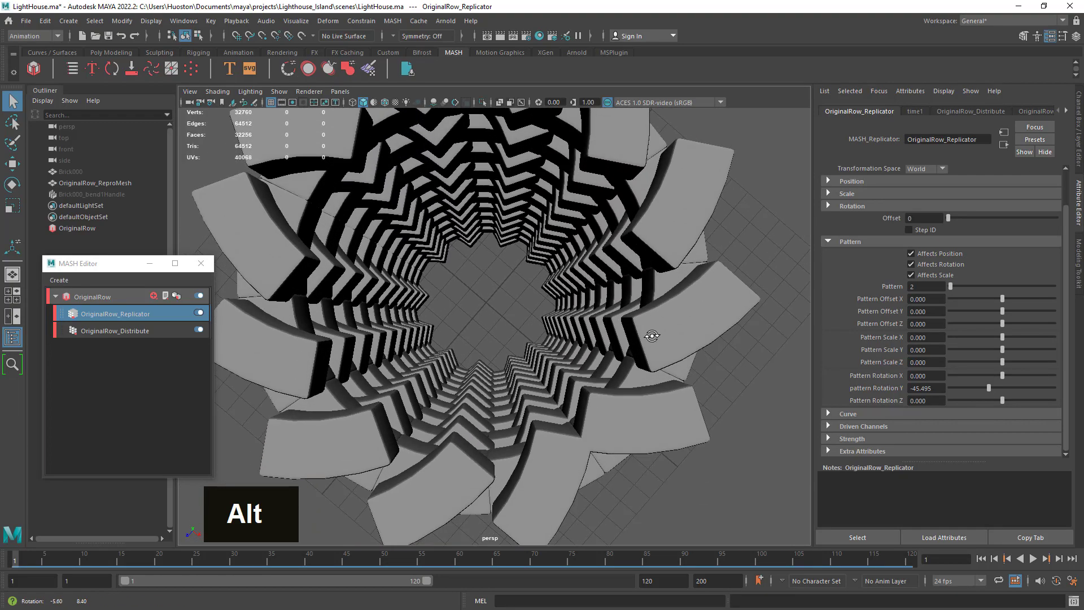
pyautogui.keyDown('alt'); pyautogui.moveTo(649, 337); pyautogui.dragTo(542, 367, button='right'); pyautogui.keyUp('alt')
pyautogui.keyDown('alt'); pyautogui.moveTo(571, 384); pyautogui.dragTo(548, 305); pyautogui.keyUp('alt')
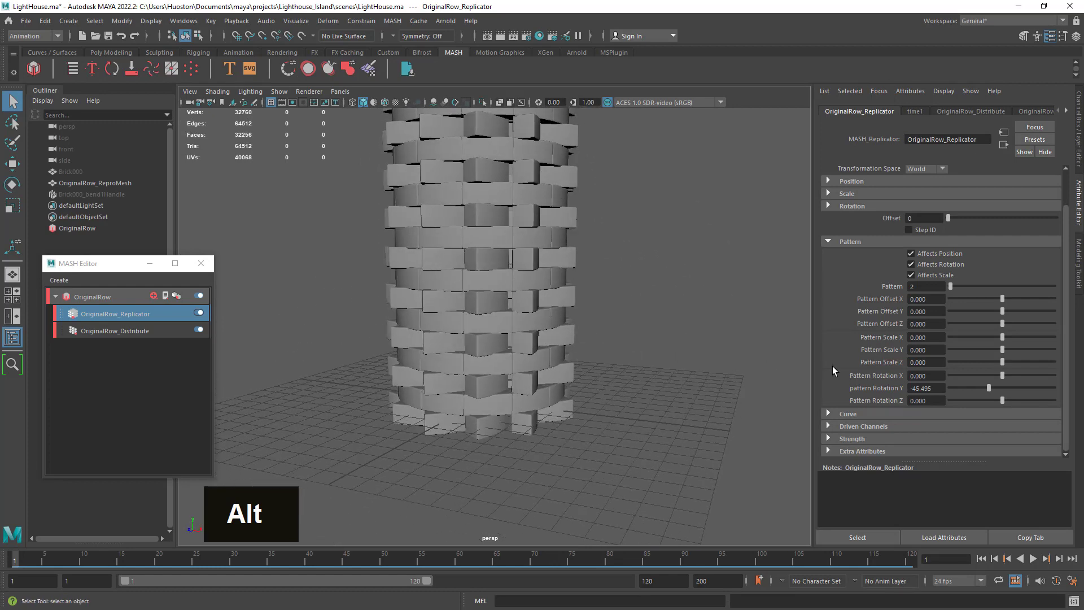
pyautogui.keyDown('alt'); pyautogui.moveTo(496, 347); pyautogui.dragTo(465, 382); pyautogui.keyUp('alt')
pyautogui.keyDown('alt'); pyautogui.moveTo(516, 294); pyautogui.dragTo(527, 340, button='middle'); pyautogui.keyUp('alt')
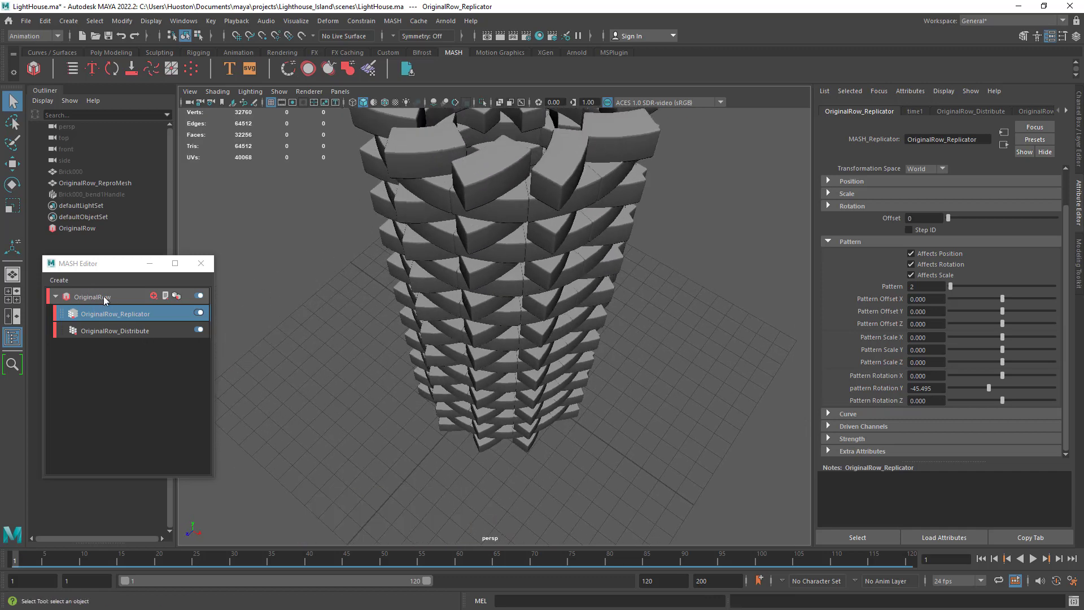
pyautogui.keyDown('alt'); pyautogui.moveTo(471, 256); pyautogui.dragTo(562, 254, button='middle'); pyautogui.keyUp('alt')
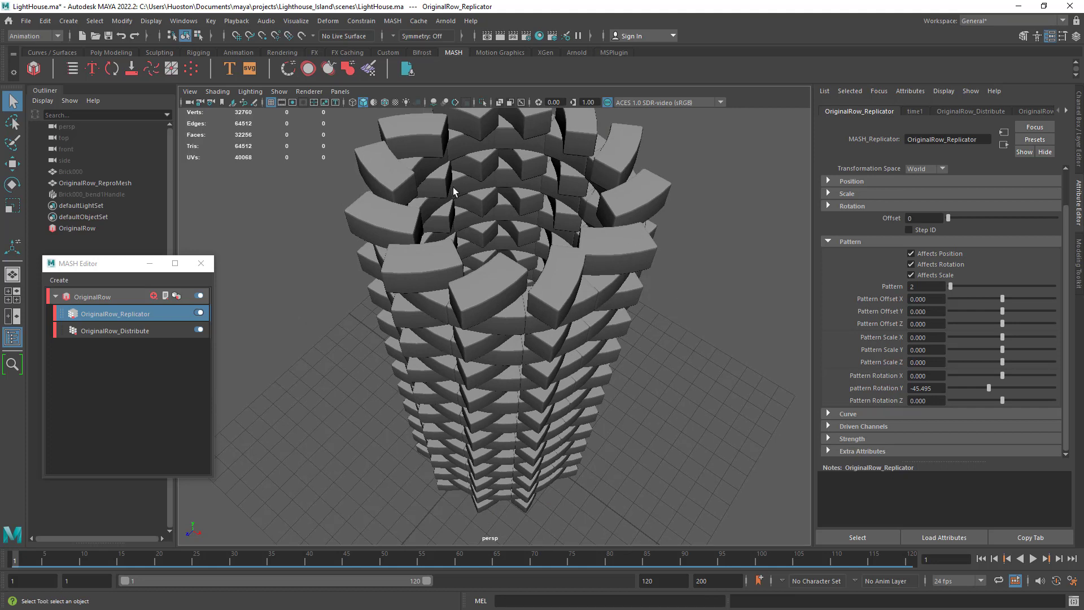
# Step: Delete the Replicator node from the OriginalRow network and frame the single brick ring
pyautogui.rightClick(123, 315)
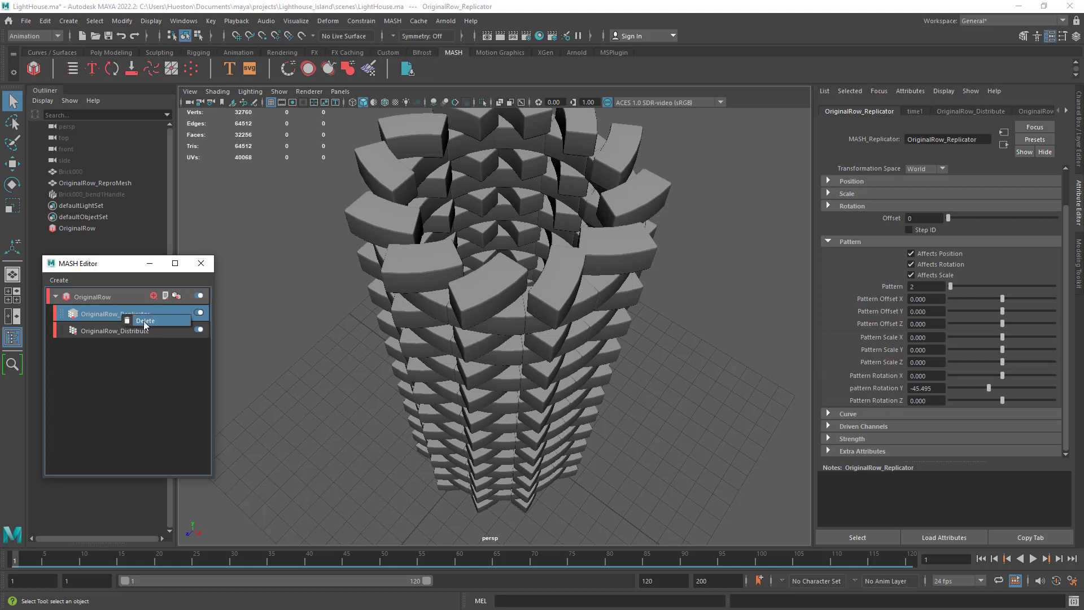
pyautogui.click(145, 321)
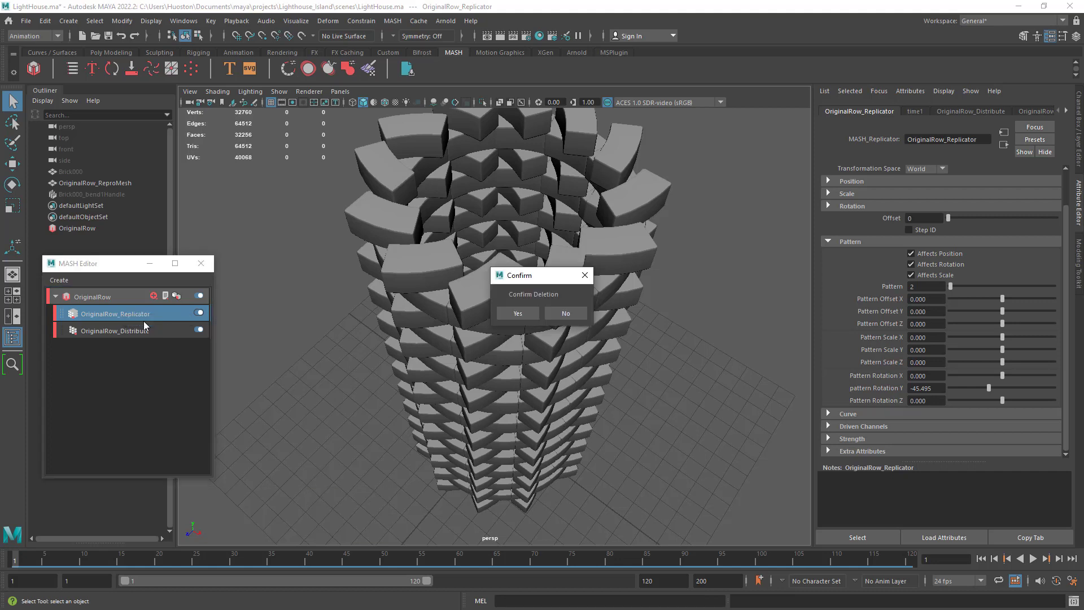
pyautogui.click(524, 314)
pyautogui.keyDown('alt'); pyautogui.moveTo(520, 344); pyautogui.dragTo(650, 363, button='right'); pyautogui.keyUp('alt')
pyautogui.keyDown('alt'); pyautogui.moveTo(651, 363); pyautogui.dragTo(629, 140, button='middle'); pyautogui.keyUp('alt')
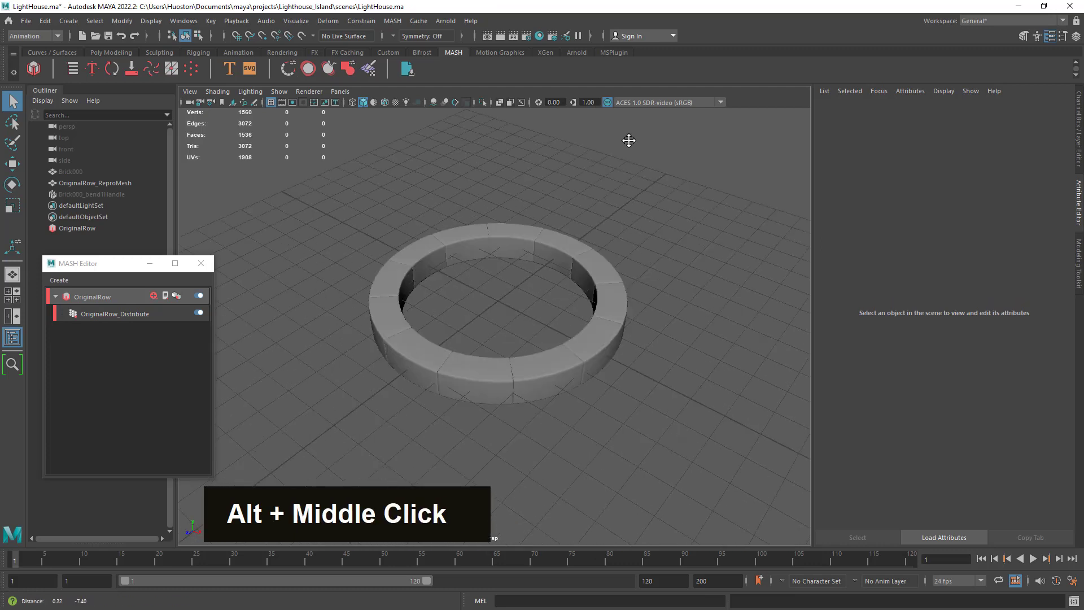
pyautogui.keyDown('alt'); pyautogui.moveTo(629, 140); pyautogui.dragTo(666, 285, button='right'); pyautogui.keyUp('alt')
pyautogui.keyDown('alt'); pyautogui.moveTo(666, 281); pyautogui.dragTo(676, 306, button='middle'); pyautogui.keyUp('alt')
pyautogui.keyDown('alt'); pyautogui.moveTo(677, 306); pyautogui.dragTo(615, 295, button='right'); pyautogui.keyUp('alt')
pyautogui.keyDown('alt'); pyautogui.moveTo(615, 295); pyautogui.dragTo(612, 290); pyautogui.keyUp('alt')
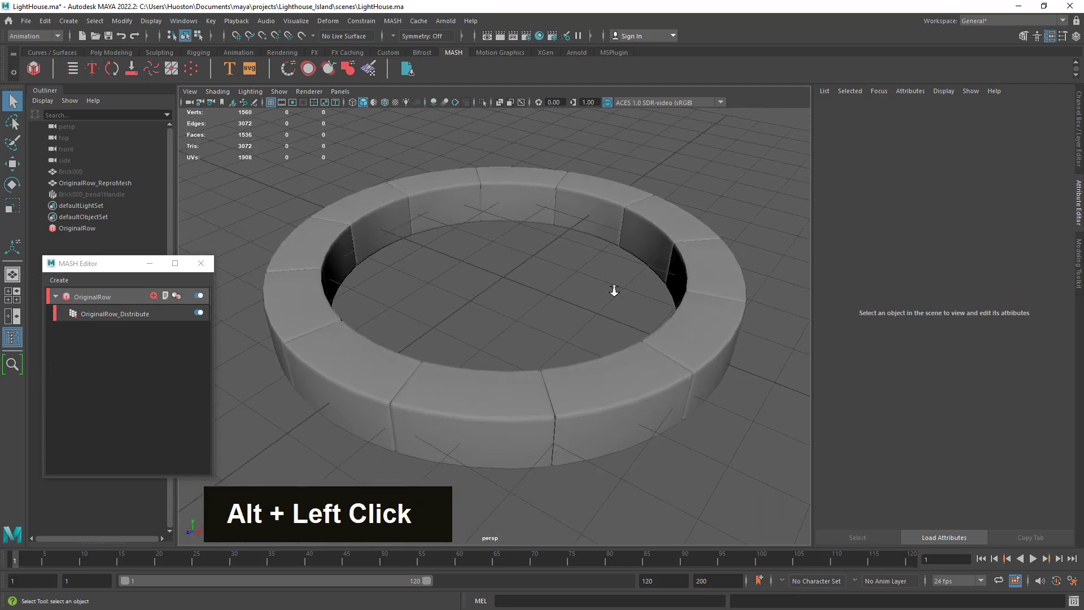
pyautogui.keyDown('alt'); pyautogui.moveTo(612, 290); pyautogui.dragTo(541, 277, button='right'); pyautogui.keyUp('alt')
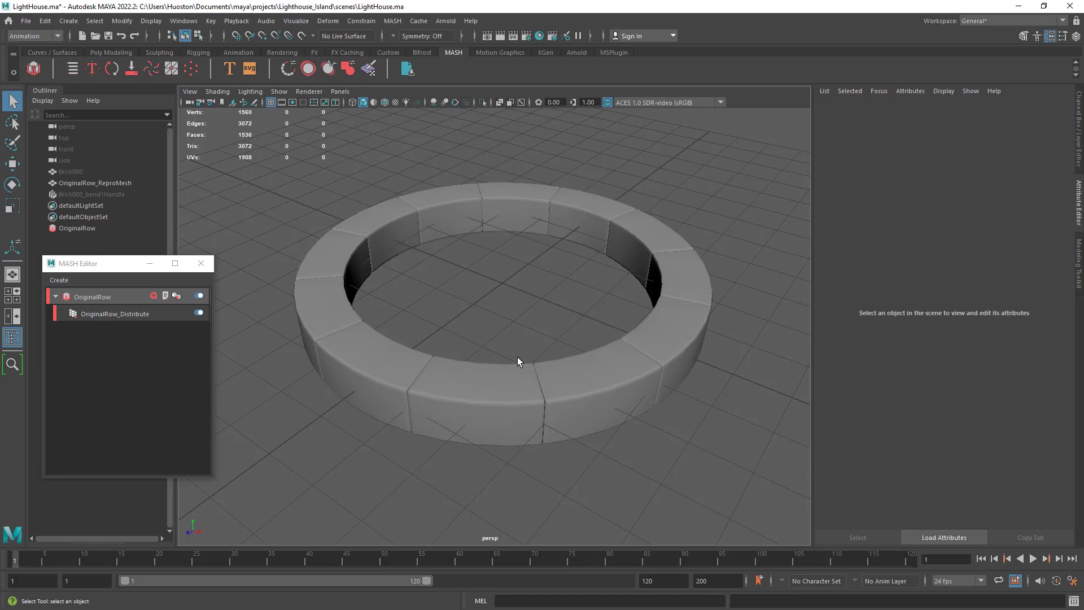
# Step: Create a new MASH network from the OriginalRow_ReproMesh ring
pyautogui.click(86, 297)
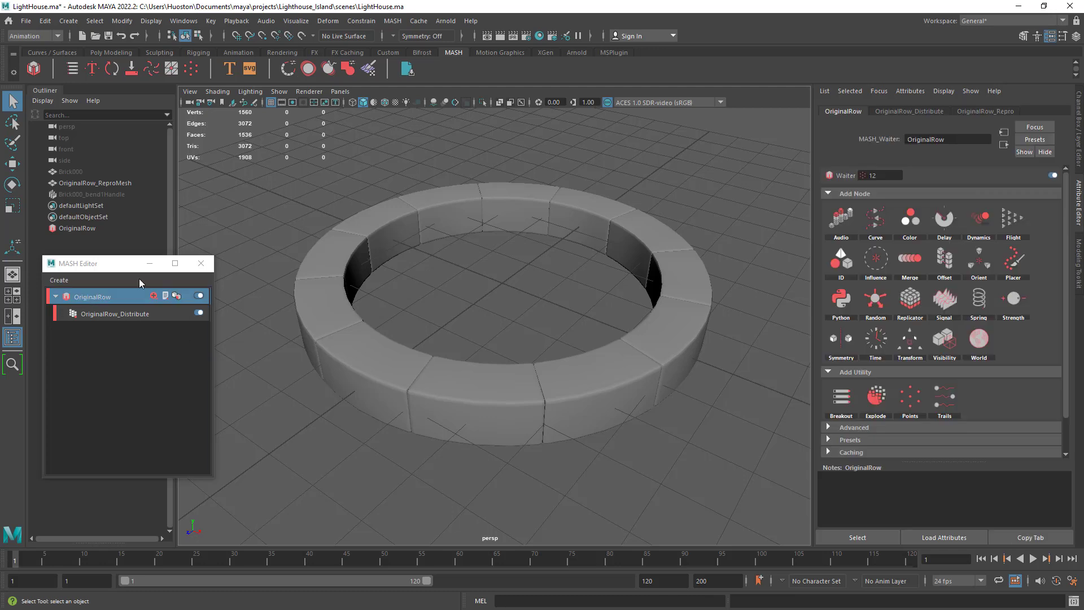
pyautogui.click(107, 182)
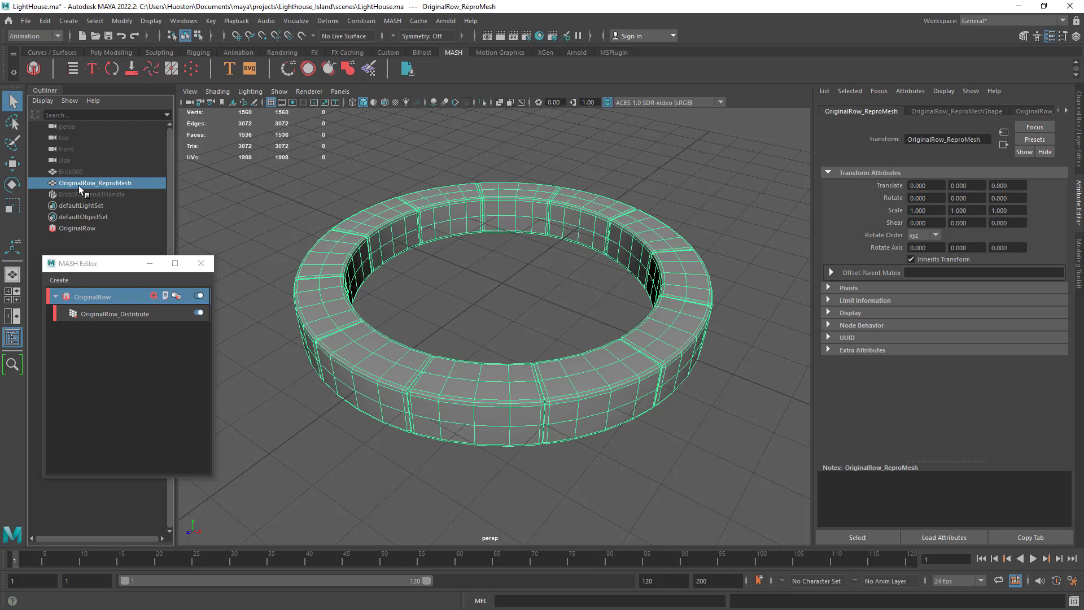
pyautogui.click(33, 70)
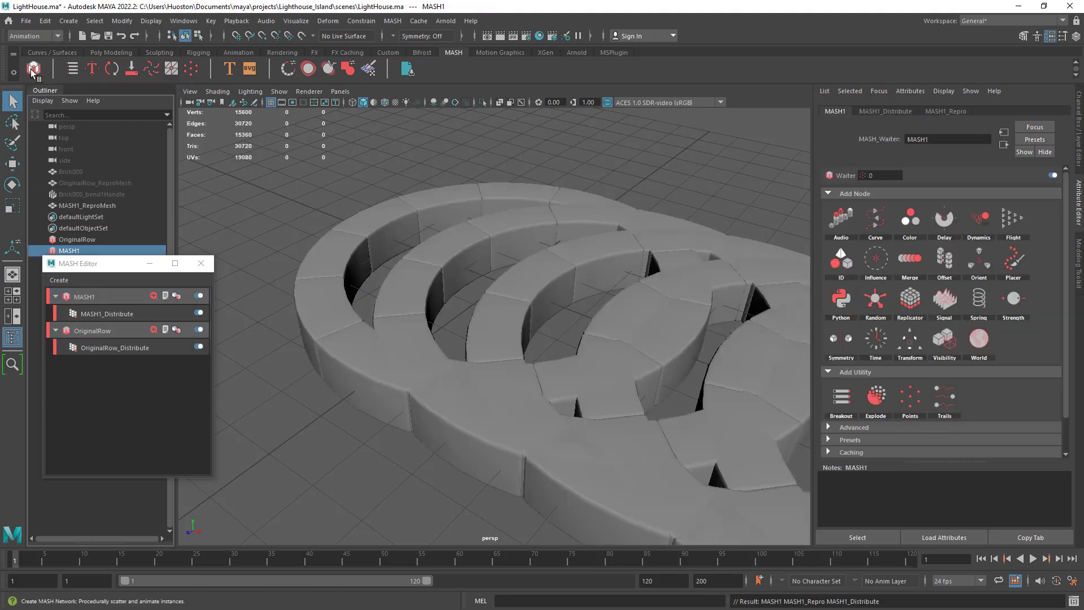
# Step: Move the MASH Editor clear of the Outliner's entries and select OriginalRow_ReproMesh
pyautogui.click(92, 330)
pyautogui.click(90, 296)
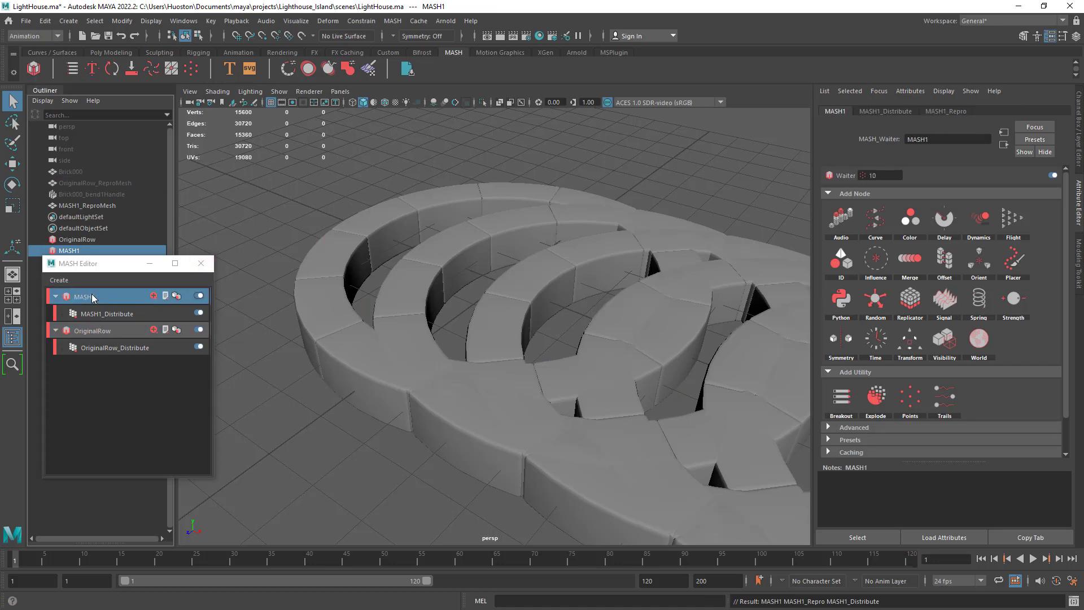
pyautogui.click(93, 334)
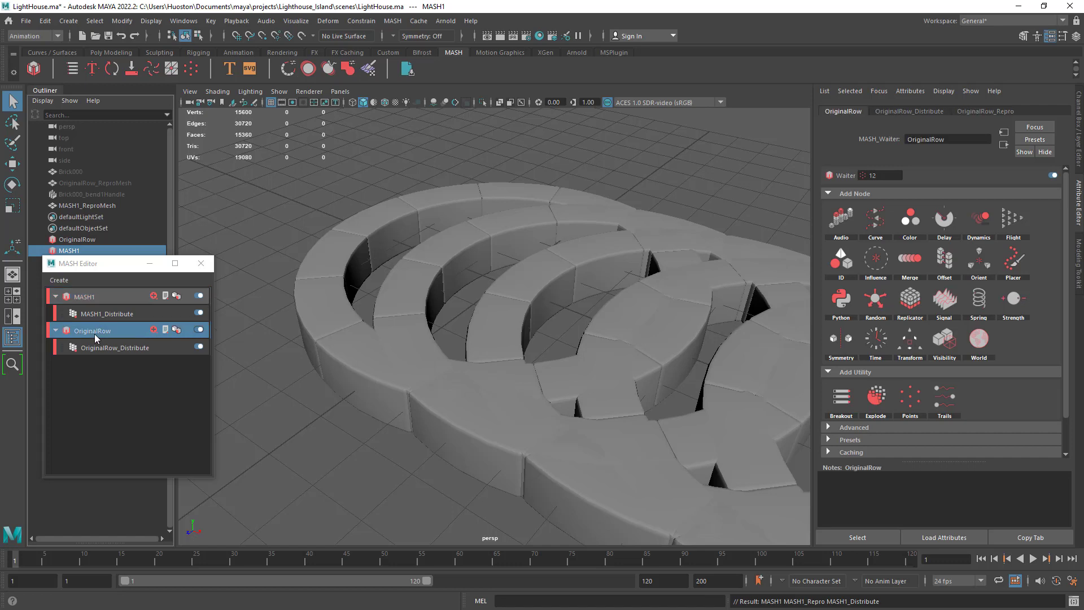
pyautogui.moveTo(101, 265); pyautogui.dragTo(114, 298)
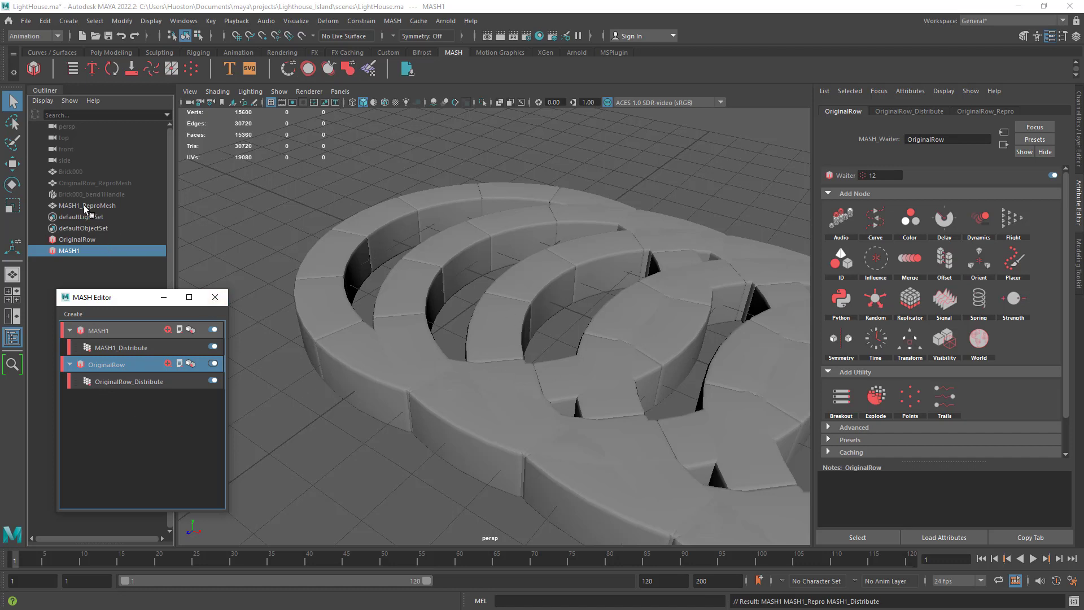
pyautogui.click(121, 185)
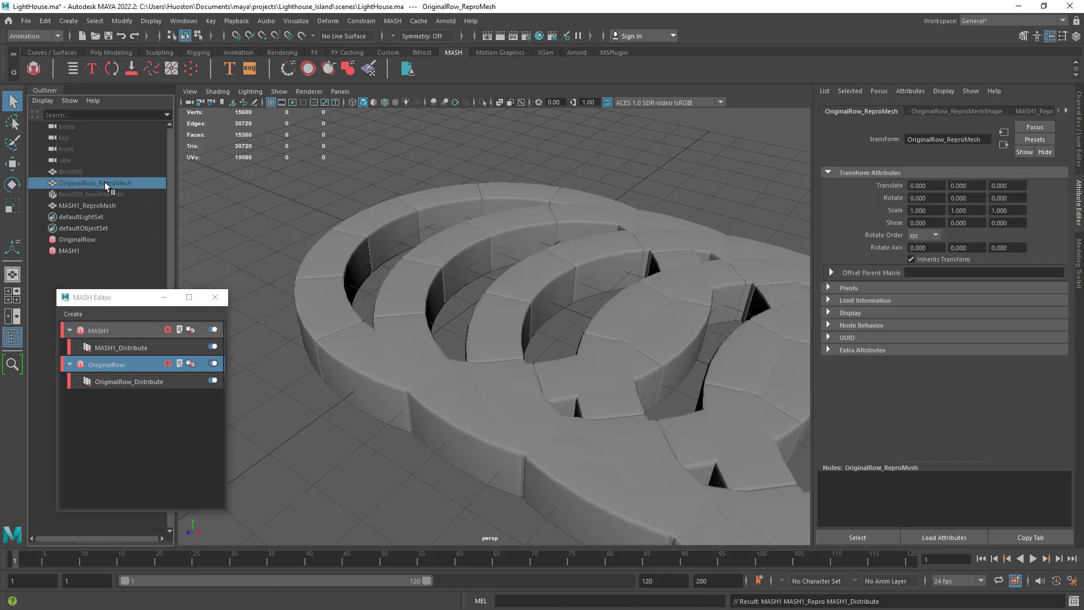
# Step: Rename the MASH1 network to ReplicantRows and select the OriginalRow network
pyautogui.click(107, 330)
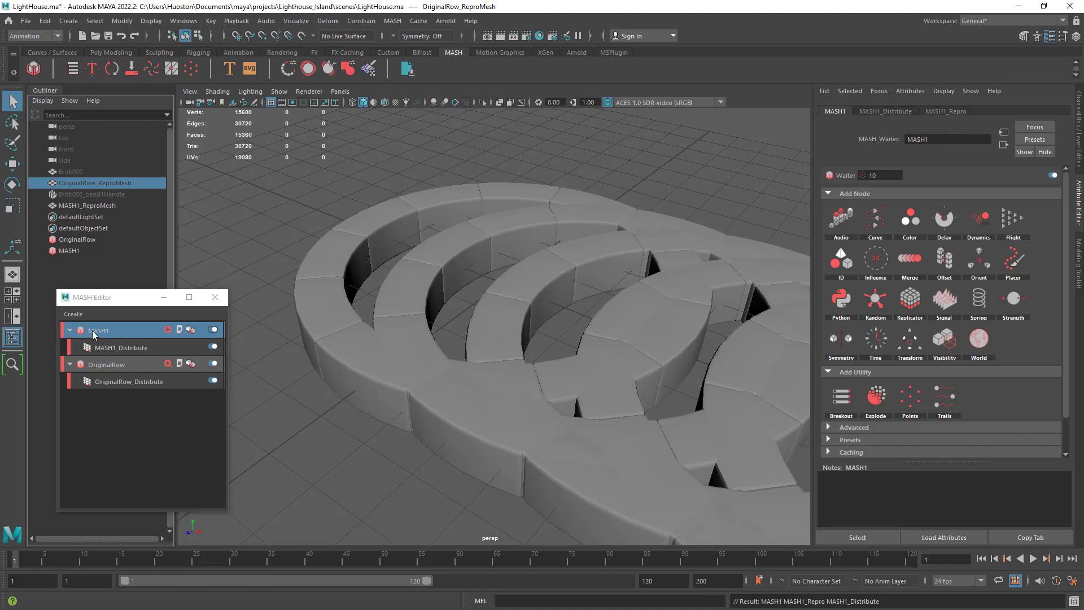
pyautogui.doubleClick(107, 332)
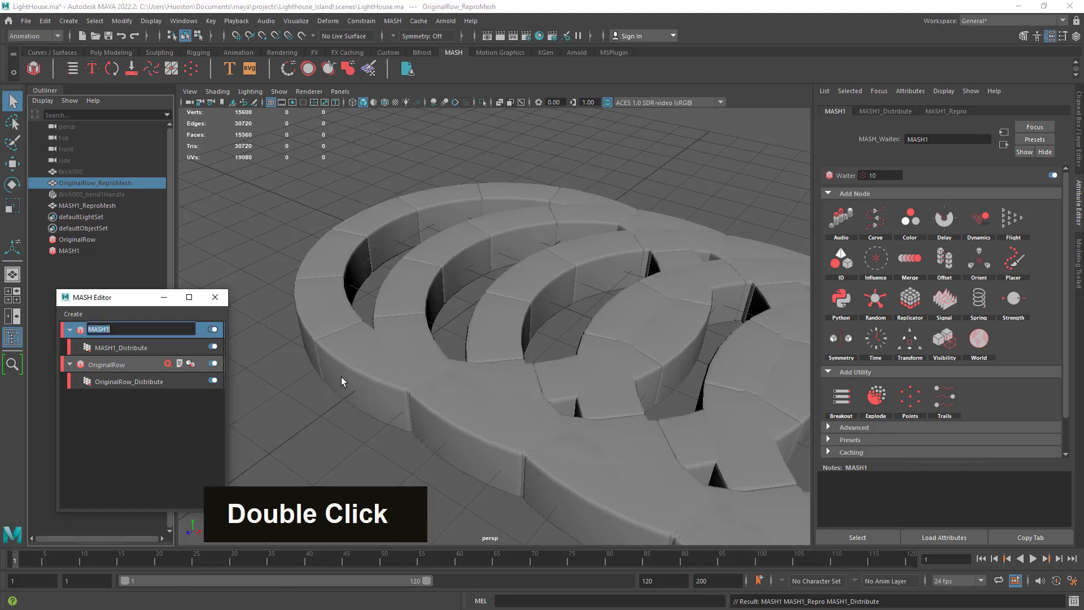
pyautogui.press('shift')
pyautogui.write('Replicant')
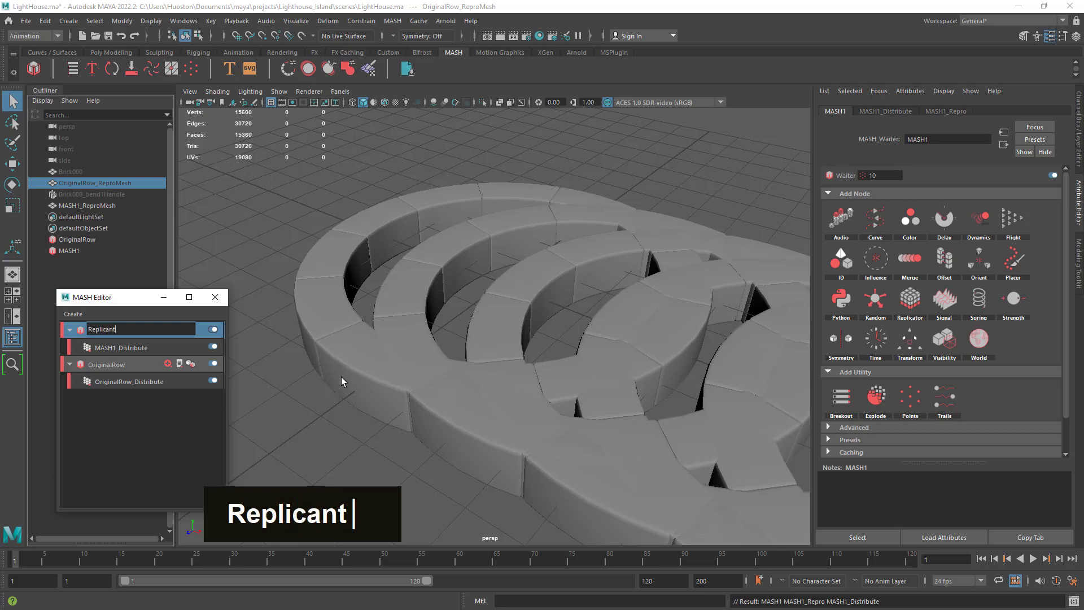
pyautogui.write('Rows')
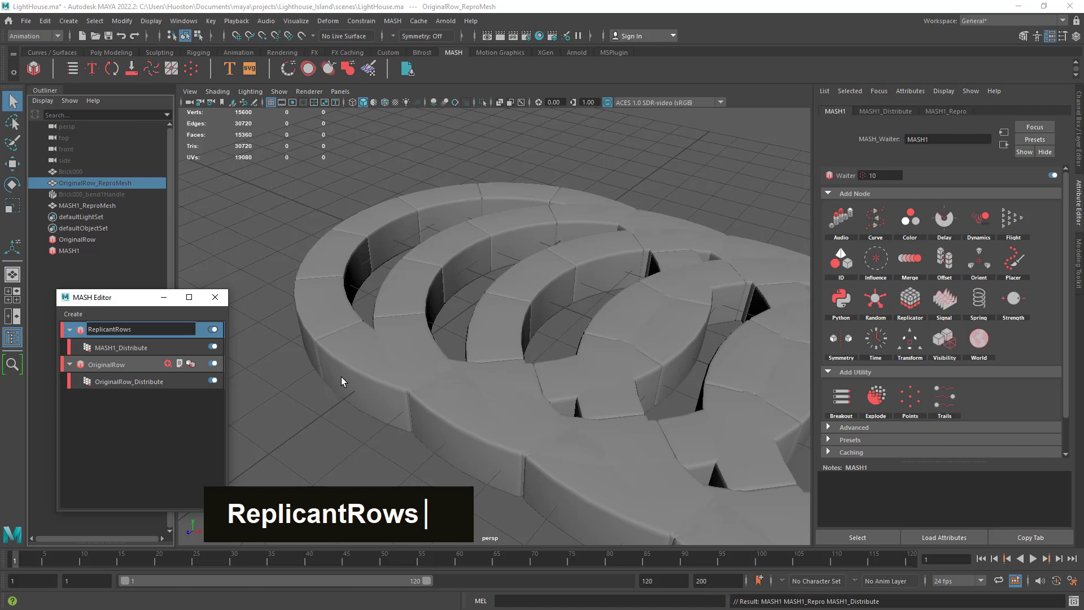
pyautogui.press('Return')
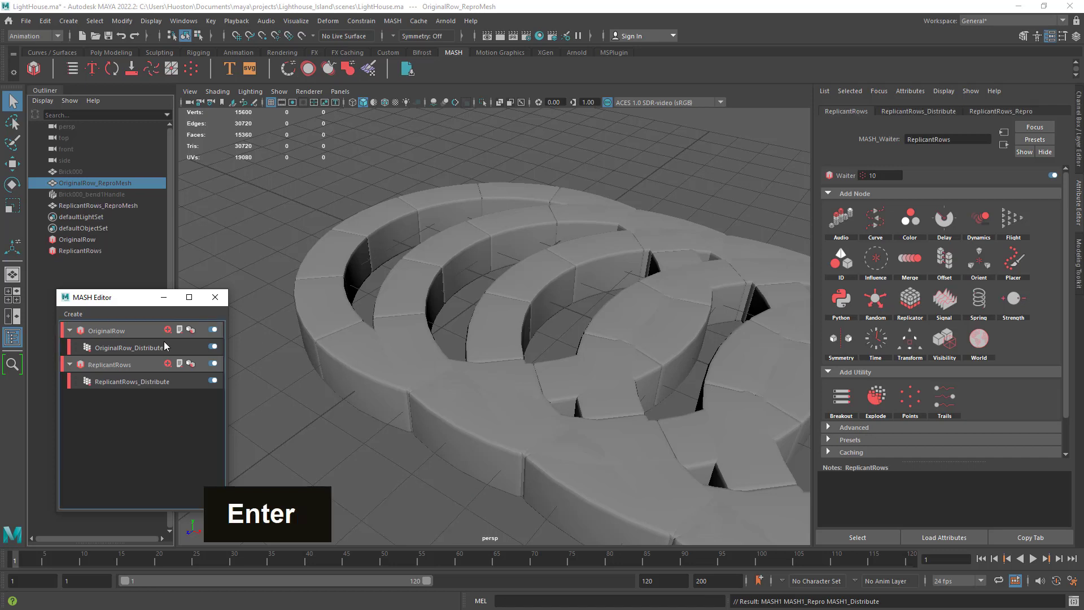
pyautogui.click(125, 331)
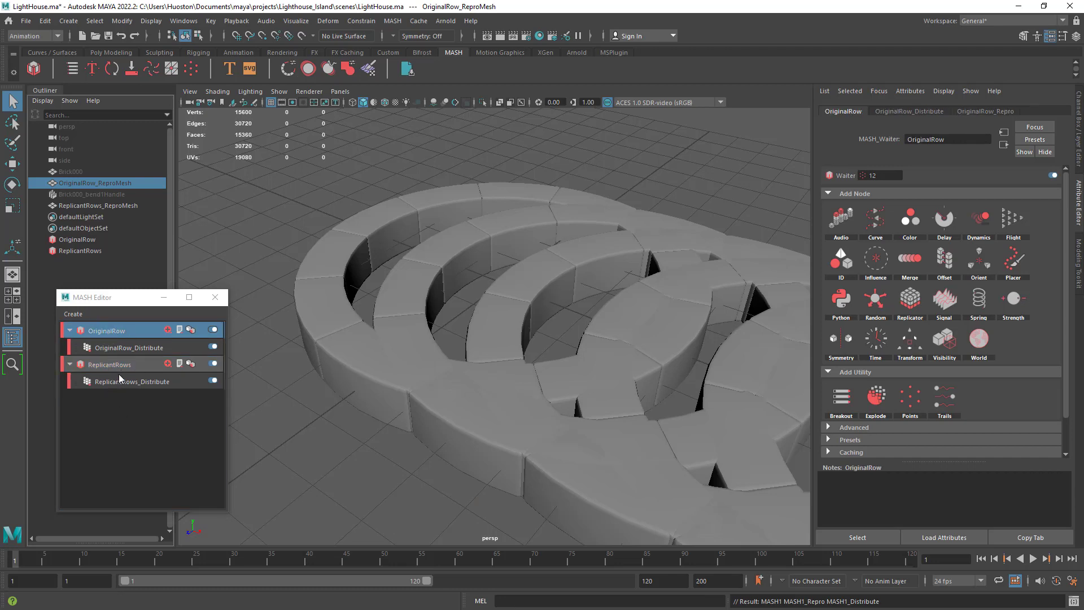
# Step: Reduce the ReplicantRows Distribute node to a single point and set its Distance X to 0
pyautogui.moveTo(122, 305); pyautogui.dragTo(148, 313)
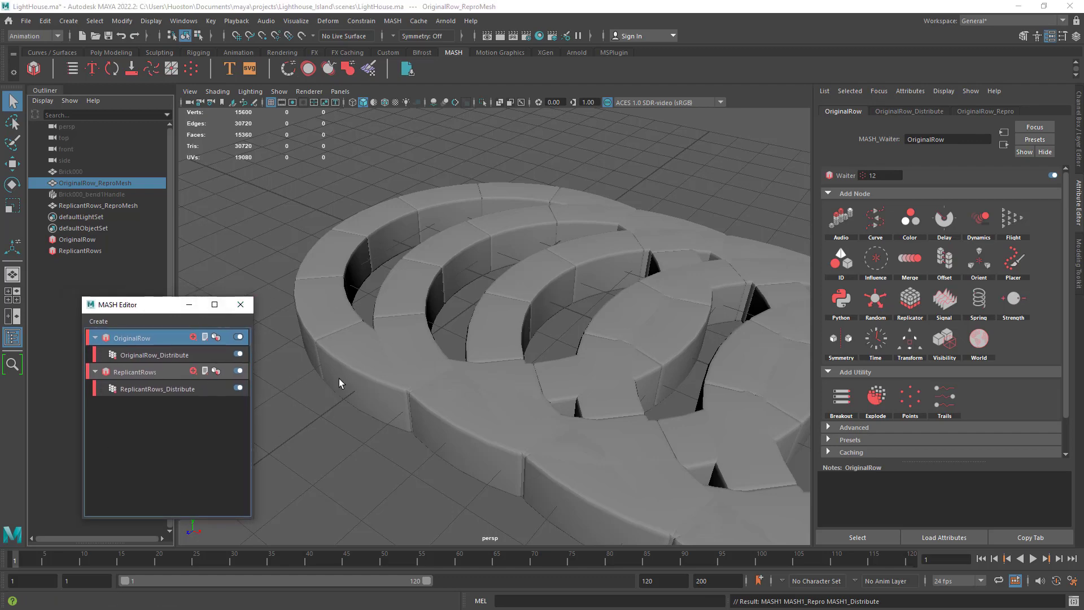
pyautogui.keyDown('alt'); pyautogui.moveTo(690, 319); pyautogui.dragTo(620, 373); pyautogui.keyUp('alt')
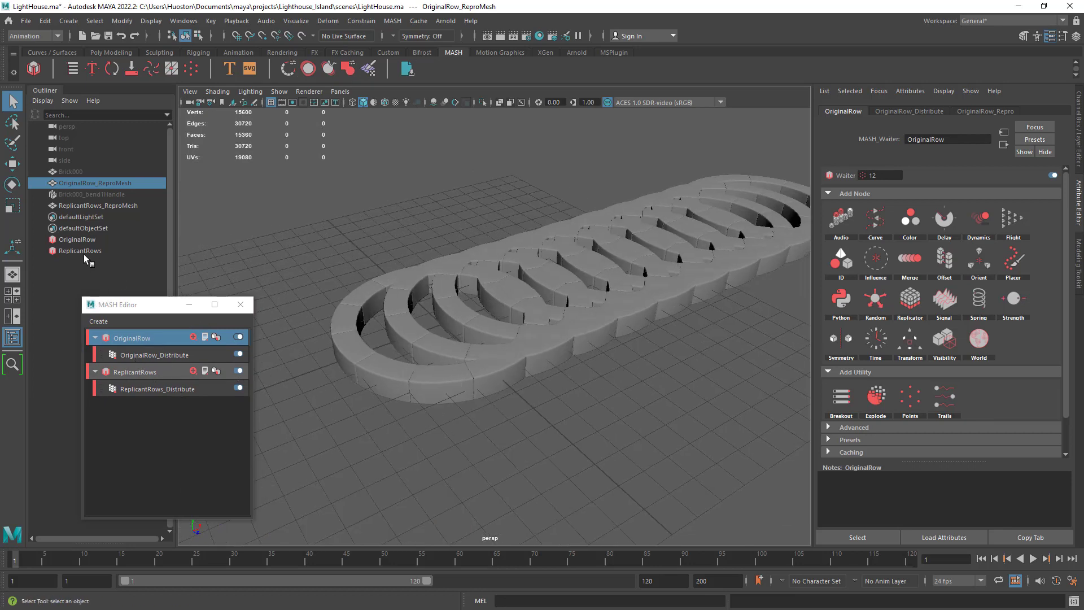
pyautogui.click(77, 239)
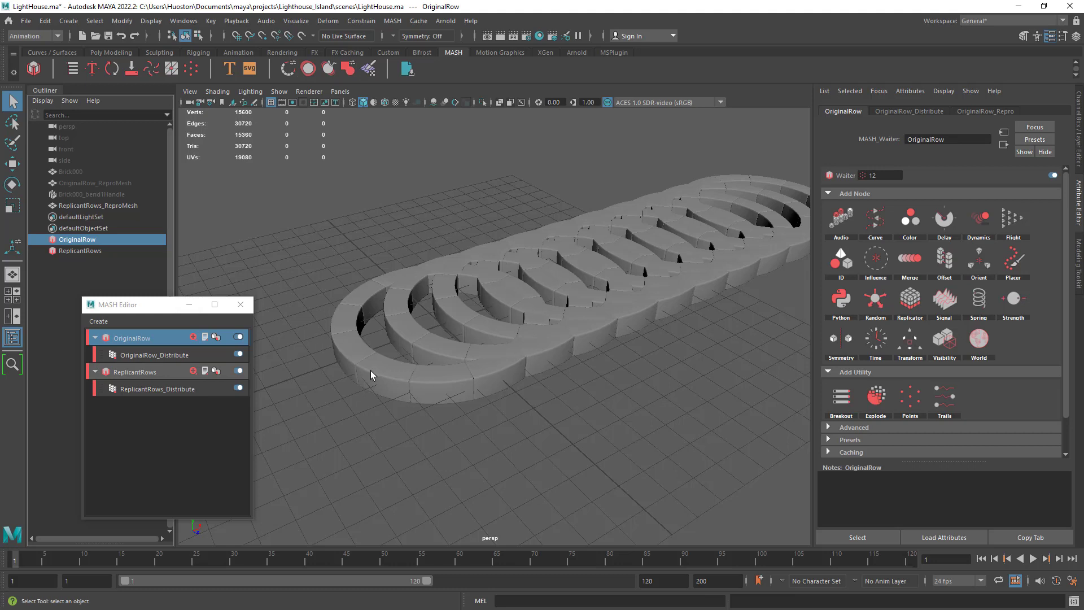
pyautogui.click(71, 250)
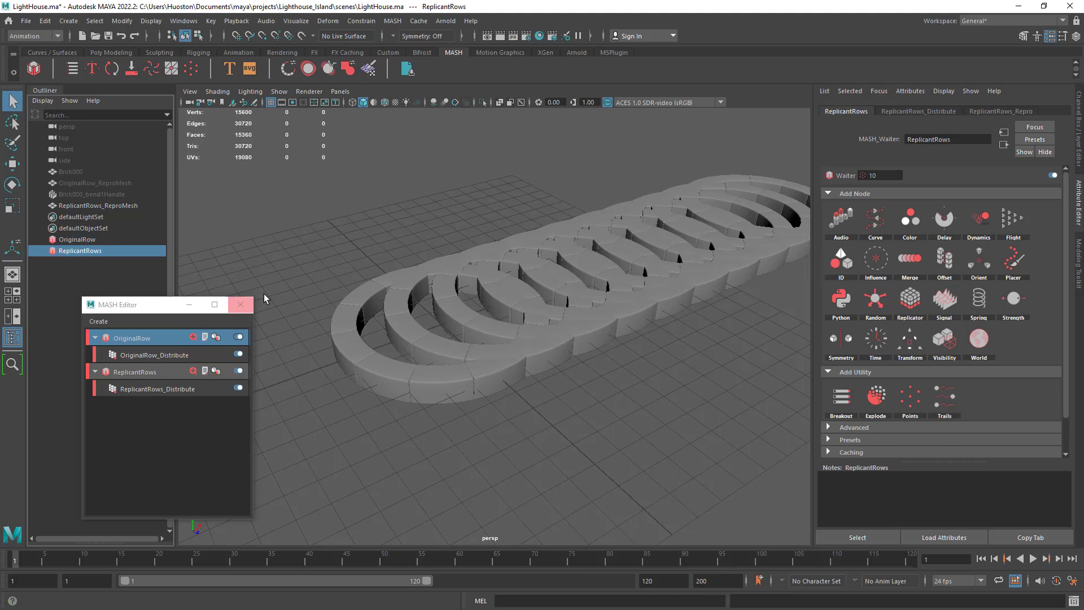
pyautogui.click(158, 391)
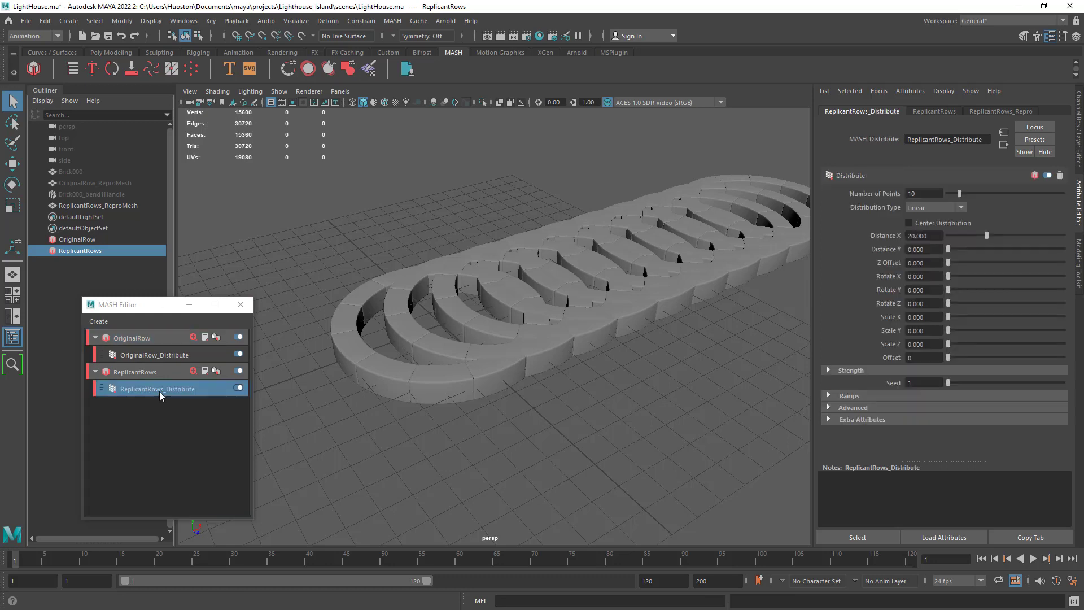
pyautogui.moveTo(963, 194); pyautogui.dragTo(950, 195)
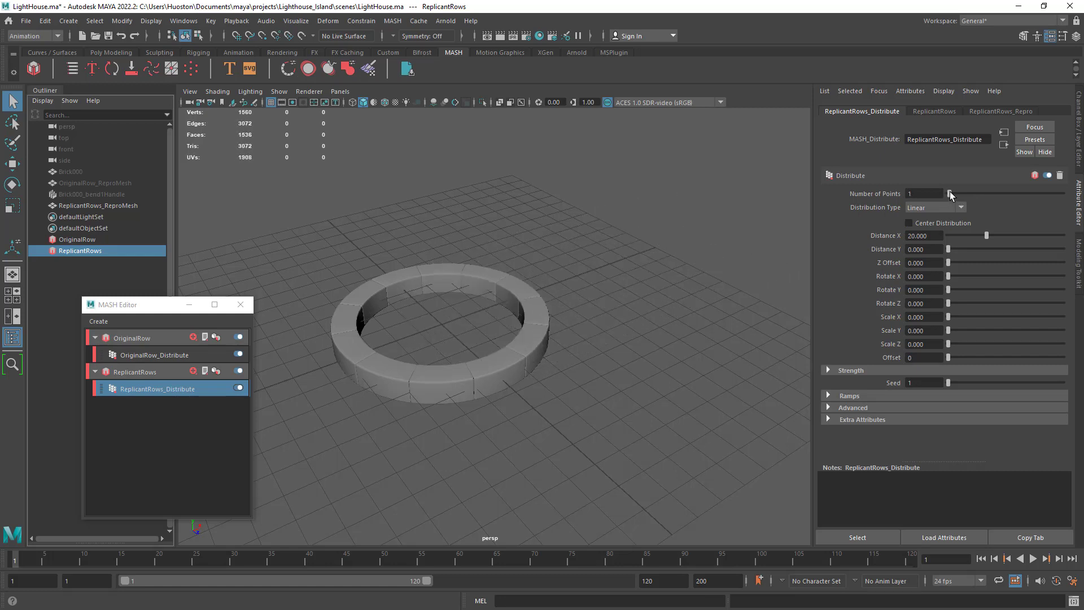
pyautogui.moveTo(984, 226); pyautogui.dragTo(826, 240)
# Step: Disable the ReplicantRows Distribute node and enable it again
pyautogui.doubleClick(239, 389)
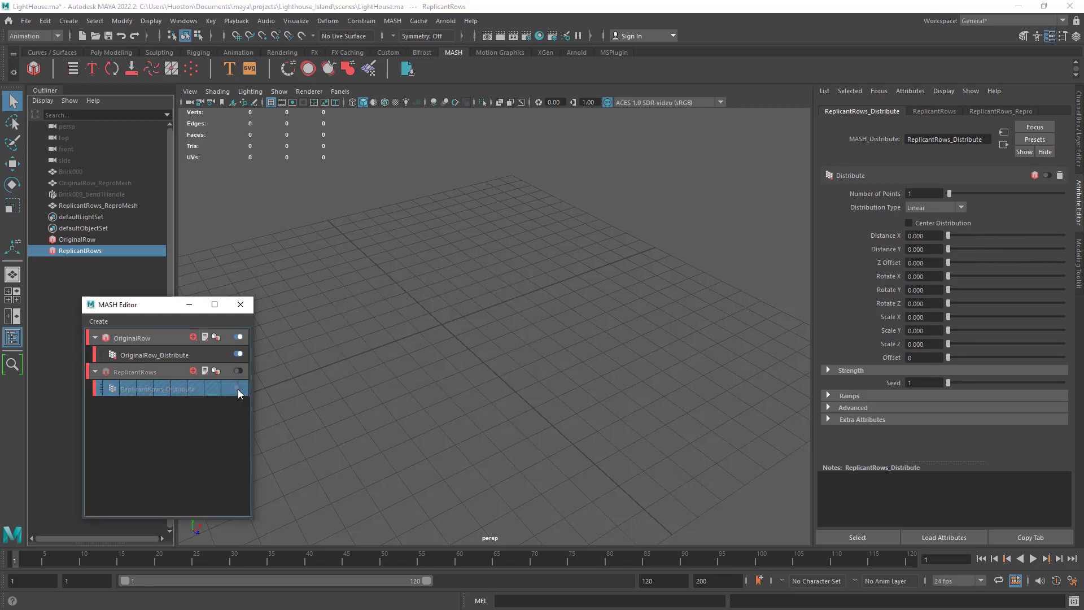
pyautogui.doubleClick(239, 389)
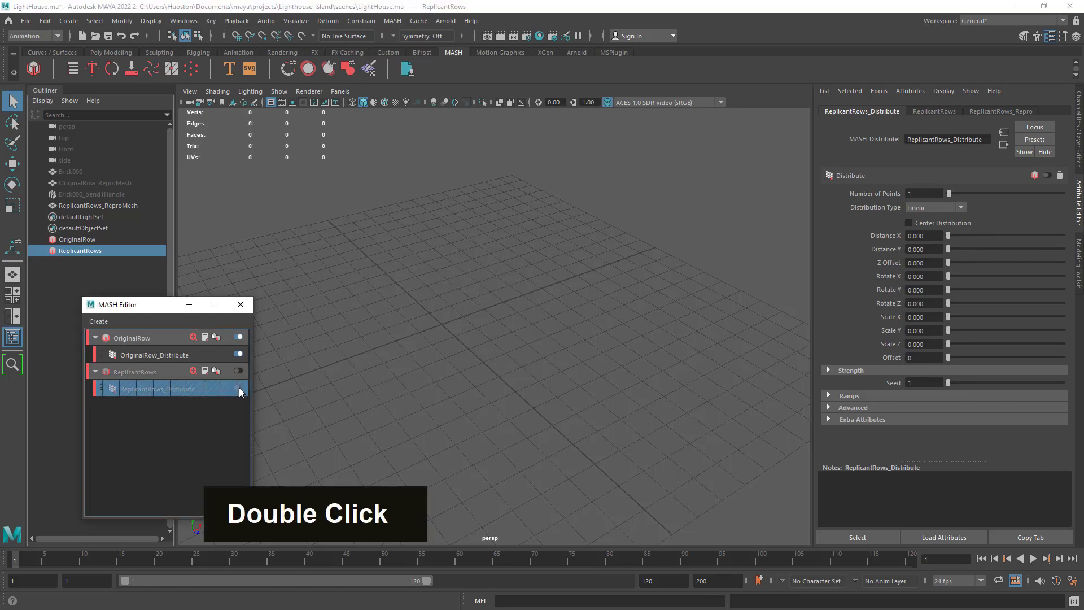
pyautogui.doubleClick(239, 387)
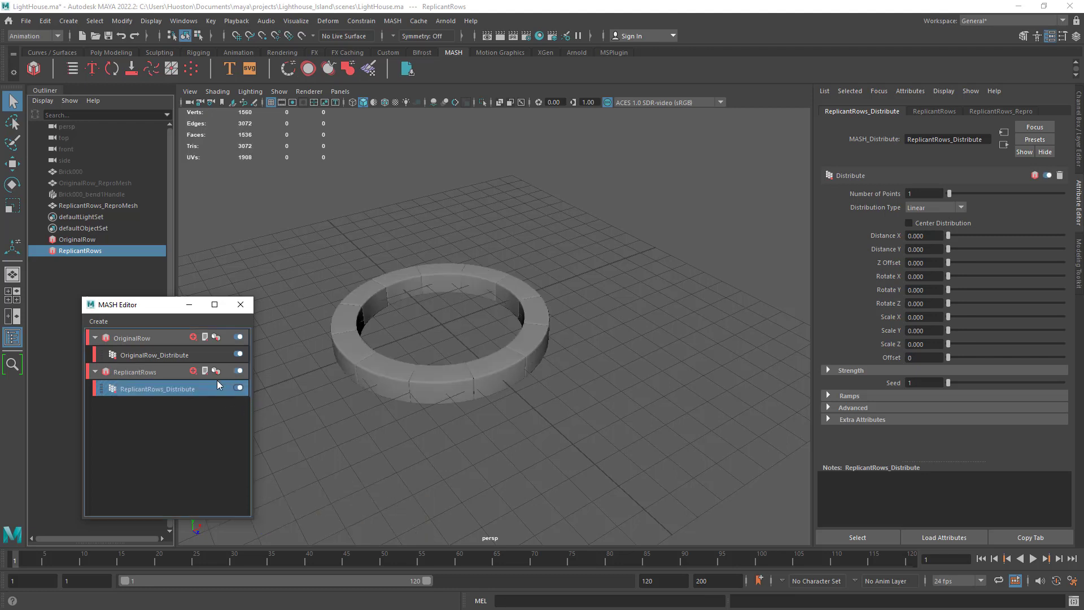
# Step: Add a Replicator node to the ReplicantRows network
pyautogui.click(139, 375)
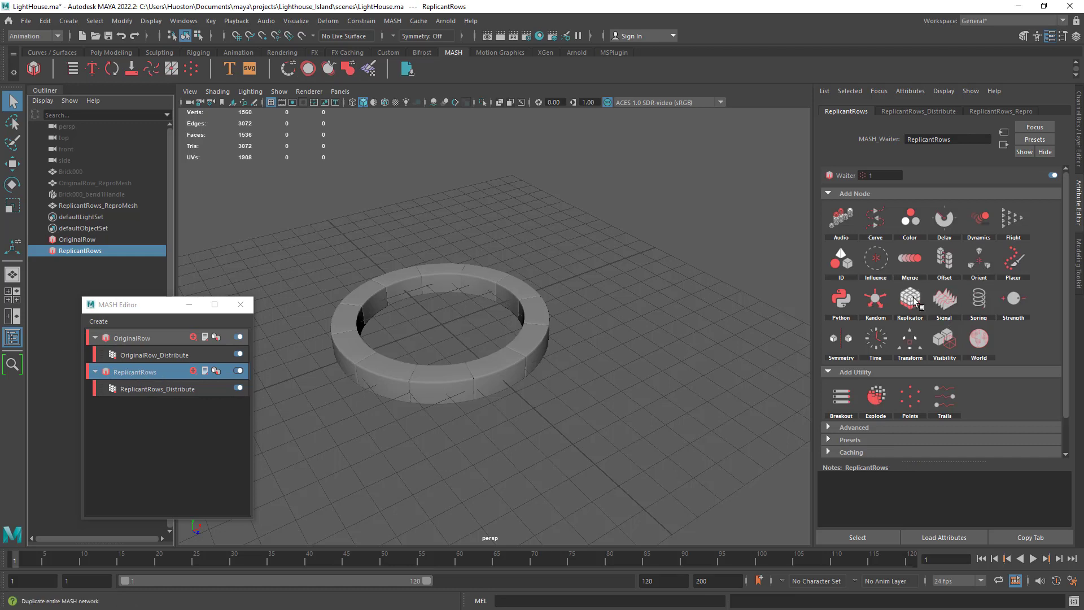
pyautogui.click(932, 311)
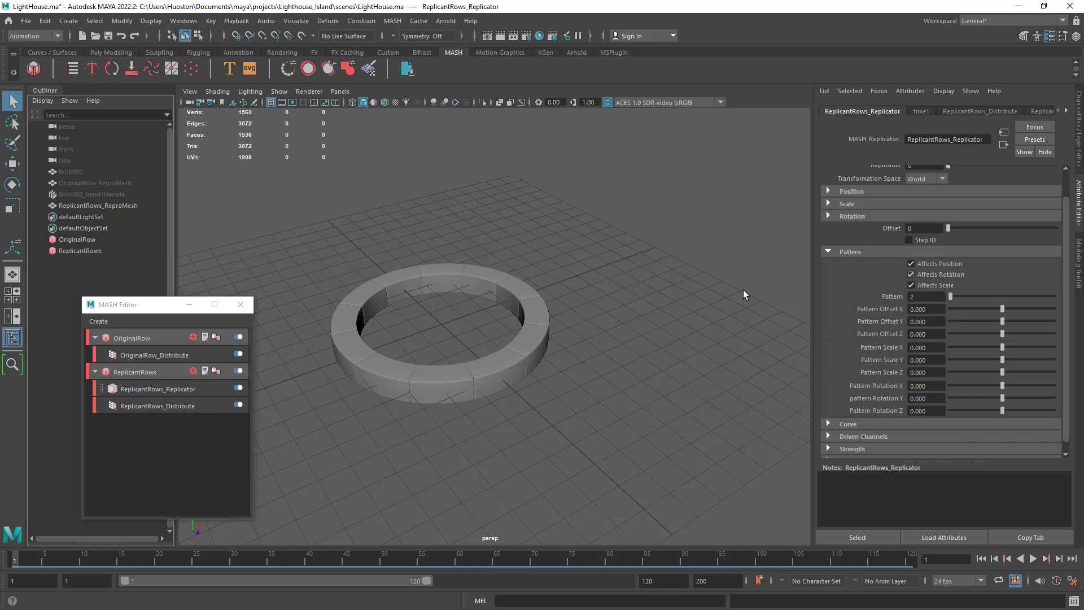
pyautogui.keyDown('alt'); pyautogui.moveTo(395, 384); pyautogui.dragTo(397, 401); pyautogui.keyUp('alt')
pyautogui.keyDown('alt'); pyautogui.moveTo(397, 401); pyautogui.dragTo(547, 428, button='right'); pyautogui.keyUp('alt')
pyautogui.keyDown('alt'); pyautogui.moveTo(547, 428); pyautogui.dragTo(623, 401, button='middle'); pyautogui.keyUp('alt')
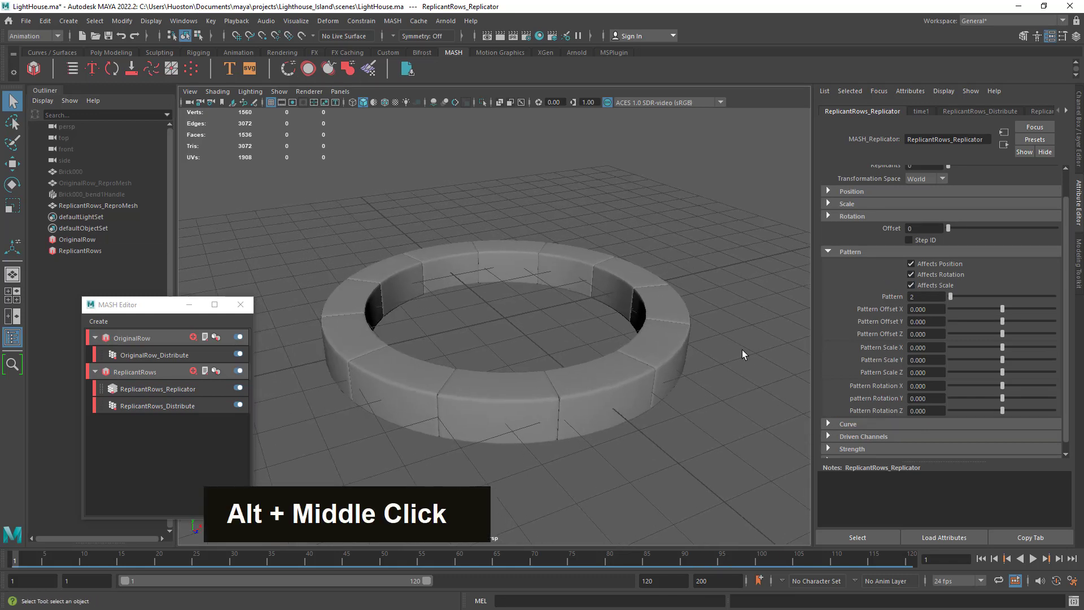
pyautogui.scroll(2, 1061, 215)
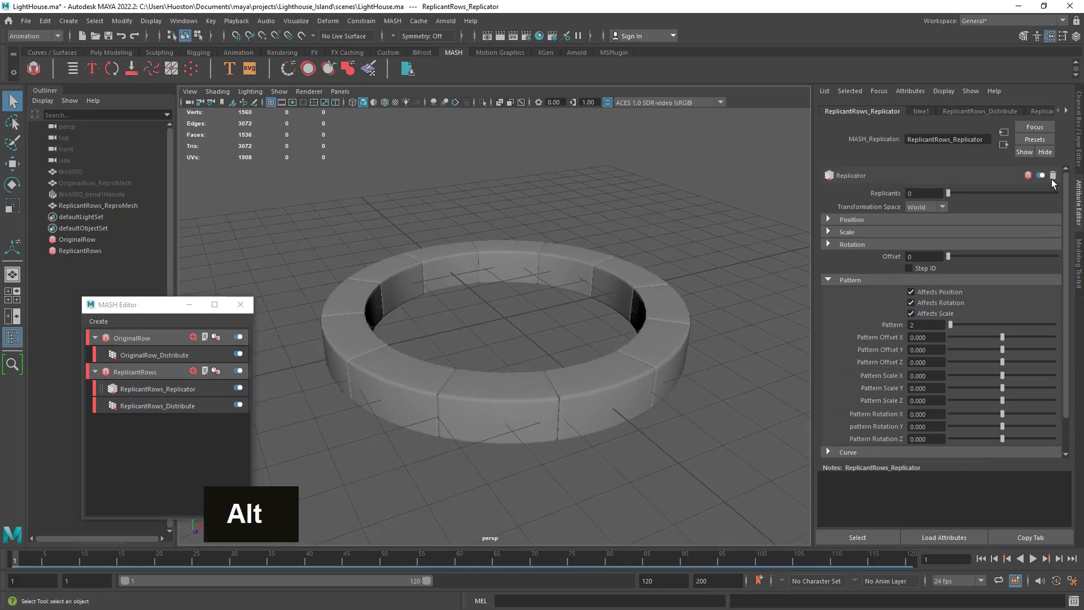
# Step: Stack the brick ring vertically with 10 replicants and an Offset Position Y of 1 on the Replicator
pyautogui.click(858, 219)
pyautogui.moveTo(985, 260)
pyautogui.mouseDown()
pyautogui.moveTo(968, 255)
pyautogui.moveTo(1002, 258)
pyautogui.mouseUp()
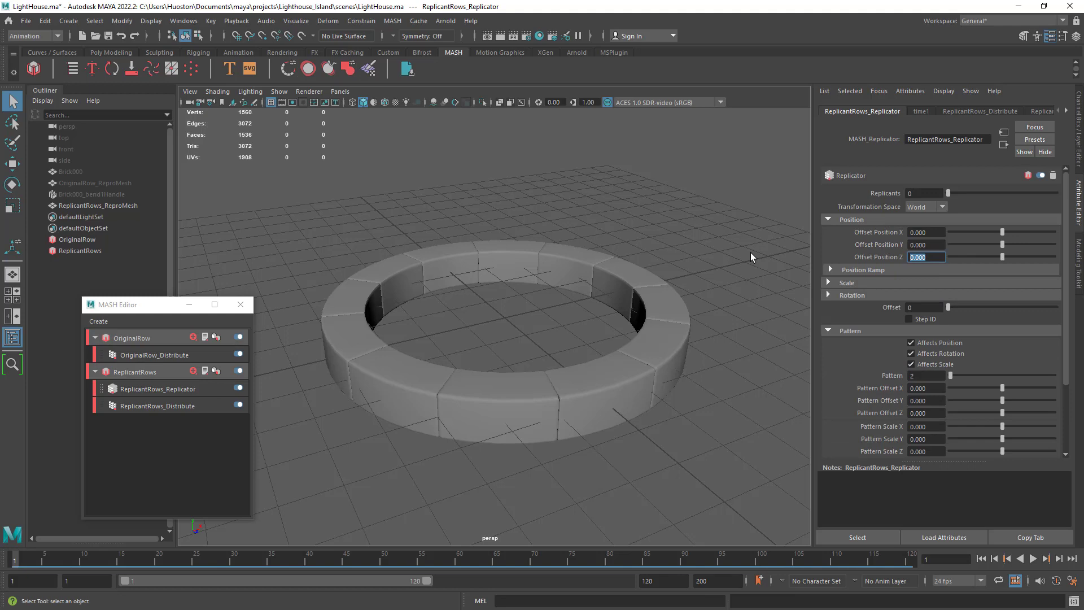
pyautogui.moveTo(947, 193); pyautogui.dragTo(959, 193)
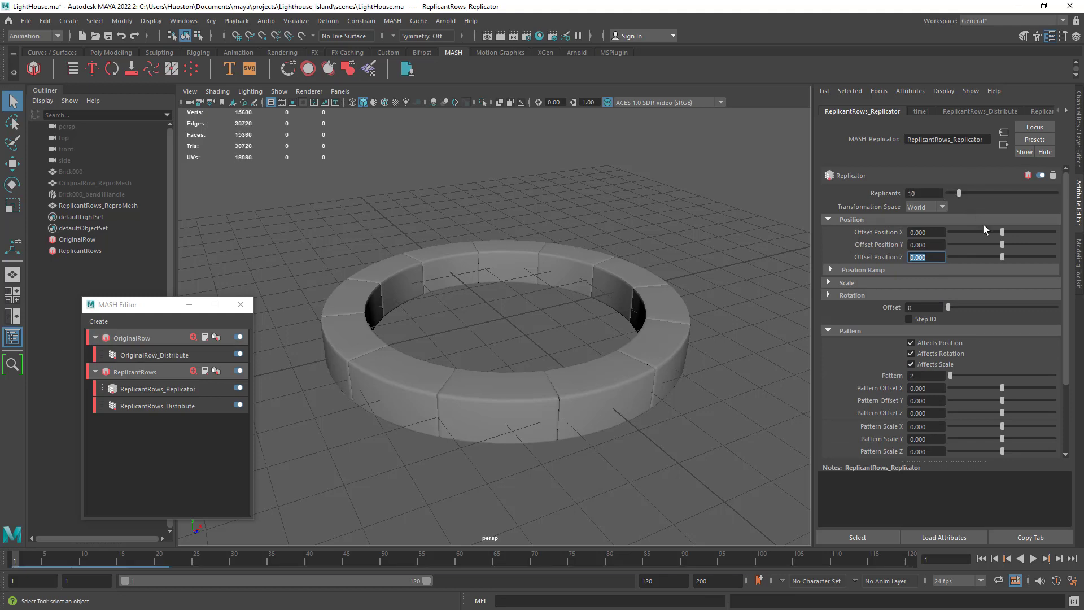
pyautogui.moveTo(1005, 242); pyautogui.dragTo(1005, 243)
pyautogui.keyDown('alt'); pyautogui.moveTo(626, 339); pyautogui.dragTo(604, 338, button='right'); pyautogui.keyUp('alt')
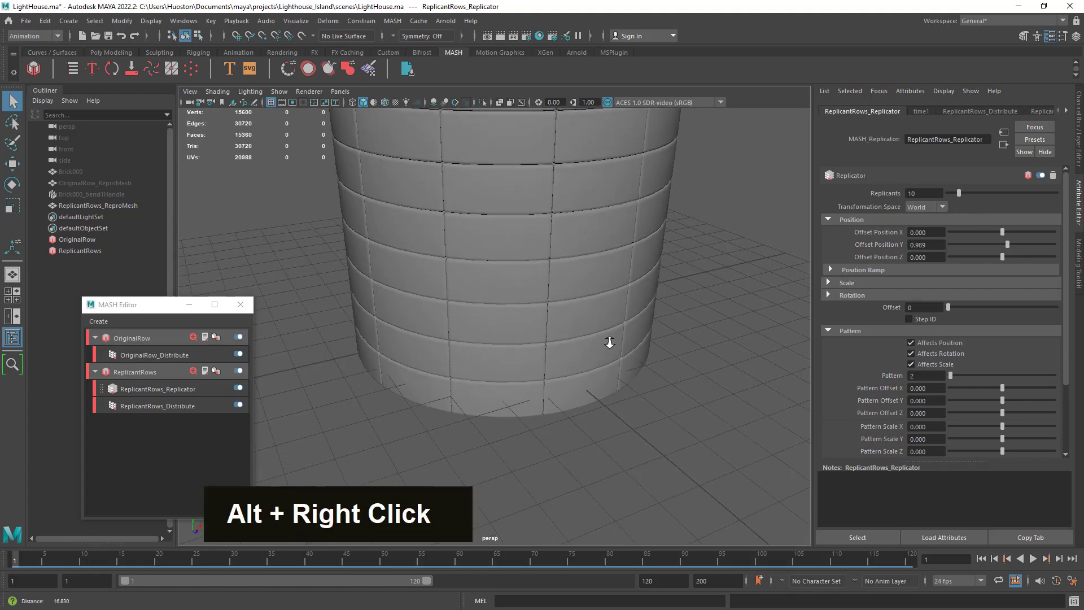
pyautogui.keyDown('alt'); pyautogui.moveTo(604, 339); pyautogui.dragTo(615, 331); pyautogui.keyUp('alt')
pyautogui.keyDown('alt'); pyautogui.moveTo(615, 331); pyautogui.dragTo(619, 368, button='middle'); pyautogui.keyUp('alt')
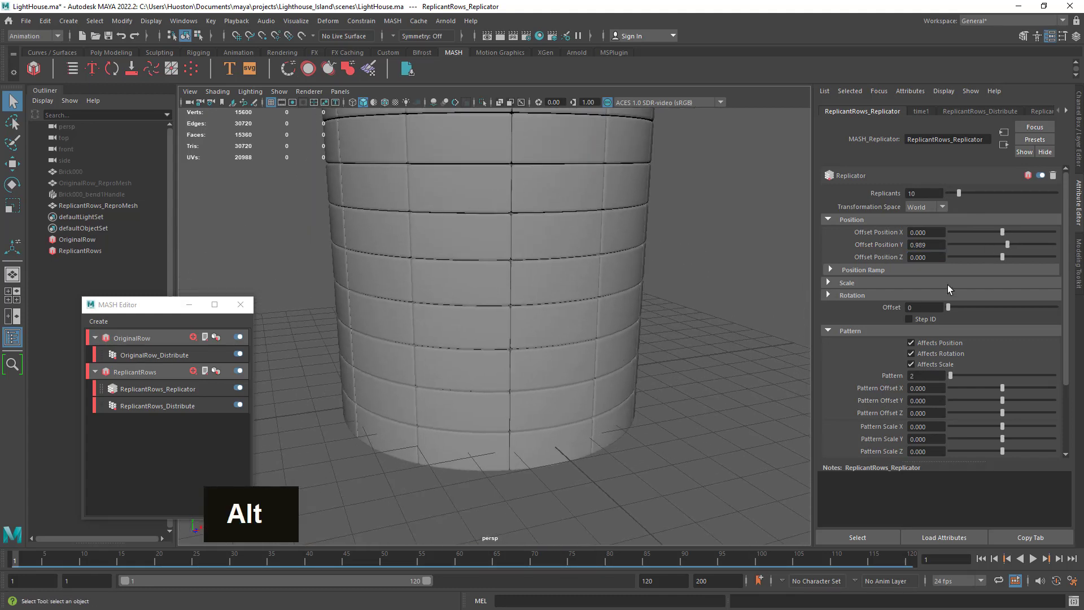
pyautogui.moveTo(915, 245); pyautogui.dragTo(931, 246)
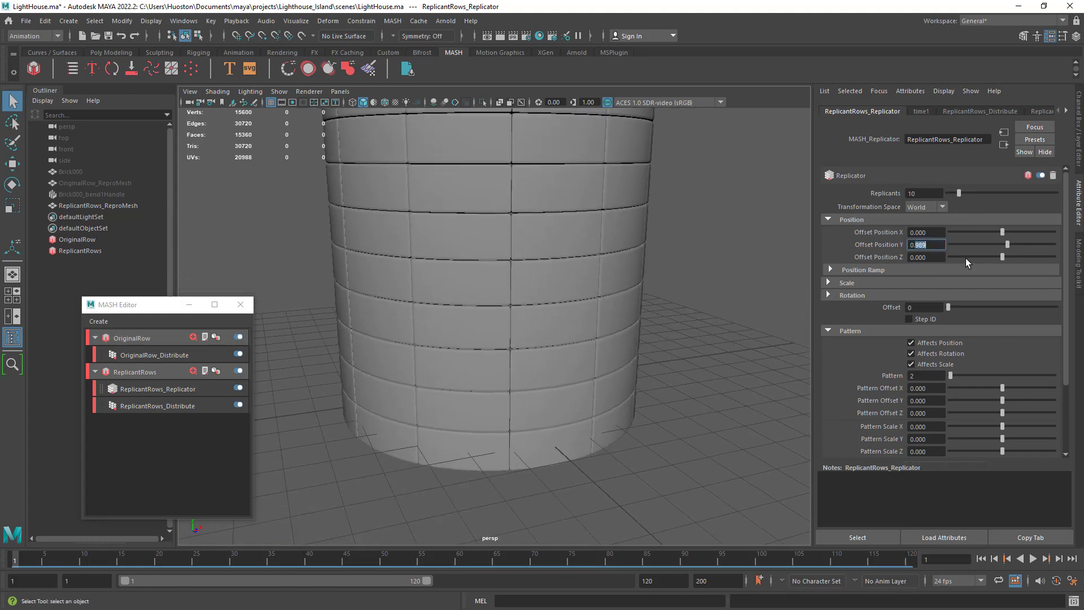
pyautogui.write('1')
pyautogui.press('Return')
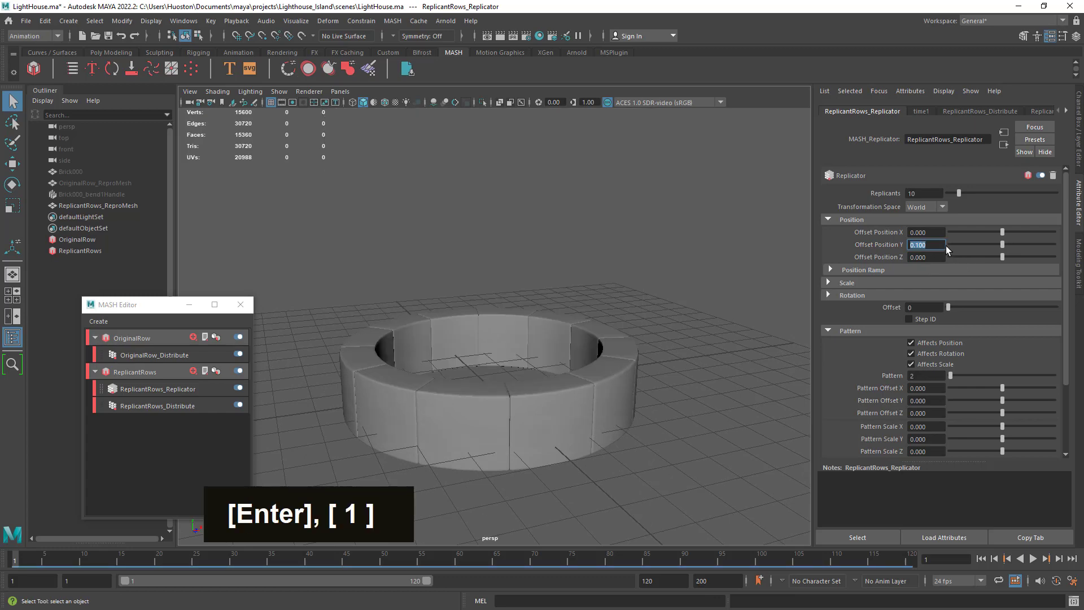
pyautogui.write('1')
pyautogui.press('Return')
# Step: Examine the seams between the stacked brick rows from several angles and distances
pyautogui.keyDown('alt'); pyautogui.moveTo(577, 369); pyautogui.dragTo(548, 371); pyautogui.keyUp('alt')
pyautogui.keyDown('alt'); pyautogui.moveTo(548, 371); pyautogui.dragTo(678, 375, button='right'); pyautogui.keyUp('alt')
pyautogui.keyDown('alt'); pyautogui.moveTo(677, 375); pyautogui.dragTo(679, 417); pyautogui.keyUp('alt')
pyautogui.keyDown('alt'); pyautogui.moveTo(679, 416); pyautogui.dragTo(680, 423, button='right'); pyautogui.keyUp('alt')
pyautogui.keyDown('alt'); pyautogui.moveTo(679, 423); pyautogui.dragTo(685, 425); pyautogui.keyUp('alt')
pyautogui.keyDown('alt'); pyautogui.moveTo(685, 425); pyautogui.dragTo(576, 380, button='right'); pyautogui.keyUp('alt')
pyautogui.keyDown('alt'); pyautogui.moveTo(575, 381); pyautogui.dragTo(617, 343); pyautogui.keyUp('alt')
pyautogui.keyDown('alt'); pyautogui.moveTo(618, 344); pyautogui.dragTo(515, 315, button='right'); pyautogui.keyUp('alt')
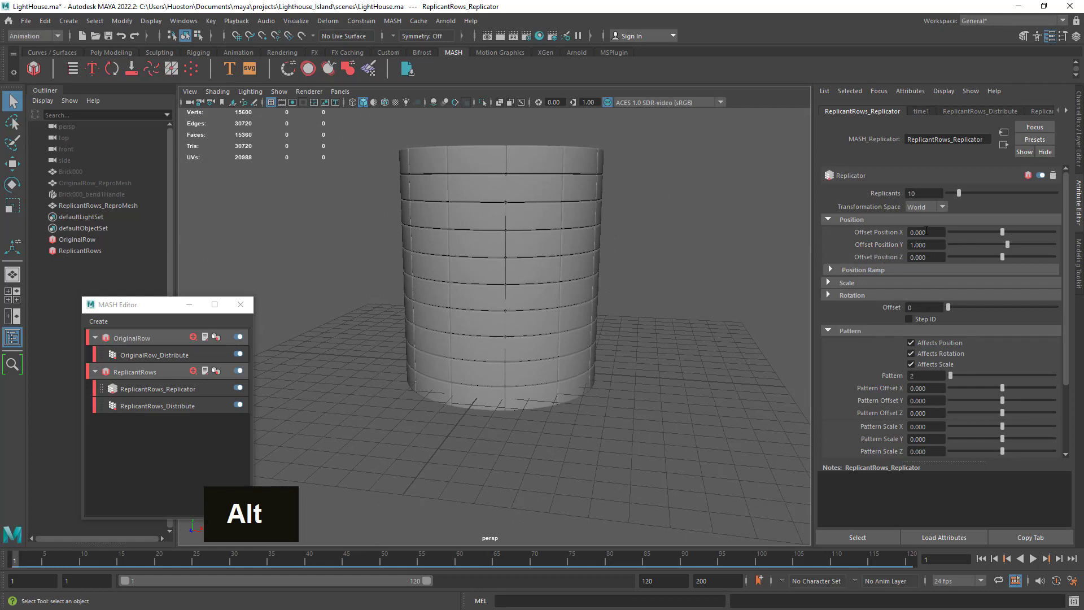
# Step: Raise the tower height by trying several replicant counts and setting Replicants to 25
pyautogui.click(966, 194)
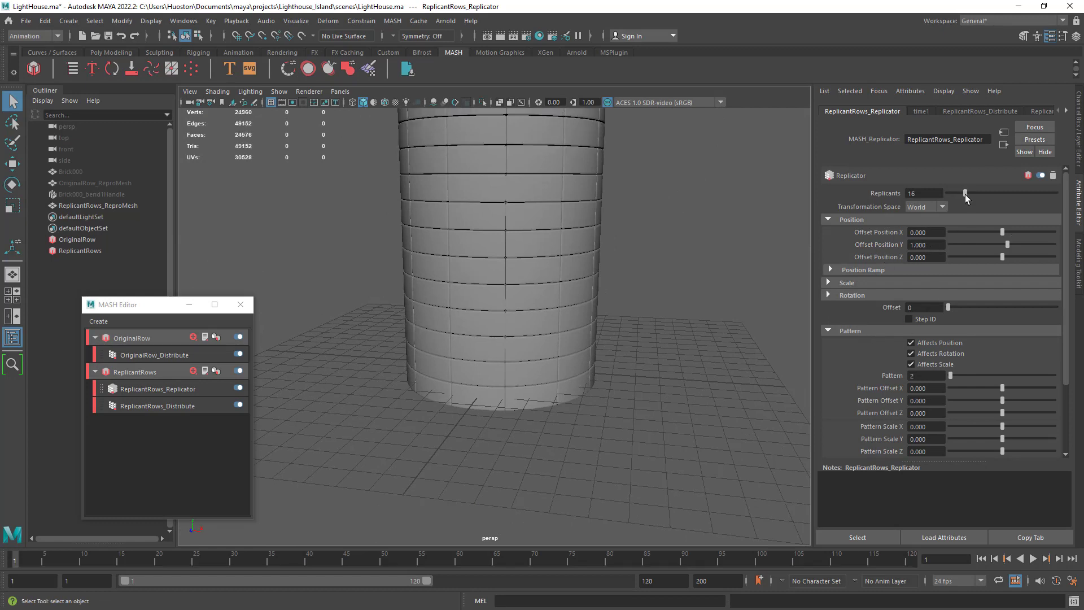
pyautogui.keyDown('alt'); pyautogui.moveTo(636, 285); pyautogui.dragTo(607, 355, button='right'); pyautogui.keyUp('alt')
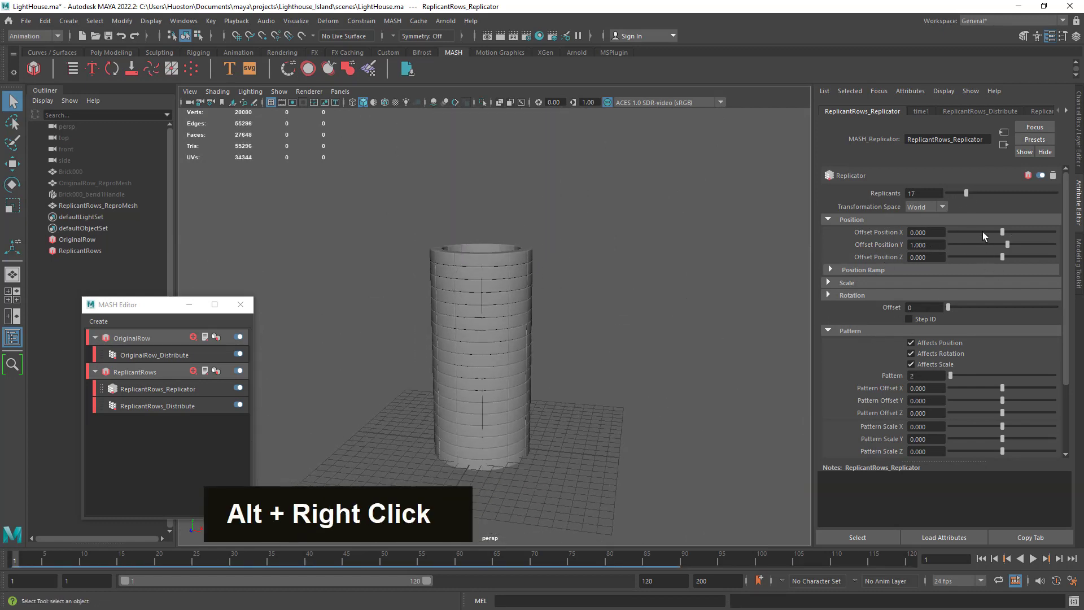
pyautogui.moveTo(967, 192); pyautogui.dragTo(990, 193)
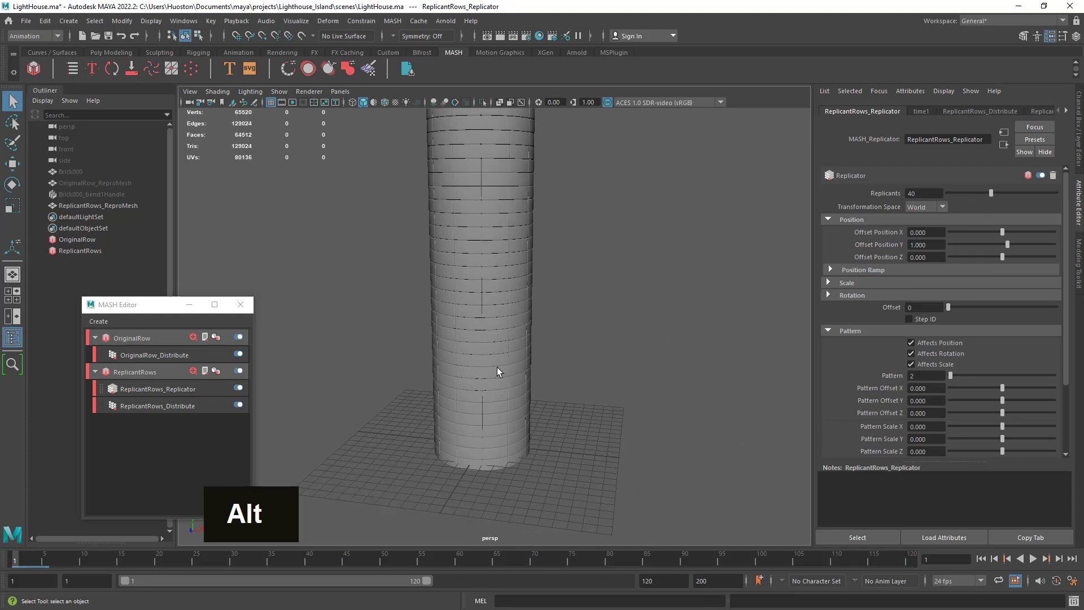
pyautogui.keyDown('alt'); pyautogui.moveTo(496, 303); pyautogui.dragTo(452, 317, button='right'); pyautogui.keyUp('alt')
pyautogui.moveTo(990, 193)
pyautogui.mouseDown()
pyautogui.moveTo(1047, 206)
pyautogui.moveTo(971, 198)
pyautogui.mouseUp()
pyautogui.keyDown('alt'); pyautogui.moveTo(791, 389); pyautogui.dragTo(932, 393, button='right'); pyautogui.keyUp('alt')
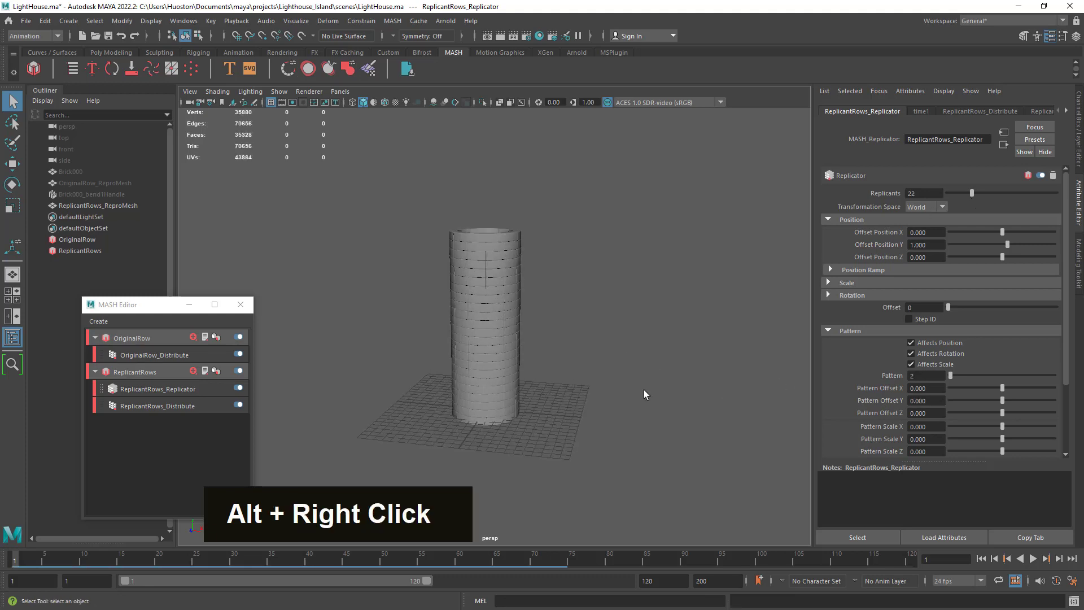
pyautogui.keyDown('alt'); pyautogui.moveTo(644, 390); pyautogui.dragTo(595, 373); pyautogui.keyUp('alt')
pyautogui.keyDown('alt'); pyautogui.moveTo(595, 373); pyautogui.dragTo(717, 372, button='right'); pyautogui.keyUp('alt')
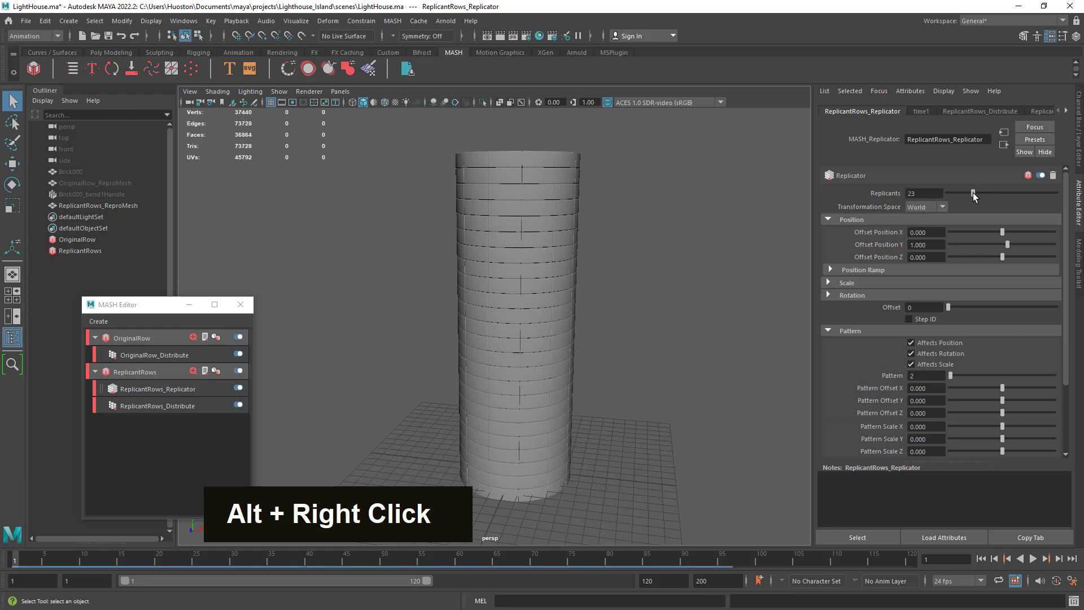
pyautogui.moveTo(927, 193); pyautogui.dragTo(846, 186)
pyautogui.write('25')
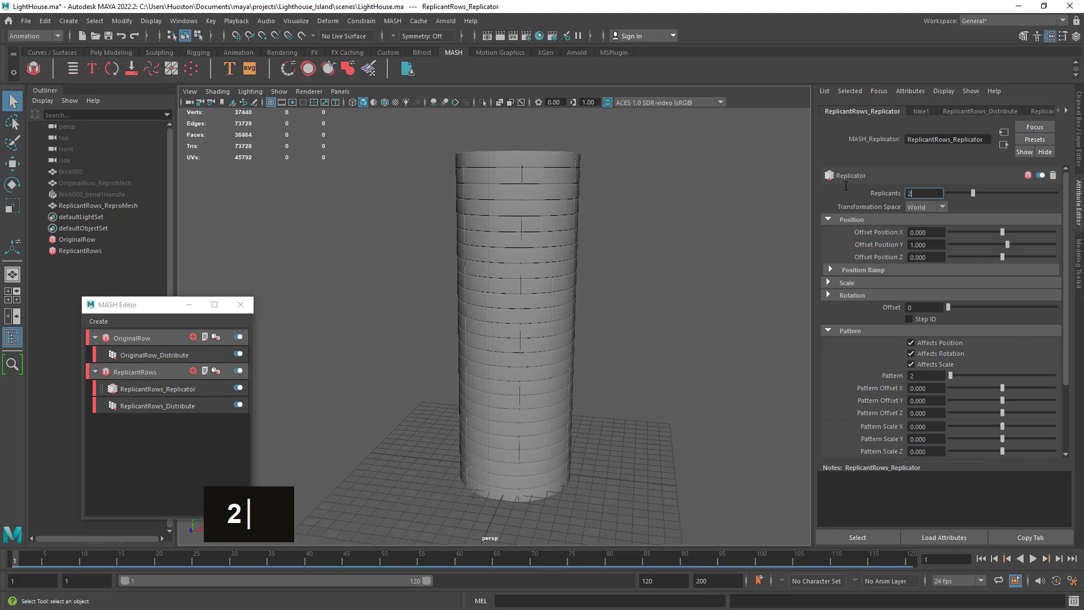
pyautogui.press('Return')
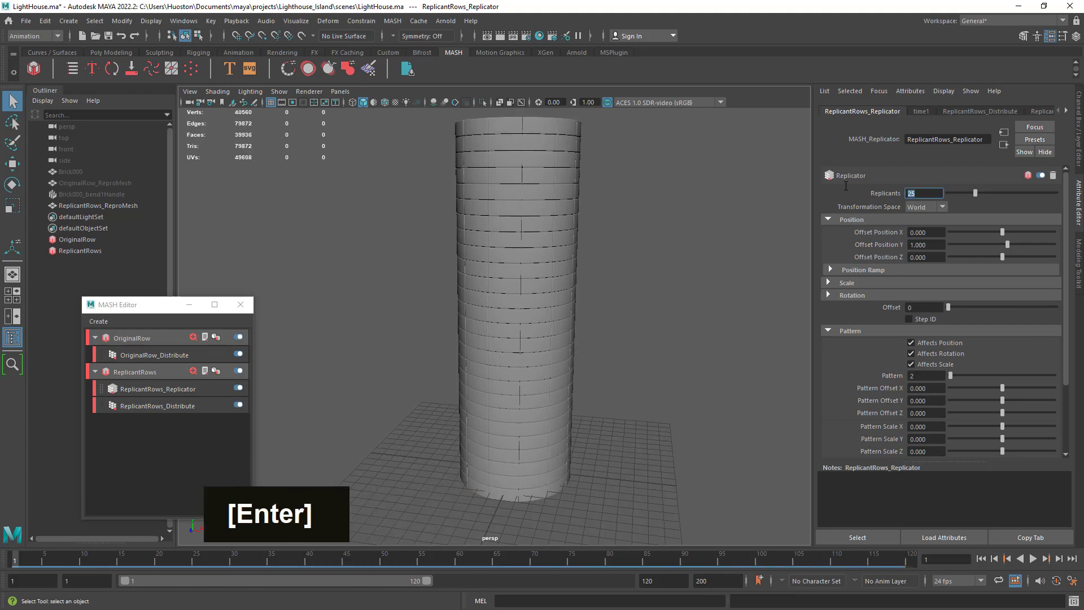
# Step: Check the full brick tower from above and from the side, and save the scene
pyautogui.keyDown('alt'); pyautogui.moveTo(492, 290); pyautogui.dragTo(623, 334, button='right'); pyautogui.keyUp('alt')
pyautogui.keyDown('alt'); pyautogui.moveTo(623, 334); pyautogui.dragTo(649, 350); pyautogui.keyUp('alt')
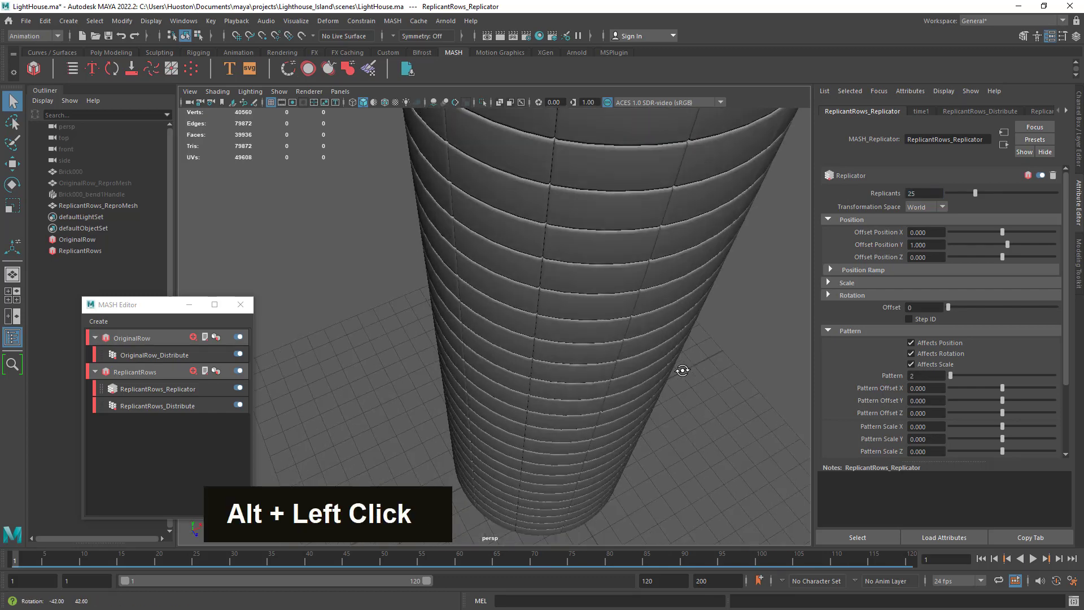
pyautogui.keyDown('alt'); pyautogui.moveTo(650, 350); pyautogui.dragTo(559, 338, button='right'); pyautogui.keyUp('alt')
pyautogui.keyDown('alt'); pyautogui.moveTo(559, 339); pyautogui.dragTo(472, 295); pyautogui.keyUp('alt')
pyautogui.keyDown('alt'); pyautogui.moveTo(472, 295); pyautogui.dragTo(585, 333, button='right'); pyautogui.keyUp('alt')
pyautogui.keyDown('alt'); pyautogui.moveTo(586, 333); pyautogui.dragTo(609, 354); pyautogui.keyUp('alt')
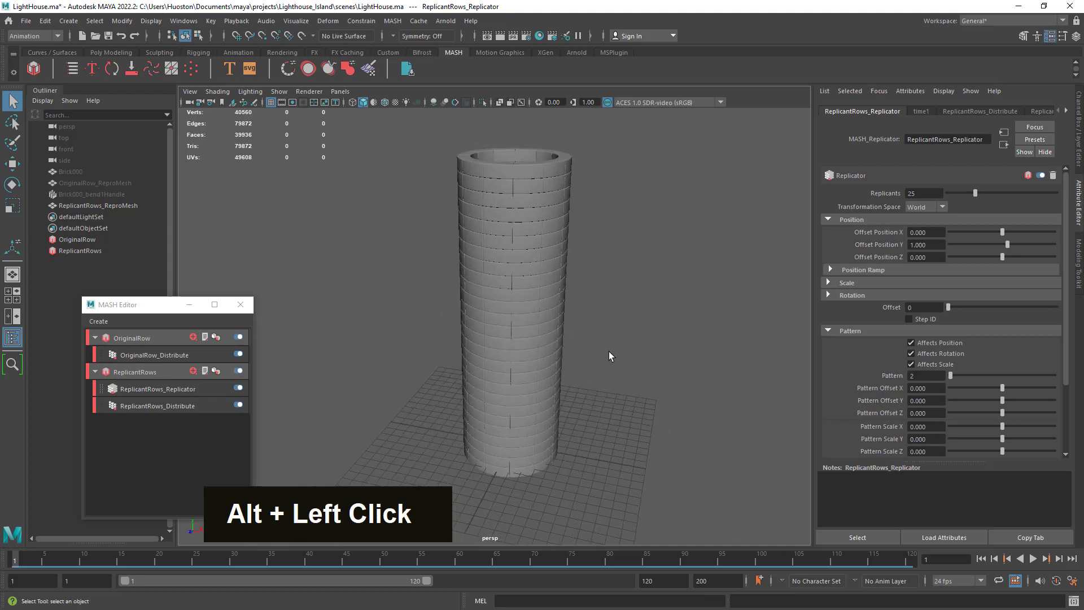
pyautogui.click(108, 36)
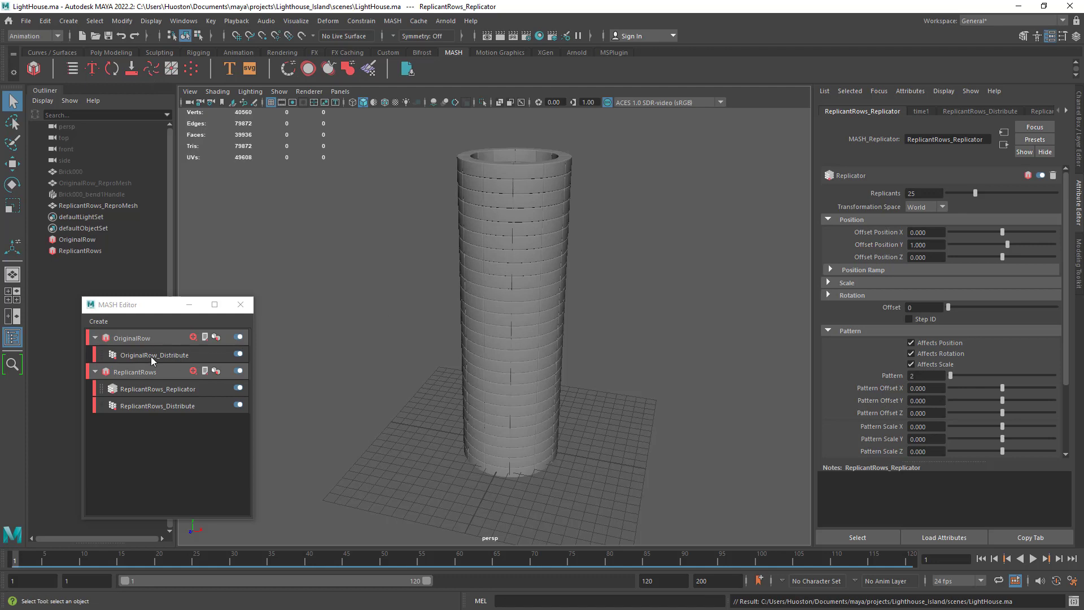
# Step: Select the ReplicantRows_Replicator node and bring up its Pattern Rotation settings with the tower's aligned brick seams in view
pyautogui.keyDown('alt'); pyautogui.moveTo(348, 413); pyautogui.dragTo(701, 435); pyautogui.keyUp('alt')
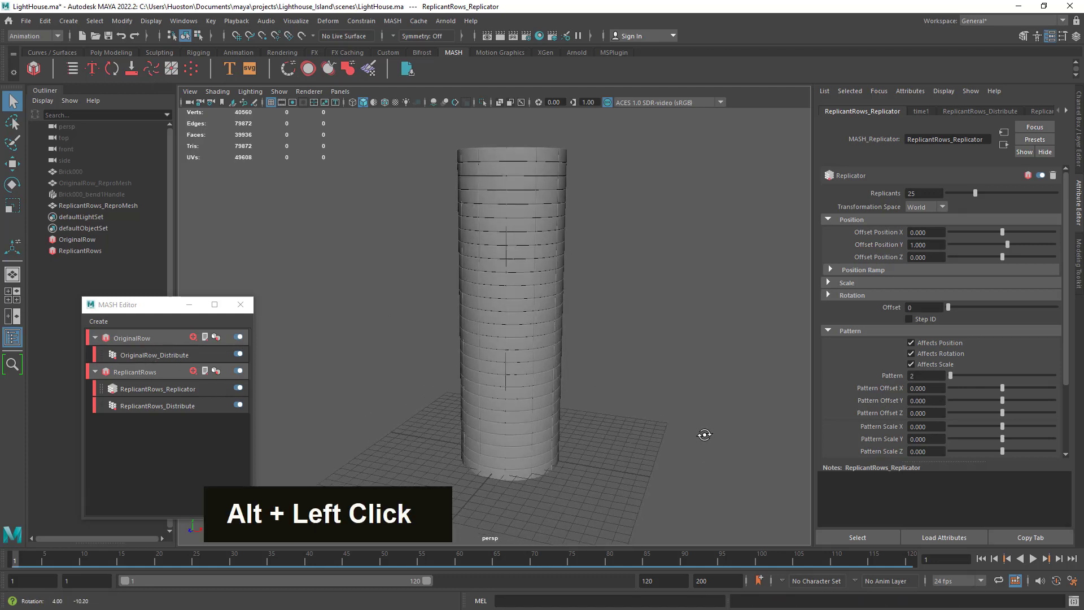
pyautogui.keyDown('alt'); pyautogui.moveTo(698, 438); pyautogui.dragTo(905, 471, button='right'); pyautogui.keyUp('alt')
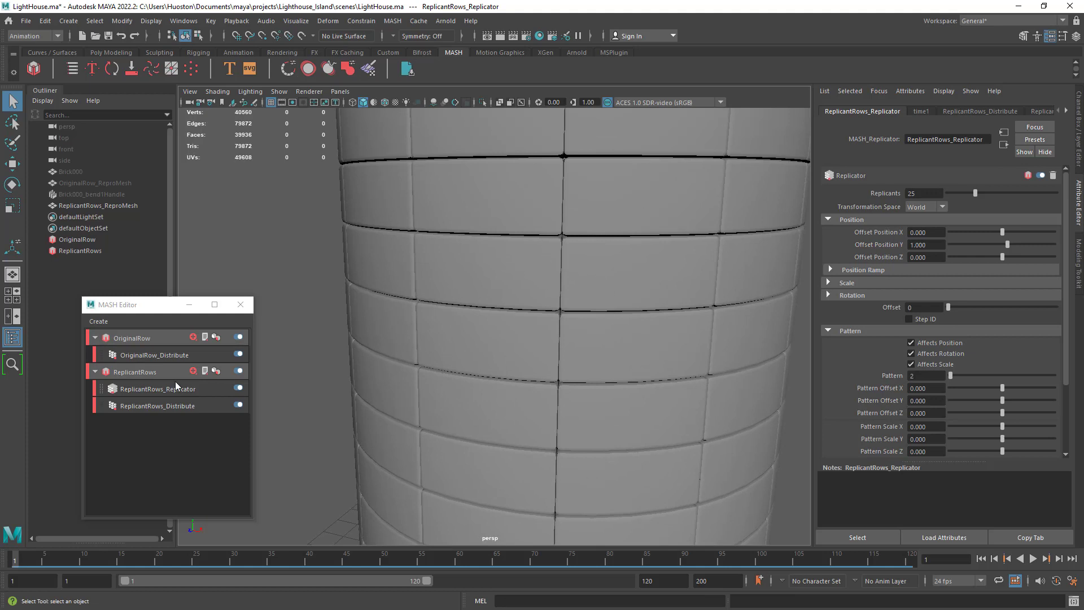
pyautogui.click(136, 373)
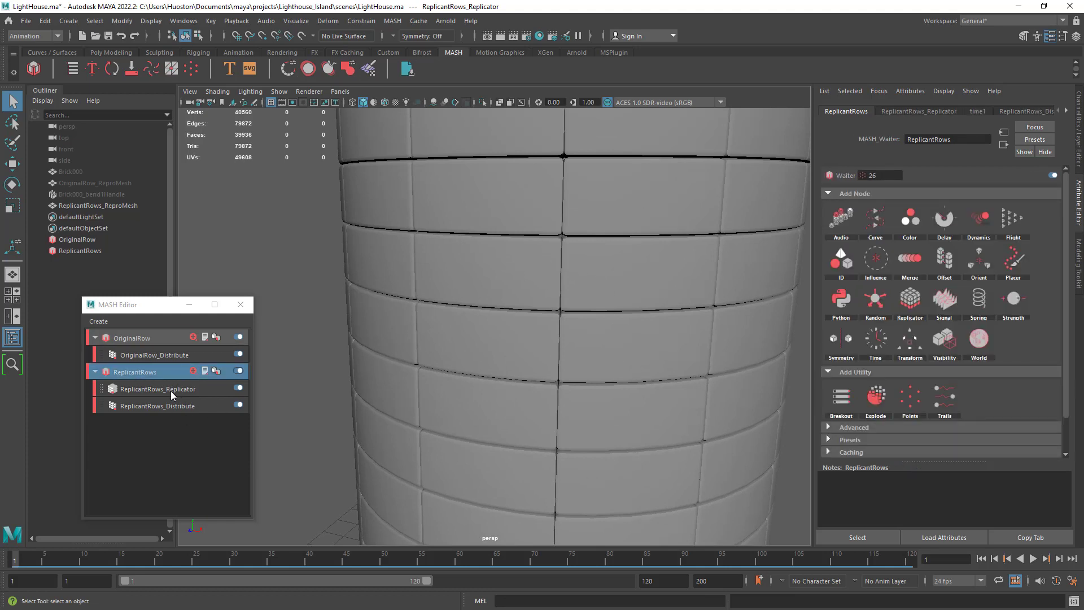
pyautogui.click(170, 390)
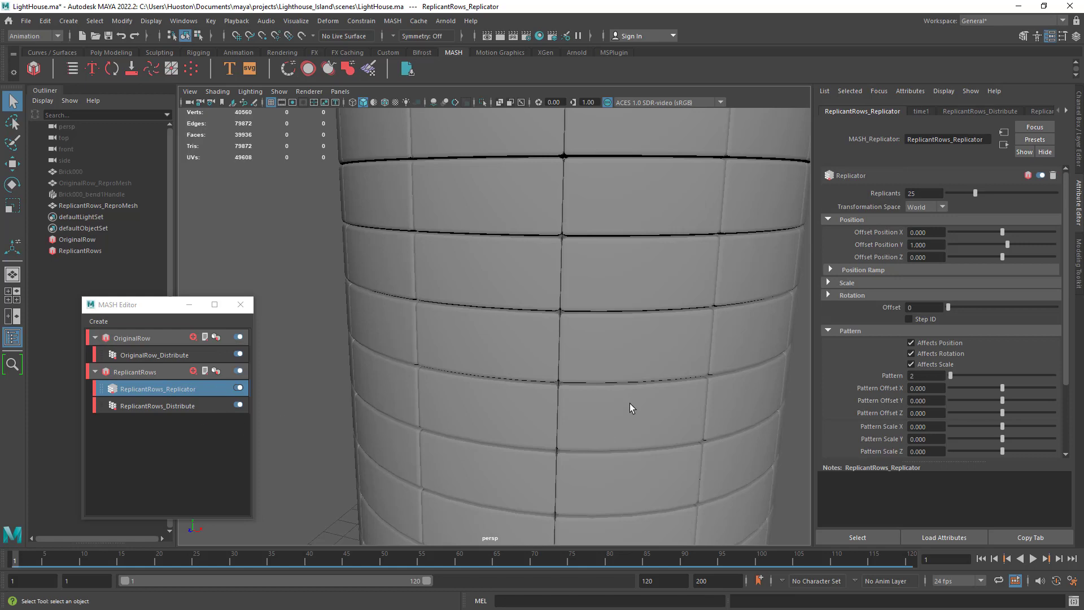
pyautogui.keyDown('alt'); pyautogui.moveTo(630, 408); pyautogui.dragTo(496, 379, button='right'); pyautogui.keyUp('alt')
pyautogui.keyDown('alt'); pyautogui.moveTo(496, 379); pyautogui.dragTo(486, 321, button='middle'); pyautogui.keyUp('alt')
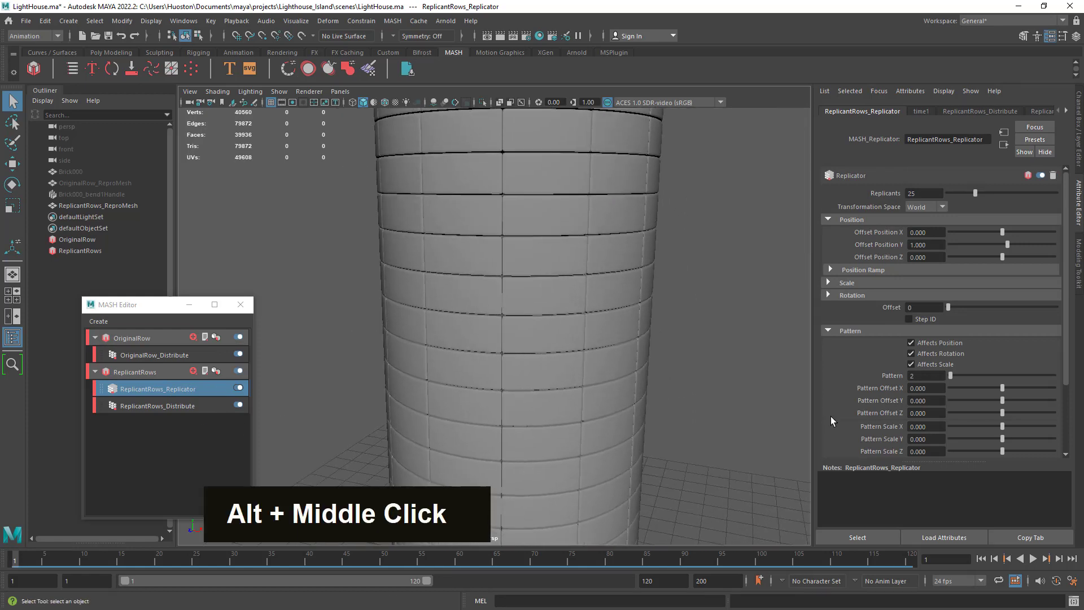
pyautogui.moveTo(1069, 357); pyautogui.dragTo(1069, 414)
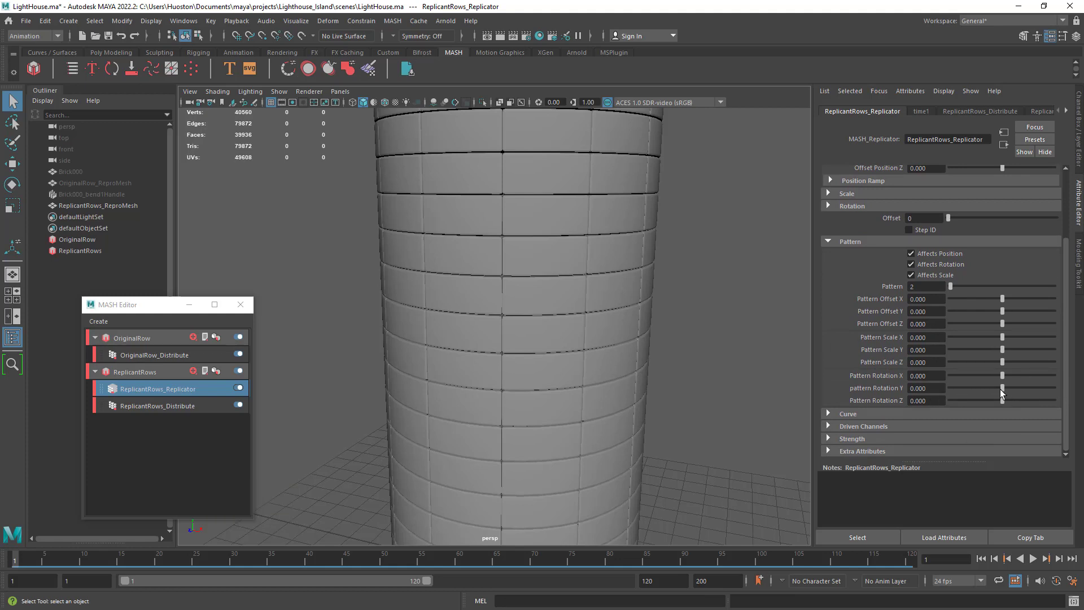
# Step: Stagger alternate brick rows by setting the ReplicantRows_Replicator pattern Rotation Y to about 13.85
pyautogui.moveTo(1001, 390); pyautogui.dragTo(1006, 388)
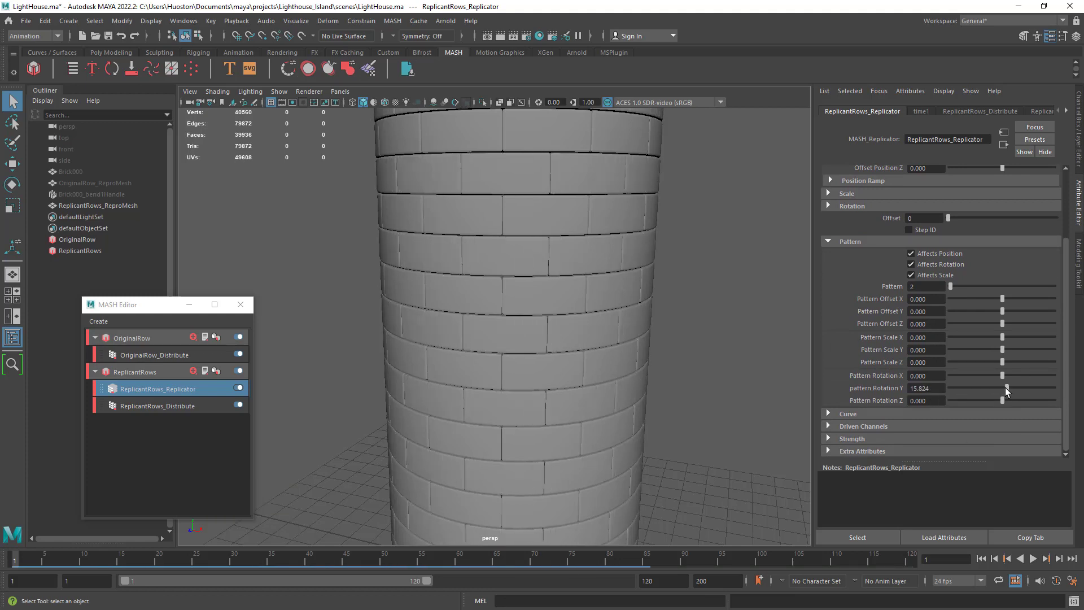
pyautogui.moveTo(1005, 388); pyautogui.dragTo(1002, 388)
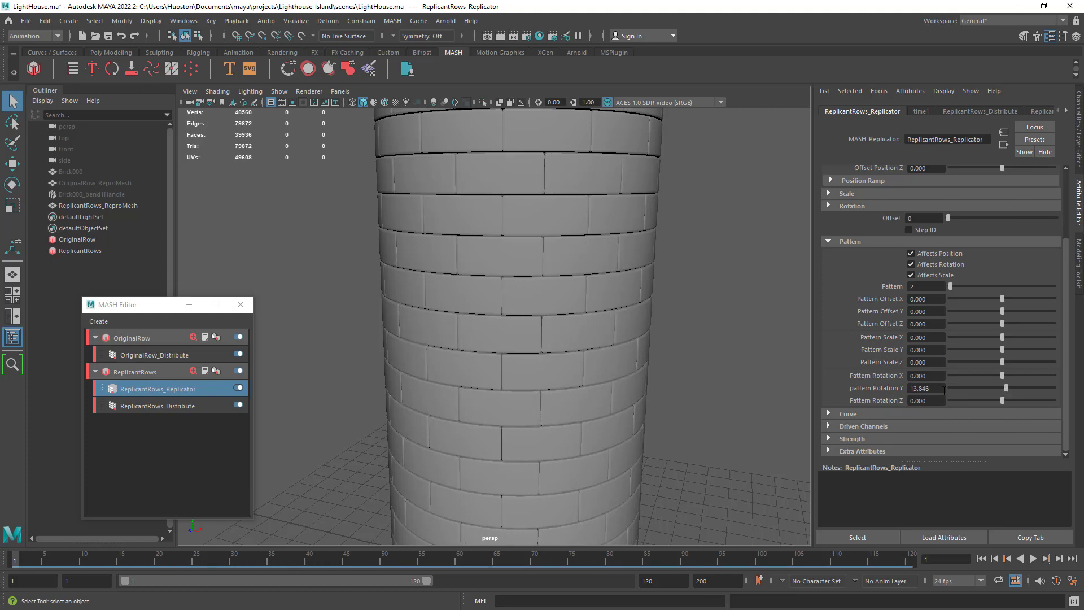
pyautogui.keyDown('alt'); pyautogui.moveTo(564, 395); pyautogui.dragTo(669, 384); pyautogui.keyUp('alt')
pyautogui.keyDown('alt'); pyautogui.moveTo(669, 384); pyautogui.dragTo(595, 392, button='right'); pyautogui.keyUp('alt')
pyautogui.keyDown('alt'); pyautogui.moveTo(595, 390); pyautogui.dragTo(598, 434); pyautogui.keyUp('alt')
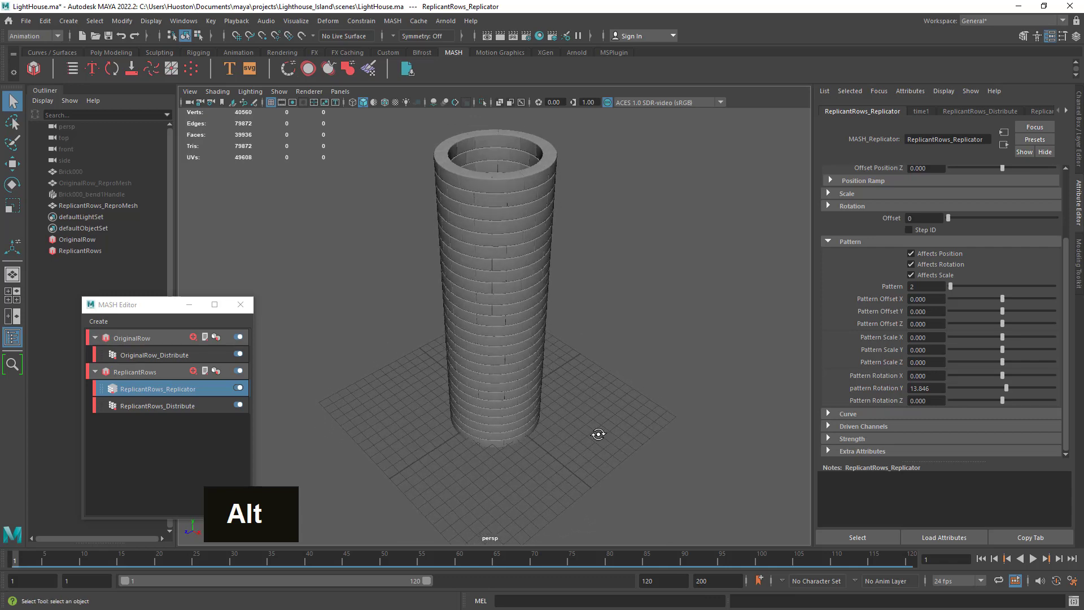
pyautogui.keyDown('alt'); pyautogui.moveTo(598, 434); pyautogui.dragTo(613, 398, button='right'); pyautogui.keyUp('alt')
pyautogui.keyDown('alt'); pyautogui.moveTo(613, 399); pyautogui.dragTo(602, 373); pyautogui.keyUp('alt')
pyautogui.keyDown('alt'); pyautogui.moveTo(603, 372); pyautogui.dragTo(612, 411, button='middle'); pyautogui.keyUp('alt')
pyautogui.keyDown('alt'); pyautogui.moveTo(612, 411); pyautogui.dragTo(605, 404, button='right'); pyautogui.keyUp('alt')
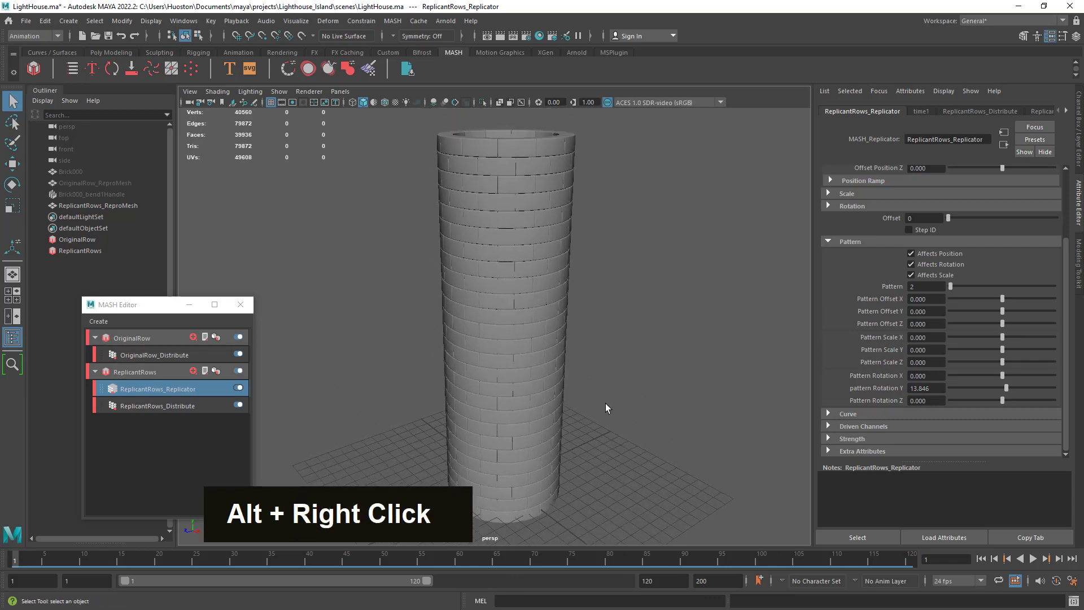
# Step: Add a Random node to the OriginalRow network and set its Position X, Y and Z to 0
pyautogui.click(124, 338)
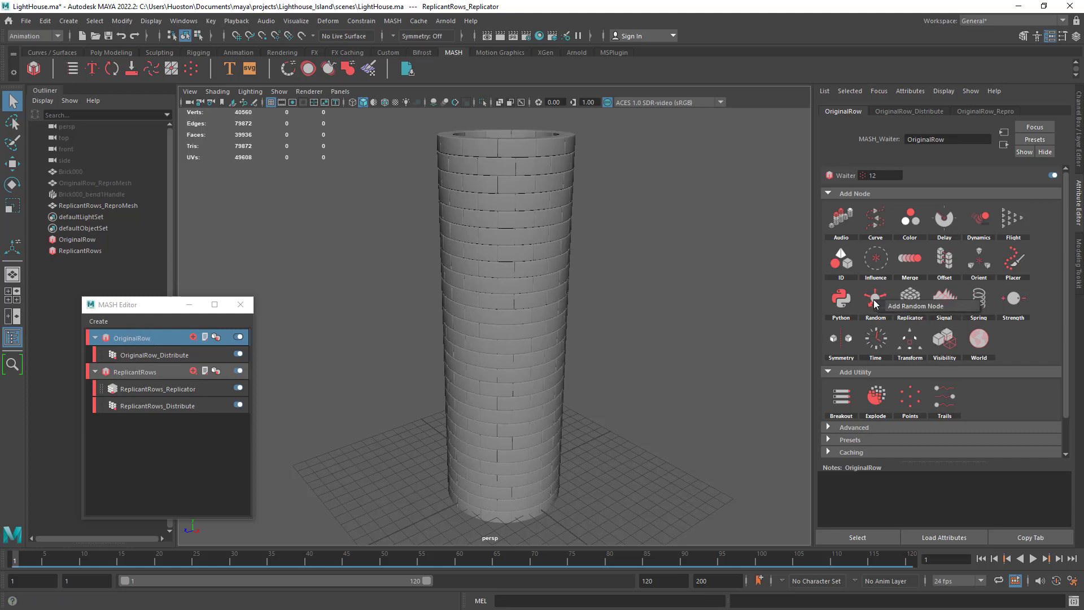
pyautogui.click(913, 308)
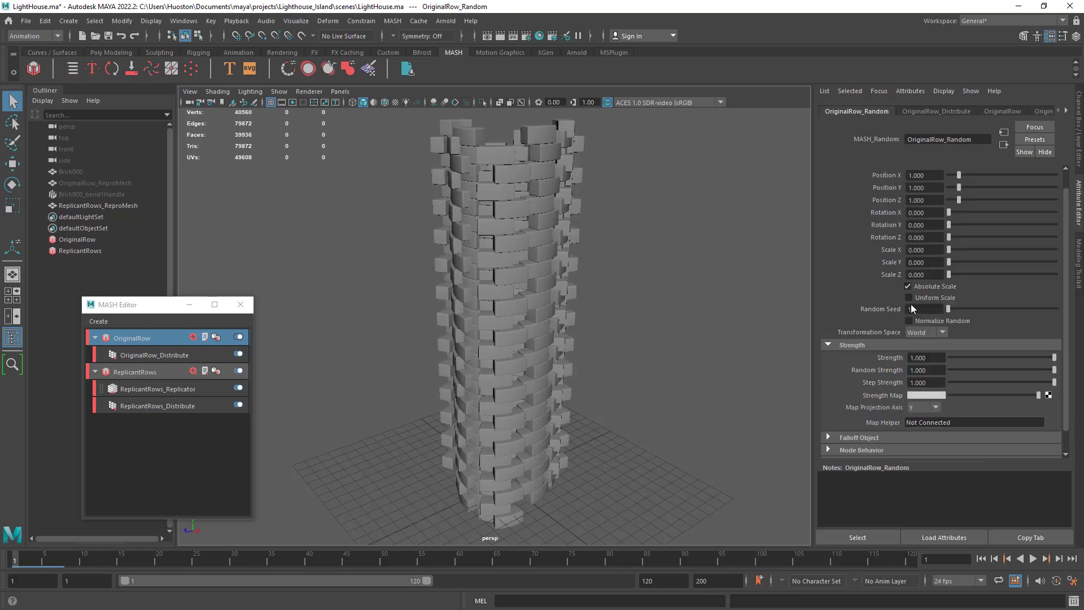
pyautogui.keyDown('alt'); pyautogui.moveTo(564, 266); pyautogui.dragTo(528, 279); pyautogui.keyUp('alt')
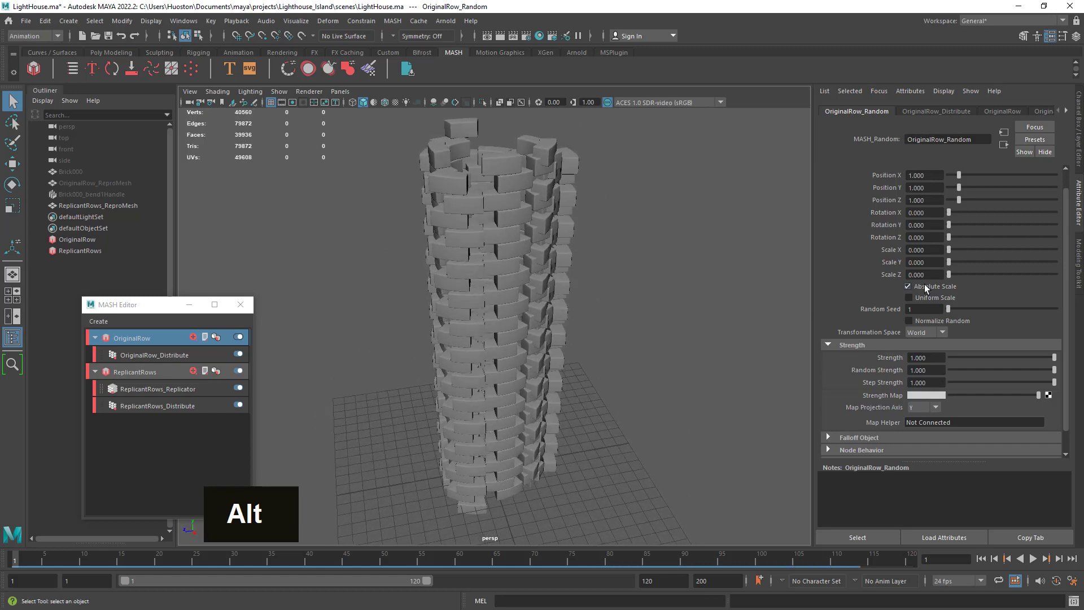
pyautogui.scroll(1, 1066, 208)
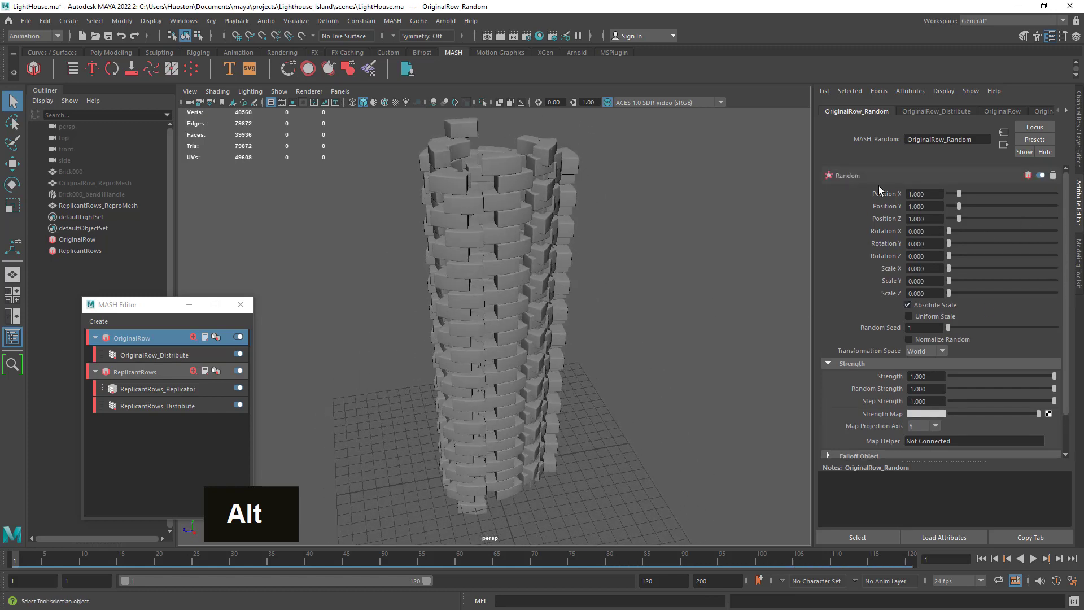
pyautogui.moveTo(959, 194); pyautogui.dragTo(948, 221)
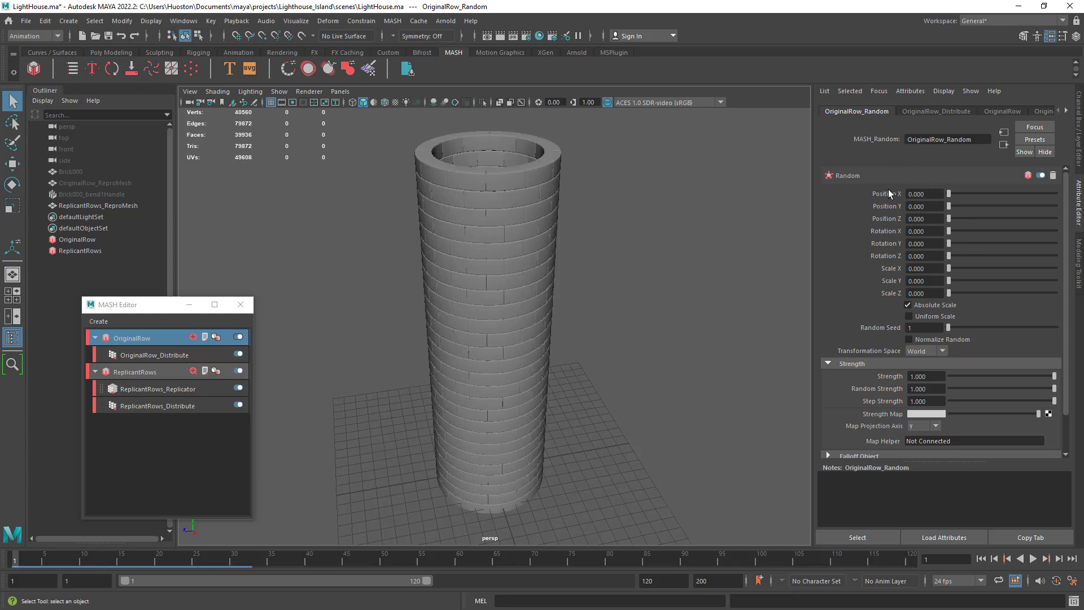
# Step: Examine the staggered brick joints up close along the tower wall and around its top rim
pyautogui.keyDown('alt'); pyautogui.moveTo(616, 327); pyautogui.dragTo(650, 316, button='right'); pyautogui.keyUp('alt')
pyautogui.keyDown('alt'); pyautogui.moveTo(649, 316); pyautogui.dragTo(673, 303); pyautogui.keyUp('alt')
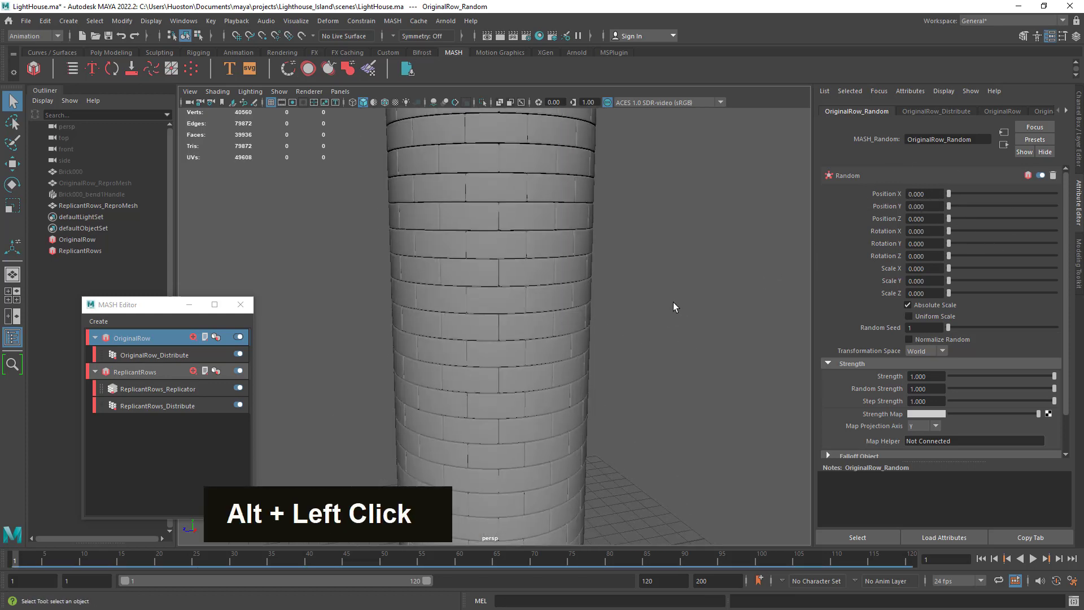
pyautogui.keyDown('alt'); pyautogui.moveTo(673, 303); pyautogui.dragTo(641, 367, button='middle'); pyautogui.keyUp('alt')
pyautogui.keyDown('alt'); pyautogui.moveTo(641, 367); pyautogui.dragTo(753, 329, button='right'); pyautogui.keyUp('alt')
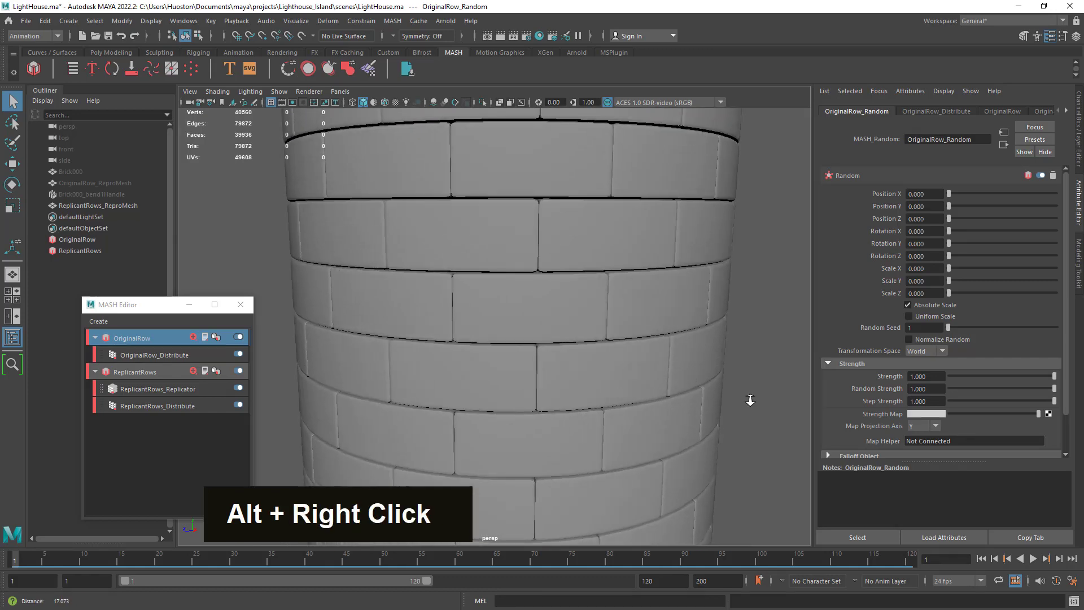
pyautogui.keyDown('alt'); pyautogui.moveTo(665, 360); pyautogui.dragTo(668, 398); pyautogui.keyUp('alt')
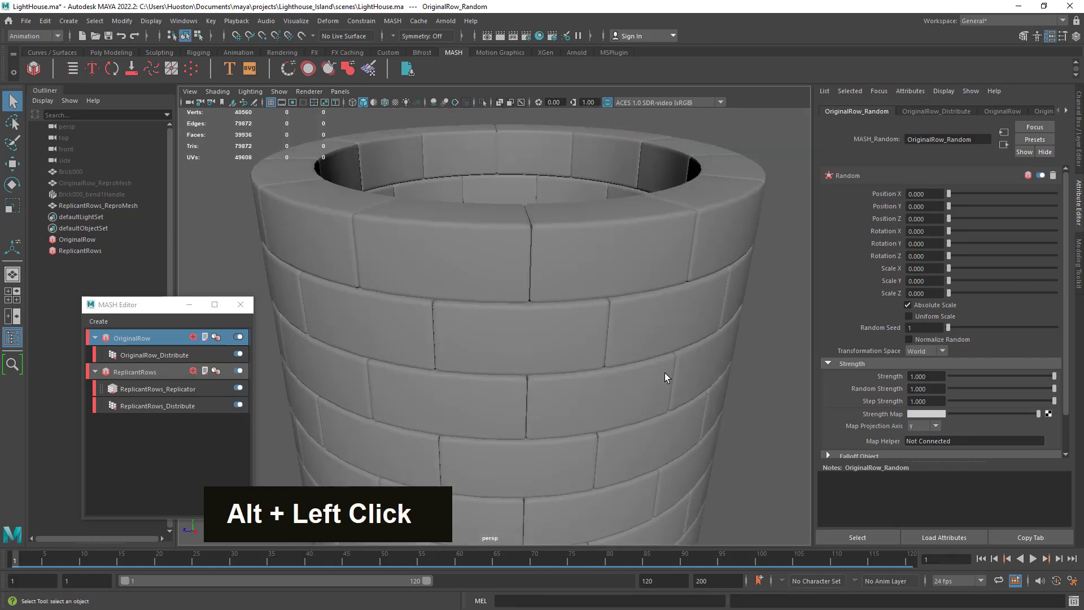
pyautogui.keyDown('alt'); pyautogui.moveTo(668, 398); pyautogui.dragTo(673, 270, button='middle'); pyautogui.keyUp('alt')
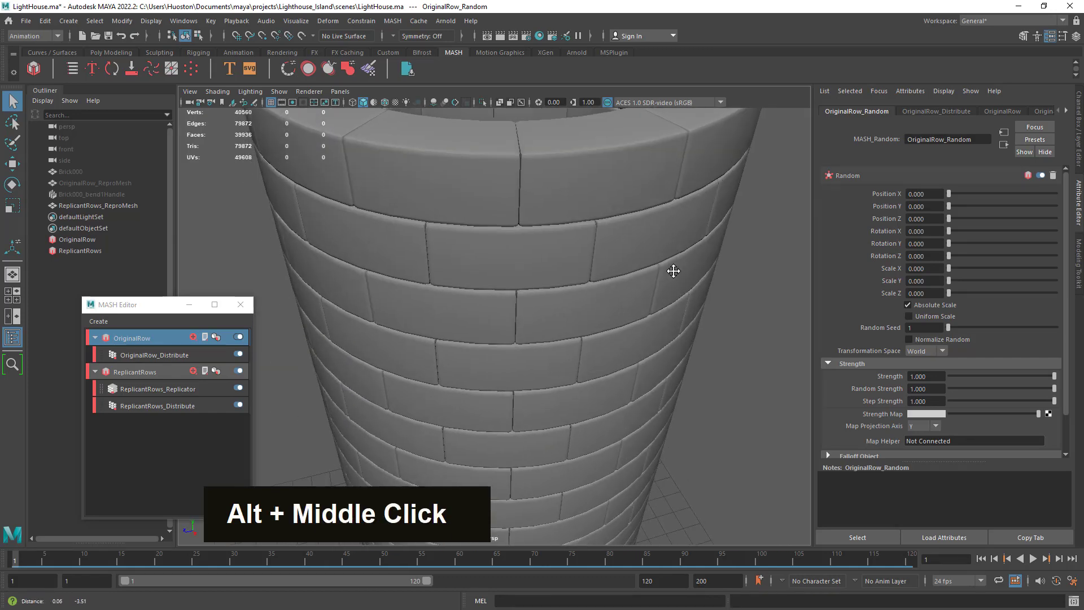
pyautogui.keyDown('alt'); pyautogui.moveTo(673, 270); pyautogui.dragTo(627, 296, button='right'); pyautogui.keyUp('alt')
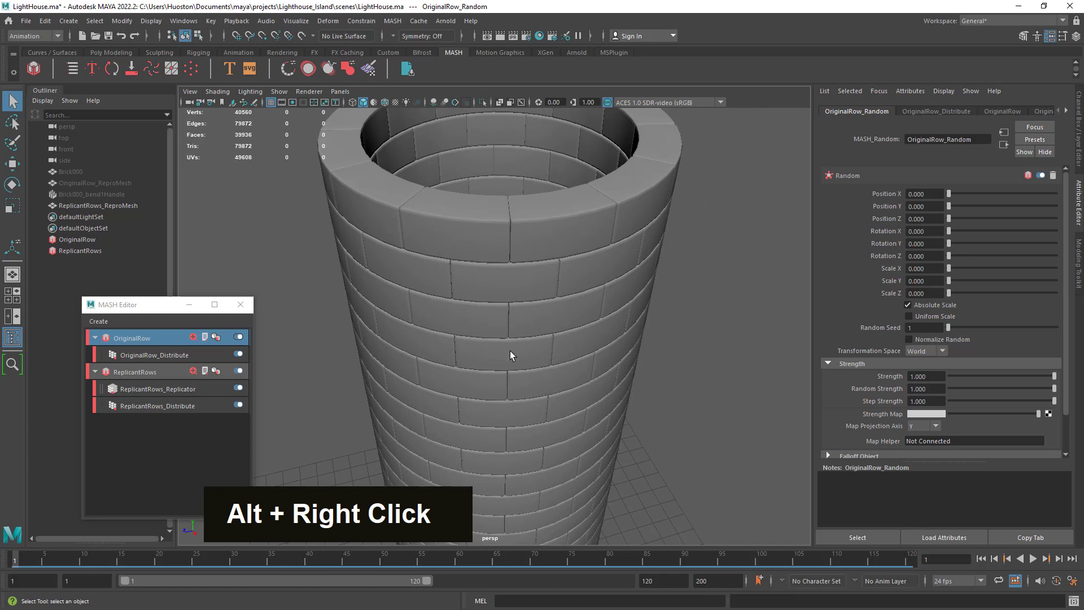
pyautogui.keyDown('alt'); pyautogui.moveTo(511, 355); pyautogui.dragTo(442, 433, button='right'); pyautogui.keyUp('alt')
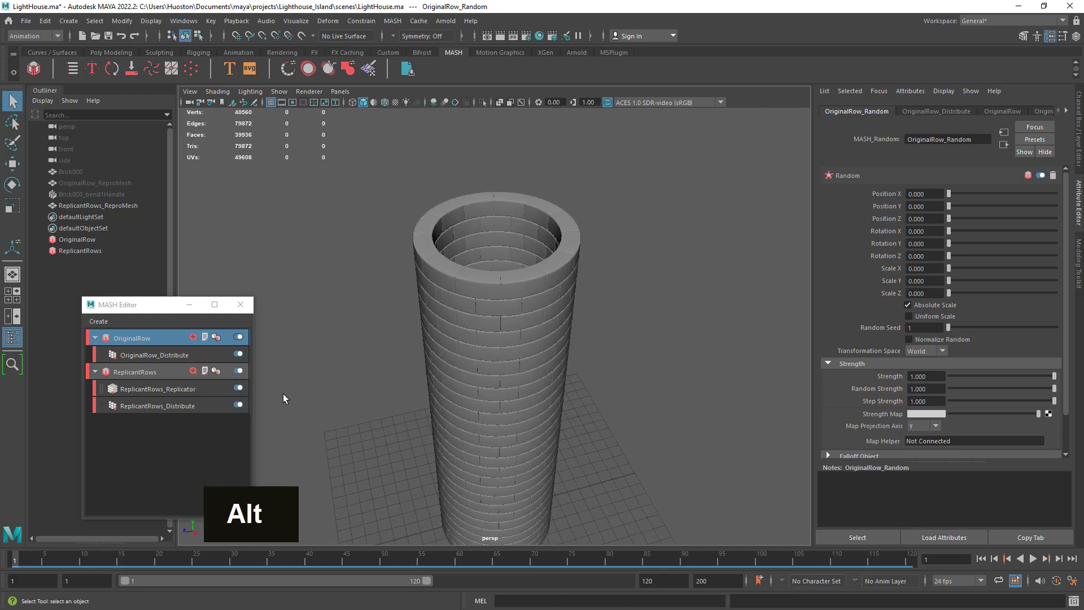
# Step: Try to view only the original row by disabling ReplicantRows and toggling OriginalRow_ReproMesh's visibility, and enable ReplicantRows again
pyautogui.click(239, 371)
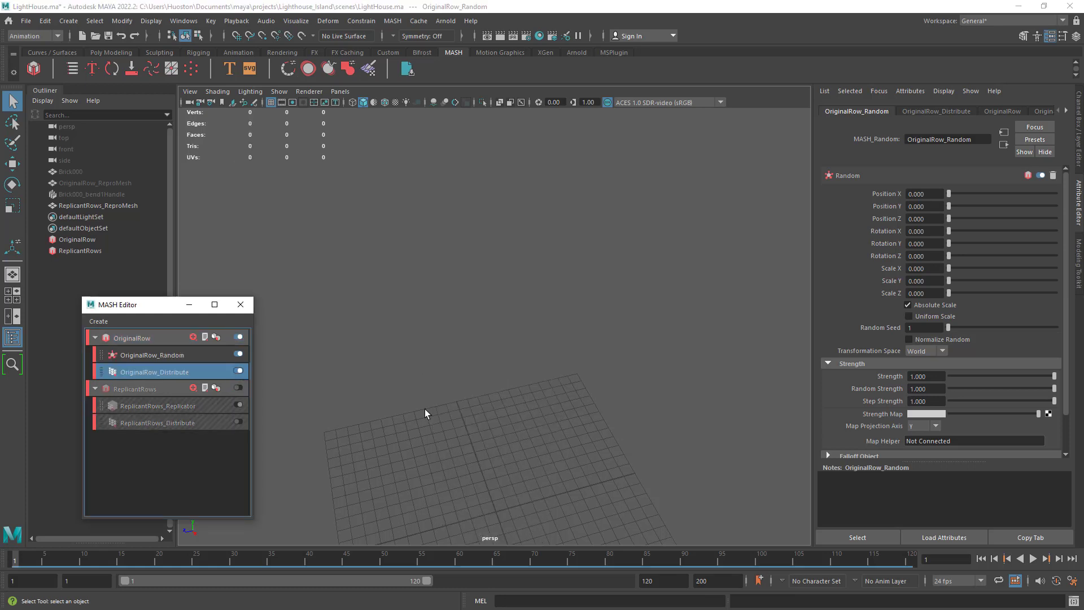
pyautogui.keyDown('alt'); pyautogui.moveTo(515, 286); pyautogui.dragTo(497, 322, button='middle'); pyautogui.keyUp('alt')
pyautogui.keyDown('alt'); pyautogui.moveTo(498, 298); pyautogui.dragTo(614, 343, button='right'); pyautogui.keyUp('alt')
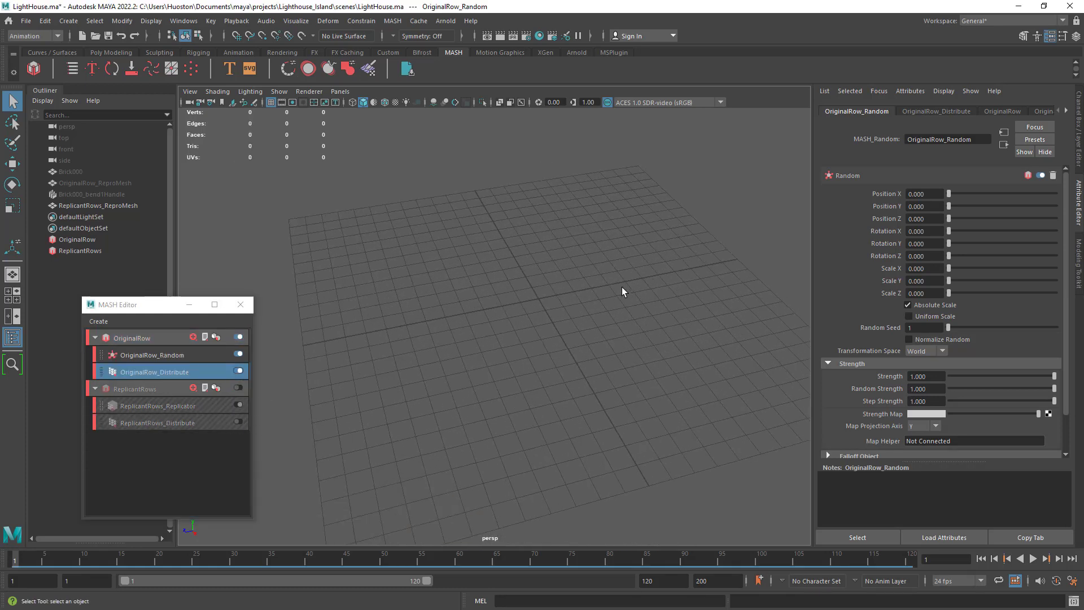
pyautogui.click(238, 387)
pyautogui.click(238, 388)
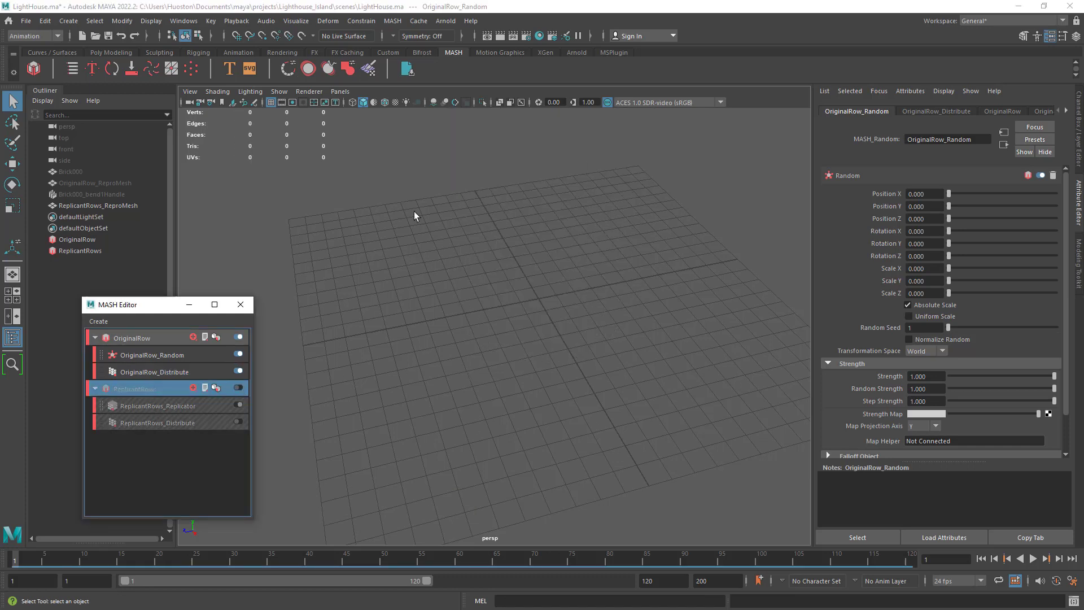
pyautogui.click(116, 186)
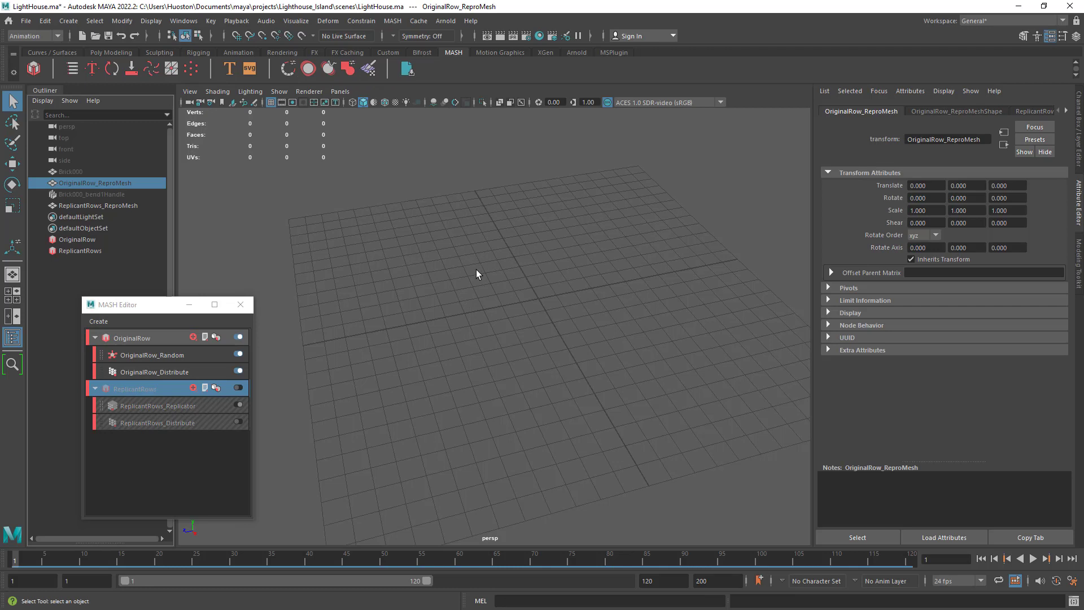
pyautogui.press('h')
pyautogui.press('h')
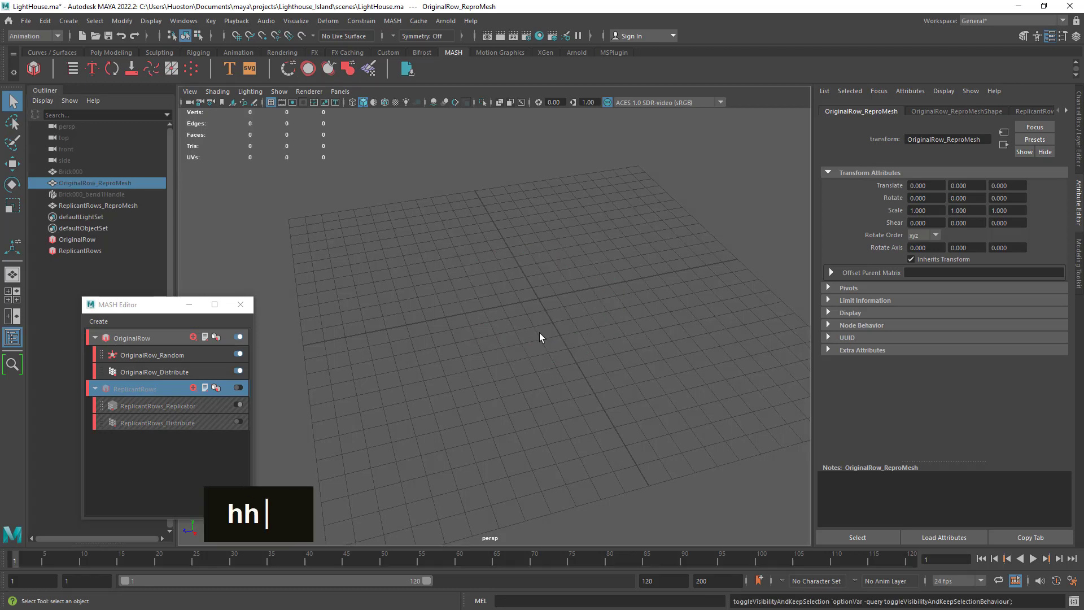
pyautogui.click(243, 388)
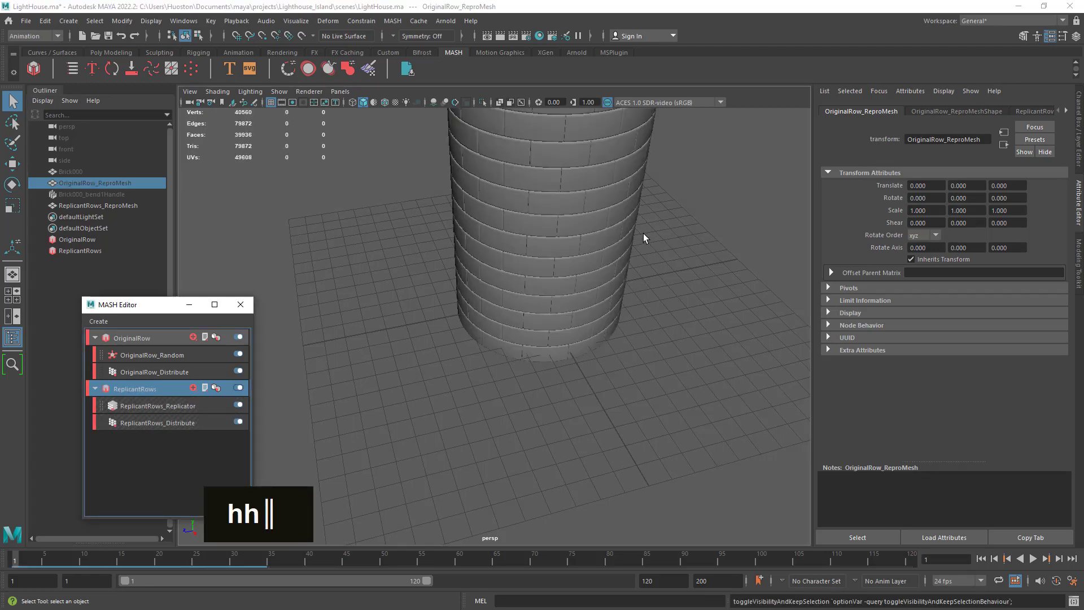
# Step: Save the LightHouse.ma scene
pyautogui.keyDown('alt'); pyautogui.moveTo(642, 233); pyautogui.dragTo(668, 288, button='middle'); pyautogui.keyUp('alt')
pyautogui.keyDown('alt'); pyautogui.moveTo(668, 288); pyautogui.dragTo(622, 375); pyautogui.keyUp('alt')
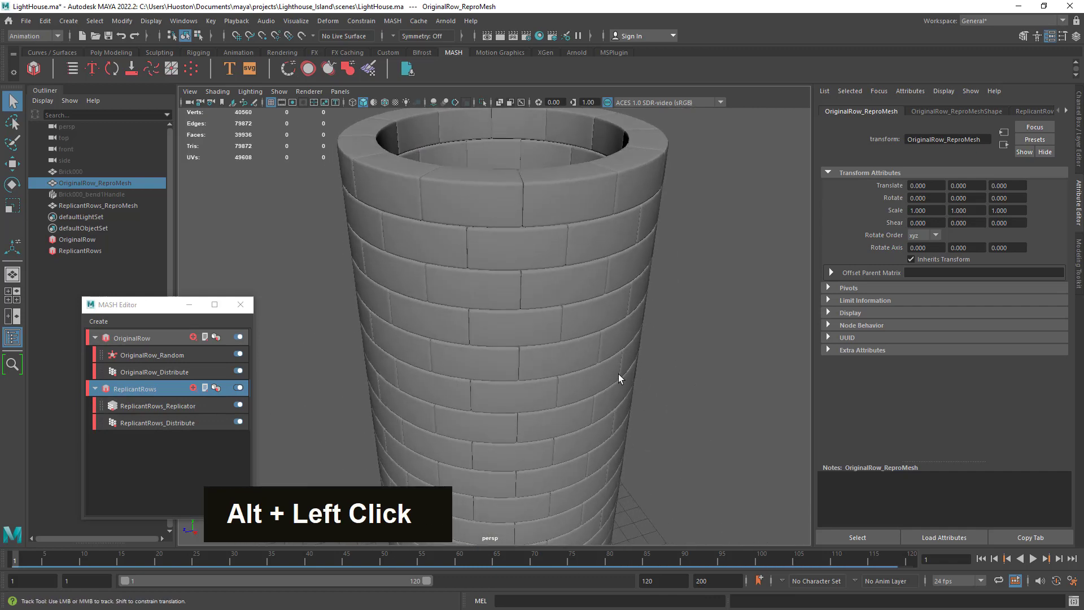
pyautogui.keyDown('alt'); pyautogui.moveTo(621, 375); pyautogui.dragTo(634, 382, button='middle'); pyautogui.keyUp('alt')
pyautogui.keyDown('alt'); pyautogui.moveTo(634, 382); pyautogui.dragTo(428, 205, button='right'); pyautogui.keyUp('alt')
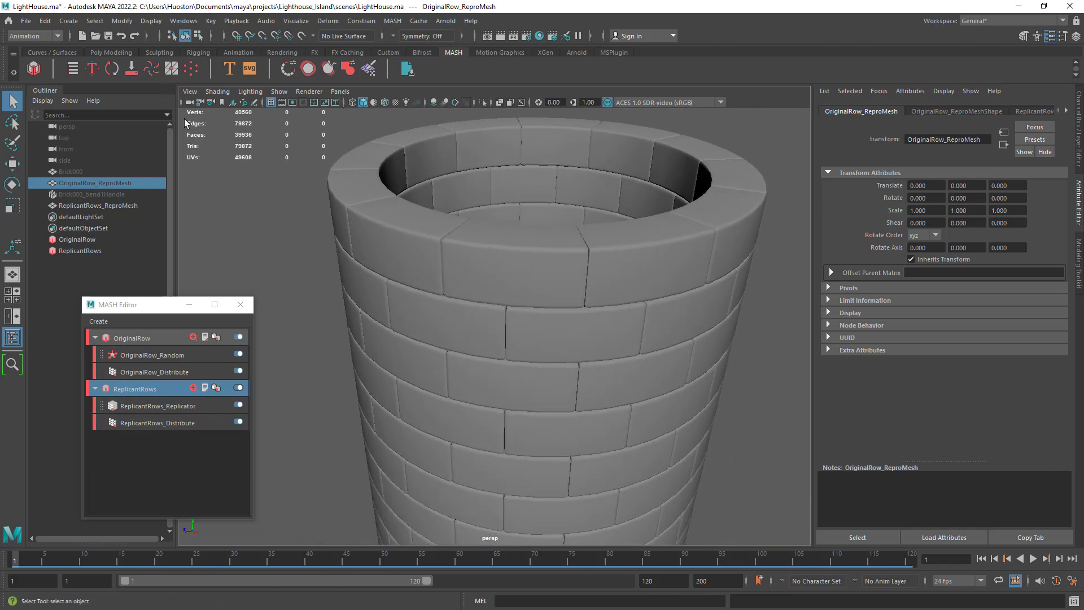
pyautogui.click(108, 36)
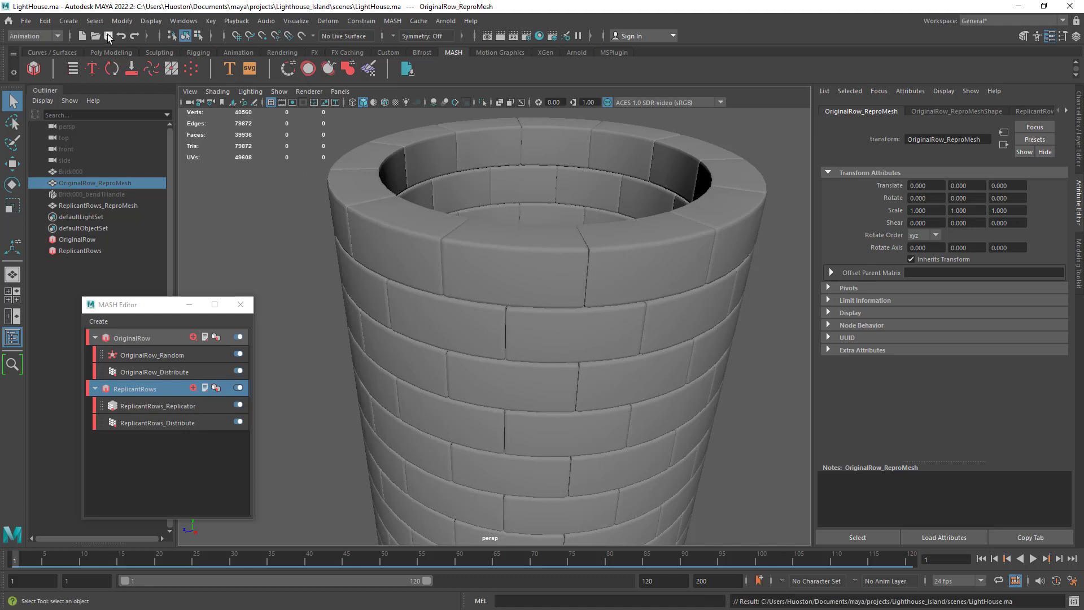
# Step: Set the OriginalRow_Random node's Scale X to 0.160, Scale Y to 0.213 and Scale Z to 0.426
pyautogui.keyDown('alt'); pyautogui.moveTo(678, 306); pyautogui.dragTo(646, 300, button='middle'); pyautogui.keyUp('alt')
pyautogui.click(622, 267)
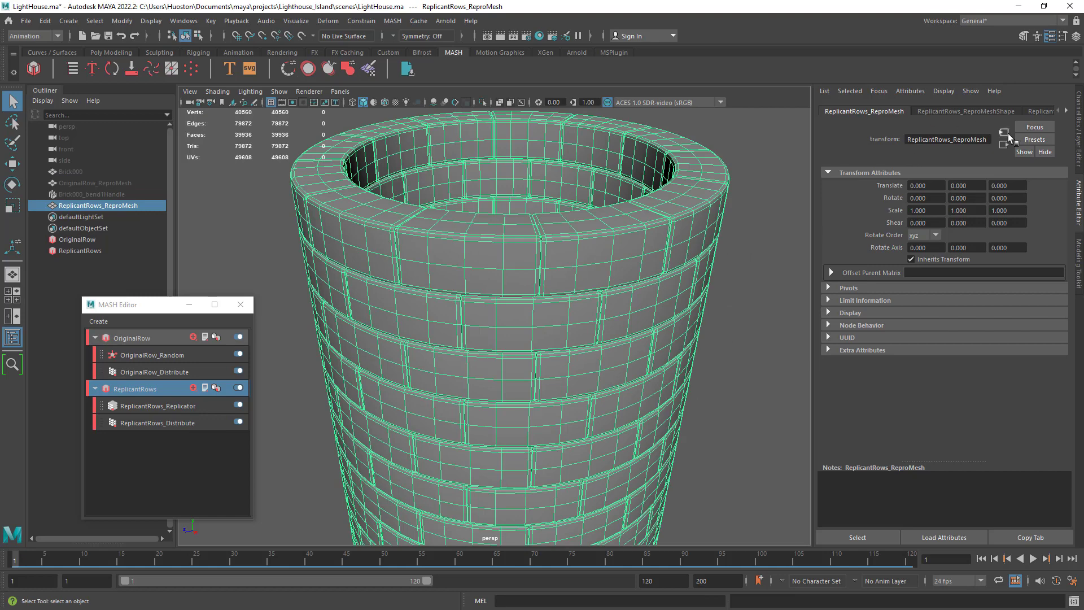
pyautogui.click(148, 360)
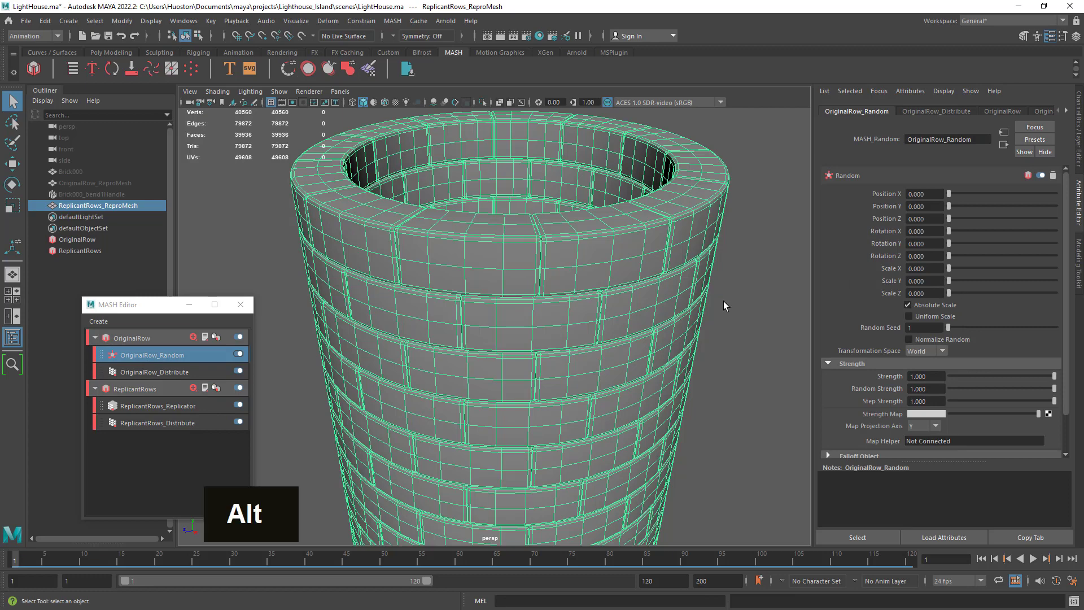
pyautogui.keyDown('alt'); pyautogui.moveTo(725, 302); pyautogui.dragTo(703, 326, button='right'); pyautogui.keyUp('alt')
pyautogui.keyDown('alt'); pyautogui.moveTo(703, 326); pyautogui.dragTo(695, 324); pyautogui.keyUp('alt')
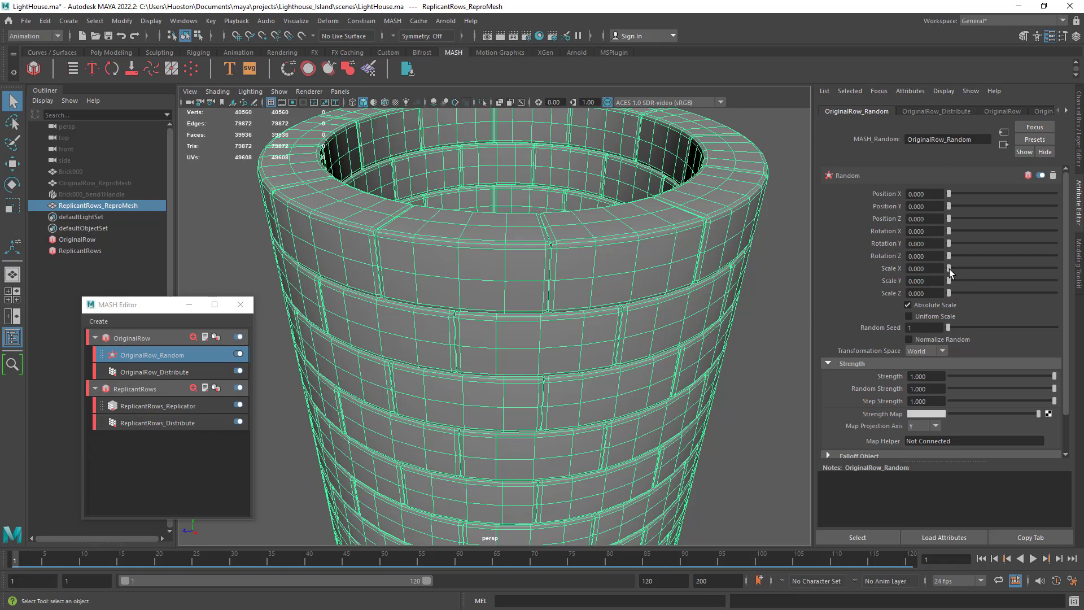
pyautogui.moveTo(950, 272); pyautogui.dragTo(953, 293)
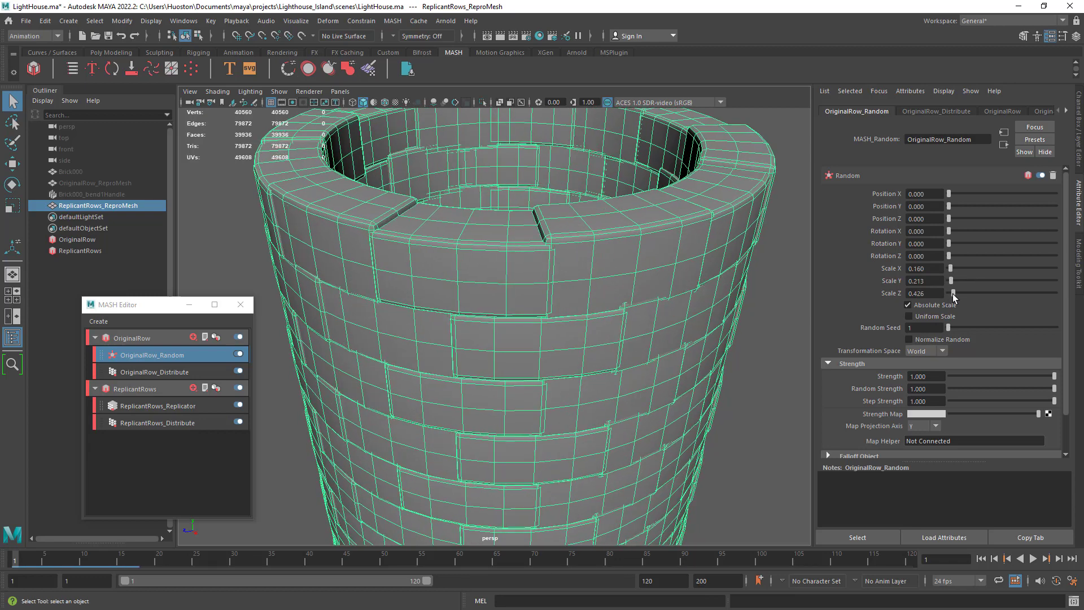
# Step: Deselect the tower mesh and examine the randomly scaled bricks from several angles, including the top rim
pyautogui.keyDown('alt'); pyautogui.moveTo(564, 392); pyautogui.dragTo(626, 367); pyautogui.keyUp('alt')
pyautogui.keyDown('alt'); pyautogui.moveTo(626, 368); pyautogui.dragTo(689, 394, button='right'); pyautogui.keyUp('alt')
pyautogui.click(683, 399)
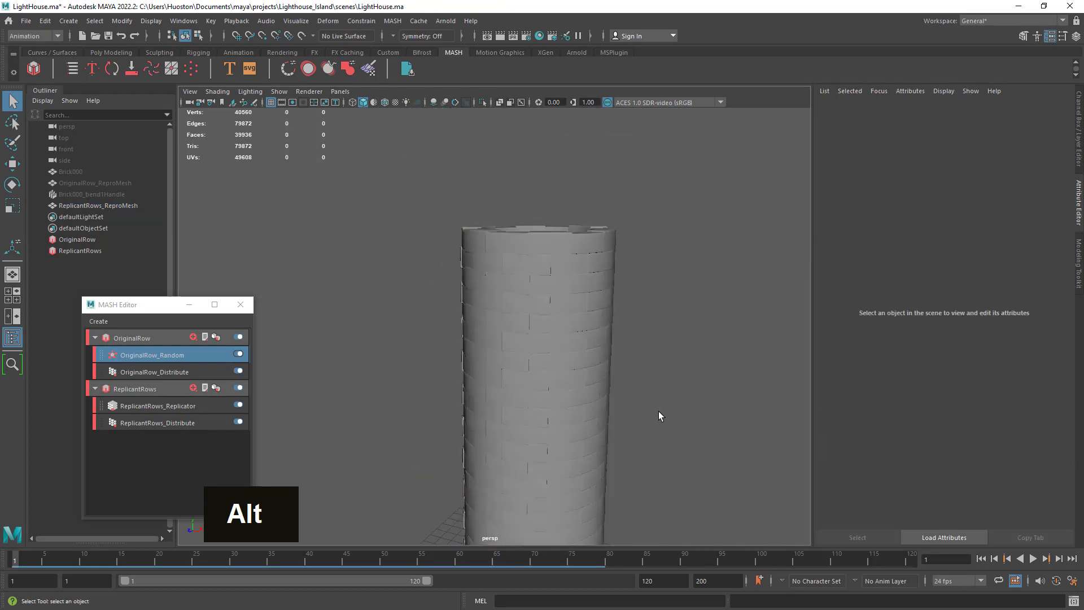
pyautogui.keyDown('alt'); pyautogui.moveTo(659, 416); pyautogui.dragTo(573, 256, button='middle'); pyautogui.keyUp('alt')
pyautogui.keyDown('alt'); pyautogui.moveTo(574, 256); pyautogui.dragTo(751, 351, button='right'); pyautogui.keyUp('alt')
pyautogui.keyDown('alt'); pyautogui.moveTo(571, 317); pyautogui.dragTo(588, 303); pyautogui.keyUp('alt')
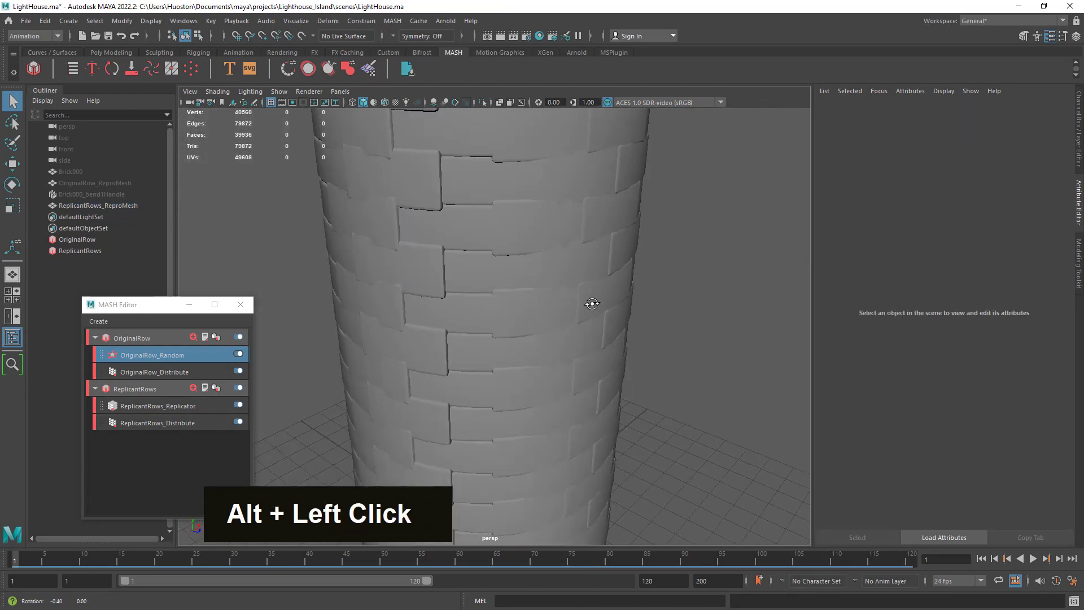
pyautogui.keyDown('alt'); pyautogui.moveTo(587, 303); pyautogui.dragTo(520, 273, button='right'); pyautogui.keyUp('alt')
pyautogui.keyDown('alt'); pyautogui.moveTo(520, 274); pyautogui.dragTo(581, 429, button='middle'); pyautogui.keyUp('alt')
pyautogui.keyDown('alt'); pyautogui.moveTo(581, 429); pyautogui.dragTo(677, 337, button='right'); pyautogui.keyUp('alt')
pyautogui.keyDown('alt'); pyautogui.moveTo(677, 336); pyautogui.dragTo(593, 317); pyautogui.keyUp('alt')
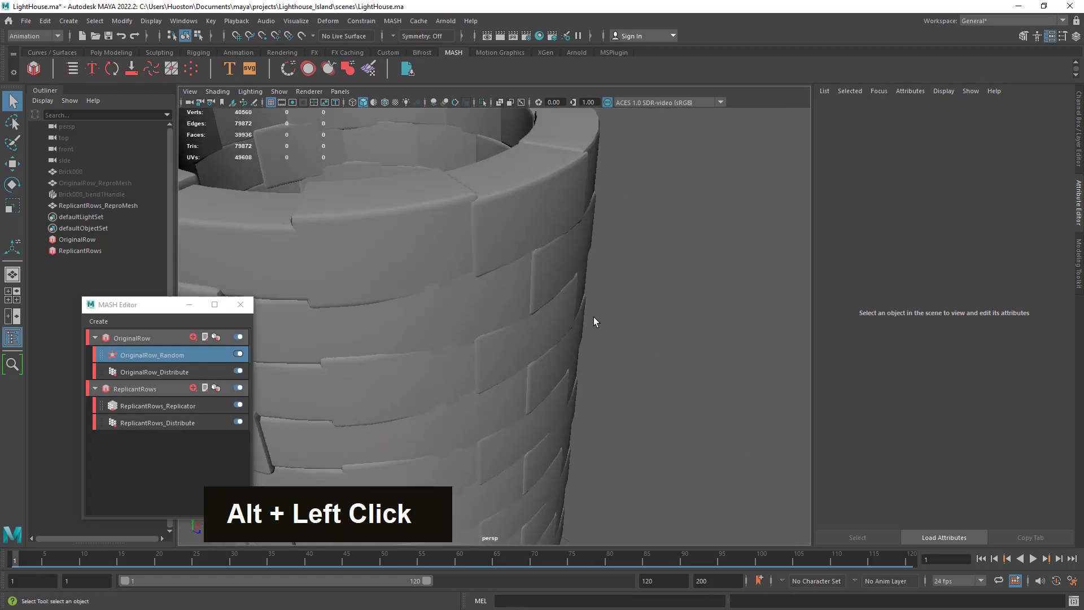
pyautogui.keyDown('alt'); pyautogui.moveTo(593, 317); pyautogui.dragTo(668, 310, button='middle'); pyautogui.keyUp('alt')
pyautogui.keyDown('alt'); pyautogui.moveTo(668, 309); pyautogui.dragTo(359, 341); pyautogui.keyUp('alt')
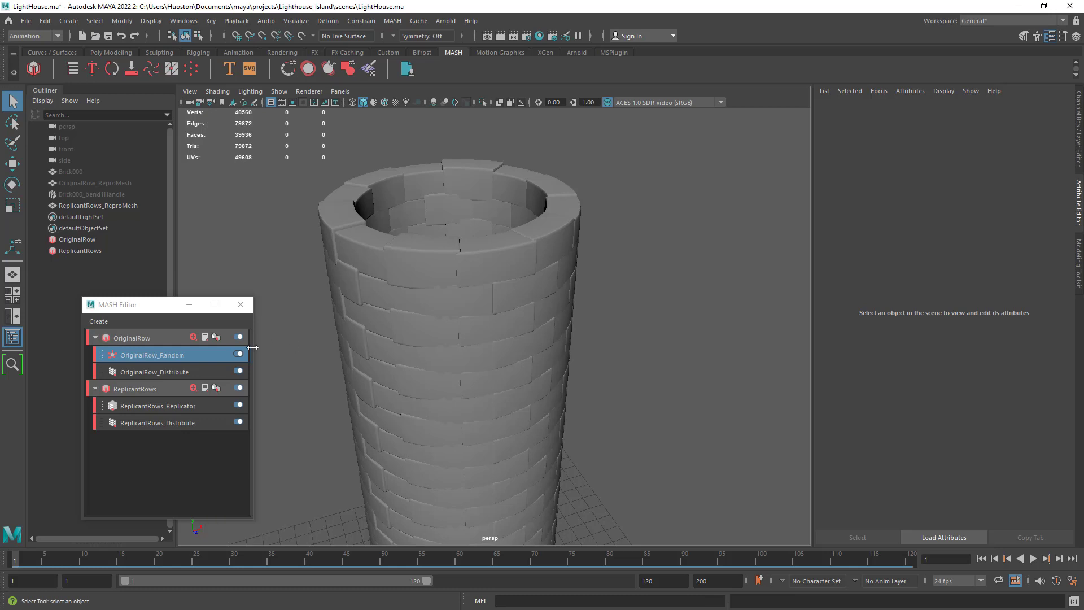
# Step: Expand the Ramps settings of the OriginalRow_Distribute node to examine its bias, rotation and scale ramps
pyautogui.click(154, 372)
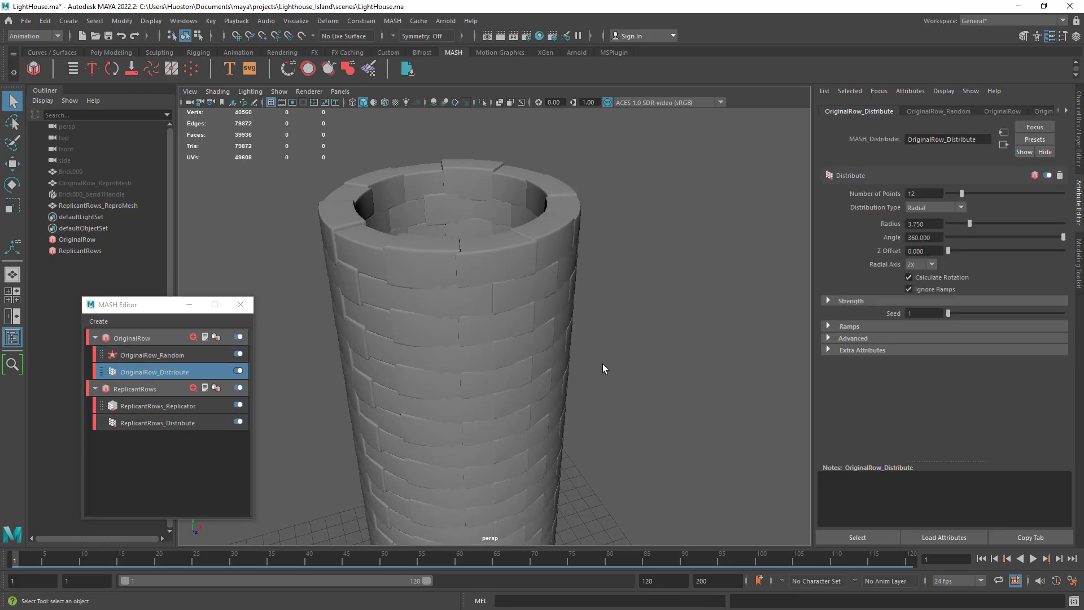
pyautogui.doubleClick(854, 327)
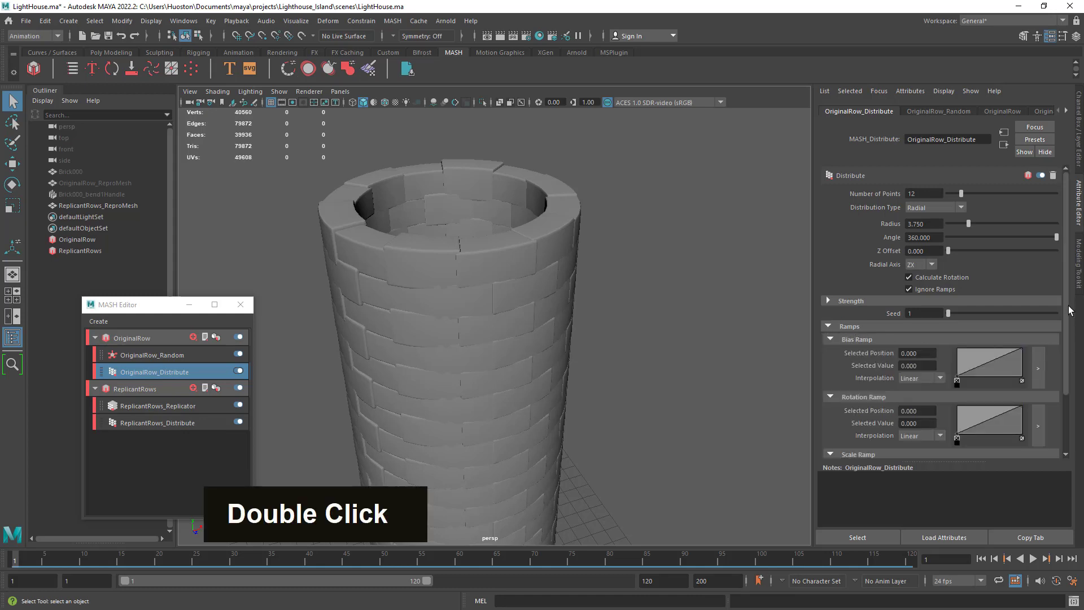
pyautogui.moveTo(1069, 311); pyautogui.dragTo(1078, 370)
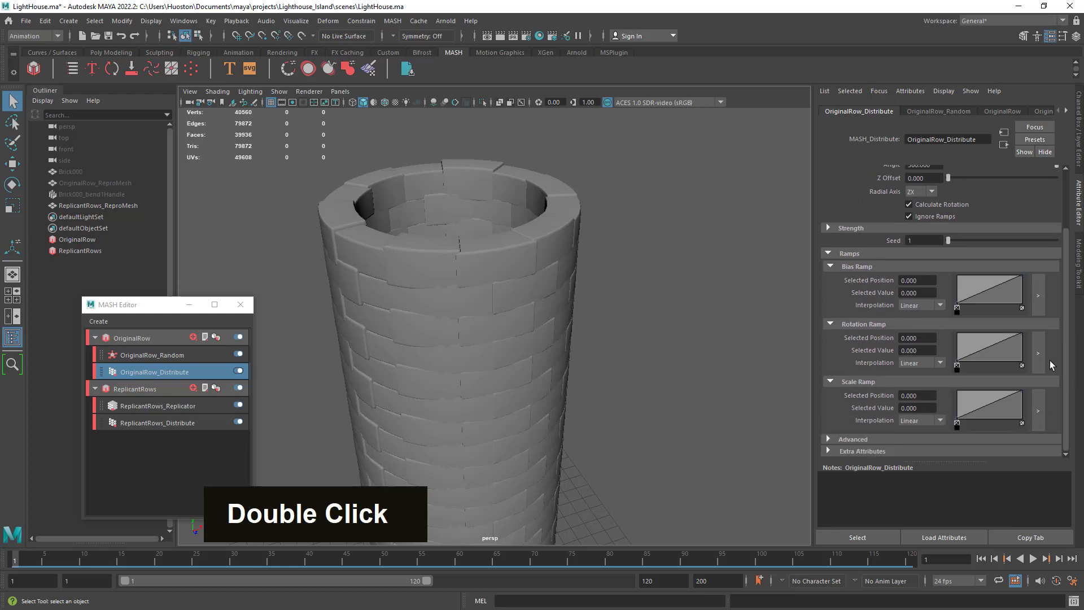
# Step: Try reshaping the Rotation Ramp with extra points, remove those points and collapse the Ramps settings
pyautogui.moveTo(997, 352); pyautogui.dragTo(1002, 351)
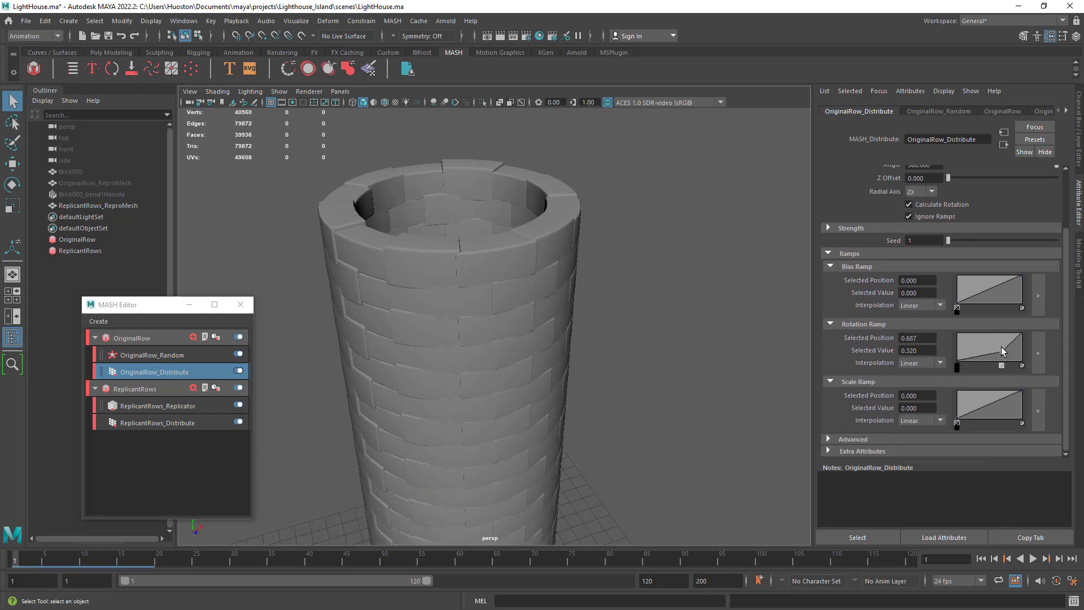
pyautogui.click(1014, 346)
pyautogui.click(987, 356)
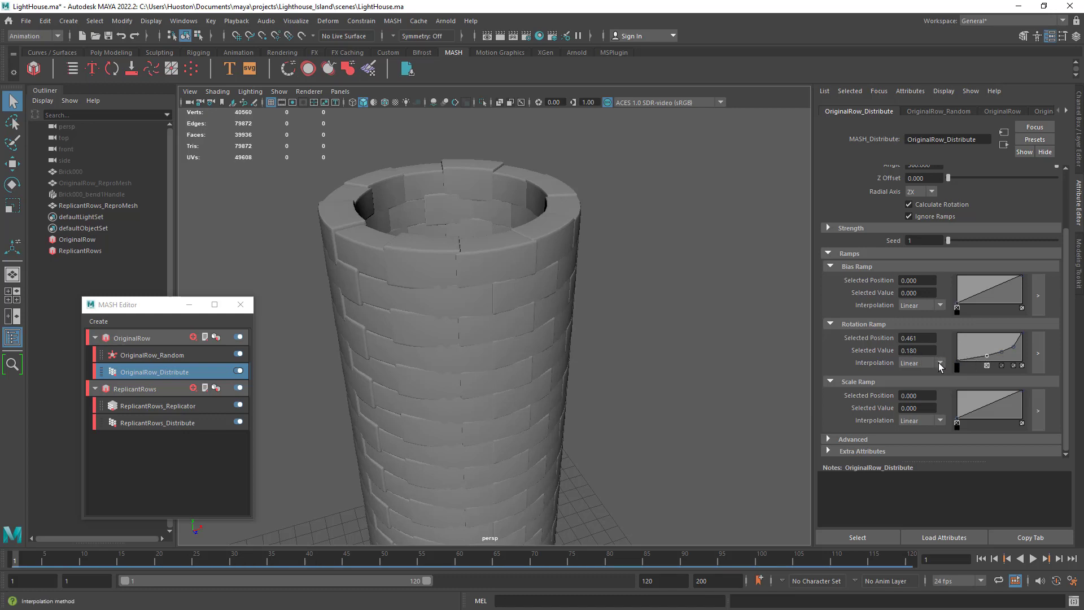
pyautogui.doubleClick(1002, 365)
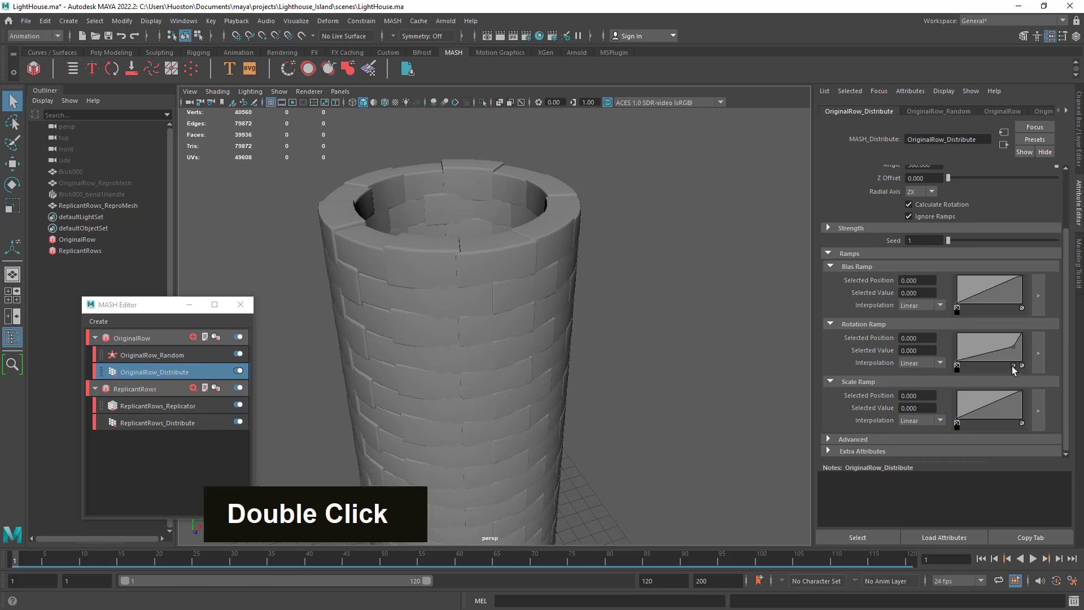
pyautogui.doubleClick(1014, 366)
pyautogui.moveTo(652, 324)
pyautogui.keyDown('alt'); pyautogui.mouseDown()
pyautogui.moveTo(641, 317)
pyautogui.moveTo(663, 325)
pyautogui.mouseUp(); pyautogui.keyUp('alt')
pyautogui.click(836, 253)
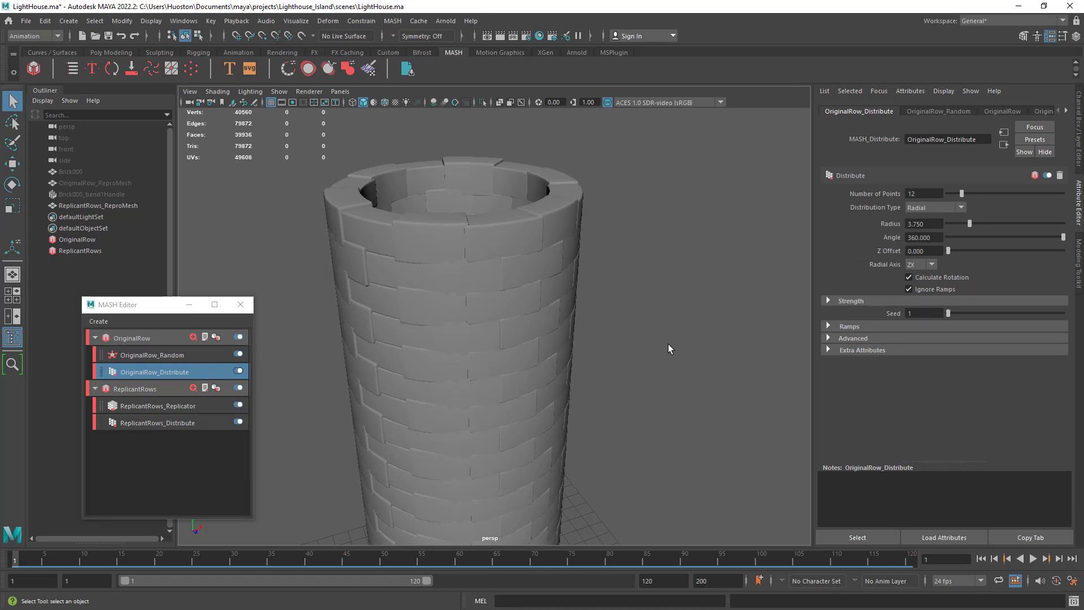
# Step: Try raising the OriginalRow_Distribute node's Z Offset and undo the change
pyautogui.moveTo(948, 254); pyautogui.dragTo(955, 255)
pyautogui.press('z')
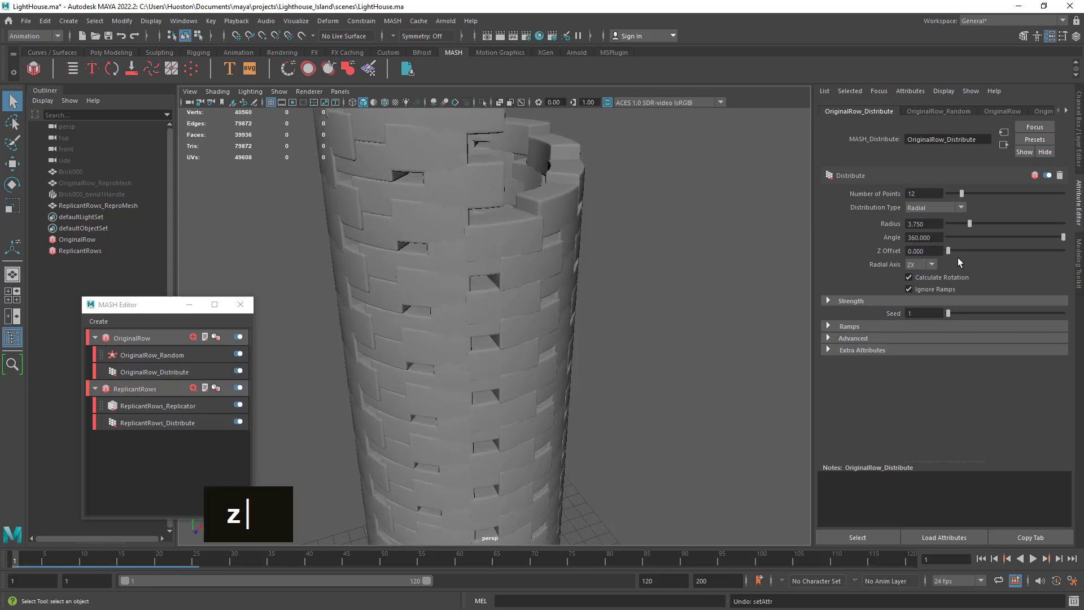
pyautogui.keyDown('alt'); pyautogui.moveTo(793, 293); pyautogui.dragTo(672, 319); pyautogui.keyUp('alt')
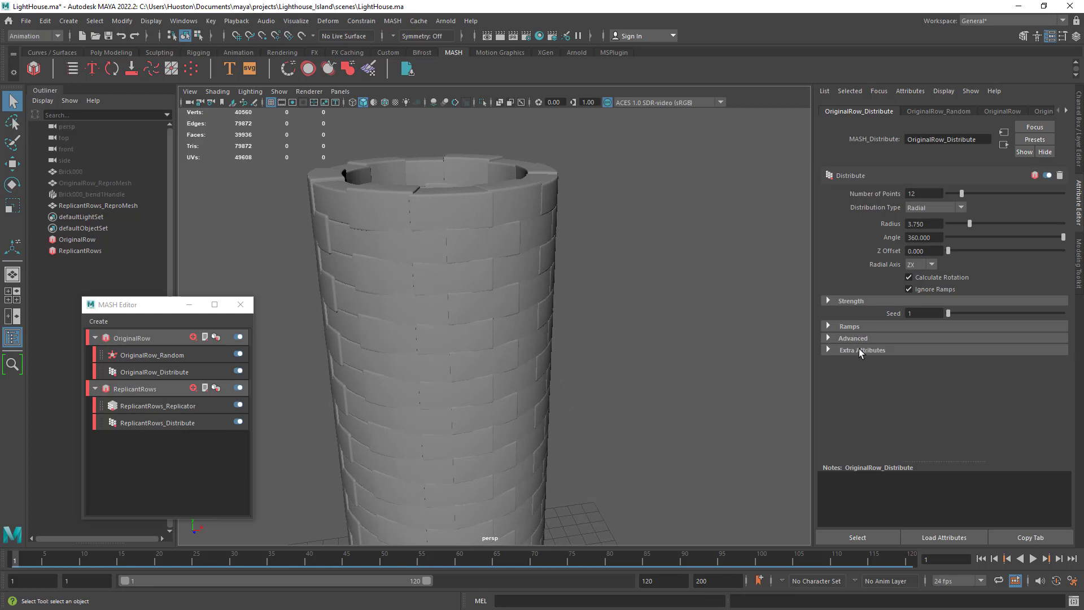
# Step: Check the OriginalRow_Distribute node's Extra Attributes, and try lowering its Angle before returning it to 360.000
pyautogui.click(859, 350)
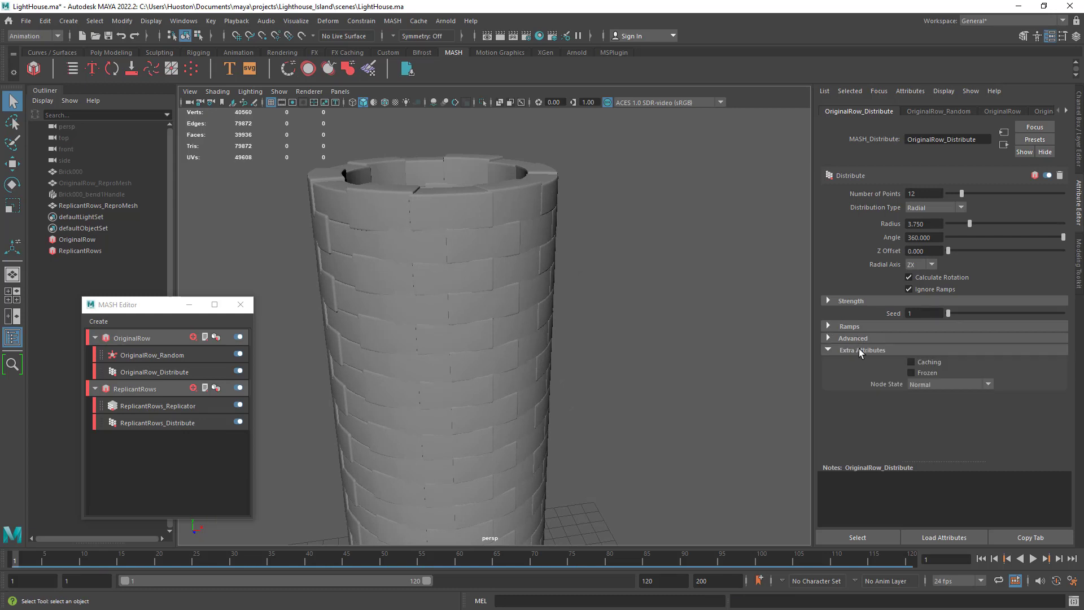
pyautogui.click(859, 349)
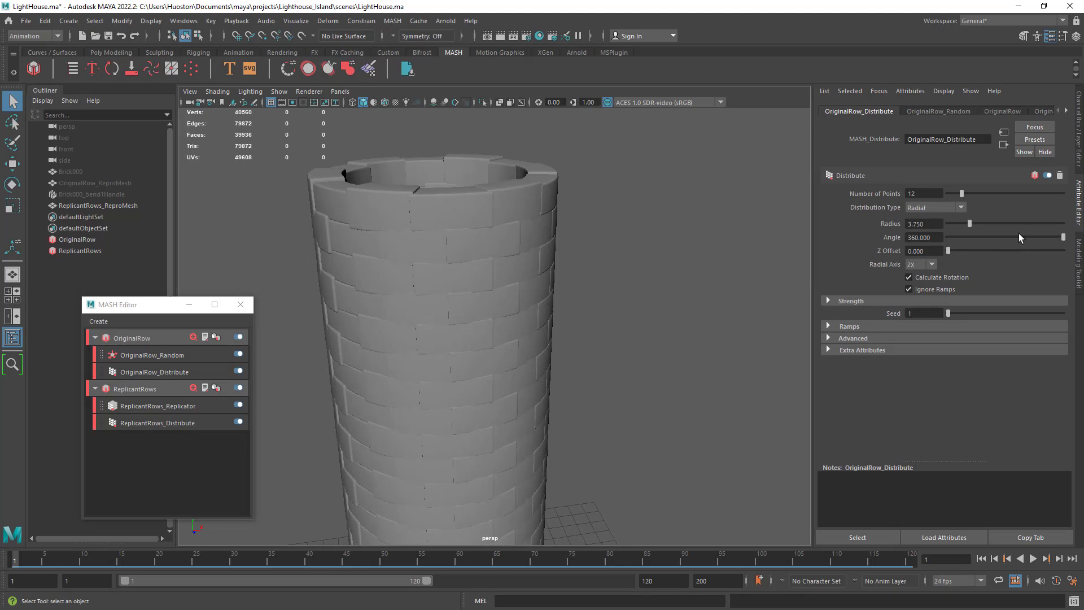
pyautogui.moveTo(1042, 237); pyautogui.dragTo(1031, 238)
pyautogui.moveTo(1042, 241); pyautogui.dragTo(1078, 258)
# Step: Examine the brick joints on the tower's outer wall and around its top rim
pyautogui.keyDown('alt'); pyautogui.moveTo(486, 351); pyautogui.dragTo(585, 303, button='middle'); pyautogui.keyUp('alt')
pyautogui.keyDown('alt'); pyautogui.moveTo(586, 302); pyautogui.dragTo(496, 333, button='right'); pyautogui.keyUp('alt')
pyautogui.keyDown('alt'); pyautogui.moveTo(497, 333); pyautogui.dragTo(558, 367); pyautogui.keyUp('alt')
pyautogui.keyDown('alt'); pyautogui.moveTo(559, 368); pyautogui.dragTo(726, 338, button='right'); pyautogui.keyUp('alt')
pyautogui.keyDown('alt'); pyautogui.moveTo(726, 338); pyautogui.dragTo(625, 409, button='middle'); pyautogui.keyUp('alt')
pyautogui.keyDown('alt'); pyautogui.moveTo(625, 409); pyautogui.dragTo(636, 372); pyautogui.keyUp('alt')
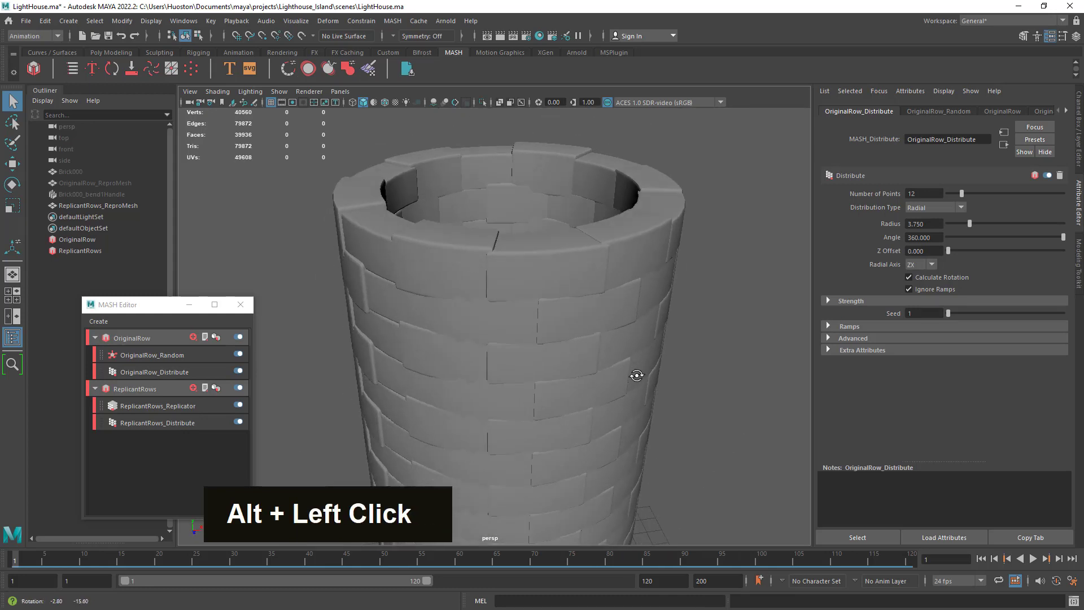
pyautogui.keyDown('alt'); pyautogui.moveTo(637, 373); pyautogui.dragTo(657, 377, button='right'); pyautogui.keyUp('alt')
pyautogui.keyDown('alt'); pyautogui.moveTo(657, 377); pyautogui.dragTo(620, 357); pyautogui.keyUp('alt')
pyautogui.keyDown('alt'); pyautogui.moveTo(620, 357); pyautogui.dragTo(605, 404, button='middle'); pyautogui.keyUp('alt')
pyautogui.keyDown('alt'); pyautogui.moveTo(605, 404); pyautogui.dragTo(582, 371); pyautogui.keyUp('alt')
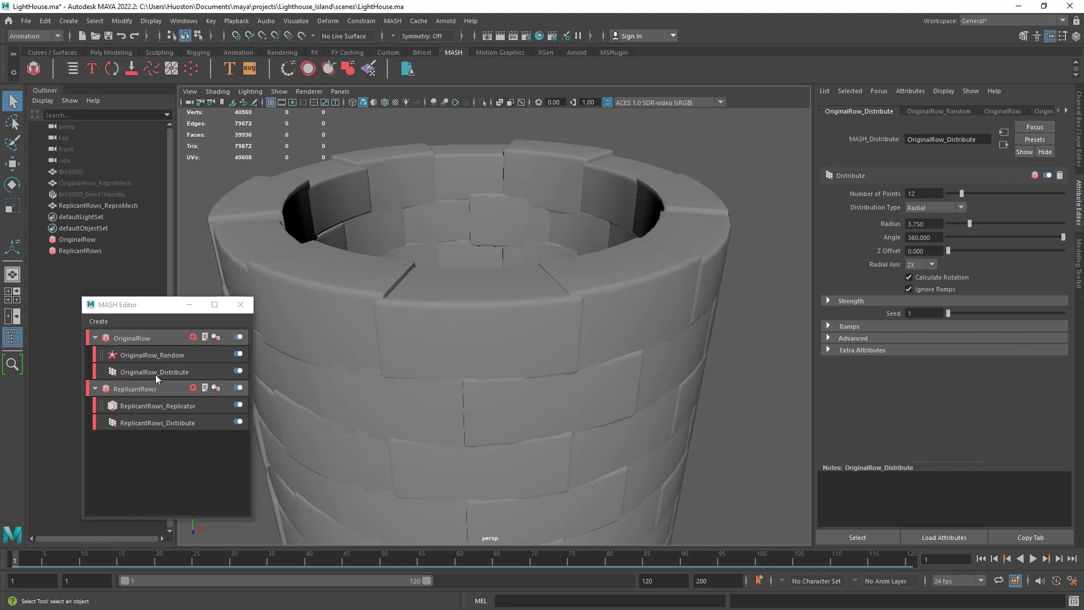
# Step: Try a negative Scale X on the OriginalRow_Random node, and set Scale X to 0.000
pyautogui.click(162, 356)
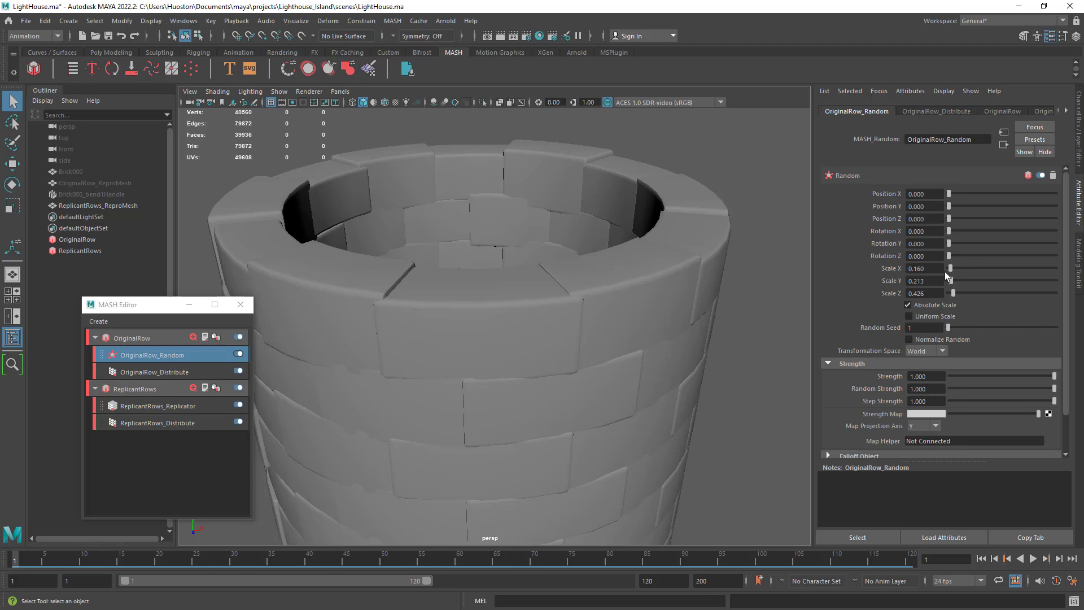
pyautogui.press('Left')
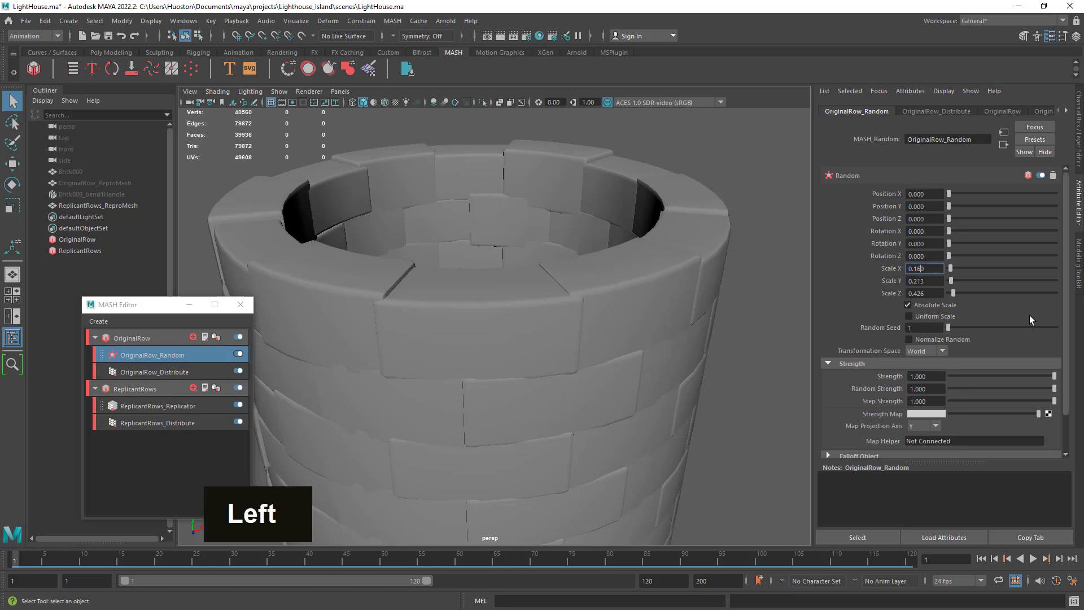
pyautogui.press('Home')
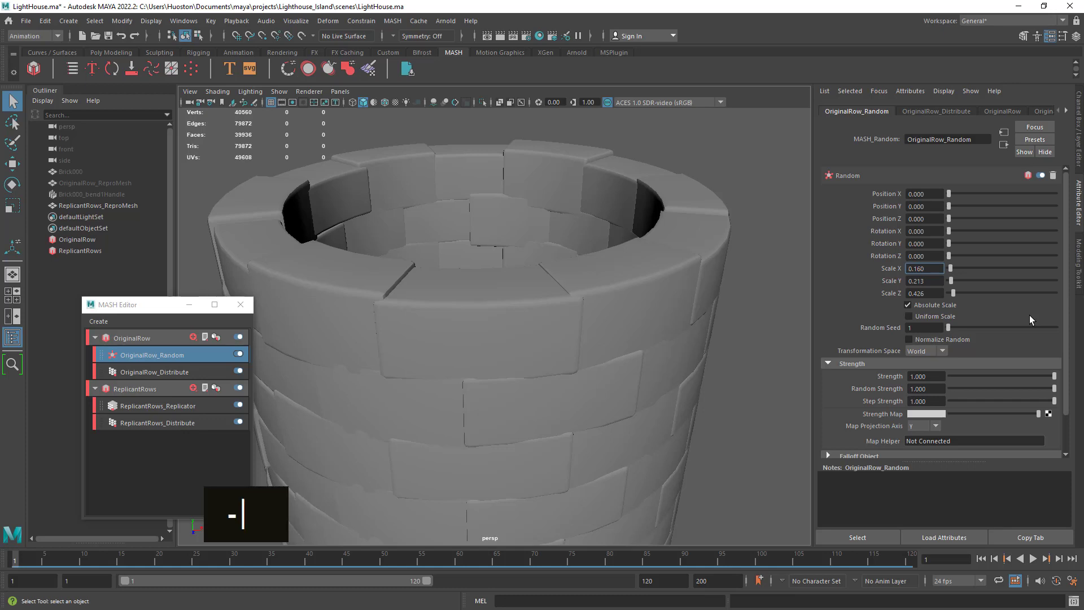
pyautogui.press('Return')
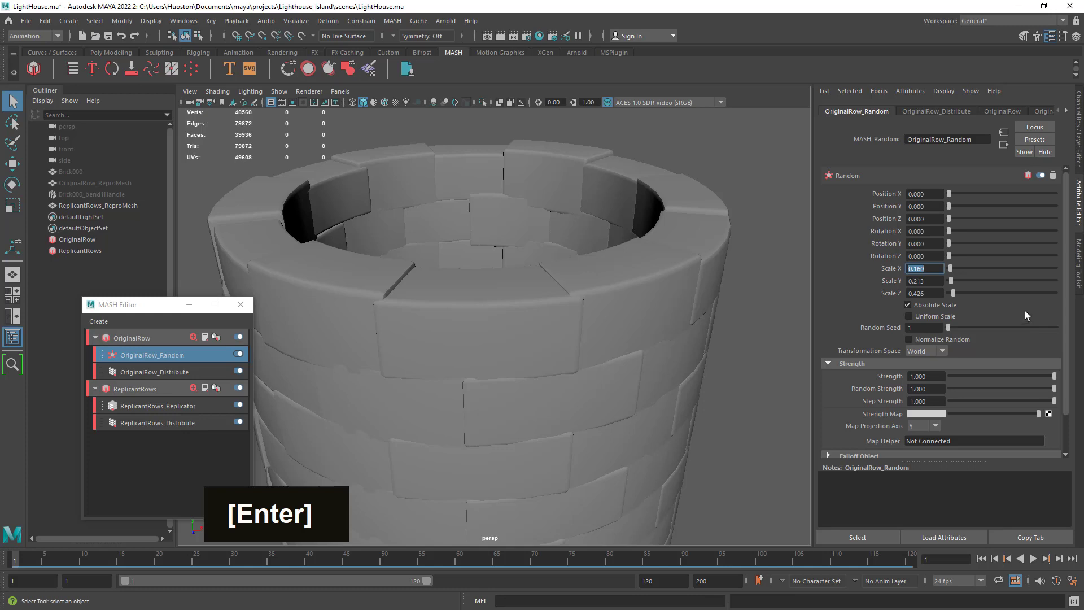
pyautogui.moveTo(951, 269); pyautogui.dragTo(946, 271)
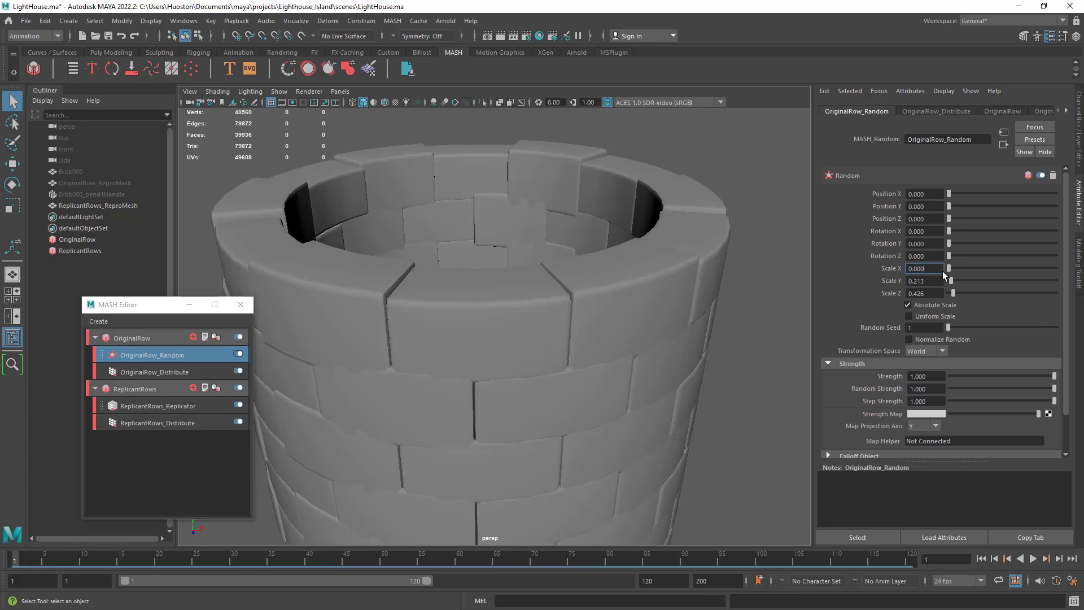
# Step: Inspect the brick gaps around the tower, try other Scale X values and return Scale X to 0.000
pyautogui.keyDown('alt'); pyautogui.moveTo(622, 475); pyautogui.dragTo(641, 455); pyautogui.keyUp('alt')
pyautogui.keyDown('alt'); pyautogui.moveTo(641, 455); pyautogui.dragTo(680, 423, button='middle'); pyautogui.keyUp('alt')
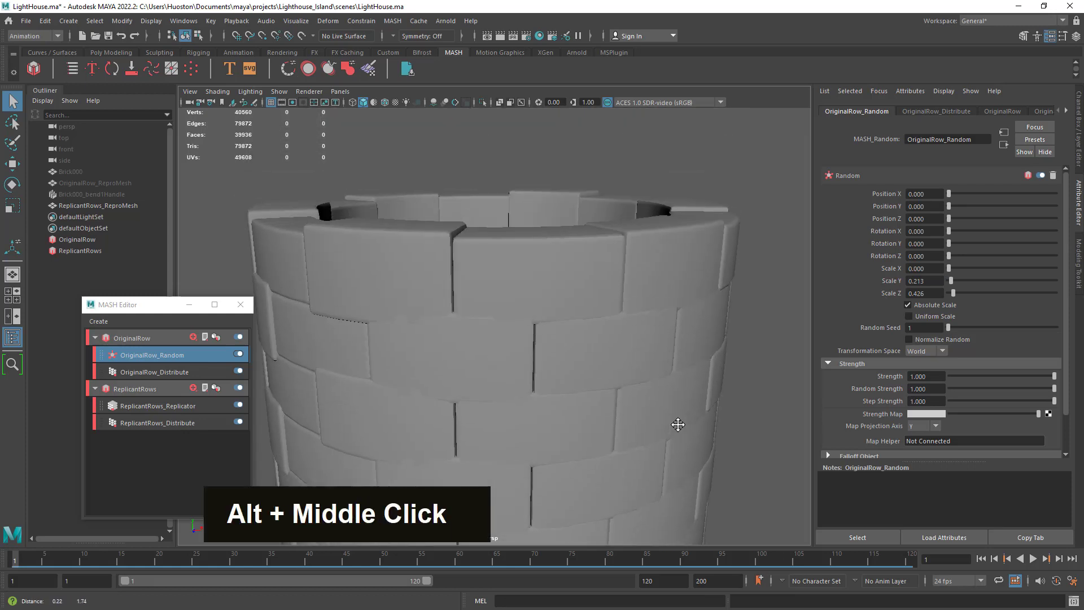
pyautogui.keyDown('alt'); pyautogui.moveTo(680, 423); pyautogui.dragTo(566, 412); pyautogui.keyUp('alt')
pyautogui.keyDown('alt'); pyautogui.moveTo(567, 412); pyautogui.dragTo(608, 350, button='middle'); pyautogui.keyUp('alt')
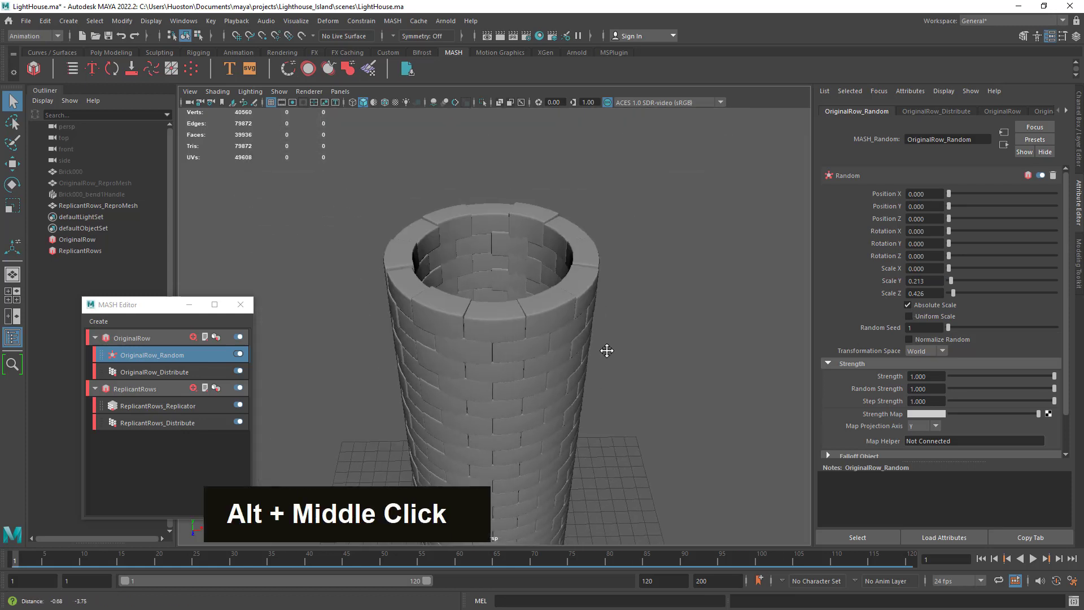
pyautogui.keyDown('alt'); pyautogui.moveTo(608, 350); pyautogui.dragTo(883, 303, button='right'); pyautogui.keyUp('alt')
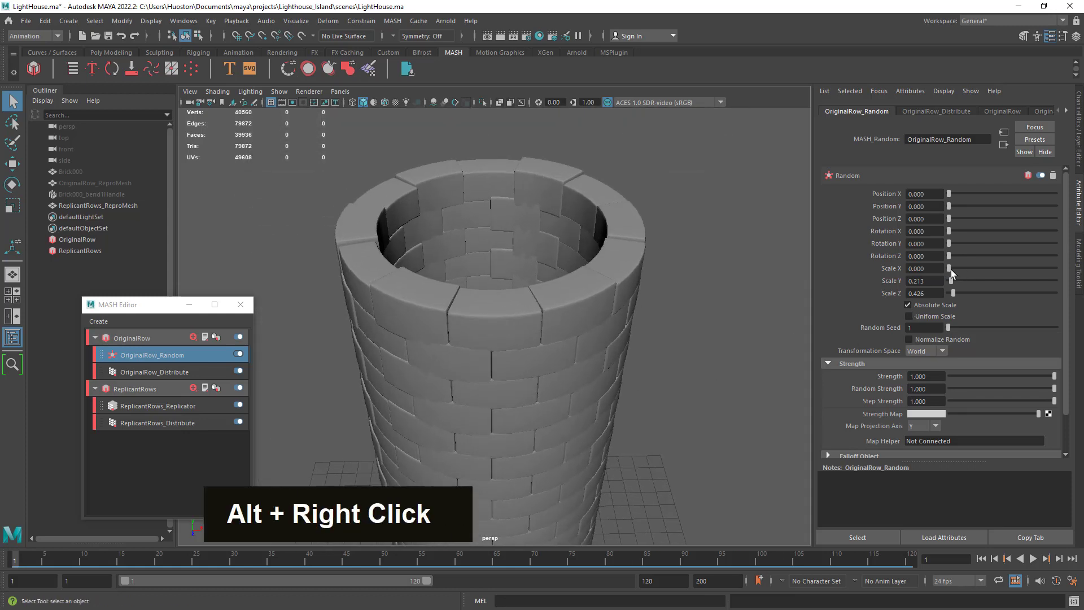
pyautogui.moveTo(950, 269)
pyautogui.mouseDown()
pyautogui.moveTo(975, 276)
pyautogui.moveTo(946, 274)
pyautogui.mouseUp()
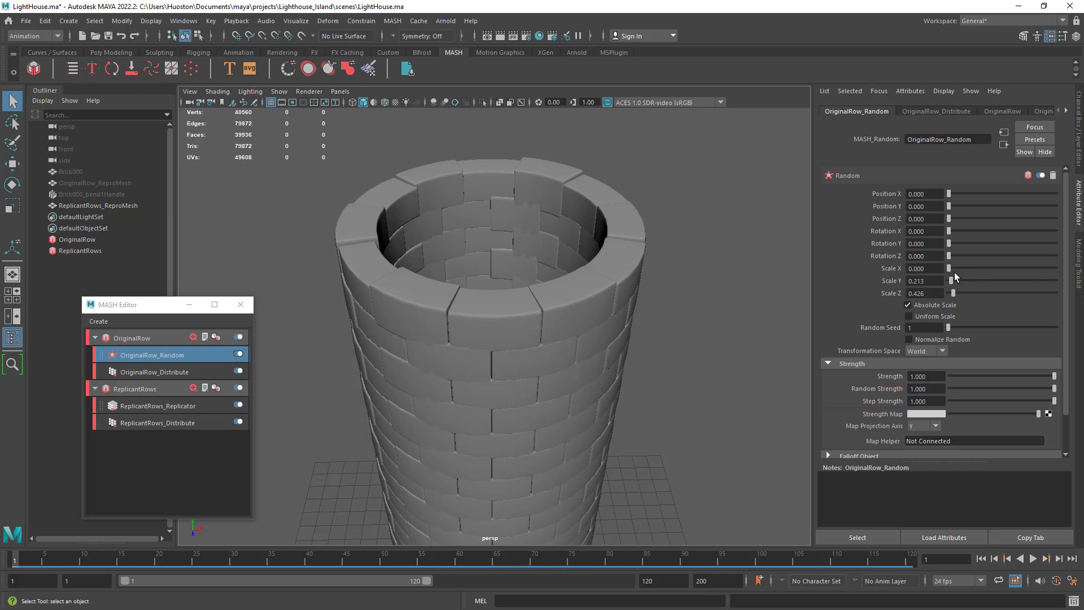
pyautogui.moveTo(952, 271); pyautogui.dragTo(931, 267)
# Step: Set the OriginalRow_Random node's Scale Y to 0.479
pyautogui.keyDown('alt'); pyautogui.moveTo(621, 316); pyautogui.dragTo(666, 326); pyautogui.keyUp('alt')
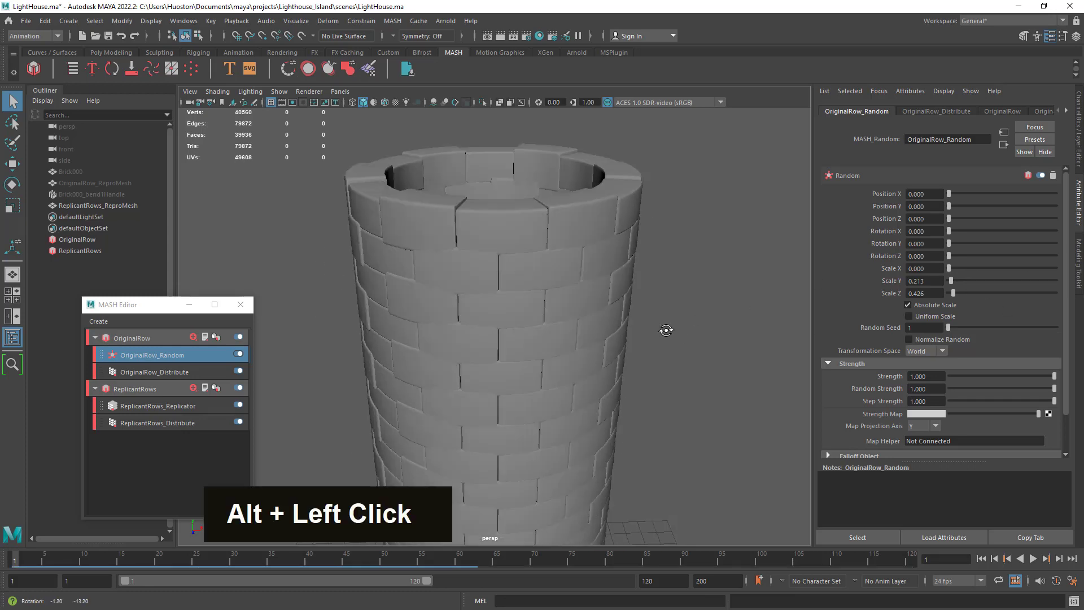
pyautogui.keyDown('alt'); pyautogui.moveTo(666, 327); pyautogui.dragTo(718, 331, button='right'); pyautogui.keyUp('alt')
pyautogui.keyDown('alt'); pyautogui.moveTo(718, 332); pyautogui.dragTo(672, 300, button='middle'); pyautogui.keyUp('alt')
pyautogui.keyDown('alt'); pyautogui.moveTo(672, 300); pyautogui.dragTo(706, 375, button='right'); pyautogui.keyUp('alt')
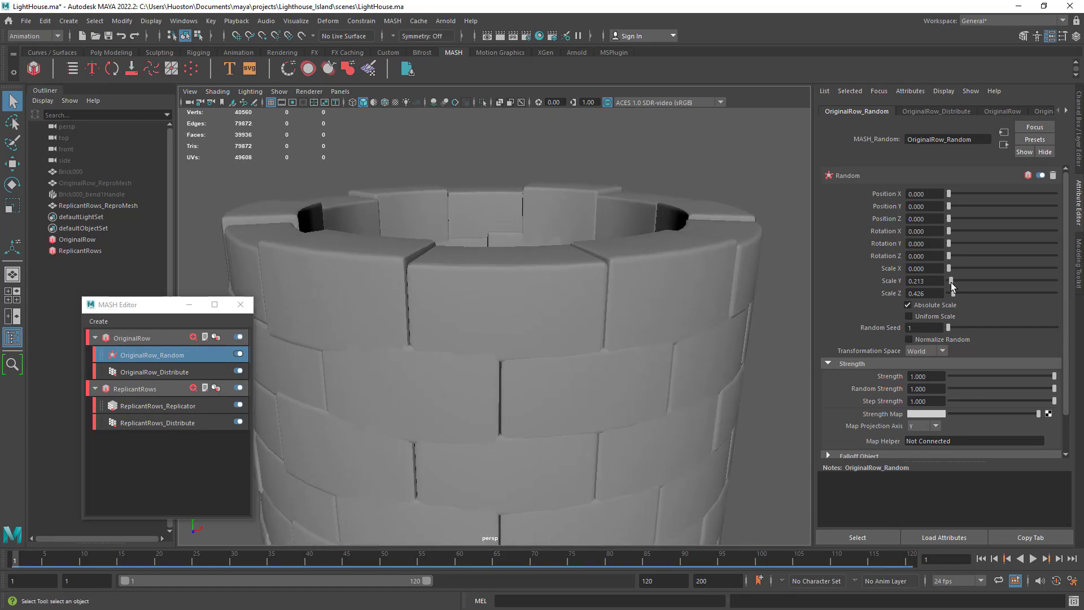
pyautogui.moveTo(953, 284); pyautogui.dragTo(954, 288)
# Step: Examine the gaps and height variation between the brick rows from several angles, including the top rim
pyautogui.keyDown('alt'); pyautogui.moveTo(666, 339); pyautogui.dragTo(587, 358, button='right'); pyautogui.keyUp('alt')
pyautogui.keyDown('alt'); pyautogui.moveTo(588, 358); pyautogui.dragTo(540, 426); pyautogui.keyUp('alt')
pyautogui.keyDown('alt'); pyautogui.moveTo(540, 425); pyautogui.dragTo(630, 299, button='middle'); pyautogui.keyUp('alt')
pyautogui.keyDown('alt'); pyautogui.moveTo(630, 299); pyautogui.dragTo(704, 307, button='right'); pyautogui.keyUp('alt')
pyautogui.keyDown('alt'); pyautogui.moveTo(704, 307); pyautogui.dragTo(734, 354); pyautogui.keyUp('alt')
pyautogui.keyDown('alt'); pyautogui.moveTo(733, 354); pyautogui.dragTo(655, 322, button='right'); pyautogui.keyUp('alt')
pyautogui.keyDown('alt'); pyautogui.moveTo(655, 321); pyautogui.dragTo(641, 341, button='middle'); pyautogui.keyUp('alt')
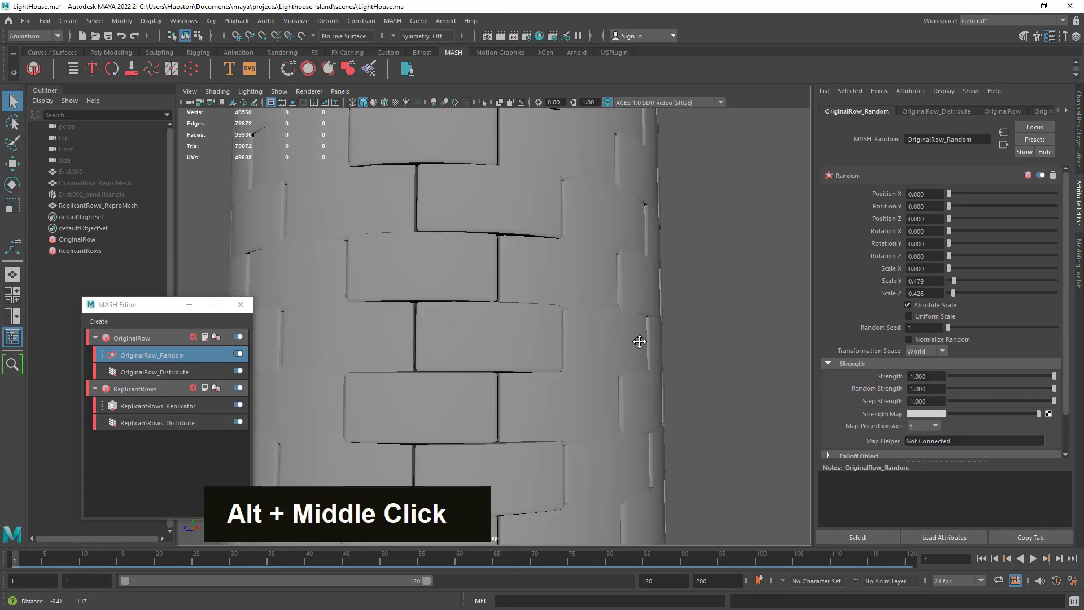
pyautogui.keyDown('alt'); pyautogui.moveTo(641, 341); pyautogui.dragTo(605, 351); pyautogui.keyUp('alt')
pyautogui.keyDown('alt'); pyautogui.moveTo(604, 351); pyautogui.dragTo(584, 332, button='right'); pyautogui.keyUp('alt')
pyautogui.keyDown('alt'); pyautogui.moveTo(583, 331); pyautogui.dragTo(642, 377); pyautogui.keyUp('alt')
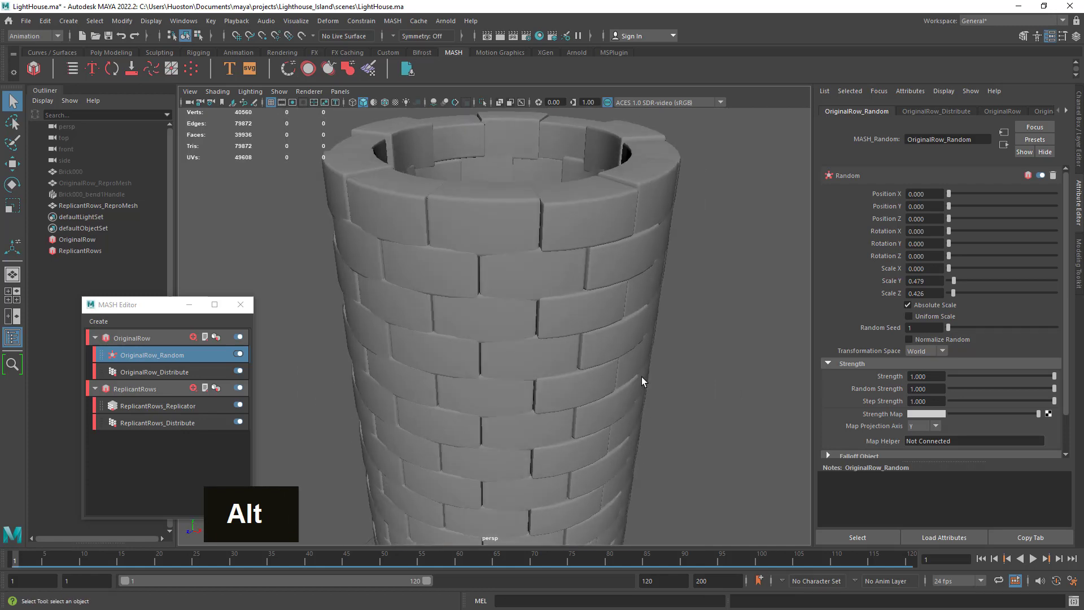
pyautogui.keyDown('alt'); pyautogui.moveTo(642, 377); pyautogui.dragTo(658, 367, button='right'); pyautogui.keyUp('alt')
pyautogui.keyDown('alt'); pyautogui.moveTo(659, 367); pyautogui.dragTo(670, 310); pyautogui.keyUp('alt')
pyautogui.keyDown('alt'); pyautogui.moveTo(670, 310); pyautogui.dragTo(645, 375, button='middle'); pyautogui.keyUp('alt')
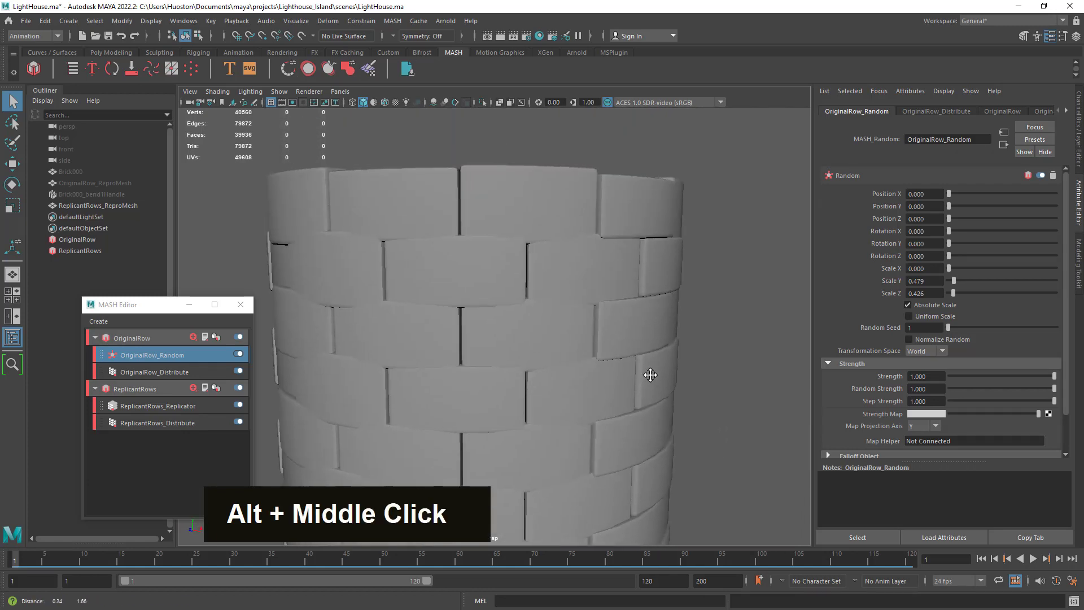
pyautogui.moveTo(646, 374)
pyautogui.keyDown('alt'); pyautogui.mouseDown()
pyautogui.moveTo(619, 344)
pyautogui.moveTo(648, 355)
pyautogui.mouseUp(); pyautogui.keyUp('alt')
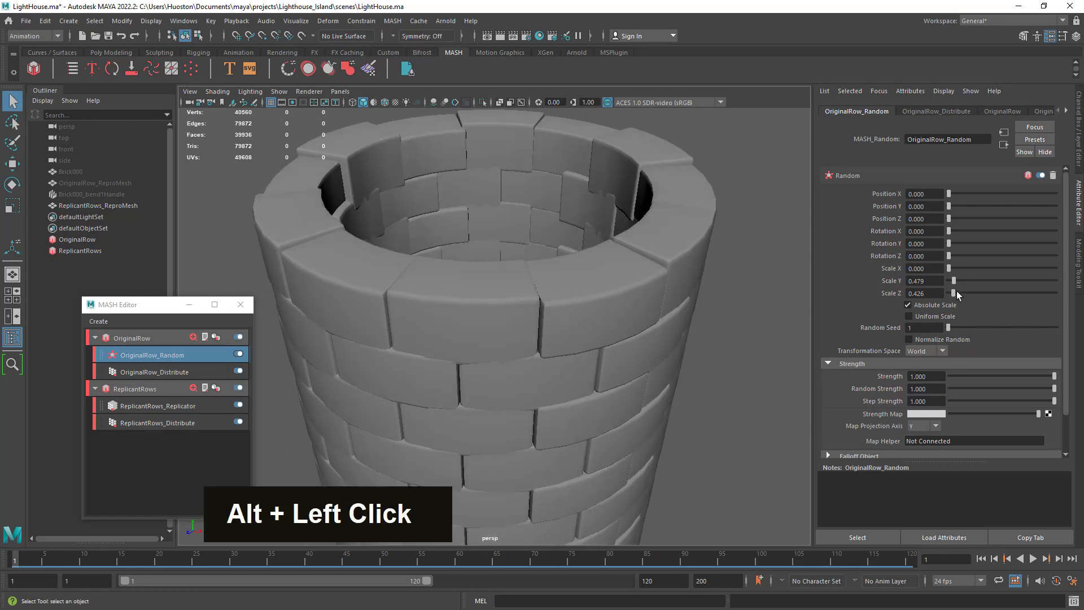
# Step: Set the OriginalRow_Random node's Scale Z to 0.053 and check the brick depth along the tower
pyautogui.moveTo(956, 293); pyautogui.dragTo(952, 302)
pyautogui.keyDown('alt'); pyautogui.moveTo(581, 452); pyautogui.dragTo(551, 408); pyautogui.keyUp('alt')
pyautogui.keyDown('alt'); pyautogui.moveTo(676, 459); pyautogui.dragTo(465, 415, button='right'); pyautogui.keyUp('alt')
pyautogui.keyDown('alt'); pyautogui.moveTo(465, 416); pyautogui.dragTo(492, 442); pyautogui.keyUp('alt')
pyautogui.keyDown('alt'); pyautogui.moveTo(493, 442); pyautogui.dragTo(527, 416, button='middle'); pyautogui.keyUp('alt')
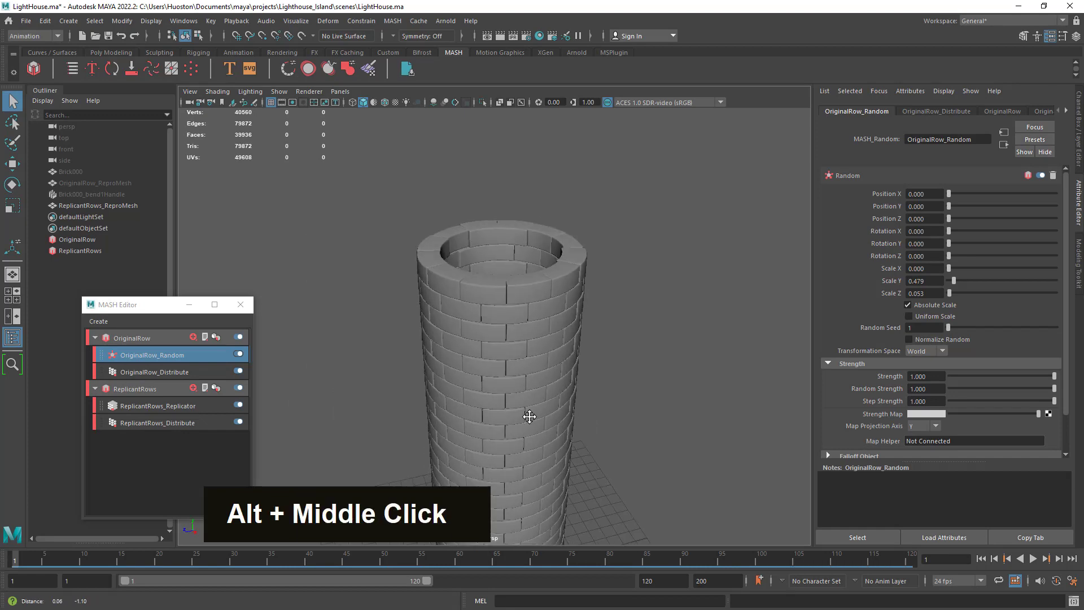
pyautogui.keyDown('alt'); pyautogui.moveTo(527, 416); pyautogui.dragTo(511, 367); pyautogui.keyUp('alt')
pyautogui.keyDown('alt'); pyautogui.moveTo(510, 368); pyautogui.dragTo(779, 388, button='right'); pyautogui.keyUp('alt')
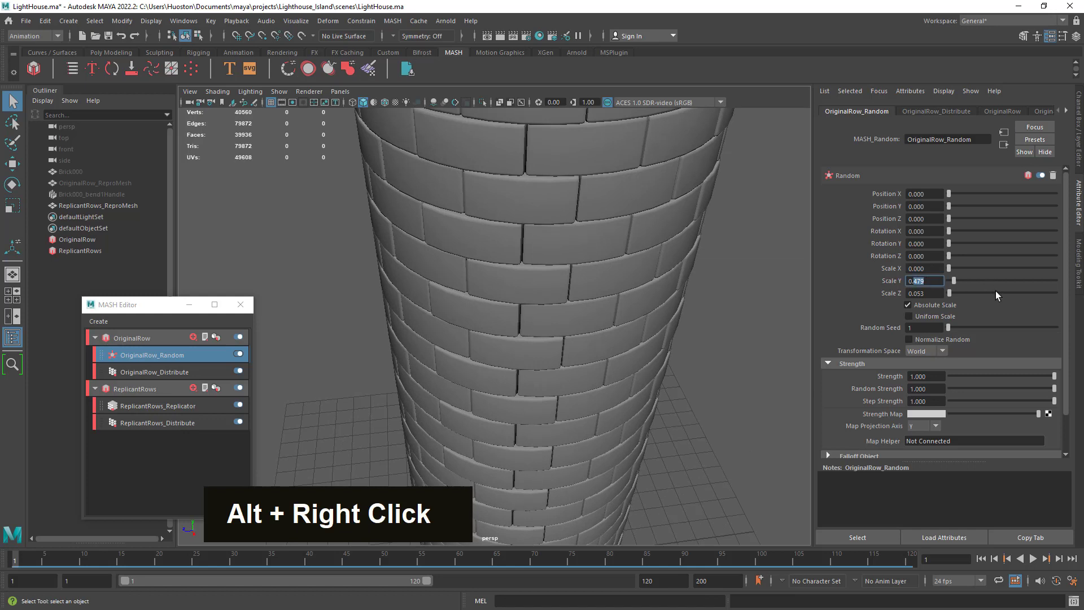
# Step: Try a Scale Y of 0.05 on the OriginalRow_Random node, and set Scale Y to 0.400
pyautogui.write('0.05')
pyautogui.press('Return')
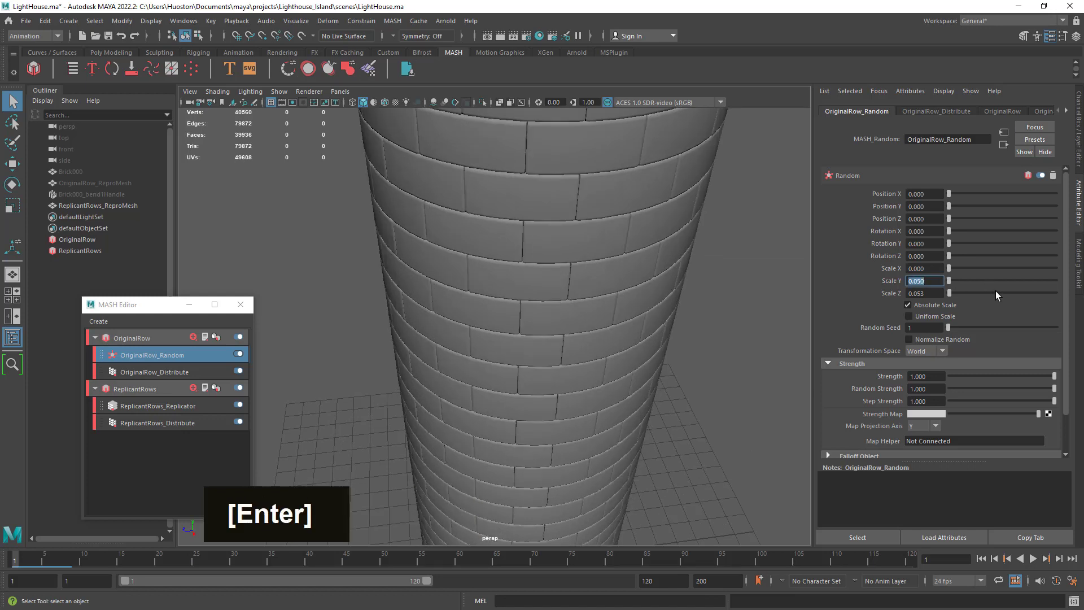
pyautogui.click(926, 281)
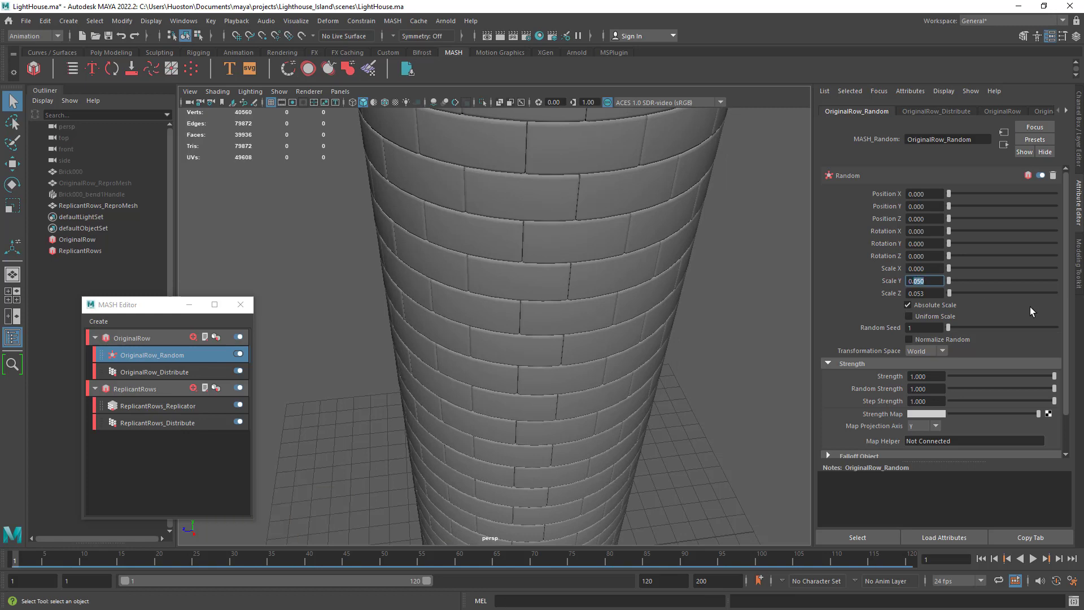
pyautogui.write('4')
pyautogui.press('Return')
pyautogui.press('alt')
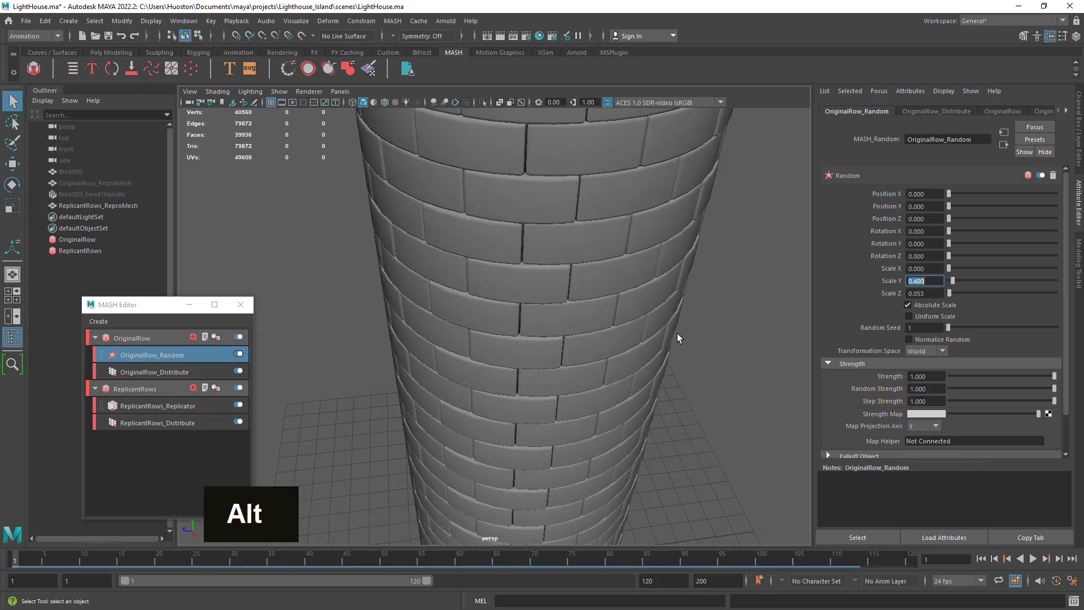
# Step: Inspect the tower's bricks and top rim, and turn on Normalize Random for the OriginalRow_Random node
pyautogui.keyDown('alt'); pyautogui.moveTo(678, 319); pyautogui.dragTo(433, 329); pyautogui.keyUp('alt')
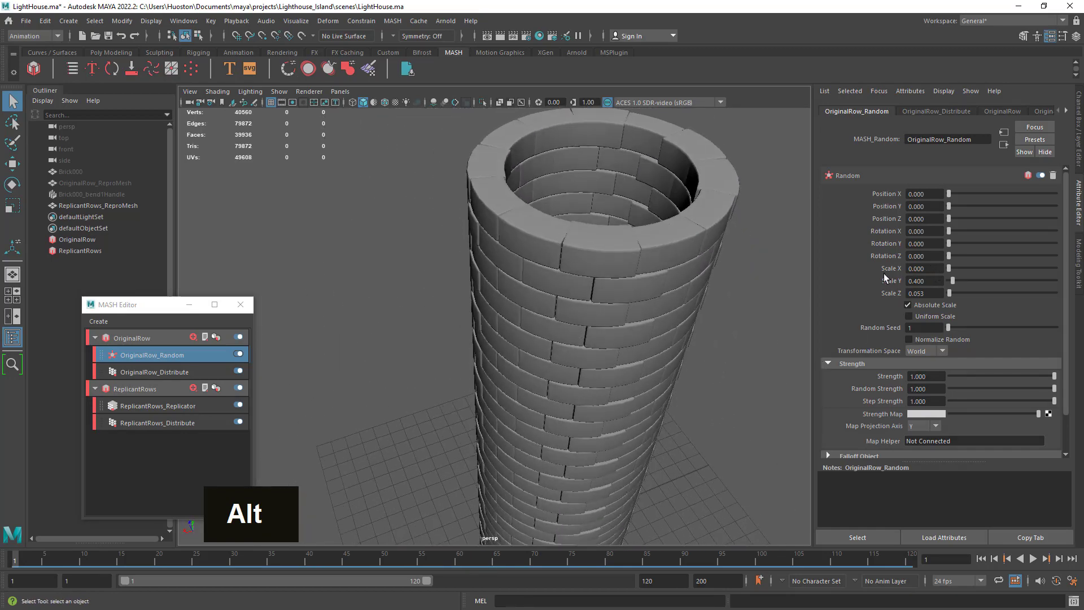
pyautogui.keyDown('alt'); pyautogui.moveTo(697, 277); pyautogui.dragTo(647, 201); pyautogui.keyUp('alt')
pyautogui.keyDown('alt'); pyautogui.moveTo(647, 210); pyautogui.dragTo(713, 253, button='right'); pyautogui.keyUp('alt')
pyautogui.keyDown('alt'); pyautogui.moveTo(712, 253); pyautogui.dragTo(627, 392, button='middle'); pyautogui.keyUp('alt')
pyautogui.keyDown('alt'); pyautogui.moveTo(628, 397); pyautogui.dragTo(671, 415); pyautogui.keyUp('alt')
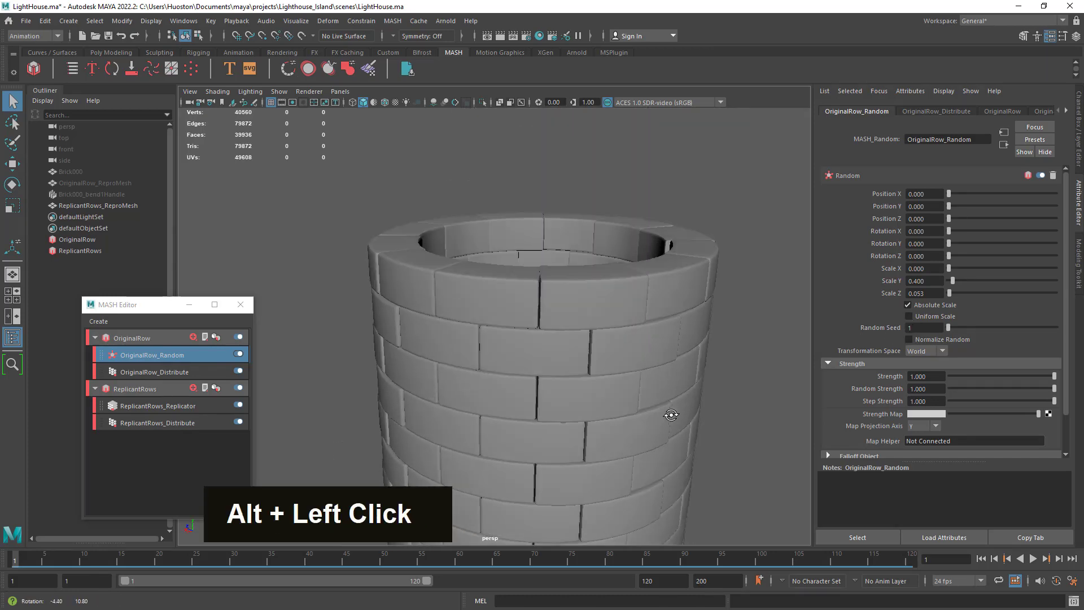
pyautogui.click(929, 339)
pyautogui.click(929, 340)
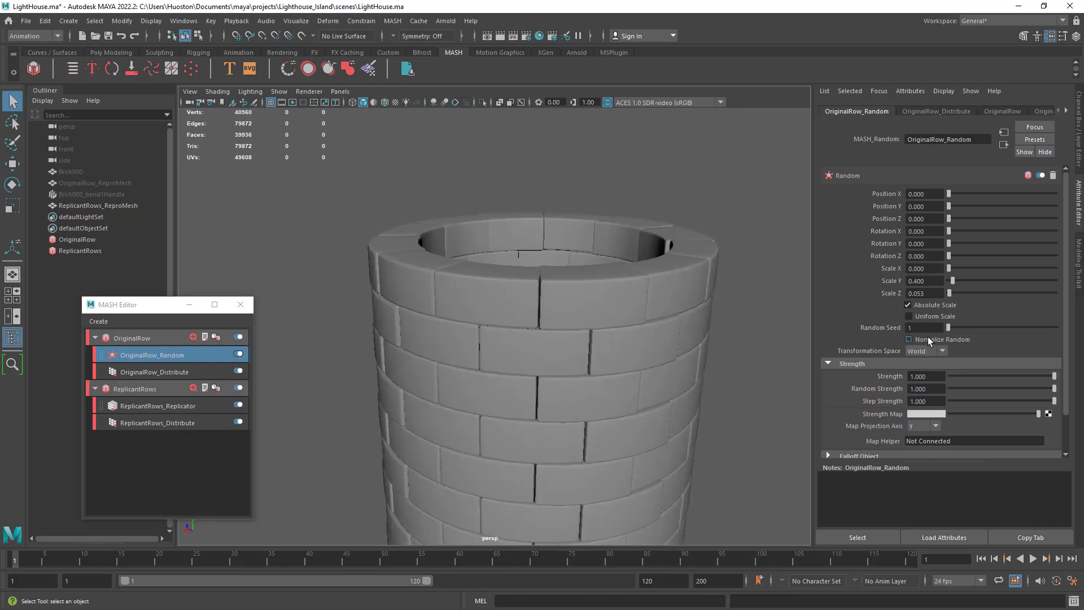
pyautogui.click(929, 339)
# Step: With the normalized randomness on, set Scale Y to 0.479 and Scale Z to 0.000
pyautogui.moveTo(588, 405)
pyautogui.keyDown('alt'); pyautogui.mouseDown()
pyautogui.moveTo(600, 392)
pyautogui.moveTo(648, 412)
pyautogui.moveTo(625, 443)
pyautogui.moveTo(581, 416)
pyautogui.mouseUp(); pyautogui.keyUp('alt')
pyautogui.keyDown('alt'); pyautogui.moveTo(581, 416); pyautogui.dragTo(676, 425, button='right'); pyautogui.keyUp('alt')
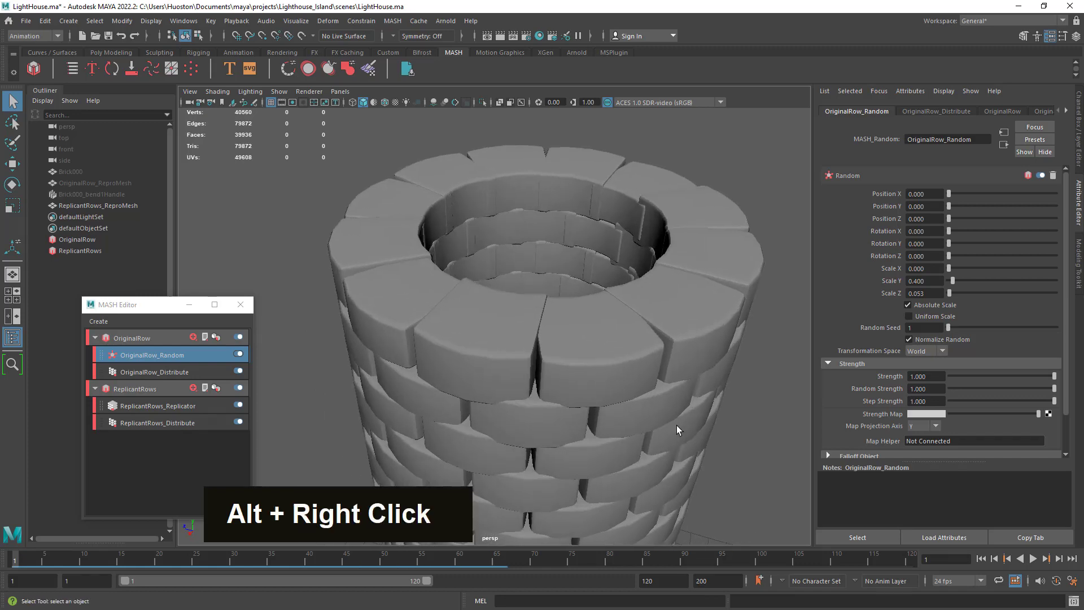
pyautogui.keyDown('alt'); pyautogui.moveTo(675, 422); pyautogui.dragTo(666, 303, button='middle'); pyautogui.keyUp('alt')
pyautogui.moveTo(955, 282); pyautogui.dragTo(945, 294)
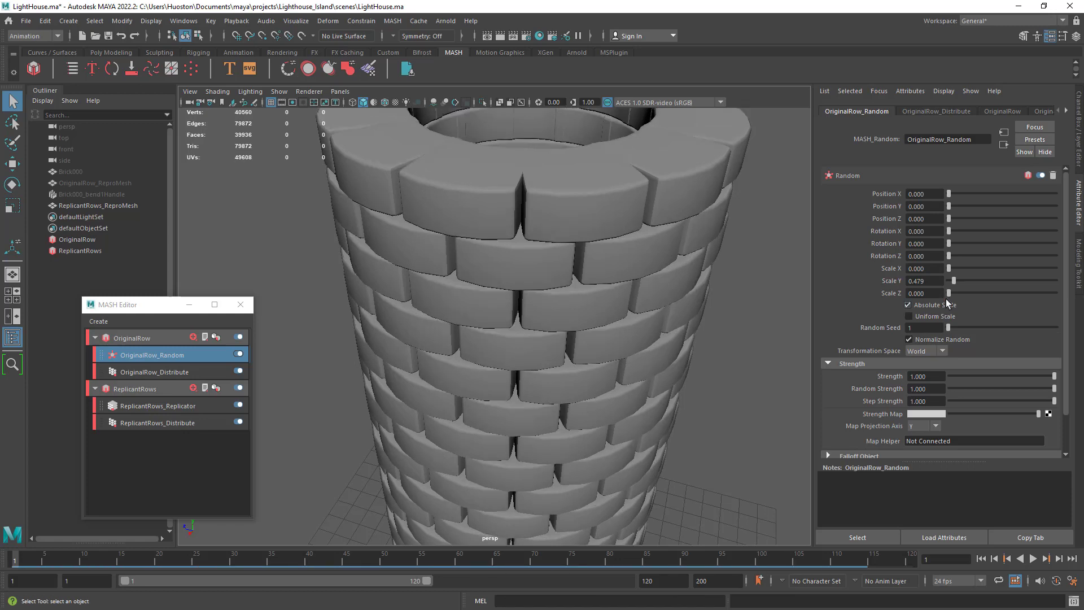
# Step: Undo the normalized randomness edits and set the OriginalRow_Random node's Transformation Space to Local
pyautogui.keyDown('alt'); pyautogui.moveTo(631, 359); pyautogui.dragTo(639, 360, button='right'); pyautogui.keyUp('alt')
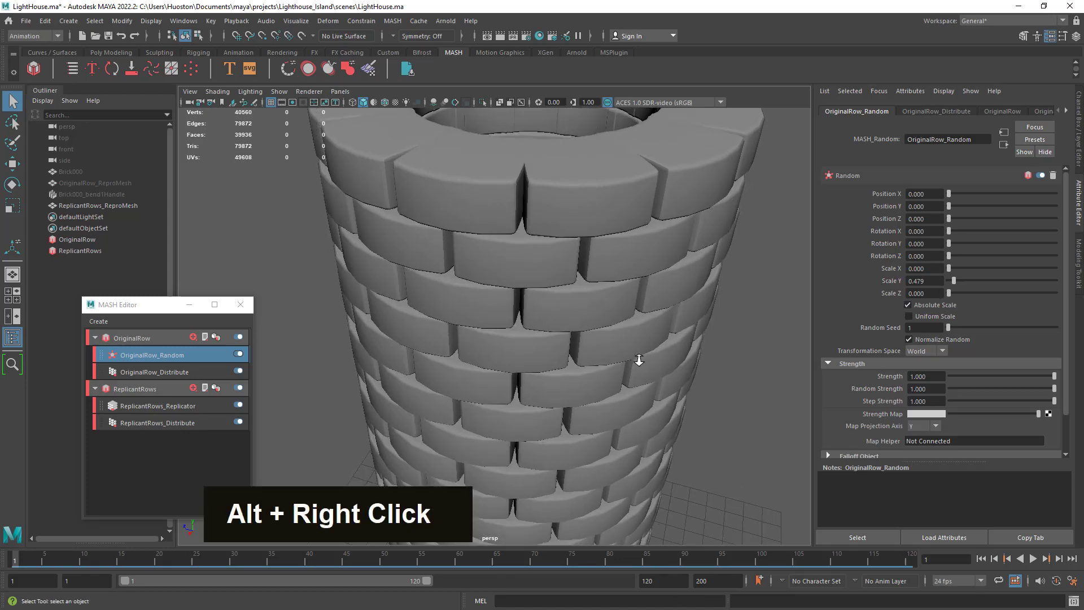
pyautogui.press('z')
pyautogui.press('z')
pyautogui.press('z')
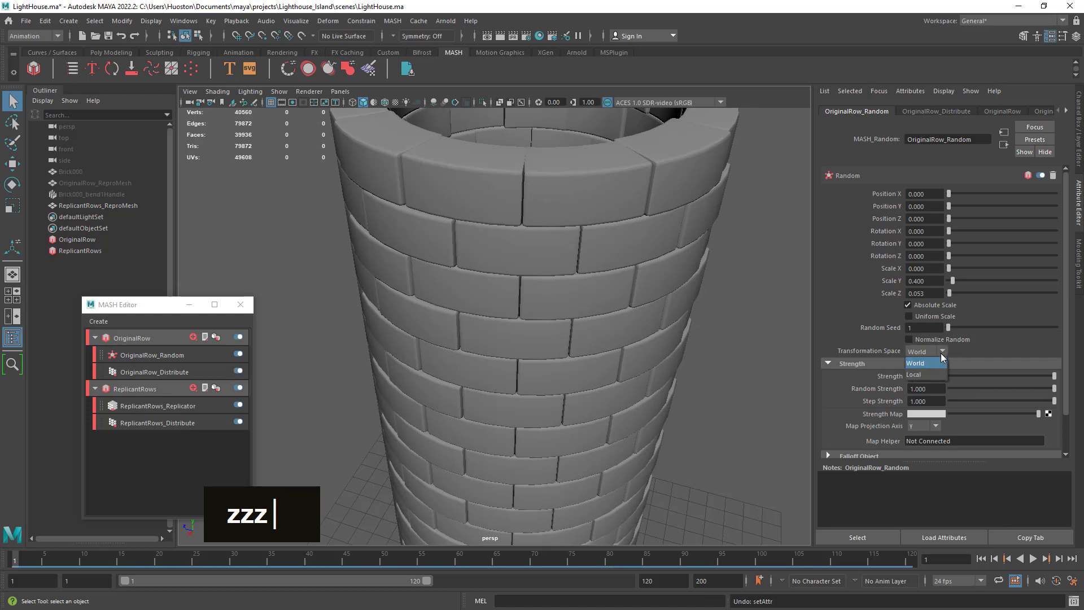
pyautogui.click(944, 355)
pyautogui.click(924, 375)
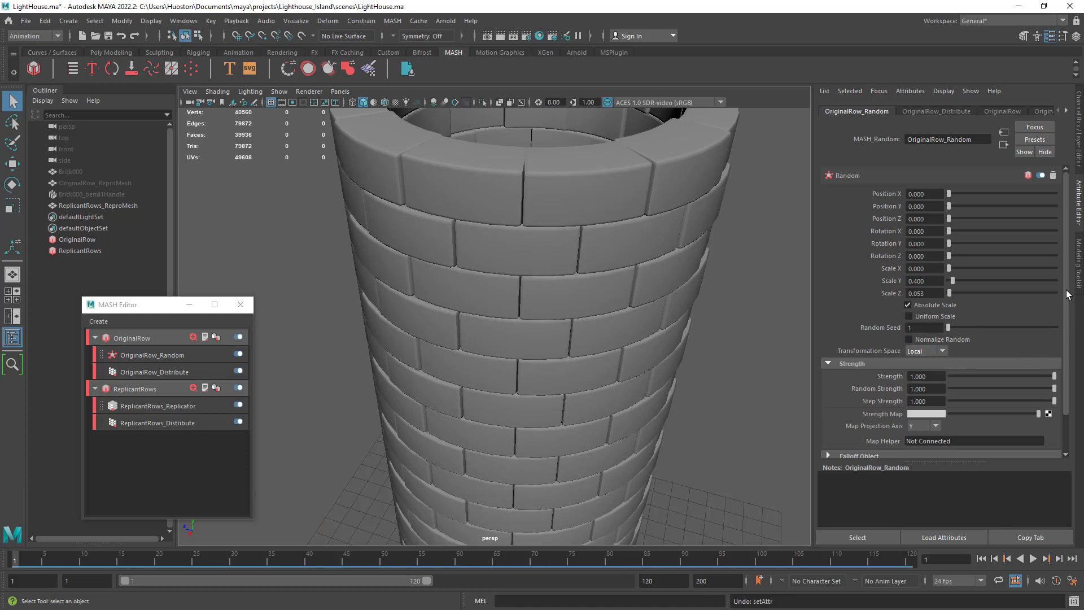
# Step: Try a Scale Z of 0.160 on the OriginalRow_Random node and check the gaps between bricks around the tower
pyautogui.moveTo(951, 297)
pyautogui.mouseDown()
pyautogui.moveTo(979, 306)
pyautogui.moveTo(950, 311)
pyautogui.mouseUp()
pyautogui.keyDown('alt'); pyautogui.moveTo(734, 310); pyautogui.dragTo(448, 322, button='right'); pyautogui.keyUp('alt')
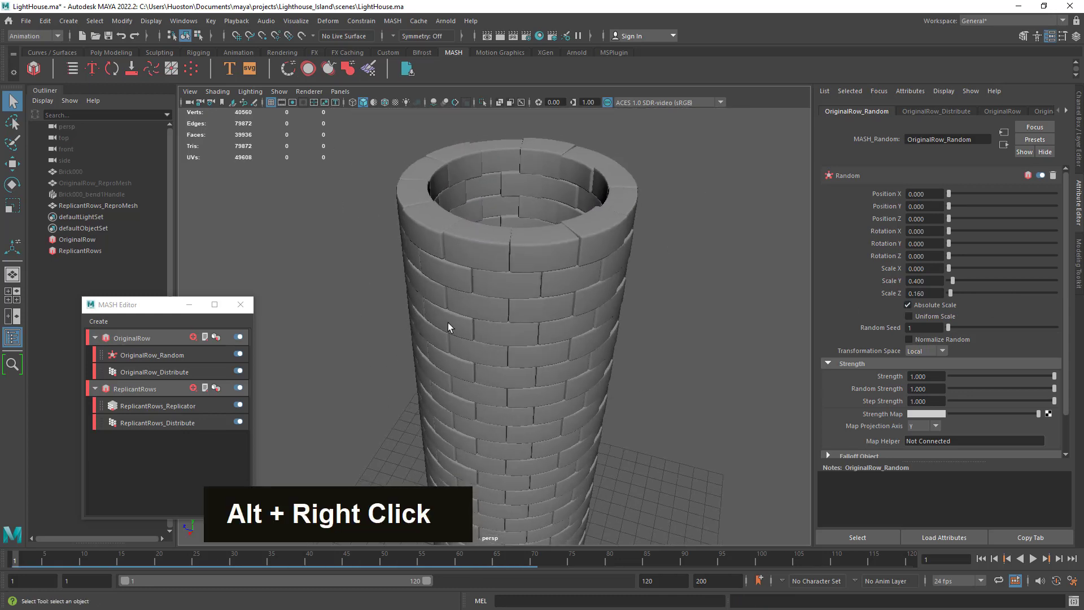
pyautogui.keyDown('alt'); pyautogui.moveTo(448, 322); pyautogui.dragTo(491, 318); pyautogui.keyUp('alt')
pyautogui.keyDown('alt'); pyautogui.moveTo(492, 318); pyautogui.dragTo(772, 370, button='right'); pyautogui.keyUp('alt')
pyautogui.keyDown('alt'); pyautogui.moveTo(771, 370); pyautogui.dragTo(609, 334); pyautogui.keyUp('alt')
pyautogui.keyDown('alt'); pyautogui.moveTo(609, 334); pyautogui.dragTo(714, 330, button='right'); pyautogui.keyUp('alt')
pyautogui.keyDown('alt'); pyautogui.moveTo(714, 330); pyautogui.dragTo(666, 322, button='middle'); pyautogui.keyUp('alt')
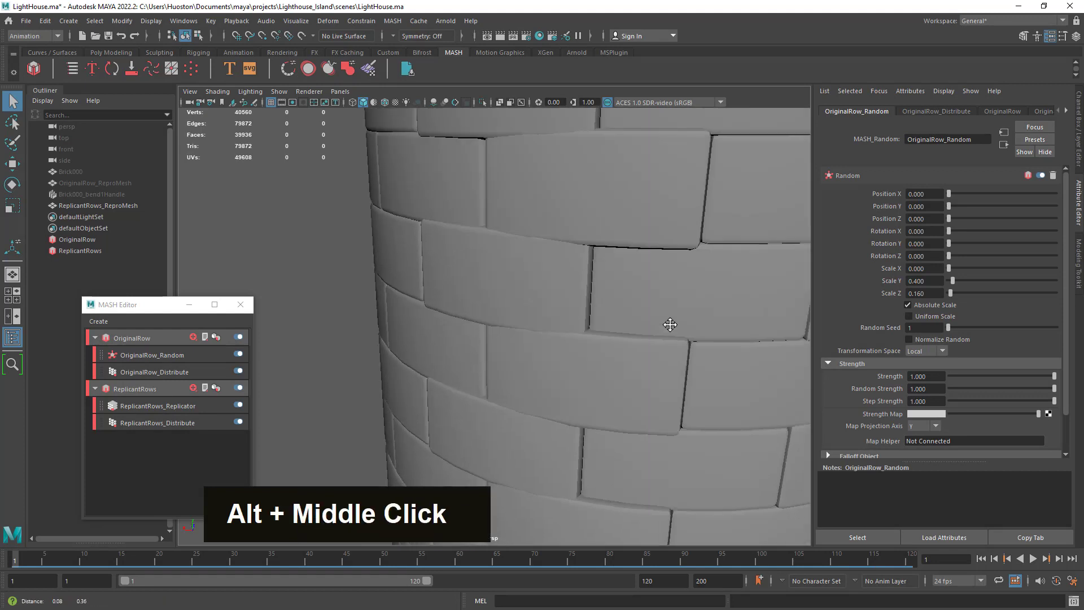
pyautogui.keyDown('alt'); pyautogui.moveTo(666, 322); pyautogui.dragTo(614, 388, button='right'); pyautogui.keyUp('alt')
pyautogui.keyDown('alt'); pyautogui.moveTo(571, 228); pyautogui.dragTo(598, 307, button='right'); pyautogui.keyUp('alt')
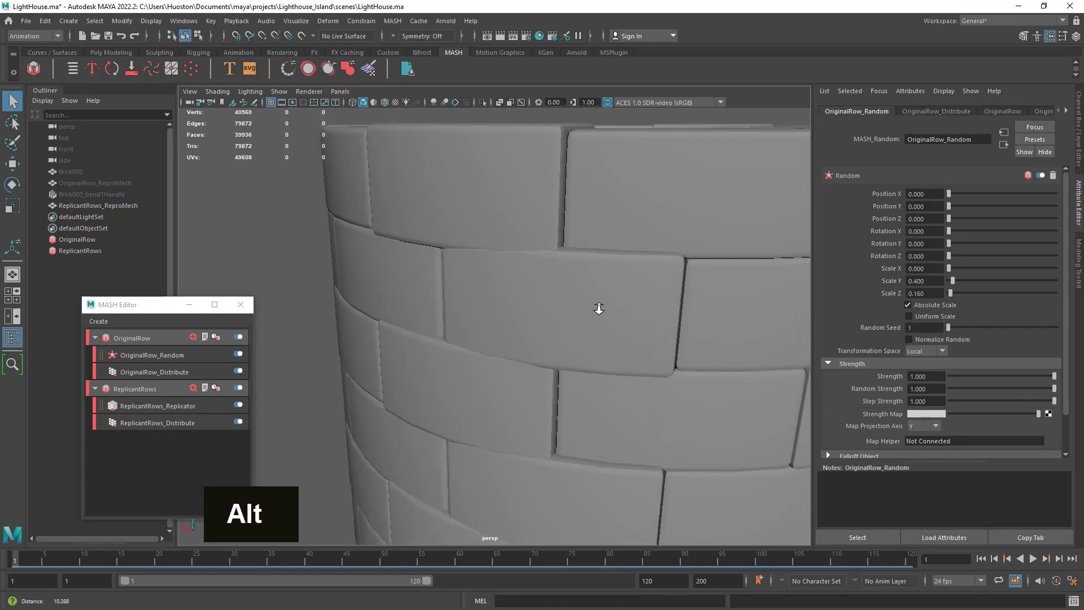
pyautogui.keyDown('alt'); pyautogui.moveTo(597, 307); pyautogui.dragTo(700, 305); pyautogui.keyUp('alt')
pyautogui.keyDown('alt'); pyautogui.moveTo(701, 302); pyautogui.dragTo(721, 327, button='middle'); pyautogui.keyUp('alt')
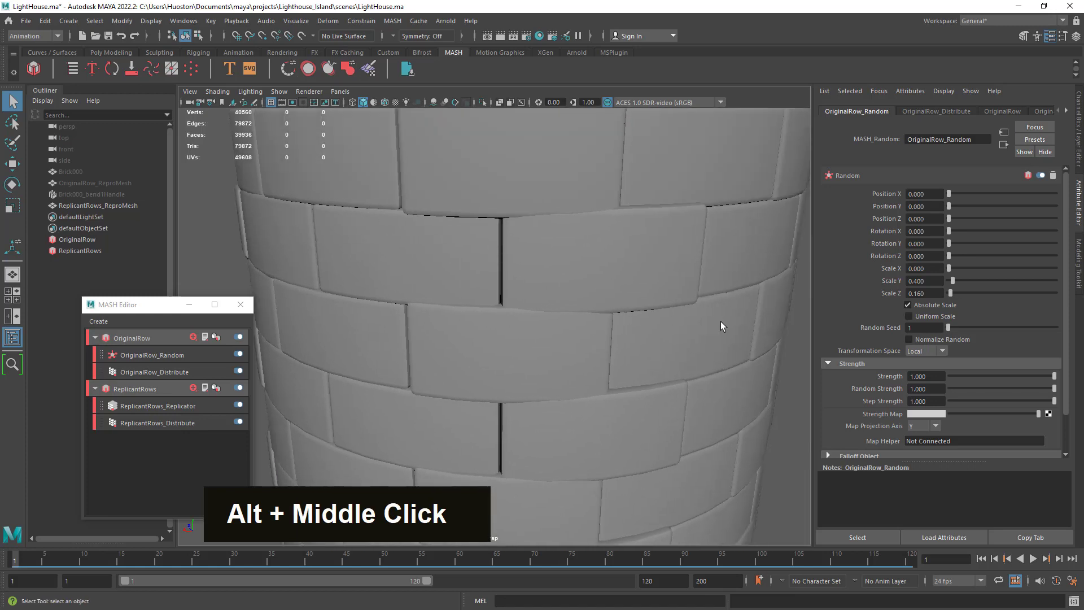
pyautogui.keyDown('alt'); pyautogui.moveTo(721, 327); pyautogui.dragTo(629, 310, button='right'); pyautogui.keyUp('alt')
pyautogui.moveTo(629, 310)
pyautogui.keyDown('alt'); pyautogui.mouseDown()
pyautogui.moveTo(643, 297)
pyautogui.moveTo(631, 301)
pyautogui.mouseUp(); pyautogui.keyUp('alt')
pyautogui.keyDown('alt'); pyautogui.moveTo(631, 301); pyautogui.dragTo(668, 324, button='right'); pyautogui.keyUp('alt')
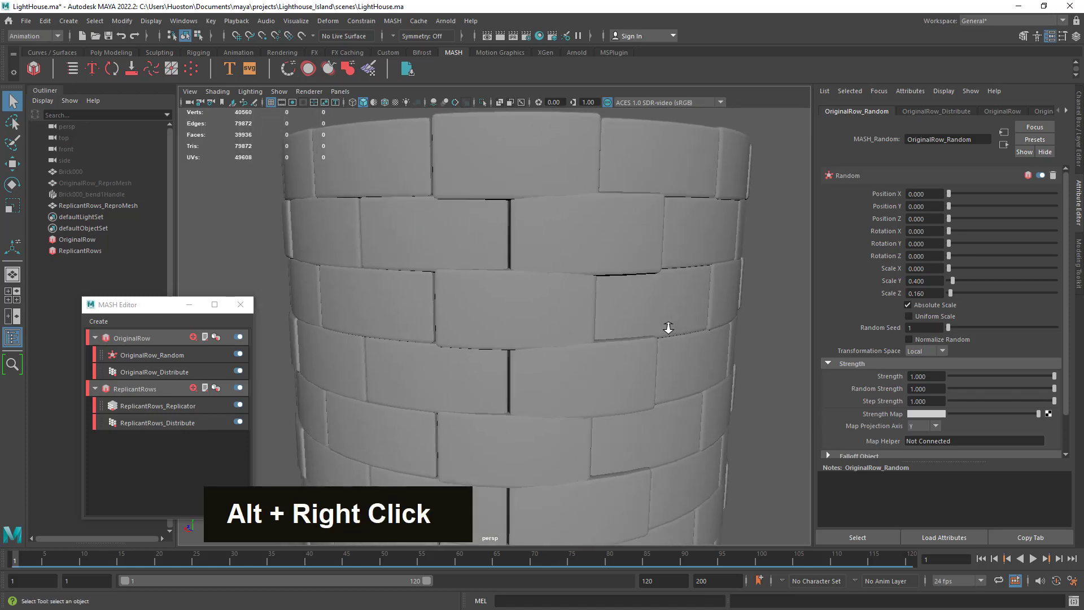
# Step: Set the OriginalRow_Random node's Scale Z to 0.050 and check the brick joints up close
pyautogui.doubleClick(915, 292)
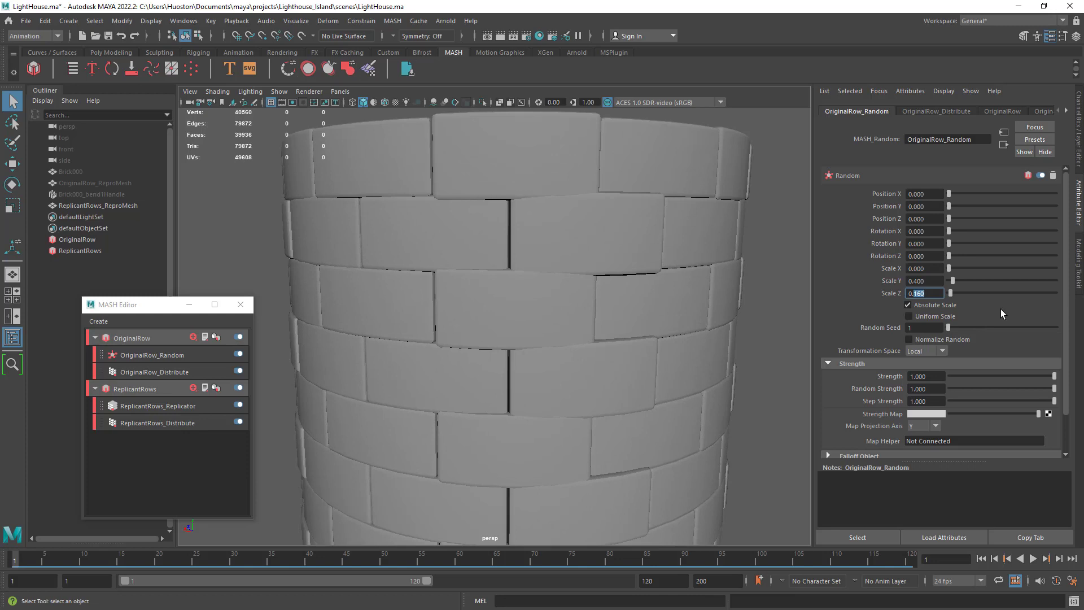
pyautogui.write('05')
pyautogui.press('Return')
pyautogui.keyDown('alt'); pyautogui.moveTo(715, 309); pyautogui.dragTo(591, 348); pyautogui.keyUp('alt')
pyautogui.keyDown('alt'); pyautogui.moveTo(591, 348); pyautogui.dragTo(760, 399, button='right'); pyautogui.keyUp('alt')
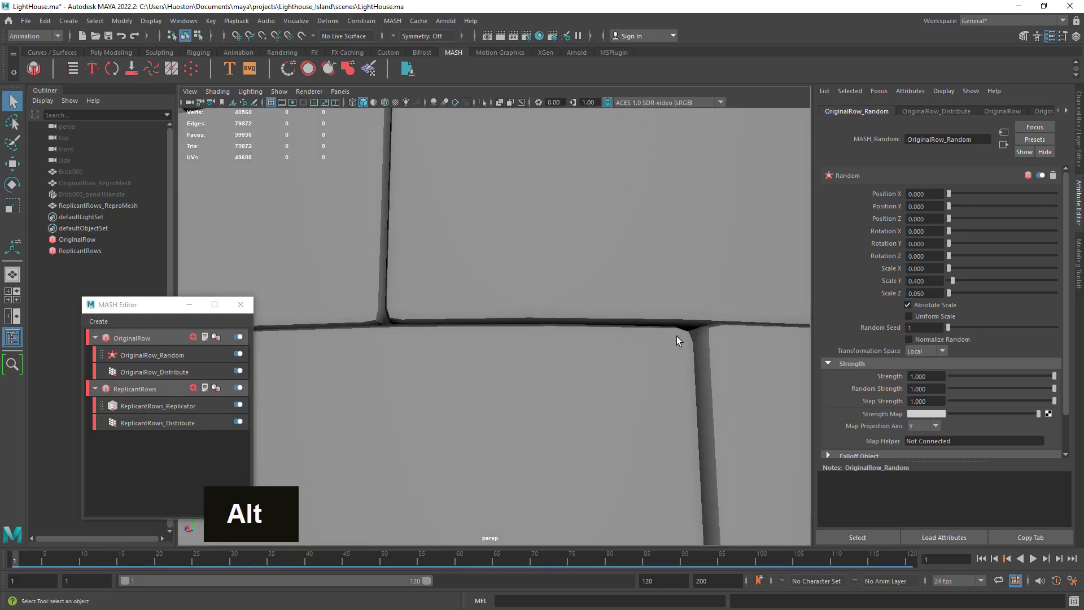
# Step: Examine the whole tower from above and along its height for the brick size variation
pyautogui.keyDown('alt'); pyautogui.moveTo(678, 338); pyautogui.dragTo(426, 304, button='right'); pyautogui.keyUp('alt')
pyautogui.keyDown('alt'); pyautogui.moveTo(426, 304); pyautogui.dragTo(662, 411); pyautogui.keyUp('alt')
pyautogui.keyDown('alt'); pyautogui.moveTo(662, 412); pyautogui.dragTo(536, 389, button='right'); pyautogui.keyUp('alt')
pyautogui.keyDown('alt'); pyautogui.moveTo(537, 389); pyautogui.dragTo(558, 437); pyautogui.keyUp('alt')
pyautogui.keyDown('alt'); pyautogui.moveTo(541, 421); pyautogui.dragTo(564, 368, button='middle'); pyautogui.keyUp('alt')
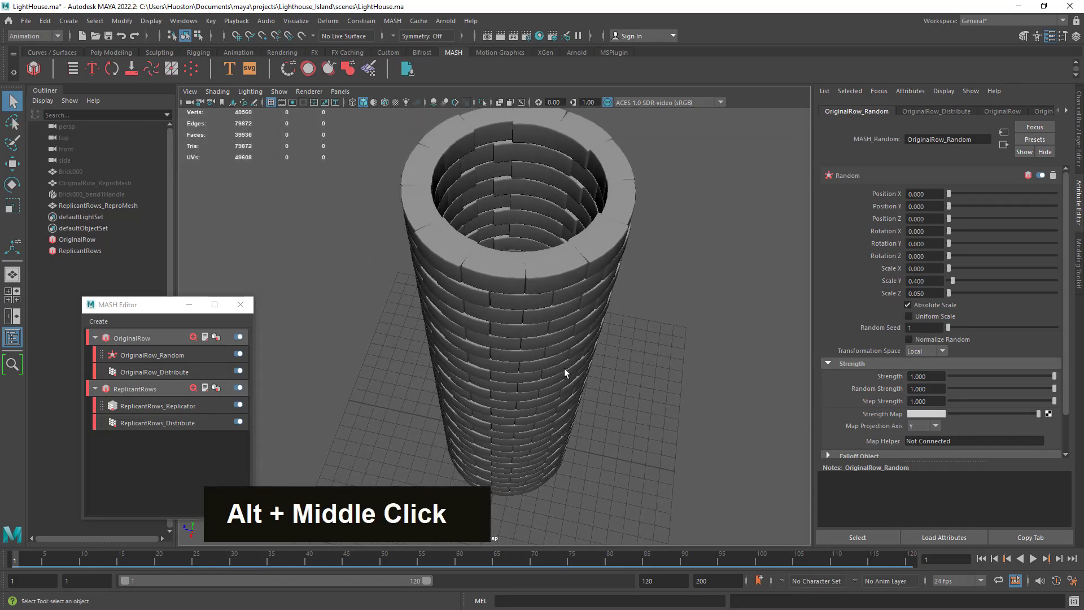
pyautogui.keyDown('alt'); pyautogui.moveTo(560, 425); pyautogui.dragTo(551, 349); pyautogui.keyUp('alt')
pyautogui.keyDown('alt'); pyautogui.moveTo(569, 430); pyautogui.dragTo(571, 306, button='middle'); pyautogui.keyUp('alt')
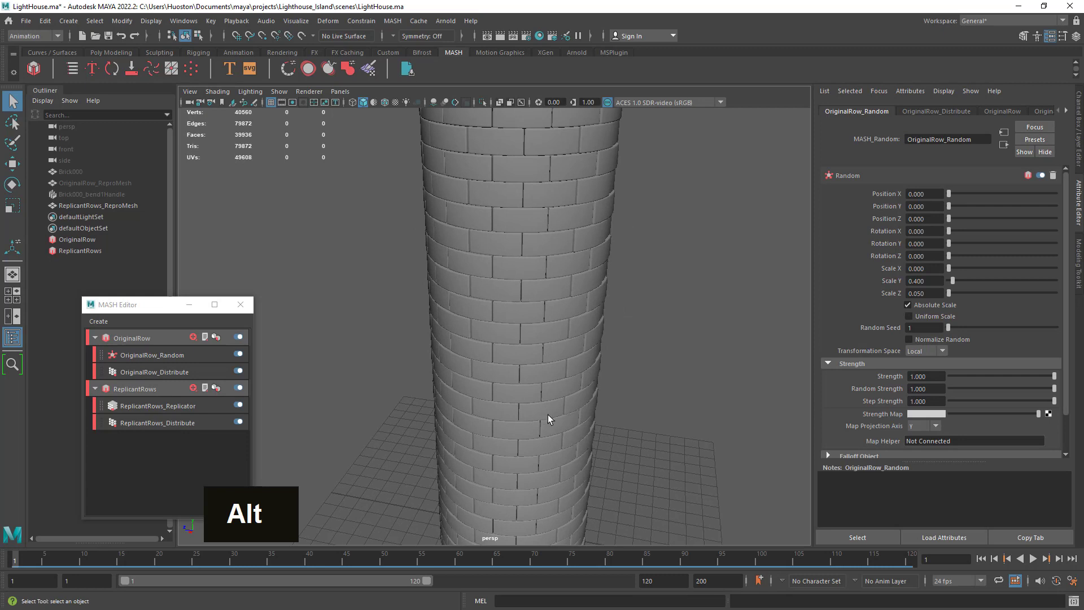
pyautogui.keyDown('alt'); pyautogui.moveTo(547, 414); pyautogui.dragTo(576, 361, button='middle'); pyautogui.keyUp('alt')
pyautogui.moveTo(576, 361)
pyautogui.keyDown('alt'); pyautogui.mouseDown(button='right')
pyautogui.moveTo(656, 387)
pyautogui.moveTo(643, 371)
pyautogui.moveTo(561, 365)
pyautogui.mouseUp(button='right'); pyautogui.keyUp('alt')
pyautogui.keyDown('alt'); pyautogui.moveTo(561, 365); pyautogui.dragTo(587, 237, button='middle'); pyautogui.keyUp('alt')
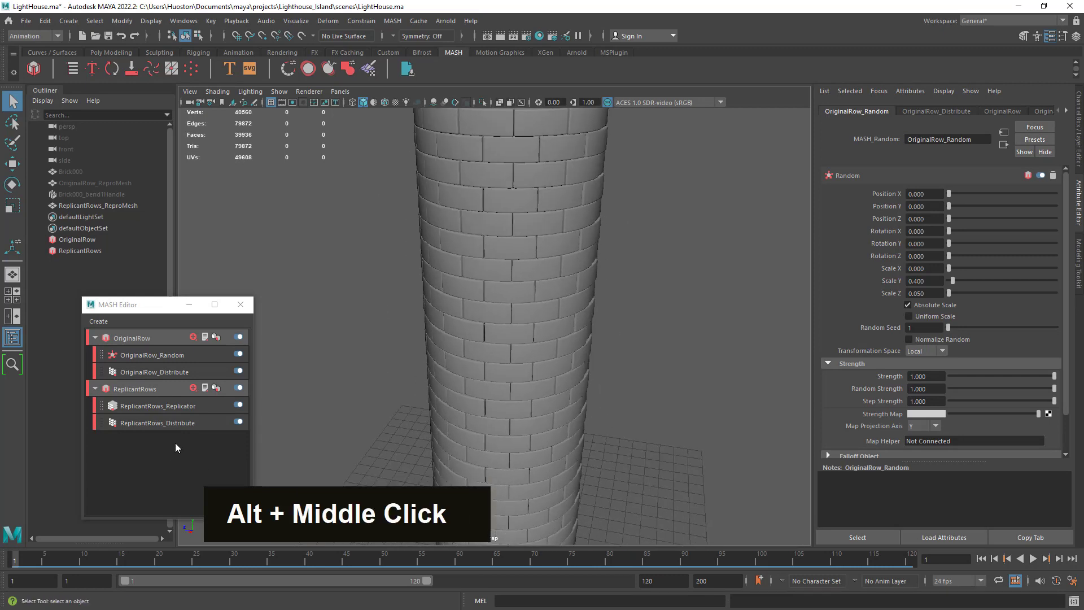
# Step: Set Pattern Rotation Y to 47.473 on the ReplicantRows_Replicator node and check the staggering of the rows
pyautogui.click(172, 424)
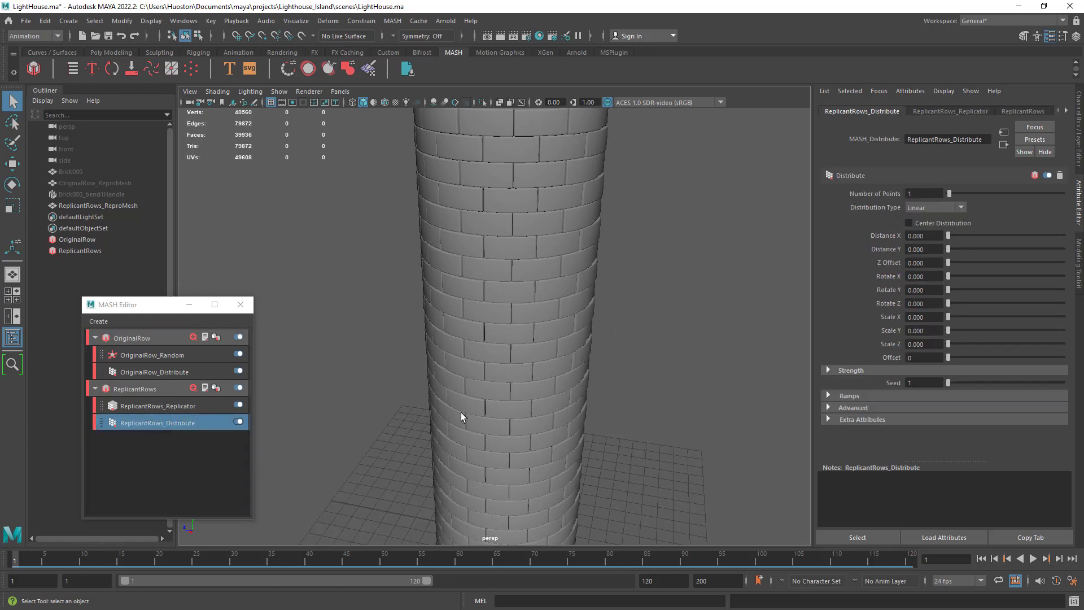
pyautogui.click(190, 406)
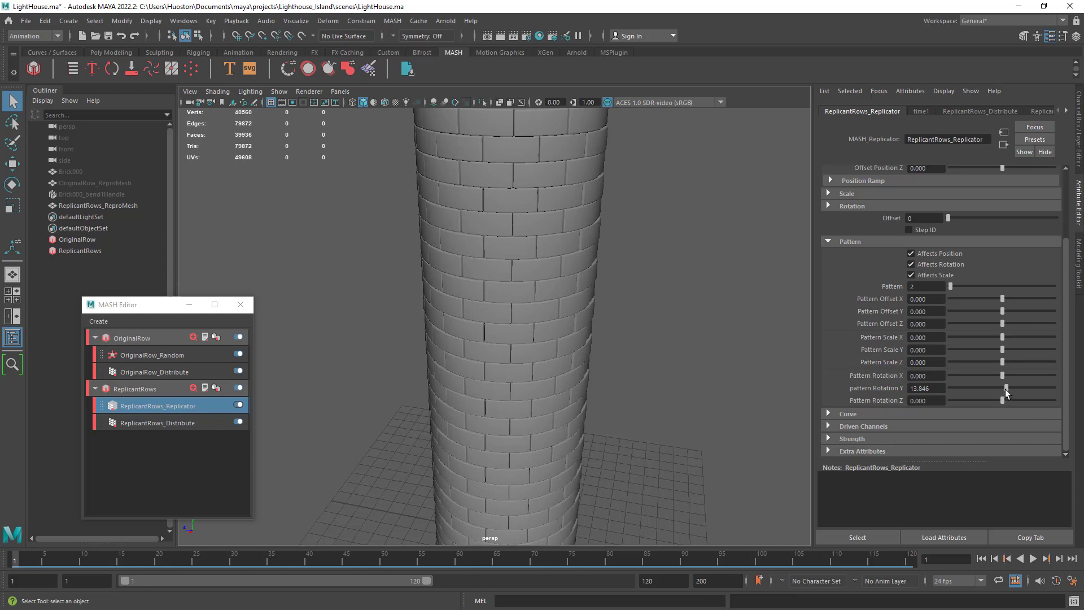
pyautogui.moveTo(1005, 394); pyautogui.dragTo(1014, 395)
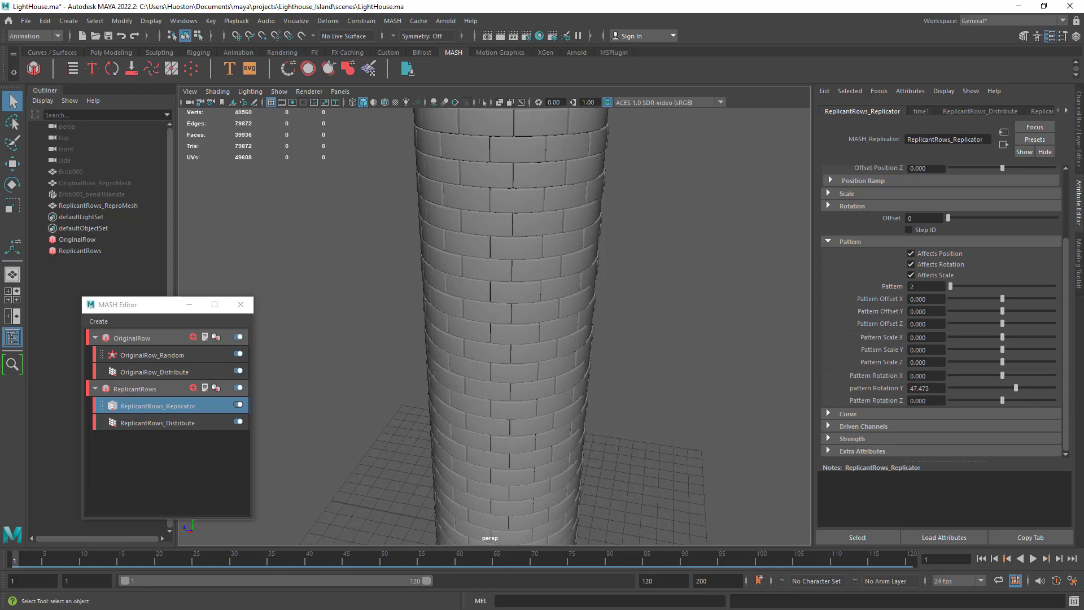
pyautogui.scroll(2, 1061, 295)
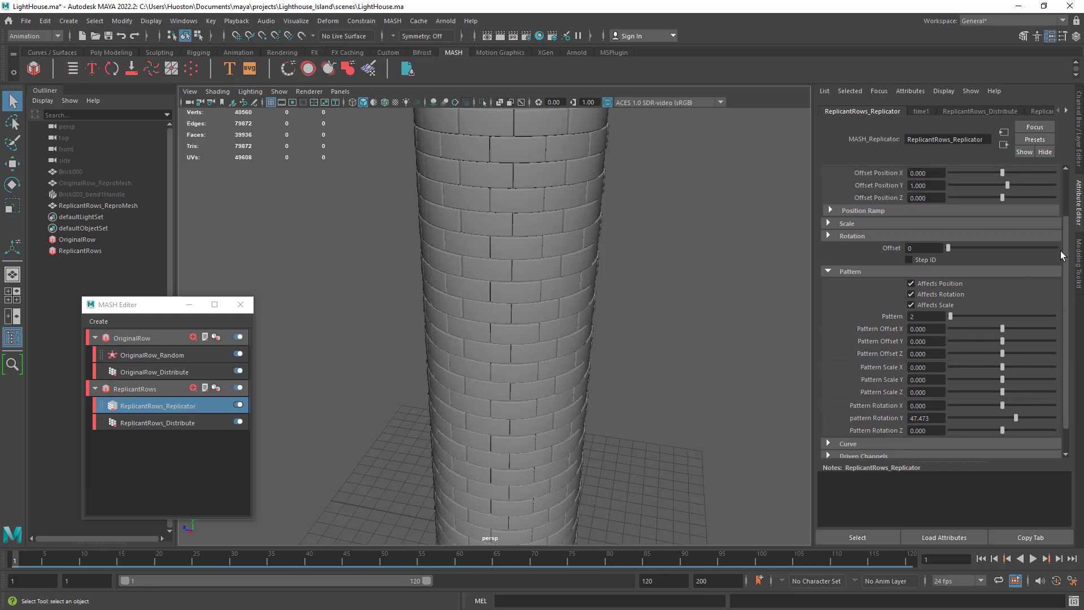
pyautogui.scroll(5, 1060, 250)
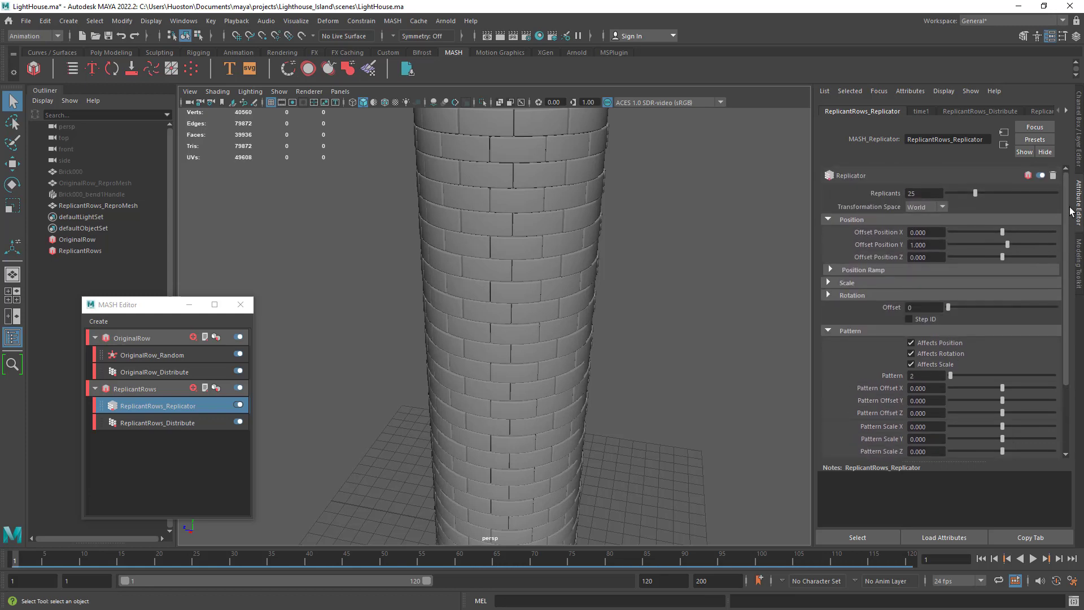
pyautogui.moveTo(628, 347)
pyautogui.keyDown('alt'); pyautogui.mouseDown()
pyautogui.moveTo(624, 363)
pyautogui.moveTo(636, 338)
pyautogui.mouseUp(); pyautogui.keyUp('alt')
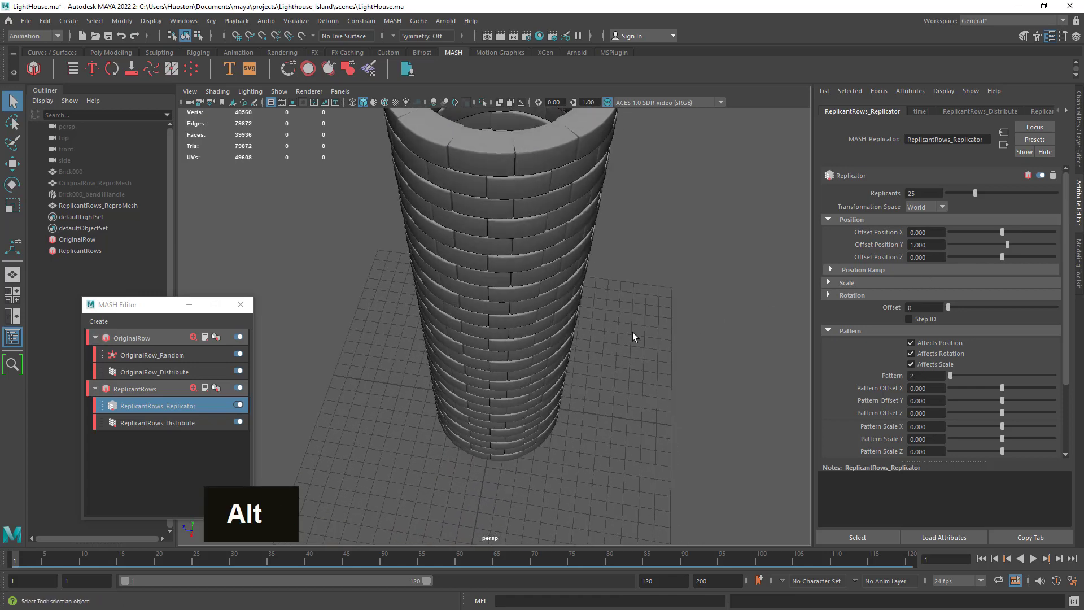
pyautogui.keyDown('alt'); pyautogui.moveTo(655, 290); pyautogui.dragTo(655, 427, button='middle'); pyautogui.keyUp('alt')
pyautogui.keyDown('alt'); pyautogui.moveTo(655, 426); pyautogui.dragTo(687, 394, button='right'); pyautogui.keyUp('alt')
pyautogui.keyDown('alt'); pyautogui.moveTo(687, 394); pyautogui.dragTo(687, 387); pyautogui.keyUp('alt')
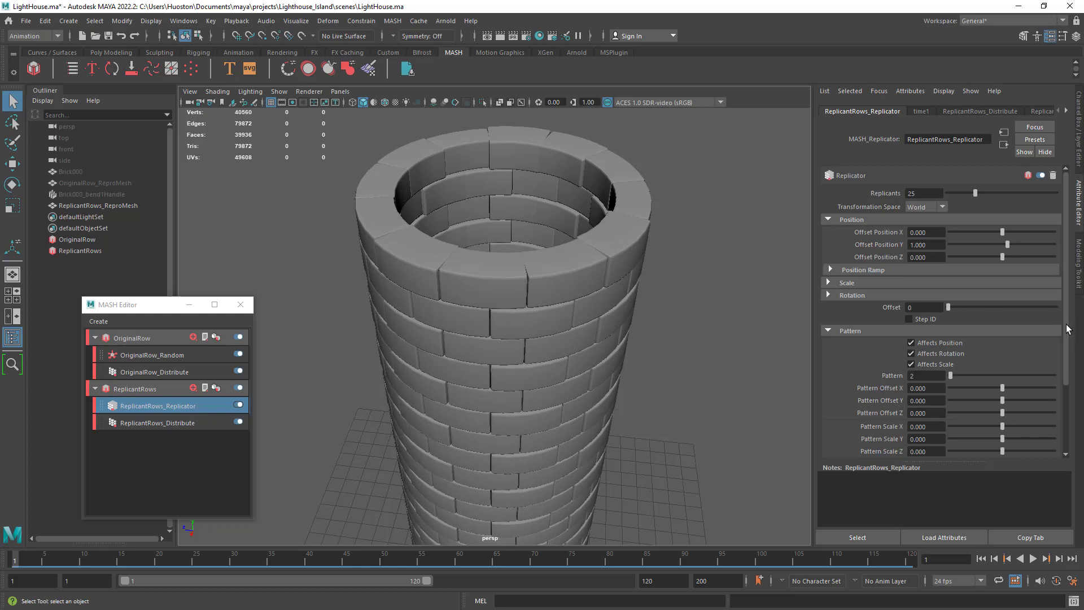
# Step: Try a Pattern value of 3 on the ReplicantRows_Replicator node, inspect the rows, and return Pattern to 2
pyautogui.scroll(-2, 1025, 351)
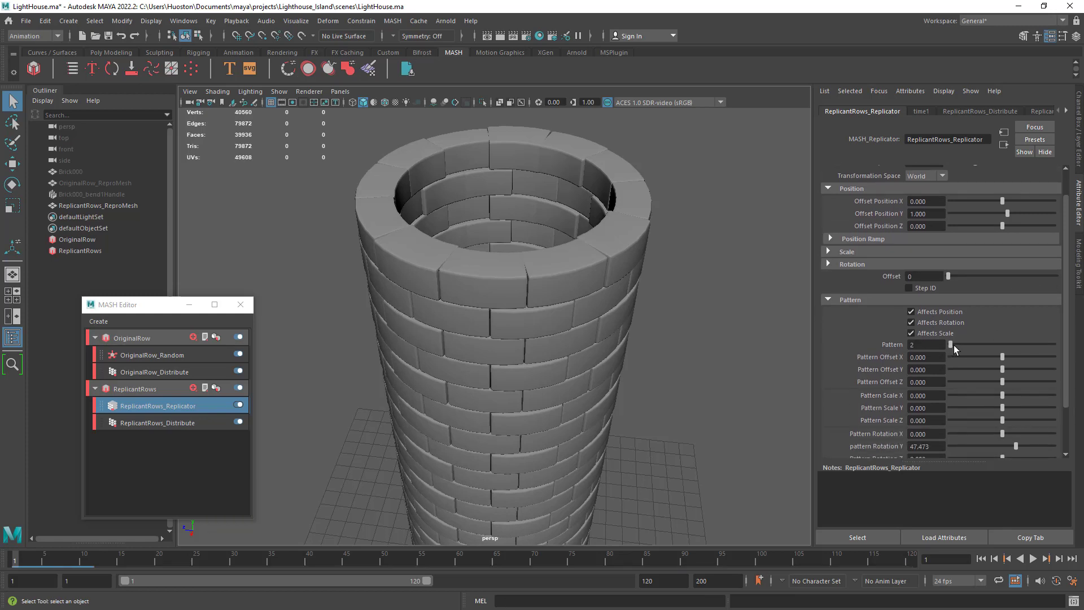
pyautogui.moveTo(958, 346); pyautogui.dragTo(963, 345)
pyautogui.keyDown('alt'); pyautogui.moveTo(655, 426); pyautogui.dragTo(599, 420, button='right'); pyautogui.keyUp('alt')
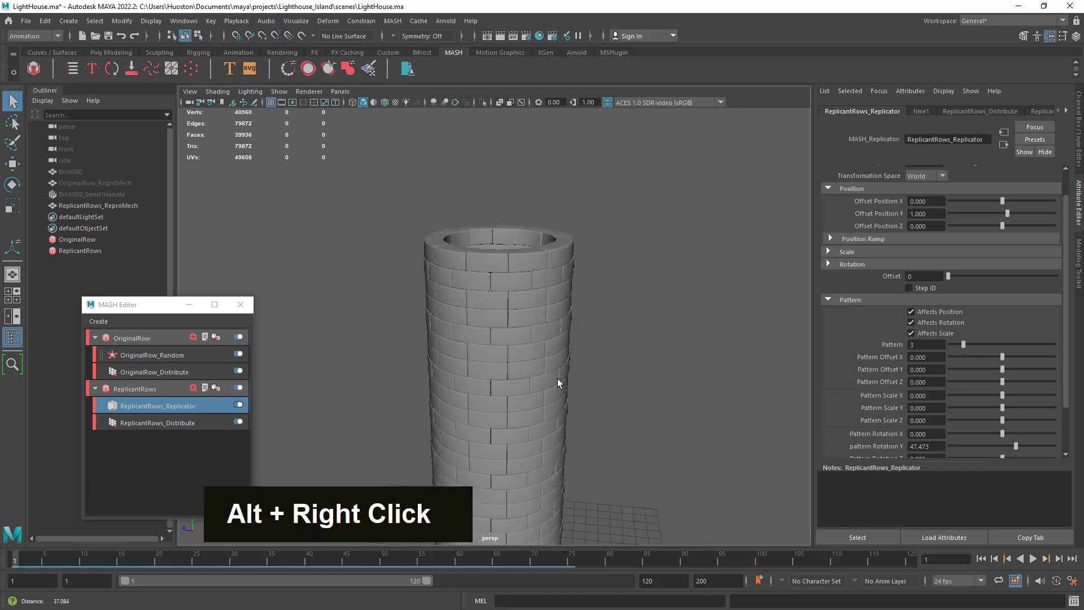
pyautogui.keyDown('alt'); pyautogui.moveTo(598, 420); pyautogui.dragTo(597, 275, button='middle'); pyautogui.keyUp('alt')
pyautogui.keyDown('alt'); pyautogui.moveTo(597, 275); pyautogui.dragTo(687, 344, button='right'); pyautogui.keyUp('alt')
pyautogui.keyDown('alt'); pyautogui.moveTo(595, 295); pyautogui.dragTo(644, 363, button='middle'); pyautogui.keyUp('alt')
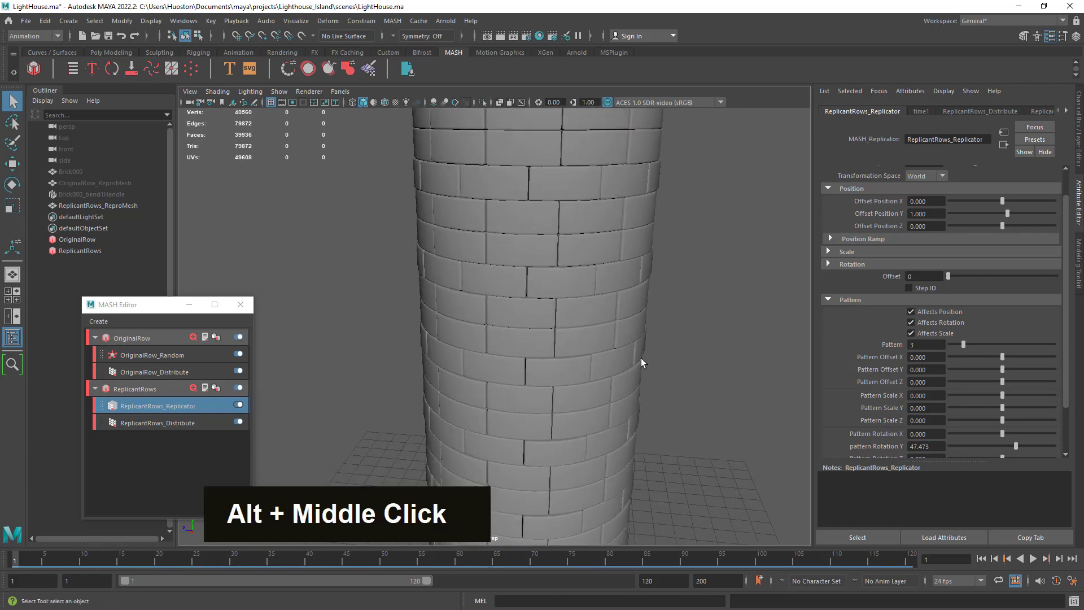
pyautogui.keyDown('alt'); pyautogui.moveTo(644, 363); pyautogui.dragTo(743, 392, button='right'); pyautogui.keyUp('alt')
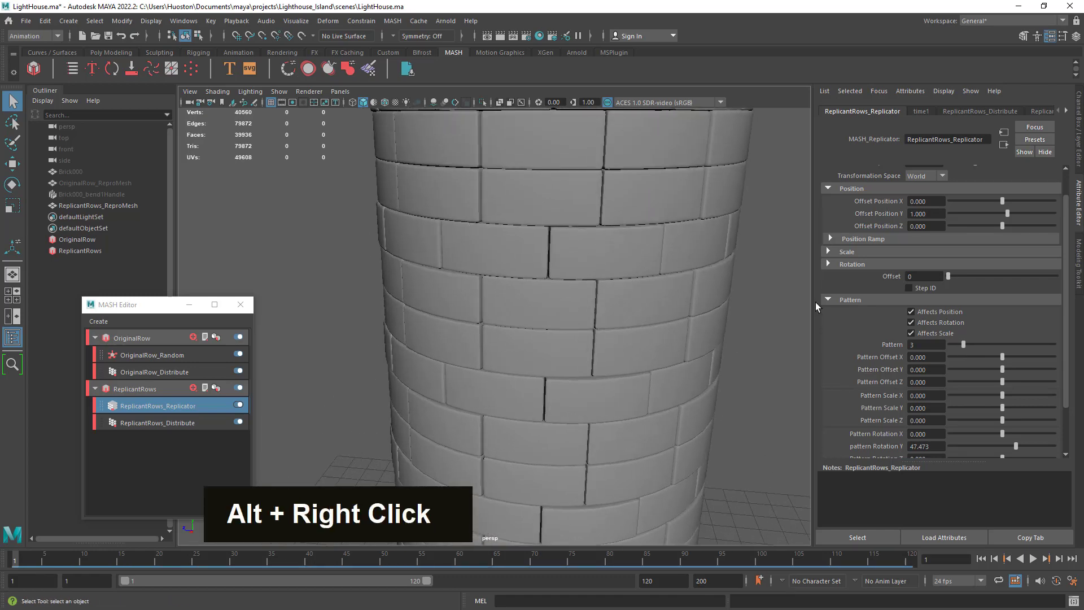
pyautogui.click(975, 344)
pyautogui.click(957, 342)
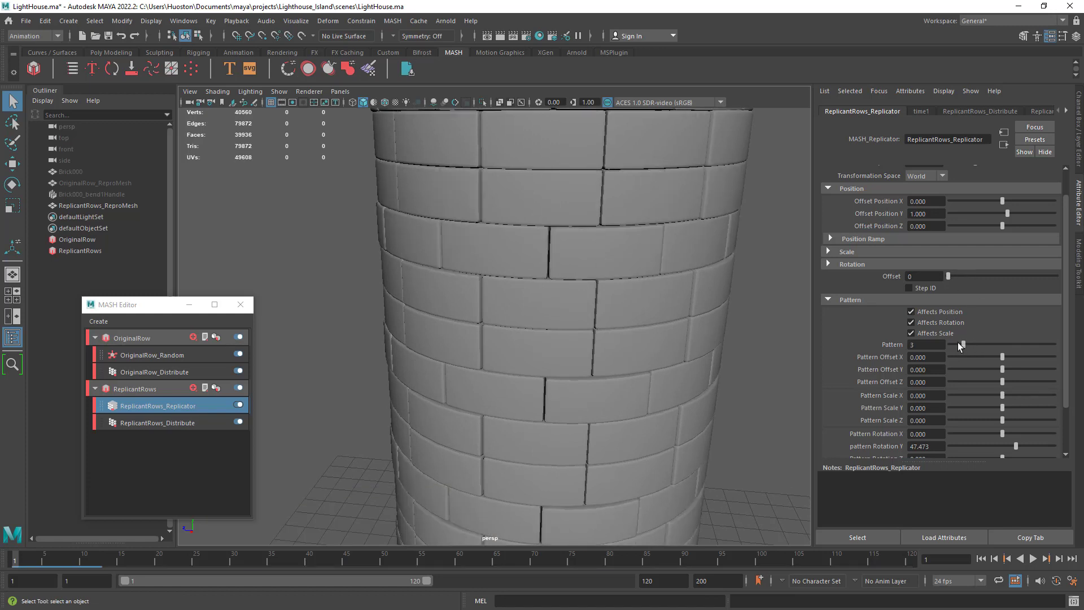
pyautogui.click(954, 344)
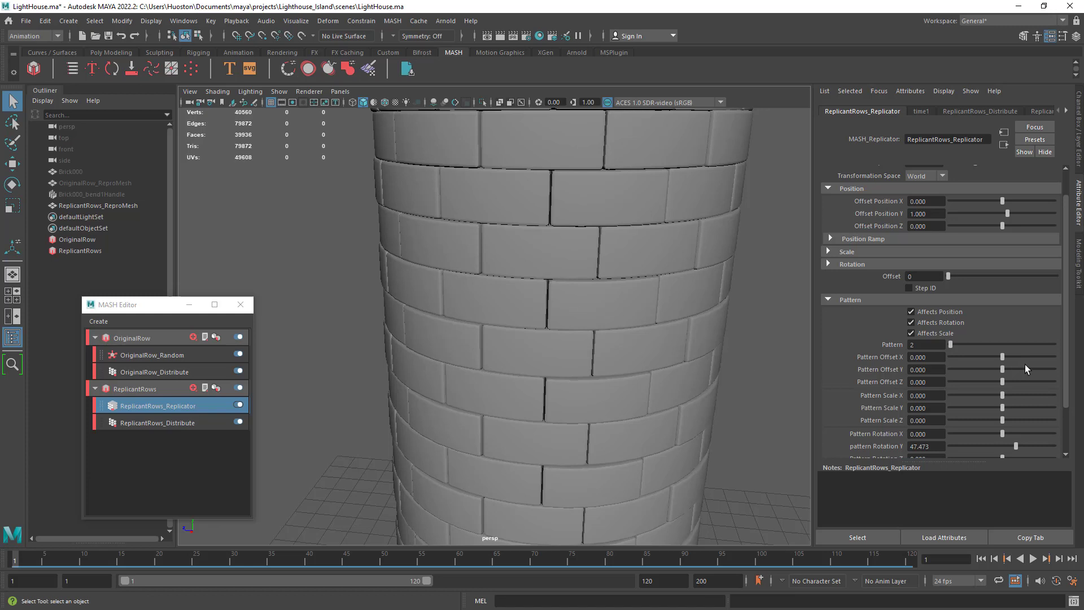
# Step: Set the replicator's Pattern Scale X to 0.022, Pattern Scale Y to 0.022 and Pattern Scale Z to 0.011
pyautogui.moveTo(1071, 350); pyautogui.dragTo(1072, 390)
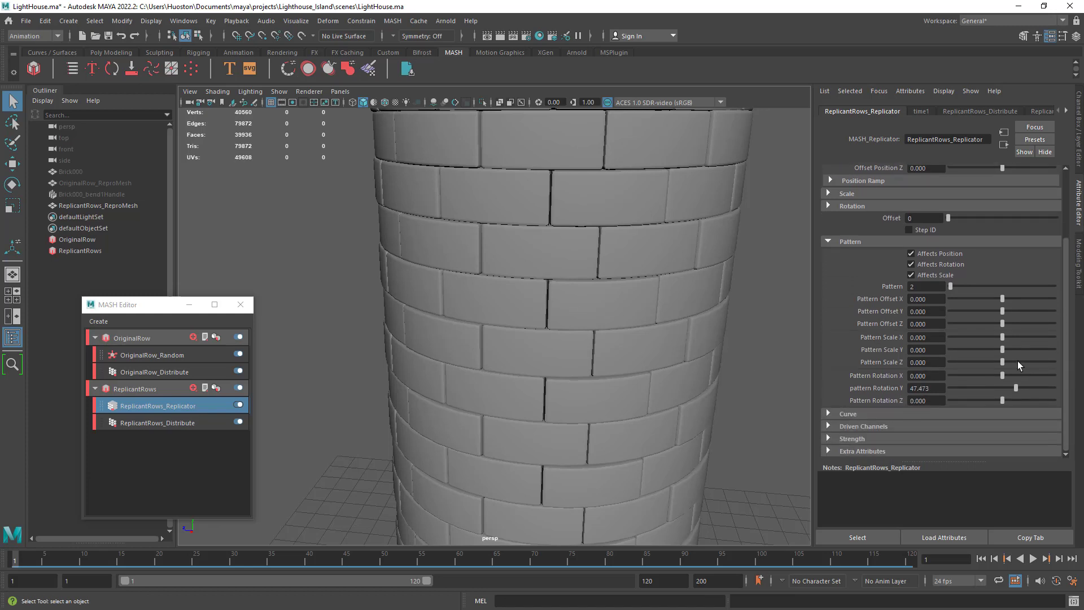
pyautogui.moveTo(1003, 350)
pyautogui.mouseDown()
pyautogui.moveTo(1017, 350)
pyautogui.moveTo(989, 351)
pyautogui.moveTo(1003, 354)
pyautogui.mouseUp()
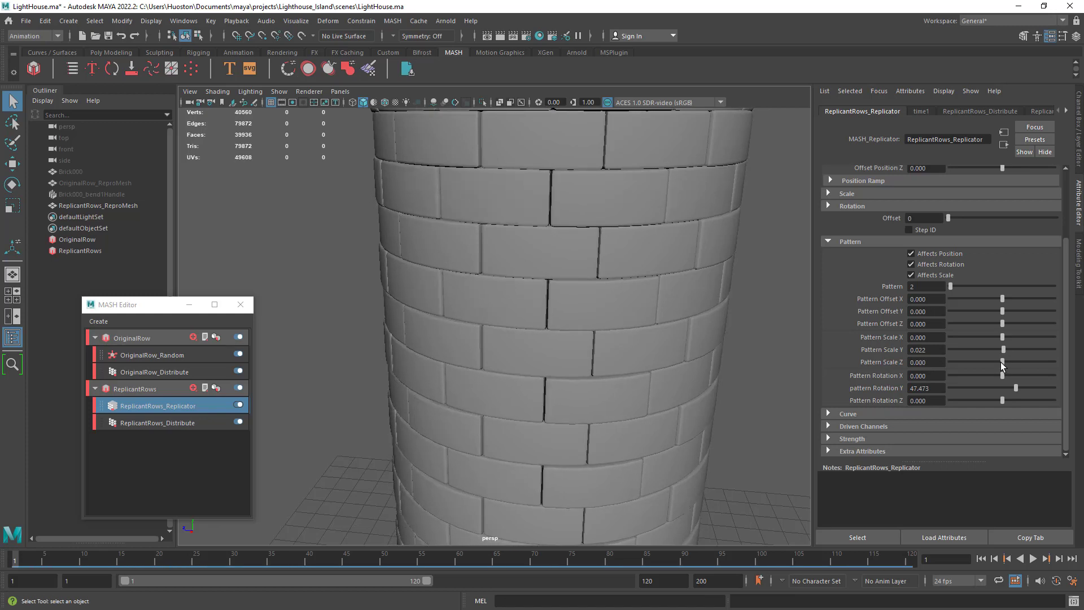
pyautogui.moveTo(1002, 362); pyautogui.dragTo(1003, 337)
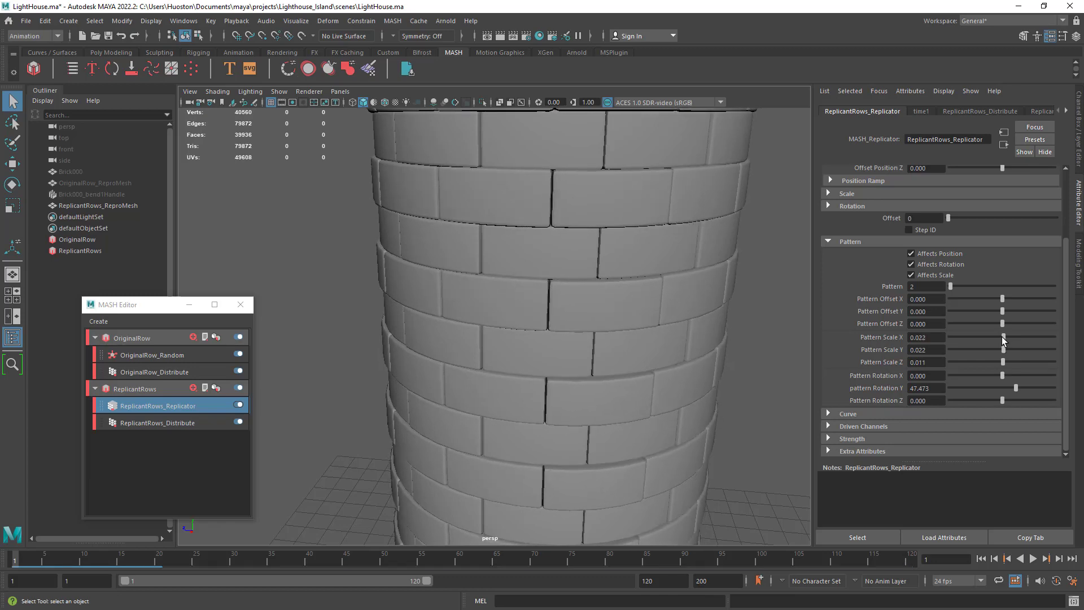
# Step: Inspect the tower's alternating rows and top rim for the effect of the pattern scaling
pyautogui.click(711, 406)
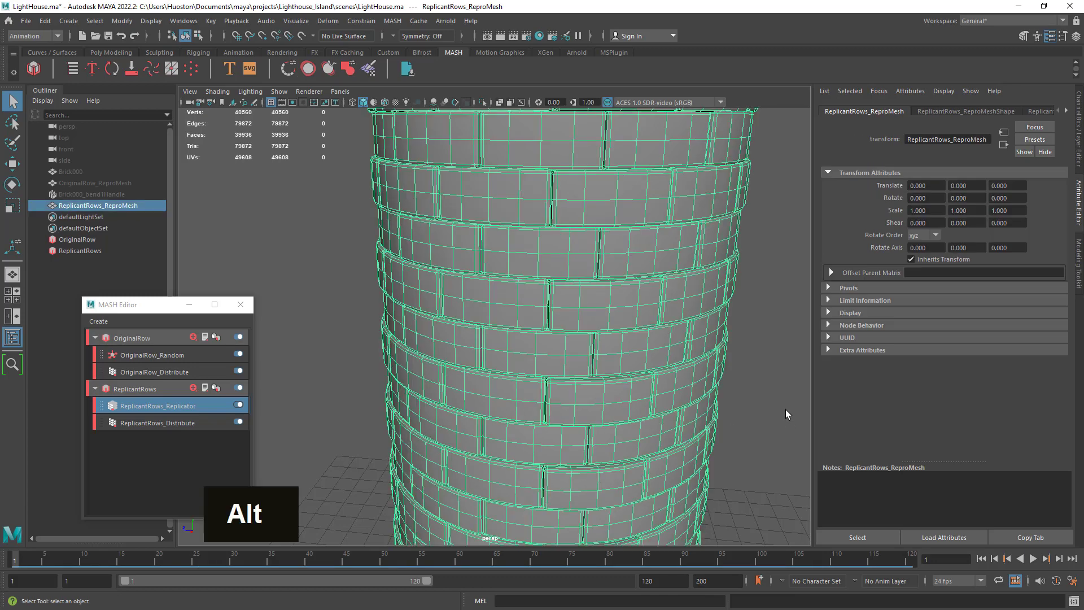
pyautogui.keyDown('alt'); pyautogui.moveTo(785, 409); pyautogui.dragTo(700, 404, button='right'); pyautogui.keyUp('alt')
pyautogui.click(700, 404)
pyautogui.keyDown('alt'); pyautogui.moveTo(700, 404); pyautogui.dragTo(722, 421); pyautogui.keyUp('alt')
pyautogui.keyDown('alt'); pyautogui.moveTo(722, 422); pyautogui.dragTo(641, 399, button='right'); pyautogui.keyUp('alt')
pyautogui.keyDown('alt'); pyautogui.moveTo(641, 399); pyautogui.dragTo(641, 356); pyautogui.keyUp('alt')
pyautogui.keyDown('alt'); pyautogui.moveTo(641, 355); pyautogui.dragTo(716, 271, button='right'); pyautogui.keyUp('alt')
pyautogui.keyDown('alt'); pyautogui.moveTo(715, 271); pyautogui.dragTo(678, 331, button='middle'); pyautogui.keyUp('alt')
pyautogui.keyDown('alt'); pyautogui.moveTo(678, 326); pyautogui.dragTo(702, 415); pyautogui.keyUp('alt')
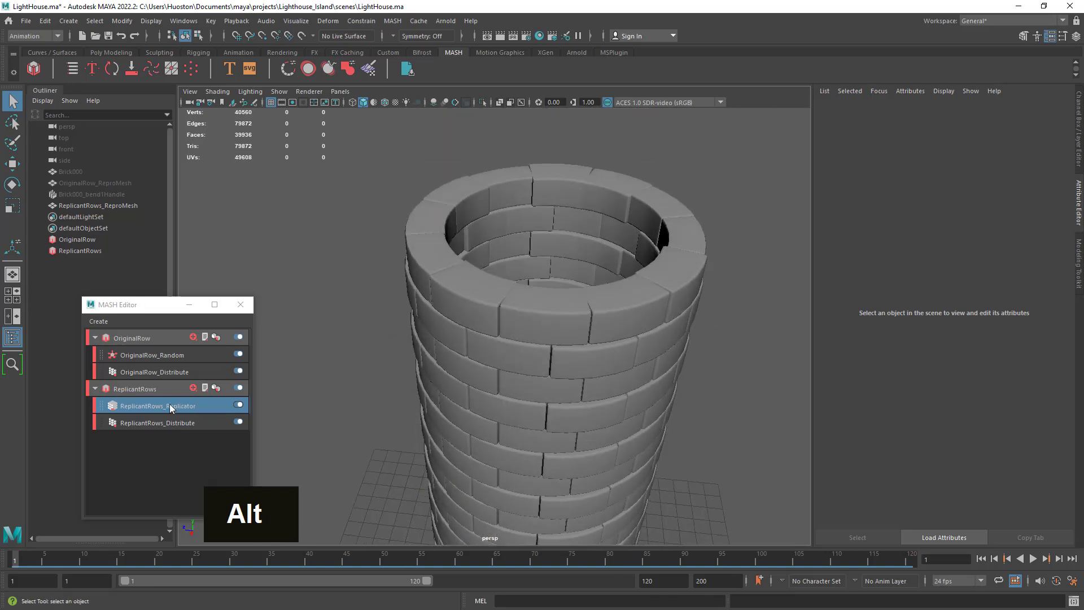
# Step: Add a Random node to the ReplicantRows network and set its Position X, Y and Z to 0.000
pyautogui.click(146, 389)
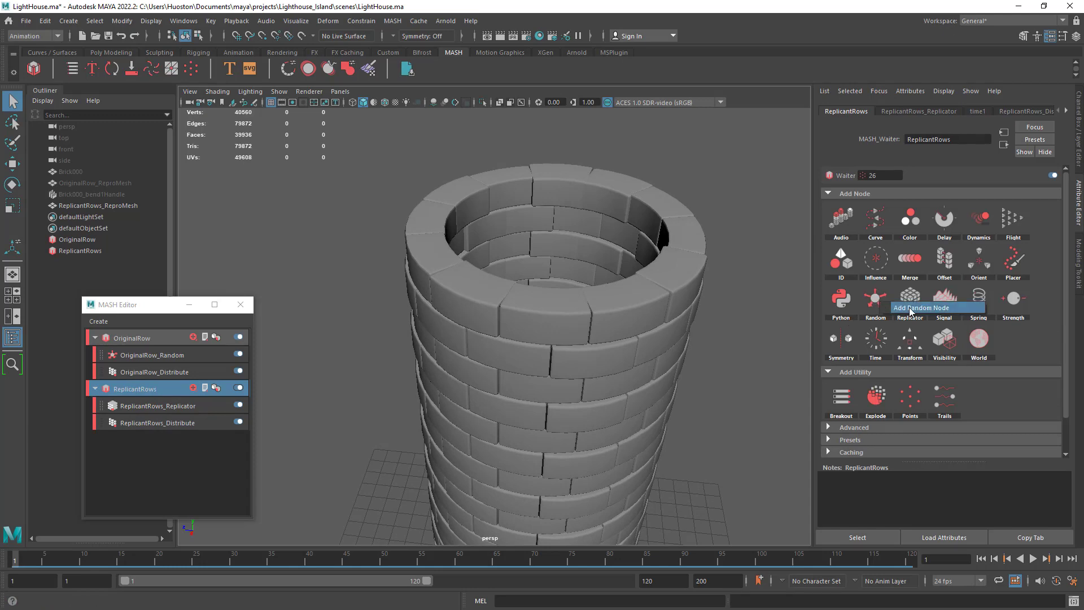
pyautogui.click(875, 299)
pyautogui.keyDown('alt'); pyautogui.moveTo(546, 380); pyautogui.dragTo(652, 333, button='middle'); pyautogui.keyUp('alt')
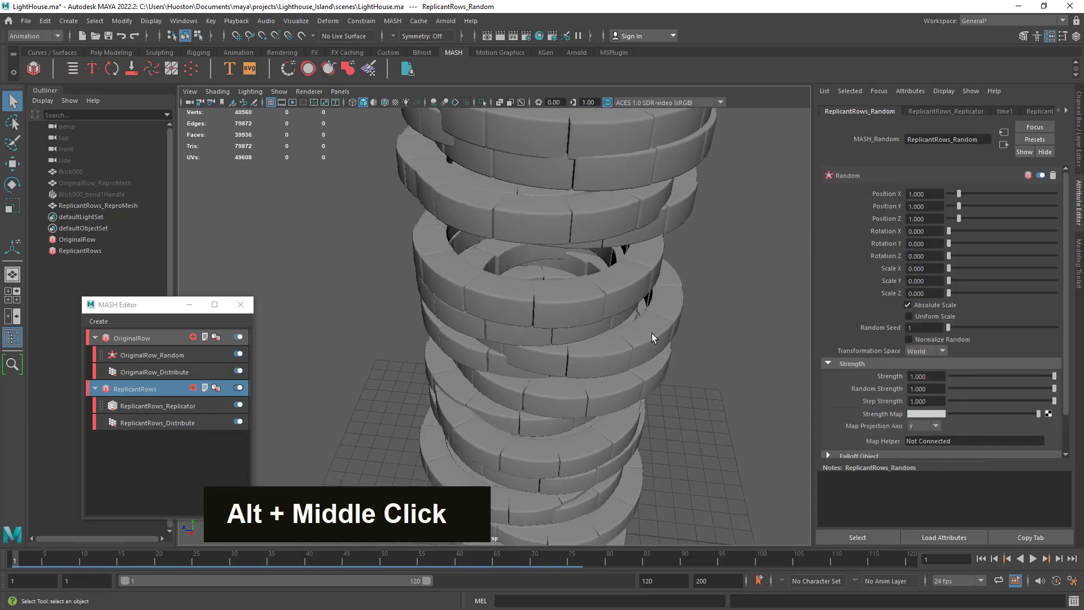
pyautogui.keyDown('alt'); pyautogui.moveTo(651, 333); pyautogui.dragTo(599, 325); pyautogui.keyUp('alt')
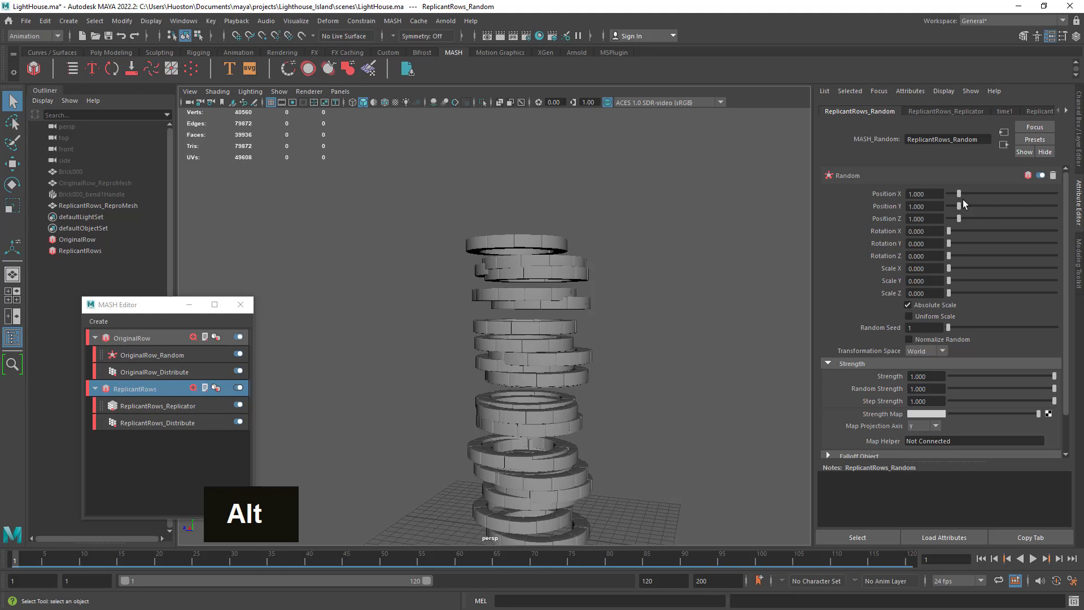
pyautogui.moveTo(958, 193); pyautogui.dragTo(931, 219)
pyautogui.keyDown('alt'); pyautogui.moveTo(638, 346); pyautogui.dragTo(626, 219, button='middle'); pyautogui.keyUp('alt')
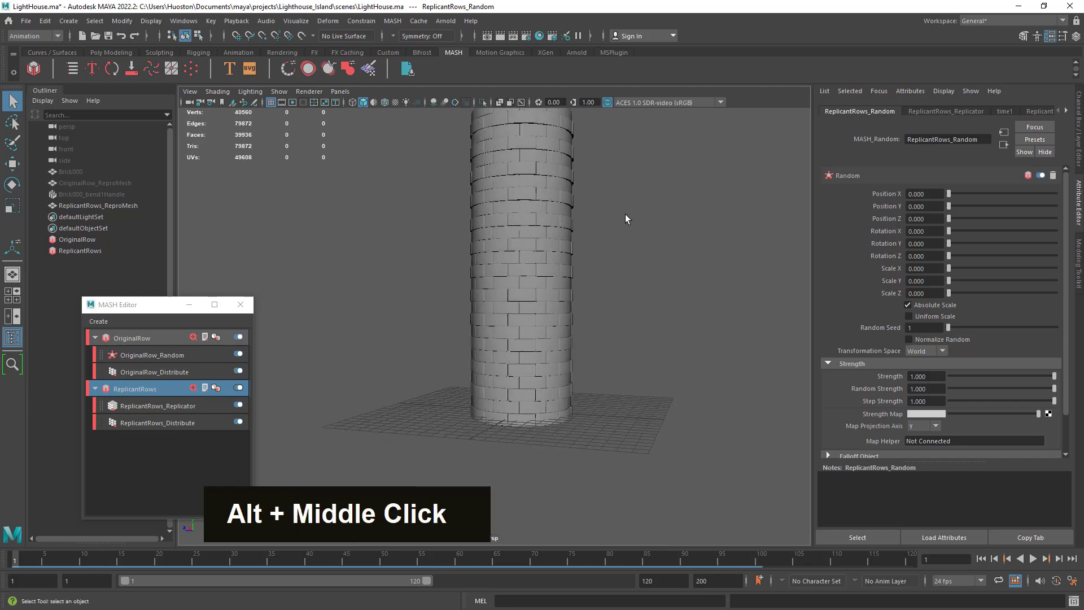
# Step: Set Rotation Y of the ReplicantRows_Random node to 71.809 to rotate the tower rows randomly
pyautogui.keyDown('alt'); pyautogui.moveTo(625, 219); pyautogui.dragTo(743, 283, button='right'); pyautogui.keyUp('alt')
pyautogui.keyDown('alt'); pyautogui.moveTo(743, 283); pyautogui.dragTo(733, 310); pyautogui.keyUp('alt')
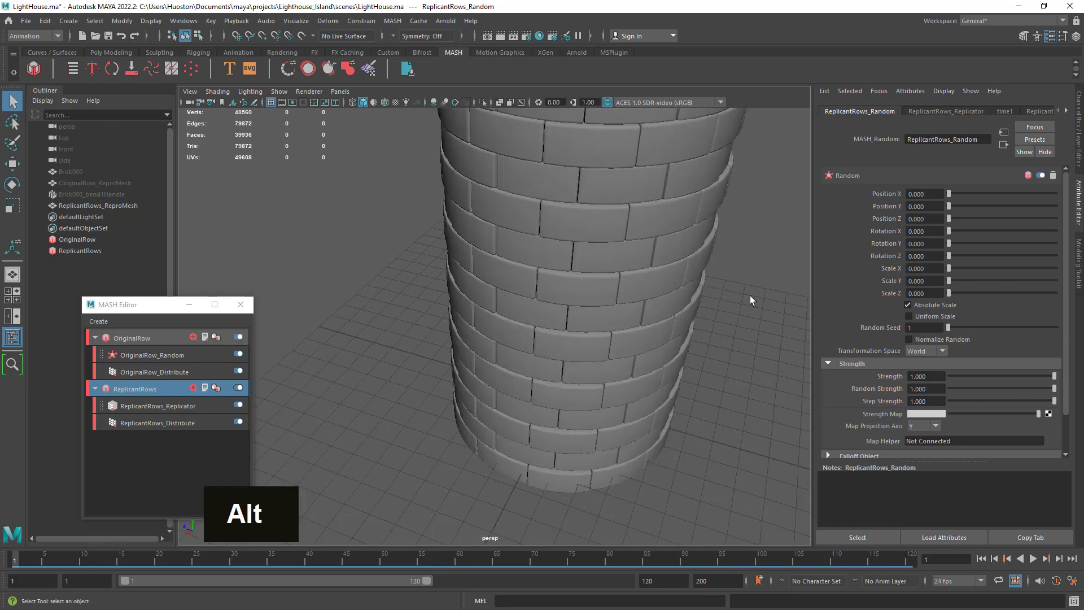
pyautogui.moveTo(949, 249); pyautogui.dragTo(990, 255)
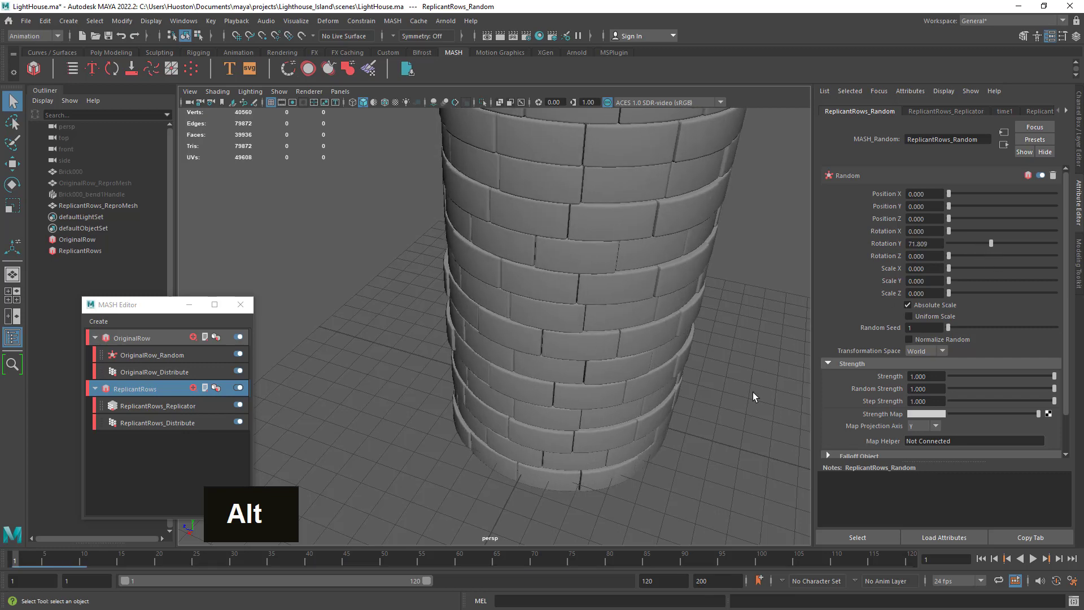
# Step: Inspect the randomly rotated rows along the whole tower and around its rim for the staggering of the bricks
pyautogui.keyDown('alt'); pyautogui.moveTo(753, 392); pyautogui.dragTo(754, 393, button='right'); pyautogui.keyUp('alt')
pyautogui.keyDown('alt'); pyautogui.moveTo(755, 393); pyautogui.dragTo(715, 355); pyautogui.keyUp('alt')
pyautogui.keyDown('alt'); pyautogui.moveTo(716, 354); pyautogui.dragTo(544, 327, button='right'); pyautogui.keyUp('alt')
pyautogui.keyDown('alt'); pyautogui.moveTo(544, 327); pyautogui.dragTo(634, 380, button='middle'); pyautogui.keyUp('alt')
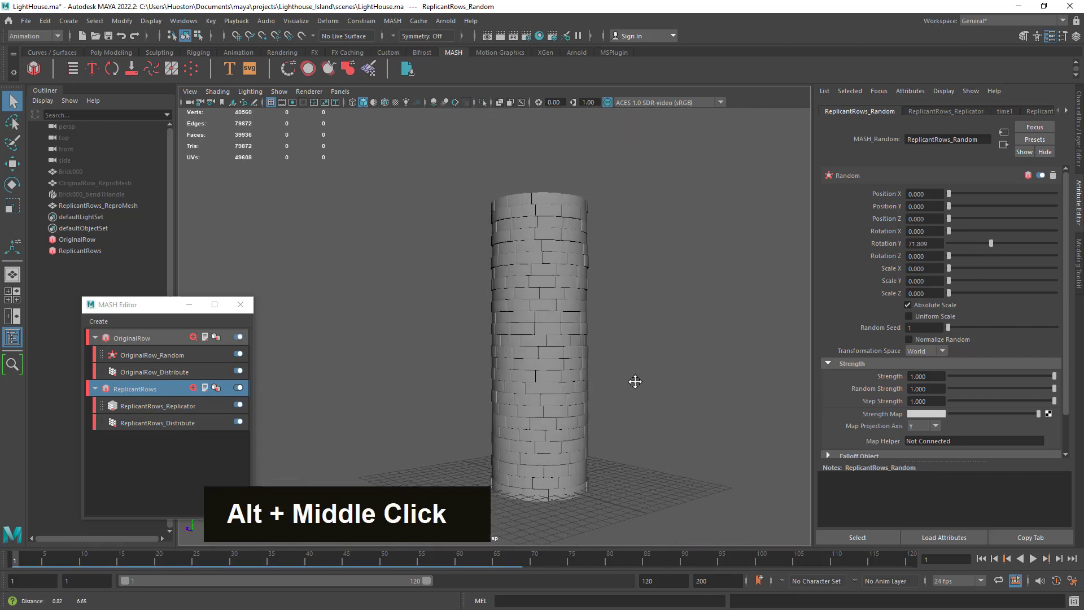
pyautogui.keyDown('alt'); pyautogui.moveTo(634, 380); pyautogui.dragTo(626, 399); pyautogui.keyUp('alt')
pyautogui.keyDown('alt'); pyautogui.moveTo(626, 399); pyautogui.dragTo(800, 441, button='right'); pyautogui.keyUp('alt')
pyautogui.keyDown('alt'); pyautogui.moveTo(725, 440); pyautogui.dragTo(621, 401, button='right'); pyautogui.keyUp('alt')
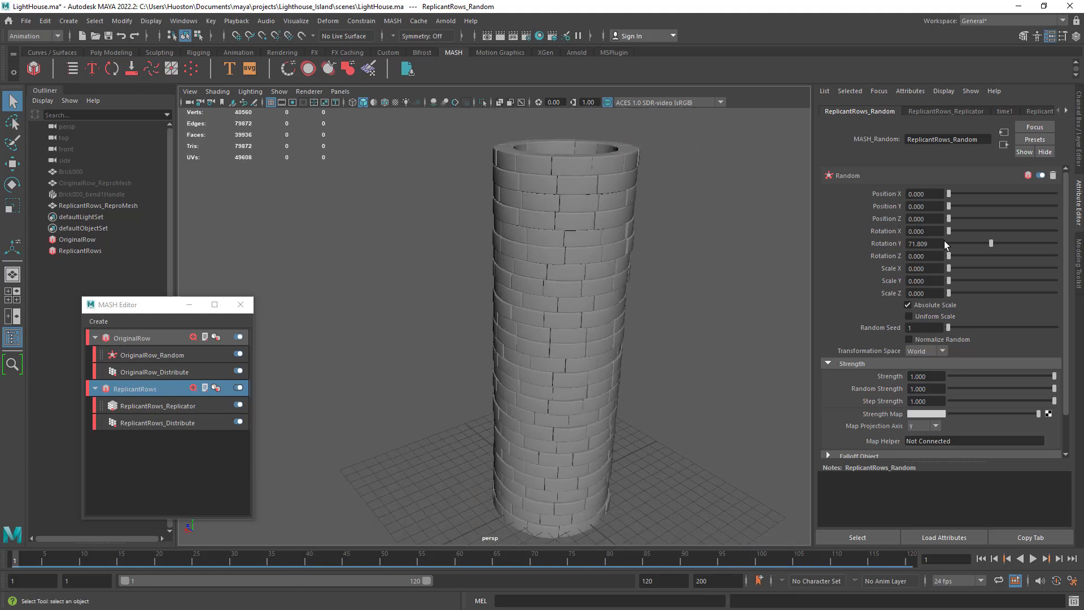
pyautogui.click(669, 350)
pyautogui.keyDown('alt'); pyautogui.moveTo(688, 342); pyautogui.dragTo(536, 353); pyautogui.keyUp('alt')
pyautogui.keyDown('alt'); pyautogui.moveTo(536, 352); pyautogui.dragTo(573, 395, button='right'); pyautogui.keyUp('alt')
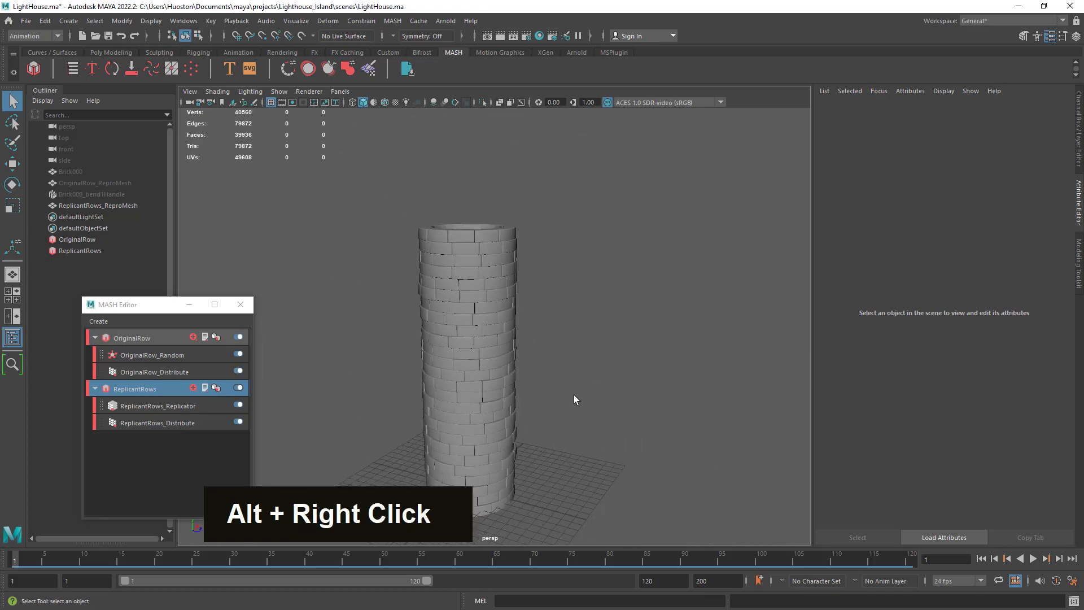
pyautogui.keyDown('alt'); pyautogui.moveTo(573, 394); pyautogui.dragTo(587, 334, button='middle'); pyautogui.keyUp('alt')
pyautogui.keyDown('alt'); pyautogui.moveTo(588, 334); pyautogui.dragTo(720, 263, button='right'); pyautogui.keyUp('alt')
pyautogui.keyDown('alt'); pyautogui.moveTo(719, 263); pyautogui.dragTo(695, 389, button='middle'); pyautogui.keyUp('alt')
pyautogui.keyDown('alt'); pyautogui.moveTo(696, 389); pyautogui.dragTo(619, 399, button='right'); pyautogui.keyUp('alt')
pyautogui.click(575, 372)
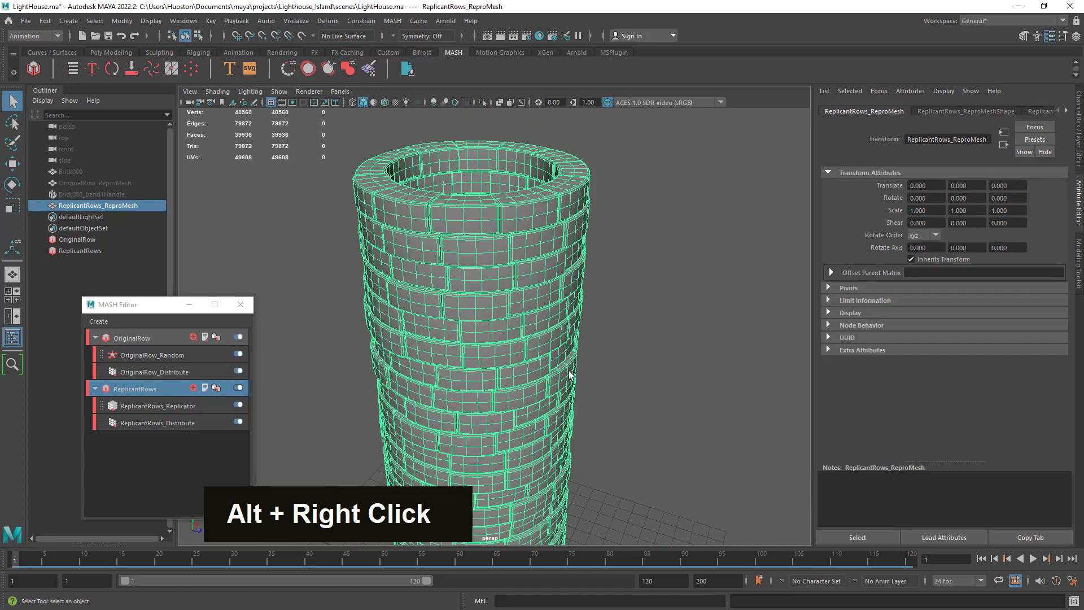
pyautogui.click(378, 370)
# Step: Set Pattern Scale Y to 0.015 and Pattern Scale Z to 0.010 on the ReplicantRows_Replicator node
pyautogui.click(158, 405)
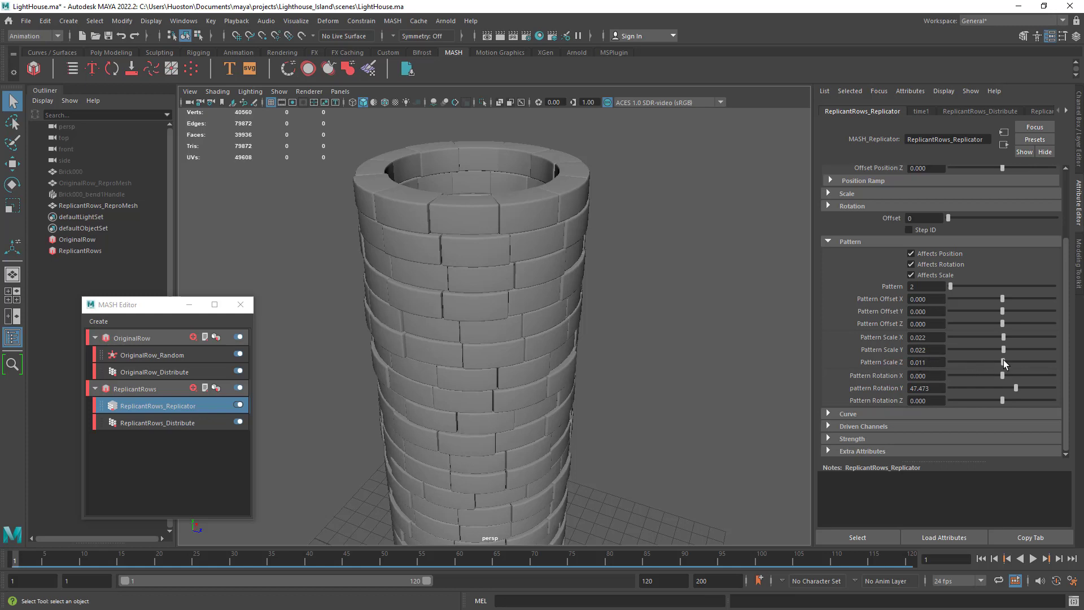
pyautogui.moveTo(1003, 360); pyautogui.dragTo(1002, 360)
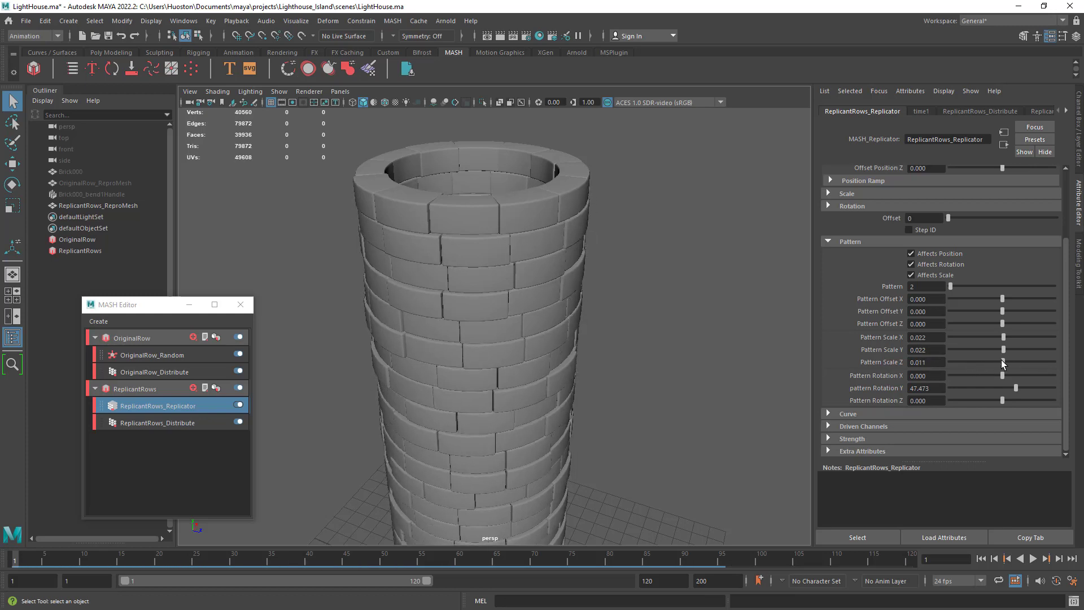
pyautogui.click(927, 350)
pyautogui.write('15')
pyautogui.press('Return')
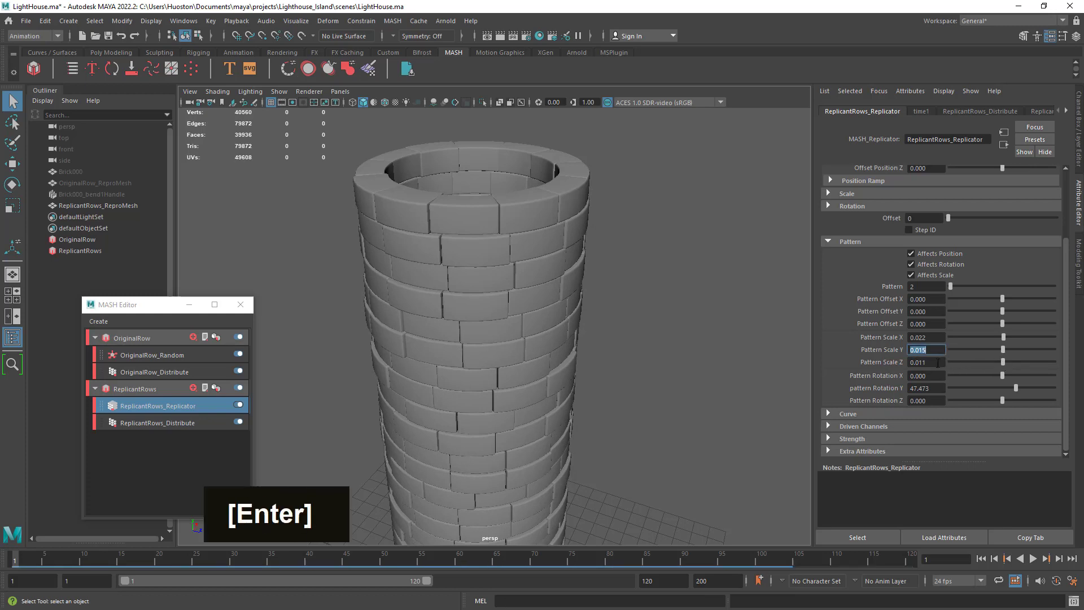
pyautogui.click(926, 362)
pyautogui.moveTo(916, 361); pyautogui.dragTo(957, 368)
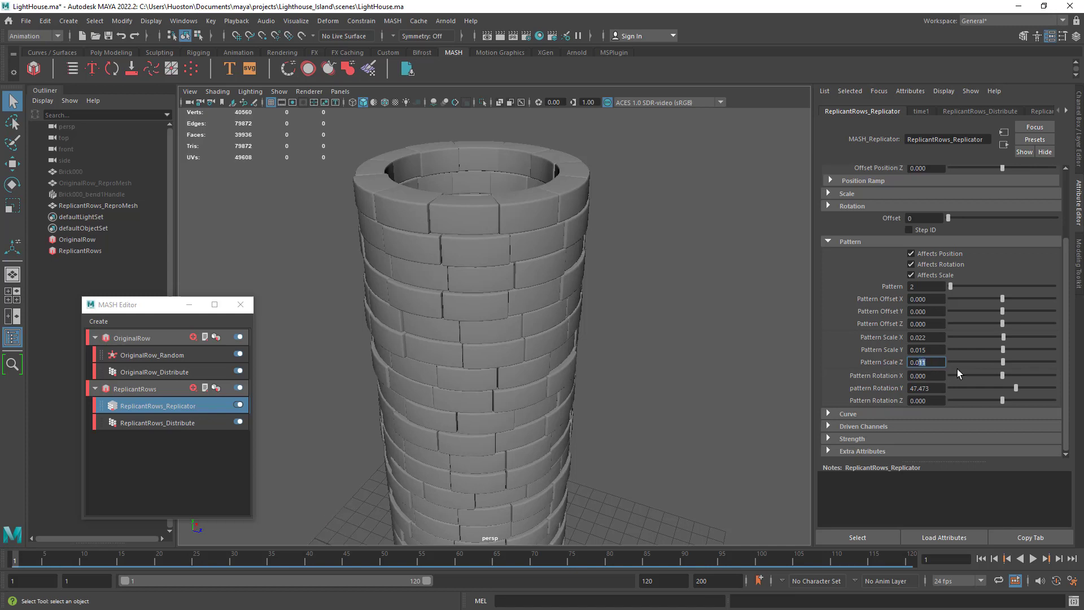
pyautogui.write('1')
pyautogui.press('Return')
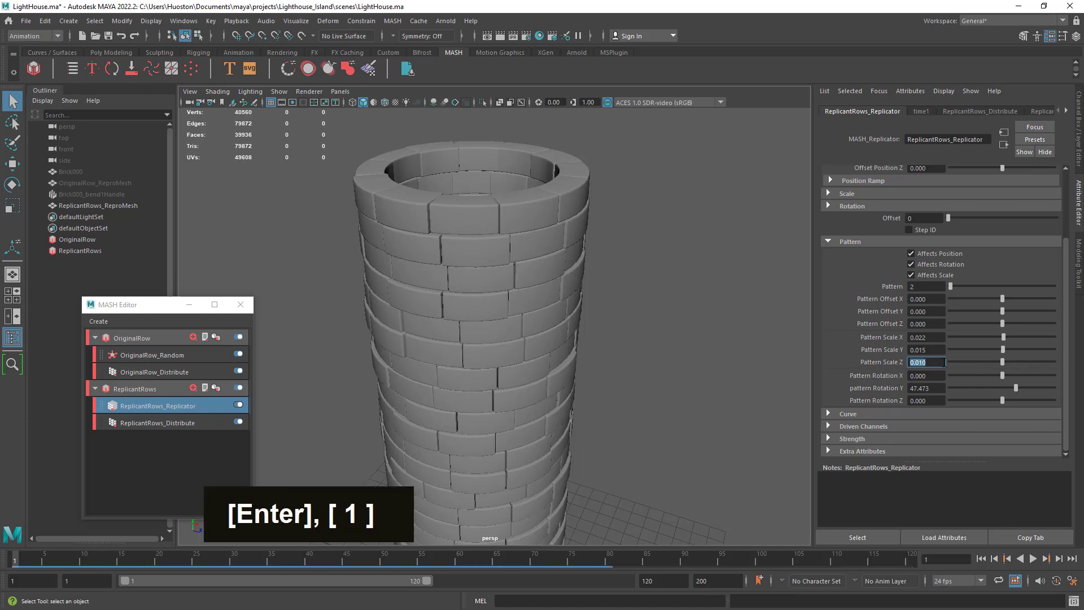
# Step: Set the replicator's Pattern Scale Y and Pattern Scale X to 0.010
pyautogui.moveTo(917, 350); pyautogui.dragTo(946, 351)
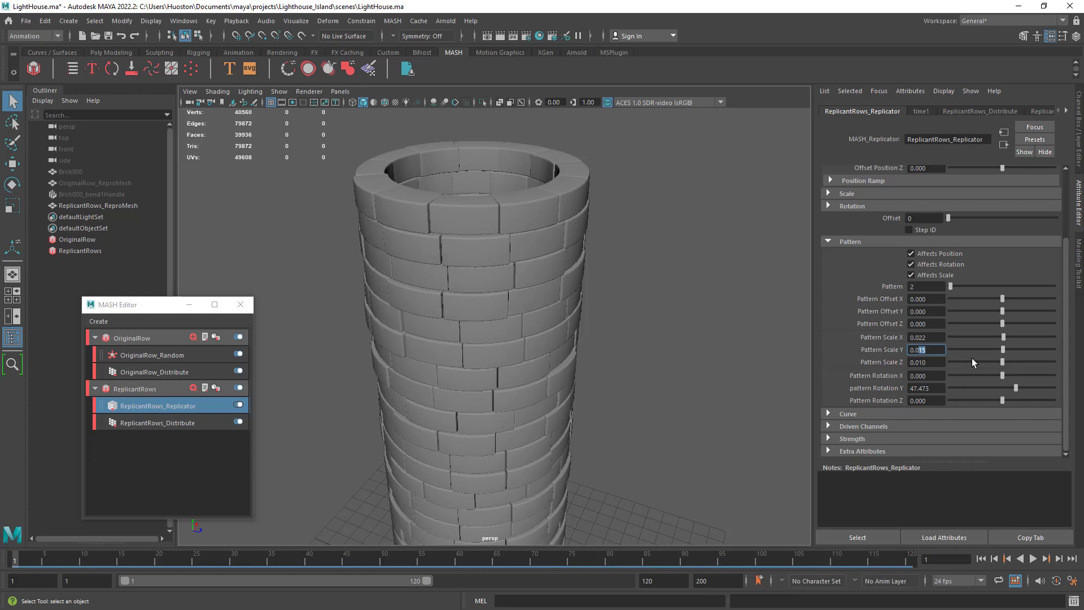
pyautogui.write('1')
pyautogui.press('Return')
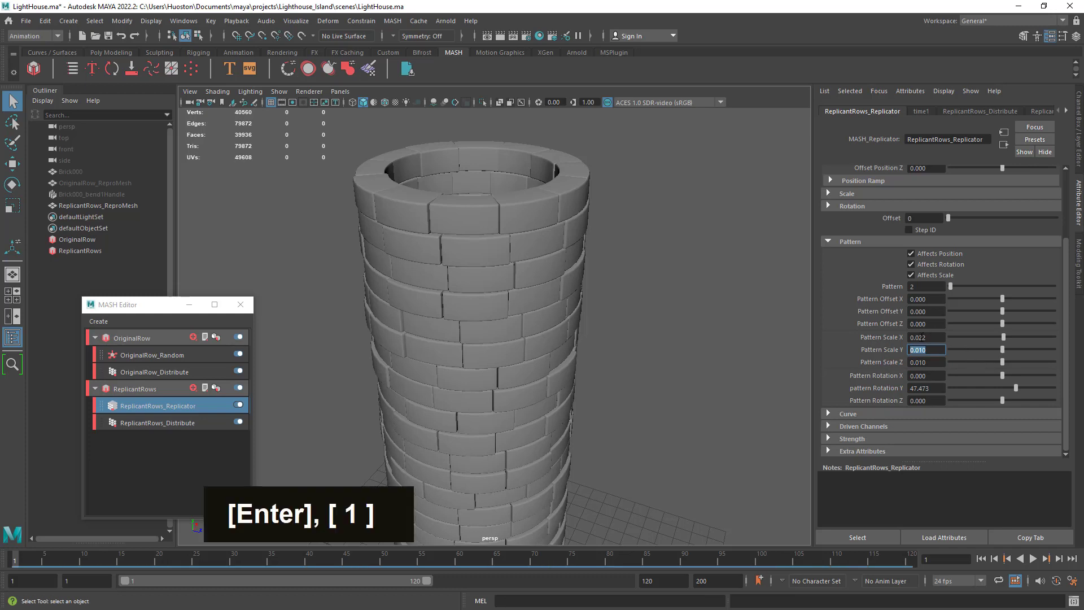
pyautogui.moveTo(917, 337); pyautogui.dragTo(946, 339)
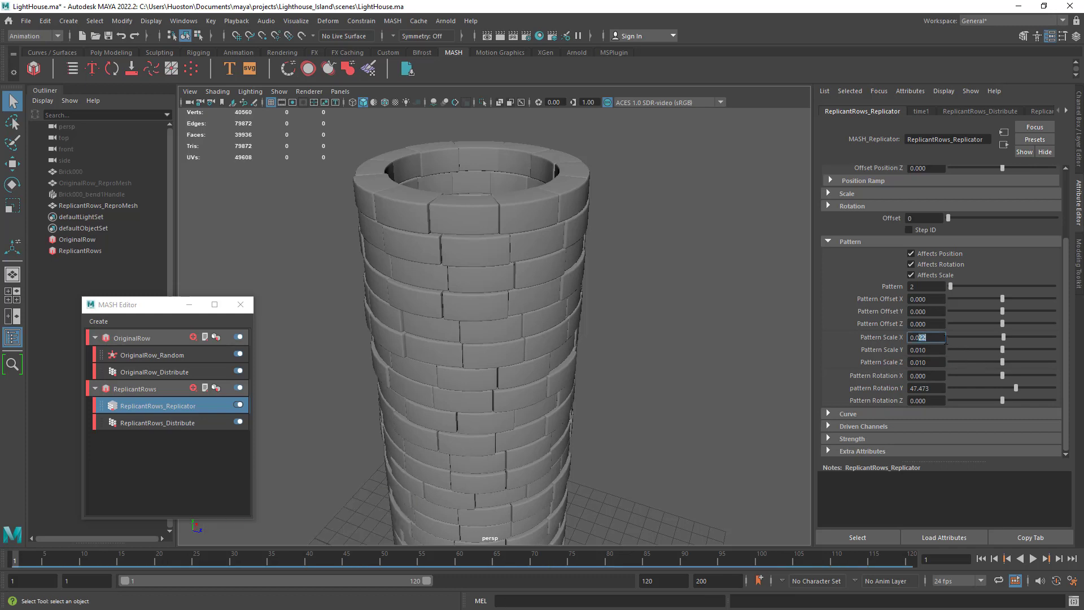
pyautogui.write('1')
pyautogui.press('Return')
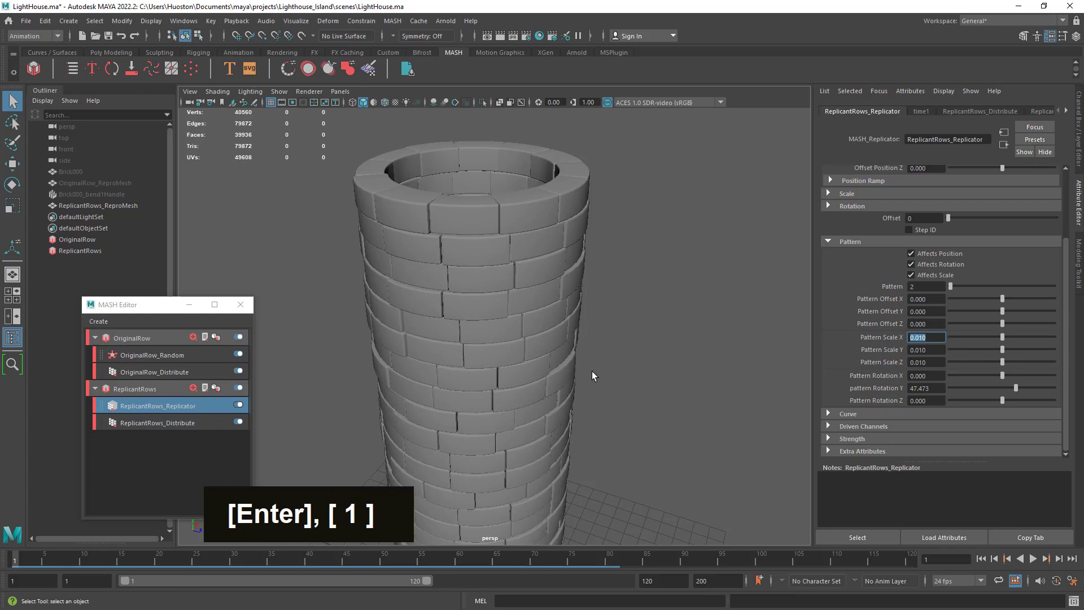
# Step: Inspect the tower from several angles for the effect of the even 0.010 pattern scaling on its rows
pyautogui.moveTo(668, 414)
pyautogui.keyDown('alt'); pyautogui.mouseDown()
pyautogui.moveTo(641, 405)
pyautogui.moveTo(671, 386)
pyautogui.moveTo(676, 406)
pyautogui.mouseUp(); pyautogui.keyUp('alt')
pyautogui.keyDown('alt'); pyautogui.moveTo(676, 405); pyautogui.dragTo(602, 426, button='right'); pyautogui.keyUp('alt')
pyautogui.keyDown('alt'); pyautogui.moveTo(603, 425); pyautogui.dragTo(682, 439); pyautogui.keyUp('alt')
pyautogui.keyDown('alt'); pyautogui.moveTo(682, 439); pyautogui.dragTo(641, 366, button='middle'); pyautogui.keyUp('alt')
pyautogui.keyDown('alt'); pyautogui.moveTo(641, 365); pyautogui.dragTo(542, 409); pyautogui.keyUp('alt')
pyautogui.keyDown('alt'); pyautogui.moveTo(541, 408); pyautogui.dragTo(581, 392, button='right'); pyautogui.keyUp('alt')
pyautogui.keyDown('alt'); pyautogui.moveTo(580, 392); pyautogui.dragTo(594, 367); pyautogui.keyUp('alt')
pyautogui.keyDown('alt'); pyautogui.moveTo(595, 367); pyautogui.dragTo(587, 358, button='middle'); pyautogui.keyUp('alt')
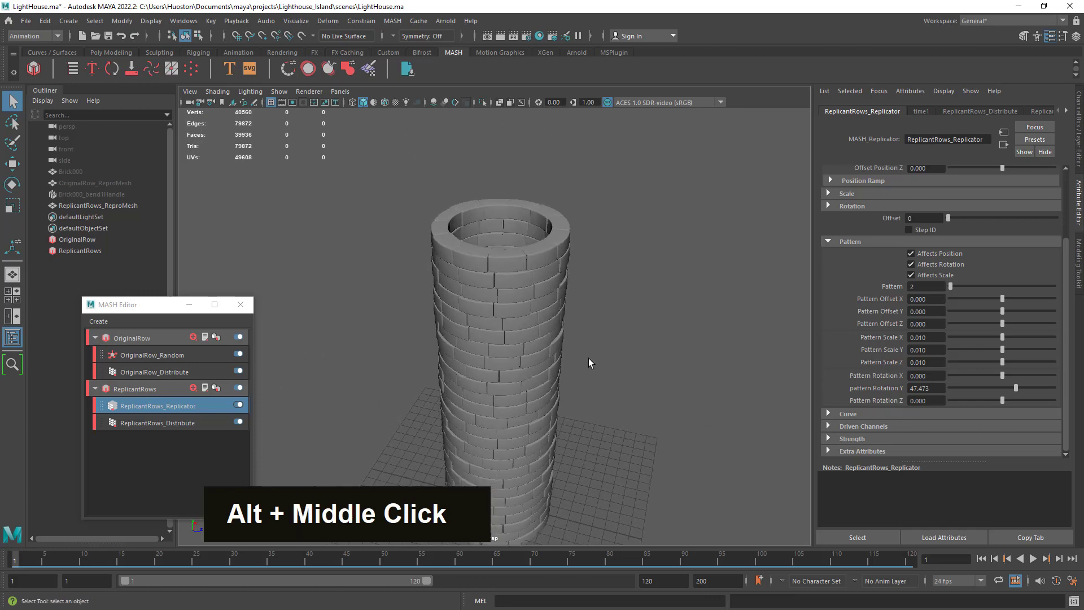
pyautogui.keyDown('alt'); pyautogui.moveTo(587, 358); pyautogui.dragTo(667, 386, button='right'); pyautogui.keyUp('alt')
pyautogui.moveTo(623, 392)
pyautogui.keyDown('alt'); pyautogui.mouseDown()
pyautogui.moveTo(612, 402)
pyautogui.moveTo(615, 390)
pyautogui.moveTo(631, 400)
pyautogui.mouseUp(); pyautogui.keyUp('alt')
pyautogui.keyDown('alt'); pyautogui.moveTo(632, 400); pyautogui.dragTo(615, 423, button='right'); pyautogui.keyUp('alt')
pyautogui.keyDown('alt'); pyautogui.moveTo(615, 424); pyautogui.dragTo(609, 449); pyautogui.keyUp('alt')
pyautogui.keyDown('alt'); pyautogui.moveTo(608, 449); pyautogui.dragTo(550, 377, button='middle'); pyautogui.keyUp('alt')
pyautogui.keyDown('alt'); pyautogui.moveTo(550, 377); pyautogui.dragTo(581, 405, button='right'); pyautogui.keyUp('alt')
pyautogui.keyDown('alt'); pyautogui.moveTo(538, 398); pyautogui.dragTo(548, 423, button='middle'); pyautogui.keyUp('alt')
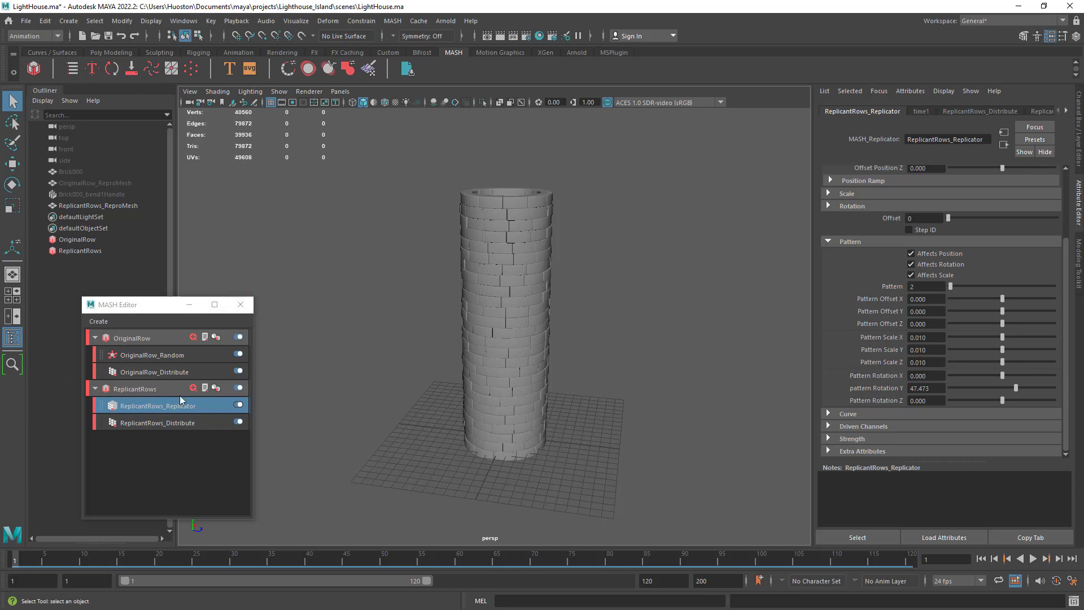
# Step: Close the MASH Editor and add a nonlinear Flare deformer to ReplicantRows_ReproMesh
pyautogui.moveTo(131, 304); pyautogui.dragTo(190, 266)
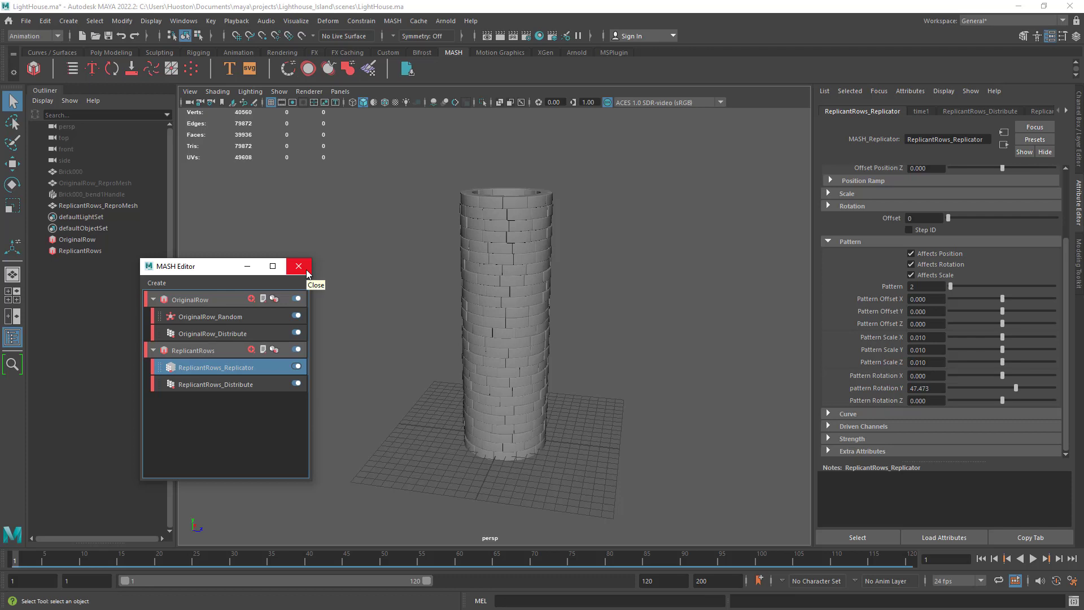
pyautogui.click(66, 206)
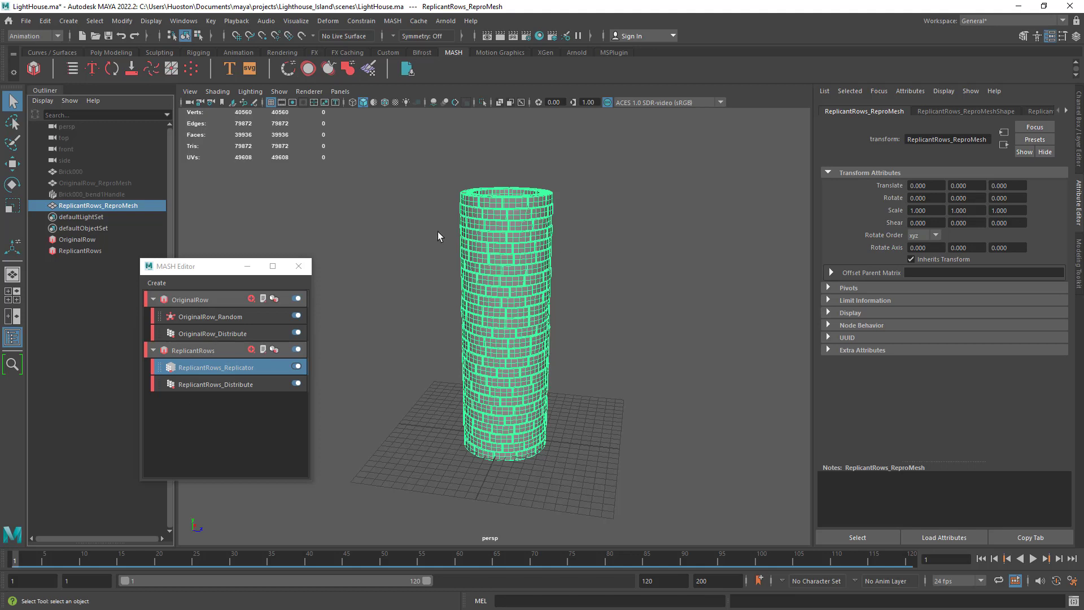
pyautogui.click(299, 266)
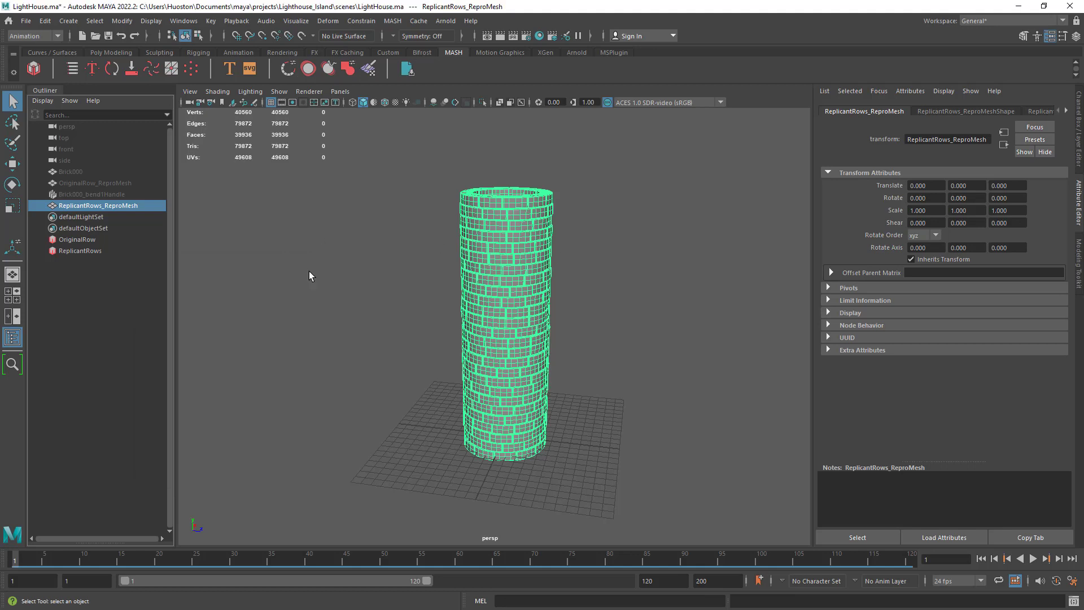
pyautogui.click(561, 243)
pyautogui.doubleClick(531, 256)
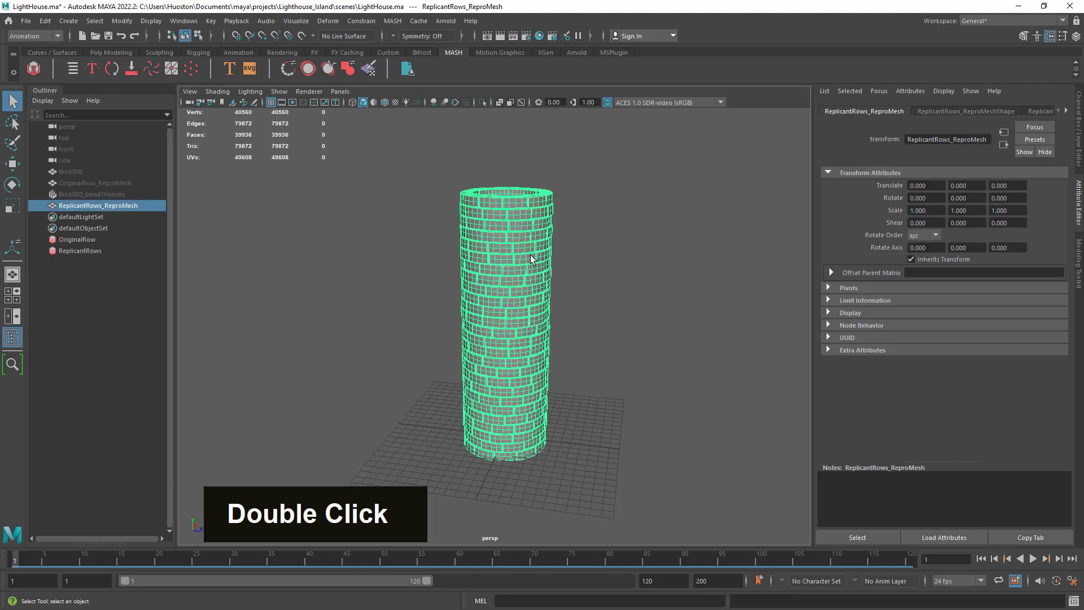
pyautogui.click(328, 21)
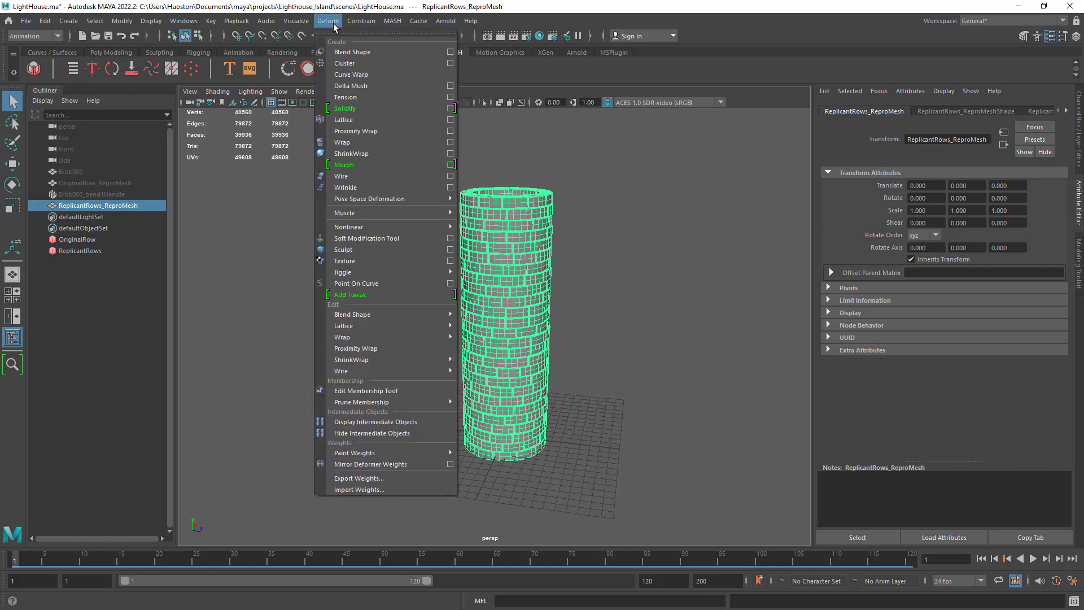
pyautogui.moveTo(397, 225)
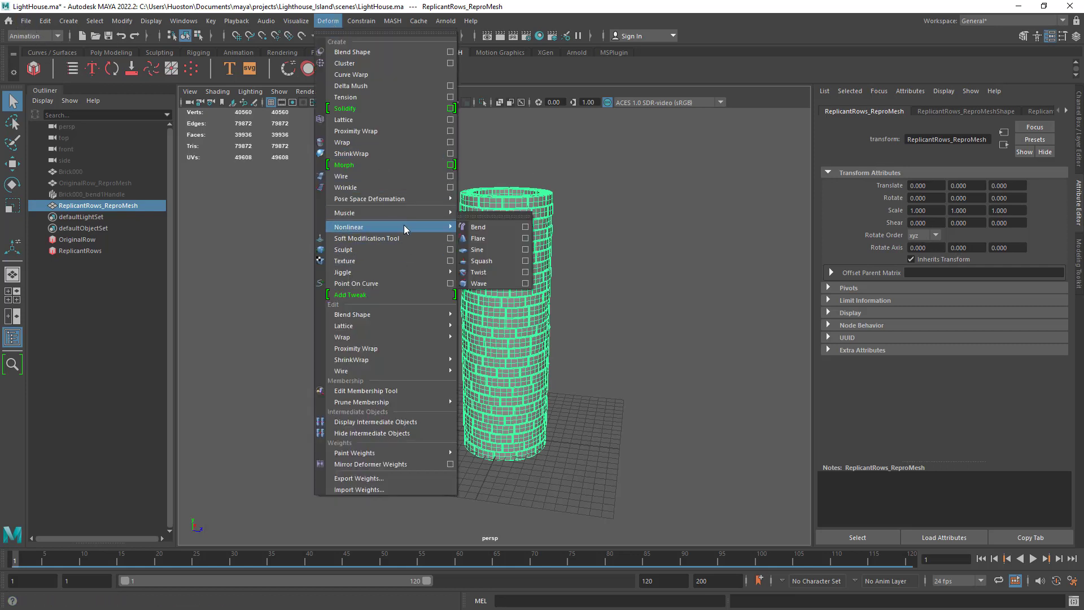
pyautogui.click(502, 239)
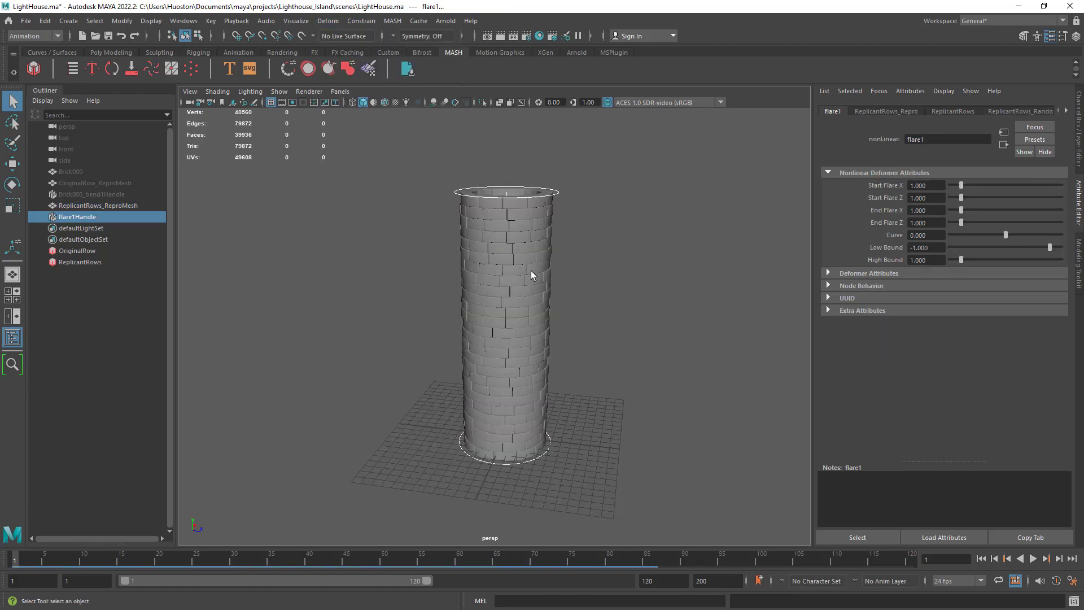
# Step: Taper the tower toward its top by setting the flare deformer's End Flare X and End Flare Z to 0.75
pyautogui.click(1079, 156)
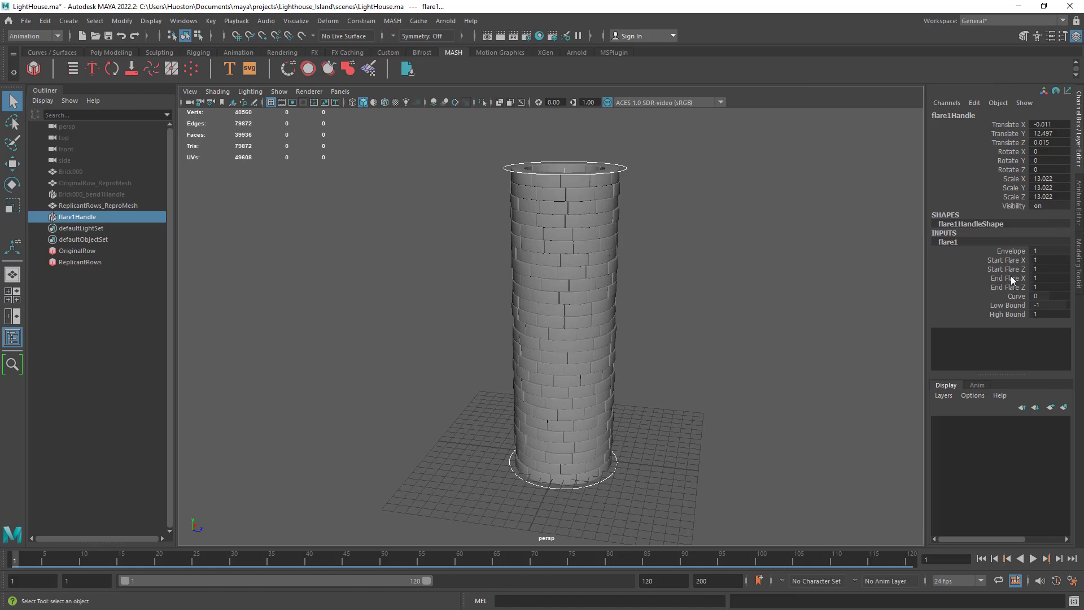
pyautogui.moveTo(1013, 279); pyautogui.dragTo(1013, 288)
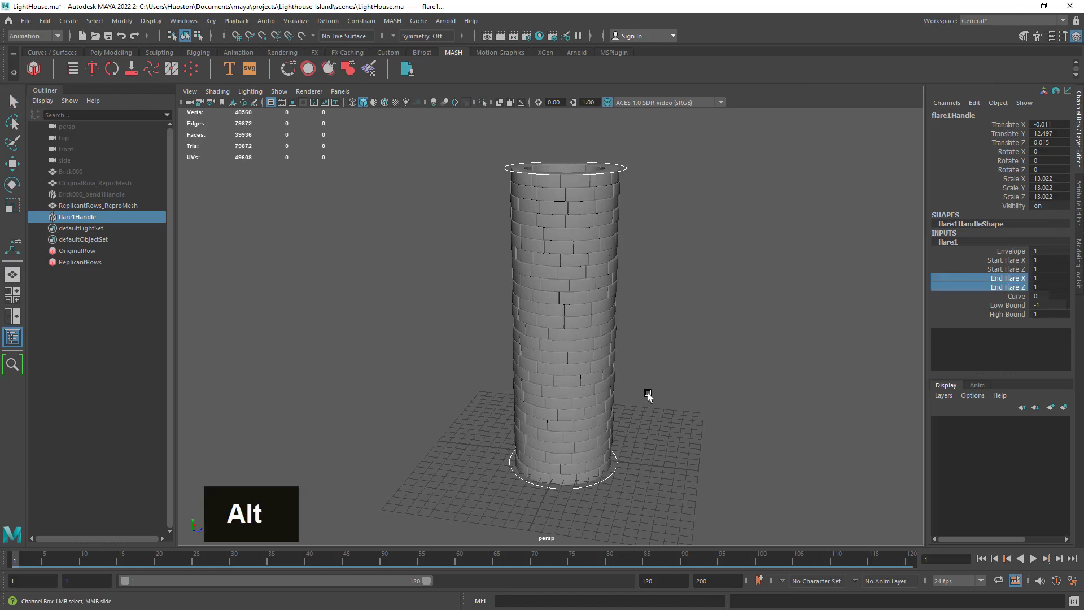
pyautogui.keyDown('alt'); pyautogui.moveTo(645, 390); pyautogui.dragTo(654, 393); pyautogui.keyUp('alt')
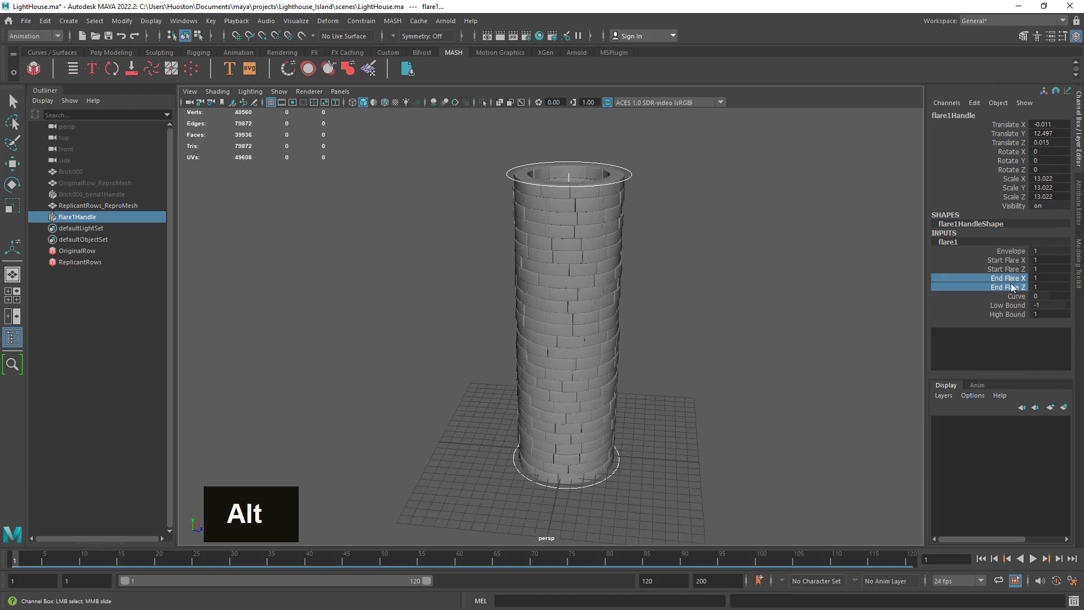
pyautogui.keyDown('ctrl'); pyautogui.moveTo(682, 333); pyautogui.dragTo(667, 337, button='middle'); pyautogui.keyUp('ctrl')
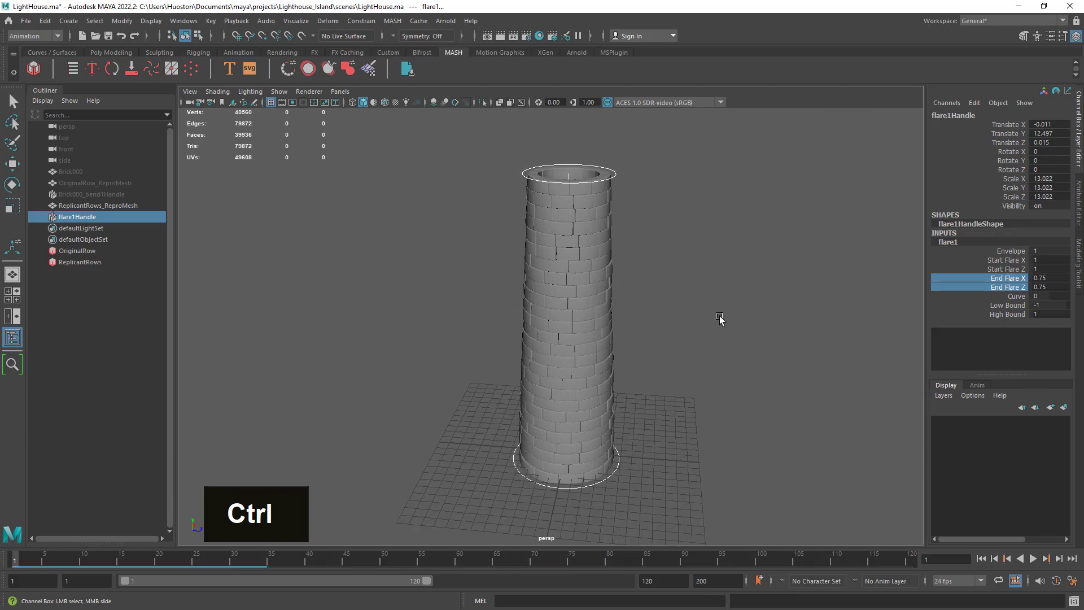
pyautogui.keyDown('alt'); pyautogui.moveTo(719, 317); pyautogui.dragTo(651, 383); pyautogui.keyUp('alt')
pyautogui.keyDown('alt'); pyautogui.moveTo(651, 382); pyautogui.dragTo(741, 353, button='right'); pyautogui.keyUp('alt')
pyautogui.keyDown('alt'); pyautogui.moveTo(740, 353); pyautogui.dragTo(732, 433, button='middle'); pyautogui.keyUp('alt')
pyautogui.keyDown('alt'); pyautogui.moveTo(731, 434); pyautogui.dragTo(727, 416, button='right'); pyautogui.keyUp('alt')
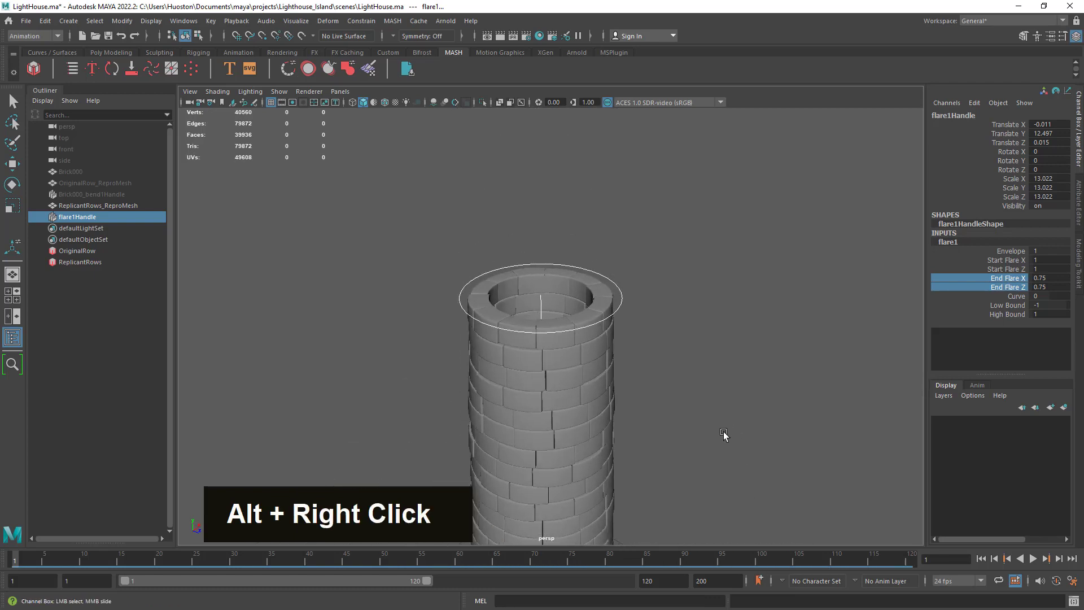
# Step: Copy the "ReplicantRows" part of the ReplicantRows_ReproMesh name, leaving the mesh's name as it is
pyautogui.click(116, 207)
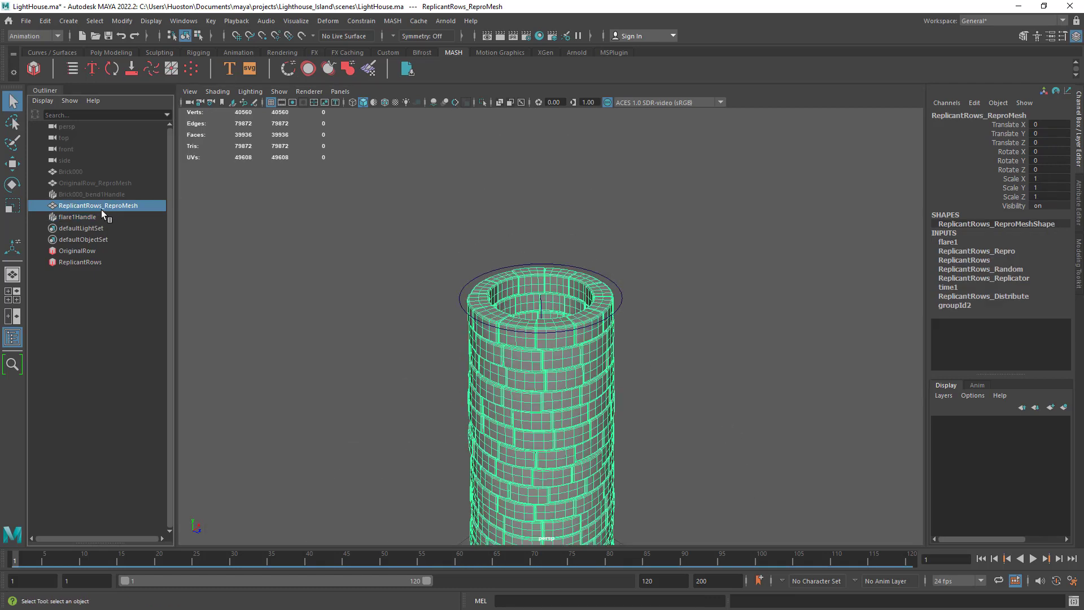
pyautogui.doubleClick(93, 206)
pyautogui.press('Left')
pyautogui.press('Right')
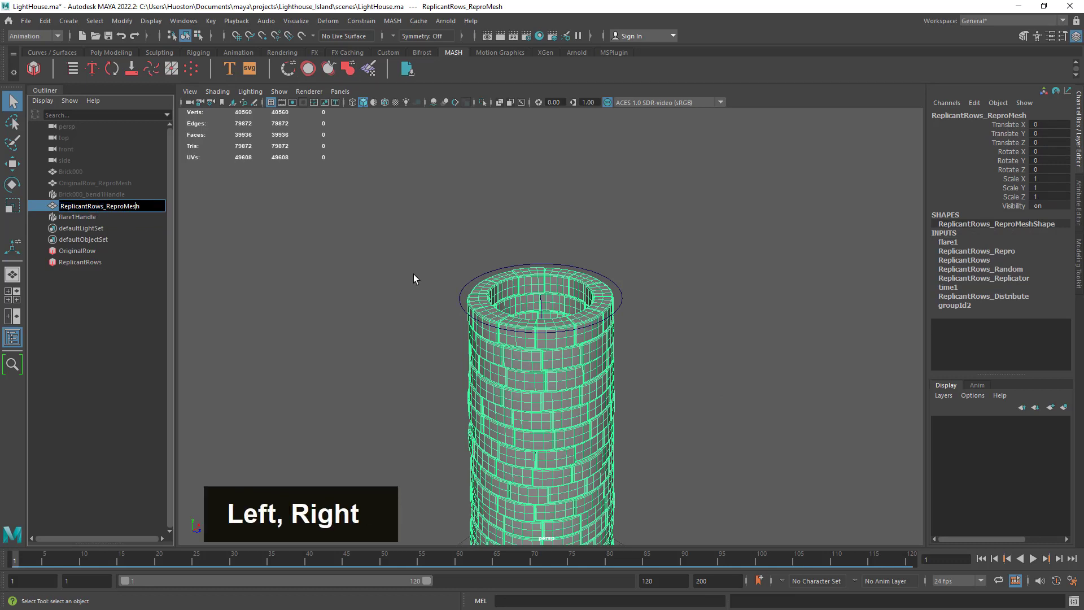
pyautogui.press('Left')
pyautogui.press('Right')
pyautogui.press('Left')
pyautogui.hotkey('ctrl', 'shift', 'Left')
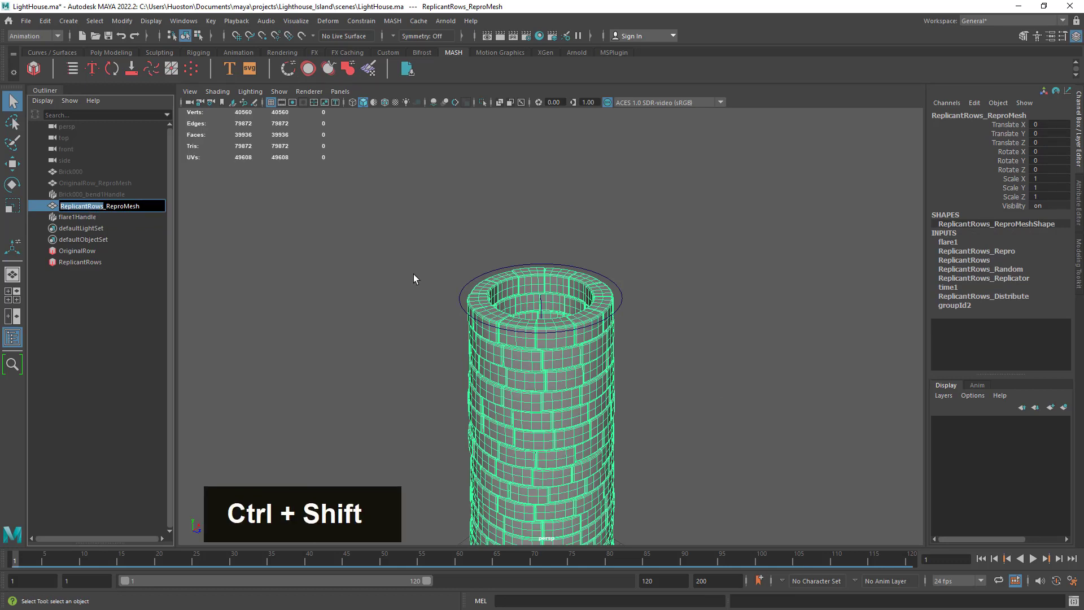
pyautogui.press('Return')
pyautogui.hotkey('ctrl', 'c')
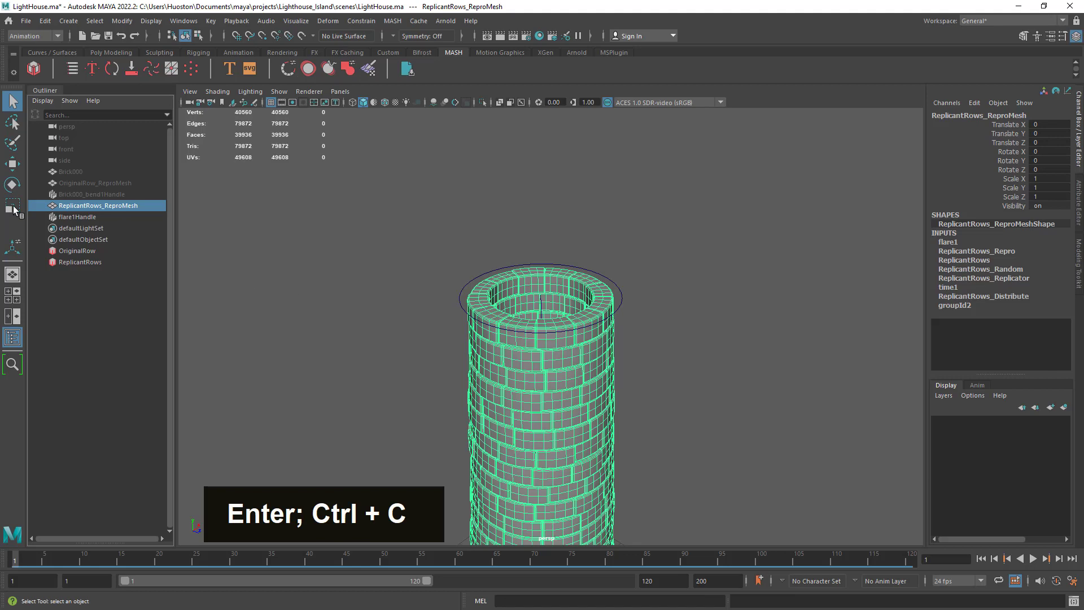
# Step: Rename the flare1Handle deformer handle as ReplicantRows_flare1Handle and save the scene
pyautogui.doubleClick(79, 218)
pyautogui.press('Left')
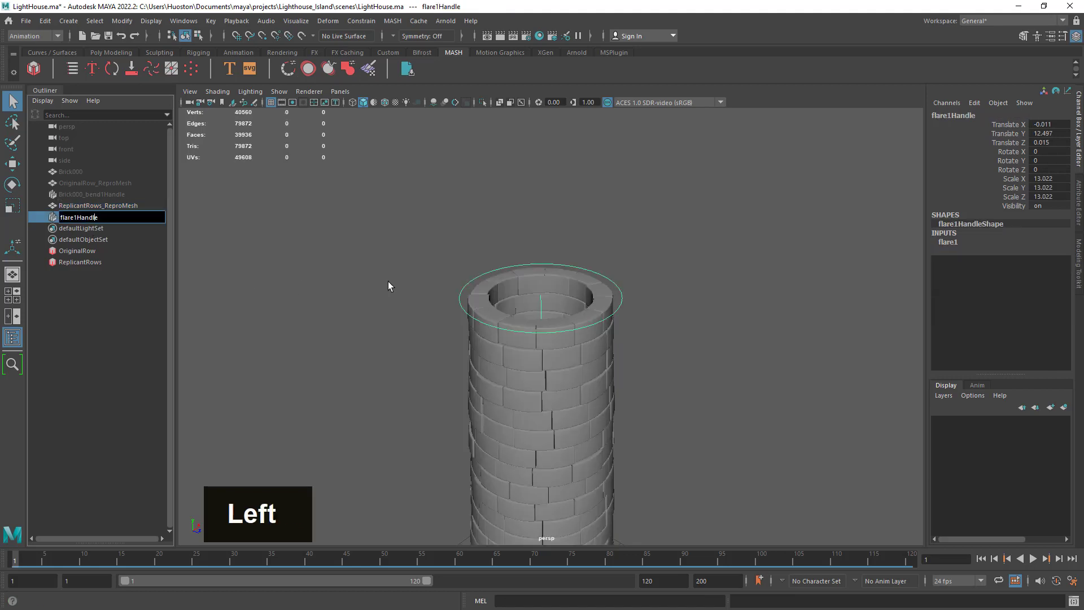
pyautogui.hotkey('ctrl', 'v')
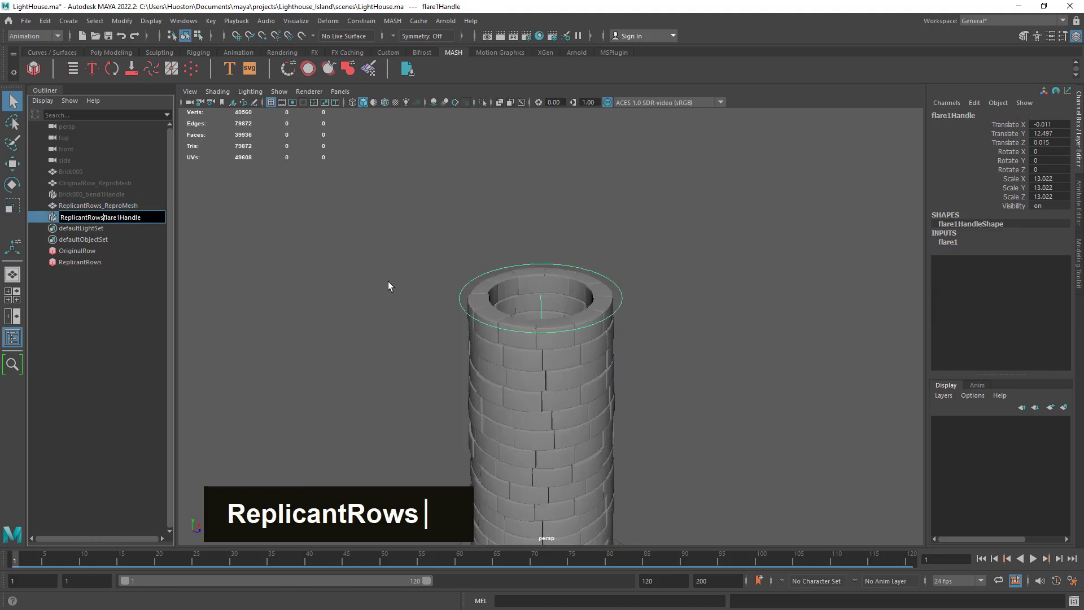
pyautogui.write('_')
pyautogui.press('Return')
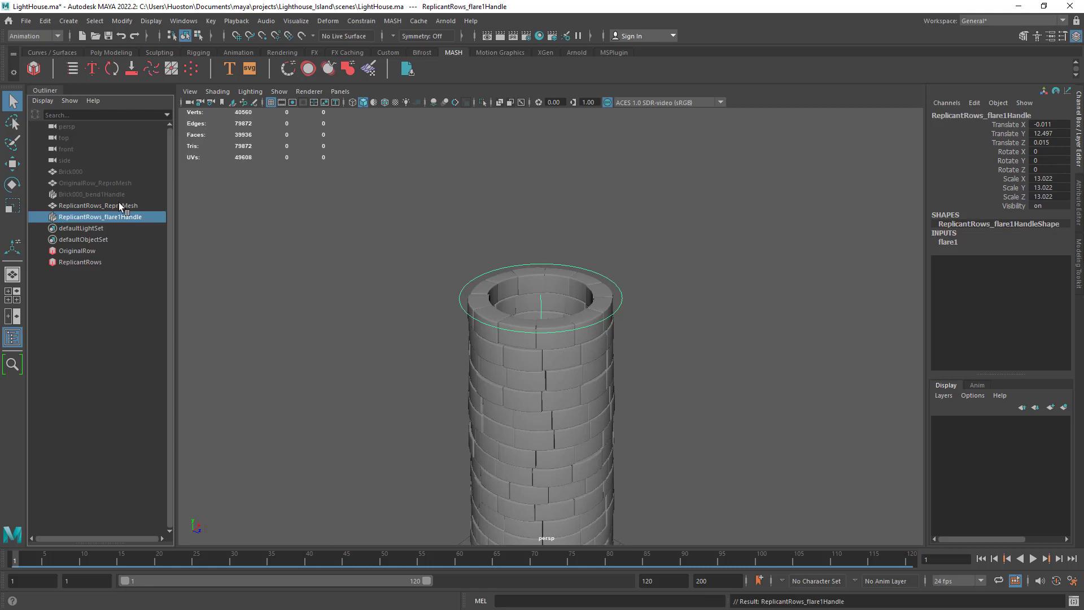
pyautogui.click(112, 195)
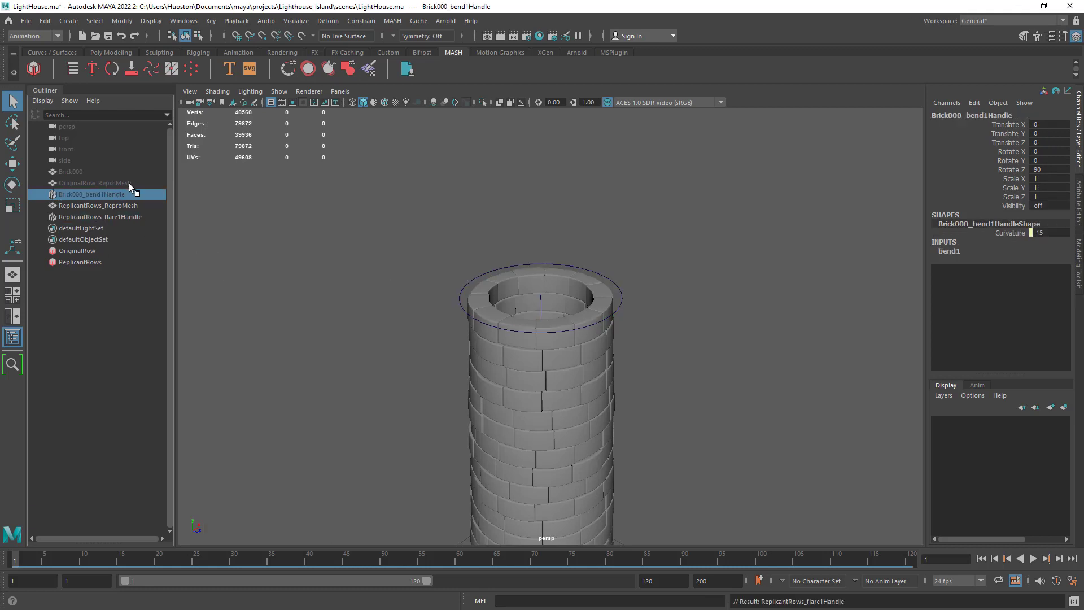
pyautogui.click(108, 36)
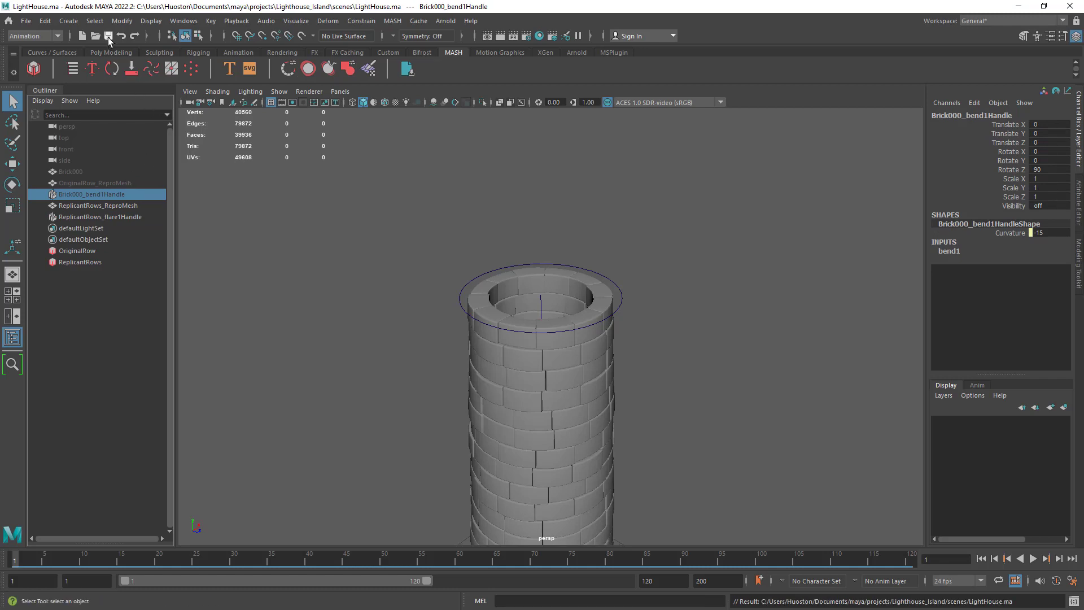
# Step: Inspect the whole tapered tower and its lowest brick rows from several angles, with the ReplicantRows_ReproMesh mesh selected
pyautogui.keyDown('alt'); pyautogui.moveTo(484, 335); pyautogui.dragTo(498, 235, button='middle'); pyautogui.keyUp('alt')
pyautogui.keyDown('alt'); pyautogui.moveTo(498, 235); pyautogui.dragTo(475, 288, button='right'); pyautogui.keyUp('alt')
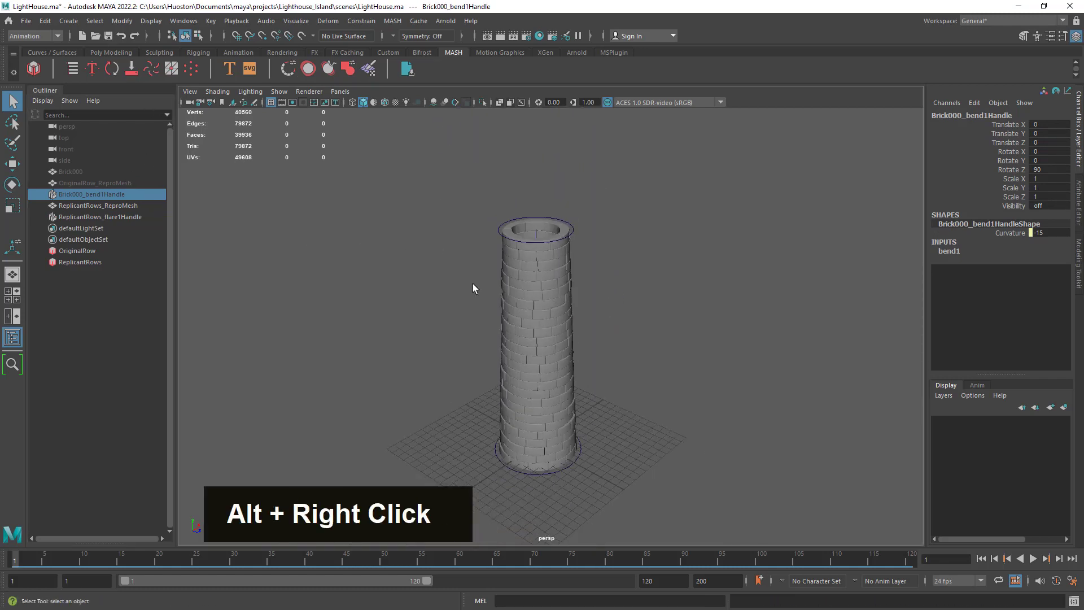
pyautogui.keyDown('alt'); pyautogui.moveTo(474, 288); pyautogui.dragTo(569, 292, button='middle'); pyautogui.keyUp('alt')
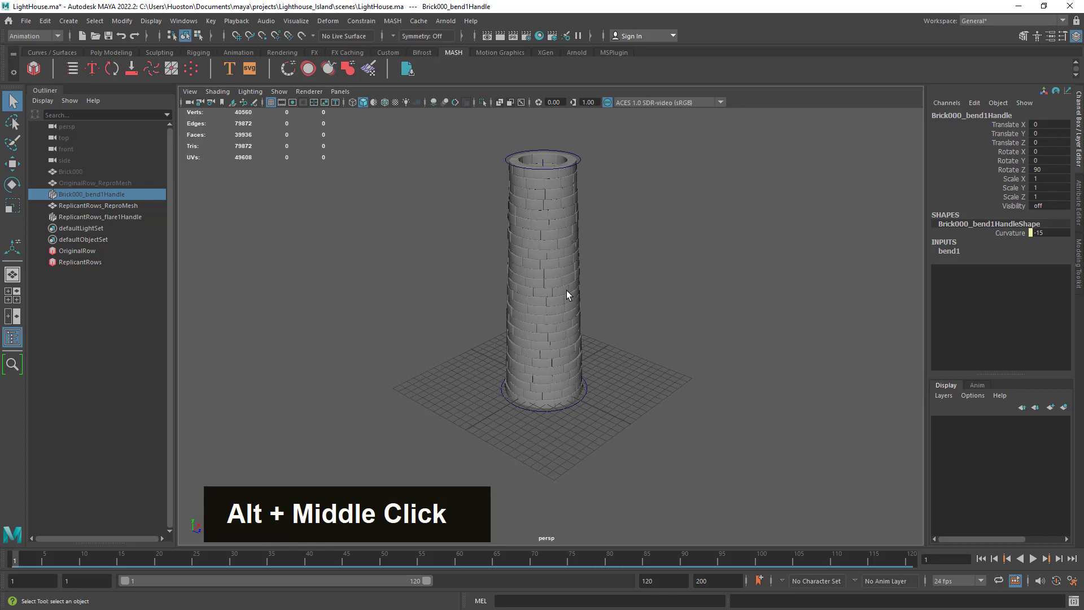
pyautogui.click(575, 405)
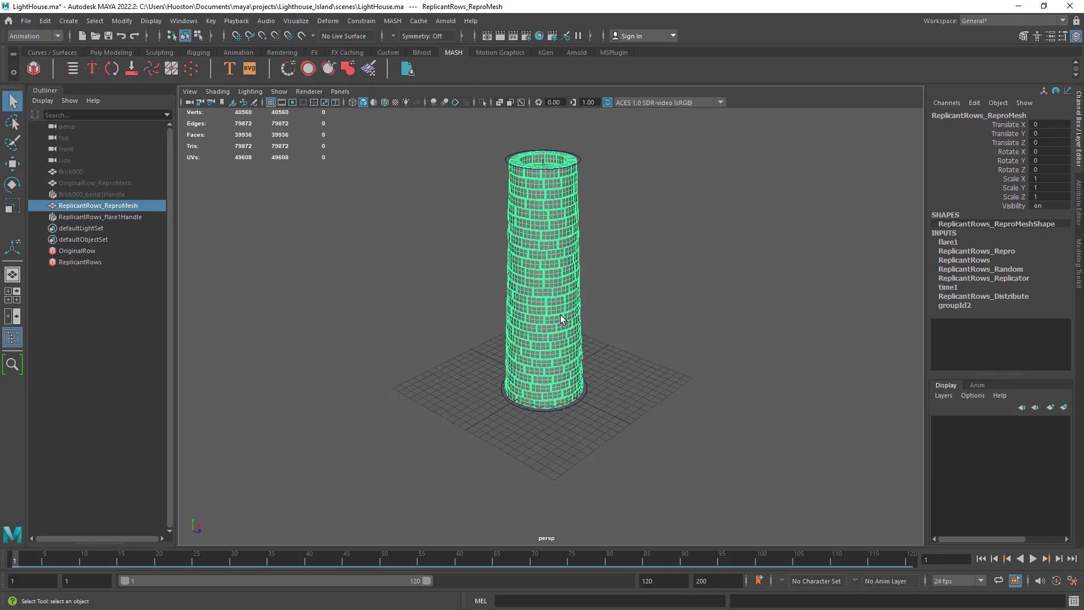
pyautogui.keyDown('alt'); pyautogui.moveTo(560, 318); pyautogui.dragTo(574, 334); pyautogui.keyUp('alt')
pyautogui.keyDown('alt'); pyautogui.moveTo(573, 333); pyautogui.dragTo(568, 412, button='right'); pyautogui.keyUp('alt')
pyautogui.keyDown('alt'); pyautogui.moveTo(567, 412); pyautogui.dragTo(598, 362, button='middle'); pyautogui.keyUp('alt')
pyautogui.keyDown('alt'); pyautogui.moveTo(599, 361); pyautogui.dragTo(613, 419); pyautogui.keyUp('alt')
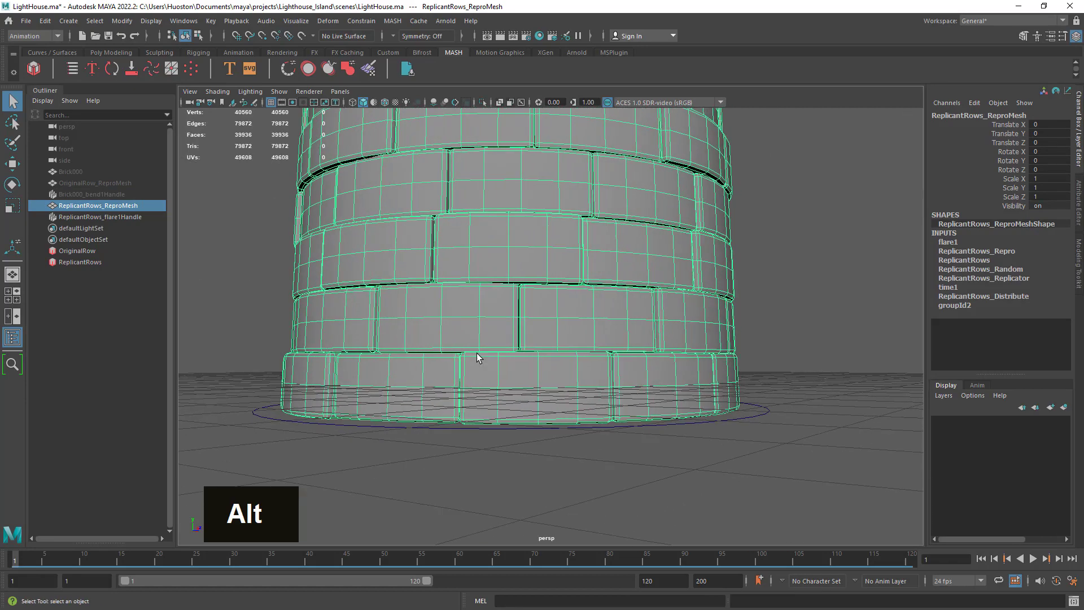
pyautogui.keyDown('alt'); pyautogui.moveTo(476, 358); pyautogui.dragTo(636, 380); pyautogui.keyUp('alt')
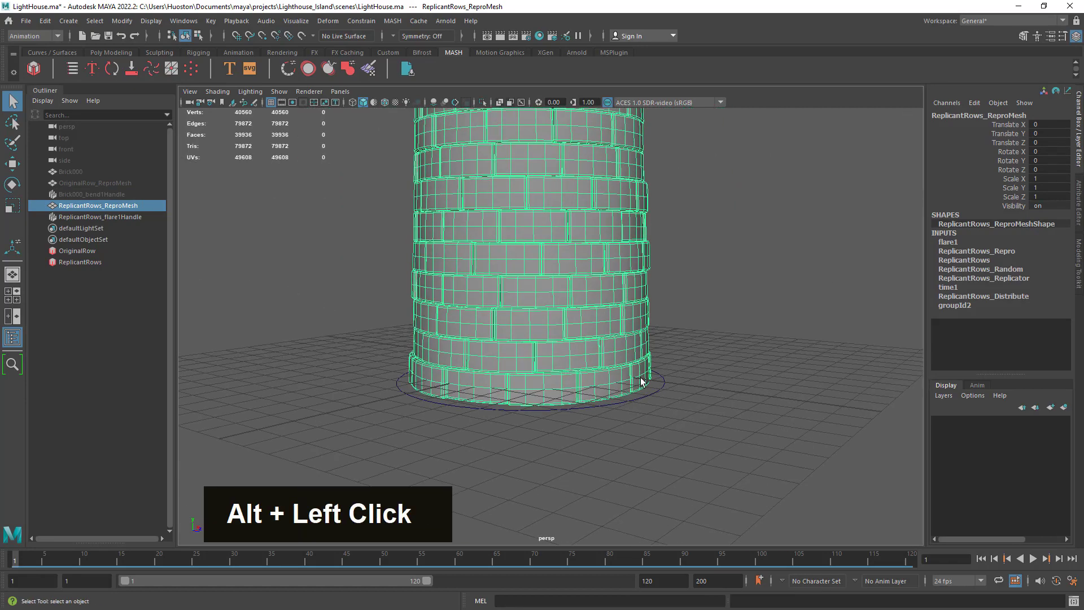
# Step: Try moving the ReplicantRows_ReproMesh tower away from the grid centre with the Move tool, and undo the move
pyautogui.click(12, 164)
pyautogui.keyDown('alt'); pyautogui.moveTo(497, 254); pyautogui.dragTo(416, 242, button='right'); pyautogui.keyUp('alt')
pyautogui.keyDown('alt'); pyautogui.moveTo(416, 242); pyautogui.dragTo(418, 321); pyautogui.keyUp('alt')
pyautogui.moveTo(543, 352); pyautogui.dragTo(683, 233)
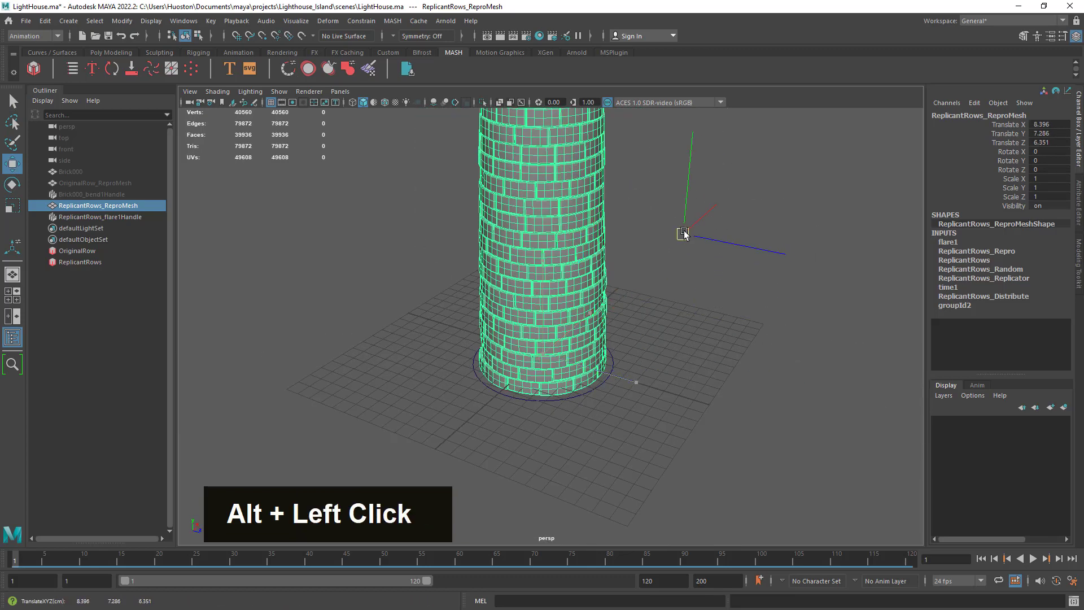
pyautogui.press('z')
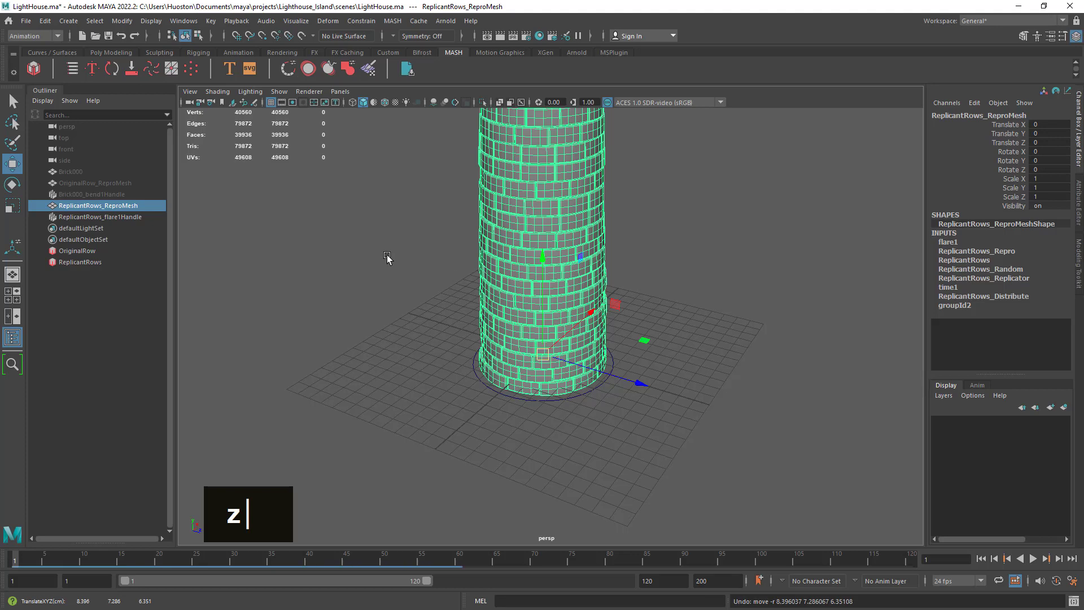
# Step: Try creating a new MASH network from the selected tower mesh, and undo its creation
pyautogui.click(33, 68)
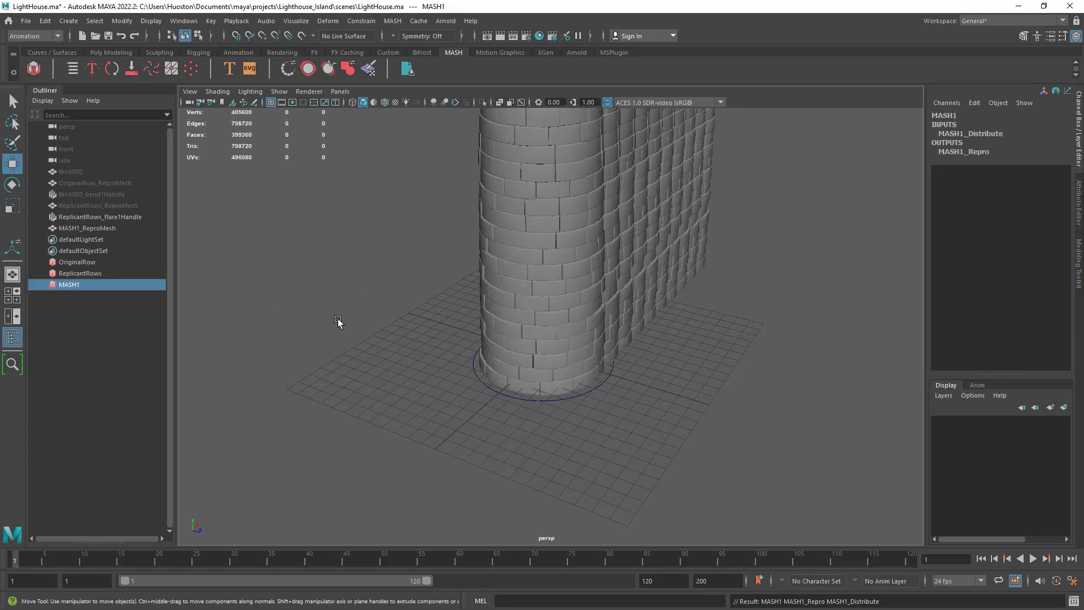
pyautogui.press('z')
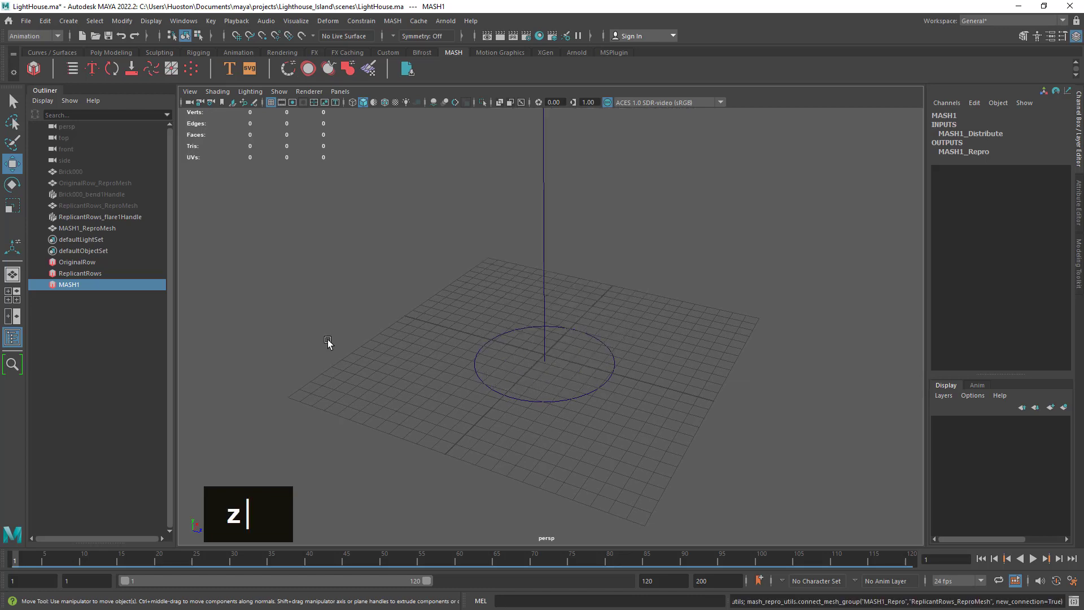
pyautogui.press('z')
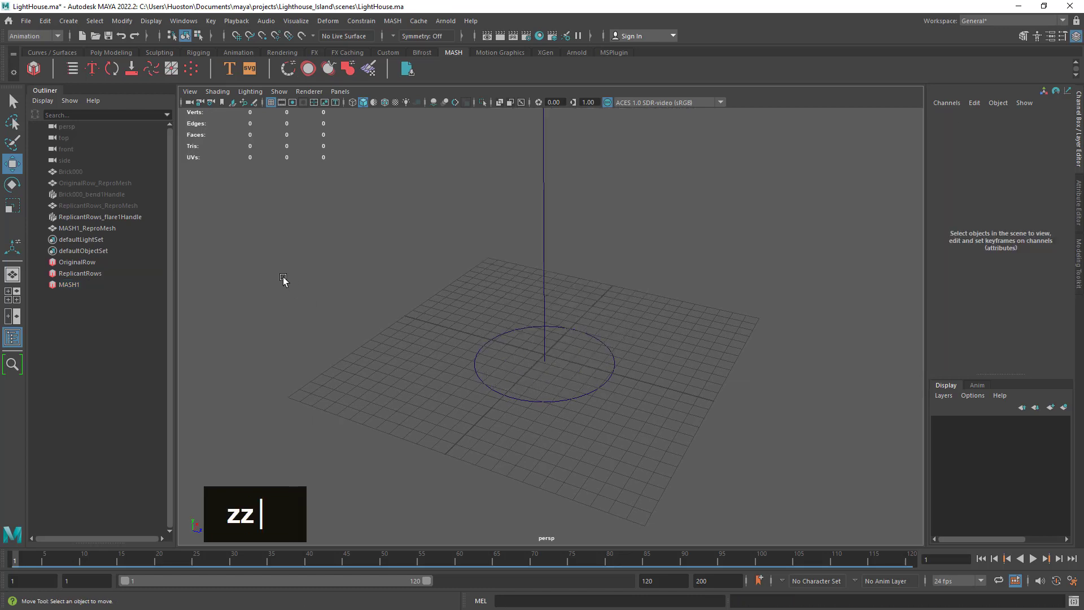
pyautogui.press('z')
pyautogui.press('z')
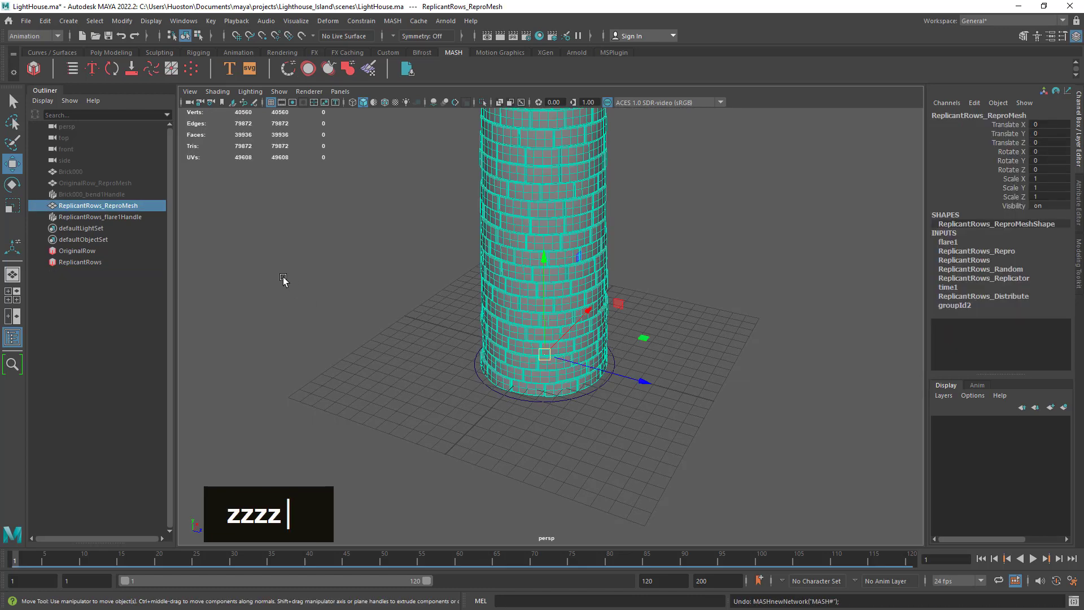
# Step: Deselect the tower mesh, return to the Select tool and save the scene
pyautogui.click(361, 312)
pyautogui.keyDown('alt'); pyautogui.moveTo(487, 322); pyautogui.dragTo(490, 320); pyautogui.keyUp('alt')
pyautogui.keyDown('alt'); pyautogui.moveTo(490, 321); pyautogui.dragTo(493, 320, button='right'); pyautogui.keyUp('alt')
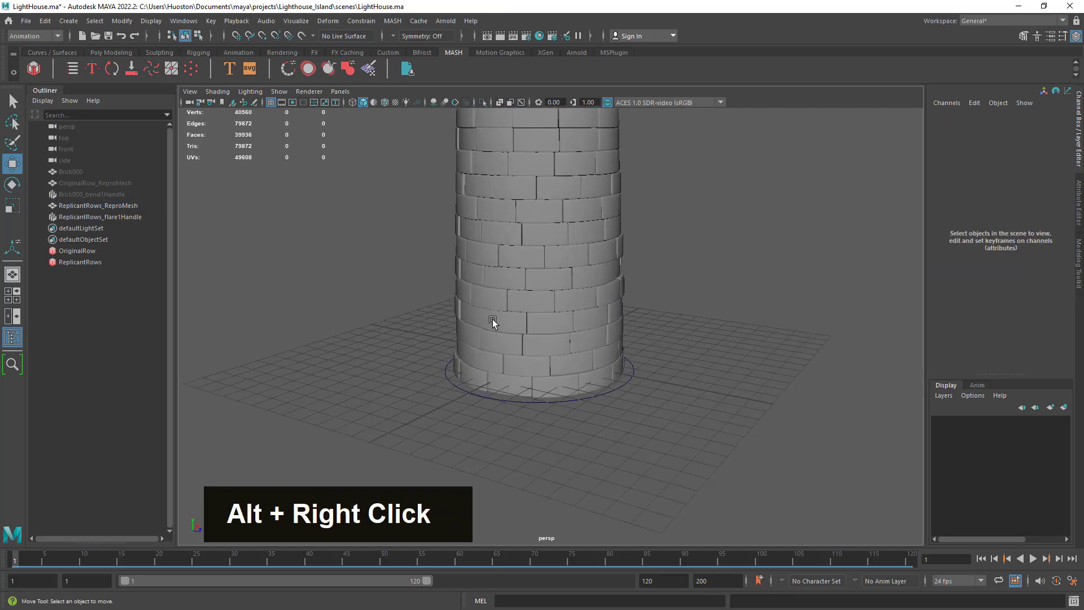
pyautogui.keyDown('alt'); pyautogui.moveTo(492, 320); pyautogui.dragTo(529, 405, button='middle'); pyautogui.keyUp('alt')
pyautogui.keyDown('alt'); pyautogui.moveTo(529, 405); pyautogui.dragTo(479, 341, button='right'); pyautogui.keyUp('alt')
pyautogui.keyDown('alt'); pyautogui.moveTo(479, 341); pyautogui.dragTo(485, 341); pyautogui.keyUp('alt')
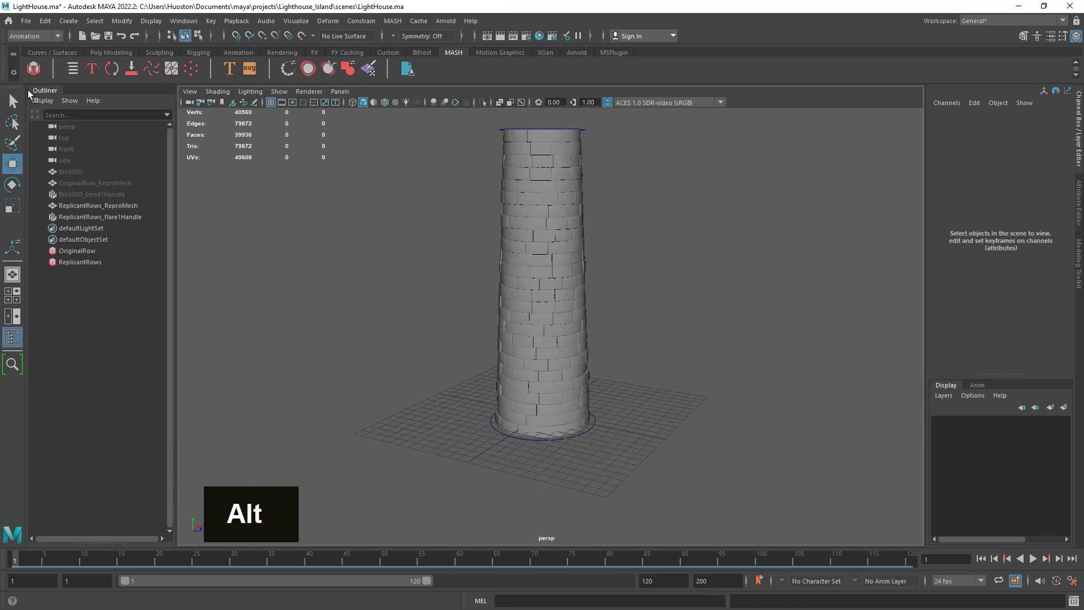
pyautogui.click(12, 101)
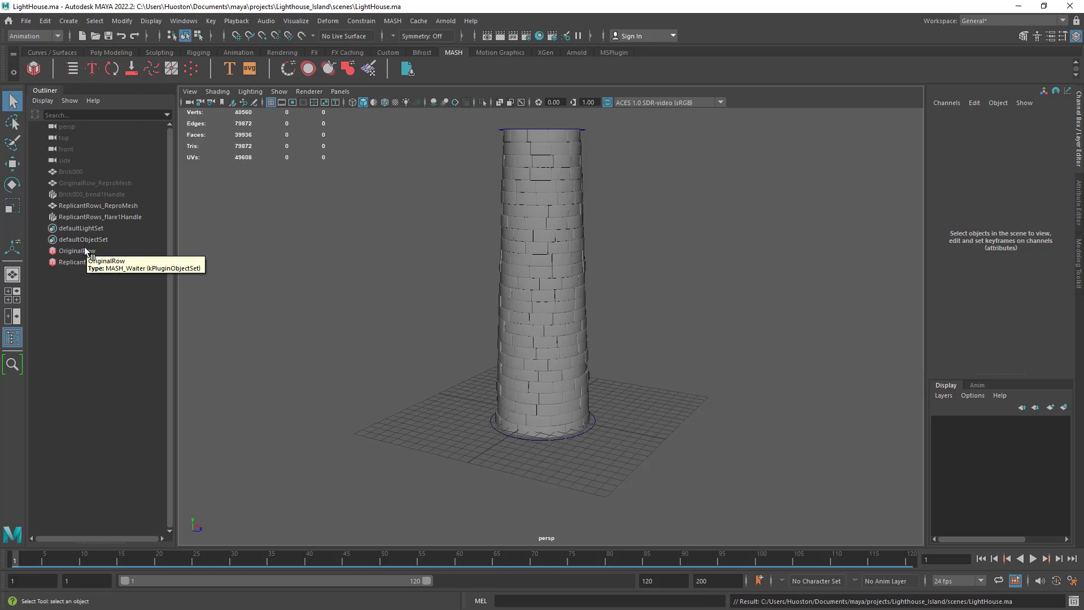
# Step: Open the MASH Editor and display the ReplicantRows network's attributes, with the tower mesh selected in the scene
pyautogui.click(73, 68)
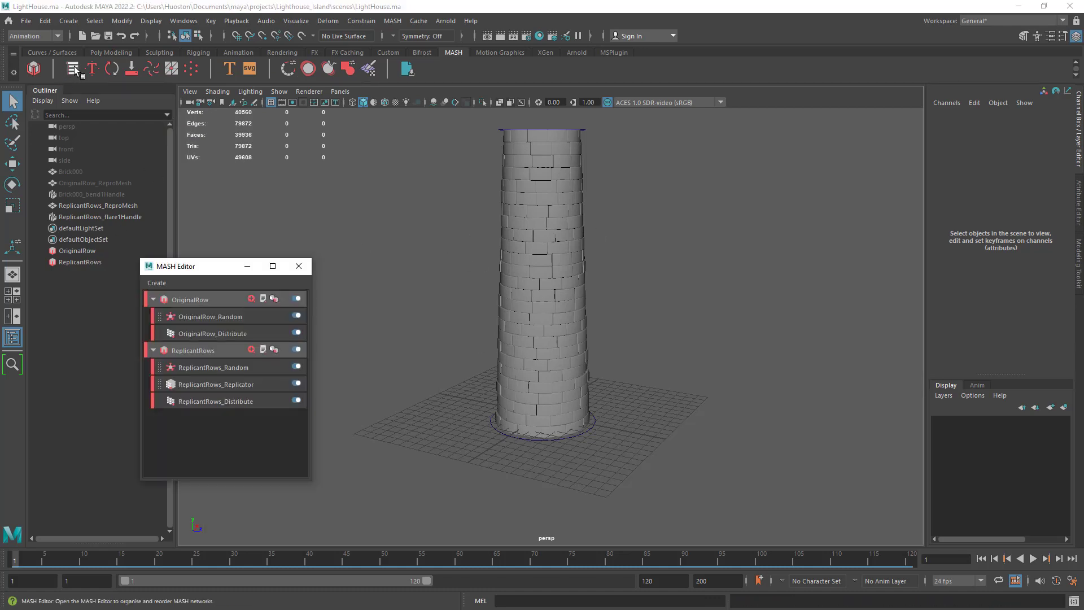
pyautogui.moveTo(197, 273); pyautogui.dragTo(276, 224)
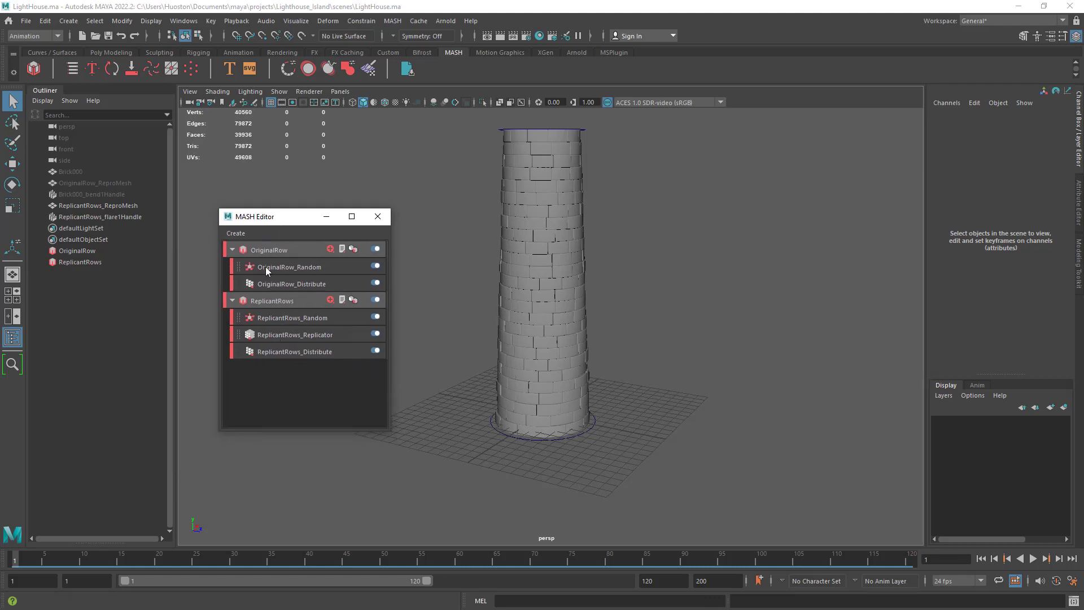
pyautogui.click(272, 249)
pyautogui.click(287, 303)
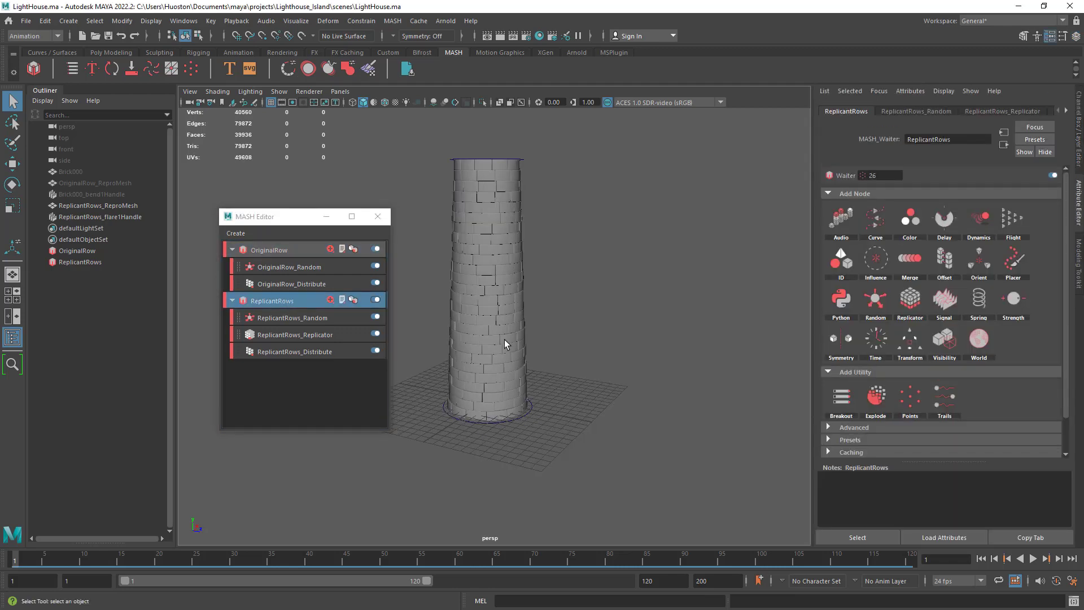
pyautogui.click(488, 295)
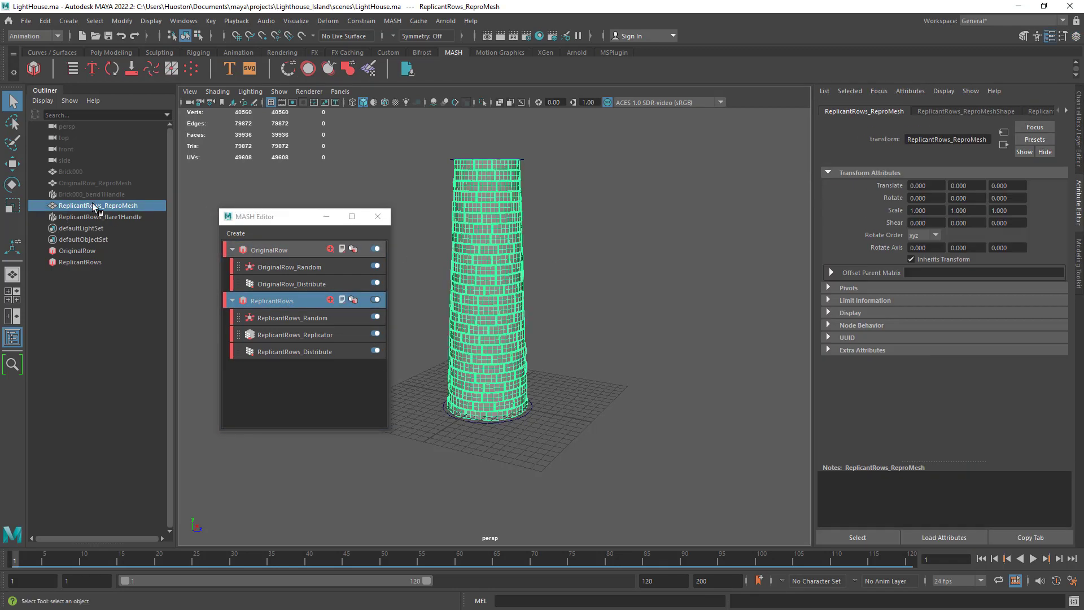
pyautogui.click(274, 300)
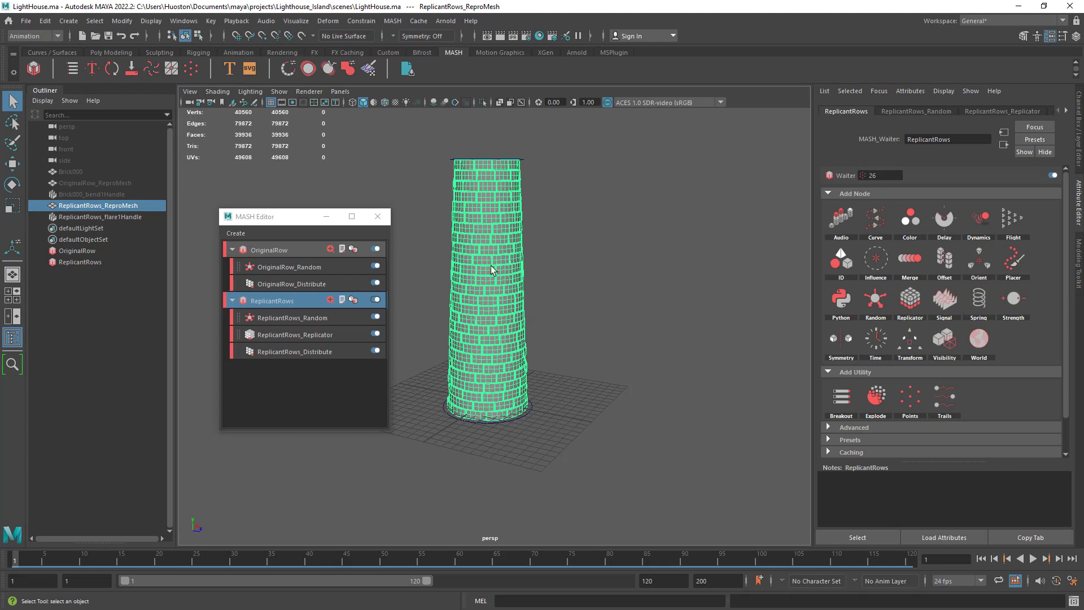
# Step: Test dragging the tower mesh's move manipulator up and sideways from the tower, and undo that move
pyautogui.click(11, 163)
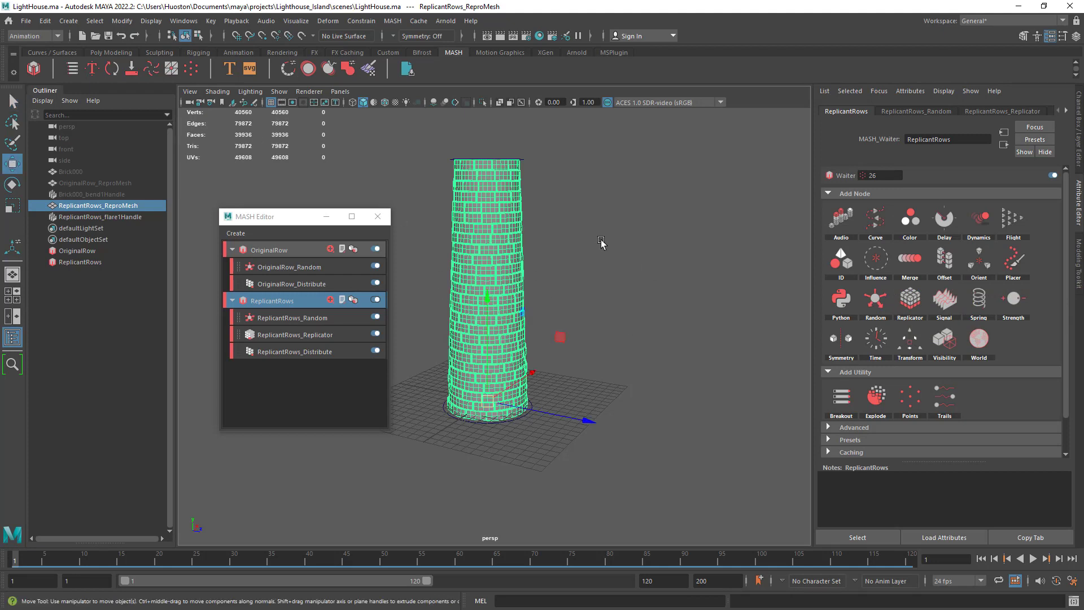
pyautogui.moveTo(559, 338); pyautogui.dragTo(658, 253)
pyautogui.press('z')
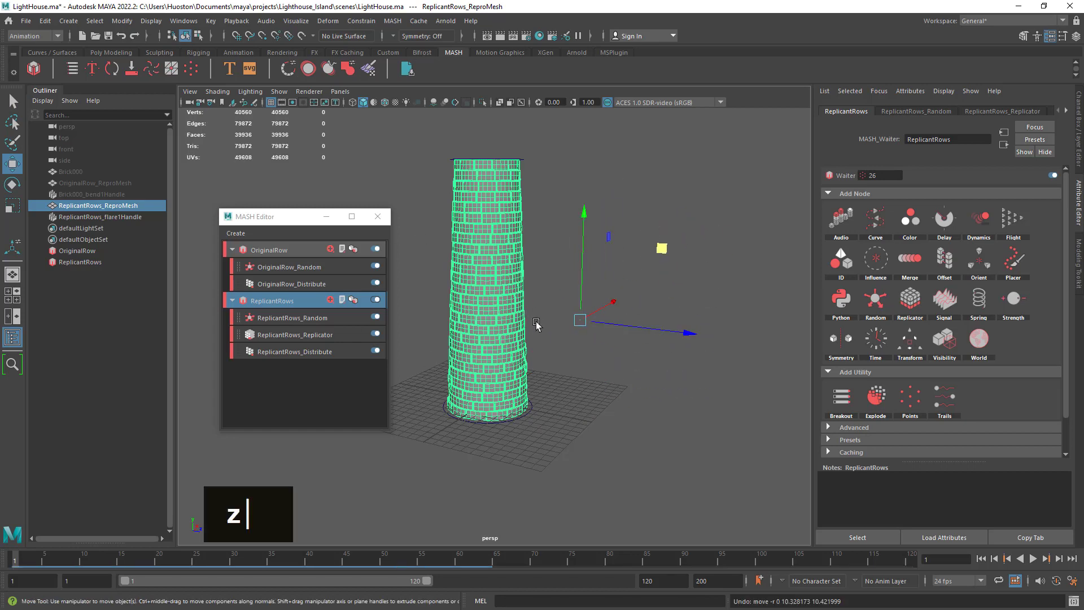
# Step: Add a Transform node to the ReplicantRows MASH network
pyautogui.click(279, 305)
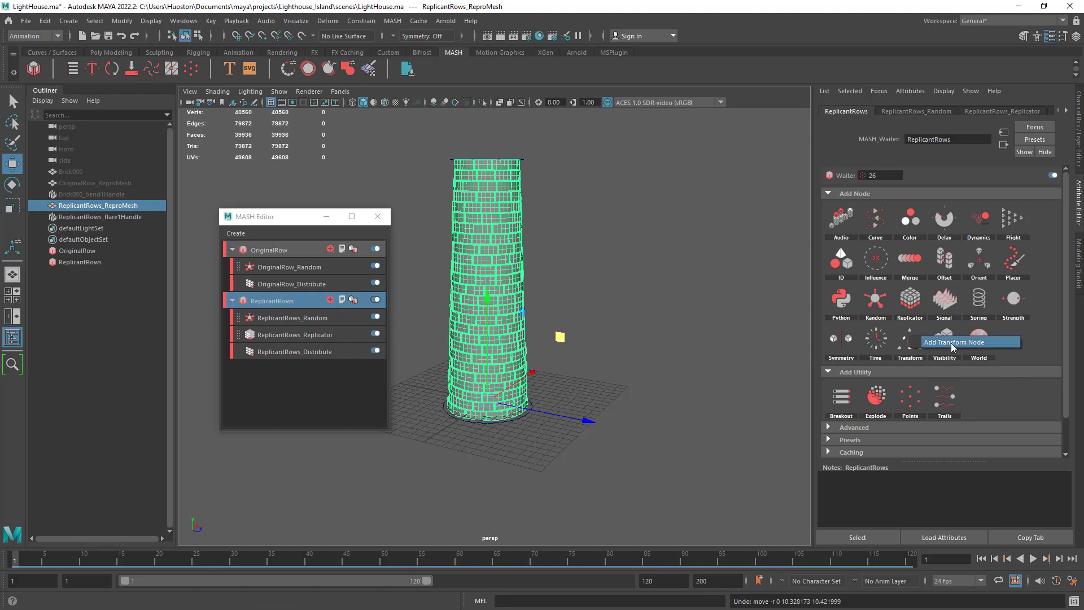
pyautogui.click(910, 339)
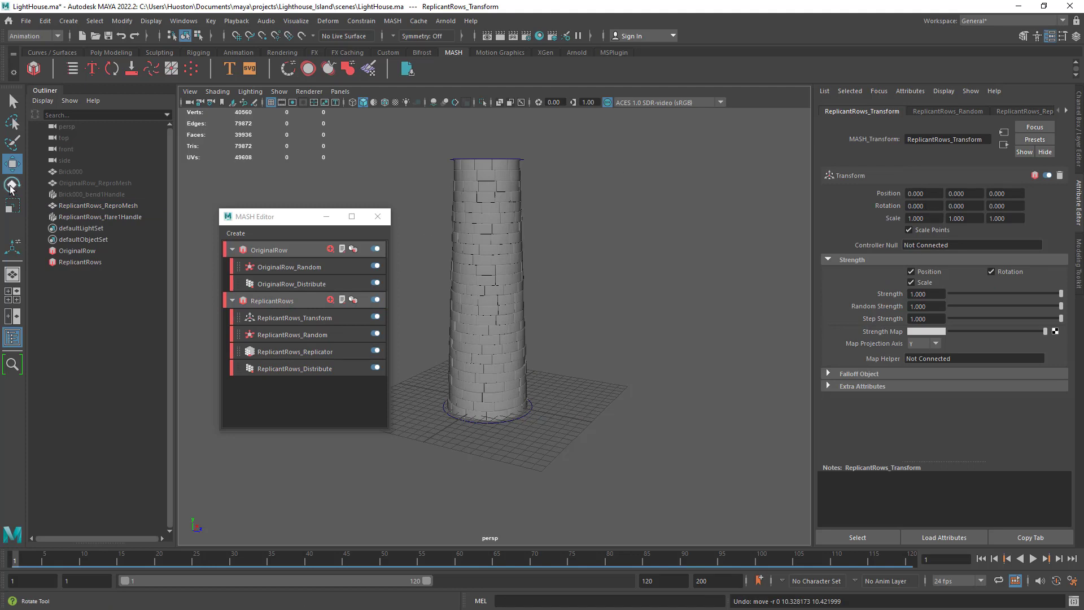
pyautogui.keyDown('alt'); pyautogui.moveTo(549, 314); pyautogui.dragTo(643, 355); pyautogui.keyUp('alt')
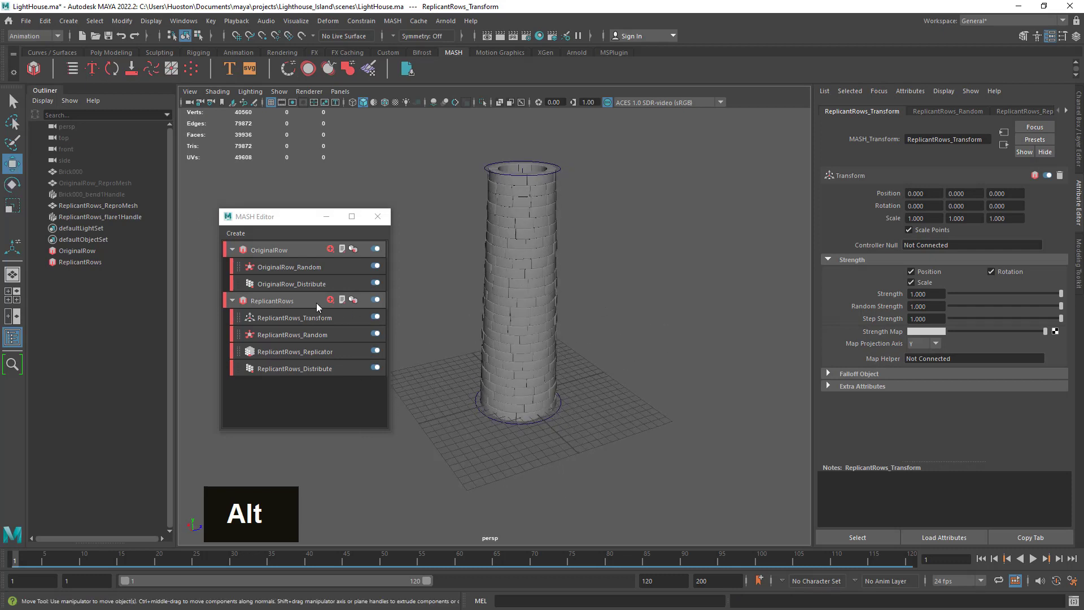
# Step: Create a controller null for the ReplicantRows_Transform node
pyautogui.click(268, 301)
pyautogui.click(299, 317)
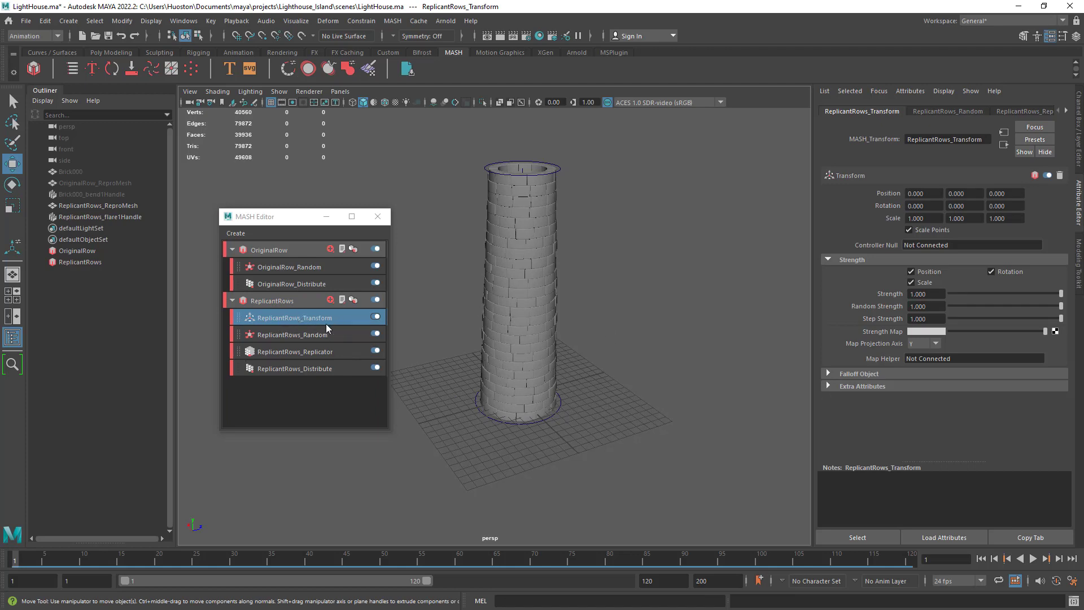
pyautogui.click(919, 249)
pyautogui.rightClick(919, 249)
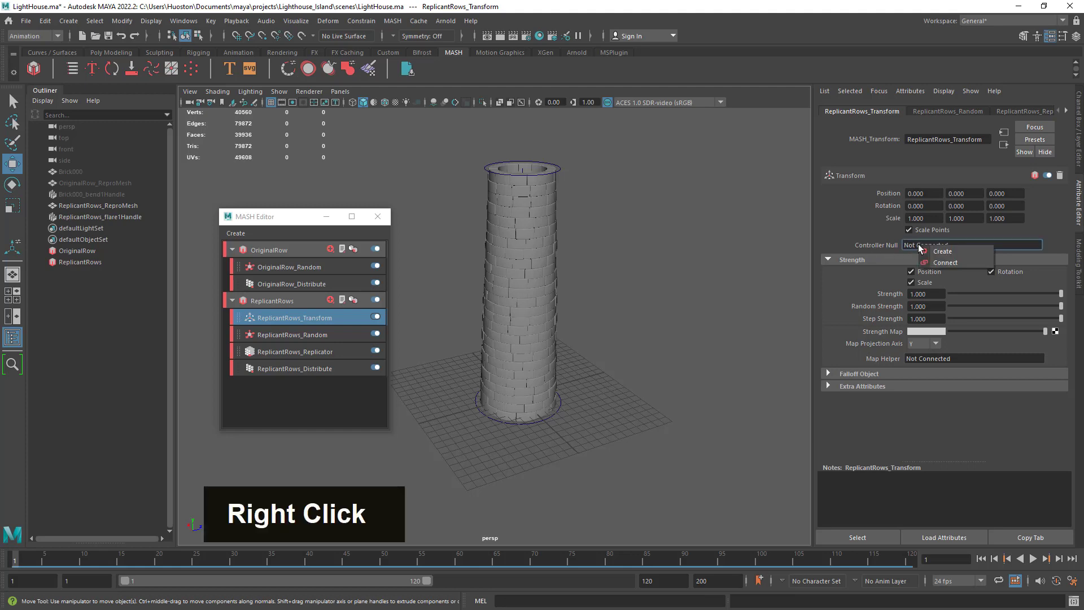
pyautogui.click(969, 254)
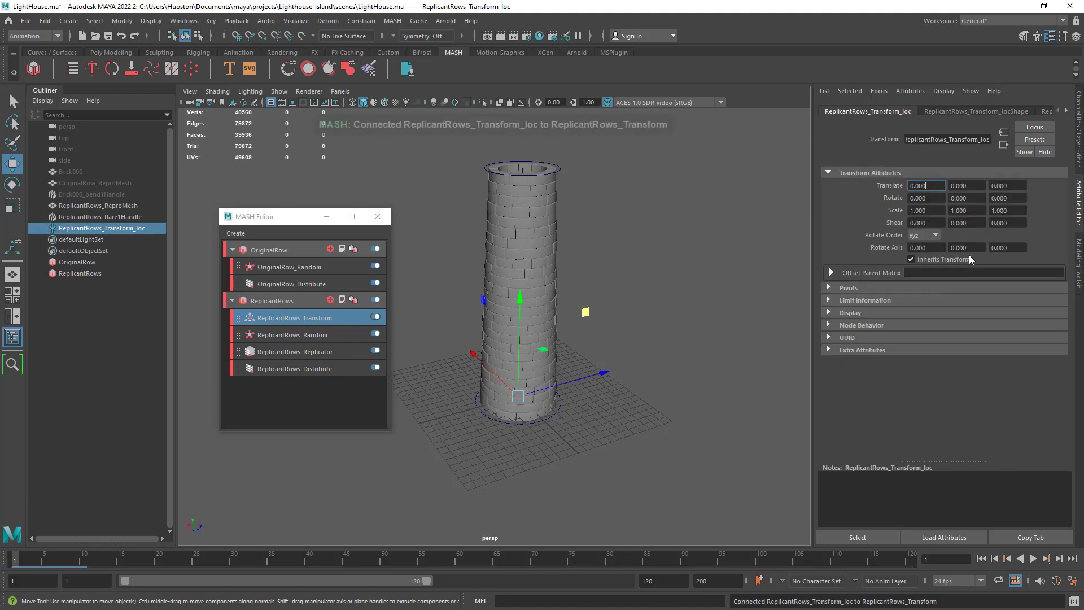
# Step: Test moving the tower with the ReplicantRows_Transform_loc locator, undo the move and keep the locator selected
pyautogui.keyDown('alt'); pyautogui.moveTo(617, 322); pyautogui.dragTo(551, 375); pyautogui.keyUp('alt')
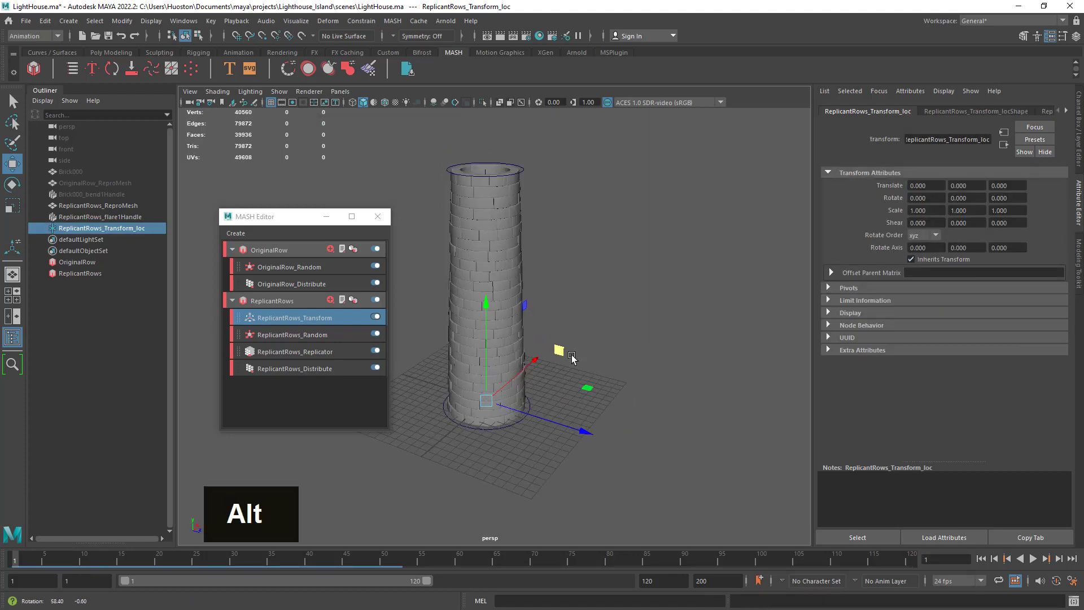
pyautogui.moveTo(487, 405); pyautogui.dragTo(655, 414)
pyautogui.press('z')
pyautogui.press('z')
pyautogui.keyDown('alt'); pyautogui.moveTo(569, 350); pyautogui.dragTo(585, 319); pyautogui.keyUp('alt')
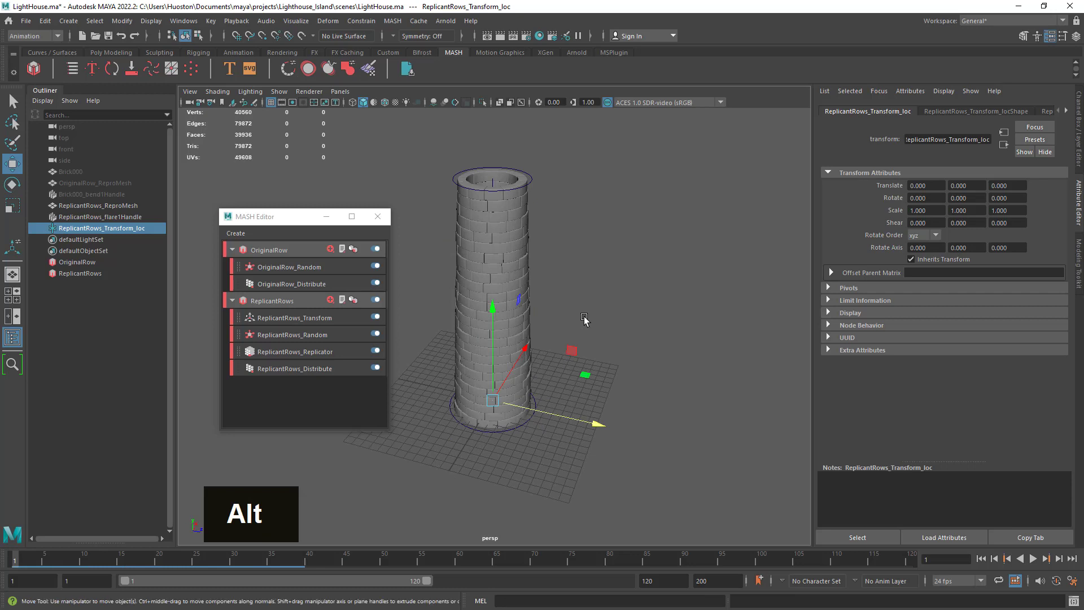
pyautogui.click(138, 232)
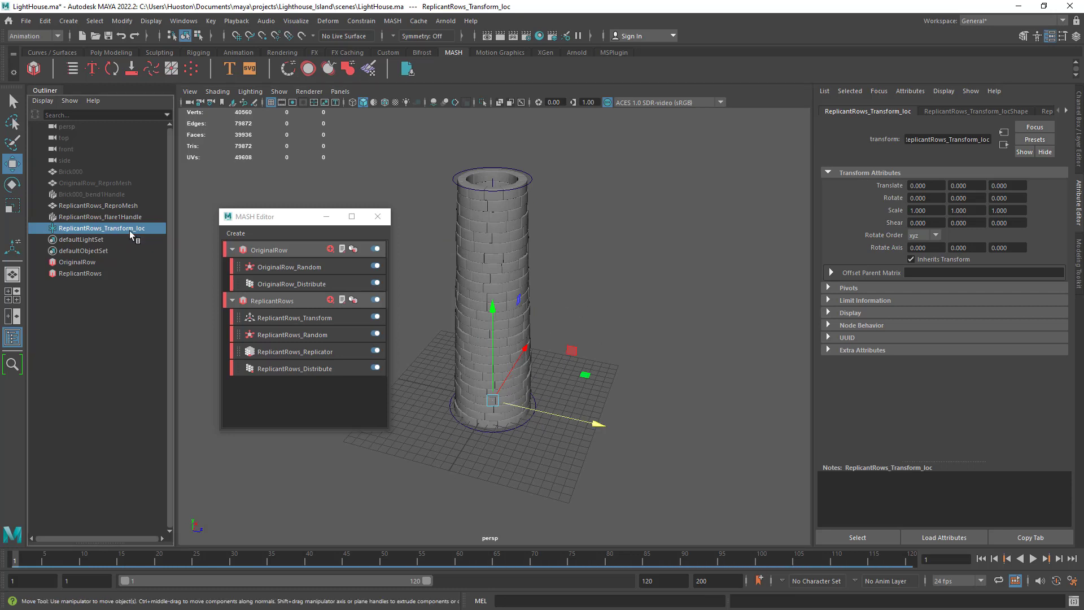
# Step: Add ReplicantRows_flare1Handle to the selected ReplicantRows_Transform_loc, test moving both together, and undo the move
pyautogui.press('ctrl')
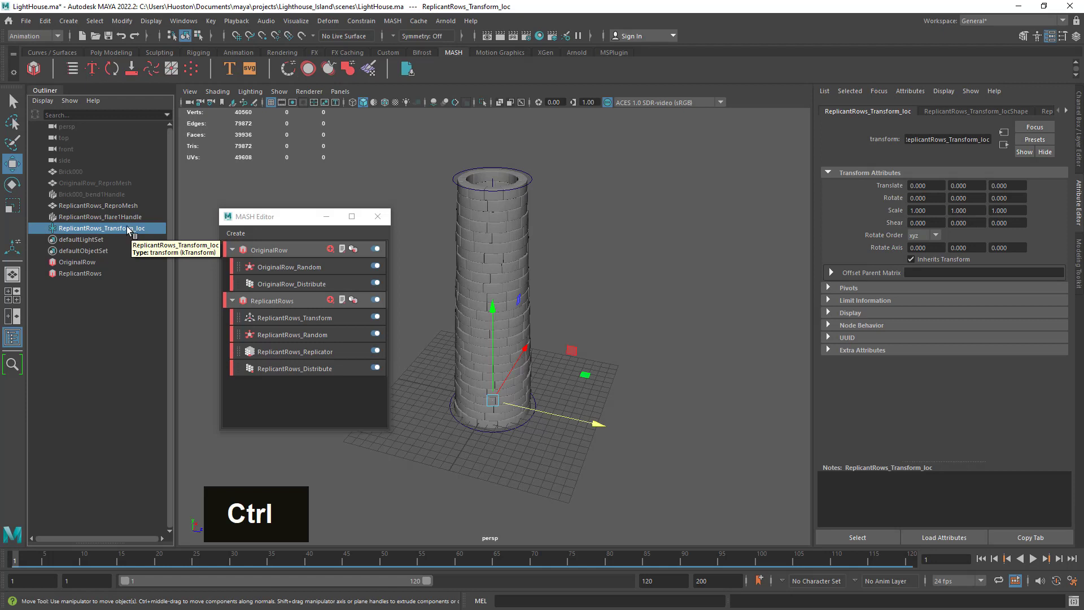
pyautogui.keyDown('ctrl'); pyautogui.click(119, 218); pyautogui.keyUp('ctrl')
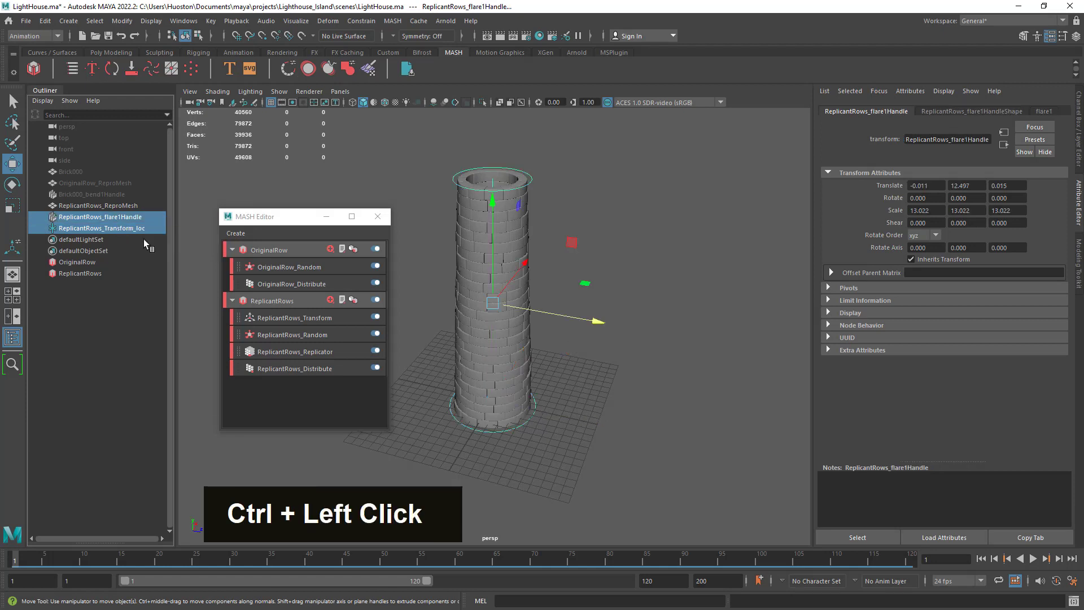
pyautogui.moveTo(494, 305); pyautogui.dragTo(658, 339)
pyautogui.hotkey('ctrl', 'z')
# Step: Raise the locator and flare handle together in the side view, bringing the flare handle's Translate Y to about 12.798
pyautogui.press('space')
pyautogui.press('space')
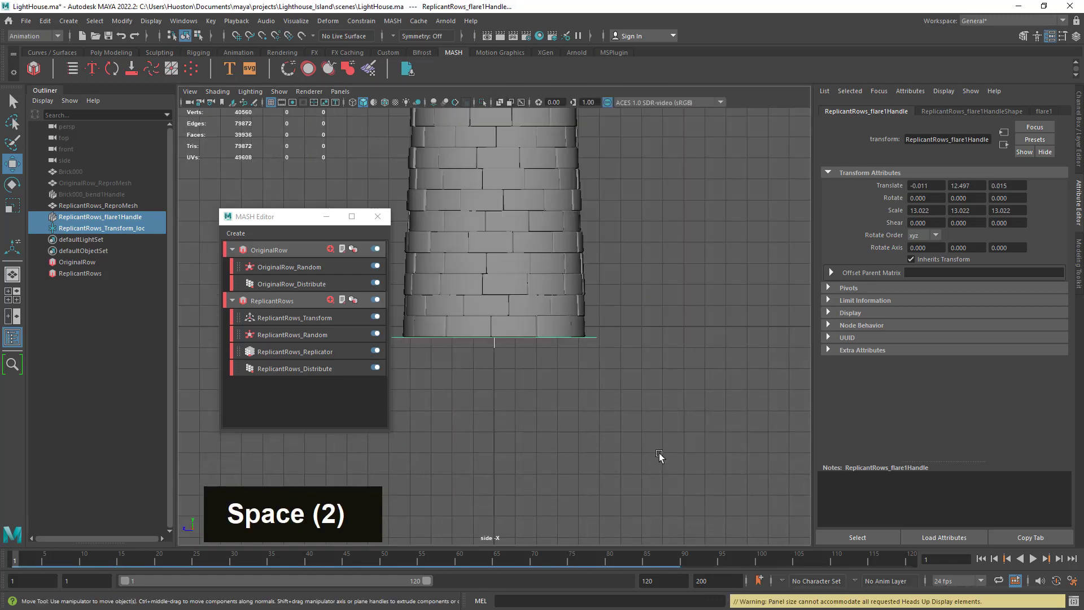
pyautogui.keyDown('alt'); pyautogui.moveTo(491, 353); pyautogui.dragTo(468, 347, button='right'); pyautogui.keyUp('alt')
pyautogui.keyDown('alt'); pyautogui.moveTo(571, 356); pyautogui.dragTo(600, 468, button='middle'); pyautogui.keyUp('alt')
pyautogui.keyDown('alt'); pyautogui.moveTo(599, 469); pyautogui.dragTo(572, 387, button='right'); pyautogui.keyUp('alt')
pyautogui.keyDown('alt'); pyautogui.moveTo(612, 389); pyautogui.dragTo(611, 353, button='middle'); pyautogui.keyUp('alt')
pyautogui.keyDown('alt'); pyautogui.moveTo(611, 352); pyautogui.dragTo(629, 389, button='right'); pyautogui.keyUp('alt')
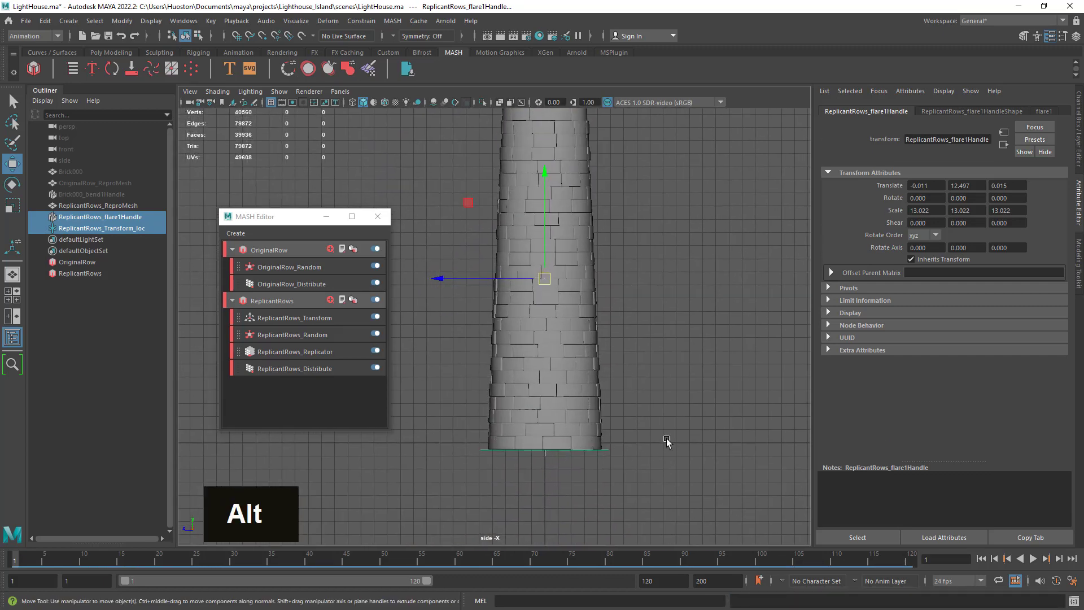
pyautogui.moveTo(291, 216); pyautogui.dragTo(267, 181)
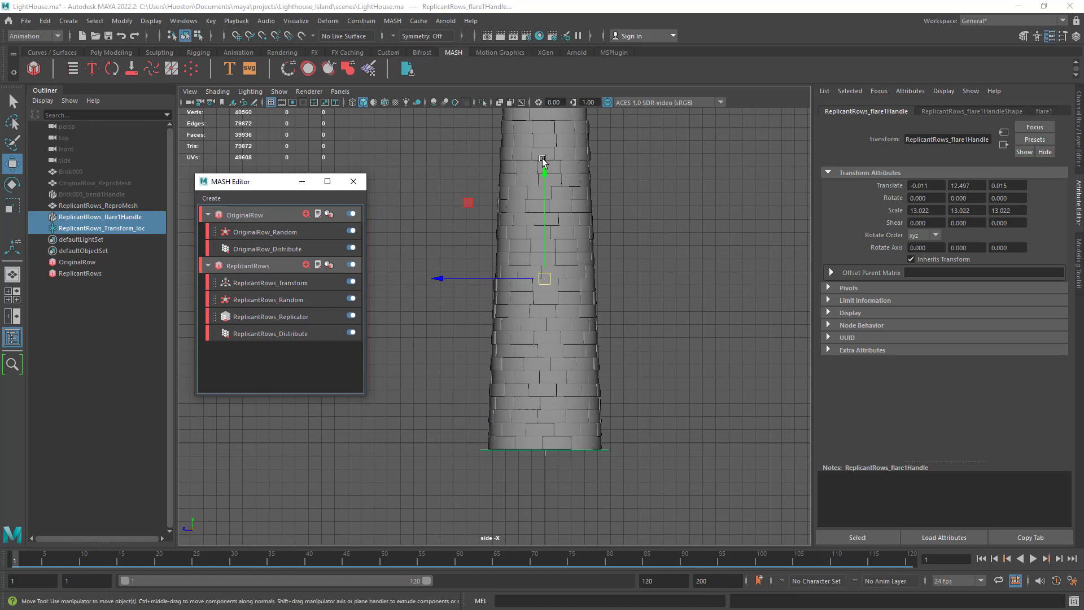
pyautogui.moveTo(541, 161); pyautogui.dragTo(538, 176)
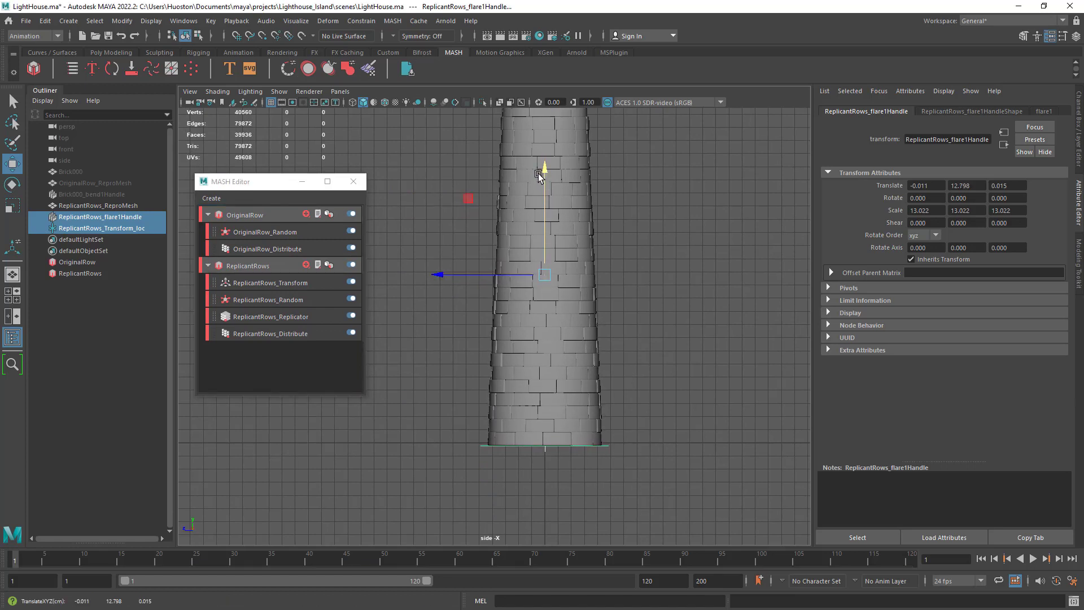
# Step: Examine the tower's base against the grid in the side and perspective views
pyautogui.keyDown('alt'); pyautogui.moveTo(597, 504); pyautogui.dragTo(738, 502, button='right'); pyautogui.keyUp('alt')
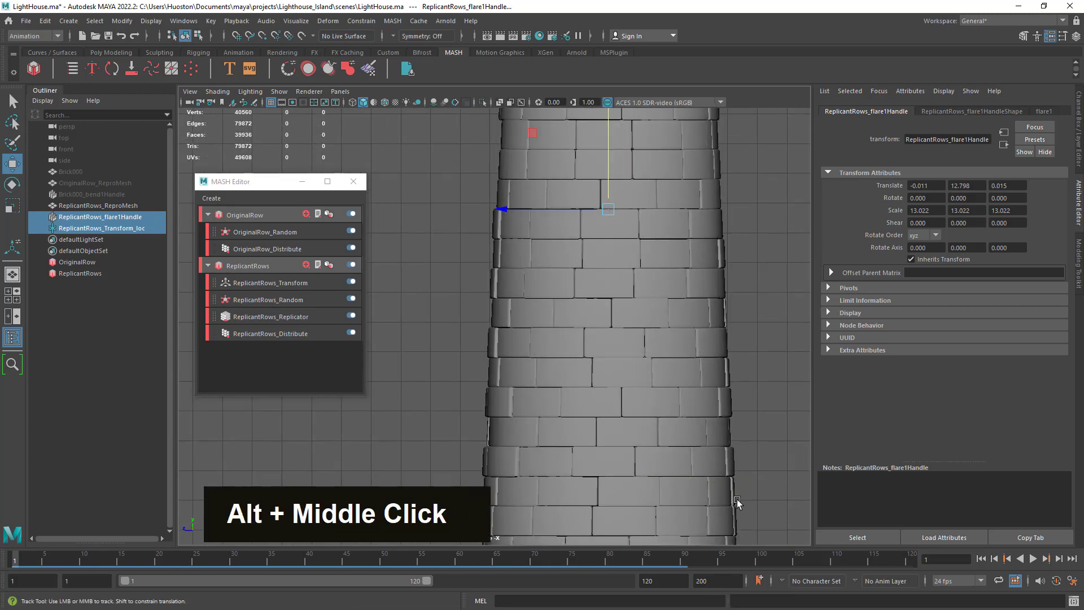
pyautogui.keyDown('alt'); pyautogui.moveTo(737, 499); pyautogui.dragTo(644, 375, button='middle'); pyautogui.keyUp('alt')
pyautogui.keyDown('alt'); pyautogui.moveTo(644, 375); pyautogui.dragTo(753, 335, button='right'); pyautogui.keyUp('alt')
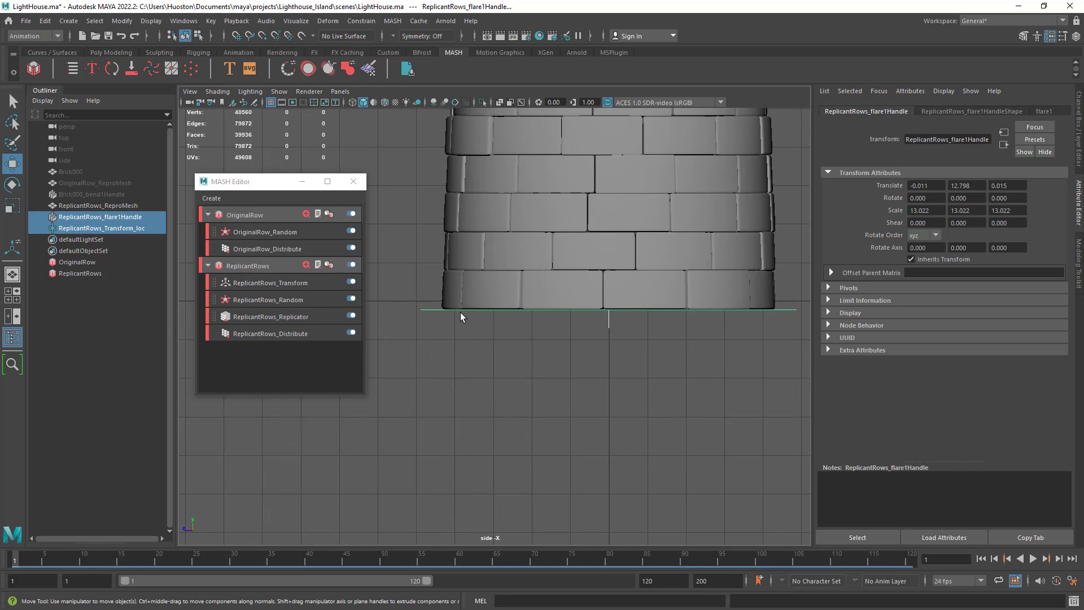
pyautogui.keyDown('alt'); pyautogui.moveTo(712, 360); pyautogui.dragTo(351, 308, button='right'); pyautogui.keyUp('alt')
pyautogui.keyDown('alt'); pyautogui.moveTo(551, 297); pyautogui.dragTo(531, 453, button='middle'); pyautogui.keyUp('alt')
pyautogui.press('space')
pyautogui.press('space')
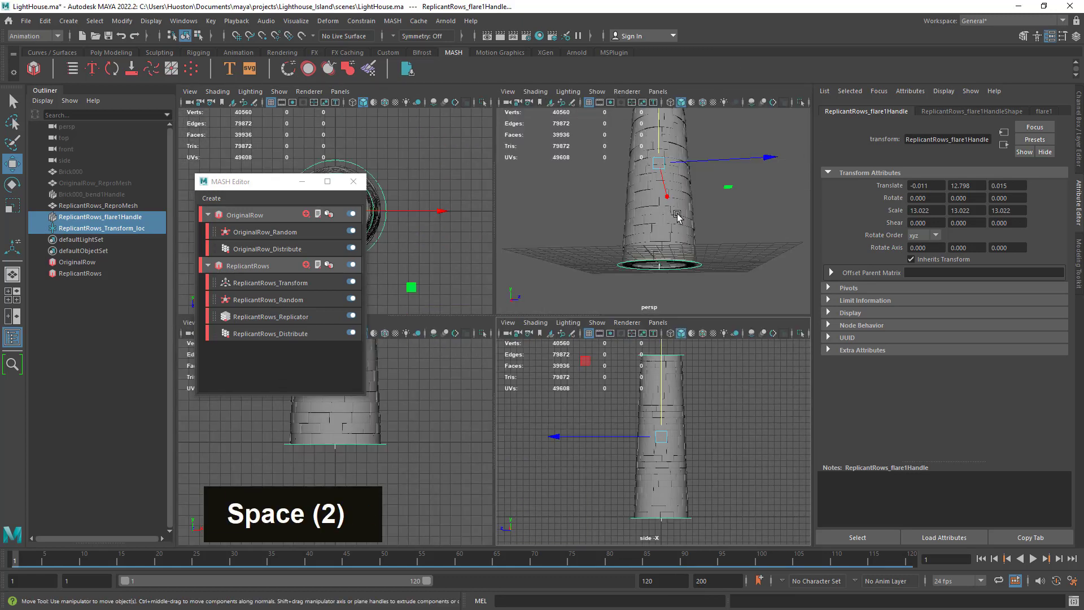
pyautogui.keyDown('alt'); pyautogui.moveTo(669, 232); pyautogui.dragTo(652, 263); pyautogui.keyUp('alt')
pyautogui.press('space')
pyautogui.keyDown('alt'); pyautogui.moveTo(686, 295); pyautogui.dragTo(661, 342); pyautogui.keyUp('alt')
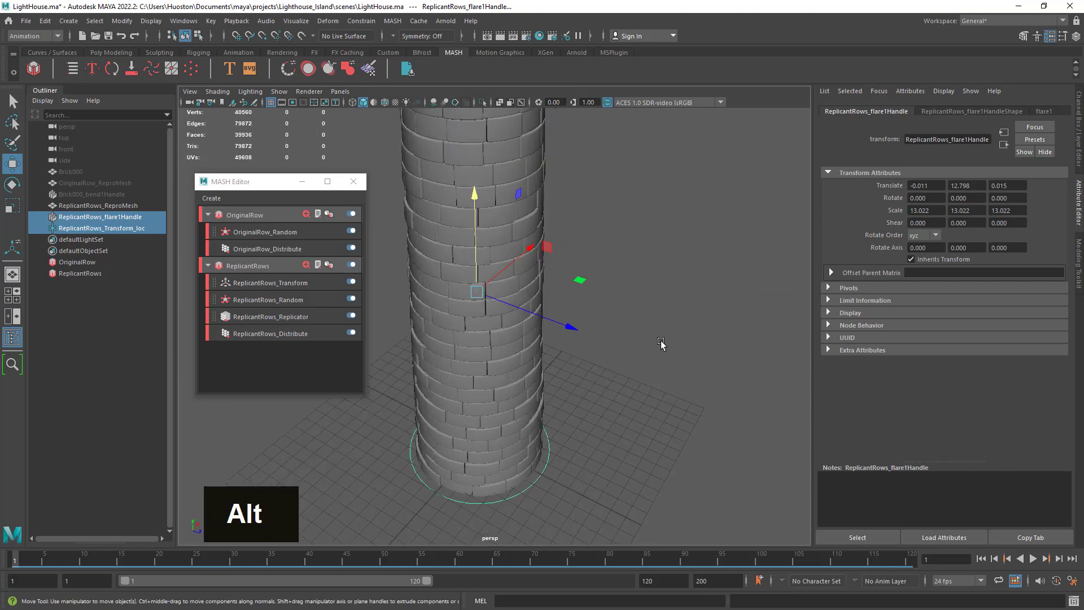
pyautogui.keyDown('alt'); pyautogui.moveTo(661, 343); pyautogui.dragTo(280, 157, button='right'); pyautogui.keyUp('alt')
# Step: Close the MASH Editor and deselect the locator and flare handle
pyautogui.moveTo(250, 183); pyautogui.dragTo(182, 284)
pyautogui.click(9, 103)
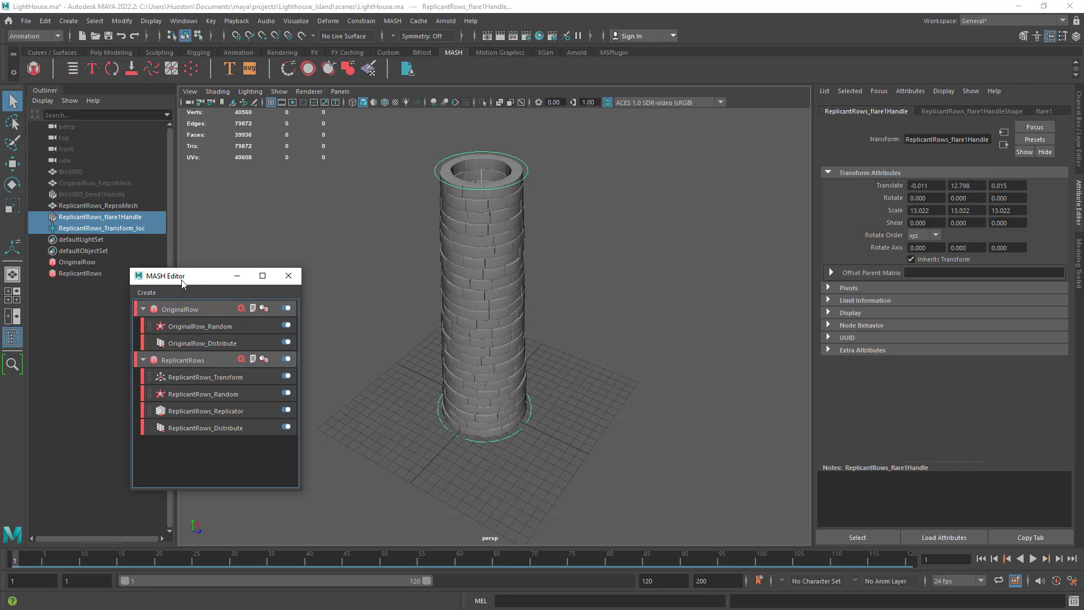
pyautogui.click(288, 275)
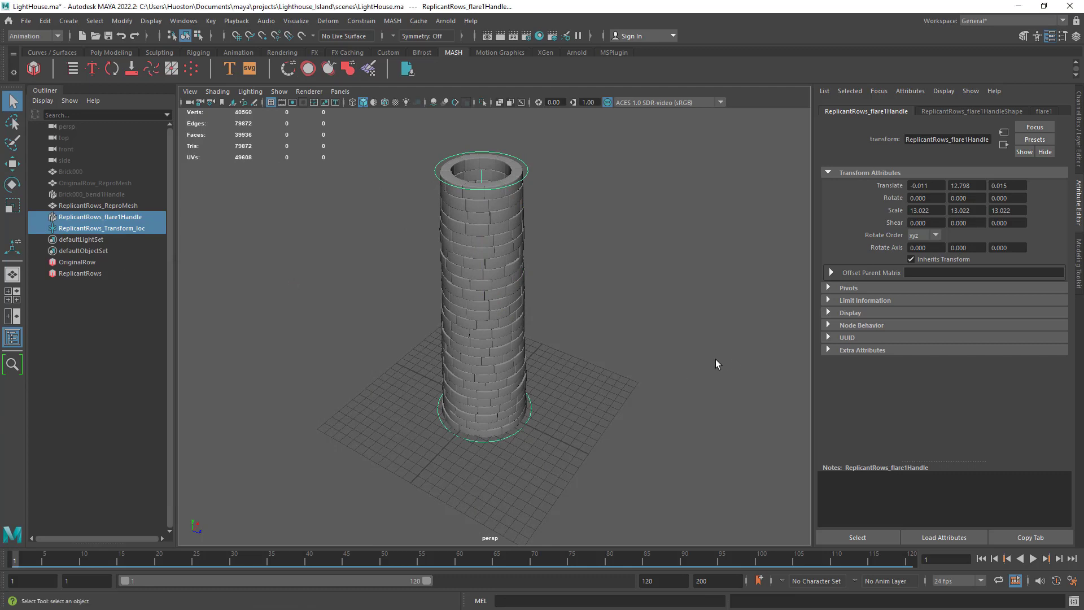
pyautogui.click(611, 306)
pyautogui.keyDown('alt'); pyautogui.moveTo(610, 303); pyautogui.dragTo(632, 324, button='middle'); pyautogui.keyUp('alt')
pyautogui.keyDown('alt'); pyautogui.moveTo(632, 324); pyautogui.dragTo(628, 320); pyautogui.keyUp('alt')
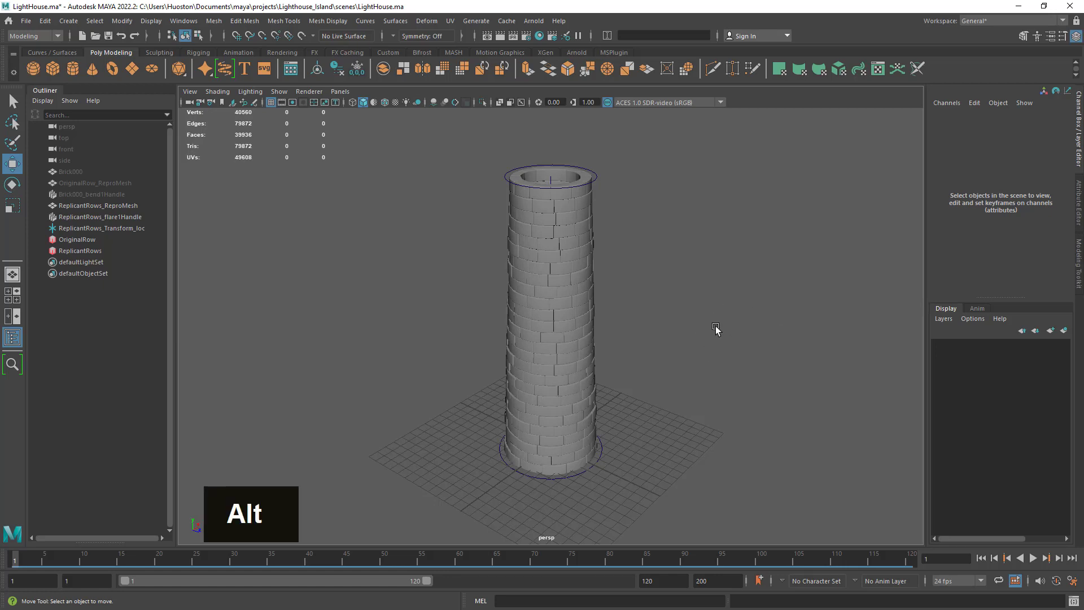
# Step: Examine the open top of the brick tower from close up
pyautogui.keyDown('alt'); pyautogui.moveTo(715, 329); pyautogui.dragTo(704, 284); pyautogui.keyUp('alt')
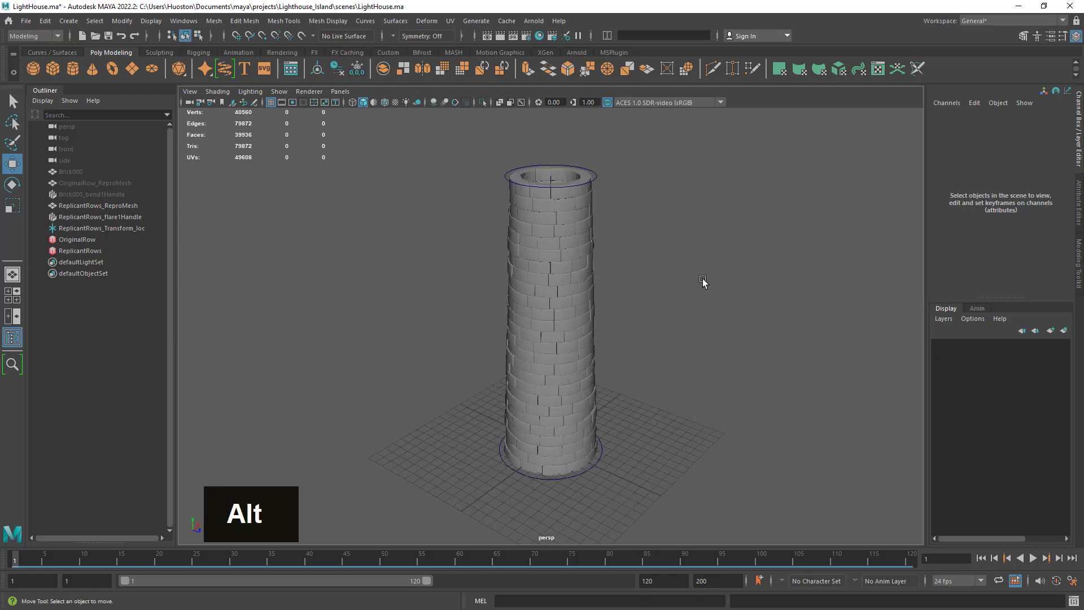
pyautogui.keyDown('alt'); pyautogui.moveTo(704, 284); pyautogui.dragTo(698, 310, button='middle'); pyautogui.keyUp('alt')
pyautogui.keyDown('alt'); pyautogui.moveTo(699, 309); pyautogui.dragTo(730, 358, button='right'); pyautogui.keyUp('alt')
pyautogui.keyDown('alt'); pyautogui.moveTo(730, 358); pyautogui.dragTo(719, 350, button='middle'); pyautogui.keyUp('alt')
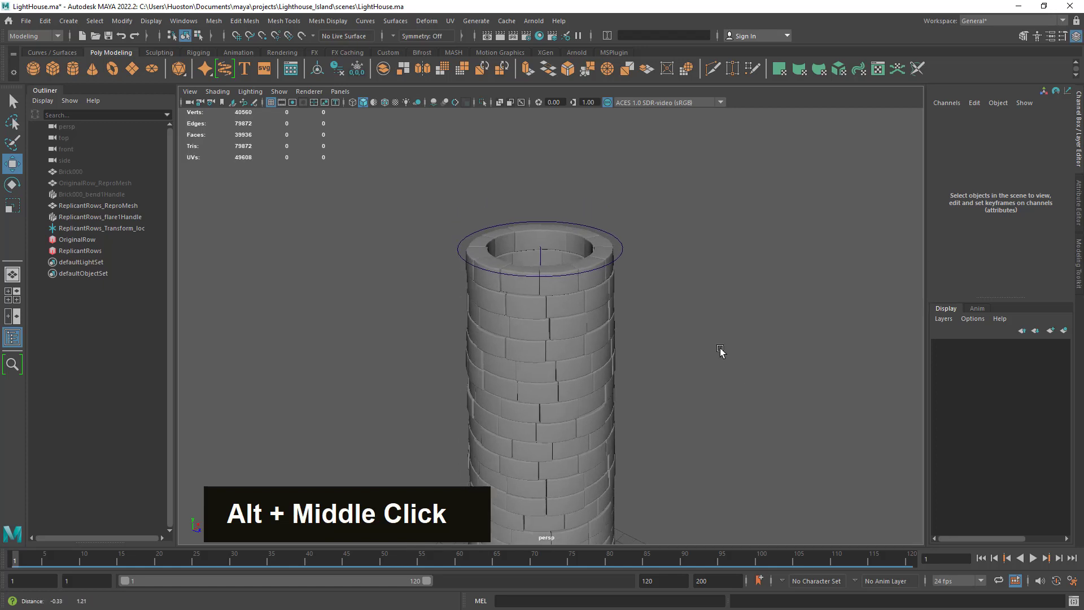
pyautogui.keyDown('alt'); pyautogui.moveTo(718, 350); pyautogui.dragTo(741, 388, button='right'); pyautogui.keyUp('alt')
pyautogui.moveTo(741, 389)
pyautogui.keyDown('alt'); pyautogui.mouseDown()
pyautogui.moveTo(735, 367)
pyautogui.moveTo(740, 388)
pyautogui.mouseUp(); pyautogui.keyUp('alt')
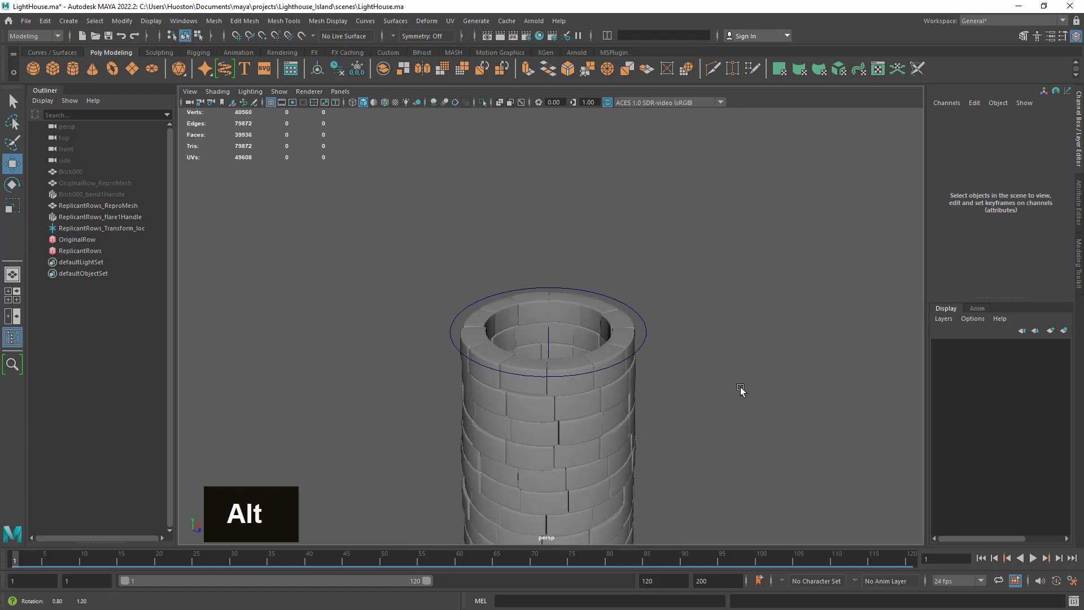
pyautogui.keyDown('alt'); pyautogui.moveTo(740, 387); pyautogui.dragTo(754, 404, button='right'); pyautogui.keyUp('alt')
pyautogui.keyDown('alt'); pyautogui.moveTo(747, 414); pyautogui.dragTo(465, 245); pyautogui.keyUp('alt')
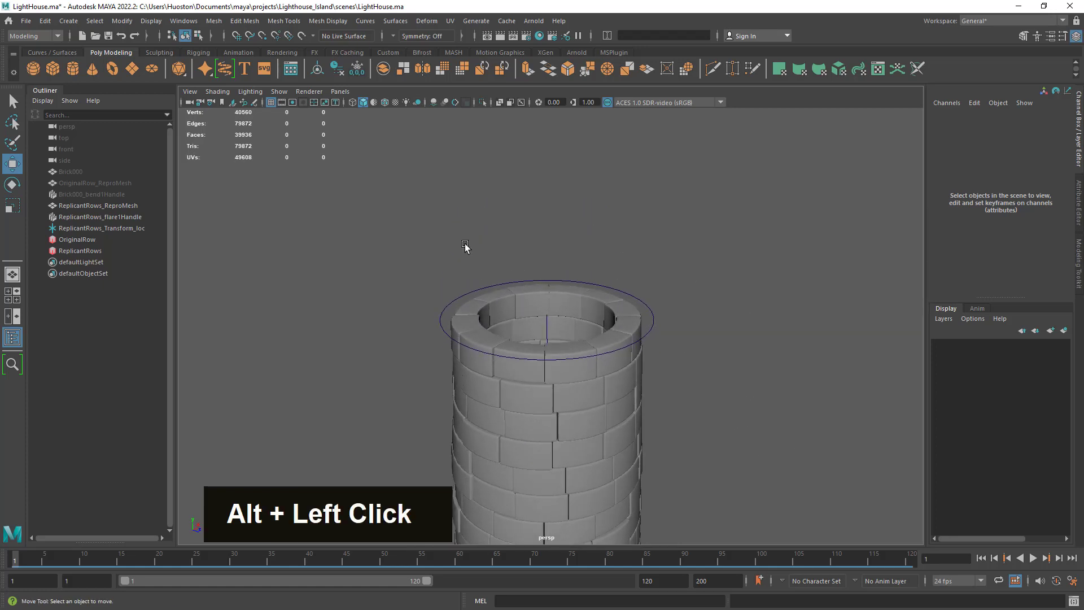
# Step: Create a polygon cylinder and raise it above the tower's open top to a Translate Y of 28.19
pyautogui.click(72, 69)
pyautogui.scroll(-5, 603, 274)
pyautogui.scroll(-3, 604, 274)
pyautogui.moveTo(556, 295); pyautogui.dragTo(571, 221)
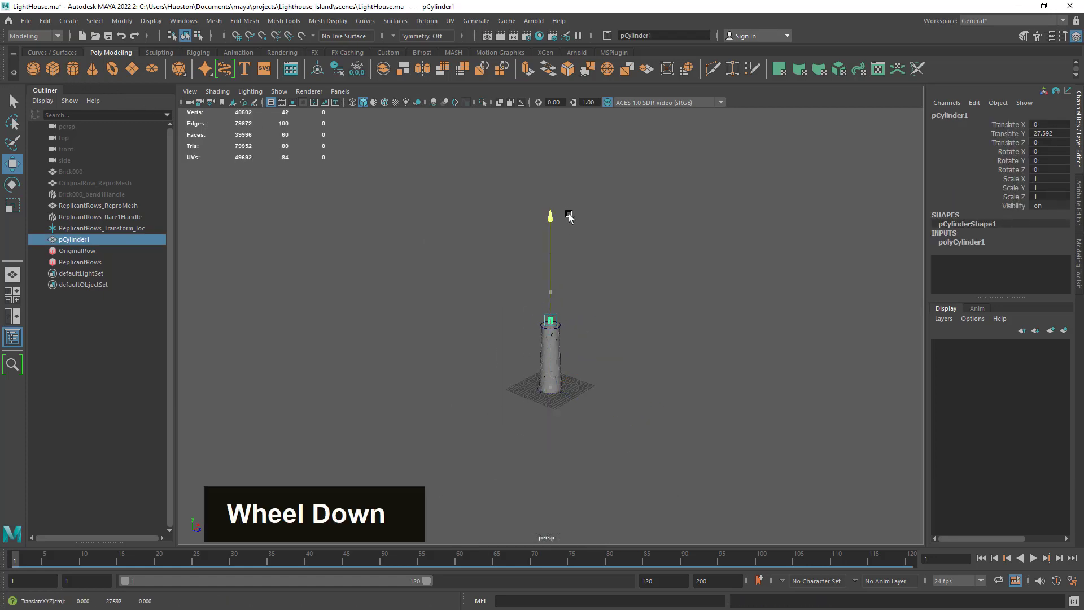
pyautogui.press('f')
pyautogui.keyDown('alt'); pyautogui.moveTo(621, 355); pyautogui.dragTo(581, 358, button='right'); pyautogui.keyUp('alt')
pyautogui.keyDown('alt'); pyautogui.moveTo(582, 358); pyautogui.dragTo(572, 305, button='middle'); pyautogui.keyUp('alt')
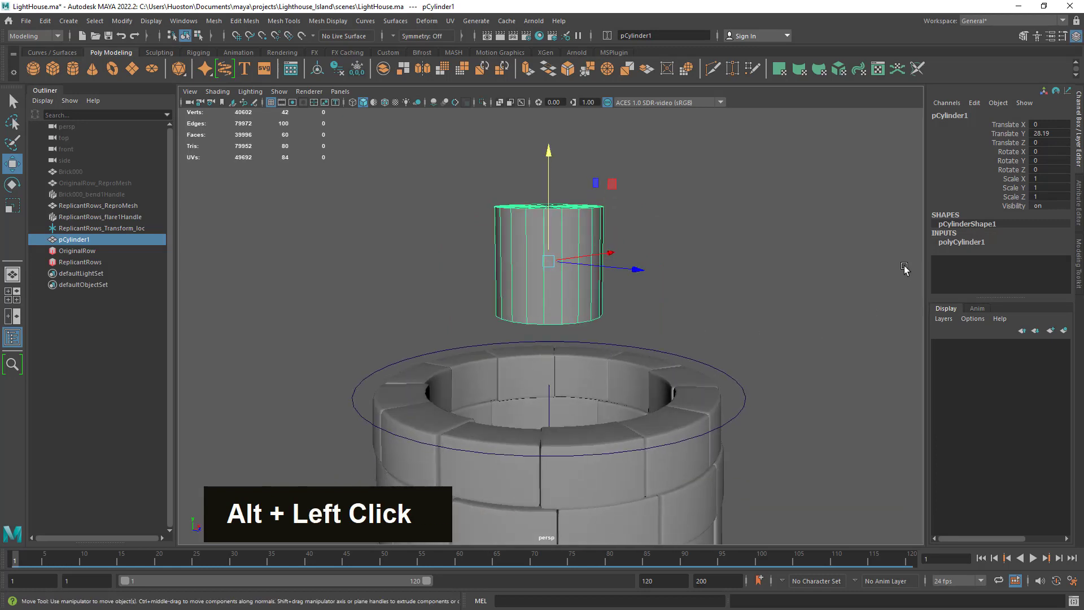
# Step: Show the cylinder's polyCylinder1 settings and isolate the cylinder in the viewport
pyautogui.click(960, 244)
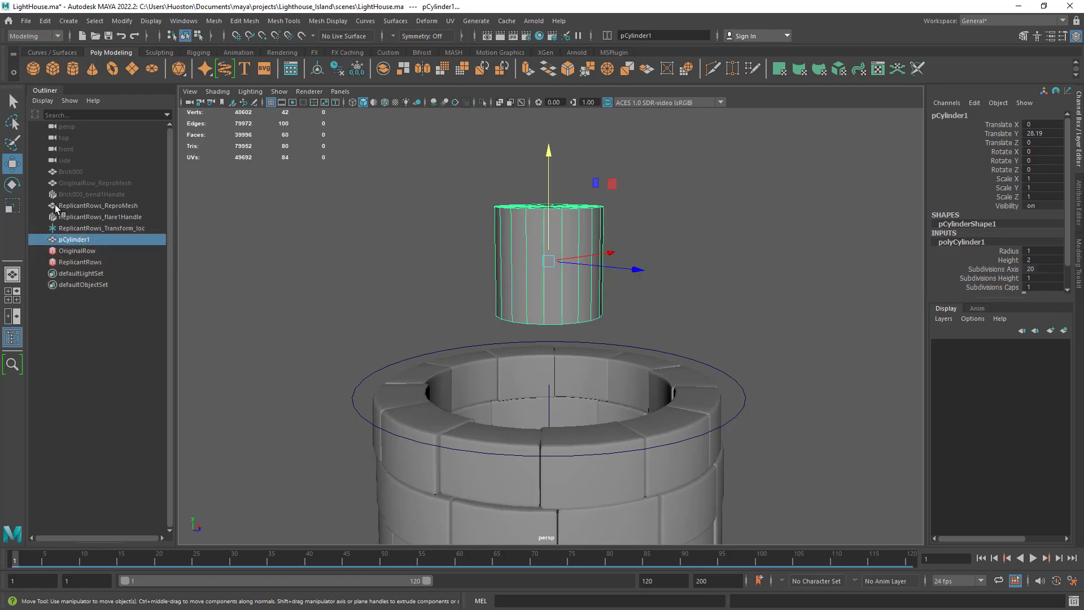
pyautogui.keyDown('alt'); pyautogui.moveTo(779, 283); pyautogui.dragTo(788, 315); pyautogui.keyUp('alt')
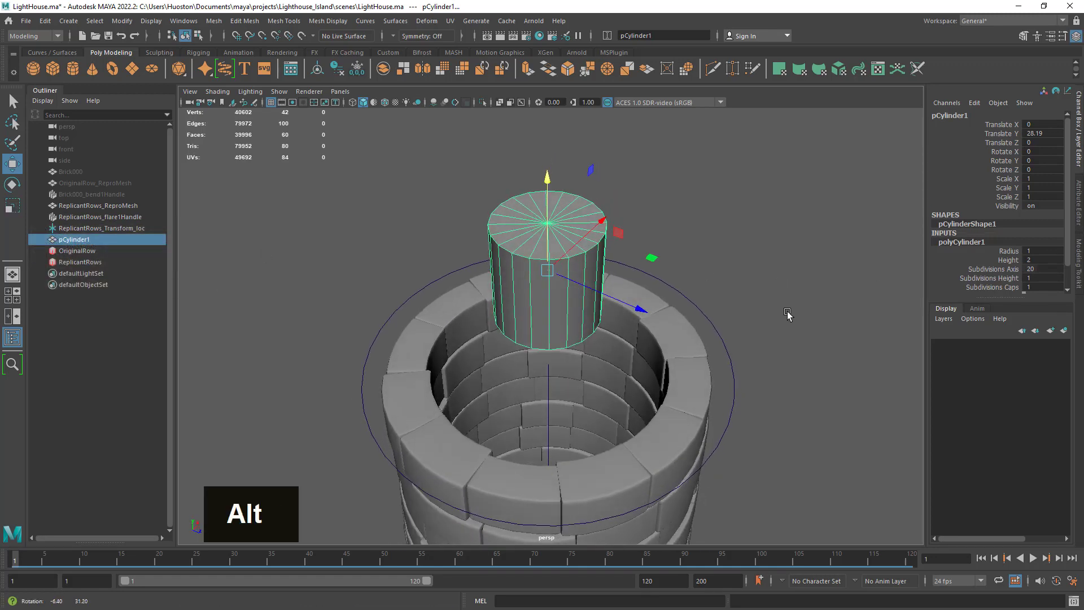
pyautogui.keyDown('alt'); pyautogui.moveTo(787, 310); pyautogui.dragTo(723, 313, button='right'); pyautogui.keyUp('alt')
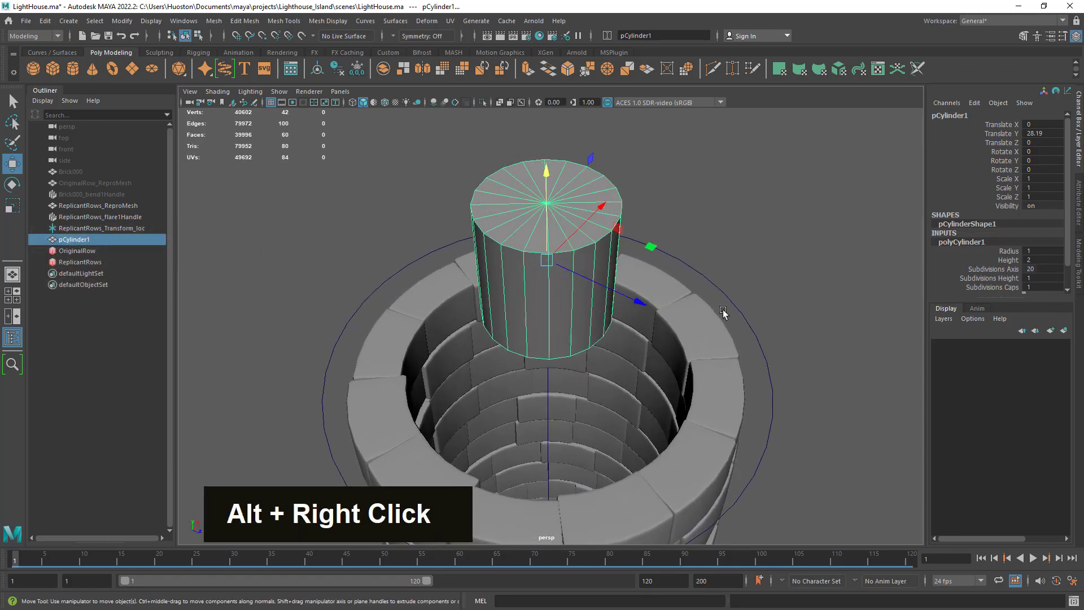
pyautogui.click(12, 103)
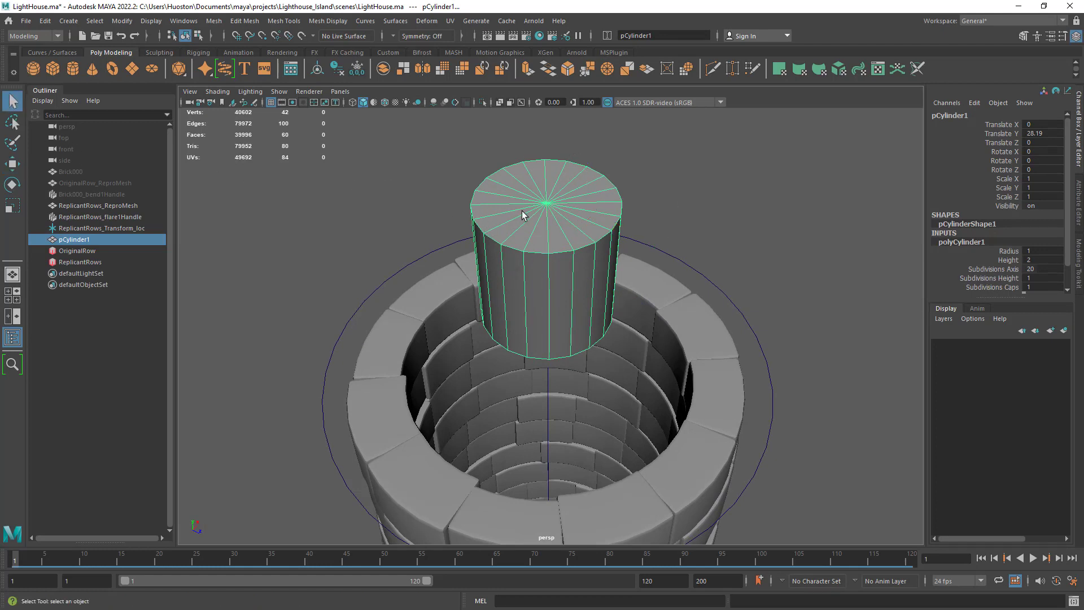
pyautogui.click(483, 104)
pyautogui.keyDown('alt'); pyautogui.moveTo(784, 299); pyautogui.dragTo(714, 292); pyautogui.keyUp('alt')
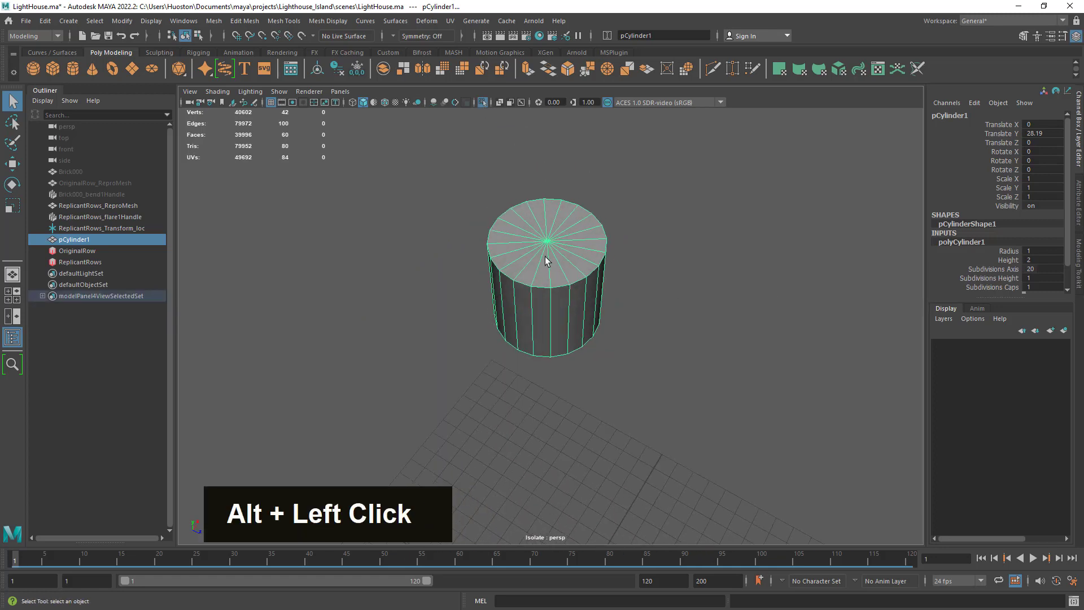
# Step: Select the cylinder's ring of side faces, invert the selection, and delete the top and bottom cap faces
pyautogui.keyDown('alt'); pyautogui.moveTo(546, 263); pyautogui.dragTo(612, 273, button='right'); pyautogui.keyUp('alt')
pyautogui.keyDown('alt'); pyautogui.moveTo(612, 273); pyautogui.dragTo(604, 273, button='middle'); pyautogui.keyUp('alt')
pyautogui.keyDown('alt'); pyautogui.moveTo(605, 273); pyautogui.dragTo(582, 322, button='right'); pyautogui.keyUp('alt')
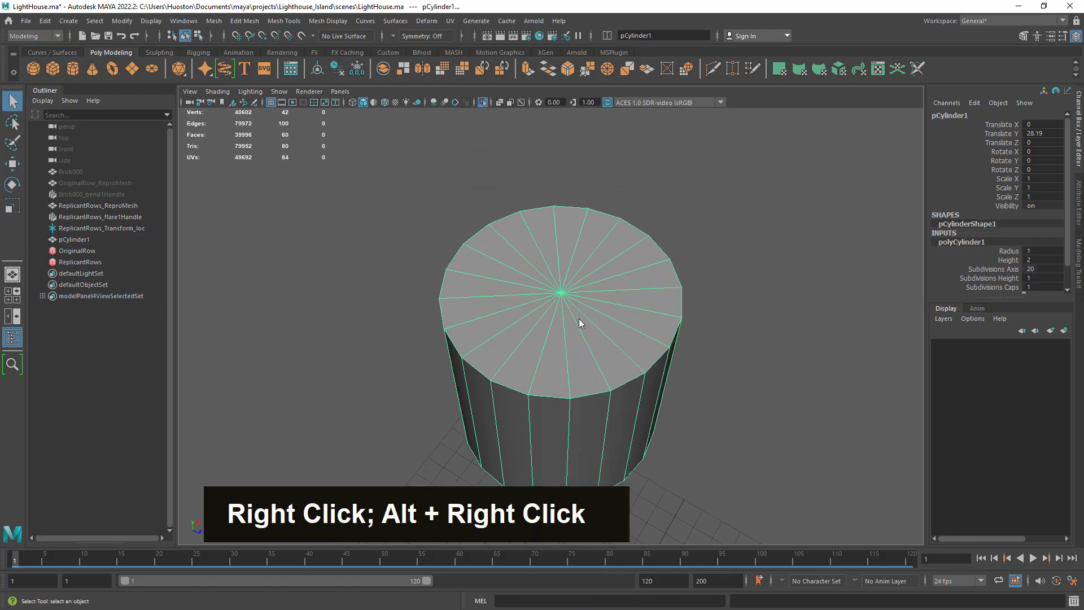
pyautogui.keyDown('alt'); pyautogui.moveTo(557, 388); pyautogui.dragTo(685, 368); pyautogui.keyUp('alt')
pyautogui.click(541, 353)
pyautogui.keyDown('shift'); pyautogui.doubleClick(586, 341); pyautogui.keyUp('shift')
pyautogui.keyDown('alt'); pyautogui.moveTo(685, 368); pyautogui.dragTo(680, 368, button='right'); pyautogui.keyUp('alt')
pyautogui.keyDown('alt'); pyautogui.moveTo(680, 367); pyautogui.dragTo(676, 371); pyautogui.keyUp('alt')
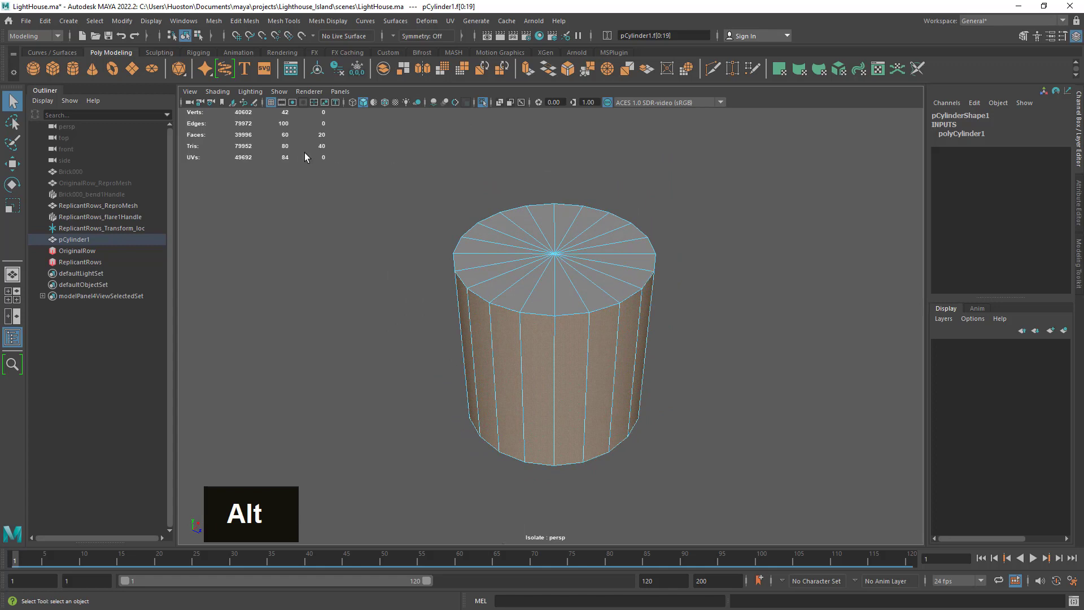
pyautogui.click(95, 21)
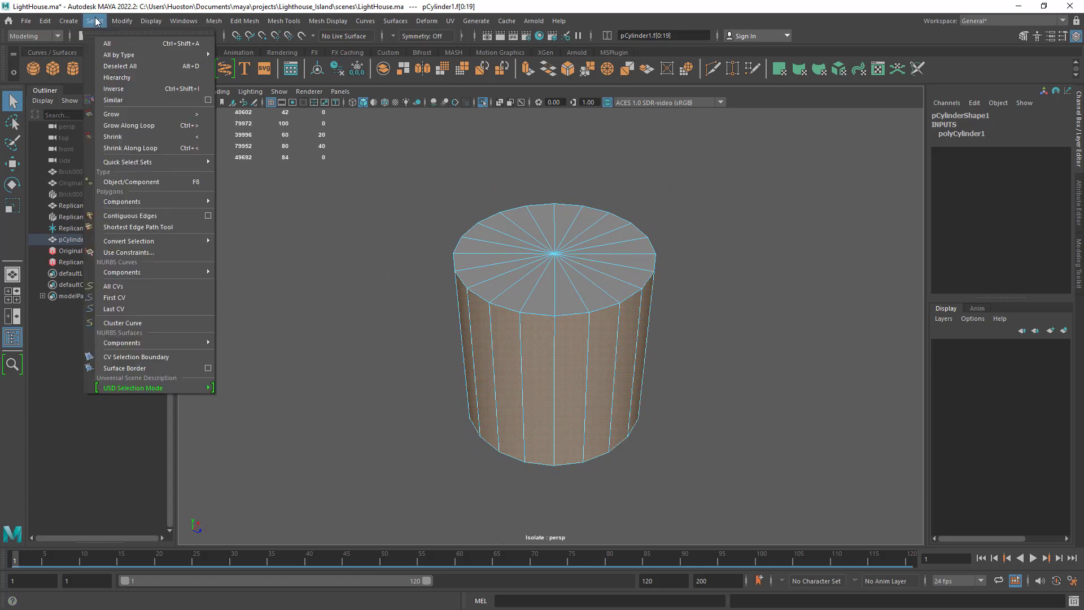
pyautogui.click(141, 89)
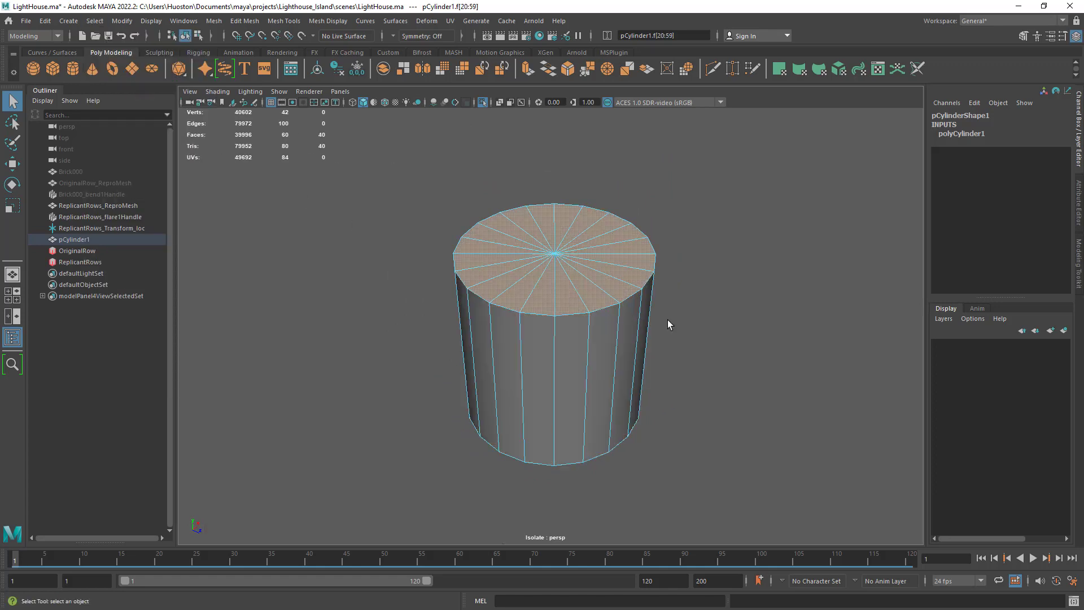
pyautogui.keyDown('alt'); pyautogui.moveTo(679, 335); pyautogui.dragTo(693, 361); pyautogui.keyUp('alt')
pyautogui.press('Delete')
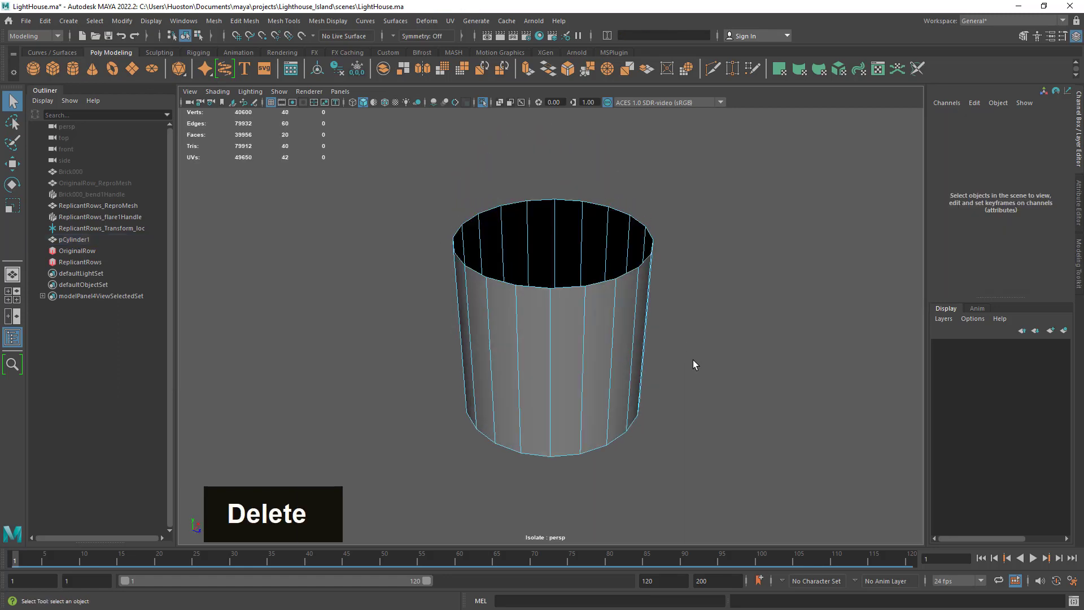
# Step: Return the open cylinder to object selection and flatten it into a thin ring with a Scale Y of about 0.058
pyautogui.keyDown('alt'); pyautogui.moveTo(644, 333); pyautogui.dragTo(643, 307); pyautogui.keyUp('alt')
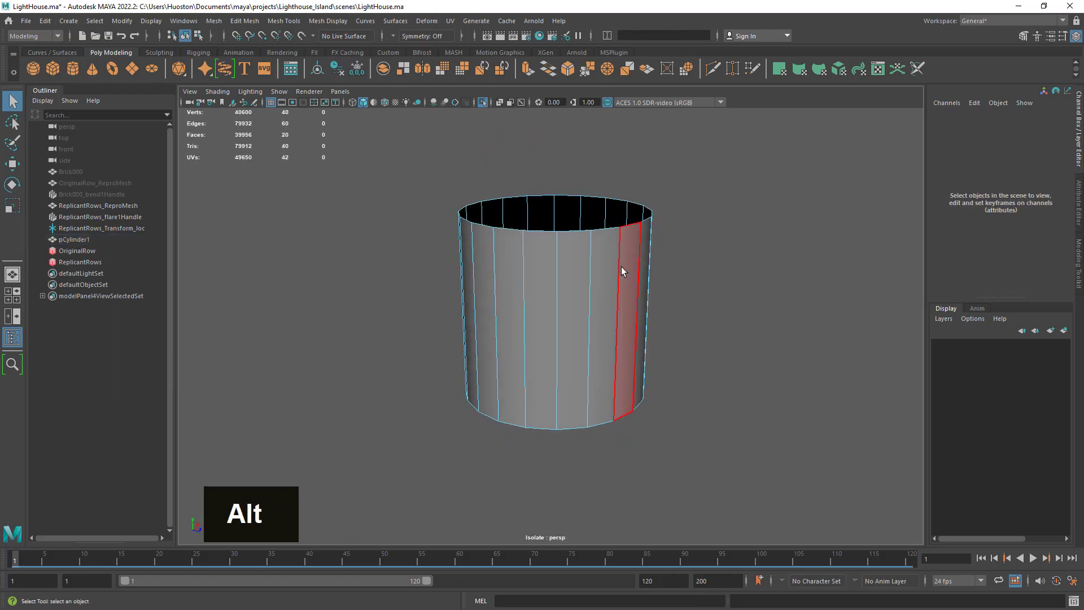
pyautogui.moveTo(621, 266); pyautogui.dragTo(653, 252, button='right')
pyautogui.click(12, 205)
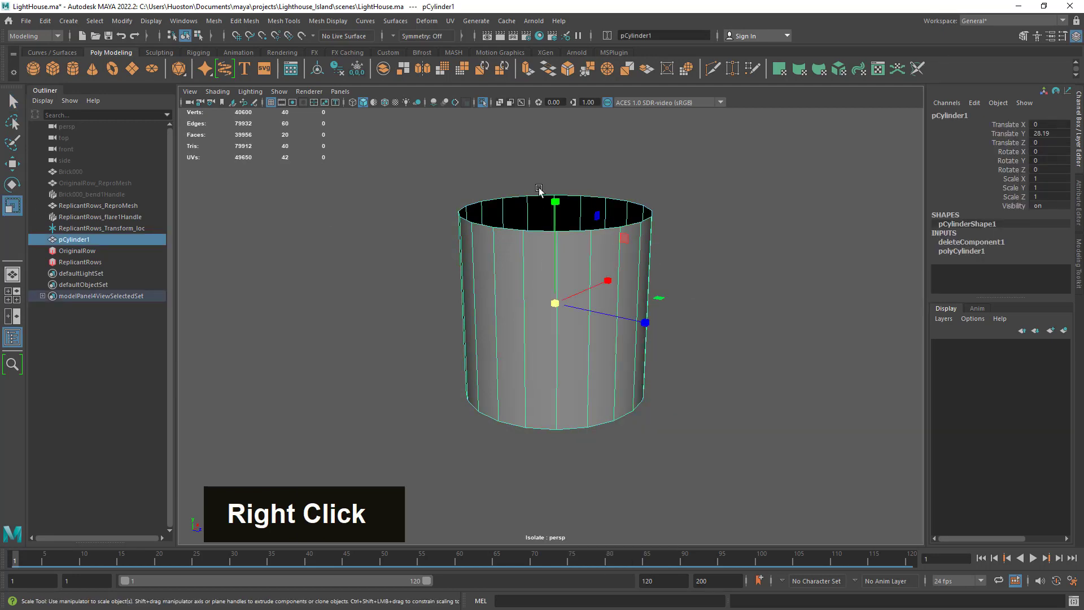
pyautogui.moveTo(559, 204); pyautogui.dragTo(564, 304)
pyautogui.keyDown('alt'); pyautogui.moveTo(569, 309); pyautogui.dragTo(785, 333, button='right'); pyautogui.keyUp('alt')
pyautogui.keyDown('alt'); pyautogui.moveTo(728, 327); pyautogui.dragTo(684, 413, button='middle'); pyautogui.keyUp('alt')
pyautogui.keyDown('alt'); pyautogui.moveTo(697, 409); pyautogui.dragTo(726, 412); pyautogui.keyUp('alt')
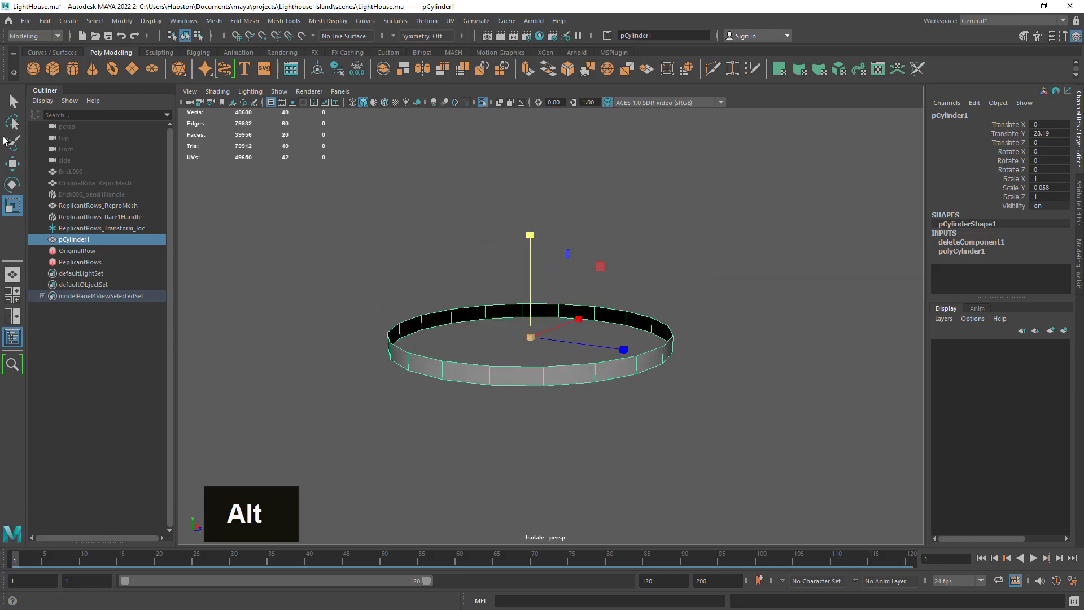
# Step: Select the flattened ring's entire upper border edge loop and extrude it with Extrude Edge
pyautogui.click(12, 101)
pyautogui.keyDown('alt'); pyautogui.moveTo(373, 338); pyautogui.dragTo(439, 355, button='right'); pyautogui.keyUp('alt')
pyautogui.keyDown('alt'); pyautogui.moveTo(459, 388); pyautogui.dragTo(469, 302, button='middle'); pyautogui.keyUp('alt')
pyautogui.keyDown('alt'); pyautogui.moveTo(469, 301); pyautogui.dragTo(477, 320); pyautogui.keyUp('alt')
pyautogui.moveTo(506, 296); pyautogui.dragTo(504, 250, button='right')
pyautogui.doubleClick(505, 305)
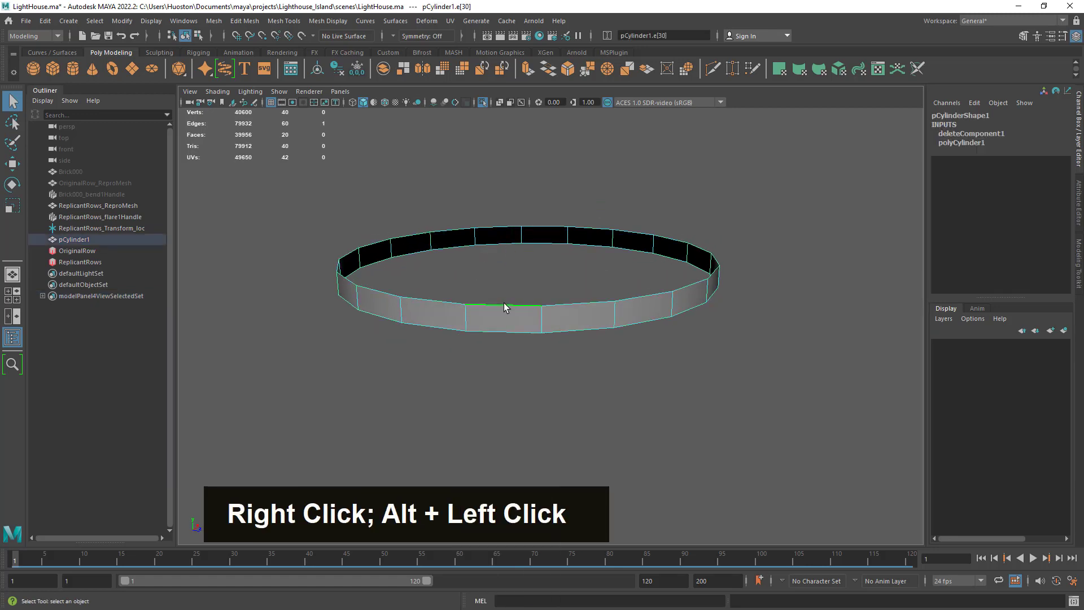
pyautogui.keyDown('shift'); pyautogui.rightClick(504, 305); pyautogui.keyUp('shift')
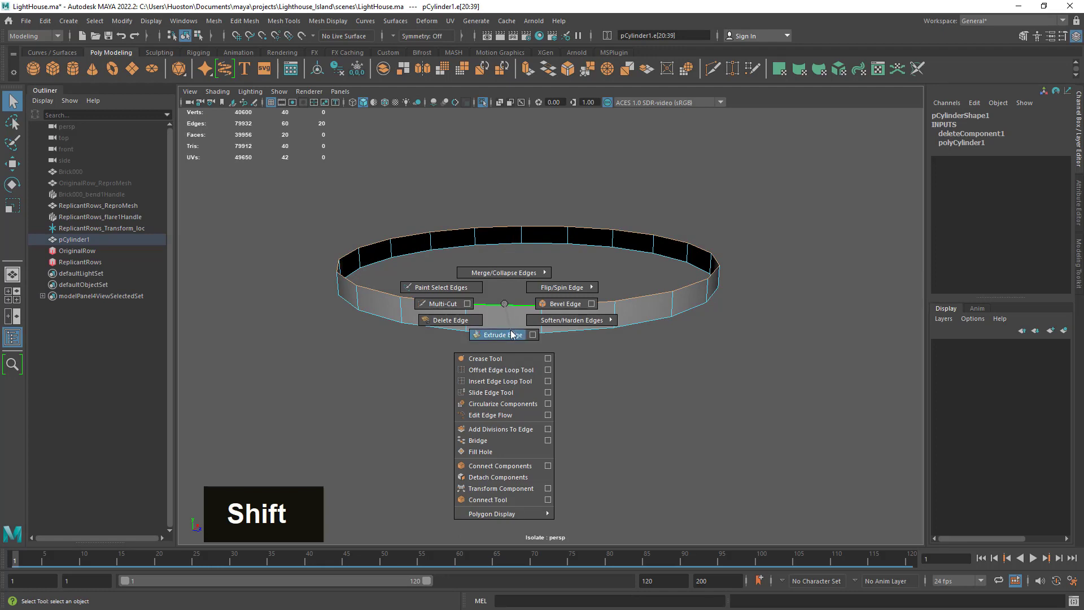
pyautogui.keyDown('shift'); pyautogui.moveTo(511, 334); pyautogui.dragTo(509, 332, button='right'); pyautogui.keyUp('shift')
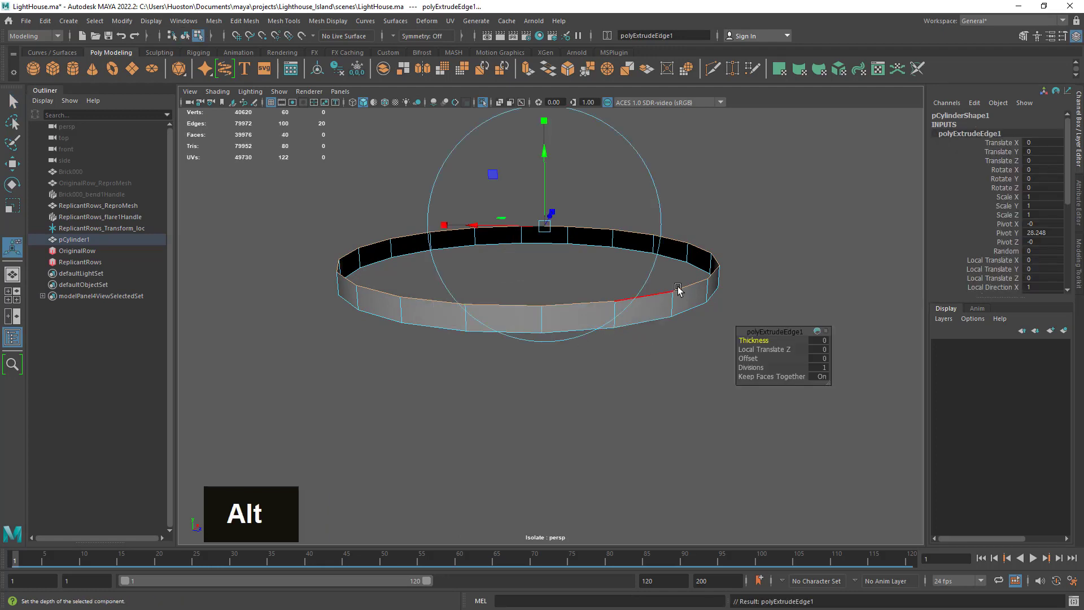
# Step: Switch the extrusion to world axes and scale the extruded edge loop outward uniformly to about 1.117, forming a flat ledge
pyautogui.keyDown('alt'); pyautogui.moveTo(677, 289); pyautogui.dragTo(702, 117); pyautogui.keyUp('alt')
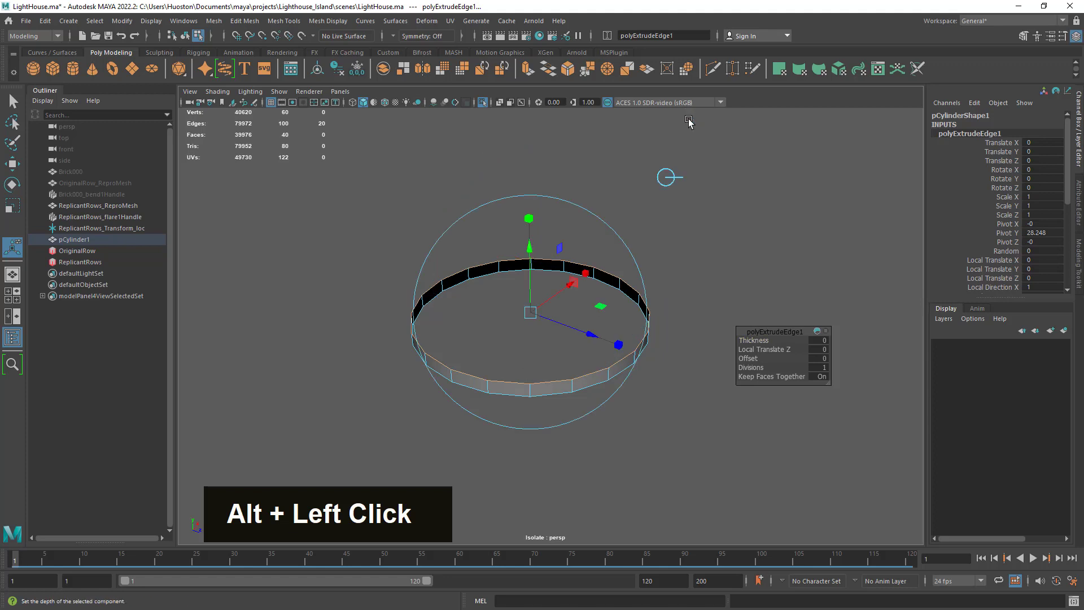
pyautogui.click(672, 177)
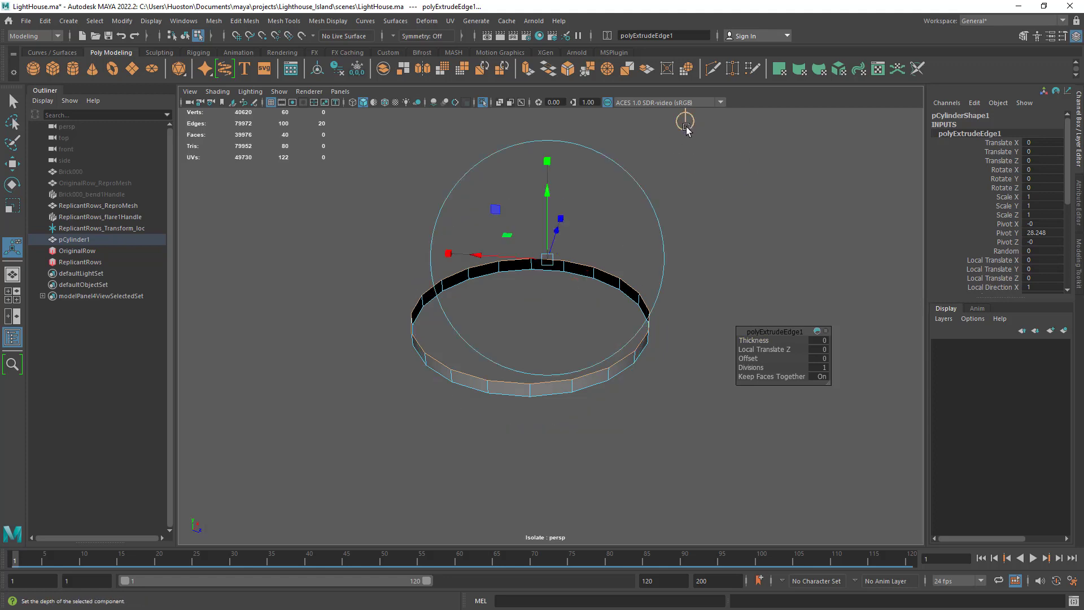
pyautogui.keyDown('alt'); pyautogui.moveTo(707, 255); pyautogui.dragTo(653, 236, button='right'); pyautogui.keyUp('alt')
pyautogui.keyDown('alt'); pyautogui.moveTo(661, 235); pyautogui.dragTo(618, 255); pyautogui.keyUp('alt')
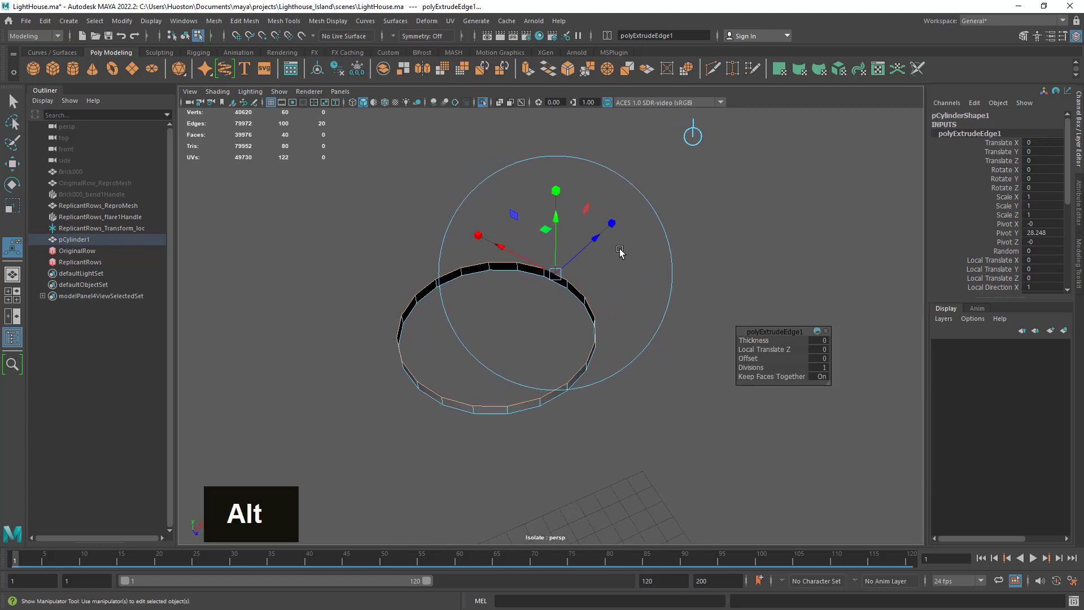
pyautogui.click(694, 137)
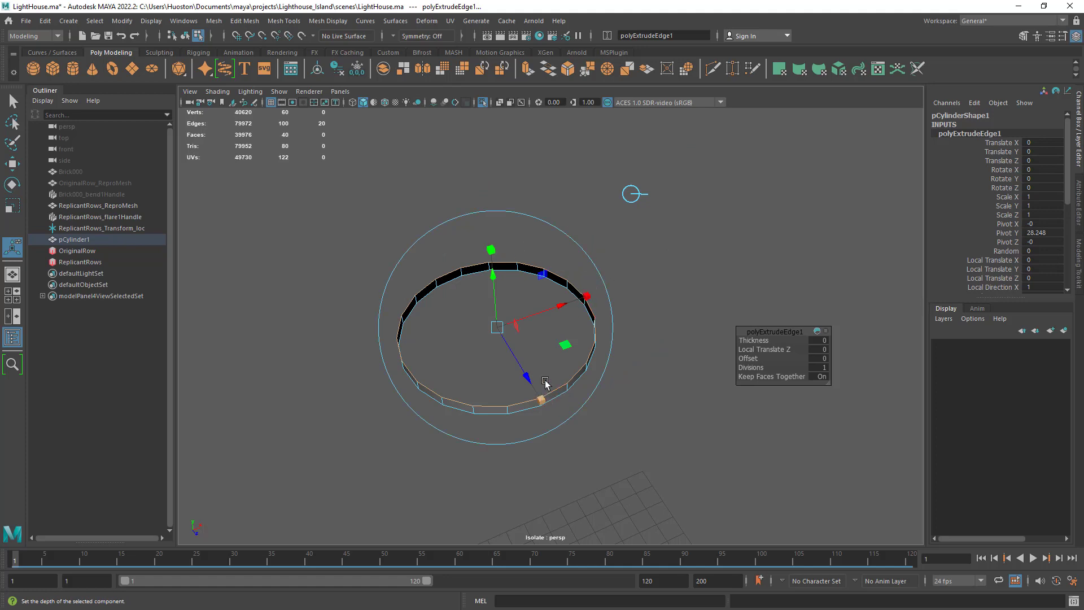
pyautogui.click(494, 249)
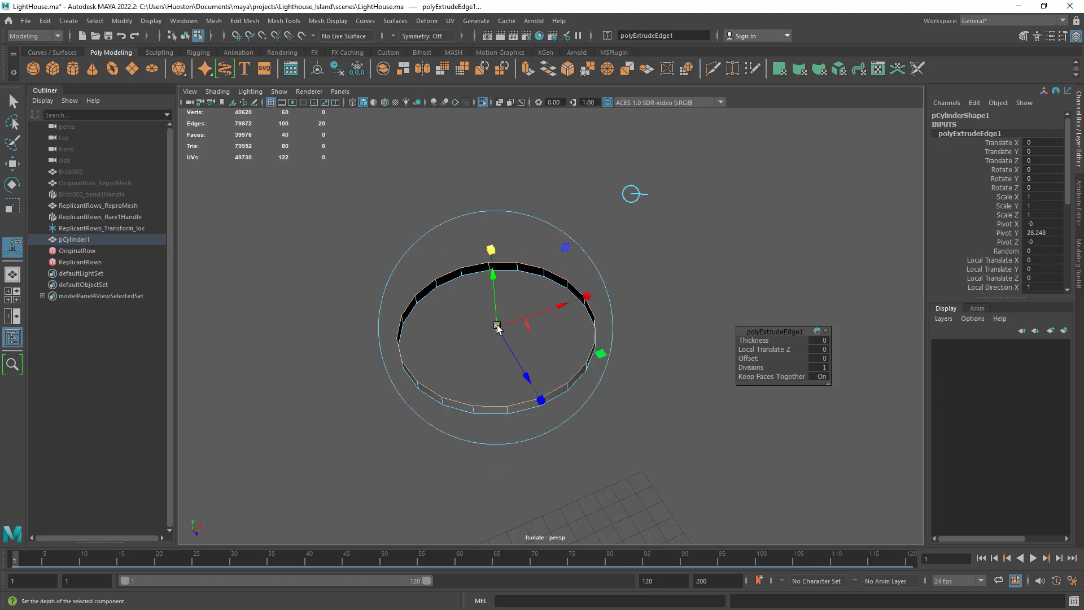
pyautogui.moveTo(496, 326); pyautogui.dragTo(527, 303)
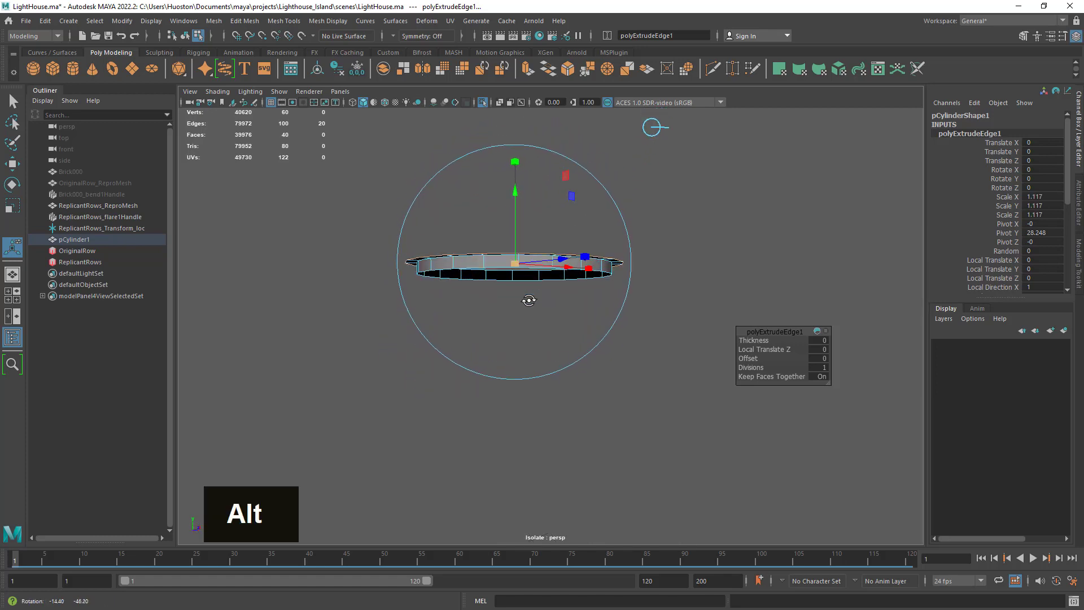
pyautogui.keyDown('alt'); pyautogui.moveTo(527, 303); pyautogui.dragTo(624, 298, button='right'); pyautogui.keyUp('alt')
pyautogui.keyDown('alt'); pyautogui.moveTo(624, 297); pyautogui.dragTo(617, 307, button='middle'); pyautogui.keyUp('alt')
pyautogui.keyDown('alt'); pyautogui.moveTo(617, 308); pyautogui.dragTo(565, 386, button='right'); pyautogui.keyUp('alt')
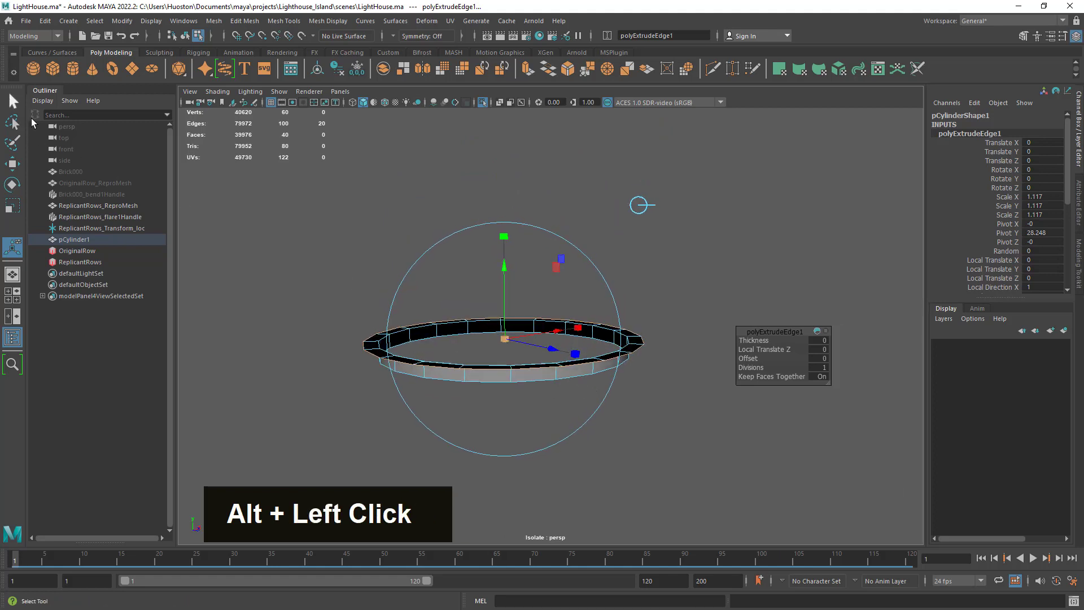
pyautogui.keyDown('alt'); pyautogui.moveTo(551, 308); pyautogui.dragTo(543, 381); pyautogui.keyUp('alt')
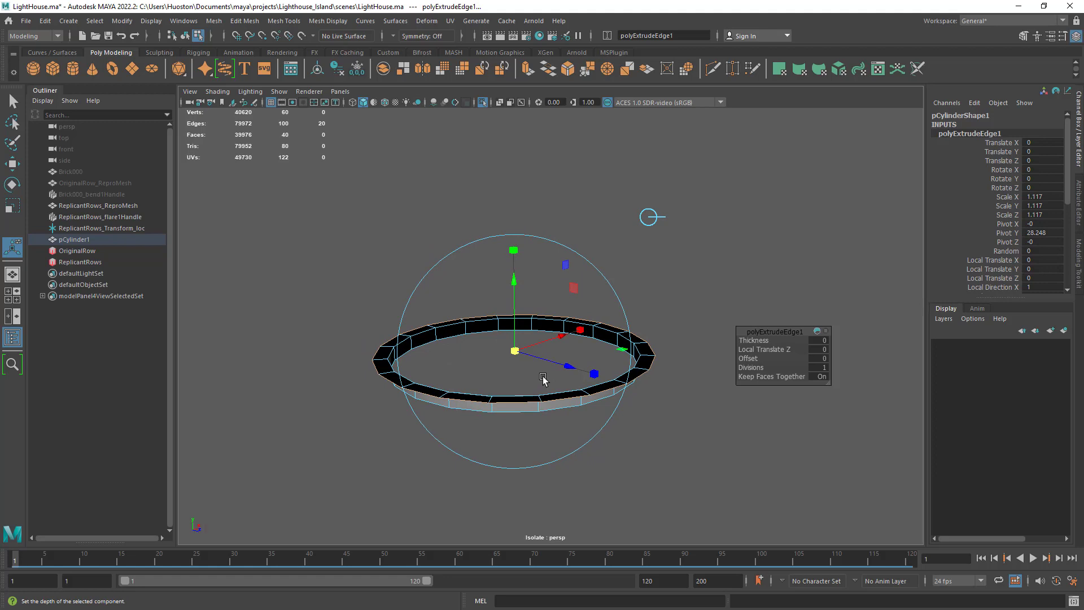
# Step: Extrude the ledge's outer edge loop again and raise it along the world Y axis by about 0.117
pyautogui.press('g')
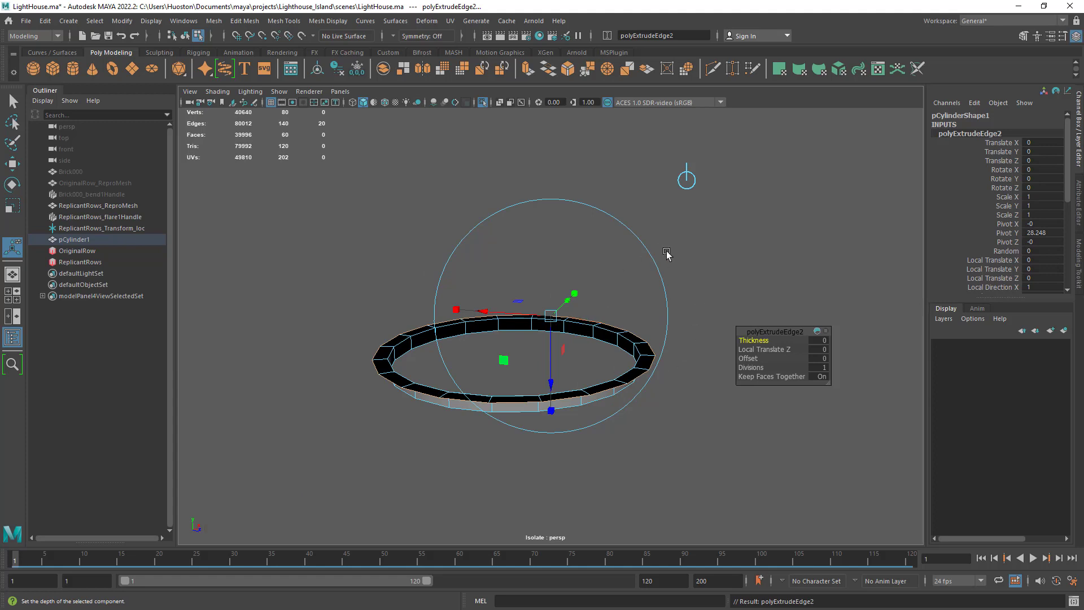
pyautogui.click(688, 182)
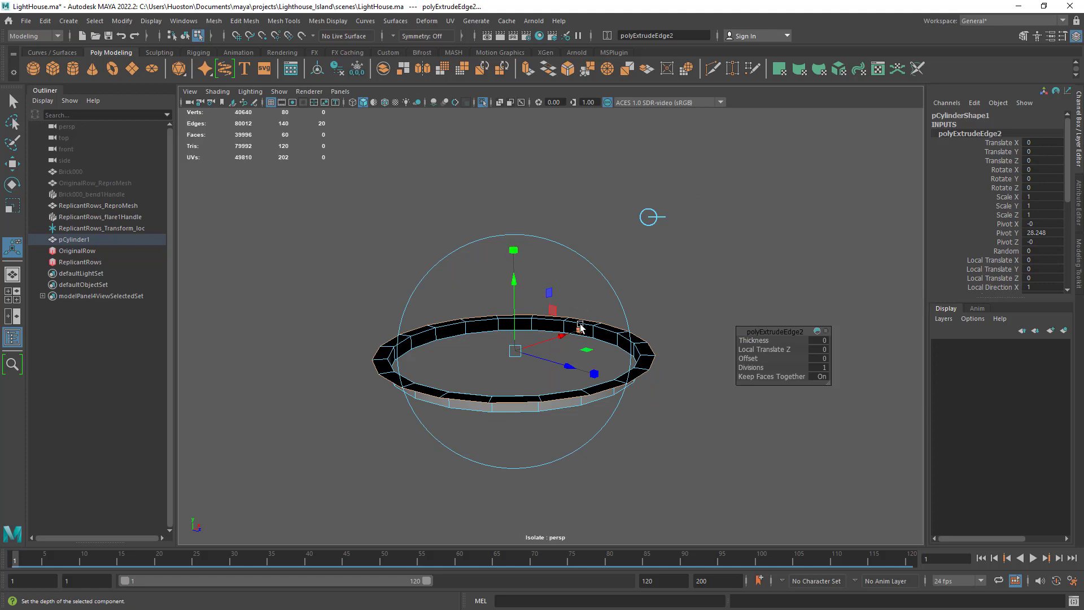
pyautogui.moveTo(514, 283); pyautogui.dragTo(513, 314)
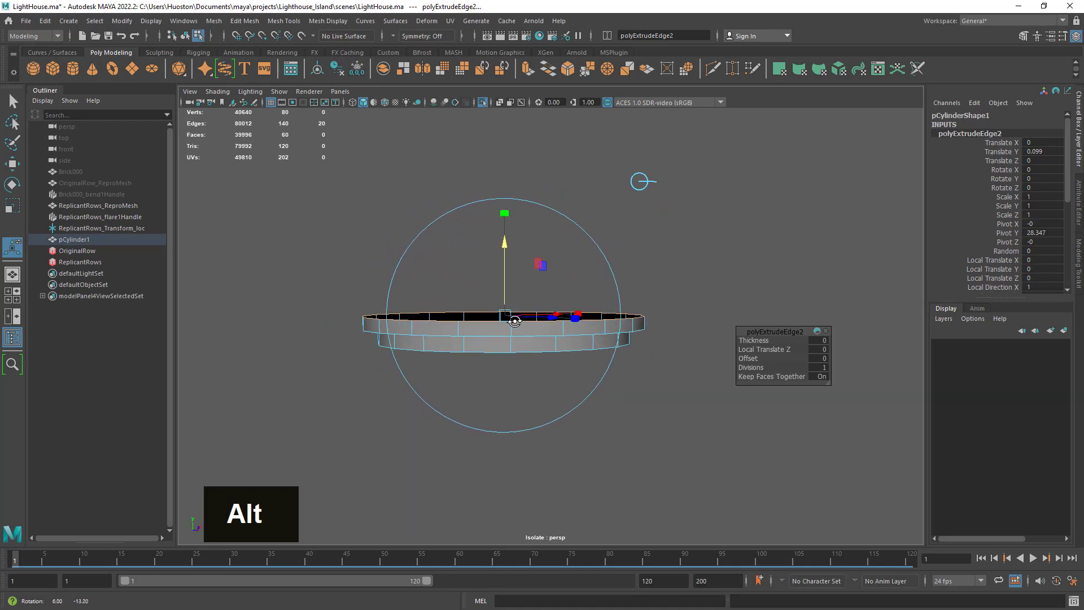
pyautogui.keyDown('alt'); pyautogui.moveTo(513, 314); pyautogui.dragTo(634, 354, button='right'); pyautogui.keyUp('alt')
pyautogui.keyDown('alt'); pyautogui.moveTo(634, 353); pyautogui.dragTo(641, 355); pyautogui.keyUp('alt')
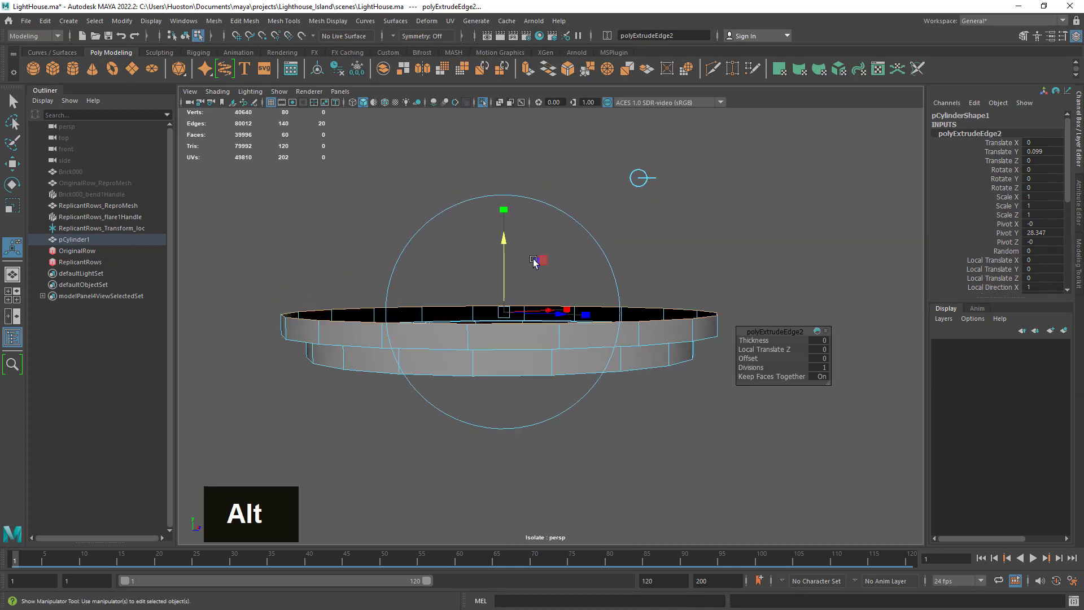
pyautogui.moveTo(504, 246); pyautogui.dragTo(504, 241)
pyautogui.keyDown('alt'); pyautogui.moveTo(625, 355); pyautogui.dragTo(562, 300); pyautogui.keyUp('alt')
pyautogui.keyDown('alt'); pyautogui.moveTo(576, 312); pyautogui.dragTo(613, 329, button='right'); pyautogui.keyUp('alt')
pyautogui.keyDown('alt'); pyautogui.moveTo(614, 329); pyautogui.dragTo(595, 334); pyautogui.keyUp('alt')
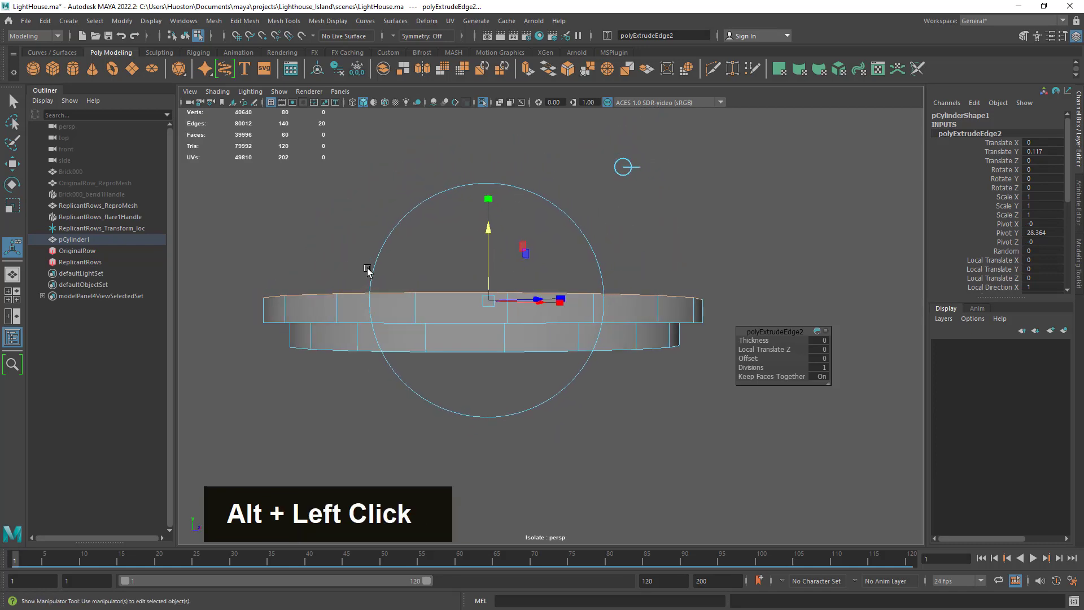
# Step: Select the outer and inner edge loops of the ledge's underside, show the model in wireframe, and bevel both loops
pyautogui.click(12, 101)
pyautogui.keyDown('alt'); pyautogui.moveTo(536, 370); pyautogui.dragTo(575, 399, button='middle'); pyautogui.keyUp('alt')
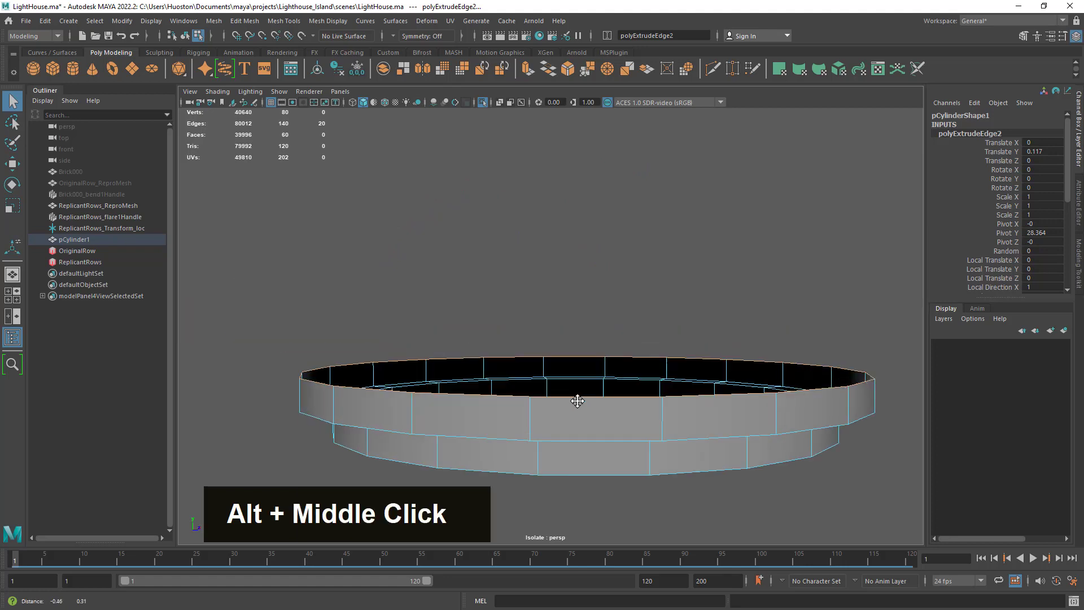
pyautogui.keyDown('alt'); pyautogui.moveTo(576, 400); pyautogui.dragTo(551, 374); pyautogui.keyUp('alt')
pyautogui.keyDown('alt'); pyautogui.moveTo(552, 375); pyautogui.dragTo(512, 436, button='middle'); pyautogui.keyUp('alt')
pyautogui.keyDown('alt'); pyautogui.moveTo(513, 436); pyautogui.dragTo(562, 417, button='right'); pyautogui.keyUp('alt')
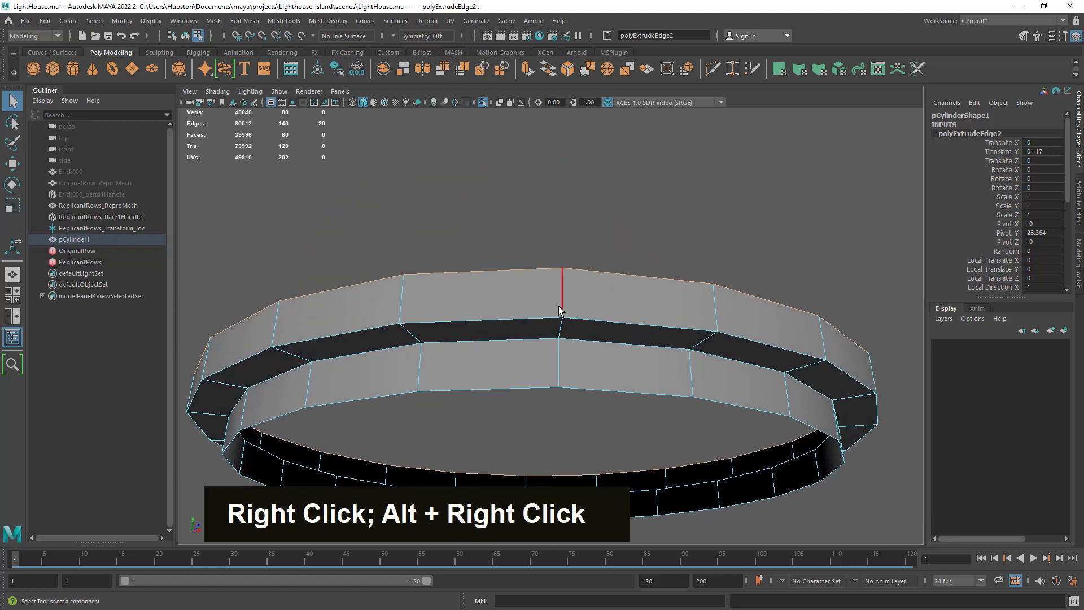
pyautogui.moveTo(559, 288); pyautogui.dragTo(567, 260, button='right')
pyautogui.doubleClick(524, 317)
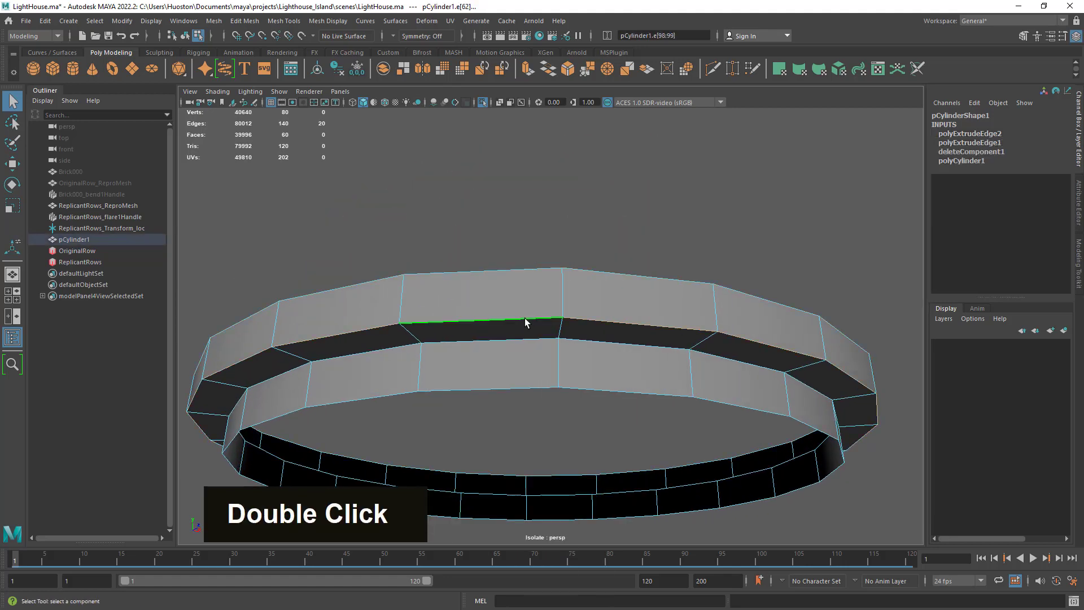
pyautogui.keyDown('shift'); pyautogui.doubleClick(515, 341); pyautogui.keyUp('shift')
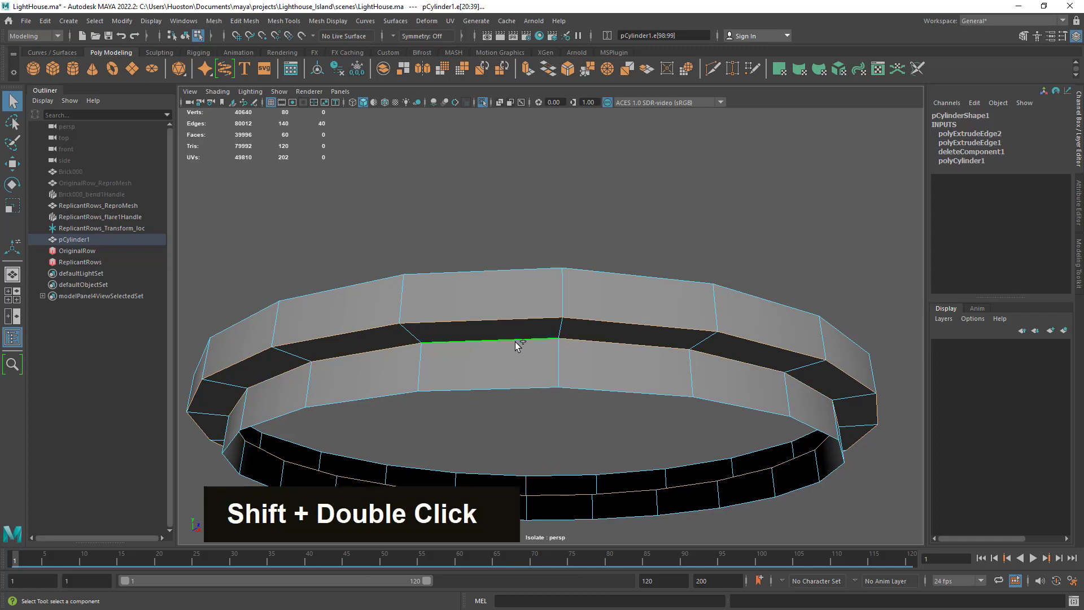
pyautogui.press('4')
pyautogui.moveTo(634, 431)
pyautogui.keyDown('alt'); pyautogui.mouseDown()
pyautogui.moveTo(649, 421)
pyautogui.moveTo(632, 431)
pyautogui.mouseUp(); pyautogui.keyUp('alt')
pyautogui.keyDown('alt'); pyautogui.moveTo(632, 431); pyautogui.dragTo(638, 424, button='right'); pyautogui.keyUp('alt')
pyautogui.keyDown('shift'); pyautogui.rightClick(550, 355); pyautogui.keyUp('shift')
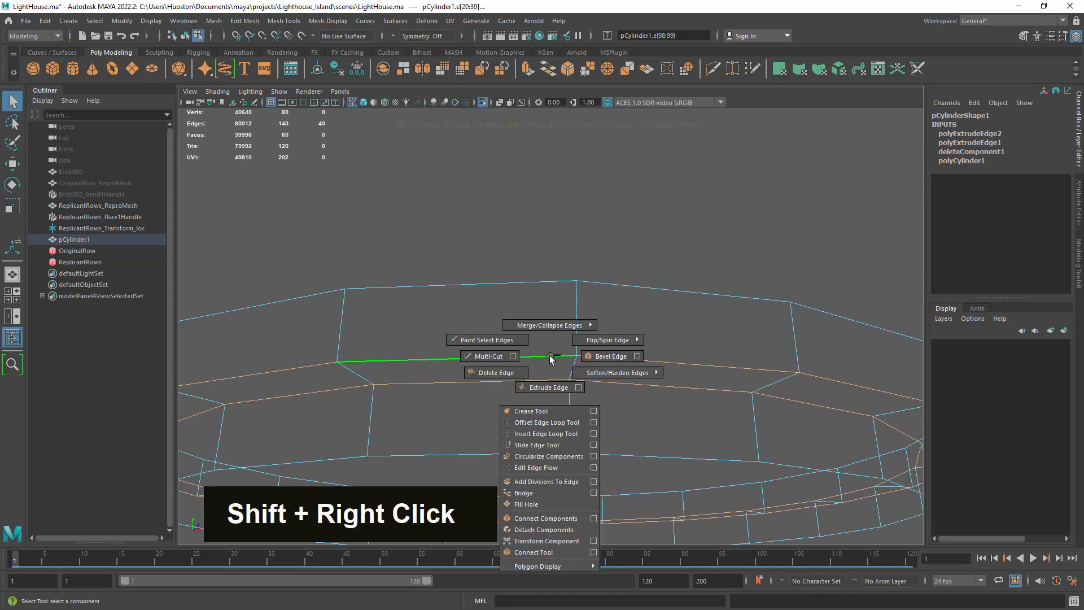
pyautogui.keyDown('shift'); pyautogui.moveTo(550, 356); pyautogui.dragTo(612, 357, button='right'); pyautogui.keyUp('shift')
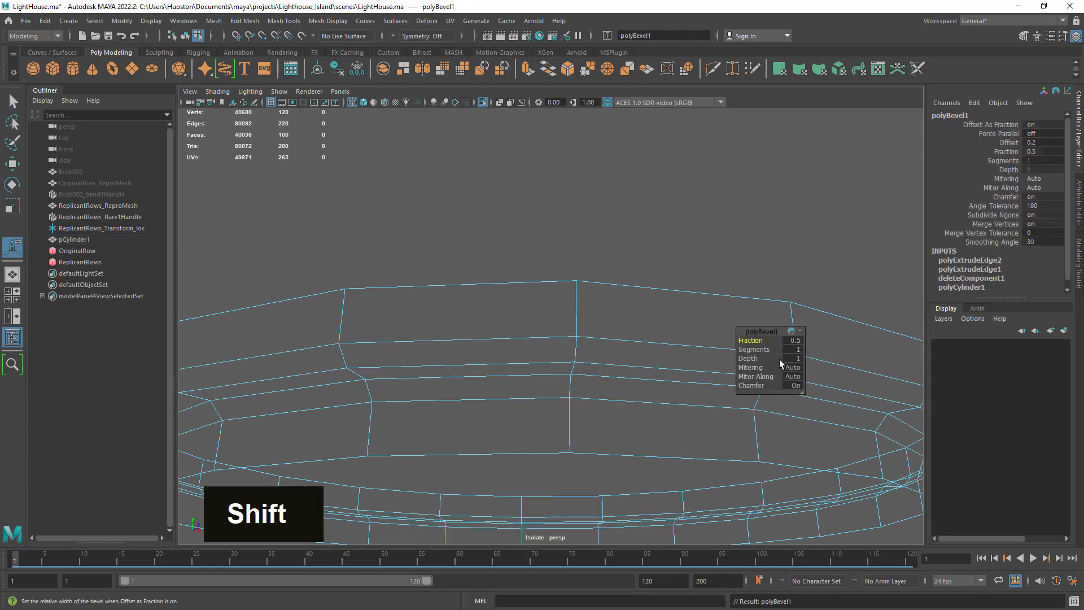
# Step: Set the bevel's Fraction to 0.35
pyautogui.keyDown('ctrl'); pyautogui.moveTo(763, 343); pyautogui.dragTo(749, 348); pyautogui.keyUp('ctrl')
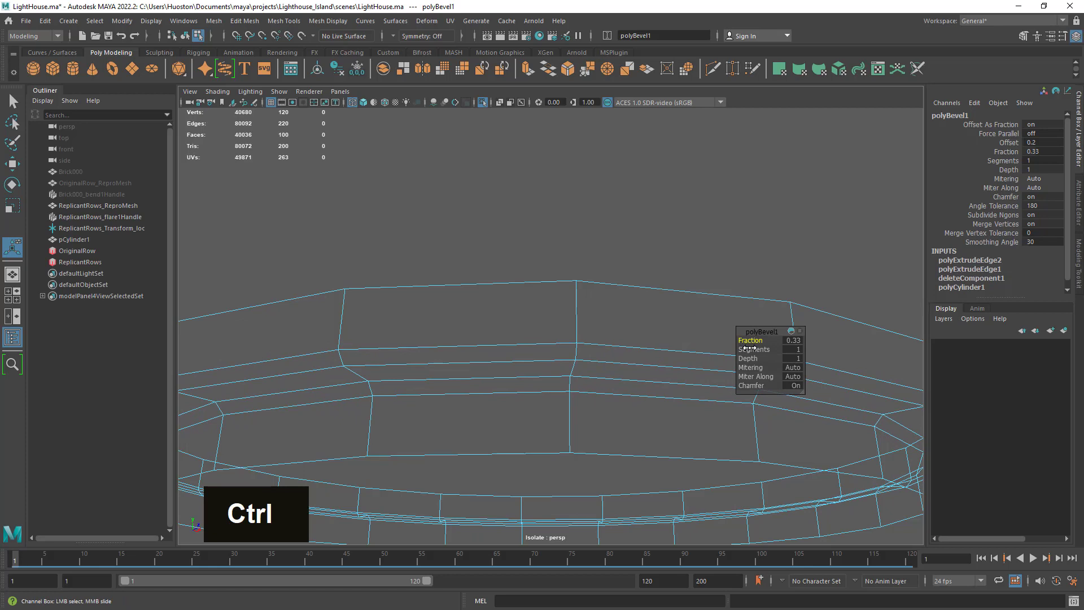
pyautogui.doubleClick(796, 339)
pyautogui.moveTo(797, 339); pyautogui.dragTo(822, 349)
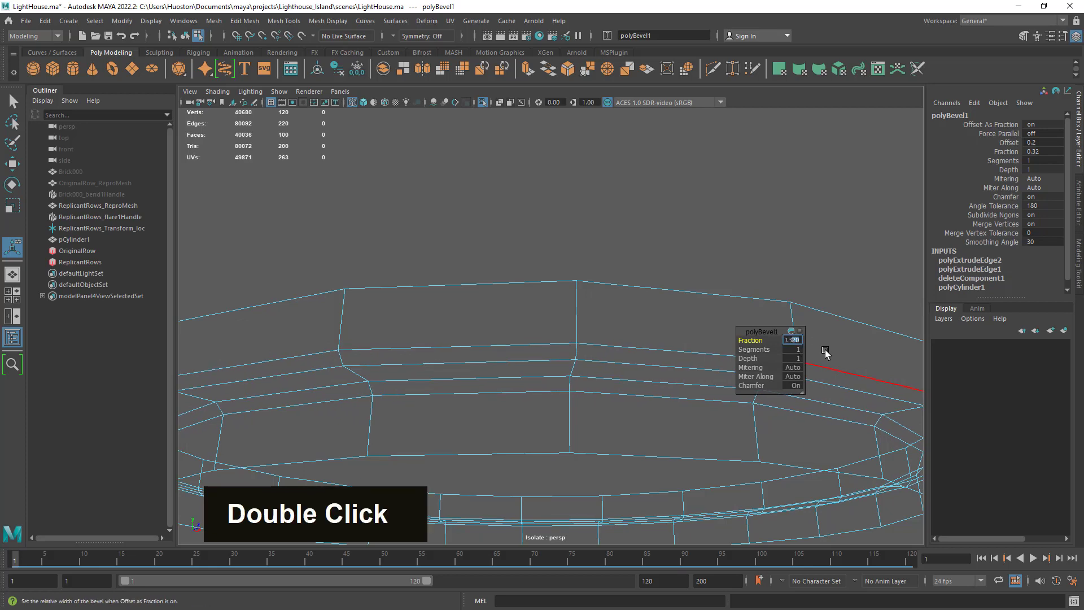
pyautogui.write('5')
pyautogui.press('Tab')
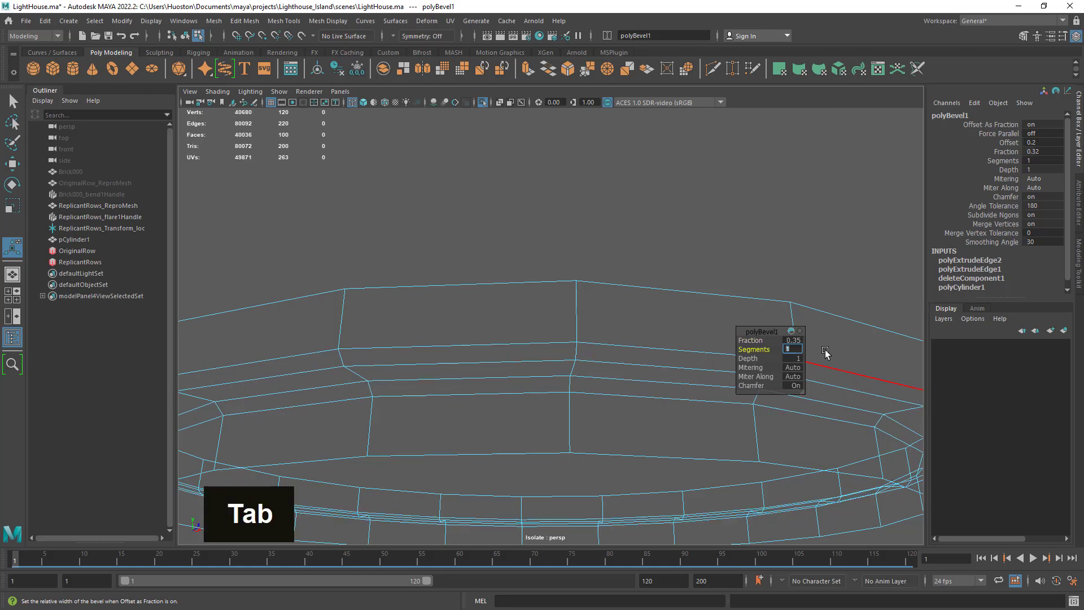
pyautogui.write('5')
# Step: Try a bevel Depth of 3, and set the Depth to 0 instead
pyautogui.click(798, 359)
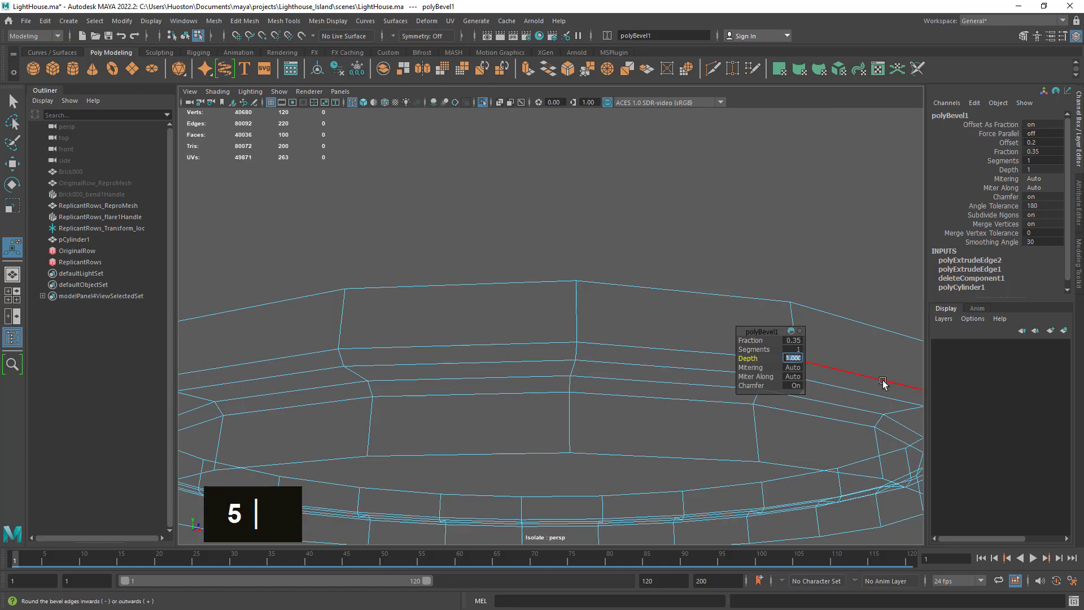
pyautogui.write('3')
pyautogui.press('Return')
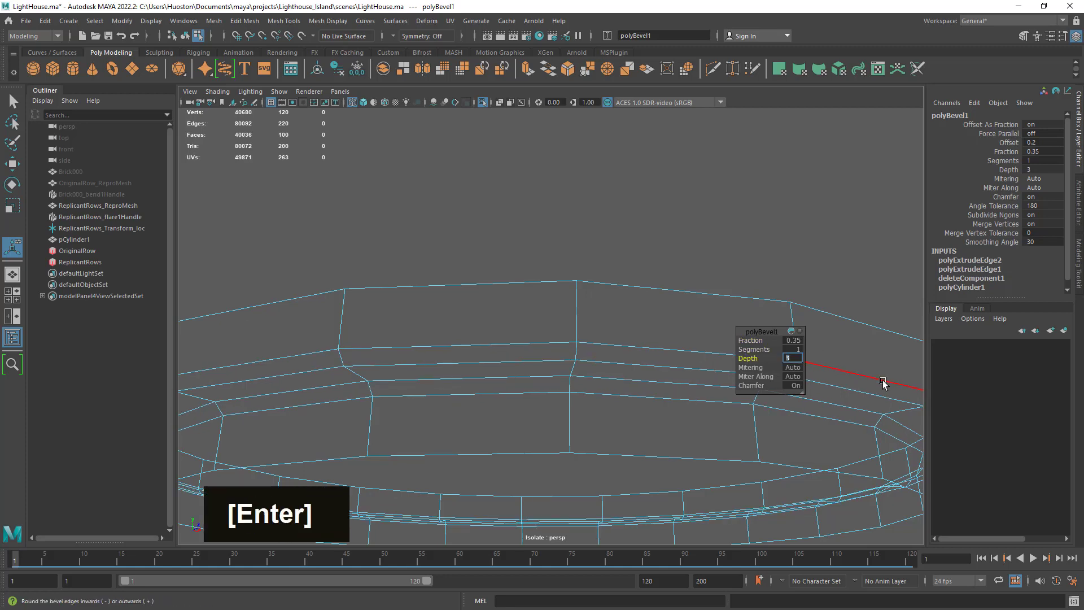
pyautogui.press('BackSpace')
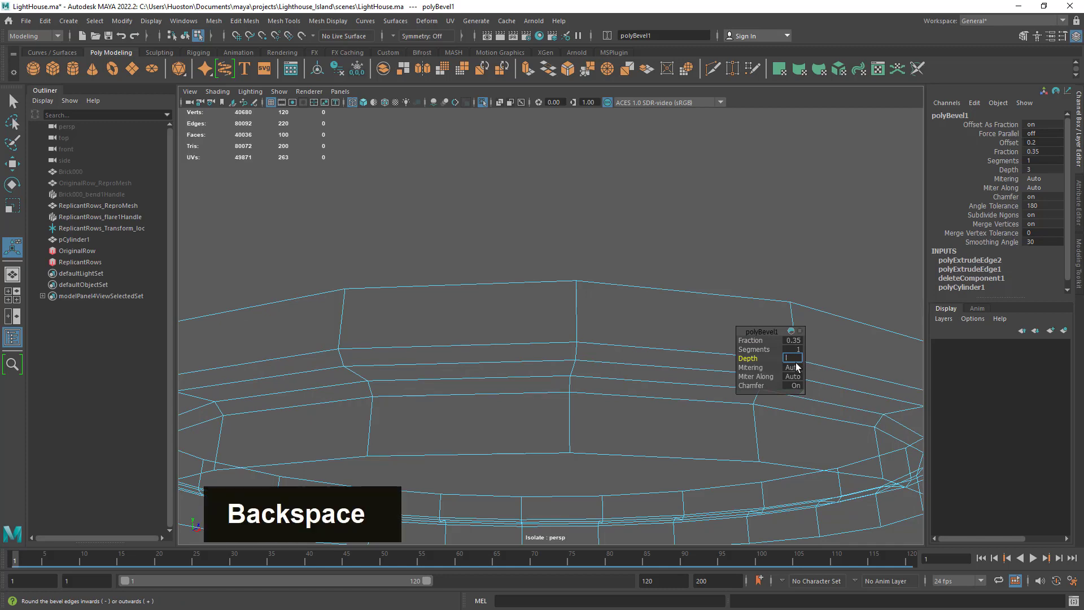
pyautogui.press('Return')
pyautogui.write('0')
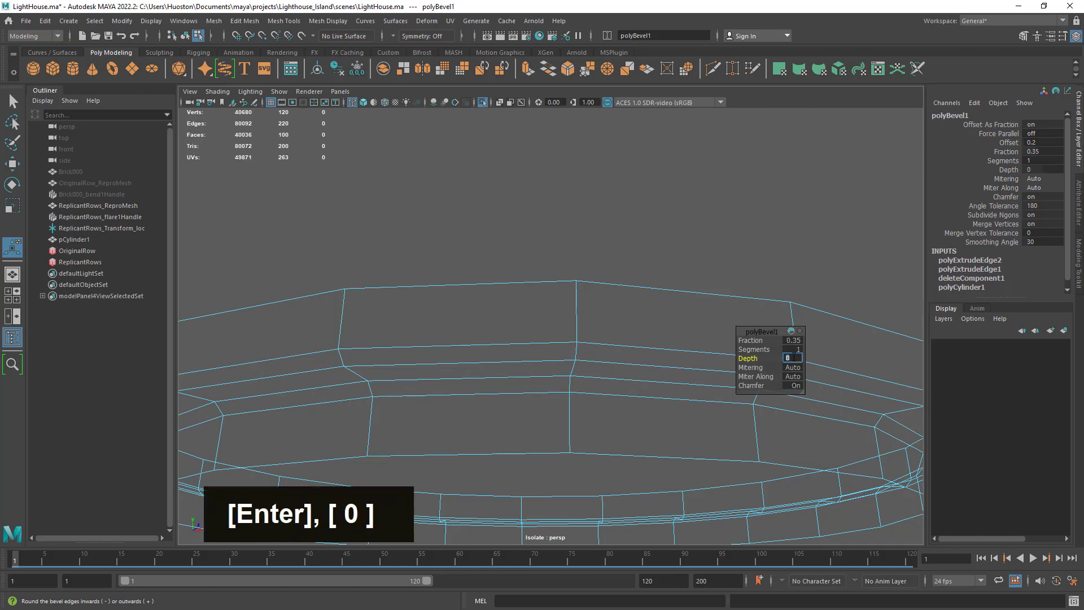
# Step: Try 3 bevel segments, and set Segments to 2 instead
pyautogui.click(793, 349)
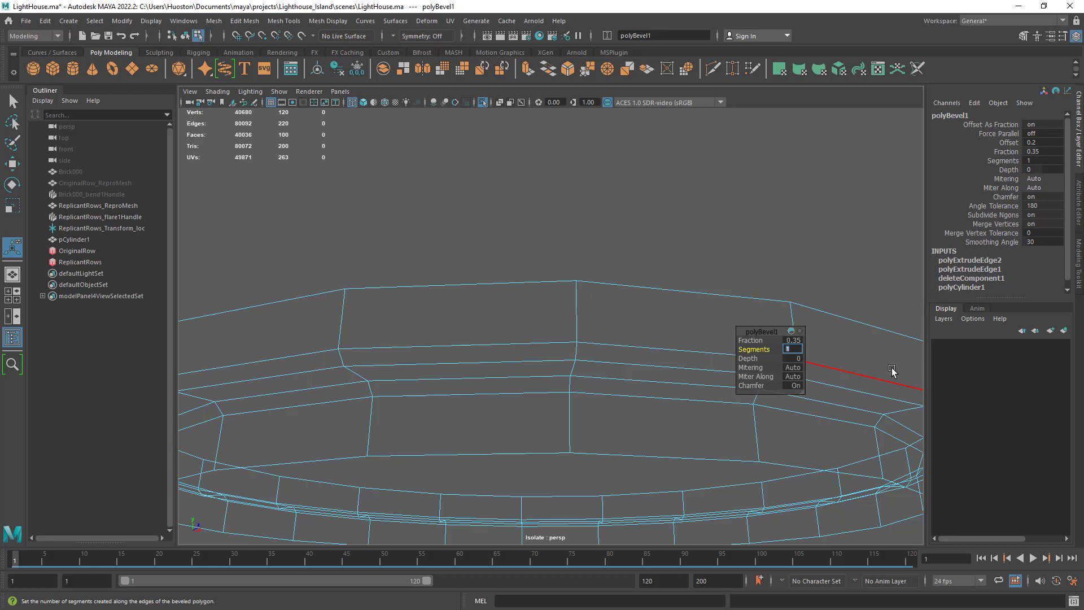
pyautogui.write('3')
pyautogui.press('Return')
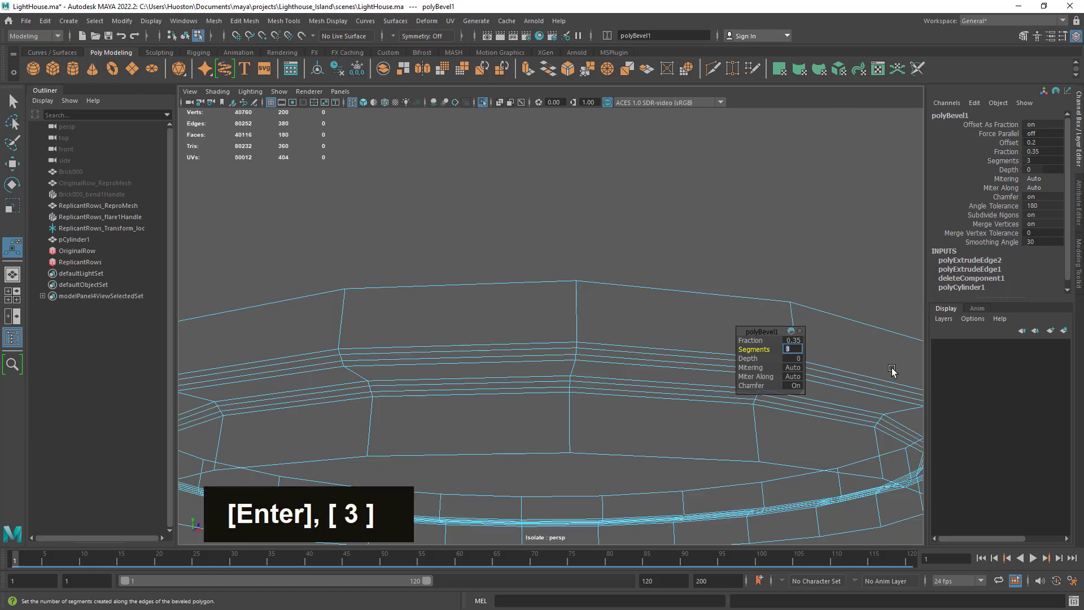
pyautogui.write('2')
pyautogui.press('Return')
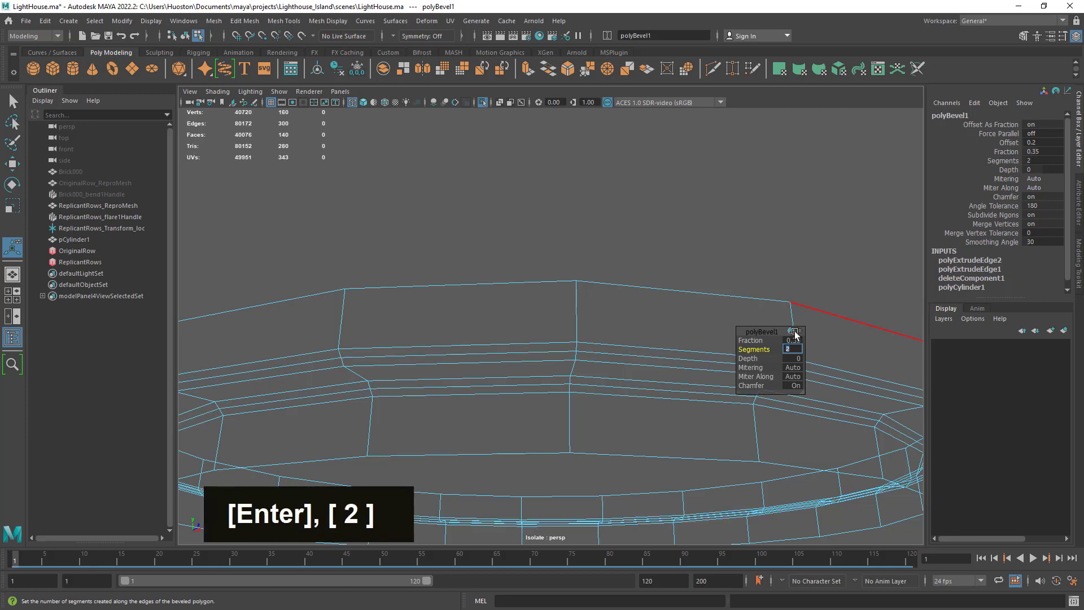
# Step: Leave the bevel settings and examine the beveled ledge's wireframe profile from several angles
pyautogui.keyDown('alt'); pyautogui.moveTo(481, 361); pyautogui.dragTo(375, 358, button='right'); pyautogui.keyUp('alt')
pyautogui.keyDown('alt'); pyautogui.moveTo(559, 363); pyautogui.dragTo(544, 388); pyautogui.keyUp('alt')
pyautogui.keyDown('alt'); pyautogui.moveTo(544, 387); pyautogui.dragTo(302, 436, button='right'); pyautogui.keyUp('alt')
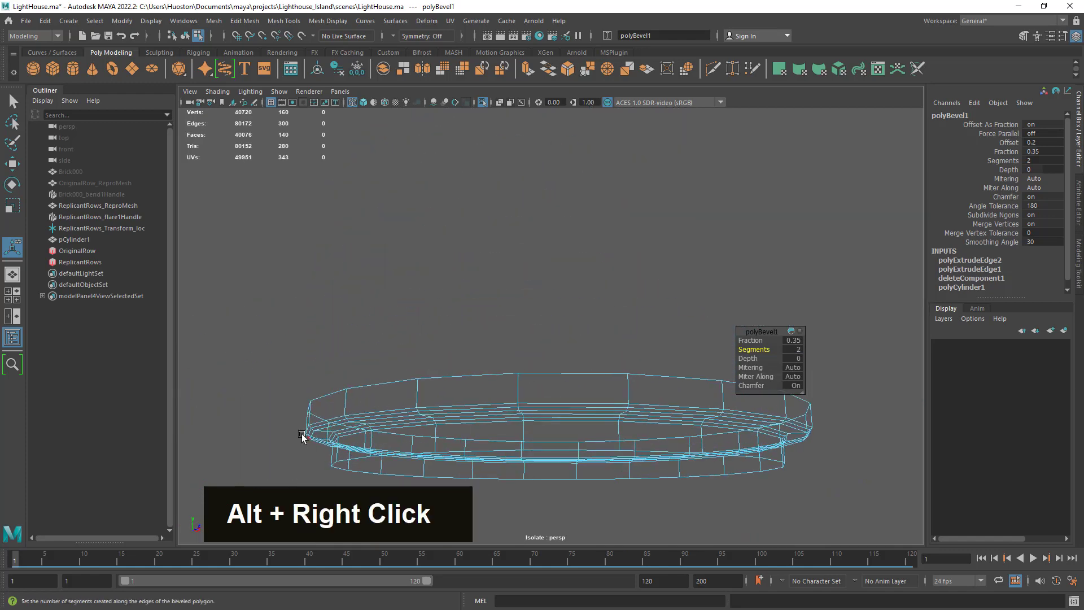
pyautogui.click(17, 103)
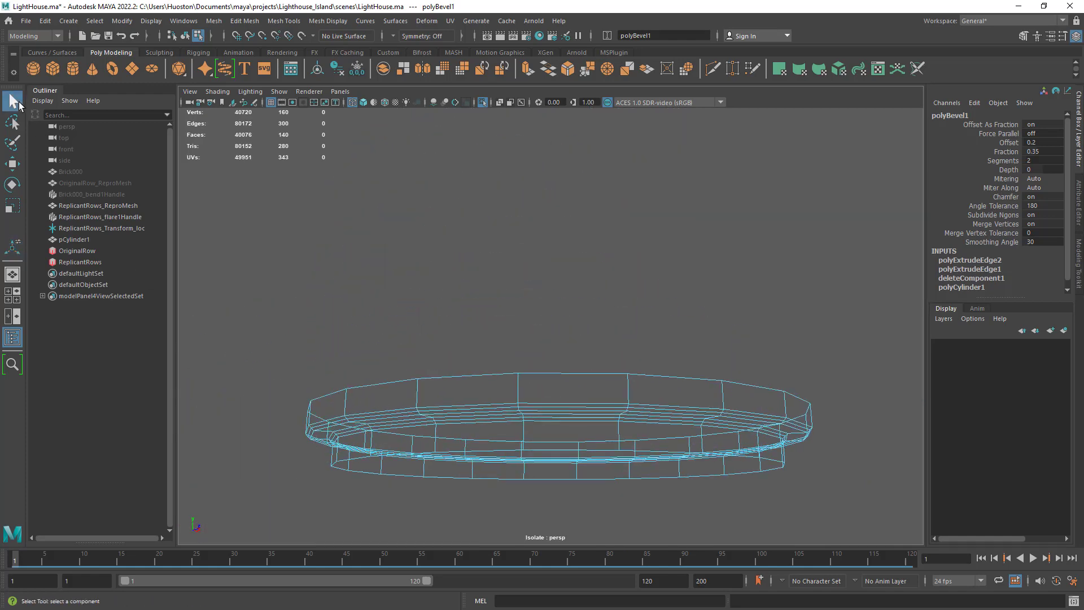
pyautogui.keyDown('alt'); pyautogui.moveTo(483, 387); pyautogui.dragTo(547, 416, button='right'); pyautogui.keyUp('alt')
pyautogui.keyDown('alt'); pyautogui.moveTo(547, 416); pyautogui.dragTo(585, 307); pyautogui.keyUp('alt')
pyautogui.keyDown('alt'); pyautogui.moveTo(585, 307); pyautogui.dragTo(595, 320, button='right'); pyautogui.keyUp('alt')
pyautogui.keyDown('alt'); pyautogui.moveTo(595, 319); pyautogui.dragTo(600, 341); pyautogui.keyUp('alt')
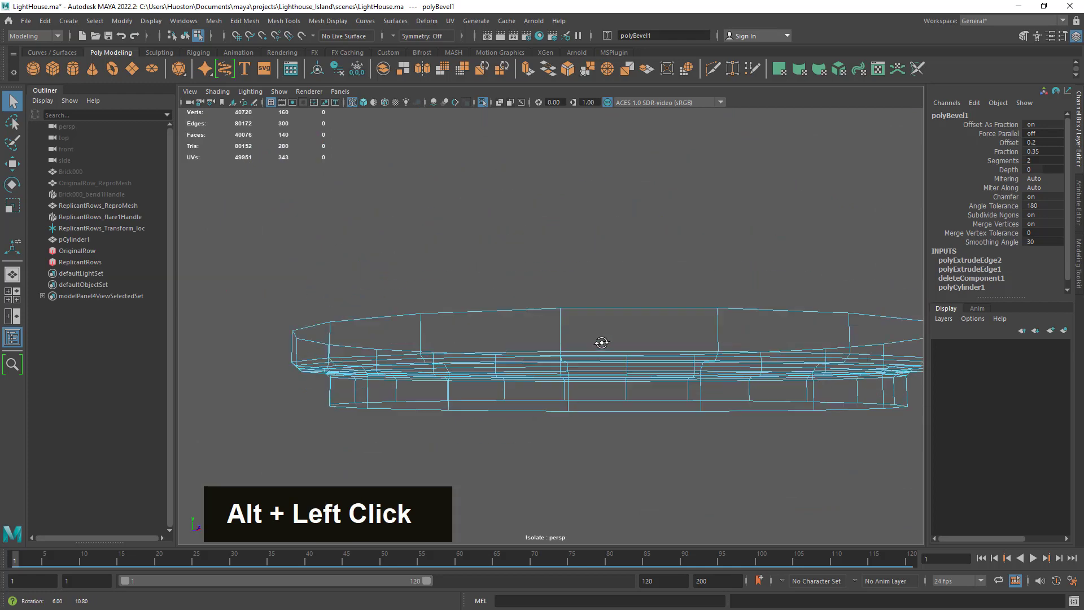
# Step: Return the ring to shaded object mode, examine its smoothed preview from the side, and switch back to the unsmoothed display
pyautogui.moveTo(600, 341)
pyautogui.keyDown('alt'); pyautogui.mouseDown(button='right')
pyautogui.moveTo(622, 341)
pyautogui.moveTo(593, 338)
pyautogui.mouseUp(button='right'); pyautogui.keyUp('alt')
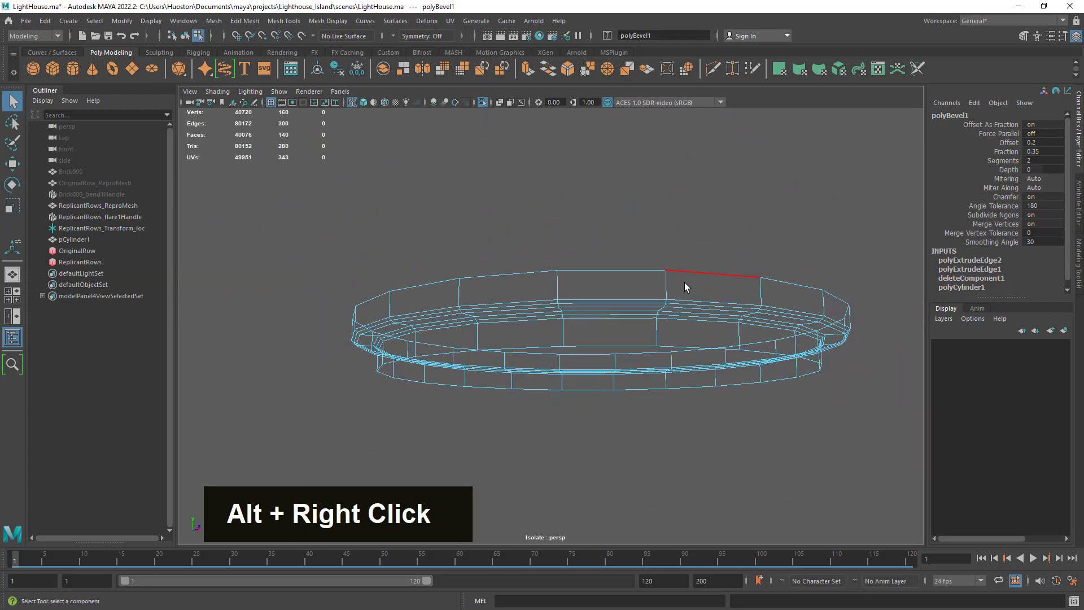
pyautogui.moveTo(684, 284); pyautogui.dragTo(735, 255, button='right')
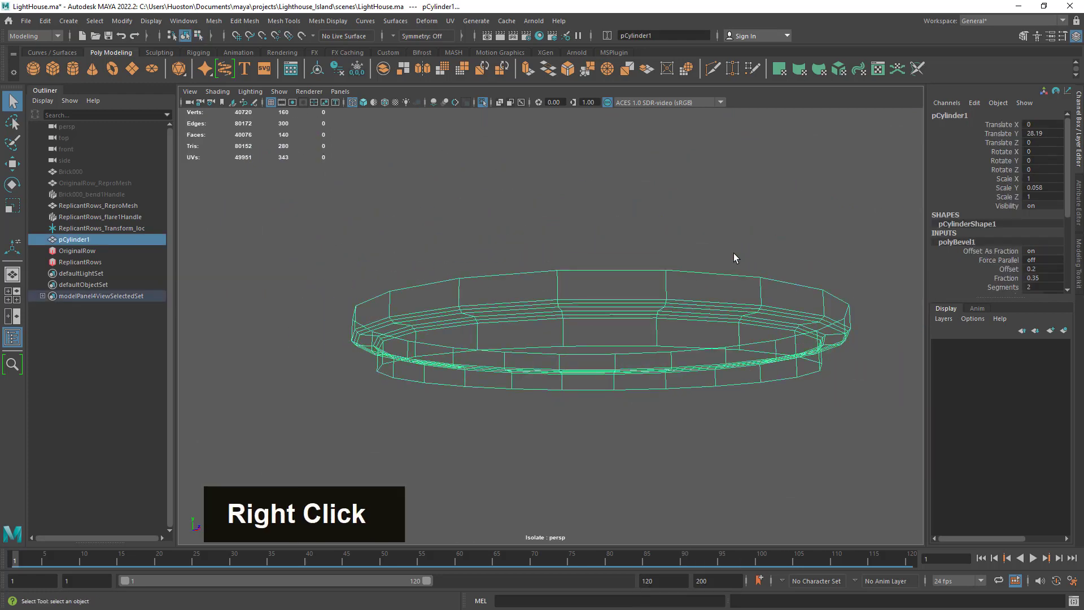
pyautogui.press('5')
pyautogui.keyDown('alt'); pyautogui.moveTo(656, 317); pyautogui.dragTo(655, 319); pyautogui.keyUp('alt')
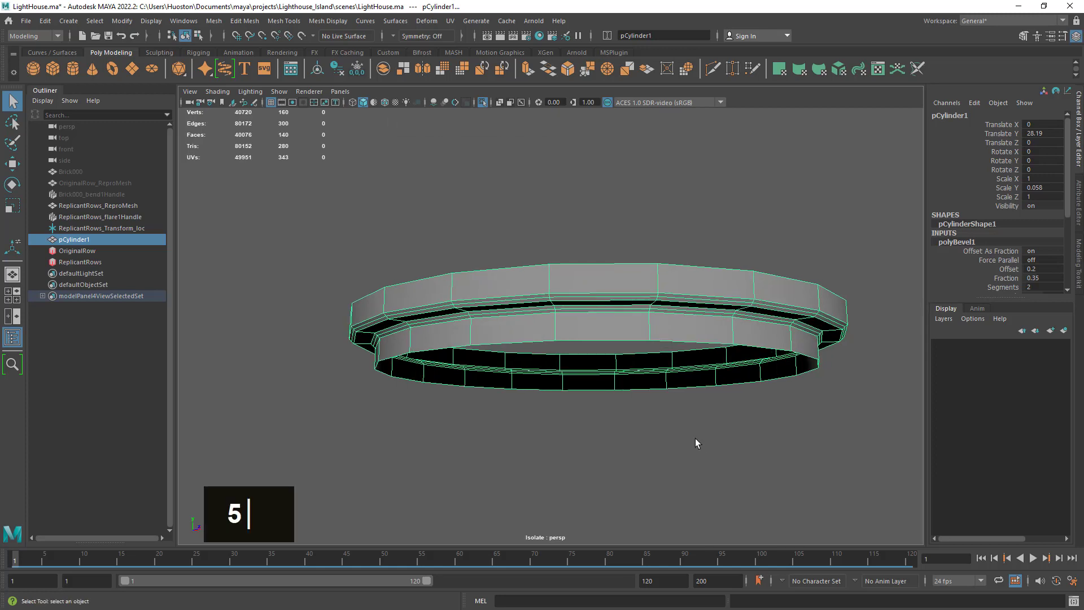
pyautogui.press('3')
pyautogui.click(696, 418)
pyautogui.moveTo(696, 418)
pyautogui.keyDown('alt'); pyautogui.mouseDown()
pyautogui.moveTo(693, 395)
pyautogui.moveTo(680, 401)
pyautogui.moveTo(689, 416)
pyautogui.moveTo(696, 383)
pyautogui.moveTo(704, 428)
pyautogui.moveTo(705, 413)
pyautogui.mouseUp(); pyautogui.keyUp('alt')
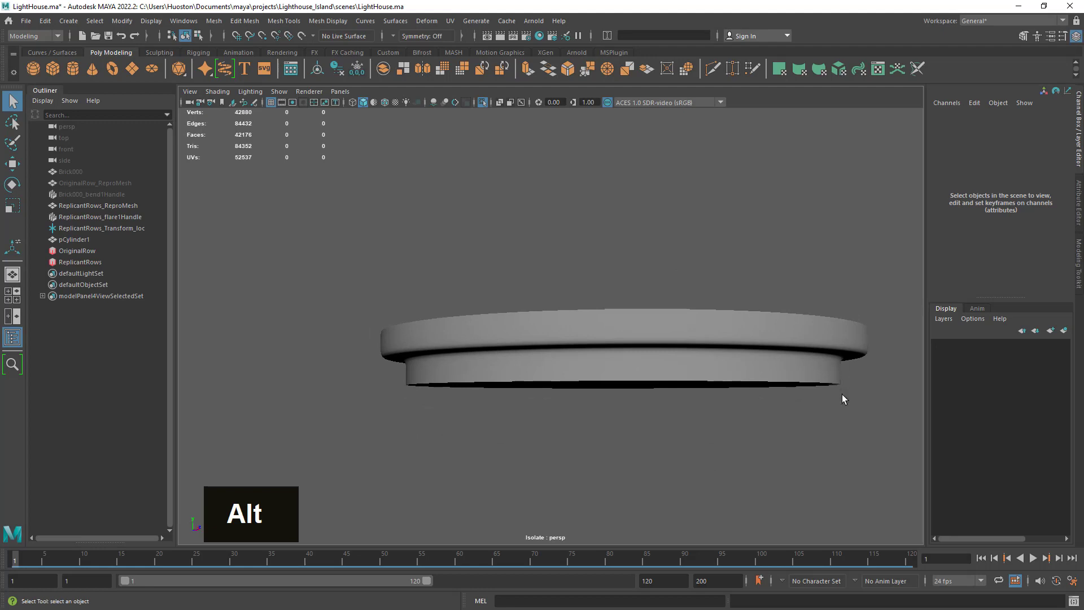
pyautogui.click(770, 344)
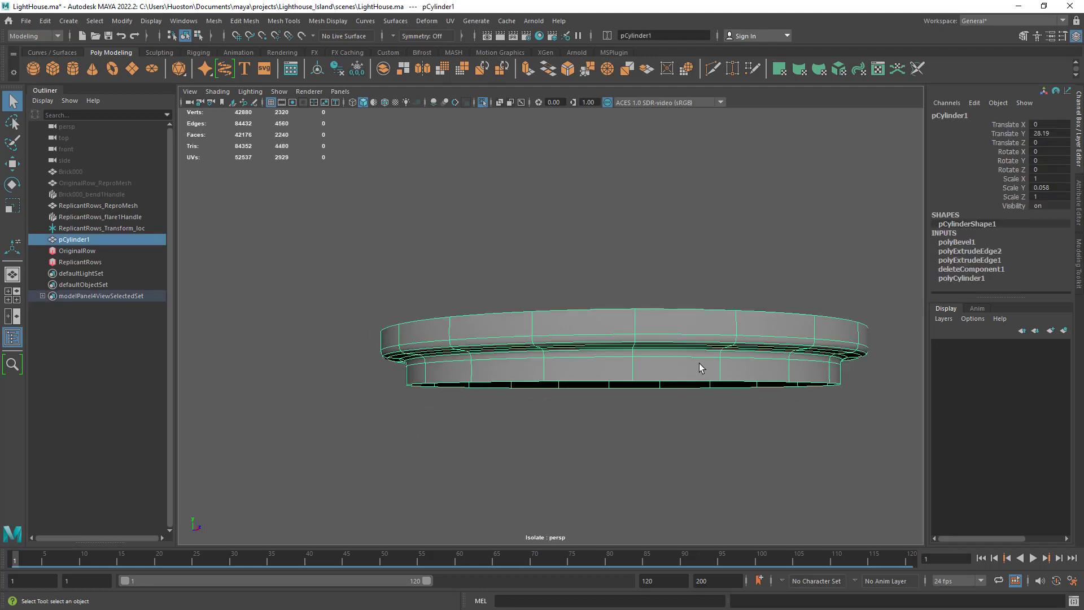
pyautogui.press('1')
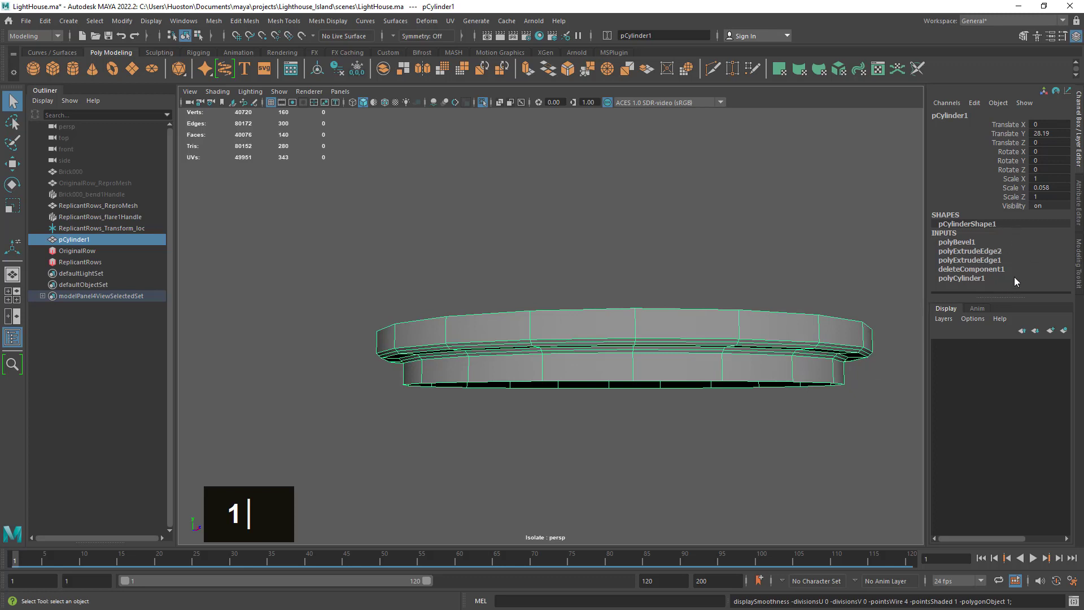
# Step: Delete the ring's construction history and freeze its transformations
pyautogui.moveTo(1005, 299); pyautogui.dragTo(1005, 382)
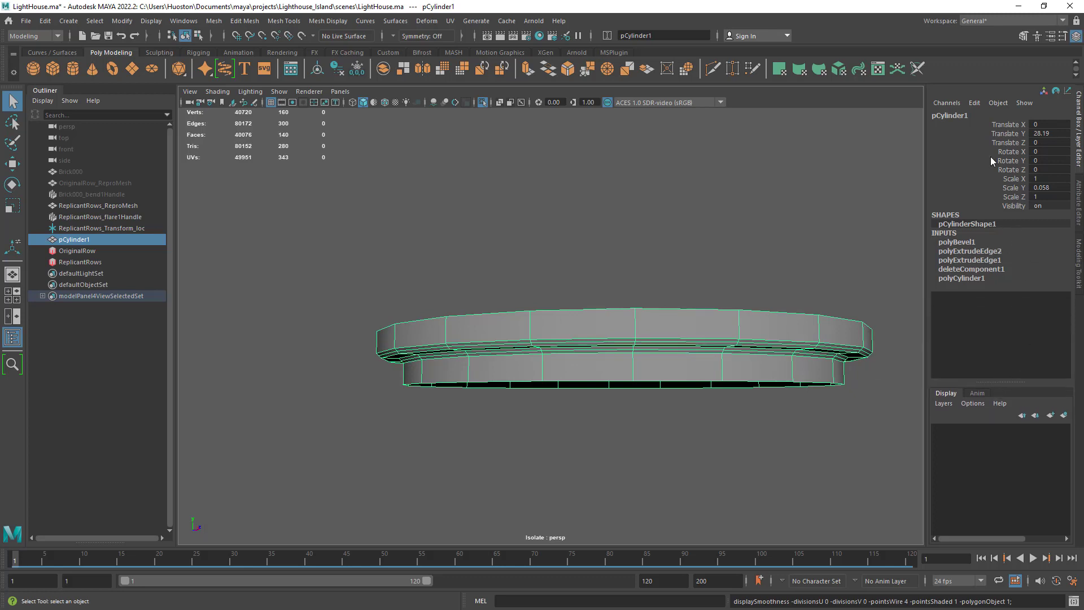
pyautogui.keyDown('alt'); pyautogui.moveTo(682, 259); pyautogui.dragTo(619, 254, button='right'); pyautogui.keyUp('alt')
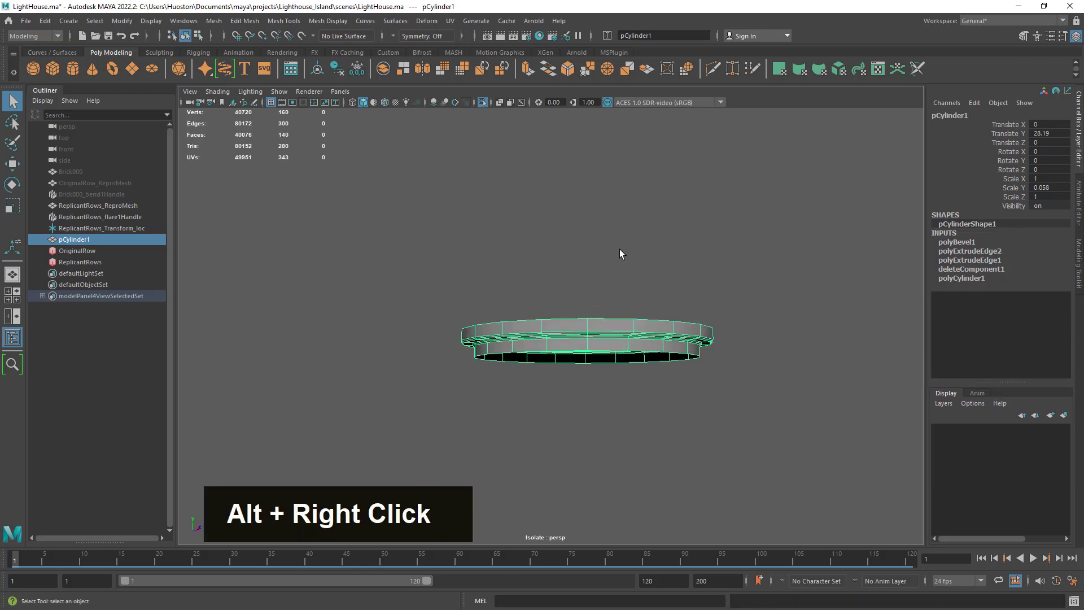
pyautogui.keyDown('alt'); pyautogui.moveTo(619, 254); pyautogui.dragTo(631, 285); pyautogui.keyUp('alt')
pyautogui.keyDown('alt'); pyautogui.moveTo(628, 280); pyautogui.dragTo(609, 212, button='middle'); pyautogui.keyUp('alt')
pyautogui.keyDown('alt'); pyautogui.moveTo(609, 212); pyautogui.dragTo(712, 245, button='right'); pyautogui.keyUp('alt')
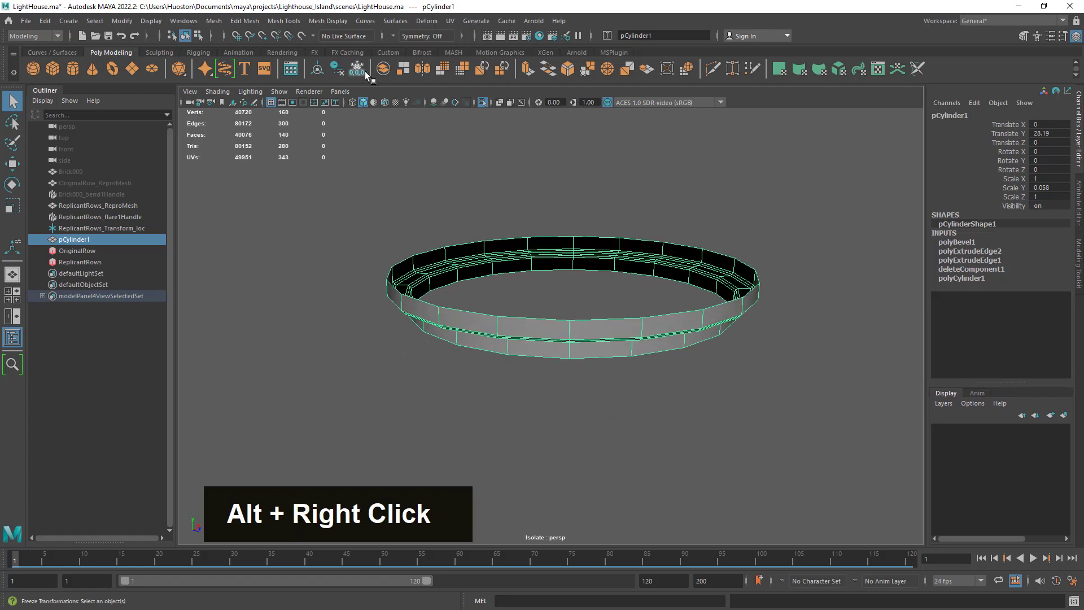
pyautogui.click(337, 70)
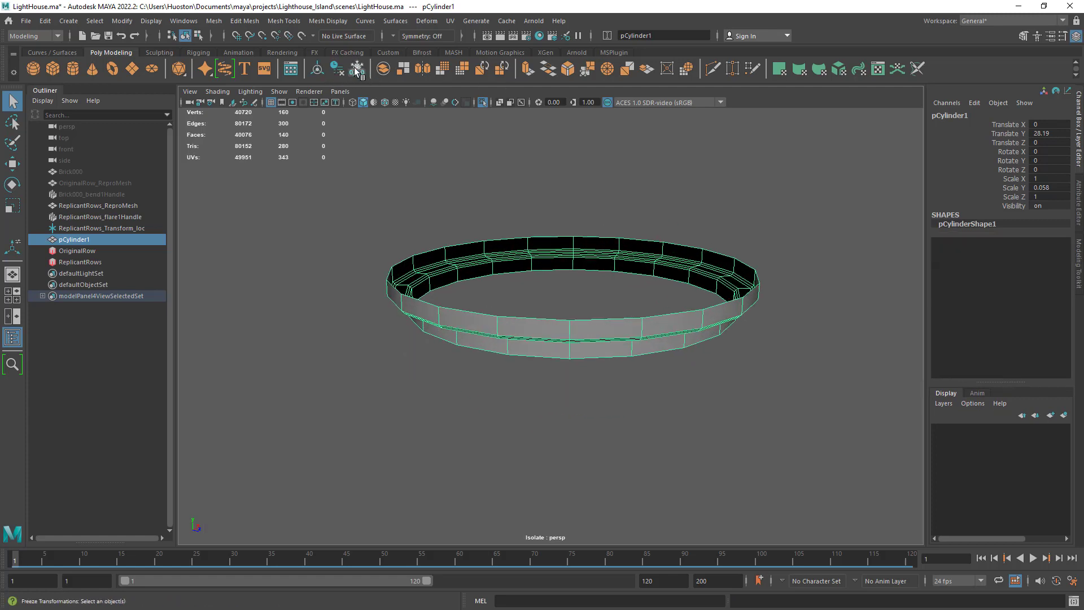
pyautogui.click(354, 66)
# Step: Leave isolated view to show the brick tower, and scale the ring up uniformly to about 2.659
pyautogui.click(12, 163)
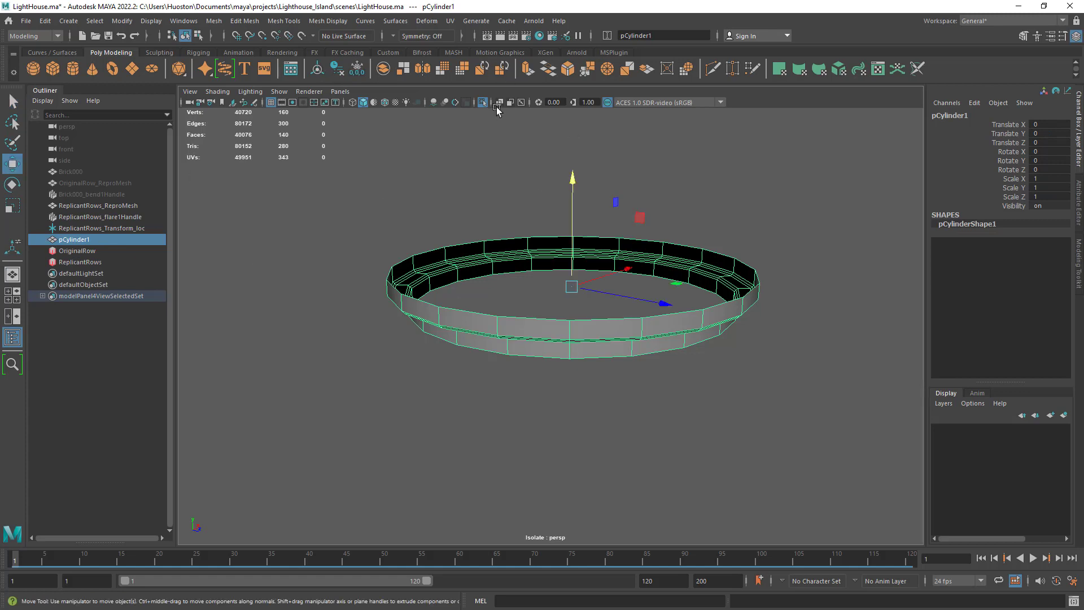
pyautogui.click(482, 103)
pyautogui.keyDown('alt'); pyautogui.moveTo(481, 104); pyautogui.dragTo(450, 259, button='right'); pyautogui.keyUp('alt')
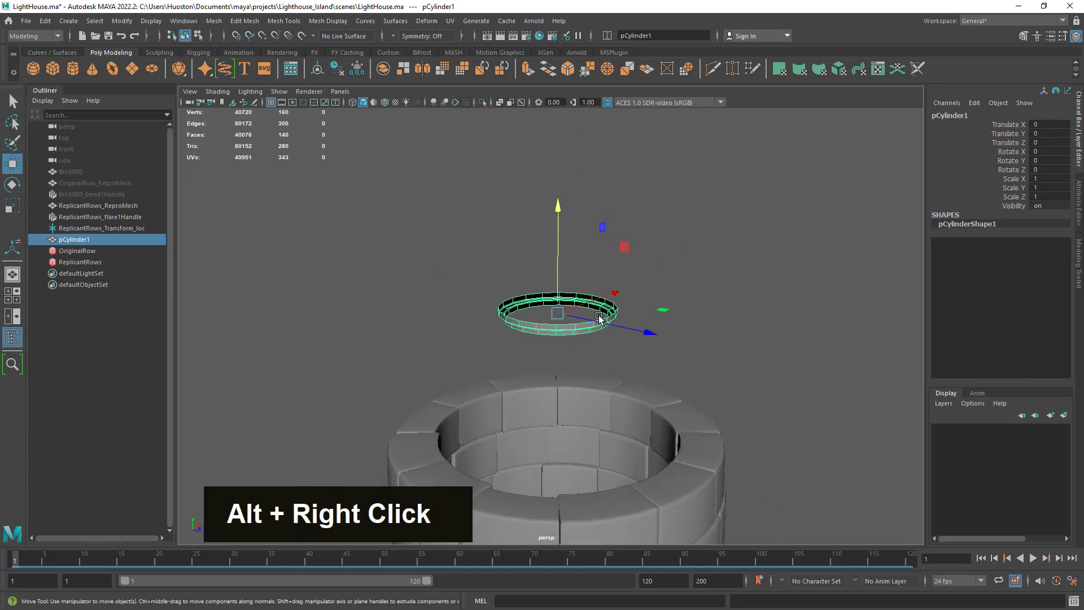
pyautogui.keyDown('alt'); pyautogui.moveTo(629, 343); pyautogui.dragTo(591, 229, button='middle'); pyautogui.keyUp('alt')
pyautogui.keyDown('alt'); pyautogui.moveTo(590, 230); pyautogui.dragTo(564, 268, button='right'); pyautogui.keyUp('alt')
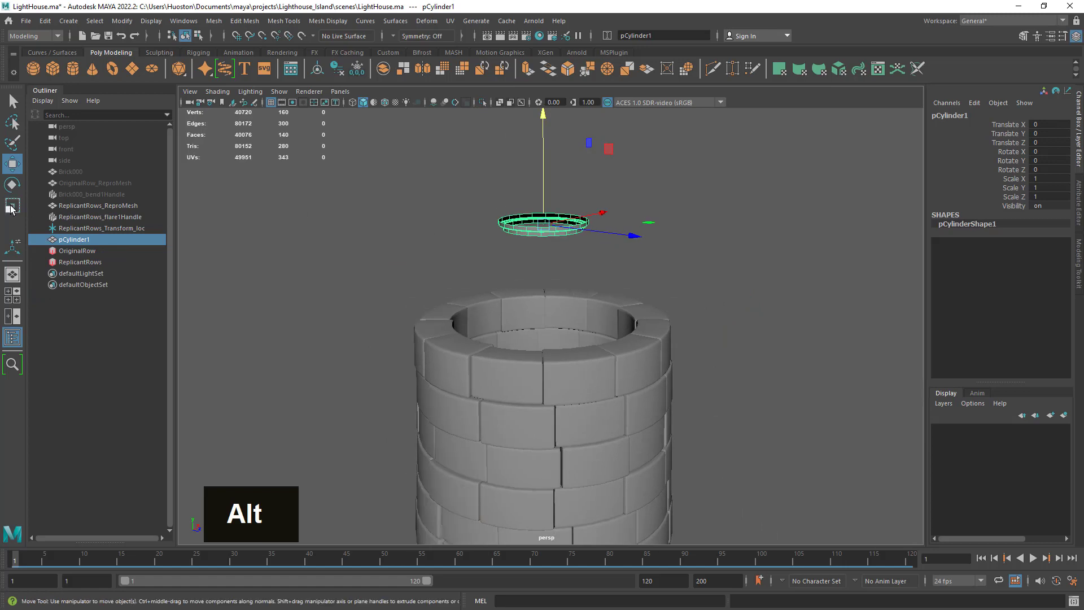
pyautogui.click(12, 207)
pyautogui.moveTo(543, 224); pyautogui.dragTo(639, 180)
# Step: Lower the ring onto the tower's top to about Translate Y -2.139, and enlarge it uniformly to about 3.499 so it surrounds the bricks
pyautogui.click(13, 164)
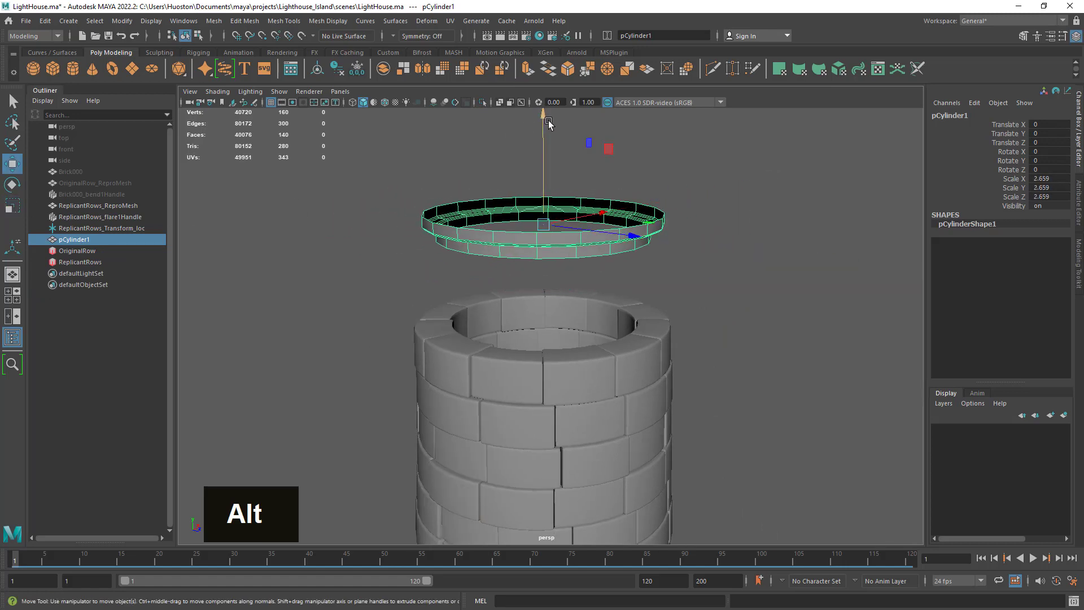
pyautogui.moveTo(549, 123); pyautogui.dragTo(543, 211)
pyautogui.click(13, 207)
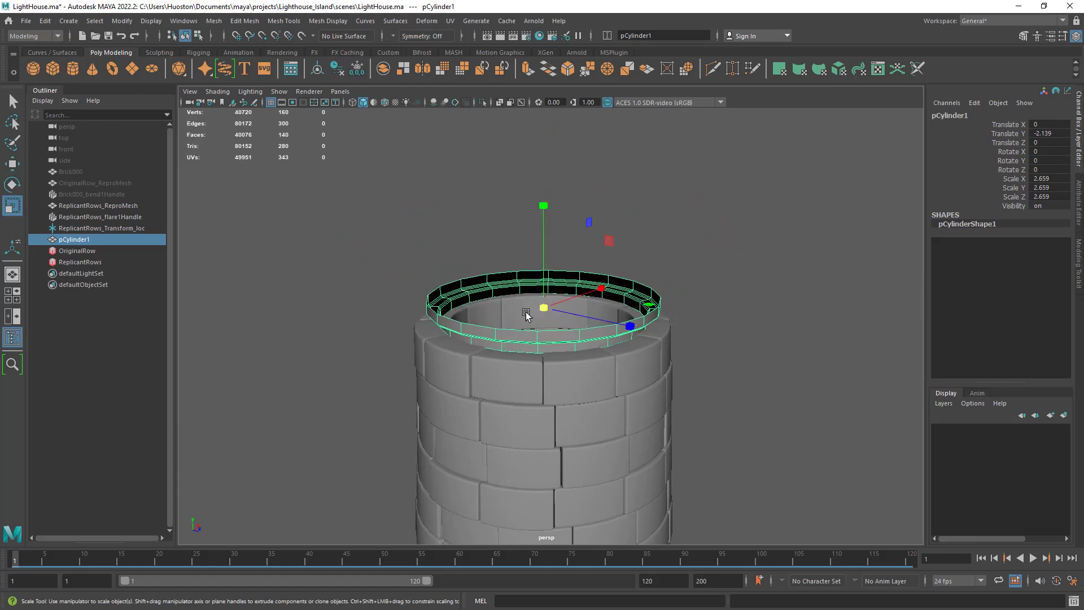
pyautogui.moveTo(548, 305); pyautogui.dragTo(575, 284)
pyautogui.keyDown('alt'); pyautogui.moveTo(575, 284); pyautogui.dragTo(770, 291, button='right'); pyautogui.keyUp('alt')
pyautogui.keyDown('alt'); pyautogui.moveTo(770, 290); pyautogui.dragTo(714, 337, button='middle'); pyautogui.keyUp('alt')
pyautogui.keyDown('alt'); pyautogui.moveTo(713, 336); pyautogui.dragTo(671, 299, button='right'); pyautogui.keyUp('alt')
pyautogui.keyDown('alt'); pyautogui.moveTo(671, 299); pyautogui.dragTo(670, 295); pyautogui.keyUp('alt')
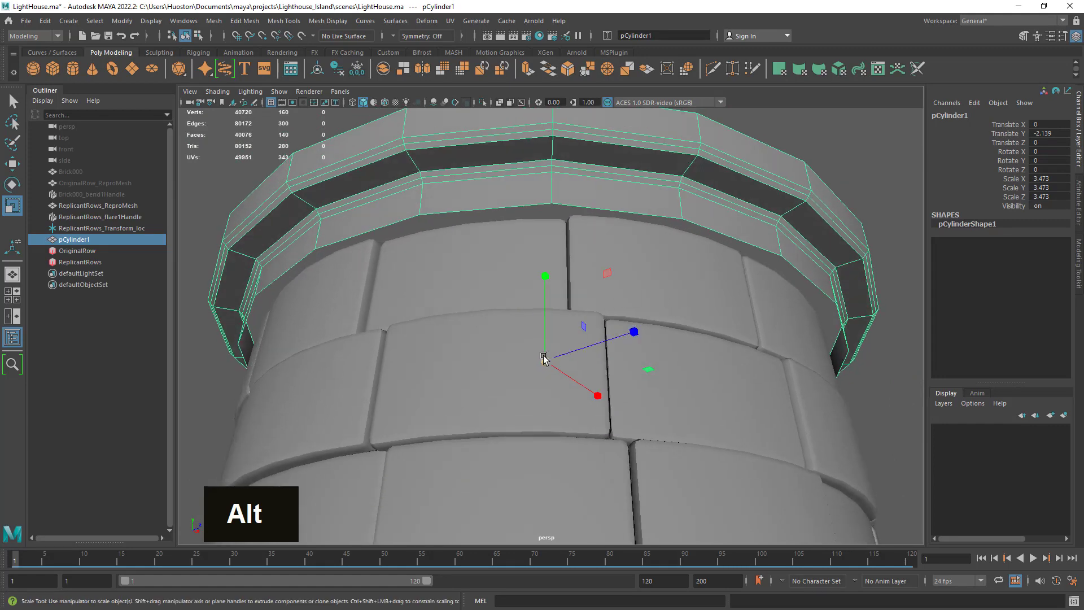
pyautogui.moveTo(543, 359); pyautogui.dragTo(545, 362)
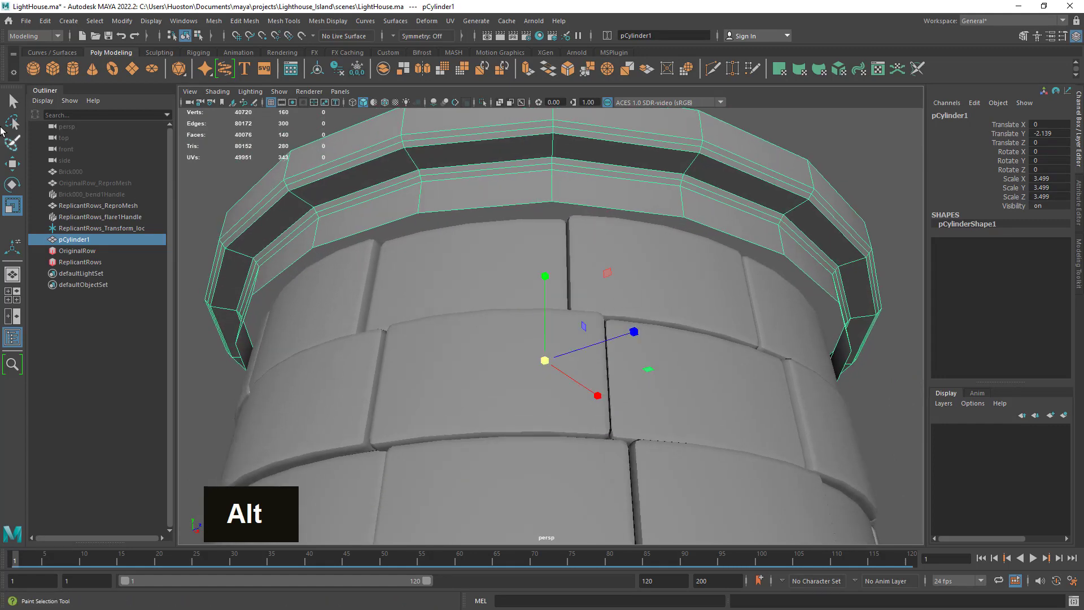
# Step: Extrude the ring's bottom border edge loop inward past the brick wall, scaling the extruded edges uniformly to about 0.584
pyautogui.click(12, 101)
pyautogui.keyDown('alt'); pyautogui.moveTo(541, 201); pyautogui.dragTo(598, 148, button='right'); pyautogui.keyUp('alt')
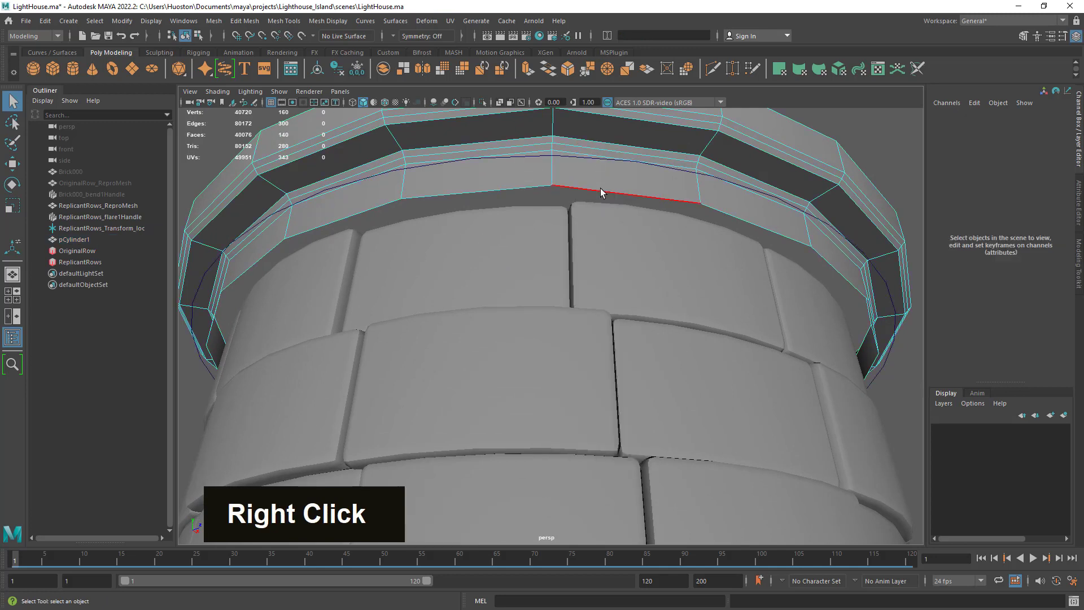
pyautogui.doubleClick(602, 193)
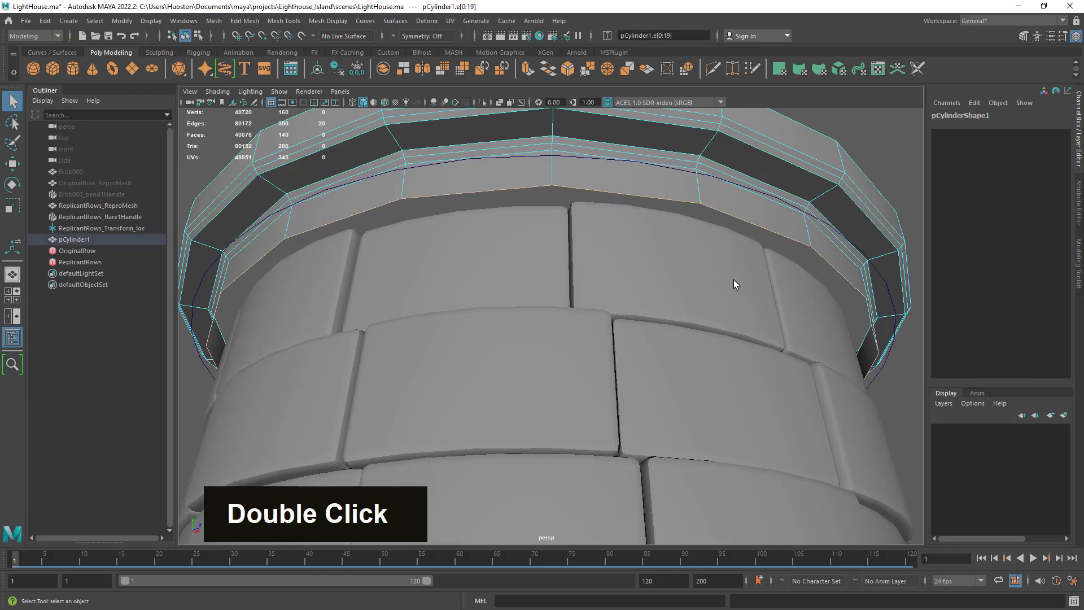
pyautogui.keyDown('shift'); pyautogui.rightClick(504, 217); pyautogui.keyUp('shift')
pyautogui.keyDown('shift'); pyautogui.click(533, 218); pyautogui.keyUp('shift')
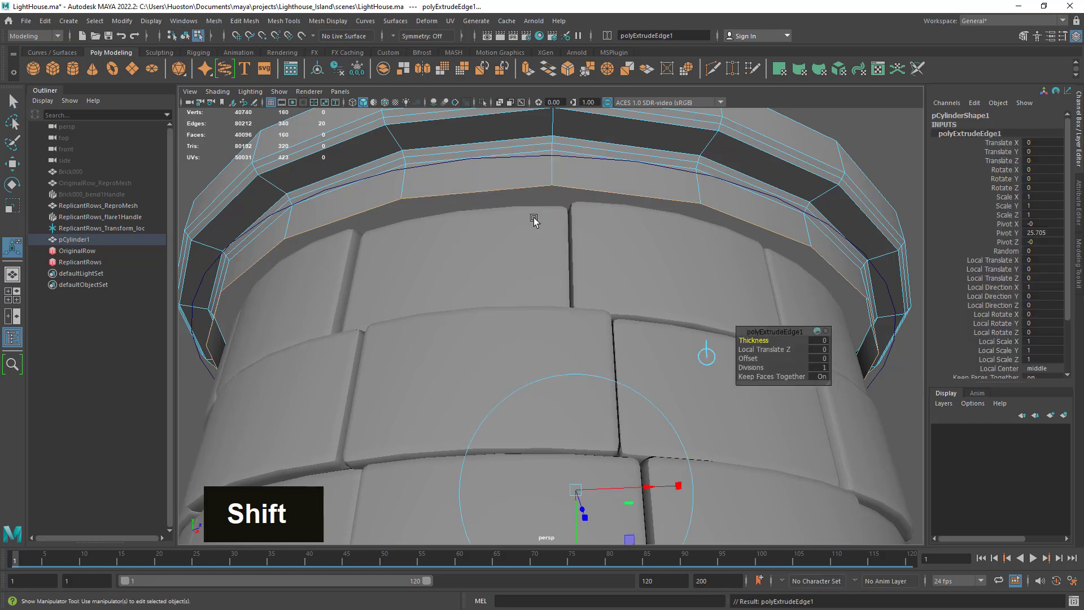
pyautogui.keyDown('alt'); pyautogui.moveTo(705, 357); pyautogui.dragTo(571, 308, button='right'); pyautogui.keyUp('alt')
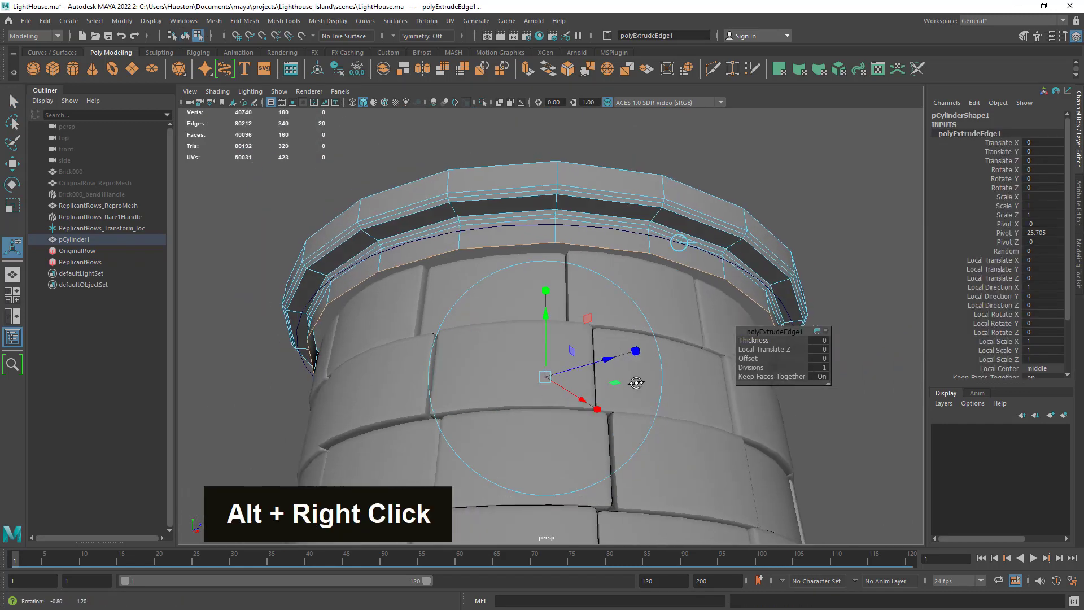
pyautogui.keyDown('alt'); pyautogui.moveTo(570, 308); pyautogui.dragTo(542, 375); pyautogui.keyUp('alt')
pyautogui.keyDown('alt'); pyautogui.moveTo(541, 375); pyautogui.dragTo(653, 290, button='right'); pyautogui.keyUp('alt')
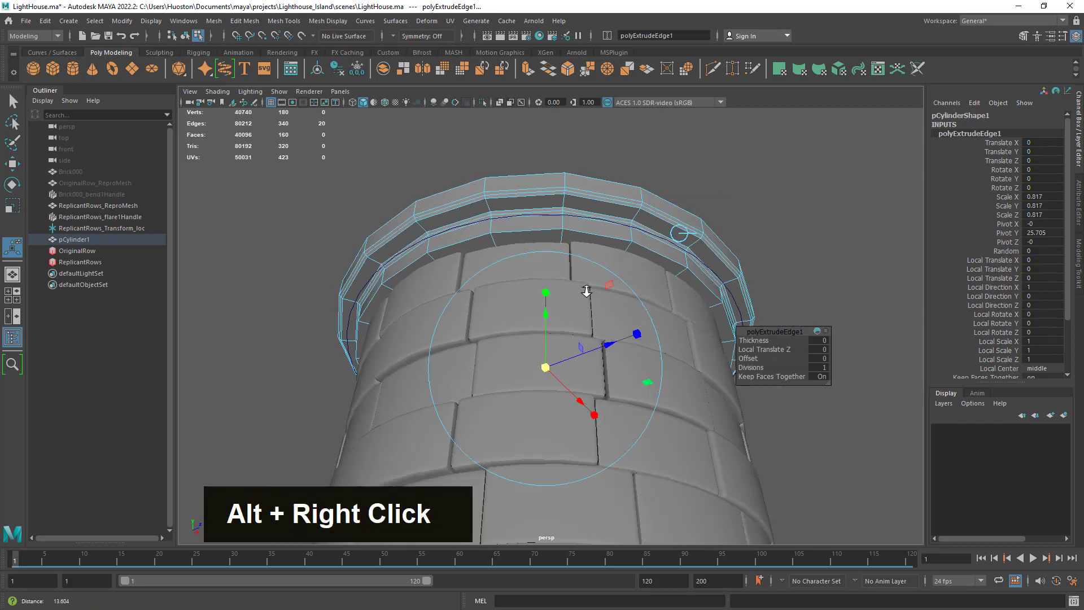
pyautogui.keyDown('alt'); pyautogui.moveTo(653, 290); pyautogui.dragTo(610, 382); pyautogui.keyUp('alt')
pyautogui.keyDown('alt'); pyautogui.moveTo(610, 383); pyautogui.dragTo(711, 421, button='right'); pyautogui.keyUp('alt')
pyautogui.keyDown('alt'); pyautogui.moveTo(711, 421); pyautogui.dragTo(670, 452); pyautogui.keyUp('alt')
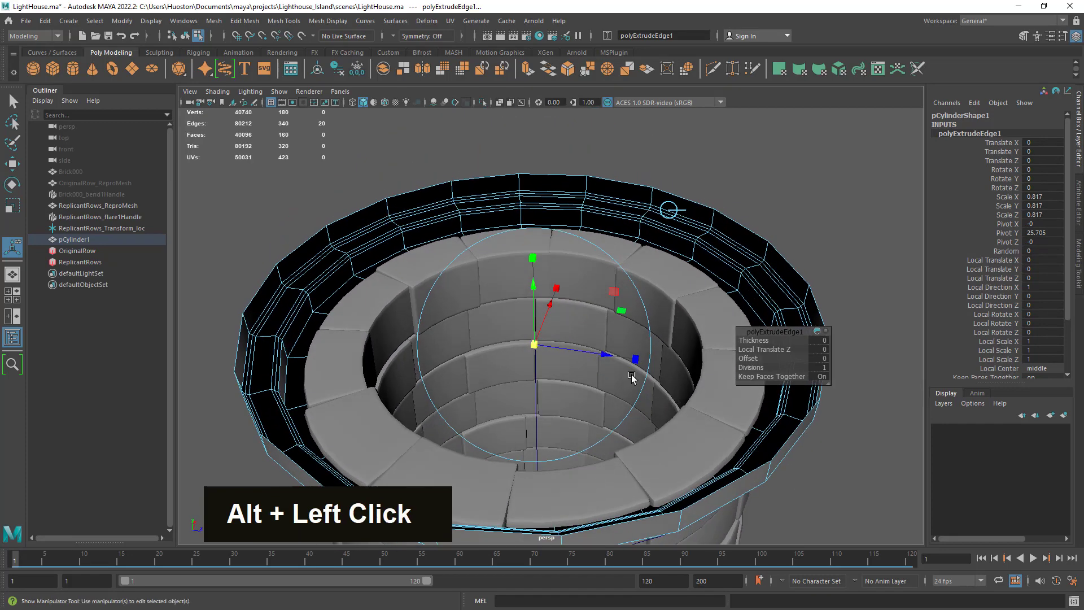
pyautogui.moveTo(533, 344); pyautogui.dragTo(472, 259)
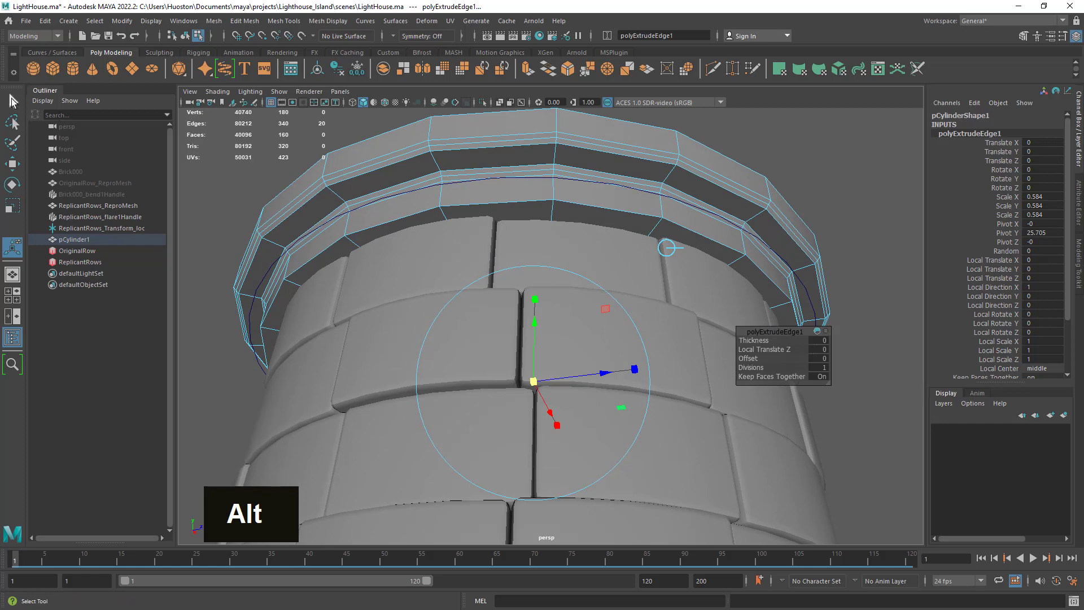
# Step: Bevel the ring's bottom outer edge loop where the inward extrusion starts
pyautogui.click(12, 101)
pyautogui.keyDown('alt'); pyautogui.moveTo(533, 245); pyautogui.dragTo(544, 247, button='right'); pyautogui.keyUp('alt')
pyautogui.keyDown('alt'); pyautogui.moveTo(544, 246); pyautogui.dragTo(544, 261, button='middle'); pyautogui.keyUp('alt')
pyautogui.keyDown('alt'); pyautogui.moveTo(544, 261); pyautogui.dragTo(563, 313, button='right'); pyautogui.keyUp('alt')
pyautogui.doubleClick(563, 317)
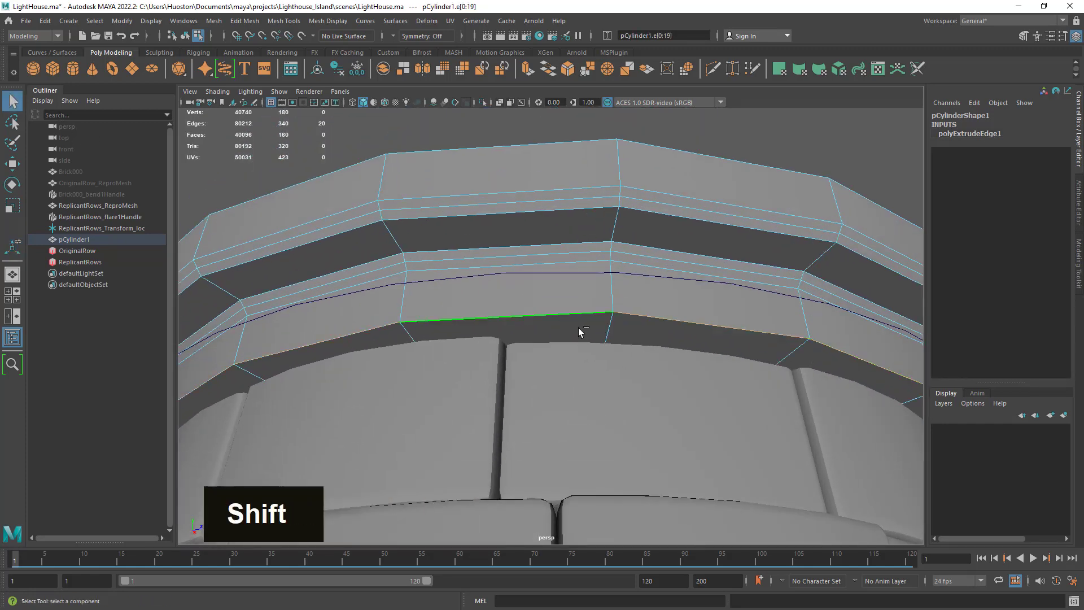
pyautogui.keyDown('shift'); pyautogui.doubleClick(708, 324); pyautogui.keyUp('shift')
pyautogui.keyDown('shift'); pyautogui.rightClick(515, 315); pyautogui.keyUp('shift')
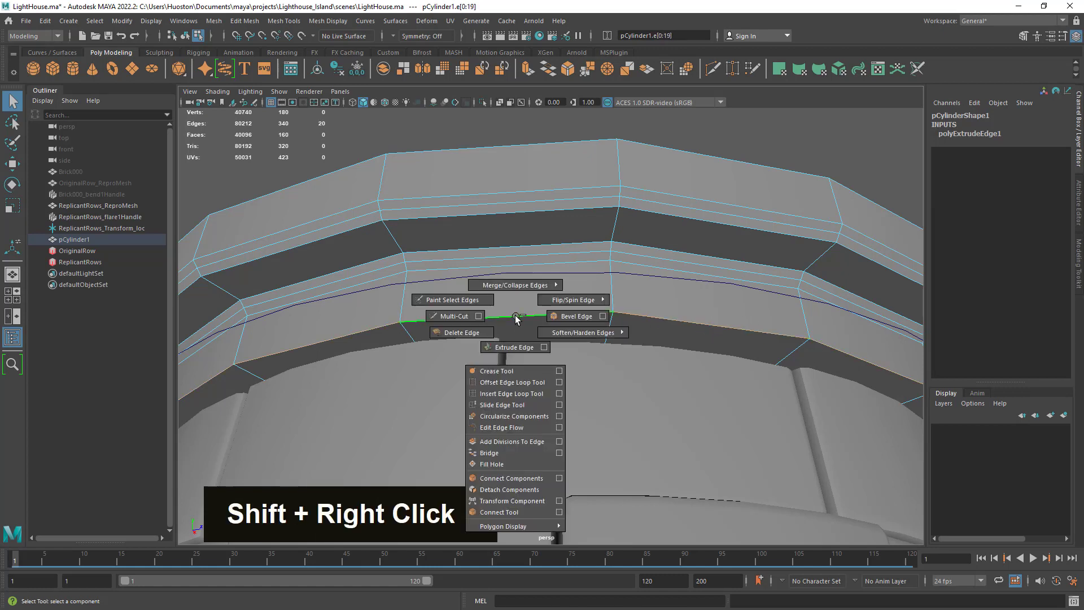
pyautogui.click(552, 322)
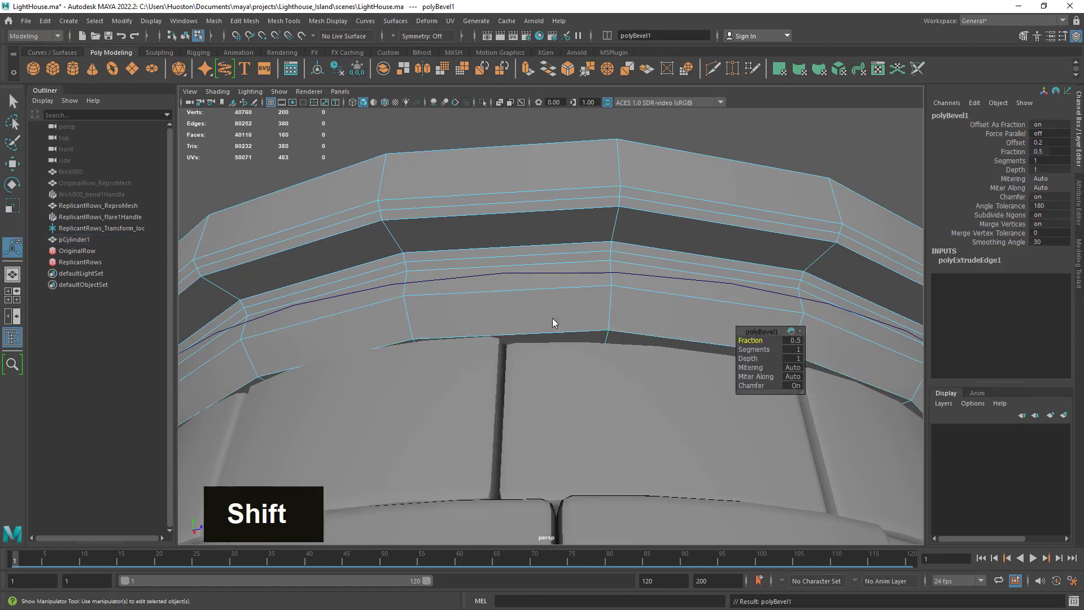
# Step: Set the bottom edge bevel's Fraction to 0.16 and Segments to 2, and return to object mode
pyautogui.keyDown('ctrl'); pyautogui.moveTo(759, 340); pyautogui.dragTo(739, 339); pyautogui.keyUp('ctrl')
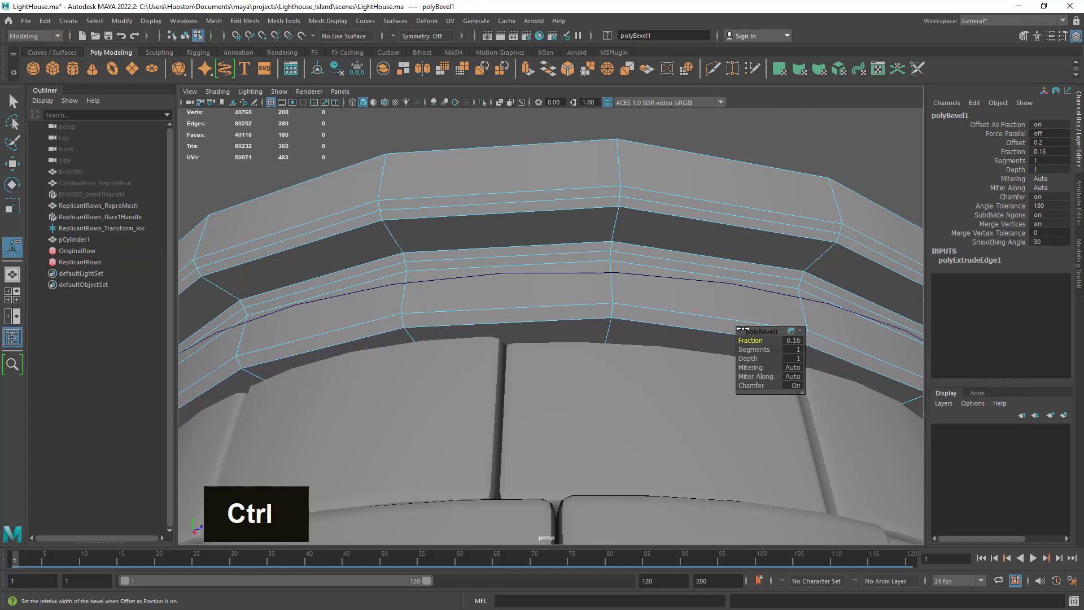
pyautogui.click(795, 349)
pyautogui.write('2')
pyautogui.press('Return')
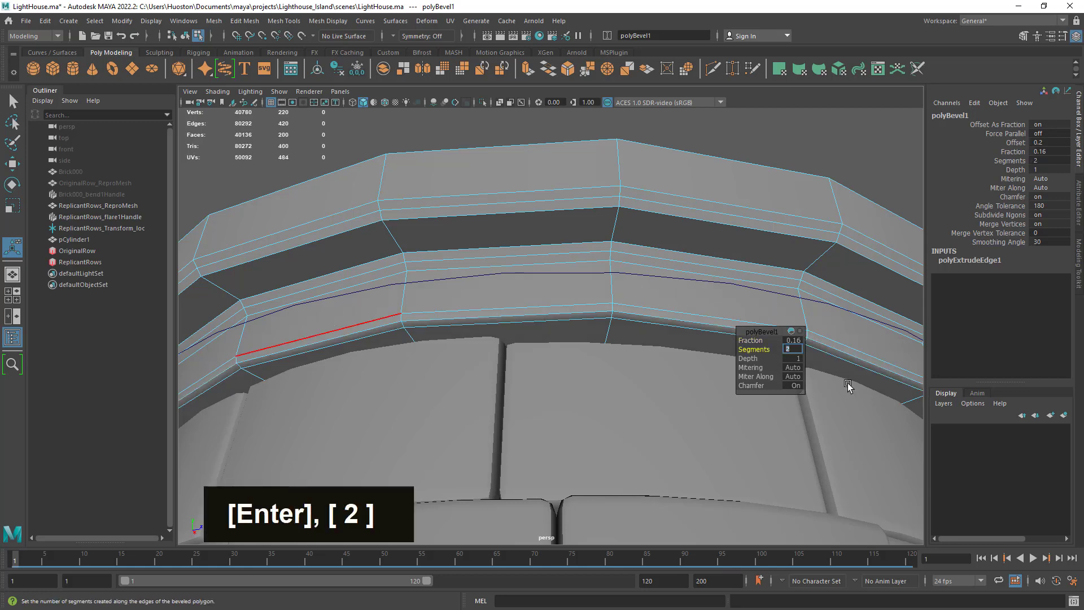
pyautogui.moveTo(590, 241); pyautogui.dragTo(621, 226, button='right')
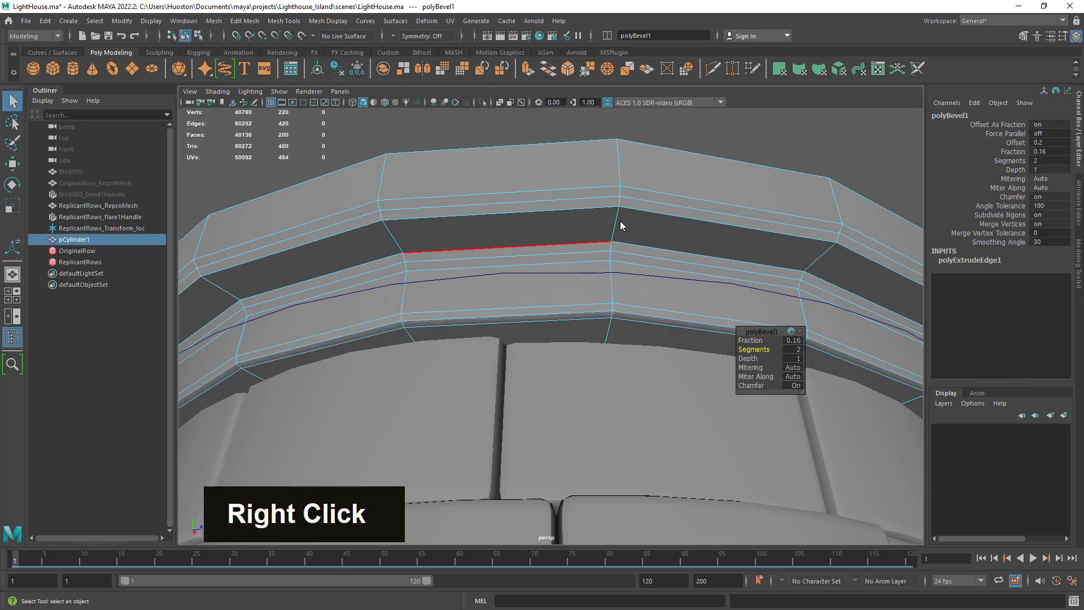
# Step: Turn on the ring's smooth preview and examine its bevels, underside and open inner side against the tower
pyautogui.keyDown('alt'); pyautogui.moveTo(648, 302); pyautogui.dragTo(641, 382, button='right'); pyautogui.keyUp('alt')
pyautogui.moveTo(641, 382)
pyautogui.keyDown('alt'); pyautogui.mouseDown()
pyautogui.moveTo(548, 530)
pyautogui.moveTo(634, 426)
pyautogui.moveTo(633, 392)
pyautogui.mouseUp(); pyautogui.keyUp('alt')
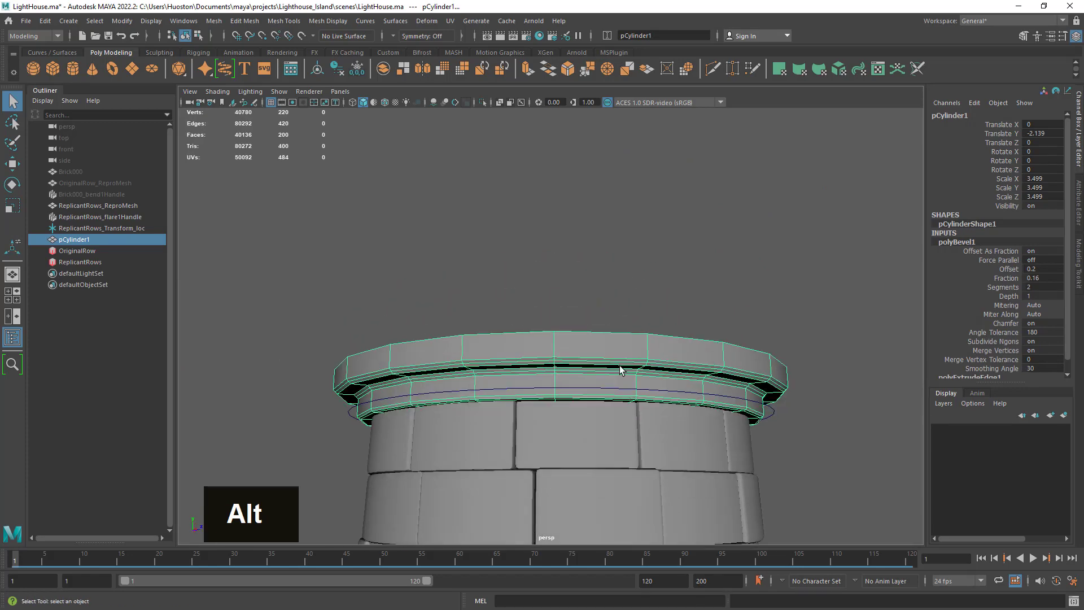
pyautogui.press('3')
pyautogui.click(602, 265)
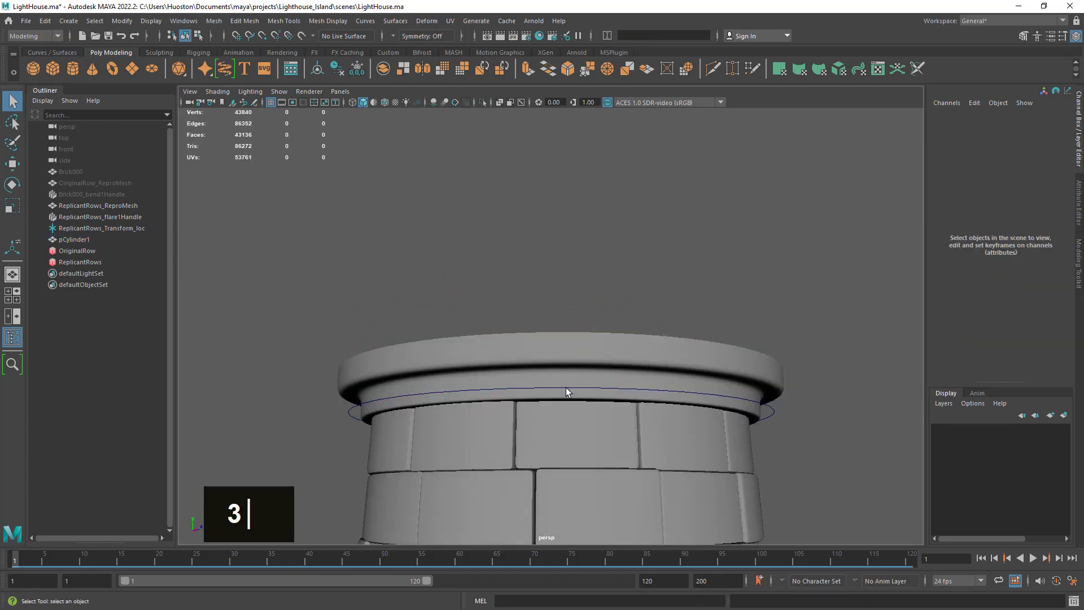
pyautogui.keyDown('alt'); pyautogui.moveTo(565, 387); pyautogui.dragTo(747, 400, button='right'); pyautogui.keyUp('alt')
pyautogui.keyDown('alt'); pyautogui.moveTo(748, 399); pyautogui.dragTo(722, 388); pyautogui.keyUp('alt')
pyautogui.click(693, 349)
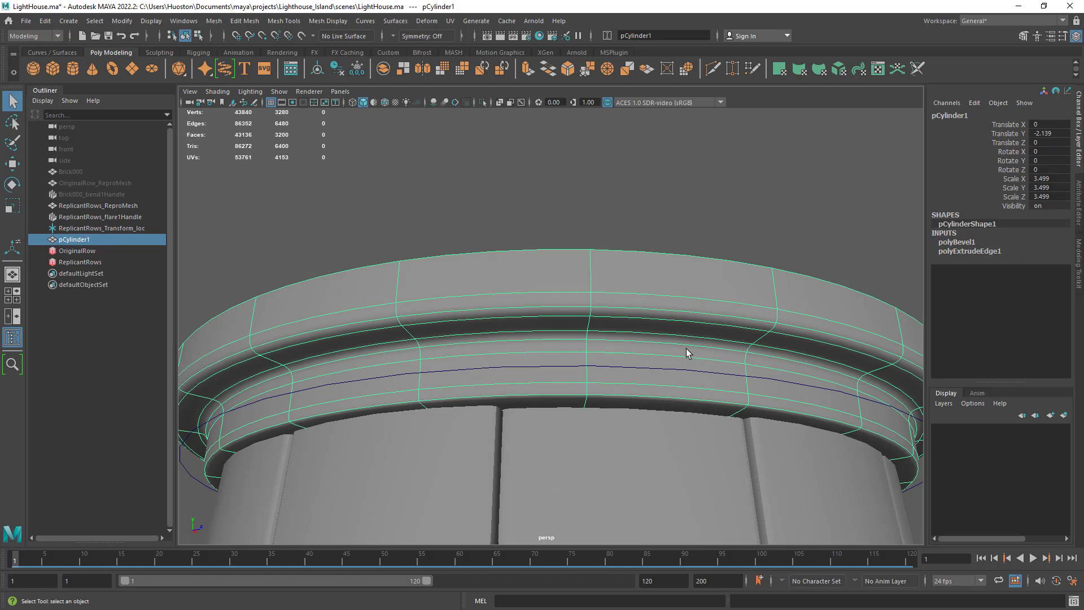
pyautogui.keyDown('alt'); pyautogui.moveTo(693, 354); pyautogui.dragTo(685, 380, button='right'); pyautogui.keyUp('alt')
pyautogui.keyDown('alt'); pyautogui.moveTo(684, 380); pyautogui.dragTo(805, 306); pyautogui.keyUp('alt')
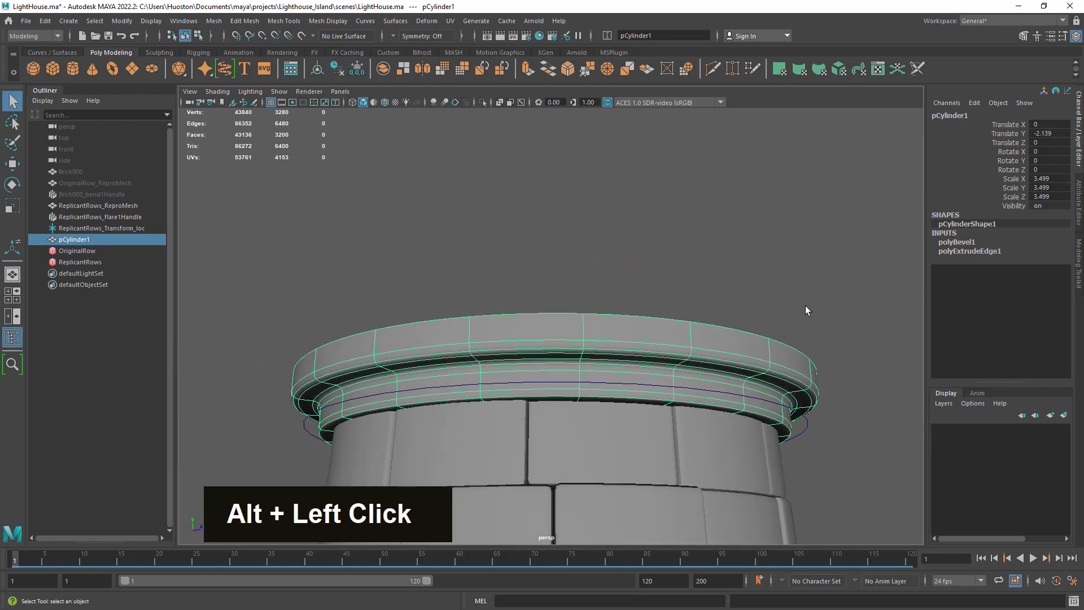
pyautogui.keyDown('alt'); pyautogui.moveTo(852, 375); pyautogui.dragTo(741, 376, button='right'); pyautogui.keyUp('alt')
pyautogui.keyDown('alt'); pyautogui.moveTo(741, 376); pyautogui.dragTo(727, 424); pyautogui.keyUp('alt')
pyautogui.keyDown('alt'); pyautogui.moveTo(726, 424); pyautogui.dragTo(791, 450, button='right'); pyautogui.keyUp('alt')
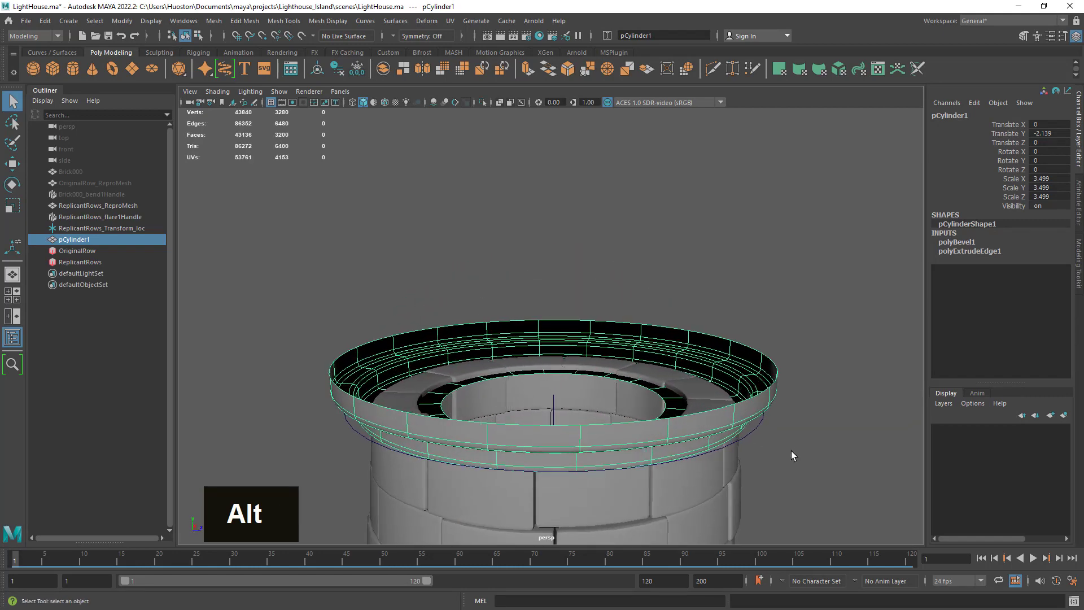
# Step: Turn off the ring's smooth preview and save the scene
pyautogui.keyDown('alt'); pyautogui.moveTo(515, 380); pyautogui.dragTo(523, 368, button='middle'); pyautogui.keyUp('alt')
pyautogui.keyDown('alt'); pyautogui.moveTo(523, 367); pyautogui.dragTo(497, 339, button='right'); pyautogui.keyUp('alt')
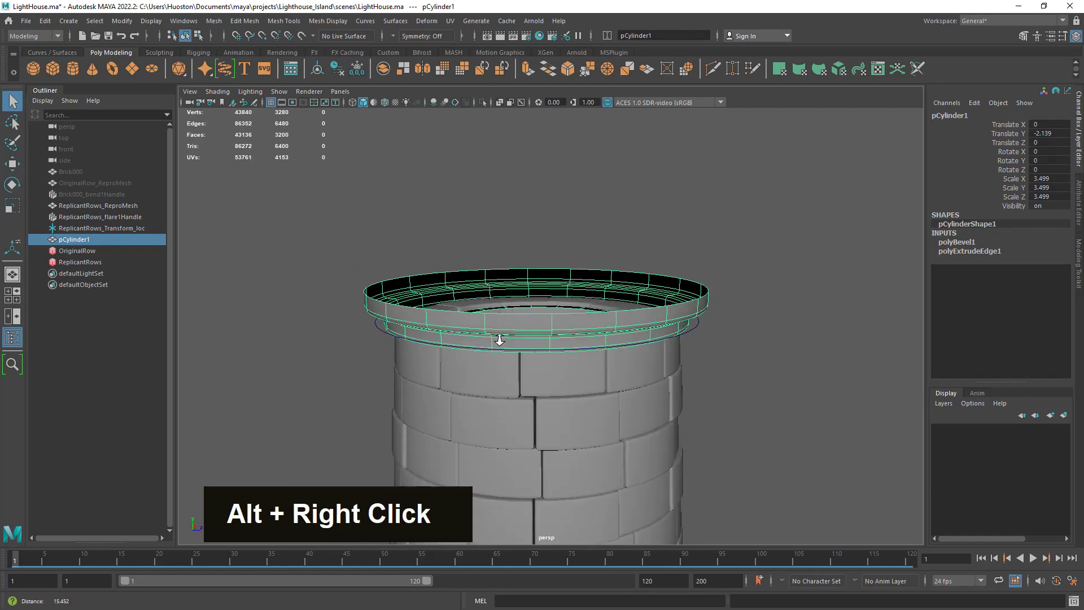
pyautogui.keyDown('alt'); pyautogui.moveTo(496, 338); pyautogui.dragTo(515, 366); pyautogui.keyUp('alt')
pyautogui.keyDown('alt'); pyautogui.moveTo(565, 333); pyautogui.dragTo(544, 324, button='middle'); pyautogui.keyUp('alt')
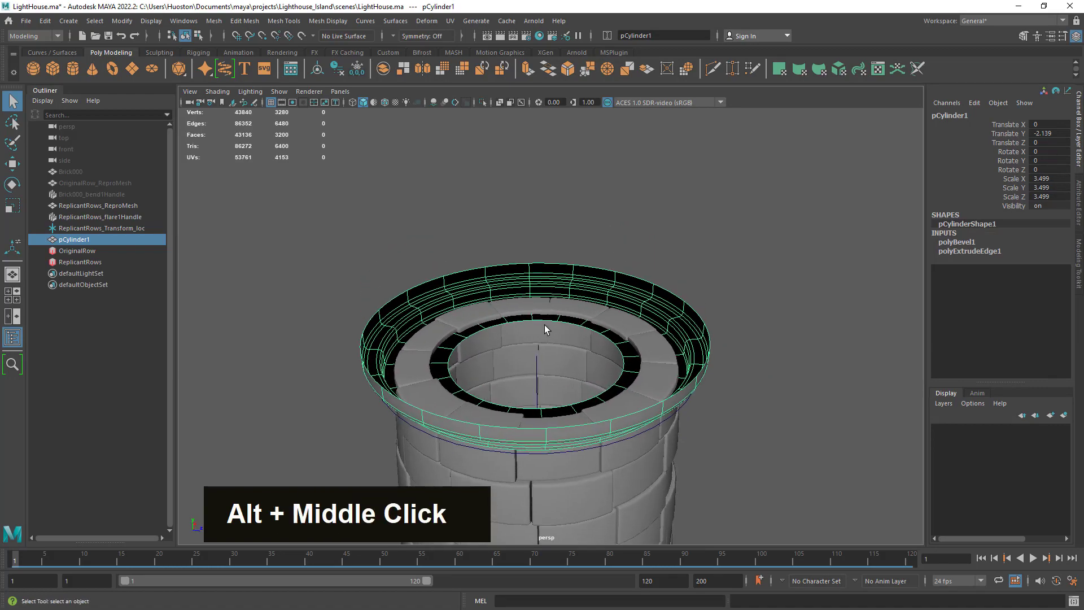
pyautogui.keyDown('alt'); pyautogui.moveTo(544, 324); pyautogui.dragTo(627, 367); pyautogui.keyUp('alt')
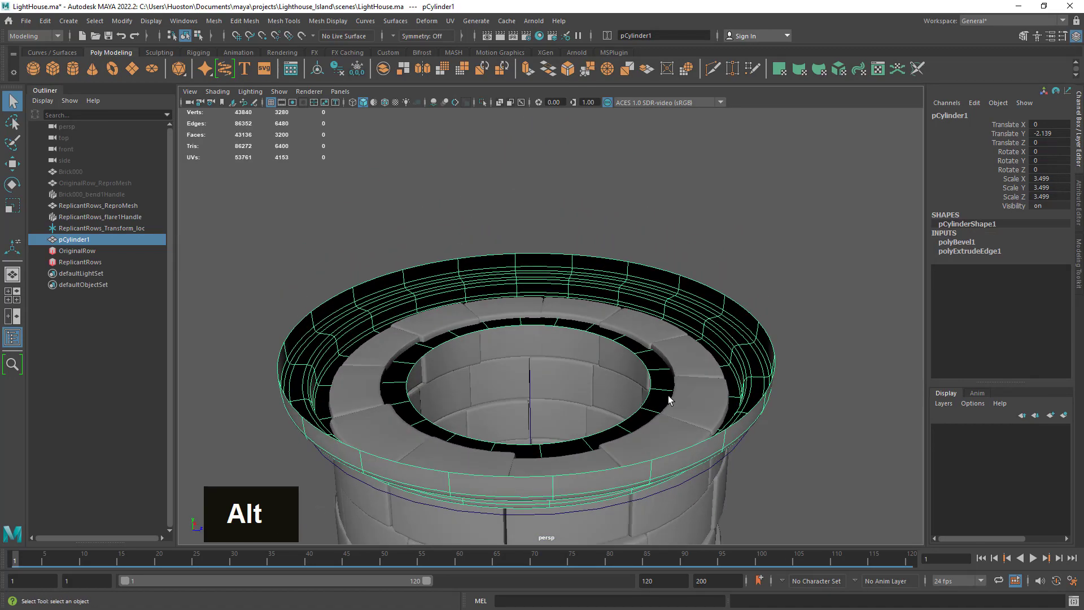
pyautogui.keyDown('alt'); pyautogui.moveTo(627, 376); pyautogui.dragTo(582, 379, button='right'); pyautogui.keyUp('alt')
pyautogui.keyDown('alt'); pyautogui.moveTo(597, 392); pyautogui.dragTo(579, 352, button='middle'); pyautogui.keyUp('alt')
pyautogui.keyDown('alt'); pyautogui.moveTo(579, 352); pyautogui.dragTo(579, 341); pyautogui.keyUp('alt')
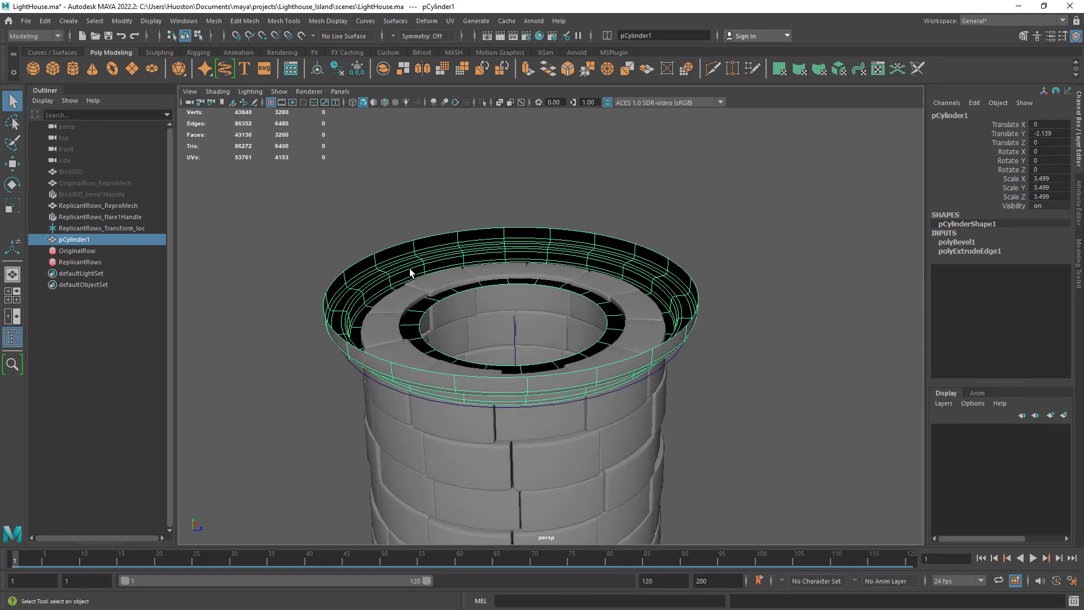
pyautogui.press('1')
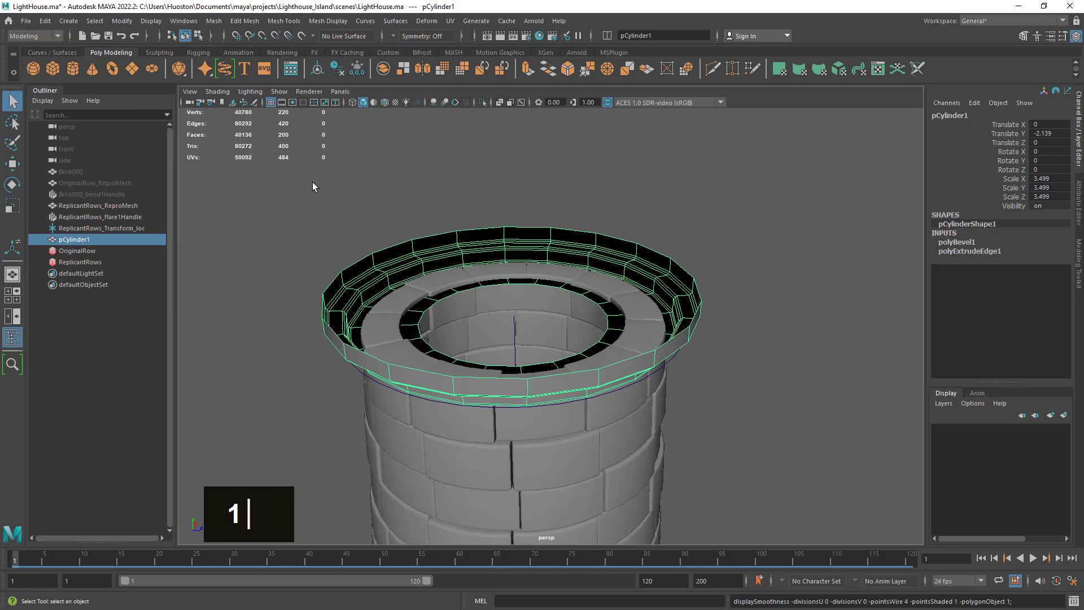
pyautogui.click(108, 37)
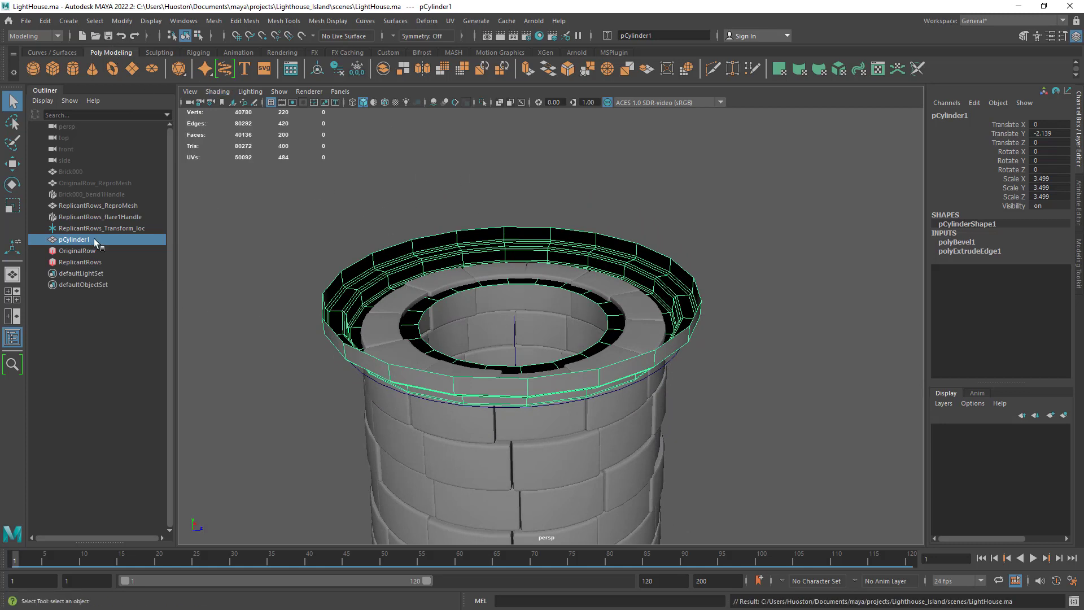
# Step: Rename the ring-shaped top piece from pCylinder1 to TopBase
pyautogui.doubleClick(73, 240)
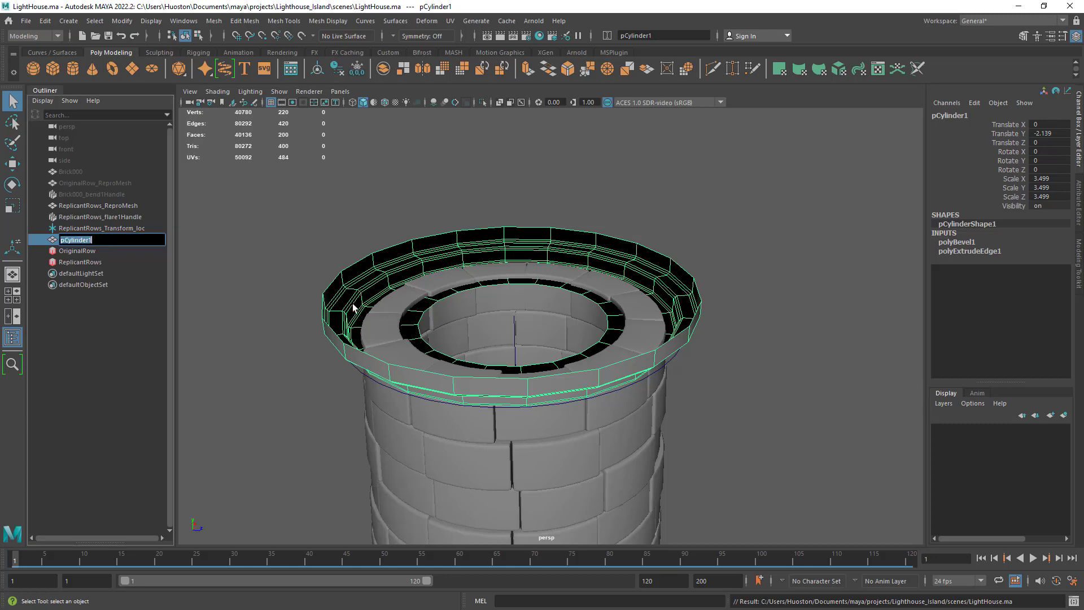
pyautogui.write('Top')
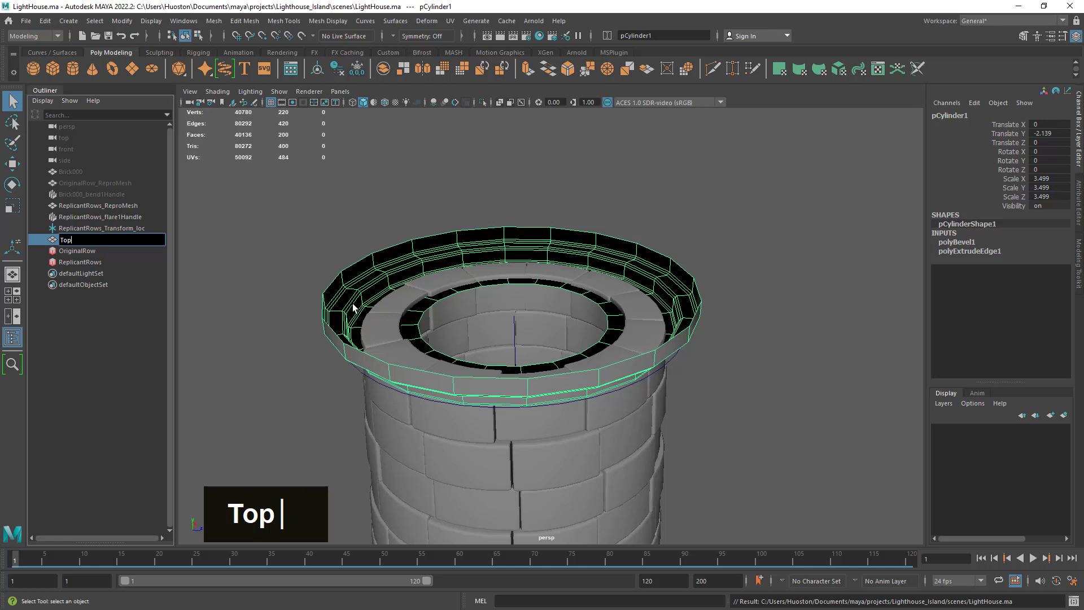
pyautogui.write('Base')
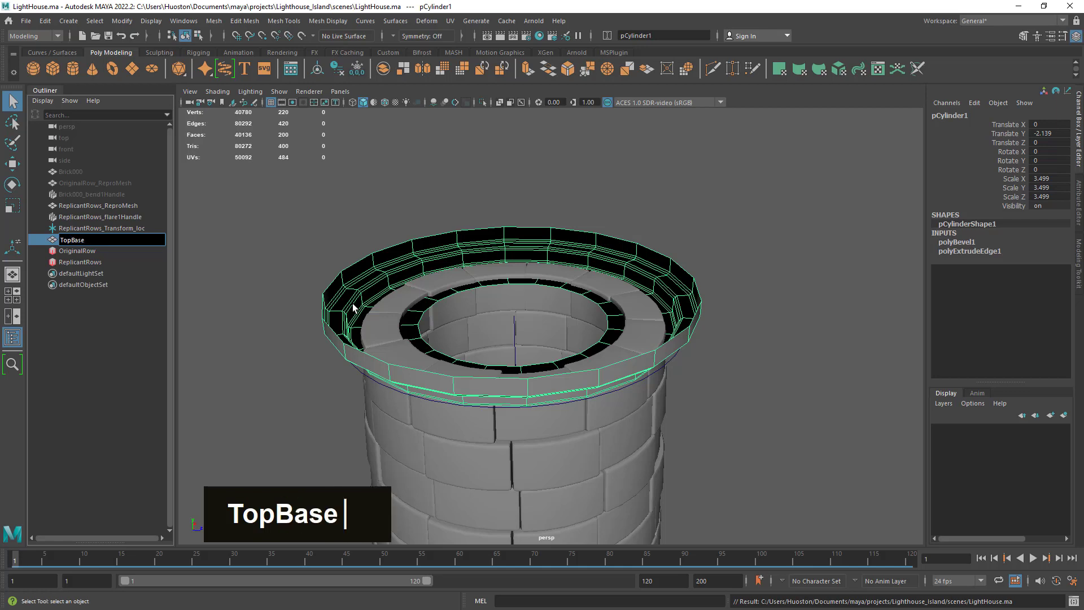
pyautogui.press('Return')
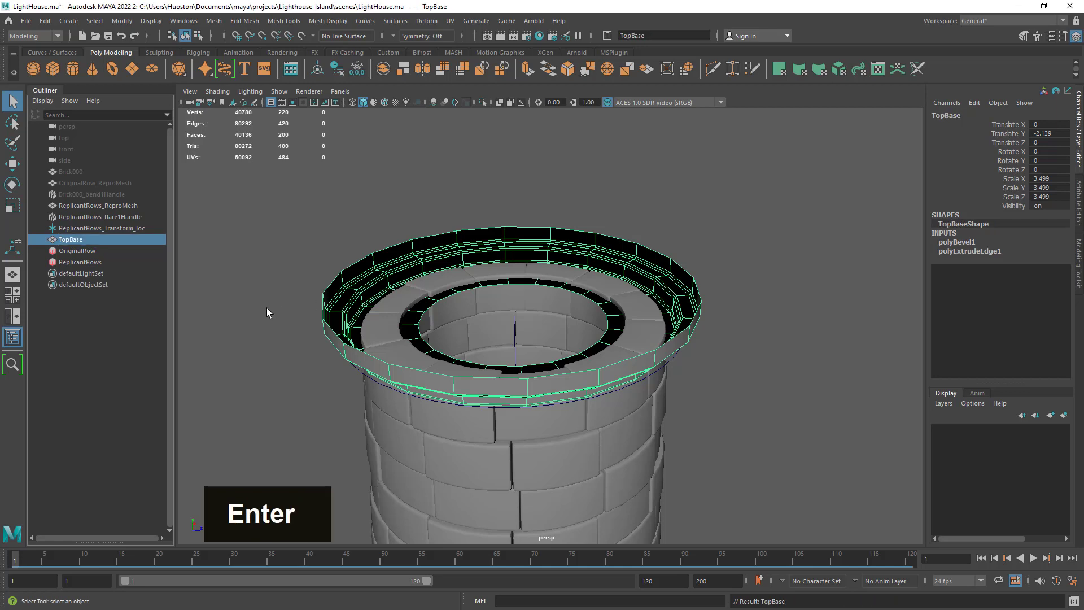
# Step: Raise the TopBase ring slightly above the bricks, to a Translate Y of about -2.08
pyautogui.keyDown('alt'); pyautogui.moveTo(706, 401); pyautogui.dragTo(641, 383, button='right'); pyautogui.keyUp('alt')
pyautogui.keyDown('alt'); pyautogui.moveTo(641, 382); pyautogui.dragTo(649, 379); pyautogui.keyUp('alt')
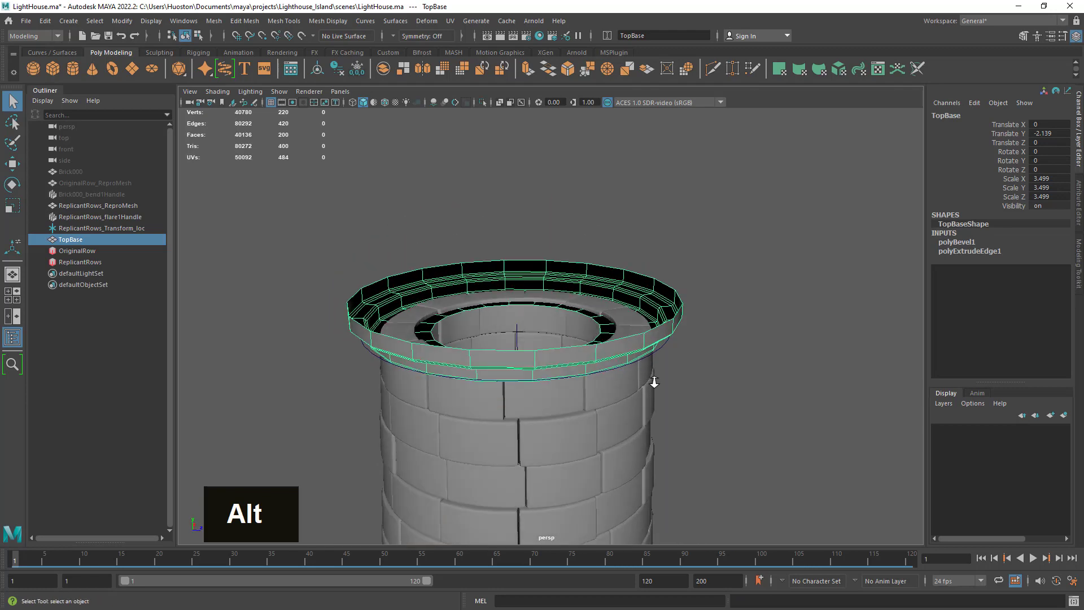
pyautogui.keyDown('alt'); pyautogui.moveTo(649, 380); pyautogui.dragTo(891, 452, button='right'); pyautogui.keyUp('alt')
pyautogui.click(11, 163)
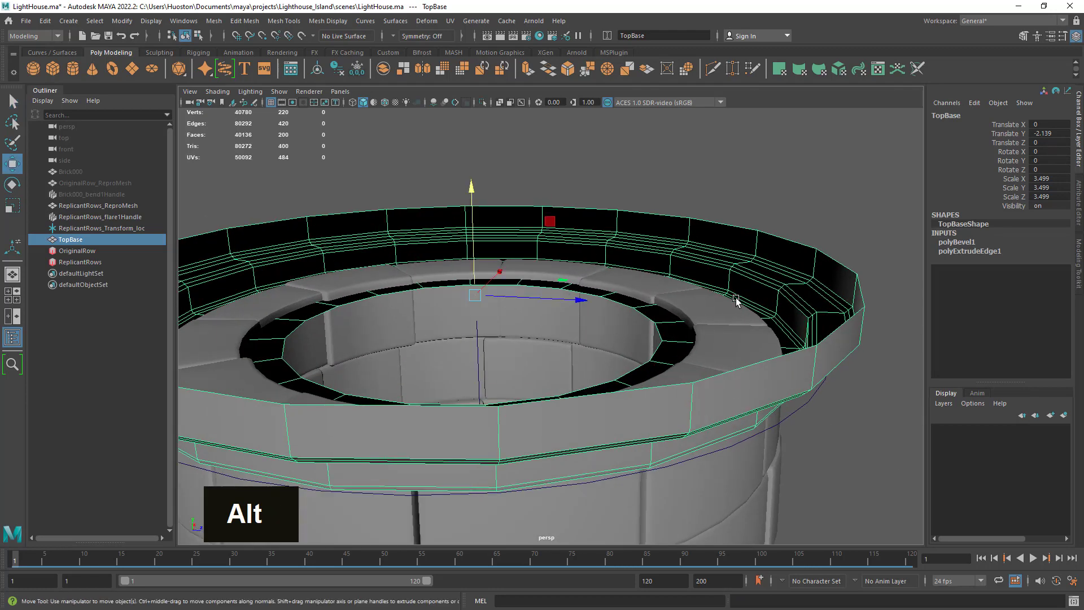
pyautogui.moveTo(470, 188); pyautogui.dragTo(468, 182)
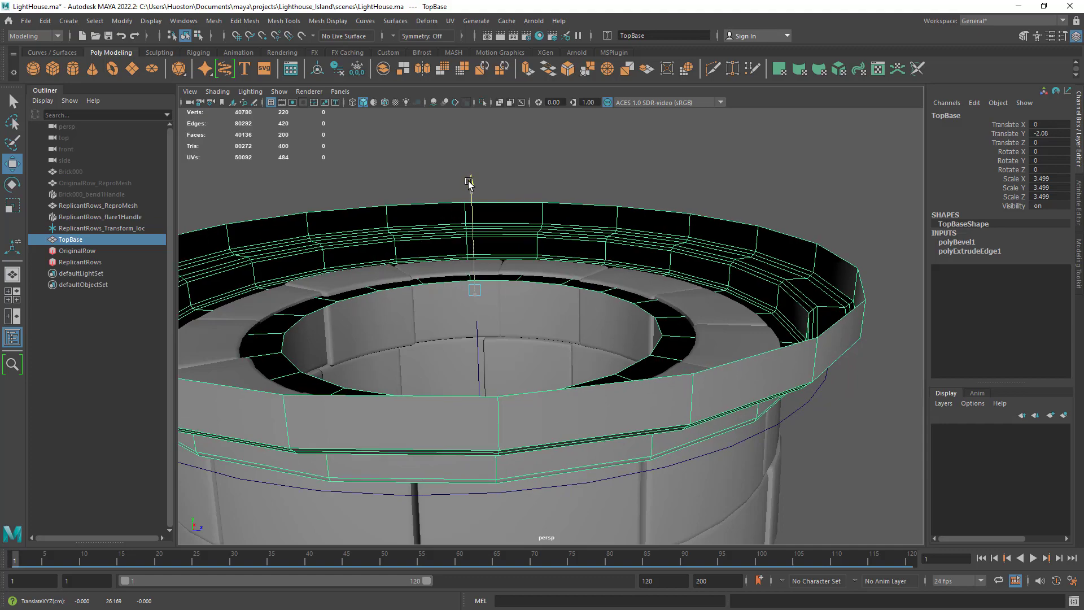
# Step: Delete the TopBase ring's construction history and freeze its transformations
pyautogui.keyDown('alt'); pyautogui.moveTo(559, 262); pyautogui.dragTo(581, 273); pyautogui.keyUp('alt')
pyautogui.keyDown('alt'); pyautogui.moveTo(581, 273); pyautogui.dragTo(620, 340, button='right'); pyautogui.keyUp('alt')
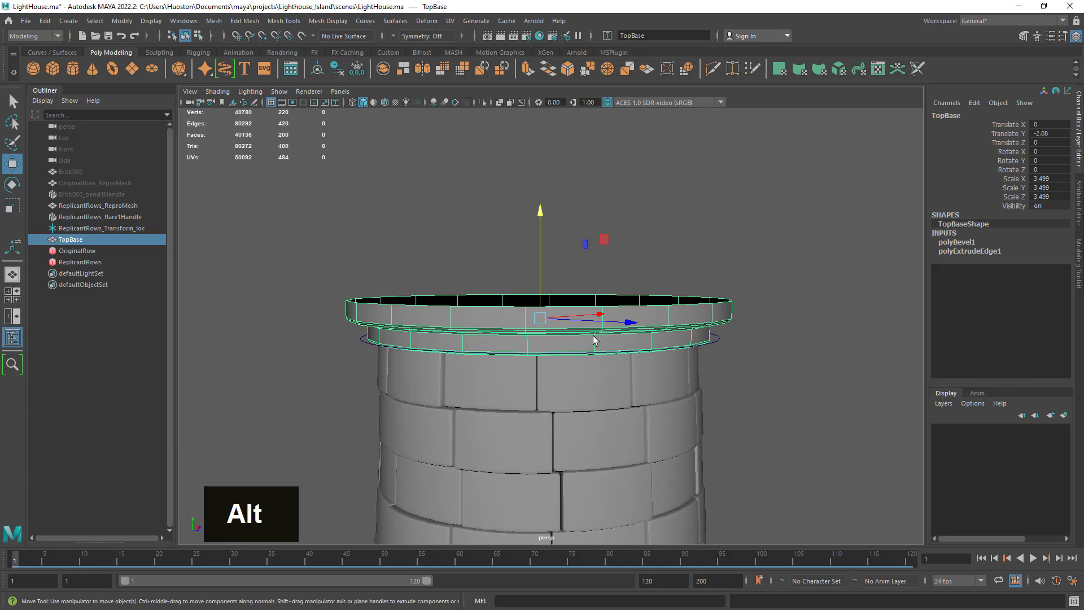
pyautogui.click(338, 70)
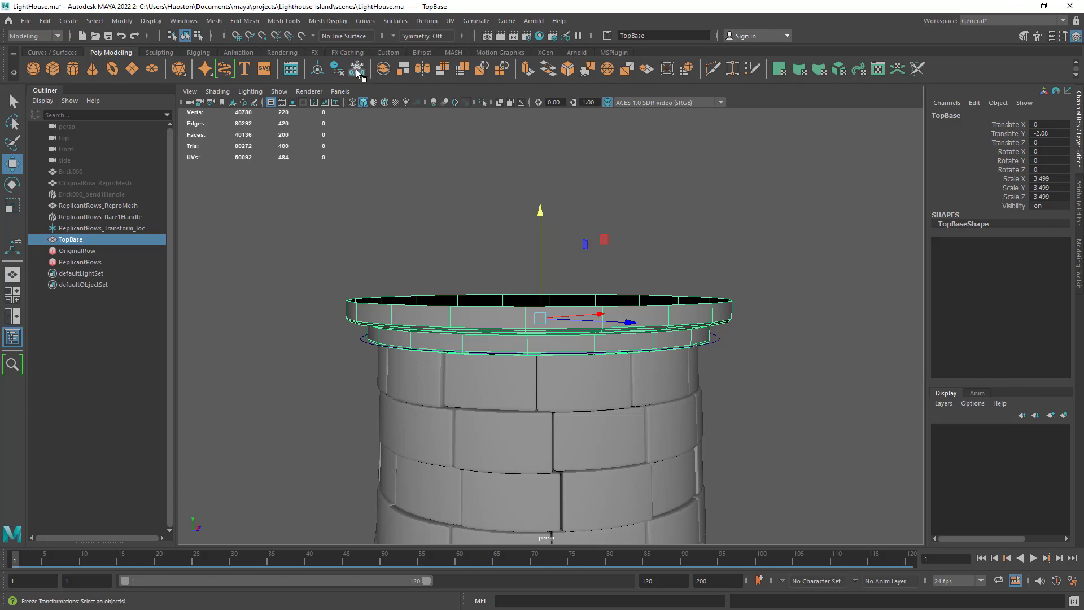
pyautogui.click(357, 69)
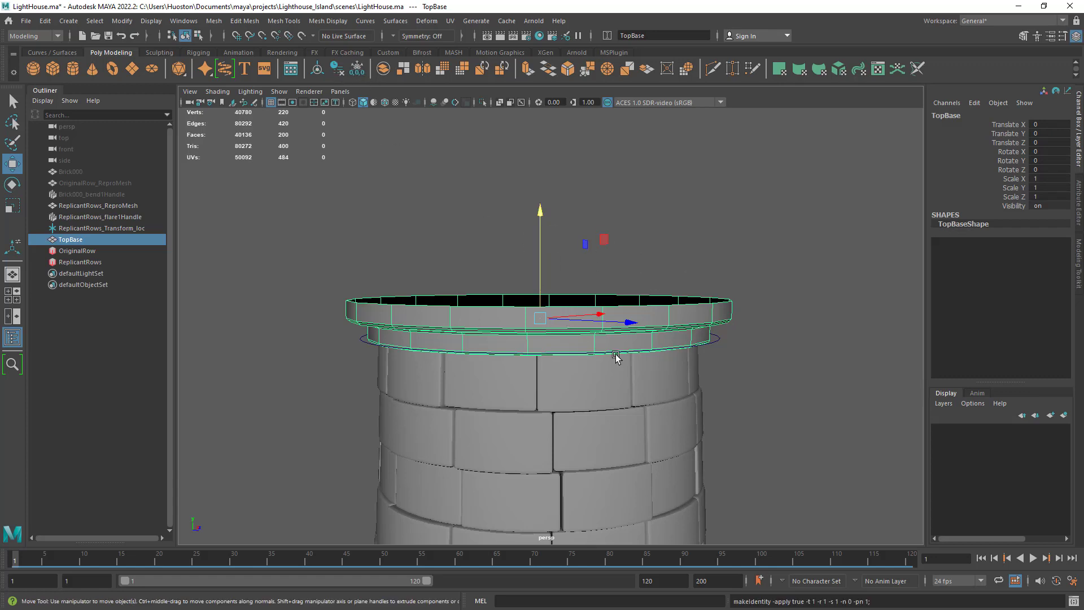
# Step: Examine the ring from above against the tower's hollow interior and clear the selection
pyautogui.keyDown('alt'); pyautogui.moveTo(786, 421); pyautogui.dragTo(585, 411, button='right'); pyautogui.keyUp('alt')
pyautogui.keyDown('alt'); pyautogui.moveTo(584, 411); pyautogui.dragTo(587, 350); pyautogui.keyUp('alt')
pyautogui.keyDown('alt'); pyautogui.moveTo(587, 350); pyautogui.dragTo(766, 298, button='right'); pyautogui.keyUp('alt')
pyautogui.keyDown('alt'); pyautogui.moveTo(766, 298); pyautogui.dragTo(760, 378); pyautogui.keyUp('alt')
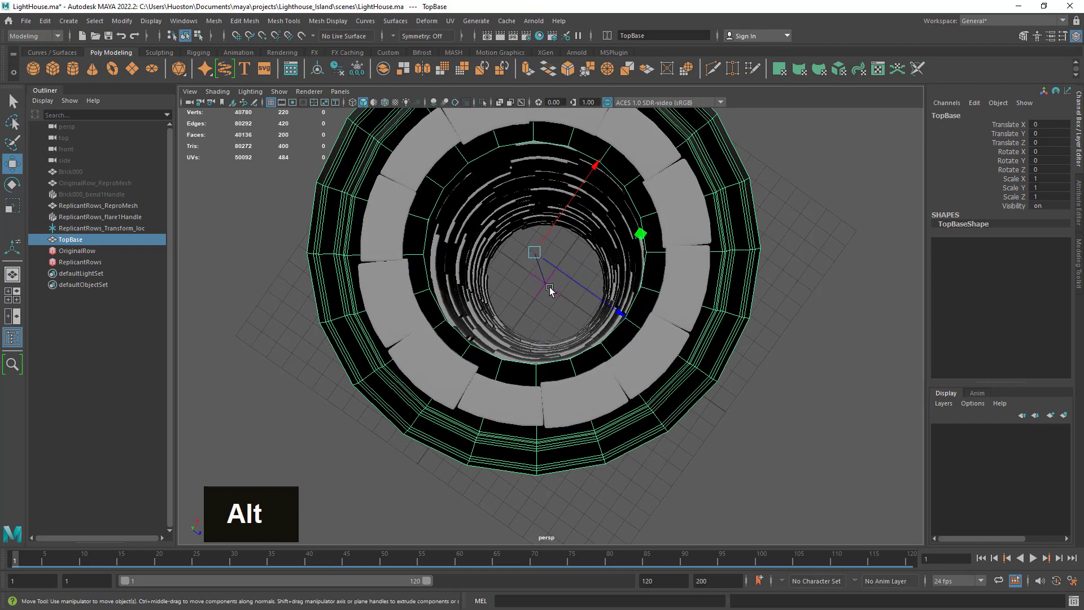
pyautogui.keyDown('alt'); pyautogui.moveTo(555, 297); pyautogui.dragTo(628, 376); pyautogui.keyUp('alt')
pyautogui.click(429, 224)
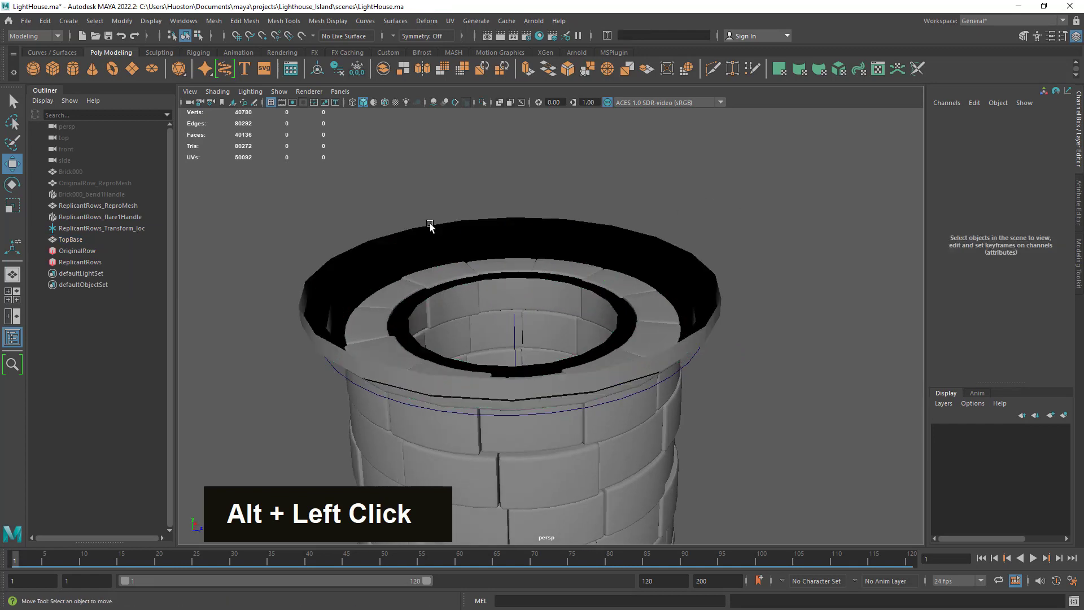
# Step: Hide ReplicantRows_flare1Handle and the ReplicantRows_Transform locator, leaving the brick tower mesh visible and nothing selected
pyautogui.click(98, 217)
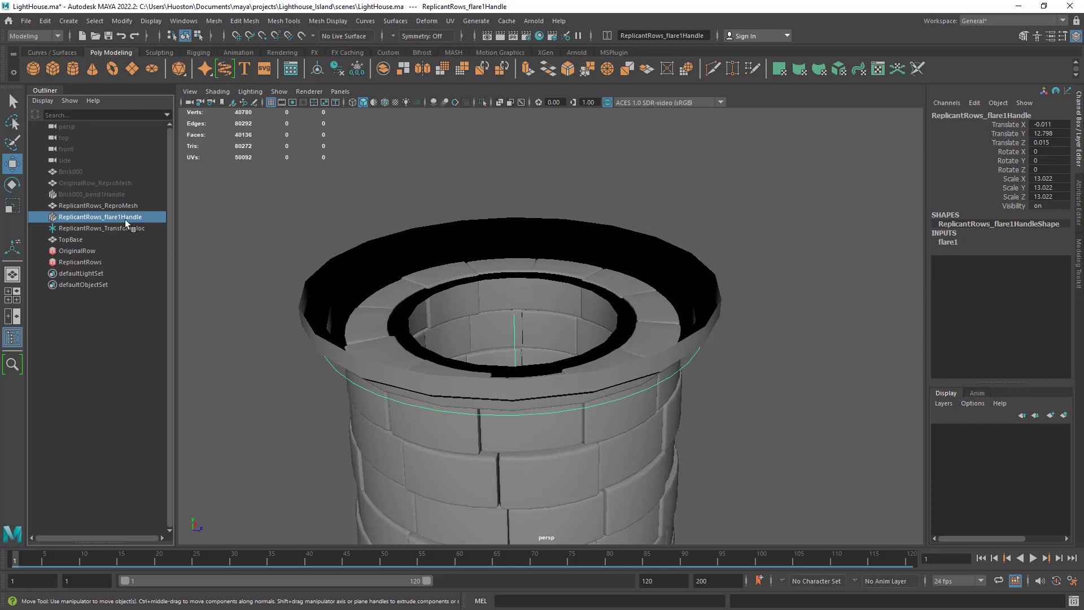
pyautogui.click(530, 491)
pyautogui.keyDown('alt'); pyautogui.moveTo(709, 501); pyautogui.dragTo(573, 440, button='right'); pyautogui.keyUp('alt')
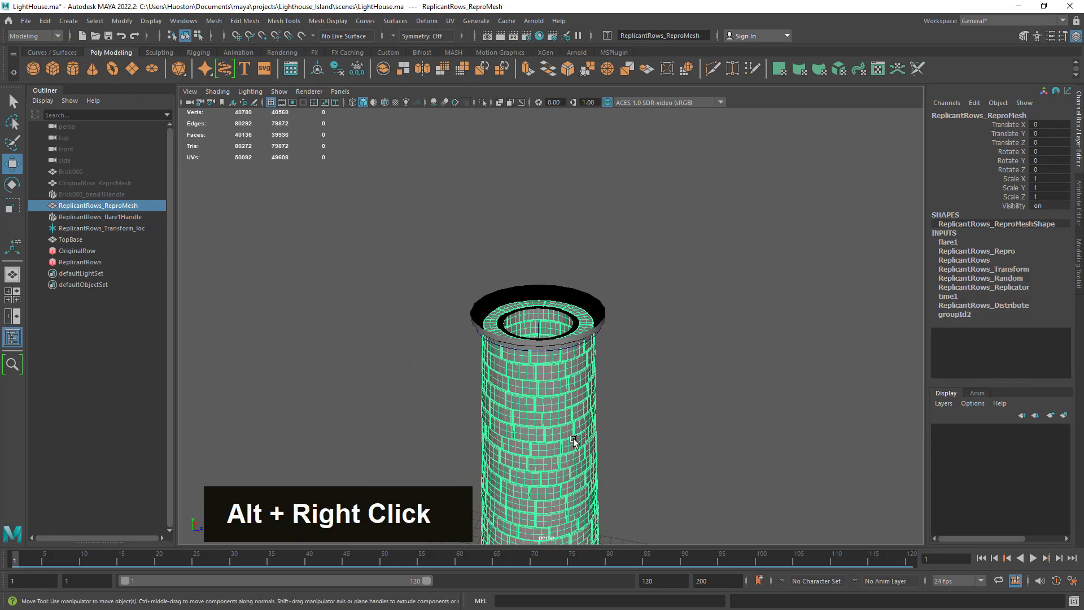
pyautogui.keyDown('alt'); pyautogui.moveTo(574, 440); pyautogui.dragTo(605, 255, button='middle'); pyautogui.keyUp('alt')
pyautogui.keyDown('alt'); pyautogui.scroll(2, 605, 255); pyautogui.keyUp('alt')
pyautogui.keyDown('alt'); pyautogui.moveTo(663, 266); pyautogui.dragTo(594, 217, button='right'); pyautogui.keyUp('alt')
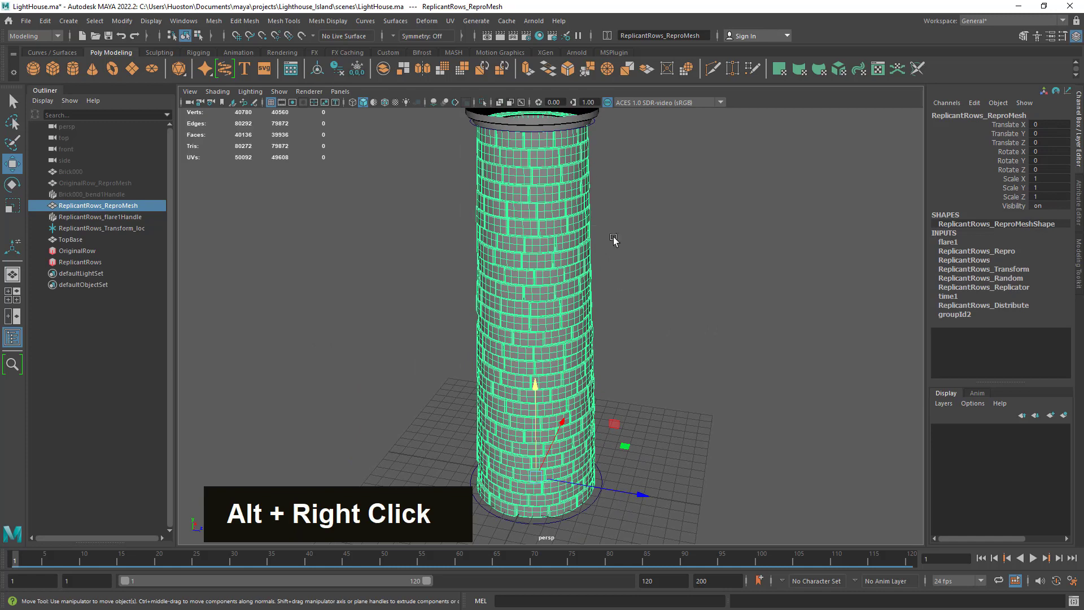
pyautogui.click(97, 217)
pyautogui.press('h')
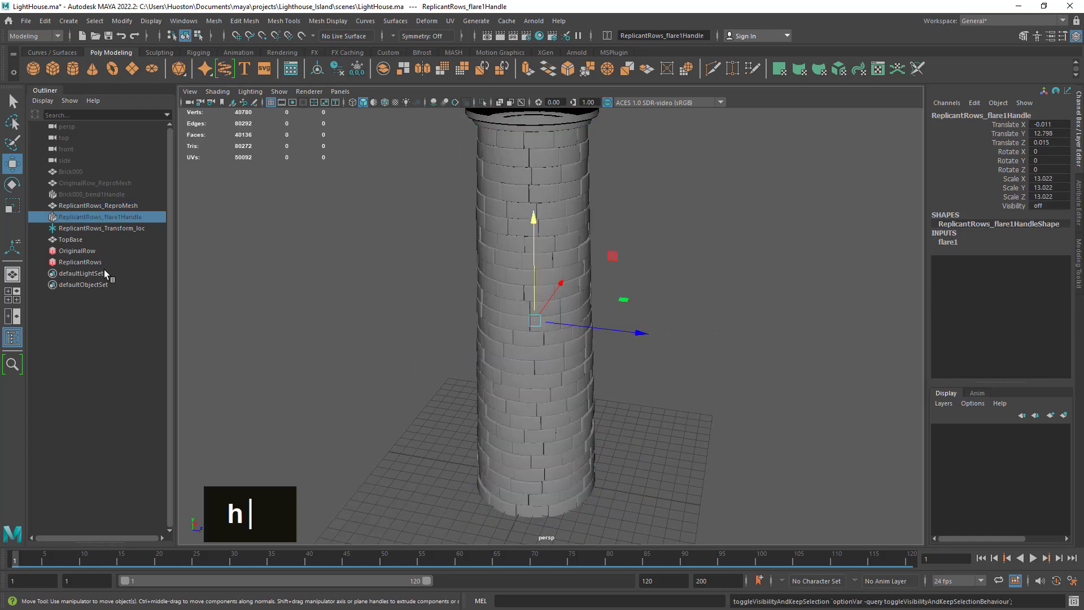
pyautogui.click(115, 227)
pyautogui.press('h')
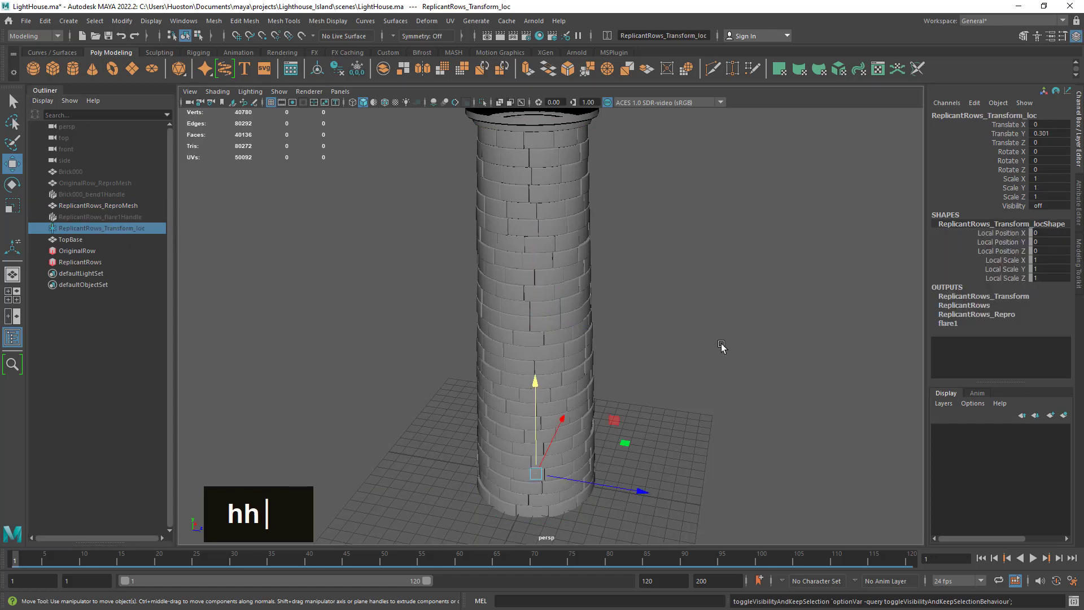
pyautogui.click(113, 206)
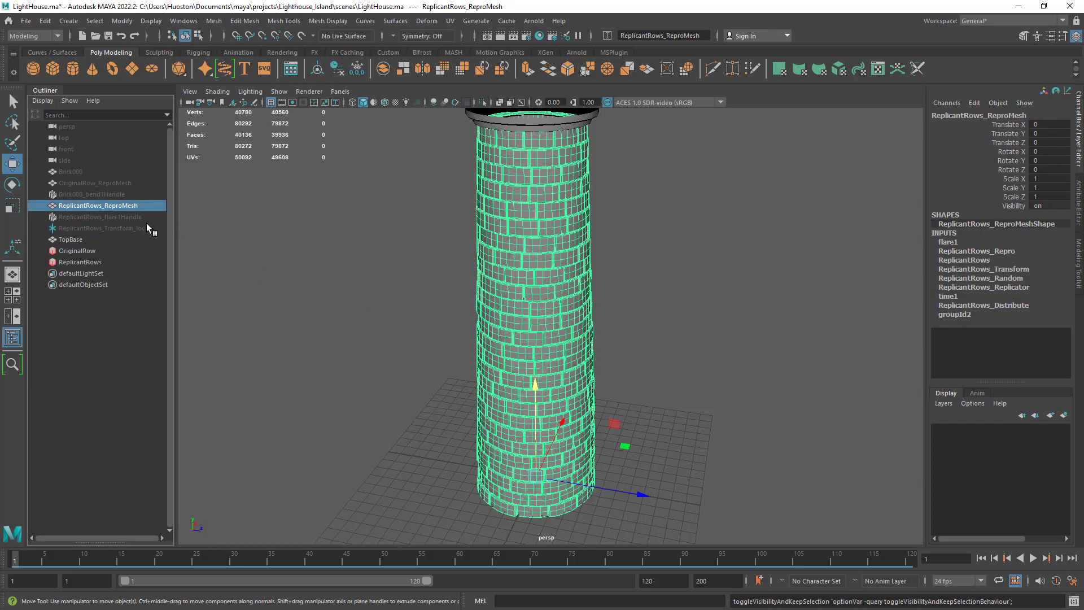
pyautogui.click(668, 295)
# Step: Examine the ring's fit on the tower top from the side and from above, without helper objects
pyautogui.keyDown('alt'); pyautogui.moveTo(638, 240); pyautogui.dragTo(699, 259, button='right'); pyautogui.keyUp('alt')
pyautogui.keyDown('alt'); pyautogui.moveTo(699, 259); pyautogui.dragTo(700, 407, button='middle'); pyautogui.keyUp('alt')
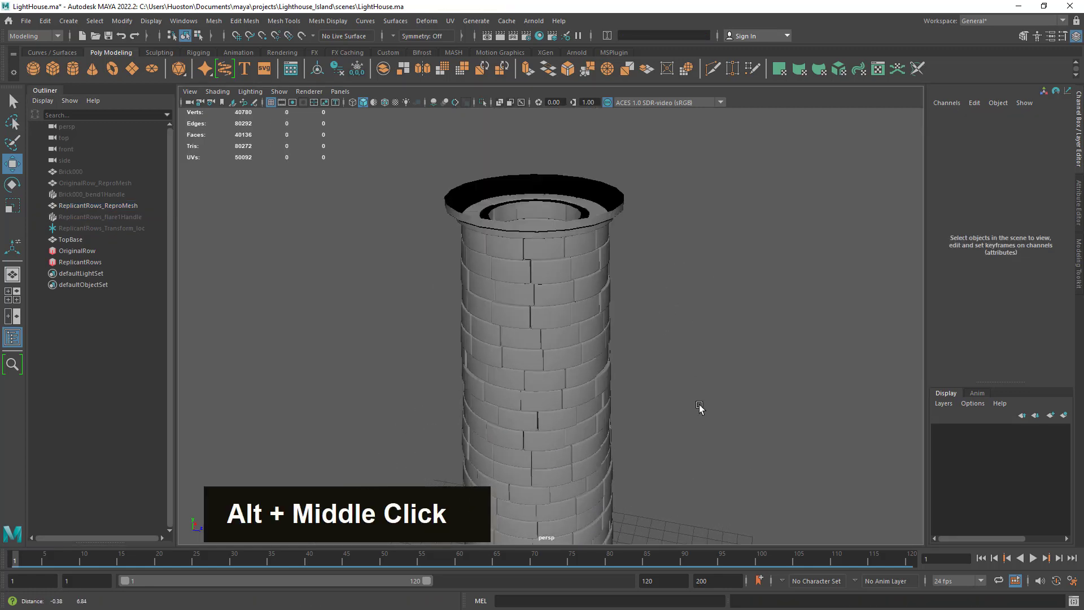
pyautogui.keyDown('alt'); pyautogui.moveTo(700, 408); pyautogui.dragTo(883, 360, button='right'); pyautogui.keyUp('alt')
pyautogui.keyDown('alt'); pyautogui.moveTo(777, 300); pyautogui.dragTo(779, 430, button='middle'); pyautogui.keyUp('alt')
pyautogui.keyDown('alt'); pyautogui.moveTo(779, 430); pyautogui.dragTo(723, 399, button='right'); pyautogui.keyUp('alt')
pyautogui.keyDown('alt'); pyautogui.moveTo(724, 399); pyautogui.dragTo(730, 384); pyautogui.keyUp('alt')
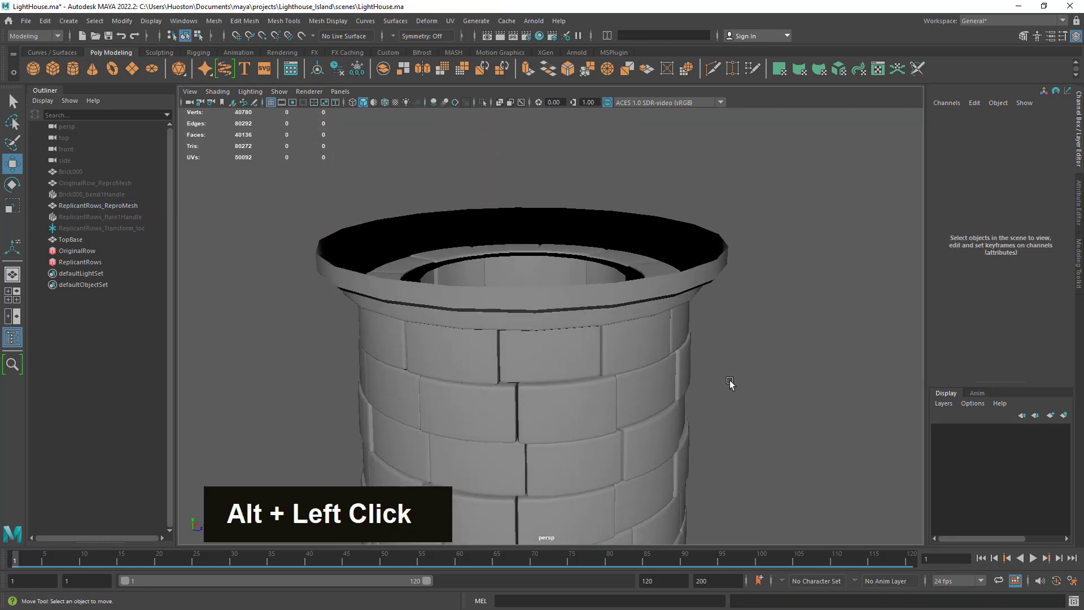
pyautogui.keyDown('alt'); pyautogui.moveTo(730, 381); pyautogui.dragTo(733, 416, button='middle'); pyautogui.keyUp('alt')
pyautogui.keyDown('alt'); pyautogui.moveTo(733, 417); pyautogui.dragTo(732, 423); pyautogui.keyUp('alt')
pyautogui.click(670, 430)
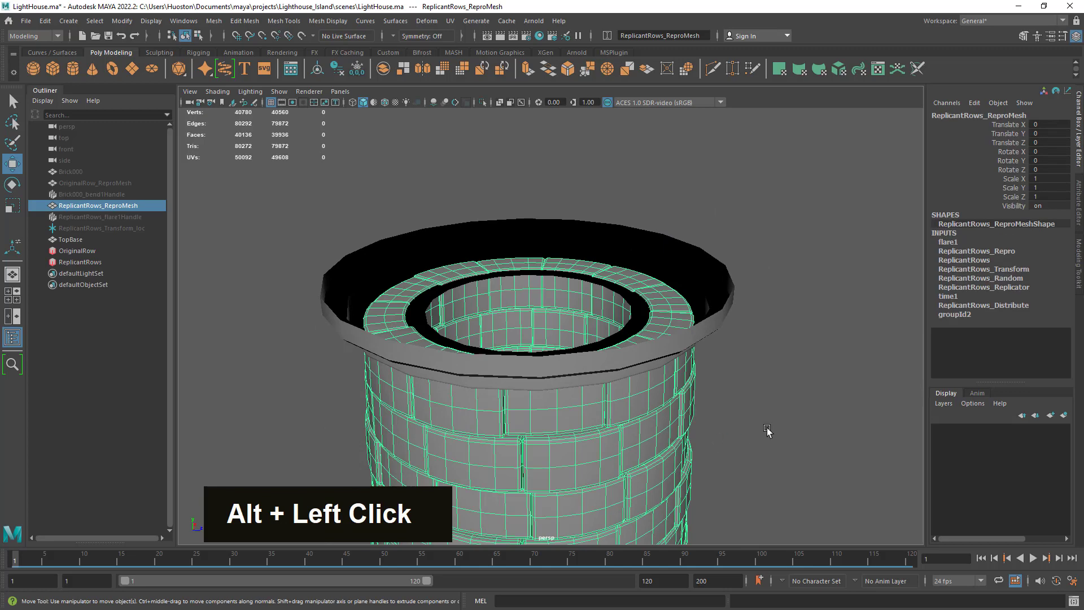
pyautogui.click(751, 417)
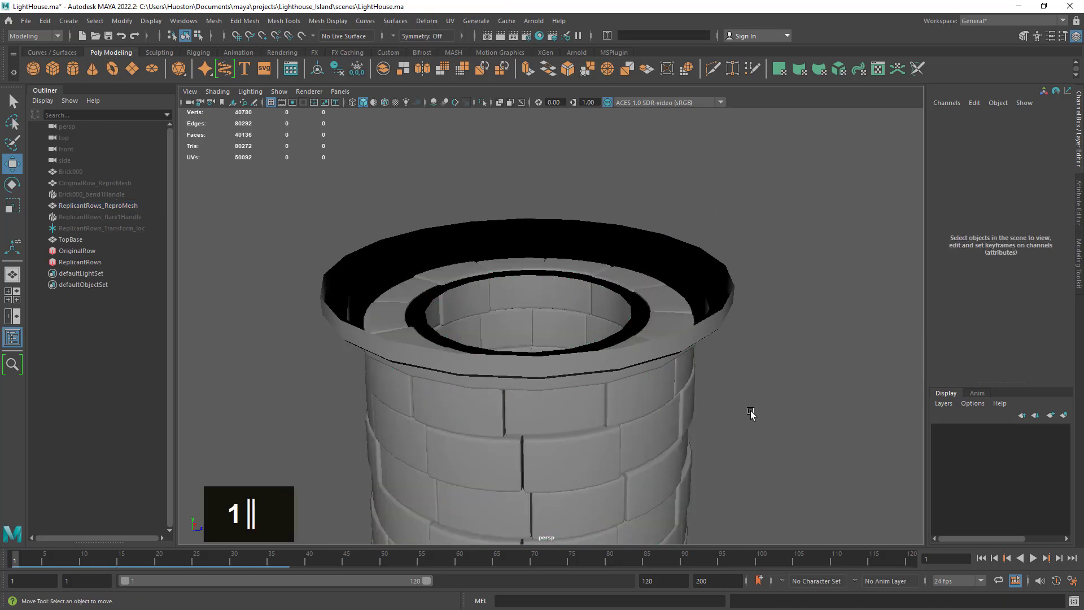
pyautogui.keyDown('alt'); pyautogui.moveTo(751, 416); pyautogui.dragTo(716, 401, button='right'); pyautogui.keyUp('alt')
pyautogui.keyDown('alt'); pyautogui.moveTo(716, 401); pyautogui.dragTo(716, 426); pyautogui.keyUp('alt')
pyautogui.keyDown('alt'); pyautogui.moveTo(716, 425); pyautogui.dragTo(738, 419, button='right'); pyautogui.keyUp('alt')
pyautogui.keyDown('alt'); pyautogui.moveTo(738, 418); pyautogui.dragTo(752, 439); pyautogui.keyUp('alt')
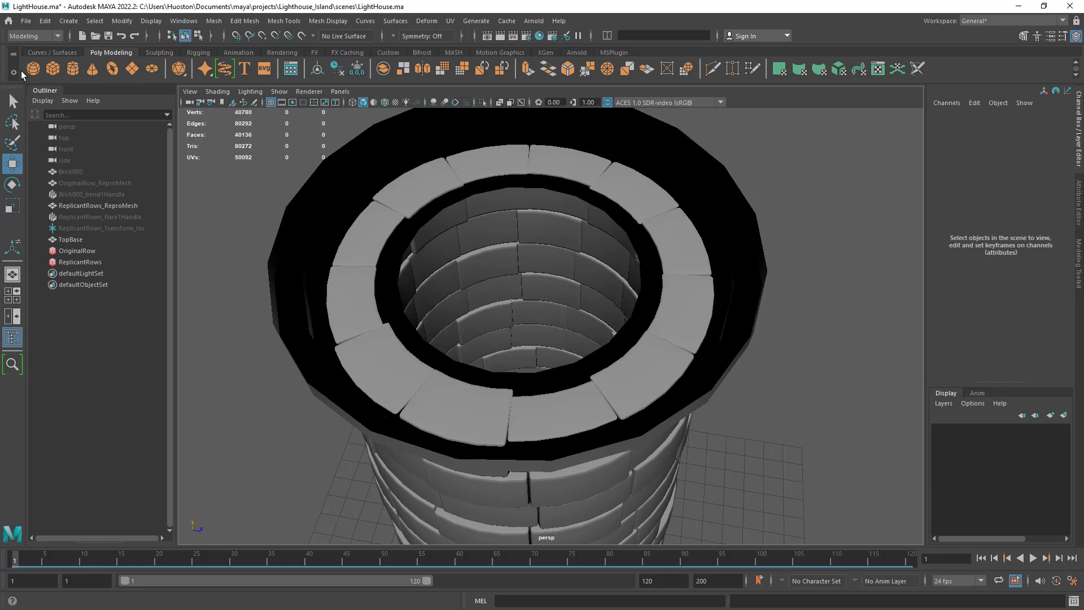
# Step: Create a polygon cube and raise it to the tower's top at a Translate Y of about 26.86
pyautogui.click(53, 69)
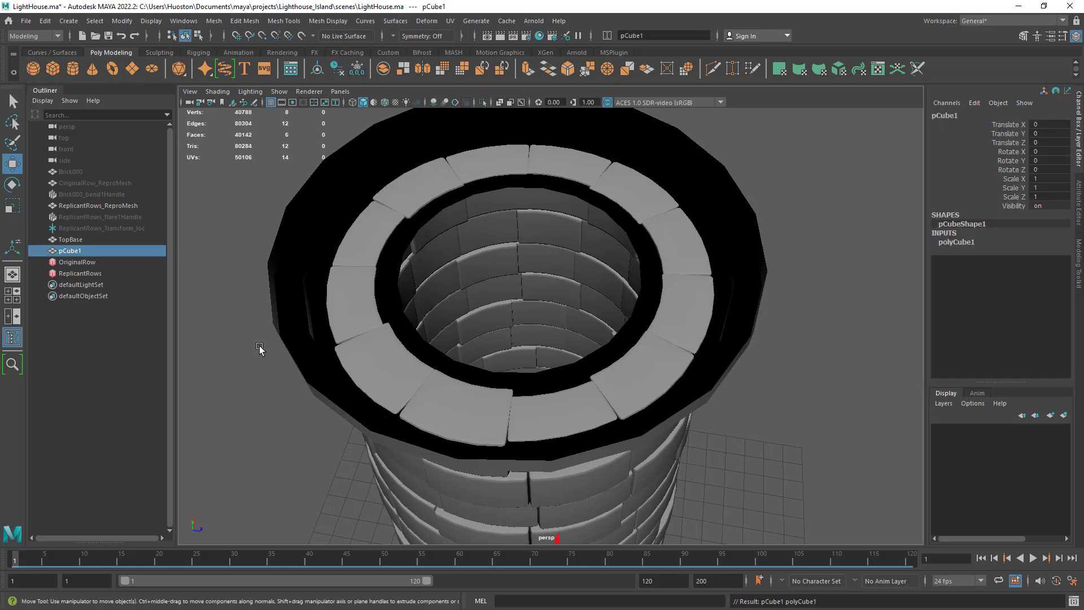
pyautogui.scroll(-6, 260, 349)
pyautogui.moveTo(543, 344); pyautogui.dragTo(539, 212)
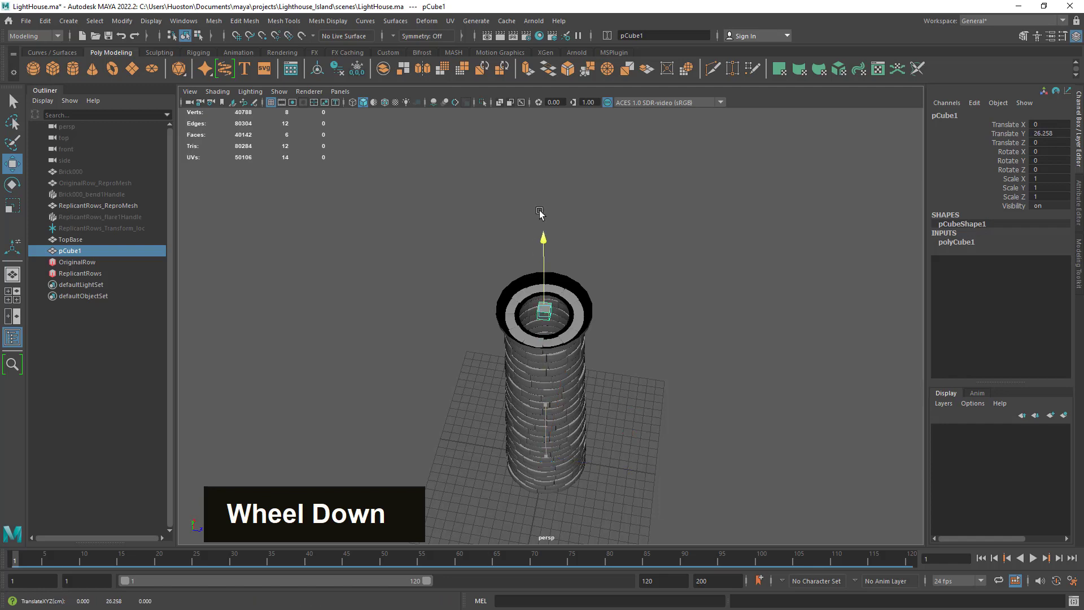
pyautogui.press('f')
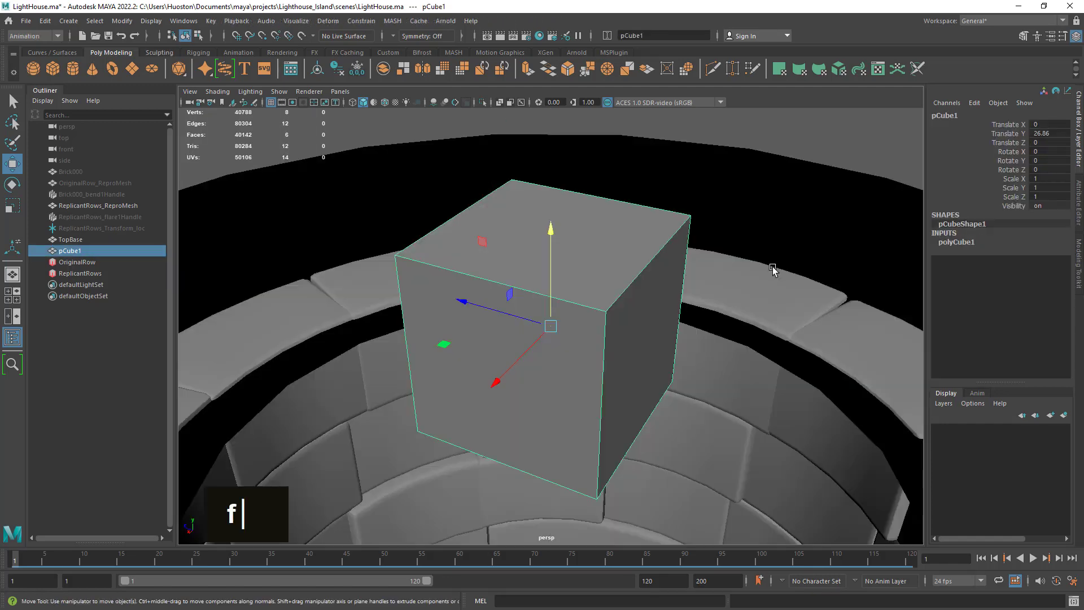
# Step: Examine the cube's size and position relative to the ring and the tower's opening
pyautogui.keyDown('alt'); pyautogui.moveTo(753, 332); pyautogui.dragTo(636, 406, button='right'); pyautogui.keyUp('alt')
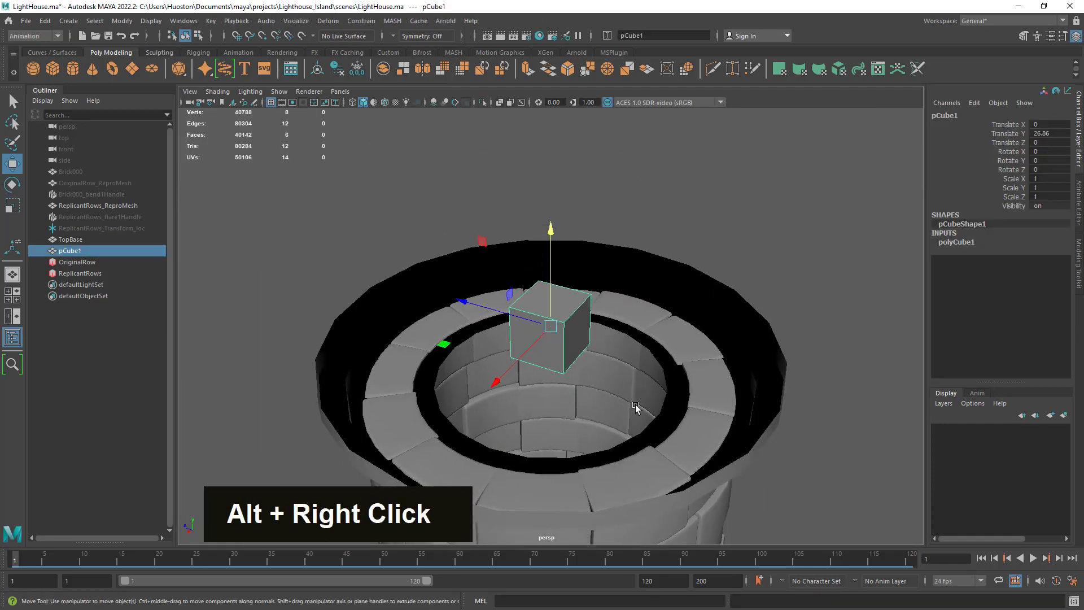
pyautogui.keyDown('alt'); pyautogui.moveTo(637, 407); pyautogui.dragTo(619, 345, button='middle'); pyautogui.keyUp('alt')
pyautogui.keyDown('alt'); pyautogui.moveTo(619, 346); pyautogui.dragTo(646, 380); pyautogui.keyUp('alt')
pyautogui.keyDown('alt'); pyautogui.moveTo(646, 379); pyautogui.dragTo(642, 342, button='right'); pyautogui.keyUp('alt')
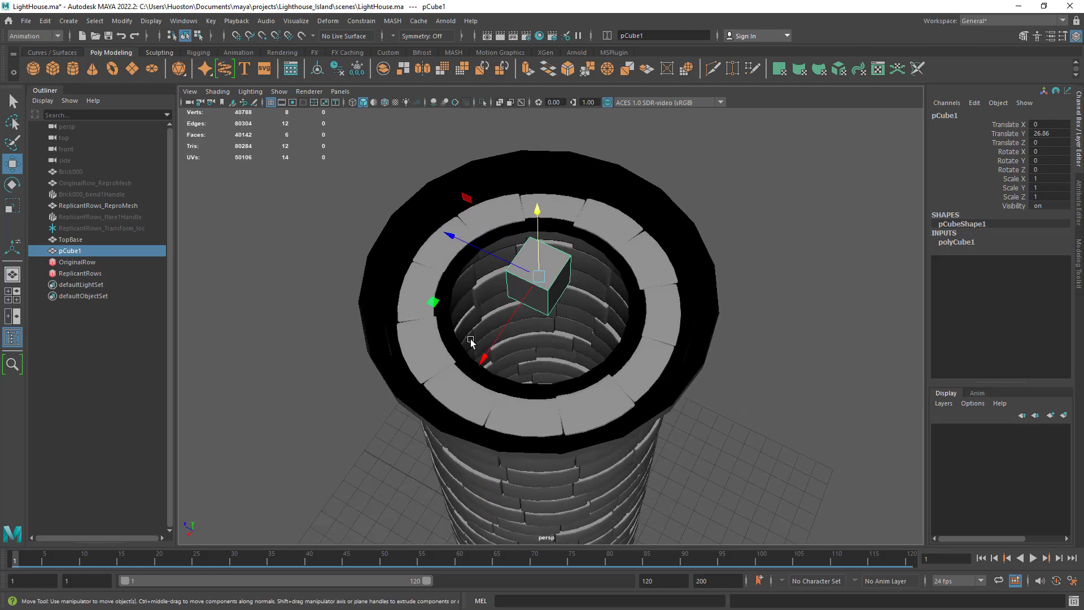
pyautogui.keyDown('alt'); pyautogui.moveTo(634, 395); pyautogui.dragTo(700, 384); pyautogui.keyUp('alt')
pyautogui.keyDown('alt'); pyautogui.moveTo(700, 384); pyautogui.dragTo(615, 418, button='right'); pyautogui.keyUp('alt')
pyautogui.keyDown('alt'); pyautogui.moveTo(616, 418); pyautogui.dragTo(621, 436); pyautogui.keyUp('alt')
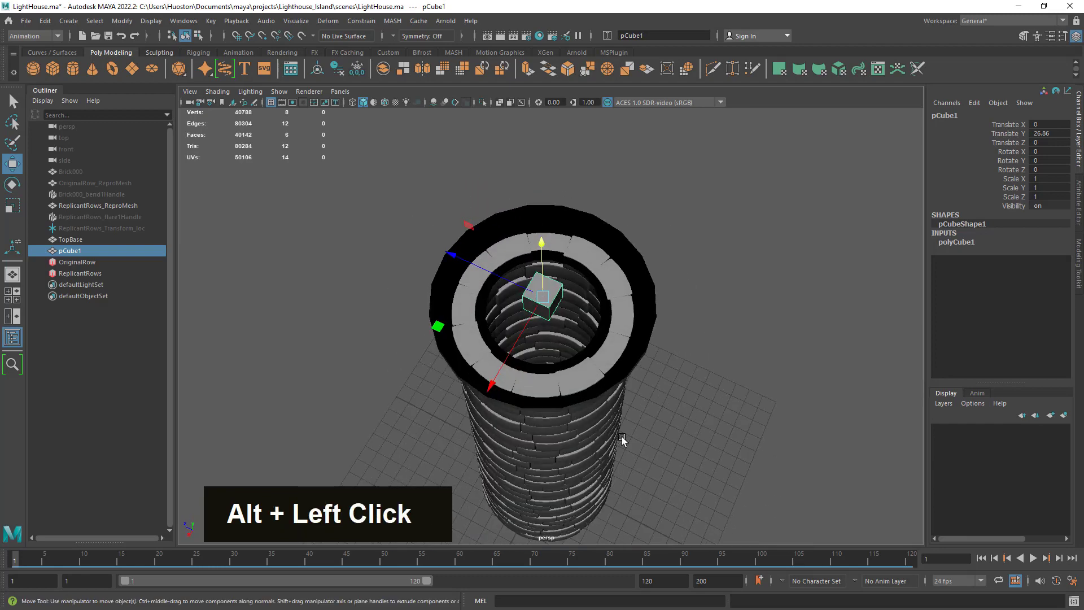
# Step: Hide the ReplicantRows_ReproMesh brick tower and the TopBase ring, leaving only the cube visible in the scene
pyautogui.keyDown('alt'); pyautogui.moveTo(621, 435); pyautogui.dragTo(646, 320, button='middle'); pyautogui.keyUp('alt')
pyautogui.keyDown('alt'); pyautogui.moveTo(646, 320); pyautogui.dragTo(639, 347, button='right'); pyautogui.keyUp('alt')
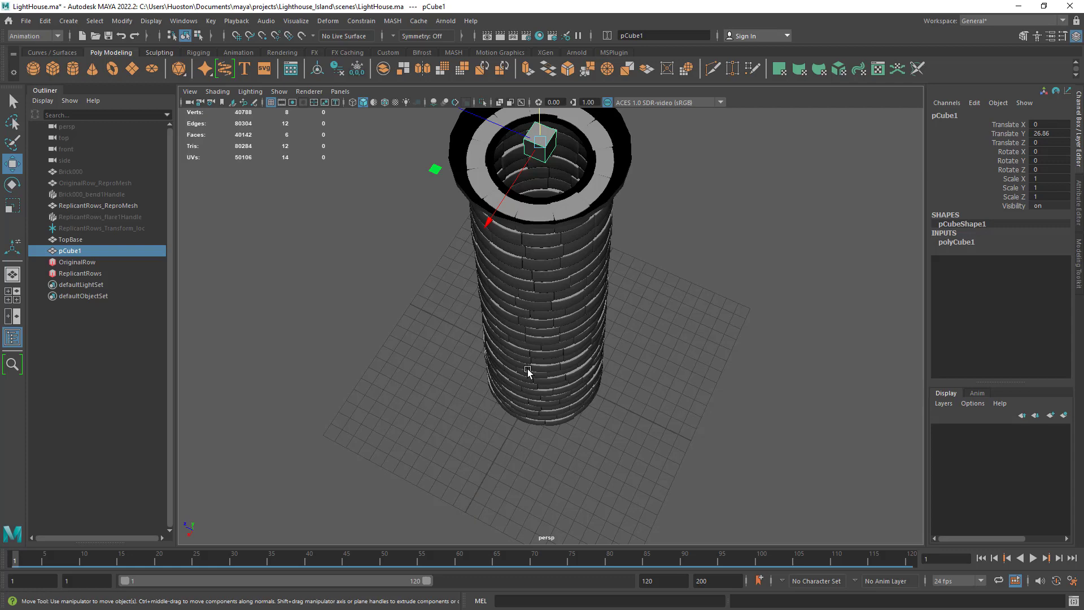
pyautogui.keyDown('alt'); pyautogui.moveTo(702, 387); pyautogui.dragTo(648, 380, button='right'); pyautogui.keyUp('alt')
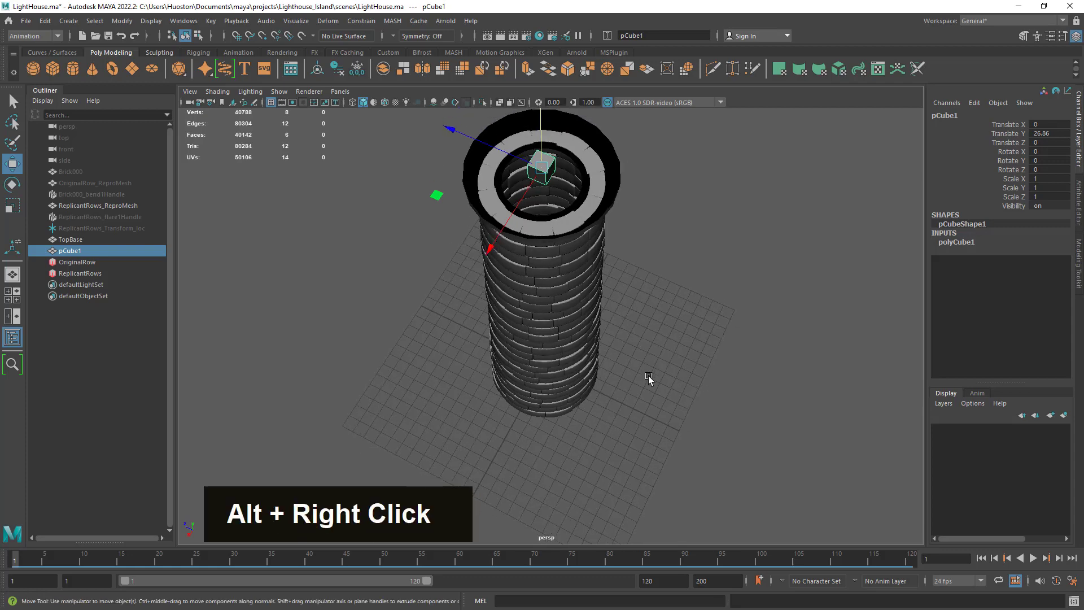
pyautogui.keyDown('alt'); pyautogui.moveTo(648, 379); pyautogui.dragTo(648, 367); pyautogui.keyUp('alt')
pyautogui.keyDown('alt'); pyautogui.moveTo(641, 426); pyautogui.dragTo(646, 332, button='middle'); pyautogui.keyUp('alt')
pyautogui.scroll(-3, 645, 331)
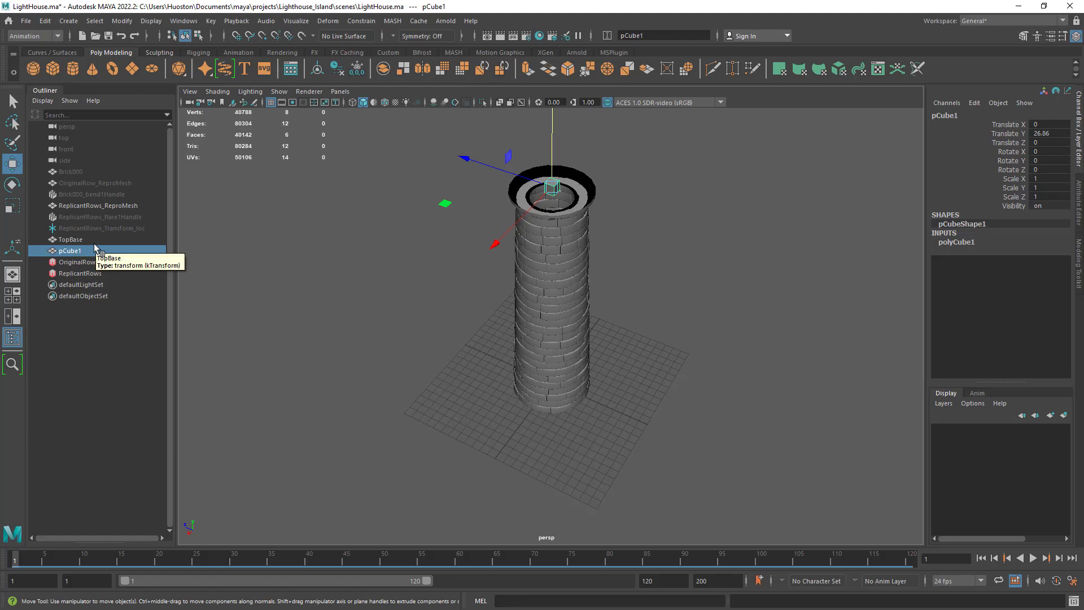
pyautogui.click(565, 398)
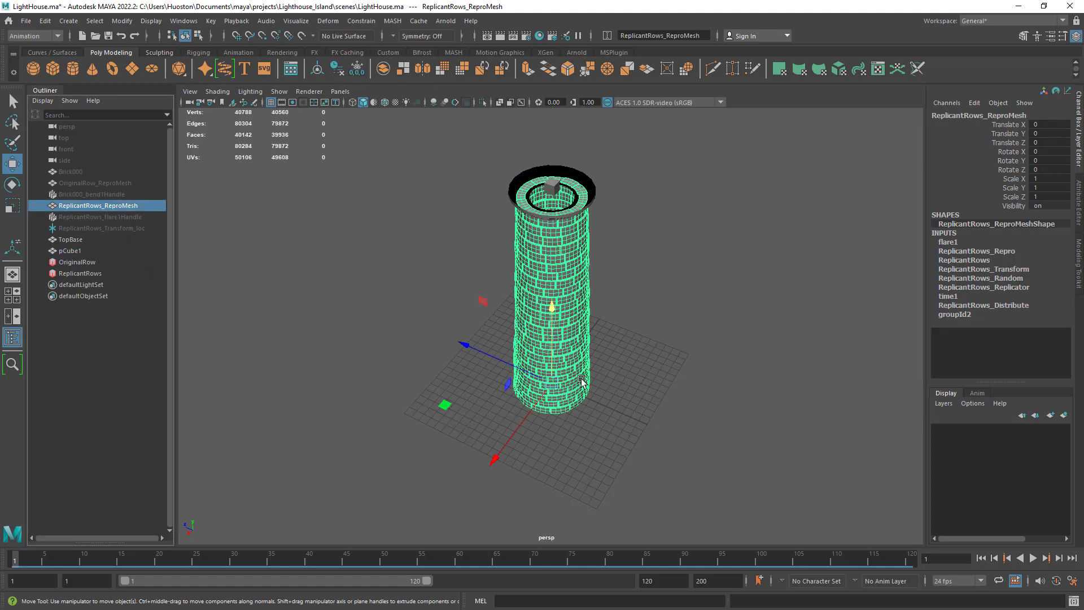
pyautogui.press('h')
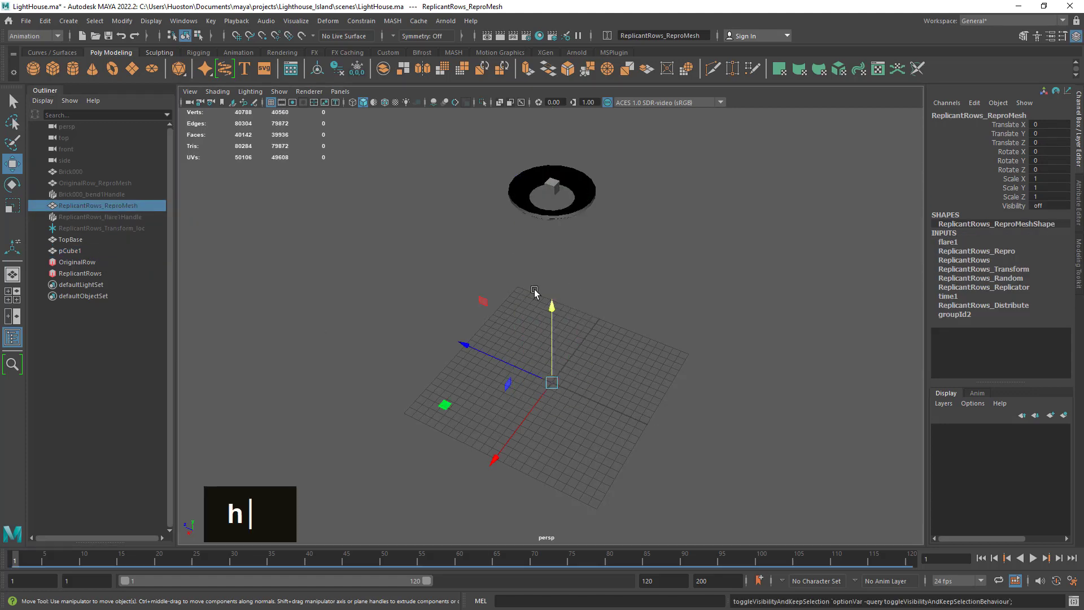
pyautogui.click(585, 219)
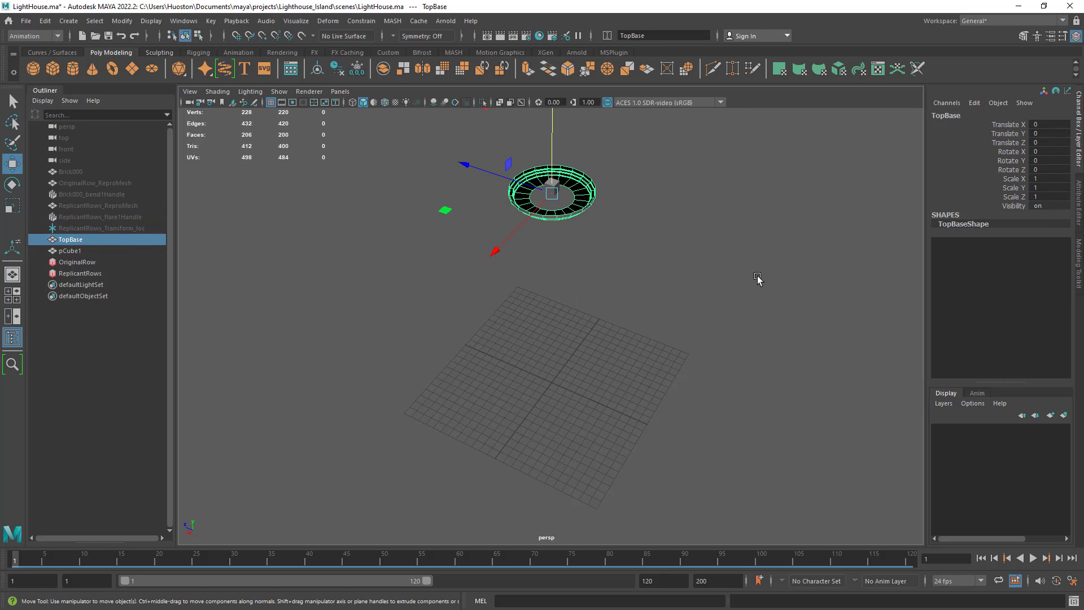
pyautogui.press('h')
pyautogui.click(558, 183)
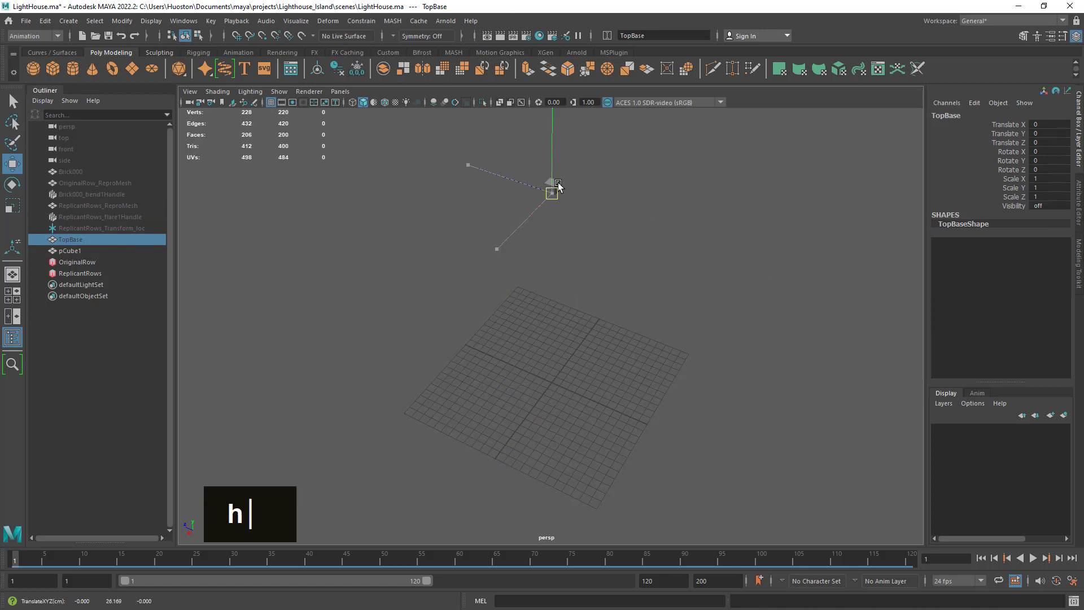
pyautogui.click(657, 242)
# Step: Set the cube's Translate Y to 0 and frame it at the grid's center
pyautogui.click(556, 183)
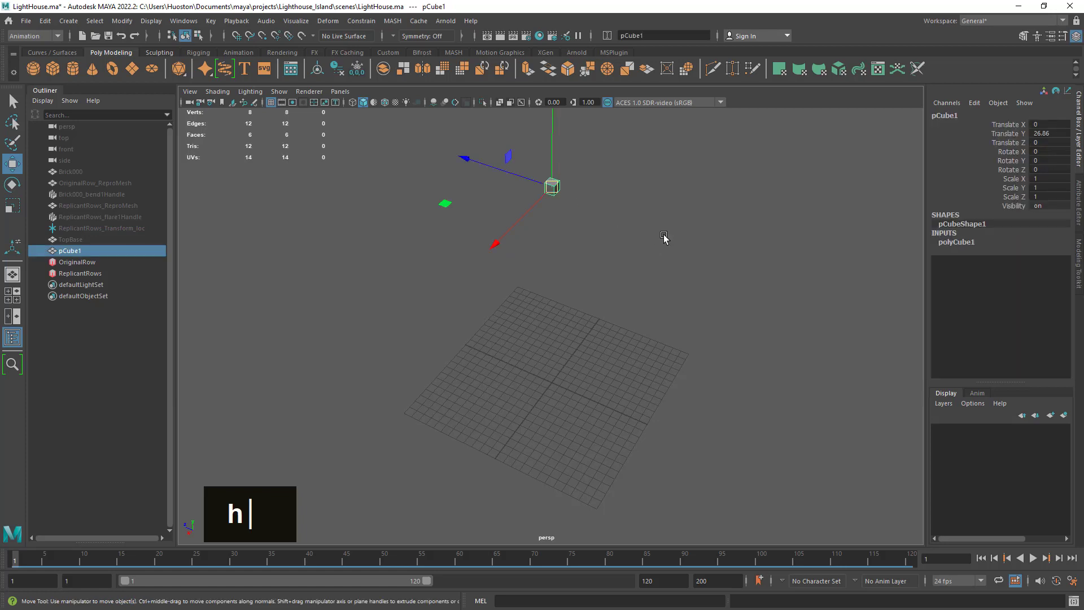
pyautogui.click(1061, 133)
pyautogui.write('0')
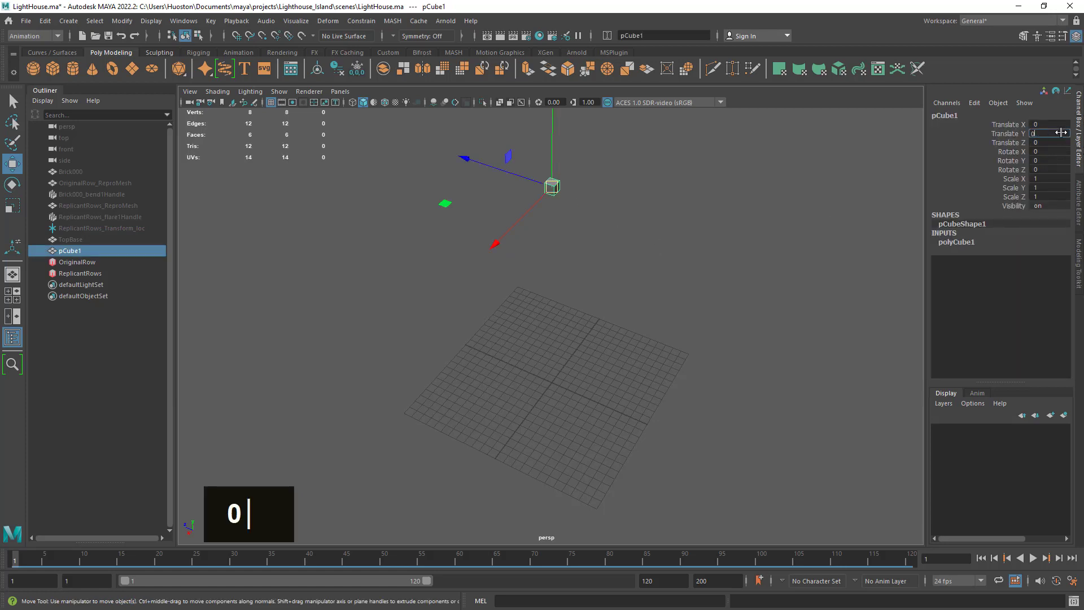
pyautogui.press('Return')
pyautogui.keyDown('alt'); pyautogui.moveTo(648, 379); pyautogui.dragTo(676, 405); pyautogui.keyUp('alt')
pyautogui.press('f')
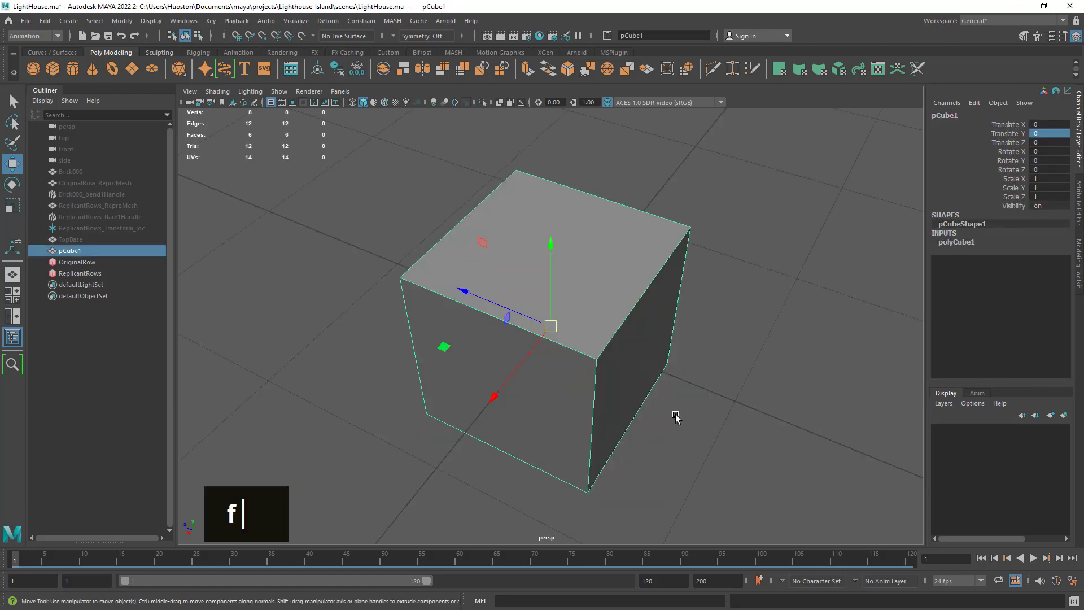
pyautogui.keyDown('alt'); pyautogui.moveTo(676, 417); pyautogui.dragTo(442, 363, button='right'); pyautogui.keyUp('alt')
pyautogui.keyDown('alt'); pyautogui.moveTo(443, 363); pyautogui.dragTo(624, 411); pyautogui.keyUp('alt')
pyautogui.keyDown('alt'); pyautogui.moveTo(624, 411); pyautogui.dragTo(532, 394, button='right'); pyautogui.keyUp('alt')
pyautogui.keyDown('alt'); pyautogui.moveTo(533, 394); pyautogui.dragTo(561, 403); pyautogui.keyUp('alt')
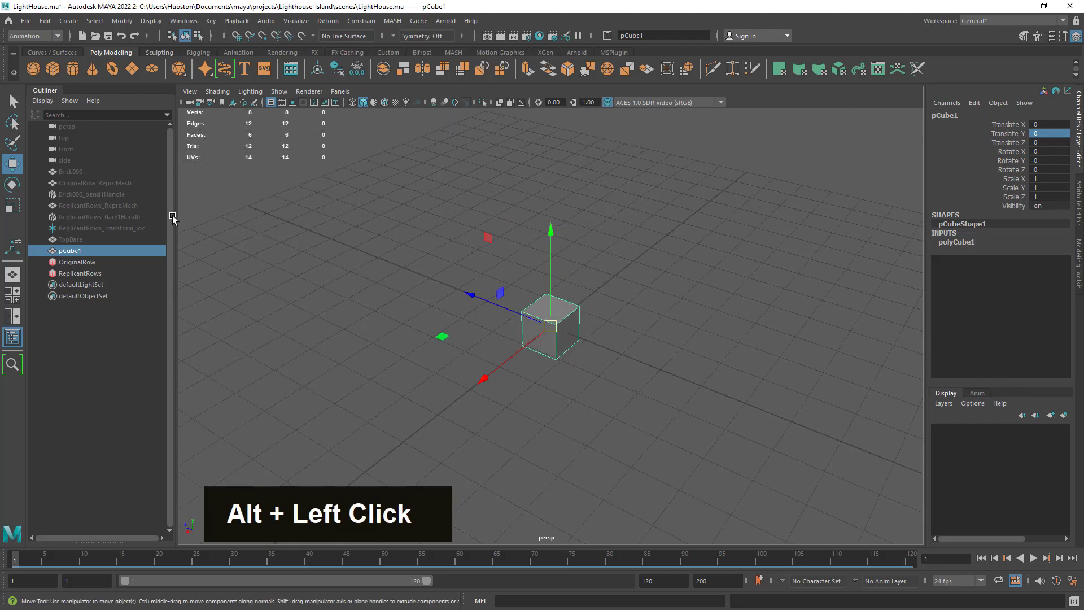
# Step: Scale the cube into a long flat board, about 1.033 in X, 0.411 in Y and 5.594 in Z
pyautogui.click(12, 206)
pyautogui.moveTo(473, 296); pyautogui.dragTo(173, 222)
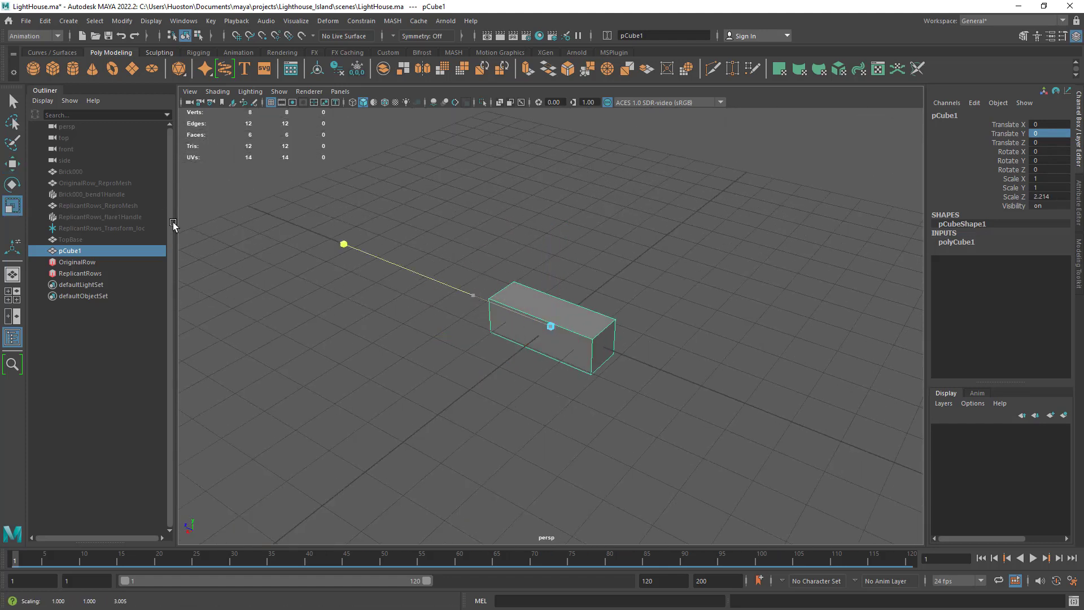
pyautogui.moveTo(472, 296)
pyautogui.mouseDown()
pyautogui.moveTo(396, 274)
pyautogui.moveTo(456, 293)
pyautogui.mouseUp()
pyautogui.moveTo(551, 235); pyautogui.dragTo(552, 286)
pyautogui.moveTo(486, 376); pyautogui.dragTo(586, 381)
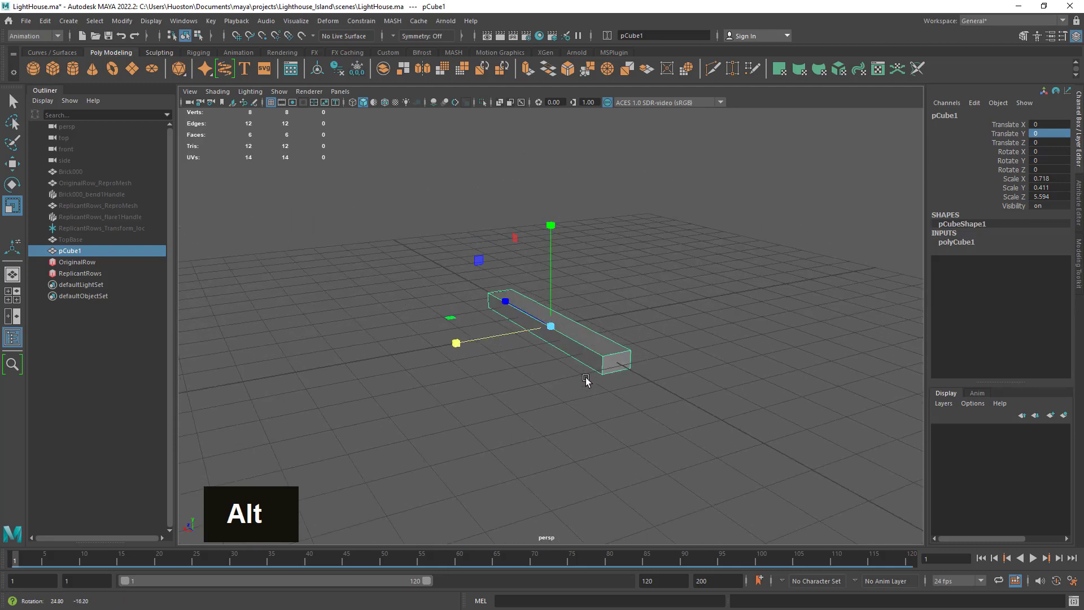
pyautogui.keyDown('alt'); pyautogui.moveTo(585, 381); pyautogui.dragTo(659, 407, button='right'); pyautogui.keyUp('alt')
pyautogui.keyDown('alt'); pyautogui.moveTo(658, 407); pyautogui.dragTo(641, 387); pyautogui.keyUp('alt')
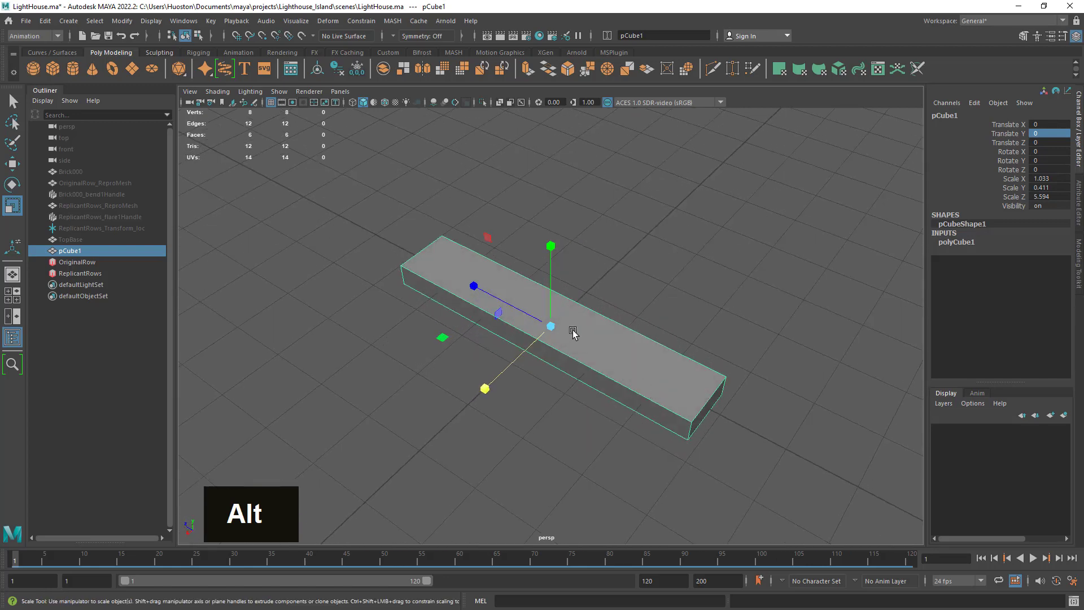
# Step: Shrink the board uniformly to a scale of about 0.579 in X, 0.231 in Y and 3.139 in Z
pyautogui.moveTo(544, 326); pyautogui.dragTo(501, 341)
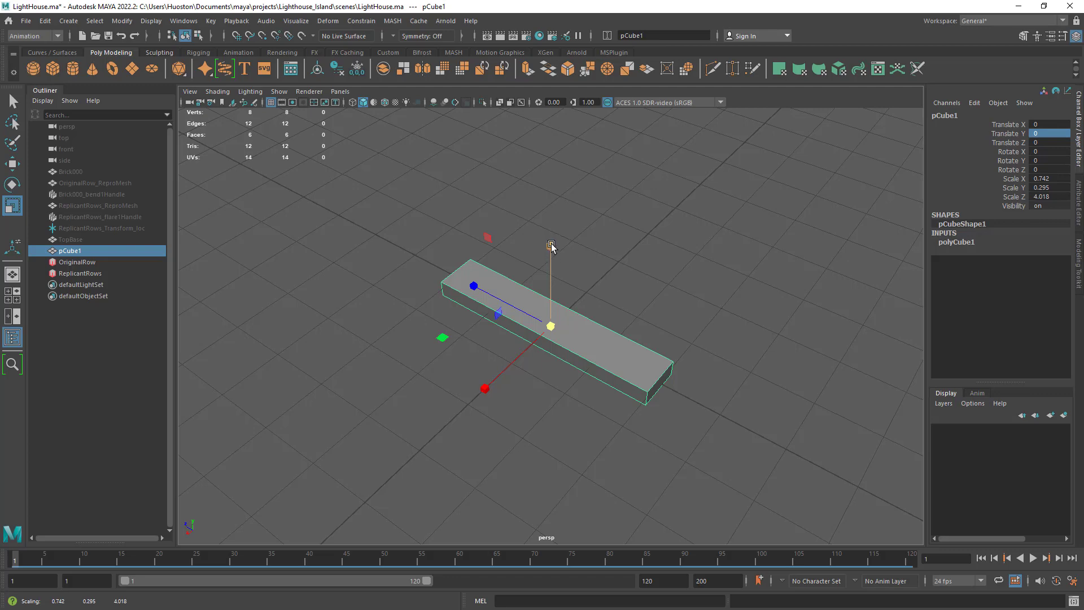
pyautogui.moveTo(552, 244); pyautogui.dragTo(563, 372)
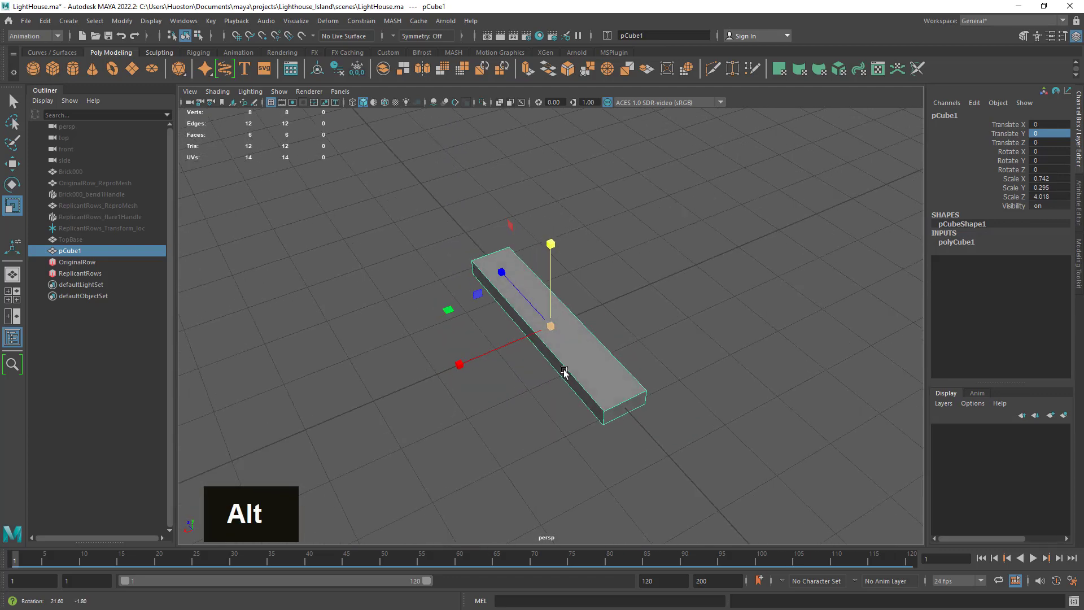
pyautogui.moveTo(549, 325); pyautogui.dragTo(539, 327)
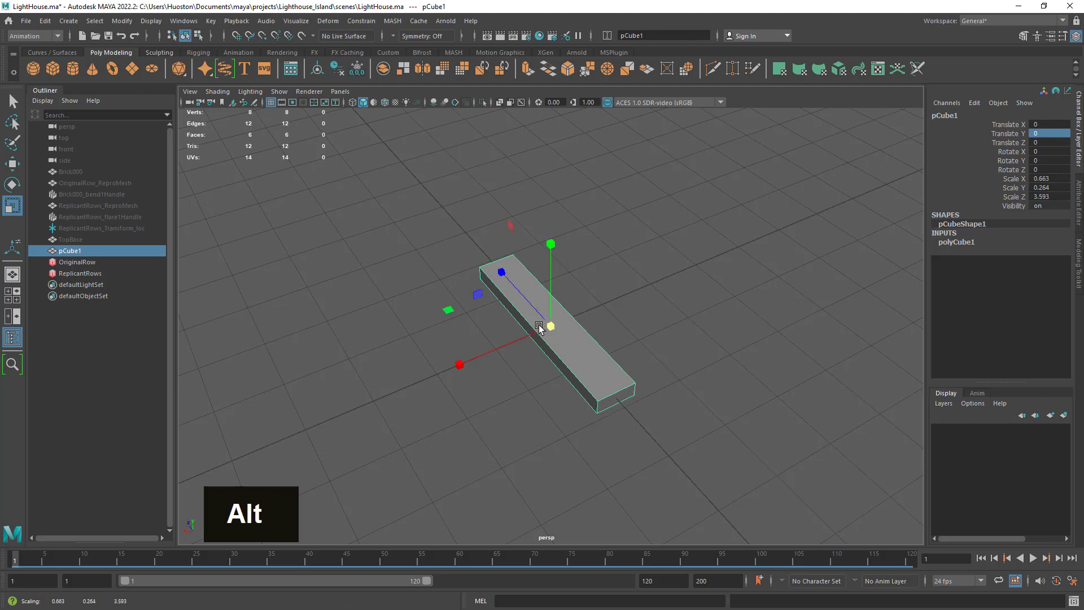
pyautogui.keyDown('alt'); pyautogui.moveTo(527, 380); pyautogui.dragTo(558, 391); pyautogui.keyUp('alt')
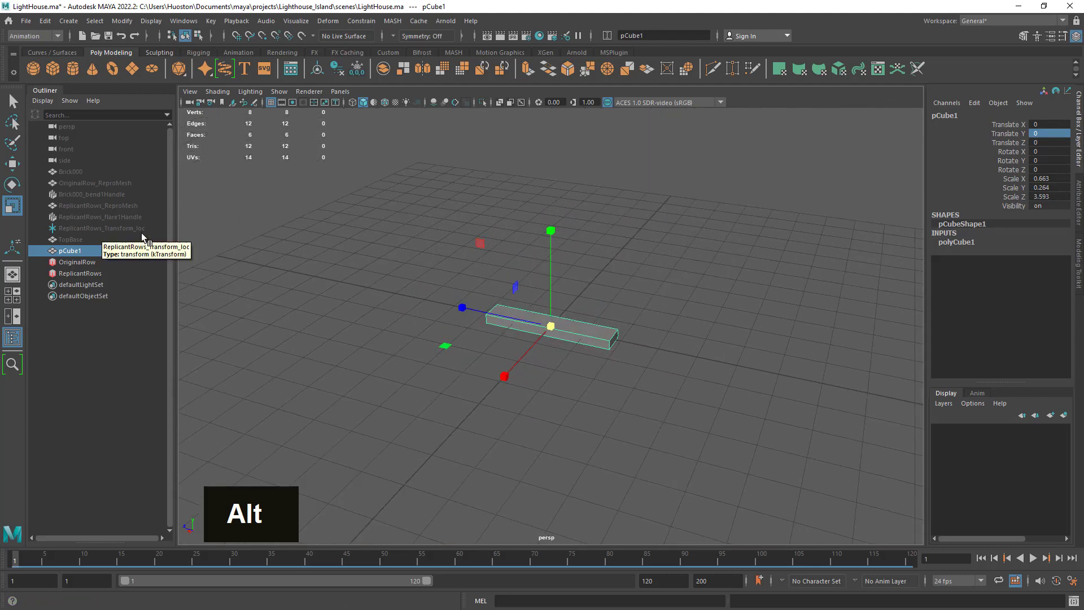
pyautogui.keyDown('alt'); pyautogui.moveTo(591, 338); pyautogui.dragTo(683, 394, button='right'); pyautogui.keyUp('alt')
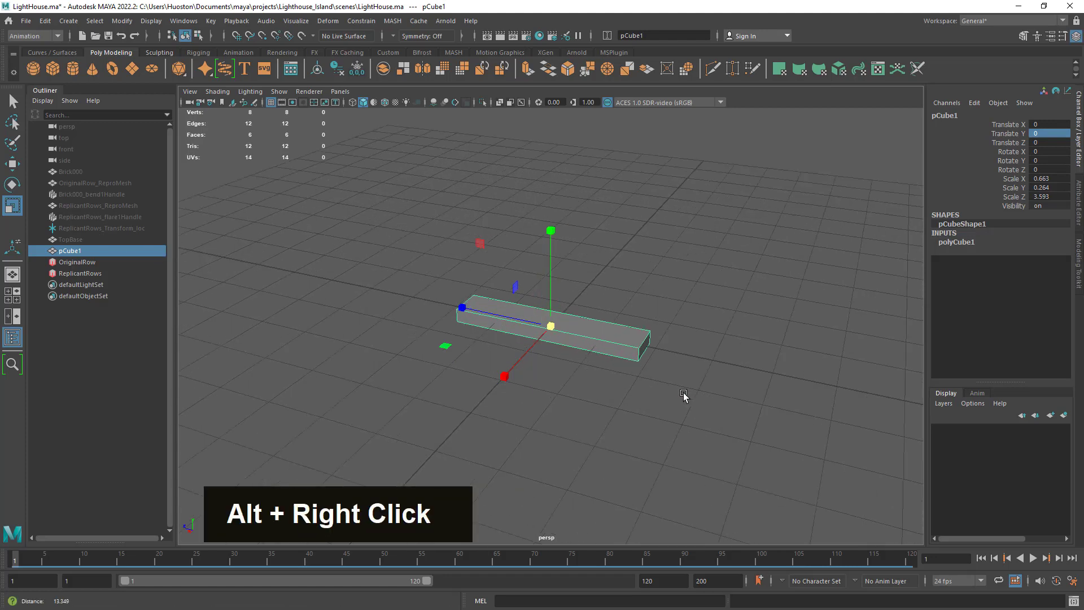
pyautogui.keyDown('alt'); pyautogui.moveTo(683, 393); pyautogui.dragTo(622, 404); pyautogui.keyUp('alt')
pyautogui.moveTo(550, 327); pyautogui.dragTo(535, 332)
pyautogui.press('q')
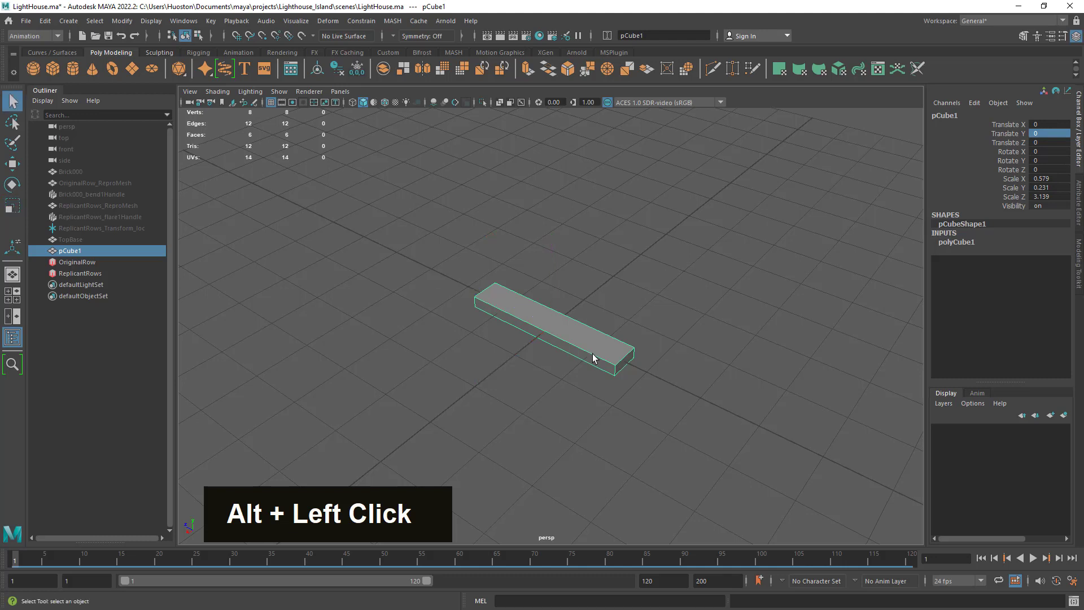
# Step: Switch the menu set from Animation to Modeling
pyautogui.click(109, 37)
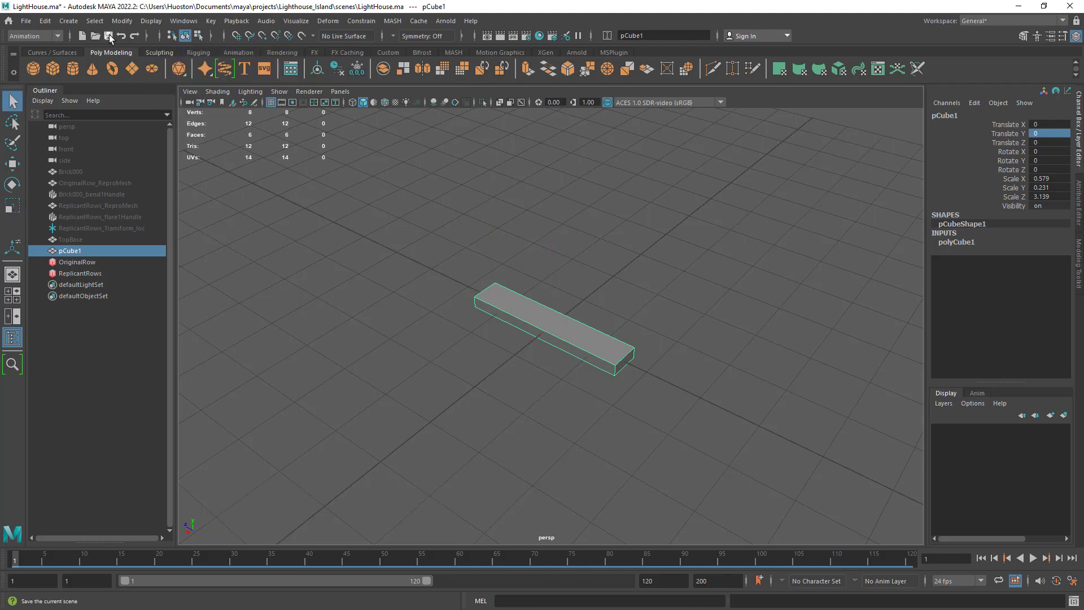
pyautogui.moveTo(659, 334)
pyautogui.keyDown('alt'); pyautogui.mouseDown(button='right')
pyautogui.moveTo(697, 368)
pyautogui.moveTo(806, 380)
pyautogui.moveTo(665, 341)
pyautogui.mouseUp(button='right'); pyautogui.keyUp('alt')
pyautogui.keyDown('alt'); pyautogui.moveTo(665, 341); pyautogui.dragTo(643, 341); pyautogui.keyUp('alt')
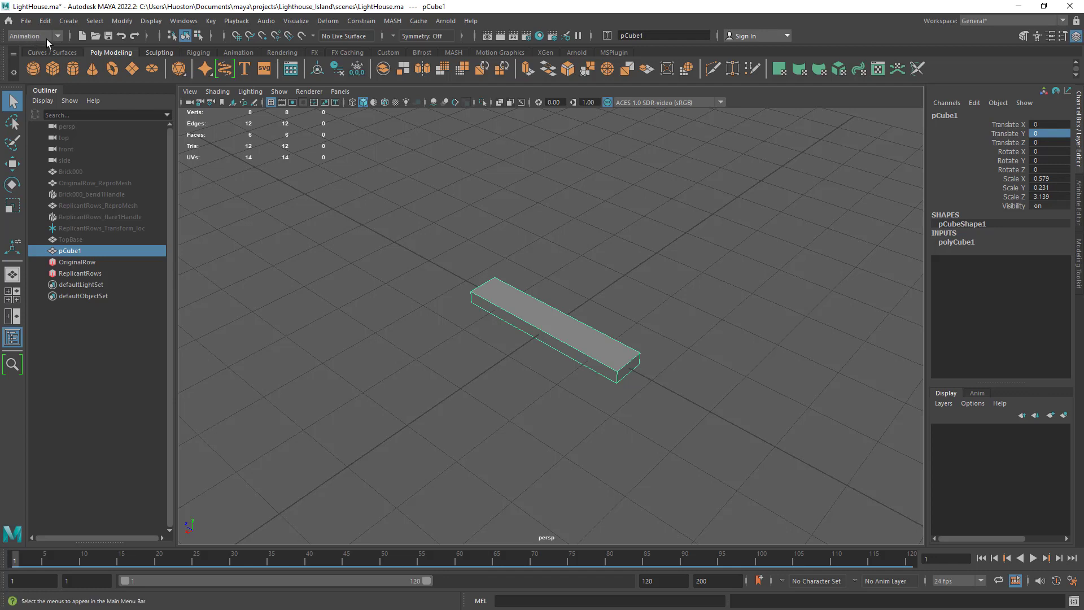
pyautogui.click(327, 20)
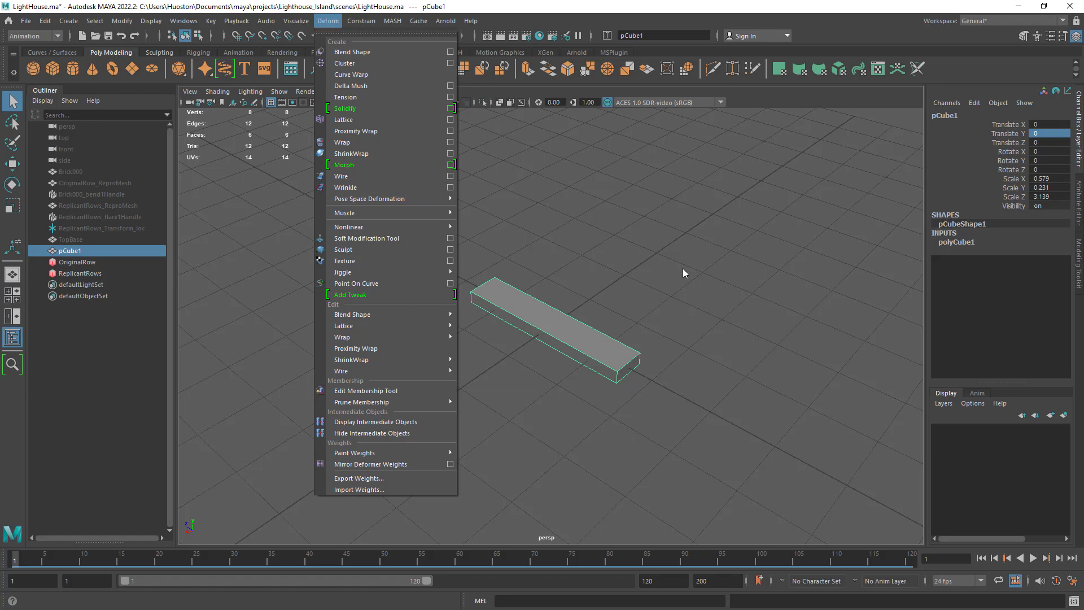
pyautogui.click(34, 36)
pyautogui.click(23, 49)
# Step: Examine the board's proportions and thickness from several sides
pyautogui.moveTo(717, 324)
pyautogui.keyDown('alt'); pyautogui.mouseDown(button='right')
pyautogui.moveTo(740, 344)
pyautogui.moveTo(694, 345)
pyautogui.mouseUp(button='right'); pyautogui.keyUp('alt')
pyautogui.moveTo(659, 250); pyautogui.dragTo(467, 446)
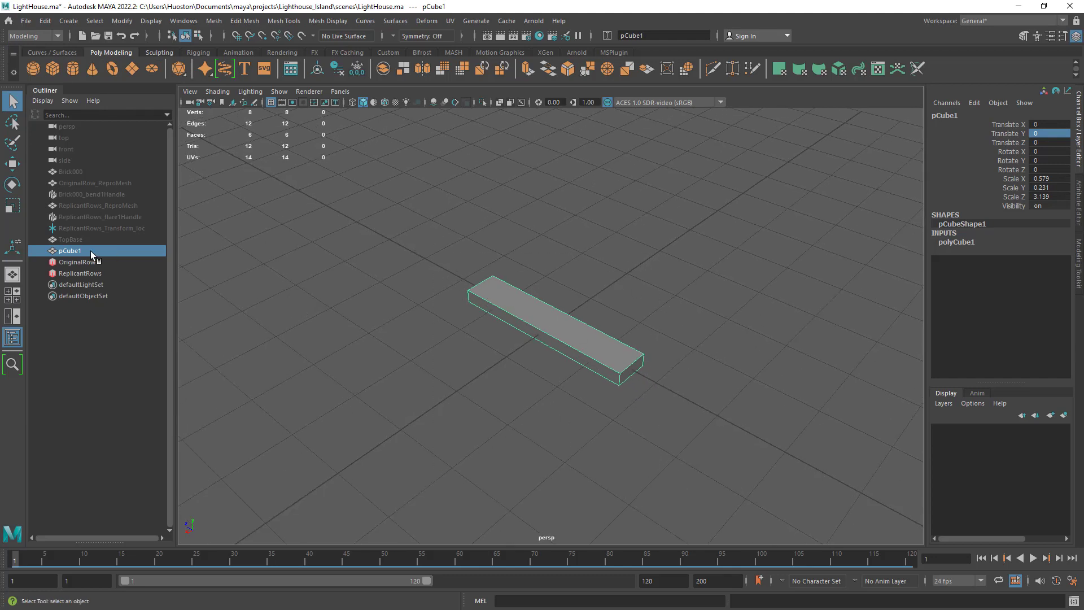
pyautogui.click(13, 163)
pyautogui.keyDown('alt'); pyautogui.moveTo(570, 346); pyautogui.dragTo(614, 376); pyautogui.keyUp('alt')
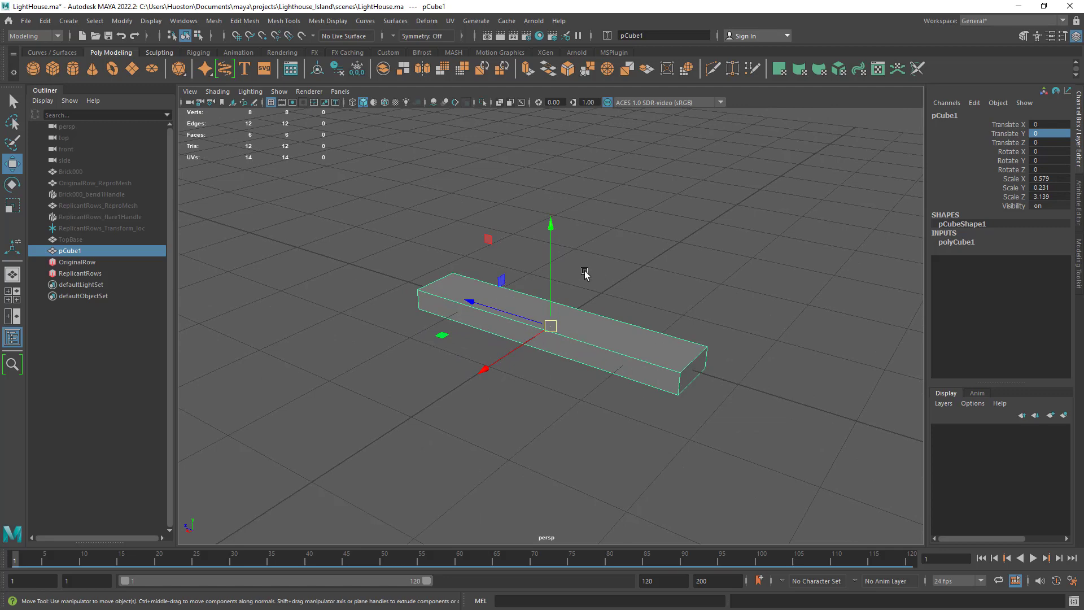
pyautogui.keyDown('alt'); pyautogui.moveTo(473, 370); pyautogui.dragTo(664, 406); pyautogui.keyUp('alt')
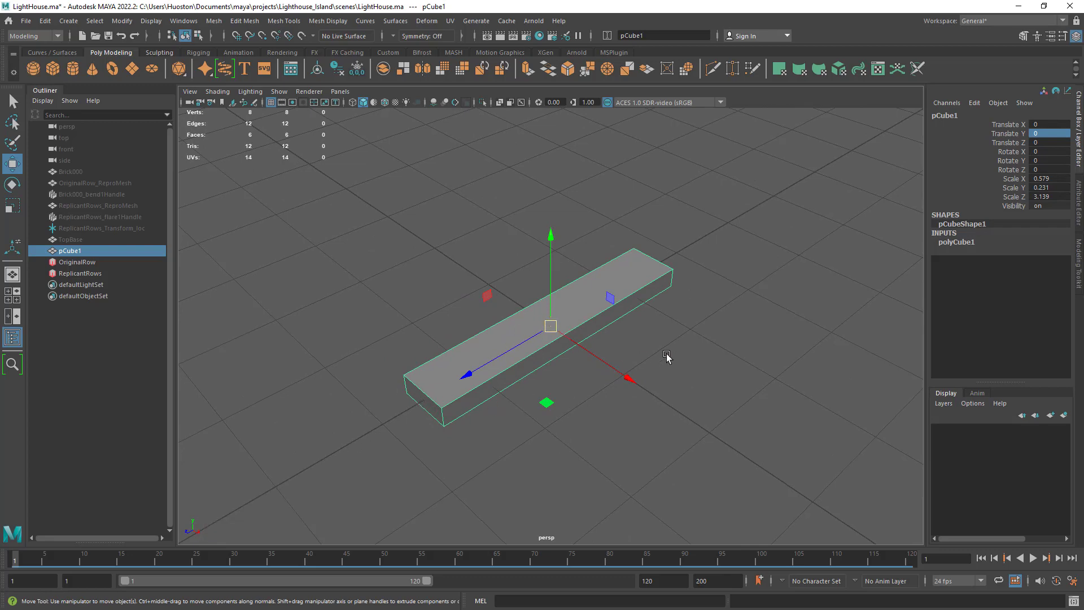
pyautogui.keyDown('alt'); pyautogui.moveTo(665, 358); pyautogui.dragTo(561, 375); pyautogui.keyUp('alt')
pyautogui.keyDown('alt'); pyautogui.moveTo(561, 375); pyautogui.dragTo(515, 377, button='right'); pyautogui.keyUp('alt')
pyautogui.keyDown('alt'); pyautogui.moveTo(515, 377); pyautogui.dragTo(547, 386); pyautogui.keyUp('alt')
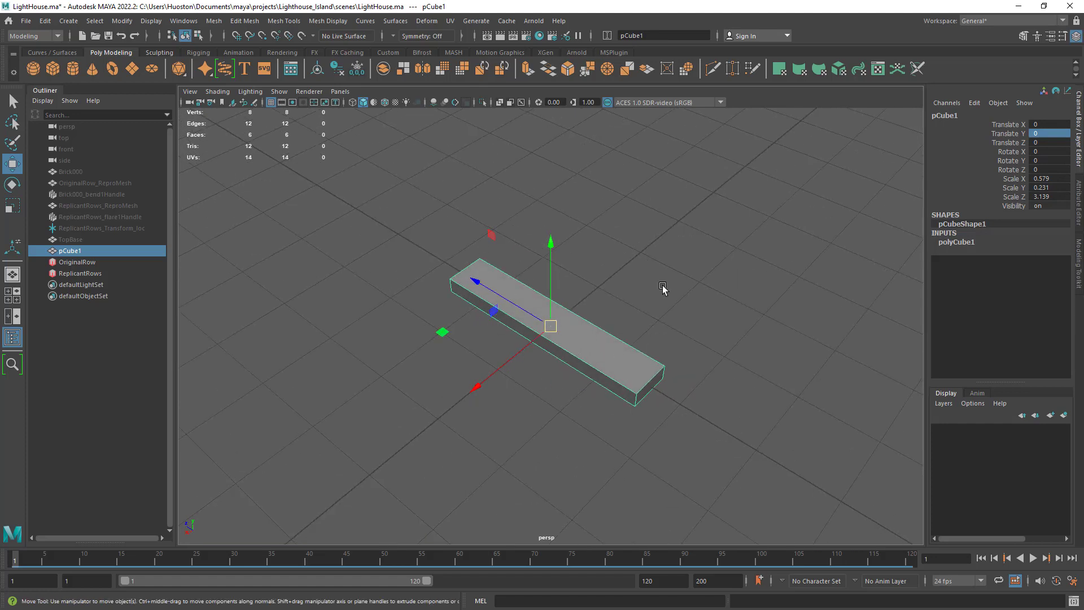
pyautogui.keyDown('alt'); pyautogui.moveTo(663, 287); pyautogui.dragTo(744, 363); pyautogui.keyUp('alt')
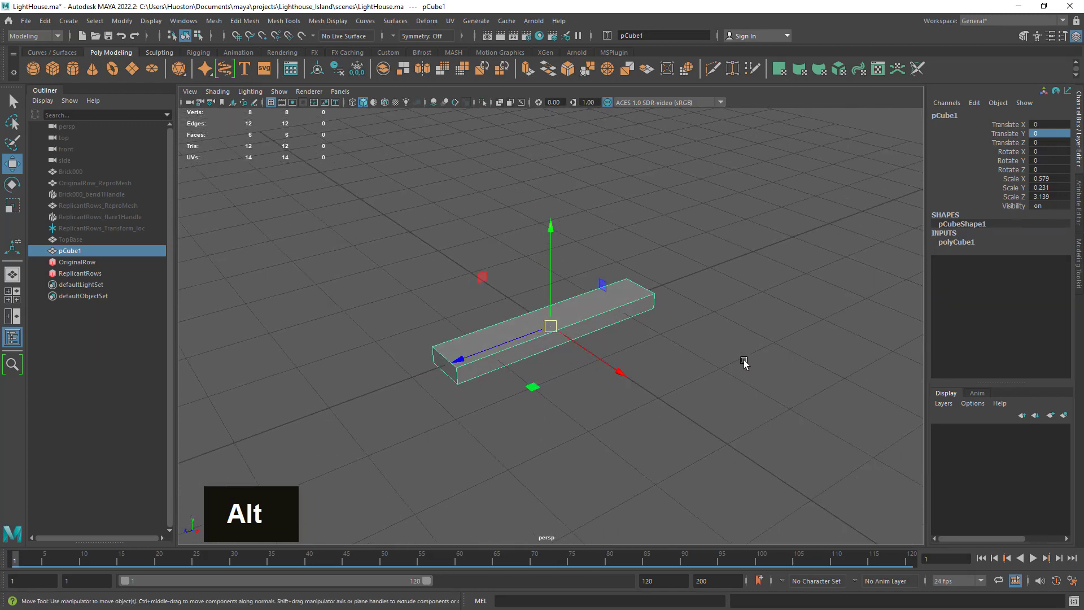
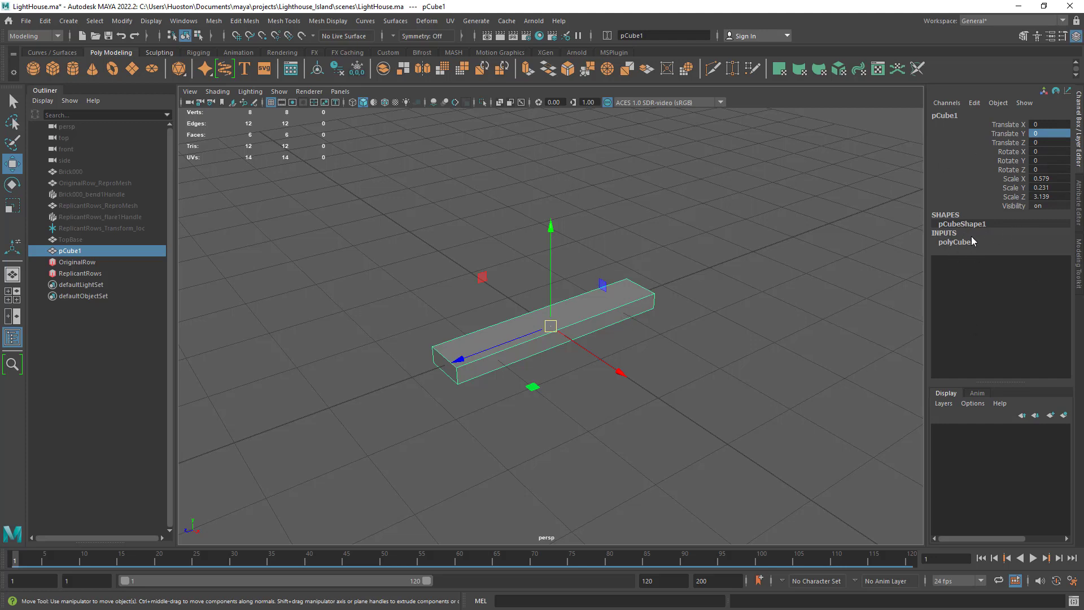
# Step: Delete the board's construction history and freeze its transformations
pyautogui.click(338, 69)
pyautogui.click(363, 69)
pyautogui.keyDown('alt'); pyautogui.moveTo(724, 329); pyautogui.dragTo(649, 336); pyautogui.keyUp('alt')
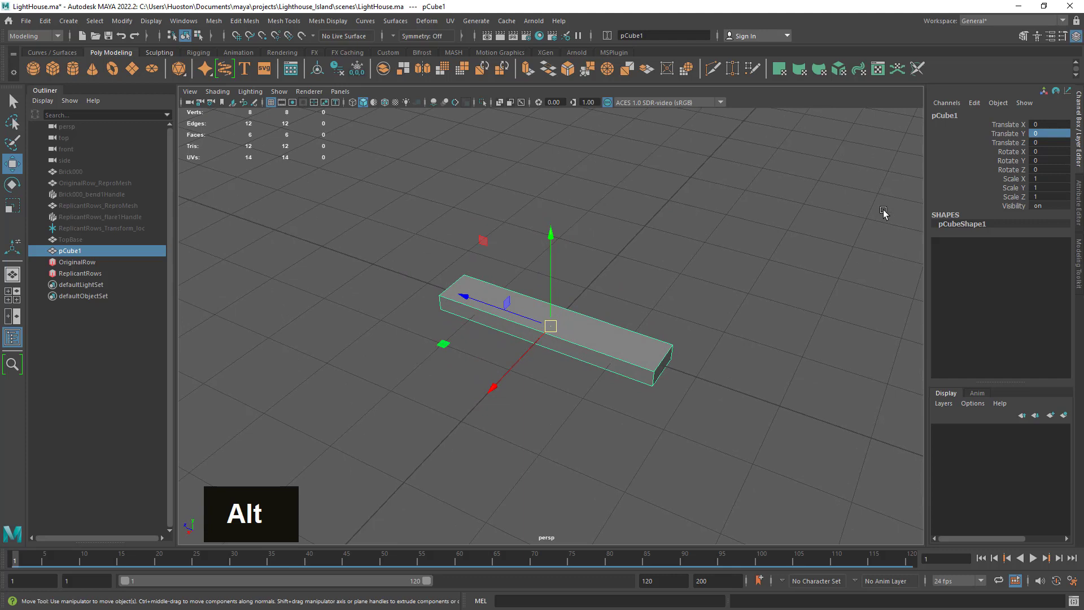
# Step: Rename the board pCube1 as TopoBaseBoard
pyautogui.doubleClick(945, 115)
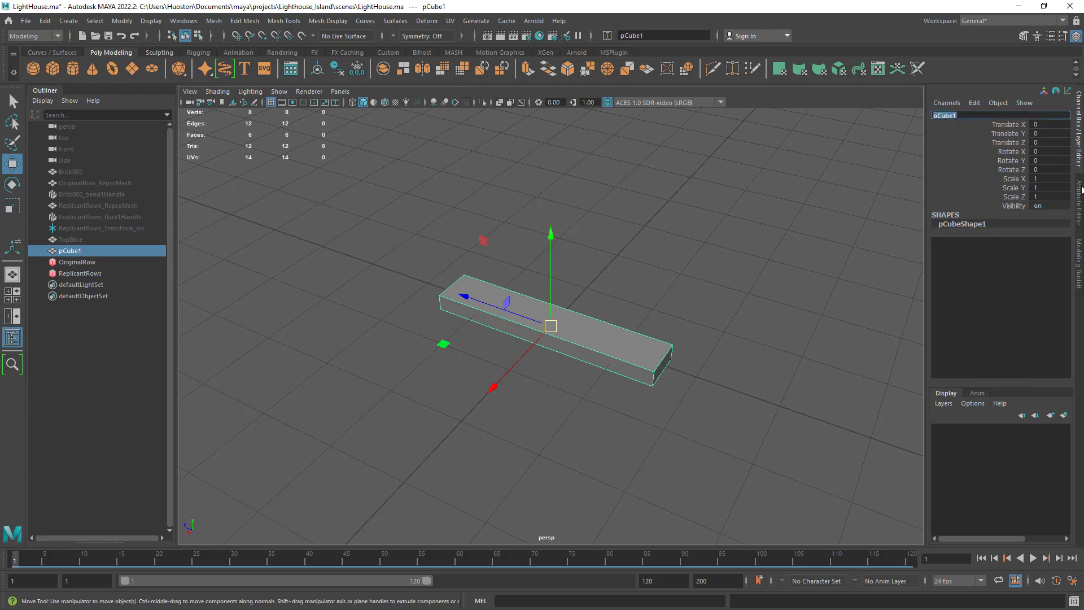
pyautogui.write('Topo')
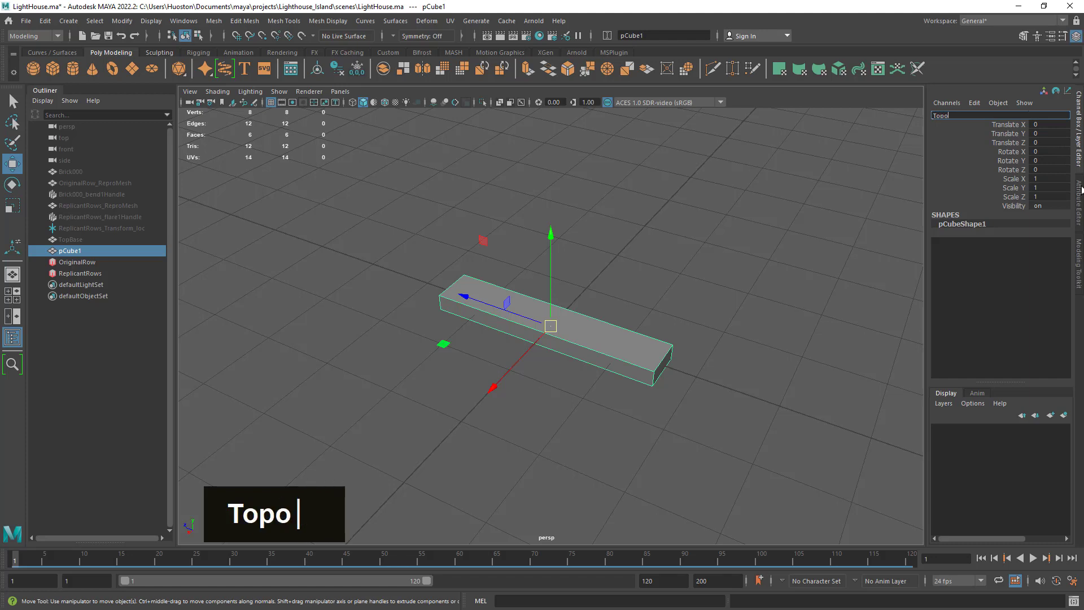
pyautogui.write('Base')
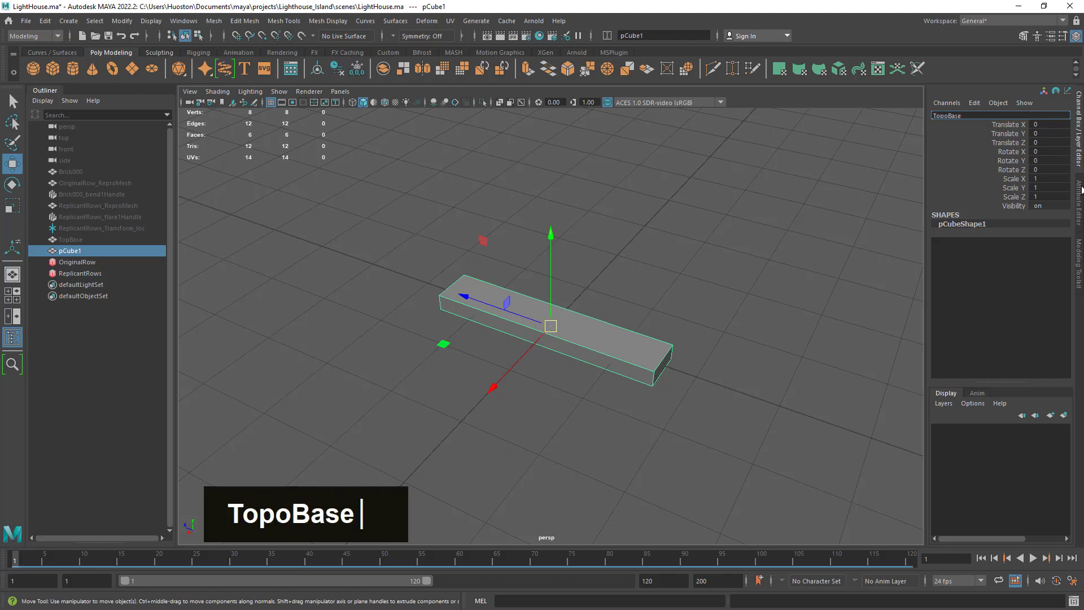
pyautogui.write('Board')
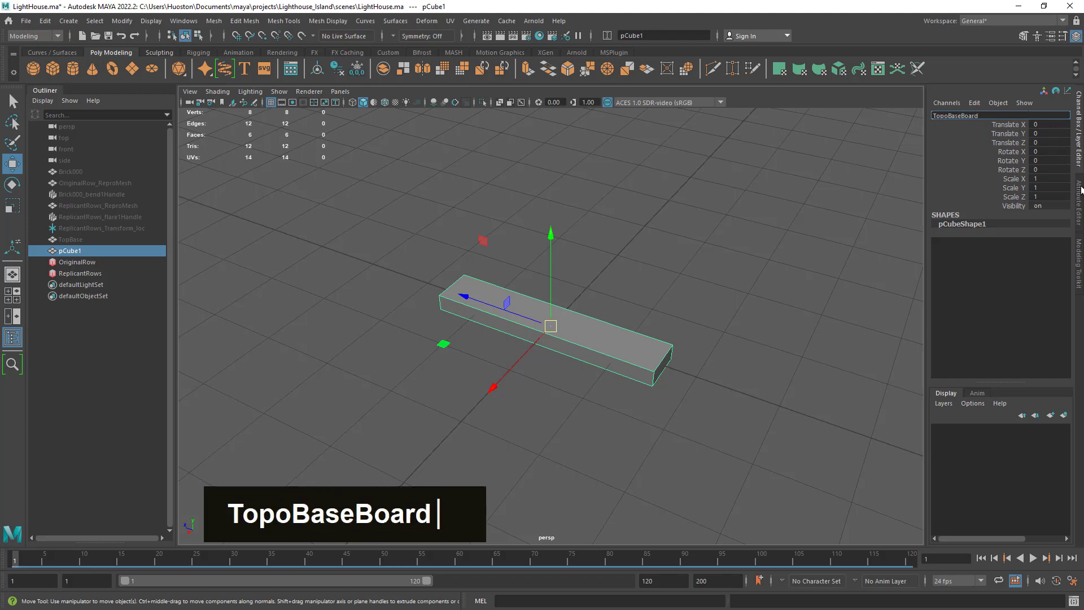
pyautogui.press('Return')
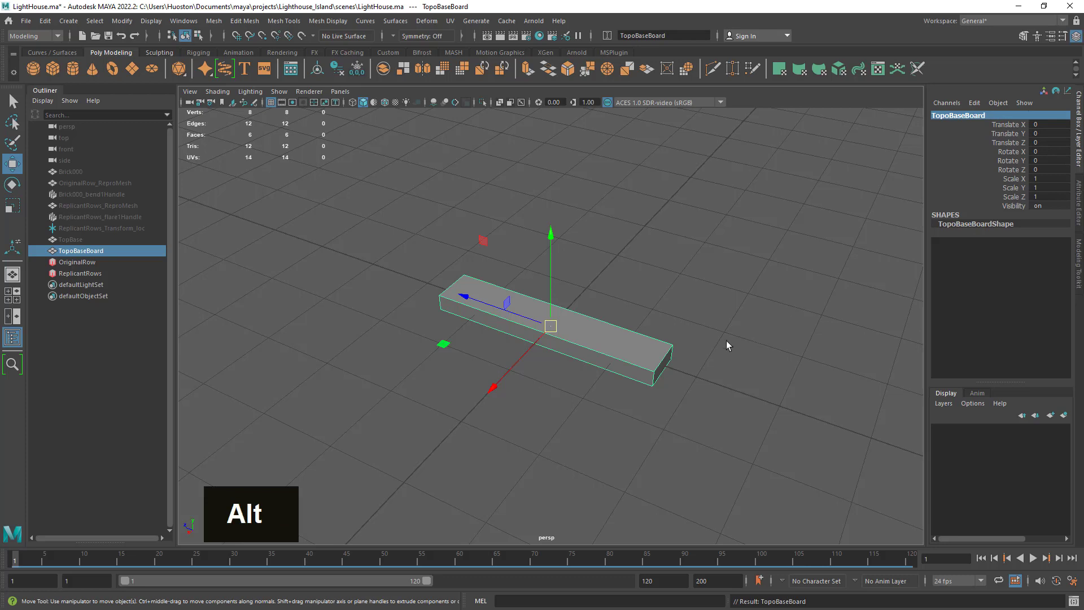
# Step: Create a MASH network from the TopoBaseBoard mesh
pyautogui.keyDown('alt'); pyautogui.moveTo(723, 341); pyautogui.dragTo(695, 344); pyautogui.keyUp('alt')
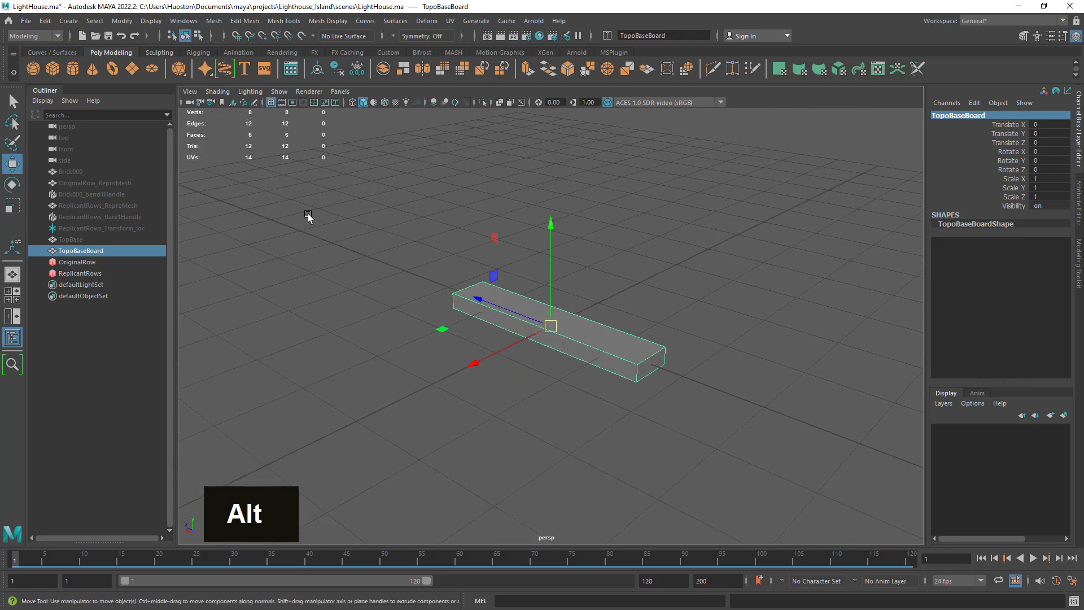
pyautogui.click(13, 101)
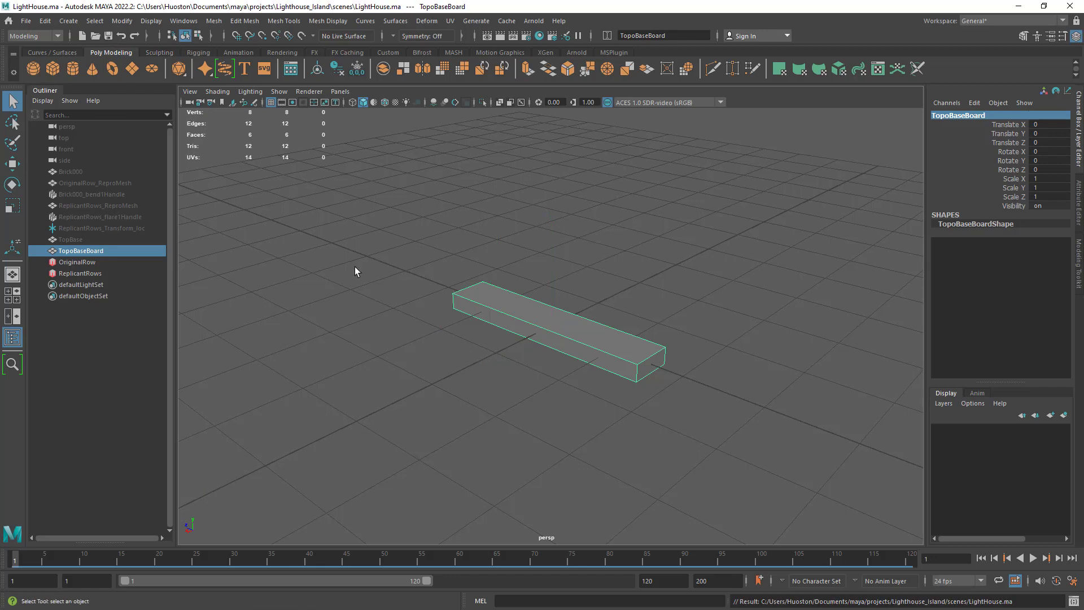
pyautogui.keyDown('alt'); pyautogui.moveTo(491, 323); pyautogui.dragTo(485, 320); pyautogui.keyUp('alt')
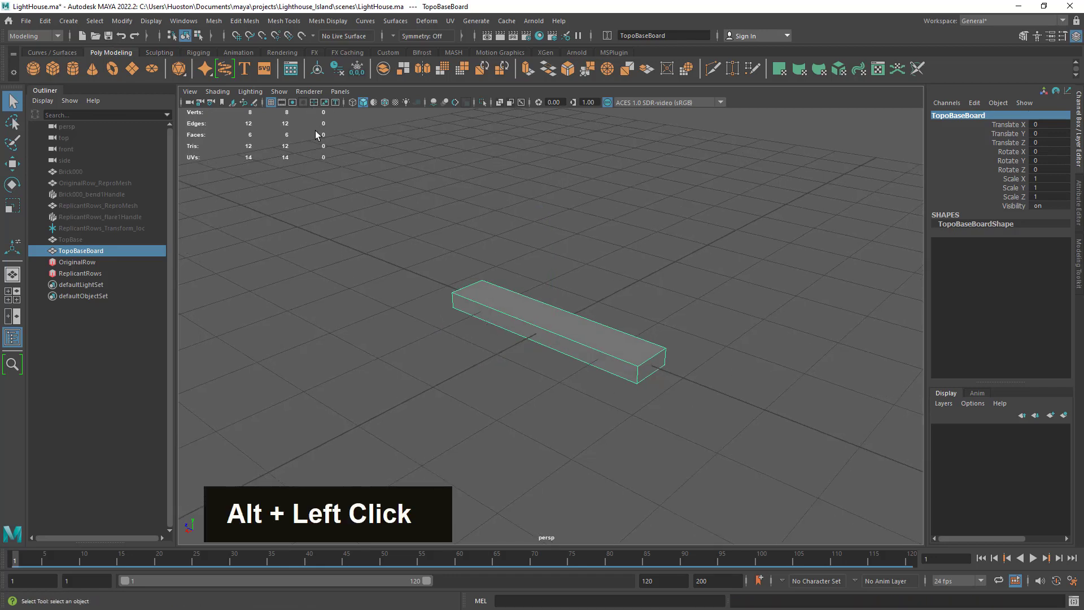
pyautogui.click(458, 53)
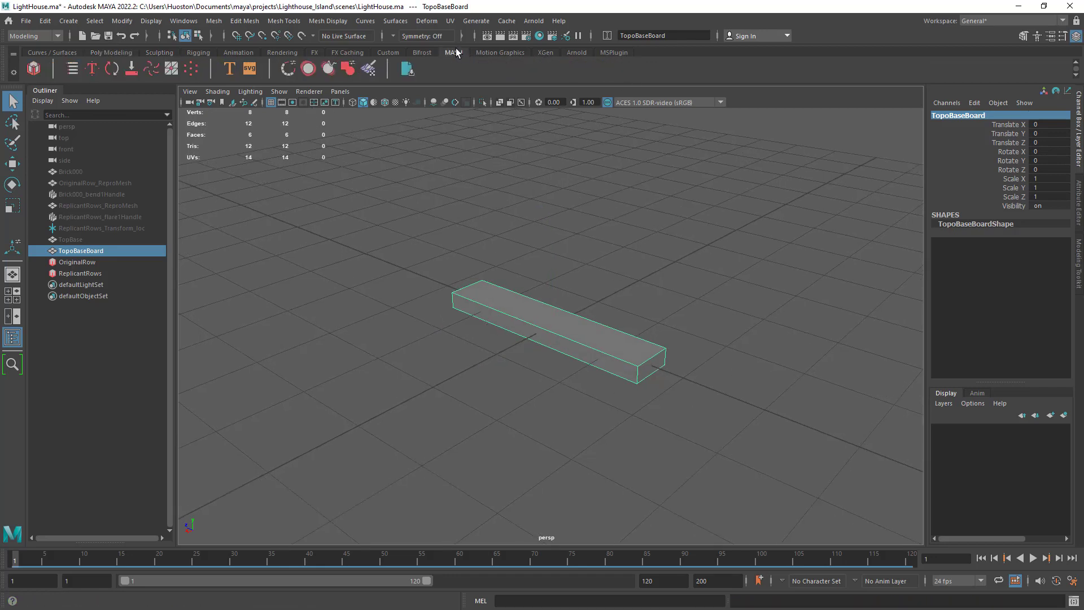
pyautogui.click(34, 68)
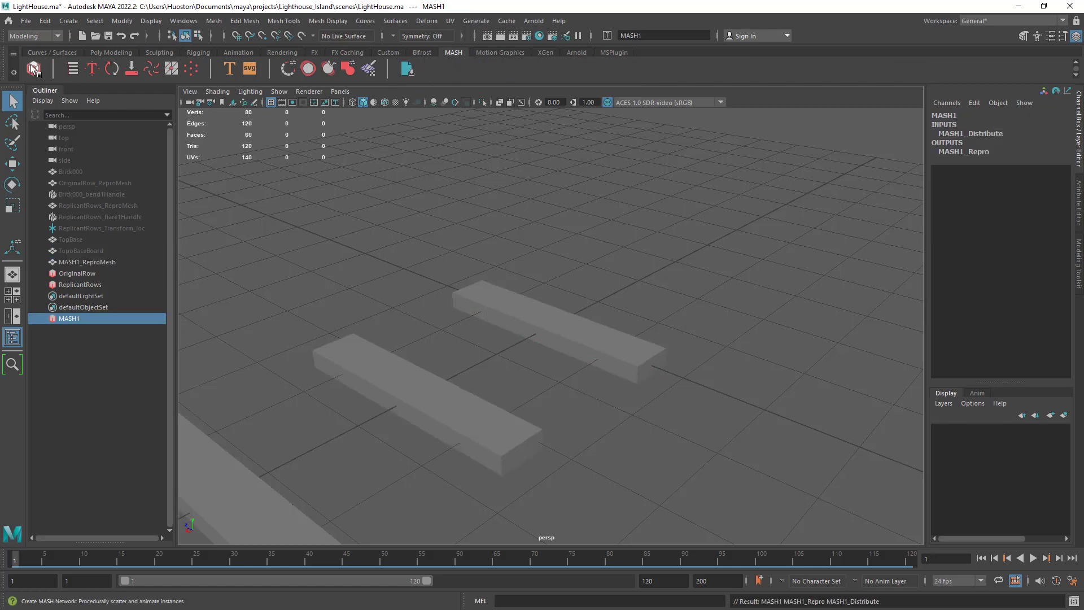
# Step: Rename the new MASH network as TopoBaseBoards in the MASH Editor
pyautogui.click(72, 69)
pyautogui.moveTo(64, 358); pyautogui.dragTo(281, 165)
pyautogui.click(74, 250)
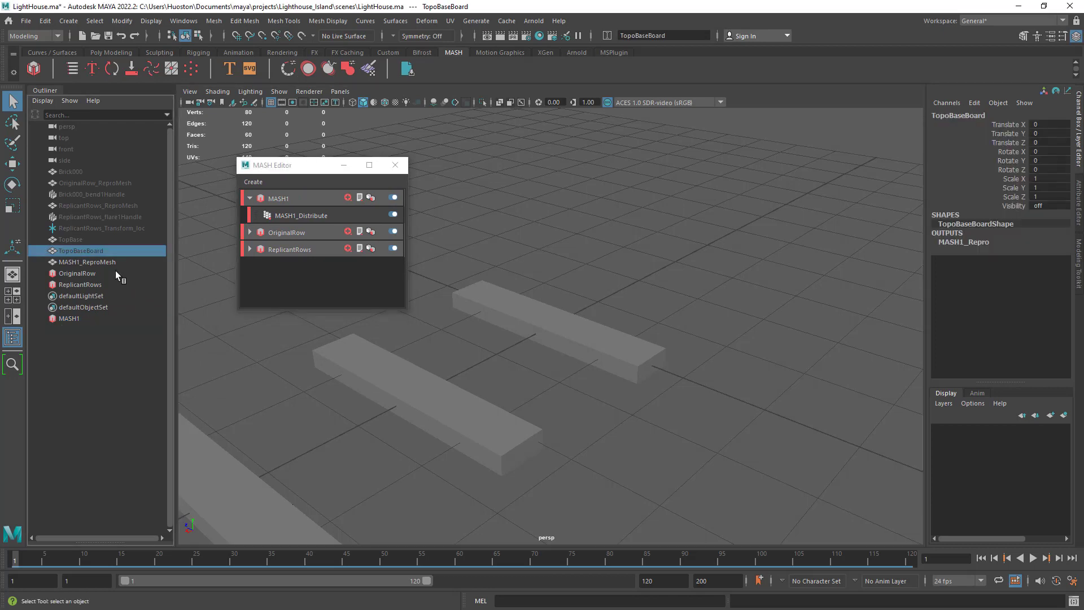
pyautogui.doubleClick(87, 250)
pyautogui.hotkey('ctrl', 'c')
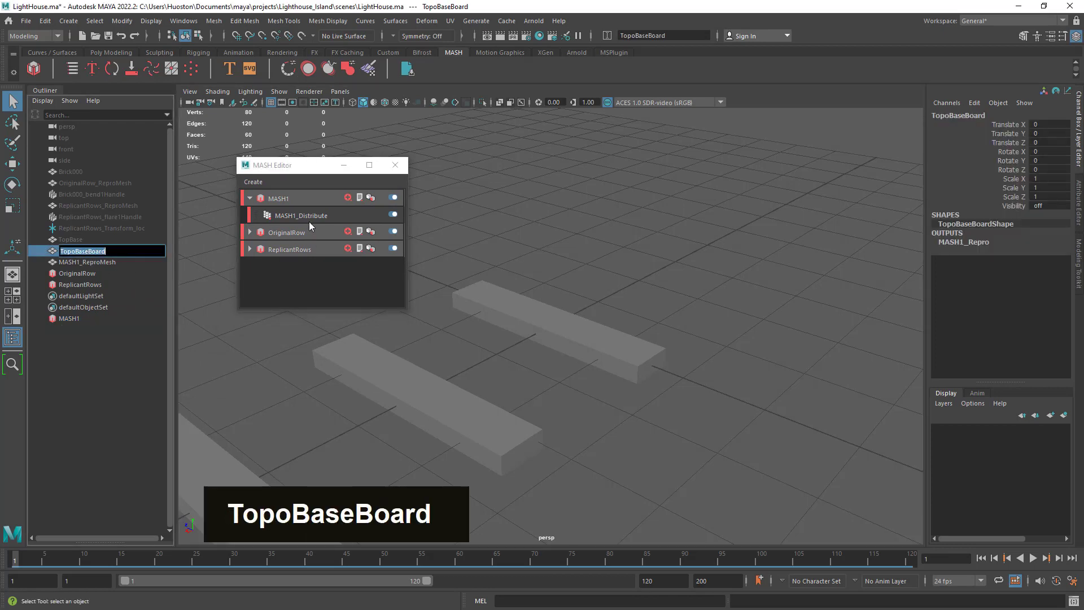
pyautogui.doubleClick(278, 202)
pyautogui.hotkey('ctrl', 'v')
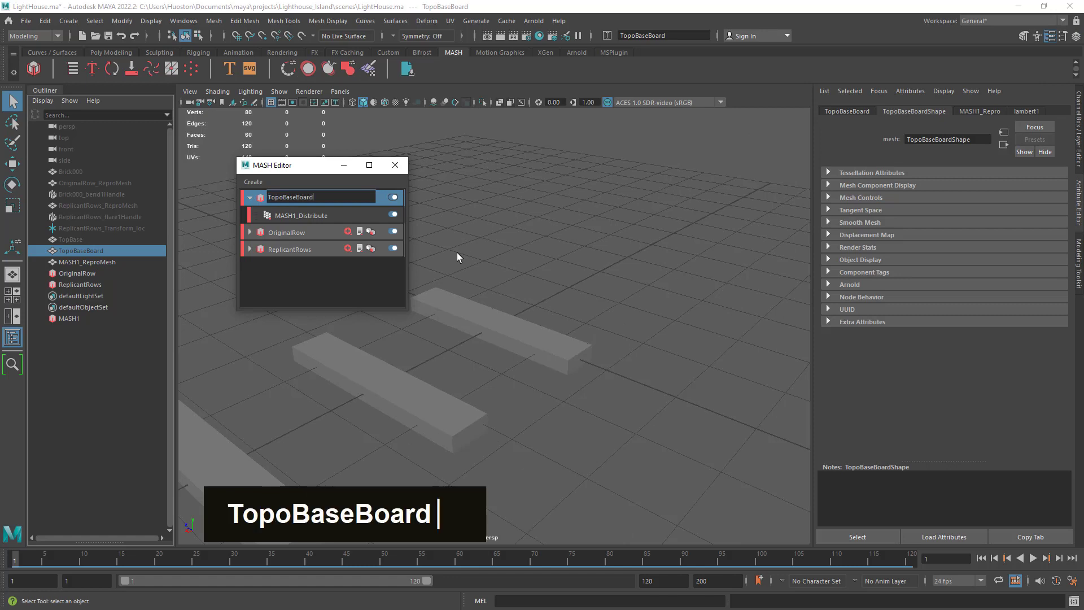
pyautogui.write('s')
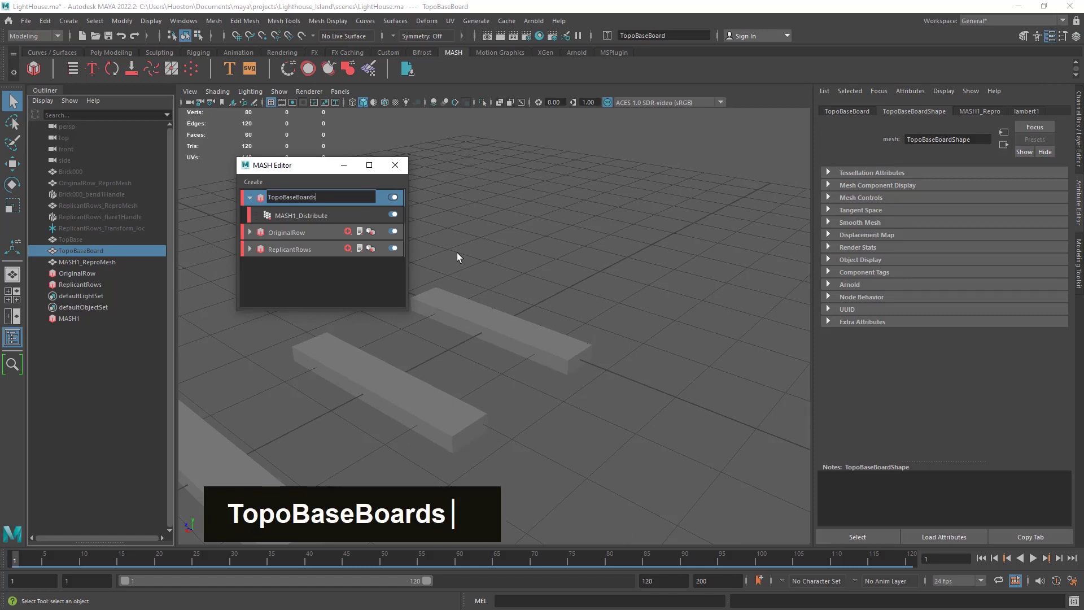
pyautogui.press('Return')
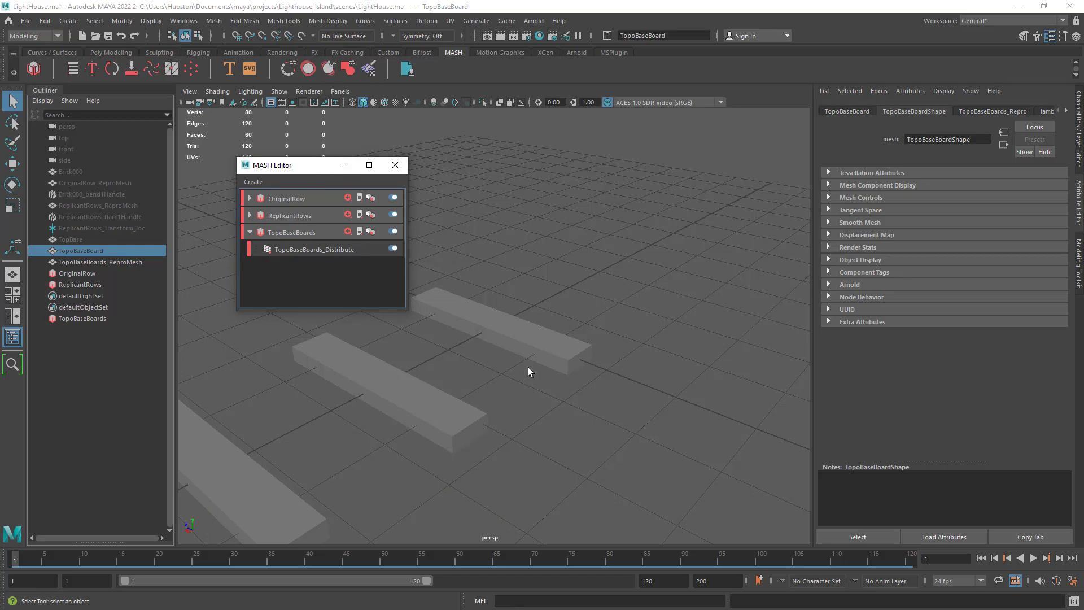
# Step: Set the TopoBaseBoards Distribute node to a Radial distribution on the ZX radial axis
pyautogui.keyDown('alt'); pyautogui.moveTo(634, 406); pyautogui.dragTo(500, 399); pyautogui.keyUp('alt')
pyautogui.keyDown('alt'); pyautogui.moveTo(500, 399); pyautogui.dragTo(596, 417, button='right'); pyautogui.keyUp('alt')
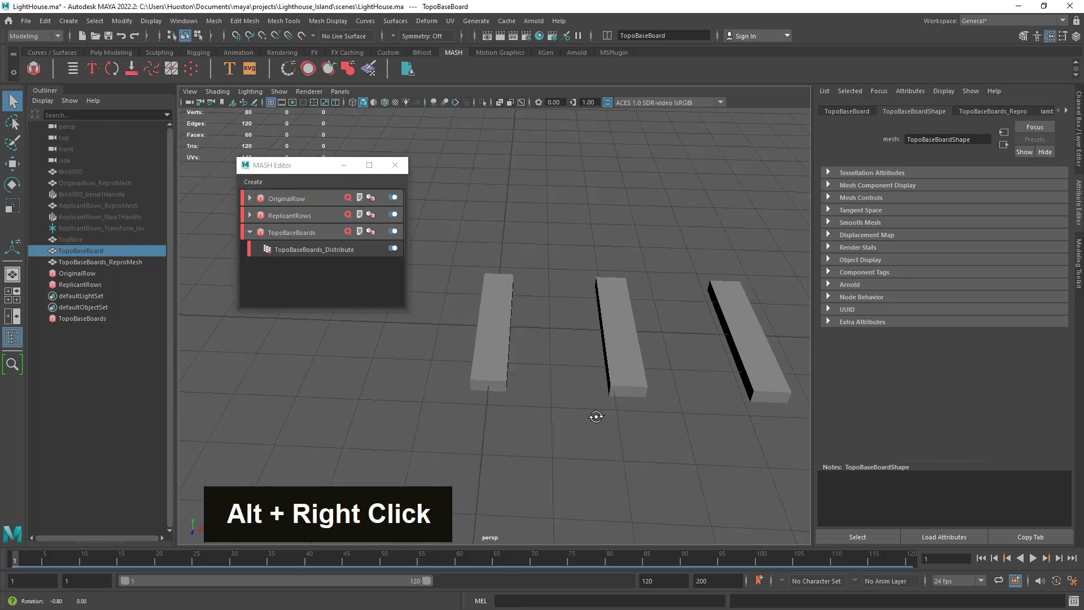
pyautogui.keyDown('alt'); pyautogui.moveTo(596, 416); pyautogui.dragTo(485, 362); pyautogui.keyUp('alt')
pyautogui.moveTo(266, 172); pyautogui.dragTo(121, 211)
pyautogui.keyDown('alt'); pyautogui.moveTo(370, 329); pyautogui.dragTo(644, 380, button='right'); pyautogui.keyUp('alt')
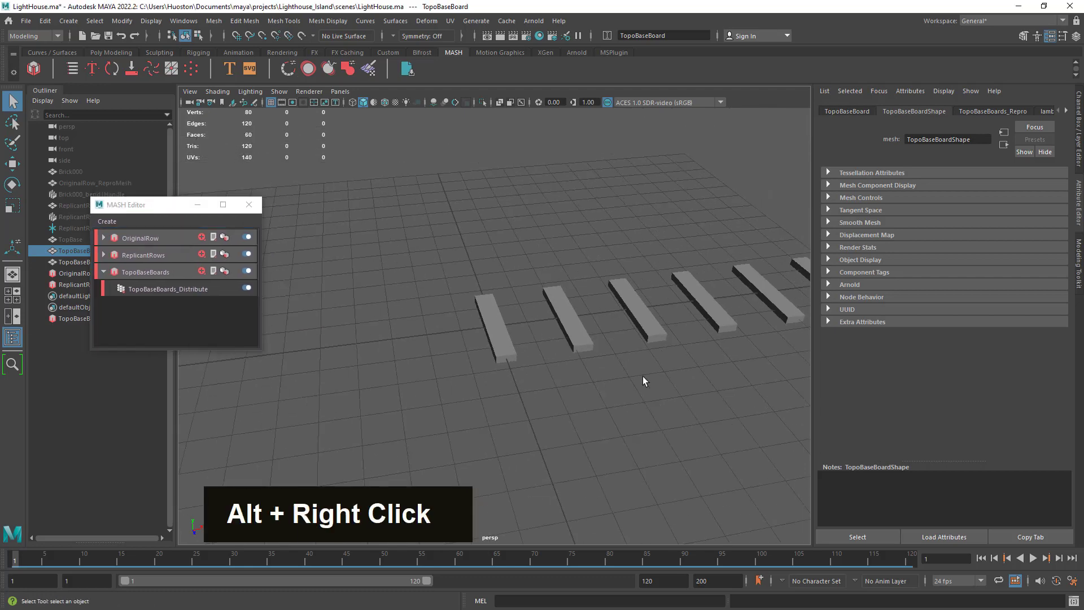
pyautogui.keyDown('alt'); pyautogui.moveTo(644, 380); pyautogui.dragTo(186, 308); pyautogui.keyUp('alt')
pyautogui.doubleClick(163, 275)
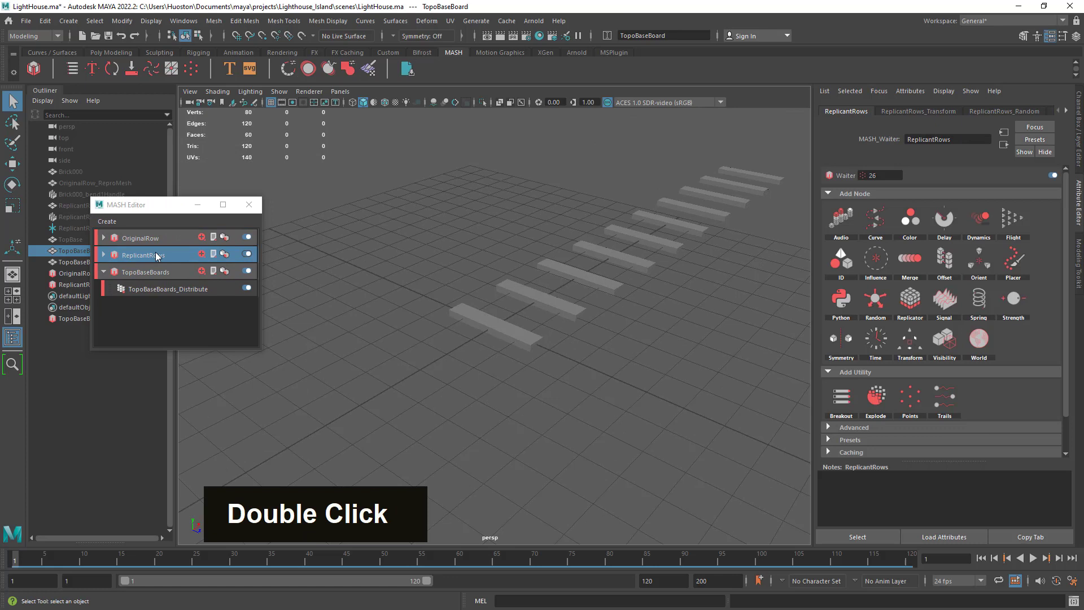
pyautogui.doubleClick(161, 289)
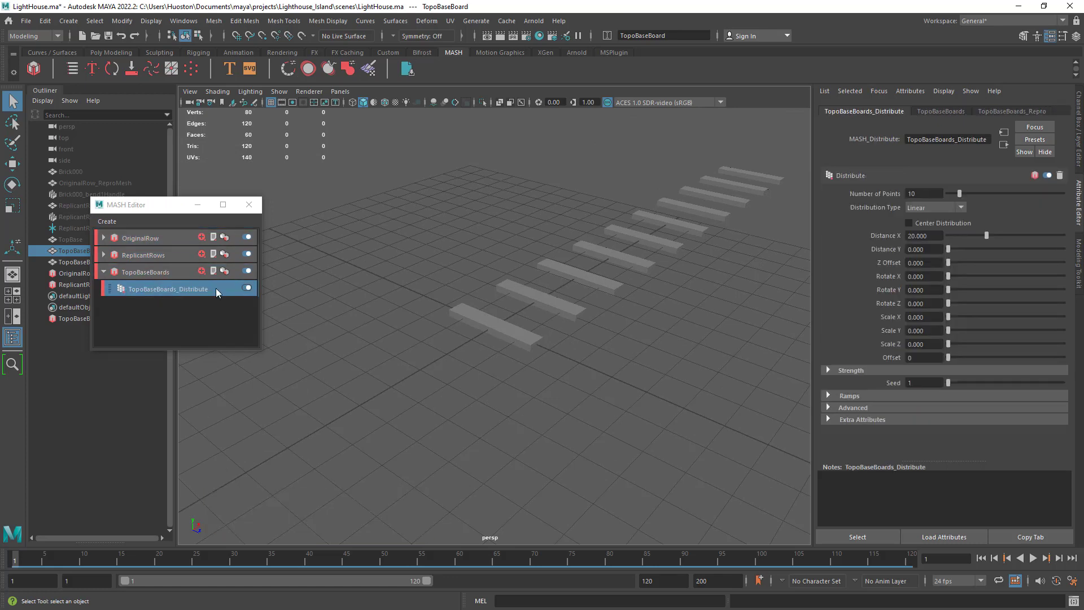
pyautogui.click(922, 209)
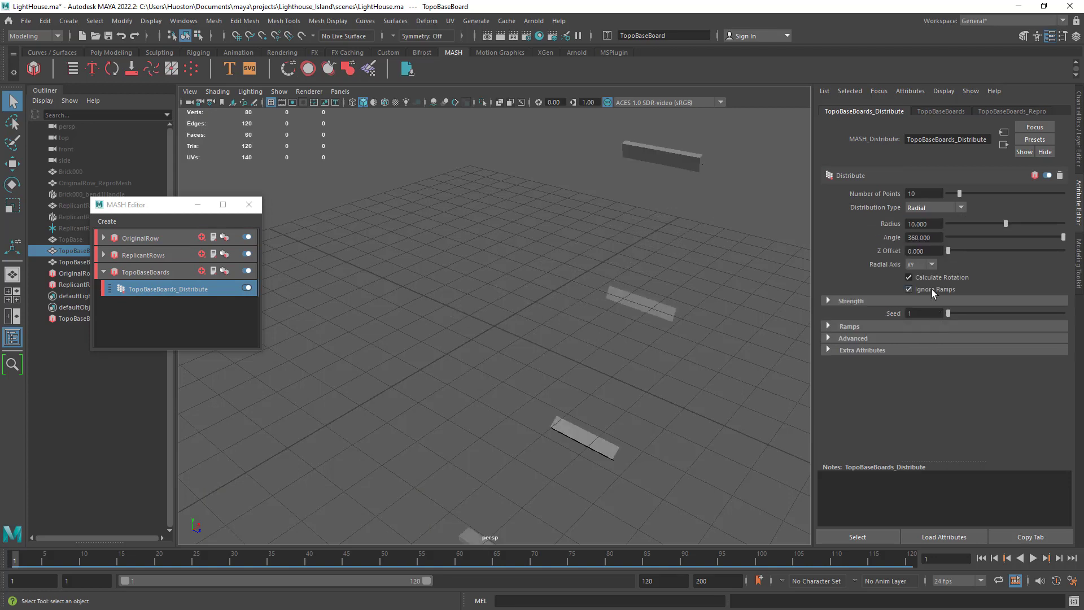
pyautogui.click(920, 265)
pyautogui.click(921, 299)
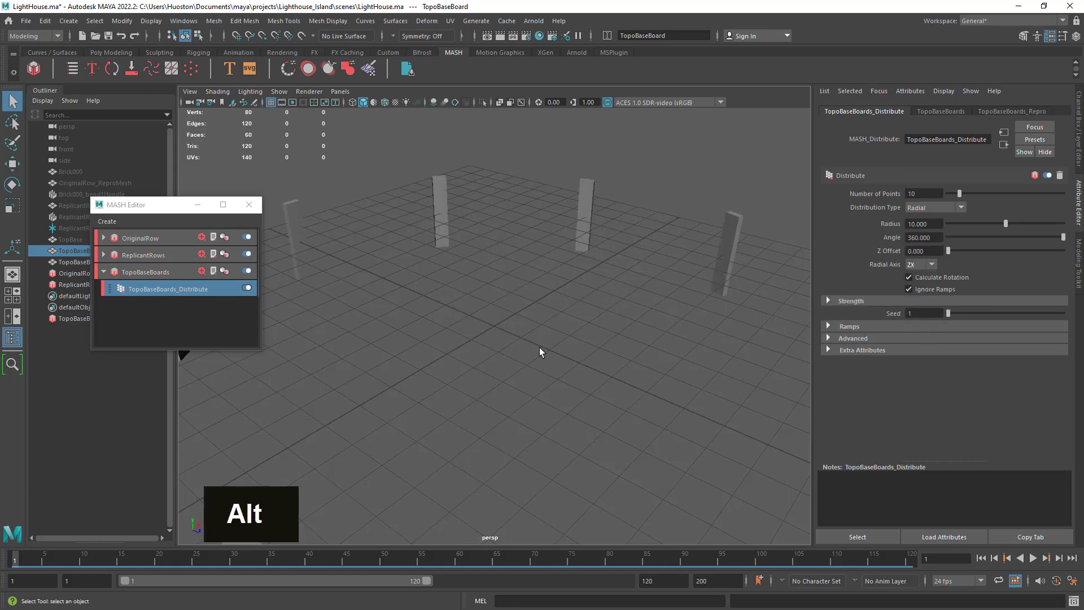
# Step: Move the MASH Editor clear of the object list and unhide the original TopoBaseBoard mesh
pyautogui.keyDown('alt'); pyautogui.moveTo(540, 347); pyautogui.dragTo(565, 373, button='right'); pyautogui.keyUp('alt')
pyautogui.keyDown('alt'); pyautogui.moveTo(565, 375); pyautogui.dragTo(566, 343, button='middle'); pyautogui.keyUp('alt')
pyautogui.keyDown('alt'); pyautogui.moveTo(567, 343); pyautogui.dragTo(632, 327, button='right'); pyautogui.keyUp('alt')
pyautogui.moveTo(631, 327)
pyautogui.keyDown('alt'); pyautogui.mouseDown()
pyautogui.moveTo(665, 368)
pyautogui.moveTo(648, 341)
pyautogui.moveTo(627, 334)
pyautogui.mouseUp(); pyautogui.keyUp('alt')
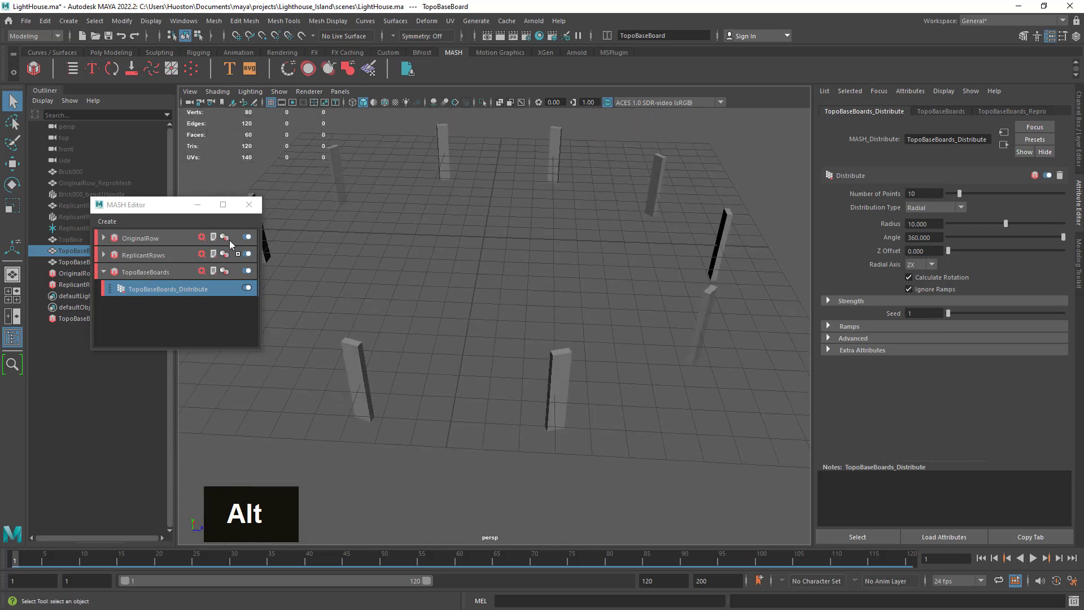
pyautogui.moveTo(149, 210); pyautogui.dragTo(85, 250)
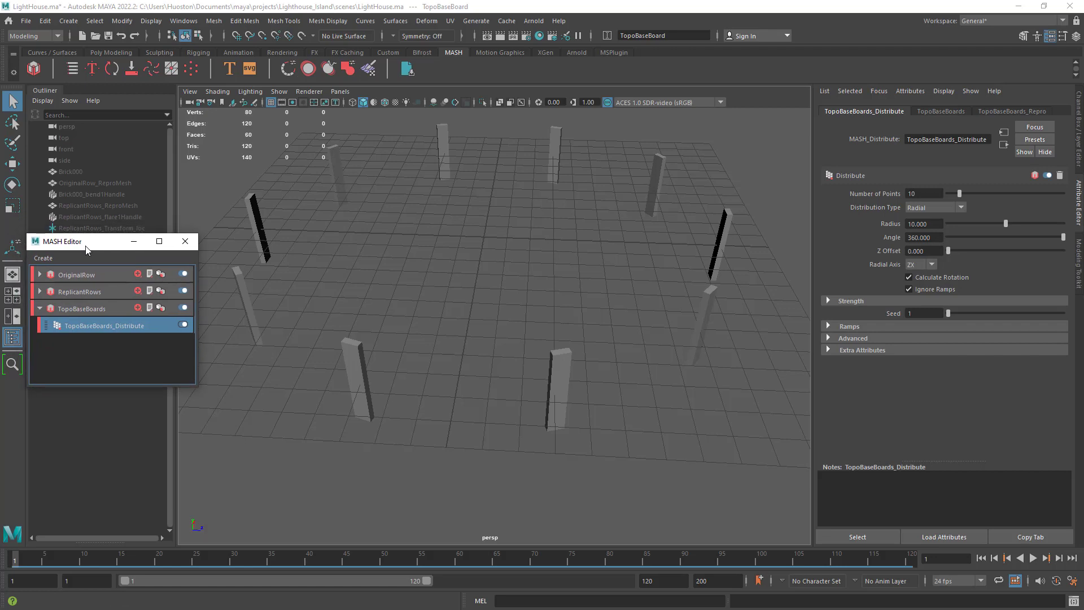
pyautogui.moveTo(73, 245); pyautogui.dragTo(66, 323)
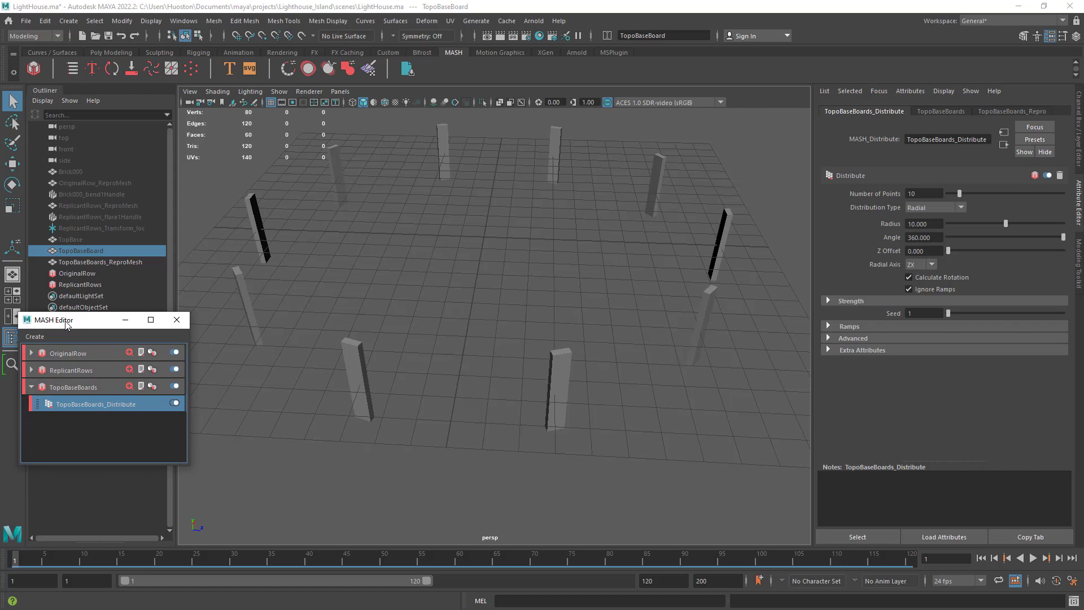
pyautogui.doubleClick(110, 266)
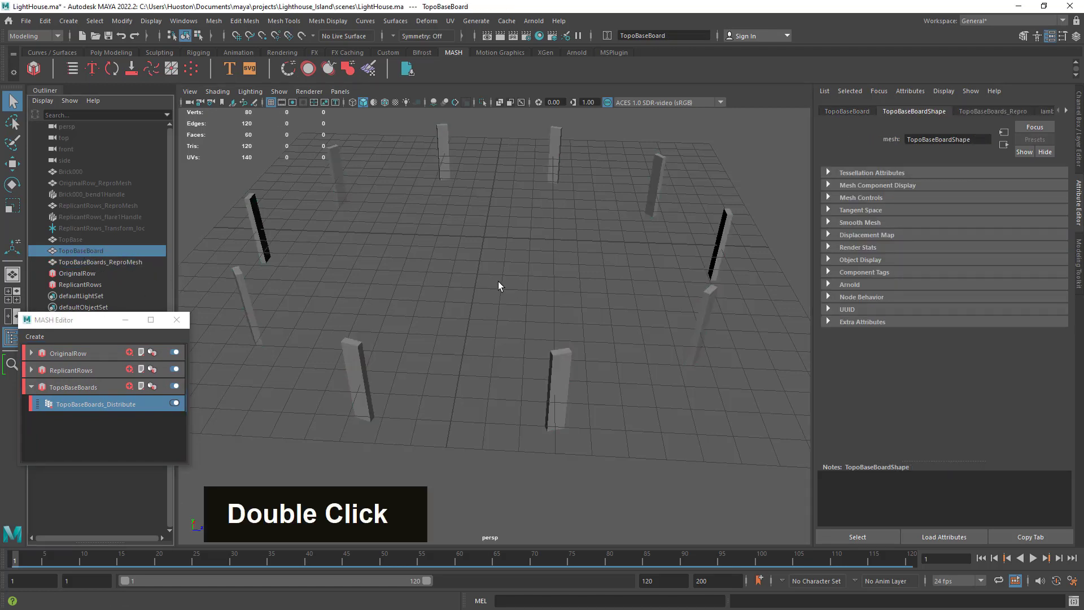
pyautogui.press('h')
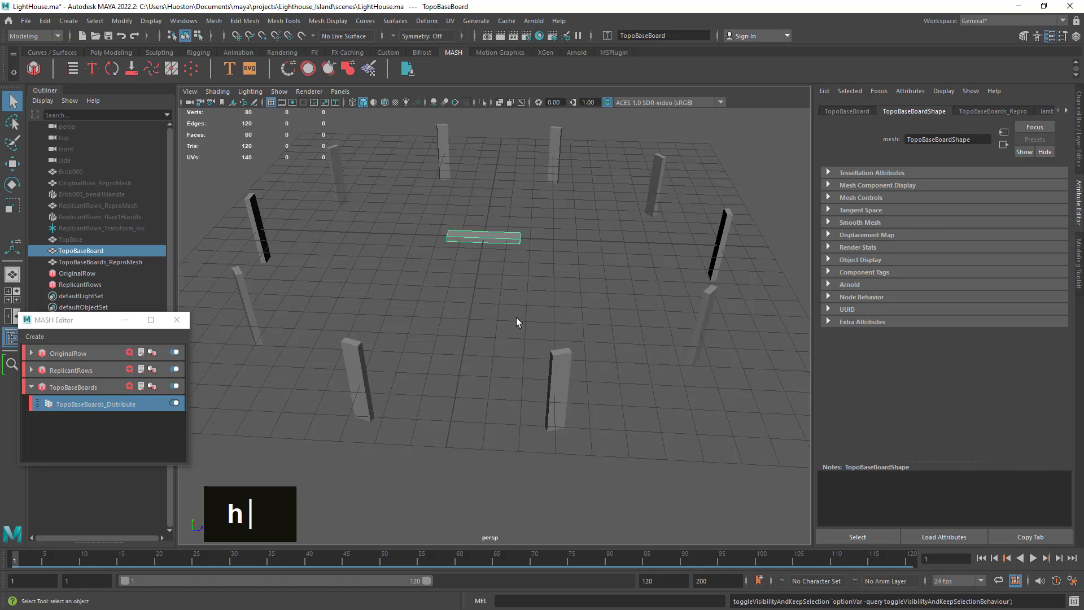
# Step: Rotate the original TopoBaseBoard to 90 degrees in X so the radial copies lie flat
pyautogui.click(12, 185)
pyautogui.moveTo(561, 174); pyautogui.dragTo(586, 287)
pyautogui.click(1080, 133)
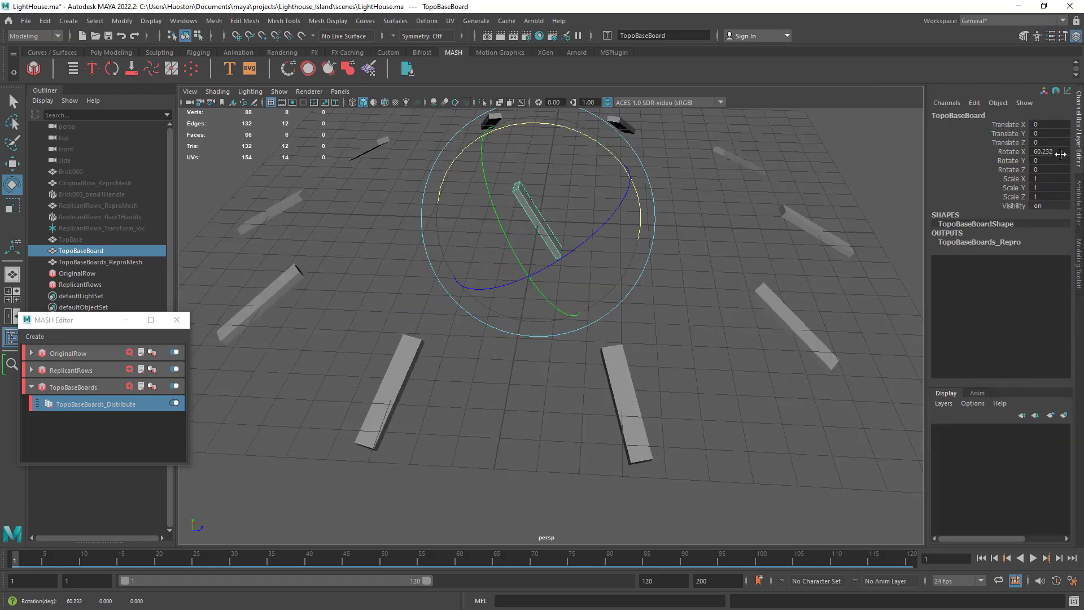
pyautogui.click(1050, 151)
pyautogui.write('90')
pyautogui.press('Return')
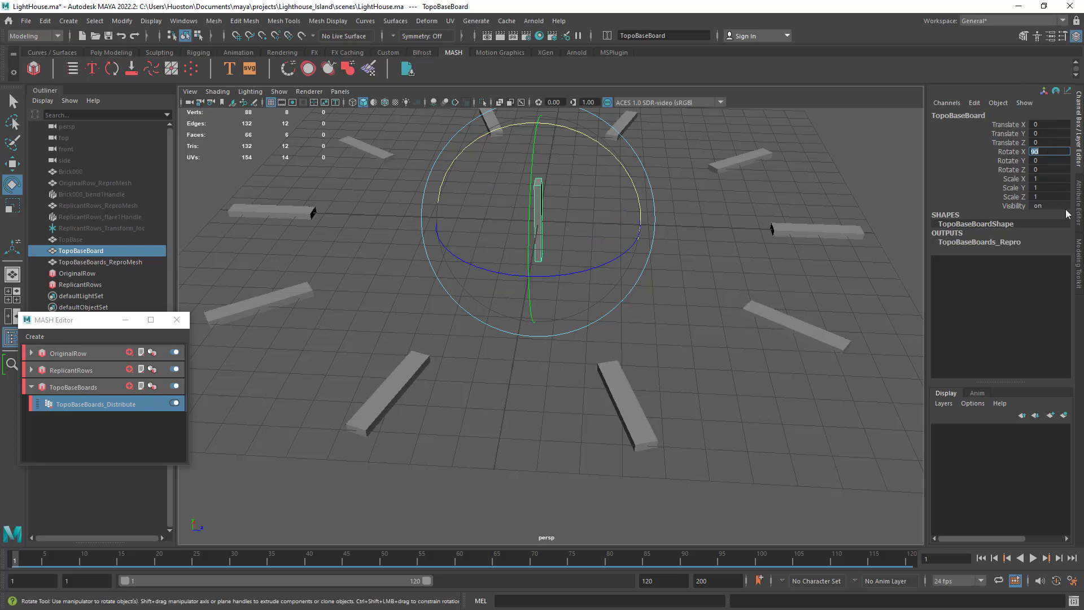
pyautogui.keyDown('alt'); pyautogui.moveTo(650, 344); pyautogui.dragTo(619, 355); pyautogui.keyUp('alt')
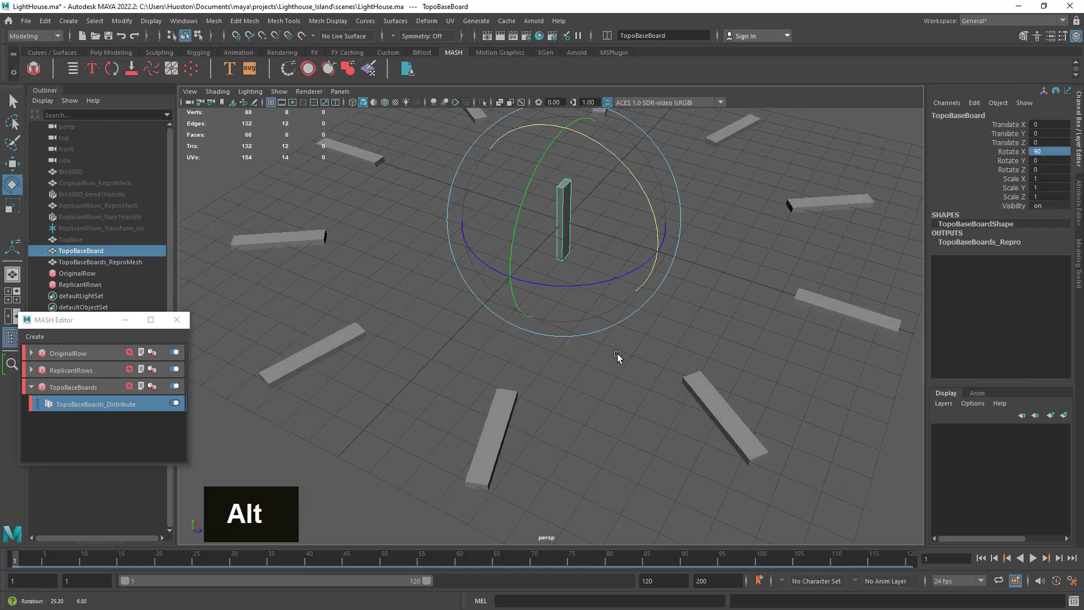
pyautogui.press('q')
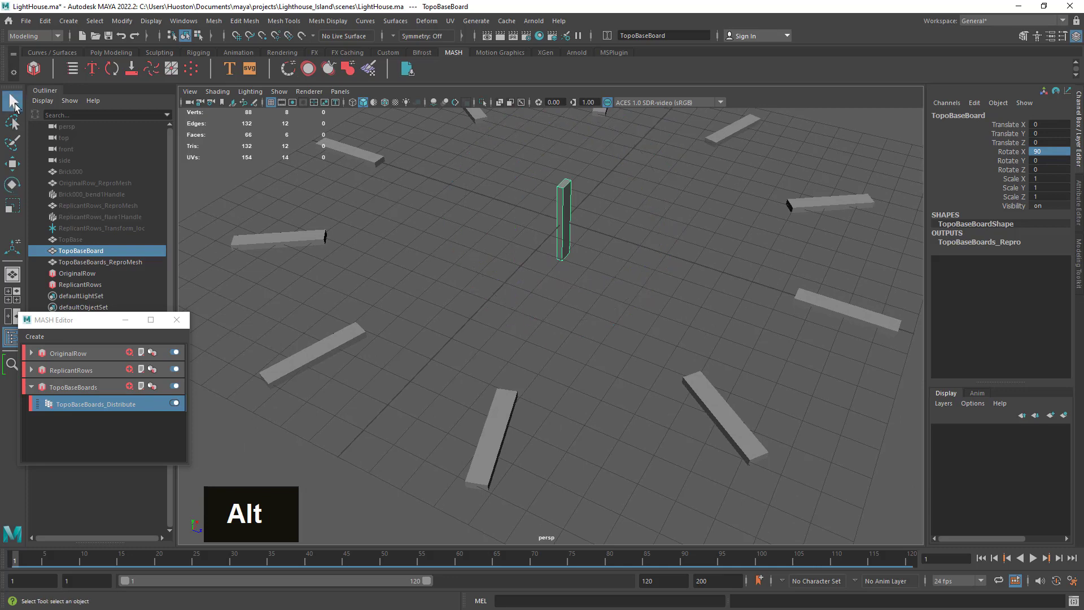
# Step: Reduce the TopoBaseBoards radial distribution's radius to about 2.871
pyautogui.keyDown('alt'); pyautogui.moveTo(556, 414); pyautogui.dragTo(673, 337); pyautogui.keyUp('alt')
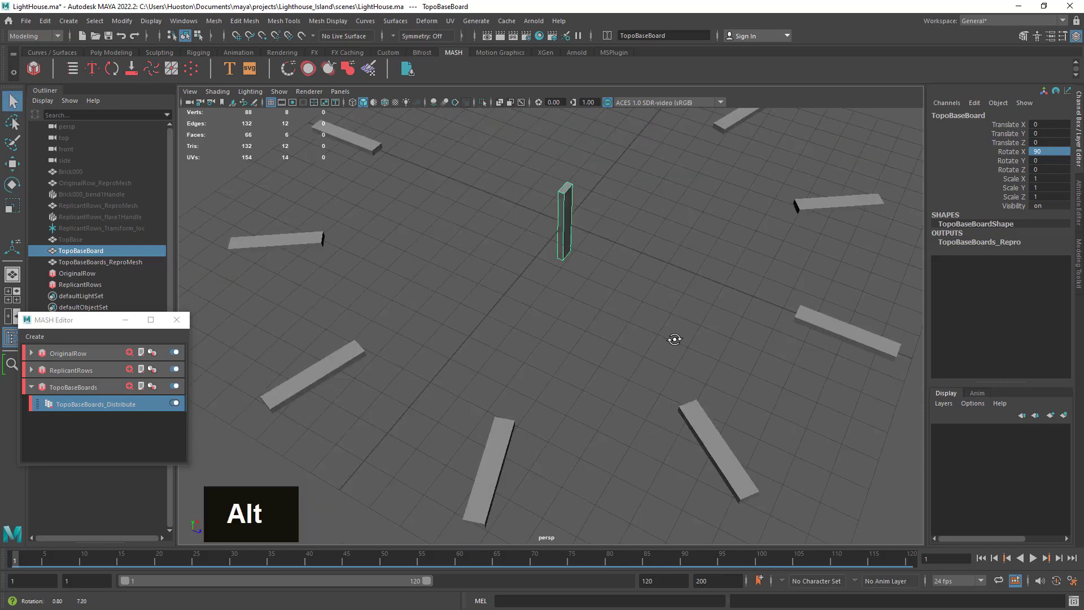
pyautogui.keyDown('alt'); pyautogui.moveTo(673, 337); pyautogui.dragTo(637, 358, button='right'); pyautogui.keyUp('alt')
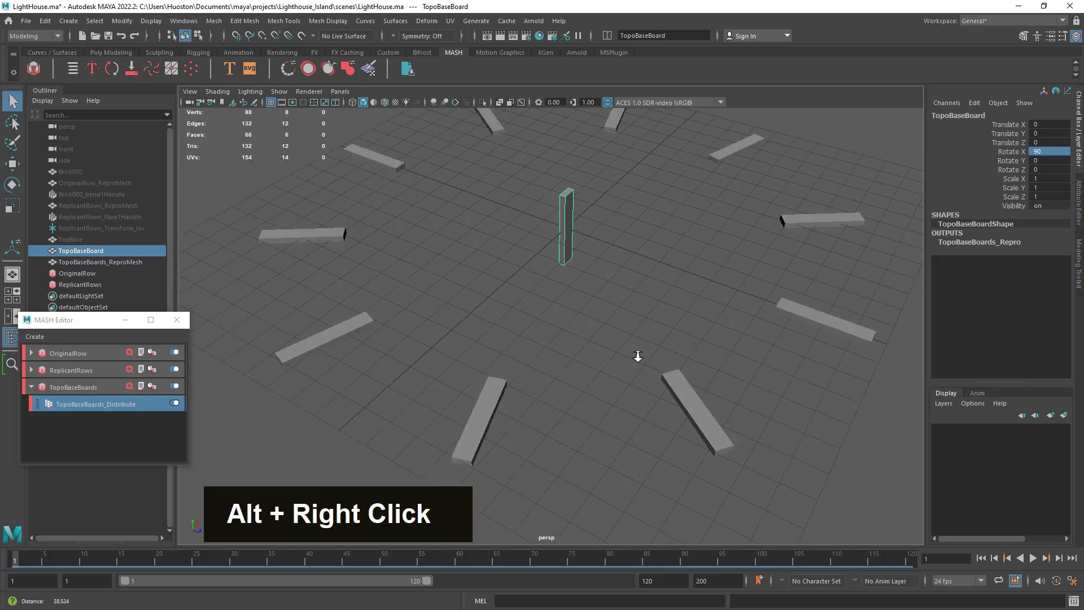
pyautogui.keyDown('alt'); pyautogui.moveTo(636, 358); pyautogui.dragTo(624, 382, button='middle'); pyautogui.keyUp('alt')
pyautogui.keyDown('alt'); pyautogui.moveTo(624, 382); pyautogui.dragTo(551, 351, button='right'); pyautogui.keyUp('alt')
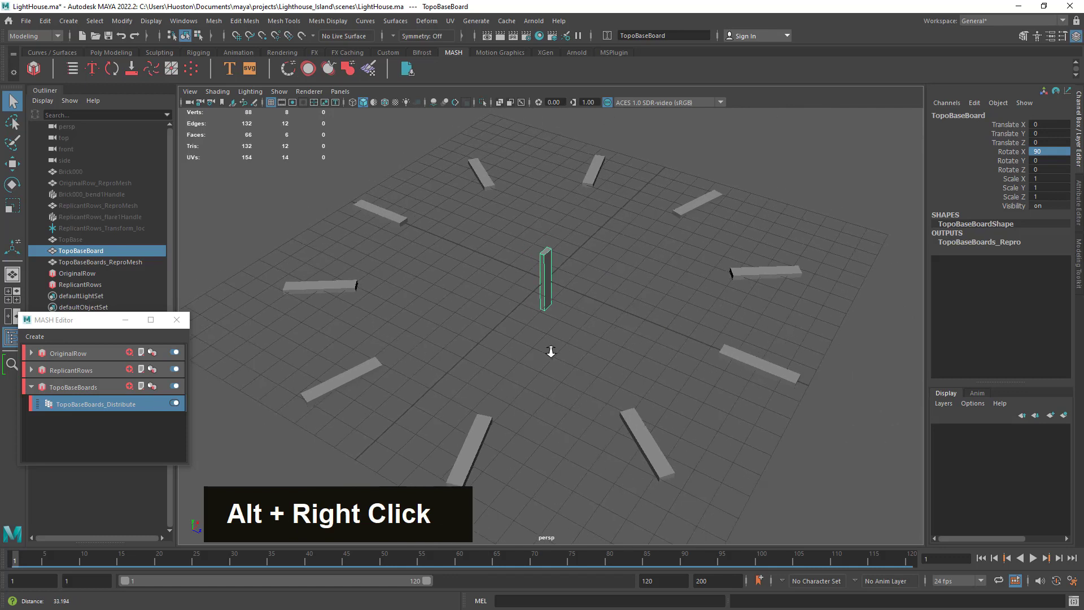
pyautogui.doubleClick(53, 403)
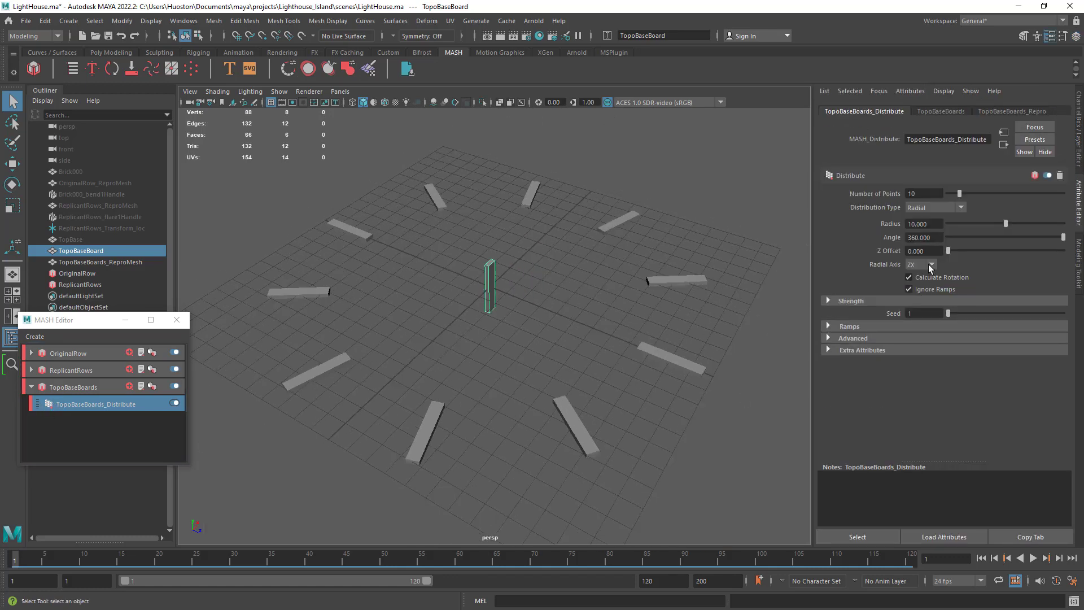
pyautogui.moveTo(1001, 223); pyautogui.dragTo(962, 220)
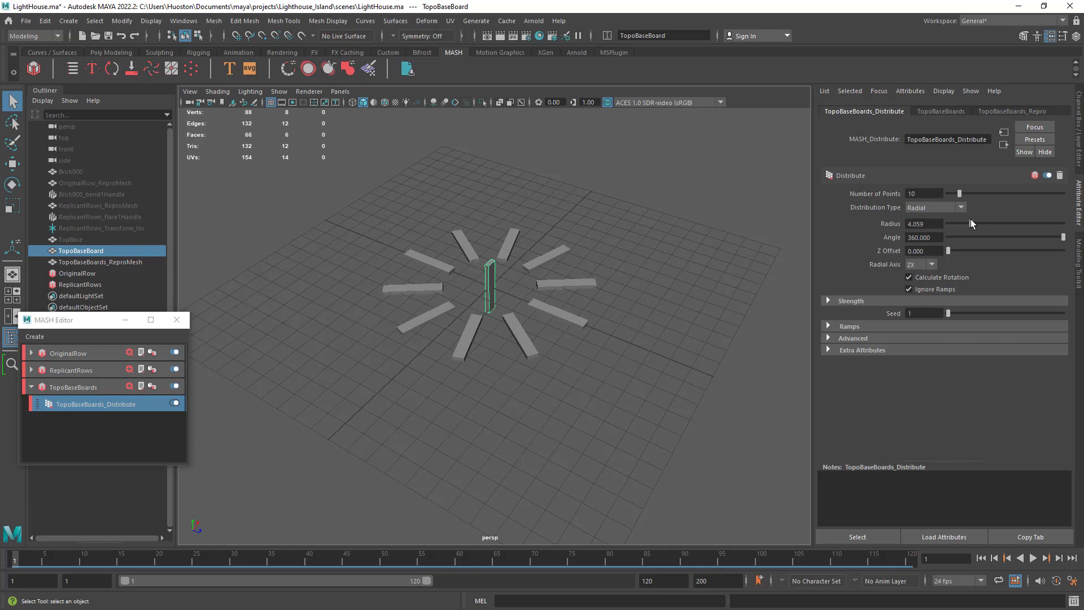
pyautogui.keyDown('alt'); pyautogui.moveTo(644, 317); pyautogui.dragTo(667, 318, button='right'); pyautogui.keyUp('alt')
pyautogui.keyDown('alt'); pyautogui.moveTo(668, 318); pyautogui.dragTo(598, 333); pyautogui.keyUp('alt')
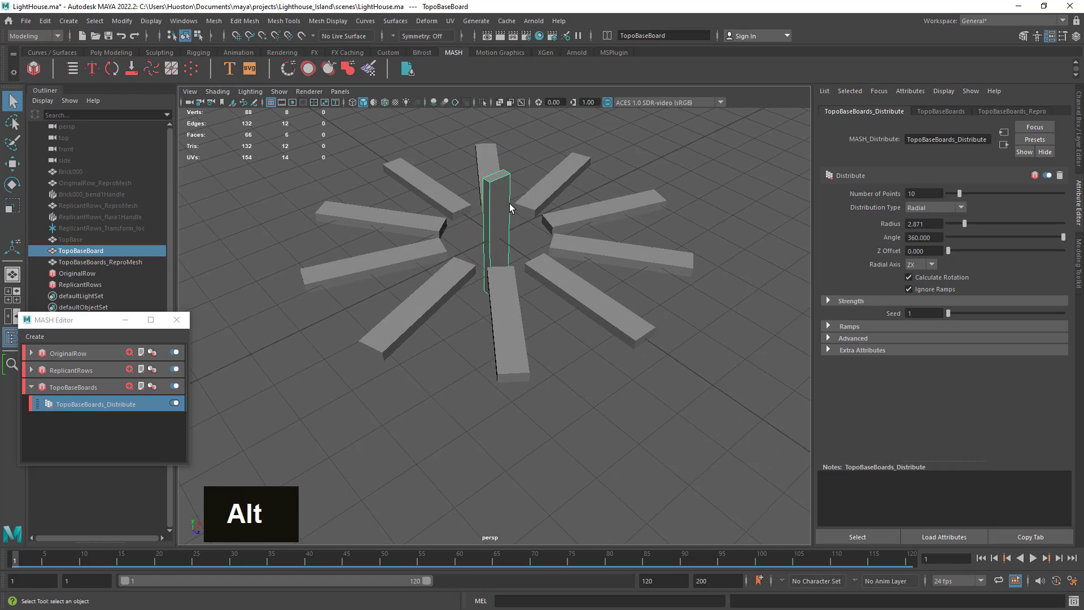
# Step: Set the radial distribution's number of points to 16 and inspect how the boards meet at their inner ends
pyautogui.moveTo(962, 194); pyautogui.dragTo(966, 195)
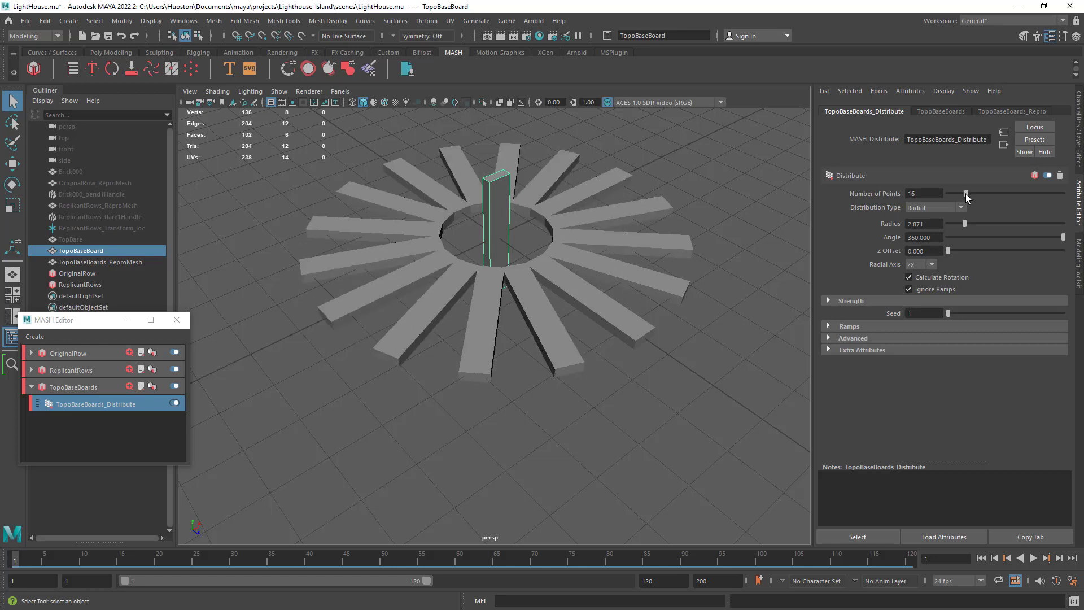
pyautogui.keyDown('alt'); pyautogui.moveTo(621, 285); pyautogui.dragTo(627, 308); pyautogui.keyUp('alt')
pyautogui.keyDown('alt'); pyautogui.moveTo(628, 308); pyautogui.dragTo(534, 378, button='right'); pyautogui.keyUp('alt')
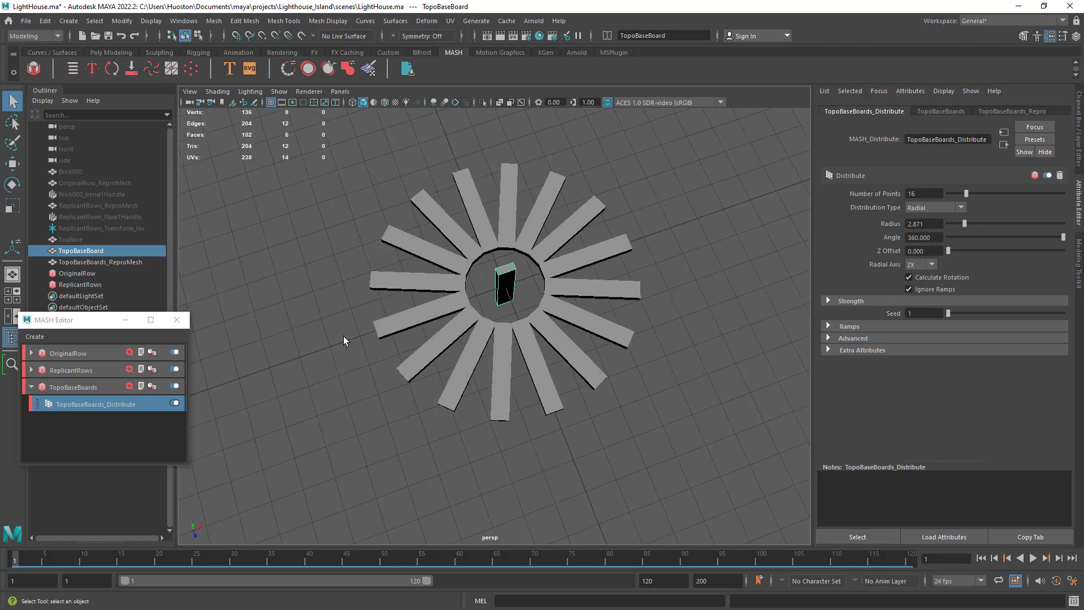
pyautogui.keyDown('alt'); pyautogui.moveTo(445, 330); pyautogui.dragTo(438, 363, button='right'); pyautogui.keyUp('alt')
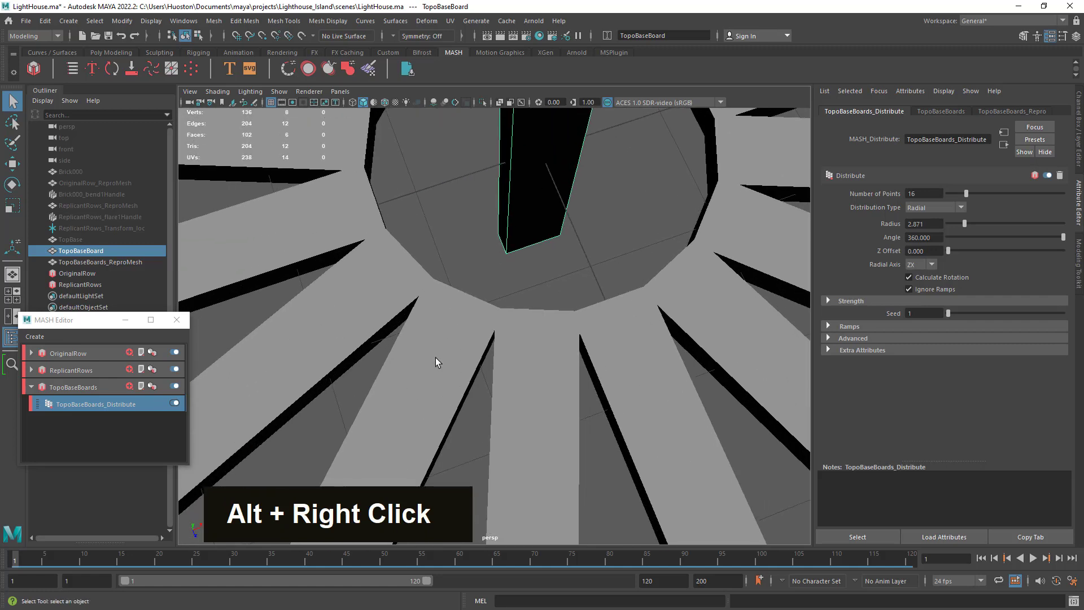
pyautogui.keyDown('alt'); pyautogui.moveTo(439, 363); pyautogui.dragTo(526, 277); pyautogui.keyUp('alt')
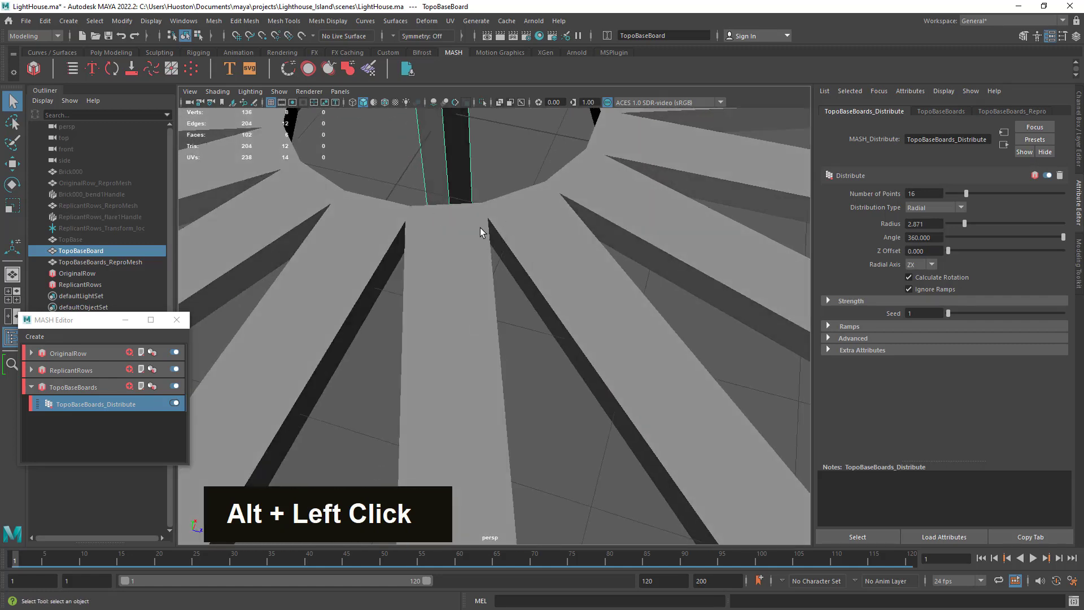
# Step: Inspect the full radial ring of TopoBaseBoards from above and from low angles, checking the board spacing and outer ends
pyautogui.keyDown('alt'); pyautogui.moveTo(619, 289); pyautogui.dragTo(541, 320, button='right'); pyautogui.keyUp('alt')
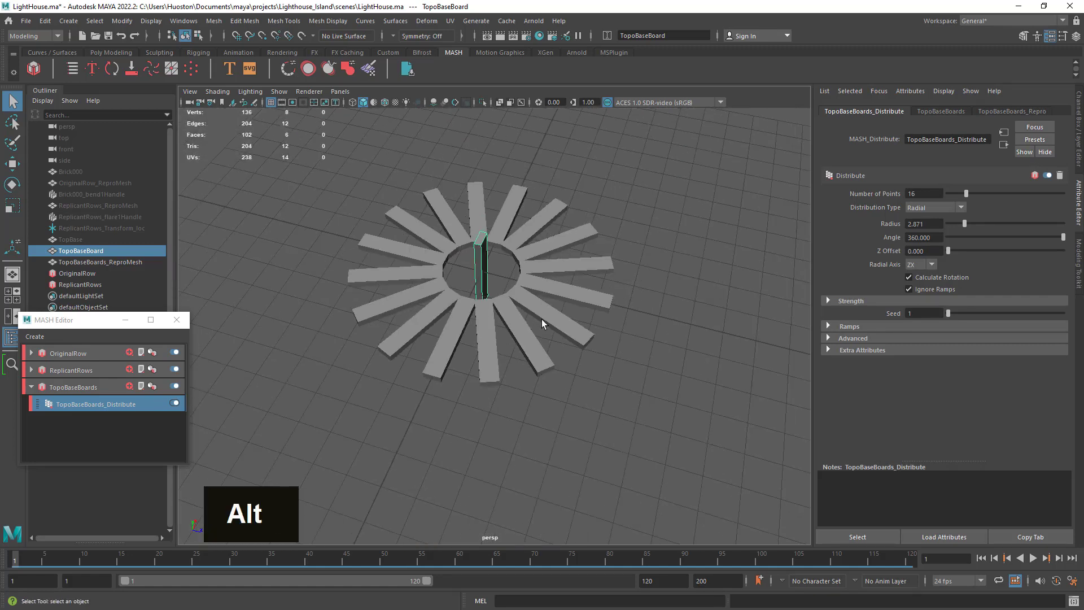
pyautogui.keyDown('alt'); pyautogui.moveTo(540, 320); pyautogui.dragTo(540, 321); pyautogui.keyUp('alt')
pyautogui.keyDown('alt'); pyautogui.moveTo(539, 322); pyautogui.dragTo(719, 367, button='right'); pyautogui.keyUp('alt')
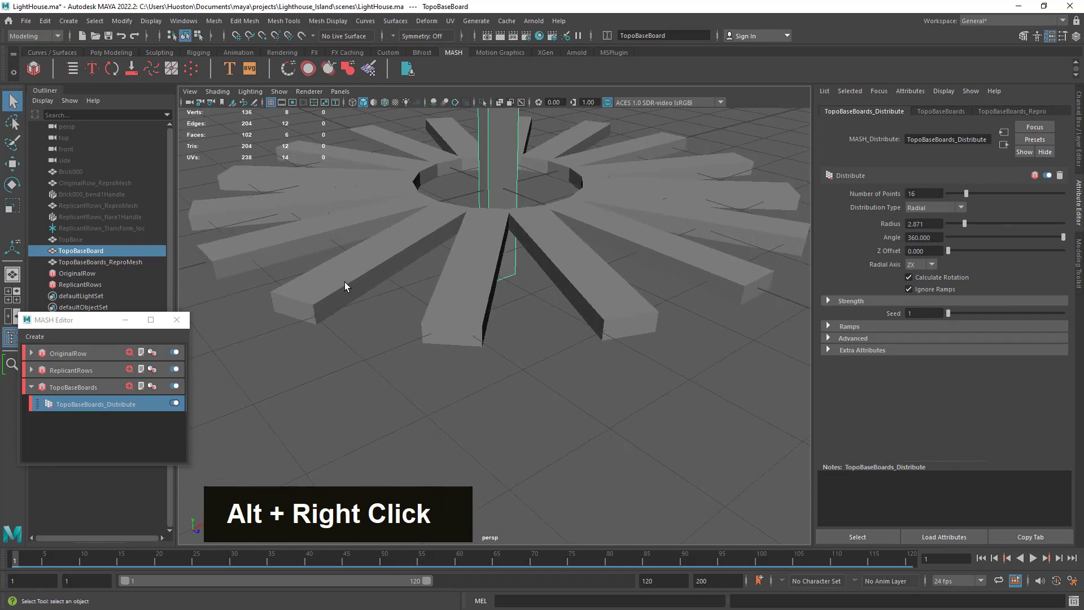
pyautogui.keyDown('alt'); pyautogui.moveTo(460, 297); pyautogui.dragTo(537, 308, button='right'); pyautogui.keyUp('alt')
pyautogui.keyDown('alt'); pyautogui.moveTo(536, 308); pyautogui.dragTo(601, 319); pyautogui.keyUp('alt')
pyautogui.keyDown('alt'); pyautogui.moveTo(600, 318); pyautogui.dragTo(605, 327, button='middle'); pyautogui.keyUp('alt')
pyautogui.keyDown('alt'); pyautogui.moveTo(605, 327); pyautogui.dragTo(586, 331, button='right'); pyautogui.keyUp('alt')
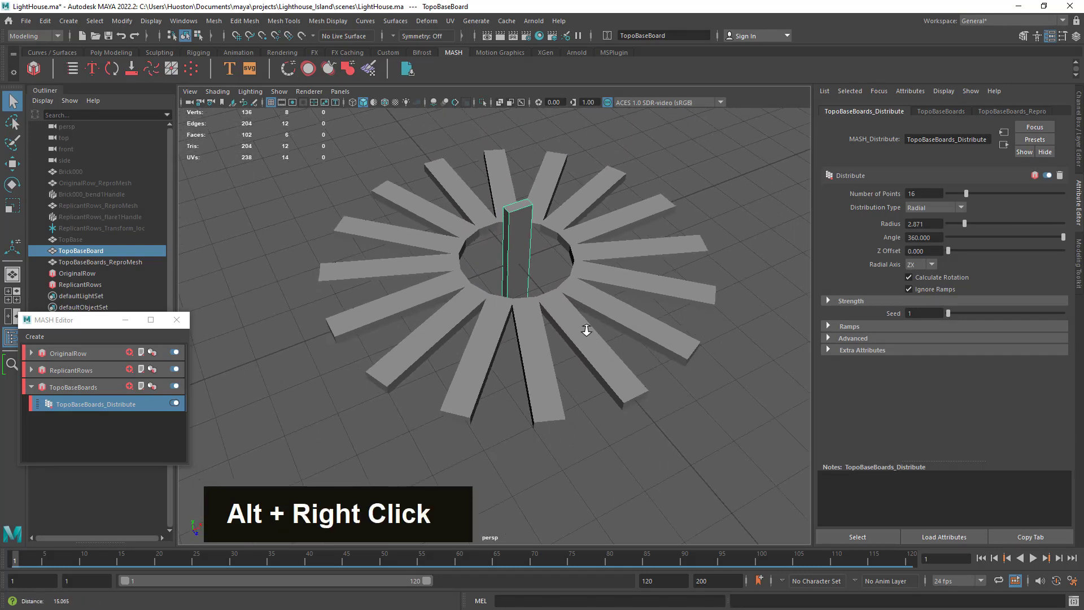
pyautogui.keyDown('alt'); pyautogui.moveTo(585, 332); pyautogui.dragTo(603, 343, button='middle'); pyautogui.keyUp('alt')
pyautogui.keyDown('alt'); pyautogui.moveTo(604, 343); pyautogui.dragTo(593, 300); pyautogui.keyUp('alt')
pyautogui.keyDown('alt'); pyautogui.moveTo(593, 300); pyautogui.dragTo(595, 317, button='middle'); pyautogui.keyUp('alt')
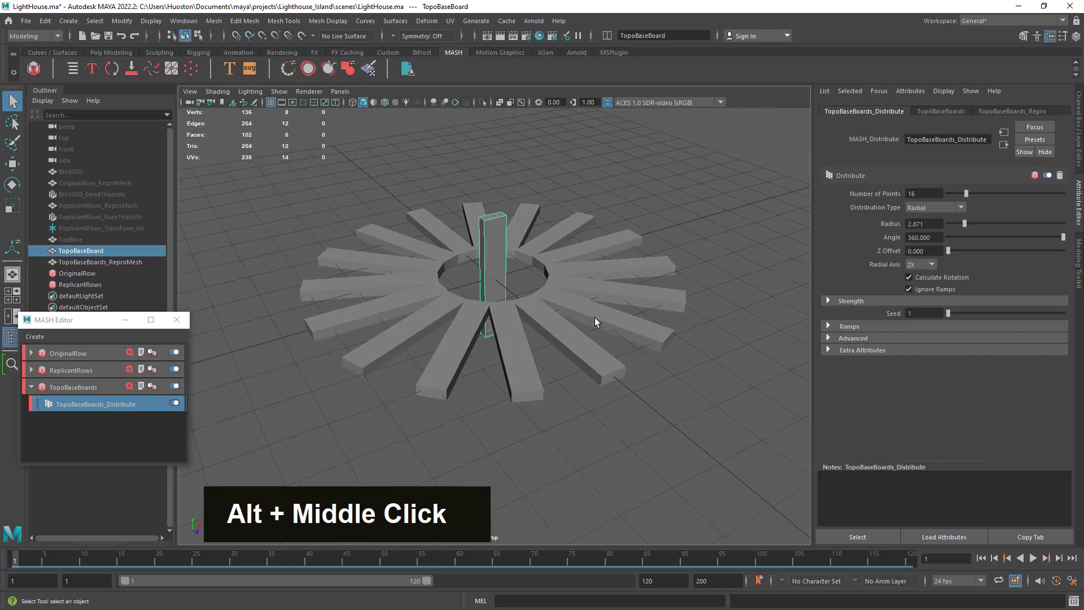
pyautogui.keyDown('alt'); pyautogui.moveTo(595, 316); pyautogui.dragTo(638, 372, button='right'); pyautogui.keyUp('alt')
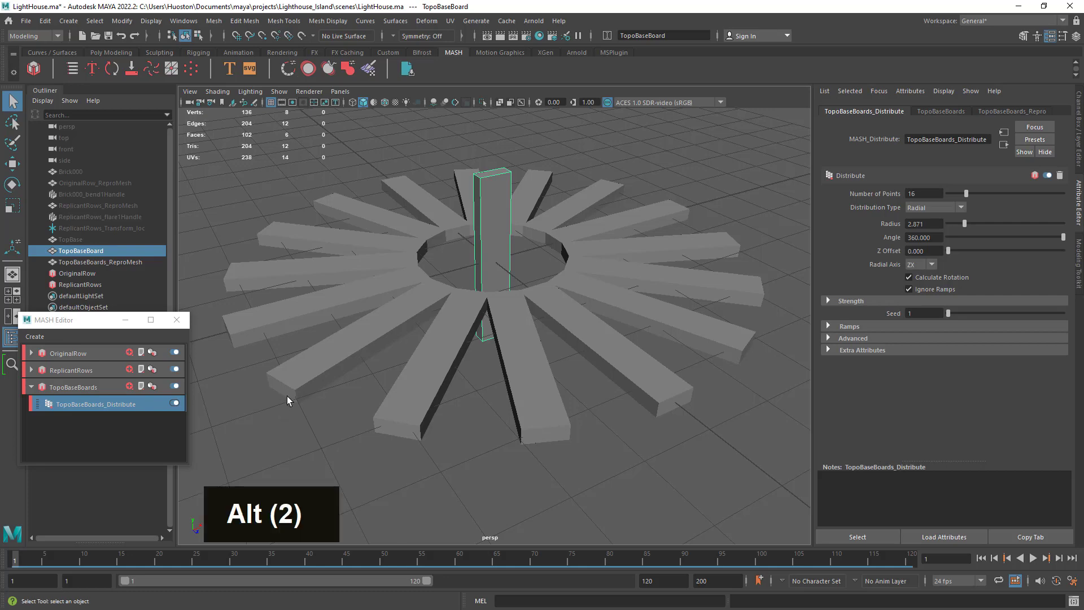
pyautogui.keyDown('alt'); pyautogui.moveTo(287, 395); pyautogui.dragTo(366, 295); pyautogui.keyUp('alt')
pyautogui.keyDown('alt'); pyautogui.moveTo(605, 350); pyautogui.dragTo(545, 368); pyautogui.keyUp('alt')
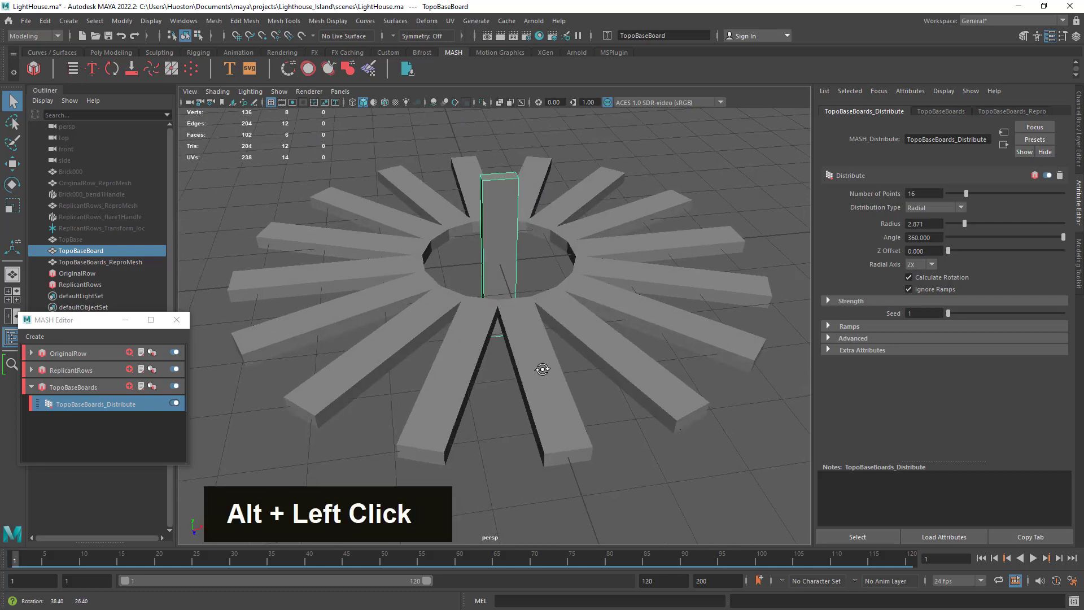
# Step: Add a Random node to the TopoBaseBoards MASH network and set its Position X, Y and Z to 0
pyautogui.keyDown('alt'); pyautogui.moveTo(544, 368); pyautogui.dragTo(553, 356, button='right'); pyautogui.keyUp('alt')
pyautogui.keyDown('alt'); pyautogui.moveTo(553, 356); pyautogui.dragTo(562, 353); pyautogui.keyUp('alt')
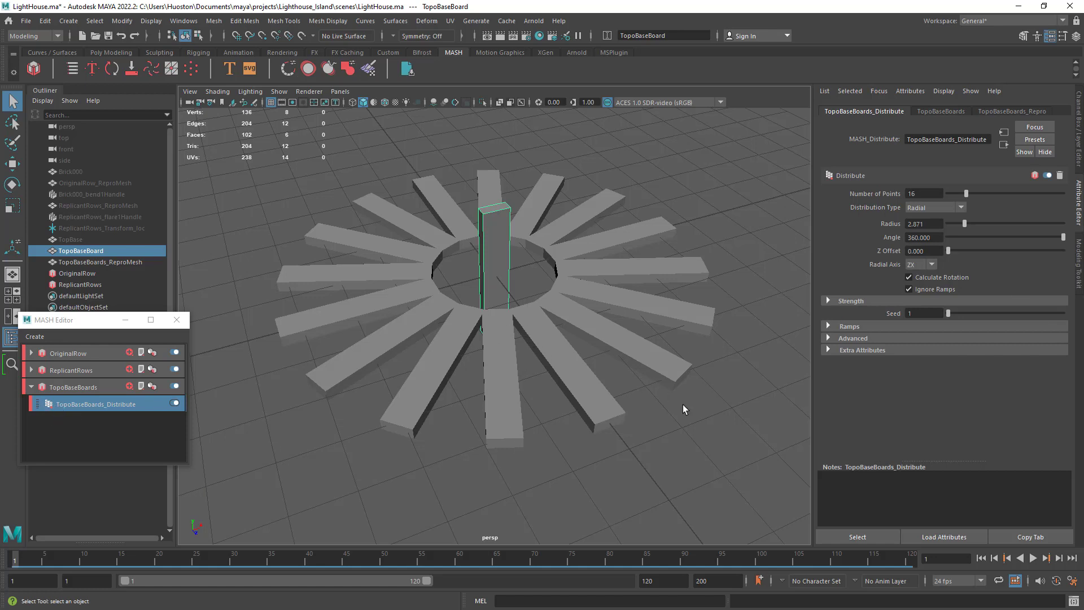
pyautogui.click(103, 387)
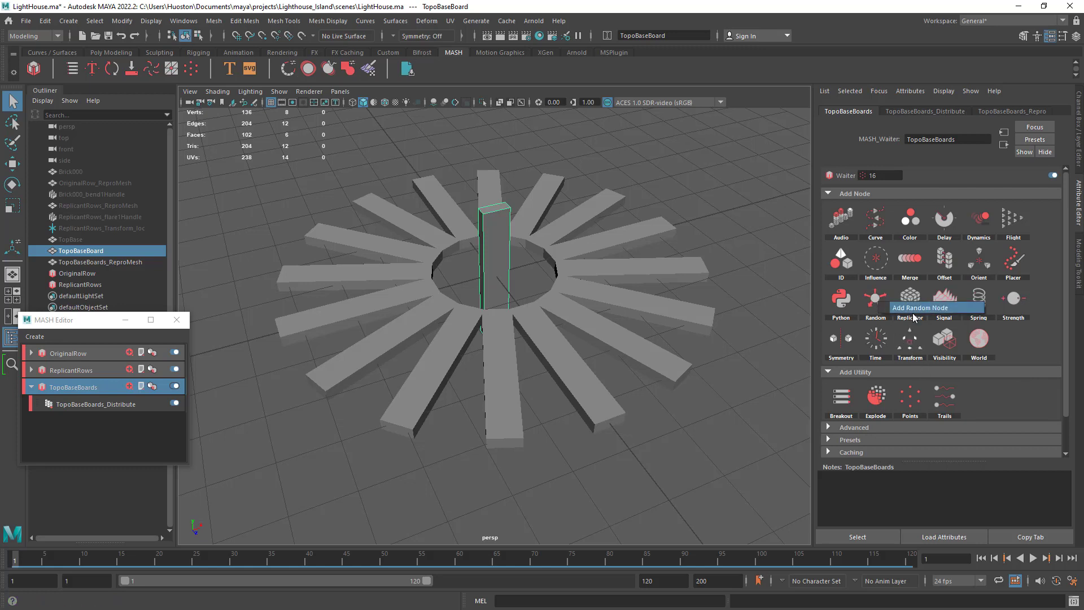
pyautogui.click(875, 299)
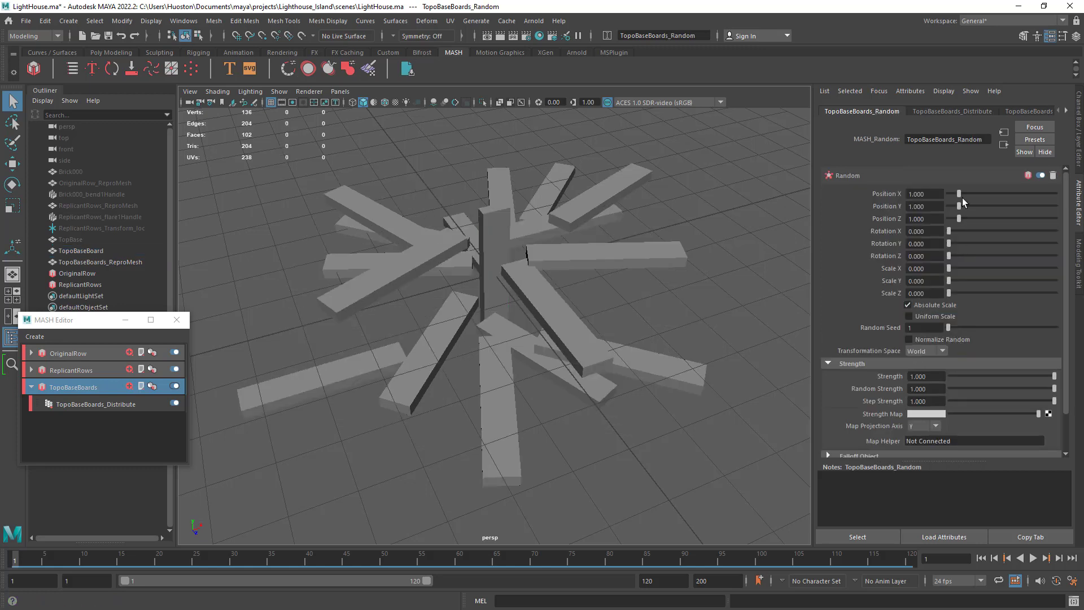
pyautogui.moveTo(959, 193); pyautogui.dragTo(910, 220)
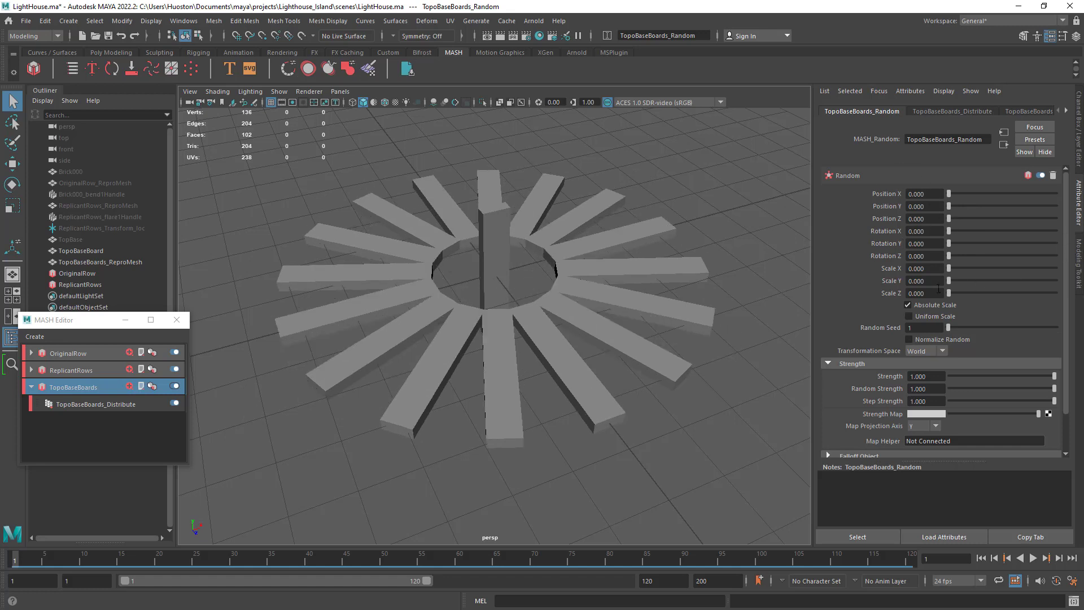
# Step: Try a Scale Y randomness of about 0.426 on the boards and judge it from several angles
pyautogui.keyDown('alt'); pyautogui.moveTo(518, 386); pyautogui.dragTo(521, 387); pyautogui.keyUp('alt')
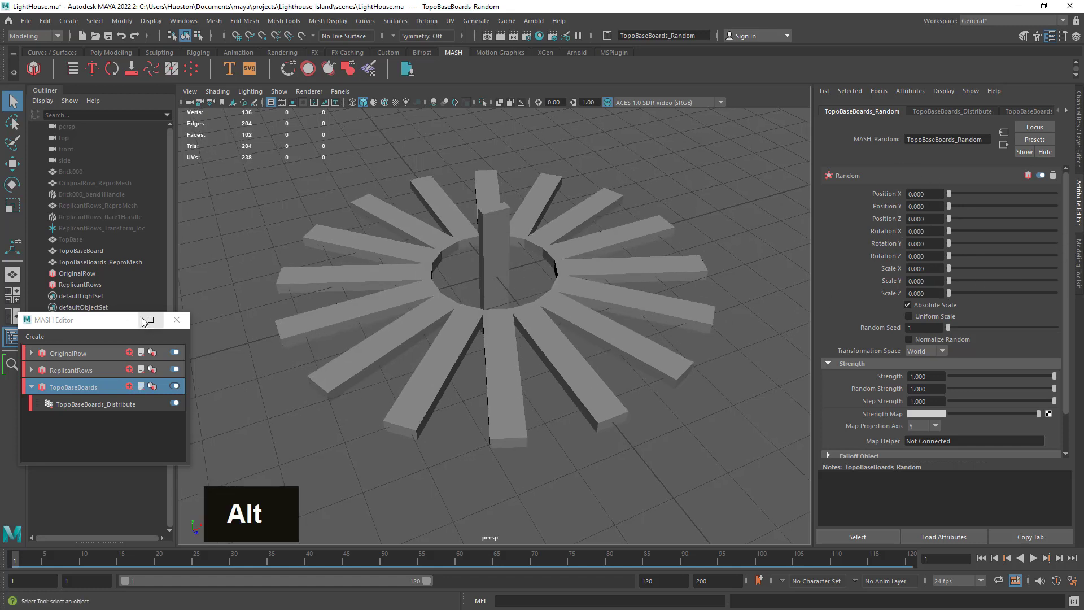
pyautogui.moveTo(92, 318); pyautogui.dragTo(95, 270)
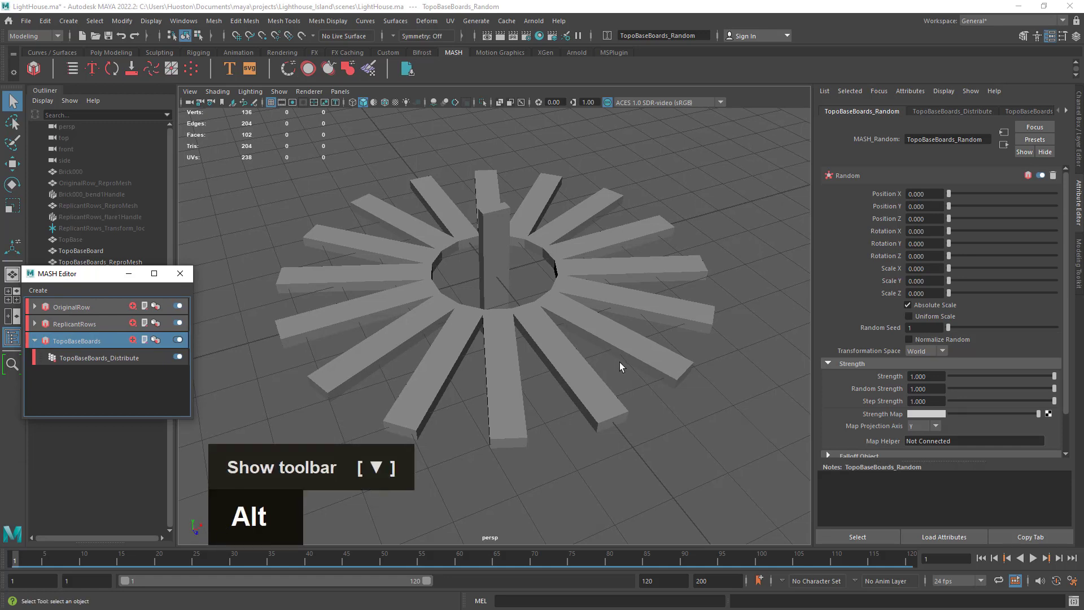
pyautogui.keyDown('alt'); pyautogui.moveTo(619, 363); pyautogui.dragTo(539, 332); pyautogui.keyUp('alt')
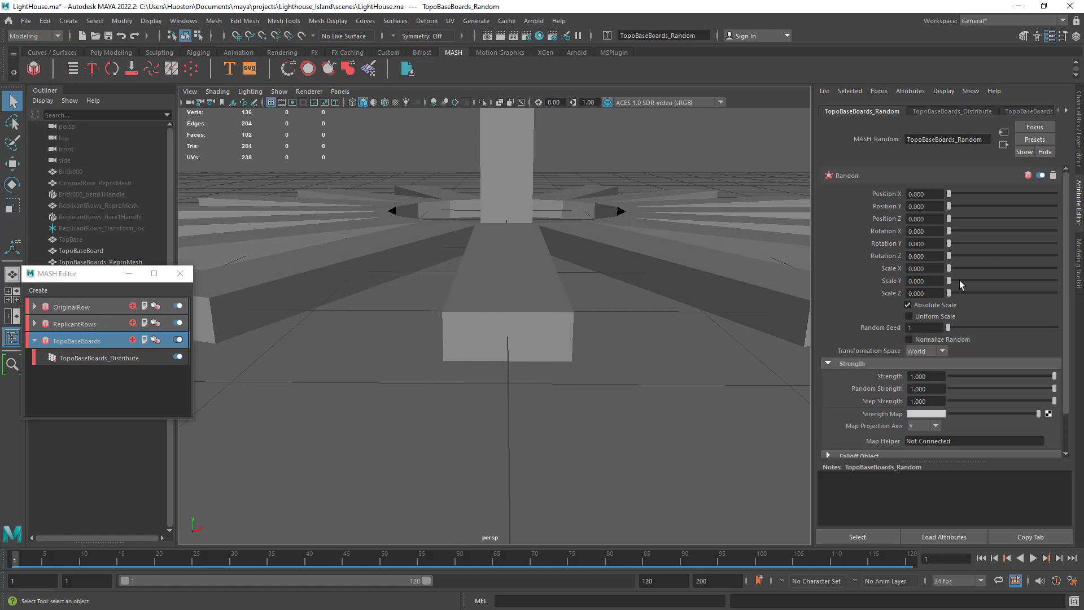
pyautogui.moveTo(951, 282); pyautogui.dragTo(954, 283)
pyautogui.keyDown('alt'); pyautogui.moveTo(542, 305); pyautogui.dragTo(508, 317, button='right'); pyautogui.keyUp('alt')
pyautogui.keyDown('alt'); pyautogui.moveTo(508, 316); pyautogui.dragTo(559, 395); pyautogui.keyUp('alt')
pyautogui.keyDown('alt'); pyautogui.moveTo(559, 395); pyautogui.dragTo(617, 412, button='right'); pyautogui.keyUp('alt')
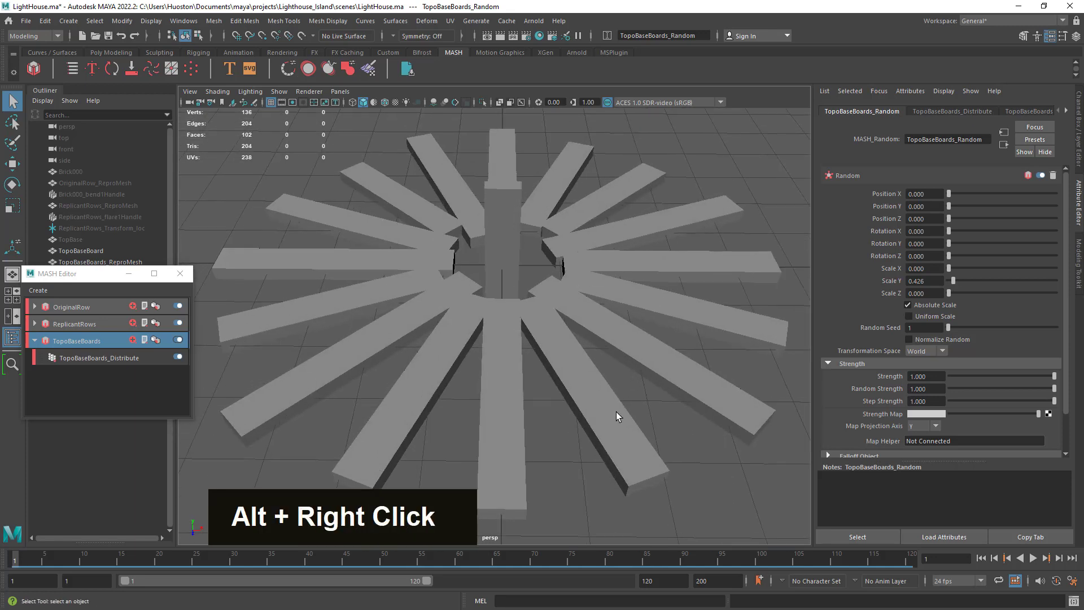
pyautogui.keyDown('alt'); pyautogui.moveTo(616, 412); pyautogui.dragTo(620, 342, button='middle'); pyautogui.keyUp('alt')
pyautogui.moveTo(956, 281); pyautogui.dragTo(953, 281)
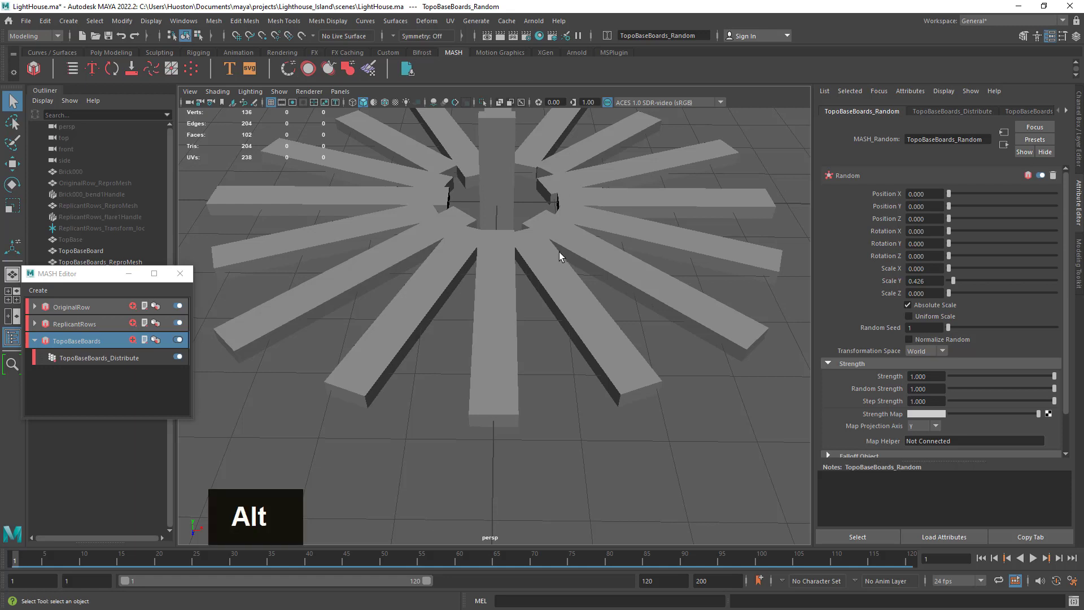
pyautogui.keyDown('alt'); pyautogui.moveTo(559, 254); pyautogui.dragTo(565, 278, button='middle'); pyautogui.keyUp('alt')
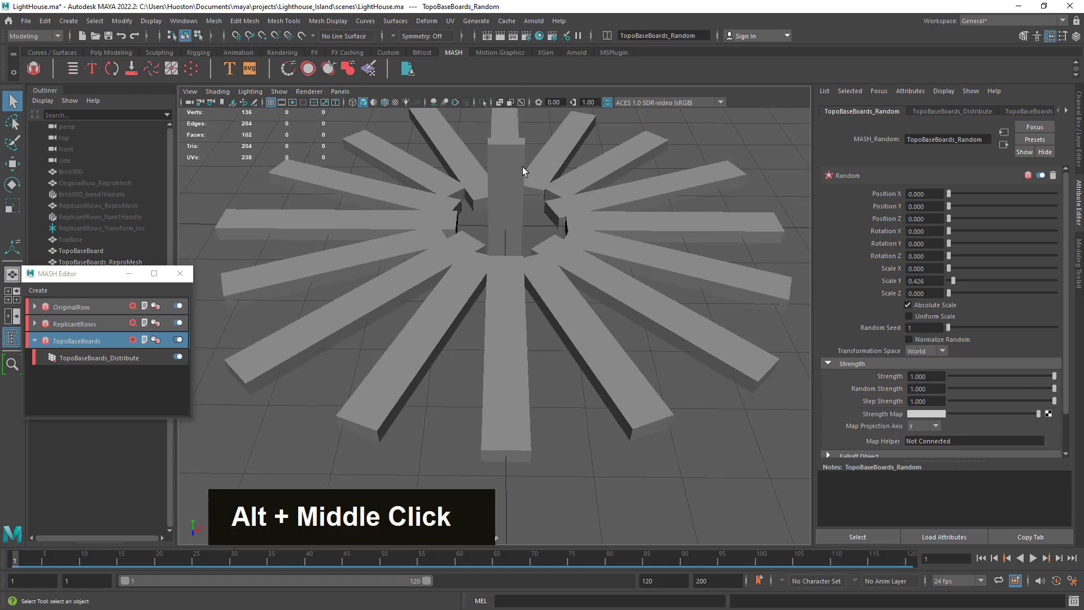
pyautogui.keyDown('alt'); pyautogui.moveTo(523, 167); pyautogui.dragTo(504, 179); pyautogui.keyUp('alt')
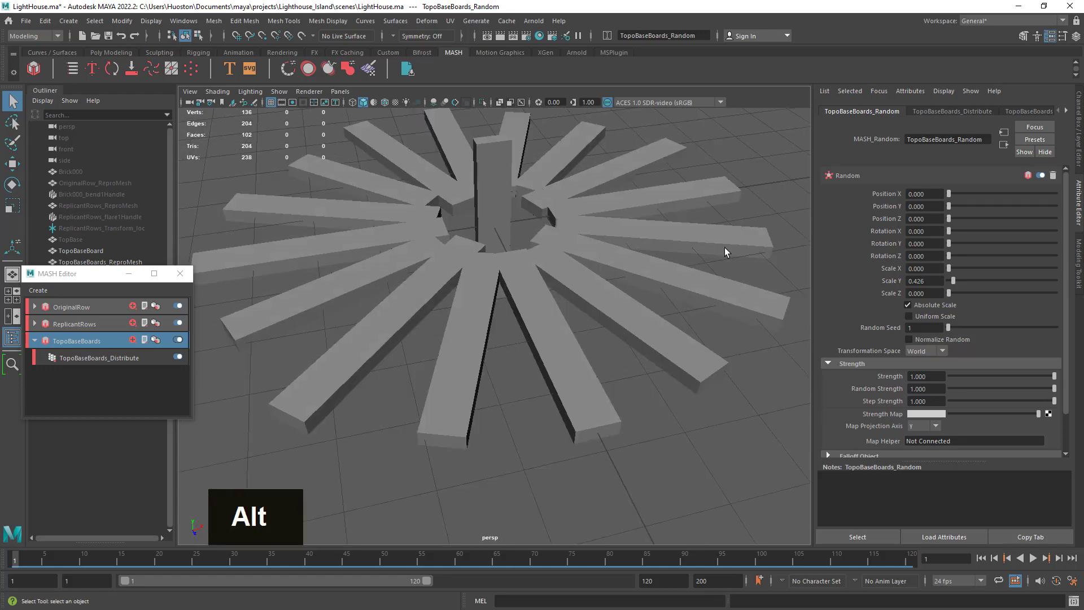
# Step: Try a Scale Z randomness of 10 on the boards, with Scale Y at 0, and reset Scale Z to 0
pyautogui.moveTo(954, 281); pyautogui.dragTo(1066, 299)
pyautogui.keyDown('alt'); pyautogui.moveTo(689, 370); pyautogui.dragTo(627, 382, button='right'); pyautogui.keyUp('alt')
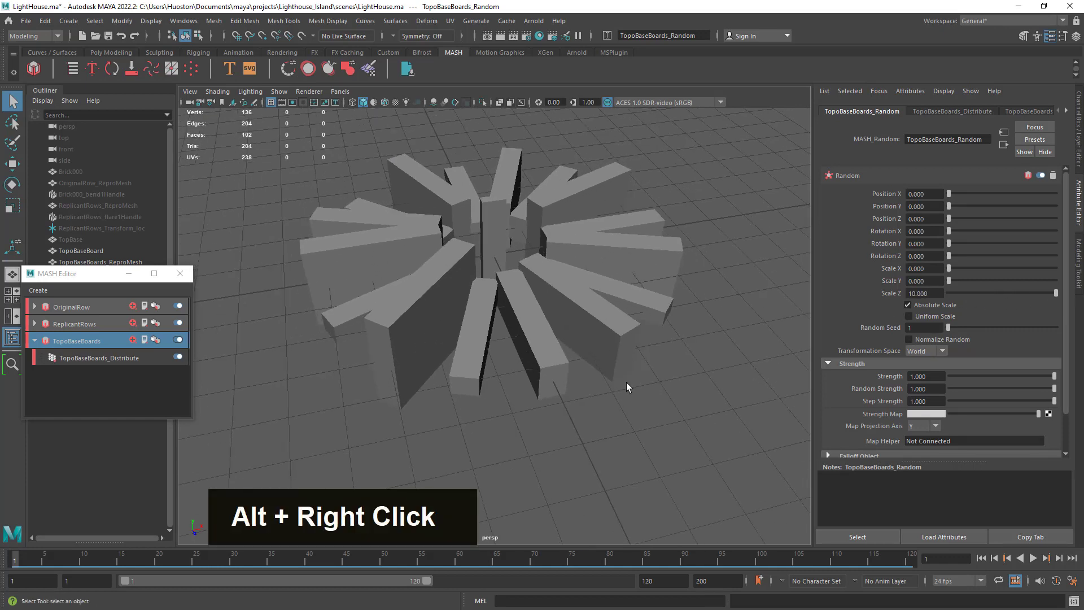
pyautogui.keyDown('alt'); pyautogui.moveTo(626, 382); pyautogui.dragTo(515, 357); pyautogui.keyUp('alt')
pyautogui.keyDown('alt'); pyautogui.moveTo(515, 358); pyautogui.dragTo(694, 379, button='right'); pyautogui.keyUp('alt')
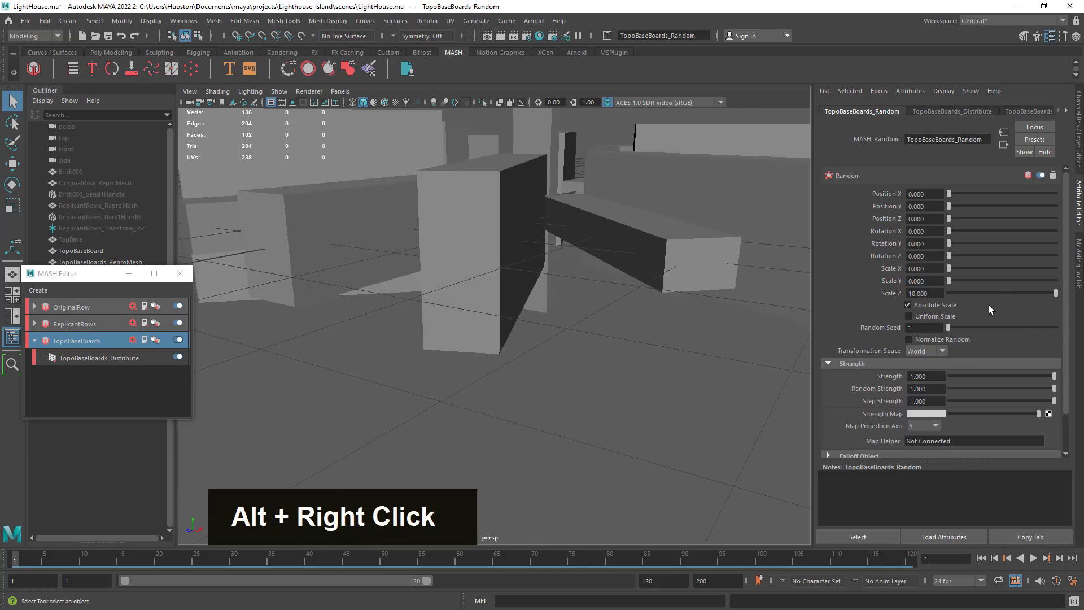
pyautogui.moveTo(1042, 291); pyautogui.dragTo(943, 291)
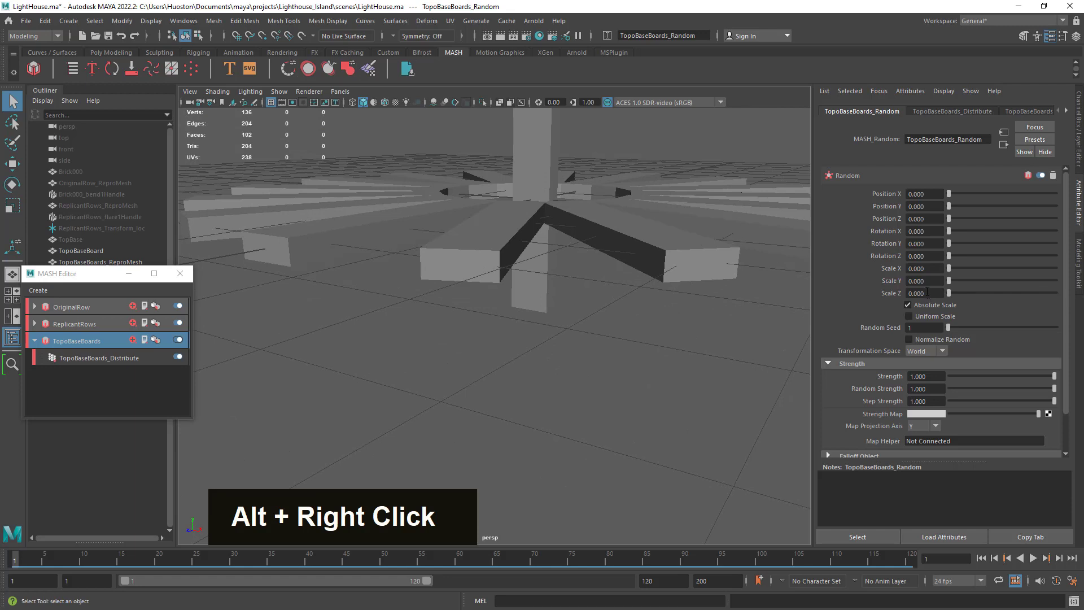
# Step: Set the Random node's Scale Z to 0.05
pyautogui.click(924, 293)
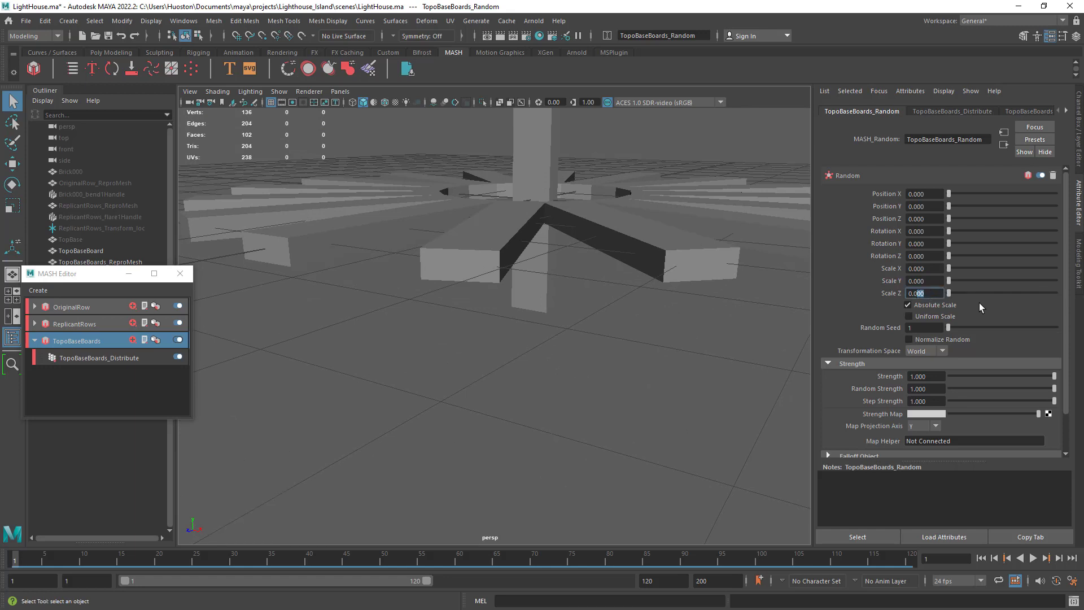
pyautogui.write('5')
pyautogui.press('Return')
# Step: Try random Position Y values of about 0.106 and 0.05 on the boards
pyautogui.moveTo(949, 210); pyautogui.dragTo(950, 209)
pyautogui.keyDown('alt'); pyautogui.moveTo(693, 329); pyautogui.dragTo(493, 323, button='right'); pyautogui.keyUp('alt')
pyautogui.keyDown('alt'); pyautogui.moveTo(493, 323); pyautogui.dragTo(492, 324); pyautogui.keyUp('alt')
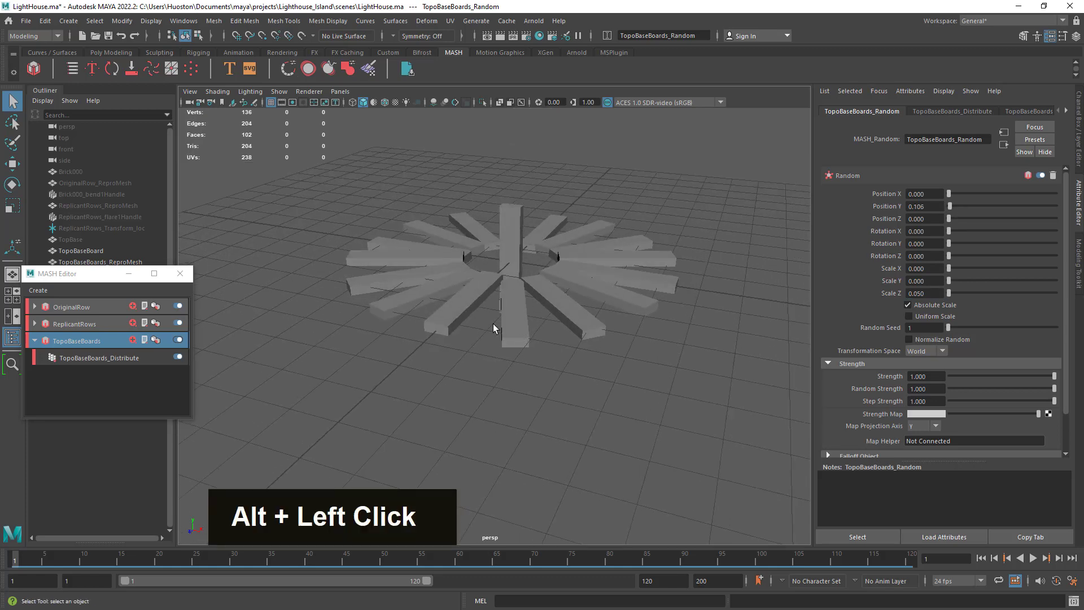
pyautogui.keyDown('alt'); pyautogui.moveTo(492, 324); pyautogui.dragTo(663, 327, button='right'); pyautogui.keyUp('alt')
pyautogui.keyDown('alt'); pyautogui.moveTo(662, 327); pyautogui.dragTo(643, 323); pyautogui.keyUp('alt')
pyautogui.keyDown('alt'); pyautogui.moveTo(644, 323); pyautogui.dragTo(492, 302, button='right'); pyautogui.keyUp('alt')
pyautogui.keyDown('alt'); pyautogui.moveTo(493, 301); pyautogui.dragTo(557, 292); pyautogui.keyUp('alt')
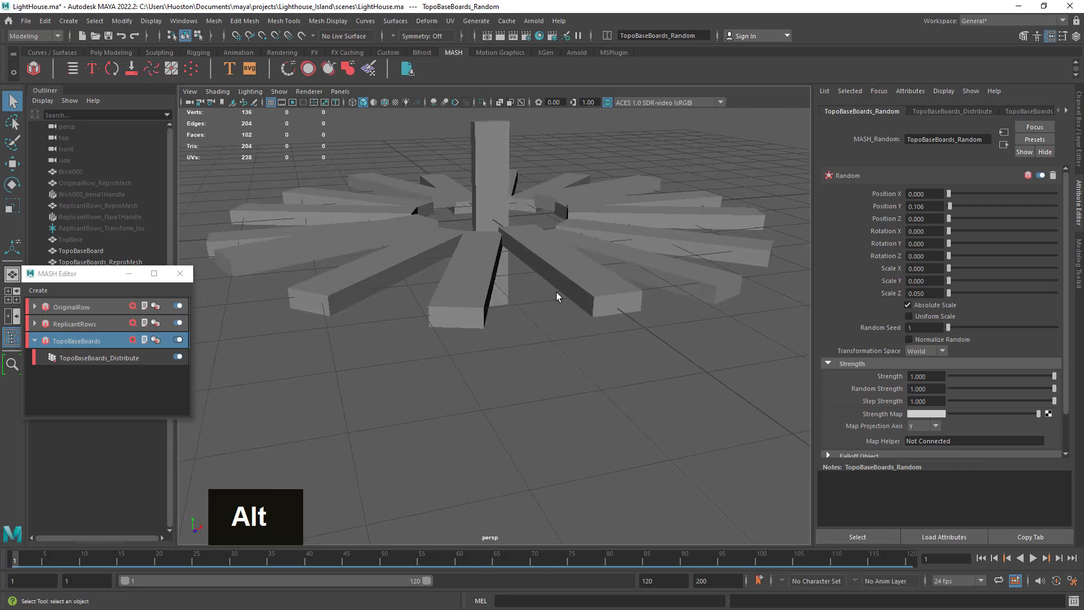
pyautogui.keyDown('alt'); pyautogui.moveTo(556, 293); pyautogui.dragTo(1018, 213, button='right'); pyautogui.keyUp('alt')
pyautogui.doubleClick(916, 206)
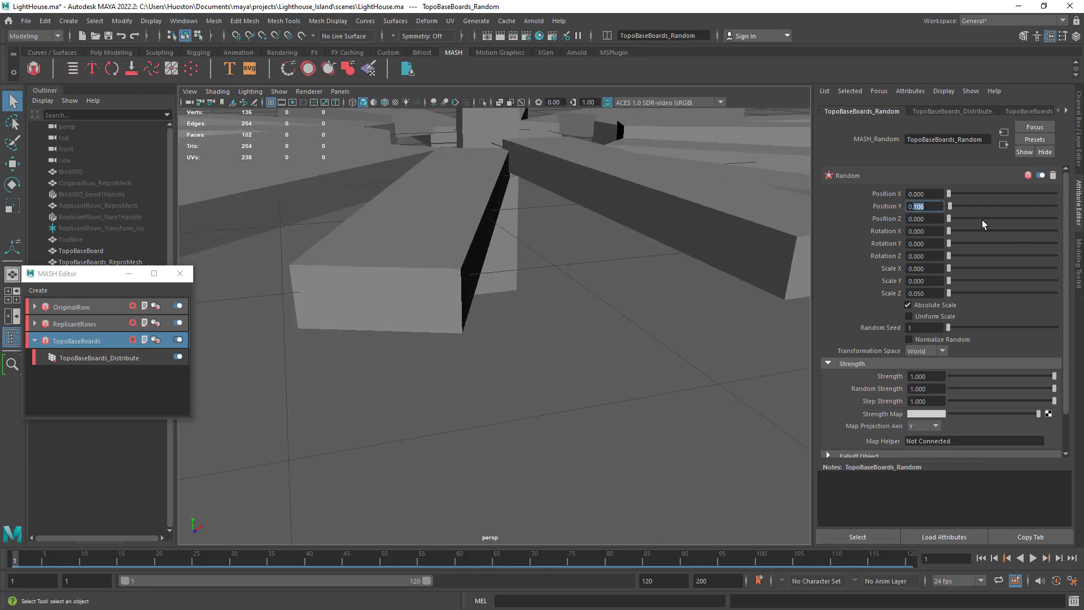
pyautogui.write('05')
pyautogui.press('Return')
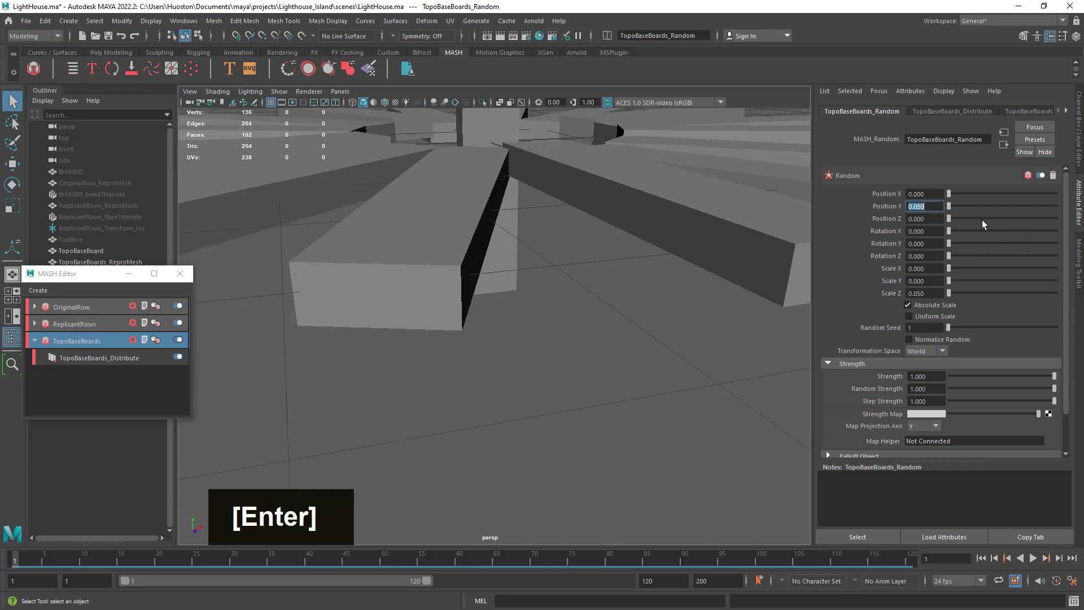
# Step: Set the Random node's Position Y to 0.025 for a subtle height offset between the boards
pyautogui.keyDown('alt'); pyautogui.moveTo(526, 183); pyautogui.dragTo(473, 225, button='right'); pyautogui.keyUp('alt')
pyautogui.keyDown('alt'); pyautogui.moveTo(473, 225); pyautogui.dragTo(294, 286); pyautogui.keyUp('alt')
pyautogui.keyDown('alt'); pyautogui.moveTo(294, 287); pyautogui.dragTo(496, 315, button='right'); pyautogui.keyUp('alt')
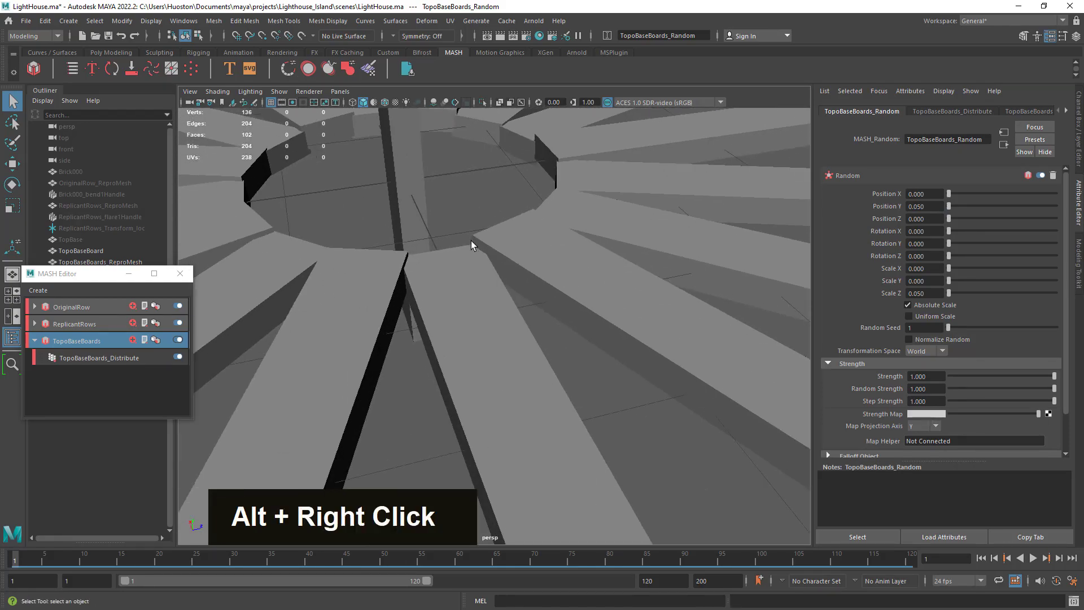
pyautogui.keyDown('alt'); pyautogui.moveTo(479, 245); pyautogui.dragTo(690, 223); pyautogui.keyUp('alt')
pyautogui.keyDown('alt'); pyautogui.moveTo(690, 224); pyautogui.dragTo(637, 322, button='middle'); pyautogui.keyUp('alt')
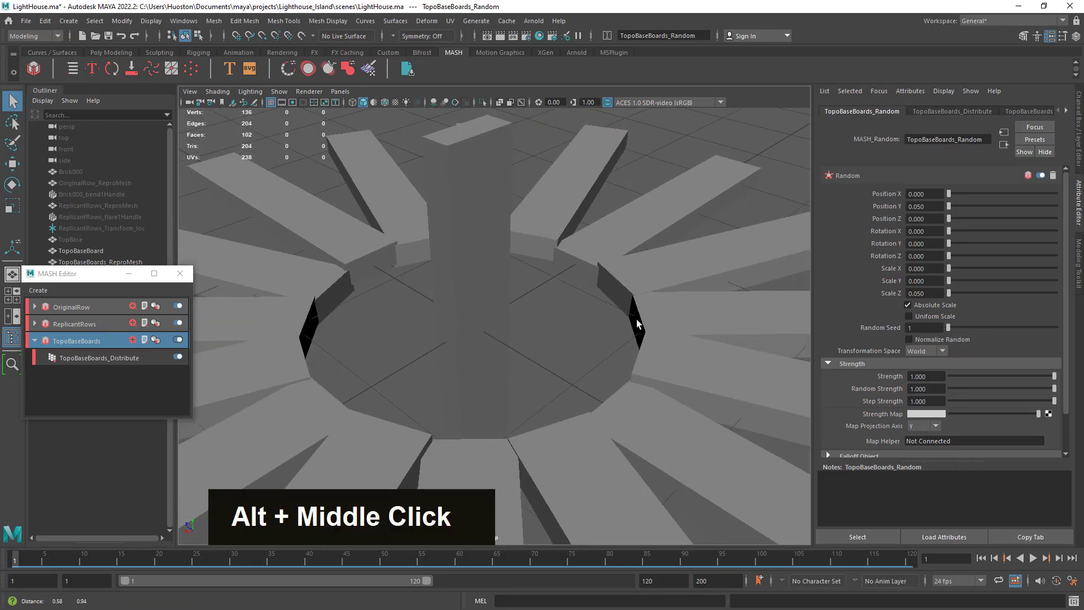
pyautogui.keyDown('alt'); pyautogui.moveTo(451, 186); pyautogui.dragTo(558, 182, button='right'); pyautogui.keyUp('alt')
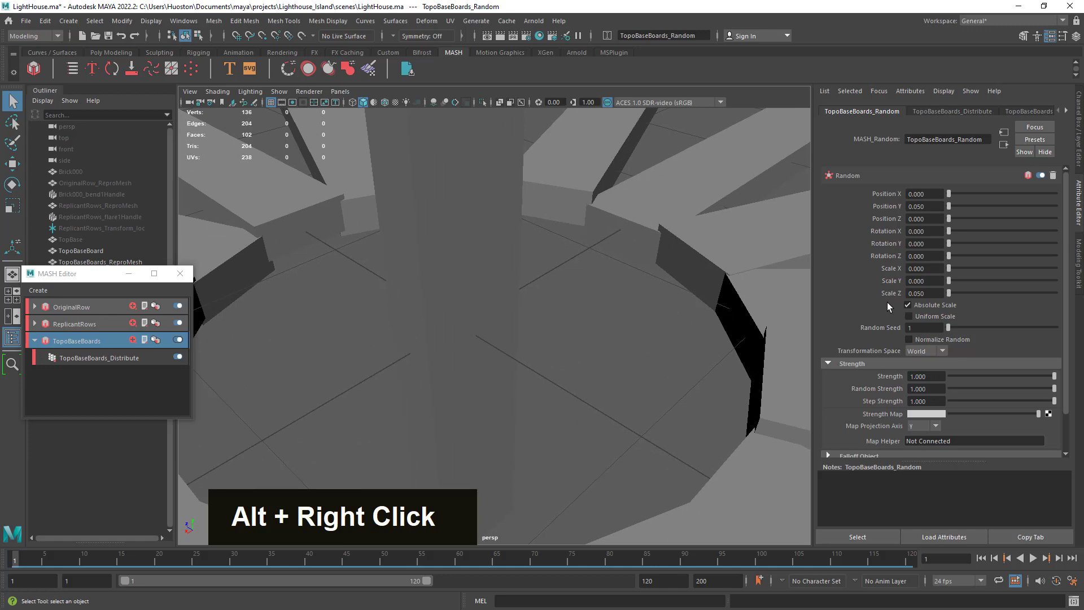
pyautogui.moveTo(917, 206); pyautogui.dragTo(943, 213)
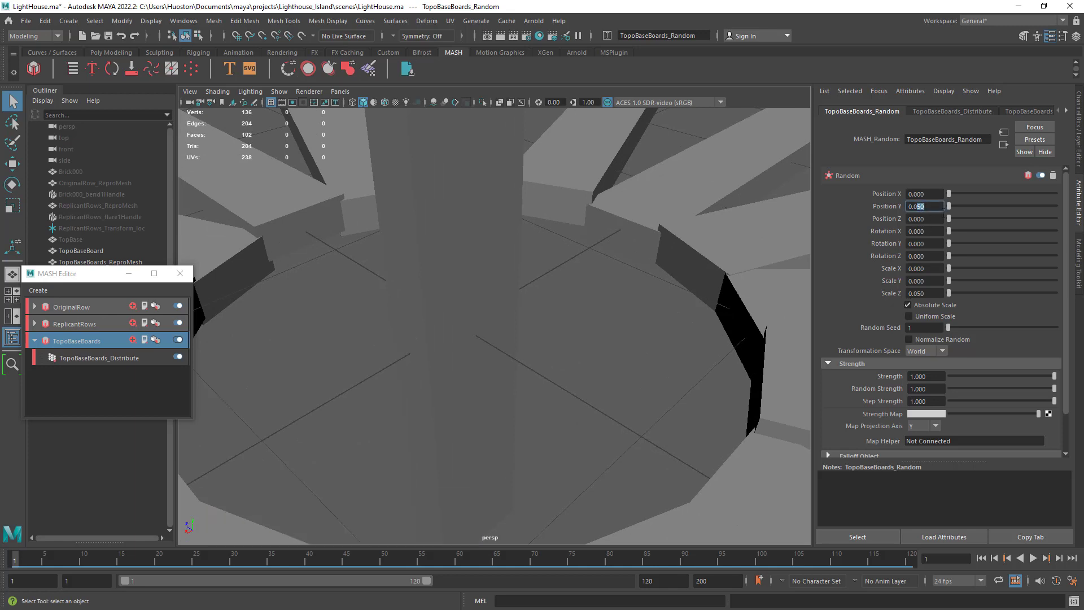
pyautogui.write('025')
pyautogui.press('Return')
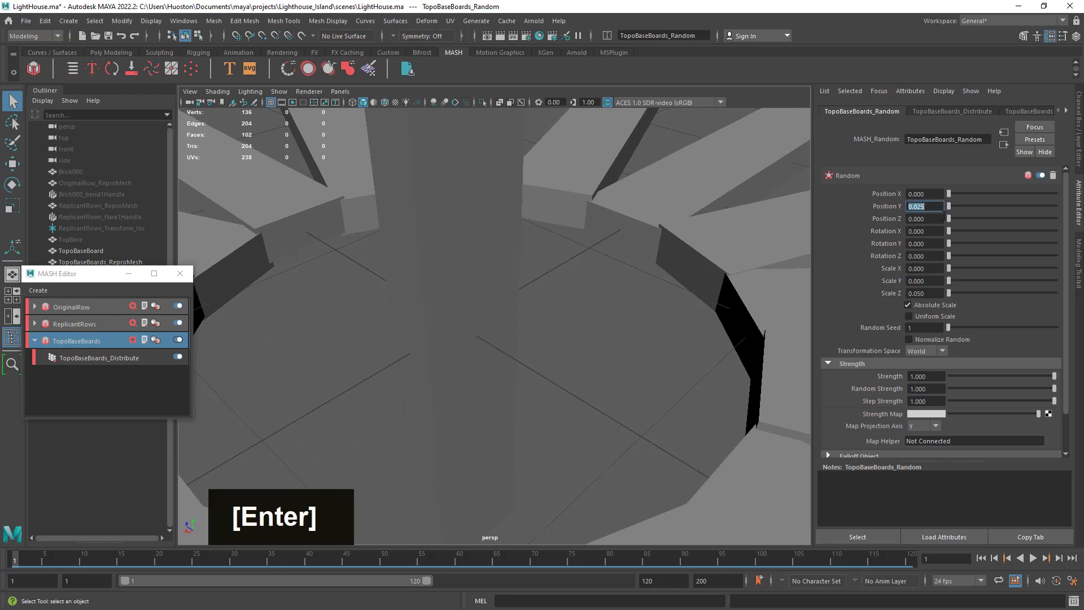
# Step: Examine the ring of boards from several angles to judge the random height and thickness variation
pyautogui.keyDown('alt'); pyautogui.moveTo(666, 240); pyautogui.dragTo(626, 252, button='right'); pyautogui.keyUp('alt')
pyautogui.keyDown('alt'); pyautogui.moveTo(626, 251); pyautogui.dragTo(656, 289); pyautogui.keyUp('alt')
pyautogui.keyDown('alt'); pyautogui.moveTo(656, 289); pyautogui.dragTo(463, 280, button='right'); pyautogui.keyUp('alt')
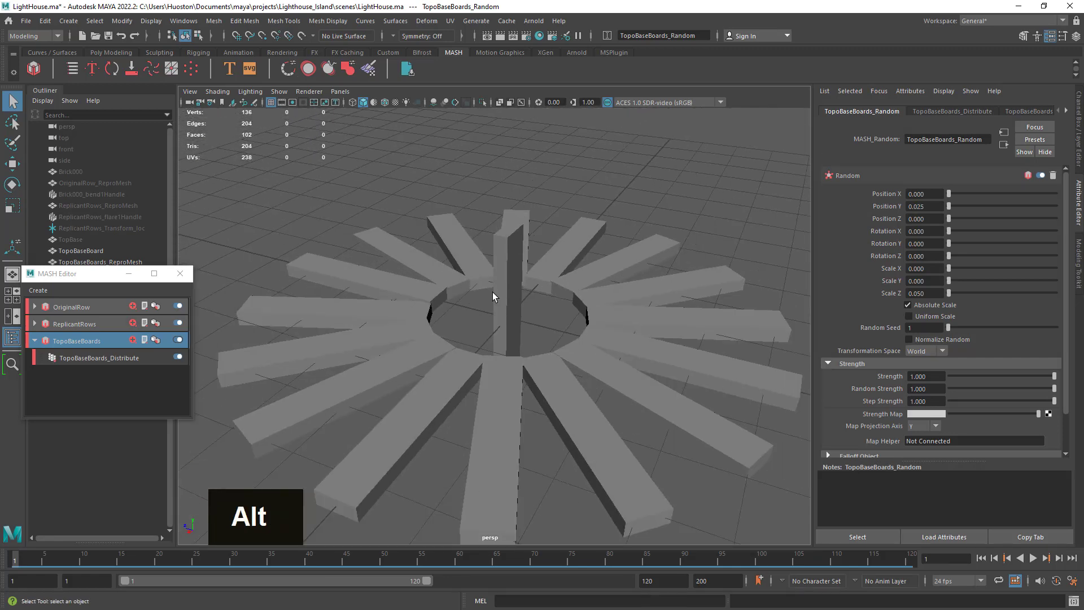
pyautogui.keyDown('alt'); pyautogui.moveTo(493, 292); pyautogui.dragTo(520, 318); pyautogui.keyUp('alt')
pyautogui.keyDown('alt'); pyautogui.moveTo(578, 384); pyautogui.dragTo(508, 425); pyautogui.keyUp('alt')
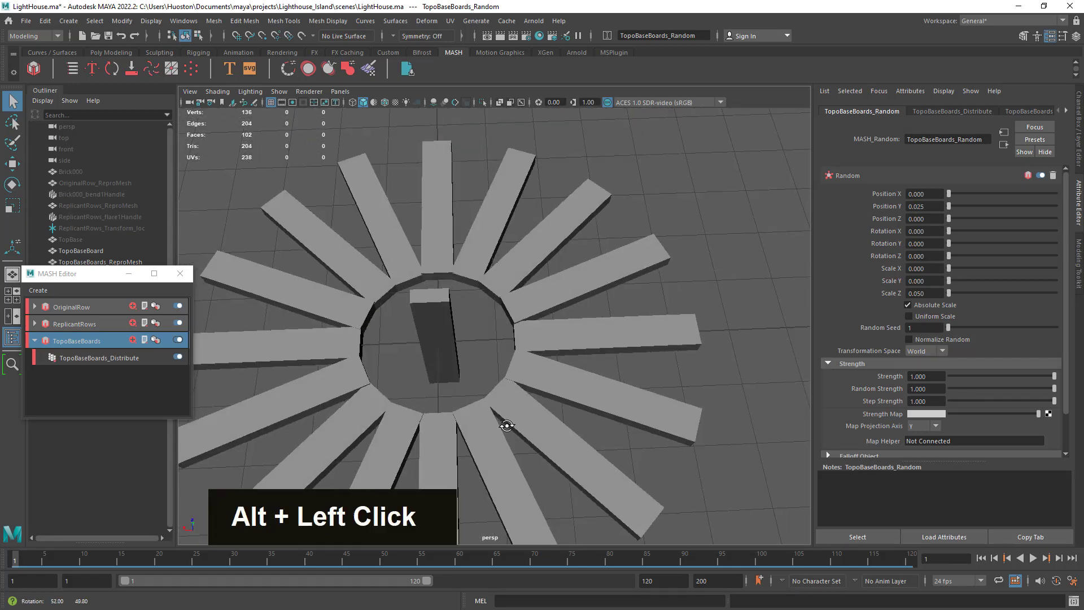
pyautogui.keyDown('alt'); pyautogui.moveTo(508, 425); pyautogui.dragTo(469, 375, button='right'); pyautogui.keyUp('alt')
pyautogui.keyDown('alt'); pyautogui.moveTo(472, 375); pyautogui.dragTo(576, 395); pyautogui.keyUp('alt')
pyautogui.keyDown('alt'); pyautogui.moveTo(576, 395); pyautogui.dragTo(672, 379, button='right'); pyautogui.keyUp('alt')
pyautogui.keyDown('alt'); pyautogui.moveTo(672, 379); pyautogui.dragTo(675, 407); pyautogui.keyUp('alt')
pyautogui.keyDown('alt'); pyautogui.moveTo(705, 410); pyautogui.dragTo(655, 361); pyautogui.keyUp('alt')
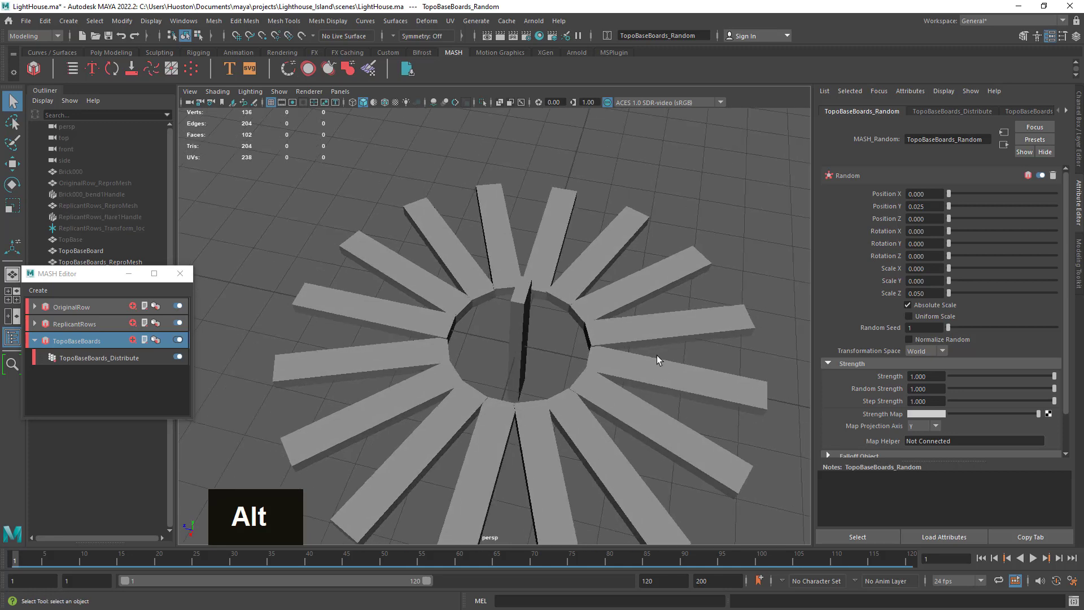
# Step: In the top view, set the Random node's Scale Y to 0.15 to vary the board lengths, keeping Scale X at 0
pyautogui.press('space')
pyautogui.press('space')
pyautogui.keyDown('alt'); pyautogui.moveTo(696, 368); pyautogui.dragTo(658, 355, button='right'); pyautogui.keyUp('alt')
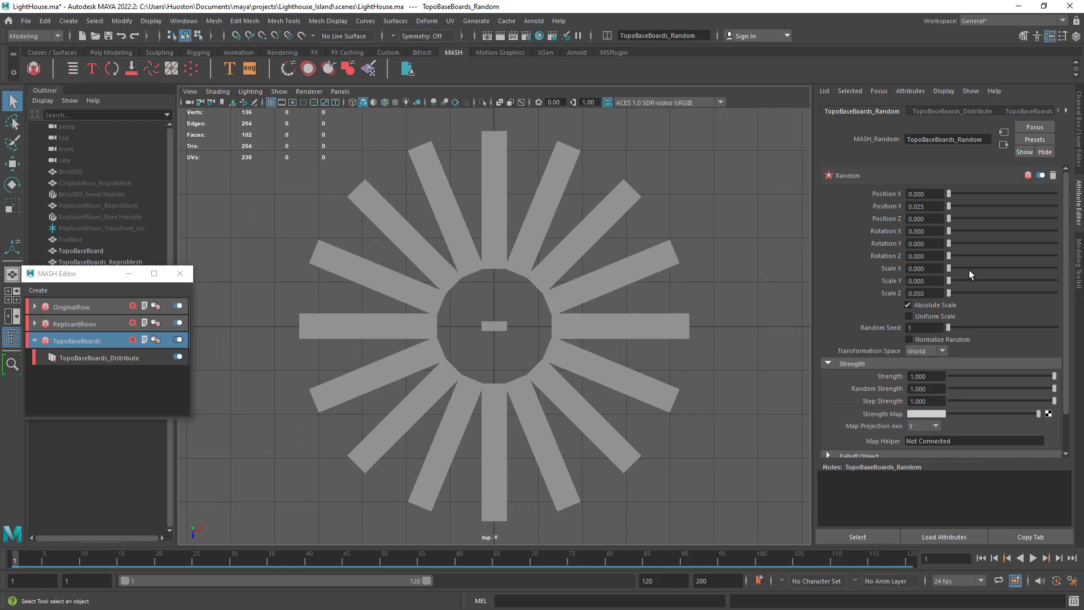
pyautogui.moveTo(951, 270)
pyautogui.mouseDown()
pyautogui.moveTo(969, 272)
pyautogui.moveTo(929, 270)
pyautogui.mouseUp()
pyautogui.moveTo(949, 281); pyautogui.dragTo(951, 286)
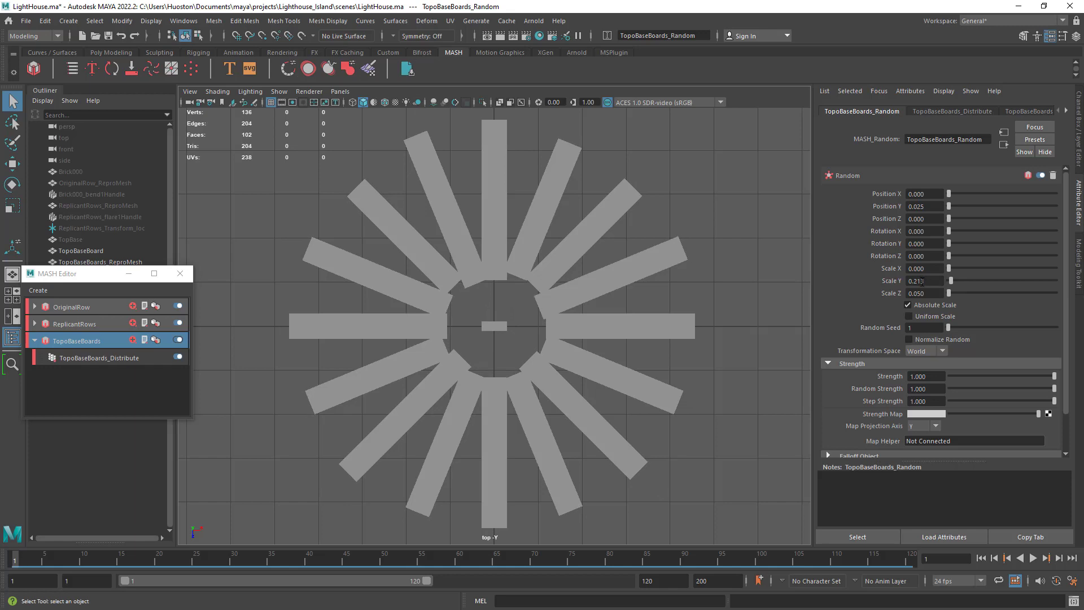
pyautogui.doubleClick(915, 280)
pyautogui.write('150')
pyautogui.press('Return')
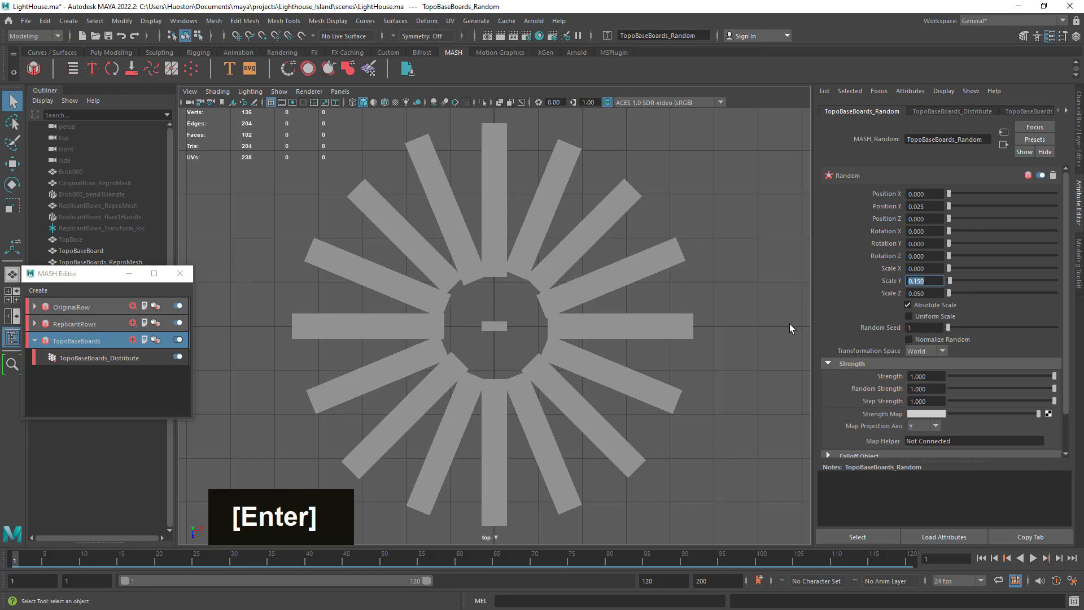
# Step: Return to the perspective view and examine the uneven inner and outer ends of the boards
pyautogui.press('space')
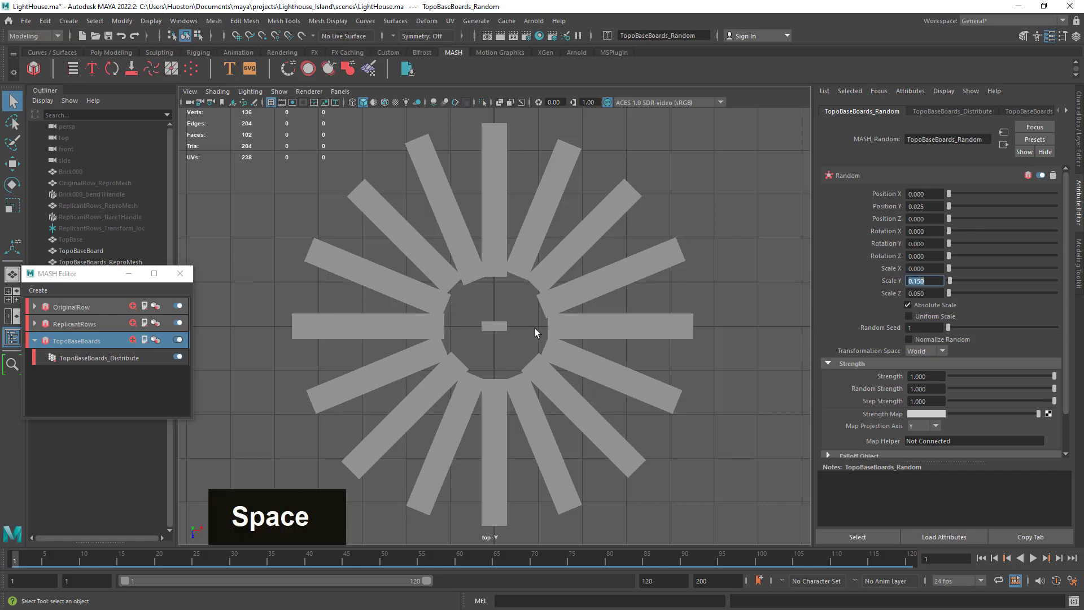
pyautogui.keyDown('alt'); pyautogui.rightClick(614, 360); pyautogui.keyUp('alt')
pyautogui.press('space')
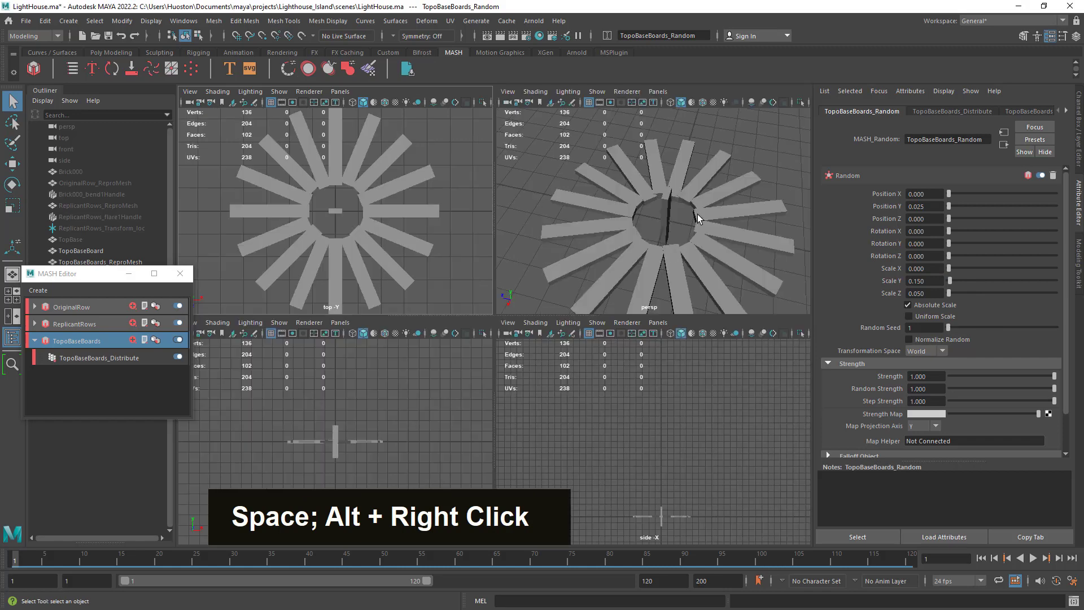
pyautogui.press('space')
pyautogui.keyDown('alt'); pyautogui.moveTo(614, 387); pyautogui.dragTo(551, 444); pyautogui.keyUp('alt')
pyautogui.keyDown('alt'); pyautogui.moveTo(550, 445); pyautogui.dragTo(582, 374, button='middle'); pyautogui.keyUp('alt')
pyautogui.keyDown('alt'); pyautogui.moveTo(582, 374); pyautogui.dragTo(604, 380); pyautogui.keyUp('alt')
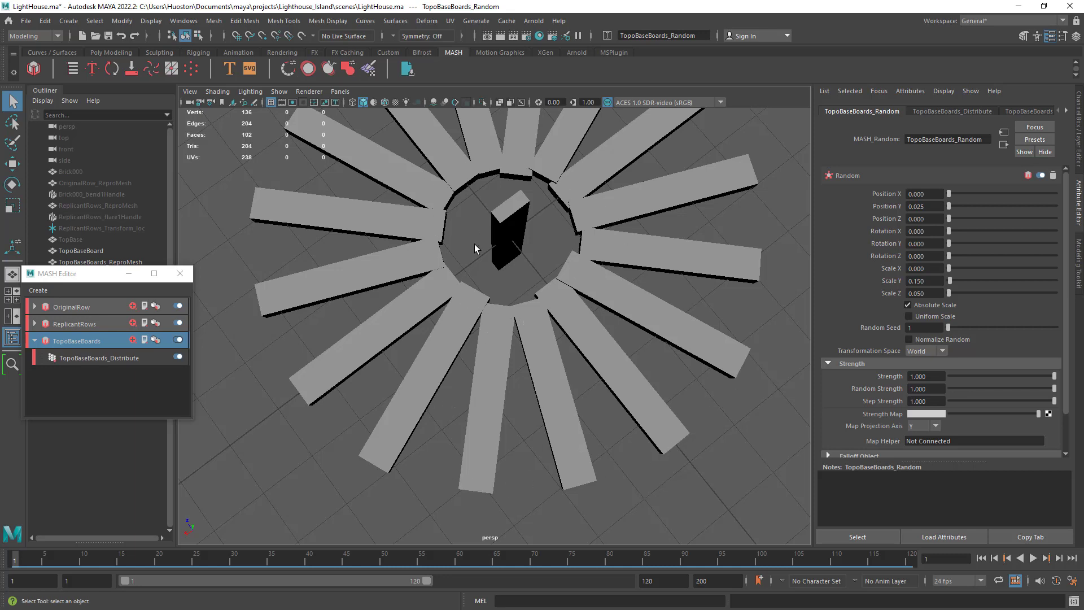
pyautogui.keyDown('alt'); pyautogui.moveTo(474, 247); pyautogui.dragTo(506, 283); pyautogui.keyUp('alt')
pyautogui.keyDown('alt'); pyautogui.moveTo(505, 283); pyautogui.dragTo(525, 302, button='middle'); pyautogui.keyUp('alt')
pyautogui.keyDown('alt'); pyautogui.moveTo(525, 303); pyautogui.dragTo(645, 377, button='right'); pyautogui.keyUp('alt')
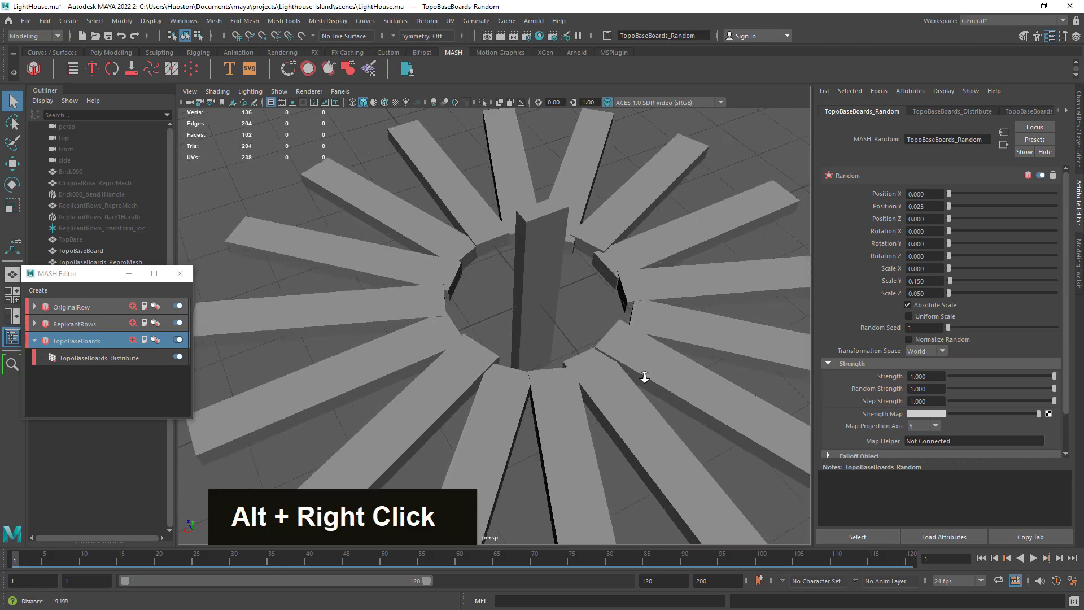
# Step: Select the original upright TopoBaseBoard at the centre of the ring
pyautogui.keyDown('alt'); pyautogui.moveTo(645, 377); pyautogui.dragTo(636, 352); pyautogui.keyUp('alt')
pyautogui.keyDown('alt'); pyautogui.moveTo(636, 352); pyautogui.dragTo(516, 341, button='middle'); pyautogui.keyUp('alt')
pyautogui.click(530, 286)
pyautogui.moveTo(516, 341)
pyautogui.keyDown('alt'); pyautogui.mouseDown()
pyautogui.moveTo(547, 334)
pyautogui.moveTo(541, 356)
pyautogui.moveTo(534, 346)
pyautogui.mouseUp(); pyautogui.keyUp('alt')
pyautogui.keyDown('alt'); pyautogui.moveTo(572, 358); pyautogui.dragTo(543, 328, button='middle'); pyautogui.keyUp('alt')
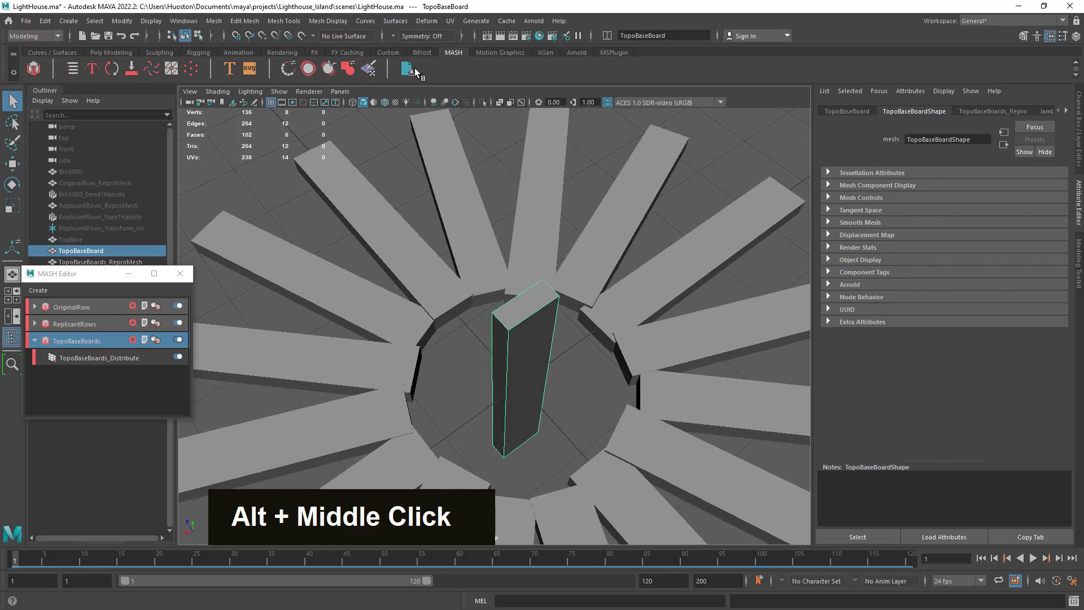
# Step: Isolate the central TopoBaseBoard, select all of its edges, and bring the rest of the scene back into view
pyautogui.click(482, 102)
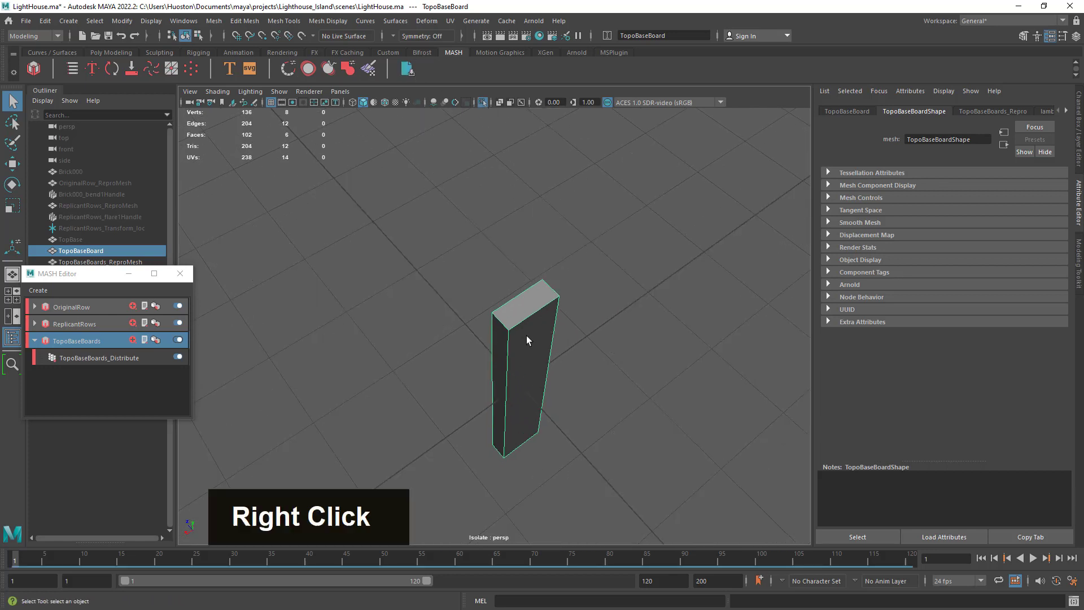
pyautogui.moveTo(526, 335); pyautogui.dragTo(522, 258, button='right')
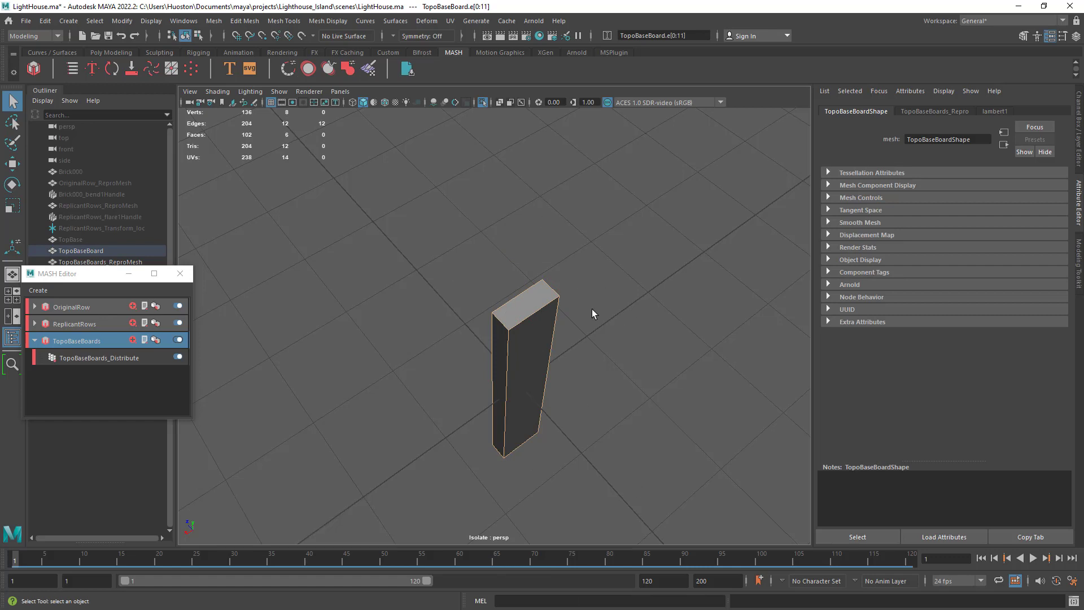
pyautogui.press('4')
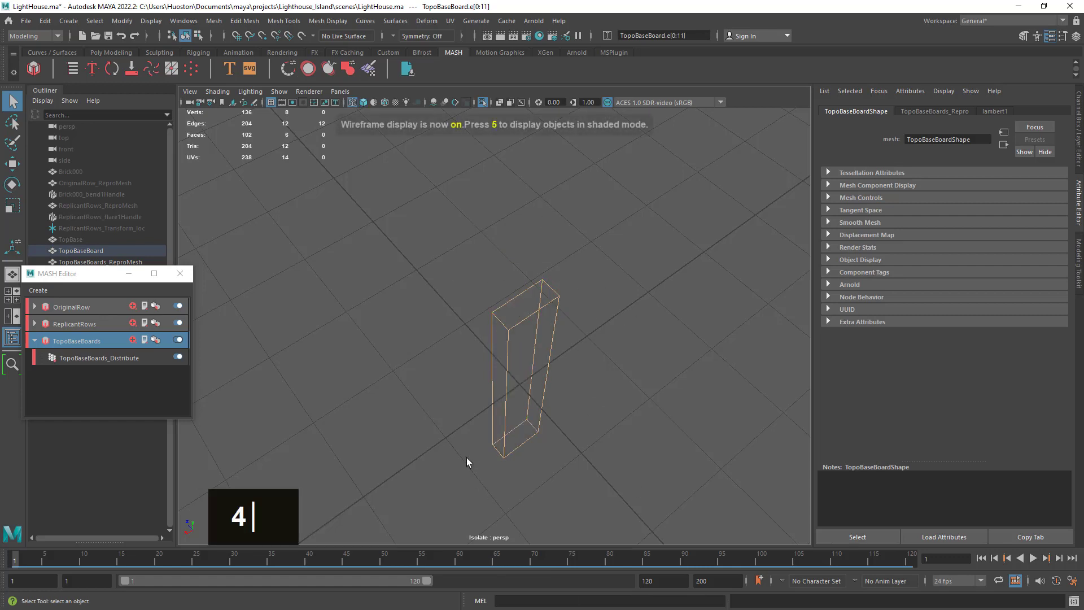
pyautogui.press('5')
pyautogui.click(480, 101)
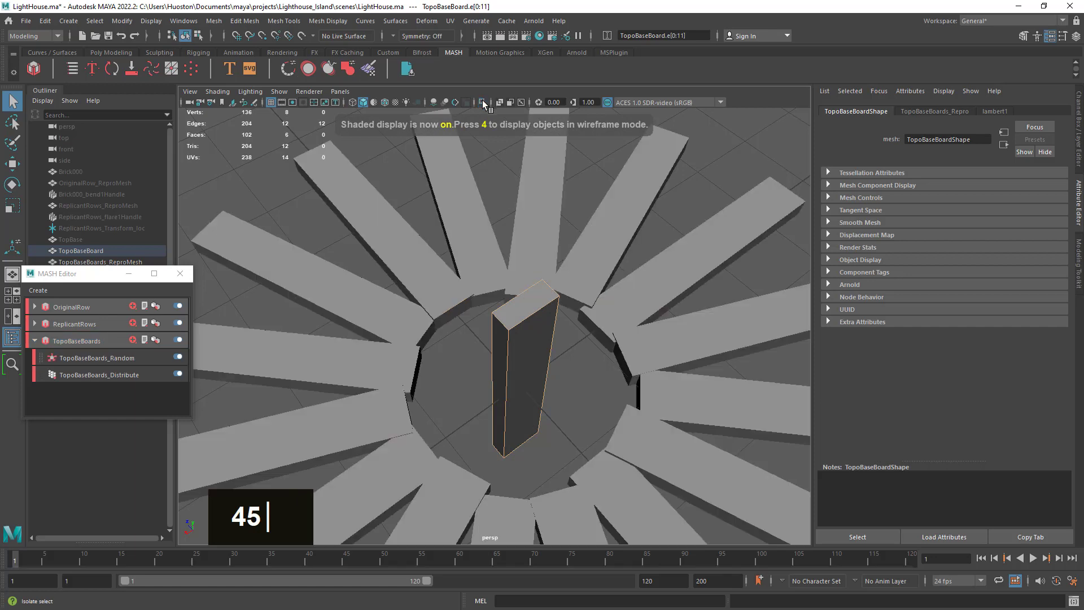
# Step: Save the lighthouse scene before beveling the central board
pyautogui.keyDown('alt'); pyautogui.moveTo(567, 418); pyautogui.dragTo(544, 383); pyautogui.keyUp('alt')
pyautogui.keyDown('alt'); pyautogui.moveTo(544, 382); pyautogui.dragTo(633, 390, button='right'); pyautogui.keyUp('alt')
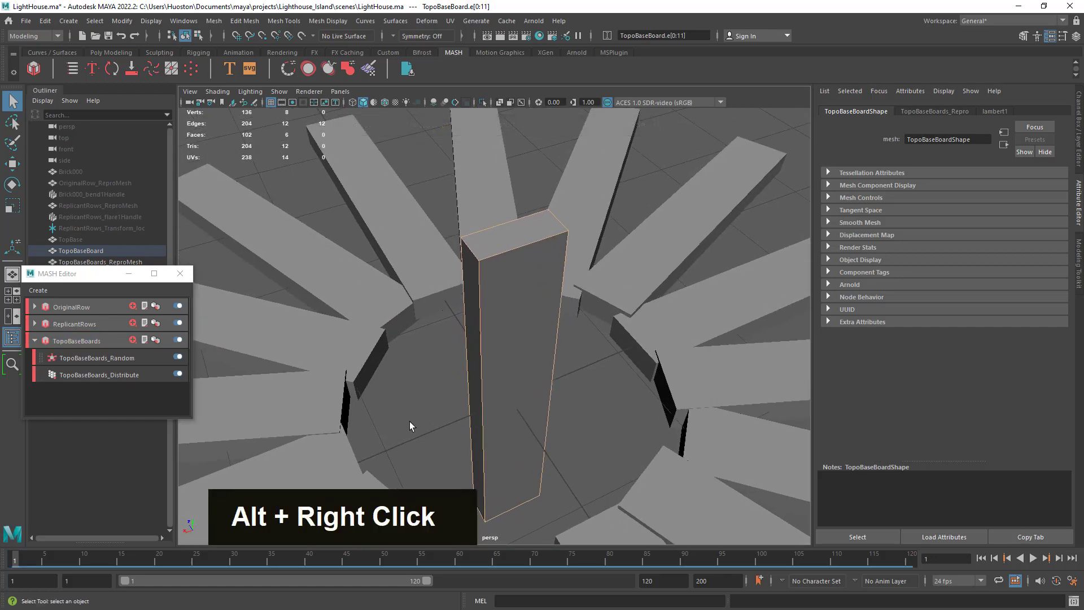
pyautogui.keyDown('alt'); pyautogui.moveTo(409, 421); pyautogui.dragTo(506, 418); pyautogui.keyUp('alt')
pyautogui.keyDown('alt'); pyautogui.moveTo(574, 395); pyautogui.dragTo(579, 400); pyautogui.keyUp('alt')
pyautogui.click(109, 35)
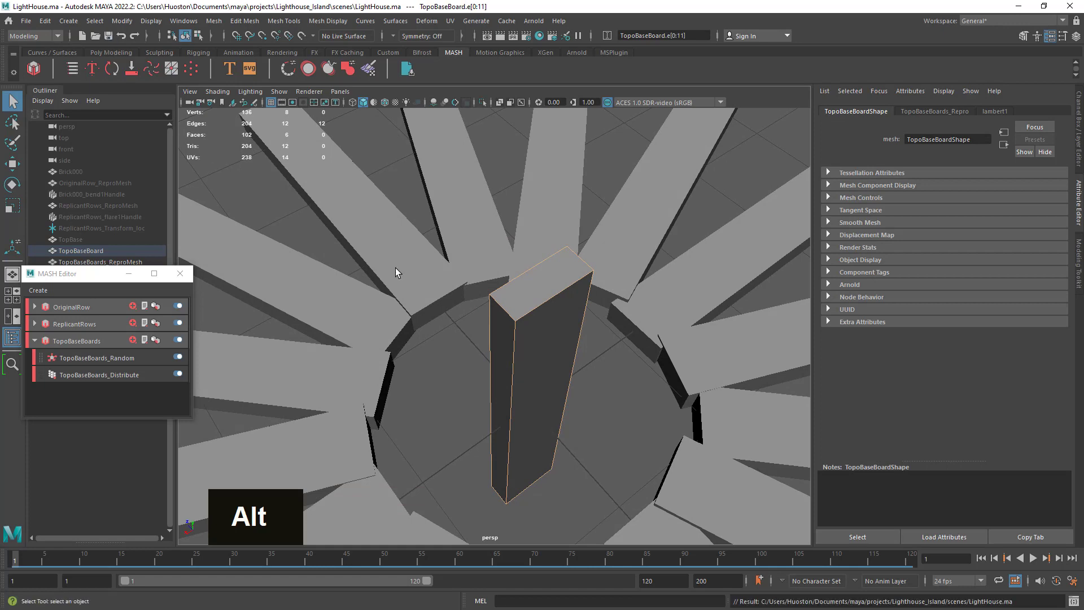
# Step: Bevel the selected board edges with a Fraction of 0.35 and 2 Segments
pyautogui.keyDown('shift'); pyautogui.rightClick(516, 337); pyautogui.keyUp('shift')
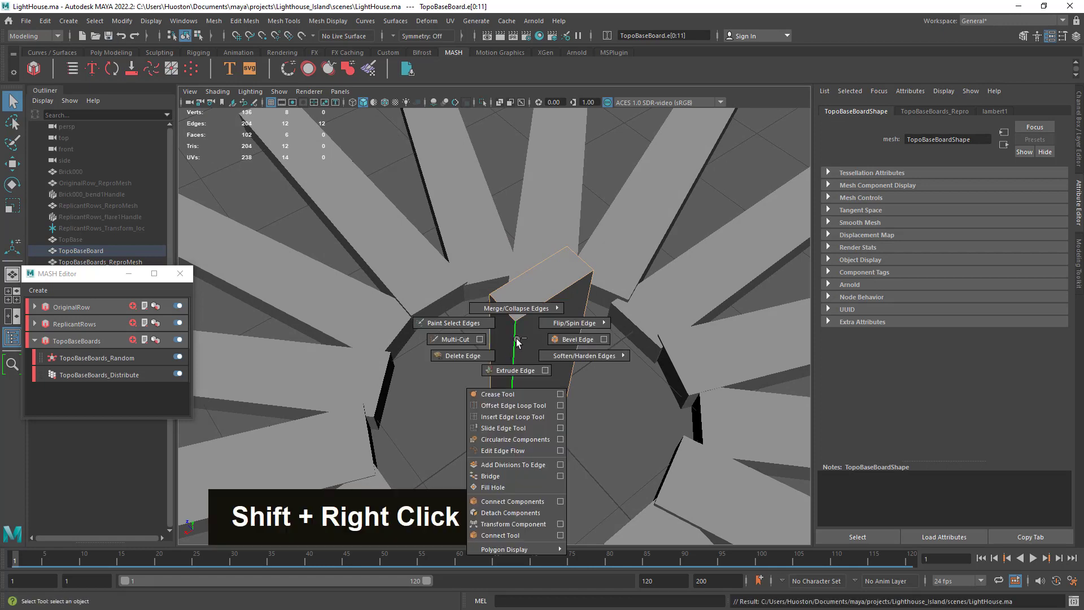
pyautogui.keyDown('shift'); pyautogui.click(573, 339); pyautogui.keyUp('shift')
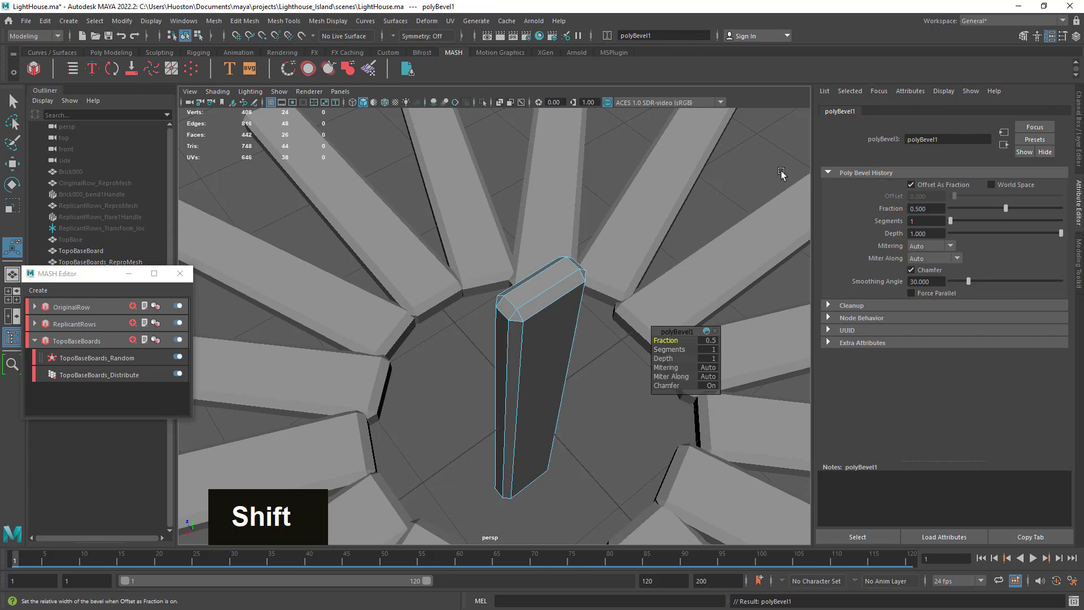
pyautogui.keyDown('ctrl'); pyautogui.moveTo(669, 341); pyautogui.dragTo(706, 353); pyautogui.keyUp('ctrl')
pyautogui.keyDown('ctrl'); pyautogui.click(676, 350); pyautogui.keyUp('ctrl')
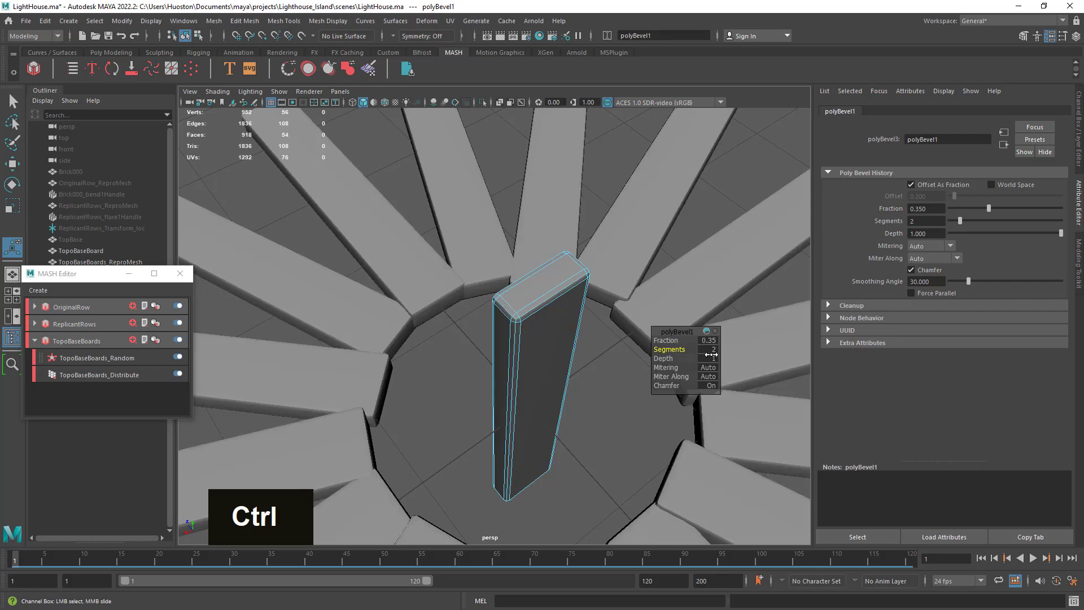
# Step: Check the beveled boards around the ring and reselect the central board as a whole object
pyautogui.keyDown('alt'); pyautogui.moveTo(593, 438); pyautogui.dragTo(467, 431, button='right'); pyautogui.keyUp('alt')
pyautogui.keyDown('alt'); pyautogui.moveTo(467, 430); pyautogui.dragTo(457, 411); pyautogui.keyUp('alt')
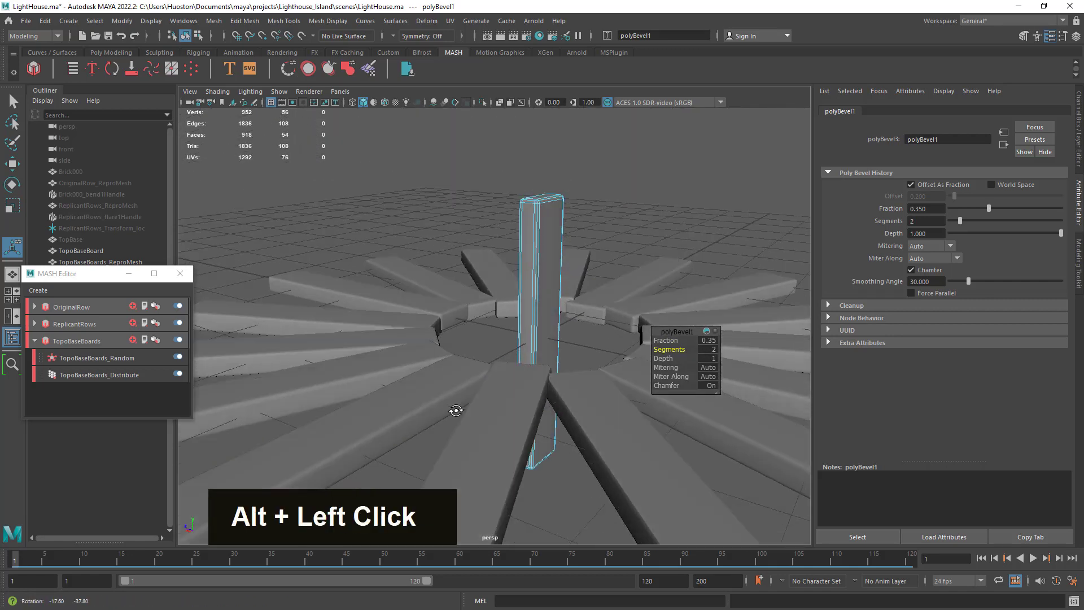
pyautogui.keyDown('alt'); pyautogui.moveTo(456, 411); pyautogui.dragTo(516, 395, button='right'); pyautogui.keyUp('alt')
pyautogui.keyDown('alt'); pyautogui.moveTo(516, 394); pyautogui.dragTo(453, 413); pyautogui.keyUp('alt')
pyautogui.keyDown('alt'); pyautogui.moveTo(480, 382); pyautogui.dragTo(566, 403, button='right'); pyautogui.keyUp('alt')
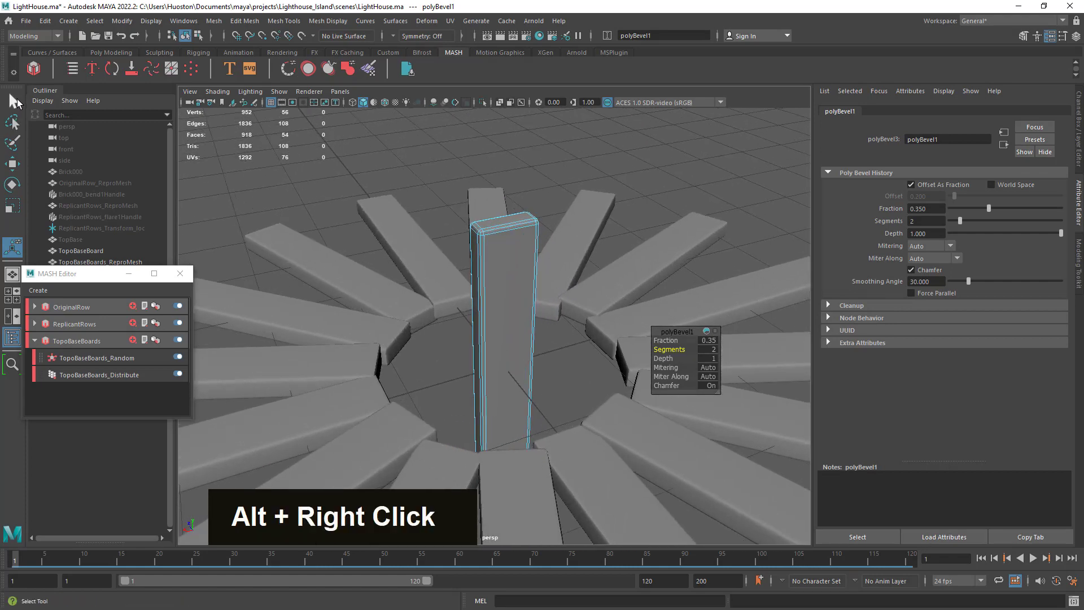
pyautogui.click(14, 101)
pyautogui.moveTo(520, 225); pyautogui.dragTo(551, 205, button='right')
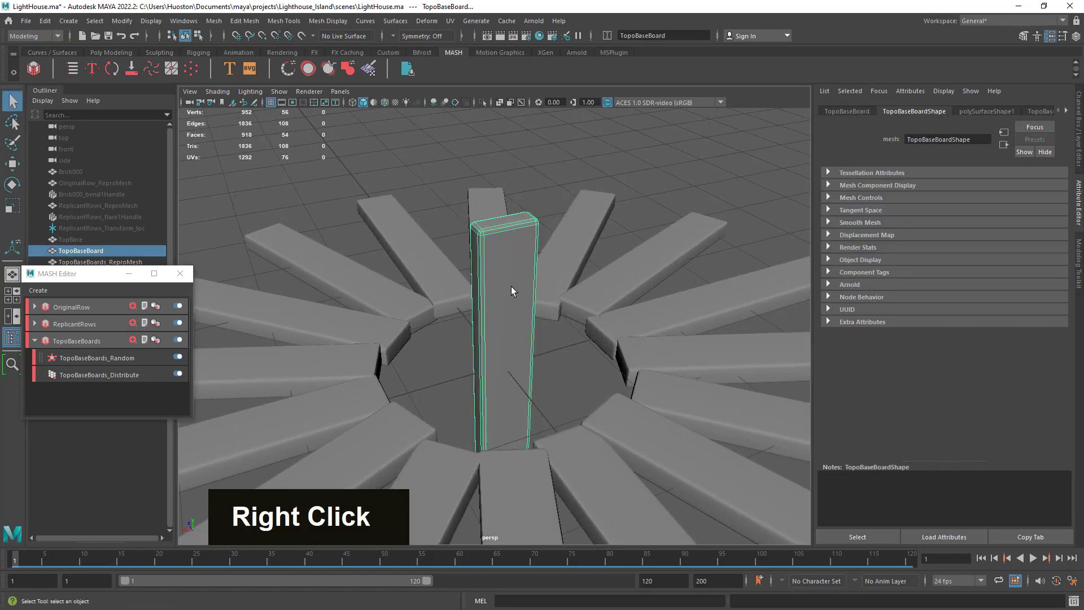
# Step: Reset the Lattice options and create a lattice deformer on the central board with divisions of 2, 2 and 2
pyautogui.click(34, 35)
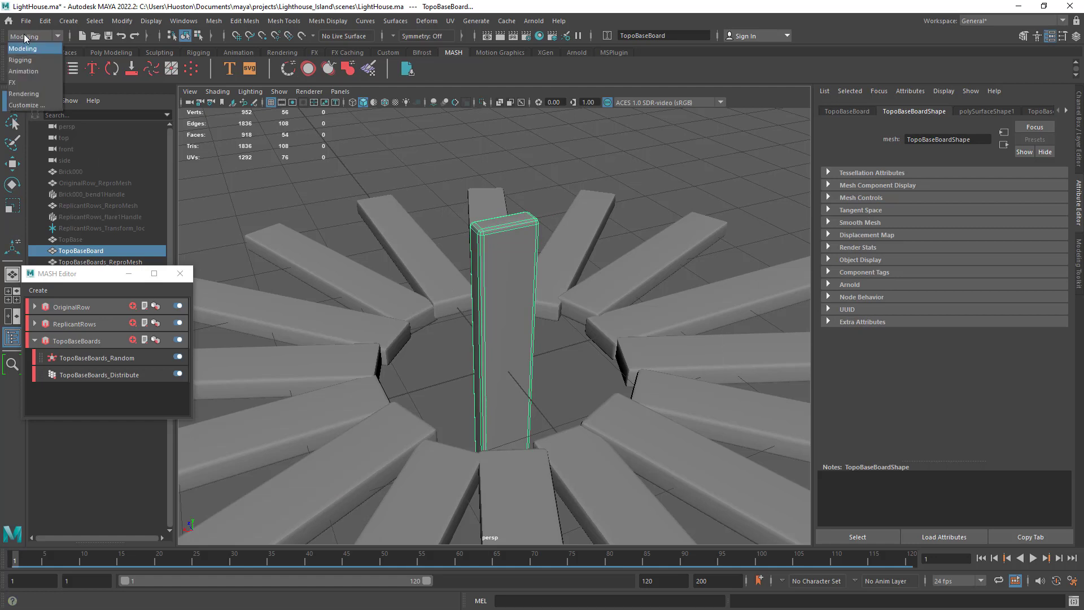
pyautogui.click(26, 72)
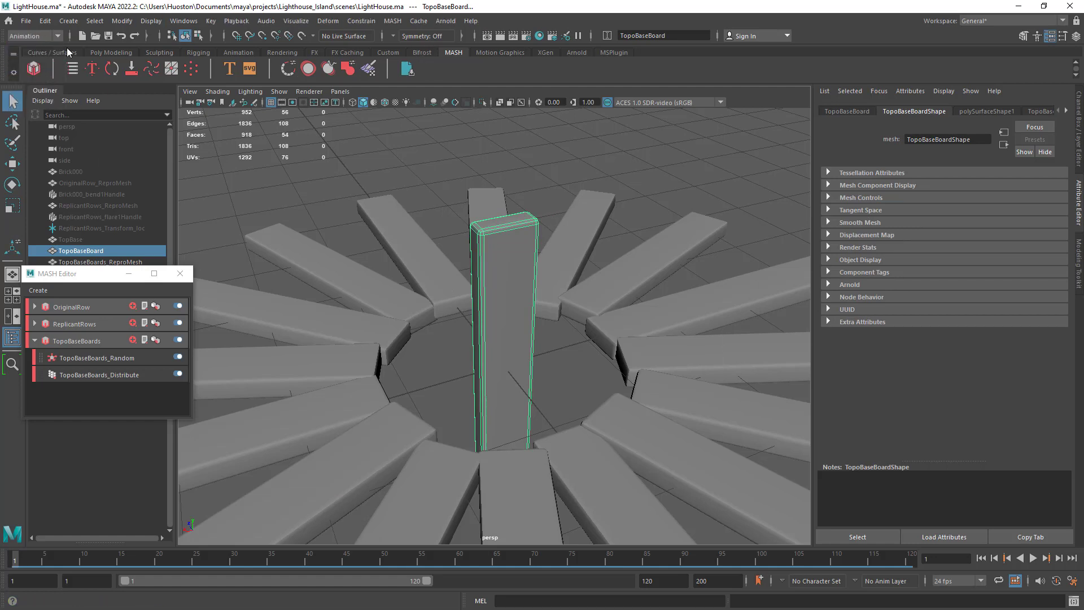
pyautogui.click(327, 21)
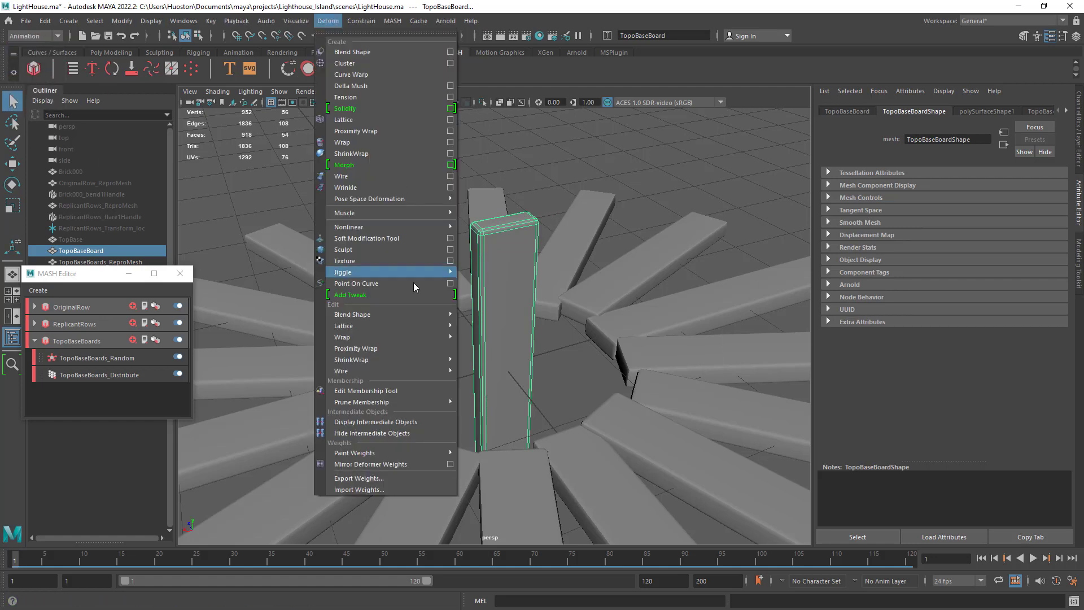
pyautogui.click(450, 119)
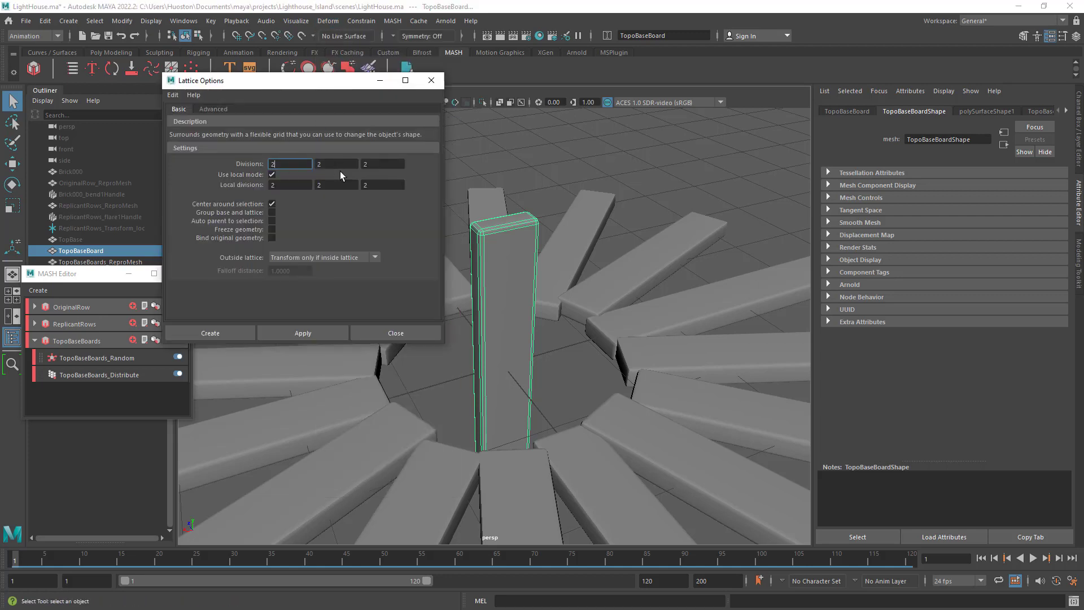
pyautogui.click(173, 95)
pyautogui.click(206, 117)
pyautogui.press('Tab')
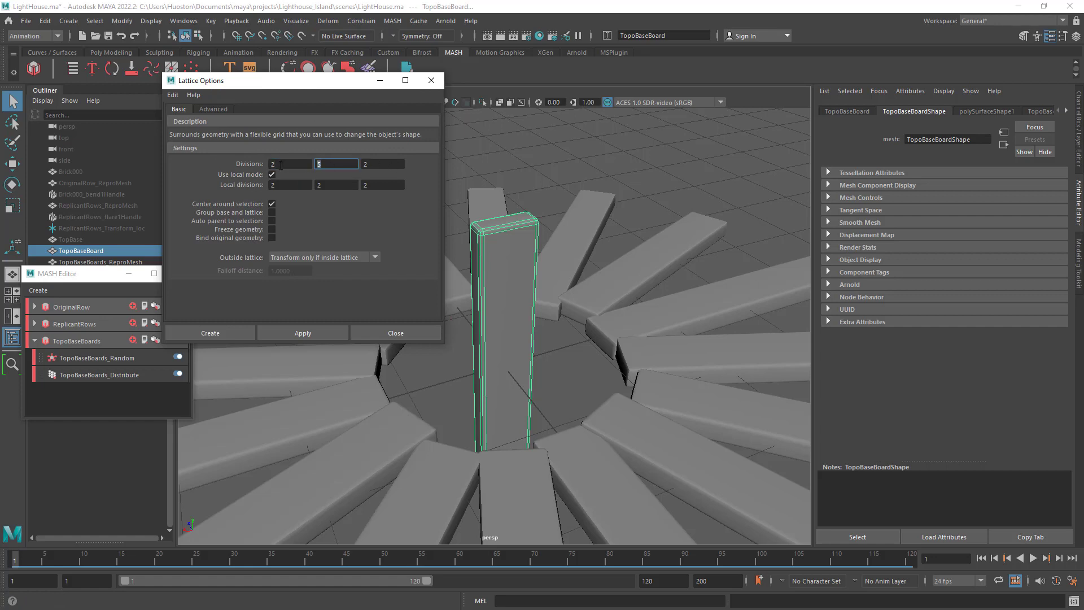
pyautogui.write('2')
pyautogui.press('Tab')
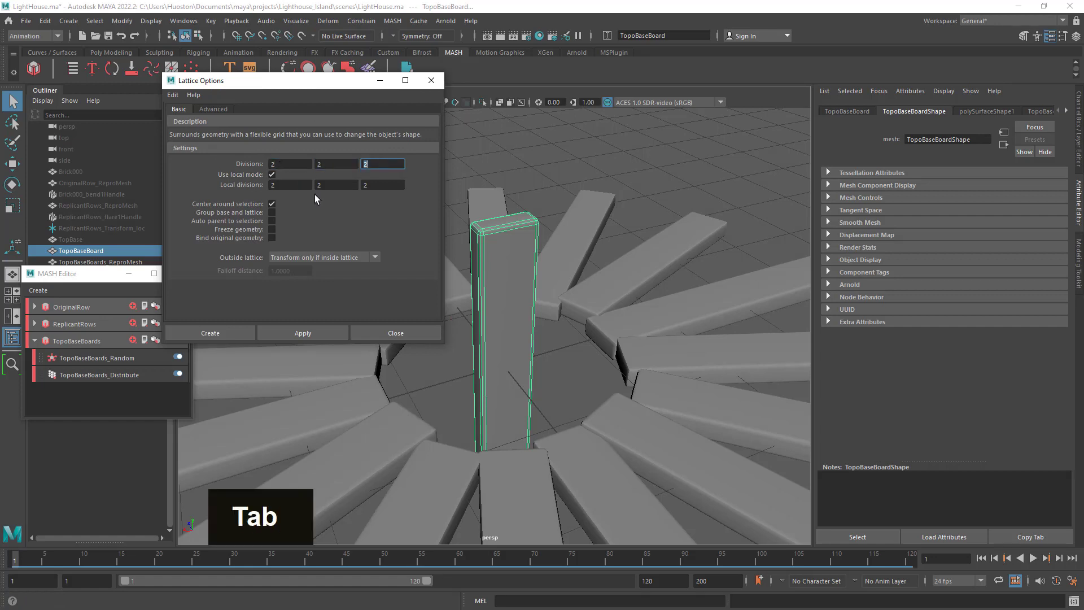
pyautogui.write('2')
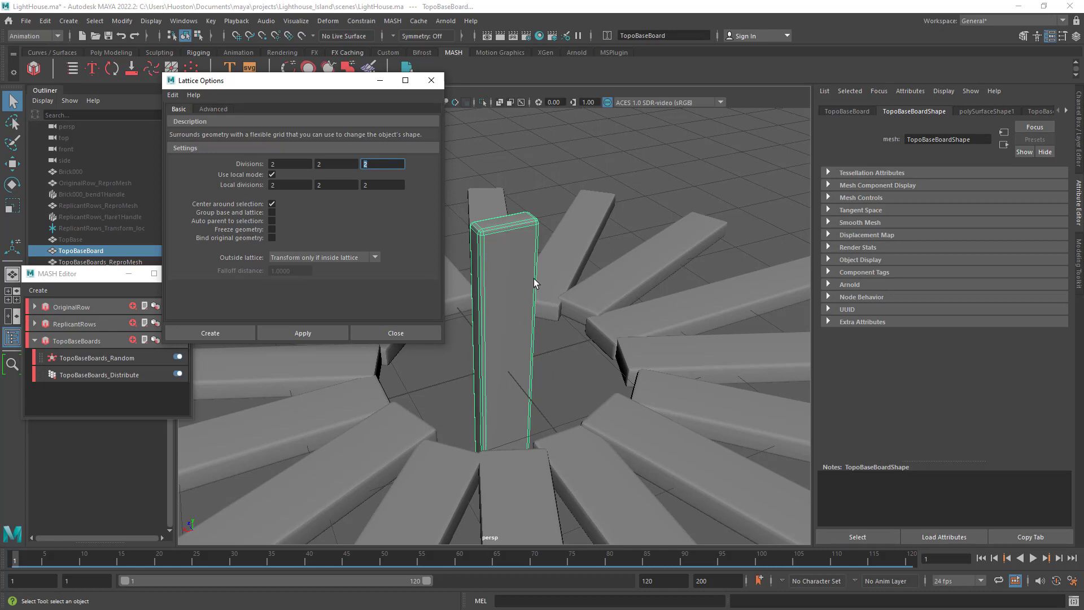
pyautogui.click(212, 335)
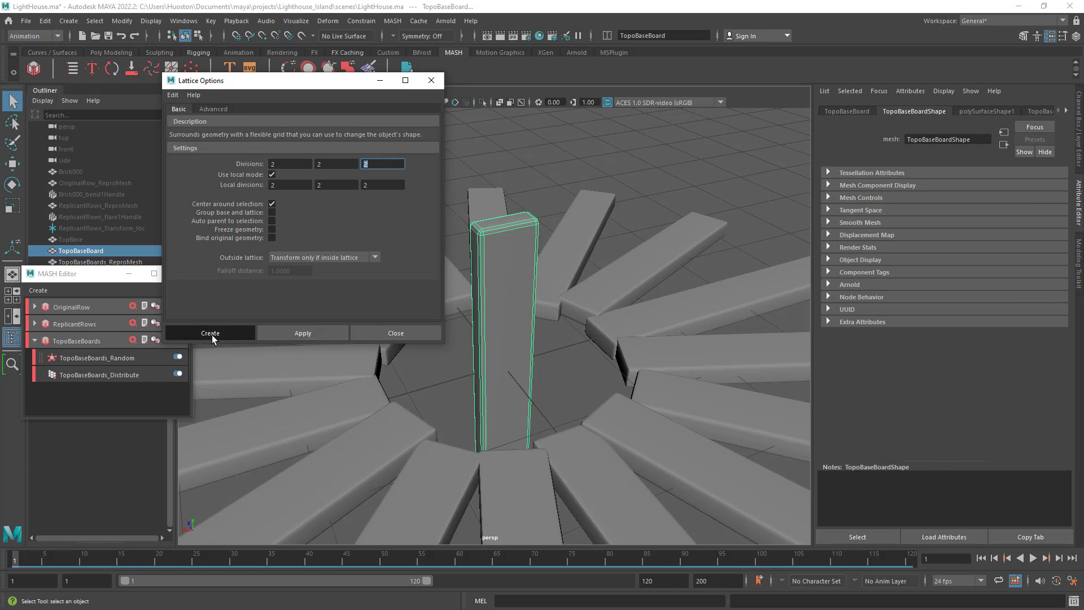
# Step: Rename the new lattice TopoBaseBoard_ffd1Lattice, moving the MASH Editor clear of the object list
pyautogui.moveTo(581, 321)
pyautogui.keyDown('alt'); pyautogui.mouseDown()
pyautogui.moveTo(649, 322)
pyautogui.moveTo(607, 298)
pyautogui.moveTo(571, 316)
pyautogui.mouseUp(); pyautogui.keyUp('alt')
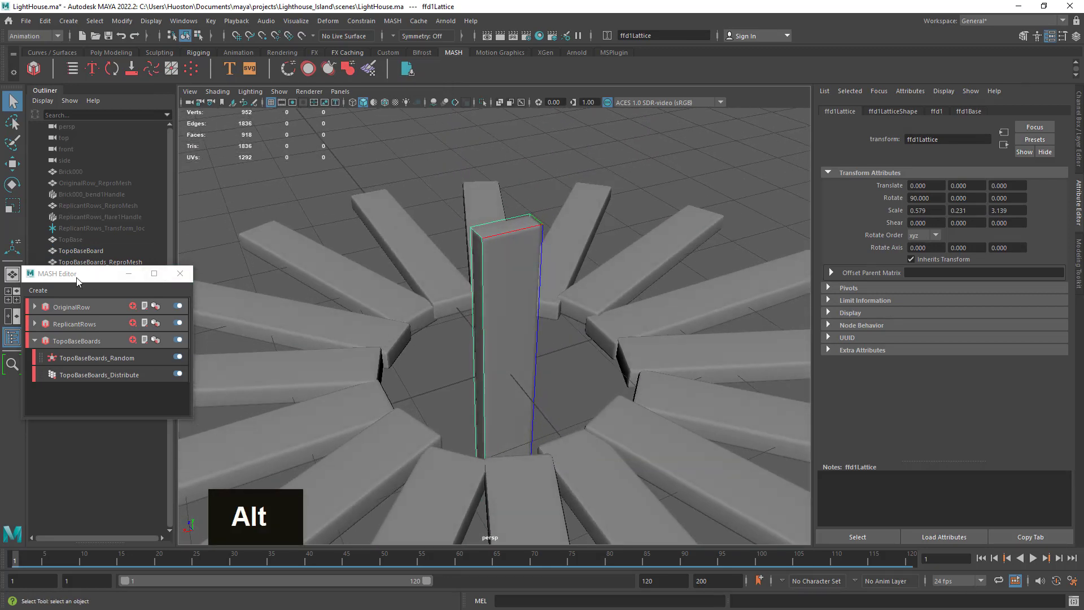
pyautogui.moveTo(77, 276); pyautogui.dragTo(247, 175)
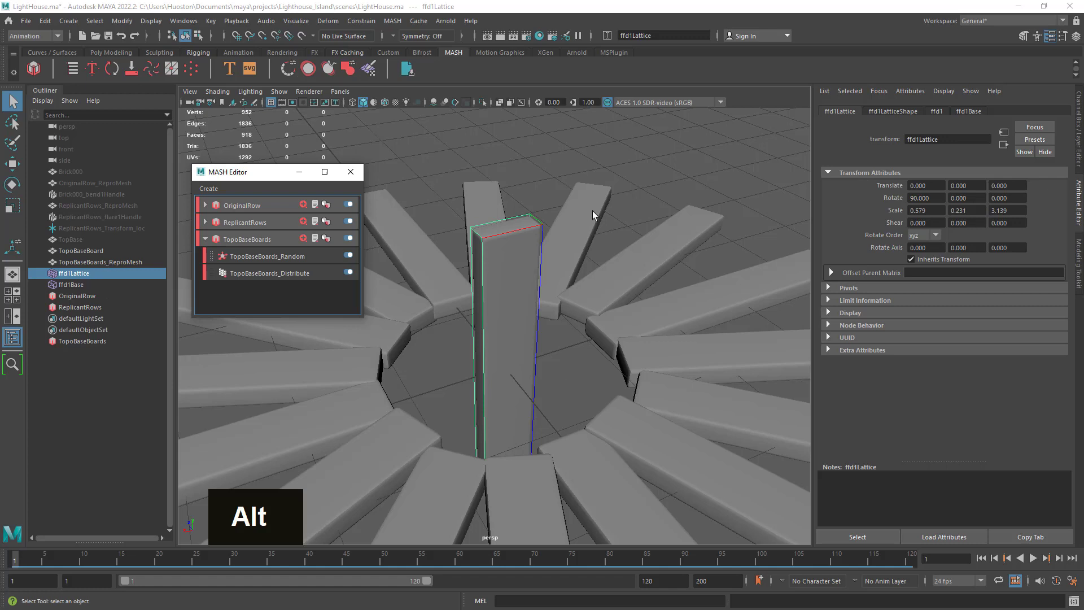
pyautogui.doubleClick(81, 251)
pyautogui.hotkey('ctrl', 'c')
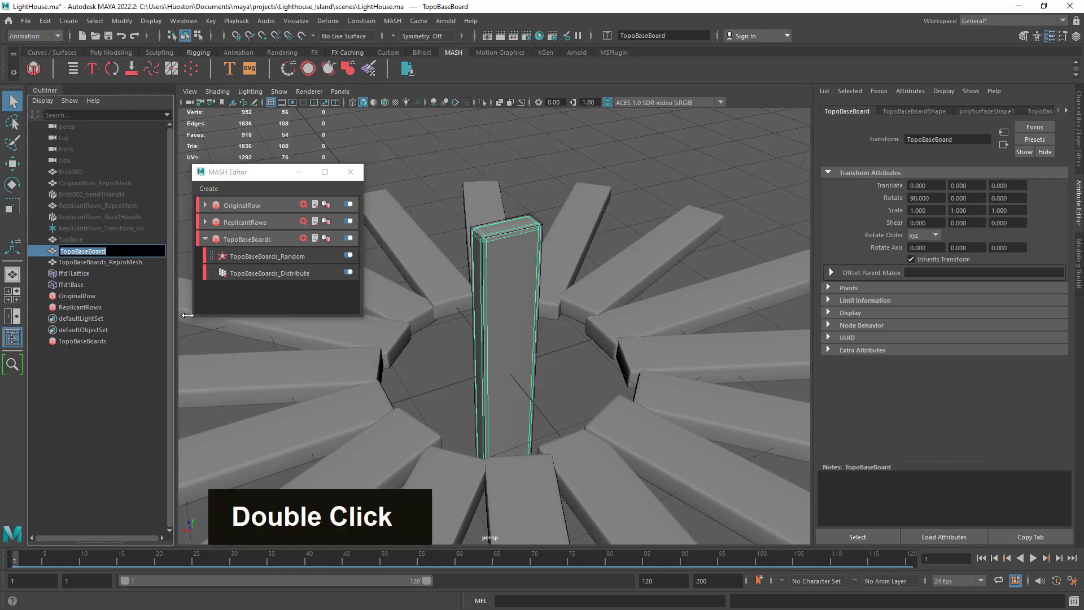
pyautogui.doubleClick(75, 273)
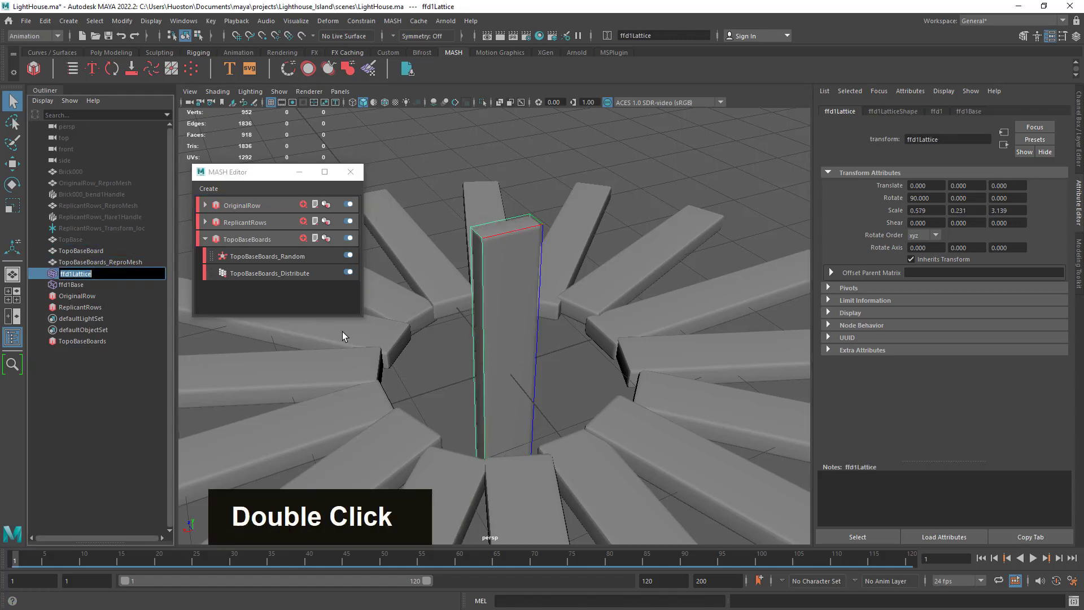
pyautogui.press('Left')
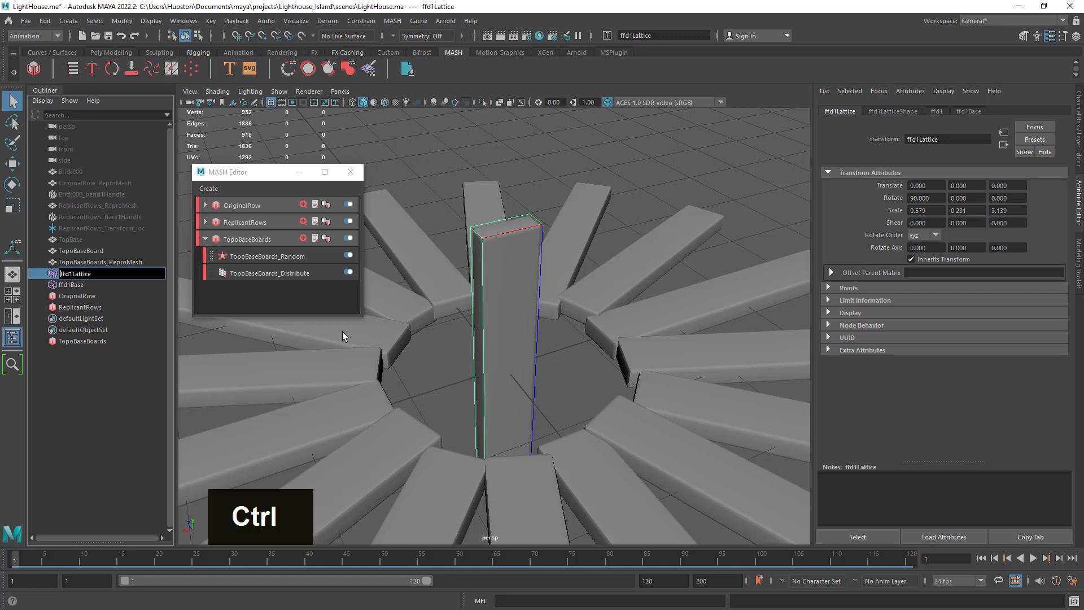
pyautogui.hotkey('ctrl', 'v')
pyautogui.write('_')
pyautogui.press('Return')
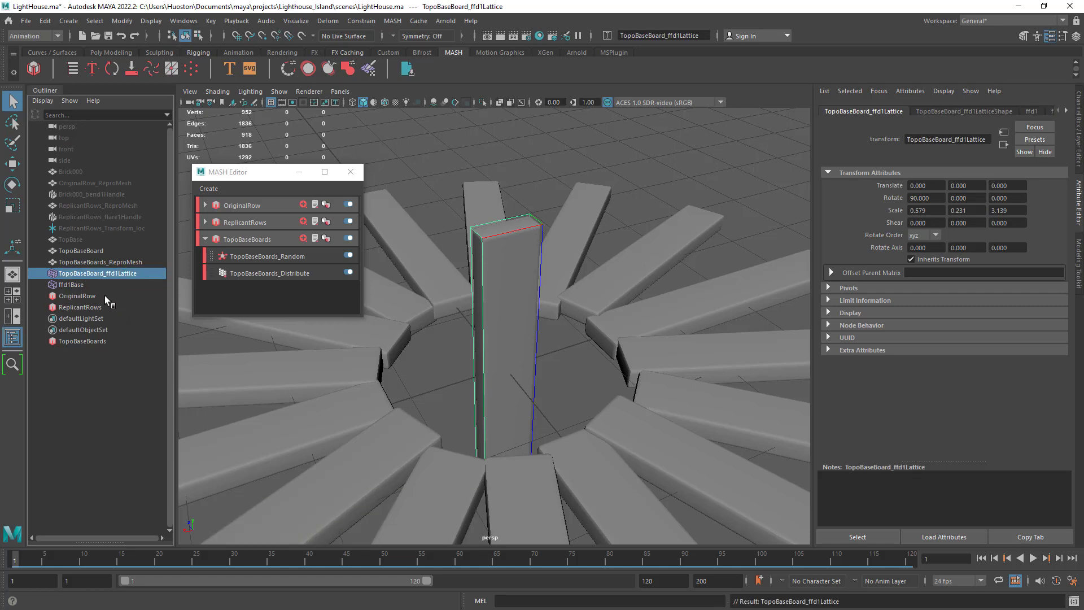
# Step: Hide the original TopoBaseBoard so only its lattice remains at the centre of the ring
pyautogui.click(87, 251)
pyautogui.click(86, 271)
pyautogui.click(83, 249)
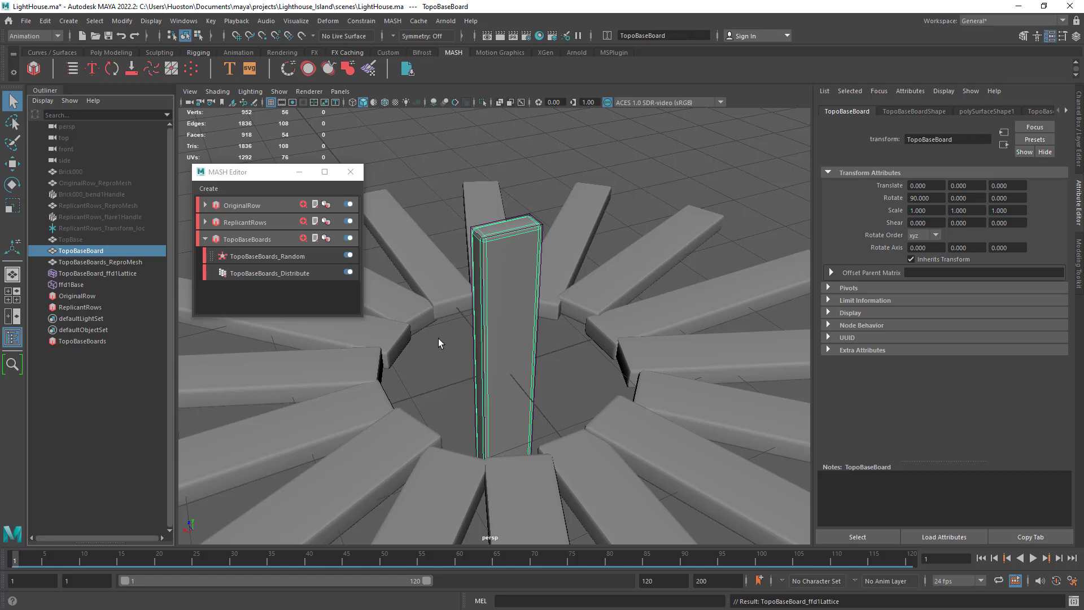
pyautogui.click(86, 272)
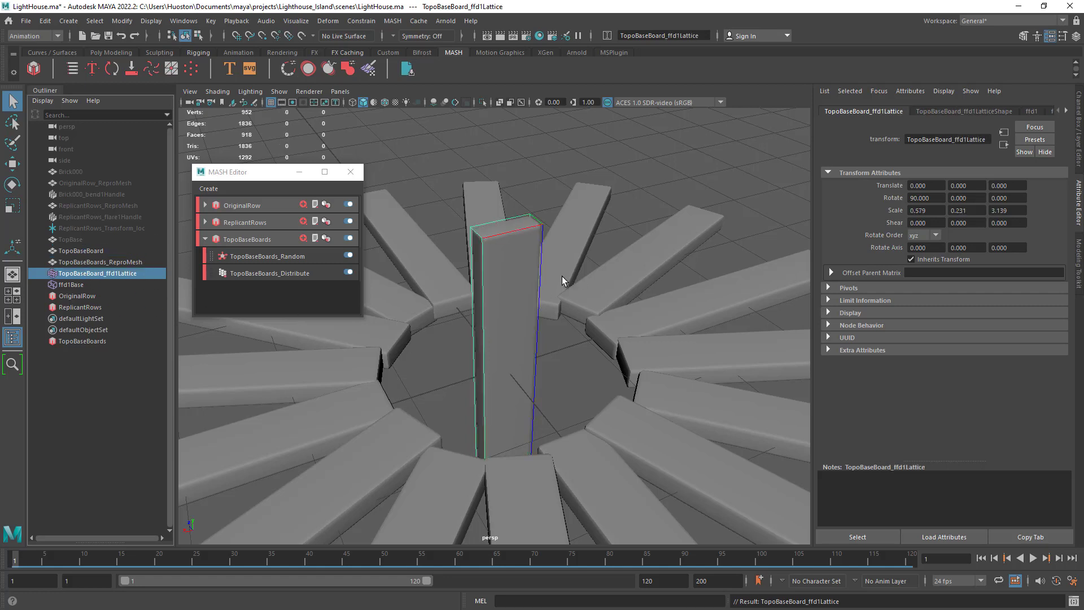
pyautogui.click(79, 251)
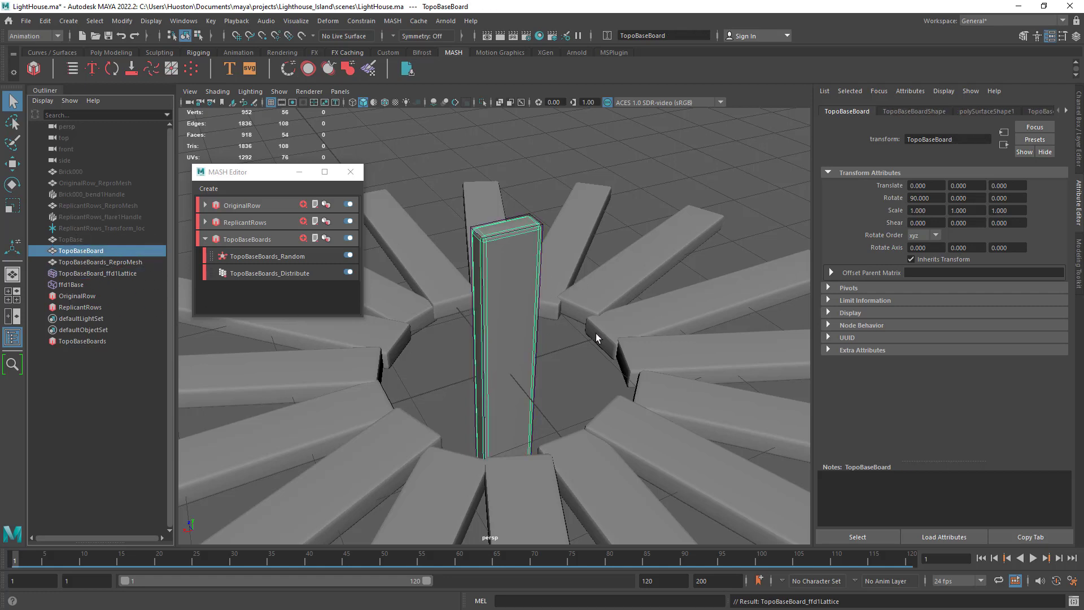
pyautogui.press('h')
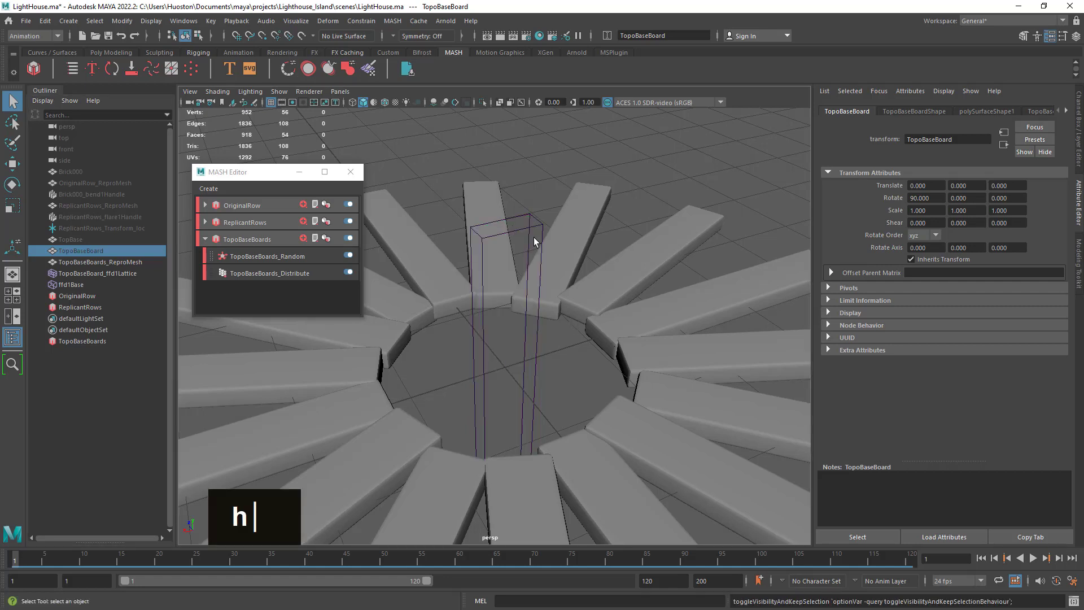
pyautogui.click(537, 292)
pyautogui.keyDown('alt'); pyautogui.moveTo(538, 291); pyautogui.dragTo(549, 289); pyautogui.keyUp('alt')
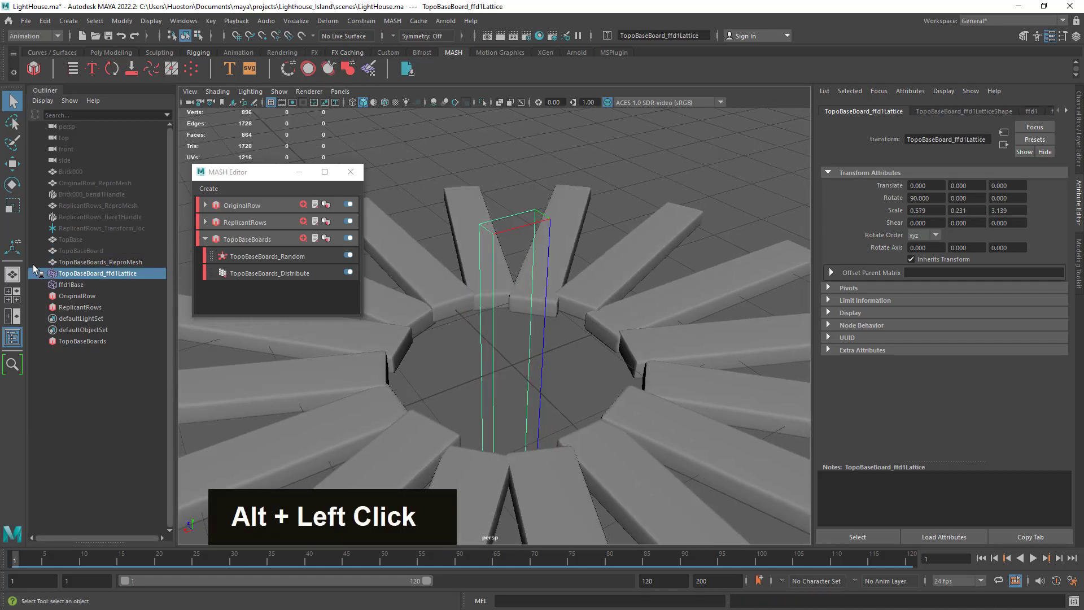
pyautogui.click(82, 250)
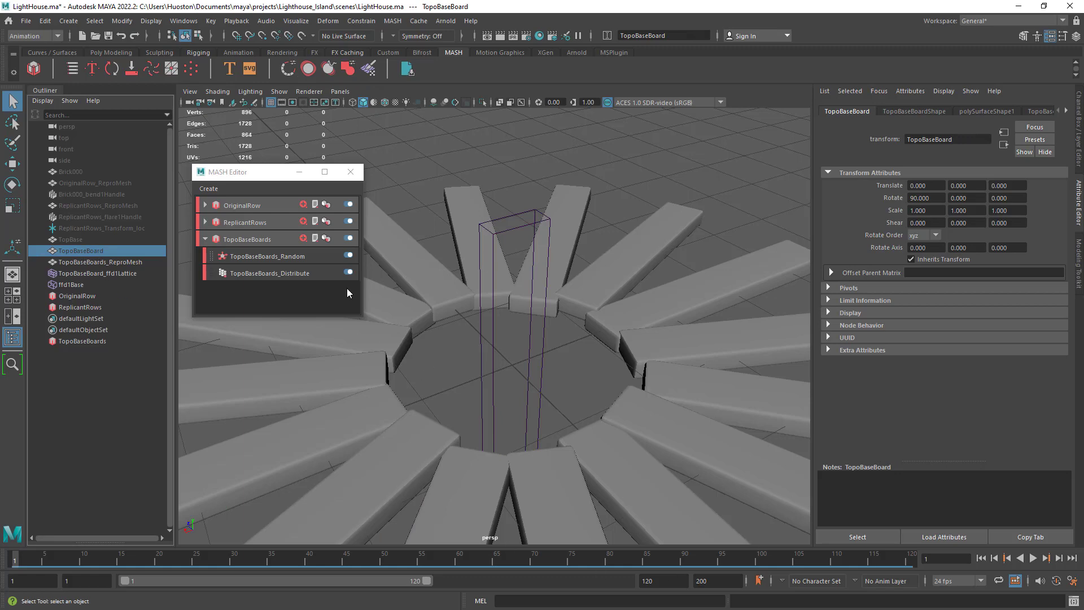
# Step: Switch the central lattice to lattice point selection and select its four upper points
pyautogui.keyDown('alt'); pyautogui.moveTo(715, 461); pyautogui.dragTo(624, 436); pyautogui.keyUp('alt')
pyautogui.keyDown('alt'); pyautogui.moveTo(625, 436); pyautogui.dragTo(667, 416, button='right'); pyautogui.keyUp('alt')
pyautogui.keyDown('alt'); pyautogui.moveTo(668, 416); pyautogui.dragTo(552, 339, button='middle'); pyautogui.keyUp('alt')
pyautogui.keyDown('alt'); pyautogui.moveTo(551, 338); pyautogui.dragTo(557, 342); pyautogui.keyUp('alt')
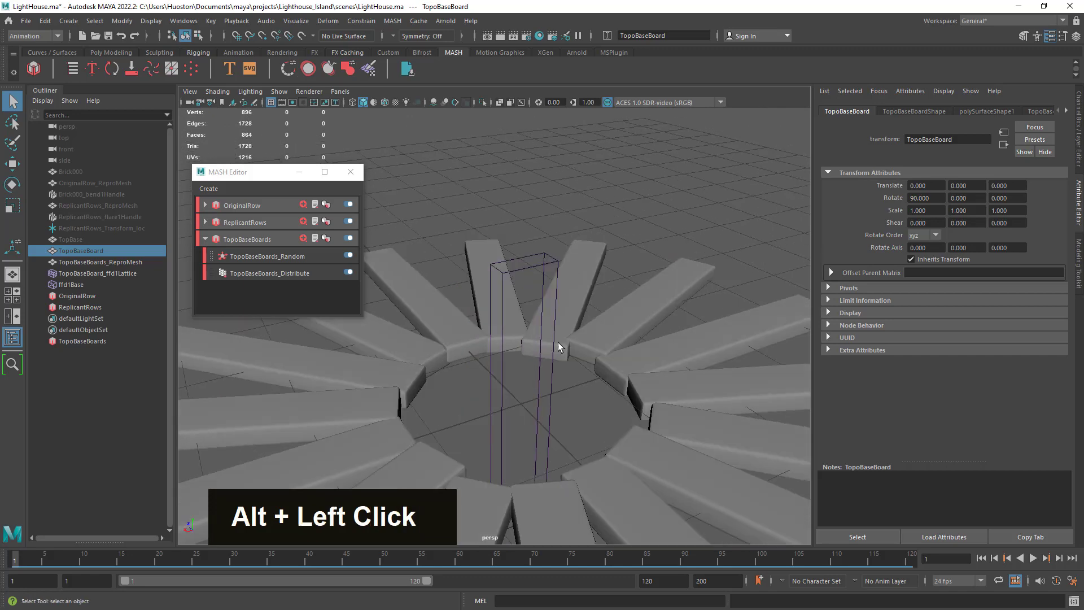
pyautogui.click(540, 265)
pyautogui.moveTo(540, 266); pyautogui.dragTo(524, 237, button='right')
pyautogui.keyDown('alt'); pyautogui.moveTo(547, 257); pyautogui.dragTo(592, 207); pyautogui.keyUp('alt')
pyautogui.moveTo(631, 144); pyautogui.dragTo(398, 228)
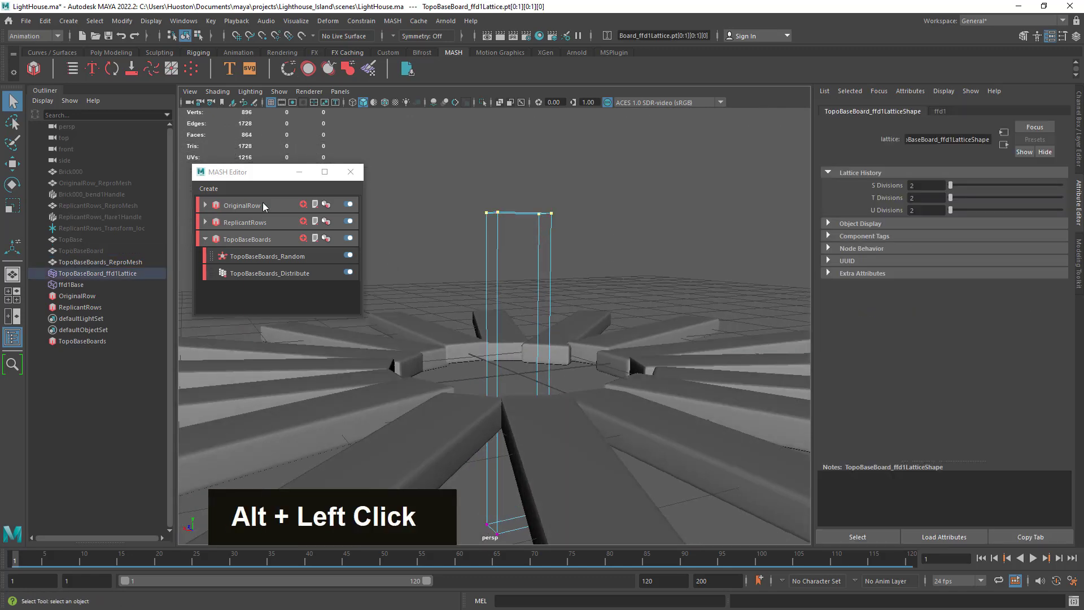
# Step: Scale the four upper lattice points wider along X so the boards flare toward their outer ends
pyautogui.click(12, 205)
pyautogui.keyDown('alt'); pyautogui.moveTo(621, 271); pyautogui.dragTo(697, 320); pyautogui.keyUp('alt')
pyautogui.keyDown('alt'); pyautogui.moveTo(696, 320); pyautogui.dragTo(575, 356, button='right'); pyautogui.keyUp('alt')
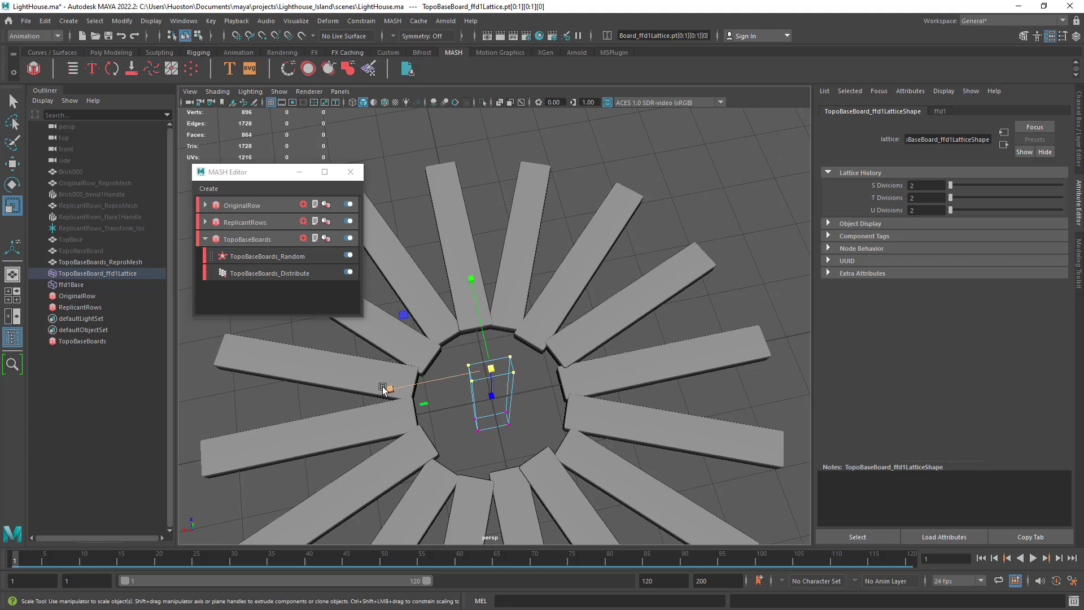
pyautogui.moveTo(383, 388); pyautogui.dragTo(325, 477)
# Step: Raise the TopoBaseBoards radial distribution to 22 points and widen the upper lattice points further by about 1.23 along X
pyautogui.click(255, 274)
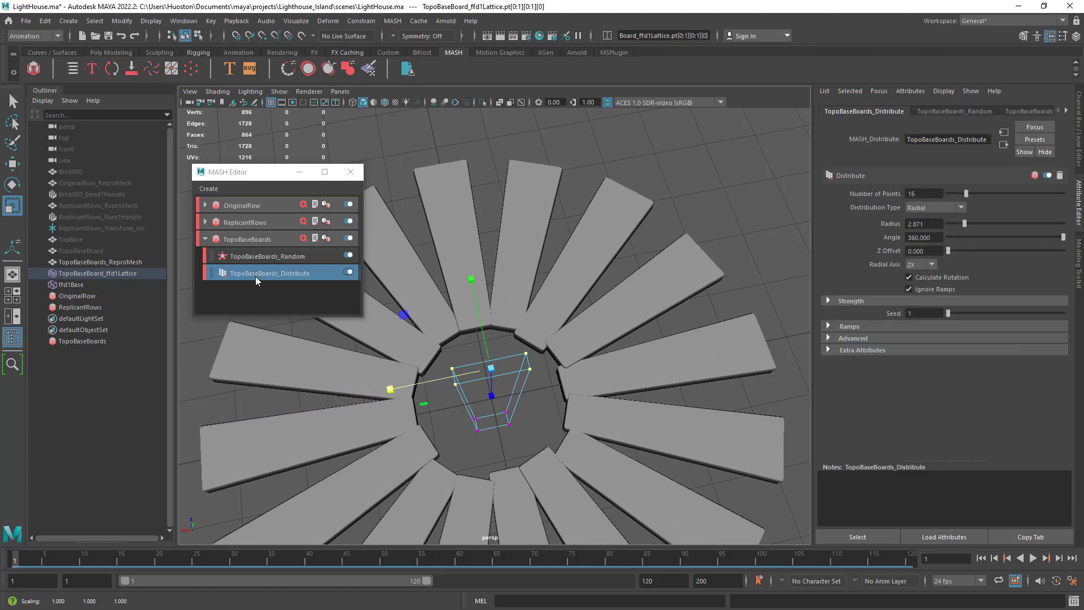
pyautogui.moveTo(966, 193); pyautogui.dragTo(973, 193)
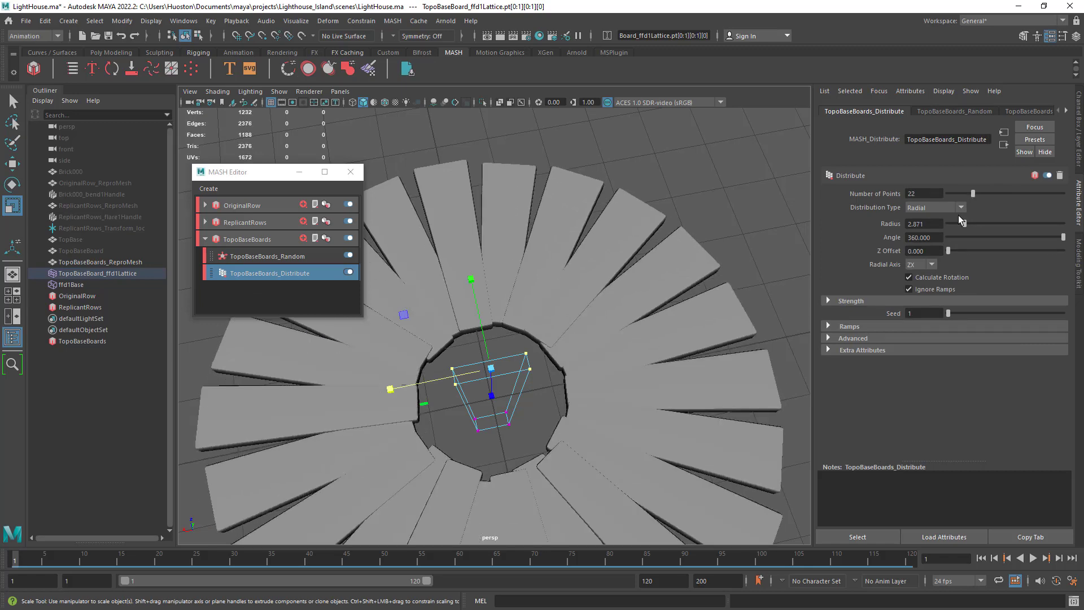
pyautogui.keyDown('alt'); pyautogui.moveTo(673, 373); pyautogui.dragTo(498, 355, button='right'); pyautogui.keyUp('alt')
pyautogui.keyDown('alt'); pyautogui.moveTo(631, 402); pyautogui.dragTo(634, 367); pyautogui.keyUp('alt')
pyautogui.keyDown('alt'); pyautogui.moveTo(606, 364); pyautogui.dragTo(525, 366, button='right'); pyautogui.keyUp('alt')
pyautogui.keyDown('alt'); pyautogui.moveTo(525, 365); pyautogui.dragTo(518, 373); pyautogui.keyUp('alt')
pyautogui.moveTo(399, 316); pyautogui.dragTo(377, 325)
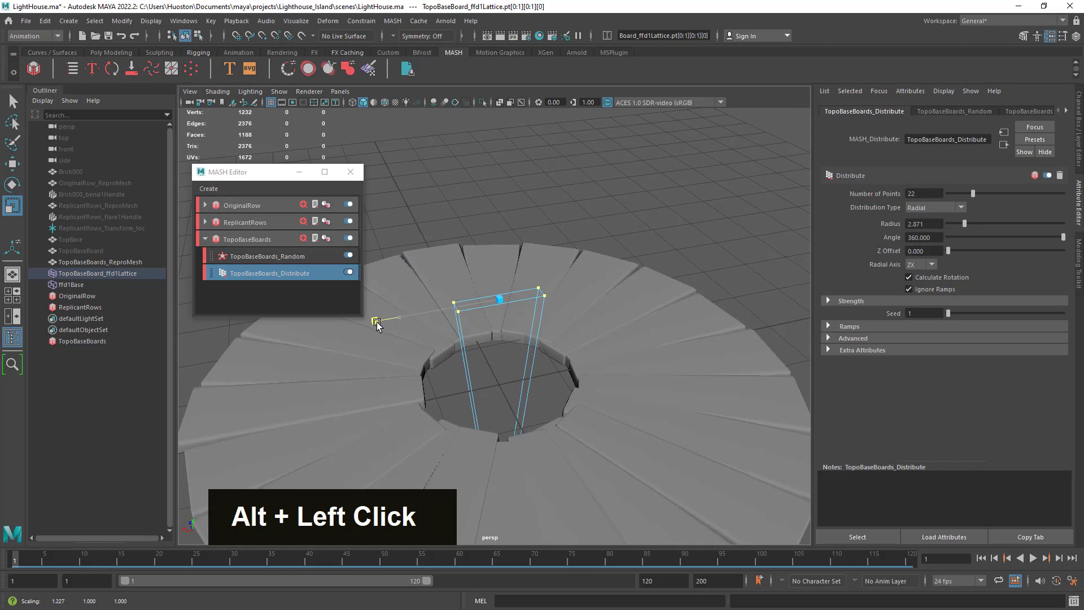
# Step: Select the lattice's four lower points and scale them along X to adjust the width of the boards' inner ends
pyautogui.keyDown('alt'); pyautogui.moveTo(446, 335); pyautogui.dragTo(485, 339, button='right'); pyautogui.keyUp('alt')
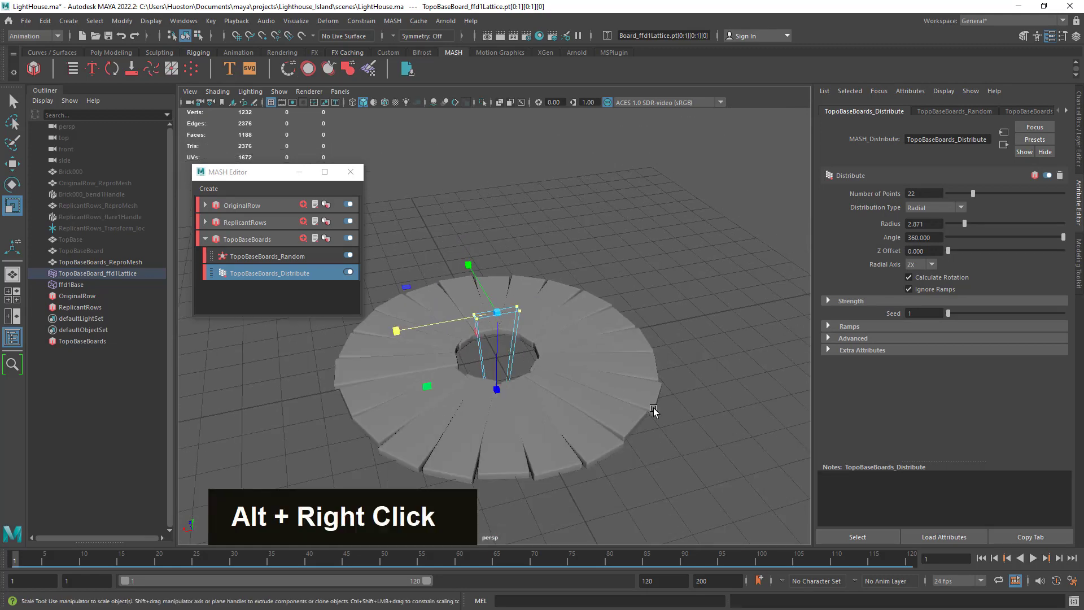
pyautogui.keyDown('alt'); pyautogui.moveTo(486, 338); pyautogui.dragTo(576, 377); pyautogui.keyUp('alt')
pyautogui.keyDown('alt'); pyautogui.moveTo(575, 378); pyautogui.dragTo(582, 379, button='right'); pyautogui.keyUp('alt')
pyautogui.keyDown('alt'); pyautogui.moveTo(582, 379); pyautogui.dragTo(738, 438); pyautogui.keyUp('alt')
pyautogui.keyDown('alt'); pyautogui.moveTo(738, 438); pyautogui.dragTo(609, 411, button='right'); pyautogui.keyUp('alt')
pyautogui.keyDown('alt'); pyautogui.moveTo(610, 412); pyautogui.dragTo(564, 414); pyautogui.keyUp('alt')
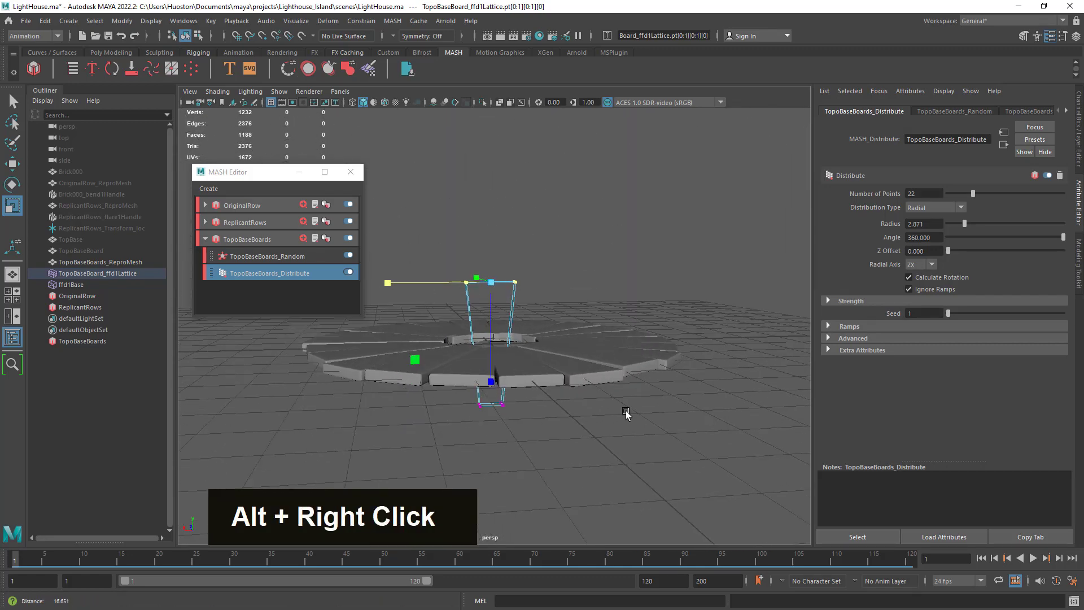
pyautogui.keyDown('alt'); pyautogui.moveTo(564, 413); pyautogui.dragTo(463, 412, button='right'); pyautogui.keyUp('alt')
pyautogui.keyDown('alt'); pyautogui.moveTo(387, 397); pyautogui.dragTo(547, 431); pyautogui.keyUp('alt')
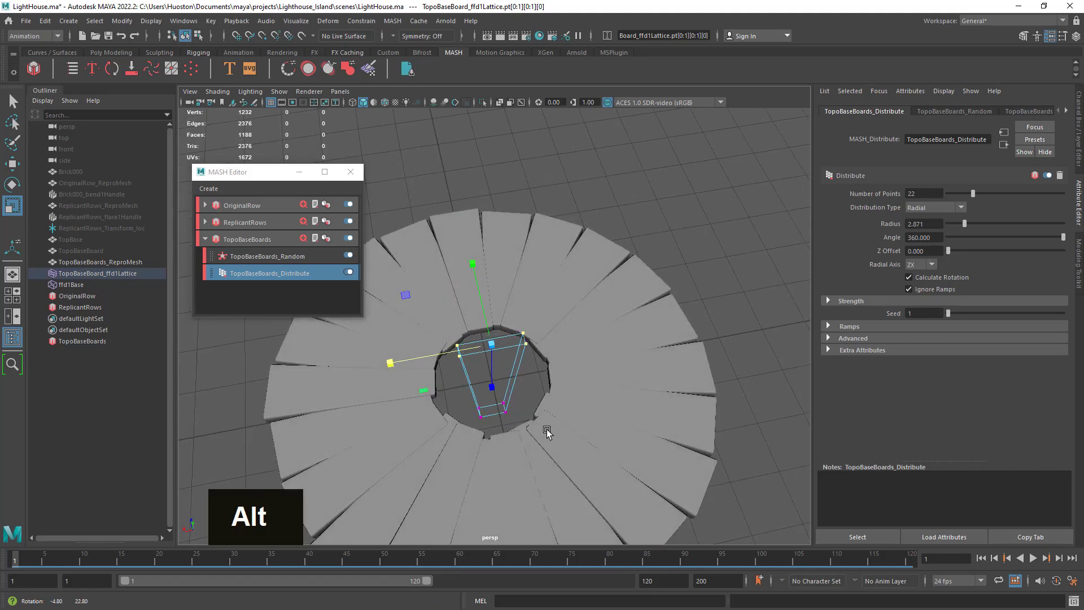
pyautogui.moveTo(469, 429); pyautogui.dragTo(470, 429)
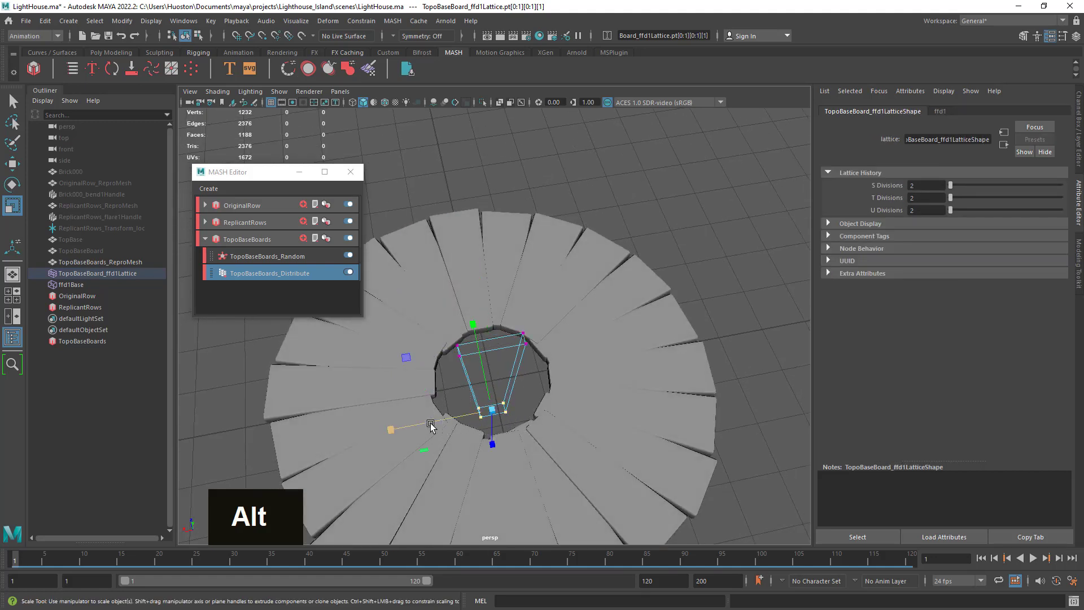
pyautogui.moveTo(391, 428); pyautogui.dragTo(501, 439)
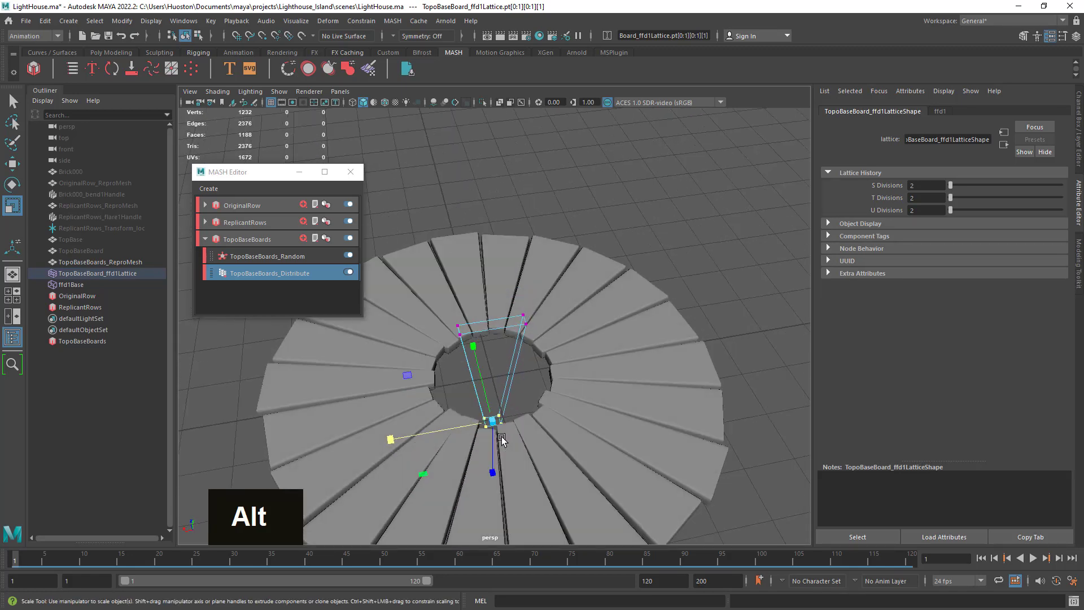
pyautogui.moveTo(717, 158); pyautogui.dragTo(513, 415)
pyautogui.moveTo(719, 292); pyautogui.dragTo(414, 552)
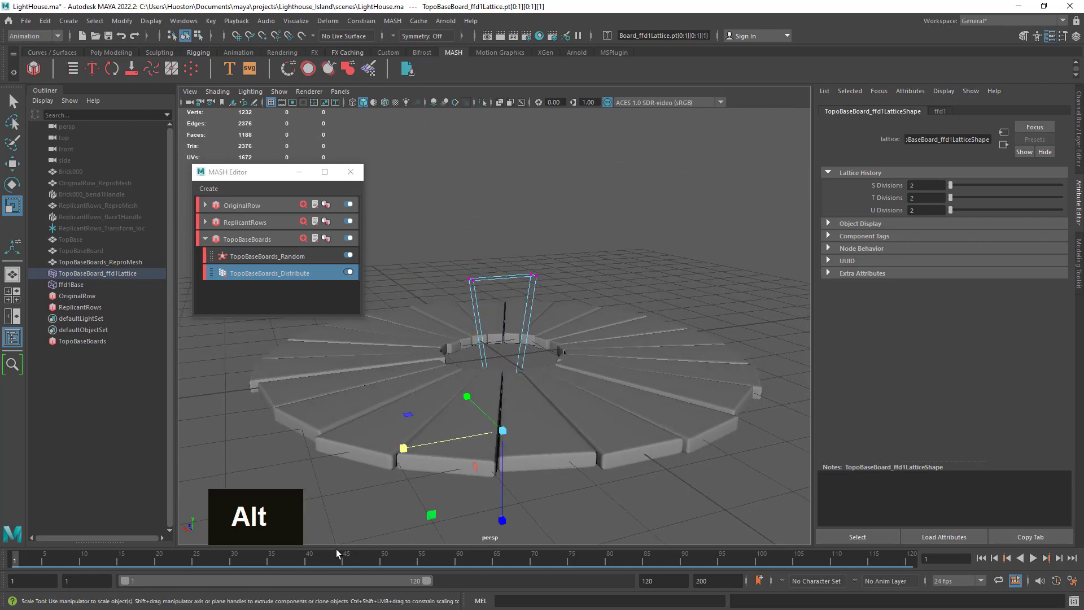
# Step: Narrow the four lower lattice points slightly along X to fine-tune the gaps around the ring's central hole
pyautogui.keyDown('alt'); pyautogui.moveTo(508, 463); pyautogui.dragTo(540, 443); pyautogui.keyUp('alt')
pyautogui.keyDown('alt'); pyautogui.scroll(3, 518, 362); pyautogui.keyUp('alt')
pyautogui.keyDown('alt'); pyautogui.moveTo(517, 363); pyautogui.dragTo(605, 387, button='right'); pyautogui.keyUp('alt')
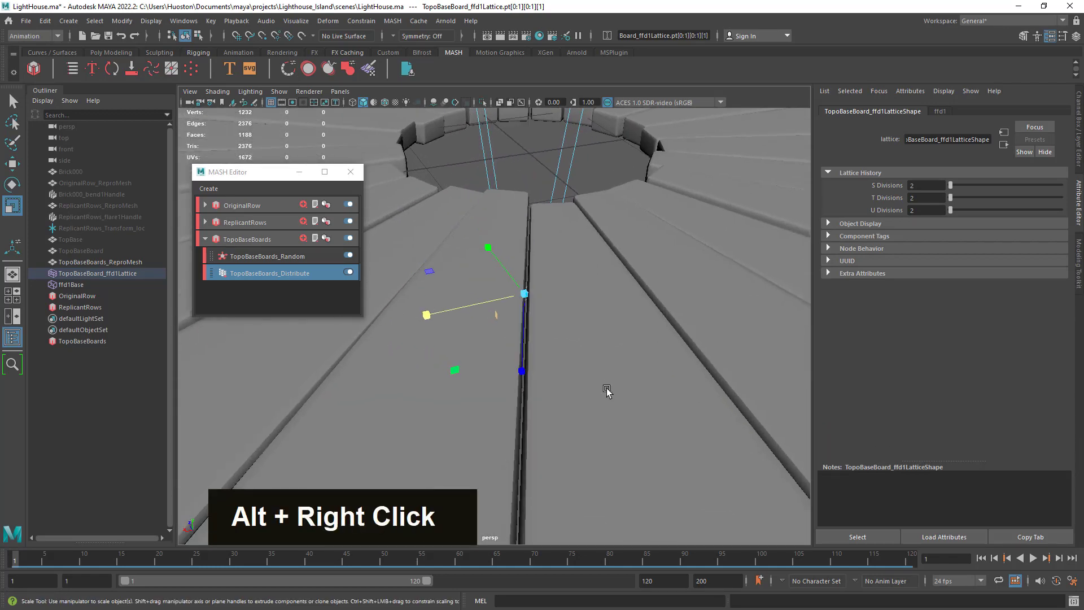
pyautogui.moveTo(605, 387)
pyautogui.keyDown('alt'); pyautogui.mouseDown()
pyautogui.moveTo(605, 412)
pyautogui.moveTo(627, 416)
pyautogui.moveTo(606, 406)
pyautogui.mouseUp(); pyautogui.keyUp('alt')
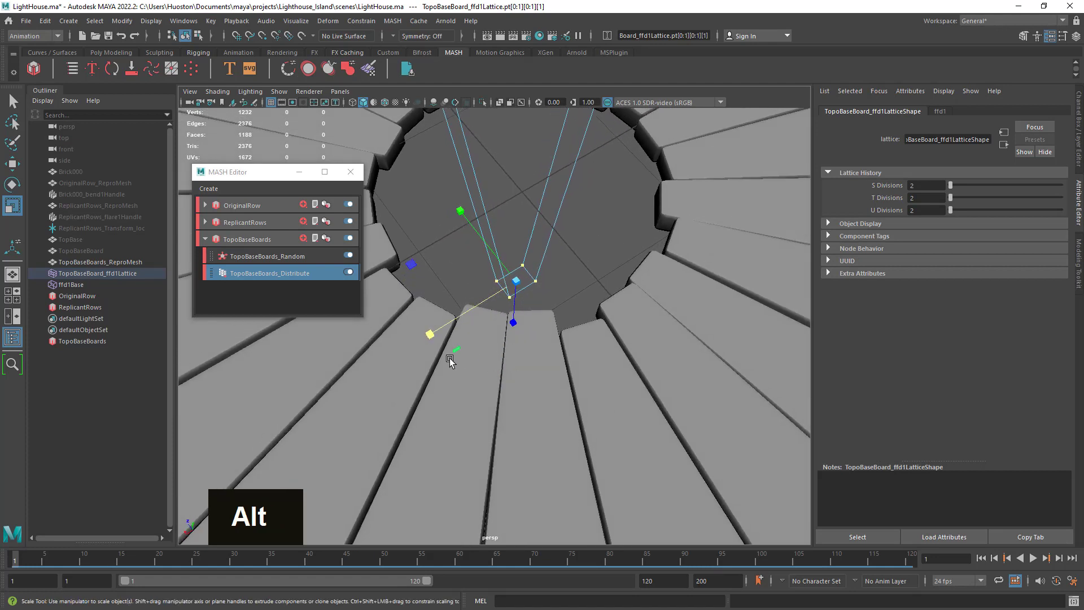
pyautogui.moveTo(429, 333); pyautogui.dragTo(433, 334)
pyautogui.keyDown('alt'); pyautogui.moveTo(433, 334); pyautogui.dragTo(396, 345, button='right'); pyautogui.keyUp('alt')
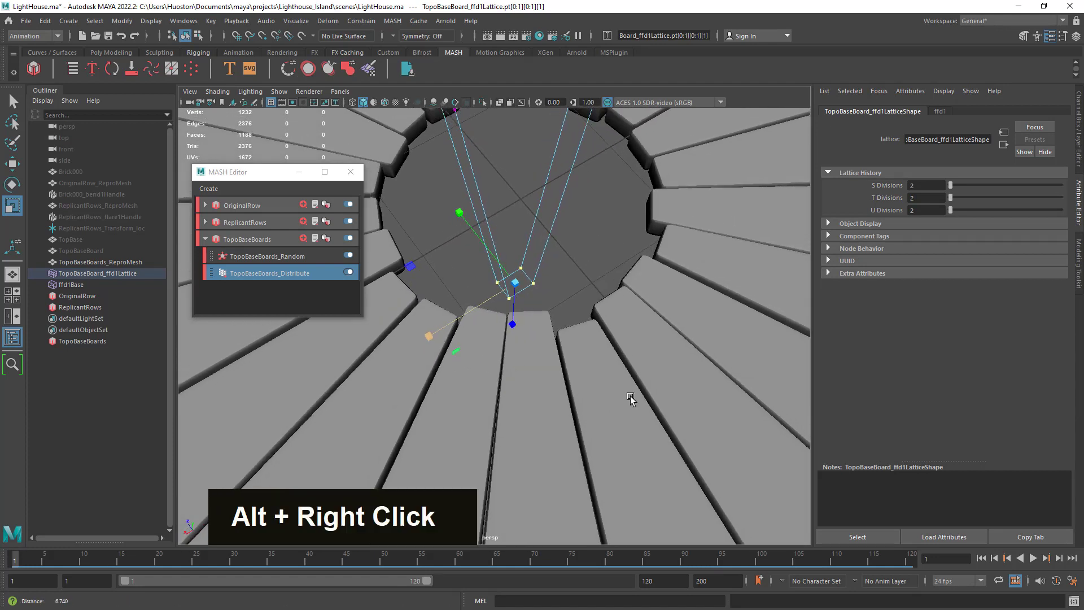
pyautogui.keyDown('alt'); pyautogui.moveTo(395, 344); pyautogui.dragTo(816, 434); pyautogui.keyUp('alt')
pyautogui.keyDown('alt'); pyautogui.moveTo(626, 415); pyautogui.dragTo(575, 429, button='right'); pyautogui.keyUp('alt')
pyautogui.keyDown('alt'); pyautogui.moveTo(574, 430); pyautogui.dragTo(595, 431); pyautogui.keyUp('alt')
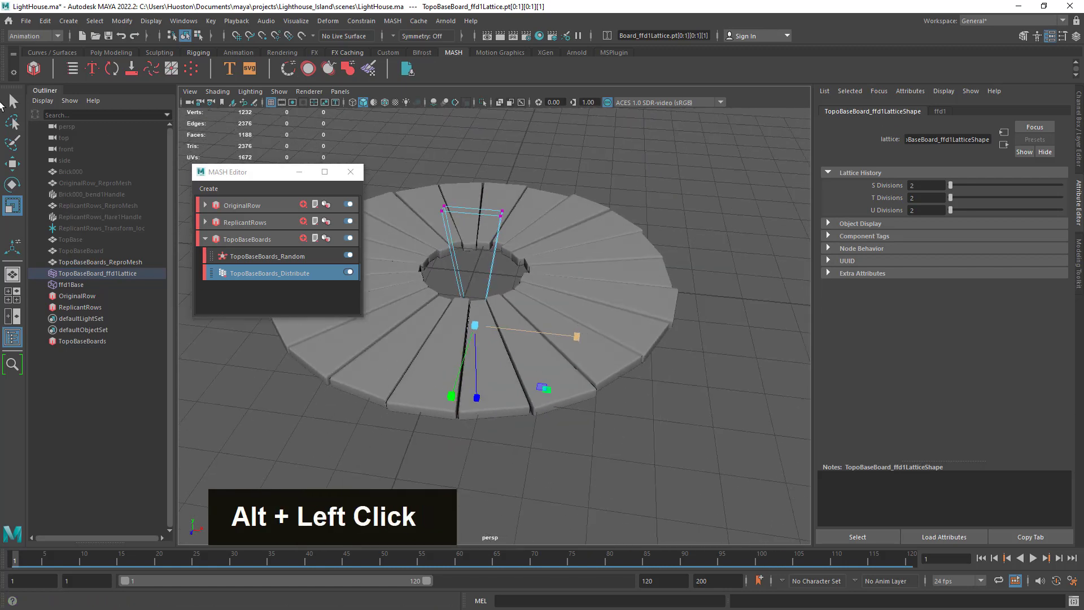
# Step: Move the MASH Editor clear of the ring and collapse its TopoBaseBoards network
pyautogui.press('q')
pyautogui.moveTo(250, 178); pyautogui.dragTo(152, 216)
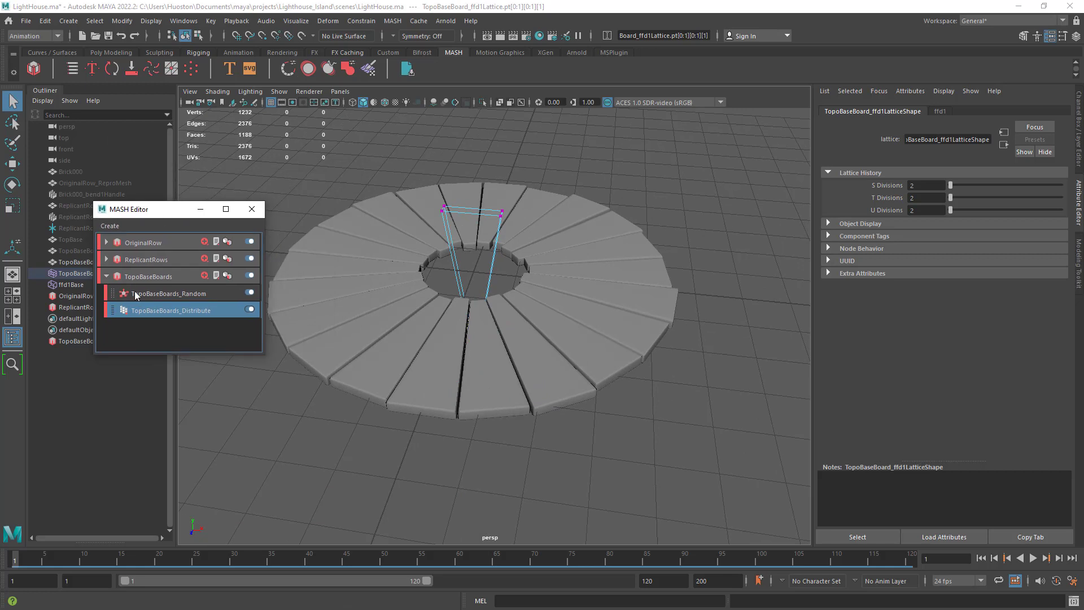
pyautogui.click(151, 276)
pyautogui.click(106, 276)
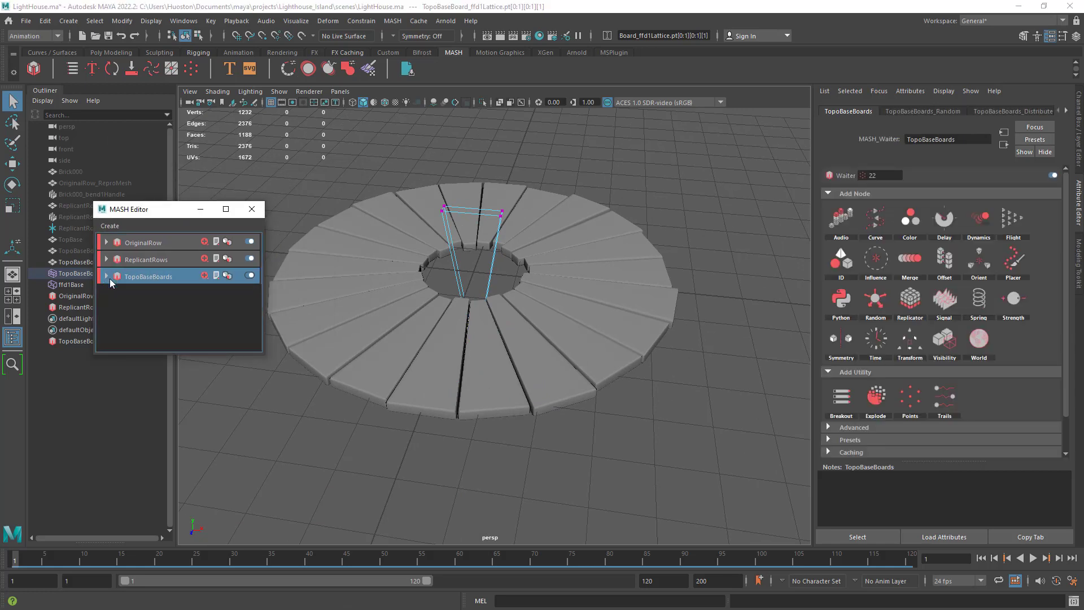
# Step: Return TopoBaseBoard_ffd1Lattice to object selection and hide it
pyautogui.click(479, 478)
pyautogui.moveTo(503, 215); pyautogui.dragTo(567, 199, button='right')
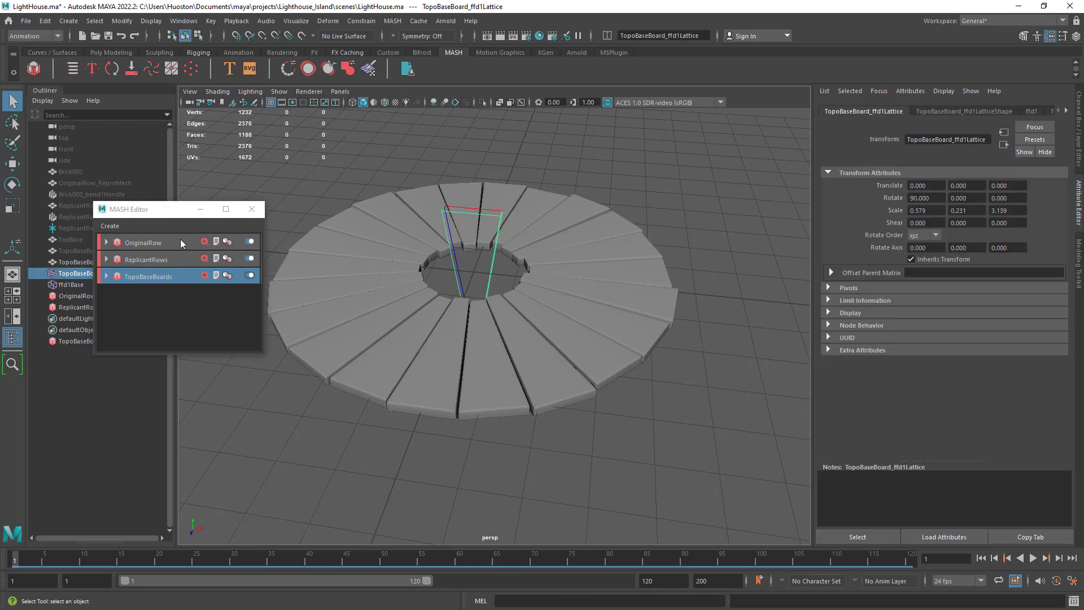
pyautogui.moveTo(158, 208); pyautogui.dragTo(207, 167)
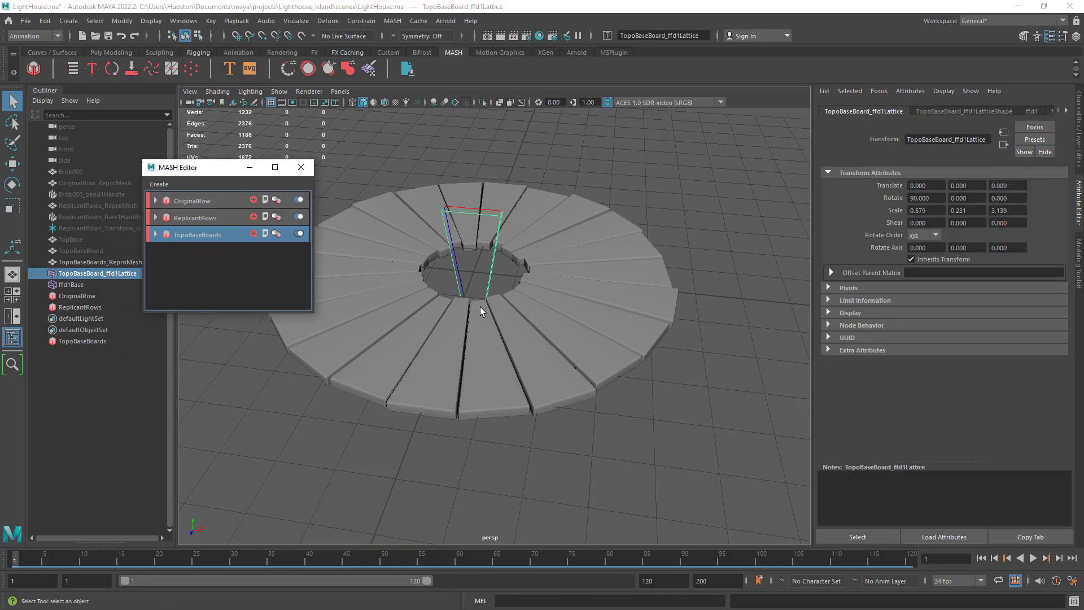
pyautogui.keyDown('alt'); pyautogui.moveTo(462, 384); pyautogui.dragTo(506, 393, button='right'); pyautogui.keyUp('alt')
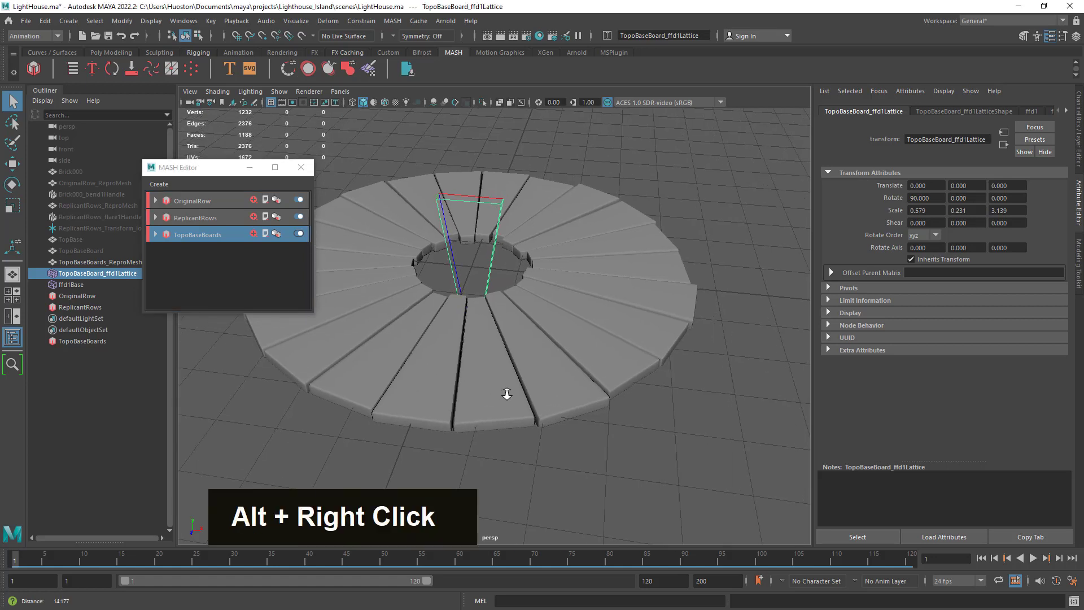
pyautogui.click(188, 394)
pyautogui.click(73, 274)
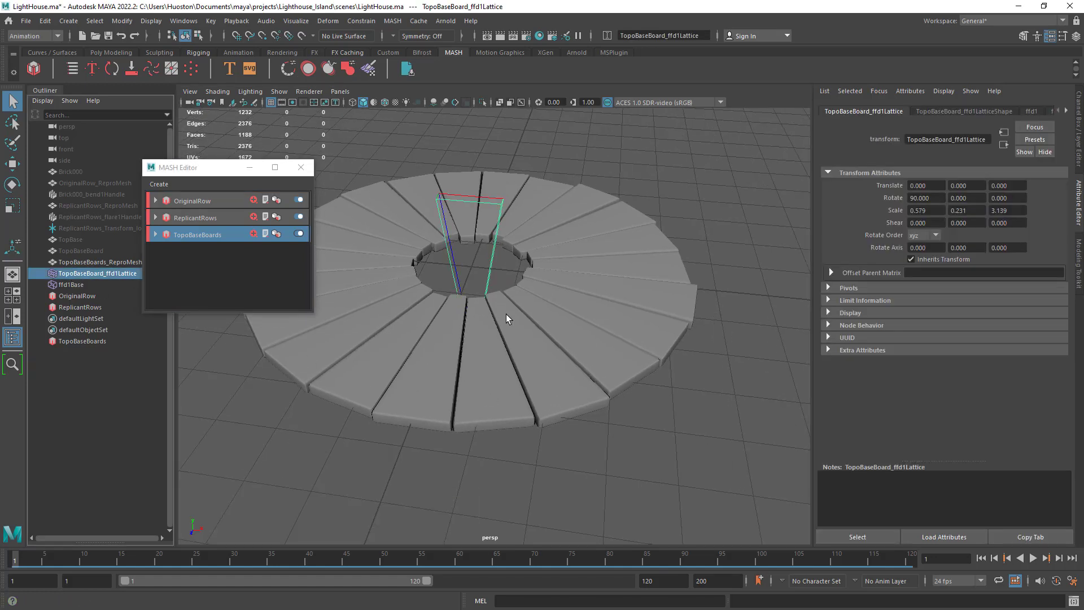
pyautogui.press('h')
pyautogui.keyDown('alt'); pyautogui.moveTo(546, 317); pyautogui.dragTo(613, 349); pyautogui.keyUp('alt')
pyautogui.keyDown('alt'); pyautogui.moveTo(612, 350); pyautogui.dragTo(669, 408, button='middle'); pyautogui.keyUp('alt')
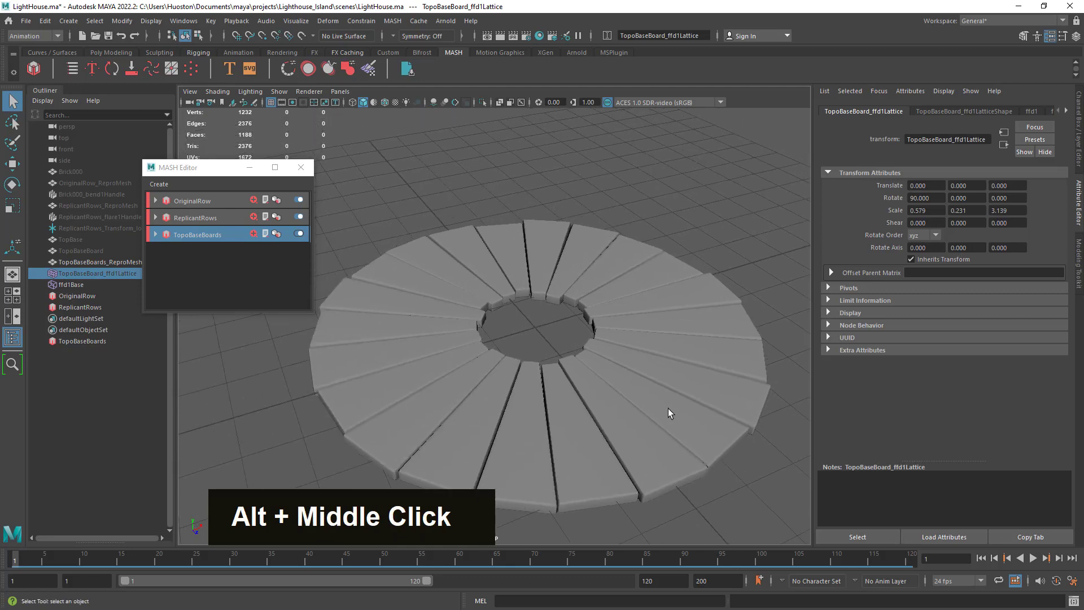
pyautogui.keyDown('alt'); pyautogui.moveTo(668, 408); pyautogui.dragTo(631, 405, button='right'); pyautogui.keyUp('alt')
pyautogui.keyDown('alt'); pyautogui.moveTo(631, 405); pyautogui.dragTo(558, 324, button='middle'); pyautogui.keyUp('alt')
pyautogui.keyDown('alt'); pyautogui.moveTo(558, 324); pyautogui.dragTo(510, 307); pyautogui.keyUp('alt')
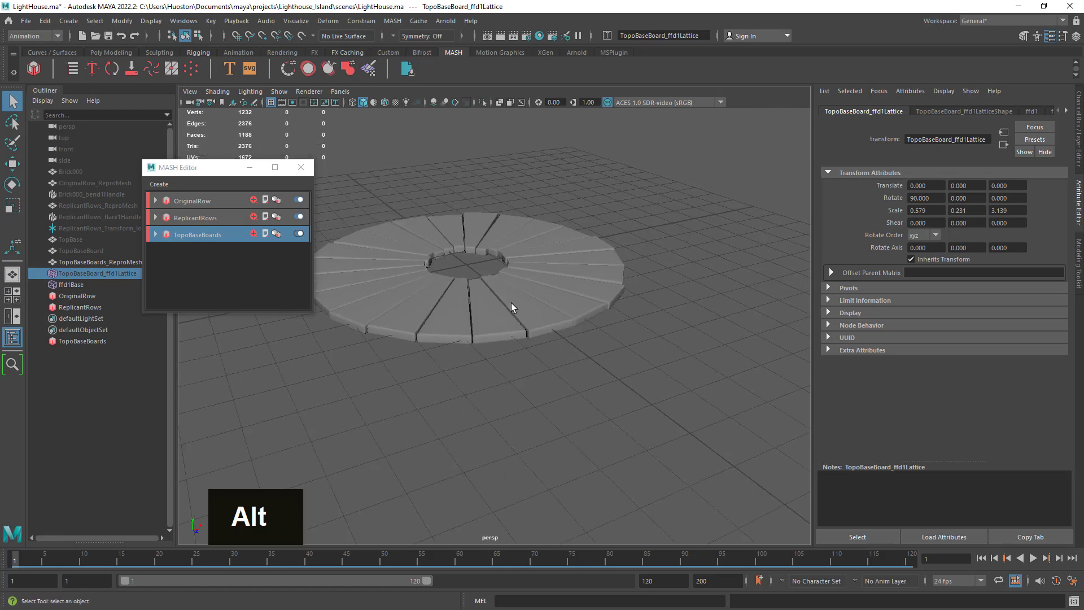
pyautogui.keyDown('alt'); pyautogui.moveTo(512, 306); pyautogui.dragTo(543, 335, button='middle'); pyautogui.keyUp('alt')
# Step: Look through the hidden brick and ReplicantRows objects in the object list to identify the tower's mesh and deformers
pyautogui.moveTo(176, 168); pyautogui.dragTo(57, 333)
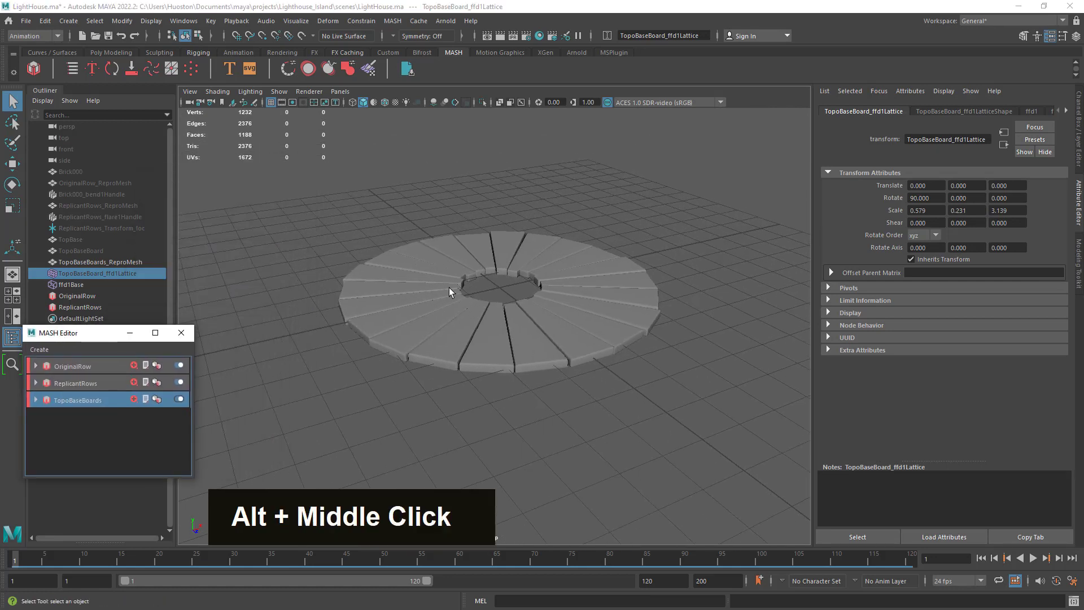
pyautogui.click(123, 228)
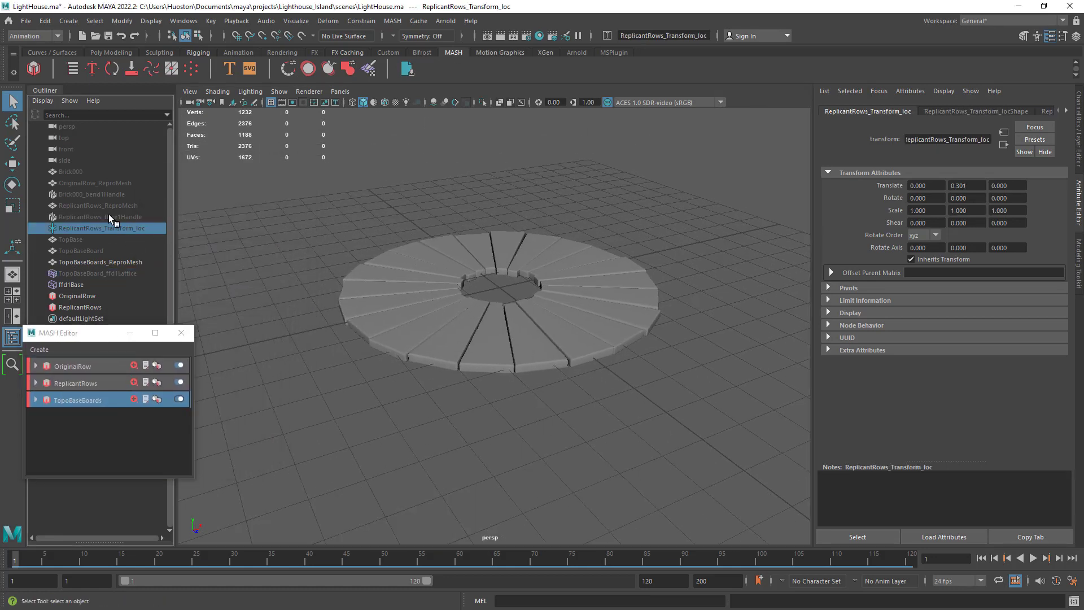
pyautogui.click(108, 217)
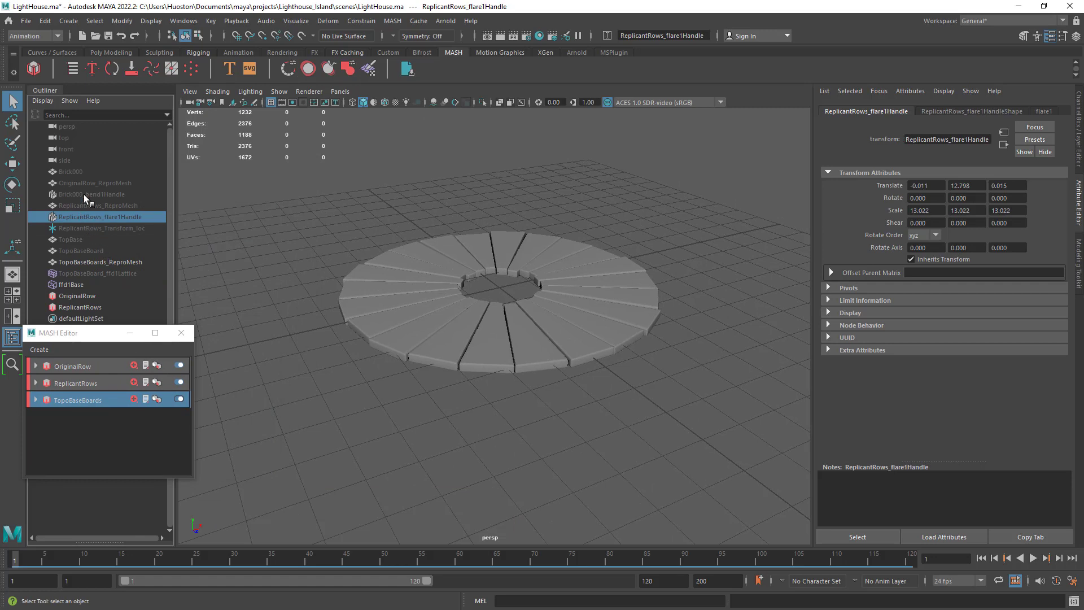
pyautogui.click(84, 195)
pyautogui.click(89, 206)
pyautogui.click(94, 220)
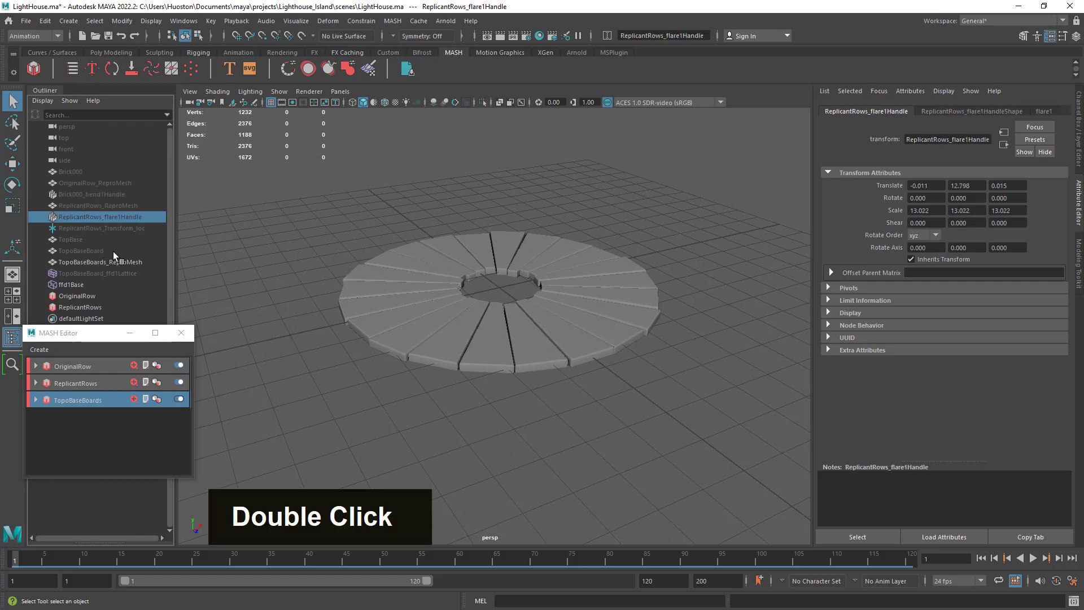
pyautogui.click(93, 194)
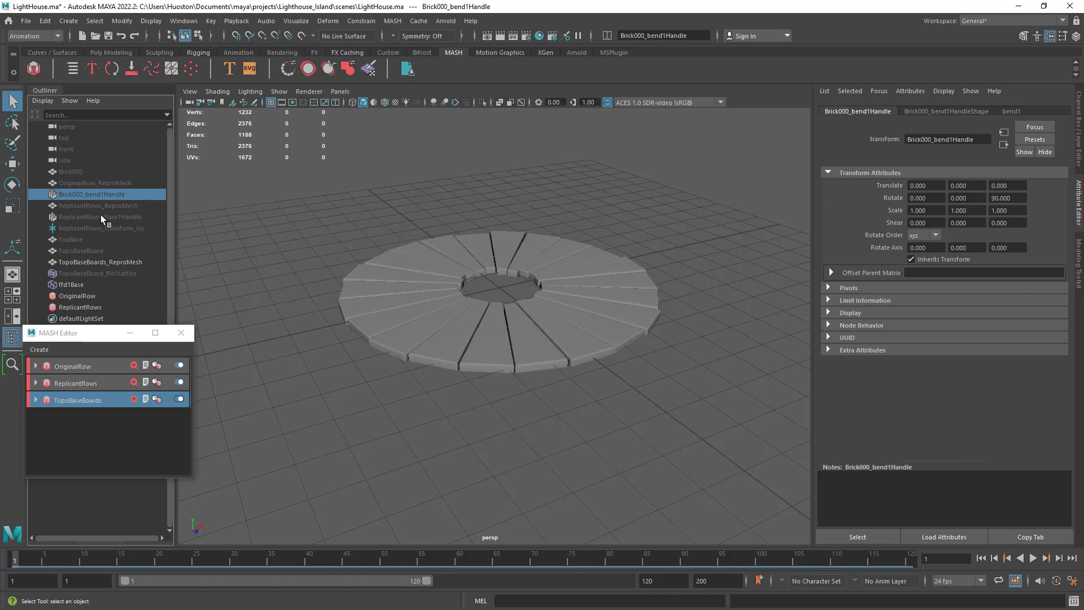
pyautogui.click(97, 184)
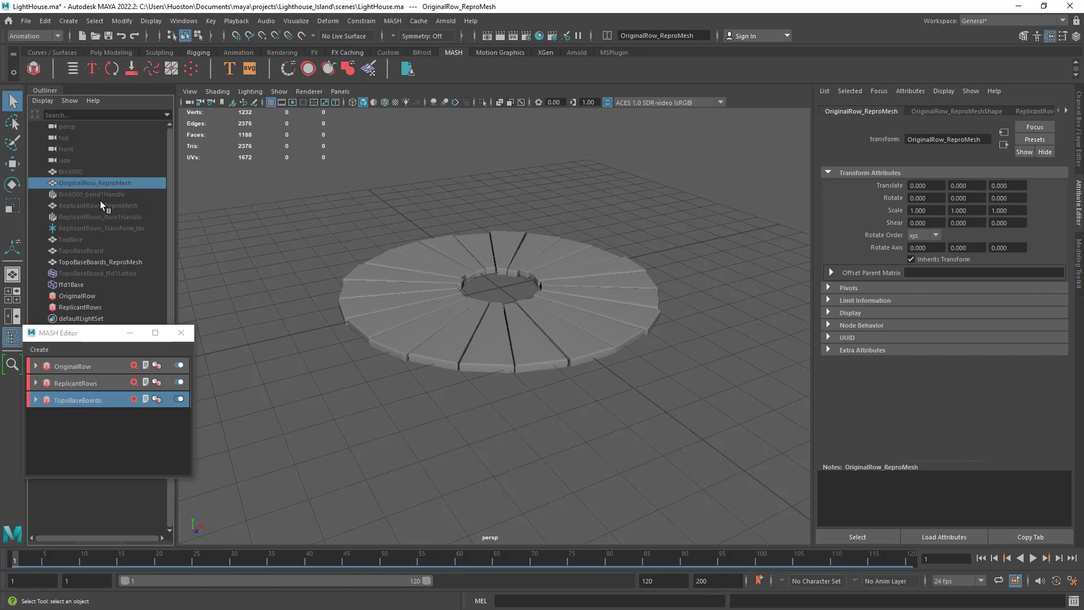
pyautogui.click(97, 217)
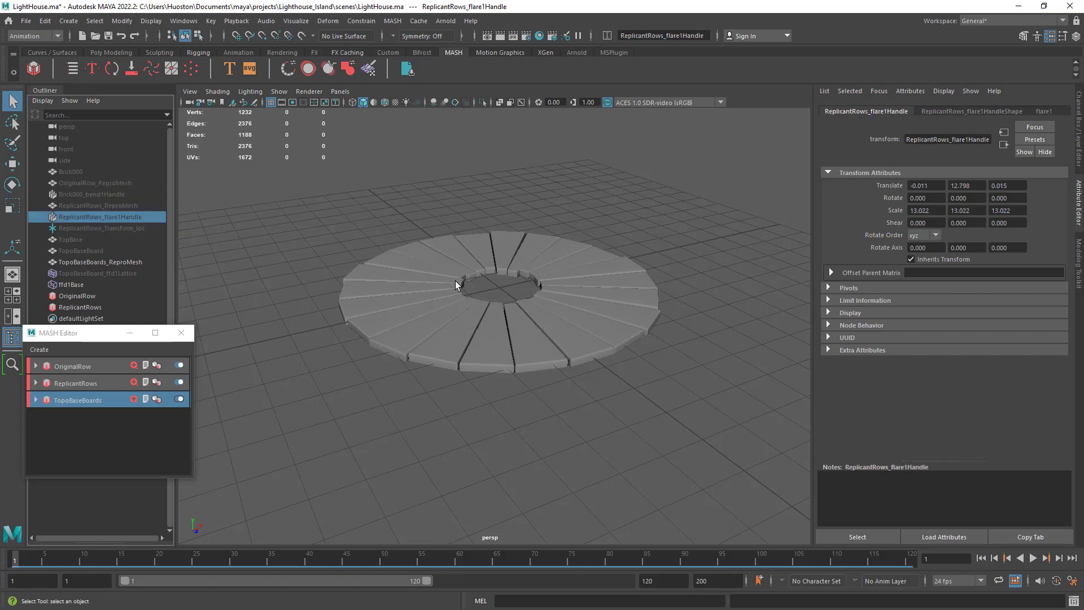
pyautogui.click(90, 205)
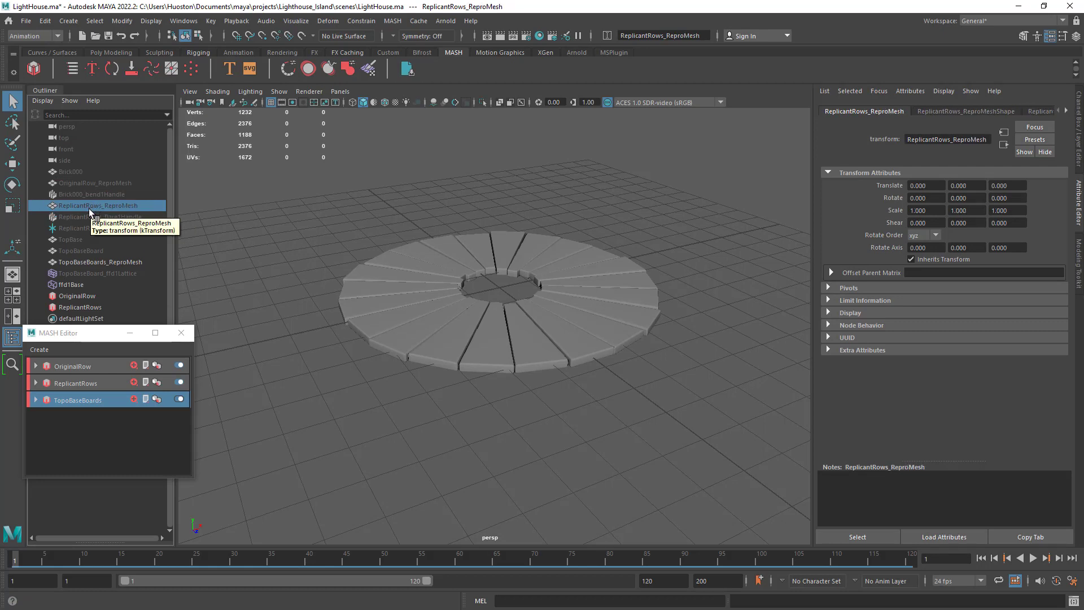
# Step: Rename the ReplicantRows MASH network to Tower and open the shape attributes of its ReproMesh
pyautogui.moveTo(77, 332); pyautogui.dragTo(253, 331)
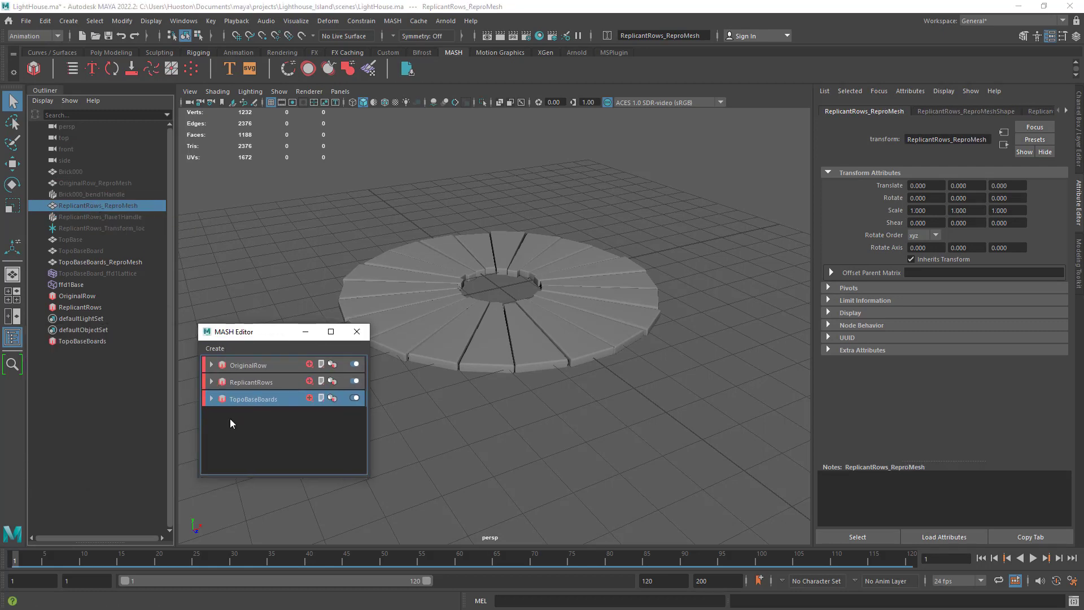
pyautogui.click(251, 385)
pyautogui.doubleClick(263, 383)
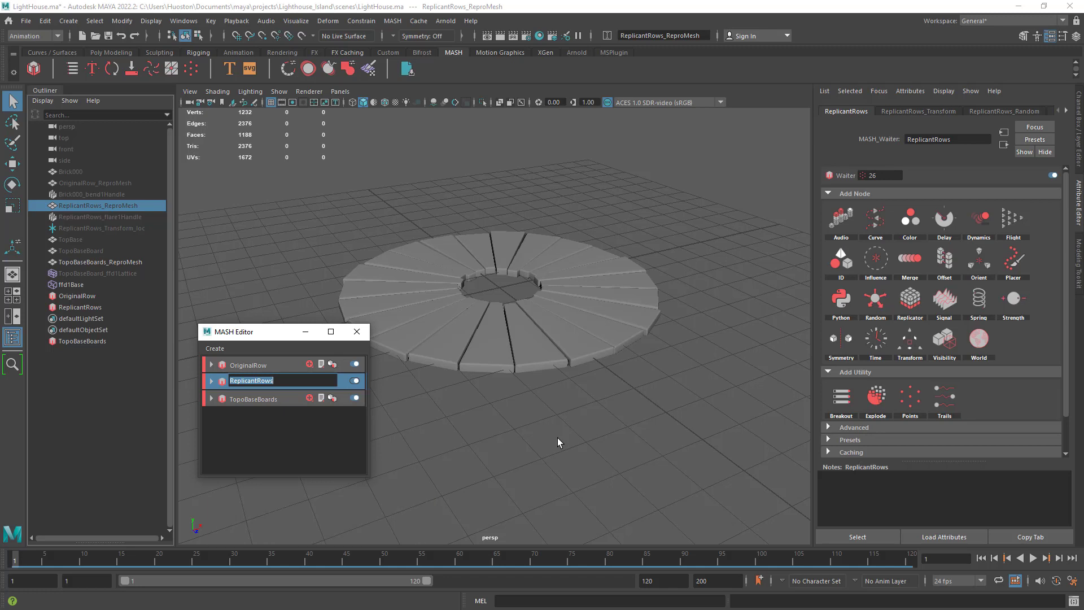
pyautogui.write('Tower')
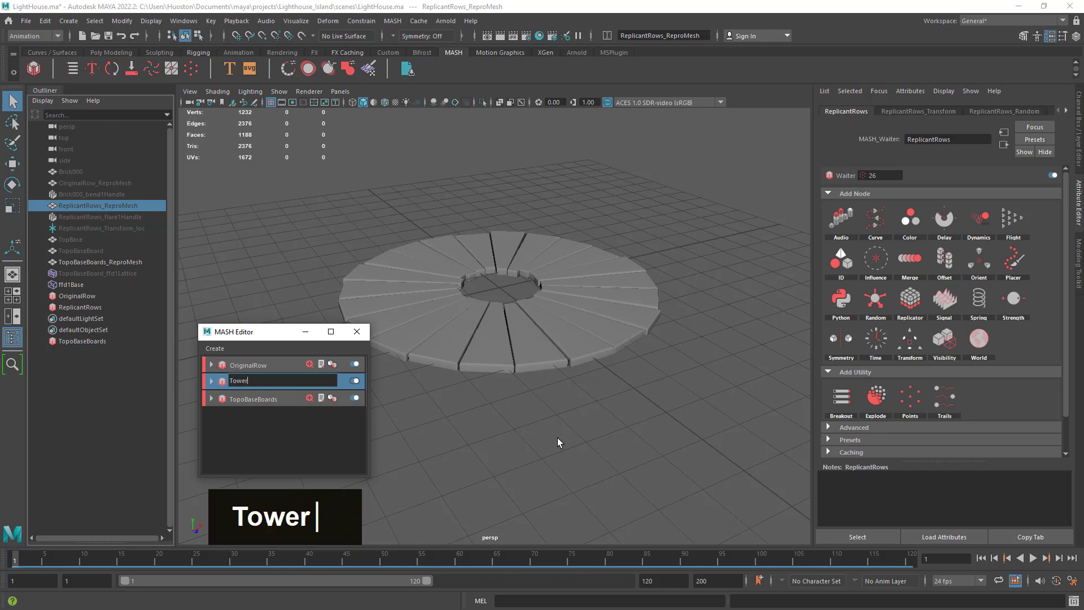
pyautogui.press('Return')
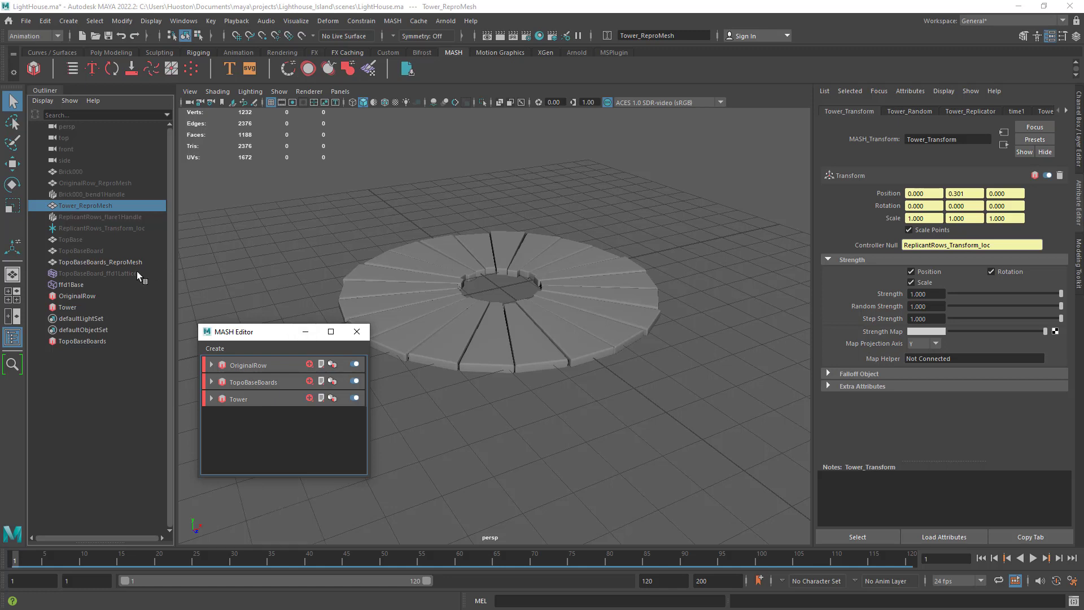
pyautogui.doubleClick(91, 206)
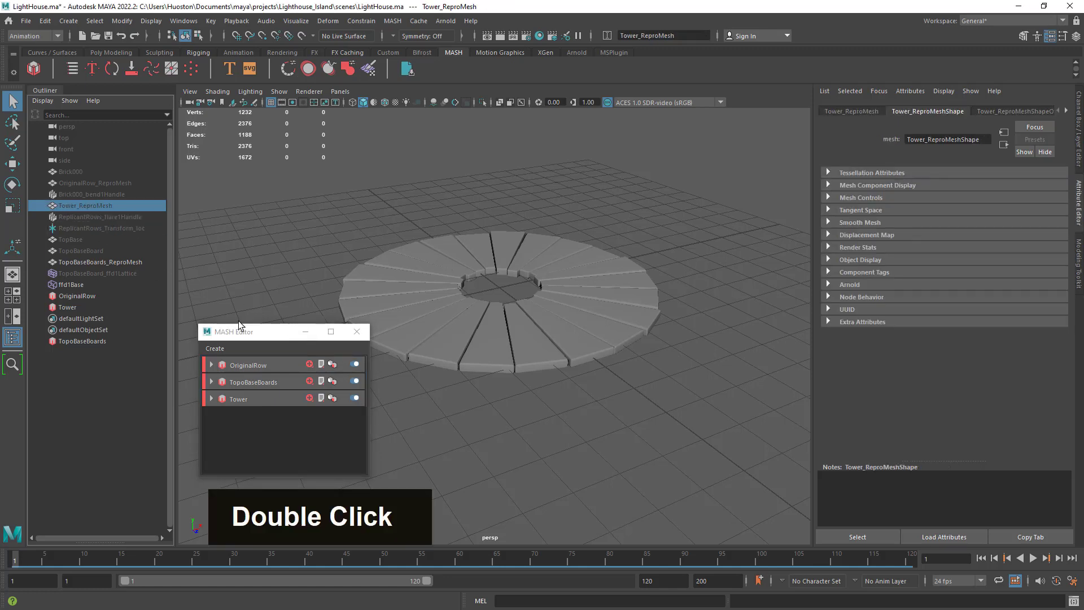
# Step: Move the MASH Editor clear of the board ring and unhide Tower_ReproMesh
pyautogui.moveTo(238, 325); pyautogui.dragTo(90, 348)
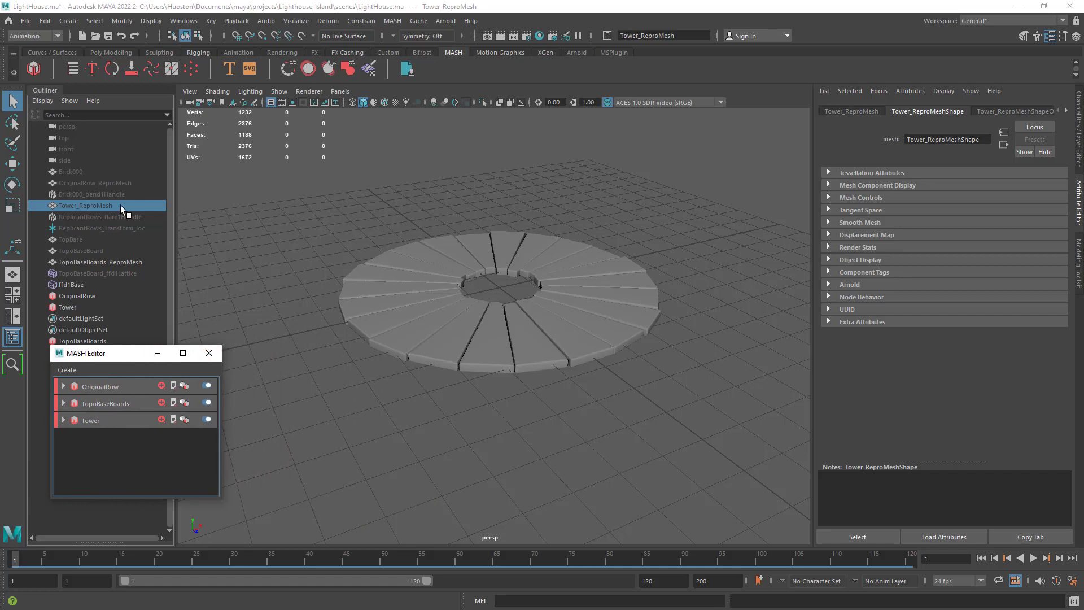
pyautogui.press('h')
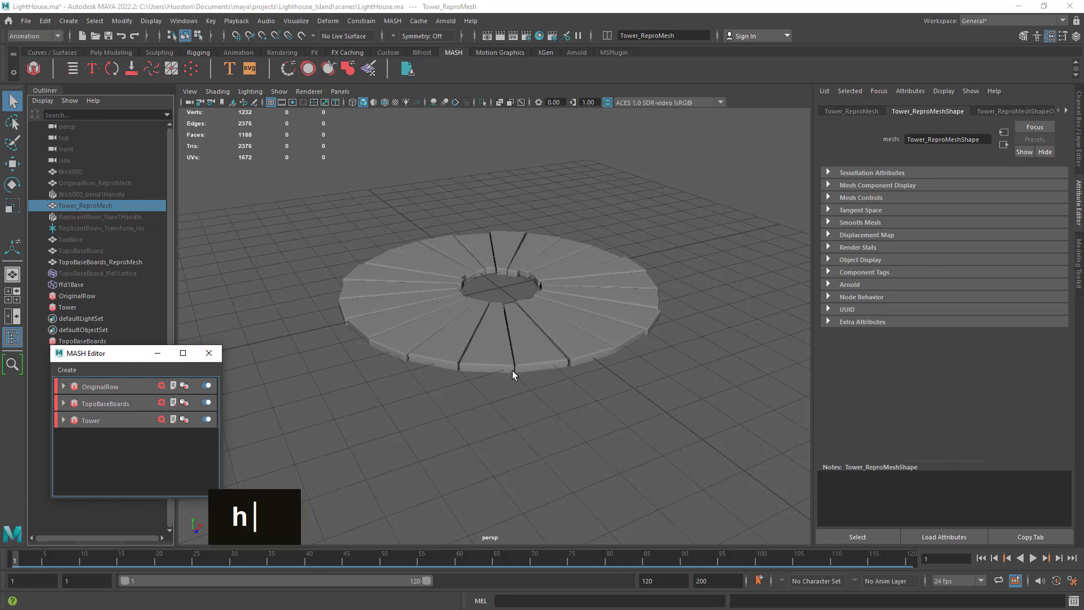
pyautogui.keyDown('alt'); pyautogui.moveTo(472, 361); pyautogui.dragTo(495, 385, button='right'); pyautogui.keyUp('alt')
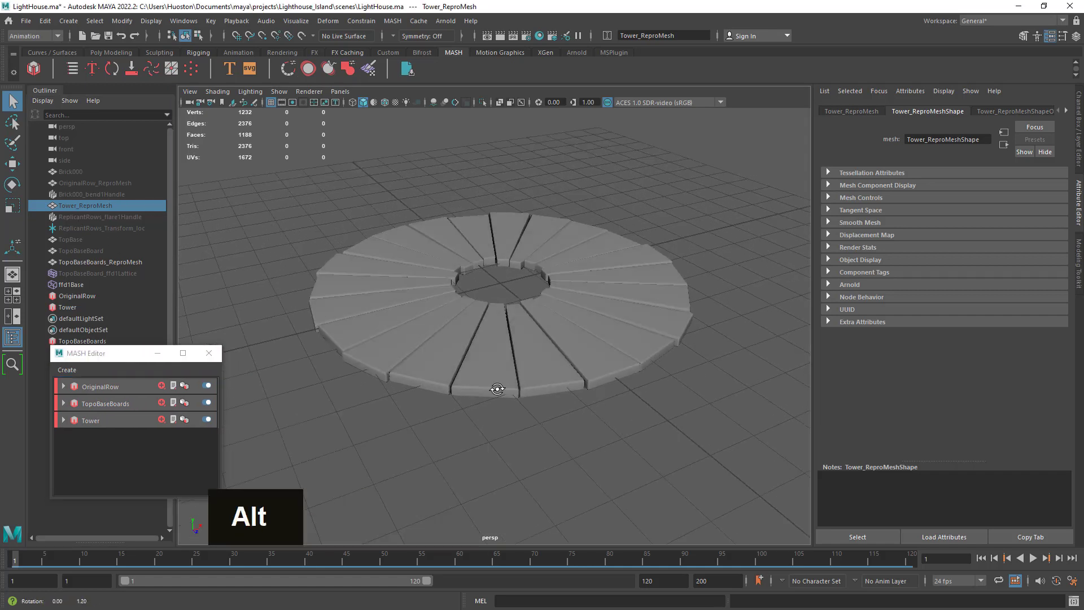
pyautogui.keyDown('alt'); pyautogui.moveTo(496, 385); pyautogui.dragTo(496, 390); pyautogui.keyUp('alt')
pyautogui.press('h')
pyautogui.press('g')
pyautogui.keyDown('alt'); pyautogui.moveTo(512, 387); pyautogui.dragTo(517, 393, button='right'); pyautogui.keyUp('alt')
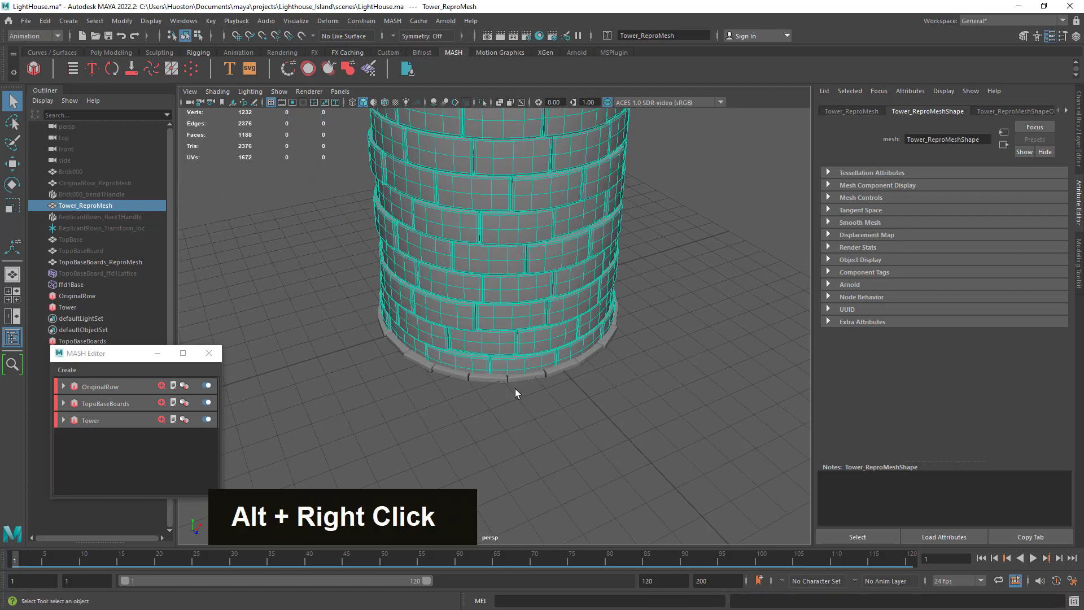
pyautogui.click(668, 406)
pyautogui.click(540, 302)
pyautogui.keyDown('alt'); pyautogui.moveTo(609, 372); pyautogui.dragTo(466, 333, button='middle'); pyautogui.keyUp('alt')
pyautogui.moveTo(546, 446)
pyautogui.keyDown('alt'); pyautogui.mouseDown()
pyautogui.moveTo(534, 401)
pyautogui.moveTo(549, 434)
pyautogui.mouseUp(); pyautogui.keyUp('alt')
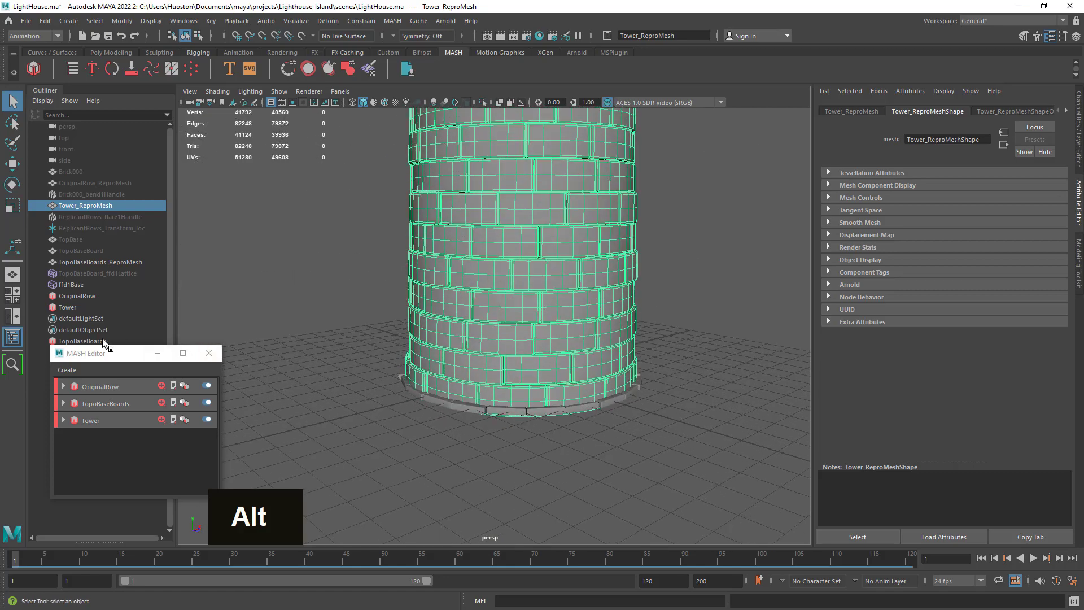
# Step: Move the MASH Editor clear of the object list, expand its TopoBaseBoards network and clear the tower selection
pyautogui.moveTo(96, 353); pyautogui.dragTo(276, 238)
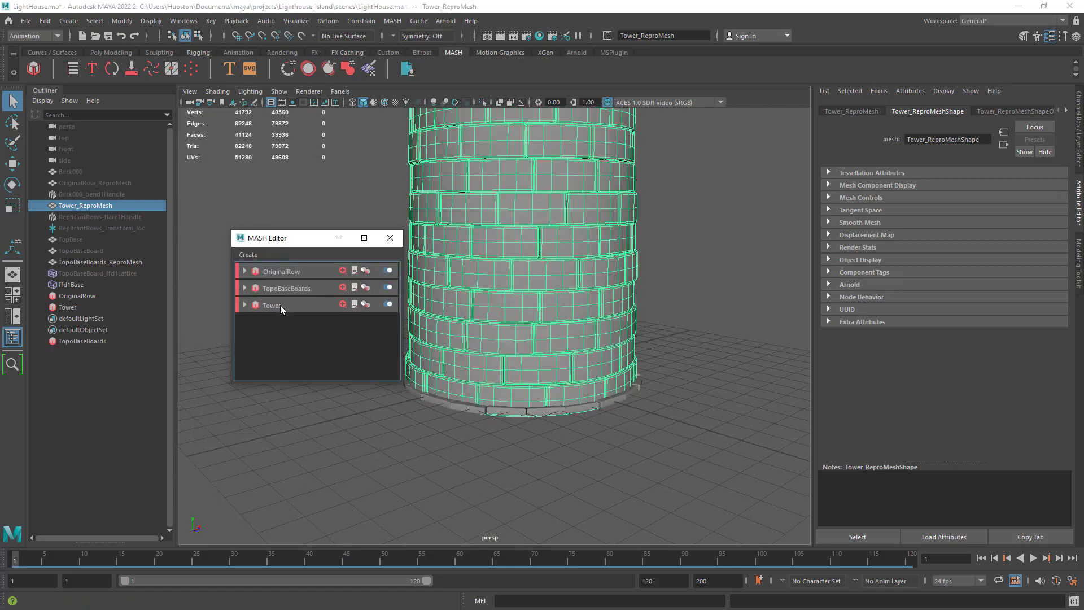
pyautogui.click(277, 289)
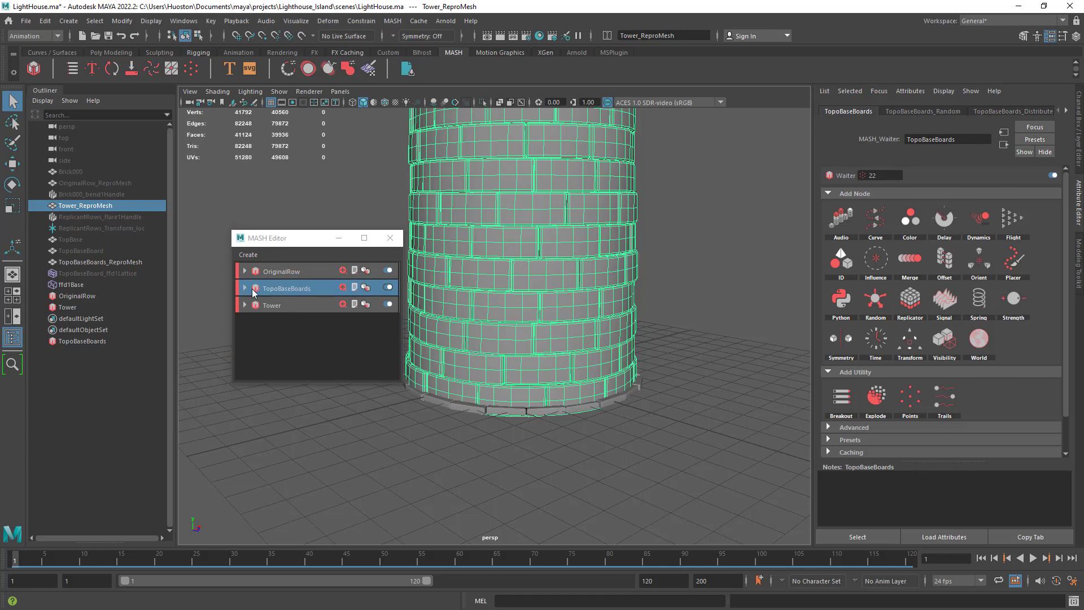
pyautogui.click(289, 271)
pyautogui.click(295, 335)
pyautogui.click(245, 288)
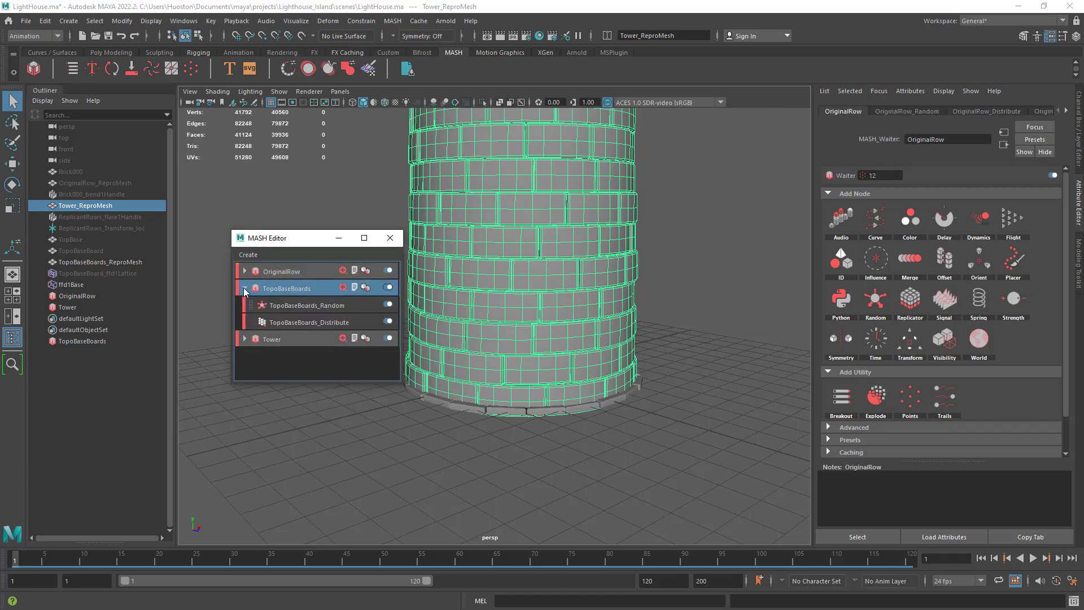
pyautogui.click(308, 290)
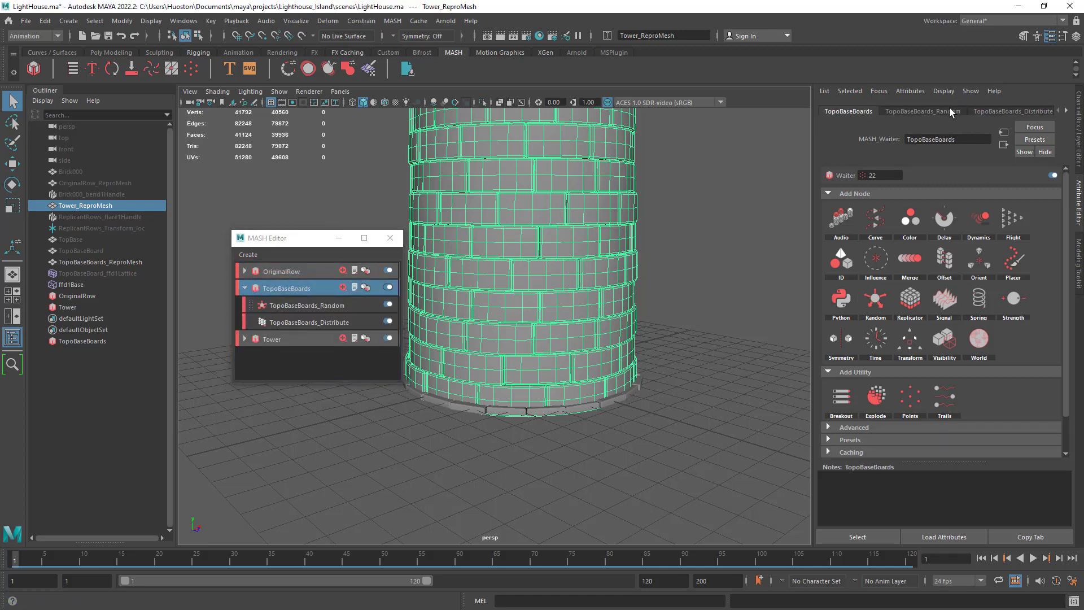
pyautogui.click(258, 415)
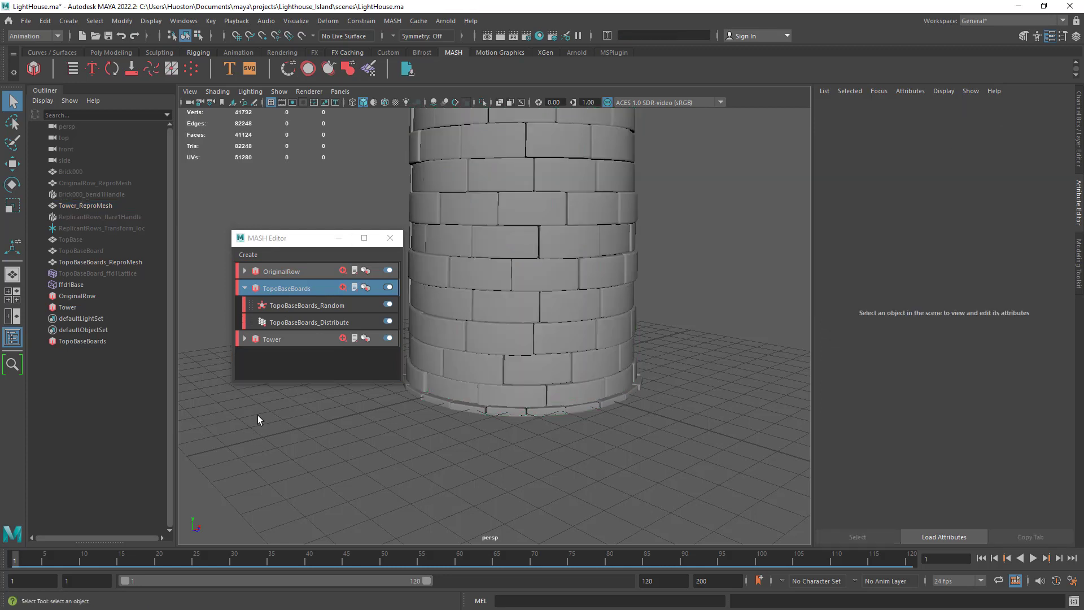
# Step: Add a Transform node to the TopoBaseBoards network and create a controller null for it
pyautogui.click(278, 305)
pyautogui.click(289, 292)
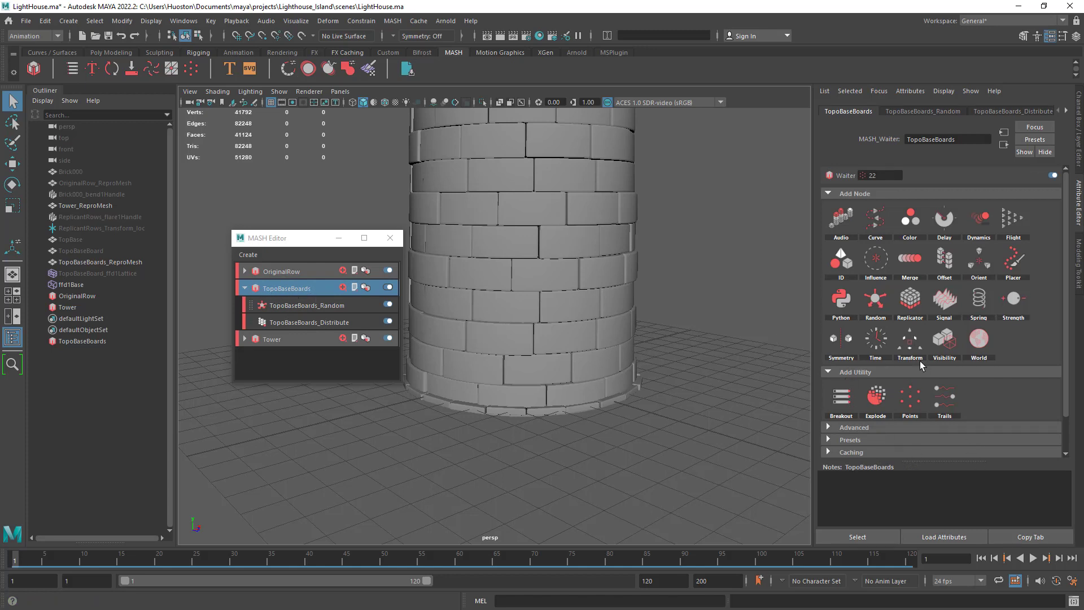
pyautogui.click(910, 340)
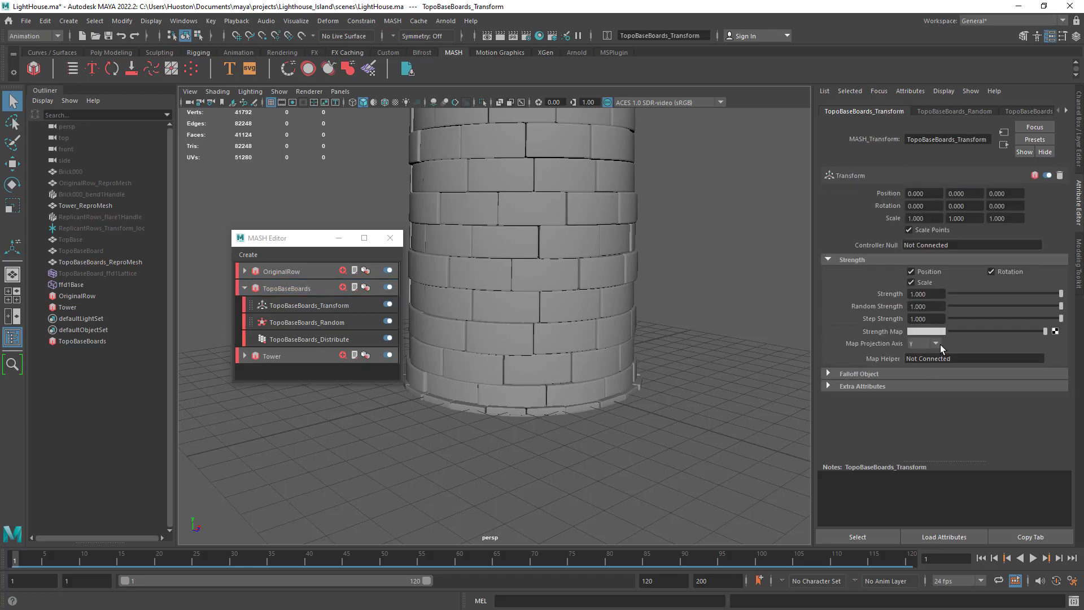
pyautogui.rightClick(941, 242)
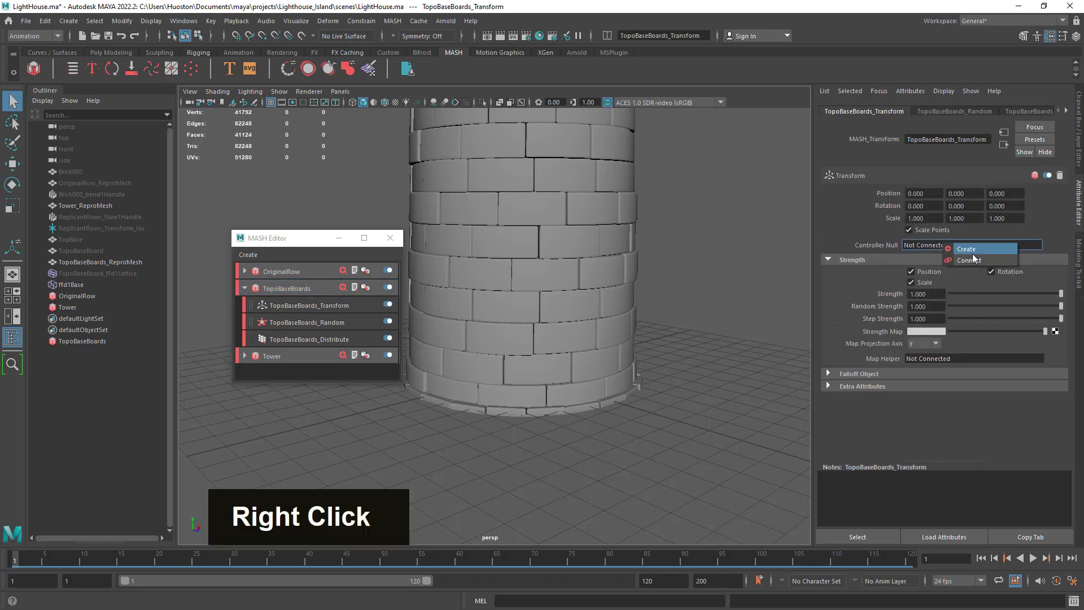
pyautogui.click(972, 254)
# Step: Raise the TopoBaseBoards_Transform_loc controller vertically to bring the ring of boards just above the top of the brick tower
pyautogui.click(12, 164)
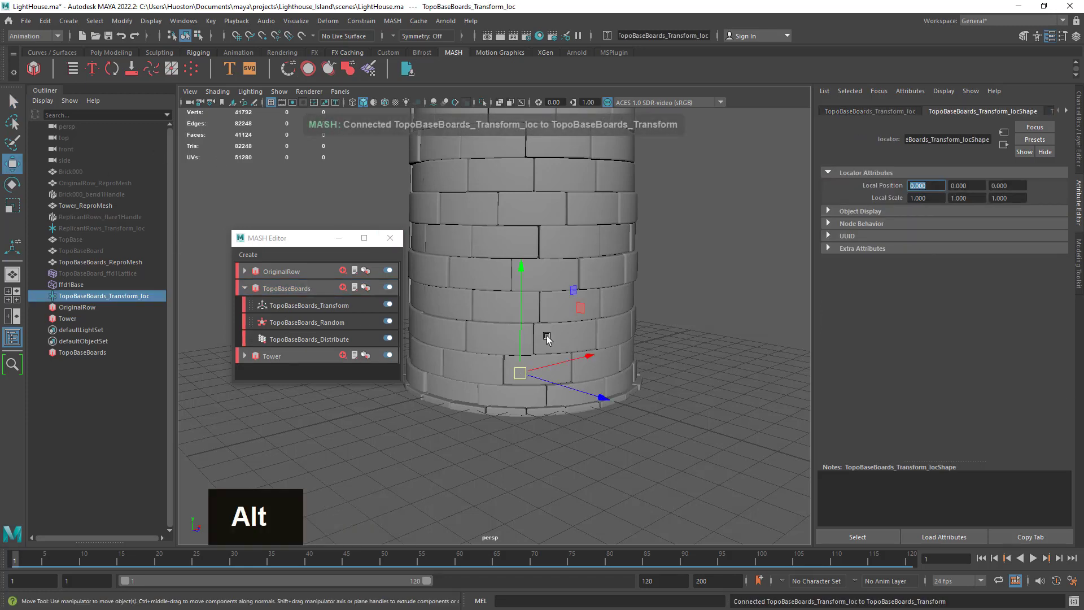
pyautogui.keyDown('alt'); pyautogui.moveTo(547, 339); pyautogui.dragTo(496, 267, button='right'); pyautogui.keyUp('alt')
pyautogui.moveTo(503, 237); pyautogui.dragTo(522, 48)
pyautogui.press('f')
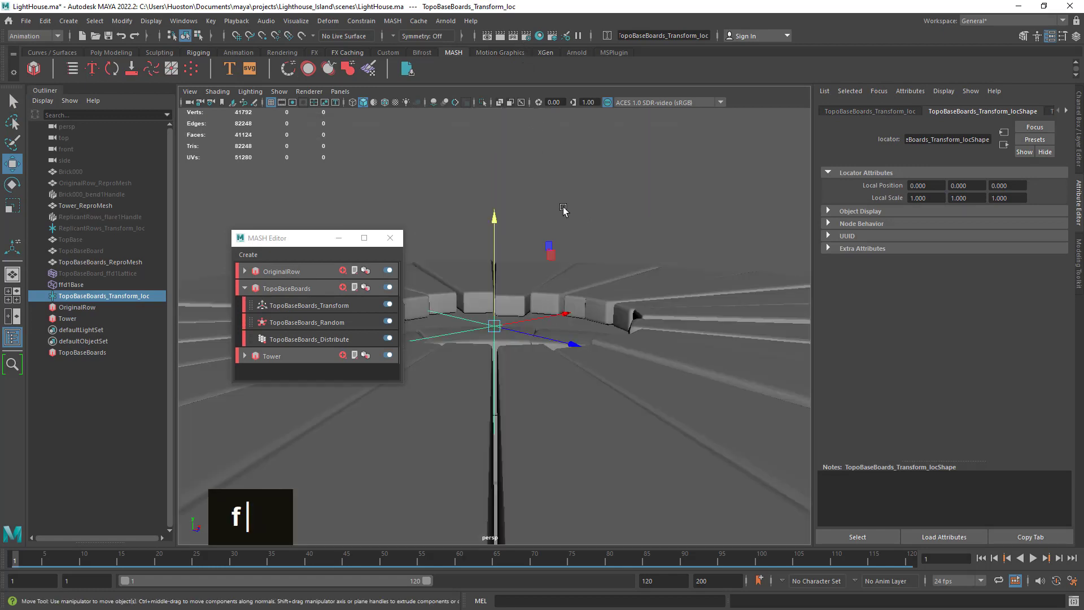
pyautogui.keyDown('alt'); pyautogui.moveTo(544, 363); pyautogui.dragTo(552, 321, button='right'); pyautogui.keyUp('alt')
pyautogui.keyDown('alt'); pyautogui.moveTo(552, 321); pyautogui.dragTo(574, 322); pyautogui.keyUp('alt')
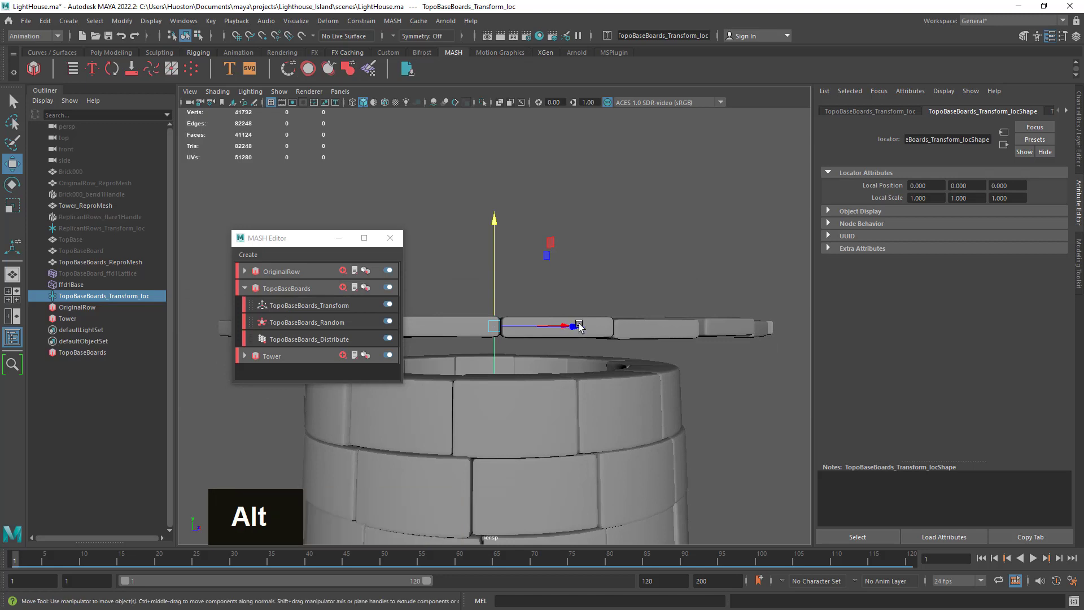
pyautogui.keyDown('alt'); pyautogui.moveTo(574, 321); pyautogui.dragTo(569, 283, button='middle'); pyautogui.keyUp('alt')
pyautogui.keyDown('alt'); pyautogui.moveTo(568, 282); pyautogui.dragTo(481, 316); pyautogui.keyUp('alt')
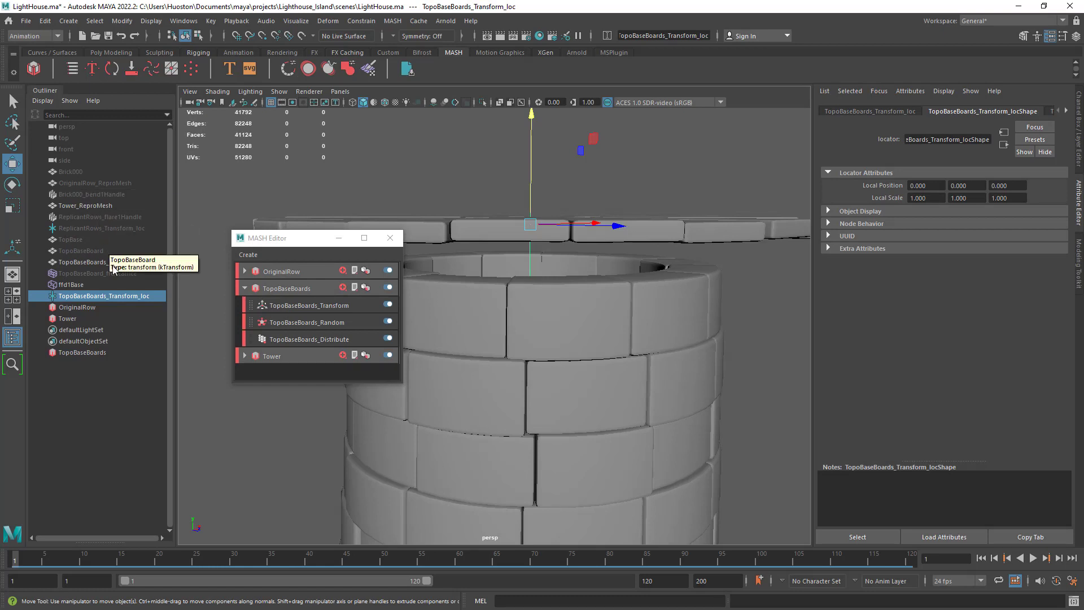
# Step: Unhide the TopBase mesh at the top of the tower
pyautogui.click(72, 243)
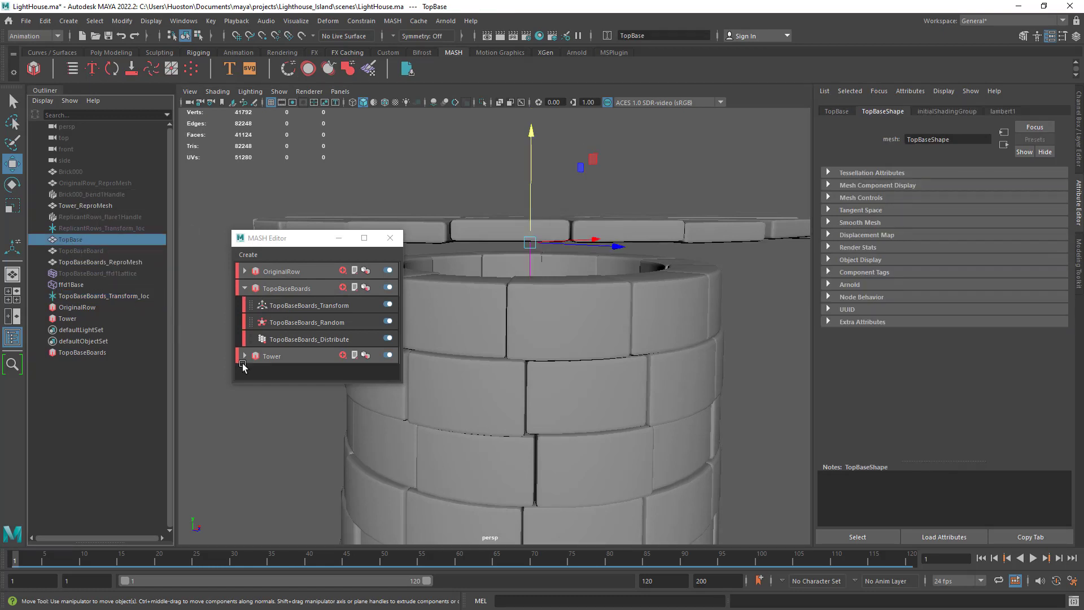
pyautogui.press('h')
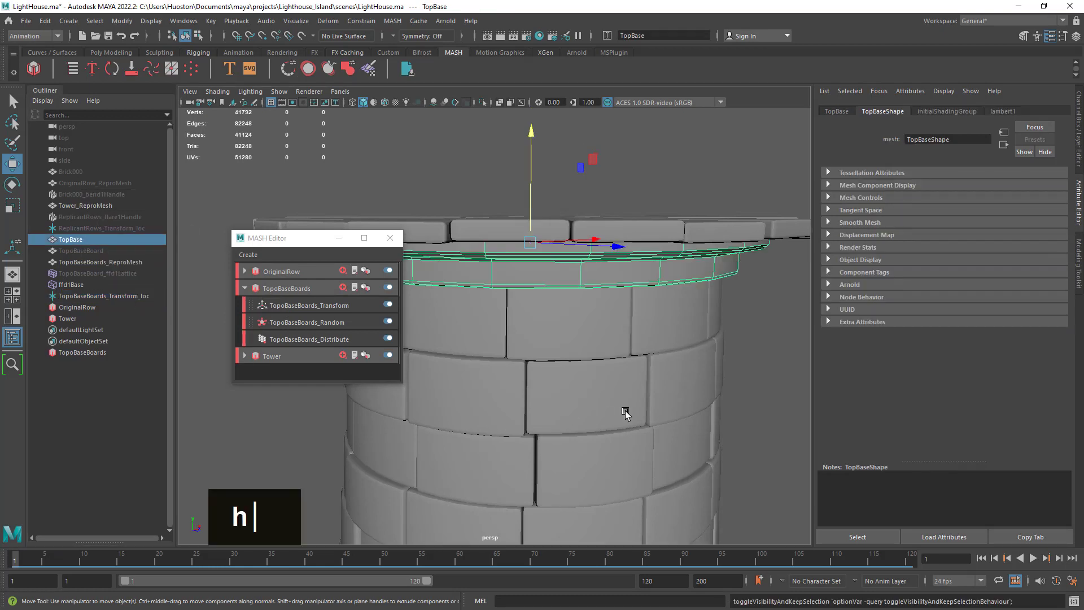
pyautogui.keyDown('alt'); pyautogui.moveTo(694, 364); pyautogui.dragTo(635, 370); pyautogui.keyUp('alt')
# Step: Fine-tune the height of TopoBaseBoards_Transform_loc to about 26.6 so the boards sit on TopBase
pyautogui.click(84, 297)
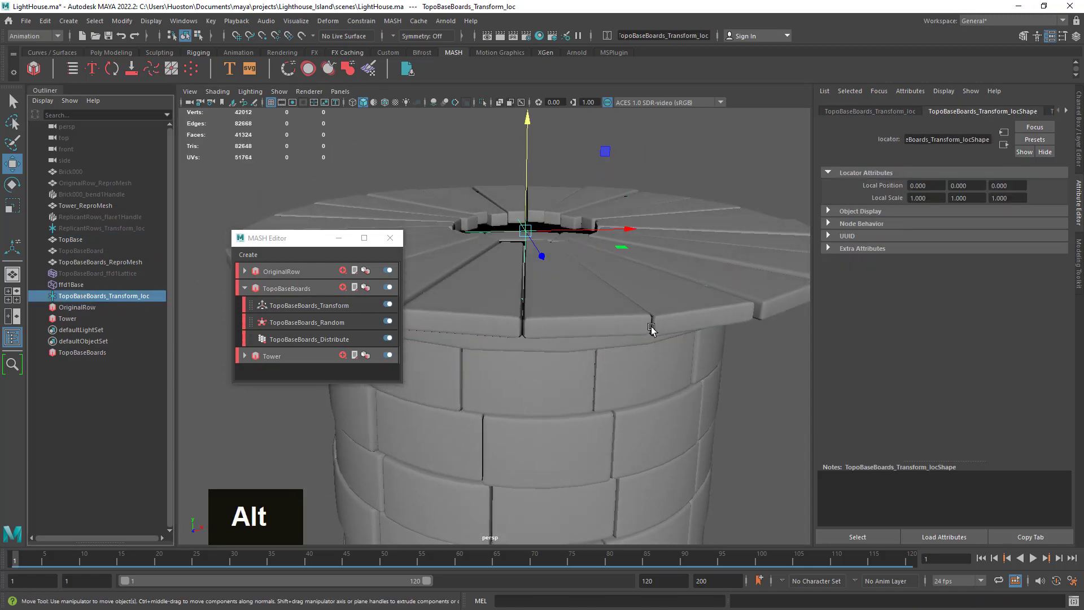
pyautogui.keyDown('alt'); pyautogui.moveTo(651, 329); pyautogui.dragTo(636, 310); pyautogui.keyUp('alt')
pyautogui.keyDown('alt'); pyautogui.moveTo(636, 310); pyautogui.dragTo(650, 339, button='middle'); pyautogui.keyUp('alt')
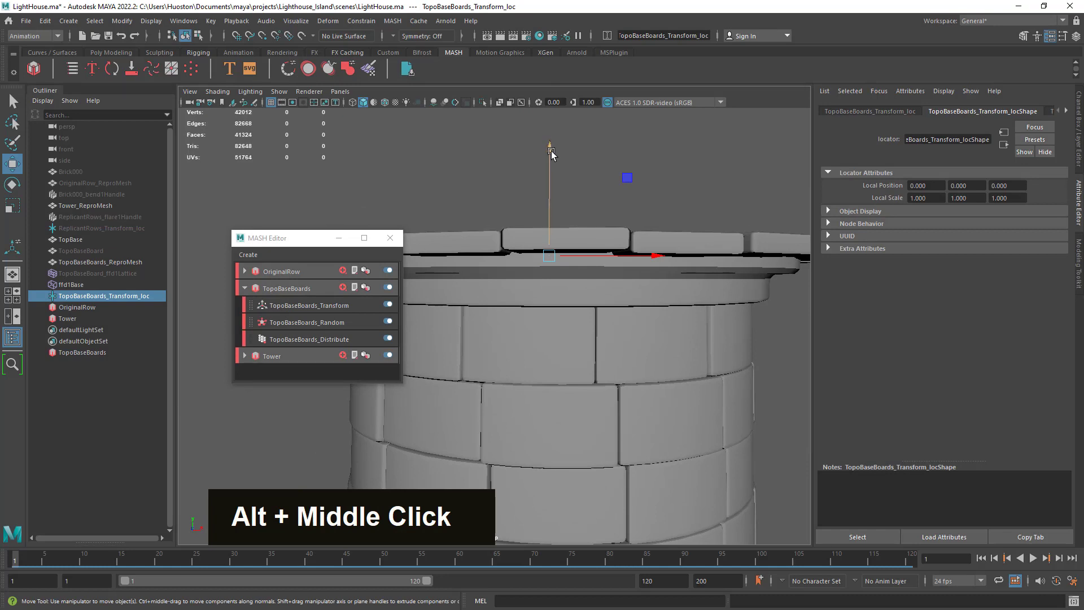
pyautogui.moveTo(551, 153); pyautogui.dragTo(555, 143)
pyautogui.keyDown('alt'); pyautogui.moveTo(673, 288); pyautogui.dragTo(669, 289, button='right'); pyautogui.keyUp('alt')
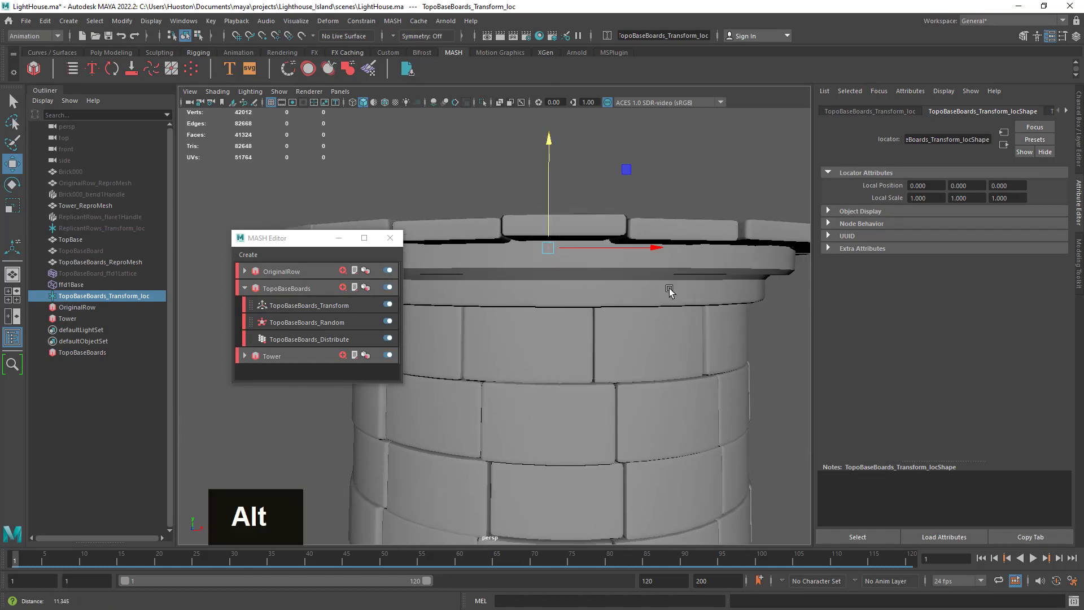
pyautogui.keyDown('alt'); pyautogui.moveTo(669, 288); pyautogui.dragTo(629, 357); pyautogui.keyUp('alt')
pyautogui.keyDown('alt'); pyautogui.moveTo(629, 358); pyautogui.dragTo(570, 265, button='middle'); pyautogui.keyUp('alt')
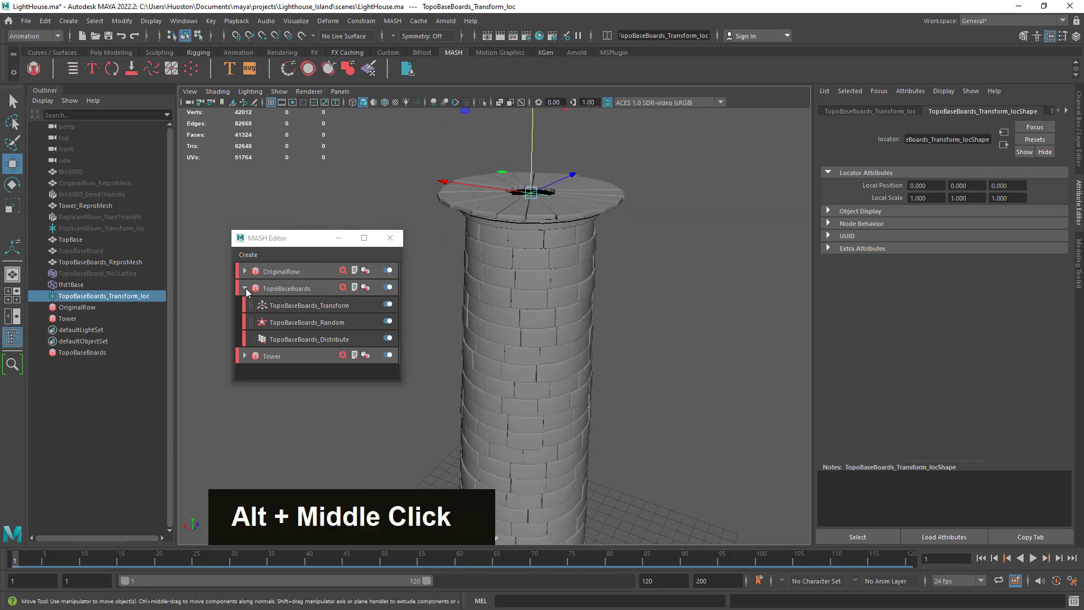
# Step: Collapse the TopoBaseBoards network, close the MASH Editor and return to the Select tool with nothing selected
pyautogui.click(246, 287)
pyautogui.click(389, 238)
pyautogui.doubleClick(277, 255)
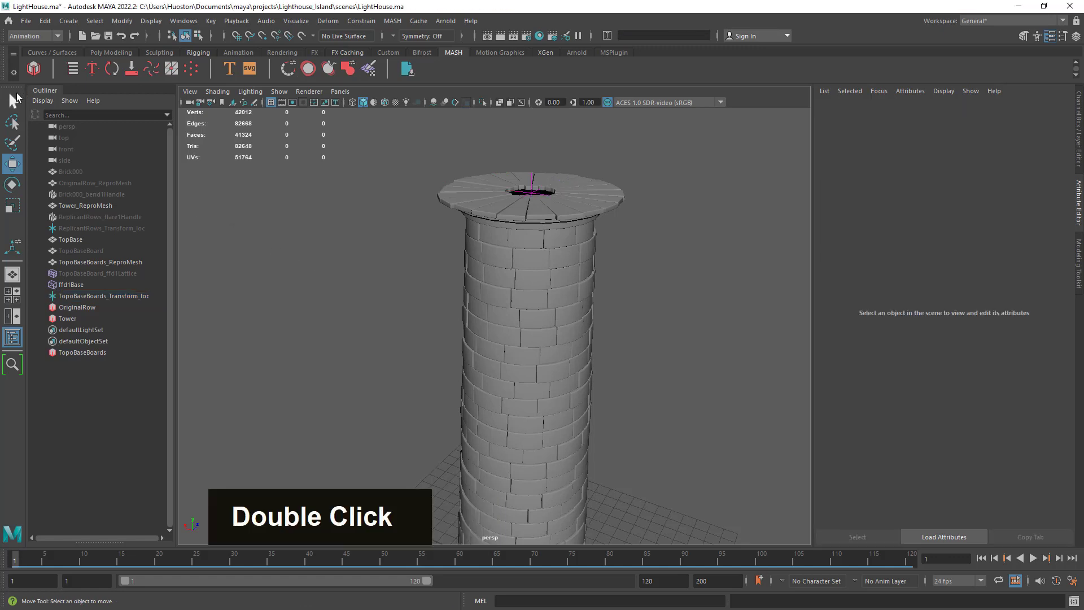
pyautogui.click(13, 100)
# Step: Hide the ffd1Base lattice base
pyautogui.keyDown('alt'); pyautogui.moveTo(813, 407); pyautogui.dragTo(704, 401); pyautogui.keyUp('alt')
pyautogui.keyDown('alt'); pyautogui.moveTo(705, 401); pyautogui.dragTo(663, 326, button='middle'); pyautogui.keyUp('alt')
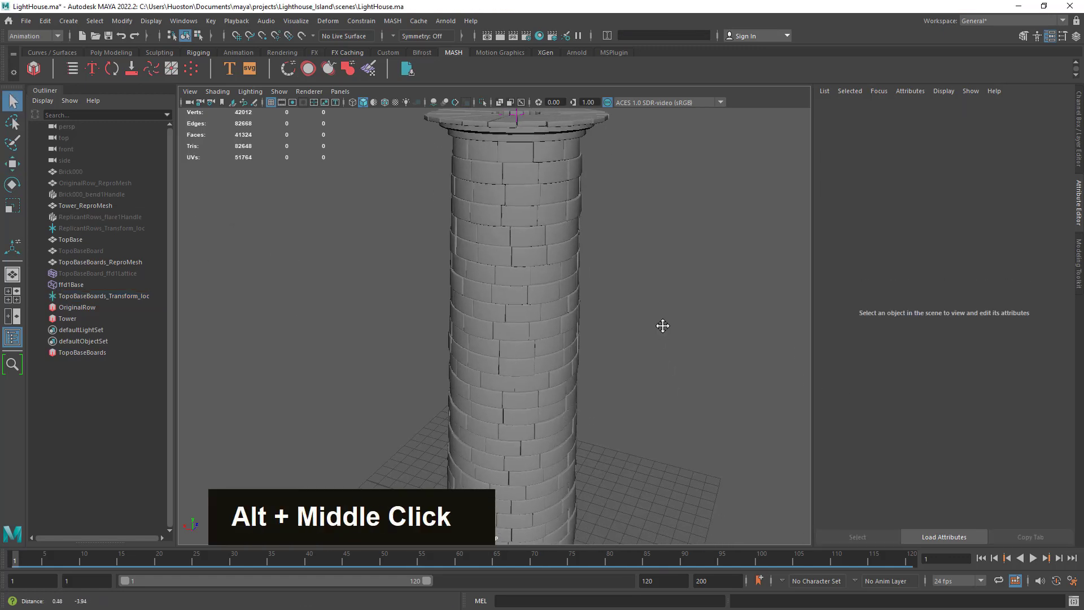
pyautogui.keyDown('alt'); pyautogui.moveTo(663, 326); pyautogui.dragTo(521, 303, button='right'); pyautogui.keyUp('alt')
pyautogui.keyDown('alt'); pyautogui.moveTo(521, 303); pyautogui.dragTo(513, 339, button='middle'); pyautogui.keyUp('alt')
pyautogui.keyDown('alt'); pyautogui.moveTo(513, 339); pyautogui.dragTo(564, 346, button='right'); pyautogui.keyUp('alt')
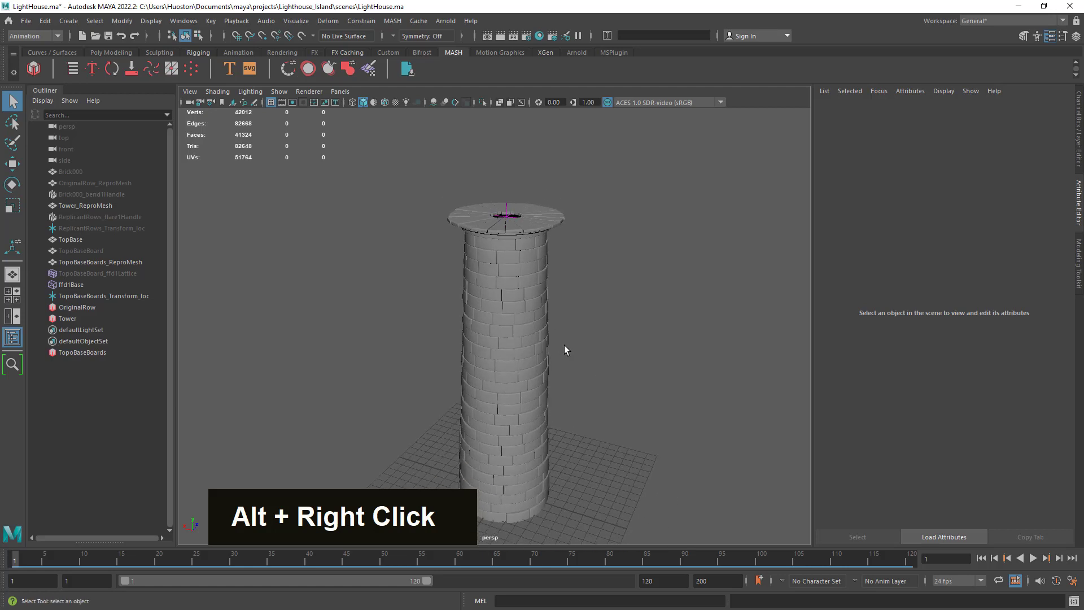
pyautogui.keyDown('alt'); pyautogui.moveTo(564, 346); pyautogui.dragTo(587, 330, button='middle'); pyautogui.keyUp('alt')
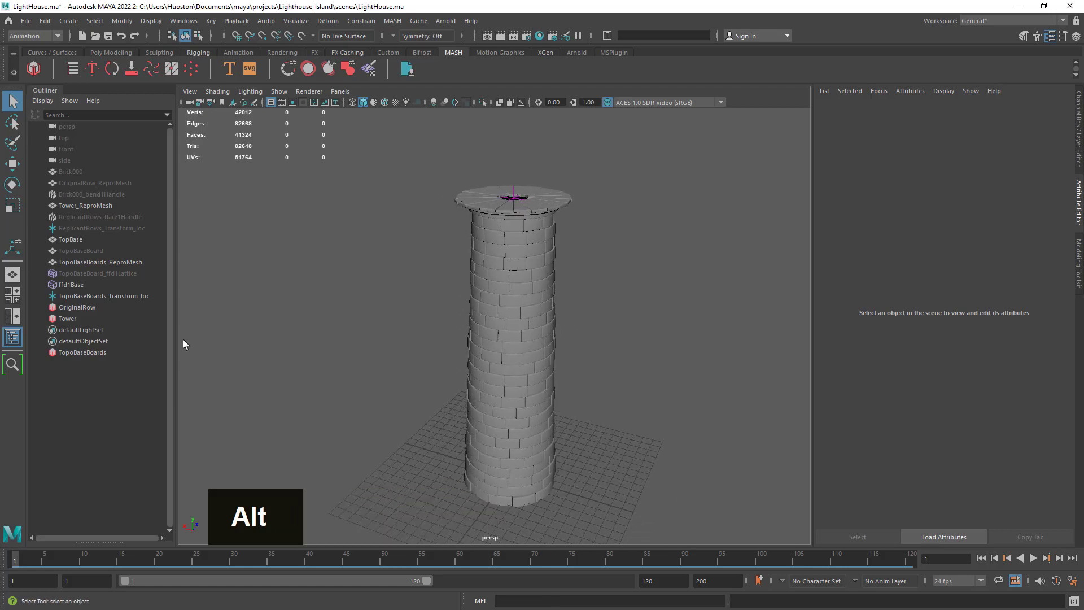
pyautogui.click(83, 285)
pyautogui.press('h')
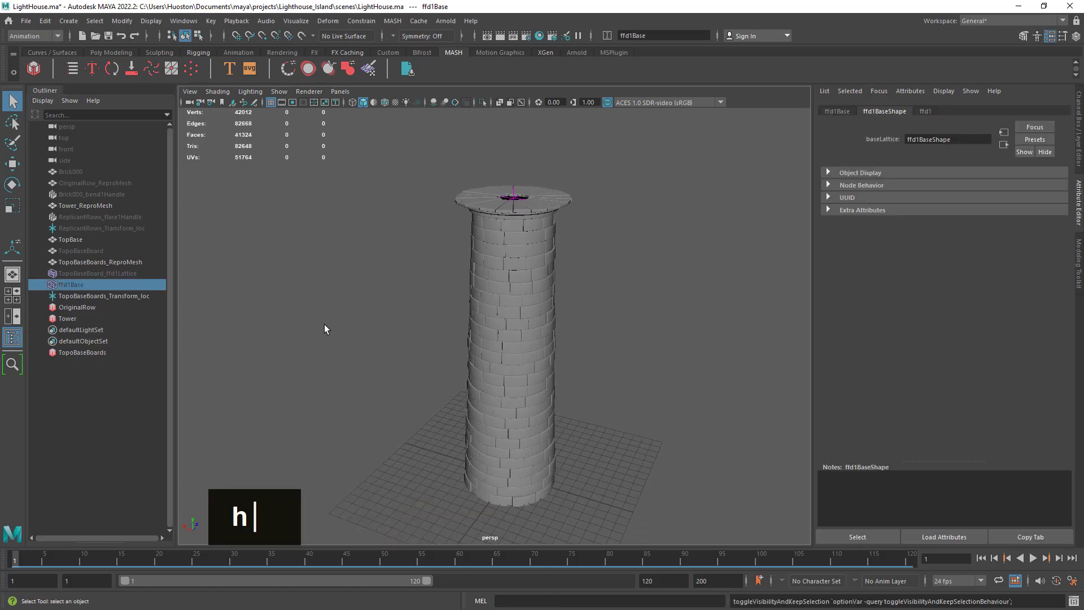
pyautogui.click(70, 273)
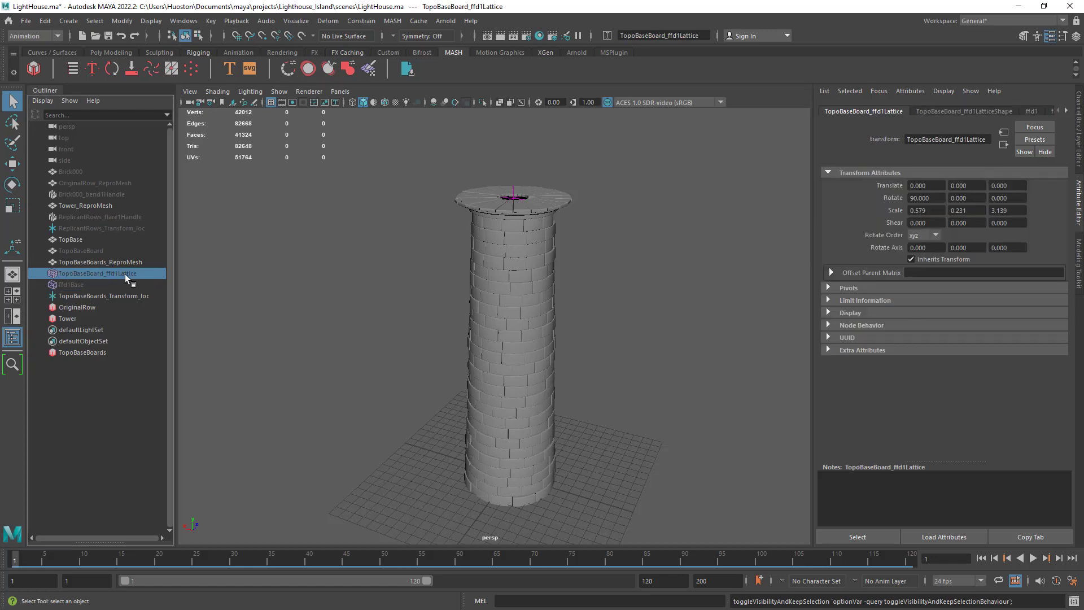
pyautogui.click(83, 247)
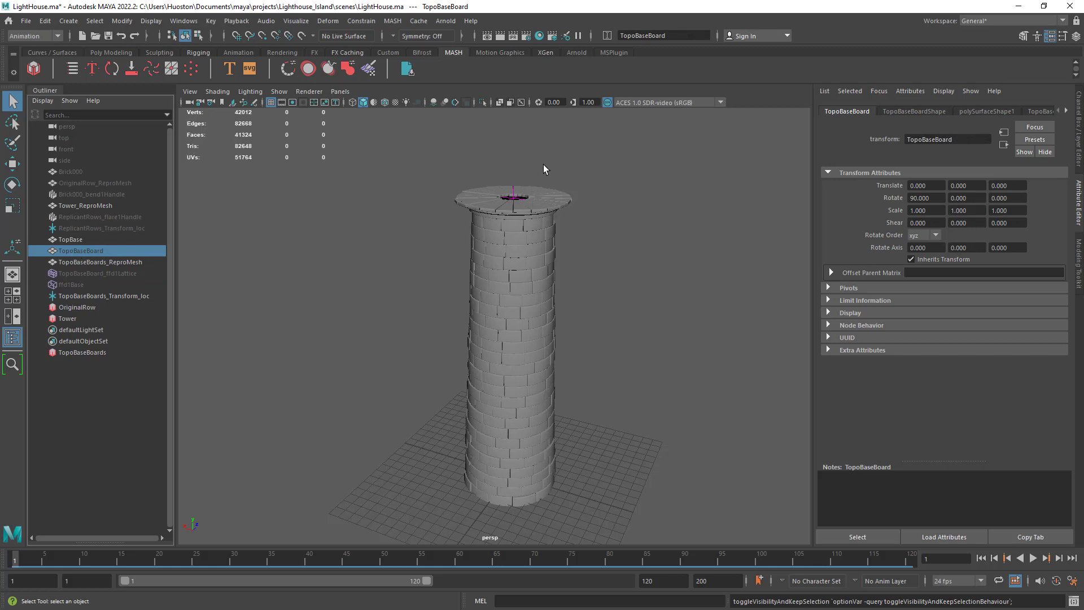
pyautogui.click(324, 265)
pyautogui.click(103, 258)
pyautogui.click(240, 297)
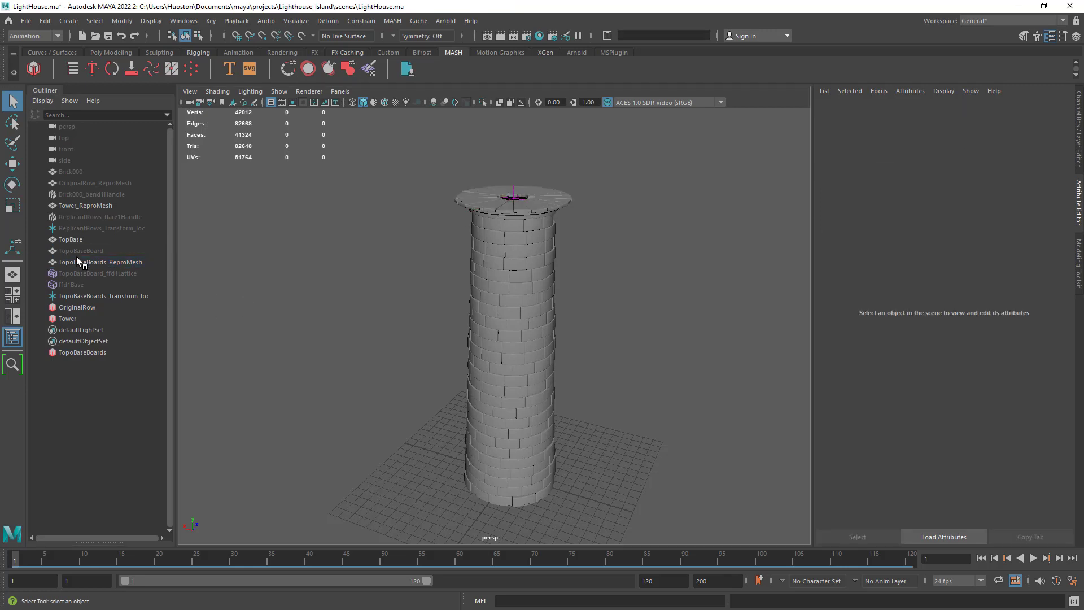
# Step: Hide the TopoBaseBoards_Transform_loc controller and clear the selection
pyautogui.click(104, 295)
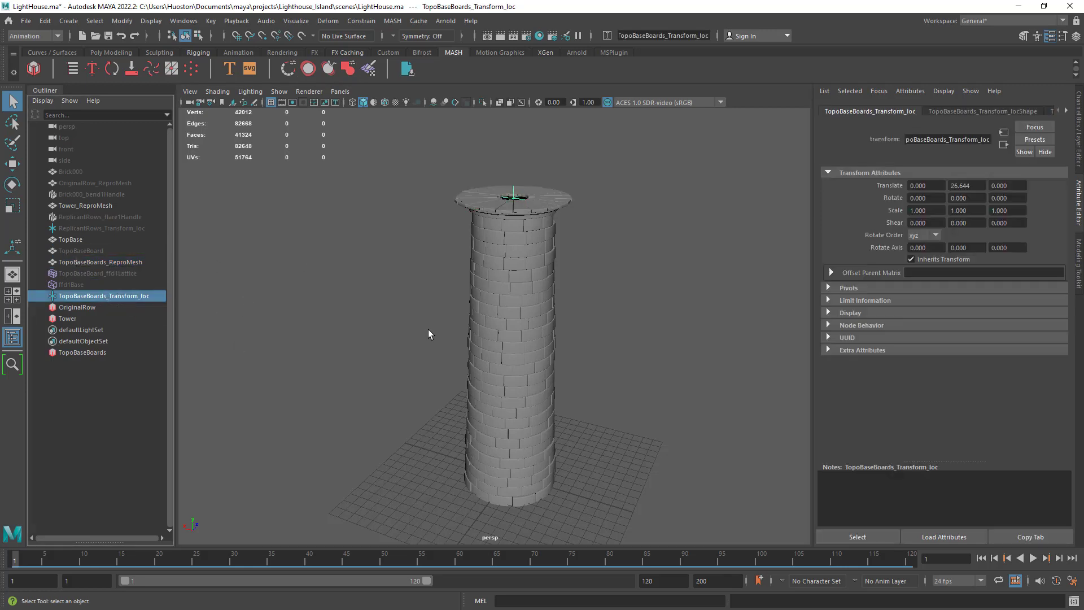
pyautogui.press('h')
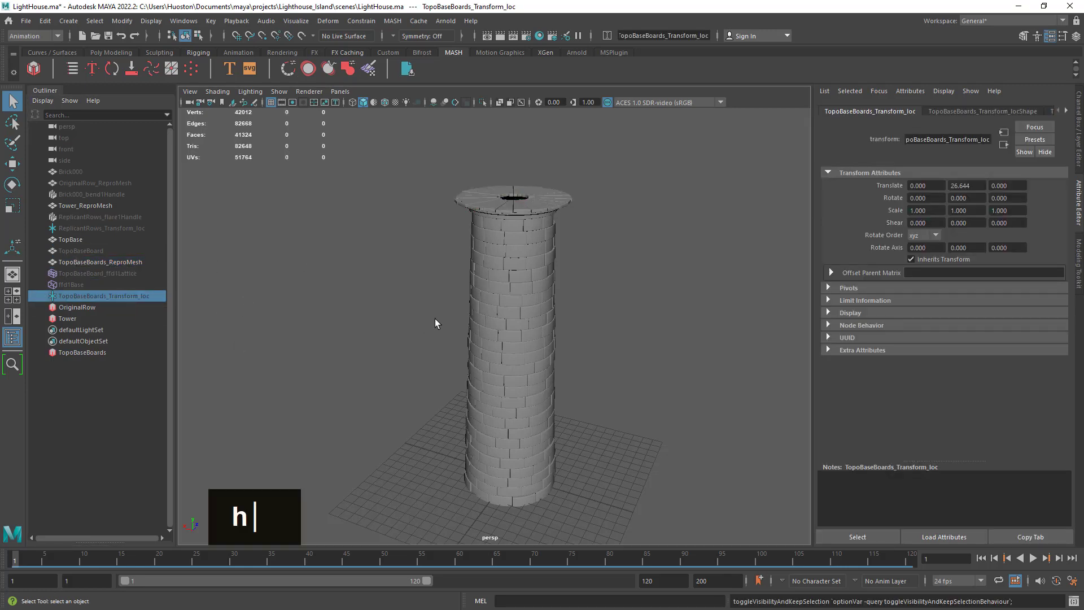
pyautogui.click(398, 320)
pyautogui.moveTo(590, 365)
pyautogui.keyDown('alt'); pyautogui.mouseDown()
pyautogui.moveTo(563, 391)
pyautogui.moveTo(551, 377)
pyautogui.moveTo(587, 375)
pyautogui.mouseUp(); pyautogui.keyUp('alt')
pyautogui.keyDown('alt'); pyautogui.moveTo(588, 382); pyautogui.dragTo(610, 388, button='middle'); pyautogui.keyUp('alt')
pyautogui.keyDown('alt'); pyautogui.moveTo(580, 377); pyautogui.dragTo(590, 376); pyautogui.keyUp('alt')
pyautogui.keyDown('alt'); pyautogui.moveTo(589, 377); pyautogui.dragTo(576, 380, button='middle'); pyautogui.keyUp('alt')
pyautogui.keyDown('alt'); pyautogui.moveTo(576, 380); pyautogui.dragTo(578, 373); pyautogui.keyUp('alt')
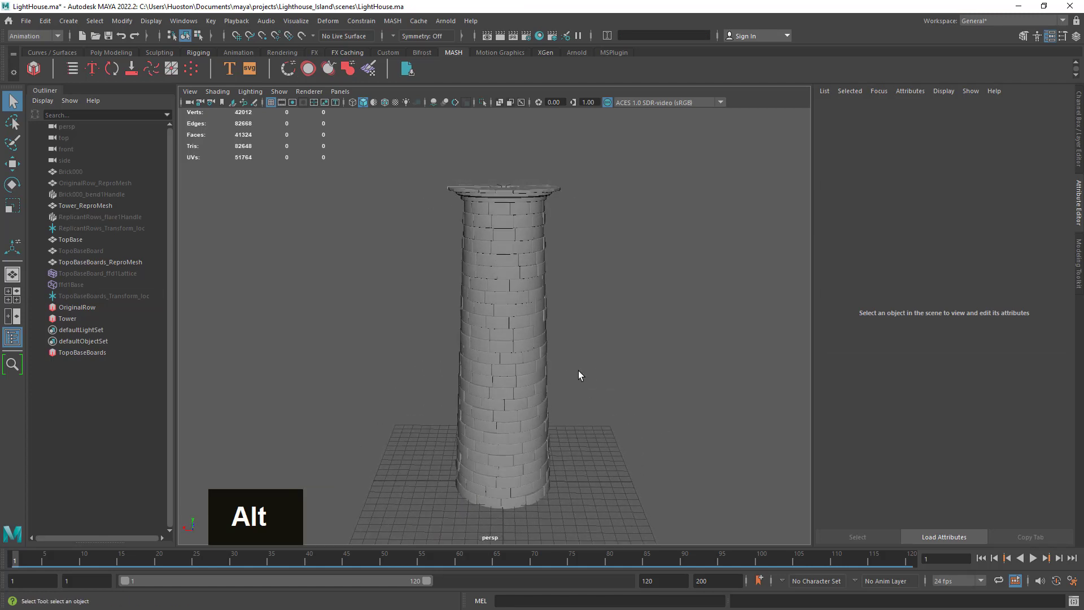
pyautogui.keyDown('alt'); pyautogui.moveTo(578, 372); pyautogui.dragTo(573, 354, button='middle'); pyautogui.keyUp('alt')
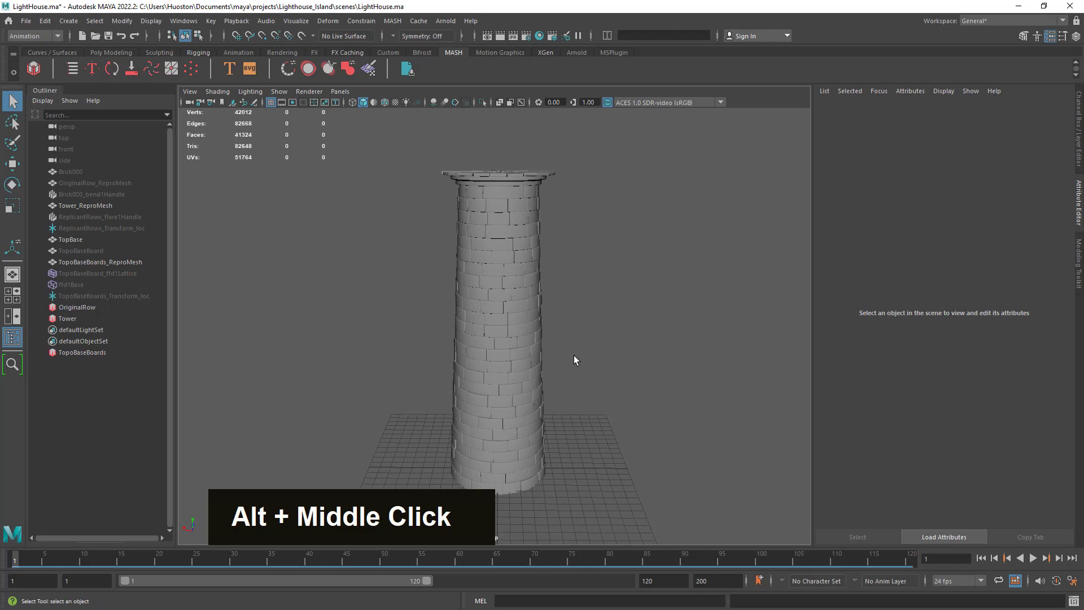
# Step: Save the LightHouse.ma scene
pyautogui.click(109, 36)
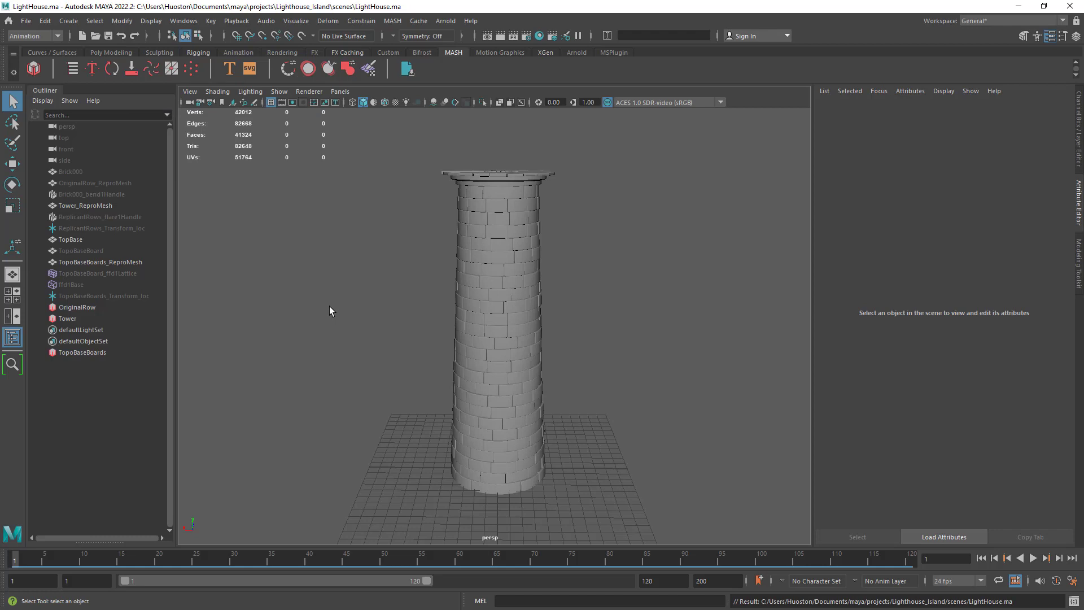
# Step: Examine the brick tower and its ring of top base boards from several angles and distances
pyautogui.keyDown('alt'); pyautogui.moveTo(351, 310); pyautogui.dragTo(358, 315); pyautogui.keyUp('alt')
pyautogui.keyDown('alt'); pyautogui.moveTo(358, 314); pyautogui.dragTo(362, 323, button='middle'); pyautogui.keyUp('alt')
pyautogui.keyDown('alt'); pyautogui.moveTo(362, 322); pyautogui.dragTo(358, 324); pyautogui.keyUp('alt')
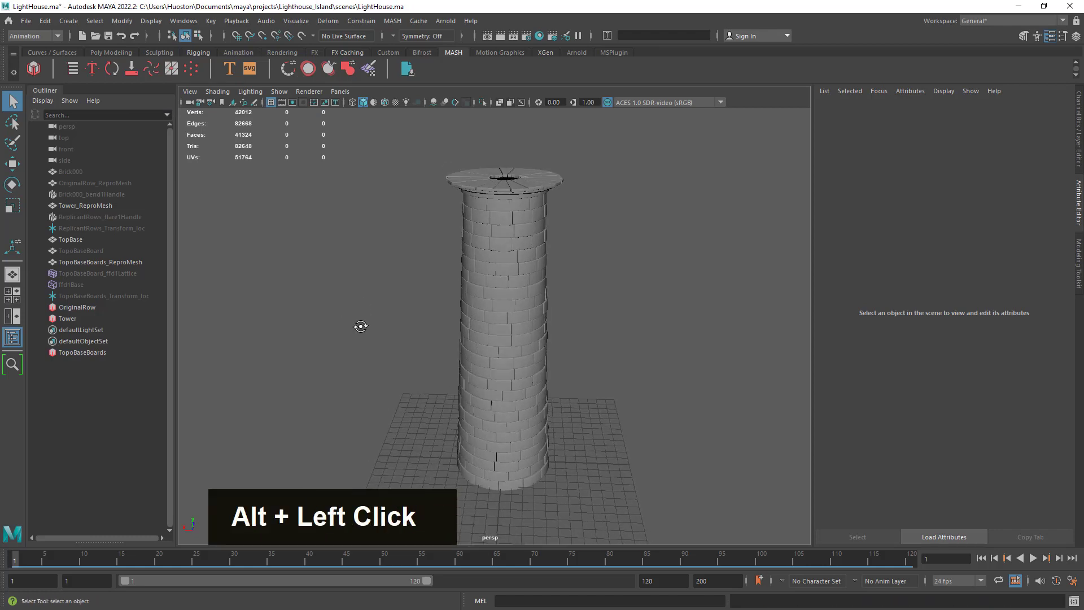
pyautogui.keyDown('alt'); pyautogui.moveTo(358, 324); pyautogui.dragTo(339, 319, button='right'); pyautogui.keyUp('alt')
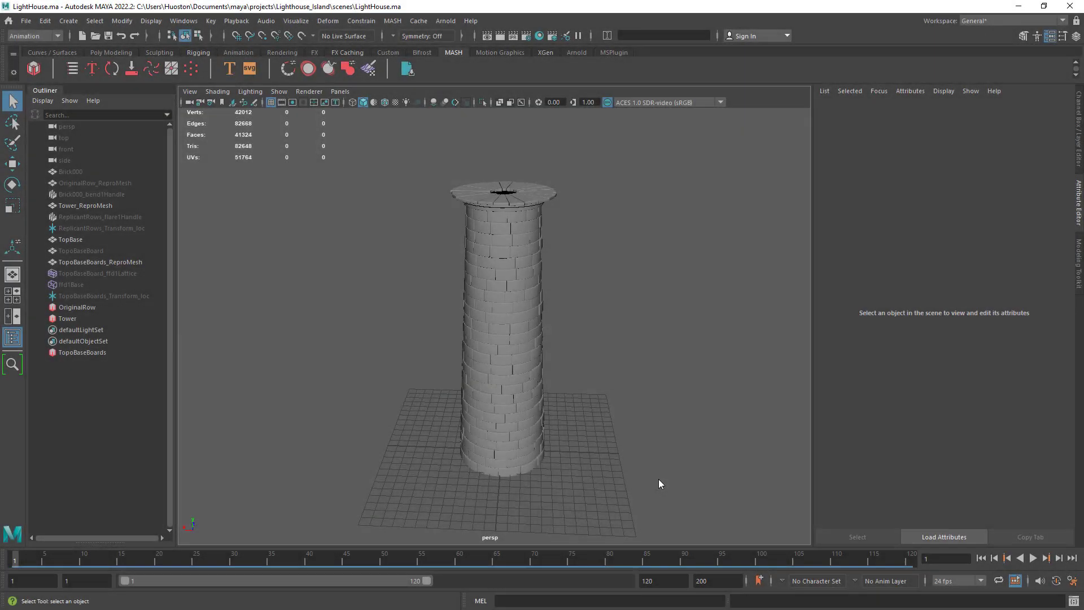
pyautogui.moveTo(620, 424)
pyautogui.keyDown('alt'); pyautogui.mouseDown(button='right')
pyautogui.moveTo(611, 415)
pyautogui.moveTo(624, 424)
pyautogui.mouseUp(button='right'); pyautogui.keyUp('alt')
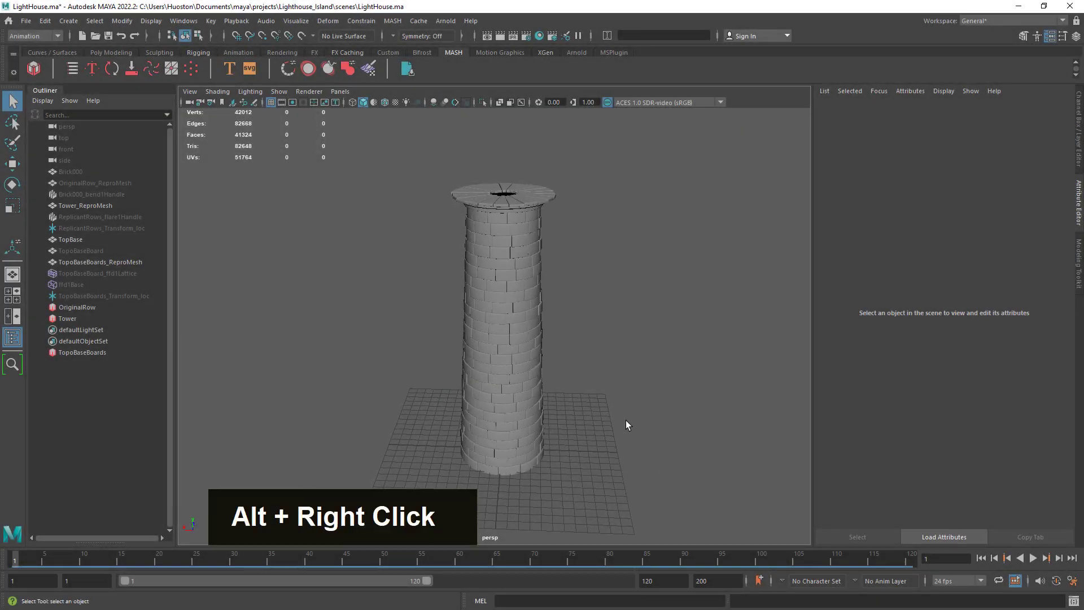
pyautogui.keyDown('alt'); pyautogui.moveTo(623, 424); pyautogui.dragTo(620, 423); pyautogui.keyUp('alt')
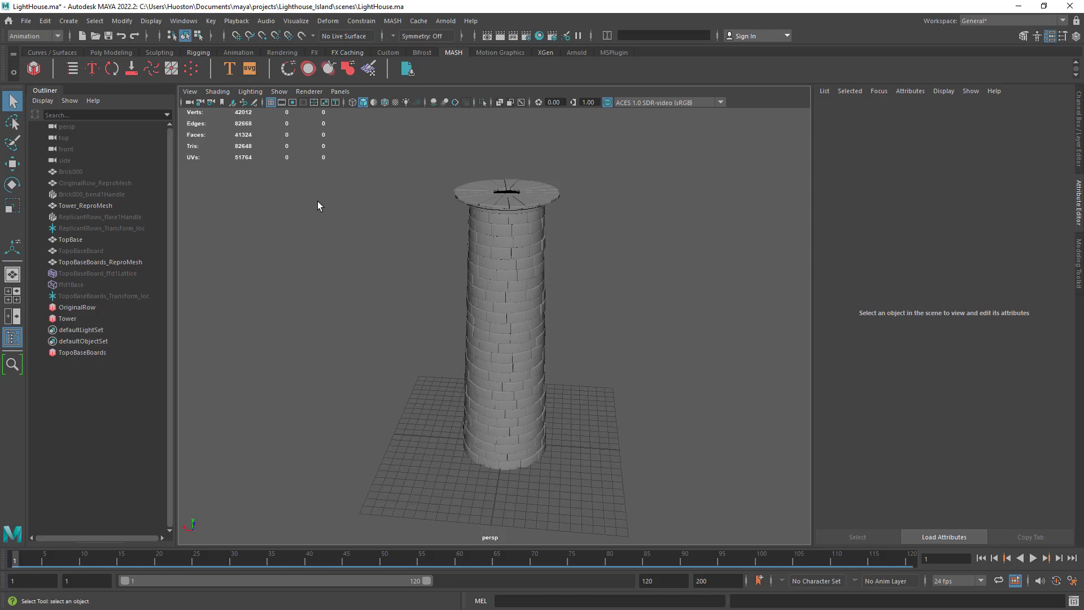
pyautogui.keyDown('alt'); pyautogui.moveTo(491, 331); pyautogui.dragTo(501, 344, button='right'); pyautogui.keyUp('alt')
pyautogui.keyDown('alt'); pyautogui.moveTo(501, 344); pyautogui.dragTo(499, 358); pyautogui.keyUp('alt')
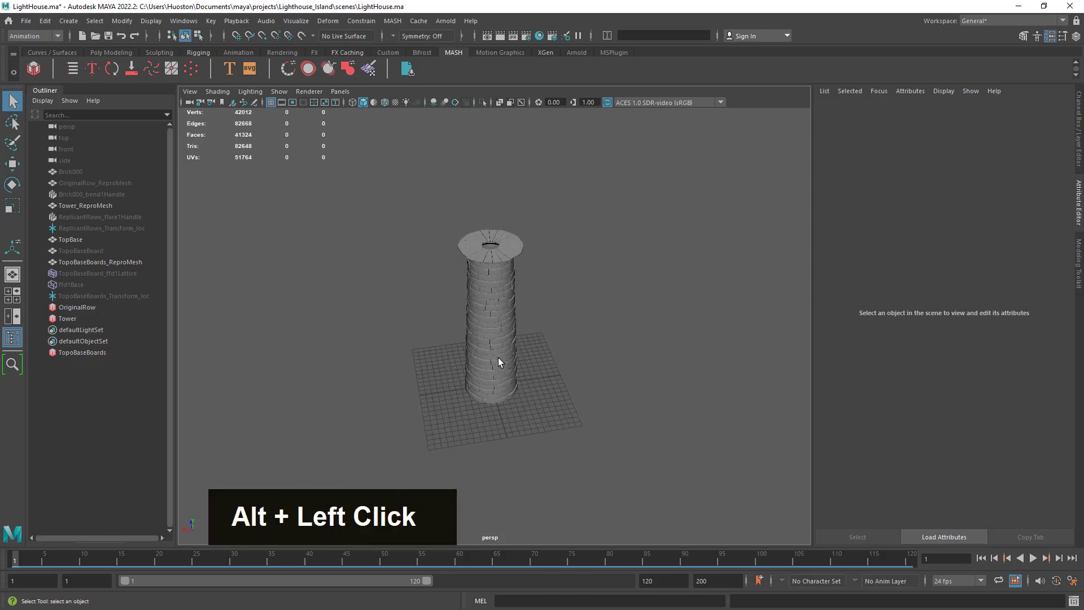
pyautogui.keyDown('alt'); pyautogui.moveTo(498, 358); pyautogui.dragTo(528, 350, button='middle'); pyautogui.keyUp('alt')
pyautogui.keyDown('alt'); pyautogui.moveTo(528, 350); pyautogui.dragTo(476, 341); pyautogui.keyUp('alt')
pyautogui.keyDown('alt'); pyautogui.moveTo(476, 341); pyautogui.dragTo(529, 370, button='right'); pyautogui.keyUp('alt')
pyautogui.keyDown('alt'); pyautogui.moveTo(529, 371); pyautogui.dragTo(590, 375); pyautogui.keyUp('alt')
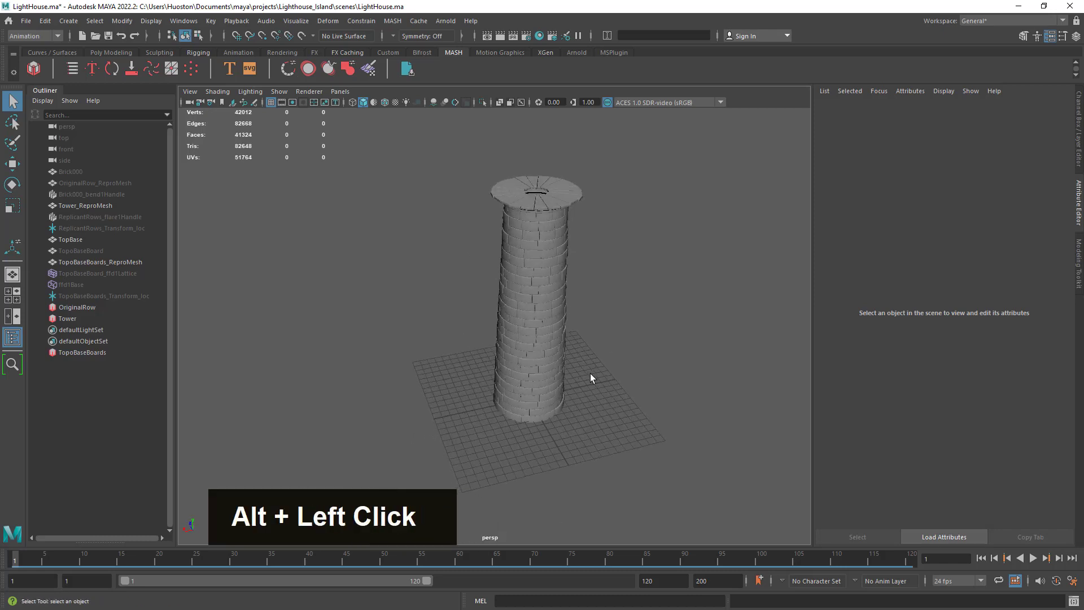
# Step: Hide Tower_ReproMesh, TopBase and TopoBaseBoards_ReproMesh together and clear the selection
pyautogui.keyDown('alt'); pyautogui.moveTo(591, 374); pyautogui.dragTo(662, 273, button='right'); pyautogui.keyUp('alt')
pyautogui.moveTo(635, 199); pyautogui.dragTo(438, 431)
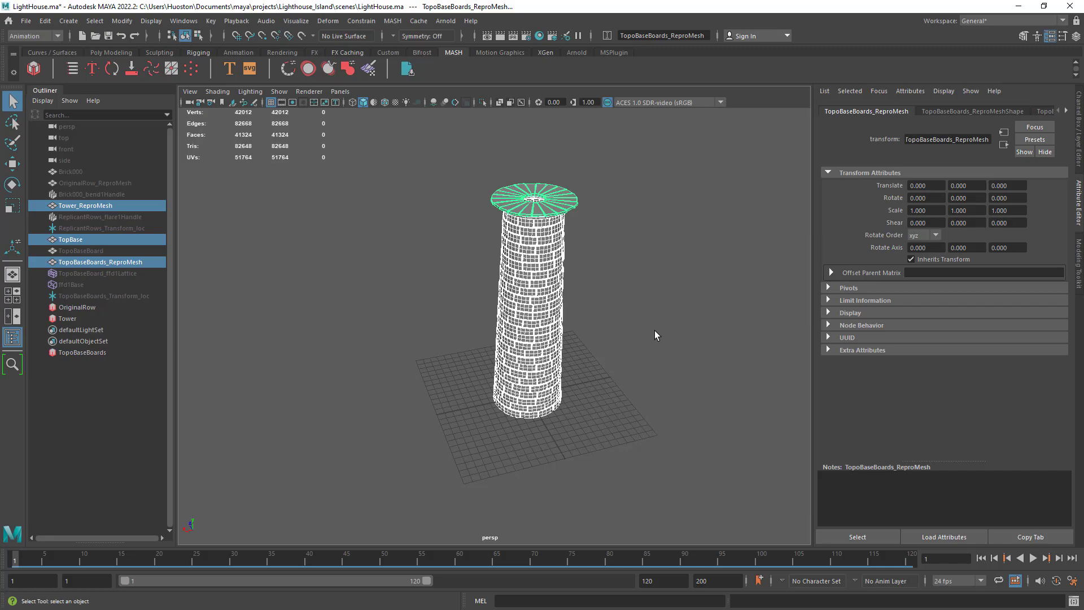
pyautogui.keyDown('alt'); pyautogui.moveTo(649, 314); pyautogui.dragTo(668, 347, button='right'); pyautogui.keyUp('alt')
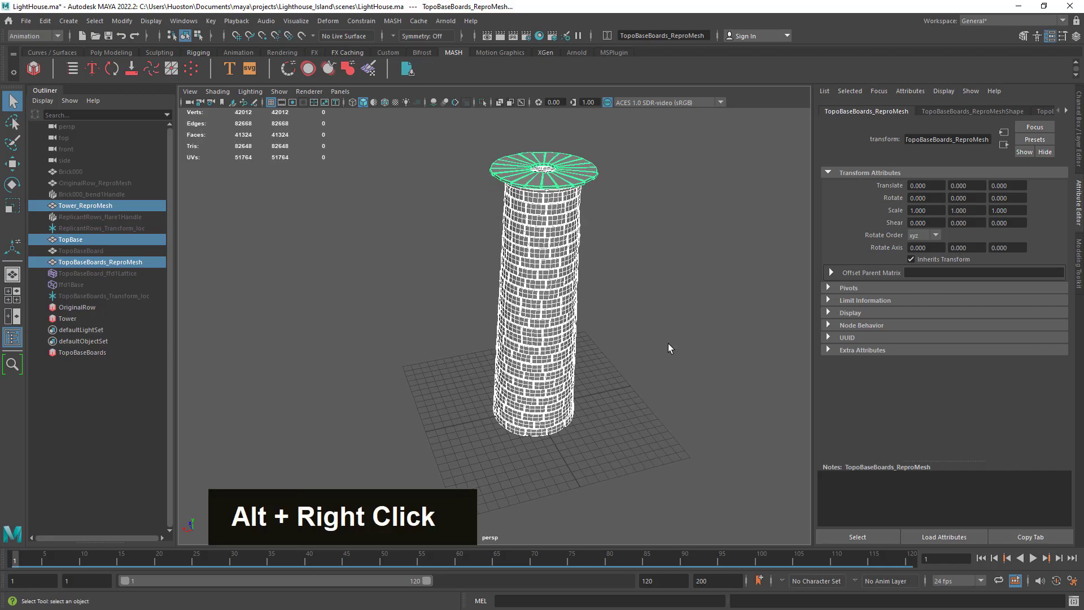
pyautogui.keyDown('alt'); pyautogui.moveTo(668, 346); pyautogui.dragTo(632, 337); pyautogui.keyUp('alt')
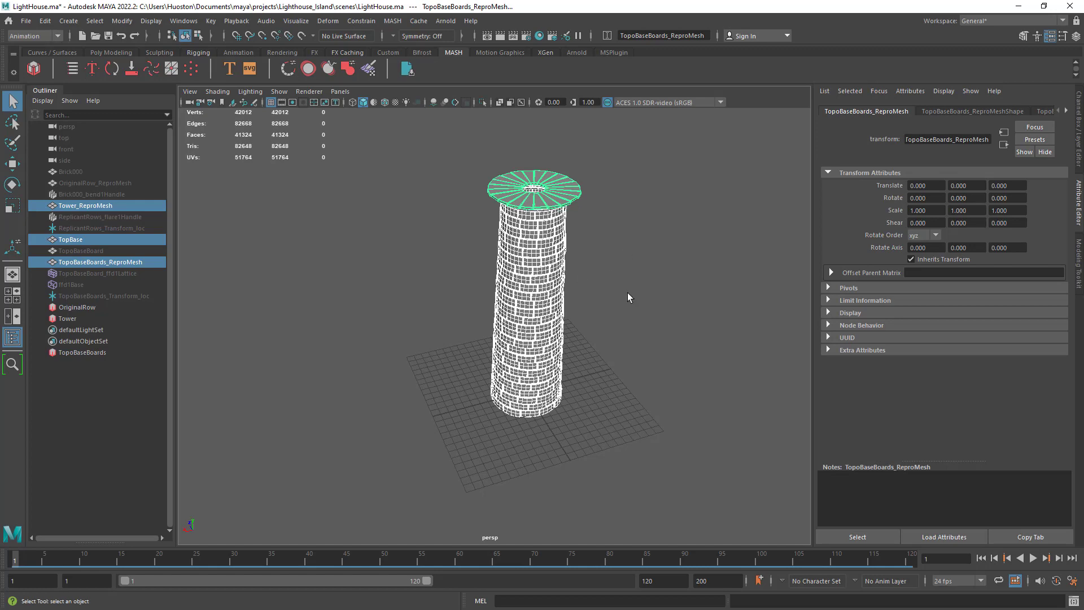
pyautogui.keyDown('alt'); pyautogui.moveTo(619, 282); pyautogui.dragTo(621, 307, button='right'); pyautogui.keyUp('alt')
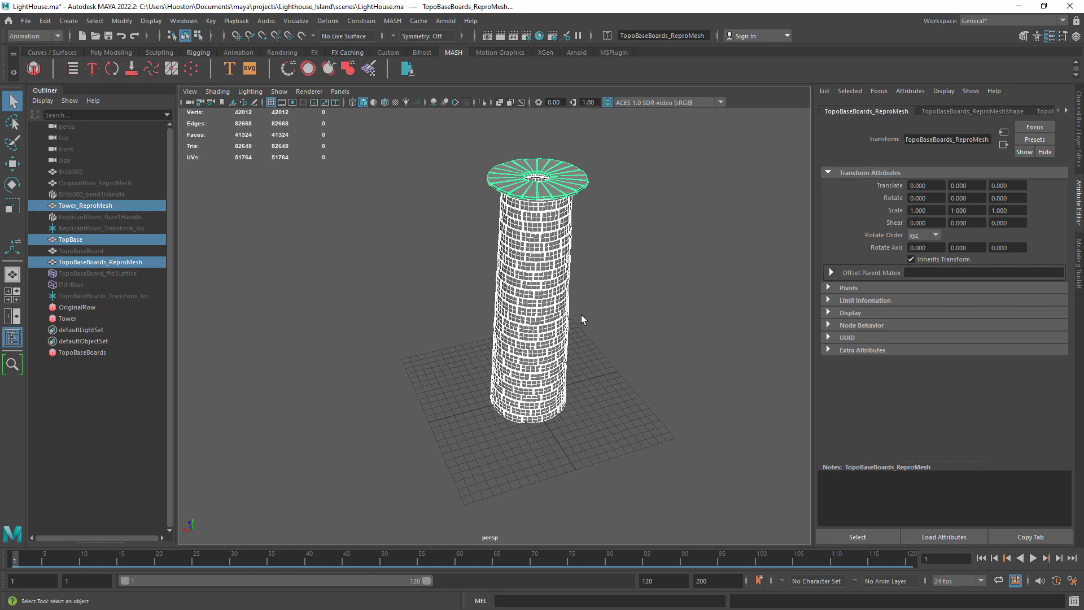
pyautogui.press('h')
pyautogui.click(626, 314)
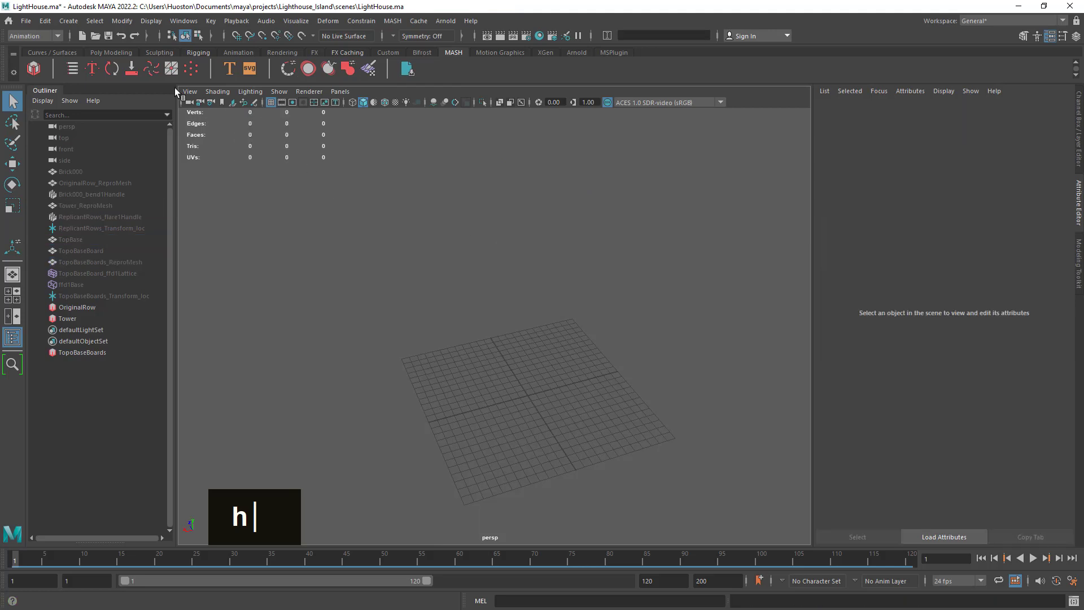
# Step: Bring up the curve and surface tools and examine the NURBS primitives and curve tools offered for creation
pyautogui.click(51, 53)
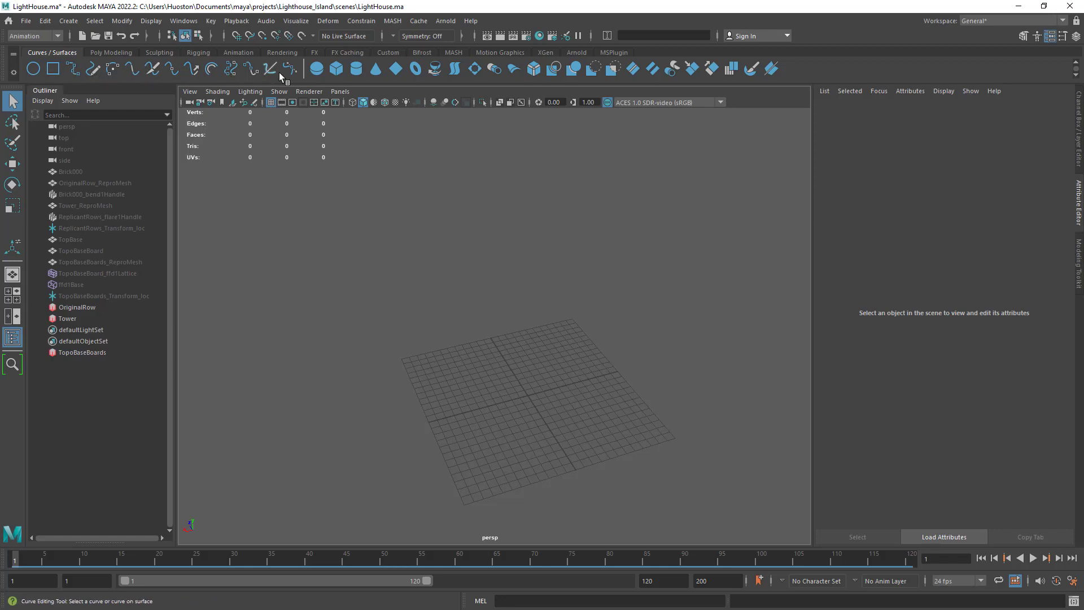
pyautogui.click(68, 22)
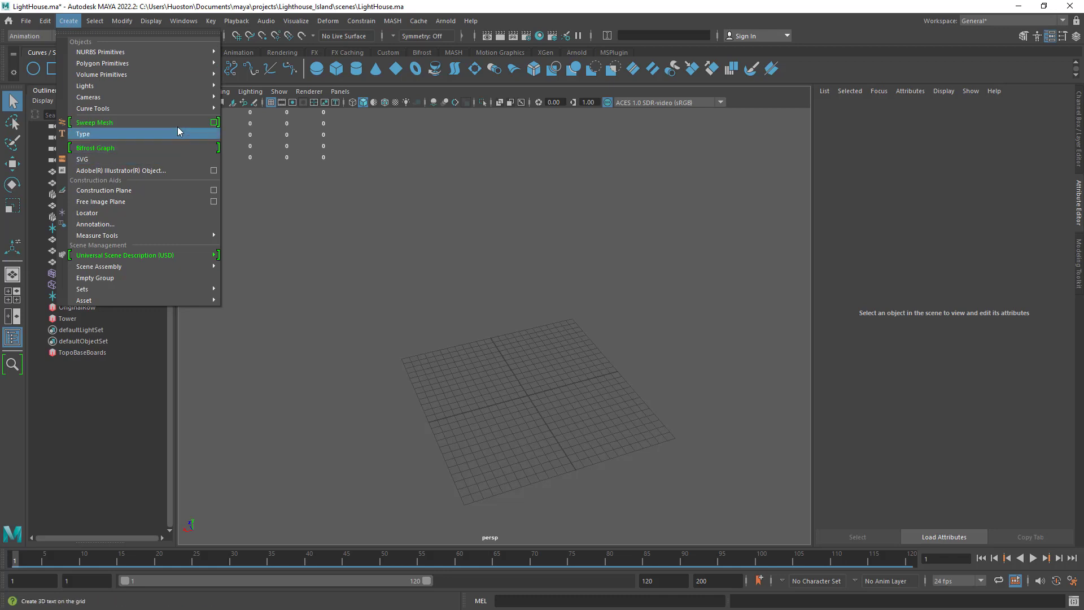
pyautogui.moveTo(173, 56)
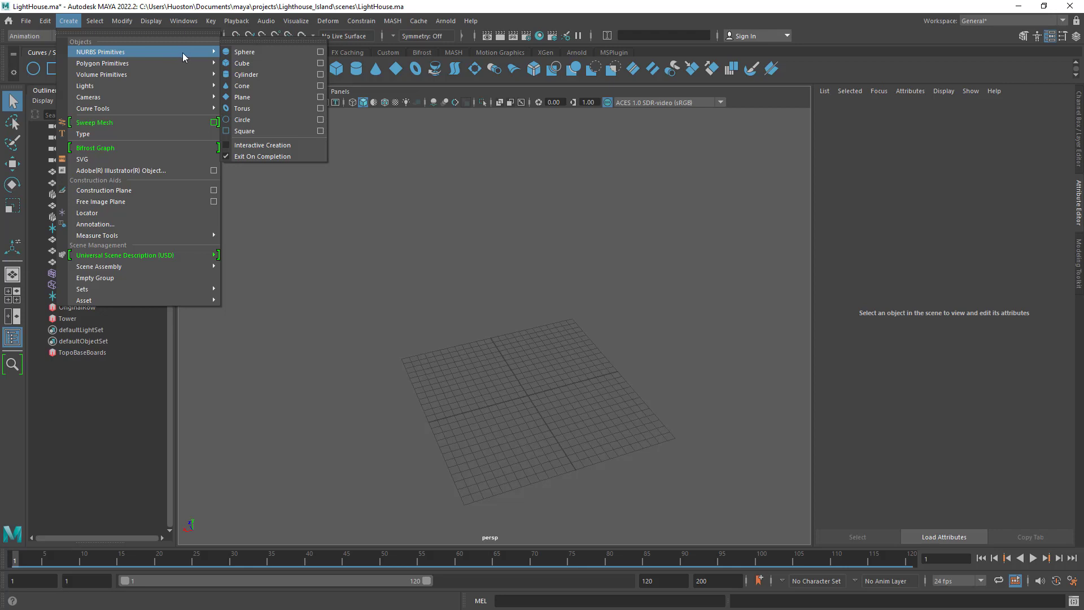
pyautogui.moveTo(171, 109)
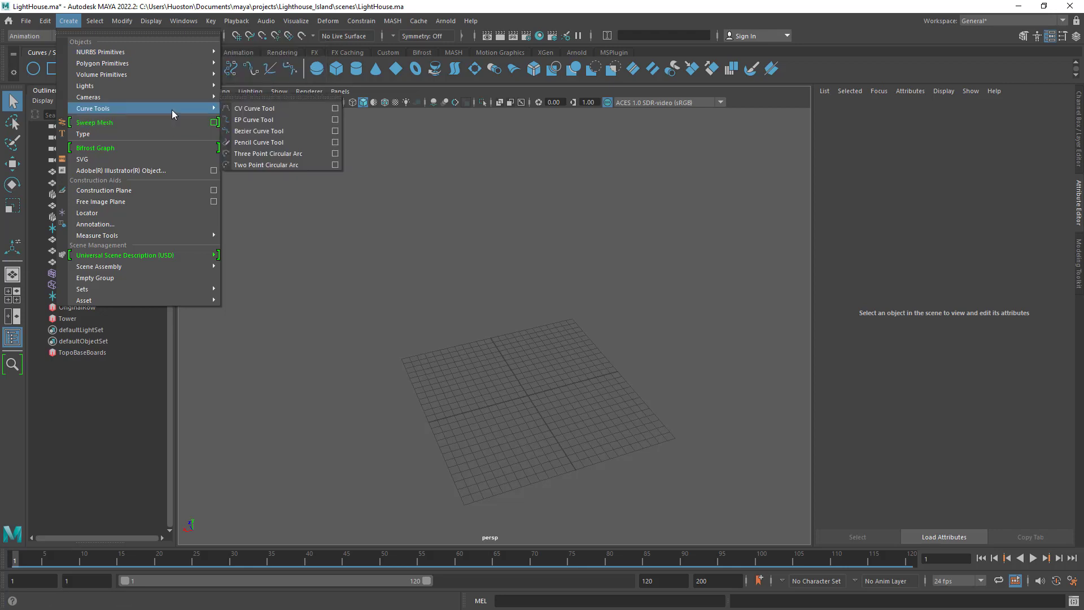
pyautogui.click(668, 131)
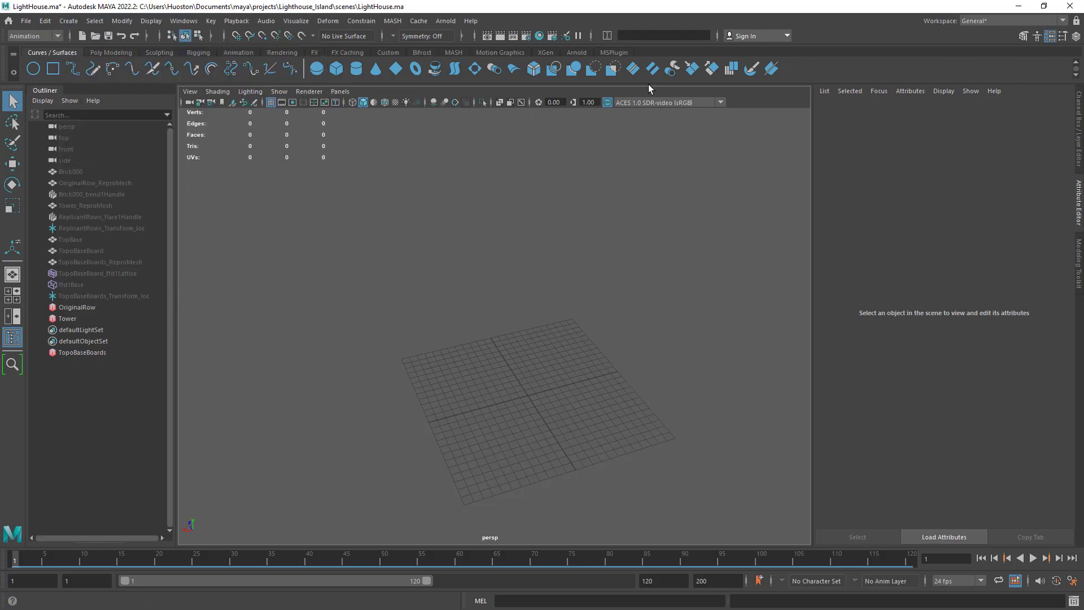
pyautogui.click(68, 20)
pyautogui.moveTo(107, 54)
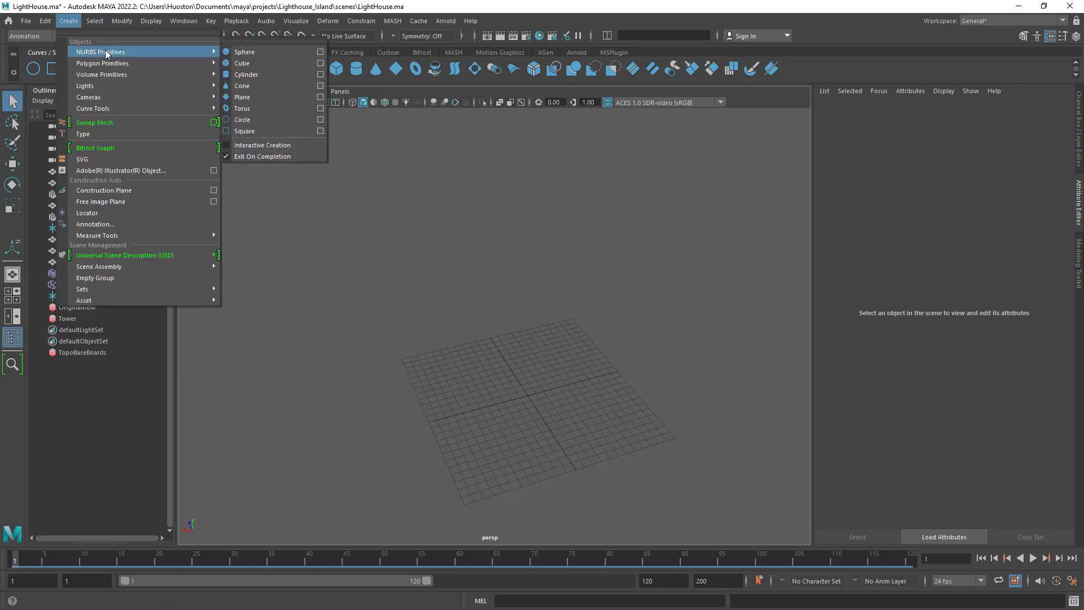
pyautogui.moveTo(140, 110)
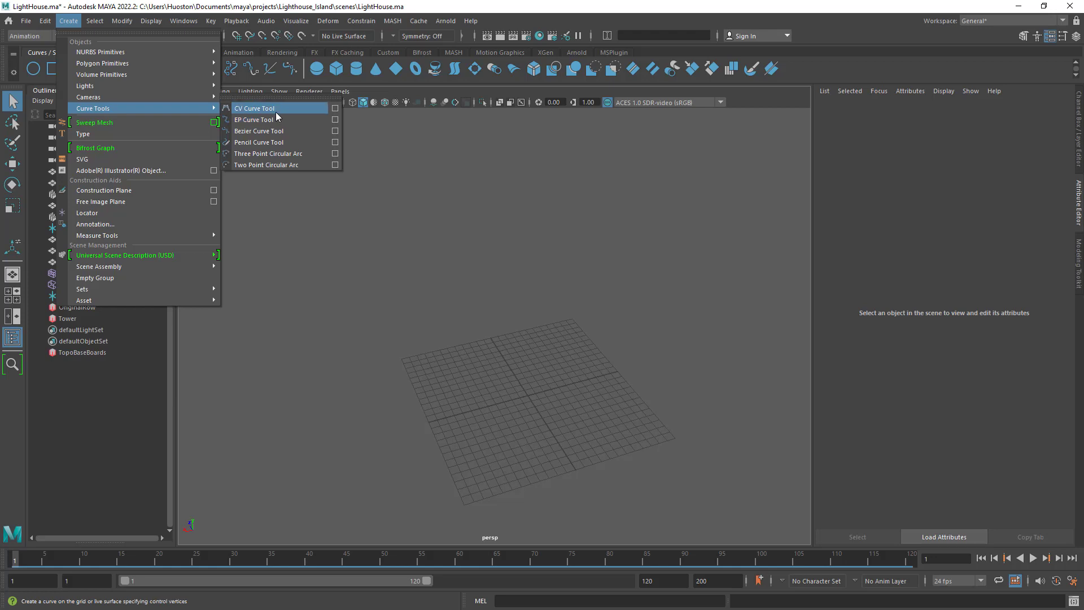
pyautogui.click(422, 382)
# Step: Switch to a full-size top view with a wide area of the grid visible
pyautogui.keyDown('alt'); pyautogui.moveTo(465, 401); pyautogui.dragTo(531, 416, button='right'); pyautogui.keyUp('alt')
pyautogui.keyDown('alt'); pyautogui.moveTo(532, 415); pyautogui.dragTo(508, 324, button='middle'); pyautogui.keyUp('alt')
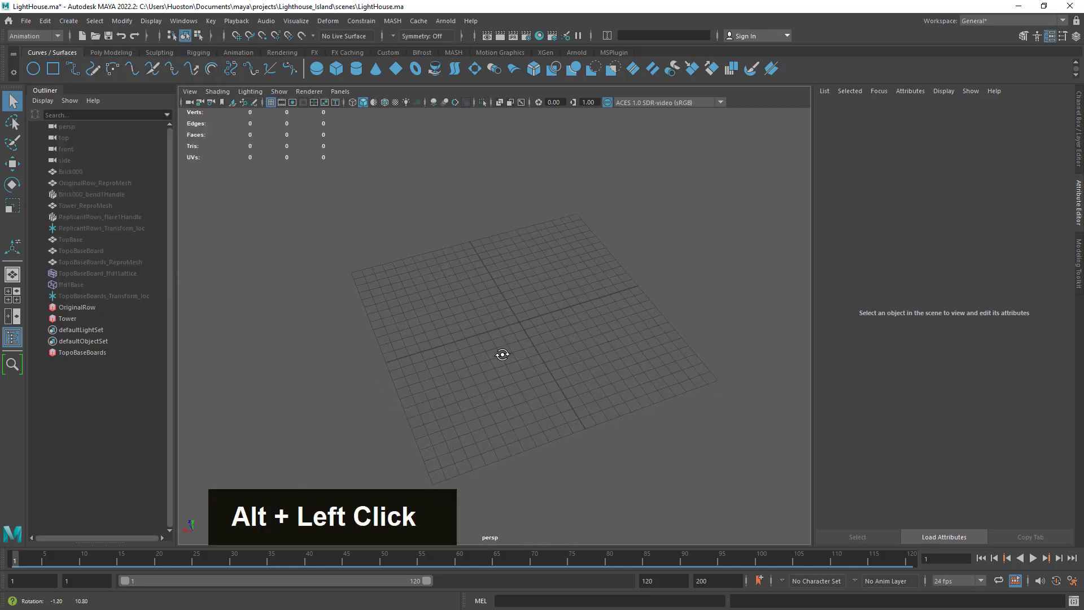
pyautogui.keyDown('alt'); pyautogui.moveTo(501, 355); pyautogui.dragTo(570, 388); pyautogui.keyUp('alt')
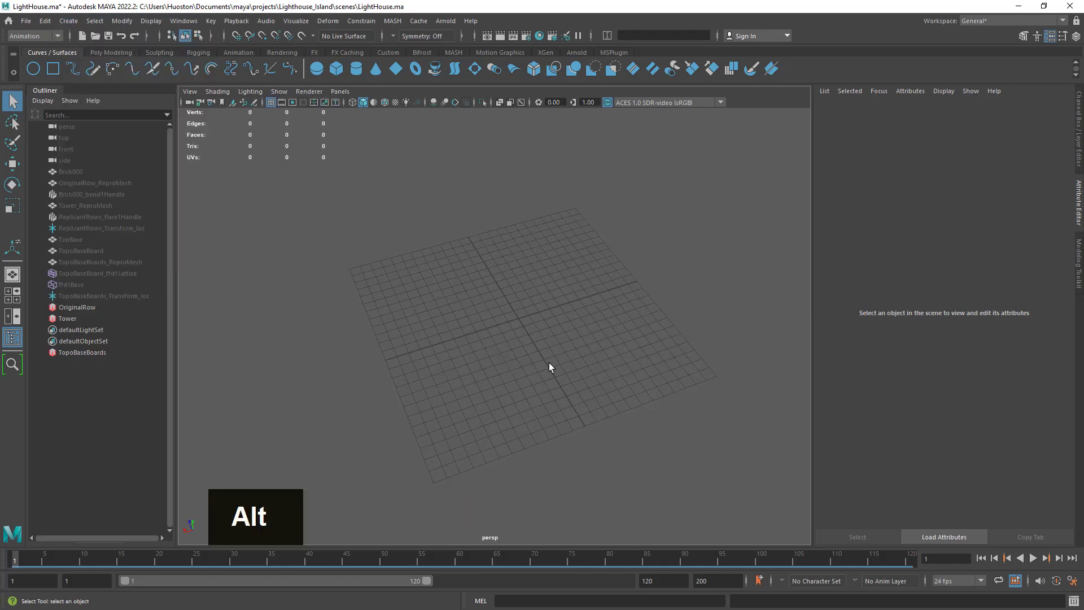
pyautogui.press('space')
pyautogui.press('space')
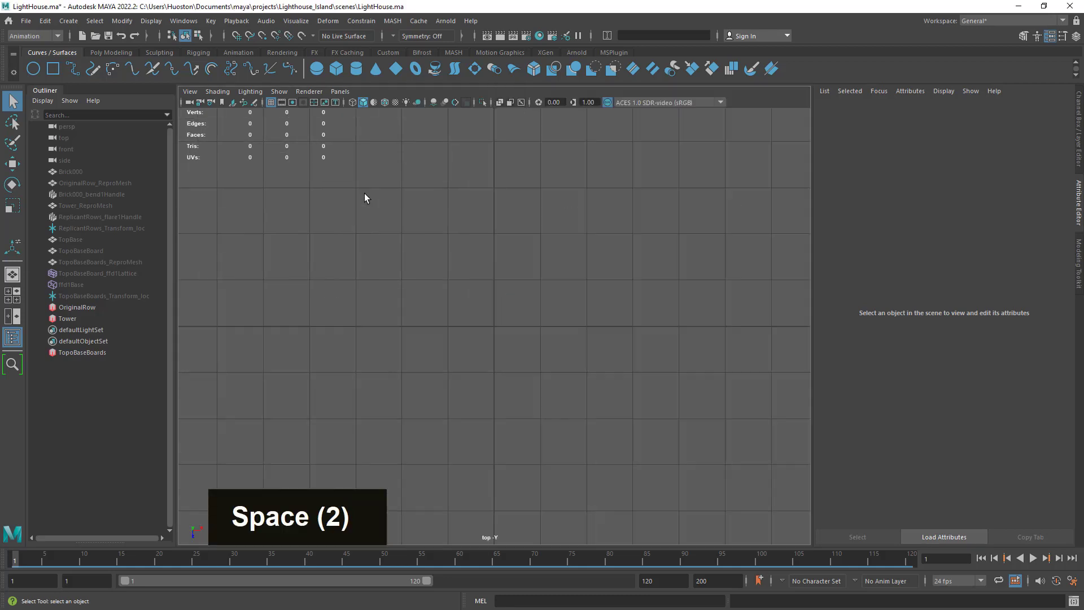
pyautogui.scroll(-2, 439, 310)
pyautogui.scroll(-2, 441, 311)
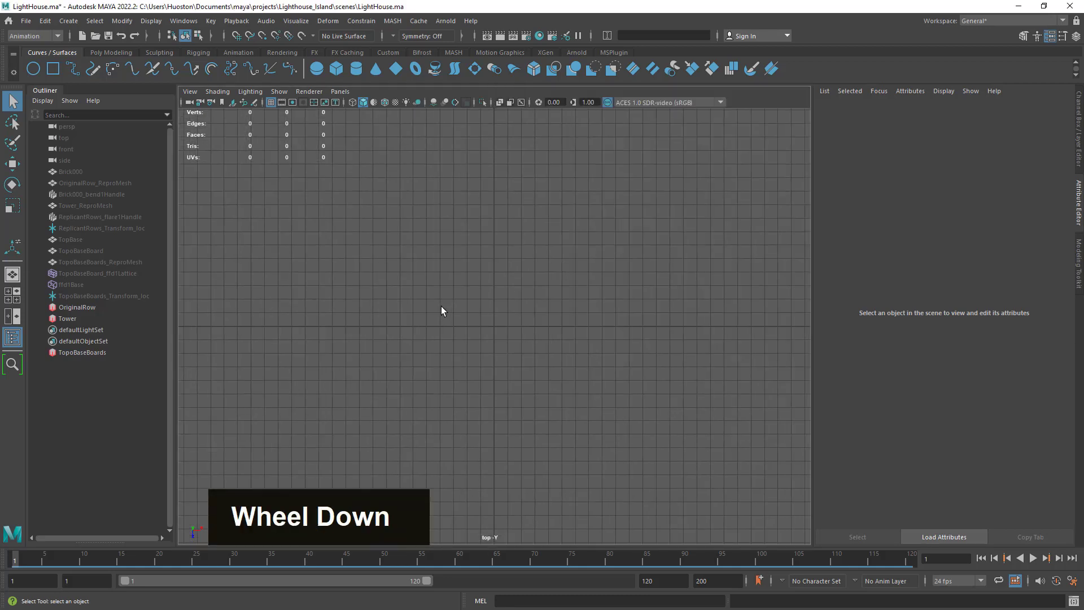
pyautogui.scroll(3, 503, 320)
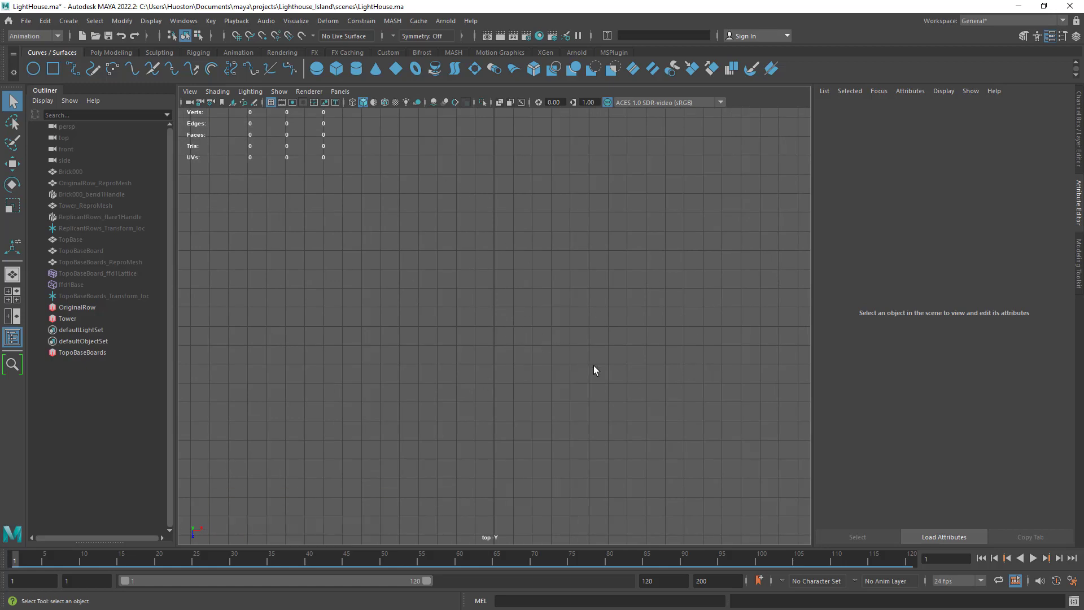
pyautogui.keyDown('alt'); pyautogui.moveTo(593, 366); pyautogui.dragTo(453, 253, button='right'); pyautogui.keyUp('alt')
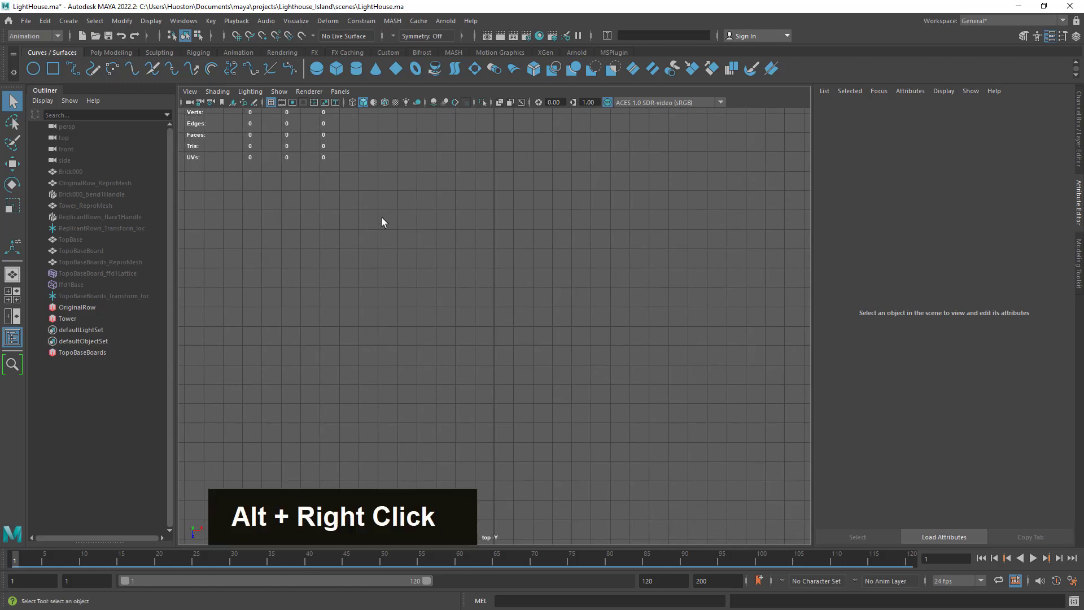
# Step: Open the EP Curve Tool settings and move the settings window clear of the curve tools and most of the grid
pyautogui.doubleClick(72, 69)
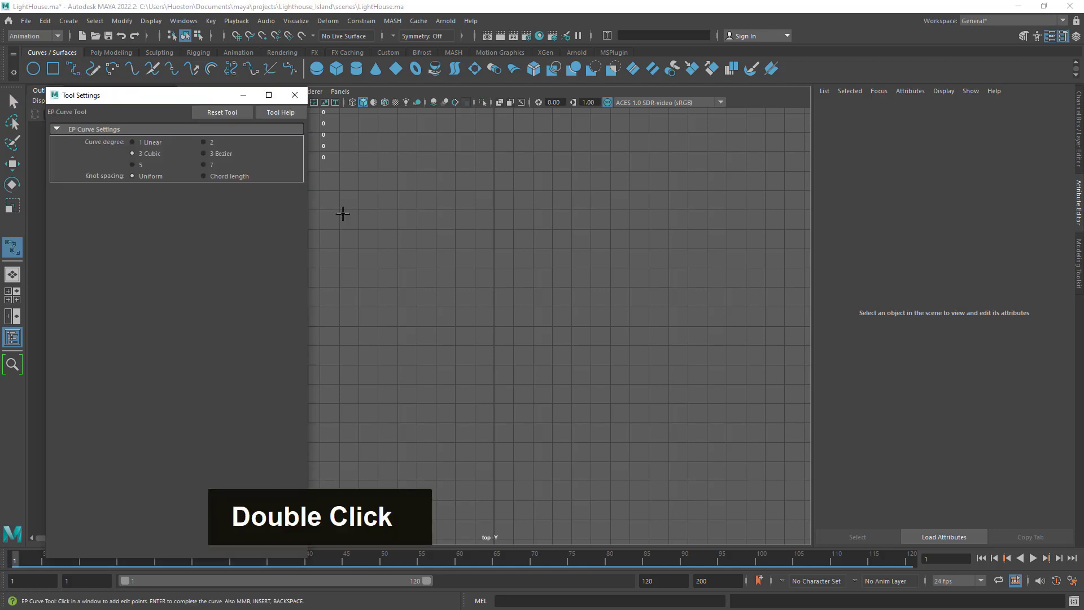
pyautogui.moveTo(79, 92); pyautogui.dragTo(286, 97)
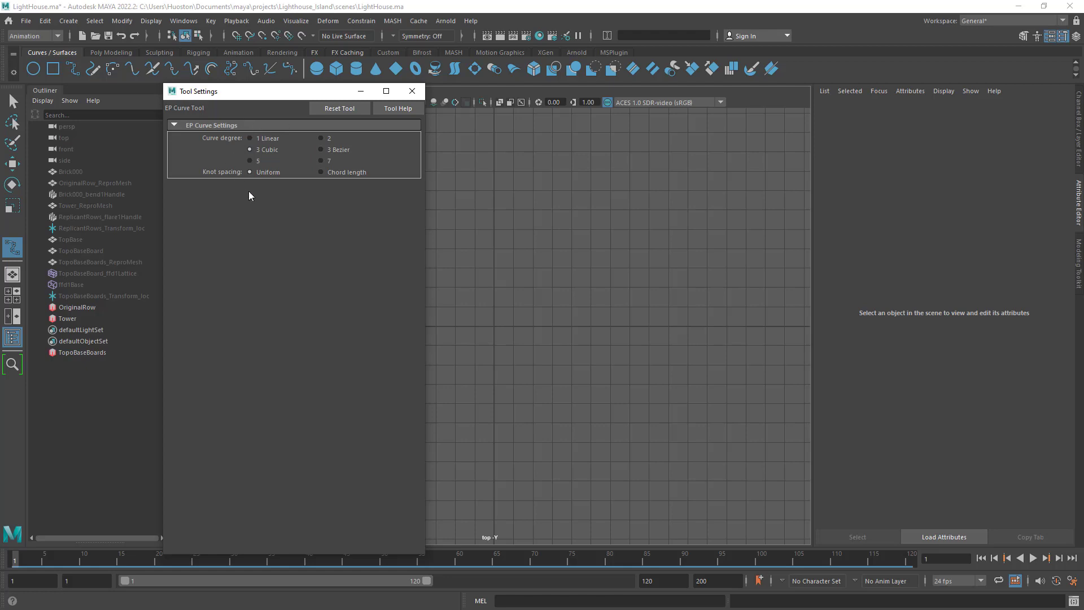
pyautogui.moveTo(285, 97); pyautogui.dragTo(236, 131)
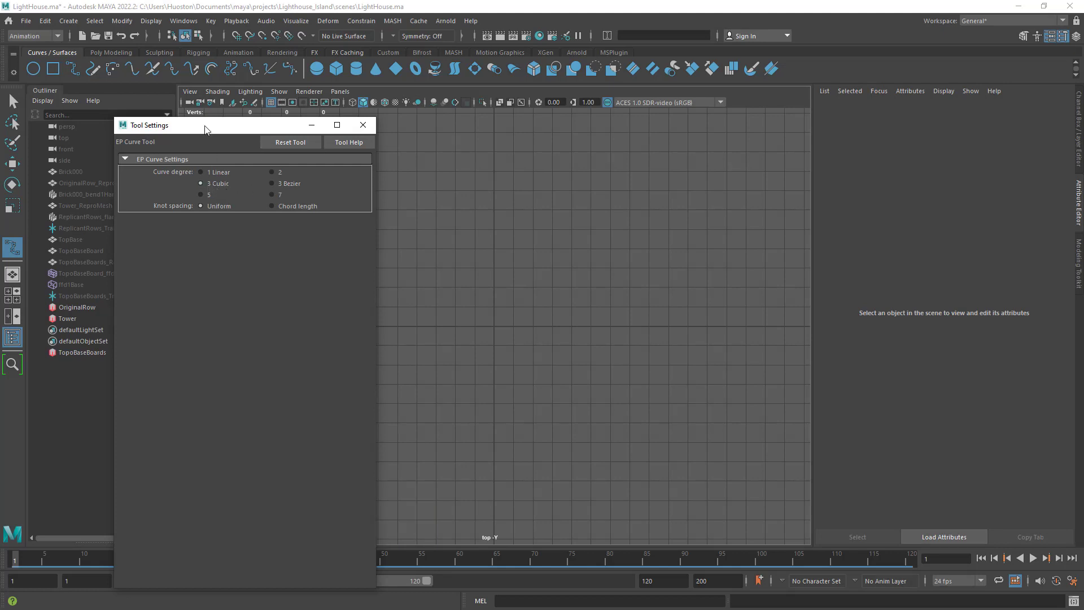
pyautogui.moveTo(199, 129); pyautogui.dragTo(130, 130)
# Step: Draw an open, cubic, S-shaped EP curve with seven edit points around the grid centre and finish it
pyautogui.click(73, 65)
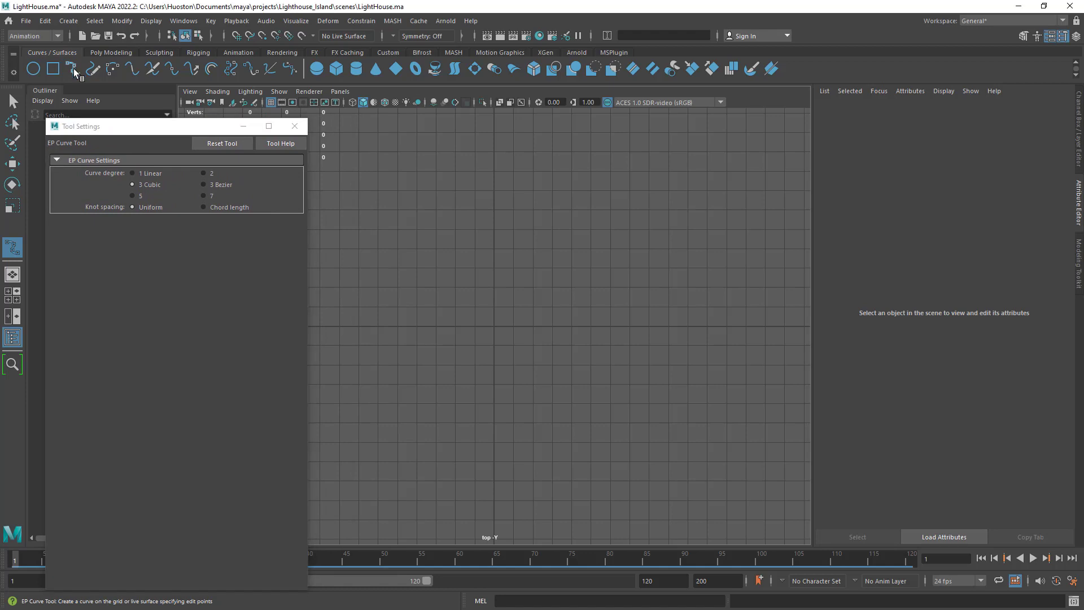
pyautogui.click(372, 235)
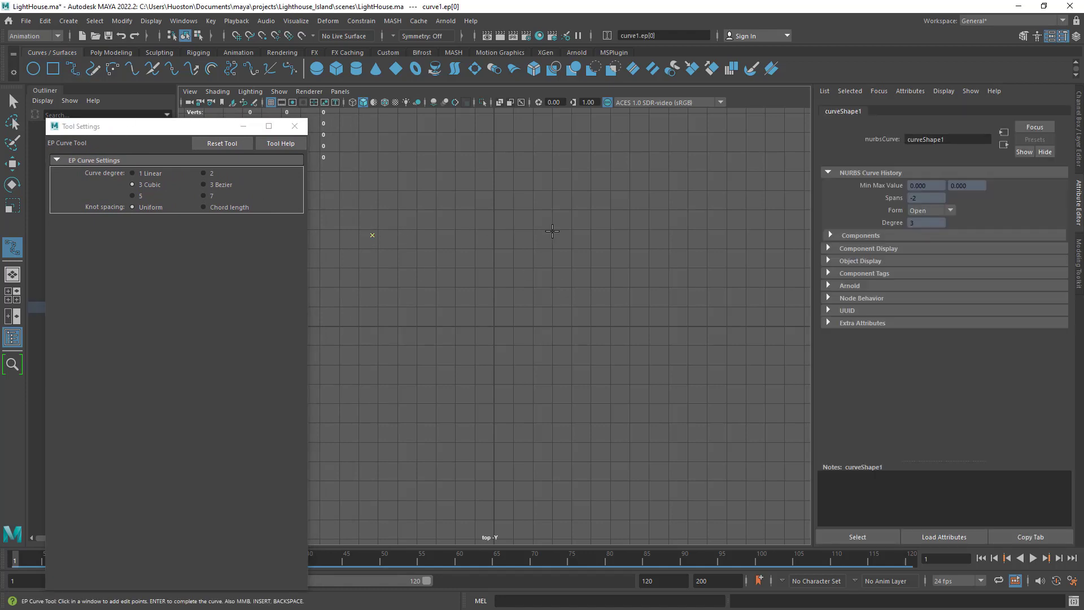
pyautogui.click(579, 243)
pyautogui.click(583, 421)
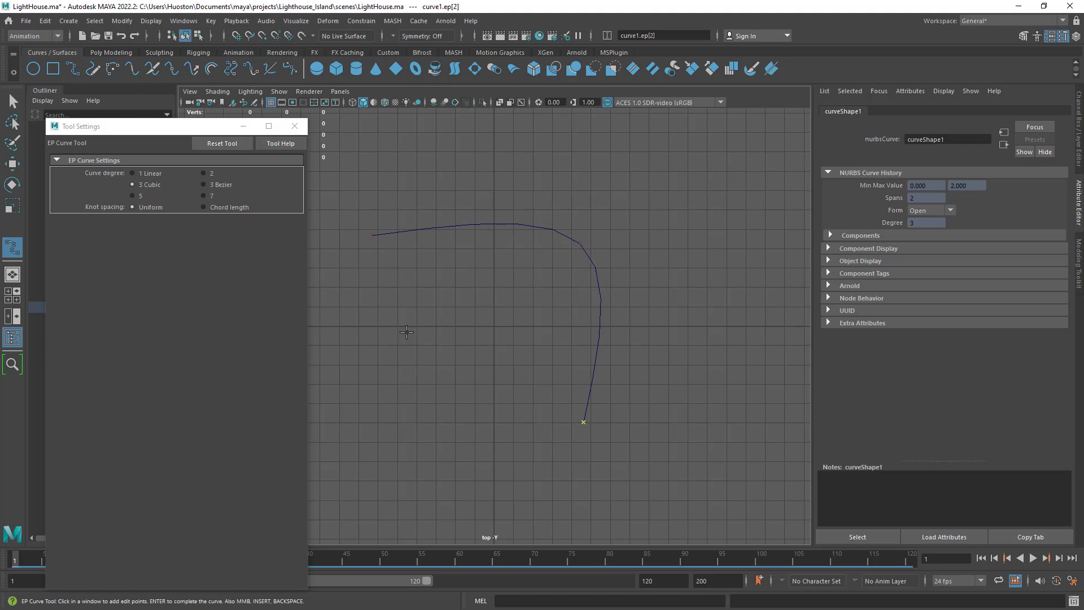
pyautogui.click(432, 316)
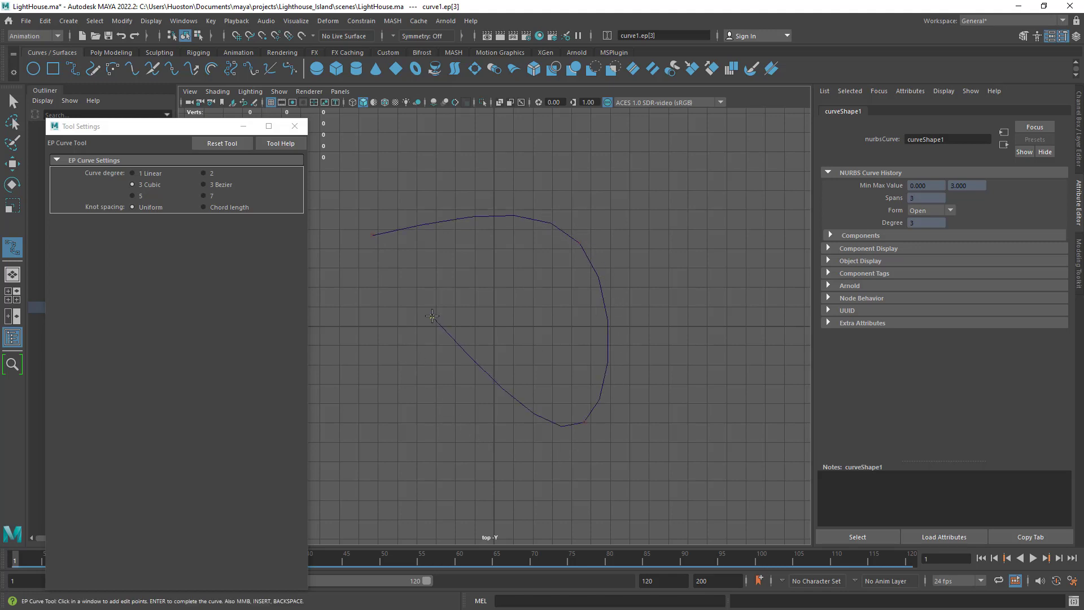
pyautogui.click(411, 466)
pyautogui.click(613, 510)
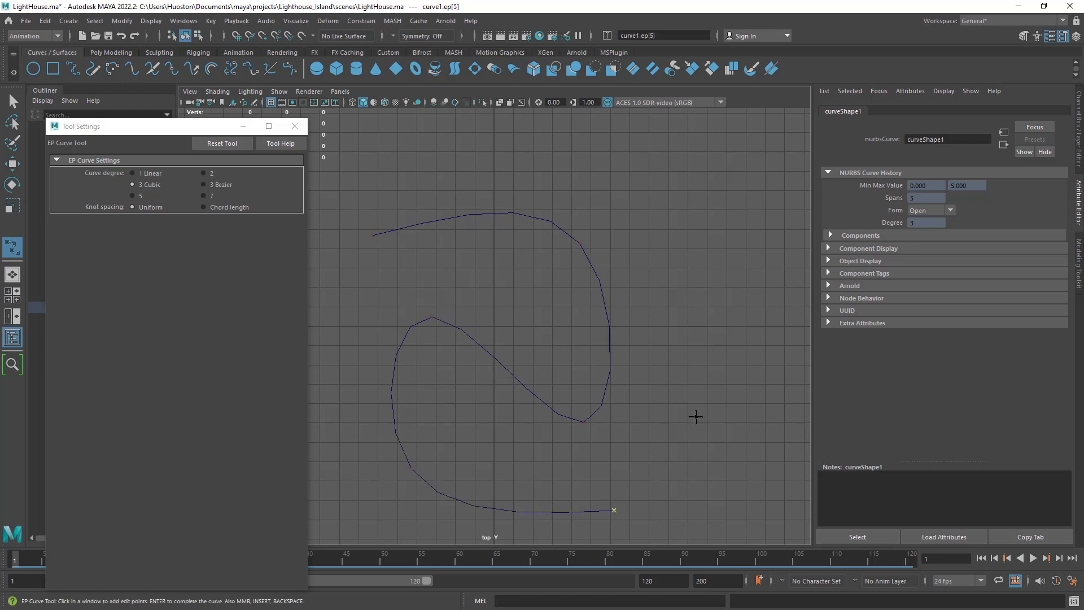
pyautogui.click(672, 281)
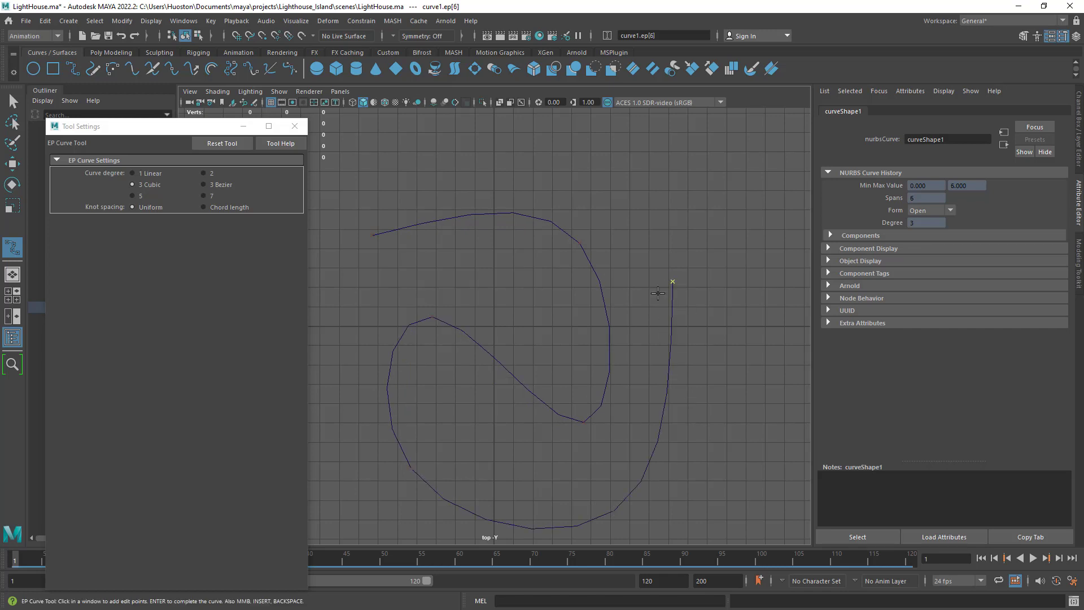
pyautogui.click(12, 101)
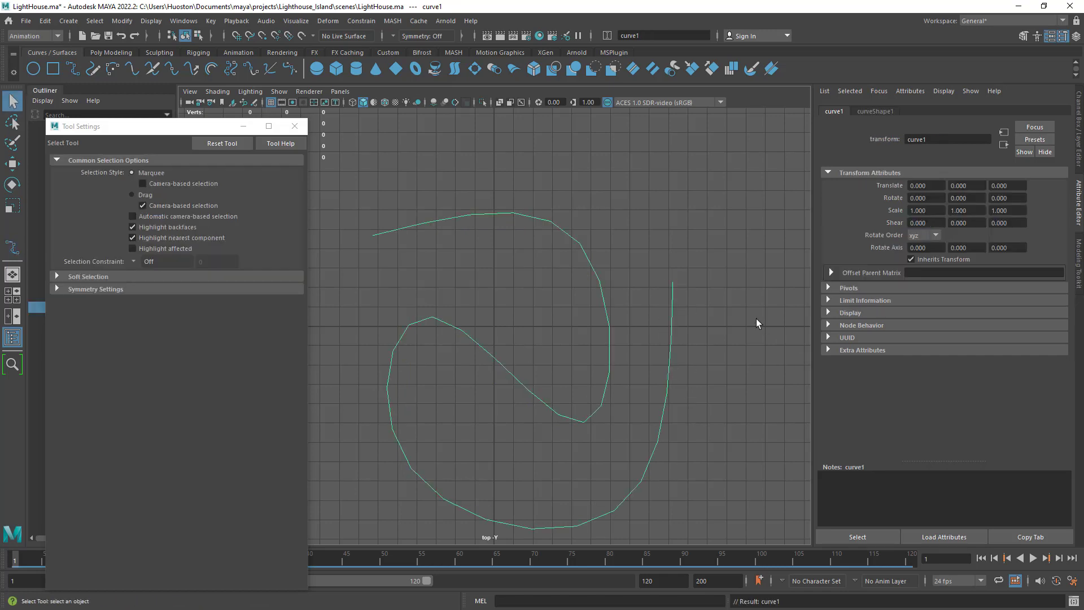
# Step: Switch to the Modeling menu set and look over the commands available for modifying and editing curves
pyautogui.keyDown('alt'); pyautogui.moveTo(685, 341); pyautogui.dragTo(658, 334, button='right'); pyautogui.keyUp('alt')
pyautogui.keyDown('alt'); pyautogui.moveTo(659, 333); pyautogui.dragTo(666, 287, button='middle'); pyautogui.keyUp('alt')
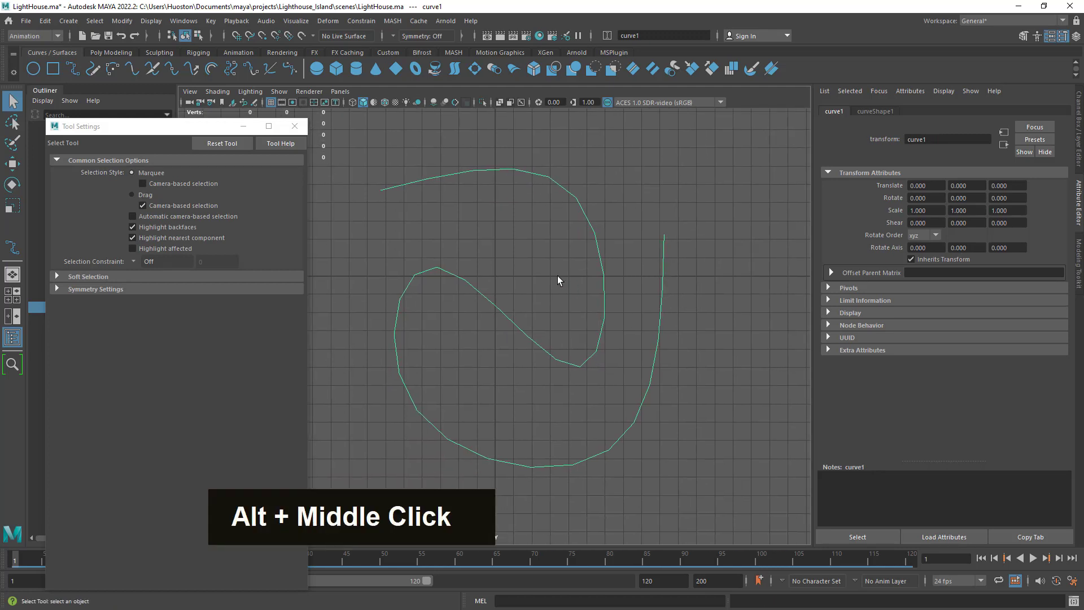
pyautogui.click(28, 36)
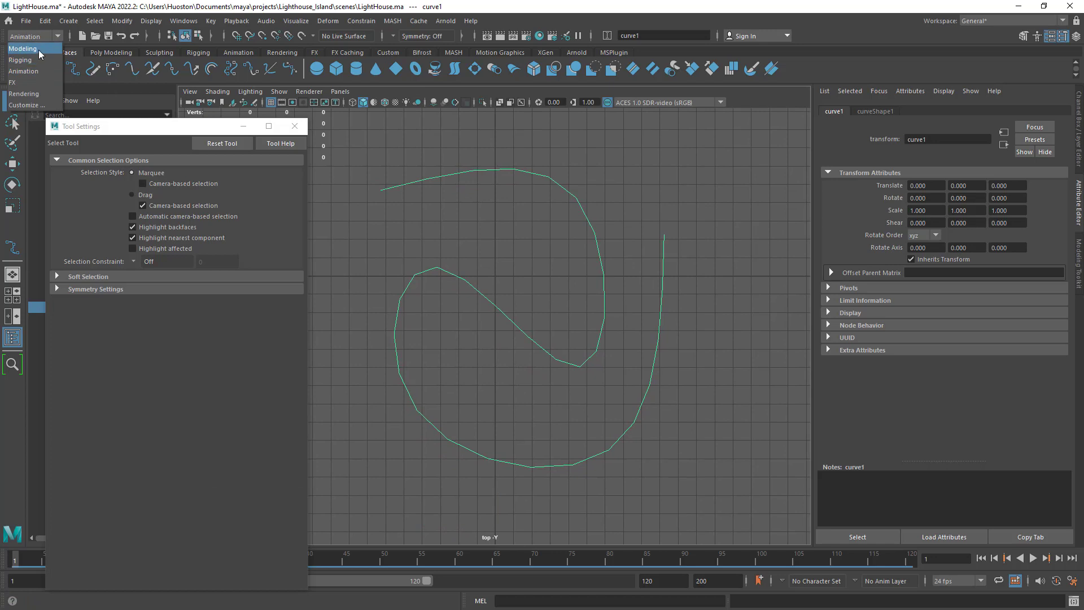
pyautogui.click(39, 50)
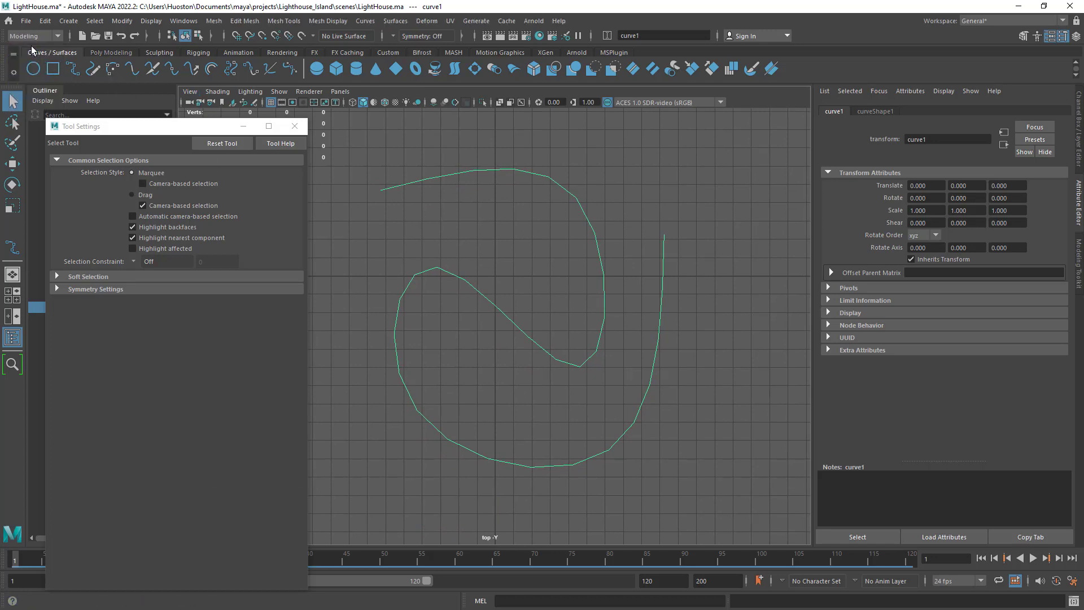
pyautogui.click(365, 21)
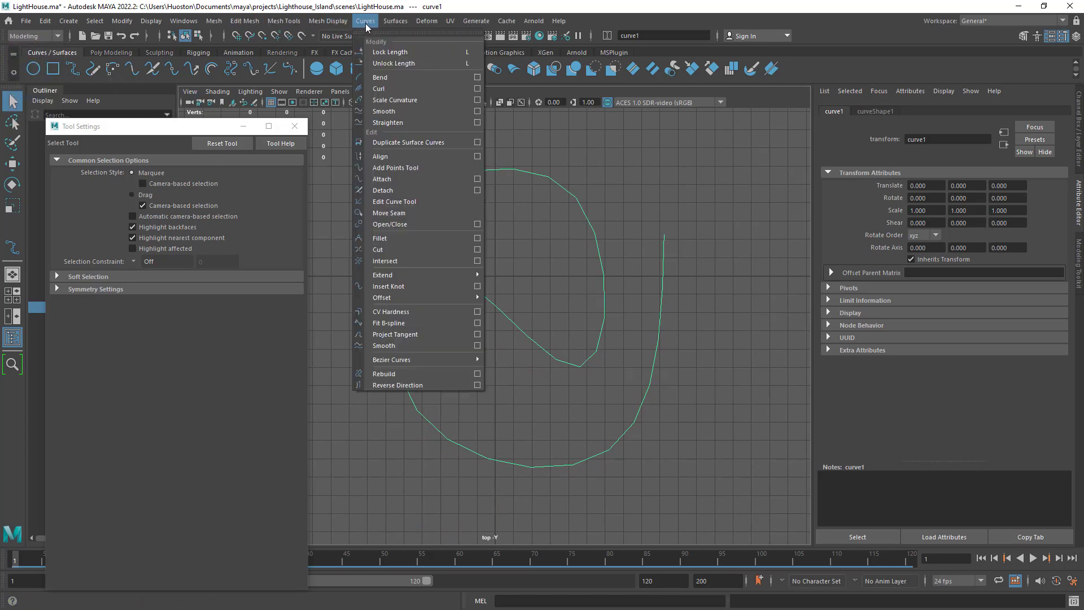
pyautogui.moveTo(450, 276)
pyautogui.keyDown('alt'); pyautogui.moveTo(644, 299); pyautogui.dragTo(629, 305, button='right'); pyautogui.keyUp('alt')
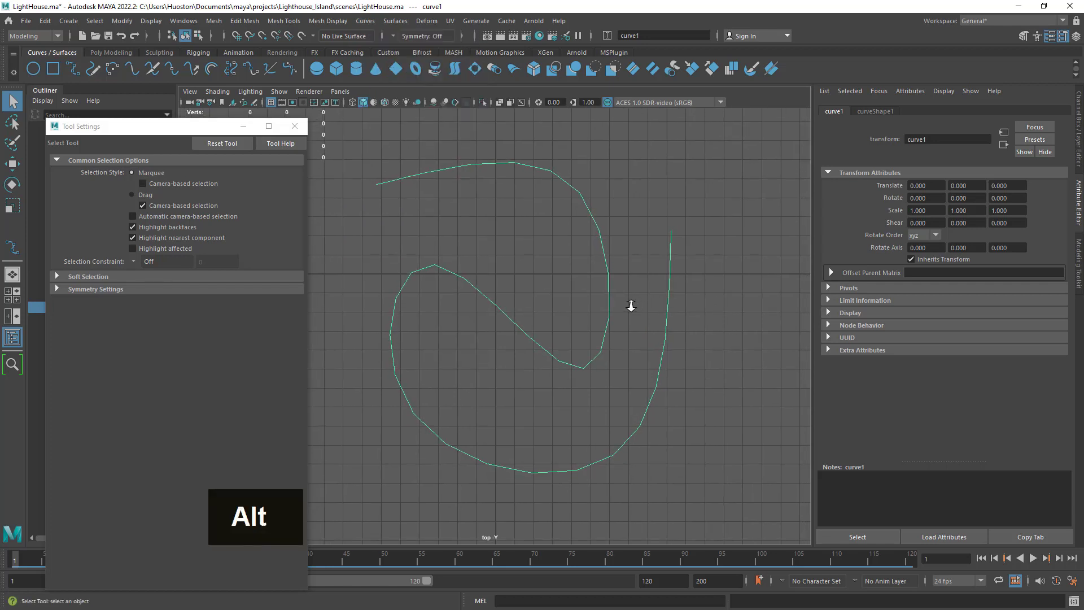
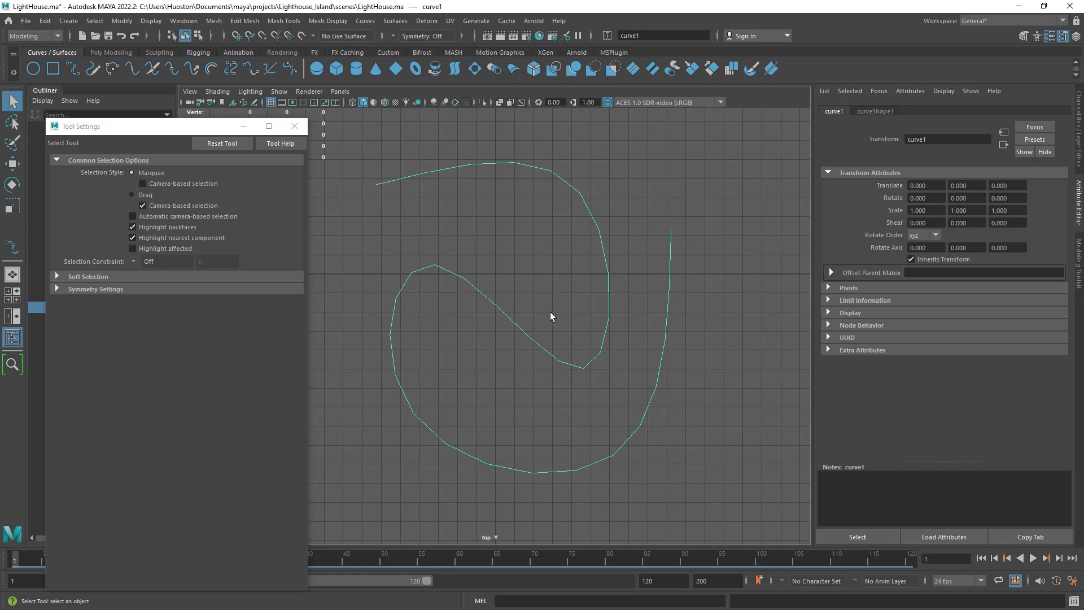
# Step: Draw an open zigzag EP curve of degree 1 Linear with five edit points above the S-shaped curve and finish it
pyautogui.moveTo(616, 322)
pyautogui.keyDown('alt'); pyautogui.mouseDown(button='right')
pyautogui.moveTo(596, 322)
pyautogui.moveTo(607, 332)
pyautogui.mouseUp(button='right'); pyautogui.keyUp('alt')
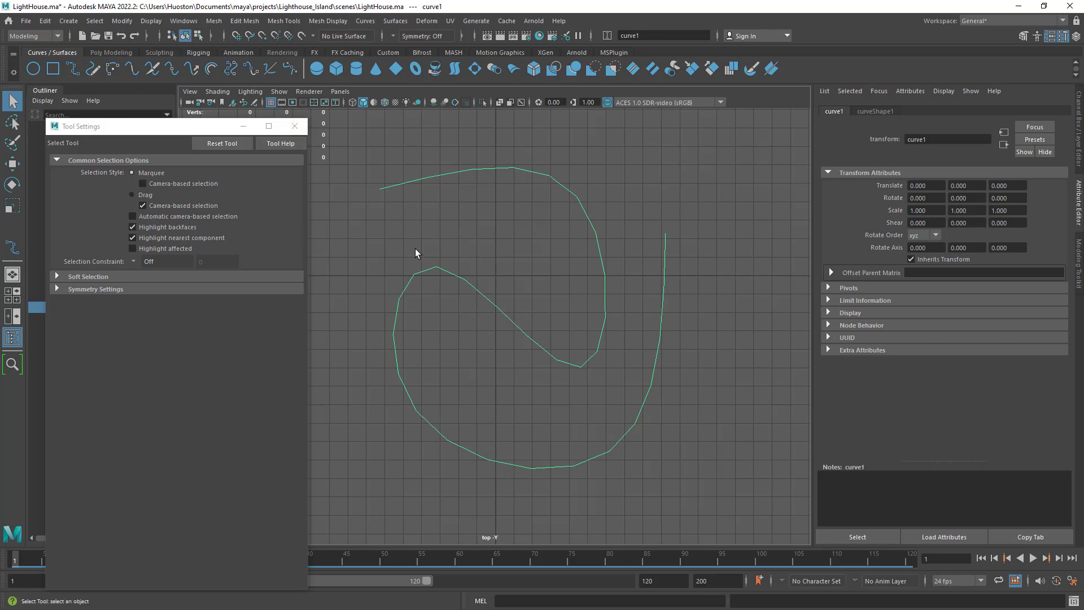
pyautogui.keyDown('alt'); pyautogui.moveTo(481, 310); pyautogui.dragTo(443, 336, button='middle'); pyautogui.keyUp('alt')
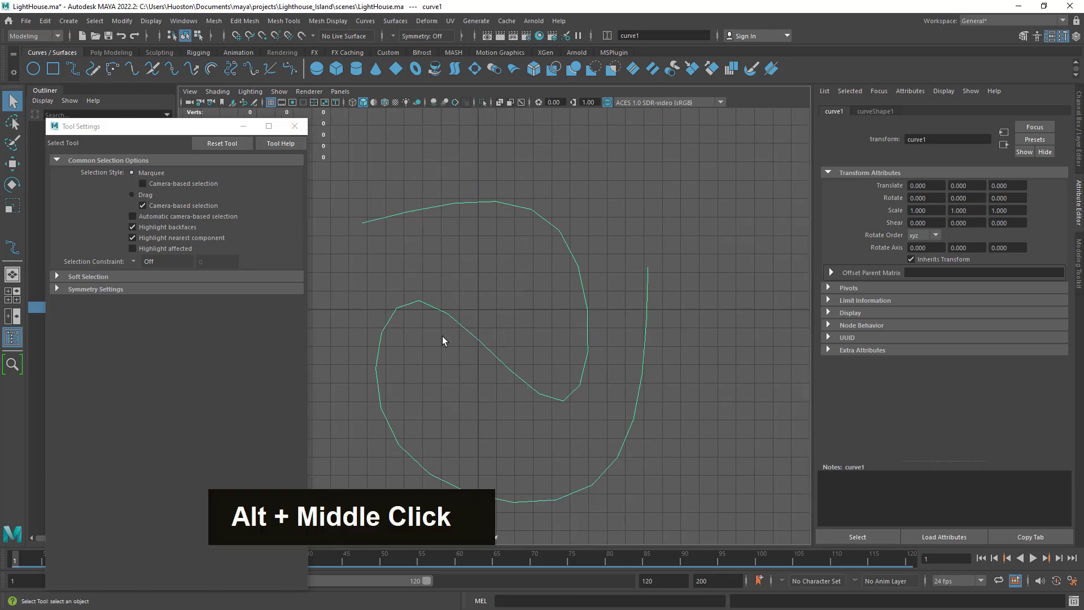
pyautogui.click(585, 218)
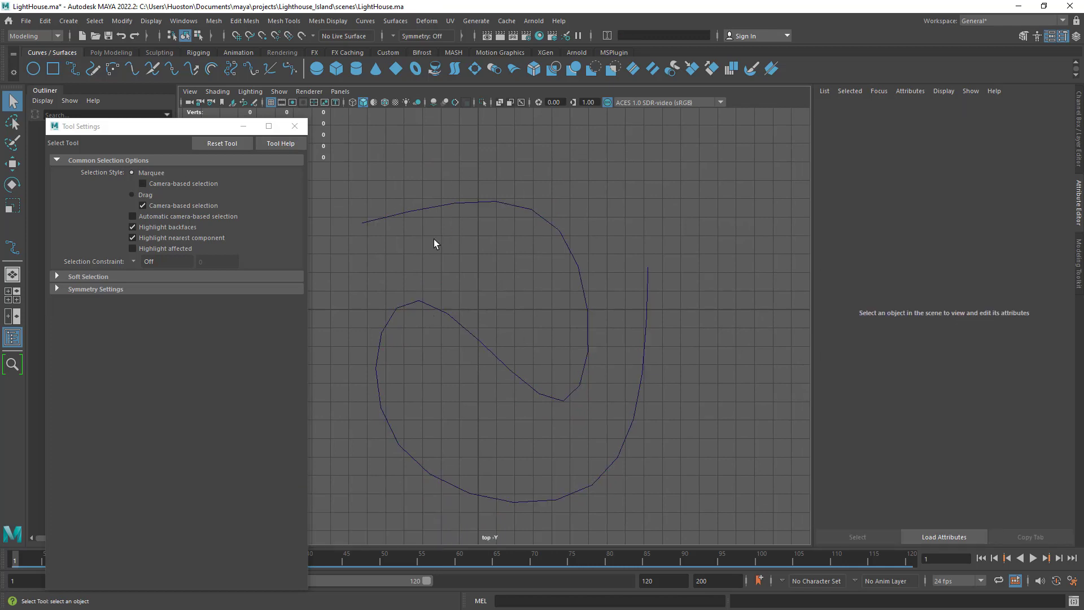
pyautogui.click(70, 67)
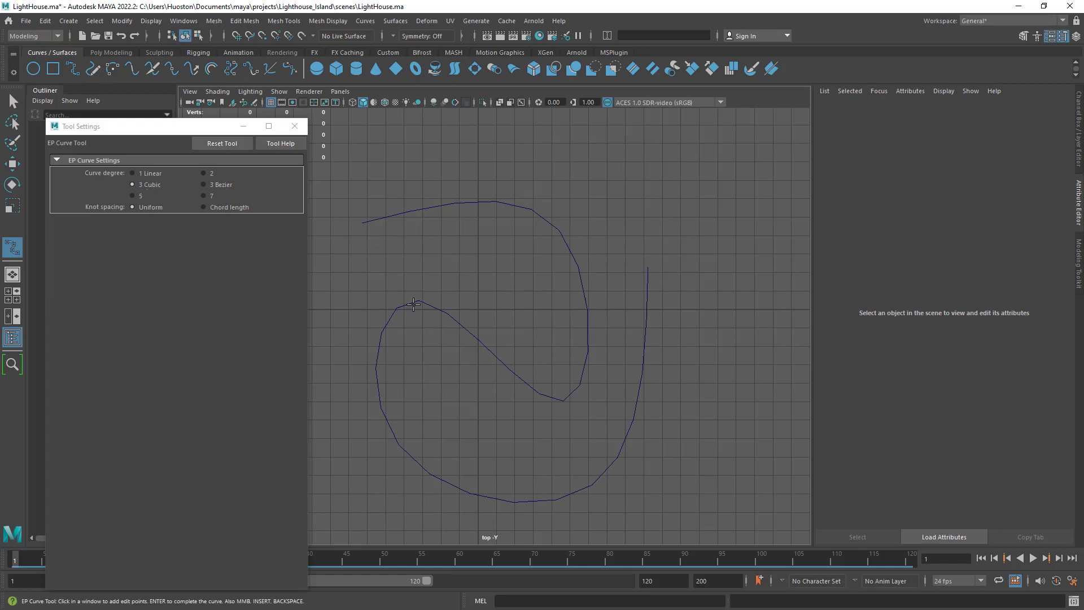
pyautogui.keyDown('alt'); pyautogui.moveTo(562, 247); pyautogui.dragTo(356, 283, button='middle'); pyautogui.keyUp('alt')
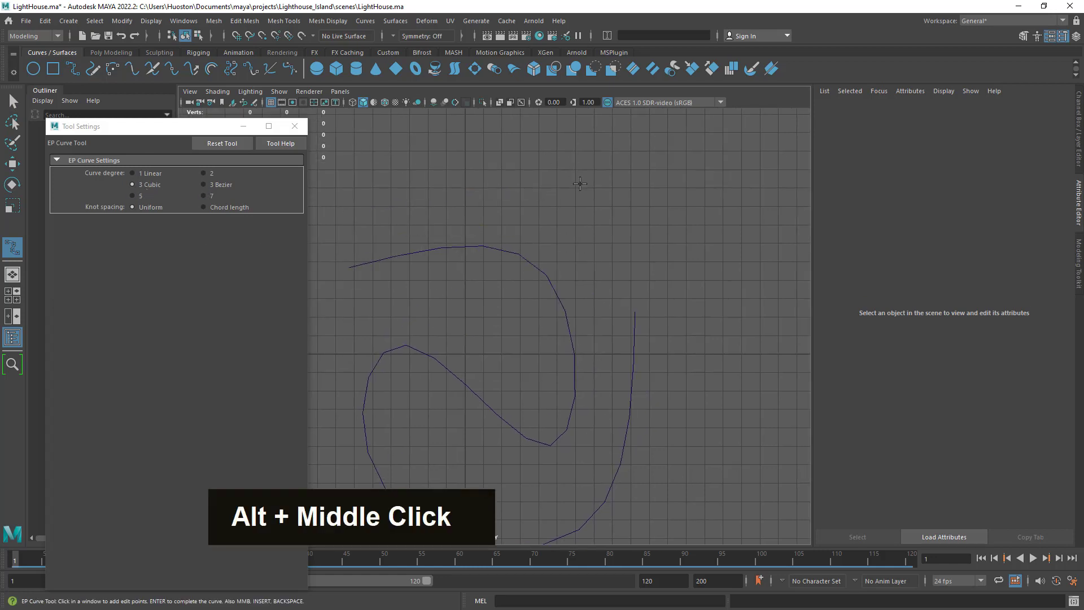
pyautogui.click(140, 174)
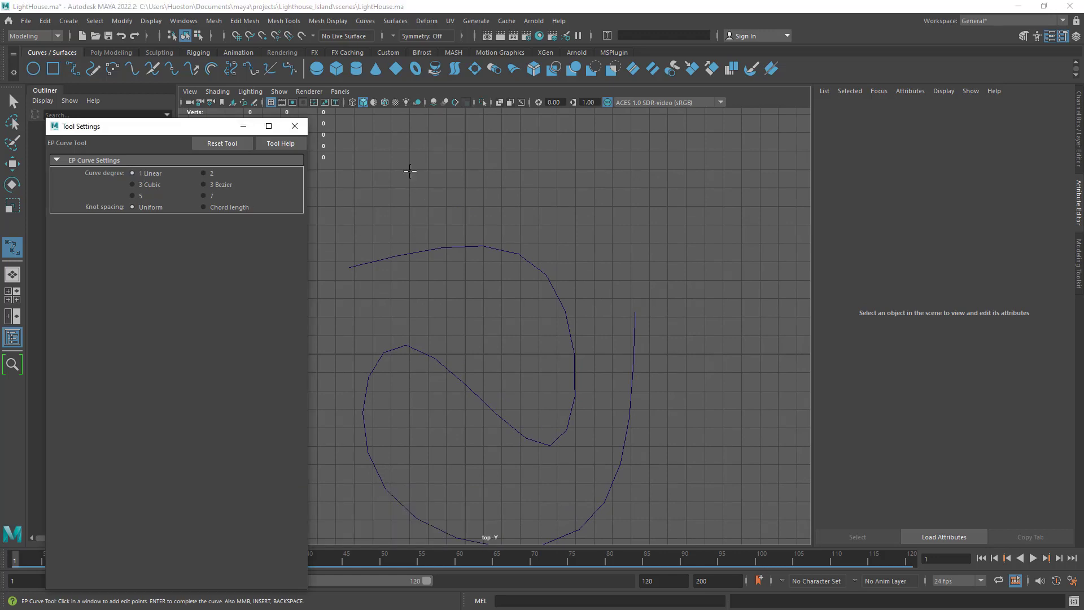
pyautogui.click(372, 182)
pyautogui.click(513, 132)
pyautogui.click(611, 244)
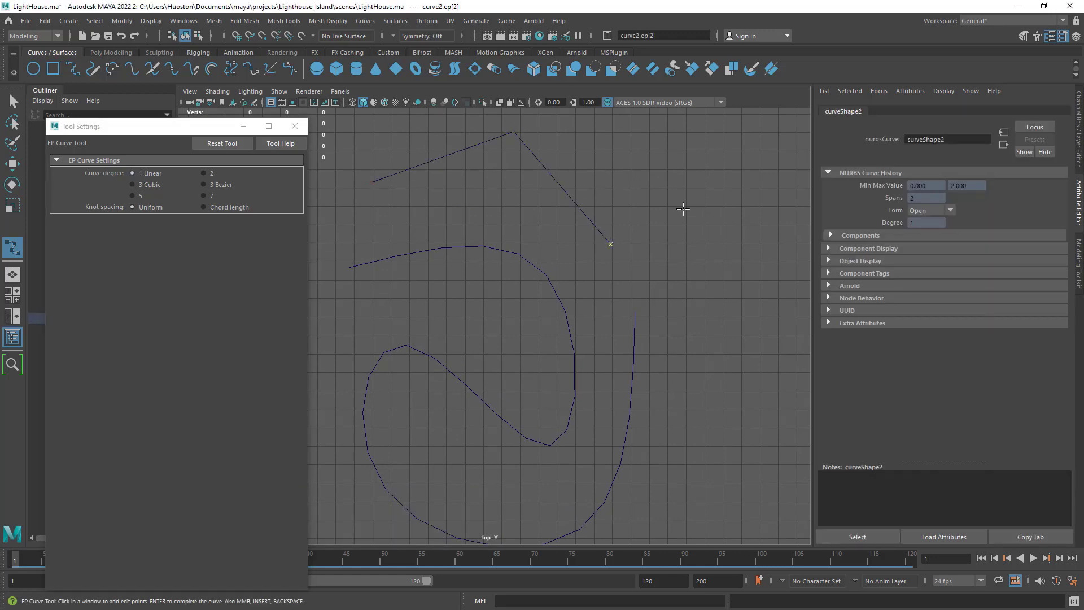
pyautogui.click(733, 162)
pyautogui.click(763, 306)
pyautogui.press('Return')
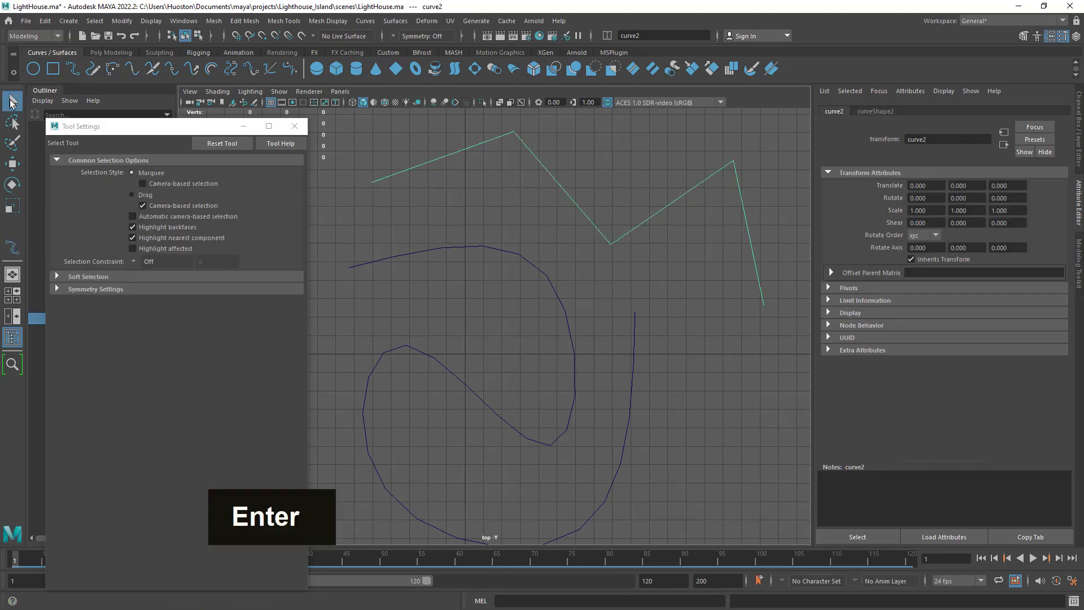
# Step: Reshape the zigzag curve by its control vertices: lower the second, raise the third into a peak and pull the fourth down and inward
pyautogui.moveTo(542, 164); pyautogui.dragTo(496, 161, button='right')
pyautogui.keyDown('alt'); pyautogui.moveTo(575, 214); pyautogui.dragTo(564, 236, button='middle'); pyautogui.keyUp('alt')
pyautogui.keyDown('alt'); pyautogui.moveTo(564, 236); pyautogui.dragTo(545, 211, button='right'); pyautogui.keyUp('alt')
pyautogui.moveTo(491, 183); pyautogui.dragTo(509, 242)
pyautogui.moveTo(561, 296); pyautogui.dragTo(608, 145)
pyautogui.press('w')
pyautogui.moveTo(738, 219); pyautogui.dragTo(622, 284)
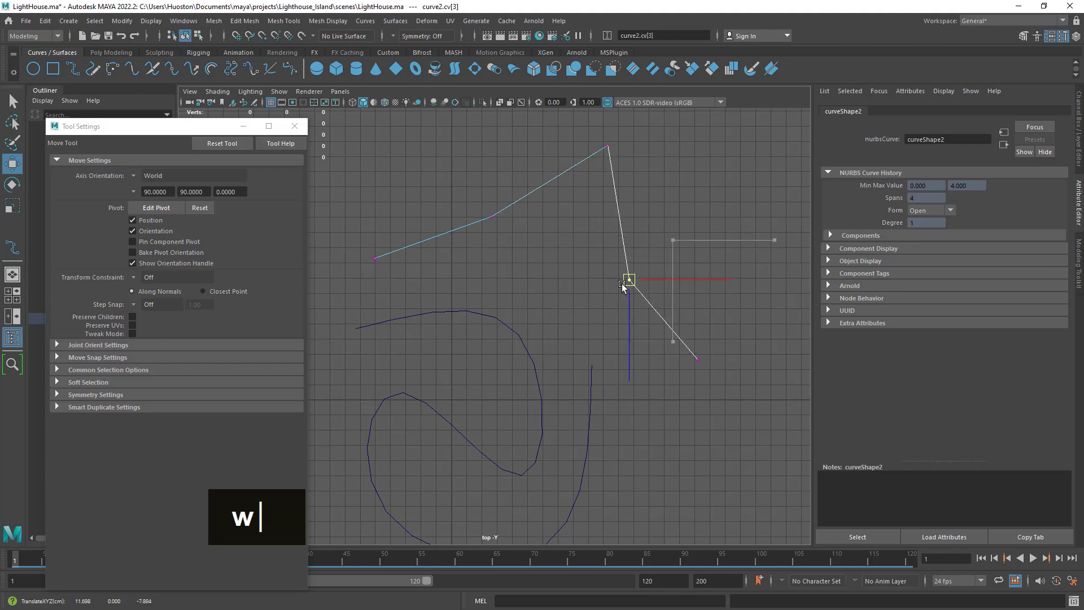
# Step: Show the S-shaped curve's control vertices, move the upper one up and push the one near the outer end outward
pyautogui.click(517, 339)
pyautogui.rightClick(515, 322)
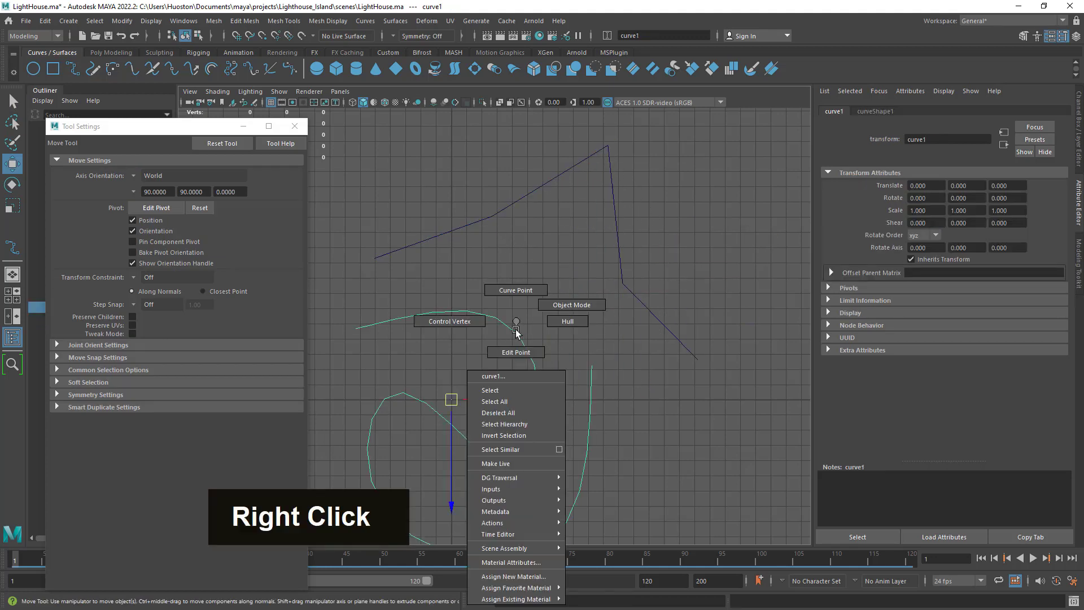
pyautogui.moveTo(516, 332); pyautogui.dragTo(462, 326, button='right')
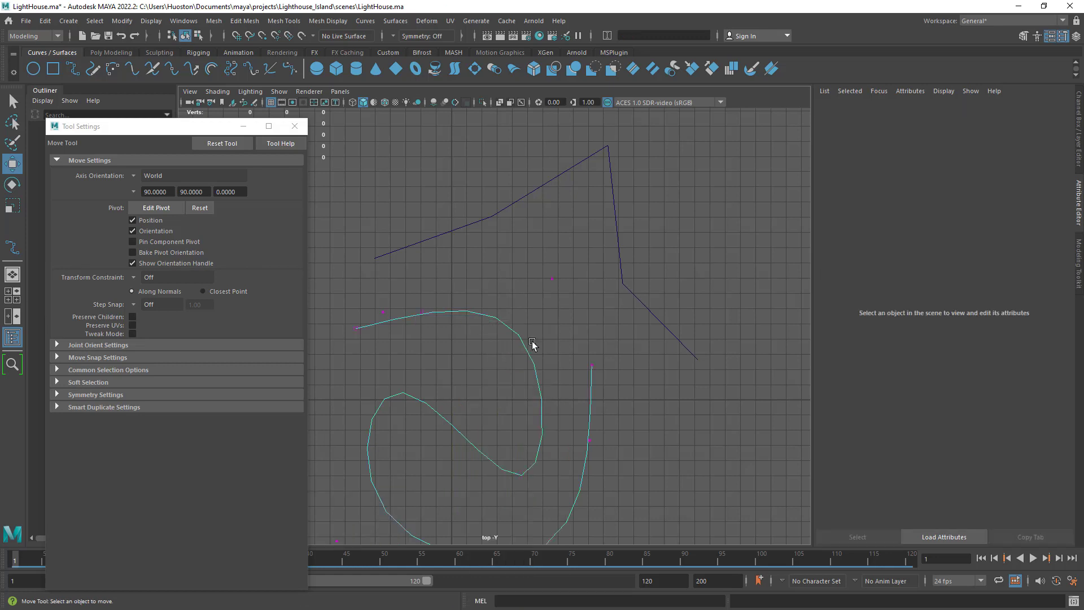
pyautogui.click(551, 278)
pyautogui.moveTo(552, 278); pyautogui.dragTo(545, 240)
pyautogui.moveTo(624, 425); pyautogui.dragTo(653, 442)
pyautogui.keyDown('alt'); pyautogui.moveTo(576, 455); pyautogui.dragTo(596, 344, button='middle'); pyautogui.keyUp('alt')
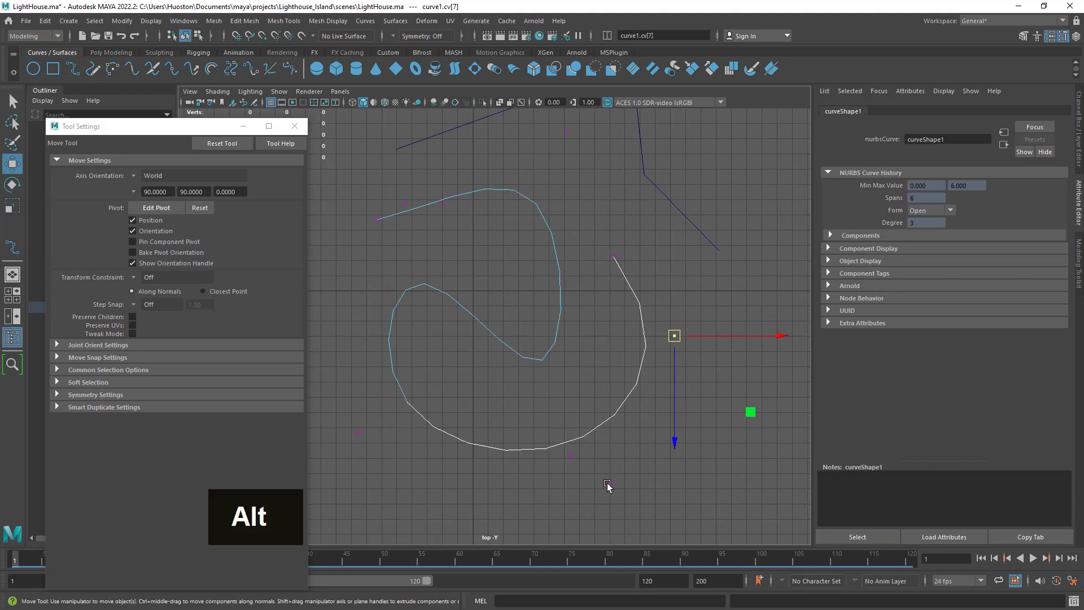
# Step: Move the S-shaped curve's lowest control vertex inward and raise the inner one to make the upper bend shallower
pyautogui.click(638, 514)
pyautogui.moveTo(602, 471); pyautogui.dragTo(548, 497)
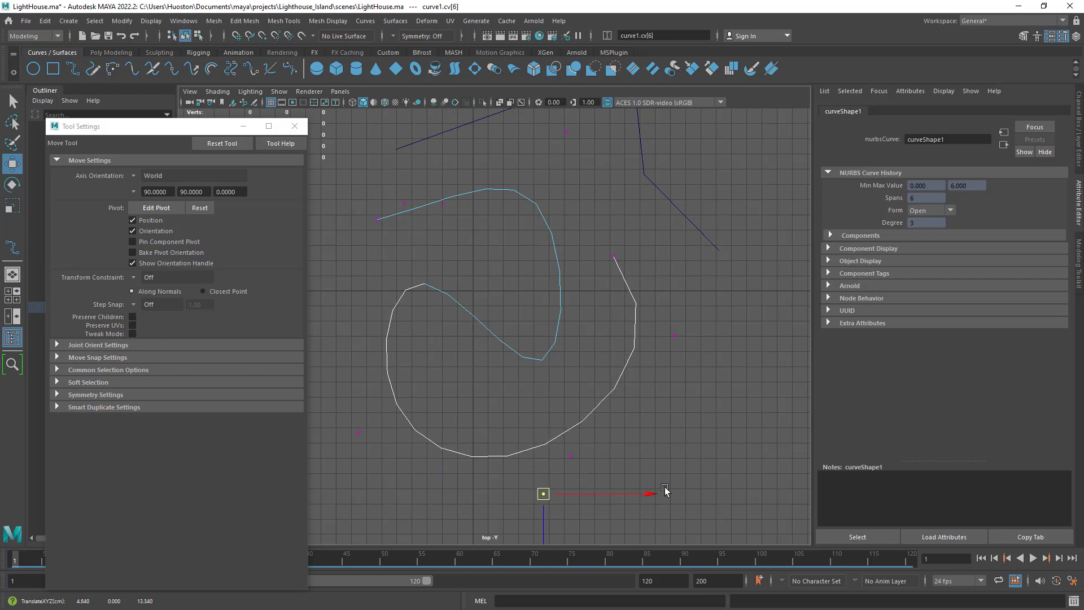
pyautogui.moveTo(666, 491); pyautogui.dragTo(496, 419)
pyautogui.moveTo(568, 452); pyautogui.dragTo(546, 335)
pyautogui.keyDown('alt'); pyautogui.moveTo(640, 248); pyautogui.dragTo(636, 321, button='middle'); pyautogui.keyUp('alt')
pyautogui.keyDown('alt'); pyautogui.moveTo(636, 322); pyautogui.dragTo(523, 300, button='right'); pyautogui.keyUp('alt')
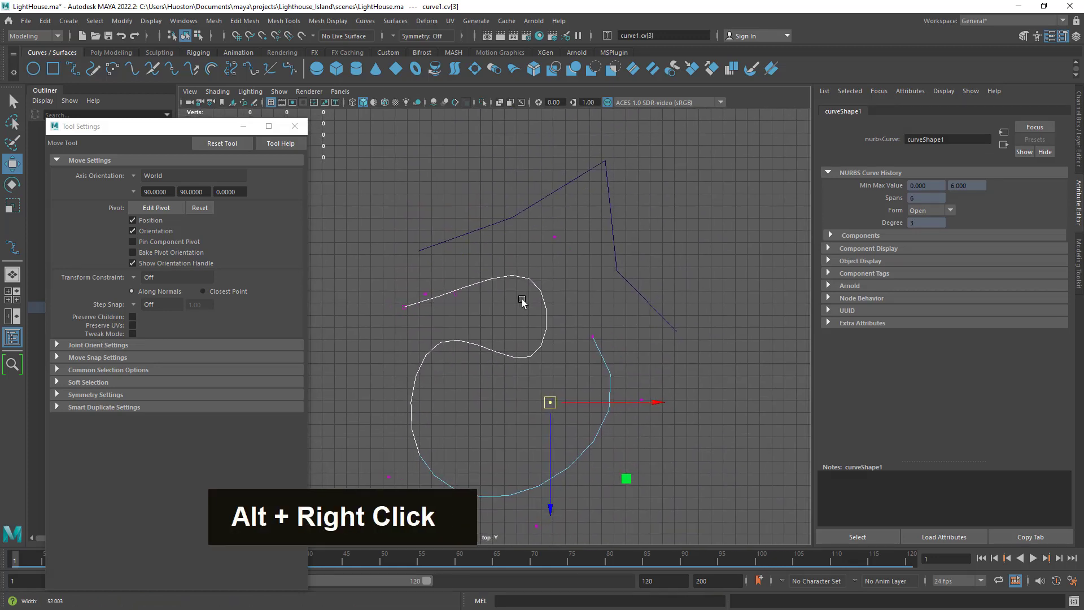
pyautogui.keyDown('alt'); pyautogui.moveTo(533, 332); pyautogui.dragTo(525, 303, button='middle'); pyautogui.keyUp('alt')
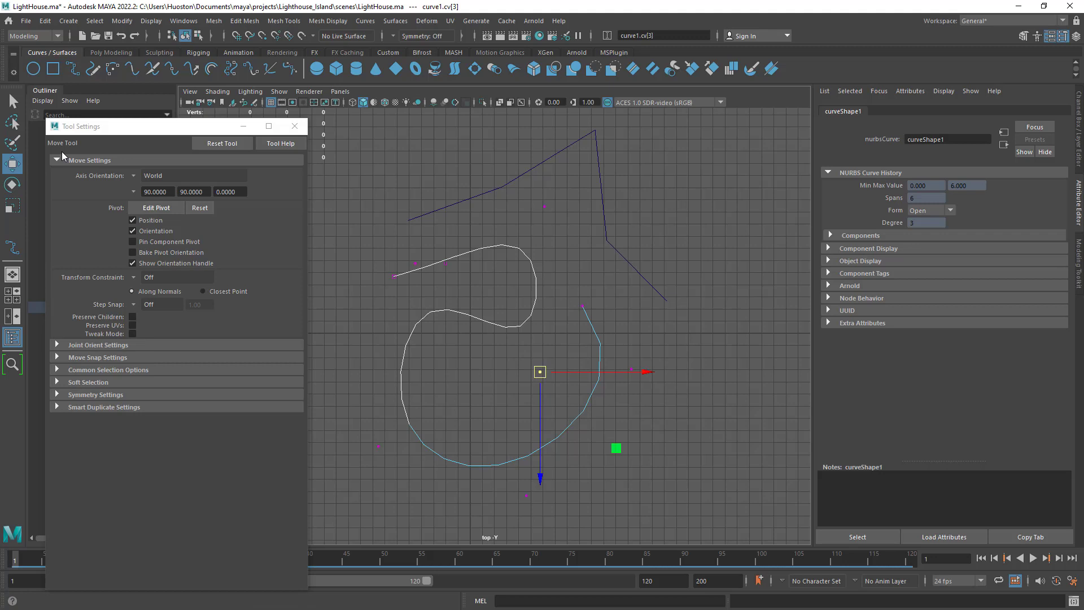
# Step: Return the S-shaped curve to object mode, deselect everything and close the tool settings window
pyautogui.click(13, 102)
pyautogui.moveTo(538, 295); pyautogui.dragTo(576, 278, button='right')
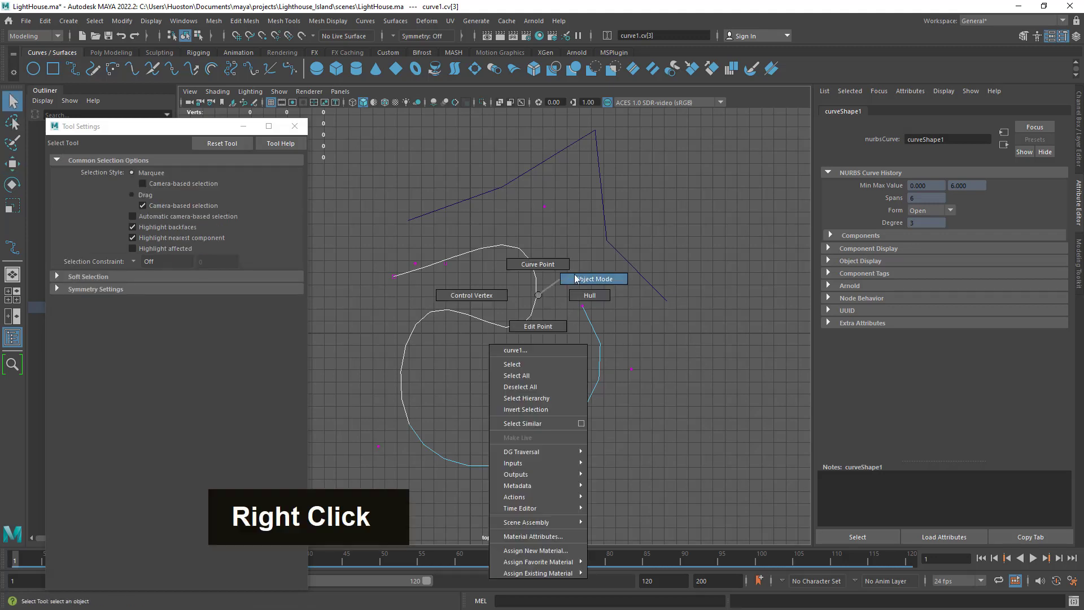
pyautogui.click(683, 401)
pyautogui.keyDown('alt'); pyautogui.scroll(1, 658, 294); pyautogui.keyUp('alt')
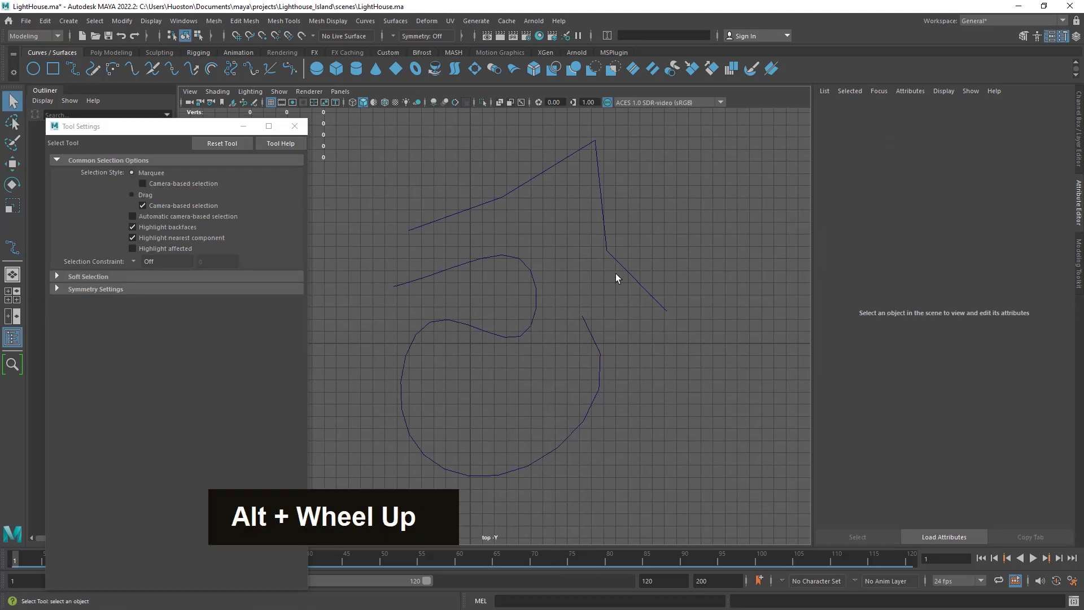
pyautogui.keyDown('alt'); pyautogui.moveTo(594, 339); pyautogui.dragTo(578, 316, button='middle'); pyautogui.keyUp('alt')
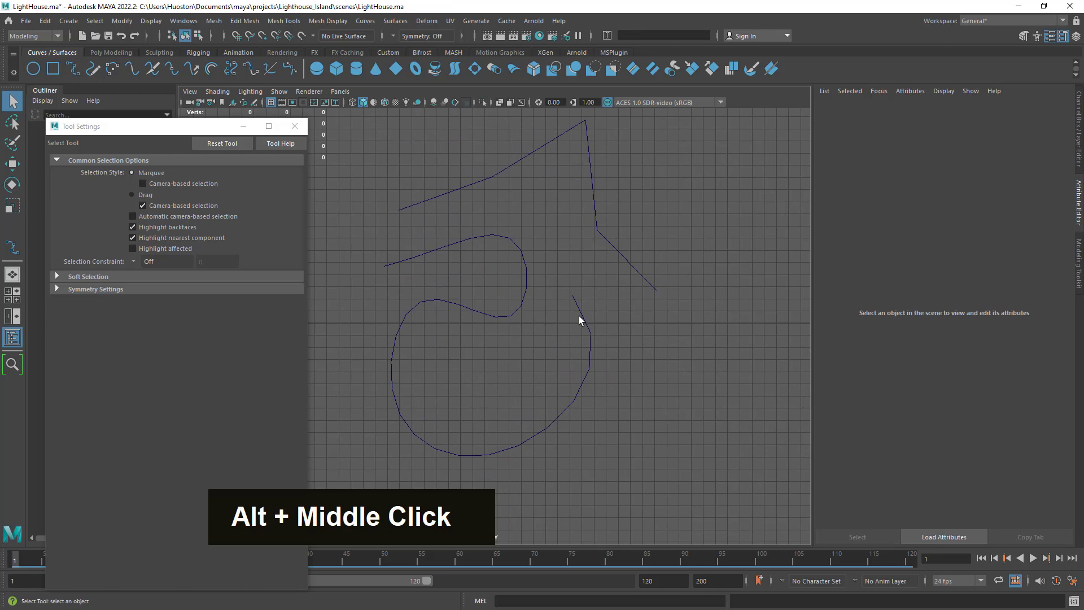
pyautogui.click(294, 126)
pyautogui.keyDown('alt'); pyautogui.moveTo(398, 222); pyautogui.dragTo(387, 229, button='middle'); pyautogui.keyUp('alt')
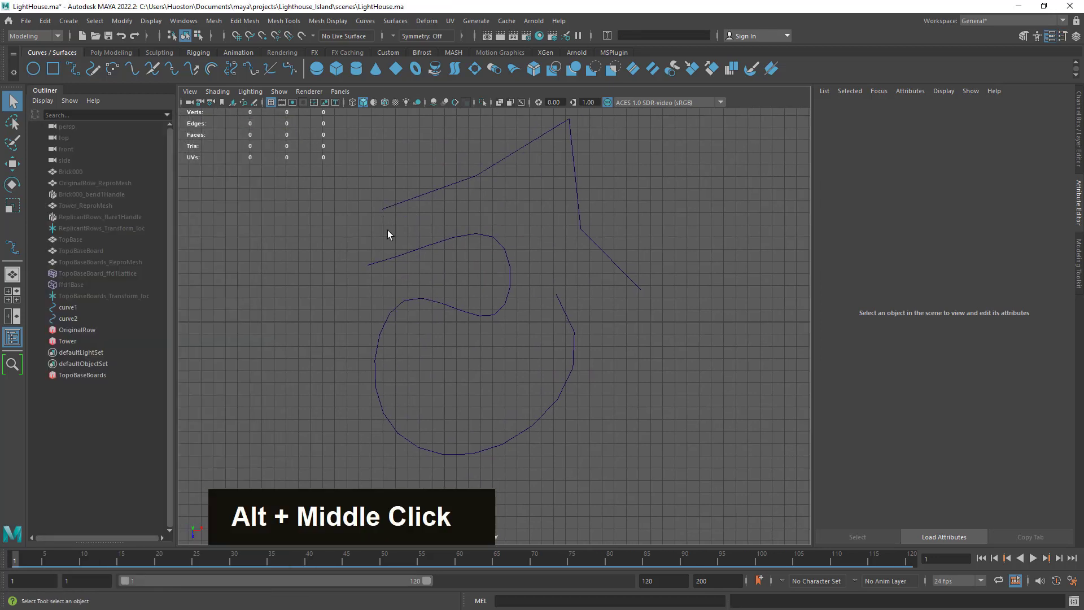
# Step: Switch to a full-size perspective view and select the S-shaped curve
pyautogui.press('space')
pyautogui.press('space')
pyautogui.press('space')
pyautogui.keyDown('alt'); pyautogui.moveTo(486, 382); pyautogui.dragTo(624, 310, button='middle'); pyautogui.keyUp('alt')
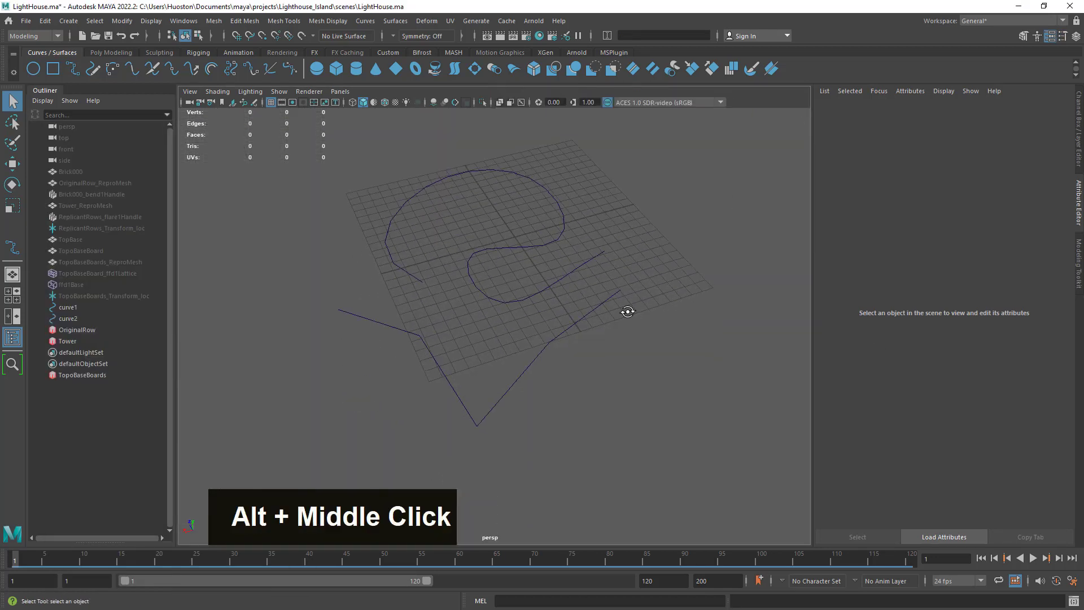
pyautogui.keyDown('alt'); pyautogui.moveTo(625, 310); pyautogui.dragTo(497, 305); pyautogui.keyUp('alt')
pyautogui.keyDown('alt'); pyautogui.moveTo(497, 305); pyautogui.dragTo(382, 218, button='middle'); pyautogui.keyUp('alt')
pyautogui.keyDown('alt'); pyautogui.moveTo(382, 218); pyautogui.dragTo(648, 334, button='right'); pyautogui.keyUp('alt')
pyautogui.click(600, 356)
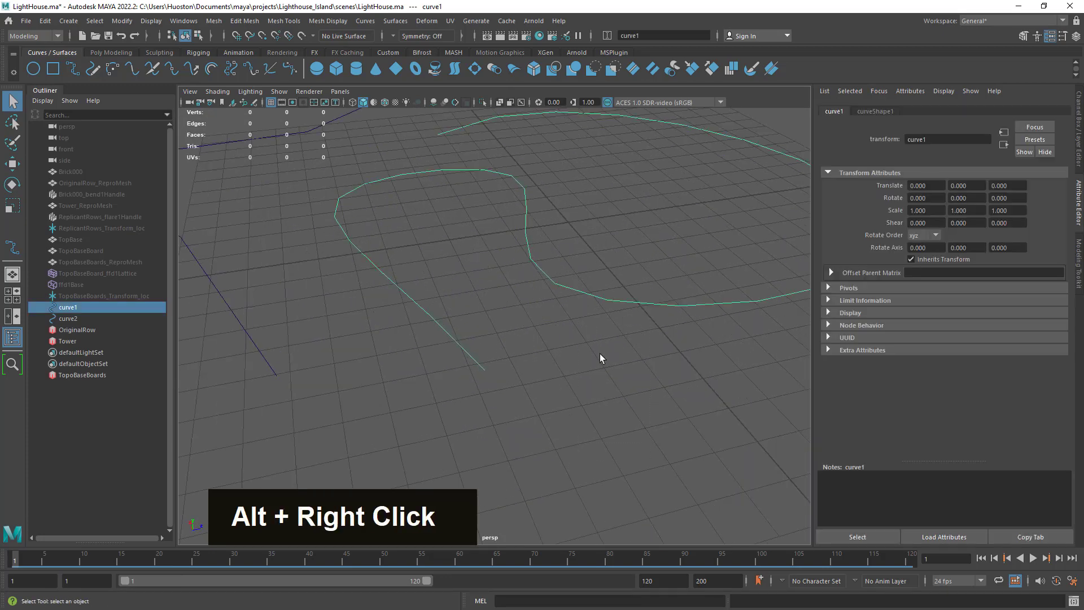
# Step: Examine the selected S-shaped curve on the grid from several distances and angles
pyautogui.keyDown('alt'); pyautogui.moveTo(600, 358); pyautogui.dragTo(573, 377, button='middle'); pyautogui.keyUp('alt')
pyautogui.keyDown('alt'); pyautogui.moveTo(573, 377); pyautogui.dragTo(487, 350, button='right'); pyautogui.keyUp('alt')
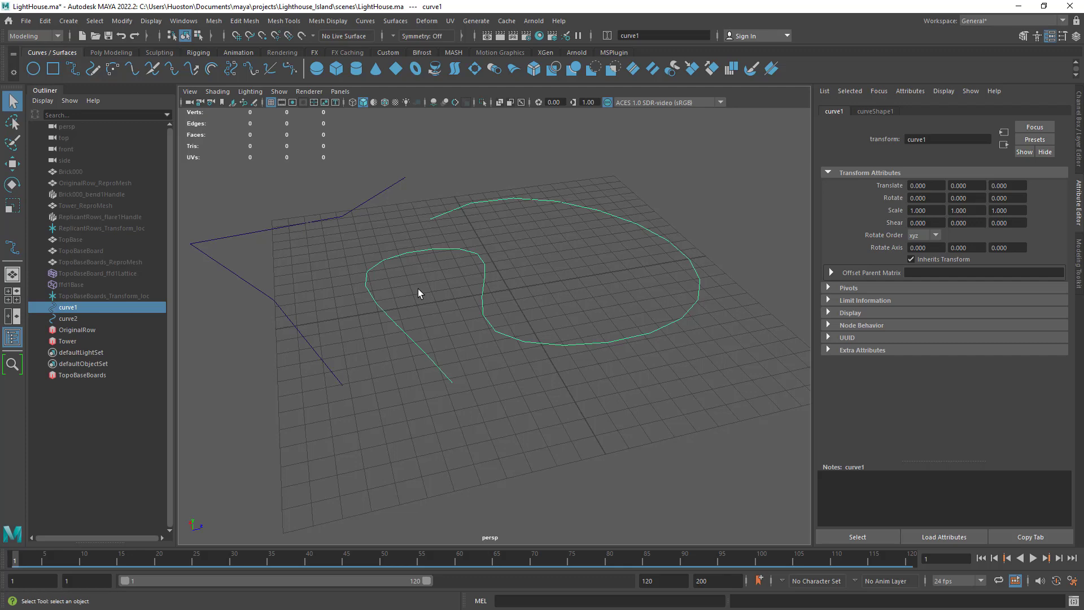
pyautogui.keyDown('alt'); pyautogui.moveTo(418, 289); pyautogui.dragTo(450, 315, button='middle'); pyautogui.keyUp('alt')
pyautogui.keyDown('alt'); pyautogui.moveTo(450, 315); pyautogui.dragTo(527, 363, button='right'); pyautogui.keyUp('alt')
pyautogui.keyDown('alt'); pyautogui.moveTo(527, 362); pyautogui.dragTo(625, 343, button='middle'); pyautogui.keyUp('alt')
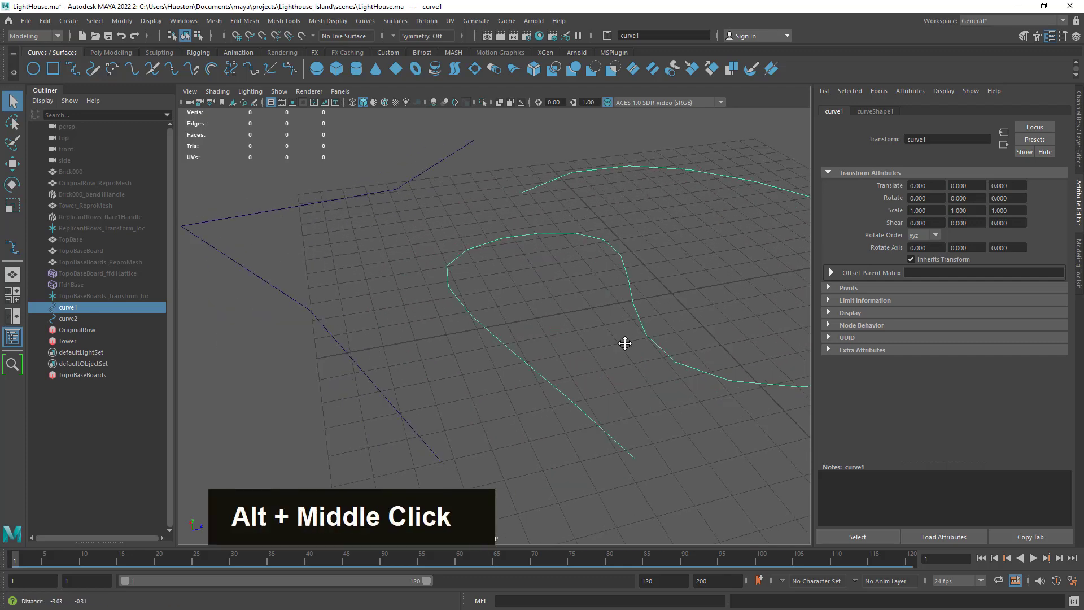
pyautogui.keyDown('alt'); pyautogui.moveTo(625, 342); pyautogui.dragTo(593, 345, button='right'); pyautogui.keyUp('alt')
pyautogui.keyDown('alt'); pyautogui.moveTo(592, 344); pyautogui.dragTo(492, 311, button='middle'); pyautogui.keyUp('alt')
pyautogui.keyDown('alt'); pyautogui.moveTo(492, 311); pyautogui.dragTo(510, 332); pyautogui.keyUp('alt')
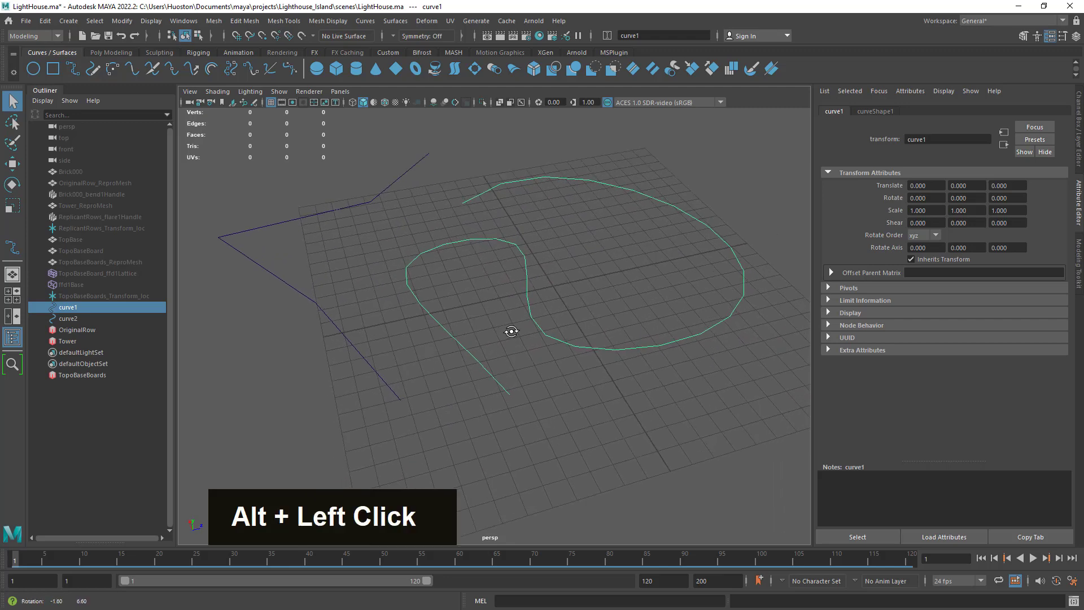
pyautogui.keyDown('alt'); pyautogui.moveTo(510, 331); pyautogui.dragTo(530, 329, button='middle'); pyautogui.keyUp('alt')
pyautogui.moveTo(530, 329)
pyautogui.keyDown('alt'); pyautogui.mouseDown()
pyautogui.moveTo(520, 322)
pyautogui.moveTo(515, 335)
pyautogui.mouseUp(); pyautogui.keyUp('alt')
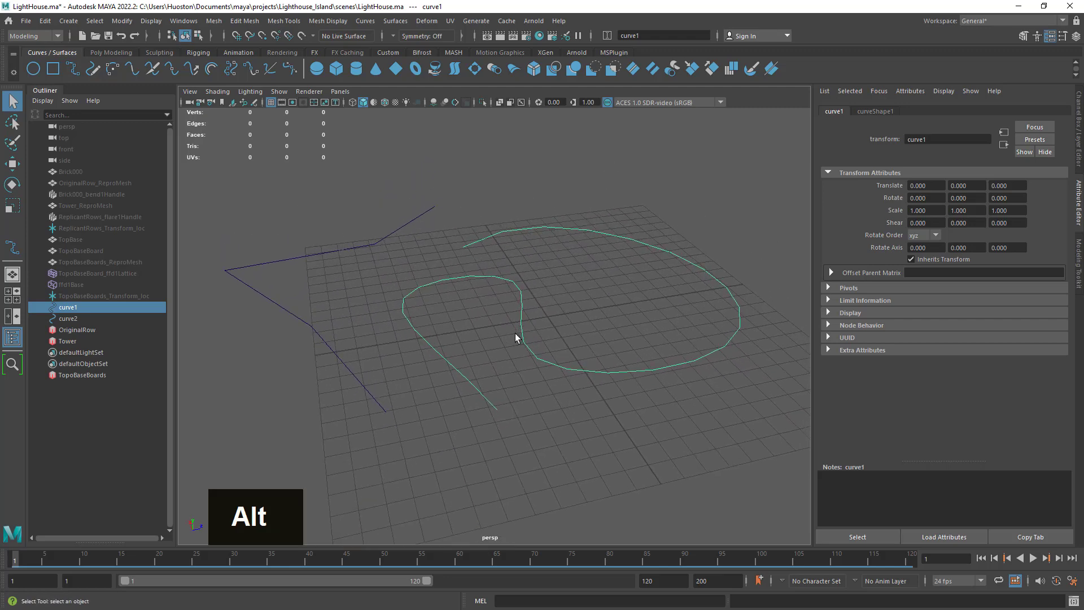
pyautogui.keyDown('alt'); pyautogui.moveTo(515, 335); pyautogui.dragTo(531, 348, button='right'); pyautogui.keyUp('alt')
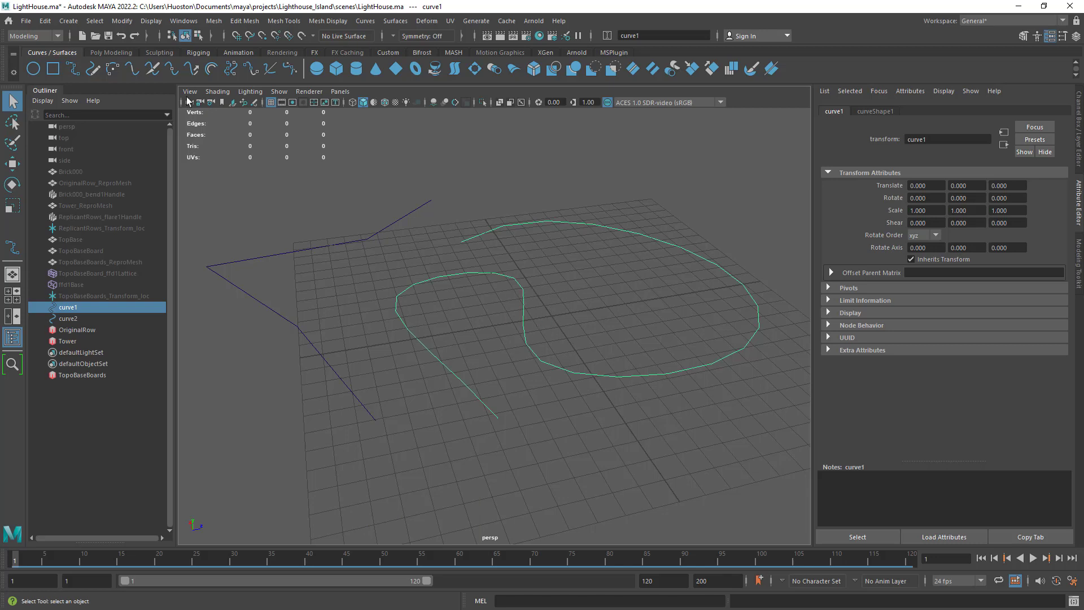
# Step: Open the Sweep Mesh options and select both the S-shaped curve and the angular curve
pyautogui.click(69, 21)
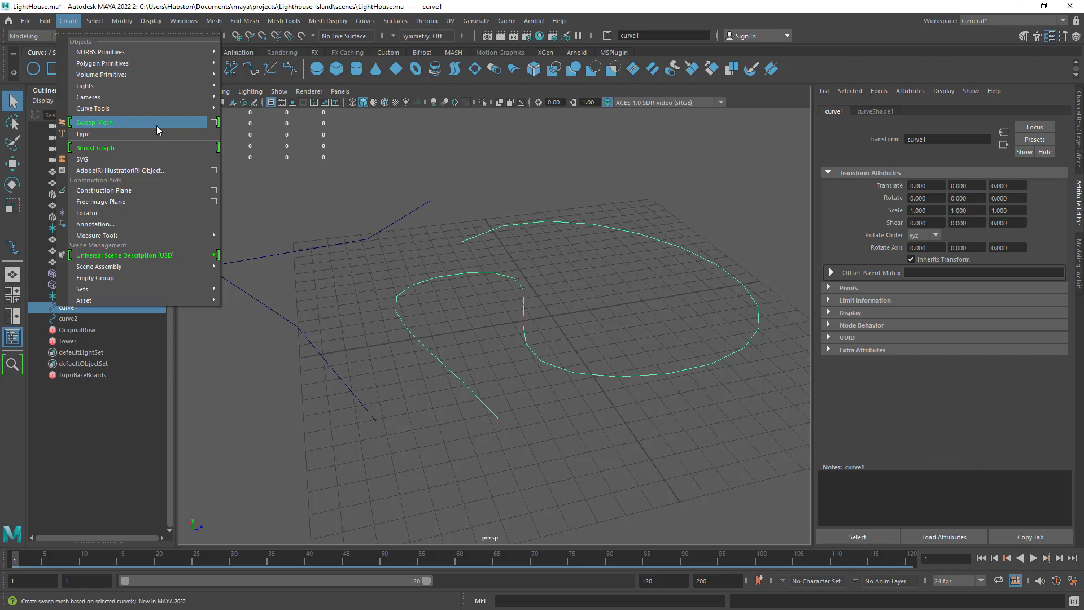
pyautogui.click(214, 123)
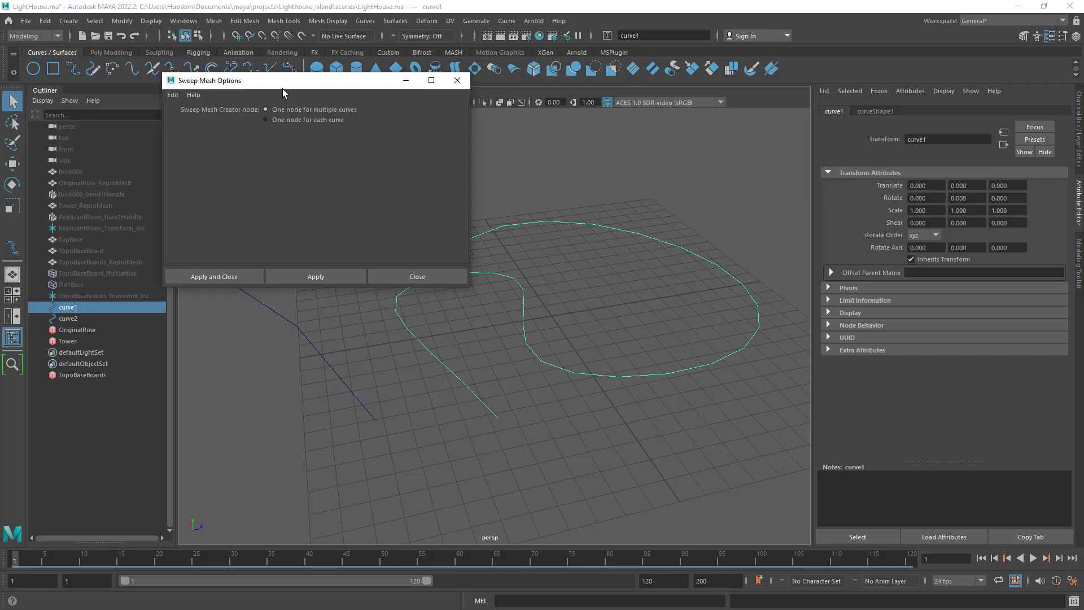
pyautogui.moveTo(282, 89); pyautogui.dragTo(226, 104)
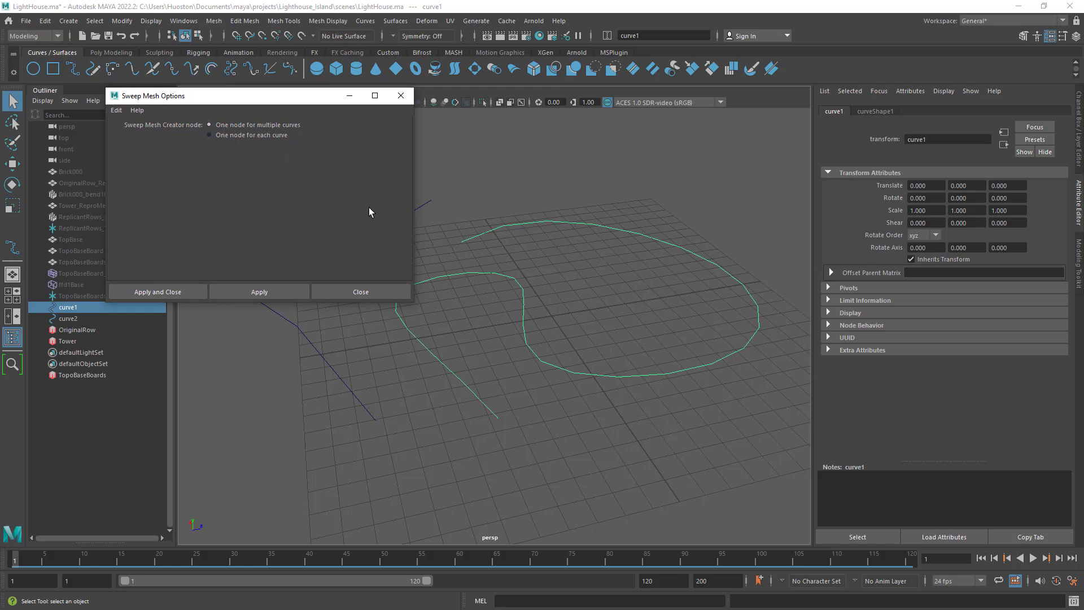
pyautogui.moveTo(284, 96); pyautogui.dragTo(232, 73)
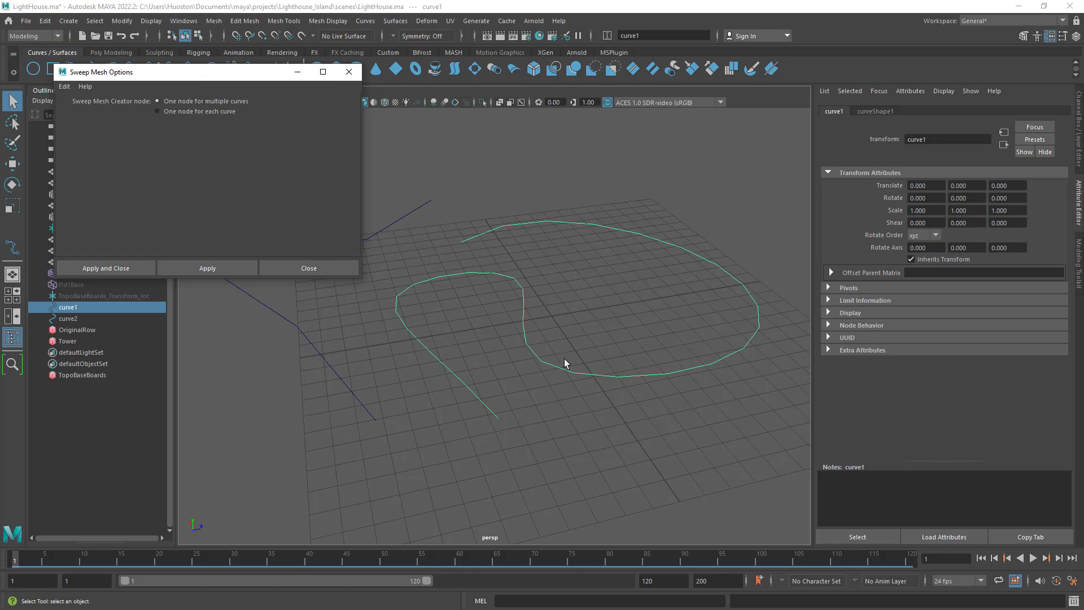
pyautogui.click(416, 346)
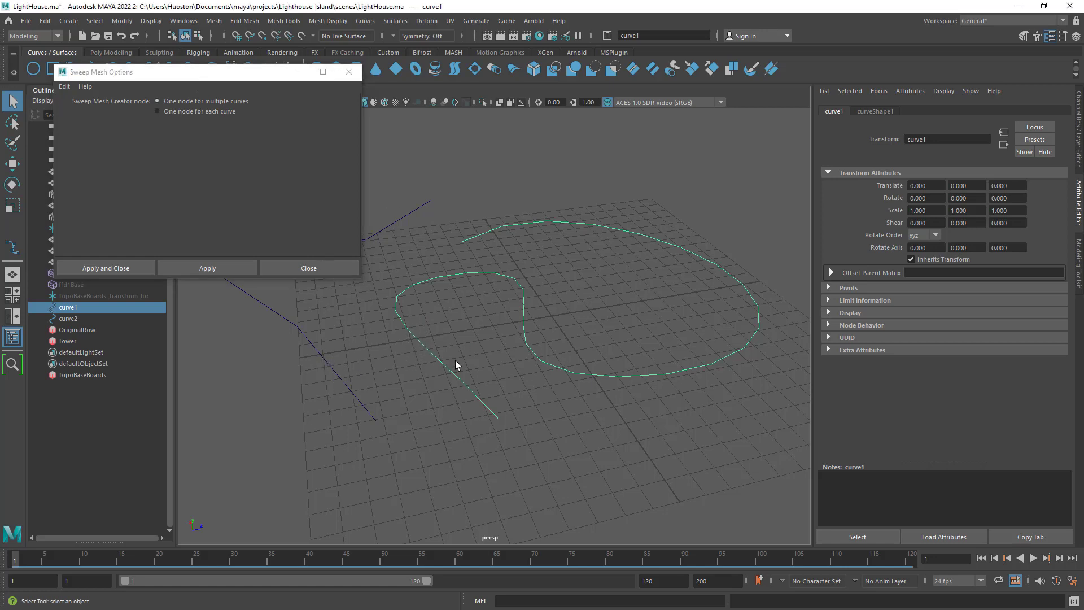
pyautogui.click(303, 345)
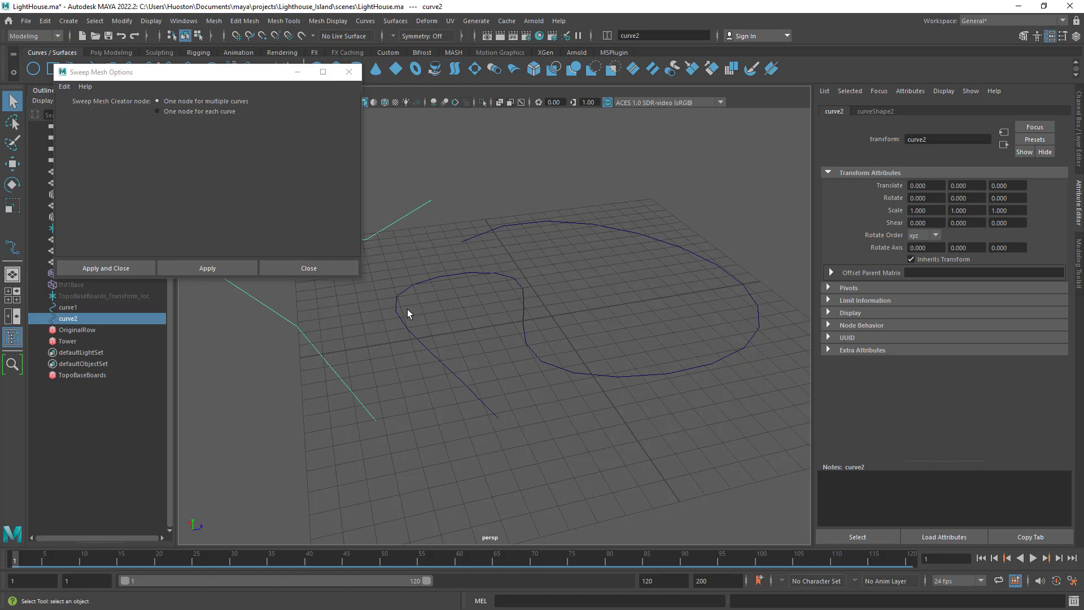
pyautogui.moveTo(470, 346); pyautogui.dragTo(329, 435)
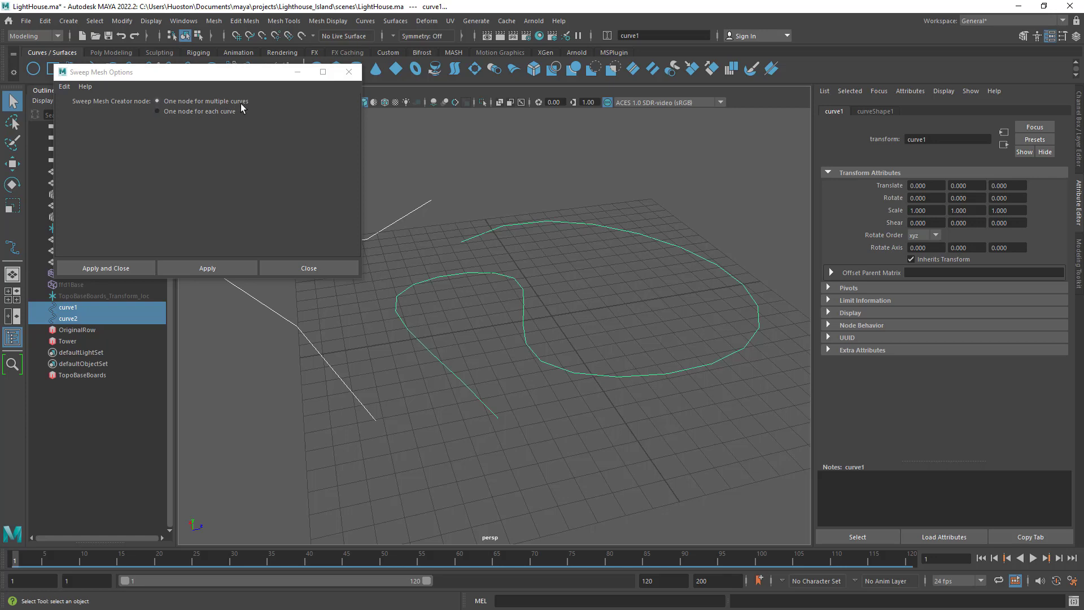
# Step: Reset the Sweep Mesh options and create sweep meshes along both curves using one node for multiple curves
pyautogui.click(64, 87)
pyautogui.click(101, 109)
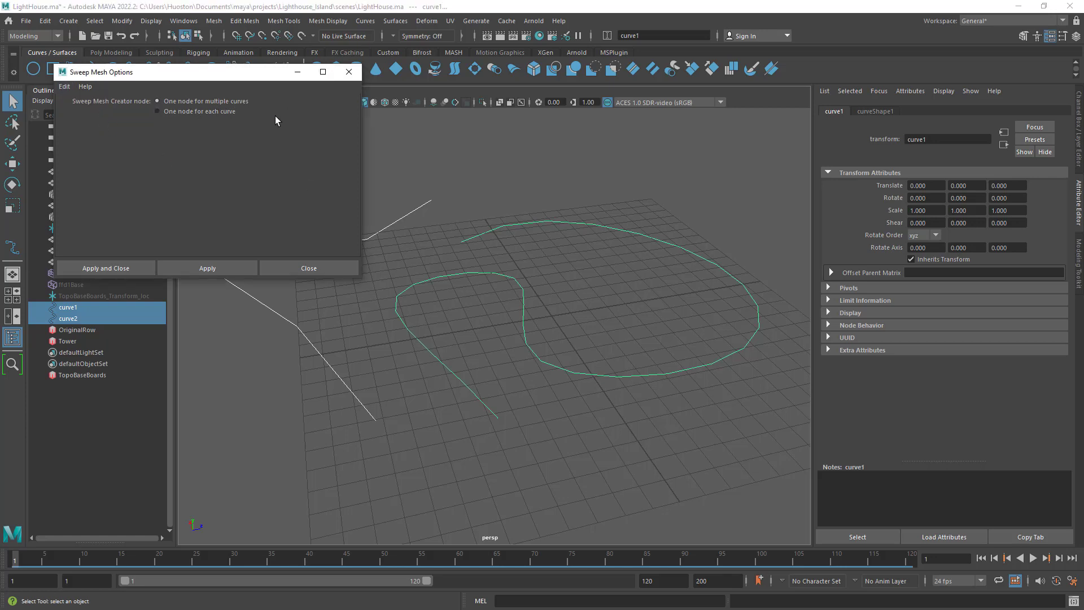
pyautogui.click(130, 267)
pyautogui.keyDown('alt'); pyautogui.moveTo(545, 446); pyautogui.dragTo(698, 463); pyautogui.keyUp('alt')
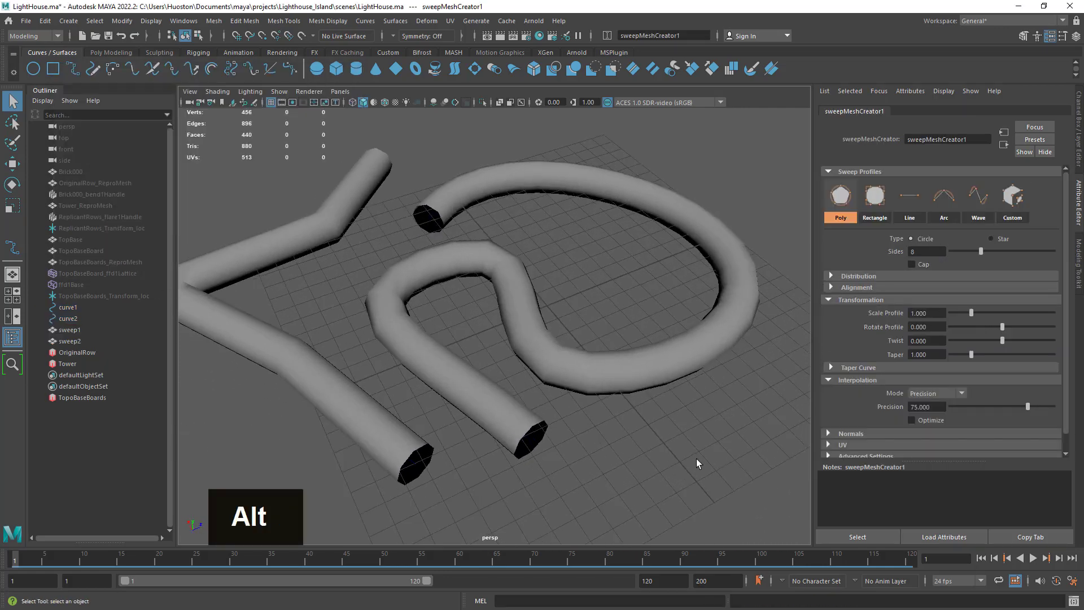
pyautogui.keyDown('alt'); pyautogui.moveTo(698, 463); pyautogui.dragTo(649, 412, button='middle'); pyautogui.keyUp('alt')
pyautogui.keyDown('alt'); pyautogui.moveTo(649, 412); pyautogui.dragTo(548, 387, button='right'); pyautogui.keyUp('alt')
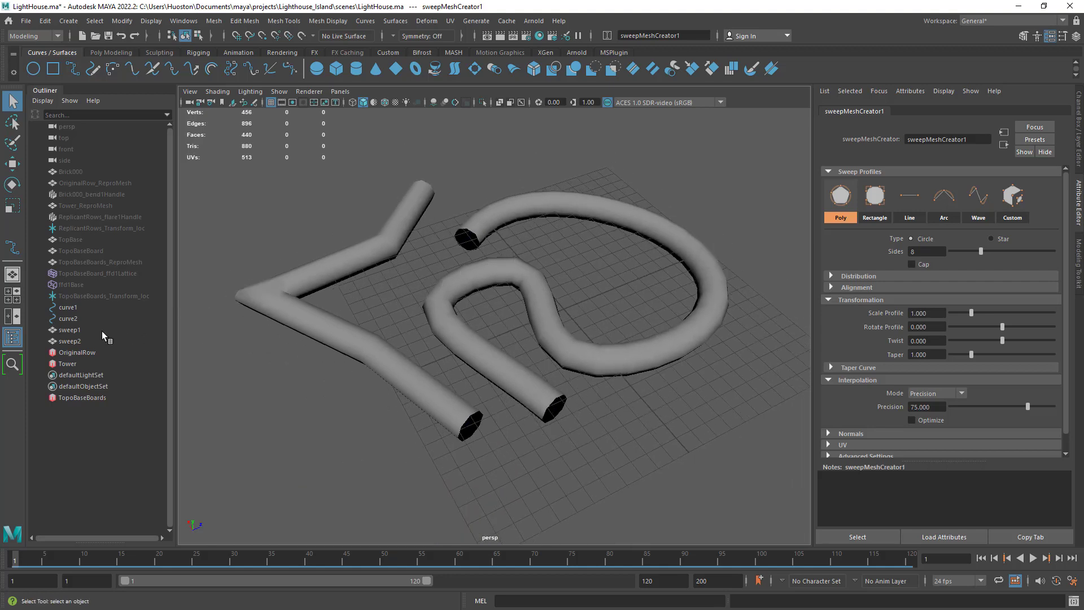
# Step: Check which scene objects are the two sweep meshes and which are their source curves
pyautogui.click(72, 330)
pyautogui.click(84, 341)
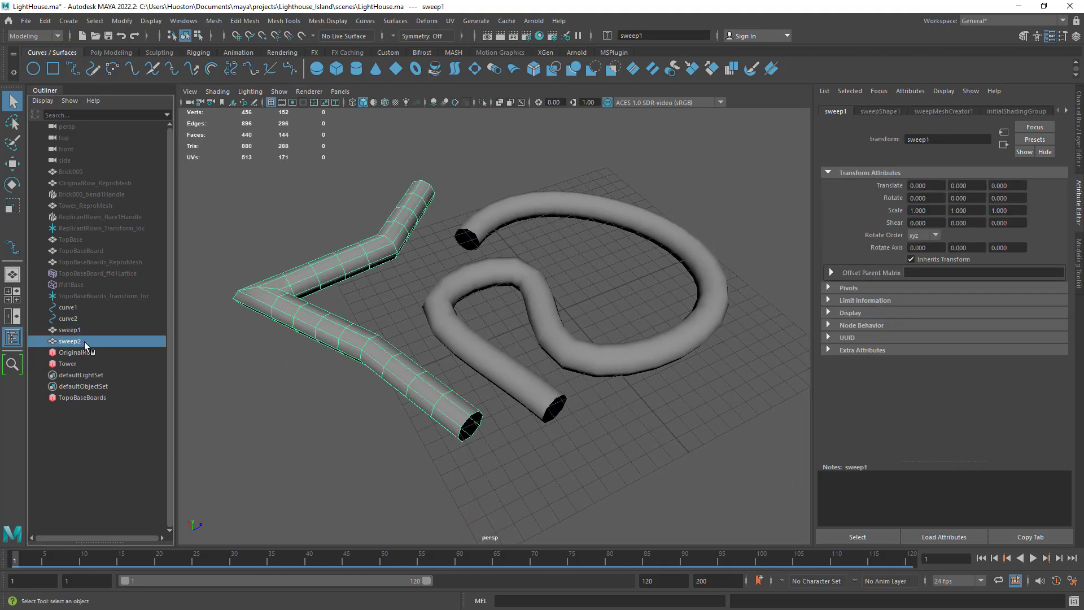
pyautogui.click(80, 310)
pyautogui.click(78, 319)
# Step: Show curve1's control vertices and raise the one at the far side of the S-shaped curve's wide loop
pyautogui.click(82, 309)
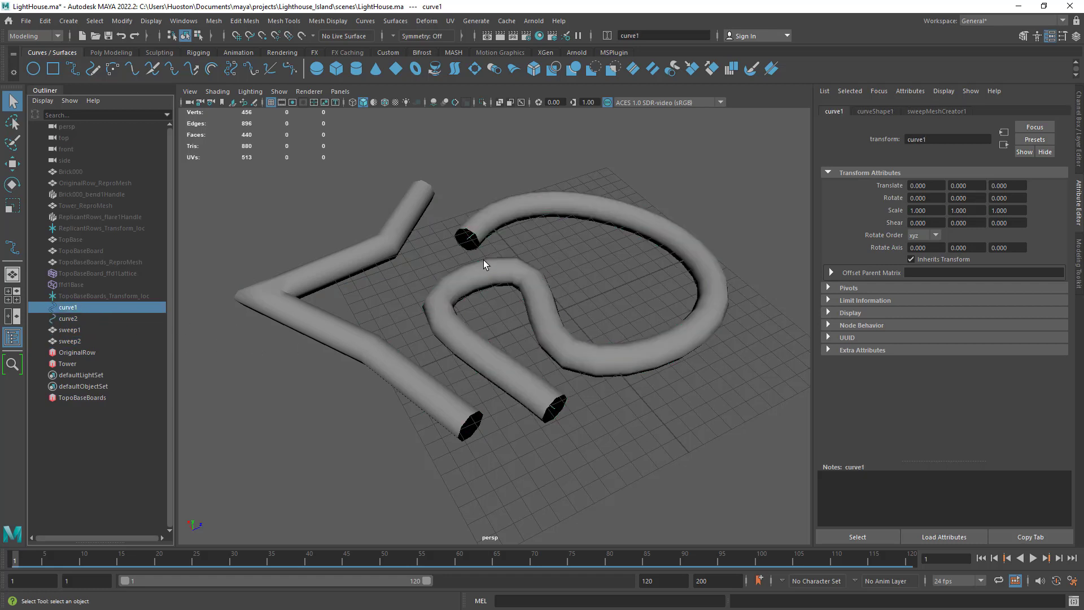
pyautogui.moveTo(470, 240); pyautogui.dragTo(429, 236, button='right')
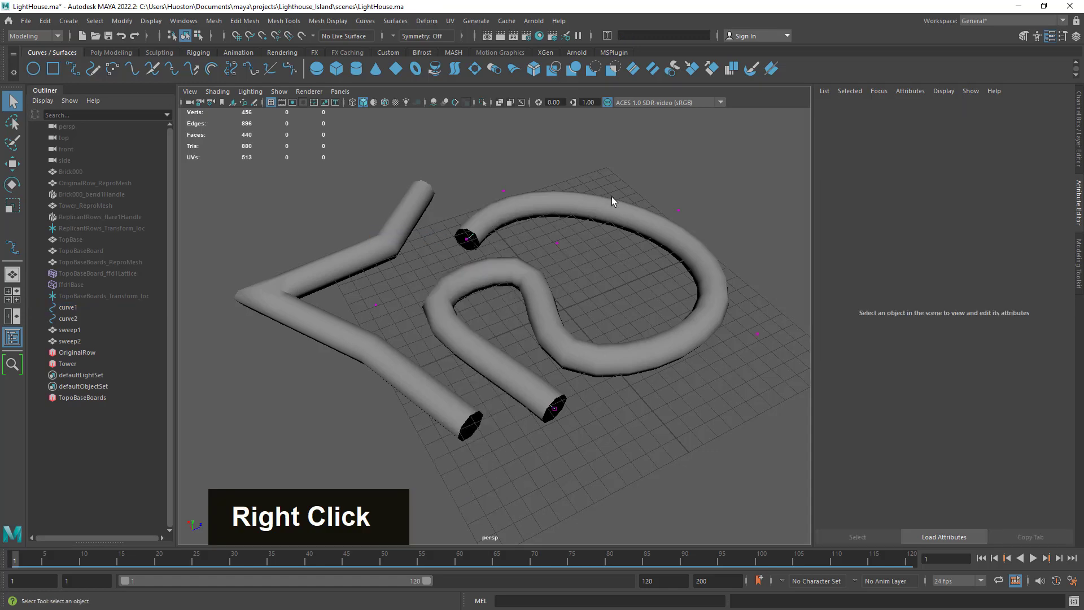
pyautogui.moveTo(611, 197); pyautogui.dragTo(707, 247)
pyautogui.press('w')
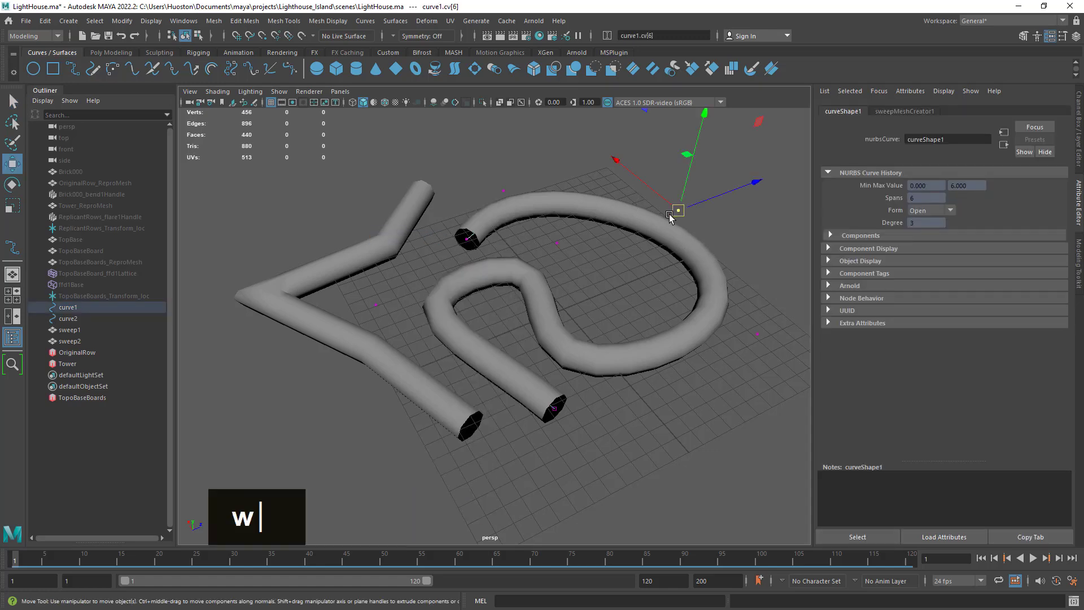
pyautogui.moveTo(677, 213); pyautogui.dragTo(663, 145)
pyautogui.keyDown('alt'); pyautogui.moveTo(666, 243); pyautogui.dragTo(621, 255, button='right'); pyautogui.keyUp('alt')
pyautogui.keyDown('alt'); pyautogui.moveTo(622, 256); pyautogui.dragTo(694, 339); pyautogui.keyUp('alt')
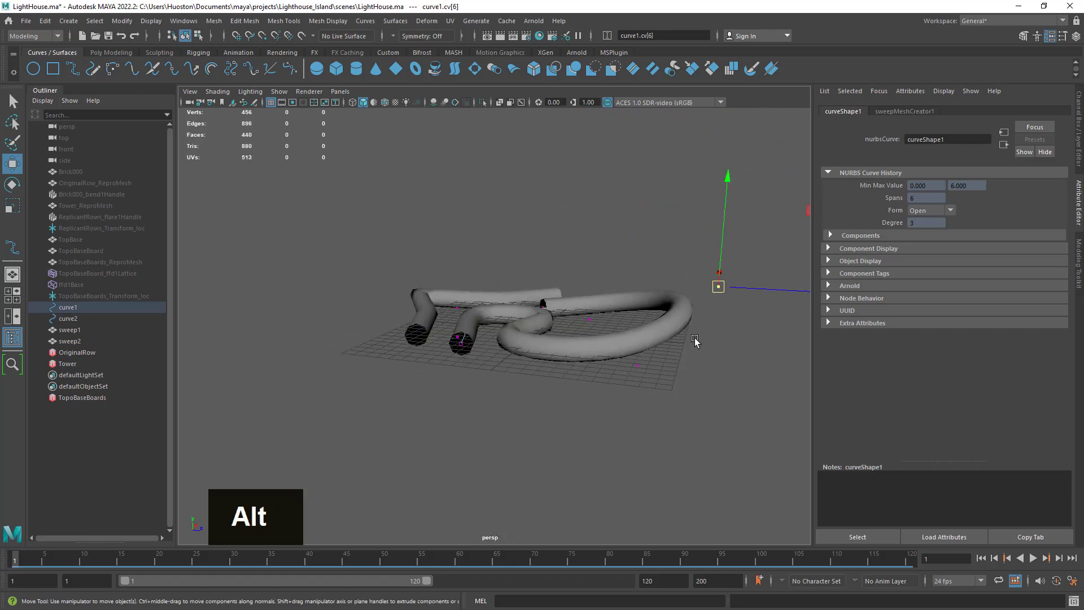
# Step: Lower the neighbouring control vertex of the wide loop below the grid so the sweep bends vertically
pyautogui.moveTo(719, 286); pyautogui.dragTo(603, 432)
pyautogui.click(680, 336)
pyautogui.keyDown('alt'); pyautogui.moveTo(603, 432); pyautogui.dragTo(706, 396, button='right'); pyautogui.keyUp('alt')
pyautogui.keyDown('alt'); pyautogui.moveTo(706, 396); pyautogui.dragTo(786, 406); pyautogui.keyUp('alt')
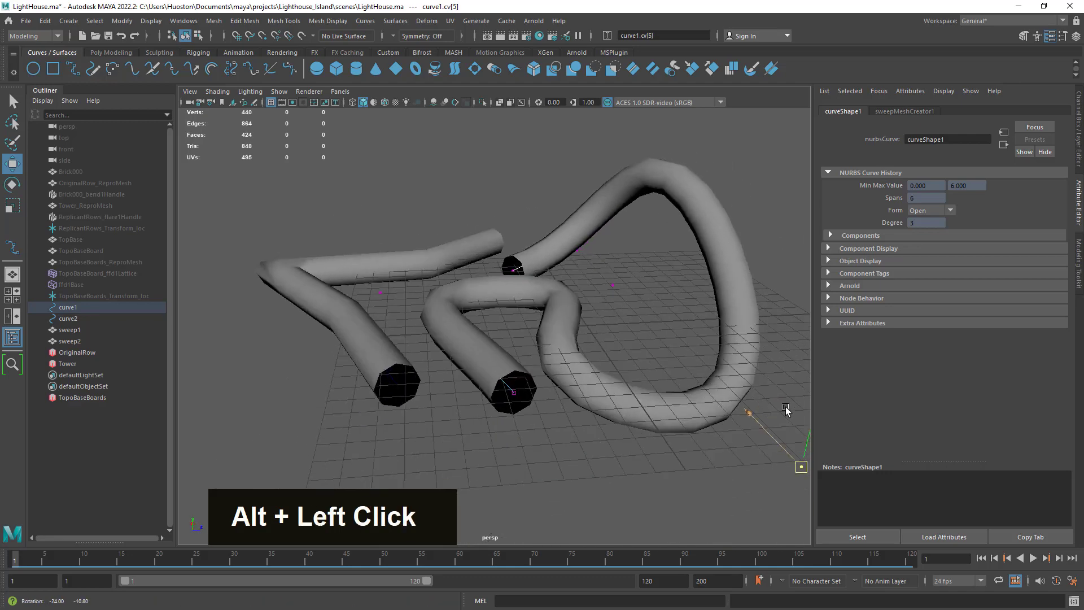
pyautogui.keyDown('alt'); pyautogui.moveTo(786, 406); pyautogui.dragTo(643, 406, button='middle'); pyautogui.keyUp('alt')
pyautogui.keyDown('alt'); pyautogui.moveTo(643, 407); pyautogui.dragTo(612, 416); pyautogui.keyUp('alt')
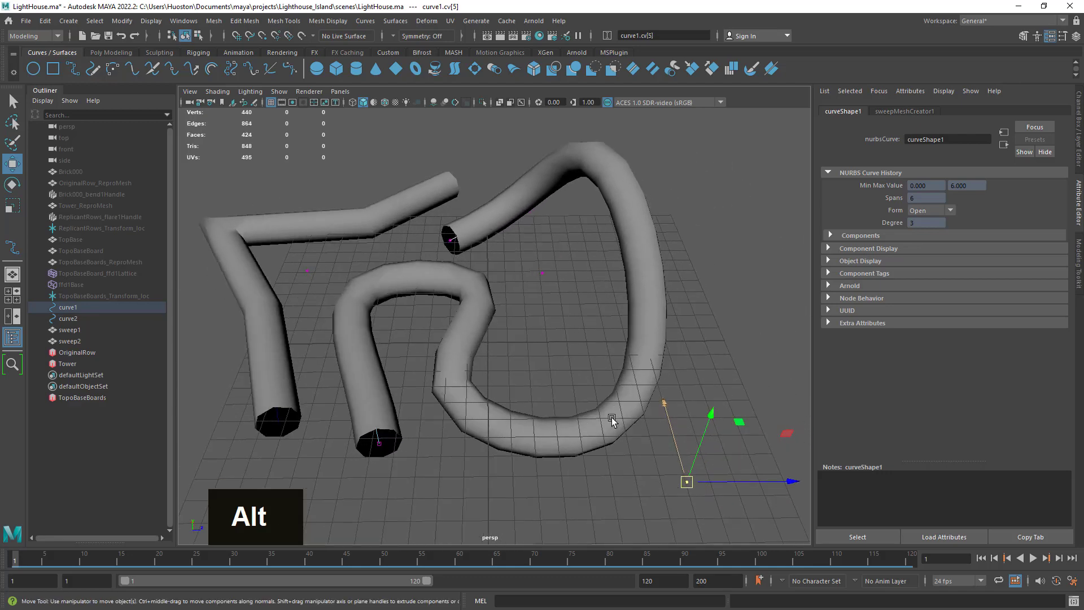
# Step: Lower the control vertex of curve1's small bend, beside the angular sweep, below the grid
pyautogui.click(306, 269)
pyautogui.moveTo(297, 219); pyautogui.dragTo(336, 339)
pyautogui.keyDown('alt'); pyautogui.moveTo(376, 431); pyautogui.dragTo(477, 405); pyautogui.keyUp('alt')
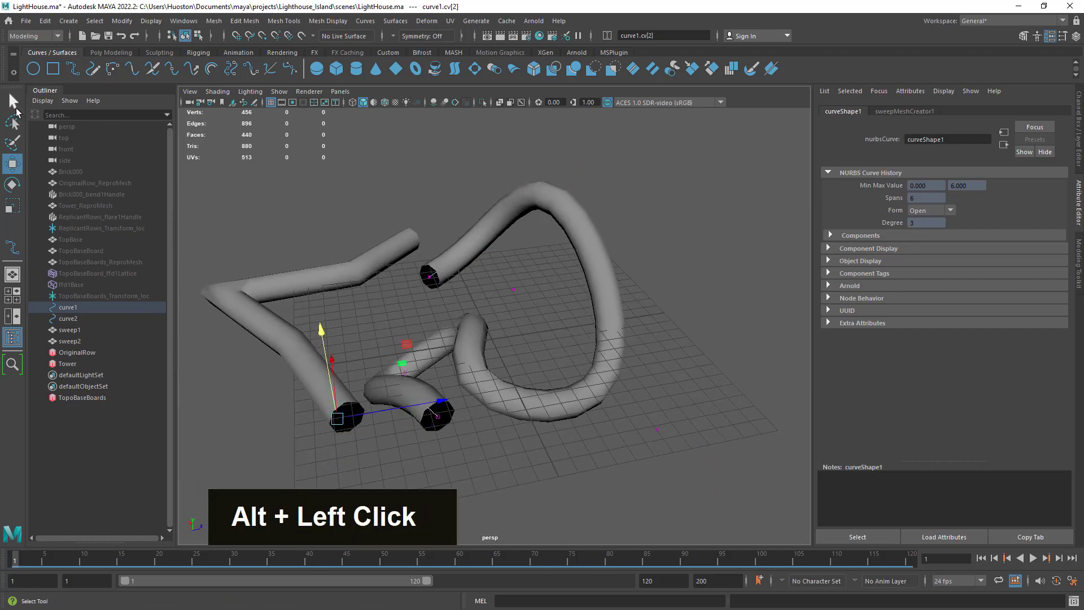
# Step: Return to object mode, select the curved sweep mesh and display the attributes of its sweepMeshCreator1 node
pyautogui.press('q')
pyautogui.moveTo(486, 390); pyautogui.dragTo(521, 274, button='right')
pyautogui.click(651, 290)
pyautogui.click(600, 281)
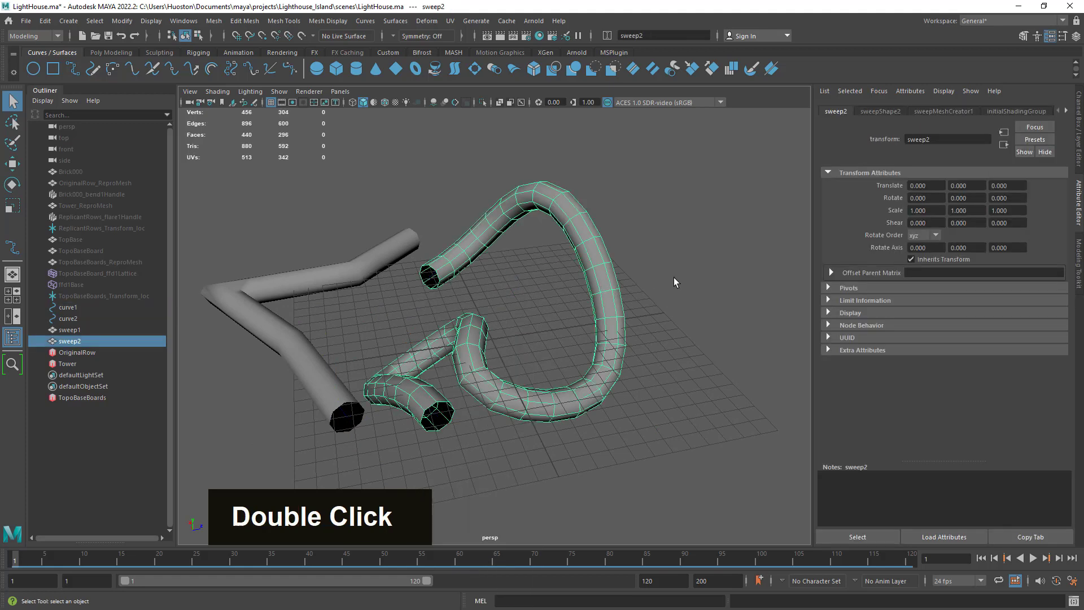
pyautogui.click(883, 111)
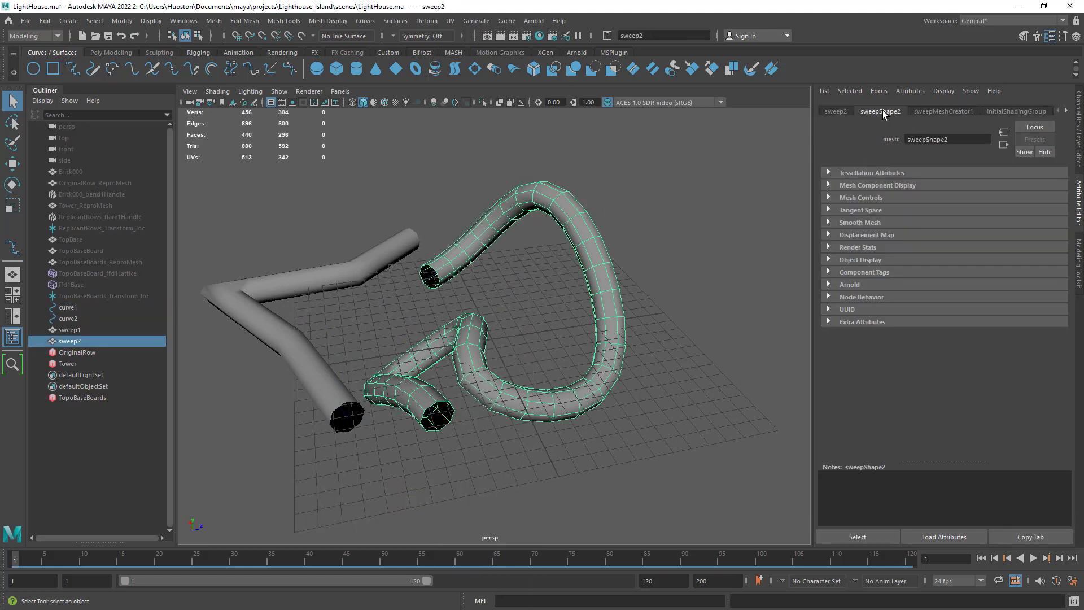
pyautogui.click(942, 111)
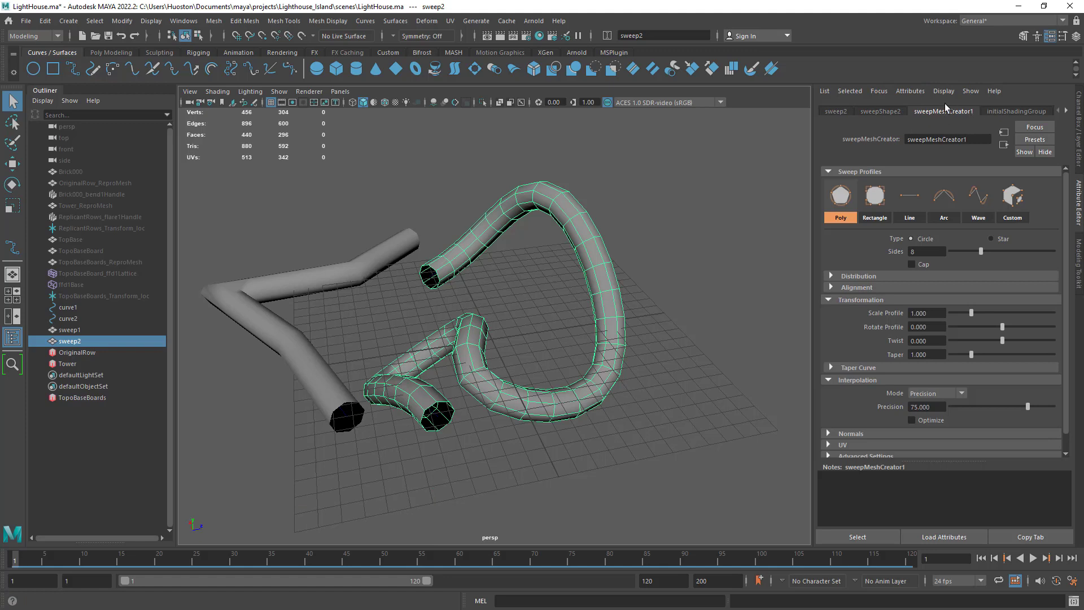
pyautogui.click(881, 111)
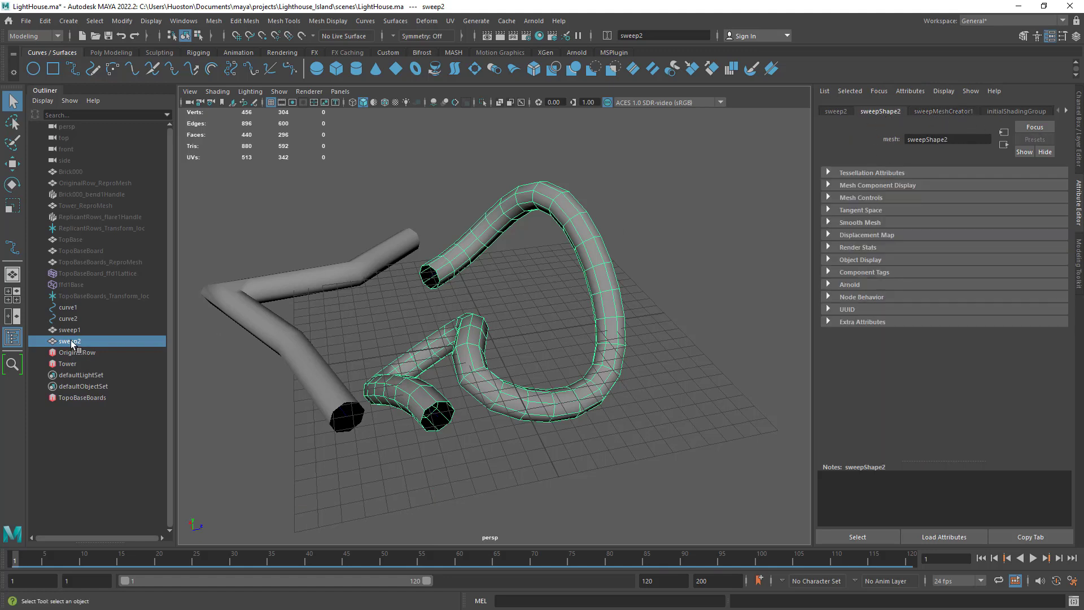
pyautogui.click(951, 113)
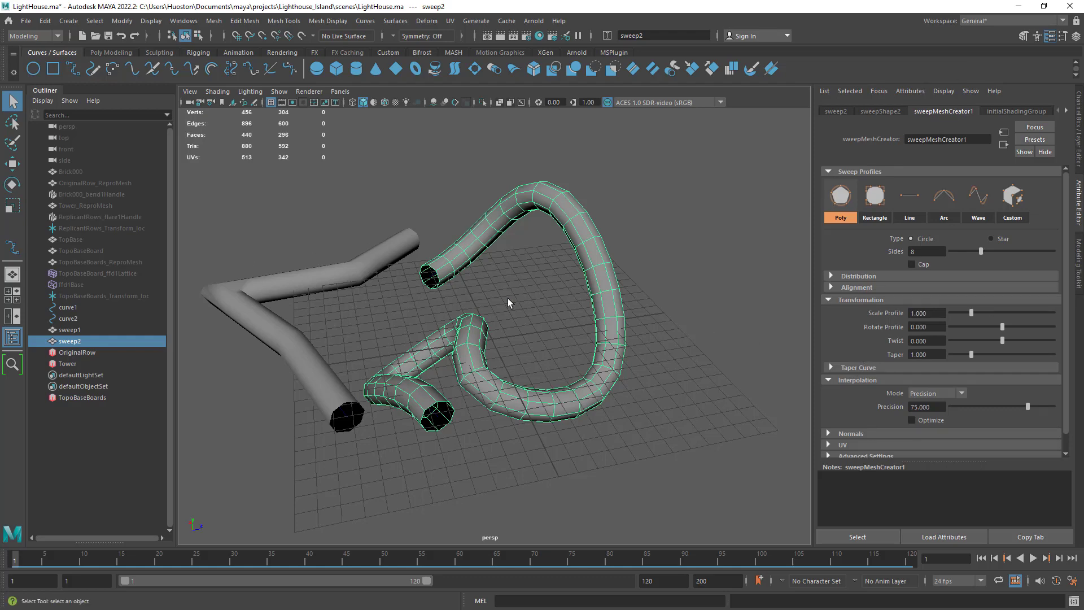
# Step: Set the Poly sweep profile to 10 sides
pyautogui.keyDown('alt'); pyautogui.moveTo(619, 396); pyautogui.dragTo(600, 407, button='right'); pyautogui.keyUp('alt')
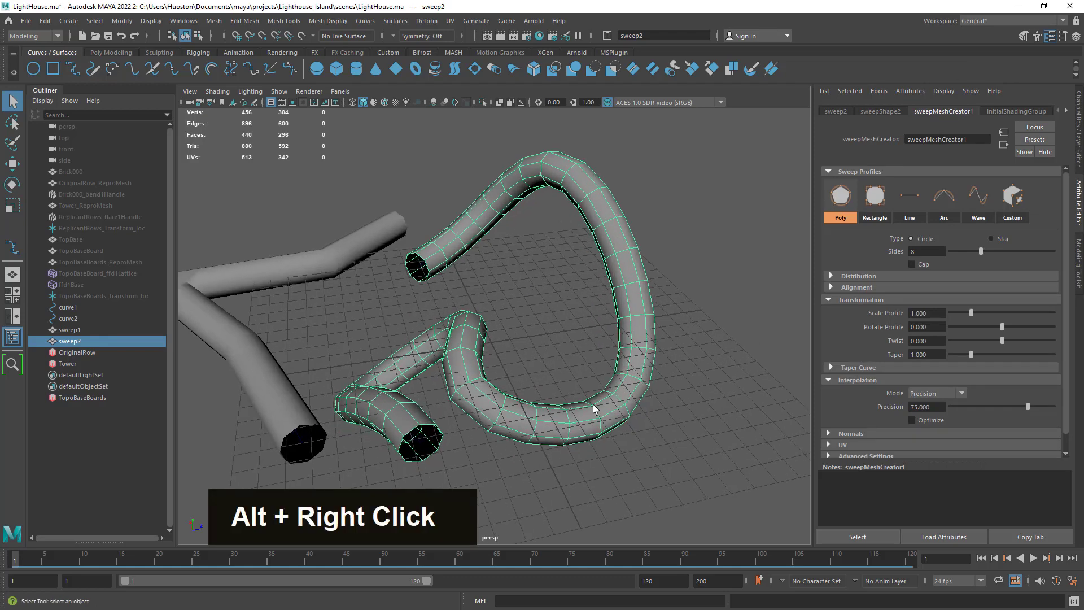
pyautogui.keyDown('alt'); pyautogui.moveTo(599, 408); pyautogui.dragTo(633, 340, button='middle'); pyautogui.keyUp('alt')
pyautogui.keyDown('alt'); pyautogui.moveTo(633, 340); pyautogui.dragTo(557, 300, button='right'); pyautogui.keyUp('alt')
pyautogui.keyDown('alt'); pyautogui.moveTo(557, 300); pyautogui.dragTo(566, 328, button='middle'); pyautogui.keyUp('alt')
pyautogui.keyDown('alt'); pyautogui.moveTo(567, 327); pyautogui.dragTo(608, 388, button='right'); pyautogui.keyUp('alt')
pyautogui.keyDown('alt'); pyautogui.moveTo(607, 388); pyautogui.dragTo(573, 389, button='middle'); pyautogui.keyUp('alt')
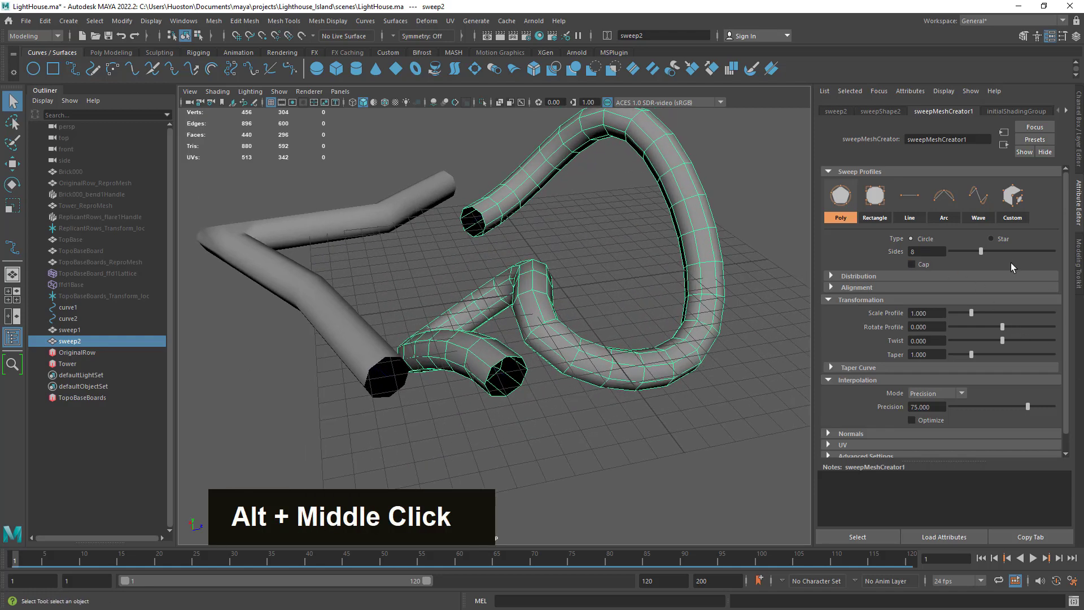
pyautogui.moveTo(980, 251)
pyautogui.mouseDown()
pyautogui.moveTo(953, 251)
pyautogui.moveTo(992, 264)
pyautogui.mouseUp()
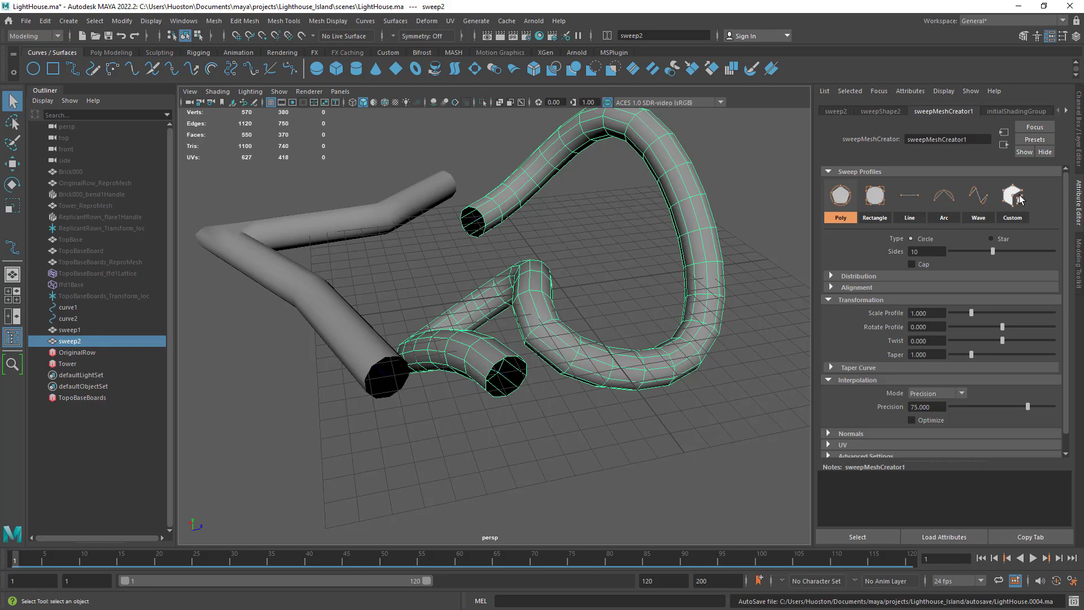
# Step: Switch the sweep profile of both meshes to Rectangle
pyautogui.click(880, 197)
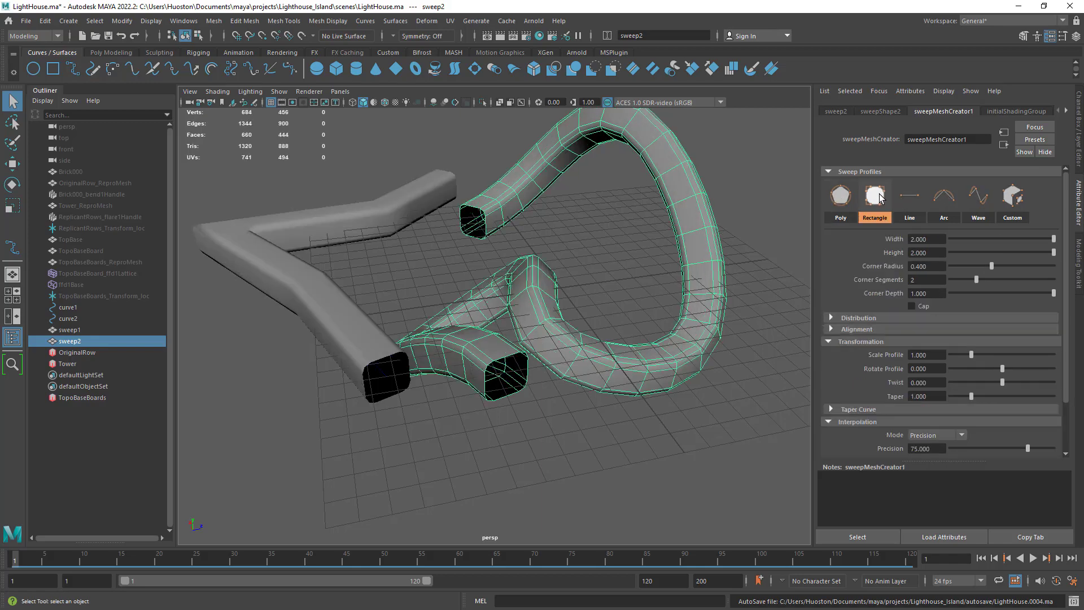
pyautogui.keyDown('alt'); pyautogui.moveTo(644, 350); pyautogui.dragTo(617, 375); pyautogui.keyUp('alt')
pyautogui.keyDown('alt'); pyautogui.moveTo(617, 376); pyautogui.dragTo(605, 375, button='right'); pyautogui.keyUp('alt')
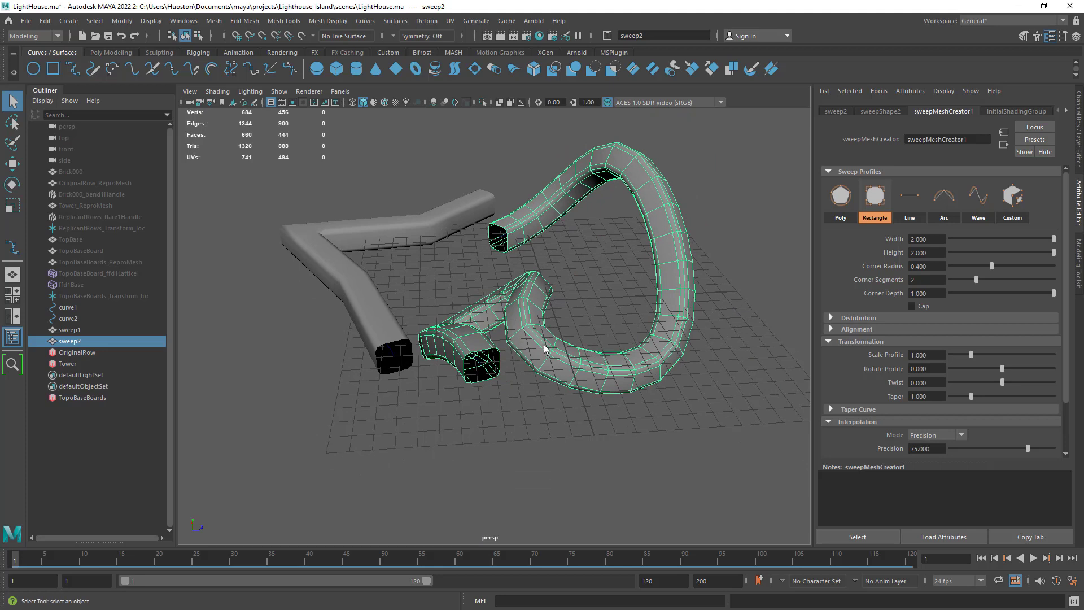
# Step: Bring up the MASH tools and examine curve1 and the angular sweep mesh with their shared sweep settings
pyautogui.click(453, 52)
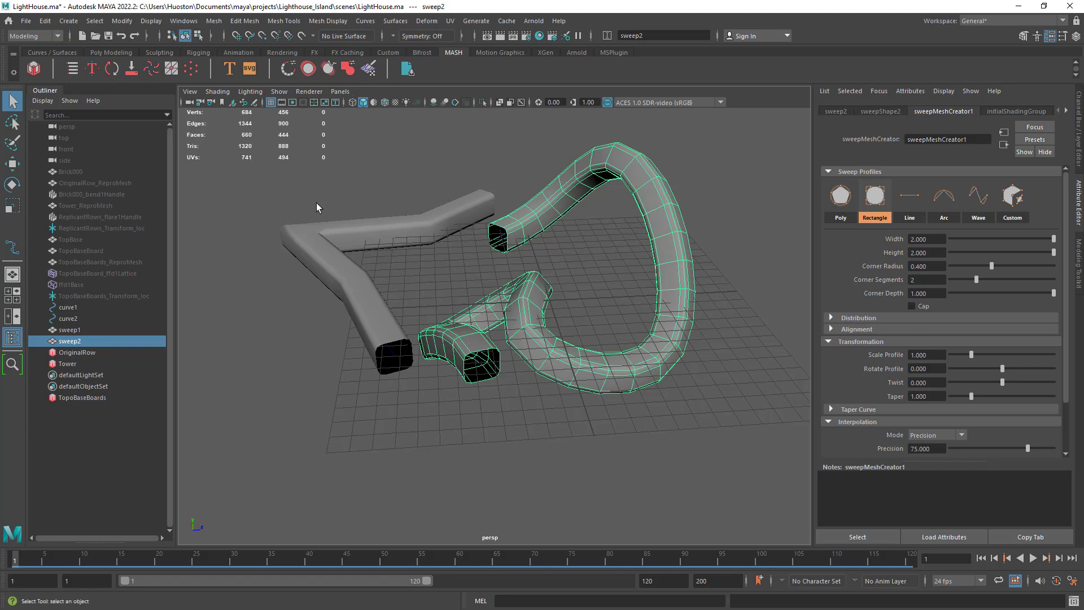
pyautogui.click(83, 310)
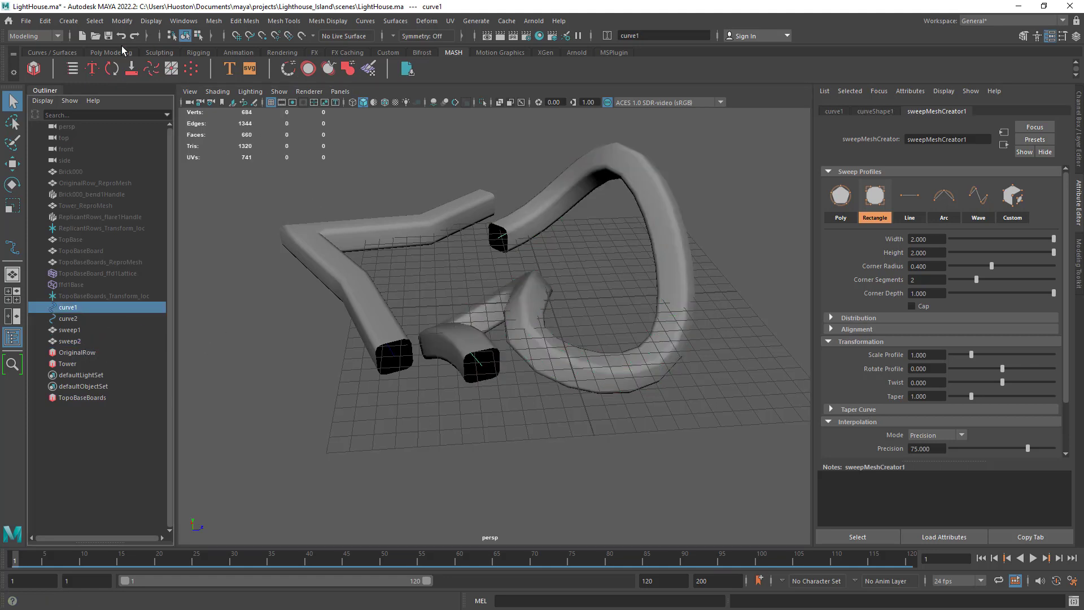
pyautogui.click(365, 314)
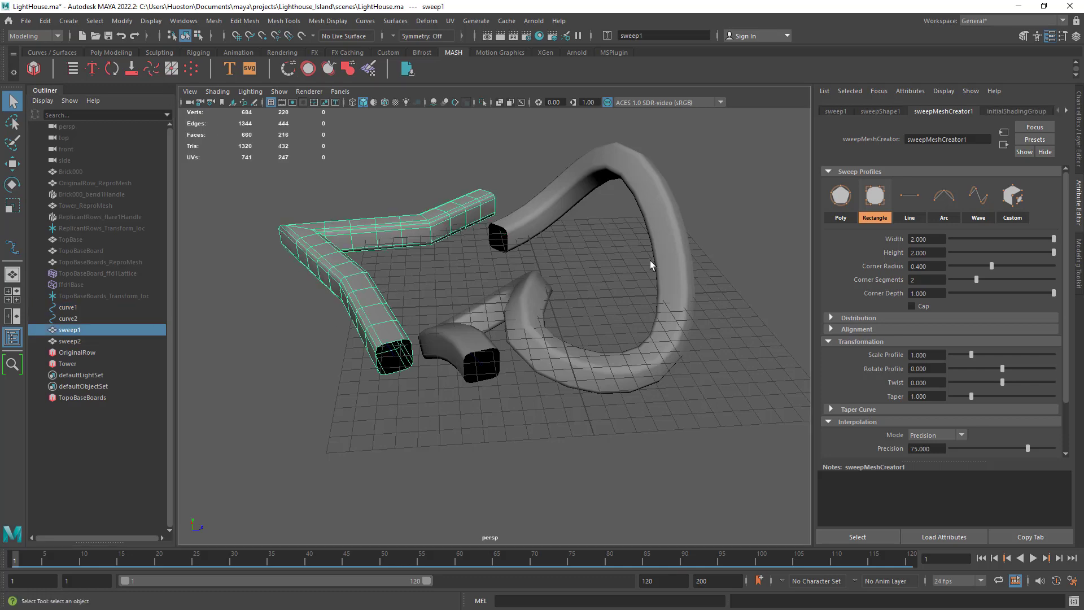
pyautogui.moveTo(516, 314)
pyautogui.keyDown('alt'); pyautogui.mouseDown()
pyautogui.moveTo(610, 295)
pyautogui.moveTo(508, 322)
pyautogui.moveTo(516, 329)
pyautogui.mouseUp(); pyautogui.keyUp('alt')
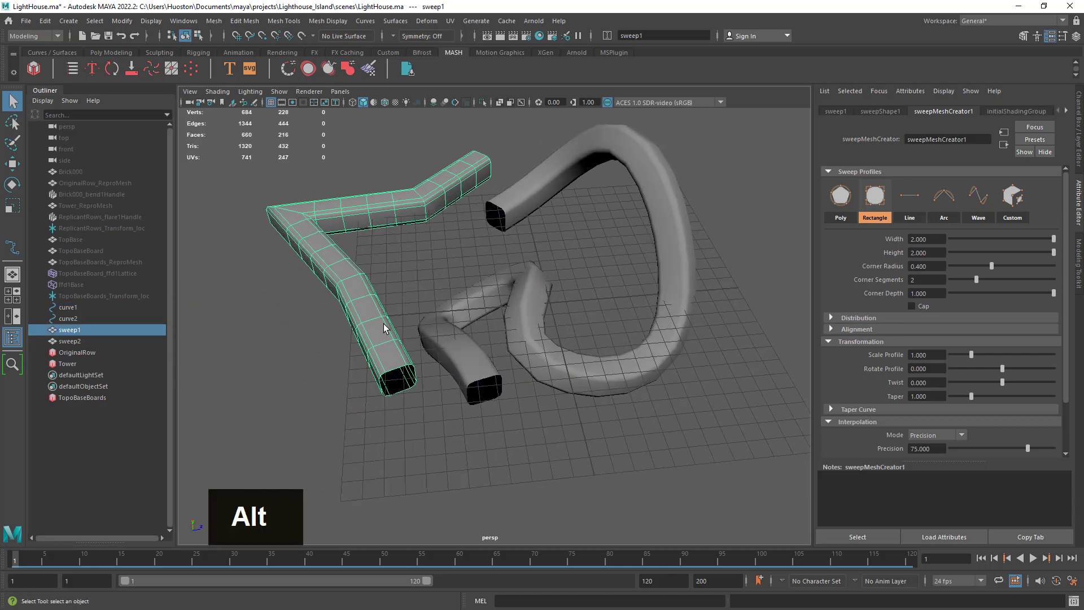
pyautogui.keyDown('alt'); pyautogui.moveTo(399, 333); pyautogui.dragTo(416, 322); pyautogui.keyUp('alt')
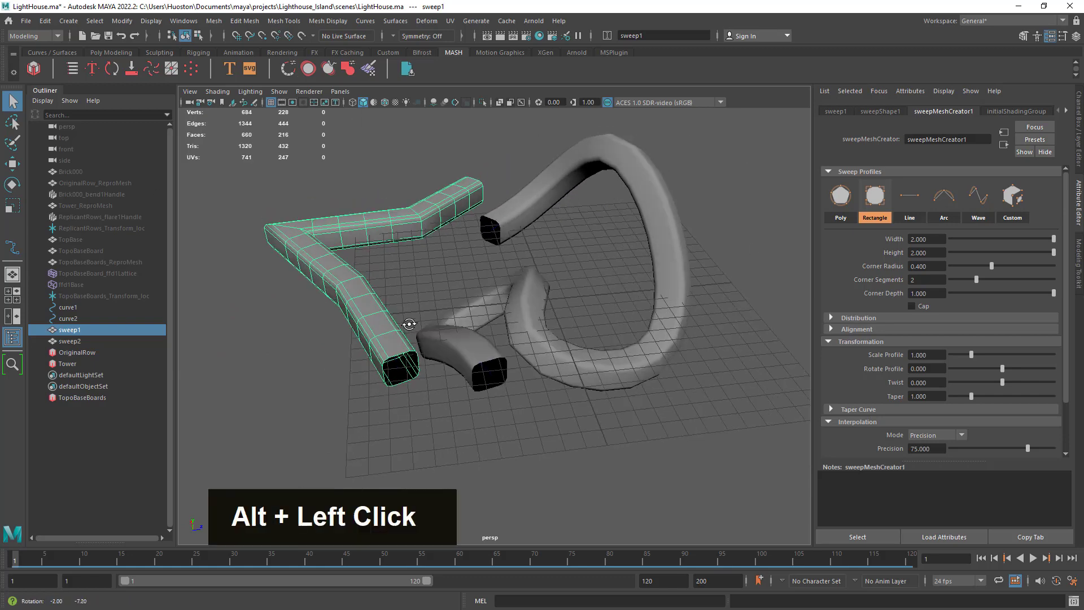
pyautogui.keyDown('alt'); pyautogui.moveTo(416, 322); pyautogui.dragTo(563, 355, button='right'); pyautogui.keyUp('alt')
pyautogui.moveTo(563, 355)
pyautogui.keyDown('alt'); pyautogui.mouseDown()
pyautogui.moveTo(584, 362)
pyautogui.moveTo(566, 362)
pyautogui.mouseUp(); pyautogui.keyUp('alt')
# Step: Select the curved sweep mesh and change the sweep profile to Wave
pyautogui.click(547, 325)
pyautogui.keyDown('alt'); pyautogui.moveTo(656, 337); pyautogui.dragTo(619, 280, button='middle'); pyautogui.keyUp('alt')
pyautogui.keyDown('alt'); pyautogui.moveTo(619, 280); pyautogui.dragTo(592, 306, button='right'); pyautogui.keyUp('alt')
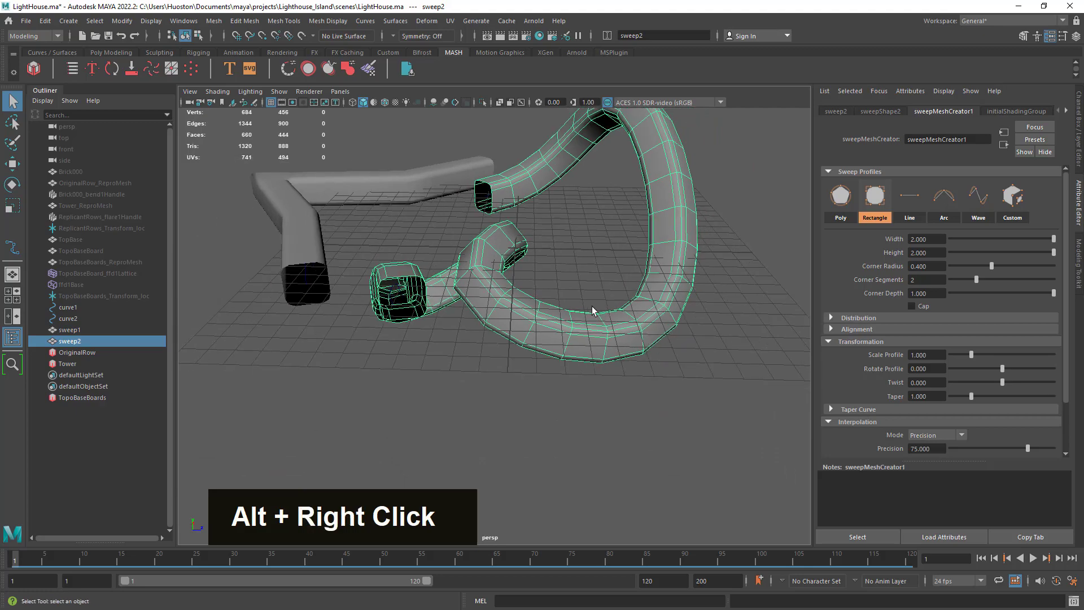
pyautogui.keyDown('alt'); pyautogui.moveTo(591, 305); pyautogui.dragTo(296, 348); pyautogui.keyUp('alt')
pyautogui.click(980, 213)
pyautogui.keyDown('alt'); pyautogui.moveTo(485, 325); pyautogui.dragTo(416, 274, button='right'); pyautogui.keyUp('alt')
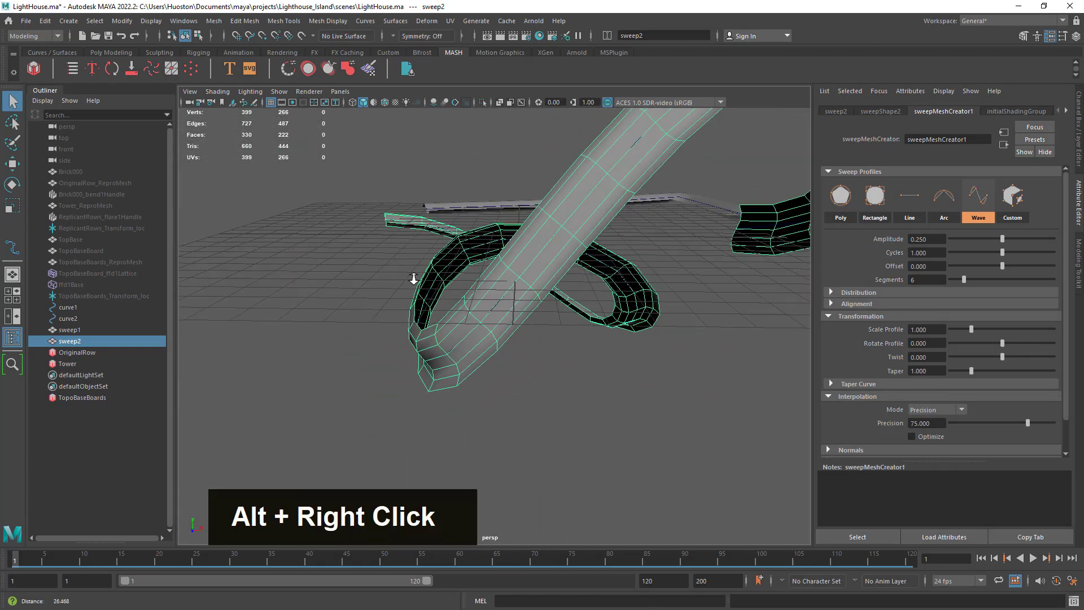
# Step: Examine the curved sweep mesh with its Wave profile and set the amplitude to about 0.228
pyautogui.keyDown('alt'); pyautogui.moveTo(416, 273); pyautogui.dragTo(723, 291); pyautogui.keyUp('alt')
pyautogui.keyDown('alt'); pyautogui.moveTo(723, 291); pyautogui.dragTo(561, 290, button='right'); pyautogui.keyUp('alt')
pyautogui.keyDown('alt'); pyautogui.moveTo(561, 290); pyautogui.dragTo(576, 305, button='middle'); pyautogui.keyUp('alt')
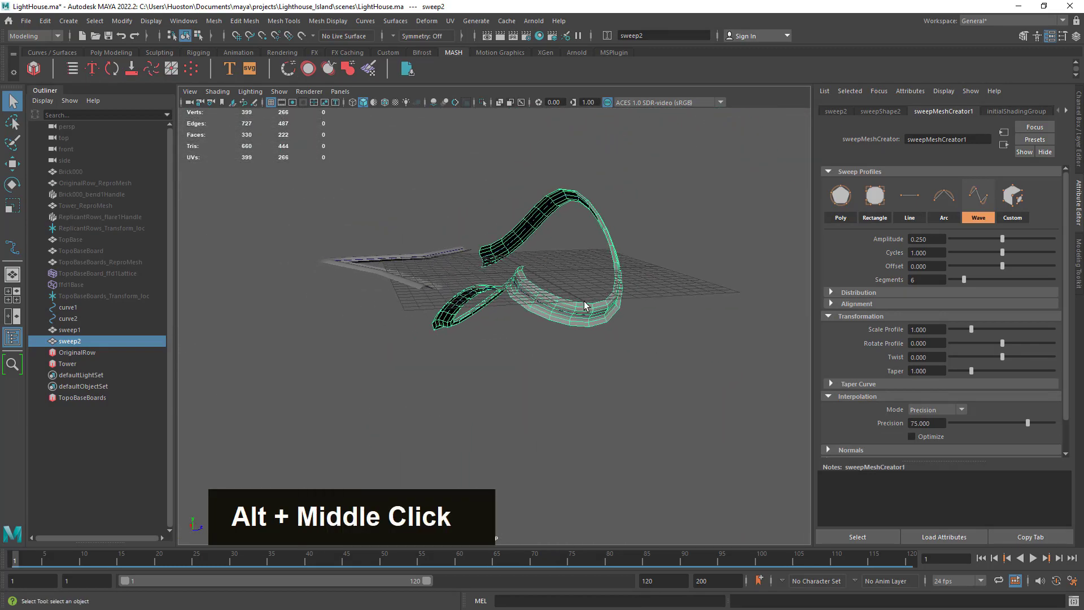
pyautogui.keyDown('alt'); pyautogui.moveTo(576, 305); pyautogui.dragTo(594, 324); pyautogui.keyUp('alt')
pyautogui.keyDown('alt'); pyautogui.moveTo(594, 324); pyautogui.dragTo(599, 334, button='middle'); pyautogui.keyUp('alt')
pyautogui.keyDown('alt'); pyautogui.moveTo(599, 334); pyautogui.dragTo(648, 352, button='right'); pyautogui.keyUp('alt')
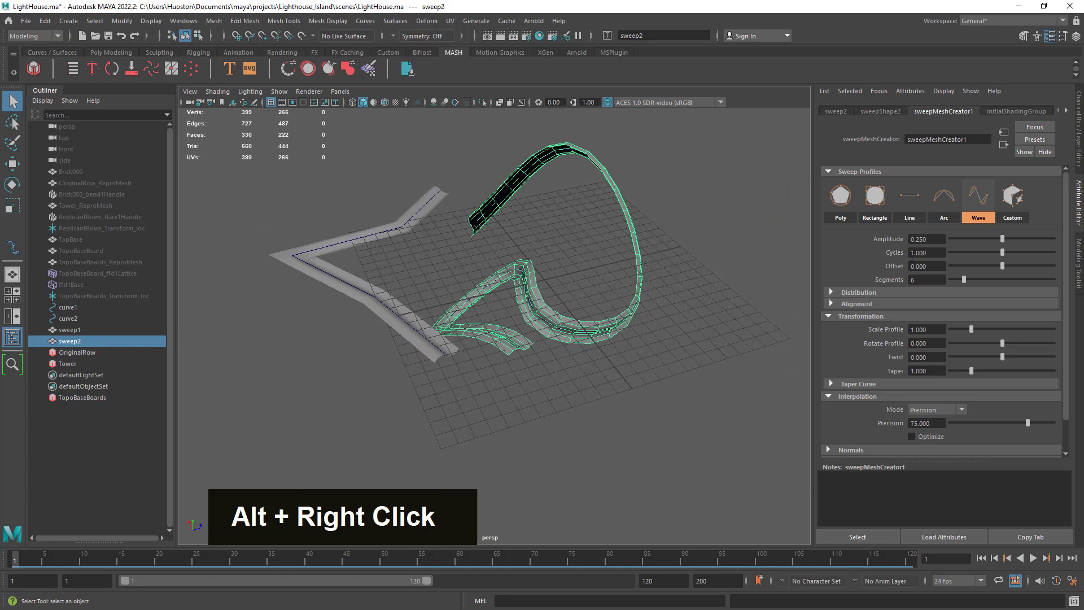
pyautogui.moveTo(1002, 239)
pyautogui.mouseDown()
pyautogui.moveTo(969, 238)
pyautogui.moveTo(1035, 239)
pyautogui.moveTo(977, 239)
pyautogui.moveTo(997, 240)
pyautogui.mouseUp()
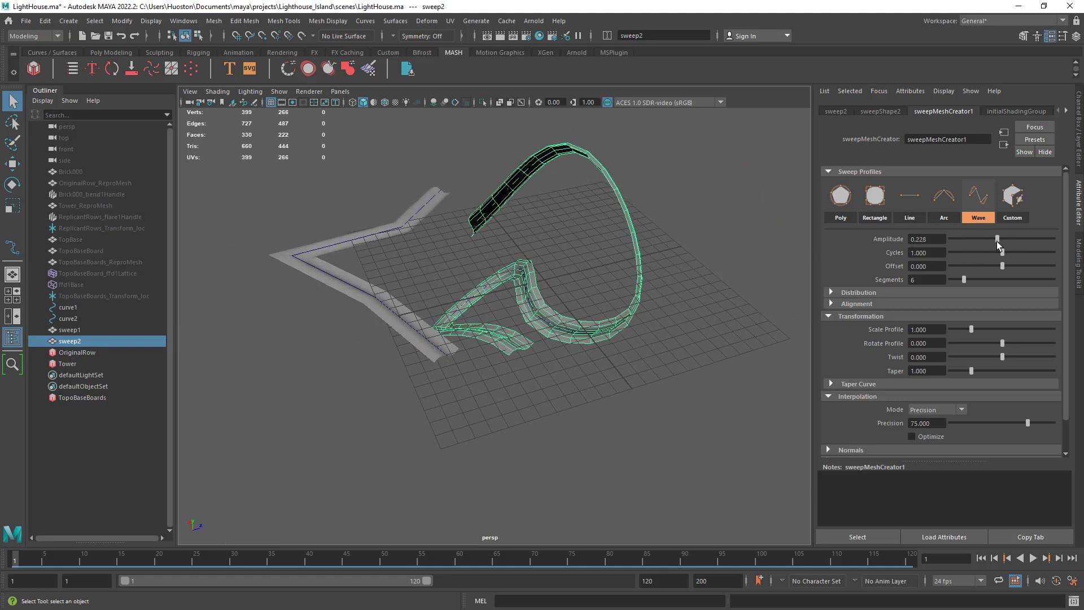
# Step: Switch the sweep profile back to Poly and examine the two swept tubes from several sides
pyautogui.click(842, 197)
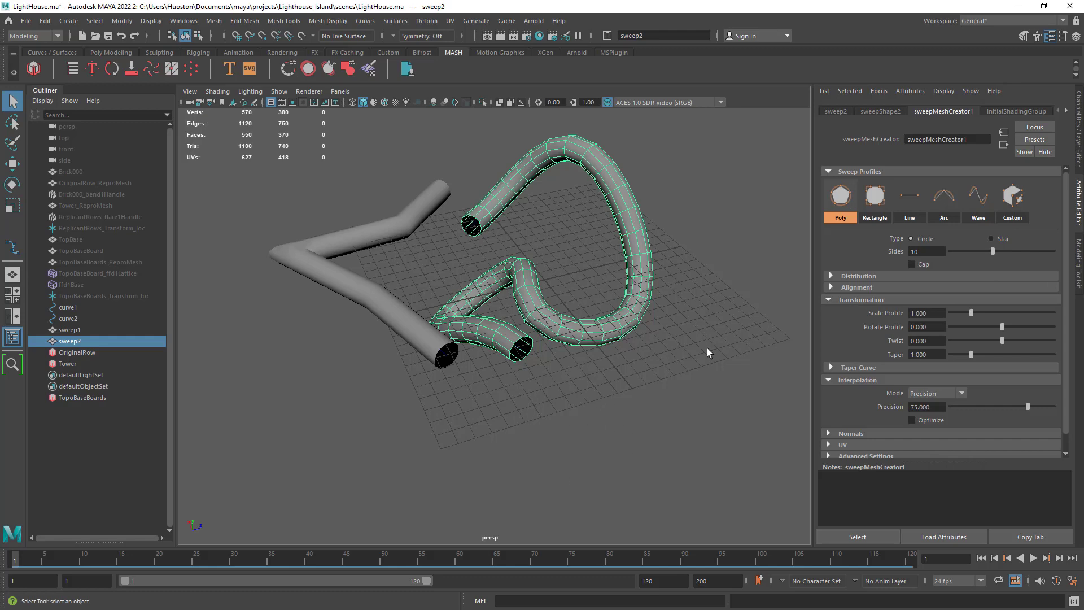
pyautogui.keyDown('alt'); pyautogui.moveTo(707, 348); pyautogui.dragTo(632, 350, button='right'); pyautogui.keyUp('alt')
pyautogui.keyDown('alt'); pyautogui.moveTo(576, 361); pyautogui.dragTo(626, 373); pyautogui.keyUp('alt')
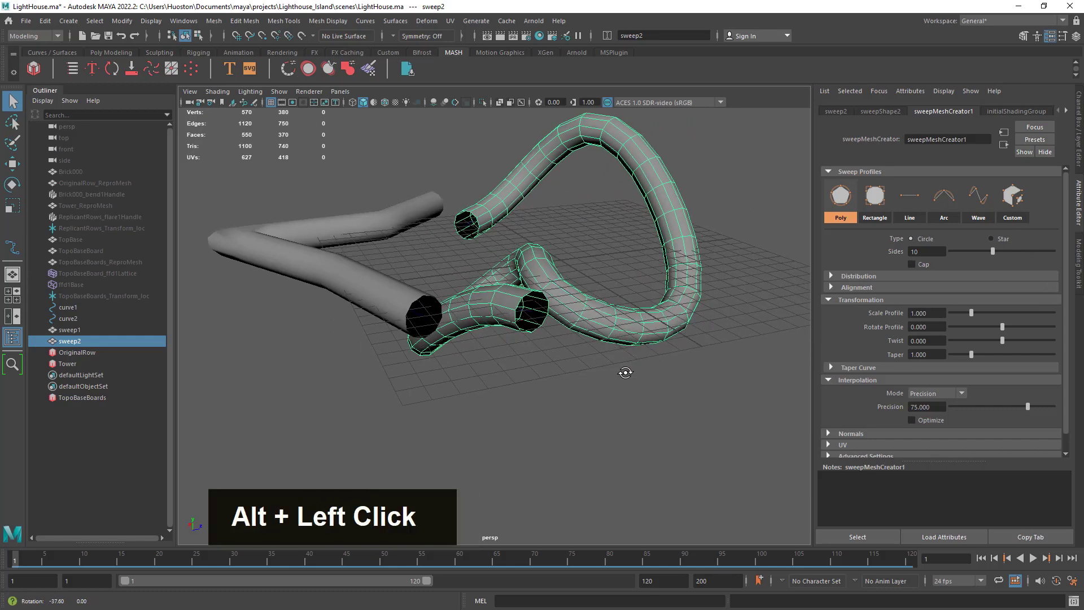
pyautogui.keyDown('alt'); pyautogui.moveTo(625, 372); pyautogui.dragTo(548, 341, button='right'); pyautogui.keyUp('alt')
pyautogui.moveTo(548, 341)
pyautogui.keyDown('alt'); pyautogui.mouseDown()
pyautogui.moveTo(593, 270)
pyautogui.moveTo(571, 295)
pyautogui.moveTo(628, 310)
pyautogui.moveTo(300, 293)
pyautogui.moveTo(416, 322)
pyautogui.moveTo(552, 315)
pyautogui.moveTo(541, 322)
pyautogui.mouseUp(); pyautogui.keyUp('alt')
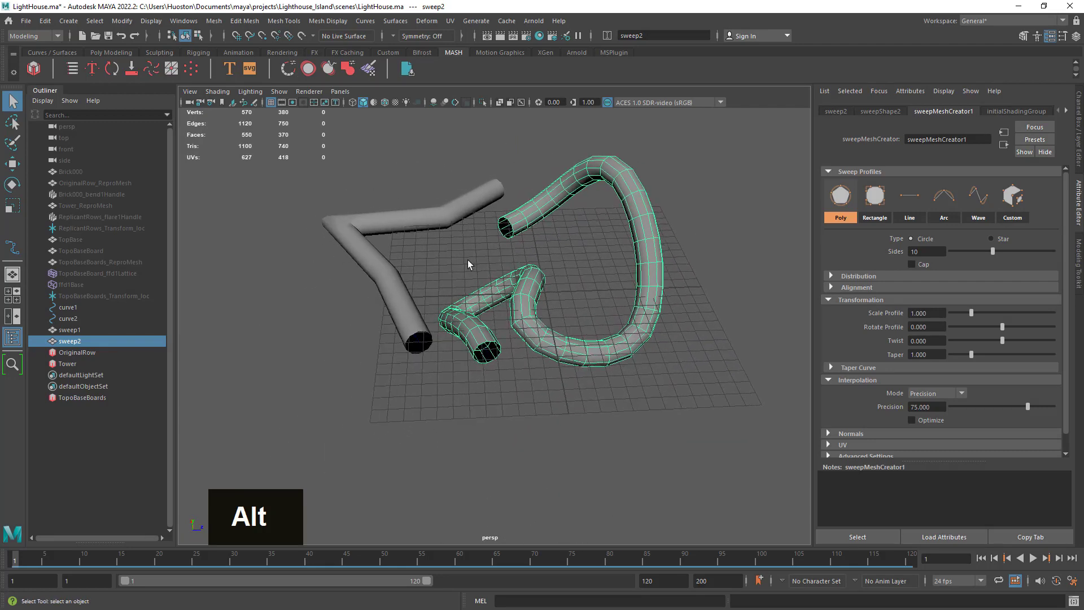
pyautogui.moveTo(1066, 305); pyautogui.dragTo(1067, 340)
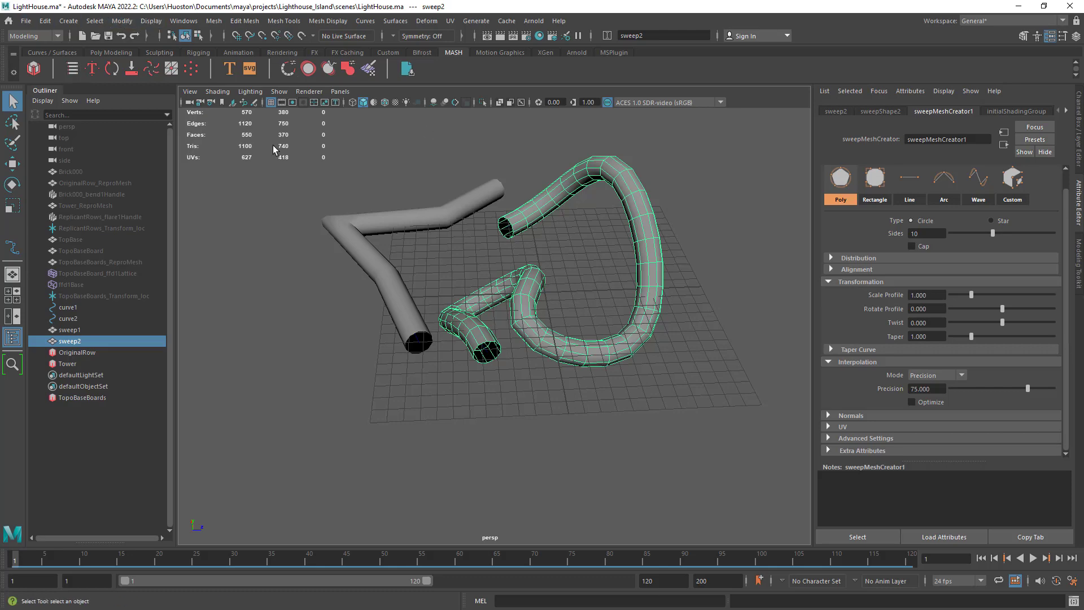
pyautogui.keyDown('alt'); pyautogui.moveTo(641, 336); pyautogui.dragTo(602, 314); pyautogui.keyUp('alt')
pyautogui.keyDown('alt'); pyautogui.moveTo(602, 314); pyautogui.dragTo(619, 356, button='middle'); pyautogui.keyUp('alt')
pyautogui.keyDown('alt'); pyautogui.moveTo(619, 355); pyautogui.dragTo(635, 377); pyautogui.keyUp('alt')
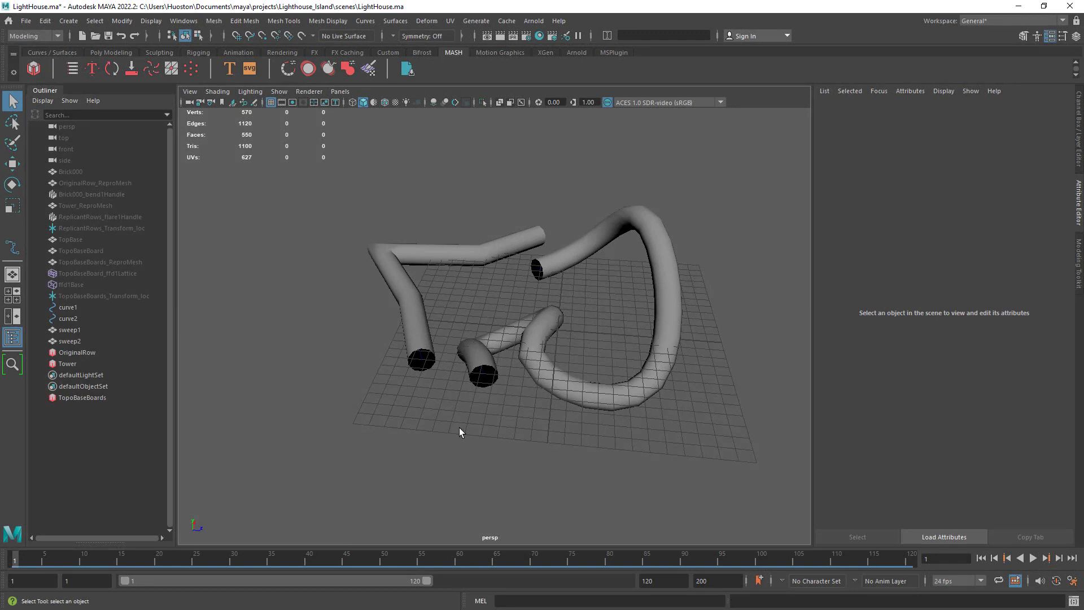
# Step: Delete both practice curves together with their two sweep meshes
pyautogui.keyDown('alt'); pyautogui.moveTo(514, 442); pyautogui.dragTo(531, 438, button='right'); pyautogui.keyUp('alt')
pyautogui.moveTo(363, 225); pyautogui.dragTo(573, 363)
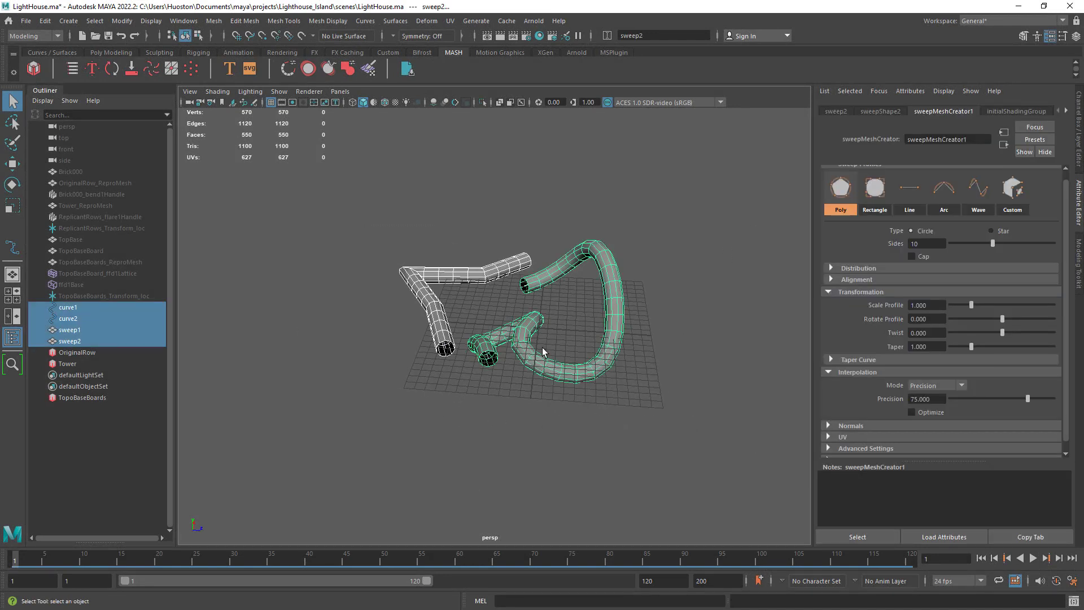
pyautogui.press('Delete')
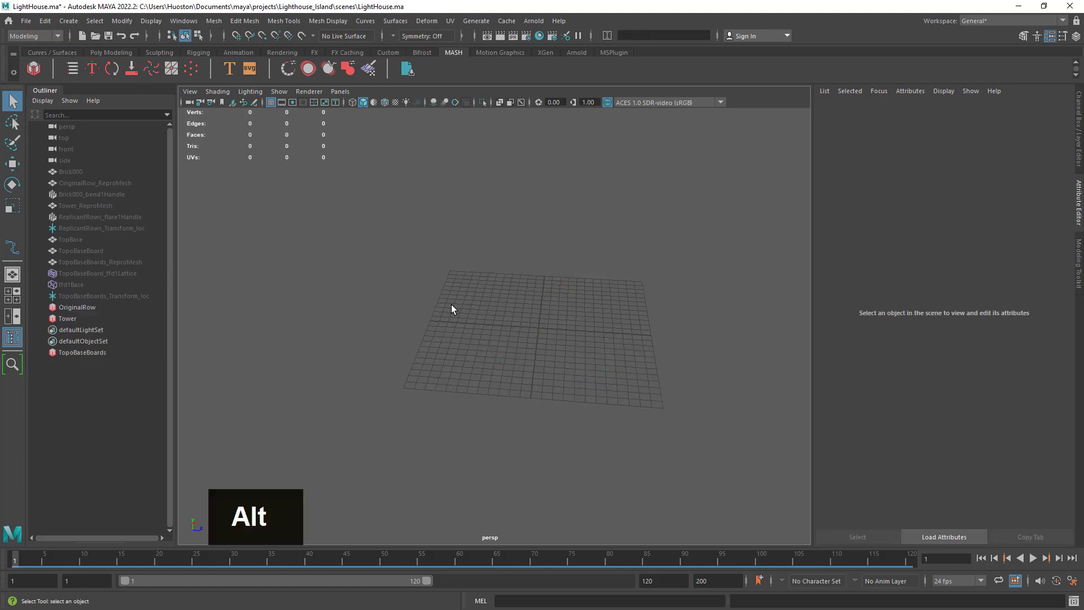
# Step: Unhide the TopoBaseBoards_ReproMesh object in the scene
pyautogui.keyDown('alt'); pyautogui.moveTo(450, 307); pyautogui.dragTo(609, 356, button='right'); pyautogui.keyUp('alt')
pyautogui.keyDown('alt'); pyautogui.moveTo(609, 356); pyautogui.dragTo(457, 337, button='middle'); pyautogui.keyUp('alt')
pyautogui.keyDown('alt'); pyautogui.moveTo(457, 337); pyautogui.dragTo(561, 371, button='right'); pyautogui.keyUp('alt')
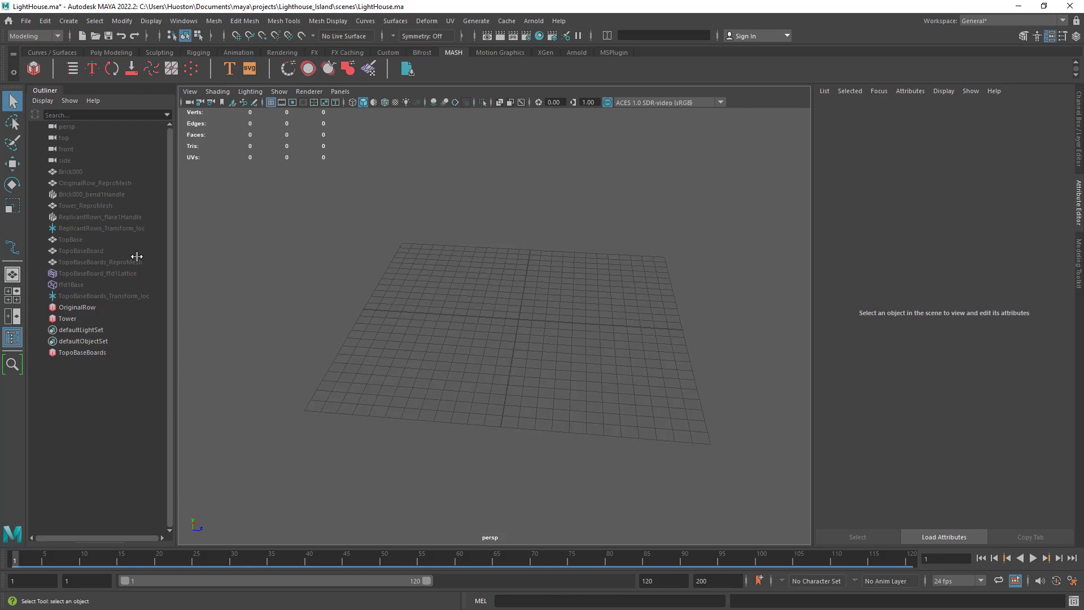
pyautogui.click(100, 262)
pyautogui.press('h')
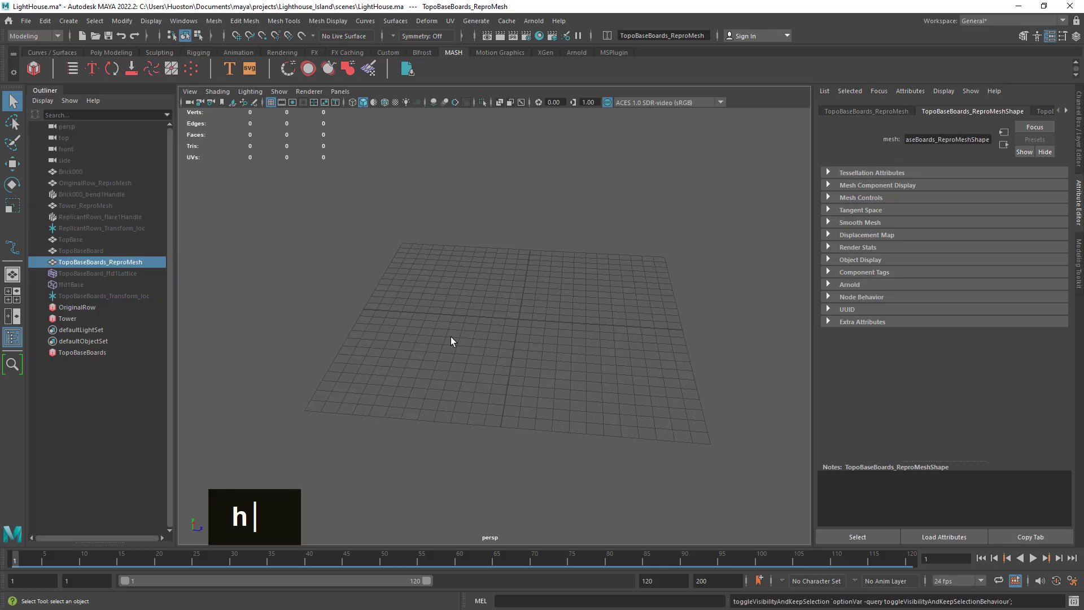
# Step: Examine the ring of top base boards from several angles and distances
pyautogui.keyDown('alt'); pyautogui.moveTo(489, 343); pyautogui.dragTo(496, 322, button='right'); pyautogui.keyUp('alt')
pyautogui.keyDown('alt'); pyautogui.scroll(3, 527, 395); pyautogui.keyUp('alt')
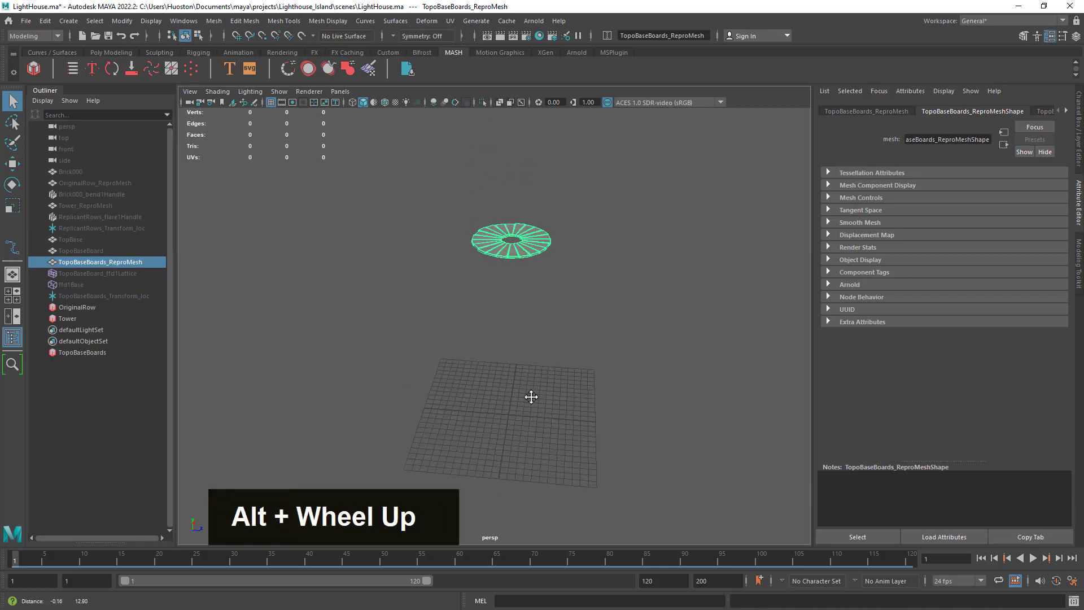
pyautogui.keyDown('alt'); pyautogui.moveTo(528, 395); pyautogui.dragTo(527, 373); pyautogui.keyUp('alt')
pyautogui.keyDown('alt'); pyautogui.moveTo(532, 383); pyautogui.dragTo(564, 310, button='right'); pyautogui.keyUp('alt')
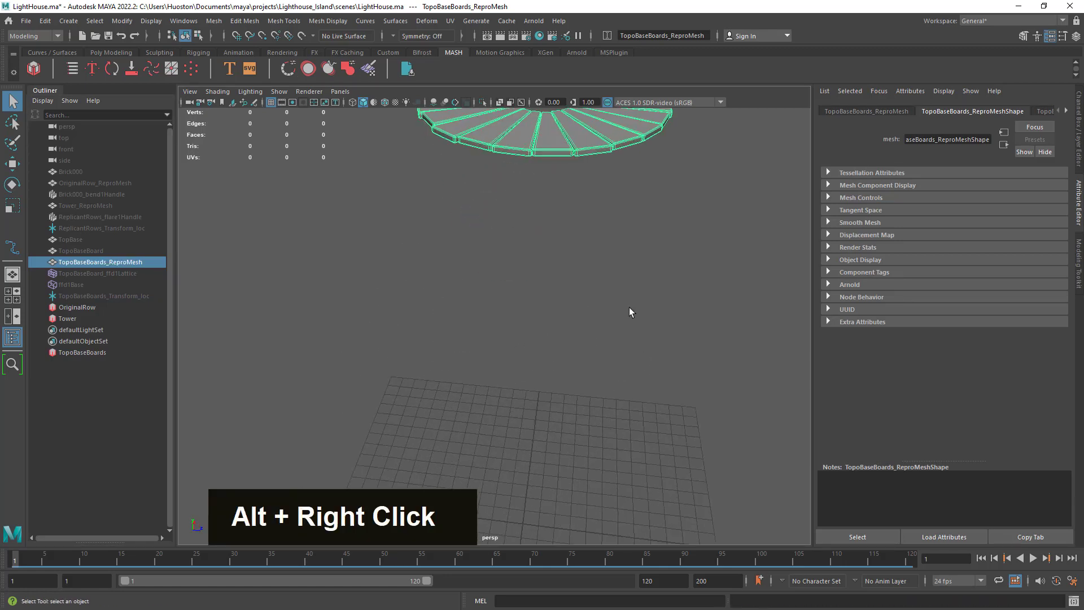
pyautogui.keyDown('alt'); pyautogui.moveTo(564, 309); pyautogui.dragTo(562, 456, button='middle'); pyautogui.keyUp('alt')
pyautogui.keyDown('alt'); pyautogui.moveTo(561, 456); pyautogui.dragTo(508, 411, button='right'); pyautogui.keyUp('alt')
pyautogui.keyDown('alt'); pyautogui.moveTo(508, 411); pyautogui.dragTo(571, 428); pyautogui.keyUp('alt')
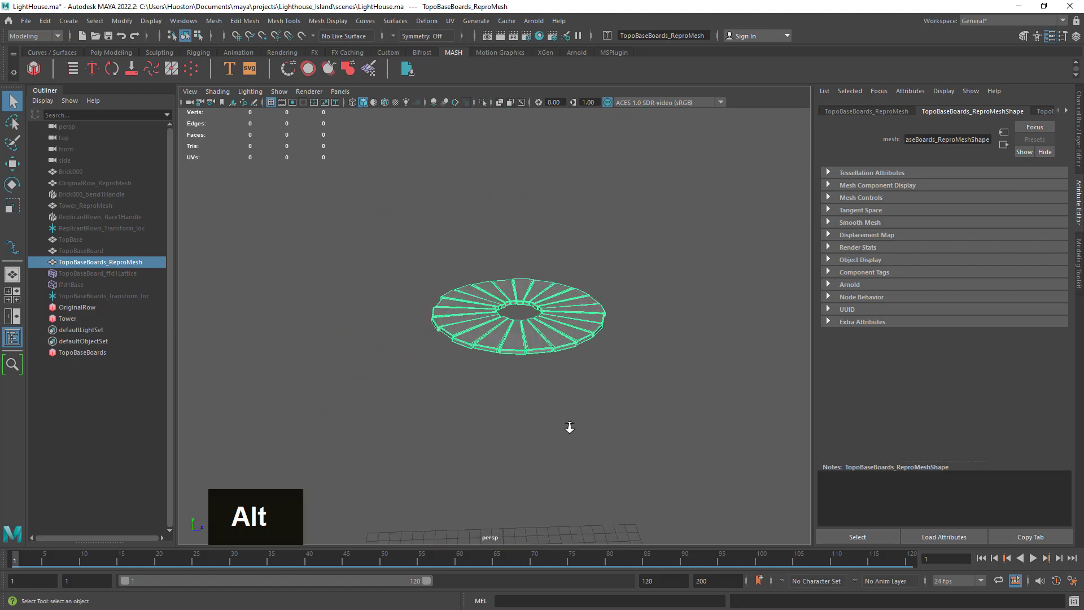
pyautogui.keyDown('alt'); pyautogui.moveTo(570, 428); pyautogui.dragTo(540, 402, button='middle'); pyautogui.keyUp('alt')
pyautogui.keyDown('alt'); pyautogui.moveTo(539, 402); pyautogui.dragTo(587, 395, button='right'); pyautogui.keyUp('alt')
pyautogui.keyDown('alt'); pyautogui.moveTo(588, 394); pyautogui.dragTo(569, 409, button='middle'); pyautogui.keyUp('alt')
pyautogui.keyDown('alt'); pyautogui.moveTo(569, 409); pyautogui.dragTo(533, 410); pyautogui.keyUp('alt')
# Step: Unhide the Tower_ReproMesh brick tower beneath the ring of boards
pyautogui.click(81, 251)
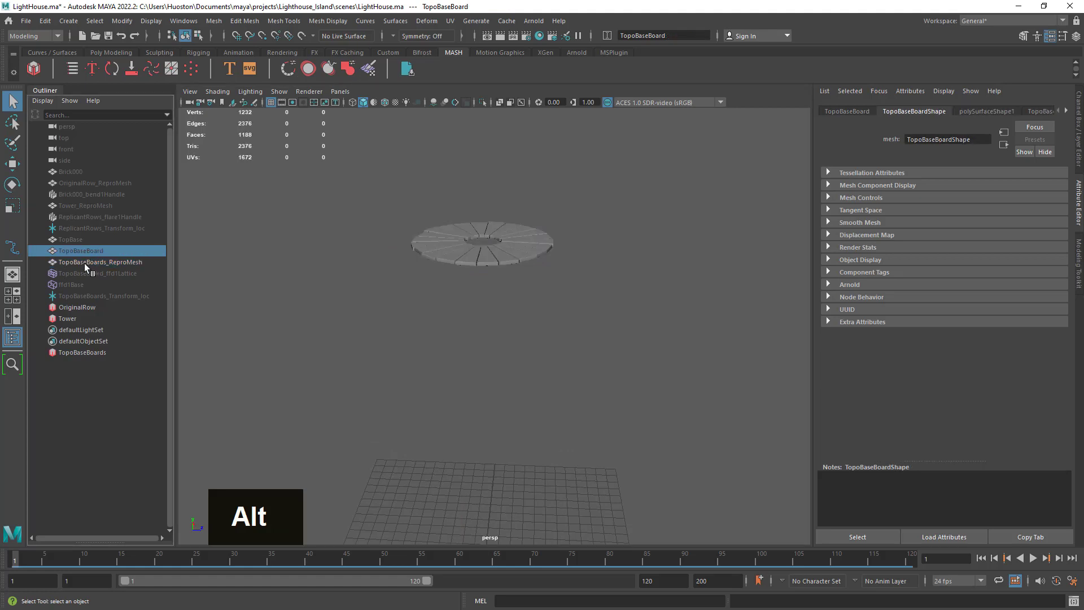
pyautogui.click(86, 207)
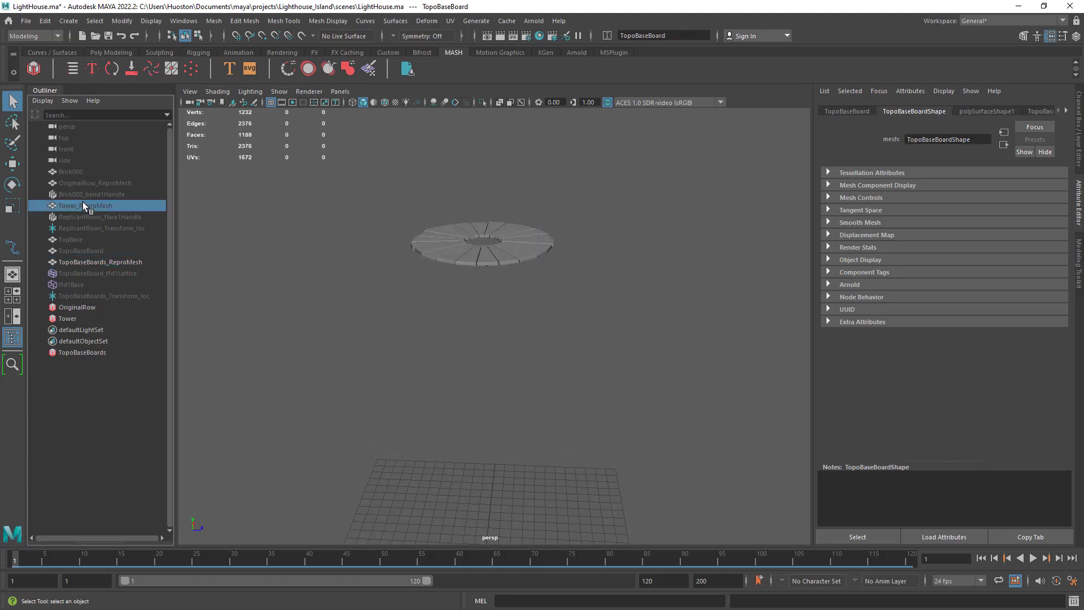
pyautogui.hotkey('shift', 'h')
pyautogui.click(636, 378)
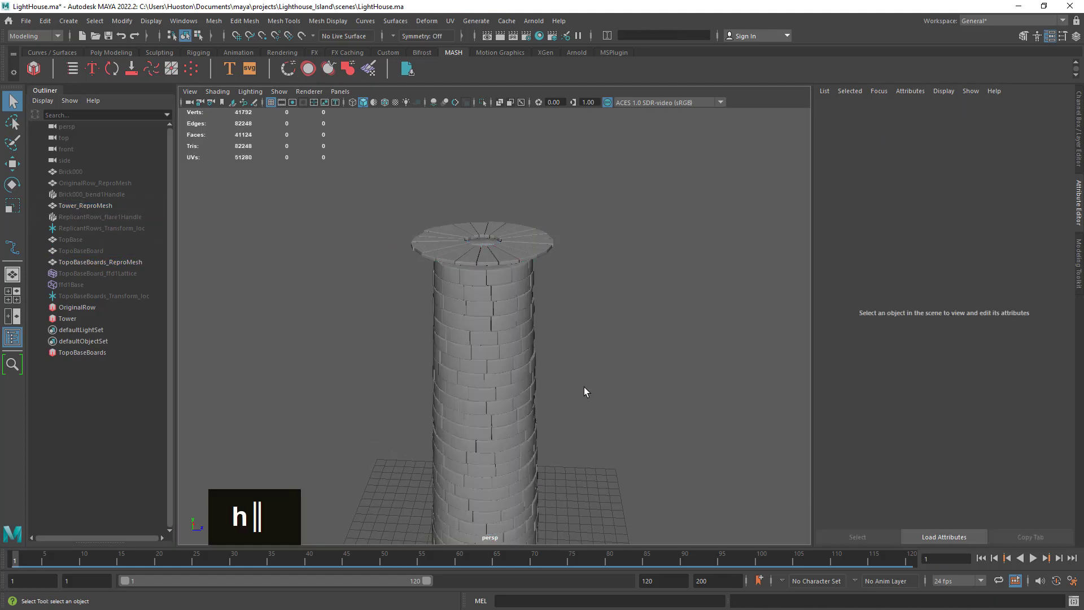
# Step: Unhide the TopBase mesh between the brick tower and the boards
pyautogui.moveTo(584, 390)
pyautogui.keyDown('alt'); pyautogui.mouseDown()
pyautogui.moveTo(584, 357)
pyautogui.moveTo(583, 382)
pyautogui.mouseUp(); pyautogui.keyUp('alt')
pyautogui.keyDown('alt'); pyautogui.moveTo(583, 383); pyautogui.dragTo(537, 293, button='right'); pyautogui.keyUp('alt')
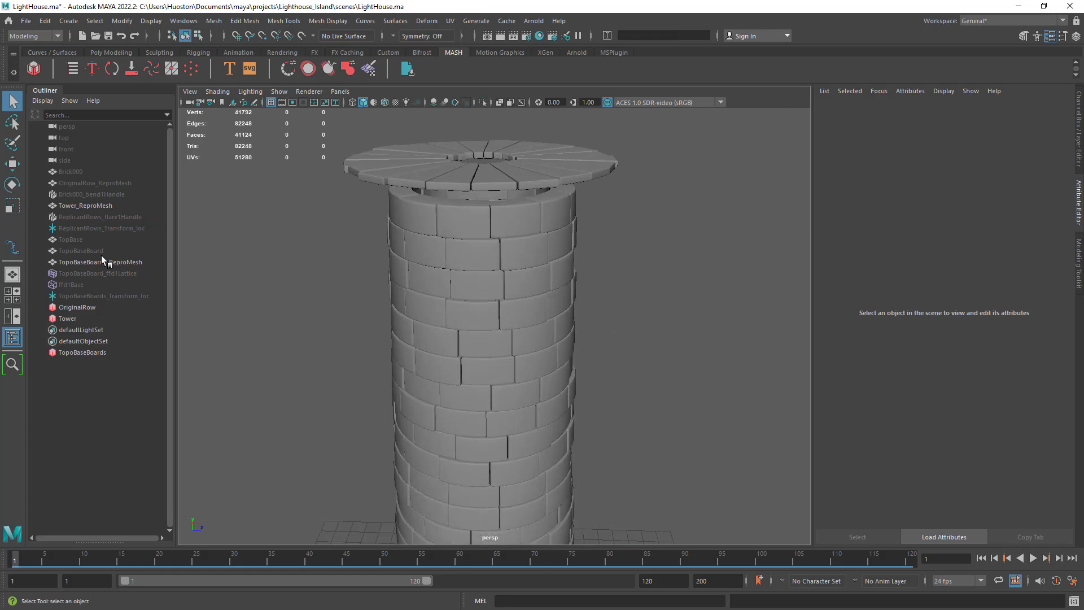
pyautogui.click(74, 239)
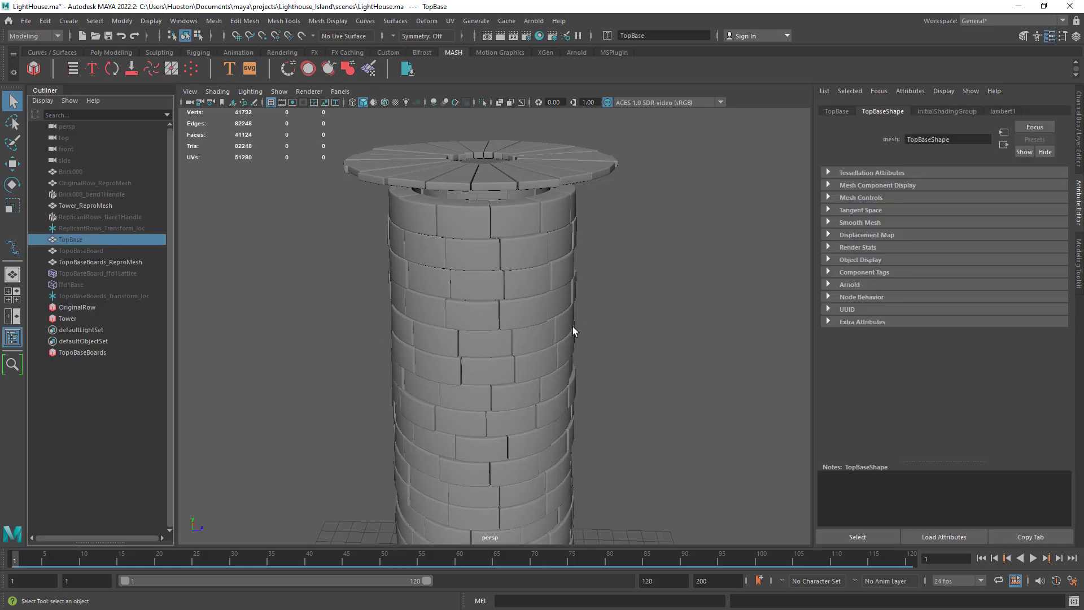
pyautogui.click(672, 340)
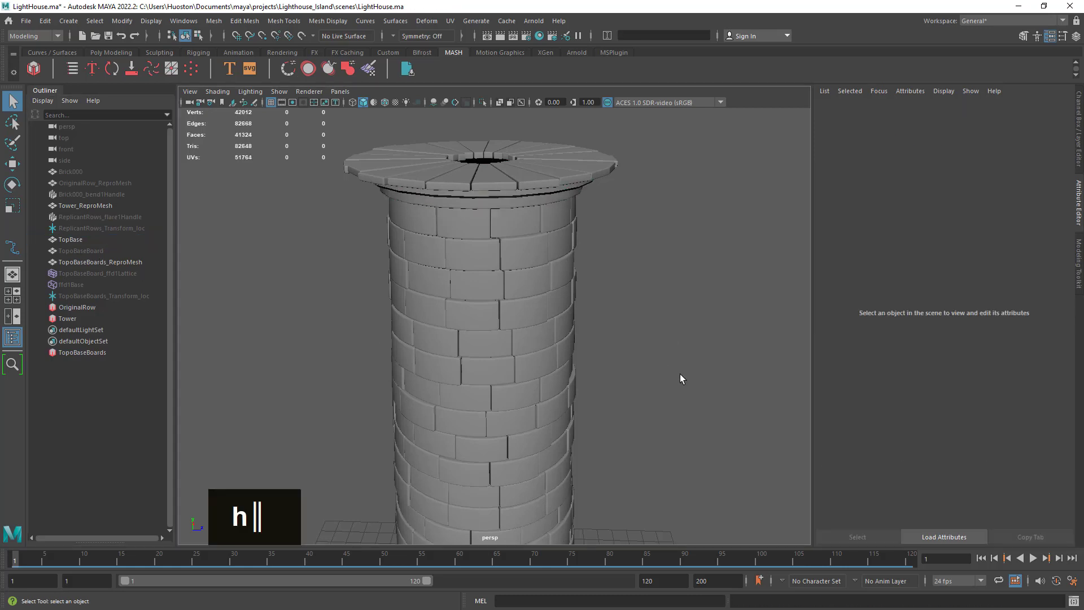
# Step: Examine how the base and boards sit on the tower, from below and from above
pyautogui.keyDown('alt'); pyautogui.moveTo(679, 375); pyautogui.dragTo(624, 363); pyautogui.keyUp('alt')
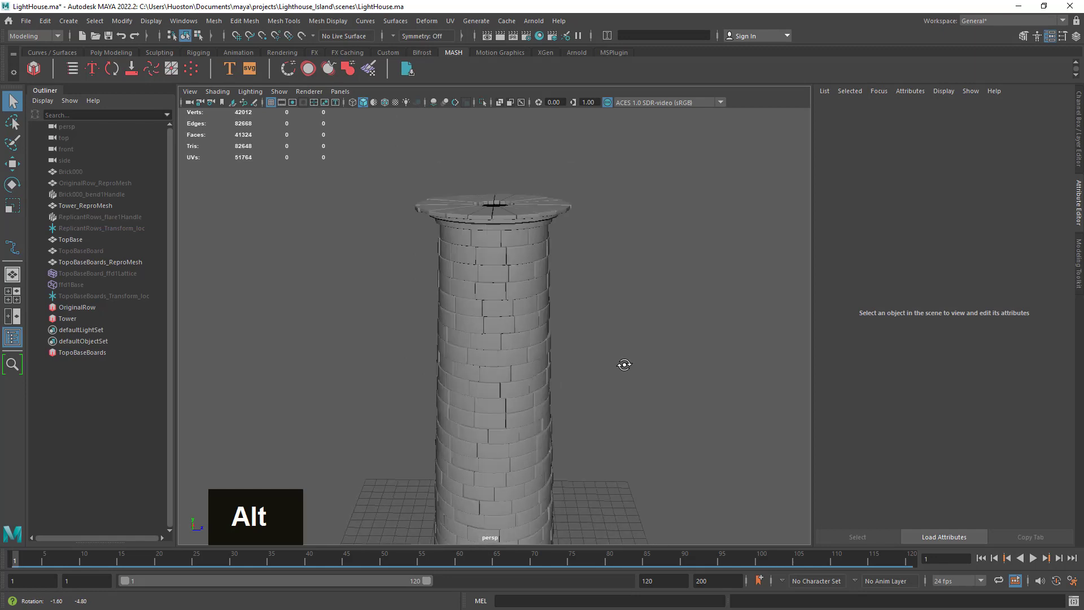
pyautogui.keyDown('alt'); pyautogui.moveTo(625, 363); pyautogui.dragTo(712, 356, button='right'); pyautogui.keyUp('alt')
pyautogui.keyDown('alt'); pyautogui.moveTo(711, 356); pyautogui.dragTo(665, 429, button='middle'); pyautogui.keyUp('alt')
pyautogui.keyDown('alt'); pyautogui.moveTo(664, 430); pyautogui.dragTo(653, 310); pyautogui.keyUp('alt')
pyautogui.keyDown('alt'); pyautogui.moveTo(653, 310); pyautogui.dragTo(615, 347, button='right'); pyautogui.keyUp('alt')
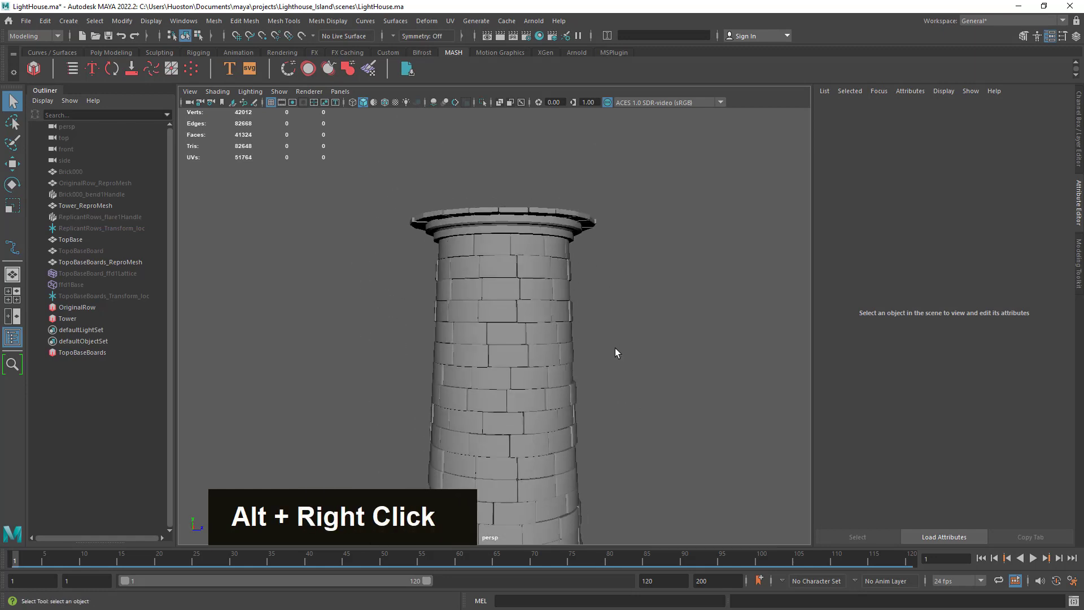
pyautogui.keyDown('alt'); pyautogui.moveTo(615, 347); pyautogui.dragTo(614, 422, button='middle'); pyautogui.keyUp('alt')
pyautogui.keyDown('alt'); pyautogui.moveTo(615, 422); pyautogui.dragTo(662, 442, button='right'); pyautogui.keyUp('alt')
pyautogui.keyDown('alt'); pyautogui.moveTo(662, 442); pyautogui.dragTo(643, 380, button='middle'); pyautogui.keyUp('alt')
pyautogui.keyDown('alt'); pyautogui.moveTo(644, 379); pyautogui.dragTo(634, 428); pyautogui.keyUp('alt')
pyautogui.keyDown('alt'); pyautogui.moveTo(634, 428); pyautogui.dragTo(605, 338, button='middle'); pyautogui.keyUp('alt')
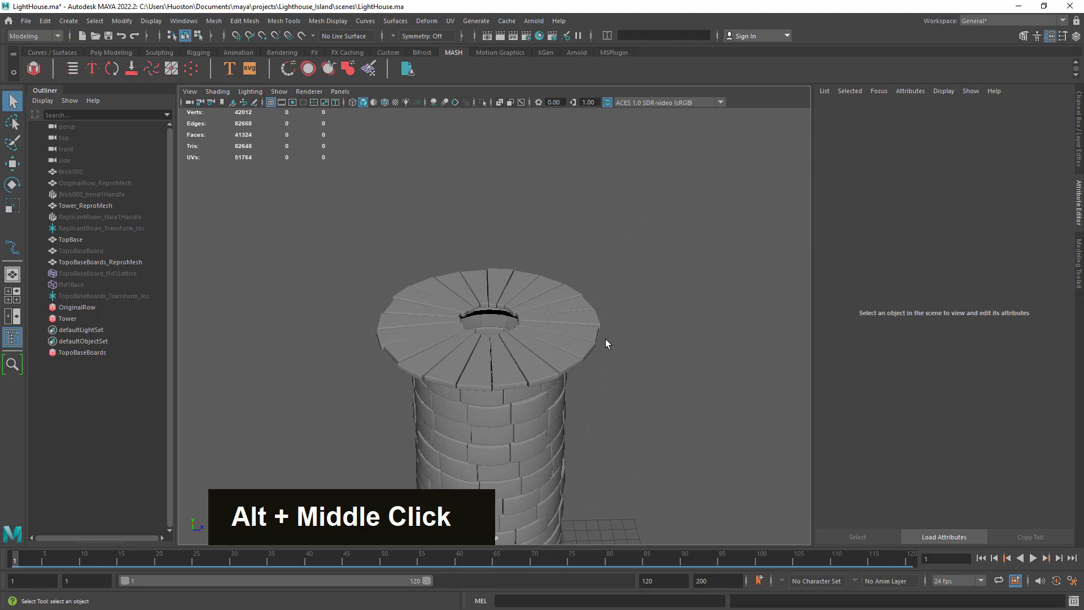
# Step: Create a NURBS circle and raise it to about 28.4 in Y, above the top of the tower
pyautogui.click(61, 53)
pyautogui.click(35, 73)
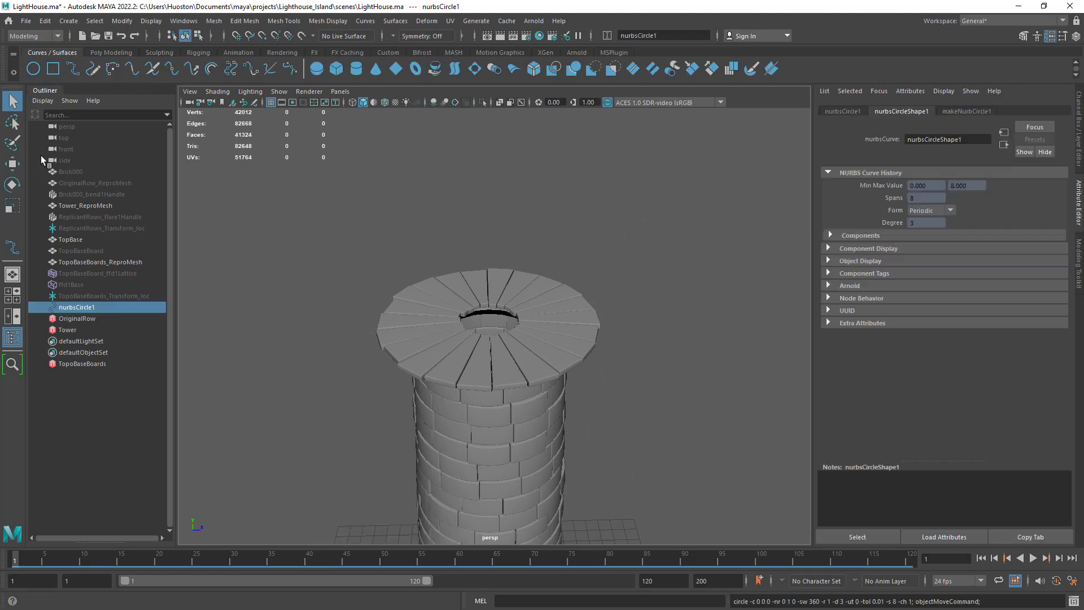
pyautogui.click(13, 164)
pyautogui.scroll(-4, 530, 346)
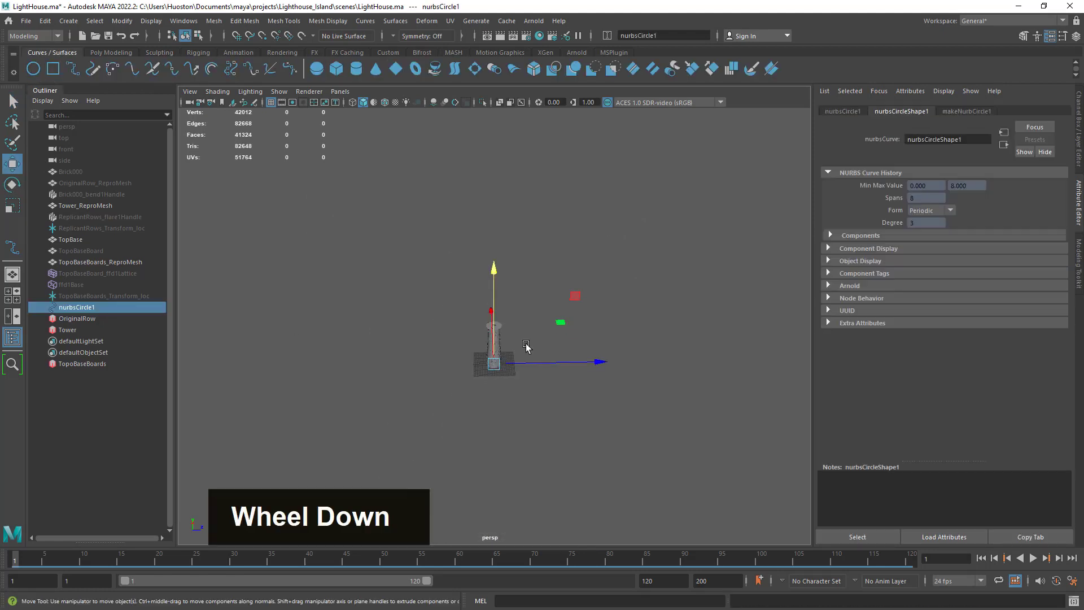
pyautogui.scroll(2, 530, 346)
pyautogui.moveTo(494, 314); pyautogui.dragTo(495, 228)
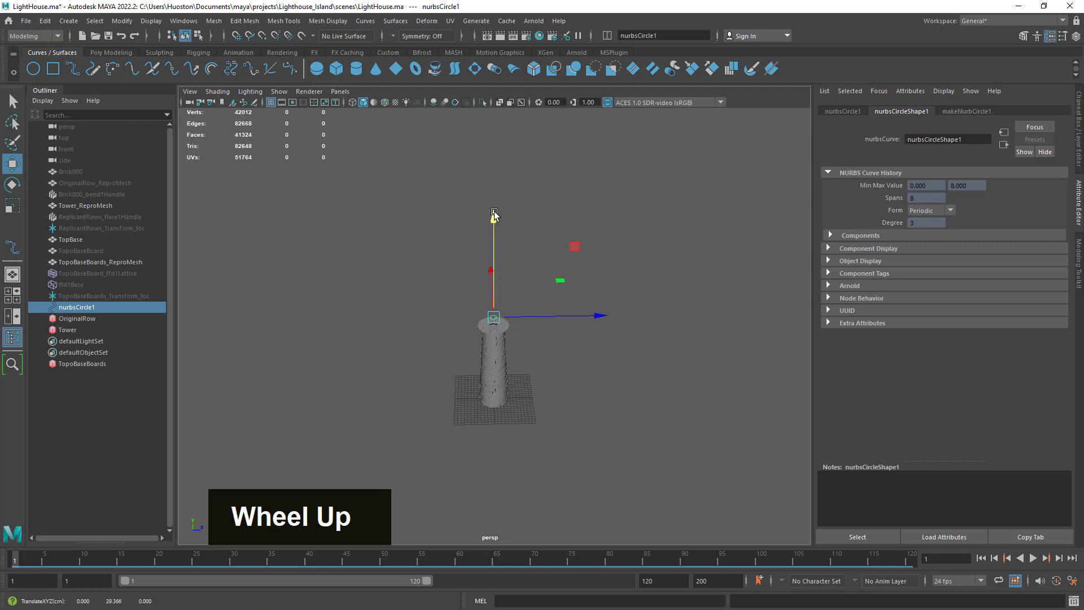
# Step: Scale the circle uniformly to about 3.862 and lower it to about 27.6 in Y, just above the boards
pyautogui.press('f')
pyautogui.keyDown('alt'); pyautogui.moveTo(508, 374); pyautogui.dragTo(527, 443, button='right'); pyautogui.keyUp('alt')
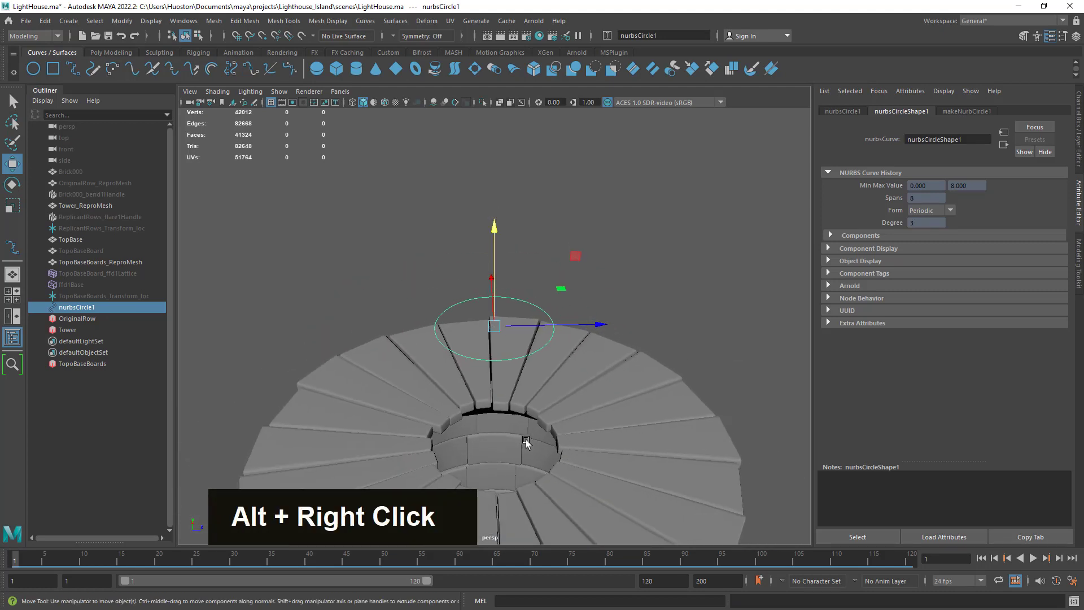
pyautogui.keyDown('alt'); pyautogui.moveTo(527, 442); pyautogui.dragTo(533, 257, button='middle'); pyautogui.keyUp('alt')
pyautogui.keyDown('alt'); pyautogui.moveTo(533, 256); pyautogui.dragTo(506, 302, button='right'); pyautogui.keyUp('alt')
pyautogui.moveTo(493, 122); pyautogui.dragTo(493, 188)
pyautogui.press('r')
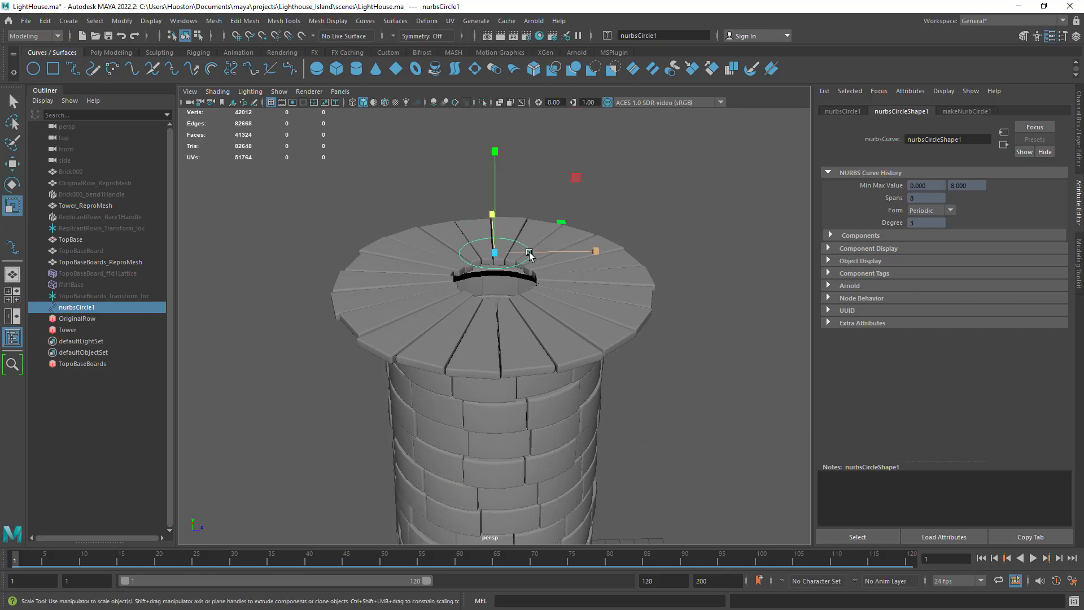
pyautogui.moveTo(501, 254); pyautogui.dragTo(647, 220)
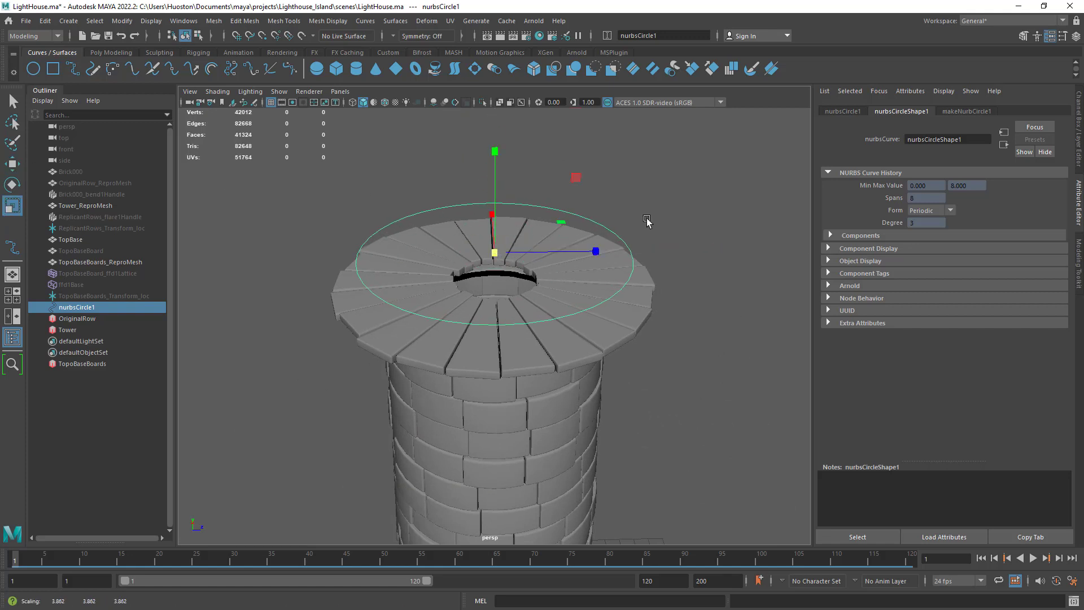
pyautogui.click(12, 165)
pyautogui.moveTo(499, 151)
pyautogui.mouseDown()
pyautogui.moveTo(512, 190)
pyautogui.moveTo(466, 164)
pyautogui.moveTo(493, 174)
pyautogui.moveTo(495, 162)
pyautogui.mouseUp()
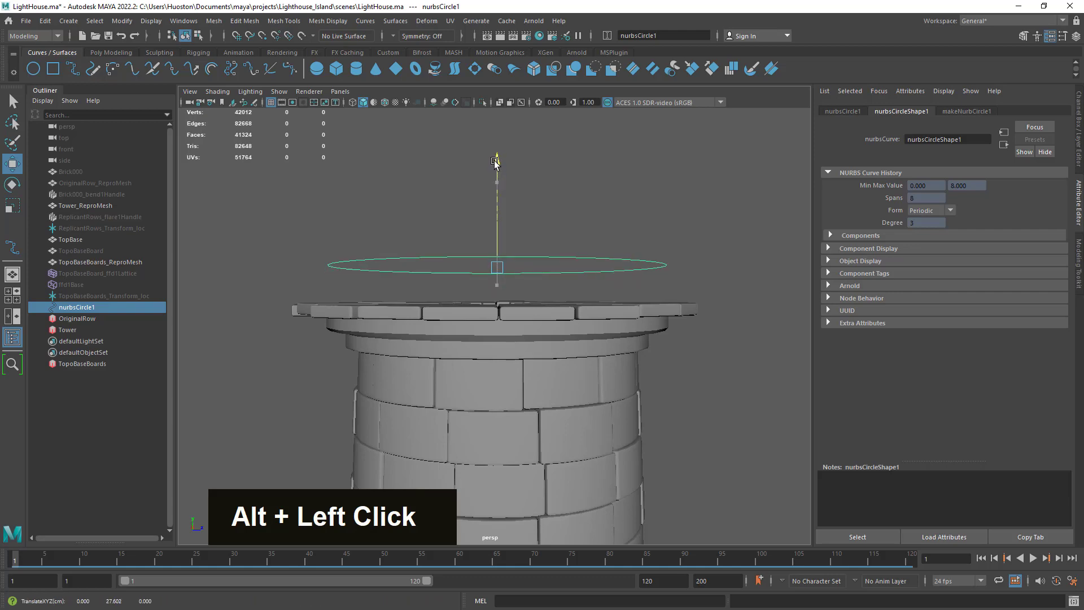
# Step: Examine the circle's height and fit above the boards, and bring up its transform values
pyautogui.keyDown('alt'); pyautogui.moveTo(643, 325); pyautogui.dragTo(610, 314, button='right'); pyautogui.keyUp('alt')
pyautogui.moveTo(609, 314)
pyautogui.keyDown('alt'); pyautogui.mouseDown()
pyautogui.moveTo(605, 330)
pyautogui.moveTo(594, 329)
pyautogui.mouseUp(); pyautogui.keyUp('alt')
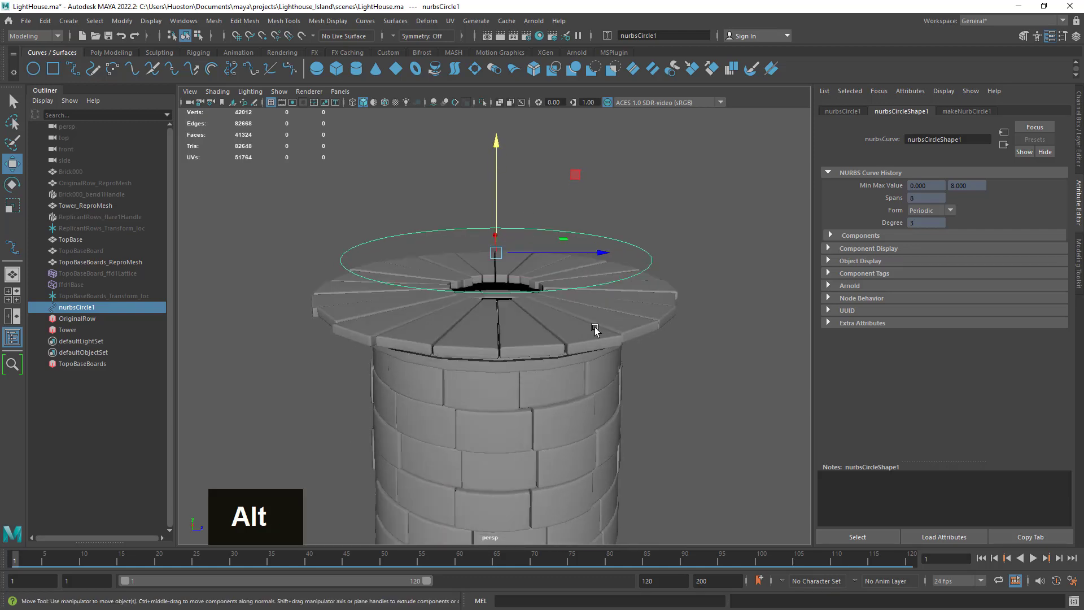
pyautogui.keyDown('alt'); pyautogui.moveTo(595, 327); pyautogui.dragTo(607, 374, button='middle'); pyautogui.keyUp('alt')
pyautogui.moveTo(608, 374)
pyautogui.keyDown('alt'); pyautogui.mouseDown()
pyautogui.moveTo(575, 443)
pyautogui.moveTo(569, 403)
pyautogui.moveTo(605, 368)
pyautogui.mouseUp(); pyautogui.keyUp('alt')
pyautogui.keyDown('alt'); pyautogui.moveTo(605, 368); pyautogui.dragTo(603, 375, button='right'); pyautogui.keyUp('alt')
pyautogui.keyDown('alt'); pyautogui.moveTo(603, 375); pyautogui.dragTo(602, 376); pyautogui.keyUp('alt')
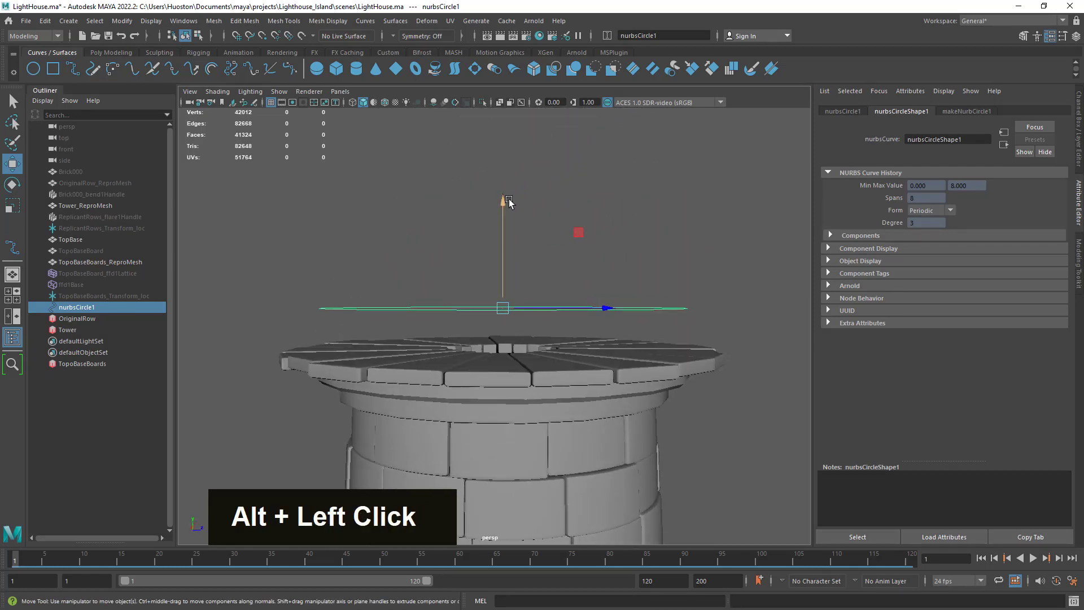
pyautogui.click(1078, 126)
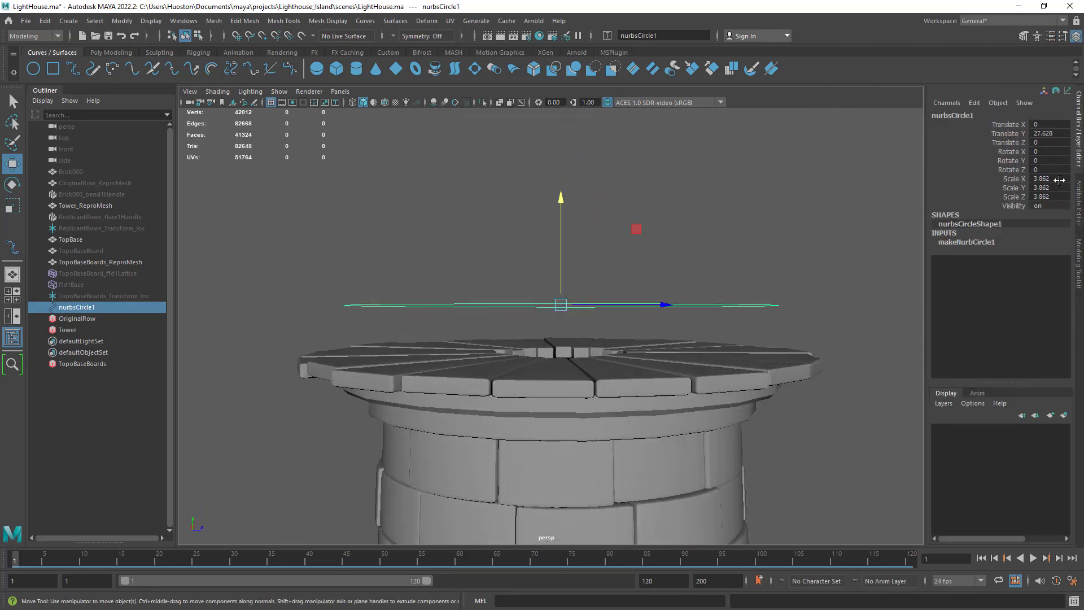
pyautogui.keyDown('alt'); pyautogui.moveTo(712, 249); pyautogui.dragTo(698, 305); pyautogui.keyUp('alt')
pyautogui.keyDown('alt'); pyautogui.moveTo(699, 305); pyautogui.dragTo(652, 260, button='middle'); pyautogui.keyUp('alt')
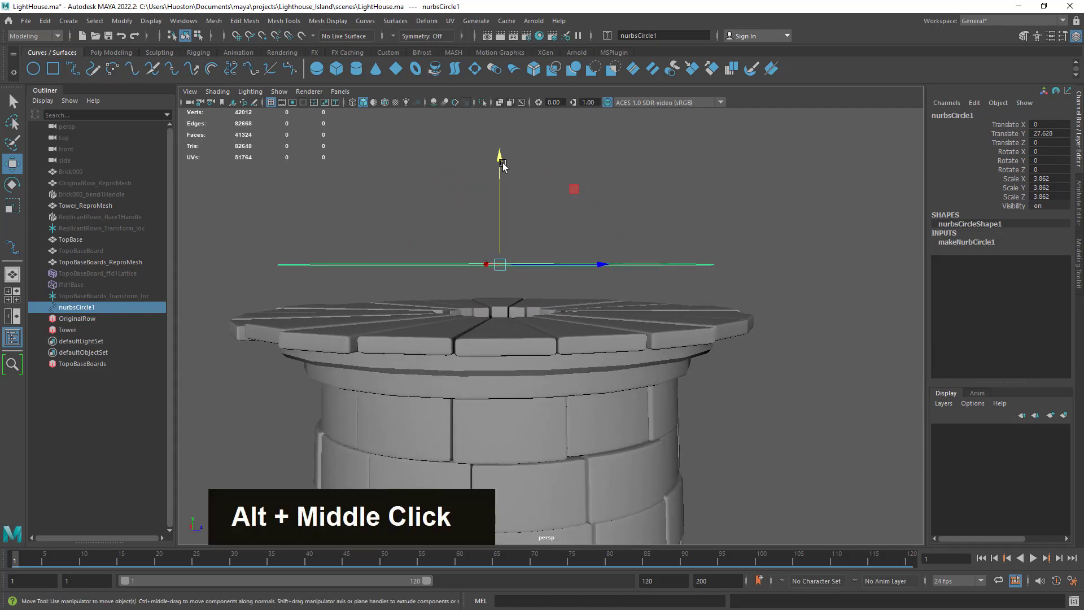
# Step: Lower the NURBS circle to about 27.518 in Y, then duplicate it and raise the copy to about 28.288
pyautogui.moveTo(502, 161); pyautogui.dragTo(505, 164)
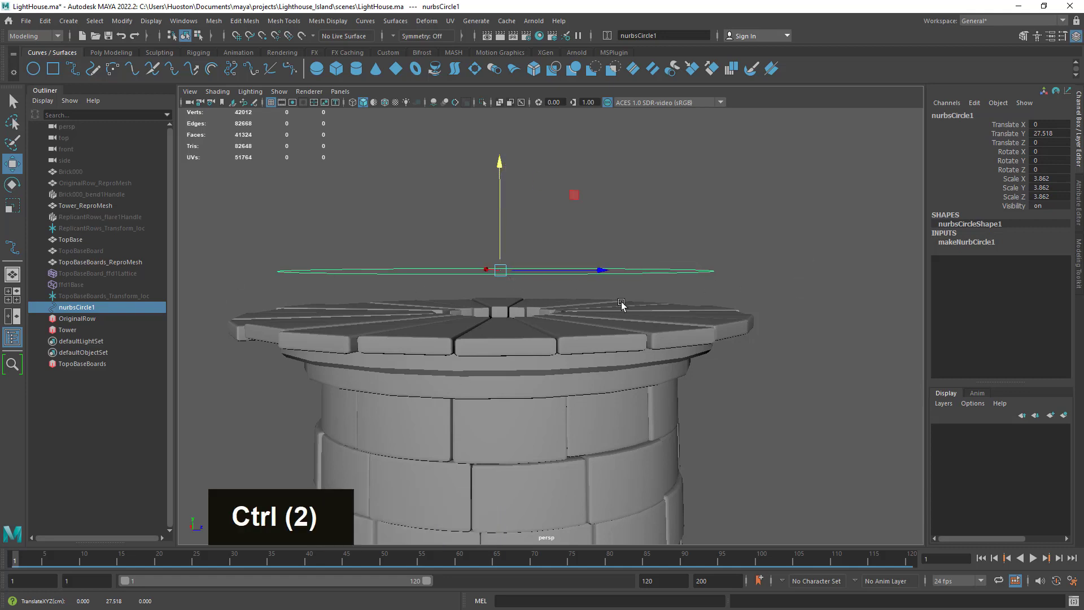
pyautogui.hotkey('ctrl', 'd')
pyautogui.moveTo(507, 171); pyautogui.dragTo(504, 135)
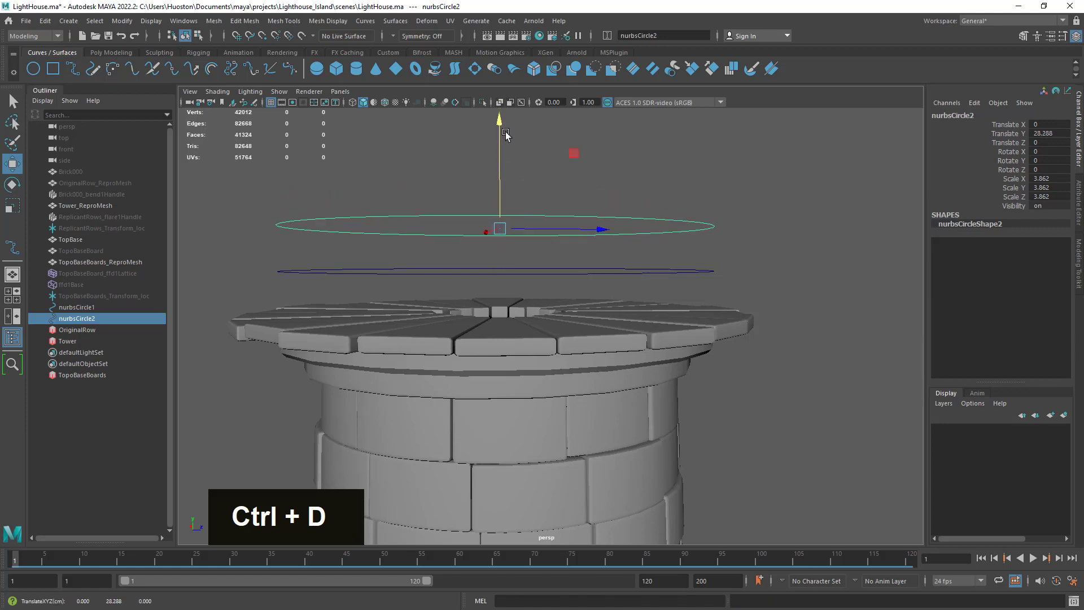
pyautogui.keyDown('alt'); pyautogui.moveTo(559, 316); pyautogui.dragTo(564, 324, button='right'); pyautogui.keyUp('alt')
pyautogui.keyDown('alt'); pyautogui.moveTo(564, 324); pyautogui.dragTo(639, 356); pyautogui.keyUp('alt')
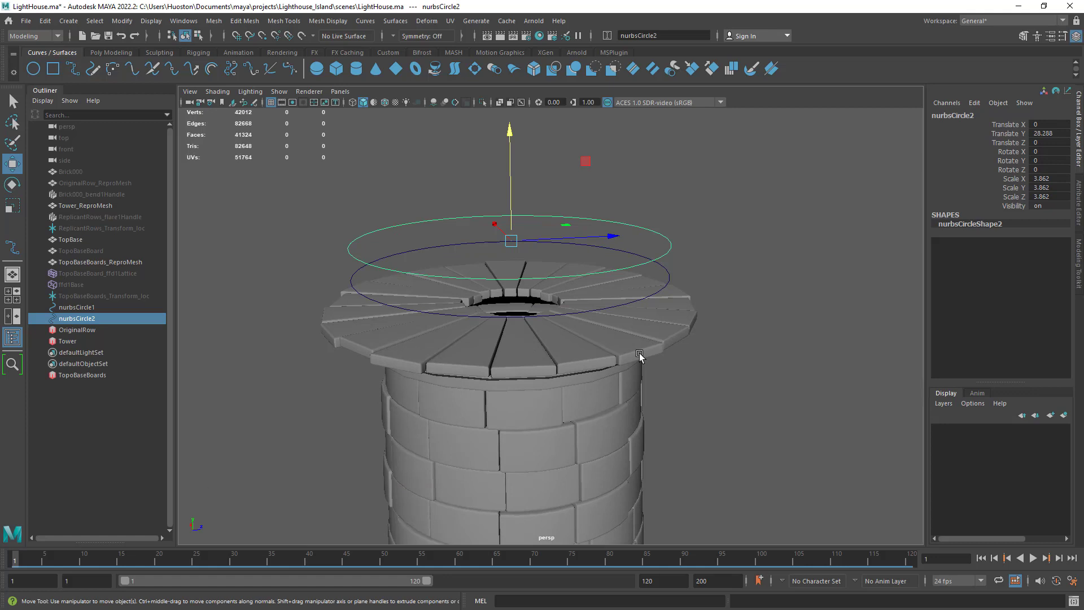
pyautogui.keyDown('alt'); pyautogui.moveTo(638, 347); pyautogui.dragTo(637, 329); pyautogui.keyUp('alt')
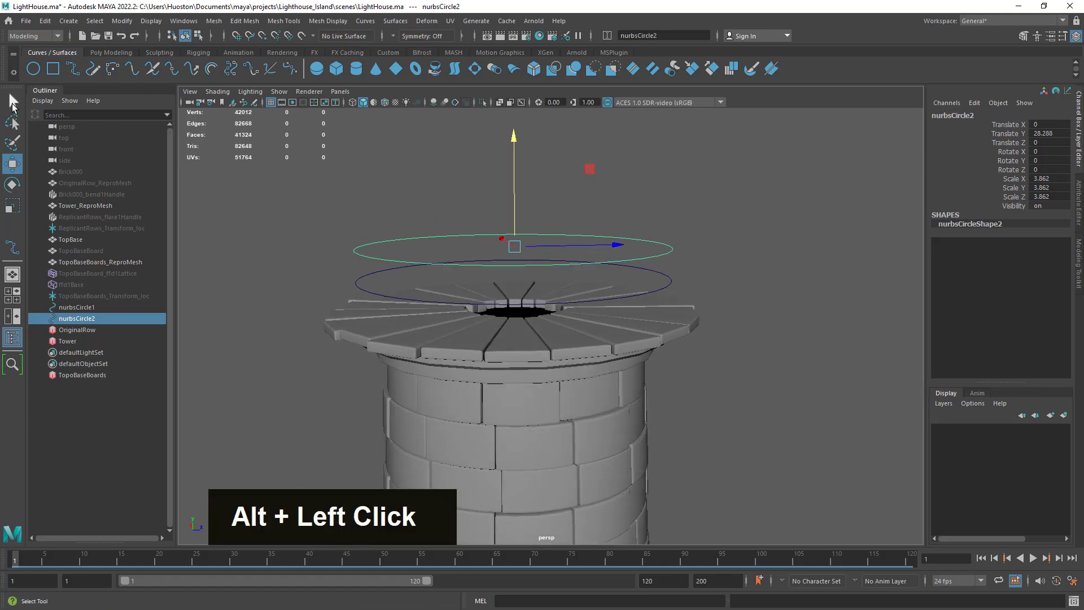
# Step: Select both NURBS circles and create a Sweep Mesh along them
pyautogui.click(12, 102)
pyautogui.keyDown('shift'); pyautogui.click(672, 281); pyautogui.keyUp('shift')
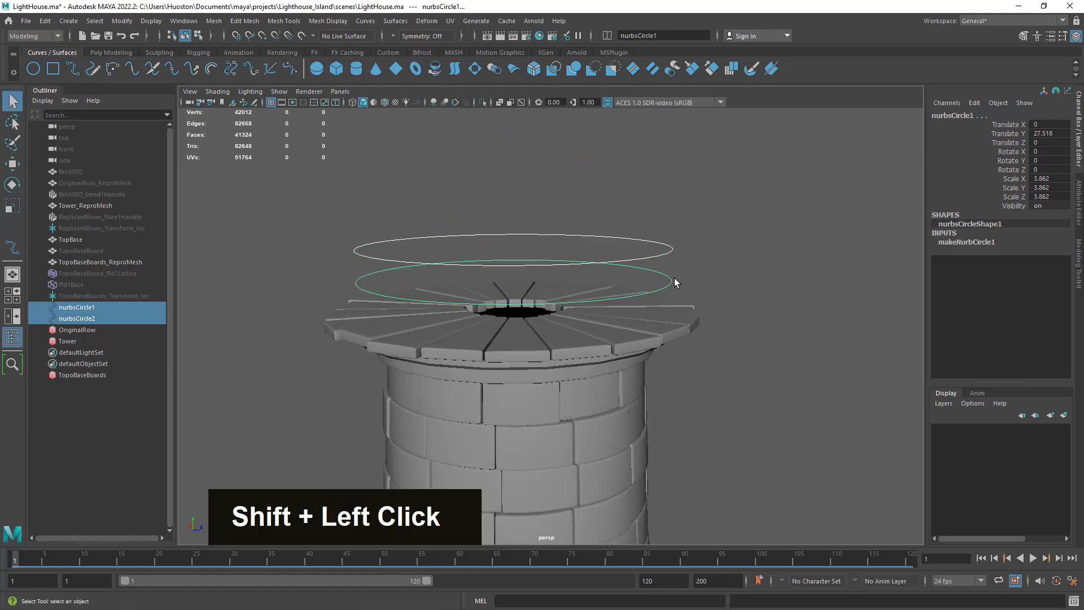
pyautogui.keyDown('alt'); pyautogui.moveTo(674, 279); pyautogui.dragTo(686, 154); pyautogui.keyUp('alt')
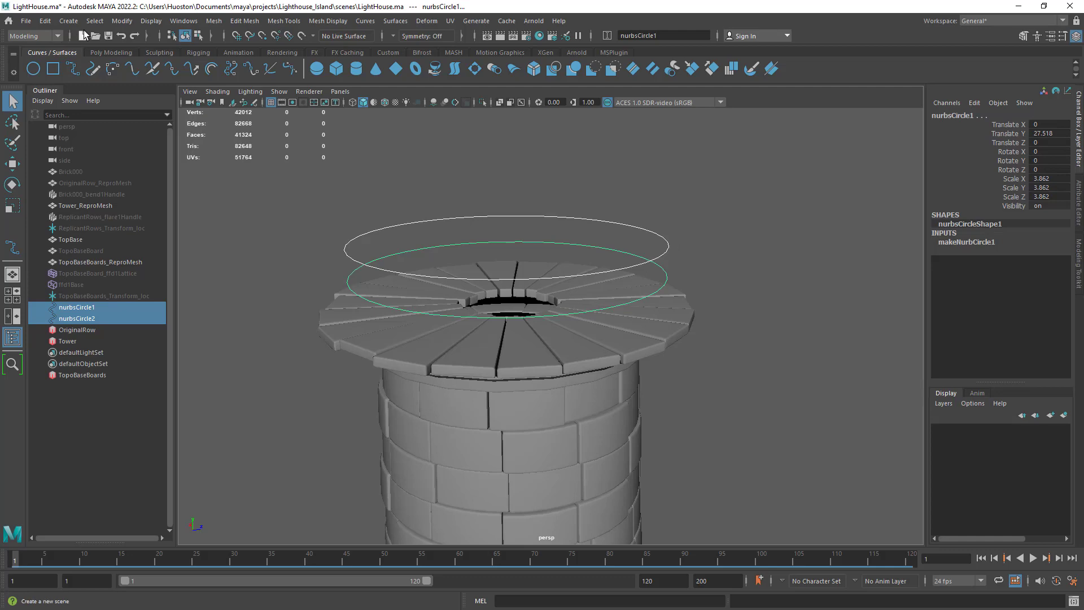
pyautogui.click(67, 21)
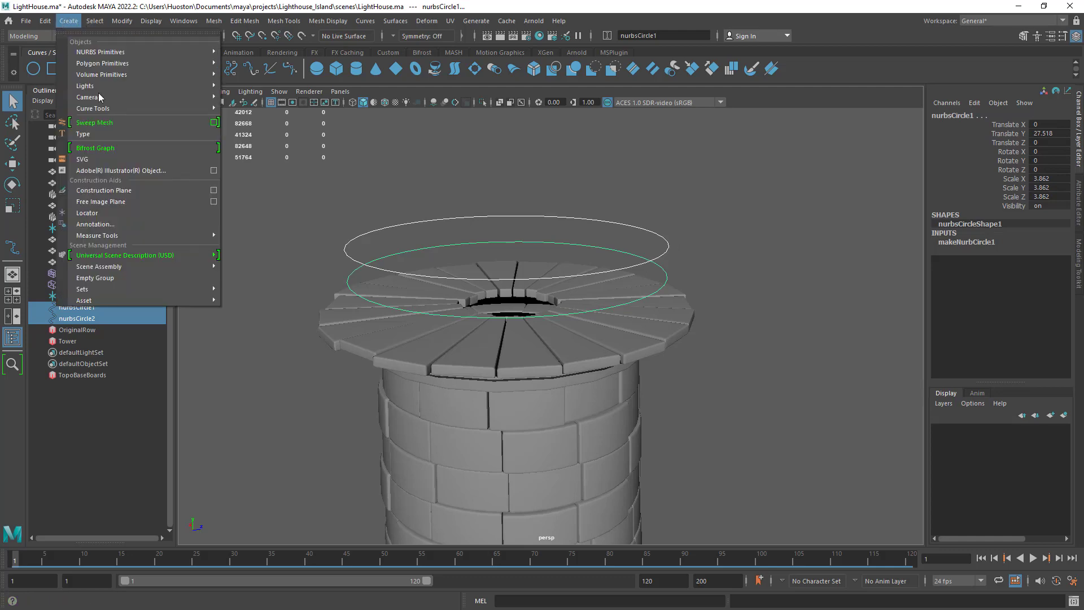
pyautogui.click(132, 121)
pyautogui.moveTo(554, 299)
pyautogui.keyDown('alt'); pyautogui.mouseDown()
pyautogui.moveTo(527, 271)
pyautogui.moveTo(518, 368)
pyautogui.moveTo(570, 327)
pyautogui.moveTo(683, 303)
pyautogui.moveTo(609, 290)
pyautogui.moveTo(567, 310)
pyautogui.mouseUp(); pyautogui.keyUp('alt')
pyautogui.keyDown('alt'); pyautogui.moveTo(566, 310); pyautogui.dragTo(644, 317, button='middle'); pyautogui.keyUp('alt')
pyautogui.moveTo(645, 317)
pyautogui.keyDown('alt'); pyautogui.mouseDown()
pyautogui.moveTo(634, 329)
pyautogui.moveTo(643, 336)
pyautogui.mouseUp(); pyautogui.keyUp('alt')
pyautogui.keyDown('alt'); pyautogui.moveTo(644, 335); pyautogui.dragTo(641, 358, button='right'); pyautogui.keyUp('alt')
pyautogui.keyDown('alt'); pyautogui.moveTo(680, 310); pyautogui.dragTo(619, 326); pyautogui.keyUp('alt')
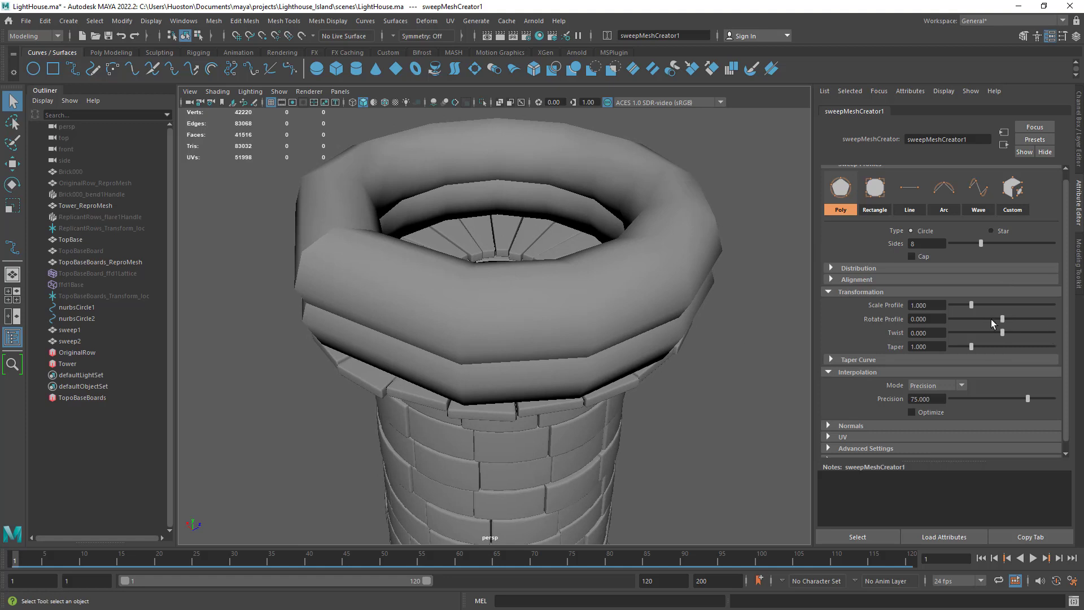
# Step: Thin the swept rings to a profile scale of about 0.139 and set their precision to 85, with wireframe shown on the shaded model
pyautogui.moveTo(973, 303); pyautogui.dragTo(954, 309)
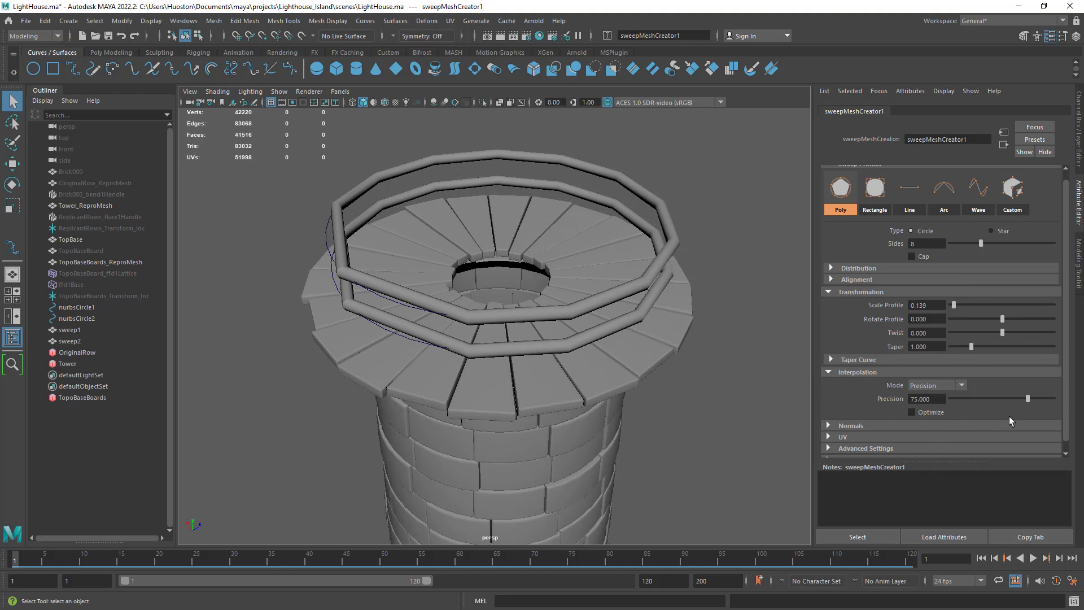
pyautogui.moveTo(1028, 398)
pyautogui.mouseDown()
pyautogui.moveTo(1000, 399)
pyautogui.moveTo(1041, 407)
pyautogui.moveTo(1030, 404)
pyautogui.mouseUp()
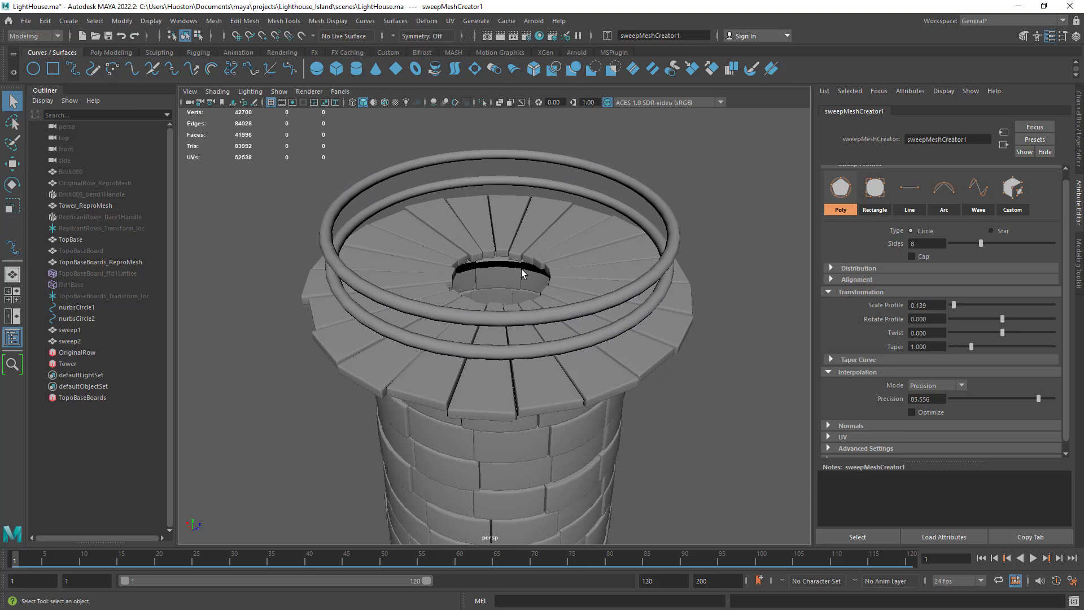
pyautogui.click(384, 102)
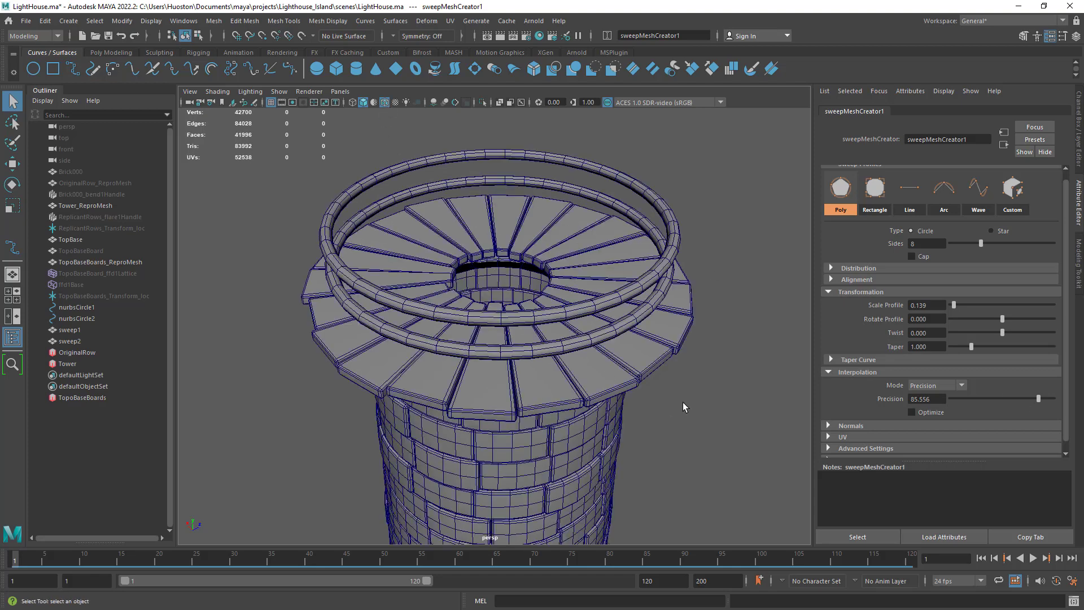
pyautogui.keyDown('alt'); pyautogui.moveTo(683, 402); pyautogui.dragTo(754, 410); pyautogui.keyUp('alt')
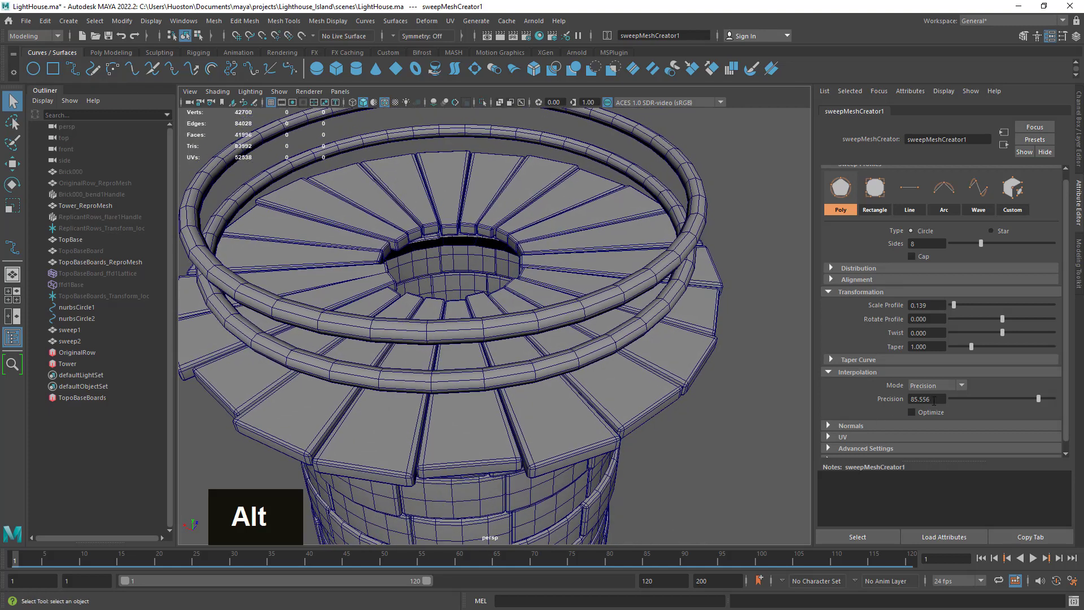
pyautogui.write('85')
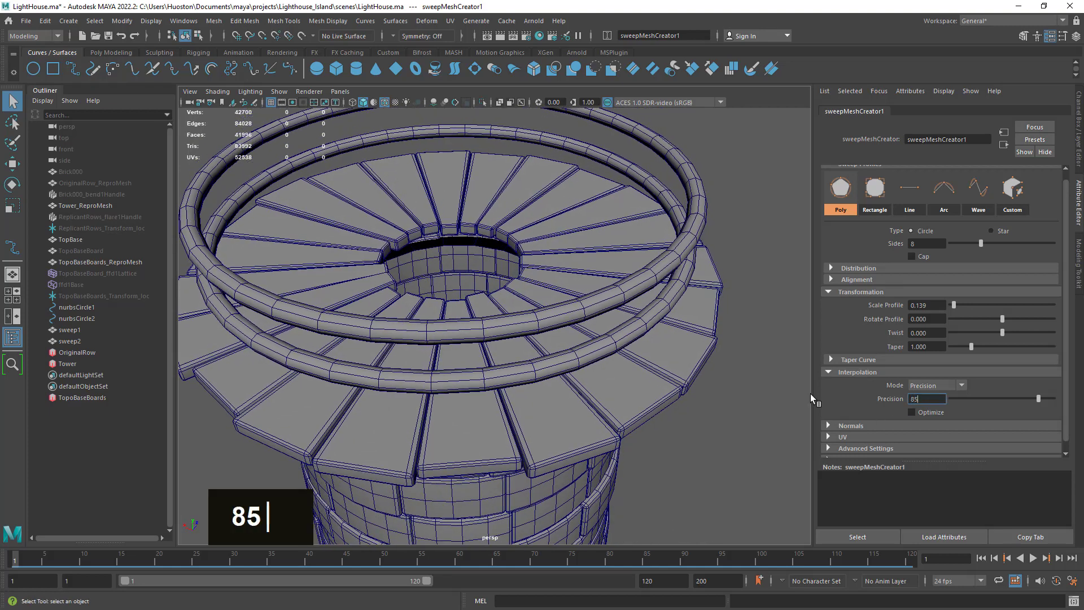
pyautogui.press('Tab')
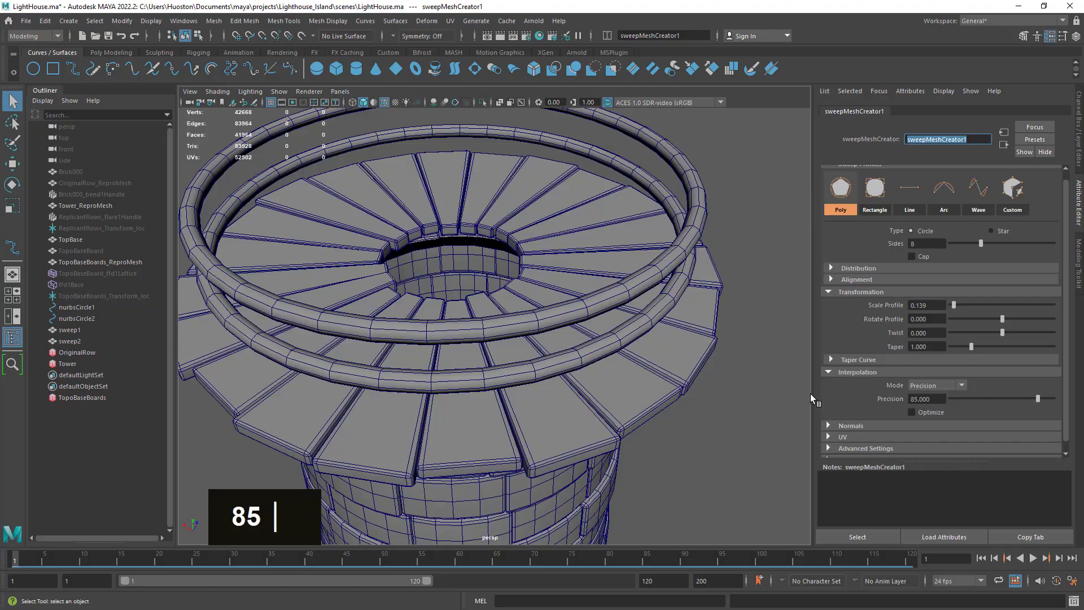
# Step: Examine the two rings' thickness and segment density against the boards and tower from several angles and distances
pyautogui.keyDown('alt'); pyautogui.moveTo(314, 411); pyautogui.dragTo(462, 369); pyautogui.keyUp('alt')
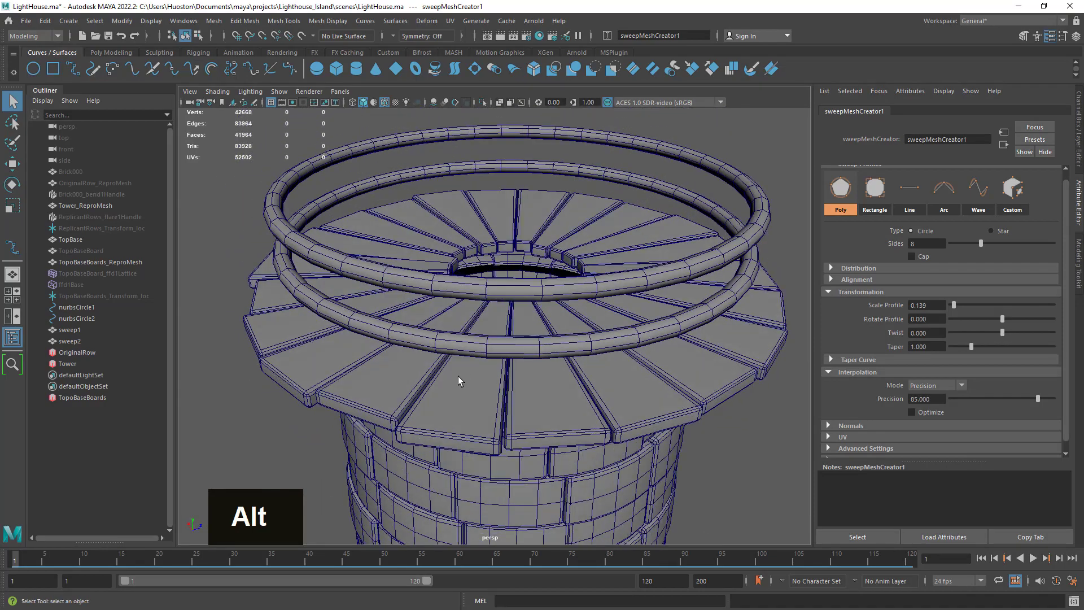
pyautogui.keyDown('alt'); pyautogui.moveTo(532, 391); pyautogui.dragTo(494, 375, button='right'); pyautogui.keyUp('alt')
pyautogui.keyDown('alt'); pyautogui.moveTo(494, 375); pyautogui.dragTo(523, 363); pyautogui.keyUp('alt')
pyautogui.keyDown('alt'); pyautogui.moveTo(523, 363); pyautogui.dragTo(561, 388, button='right'); pyautogui.keyUp('alt')
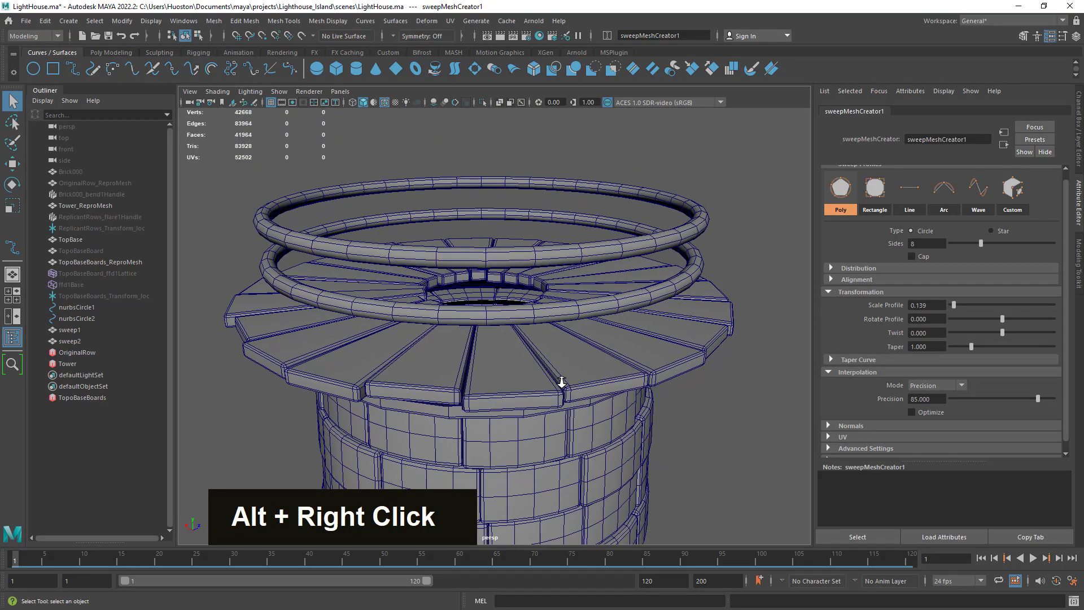
pyautogui.moveTo(561, 387)
pyautogui.keyDown('alt'); pyautogui.mouseDown()
pyautogui.moveTo(548, 361)
pyautogui.moveTo(438, 363)
pyautogui.moveTo(470, 379)
pyautogui.moveTo(566, 380)
pyautogui.mouseUp(); pyautogui.keyUp('alt')
pyautogui.keyDown('alt'); pyautogui.moveTo(566, 380); pyautogui.dragTo(485, 367, button='right'); pyautogui.keyUp('alt')
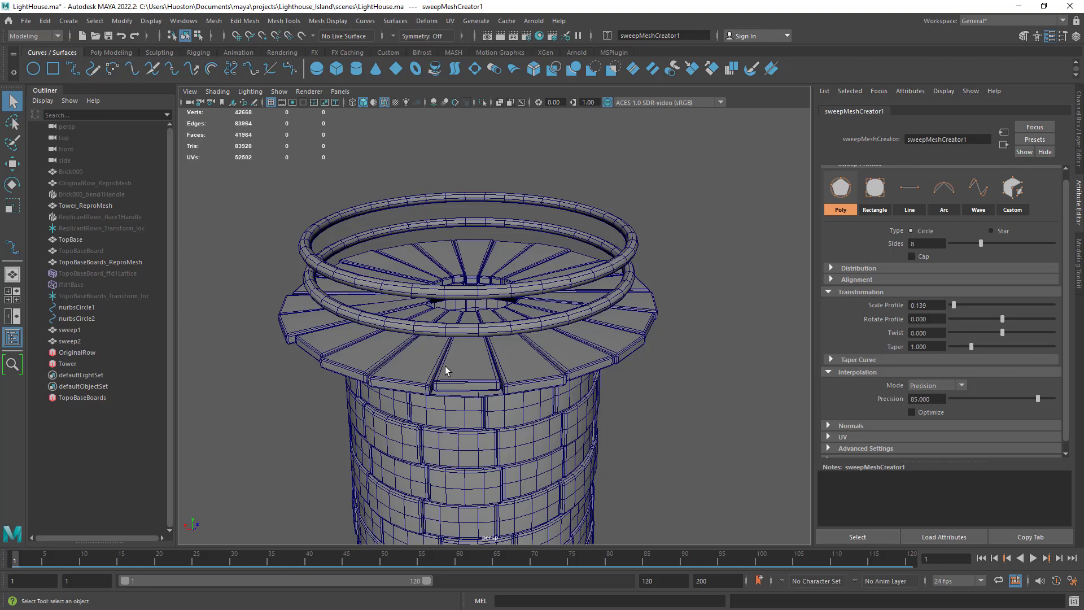
pyautogui.keyDown('alt'); pyautogui.moveTo(570, 380); pyautogui.dragTo(617, 440, button='middle'); pyautogui.keyUp('alt')
pyautogui.keyDown('alt'); pyautogui.moveTo(617, 440); pyautogui.dragTo(670, 467, button='right'); pyautogui.keyUp('alt')
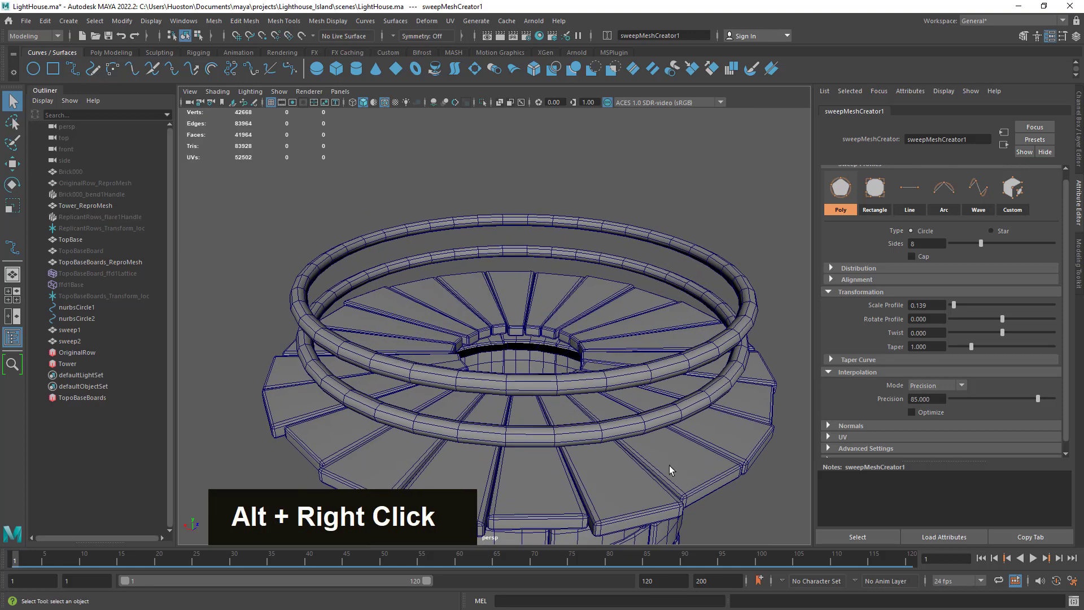
pyautogui.keyDown('alt'); pyautogui.moveTo(670, 467); pyautogui.dragTo(669, 421, button='middle'); pyautogui.keyUp('alt')
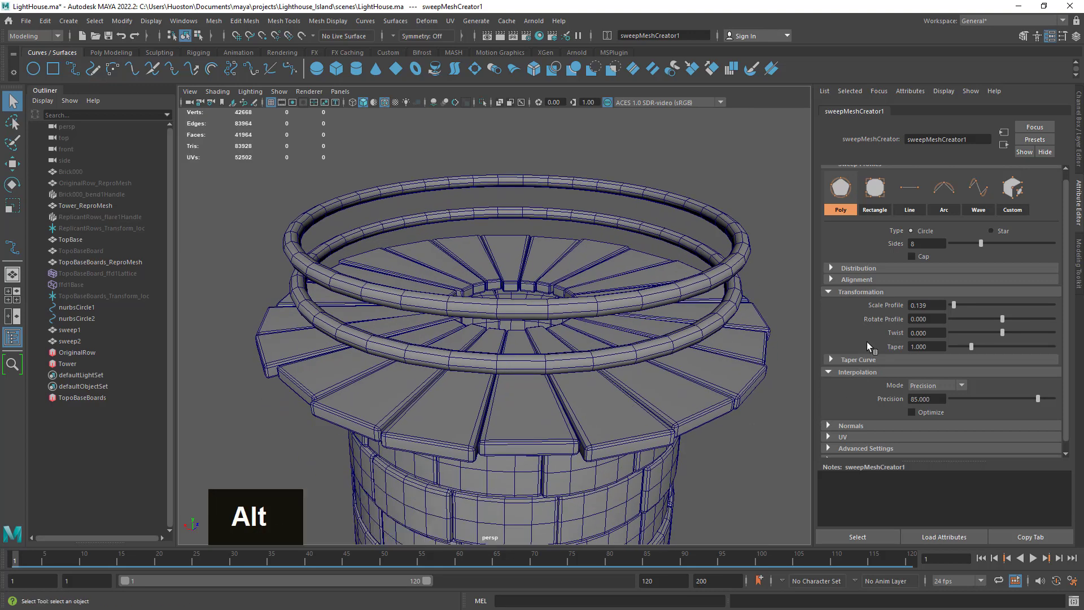
pyautogui.keyDown('alt'); pyautogui.moveTo(695, 339); pyautogui.dragTo(557, 315, button='right'); pyautogui.keyUp('alt')
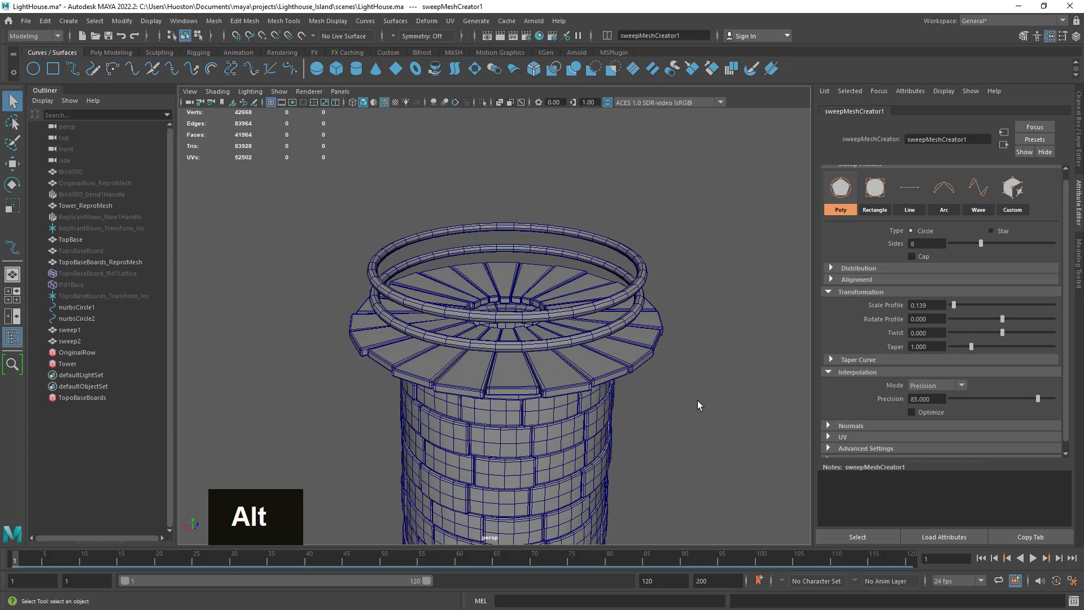
pyautogui.keyDown('alt'); pyautogui.moveTo(697, 401); pyautogui.dragTo(714, 313, button='middle'); pyautogui.keyUp('alt')
# Step: Try a profile scale of 0.1 on the rings and compare their thickness with the whole tower
pyautogui.keyDown('alt'); pyautogui.moveTo(714, 313); pyautogui.dragTo(994, 306, button='right'); pyautogui.keyUp('alt')
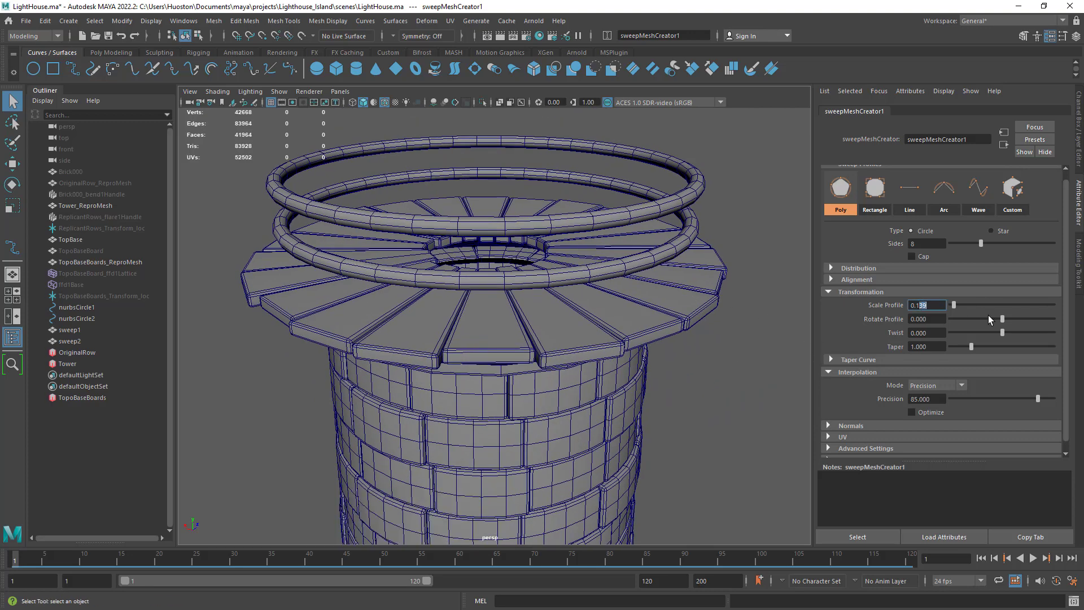
pyautogui.press('BackSpace')
pyautogui.press('Return')
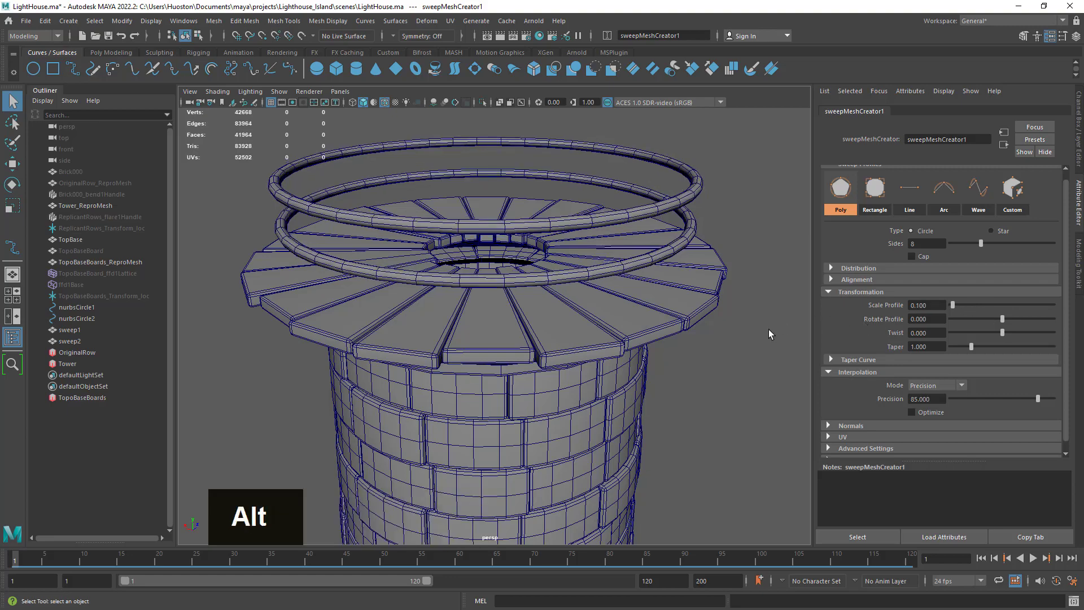
pyautogui.keyDown('alt'); pyautogui.moveTo(768, 329); pyautogui.dragTo(380, 291, button='right'); pyautogui.keyUp('alt')
pyautogui.keyDown('alt'); pyautogui.moveTo(540, 365); pyautogui.dragTo(546, 195, button='middle'); pyautogui.keyUp('alt')
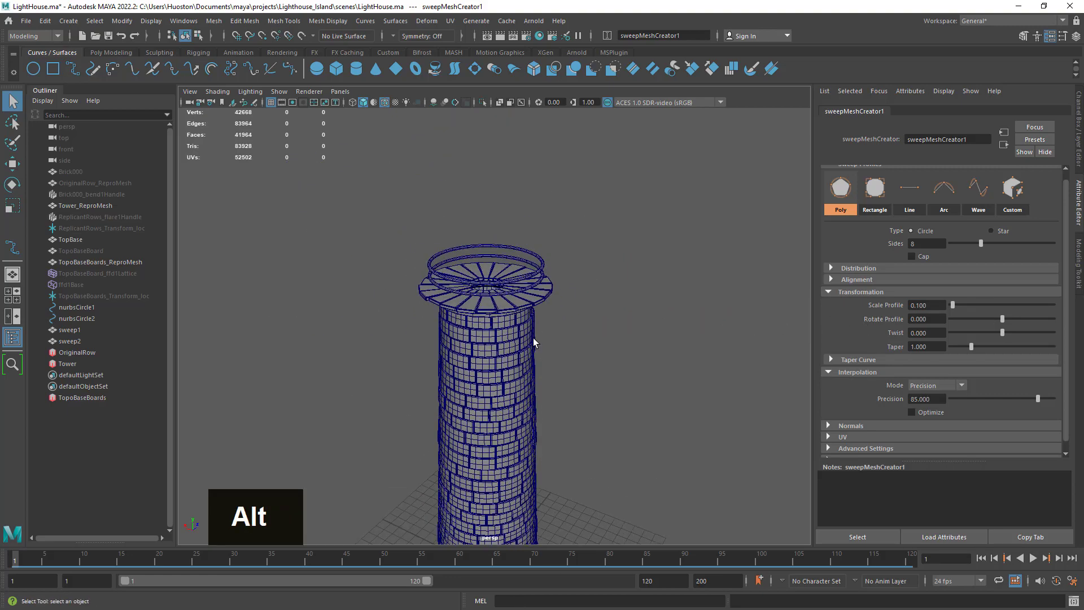
pyautogui.keyDown('alt'); pyautogui.moveTo(546, 195); pyautogui.dragTo(896, 407, button='right'); pyautogui.keyUp('alt')
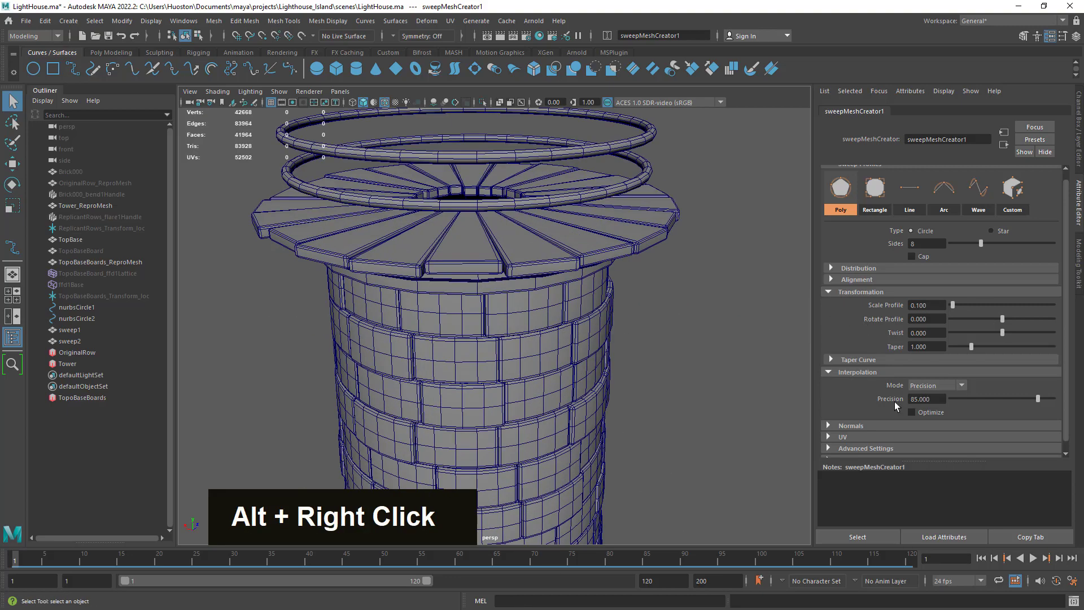
# Step: Set the rings' profile scale to 0.15 and save the scene
pyautogui.click(913, 305)
pyautogui.write('15')
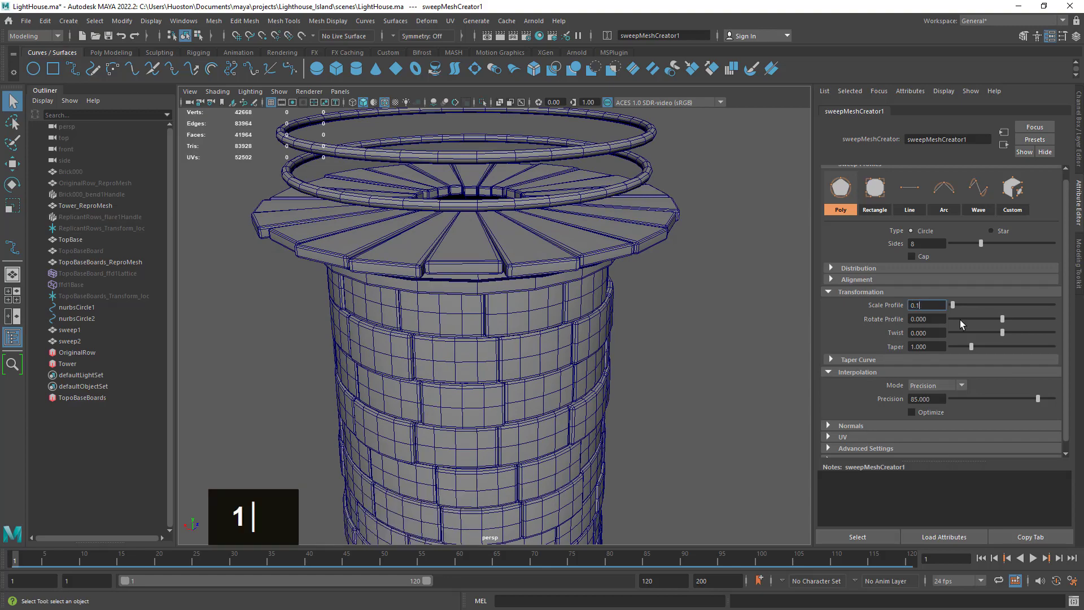
pyautogui.press('Return')
pyautogui.keyDown('alt'); pyautogui.moveTo(629, 283); pyautogui.dragTo(604, 285, button='right'); pyautogui.keyUp('alt')
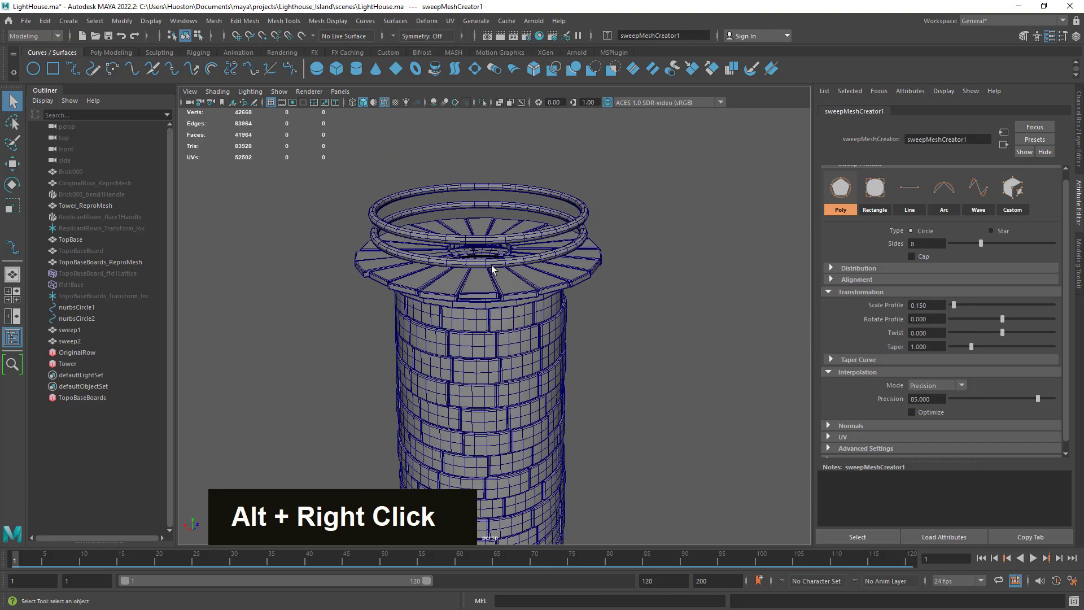
pyautogui.keyDown('alt'); pyautogui.moveTo(604, 285); pyautogui.dragTo(596, 295); pyautogui.keyUp('alt')
pyautogui.keyDown('alt'); pyautogui.moveTo(597, 295); pyautogui.dragTo(687, 271, button='right'); pyautogui.keyUp('alt')
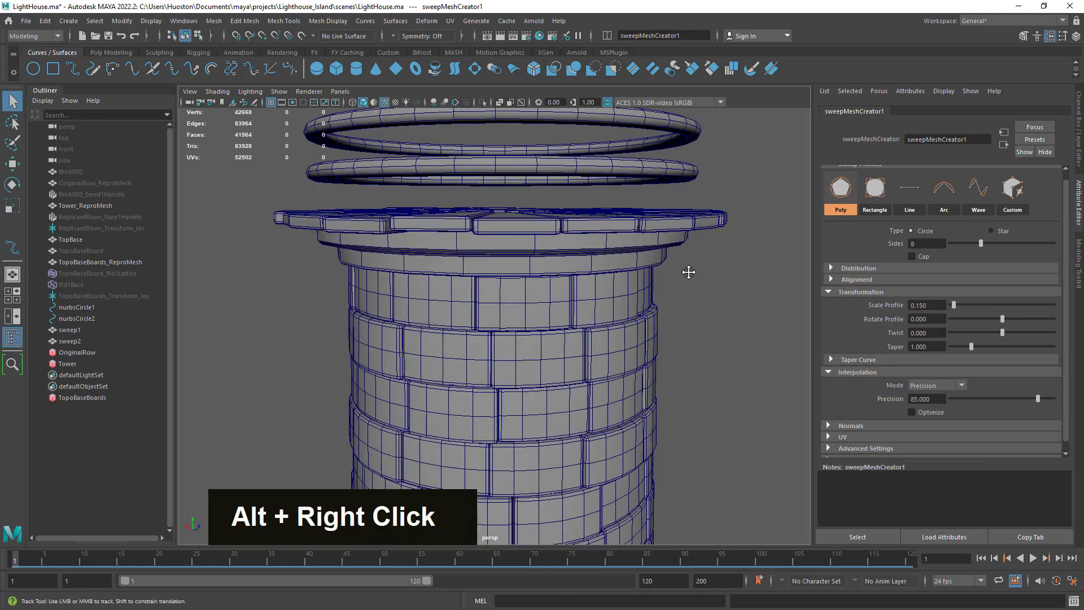
pyautogui.keyDown('alt'); pyautogui.moveTo(687, 271); pyautogui.dragTo(685, 334); pyautogui.keyUp('alt')
pyautogui.keyDown('alt'); pyautogui.moveTo(685, 334); pyautogui.dragTo(569, 314, button='right'); pyautogui.keyUp('alt')
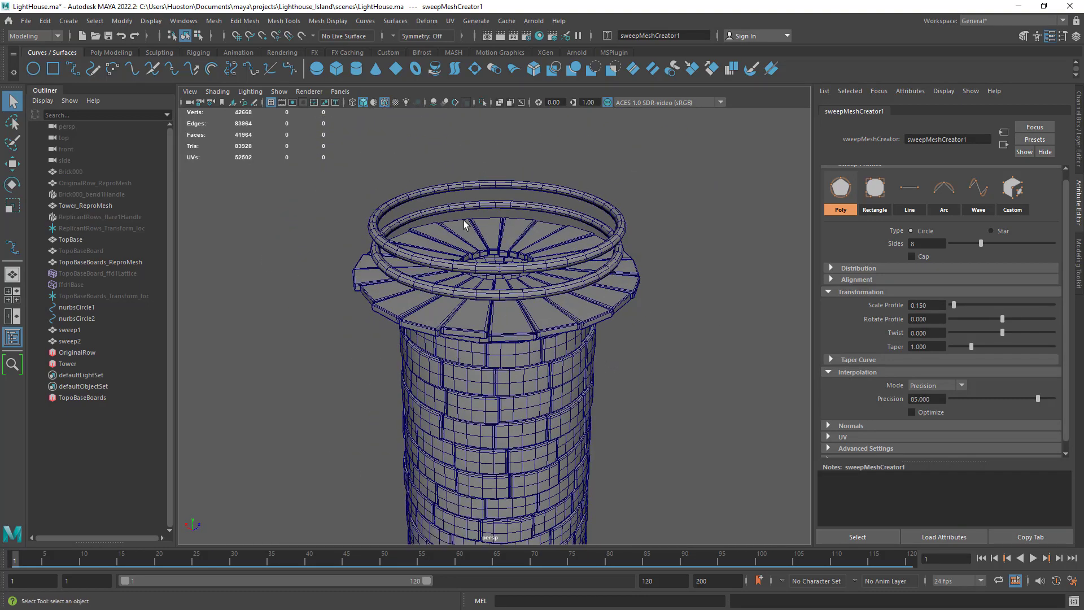
pyautogui.keyDown('alt'); pyautogui.moveTo(464, 225); pyautogui.dragTo(561, 292, button='right'); pyautogui.keyUp('alt')
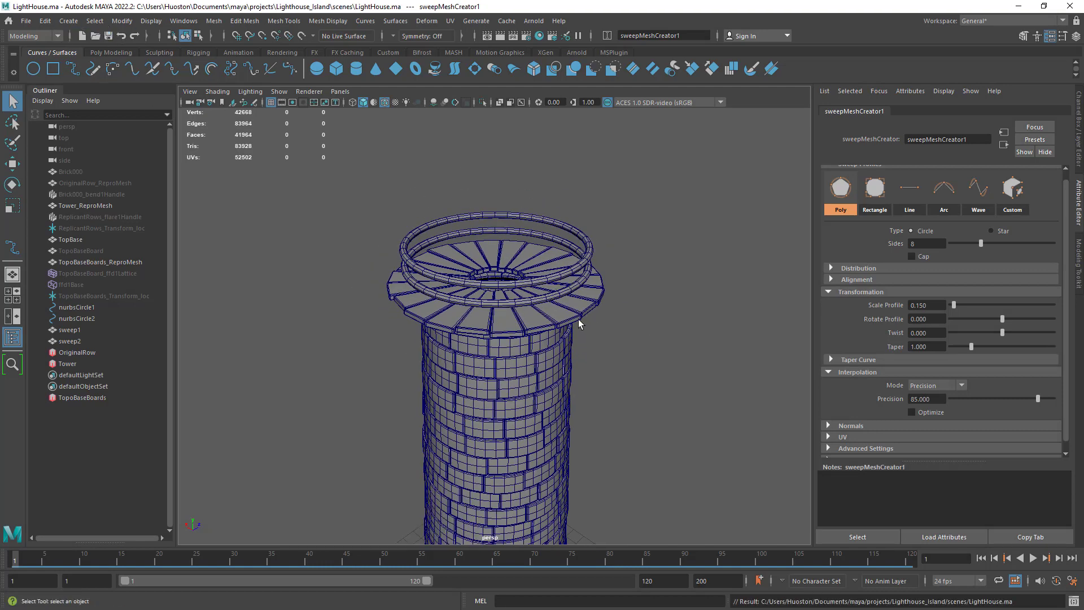
# Step: Examine the rings above the boards, and identify the objects behind them by selecting the circle curves and sweep meshes individually
pyautogui.keyDown('alt'); pyautogui.moveTo(583, 325); pyautogui.dragTo(544, 316); pyautogui.keyUp('alt')
pyautogui.keyDown('alt'); pyautogui.moveTo(624, 330); pyautogui.dragTo(604, 344, button='middle'); pyautogui.keyUp('alt')
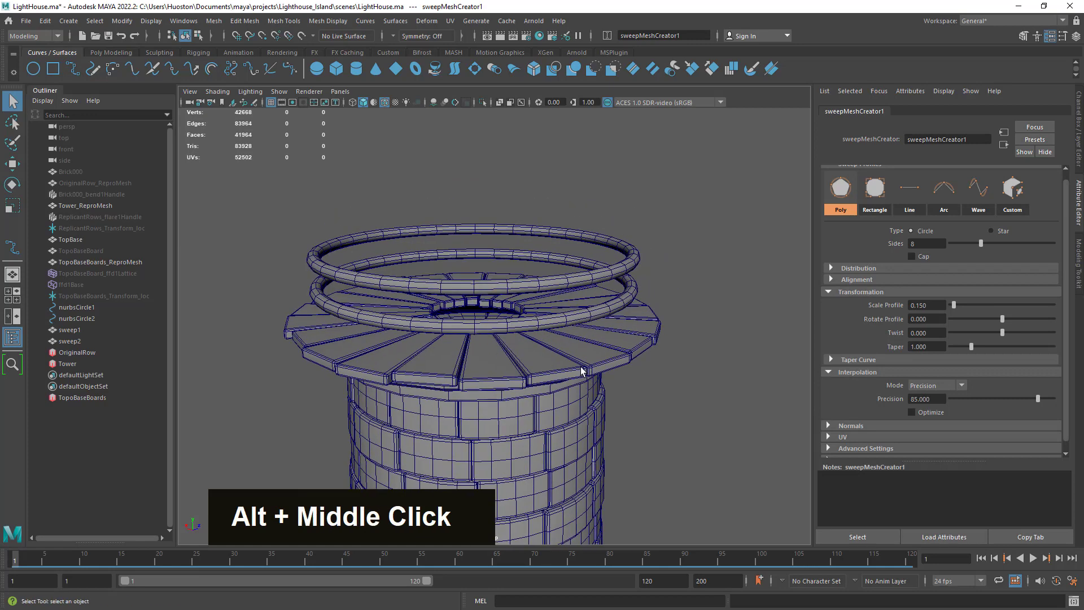
pyautogui.keyDown('alt'); pyautogui.moveTo(604, 344); pyautogui.dragTo(577, 366); pyautogui.keyUp('alt')
pyautogui.keyDown('alt'); pyautogui.moveTo(577, 366); pyautogui.dragTo(583, 386, button='right'); pyautogui.keyUp('alt')
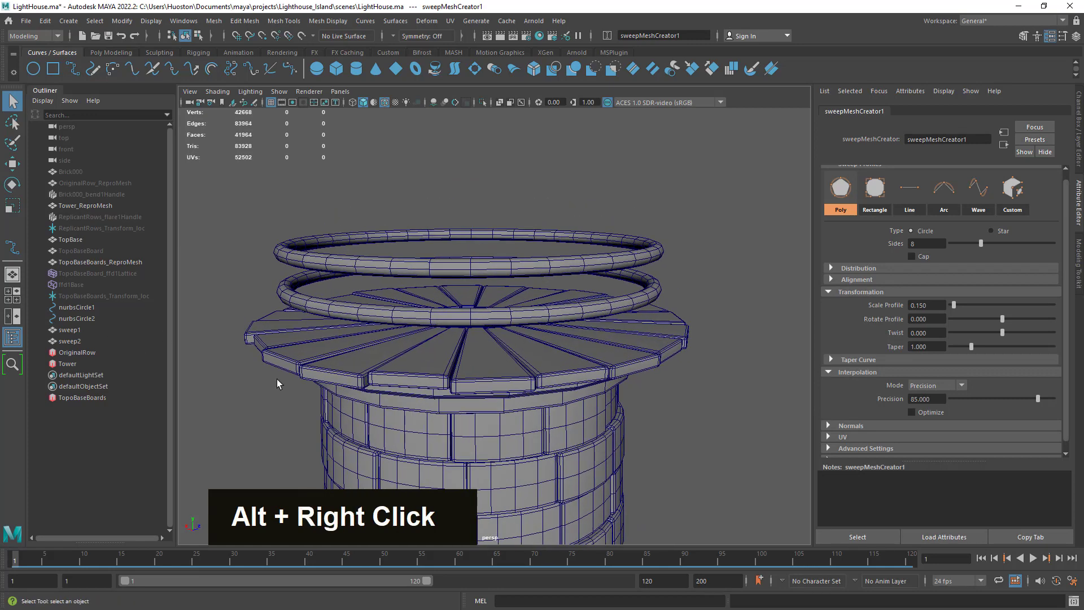
pyautogui.click(76, 307)
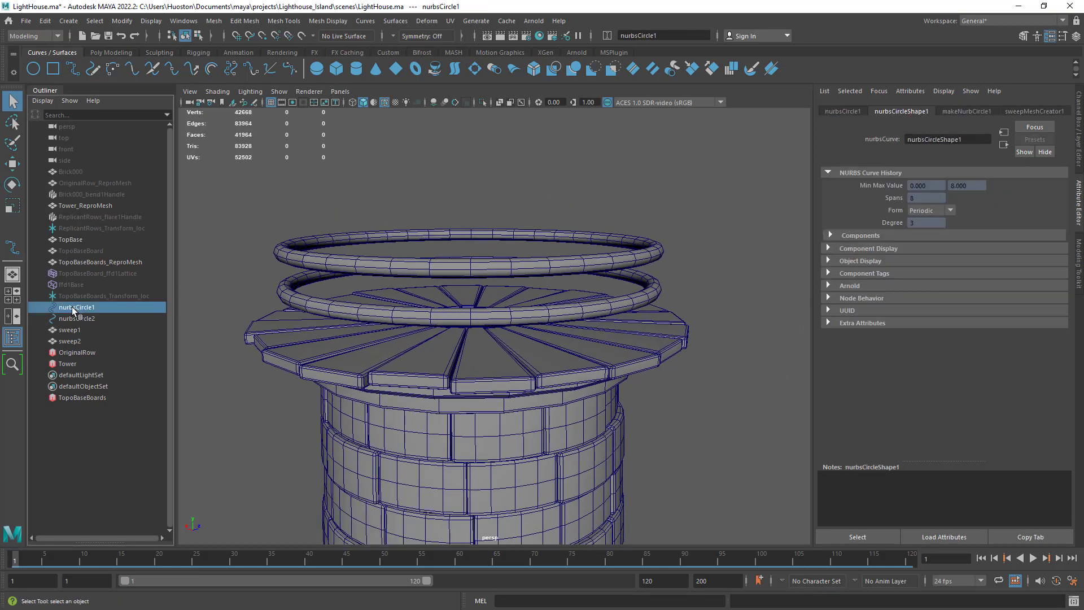
pyautogui.click(80, 315)
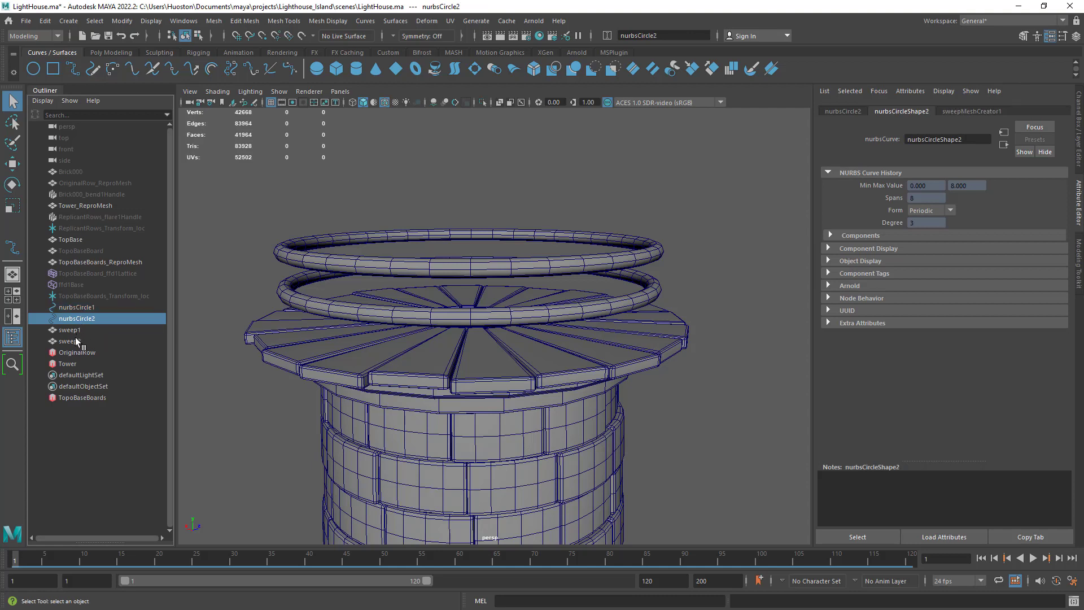
pyautogui.click(75, 333)
pyautogui.click(77, 340)
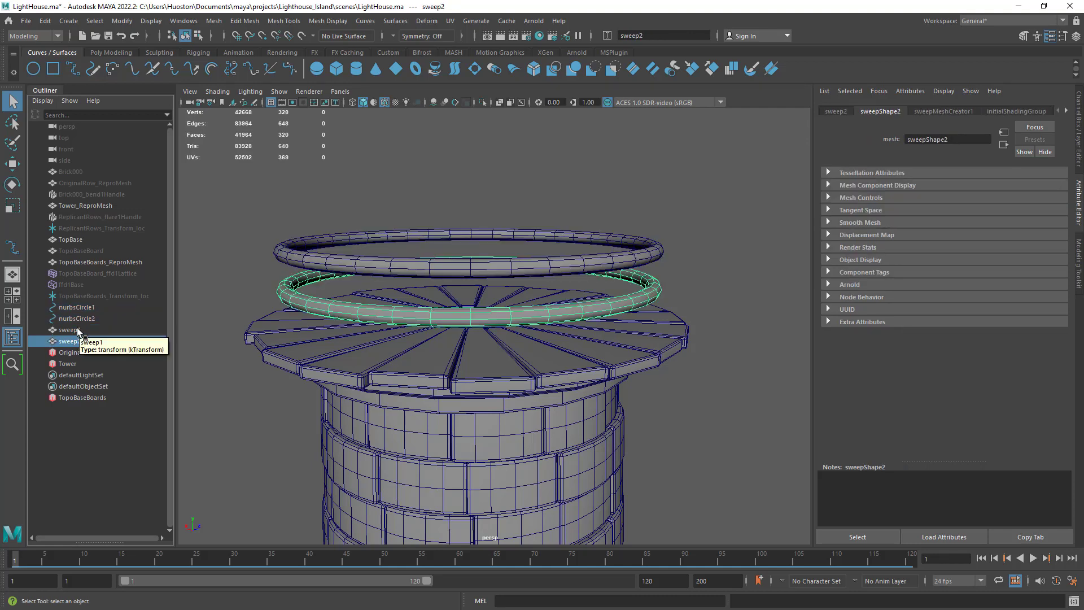
pyautogui.click(71, 309)
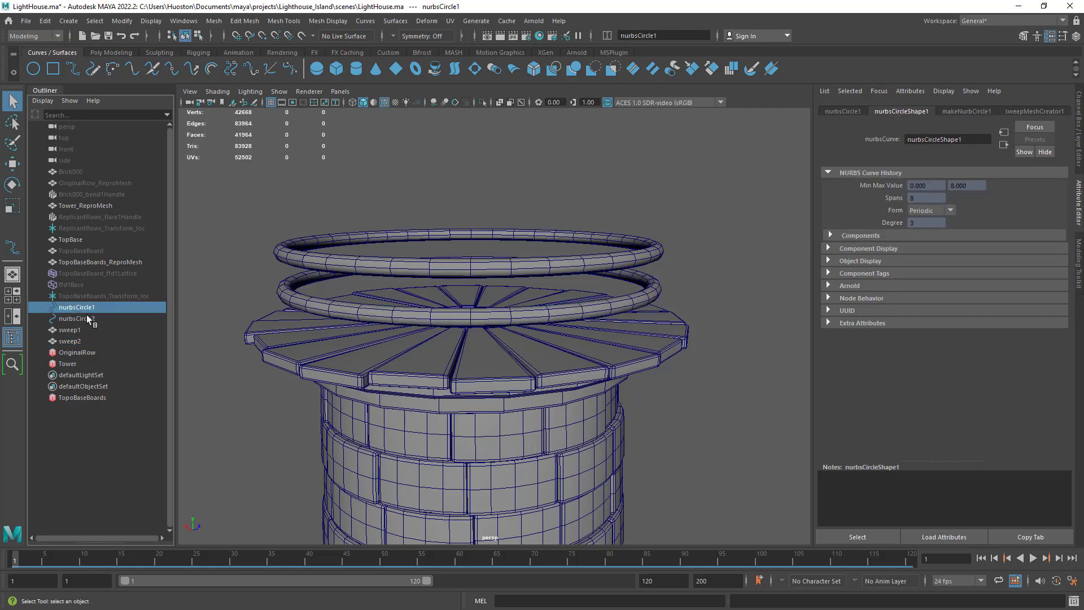
# Step: Examine the two sweep meshes and their circle curves by selecting them, and compare the rings with the boards and tower from several distances
pyautogui.click(77, 329)
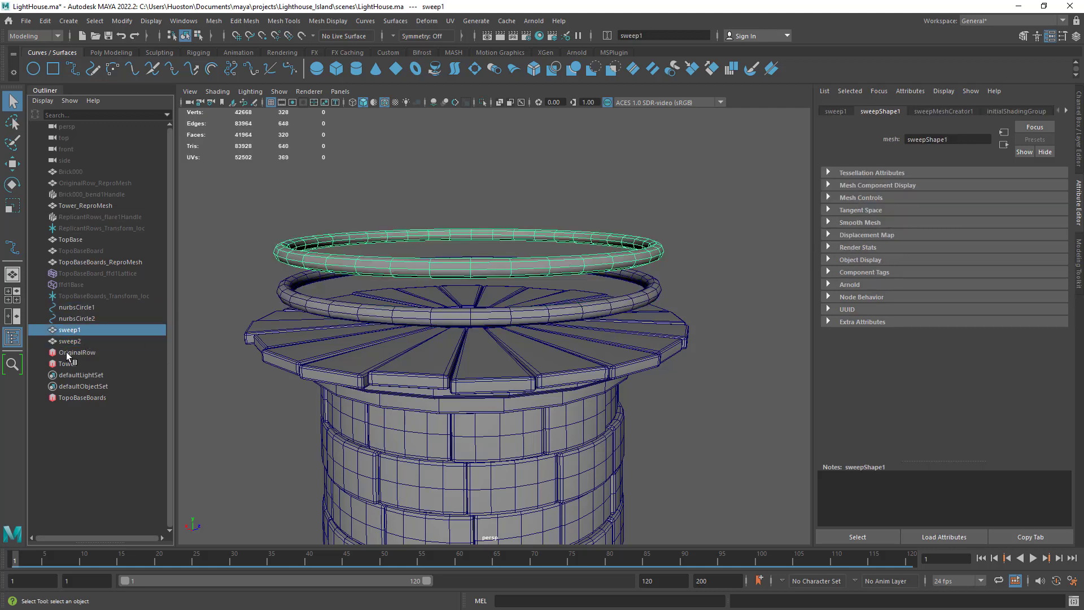
pyautogui.keyDown('shift'); pyautogui.click(66, 341); pyautogui.keyUp('shift')
pyautogui.moveTo(545, 342)
pyautogui.keyDown('alt'); pyautogui.mouseDown()
pyautogui.moveTo(526, 360)
pyautogui.moveTo(484, 351)
pyautogui.moveTo(555, 348)
pyautogui.mouseUp(); pyautogui.keyUp('alt')
pyautogui.keyDown('alt'); pyautogui.moveTo(556, 348); pyautogui.dragTo(539, 347, button='right'); pyautogui.keyUp('alt')
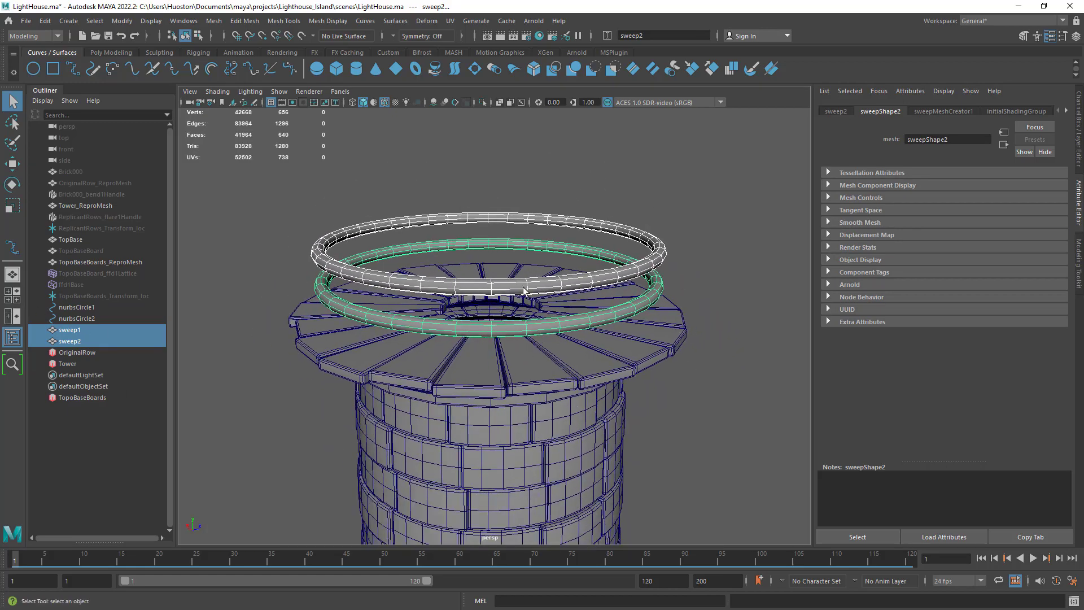
pyautogui.keyDown('alt'); pyautogui.moveTo(530, 333); pyautogui.dragTo(522, 357, button='right'); pyautogui.keyUp('alt')
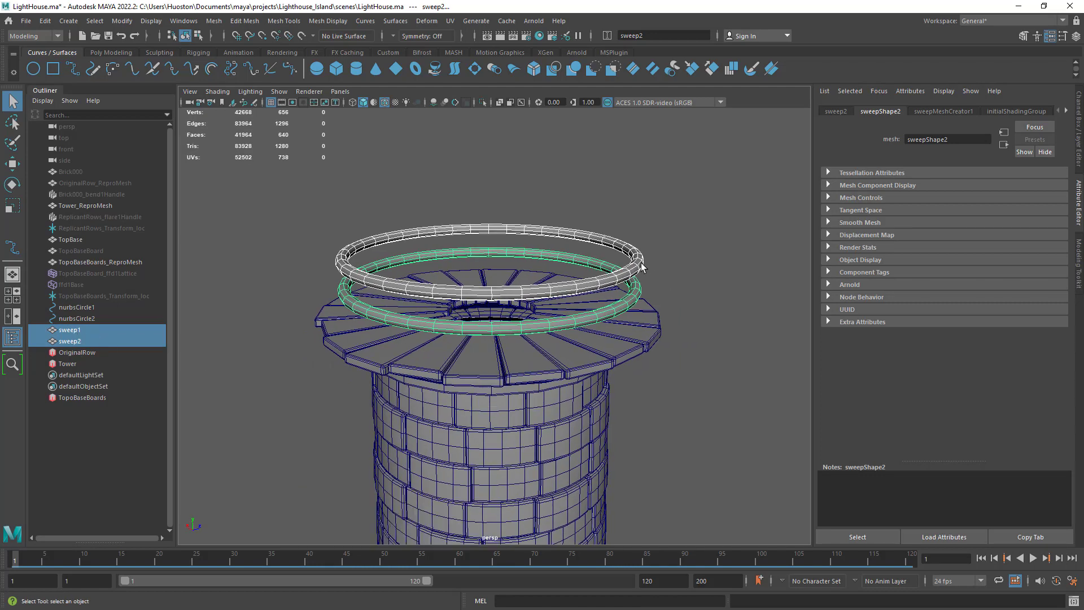
pyautogui.keyDown('alt'); pyautogui.moveTo(641, 267); pyautogui.dragTo(149, 295, button='right'); pyautogui.keyUp('alt')
pyautogui.click(90, 317)
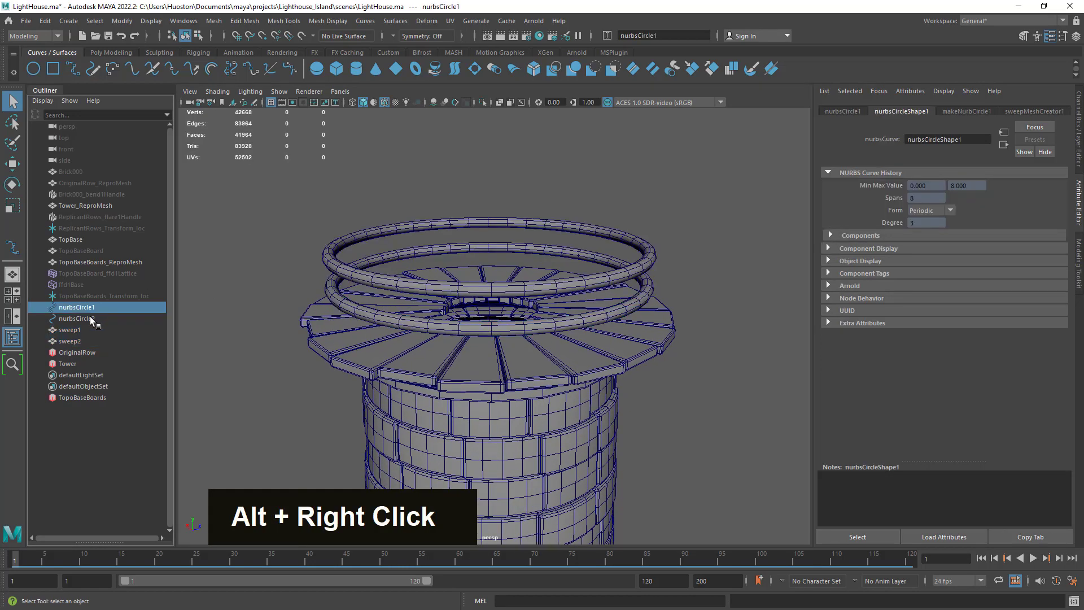
pyautogui.doubleClick(79, 331)
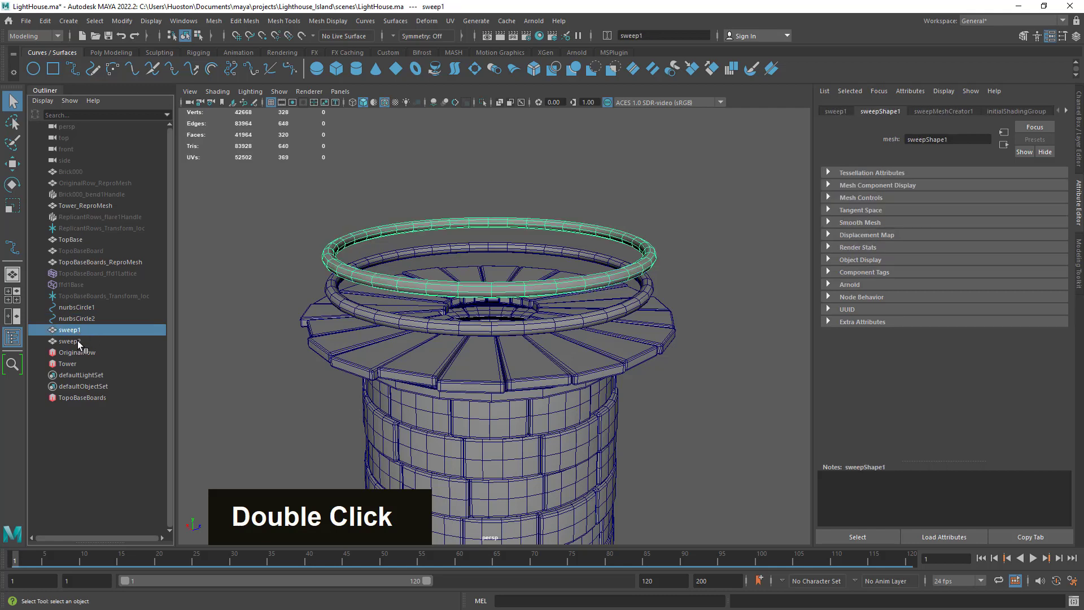
pyautogui.click(931, 111)
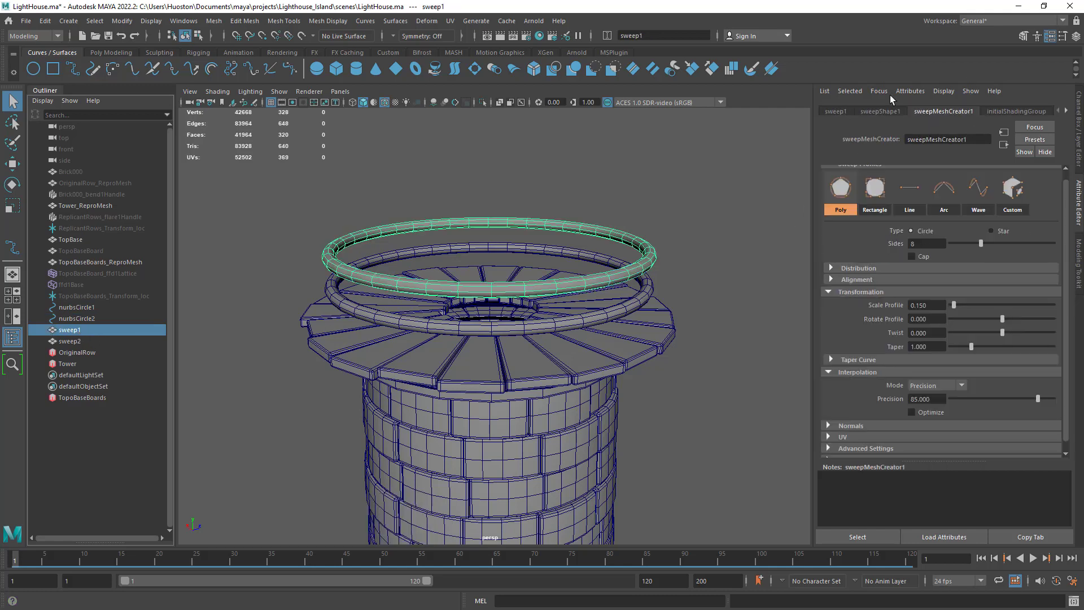
pyautogui.click(680, 213)
pyautogui.keyDown('alt'); pyautogui.moveTo(680, 212); pyautogui.dragTo(571, 336, button='right'); pyautogui.keyUp('alt')
pyautogui.keyDown('alt'); pyautogui.moveTo(571, 337); pyautogui.dragTo(567, 287, button='middle'); pyautogui.keyUp('alt')
pyautogui.keyDown('alt'); pyautogui.moveTo(566, 287); pyautogui.dragTo(558, 317); pyautogui.keyUp('alt')
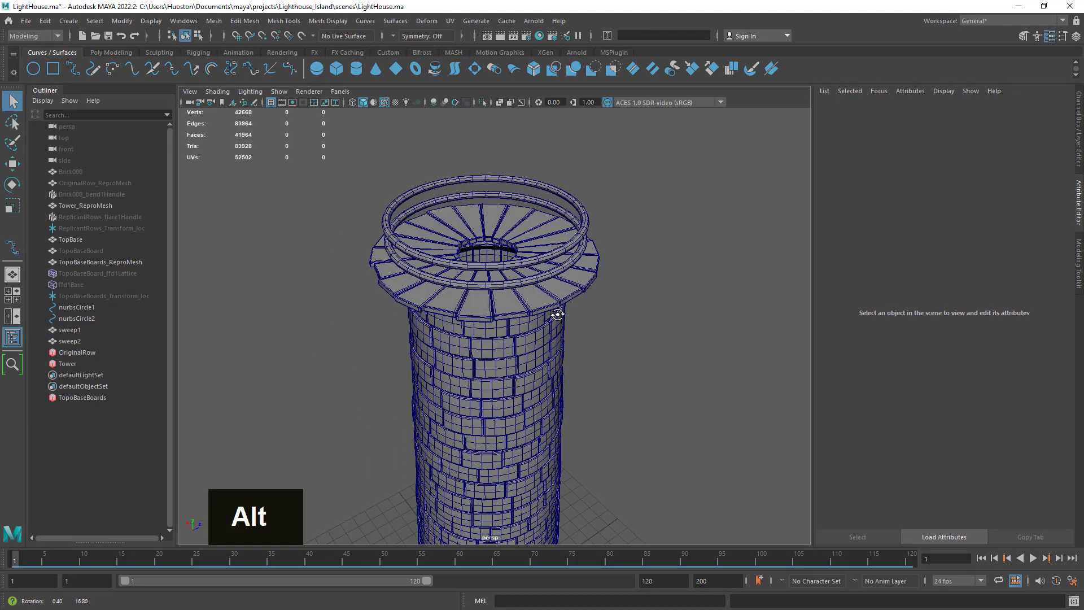
pyautogui.keyDown('alt'); pyautogui.moveTo(596, 288); pyautogui.dragTo(670, 281, button='right'); pyautogui.keyUp('alt')
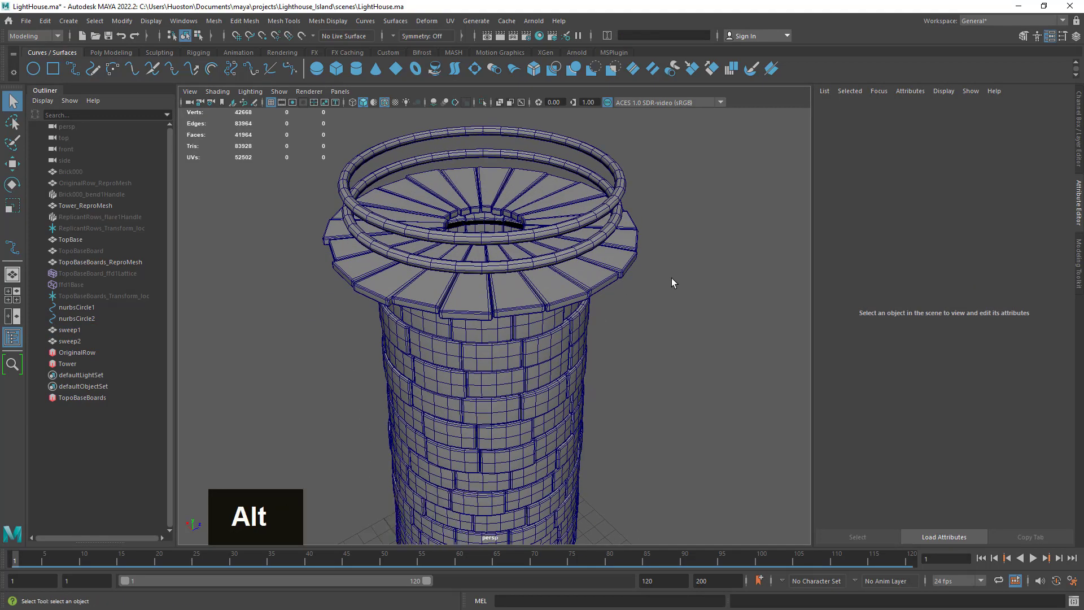
pyautogui.keyDown('alt'); pyautogui.moveTo(670, 281); pyautogui.dragTo(653, 305, button='middle'); pyautogui.keyUp('alt')
pyautogui.keyDown('alt'); pyautogui.moveTo(653, 305); pyautogui.dragTo(655, 293); pyautogui.keyUp('alt')
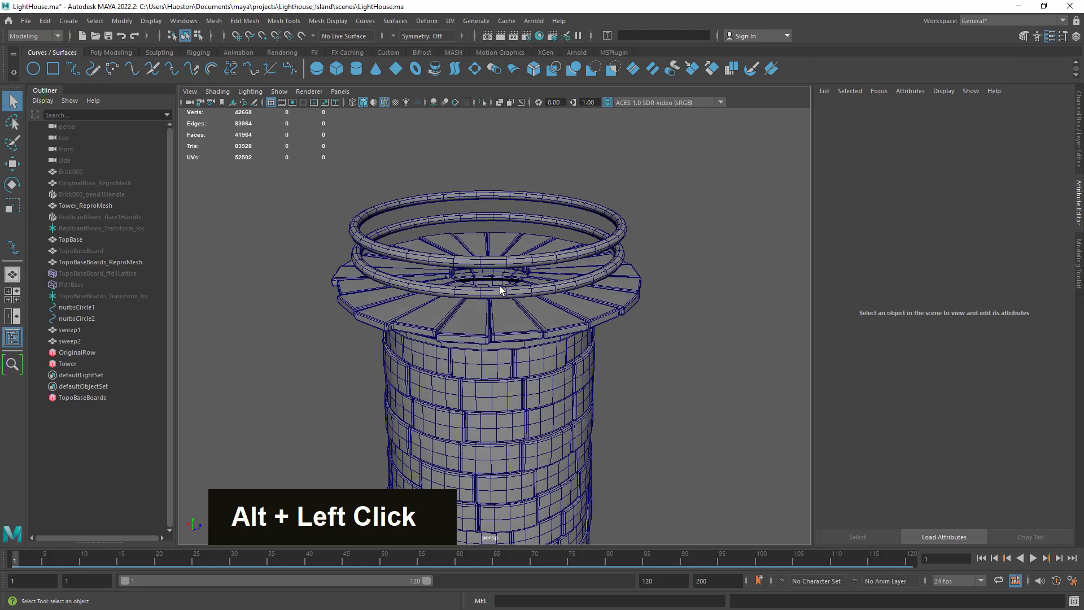
# Step: Set the sweep profile scale of the railing rings to 0.125
pyautogui.click(85, 330)
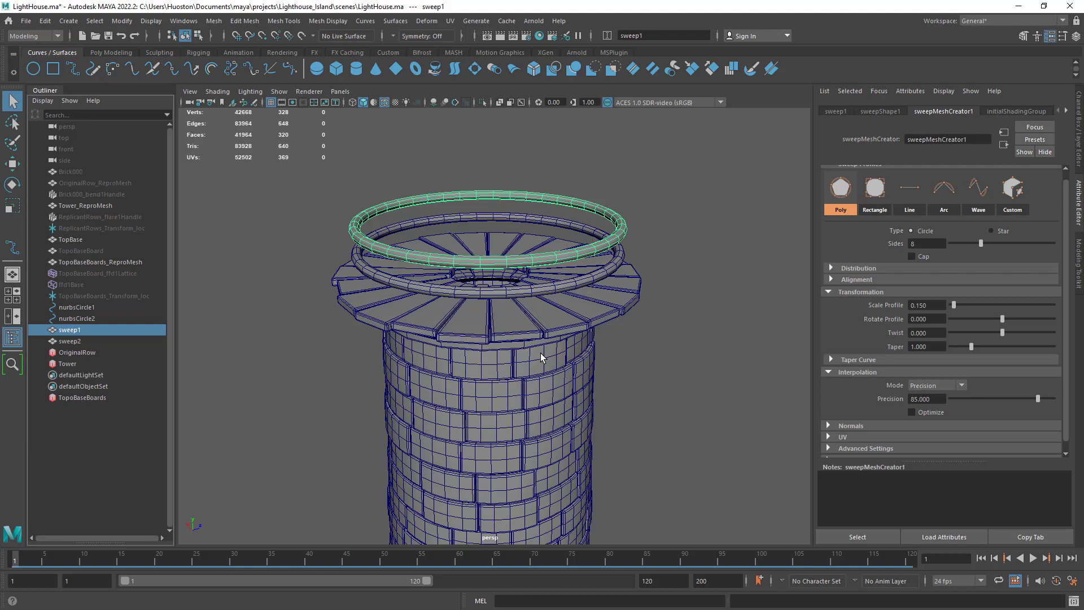
pyautogui.press('alt')
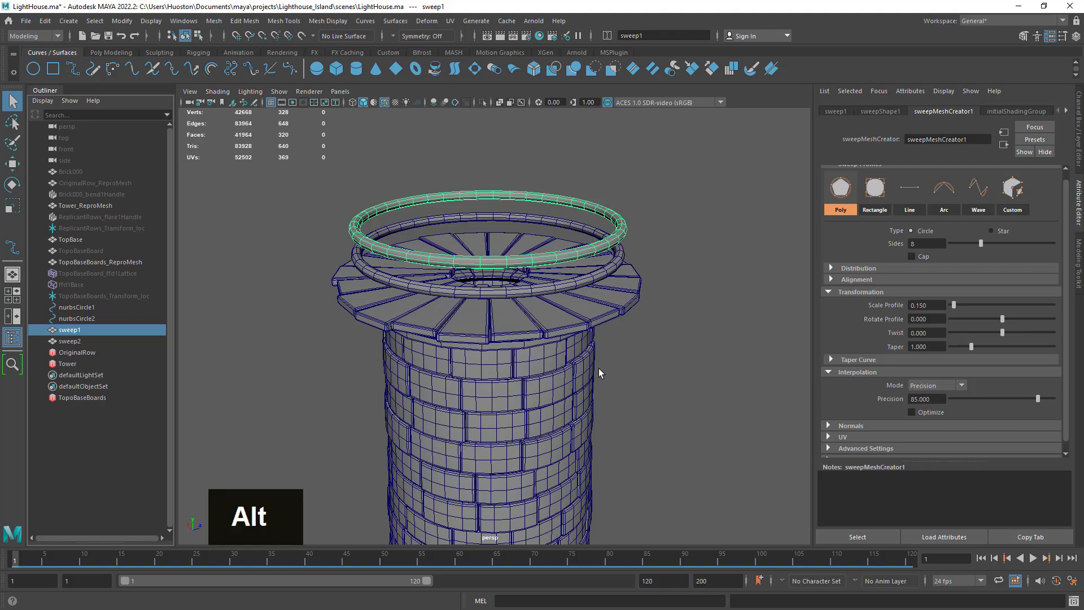
pyautogui.keyDown('alt'); pyautogui.moveTo(599, 373); pyautogui.dragTo(604, 398); pyautogui.keyUp('alt')
pyautogui.keyDown('alt'); pyautogui.moveTo(604, 398); pyautogui.dragTo(484, 387, button='right'); pyautogui.keyUp('alt')
pyautogui.keyDown('alt'); pyautogui.moveTo(484, 387); pyautogui.dragTo(535, 363); pyautogui.keyUp('alt')
pyautogui.keyDown('alt'); pyautogui.moveTo(535, 363); pyautogui.dragTo(761, 421, button='right'); pyautogui.keyUp('alt')
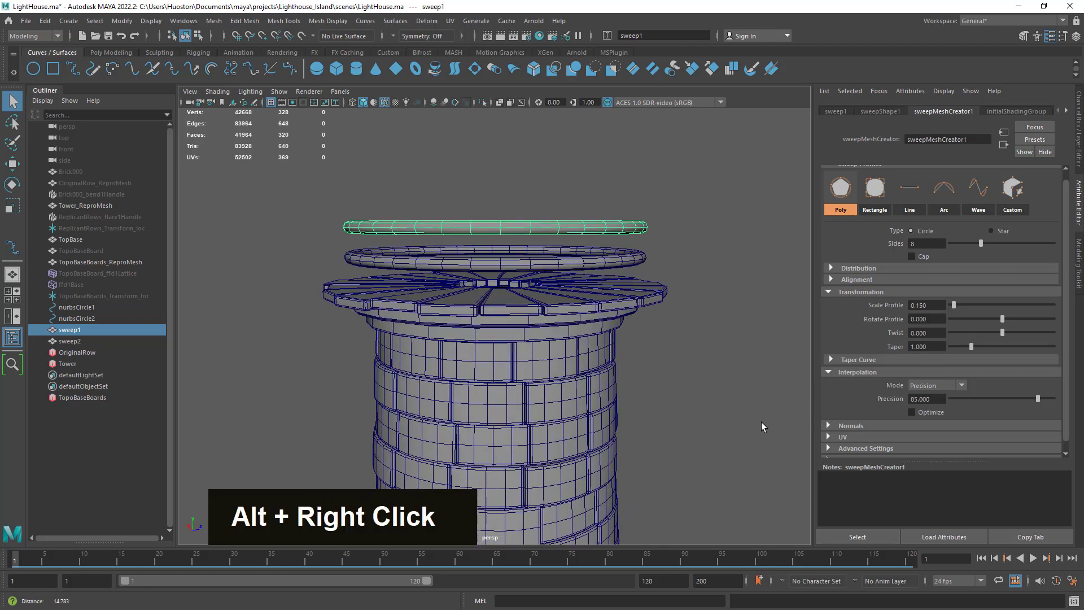
pyautogui.keyDown('alt'); pyautogui.moveTo(619, 355); pyautogui.dragTo(773, 368, button='right'); pyautogui.keyUp('alt')
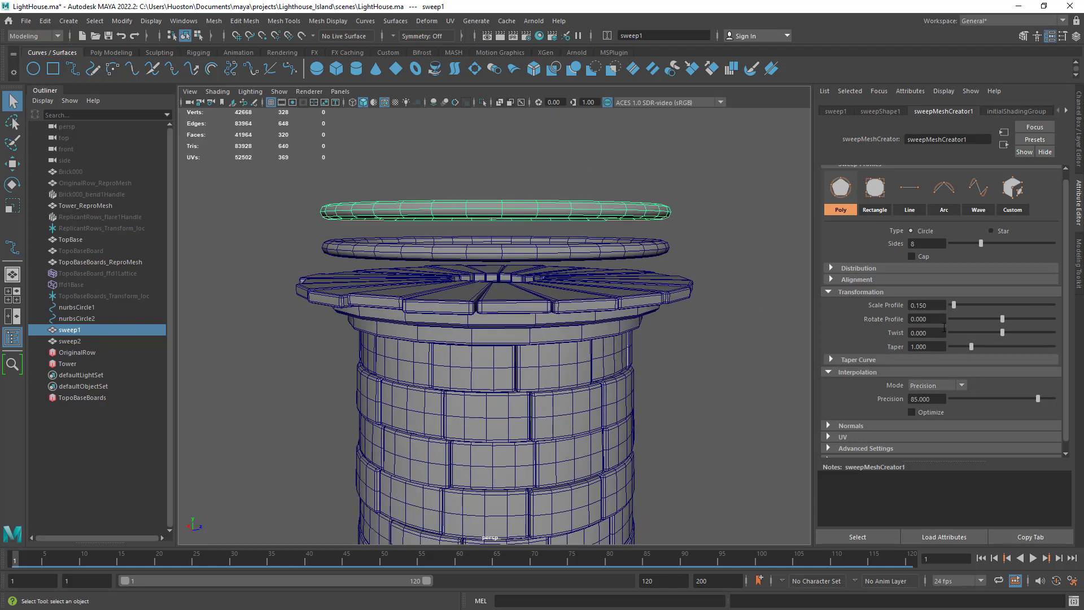
pyautogui.doubleClick(920, 305)
pyautogui.write('125')
pyautogui.press('Return')
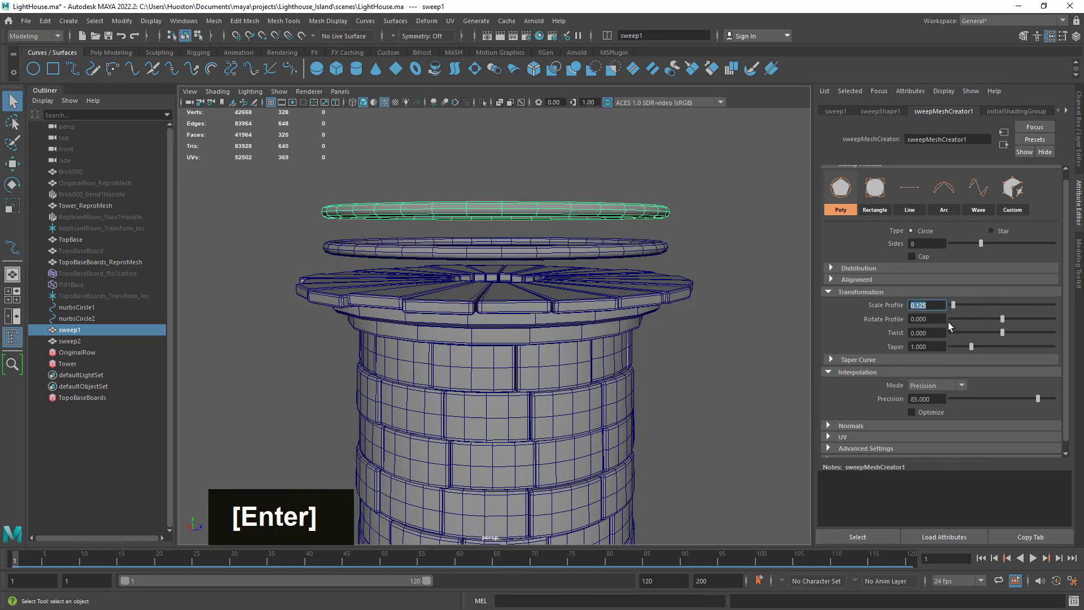
pyautogui.keyDown('alt'); pyautogui.moveTo(697, 358); pyautogui.dragTo(634, 327, button='right'); pyautogui.keyUp('alt')
pyautogui.keyDown('alt'); pyautogui.moveTo(634, 326); pyautogui.dragTo(642, 320); pyautogui.keyUp('alt')
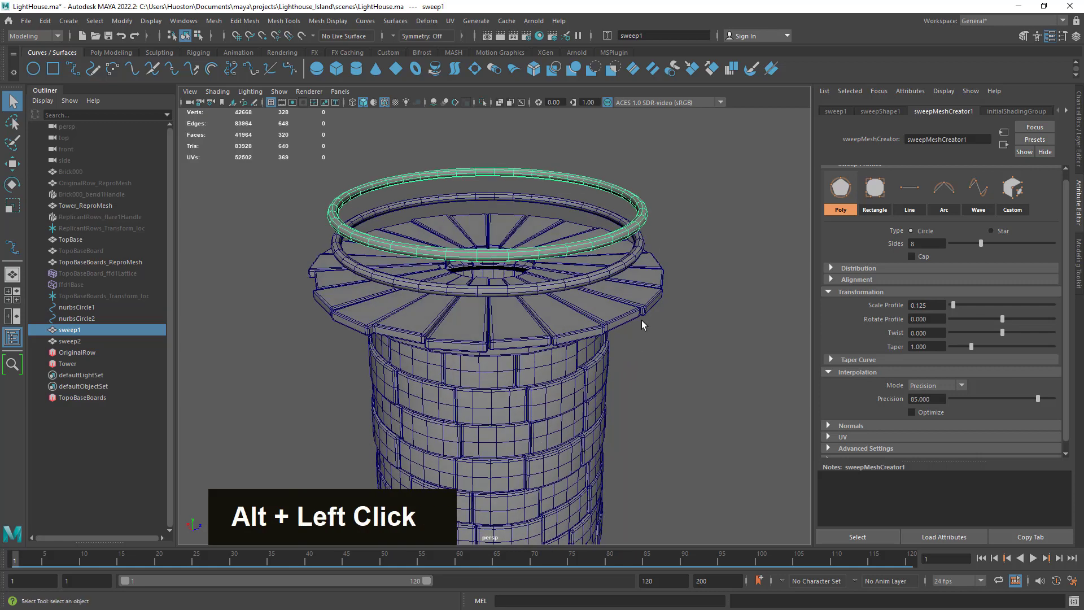
# Step: Create a polygon cylinder with default settings
pyautogui.click(692, 281)
pyautogui.keyDown('alt'); pyautogui.moveTo(661, 272); pyautogui.dragTo(634, 344, button='right'); pyautogui.keyUp('alt')
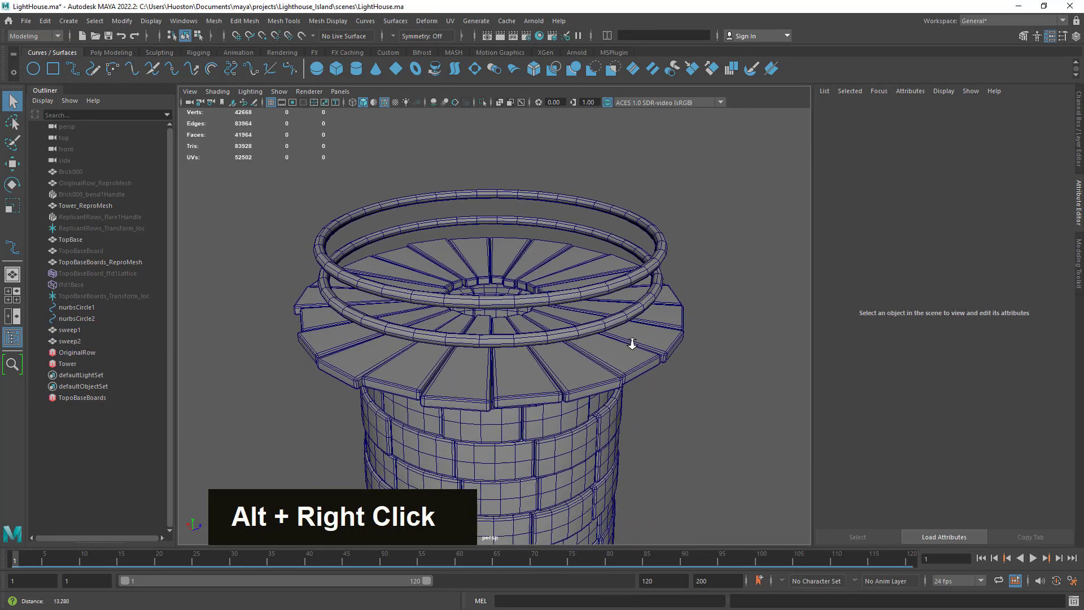
pyautogui.keyDown('alt'); pyautogui.moveTo(634, 343); pyautogui.dragTo(477, 269); pyautogui.keyUp('alt')
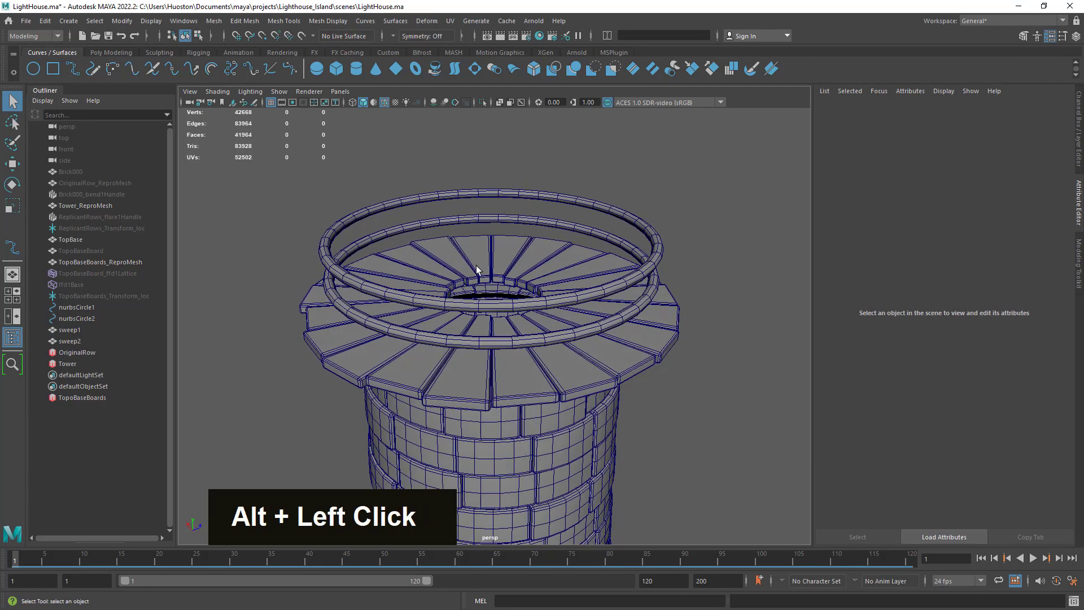
pyautogui.click(103, 53)
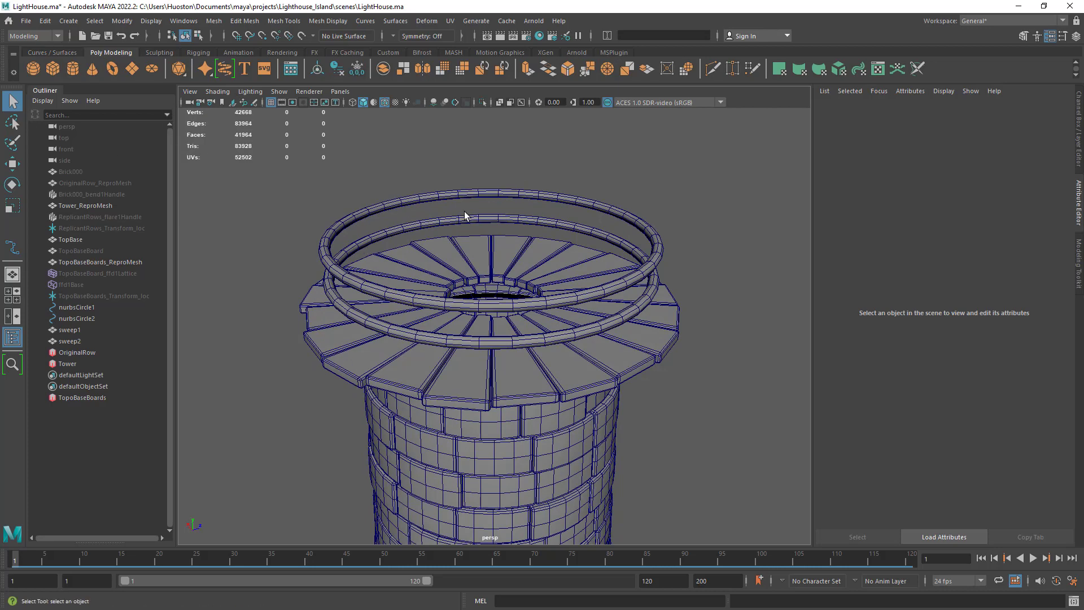
pyautogui.keyDown('alt'); pyautogui.moveTo(598, 352); pyautogui.dragTo(570, 372); pyautogui.keyUp('alt')
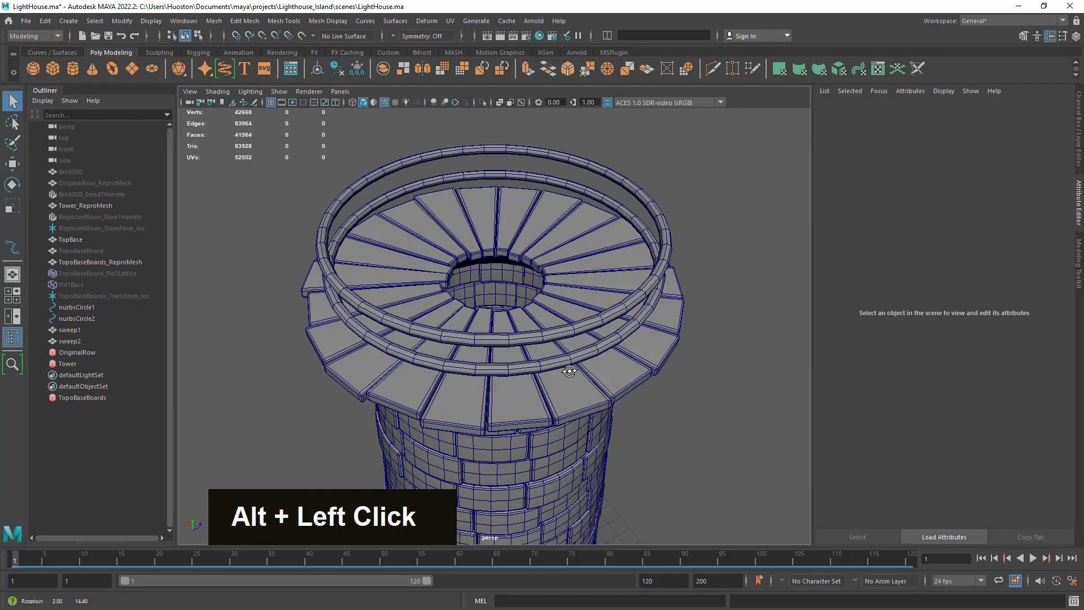
pyautogui.click(73, 69)
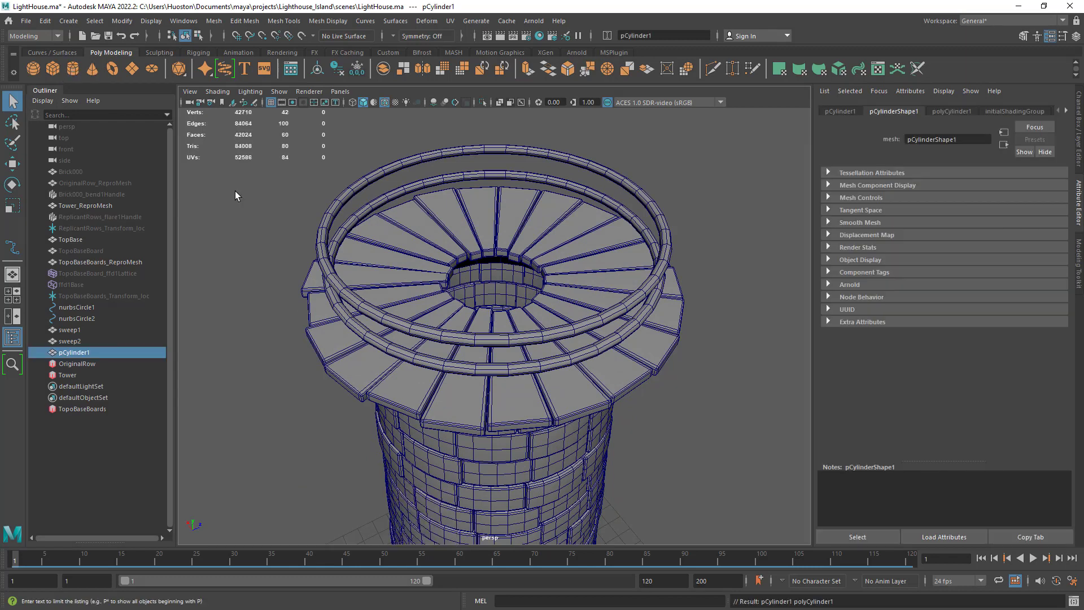
# Step: Examine the upper ring's sweep profile settings and its side segments up close
pyautogui.click(519, 343)
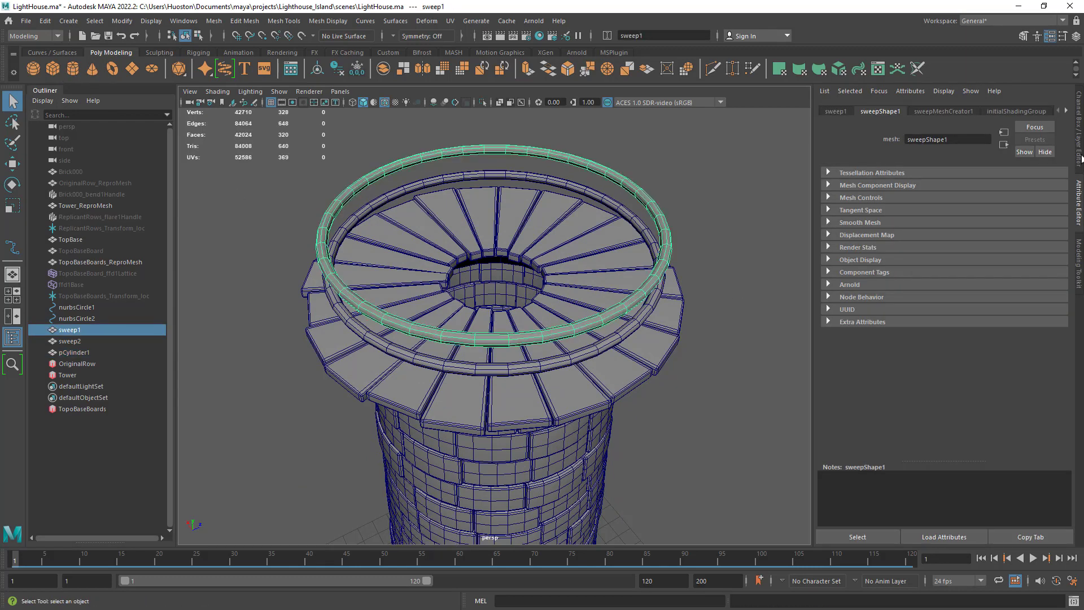
pyautogui.click(952, 113)
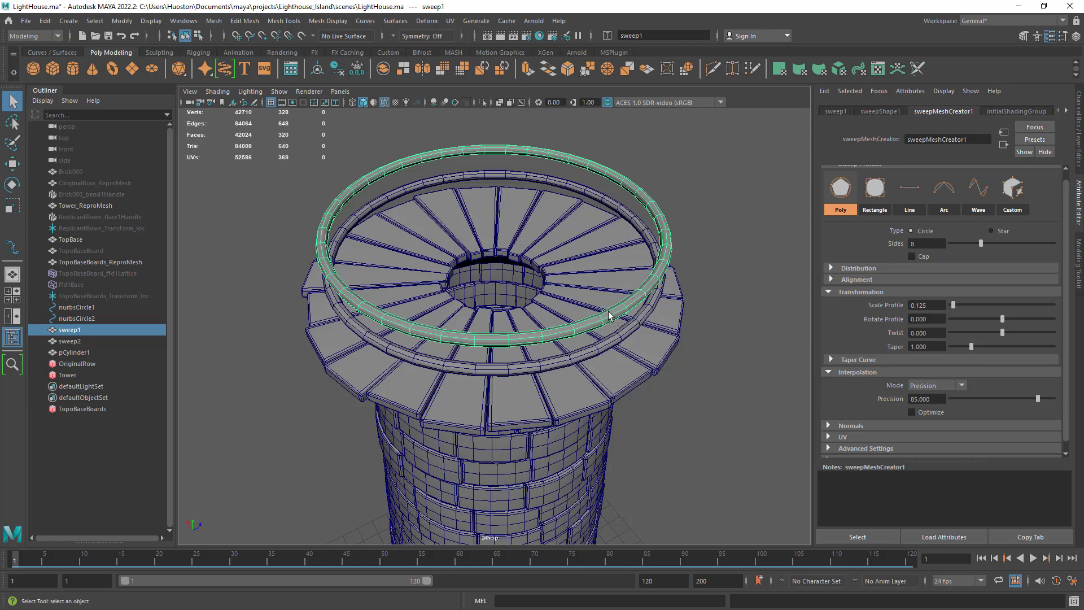
pyautogui.keyDown('alt'); pyautogui.moveTo(608, 311); pyautogui.dragTo(784, 360, button='right'); pyautogui.keyUp('alt')
pyautogui.keyDown('alt'); pyautogui.moveTo(689, 370); pyautogui.dragTo(560, 358, button='middle'); pyautogui.keyUp('alt')
pyautogui.keyDown('alt'); pyautogui.moveTo(559, 356); pyautogui.dragTo(569, 328, button='right'); pyautogui.keyUp('alt')
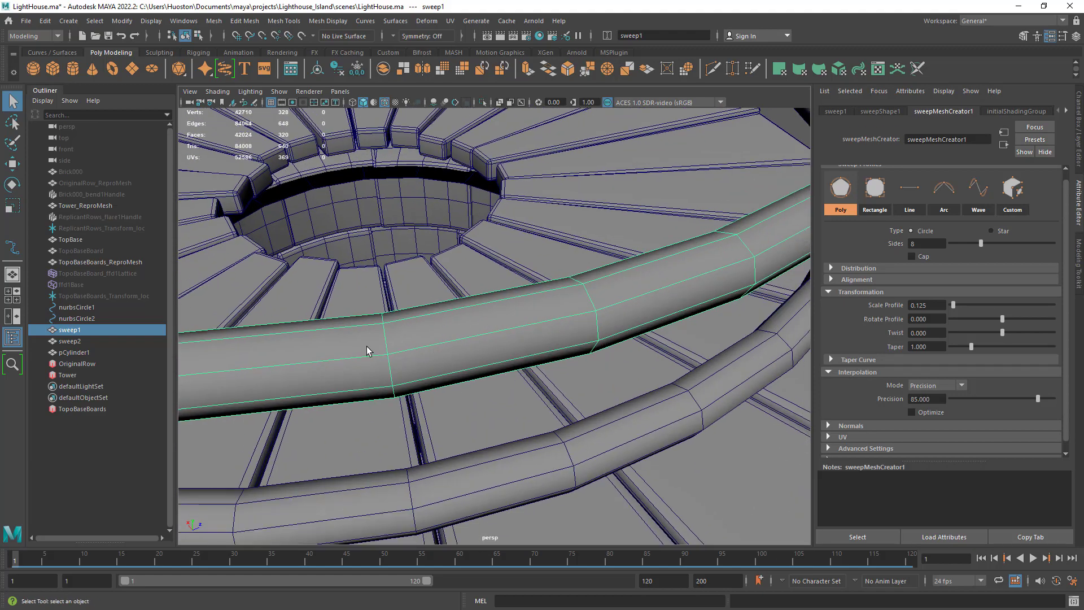
# Step: Move the new cylinder straight up to about 28.95 on Y, above the central opening in the boards
pyautogui.click(83, 353)
pyautogui.scroll(-8, 460, 346)
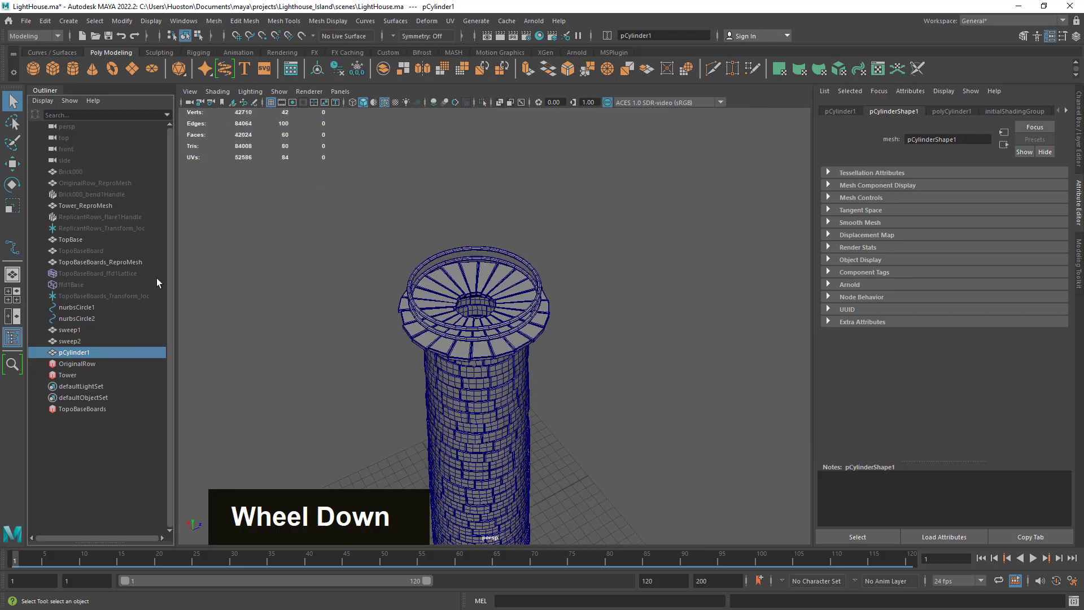
pyautogui.click(12, 163)
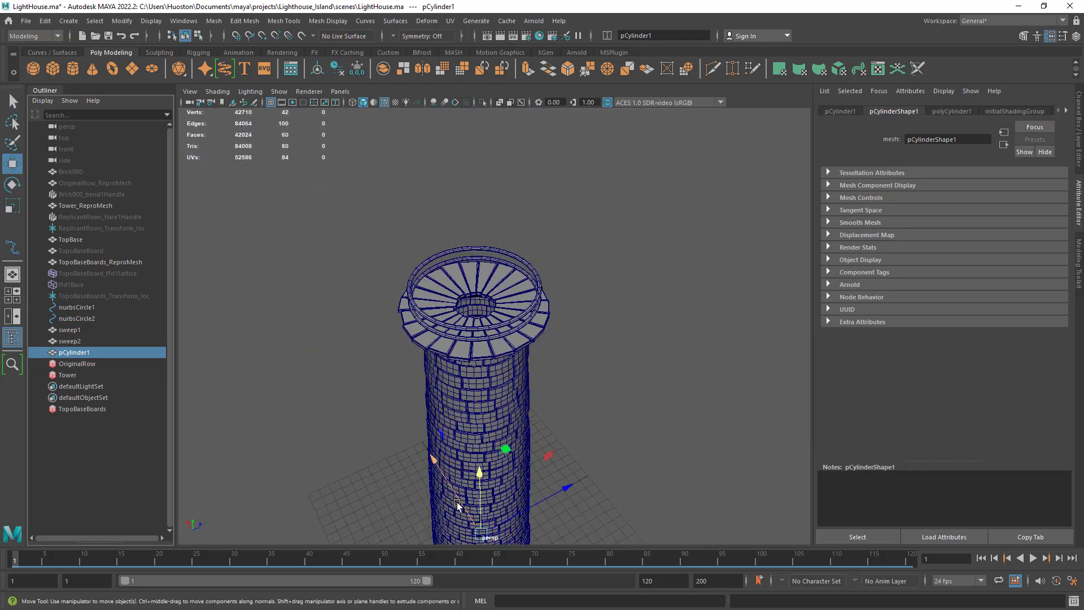
pyautogui.moveTo(478, 477); pyautogui.dragTo(493, 165)
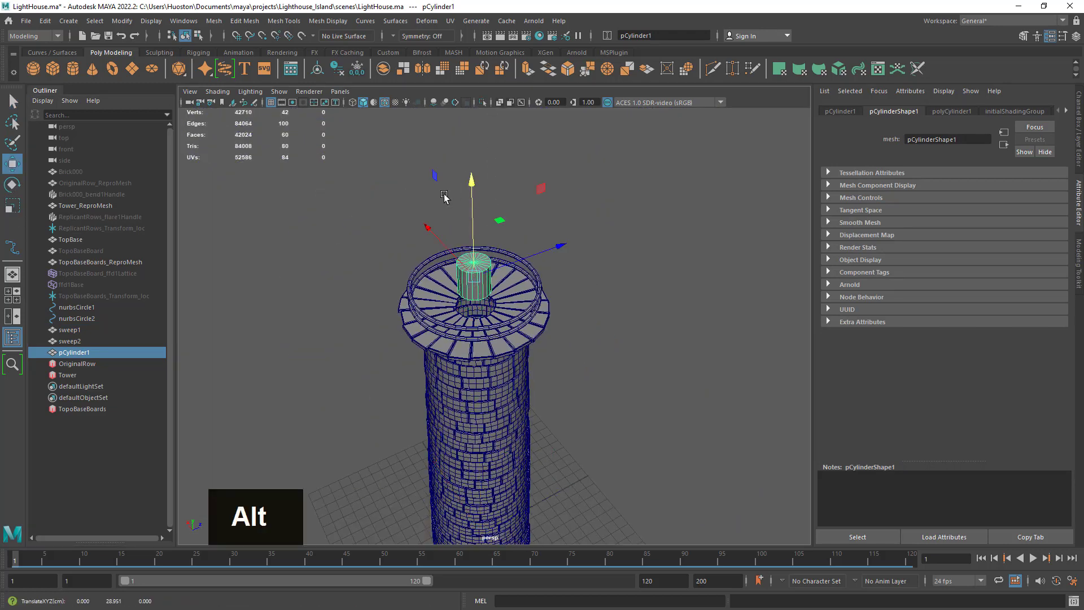
# Step: Reduce the cylinder's axis subdivisions to 8
pyautogui.keyDown('alt'); pyautogui.moveTo(493, 164); pyautogui.dragTo(511, 271, button='right'); pyautogui.keyUp('alt')
pyautogui.keyDown('alt'); pyautogui.moveTo(511, 271); pyautogui.dragTo(479, 289, button='middle'); pyautogui.keyUp('alt')
pyautogui.keyDown('alt'); pyautogui.moveTo(479, 289); pyautogui.dragTo(615, 314, button='right'); pyautogui.keyUp('alt')
pyautogui.moveTo(614, 314)
pyautogui.keyDown('alt'); pyautogui.mouseDown()
pyautogui.moveTo(543, 280)
pyautogui.moveTo(601, 327)
pyautogui.mouseUp(); pyautogui.keyUp('alt')
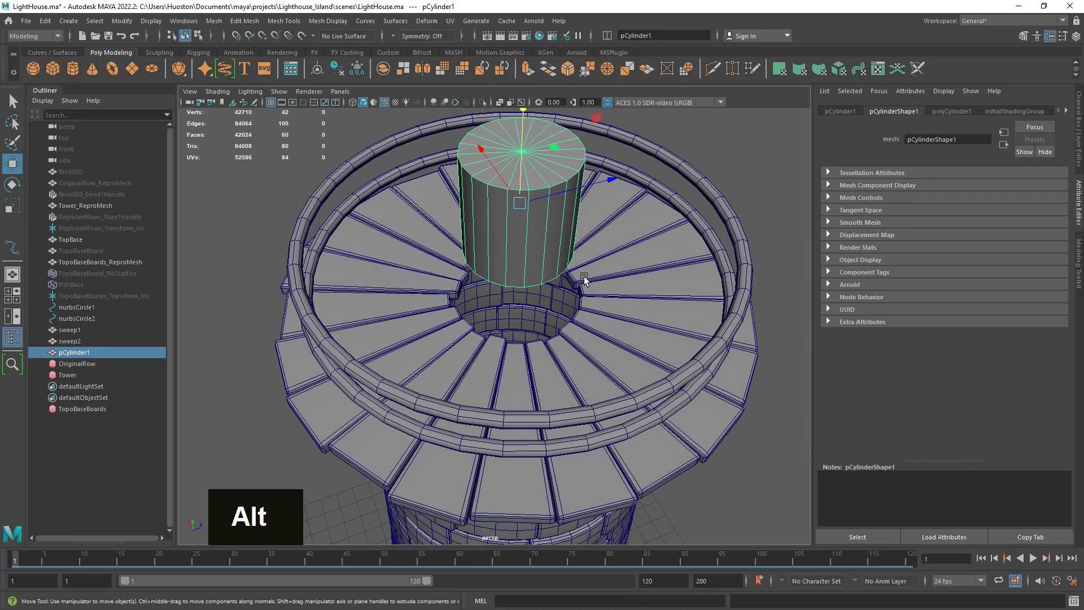
pyautogui.keyDown('alt'); pyautogui.moveTo(582, 273); pyautogui.dragTo(575, 368, button='middle'); pyautogui.keyUp('alt')
pyautogui.click(1077, 131)
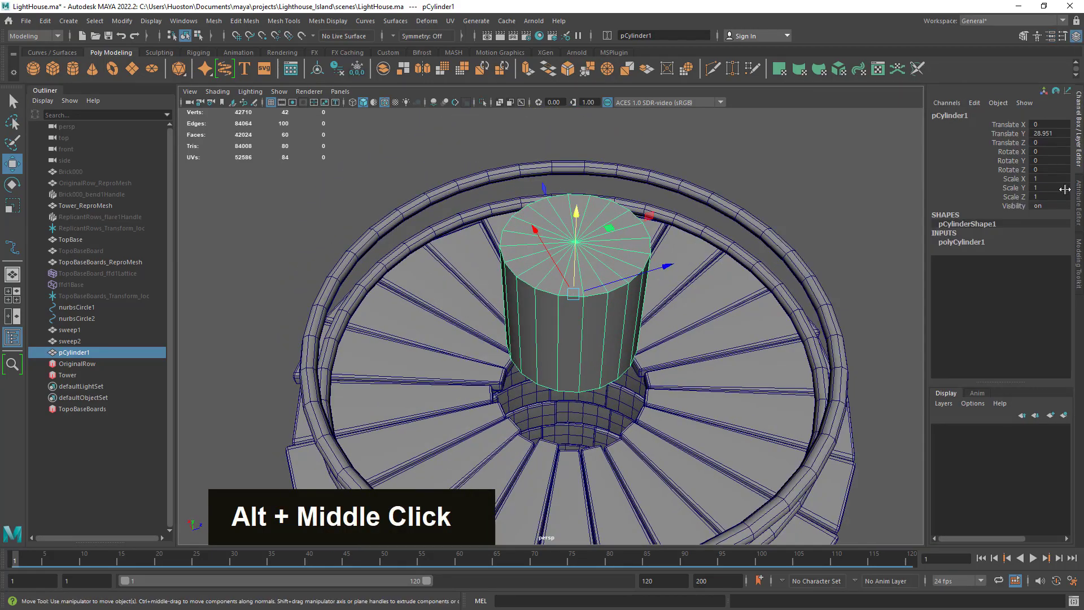
pyautogui.click(969, 242)
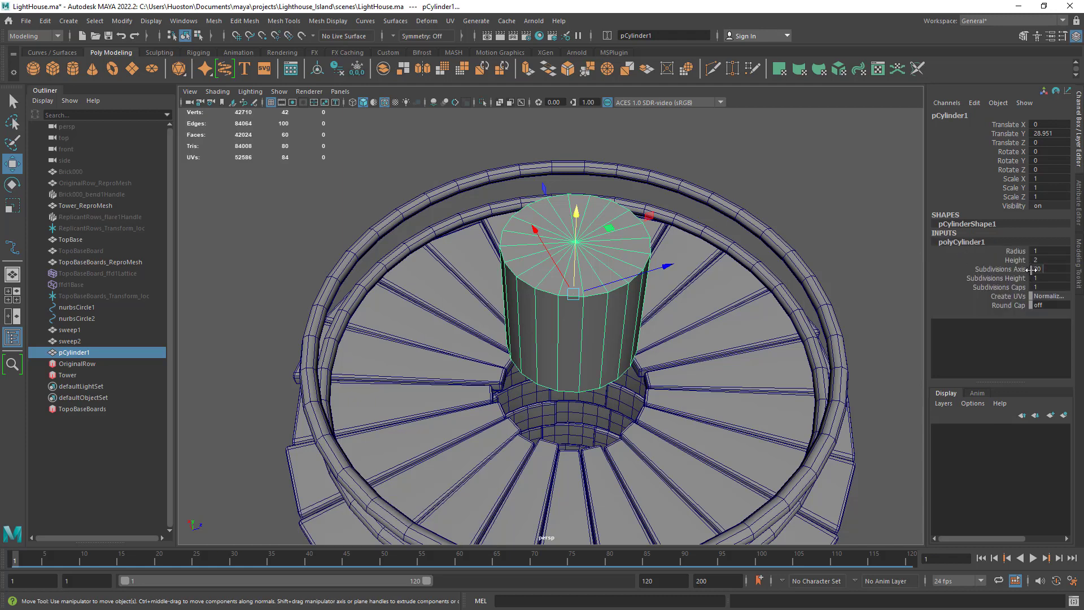
pyautogui.click(1016, 270)
pyautogui.moveTo(845, 269); pyautogui.dragTo(774, 288, button='middle')
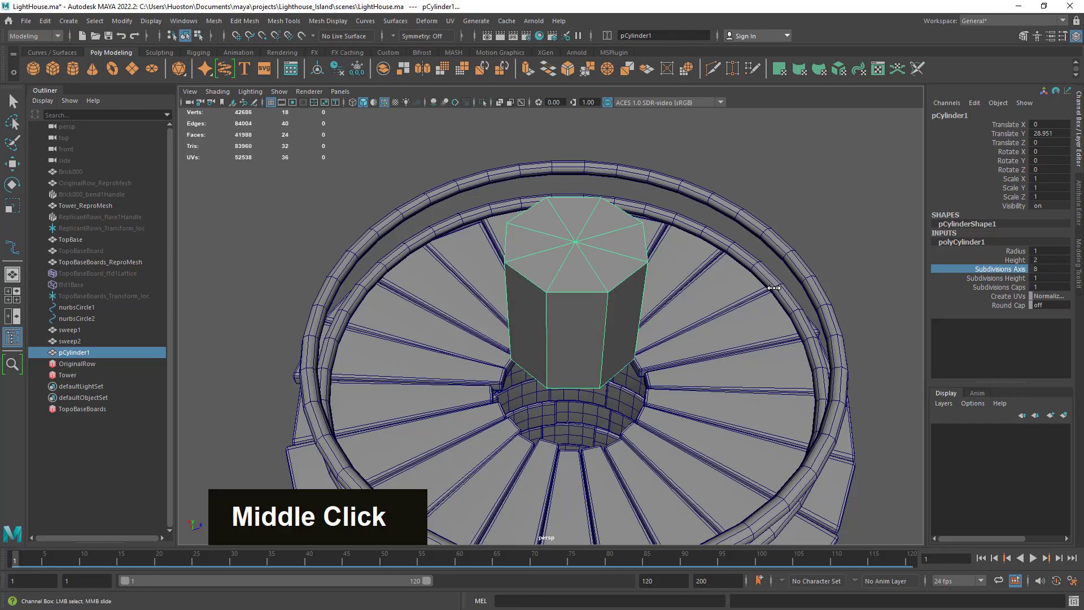
# Step: Select the full loop of eight side faces around the cylinder, leaving its caps unselected
pyautogui.keyDown('alt'); pyautogui.moveTo(774, 288); pyautogui.dragTo(600, 346); pyautogui.keyUp('alt')
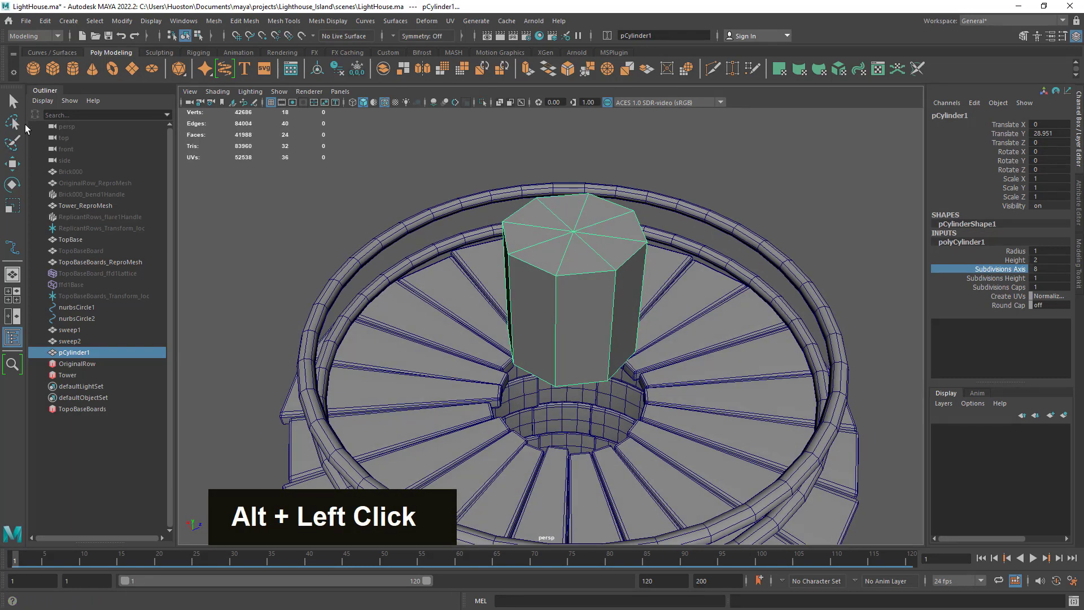
pyautogui.keyDown('alt'); pyautogui.moveTo(615, 344); pyautogui.dragTo(632, 363, button='right'); pyautogui.keyUp('alt')
pyautogui.keyDown('alt'); pyautogui.moveTo(631, 363); pyautogui.dragTo(648, 374); pyautogui.keyUp('alt')
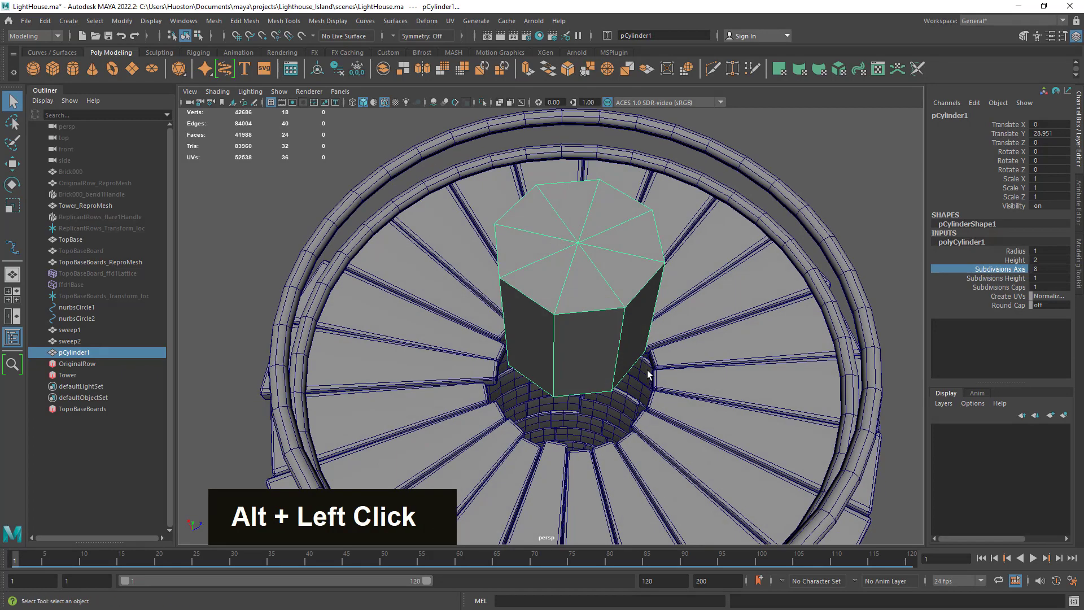
pyautogui.rightClick(626, 269)
pyautogui.click(625, 298)
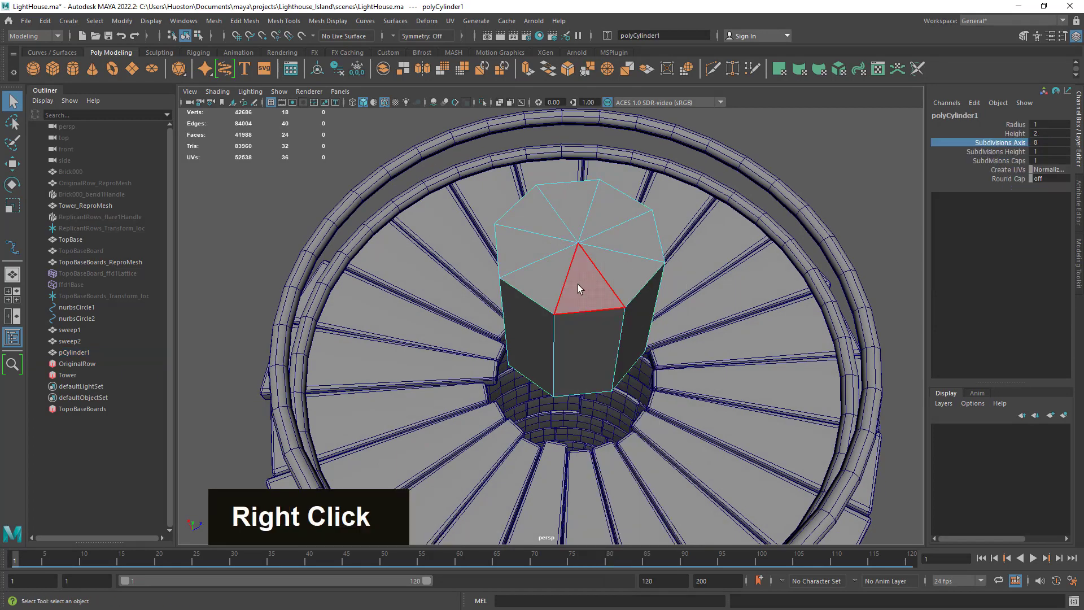
pyautogui.keyDown('alt'); pyautogui.moveTo(585, 282); pyautogui.dragTo(536, 267); pyautogui.keyUp('alt')
pyautogui.click(595, 317)
pyautogui.keyDown('shift'); pyautogui.doubleClick(637, 300); pyautogui.keyUp('shift')
pyautogui.keyDown('alt'); pyautogui.moveTo(535, 267); pyautogui.dragTo(736, 322, button='right'); pyautogui.keyUp('alt')
pyautogui.keyDown('alt'); pyautogui.moveTo(736, 322); pyautogui.dragTo(714, 320); pyautogui.keyUp('alt')
pyautogui.keyDown('alt'); pyautogui.moveTo(713, 319); pyautogui.dragTo(685, 336, button='right'); pyautogui.keyUp('alt')
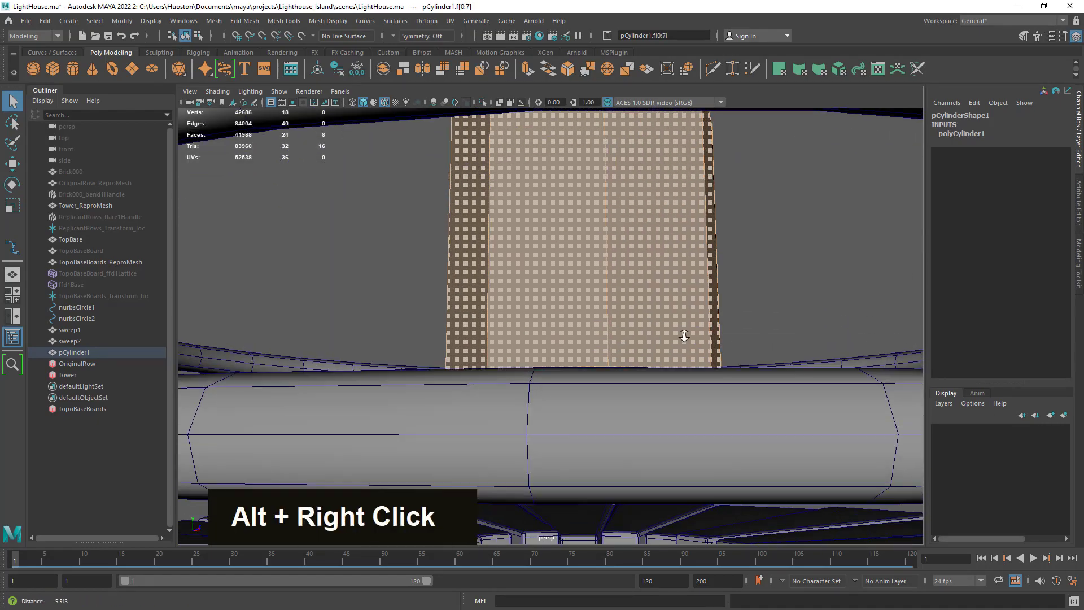
pyautogui.keyDown('alt'); pyautogui.moveTo(685, 336); pyautogui.dragTo(739, 355); pyautogui.keyUp('alt')
pyautogui.keyDown('alt'); pyautogui.moveTo(740, 354); pyautogui.dragTo(523, 225, button='right'); pyautogui.keyUp('alt')
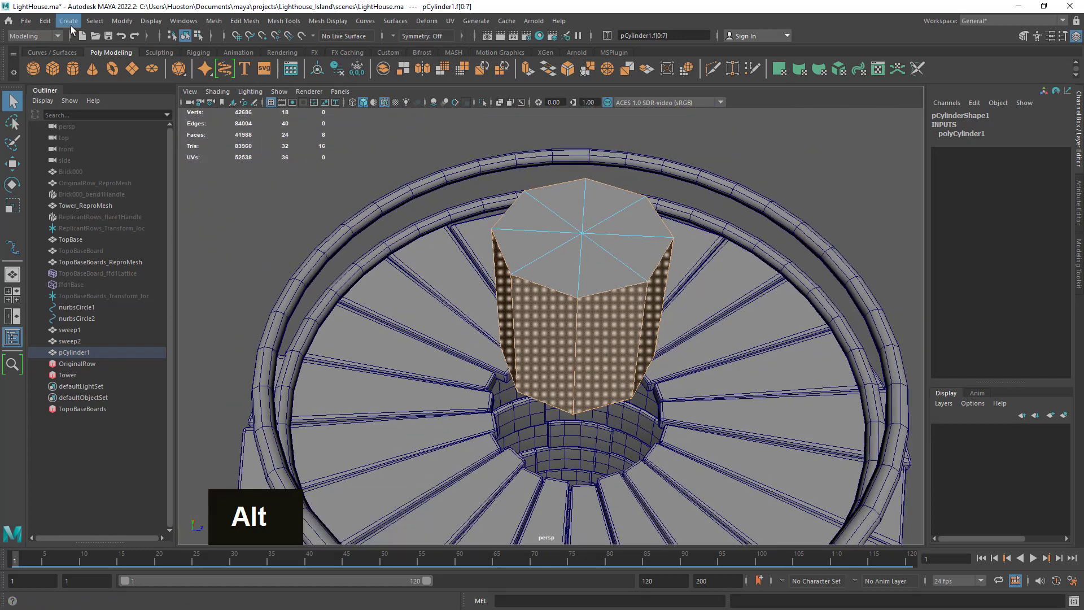
# Step: Invert the face selection to delete the cylinder's top and bottom caps, and return to object selection
pyautogui.click(95, 21)
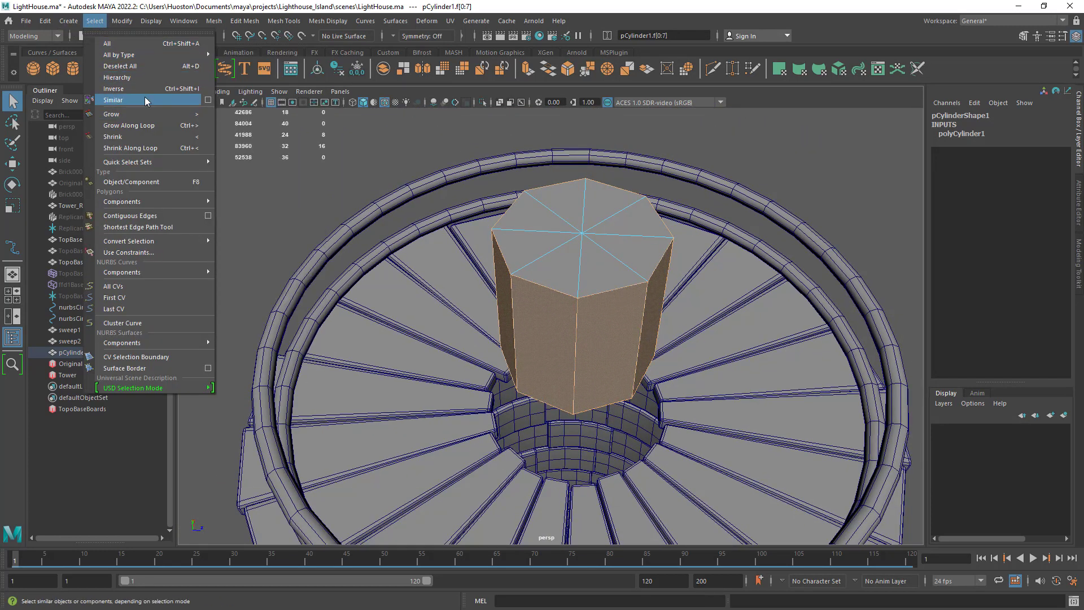
pyautogui.click(145, 89)
pyautogui.press('Delete')
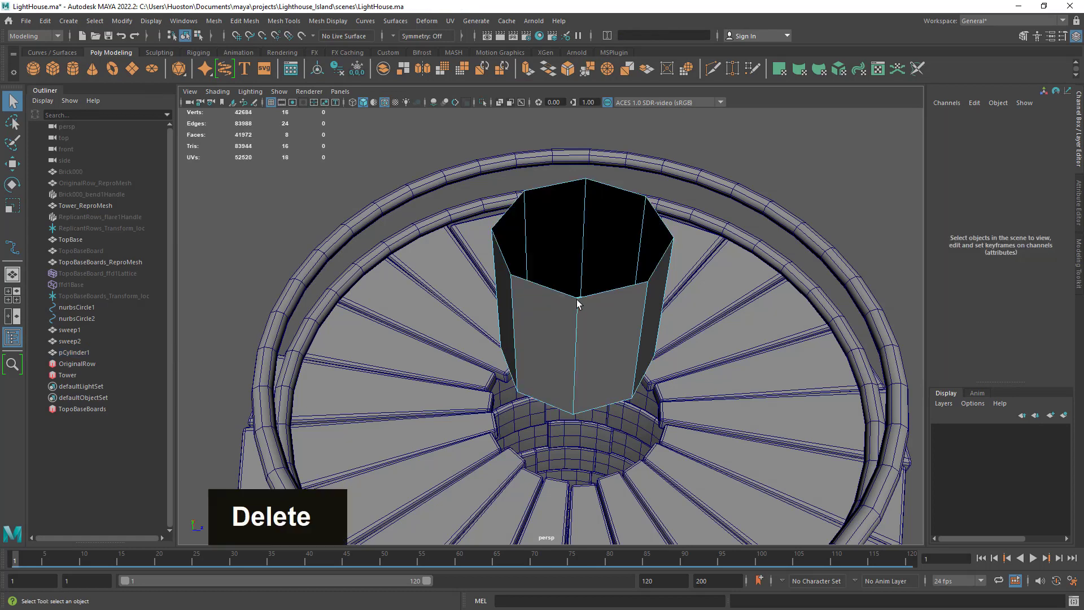
pyautogui.rightClick(571, 287)
pyautogui.moveTo(604, 277); pyautogui.dragTo(614, 281, button='right')
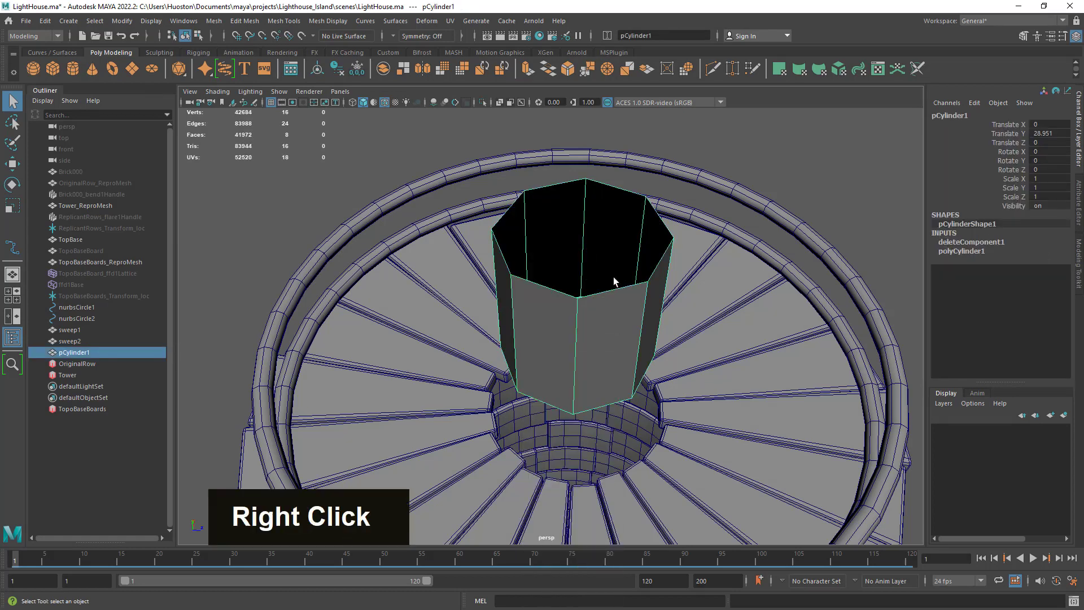
# Step: Scale the open cylinder to about 0.129 on X and Z and about 1.034 on Y, forming a thin upright post
pyautogui.click(12, 205)
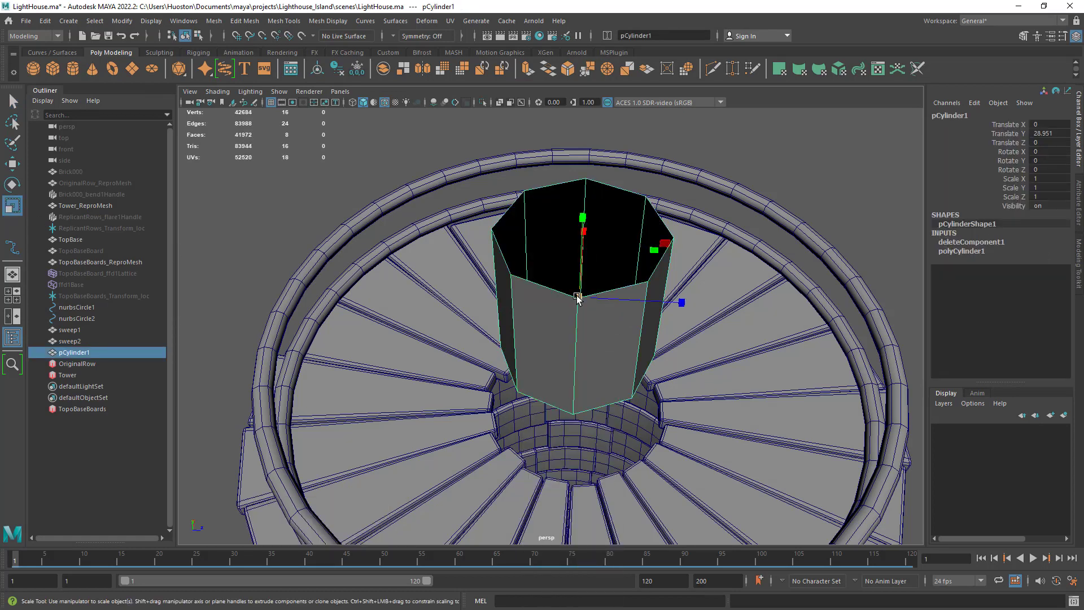
pyautogui.moveTo(579, 297); pyautogui.dragTo(450, 321)
pyautogui.press('w')
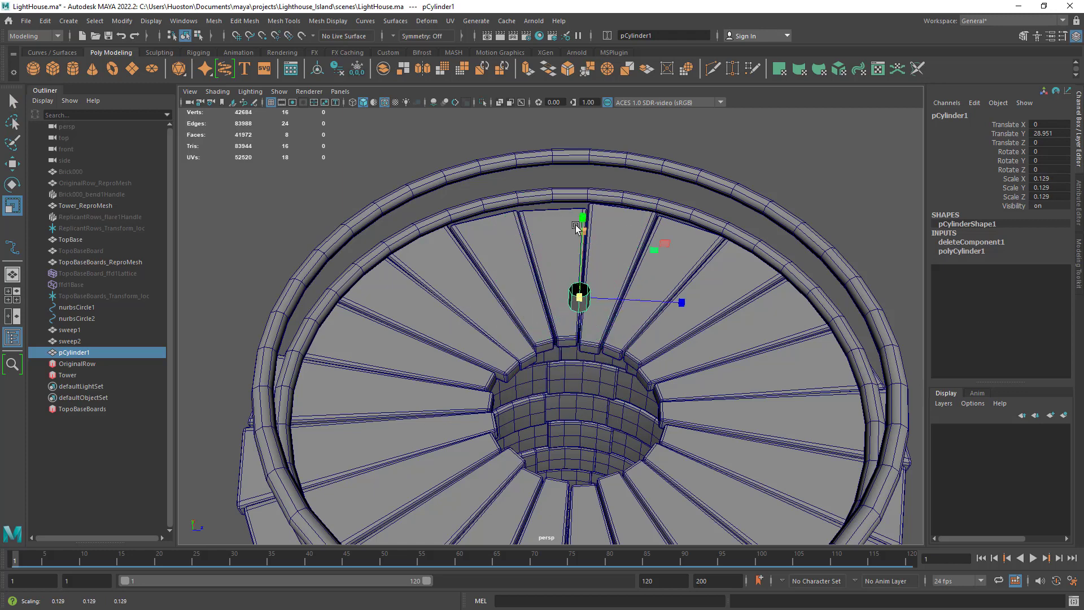
pyautogui.keyDown('alt'); pyautogui.moveTo(599, 239); pyautogui.dragTo(582, 169); pyautogui.keyUp('alt')
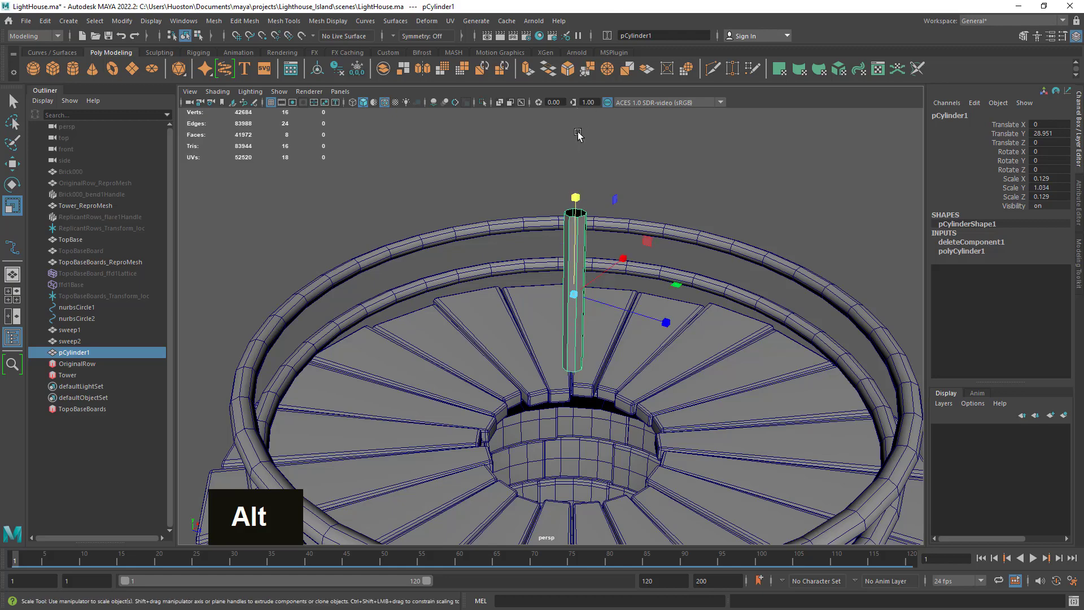
pyautogui.keyDown('alt'); pyautogui.moveTo(669, 331); pyautogui.dragTo(621, 344); pyautogui.keyUp('alt')
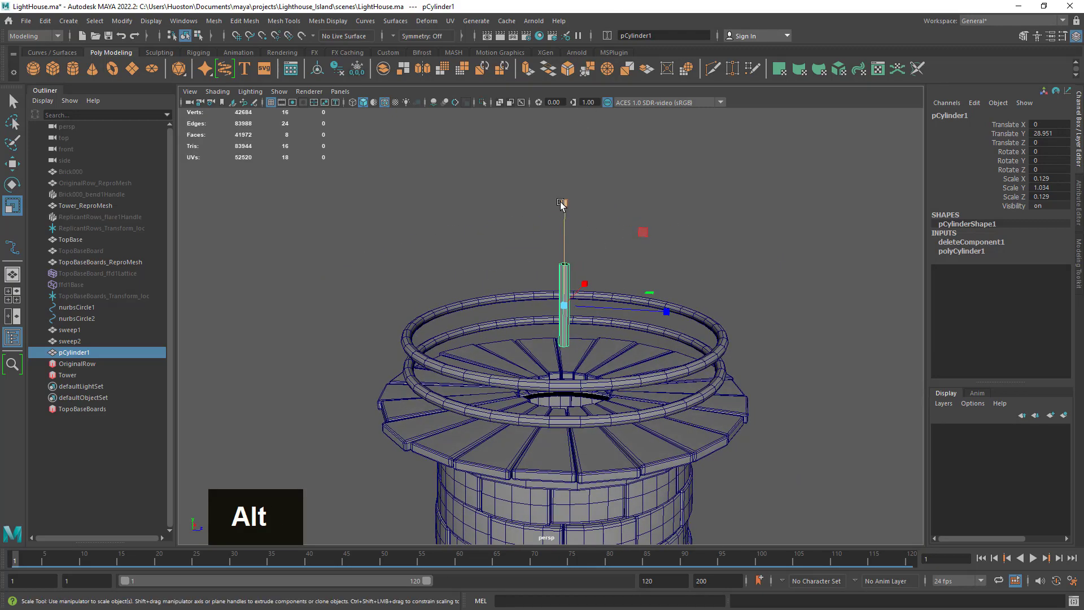
pyautogui.moveTo(563, 201); pyautogui.dragTo(564, 202)
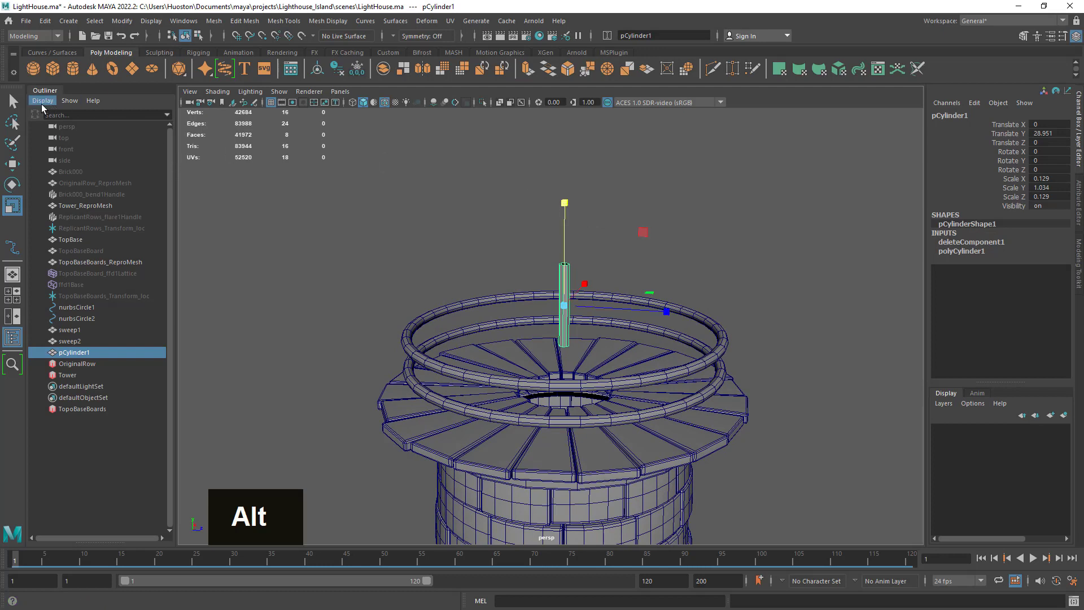
pyautogui.click(13, 101)
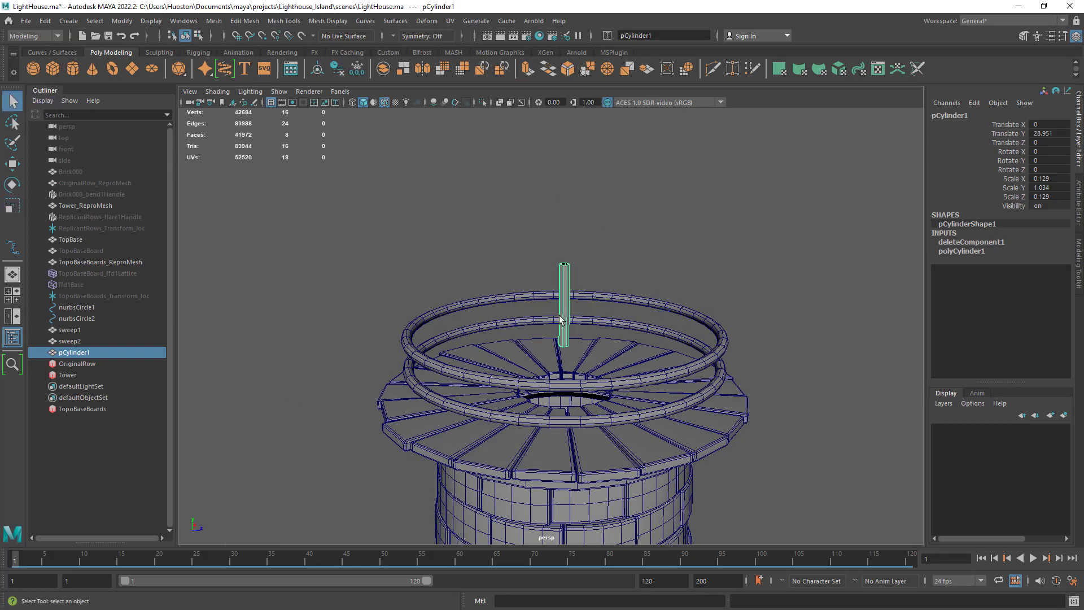
# Step: Turn off the wireframe overlay on the shaded model and inspect the post's faceted sides
pyautogui.keyDown('alt'); pyautogui.moveTo(560, 320); pyautogui.dragTo(587, 327); pyautogui.keyUp('alt')
pyautogui.keyDown('alt'); pyautogui.moveTo(587, 328); pyautogui.dragTo(800, 376, button='right'); pyautogui.keyUp('alt')
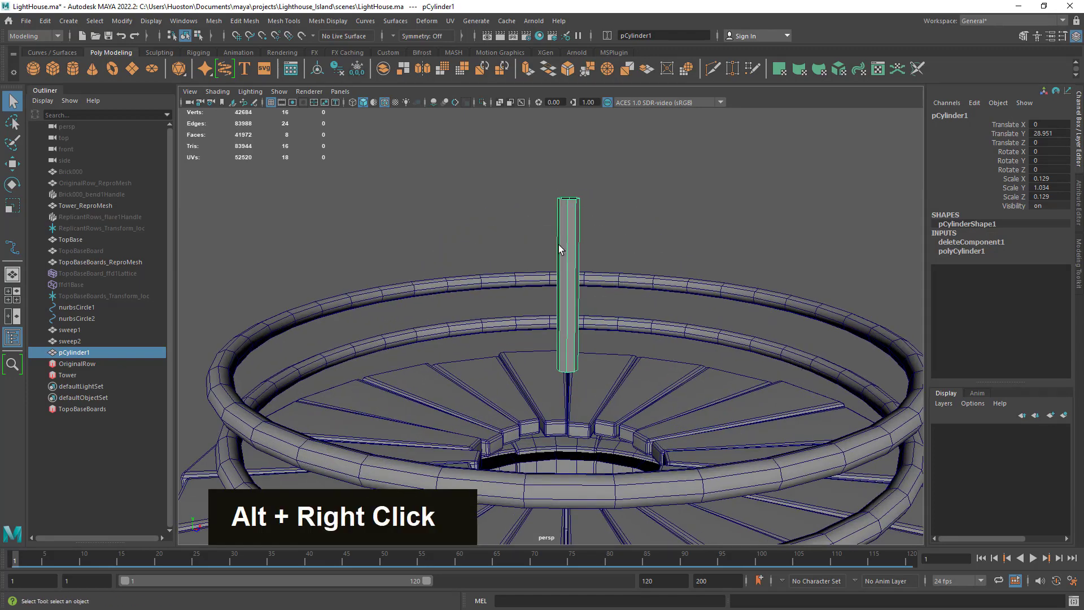
pyautogui.moveTo(558, 226)
pyautogui.keyDown('alt'); pyautogui.mouseDown()
pyautogui.moveTo(558, 237)
pyautogui.moveTo(579, 223)
pyautogui.mouseUp(); pyautogui.keyUp('alt')
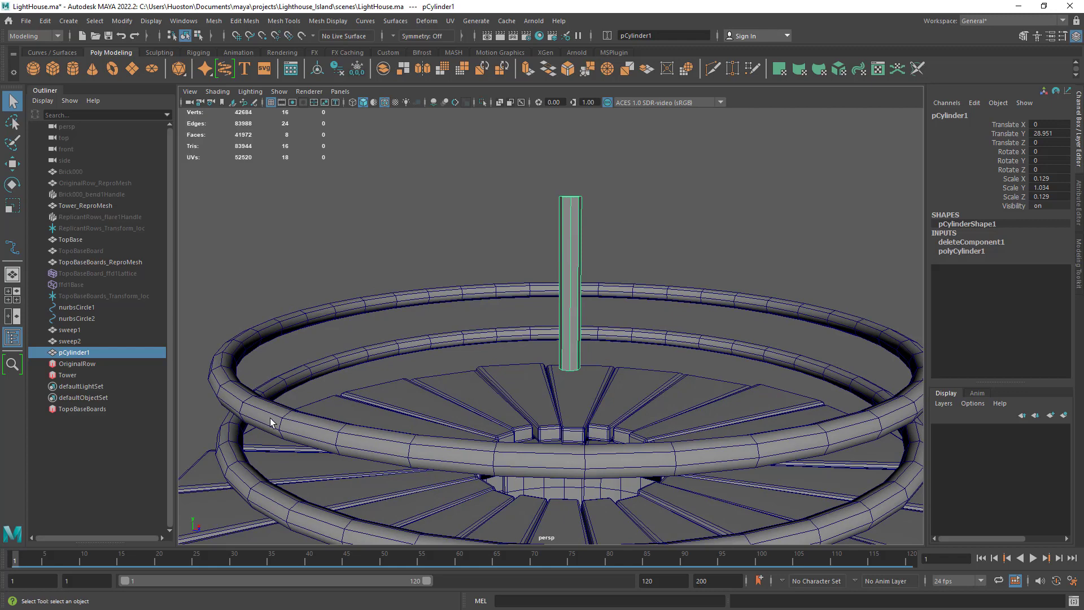
pyautogui.click(706, 225)
pyautogui.keyDown('alt'); pyautogui.moveTo(665, 245); pyautogui.dragTo(689, 266); pyautogui.keyUp('alt')
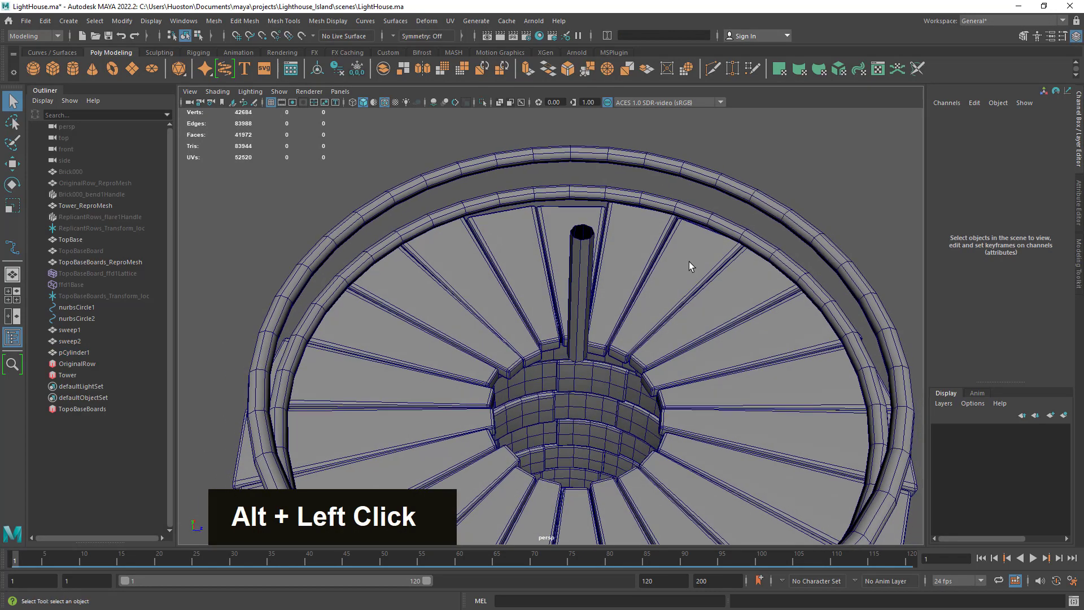
pyautogui.click(386, 100)
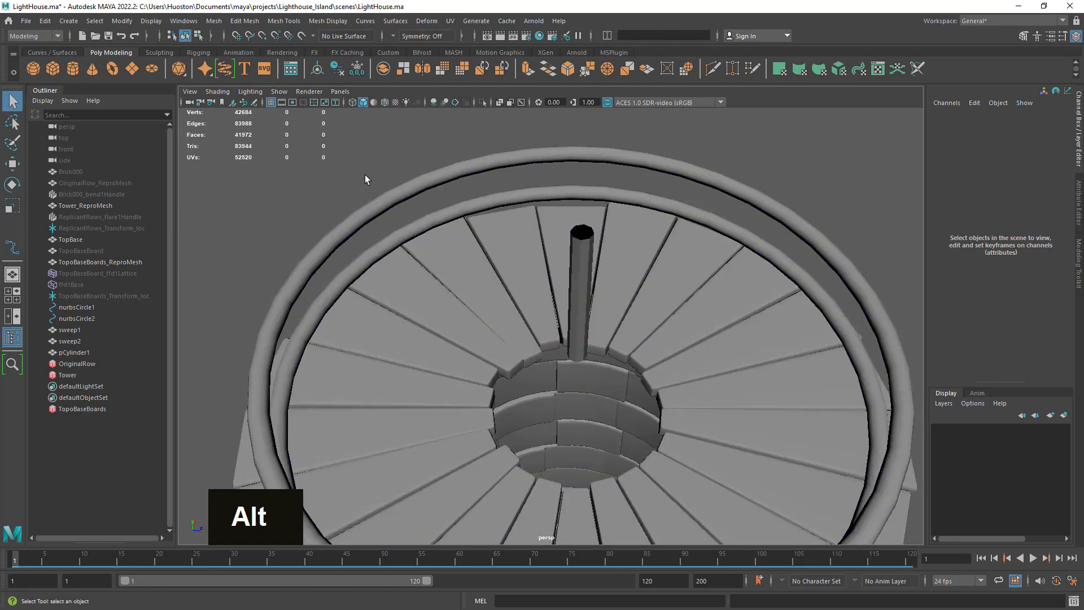
pyautogui.moveTo(615, 265)
pyautogui.keyDown('alt'); pyautogui.mouseDown()
pyautogui.moveTo(608, 230)
pyautogui.moveTo(607, 249)
pyautogui.mouseUp(); pyautogui.keyUp('alt')
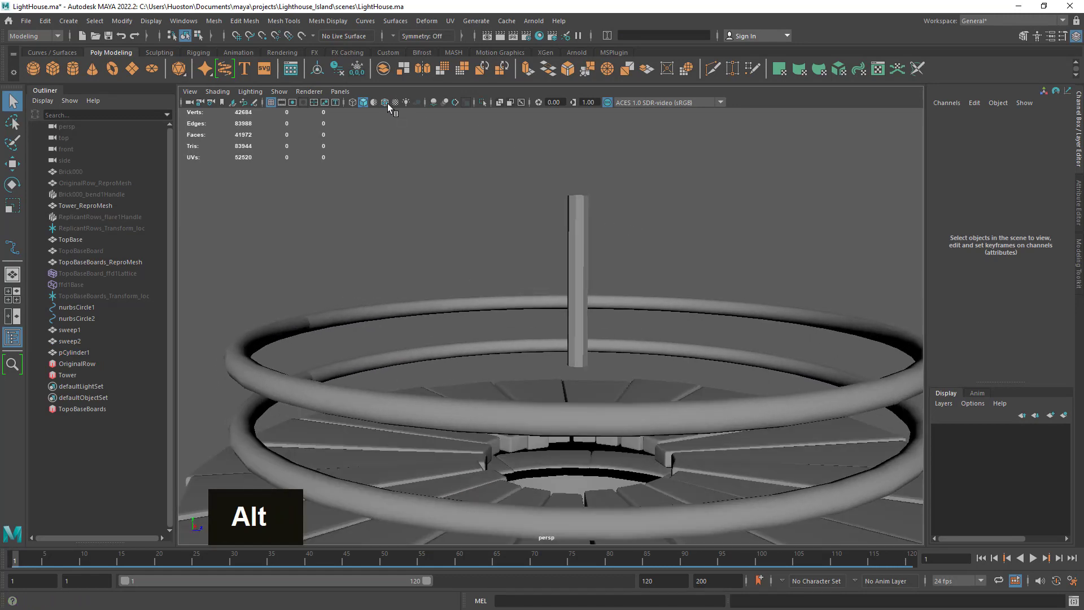
pyautogui.keyDown('alt'); pyautogui.moveTo(482, 262); pyautogui.dragTo(540, 336); pyautogui.keyUp('alt')
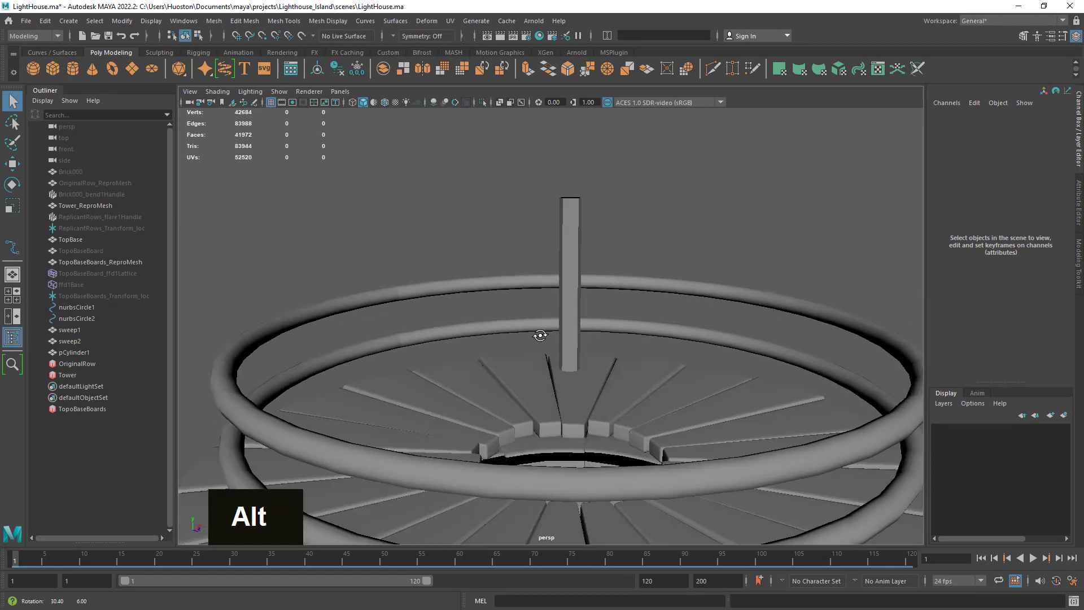
# Step: Soften all edges of the thin post above the boards
pyautogui.click(576, 226)
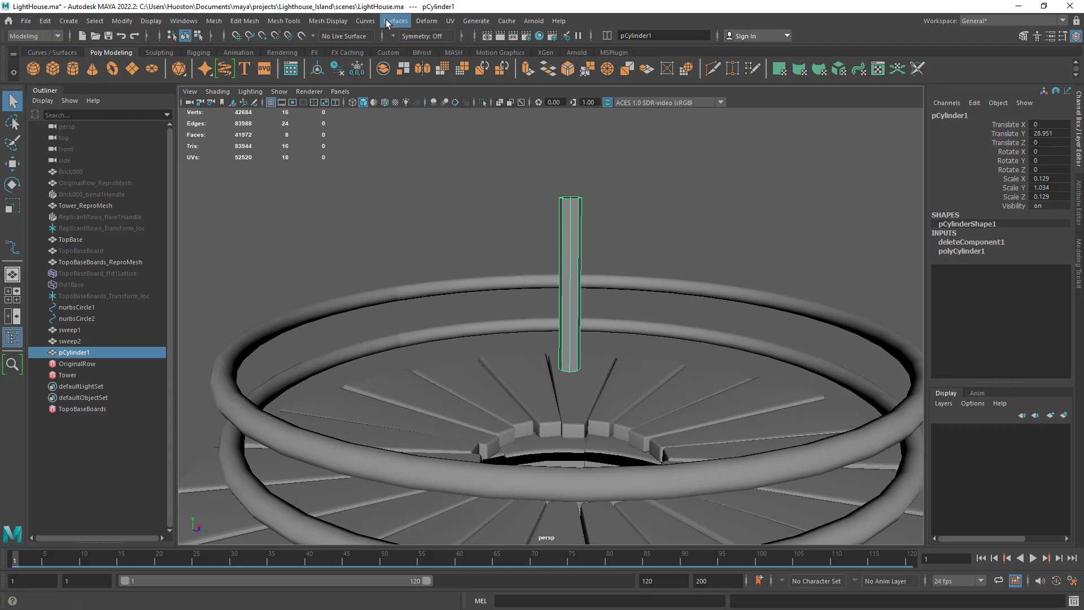
pyautogui.click(328, 21)
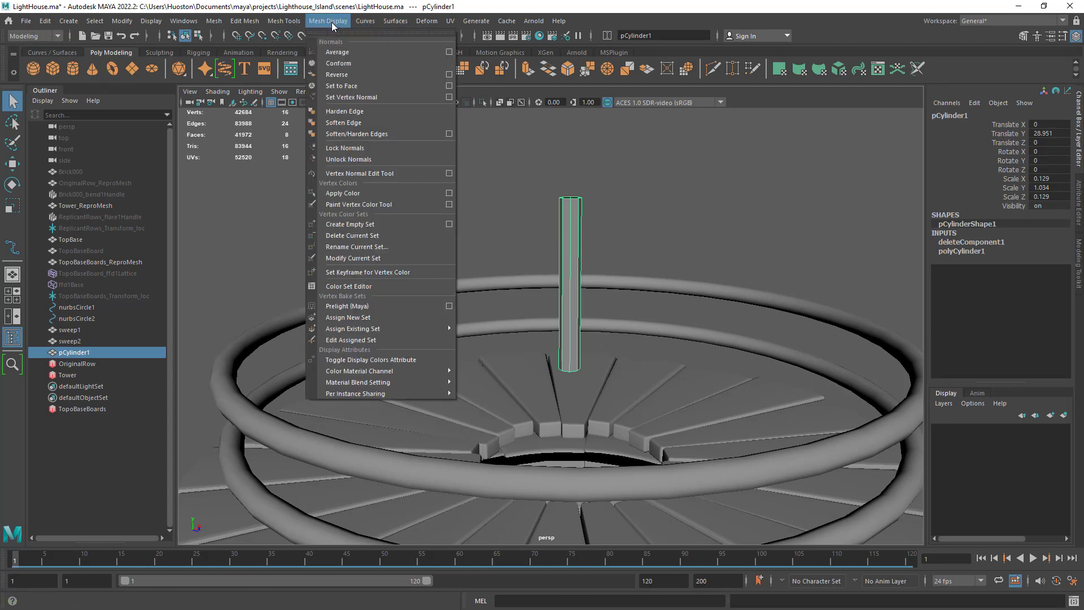
pyautogui.click(382, 123)
pyautogui.click(714, 235)
pyautogui.keyDown('alt'); pyautogui.moveTo(714, 235); pyautogui.dragTo(584, 238); pyautogui.keyUp('alt')
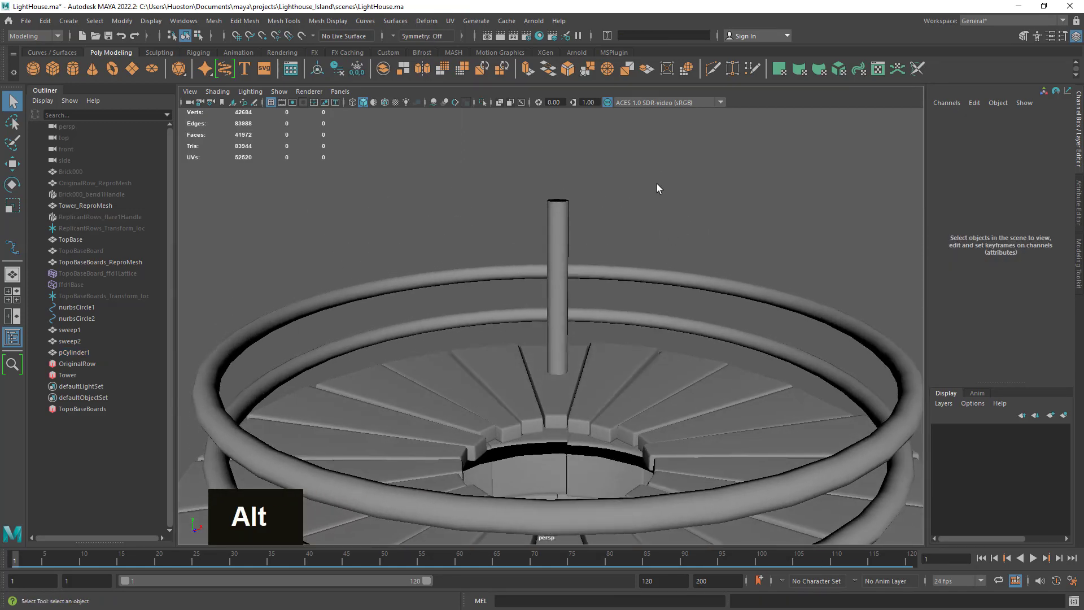
# Step: Delete the post's construction history and freeze its transformations
pyautogui.keyDown('alt'); pyautogui.moveTo(630, 402); pyautogui.dragTo(463, 385, button='right'); pyautogui.keyUp('alt')
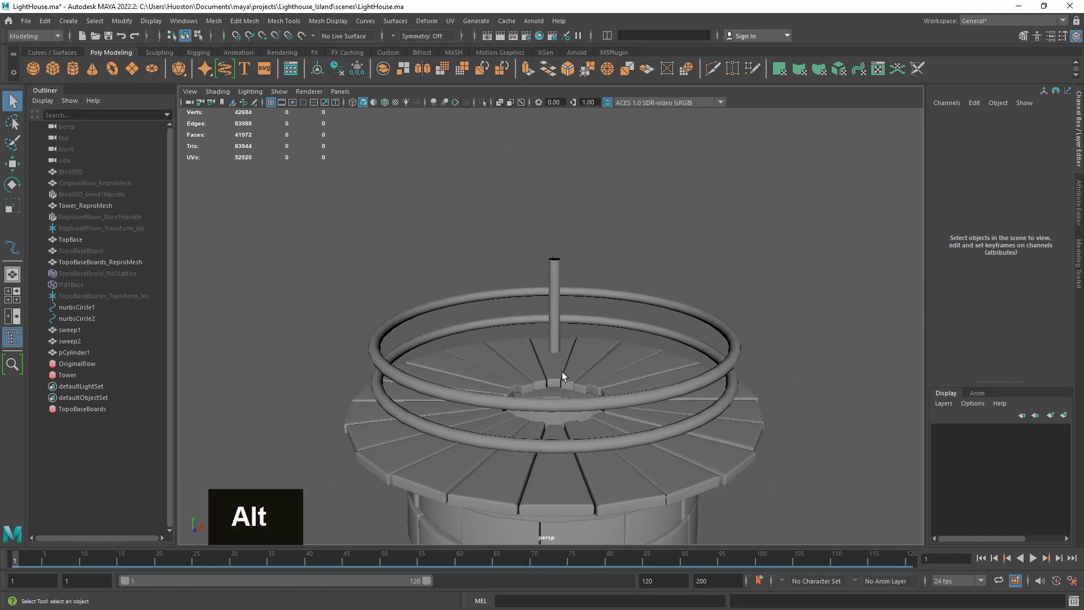
pyautogui.keyDown('alt'); pyautogui.moveTo(561, 371); pyautogui.dragTo(694, 365, button='right'); pyautogui.keyUp('alt')
pyautogui.moveTo(695, 365)
pyautogui.keyDown('alt'); pyautogui.mouseDown()
pyautogui.moveTo(675, 373)
pyautogui.moveTo(669, 404)
pyautogui.moveTo(675, 362)
pyautogui.mouseUp(); pyautogui.keyUp('alt')
pyautogui.keyDown('alt'); pyautogui.moveTo(676, 362); pyautogui.dragTo(567, 347, button='right'); pyautogui.keyUp('alt')
pyautogui.click(554, 273)
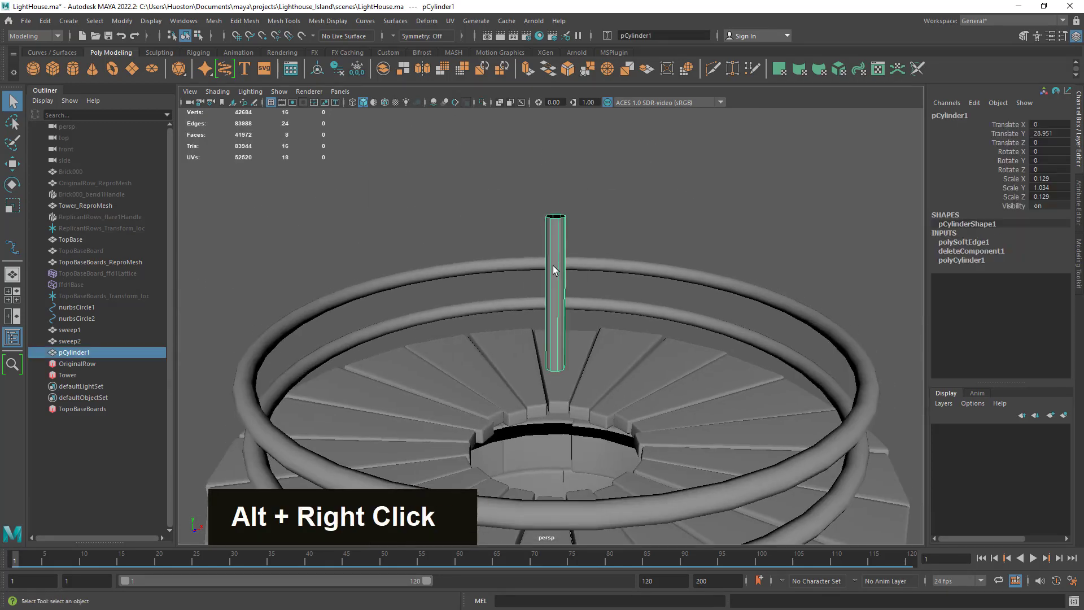
pyautogui.moveTo(615, 378)
pyautogui.keyDown('alt'); pyautogui.mouseDown()
pyautogui.moveTo(634, 387)
pyautogui.moveTo(629, 380)
pyautogui.mouseUp(); pyautogui.keyUp('alt')
pyautogui.keyDown('alt'); pyautogui.moveTo(629, 380); pyautogui.dragTo(525, 357, button='right'); pyautogui.keyUp('alt')
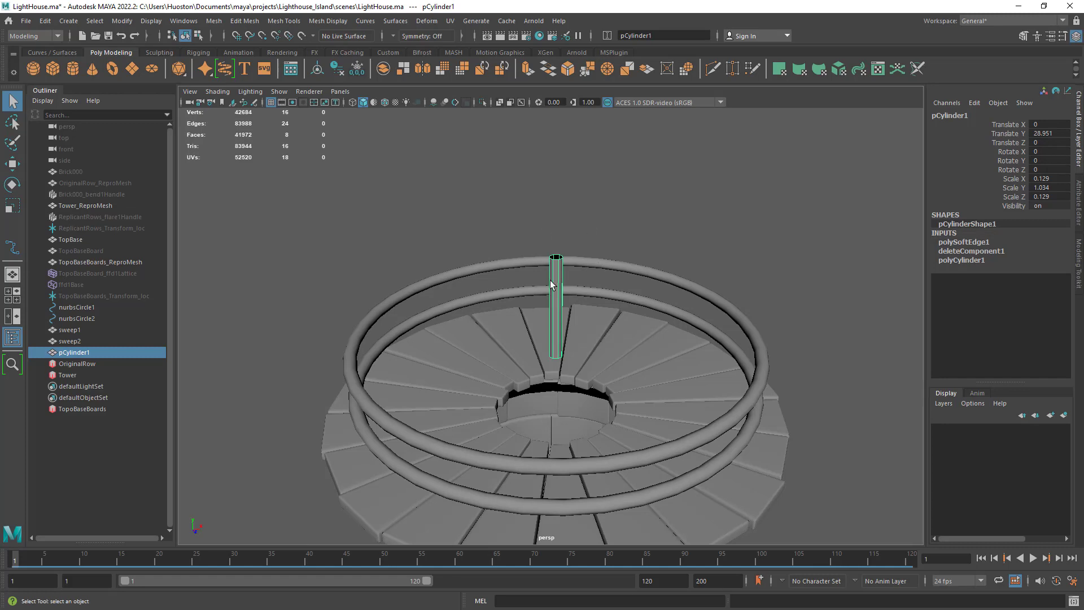
pyautogui.click(337, 69)
pyautogui.click(357, 70)
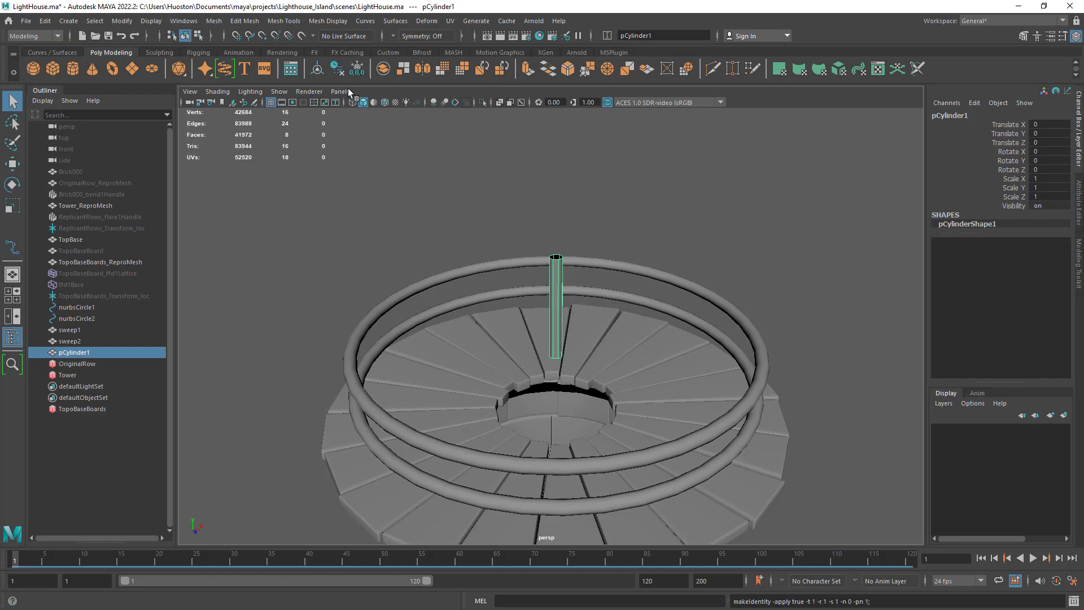
# Step: Try moving the post horizontally past the outer edge of the boards, and undo the move
pyautogui.click(11, 164)
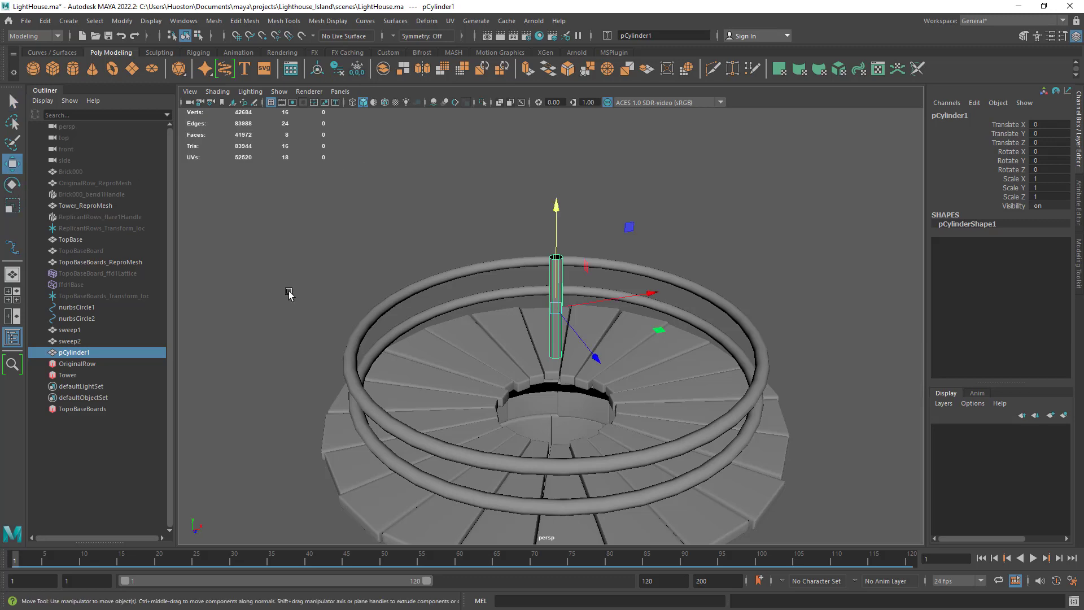
pyautogui.keyDown('alt'); pyautogui.moveTo(672, 285); pyautogui.dragTo(476, 252); pyautogui.keyUp('alt')
pyautogui.keyDown('alt'); pyautogui.moveTo(476, 253); pyautogui.dragTo(481, 285, button='right'); pyautogui.keyUp('alt')
pyautogui.keyDown('alt'); pyautogui.moveTo(481, 285); pyautogui.dragTo(553, 285); pyautogui.keyUp('alt')
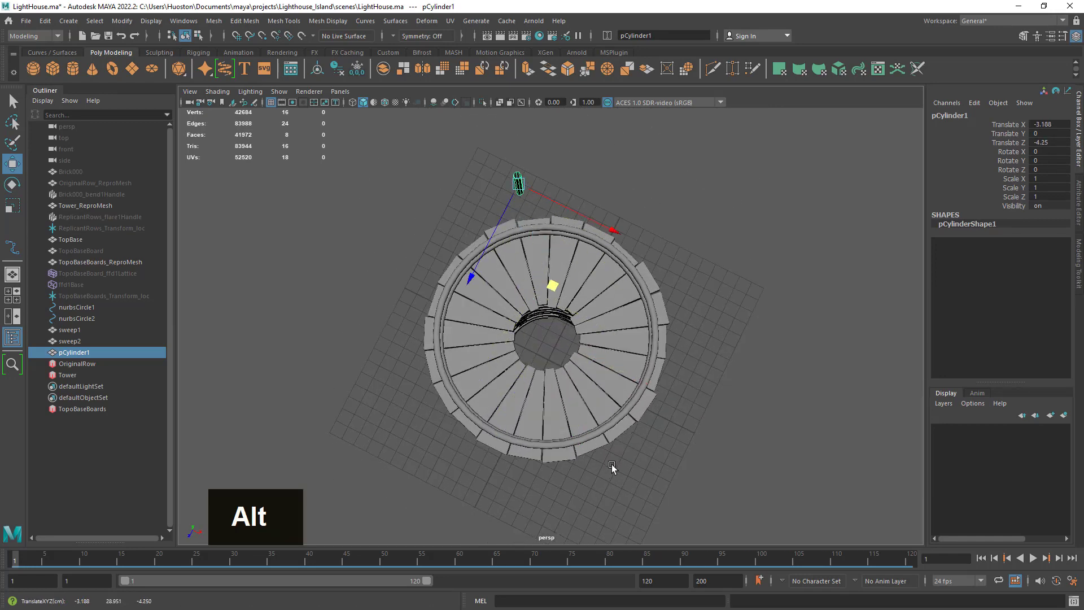
pyautogui.press('z')
# Step: Create a MASH network from the post above the central opening
pyautogui.keyDown('alt'); pyautogui.moveTo(627, 504); pyautogui.dragTo(661, 431); pyautogui.keyUp('alt')
pyautogui.keyDown('alt'); pyautogui.moveTo(662, 429); pyautogui.dragTo(694, 509, button='right'); pyautogui.keyUp('alt')
pyautogui.keyDown('alt'); pyautogui.moveTo(695, 509); pyautogui.dragTo(673, 464, button='middle'); pyautogui.keyUp('alt')
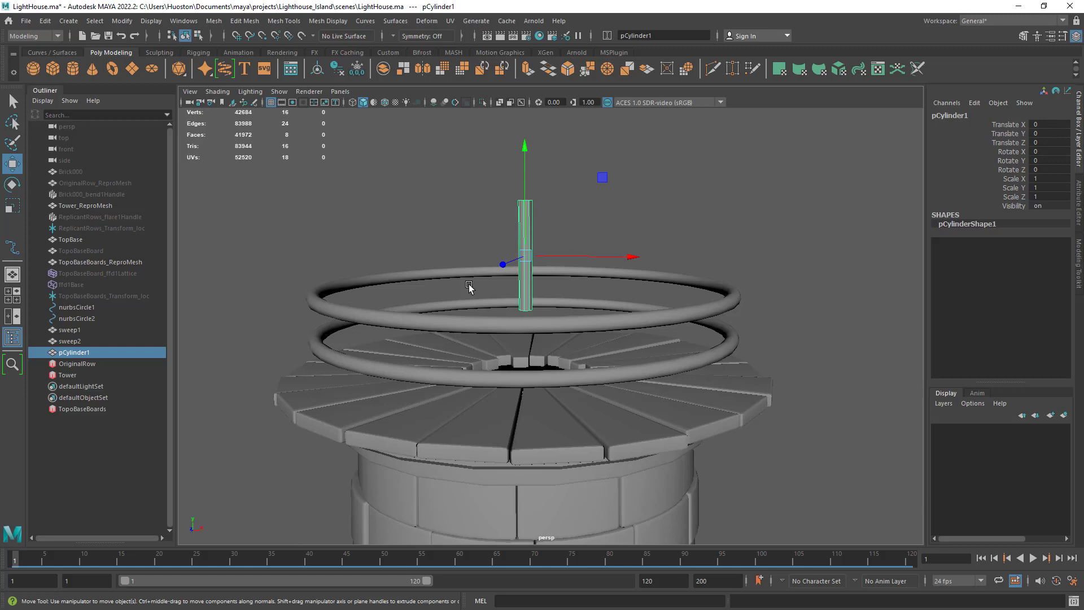
pyautogui.keyDown('alt'); pyautogui.moveTo(576, 295); pyautogui.dragTo(554, 300); pyautogui.keyUp('alt')
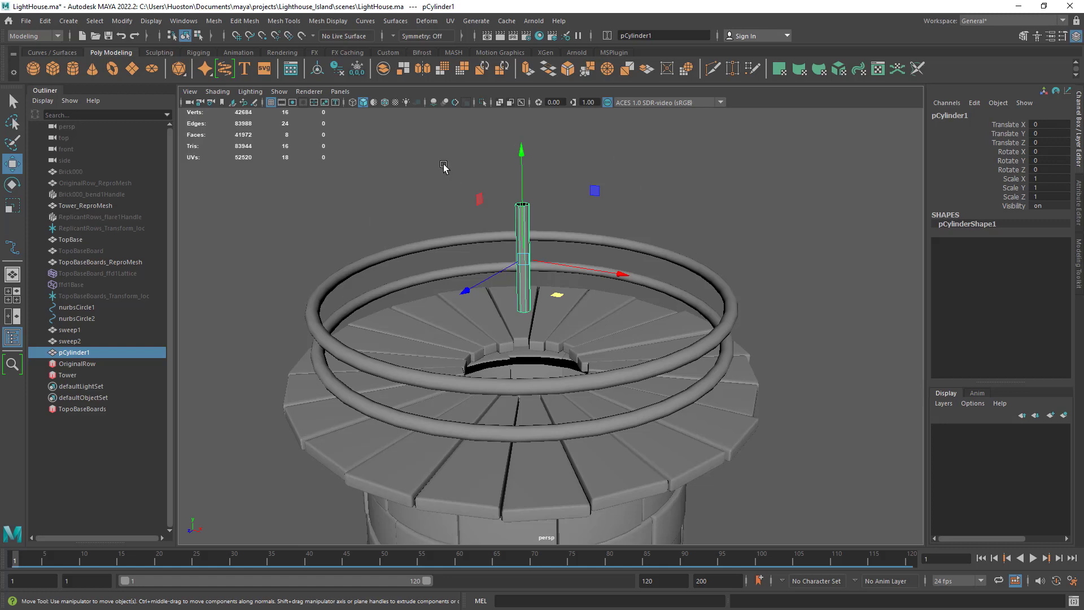
pyautogui.click(454, 53)
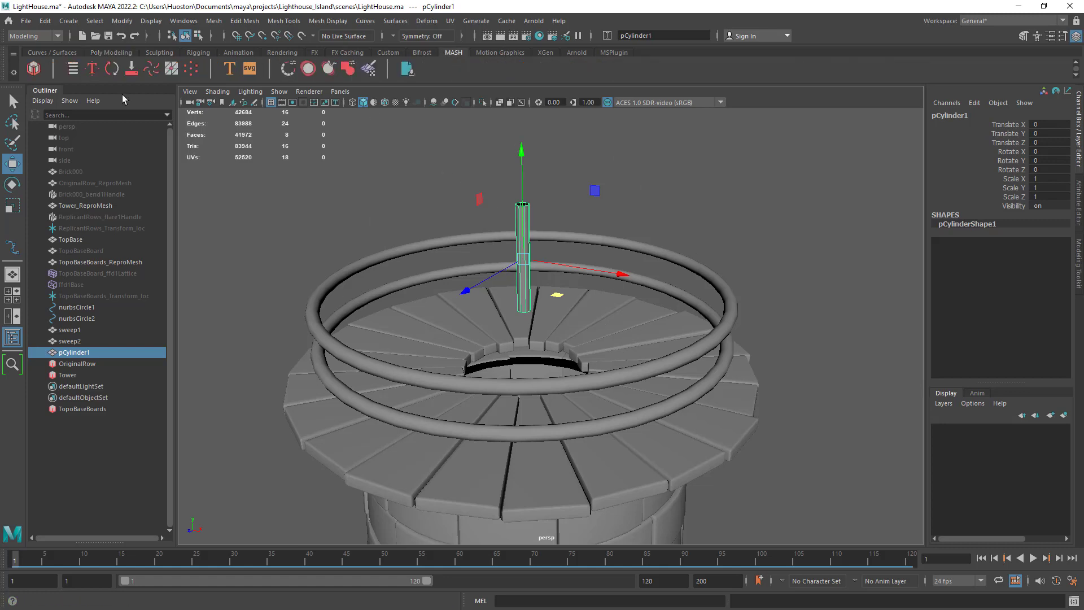
pyautogui.click(33, 68)
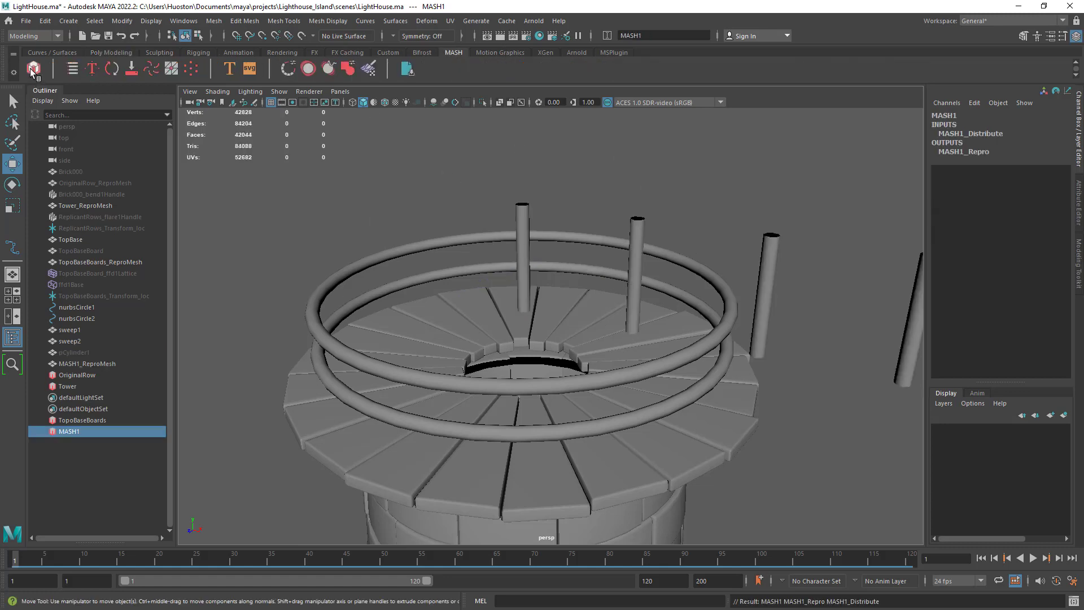
# Step: Open the MASH Editor and rename the post's new network TopBars
pyautogui.click(73, 68)
pyautogui.moveTo(276, 236); pyautogui.dragTo(130, 213)
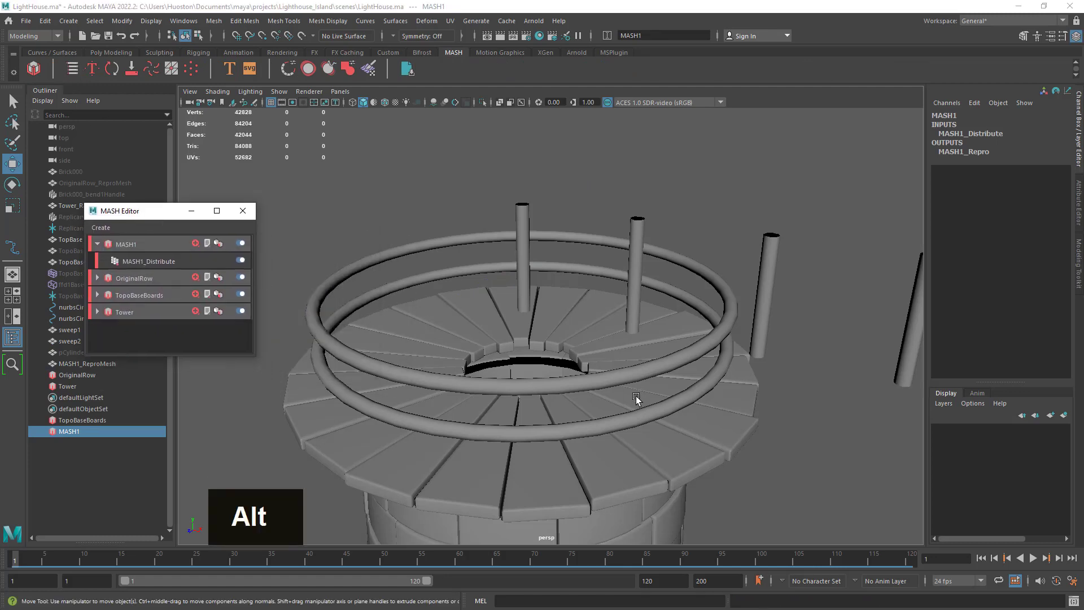
pyautogui.keyDown('alt'); pyautogui.moveTo(635, 395); pyautogui.dragTo(576, 381); pyautogui.keyUp('alt')
pyautogui.click(126, 244)
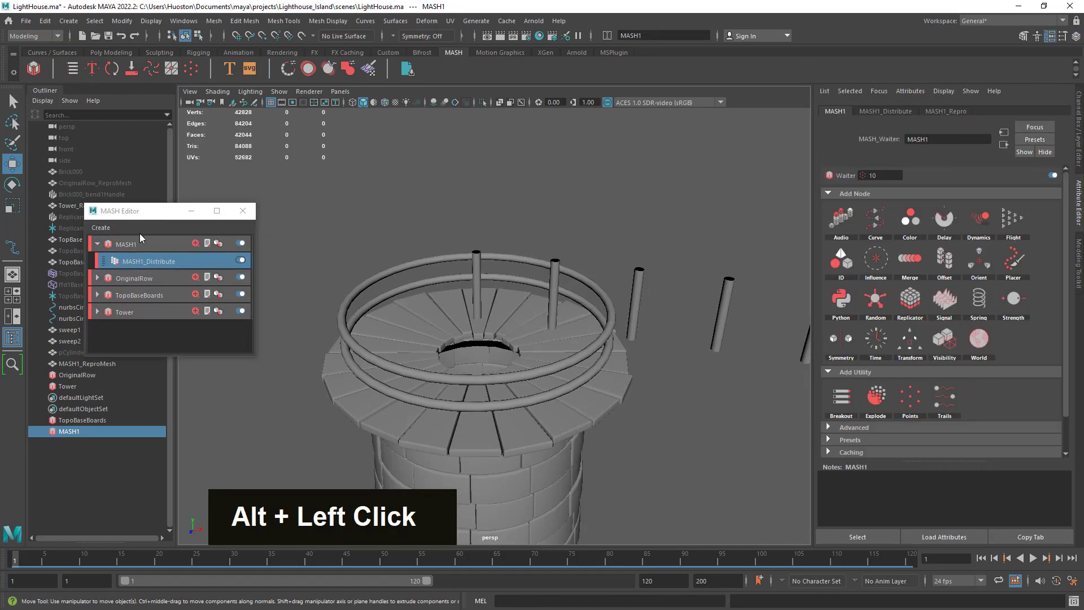
pyautogui.doubleClick(131, 242)
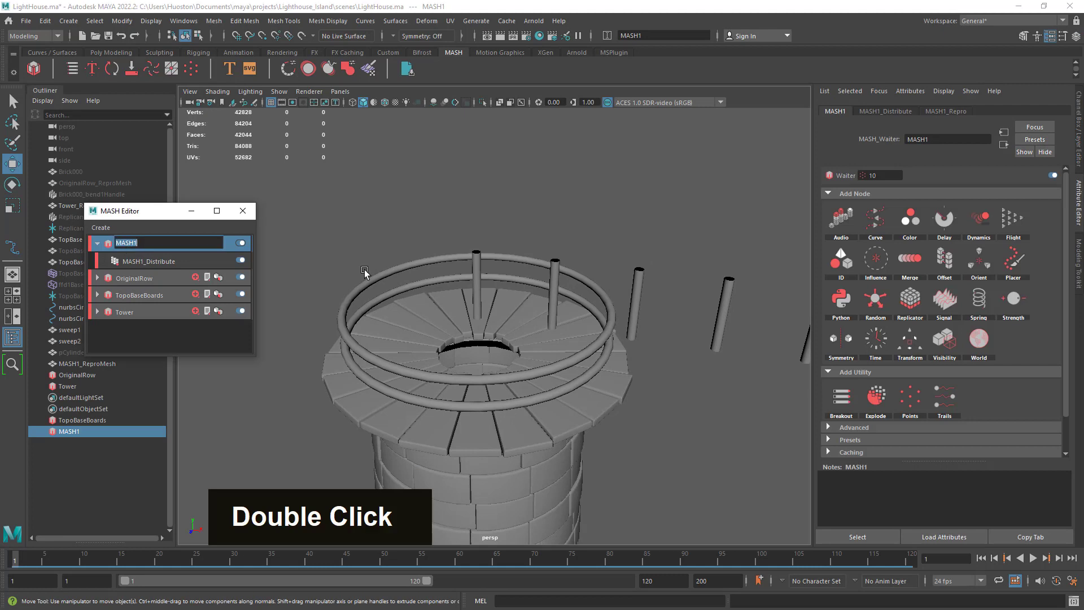
pyautogui.write('Top')
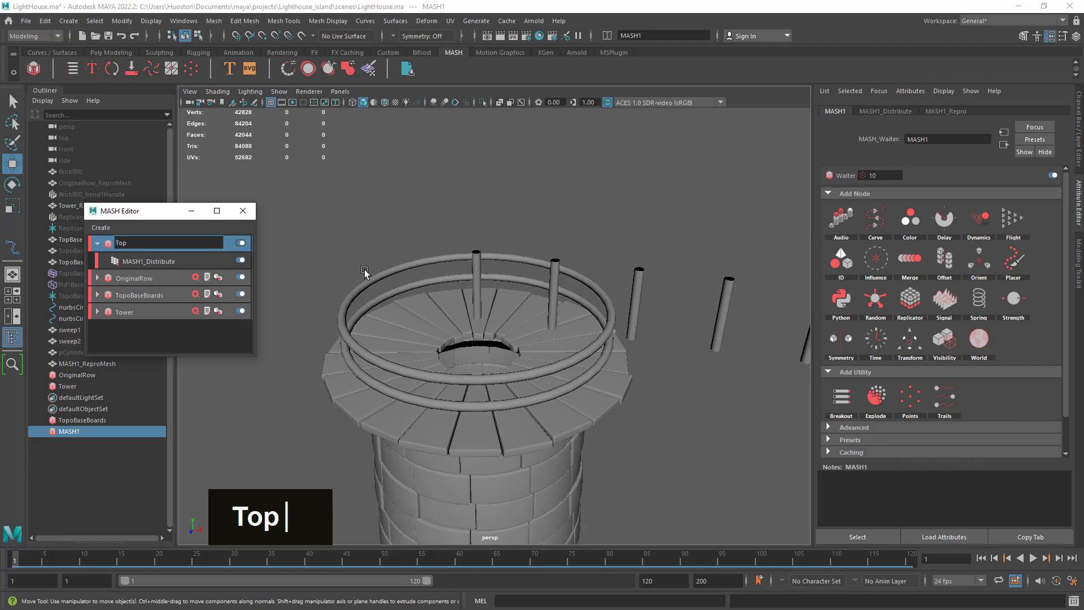
pyautogui.write('Bars')
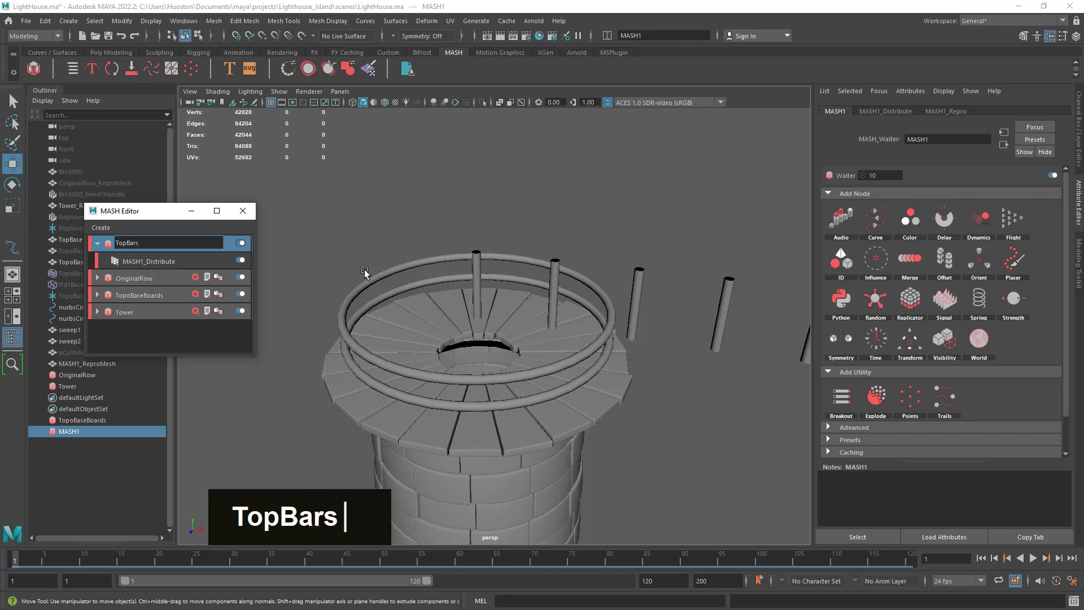
pyautogui.press('Return')
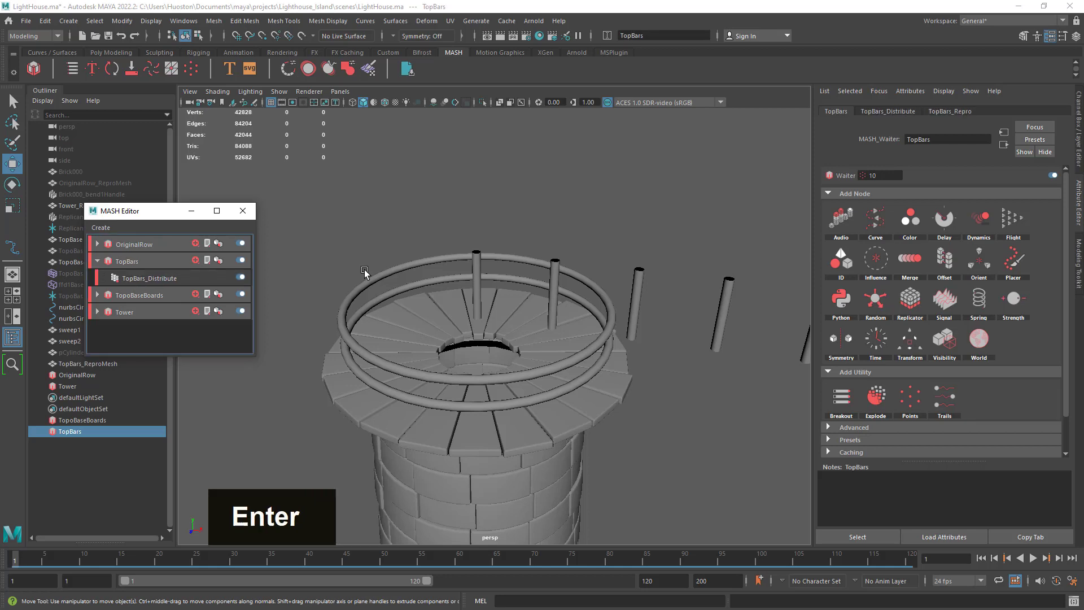
# Step: Set the TopBars distribution type to Radial with ZX as the radial axis
pyautogui.click(128, 278)
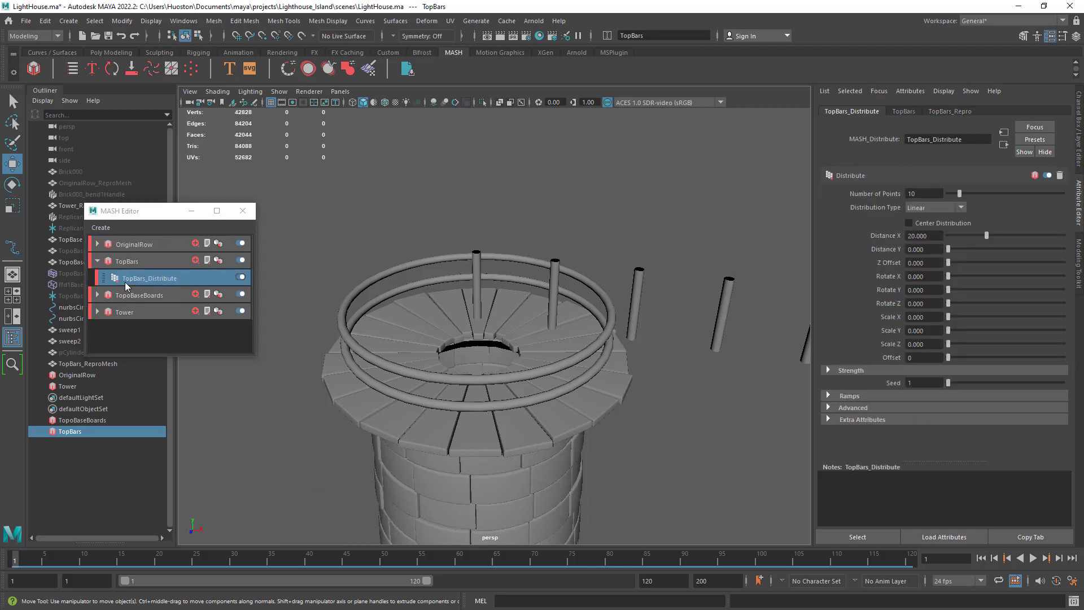
pyautogui.click(935, 207)
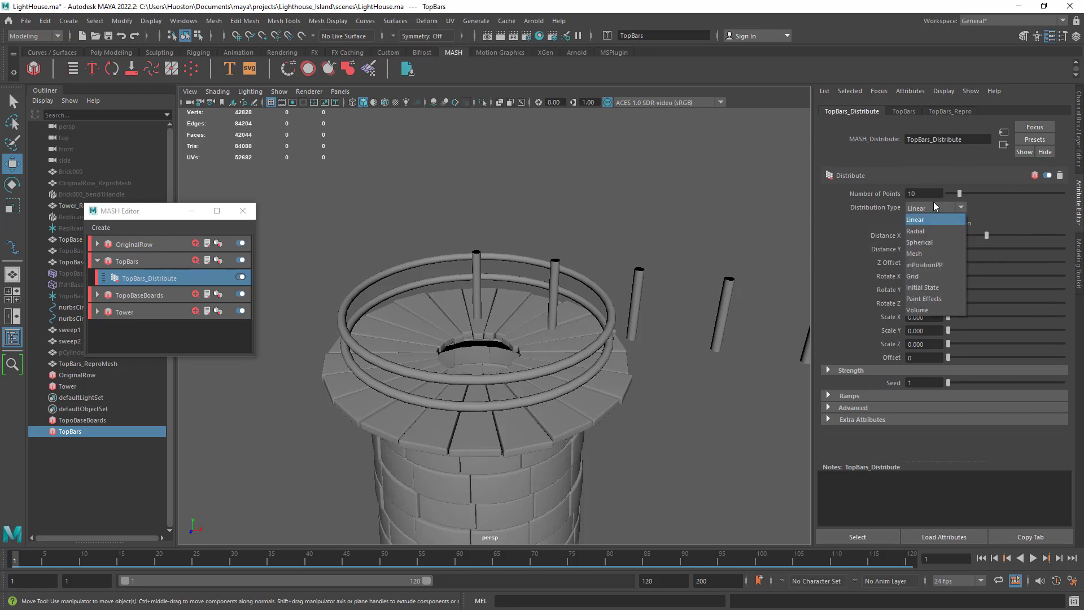
pyautogui.click(936, 229)
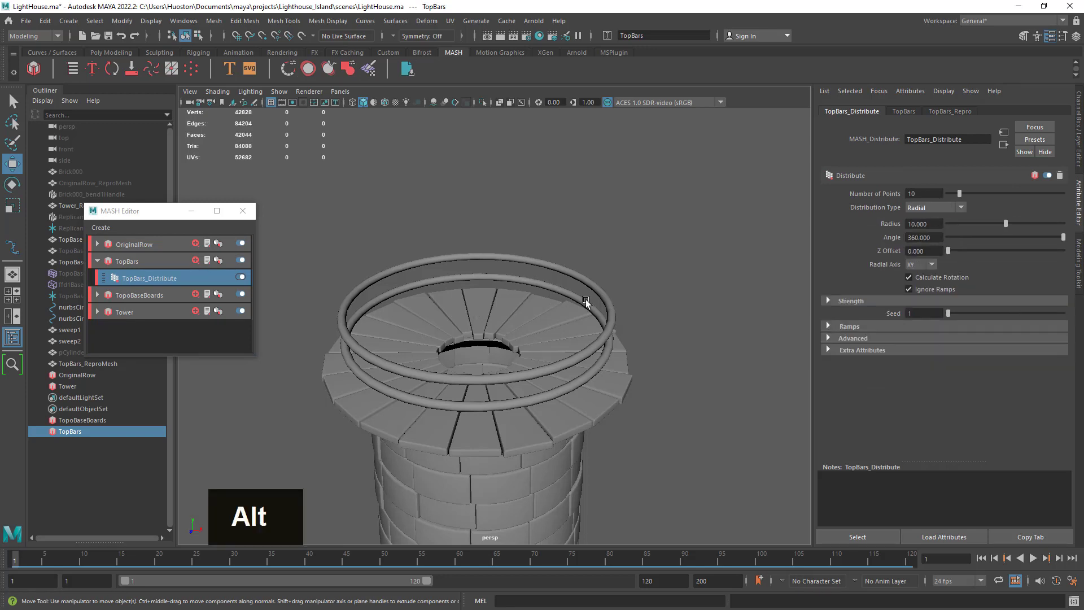
pyautogui.keyDown('alt'); pyautogui.moveTo(585, 301); pyautogui.dragTo(484, 333, button='right'); pyautogui.keyUp('alt')
pyautogui.keyDown('alt'); pyautogui.moveTo(564, 358); pyautogui.dragTo(617, 387); pyautogui.keyUp('alt')
pyautogui.click(930, 265)
pyautogui.click(927, 300)
pyautogui.keyDown('alt'); pyautogui.moveTo(617, 388); pyautogui.dragTo(598, 274, button='middle'); pyautogui.keyUp('alt')
pyautogui.keyDown('alt'); pyautogui.moveTo(598, 274); pyautogui.dragTo(696, 351, button='right'); pyautogui.keyUp('alt')
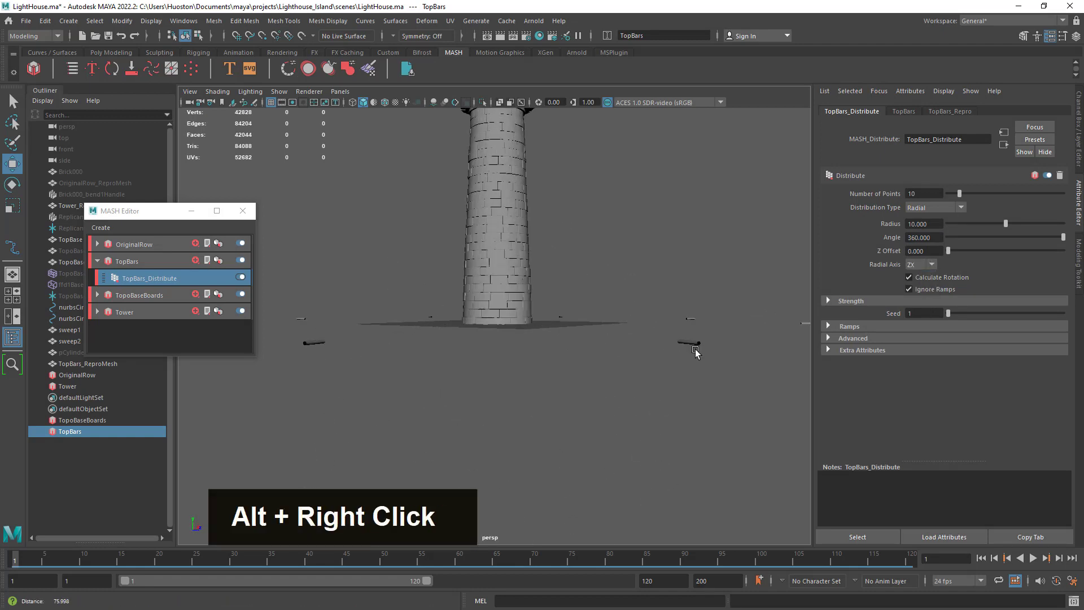
pyautogui.moveTo(696, 351)
pyautogui.keyDown('alt'); pyautogui.mouseDown()
pyautogui.moveTo(689, 367)
pyautogui.moveTo(713, 375)
pyautogui.moveTo(694, 373)
pyautogui.mouseUp(); pyautogui.keyUp('alt')
pyautogui.keyDown('alt'); pyautogui.moveTo(694, 373); pyautogui.dragTo(645, 351, button='right'); pyautogui.keyUp('alt')
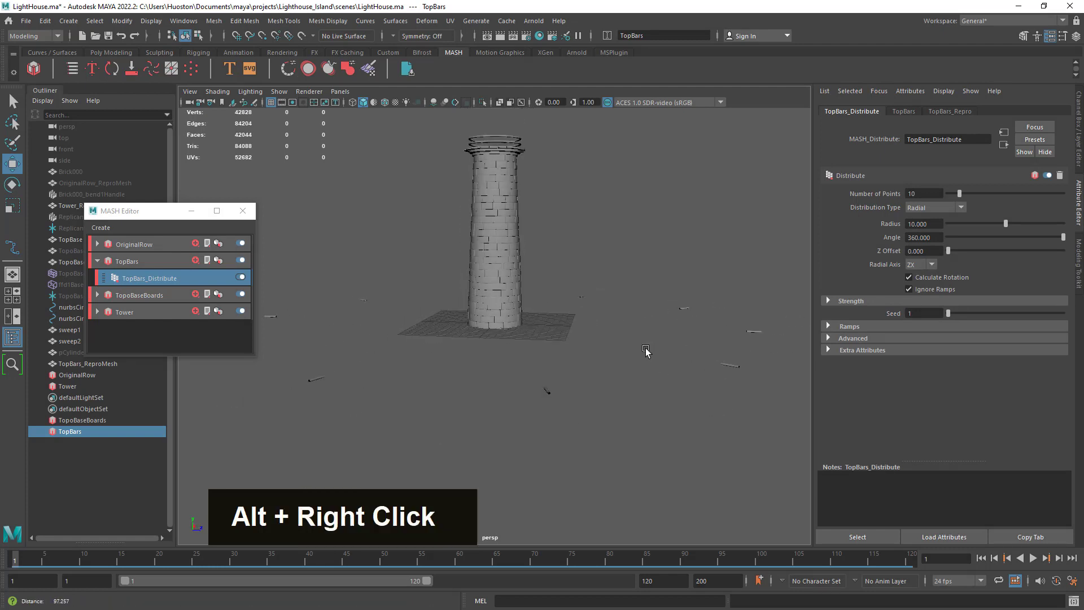
# Step: Reduce the radial distribution radius of the TopBars network to 0.198
pyautogui.keyDown('alt'); pyautogui.moveTo(646, 351); pyautogui.dragTo(651, 365); pyautogui.keyUp('alt')
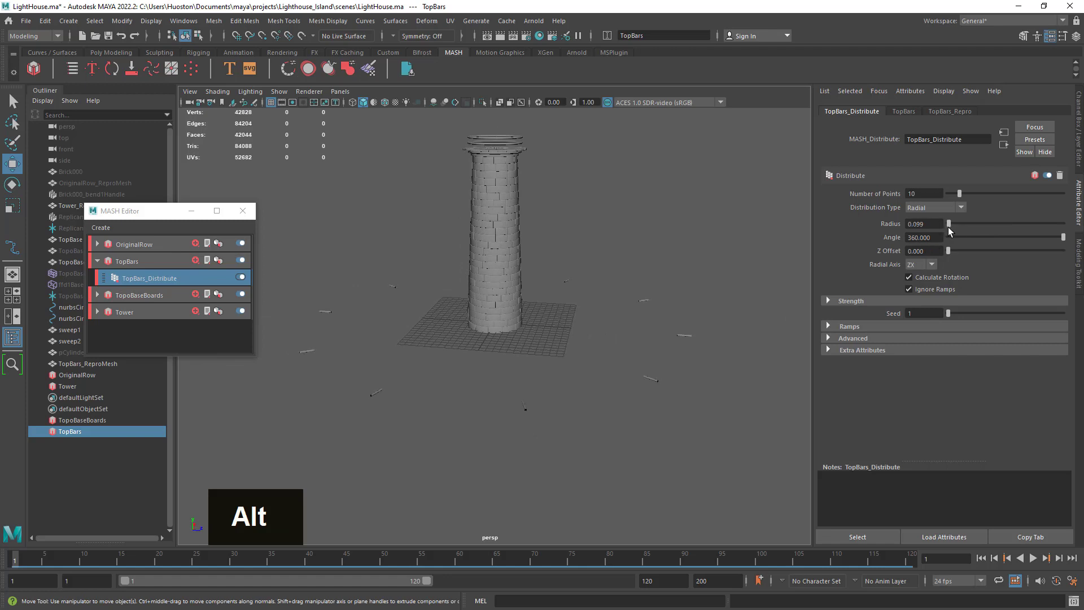
pyautogui.keyDown('alt'); pyautogui.moveTo(555, 344); pyautogui.dragTo(575, 378); pyautogui.keyUp('alt')
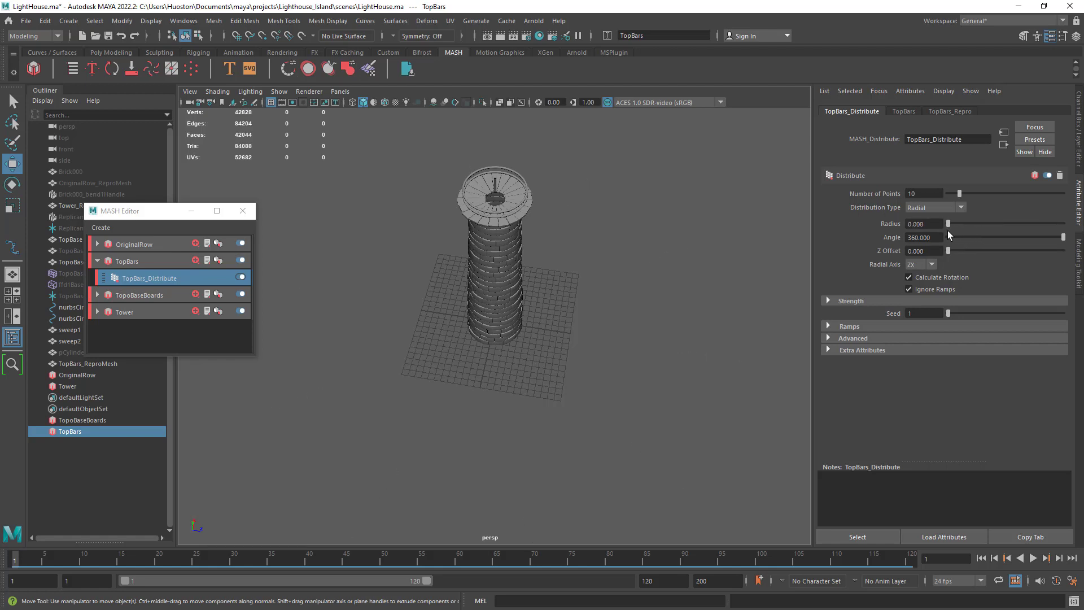
pyautogui.moveTo(943, 229); pyautogui.dragTo(949, 230)
pyautogui.moveTo(640, 392)
pyautogui.keyDown('alt'); pyautogui.mouseDown()
pyautogui.moveTo(627, 356)
pyautogui.moveTo(643, 376)
pyautogui.mouseUp(); pyautogui.keyUp('alt')
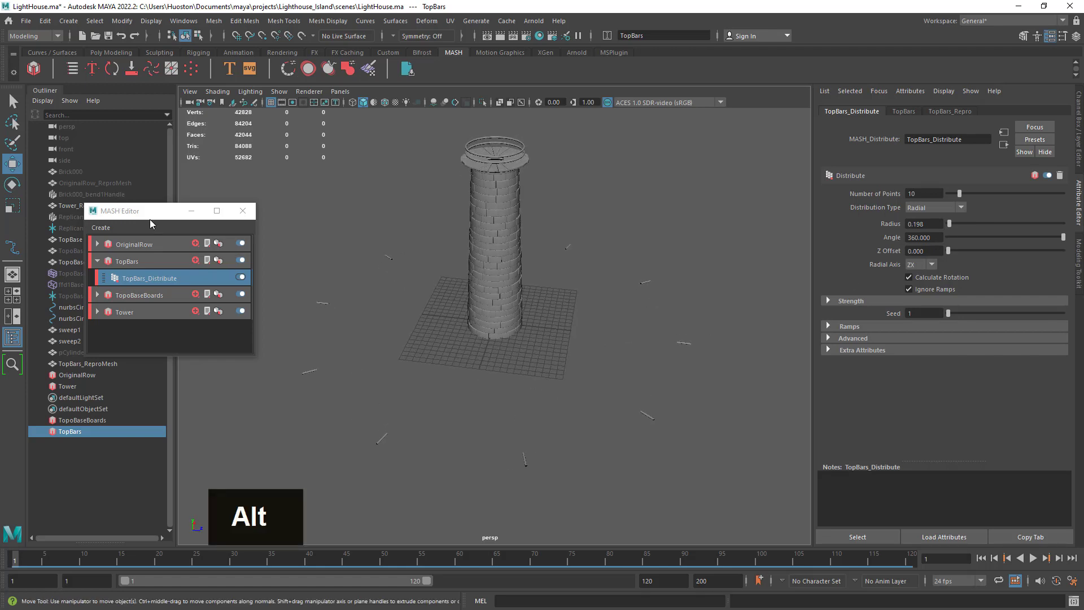
# Step: Select the hidden source bar pCylinder1 and make it visible above the top deck
pyautogui.moveTo(148, 212); pyautogui.dragTo(116, 168)
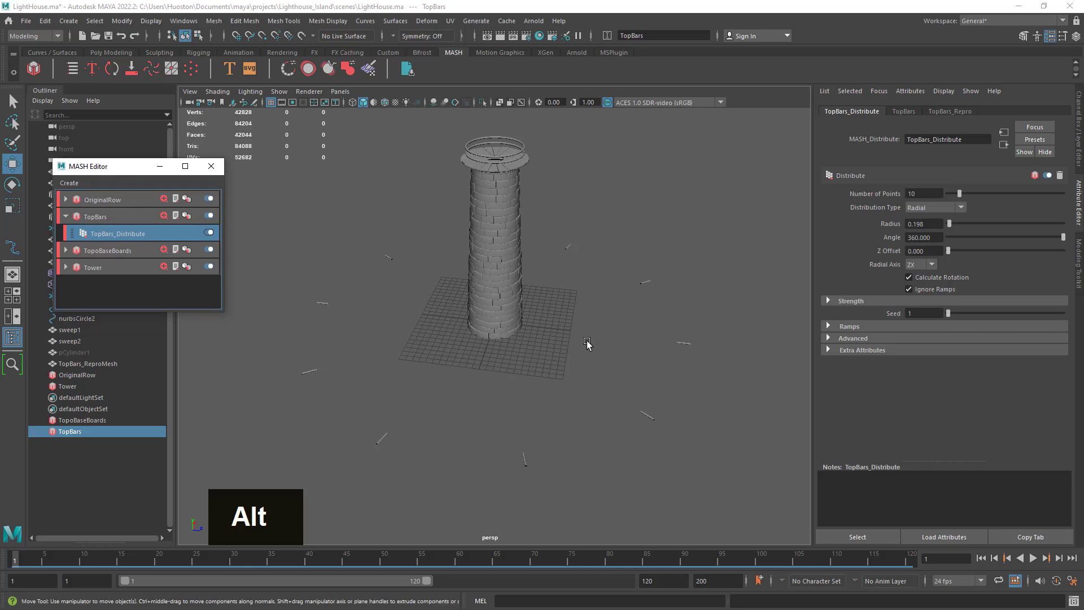
pyautogui.keyDown('alt'); pyautogui.moveTo(695, 357); pyautogui.dragTo(667, 303, button='right'); pyautogui.keyUp('alt')
pyautogui.keyDown('alt'); pyautogui.moveTo(668, 303); pyautogui.dragTo(648, 399, button='middle'); pyautogui.keyUp('alt')
pyautogui.keyDown('alt'); pyautogui.moveTo(648, 399); pyautogui.dragTo(686, 407); pyautogui.keyUp('alt')
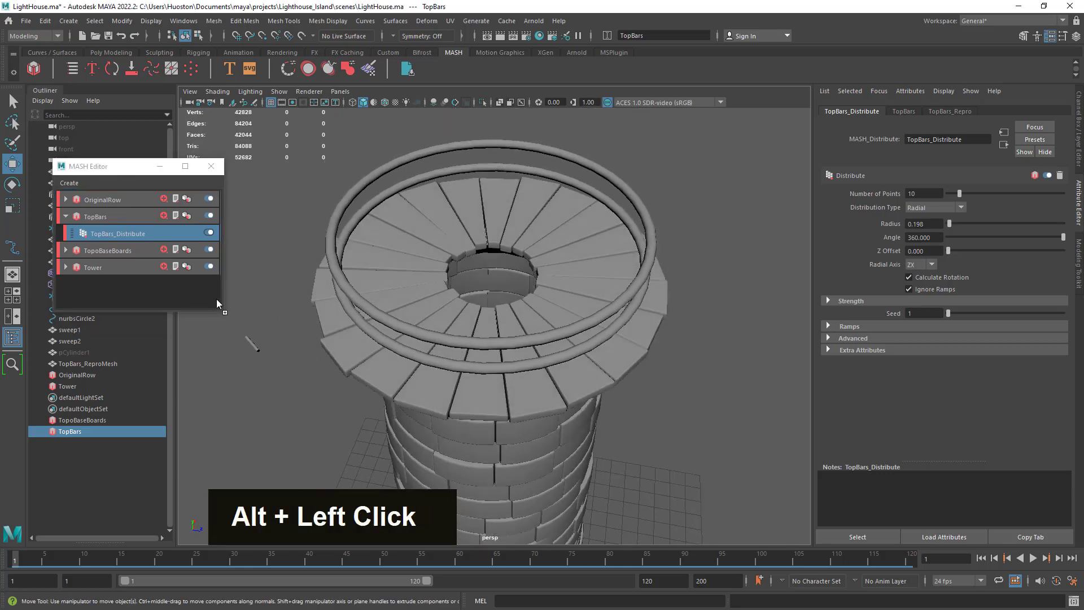
pyautogui.moveTo(93, 167); pyautogui.dragTo(139, 120)
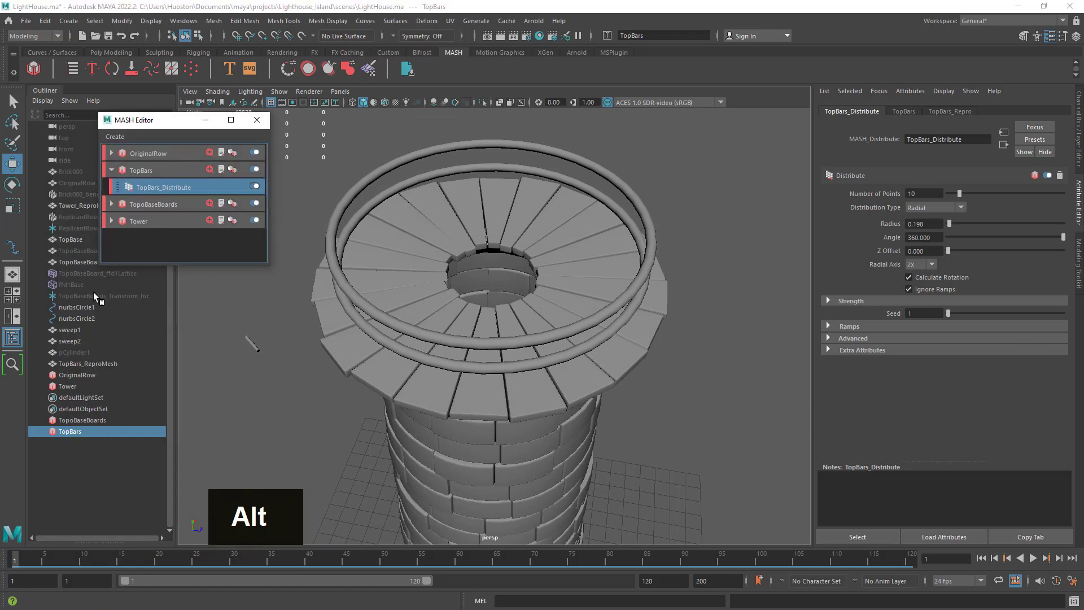
pyautogui.click(85, 352)
pyautogui.keyDown('alt'); pyautogui.moveTo(560, 332); pyautogui.dragTo(543, 318, button='right'); pyautogui.keyUp('alt')
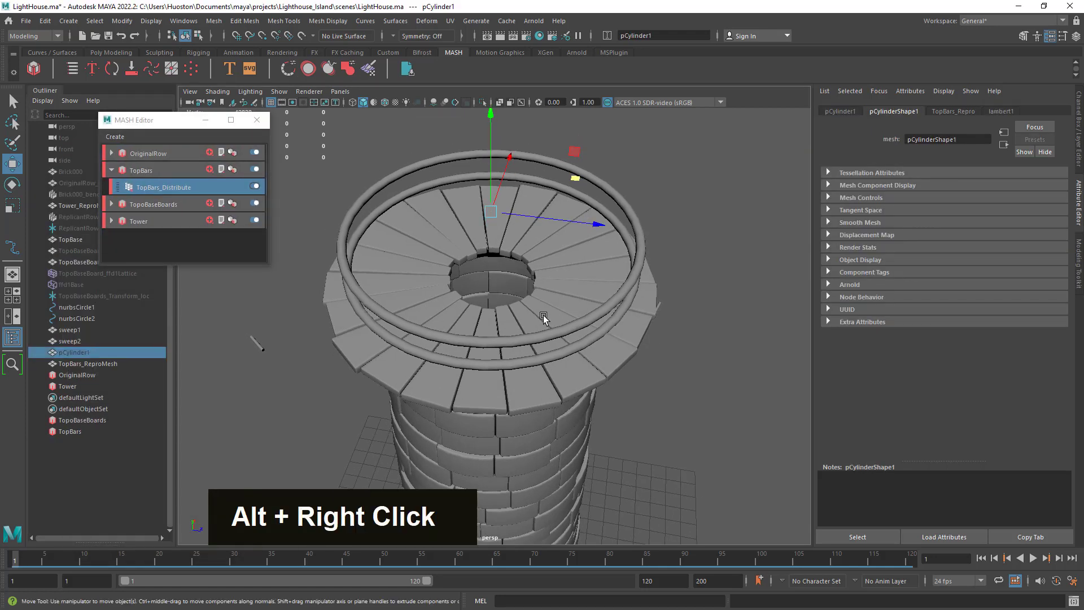
pyautogui.press('h')
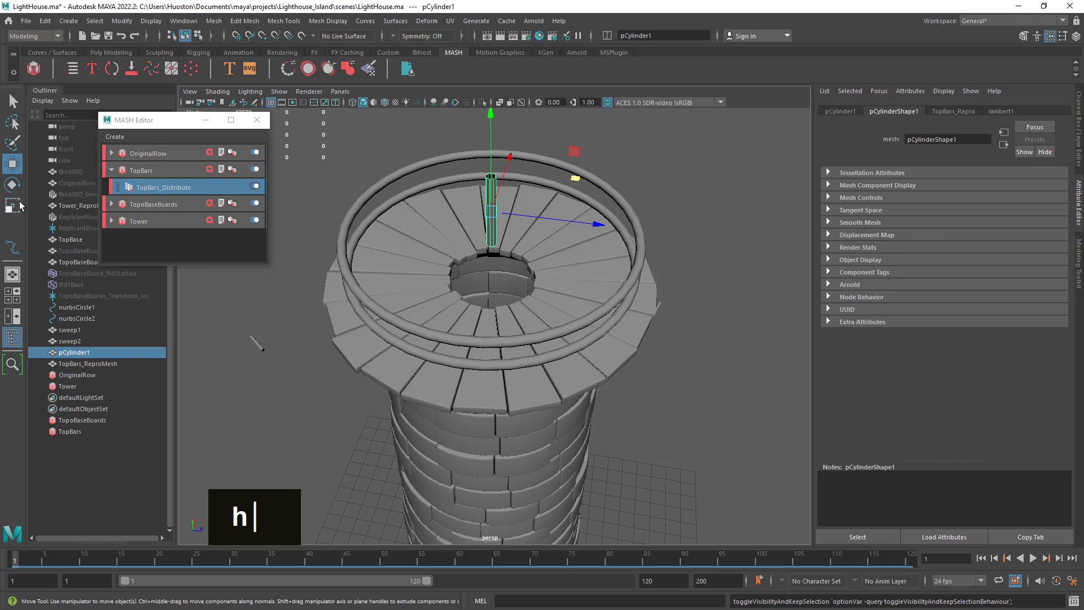
# Step: Rotate the source bar pCylinder1 and set its X rotation to exactly 90
pyautogui.click(12, 184)
pyautogui.moveTo(570, 154); pyautogui.dragTo(611, 368)
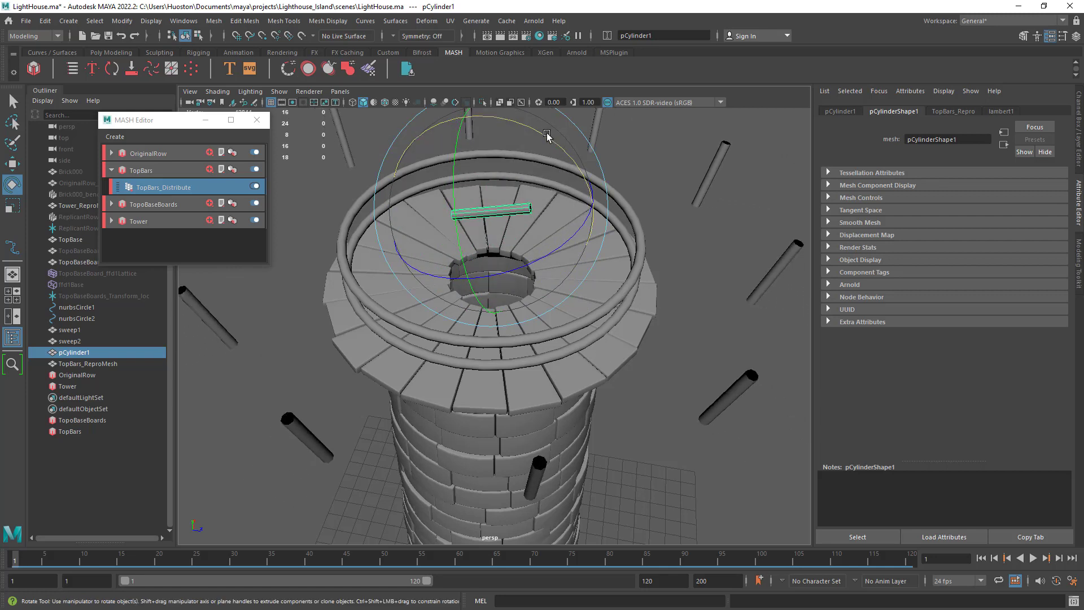
pyautogui.moveTo(546, 136)
pyautogui.mouseDown()
pyautogui.moveTo(566, 148)
pyautogui.moveTo(548, 138)
pyautogui.mouseUp()
pyautogui.click(1078, 141)
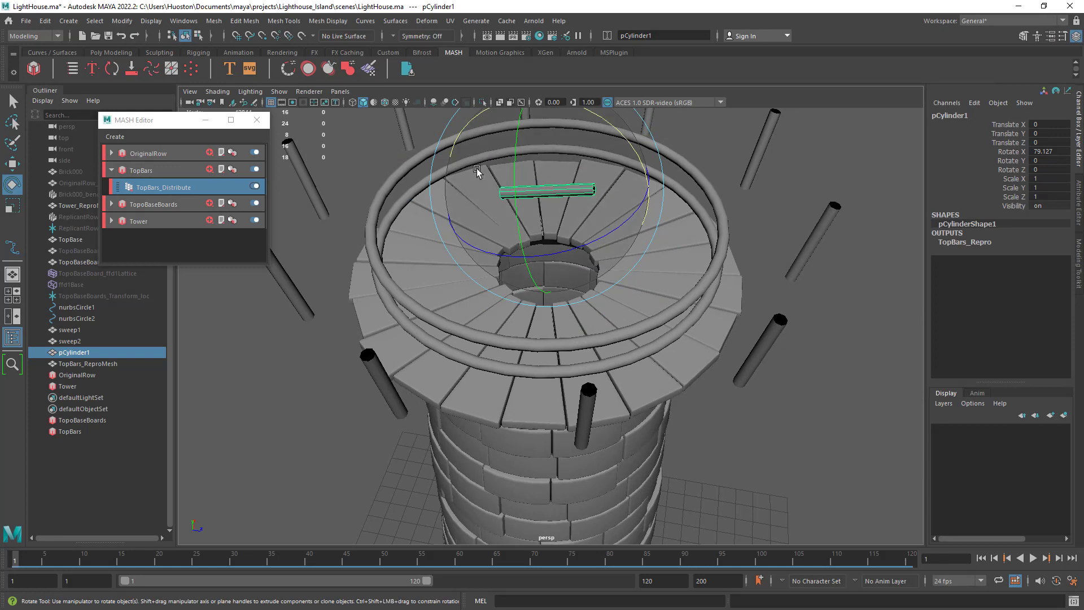
pyautogui.doubleClick(1050, 151)
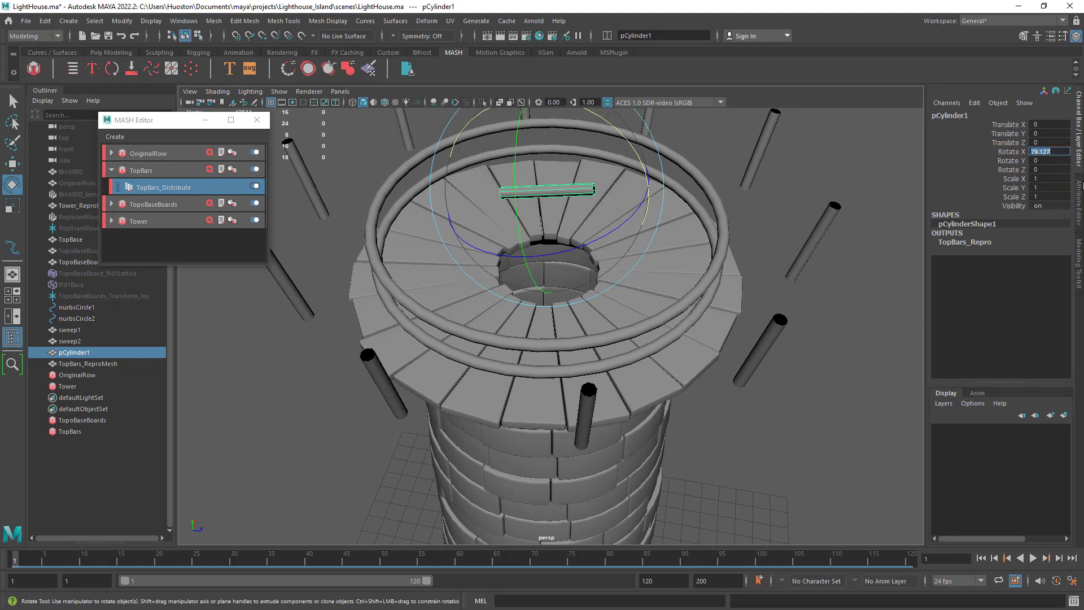
pyautogui.write('90')
pyautogui.press('Return')
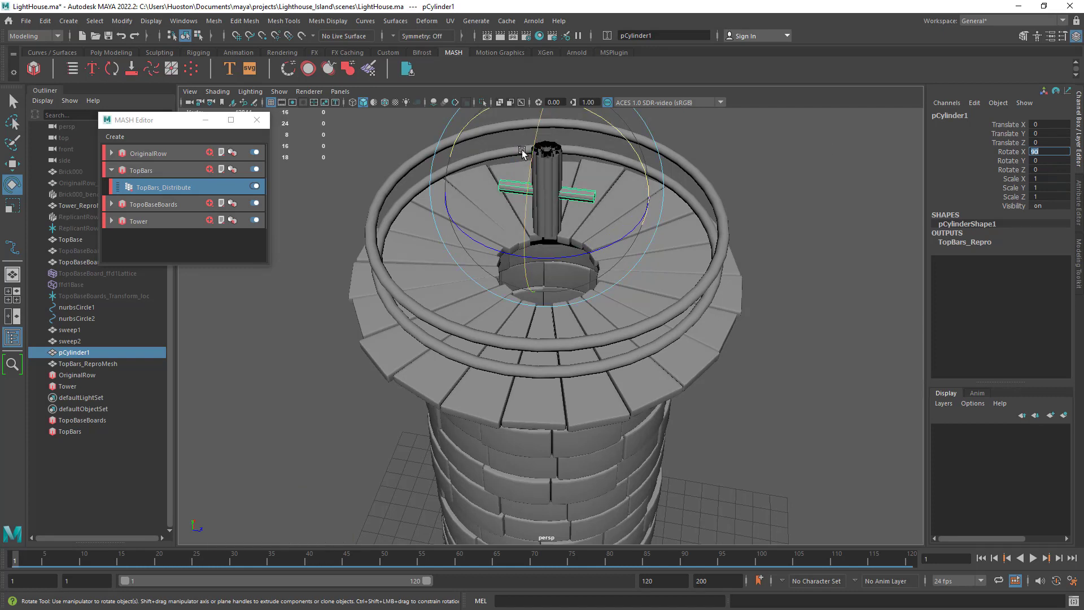
# Step: Set the radius of TopBars_Distribute to 3.861 so the bars line up with the round railings
pyautogui.hotkey('ctrl', 'a')
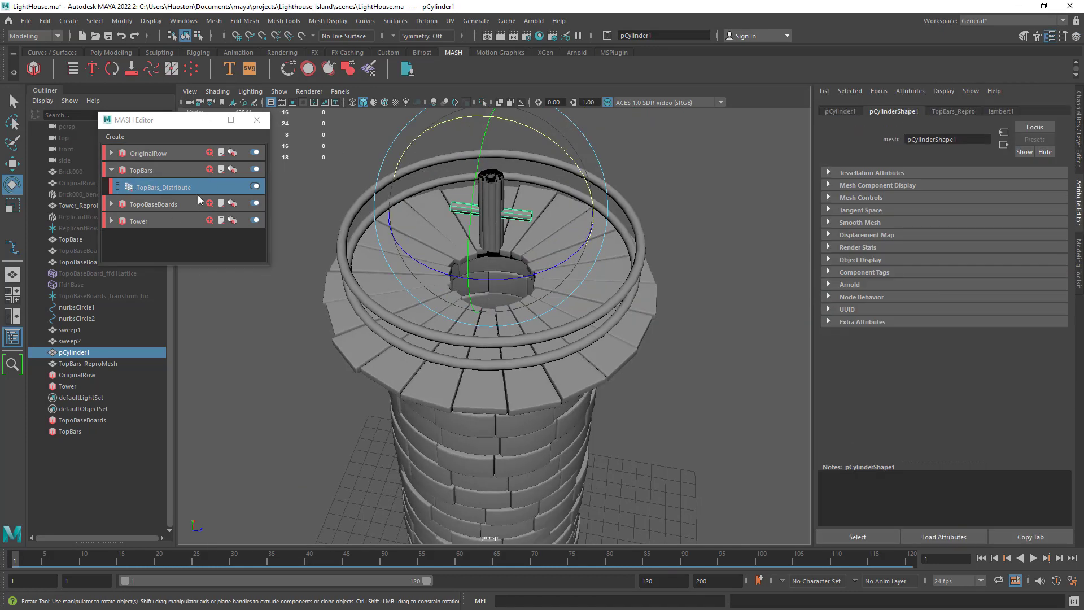
pyautogui.click(129, 187)
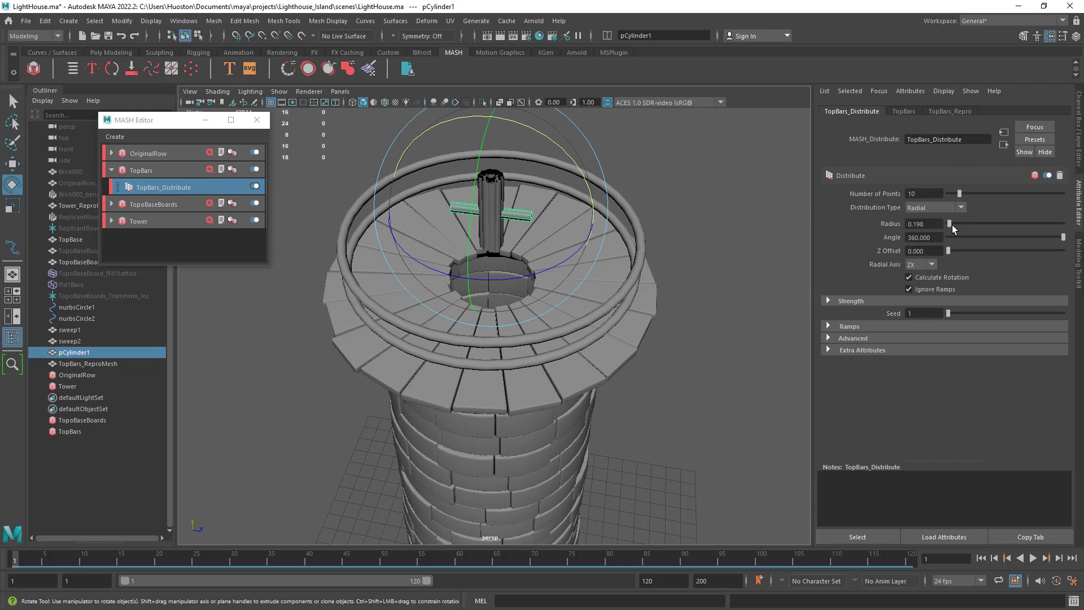
pyautogui.moveTo(950, 225); pyautogui.dragTo(970, 232)
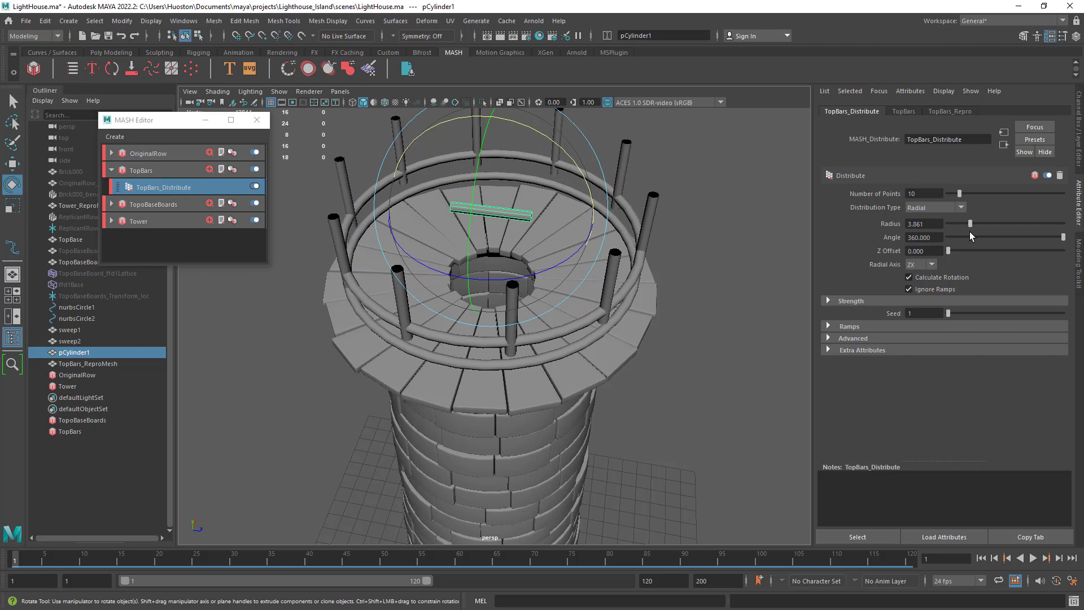
# Step: Scale the source bar pCylinder1 uniformly down to about 0.82 of its size
pyautogui.keyDown('alt'); pyautogui.moveTo(552, 310); pyautogui.dragTo(621, 334, button='right'); pyautogui.keyUp('alt')
pyautogui.keyDown('alt'); pyautogui.moveTo(653, 303); pyautogui.dragTo(496, 363); pyautogui.keyUp('alt')
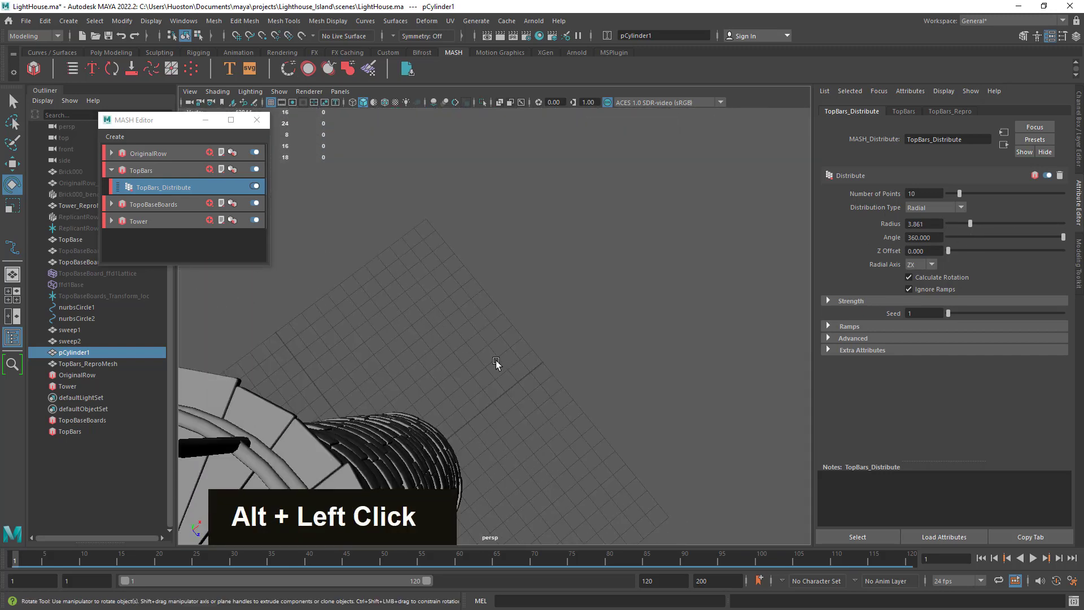
pyautogui.keyDown('alt'); pyautogui.moveTo(495, 363); pyautogui.dragTo(689, 230, button='middle'); pyautogui.keyUp('alt')
pyautogui.keyDown('alt'); pyautogui.moveTo(690, 230); pyautogui.dragTo(564, 271, button='right'); pyautogui.keyUp('alt')
pyautogui.keyDown('alt'); pyautogui.moveTo(564, 271); pyautogui.dragTo(551, 312); pyautogui.keyUp('alt')
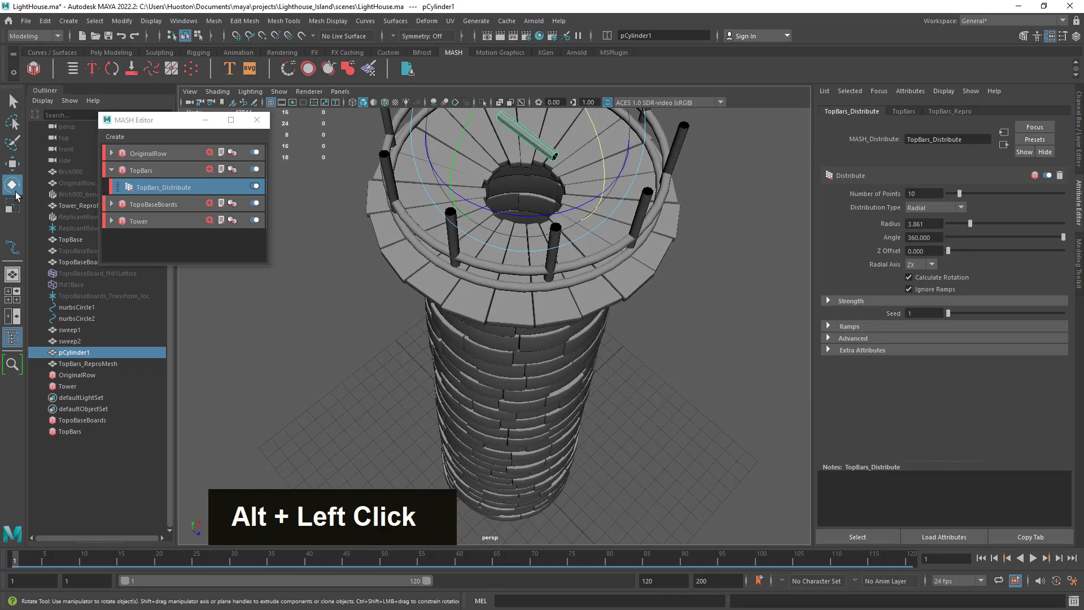
pyautogui.press('r')
pyautogui.keyDown('alt'); pyautogui.moveTo(598, 187); pyautogui.dragTo(494, 214, button='right'); pyautogui.keyUp('alt')
pyautogui.moveTo(487, 216)
pyautogui.mouseDown()
pyautogui.moveTo(474, 220)
pyautogui.moveTo(483, 227)
pyautogui.mouseUp()
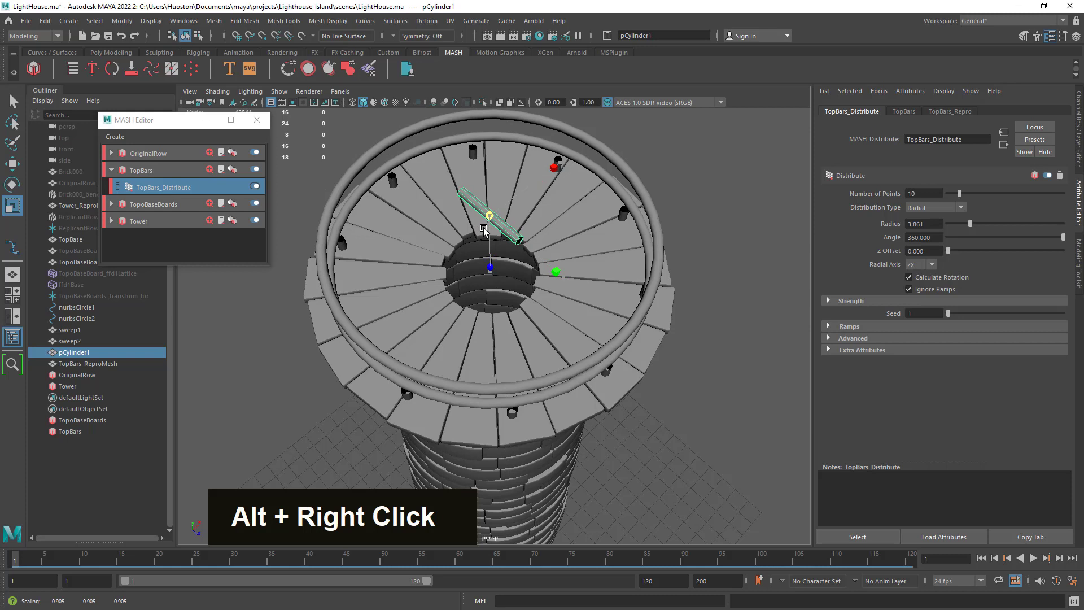
pyautogui.moveTo(483, 228); pyautogui.dragTo(481, 233)
# Step: Add a Transform node to the TopBars network and create a locator as its controller null
pyautogui.keyDown('alt'); pyautogui.moveTo(482, 233); pyautogui.dragTo(634, 296, button='right'); pyautogui.keyUp('alt')
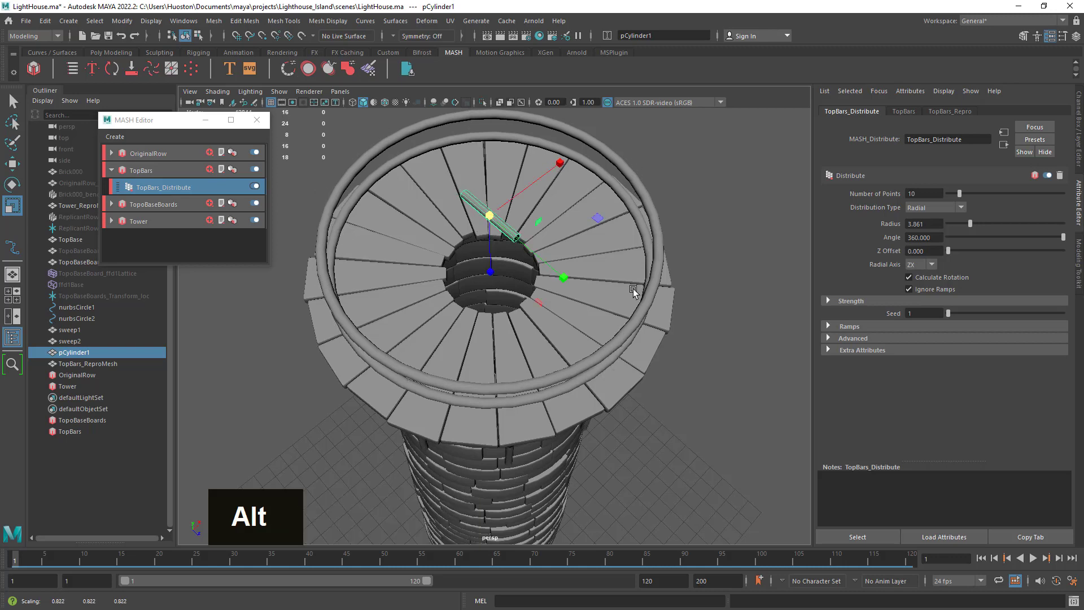
pyautogui.keyDown('alt'); pyautogui.moveTo(634, 295); pyautogui.dragTo(594, 247); pyautogui.keyUp('alt')
pyautogui.keyDown('alt'); pyautogui.moveTo(594, 247); pyautogui.dragTo(587, 333, button='middle'); pyautogui.keyUp('alt')
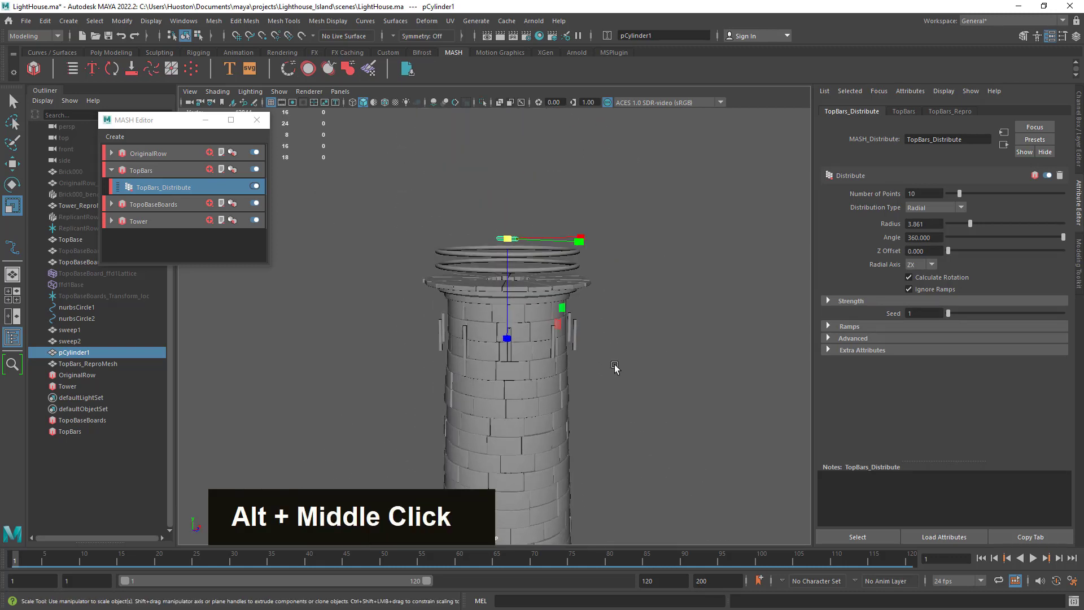
pyautogui.keyDown('alt'); pyautogui.moveTo(587, 333); pyautogui.dragTo(527, 330, button='right'); pyautogui.keyUp('alt')
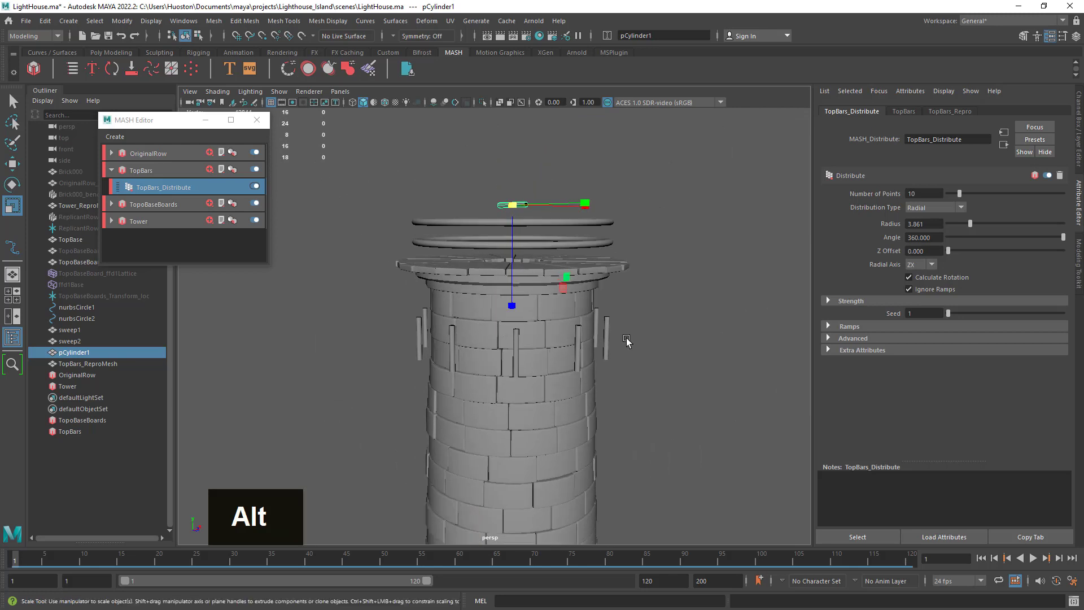
pyautogui.keyDown('alt'); pyautogui.moveTo(625, 340); pyautogui.dragTo(582, 335, button='middle'); pyautogui.keyUp('alt')
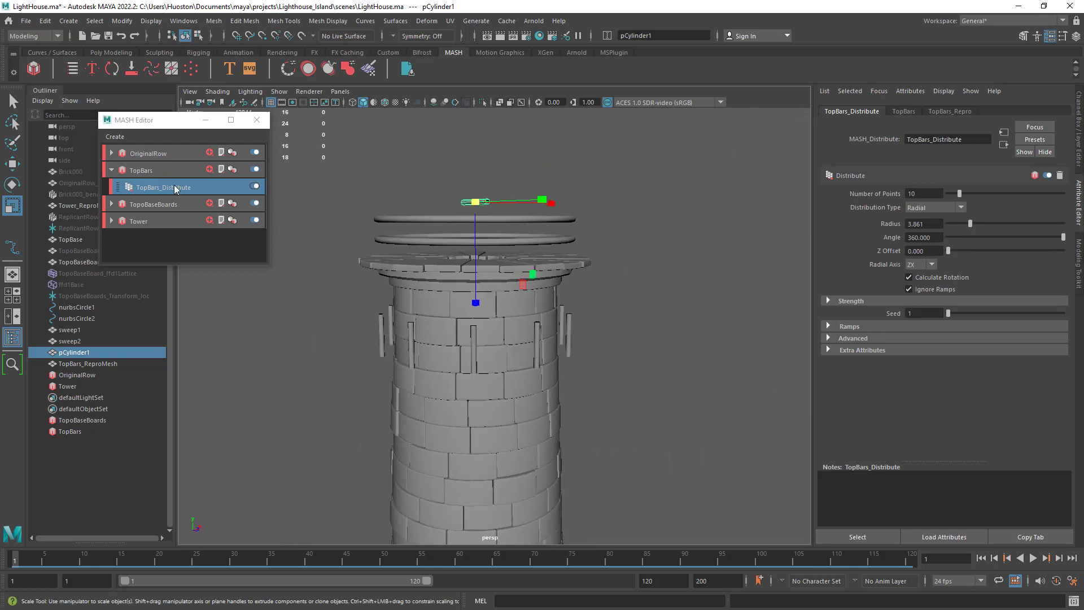
pyautogui.click(157, 164)
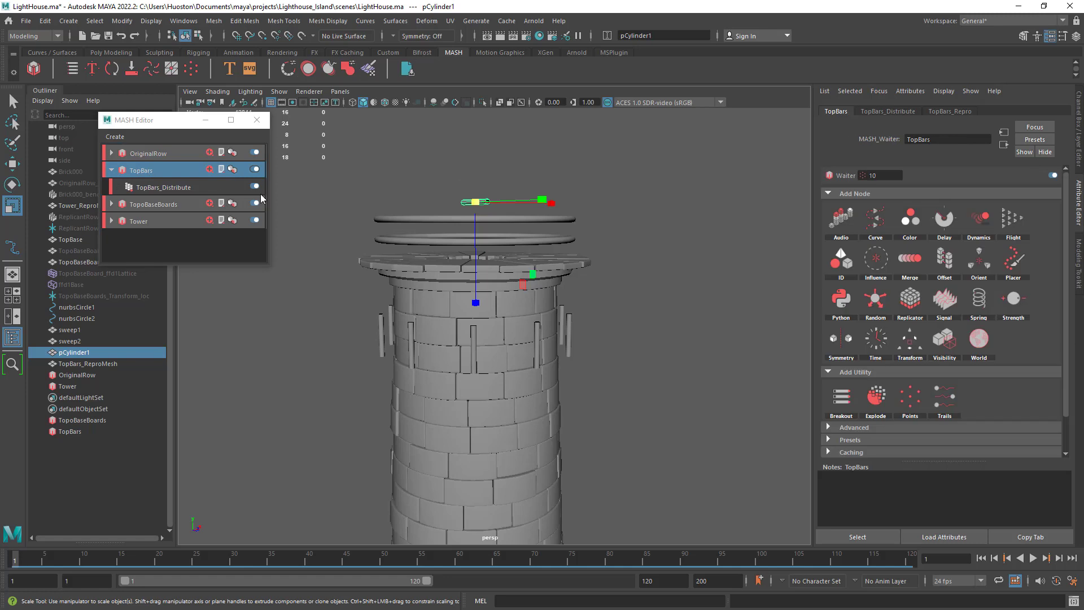
pyautogui.click(910, 341)
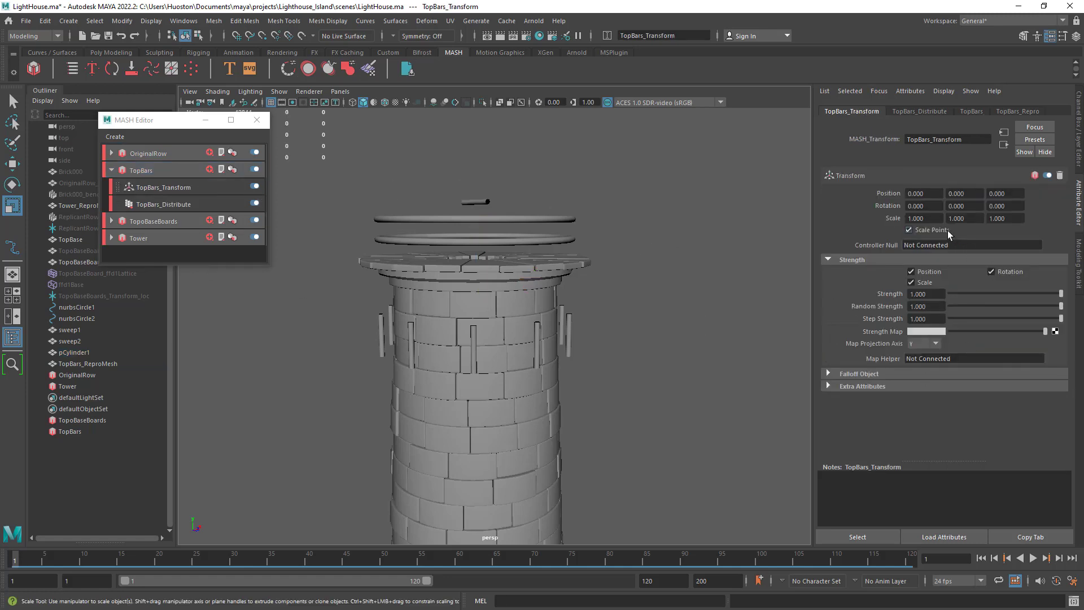
pyautogui.rightClick(945, 246)
pyautogui.click(970, 252)
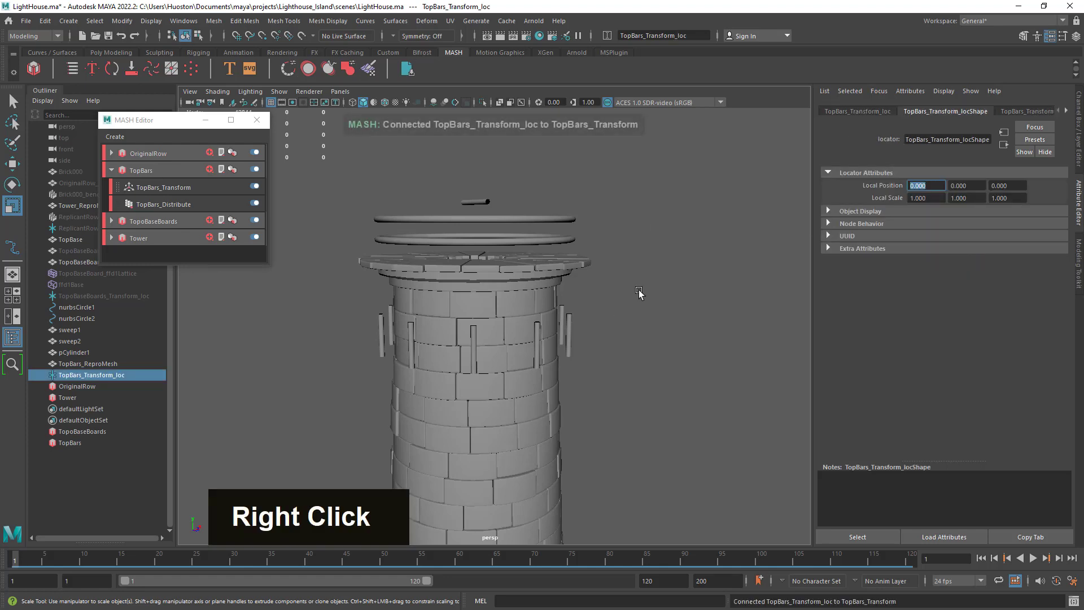
# Step: Raise the TopBars_Transform_loc locator vertically about 3.9 units to lift the bars to the railings
pyautogui.scroll(-5, 639, 288)
pyautogui.press('w')
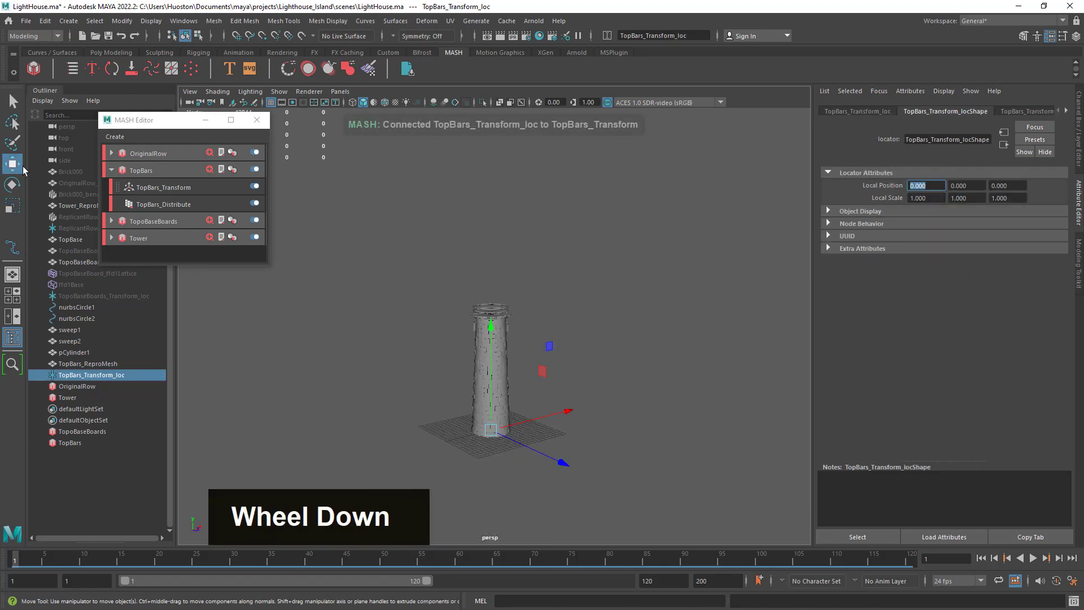
pyautogui.moveTo(491, 333); pyautogui.dragTo(491, 310)
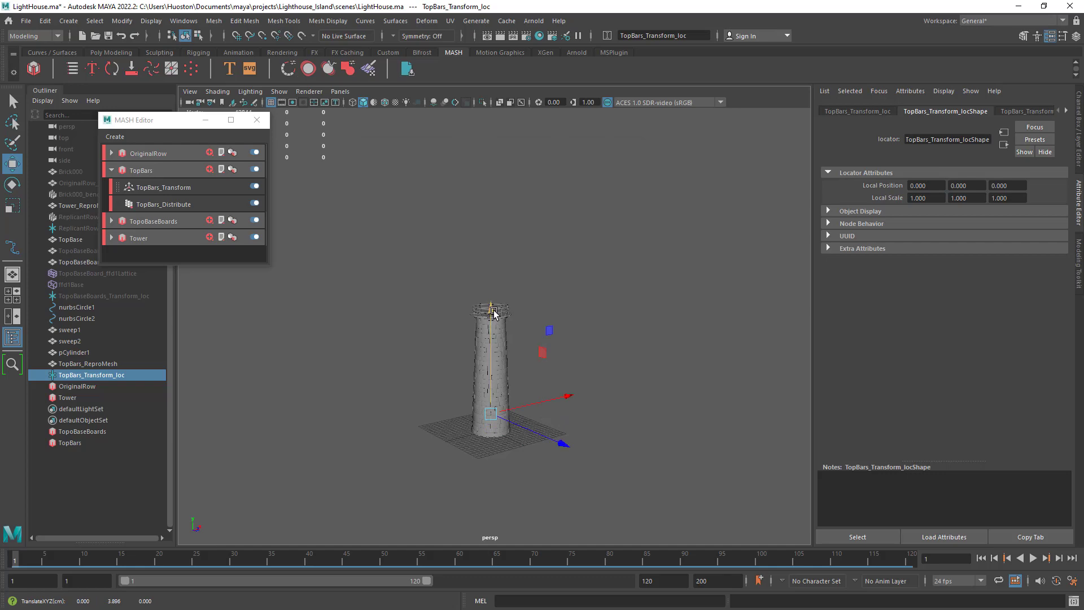
# Step: Select the source bar pCylinder1 and scale it down slightly and uniformly to shorten the railing posts
pyautogui.scroll(5, 491, 311)
pyautogui.keyDown('alt'); pyautogui.moveTo(471, 223); pyautogui.dragTo(502, 235, button='right'); pyautogui.keyUp('alt')
pyautogui.keyDown('alt'); pyautogui.moveTo(503, 234); pyautogui.dragTo(502, 268); pyautogui.keyUp('alt')
pyautogui.keyDown('alt'); pyautogui.moveTo(502, 268); pyautogui.dragTo(510, 287, button='middle'); pyautogui.keyUp('alt')
pyautogui.keyDown('alt'); pyautogui.moveTo(510, 287); pyautogui.dragTo(600, 319, button='right'); pyautogui.keyUp('alt')
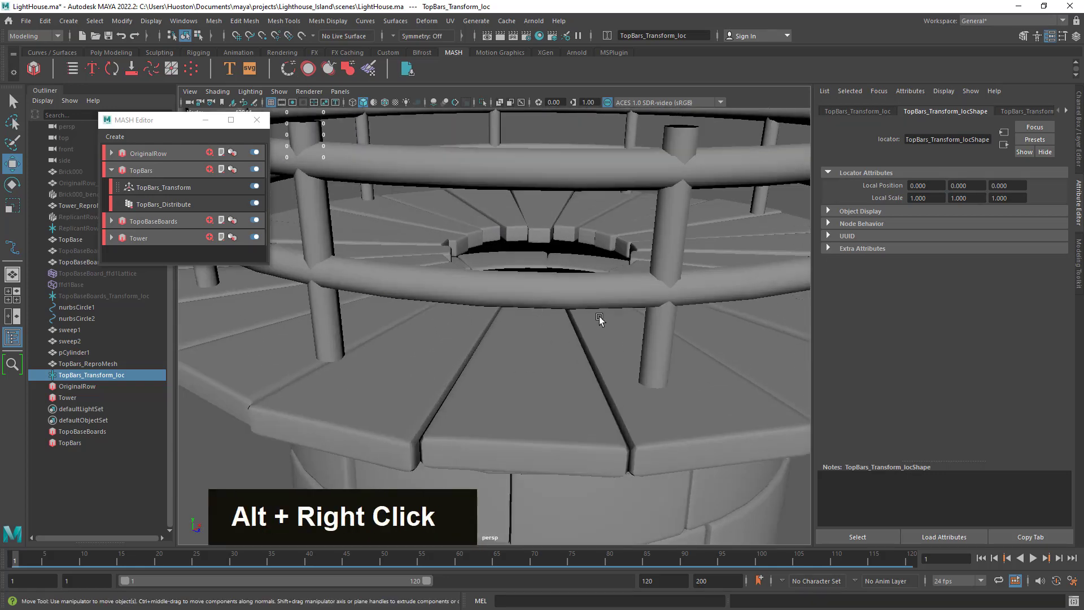
pyautogui.keyDown('alt'); pyautogui.moveTo(600, 319); pyautogui.dragTo(520, 314); pyautogui.keyUp('alt')
pyautogui.keyDown('alt'); pyautogui.moveTo(520, 314); pyautogui.dragTo(604, 321, button='middle'); pyautogui.keyUp('alt')
pyautogui.keyDown('alt'); pyautogui.moveTo(604, 320); pyautogui.dragTo(646, 322); pyautogui.keyUp('alt')
pyautogui.click(423, 196)
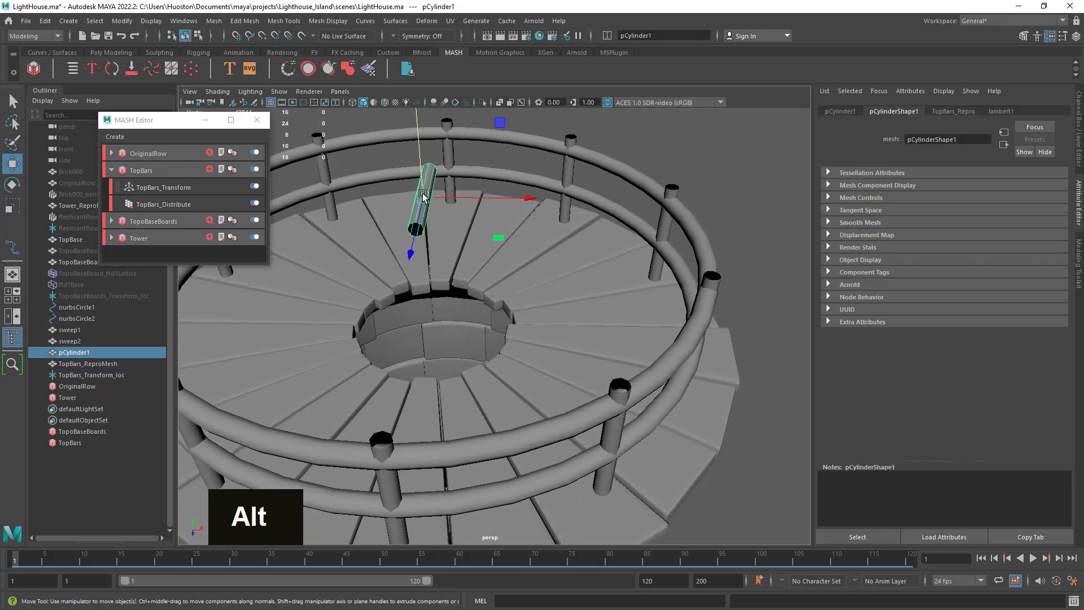
pyautogui.click(12, 205)
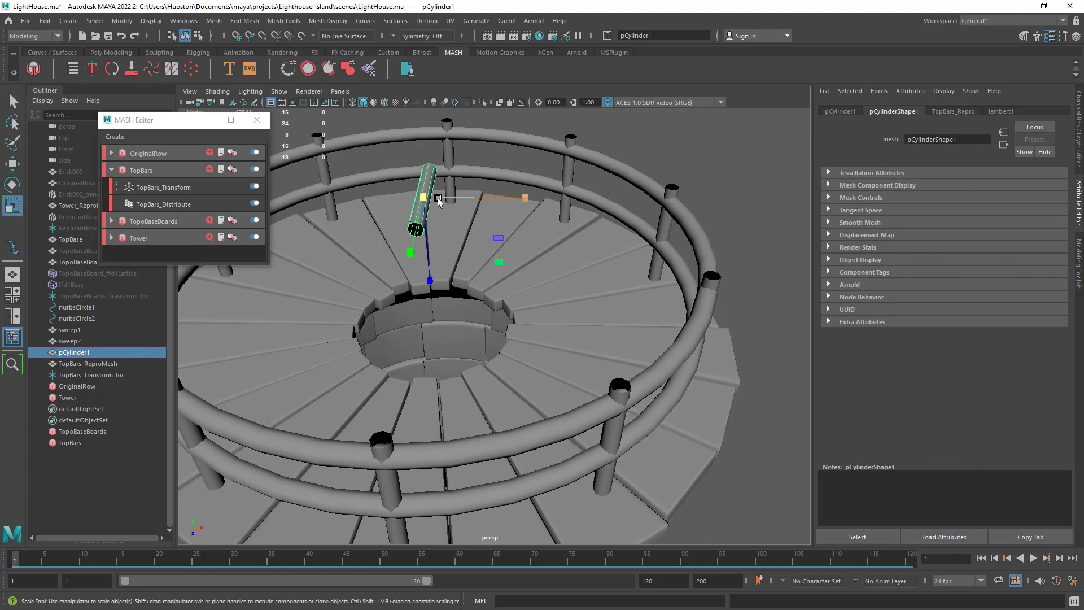
pyautogui.moveTo(425, 196); pyautogui.dragTo(422, 196)
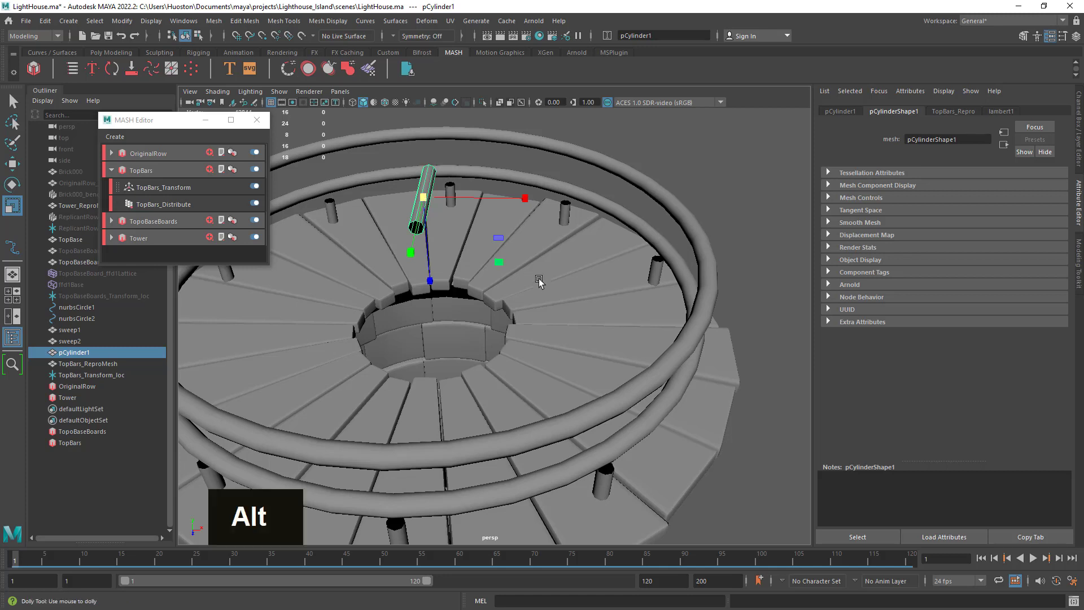
# Step: Raise the TopBars_Transform_loc locator to a height of about 5 units so the posts meet the rails
pyautogui.keyDown('alt'); pyautogui.moveTo(537, 278); pyautogui.dragTo(519, 389, button='right'); pyautogui.keyUp('alt')
pyautogui.keyDown('alt'); pyautogui.moveTo(520, 389); pyautogui.dragTo(474, 221, button='middle'); pyautogui.keyUp('alt')
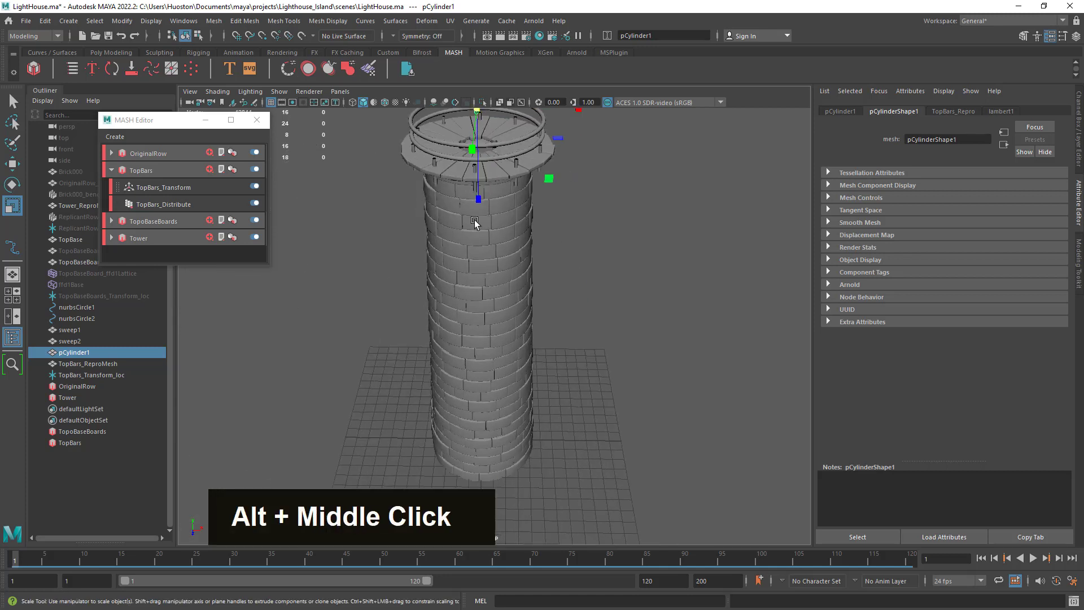
pyautogui.click(81, 375)
pyautogui.press('w')
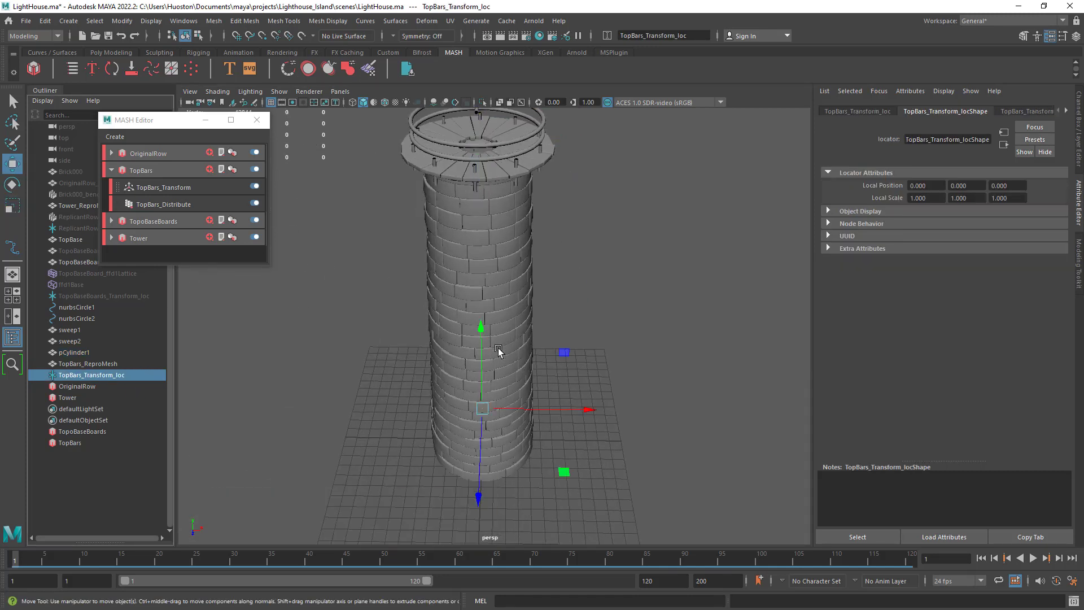
pyautogui.moveTo(481, 331); pyautogui.dragTo(477, 315)
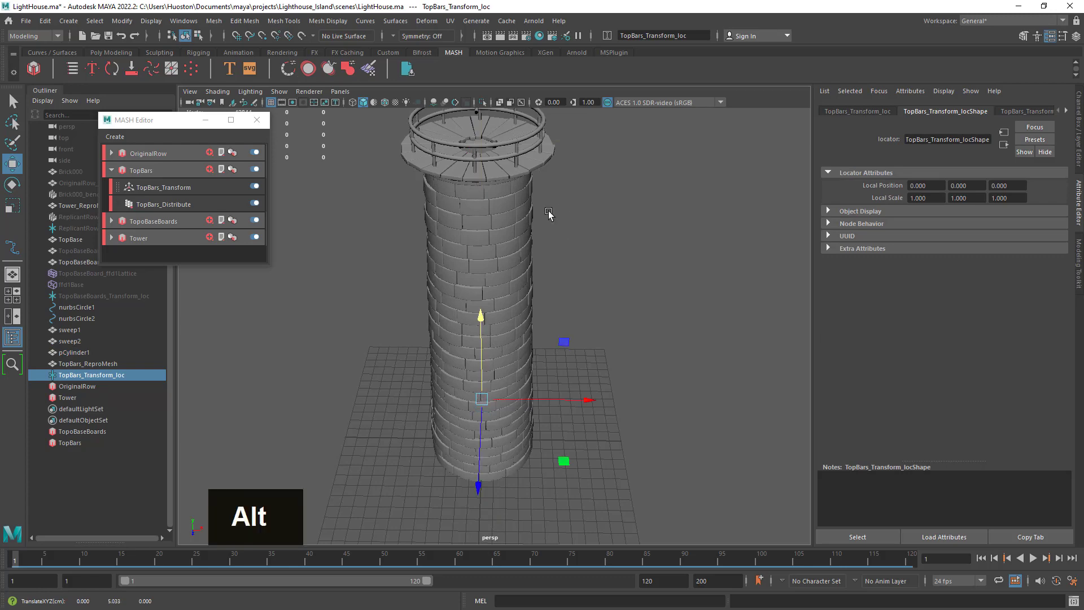
pyautogui.keyDown('alt'); pyautogui.moveTo(549, 213); pyautogui.dragTo(723, 409, button='right'); pyautogui.keyUp('alt')
pyautogui.keyDown('alt'); pyautogui.moveTo(723, 409); pyautogui.dragTo(653, 404); pyautogui.keyUp('alt')
pyautogui.keyDown('alt'); pyautogui.moveTo(653, 404); pyautogui.dragTo(643, 393, button='right'); pyautogui.keyUp('alt')
pyautogui.keyDown('alt'); pyautogui.moveTo(644, 393); pyautogui.dragTo(631, 366); pyautogui.keyUp('alt')
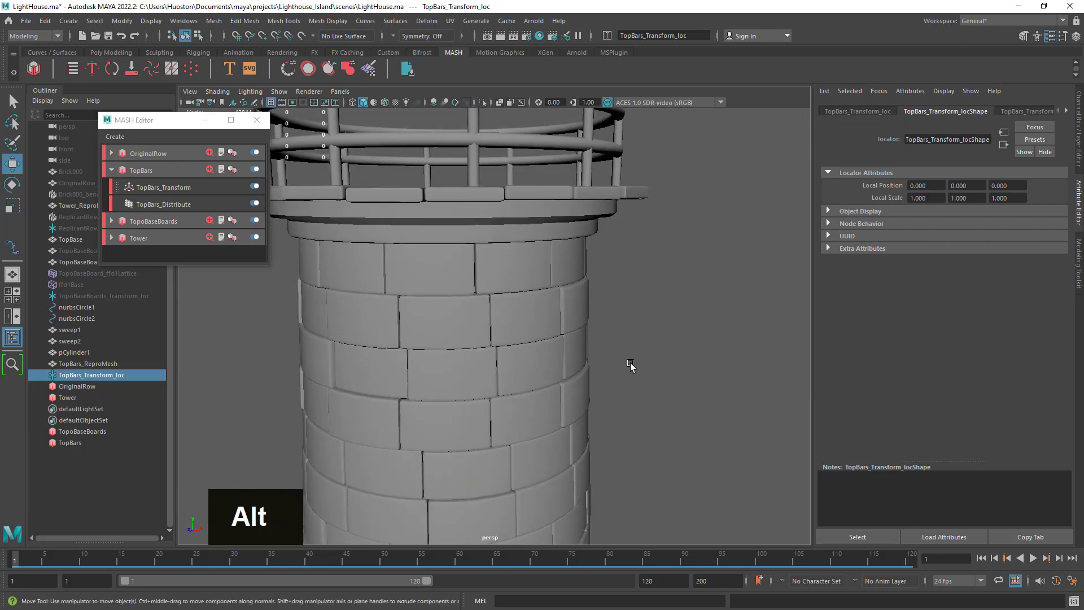
# Step: Examine how the railing posts meet the round rails and the deck boards, viewed from above and around the lighthouse
pyautogui.keyDown('alt'); pyautogui.moveTo(631, 366); pyautogui.dragTo(578, 332, button='right'); pyautogui.keyUp('alt')
pyautogui.keyDown('alt'); pyautogui.moveTo(578, 332); pyautogui.dragTo(564, 406, button='middle'); pyautogui.keyUp('alt')
pyautogui.keyDown('alt'); pyautogui.moveTo(564, 407); pyautogui.dragTo(618, 407, button='right'); pyautogui.keyUp('alt')
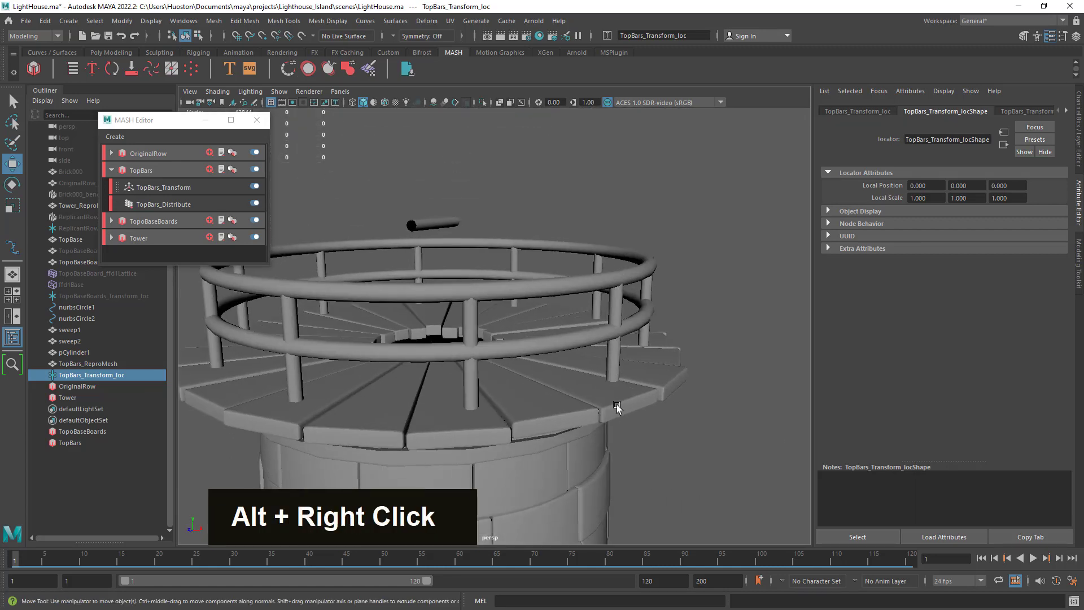
pyautogui.keyDown('alt'); pyautogui.moveTo(619, 406); pyautogui.dragTo(458, 424); pyautogui.keyUp('alt')
pyautogui.keyDown('alt'); pyautogui.moveTo(457, 423); pyautogui.dragTo(756, 364, button='middle'); pyautogui.keyUp('alt')
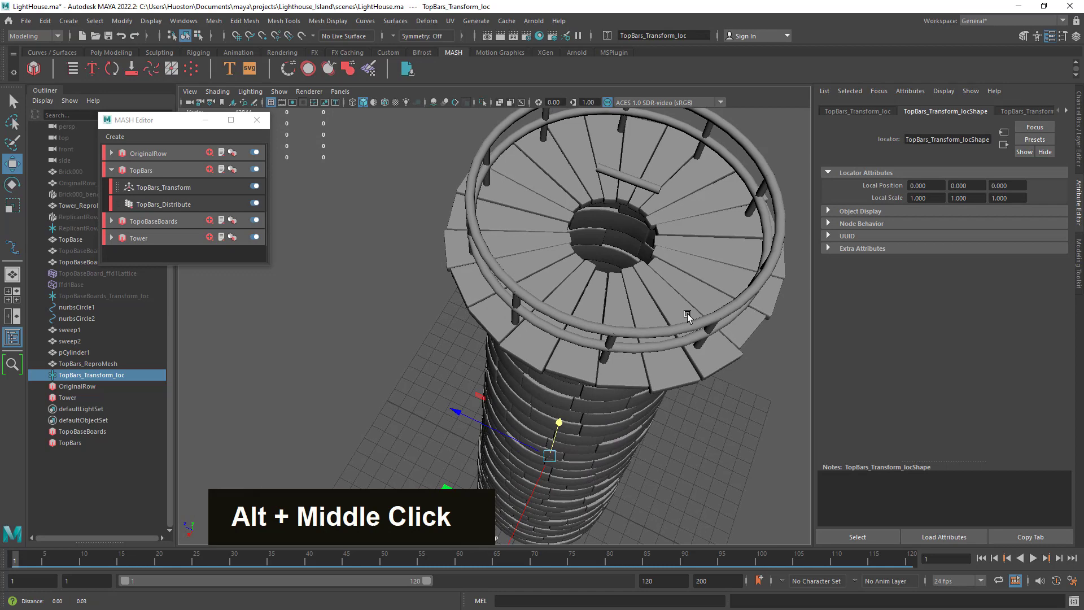
pyautogui.keyDown('alt'); pyautogui.moveTo(687, 313); pyautogui.dragTo(579, 356, button='middle'); pyautogui.keyUp('alt')
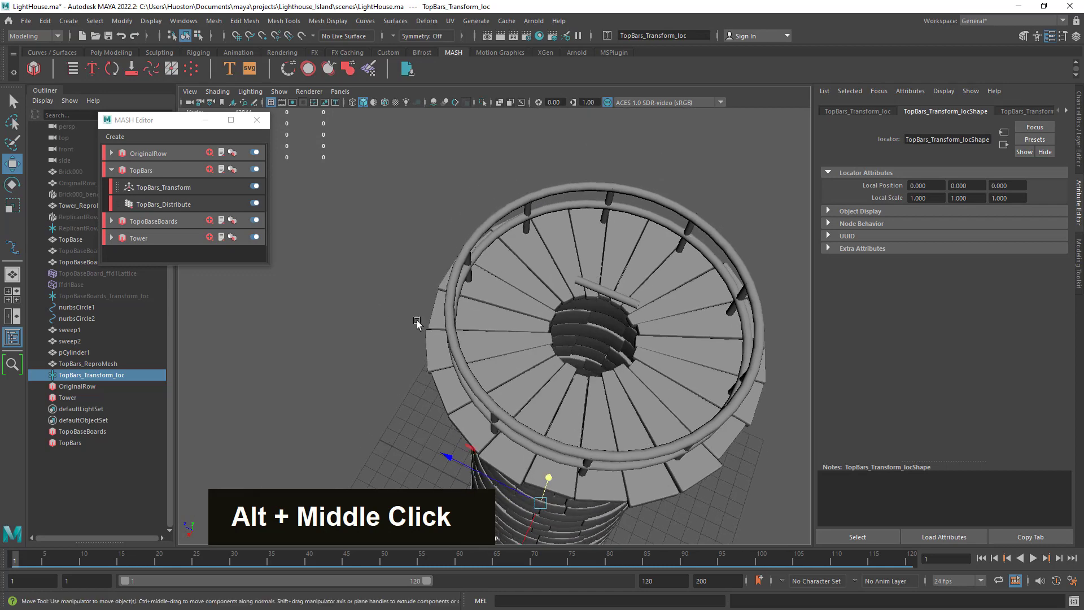
pyautogui.keyDown('alt'); pyautogui.moveTo(579, 356); pyautogui.dragTo(591, 350, button='right'); pyautogui.keyUp('alt')
pyautogui.keyDown('alt'); pyautogui.moveTo(591, 350); pyautogui.dragTo(676, 326); pyautogui.keyUp('alt')
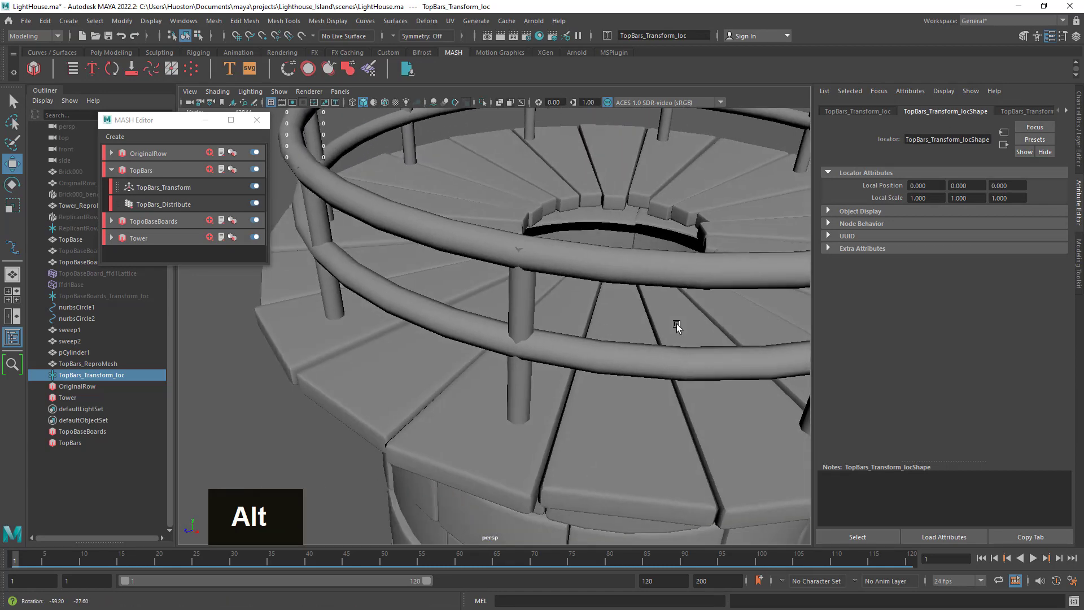
pyautogui.keyDown('alt'); pyautogui.moveTo(677, 326); pyautogui.dragTo(486, 283, button='right'); pyautogui.keyUp('alt')
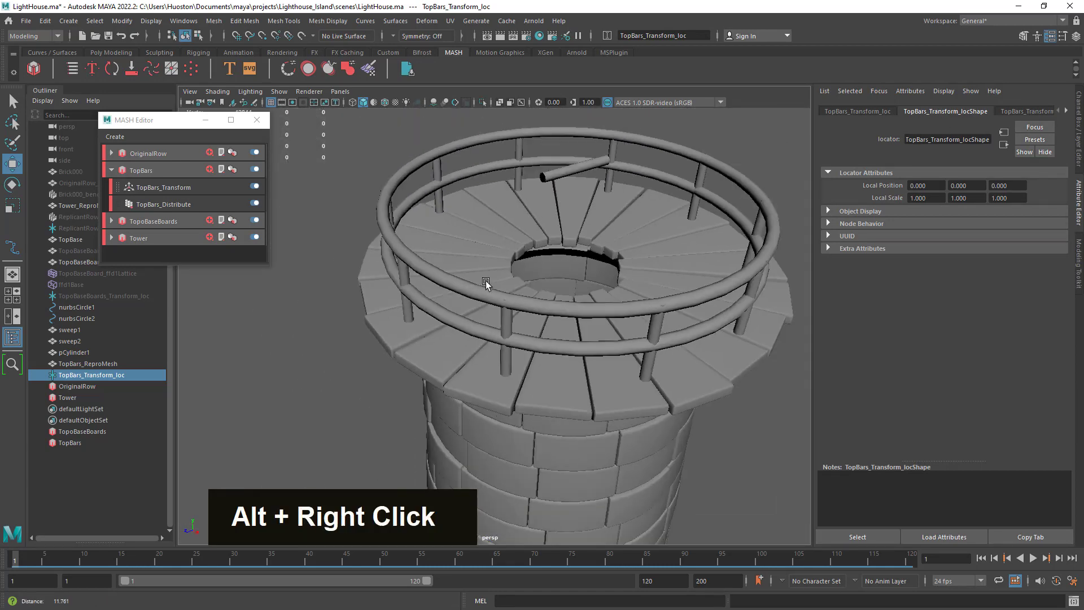
pyautogui.keyDown('alt'); pyautogui.moveTo(486, 282); pyautogui.dragTo(573, 205); pyautogui.keyUp('alt')
# Step: Scale the source bar pCylinder1 down uniformly by a factor of about 0.62 to make the railing posts thinner and shorter
pyautogui.click(535, 185)
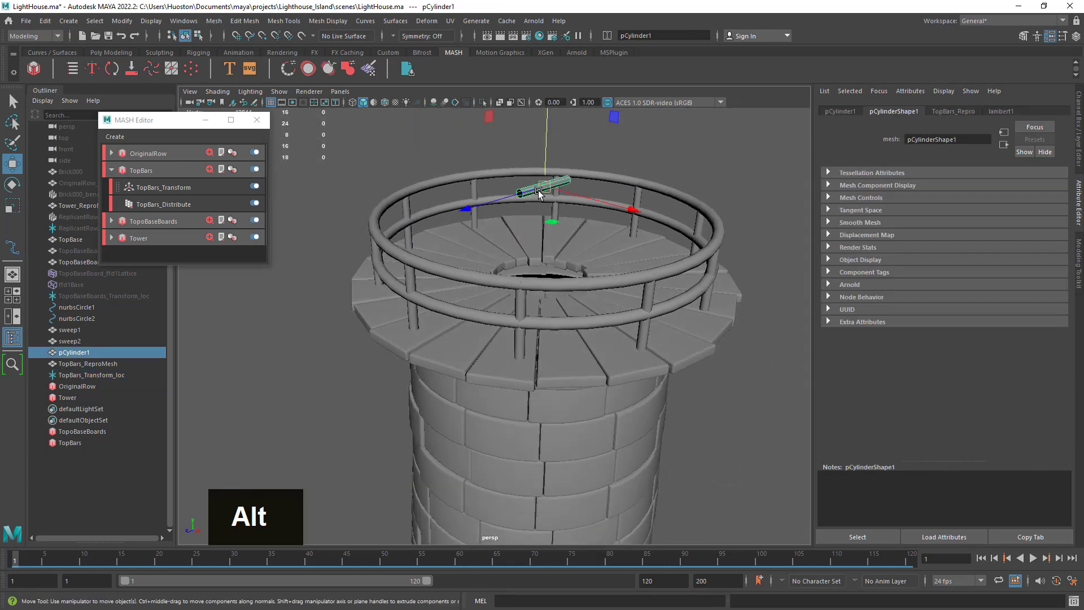
pyautogui.click(12, 205)
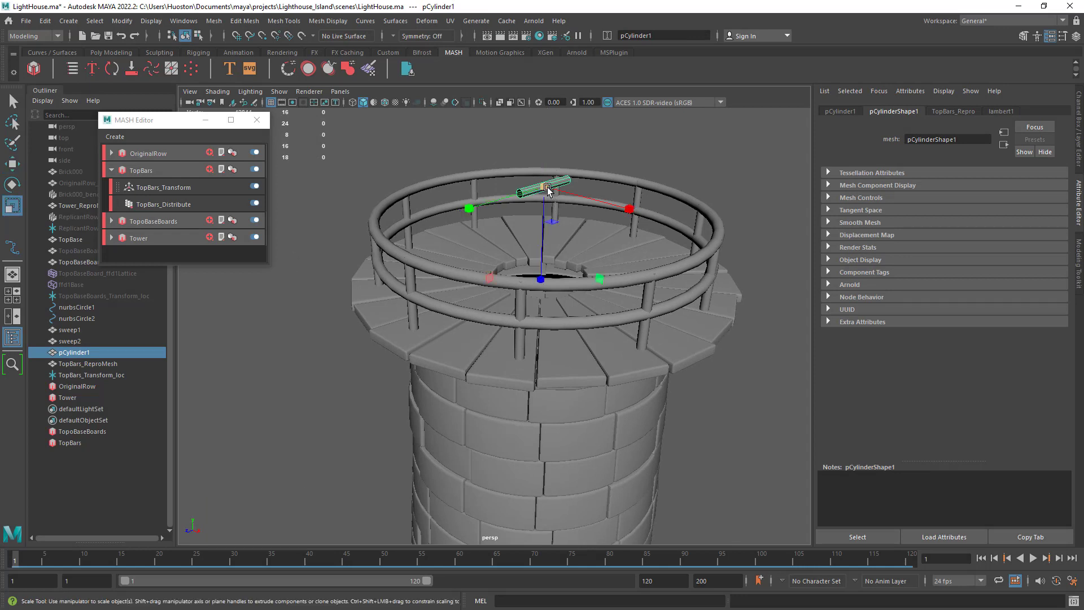
pyautogui.moveTo(547, 191); pyautogui.dragTo(394, 215)
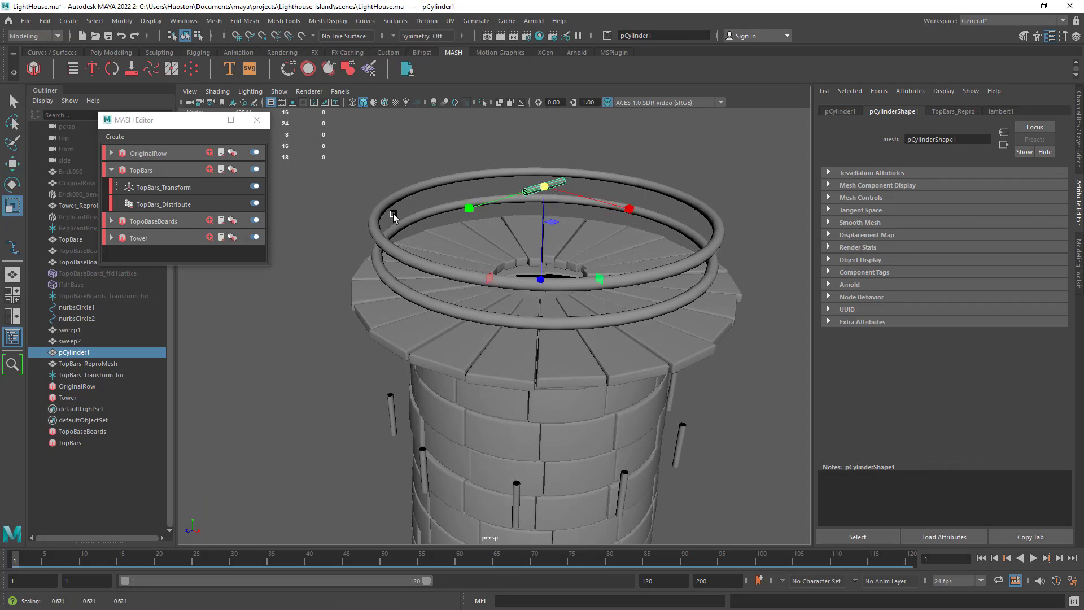
# Step: Raise the TopBars_Transform_loc locator vertically to lift the scaled posts back up to the round rails
pyautogui.click(152, 187)
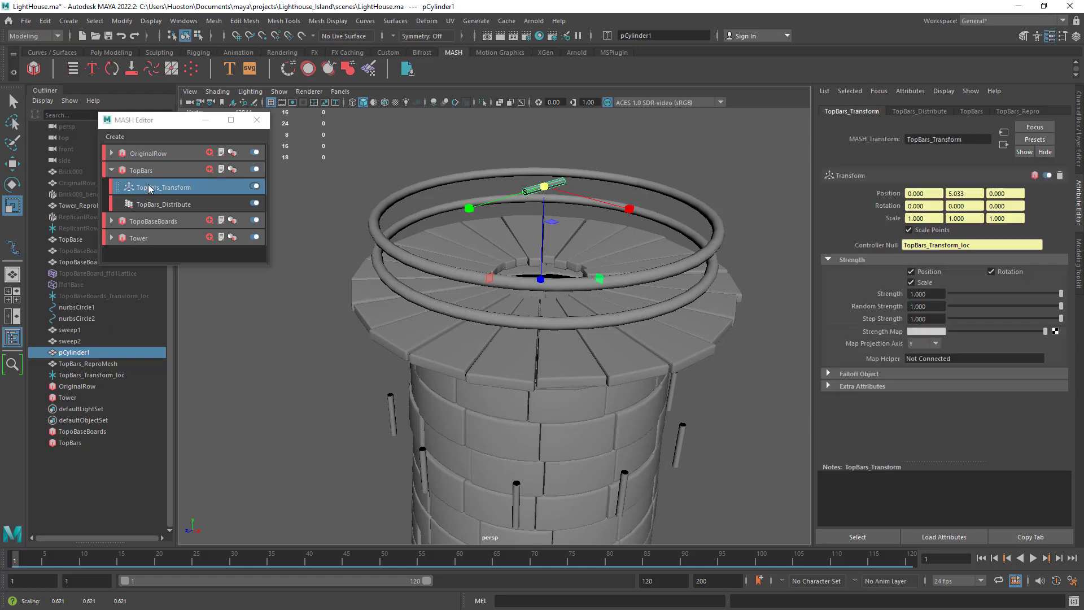
pyautogui.click(13, 164)
pyautogui.scroll(-5, 704, 365)
pyautogui.scroll(-2, 704, 365)
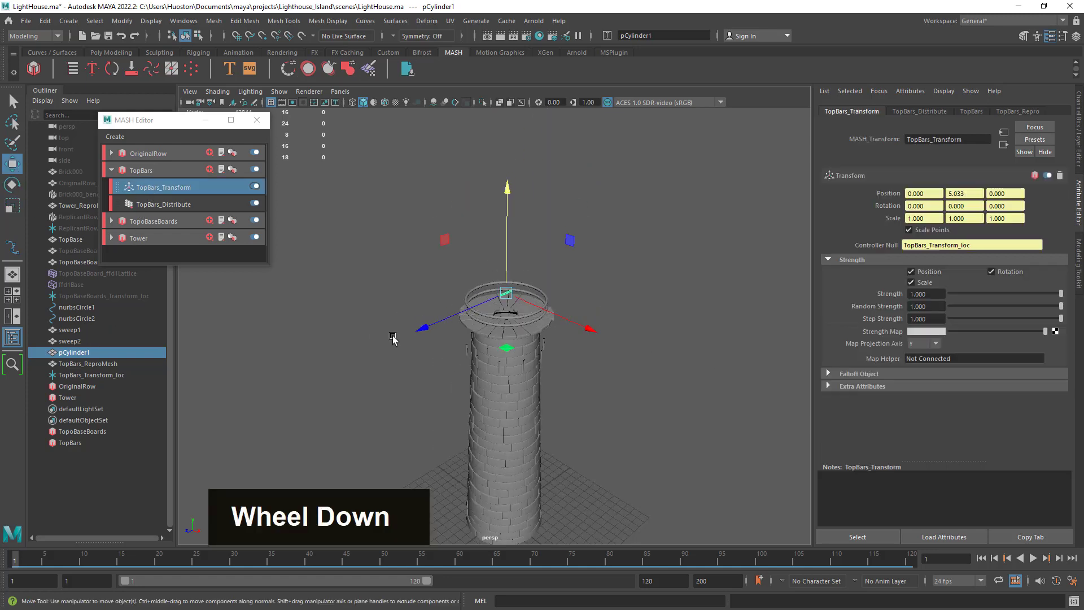
pyautogui.click(90, 375)
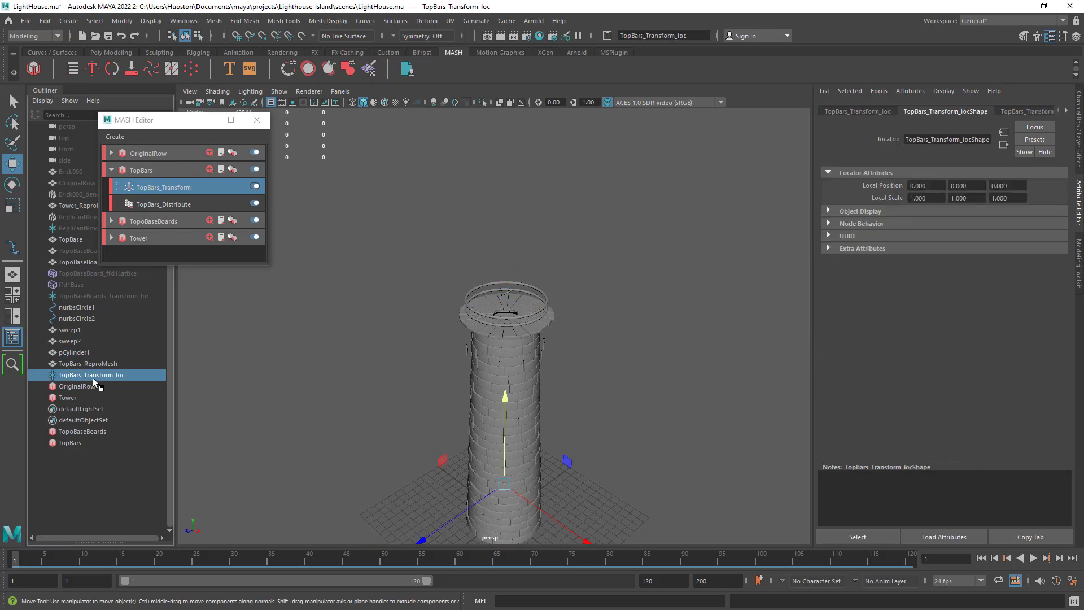
pyautogui.moveTo(504, 399); pyautogui.dragTo(604, 322)
pyautogui.scroll(5, 503, 333)
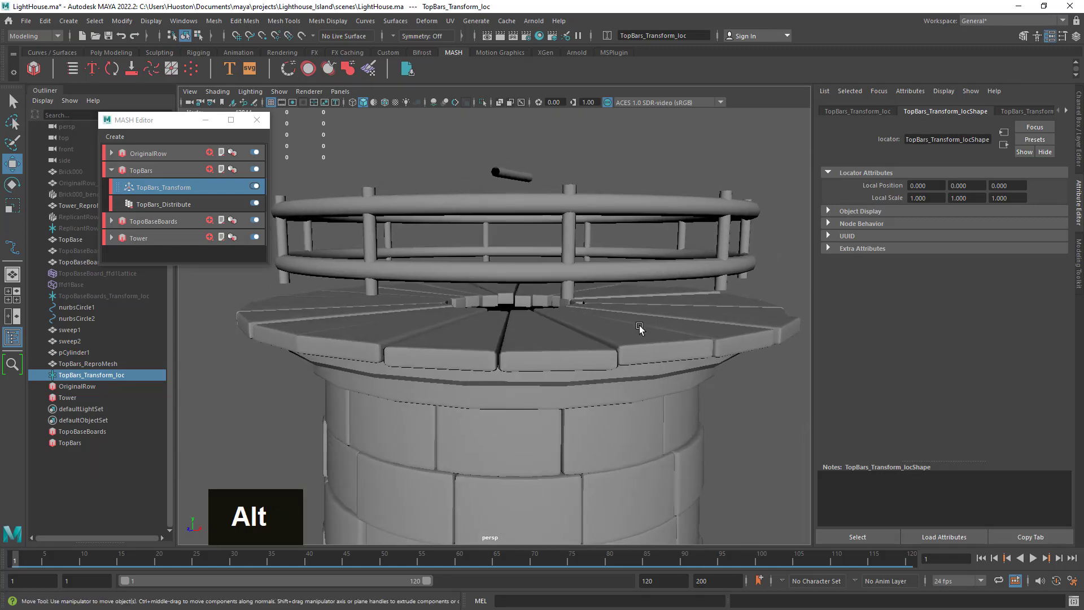
# Step: Lower the TopBars_Transform_loc locator slightly to a height of about 9.5 cm, bringing the posts closer to the deck
pyautogui.keyDown('alt'); pyautogui.moveTo(641, 327); pyautogui.dragTo(624, 375, button='right'); pyautogui.keyUp('alt')
pyautogui.keyDown('alt'); pyautogui.moveTo(625, 375); pyautogui.dragTo(616, 276, button='middle'); pyautogui.keyUp('alt')
pyautogui.keyDown('alt'); pyautogui.moveTo(616, 276); pyautogui.dragTo(590, 358, button='right'); pyautogui.keyUp('alt')
pyautogui.keyDown('alt'); pyautogui.moveTo(590, 358); pyautogui.dragTo(594, 305, button='middle'); pyautogui.keyUp('alt')
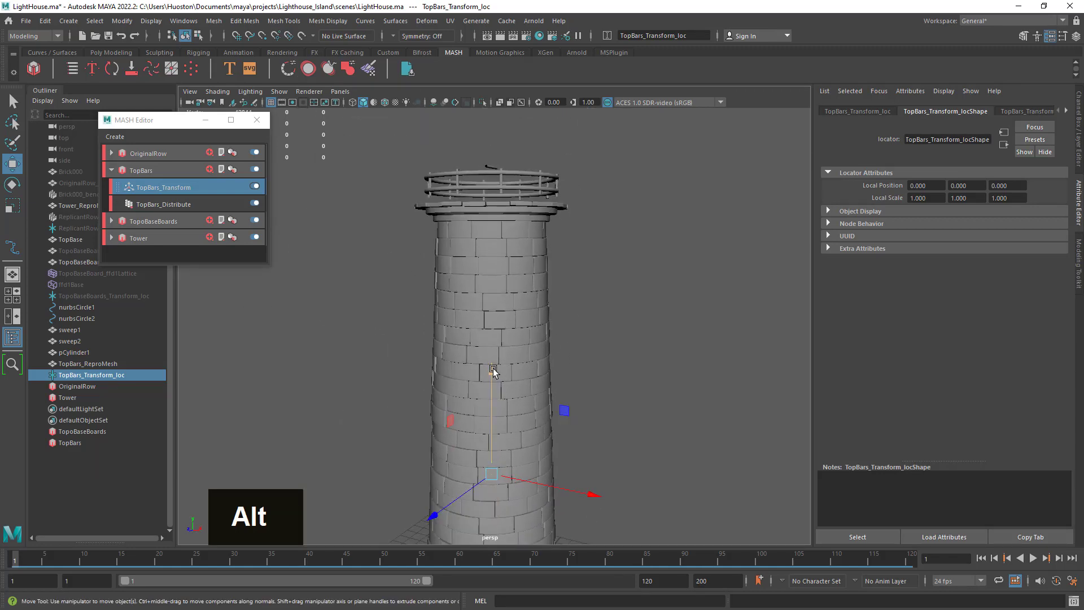
pyautogui.moveTo(493, 370); pyautogui.dragTo(494, 373)
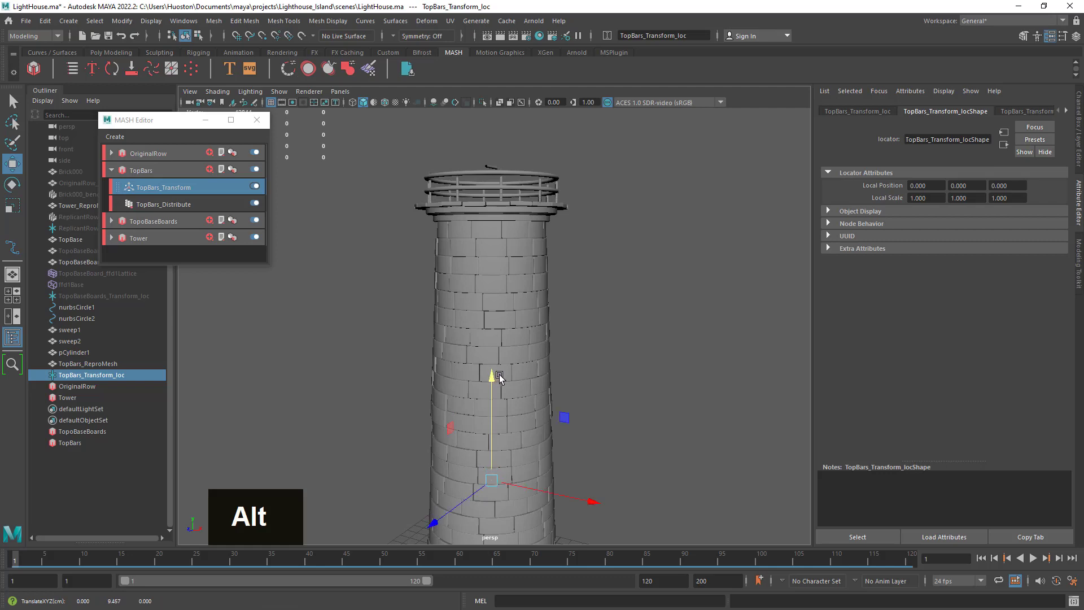
# Step: Scale the source bar pCylinder1 up slightly along its length only, making the railing posts longer
pyautogui.keyDown('alt'); pyautogui.moveTo(491, 375); pyautogui.dragTo(641, 194, button='right'); pyautogui.keyUp('alt')
pyautogui.keyDown('alt'); pyautogui.moveTo(641, 193); pyautogui.dragTo(527, 367, button='middle'); pyautogui.keyUp('alt')
pyautogui.keyDown('alt'); pyautogui.moveTo(527, 368); pyautogui.dragTo(602, 358); pyautogui.keyUp('alt')
pyautogui.keyDown('alt'); pyautogui.moveTo(602, 357); pyautogui.dragTo(439, 276, button='right'); pyautogui.keyUp('alt')
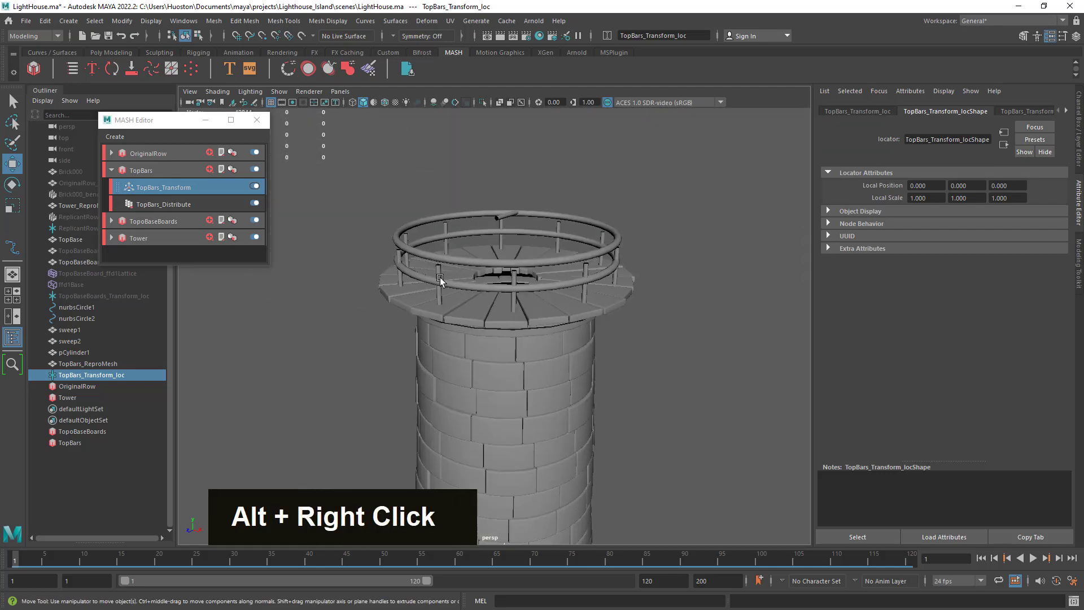
pyautogui.keyDown('alt'); pyautogui.moveTo(439, 277); pyautogui.dragTo(501, 275); pyautogui.keyUp('alt')
pyautogui.keyDown('alt'); pyautogui.moveTo(502, 276); pyautogui.dragTo(500, 268, button='middle'); pyautogui.keyUp('alt')
pyautogui.click(507, 276)
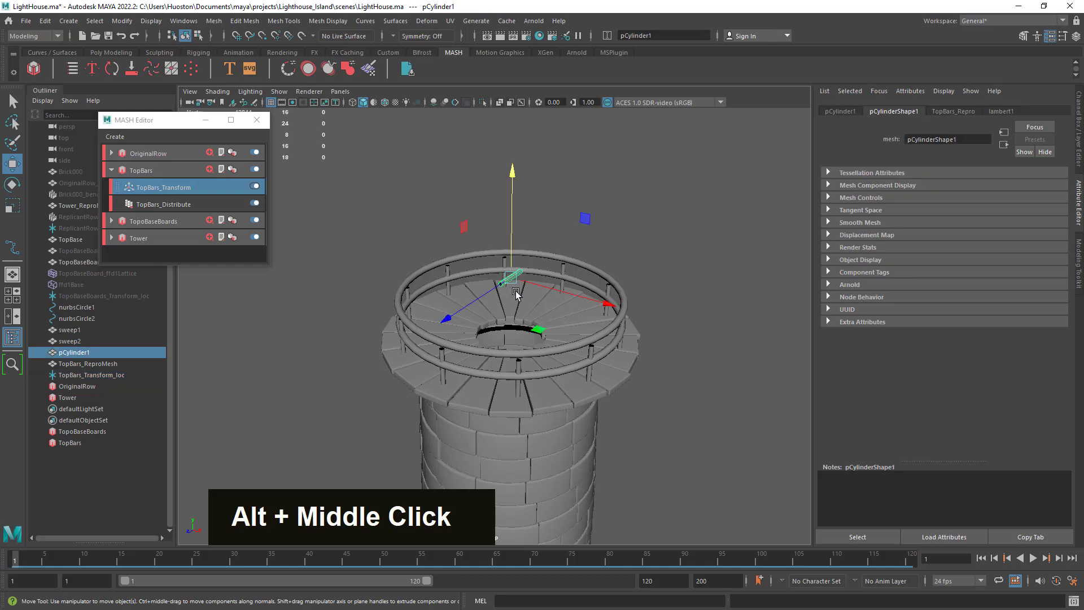
pyautogui.scroll(3, 480, 284)
pyautogui.press('r')
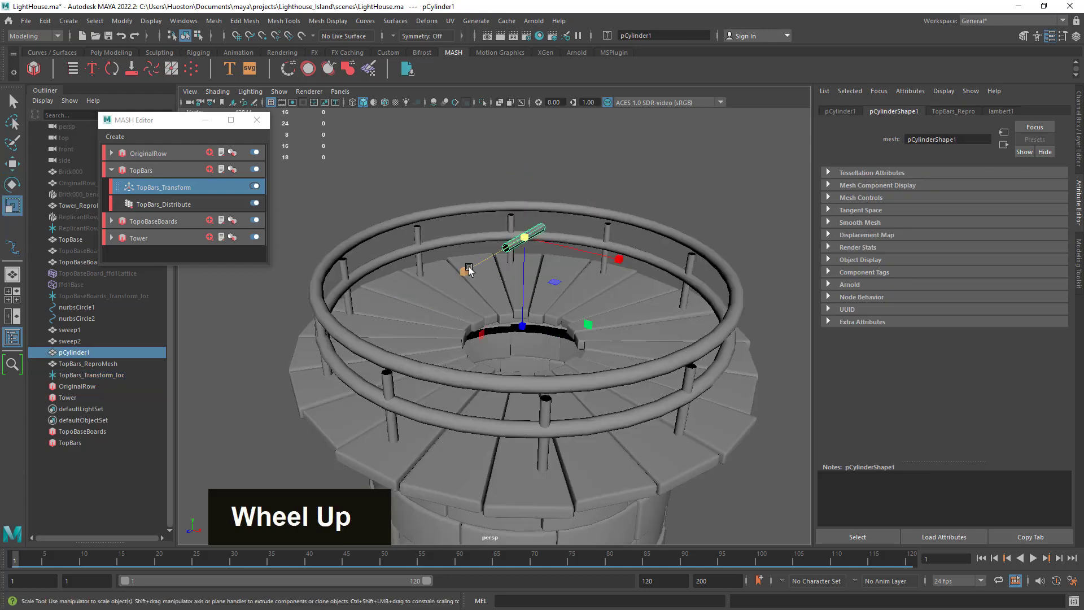
pyautogui.moveTo(468, 270); pyautogui.dragTo(450, 278)
# Step: Lower the TopBars_Transform_loc locator to a height of about 7.2 cm to bring the lengthened posts down to the rails
pyautogui.keyDown('alt'); pyautogui.moveTo(450, 278); pyautogui.dragTo(559, 344, button='right'); pyautogui.keyUp('alt')
pyautogui.keyDown('alt'); pyautogui.moveTo(559, 344); pyautogui.dragTo(570, 362); pyautogui.keyUp('alt')
pyautogui.keyDown('alt'); pyautogui.moveTo(570, 361); pyautogui.dragTo(565, 356, button='right'); pyautogui.keyUp('alt')
pyautogui.keyDown('alt'); pyautogui.moveTo(565, 355); pyautogui.dragTo(572, 195, button='middle'); pyautogui.keyUp('alt')
pyautogui.click(93, 374)
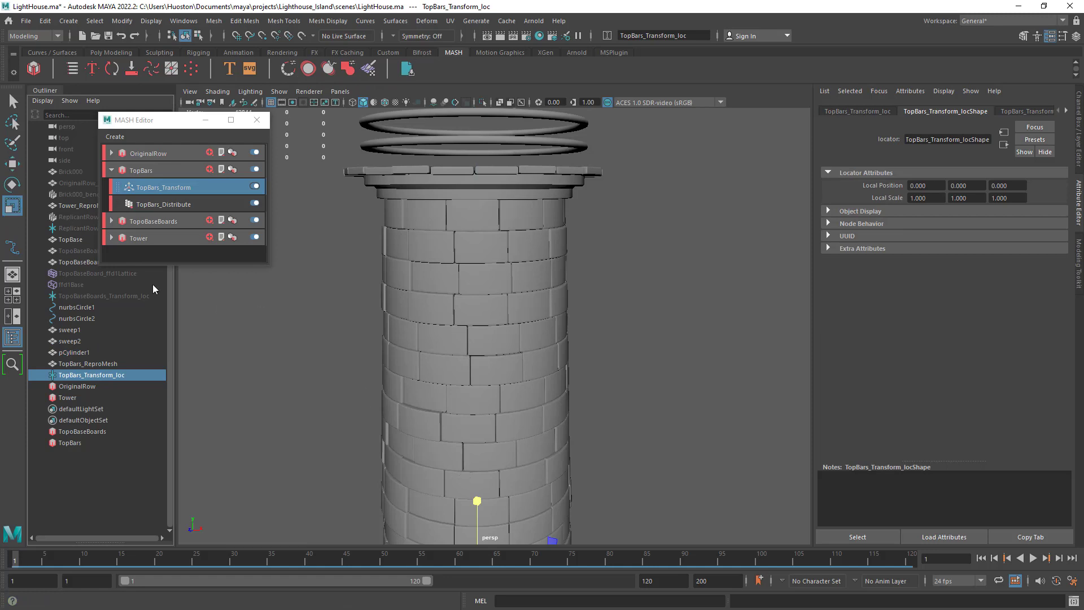
pyautogui.press('w')
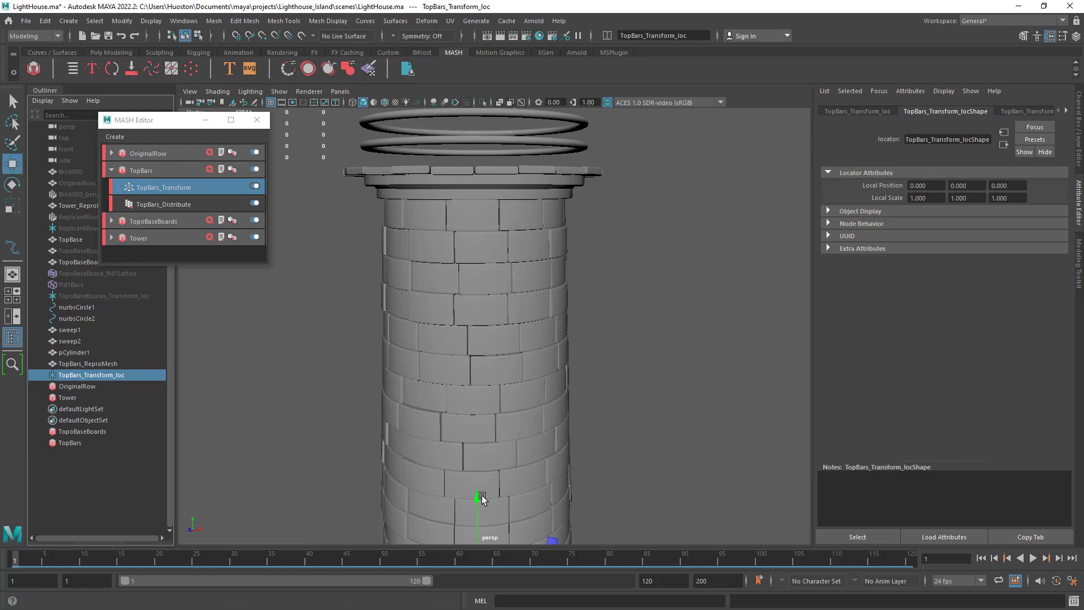
pyautogui.moveTo(482, 498); pyautogui.dragTo(494, 547)
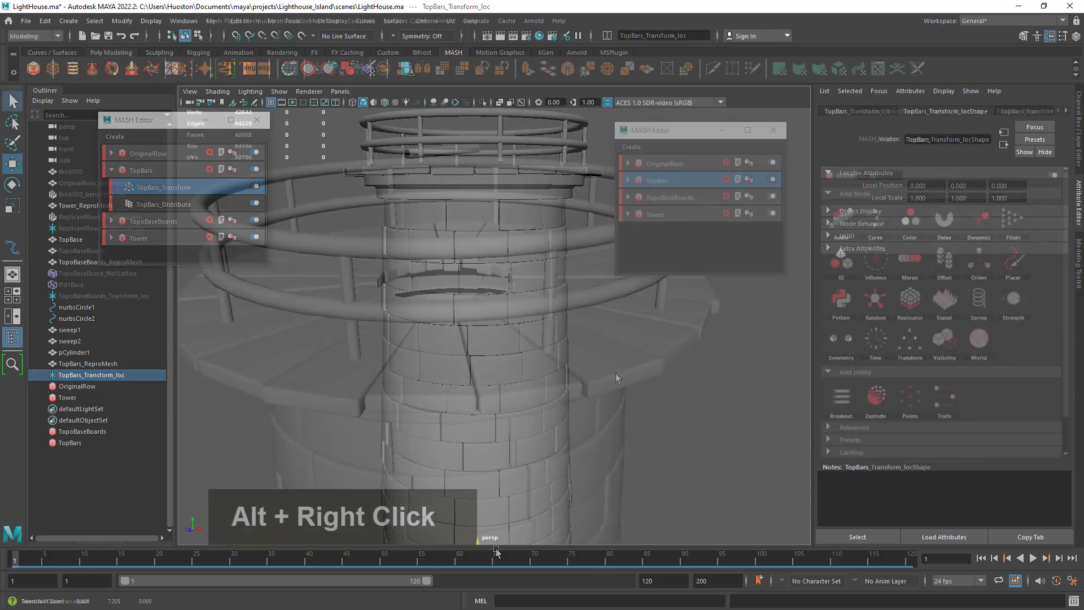
# Step: Switch the source bar pCylinder1 to vertex editing and select the vertices at one end
pyautogui.keyDown('alt'); pyautogui.moveTo(615, 373); pyautogui.dragTo(619, 442, button='middle'); pyautogui.keyUp('alt')
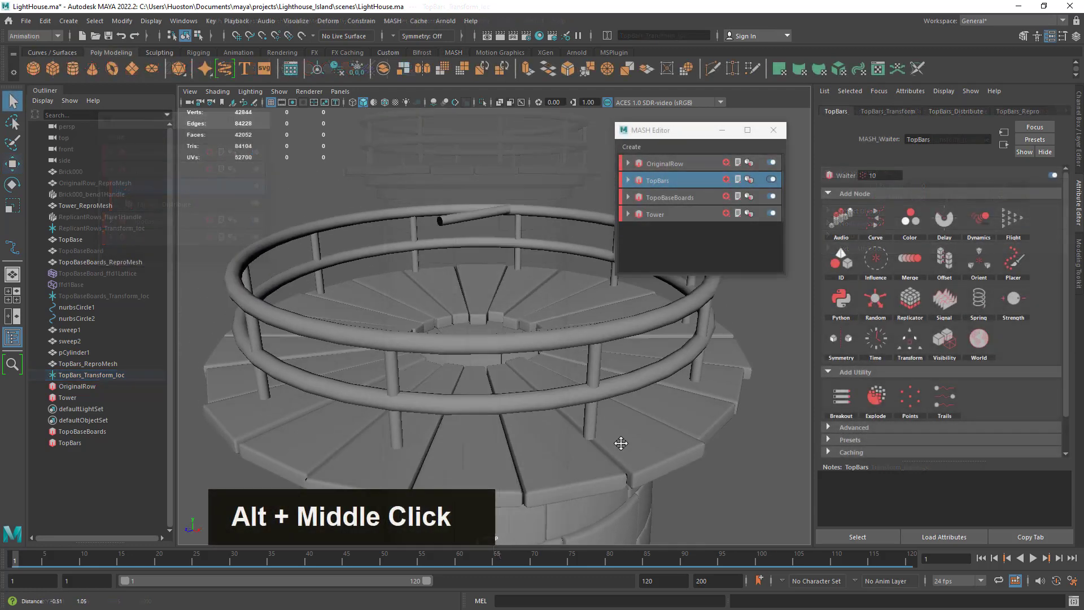
pyautogui.keyDown('alt'); pyautogui.moveTo(619, 443); pyautogui.dragTo(585, 440); pyautogui.keyUp('alt')
pyautogui.click(481, 210)
pyautogui.moveTo(481, 210); pyautogui.dragTo(426, 208, button='right')
pyautogui.moveTo(396, 138); pyautogui.dragTo(470, 288)
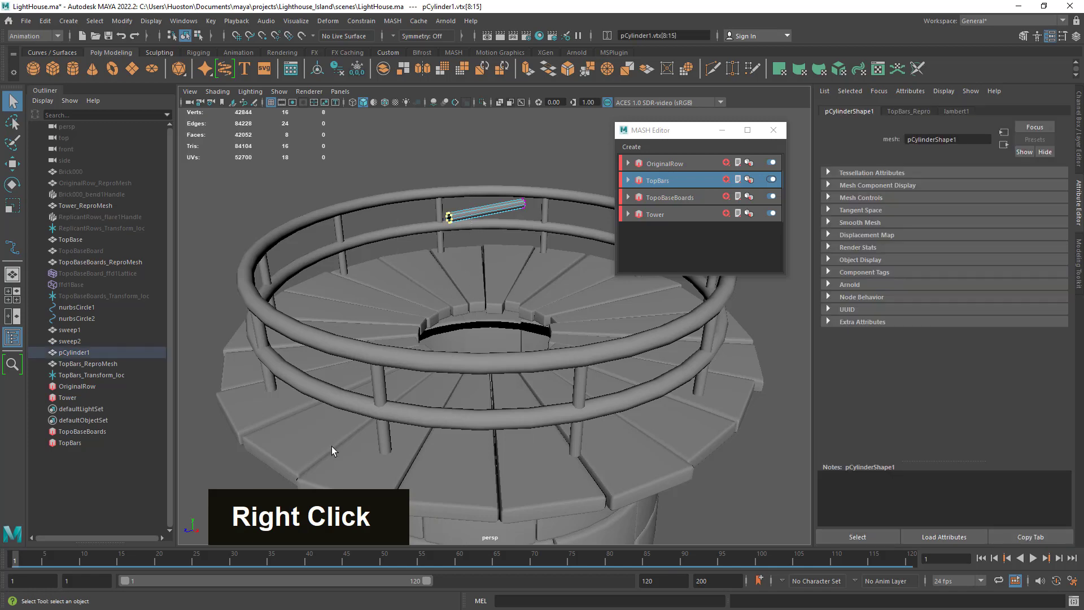
pyautogui.keyDown('alt'); pyautogui.moveTo(331, 446); pyautogui.dragTo(469, 457); pyautogui.keyUp('alt')
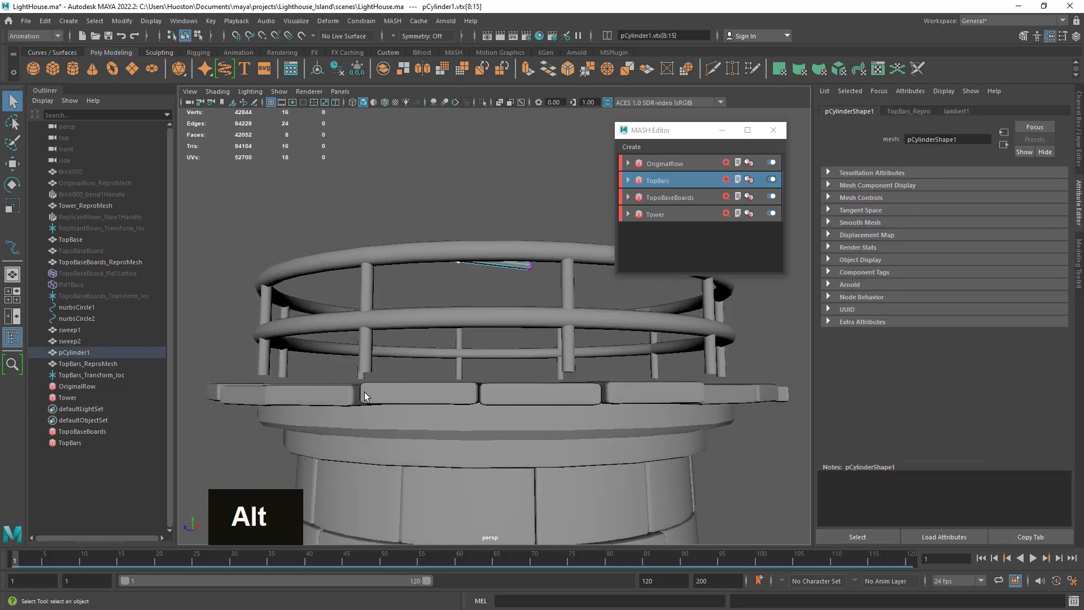
pyautogui.keyDown('alt'); pyautogui.moveTo(364, 395); pyautogui.dragTo(441, 271); pyautogui.keyUp('alt')
# Step: Try to lengthen the source bar by moving the selected end vertices outward, and undo that move
pyautogui.moveTo(502, 224); pyautogui.dragTo(464, 223, button='right')
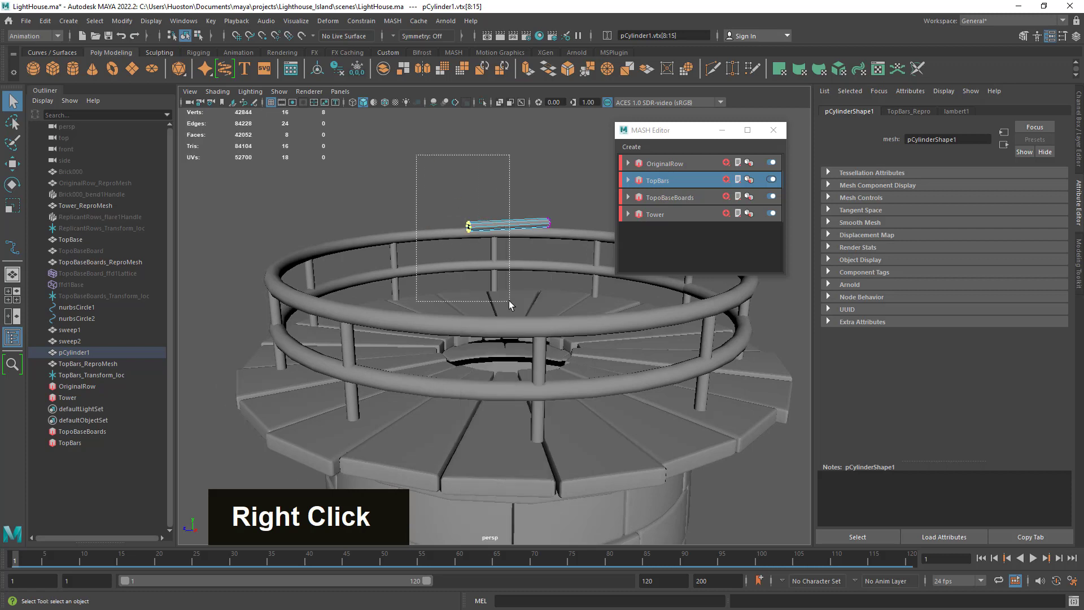
pyautogui.click(12, 165)
pyautogui.moveTo(367, 235); pyautogui.dragTo(353, 236)
pyautogui.press('z')
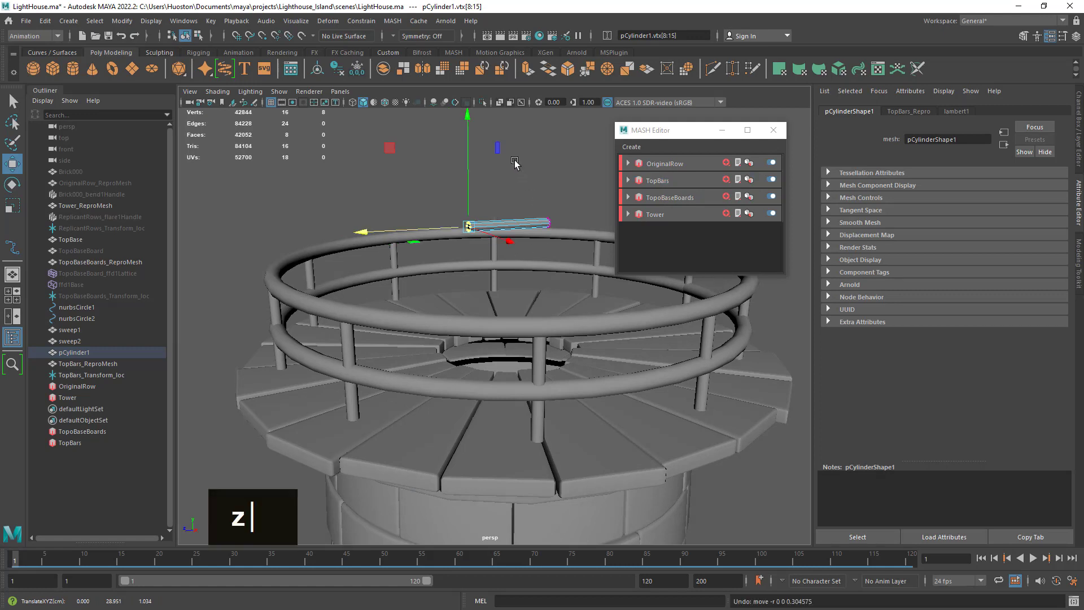
# Step: Select the vertices at the source bar's opposite end and move them slightly outward to extend the posts to the deck
pyautogui.moveTo(515, 163); pyautogui.dragTo(574, 272)
pyautogui.moveTo(457, 242)
pyautogui.mouseDown()
pyautogui.moveTo(447, 236)
pyautogui.moveTo(463, 250)
pyautogui.mouseUp()
pyautogui.keyDown('alt'); pyautogui.moveTo(648, 453); pyautogui.dragTo(537, 440); pyautogui.keyUp('alt')
pyautogui.keyDown('alt'); pyautogui.moveTo(537, 440); pyautogui.dragTo(504, 429, button='right'); pyautogui.keyUp('alt')
pyautogui.keyDown('alt'); pyautogui.moveTo(504, 429); pyautogui.dragTo(575, 444); pyautogui.keyUp('alt')
pyautogui.keyDown('alt'); pyautogui.moveTo(574, 444); pyautogui.dragTo(653, 375, button='right'); pyautogui.keyUp('alt')
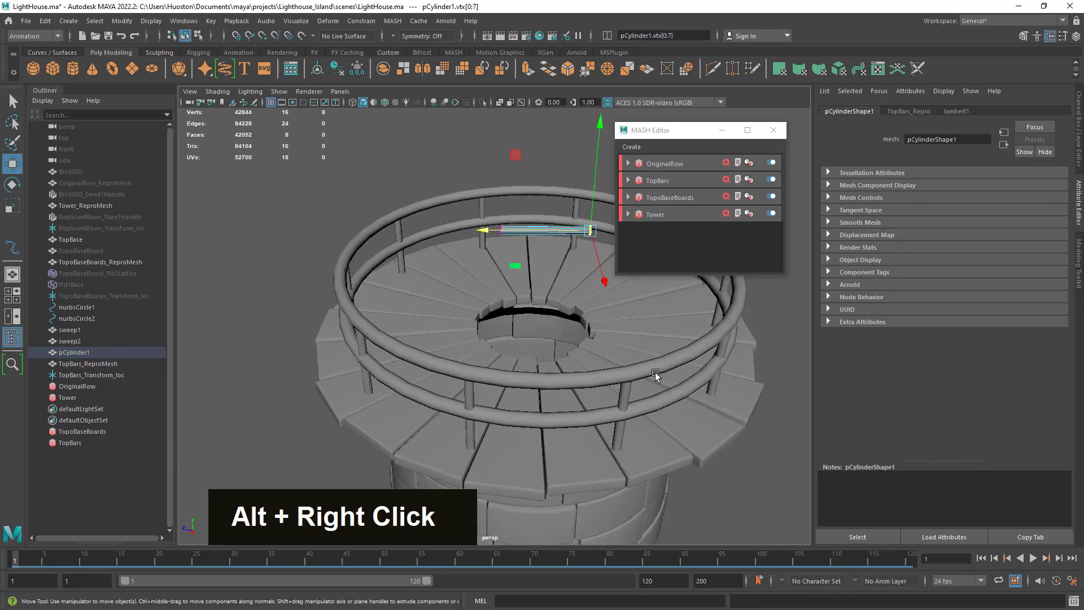
# Step: Return the source bar pCylinder1 to object mode and move the MASH Editor away from the railing
pyautogui.press('q')
pyautogui.moveTo(686, 134); pyautogui.dragTo(733, 124)
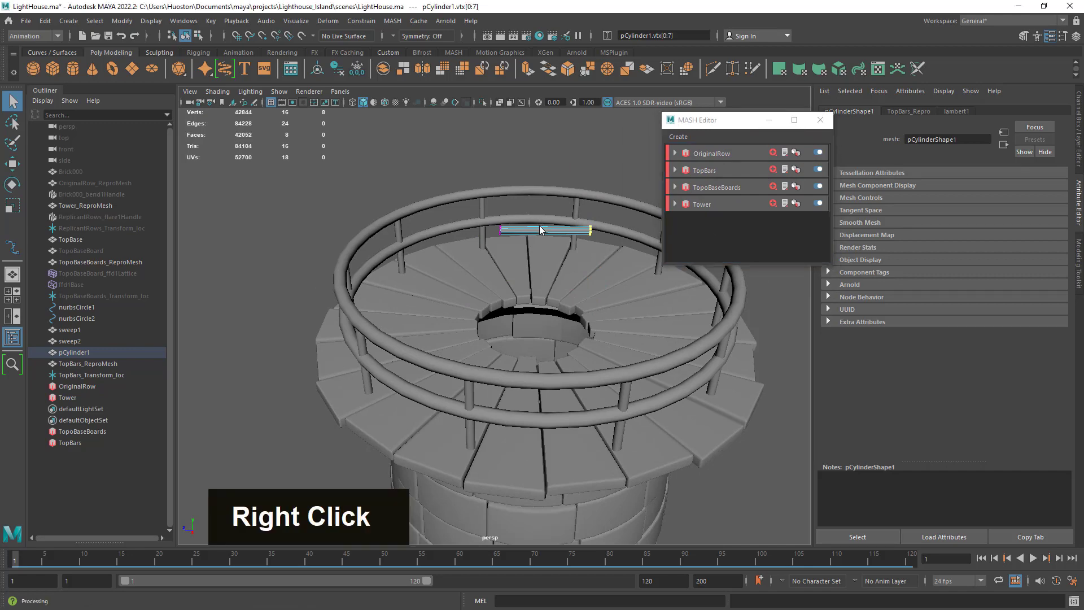
pyautogui.moveTo(537, 220); pyautogui.dragTo(585, 202, button='right')
pyautogui.keyDown('alt'); pyautogui.moveTo(570, 384); pyautogui.dragTo(569, 339); pyautogui.keyUp('alt')
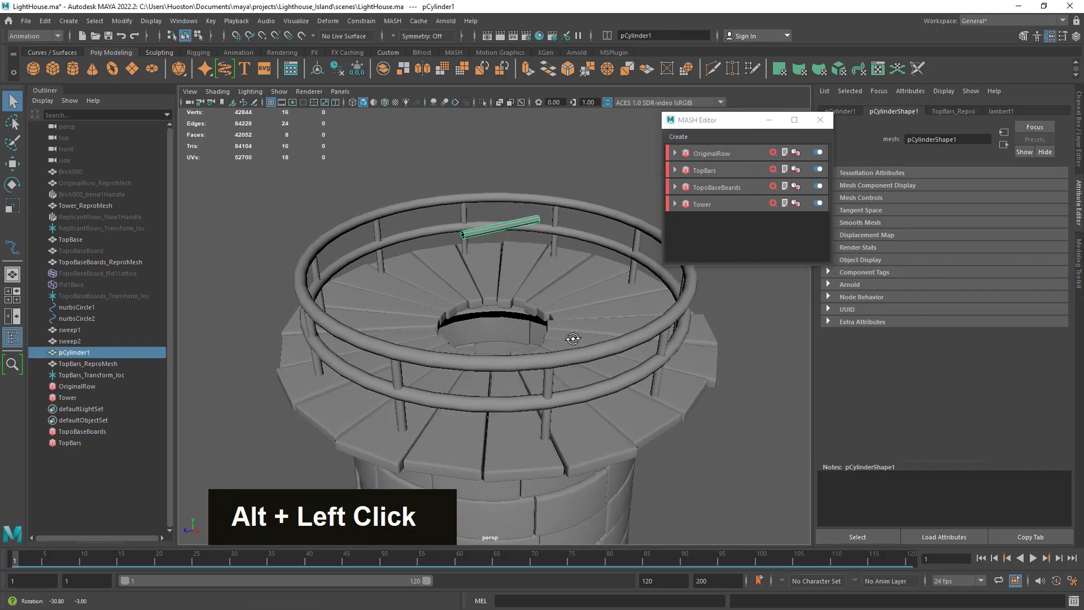
# Step: Examine the posts' fit around the deck and the railing's proportions against the whole tower
pyautogui.keyDown('alt'); pyautogui.moveTo(569, 339); pyautogui.dragTo(469, 354, button='right'); pyautogui.keyUp('alt')
pyautogui.keyDown('alt'); pyautogui.moveTo(470, 353); pyautogui.dragTo(489, 365); pyautogui.keyUp('alt')
pyautogui.keyDown('alt'); pyautogui.moveTo(489, 365); pyautogui.dragTo(549, 396, button='right'); pyautogui.keyUp('alt')
pyautogui.keyDown('alt'); pyautogui.moveTo(548, 397); pyautogui.dragTo(645, 411); pyautogui.keyUp('alt')
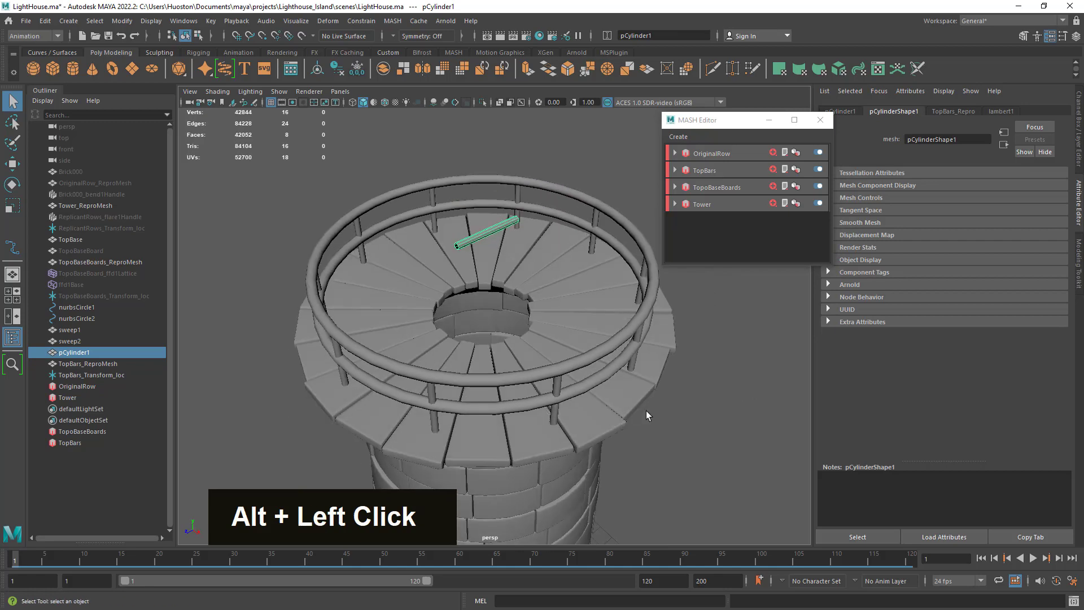
pyautogui.click(700, 425)
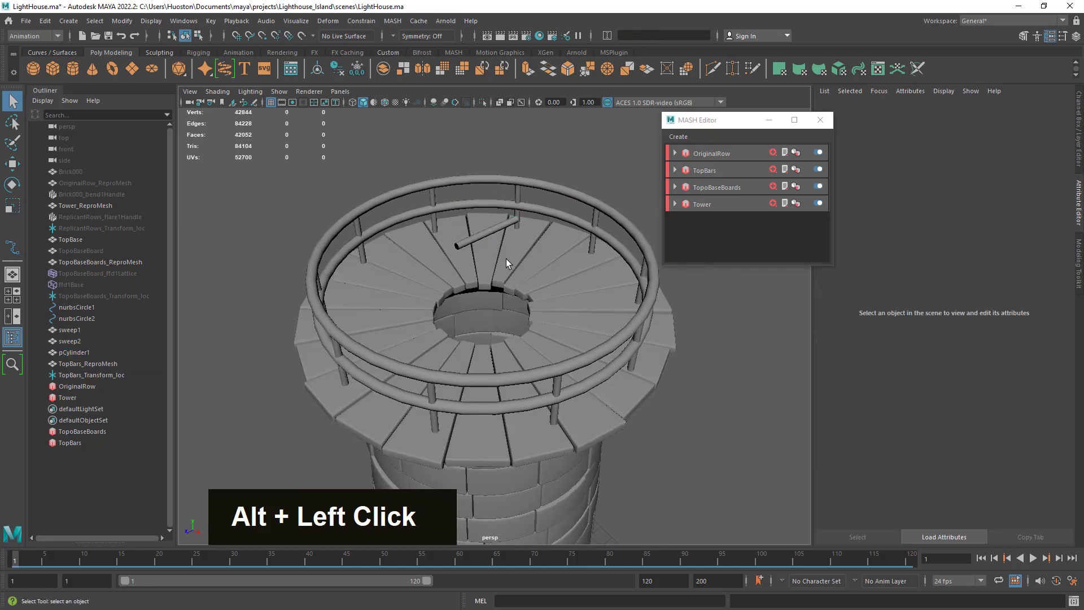
pyautogui.click(482, 234)
pyautogui.keyDown('alt'); pyautogui.moveTo(456, 432); pyautogui.dragTo(375, 436, button='right'); pyautogui.keyUp('alt')
pyautogui.keyDown('alt'); pyautogui.moveTo(374, 436); pyautogui.dragTo(387, 281, button='middle'); pyautogui.keyUp('alt')
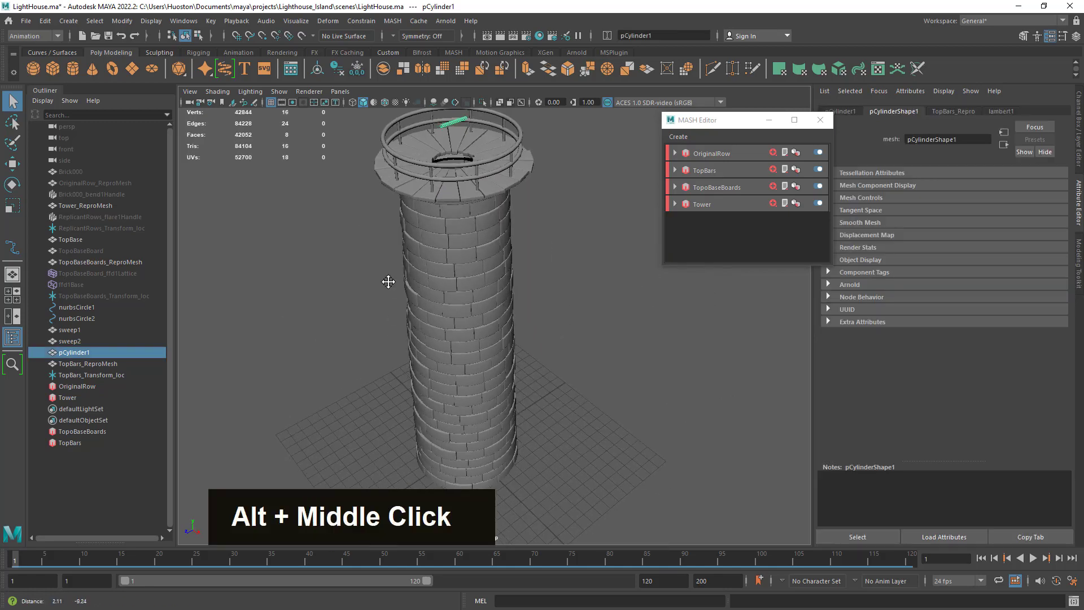
pyautogui.keyDown('alt'); pyautogui.moveTo(387, 281); pyautogui.dragTo(375, 360, button='right'); pyautogui.keyUp('alt')
pyautogui.keyDown('alt'); pyautogui.moveTo(375, 360); pyautogui.dragTo(569, 388); pyautogui.keyUp('alt')
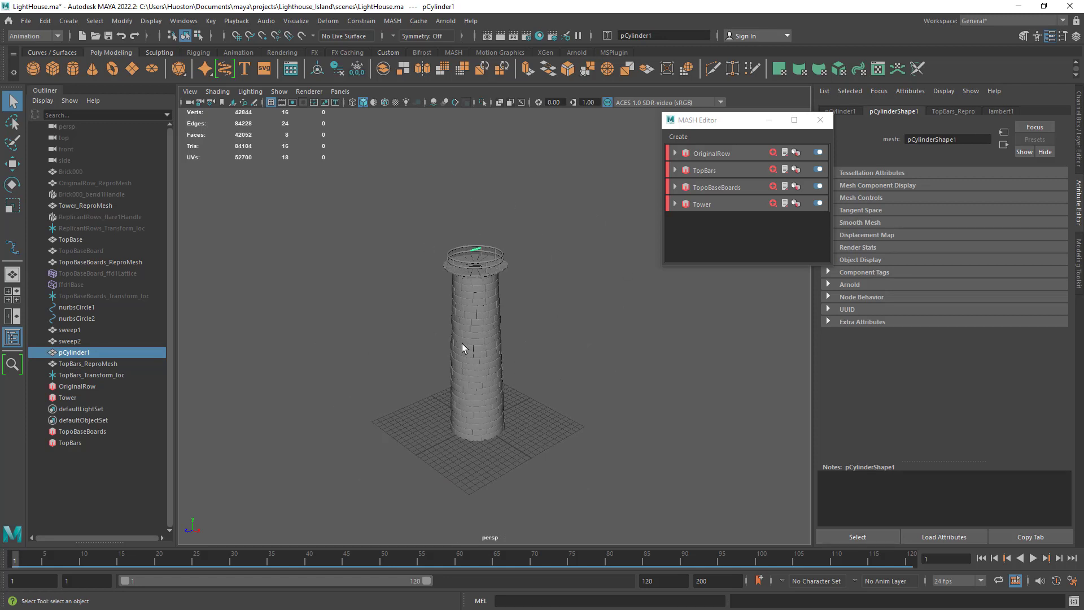
# Step: Rename the railing's source bar pCylinder1 as VertBar
pyautogui.keyDown('alt'); pyautogui.moveTo(463, 249); pyautogui.dragTo(574, 229, button='right'); pyautogui.keyUp('alt')
pyautogui.keyDown('alt'); pyautogui.moveTo(574, 230); pyautogui.dragTo(602, 403, button='middle'); pyautogui.keyUp('alt')
pyautogui.keyDown('alt'); pyautogui.moveTo(602, 403); pyautogui.dragTo(639, 429, button='right'); pyautogui.keyUp('alt')
pyautogui.click(638, 429)
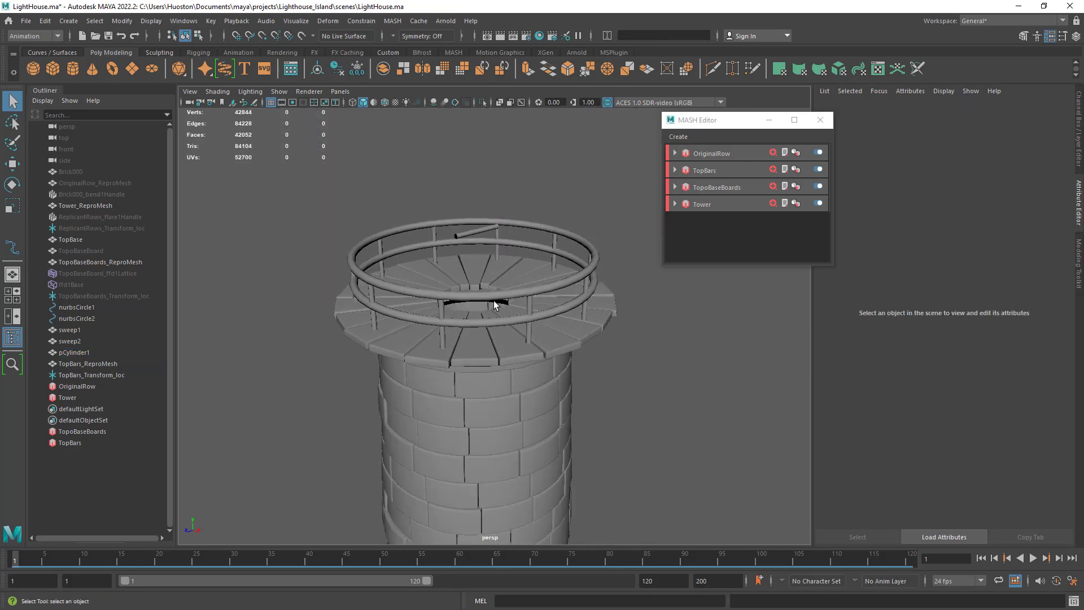
pyautogui.click(477, 228)
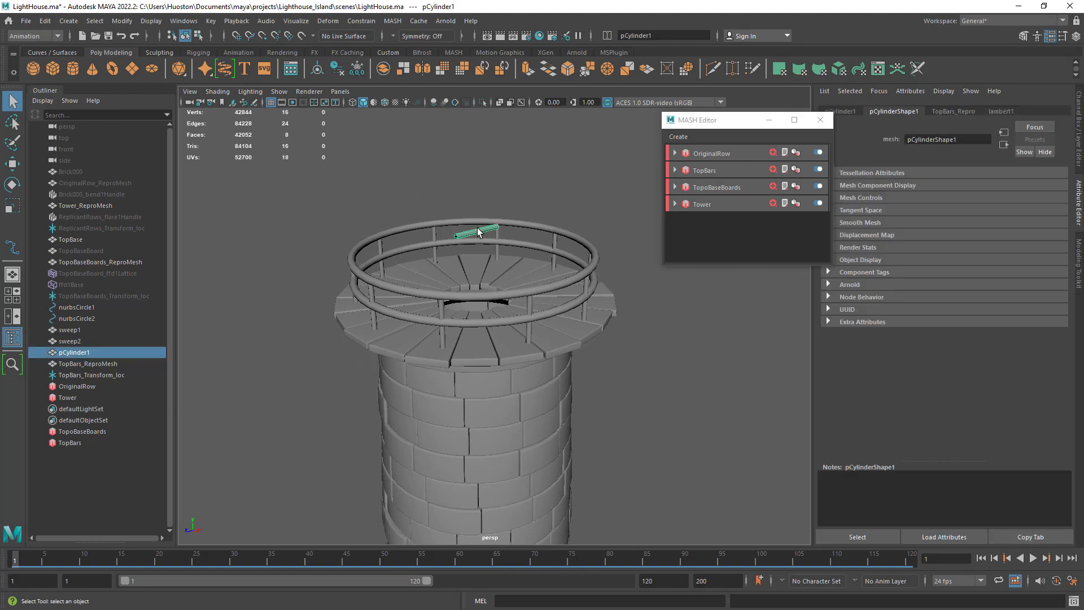
pyautogui.doubleClick(70, 352)
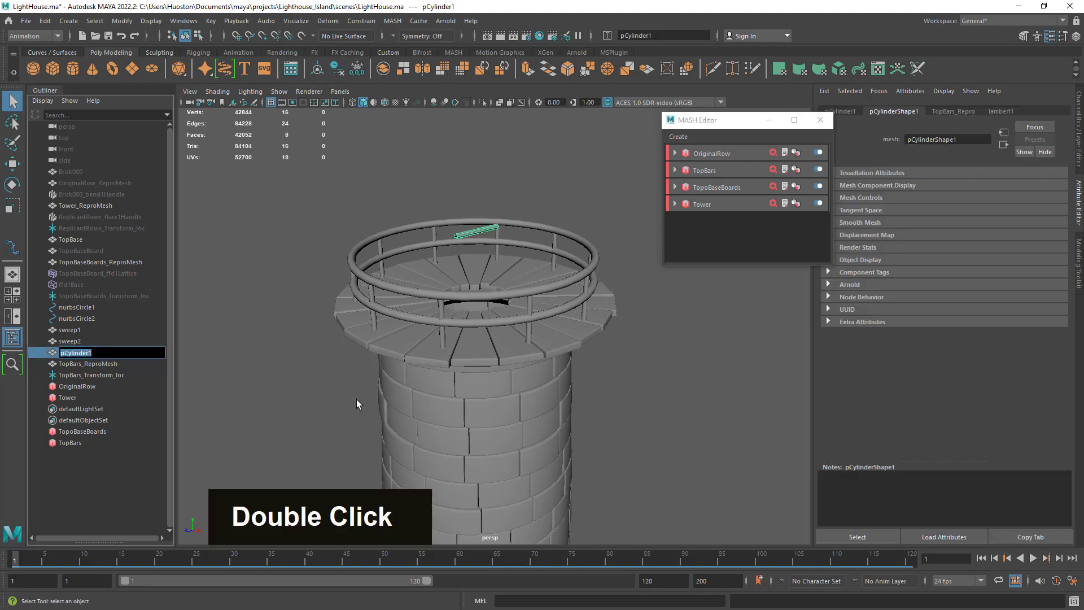
pyautogui.write('Vetr')
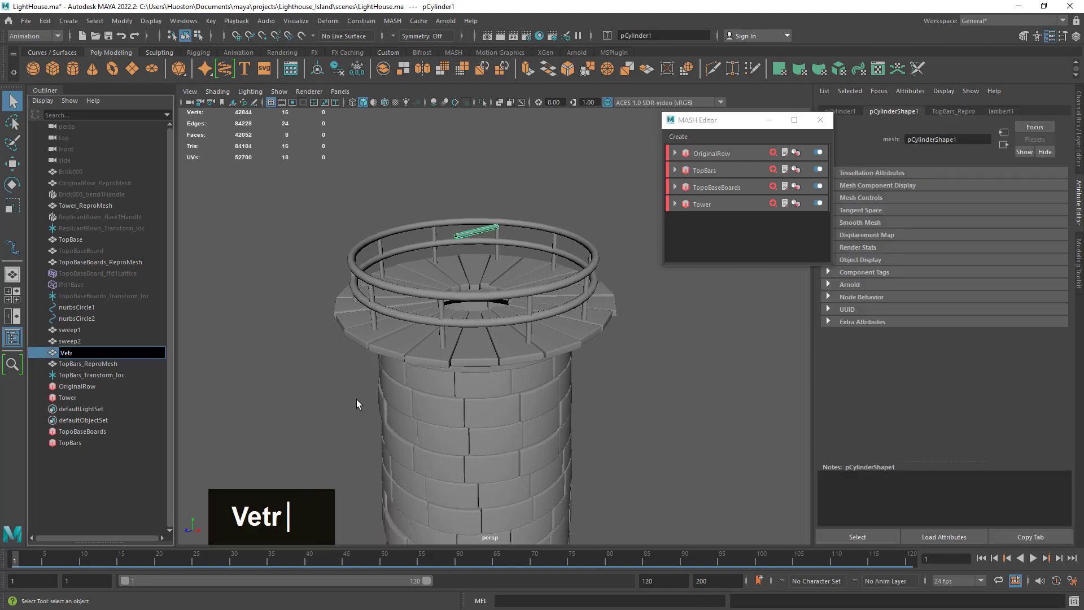
pyautogui.press('BackSpace')
pyautogui.press('BackSpace')
pyautogui.write('rtBar')
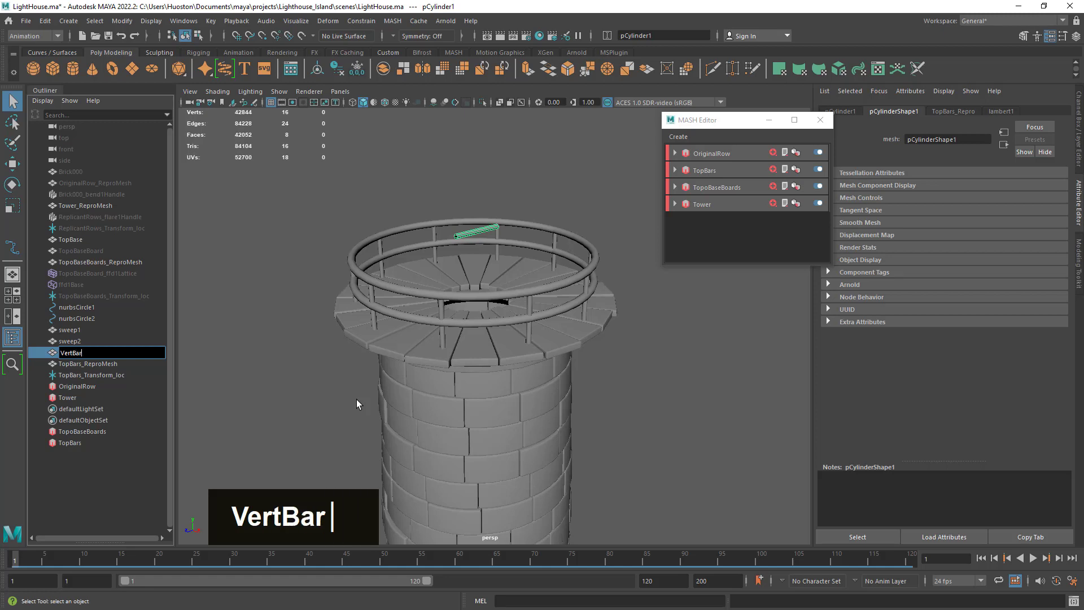
pyautogui.press('Return')
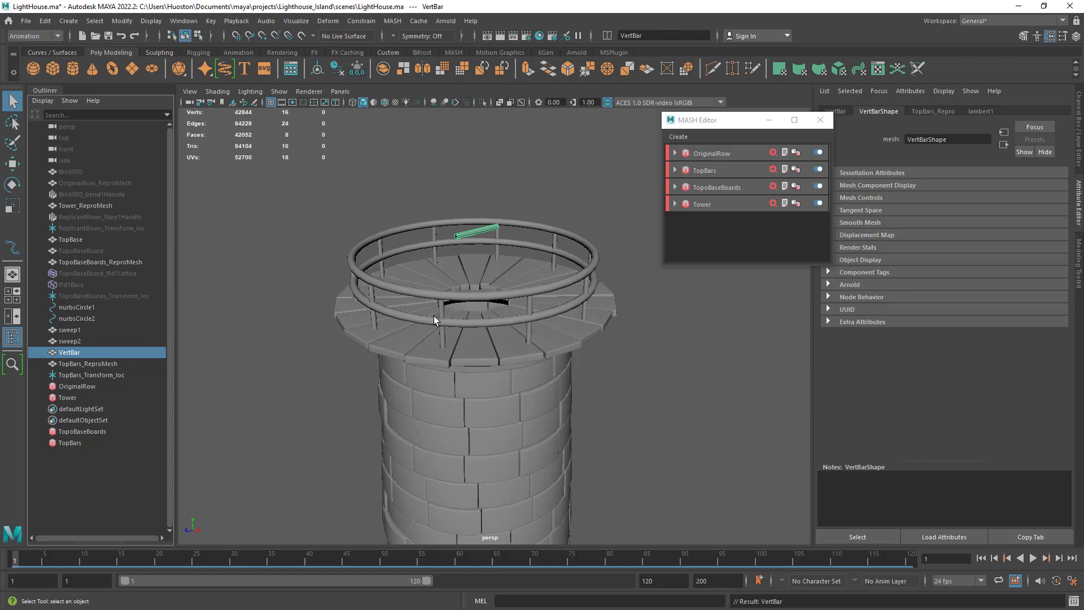
# Step: Switch the TopBars MASH network off and back on as a check, and hide the source bar VertBar
pyautogui.click(93, 330)
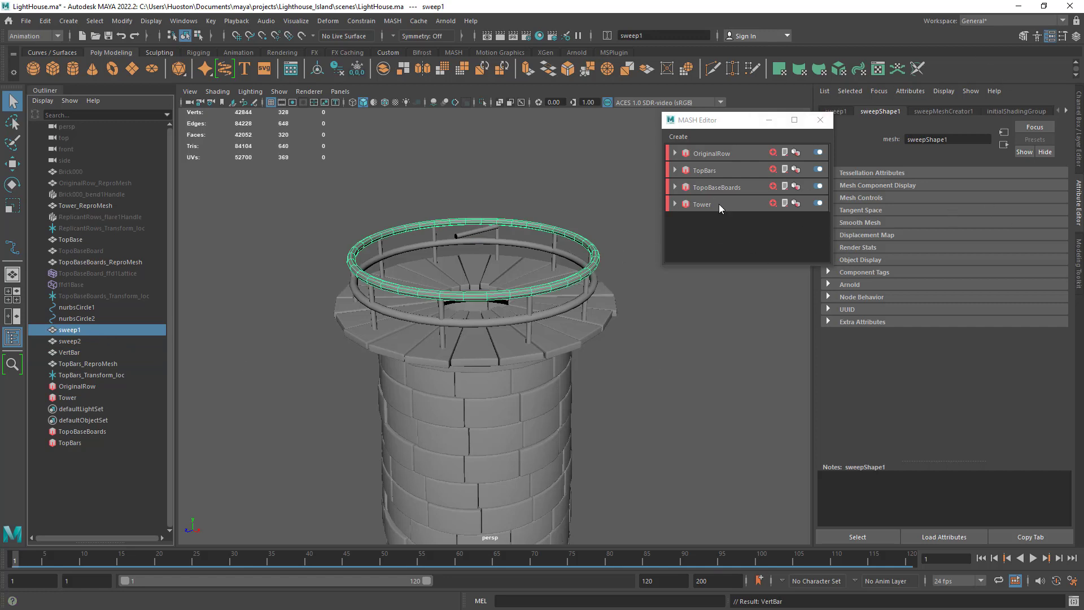
pyautogui.doubleClick(818, 172)
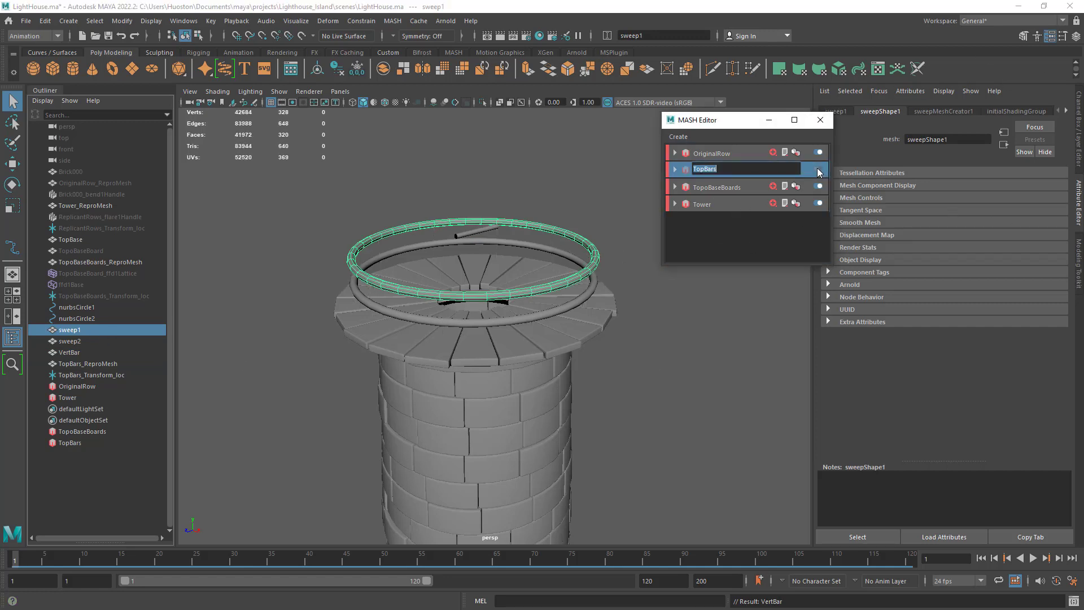
pyautogui.click(819, 170)
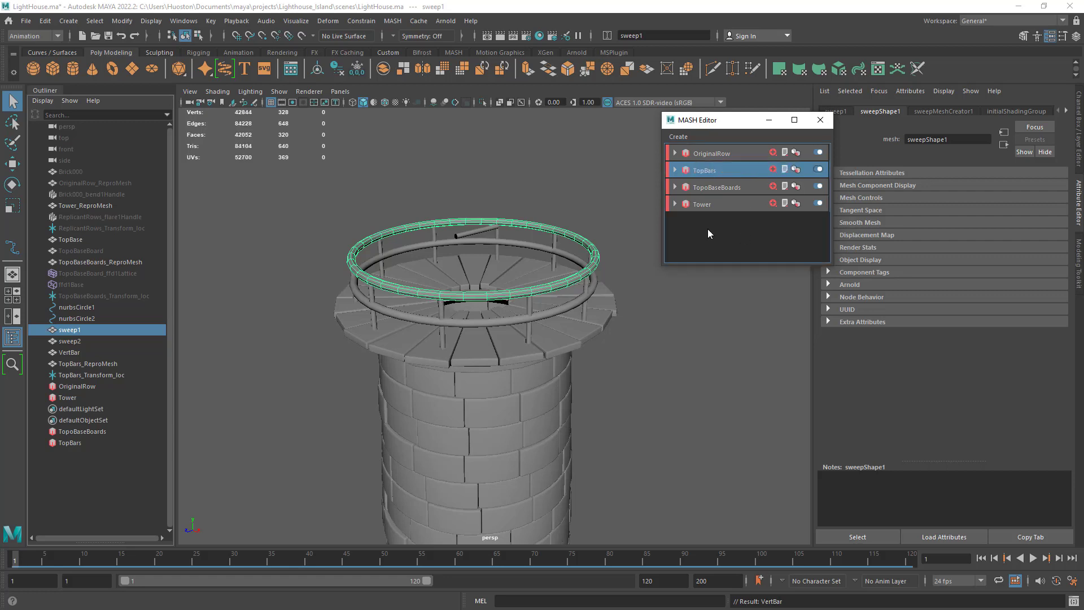
pyautogui.click(477, 231)
pyautogui.press('h')
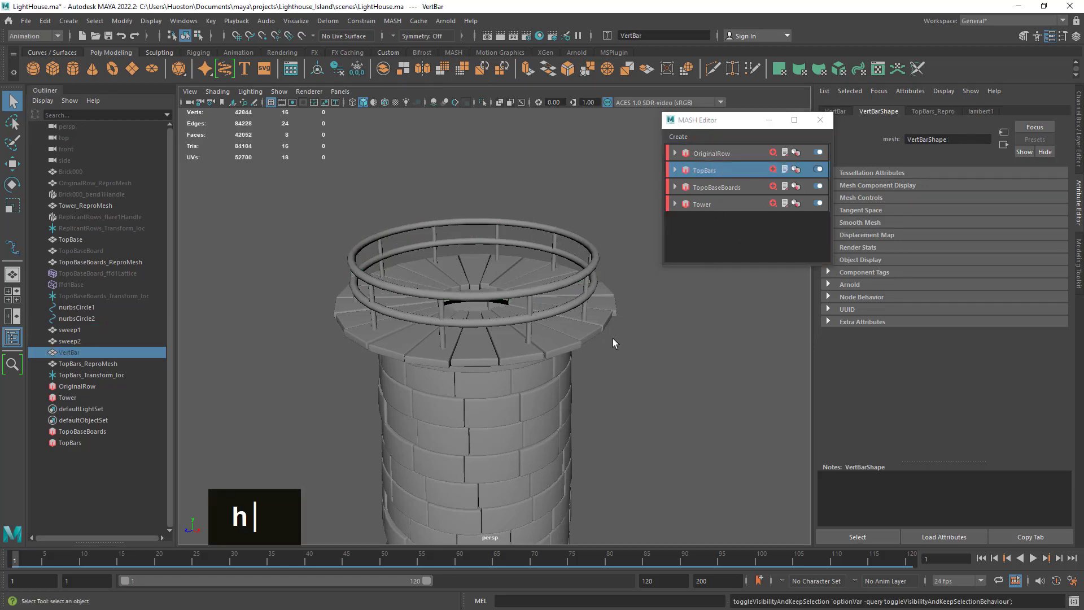
# Step: Examine the finished railing up close and its proportions against the whole tower
pyautogui.keyDown('alt'); pyautogui.moveTo(643, 386); pyautogui.dragTo(611, 387, button='right'); pyautogui.keyUp('alt')
pyautogui.keyDown('alt'); pyautogui.moveTo(611, 387); pyautogui.dragTo(602, 353); pyautogui.keyUp('alt')
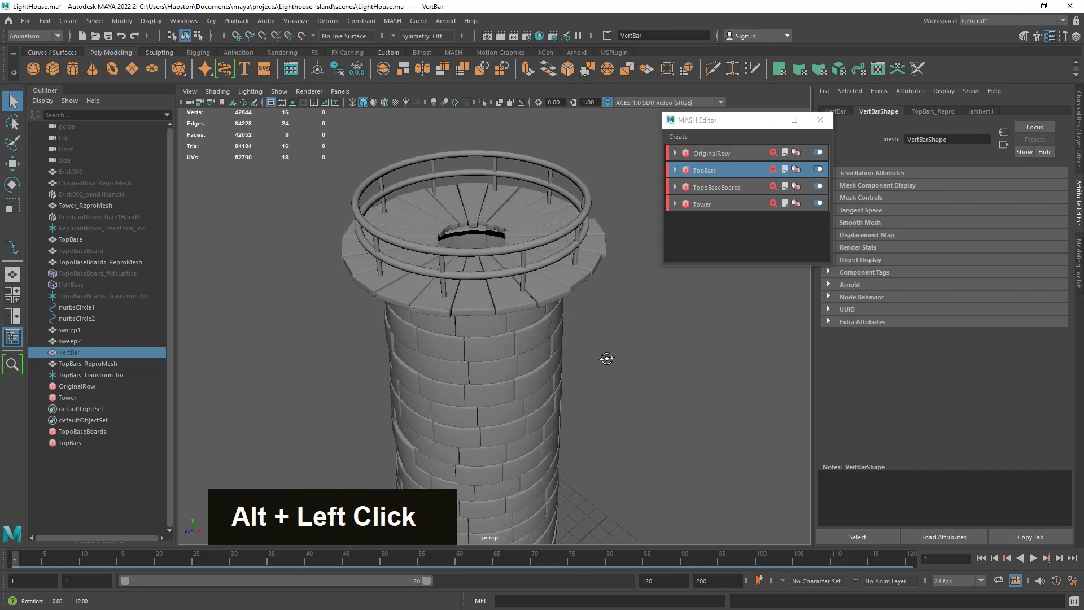
pyautogui.keyDown('alt'); pyautogui.moveTo(602, 354); pyautogui.dragTo(629, 380, button='middle'); pyautogui.keyUp('alt')
pyautogui.click(628, 380)
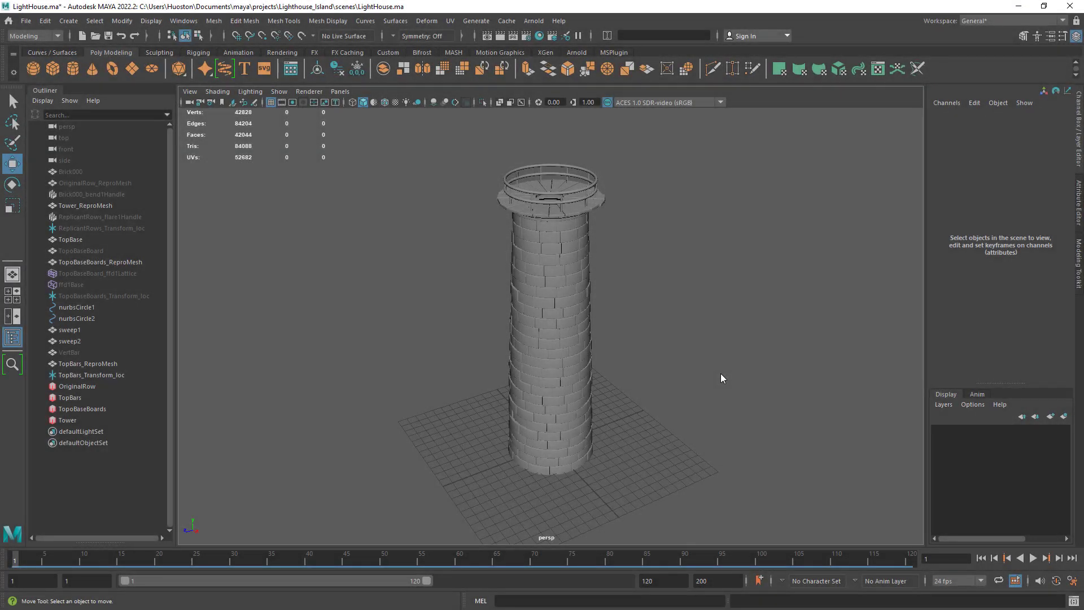
pyautogui.keyDown('alt'); pyautogui.moveTo(688, 349); pyautogui.dragTo(721, 364, button='right'); pyautogui.keyUp('alt')
pyautogui.keyDown('alt'); pyautogui.moveTo(712, 297); pyautogui.dragTo(699, 468, button='middle'); pyautogui.keyUp('alt')
pyautogui.keyDown('alt'); pyautogui.moveTo(665, 395); pyautogui.dragTo(709, 392, button='right'); pyautogui.keyUp('alt')
pyautogui.keyDown('alt'); pyautogui.moveTo(709, 392); pyautogui.dragTo(746, 357, button='middle'); pyautogui.keyUp('alt')
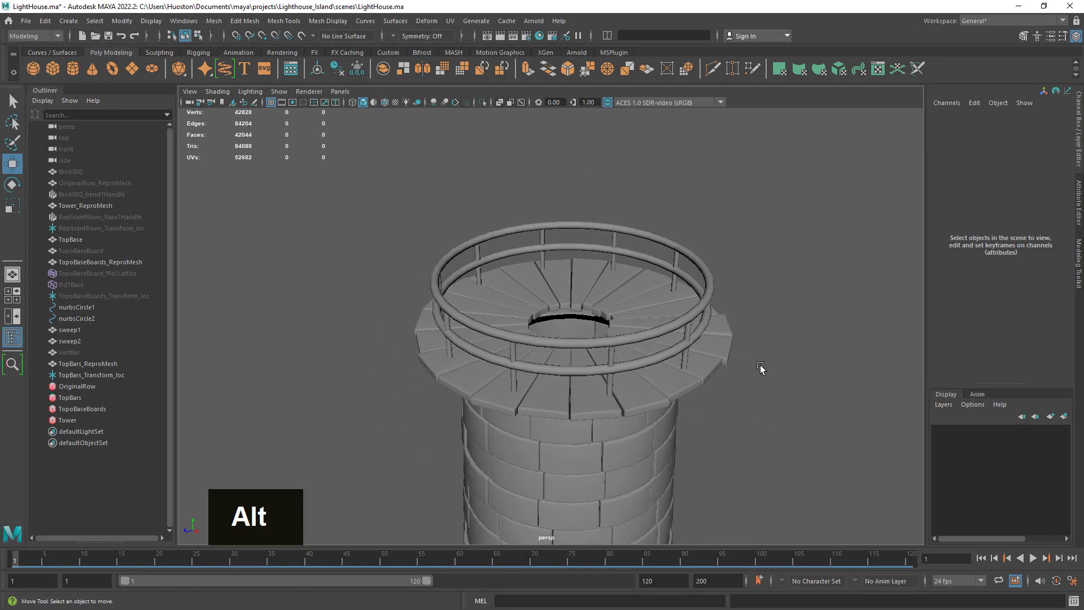
pyautogui.keyDown('alt'); pyautogui.moveTo(760, 370); pyautogui.dragTo(720, 347, button='right'); pyautogui.keyUp('alt')
pyautogui.keyDown('alt'); pyautogui.moveTo(720, 351); pyautogui.dragTo(764, 366, button='middle'); pyautogui.keyUp('alt')
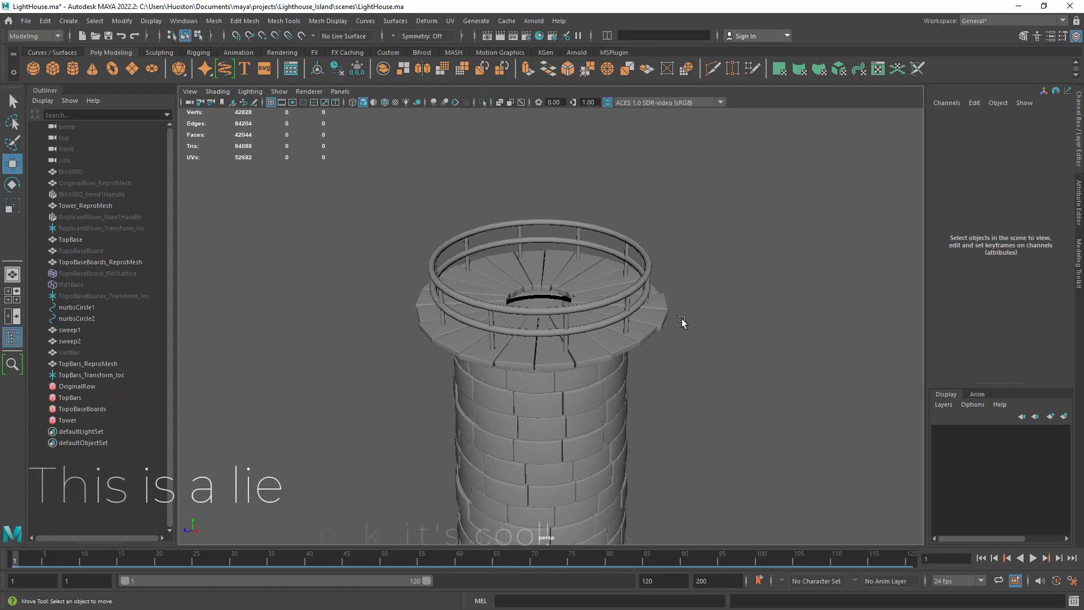
pyautogui.moveTo(682, 322)
pyautogui.keyDown('alt'); pyautogui.mouseDown()
pyautogui.moveTo(678, 332)
pyautogui.moveTo(612, 326)
pyautogui.moveTo(684, 339)
pyautogui.mouseUp(); pyautogui.keyUp('alt')
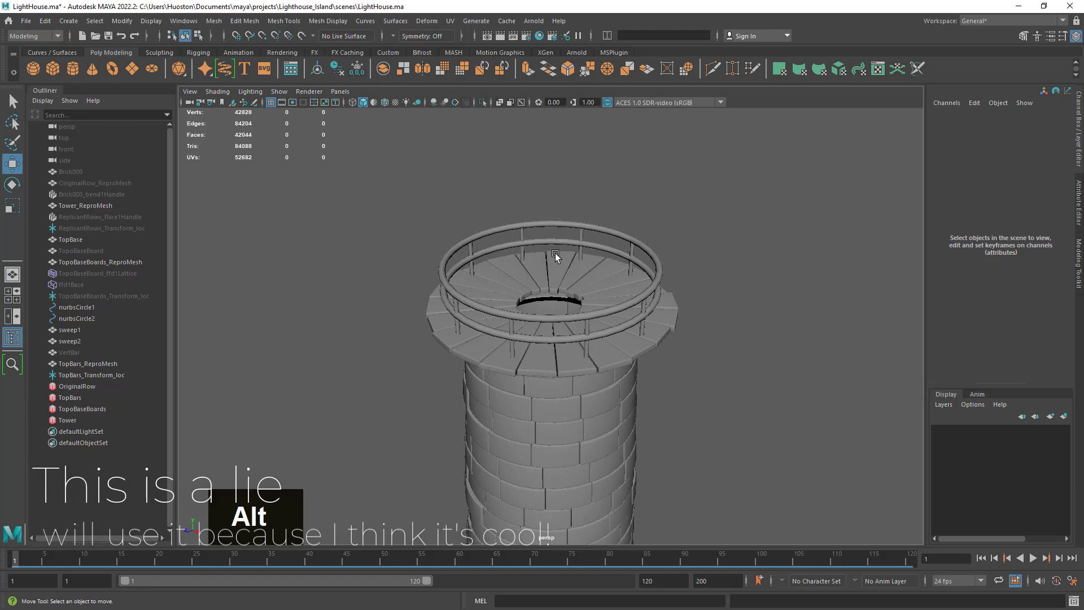
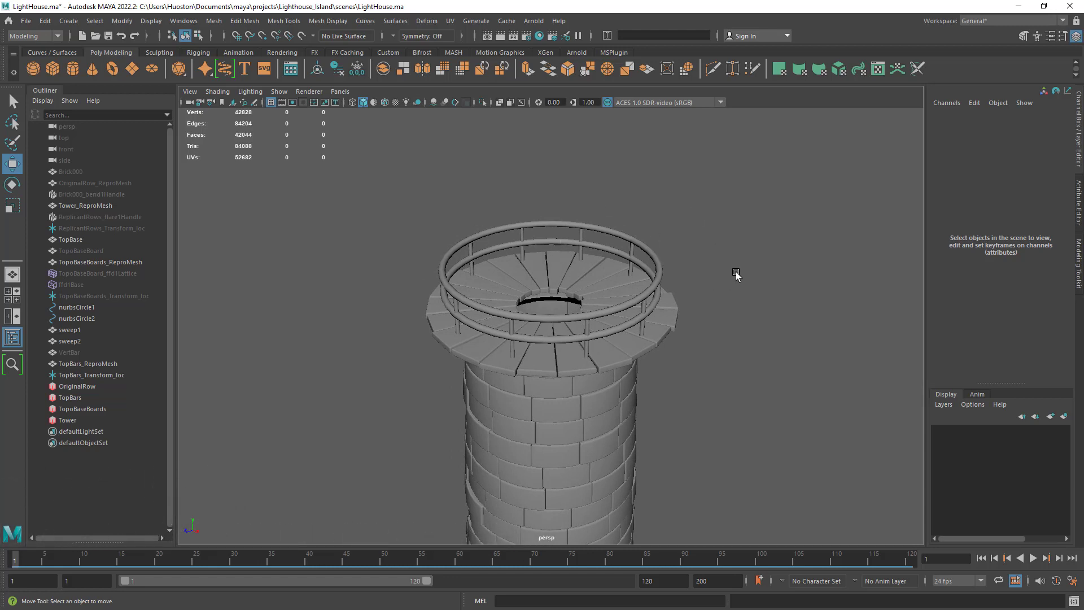
# Step: Create a polygon sphere and raise it above the railing to about 34 in Translate Y
pyautogui.click(68, 21)
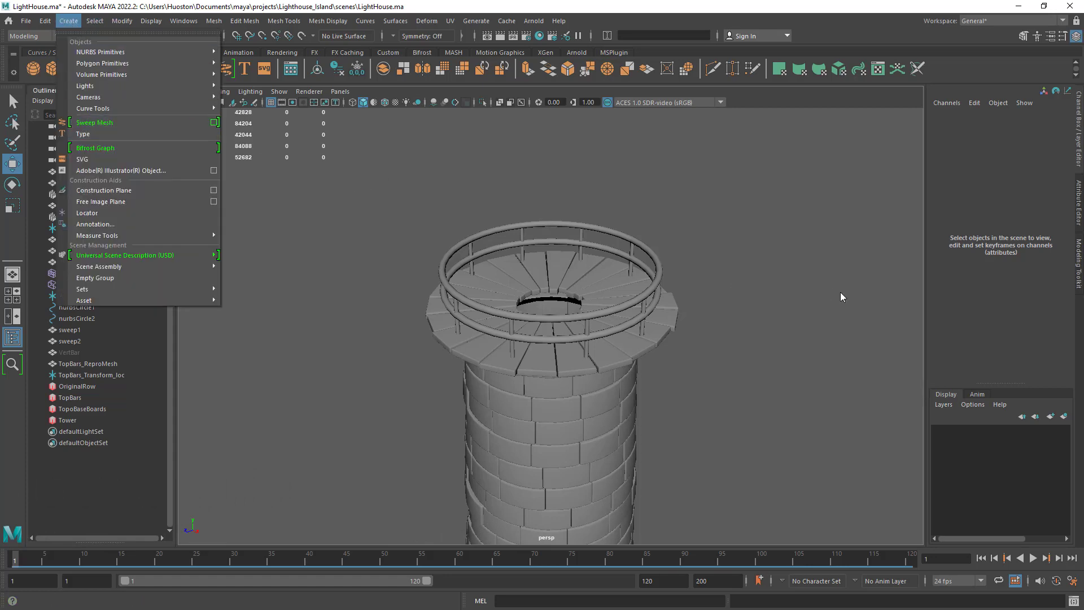
pyautogui.click(804, 305)
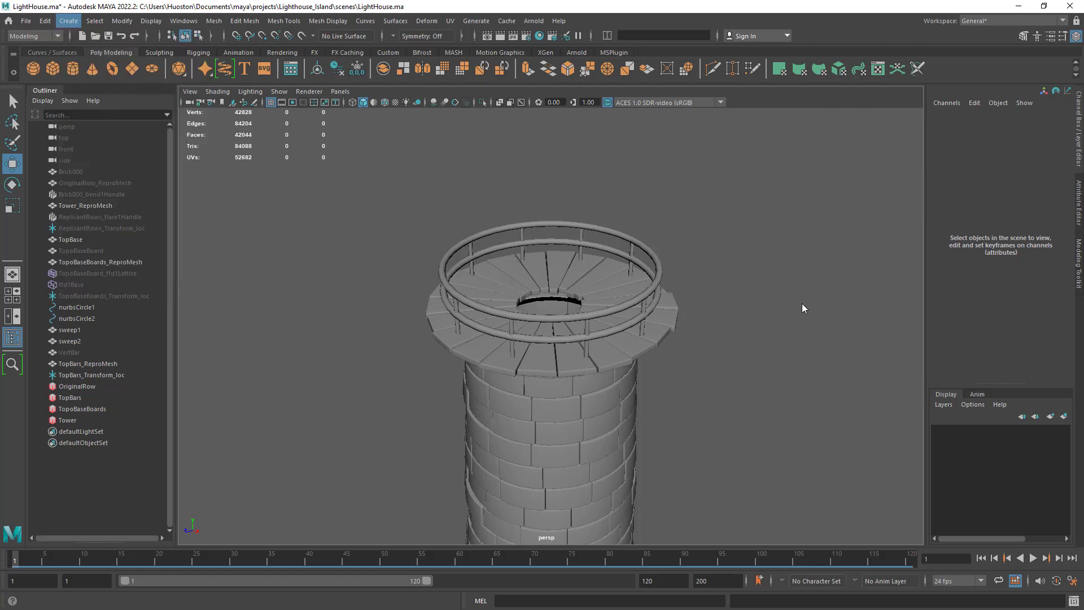
pyautogui.keyDown('alt'); pyautogui.moveTo(801, 307); pyautogui.dragTo(753, 306, button='right'); pyautogui.keyUp('alt')
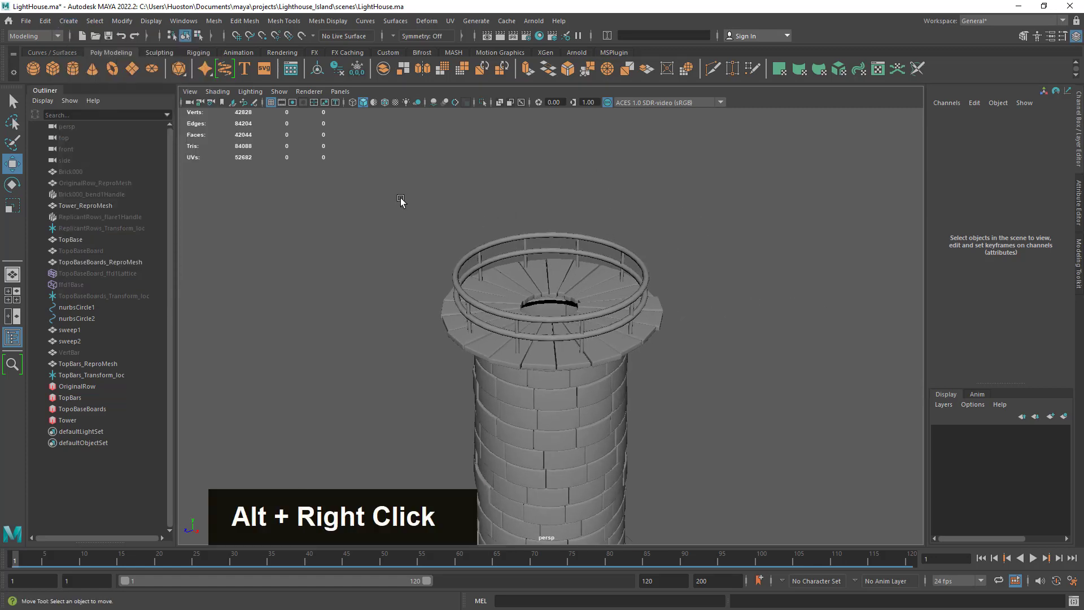
pyautogui.press('q')
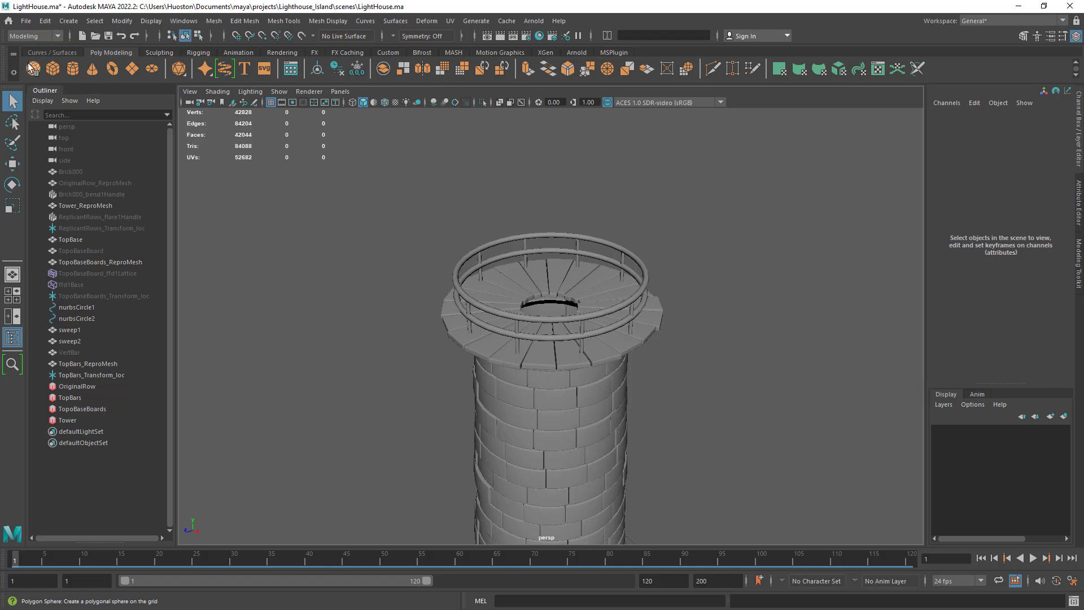
pyautogui.click(32, 65)
pyautogui.press('w')
pyautogui.scroll(-3, 590, 278)
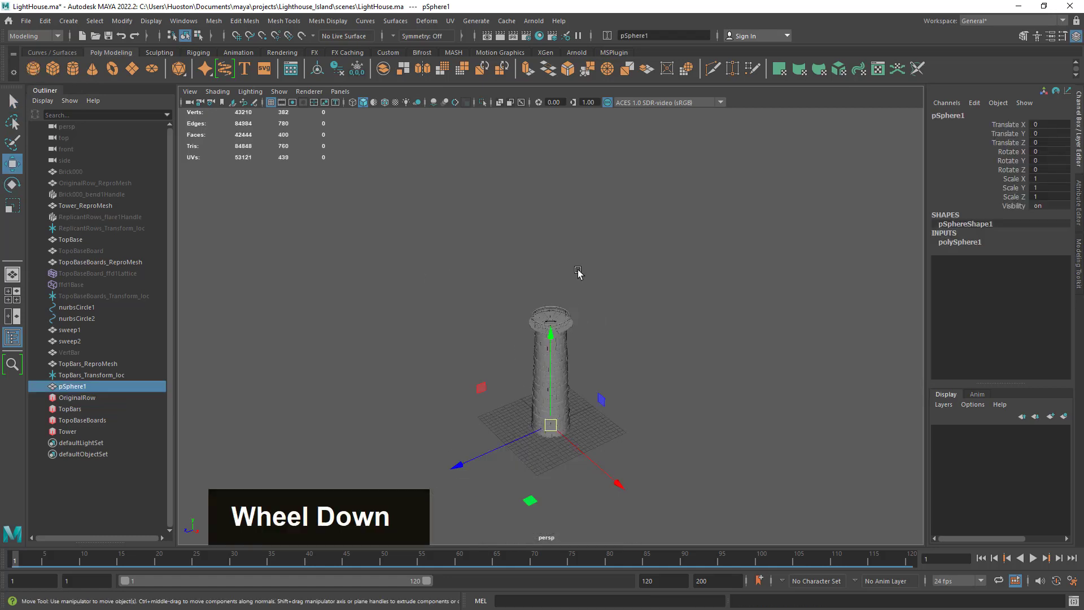
pyautogui.moveTo(548, 317); pyautogui.dragTo(564, 187)
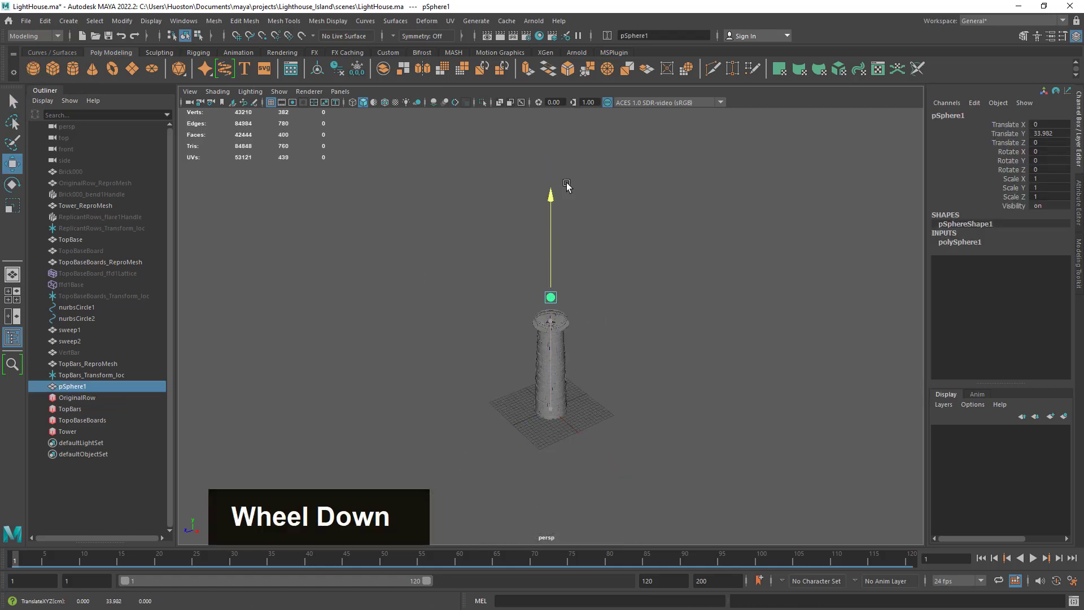
# Step: Set the sphere's Translate Y to 30, just above the railing
pyautogui.press('f')
pyautogui.keyDown('alt'); pyautogui.moveTo(574, 334); pyautogui.dragTo(592, 321); pyautogui.keyUp('alt')
pyautogui.keyDown('alt'); pyautogui.moveTo(593, 322); pyautogui.dragTo(564, 333, button='right'); pyautogui.keyUp('alt')
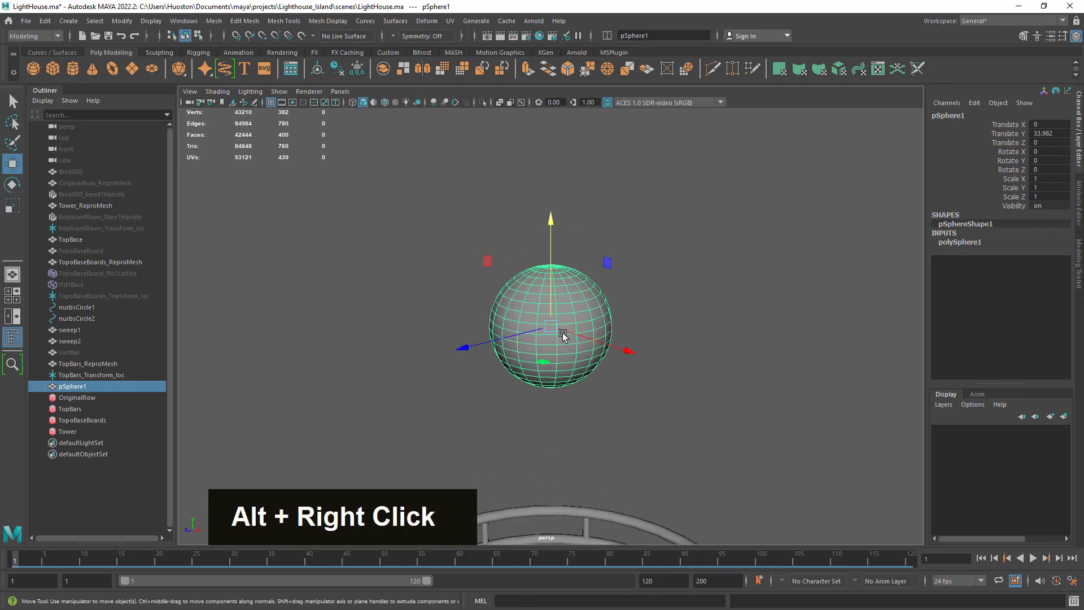
pyautogui.keyDown('alt'); pyautogui.moveTo(564, 334); pyautogui.dragTo(629, 266, button='middle'); pyautogui.keyUp('alt')
pyautogui.keyDown('alt'); pyautogui.moveTo(628, 266); pyautogui.dragTo(579, 319, button='right'); pyautogui.keyUp('alt')
pyautogui.keyDown('alt'); pyautogui.moveTo(580, 318); pyautogui.dragTo(580, 301); pyautogui.keyUp('alt')
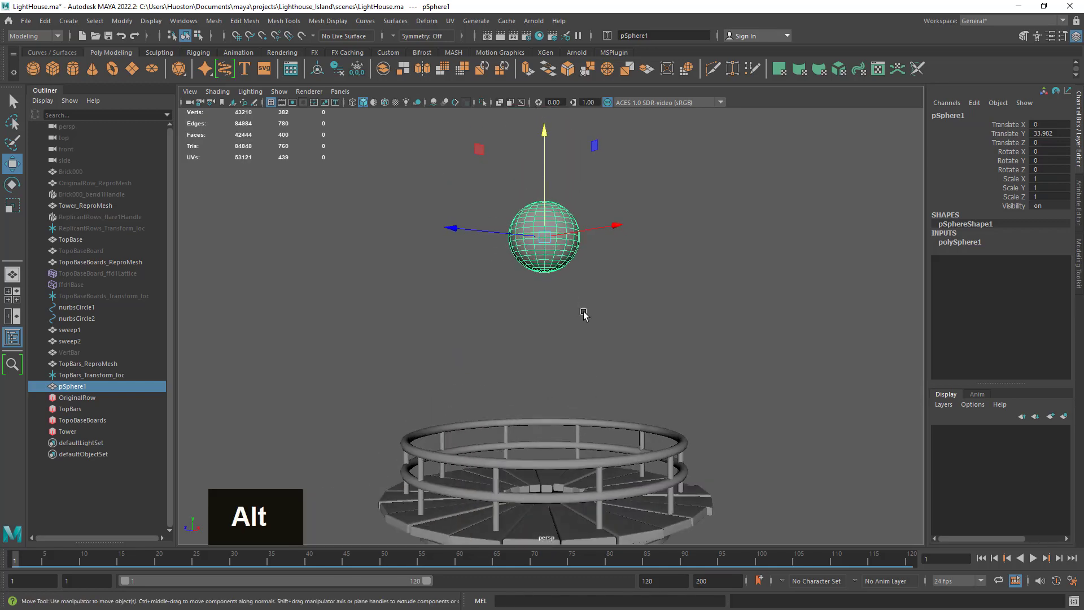
pyautogui.keyDown('alt'); pyautogui.moveTo(583, 314); pyautogui.dragTo(597, 336, button='right'); pyautogui.keyUp('alt')
pyautogui.keyDown('alt'); pyautogui.moveTo(597, 337); pyautogui.dragTo(591, 354); pyautogui.keyUp('alt')
pyautogui.keyDown('alt'); pyautogui.moveTo(590, 353); pyautogui.dragTo(595, 271, button='middle'); pyautogui.keyUp('alt')
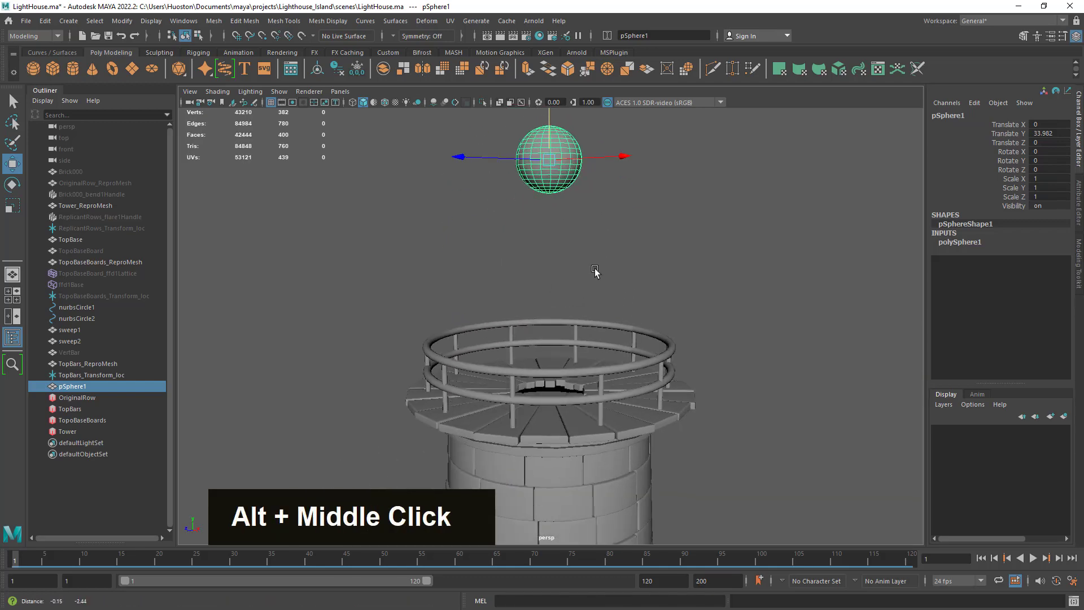
pyautogui.keyDown('alt'); pyautogui.moveTo(595, 271); pyautogui.dragTo(531, 260, button='right'); pyautogui.keyUp('alt')
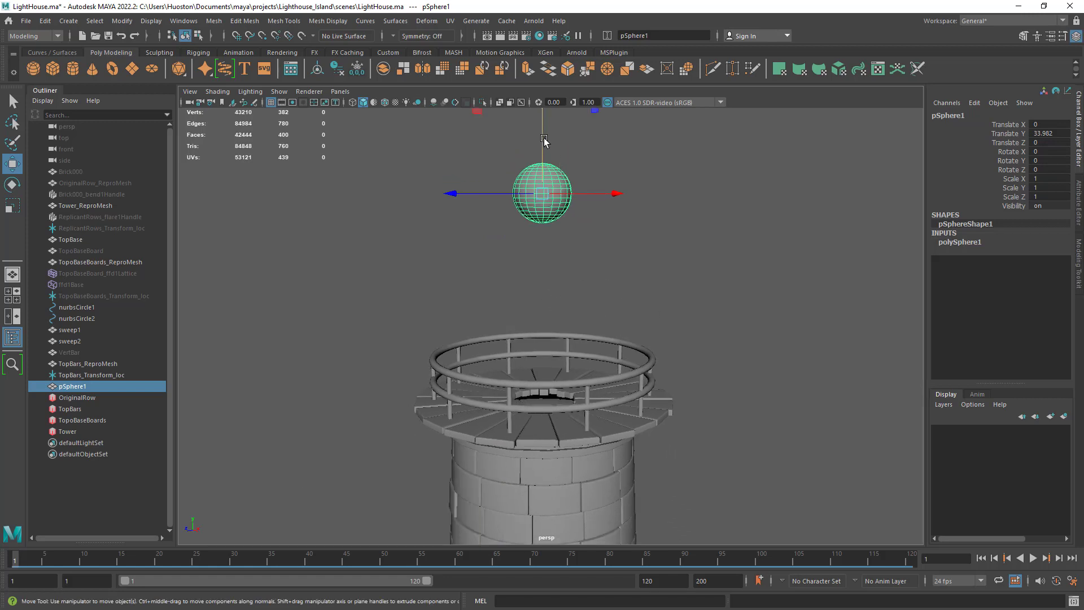
pyautogui.moveTo(543, 132); pyautogui.dragTo(542, 133)
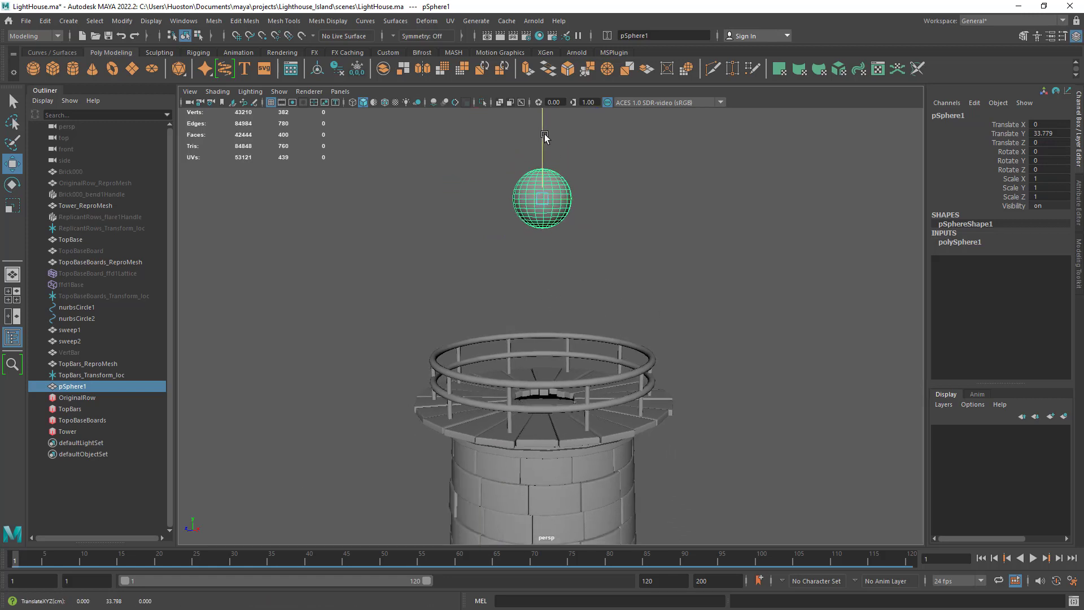
pyautogui.click(1059, 133)
pyautogui.write('30')
pyautogui.press('Return')
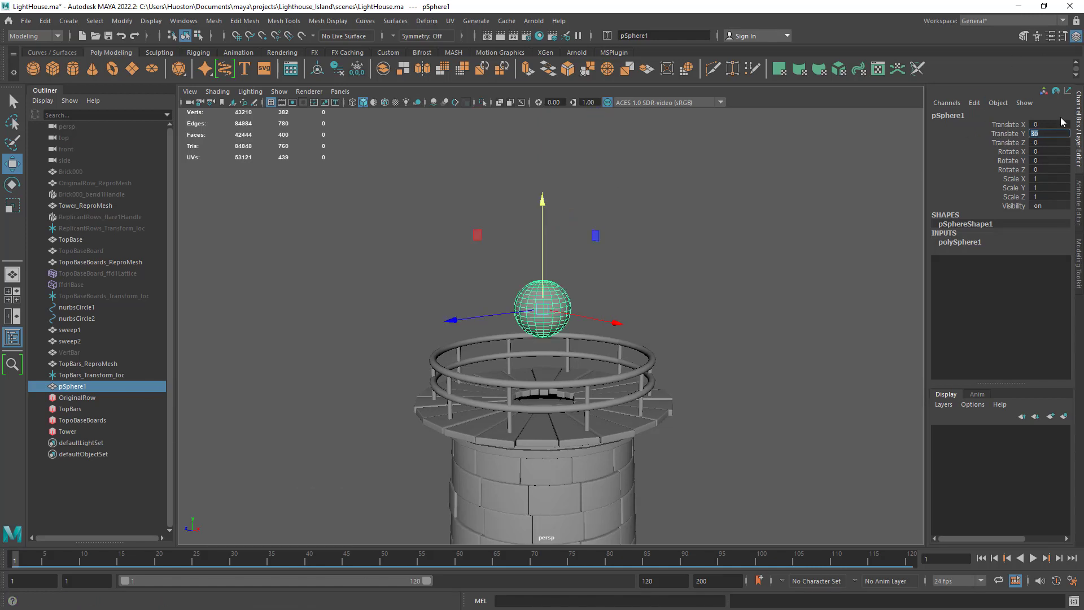
# Step: Raise the sphere higher over the tower and set its Translate Y to 35
pyautogui.moveTo(544, 206); pyautogui.dragTo(548, 130)
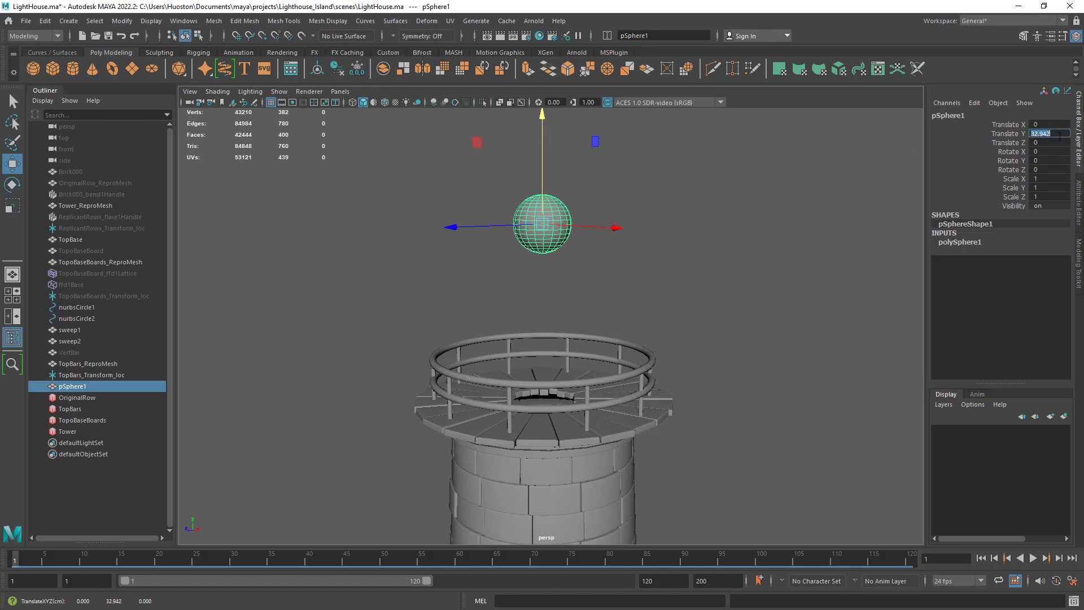
pyautogui.write('35')
pyautogui.press('Return')
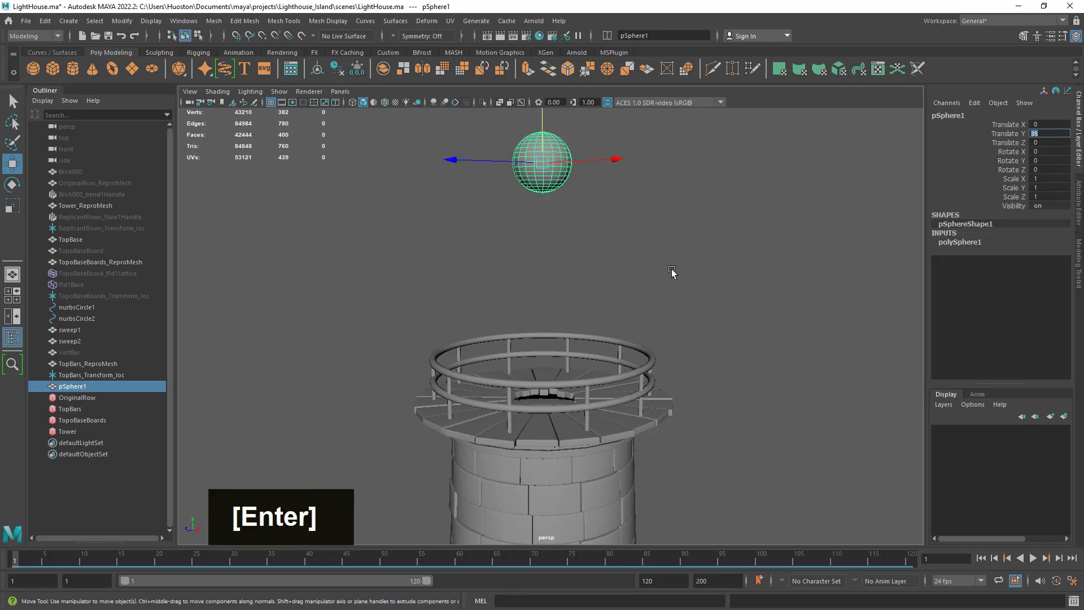
# Step: Set the Radius in the sphere's polySphere1 inputs to 1.5
pyautogui.keyDown('alt'); pyautogui.moveTo(672, 269); pyautogui.dragTo(658, 341); pyautogui.keyUp('alt')
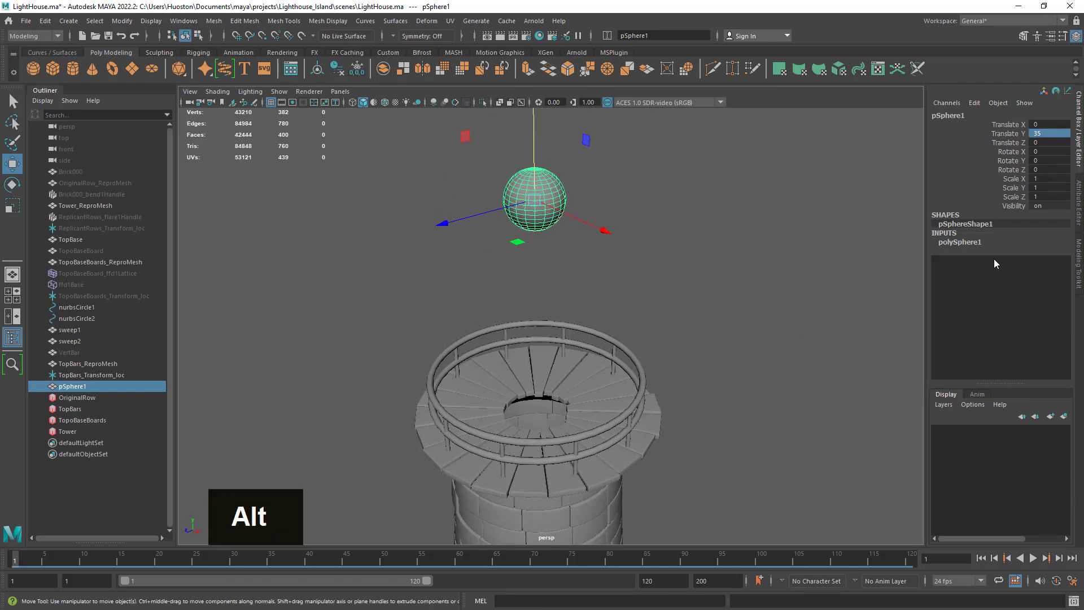
pyautogui.click(974, 244)
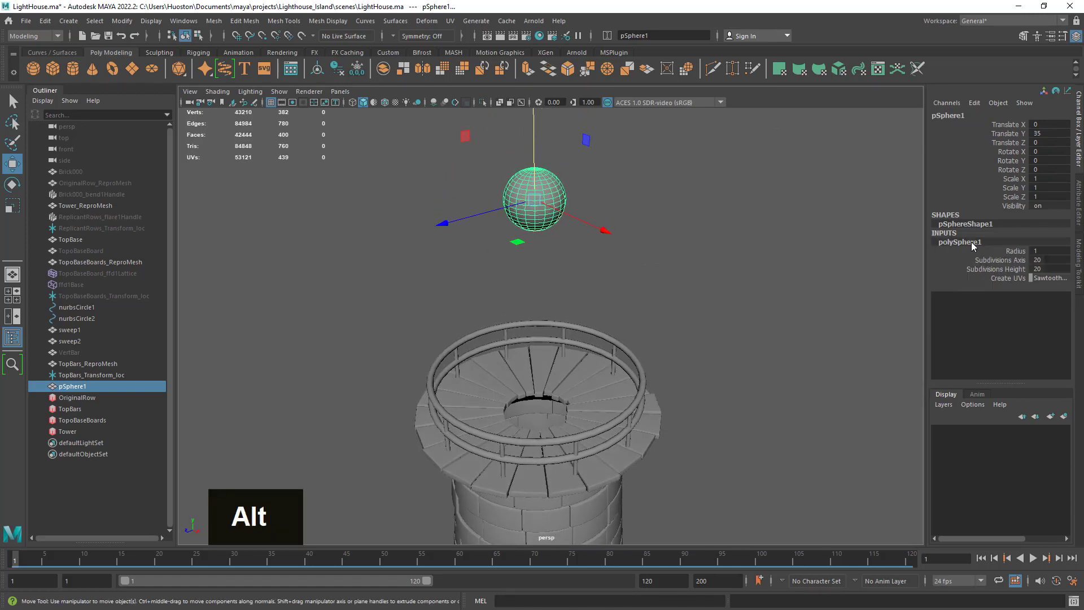
pyautogui.click(1016, 251)
pyautogui.moveTo(751, 336); pyautogui.dragTo(754, 332, button='middle')
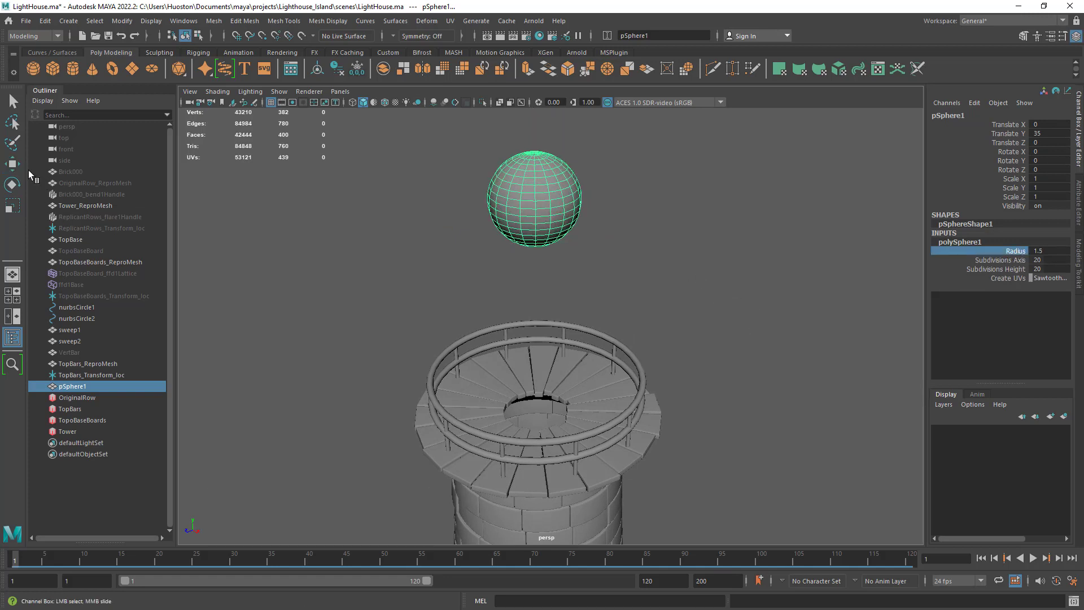
# Step: Lower the sphere into the centre of the deck inside the railing, to about 27.03 in Translate Y
pyautogui.press('w')
pyautogui.keyDown('alt'); pyautogui.moveTo(380, 222); pyautogui.dragTo(547, 314); pyautogui.keyUp('alt')
pyautogui.keyDown('alt'); pyautogui.moveTo(549, 329); pyautogui.dragTo(610, 271, button='right'); pyautogui.keyUp('alt')
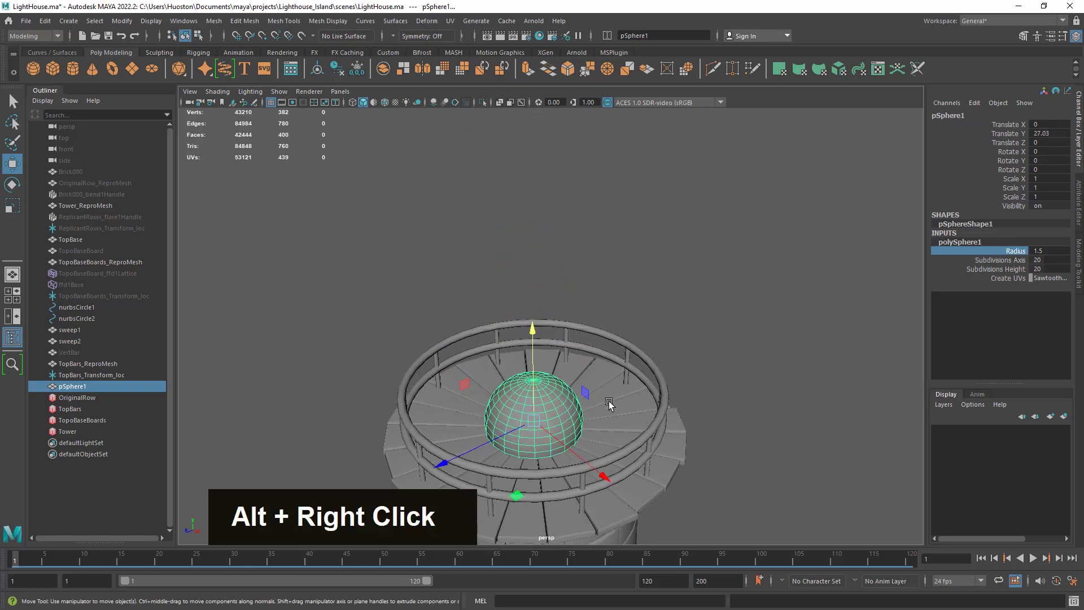
pyautogui.keyDown('alt'); pyautogui.moveTo(609, 271); pyautogui.dragTo(626, 294, button='middle'); pyautogui.keyUp('alt')
pyautogui.keyDown('alt'); pyautogui.moveTo(627, 294); pyautogui.dragTo(726, 282, button='right'); pyautogui.keyUp('alt')
pyautogui.keyDown('alt'); pyautogui.moveTo(726, 283); pyautogui.dragTo(629, 275, button='middle'); pyautogui.keyUp('alt')
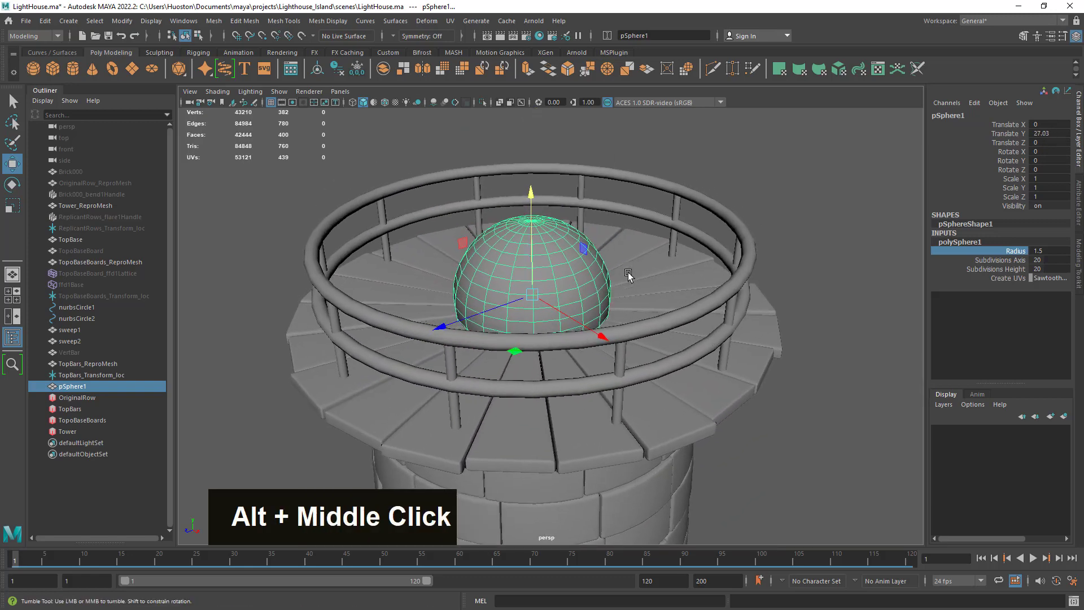
# Step: Lower the sphere slightly further into the deck, to about 26.8 in Translate Y
pyautogui.keyDown('alt'); pyautogui.moveTo(629, 275); pyautogui.dragTo(627, 273); pyautogui.keyUp('alt')
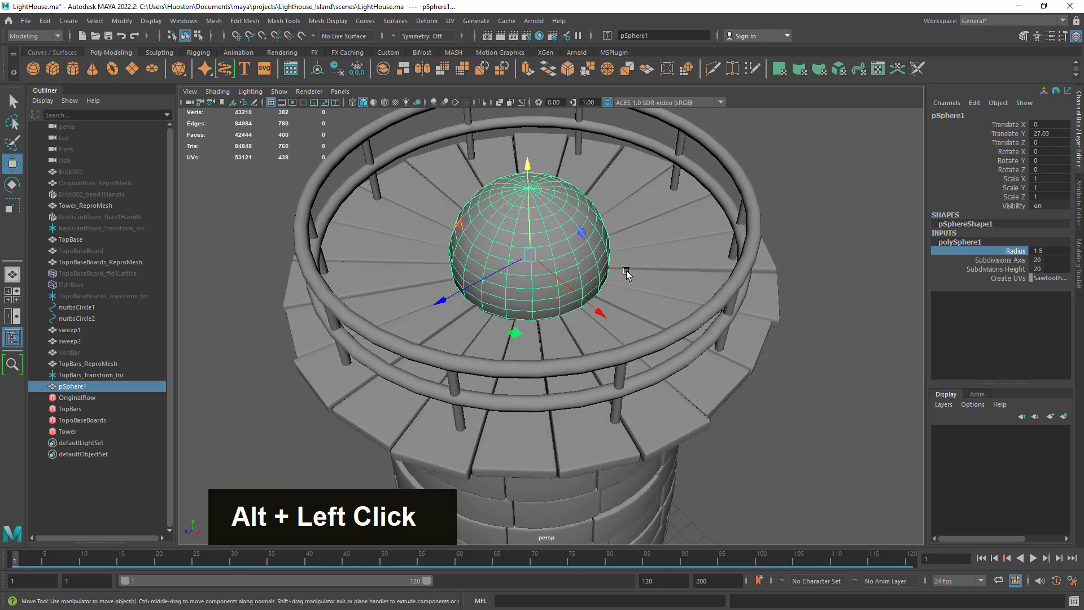
pyautogui.keyDown('alt'); pyautogui.moveTo(626, 273); pyautogui.dragTo(629, 310, button='middle'); pyautogui.keyUp('alt')
pyautogui.moveTo(544, 229); pyautogui.dragTo(547, 238)
pyautogui.keyDown('alt'); pyautogui.moveTo(632, 313); pyautogui.dragTo(700, 305, button='right'); pyautogui.keyUp('alt')
pyautogui.moveTo(700, 305)
pyautogui.keyDown('alt'); pyautogui.mouseDown()
pyautogui.moveTo(689, 345)
pyautogui.moveTo(693, 291)
pyautogui.mouseUp(); pyautogui.keyUp('alt')
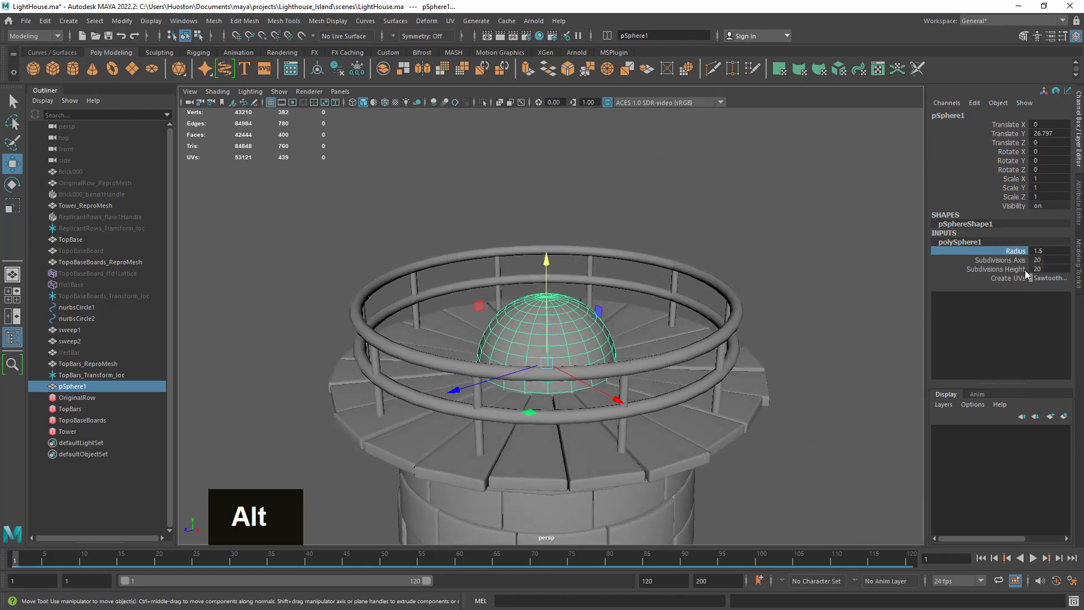
# Step: Enlarge the sphere inside the railing by setting its polySphere1 Radius to 2
pyautogui.click(1046, 251)
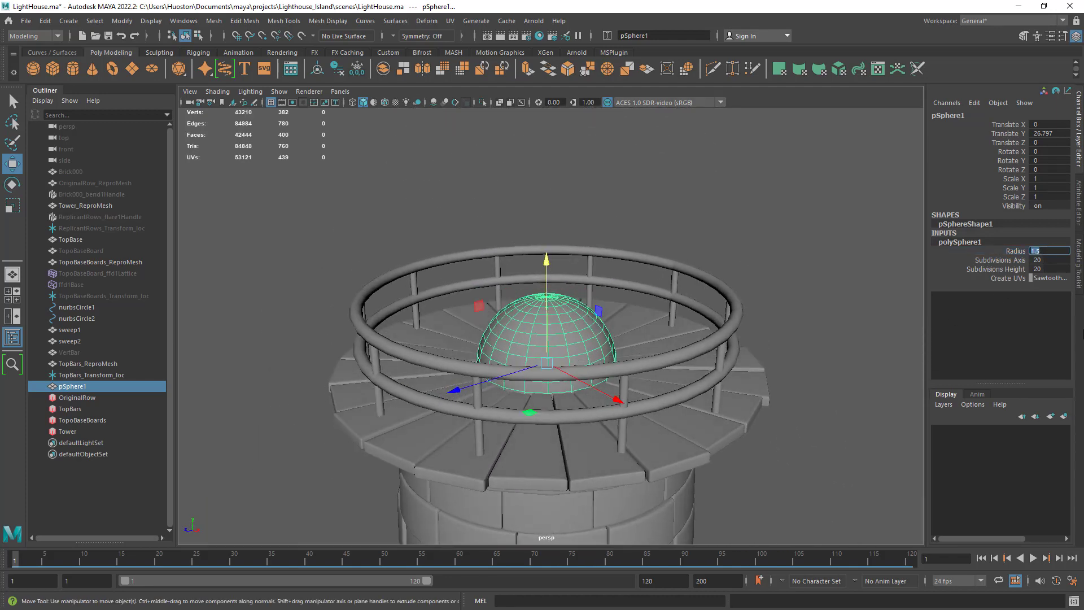
pyautogui.write('2')
pyautogui.press('Return')
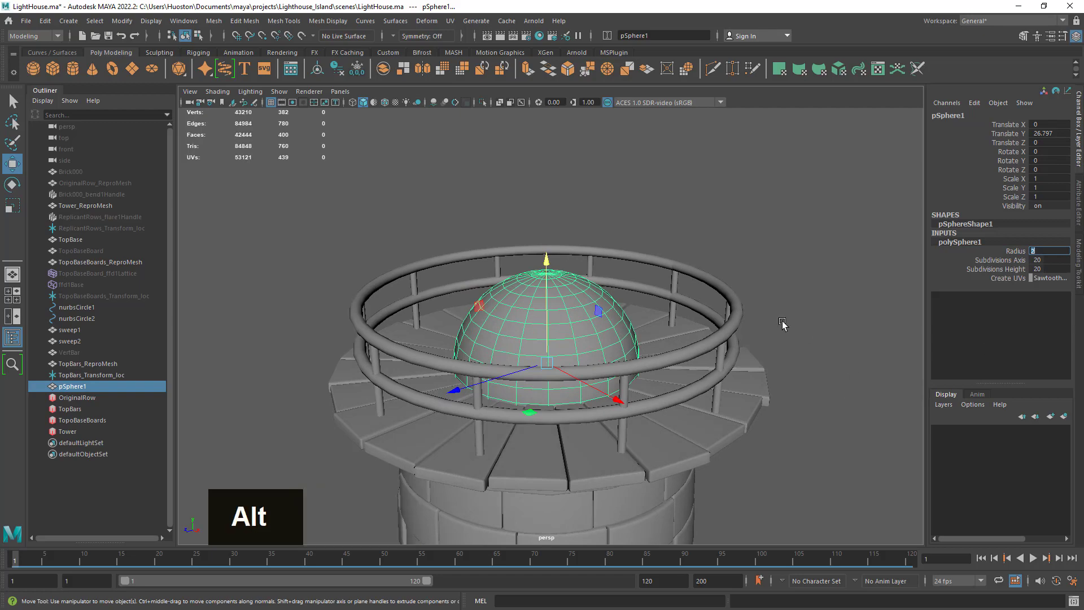
# Step: Try a Radius of 3 for the sphere, and reduce it to 2.5
pyautogui.keyDown('alt'); pyautogui.moveTo(782, 323); pyautogui.dragTo(769, 358); pyautogui.keyUp('alt')
pyautogui.doubleClick(1044, 251)
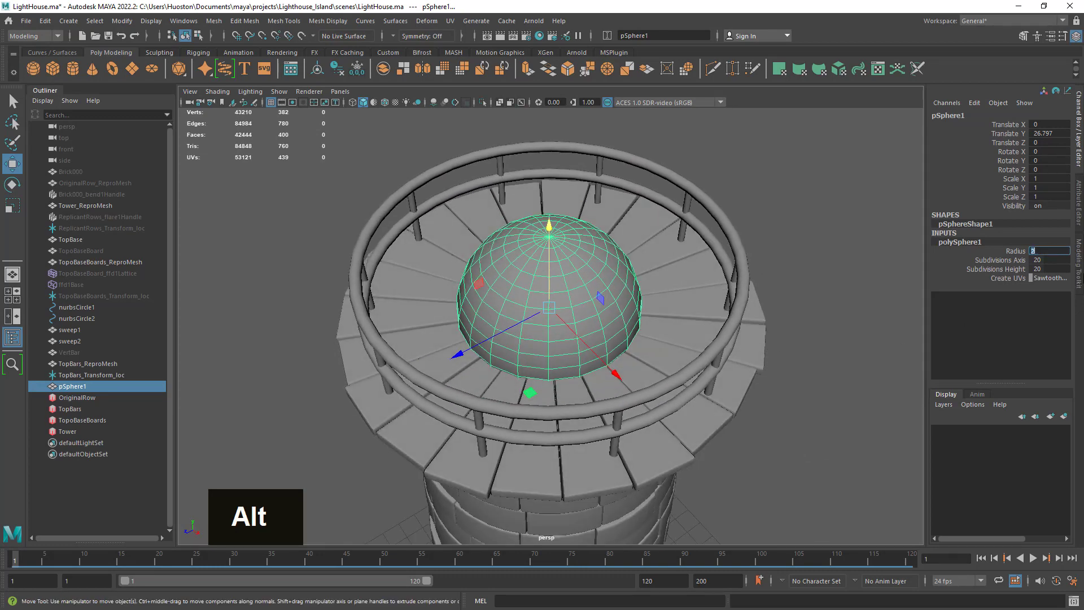
pyautogui.write('3')
pyautogui.press('Return')
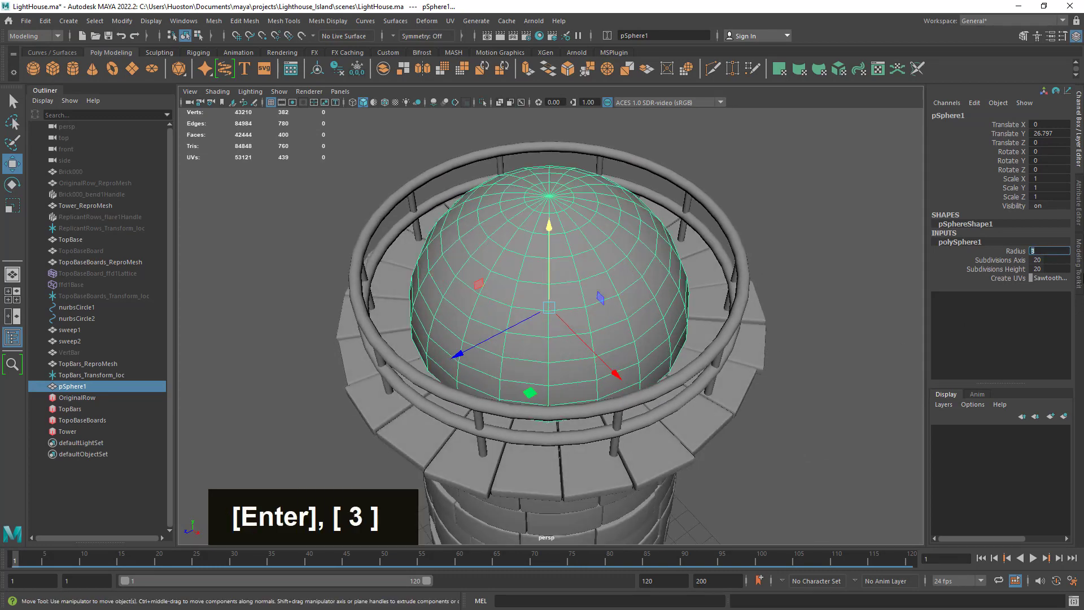
pyautogui.write('2.5')
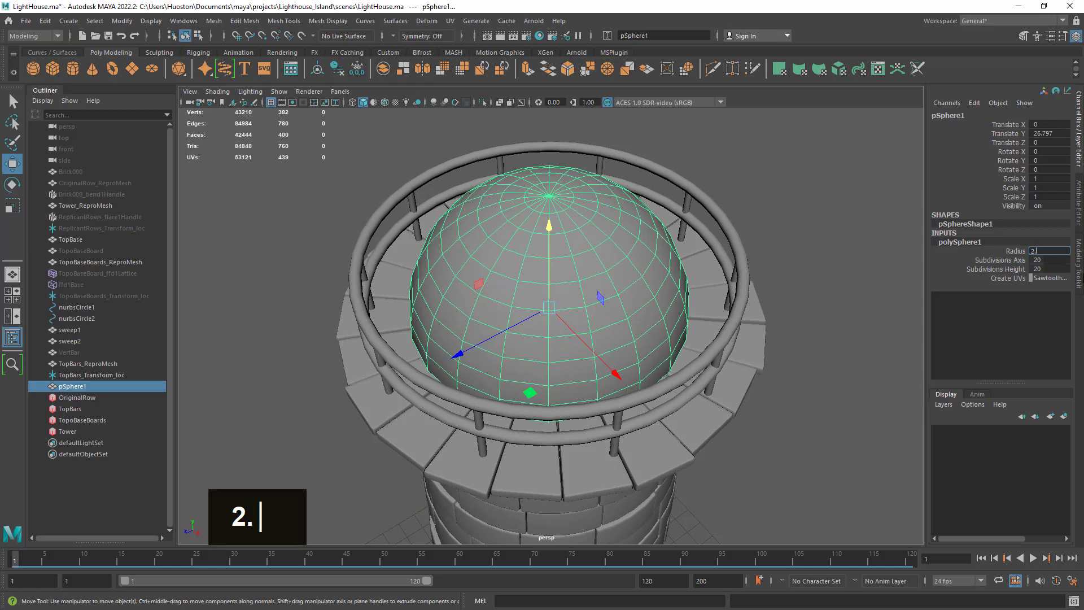
pyautogui.press('Return')
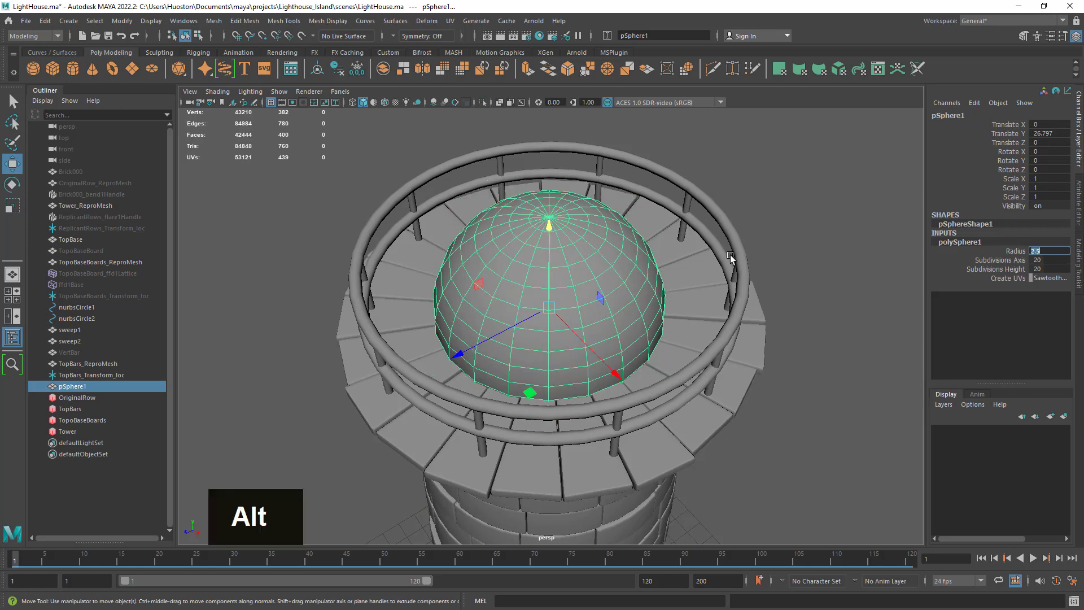
# Step: Raise the sphere out of the deck above the railing and set its Translate Y to 32.5
pyautogui.keyDown('alt'); pyautogui.moveTo(733, 252); pyautogui.dragTo(612, 282); pyautogui.keyUp('alt')
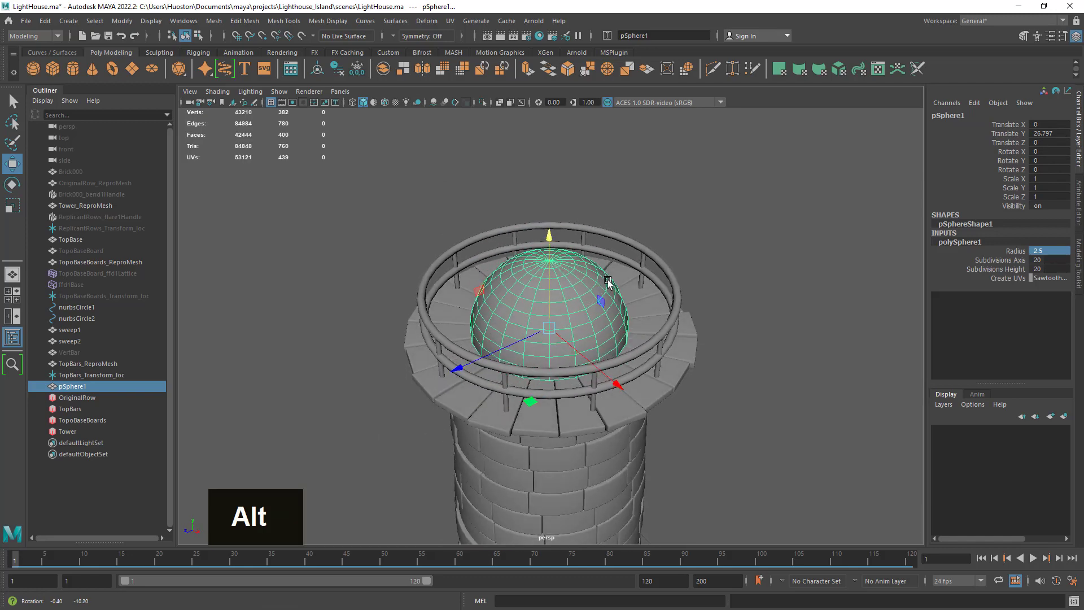
pyautogui.moveTo(548, 247); pyautogui.dragTo(550, 57)
pyautogui.keyDown('alt'); pyautogui.moveTo(629, 320); pyautogui.dragTo(641, 348); pyautogui.keyUp('alt')
pyautogui.keyDown('alt'); pyautogui.moveTo(642, 349); pyautogui.dragTo(581, 211, button='right'); pyautogui.keyUp('alt')
pyautogui.moveTo(559, 199); pyautogui.dragTo(557, 193)
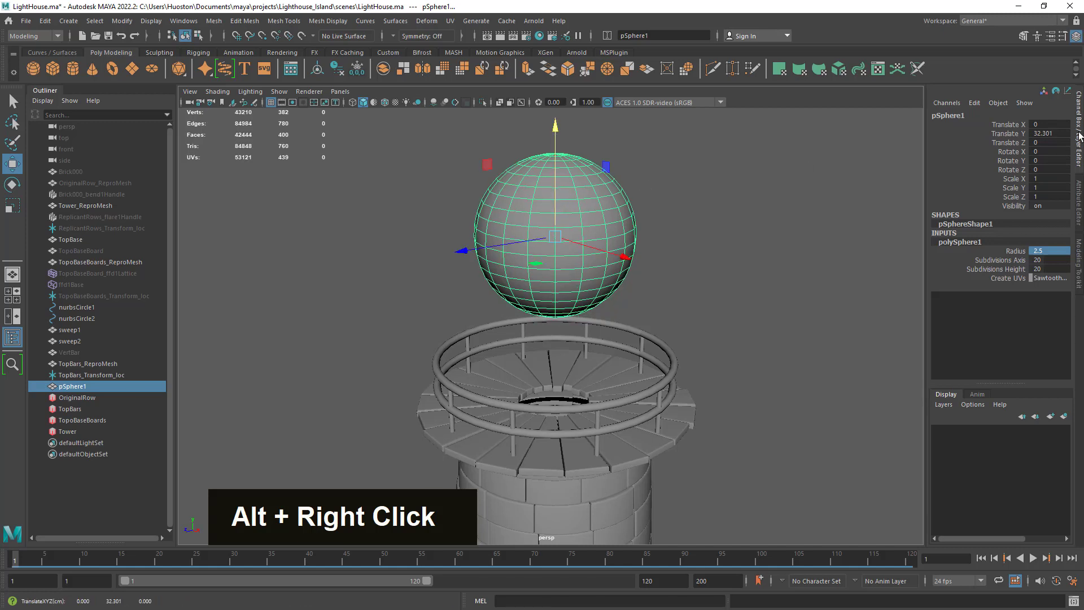
pyautogui.doubleClick(1056, 133)
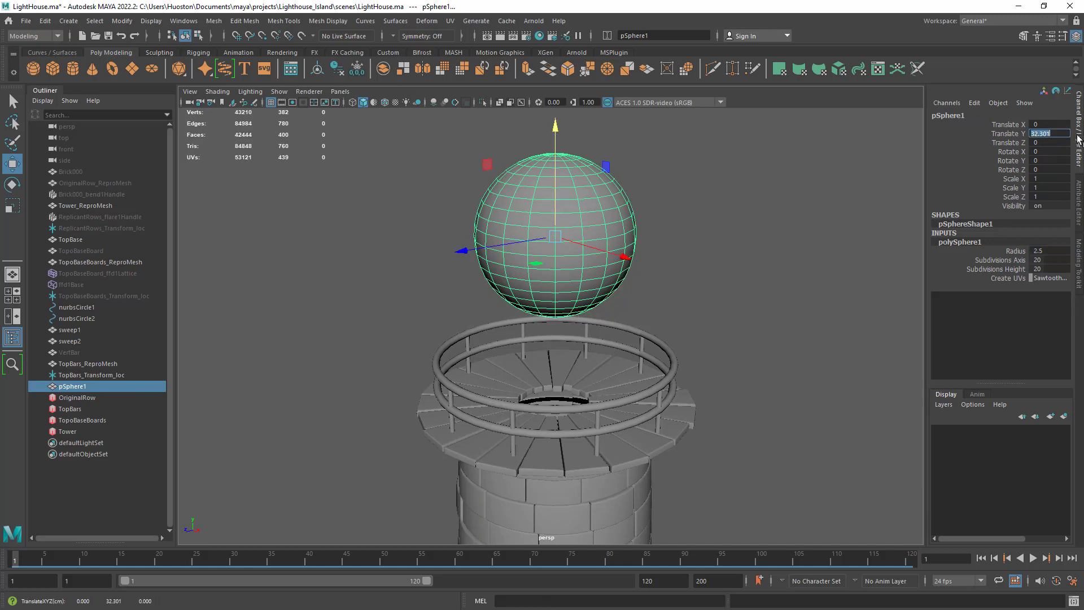
pyautogui.write('32.5')
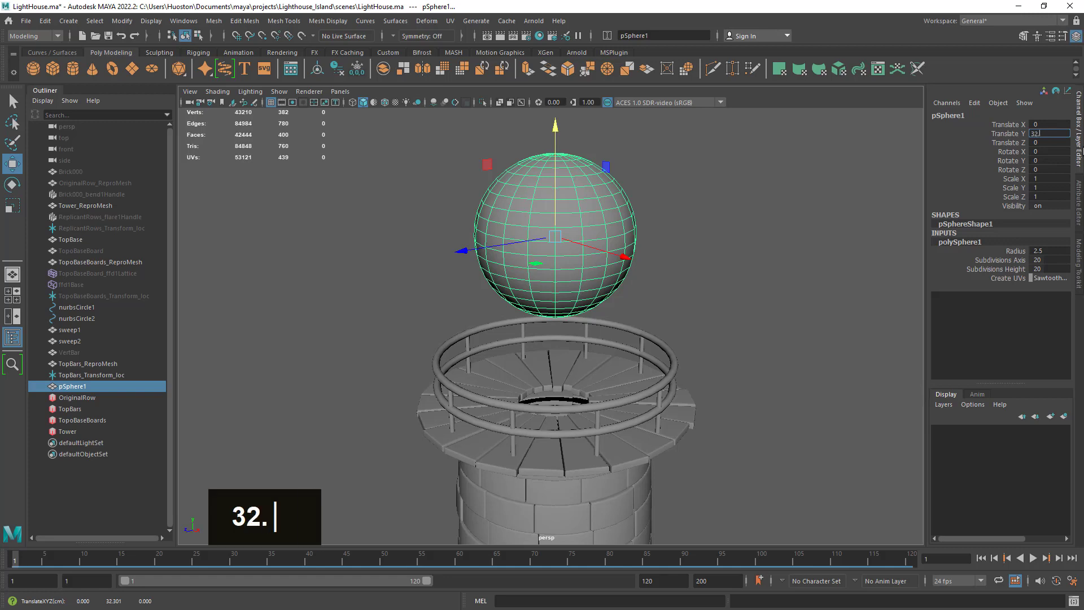
pyautogui.press('Return')
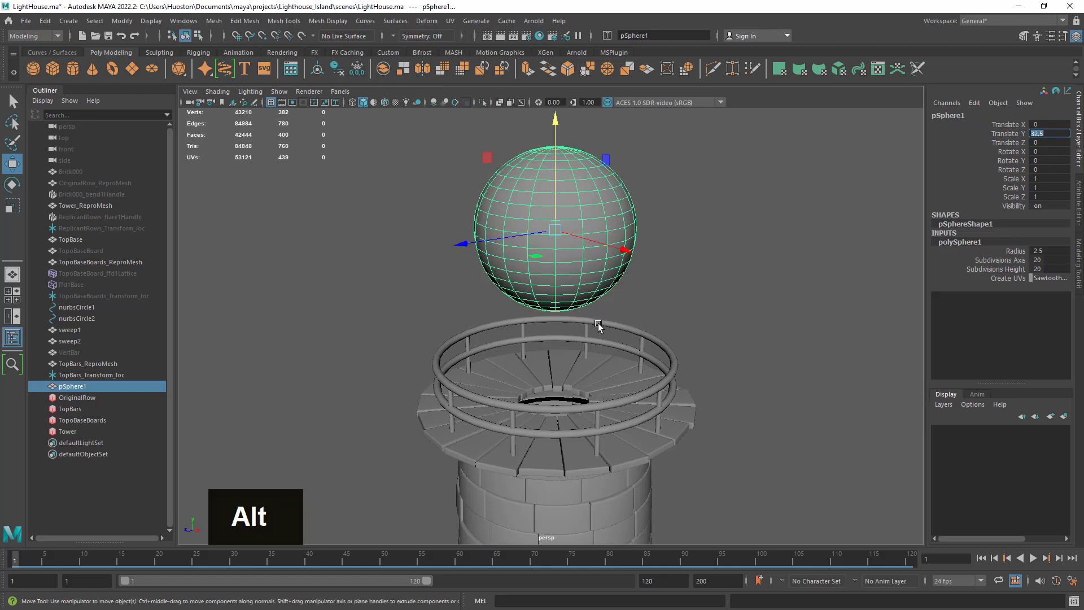
# Step: Set the raised sphere's Radius in its polySphere1 inputs to 2
pyautogui.keyDown('alt'); pyautogui.moveTo(597, 319); pyautogui.dragTo(598, 327, button='right'); pyautogui.keyUp('alt')
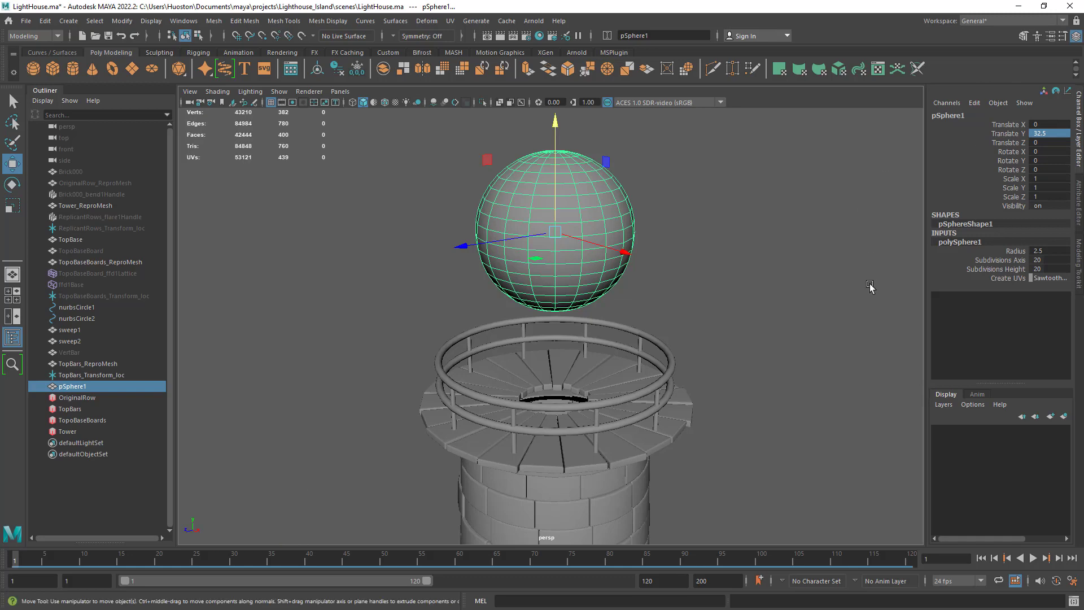
pyautogui.keyDown('alt'); pyautogui.moveTo(854, 286); pyautogui.dragTo(769, 343); pyautogui.keyUp('alt')
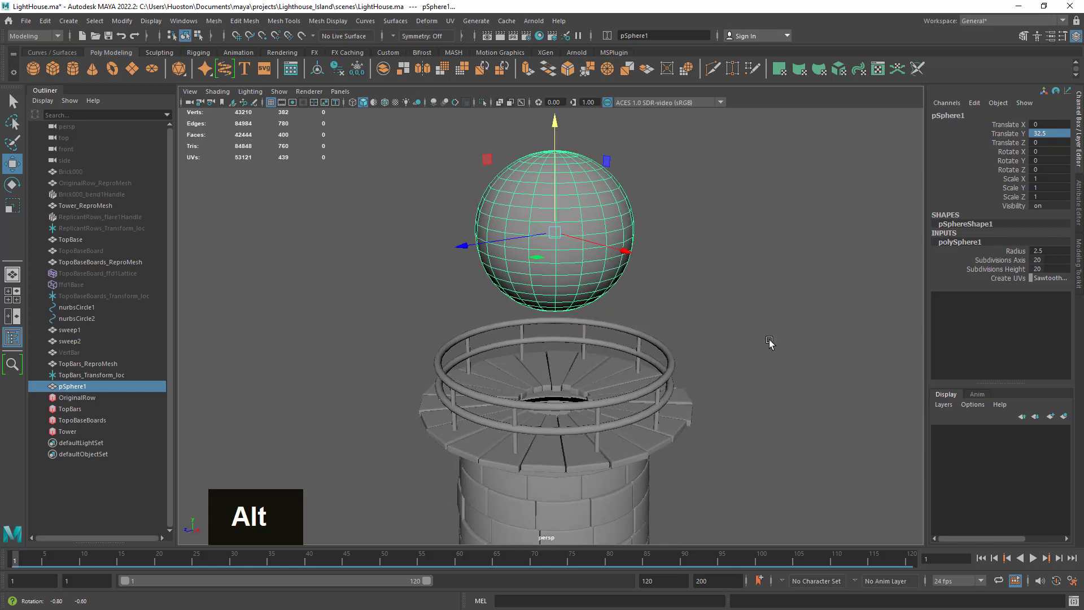
pyautogui.doubleClick(1048, 251)
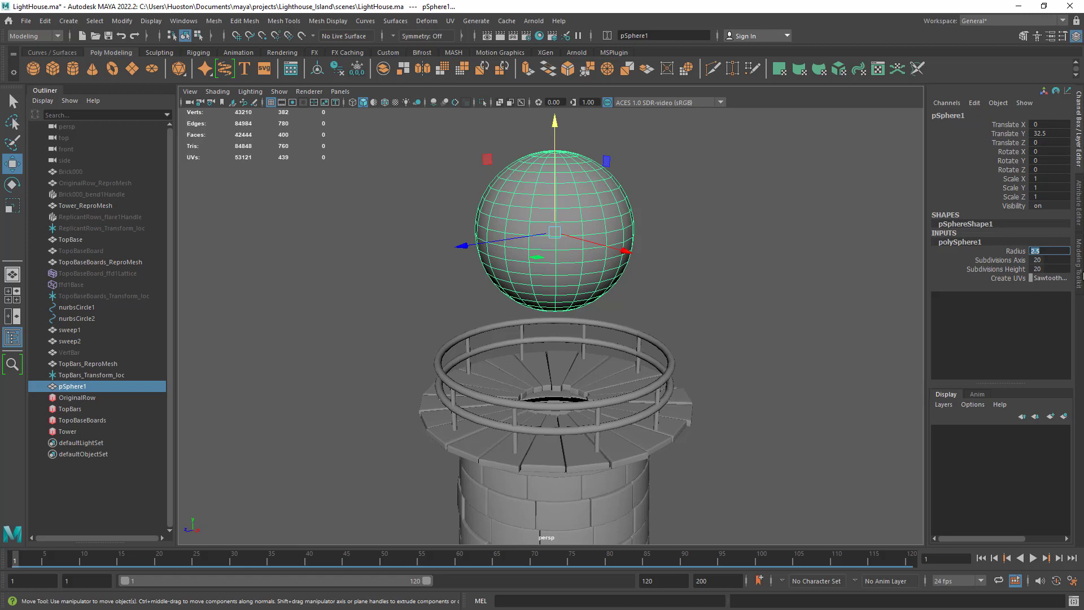
pyautogui.write('2')
pyautogui.press('Return')
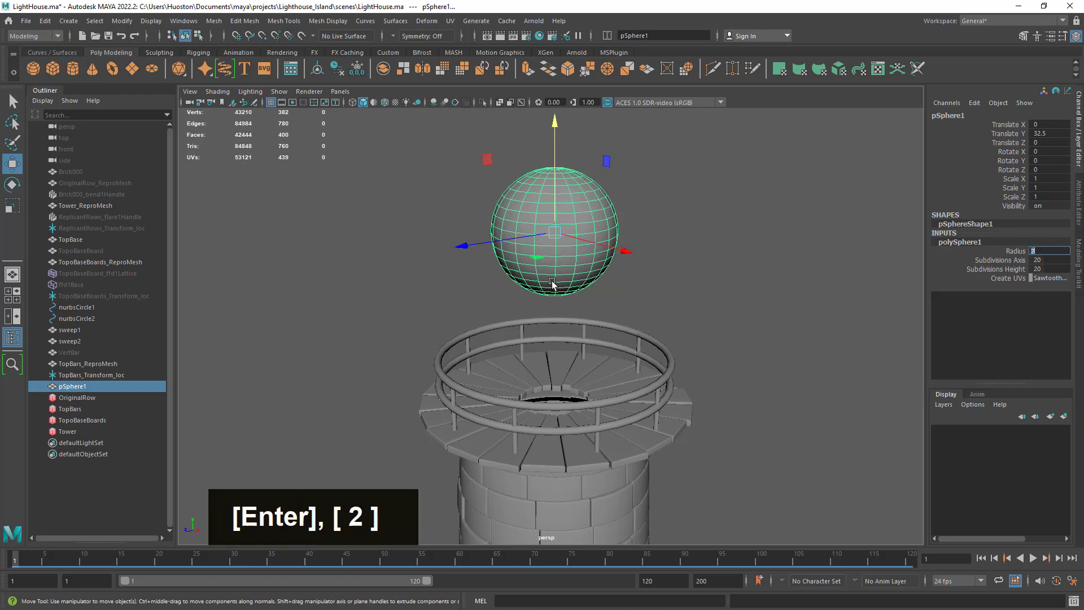
pyautogui.keyDown('alt'); pyautogui.moveTo(552, 282); pyautogui.dragTo(643, 326, button='right'); pyautogui.keyUp('alt')
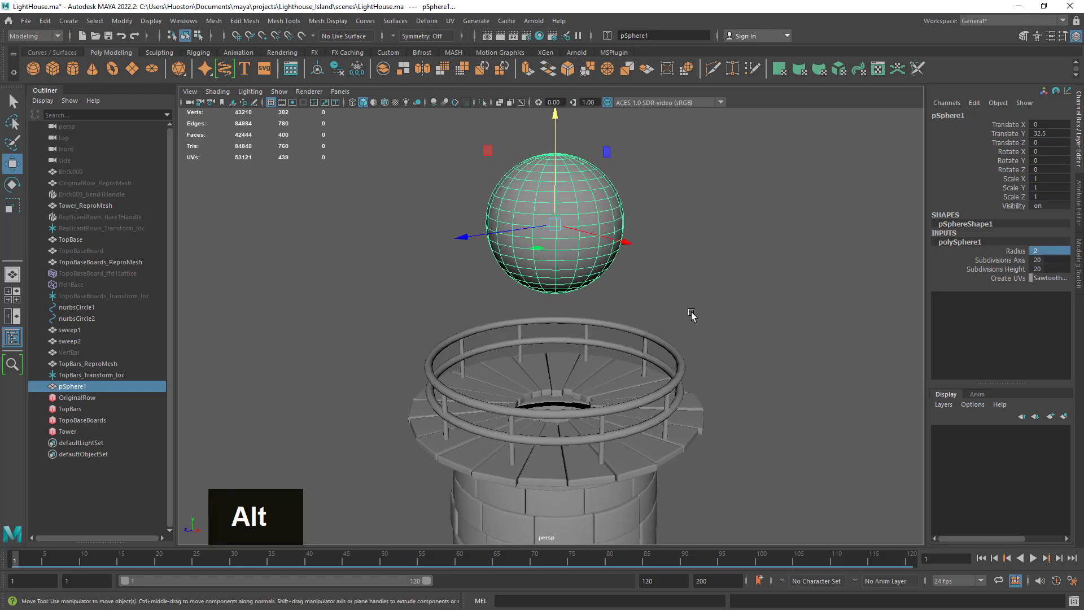
# Step: Select the loop of faces just below the sphere's equator in face mode and delete it
pyautogui.doubleClick(1039, 134)
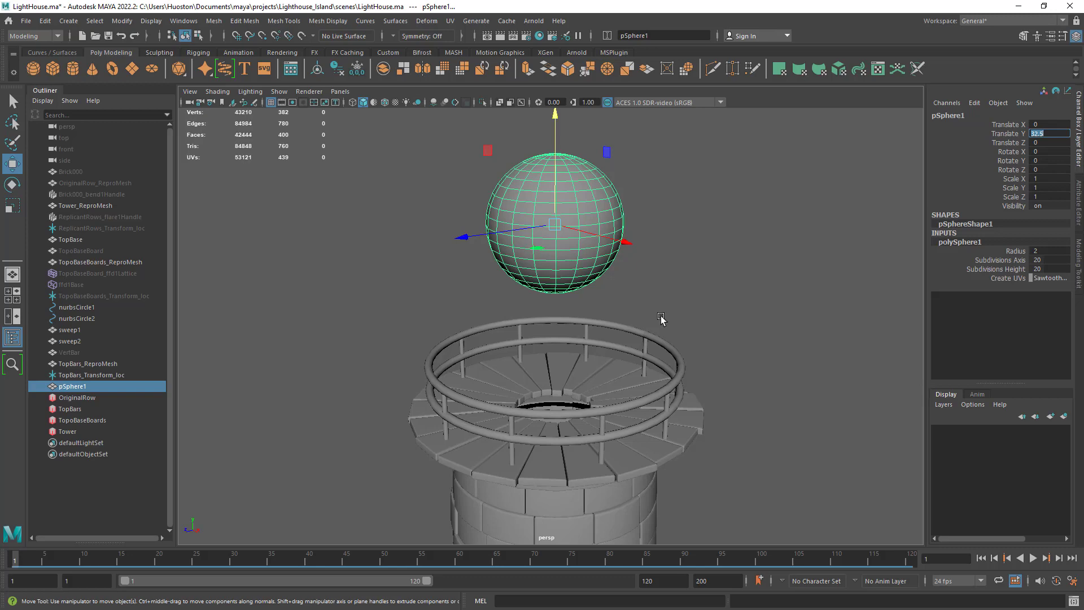
pyautogui.keyDown('alt'); pyautogui.moveTo(663, 342); pyautogui.dragTo(694, 363); pyautogui.keyUp('alt')
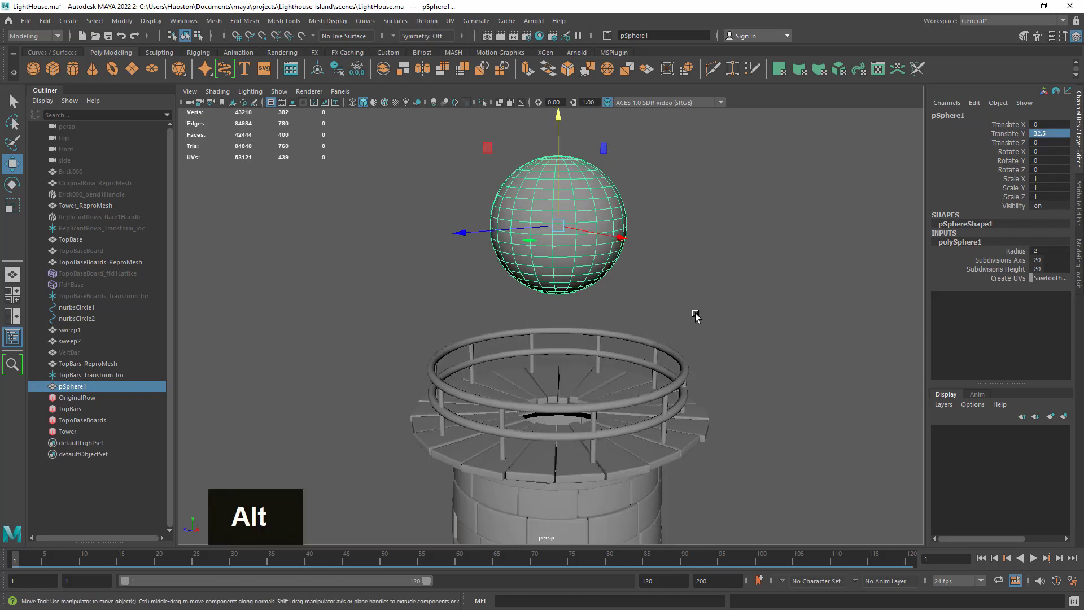
pyautogui.press('q')
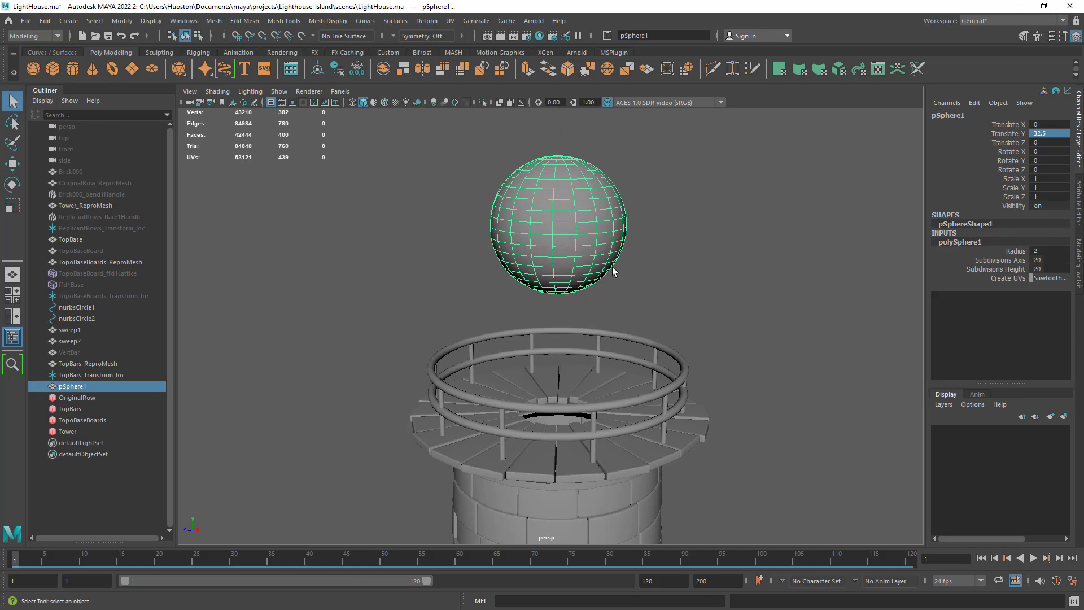
pyautogui.keyDown('alt'); pyautogui.moveTo(700, 287); pyautogui.dragTo(685, 303, button='middle'); pyautogui.keyUp('alt')
pyautogui.moveTo(684, 303)
pyautogui.keyDown('alt'); pyautogui.mouseDown()
pyautogui.moveTo(681, 333)
pyautogui.moveTo(686, 322)
pyautogui.mouseUp(); pyautogui.keyUp('alt')
pyautogui.keyDown('alt'); pyautogui.moveTo(686, 322); pyautogui.dragTo(758, 330, button='right'); pyautogui.keyUp('alt')
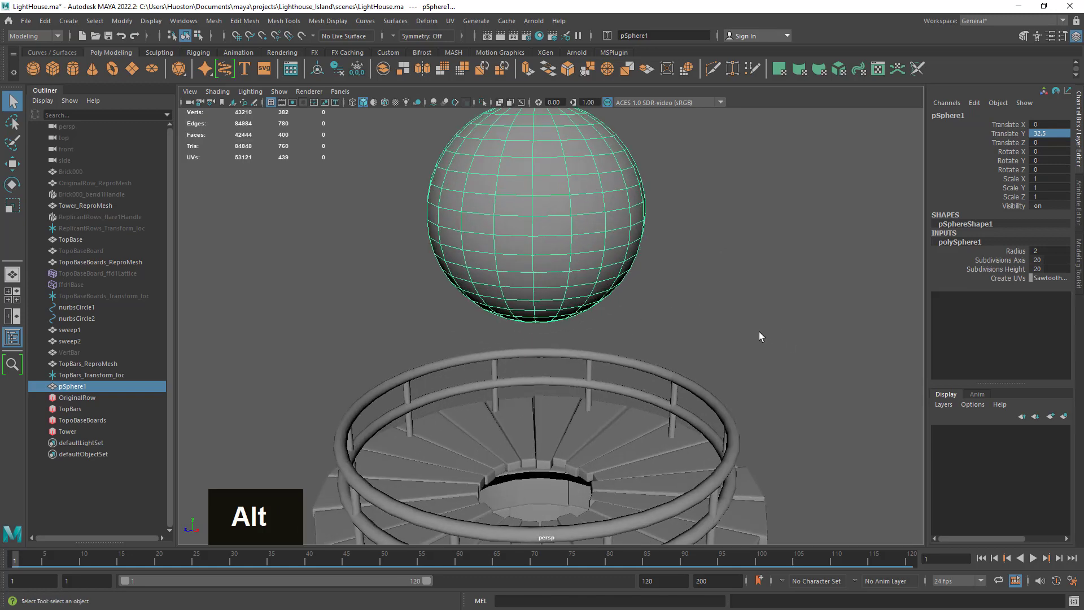
pyautogui.moveTo(717, 335)
pyautogui.keyDown('alt'); pyautogui.mouseDown(button='middle')
pyautogui.moveTo(733, 367)
pyautogui.moveTo(705, 333)
pyautogui.mouseUp(button='middle'); pyautogui.keyUp('alt')
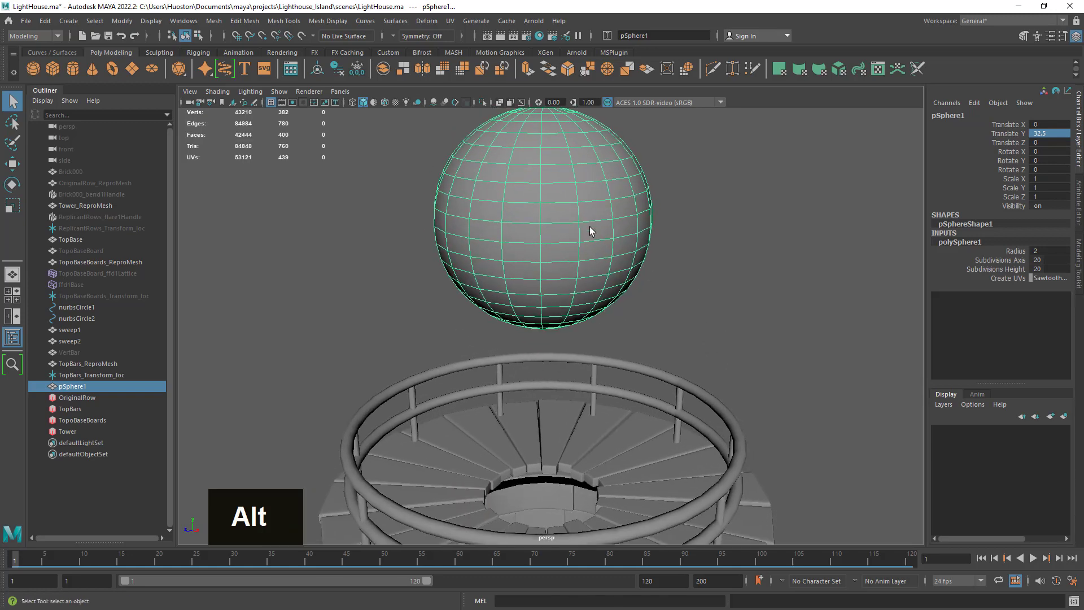
pyautogui.moveTo(590, 230); pyautogui.dragTo(593, 244, button='right')
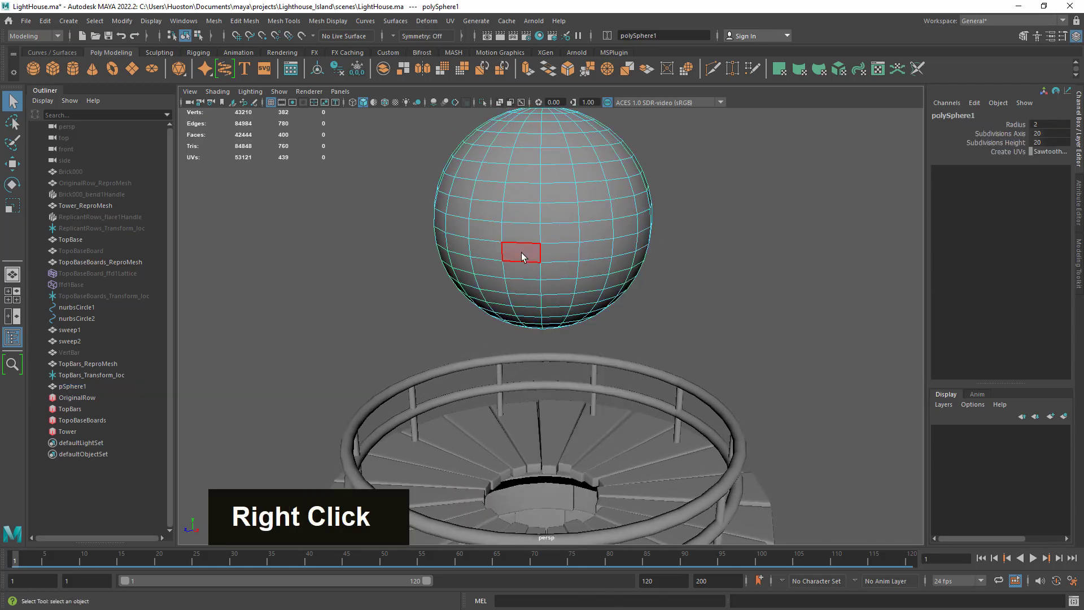
pyautogui.click(557, 252)
pyautogui.keyDown('shift'); pyautogui.doubleClick(557, 251); pyautogui.keyUp('shift')
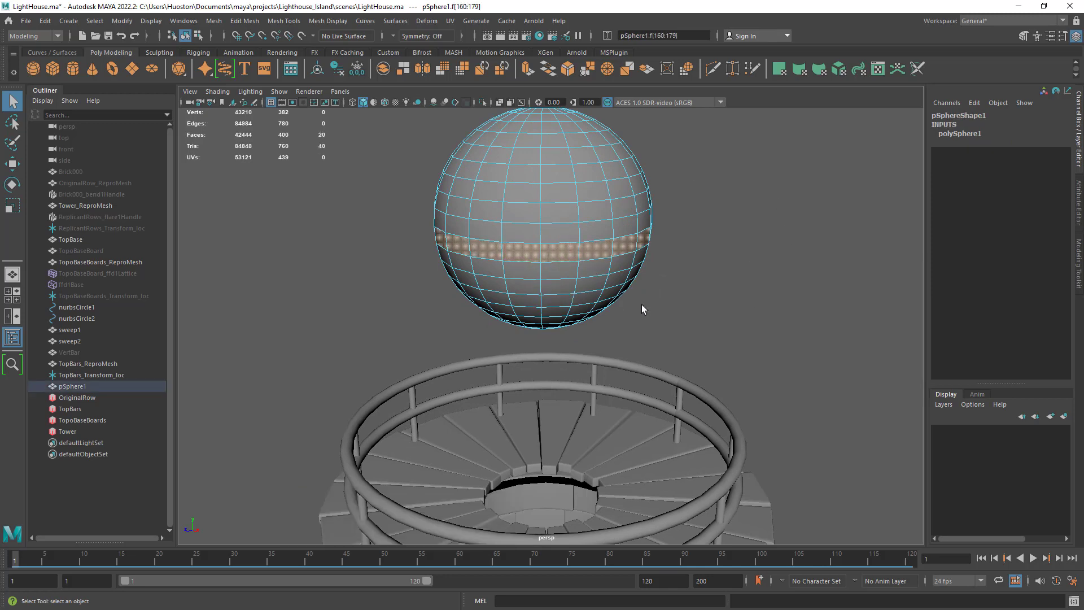
pyautogui.press('Delete')
# Step: Delete the detached lower shell of the sphere, leaving only the upper dome
pyautogui.keyDown('alt'); pyautogui.moveTo(641, 304); pyautogui.dragTo(581, 273); pyautogui.keyUp('alt')
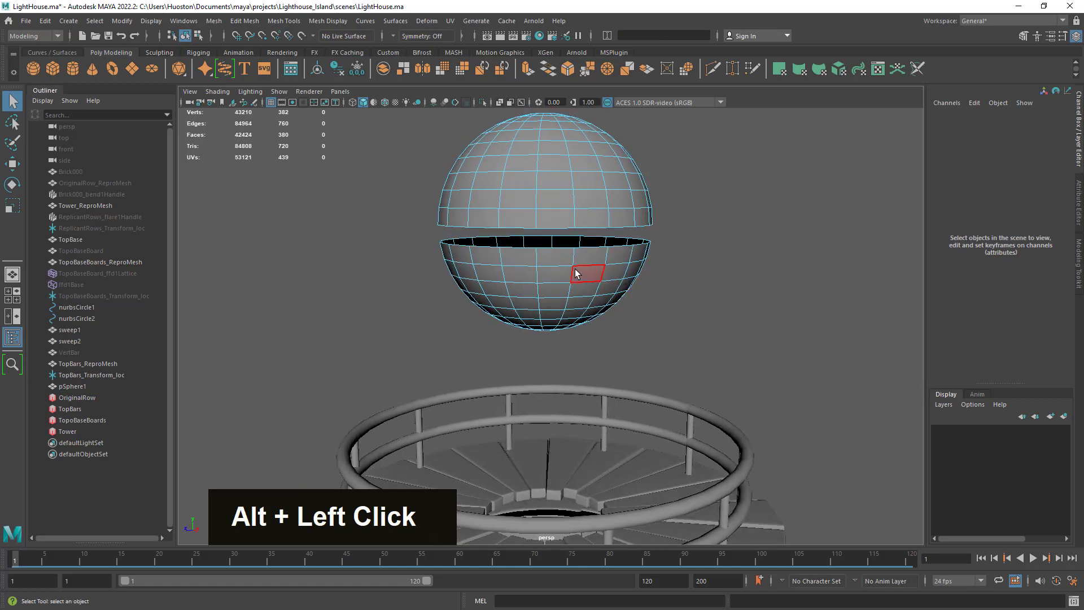
pyautogui.doubleClick(574, 267)
pyautogui.press('Delete')
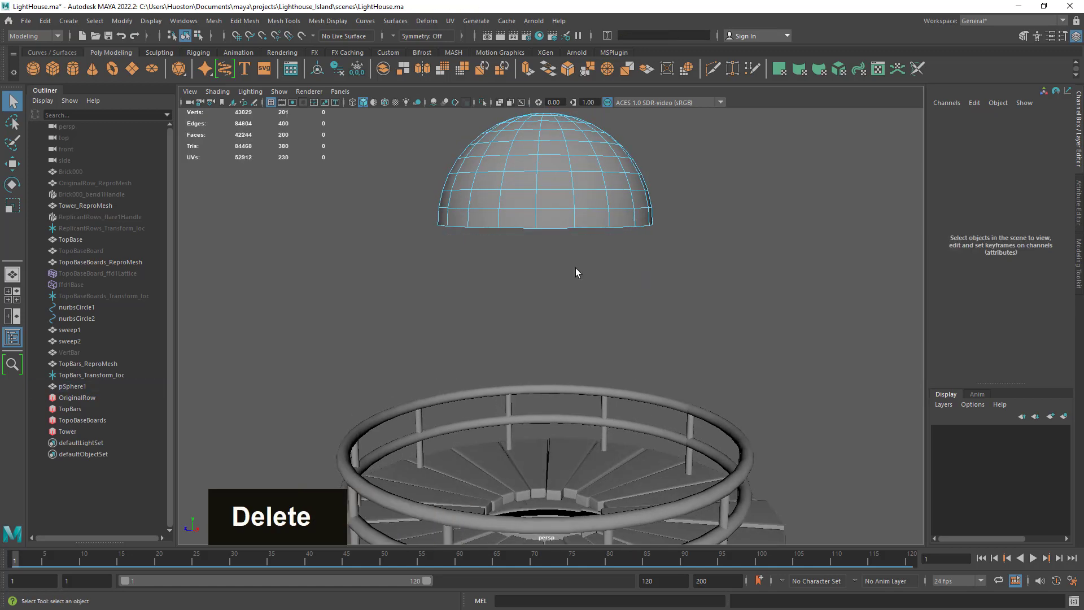
# Step: Select the open border edge loop at the dome's base and apply Extrude Edge to it
pyautogui.keyDown('alt'); pyautogui.moveTo(575, 229); pyautogui.dragTo(579, 222); pyautogui.keyUp('alt')
pyautogui.keyDown('alt'); pyautogui.moveTo(580, 223); pyautogui.dragTo(575, 271, button='middle'); pyautogui.keyUp('alt')
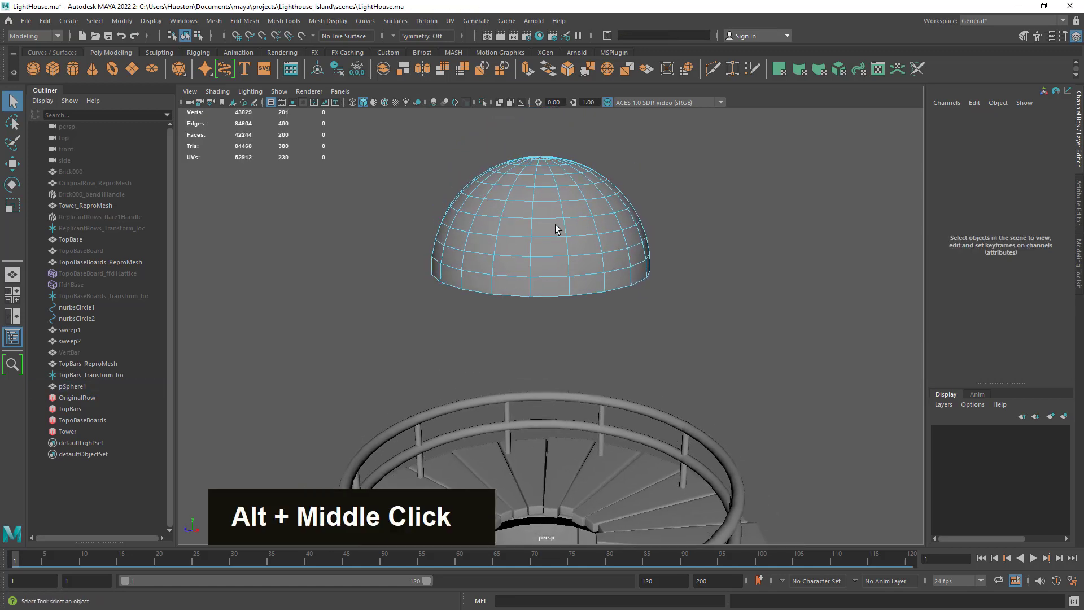
pyautogui.moveTo(556, 225); pyautogui.dragTo(566, 195, button='right')
pyautogui.keyDown('alt'); pyautogui.moveTo(564, 228); pyautogui.dragTo(557, 266); pyautogui.keyUp('alt')
pyautogui.doubleClick(555, 271)
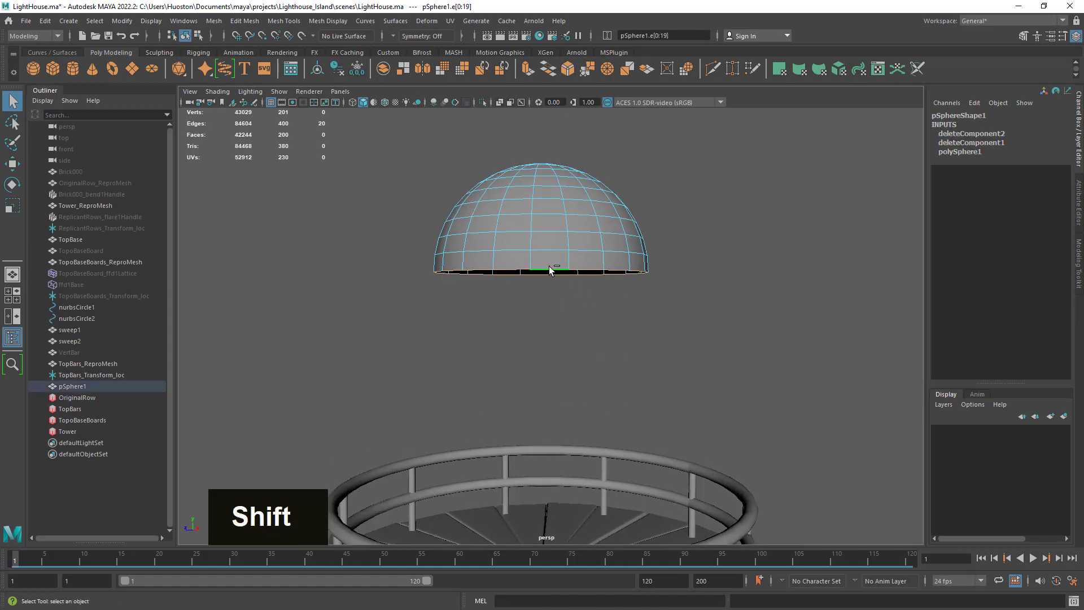
pyautogui.keyDown('shift'); pyautogui.rightClick(550, 268); pyautogui.keyUp('shift')
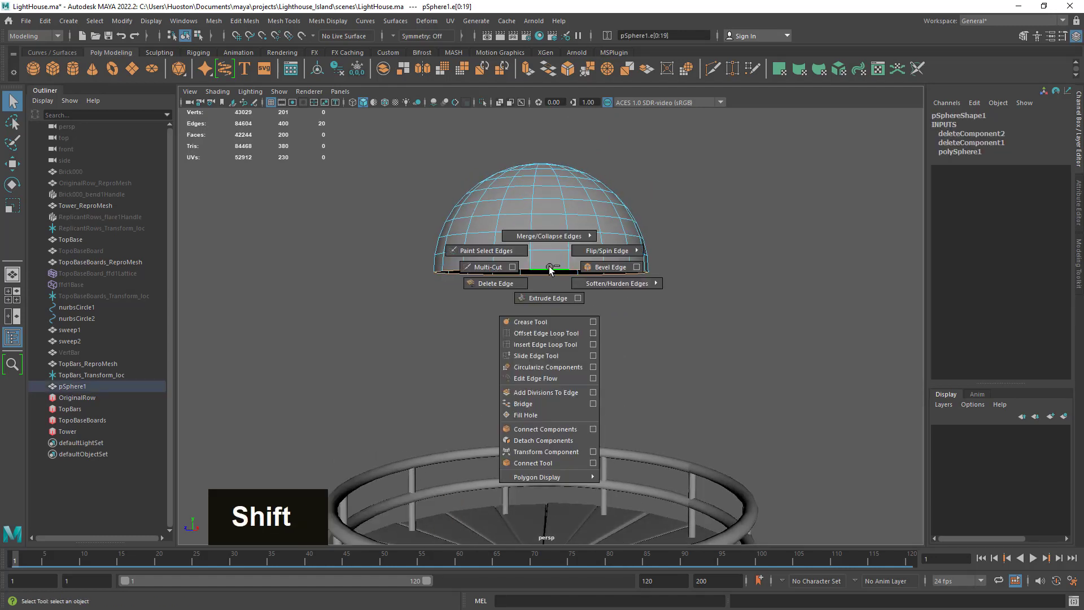
pyautogui.click(555, 299)
# Step: Switch the extrude manipulator to world axes and pull the extruded edges straight down into the deck, to about -5.84 in Translate Y
pyautogui.keyDown('alt'); pyautogui.moveTo(692, 337); pyautogui.dragTo(453, 296, button='right'); pyautogui.keyUp('alt')
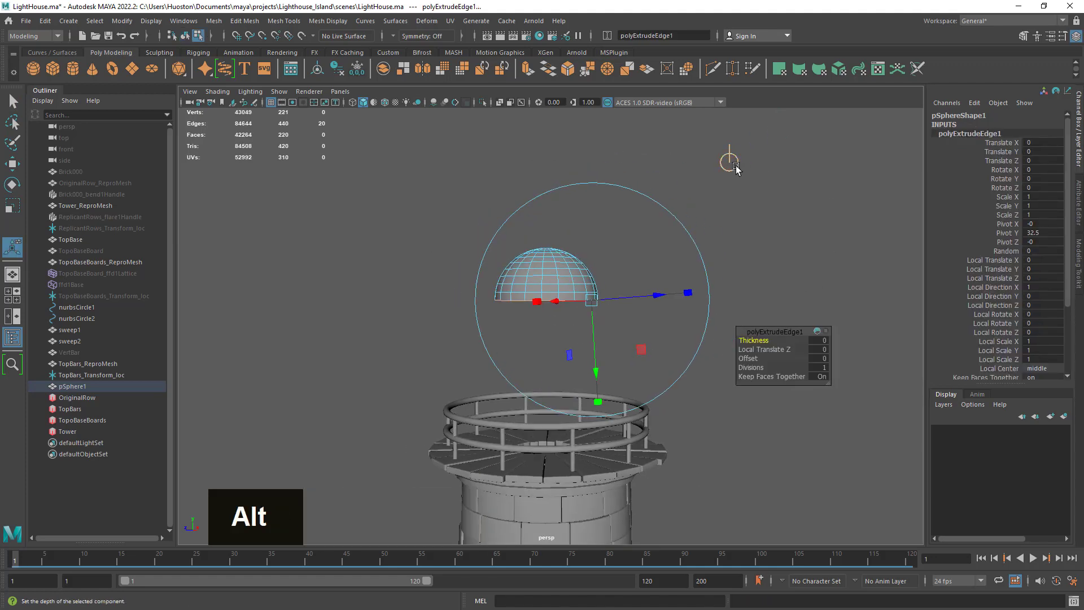
pyautogui.keyDown('alt'); pyautogui.moveTo(731, 163); pyautogui.dragTo(677, 251); pyautogui.keyUp('alt')
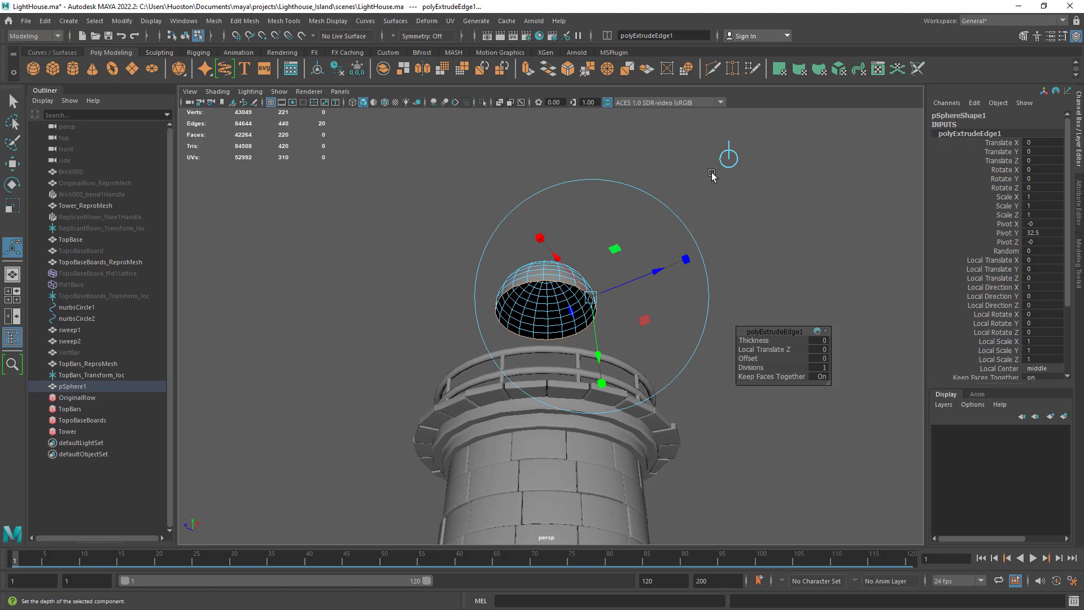
pyautogui.click(688, 169)
pyautogui.click(728, 159)
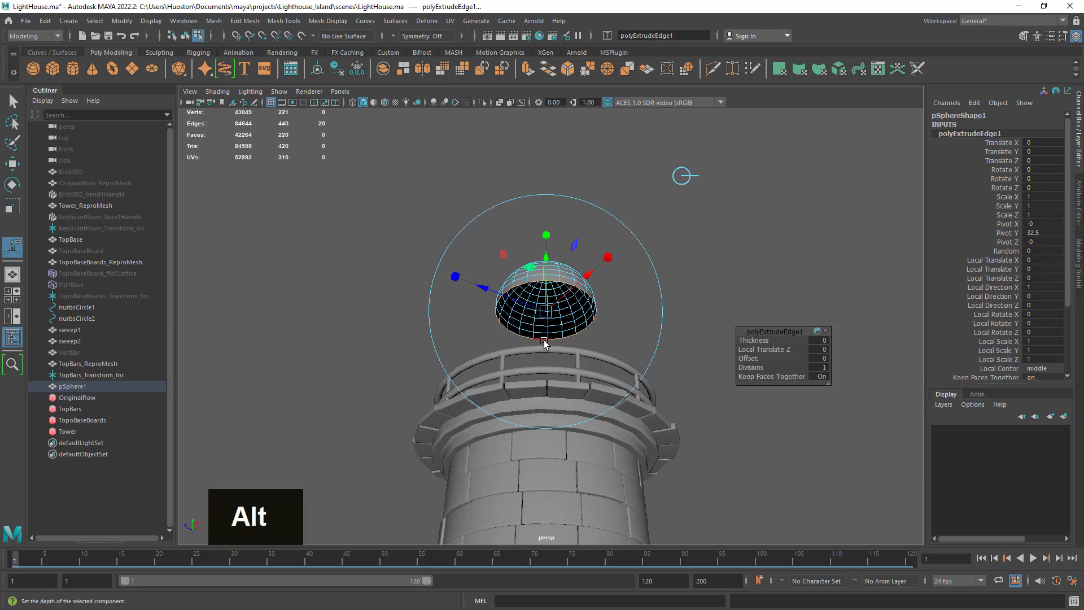
pyautogui.keyDown('alt'); pyautogui.moveTo(545, 341); pyautogui.dragTo(590, 367); pyautogui.keyUp('alt')
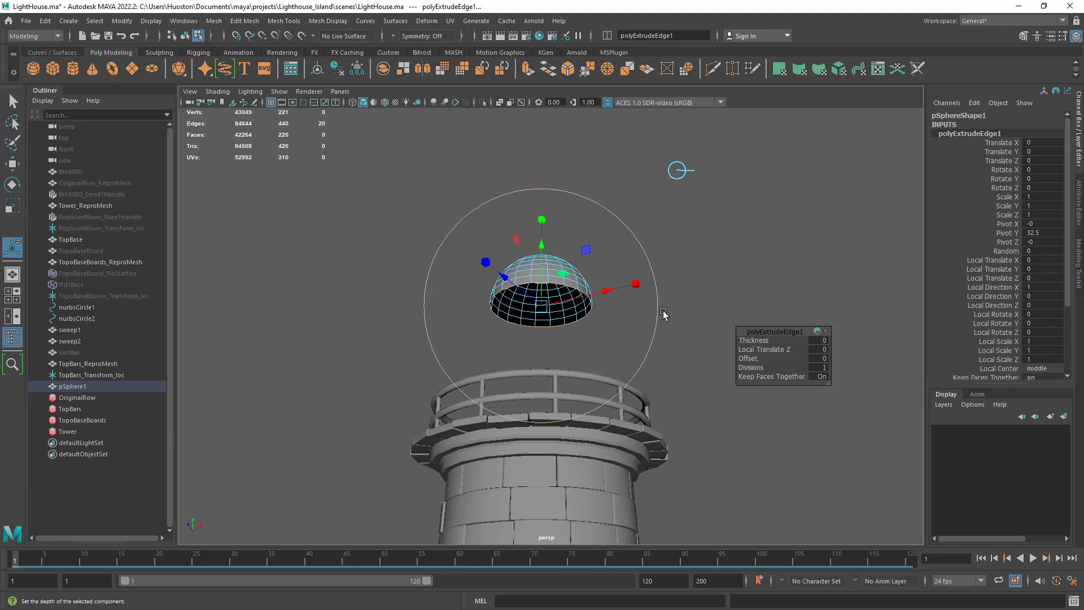
pyautogui.keyDown('alt'); pyautogui.moveTo(658, 319); pyautogui.dragTo(631, 362); pyautogui.keyUp('alt')
pyautogui.moveTo(543, 233); pyautogui.dragTo(556, 376)
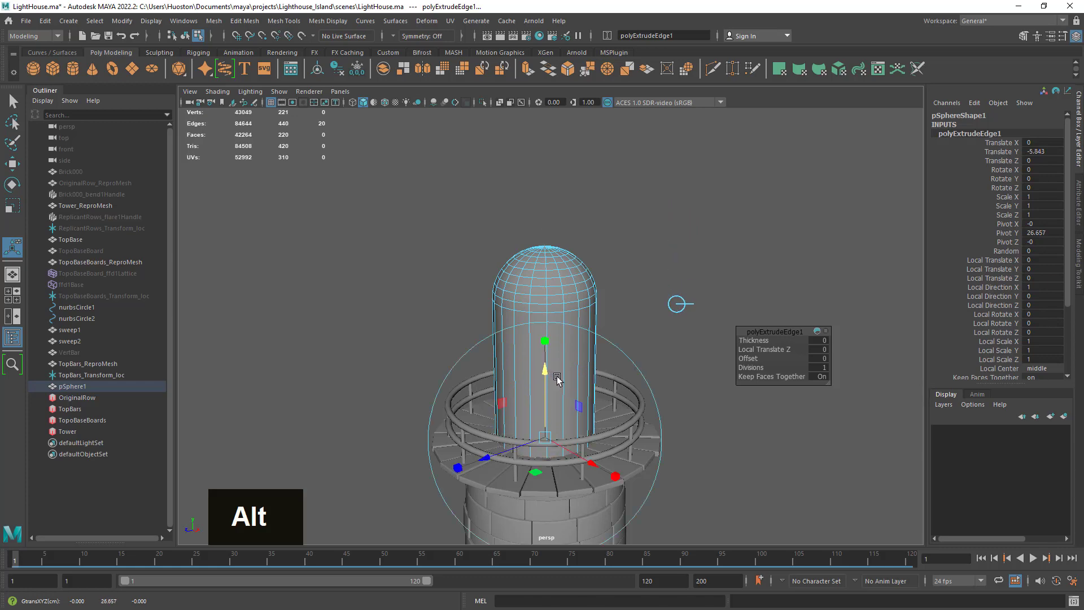
# Step: Extend the extruded dome border down into the deck to about -6.08 in Translate Y, and return to object mode
pyautogui.scroll(5, 720, 414)
pyautogui.keyDown('alt'); pyautogui.moveTo(721, 415); pyautogui.dragTo(749, 123, button='middle'); pyautogui.keyUp('alt')
pyautogui.keyDown('alt'); pyautogui.moveTo(749, 123); pyautogui.dragTo(577, 243); pyautogui.keyUp('alt')
pyautogui.keyDown('alt'); pyautogui.moveTo(577, 243); pyautogui.dragTo(636, 252, button='right'); pyautogui.keyUp('alt')
pyautogui.keyDown('alt'); pyautogui.moveTo(635, 251); pyautogui.dragTo(612, 201); pyautogui.keyUp('alt')
pyautogui.keyDown('alt'); pyautogui.moveTo(613, 201); pyautogui.dragTo(616, 287, button='middle'); pyautogui.keyUp('alt')
pyautogui.keyDown('alt'); pyautogui.moveTo(615, 287); pyautogui.dragTo(667, 297, button='right'); pyautogui.keyUp('alt')
pyautogui.keyDown('alt'); pyautogui.moveTo(668, 296); pyautogui.dragTo(665, 316); pyautogui.keyUp('alt')
pyautogui.press('q')
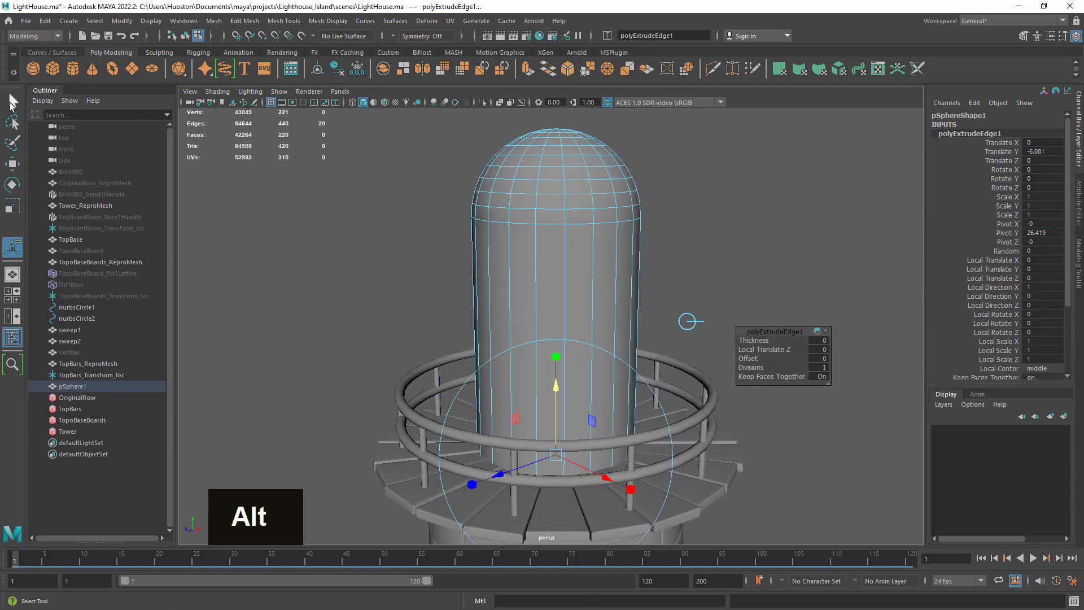
pyautogui.keyDown('alt'); pyautogui.moveTo(684, 278); pyautogui.dragTo(660, 274, button='right'); pyautogui.keyUp('alt')
pyautogui.moveTo(578, 197); pyautogui.dragTo(631, 180, button='right')
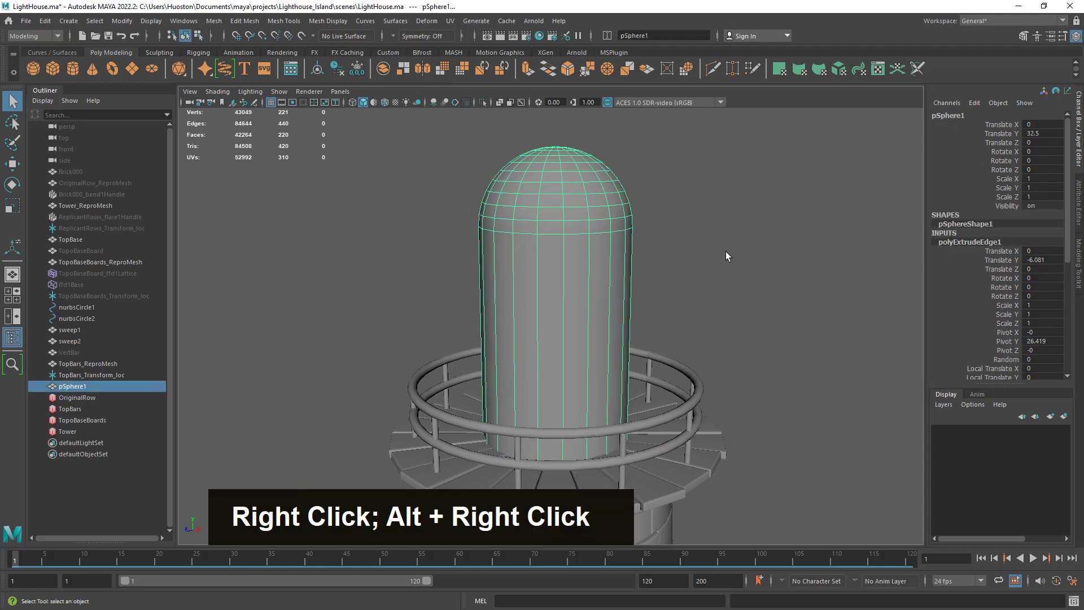
# Step: Examine the domed cylinder's proportions against the railing and deck from several angles
pyautogui.keyDown('alt'); pyautogui.moveTo(730, 230); pyautogui.dragTo(640, 261); pyautogui.keyUp('alt')
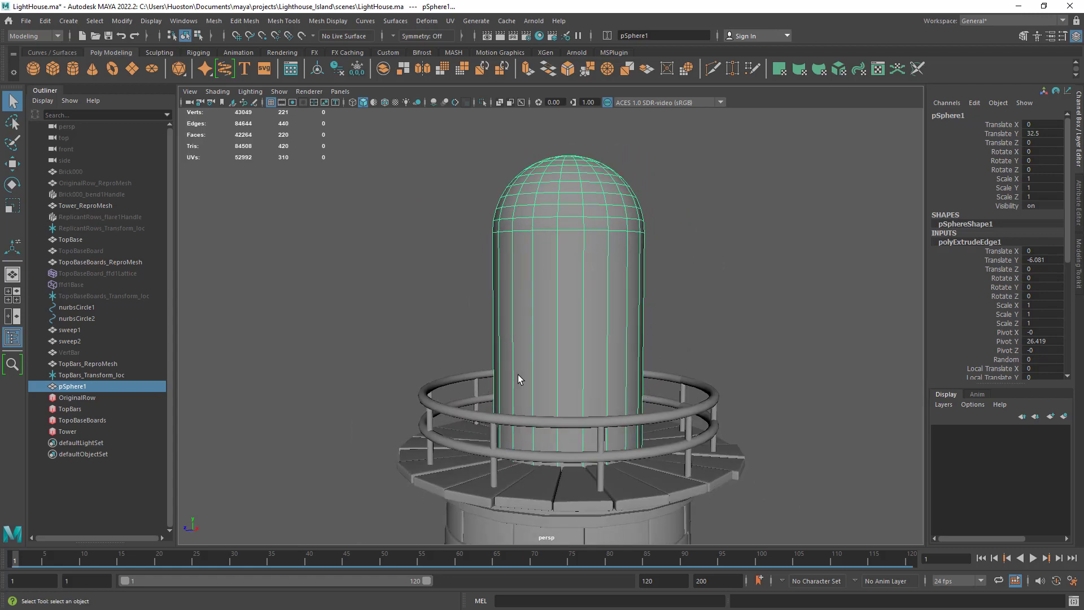
pyautogui.keyDown('alt'); pyautogui.moveTo(575, 348); pyautogui.dragTo(621, 327); pyautogui.keyUp('alt')
pyautogui.keyDown('alt'); pyautogui.moveTo(621, 303); pyautogui.dragTo(646, 363, button='right'); pyautogui.keyUp('alt')
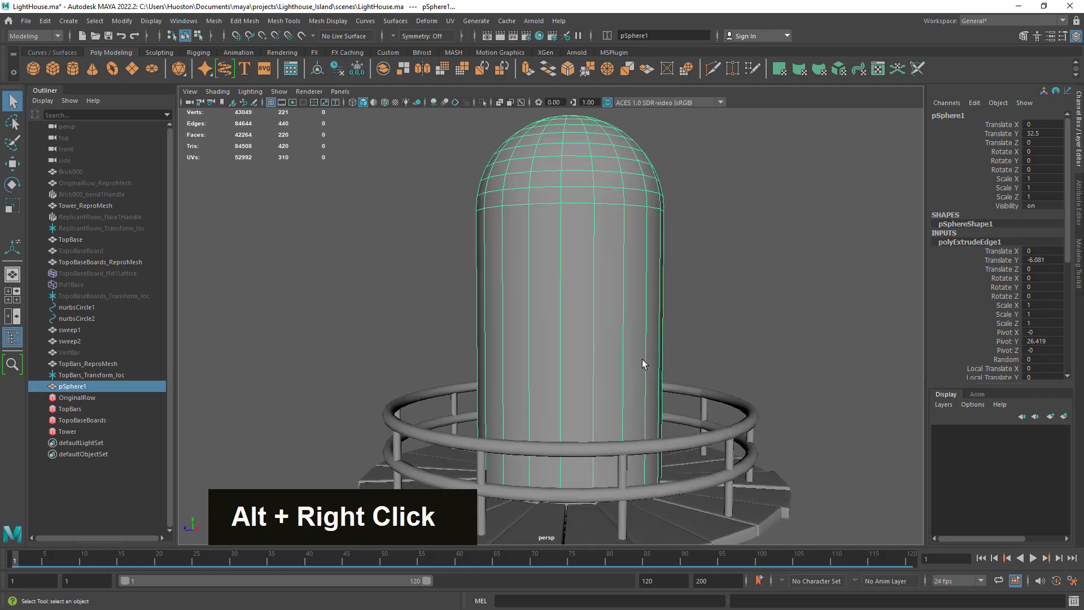
pyautogui.keyDown('alt'); pyautogui.moveTo(645, 363); pyautogui.dragTo(622, 320, button='middle'); pyautogui.keyUp('alt')
pyautogui.keyDown('alt'); pyautogui.moveTo(621, 319); pyautogui.dragTo(613, 319, button='right'); pyautogui.keyUp('alt')
pyautogui.keyDown('alt'); pyautogui.moveTo(613, 319); pyautogui.dragTo(585, 355, button='middle'); pyautogui.keyUp('alt')
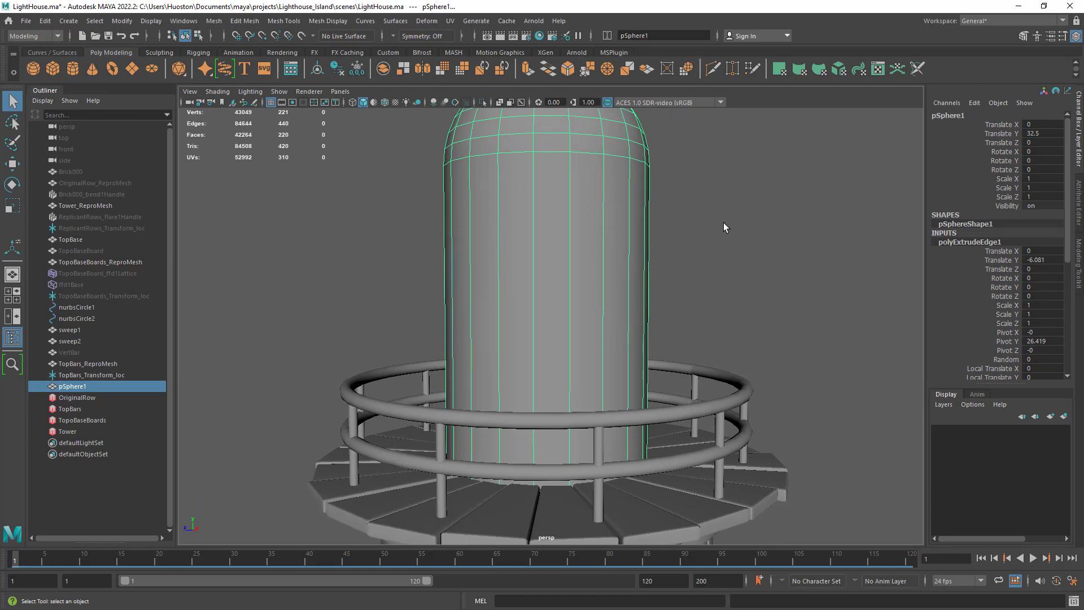
pyautogui.keyDown('alt'); pyautogui.moveTo(610, 235); pyautogui.dragTo(607, 297, button='middle'); pyautogui.keyUp('alt')
pyautogui.keyDown('alt'); pyautogui.moveTo(607, 298); pyautogui.dragTo(573, 305); pyautogui.keyUp('alt')
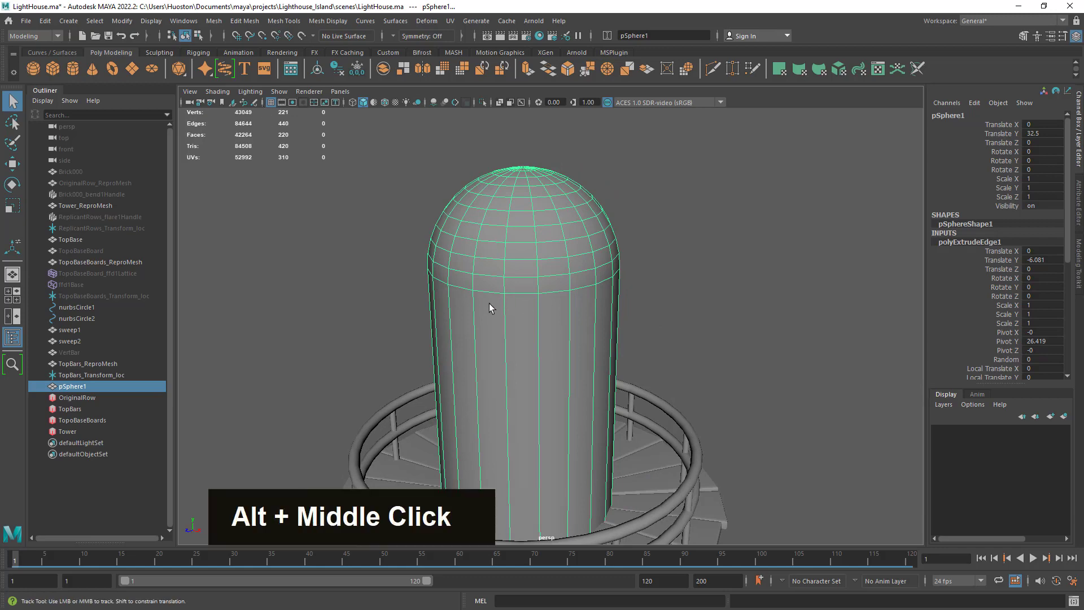
pyautogui.keyDown('alt'); pyautogui.moveTo(489, 305); pyautogui.dragTo(535, 295, button='middle'); pyautogui.keyUp('alt')
pyautogui.keyDown('alt'); pyautogui.moveTo(573, 343); pyautogui.dragTo(566, 353); pyautogui.keyUp('alt')
pyautogui.keyDown('alt'); pyautogui.moveTo(570, 356); pyautogui.dragTo(621, 388, button='right'); pyautogui.keyUp('alt')
# Step: In edge mode, insert two closely spaced horizontal edge loops around the lower part of the cylinder wall, just above the railing
pyautogui.moveTo(554, 199); pyautogui.dragTo(563, 176, button='right')
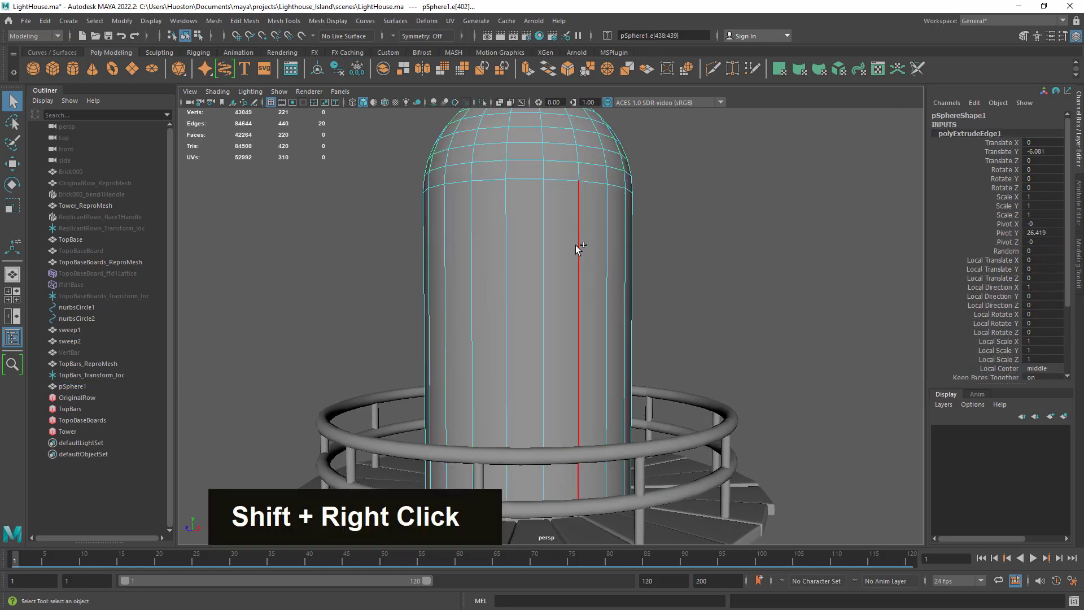
pyautogui.keyDown('shift'); pyautogui.moveTo(575, 245); pyautogui.dragTo(568, 324, button='right'); pyautogui.keyUp('shift')
pyautogui.moveTo(551, 380); pyautogui.dragTo(576, 399)
pyautogui.keyDown('alt'); pyautogui.moveTo(576, 399); pyautogui.dragTo(630, 395, button='right'); pyautogui.keyUp('alt')
pyautogui.keyDown('alt'); pyautogui.moveTo(630, 396); pyautogui.dragTo(560, 338, button='middle'); pyautogui.keyUp('alt')
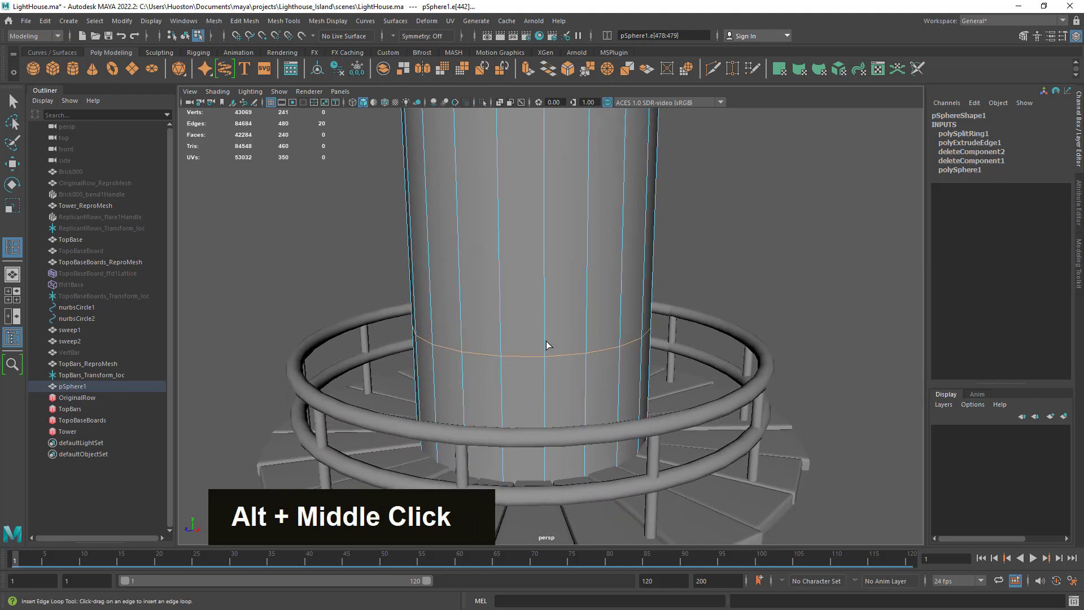
pyautogui.moveTo(544, 344); pyautogui.dragTo(551, 341)
# Step: Insert another horizontal edge loop close beneath the dome's base edge, and leave the Insert Edge Loop tool
pyautogui.keyDown('alt'); pyautogui.moveTo(595, 204); pyautogui.dragTo(592, 314, button='middle'); pyautogui.keyUp('alt')
pyautogui.keyDown('alt'); pyautogui.moveTo(593, 314); pyautogui.dragTo(587, 303, button='right'); pyautogui.keyUp('alt')
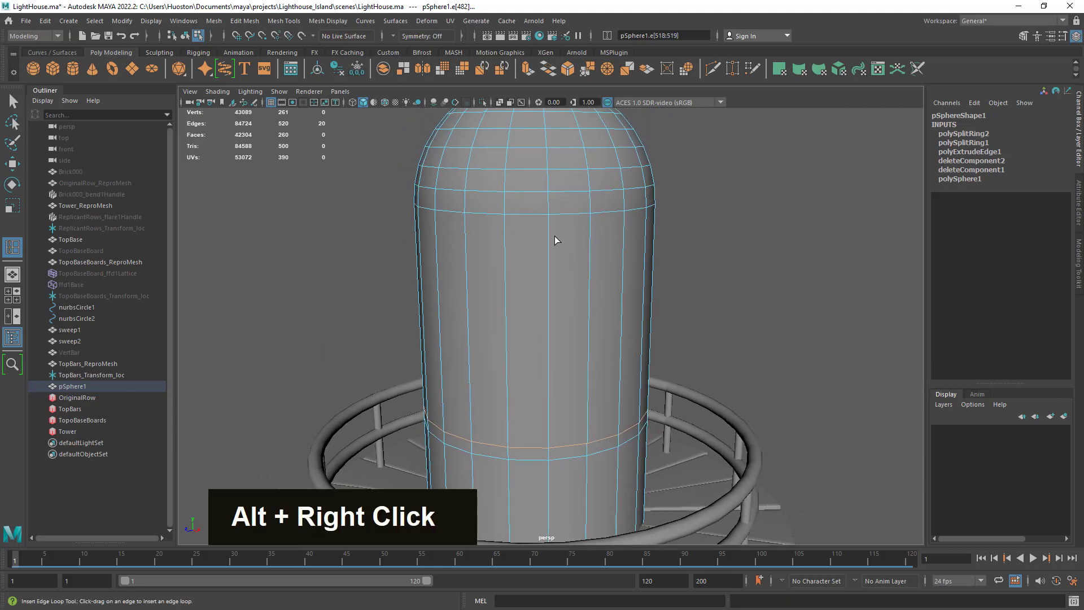
pyautogui.moveTo(549, 231); pyautogui.dragTo(549, 231)
pyautogui.click(554, 229)
pyautogui.keyDown('alt'); pyautogui.moveTo(556, 235); pyautogui.dragTo(602, 345); pyautogui.keyUp('alt')
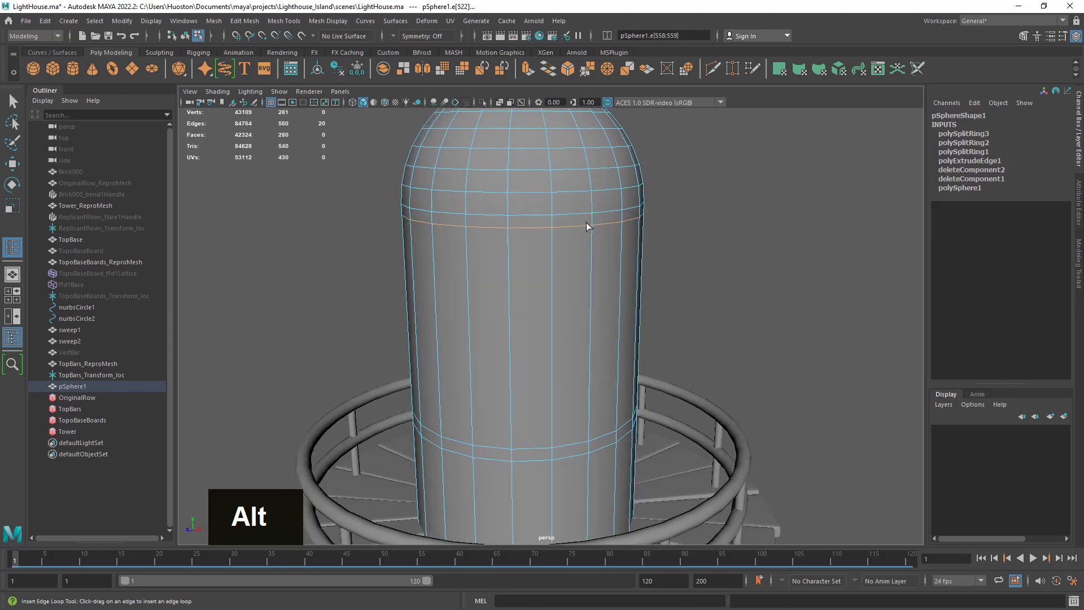
pyautogui.click(11, 100)
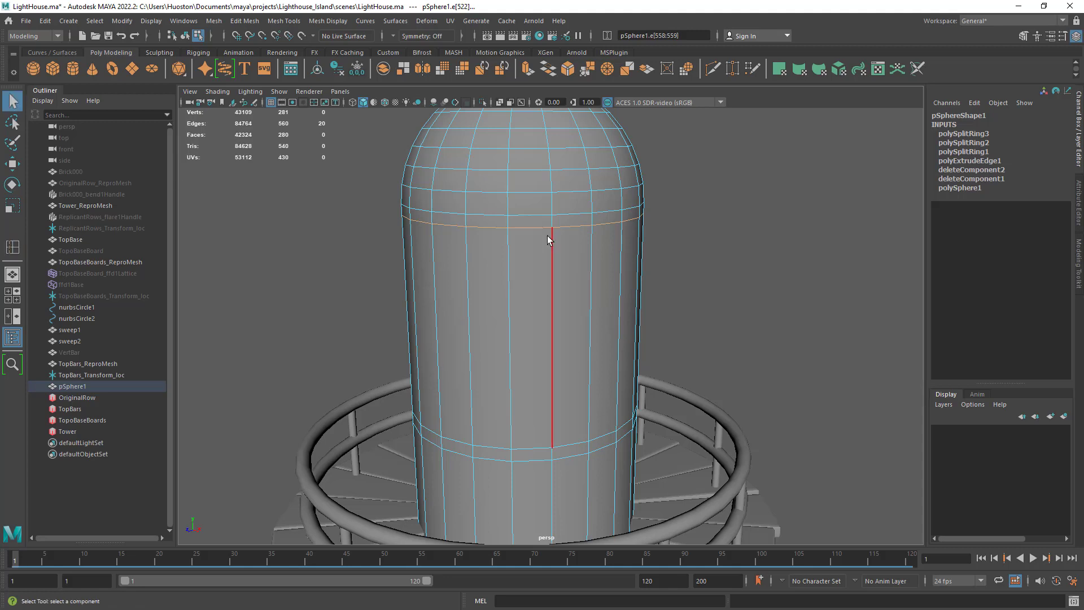
# Step: In face mode, select both complete narrow face rings, one beneath the dome and one low on the cylinder wall
pyautogui.moveTo(552, 233); pyautogui.dragTo(552, 253, button='right')
pyautogui.click(500, 223)
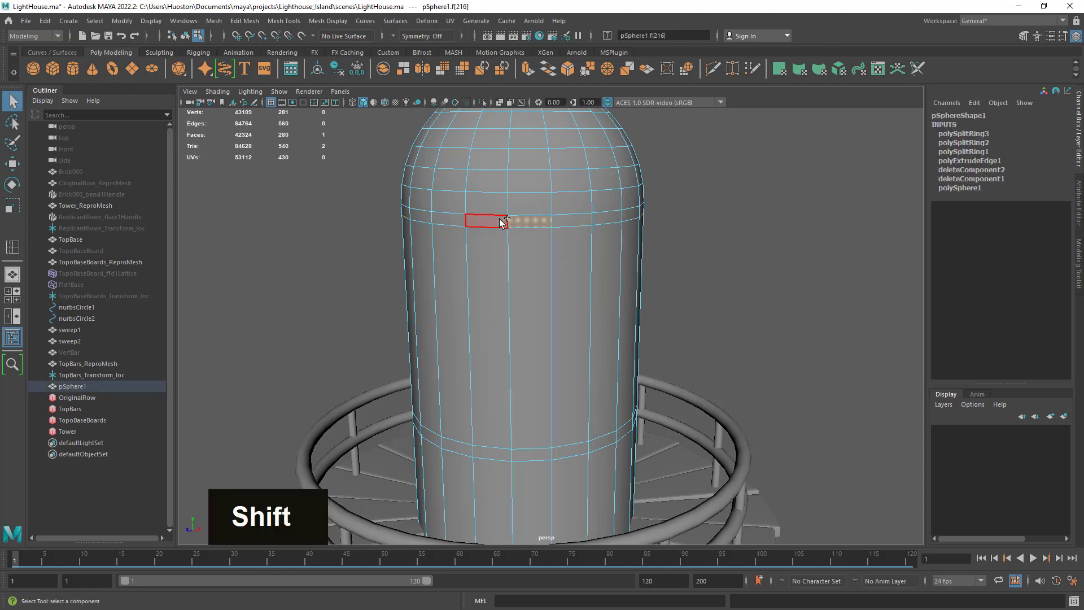
pyautogui.keyDown('shift'); pyautogui.doubleClick(531, 221); pyautogui.keyUp('shift')
pyautogui.keyDown('shift'); pyautogui.click(493, 453); pyautogui.keyUp('shift')
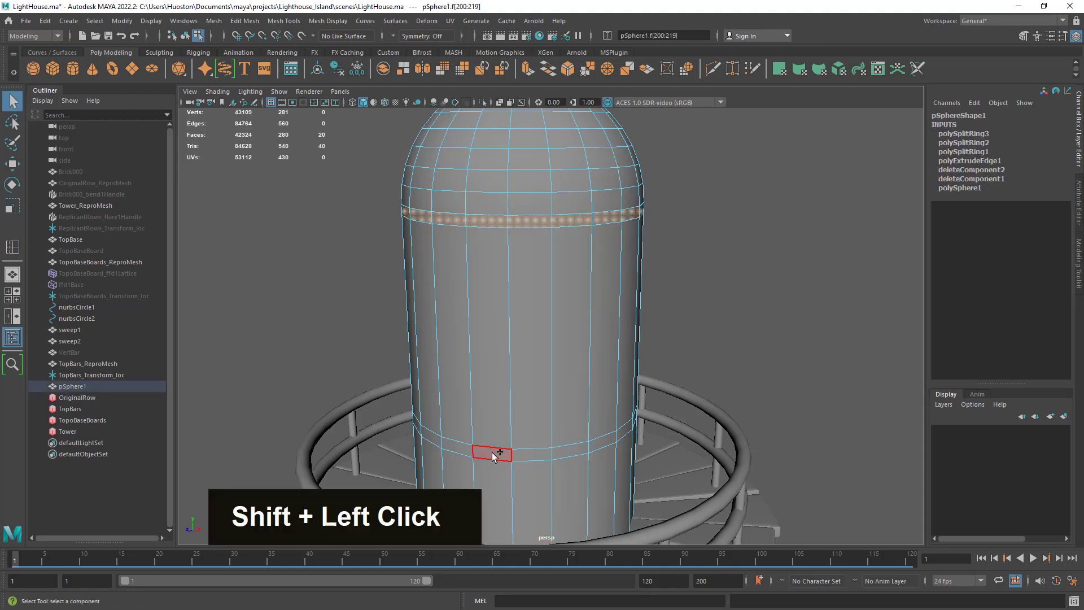
pyautogui.keyDown('shift'); pyautogui.doubleClick(462, 448); pyautogui.keyUp('shift')
pyautogui.keyDown('alt'); pyautogui.moveTo(666, 445); pyautogui.dragTo(626, 446, button='right'); pyautogui.keyUp('alt')
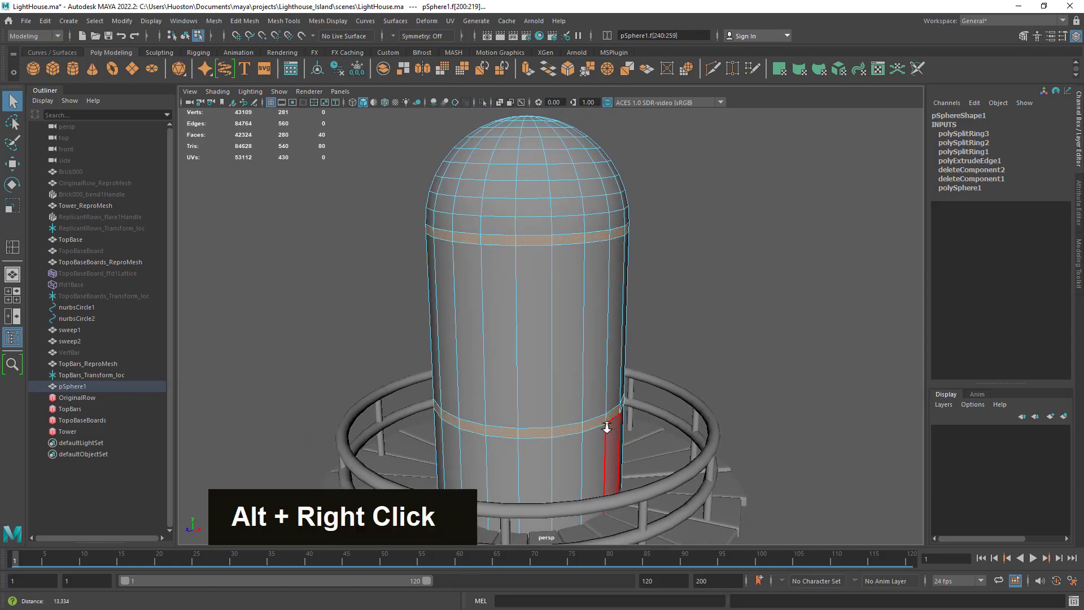
pyautogui.keyDown('alt'); pyautogui.moveTo(627, 446); pyautogui.dragTo(629, 412); pyautogui.keyUp('alt')
pyautogui.keyDown('alt'); pyautogui.moveTo(629, 412); pyautogui.dragTo(636, 392, button='right'); pyautogui.keyUp('alt')
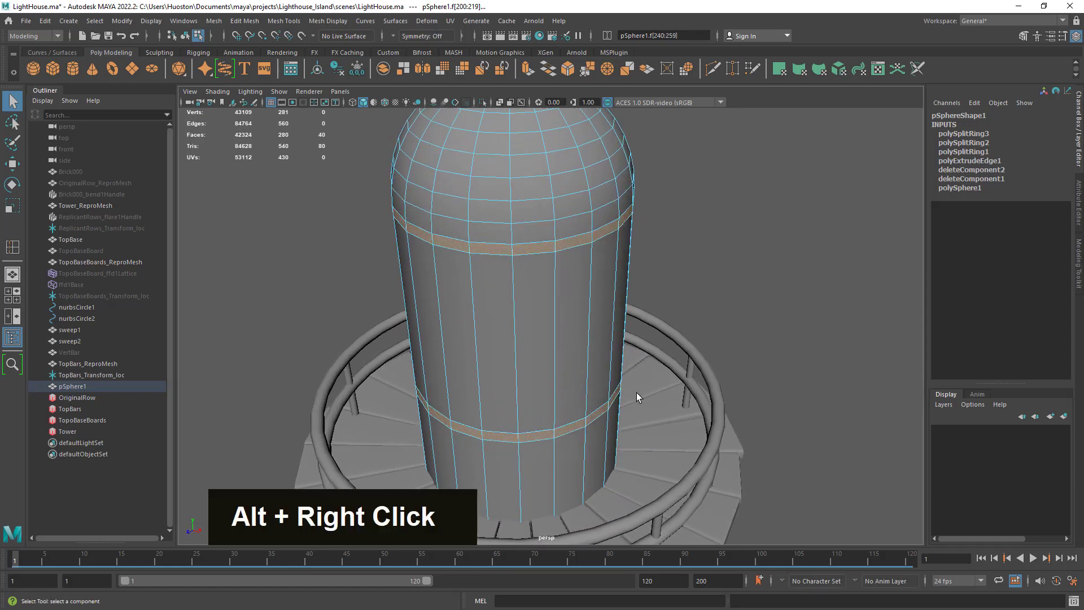
pyautogui.moveTo(636, 392)
pyautogui.keyDown('alt'); pyautogui.mouseDown()
pyautogui.moveTo(547, 382)
pyautogui.moveTo(612, 380)
pyautogui.moveTo(624, 394)
pyautogui.mouseUp(); pyautogui.keyUp('alt')
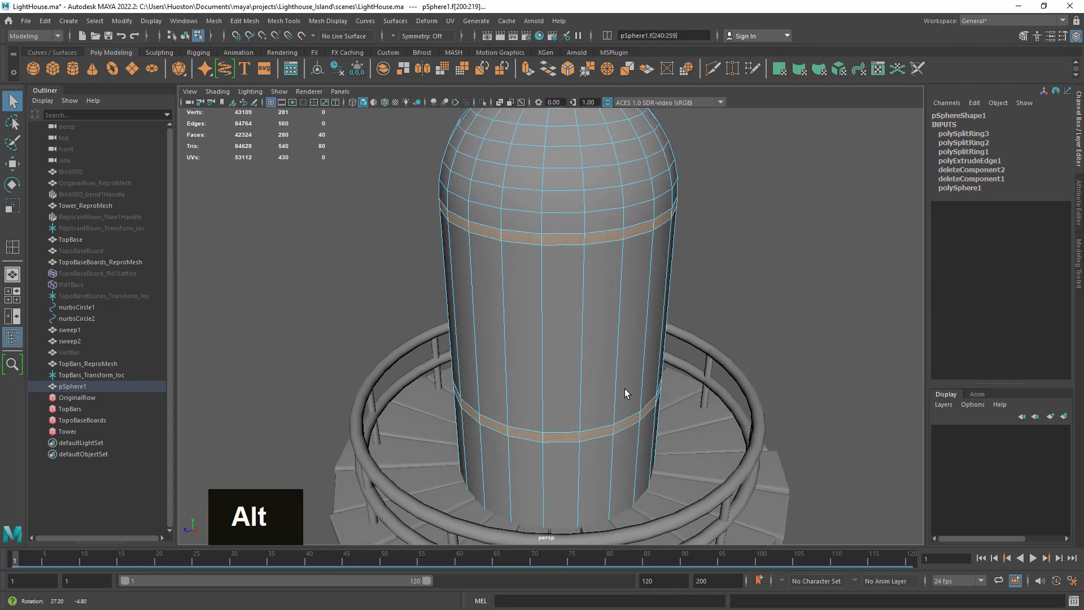
pyautogui.keyDown('alt'); pyautogui.moveTo(523, 283); pyautogui.dragTo(659, 246, button='right'); pyautogui.keyUp('alt')
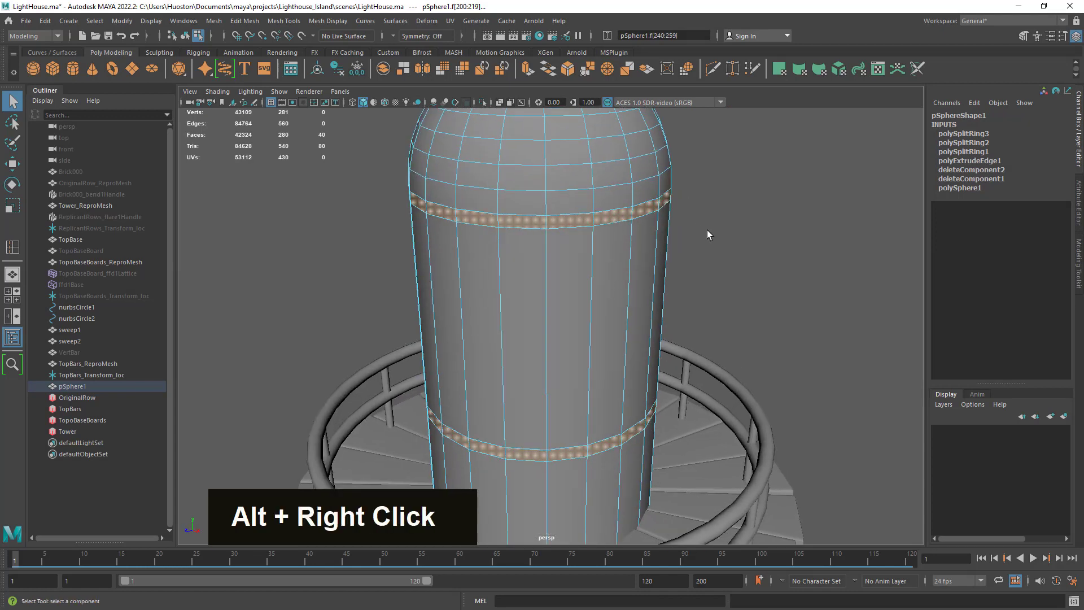
pyautogui.click(581, 218)
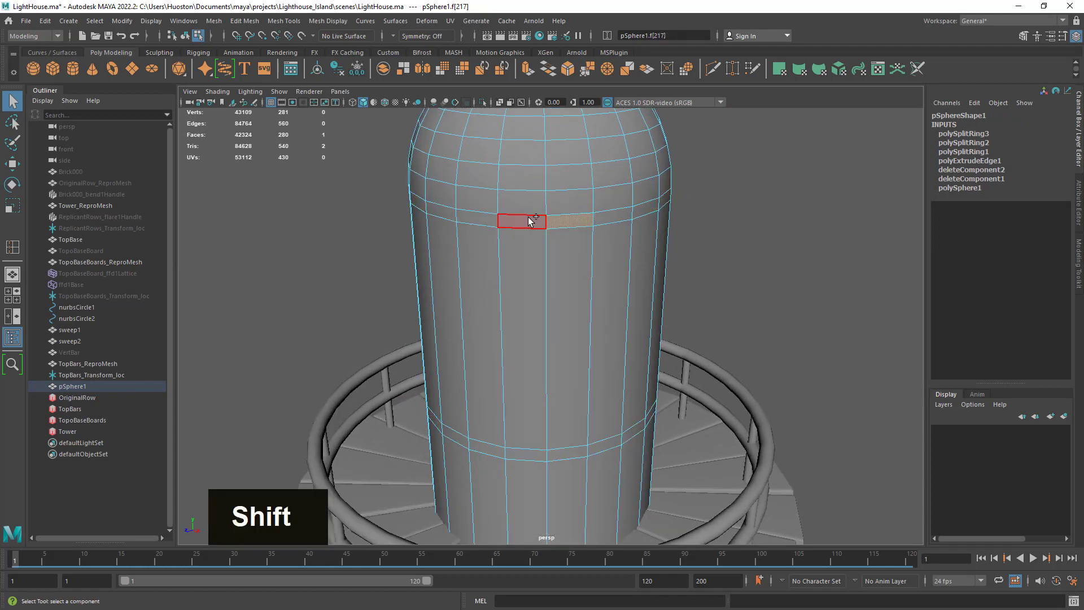
pyautogui.keyDown('shift'); pyautogui.doubleClick(528, 219); pyautogui.keyUp('shift')
pyautogui.keyDown('shift'); pyautogui.doubleClick(520, 454); pyautogui.keyUp('shift')
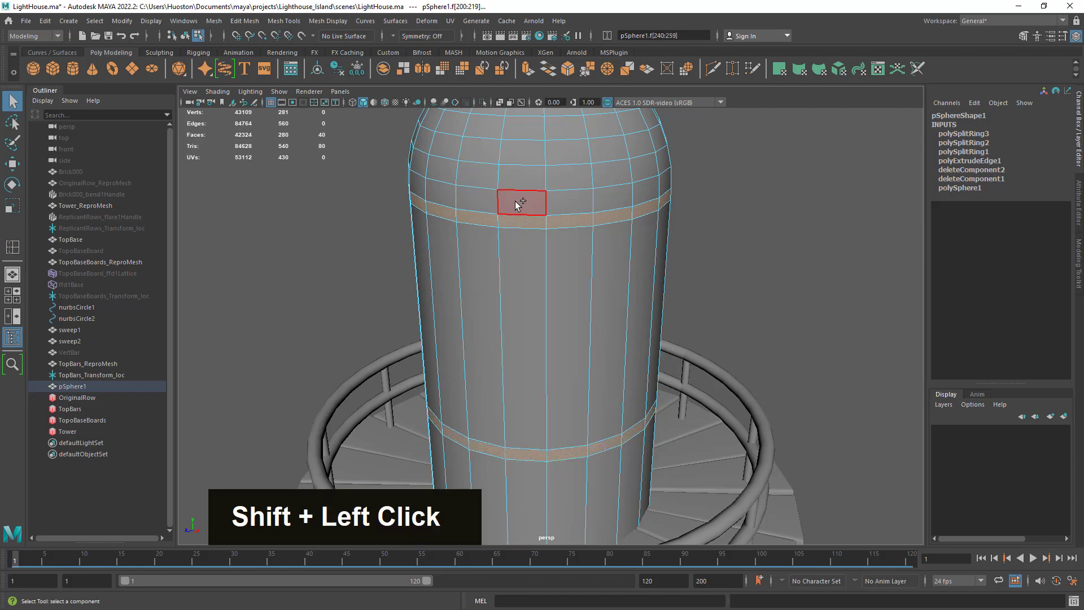
# Step: Extrude the two selected face rings outward as raised trim bands, with a Local Translate Z of about 0.265
pyautogui.keyDown('shift'); pyautogui.moveTo(529, 220); pyautogui.dragTo(459, 244, button='right'); pyautogui.keyUp('shift')
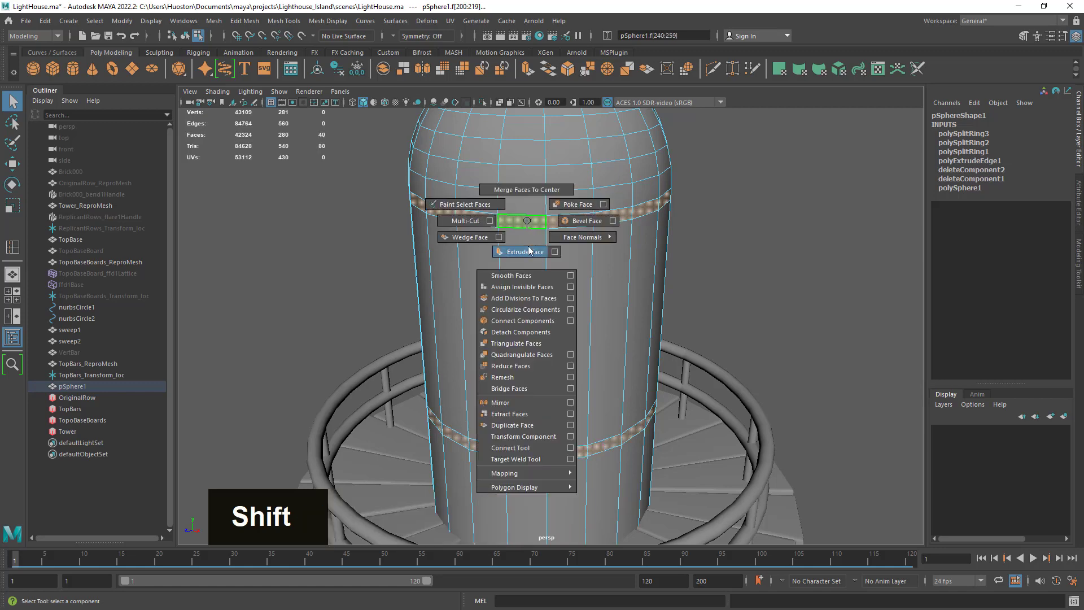
pyautogui.keyDown('alt'); pyautogui.moveTo(518, 301); pyautogui.dragTo(553, 305); pyautogui.keyUp('alt')
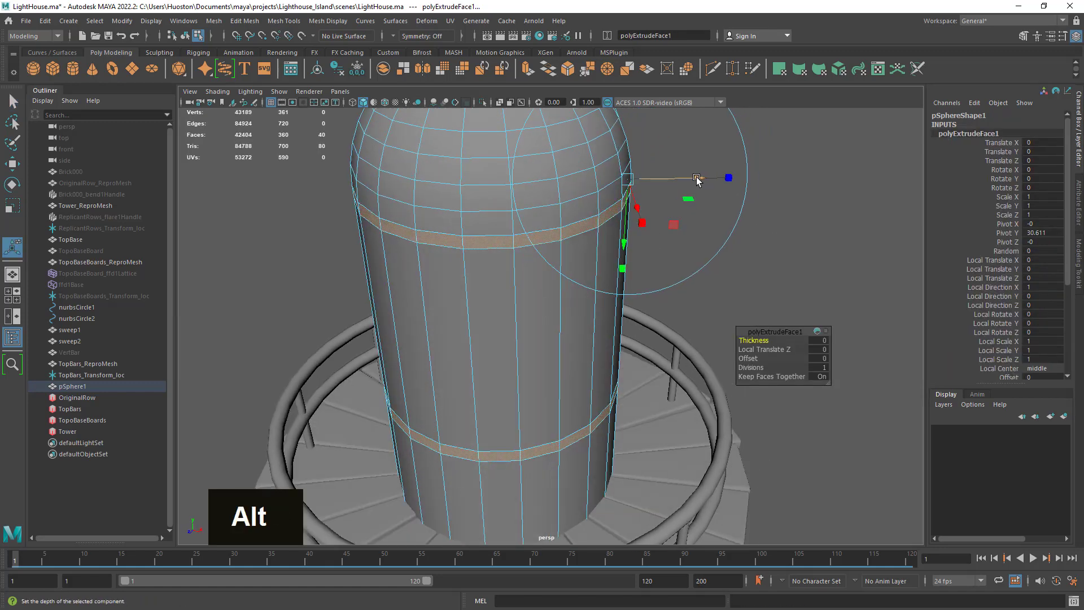
pyautogui.moveTo(696, 180); pyautogui.dragTo(713, 193)
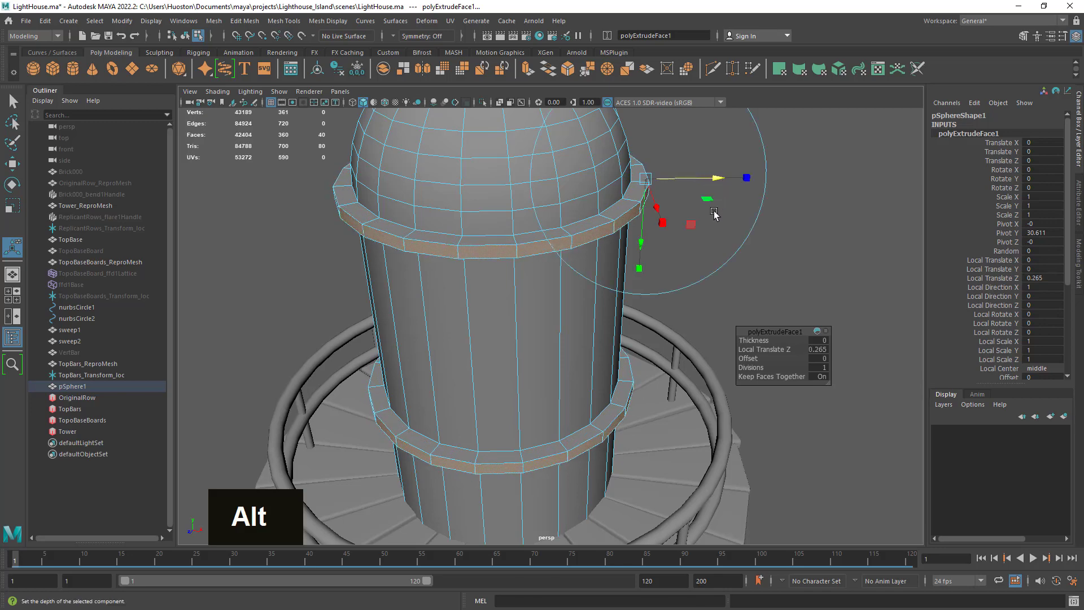
pyautogui.keyDown('alt'); pyautogui.moveTo(658, 222); pyautogui.dragTo(668, 244); pyautogui.keyUp('alt')
pyautogui.keyDown('alt'); pyautogui.moveTo(667, 245); pyautogui.dragTo(621, 260, button='right'); pyautogui.keyUp('alt')
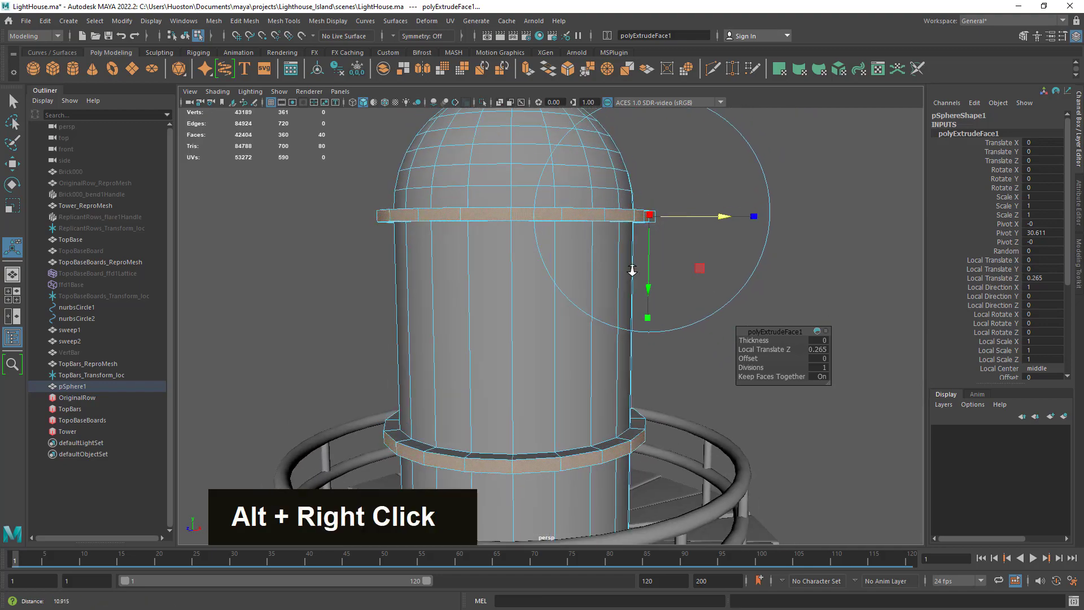
pyautogui.keyDown('alt'); pyautogui.moveTo(621, 260); pyautogui.dragTo(531, 323); pyautogui.keyUp('alt')
pyautogui.keyDown('alt'); pyautogui.moveTo(530, 322); pyautogui.dragTo(748, 341, button='right'); pyautogui.keyUp('alt')
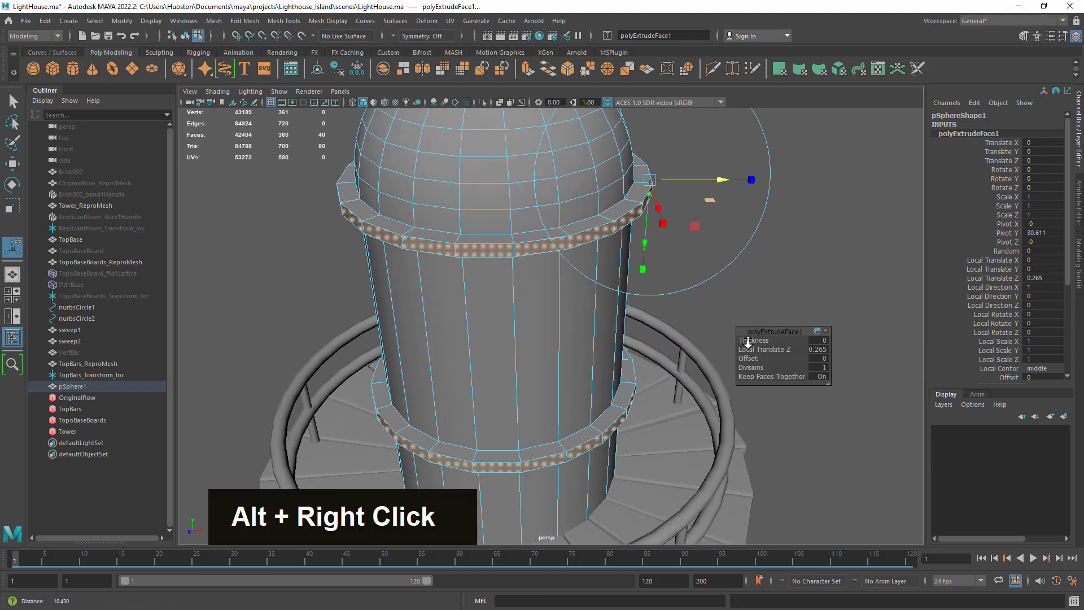
pyautogui.keyDown('alt'); pyautogui.moveTo(747, 341); pyautogui.dragTo(576, 348); pyautogui.keyUp('alt')
pyautogui.keyDown('alt'); pyautogui.moveTo(576, 348); pyautogui.dragTo(578, 306, button='middle'); pyautogui.keyUp('alt')
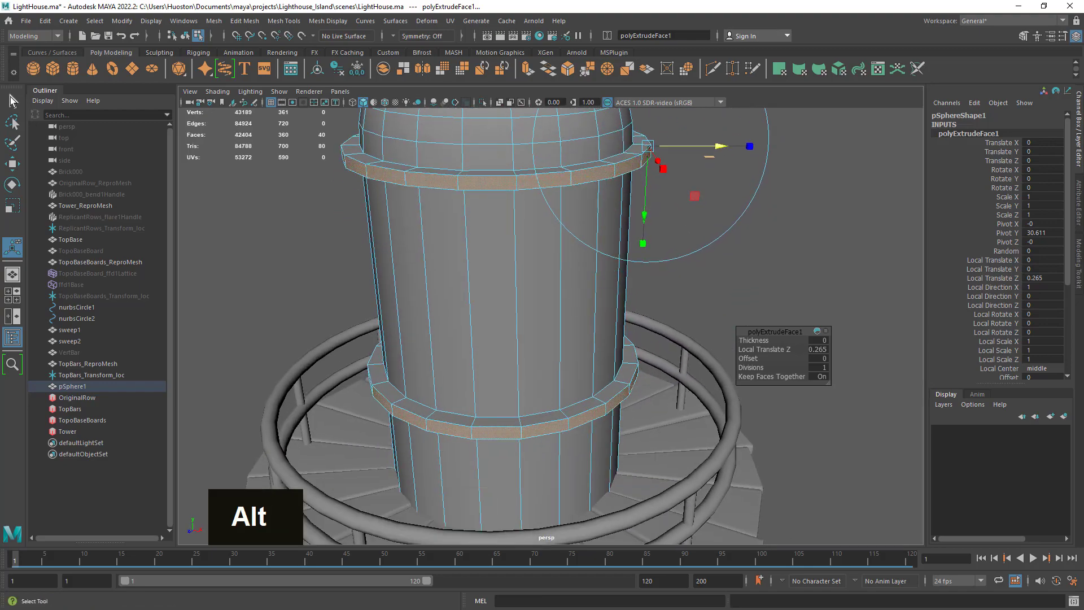
pyautogui.click(12, 101)
# Step: Examine the two extruded trim bands and the wall between them from above, below and the sides
pyautogui.keyDown('alt'); pyautogui.moveTo(619, 402); pyautogui.dragTo(614, 352, button='middle'); pyautogui.keyUp('alt')
pyautogui.keyDown('alt'); pyautogui.moveTo(614, 353); pyautogui.dragTo(617, 337); pyautogui.keyUp('alt')
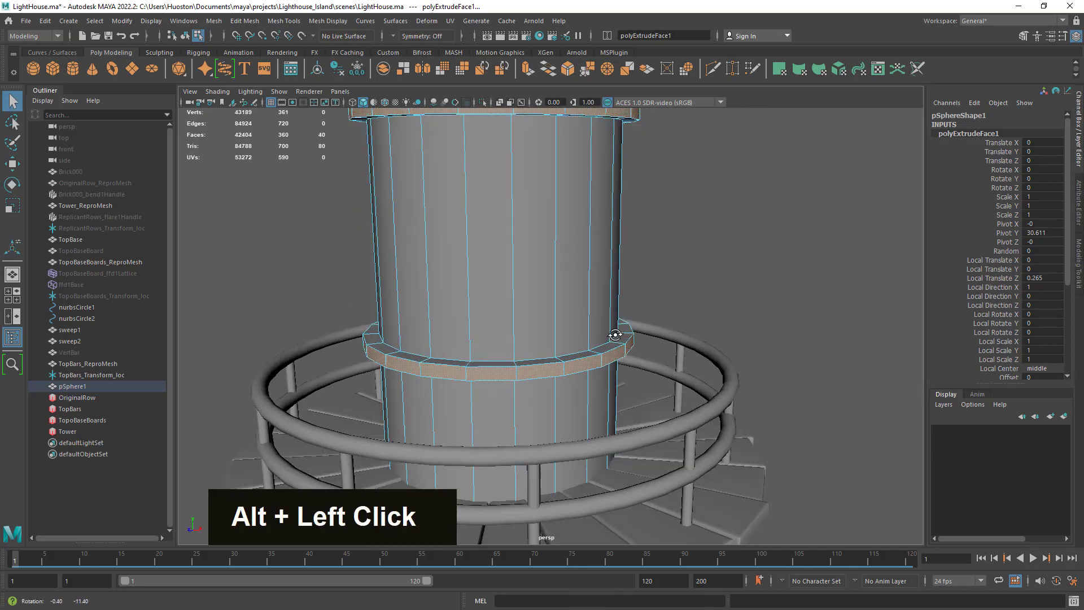
pyautogui.keyDown('alt'); pyautogui.moveTo(617, 336); pyautogui.dragTo(619, 427, button='middle'); pyautogui.keyUp('alt')
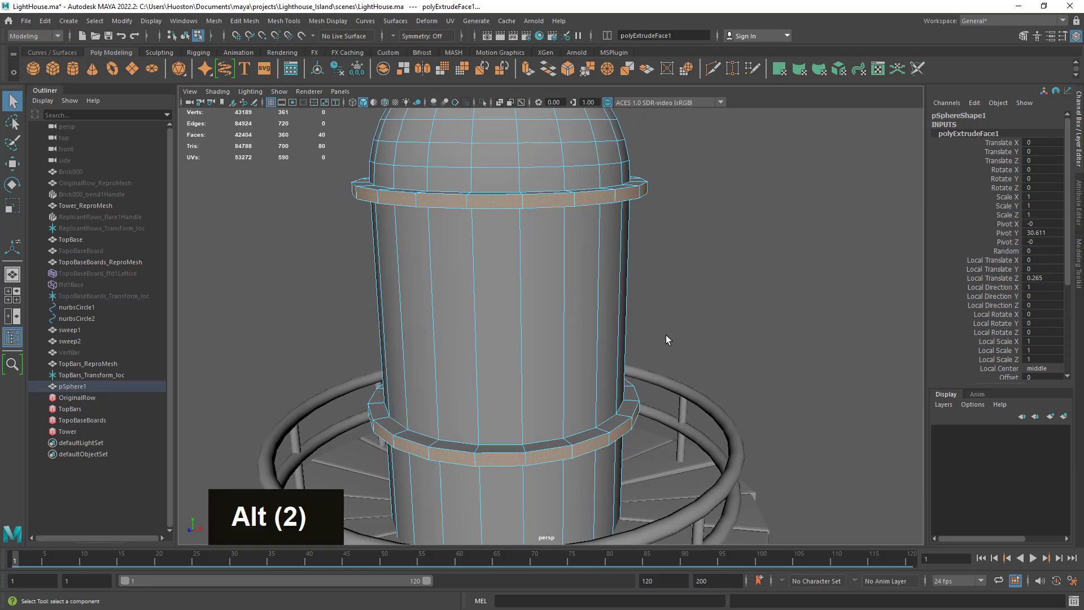
pyautogui.moveTo(666, 339)
pyautogui.keyDown('alt'); pyautogui.mouseDown()
pyautogui.moveTo(527, 327)
pyautogui.moveTo(675, 347)
pyautogui.moveTo(658, 337)
pyautogui.mouseUp(); pyautogui.keyUp('alt')
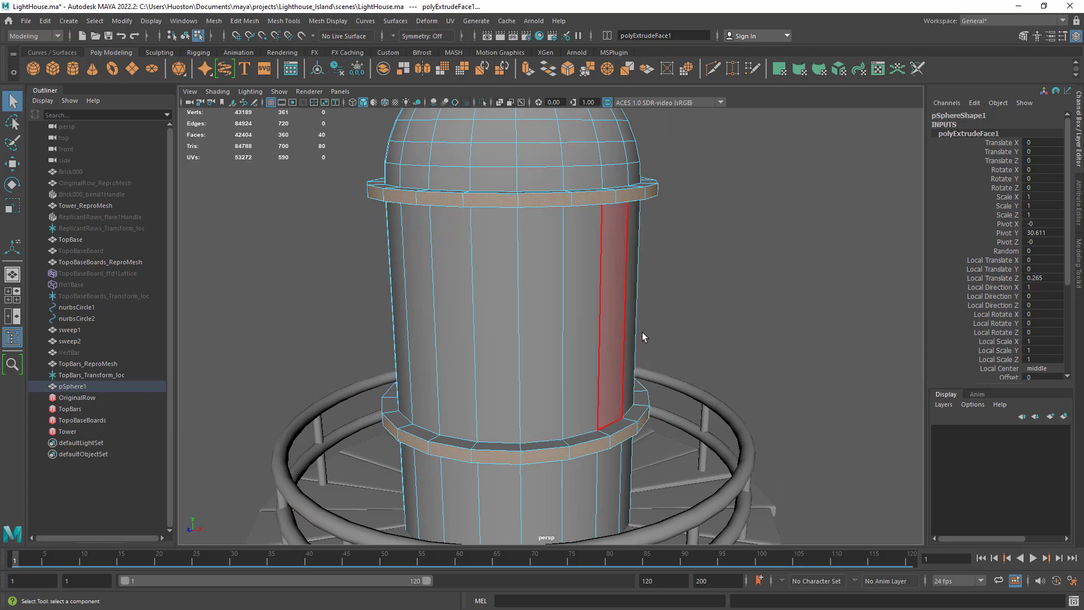
pyautogui.keyDown('alt'); pyautogui.moveTo(703, 350); pyautogui.dragTo(632, 316); pyautogui.keyUp('alt')
pyautogui.keyDown('alt'); pyautogui.moveTo(661, 313); pyautogui.dragTo(590, 333, button='right'); pyautogui.keyUp('alt')
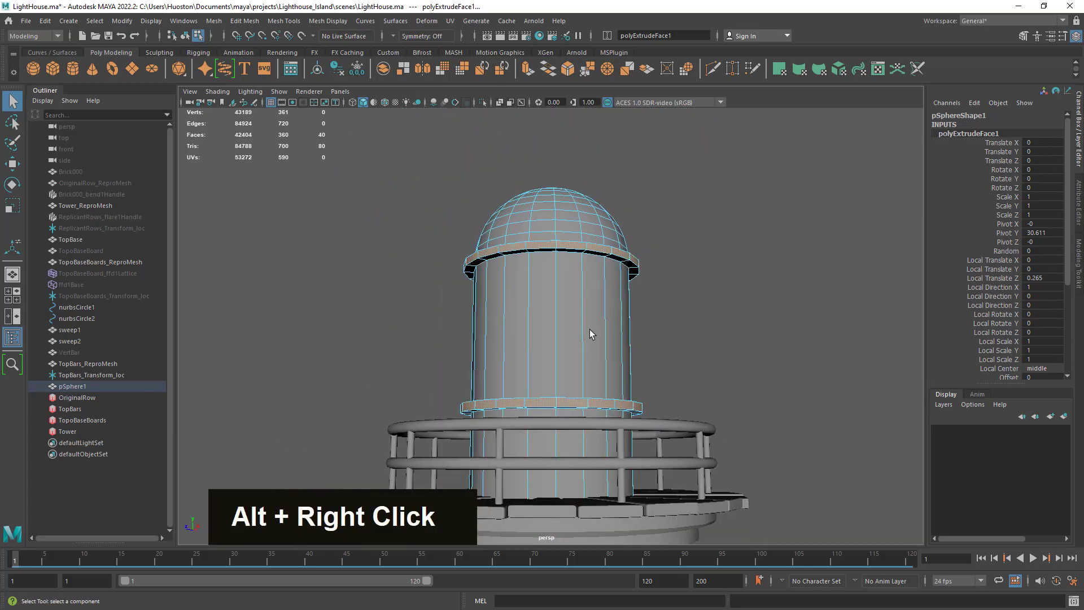
pyautogui.keyDown('alt'); pyautogui.moveTo(590, 333); pyautogui.dragTo(609, 303); pyautogui.keyUp('alt')
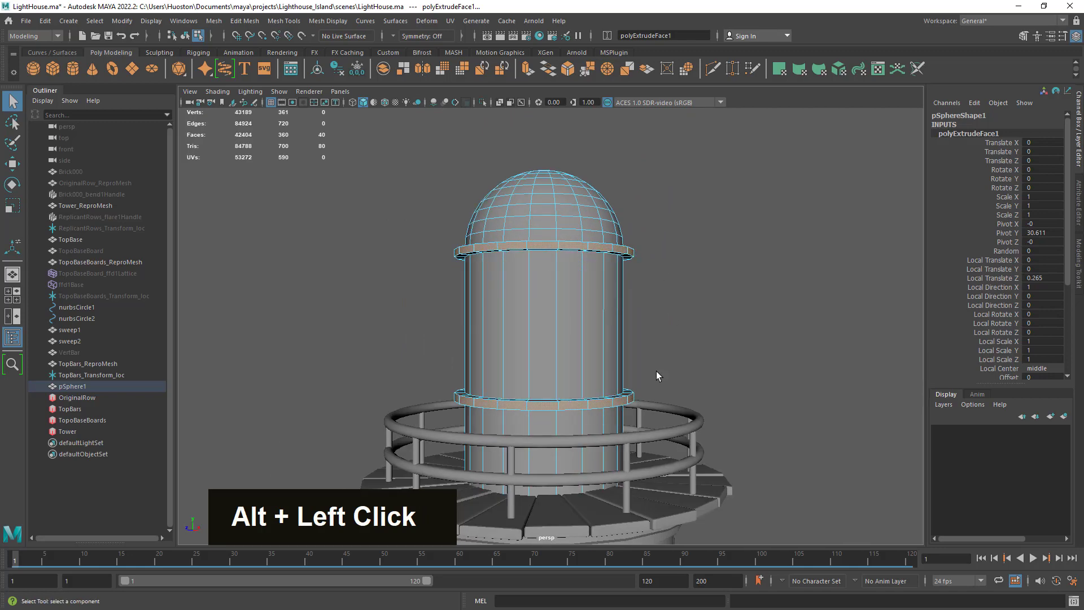
pyautogui.keyDown('alt'); pyautogui.moveTo(662, 372); pyautogui.dragTo(655, 286, button='middle'); pyautogui.keyUp('alt')
pyautogui.keyDown('alt'); pyautogui.moveTo(655, 286); pyautogui.dragTo(625, 340); pyautogui.keyUp('alt')
pyautogui.keyDown('alt'); pyautogui.moveTo(624, 340); pyautogui.dragTo(638, 367, button='right'); pyautogui.keyUp('alt')
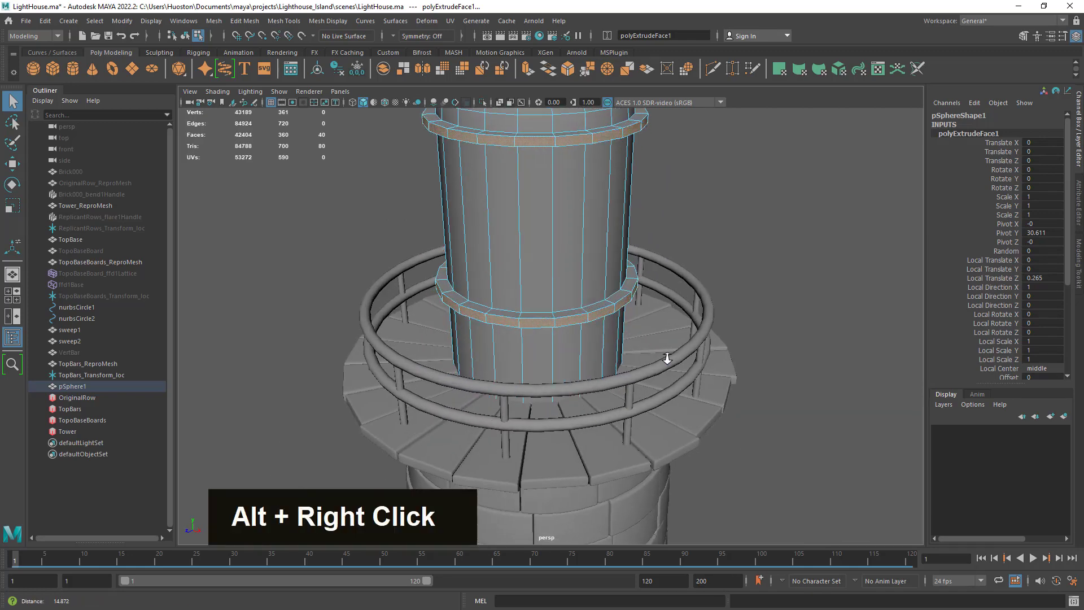
pyautogui.keyDown('alt'); pyautogui.moveTo(638, 367); pyautogui.dragTo(643, 407, button='middle'); pyautogui.keyUp('alt')
pyautogui.keyDown('alt'); pyautogui.moveTo(644, 406); pyautogui.dragTo(643, 446); pyautogui.keyUp('alt')
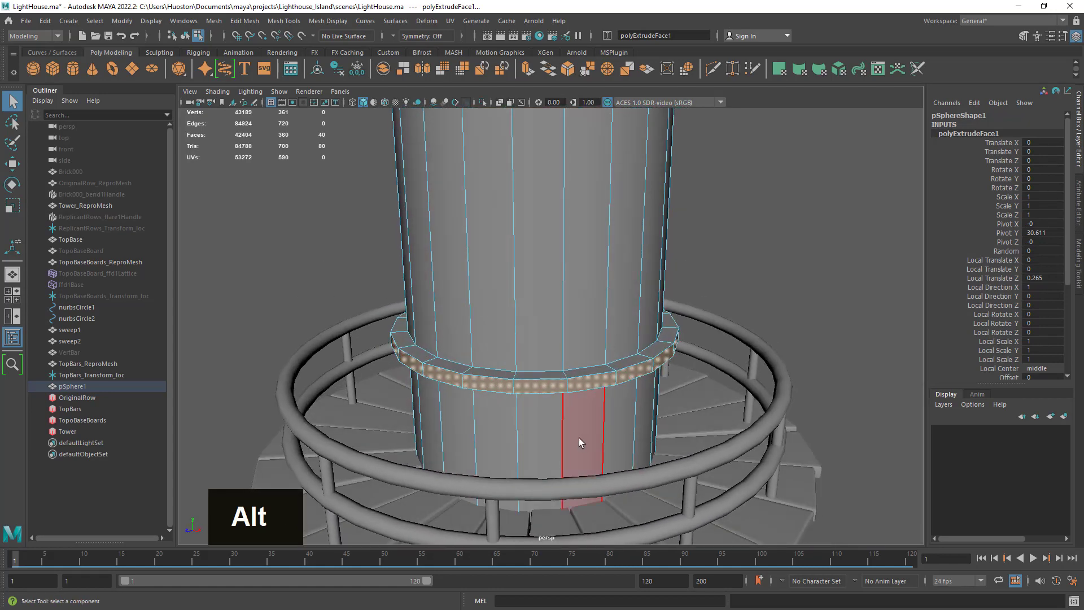
# Step: Select the complete face ring of the base wall between the lower trim band and the deck
pyautogui.click(578, 438)
pyautogui.keyDown('shift'); pyautogui.doubleClick(618, 419); pyautogui.keyUp('shift')
pyautogui.keyDown('alt'); pyautogui.moveTo(618, 419); pyautogui.dragTo(623, 294, button='middle'); pyautogui.keyUp('alt')
pyautogui.keyDown('alt'); pyautogui.moveTo(623, 293); pyautogui.dragTo(625, 276, button='right'); pyautogui.keyUp('alt')
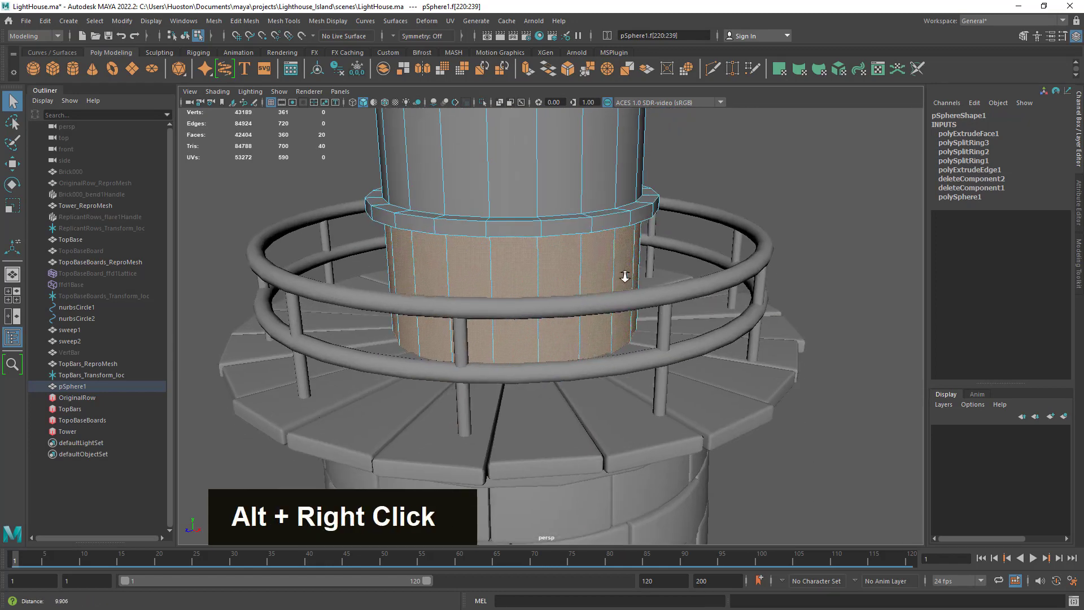
pyautogui.keyDown('alt'); pyautogui.moveTo(625, 277); pyautogui.dragTo(666, 277); pyautogui.keyUp('alt')
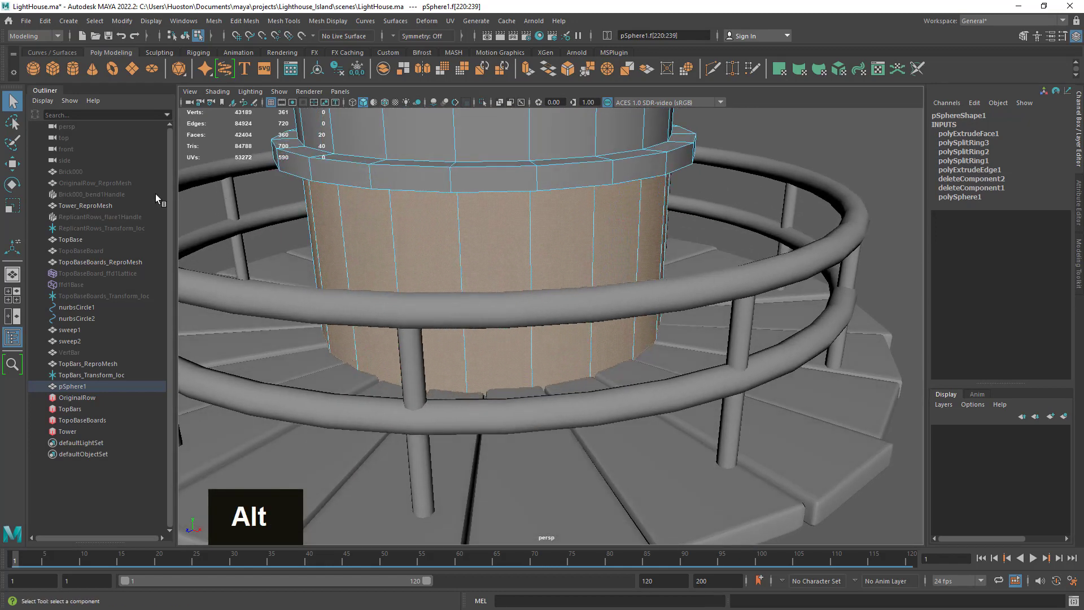
# Step: Try scaling the selected base ring uniformly outward, and undo the scaling
pyautogui.click(12, 204)
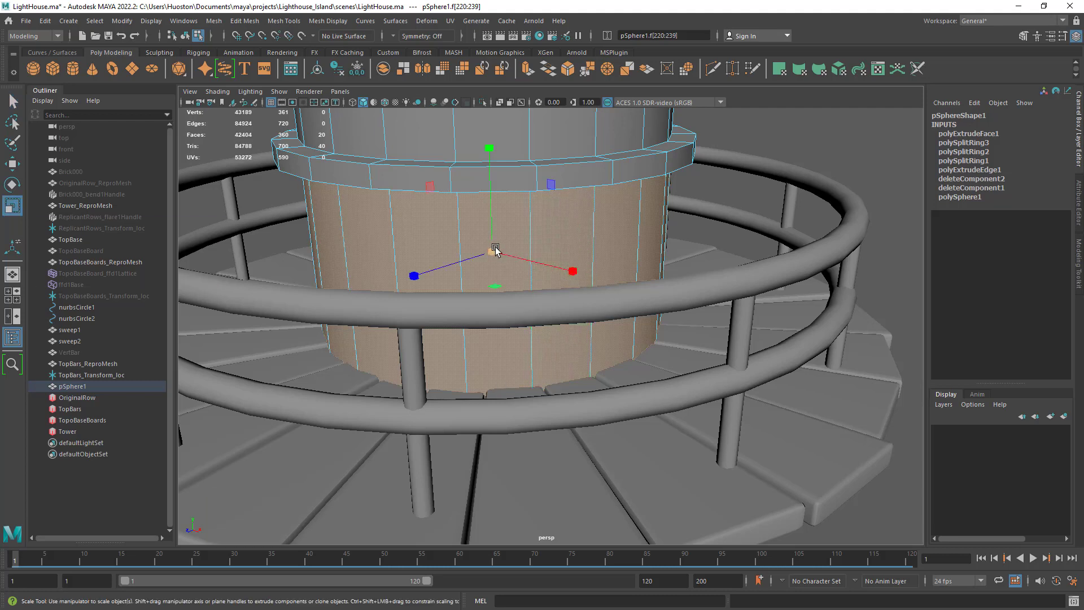
pyautogui.moveTo(495, 249); pyautogui.dragTo(586, 251)
pyautogui.keyDown('alt'); pyautogui.moveTo(586, 252); pyautogui.dragTo(485, 240, button='right'); pyautogui.keyUp('alt')
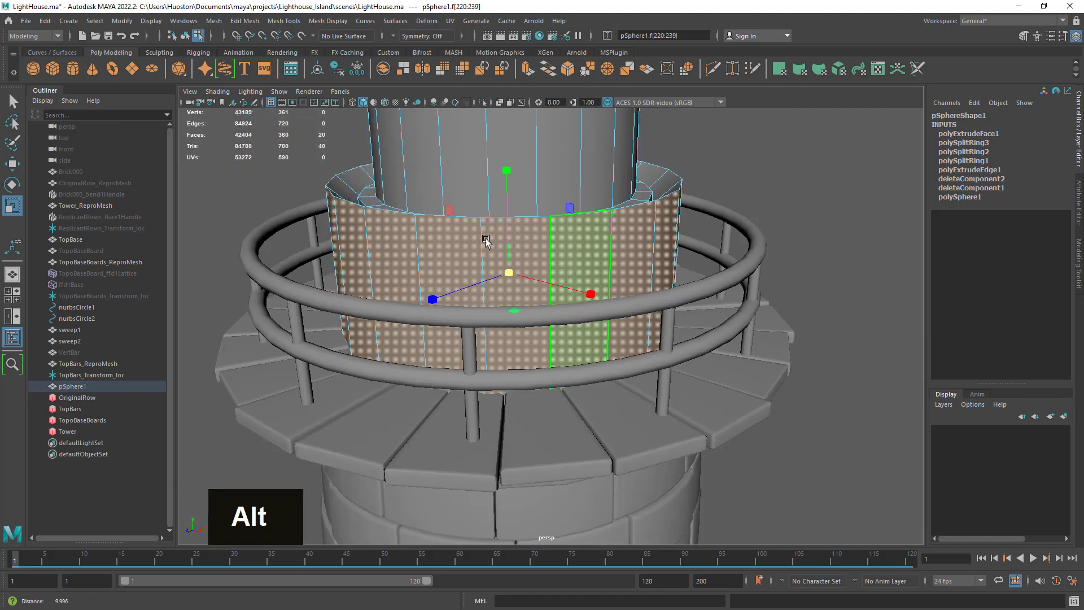
pyautogui.keyDown('alt'); pyautogui.moveTo(485, 240); pyautogui.dragTo(642, 188); pyautogui.keyUp('alt')
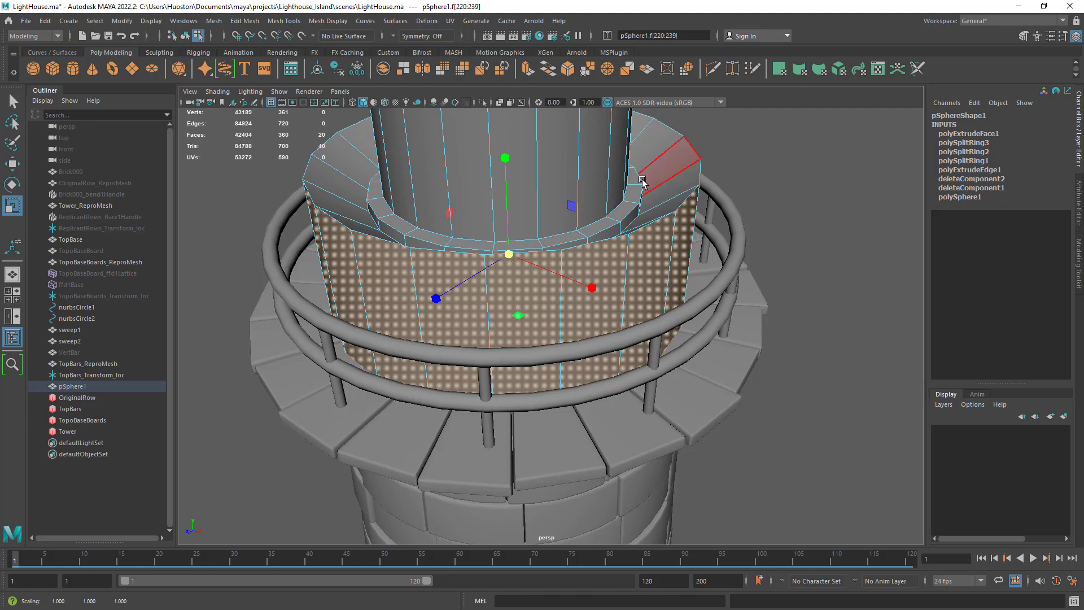
pyautogui.press('z')
pyautogui.press('z')
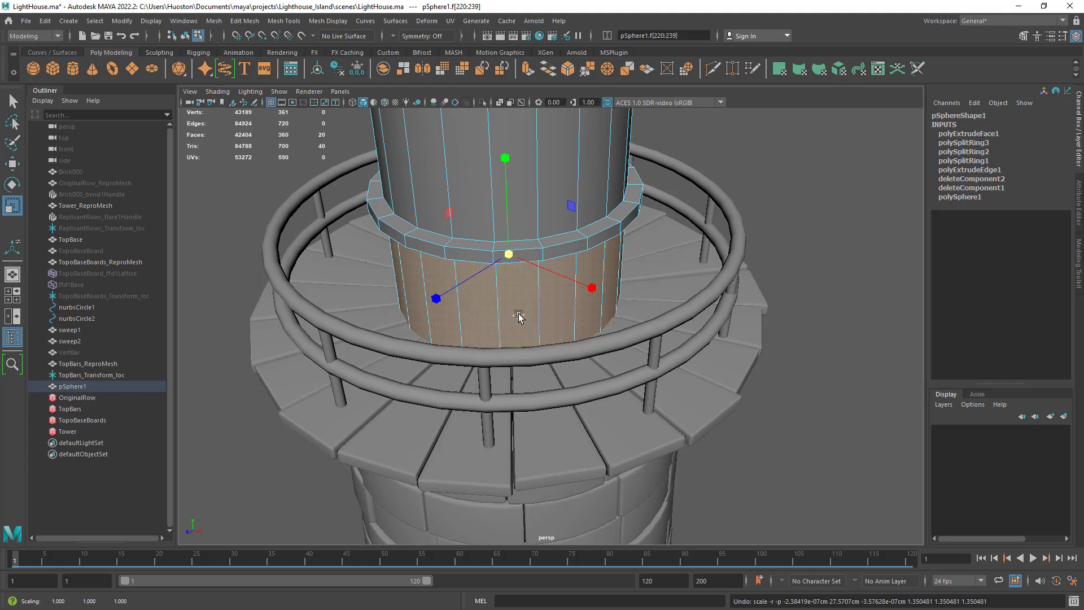
# Step: Scale the selected base face ring slightly outward in the horizontal plane only, keeping it narrower than the lower trim band
pyautogui.moveTo(519, 317)
pyautogui.mouseDown(button='middle')
pyautogui.moveTo(681, 293)
pyautogui.moveTo(626, 299)
pyautogui.moveTo(523, 337)
pyautogui.moveTo(483, 327)
pyautogui.moveTo(505, 316)
pyautogui.moveTo(498, 330)
pyautogui.moveTo(511, 313)
pyautogui.mouseUp(button='middle')
pyautogui.keyDown('alt'); pyautogui.moveTo(511, 312); pyautogui.dragTo(618, 243); pyautogui.keyUp('alt')
pyautogui.keyDown('alt'); pyautogui.moveTo(618, 243); pyautogui.dragTo(624, 339, button='middle'); pyautogui.keyUp('alt')
pyautogui.keyDown('alt'); pyautogui.moveTo(623, 338); pyautogui.dragTo(557, 332, button='right'); pyautogui.keyUp('alt')
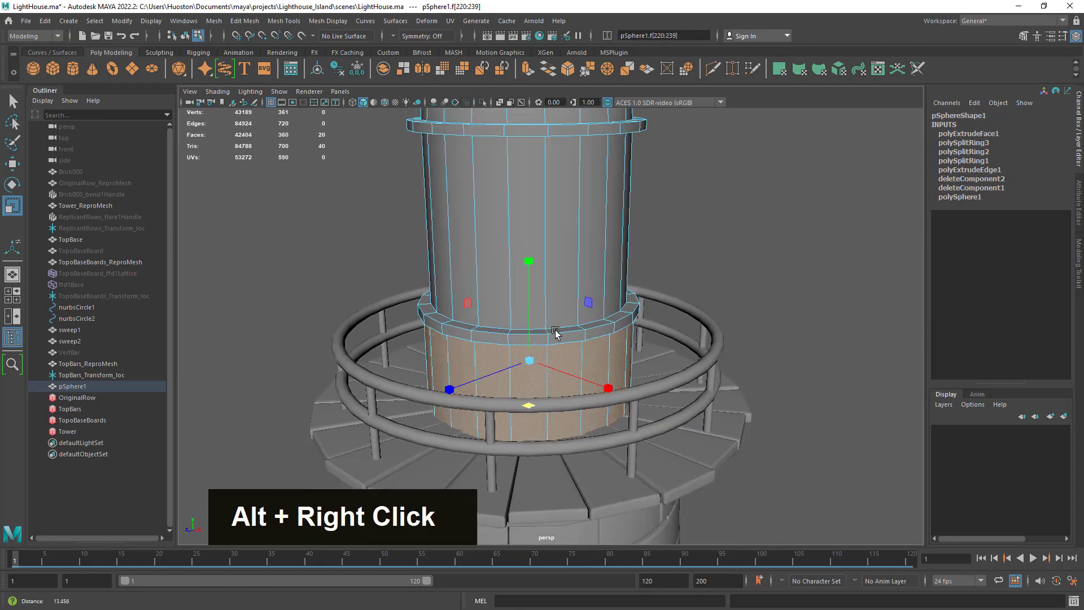
pyautogui.keyDown('alt'); pyautogui.moveTo(556, 331); pyautogui.dragTo(621, 271); pyautogui.keyUp('alt')
pyautogui.keyDown('alt'); pyautogui.moveTo(621, 271); pyautogui.dragTo(637, 341, button='right'); pyautogui.keyUp('alt')
pyautogui.keyDown('alt'); pyautogui.moveTo(637, 340); pyautogui.dragTo(643, 316, button='middle'); pyautogui.keyUp('alt')
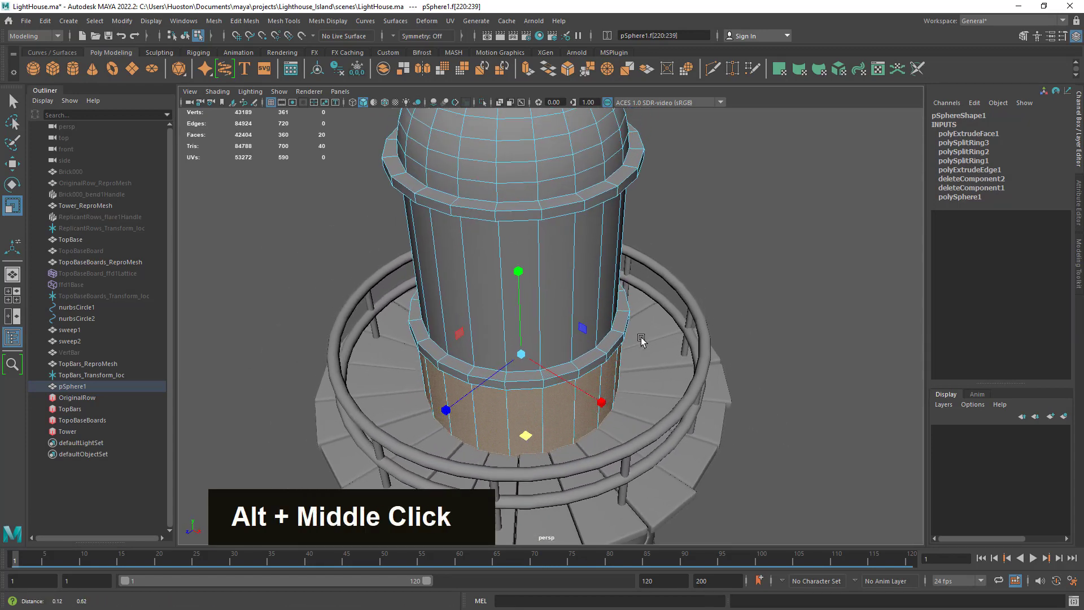
pyautogui.keyDown('alt'); pyautogui.moveTo(643, 316); pyautogui.dragTo(627, 319); pyautogui.keyUp('alt')
pyautogui.keyDown('alt'); pyautogui.moveTo(626, 319); pyautogui.dragTo(557, 417, button='right'); pyautogui.keyUp('alt')
pyautogui.keyDown('alt'); pyautogui.moveTo(556, 416); pyautogui.dragTo(545, 452); pyautogui.keyUp('alt')
pyautogui.keyDown('alt'); pyautogui.moveTo(544, 452); pyautogui.dragTo(544, 406, button='middle'); pyautogui.keyUp('alt')
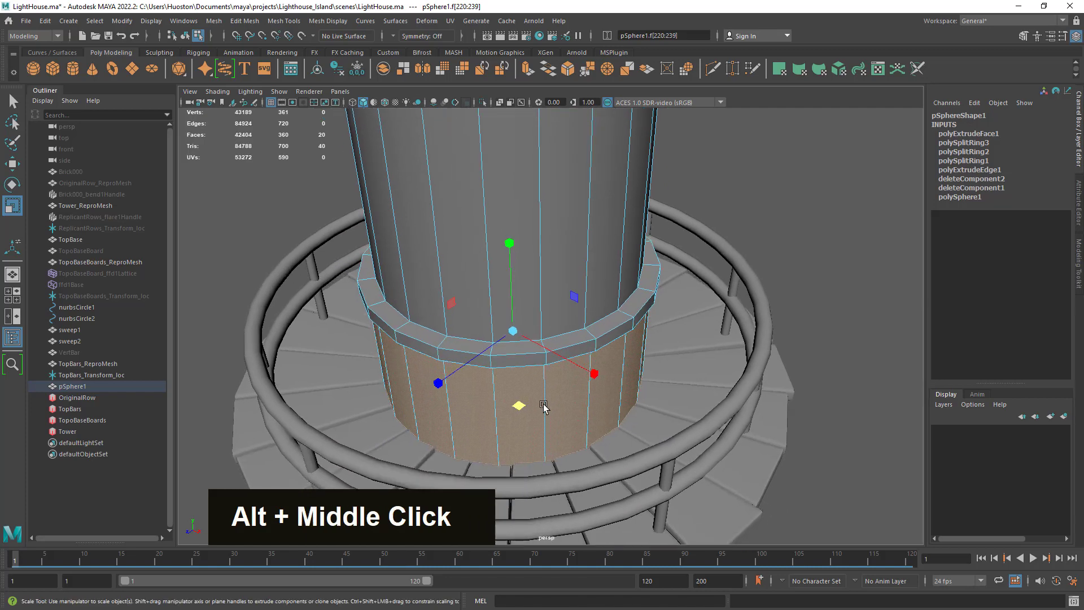
pyautogui.moveTo(521, 404); pyautogui.dragTo(631, 378)
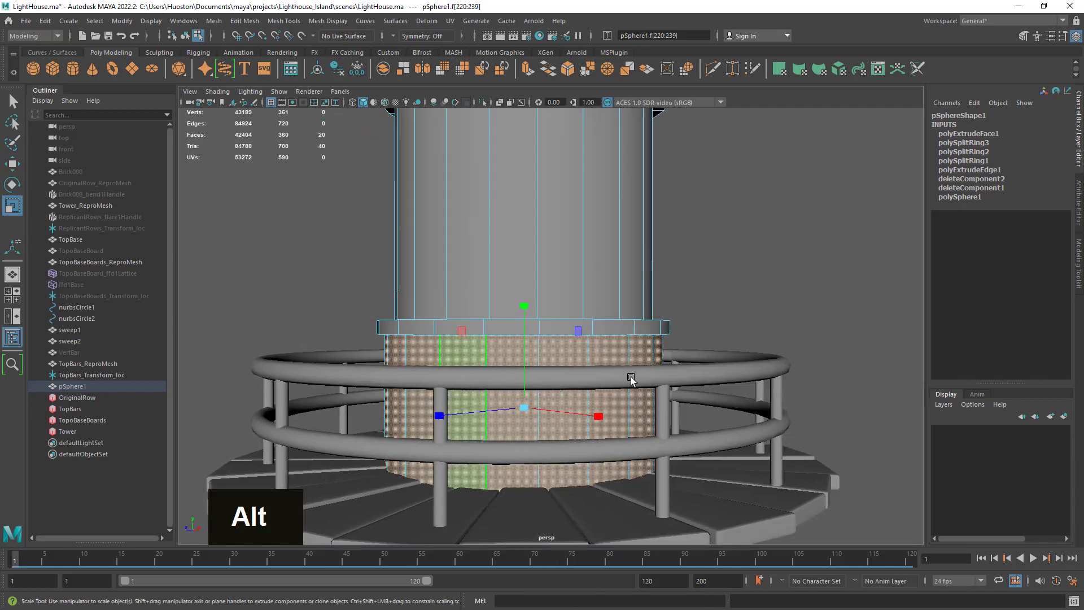
pyautogui.keyDown('alt'); pyautogui.moveTo(746, 383); pyautogui.dragTo(787, 393); pyautogui.keyUp('alt')
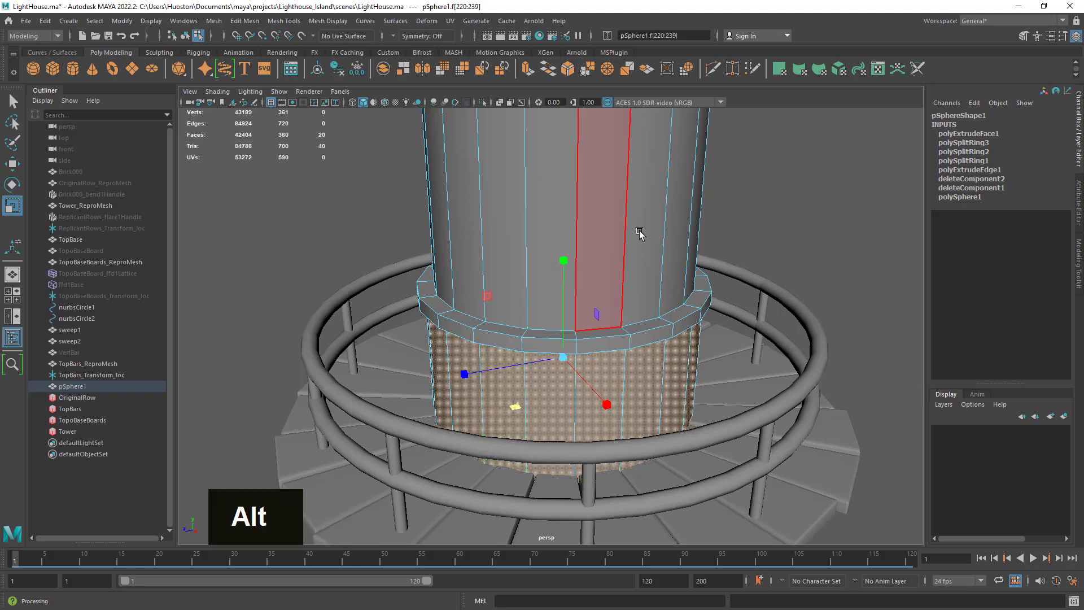
pyautogui.keyDown('alt'); pyautogui.moveTo(641, 235); pyautogui.dragTo(625, 298, button='middle'); pyautogui.keyUp('alt')
pyautogui.click(12, 101)
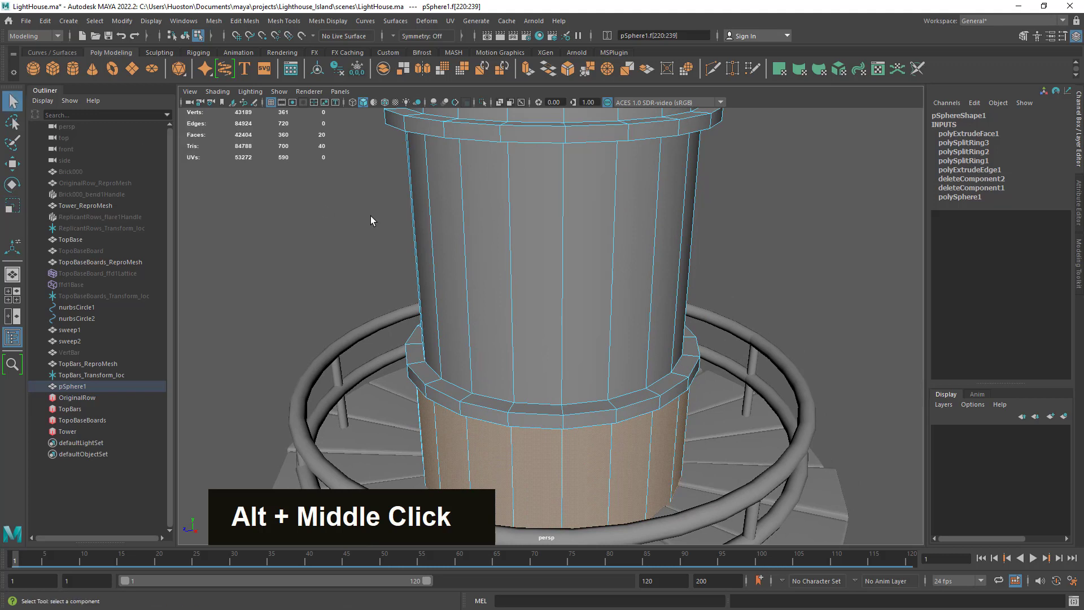
# Step: Select the complete ring of tall wall faces between the two trim bands
pyautogui.keyDown('alt'); pyautogui.moveTo(693, 313); pyautogui.dragTo(602, 296); pyautogui.keyUp('alt')
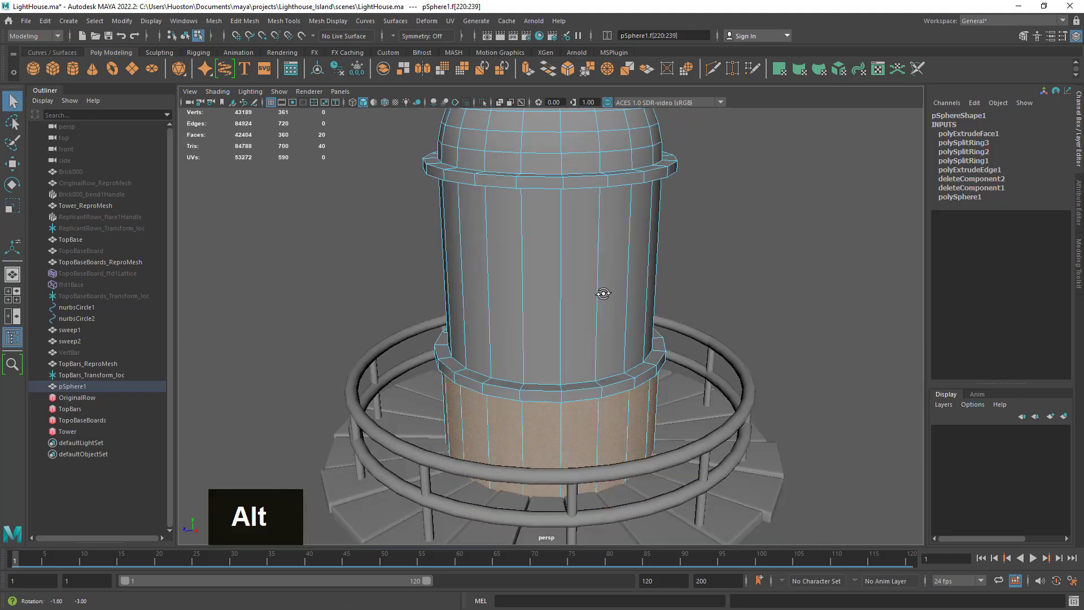
pyautogui.keyDown('alt'); pyautogui.moveTo(602, 296); pyautogui.dragTo(600, 295, button='middle'); pyautogui.keyUp('alt')
pyautogui.keyDown('alt'); pyautogui.moveTo(600, 295); pyautogui.dragTo(574, 305); pyautogui.keyUp('alt')
pyautogui.keyDown('alt'); pyautogui.moveTo(574, 305); pyautogui.dragTo(624, 317, button='right'); pyautogui.keyUp('alt')
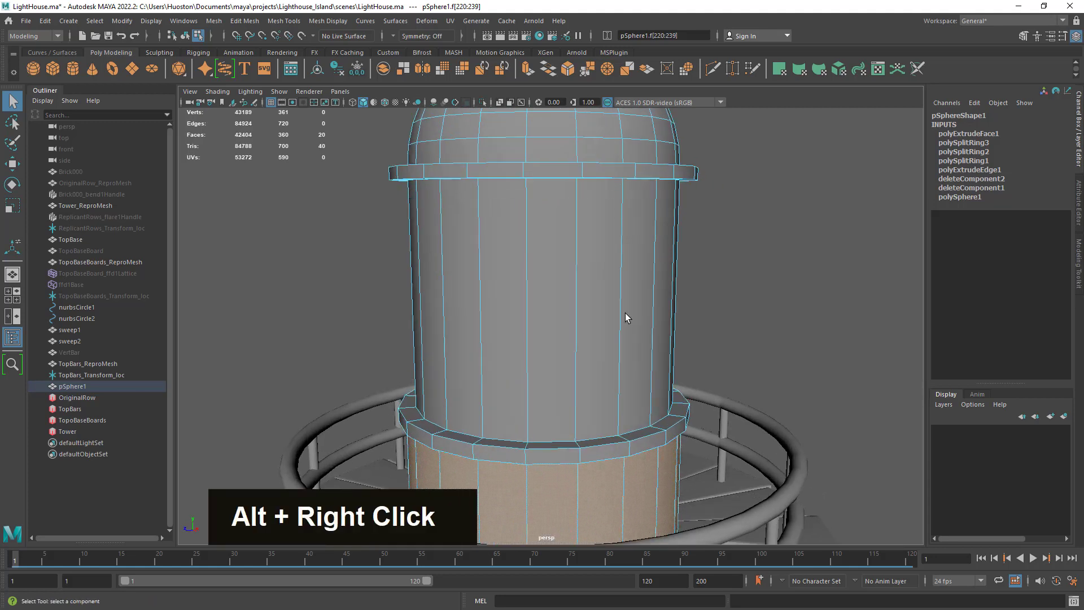
pyautogui.keyDown('alt'); pyautogui.moveTo(624, 316); pyautogui.dragTo(548, 293); pyautogui.keyUp('alt')
pyautogui.click(547, 292)
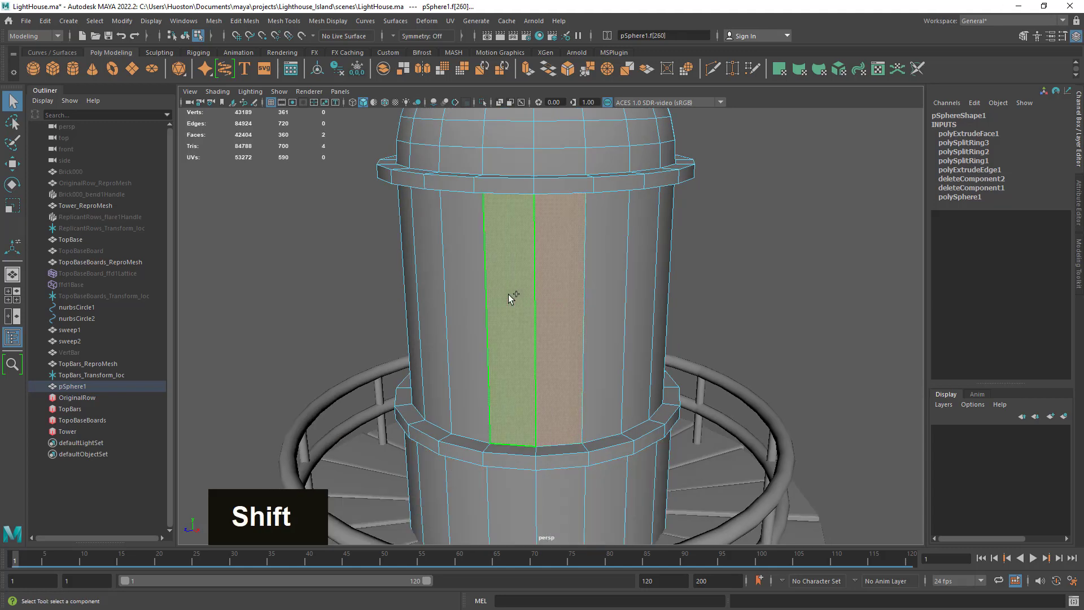
pyautogui.keyDown('shift'); pyautogui.doubleClick(511, 297); pyautogui.keyUp('shift')
# Step: Extrude the selected wall faces inward with a Thickness of -0.1, and leave the extrude manipulator
pyautogui.keyDown('shift'); pyautogui.rightClick(524, 288); pyautogui.keyUp('shift')
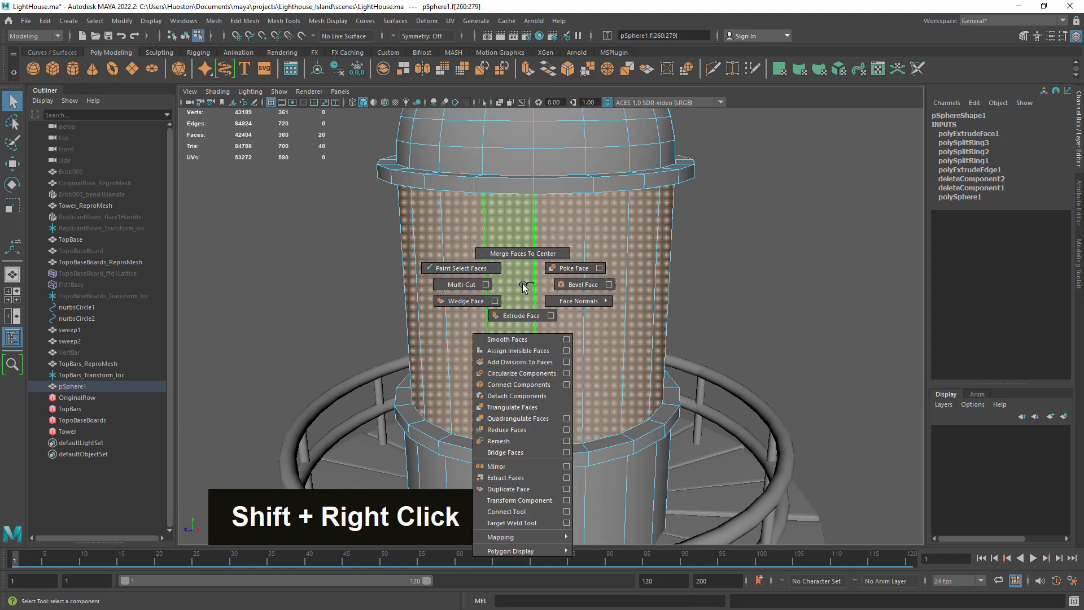
pyautogui.keyDown('shift'); pyautogui.click(527, 315); pyautogui.keyUp('shift')
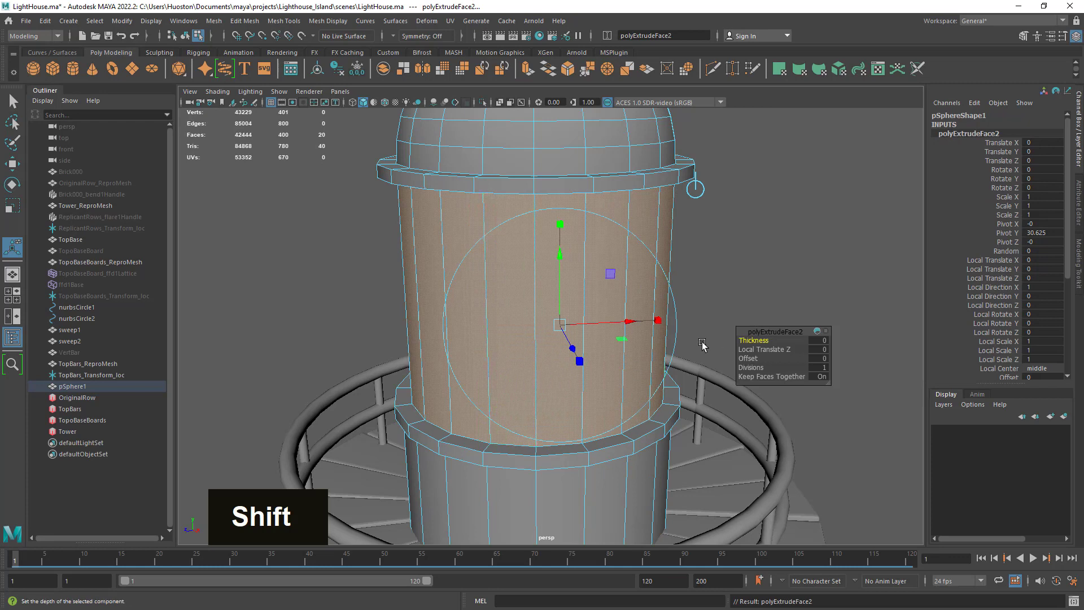
pyautogui.keyDown('alt'); pyautogui.moveTo(514, 441); pyautogui.dragTo(553, 436); pyautogui.keyUp('alt')
pyautogui.keyDown('ctrl'); pyautogui.moveTo(758, 346); pyautogui.dragTo(748, 341); pyautogui.keyUp('ctrl')
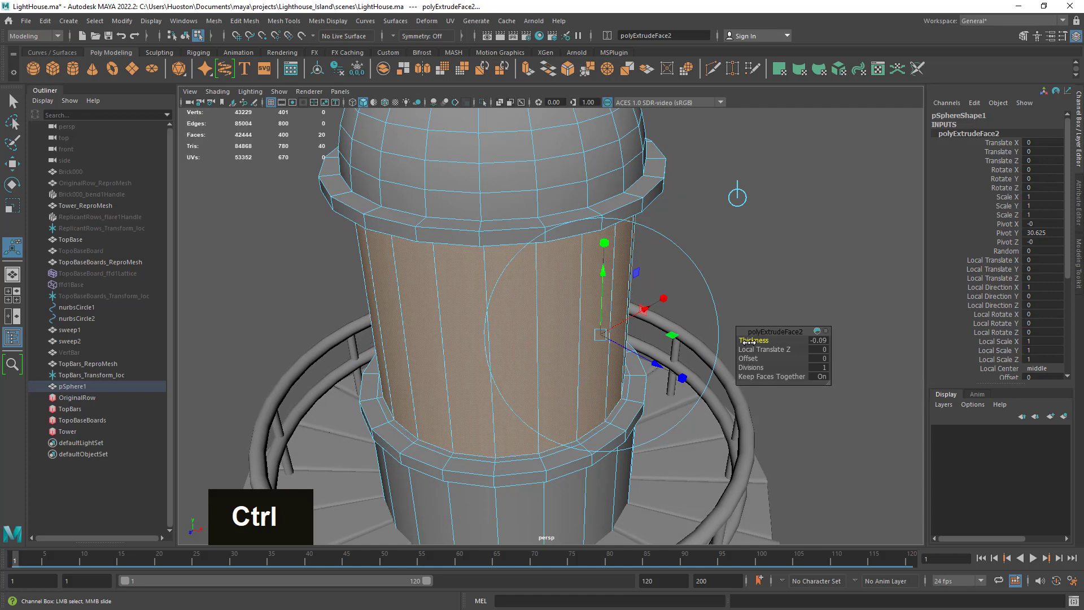
pyautogui.keyDown('ctrl'); pyautogui.moveTo(749, 341); pyautogui.dragTo(748, 341); pyautogui.keyUp('ctrl')
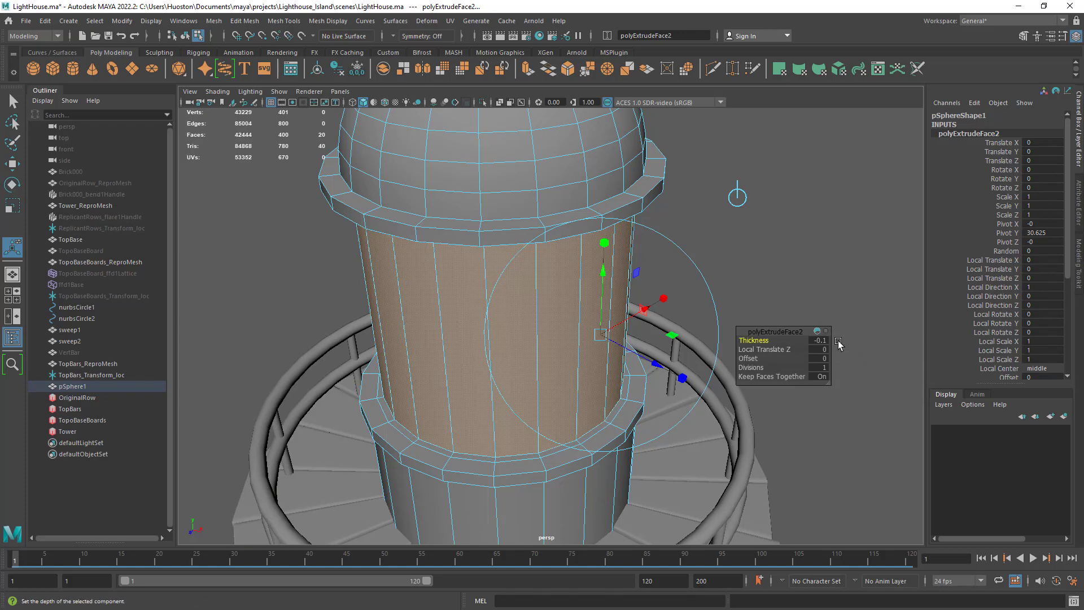
pyautogui.keyDown('alt'); pyautogui.moveTo(632, 418); pyautogui.dragTo(587, 404); pyautogui.keyUp('alt')
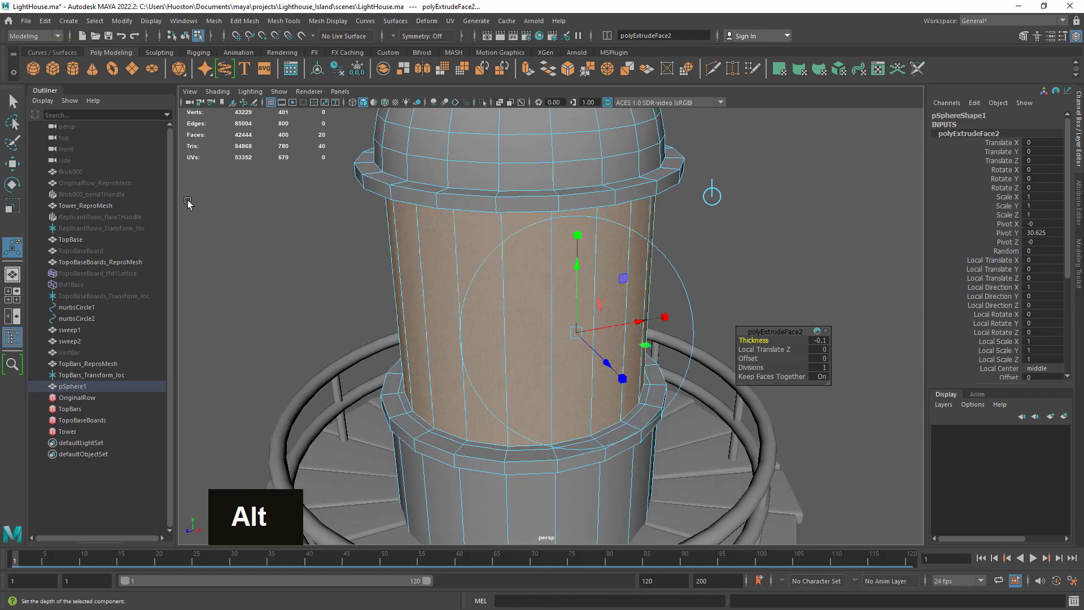
pyautogui.click(12, 103)
# Step: Examine the recessed wall and both trim bands from above and below, switching the lamp room to object mode
pyautogui.keyDown('alt'); pyautogui.moveTo(601, 374); pyautogui.dragTo(602, 303, button='middle'); pyautogui.keyUp('alt')
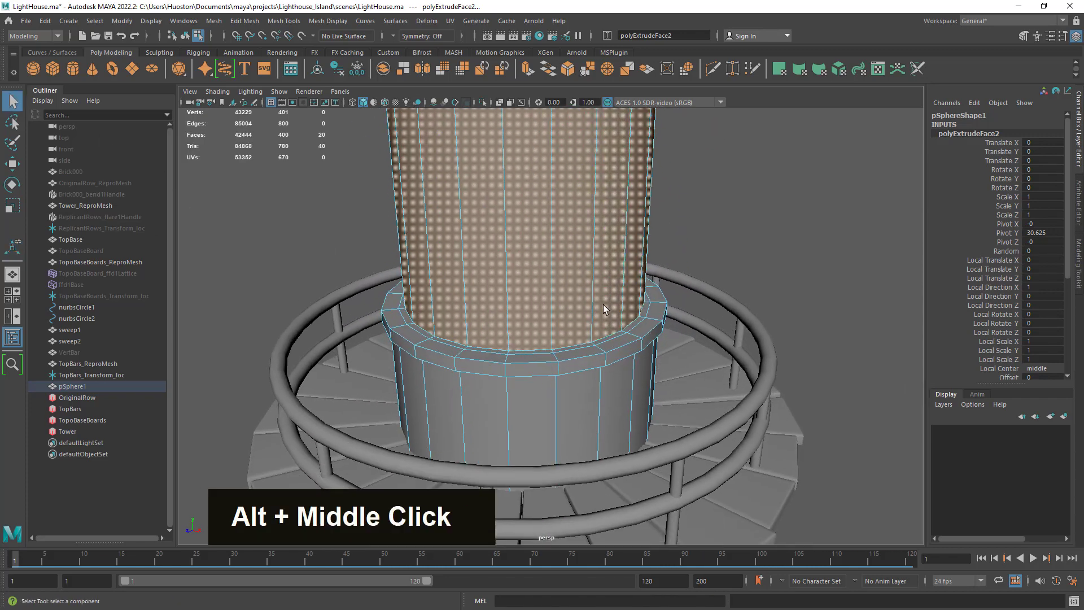
pyautogui.keyDown('alt'); pyautogui.moveTo(603, 304); pyautogui.dragTo(605, 247); pyautogui.keyUp('alt')
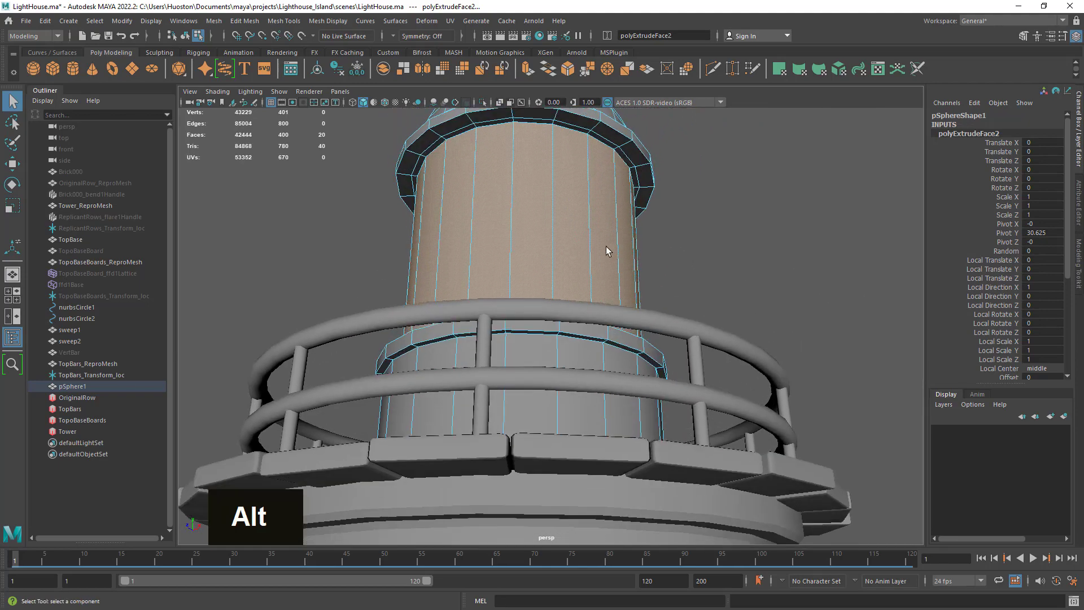
pyautogui.keyDown('alt'); pyautogui.moveTo(604, 247); pyautogui.dragTo(610, 292, button='middle'); pyautogui.keyUp('alt')
pyautogui.keyDown('alt'); pyautogui.moveTo(610, 292); pyautogui.dragTo(607, 415); pyautogui.keyUp('alt')
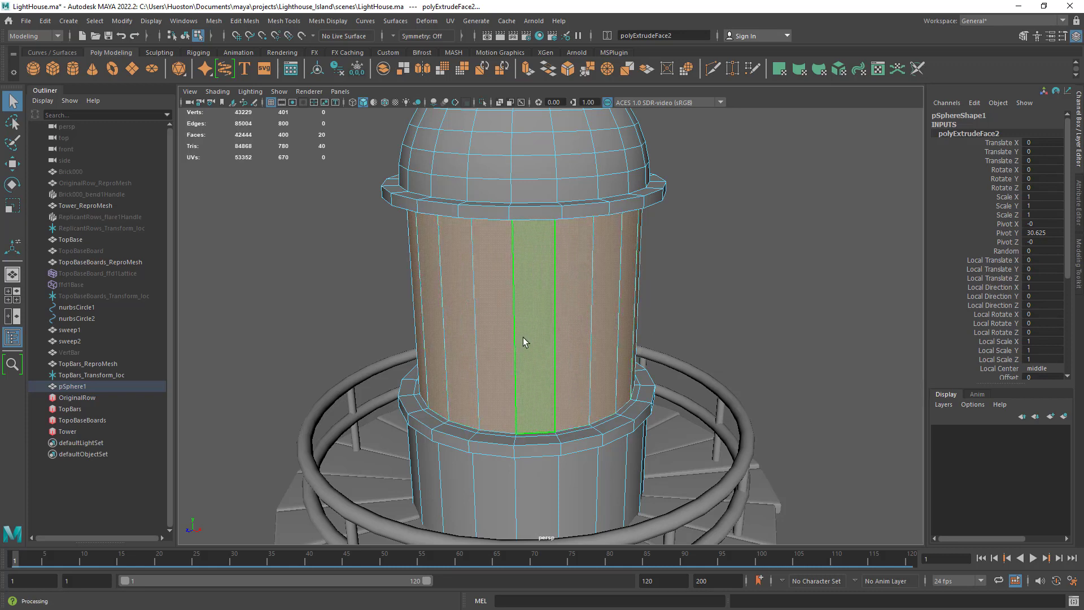
pyautogui.rightClick(558, 274)
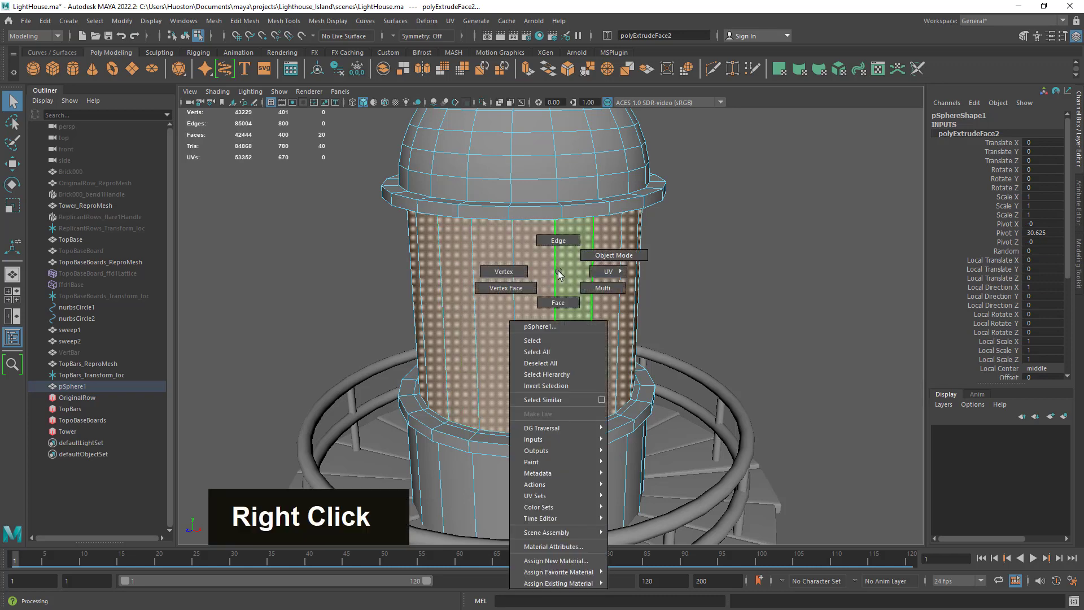
pyautogui.click(595, 255)
pyautogui.keyDown('alt'); pyautogui.moveTo(575, 341); pyautogui.dragTo(599, 368); pyautogui.keyUp('alt')
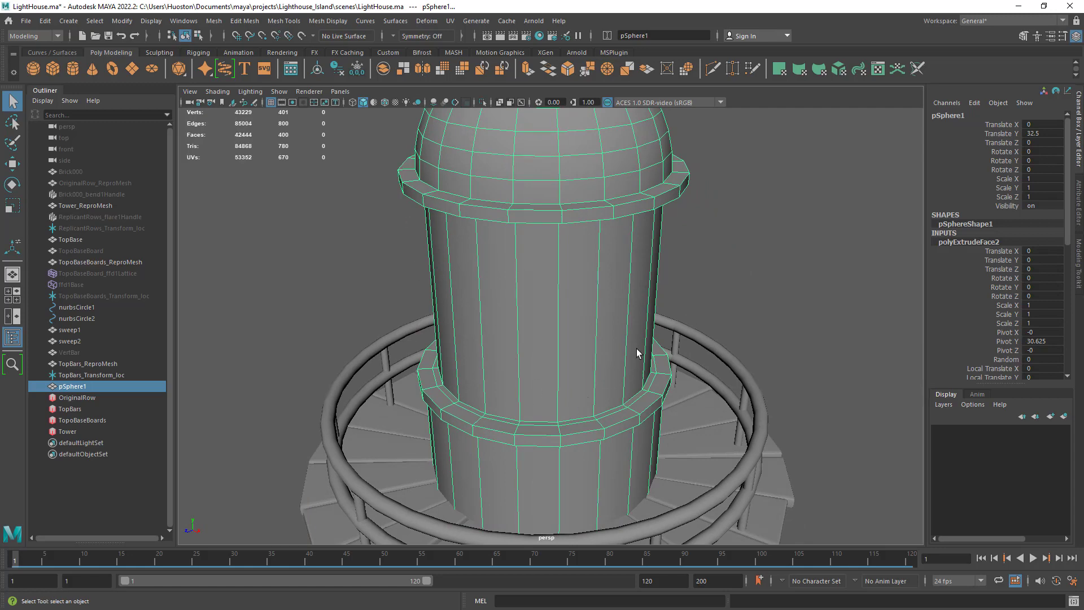
pyautogui.keyDown('alt'); pyautogui.moveTo(636, 348); pyautogui.dragTo(718, 312); pyautogui.keyUp('alt')
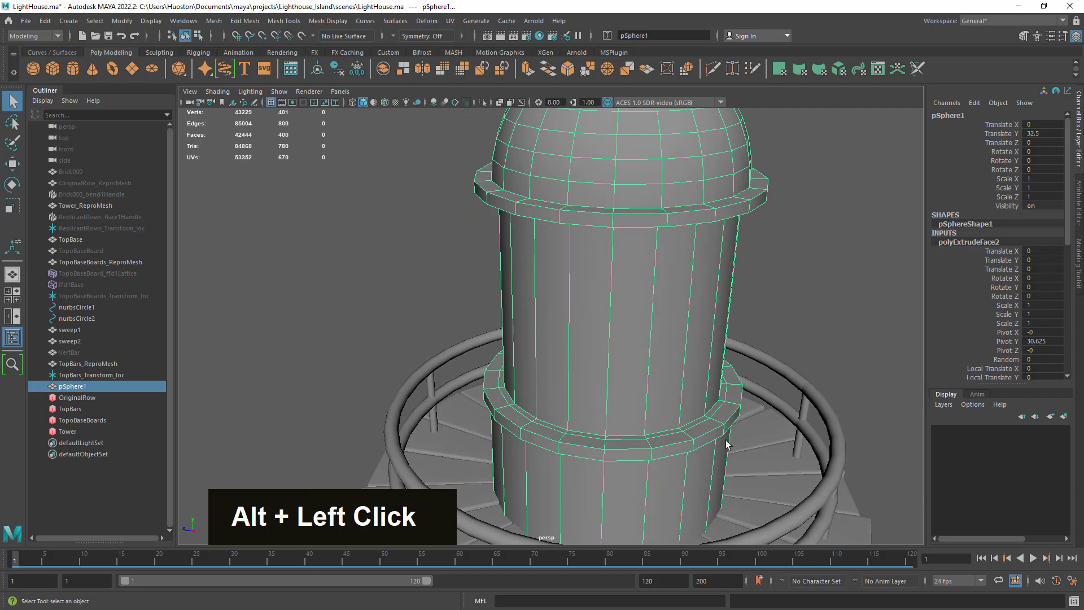
pyautogui.keyDown('alt'); pyautogui.moveTo(727, 444); pyautogui.dragTo(448, 351); pyautogui.keyUp('alt')
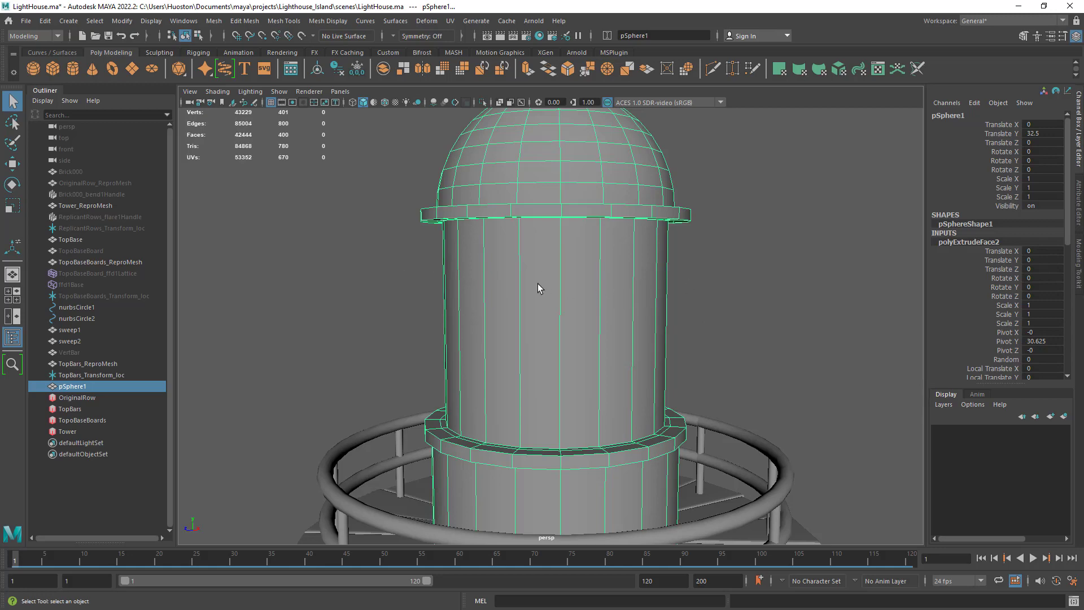
pyautogui.keyDown('alt'); pyautogui.moveTo(537, 288); pyautogui.dragTo(516, 417); pyautogui.keyUp('alt')
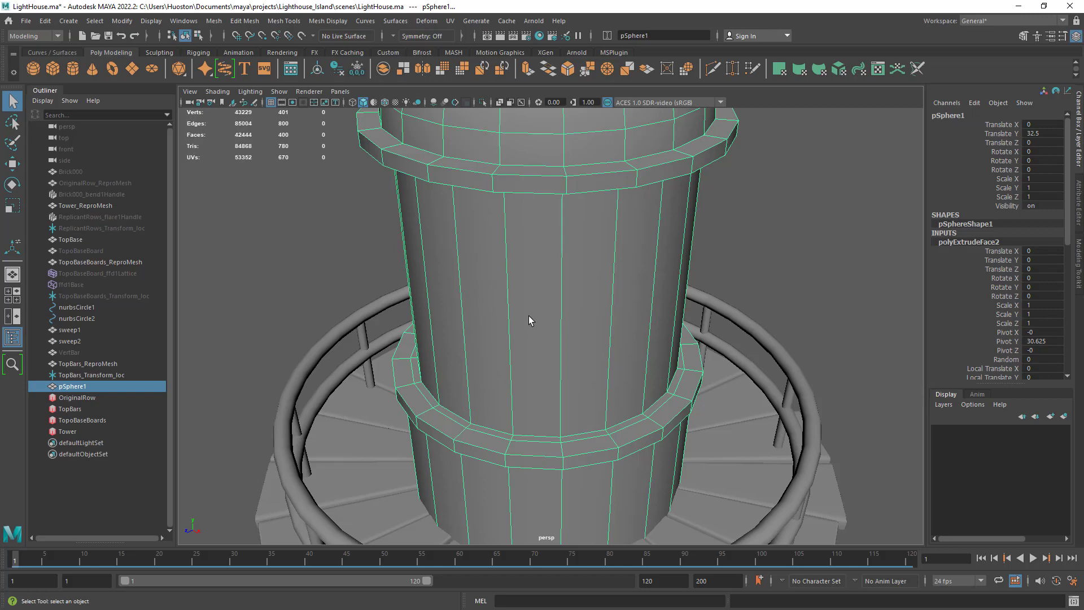
# Step: In edge mode, select the complete edge loop on top of the lower trim band, just outside the recessed wall
pyautogui.keyDown('alt'); pyautogui.moveTo(475, 338); pyautogui.dragTo(474, 327, button='middle'); pyautogui.keyUp('alt')
pyautogui.keyDown('alt'); pyautogui.moveTo(474, 327); pyautogui.dragTo(559, 356, button='right'); pyautogui.keyUp('alt')
pyautogui.keyDown('alt'); pyautogui.moveTo(559, 356); pyautogui.dragTo(507, 288); pyautogui.keyUp('alt')
pyautogui.moveTo(507, 288); pyautogui.dragTo(507, 261, button='right')
pyautogui.doubleClick(478, 387)
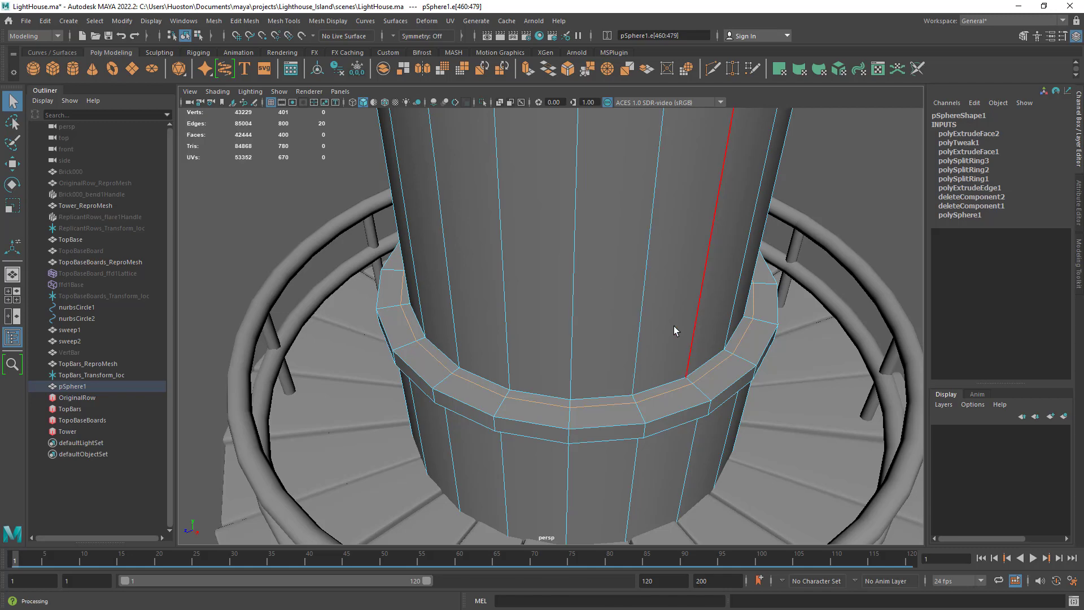
pyautogui.press('4')
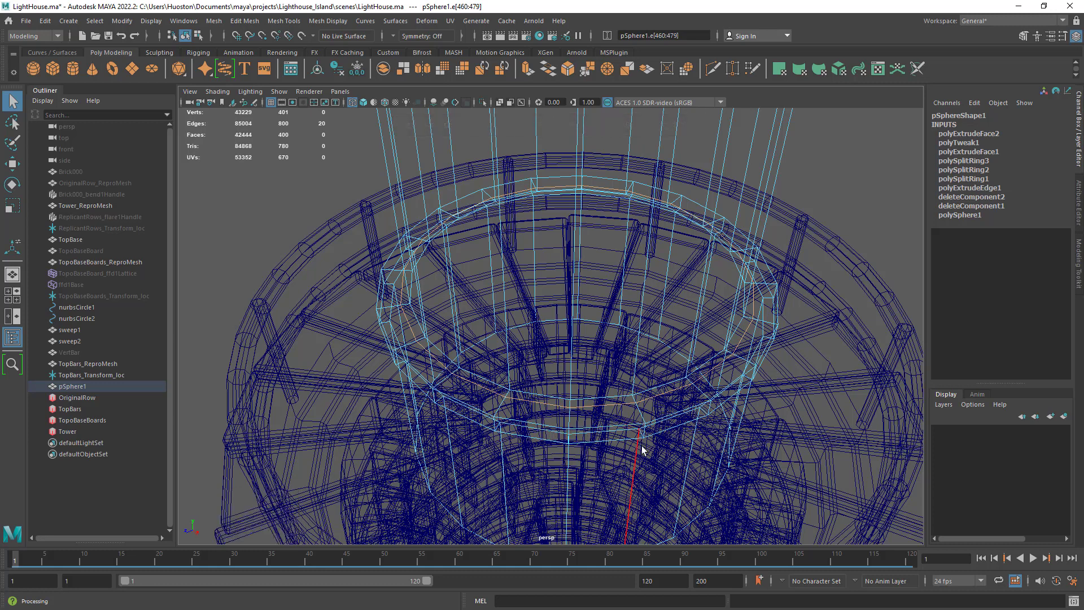
pyautogui.press('5')
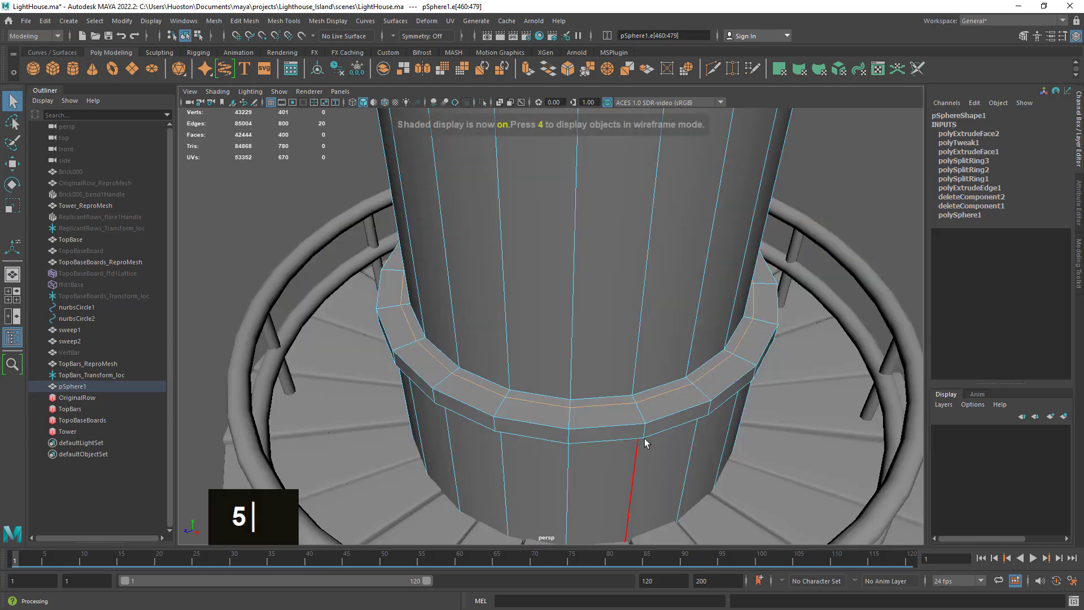
pyautogui.doubleClick(480, 388)
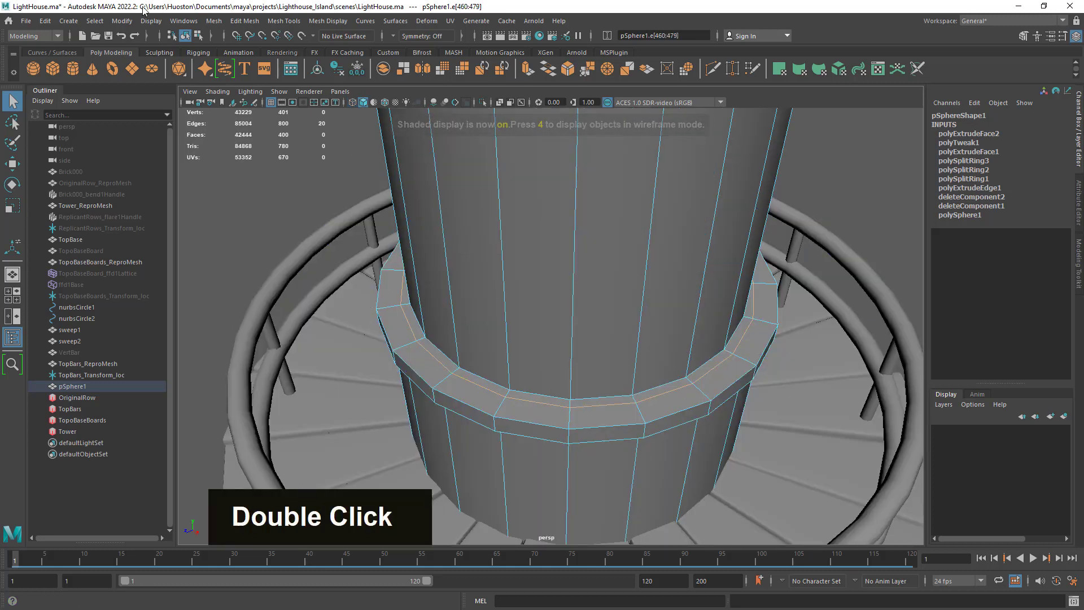
# Step: Convert the selected edge loop into a curve with Polygon Edges to Curve, resetting its options to the defaults
pyautogui.click(121, 21)
pyautogui.moveTo(201, 293)
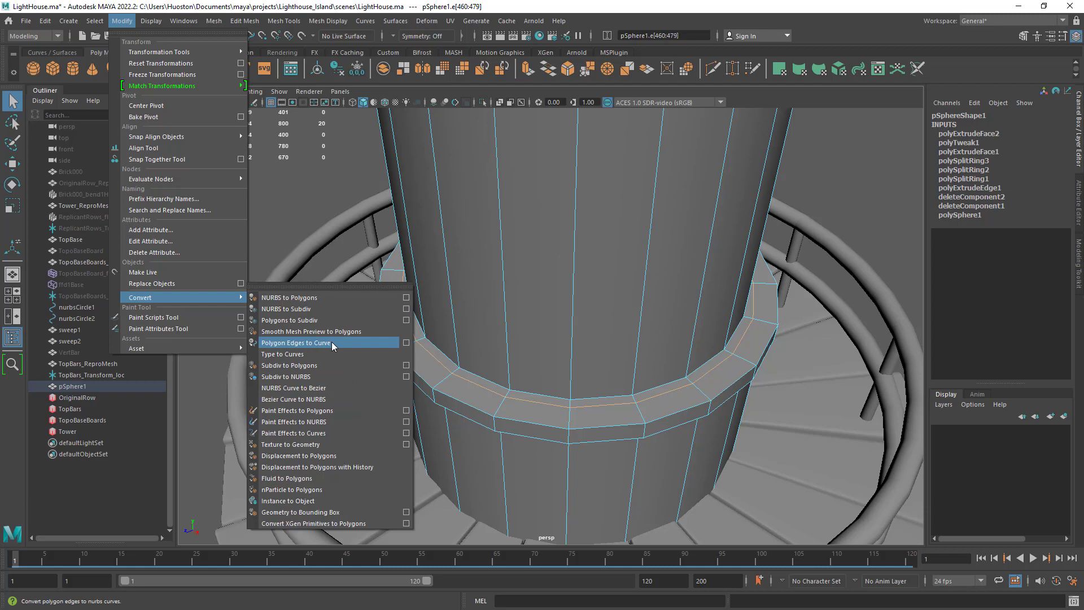
pyautogui.click(406, 343)
pyautogui.moveTo(213, 79); pyautogui.dragTo(275, 97)
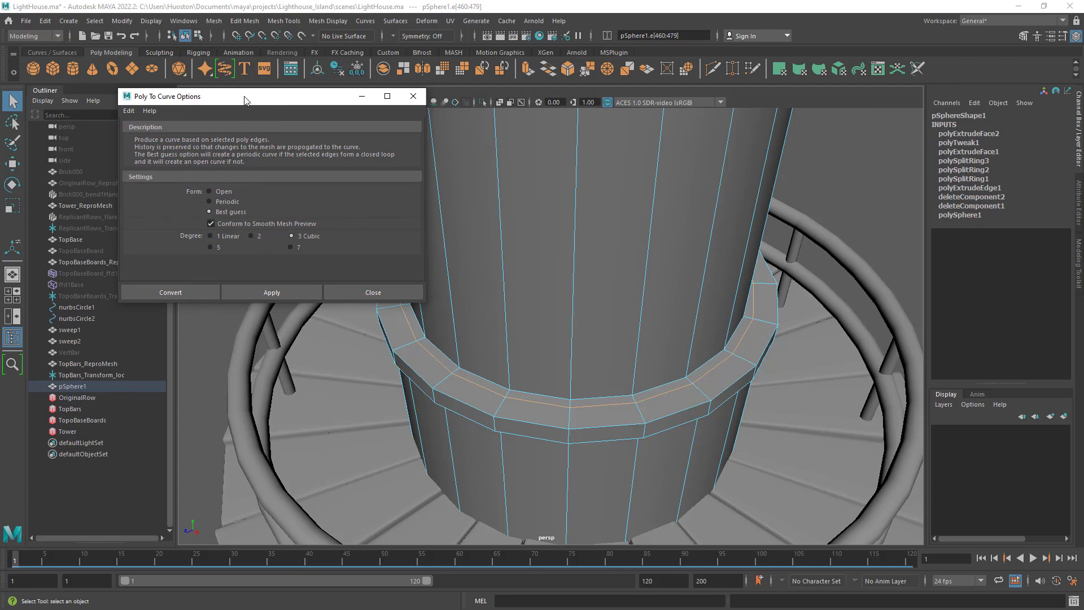
pyautogui.moveTo(244, 100); pyautogui.dragTo(268, 142)
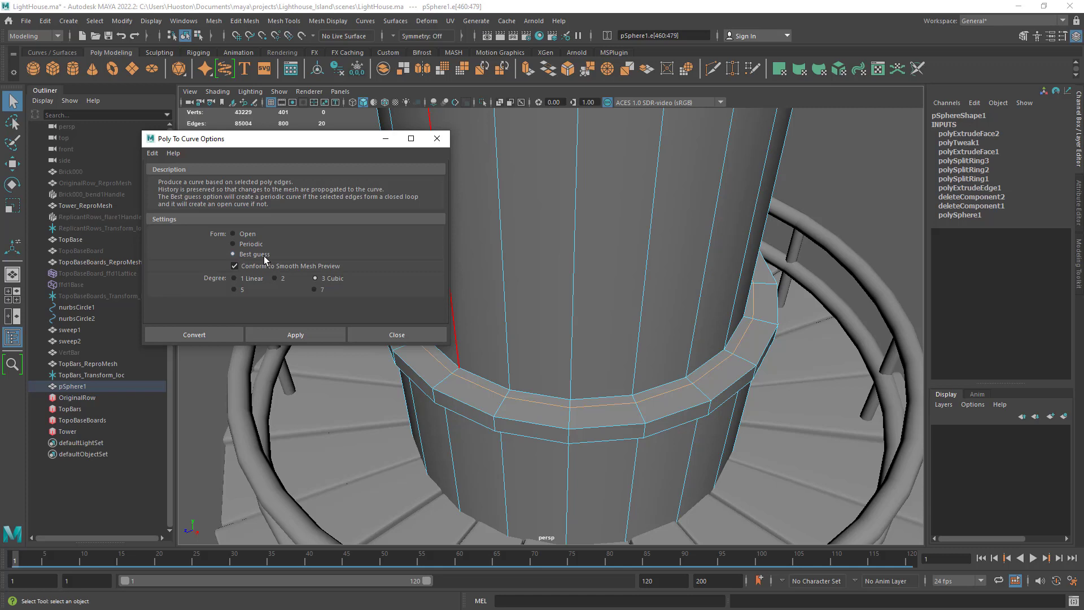
pyautogui.click(153, 153)
pyautogui.click(173, 176)
pyautogui.click(204, 334)
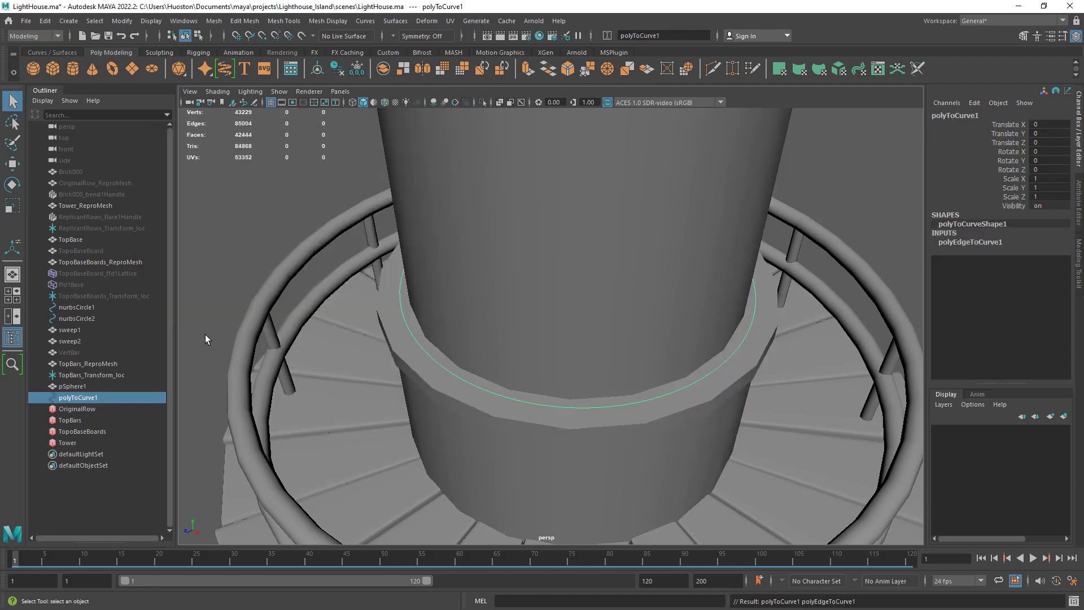
# Step: Center the pivot of the new curve on the ring and frame the curve in the view
pyautogui.keyDown('alt'); pyautogui.moveTo(689, 368); pyautogui.dragTo(720, 341); pyautogui.keyUp('alt')
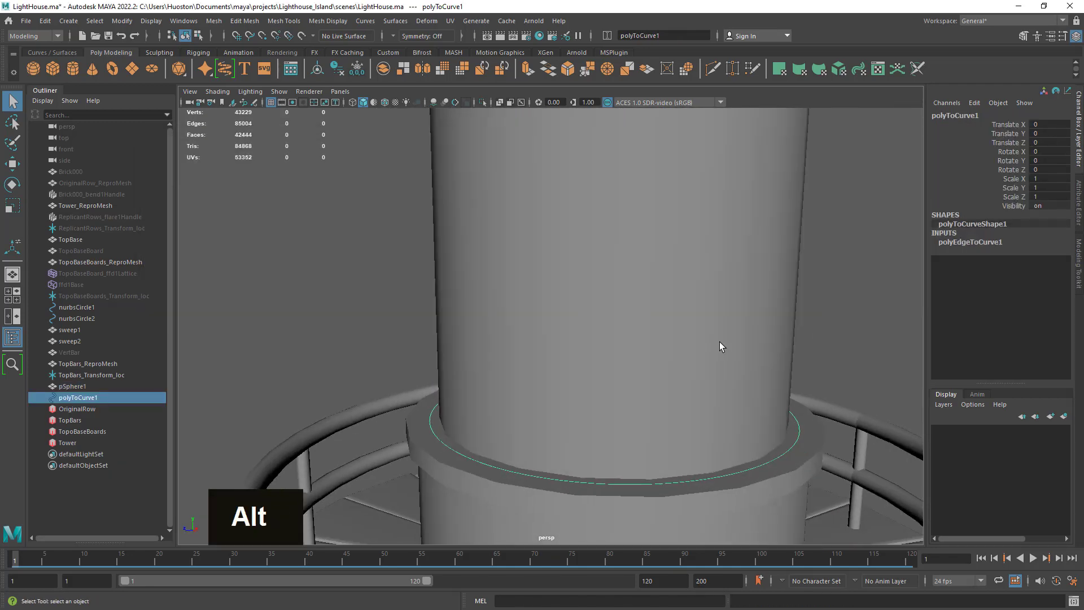
pyautogui.keyDown('alt'); pyautogui.moveTo(719, 341); pyautogui.dragTo(621, 322, button='right'); pyautogui.keyUp('alt')
pyautogui.click(12, 164)
pyautogui.keyDown('alt'); pyautogui.moveTo(756, 367); pyautogui.dragTo(714, 387); pyautogui.keyUp('alt')
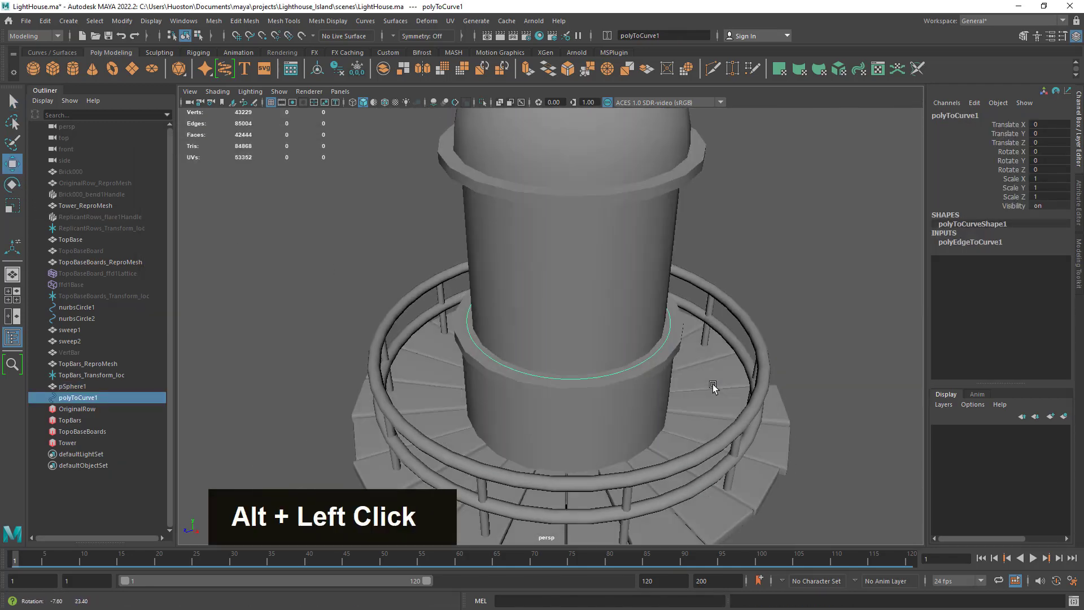
pyautogui.keyDown('alt'); pyautogui.moveTo(733, 411); pyautogui.dragTo(470, 412, button='right'); pyautogui.keyUp('alt')
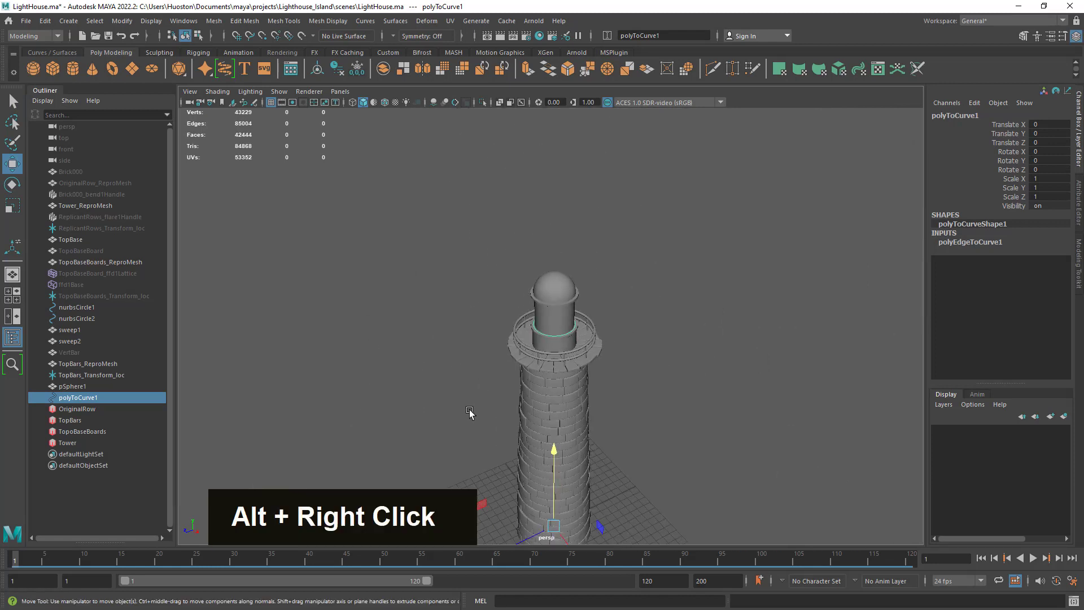
pyautogui.keyDown('alt'); pyautogui.moveTo(623, 441); pyautogui.dragTo(629, 370, button='middle'); pyautogui.keyUp('alt')
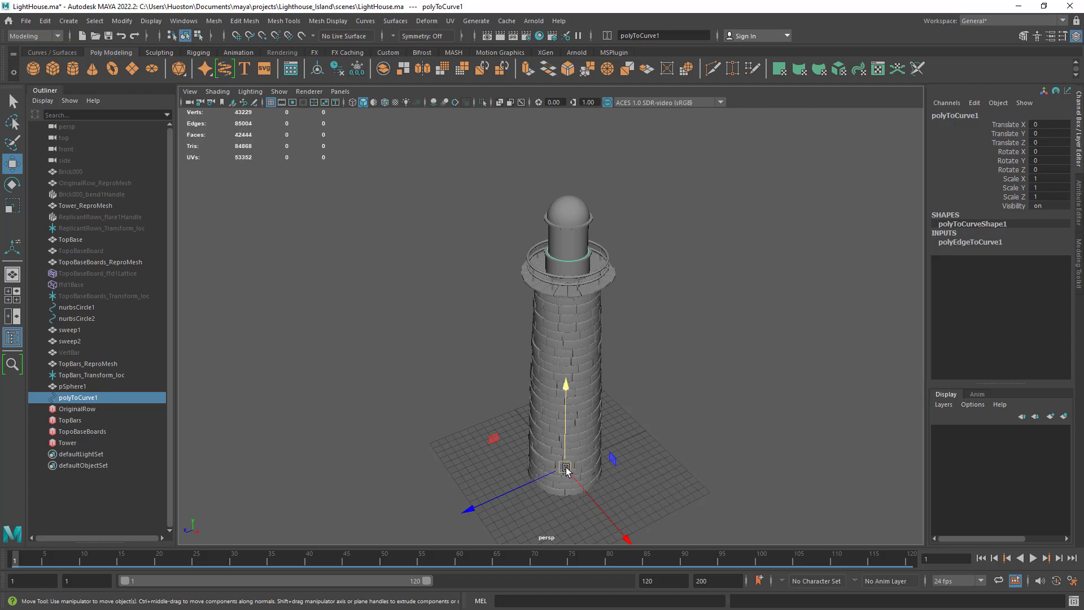
pyautogui.click(318, 72)
pyautogui.press('f')
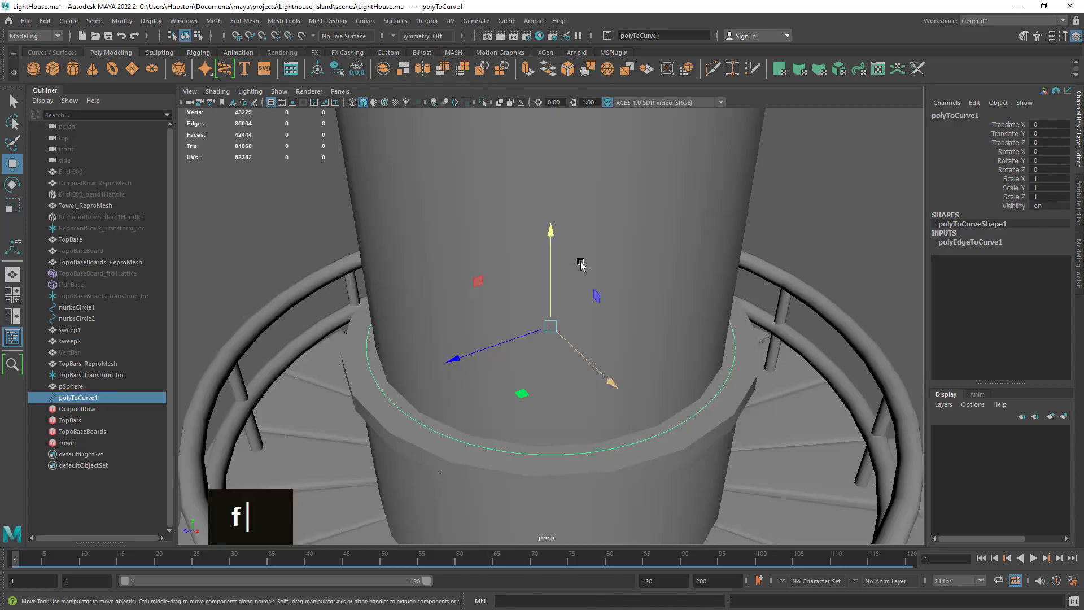
# Step: Raise the curve along the wall to just below the upper trim band, at a Translate Y of about 2.565
pyautogui.keyDown('alt'); pyautogui.moveTo(567, 372); pyautogui.dragTo(585, 358, button='right'); pyautogui.keyUp('alt')
pyautogui.keyDown('alt'); pyautogui.moveTo(585, 357); pyautogui.dragTo(603, 345); pyautogui.keyUp('alt')
pyautogui.keyDown('alt'); pyautogui.moveTo(602, 345); pyautogui.dragTo(561, 290, button='right'); pyautogui.keyUp('alt')
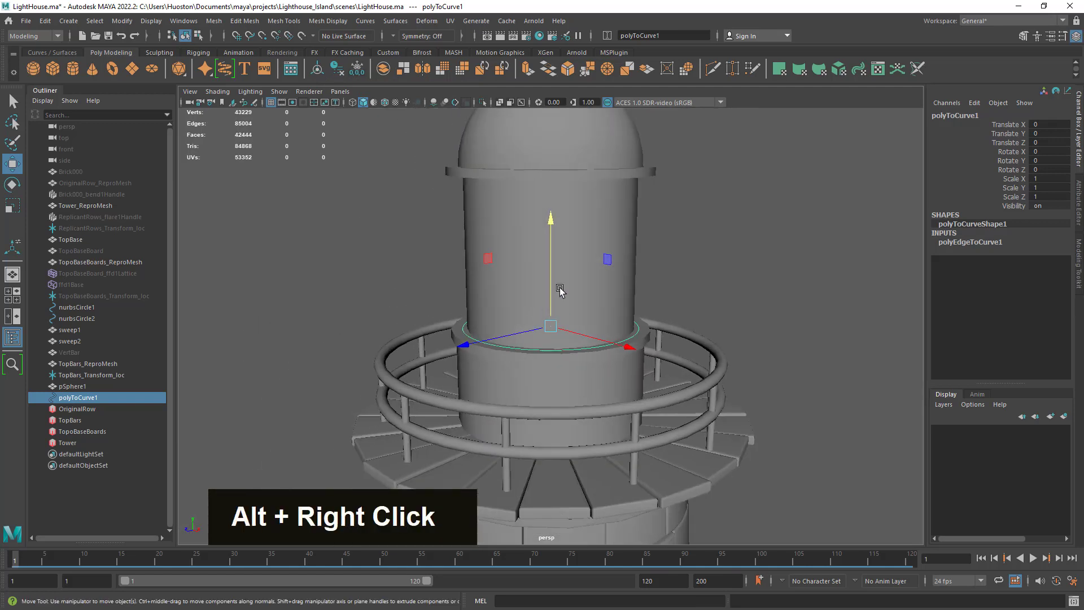
pyautogui.moveTo(552, 220); pyautogui.dragTo(554, 141)
pyautogui.moveTo(588, 75); pyautogui.dragTo(590, 69)
pyautogui.keyDown('alt'); pyautogui.moveTo(592, 129); pyautogui.dragTo(637, 233, button='right'); pyautogui.keyUp('alt')
pyautogui.keyDown('alt'); pyautogui.moveTo(637, 233); pyautogui.dragTo(633, 358, button='middle'); pyautogui.keyUp('alt')
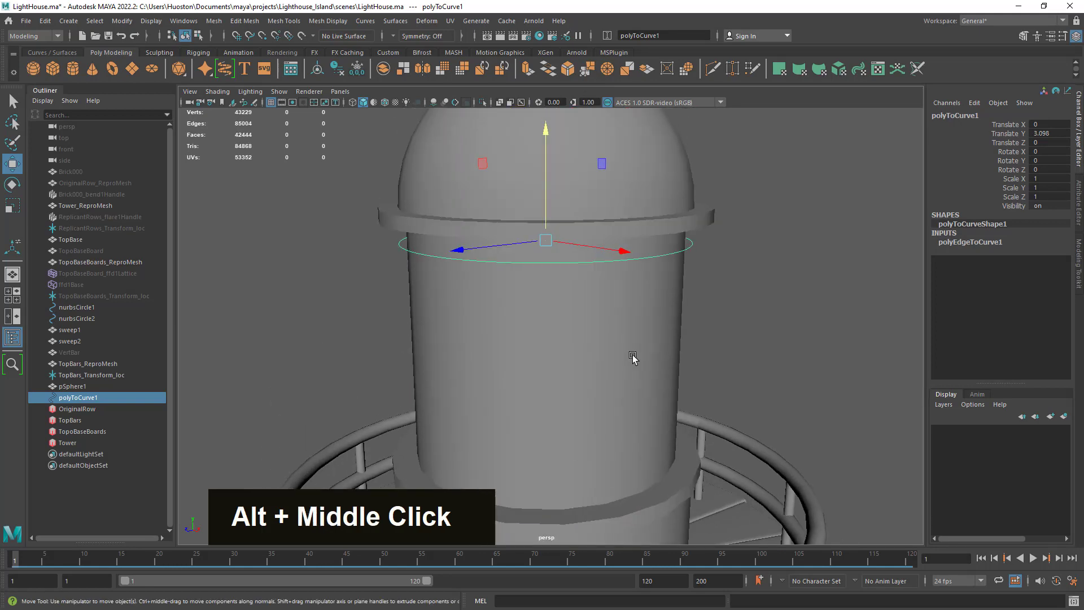
pyautogui.moveTo(633, 358)
pyautogui.keyDown('alt'); pyautogui.mouseDown()
pyautogui.moveTo(602, 386)
pyautogui.moveTo(590, 376)
pyautogui.moveTo(631, 358)
pyautogui.mouseUp(); pyautogui.keyUp('alt')
pyautogui.moveTo(546, 135); pyautogui.dragTo(553, 170)
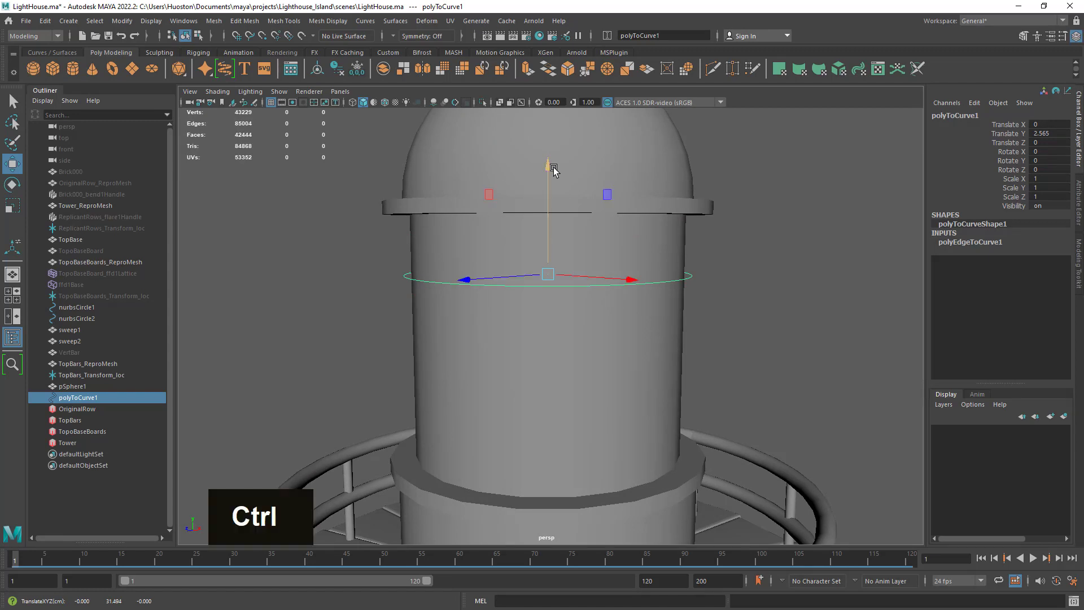
# Step: Duplicate the curve twice, spacing the copies evenly down the wall at Translate Y of about 1.616 and 0.675
pyautogui.hotkey('ctrl', 'd')
pyautogui.moveTo(551, 169); pyautogui.dragTo(542, 302)
pyautogui.hotkey('ctrl', 'd')
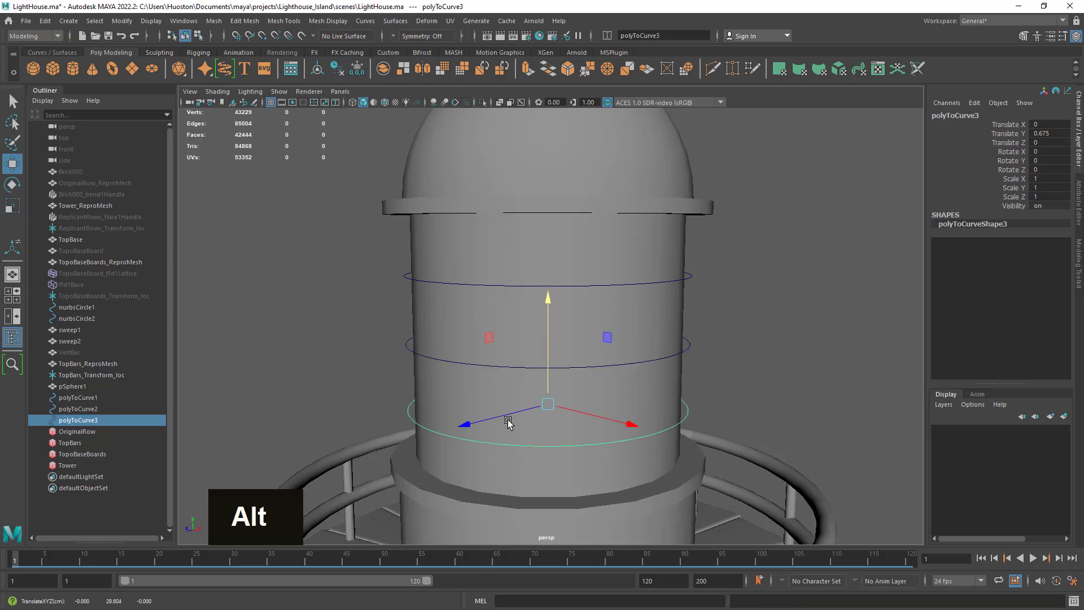
pyautogui.keyDown('alt'); pyautogui.moveTo(508, 421); pyautogui.dragTo(479, 346); pyautogui.keyUp('alt')
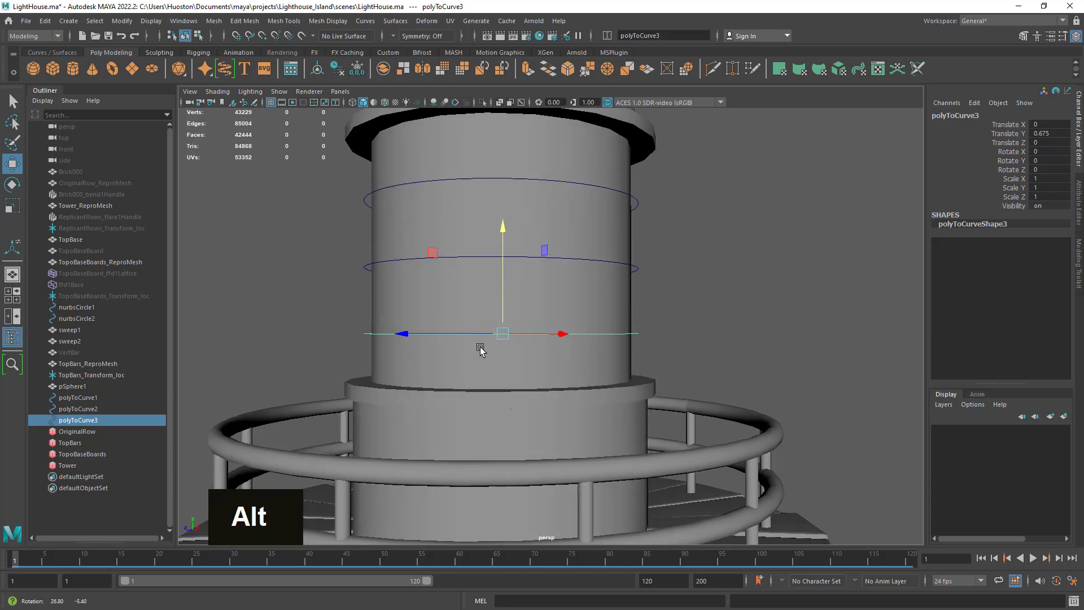
# Step: Select all three curves and raise them together slightly, bringing the uppermost to a Translate Y of about 2.658
pyautogui.keyDown('alt'); pyautogui.moveTo(431, 269); pyautogui.dragTo(446, 346, button='middle'); pyautogui.keyUp('alt')
pyautogui.keyDown('shift'); pyautogui.click(445, 345); pyautogui.keyUp('shift')
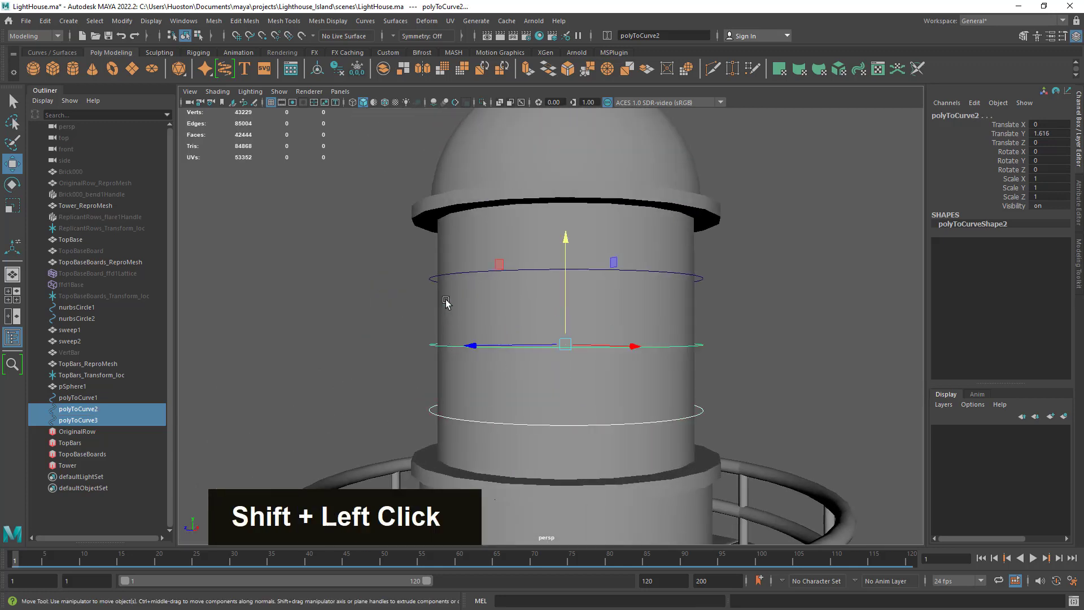
pyautogui.keyDown('shift'); pyautogui.click(446, 278); pyautogui.keyUp('shift')
pyautogui.moveTo(564, 203)
pyautogui.mouseDown()
pyautogui.moveTo(564, 164)
pyautogui.moveTo(563, 197)
pyautogui.mouseUp()
pyautogui.keyDown('alt'); pyautogui.moveTo(731, 378); pyautogui.dragTo(624, 406); pyautogui.keyUp('alt')
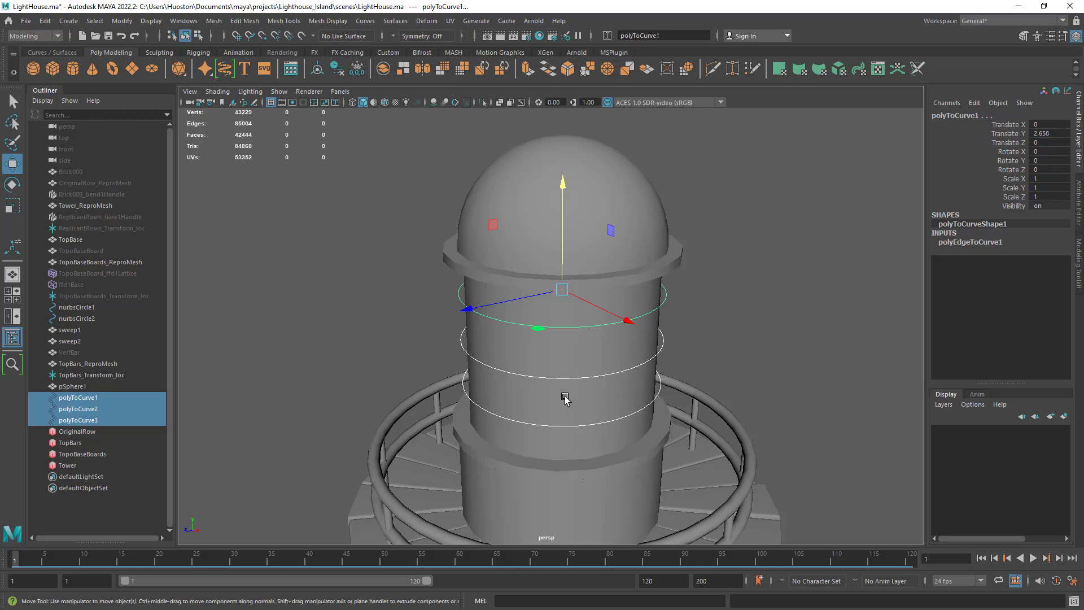
pyautogui.keyDown('alt'); pyautogui.moveTo(565, 398); pyautogui.dragTo(581, 394, button='right'); pyautogui.keyUp('alt')
# Step: Select the domed lamp room mesh and isolate it in the perspective view
pyautogui.click(593, 313)
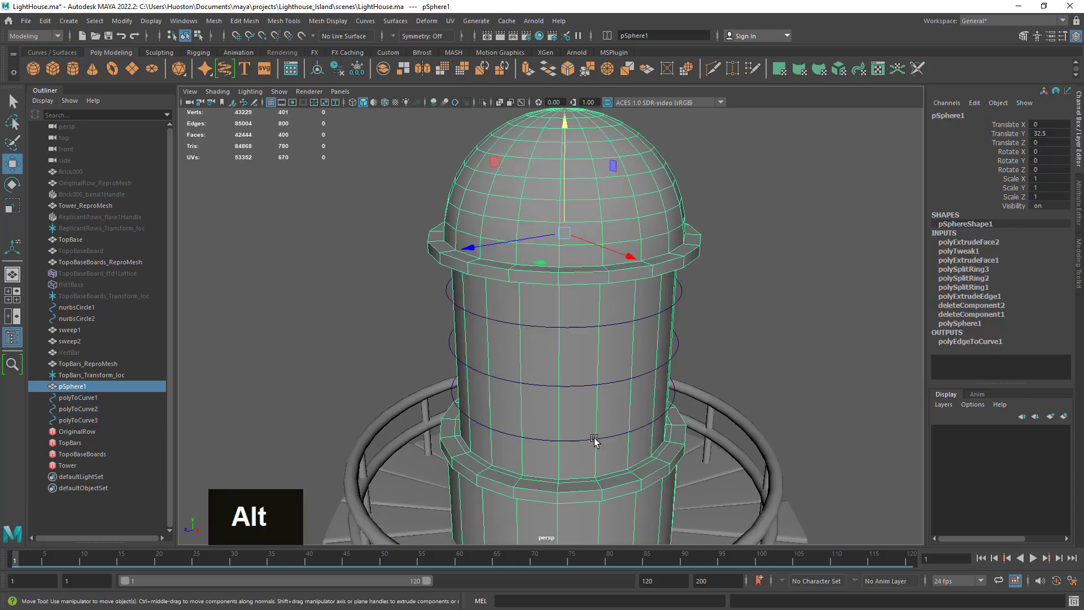
pyautogui.moveTo(594, 440)
pyautogui.keyDown('alt'); pyautogui.mouseDown()
pyautogui.moveTo(605, 455)
pyautogui.moveTo(653, 442)
pyautogui.moveTo(604, 448)
pyautogui.mouseUp(); pyautogui.keyUp('alt')
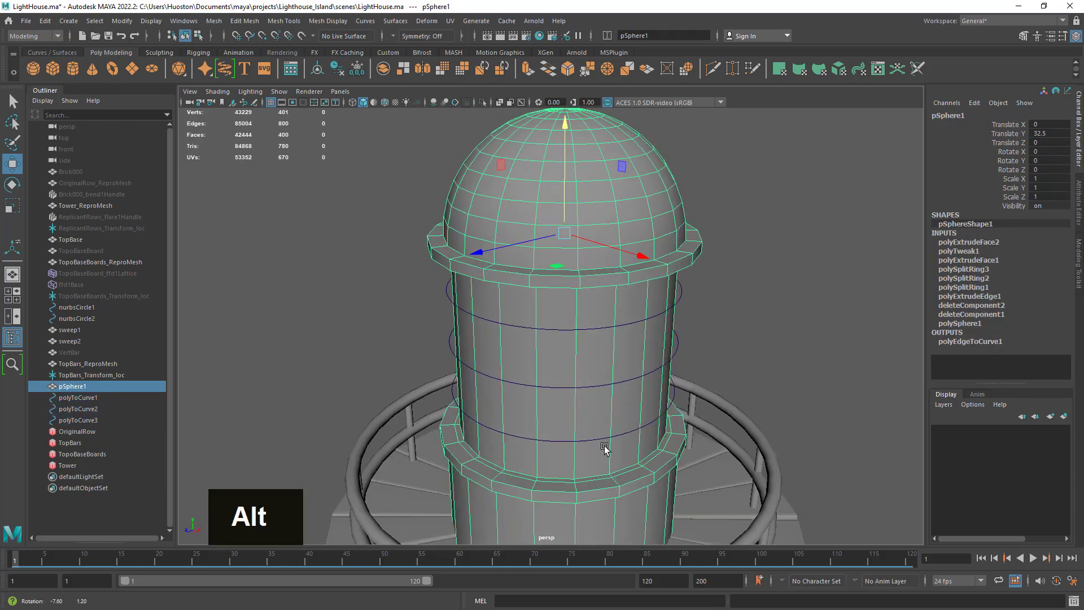
pyautogui.keyDown('alt'); pyautogui.moveTo(604, 446); pyautogui.dragTo(375, 399, button='right'); pyautogui.keyUp('alt')
pyautogui.keyDown('alt'); pyautogui.moveTo(517, 435); pyautogui.dragTo(535, 464); pyautogui.keyUp('alt')
pyautogui.keyDown('alt'); pyautogui.moveTo(552, 448); pyautogui.dragTo(550, 377, button='middle'); pyautogui.keyUp('alt')
pyautogui.keyDown('alt'); pyautogui.moveTo(551, 377); pyautogui.dragTo(552, 339); pyautogui.keyUp('alt')
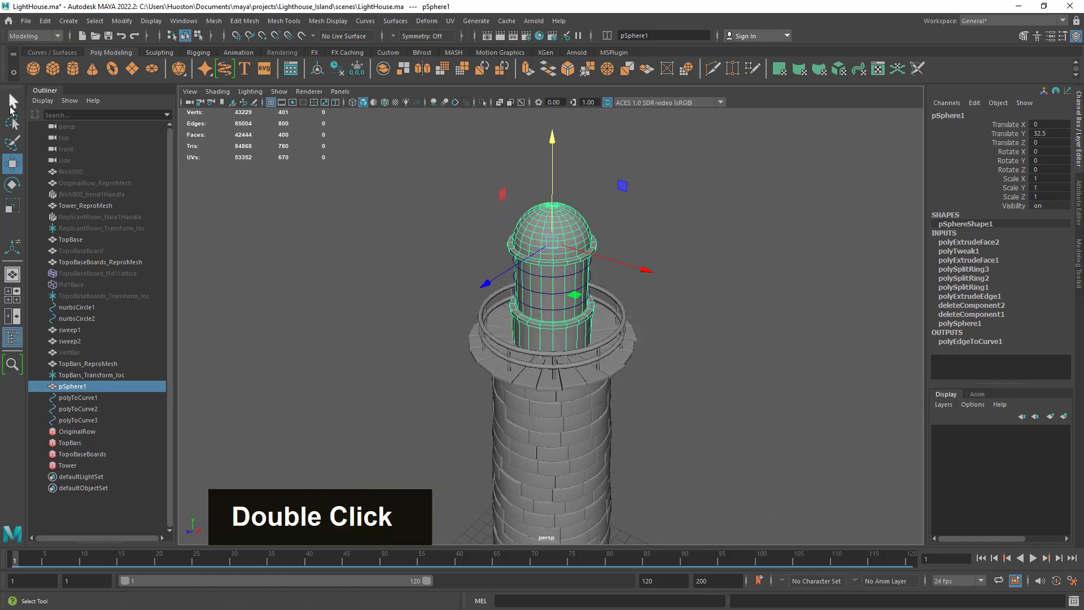
pyautogui.click(12, 103)
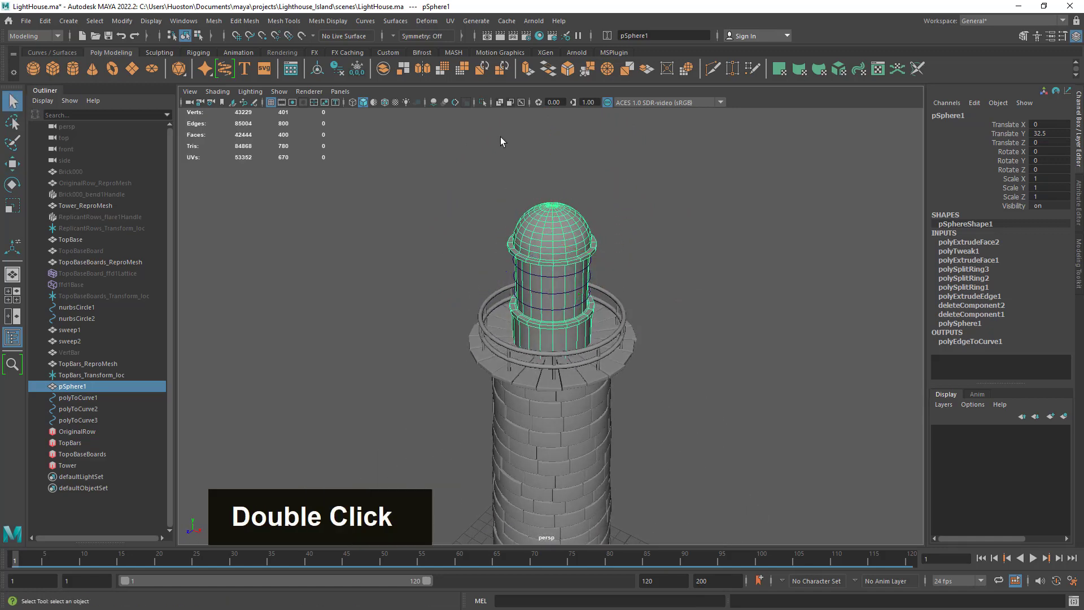
pyautogui.click(482, 103)
# Step: Examine the isolated lamp room's wall divisions in perspective and in the top view, returning to perspective
pyautogui.keyDown('alt'); pyautogui.moveTo(579, 363); pyautogui.dragTo(587, 293, button='middle'); pyautogui.keyUp('alt')
pyautogui.keyDown('alt'); pyautogui.moveTo(588, 292); pyautogui.dragTo(619, 271); pyautogui.keyUp('alt')
pyautogui.keyDown('alt'); pyautogui.moveTo(618, 270); pyautogui.dragTo(632, 397, button='middle'); pyautogui.keyUp('alt')
pyautogui.keyDown('alt'); pyautogui.moveTo(632, 397); pyautogui.dragTo(496, 377); pyautogui.keyUp('alt')
pyautogui.keyDown('alt'); pyautogui.moveTo(496, 377); pyautogui.dragTo(750, 394, button='right'); pyautogui.keyUp('alt')
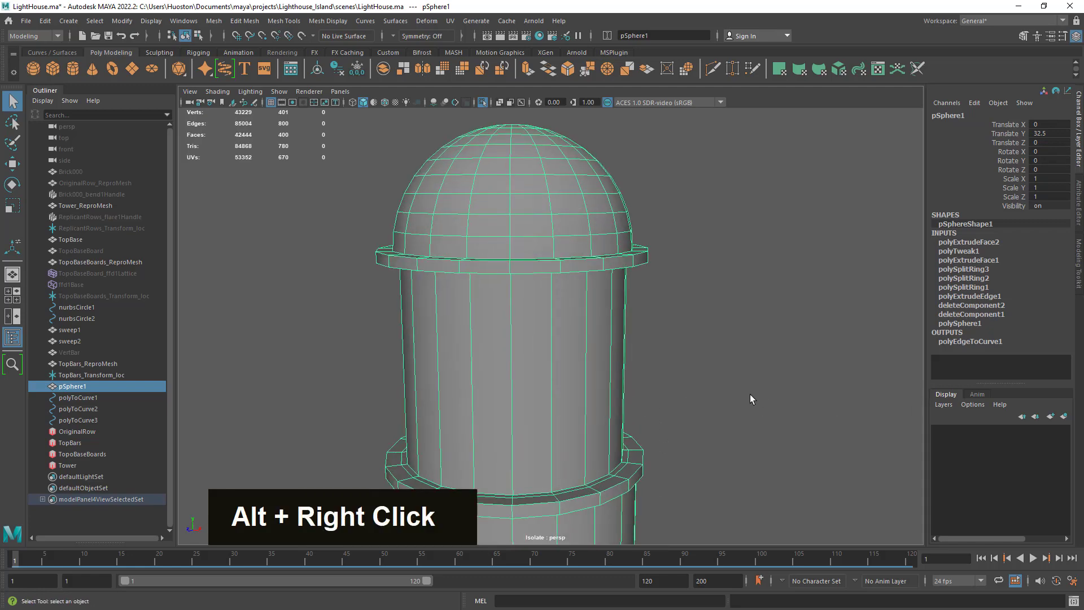
pyautogui.keyDown('alt'); pyautogui.moveTo(750, 394); pyautogui.dragTo(689, 411); pyautogui.keyUp('alt')
pyautogui.keyDown('alt'); pyautogui.moveTo(731, 392); pyautogui.dragTo(621, 380, button='middle'); pyautogui.keyUp('alt')
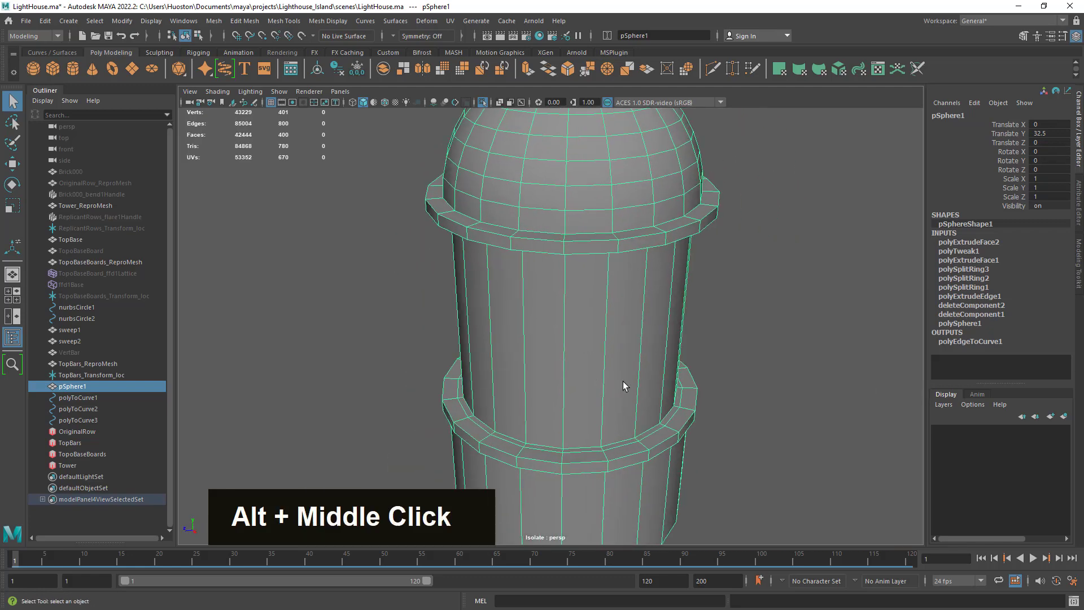
pyautogui.press('space')
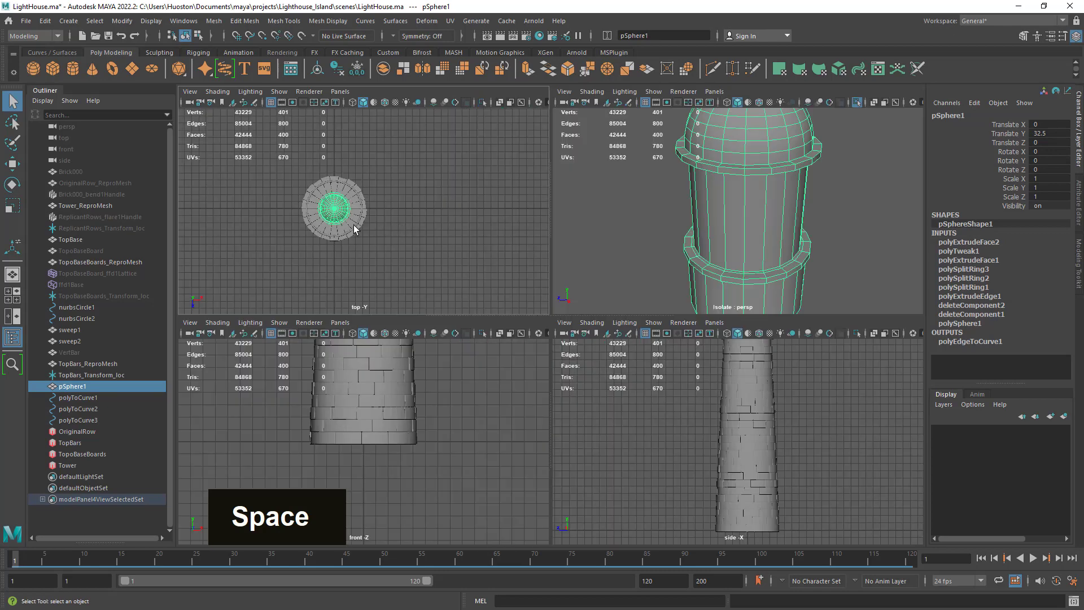
pyautogui.press('space')
pyautogui.scroll(5, 500, 357)
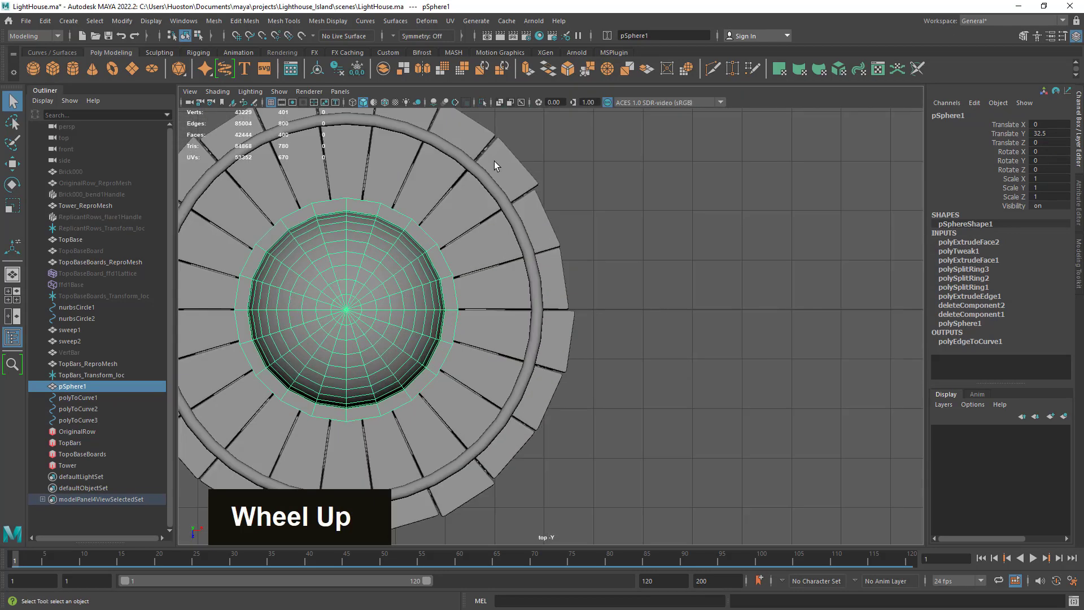
pyautogui.keyDown('alt'); pyautogui.moveTo(384, 268); pyautogui.dragTo(544, 273, button='middle'); pyautogui.keyUp('alt')
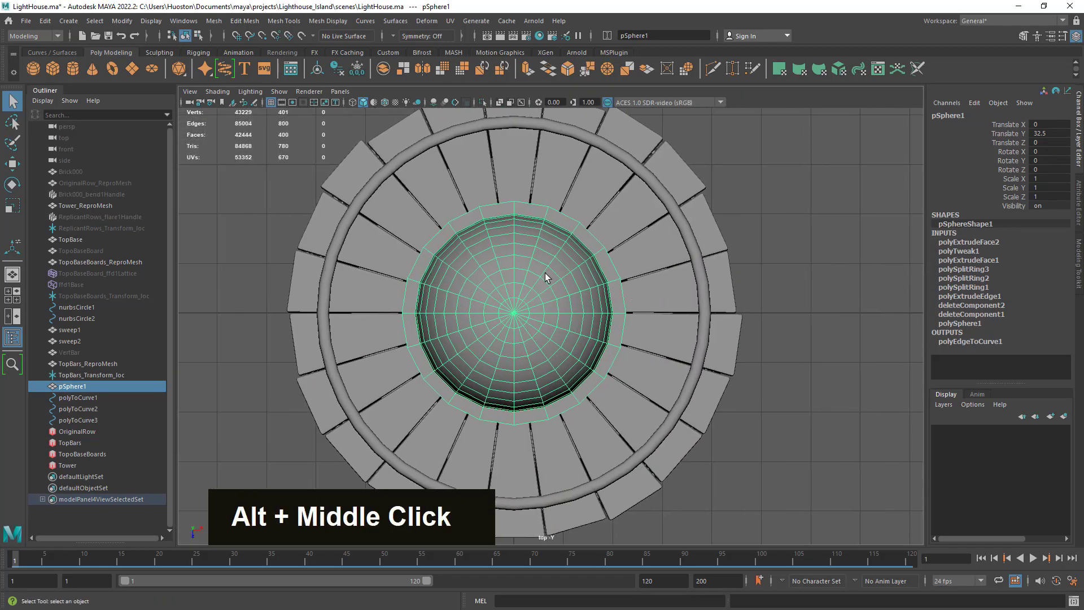
pyautogui.scroll(3, 544, 273)
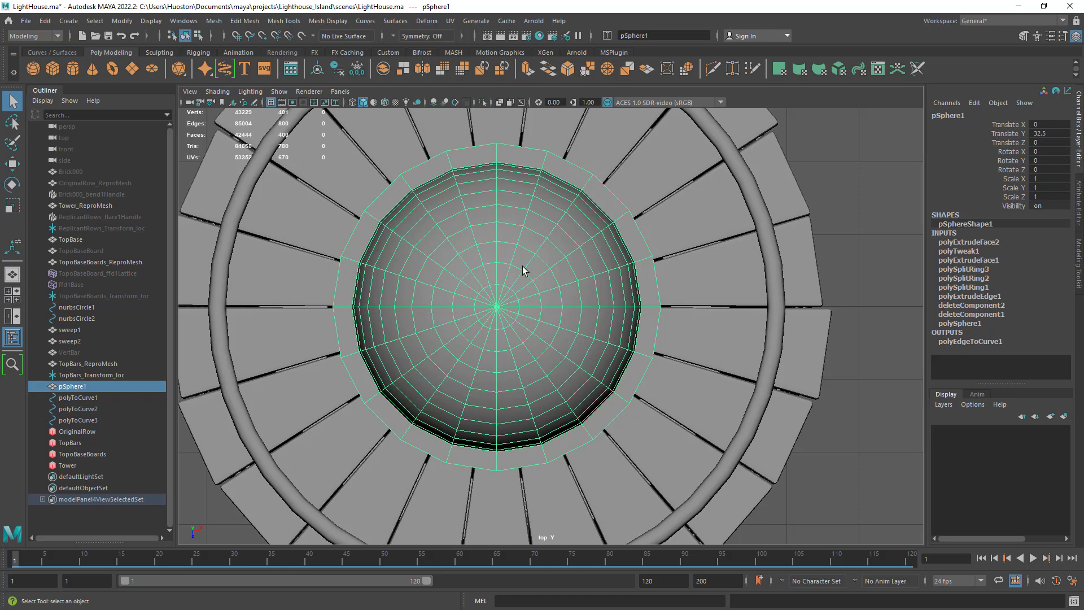
pyautogui.press('space')
pyautogui.press('space')
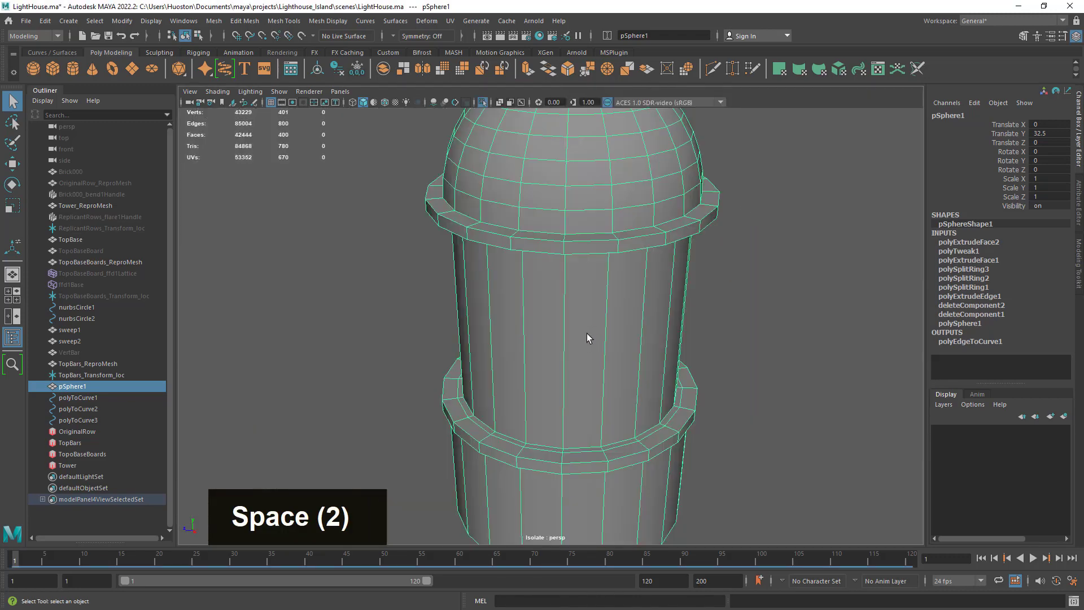
# Step: In edge mode, select the complete ring of vertical wall edges between the two trim bands
pyautogui.keyDown('alt'); pyautogui.moveTo(587, 337); pyautogui.dragTo(581, 310); pyautogui.keyUp('alt')
pyautogui.moveTo(581, 308); pyautogui.dragTo(570, 274, button='right')
pyautogui.doubleClick(561, 324)
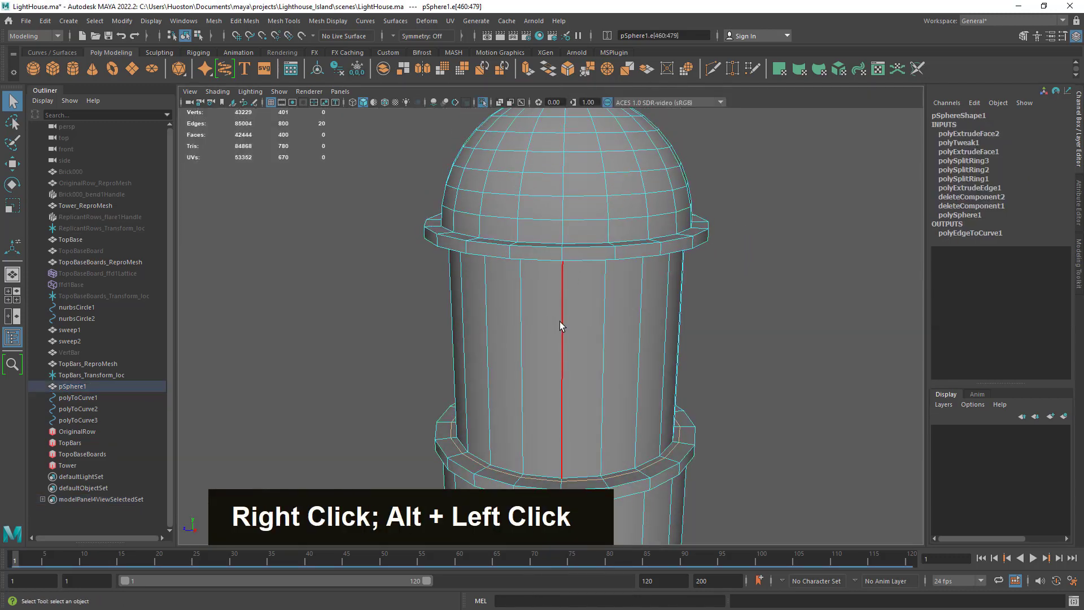
pyautogui.keyDown('shift'); pyautogui.doubleClick(674, 339); pyautogui.keyUp('shift')
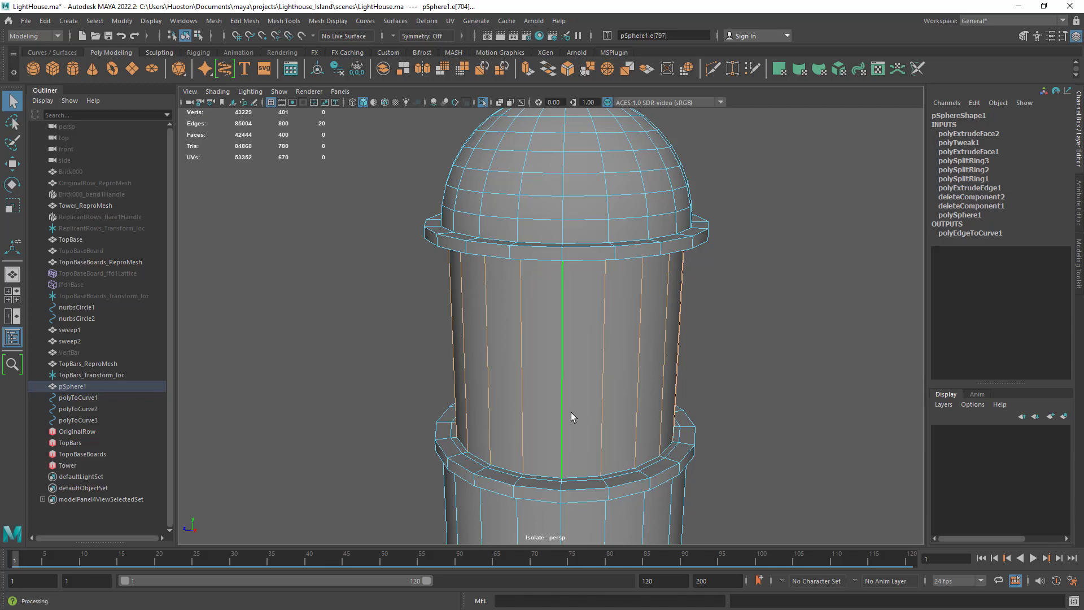
# Step: Deselect every other vertical wall edge around the lamp room, keeping ten alternate edges selected between the two trim bands
pyautogui.keyDown('alt'); pyautogui.moveTo(670, 443); pyautogui.dragTo(641, 496); pyautogui.keyUp('alt')
pyautogui.keyDown('alt'); pyautogui.scroll(5, 622, 475); pyautogui.keyUp('alt')
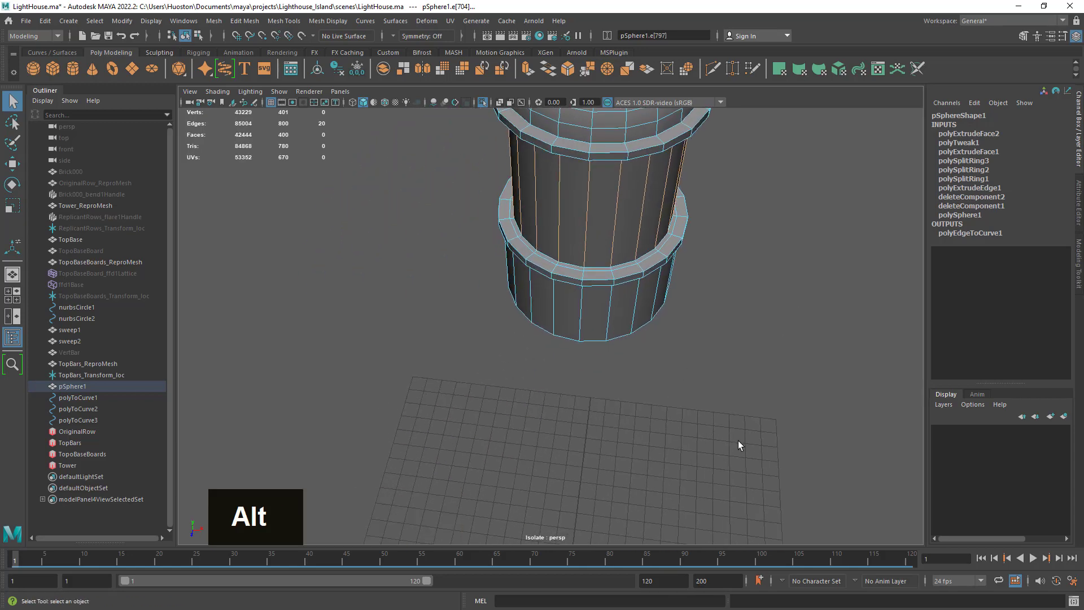
pyautogui.keyDown('alt'); pyautogui.moveTo(738, 443); pyautogui.dragTo(590, 443, button='right'); pyautogui.keyUp('alt')
pyautogui.keyDown('alt'); pyautogui.moveTo(590, 442); pyautogui.dragTo(616, 466); pyautogui.keyUp('alt')
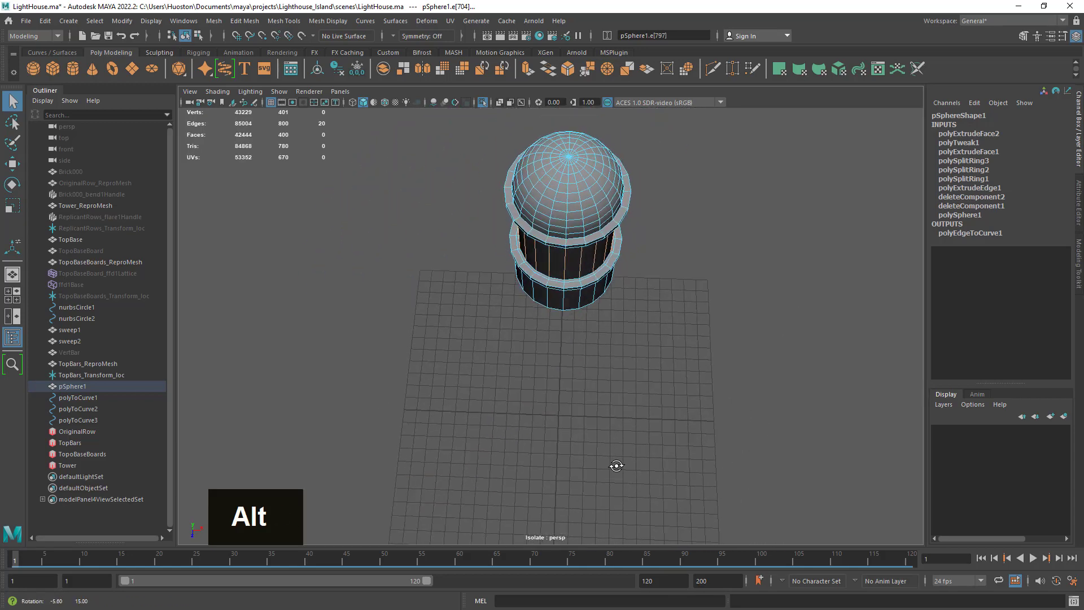
pyautogui.keyDown('shift'); pyautogui.click(579, 267); pyautogui.keyUp('shift')
pyautogui.keyDown('alt'); pyautogui.moveTo(579, 267); pyautogui.dragTo(625, 296); pyautogui.keyUp('alt')
pyautogui.keyDown('alt'); pyautogui.moveTo(625, 296); pyautogui.dragTo(638, 333, button='right'); pyautogui.keyUp('alt')
pyautogui.keyDown('alt'); pyautogui.moveTo(637, 333); pyautogui.dragTo(612, 355, button='middle'); pyautogui.keyUp('alt')
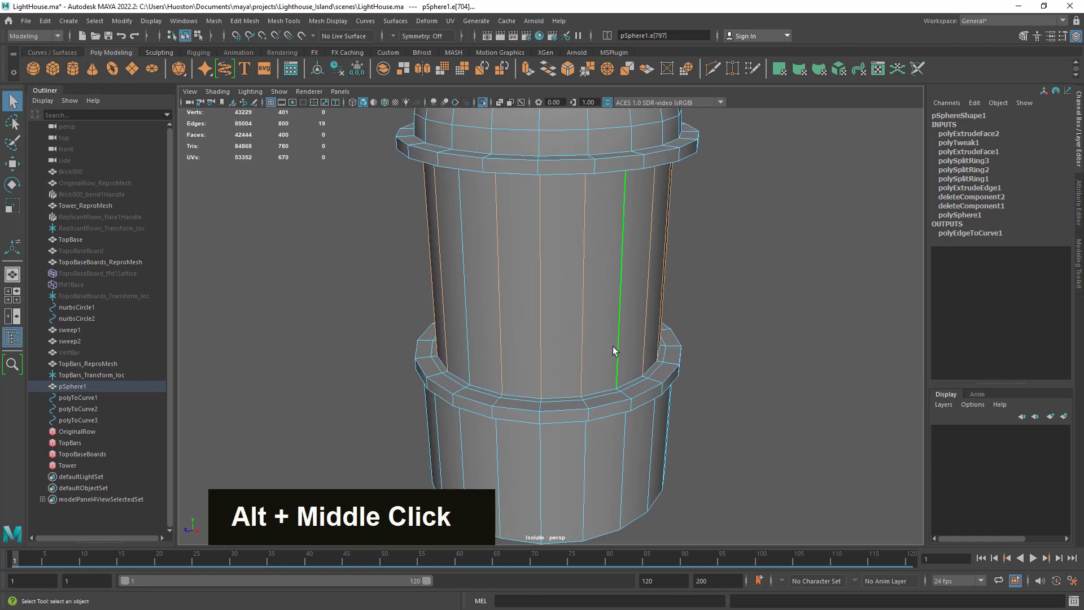
pyautogui.keyDown('shift'); pyautogui.click(543, 327); pyautogui.keyUp('shift')
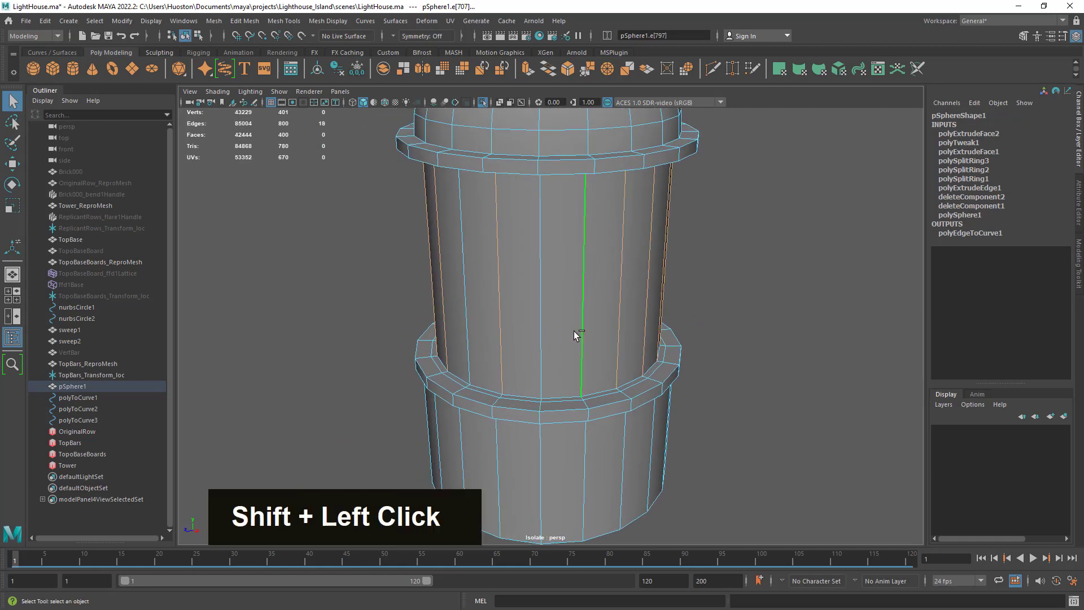
pyautogui.keyDown('shift'); pyautogui.click(610, 323); pyautogui.keyUp('shift')
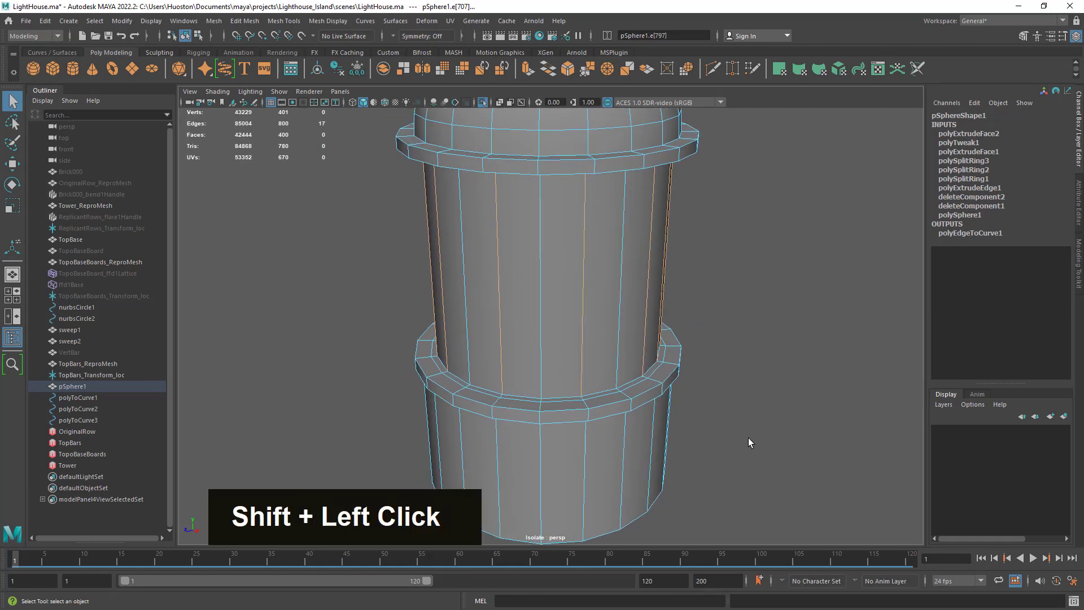
pyautogui.keyDown('alt'); pyautogui.moveTo(748, 438); pyautogui.dragTo(692, 399); pyautogui.keyUp('alt')
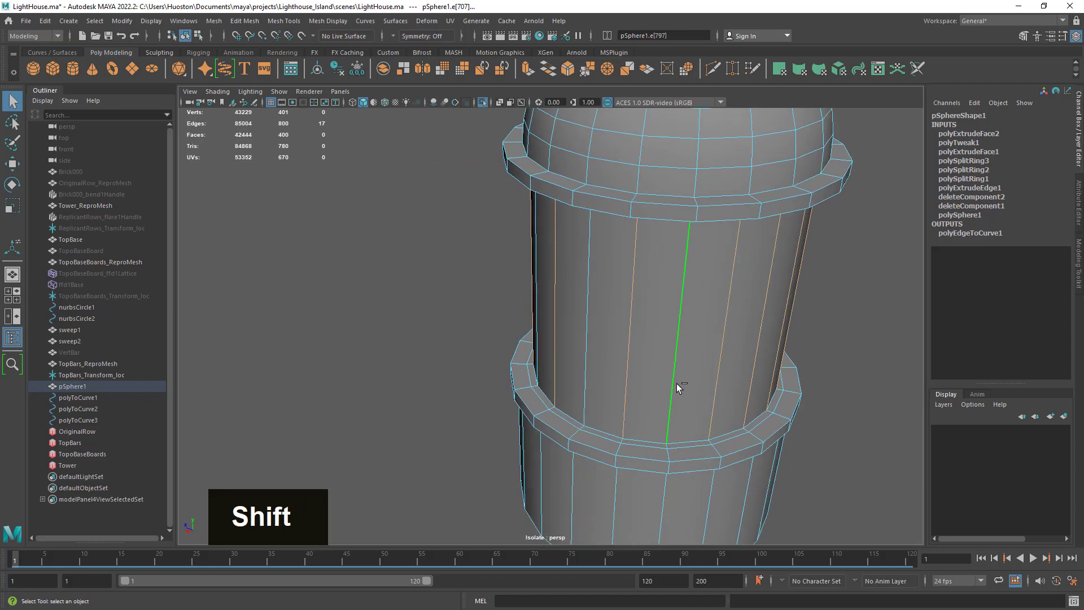
pyautogui.keyDown('shift'); pyautogui.click(676, 384); pyautogui.keyUp('shift')
pyautogui.keyDown('alt'); pyautogui.moveTo(824, 430); pyautogui.dragTo(648, 401, button='middle'); pyautogui.keyUp('alt')
pyautogui.keyDown('alt'); pyautogui.moveTo(648, 402); pyautogui.dragTo(640, 402); pyautogui.keyUp('alt')
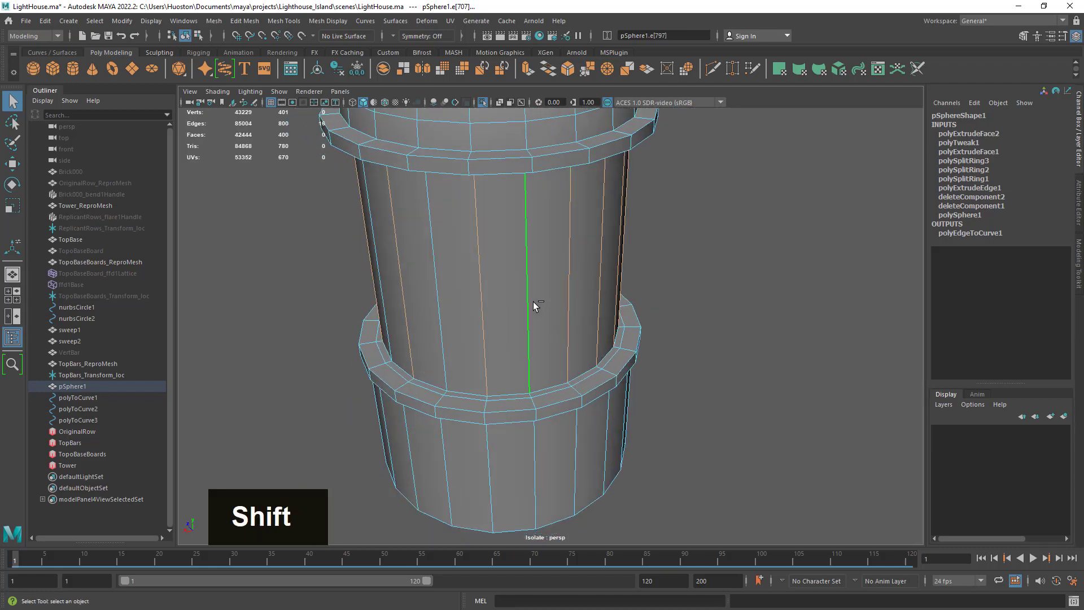
pyautogui.keyDown('shift'); pyautogui.click(599, 293); pyautogui.keyUp('shift')
pyautogui.keyDown('alt'); pyautogui.moveTo(621, 317); pyautogui.dragTo(659, 352, button='right'); pyautogui.keyUp('alt')
pyautogui.keyDown('alt'); pyautogui.moveTo(659, 352); pyautogui.dragTo(544, 358); pyautogui.keyUp('alt')
pyautogui.keyDown('shift'); pyautogui.click(634, 337); pyautogui.keyUp('shift')
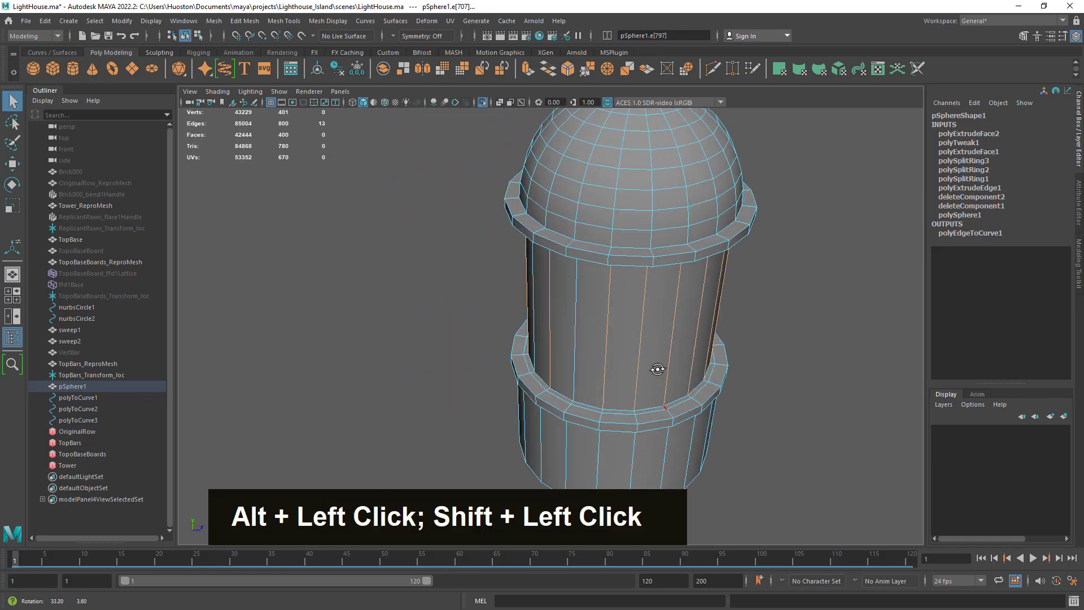
pyautogui.keyDown('alt'); pyautogui.moveTo(721, 380); pyautogui.dragTo(512, 372, button='middle'); pyautogui.keyUp('alt')
pyautogui.keyDown('alt'); pyautogui.moveTo(512, 376); pyautogui.dragTo(484, 374); pyautogui.keyUp('alt')
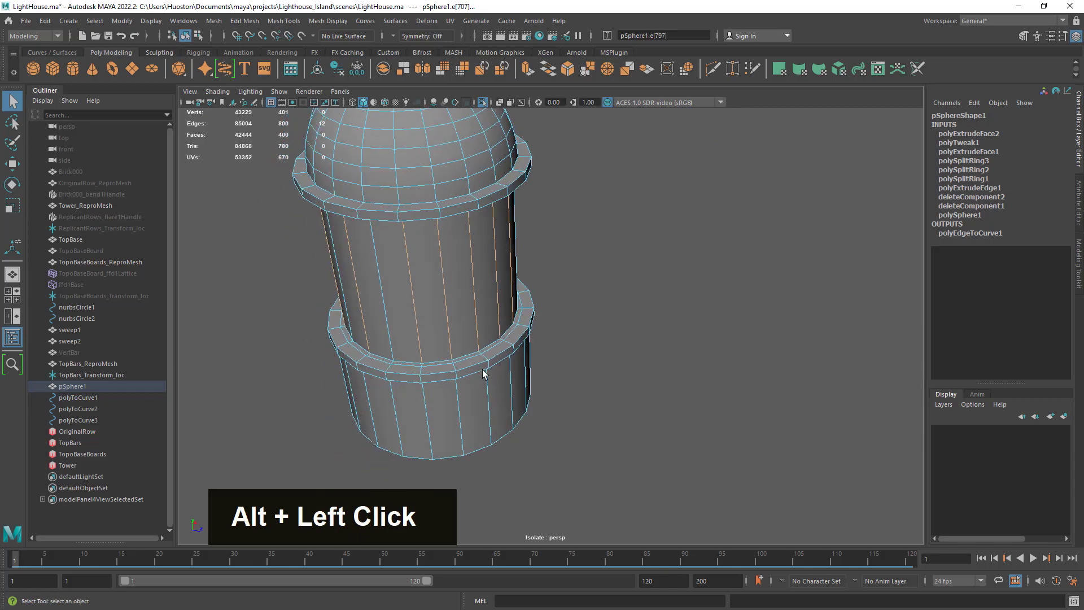
pyautogui.keyDown('shift'); pyautogui.click(449, 314); pyautogui.keyUp('shift')
pyautogui.keyDown('alt'); pyautogui.moveTo(450, 314); pyautogui.dragTo(593, 308); pyautogui.keyUp('alt')
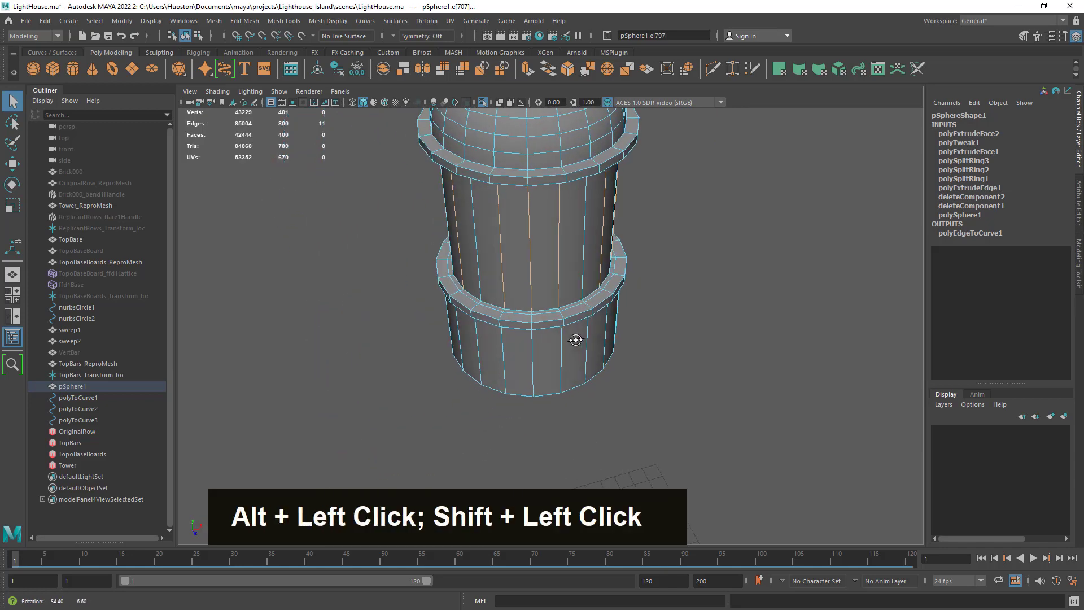
pyautogui.keyDown('shift'); pyautogui.click(535, 265); pyautogui.keyUp('shift')
pyautogui.keyDown('alt'); pyautogui.moveTo(534, 265); pyautogui.dragTo(622, 358); pyautogui.keyUp('alt')
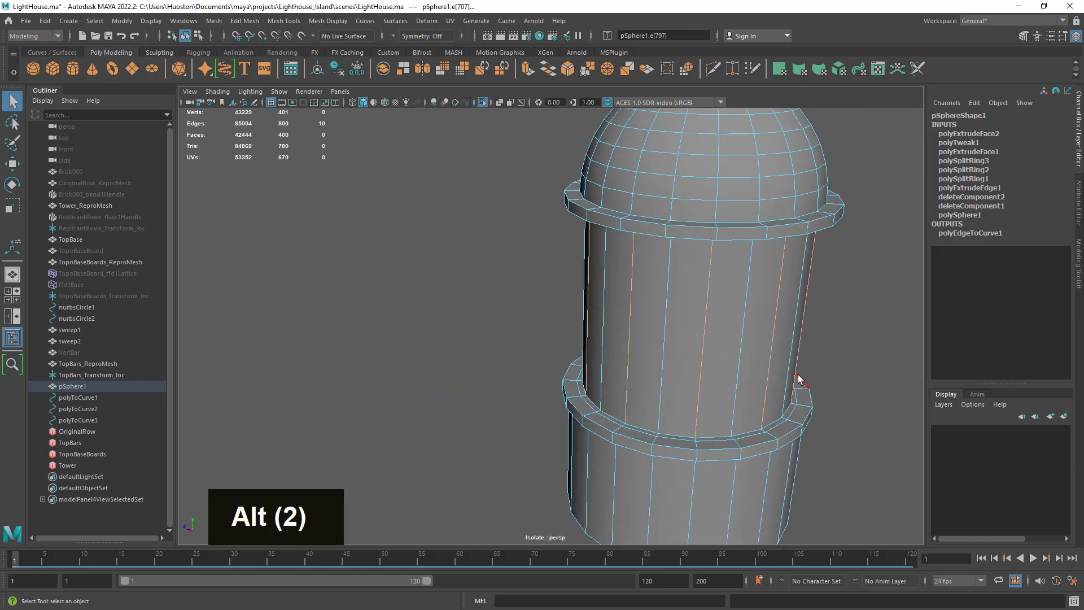
# Step: Try to convert the ten selected alternate wall edges into curves with Polygon Edges to Curve
pyautogui.keyDown('alt'); pyautogui.moveTo(692, 329); pyautogui.dragTo(733, 350); pyautogui.keyUp('alt')
pyautogui.keyDown('alt'); pyautogui.moveTo(734, 350); pyautogui.dragTo(886, 397, button='right'); pyautogui.keyUp('alt')
pyautogui.keyDown('alt'); pyautogui.moveTo(886, 398); pyautogui.dragTo(599, 435, button='middle'); pyautogui.keyUp('alt')
pyautogui.keyDown('alt'); pyautogui.moveTo(599, 435); pyautogui.dragTo(618, 433); pyautogui.keyUp('alt')
pyautogui.click(119, 22)
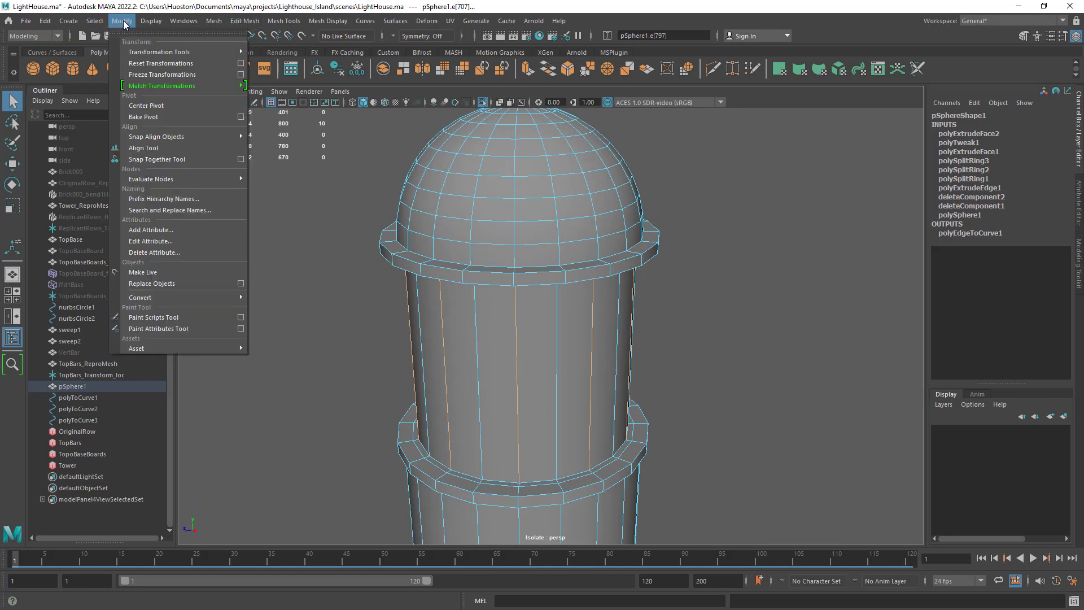
pyautogui.moveTo(179, 298)
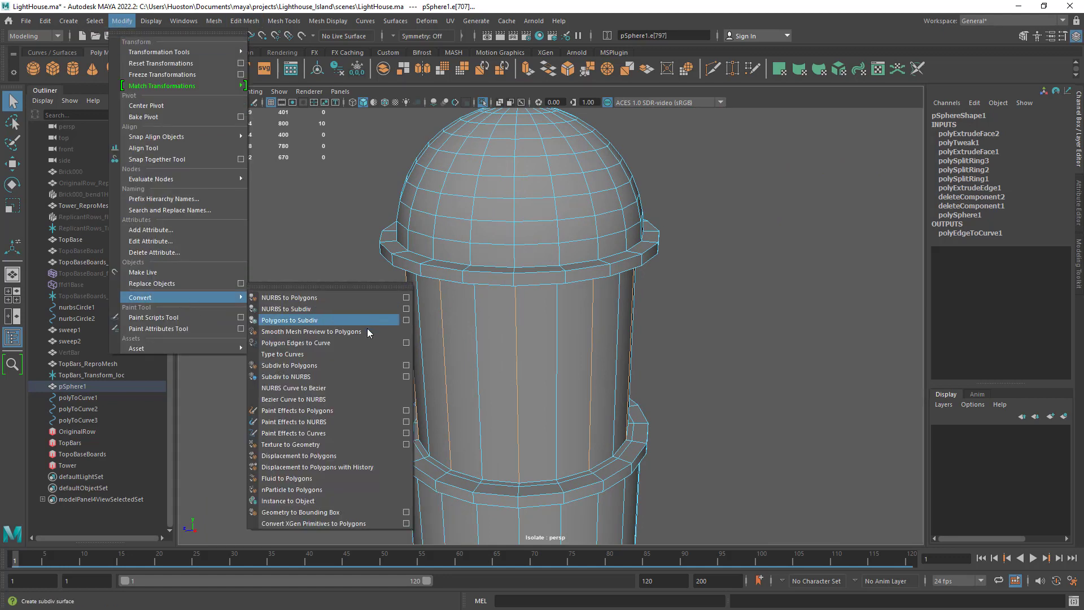
pyautogui.click(344, 343)
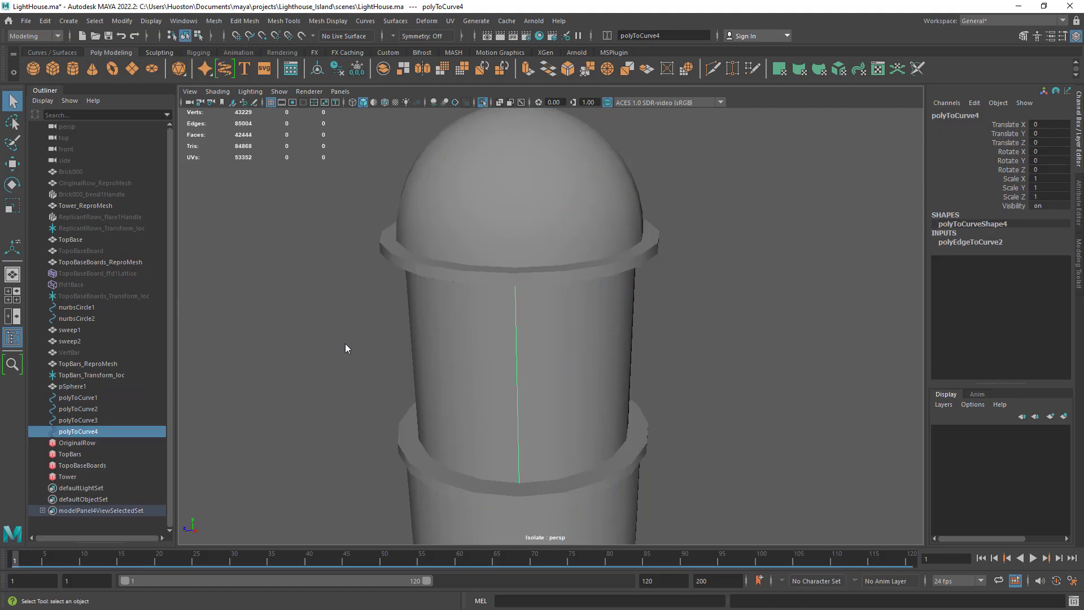
# Step: Select polyToCurve1 through polyToCurve4 and display the isolated lamp room in wireframe
pyautogui.keyDown('alt'); pyautogui.moveTo(709, 377); pyautogui.dragTo(528, 353); pyautogui.keyUp('alt')
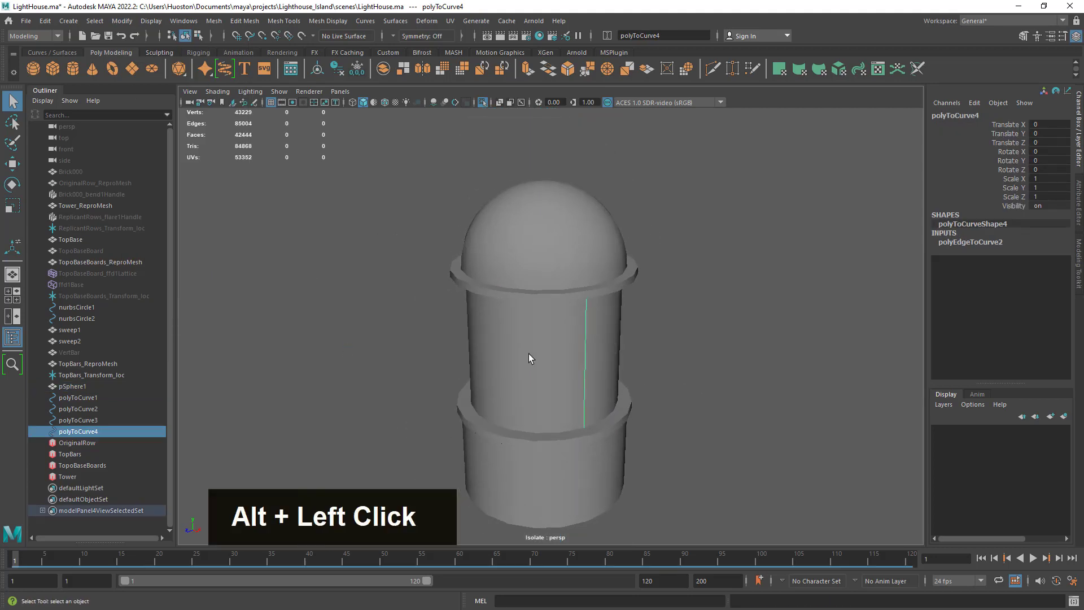
pyautogui.click(92, 397)
pyautogui.keyDown('shift'); pyautogui.click(83, 430); pyautogui.keyUp('shift')
pyautogui.keyDown('alt'); pyautogui.moveTo(700, 398); pyautogui.dragTo(578, 395, button='right'); pyautogui.keyUp('alt')
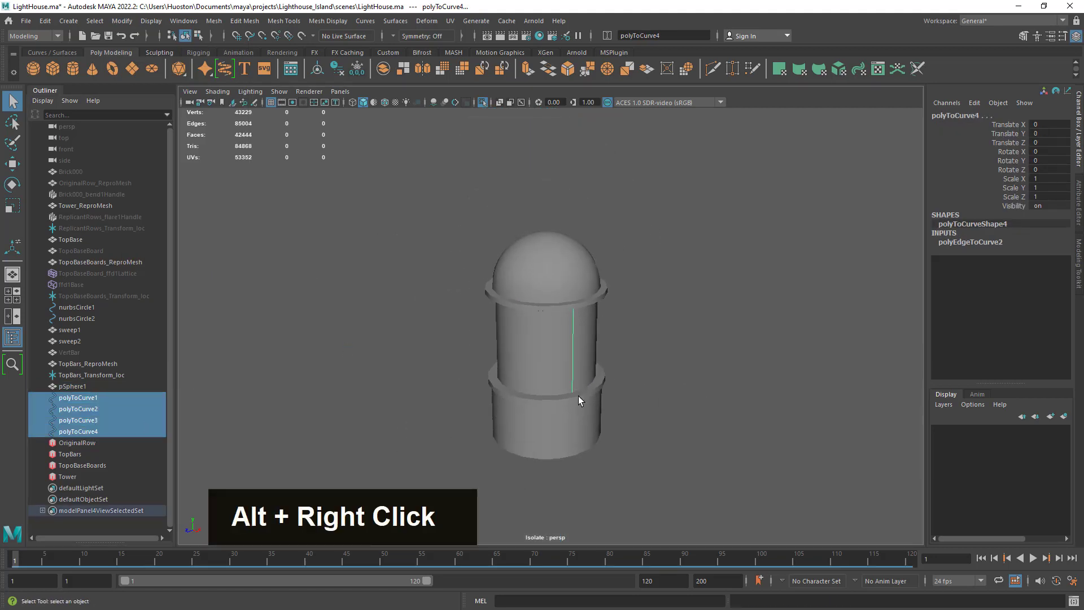
pyautogui.keyDown('alt'); pyautogui.moveTo(578, 395); pyautogui.dragTo(679, 404); pyautogui.keyUp('alt')
pyautogui.press('4')
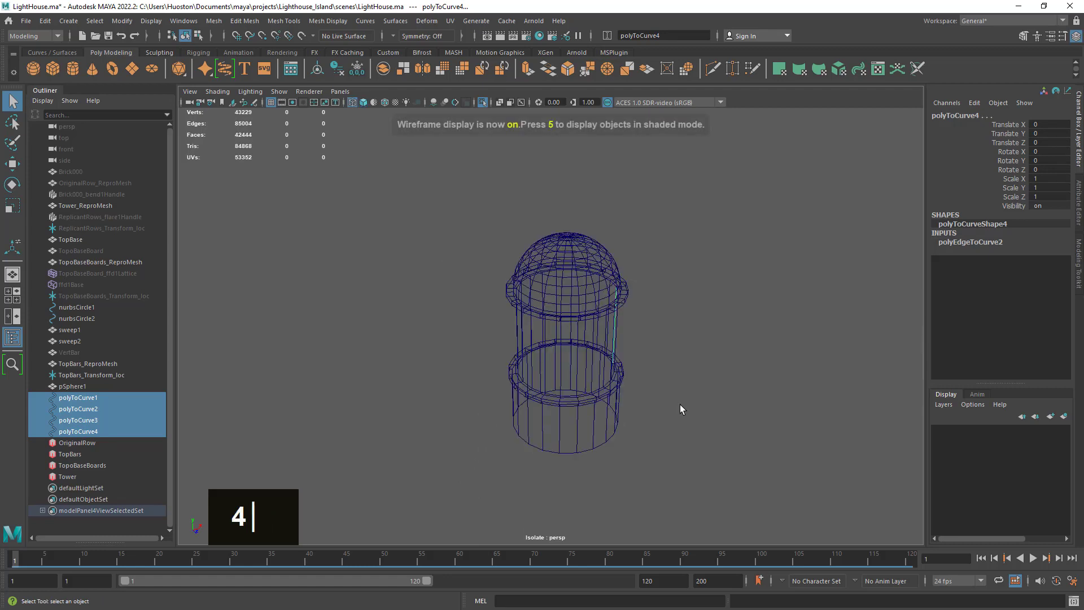
# Step: Check the converted curves by selecting the ring curves individually and everything crossing the isolated lamp room's wall
pyautogui.click(85, 419)
pyautogui.click(80, 411)
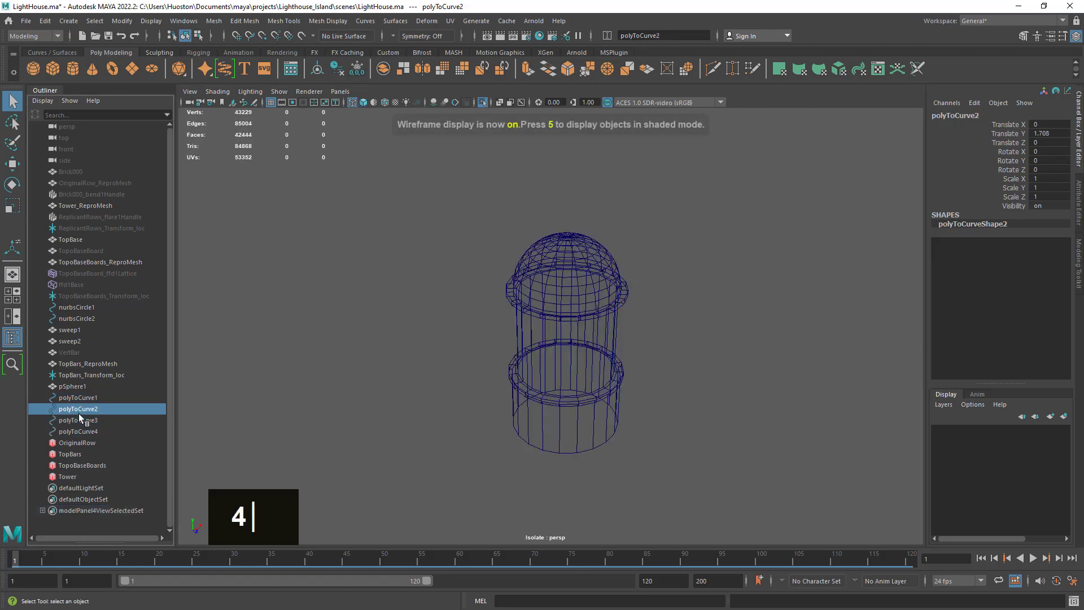
pyautogui.click(84, 421)
pyautogui.scroll(-5, 584, 412)
pyautogui.scroll(10, 585, 412)
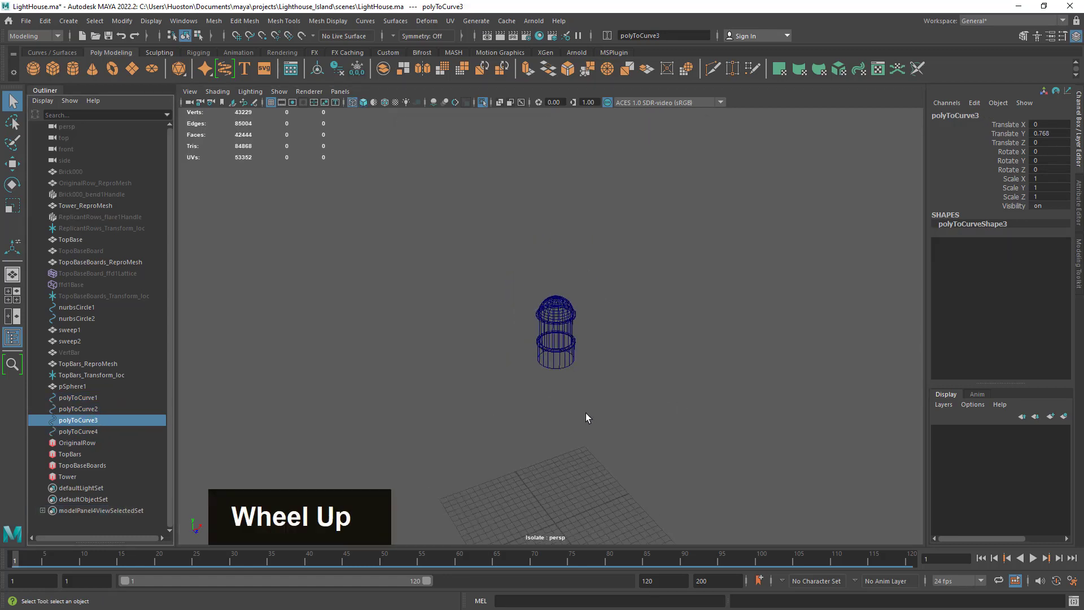
pyautogui.keyDown('alt'); pyautogui.moveTo(583, 415); pyautogui.dragTo(633, 394); pyautogui.keyUp('alt')
pyautogui.moveTo(850, 251); pyautogui.dragTo(225, 300)
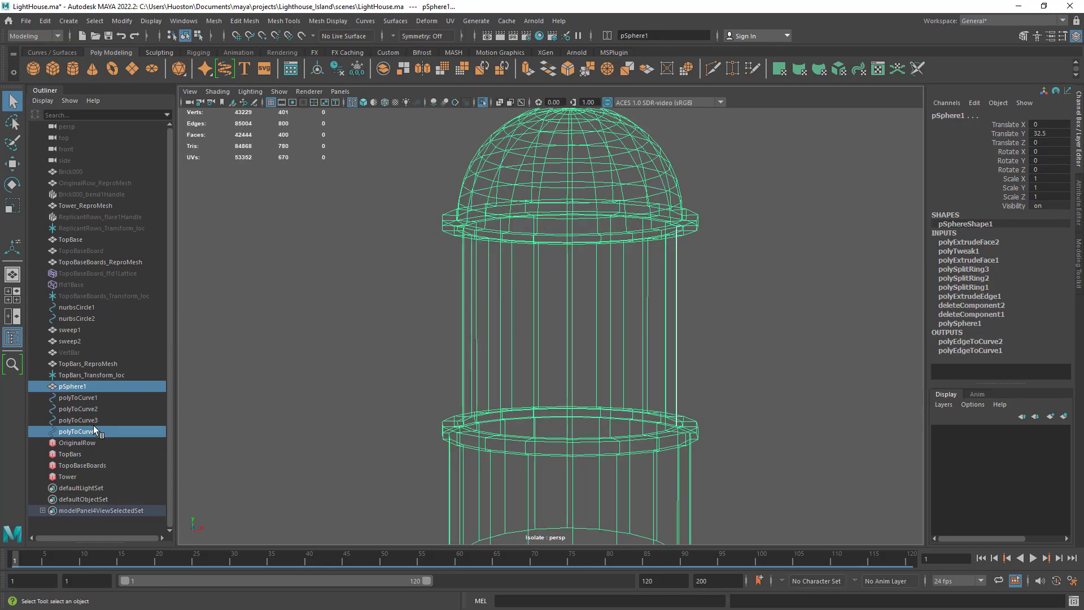
# Step: Hide the lamp room mesh and turn off isolation to expose the curves
pyautogui.click(552, 178)
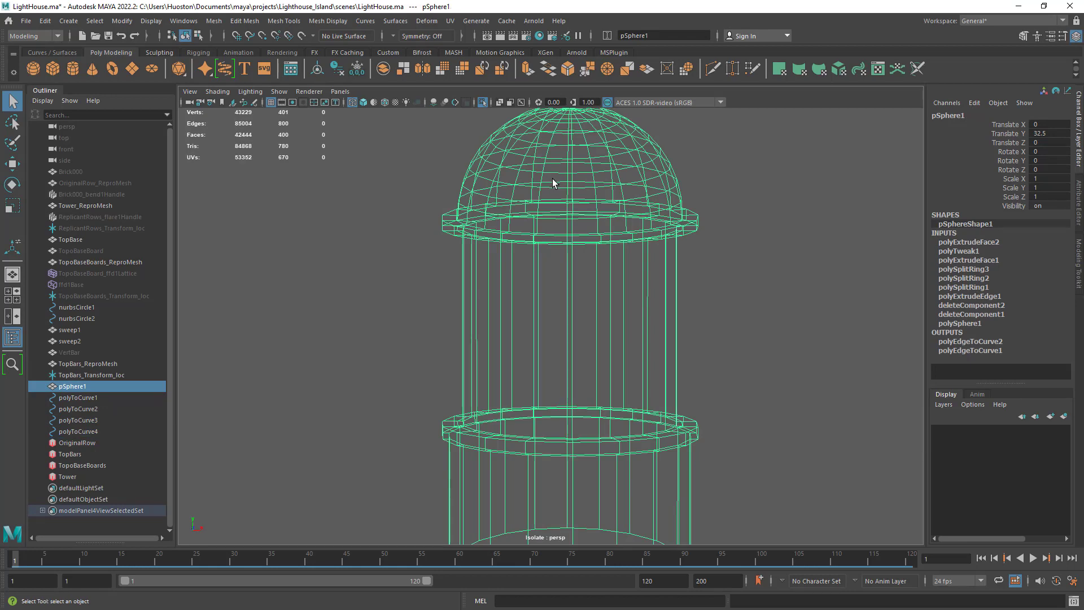
pyautogui.click(459, 135)
pyautogui.doubleClick(553, 153)
pyautogui.press('h')
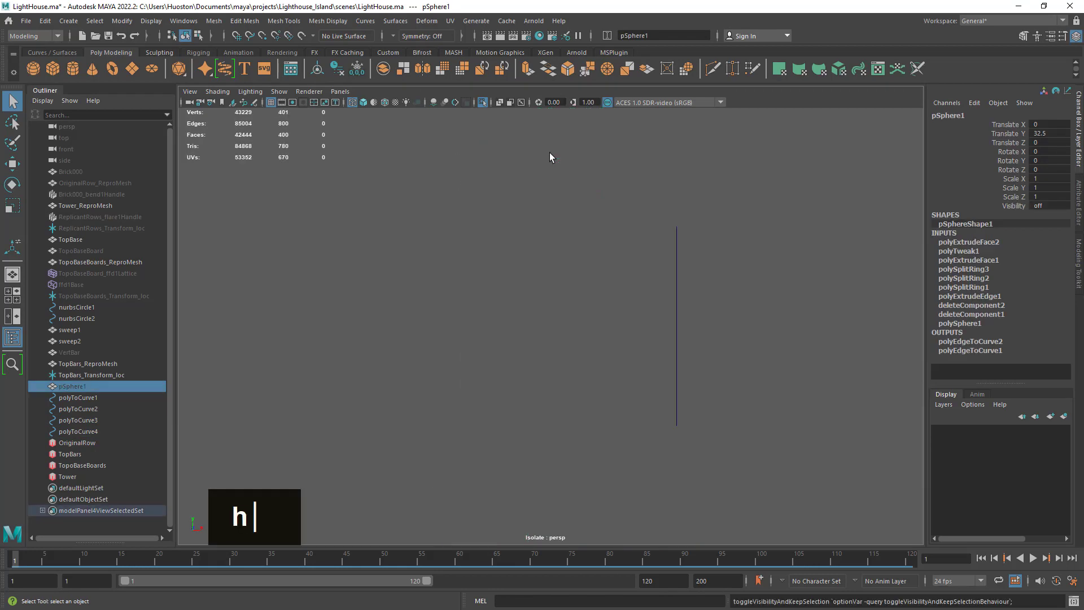
pyautogui.click(482, 102)
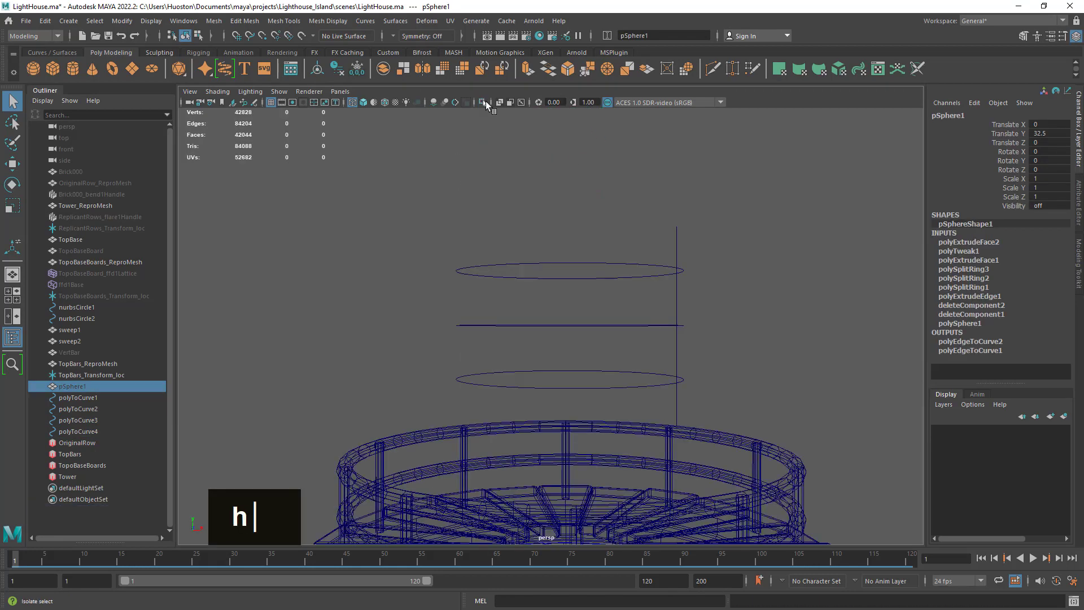
# Step: Examine the vertical curve and the three ring curves, selecting each one individually
pyautogui.keyDown('alt'); pyautogui.moveTo(717, 296); pyautogui.dragTo(595, 223); pyautogui.keyUp('alt')
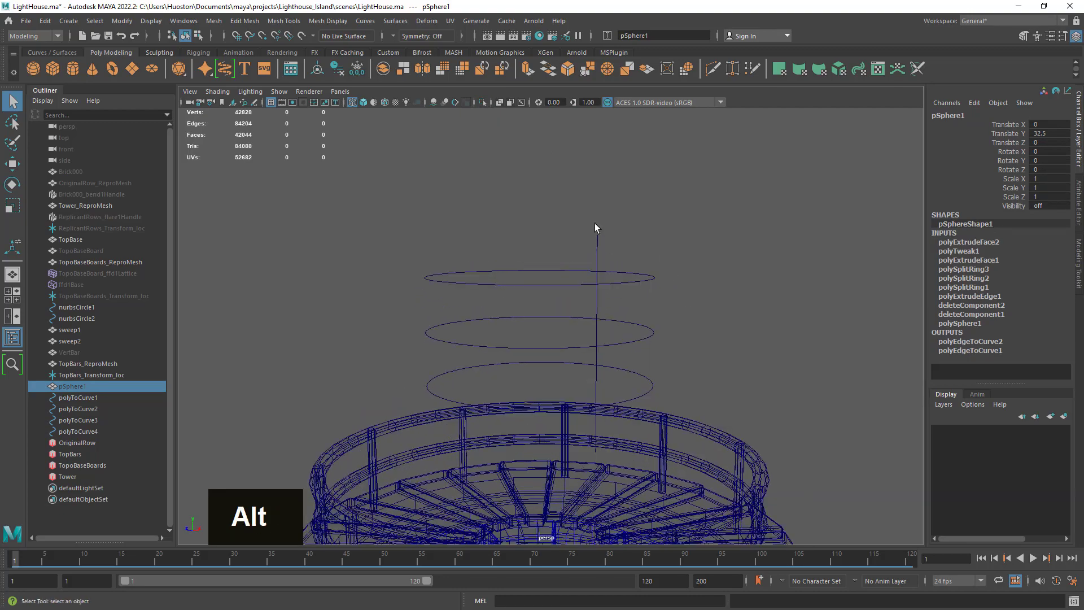
pyautogui.doubleClick(482, 102)
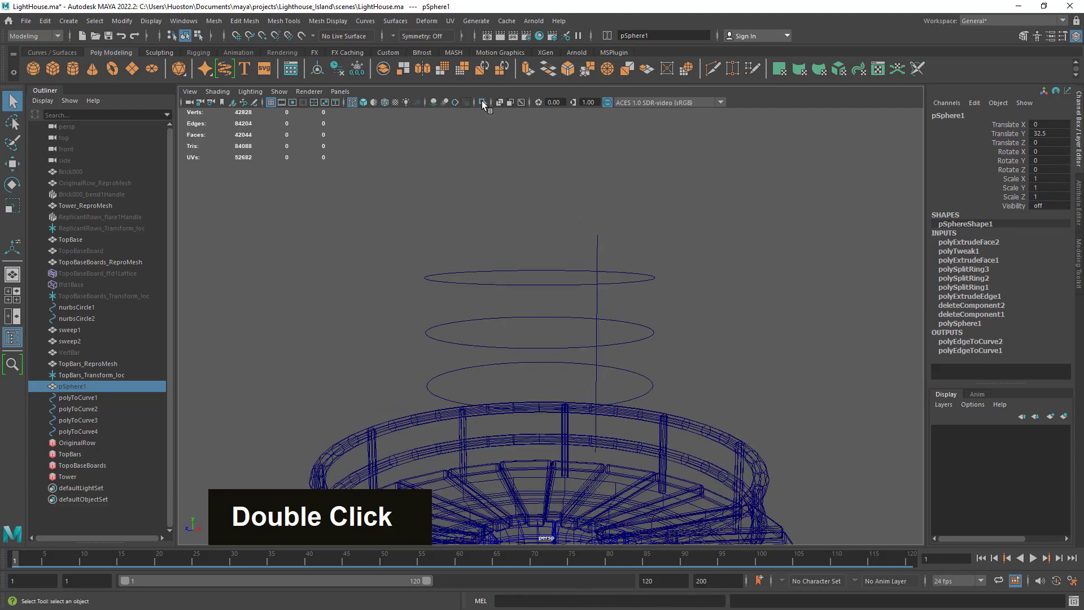
pyautogui.click(576, 237)
pyautogui.moveTo(577, 258); pyautogui.dragTo(578, 259)
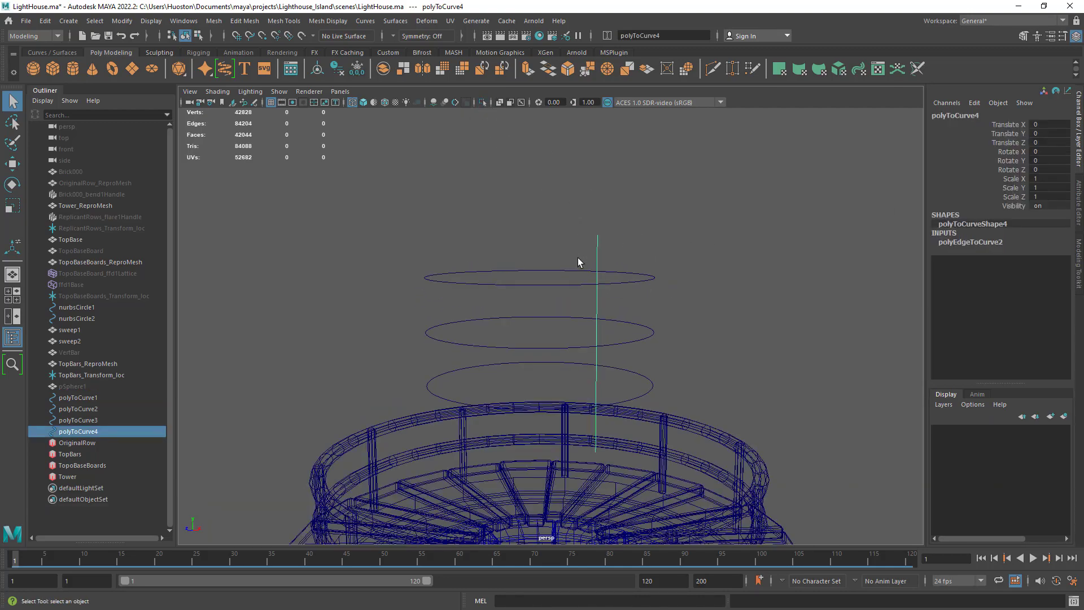
pyautogui.click(86, 419)
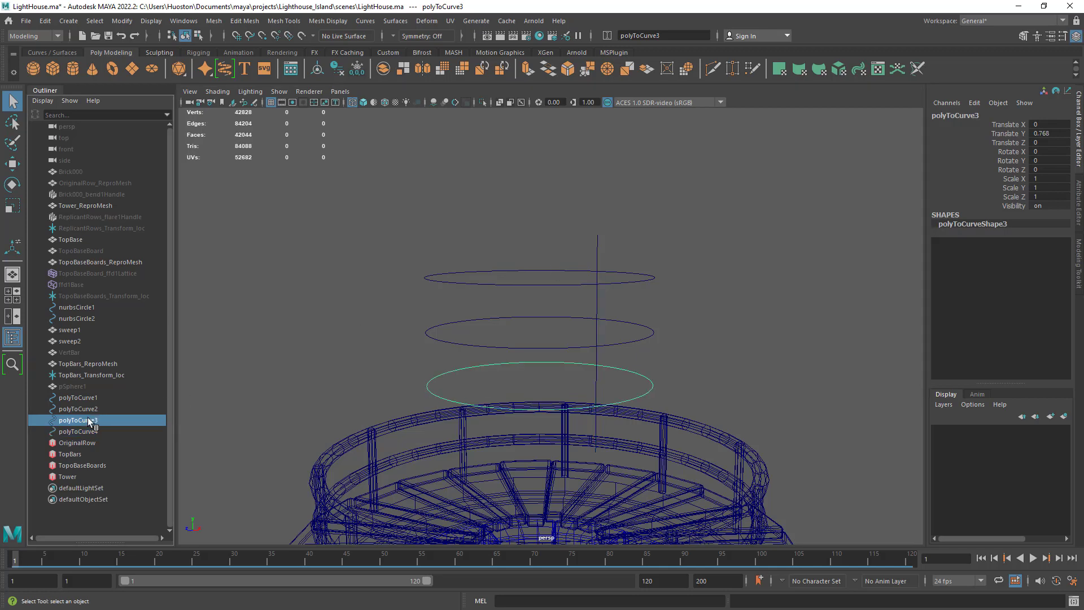
pyautogui.click(86, 408)
pyautogui.click(86, 398)
pyautogui.moveTo(643, 206); pyautogui.dragTo(562, 251)
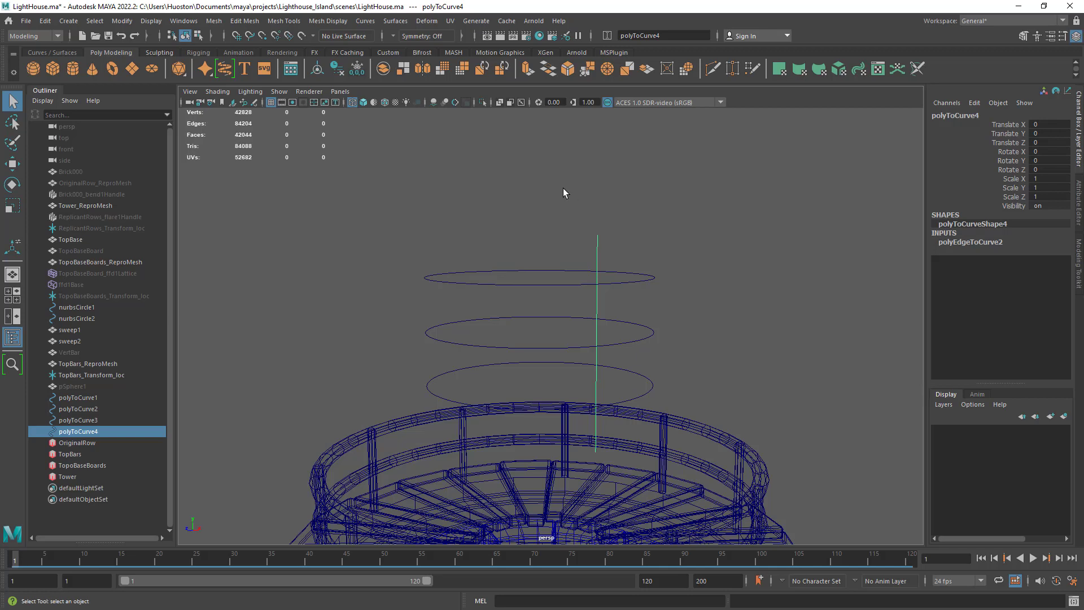
# Step: Undo back through hiding the mesh and the edge-to-curve conversion, restoring the isolated lamp room's alternate wall edge selection
pyautogui.press('z')
pyautogui.press('z')
pyautogui.press('z')
pyautogui.press('z')
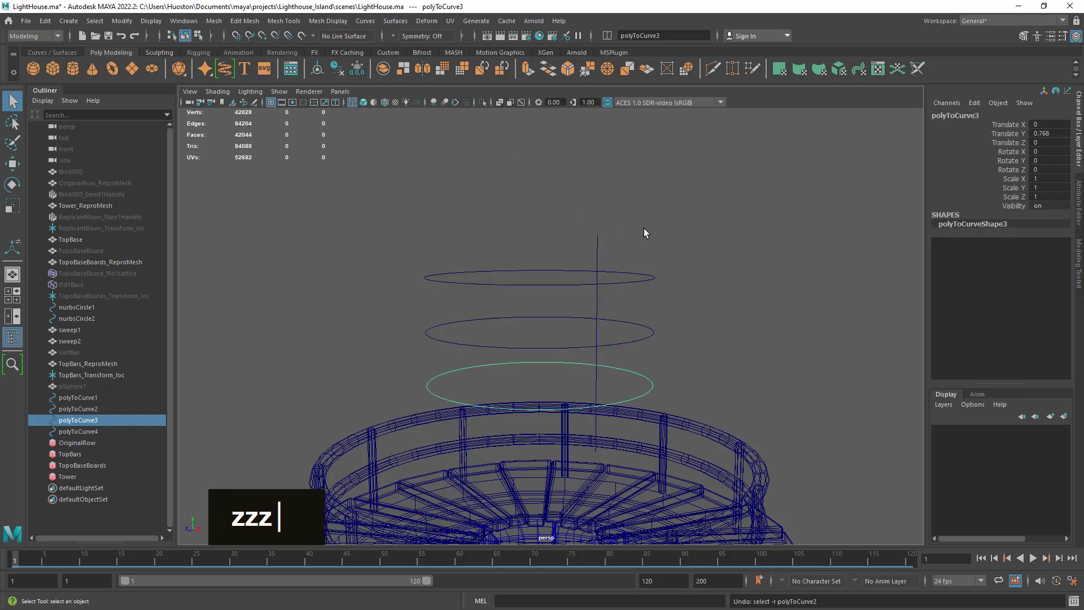
pyautogui.press('z')
pyautogui.press('z')
pyautogui.press('z')
pyautogui.press('z')
pyautogui.press('z')
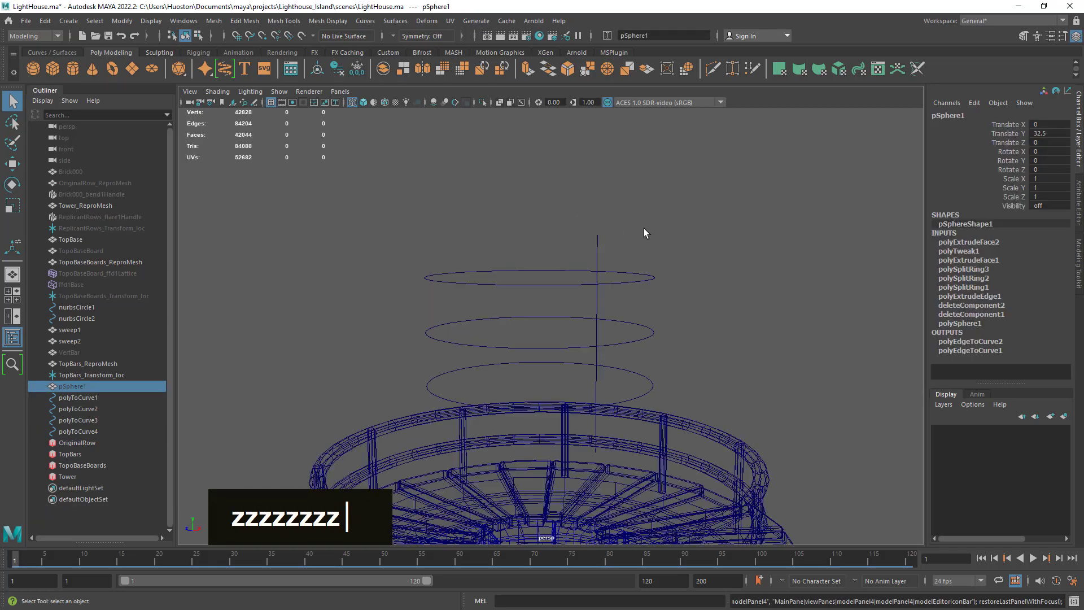
pyautogui.press('z')
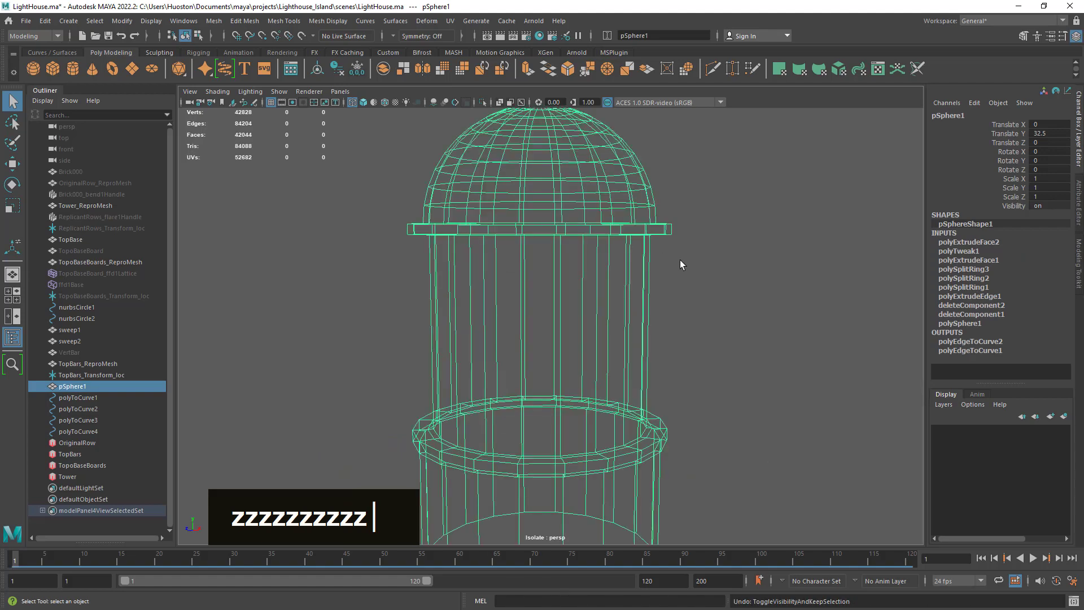
pyautogui.press('z')
pyautogui.press('z')
pyautogui.press('z')
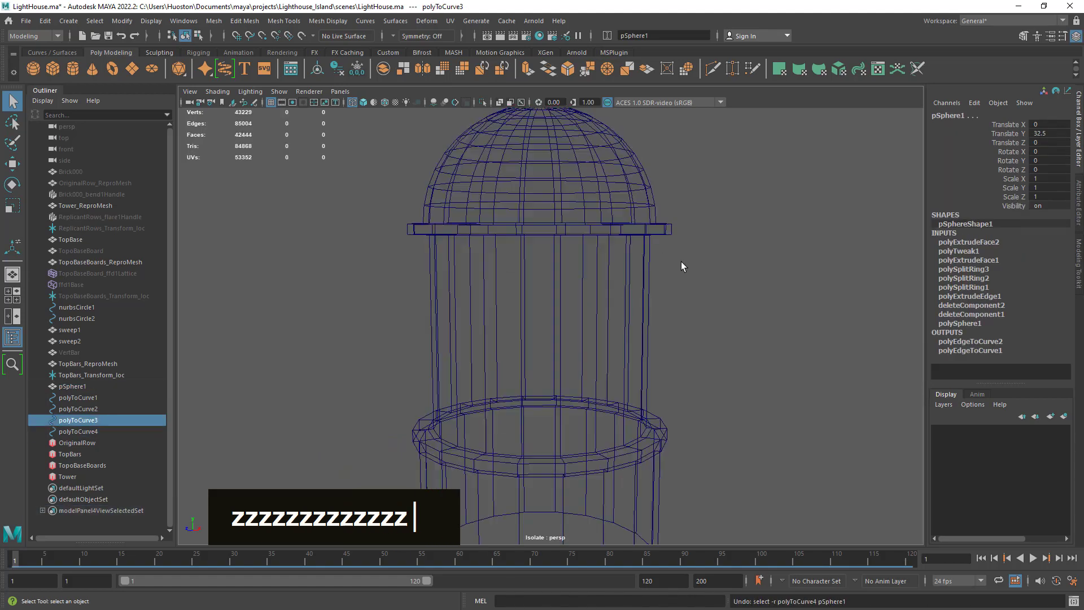
pyautogui.press('z')
pyautogui.press('z')
pyautogui.press('z')
pyautogui.press('z')
pyautogui.press('z')
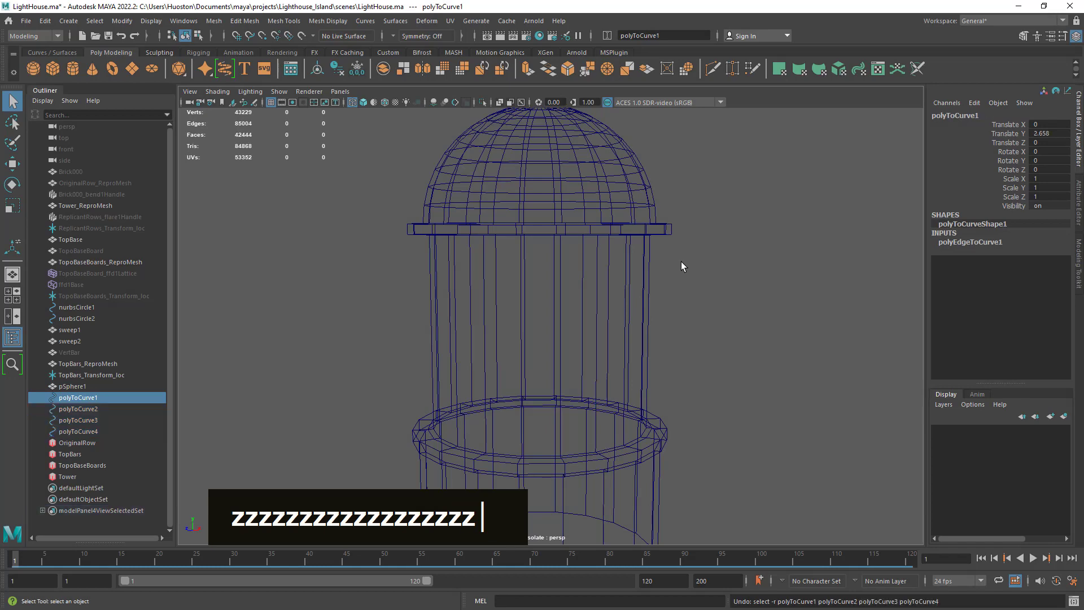
pyautogui.press('z')
pyautogui.press('z')
pyautogui.press('z')
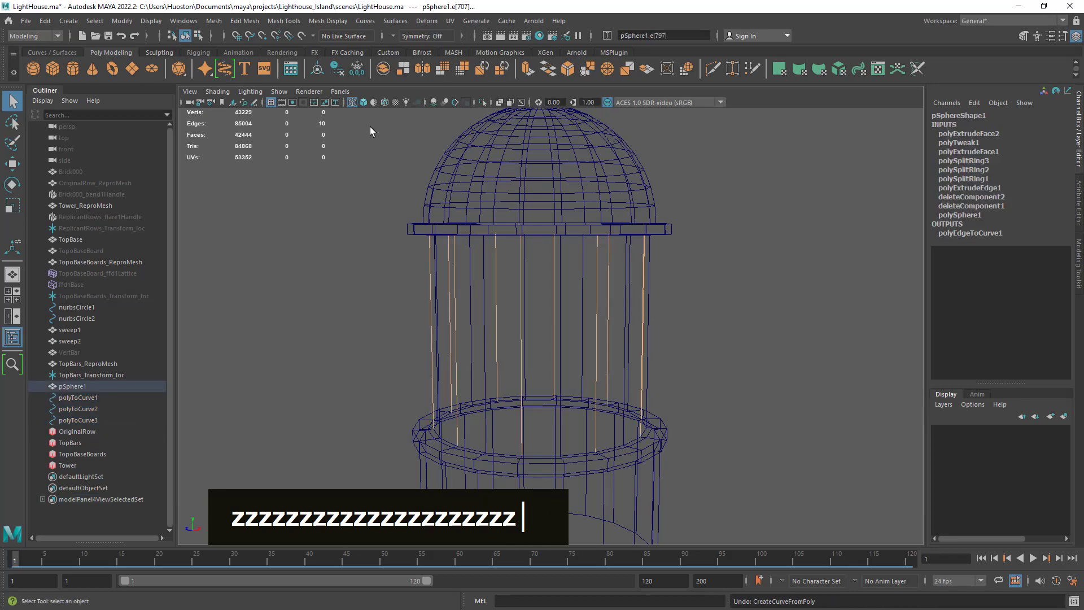
pyautogui.keyDown('alt'); pyautogui.moveTo(750, 339); pyautogui.dragTo(706, 344); pyautogui.keyUp('alt')
pyautogui.keyDown('alt'); pyautogui.moveTo(709, 341); pyautogui.dragTo(673, 336, button='right'); pyautogui.keyUp('alt')
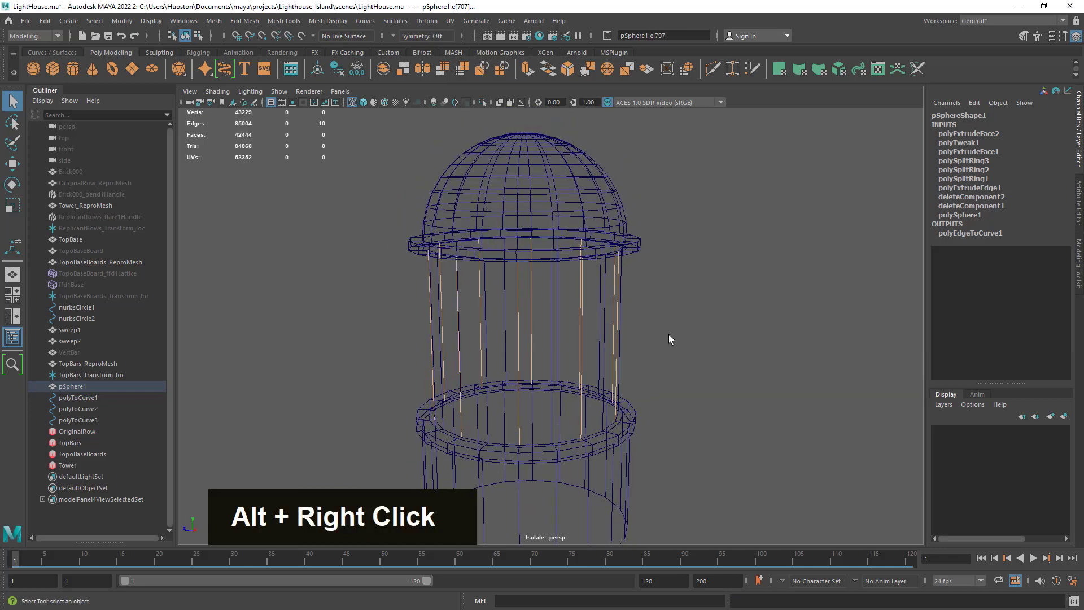
# Step: Convert the selected alternate wall edges with Polygon Edges to Curve, using its reset settings of Best guess and 3 Cubic
pyautogui.keyDown('alt'); pyautogui.moveTo(672, 336); pyautogui.dragTo(218, 77); pyautogui.keyUp('alt')
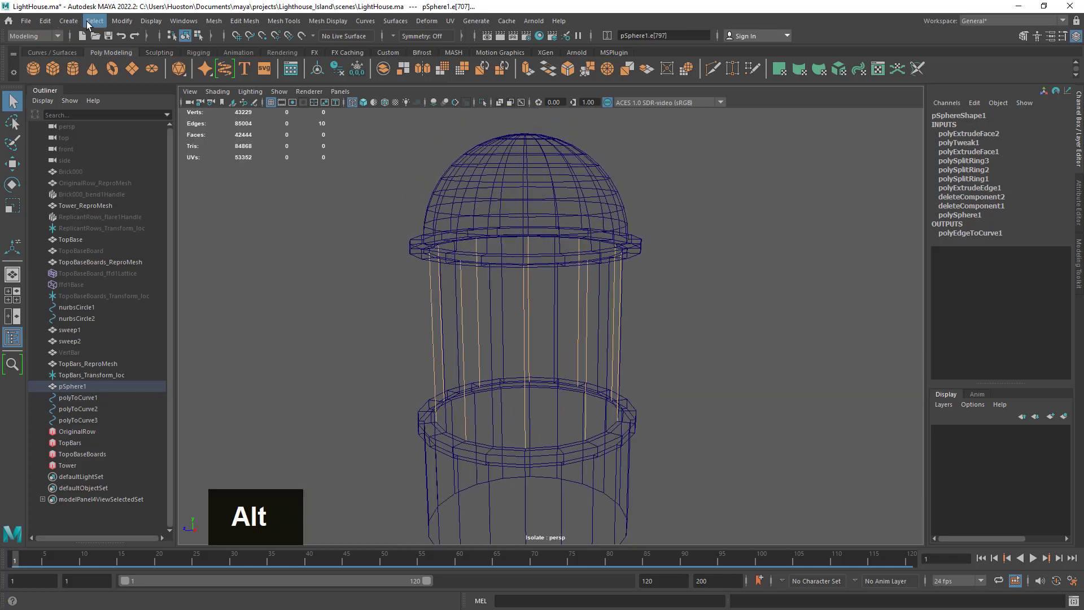
pyautogui.click(128, 21)
pyautogui.moveTo(216, 298)
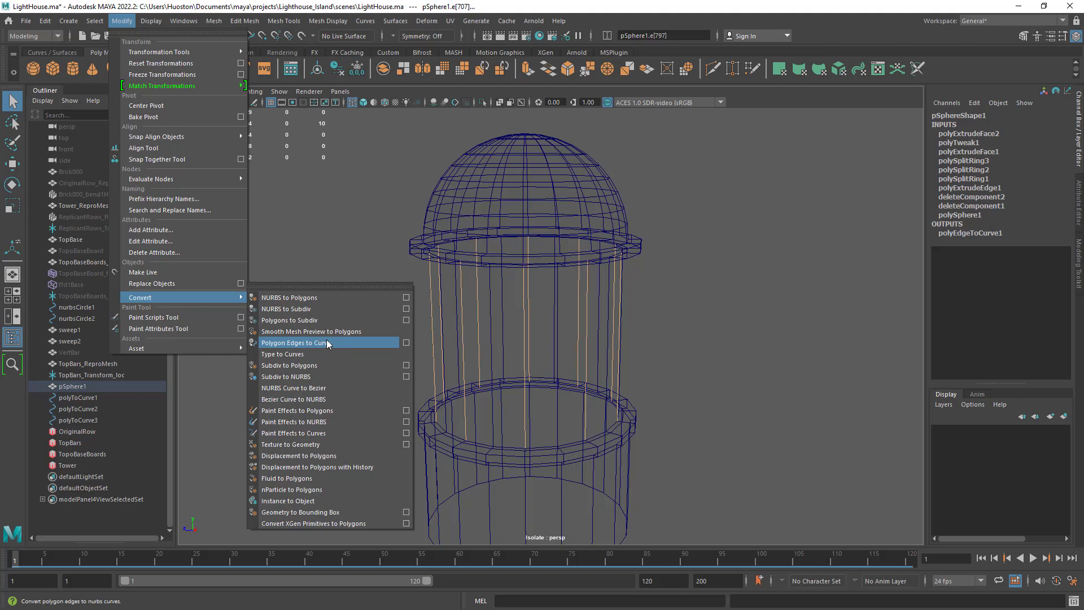
pyautogui.click(405, 343)
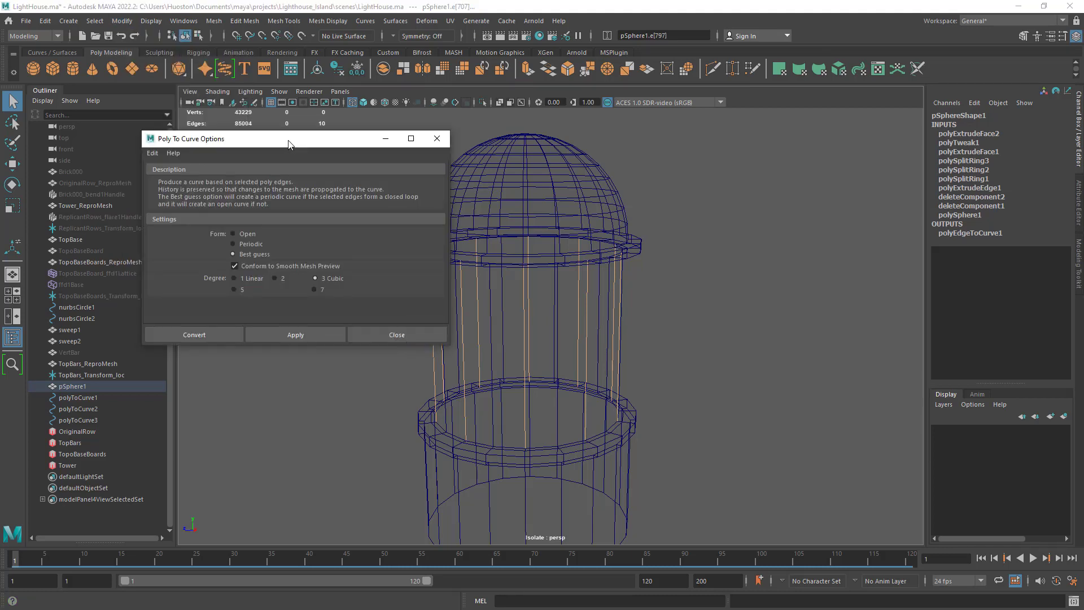
pyautogui.moveTo(288, 143); pyautogui.dragTo(251, 186)
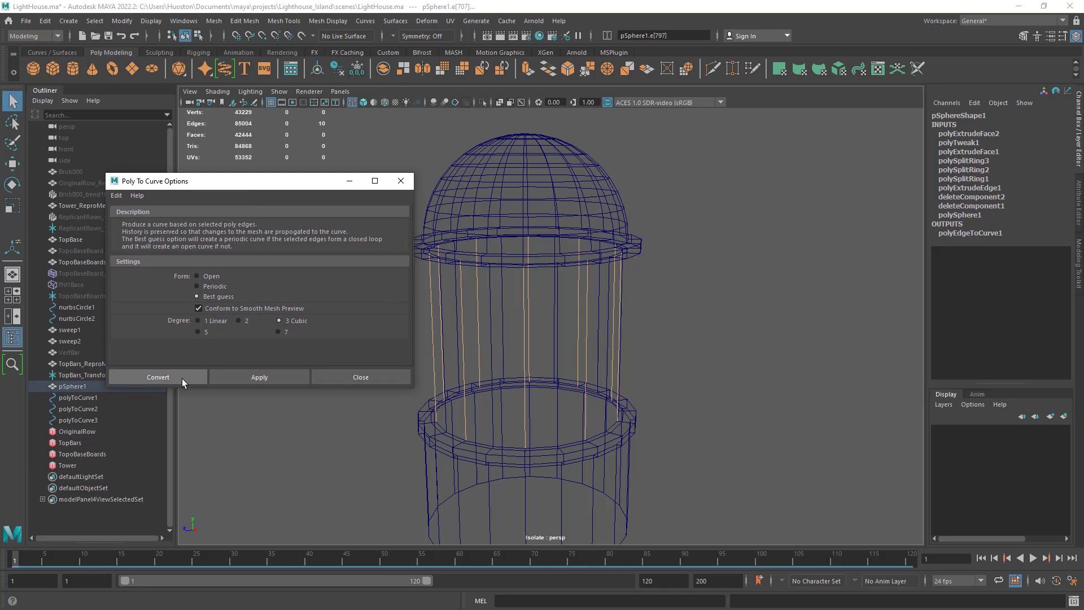
pyautogui.click(115, 195)
pyautogui.click(142, 219)
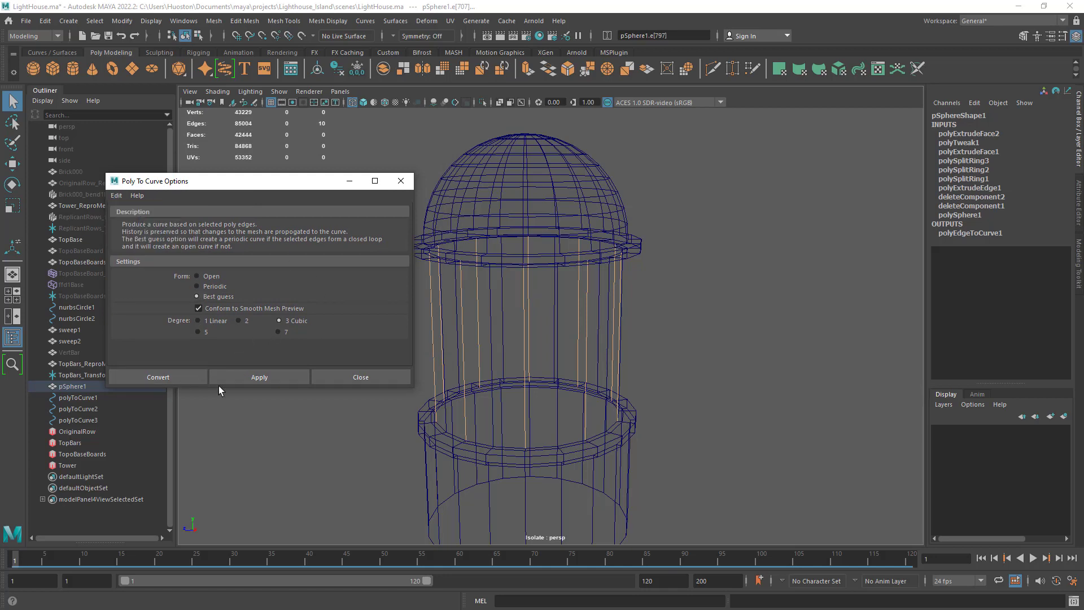
pyautogui.click(163, 379)
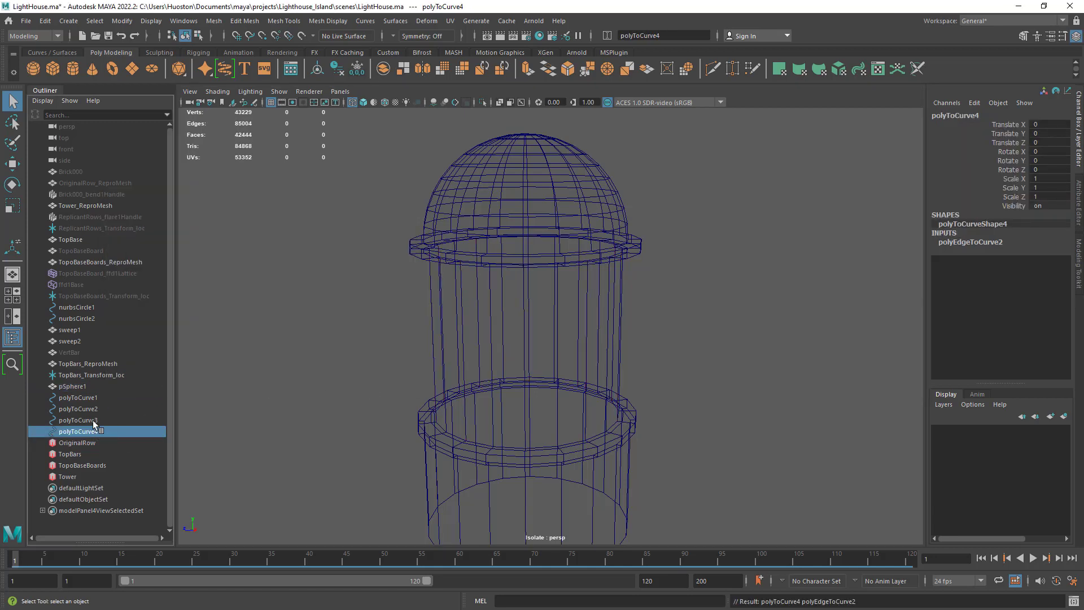
# Step: Turn off isolation to show the whole lighthouse around the converted vertical curve
pyautogui.click(13, 163)
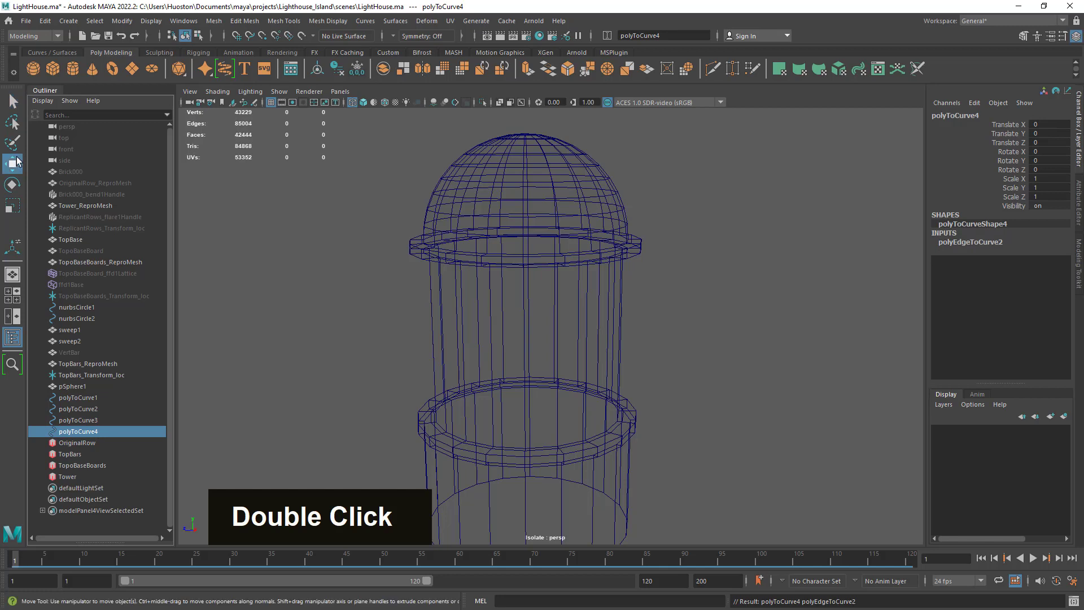
pyautogui.keyDown('alt'); pyautogui.moveTo(707, 430); pyautogui.dragTo(653, 429, button='right'); pyautogui.keyUp('alt')
pyautogui.keyDown('alt'); pyautogui.moveTo(652, 429); pyautogui.dragTo(636, 457); pyautogui.keyUp('alt')
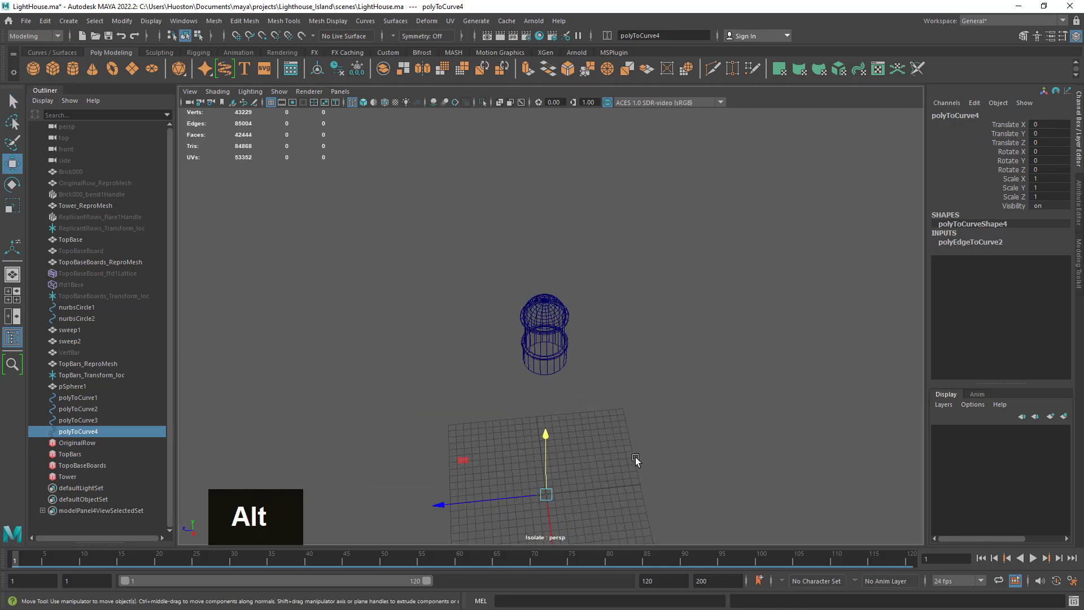
pyautogui.click(481, 102)
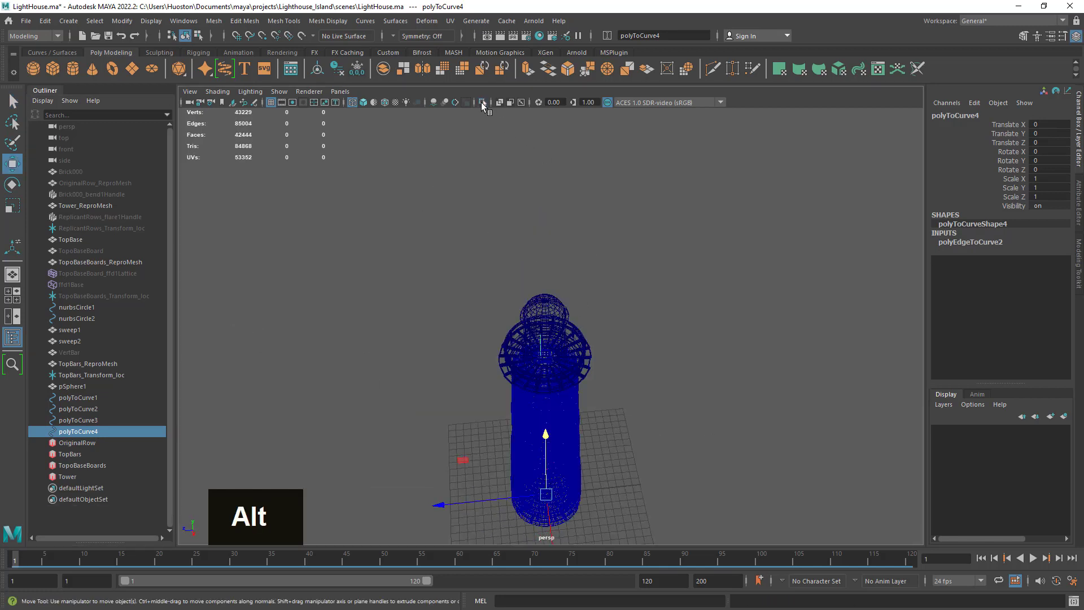
pyautogui.keyDown('alt'); pyautogui.moveTo(552, 229); pyautogui.dragTo(672, 352); pyautogui.keyUp('alt')
pyautogui.keyDown('alt'); pyautogui.moveTo(673, 352); pyautogui.dragTo(964, 430, button='right'); pyautogui.keyUp('alt')
pyautogui.keyDown('alt'); pyautogui.moveTo(963, 431); pyautogui.dragTo(507, 368); pyautogui.keyUp('alt')
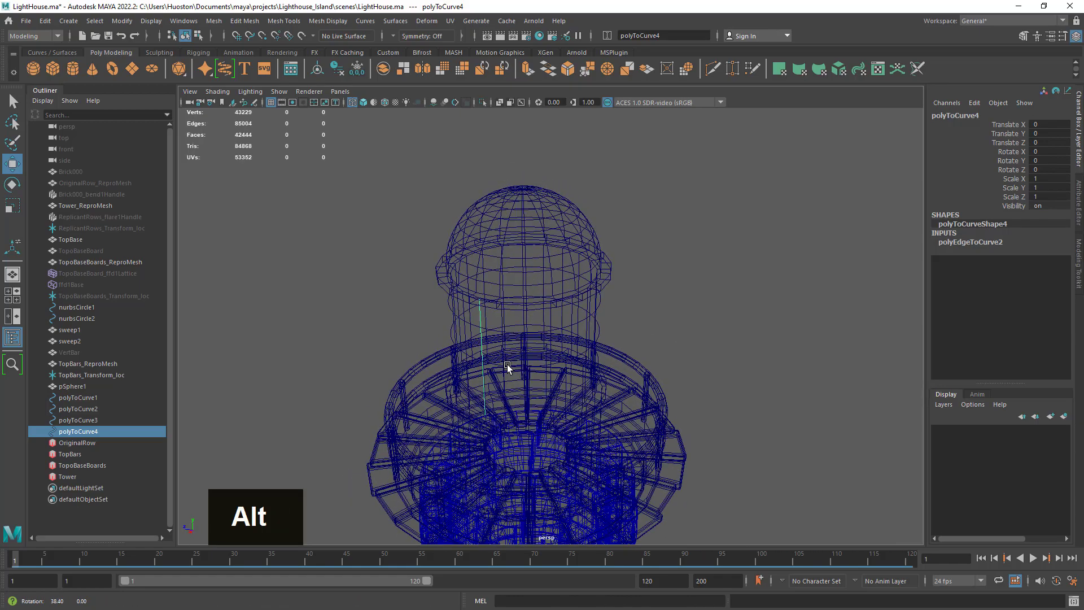
# Step: Check the three ring curves and the vertical curve by selecting them one by one
pyautogui.doubleClick(483, 102)
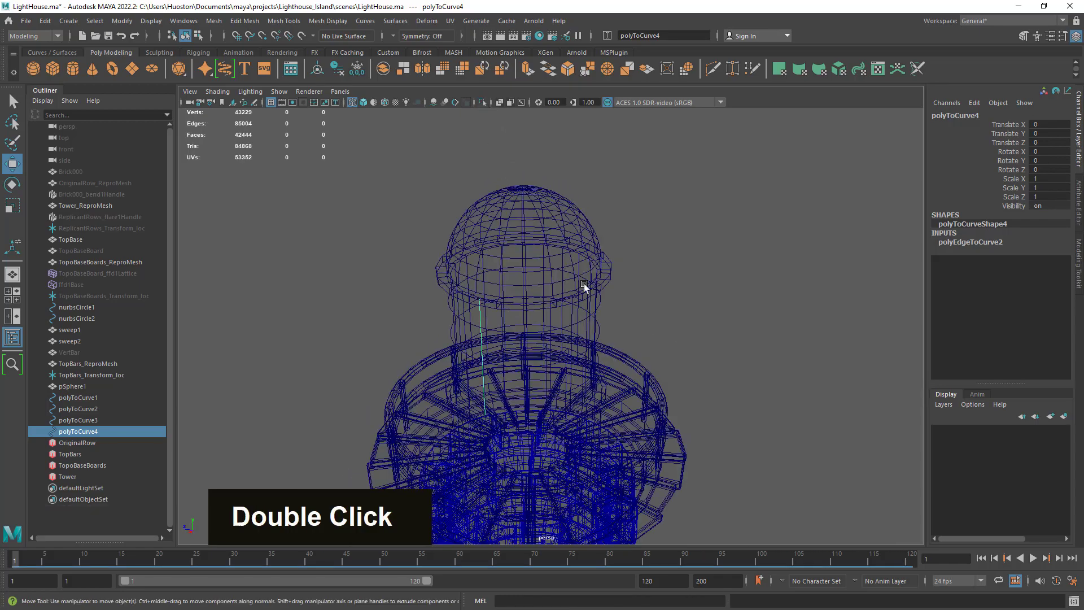
pyautogui.click(79, 419)
pyautogui.click(86, 407)
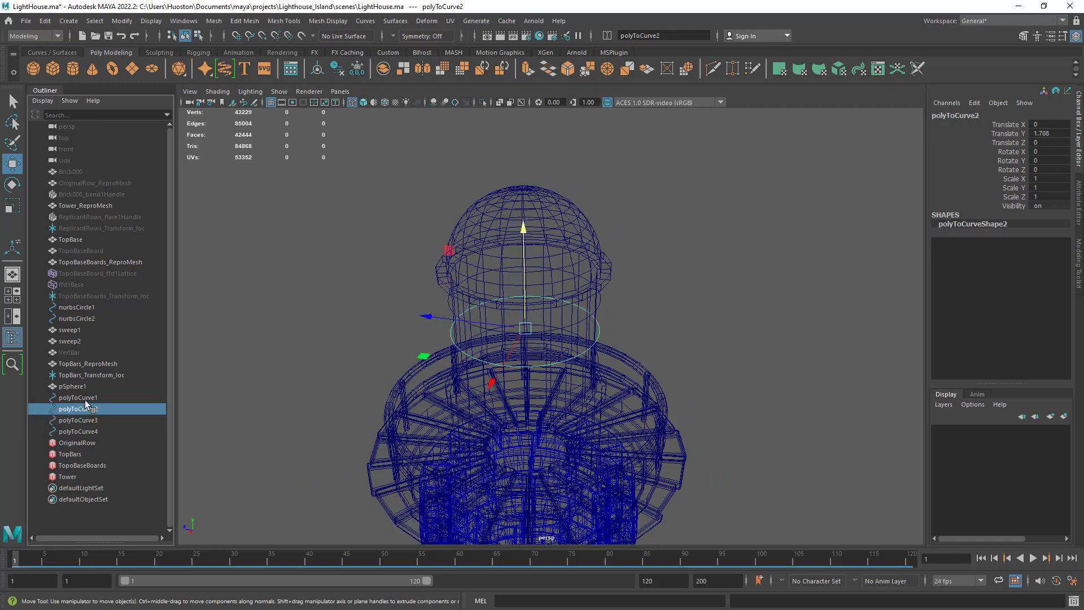
pyautogui.click(86, 398)
pyautogui.click(86, 431)
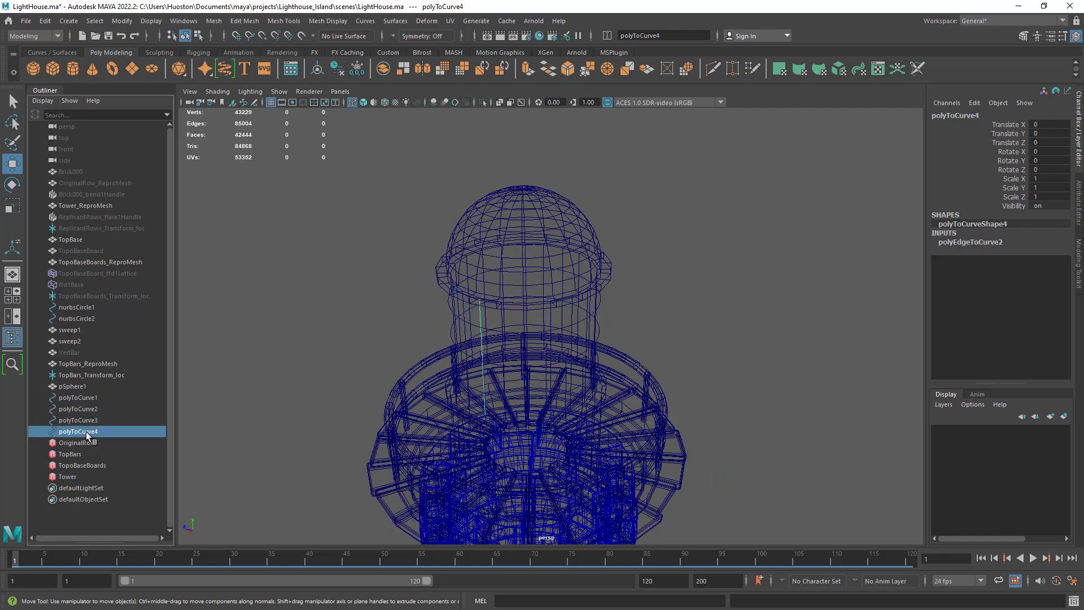
# Step: Switch the viewport to shaded display and center the pivot of the vertical curve
pyautogui.keyDown('alt'); pyautogui.moveTo(587, 396); pyautogui.dragTo(528, 152); pyautogui.keyUp('alt')
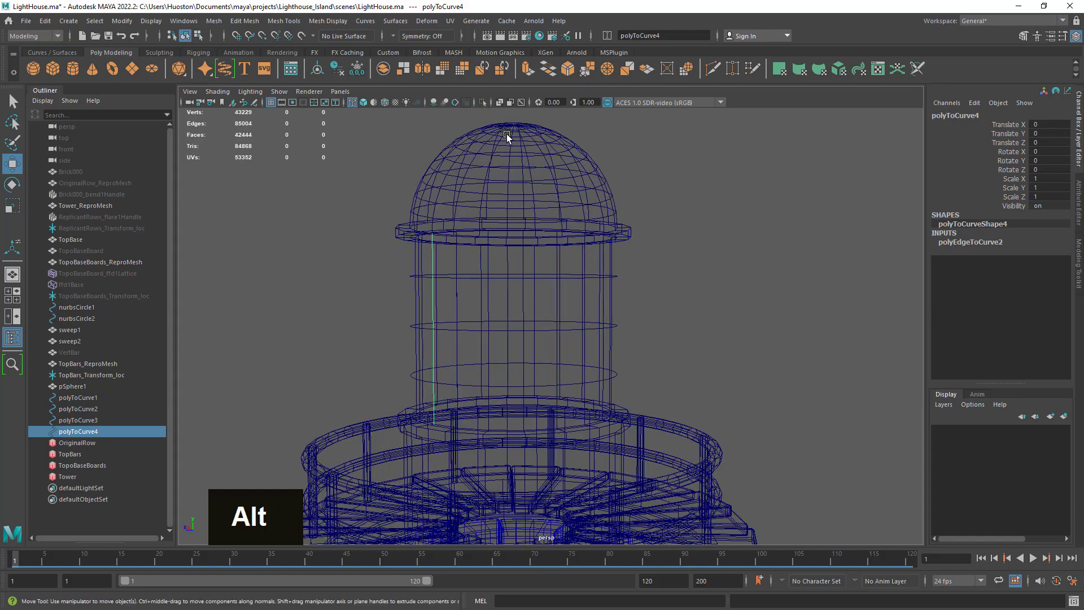
pyautogui.press('5')
pyautogui.moveTo(506, 353)
pyautogui.keyDown('alt'); pyautogui.mouseDown()
pyautogui.moveTo(511, 327)
pyautogui.moveTo(493, 374)
pyautogui.mouseUp(); pyautogui.keyUp('alt')
pyautogui.keyDown('alt'); pyautogui.moveTo(493, 375); pyautogui.dragTo(733, 379, button='right'); pyautogui.keyUp('alt')
pyautogui.keyDown('alt'); pyautogui.moveTo(733, 380); pyautogui.dragTo(481, 358, button='middle'); pyautogui.keyUp('alt')
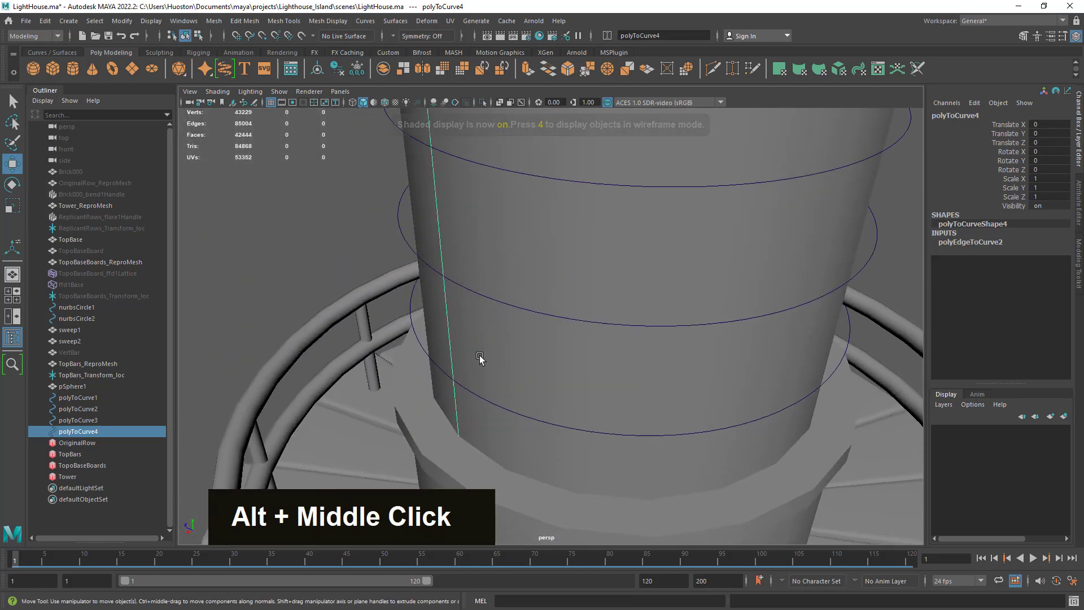
pyautogui.moveTo(481, 358)
pyautogui.keyDown('alt'); pyautogui.mouseDown()
pyautogui.moveTo(506, 365)
pyautogui.moveTo(484, 370)
pyautogui.moveTo(491, 363)
pyautogui.mouseUp(); pyautogui.keyUp('alt')
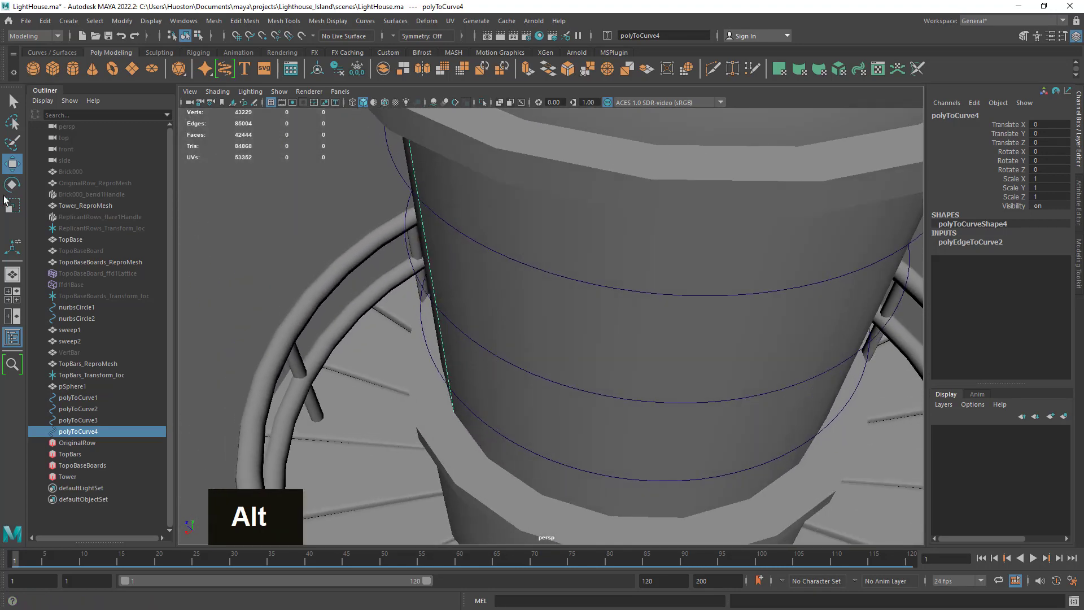
pyautogui.click(13, 164)
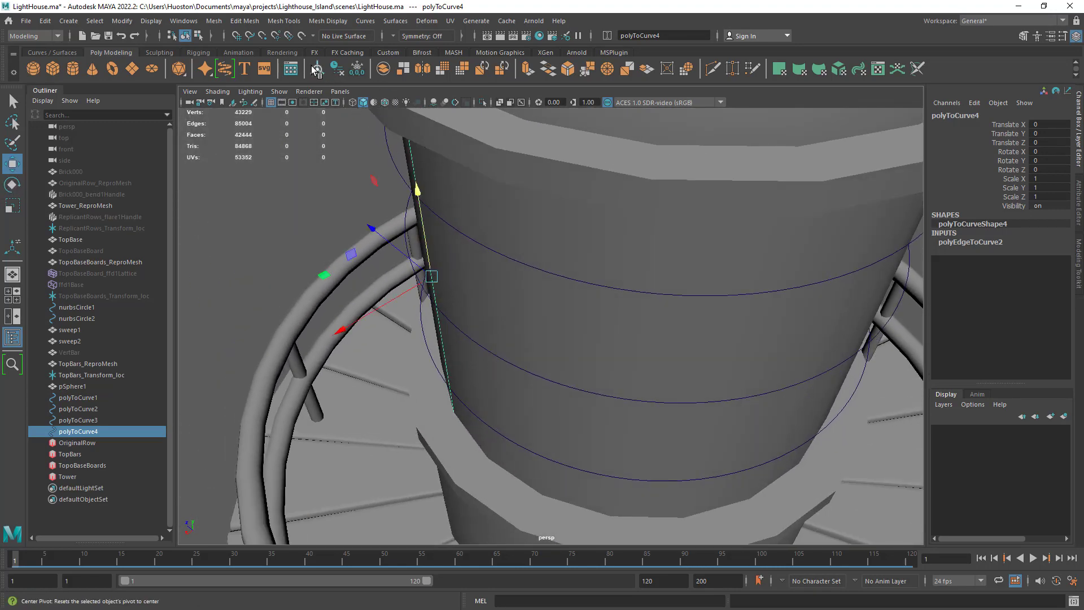
pyautogui.keyDown('alt'); pyautogui.moveTo(623, 412); pyautogui.dragTo(770, 411); pyautogui.keyUp('alt')
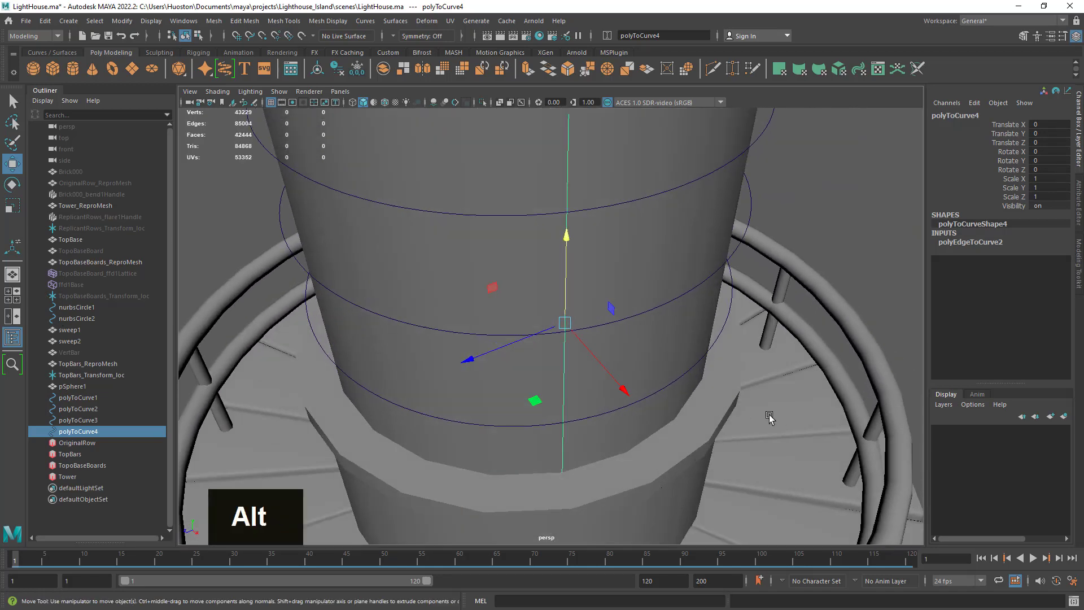
# Step: Delete the vertical curve on the lamp room wall
pyautogui.keyDown('alt'); pyautogui.moveTo(769, 412); pyautogui.dragTo(685, 440, button='right'); pyautogui.keyUp('alt')
pyautogui.keyDown('alt'); pyautogui.moveTo(684, 440); pyautogui.dragTo(597, 509); pyautogui.keyUp('alt')
pyautogui.keyDown('alt'); pyautogui.moveTo(597, 510); pyautogui.dragTo(504, 424, button='right'); pyautogui.keyUp('alt')
pyautogui.press('Delete')
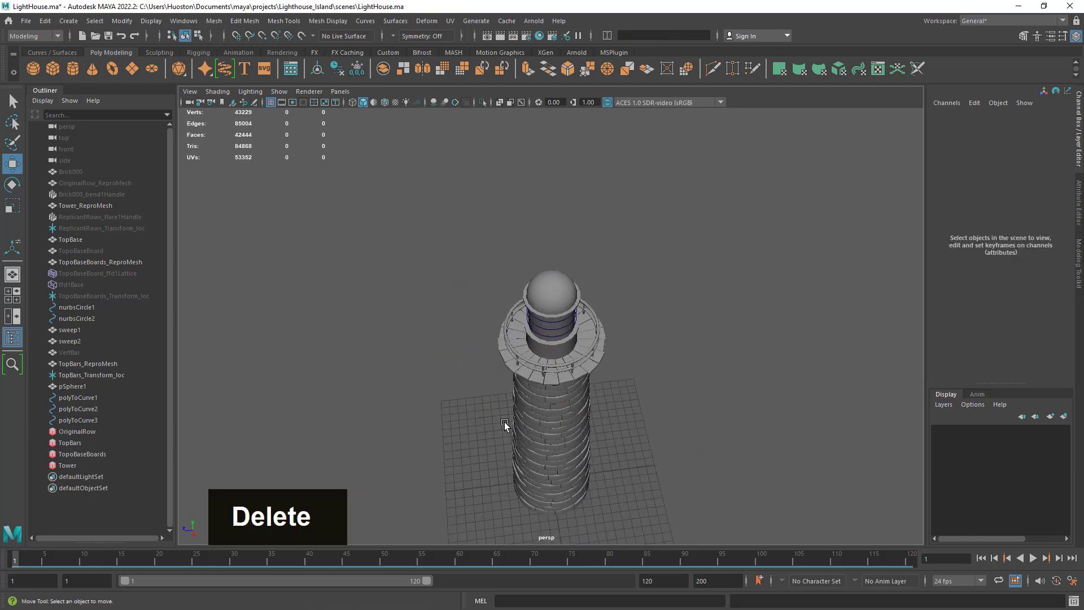
# Step: Select the domed lamp room mesh
pyautogui.keyDown('alt'); pyautogui.moveTo(540, 350); pyautogui.dragTo(675, 414, button='right'); pyautogui.keyUp('alt')
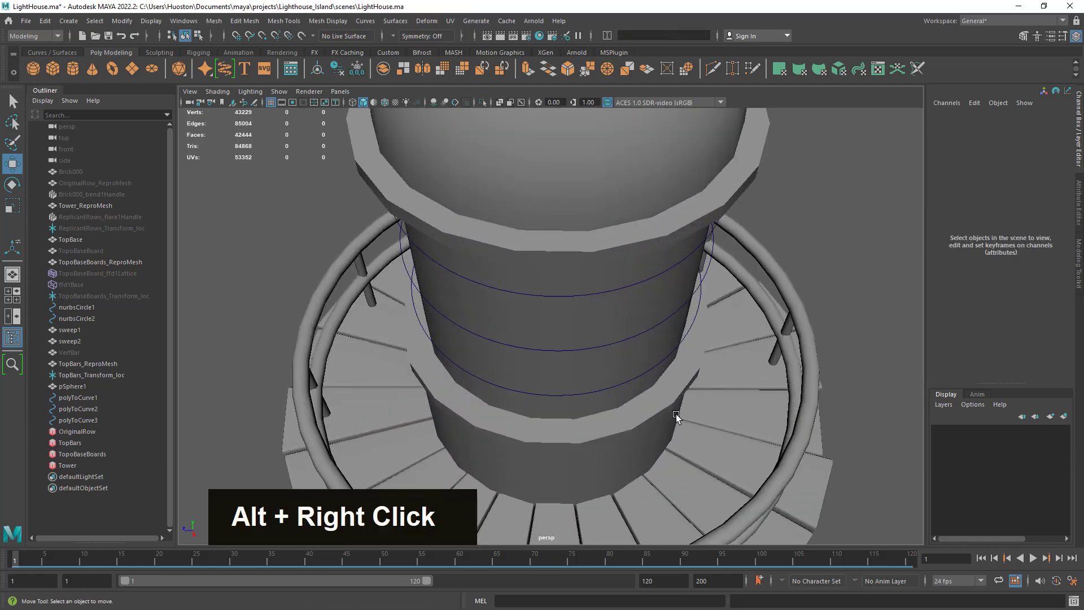
pyautogui.click(596, 408)
pyautogui.keyDown('alt'); pyautogui.moveTo(777, 418); pyautogui.dragTo(596, 409, button='right'); pyautogui.keyUp('alt')
pyautogui.keyDown('alt'); pyautogui.moveTo(596, 409); pyautogui.dragTo(564, 191, button='middle'); pyautogui.keyUp('alt')
pyautogui.keyDown('alt'); pyautogui.moveTo(544, 299); pyautogui.dragTo(555, 409); pyautogui.keyUp('alt')
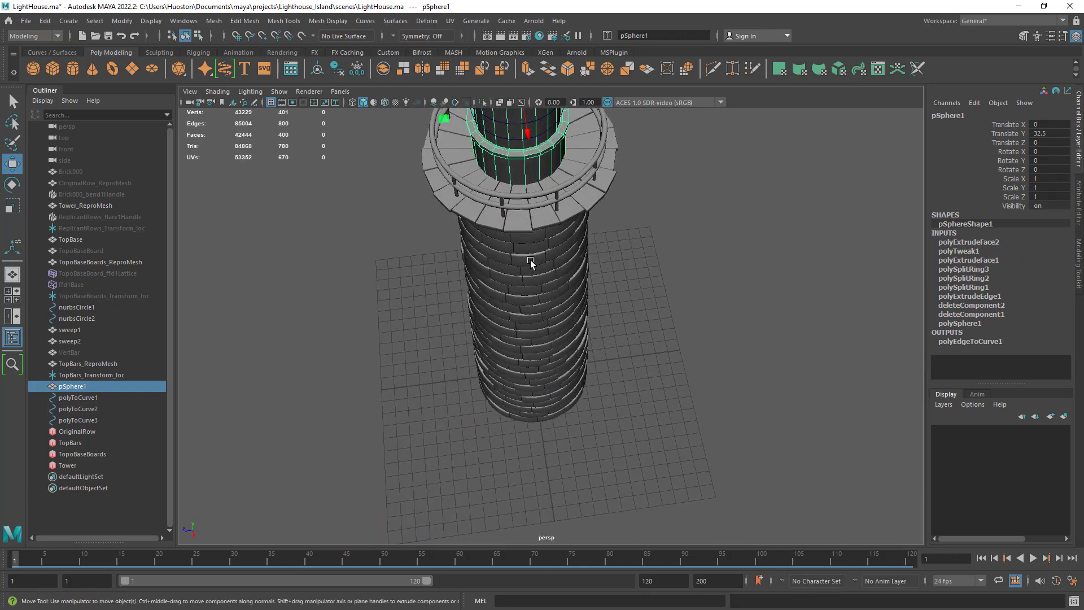
pyautogui.keyDown('alt'); pyautogui.moveTo(523, 163); pyautogui.dragTo(539, 211, button='middle'); pyautogui.keyUp('alt')
pyautogui.keyDown('alt'); pyautogui.moveTo(539, 211); pyautogui.dragTo(689, 356, button='right'); pyautogui.keyUp('alt')
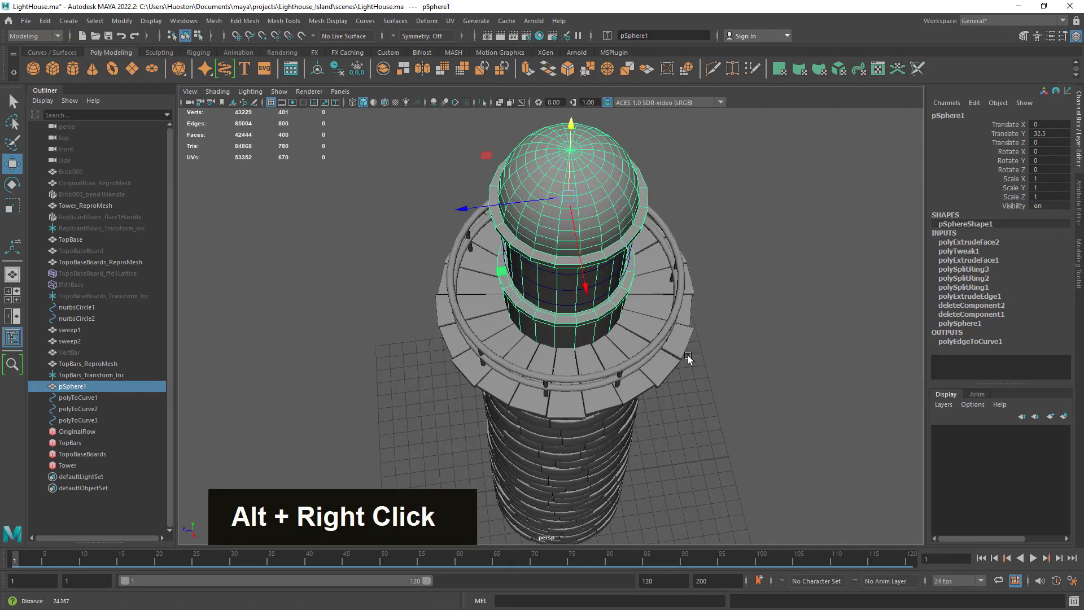
pyautogui.keyDown('alt'); pyautogui.moveTo(689, 355); pyautogui.dragTo(780, 356); pyautogui.keyUp('alt')
pyautogui.keyDown('alt'); pyautogui.moveTo(781, 355); pyautogui.dragTo(643, 363, button='middle'); pyautogui.keyUp('alt')
pyautogui.keyDown('alt'); pyautogui.moveTo(644, 363); pyautogui.dragTo(605, 450, button='right'); pyautogui.keyUp('alt')
pyautogui.keyDown('alt'); pyautogui.moveTo(605, 450); pyautogui.dragTo(580, 446); pyautogui.keyUp('alt')
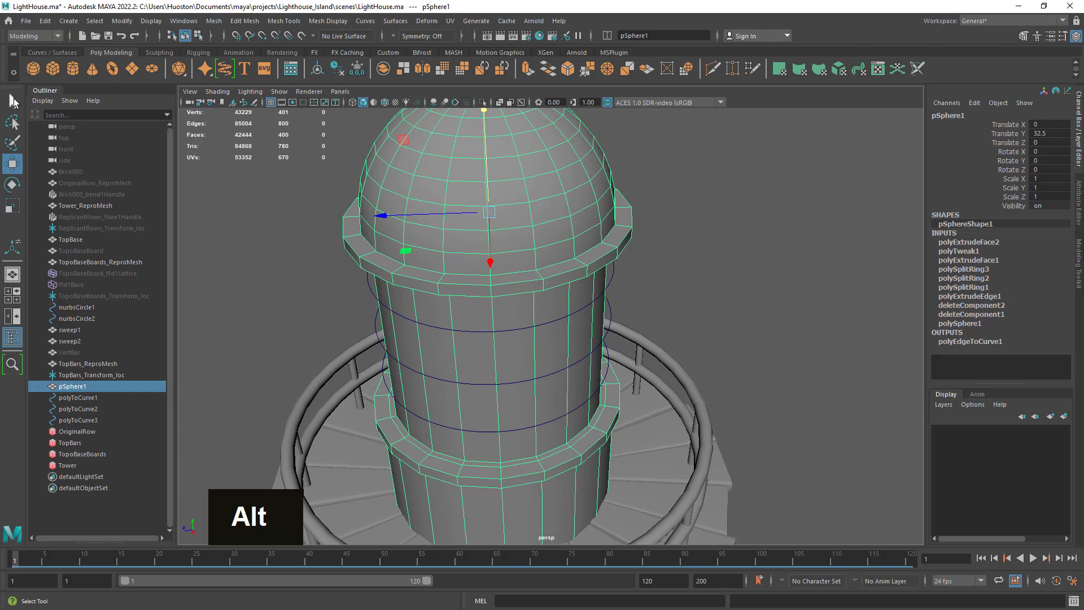
# Step: Select a single vertical edge of the lamp room wall between the two rims and convert it to a curve
pyautogui.click(11, 102)
pyautogui.moveTo(494, 312); pyautogui.dragTo(485, 255, button='right')
pyautogui.click(493, 310)
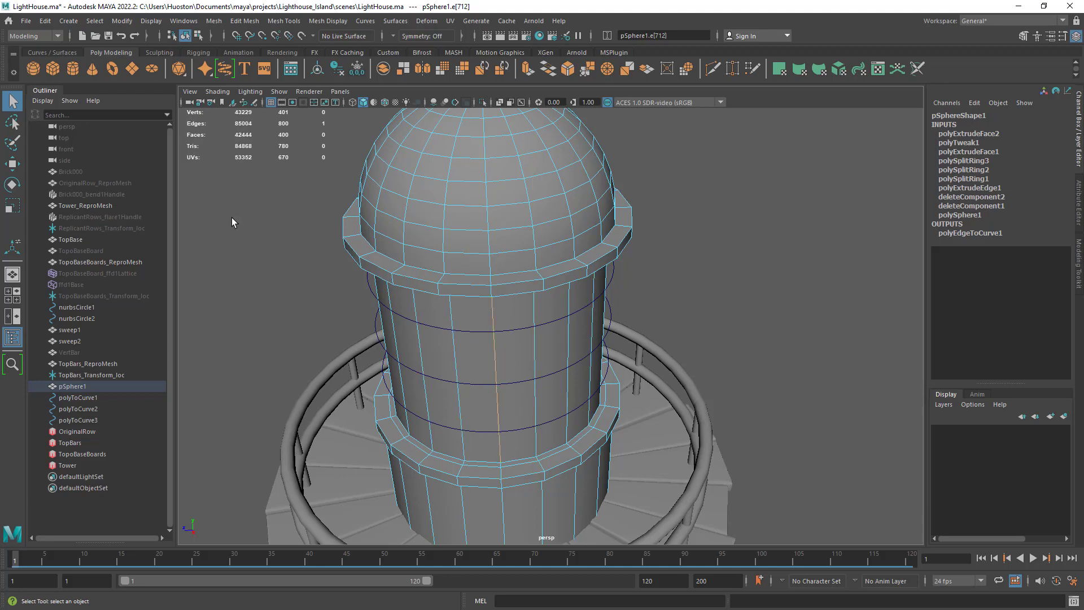
pyautogui.click(122, 23)
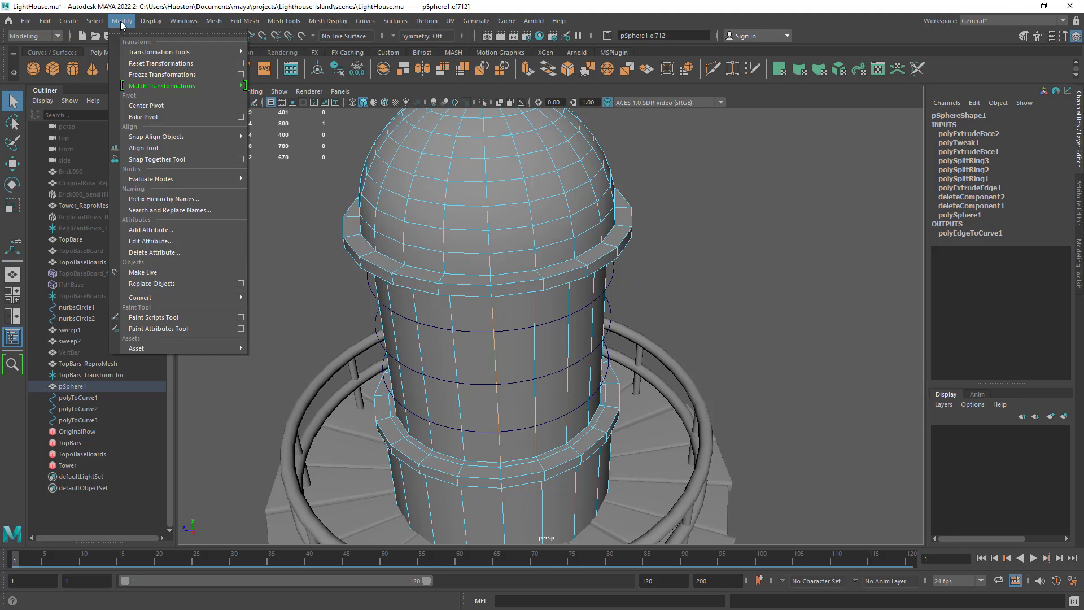
pyautogui.moveTo(219, 297)
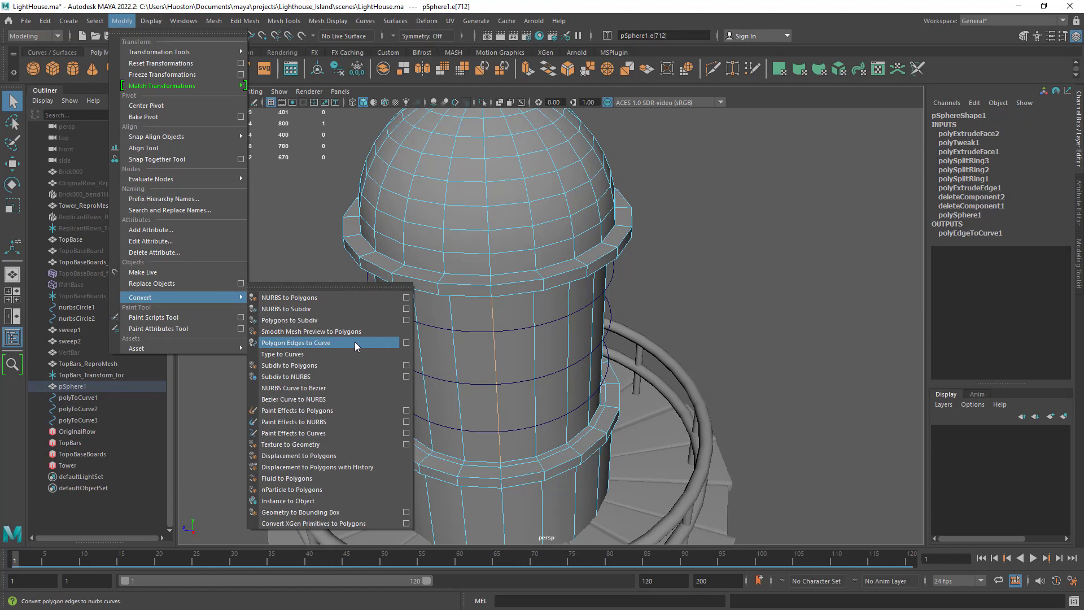
pyautogui.click(328, 341)
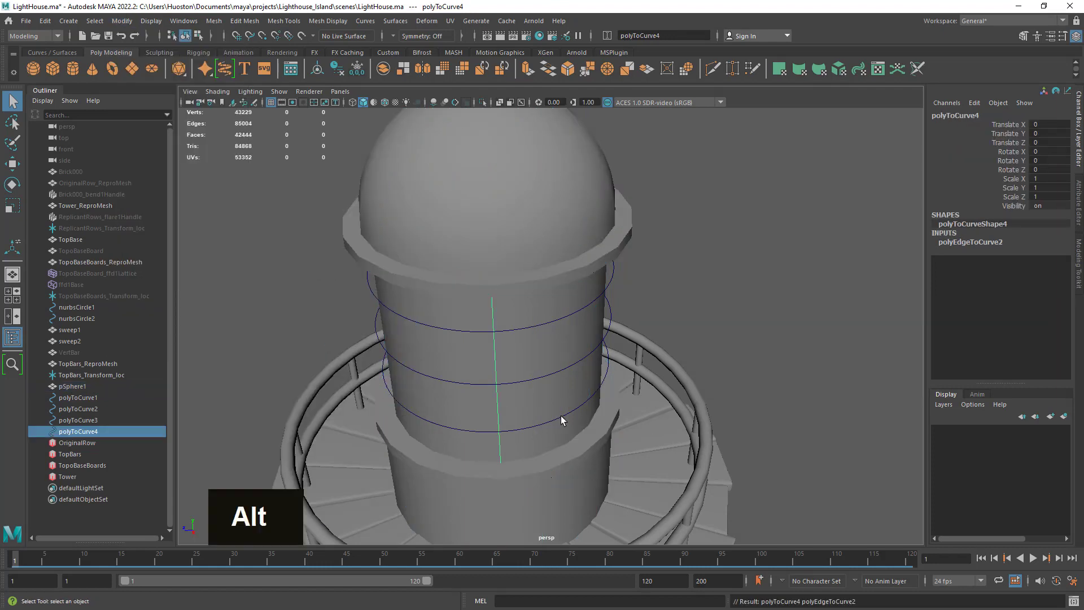
# Step: Delete the new vertical curve's construction history and center its pivot
pyautogui.keyDown('alt'); pyautogui.moveTo(560, 415); pyautogui.dragTo(632, 403); pyautogui.keyUp('alt')
pyautogui.click(12, 164)
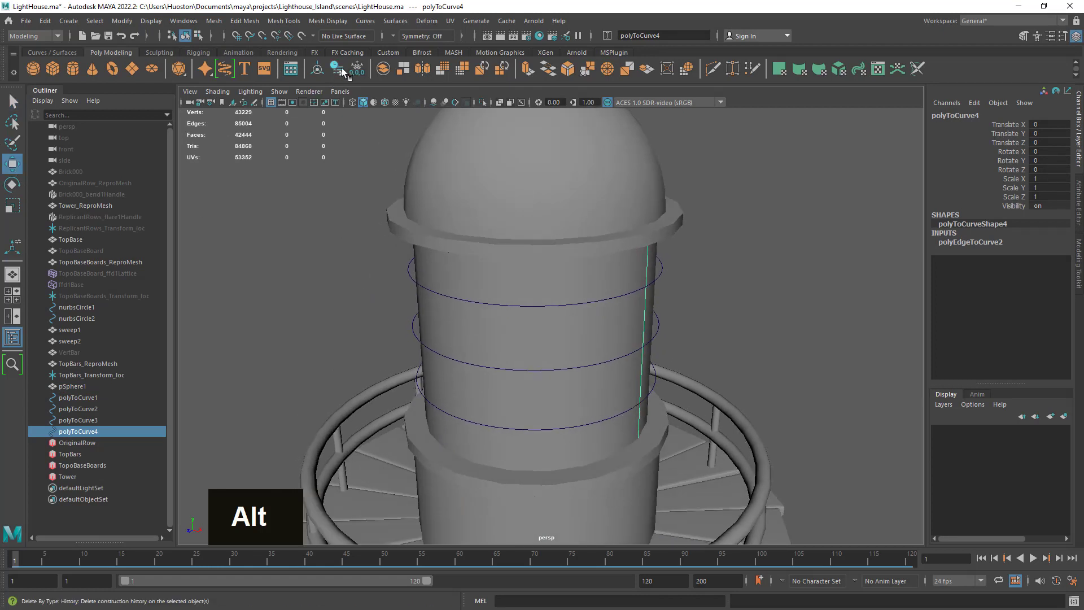
pyautogui.hotkey('alt', 'shift', 'd')
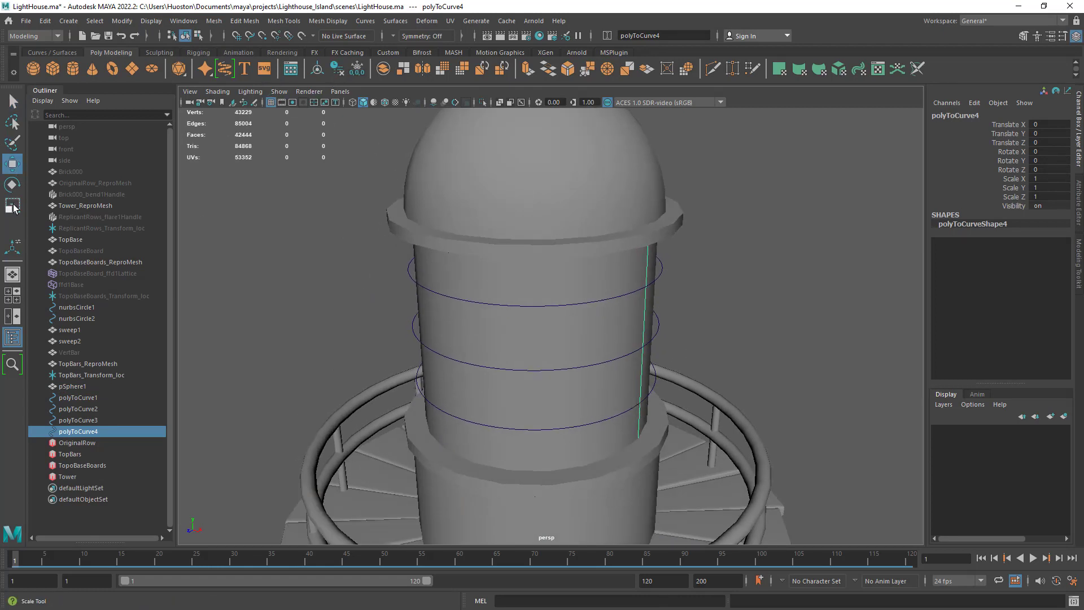
pyautogui.keyDown('alt'); pyautogui.scroll(-3, 839, 380); pyautogui.keyUp('alt')
pyautogui.keyDown('alt'); pyautogui.moveTo(527, 339); pyautogui.dragTo(561, 400); pyautogui.keyUp('alt')
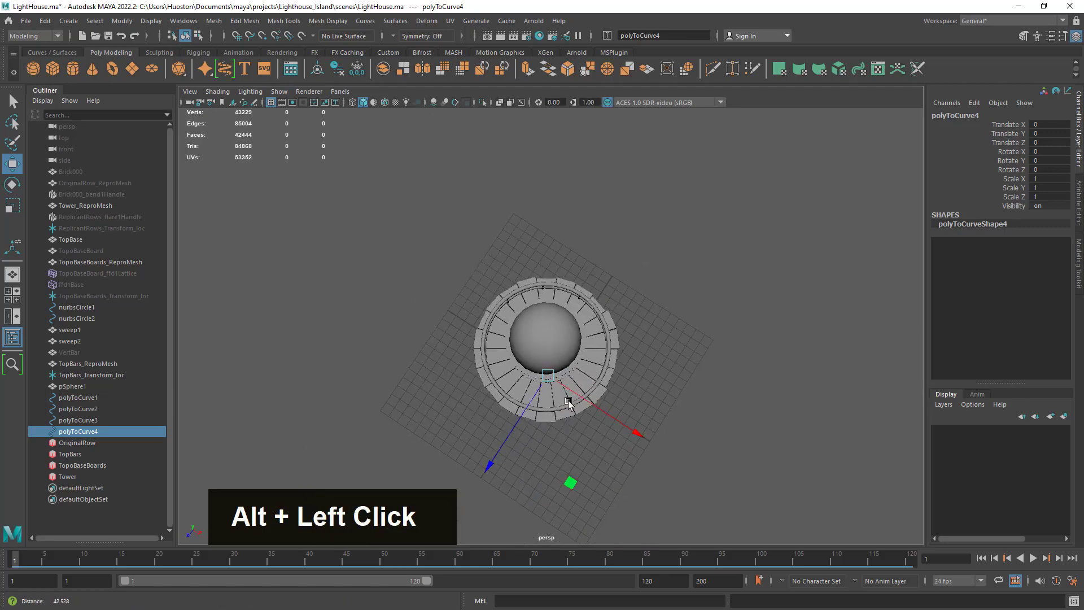
pyautogui.keyDown('alt'); pyautogui.moveTo(561, 399); pyautogui.dragTo(303, 75, button='right'); pyautogui.keyUp('alt')
pyautogui.click(318, 70)
pyautogui.keyDown('alt'); pyautogui.moveTo(399, 204); pyautogui.dragTo(401, 122); pyautogui.keyUp('alt')
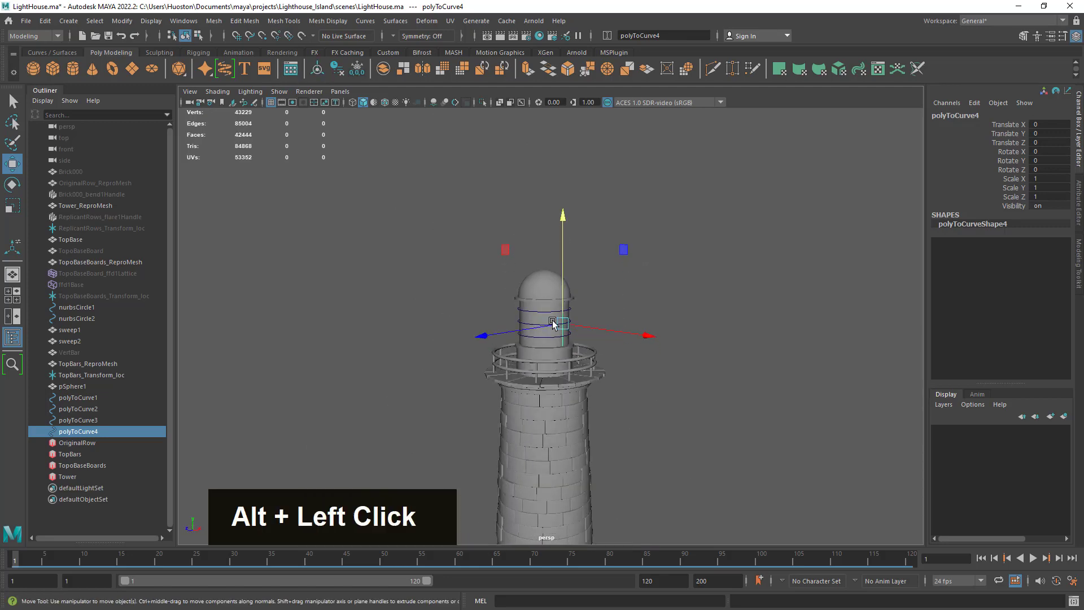
# Step: Move the vertical curve outward from the lamp room wall by about 0.084 along X
pyautogui.keyDown('alt'); pyautogui.moveTo(402, 121); pyautogui.dragTo(922, 402, button='right'); pyautogui.keyUp('alt')
pyautogui.keyDown('alt'); pyautogui.moveTo(734, 364); pyautogui.dragTo(525, 316, button='middle'); pyautogui.keyUp('alt')
pyautogui.keyDown('alt'); pyautogui.moveTo(525, 316); pyautogui.dragTo(646, 353); pyautogui.keyUp('alt')
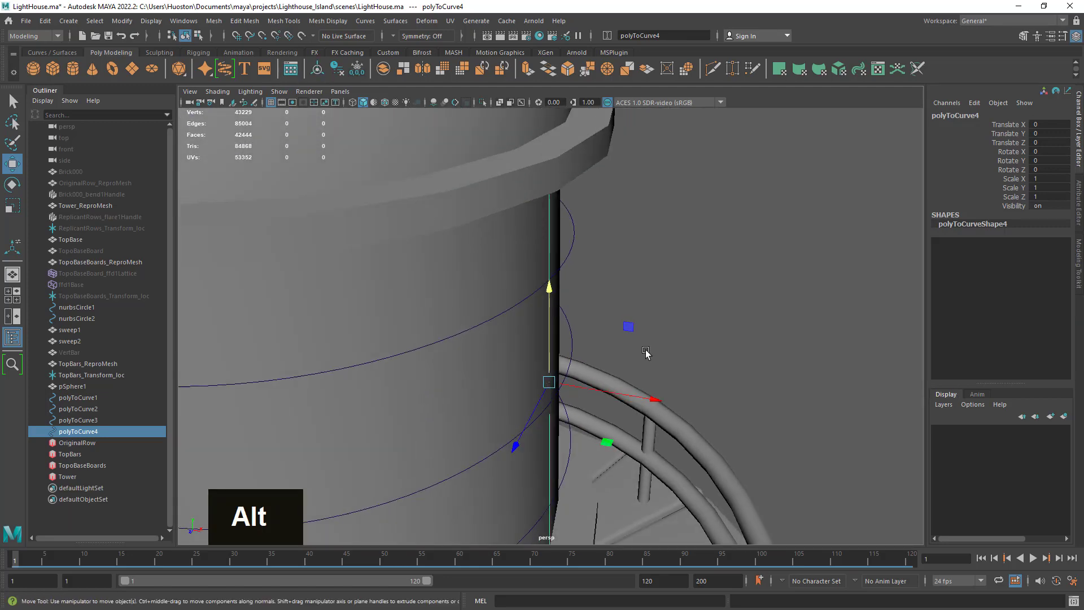
pyautogui.keyDown('alt'); pyautogui.moveTo(647, 354); pyautogui.dragTo(745, 439, button='right'); pyautogui.keyUp('alt')
pyautogui.moveTo(649, 480); pyautogui.dragTo(478, 361)
pyautogui.keyDown('alt'); pyautogui.moveTo(478, 361); pyautogui.dragTo(573, 316, button='right'); pyautogui.keyUp('alt')
pyautogui.keyDown('alt'); pyautogui.moveTo(573, 316); pyautogui.dragTo(676, 346, button='middle'); pyautogui.keyUp('alt')
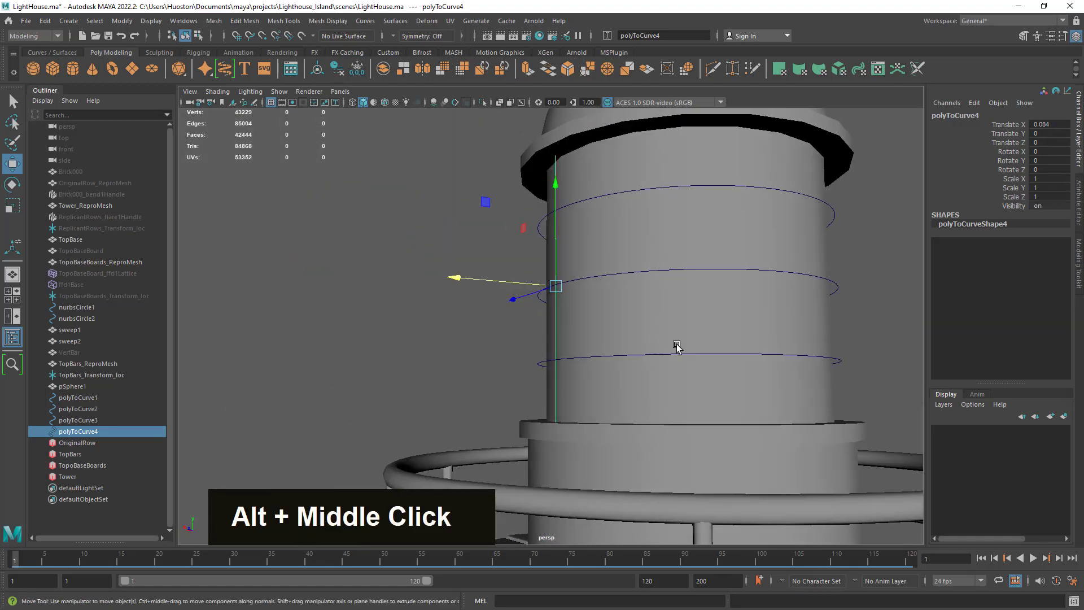
pyautogui.keyDown('alt'); pyautogui.moveTo(675, 346); pyautogui.dragTo(666, 330); pyautogui.keyUp('alt')
pyautogui.keyDown('alt'); pyautogui.moveTo(666, 330); pyautogui.dragTo(653, 448, button='middle'); pyautogui.keyUp('alt')
pyautogui.keyDown('alt'); pyautogui.moveTo(653, 448); pyautogui.dragTo(610, 395); pyautogui.keyUp('alt')
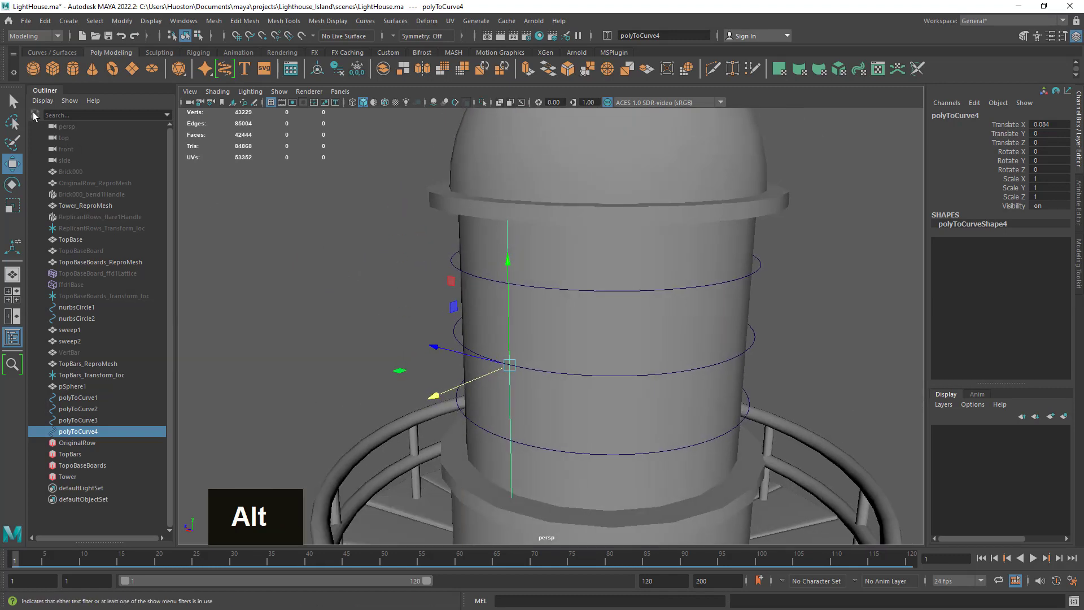
pyautogui.click(13, 101)
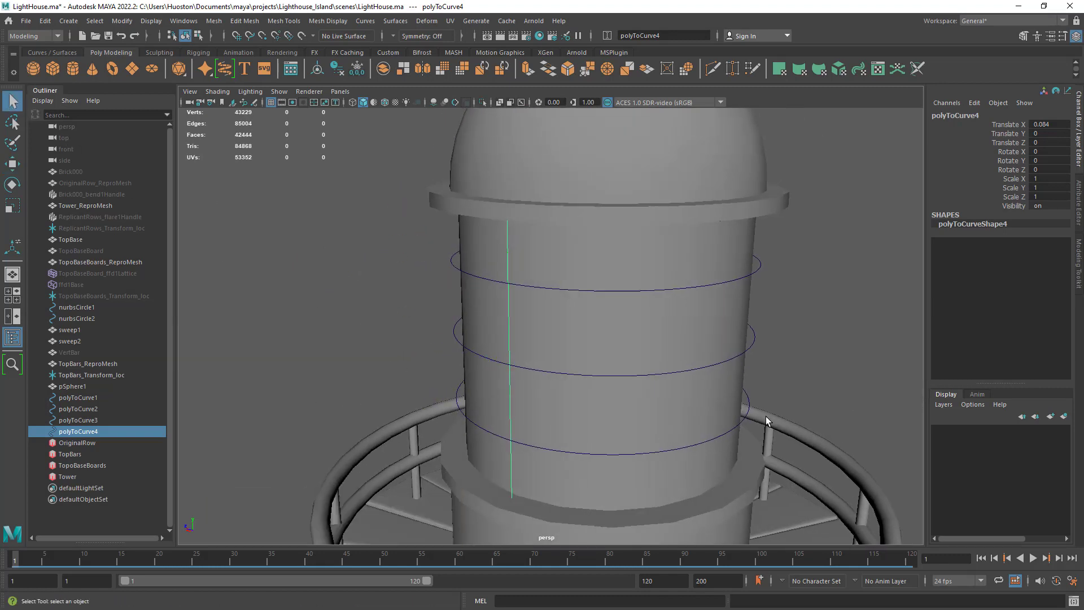
pyautogui.keyDown('shift'); pyautogui.click(534, 450); pyautogui.keyUp('shift')
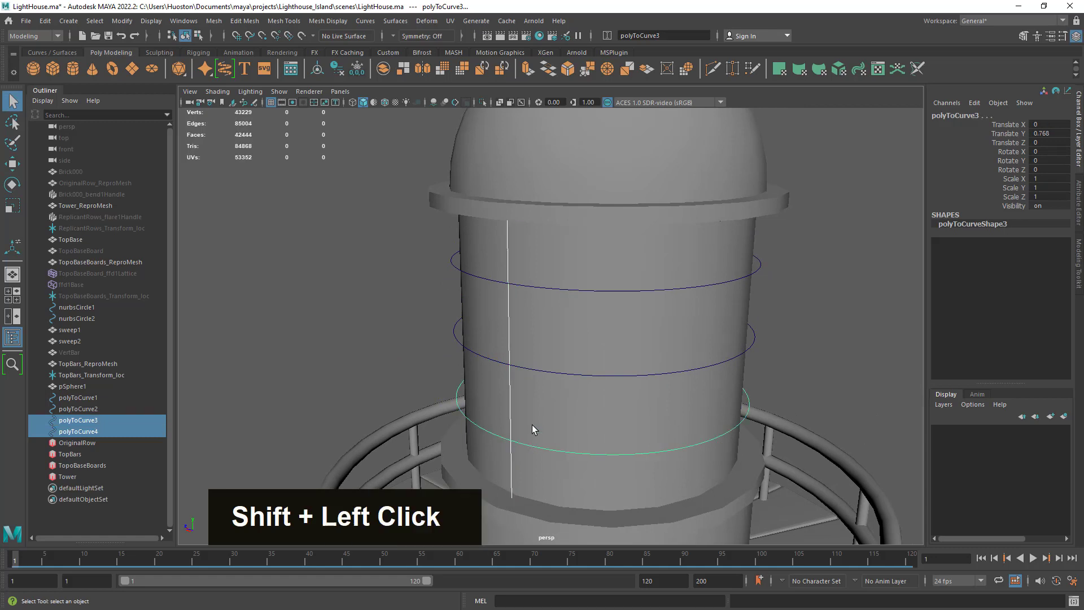
pyautogui.keyDown('shift'); pyautogui.click(534, 375); pyautogui.keyUp('shift')
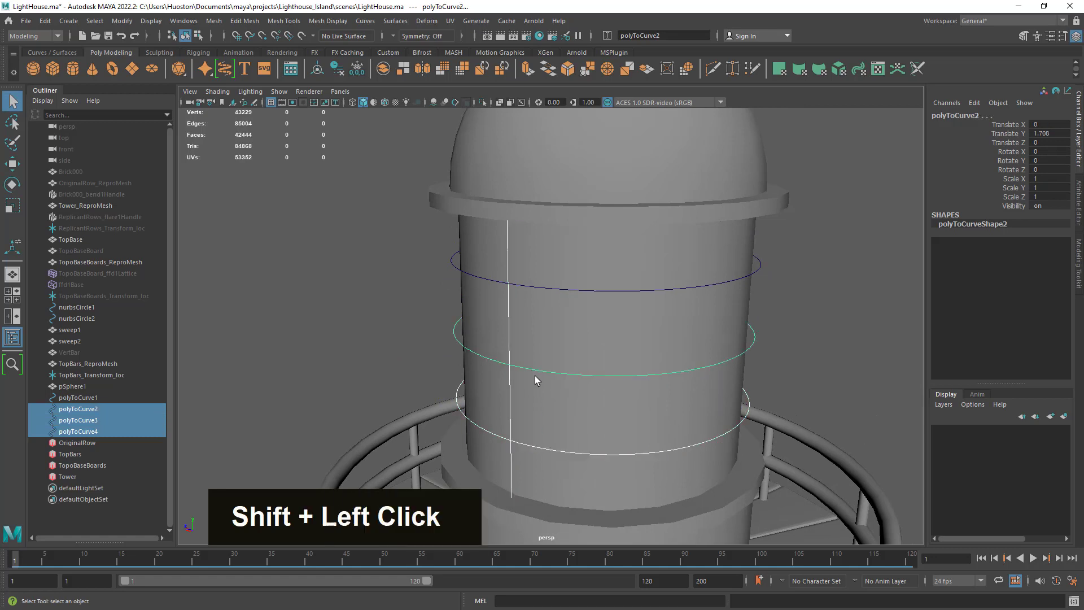
pyautogui.keyDown('shift'); pyautogui.click(541, 288); pyautogui.keyUp('shift')
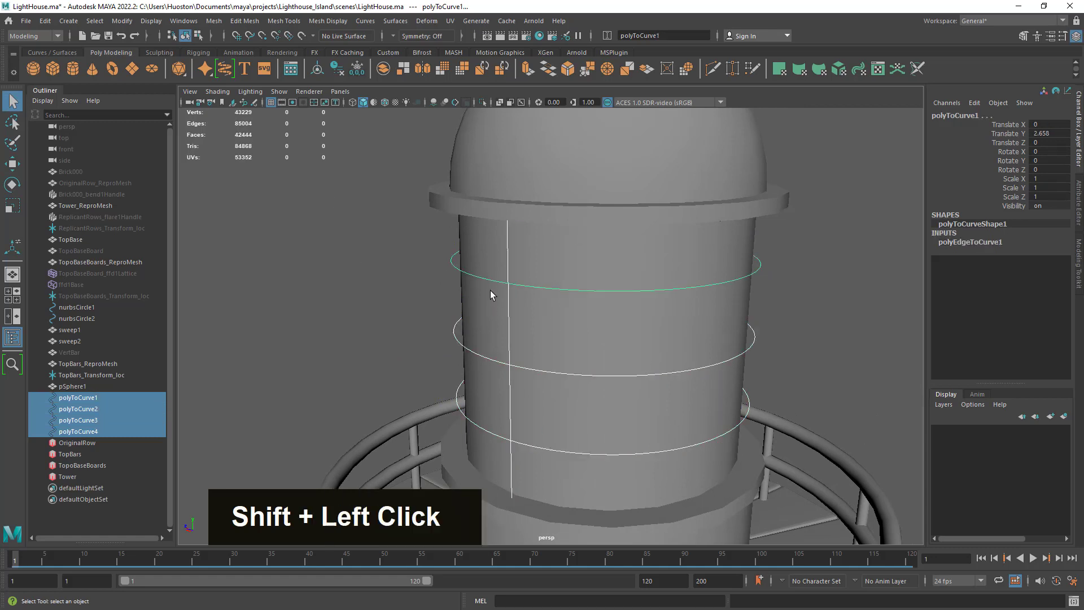
# Step: Delete the domed lamp room mesh's construction history and freeze its transformations
pyautogui.click(584, 167)
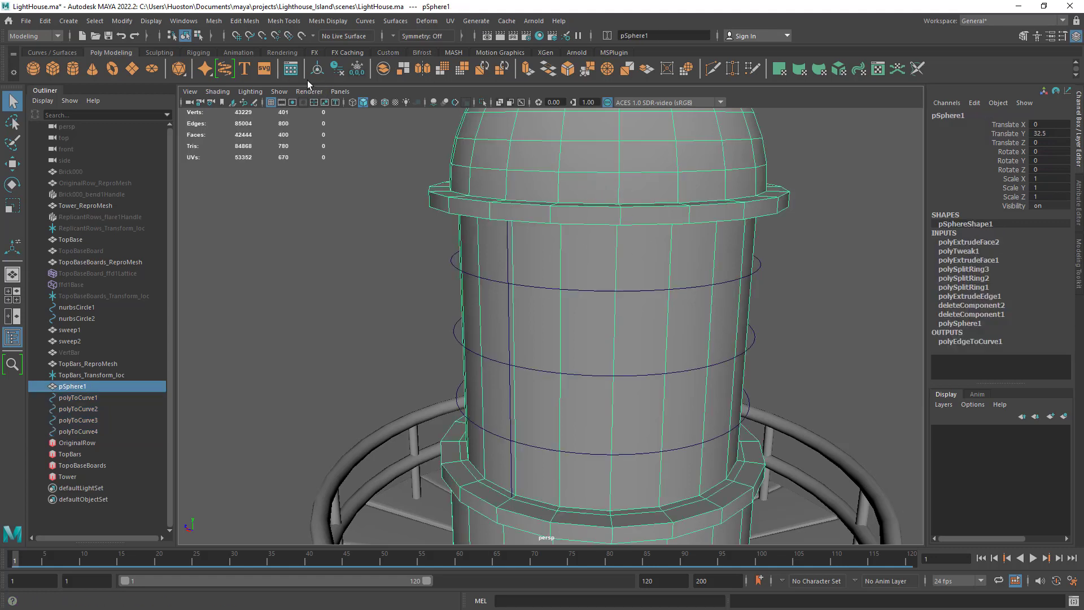
pyautogui.click(338, 73)
pyautogui.click(357, 68)
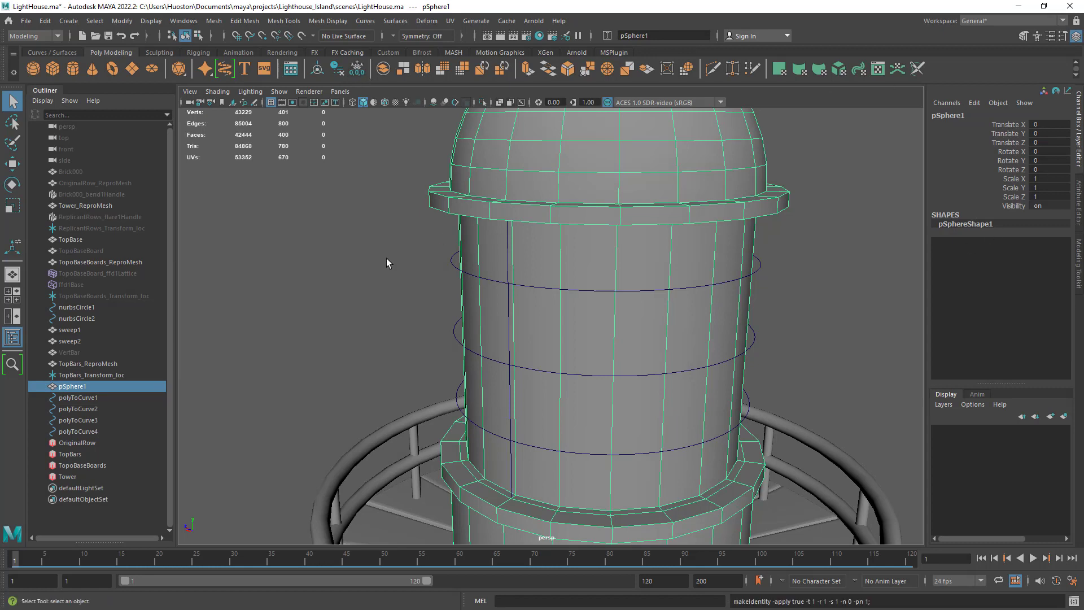
# Step: Rename the lamp room mesh as Beam
pyautogui.doubleClick(68, 387)
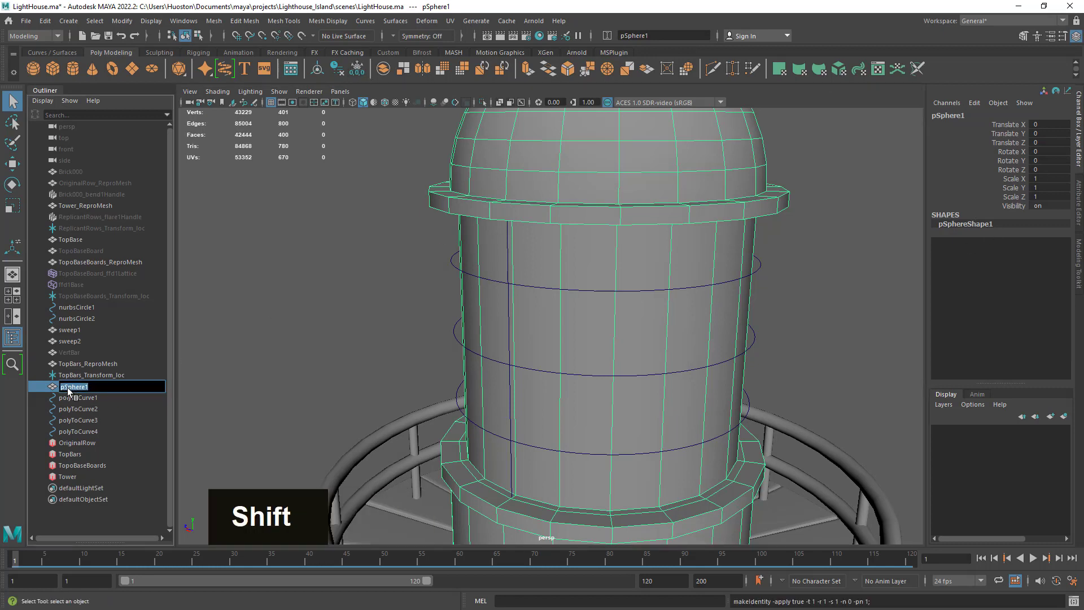
pyautogui.write('Bea')
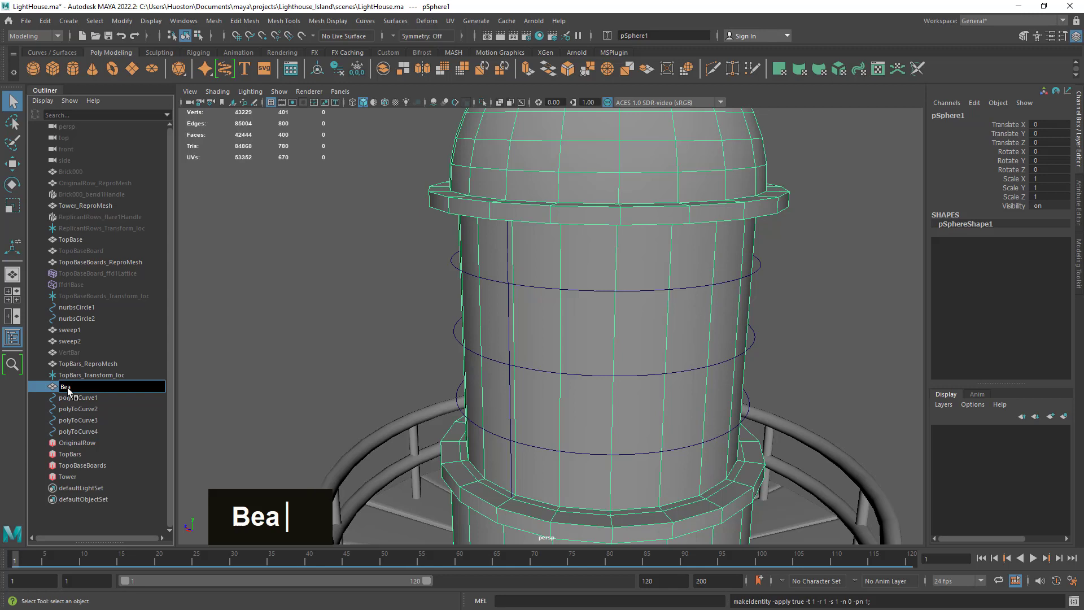
pyautogui.write('m')
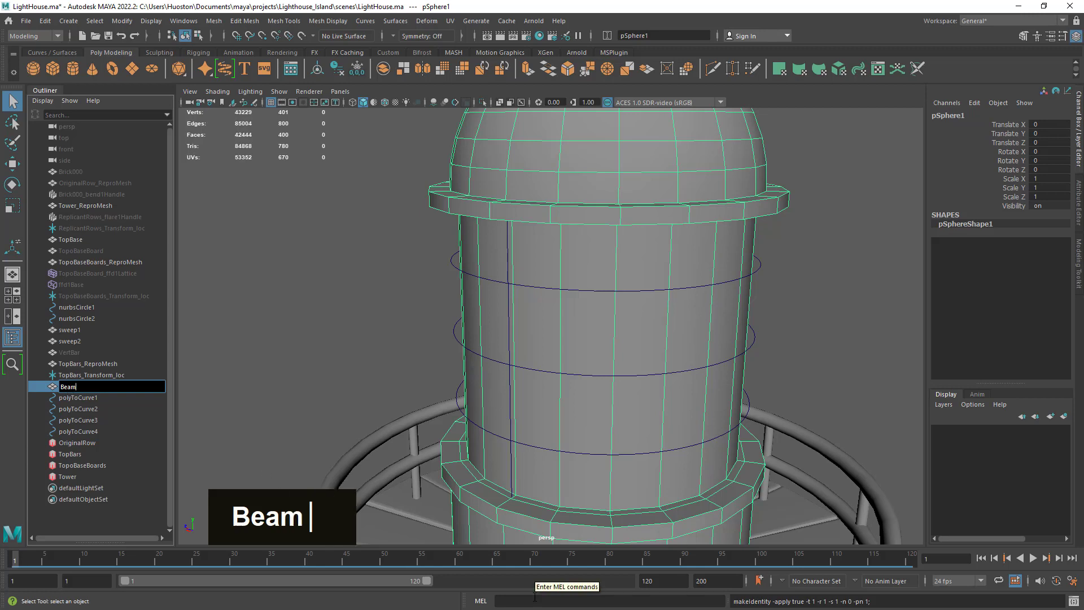
pyautogui.press('Return')
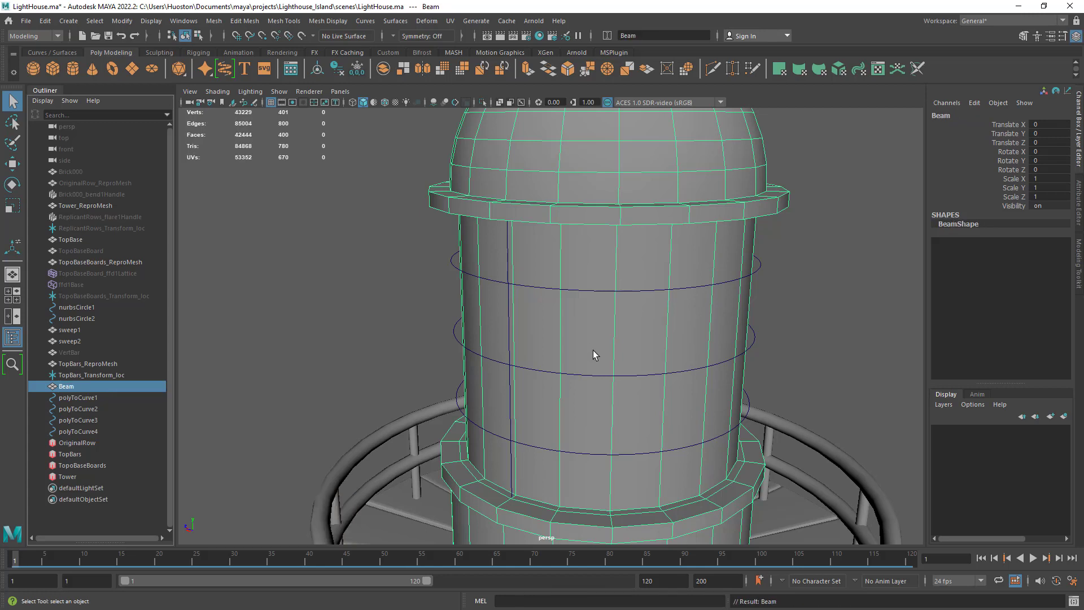
# Step: Select the vertical curve and the three ring curves around the lamp room, clear their history and freeze their transformations
pyautogui.press('alt')
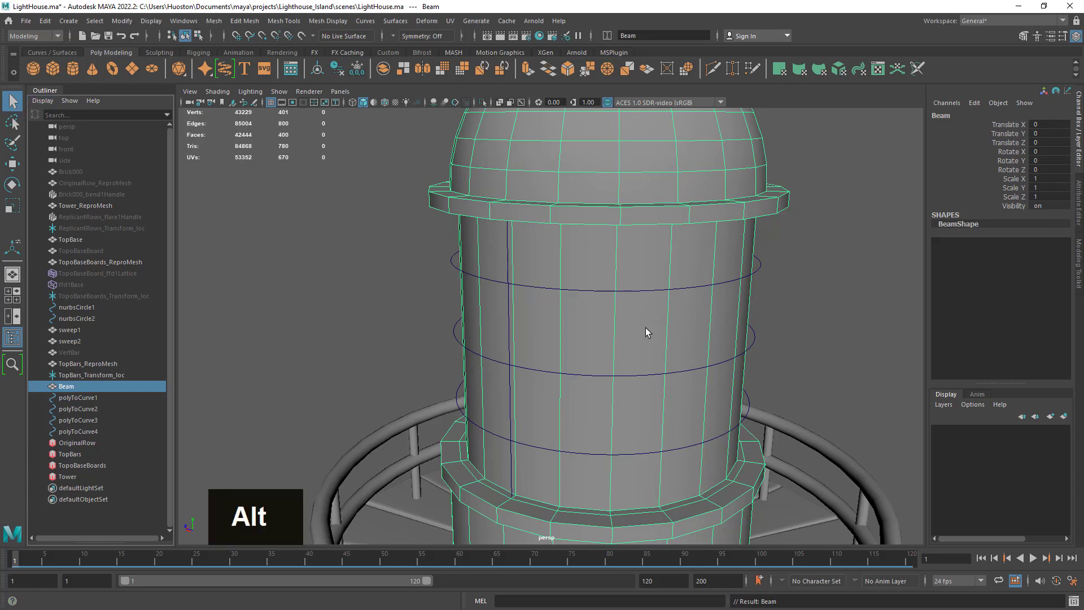
pyautogui.keyDown('alt'); pyautogui.moveTo(646, 327); pyautogui.dragTo(622, 341, button='right'); pyautogui.keyUp('alt')
pyautogui.keyDown('alt'); pyautogui.moveTo(621, 341); pyautogui.dragTo(554, 390); pyautogui.keyUp('alt')
pyautogui.click(514, 436)
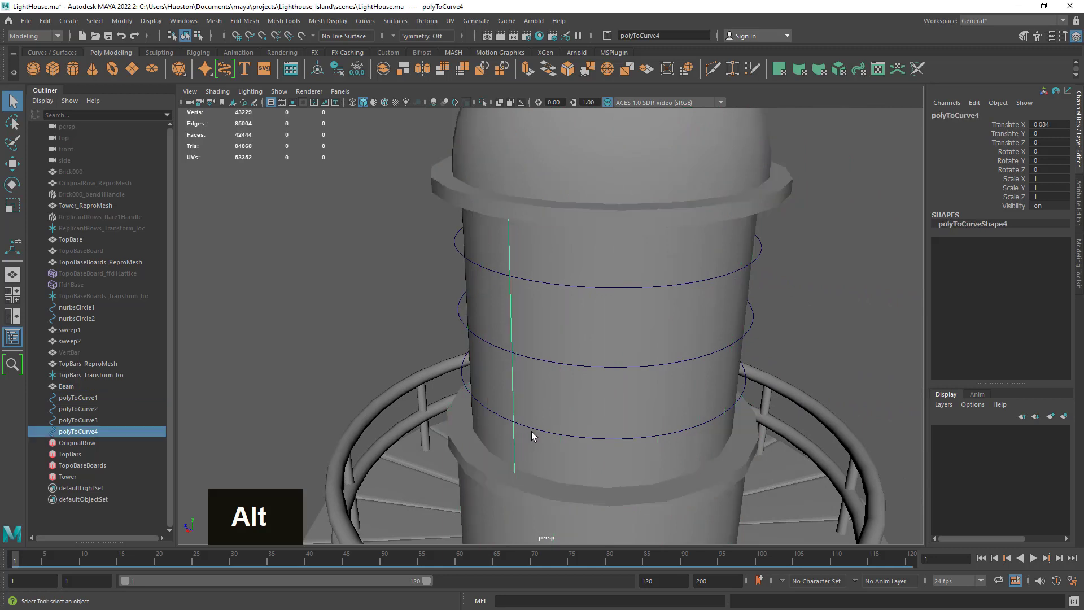
pyautogui.keyDown('shift'); pyautogui.click(529, 435); pyautogui.keyUp('shift')
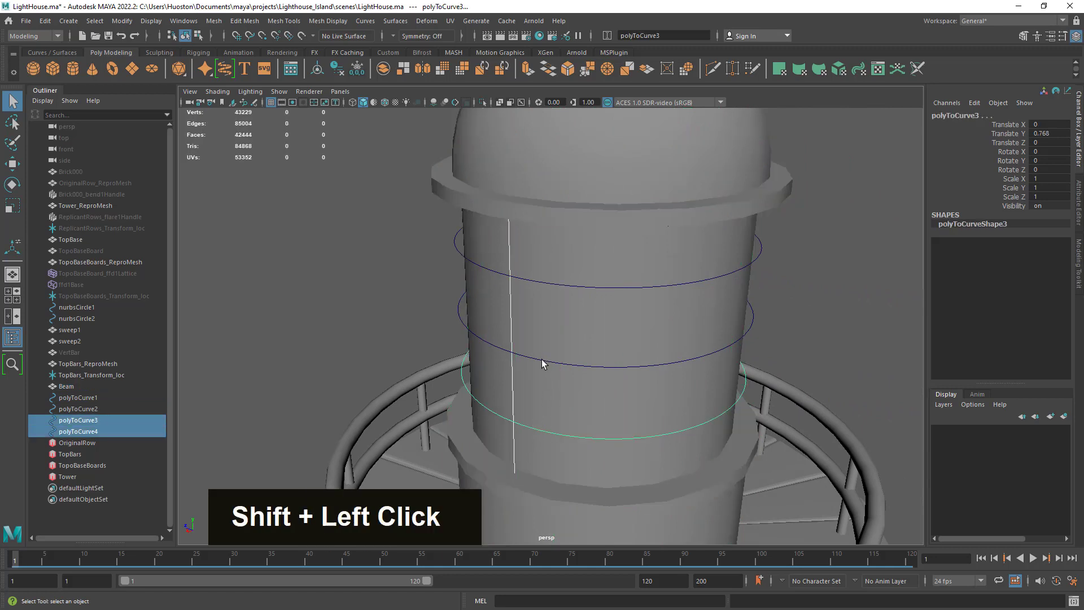
pyautogui.keyDown('shift'); pyautogui.click(542, 364); pyautogui.keyUp('shift')
pyautogui.keyDown('shift'); pyautogui.click(537, 284); pyautogui.keyUp('shift')
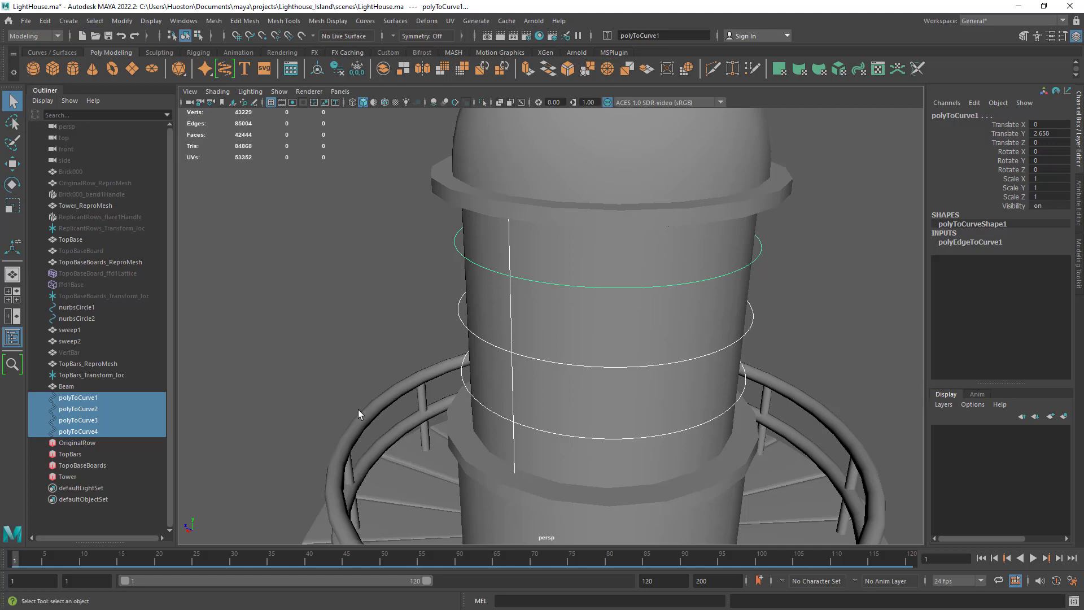
pyautogui.click(122, 20)
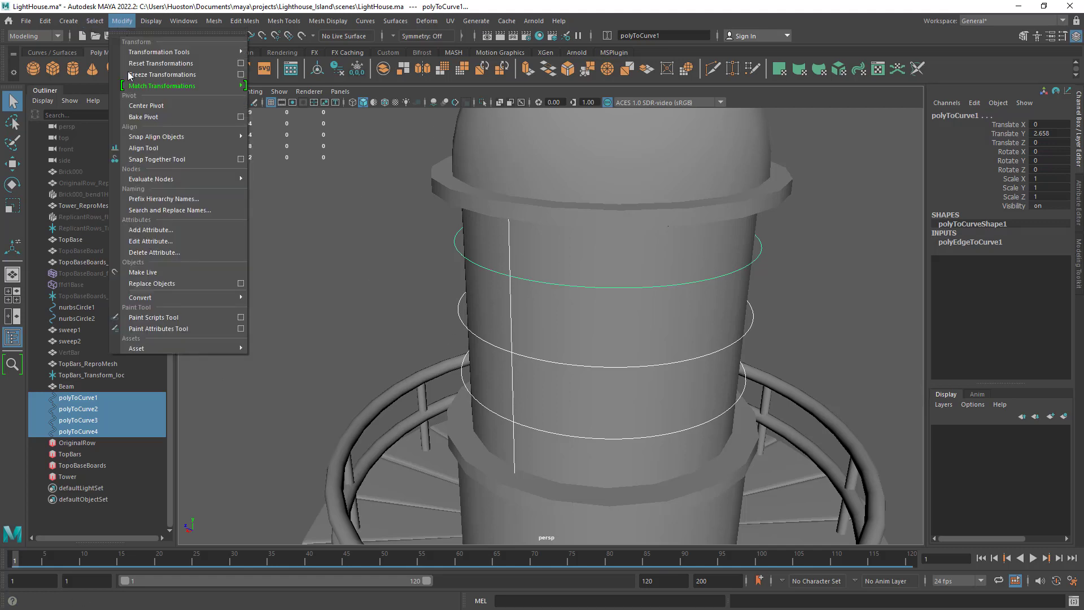
pyautogui.moveTo(68, 21)
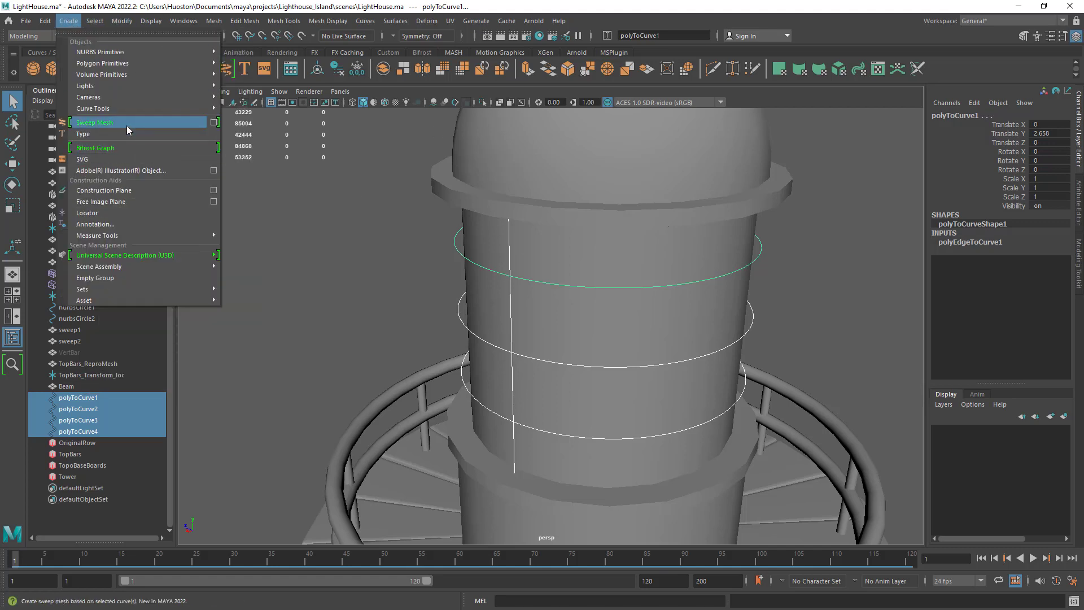
pyautogui.click(394, 20)
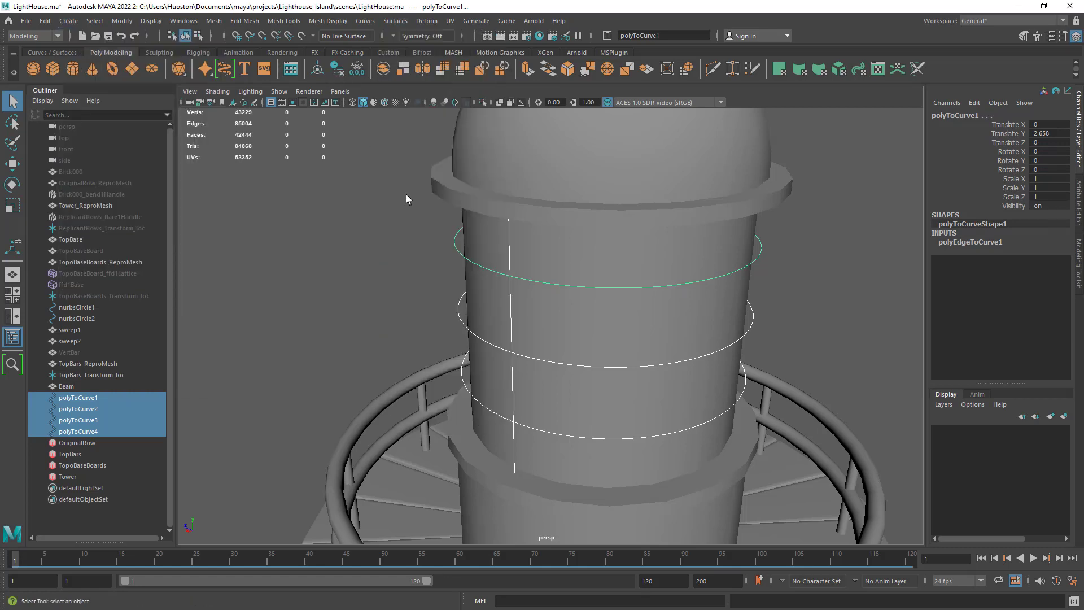
pyautogui.click(357, 71)
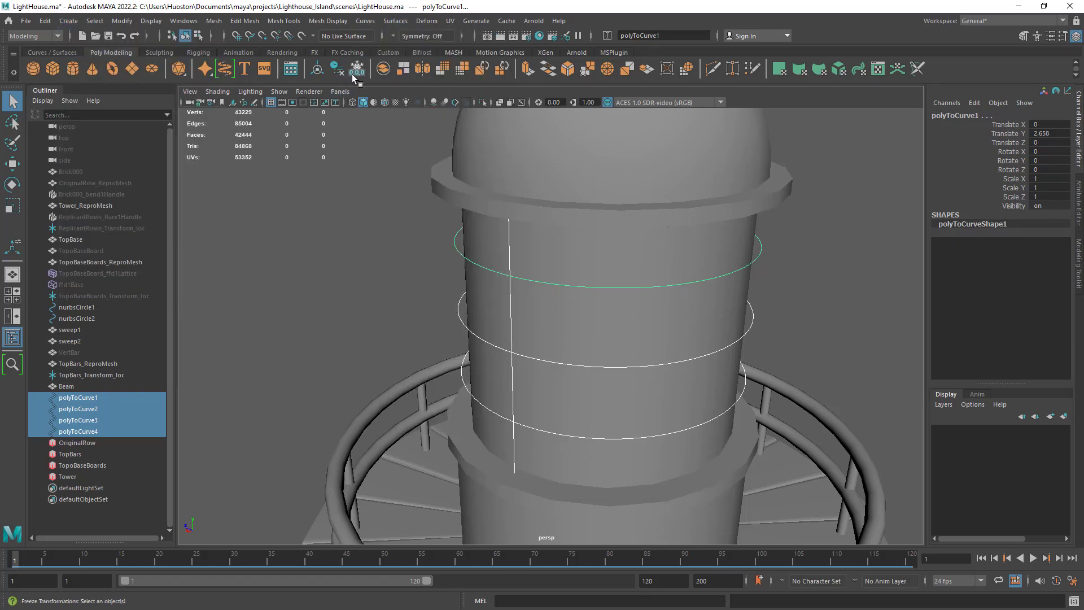
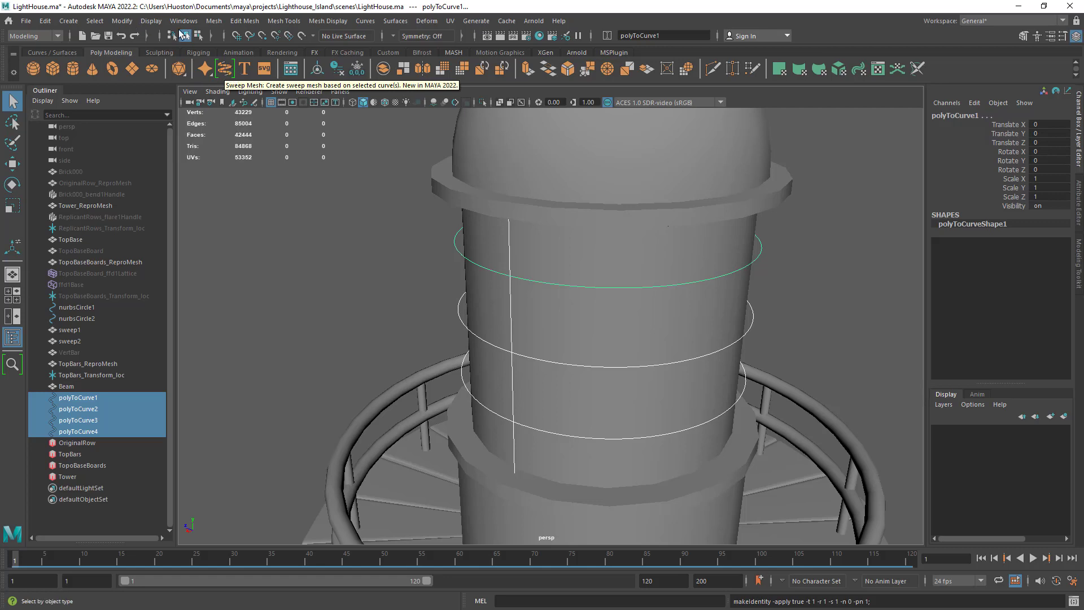
# Step: Create sweep meshes from the four selected lamp room curves
pyautogui.click(128, 22)
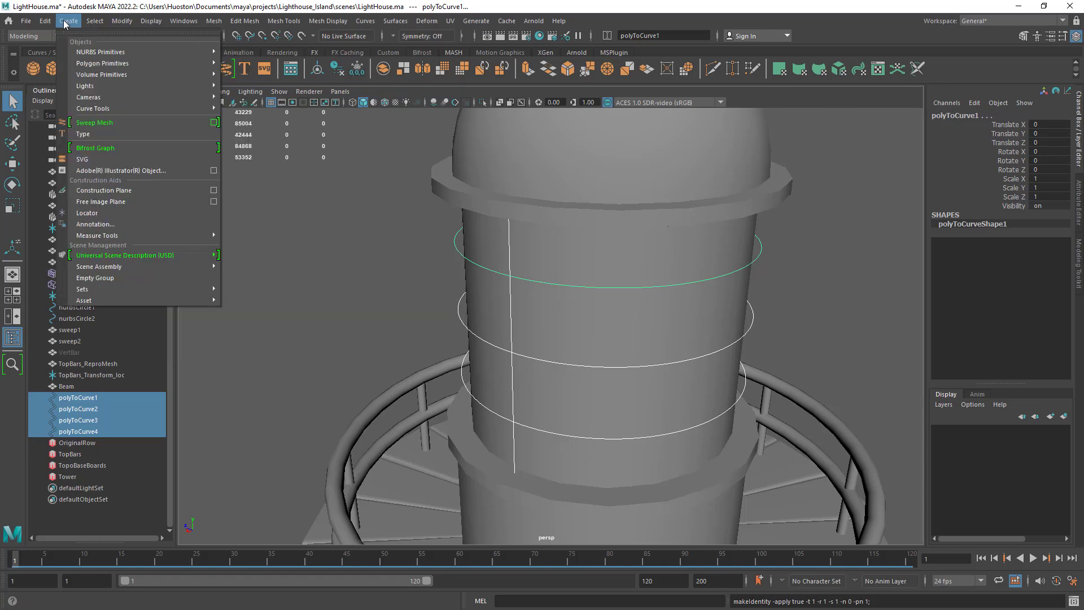
pyautogui.click(358, 2)
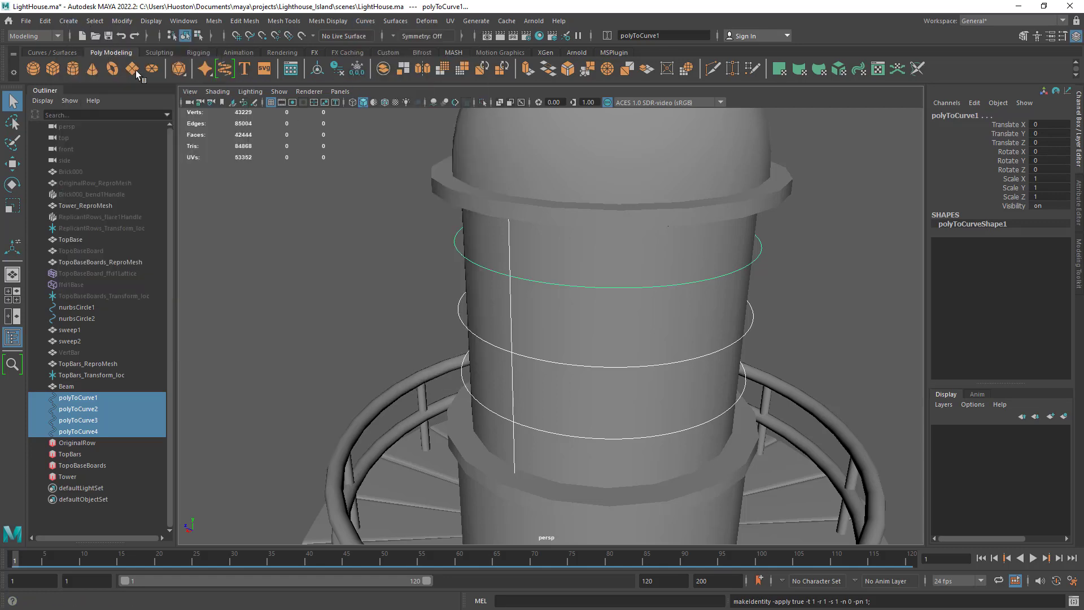
pyautogui.click(226, 70)
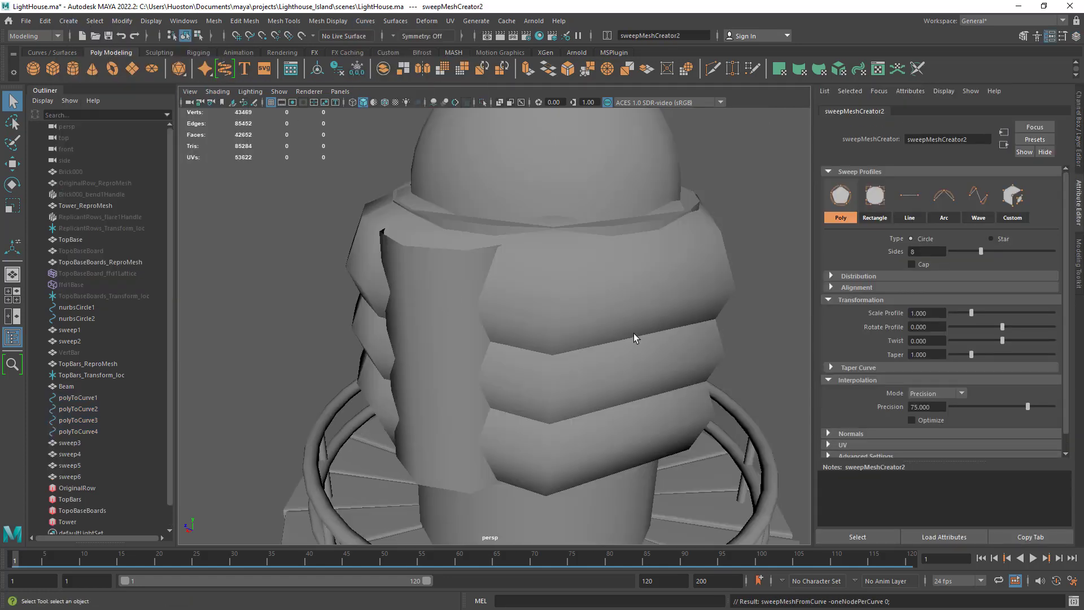
# Step: Select the top ring's sweep mesh and switch the lamp room bars' sweep profile to Rectangle
pyautogui.keyDown('alt'); pyautogui.moveTo(626, 364); pyautogui.dragTo(585, 370, button='right'); pyautogui.keyUp('alt')
pyautogui.keyDown('alt'); pyautogui.moveTo(585, 370); pyautogui.dragTo(594, 377); pyautogui.keyUp('alt')
pyautogui.keyDown('alt'); pyautogui.moveTo(594, 377); pyautogui.dragTo(628, 402, button='right'); pyautogui.keyUp('alt')
pyautogui.keyDown('alt'); pyautogui.moveTo(627, 402); pyautogui.dragTo(624, 426); pyautogui.keyUp('alt')
pyautogui.keyDown('alt'); pyautogui.moveTo(624, 426); pyautogui.dragTo(584, 408, button='right'); pyautogui.keyUp('alt')
pyautogui.keyDown('alt'); pyautogui.moveTo(585, 408); pyautogui.dragTo(606, 353); pyautogui.keyUp('alt')
pyautogui.keyDown('alt'); pyautogui.moveTo(606, 353); pyautogui.dragTo(685, 400, button='right'); pyautogui.keyUp('alt')
pyautogui.keyDown('alt'); pyautogui.moveTo(685, 399); pyautogui.dragTo(687, 280); pyautogui.keyUp('alt')
pyautogui.click(687, 280)
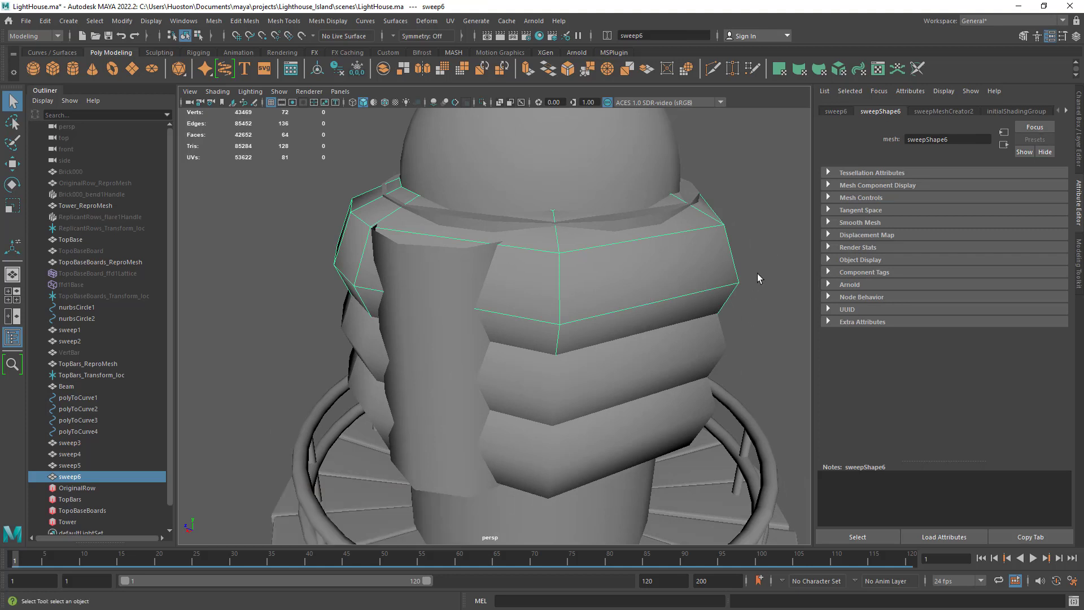
pyautogui.click(943, 112)
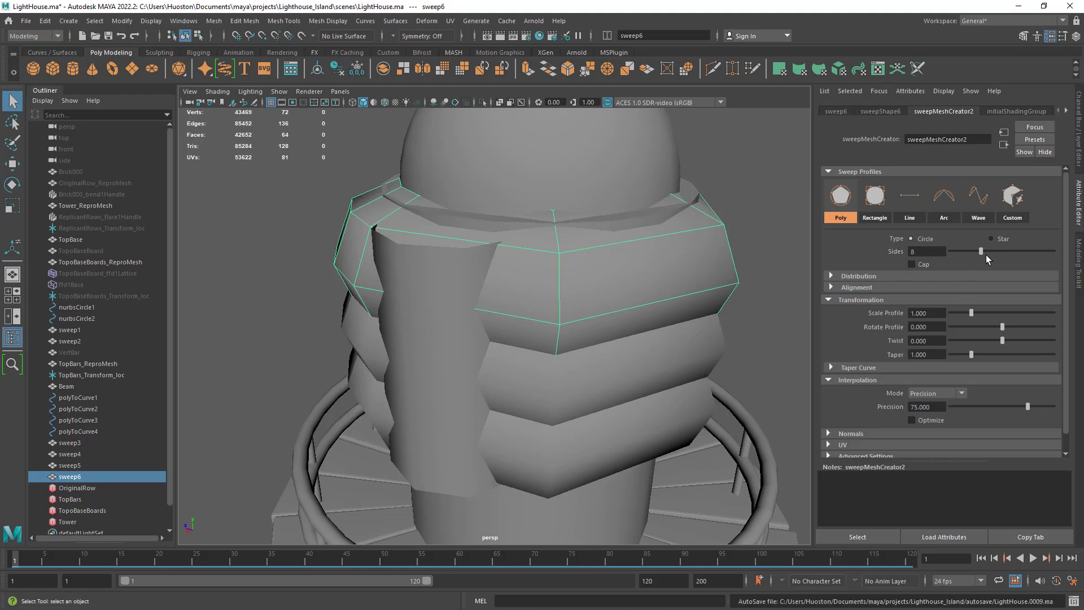
pyautogui.click(877, 201)
pyautogui.keyDown('alt'); pyautogui.moveTo(710, 322); pyautogui.dragTo(736, 300); pyautogui.keyUp('alt')
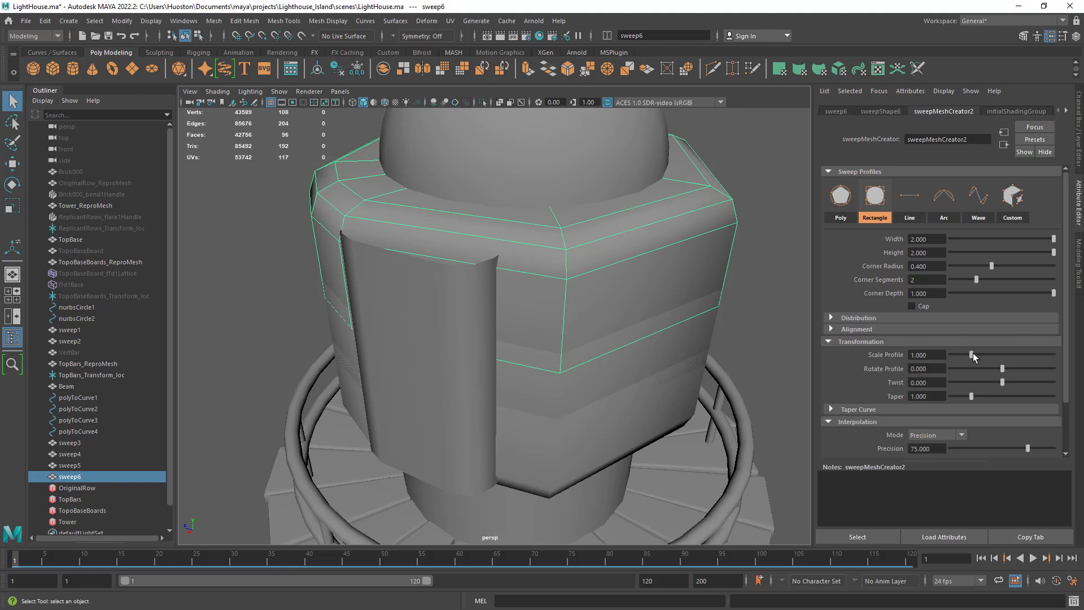
# Step: Reduce the lamp room bars' Scale Profile to about 0.139 and set the interpolation Precision to 85
pyautogui.moveTo(970, 351); pyautogui.dragTo(954, 358)
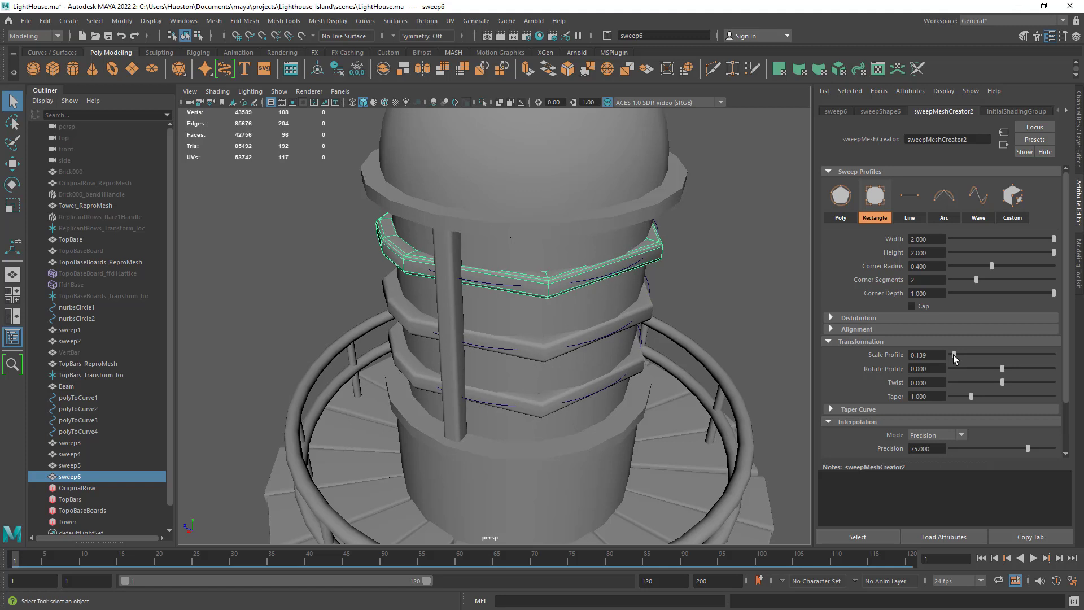
pyautogui.moveTo(944, 449); pyautogui.dragTo(864, 445)
pyautogui.write('85')
pyautogui.press('Tab')
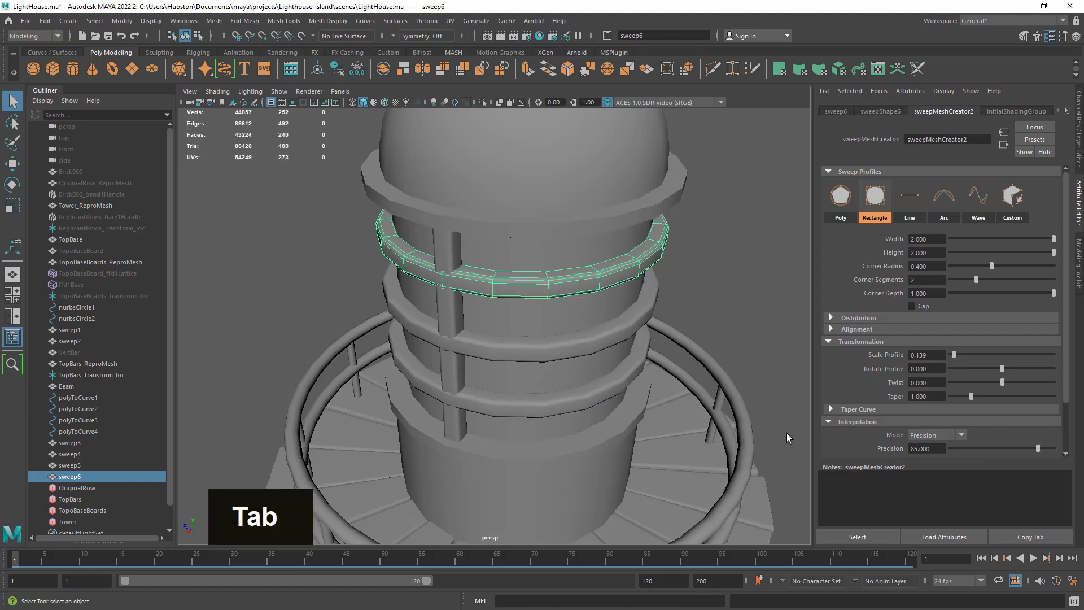
# Step: Examine the lamp room bars up close and compare the outer railing's sweep settings with those of the lowest ring
pyautogui.keyDown('alt'); pyautogui.moveTo(586, 356); pyautogui.dragTo(602, 351); pyautogui.keyUp('alt')
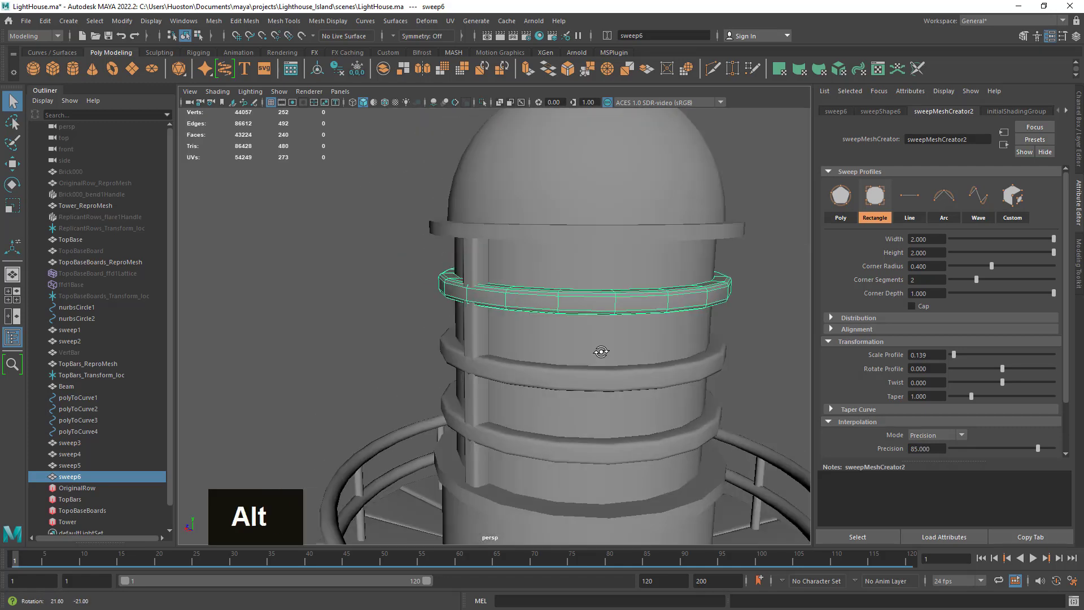
pyautogui.keyDown('alt'); pyautogui.moveTo(602, 350); pyautogui.dragTo(776, 391, button='right'); pyautogui.keyUp('alt')
pyautogui.keyDown('alt'); pyautogui.moveTo(696, 374); pyautogui.dragTo(649, 288, button='middle'); pyautogui.keyUp('alt')
pyautogui.keyDown('alt'); pyautogui.moveTo(649, 288); pyautogui.dragTo(799, 327, button='right'); pyautogui.keyUp('alt')
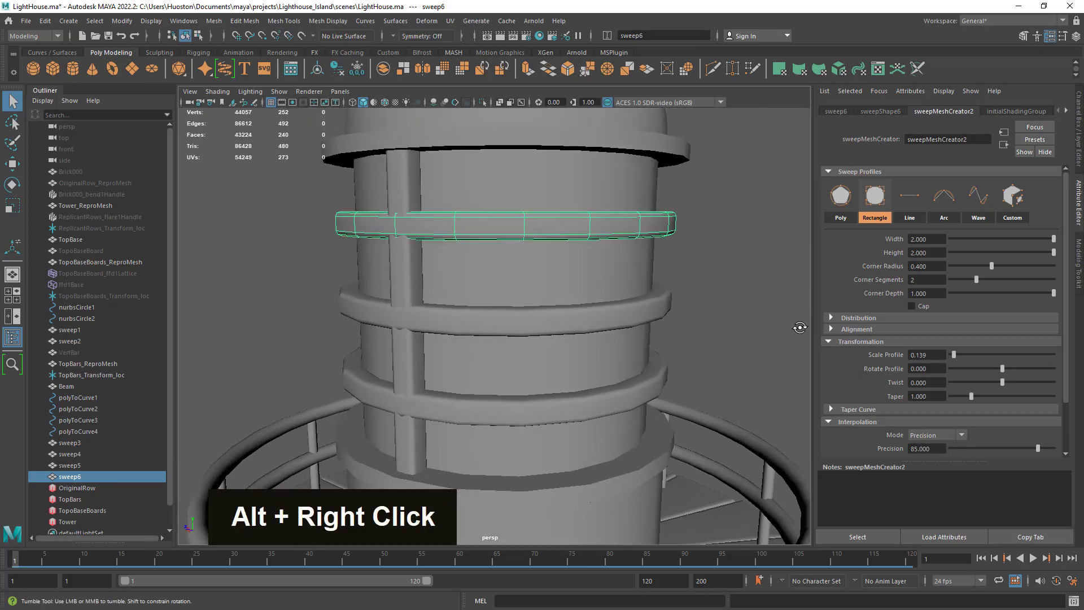
pyautogui.keyDown('alt'); pyautogui.moveTo(798, 316); pyautogui.dragTo(771, 343); pyautogui.keyUp('alt')
pyautogui.keyDown('alt'); pyautogui.moveTo(624, 313); pyautogui.dragTo(289, 395, button='middle'); pyautogui.keyUp('alt')
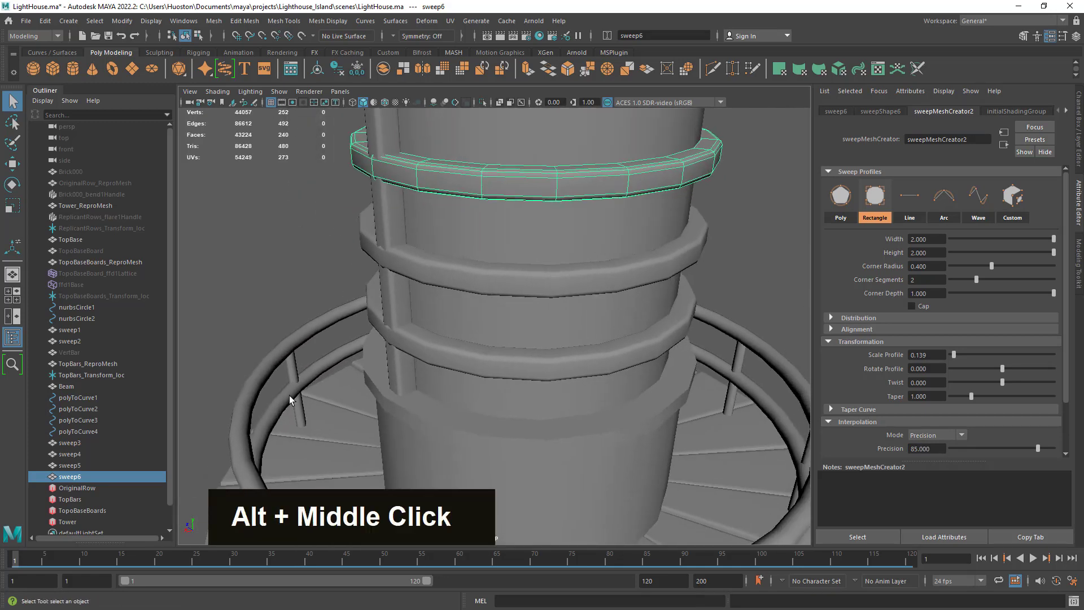
pyautogui.click(254, 410)
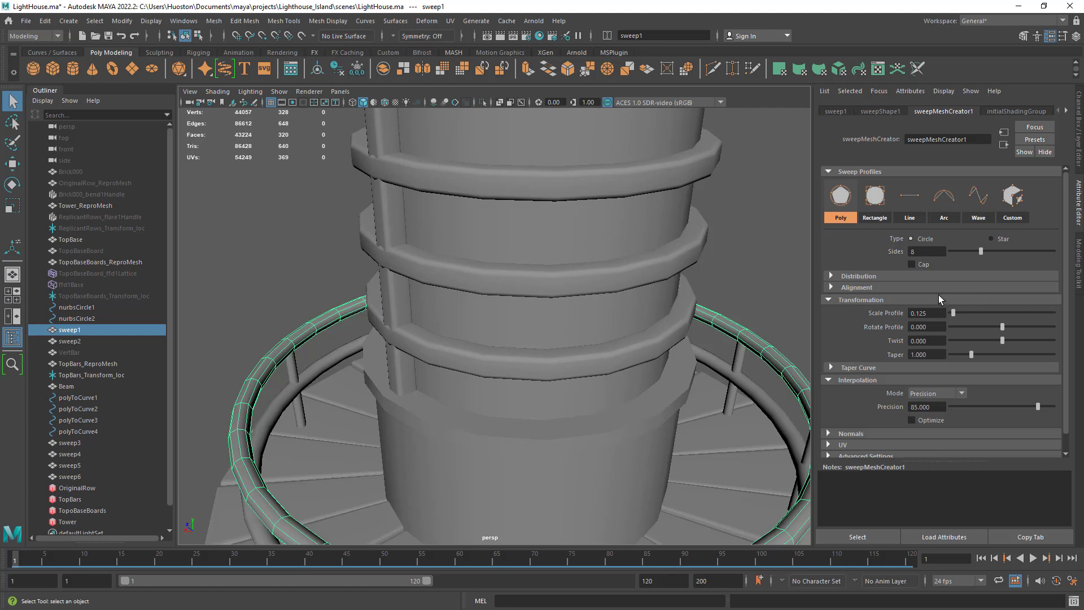
pyautogui.click(492, 361)
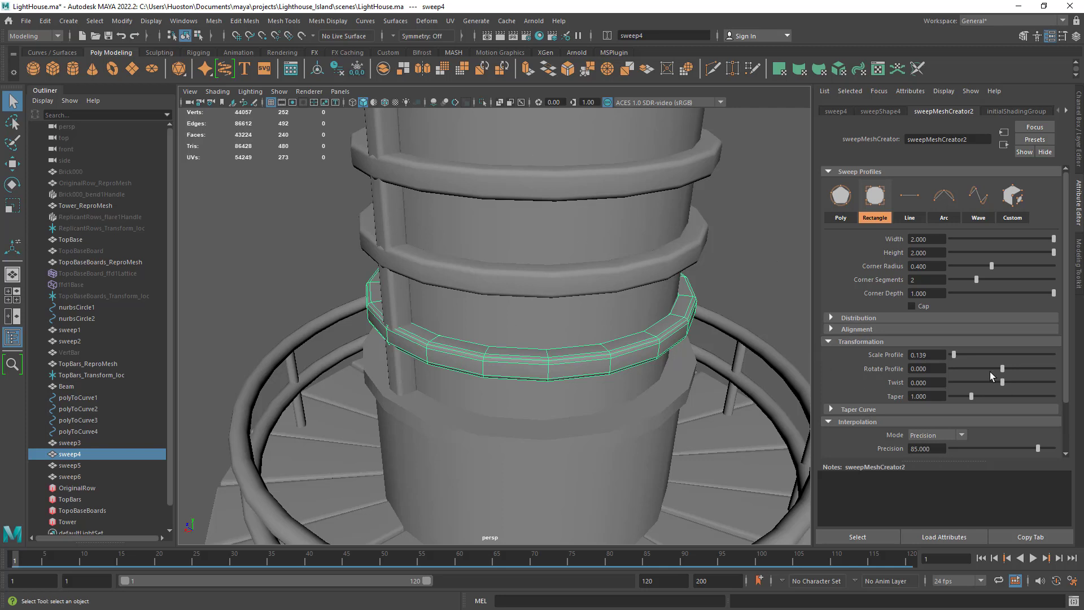
# Step: Try a Scale Profile of 0.05 on the lamp room bars' sweep
pyautogui.moveTo(954, 356); pyautogui.dragTo(977, 371)
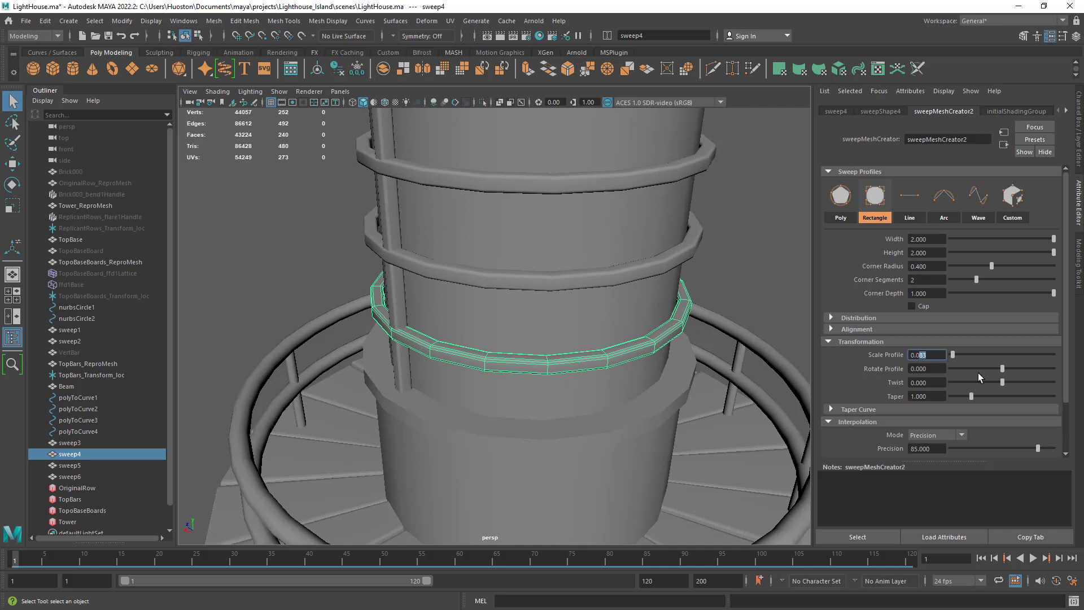
pyautogui.write('5')
pyautogui.press('Return')
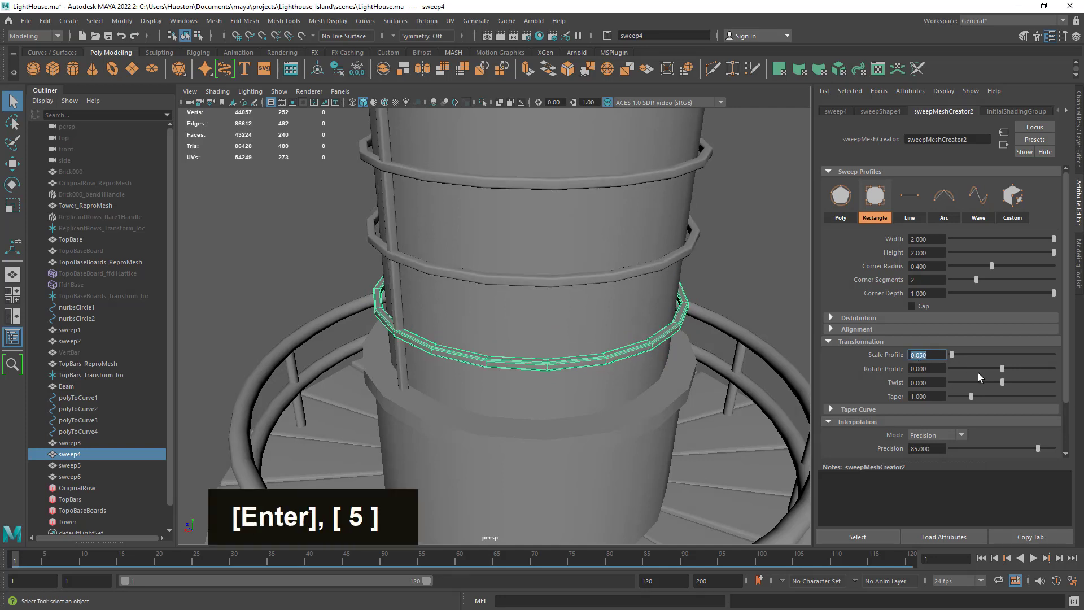
# Step: Set the Scale Profile of the lamp room bars' sweep to 0.075
pyautogui.hotkey('shift', 'Left')
pyautogui.hotkey('shift', 'Left')
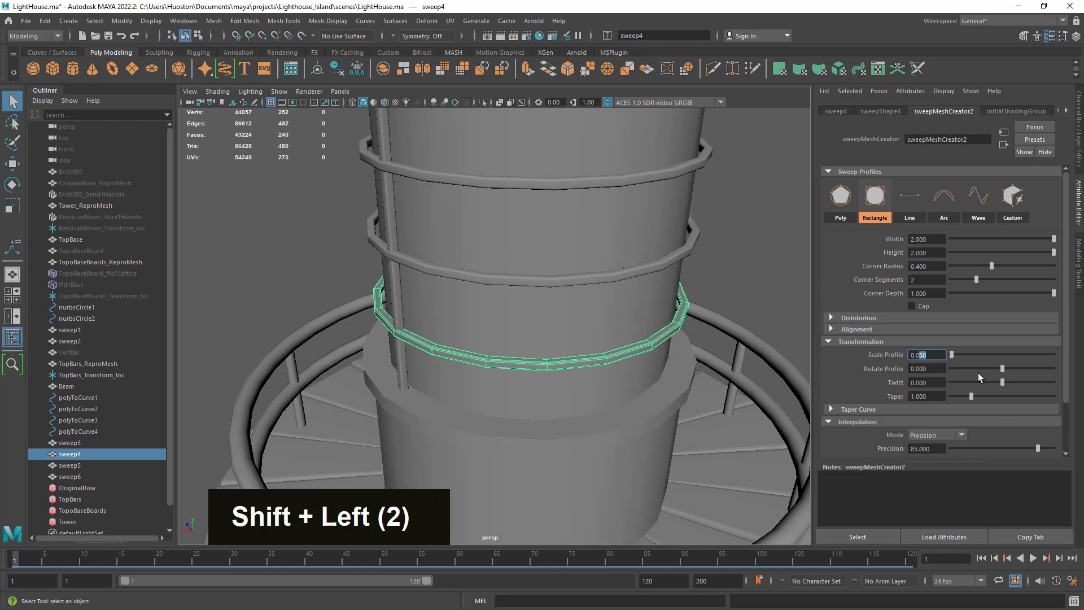
pyautogui.write('75')
pyautogui.press('Return')
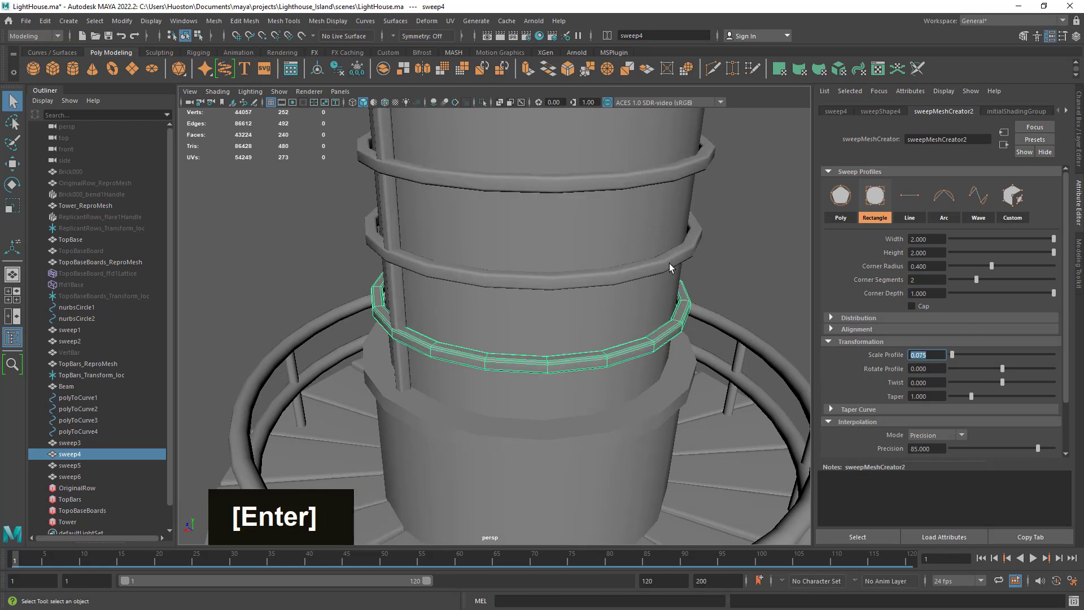
# Step: Examine the lamp room's ring bars from several angles to judge their thickness and segmentation
pyautogui.keyDown('alt'); pyautogui.moveTo(652, 296); pyautogui.dragTo(505, 287, button='right'); pyautogui.keyUp('alt')
pyautogui.keyDown('alt'); pyautogui.moveTo(505, 287); pyautogui.dragTo(546, 279); pyautogui.keyUp('alt')
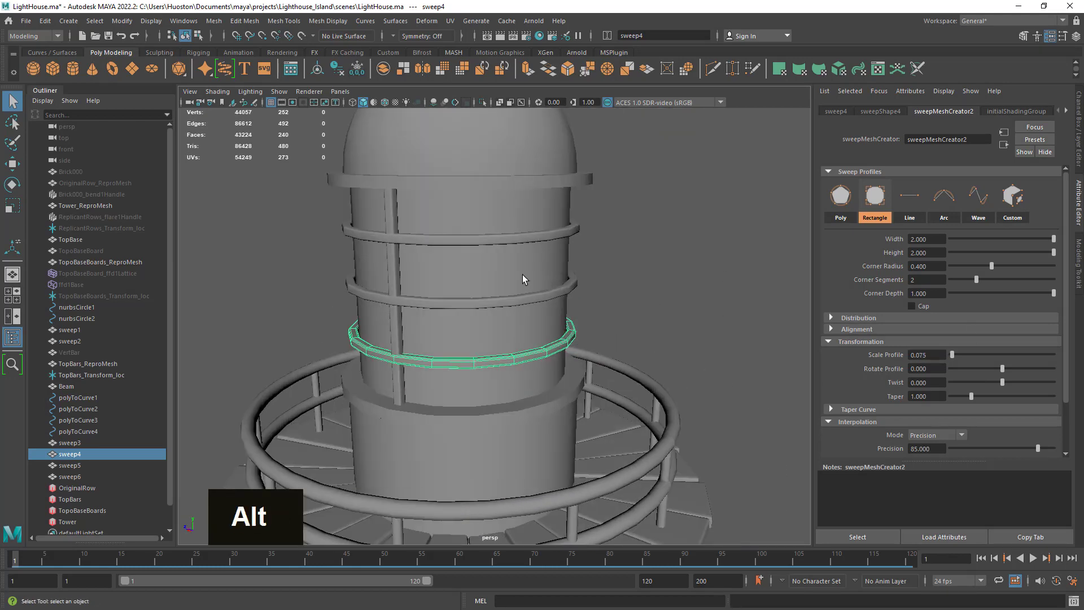
pyautogui.keyDown('alt'); pyautogui.moveTo(530, 297); pyautogui.dragTo(637, 250, button='middle'); pyautogui.keyUp('alt')
pyautogui.keyDown('alt'); pyautogui.moveTo(637, 250); pyautogui.dragTo(569, 259); pyautogui.keyUp('alt')
pyautogui.keyDown('alt'); pyautogui.moveTo(568, 259); pyautogui.dragTo(604, 298, button='right'); pyautogui.keyUp('alt')
pyautogui.moveTo(604, 298)
pyautogui.keyDown('alt'); pyautogui.mouseDown()
pyautogui.moveTo(568, 339)
pyautogui.moveTo(479, 324)
pyautogui.moveTo(569, 317)
pyautogui.moveTo(589, 303)
pyautogui.mouseUp(); pyautogui.keyUp('alt')
pyautogui.keyDown('alt'); pyautogui.moveTo(607, 251); pyautogui.dragTo(540, 376, button='middle'); pyautogui.keyUp('alt')
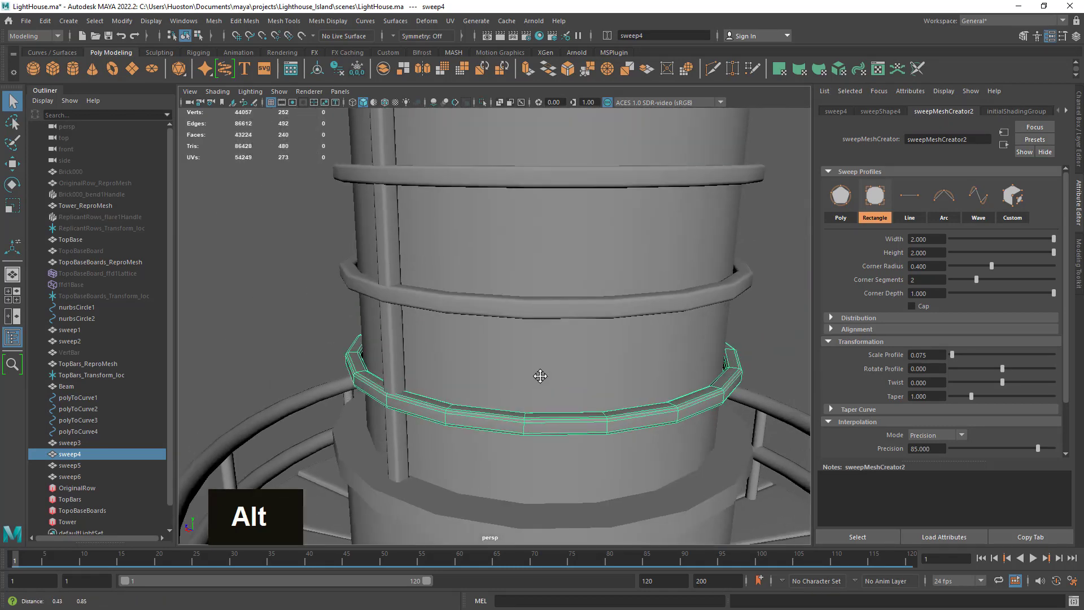
pyautogui.keyDown('alt'); pyautogui.moveTo(541, 376); pyautogui.dragTo(564, 345, button='right'); pyautogui.keyUp('alt')
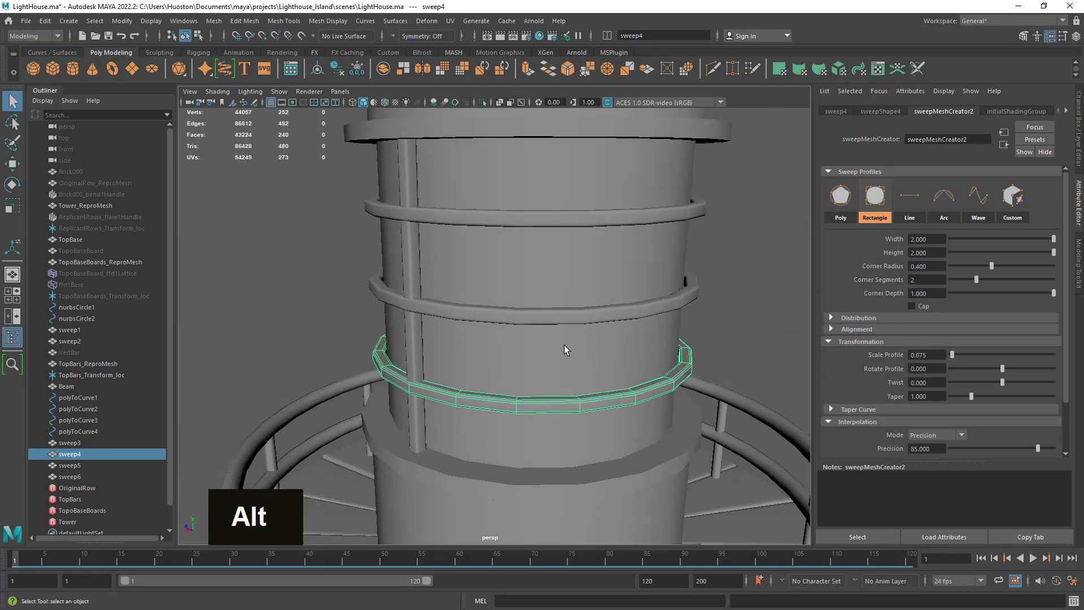
# Step: Examine the vertical window bar up close and where it crosses the ring bars
pyautogui.click(416, 339)
pyautogui.keyDown('alt'); pyautogui.moveTo(416, 338); pyautogui.dragTo(463, 339, button='right'); pyautogui.keyUp('alt')
pyautogui.keyDown('alt'); pyautogui.moveTo(463, 339); pyautogui.dragTo(530, 334, button='middle'); pyautogui.keyUp('alt')
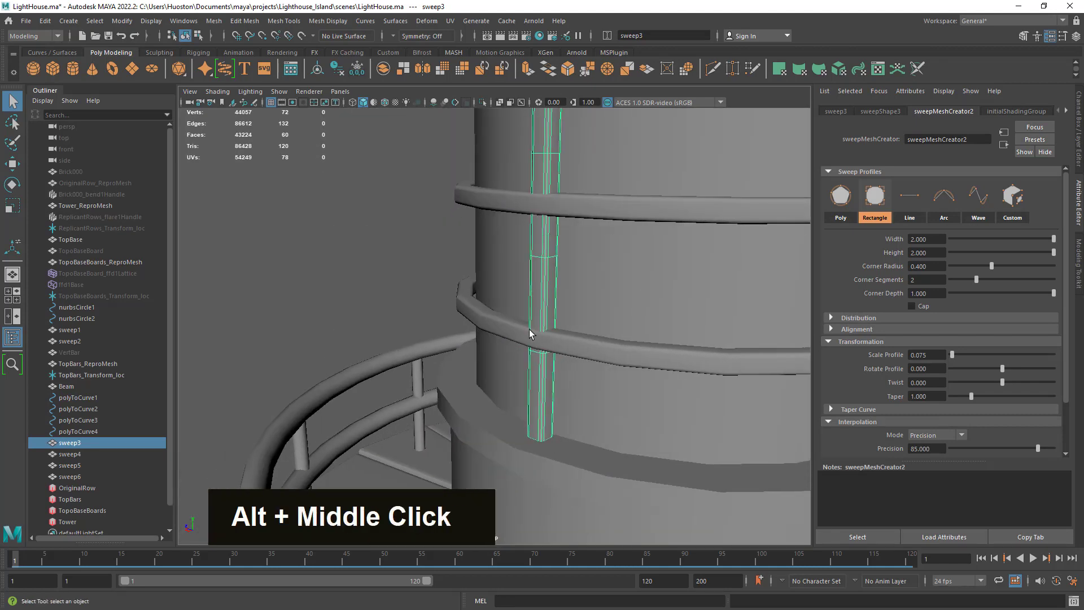
pyautogui.keyDown('alt'); pyautogui.moveTo(529, 333); pyautogui.dragTo(798, 397, button='right'); pyautogui.keyUp('alt')
pyautogui.keyDown('alt'); pyautogui.moveTo(645, 364); pyautogui.dragTo(599, 367, button='right'); pyautogui.keyUp('alt')
pyautogui.keyDown('alt'); pyautogui.moveTo(598, 367); pyautogui.dragTo(572, 340); pyautogui.keyUp('alt')
pyautogui.keyDown('alt'); pyautogui.moveTo(540, 299); pyautogui.dragTo(585, 307, button='right'); pyautogui.keyUp('alt')
pyautogui.keyDown('alt'); pyautogui.moveTo(585, 307); pyautogui.dragTo(564, 316); pyautogui.keyUp('alt')
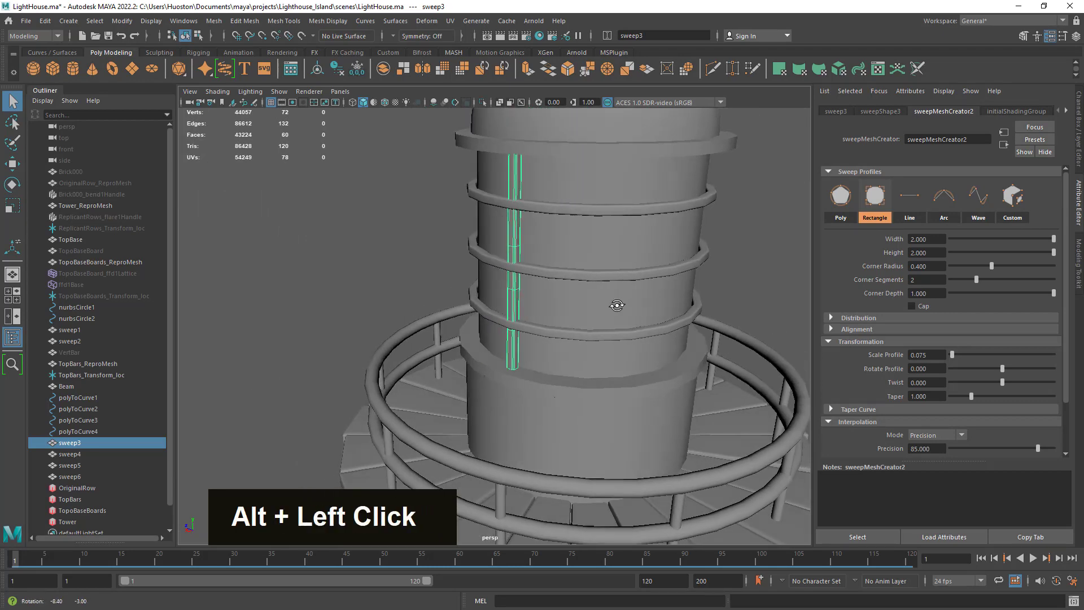
pyautogui.keyDown('alt'); pyautogui.moveTo(564, 317); pyautogui.dragTo(593, 339, button='right'); pyautogui.keyUp('alt')
pyautogui.keyDown('alt'); pyautogui.moveTo(593, 338); pyautogui.dragTo(555, 398, button='middle'); pyautogui.keyUp('alt')
pyautogui.keyDown('alt'); pyautogui.moveTo(556, 398); pyautogui.dragTo(522, 373); pyautogui.keyUp('alt')
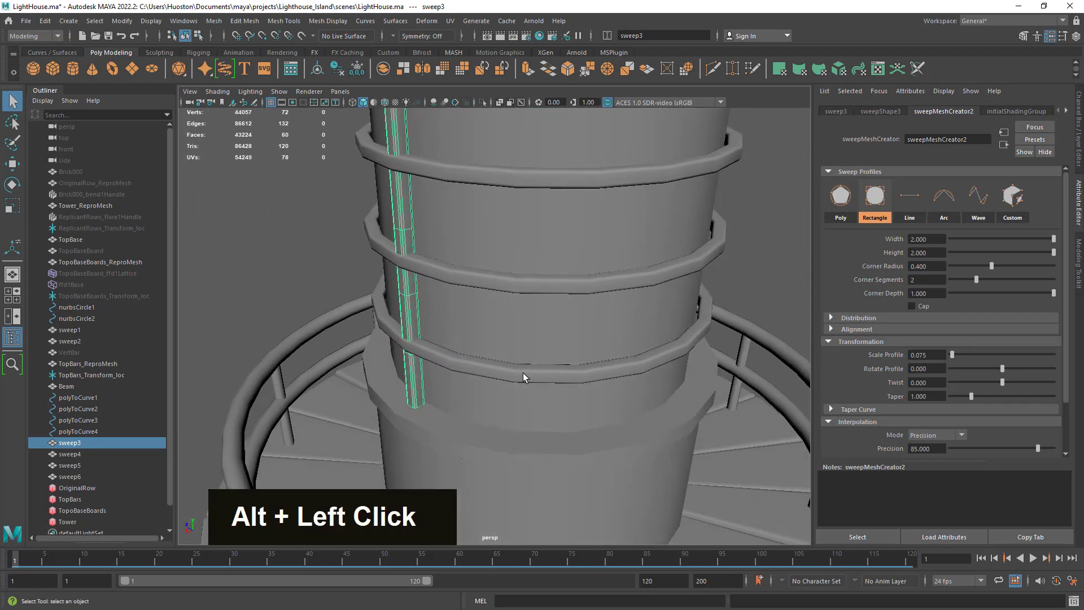
# Step: Preview the lowest ring bar with mesh smoothing, inspect it up close and restore its unsmoothed display
pyautogui.click(522, 373)
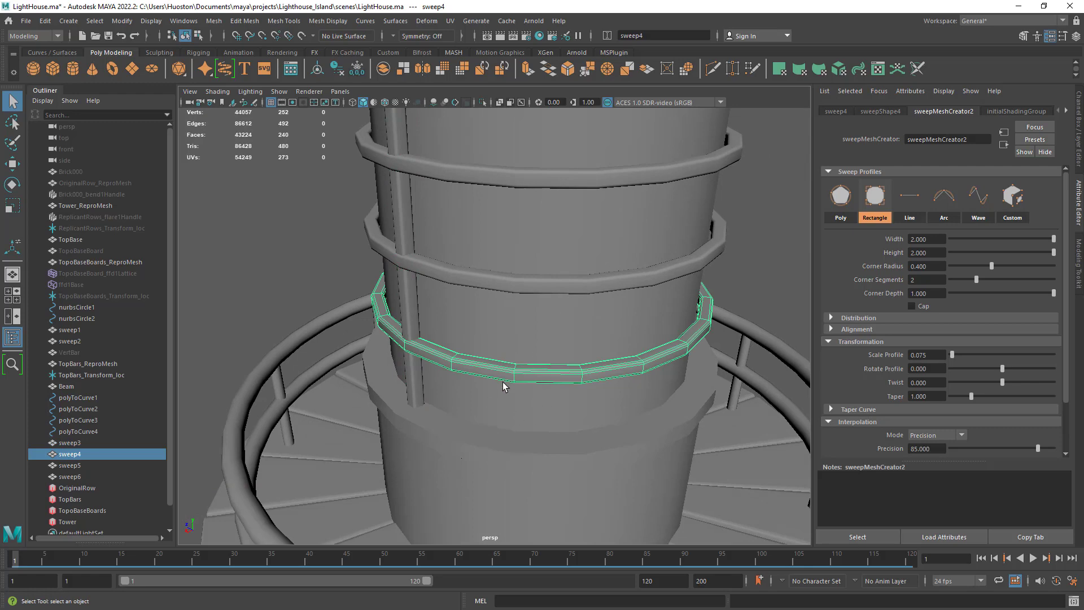
pyautogui.press('3')
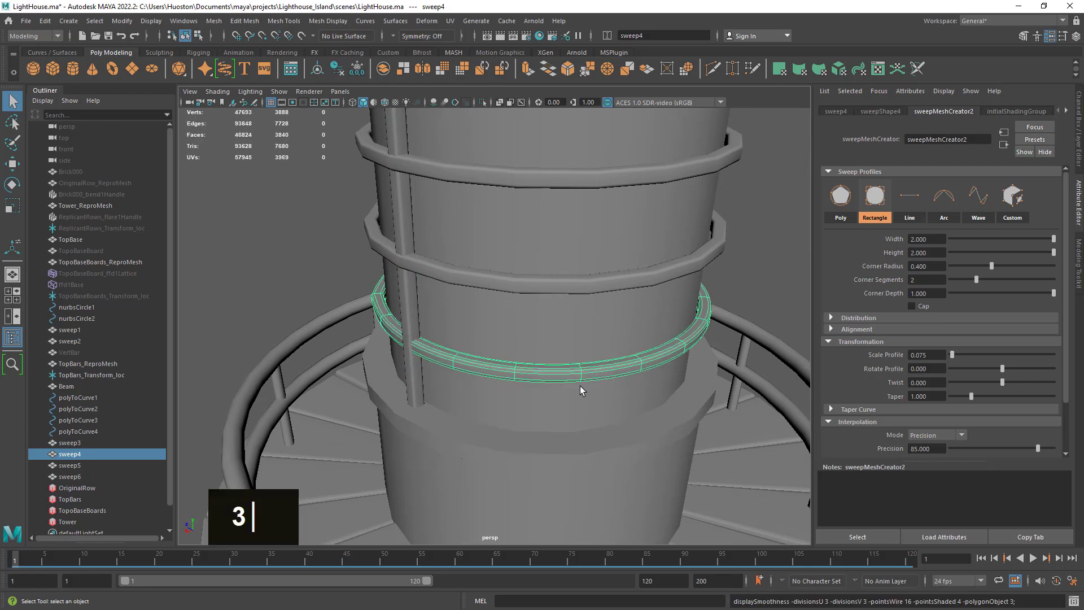
pyautogui.click(701, 375)
pyautogui.keyDown('alt'); pyautogui.moveTo(701, 375); pyautogui.dragTo(666, 357, button='right'); pyautogui.keyUp('alt')
pyautogui.keyDown('alt'); pyautogui.moveTo(666, 358); pyautogui.dragTo(627, 387); pyautogui.keyUp('alt')
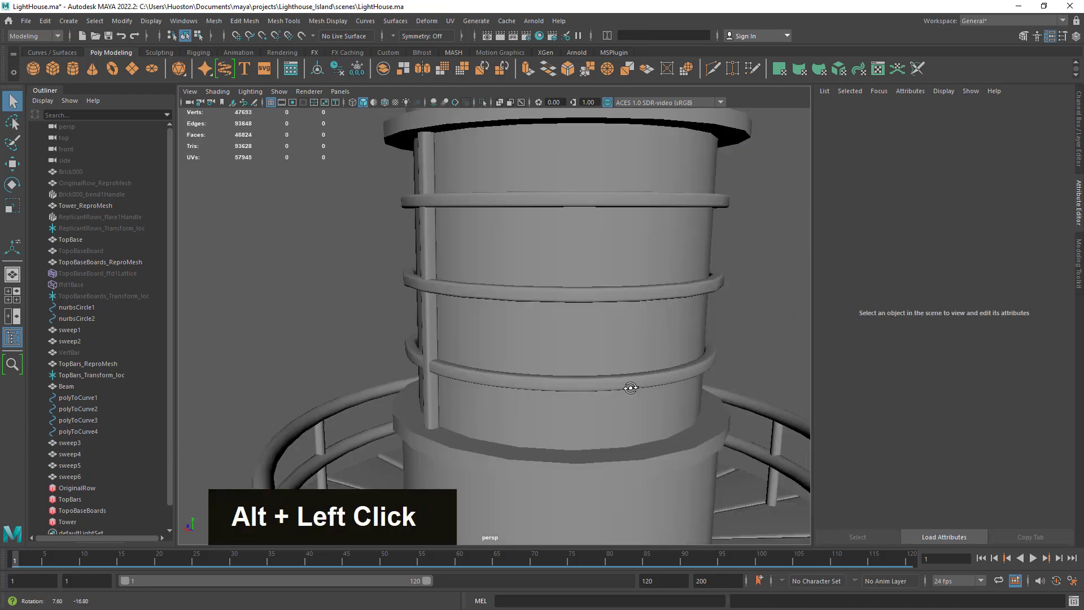
pyautogui.keyDown('alt'); pyautogui.moveTo(628, 387); pyautogui.dragTo(671, 437, button='right'); pyautogui.keyUp('alt')
pyautogui.keyDown('alt'); pyautogui.moveTo(671, 437); pyautogui.dragTo(506, 421); pyautogui.keyUp('alt')
pyautogui.click(501, 410)
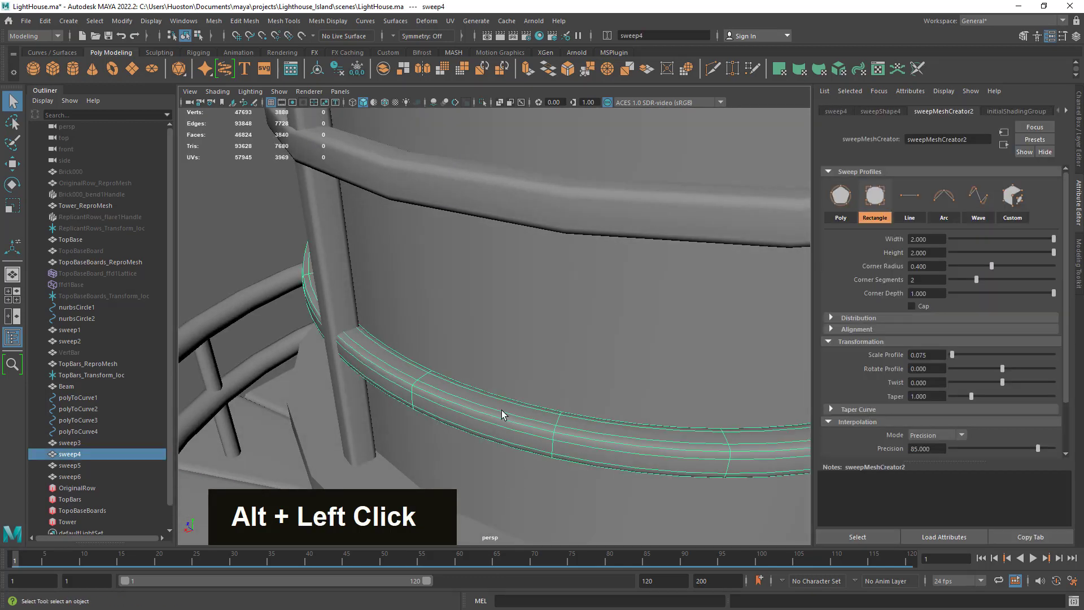
pyautogui.keyDown('alt'); pyautogui.moveTo(351, 363); pyautogui.dragTo(666, 454); pyautogui.keyUp('alt')
pyautogui.keyDown('alt'); pyautogui.moveTo(665, 454); pyautogui.dragTo(567, 415, button='right'); pyautogui.keyUp('alt')
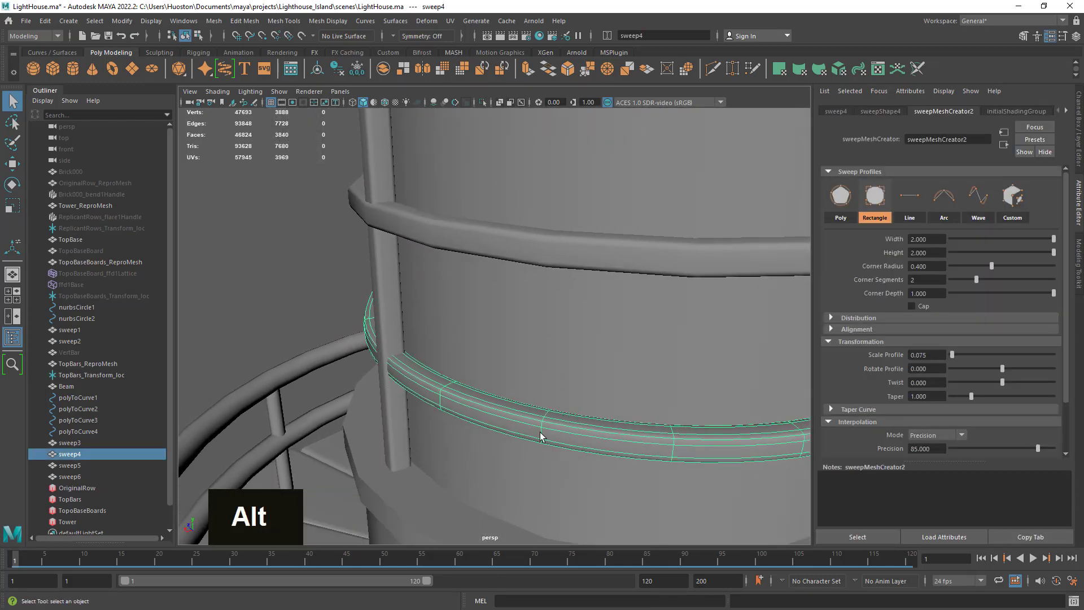
pyautogui.press('1')
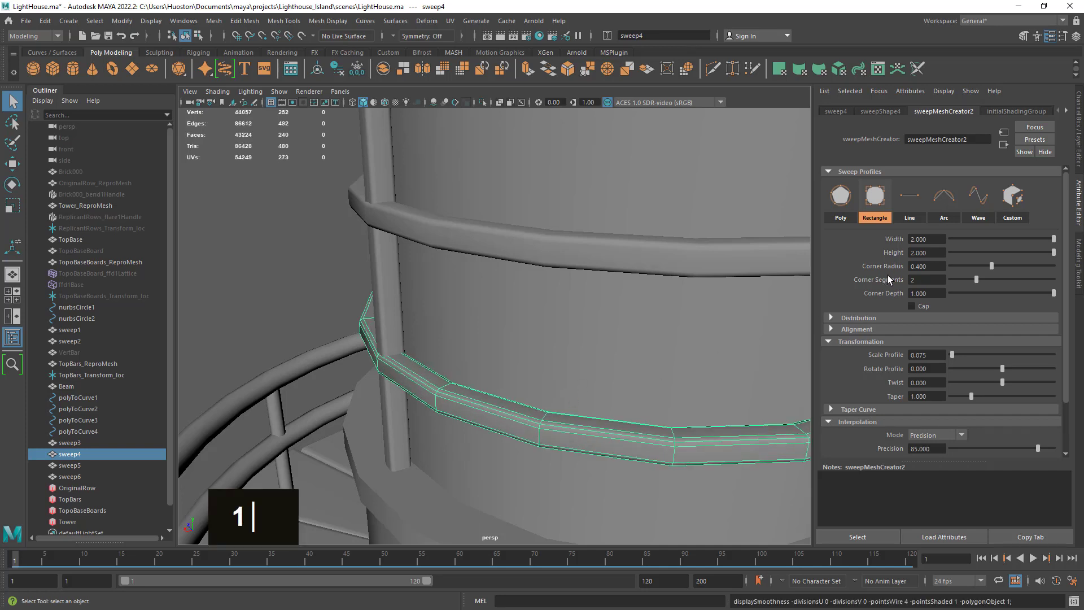
# Step: Try other Corner Segments and Corner Depth values on the bars' rectangular sweep profile
pyautogui.moveTo(979, 281)
pyautogui.mouseDown()
pyautogui.moveTo(992, 284)
pyautogui.moveTo(975, 283)
pyautogui.mouseUp()
pyautogui.keyDown('alt'); pyautogui.moveTo(390, 441); pyautogui.dragTo(578, 452, button='right'); pyautogui.keyUp('alt')
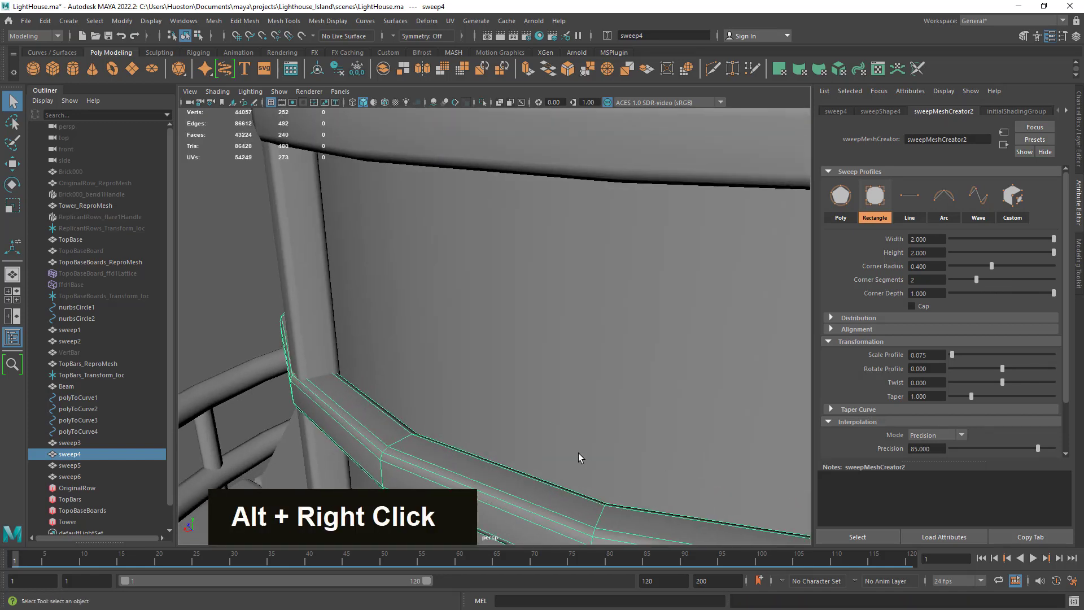
pyautogui.keyDown('alt'); pyautogui.moveTo(578, 453); pyautogui.dragTo(537, 341, button='middle'); pyautogui.keyUp('alt')
pyautogui.keyDown('alt'); pyautogui.moveTo(538, 341); pyautogui.dragTo(561, 401, button='right'); pyautogui.keyUp('alt')
pyautogui.keyDown('alt'); pyautogui.moveTo(561, 400); pyautogui.dragTo(612, 341, button='middle'); pyautogui.keyUp('alt')
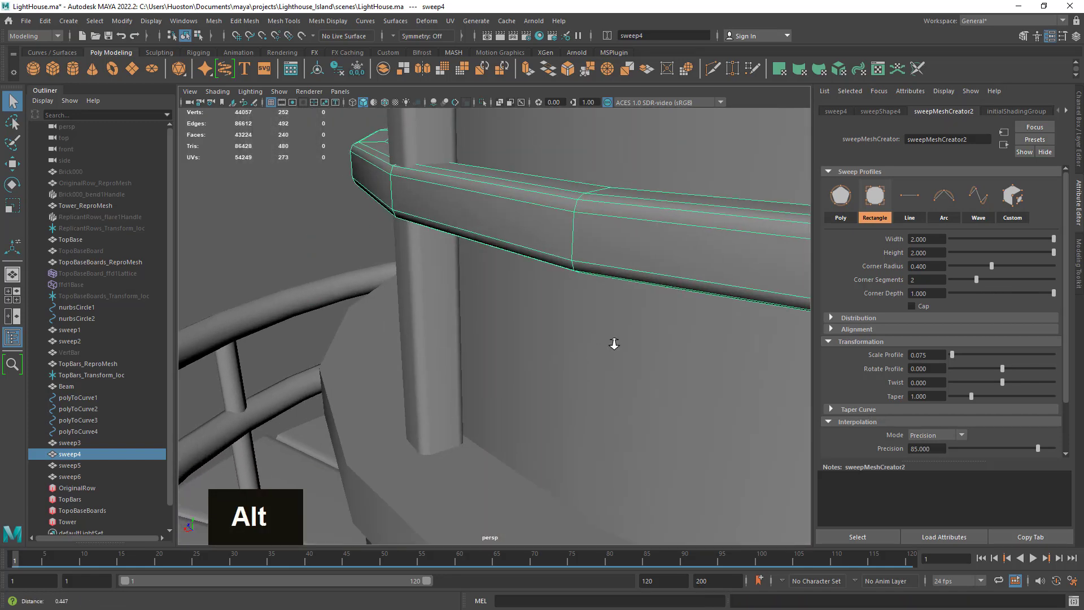
pyautogui.keyDown('alt'); pyautogui.moveTo(612, 341); pyautogui.dragTo(668, 315, button='right'); pyautogui.keyUp('alt')
pyautogui.moveTo(667, 315)
pyautogui.keyDown('alt'); pyautogui.mouseDown(button='middle')
pyautogui.moveTo(636, 370)
pyautogui.moveTo(653, 329)
pyautogui.mouseUp(button='middle'); pyautogui.keyUp('alt')
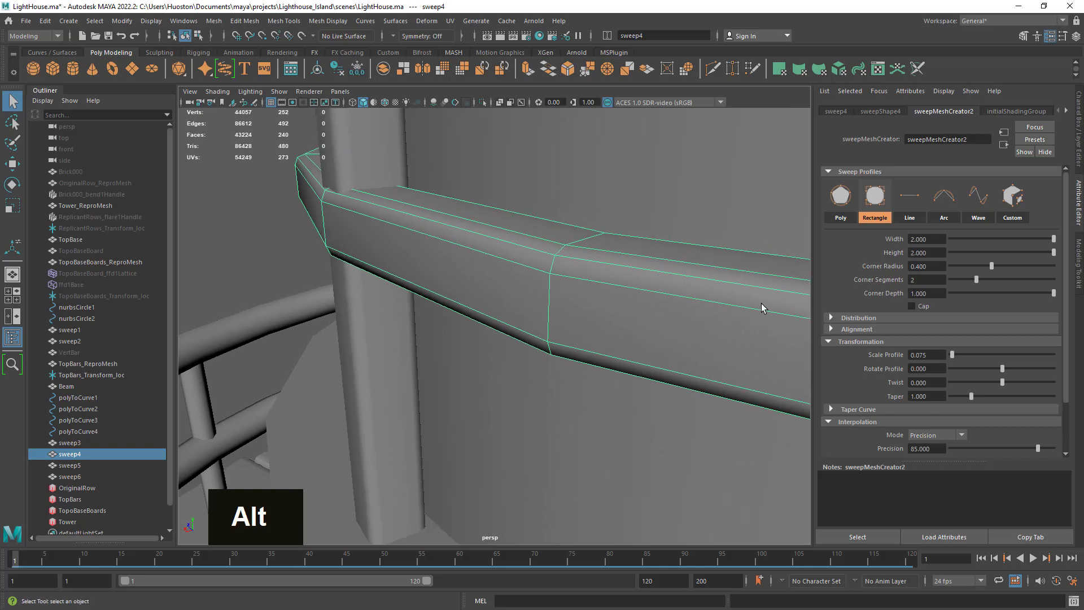
pyautogui.moveTo(1048, 293)
pyautogui.mouseDown()
pyautogui.moveTo(988, 290)
pyautogui.moveTo(1066, 306)
pyautogui.mouseUp()
pyautogui.moveTo(957, 293); pyautogui.dragTo(1054, 314)
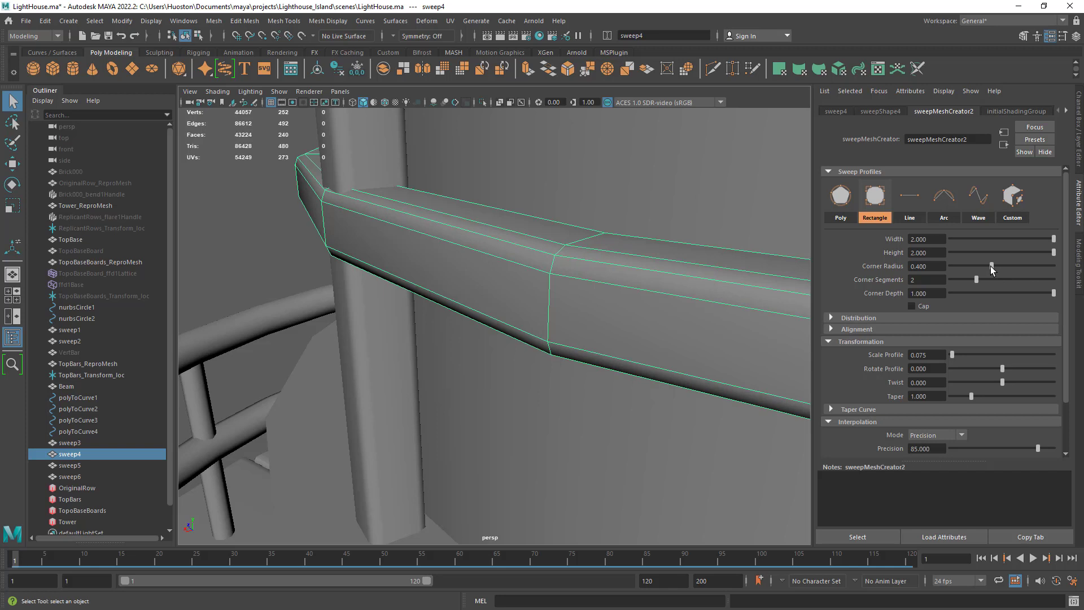
# Step: Try a smaller Corner Radius on the bars' sweep profile and reset it to 0.4
pyautogui.moveTo(990, 266)
pyautogui.mouseDown()
pyautogui.moveTo(956, 266)
pyautogui.moveTo(986, 272)
pyautogui.mouseUp()
pyautogui.doubleClick(919, 265)
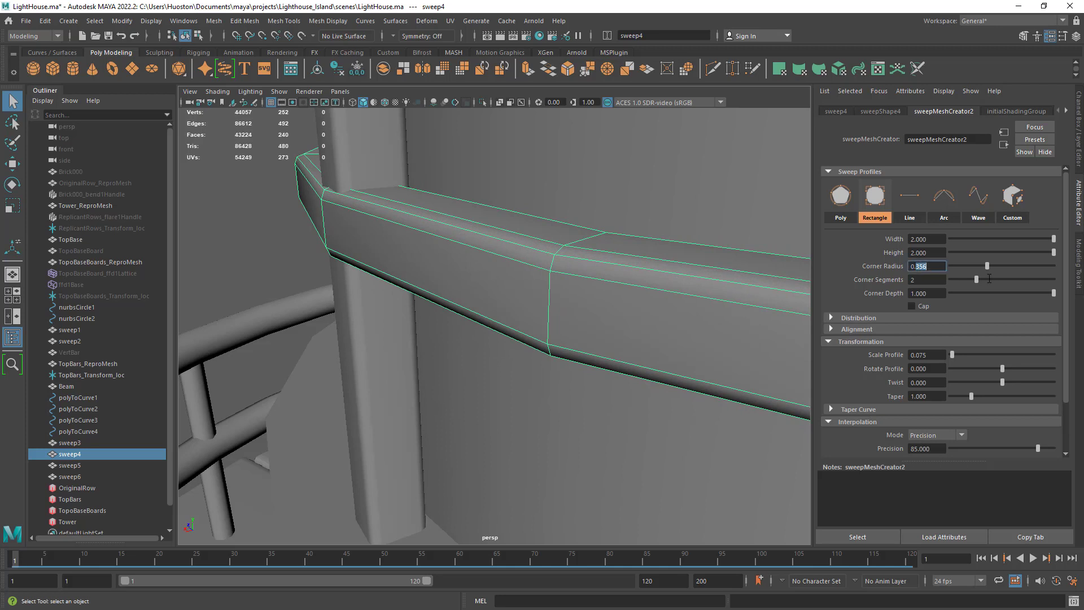
pyautogui.write('0.')
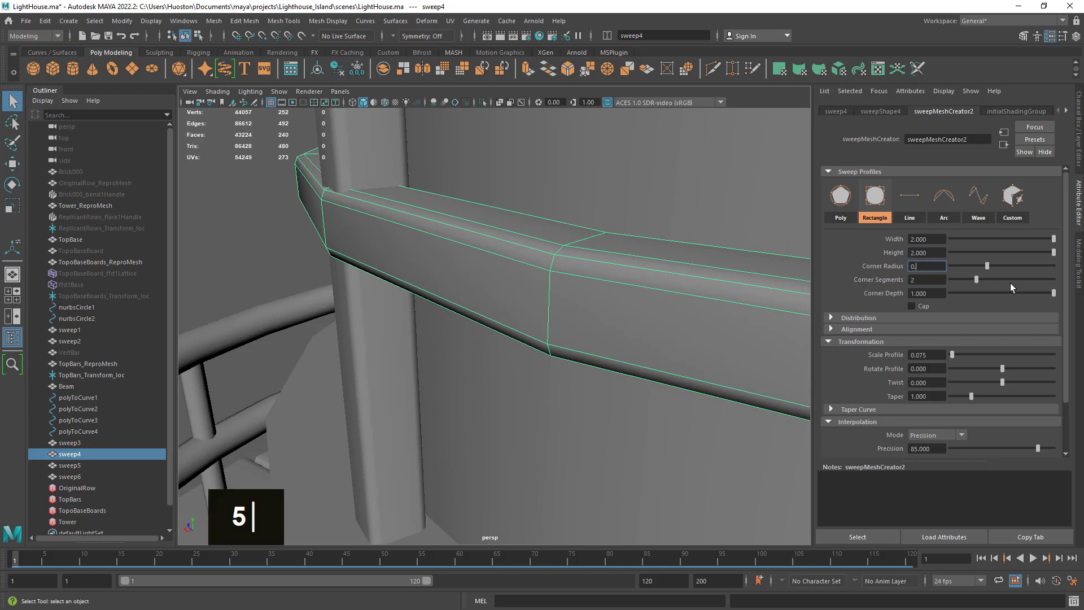
pyautogui.write('4')
pyautogui.press('Tab')
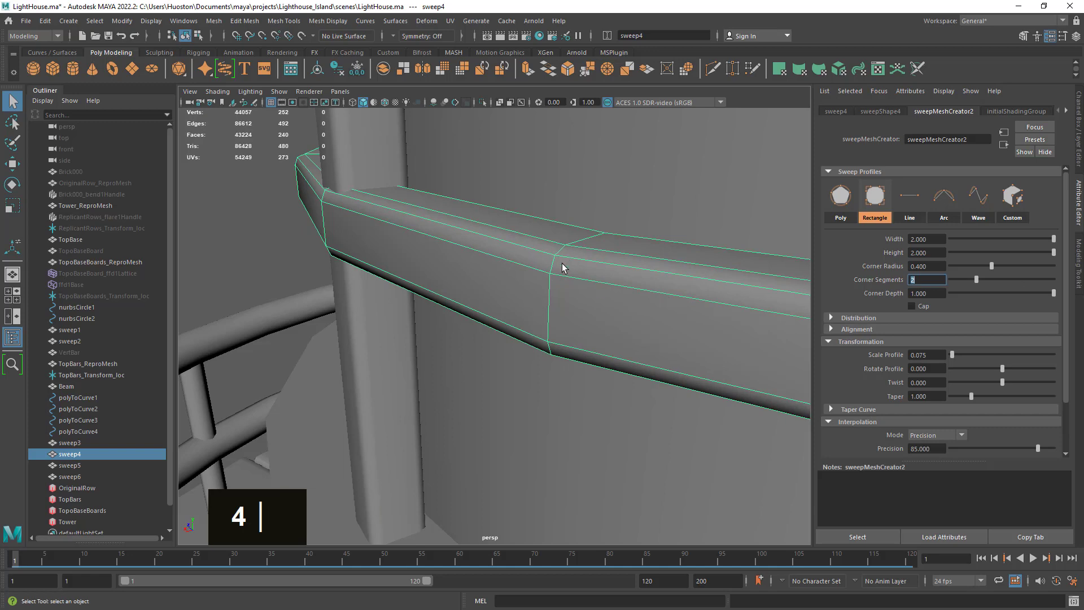
# Step: Inspect the vertical bar's segmentation and its sweep's interpolation settings
pyautogui.keyDown('alt'); pyautogui.moveTo(576, 272); pyautogui.dragTo(486, 300, button='right'); pyautogui.keyUp('alt')
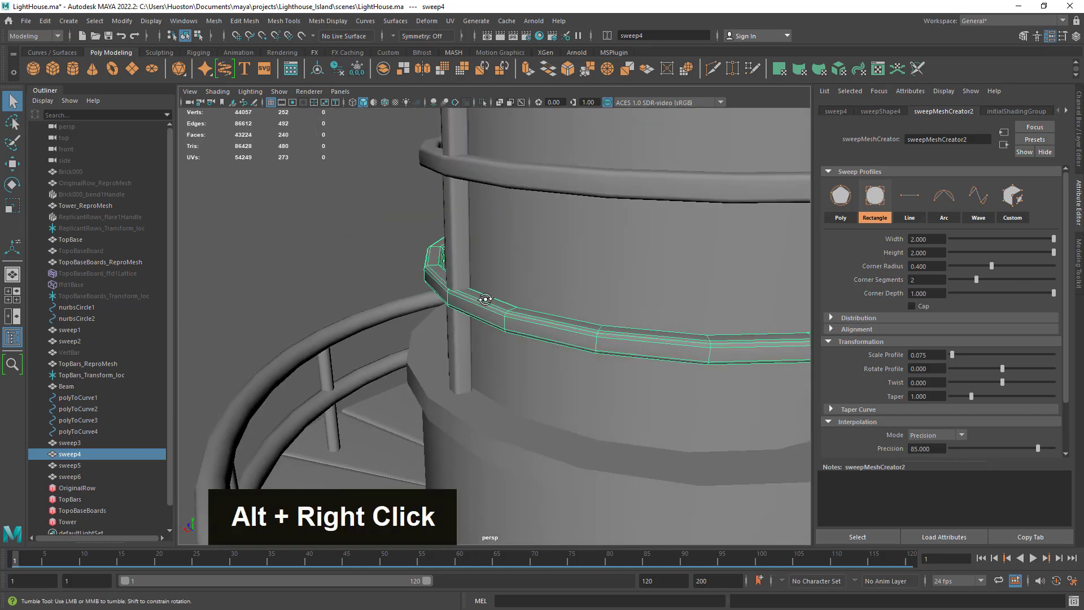
pyautogui.keyDown('alt'); pyautogui.moveTo(486, 299); pyautogui.dragTo(489, 292); pyautogui.keyUp('alt')
pyautogui.keyDown('alt'); pyautogui.moveTo(489, 291); pyautogui.dragTo(504, 368, button='middle'); pyautogui.keyUp('alt')
pyautogui.click(441, 339)
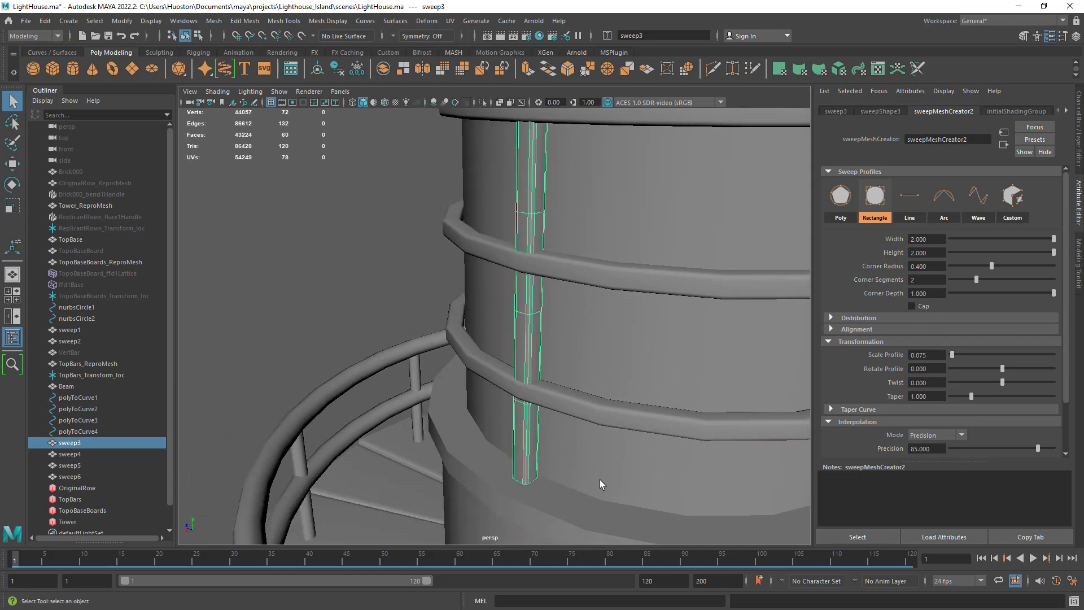
pyautogui.scroll(-2, 1036, 356)
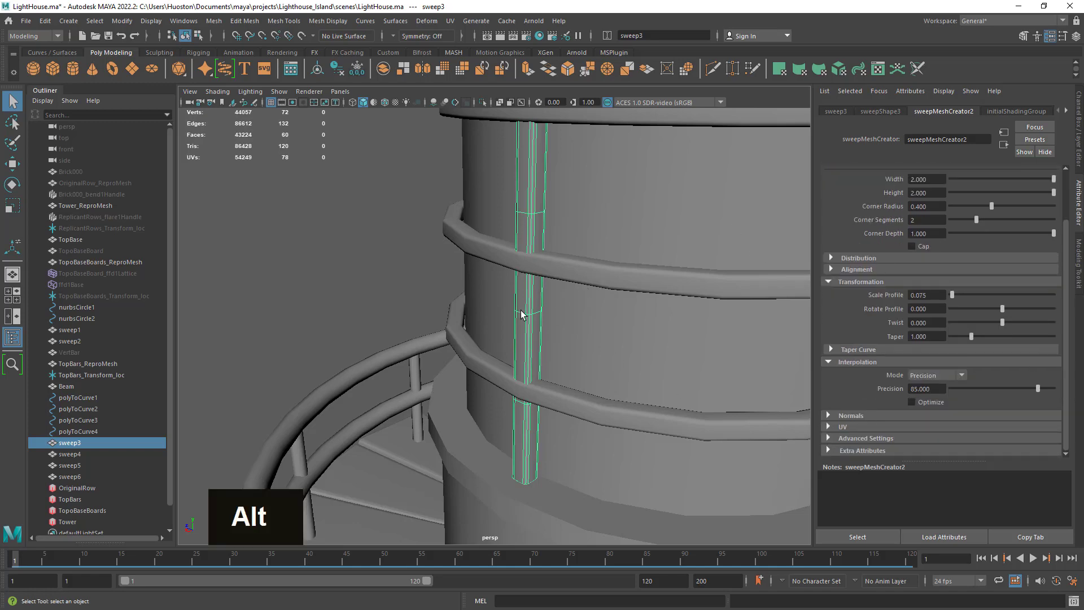
pyautogui.keyDown('alt'); pyautogui.moveTo(520, 310); pyautogui.dragTo(564, 319, button='right'); pyautogui.keyUp('alt')
pyautogui.keyDown('alt'); pyautogui.moveTo(564, 319); pyautogui.dragTo(588, 355); pyautogui.keyUp('alt')
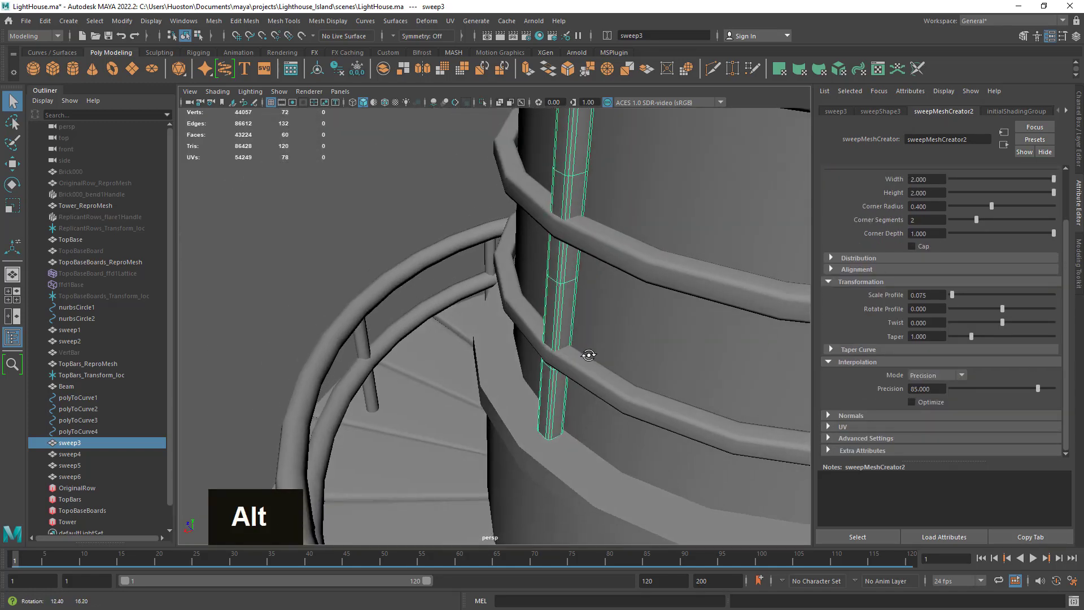
pyautogui.keyDown('alt'); pyautogui.moveTo(587, 355); pyautogui.dragTo(564, 322, button='right'); pyautogui.keyUp('alt')
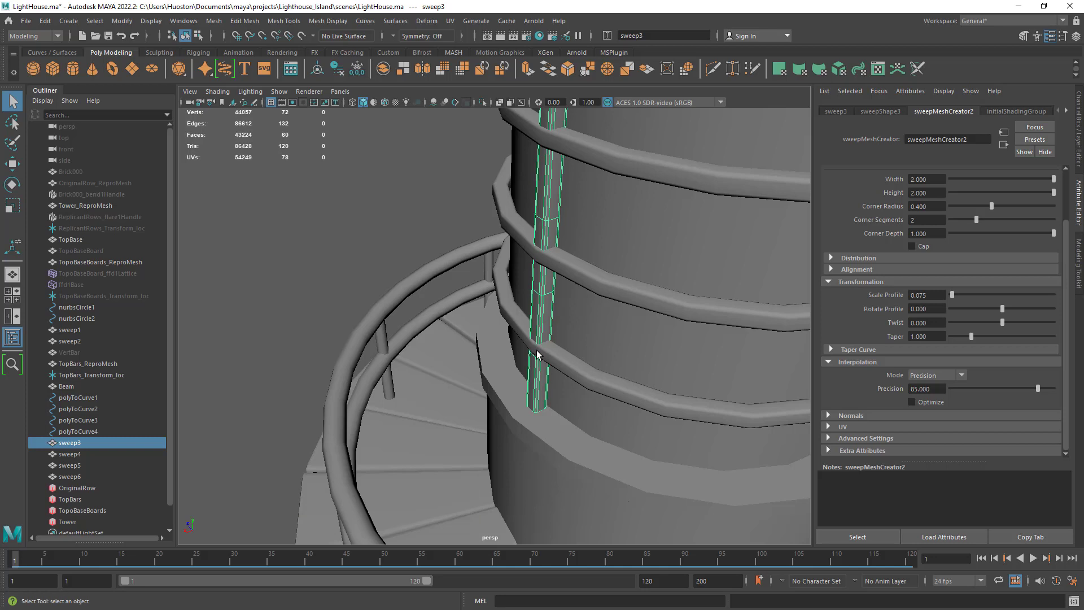
# Step: Set the interpolation Precision of the lamp room bars' sweep to 90
pyautogui.click(636, 288)
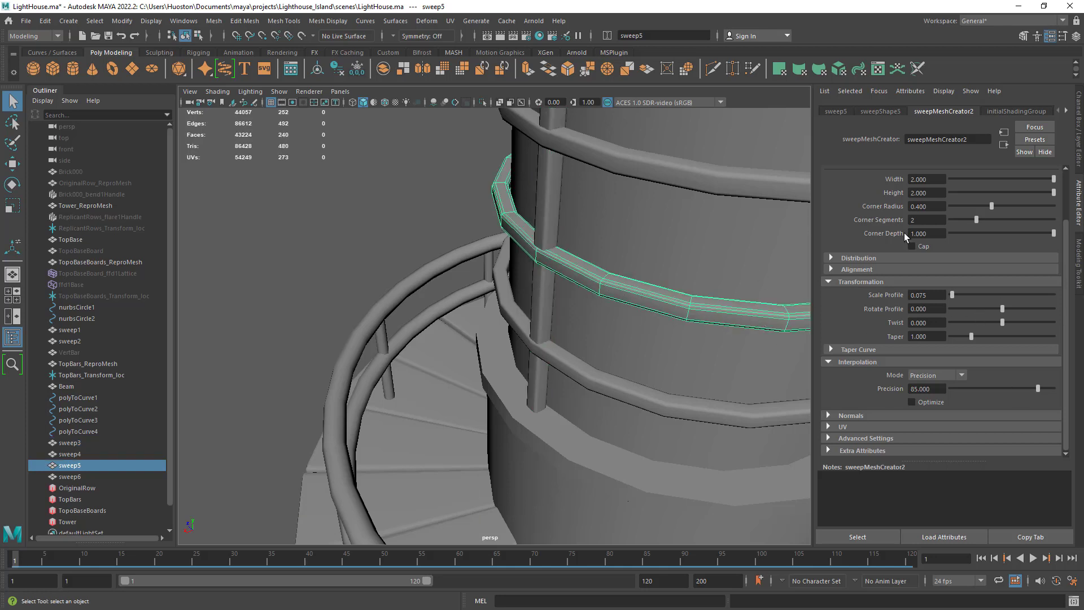
pyautogui.doubleClick(943, 389)
pyautogui.write('90')
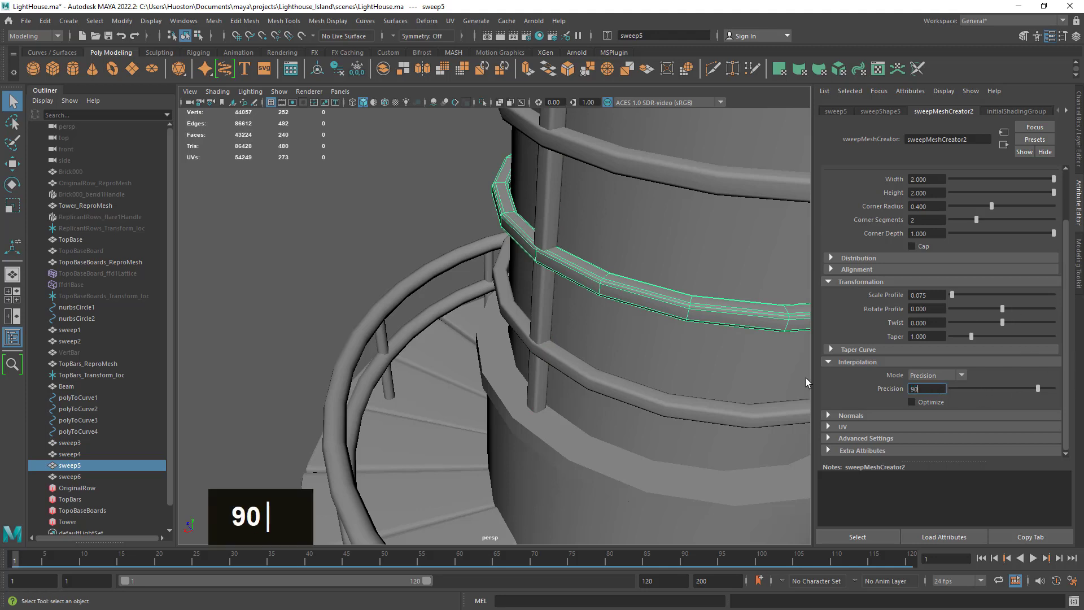
pyautogui.press('Return')
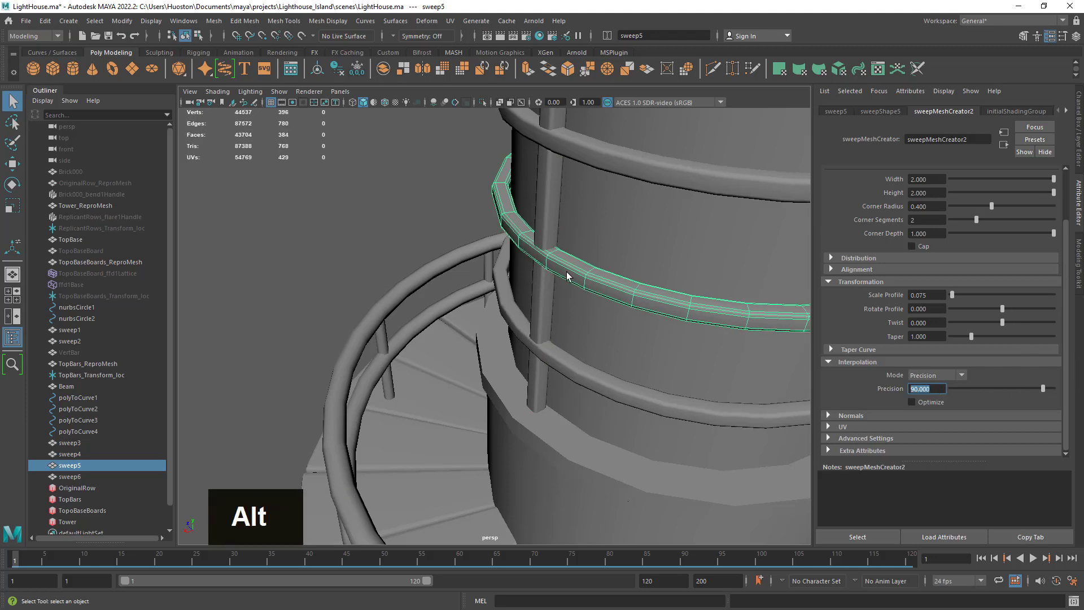
# Step: Examine the ring bars and the vertical bar from several angles to assess their roundness and subdivisions
pyautogui.keyDown('alt'); pyautogui.moveTo(569, 276); pyautogui.dragTo(445, 249); pyautogui.keyUp('alt')
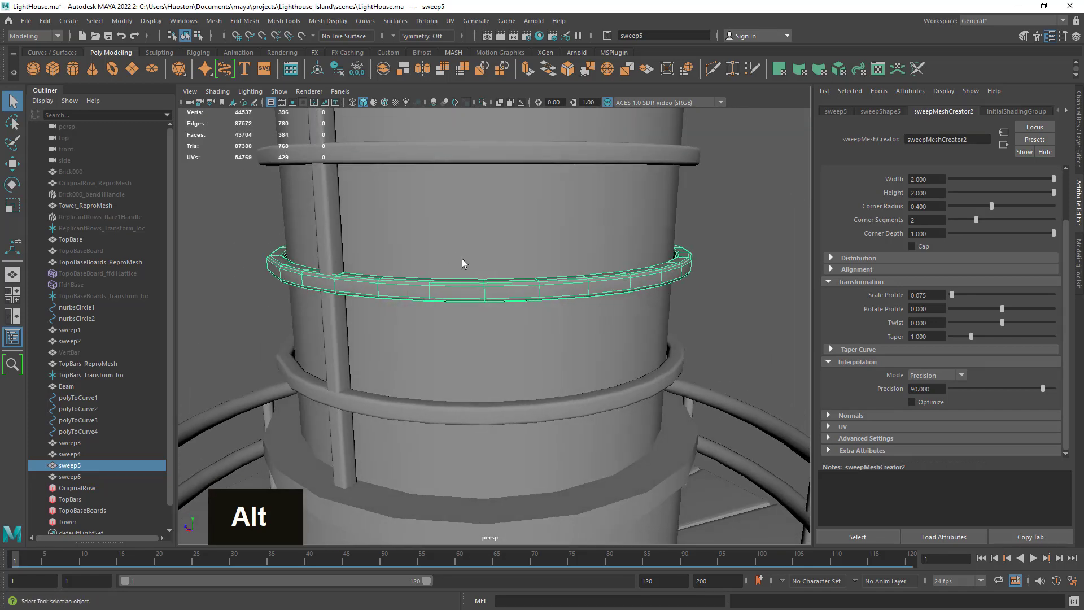
pyautogui.keyDown('alt'); pyautogui.moveTo(465, 261); pyautogui.dragTo(581, 211, button='middle'); pyautogui.keyUp('alt')
pyautogui.keyDown('alt'); pyautogui.moveTo(581, 211); pyautogui.dragTo(467, 336, button='right'); pyautogui.keyUp('alt')
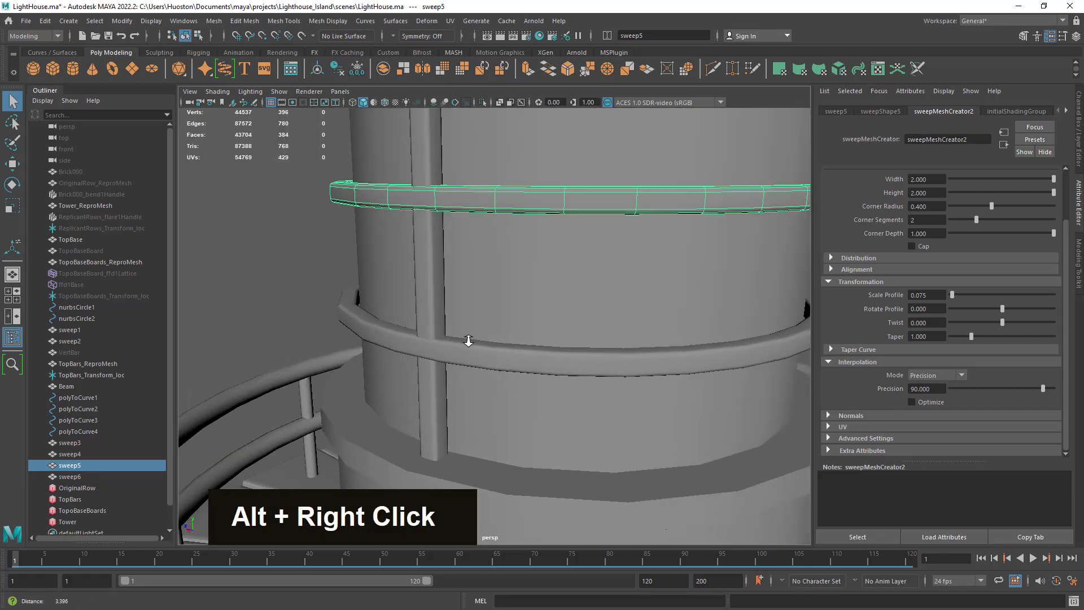
pyautogui.click(433, 318)
pyautogui.keyDown('alt'); pyautogui.moveTo(491, 346); pyautogui.dragTo(526, 423, button='middle'); pyautogui.keyUp('alt')
pyautogui.keyDown('alt'); pyautogui.moveTo(526, 423); pyautogui.dragTo(407, 324, button='right'); pyautogui.keyUp('alt')
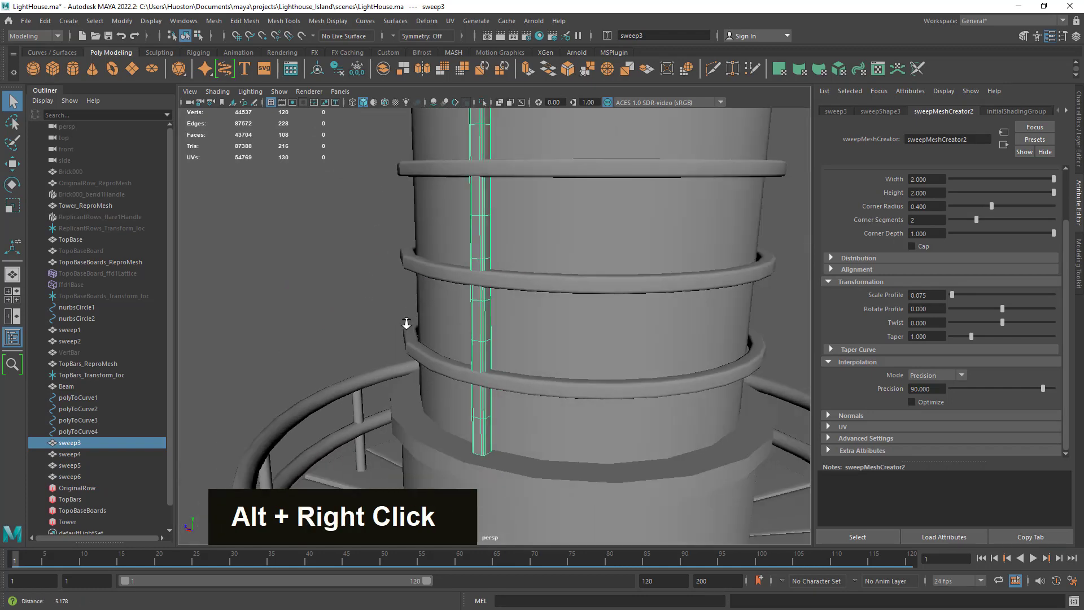
pyautogui.keyDown('alt'); pyautogui.moveTo(527, 317); pyautogui.dragTo(511, 347); pyautogui.keyUp('alt')
pyautogui.keyDown('alt'); pyautogui.moveTo(511, 348); pyautogui.dragTo(535, 282, button='right'); pyautogui.keyUp('alt')
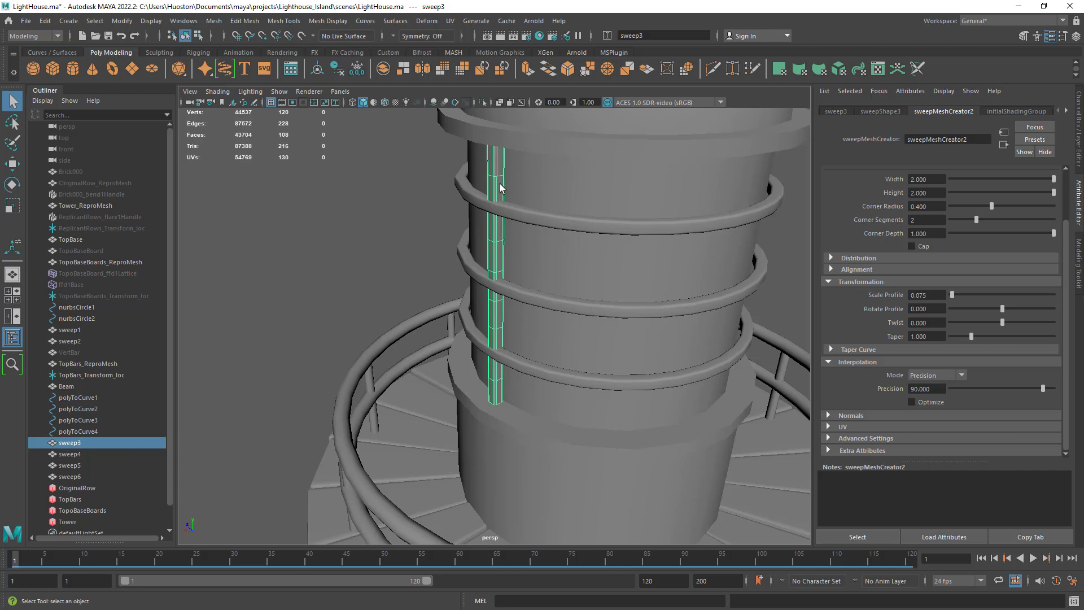
pyautogui.keyDown('alt'); pyautogui.moveTo(603, 258); pyautogui.dragTo(593, 266, button='right'); pyautogui.keyUp('alt')
pyautogui.keyDown('alt'); pyautogui.moveTo(593, 266); pyautogui.dragTo(593, 280); pyautogui.keyUp('alt')
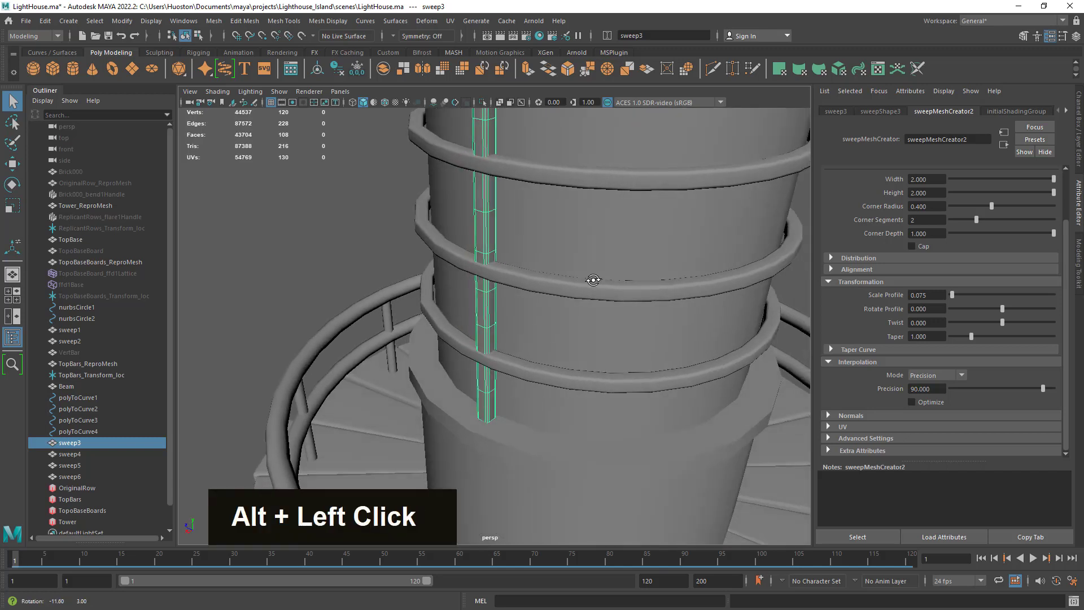
pyautogui.keyDown('alt'); pyautogui.moveTo(547, 249); pyautogui.dragTo(524, 275, button='middle'); pyautogui.keyUp('alt')
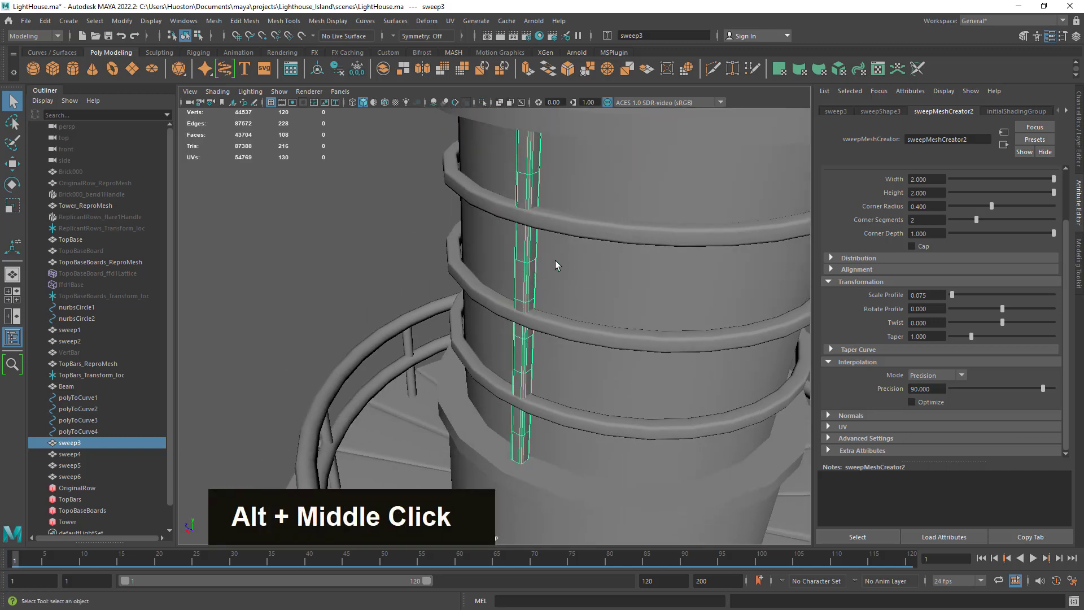
# Step: Select the three ring bars and the vertical bar in turn to compare their subdivisions
pyautogui.click(603, 238)
pyautogui.click(591, 333)
pyautogui.click(568, 413)
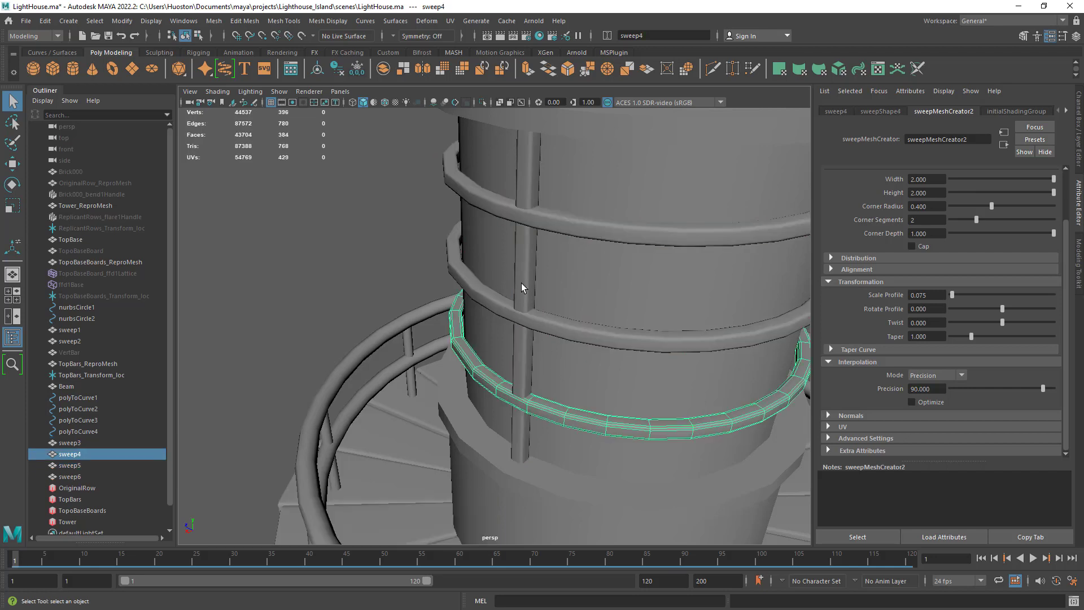
pyautogui.click(525, 272)
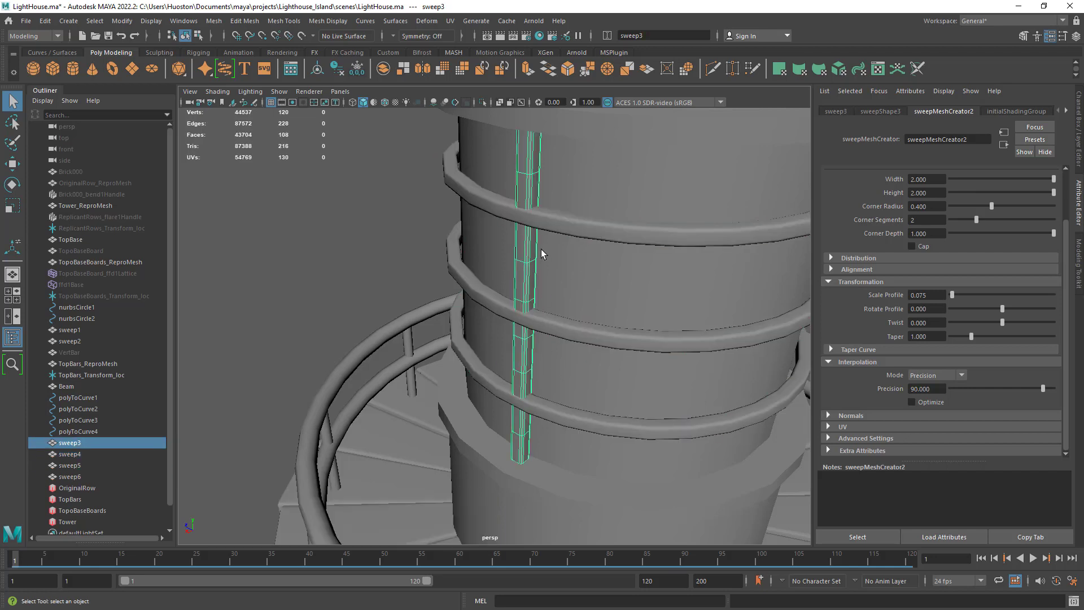
# Step: Delete the vertical bar's construction history and scale it up uniformly to about 1.28
pyautogui.click(338, 72)
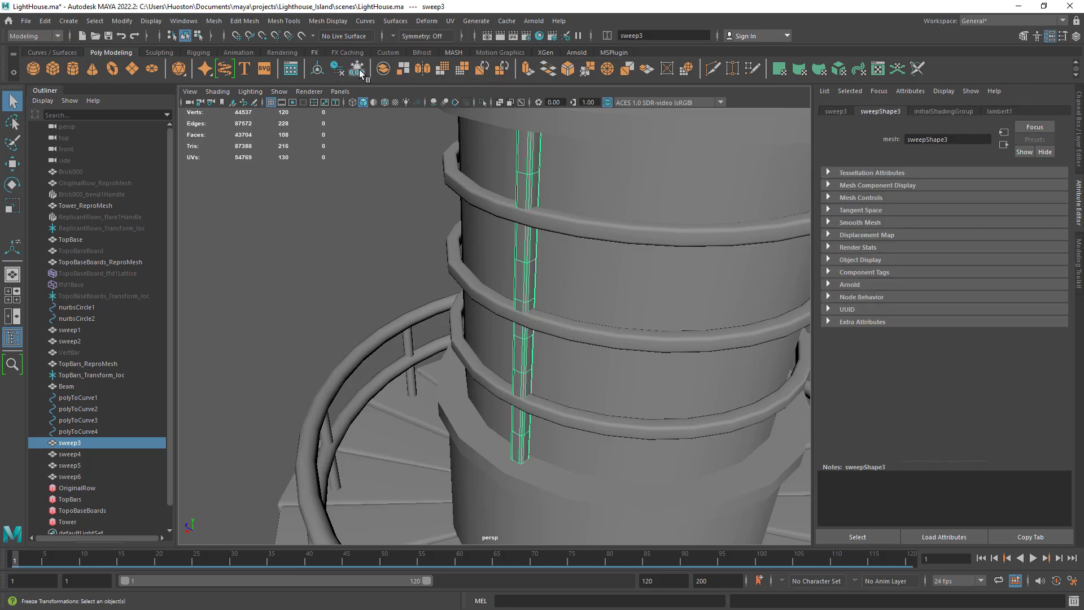
pyautogui.click(12, 207)
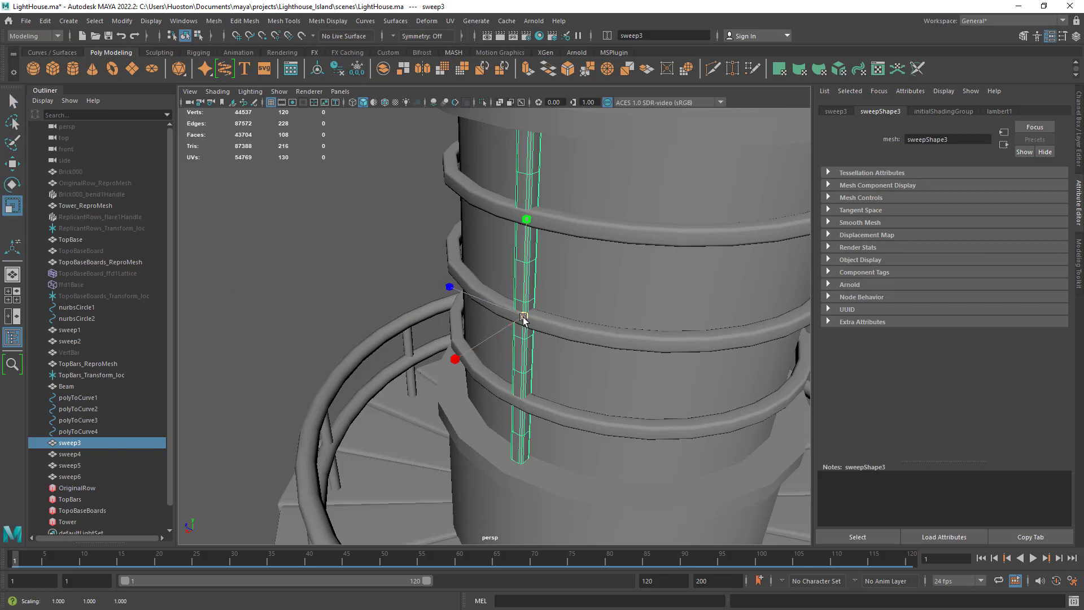
pyautogui.moveTo(523, 318); pyautogui.dragTo(574, 299)
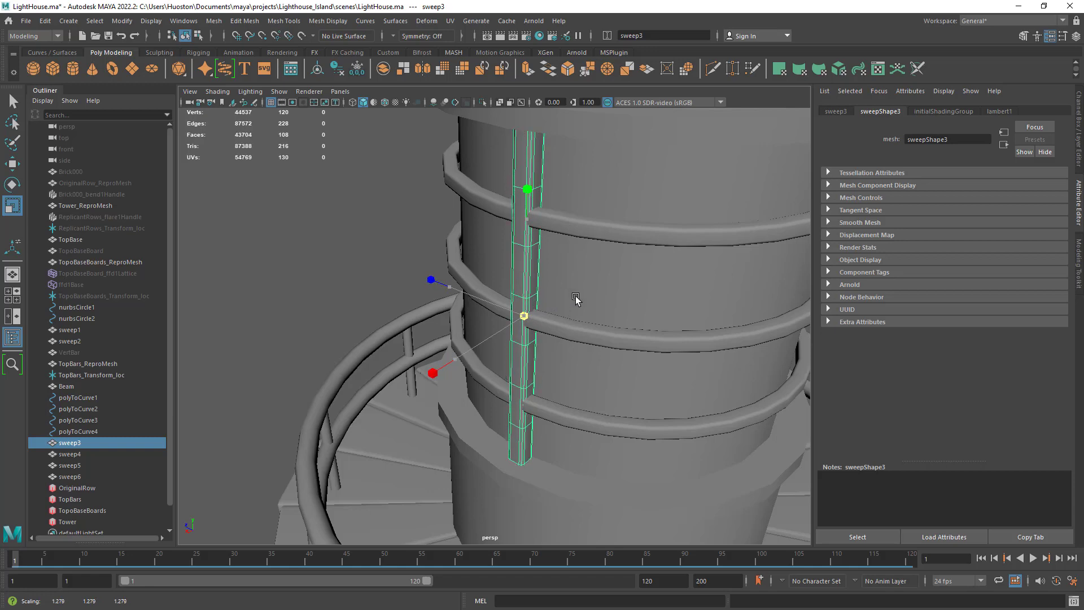
# Step: Scale the vertical bar down slightly along its height to fit between the dome's rim and the lamp room's base
pyautogui.keyDown('alt'); pyautogui.moveTo(575, 299); pyautogui.dragTo(602, 317, button='right'); pyautogui.keyUp('alt')
pyautogui.keyDown('alt'); pyautogui.moveTo(602, 317); pyautogui.dragTo(553, 307); pyautogui.keyUp('alt')
pyautogui.moveTo(516, 224)
pyautogui.mouseDown()
pyautogui.moveTo(520, 251)
pyautogui.moveTo(517, 241)
pyautogui.mouseUp()
# Step: Move the vertical bar slightly outward along X, away from the lamp room wall where it crosses the ring bars
pyautogui.keyDown('alt'); pyautogui.moveTo(530, 339); pyautogui.dragTo(546, 365, button='right'); pyautogui.keyUp('alt')
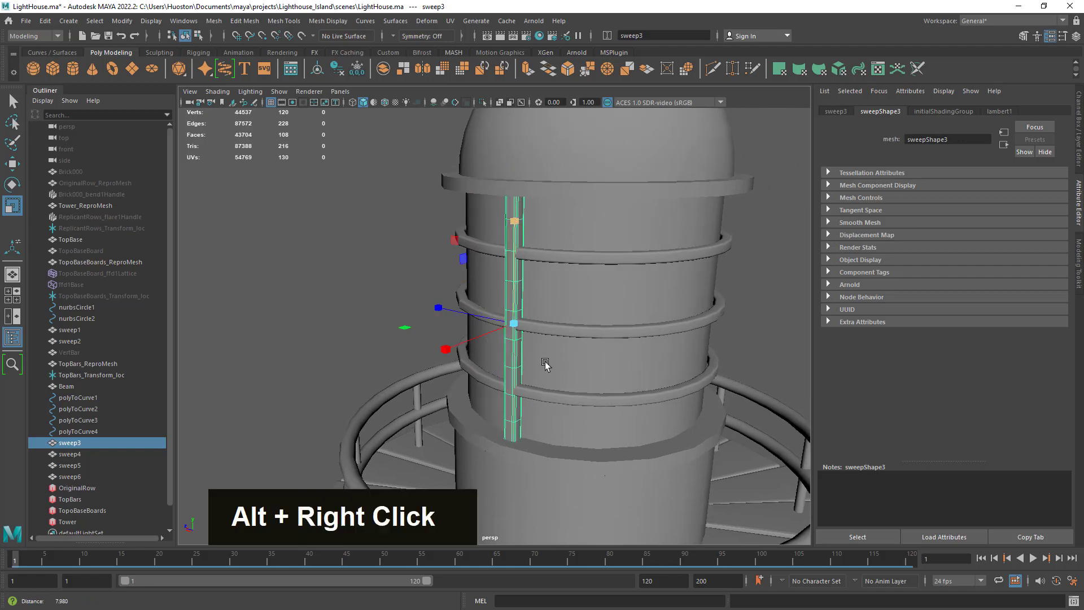
pyautogui.keyDown('alt'); pyautogui.moveTo(546, 364); pyautogui.dragTo(610, 392); pyautogui.keyUp('alt')
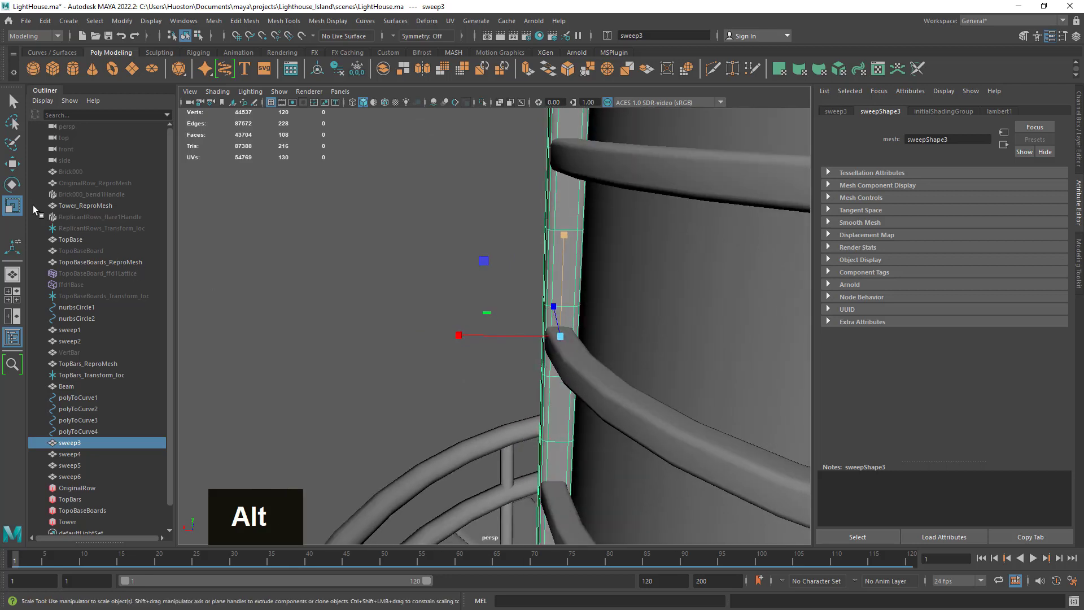
pyautogui.press('w')
pyautogui.keyDown('alt'); pyautogui.moveTo(455, 358); pyautogui.dragTo(458, 367); pyautogui.keyUp('alt')
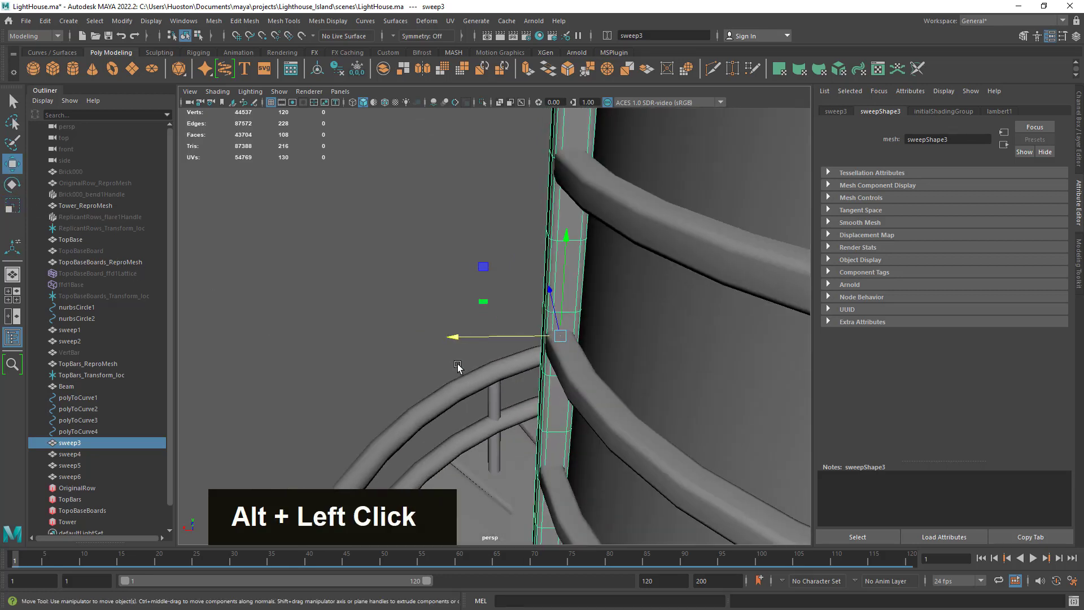
pyautogui.keyDown('alt'); pyautogui.moveTo(457, 366); pyautogui.dragTo(534, 356, button='right'); pyautogui.keyUp('alt')
pyautogui.moveTo(500, 344); pyautogui.dragTo(492, 343)
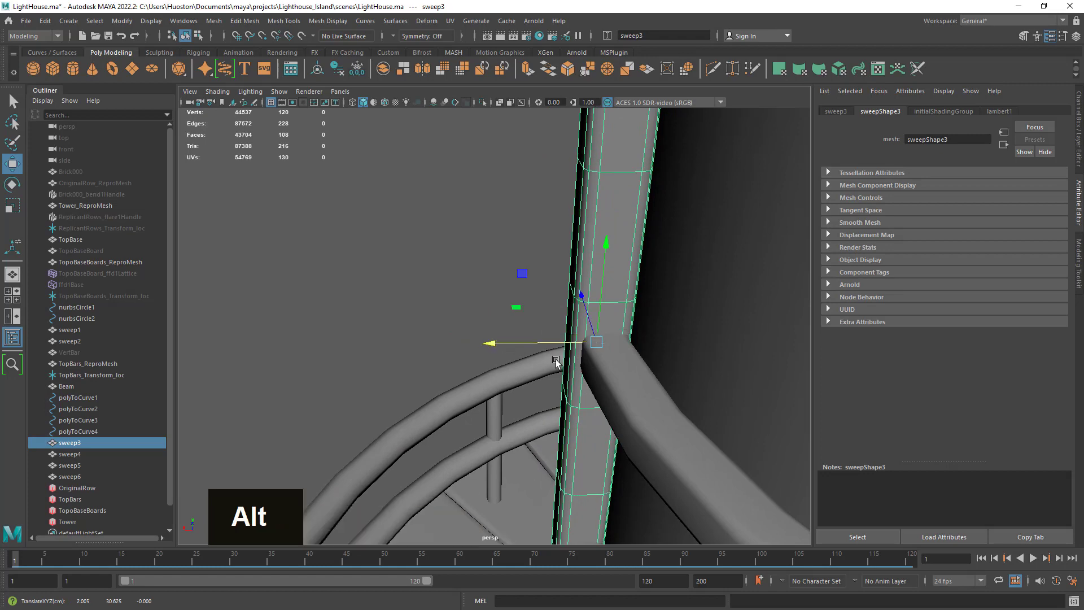
# Step: Isolate the vertical bar in the viewport and switch it to edge selection
pyautogui.keyDown('alt'); pyautogui.moveTo(559, 359); pyautogui.dragTo(531, 357, button='right'); pyautogui.keyUp('alt')
pyautogui.keyDown('alt'); pyautogui.moveTo(530, 357); pyautogui.dragTo(693, 351); pyautogui.keyUp('alt')
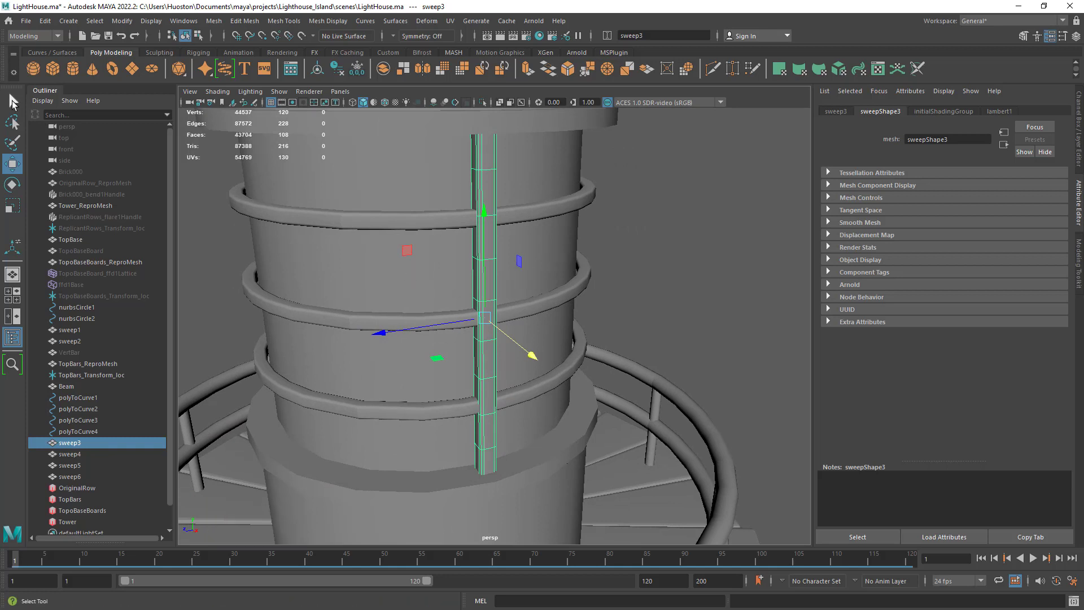
pyautogui.click(13, 102)
pyautogui.click(480, 104)
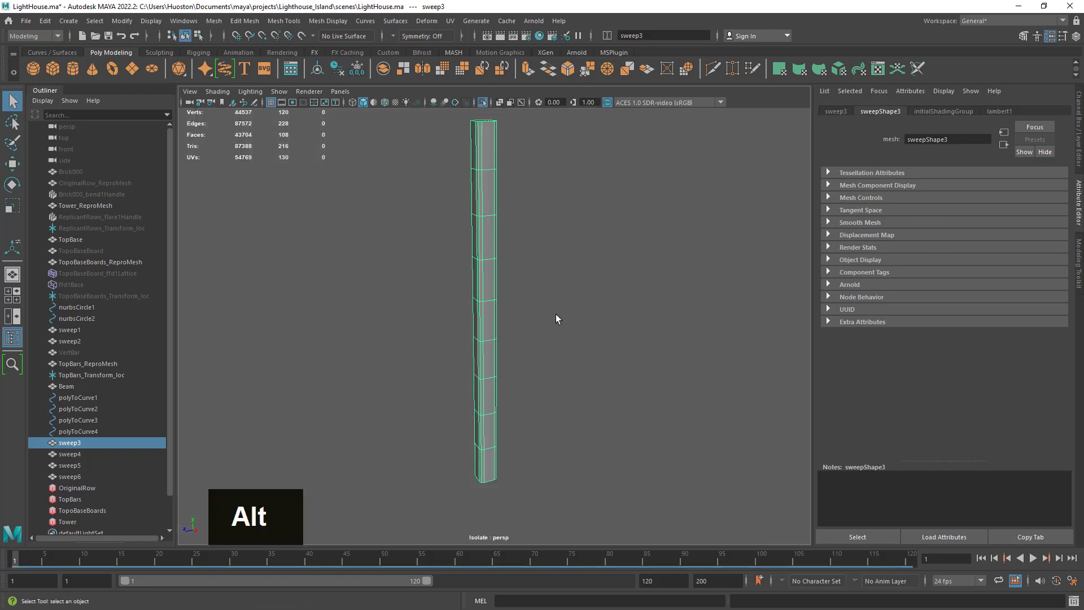
pyautogui.keyDown('alt'); pyautogui.moveTo(556, 315); pyautogui.dragTo(568, 336, button='middle'); pyautogui.keyUp('alt')
pyautogui.keyDown('alt'); pyautogui.moveTo(568, 335); pyautogui.dragTo(516, 163, button='right'); pyautogui.keyUp('alt')
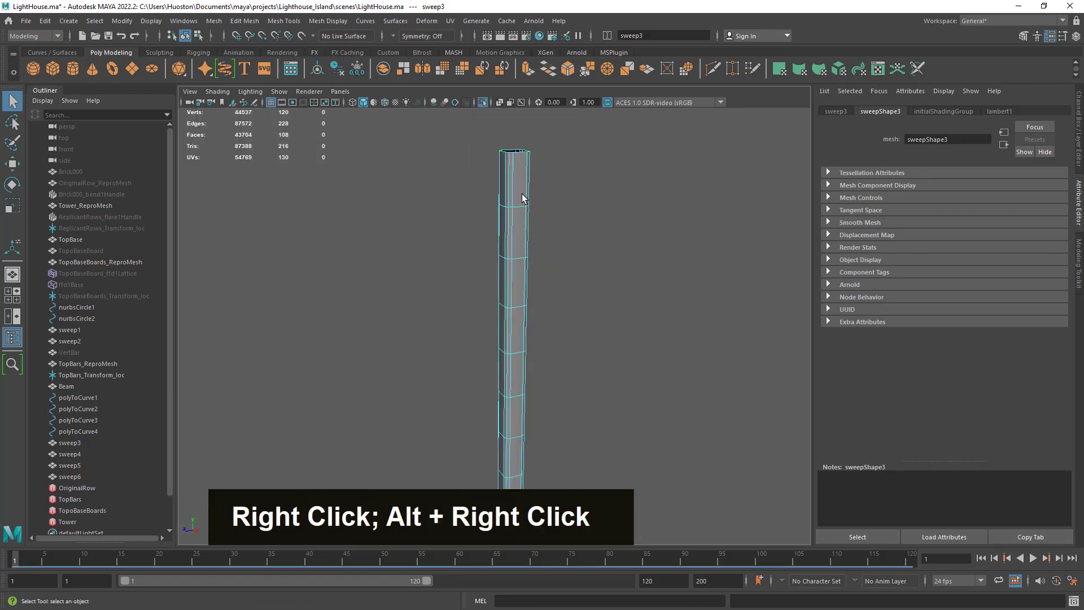
# Step: Select all eight horizontal edge loops between the top and bottom ends of the vertical bar
pyautogui.doubleClick(524, 244)
pyautogui.keyDown('shift'); pyautogui.doubleClick(520, 257); pyautogui.keyUp('shift')
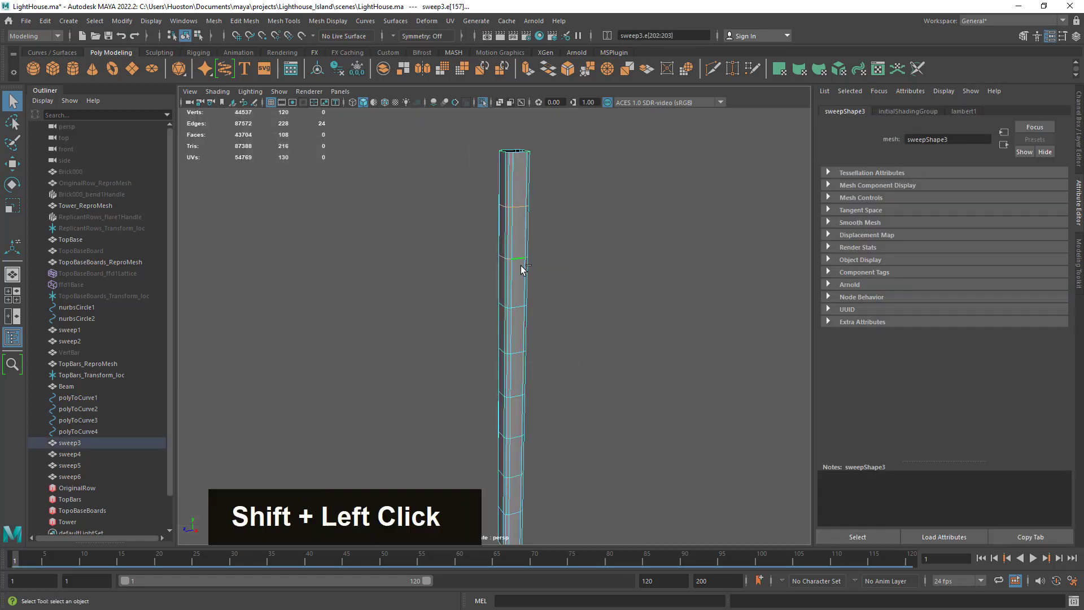
pyautogui.keyDown('shift'); pyautogui.doubleClick(521, 306); pyautogui.keyUp('shift')
pyautogui.keyDown('shift'); pyautogui.doubleClick(516, 354); pyautogui.keyUp('shift')
pyautogui.keyDown('shift'); pyautogui.doubleClick(517, 397); pyautogui.keyUp('shift')
pyautogui.keyDown('shift'); pyautogui.doubleClick(516, 436); pyautogui.keyUp('shift')
pyautogui.keyDown('shift'); pyautogui.doubleClick(517, 476); pyautogui.keyUp('shift')
pyautogui.keyDown('alt'); pyautogui.moveTo(549, 470); pyautogui.dragTo(559, 326, button='middle'); pyautogui.keyUp('alt')
pyautogui.keyDown('alt'); pyautogui.moveTo(559, 326); pyautogui.dragTo(722, 364, button='right'); pyautogui.keyUp('alt')
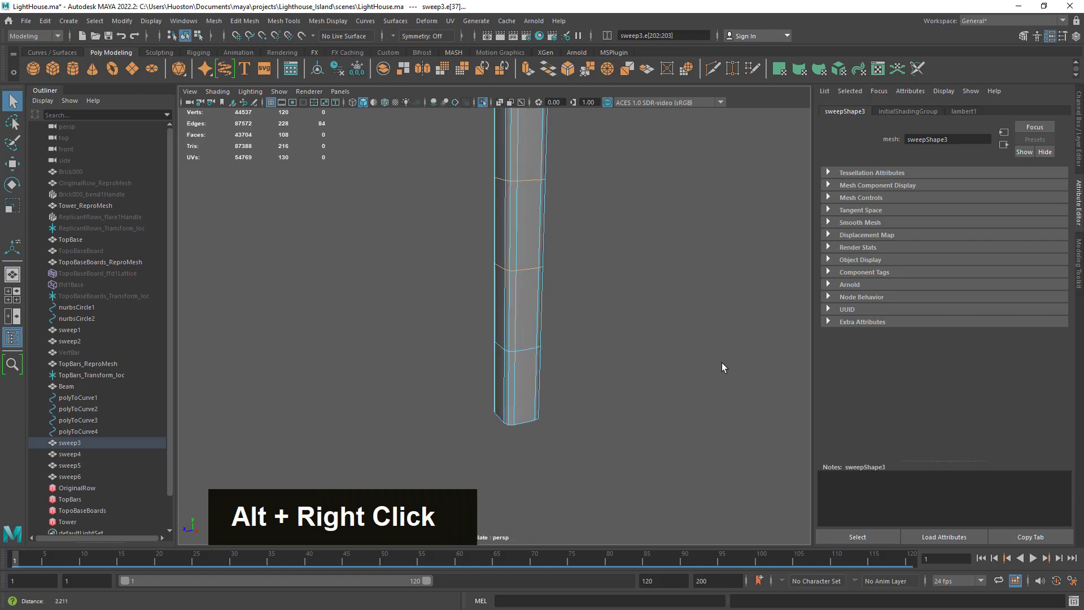
pyautogui.keyDown('shift'); pyautogui.doubleClick(528, 350); pyautogui.keyUp('shift')
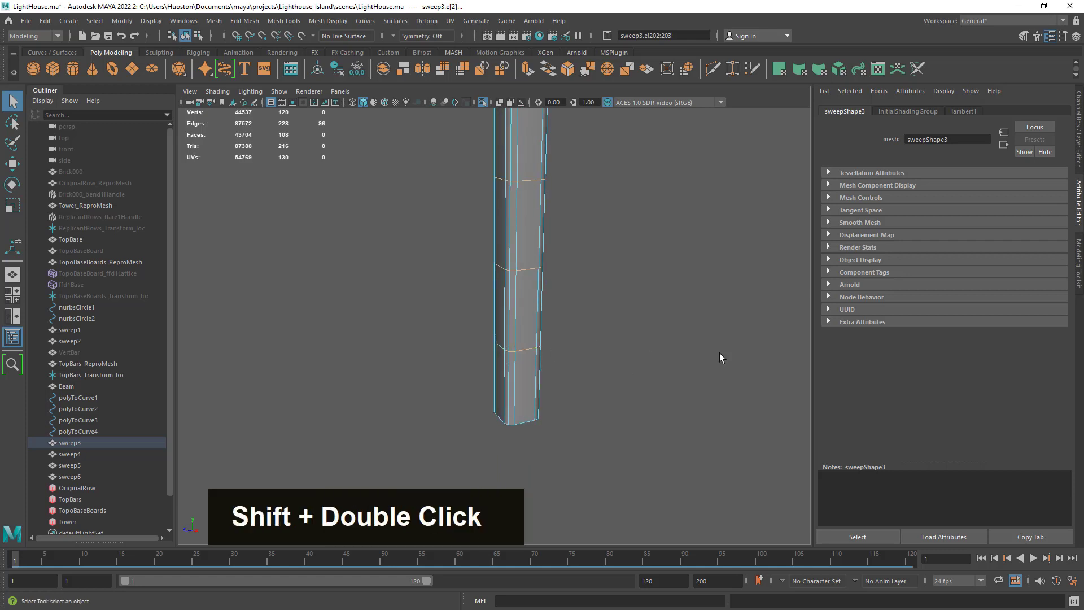
pyautogui.keyDown('alt'); pyautogui.moveTo(719, 353); pyautogui.dragTo(265, 314, button='right'); pyautogui.keyUp('alt')
pyautogui.keyDown('alt'); pyautogui.moveTo(527, 274); pyautogui.dragTo(551, 365, button='middle'); pyautogui.keyUp('alt')
pyautogui.keyDown('alt'); pyautogui.moveTo(550, 366); pyautogui.dragTo(542, 397); pyautogui.keyUp('alt')
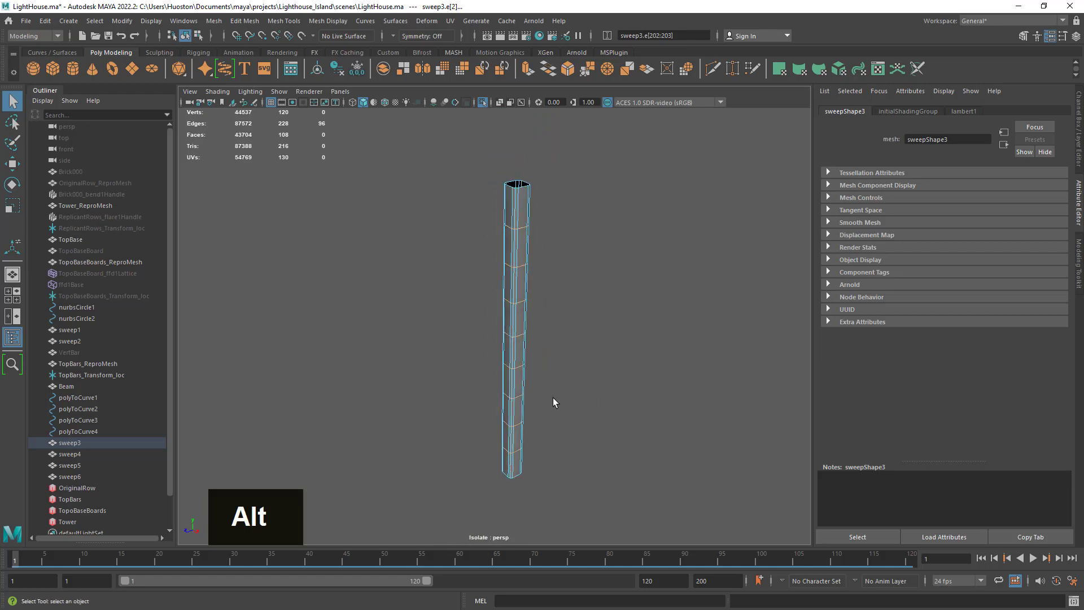
pyautogui.keyDown('alt'); pyautogui.moveTo(554, 401); pyautogui.dragTo(562, 387, button='middle'); pyautogui.keyUp('alt')
pyautogui.keyDown('alt'); pyautogui.moveTo(561, 387); pyautogui.dragTo(611, 385, button='right'); pyautogui.keyUp('alt')
pyautogui.keyDown('alt'); pyautogui.moveTo(644, 364); pyautogui.dragTo(639, 359); pyautogui.keyUp('alt')
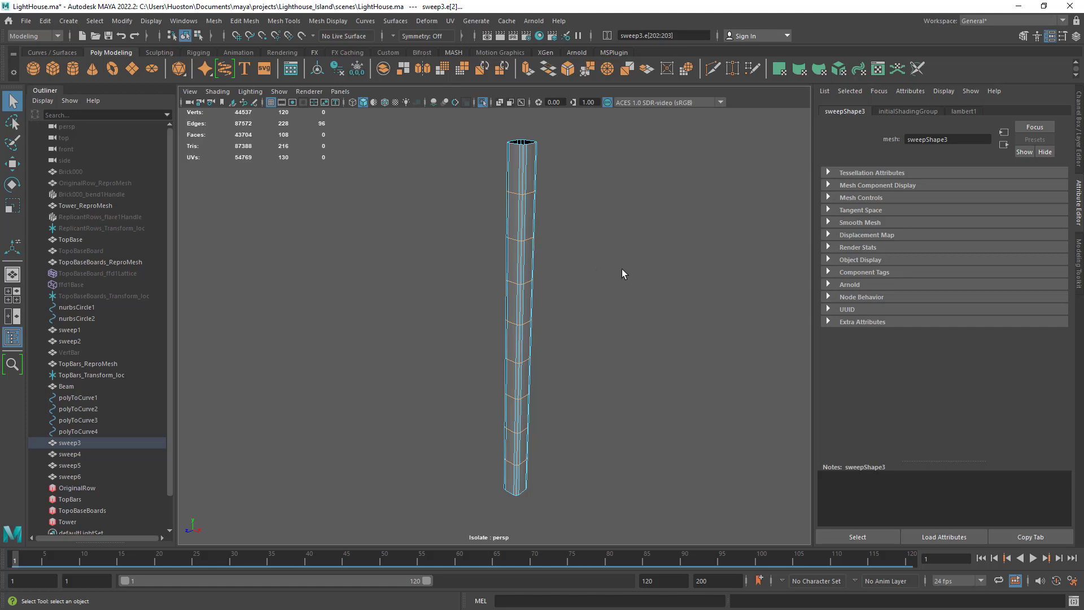
# Step: Delete the selected horizontal edge loops along the vertical bar, return to object mode and show the whole scene again
pyautogui.hotkey('ctrl', 'BackSpace')
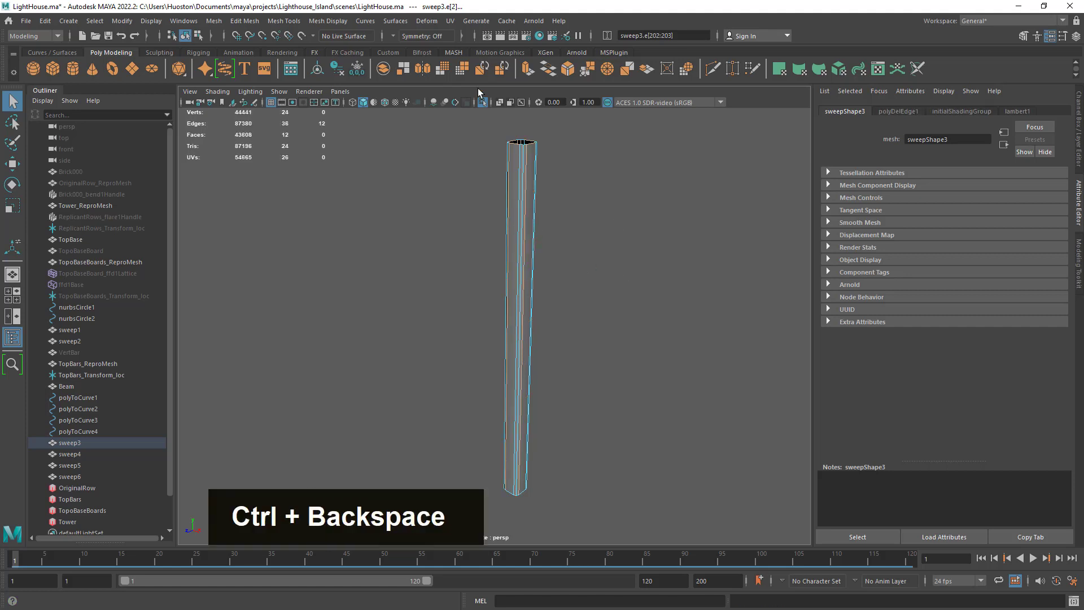
pyautogui.keyDown('alt'); pyautogui.moveTo(680, 307); pyautogui.dragTo(576, 263); pyautogui.keyUp('alt')
pyautogui.moveTo(534, 256); pyautogui.dragTo(493, 258, button='right')
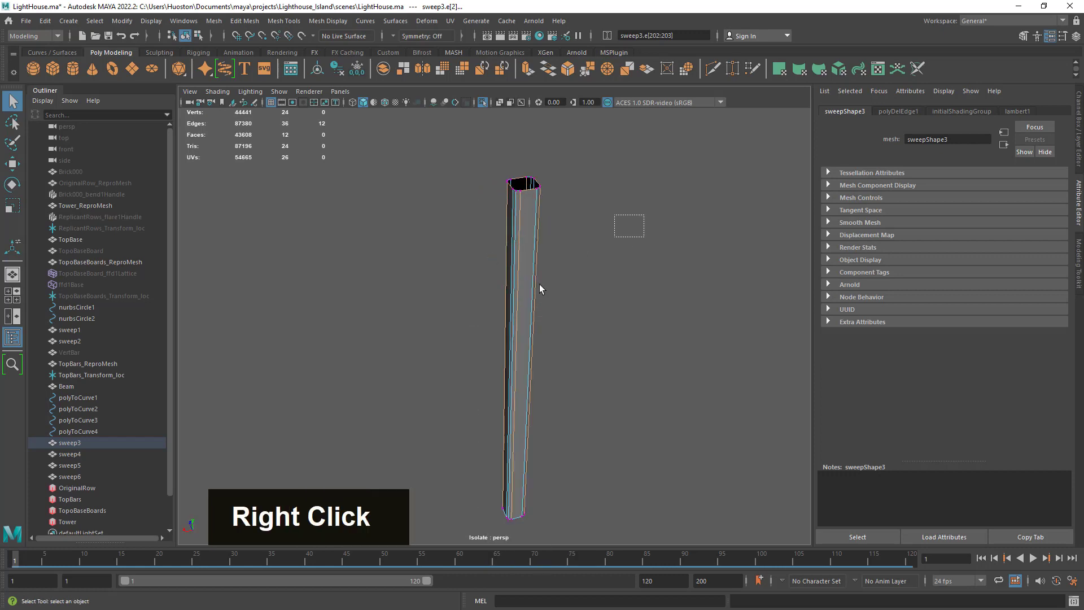
pyautogui.keyDown('alt'); pyautogui.moveTo(201, 462); pyautogui.dragTo(529, 408); pyautogui.keyUp('alt')
pyautogui.moveTo(535, 228); pyautogui.dragTo(572, 211, button='right')
pyautogui.click(571, 274)
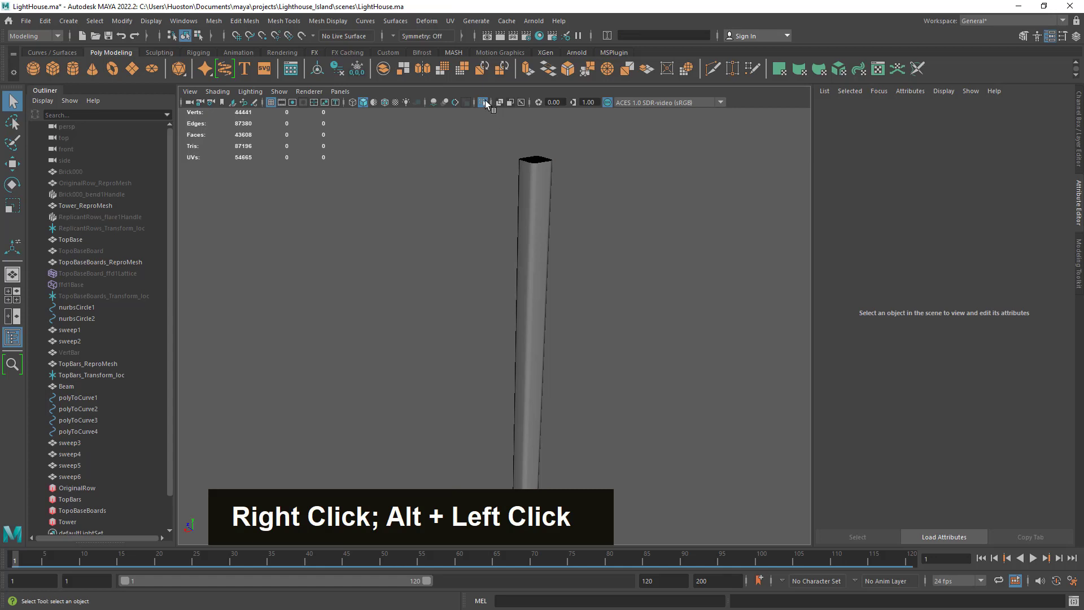
pyautogui.click(484, 102)
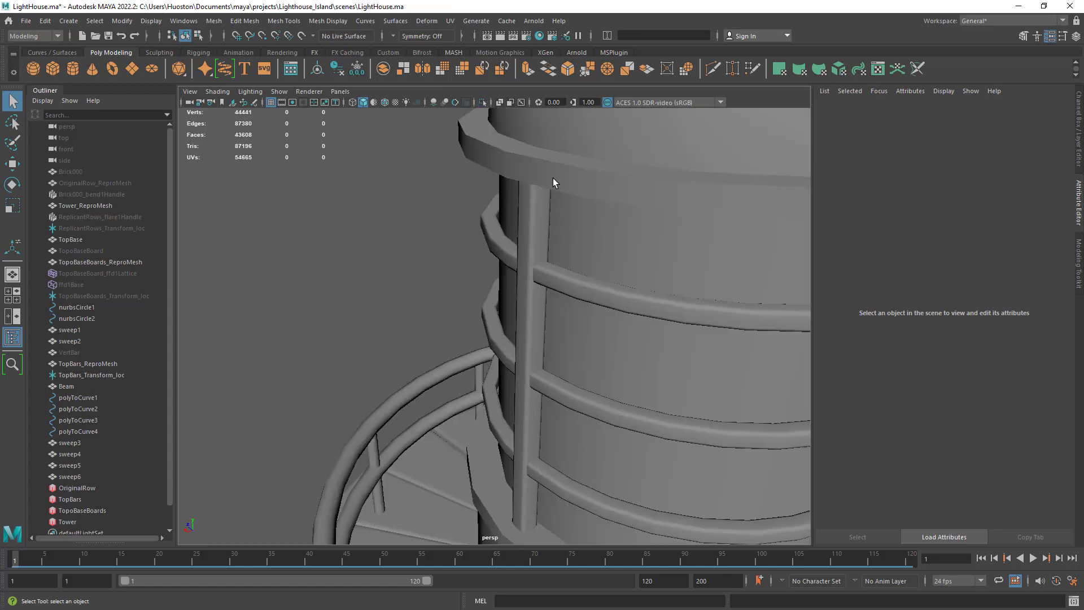
# Step: Select the Beam mesh and examine its cylindrical wall, dome and collars around the ring bars
pyautogui.keyDown('alt'); pyautogui.moveTo(554, 177); pyautogui.dragTo(358, 133, button='middle'); pyautogui.keyUp('alt')
pyautogui.keyDown('alt'); pyautogui.moveTo(358, 207); pyautogui.dragTo(325, 281, button='middle'); pyautogui.keyUp('alt')
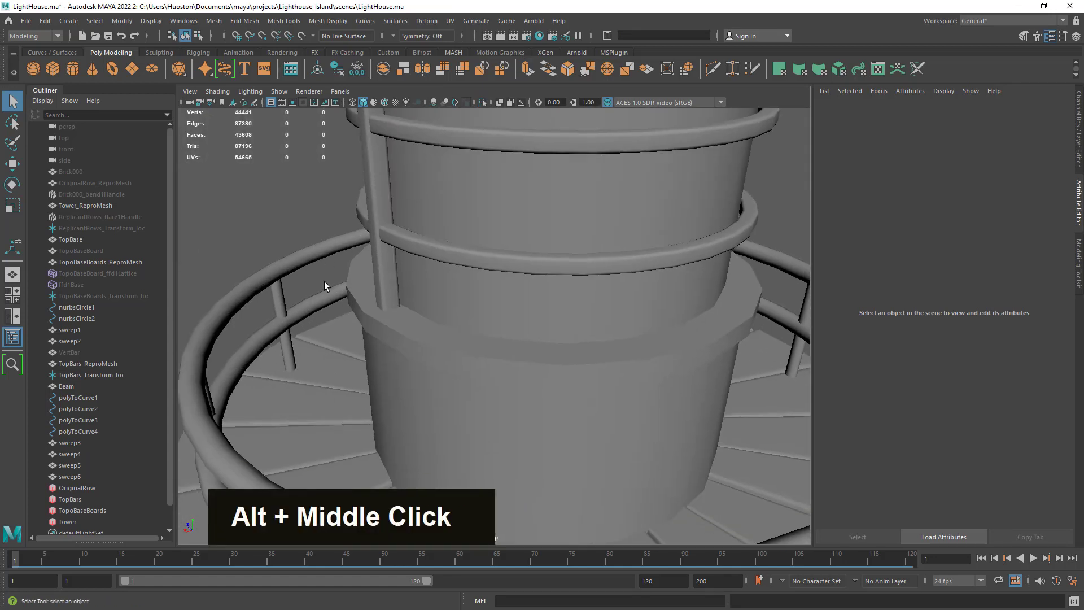
pyautogui.keyDown('alt'); pyautogui.moveTo(324, 281); pyautogui.dragTo(532, 331); pyautogui.keyUp('alt')
pyautogui.click(506, 349)
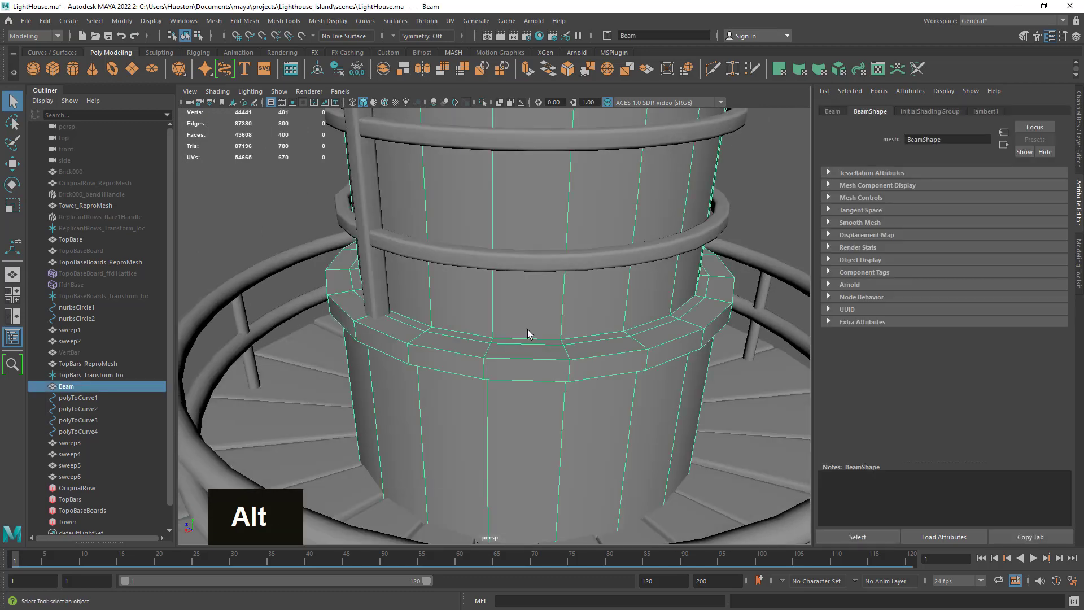
pyautogui.keyDown('alt'); pyautogui.moveTo(527, 330); pyautogui.dragTo(537, 448, button='middle'); pyautogui.keyUp('alt')
pyautogui.keyDown('alt'); pyautogui.moveTo(537, 448); pyautogui.dragTo(331, 367, button='right'); pyautogui.keyUp('alt')
pyautogui.keyDown('alt'); pyautogui.moveTo(331, 368); pyautogui.dragTo(560, 398); pyautogui.keyUp('alt')
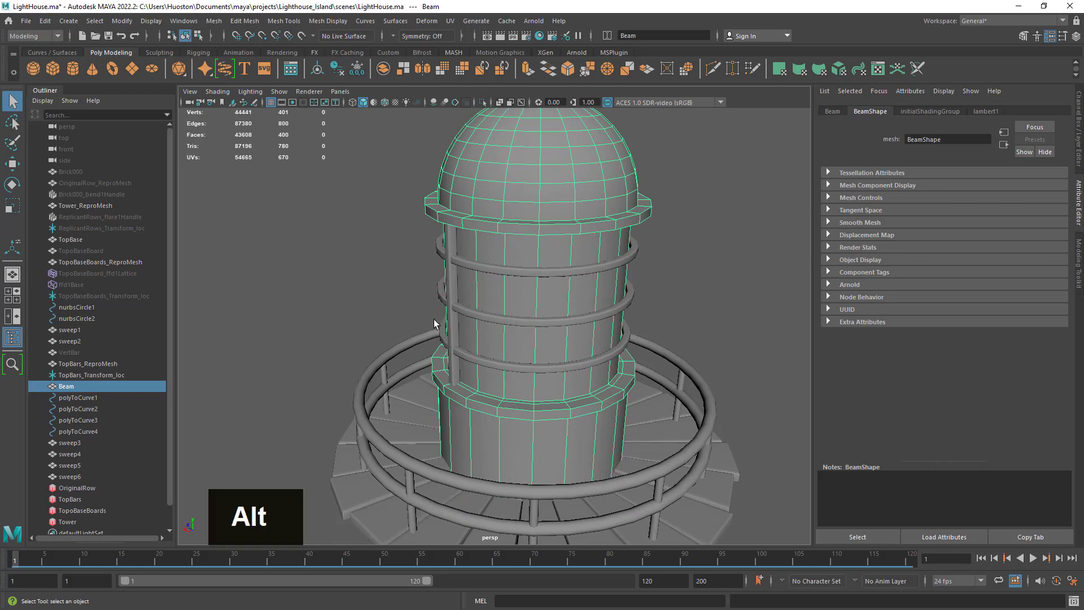
pyautogui.keyDown('alt'); pyautogui.moveTo(528, 293); pyautogui.dragTo(577, 304, button='right'); pyautogui.keyUp('alt')
pyautogui.keyDown('alt'); pyautogui.moveTo(577, 303); pyautogui.dragTo(574, 372, button='middle'); pyautogui.keyUp('alt')
pyautogui.keyDown('alt'); pyautogui.moveTo(574, 372); pyautogui.dragTo(603, 353); pyautogui.keyUp('alt')
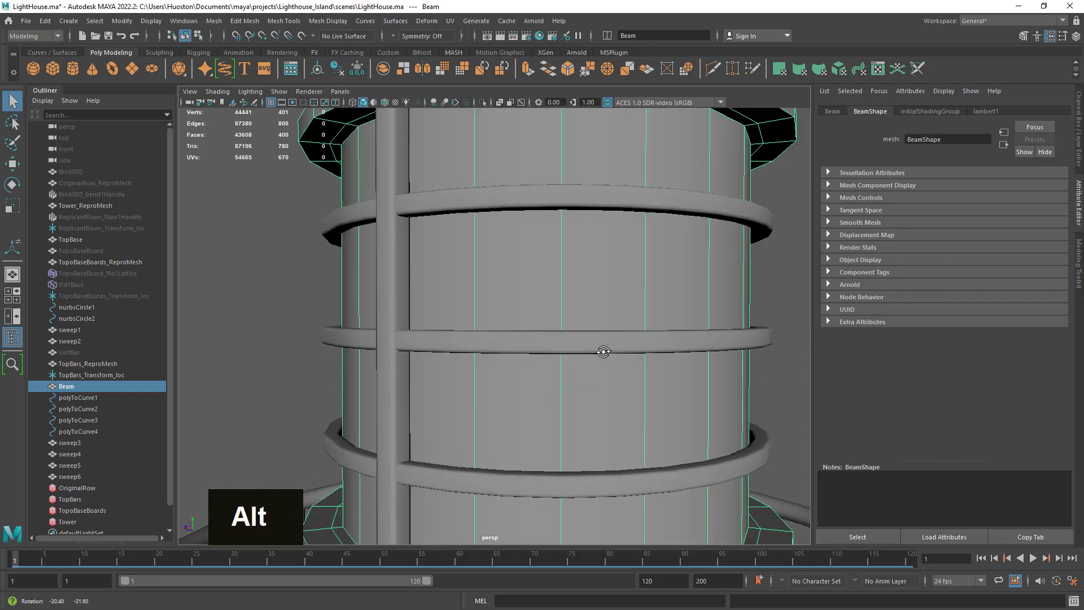
pyautogui.keyDown('alt'); pyautogui.moveTo(602, 353); pyautogui.dragTo(513, 338, button='right'); pyautogui.keyUp('alt')
pyautogui.keyDown('alt'); pyautogui.moveTo(513, 339); pyautogui.dragTo(564, 316); pyautogui.keyUp('alt')
pyautogui.keyDown('alt'); pyautogui.moveTo(564, 316); pyautogui.dragTo(679, 286, button='right'); pyautogui.keyUp('alt')
pyautogui.keyDown('alt'); pyautogui.moveTo(679, 287); pyautogui.dragTo(618, 393, button='middle'); pyautogui.keyUp('alt')
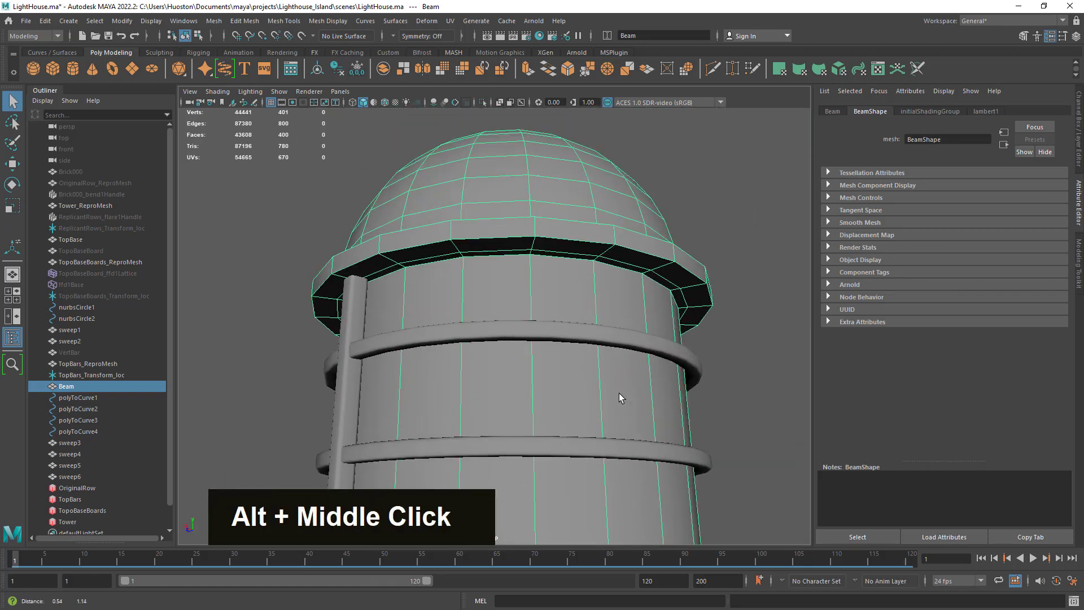
pyautogui.keyDown('alt'); pyautogui.moveTo(619, 393); pyautogui.dragTo(709, 337, button='right'); pyautogui.keyUp('alt')
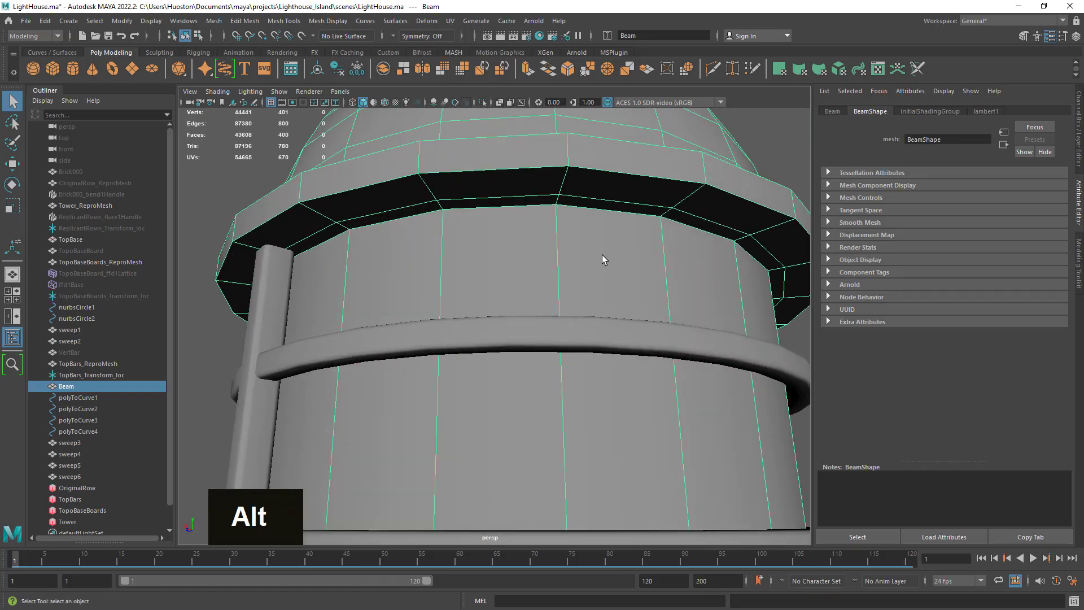
# Step: Select the Beam's edge loops where the cylindrical wall meets the upper and lower collars
pyautogui.moveTo(547, 219); pyautogui.dragTo(545, 189, button='right')
pyautogui.click(520, 206)
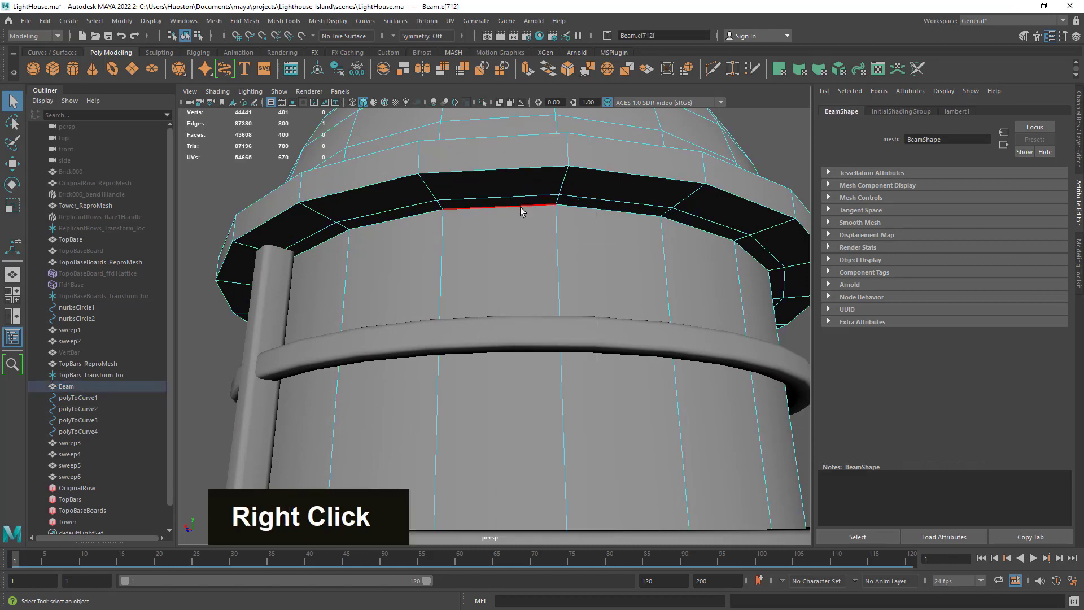
pyautogui.doubleClick(557, 248)
pyautogui.doubleClick(665, 260)
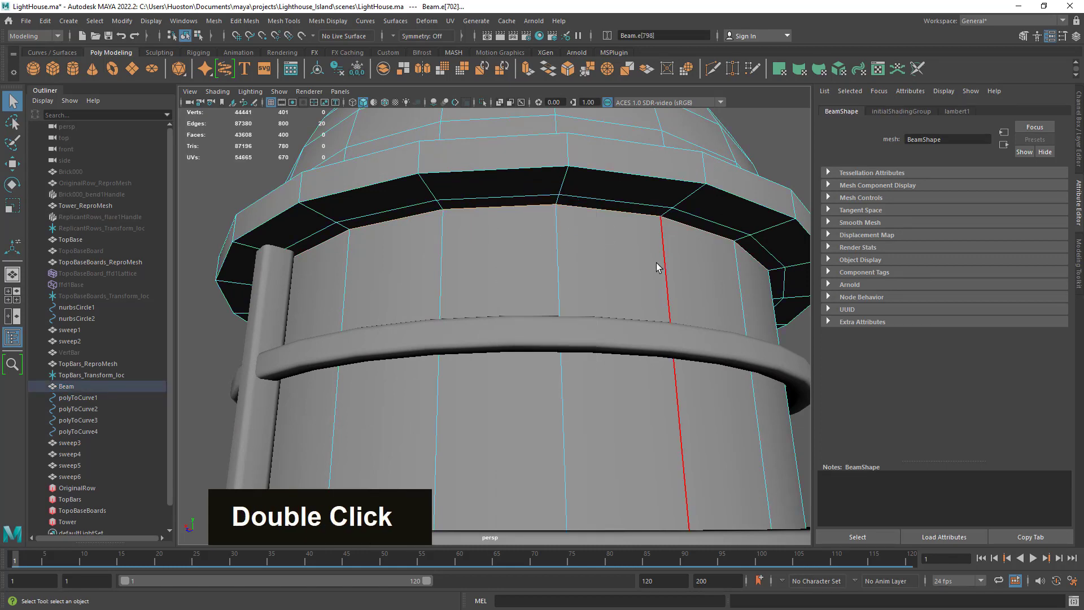
pyautogui.keyDown('alt'); pyautogui.moveTo(665, 260); pyautogui.dragTo(490, 334, button='right'); pyautogui.keyUp('alt')
pyautogui.keyDown('alt'); pyautogui.moveTo(490, 334); pyautogui.dragTo(516, 390); pyautogui.keyUp('alt')
pyautogui.keyDown('alt'); pyautogui.moveTo(515, 390); pyautogui.dragTo(525, 248, button='middle'); pyautogui.keyUp('alt')
pyautogui.keyDown('alt'); pyautogui.moveTo(525, 248); pyautogui.dragTo(790, 304, button='right'); pyautogui.keyUp('alt')
pyautogui.keyDown('alt'); pyautogui.moveTo(677, 276); pyautogui.dragTo(661, 311); pyautogui.keyUp('alt')
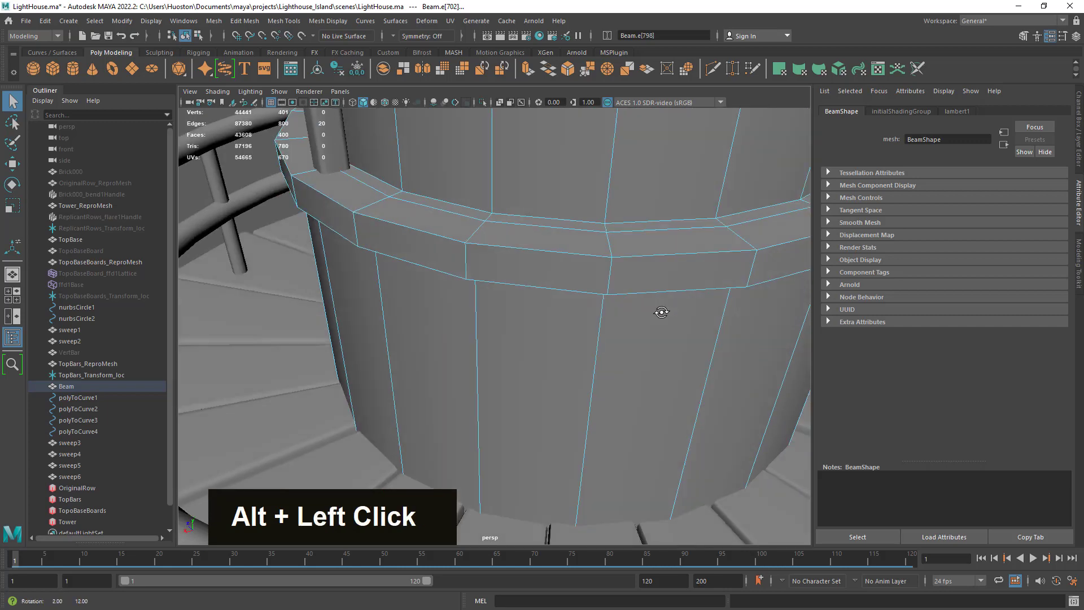
pyautogui.keyDown('shift'); pyautogui.click(558, 219); pyautogui.keyUp('shift')
pyautogui.keyDown('alt'); pyautogui.moveTo(557, 216); pyautogui.dragTo(587, 342, button='middle'); pyautogui.keyUp('alt')
pyautogui.keyDown('alt'); pyautogui.moveTo(587, 341); pyautogui.dragTo(458, 287, button='right'); pyautogui.keyUp('alt')
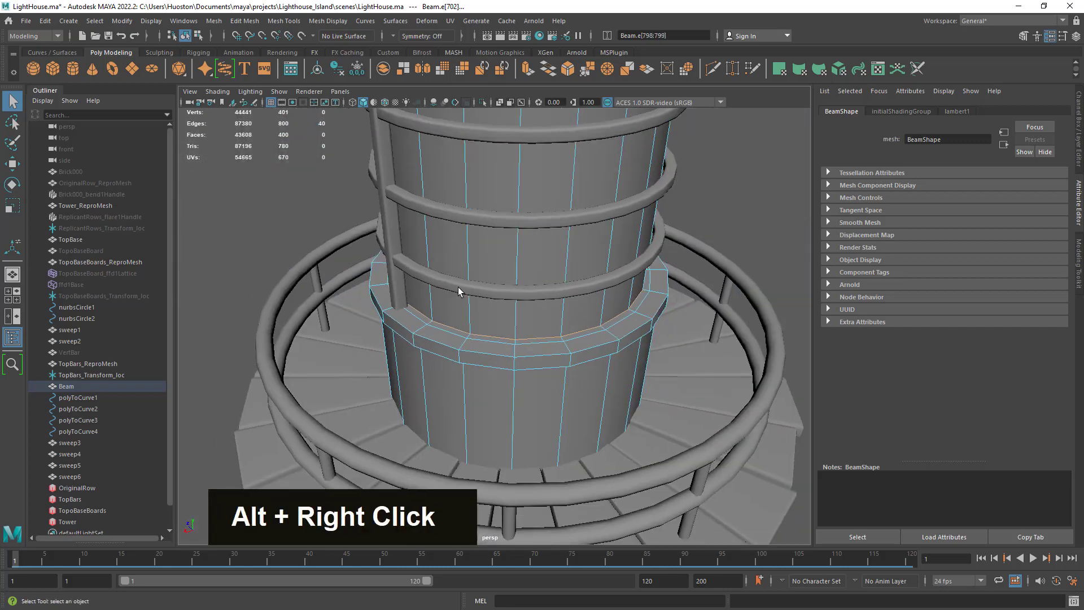
# Step: Delete the full loop of wall faces between the Beam's upper and lower collars
pyautogui.keyDown('alt'); pyautogui.moveTo(458, 287); pyautogui.dragTo(516, 225); pyautogui.keyUp('alt')
pyautogui.keyDown('alt'); pyautogui.moveTo(516, 225); pyautogui.dragTo(516, 338, button='middle'); pyautogui.keyUp('alt')
pyautogui.keyDown('alt'); pyautogui.moveTo(516, 338); pyautogui.dragTo(590, 226, button='right'); pyautogui.keyUp('alt')
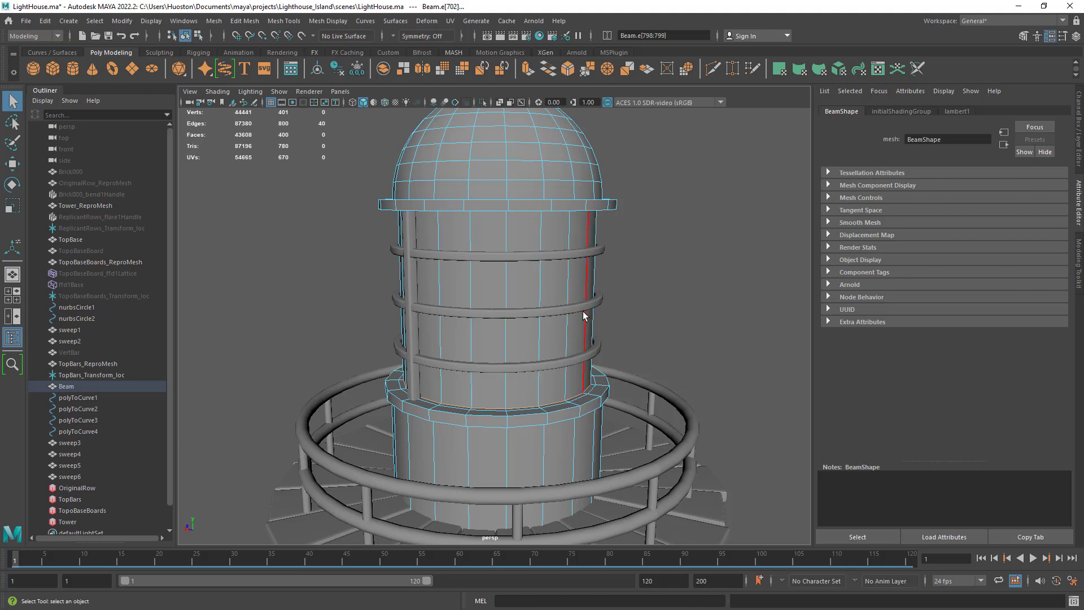
pyautogui.keyDown('alt'); pyautogui.moveTo(571, 306); pyautogui.dragTo(546, 307); pyautogui.keyUp('alt')
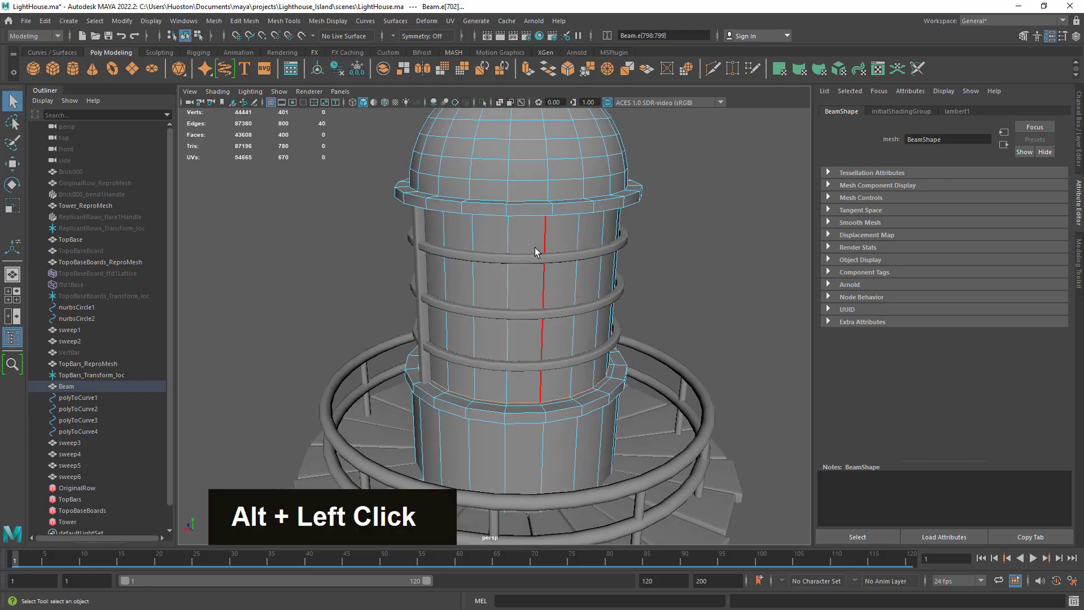
pyautogui.moveTo(532, 249); pyautogui.dragTo(518, 253, button='right')
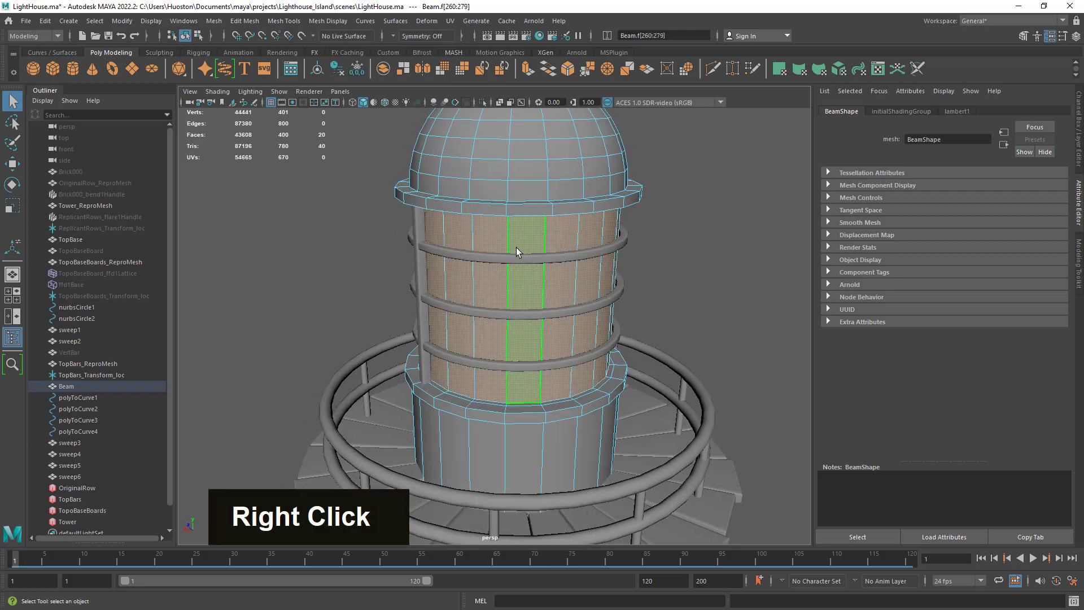
pyautogui.keyDown('shift'); pyautogui.doubleClick(553, 244); pyautogui.keyUp('shift')
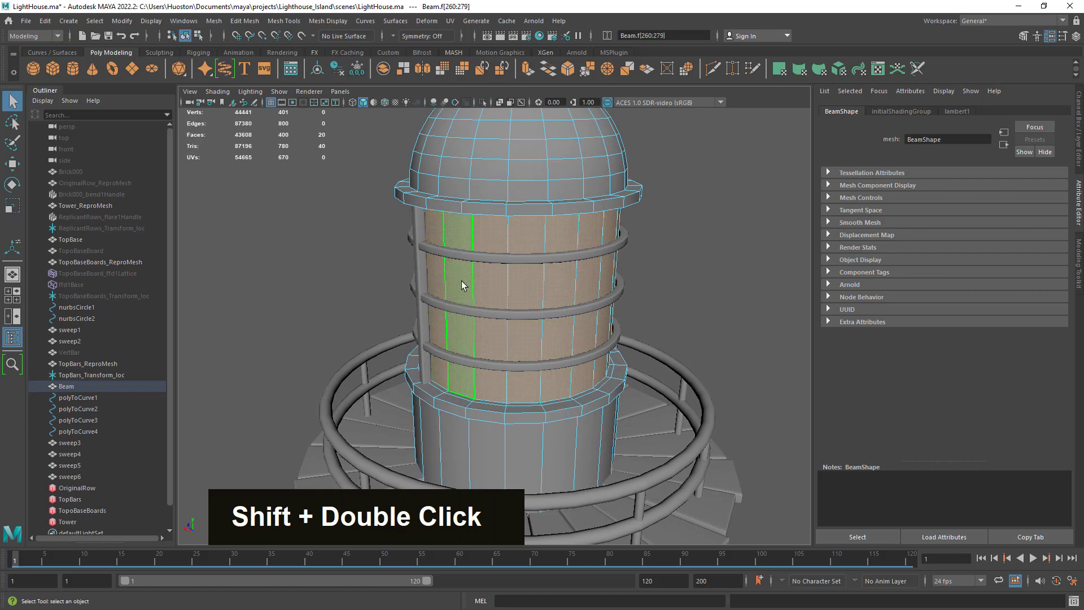
pyautogui.click(652, 326)
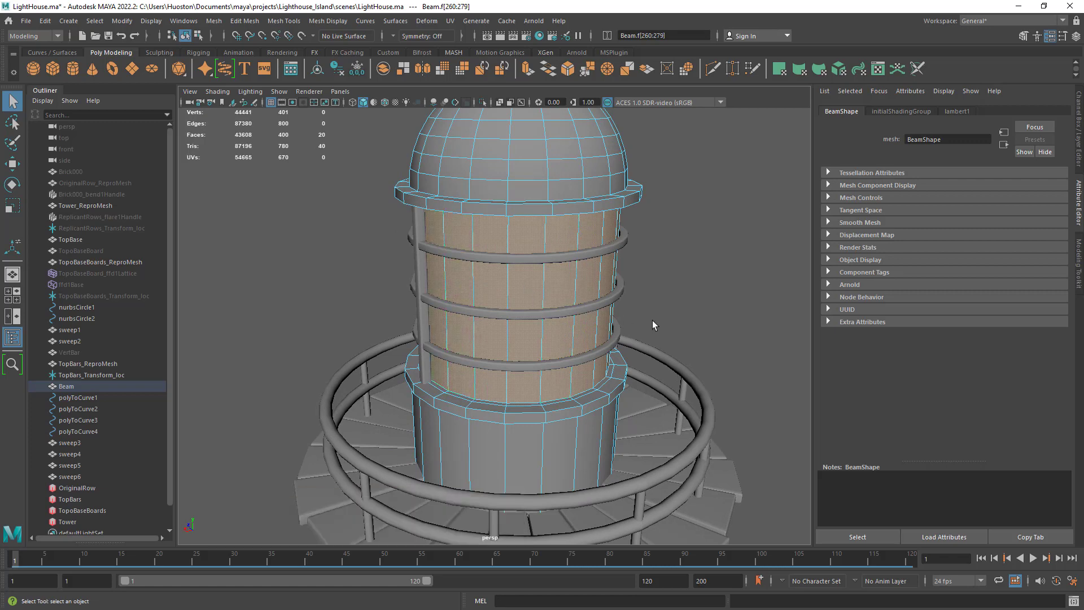
pyautogui.press('Delete')
# Step: Select the open border edge loop inside the Beam's lower collar and scale it inward to a small central hole
pyautogui.keyDown('alt'); pyautogui.moveTo(699, 210); pyautogui.dragTo(582, 281); pyautogui.keyUp('alt')
pyautogui.keyDown('alt'); pyautogui.moveTo(581, 281); pyautogui.dragTo(769, 409, button='right'); pyautogui.keyUp('alt')
pyautogui.keyDown('alt'); pyautogui.moveTo(769, 408); pyautogui.dragTo(624, 310, button='middle'); pyautogui.keyUp('alt')
pyautogui.keyDown('alt'); pyautogui.moveTo(624, 310); pyautogui.dragTo(602, 322); pyautogui.keyUp('alt')
pyautogui.moveTo(474, 287); pyautogui.dragTo(472, 259, button='right')
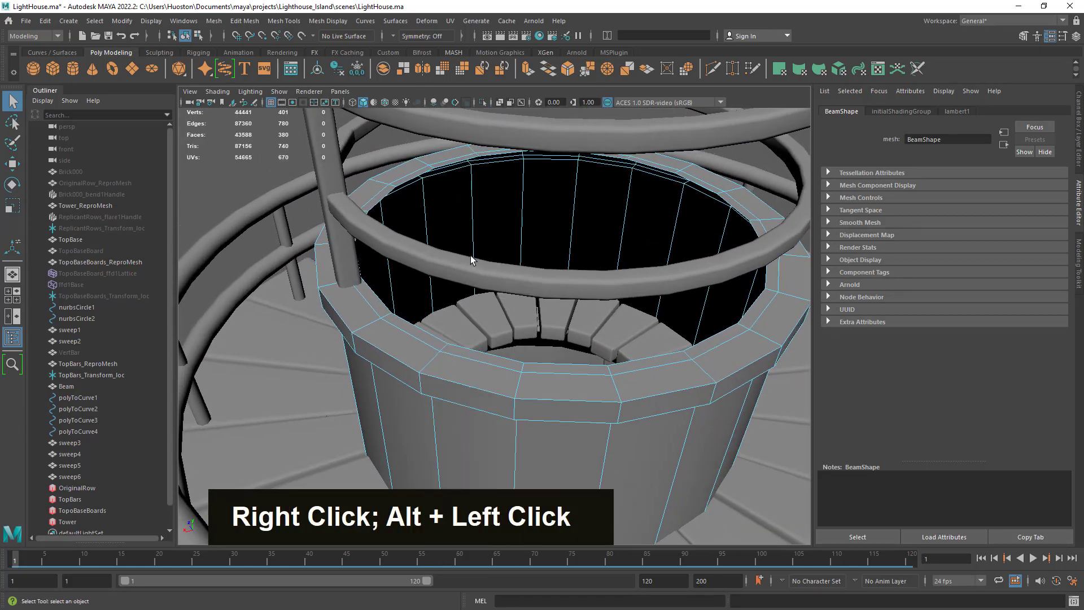
pyautogui.doubleClick(425, 172)
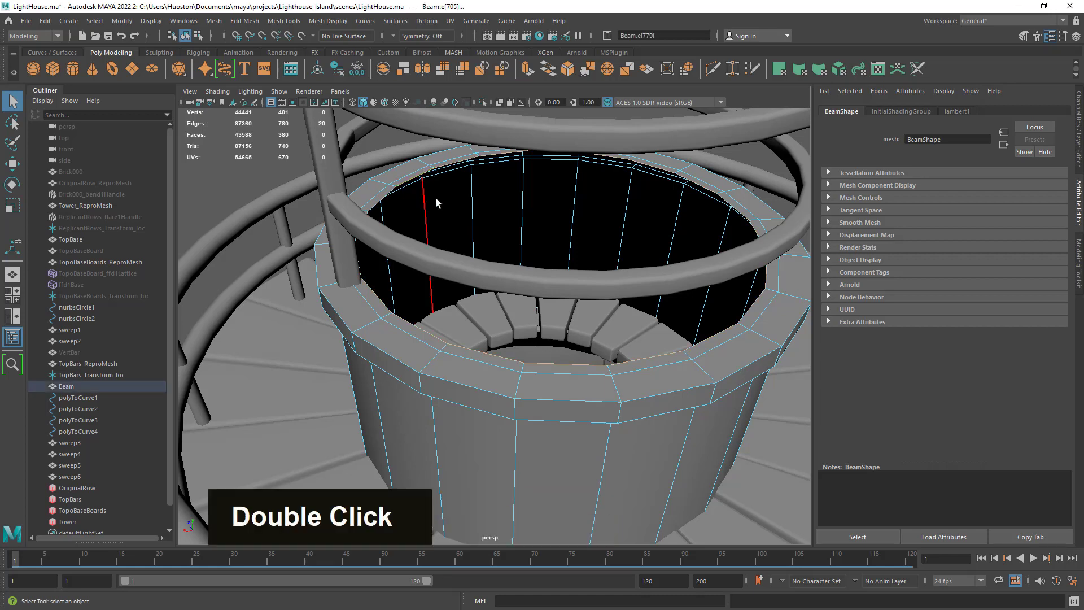
pyautogui.press('r')
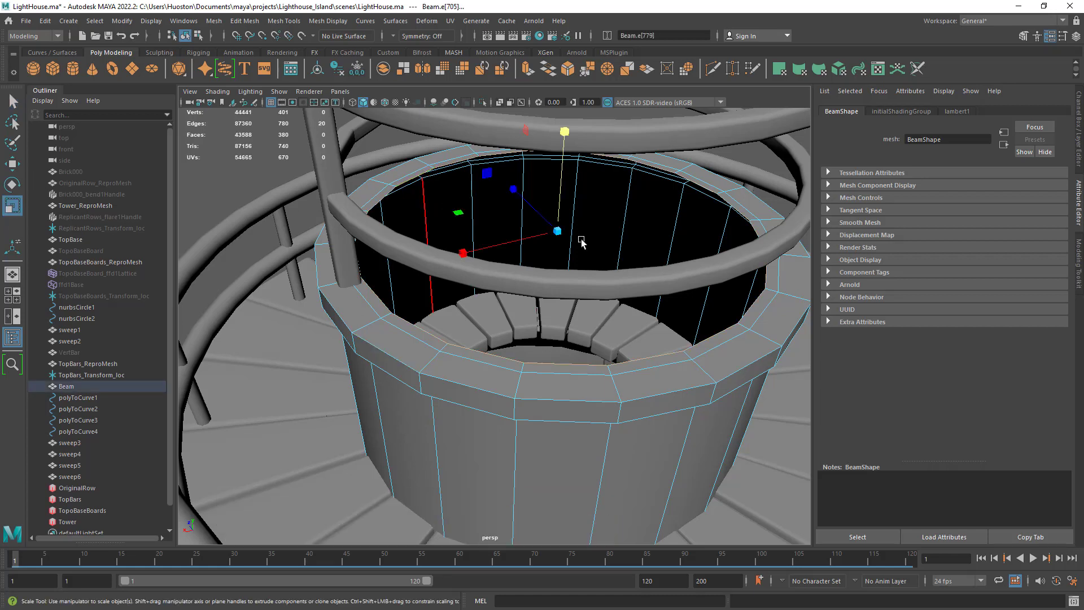
pyautogui.moveTo(558, 231); pyautogui.dragTo(343, 488)
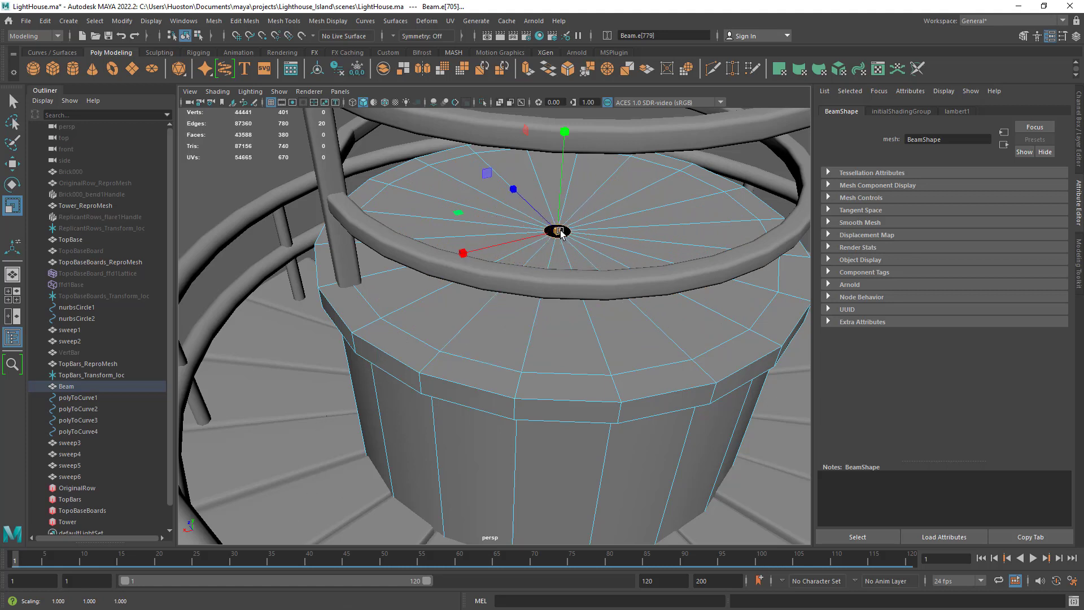
pyautogui.moveTo(560, 233)
pyautogui.mouseDown()
pyautogui.moveTo(624, 169)
pyautogui.moveTo(554, 232)
pyautogui.moveTo(596, 195)
pyautogui.moveTo(566, 228)
pyautogui.mouseUp()
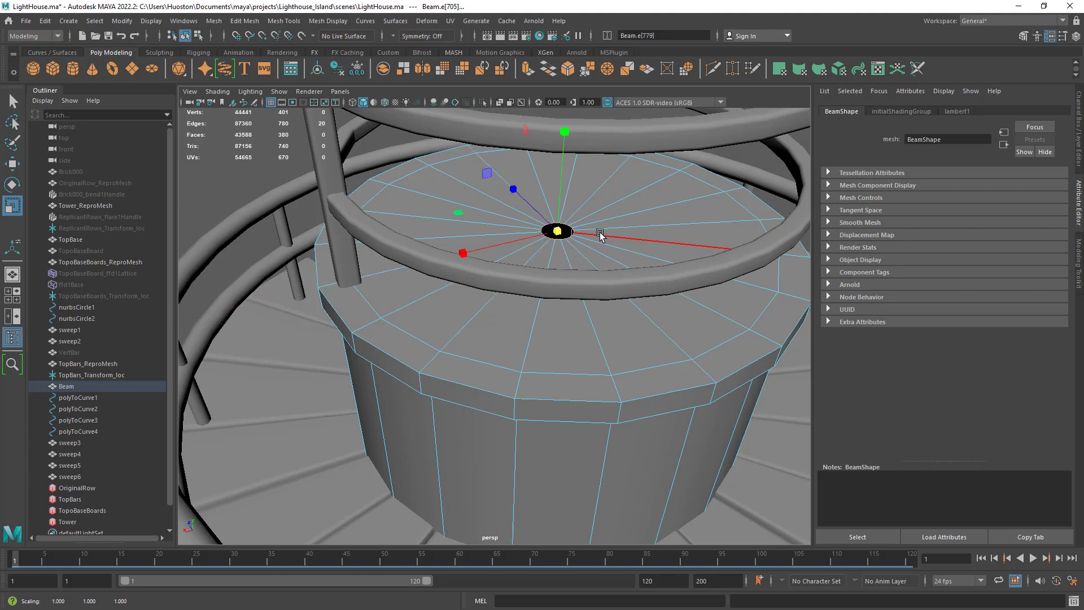
# Step: Extrude the edge loop of the small central hole straight down by about 1.458 units
pyautogui.click(12, 164)
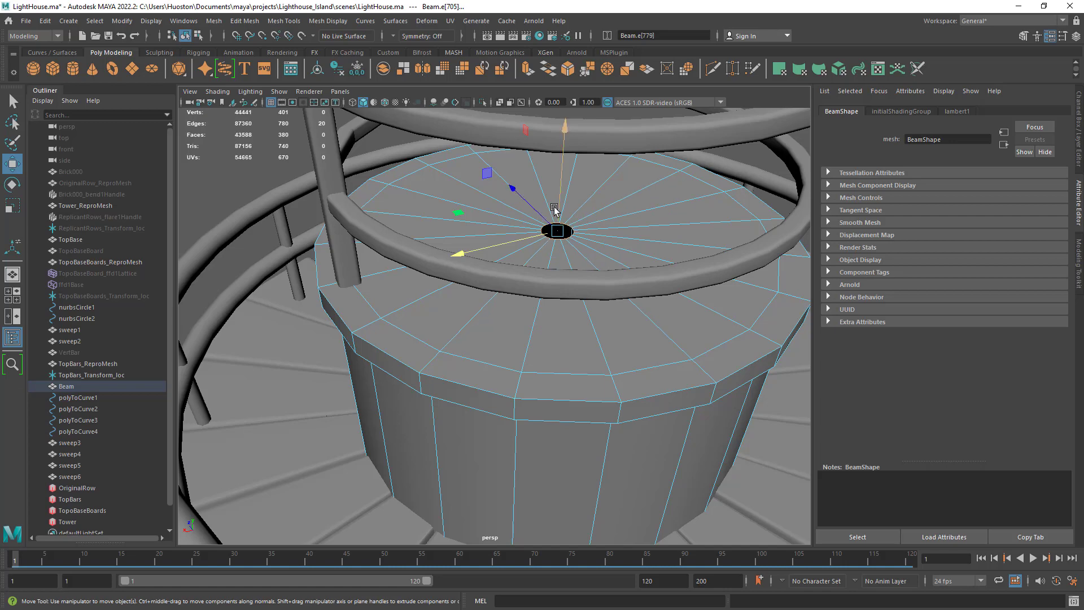
pyautogui.keyDown('shift'); pyautogui.rightClick(570, 226); pyautogui.keyUp('shift')
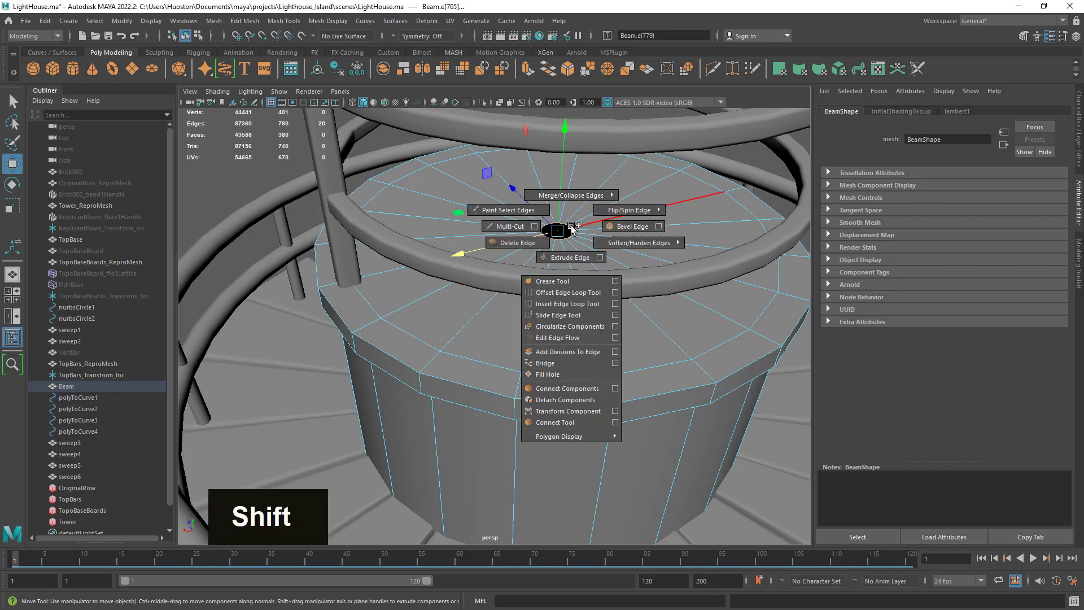
pyautogui.click(574, 259)
pyautogui.keyDown('alt'); pyautogui.moveTo(685, 310); pyautogui.dragTo(500, 273, button='right'); pyautogui.keyUp('alt')
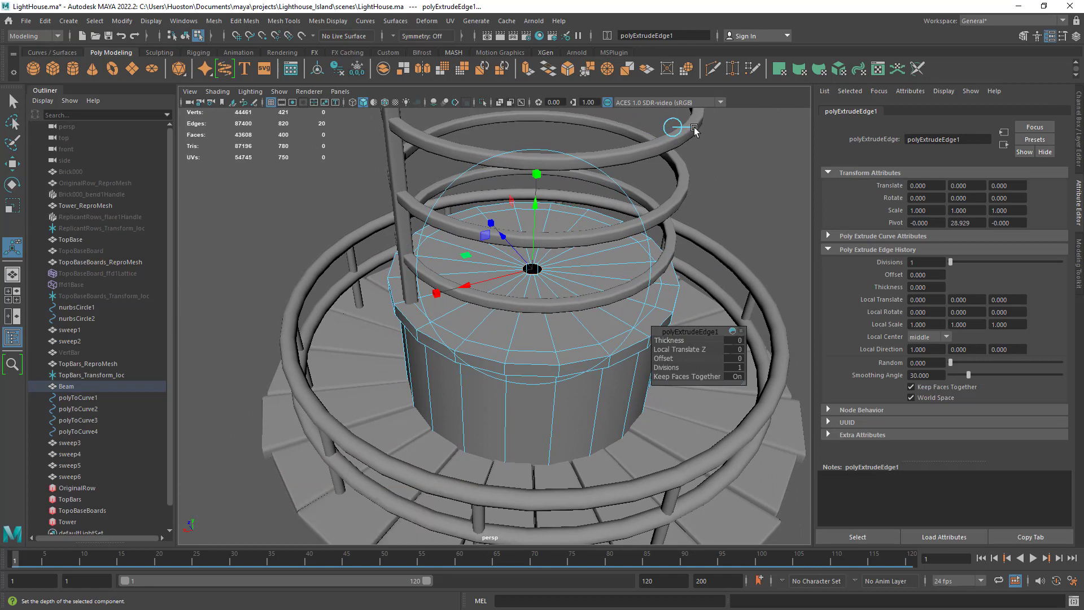
pyautogui.moveTo(536, 212); pyautogui.dragTo(549, 289)
# Step: Examine the extruded shaft inside the central hole from above and close up
pyautogui.keyDown('alt'); pyautogui.moveTo(550, 290); pyautogui.dragTo(1040, 332, button='right'); pyautogui.keyUp('alt')
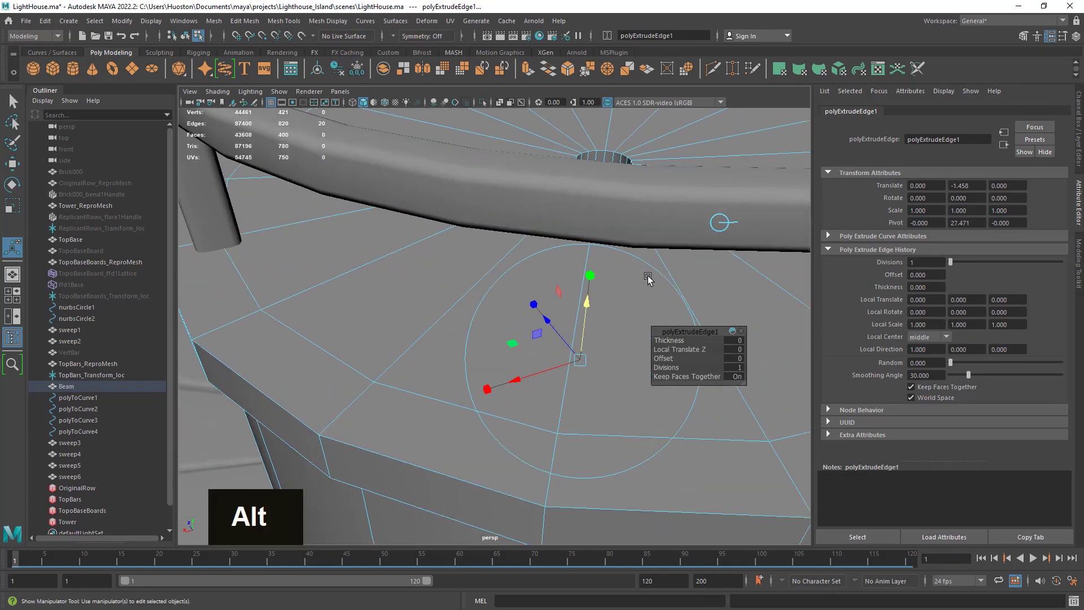
pyautogui.keyDown('alt'); pyautogui.moveTo(677, 169); pyautogui.dragTo(586, 384, button='middle'); pyautogui.keyUp('alt')
pyautogui.keyDown('alt'); pyautogui.moveTo(590, 310); pyautogui.dragTo(569, 347); pyautogui.keyUp('alt')
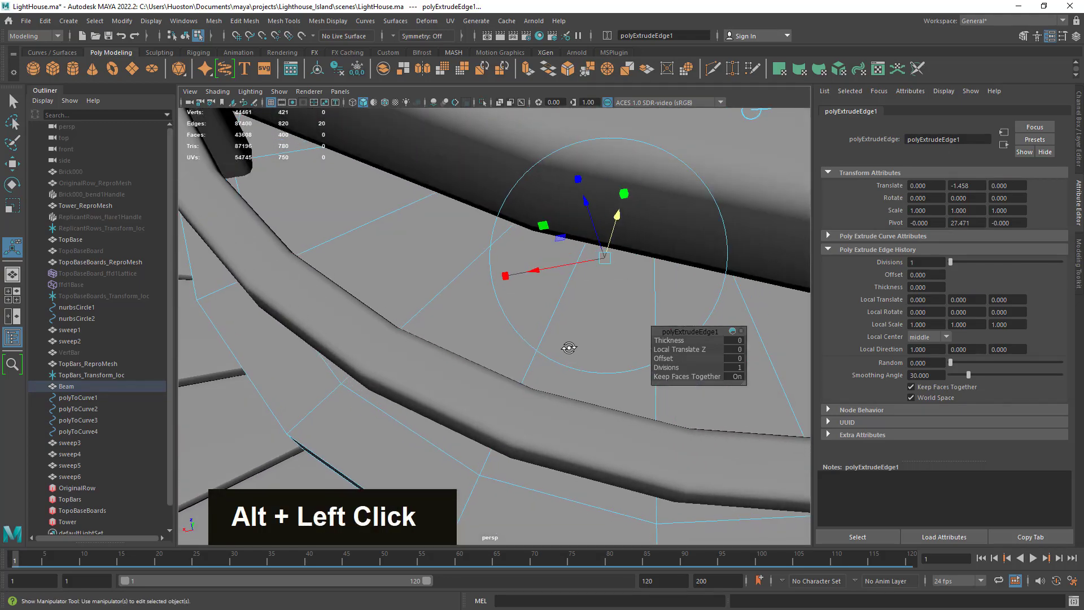
pyautogui.press('f')
pyautogui.keyDown('alt'); pyautogui.moveTo(568, 346); pyautogui.dragTo(340, 257, button='right'); pyautogui.keyUp('alt')
pyautogui.keyDown('alt'); pyautogui.moveTo(492, 380); pyautogui.dragTo(537, 235); pyautogui.keyUp('alt')
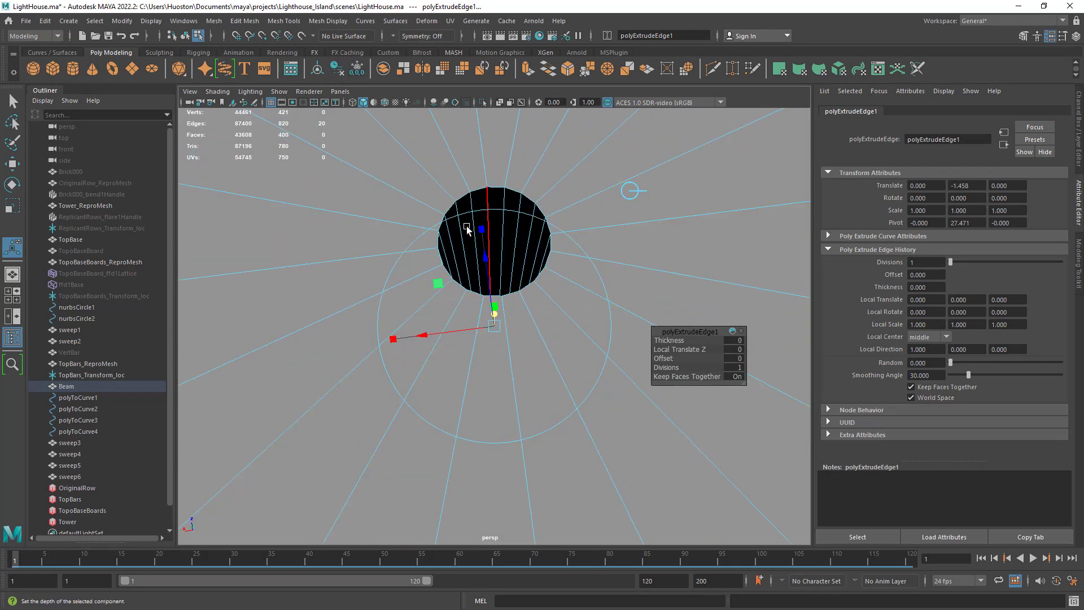
pyautogui.keyDown('alt'); pyautogui.moveTo(486, 258); pyautogui.dragTo(484, 254); pyautogui.keyUp('alt')
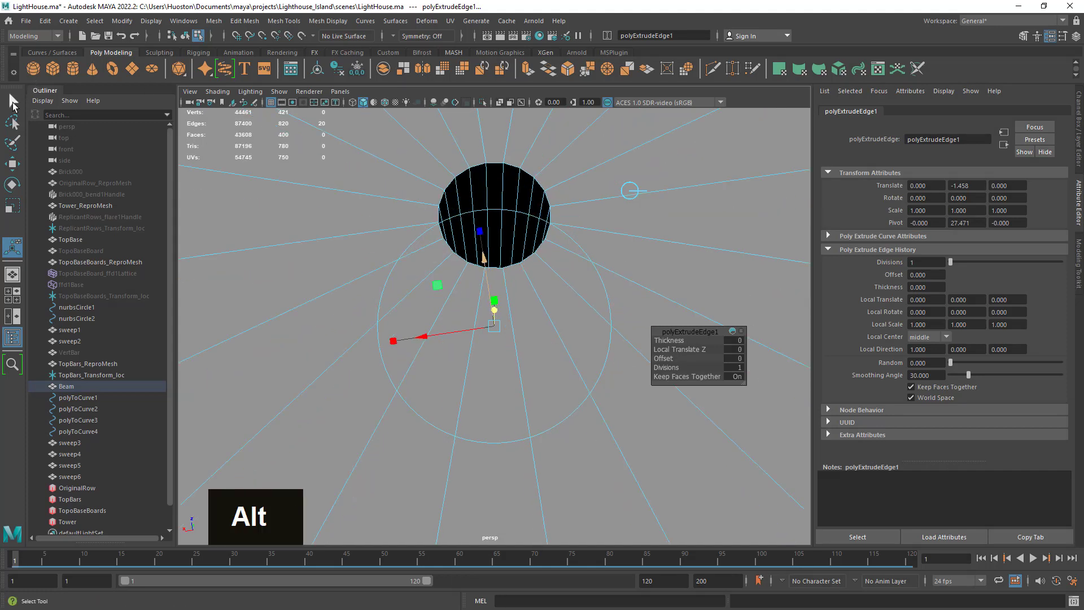
pyautogui.click(13, 102)
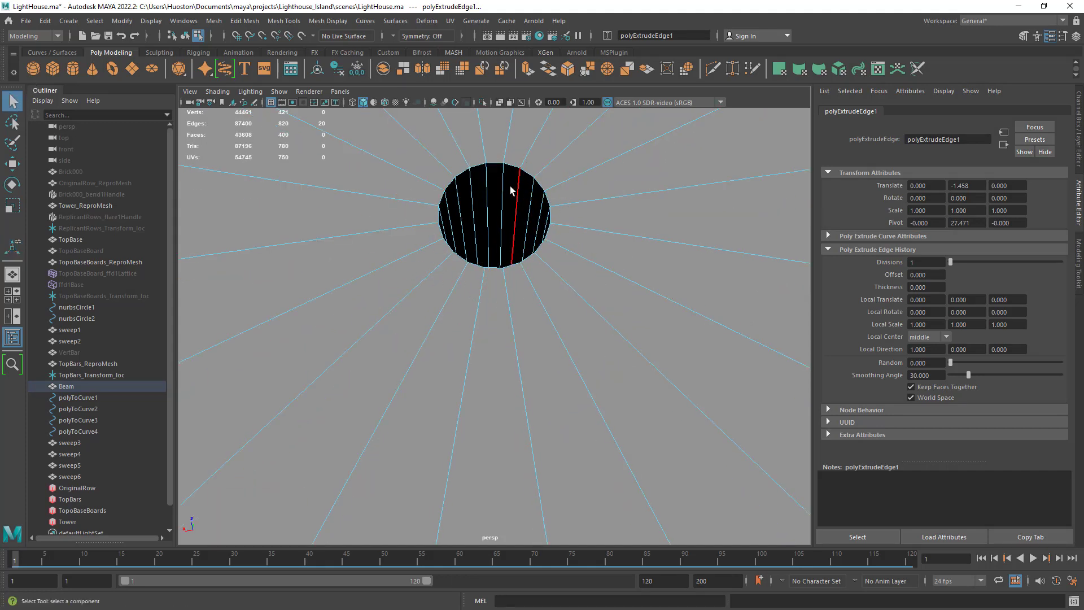
pyautogui.keyDown('alt'); pyautogui.moveTo(648, 218); pyautogui.dragTo(608, 339, button='right'); pyautogui.keyUp('alt')
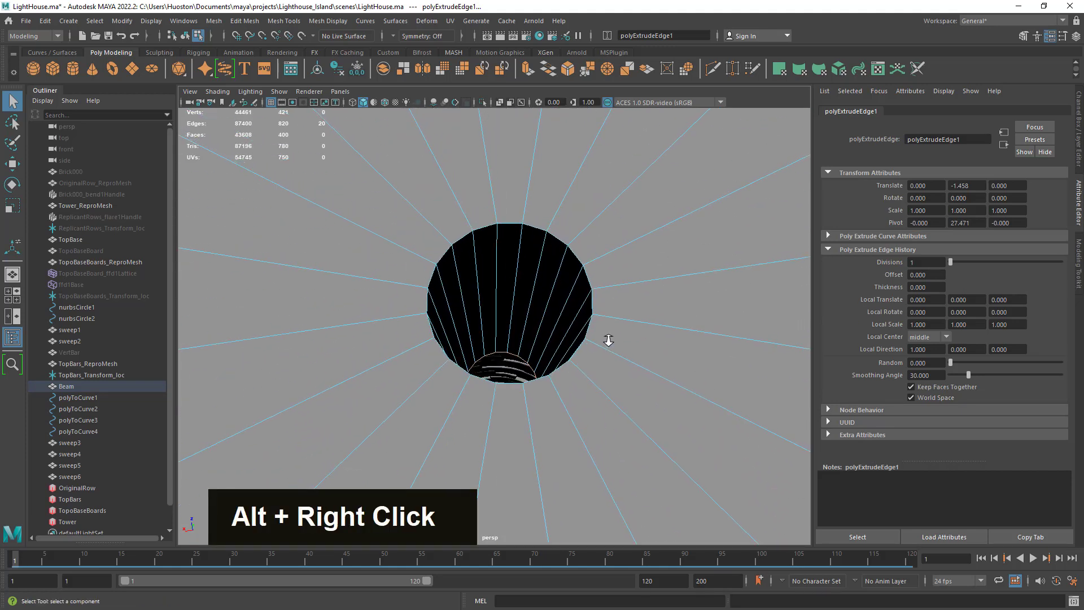
# Step: Undo the downward edge extrusion and the last scaling of the central hole's edge loop
pyautogui.press('z')
pyautogui.press('z')
pyautogui.press('z')
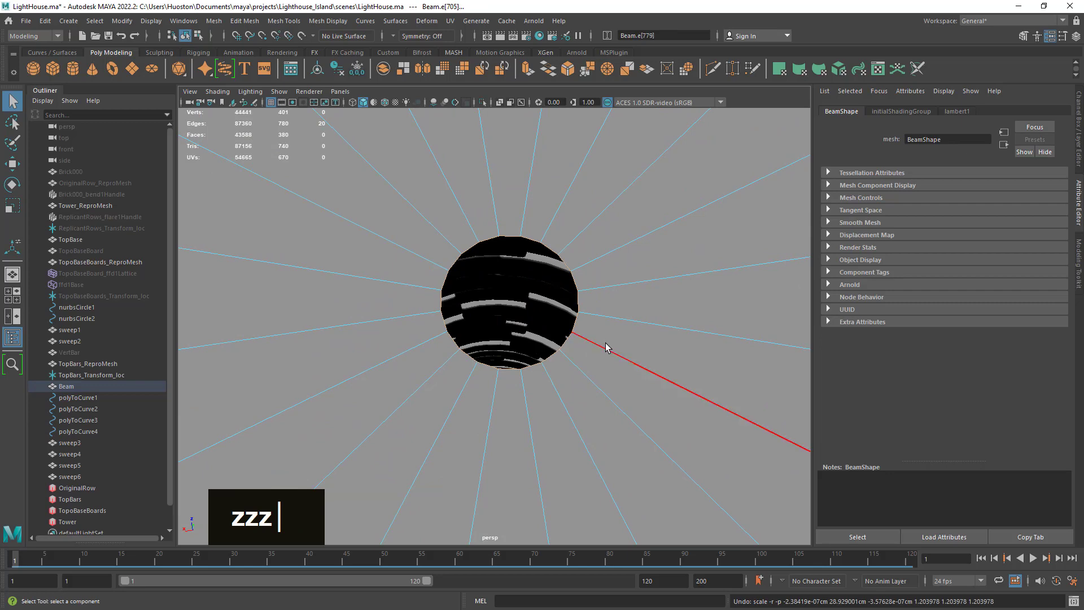
pyautogui.keyDown('alt'); pyautogui.moveTo(605, 347); pyautogui.dragTo(645, 290); pyautogui.keyUp('alt')
pyautogui.keyDown('alt'); pyautogui.moveTo(645, 290); pyautogui.dragTo(643, 365, button='middle'); pyautogui.keyUp('alt')
pyautogui.keyDown('alt'); pyautogui.moveTo(643, 365); pyautogui.dragTo(627, 356, button='right'); pyautogui.keyUp('alt')
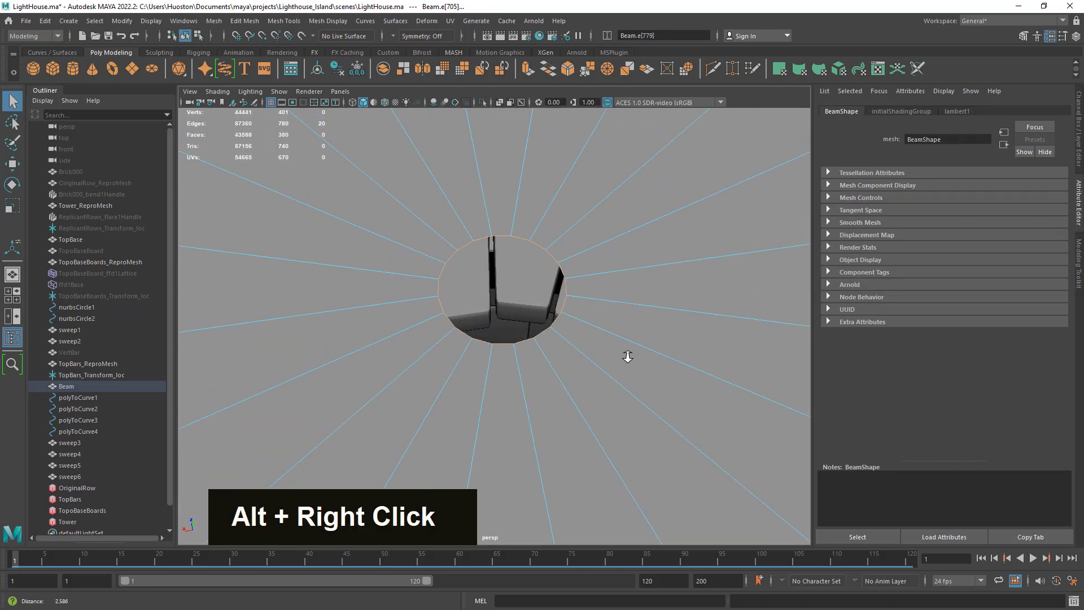
# Step: Select the edge loop around the small central hole in the lower collar's top and merge its edges to center
pyautogui.click(551, 243)
pyautogui.doubleClick(536, 244)
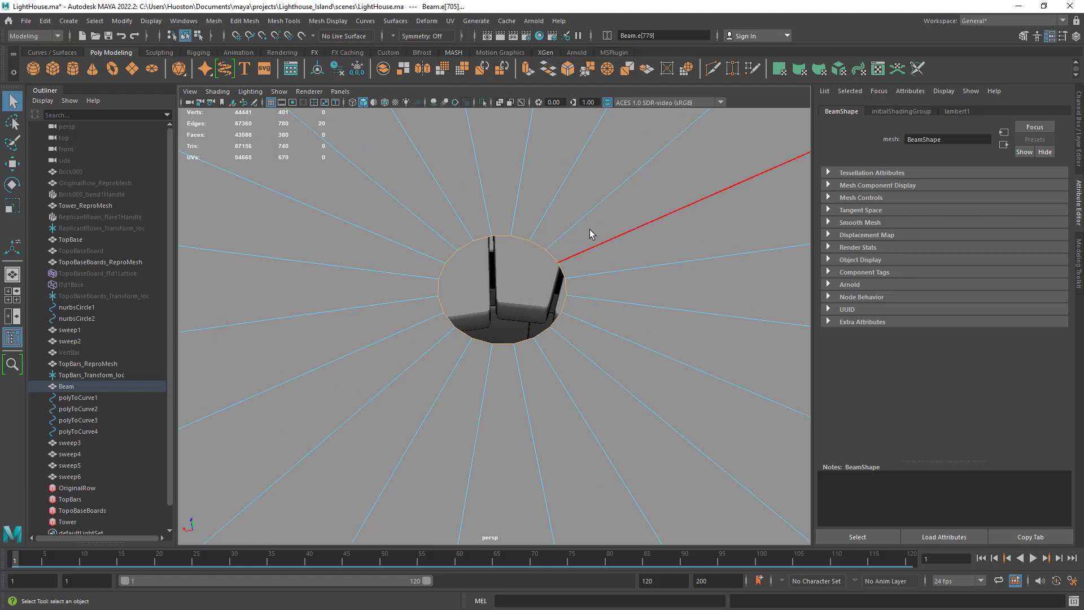
pyautogui.keyDown('shift'); pyautogui.rightClick(524, 241); pyautogui.keyUp('shift')
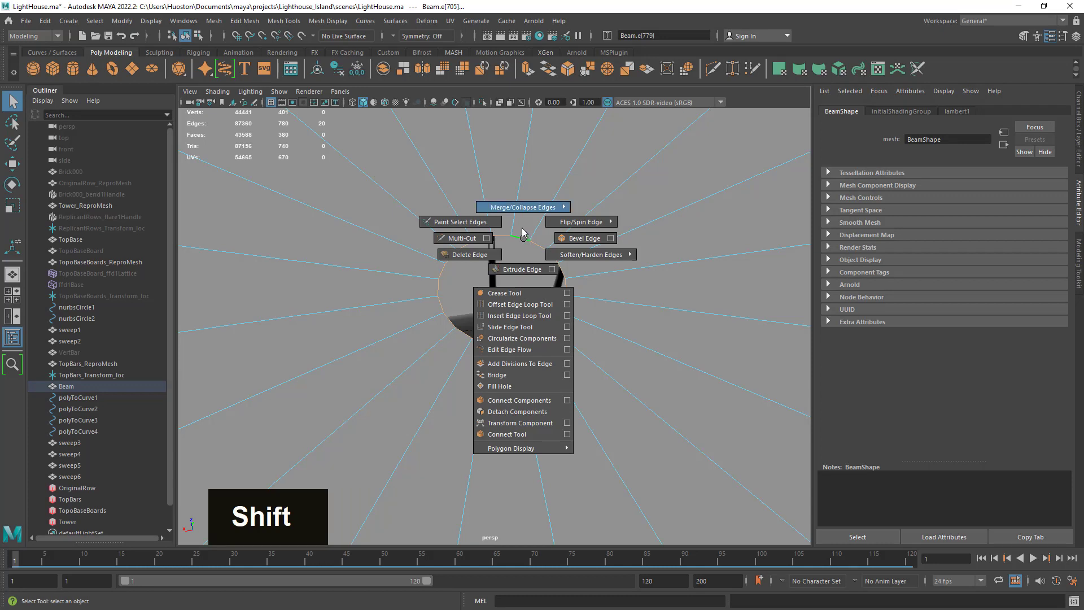
pyautogui.moveTo(521, 211)
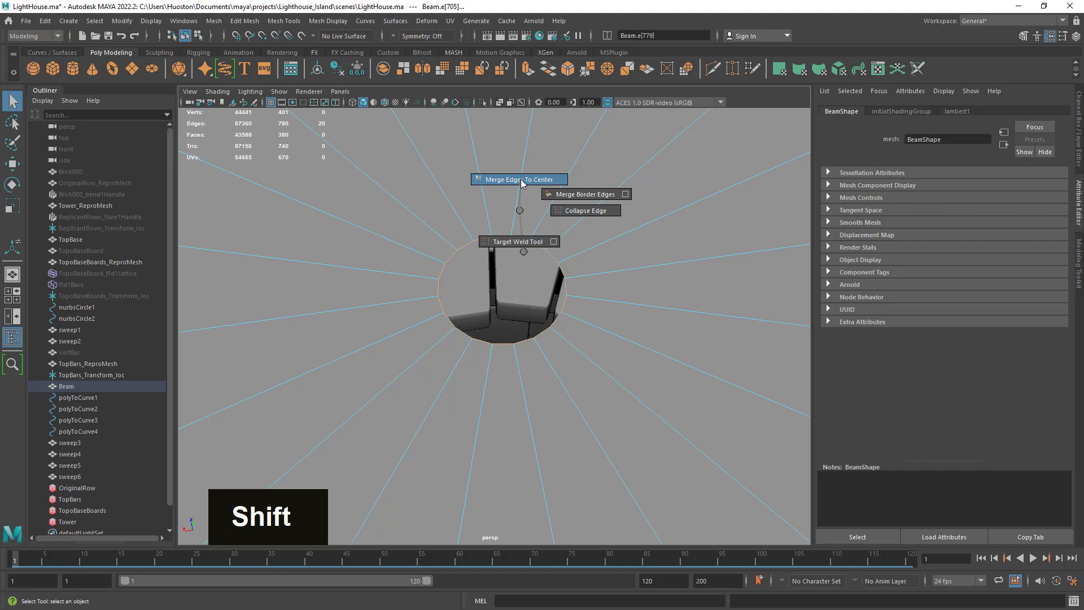
pyautogui.keyDown('shift'); pyautogui.moveTo(521, 180); pyautogui.dragTo(522, 184, button='right'); pyautogui.keyUp('shift')
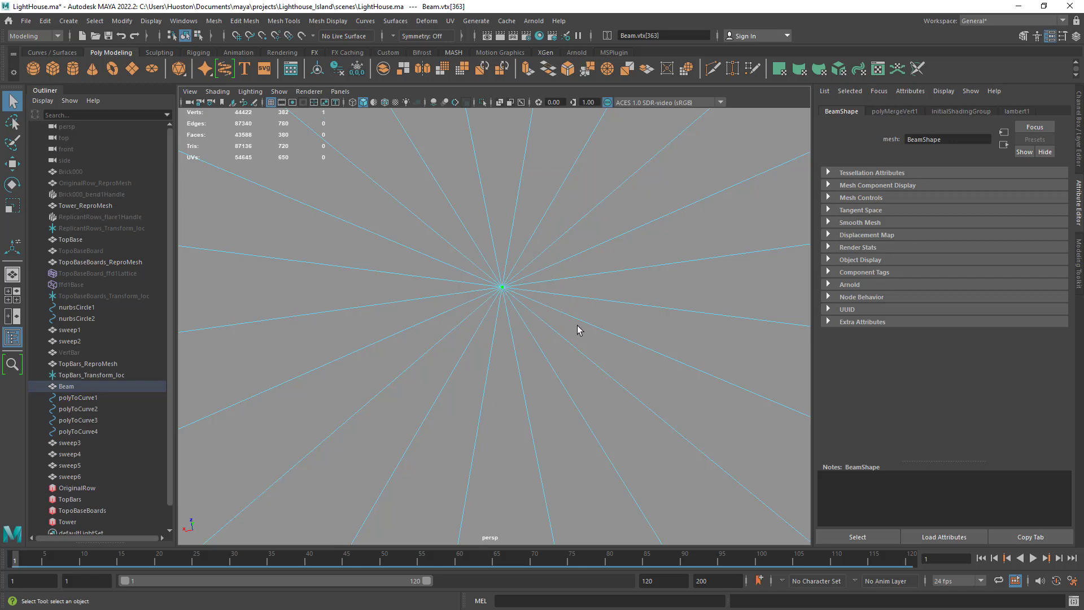
# Step: Check the merged center vertex up close and examine the closed top of the lower collar from several angles
pyautogui.keyDown('alt'); pyautogui.moveTo(590, 229); pyautogui.dragTo(561, 358, button='right'); pyautogui.keyUp('alt')
pyautogui.moveTo(683, 186); pyautogui.dragTo(756, 347)
pyautogui.keyDown('alt'); pyautogui.moveTo(434, 410); pyautogui.dragTo(683, 493, button='right'); pyautogui.keyUp('alt')
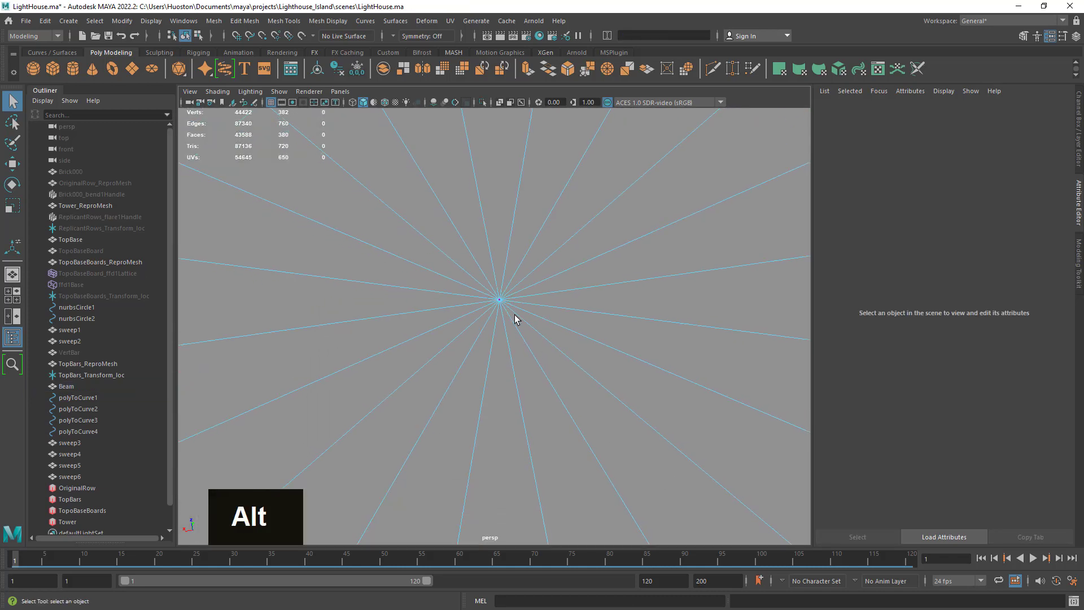
pyautogui.moveTo(496, 298); pyautogui.dragTo(506, 309)
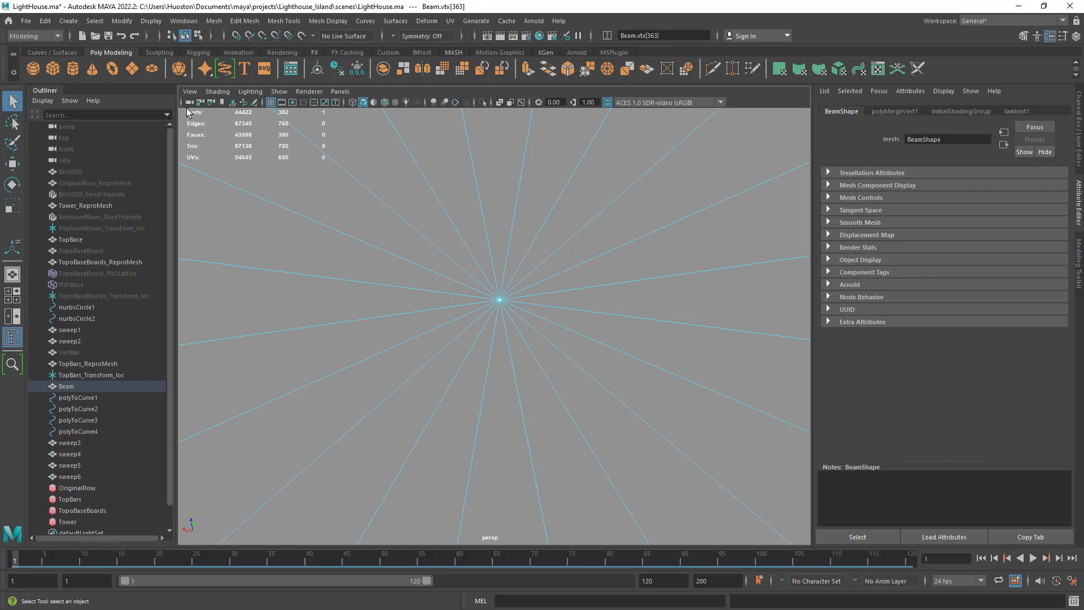
pyautogui.keyDown('alt'); pyautogui.moveTo(548, 315); pyautogui.dragTo(656, 399, button='right'); pyautogui.keyUp('alt')
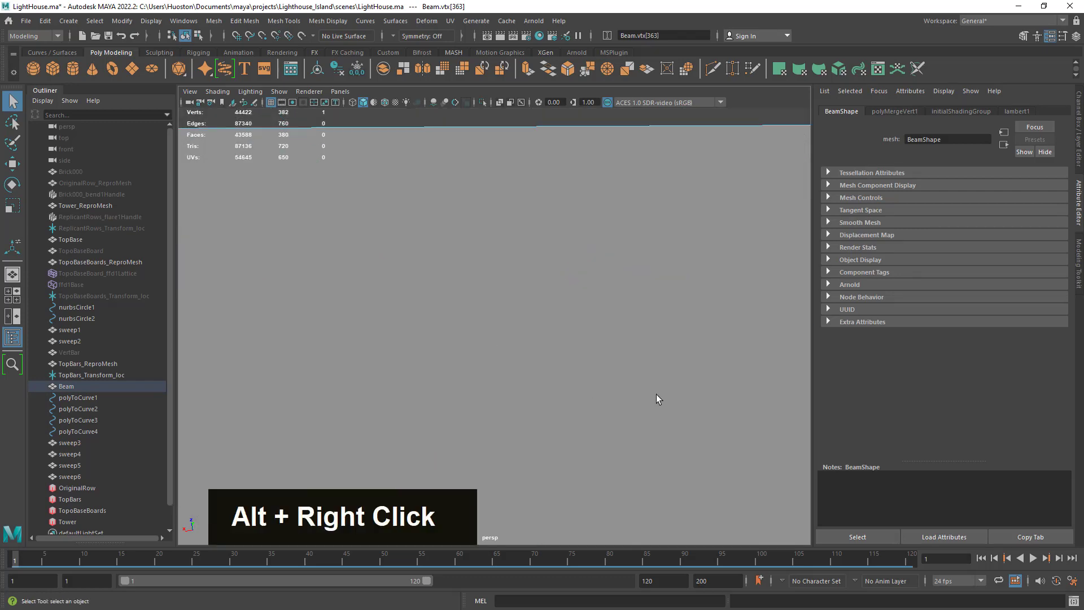
pyautogui.keyDown('alt'); pyautogui.moveTo(655, 399); pyautogui.dragTo(502, 309); pyautogui.keyUp('alt')
pyautogui.keyDown('alt'); pyautogui.moveTo(502, 309); pyautogui.dragTo(634, 291, button='right'); pyautogui.keyUp('alt')
pyautogui.keyDown('alt'); pyautogui.moveTo(634, 291); pyautogui.dragTo(645, 367, button='middle'); pyautogui.keyUp('alt')
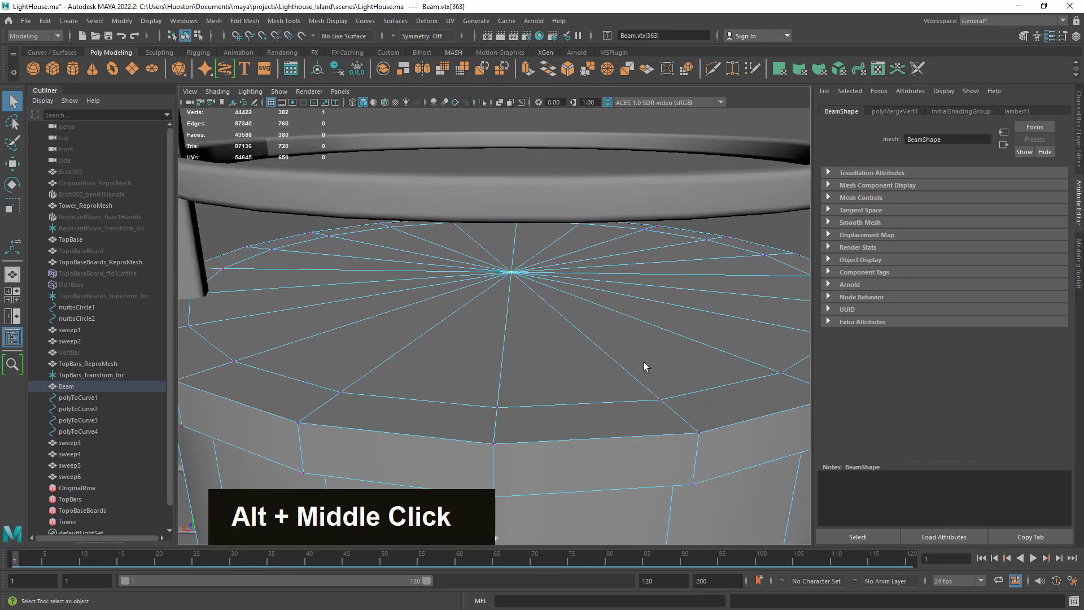
pyautogui.keyDown('alt'); pyautogui.moveTo(645, 368); pyautogui.dragTo(528, 373); pyautogui.keyUp('alt')
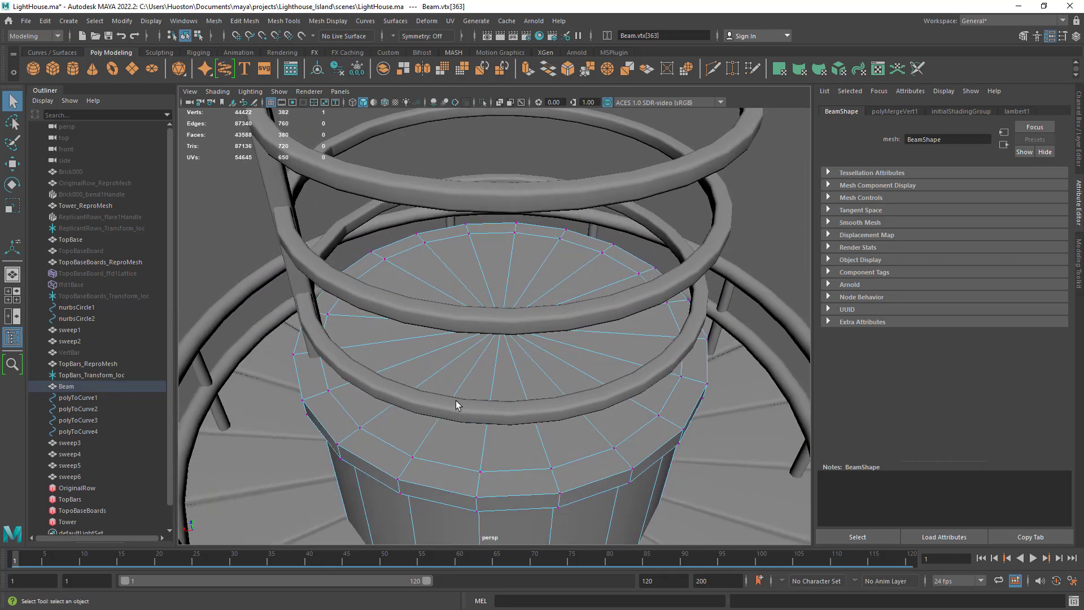
pyautogui.moveTo(512, 411)
pyautogui.keyDown('alt'); pyautogui.mouseDown()
pyautogui.moveTo(510, 383)
pyautogui.moveTo(516, 402)
pyautogui.mouseUp(); pyautogui.keyUp('alt')
pyautogui.keyDown('alt'); pyautogui.scroll(-3, 612, 431); pyautogui.keyUp('alt')
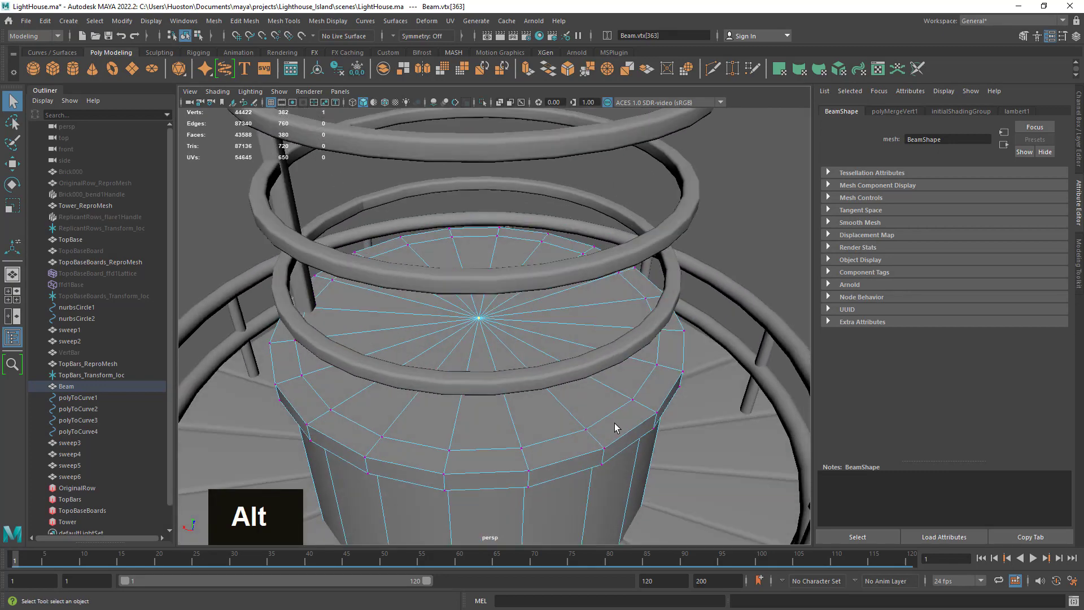
pyautogui.keyDown('alt'); pyautogui.moveTo(612, 431); pyautogui.dragTo(592, 452); pyautogui.keyUp('alt')
pyautogui.keyDown('alt'); pyautogui.moveTo(592, 452); pyautogui.dragTo(816, 452, button='right'); pyautogui.keyUp('alt')
pyautogui.moveTo(476, 347); pyautogui.dragTo(473, 260, button='right')
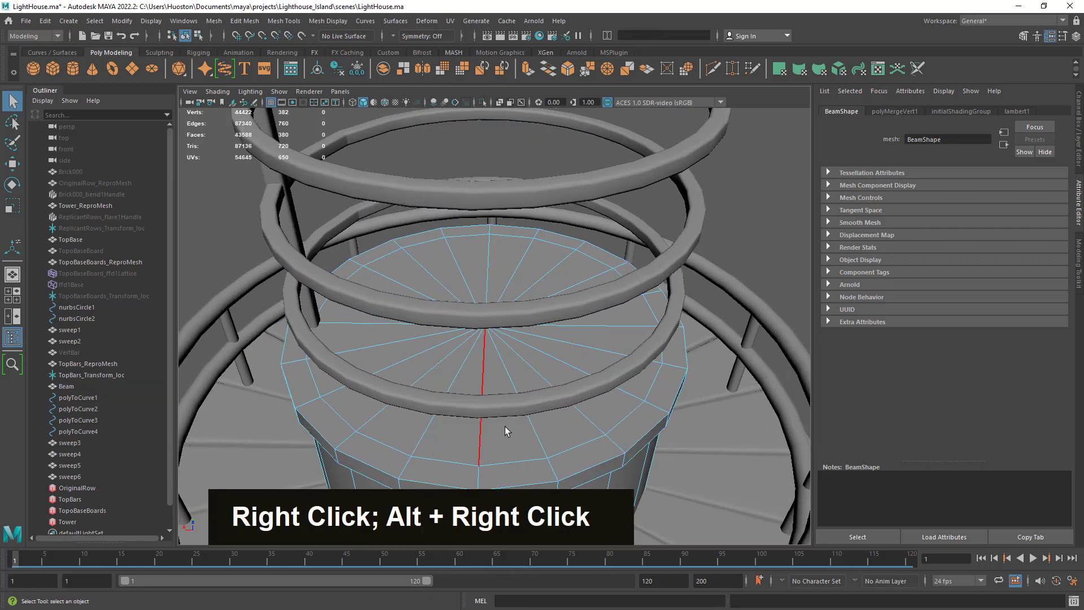
pyautogui.click(528, 419)
pyautogui.keyDown('shift'); pyautogui.click(589, 353); pyautogui.keyUp('shift')
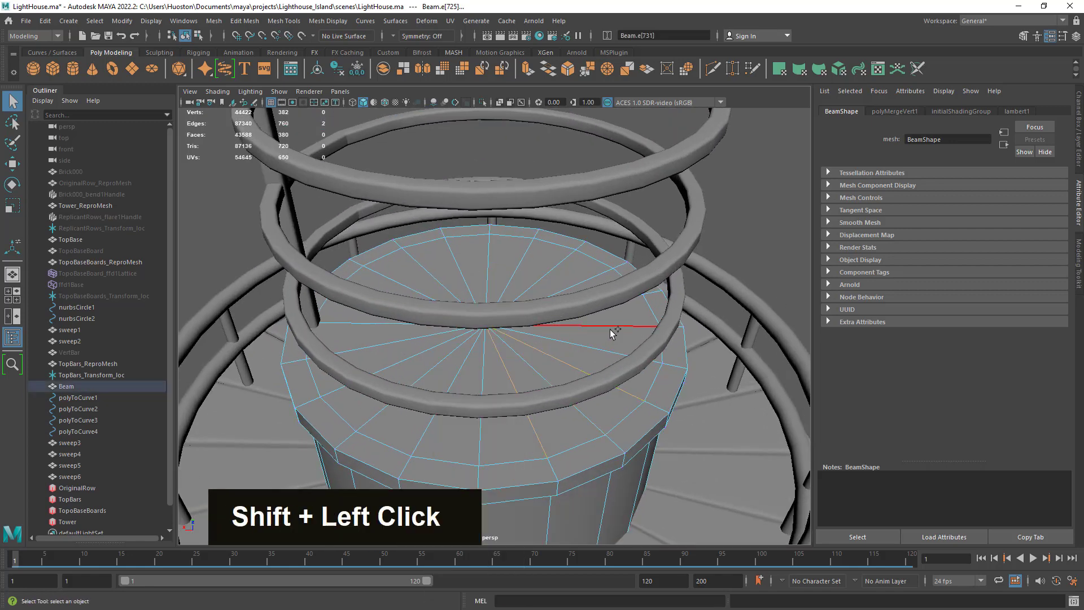
pyautogui.keyDown('shift'); pyautogui.click(610, 330); pyautogui.keyUp('shift')
pyautogui.keyDown('alt'); pyautogui.moveTo(600, 307); pyautogui.dragTo(600, 314); pyautogui.keyUp('alt')
pyautogui.keyDown('alt'); pyautogui.moveTo(600, 315); pyautogui.dragTo(687, 339, button='right'); pyautogui.keyUp('alt')
pyautogui.keyDown('alt'); pyautogui.moveTo(687, 338); pyautogui.dragTo(664, 323); pyautogui.keyUp('alt')
# Step: Return the Beam to object selection and isolate it in the viewport
pyautogui.moveTo(546, 237); pyautogui.dragTo(591, 207, button='right')
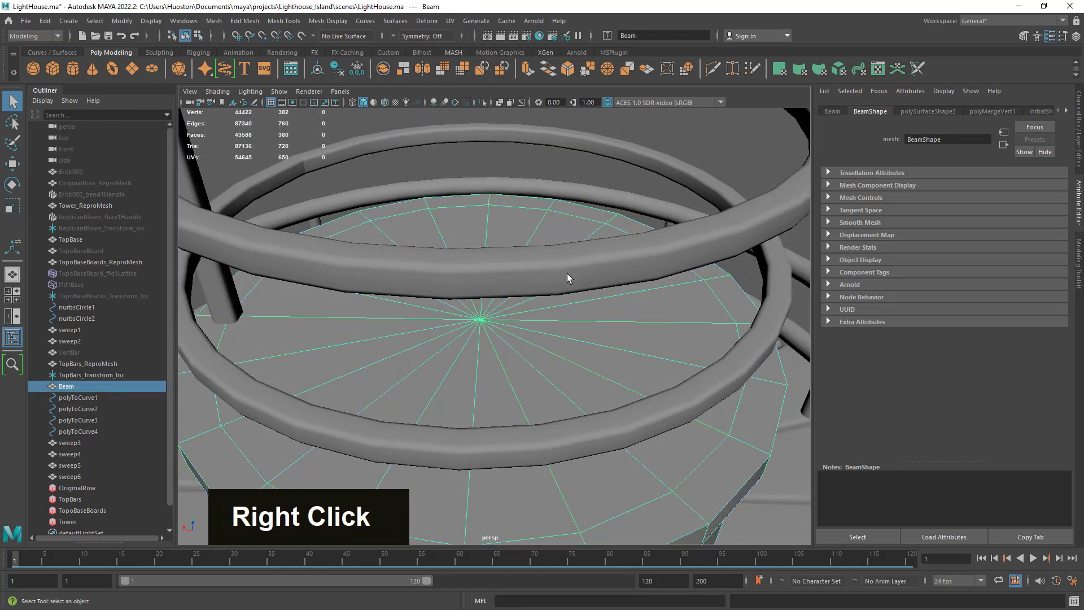
pyautogui.keyDown('alt'); pyautogui.moveTo(528, 289); pyautogui.dragTo(414, 273, button='right'); pyautogui.keyUp('alt')
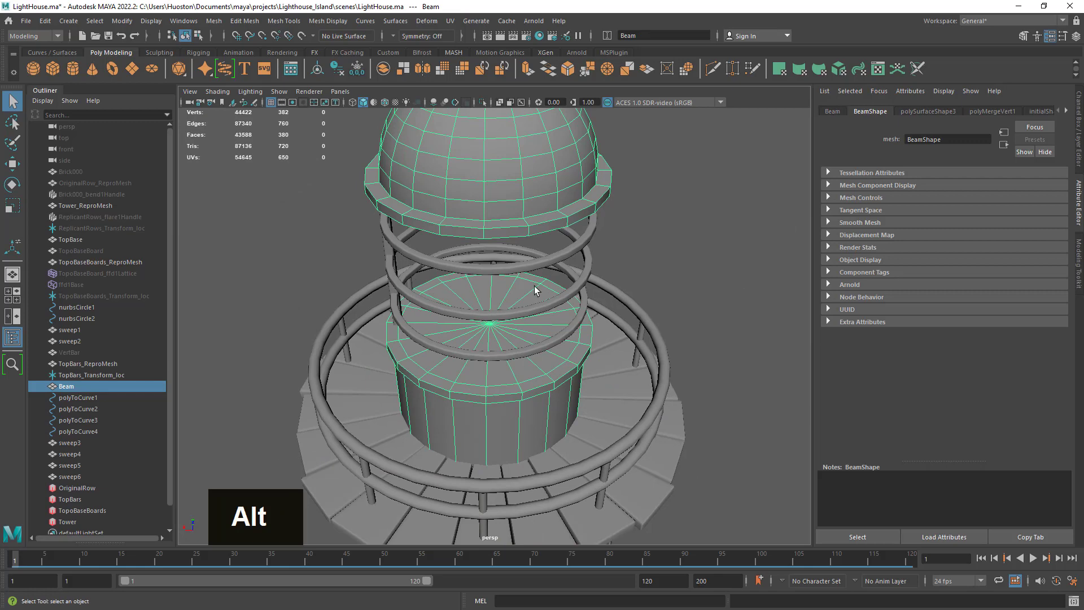
pyautogui.keyDown('alt'); pyautogui.moveTo(535, 291); pyautogui.dragTo(497, 321); pyautogui.keyUp('alt')
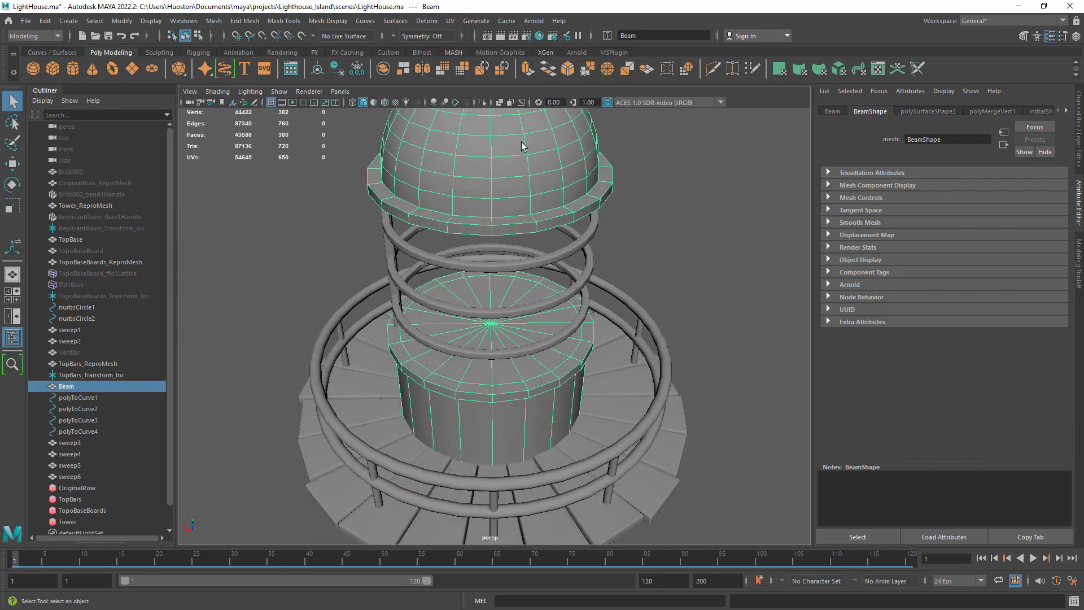
pyautogui.click(483, 103)
# Step: Select the open border edge loop on the underside of the dome's collar and merge its edges to center
pyautogui.keyDown('alt'); pyautogui.moveTo(491, 254); pyautogui.dragTo(496, 206); pyautogui.keyUp('alt')
pyautogui.keyDown('alt'); pyautogui.moveTo(496, 207); pyautogui.dragTo(489, 363, button='middle'); pyautogui.keyUp('alt')
pyautogui.keyDown('alt'); pyautogui.moveTo(489, 363); pyautogui.dragTo(716, 390, button='right'); pyautogui.keyUp('alt')
pyautogui.keyDown('alt'); pyautogui.moveTo(715, 390); pyautogui.dragTo(708, 355); pyautogui.keyUp('alt')
pyautogui.keyDown('alt'); pyautogui.moveTo(667, 366); pyautogui.dragTo(577, 205, button='middle'); pyautogui.keyUp('alt')
pyautogui.moveTo(577, 204); pyautogui.dragTo(580, 162, button='right')
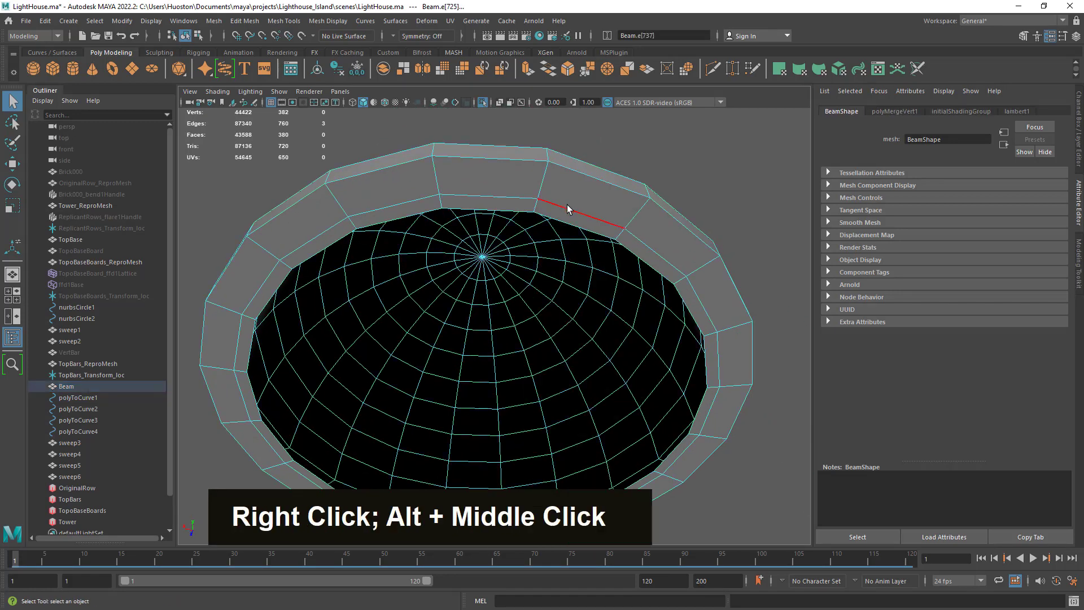
pyautogui.doubleClick(563, 221)
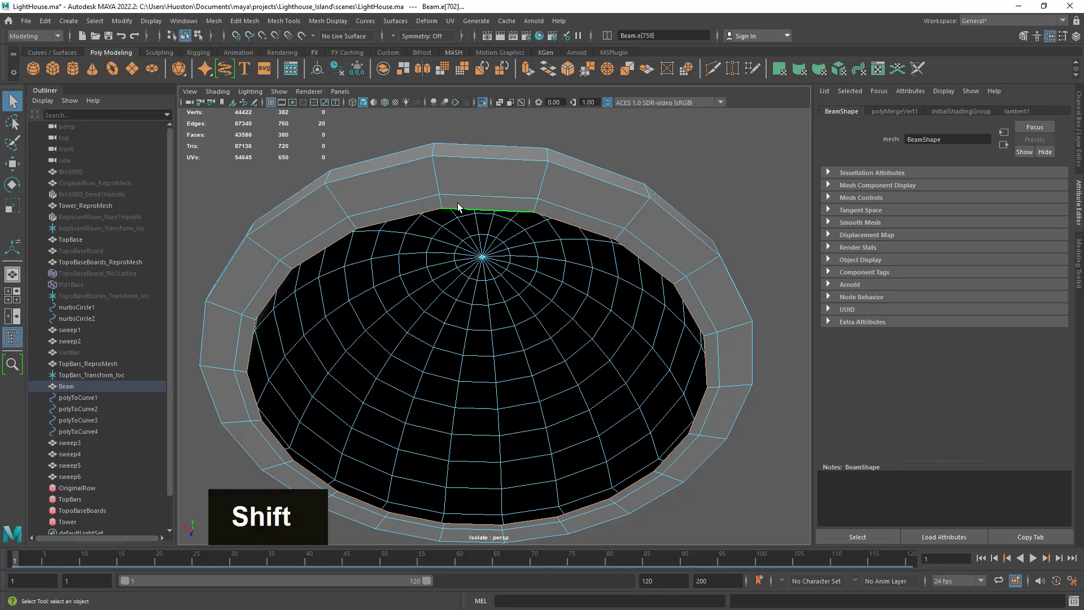
pyautogui.keyDown('shift'); pyautogui.moveTo(457, 202); pyautogui.dragTo(445, 145, button='right'); pyautogui.keyUp('shift')
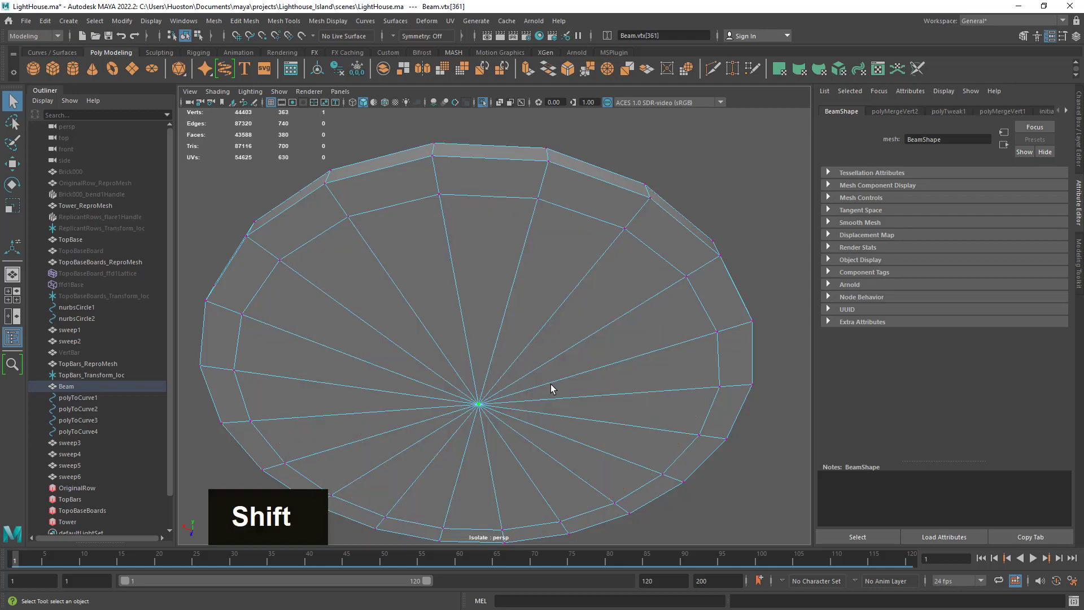
# Step: Examine the closed underside of the dome and the lower collar's top cap from several angles
pyautogui.keyDown('alt'); pyautogui.moveTo(552, 387); pyautogui.dragTo(574, 487); pyautogui.keyUp('alt')
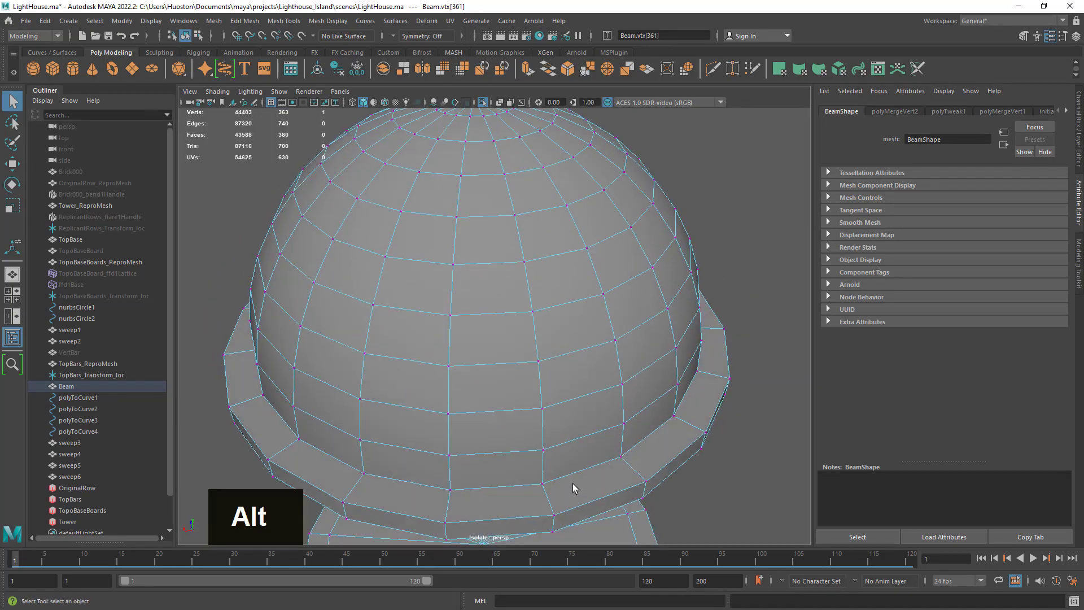
pyautogui.keyDown('alt'); pyautogui.moveTo(574, 487); pyautogui.dragTo(564, 162, button='middle'); pyautogui.keyUp('alt')
pyautogui.moveTo(528, 293)
pyautogui.keyDown('alt'); pyautogui.mouseDown()
pyautogui.moveTo(515, 266)
pyautogui.moveTo(511, 298)
pyautogui.mouseUp(); pyautogui.keyUp('alt')
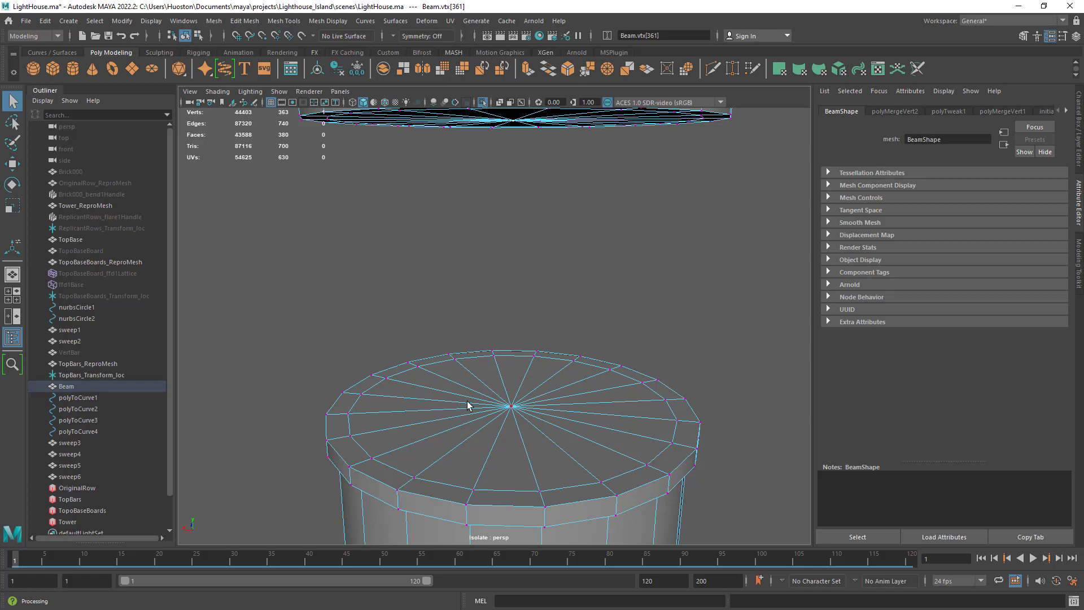
pyautogui.keyDown('alt'); pyautogui.moveTo(483, 435); pyautogui.dragTo(506, 399); pyautogui.keyUp('alt')
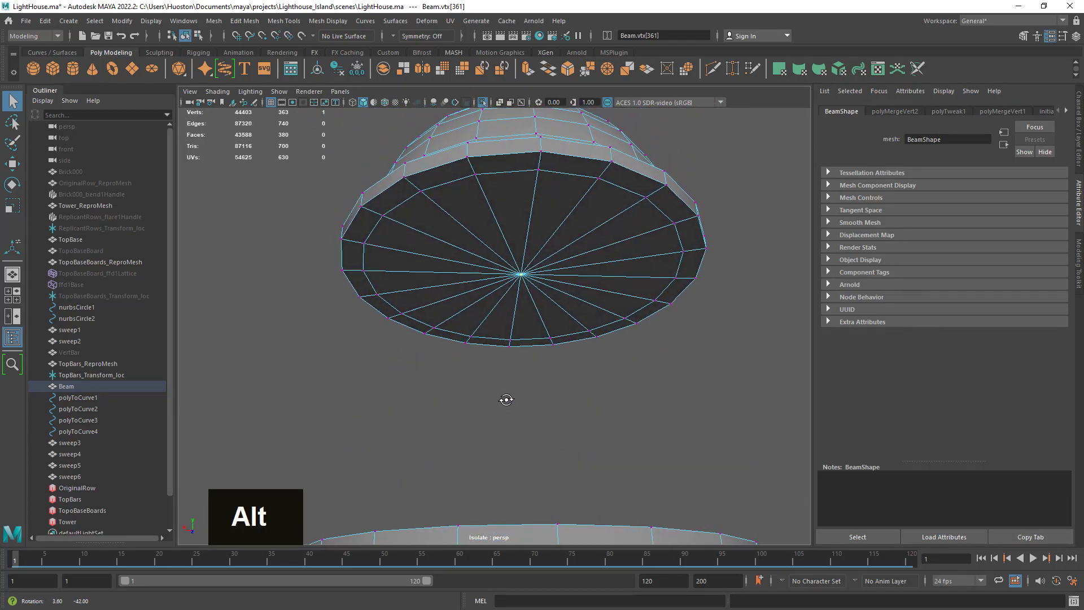
pyautogui.keyDown('alt'); pyautogui.moveTo(585, 286); pyautogui.dragTo(603, 391, button='middle'); pyautogui.keyUp('alt')
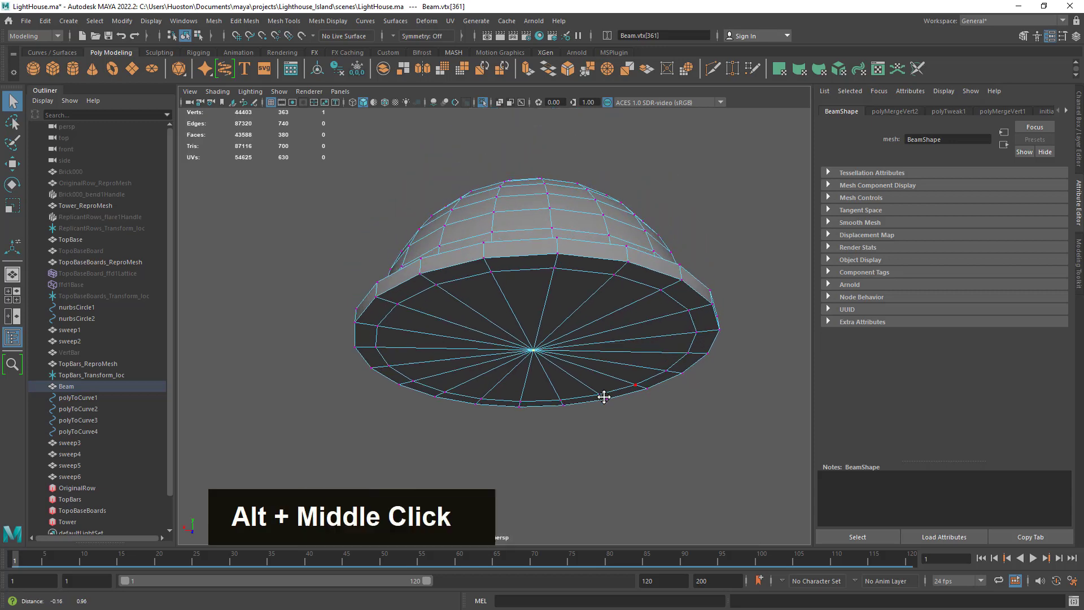
pyautogui.keyDown('alt'); pyautogui.moveTo(603, 392); pyautogui.dragTo(569, 356); pyautogui.keyUp('alt')
pyautogui.keyDown('alt'); pyautogui.moveTo(568, 356); pyautogui.dragTo(594, 428, button='right'); pyautogui.keyUp('alt')
pyautogui.keyDown('alt'); pyautogui.moveTo(594, 425); pyautogui.dragTo(513, 209, button='middle'); pyautogui.keyUp('alt')
pyautogui.keyDown('alt'); pyautogui.moveTo(616, 350); pyautogui.dragTo(591, 316, button='right'); pyautogui.keyUp('alt')
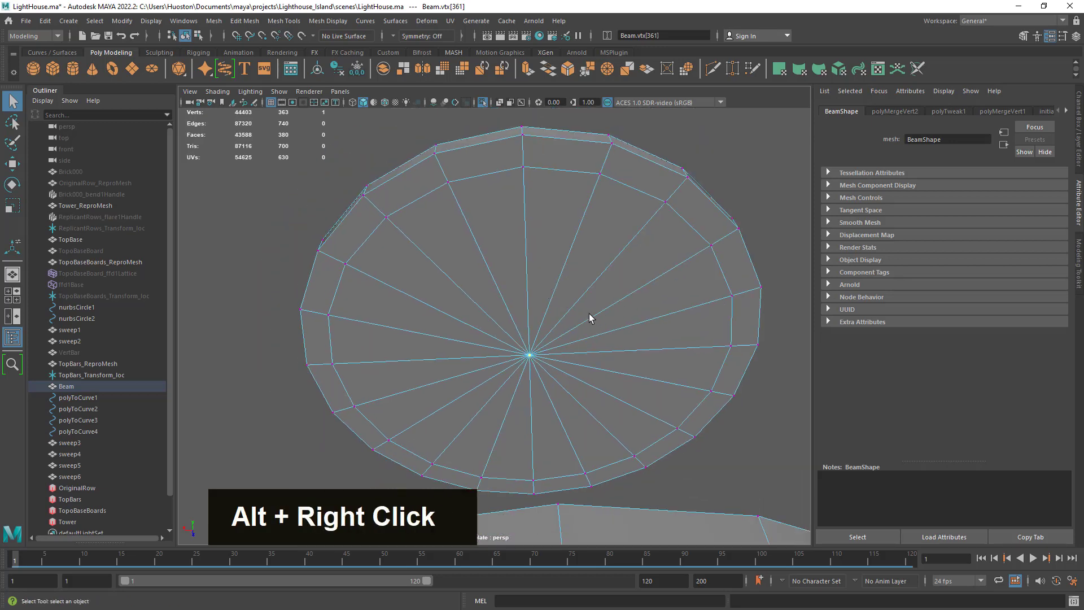
pyautogui.keyDown('alt'); pyautogui.moveTo(592, 320); pyautogui.dragTo(592, 339); pyautogui.keyUp('alt')
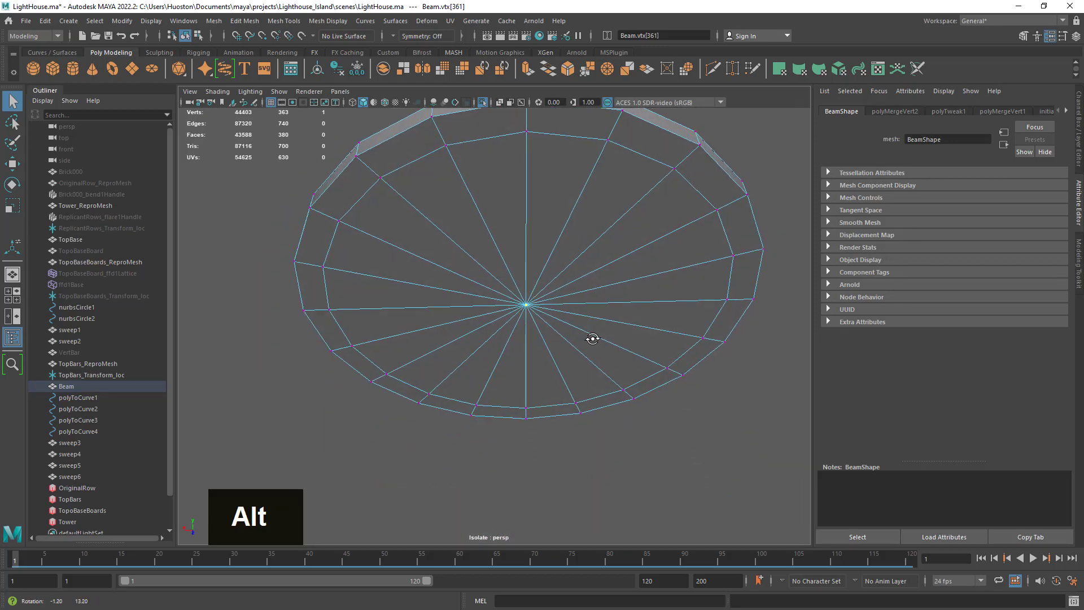
# Step: Select every other spoke edge, ten in total, on the lower collar's top cap and delete them
pyautogui.keyDown('alt'); pyautogui.moveTo(649, 322); pyautogui.dragTo(587, 356, button='right'); pyautogui.keyUp('alt')
pyautogui.keyDown('alt'); pyautogui.moveTo(587, 355); pyautogui.dragTo(544, 364); pyautogui.keyUp('alt')
pyautogui.moveTo(542, 287); pyautogui.dragTo(541, 257, button='right')
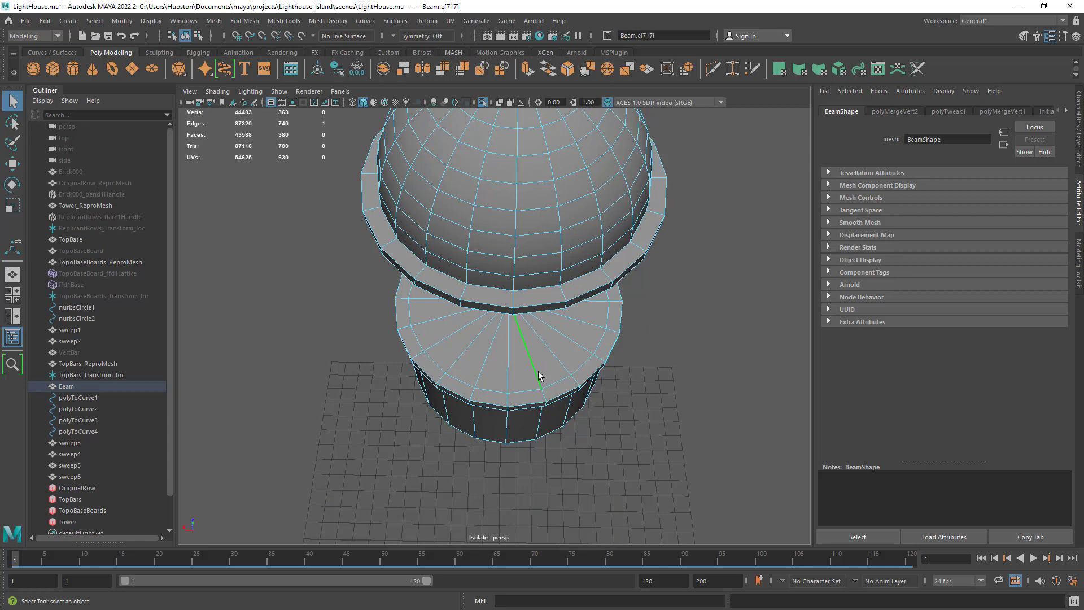
pyautogui.keyDown('shift'); pyautogui.click(574, 338); pyautogui.keyUp('shift')
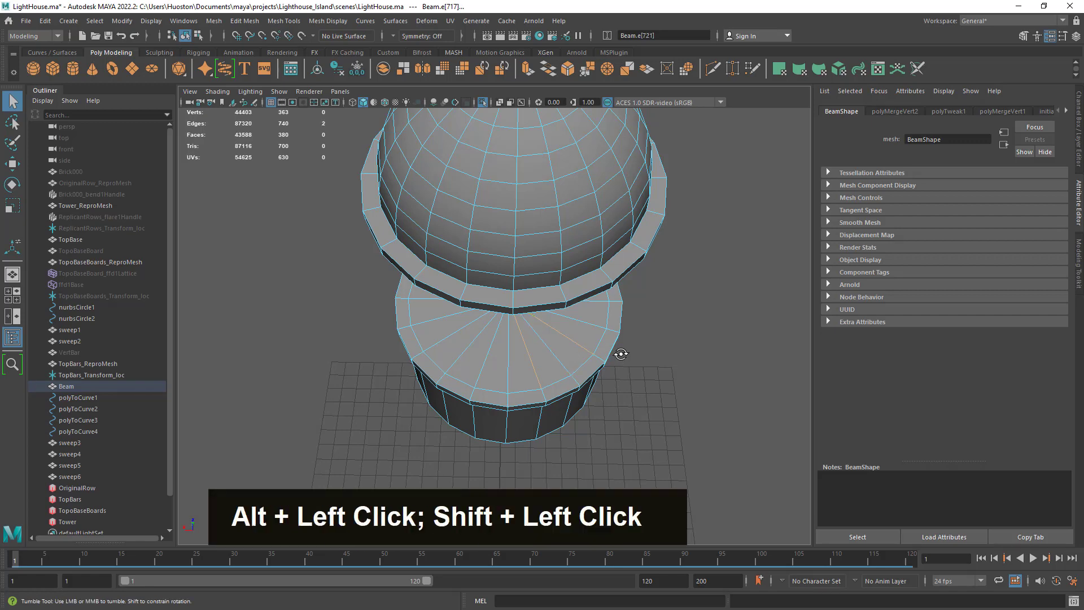
pyautogui.keyDown('alt'); pyautogui.moveTo(619, 356); pyautogui.dragTo(564, 346); pyautogui.keyUp('alt')
pyautogui.keyDown('shift'); pyautogui.click(626, 386); pyautogui.keyUp('shift')
pyautogui.keyDown('shift'); pyautogui.click(634, 358); pyautogui.keyUp('shift')
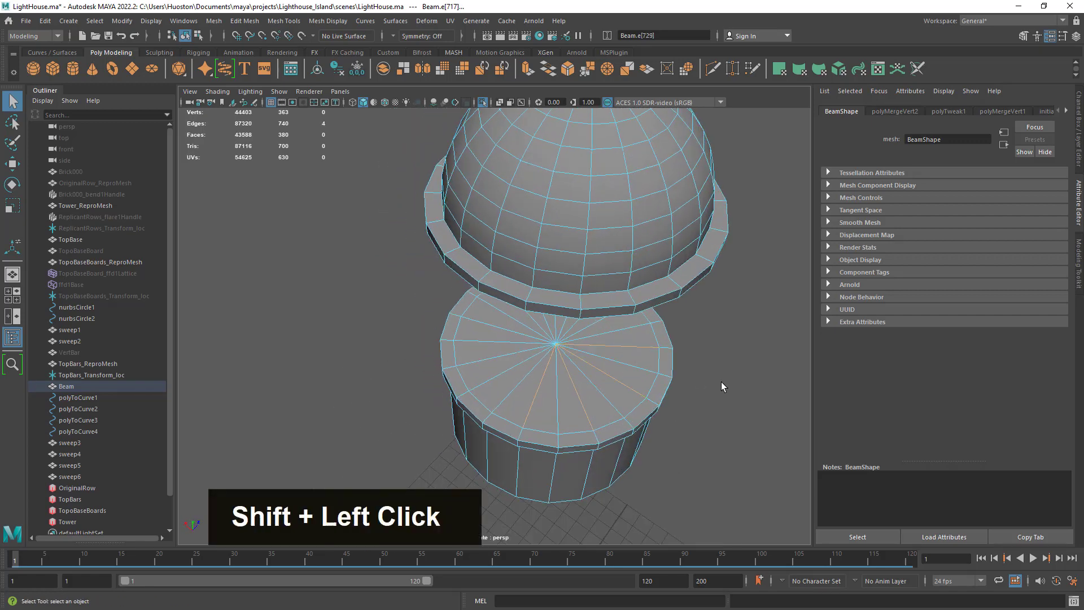
pyautogui.keyDown('alt'); pyautogui.moveTo(721, 382); pyautogui.dragTo(653, 374); pyautogui.keyUp('alt')
pyautogui.keyDown('shift'); pyautogui.click(672, 417); pyautogui.keyUp('shift')
pyautogui.keyDown('shift'); pyautogui.click(661, 384); pyautogui.keyUp('shift')
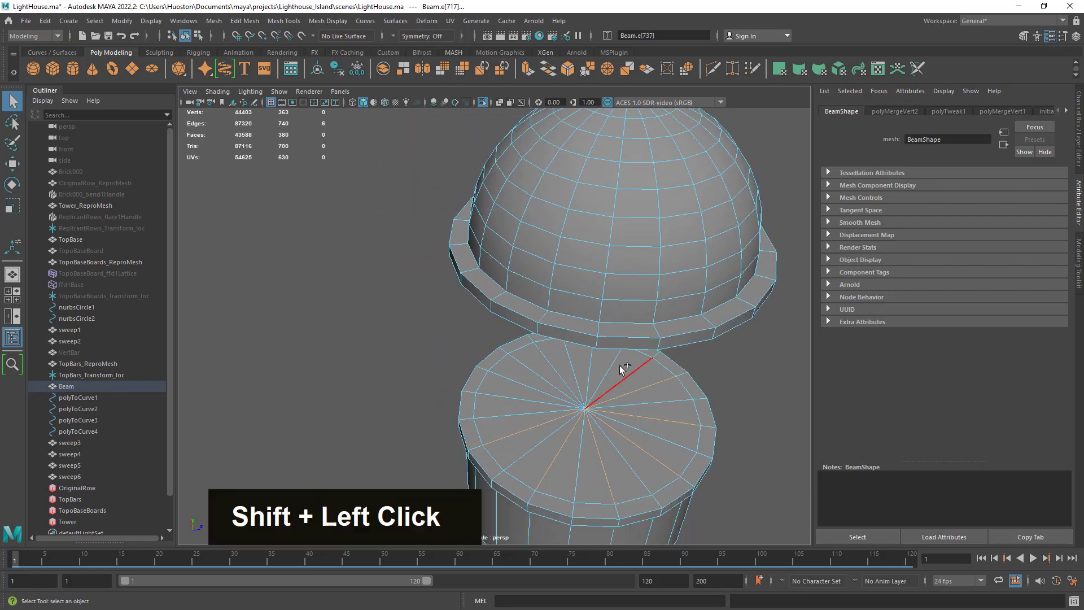
pyautogui.keyDown('shift'); pyautogui.click(611, 364); pyautogui.keyUp('shift')
pyautogui.keyDown('shift'); pyautogui.click(570, 361); pyautogui.keyUp('shift')
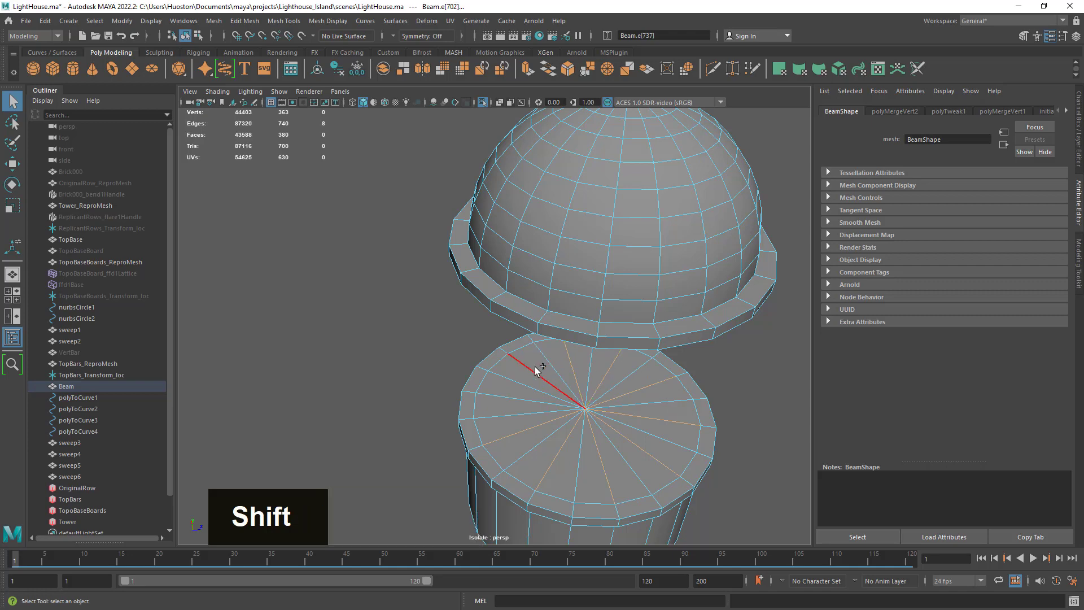
pyautogui.keyDown('shift'); pyautogui.click(496, 388); pyautogui.keyUp('shift')
pyautogui.keyDown('shift'); pyautogui.click(499, 391); pyautogui.keyUp('shift')
pyautogui.keyDown('alt'); pyautogui.moveTo(740, 459); pyautogui.dragTo(623, 428); pyautogui.keyUp('alt')
pyautogui.keyDown('alt'); pyautogui.moveTo(624, 428); pyautogui.dragTo(716, 445, button='right'); pyautogui.keyUp('alt')
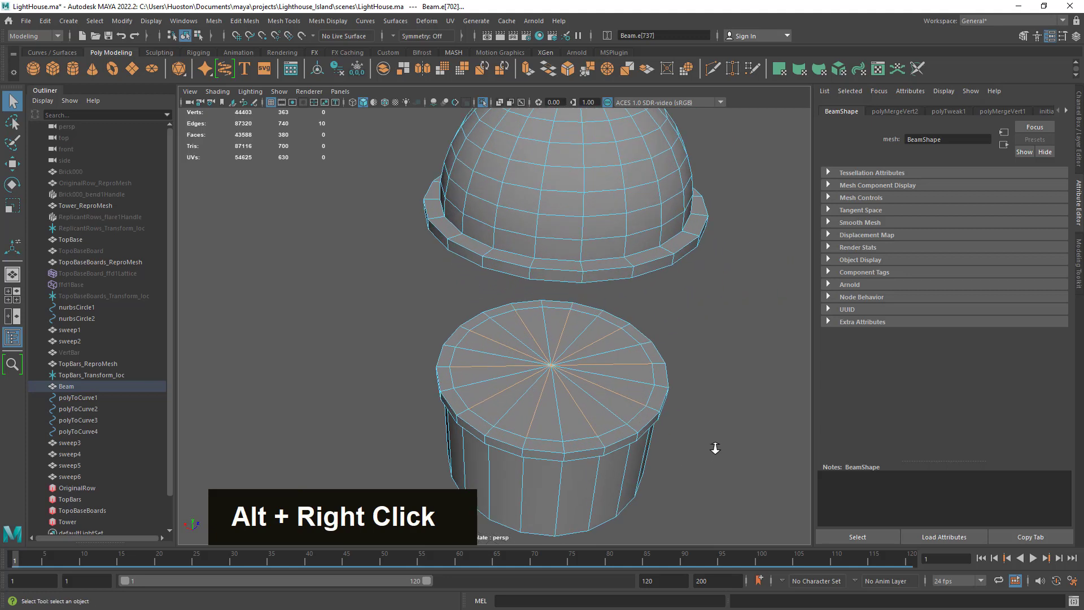
pyautogui.hotkey('ctrl', 'BackSpace')
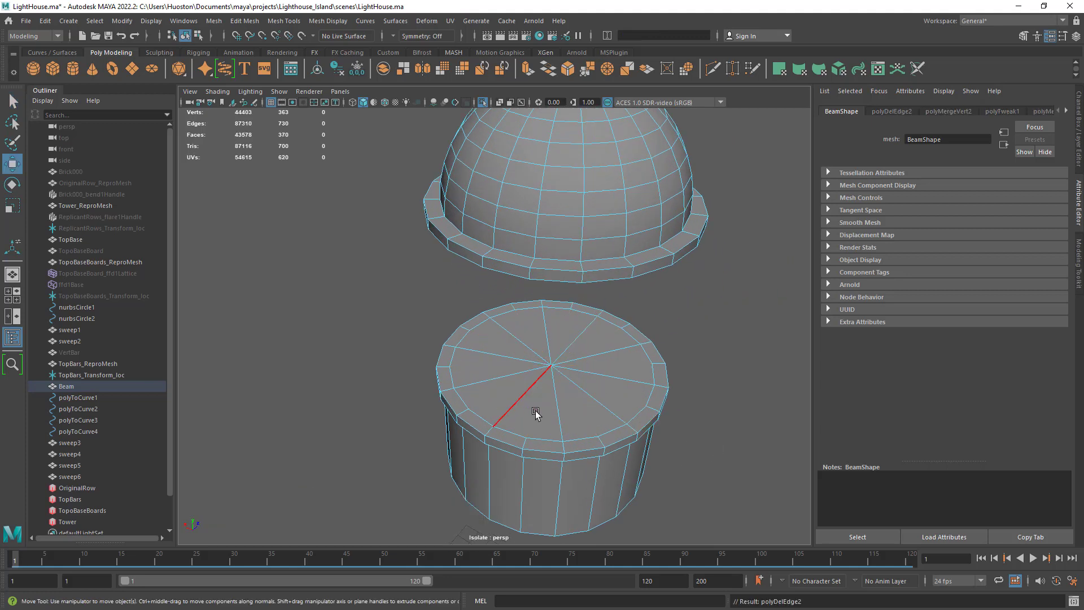
# Step: Select every other spoke edge, ten in total, on the cap under the dome and delete them
pyautogui.keyDown('alt'); pyautogui.moveTo(585, 413); pyautogui.dragTo(636, 440); pyautogui.keyUp('alt')
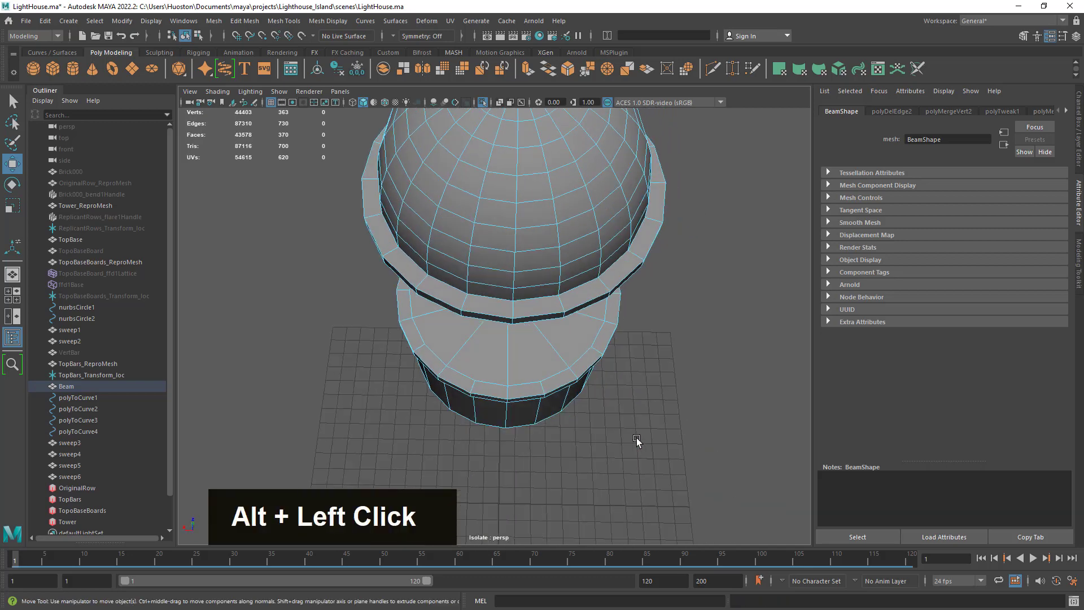
pyautogui.keyDown('alt'); pyautogui.moveTo(636, 440); pyautogui.dragTo(615, 435, button='right'); pyautogui.keyUp('alt')
pyautogui.keyDown('alt'); pyautogui.moveTo(615, 435); pyautogui.dragTo(590, 316); pyautogui.keyUp('alt')
pyautogui.click(534, 261)
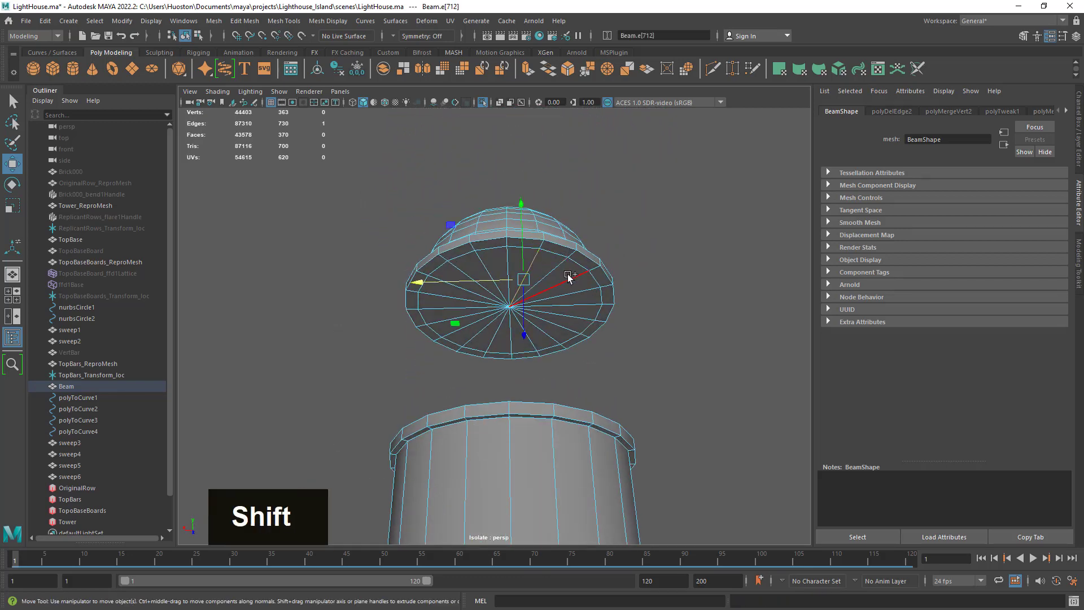
pyautogui.keyDown('shift'); pyautogui.click(567, 274); pyautogui.keyUp('shift')
pyautogui.click(13, 102)
pyautogui.keyDown('alt'); pyautogui.moveTo(621, 316); pyautogui.dragTo(695, 293, button='right'); pyautogui.keyUp('alt')
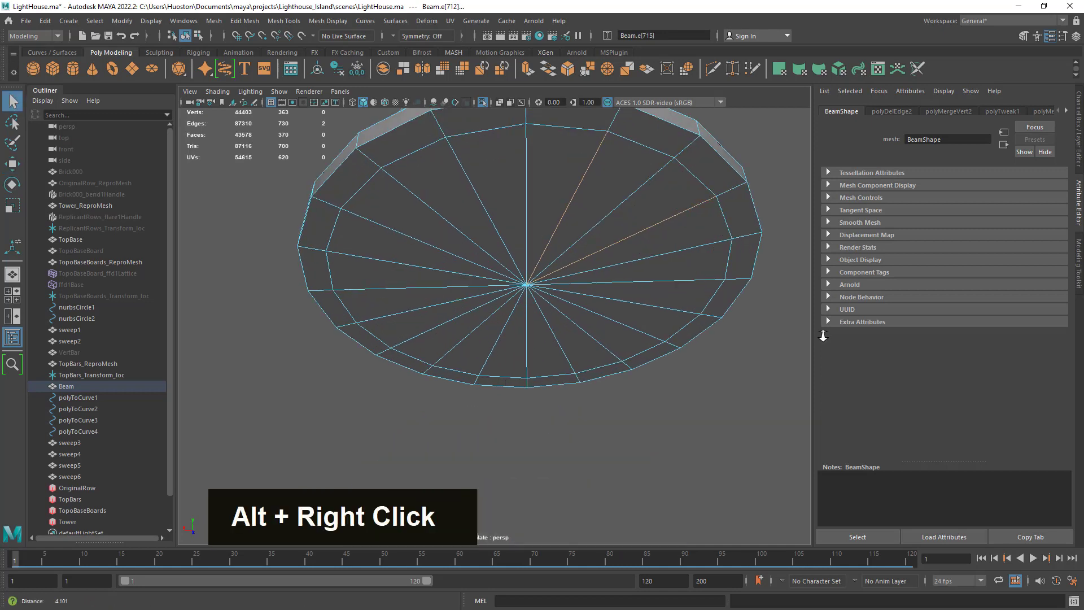
pyautogui.keyDown('alt'); pyautogui.moveTo(700, 305); pyautogui.dragTo(649, 239, button='middle'); pyautogui.keyUp('alt')
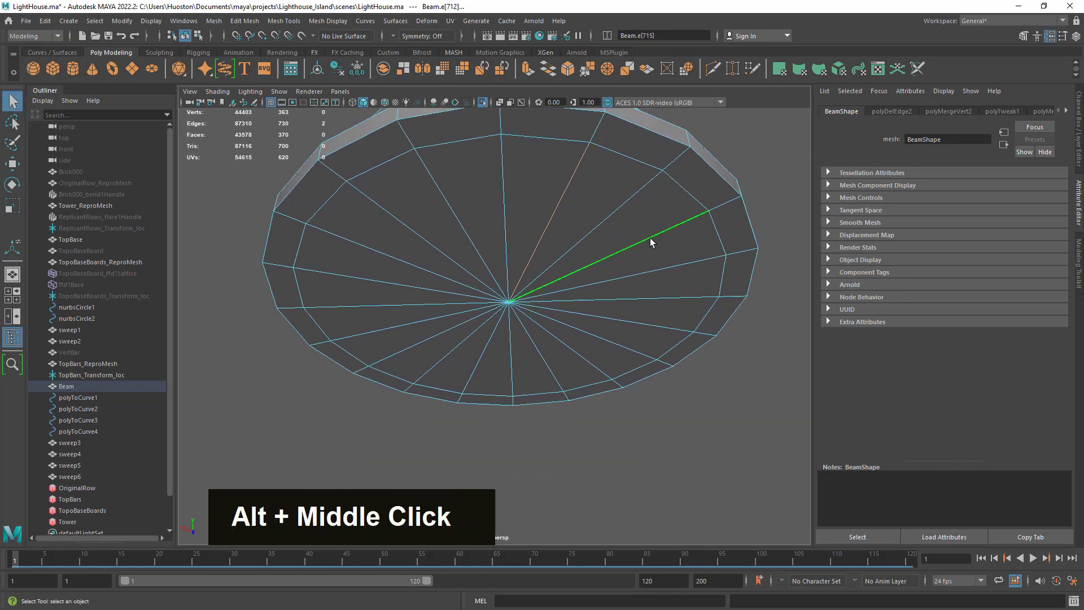
pyautogui.keyDown('shift'); pyautogui.click(682, 296); pyautogui.keyUp('shift')
pyautogui.keyDown('shift'); pyautogui.click(636, 346); pyautogui.keyUp('shift')
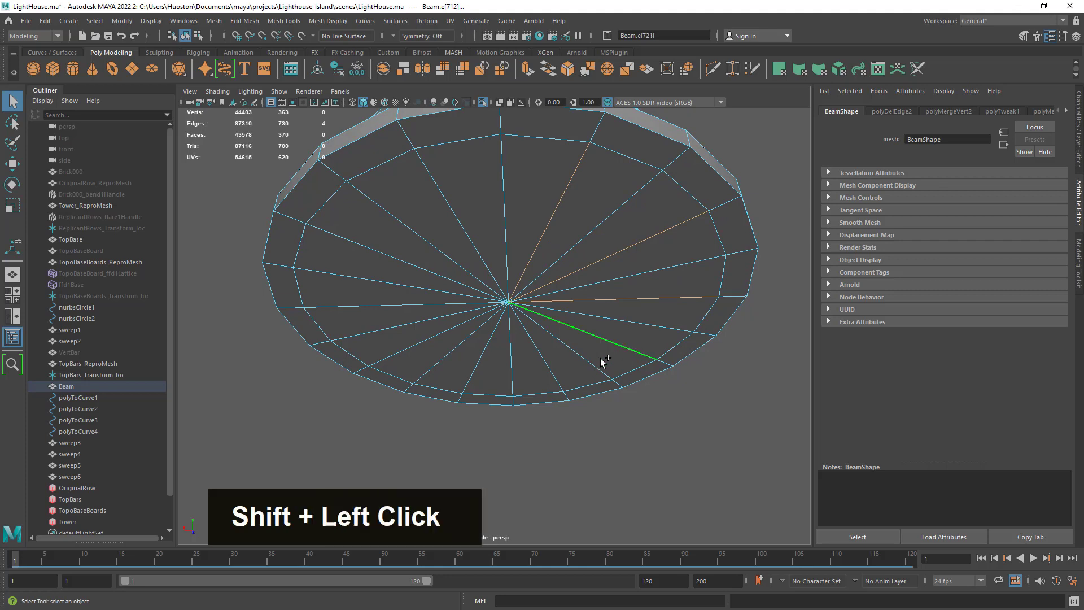
pyautogui.keyDown('shift'); pyautogui.click(560, 369); pyautogui.keyUp('shift')
pyautogui.keyDown('shift'); pyautogui.click(481, 372); pyautogui.keyUp('shift')
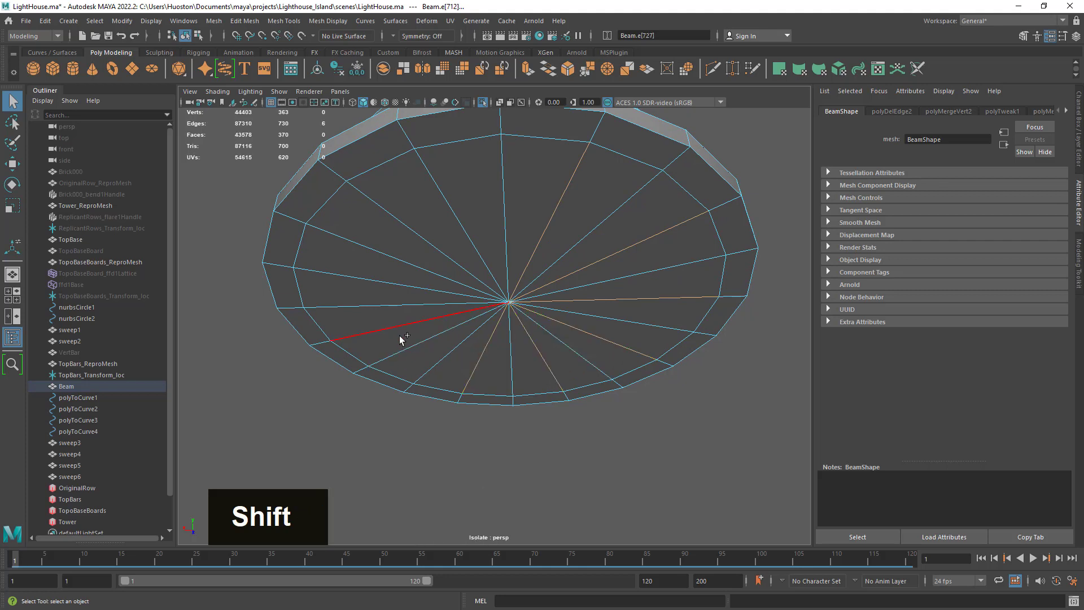
pyautogui.keyDown('shift'); pyautogui.click(398, 335); pyautogui.keyUp('shift')
pyautogui.keyDown('shift'); pyautogui.click(367, 302); pyautogui.keyUp('shift')
pyautogui.keyDown('shift'); pyautogui.click(365, 250); pyautogui.keyUp('shift')
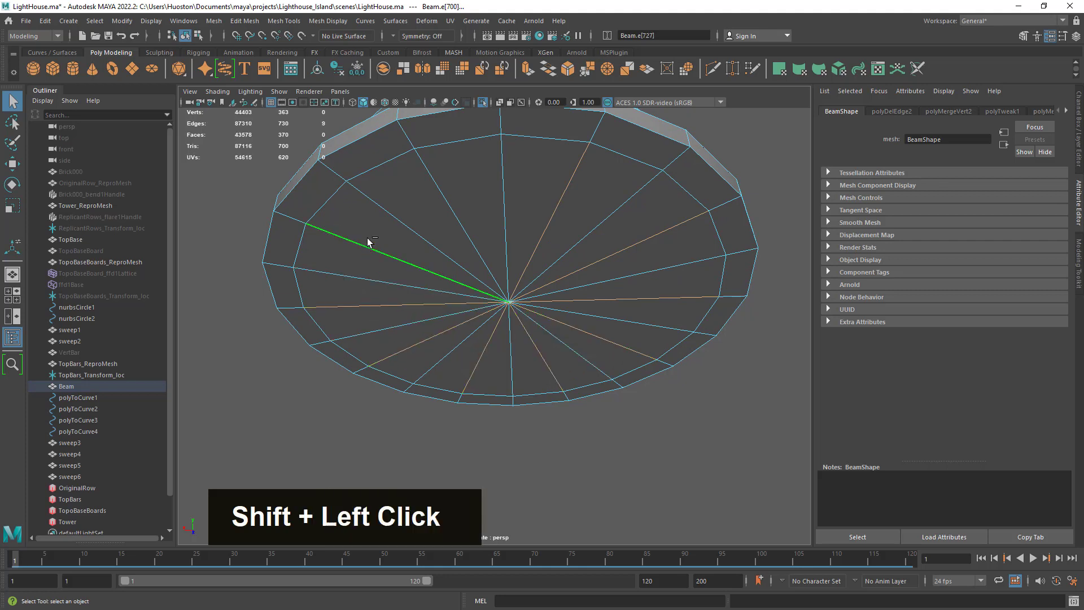
pyautogui.keyDown('shift'); pyautogui.click(452, 209); pyautogui.keyUp('shift')
pyautogui.keyDown('alt'); pyautogui.moveTo(684, 322); pyautogui.dragTo(583, 317, button='right'); pyautogui.keyUp('alt')
pyautogui.hotkey('ctrl', 'BackSpace')
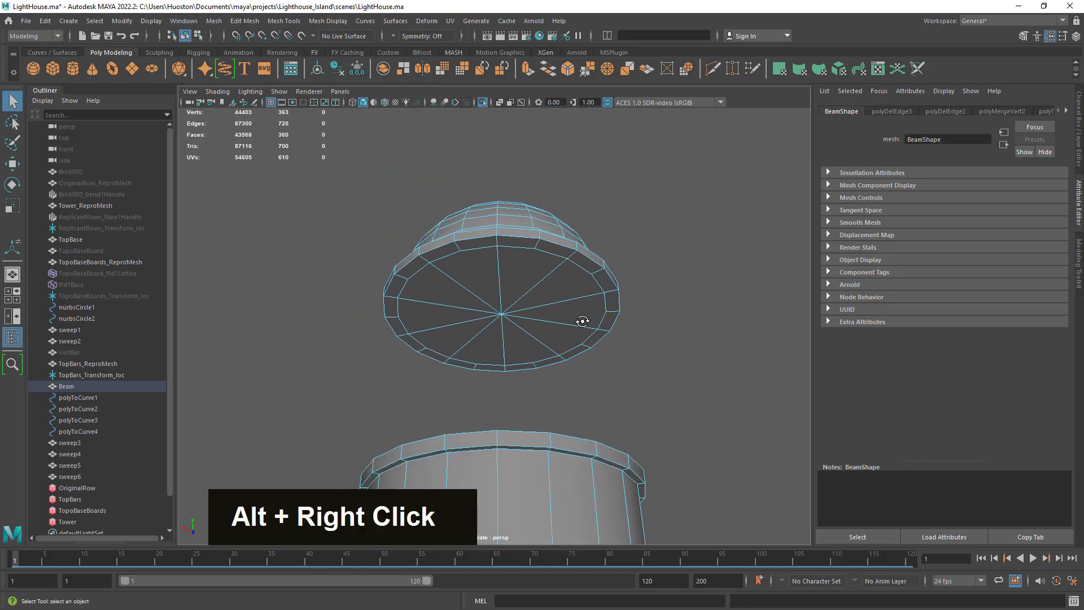
# Step: Return the Beam to object selection, delete its construction history and freeze its transformations
pyautogui.keyDown('alt'); pyautogui.moveTo(583, 316); pyautogui.dragTo(553, 395); pyautogui.keyUp('alt')
pyautogui.keyDown('alt'); pyautogui.moveTo(552, 396); pyautogui.dragTo(588, 401, button='right'); pyautogui.keyUp('alt')
pyautogui.keyDown('alt'); pyautogui.moveTo(588, 401); pyautogui.dragTo(532, 310, button='middle'); pyautogui.keyUp('alt')
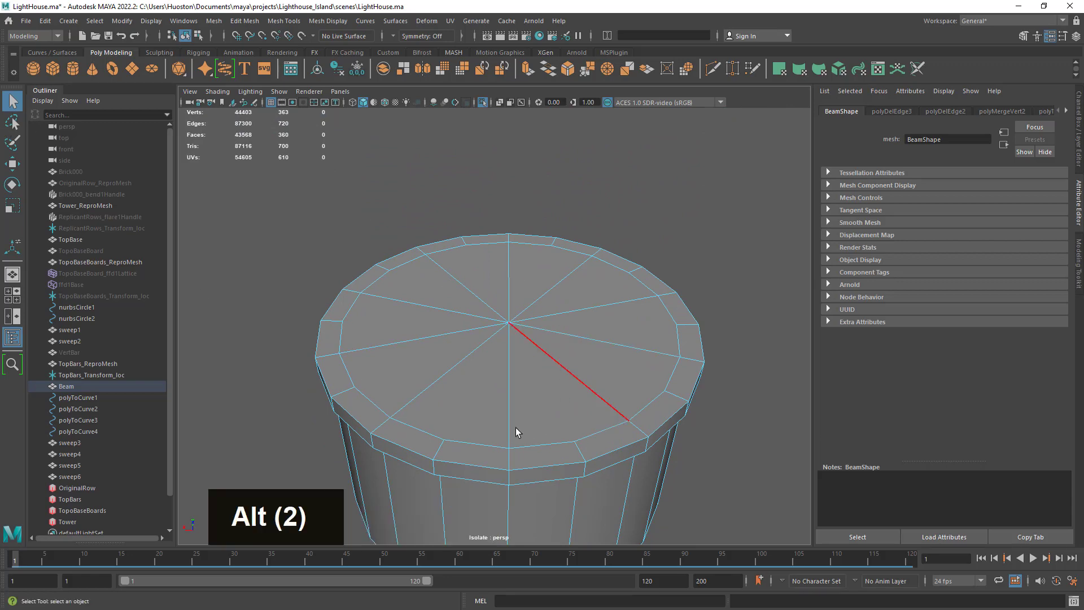
pyautogui.keyDown('alt'); pyautogui.moveTo(516, 428); pyautogui.dragTo(513, 408); pyautogui.keyUp('alt')
pyautogui.keyDown('alt'); pyautogui.moveTo(512, 408); pyautogui.dragTo(532, 103, button='middle'); pyautogui.keyUp('alt')
pyautogui.keyDown('alt'); pyautogui.moveTo(516, 260); pyautogui.dragTo(504, 231); pyautogui.keyUp('alt')
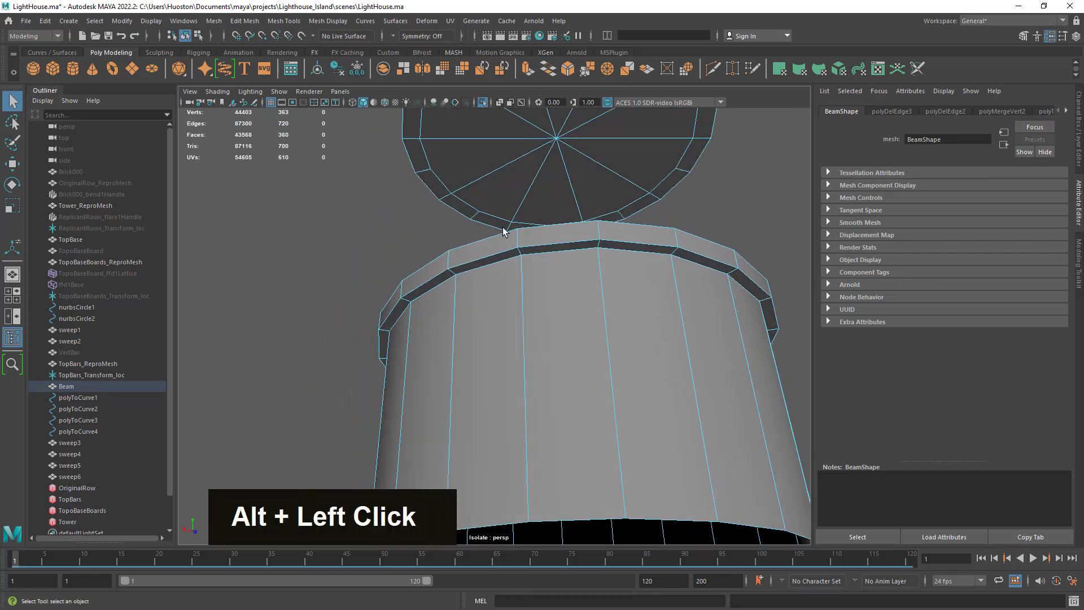
pyautogui.keyDown('alt'); pyautogui.moveTo(504, 231); pyautogui.dragTo(650, 276, button='right'); pyautogui.keyUp('alt')
pyautogui.keyDown('alt'); pyautogui.moveTo(650, 276); pyautogui.dragTo(632, 364, button='middle'); pyautogui.keyUp('alt')
pyautogui.moveTo(575, 253); pyautogui.dragTo(580, 223, button='right')
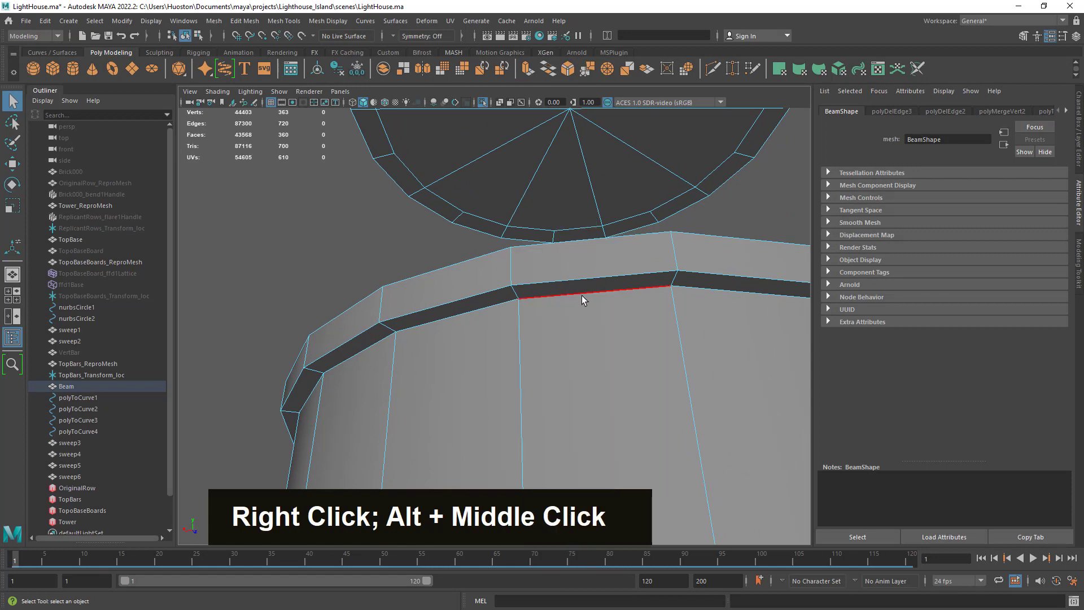
pyautogui.moveTo(657, 266); pyautogui.dragTo(700, 252, button='right')
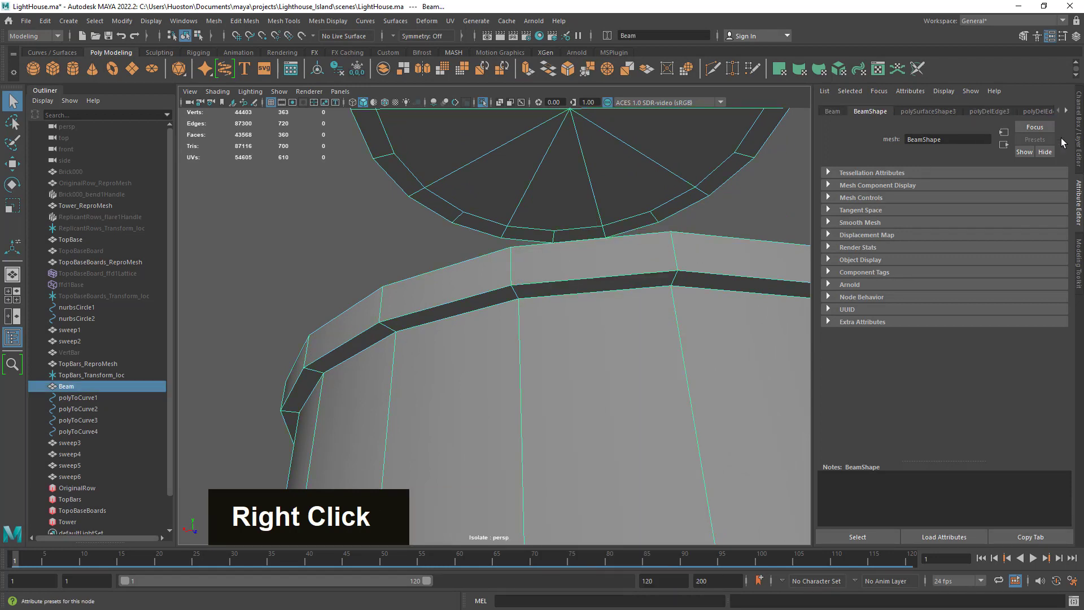
pyautogui.click(1078, 104)
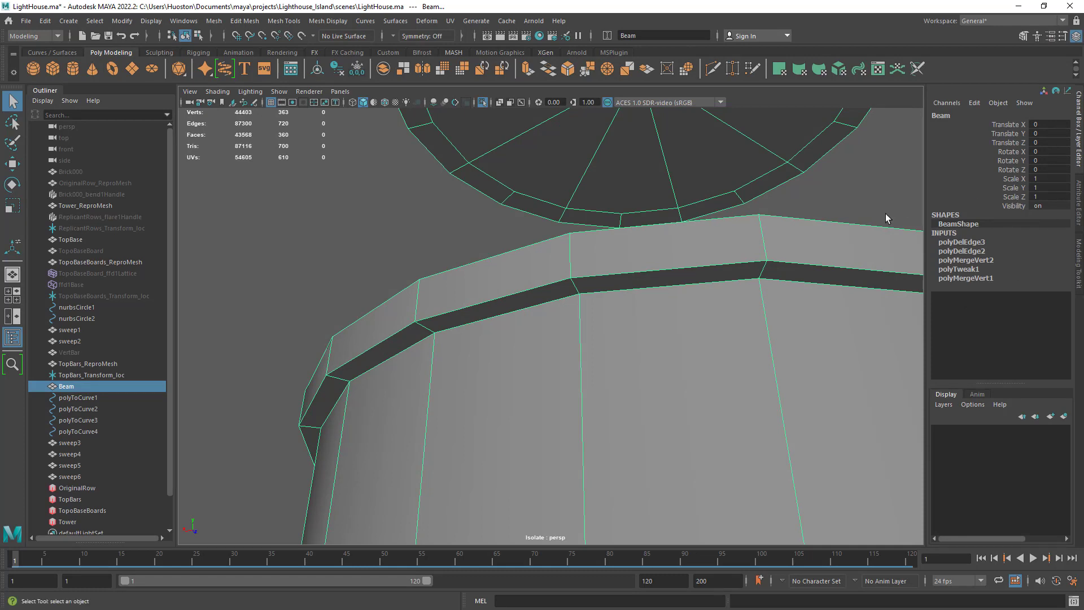
pyautogui.doubleClick(357, 68)
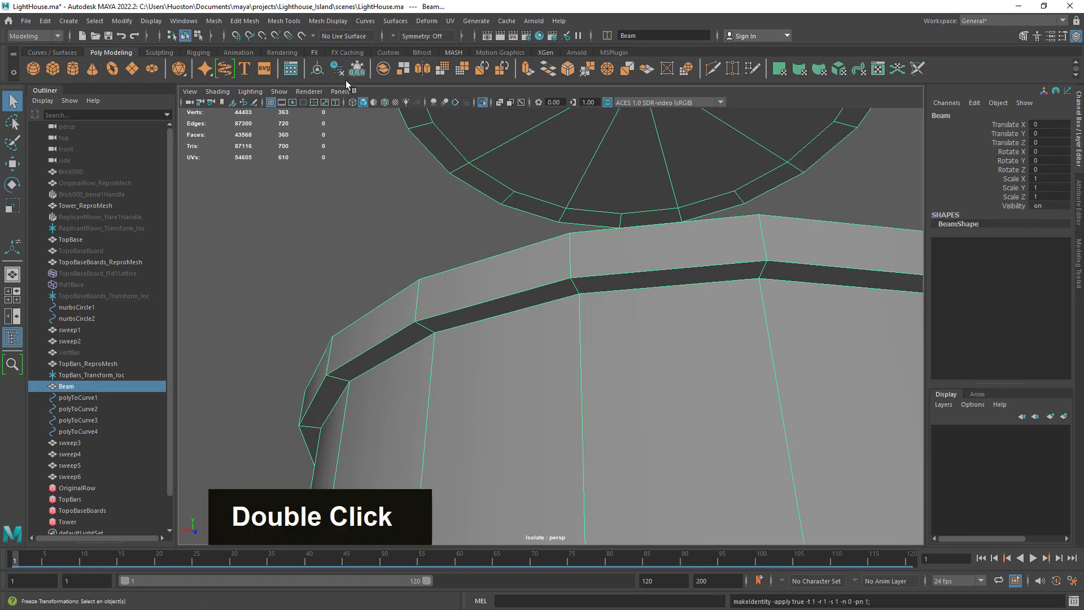
# Step: Select the lower collar's upper rim, lower rim and wall-junction edge loops on the Beam
pyautogui.keyDown('alt'); pyautogui.moveTo(730, 273); pyautogui.dragTo(630, 269, button='middle'); pyautogui.keyUp('alt')
pyautogui.moveTo(621, 251); pyautogui.dragTo(623, 225, button='right')
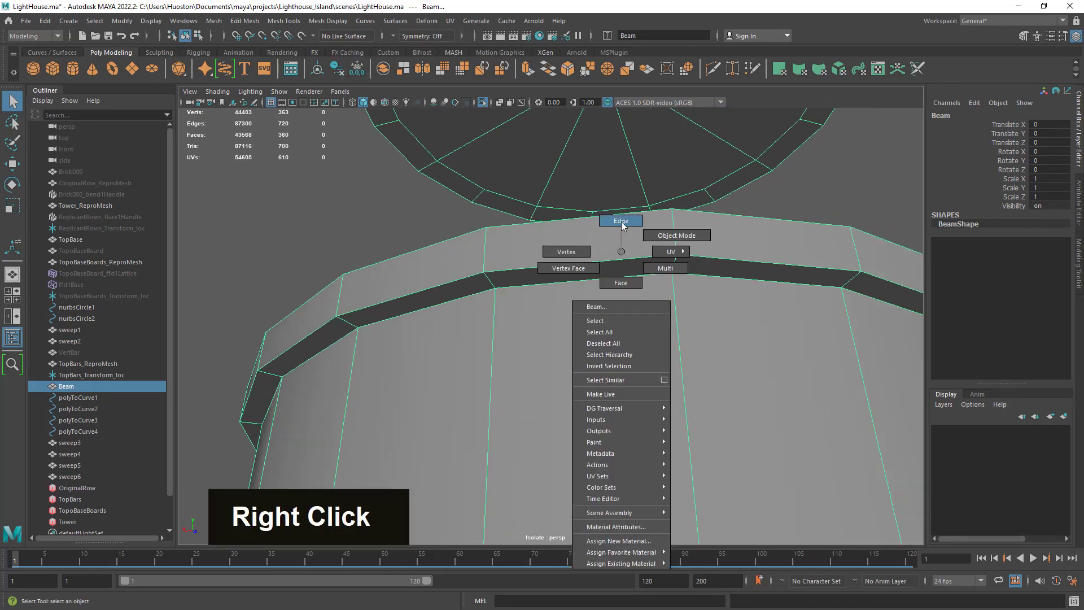
pyautogui.doubleClick(612, 262)
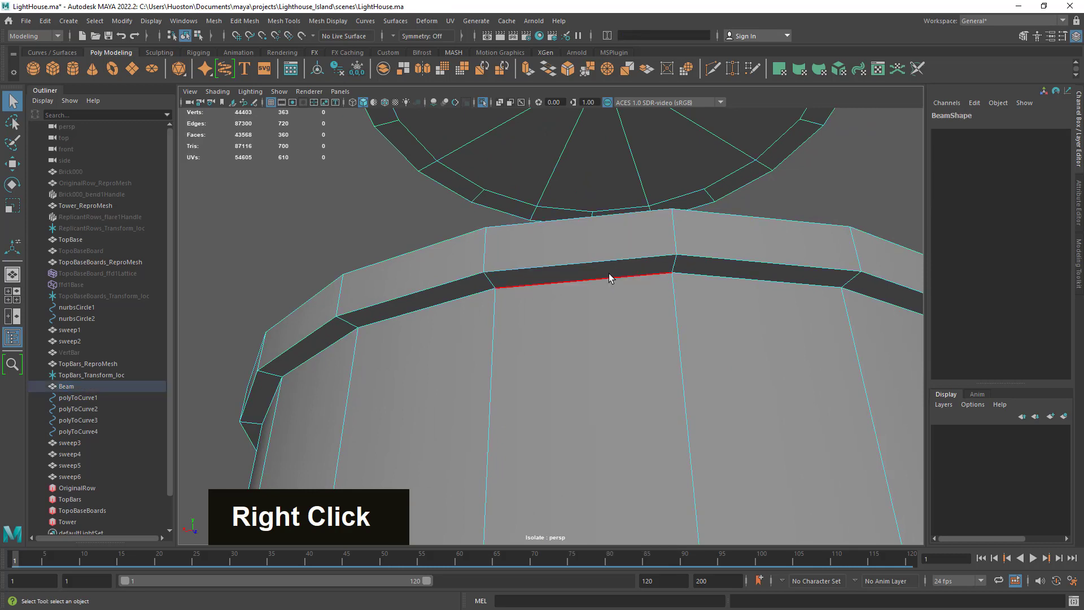
pyautogui.keyDown('shift'); pyautogui.doubleClick(624, 224); pyautogui.keyUp('shift')
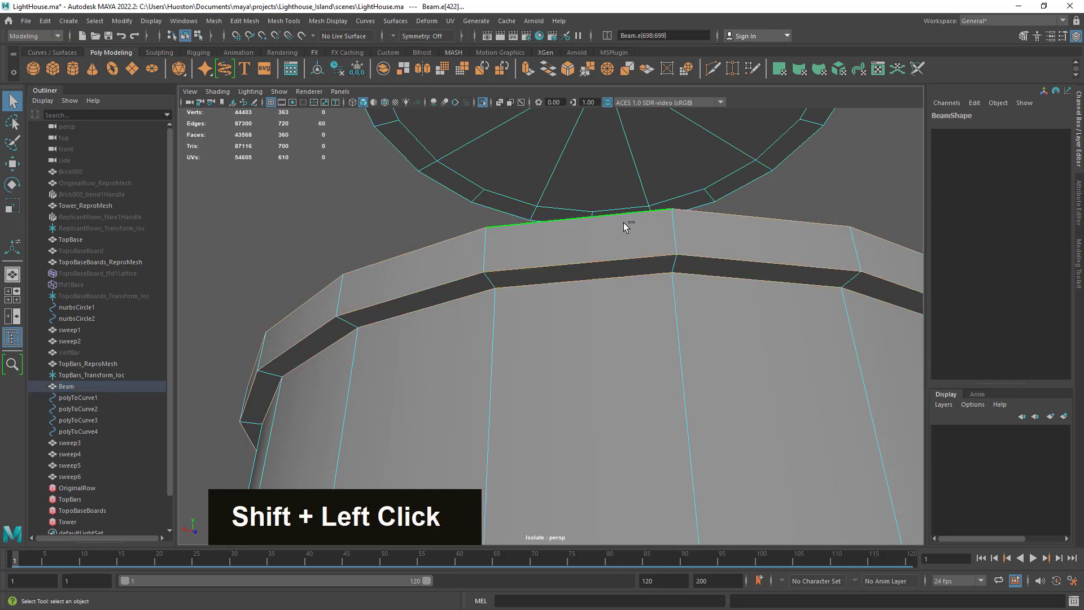
# Step: Add the dome collar's lower rim, upper rim and dome-junction edge loops to the selection
pyautogui.keyDown('alt'); pyautogui.moveTo(624, 225); pyautogui.dragTo(552, 241, button='right'); pyautogui.keyUp('alt')
pyautogui.keyDown('alt'); pyautogui.moveTo(552, 242); pyautogui.dragTo(620, 249, button='middle'); pyautogui.keyUp('alt')
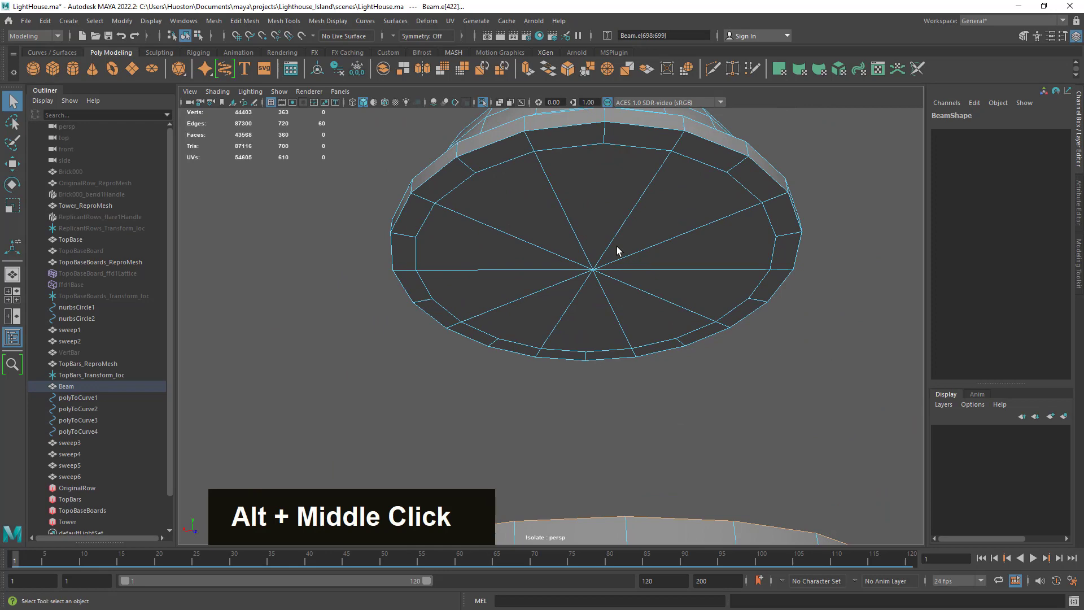
pyautogui.keyDown('shift'); pyautogui.click(566, 128); pyautogui.keyUp('shift')
pyautogui.keyDown('shift'); pyautogui.doubleClick(566, 129); pyautogui.keyUp('shift')
pyautogui.keyDown('alt'); pyautogui.moveTo(648, 182); pyautogui.dragTo(666, 310); pyautogui.keyUp('alt')
pyautogui.keyDown('alt'); pyautogui.moveTo(659, 198); pyautogui.dragTo(651, 408, button='middle'); pyautogui.keyUp('alt')
pyautogui.keyDown('alt'); pyautogui.moveTo(651, 409); pyautogui.dragTo(631, 387, button='right'); pyautogui.keyUp('alt')
pyautogui.keyDown('shift'); pyautogui.doubleClick(537, 266); pyautogui.keyUp('shift')
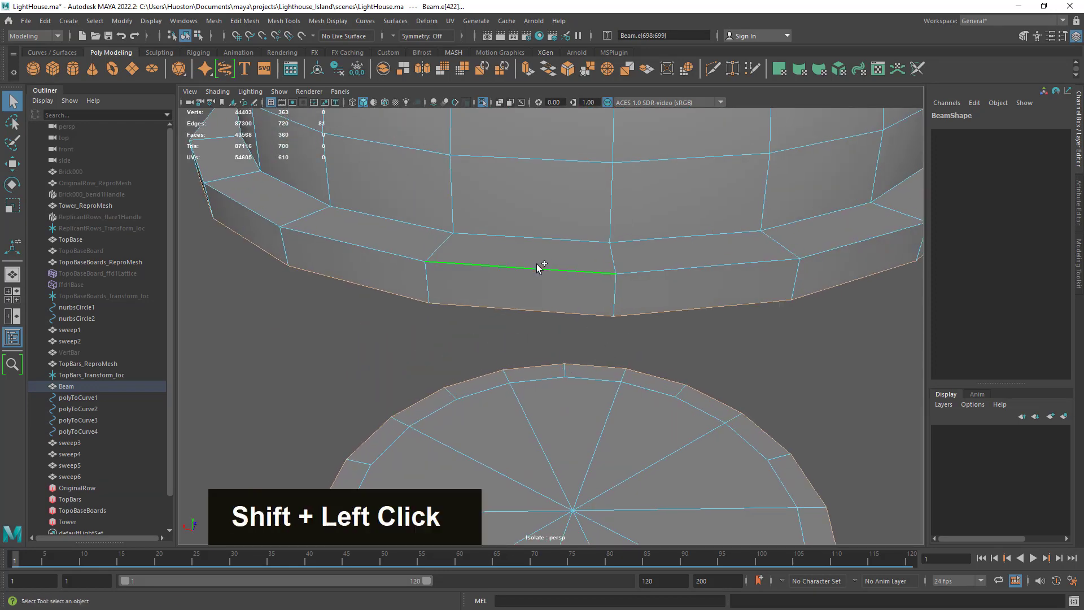
pyautogui.keyDown('shift'); pyautogui.doubleClick(538, 236); pyautogui.keyUp('shift')
# Step: Bevel the selected edge loops of both collars with 2 segments
pyautogui.keyDown('alt'); pyautogui.moveTo(796, 358); pyautogui.dragTo(552, 377, button='right'); pyautogui.keyUp('alt')
pyautogui.moveTo(552, 377)
pyautogui.keyDown('alt'); pyautogui.mouseDown()
pyautogui.moveTo(583, 418)
pyautogui.moveTo(576, 347)
pyautogui.moveTo(583, 396)
pyautogui.moveTo(552, 395)
pyautogui.moveTo(554, 367)
pyautogui.mouseUp(); pyautogui.keyUp('alt')
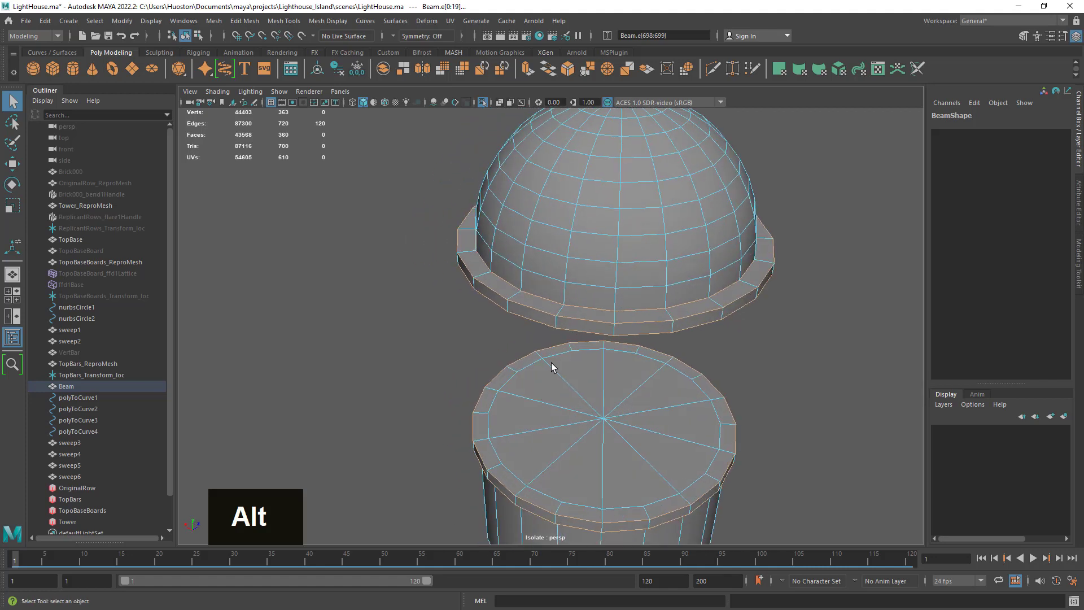
pyautogui.keyDown('alt'); pyautogui.moveTo(554, 367); pyautogui.dragTo(418, 242, button='right'); pyautogui.keyUp('alt')
pyautogui.keyDown('shift'); pyautogui.rightClick(512, 254); pyautogui.keyUp('shift')
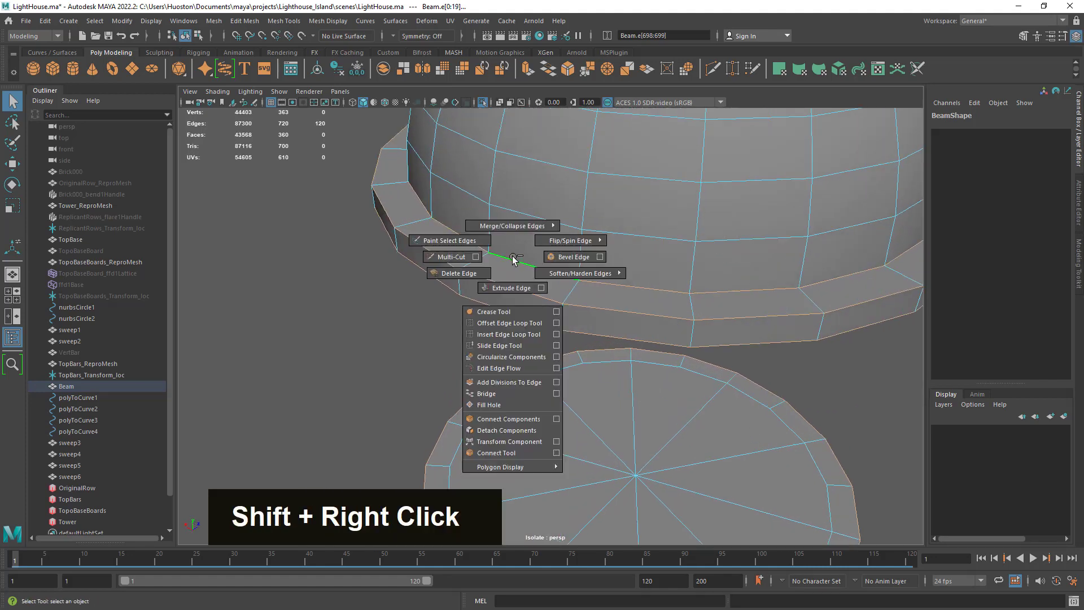
pyautogui.click(569, 257)
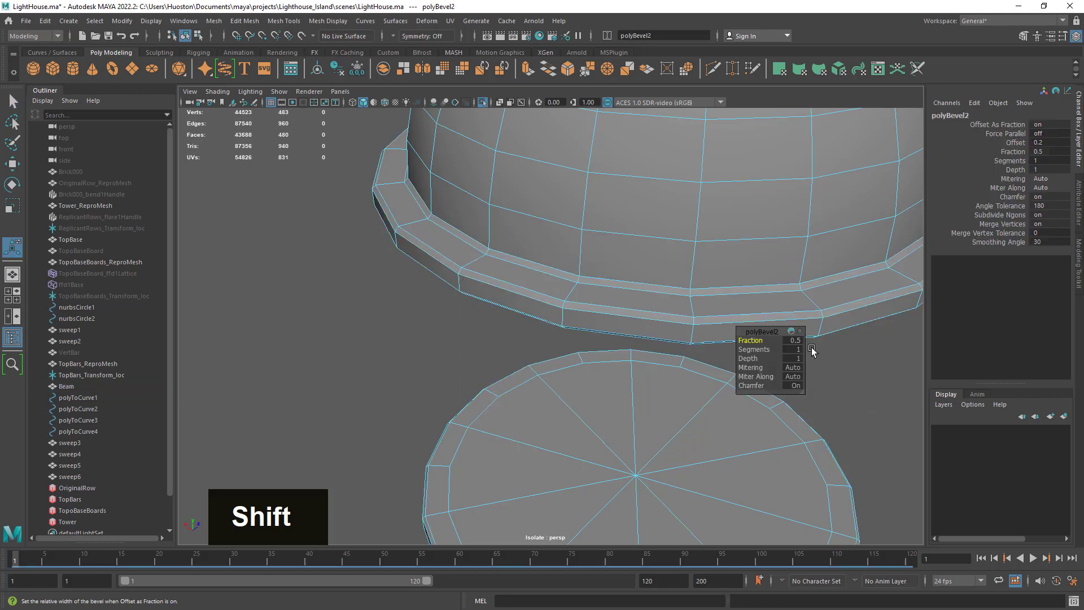
pyautogui.click(793, 349)
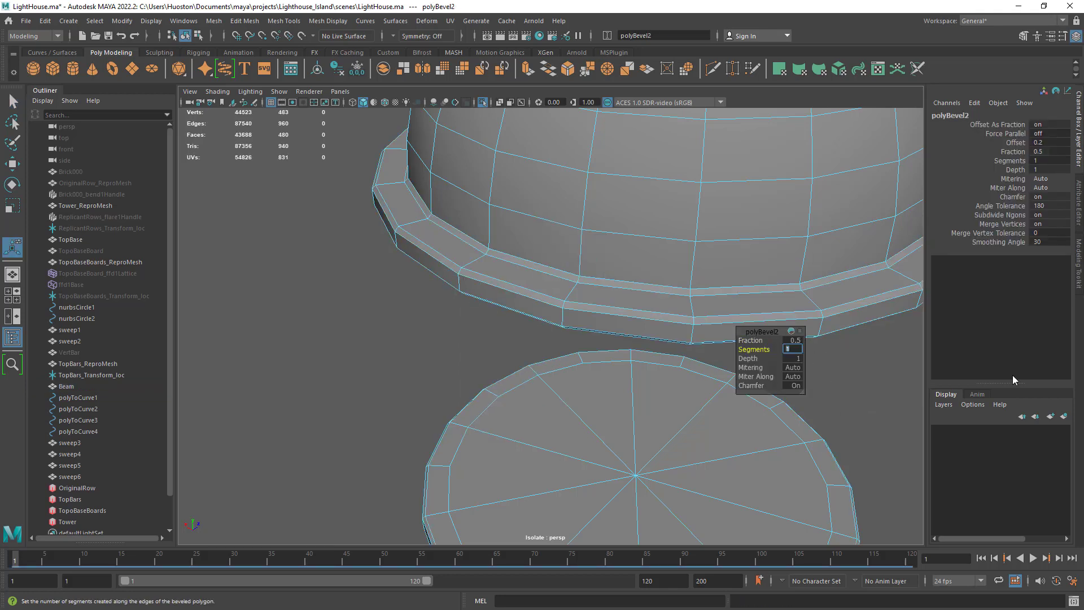
pyautogui.write('2')
pyautogui.press('Return')
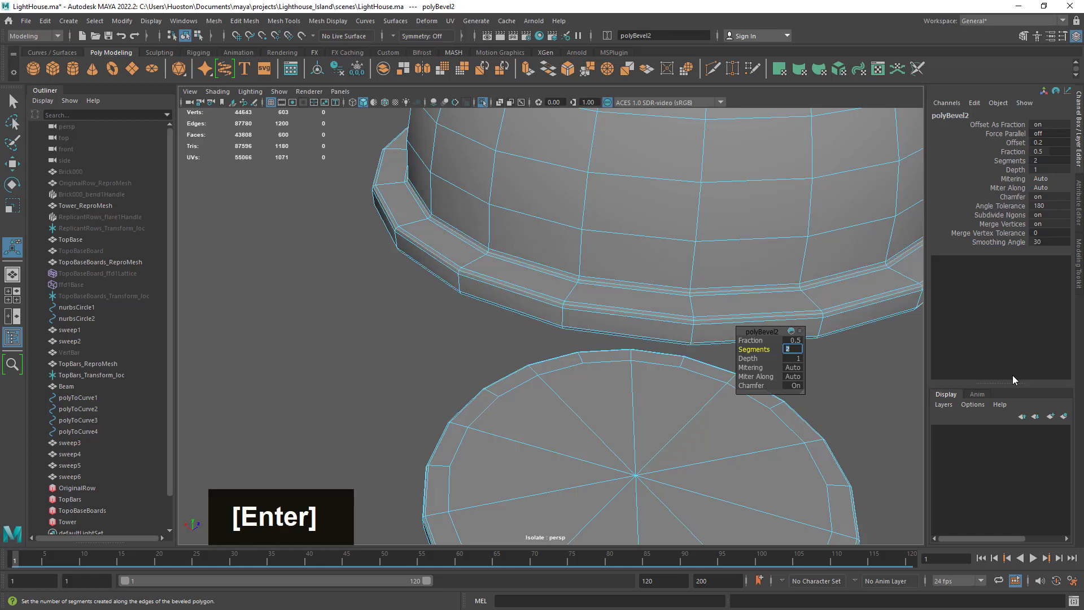
# Step: Check the beveled collars, then return the Beam to object selection and delete its construction history
pyautogui.keyDown('alt'); pyautogui.moveTo(511, 389); pyautogui.dragTo(496, 421, button='right'); pyautogui.keyUp('alt')
pyautogui.keyDown('alt'); pyautogui.moveTo(528, 479); pyautogui.dragTo(568, 390); pyautogui.keyUp('alt')
pyautogui.keyDown('alt'); pyautogui.moveTo(580, 443); pyautogui.dragTo(612, 300, button='middle'); pyautogui.keyUp('alt')
pyautogui.keyDown('alt'); pyautogui.moveTo(562, 384); pyautogui.dragTo(609, 343); pyautogui.keyUp('alt')
pyautogui.keyDown('alt'); pyautogui.moveTo(610, 342); pyautogui.dragTo(481, 327, button='right'); pyautogui.keyUp('alt')
pyautogui.keyDown('alt'); pyautogui.moveTo(477, 327); pyautogui.dragTo(464, 376, button='middle'); pyautogui.keyUp('alt')
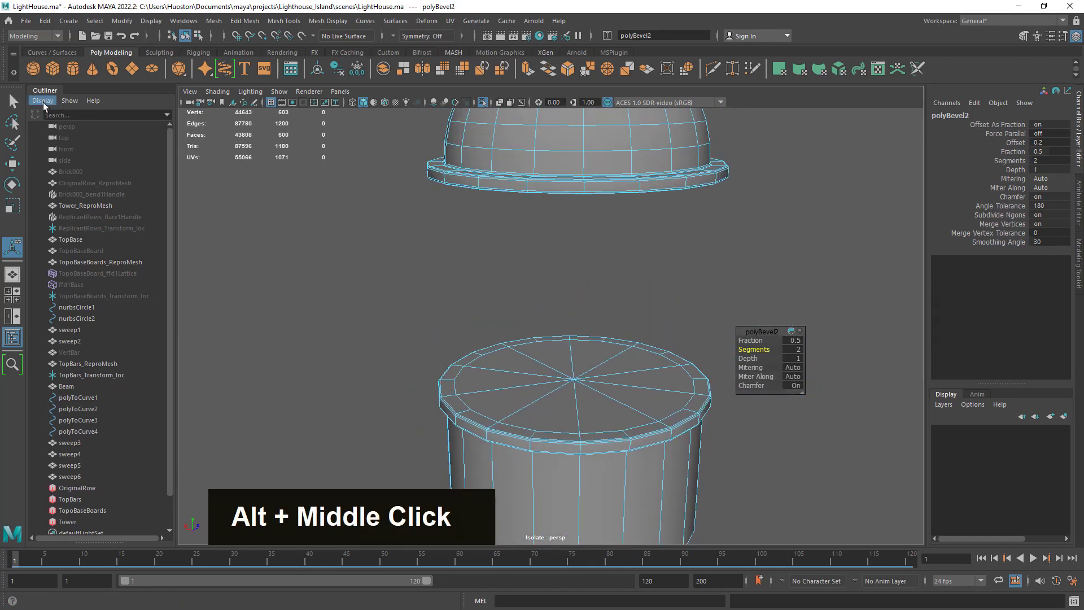
pyautogui.click(13, 102)
pyautogui.moveTo(575, 125); pyautogui.dragTo(615, 106, button='right')
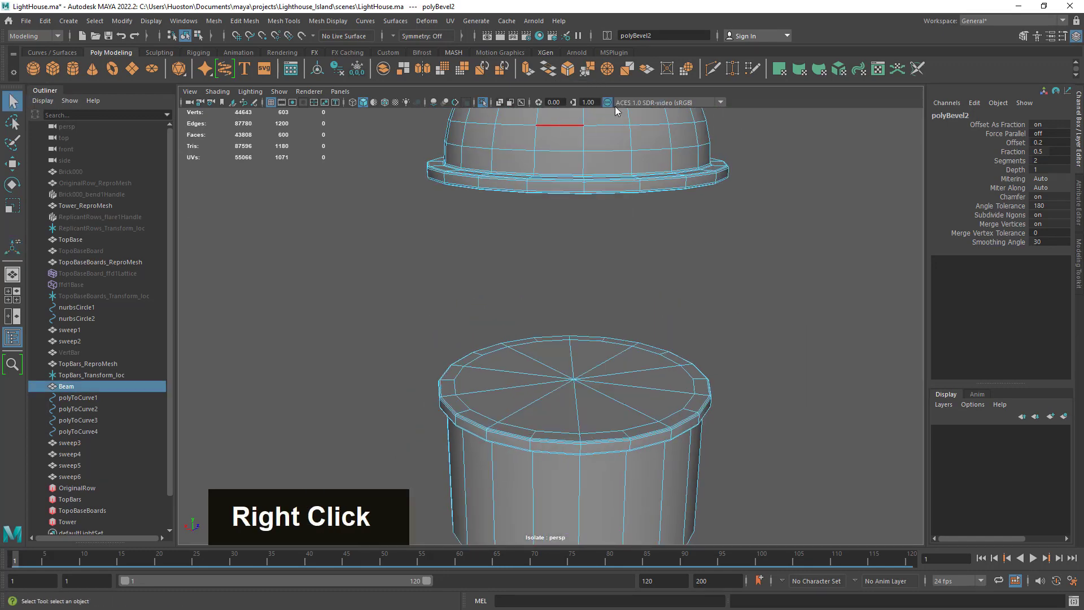
pyautogui.keyDown('alt'); pyautogui.moveTo(641, 190); pyautogui.dragTo(648, 244, button='right'); pyautogui.keyUp('alt')
pyautogui.keyDown('alt'); pyautogui.moveTo(648, 245); pyautogui.dragTo(648, 218, button='middle'); pyautogui.keyUp('alt')
pyautogui.keyDown('alt'); pyautogui.moveTo(648, 218); pyautogui.dragTo(660, 242, button='right'); pyautogui.keyUp('alt')
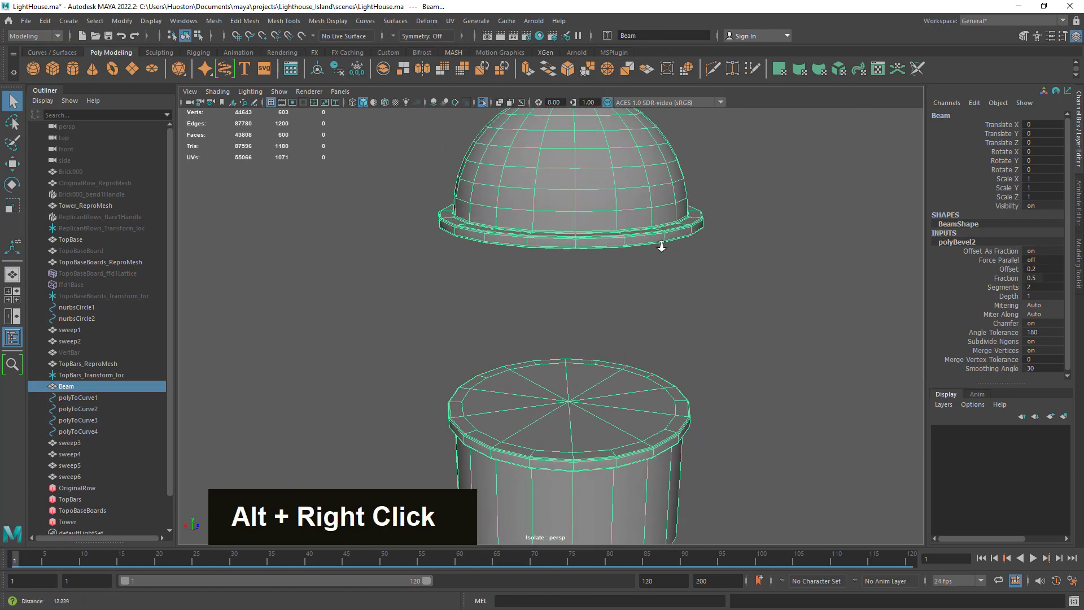
pyautogui.click(338, 70)
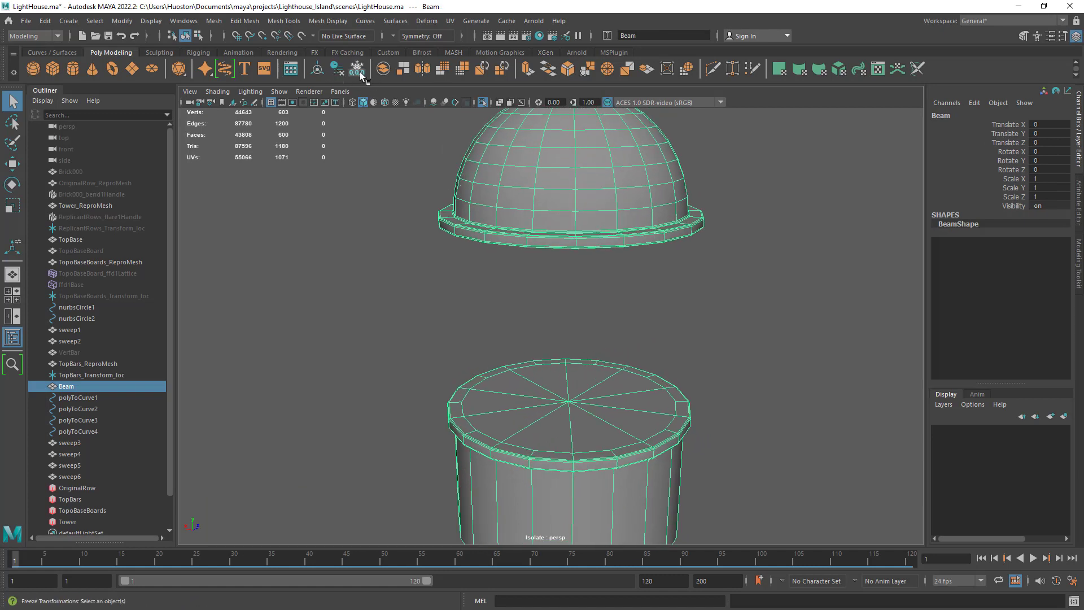
# Step: Turn on smooth mesh preview for the Beam and examine its dome, underside and lower collar from several angles
pyautogui.press('3')
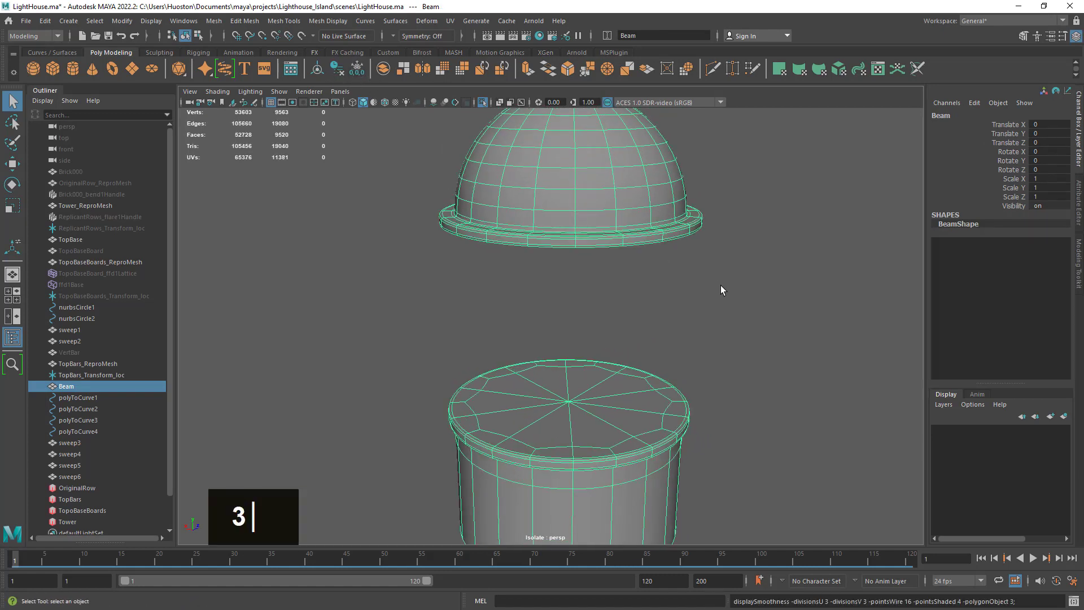
pyautogui.click(702, 319)
pyautogui.keyDown('alt'); pyautogui.moveTo(688, 340); pyautogui.dragTo(650, 242); pyautogui.keyUp('alt')
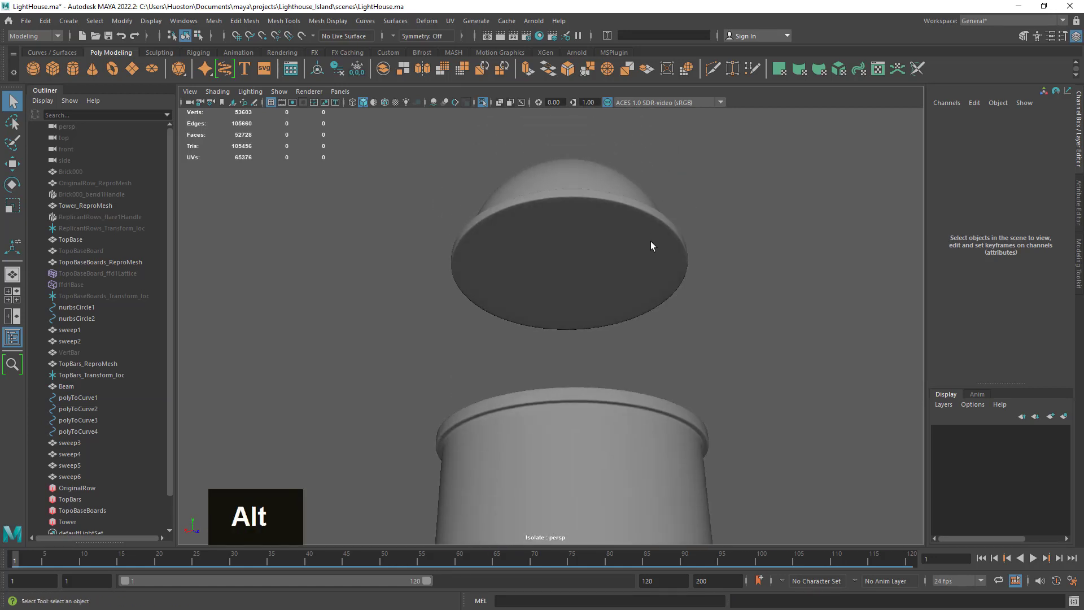
pyautogui.click(650, 241)
pyautogui.keyDown('alt'); pyautogui.moveTo(652, 291); pyautogui.dragTo(495, 236, button='right'); pyautogui.keyUp('alt')
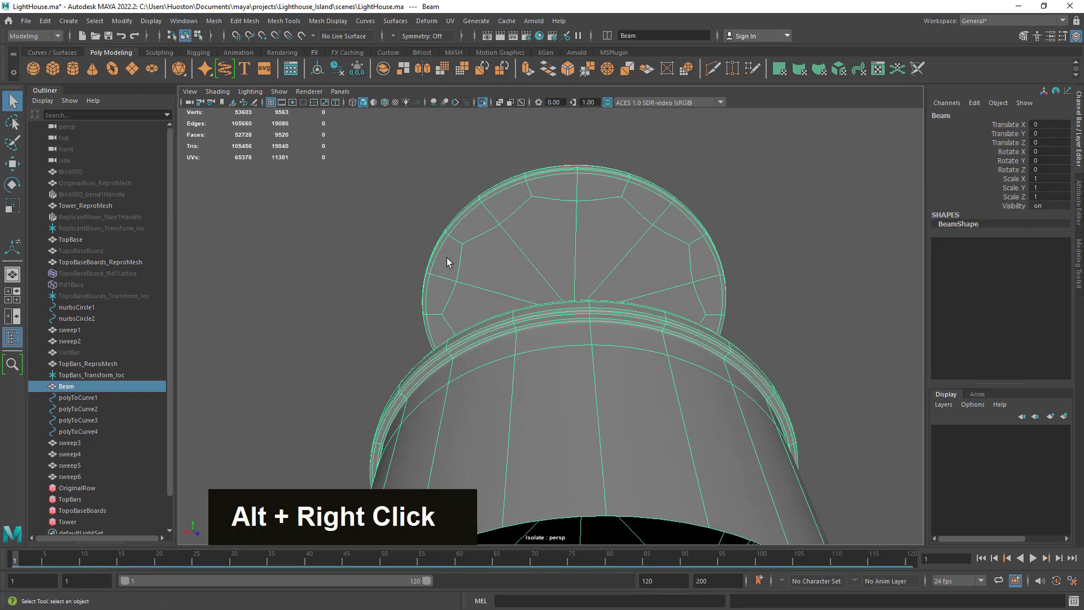
pyautogui.keyDown('alt'); pyautogui.moveTo(607, 277); pyautogui.dragTo(593, 282, button='right'); pyautogui.keyUp('alt')
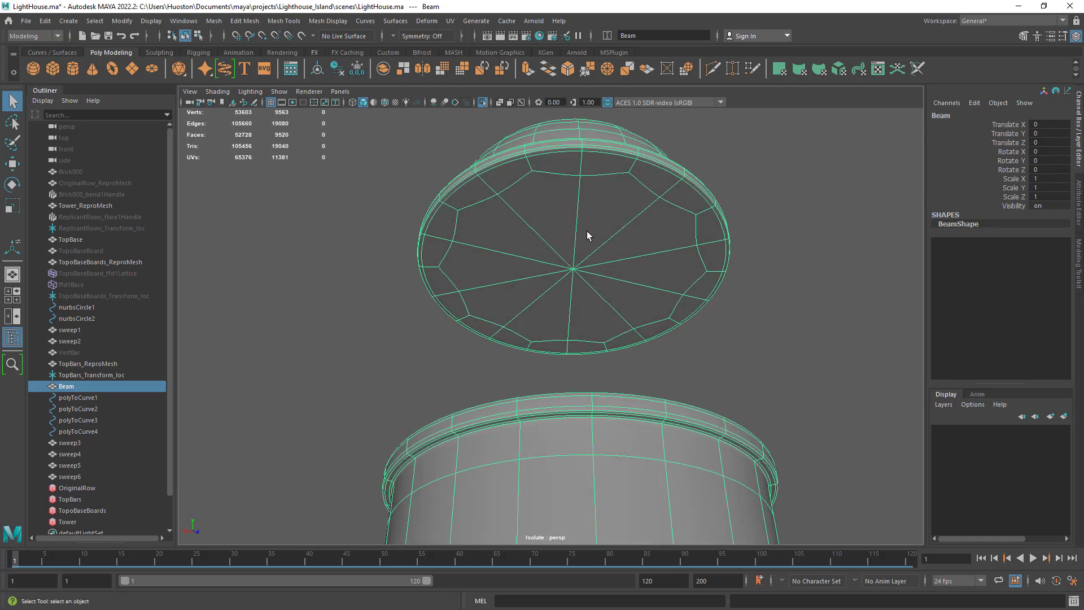
pyautogui.keyDown('alt'); pyautogui.moveTo(738, 278); pyautogui.dragTo(738, 351); pyautogui.keyUp('alt')
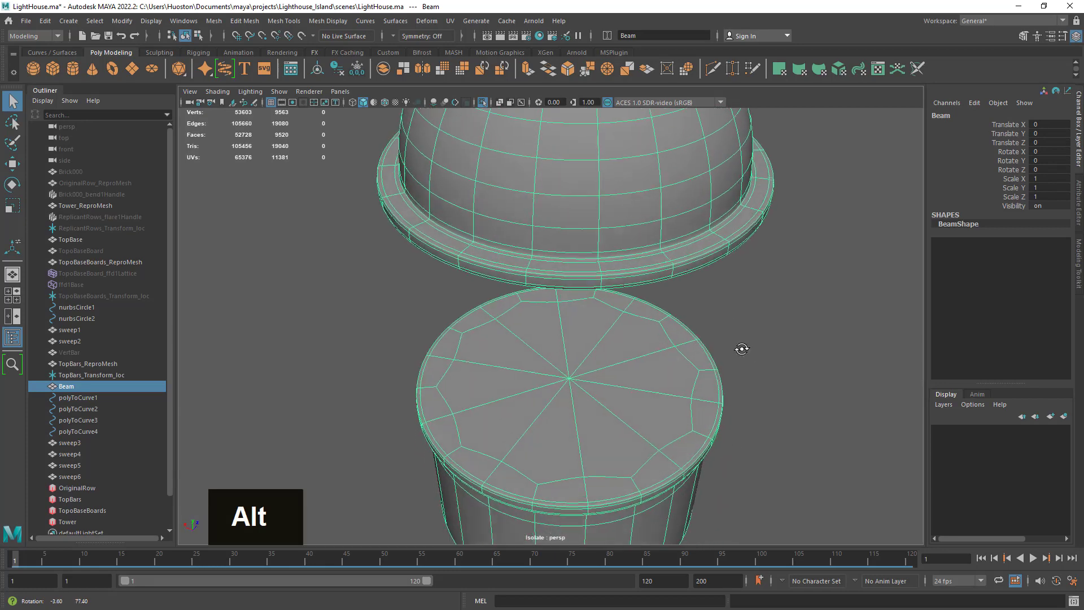
pyautogui.keyDown('alt'); pyautogui.moveTo(738, 351); pyautogui.dragTo(565, 330, button='right'); pyautogui.keyUp('alt')
pyautogui.keyDown('alt'); pyautogui.moveTo(649, 261); pyautogui.dragTo(642, 300); pyautogui.keyUp('alt')
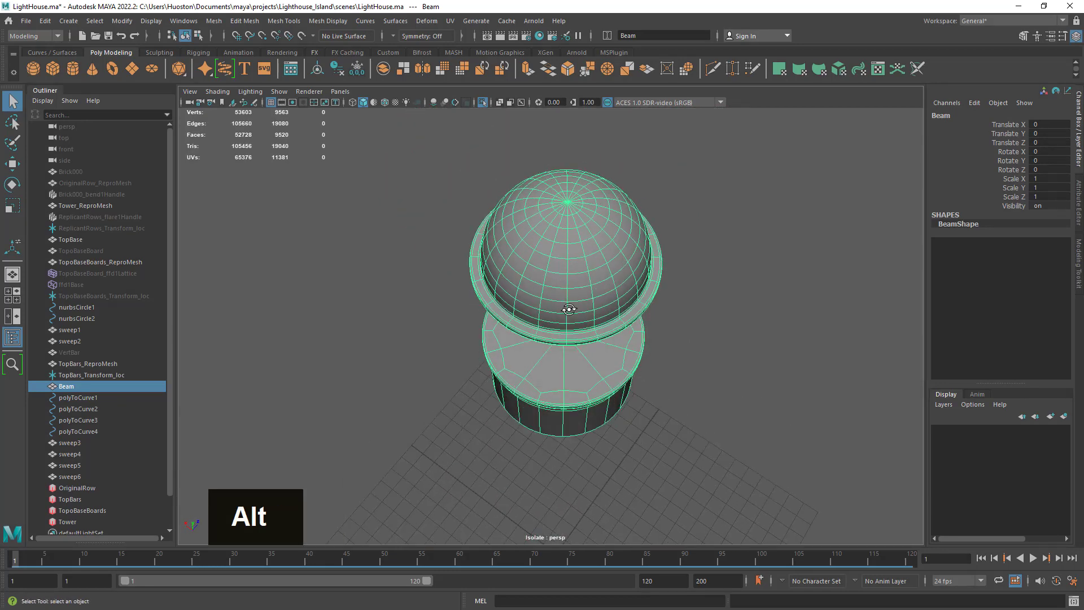
pyautogui.keyDown('alt'); pyautogui.moveTo(569, 308); pyautogui.dragTo(620, 322); pyautogui.keyUp('alt')
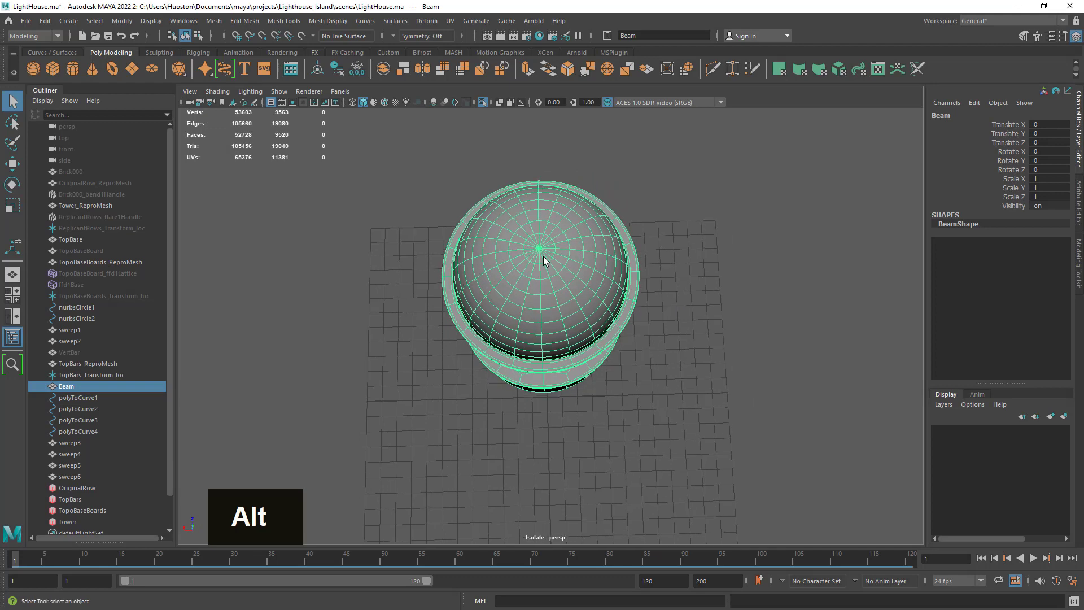
# Step: Turn off the Beam's smooth preview and delete every other spoke edge around the dome's top pole
pyautogui.press('1')
pyautogui.keyDown('alt'); pyautogui.moveTo(540, 260); pyautogui.dragTo(753, 322, button='right'); pyautogui.keyUp('alt')
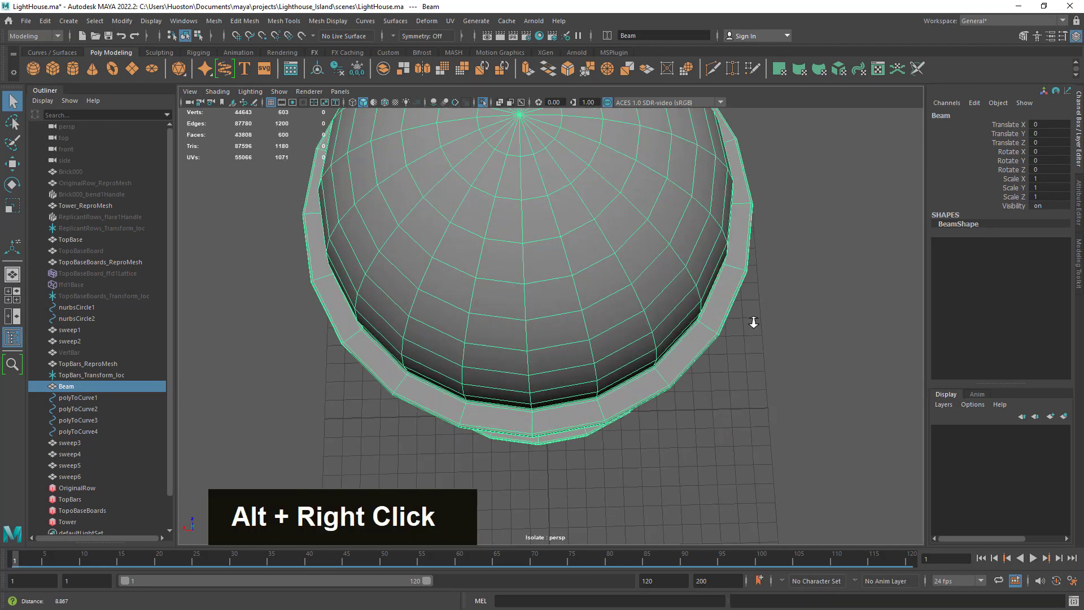
pyautogui.keyDown('alt'); pyautogui.moveTo(752, 322); pyautogui.dragTo(646, 354, button='middle'); pyautogui.keyUp('alt')
pyautogui.keyDown('alt'); pyautogui.moveTo(646, 354); pyautogui.dragTo(663, 366, button='right'); pyautogui.keyUp('alt')
pyautogui.moveTo(638, 341); pyautogui.dragTo(634, 263, button='right')
pyautogui.click(621, 384)
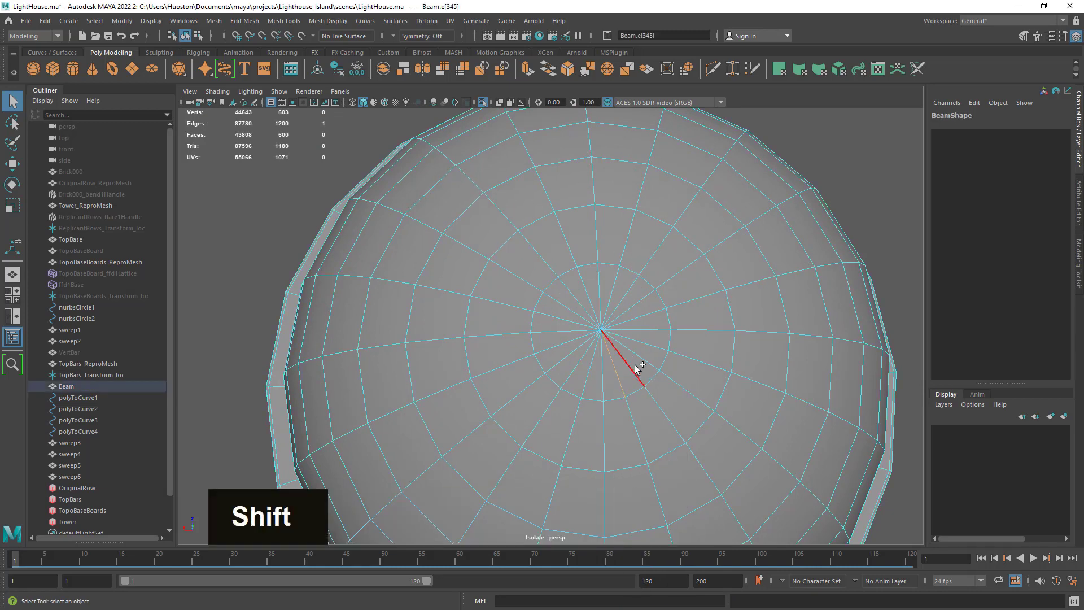
pyautogui.keyDown('shift'); pyautogui.click(651, 330); pyautogui.keyUp('shift')
pyautogui.keyDown('shift'); pyautogui.click(652, 330); pyautogui.keyUp('shift')
pyautogui.keyDown('shift'); pyautogui.click(639, 299); pyautogui.keyUp('shift')
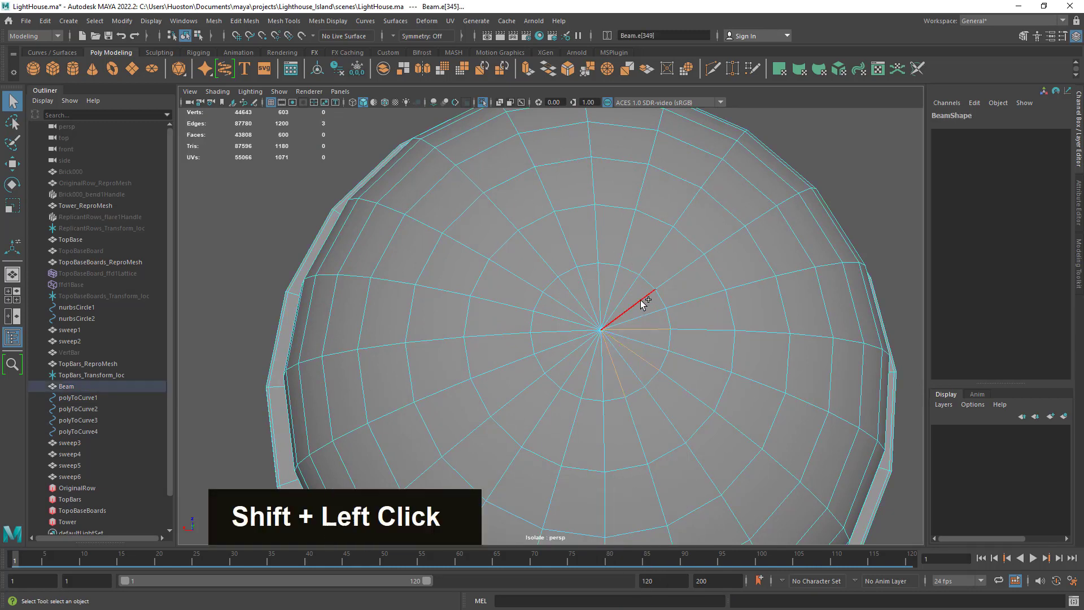
pyautogui.keyDown('shift'); pyautogui.click(607, 278); pyautogui.keyUp('shift')
pyautogui.keyDown('shift'); pyautogui.click(581, 288); pyautogui.keyUp('shift')
pyautogui.keyDown('shift'); pyautogui.click(546, 330); pyautogui.keyUp('shift')
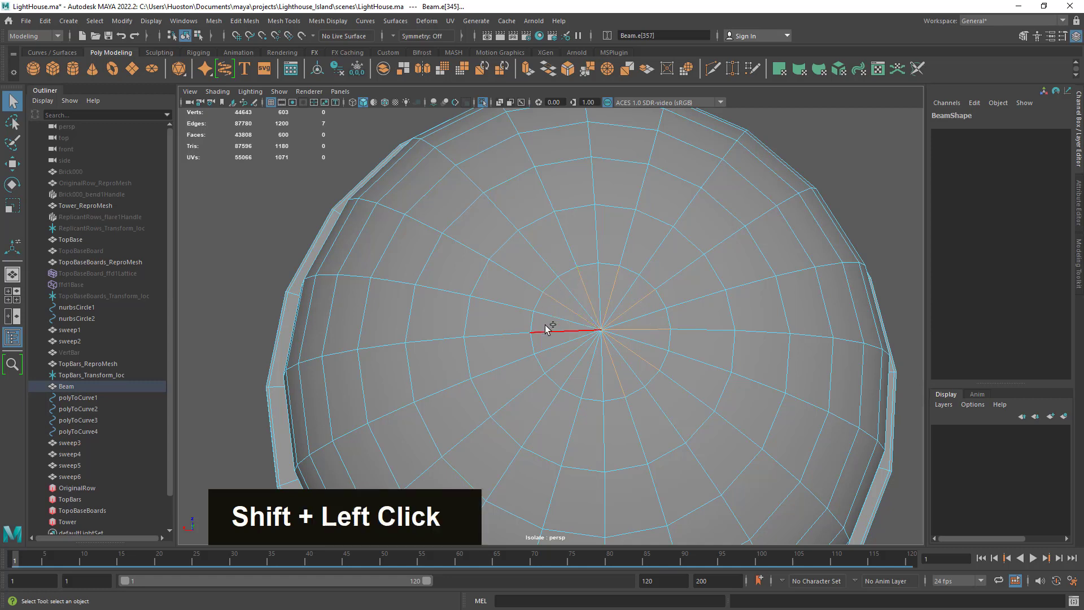
pyautogui.keyDown('shift'); pyautogui.click(558, 361); pyautogui.keyUp('shift')
pyautogui.hotkey('ctrl', 'BackSpace')
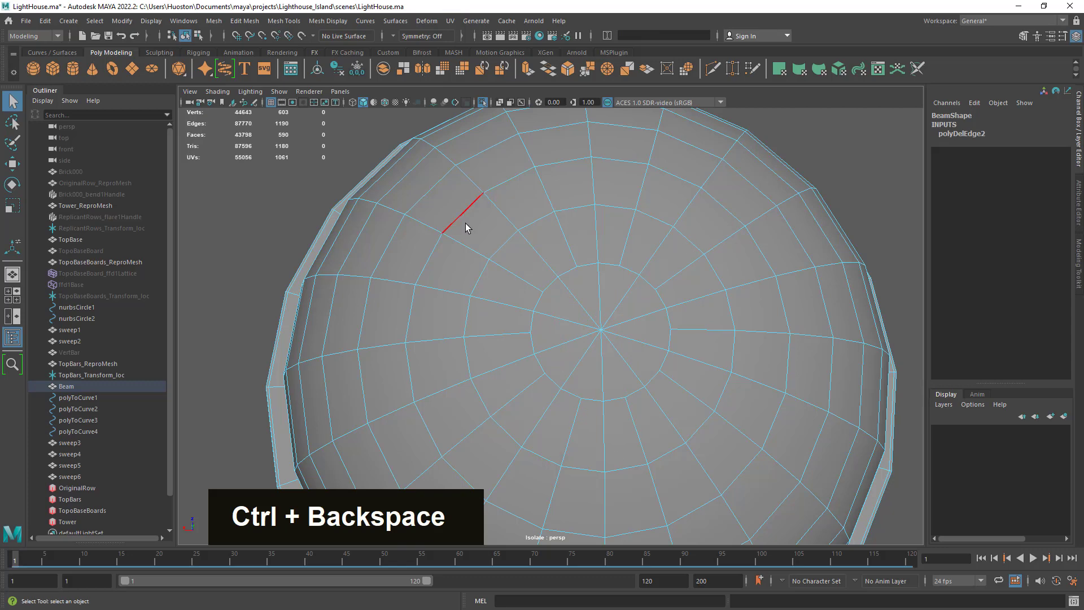
# Step: Return the Beam to object selection, turn on smooth mesh preview and check the dome's surface
pyautogui.moveTo(569, 201); pyautogui.dragTo(620, 180, button='right')
pyautogui.keyDown('alt'); pyautogui.moveTo(723, 337); pyautogui.dragTo(598, 321); pyautogui.keyUp('alt')
pyautogui.press('3')
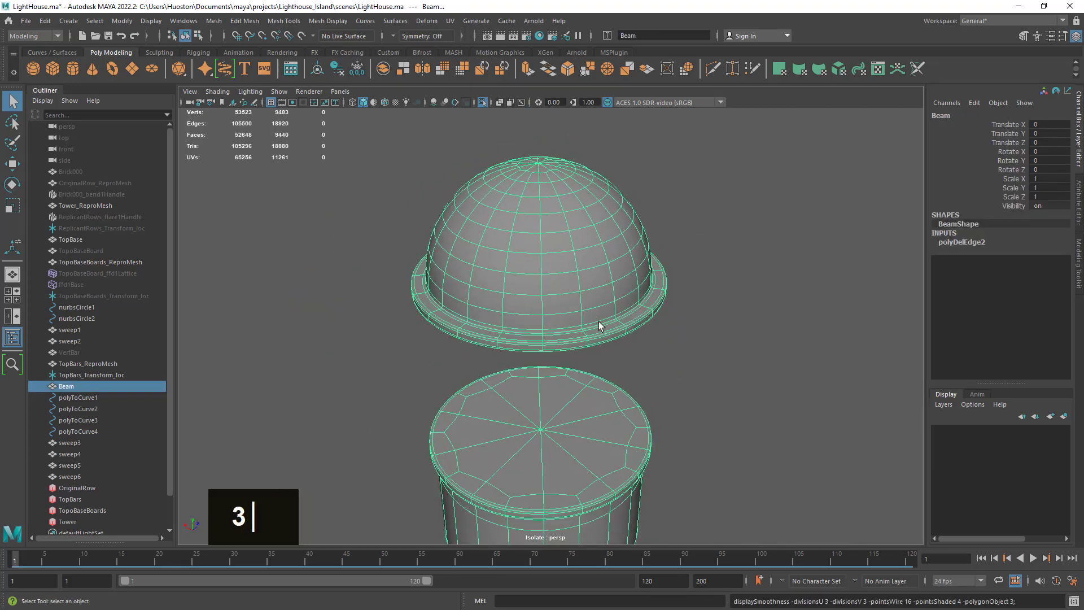
pyautogui.click(651, 215)
pyautogui.keyDown('alt'); pyautogui.moveTo(652, 215); pyautogui.dragTo(559, 246); pyautogui.keyUp('alt')
pyautogui.keyDown('alt'); pyautogui.moveTo(559, 246); pyautogui.dragTo(671, 269, button='right'); pyautogui.keyUp('alt')
pyautogui.keyDown('alt'); pyautogui.moveTo(672, 268); pyautogui.dragTo(689, 301); pyautogui.keyUp('alt')
pyautogui.keyDown('alt'); pyautogui.moveTo(690, 301); pyautogui.dragTo(683, 346, button='middle'); pyautogui.keyUp('alt')
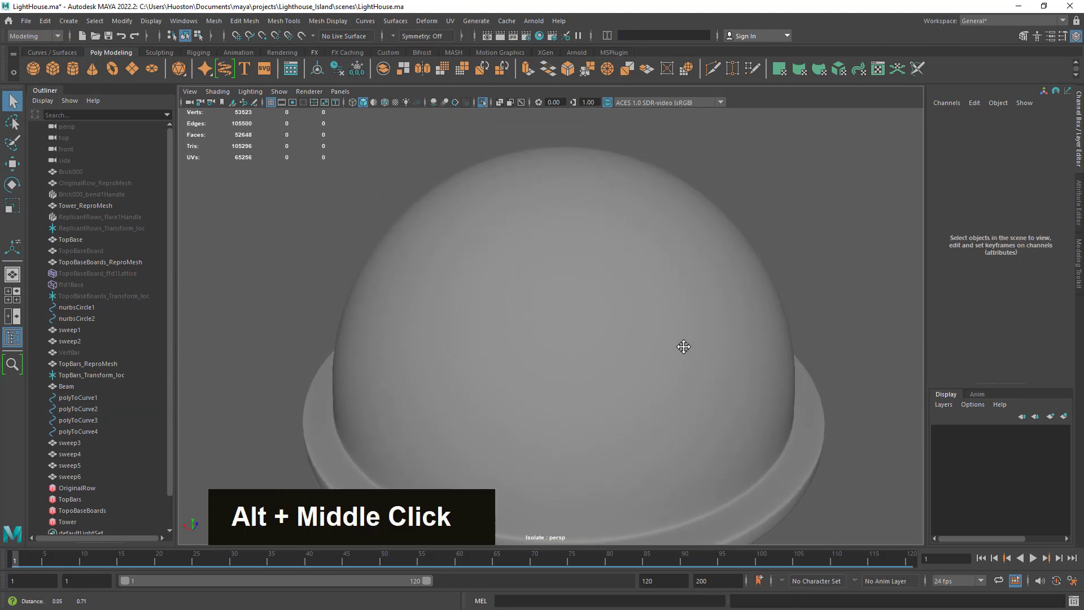
# Step: Examine the smoothed wireframe around the dome's pole and collar, then turn smooth preview off for the Beam
pyautogui.click(648, 333)
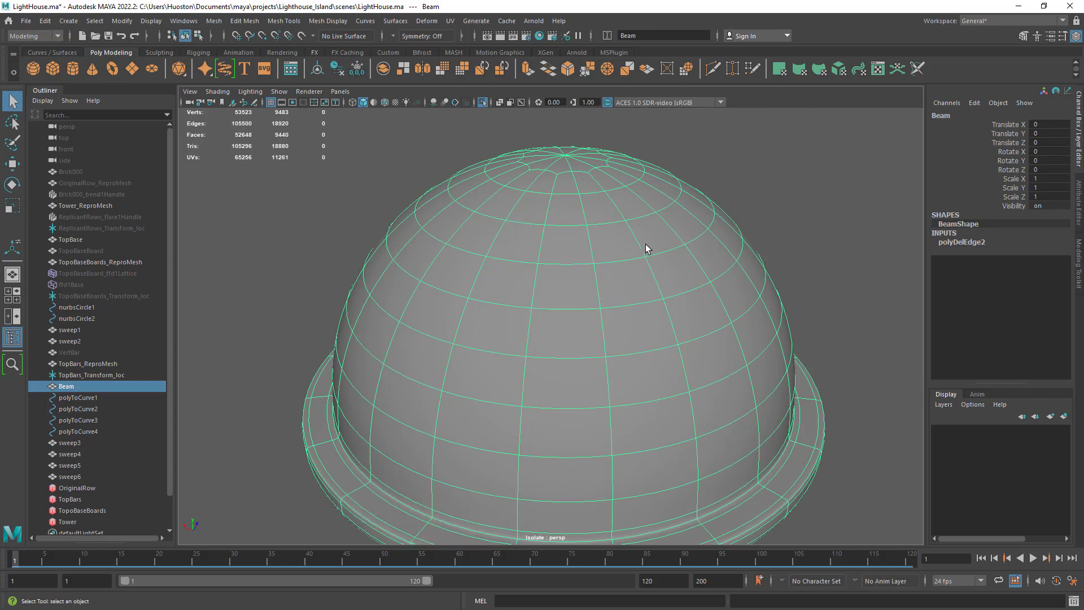
pyautogui.keyDown('alt'); pyautogui.moveTo(687, 268); pyautogui.dragTo(651, 179, button='right'); pyautogui.keyUp('alt')
pyautogui.keyDown('alt'); pyautogui.moveTo(605, 374); pyautogui.dragTo(676, 399); pyautogui.keyUp('alt')
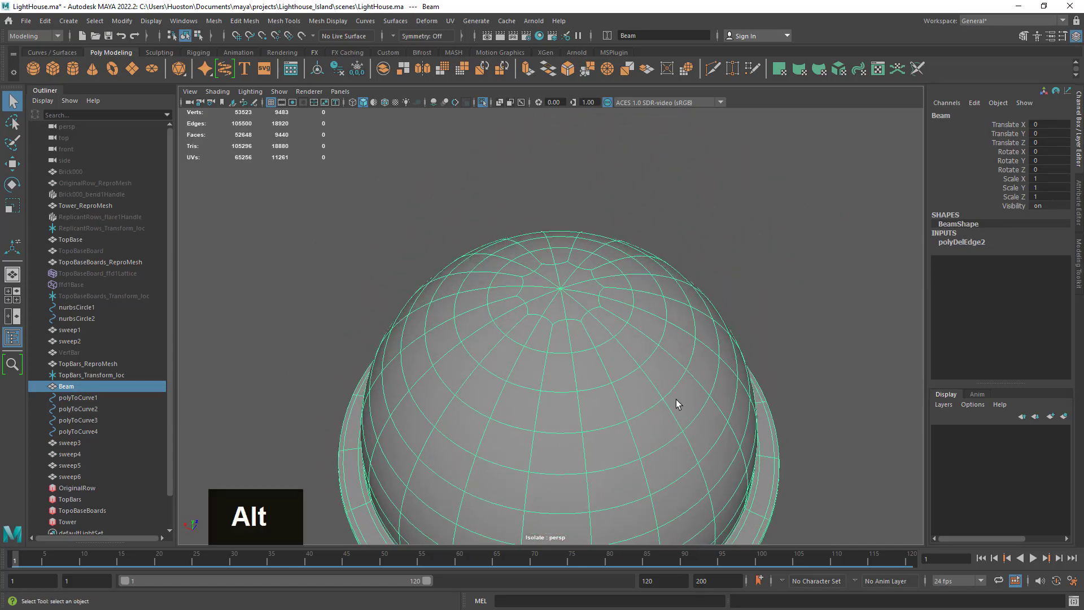
pyautogui.keyDown('alt'); pyautogui.moveTo(676, 399); pyautogui.dragTo(694, 329, button='right'); pyautogui.keyUp('alt')
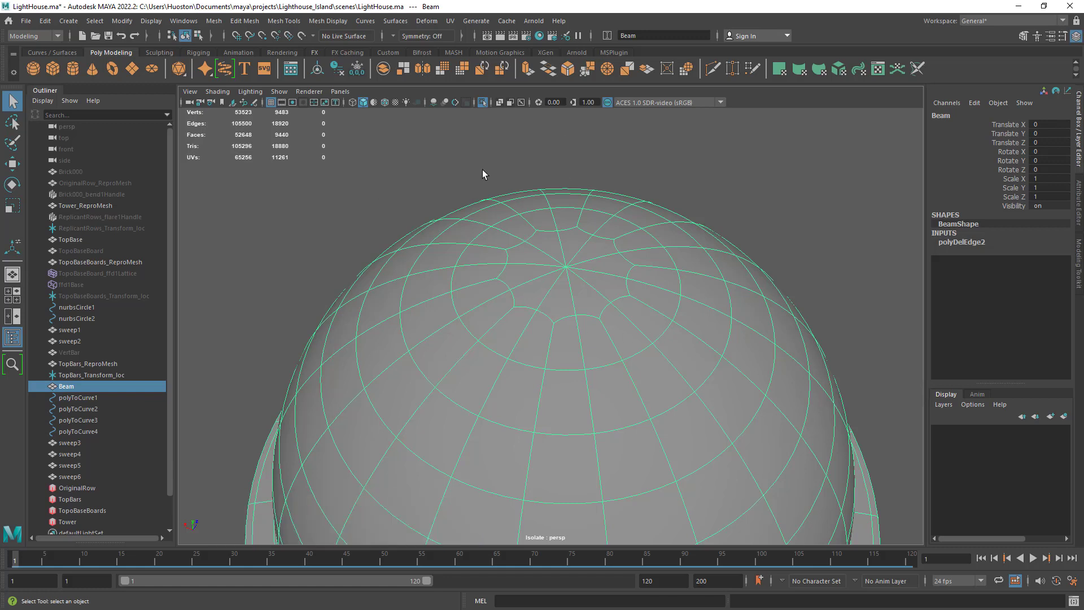
pyautogui.scroll(-5, 612, 320)
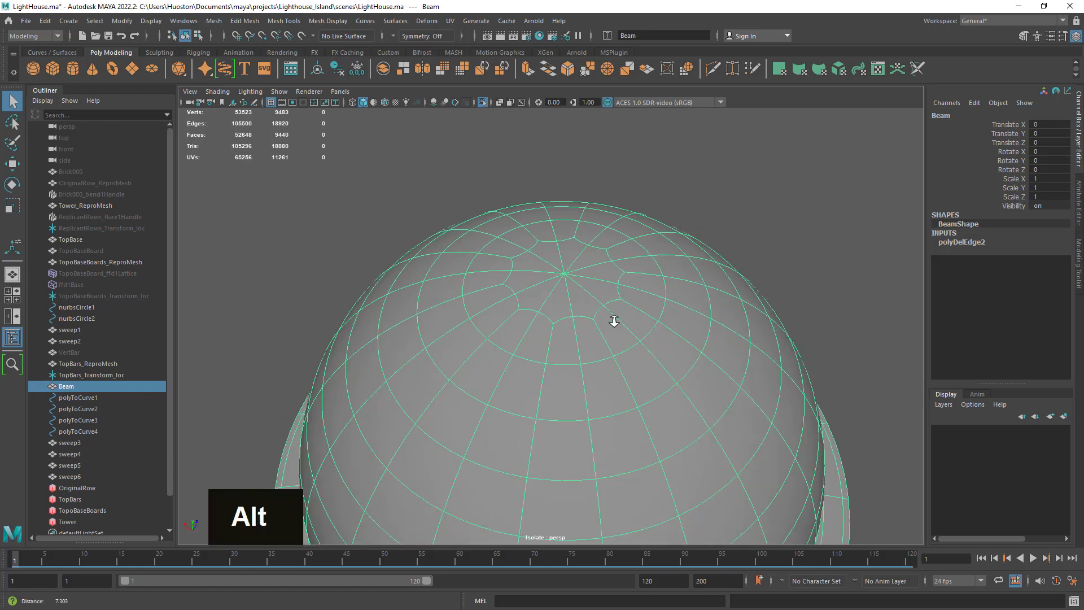
pyautogui.keyDown('alt'); pyautogui.moveTo(612, 320); pyautogui.dragTo(662, 362); pyautogui.keyUp('alt')
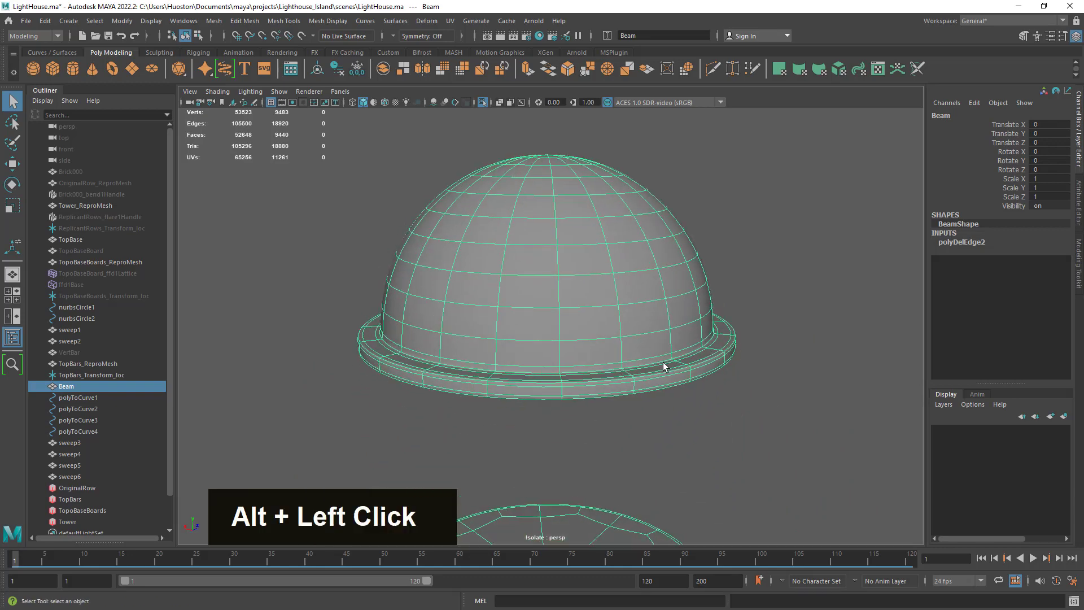
pyautogui.press('1')
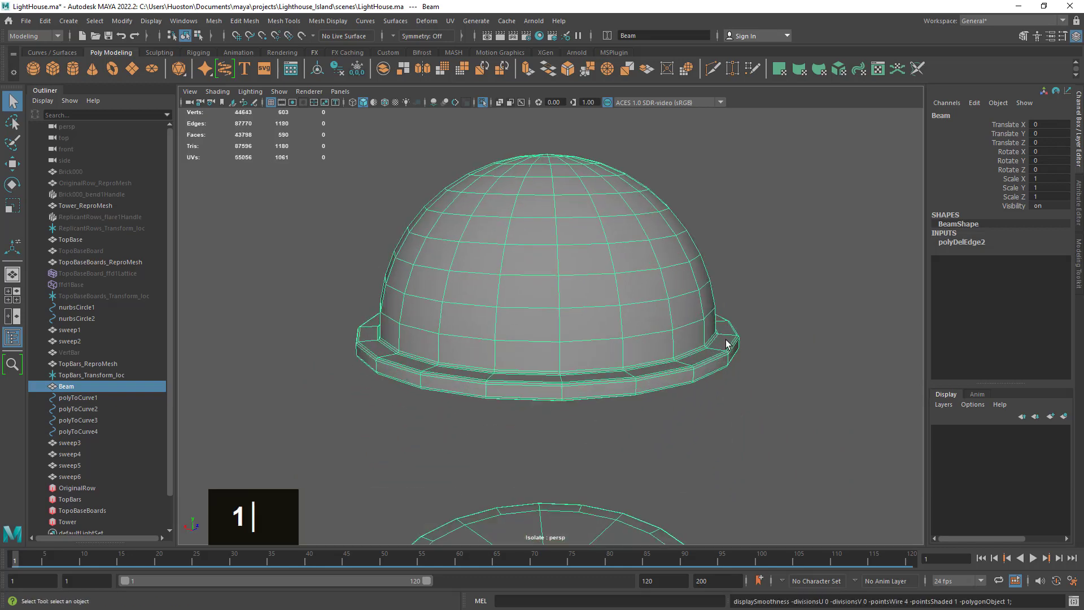
# Step: Deselect the Beam, check both of its parts unsmoothed and leave isolated view to show the whole lighthouse top
pyautogui.click(770, 330)
pyautogui.keyDown('alt'); pyautogui.moveTo(770, 330); pyautogui.dragTo(646, 370, button='right'); pyautogui.keyUp('alt')
pyautogui.keyDown('alt'); pyautogui.moveTo(645, 371); pyautogui.dragTo(690, 278, button='middle'); pyautogui.keyUp('alt')
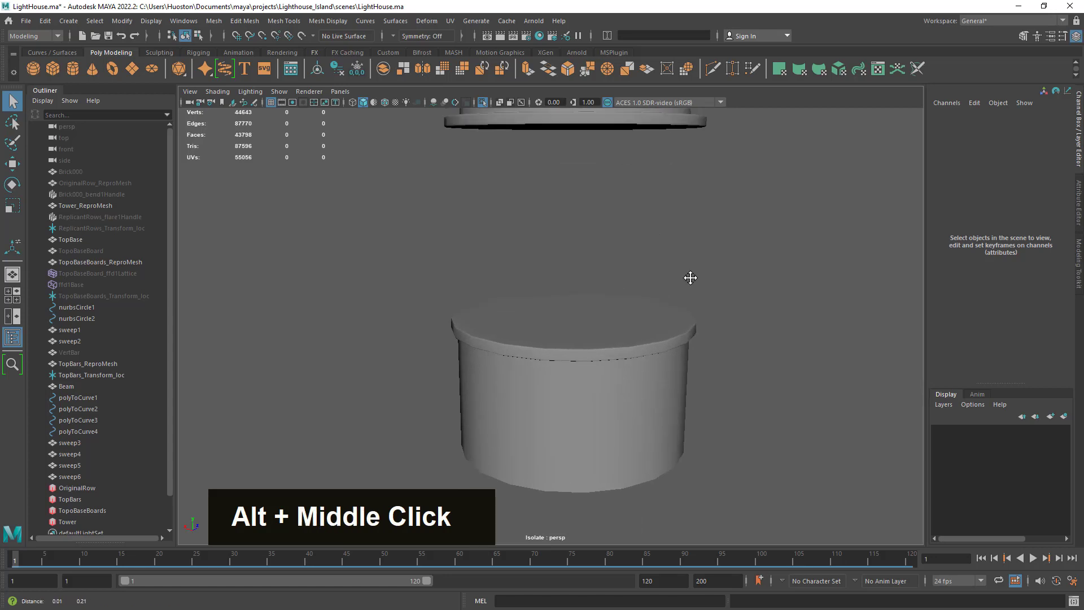
pyautogui.keyDown('alt'); pyautogui.moveTo(689, 278); pyautogui.dragTo(673, 329); pyautogui.keyUp('alt')
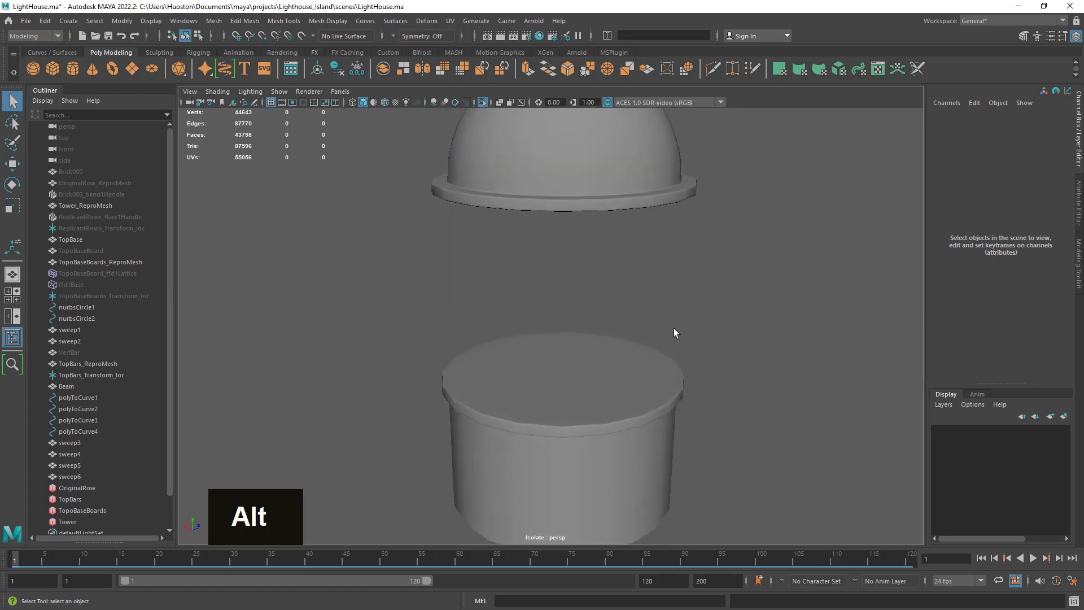
pyautogui.click(482, 102)
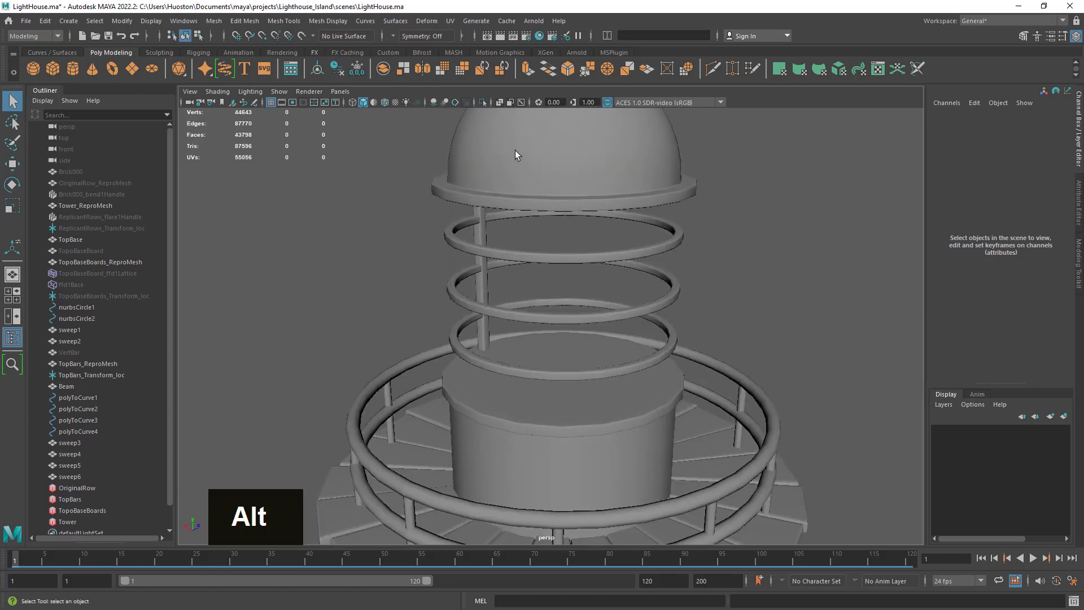
# Step: Select the vertical bar beside the lamp-room rings, delete its construction history and freeze its transformations
pyautogui.keyDown('alt'); pyautogui.moveTo(515, 150); pyautogui.dragTo(689, 218); pyautogui.keyUp('alt')
pyautogui.keyDown('alt'); pyautogui.moveTo(689, 218); pyautogui.dragTo(563, 220, button='right'); pyautogui.keyUp('alt')
pyautogui.keyDown('alt'); pyautogui.moveTo(563, 220); pyautogui.dragTo(542, 295, button='middle'); pyautogui.keyUp('alt')
pyautogui.keyDown('alt'); pyautogui.moveTo(541, 295); pyautogui.dragTo(486, 246); pyautogui.keyUp('alt')
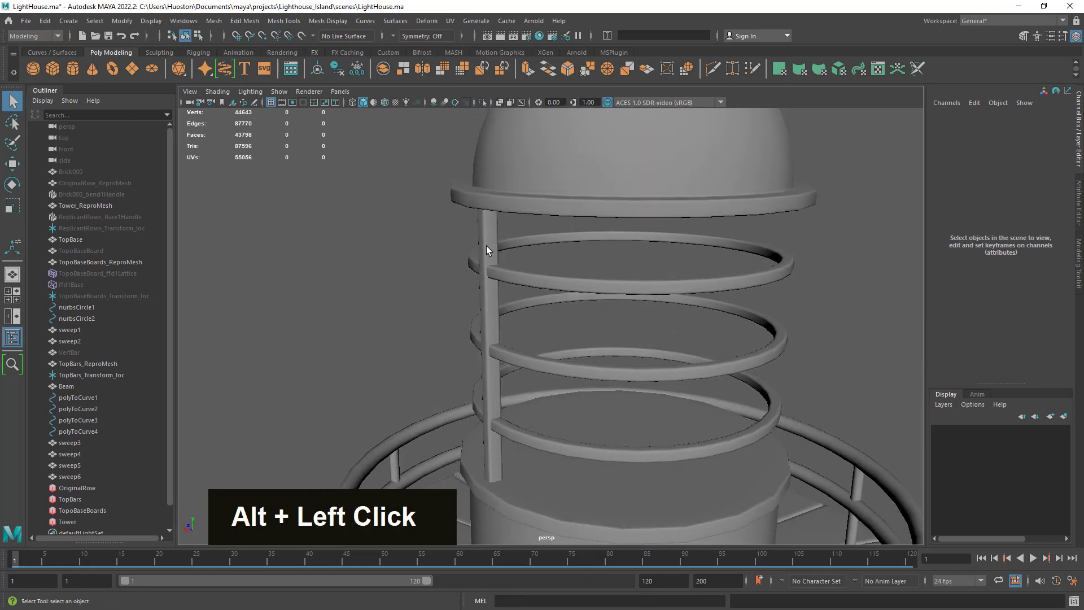
pyautogui.click(487, 247)
pyautogui.keyDown('alt'); pyautogui.moveTo(647, 275); pyautogui.dragTo(547, 315); pyautogui.keyUp('alt')
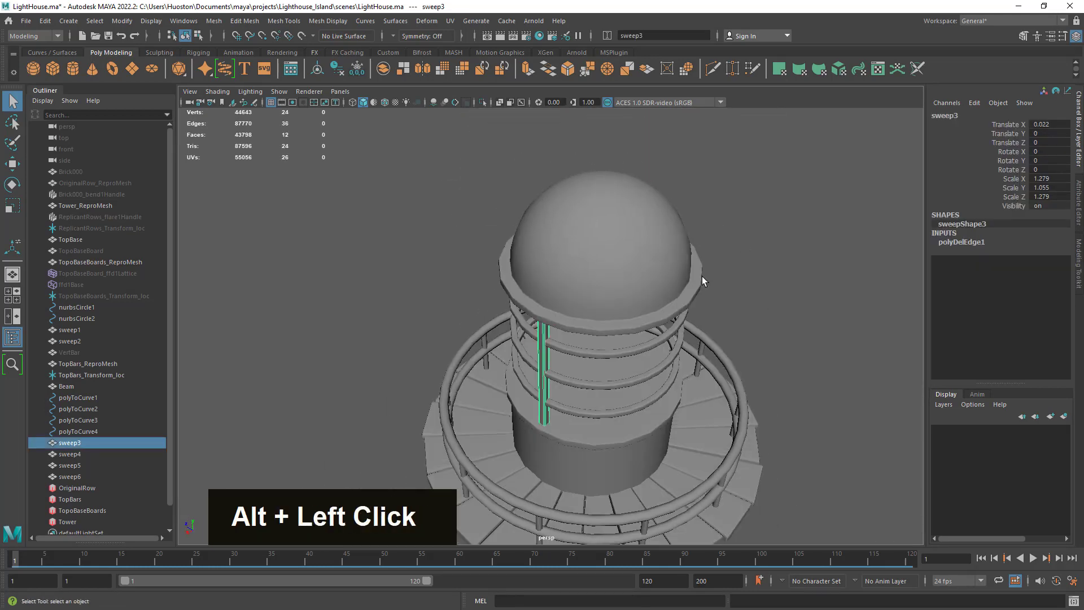
pyautogui.press('w')
pyautogui.keyDown('alt'); pyautogui.moveTo(654, 302); pyautogui.dragTo(537, 360); pyautogui.keyUp('alt')
pyautogui.keyDown('alt'); pyautogui.moveTo(536, 359); pyautogui.dragTo(579, 385, button='right'); pyautogui.keyUp('alt')
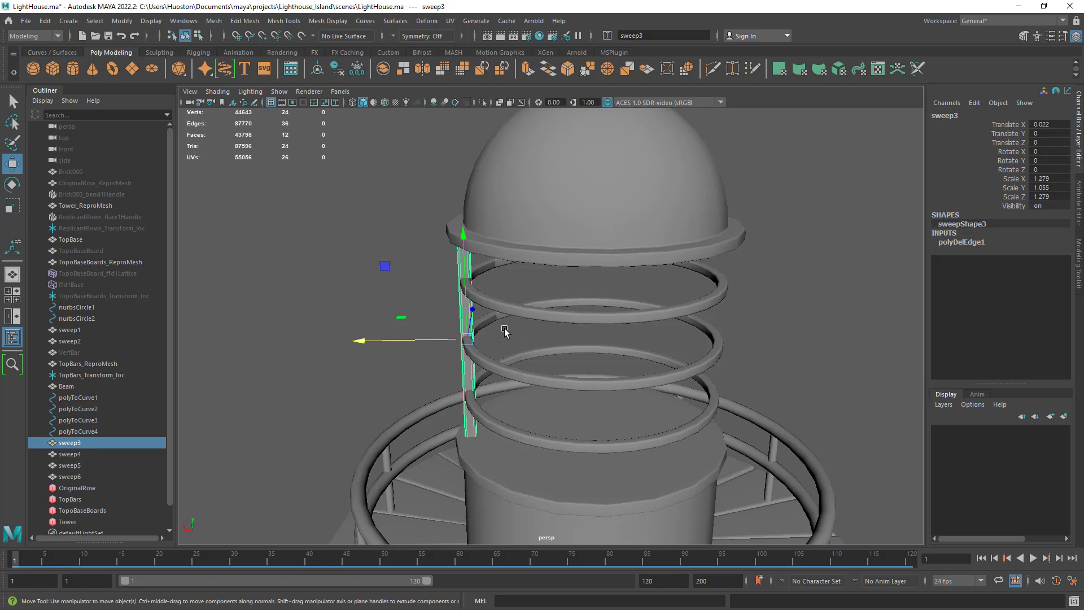
pyautogui.keyDown('alt'); pyautogui.moveTo(486, 351); pyautogui.dragTo(500, 381); pyautogui.keyUp('alt')
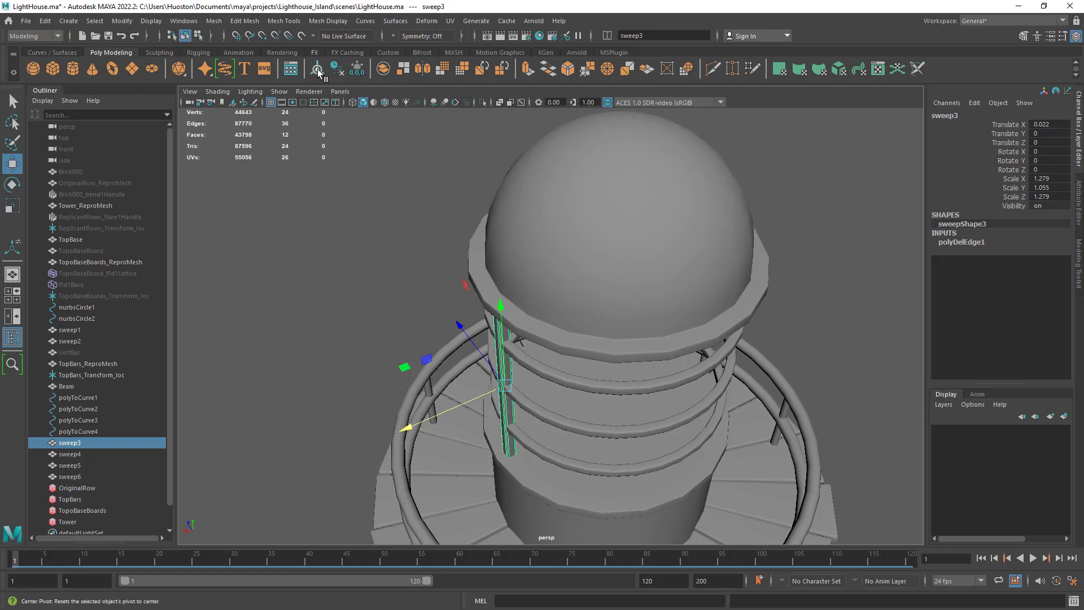
pyautogui.click(338, 68)
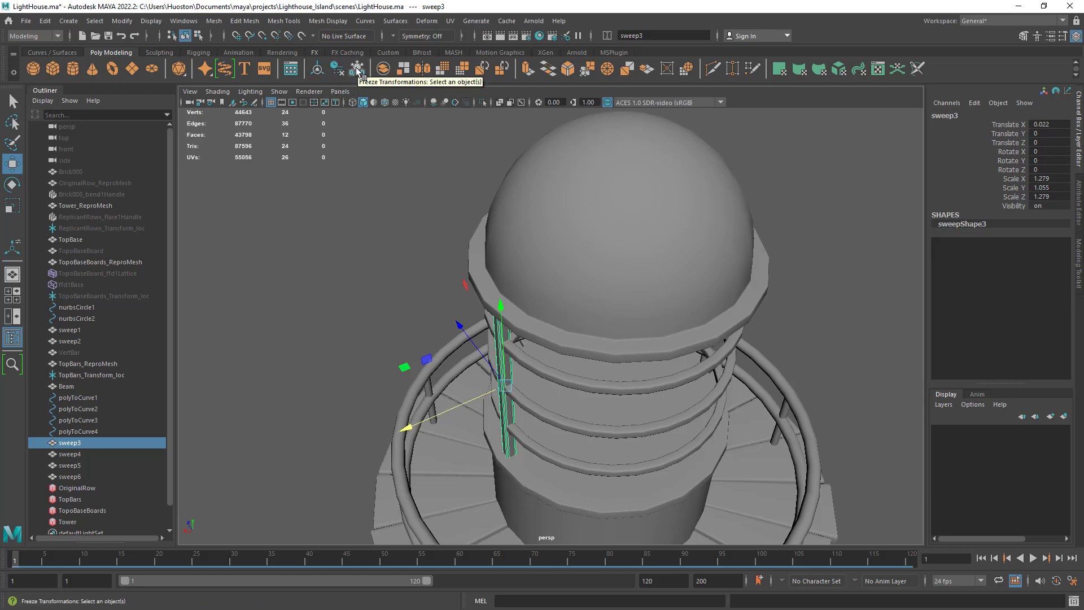
pyautogui.click(357, 70)
# Step: Isolate the bar in top view, grid-snap it about -2 units along X to the origin, and freeze its transformations
pyautogui.press('space')
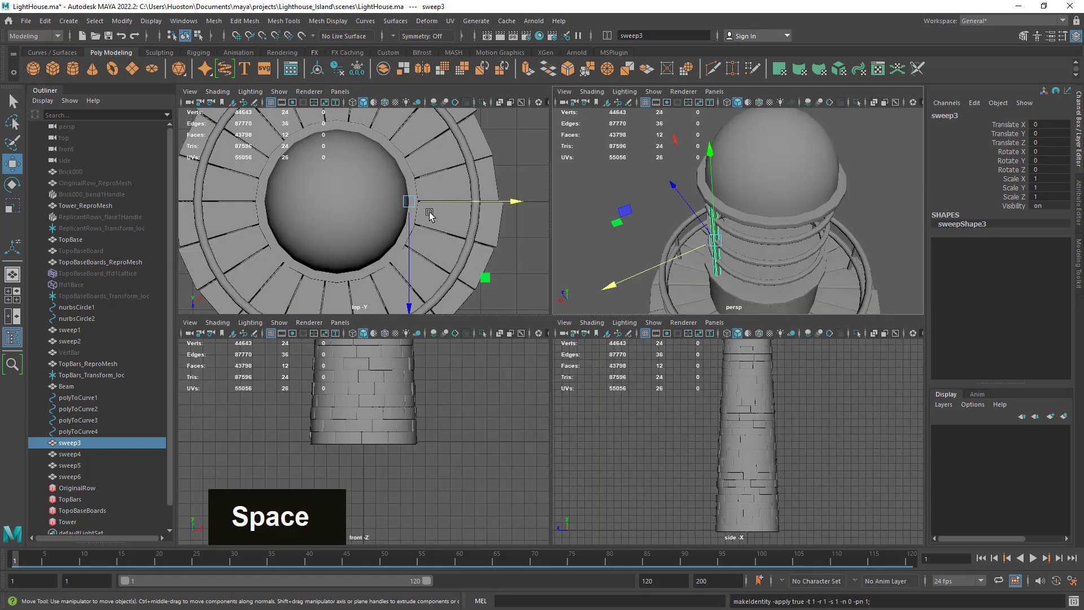
pyautogui.press('space')
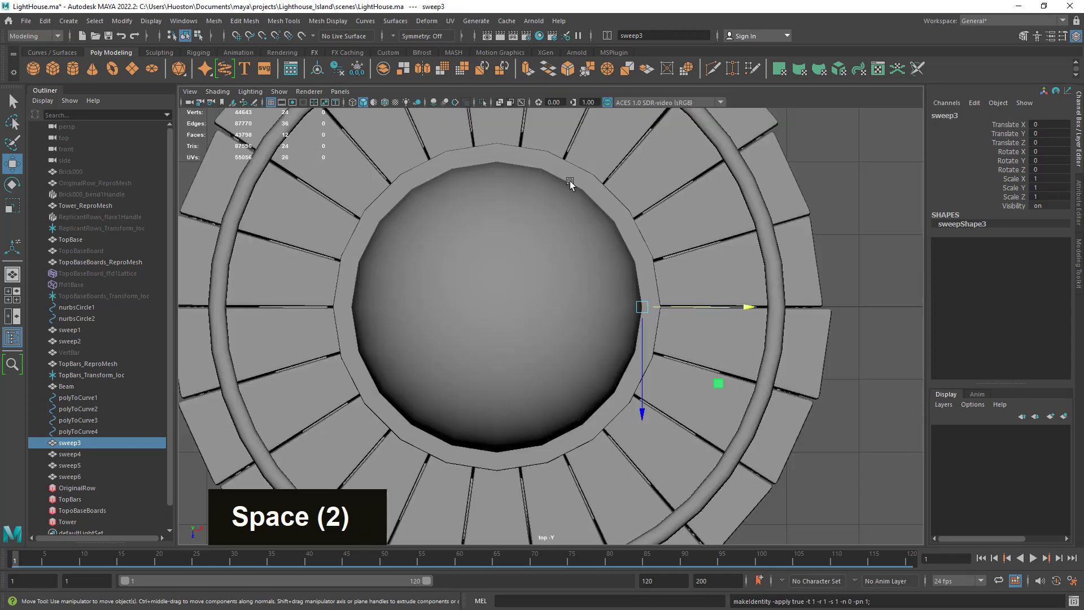
pyautogui.click(483, 104)
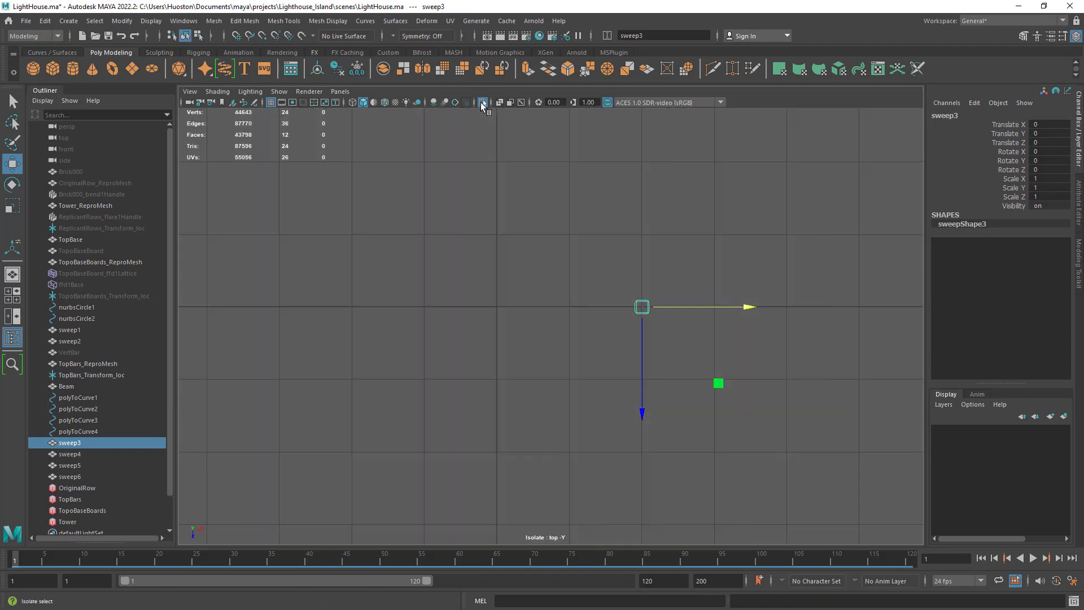
pyautogui.click(236, 36)
pyautogui.moveTo(745, 310); pyautogui.dragTo(503, 312)
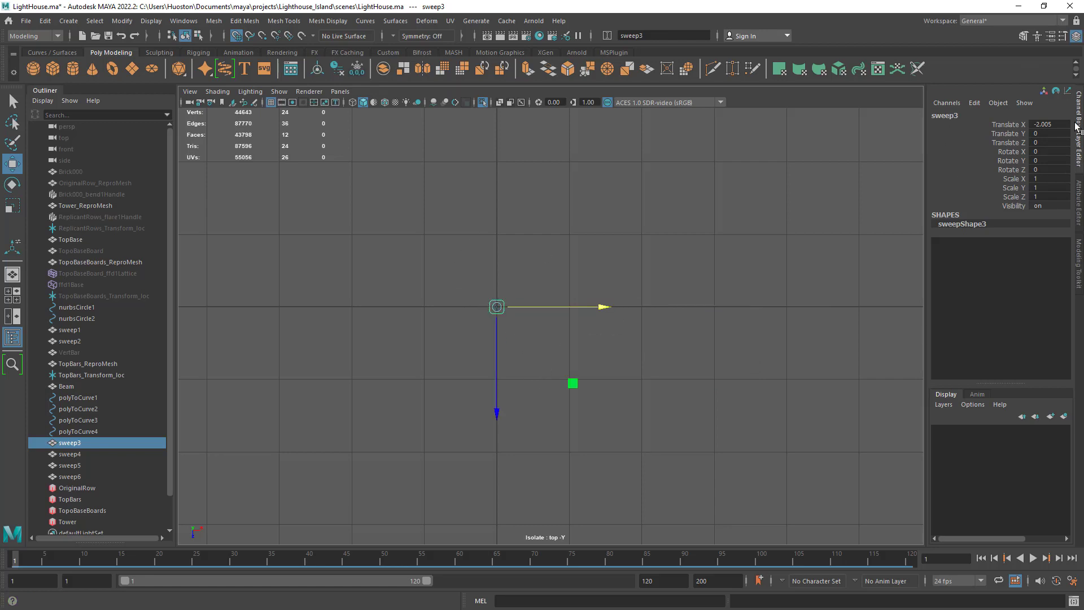
pyautogui.click(356, 69)
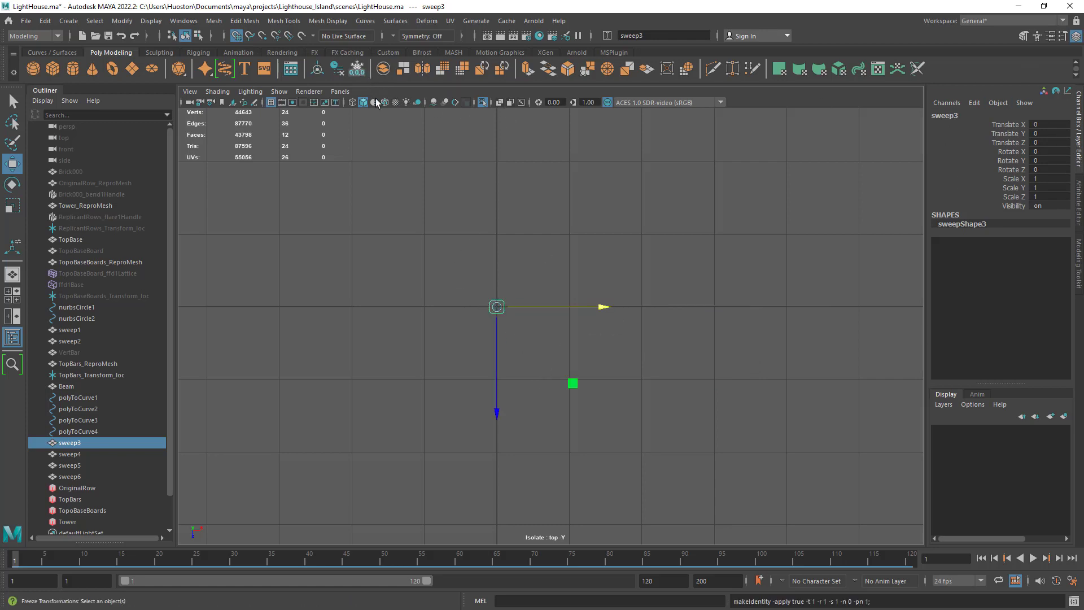
pyautogui.press('space')
pyautogui.press('space')
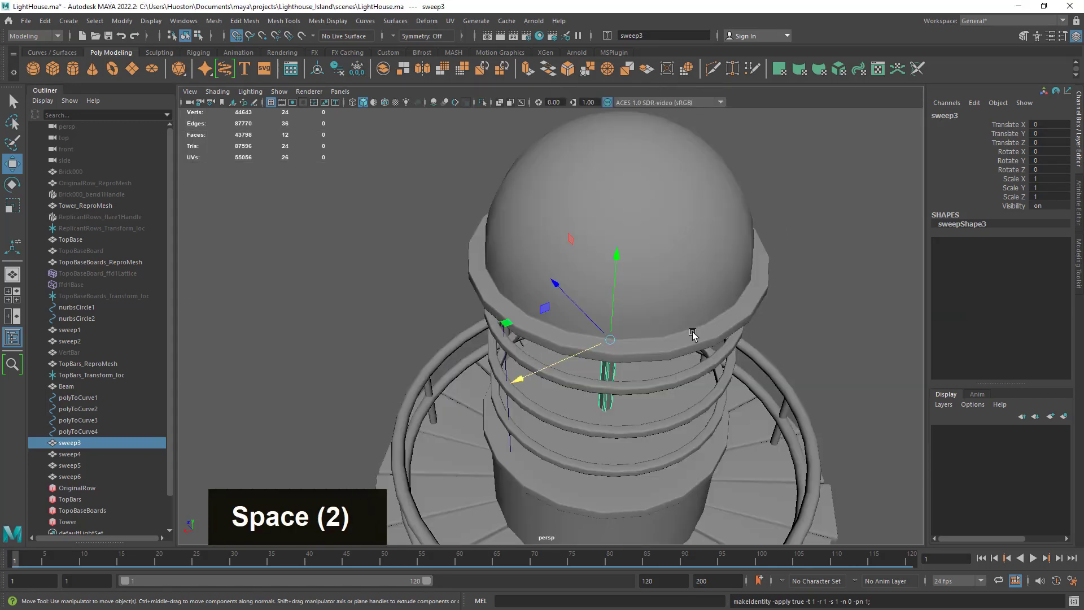
# Step: Check the centered bar in perspective, then select polyToCurve1 through polyToCurve4 to see which curves they are
pyautogui.keyDown('alt'); pyautogui.moveTo(692, 334); pyautogui.dragTo(678, 351); pyautogui.keyUp('alt')
pyautogui.keyDown('alt'); pyautogui.moveTo(677, 351); pyautogui.dragTo(661, 339, button='right'); pyautogui.keyUp('alt')
pyautogui.keyDown('alt'); pyautogui.moveTo(661, 338); pyautogui.dragTo(653, 317, button='middle'); pyautogui.keyUp('alt')
pyautogui.keyDown('alt'); pyautogui.moveTo(653, 316); pyautogui.dragTo(672, 332, button='right'); pyautogui.keyUp('alt')
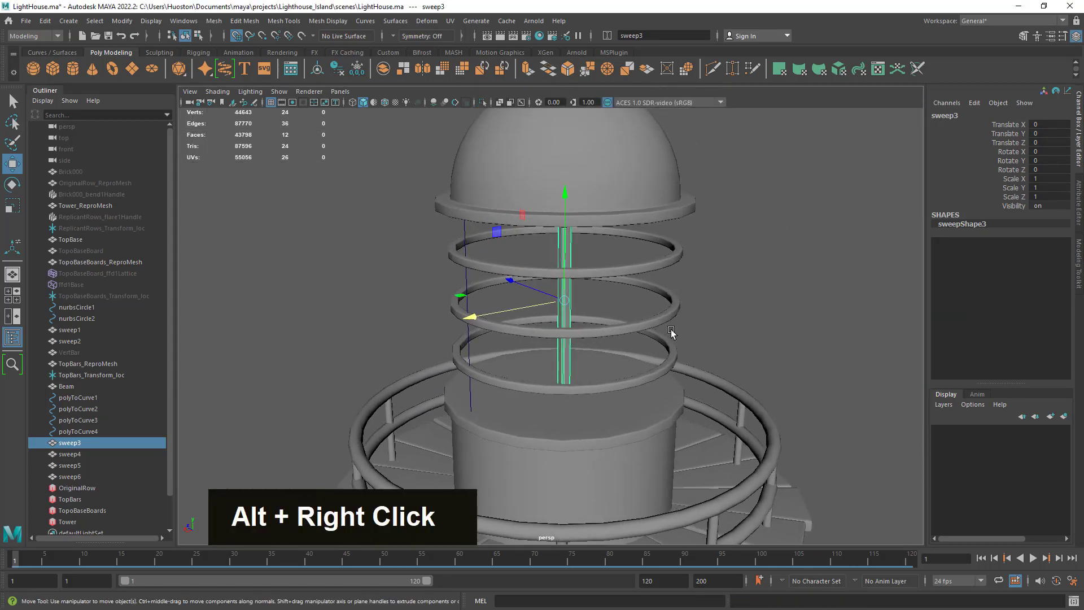
pyautogui.press('q')
pyautogui.keyDown('alt'); pyautogui.moveTo(531, 321); pyautogui.dragTo(498, 310); pyautogui.keyUp('alt')
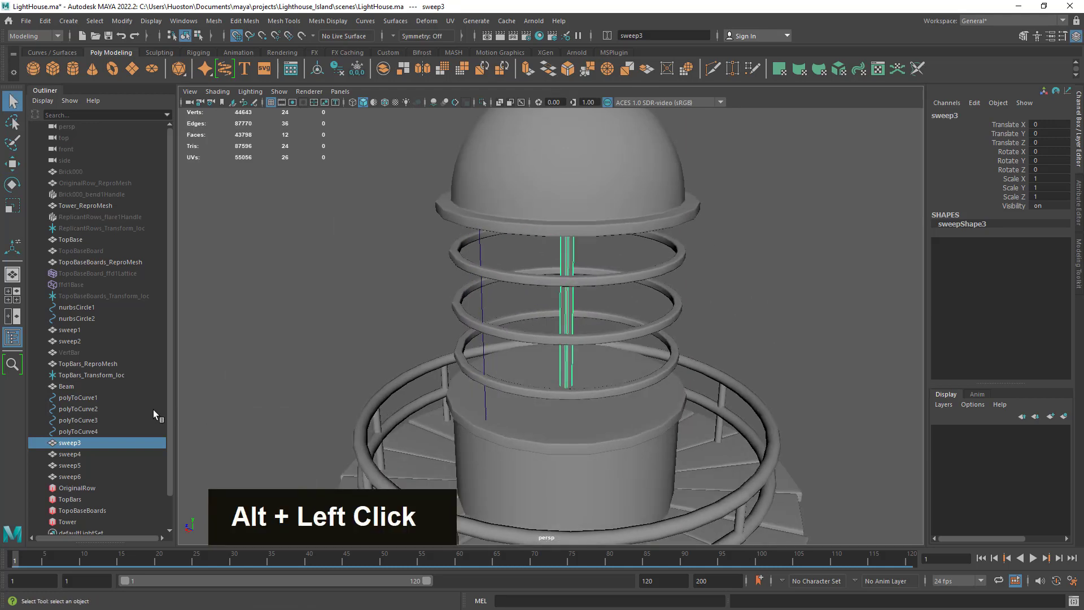
pyautogui.click(100, 388)
pyautogui.click(91, 396)
pyautogui.keyDown('shift'); pyautogui.click(92, 431); pyautogui.keyUp('shift')
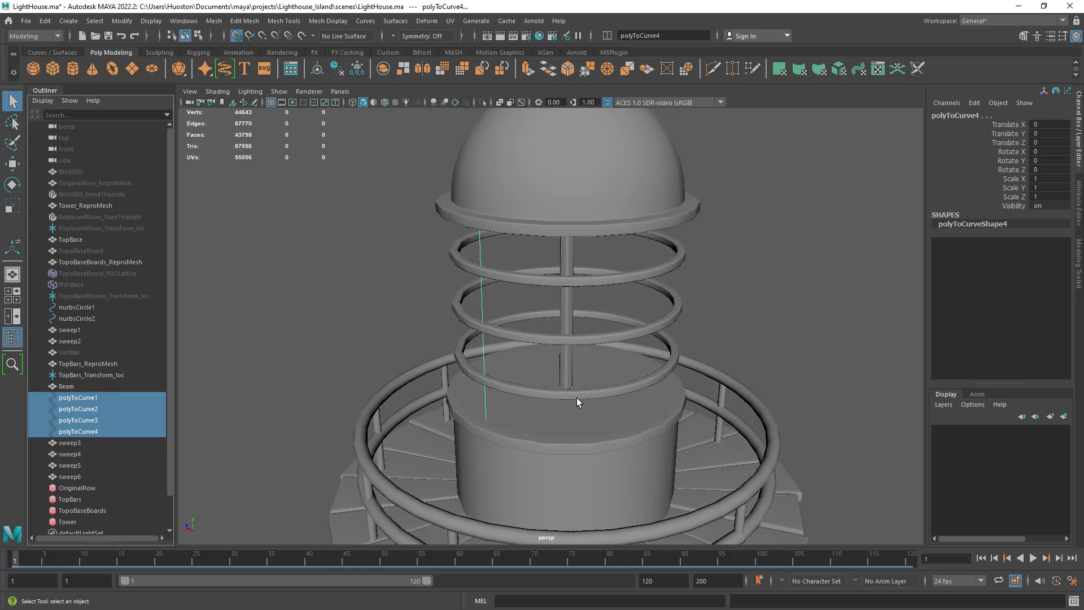
# Step: Inspect the middle ring's sweepMeshCreator2 settings, then check the other rings and the central bar for their inputs
pyautogui.click(576, 337)
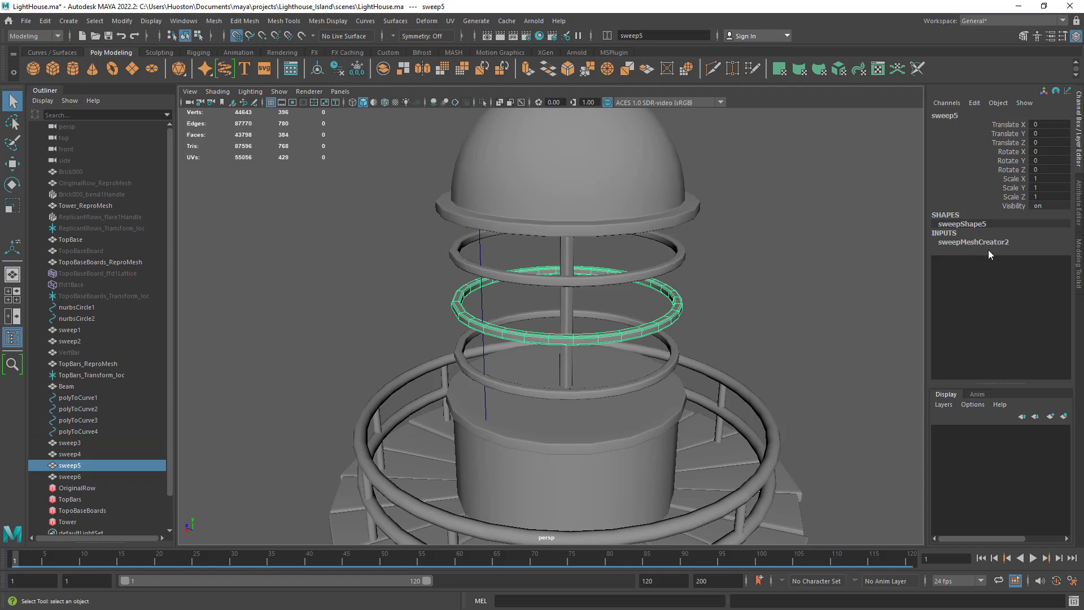
pyautogui.click(1080, 214)
pyautogui.click(954, 109)
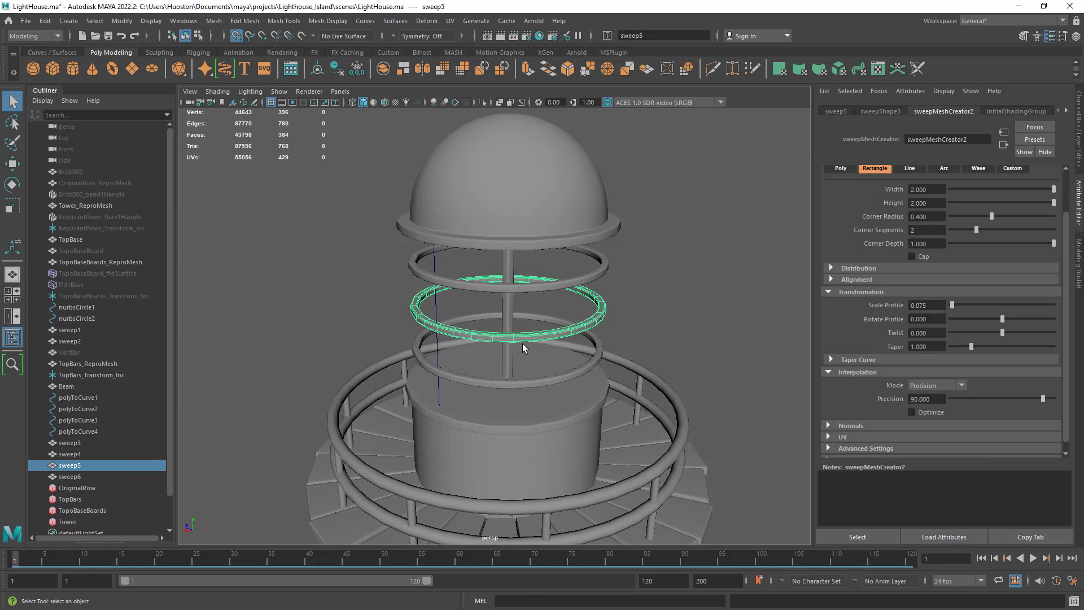
pyautogui.click(539, 378)
pyautogui.click(538, 337)
pyautogui.click(518, 292)
pyautogui.click(511, 264)
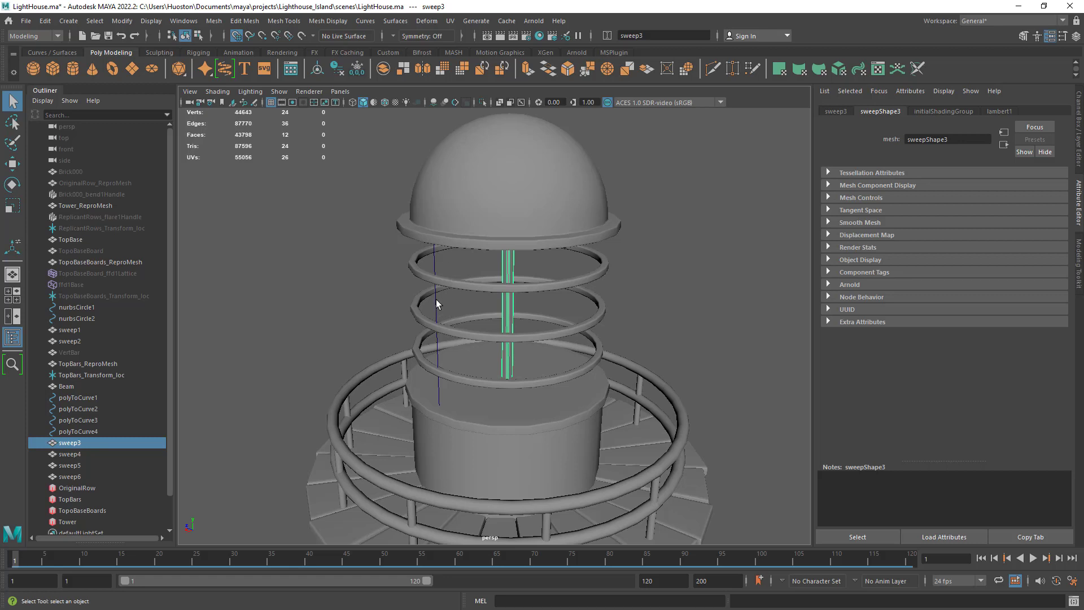
# Step: Delete the leftover vertical guide curve beside the rings and select the central bar
pyautogui.click(441, 273)
pyautogui.press('Delete')
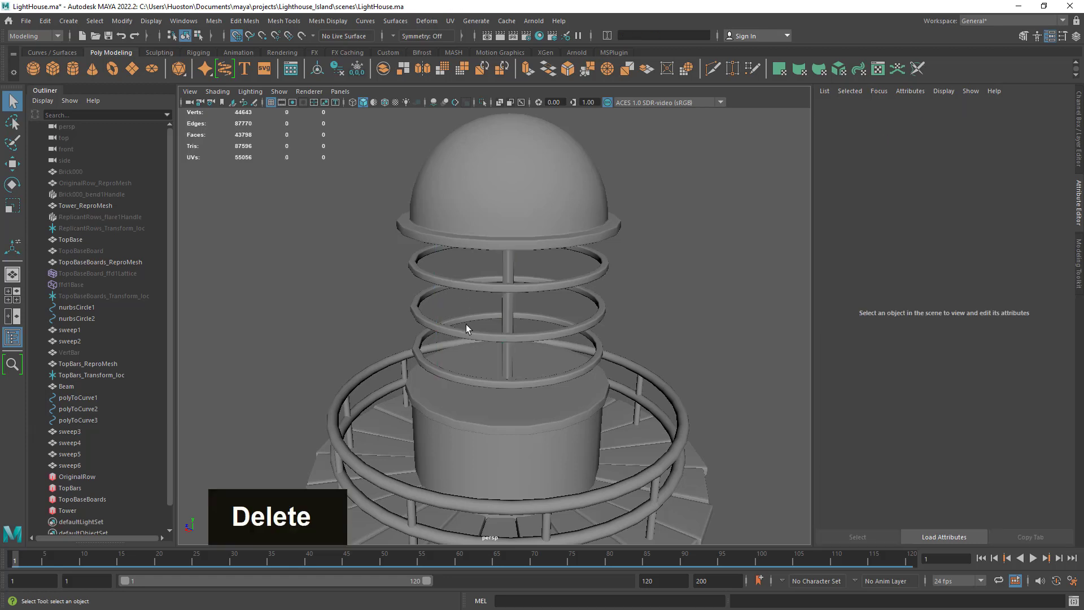
pyautogui.click(511, 309)
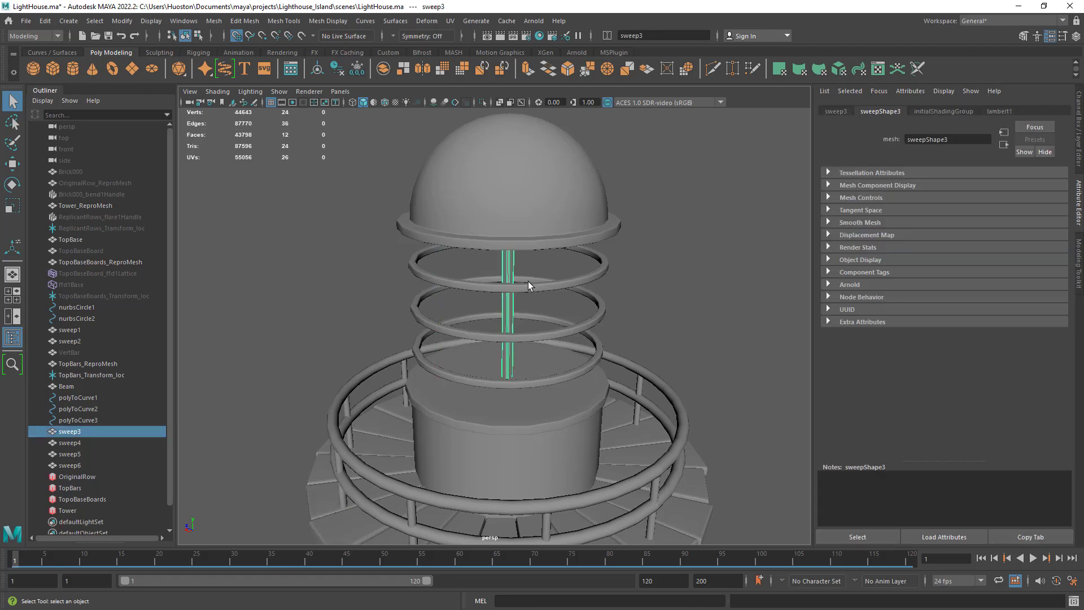
# Step: Rename the central bar sweep3 to BeamVertBar
pyautogui.doubleClick(74, 432)
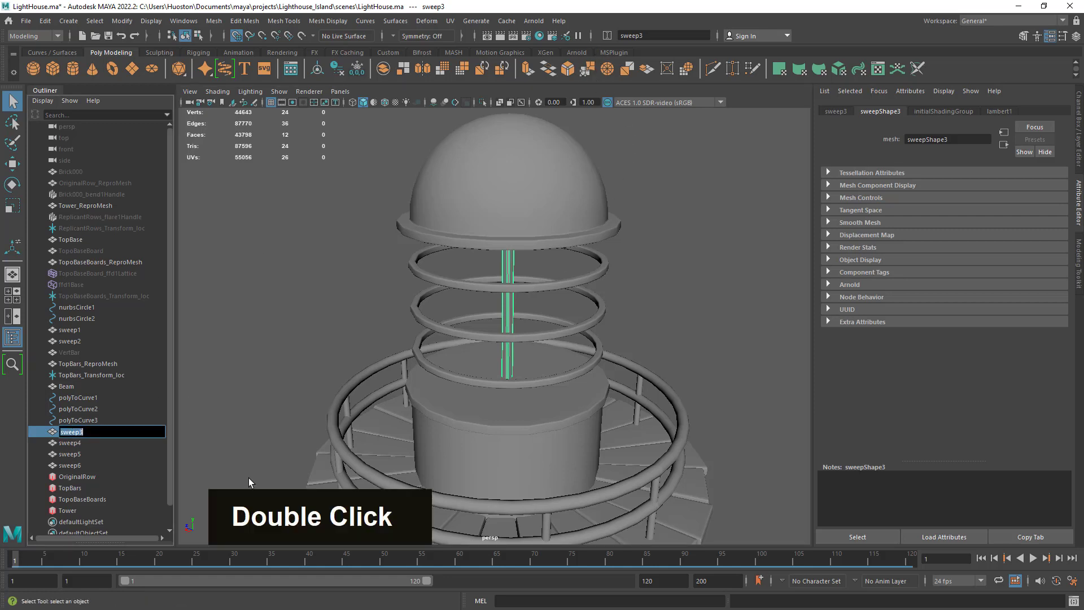
pyautogui.write('Beam')
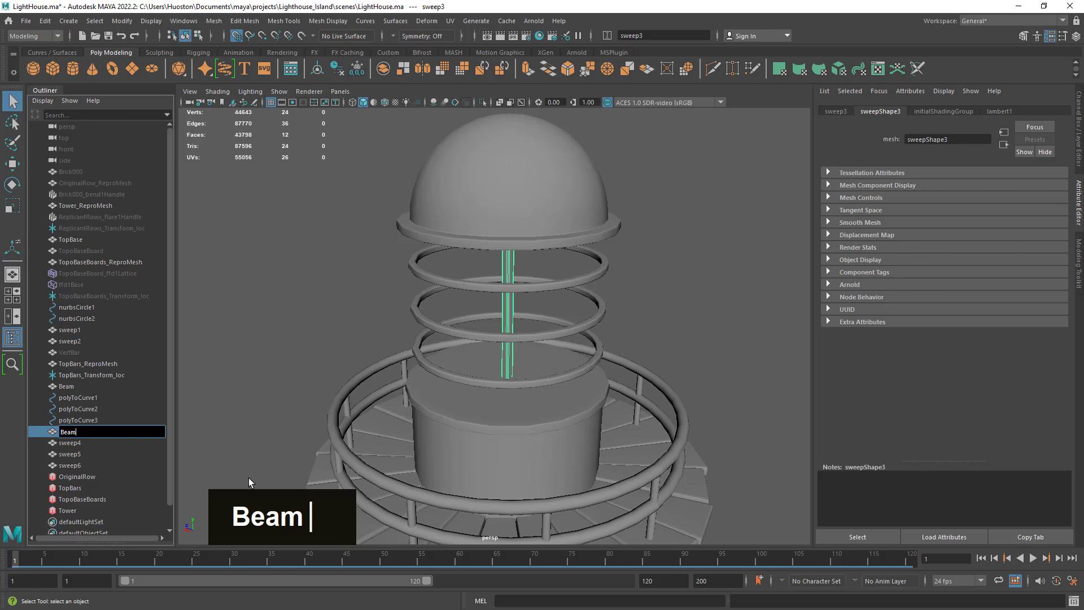
pyautogui.write('Vert')
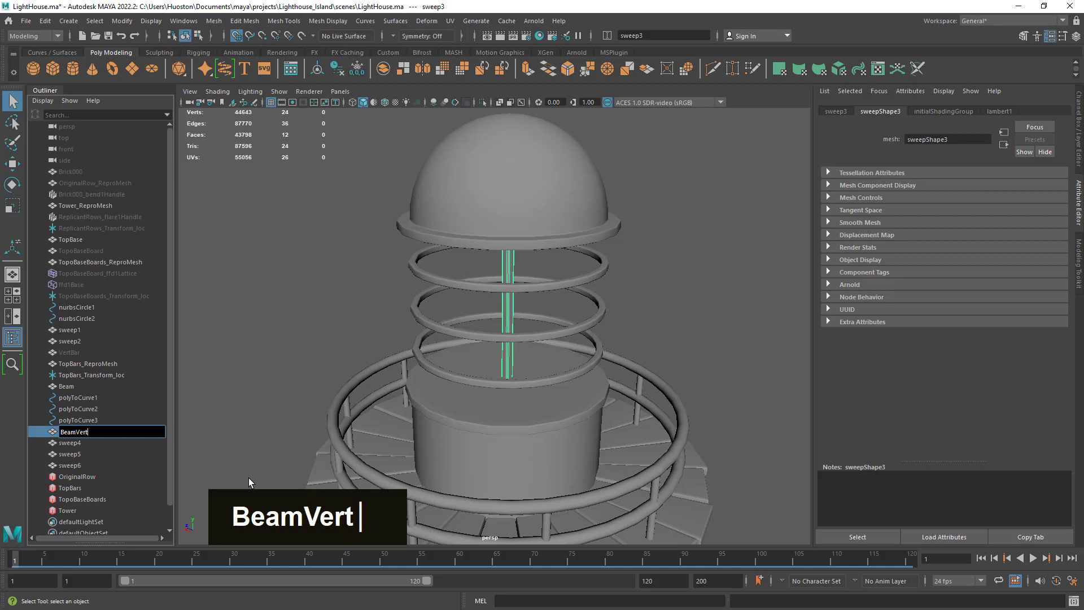
pyautogui.write('Bar')
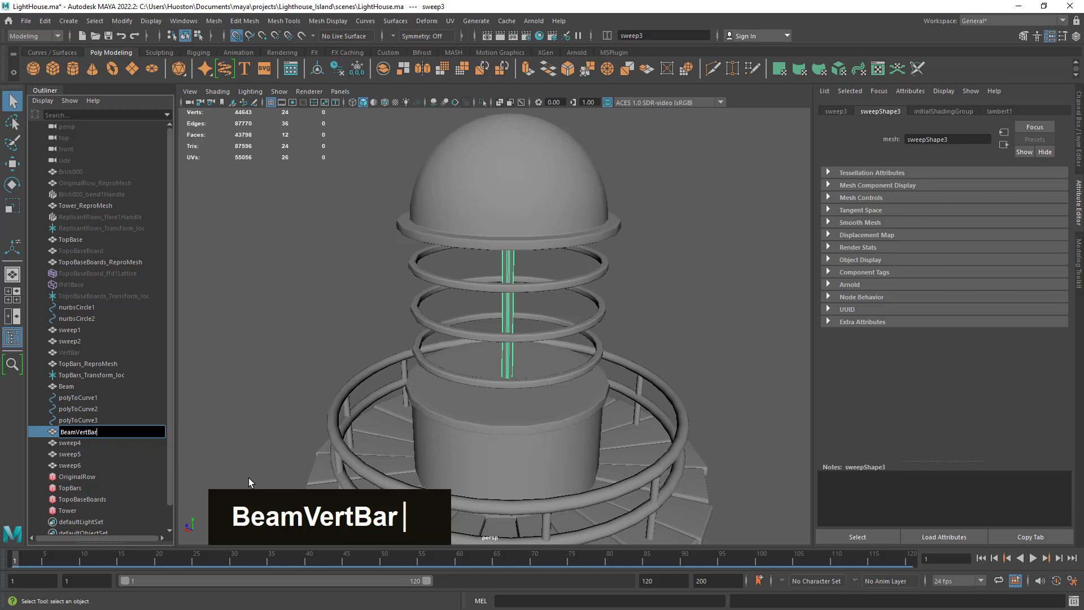
pyautogui.press('Return')
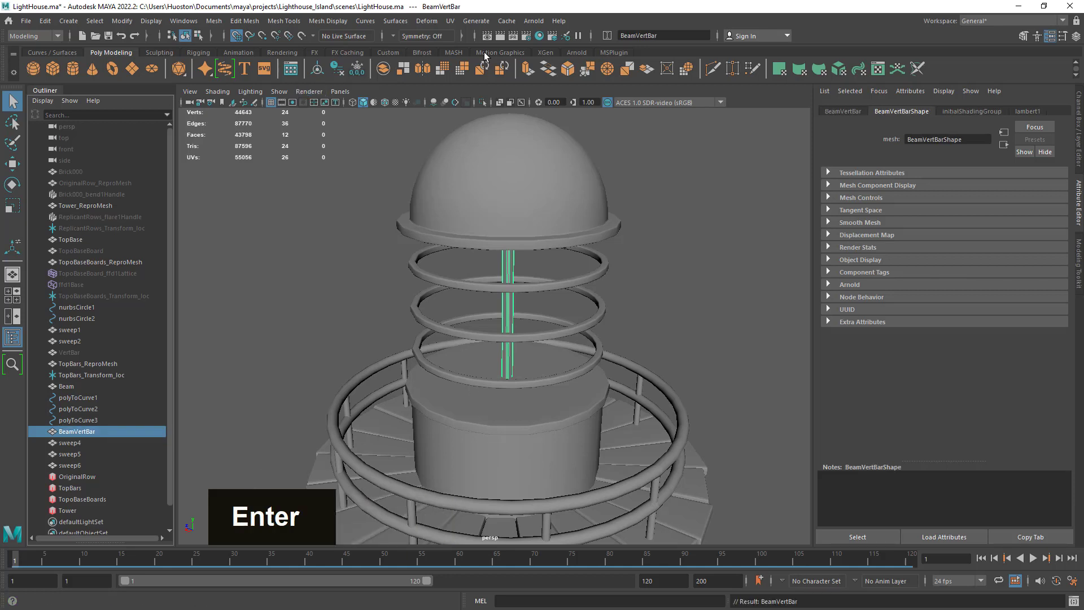
# Step: Create a MASH network from the central bar and name the network BeamVertBar in the MASH Editor
pyautogui.click(454, 52)
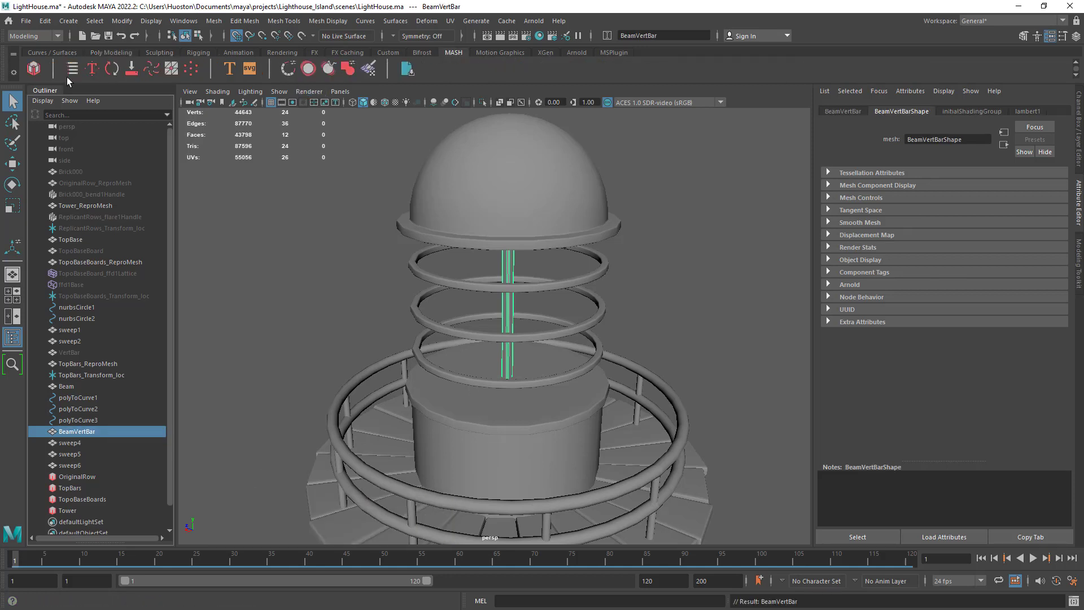
pyautogui.click(33, 69)
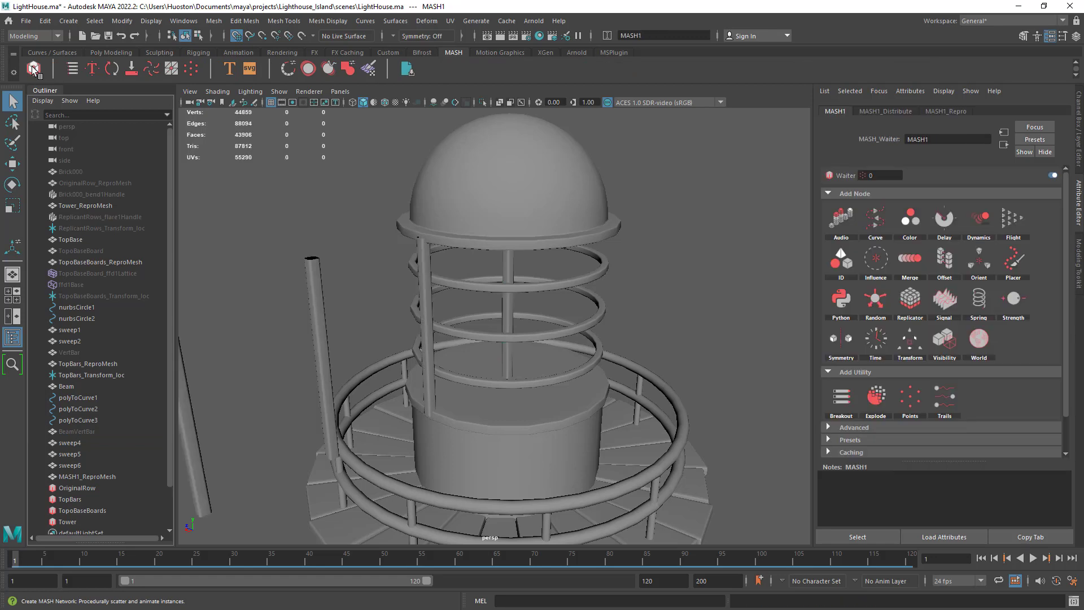
pyautogui.click(72, 69)
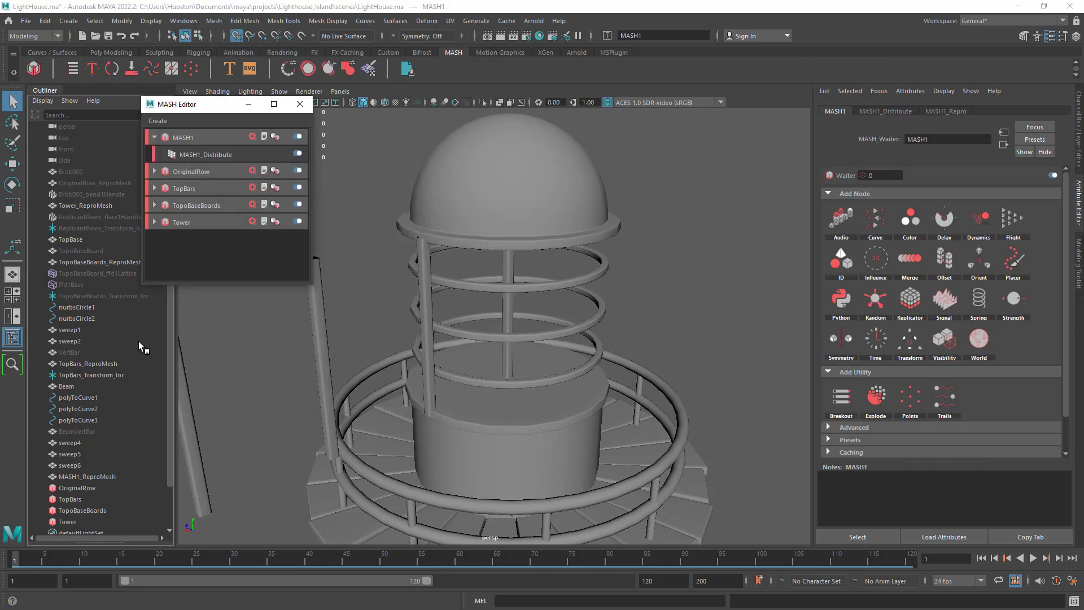
pyautogui.doubleClick(83, 432)
pyautogui.hotkey('ctrl', 'c')
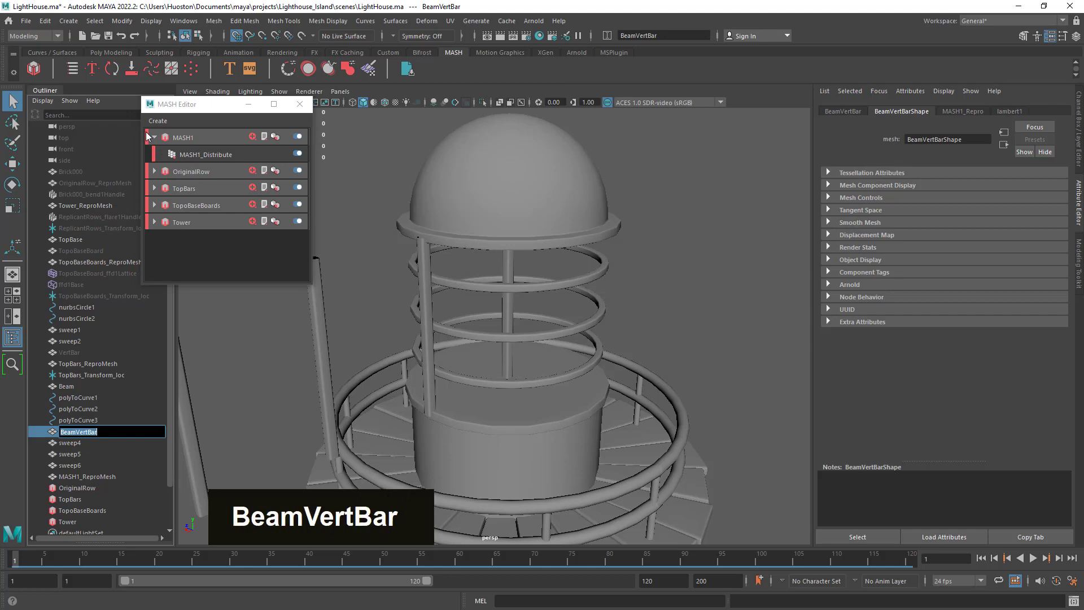
pyautogui.doubleClick(196, 138)
pyautogui.hotkey('ctrl', 'v')
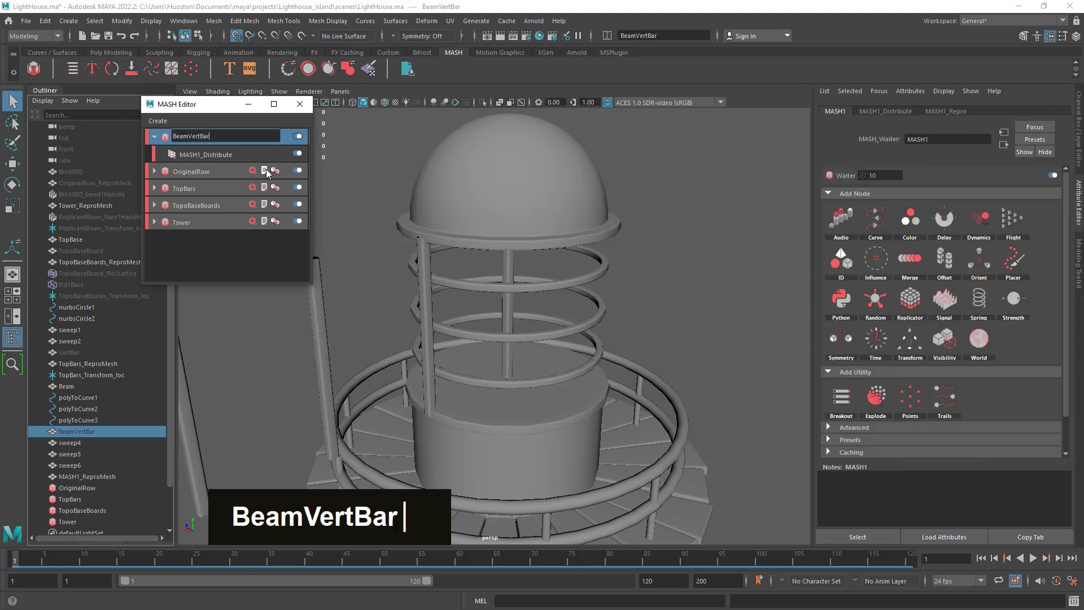
pyautogui.press('Return')
# Step: Set the bar network's Distribute node to a Radial distribution with the radial axis on ZX
pyautogui.click(218, 155)
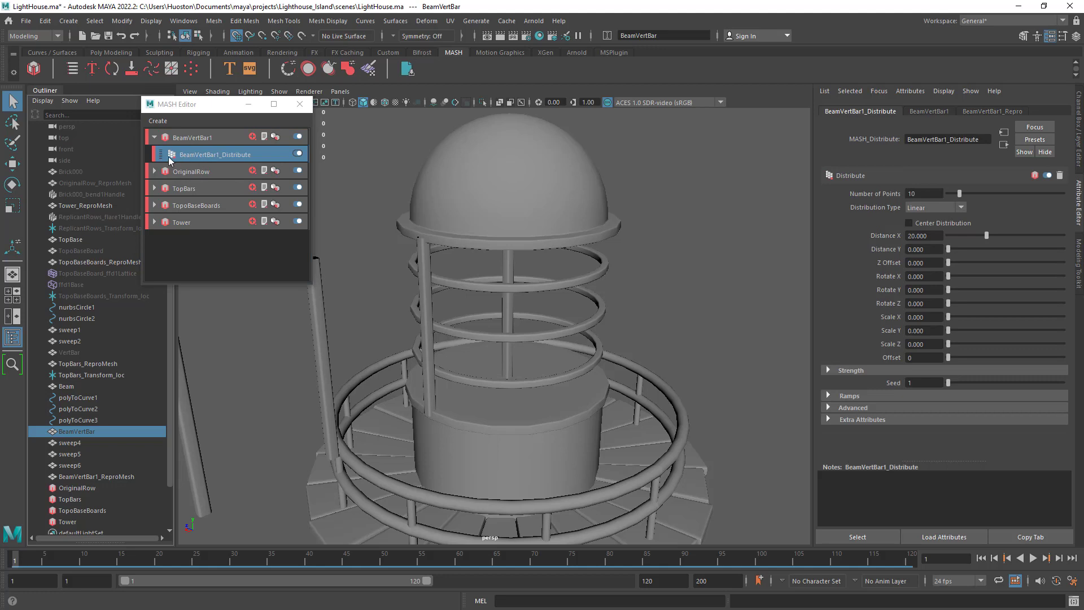
pyautogui.click(933, 208)
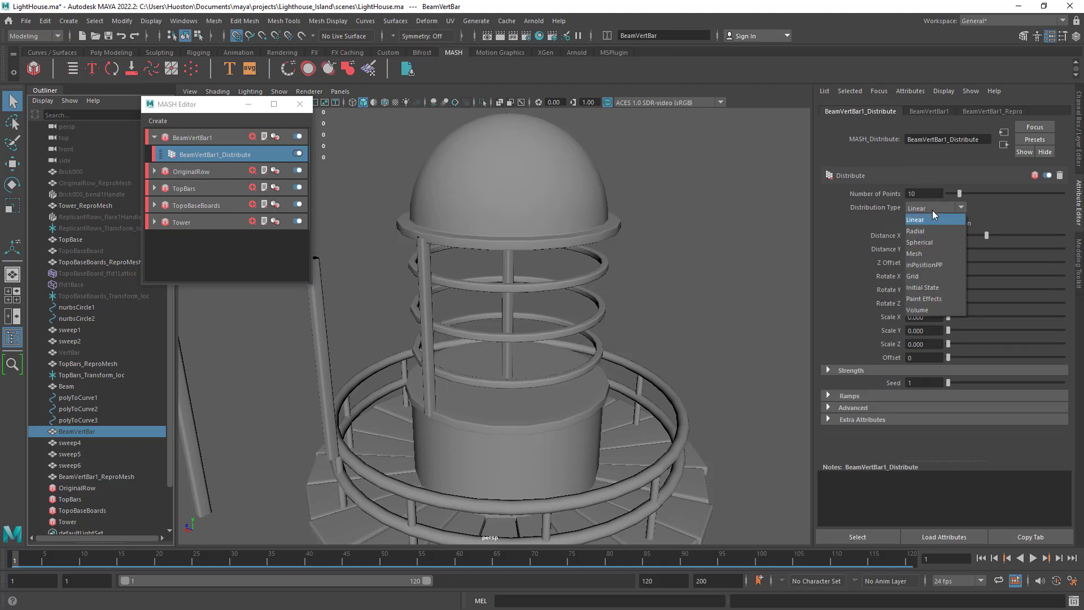
pyautogui.click(937, 228)
pyautogui.keyDown('alt'); pyautogui.moveTo(625, 271); pyautogui.dragTo(426, 328, button='right'); pyautogui.keyUp('alt')
pyautogui.keyDown('alt'); pyautogui.moveTo(427, 328); pyautogui.dragTo(516, 358); pyautogui.keyUp('alt')
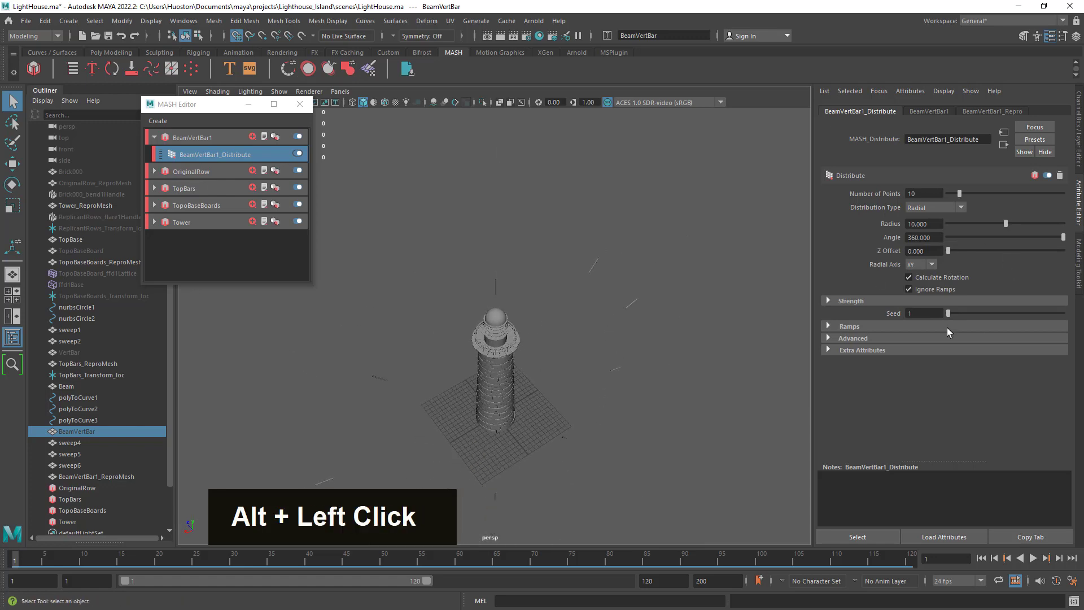
pyautogui.click(924, 263)
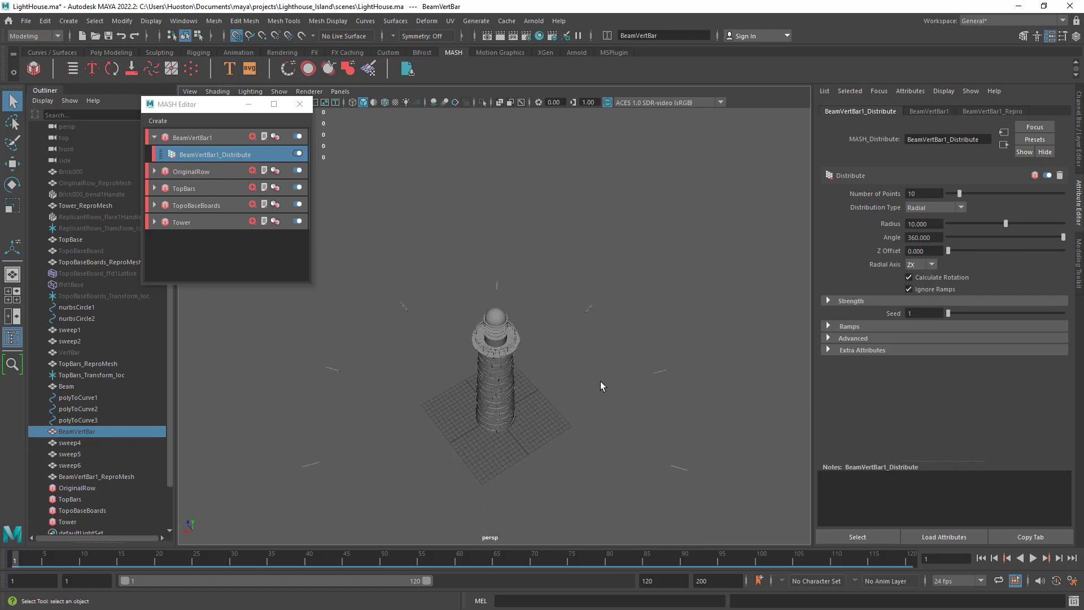
pyautogui.keyDown('alt'); pyautogui.moveTo(574, 380); pyautogui.dragTo(460, 416, button='right'); pyautogui.keyUp('alt')
pyautogui.keyDown('alt'); pyautogui.moveTo(460, 416); pyautogui.dragTo(453, 452); pyautogui.keyUp('alt')
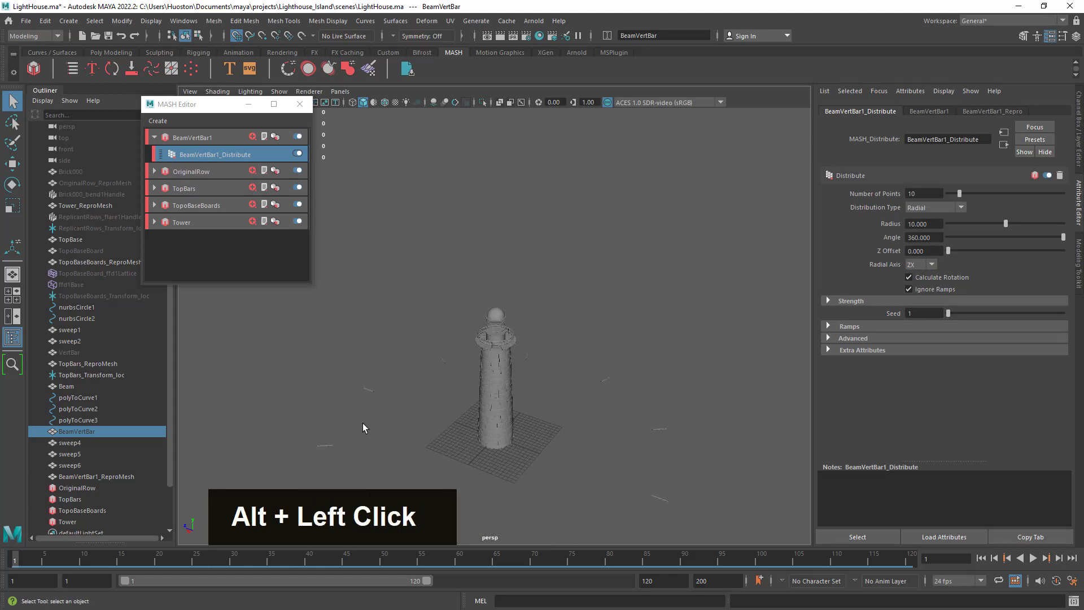
# Step: Rotate the source BeamVertBar mesh upright and set its Rotate X to exactly 90
pyautogui.click(99, 432)
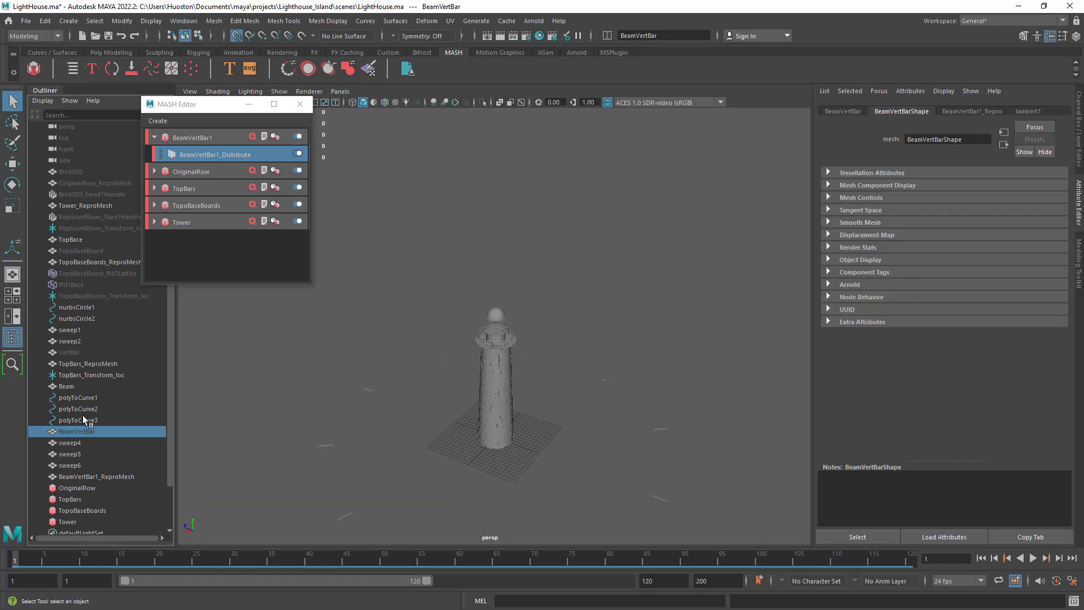
pyautogui.click(12, 185)
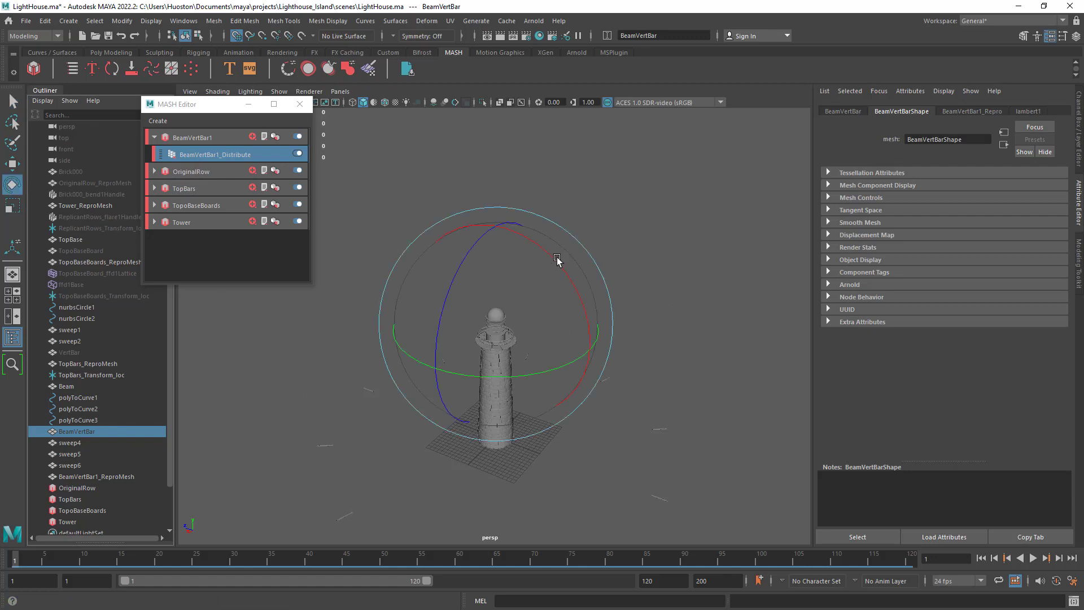
pyautogui.moveTo(554, 257)
pyautogui.mouseDown()
pyautogui.moveTo(590, 302)
pyautogui.moveTo(535, 229)
pyautogui.moveTo(445, 180)
pyautogui.moveTo(501, 205)
pyautogui.moveTo(578, 288)
pyautogui.moveTo(544, 254)
pyautogui.moveTo(550, 261)
pyautogui.mouseUp()
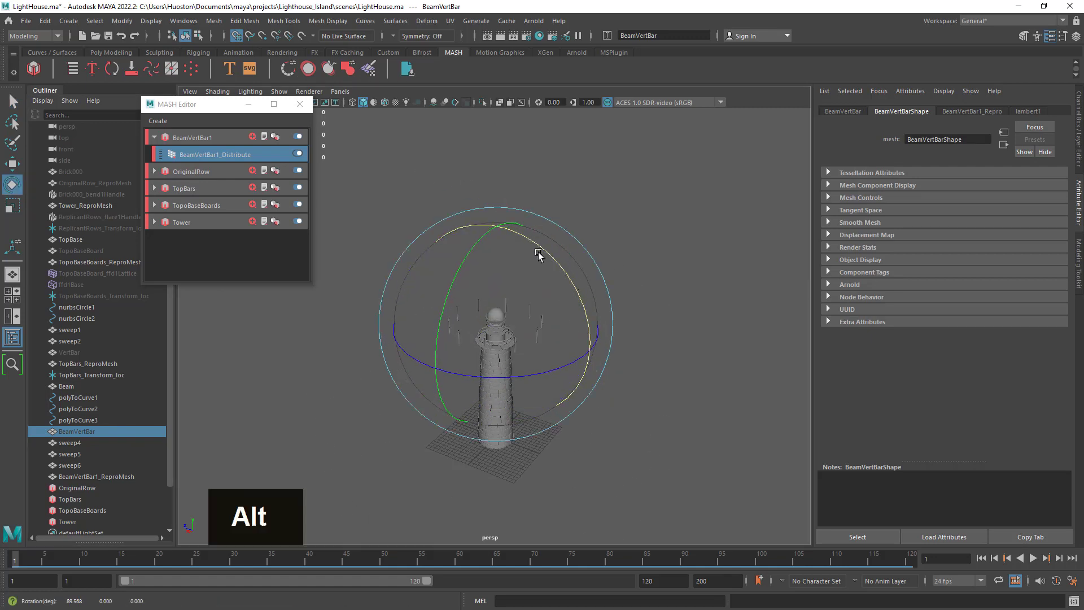
pyautogui.keyDown('alt'); pyautogui.moveTo(550, 260); pyautogui.dragTo(941, 414, button='right'); pyautogui.keyUp('alt')
pyautogui.moveTo(582, 279); pyautogui.dragTo(584, 283)
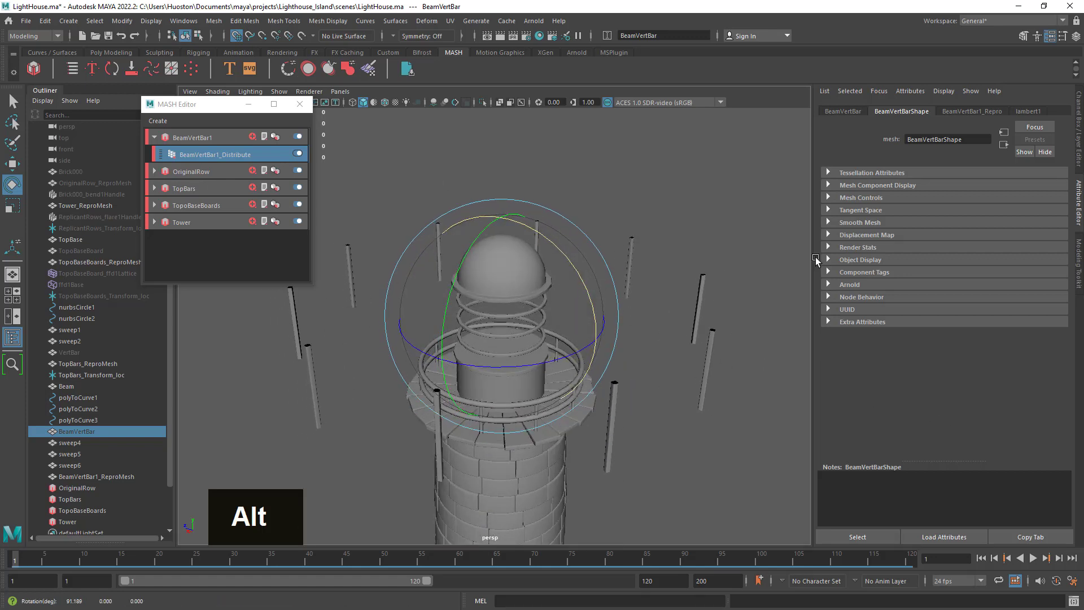
pyautogui.click(1078, 151)
pyautogui.click(1057, 151)
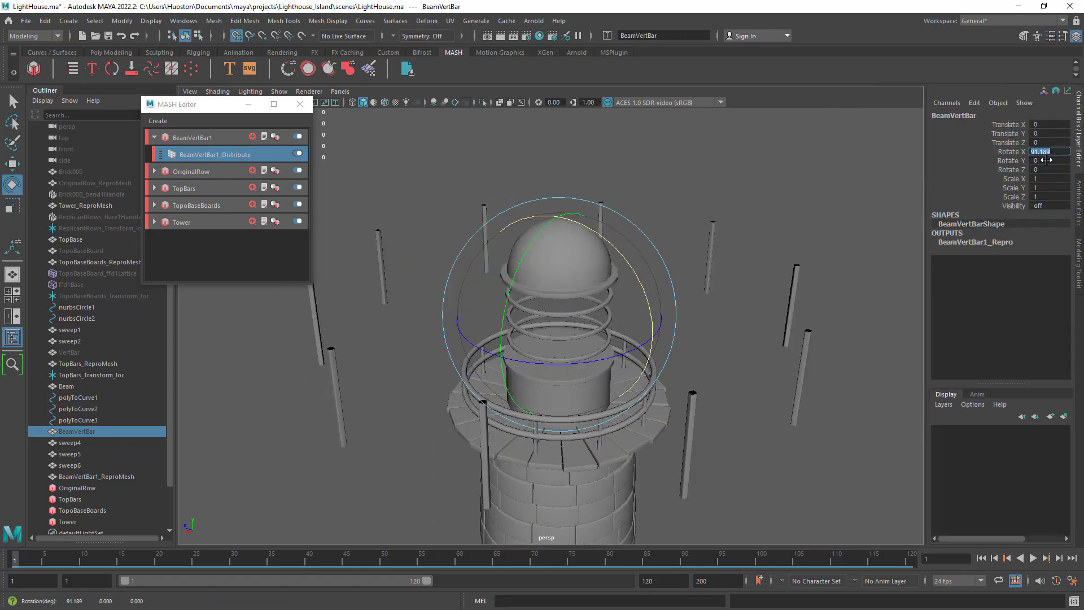
pyautogui.write('90')
pyautogui.press('Return')
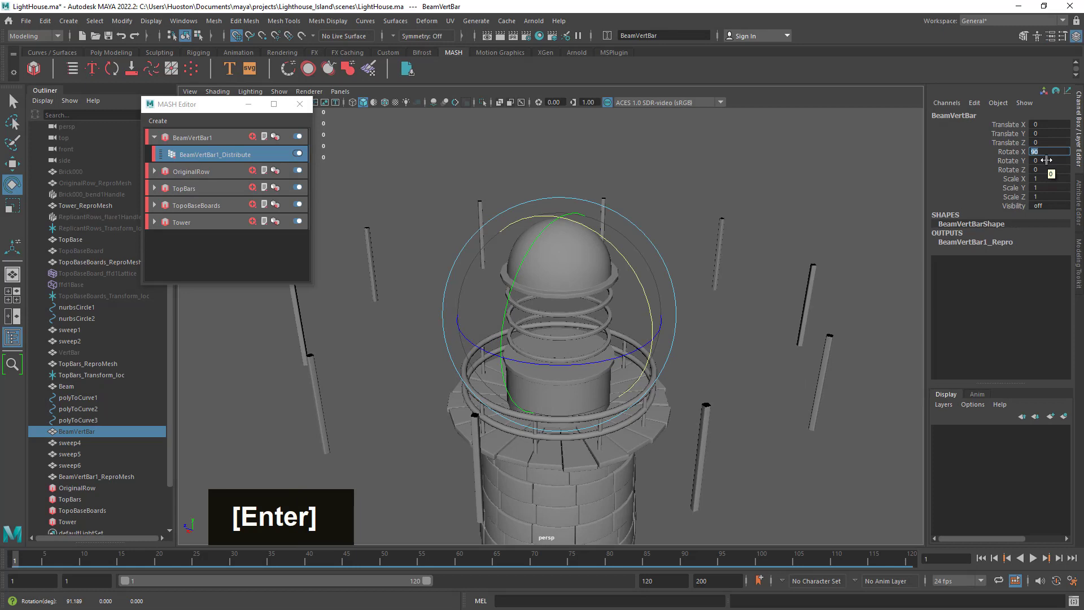
# Step: Reduce the radial distribution's radius to about 1.88 to bring the vertical bars in against the rings
pyautogui.click(172, 155)
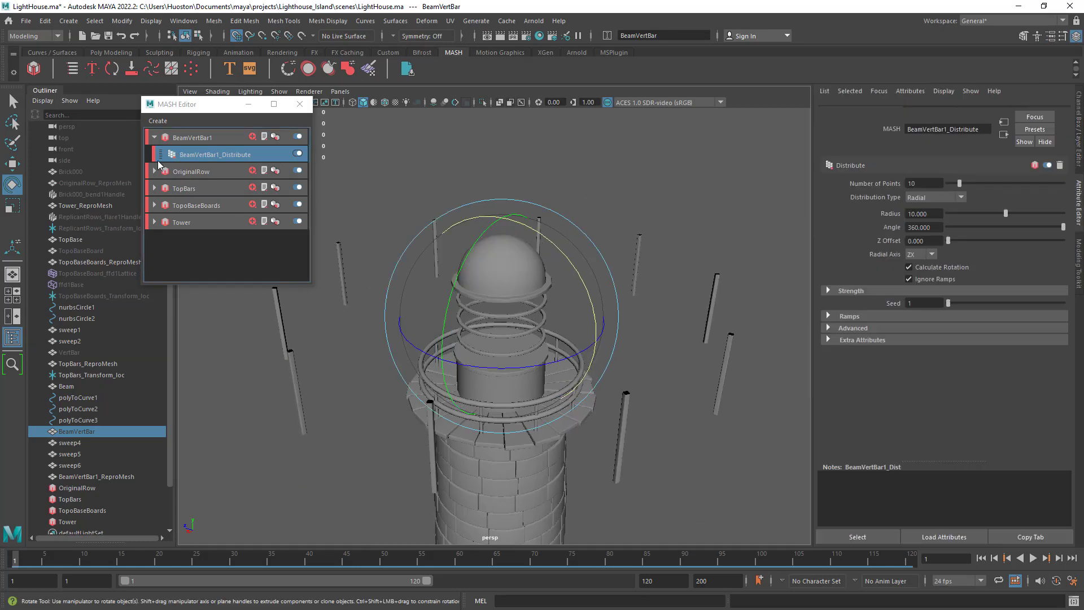
pyautogui.click(175, 157)
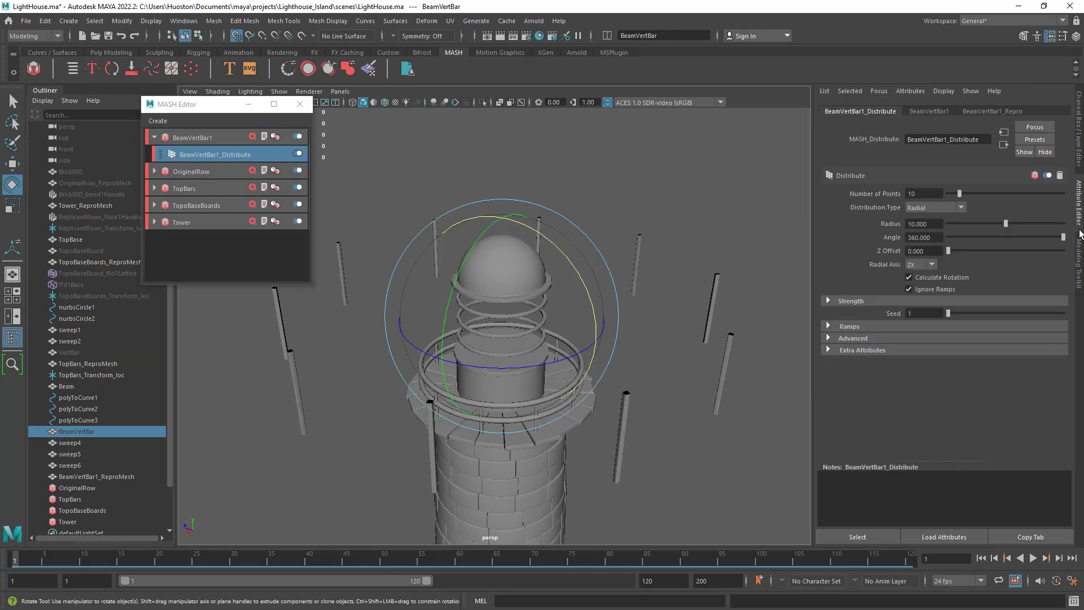
pyautogui.doubleClick(220, 158)
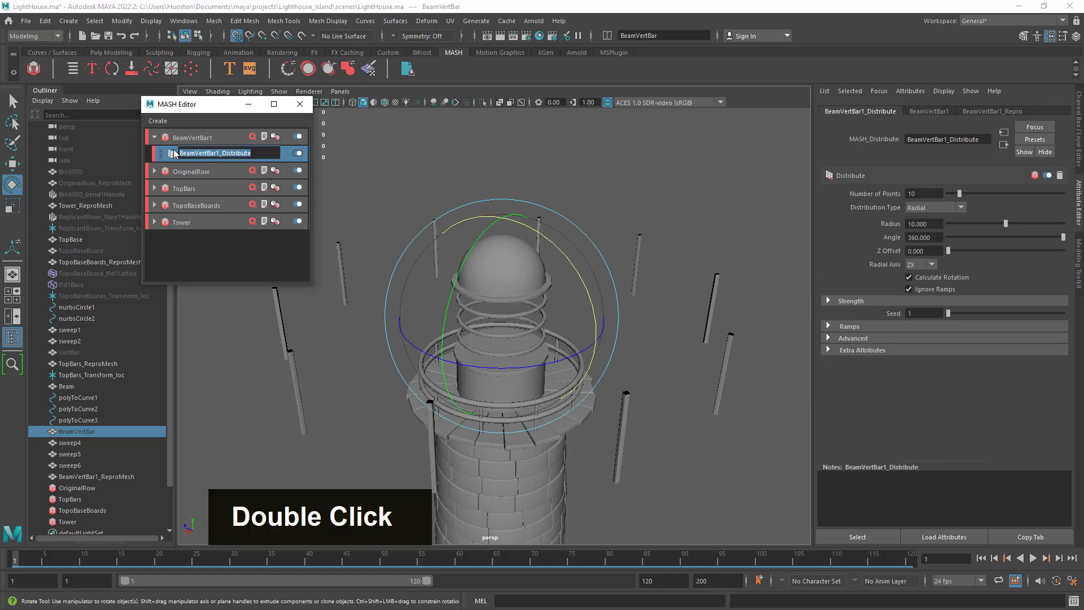
pyautogui.doubleClick(173, 151)
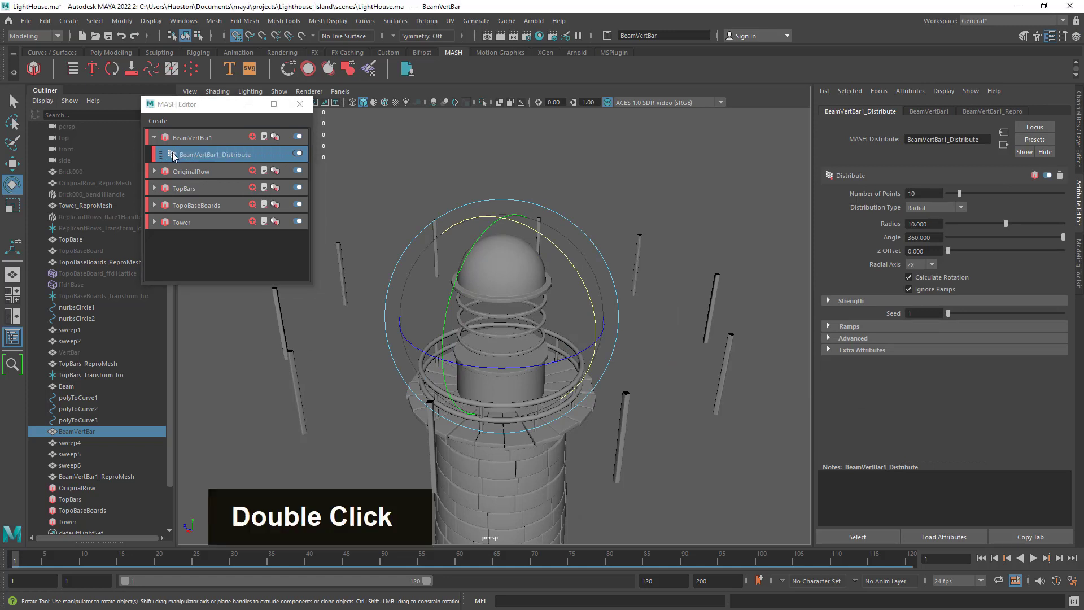
pyautogui.doubleClick(173, 155)
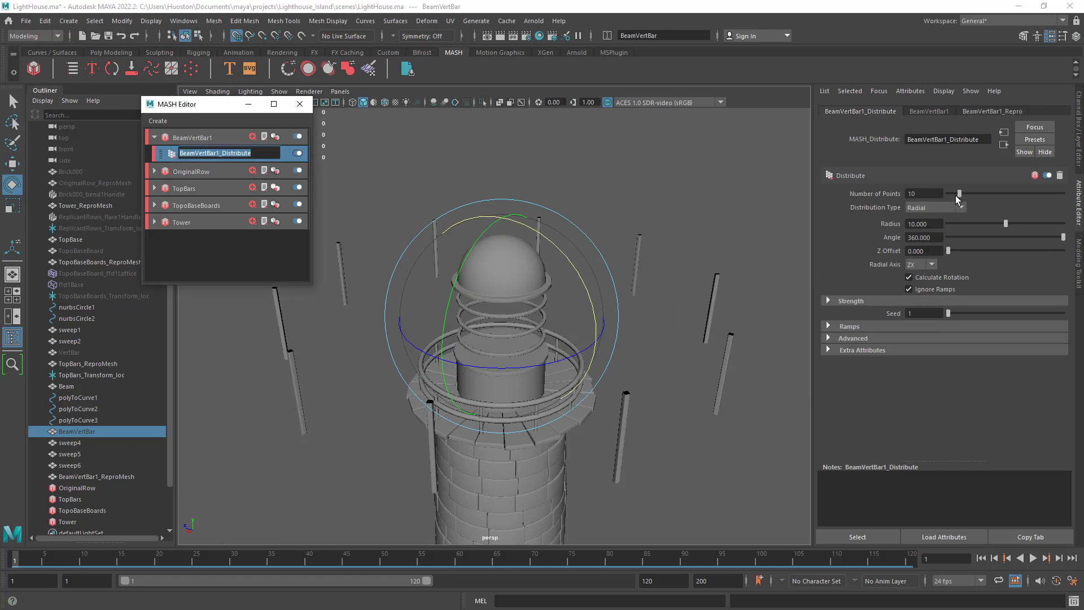
pyautogui.moveTo(1003, 225); pyautogui.dragTo(960, 224)
pyautogui.keyDown('alt'); pyautogui.moveTo(411, 296); pyautogui.dragTo(500, 361, button='right'); pyautogui.keyUp('alt')
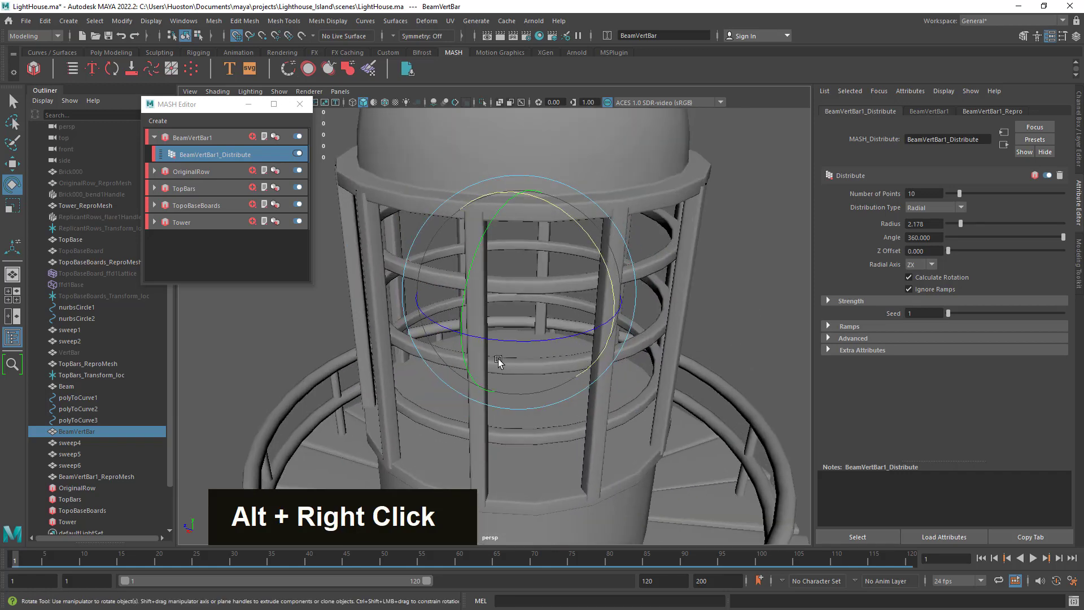
pyautogui.keyDown('alt'); pyautogui.moveTo(500, 361); pyautogui.dragTo(545, 316, button='middle'); pyautogui.keyUp('alt')
pyautogui.keyDown('alt'); pyautogui.moveTo(544, 316); pyautogui.dragTo(507, 322, button='right'); pyautogui.keyUp('alt')
pyautogui.keyDown('alt'); pyautogui.moveTo(507, 322); pyautogui.dragTo(497, 324); pyautogui.keyUp('alt')
pyautogui.keyDown('alt'); pyautogui.moveTo(497, 325); pyautogui.dragTo(541, 344, button='right'); pyautogui.keyUp('alt')
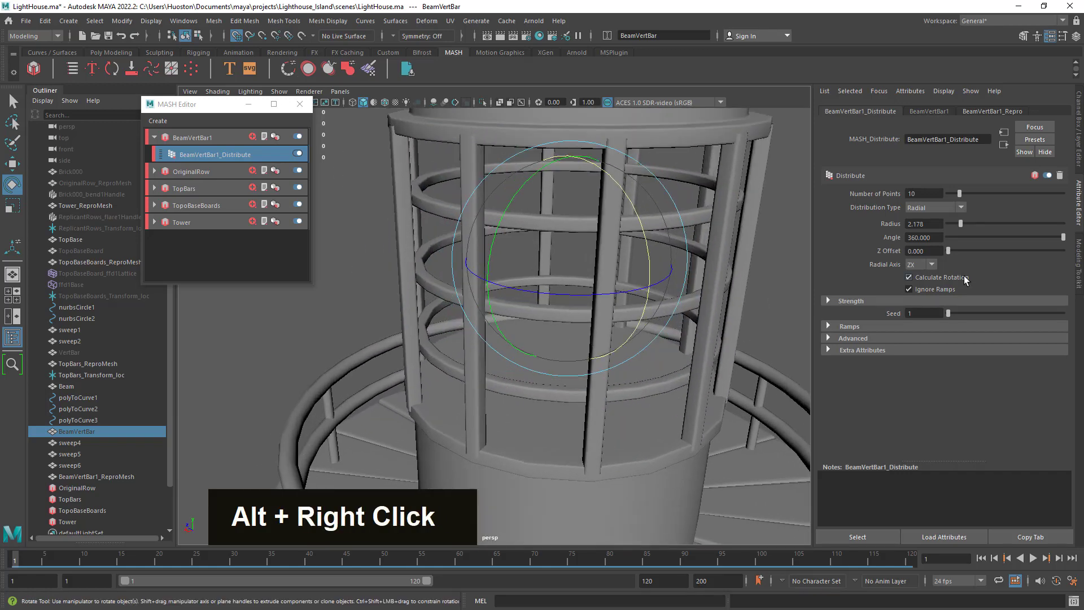
pyautogui.moveTo(960, 224); pyautogui.dragTo(960, 227)
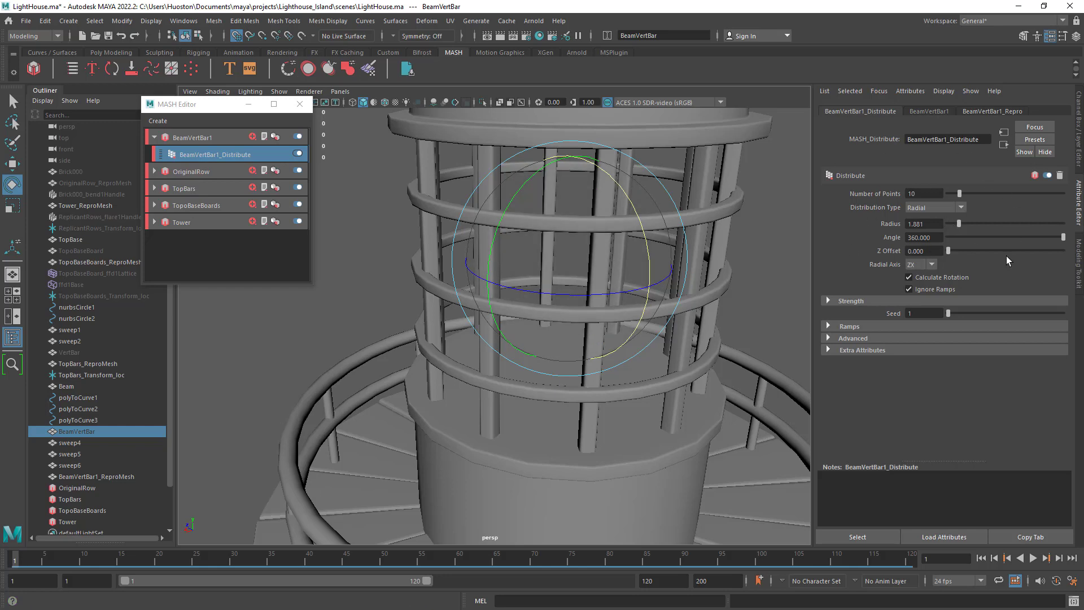
# Step: Increase the radial distribution's radius of the BeamVertBar1 network to 1.991 so the vertical bars sit against the rings
pyautogui.click(1078, 141)
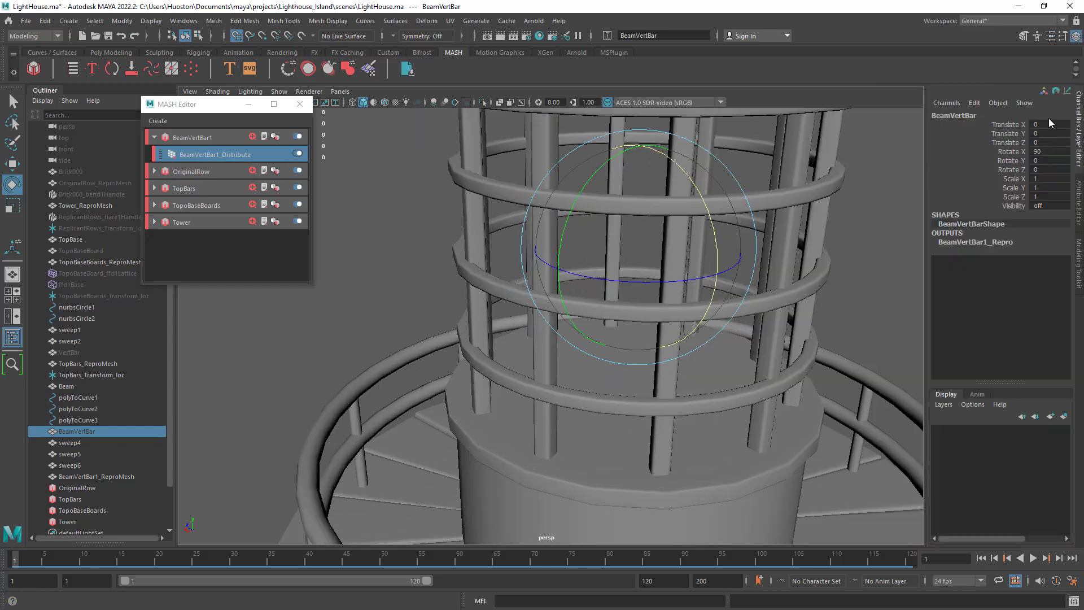
pyautogui.click(968, 243)
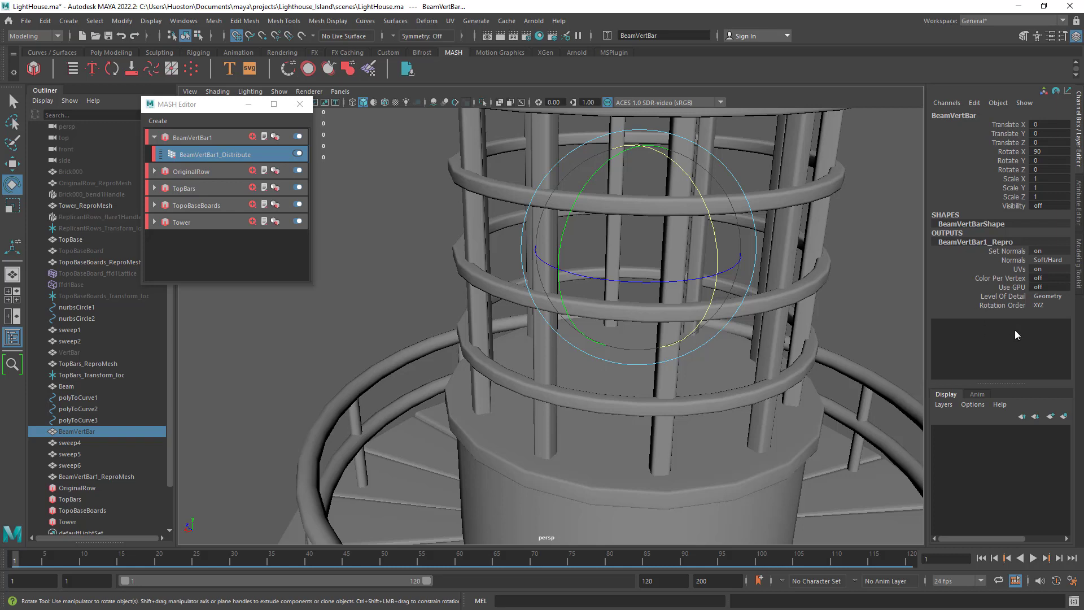
pyautogui.doubleClick(962, 224)
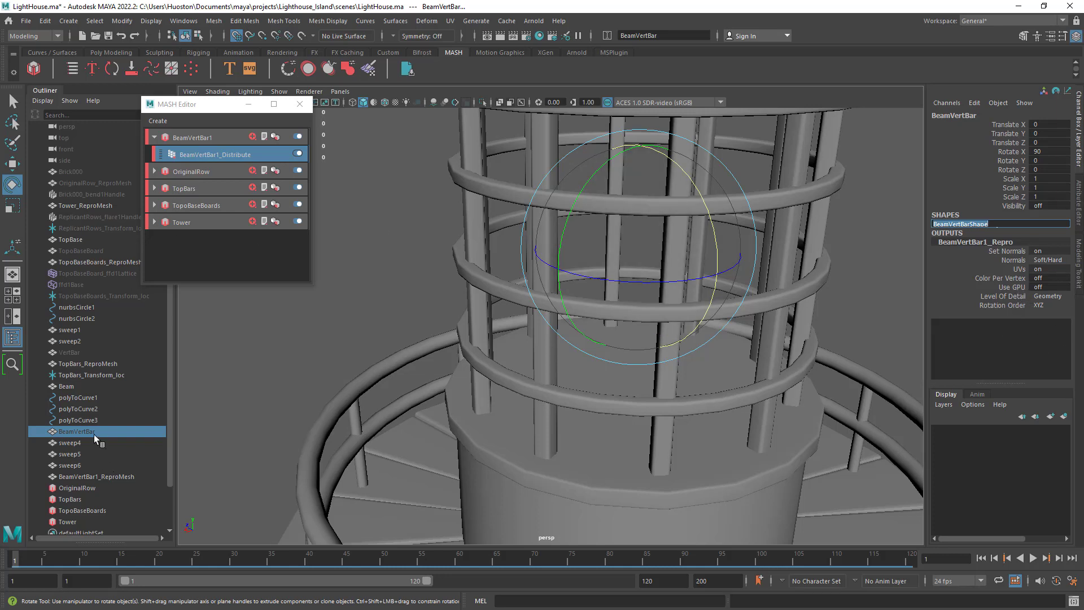
pyautogui.scroll(-2, 132, 521)
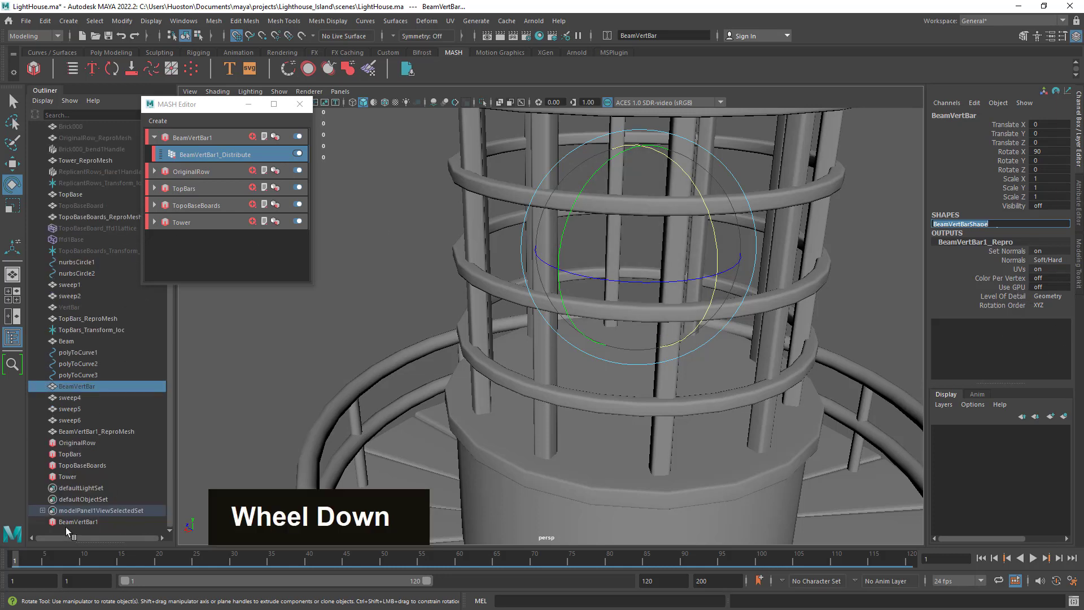
pyautogui.moveTo(52, 521); pyautogui.dragTo(72, 523)
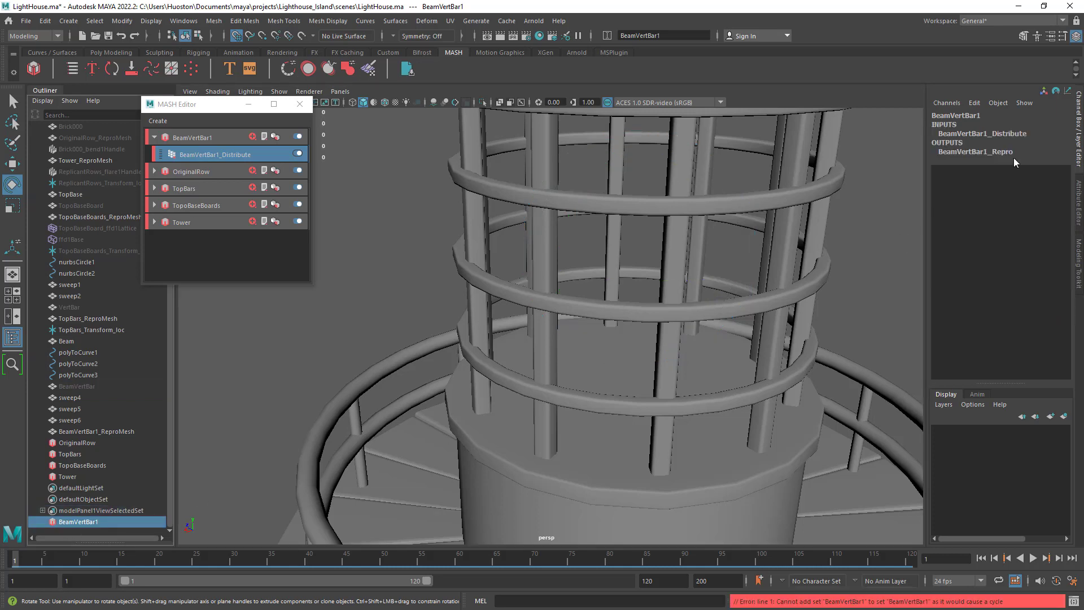
pyautogui.click(1006, 135)
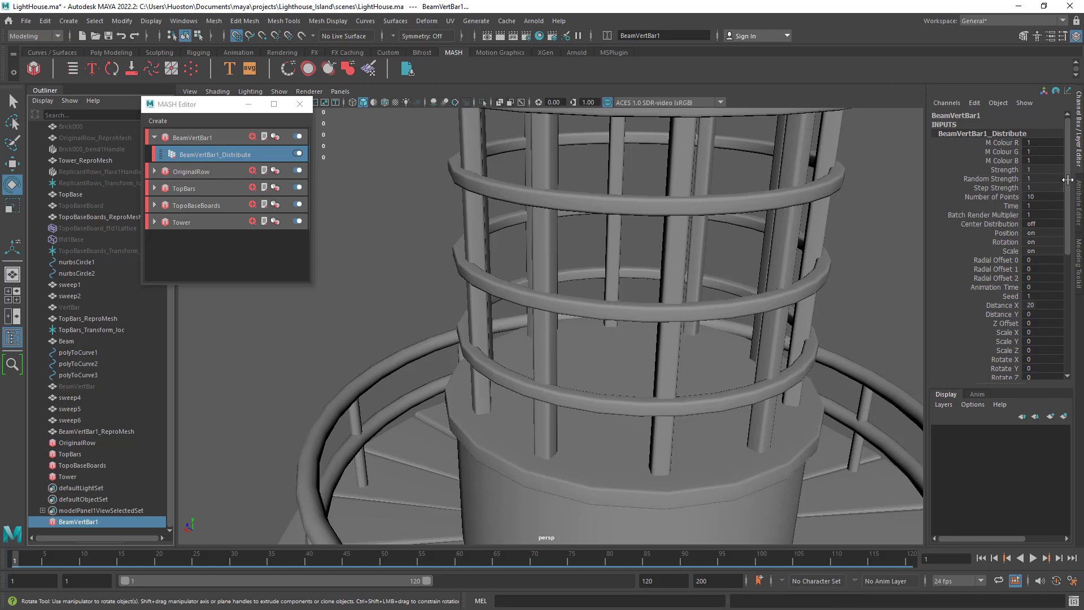
pyautogui.moveTo(1067, 179); pyautogui.dragTo(1065, 291)
pyautogui.click(1009, 249)
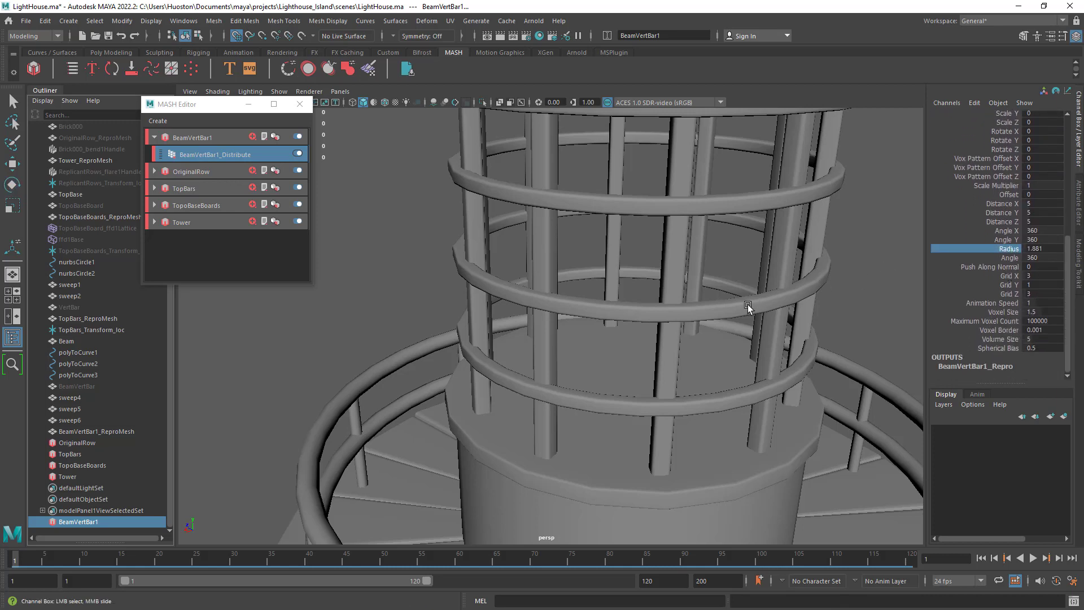
pyautogui.keyDown('ctrl'); pyautogui.moveTo(745, 303); pyautogui.dragTo(751, 304, button='middle'); pyautogui.keyUp('ctrl')
# Step: Examine the fit of the lamp room's vertical bars against the rings and base from several angles and distances
pyautogui.keyDown('alt'); pyautogui.moveTo(607, 405); pyautogui.dragTo(629, 399); pyautogui.keyUp('alt')
pyautogui.keyDown('alt'); pyautogui.moveTo(629, 400); pyautogui.dragTo(563, 345, button='right'); pyautogui.keyUp('alt')
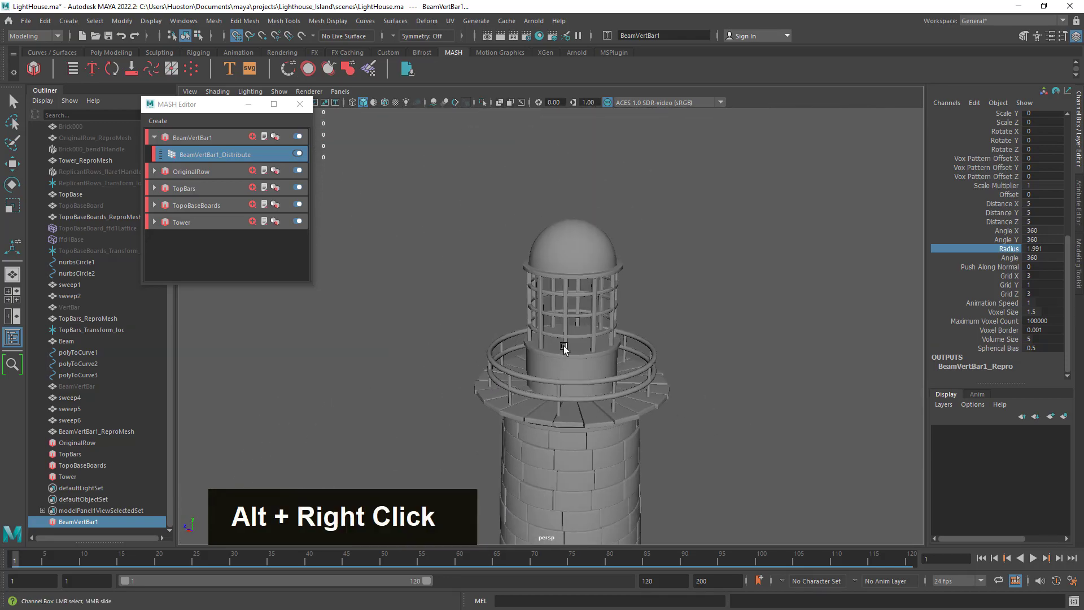
pyautogui.keyDown('alt'); pyautogui.moveTo(570, 335); pyautogui.dragTo(590, 308); pyautogui.keyUp('alt')
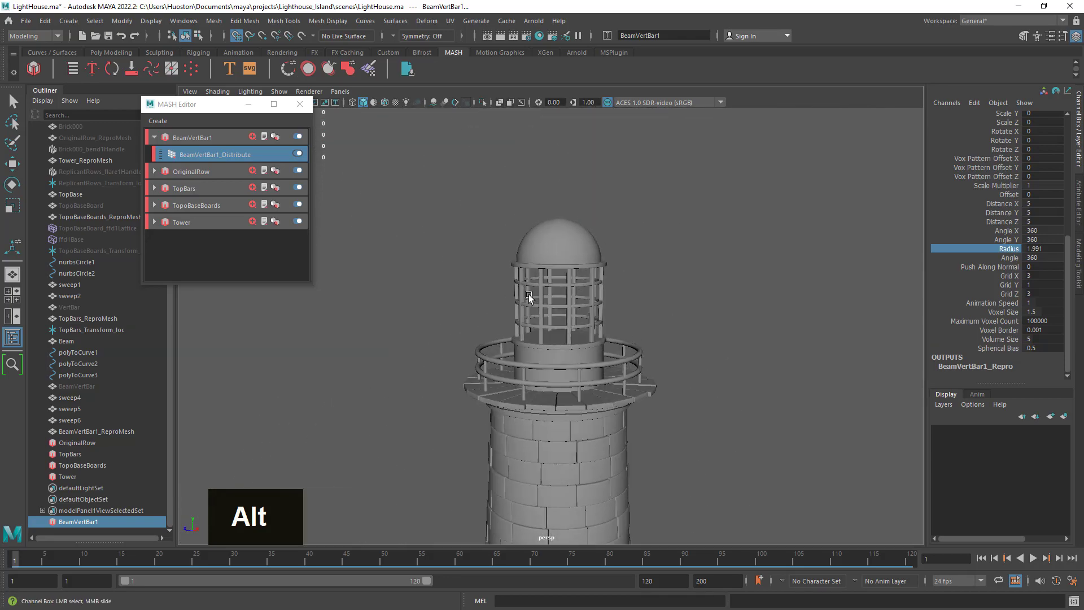
pyautogui.keyDown('alt'); pyautogui.moveTo(530, 300); pyautogui.dragTo(685, 287, button='right'); pyautogui.keyUp('alt')
pyautogui.keyDown('alt'); pyautogui.moveTo(659, 314); pyautogui.dragTo(654, 393, button='middle'); pyautogui.keyUp('alt')
pyautogui.moveTo(653, 387)
pyautogui.keyDown('alt'); pyautogui.mouseDown()
pyautogui.moveTo(644, 336)
pyautogui.moveTo(655, 408)
pyautogui.moveTo(653, 391)
pyautogui.mouseUp(); pyautogui.keyUp('alt')
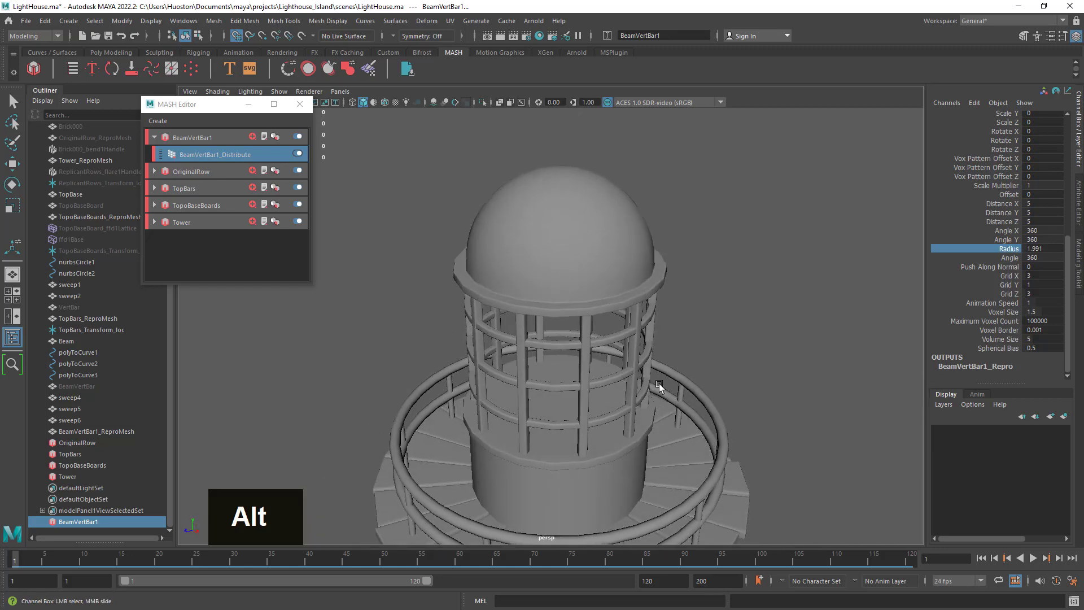
pyautogui.keyDown('alt'); pyautogui.moveTo(629, 380); pyautogui.dragTo(568, 358, button='middle'); pyautogui.keyUp('alt')
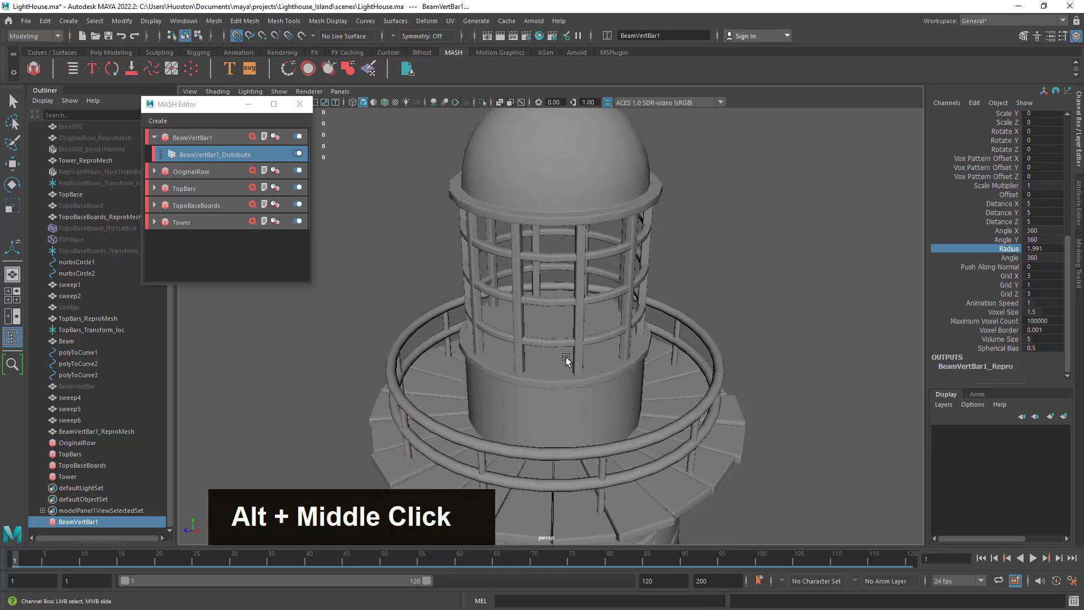
pyautogui.keyDown('alt'); pyautogui.moveTo(569, 358); pyautogui.dragTo(705, 380, button='right'); pyautogui.keyUp('alt')
pyautogui.keyDown('alt'); pyautogui.moveTo(704, 379); pyautogui.dragTo(701, 357); pyautogui.keyUp('alt')
pyautogui.moveTo(200, 108); pyautogui.dragTo(143, 136)
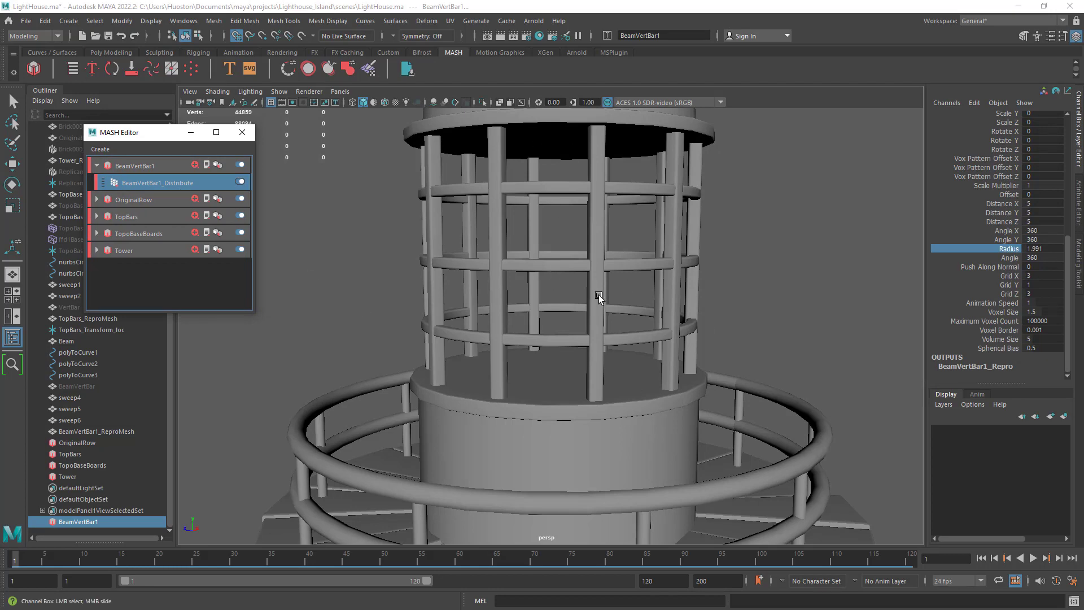
pyautogui.keyDown('alt'); pyautogui.moveTo(597, 292); pyautogui.dragTo(650, 320); pyautogui.keyUp('alt')
pyautogui.keyDown('alt'); pyautogui.moveTo(649, 319); pyautogui.dragTo(487, 322, button='right'); pyautogui.keyUp('alt')
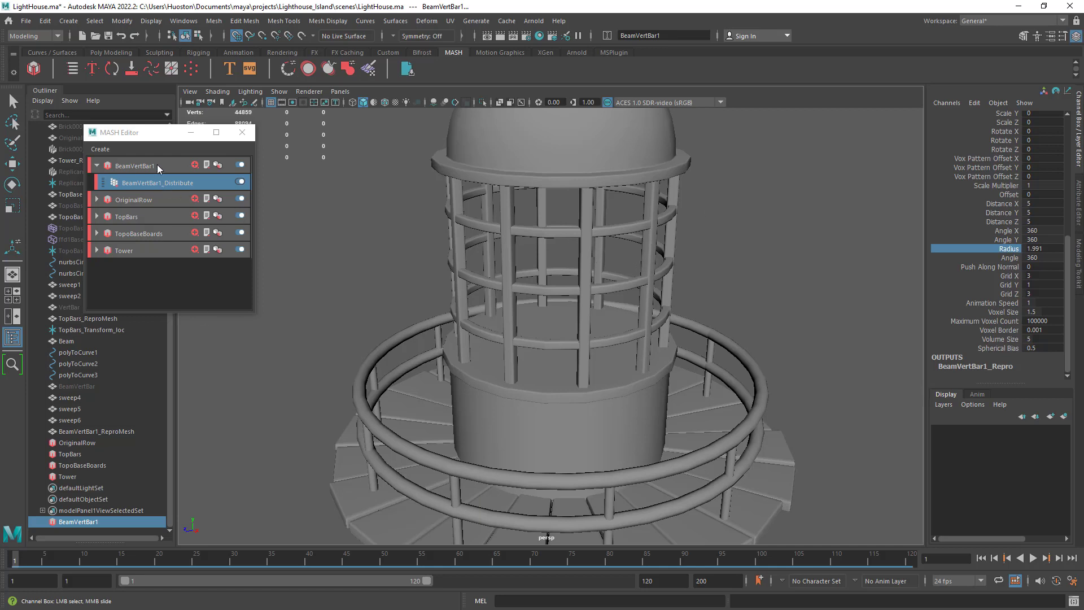
# Step: Rename the source bar mesh BeamVertBar in the Outliner as BeamVertBarObj
pyautogui.moveTo(145, 133); pyautogui.dragTo(249, 132)
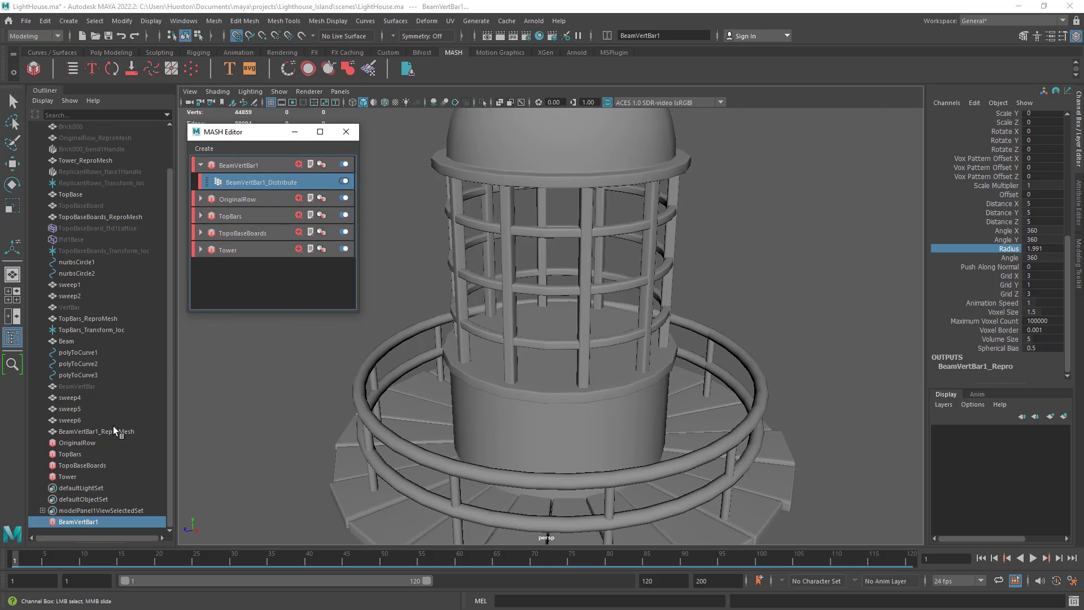
pyautogui.click(96, 386)
pyautogui.press('e')
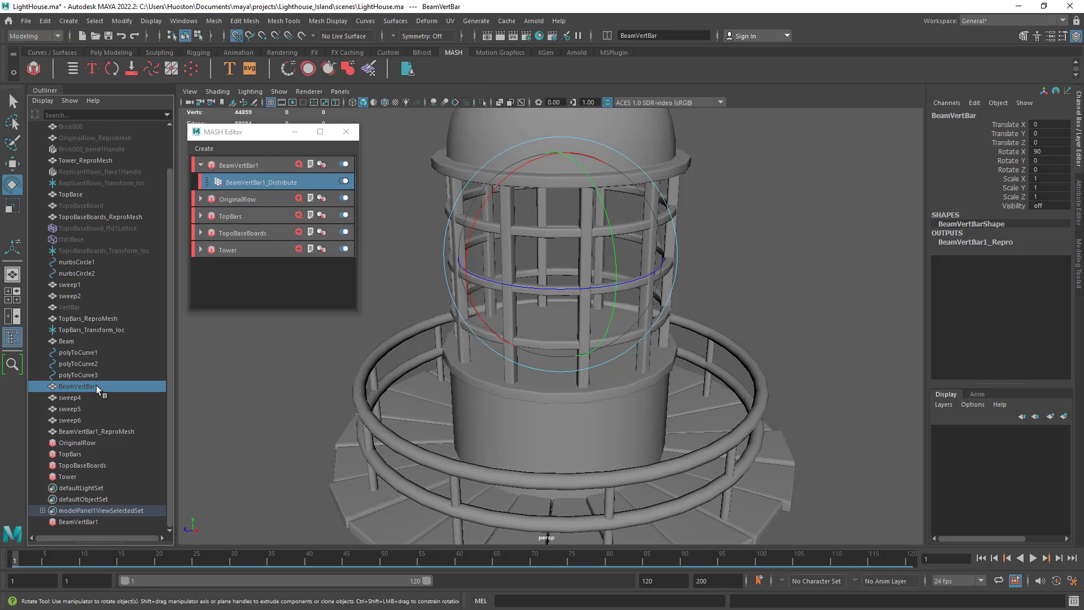
pyautogui.doubleClick(91, 387)
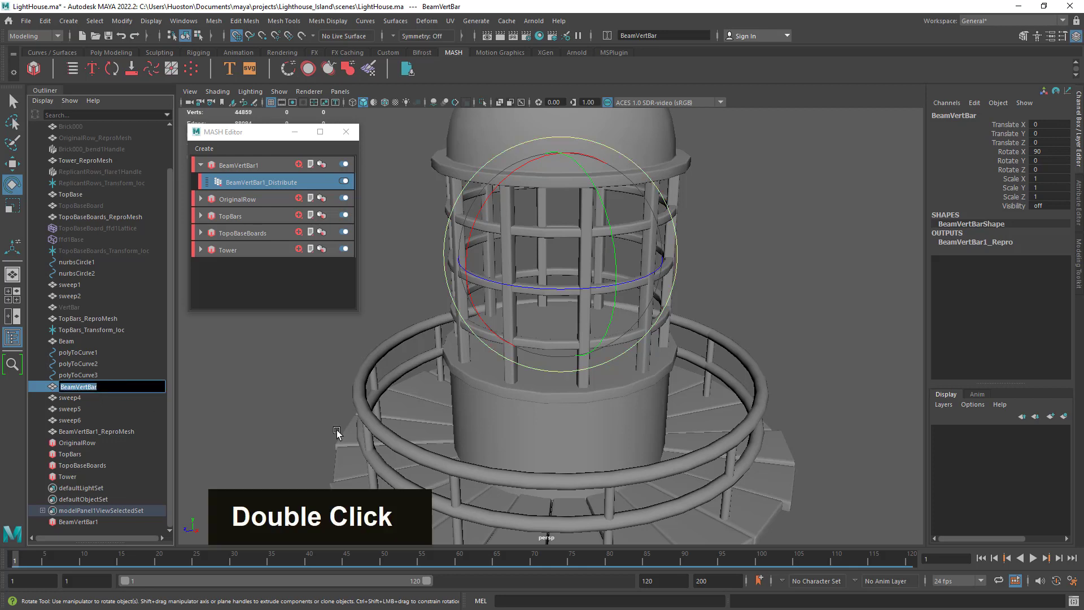
pyautogui.press('Right')
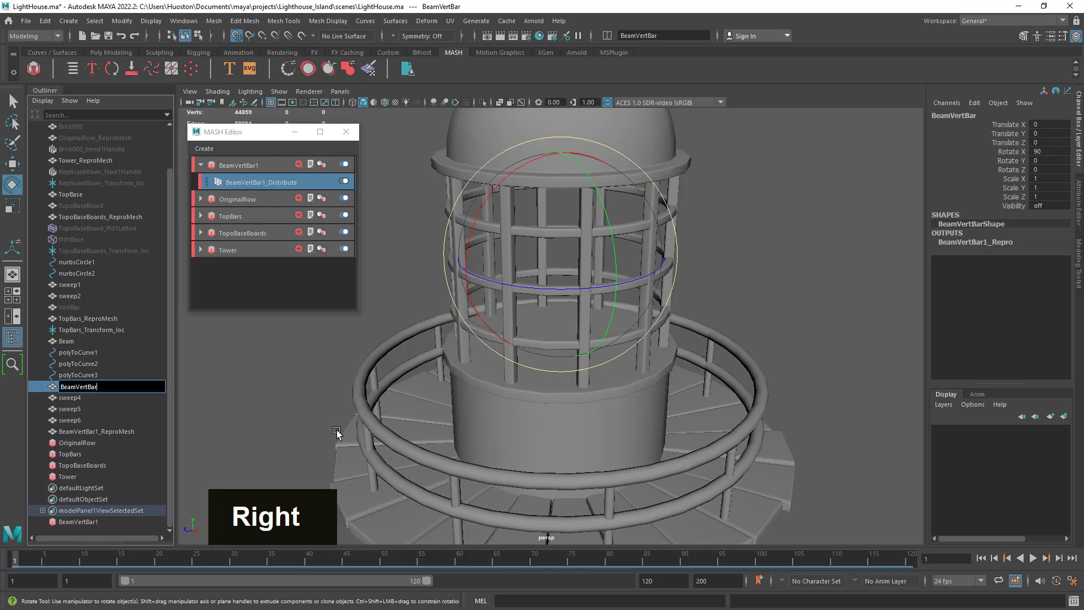
pyautogui.write('Obj')
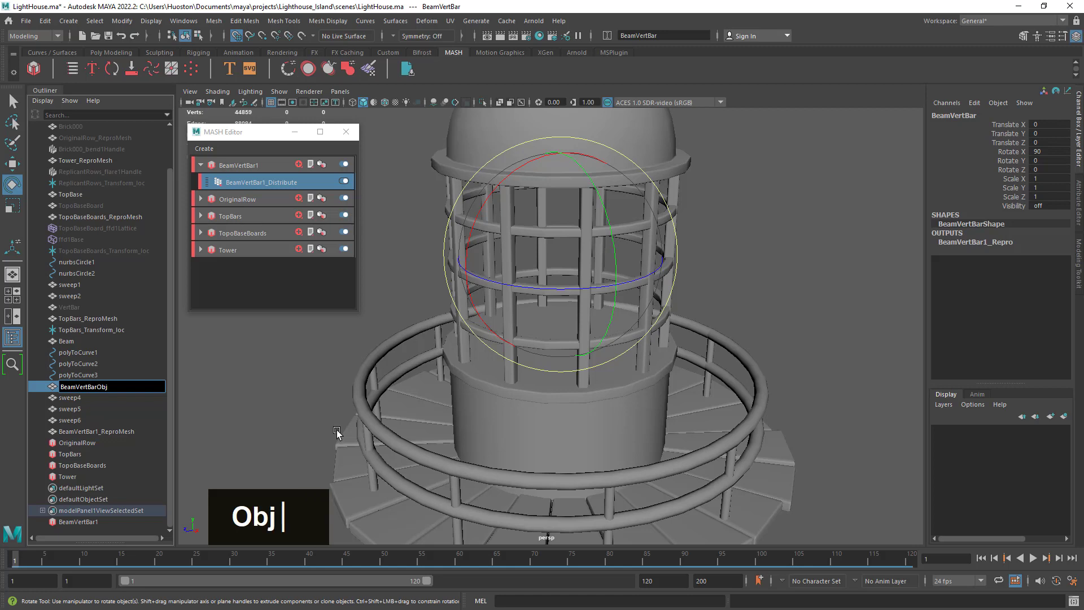
pyautogui.press('Return')
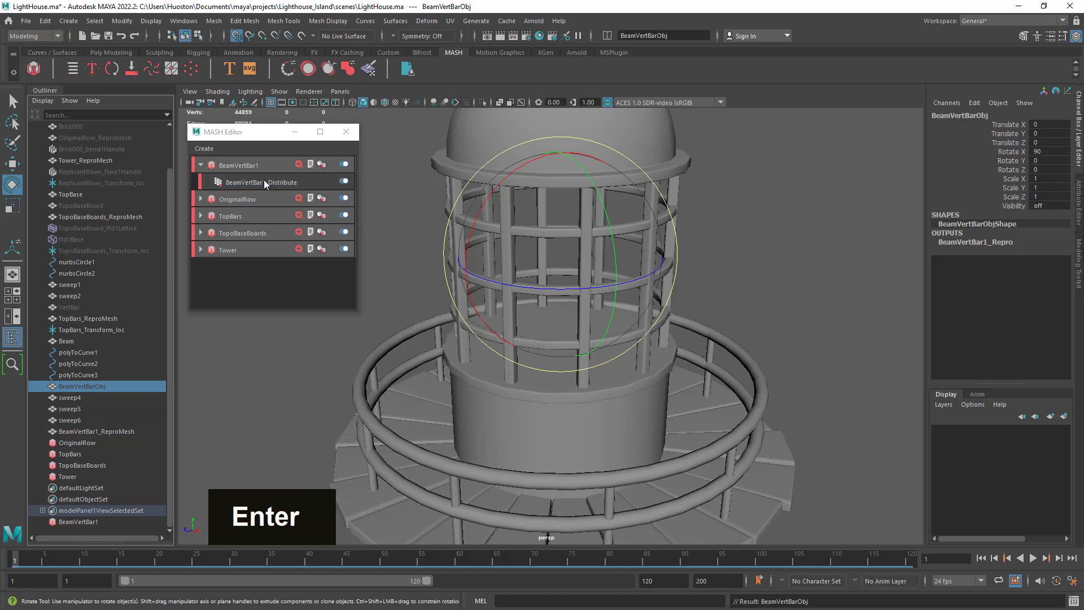
# Step: Rename the BeamVertBar1 MASH network as BeamVertBar and switch to the Select tool
pyautogui.doubleClick(248, 166)
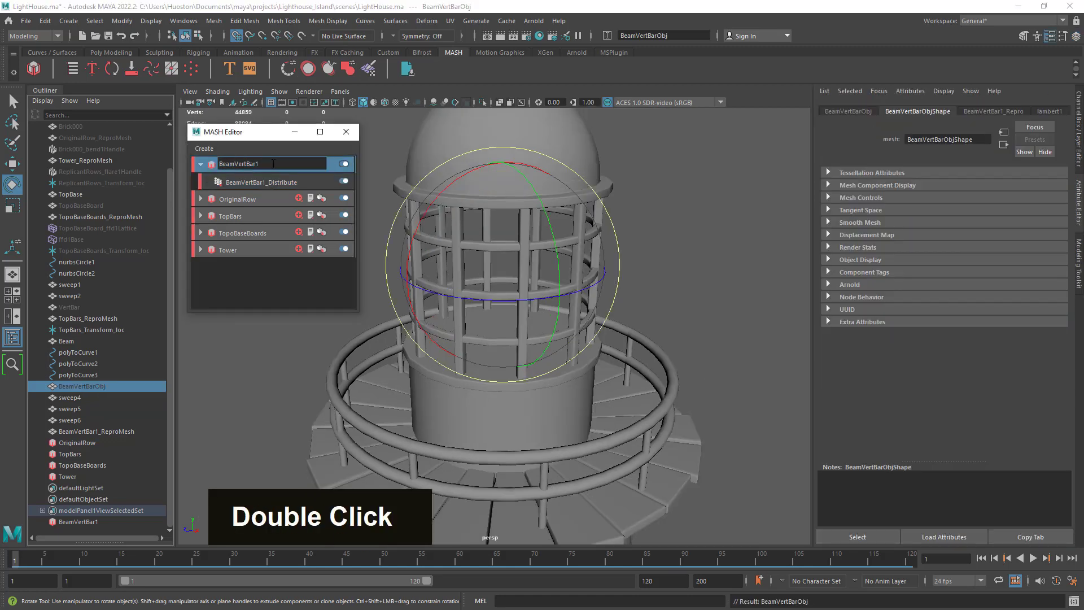
pyautogui.press('BackSpace')
pyautogui.press('Return')
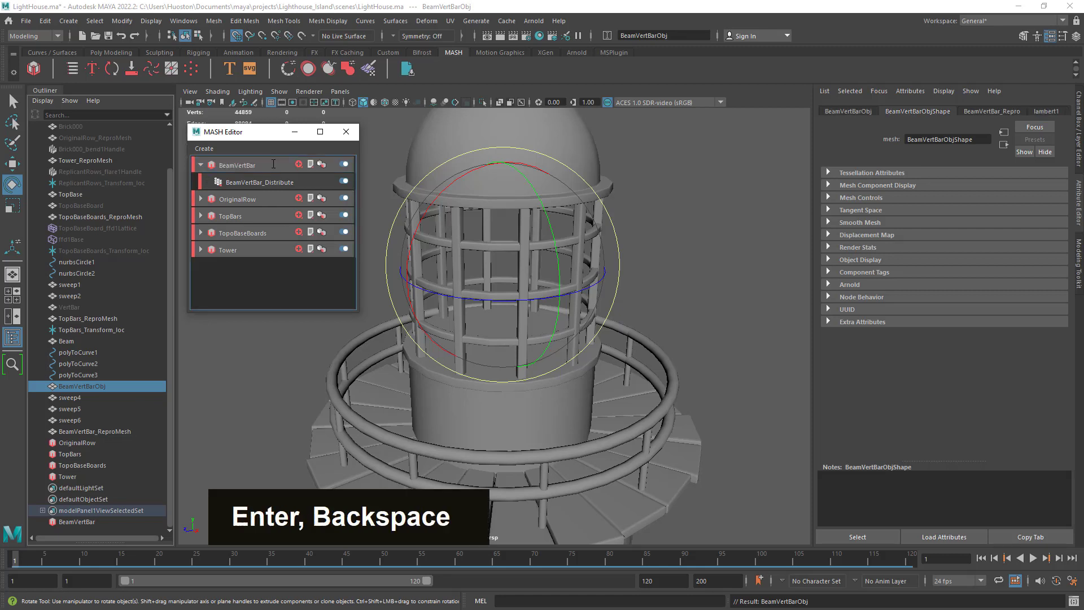
pyautogui.click(272, 164)
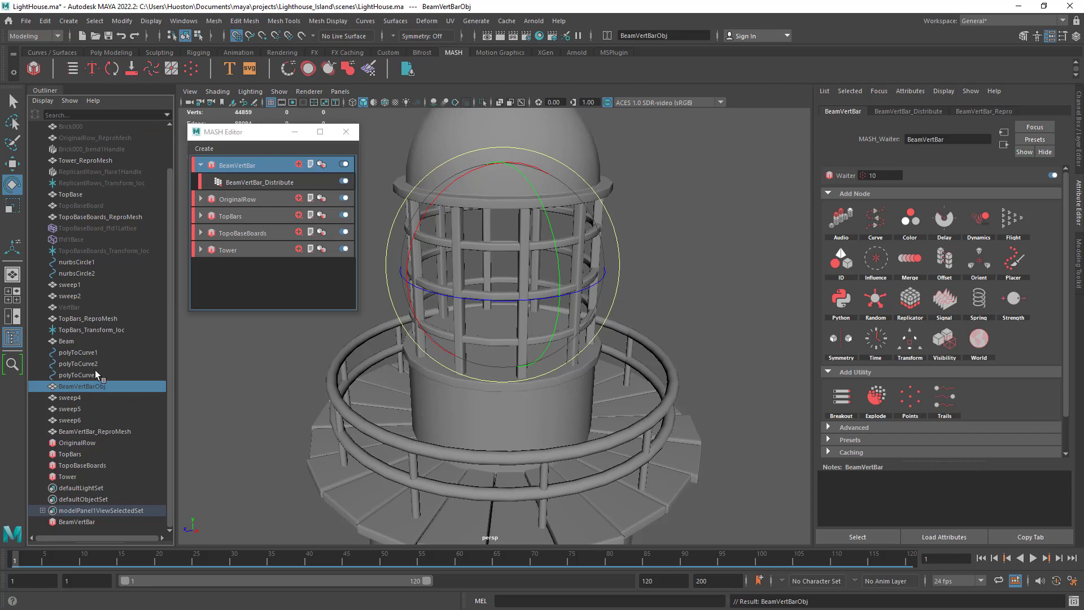
pyautogui.click(13, 101)
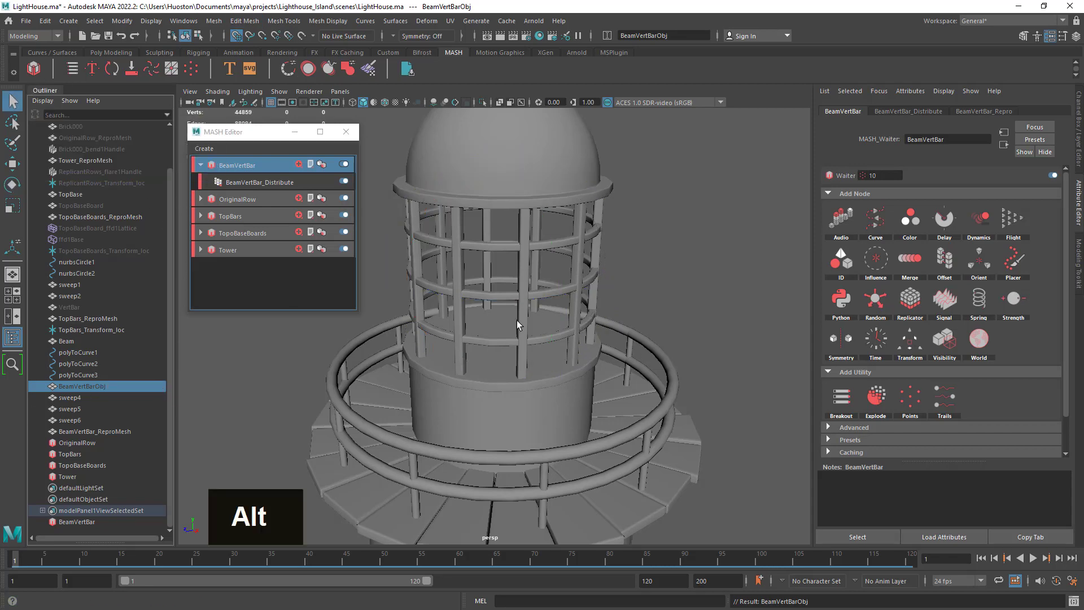
# Step: Inspect the lamp room, gallery railing and brick tower close up and as a whole lighthouse
pyautogui.keyDown('alt'); pyautogui.moveTo(517, 321); pyautogui.dragTo(655, 363, button='right'); pyautogui.keyUp('alt')
pyautogui.keyDown('alt'); pyautogui.moveTo(655, 363); pyautogui.dragTo(632, 367); pyautogui.keyUp('alt')
pyautogui.keyDown('alt'); pyautogui.moveTo(633, 367); pyautogui.dragTo(522, 316, button='right'); pyautogui.keyUp('alt')
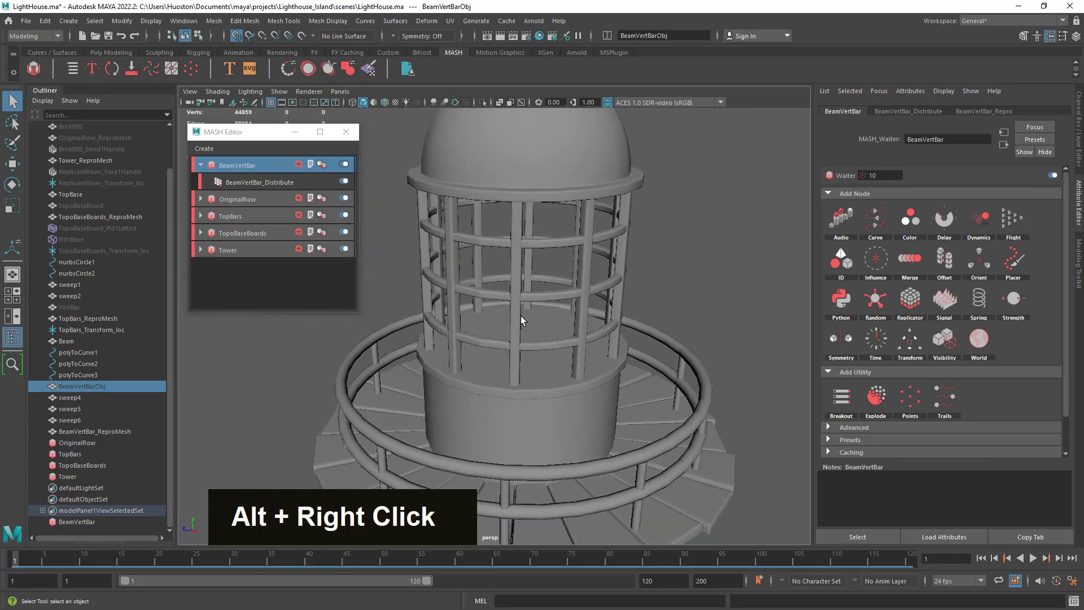
pyautogui.moveTo(225, 133); pyautogui.dragTo(127, 163)
pyautogui.keyDown('alt'); pyautogui.moveTo(707, 338); pyautogui.dragTo(622, 327, button='right'); pyautogui.keyUp('alt')
pyautogui.keyDown('alt'); pyautogui.moveTo(621, 327); pyautogui.dragTo(636, 332); pyautogui.keyUp('alt')
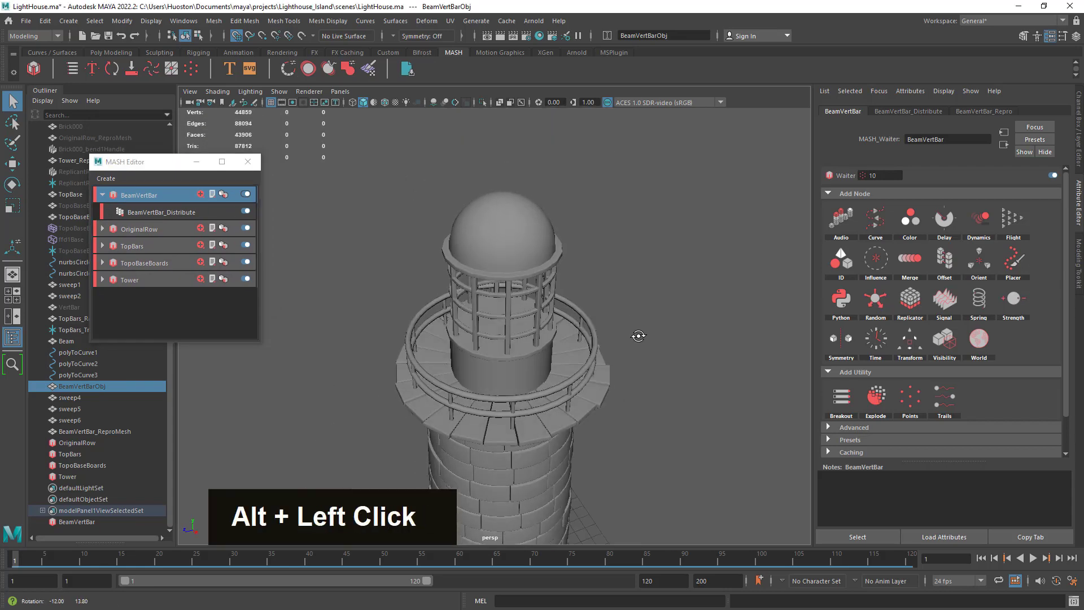
pyautogui.moveTo(636, 332)
pyautogui.keyDown('alt'); pyautogui.mouseDown(button='middle')
pyautogui.moveTo(593, 355)
pyautogui.moveTo(656, 321)
pyautogui.mouseUp(button='middle'); pyautogui.keyUp('alt')
pyautogui.keyDown('alt'); pyautogui.moveTo(655, 322); pyautogui.dragTo(693, 324); pyautogui.keyUp('alt')
pyautogui.keyDown('alt'); pyautogui.moveTo(693, 324); pyautogui.dragTo(676, 380, button='middle'); pyautogui.keyUp('alt')
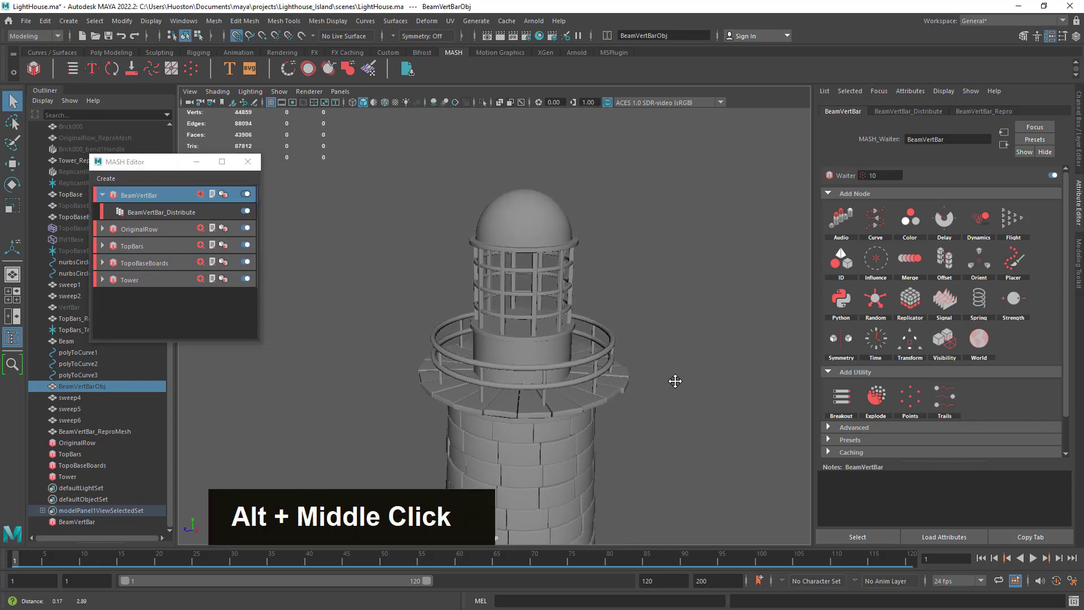
pyautogui.keyDown('alt'); pyautogui.moveTo(675, 380); pyautogui.dragTo(740, 347, button='right'); pyautogui.keyUp('alt')
pyautogui.keyDown('alt'); pyautogui.moveTo(542, 245); pyautogui.dragTo(580, 281, button='middle'); pyautogui.keyUp('alt')
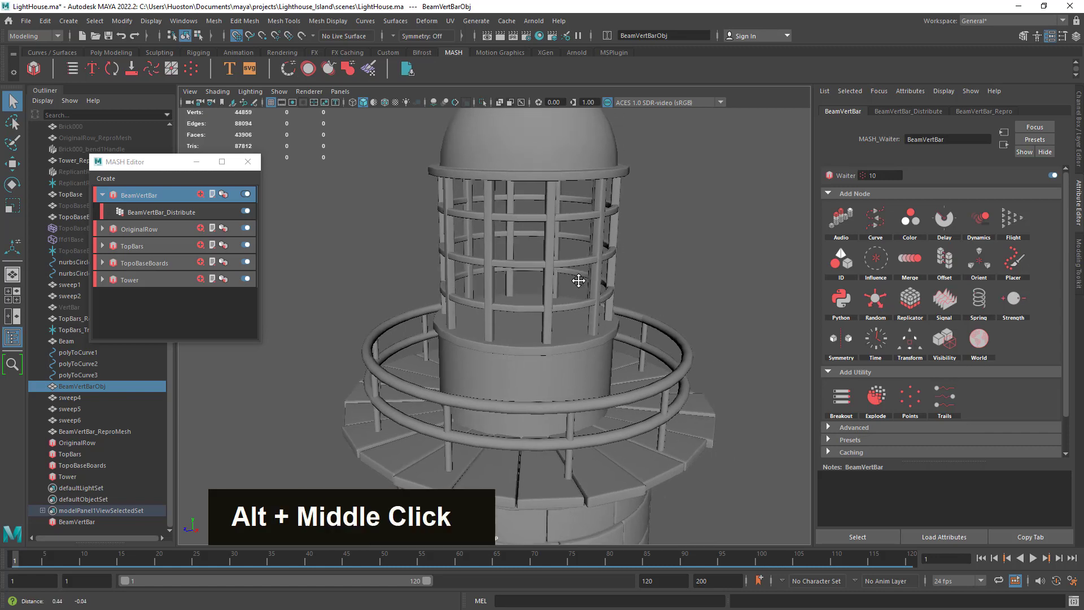
pyautogui.keyDown('alt'); pyautogui.moveTo(580, 280); pyautogui.dragTo(614, 292, button='right'); pyautogui.keyUp('alt')
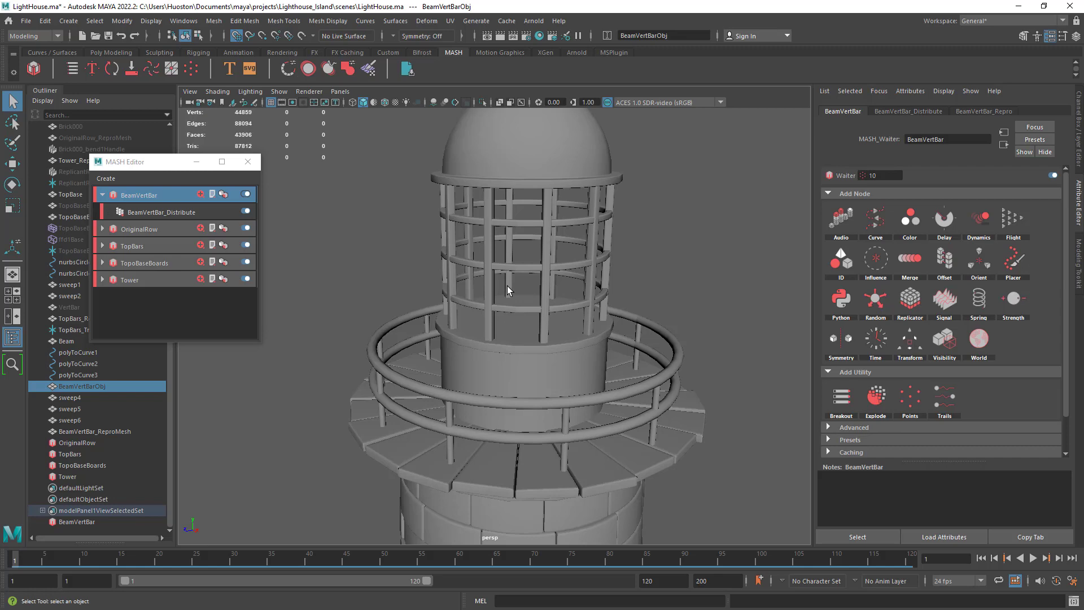
pyautogui.keyDown('alt'); pyautogui.moveTo(542, 289); pyautogui.dragTo(552, 301, button='middle'); pyautogui.keyUp('alt')
pyautogui.keyDown('alt'); pyautogui.moveTo(552, 301); pyautogui.dragTo(516, 298, button='right'); pyautogui.keyUp('alt')
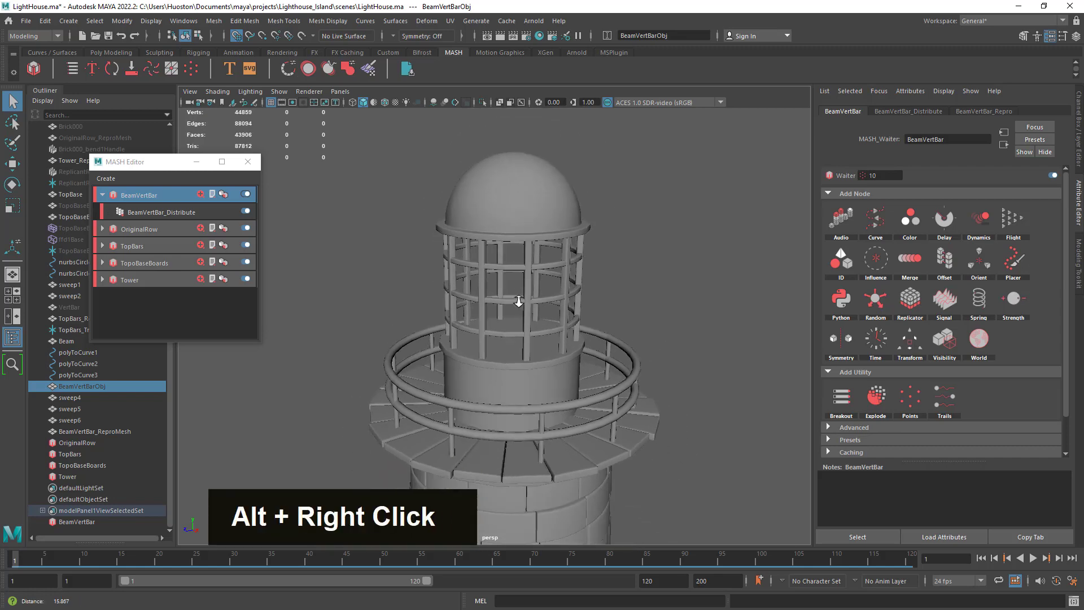
pyautogui.keyDown('alt'); pyautogui.moveTo(516, 298); pyautogui.dragTo(493, 375); pyautogui.keyUp('alt')
pyautogui.keyDown('alt'); pyautogui.moveTo(494, 375); pyautogui.dragTo(406, 378, button='right'); pyautogui.keyUp('alt')
pyautogui.keyDown('alt'); pyautogui.moveTo(519, 413); pyautogui.dragTo(516, 234, button='middle'); pyautogui.keyUp('alt')
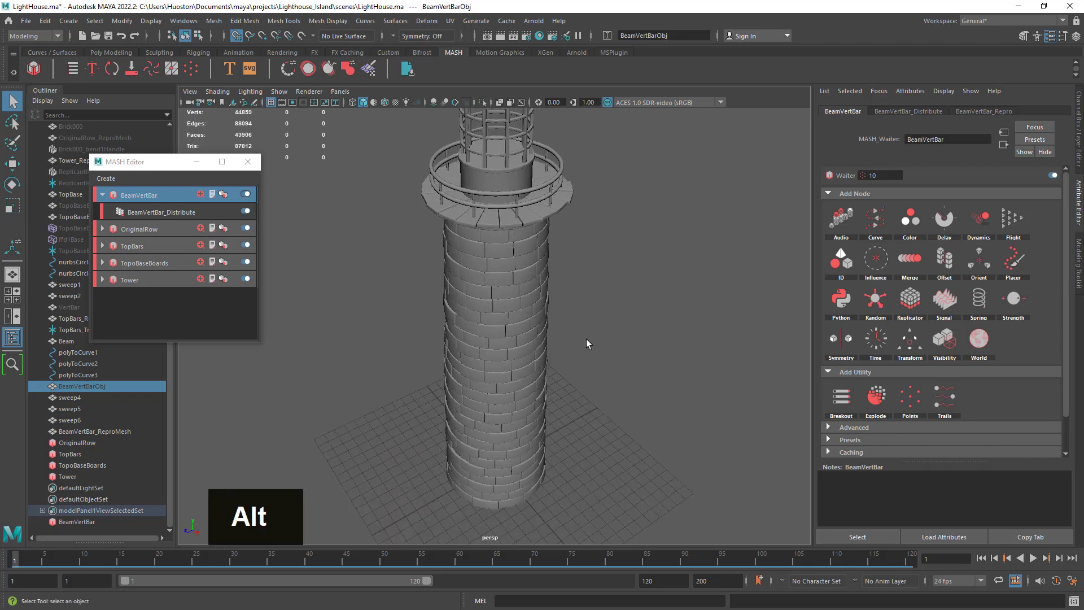
pyautogui.keyDown('alt'); pyautogui.moveTo(586, 343); pyautogui.dragTo(505, 339, button='right'); pyautogui.keyUp('alt')
pyautogui.keyDown('alt'); pyautogui.moveTo(505, 338); pyautogui.dragTo(502, 311); pyautogui.keyUp('alt')
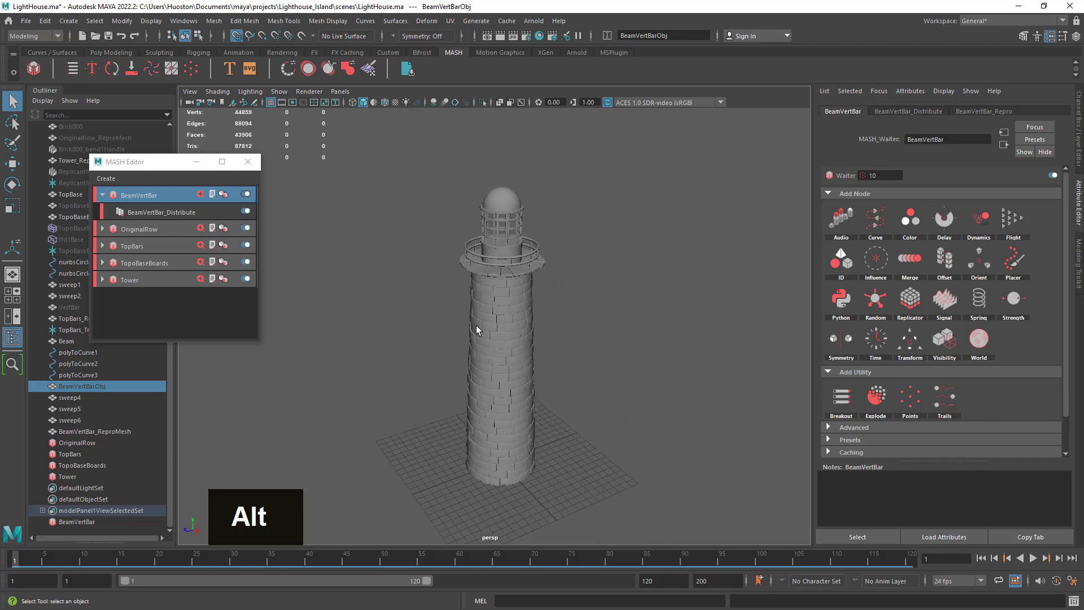
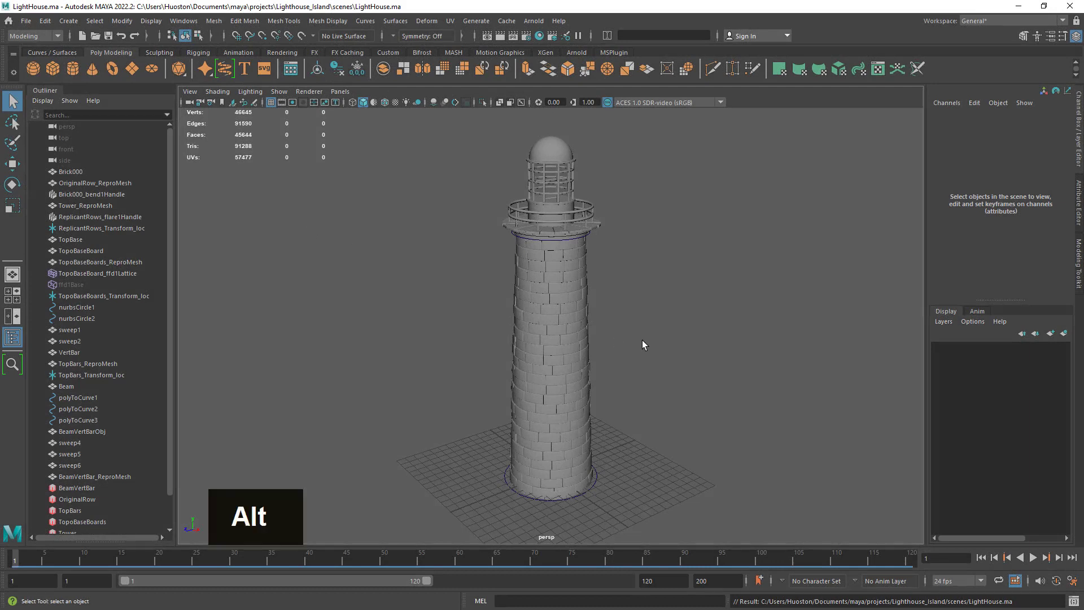
# Step: Select all the lighthouse objects in the viewport and hide them, leaving only the empty grid
pyautogui.keyDown('alt'); pyautogui.moveTo(644, 344); pyautogui.dragTo(622, 332, button='right'); pyautogui.keyUp('alt')
pyautogui.moveTo(642, 339)
pyautogui.keyDown('alt'); pyautogui.mouseDown()
pyautogui.moveTo(628, 355)
pyautogui.moveTo(624, 286)
pyautogui.moveTo(621, 339)
pyautogui.moveTo(640, 355)
pyautogui.moveTo(622, 360)
pyautogui.moveTo(645, 372)
pyautogui.moveTo(636, 356)
pyautogui.mouseUp(); pyautogui.keyUp('alt')
pyautogui.keyDown('alt'); pyautogui.moveTo(636, 356); pyautogui.dragTo(618, 351, button='right'); pyautogui.keyUp('alt')
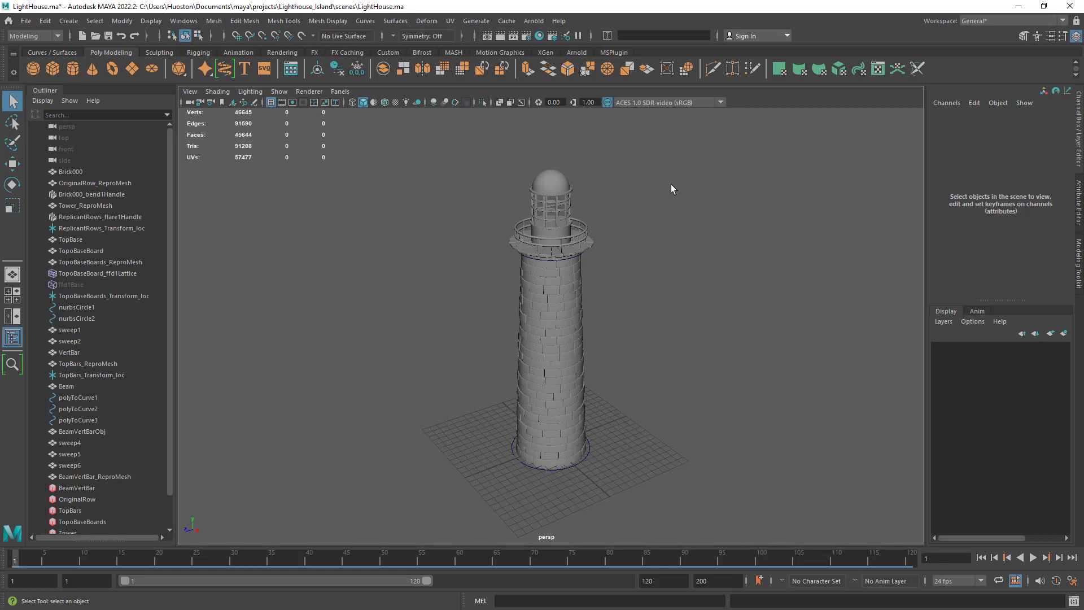
pyautogui.moveTo(668, 138); pyautogui.dragTo(432, 567)
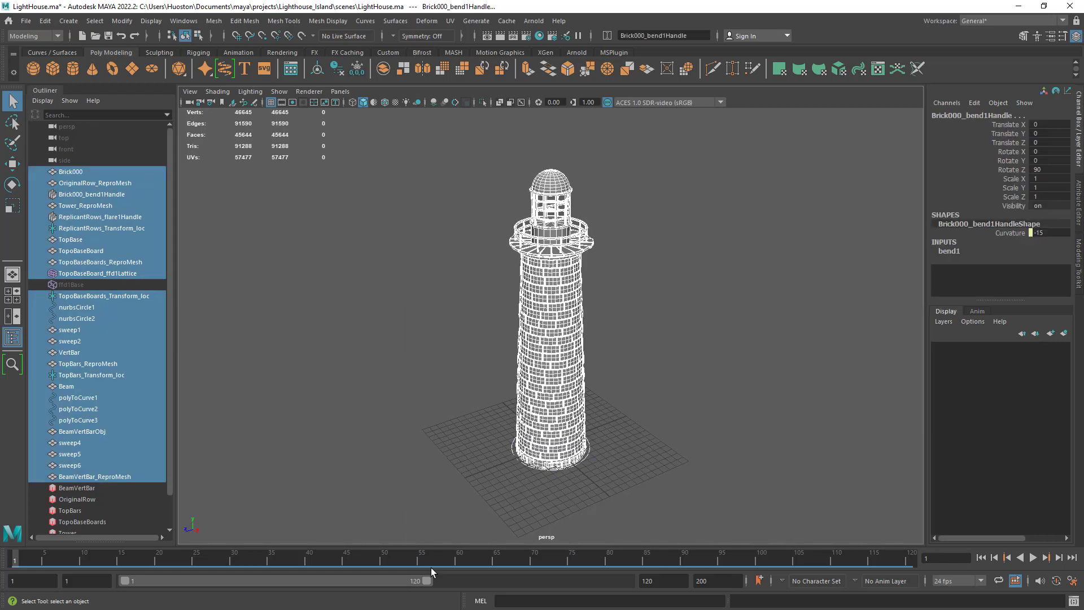
pyautogui.press('h')
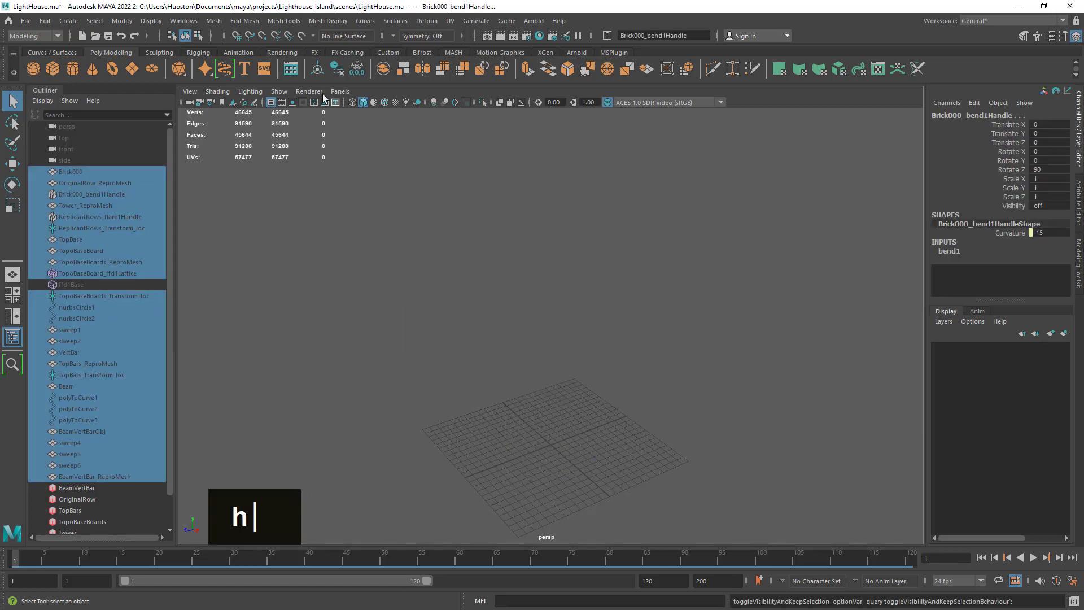
# Step: Create a default polygon cylinder at the origin and select all the triangular faces of its top cap
pyautogui.click(74, 69)
pyautogui.press('f')
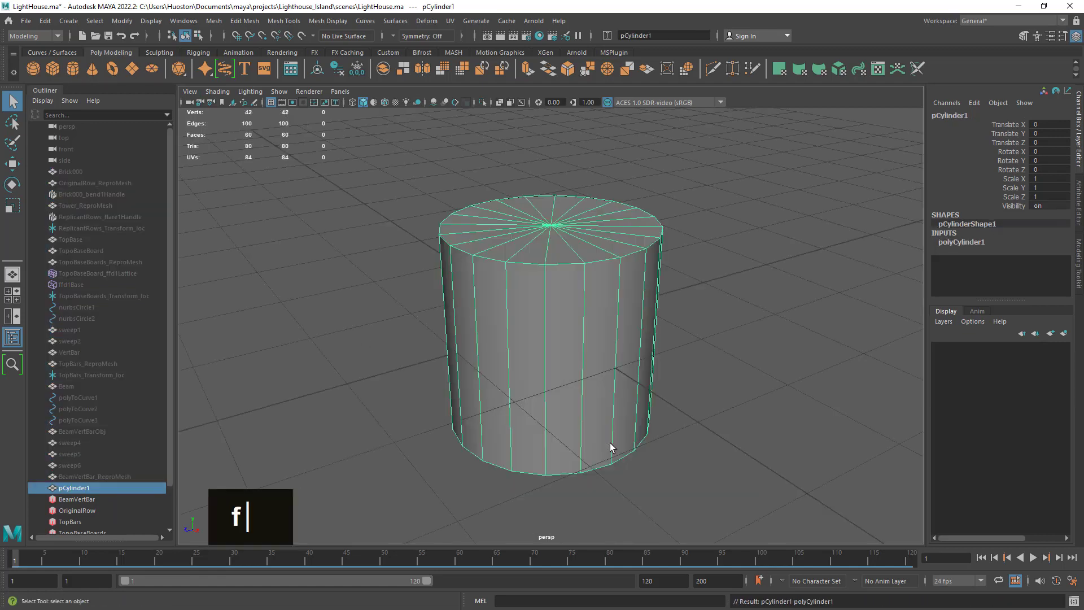
pyautogui.keyDown('alt'); pyautogui.moveTo(604, 365); pyautogui.dragTo(601, 356); pyautogui.keyUp('alt')
pyautogui.rightClick(581, 298)
pyautogui.moveTo(582, 289); pyautogui.dragTo(585, 315, button='right')
pyautogui.moveTo(585, 315)
pyautogui.keyDown('alt'); pyautogui.mouseDown()
pyautogui.moveTo(605, 316)
pyautogui.moveTo(594, 221)
pyautogui.moveTo(506, 231)
pyautogui.moveTo(505, 256)
pyautogui.moveTo(537, 280)
pyautogui.mouseUp(); pyautogui.keyUp('alt')
pyautogui.press('Tab')
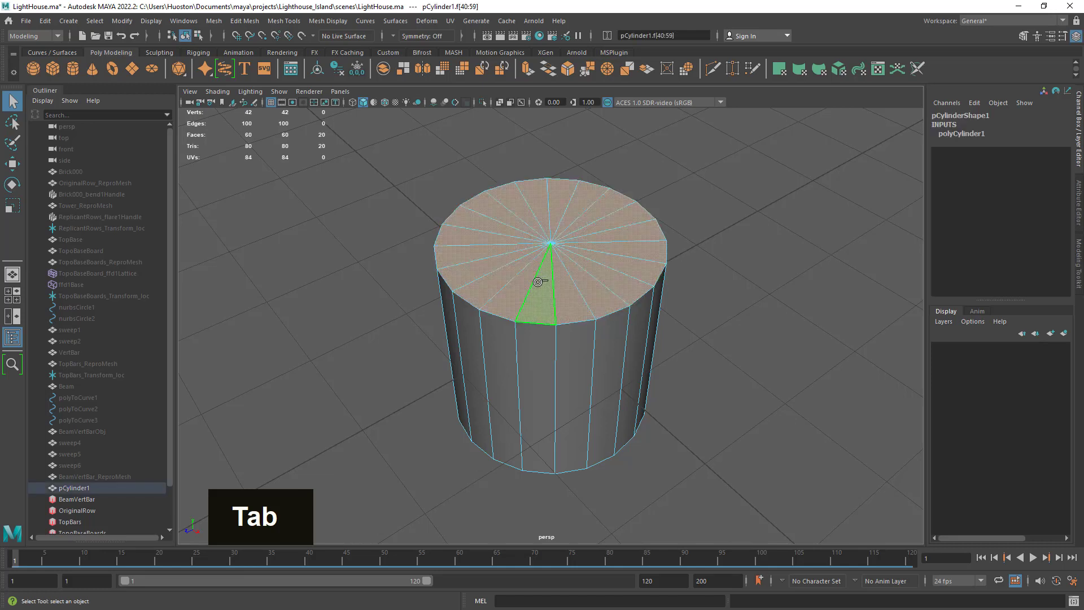
# Step: Invert the face selection and delete the cylinder's sides and bottom cap, keeping only the top disc in object mode
pyautogui.click(95, 21)
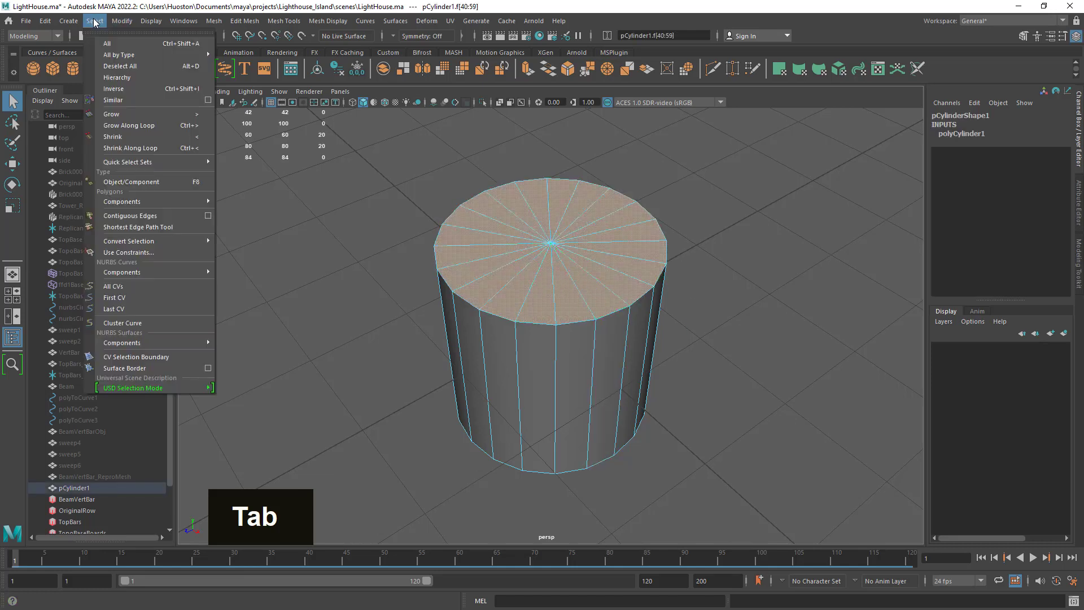
pyautogui.click(184, 89)
pyautogui.keyDown('alt'); pyautogui.moveTo(757, 384); pyautogui.dragTo(758, 349); pyautogui.keyUp('alt')
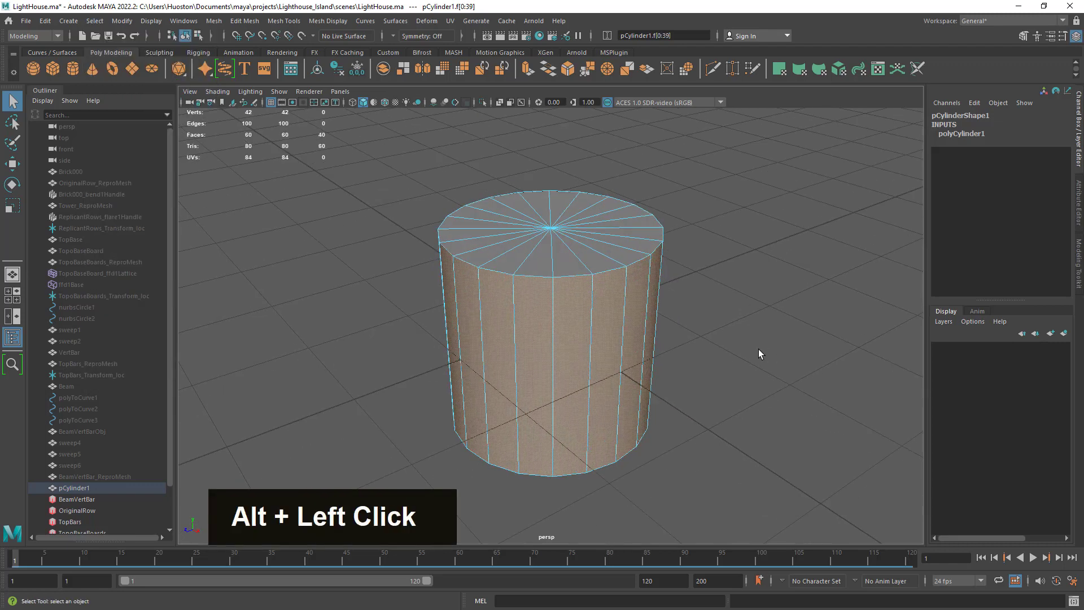
pyautogui.press('Delete')
pyautogui.moveTo(605, 231); pyautogui.dragTo(631, 221, button='right')
pyautogui.keyDown('alt'); pyautogui.scroll(2, 620, 262); pyautogui.keyUp('alt')
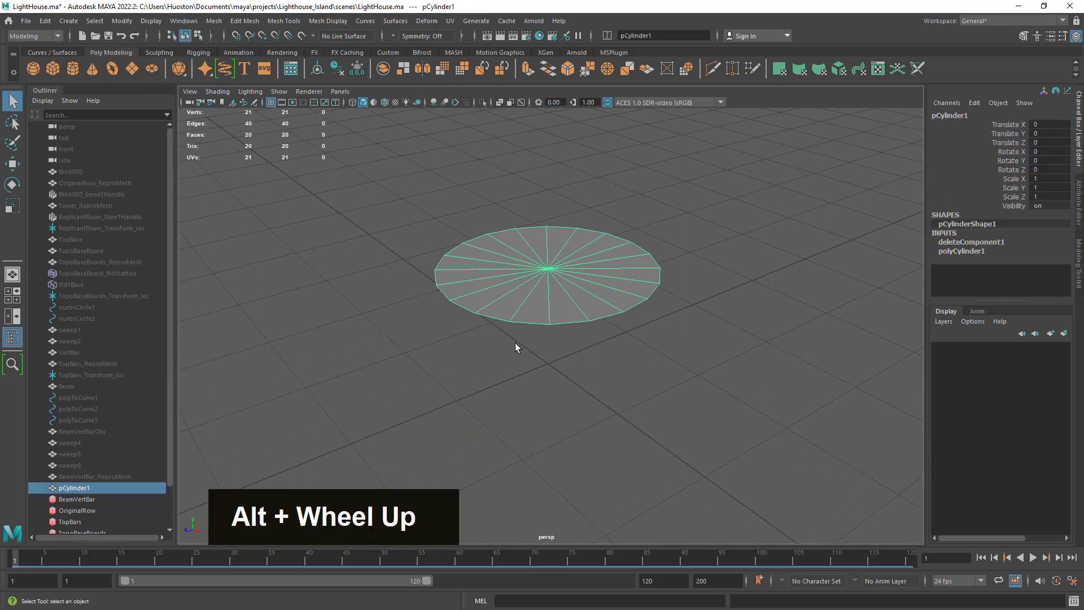
# Step: Center the disc's pivot and move the disc down with grid snapping to Translate Y -1, onto the grid plane
pyautogui.press('w')
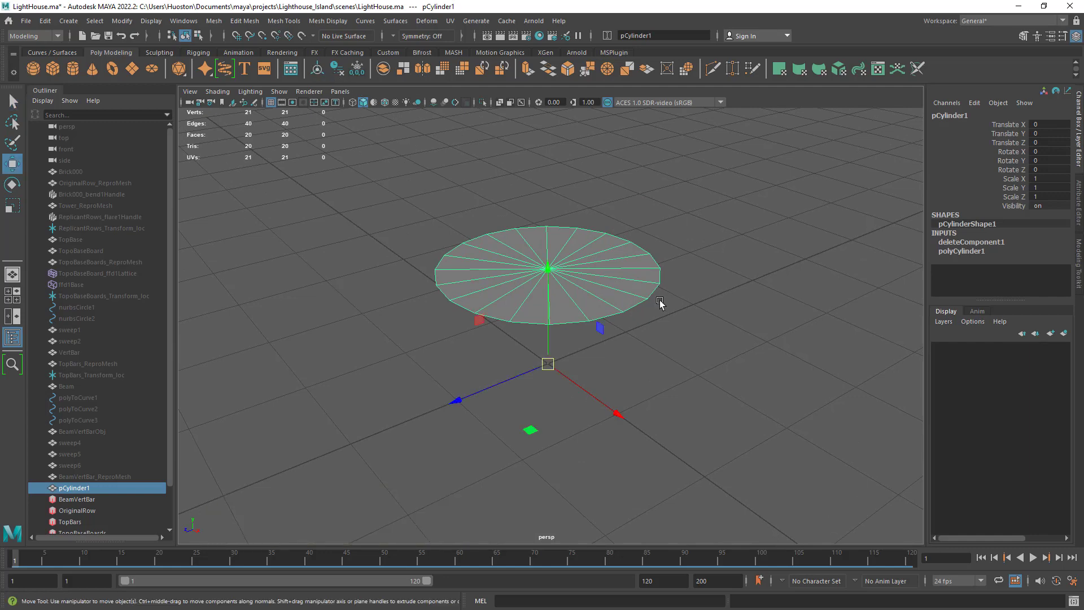
pyautogui.moveTo(570, 362)
pyautogui.keyDown('alt'); pyautogui.mouseDown()
pyautogui.moveTo(639, 371)
pyautogui.moveTo(561, 344)
pyautogui.mouseUp(); pyautogui.keyUp('alt')
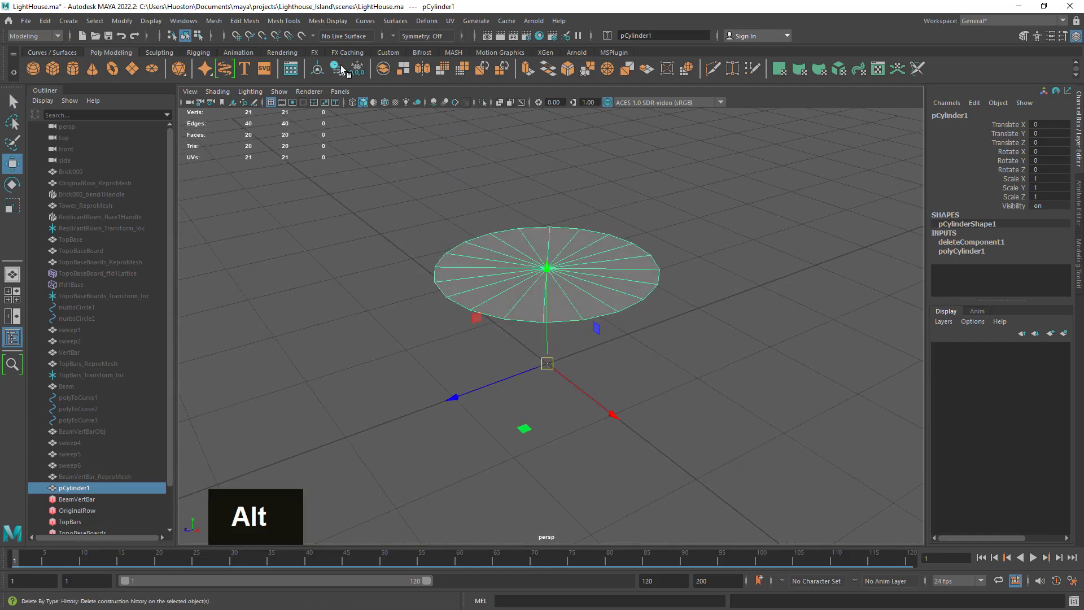
pyautogui.click(316, 72)
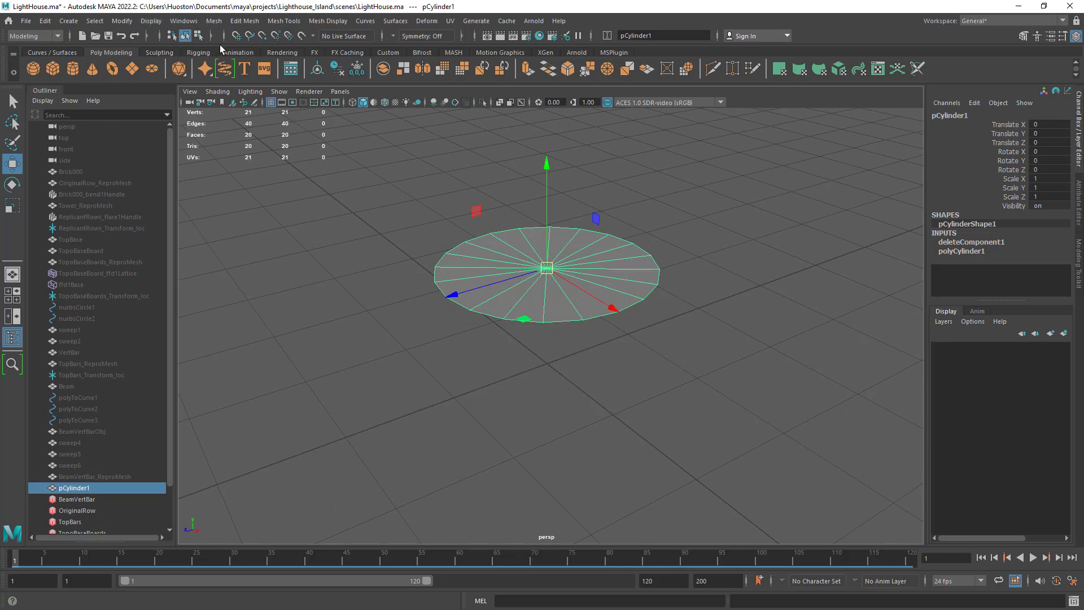
pyautogui.click(235, 36)
pyautogui.keyDown('alt'); pyautogui.moveTo(657, 351); pyautogui.dragTo(657, 311); pyautogui.keyUp('alt')
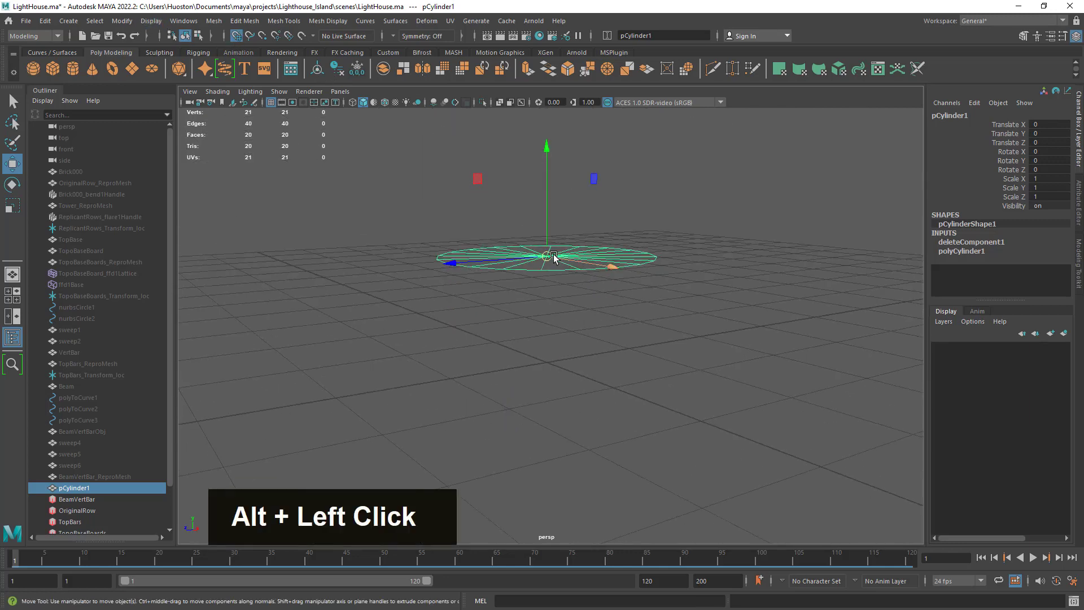
pyautogui.moveTo(547, 257); pyautogui.dragTo(544, 359)
# Step: Delete the ten faces on the positive X half of the disc, leaving a half disc
pyautogui.keyDown('alt'); pyautogui.moveTo(629, 361); pyautogui.dragTo(585, 427); pyautogui.keyUp('alt')
pyautogui.keyDown('alt'); pyautogui.moveTo(600, 416); pyautogui.dragTo(588, 379, button='middle'); pyautogui.keyUp('alt')
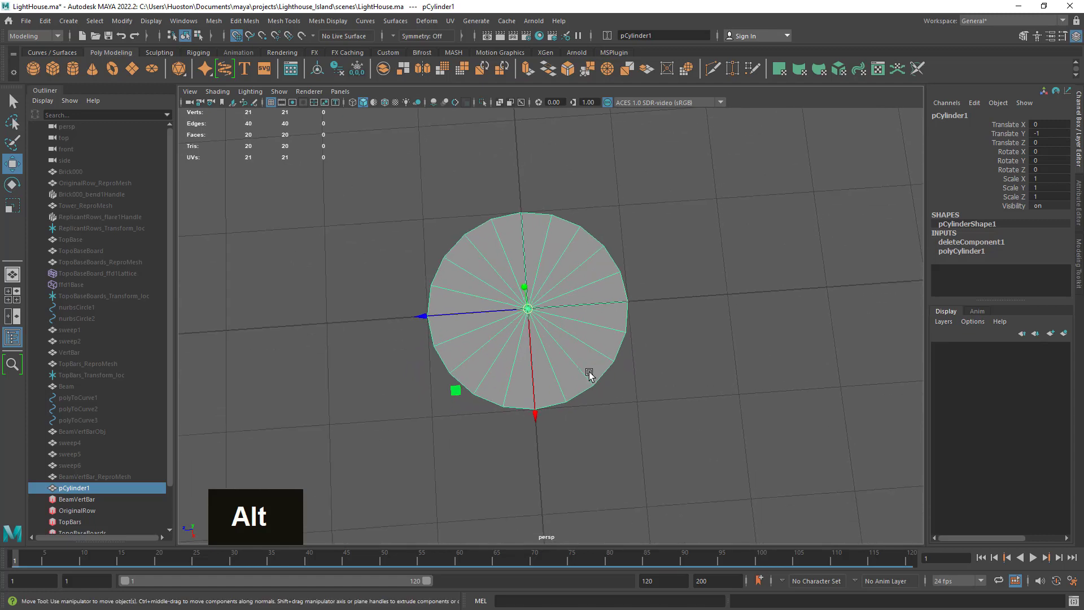
pyautogui.rightClick(607, 339)
pyautogui.click(605, 319)
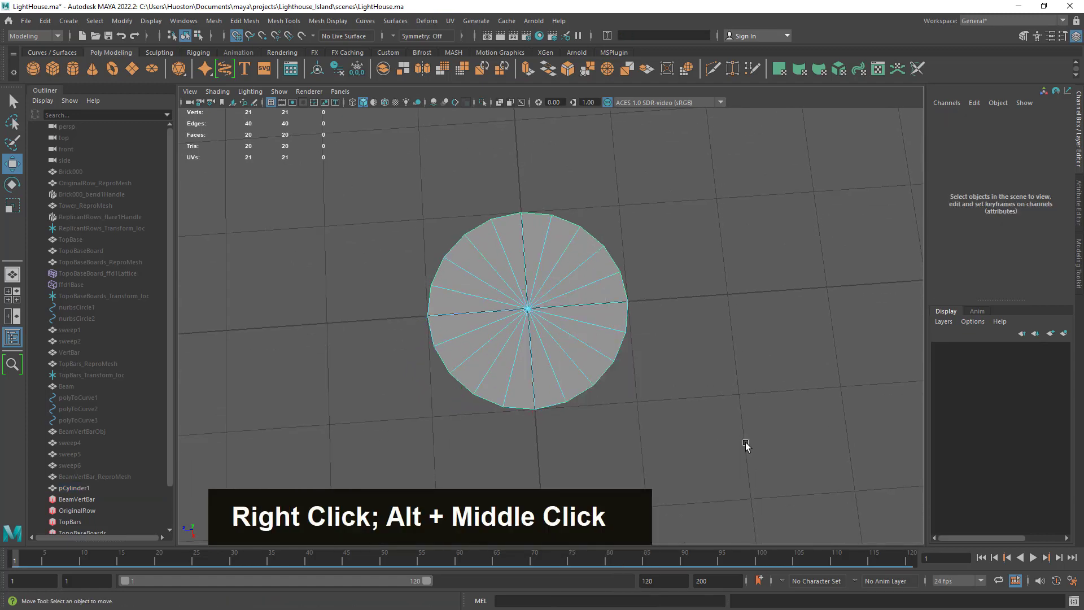
pyautogui.moveTo(758, 445); pyautogui.dragTo(373, 322)
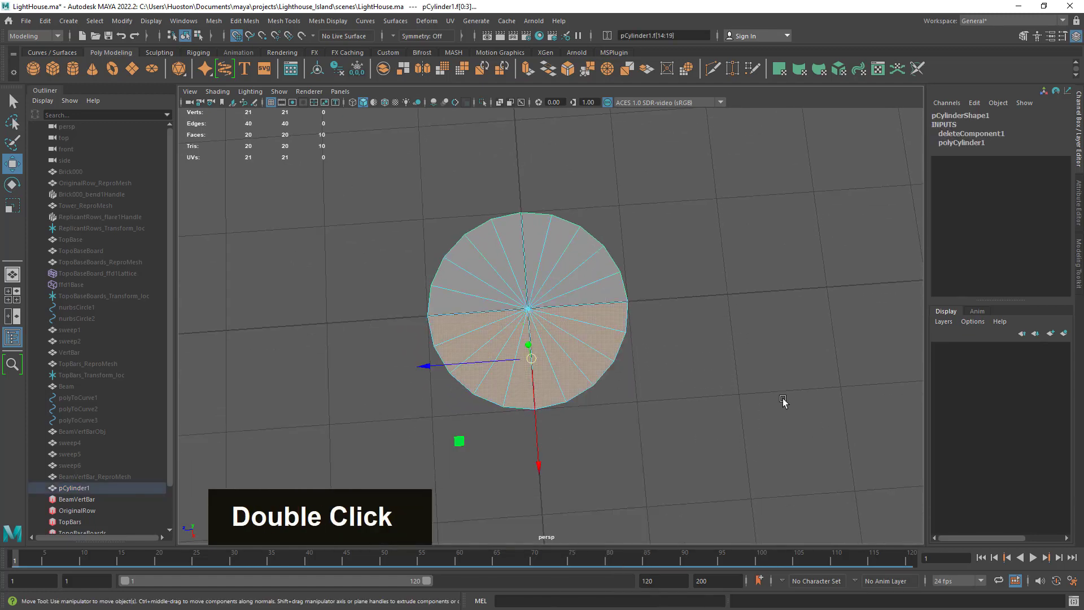
pyautogui.press('Delete')
pyautogui.keyDown('alt'); pyautogui.moveTo(602, 433); pyautogui.dragTo(581, 377); pyautogui.keyUp('alt')
pyautogui.click(13, 104)
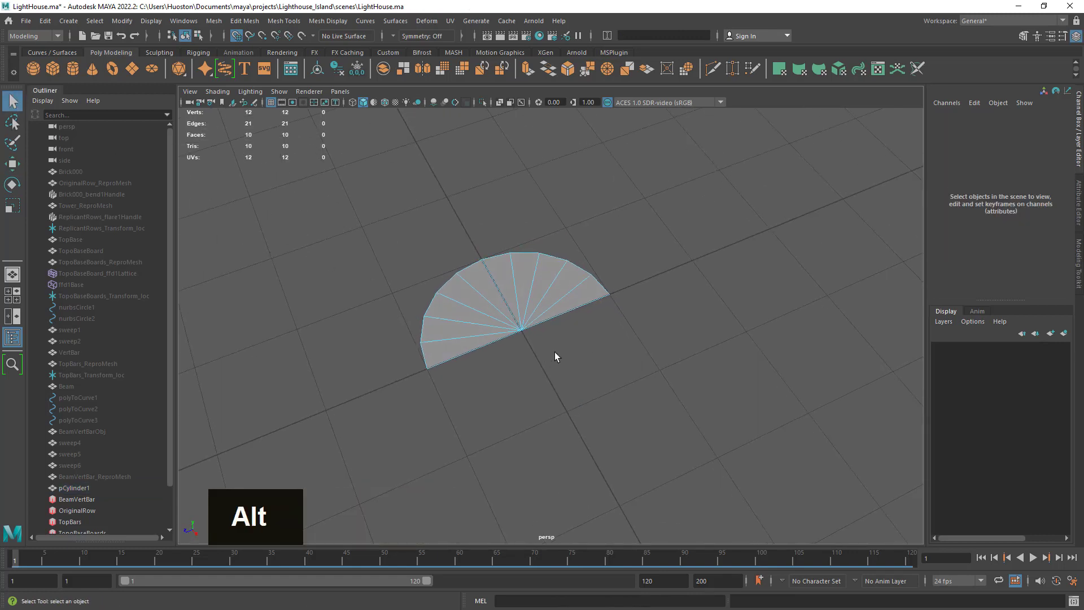
# Step: Extrude the half disc's two straight edges outward by 2 units along X to form an arched panel
pyautogui.keyDown('alt'); pyautogui.moveTo(555, 351); pyautogui.dragTo(641, 322, button='right'); pyautogui.keyUp('alt')
pyautogui.keyDown('alt'); pyautogui.moveTo(640, 322); pyautogui.dragTo(658, 339); pyautogui.keyUp('alt')
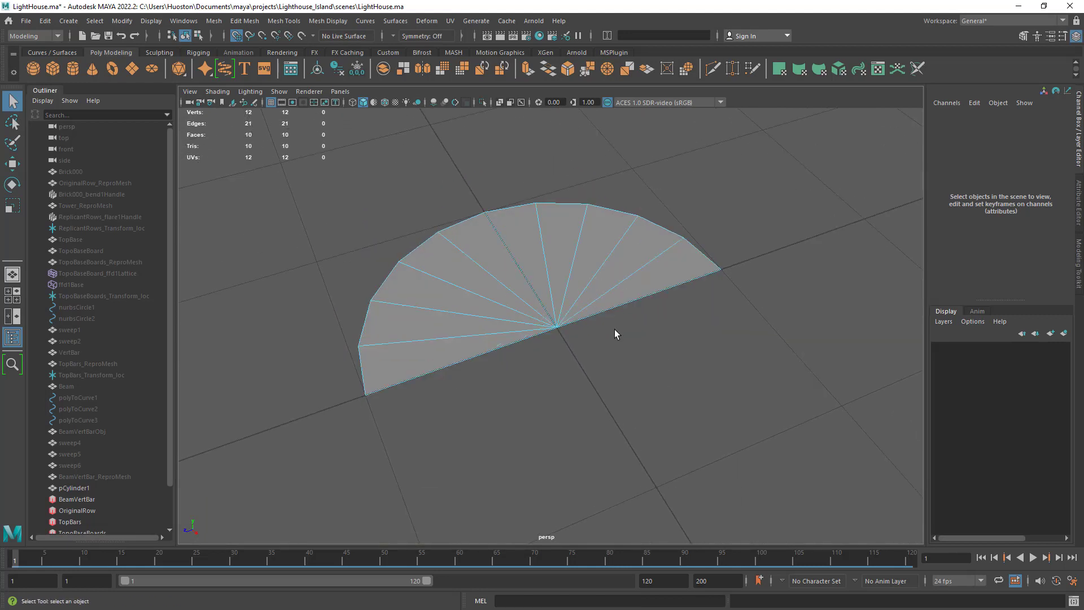
pyautogui.keyDown('alt'); pyautogui.moveTo(610, 378); pyautogui.dragTo(618, 247, button='right'); pyautogui.keyUp('alt')
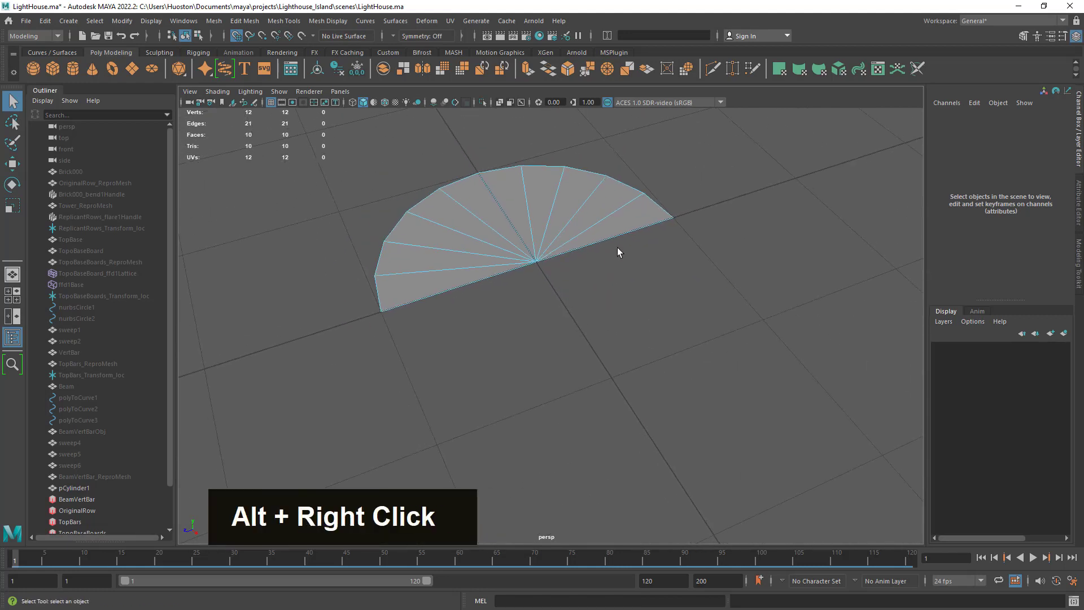
pyautogui.rightClick(617, 211)
pyautogui.click(616, 181)
pyautogui.click(624, 235)
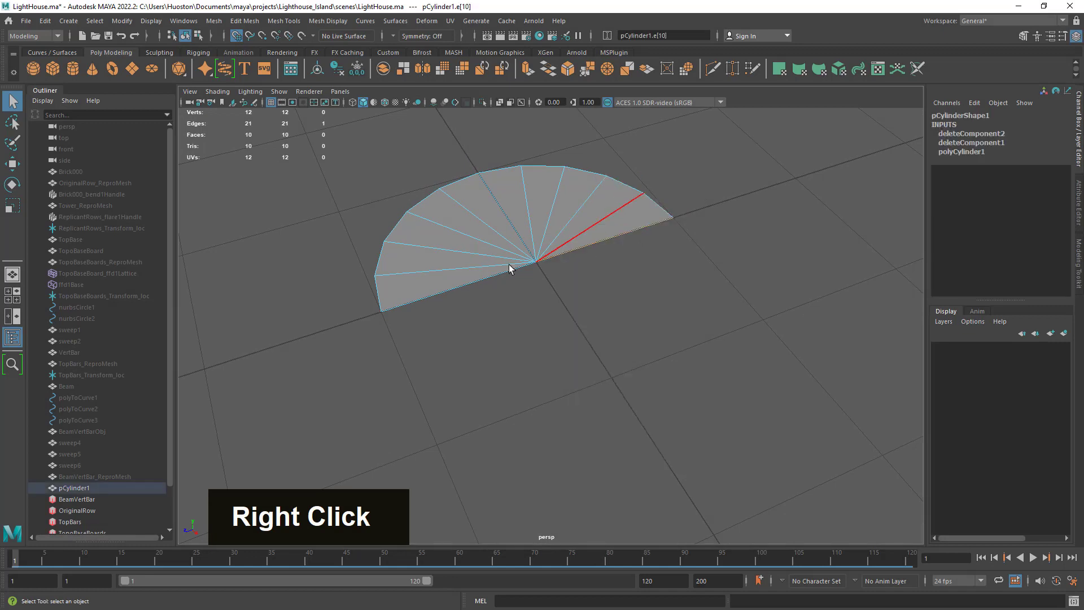
pyautogui.keyDown('shift'); pyautogui.click(458, 286); pyautogui.keyUp('shift')
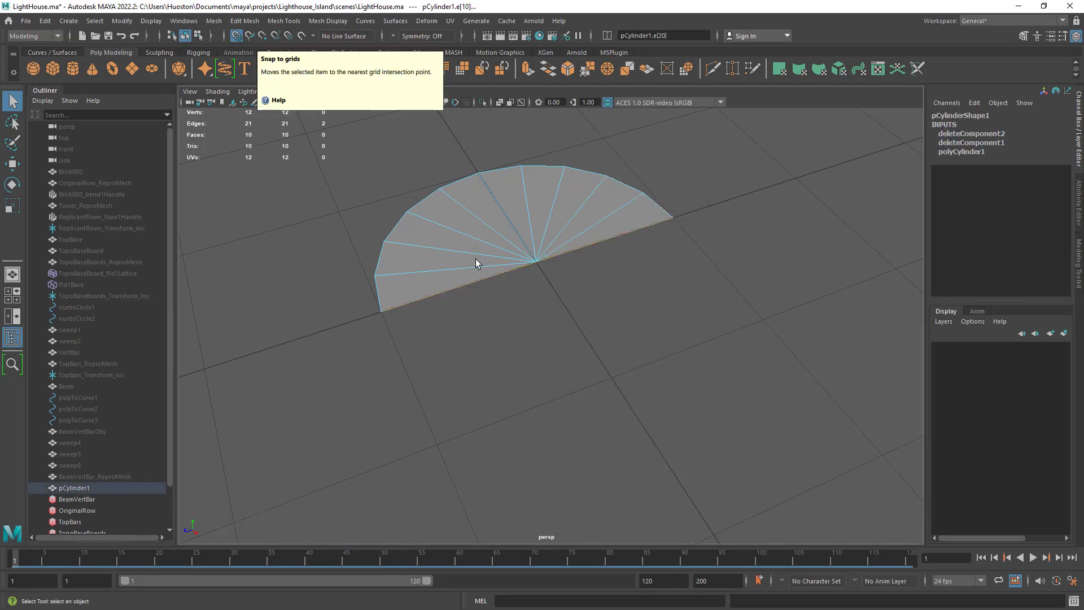
pyautogui.keyDown('alt'); pyautogui.moveTo(477, 259); pyautogui.dragTo(656, 314); pyautogui.keyUp('alt')
pyautogui.keyDown('shift'); pyautogui.rightClick(606, 254); pyautogui.keyUp('shift')
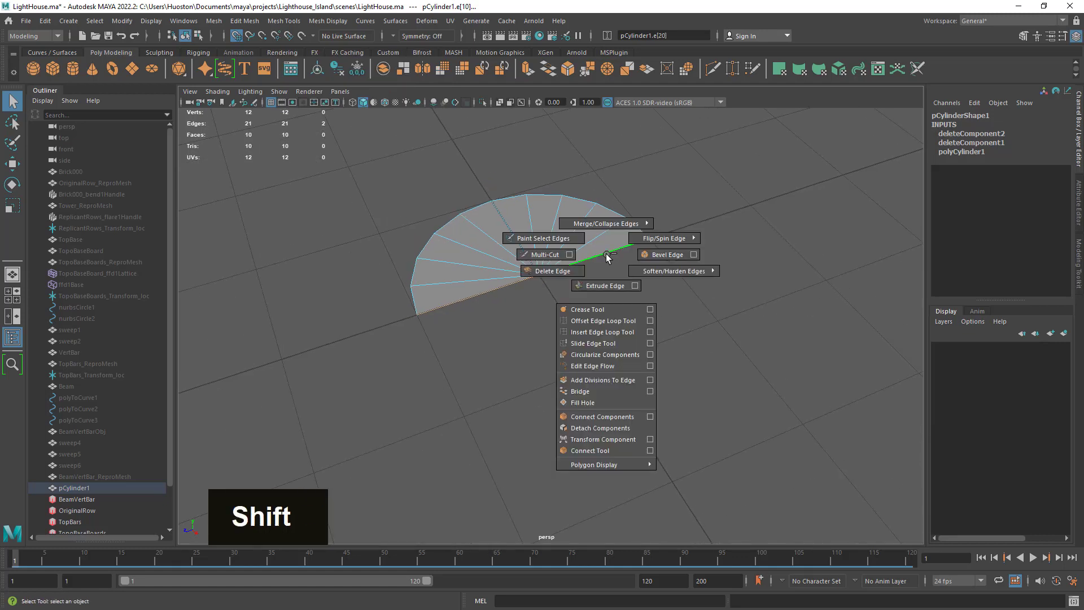
pyautogui.keyDown('shift'); pyautogui.moveTo(607, 257); pyautogui.dragTo(601, 280, button='right'); pyautogui.keyUp('shift')
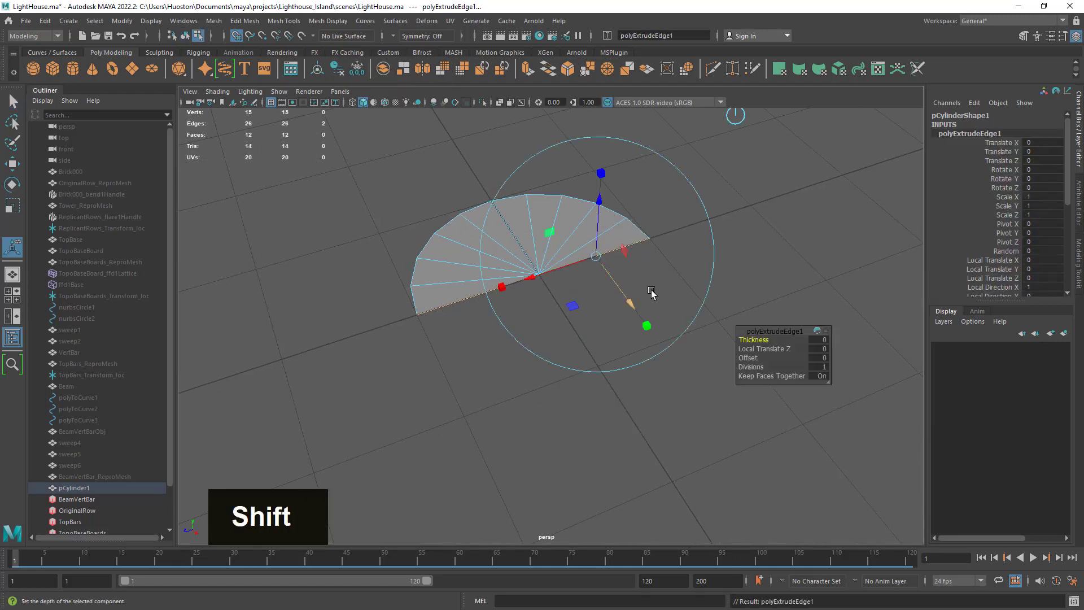
pyautogui.moveTo(610, 282); pyautogui.dragTo(709, 438)
pyautogui.keyDown('alt'); pyautogui.moveTo(709, 438); pyautogui.dragTo(634, 387, button='right'); pyautogui.keyUp('alt')
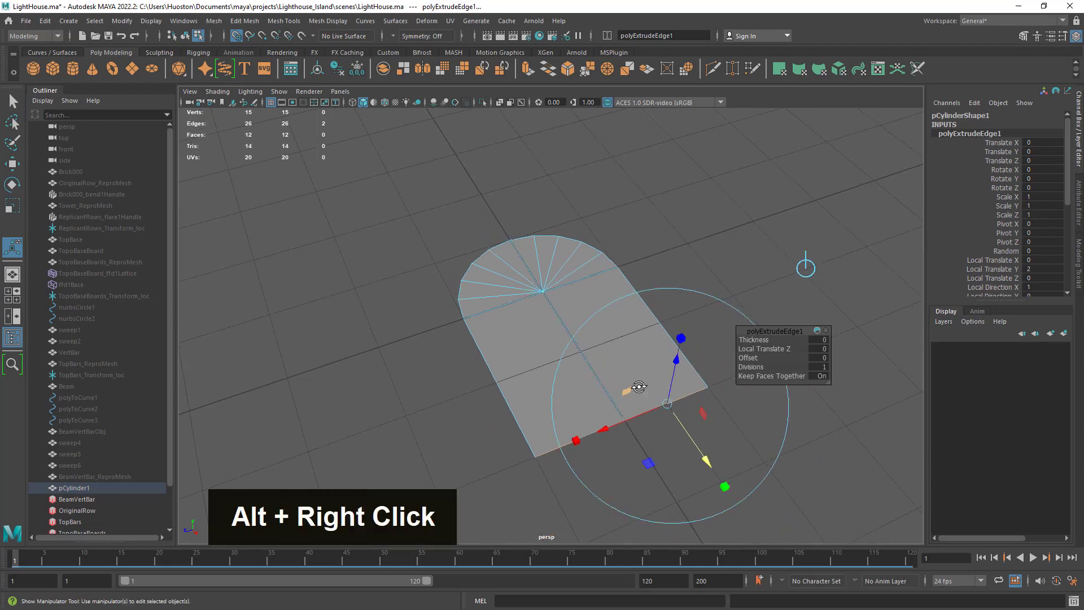
pyautogui.moveTo(634, 387)
pyautogui.keyDown('alt'); pyautogui.mouseDown()
pyautogui.moveTo(515, 371)
pyautogui.moveTo(563, 380)
pyautogui.moveTo(598, 469)
pyautogui.moveTo(667, 452)
pyautogui.moveTo(709, 494)
pyautogui.moveTo(646, 377)
pyautogui.mouseUp(); pyautogui.keyUp('alt')
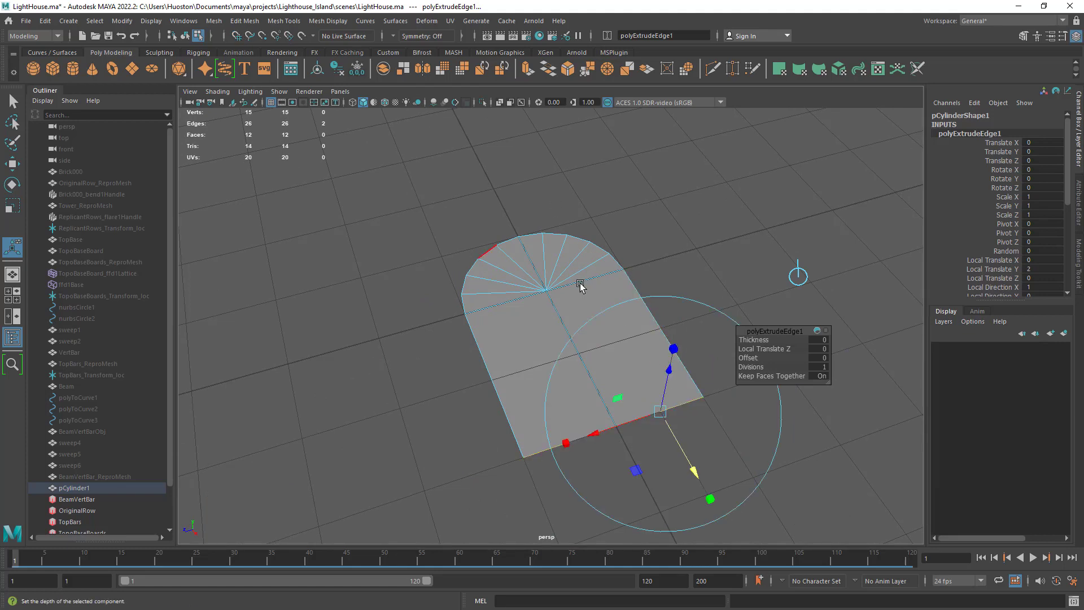
pyautogui.keyDown('alt'); pyautogui.moveTo(581, 286); pyautogui.dragTo(600, 279); pyautogui.keyUp('alt')
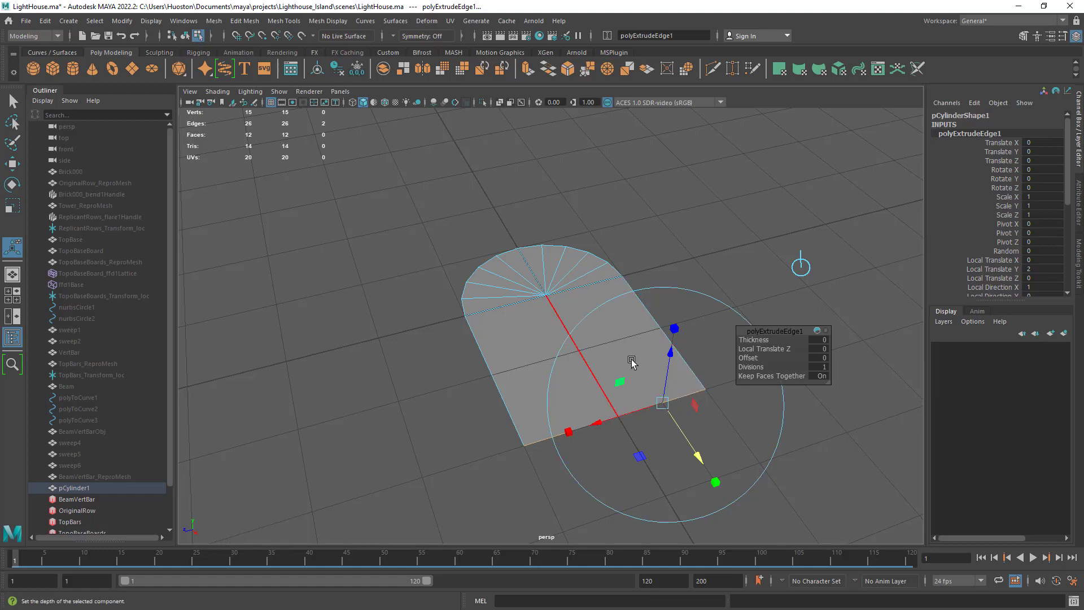
pyautogui.click(13, 102)
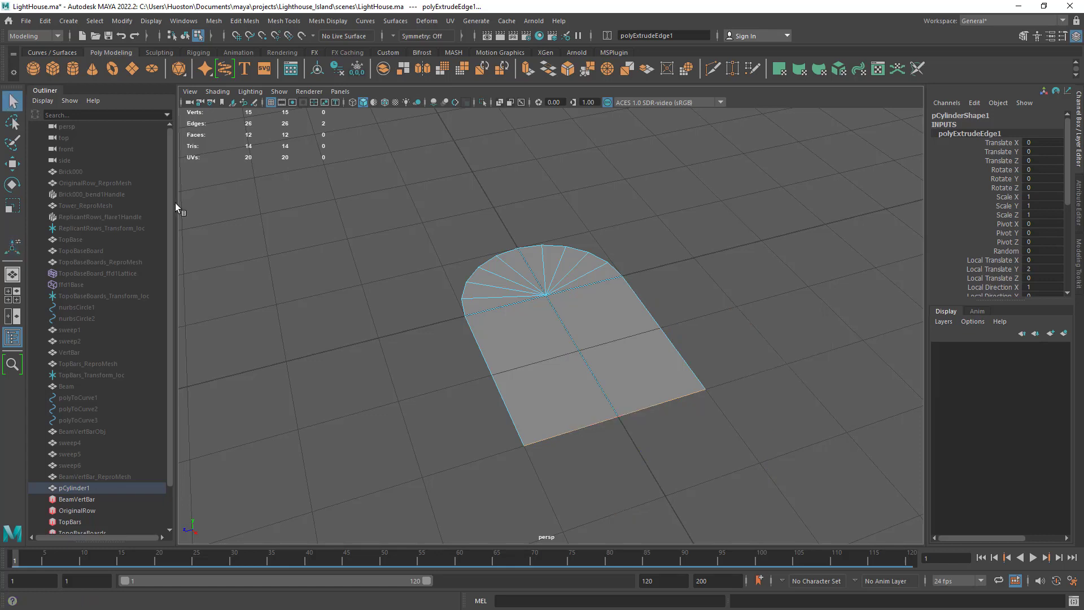
# Step: Select the radial edges of the arch and the two base edges, and connect them to add an inner arch-shaped edge loop
pyautogui.rightClick(619, 289)
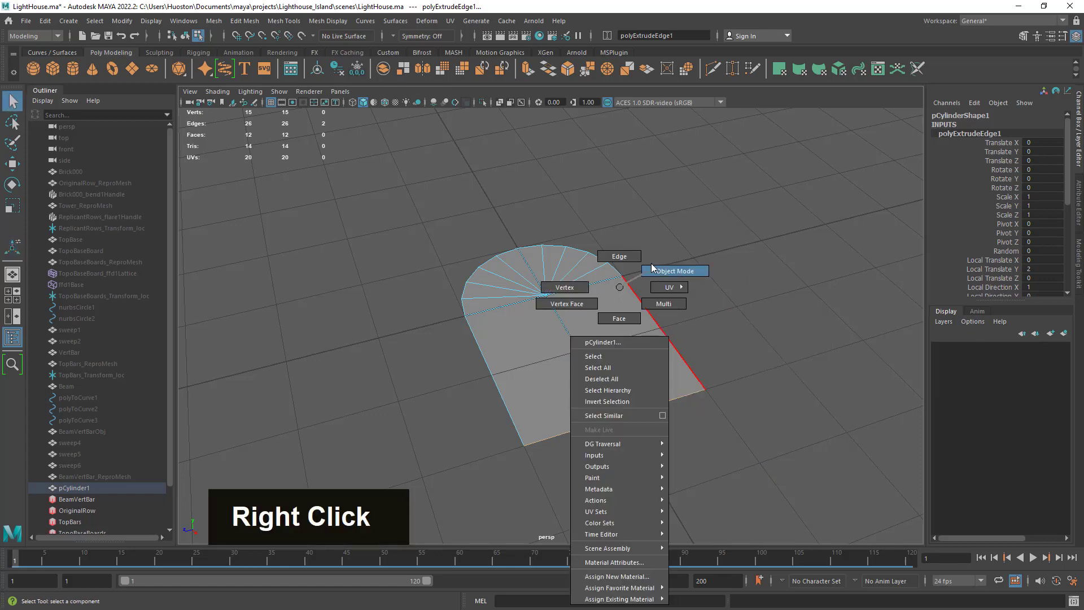
pyautogui.moveTo(623, 257); pyautogui.dragTo(623, 257, button='right')
pyautogui.keyDown('alt'); pyautogui.moveTo(633, 299); pyautogui.dragTo(636, 326); pyautogui.keyUp('alt')
pyautogui.click(749, 429)
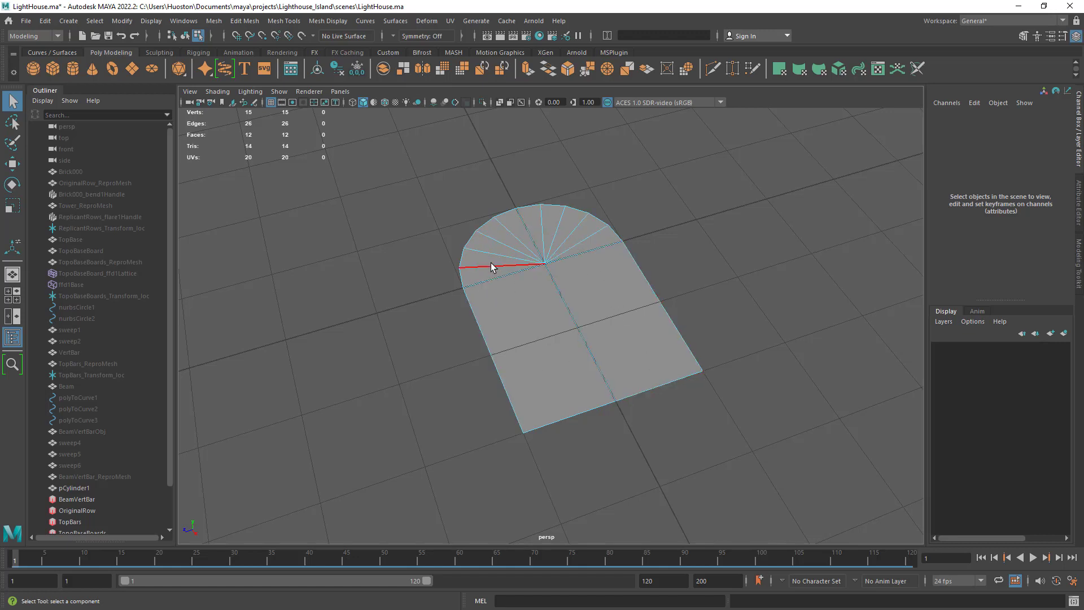
pyautogui.keyDown('shift'); pyautogui.rightClick(585, 240); pyautogui.keyUp('shift')
pyautogui.doubleClick(819, 351)
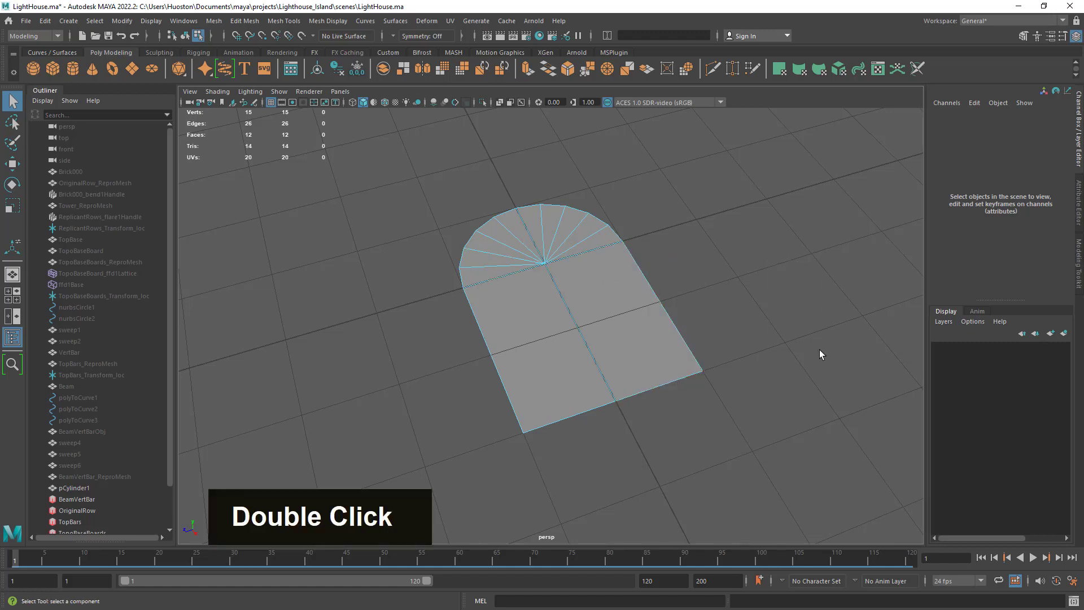
pyautogui.press('Tab')
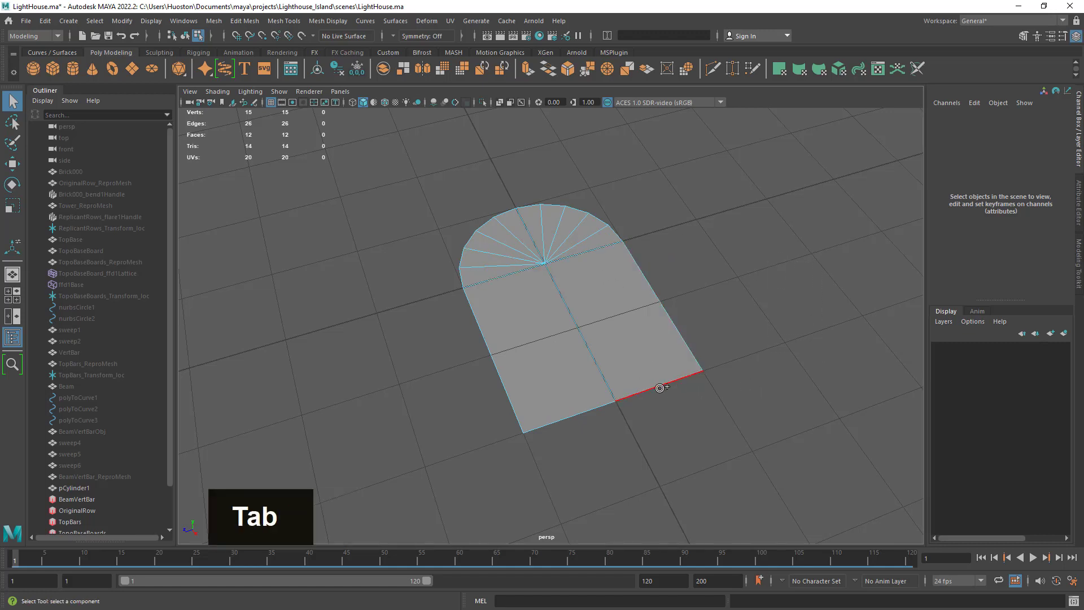
pyautogui.moveTo(660, 387)
pyautogui.mouseDown()
pyautogui.moveTo(593, 243)
pyautogui.moveTo(565, 231)
pyautogui.moveTo(509, 244)
pyautogui.moveTo(504, 268)
pyautogui.moveTo(602, 477)
pyautogui.mouseUp()
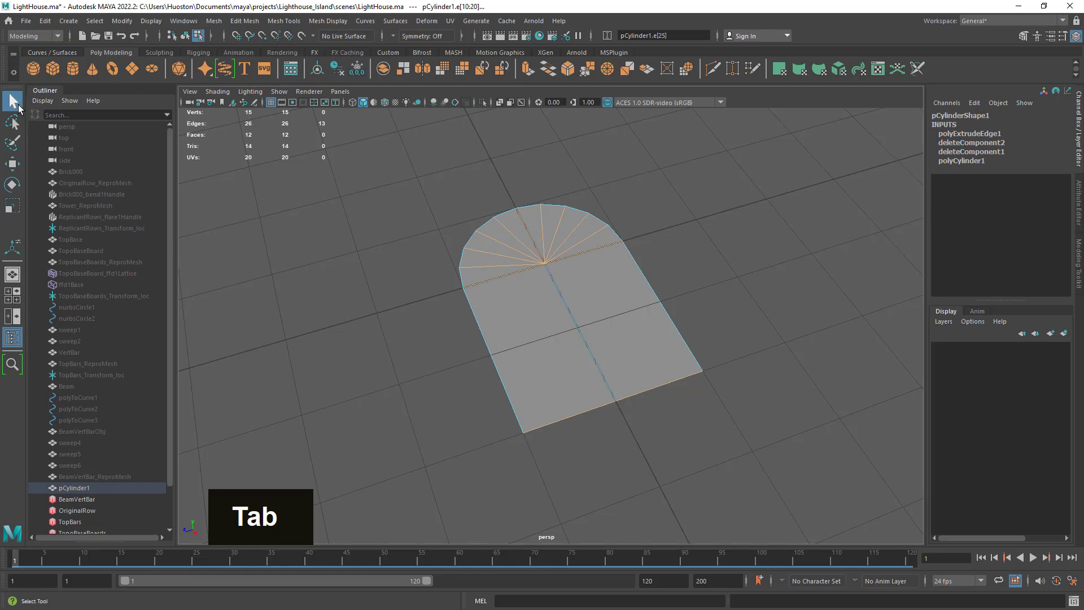
pyautogui.keyDown('shift'); pyautogui.rightClick(584, 253); pyautogui.keyUp('shift')
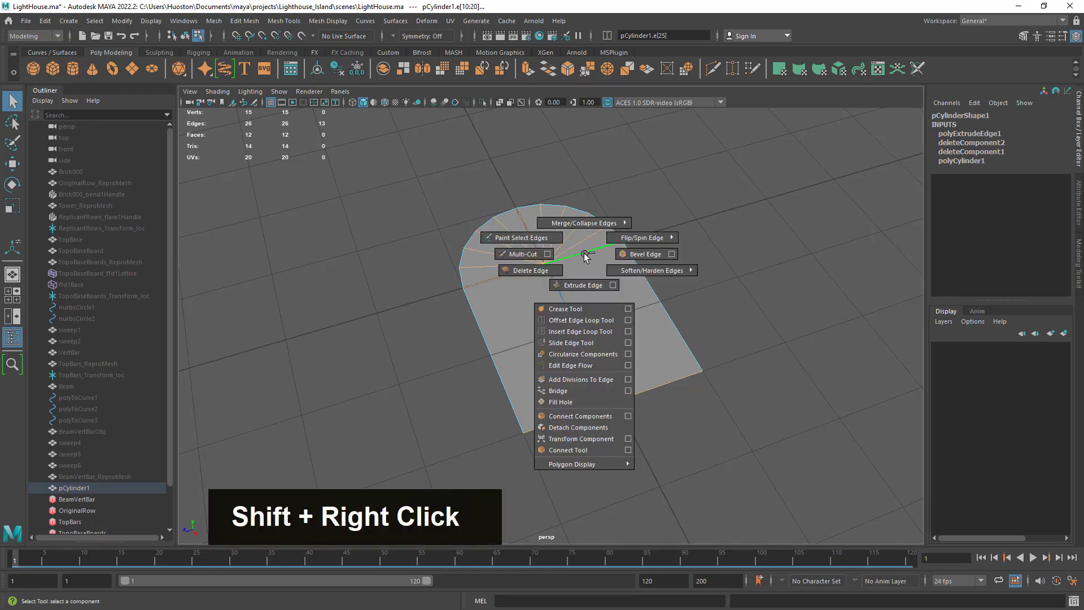
pyautogui.click(597, 415)
pyautogui.keyDown('alt'); pyautogui.moveTo(623, 371); pyautogui.dragTo(608, 320); pyautogui.keyUp('alt')
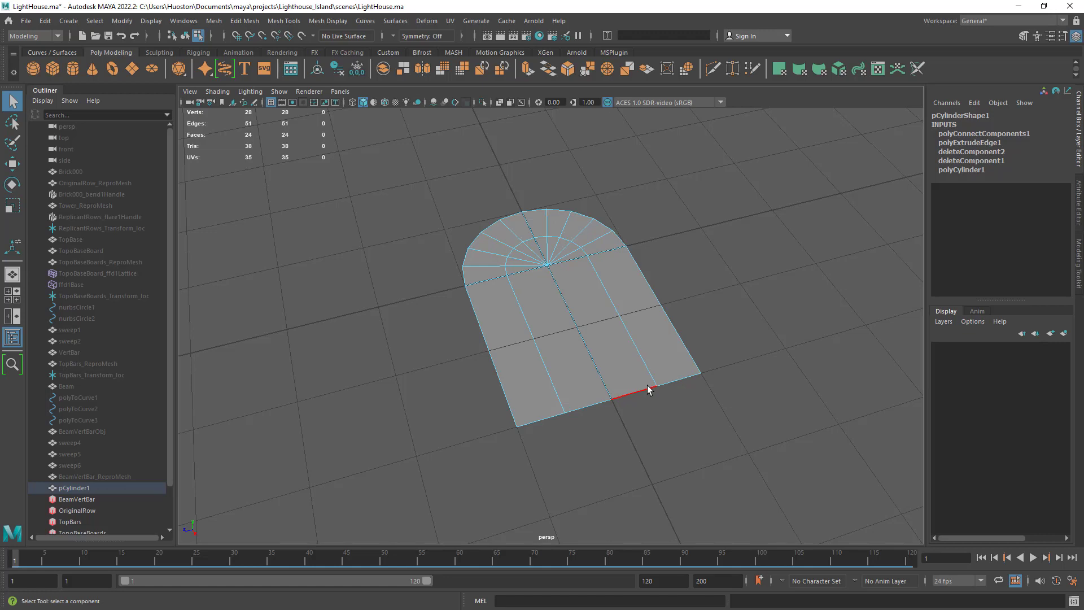
# Step: Slide the inner arch-shaped edge loop outward toward the panel's outer border to narrow the frame band
pyautogui.doubleClick(635, 343)
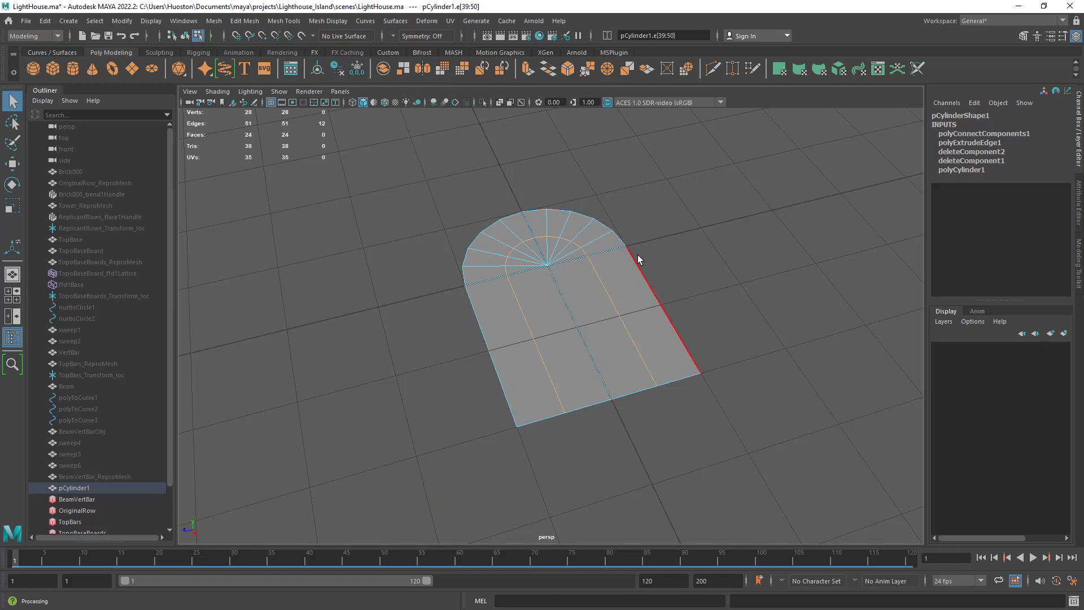
pyautogui.doubleClick(616, 233)
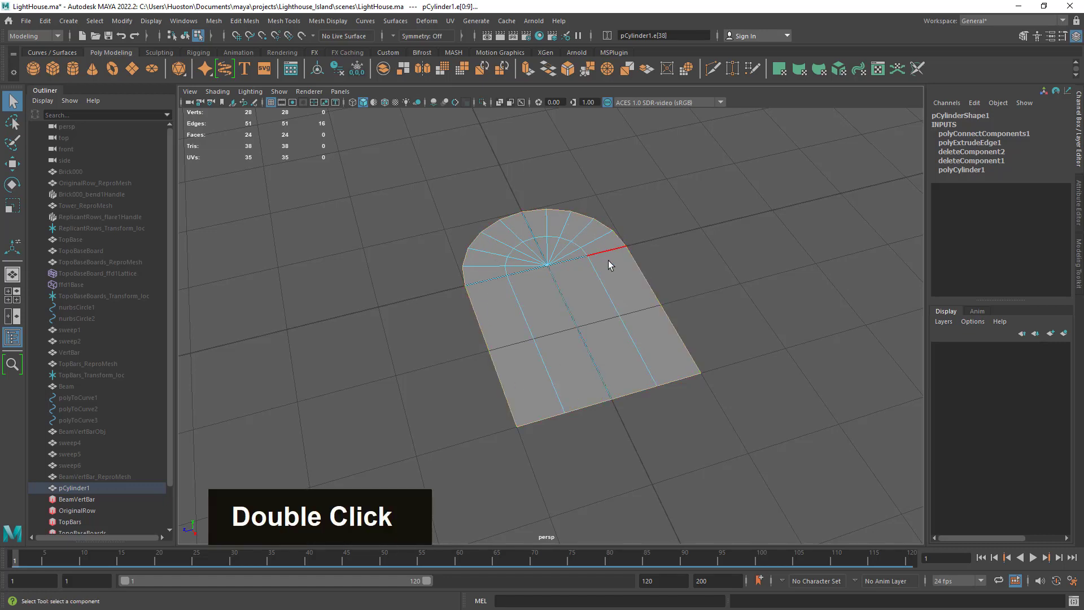
pyautogui.doubleClick(603, 283)
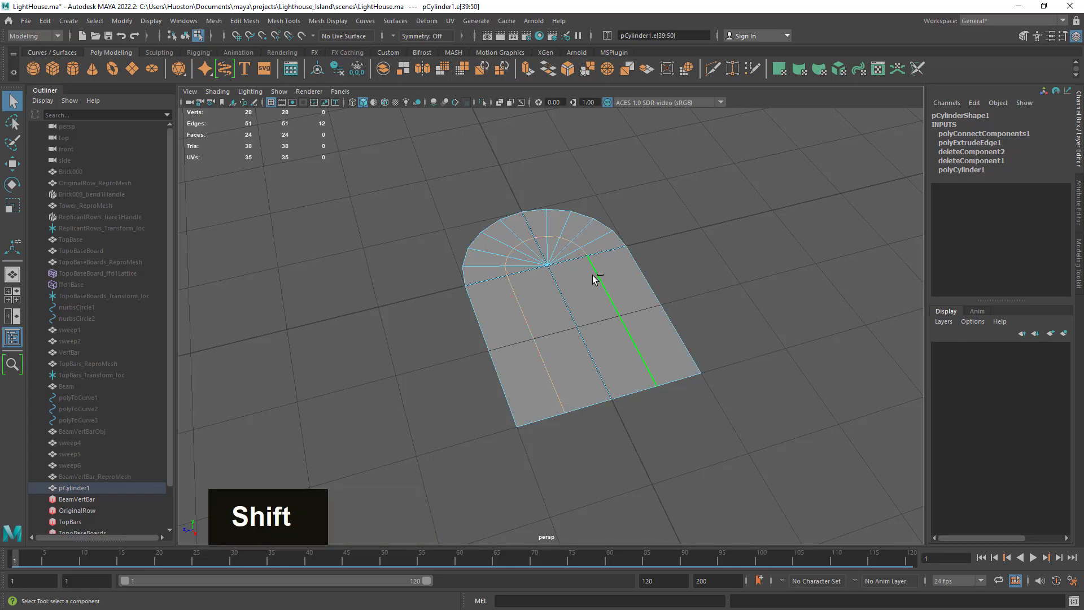
pyautogui.keyDown('shift'); pyautogui.rightClick(596, 274); pyautogui.keyUp('shift')
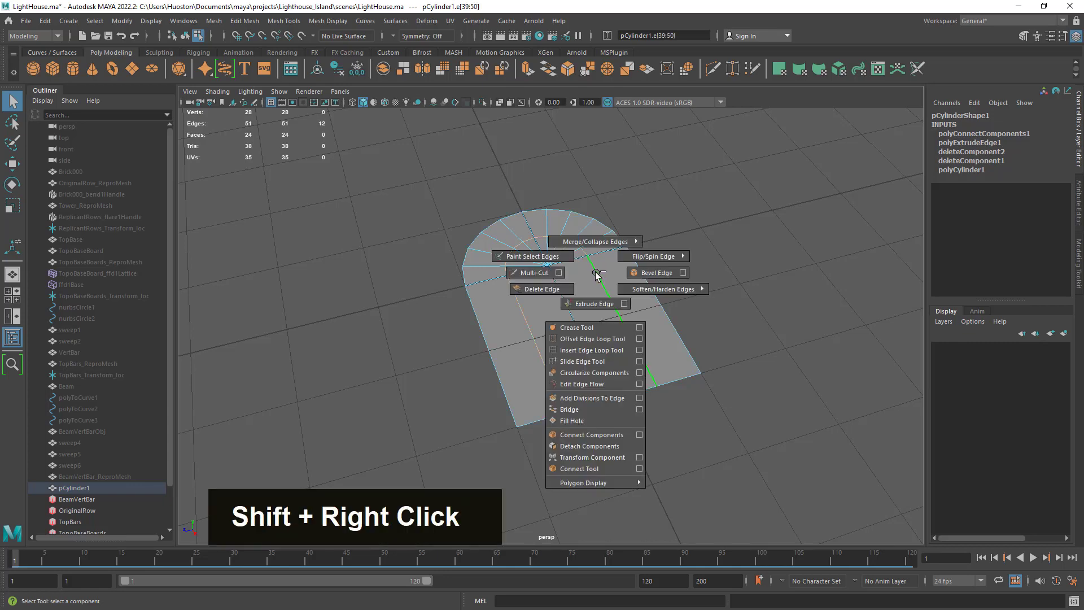
pyautogui.click(582, 361)
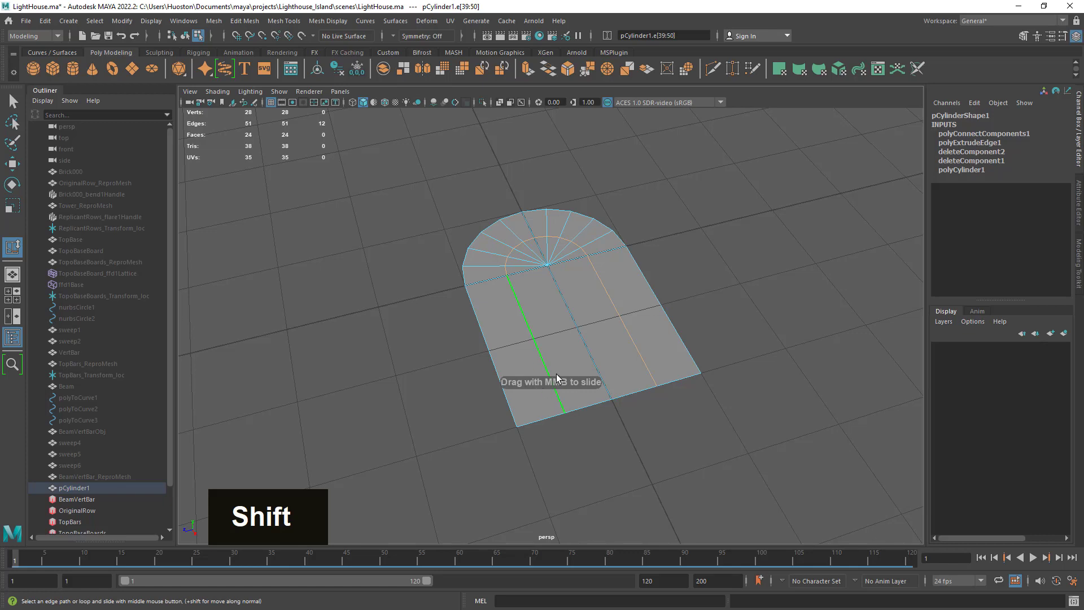
pyautogui.moveTo(618, 349); pyautogui.dragTo(651, 319, button='middle')
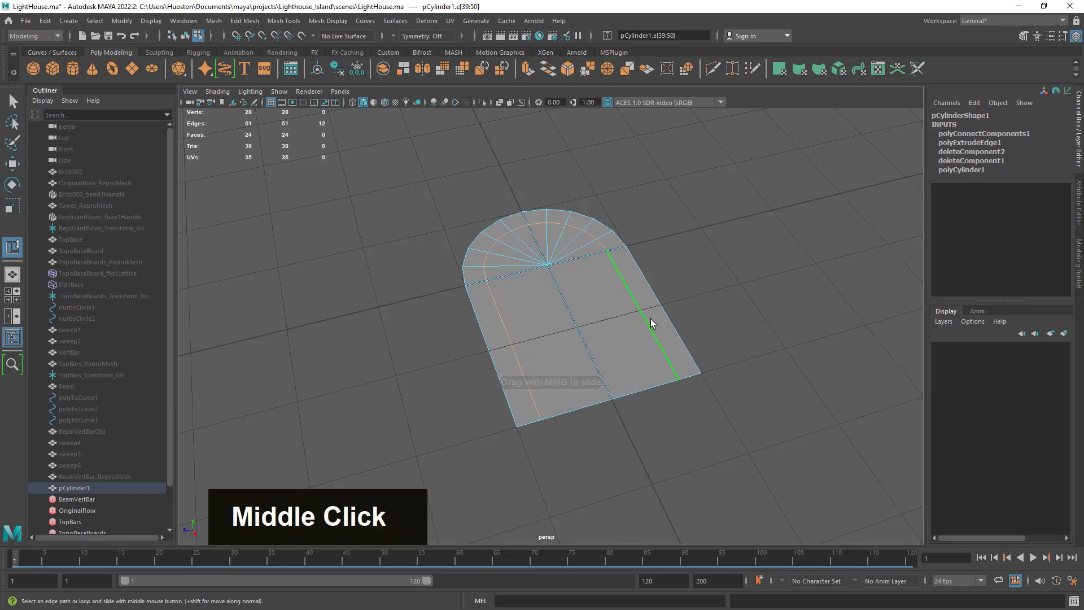
pyautogui.keyDown('alt'); pyautogui.moveTo(651, 317); pyautogui.dragTo(629, 370); pyautogui.keyUp('alt')
pyautogui.click(12, 101)
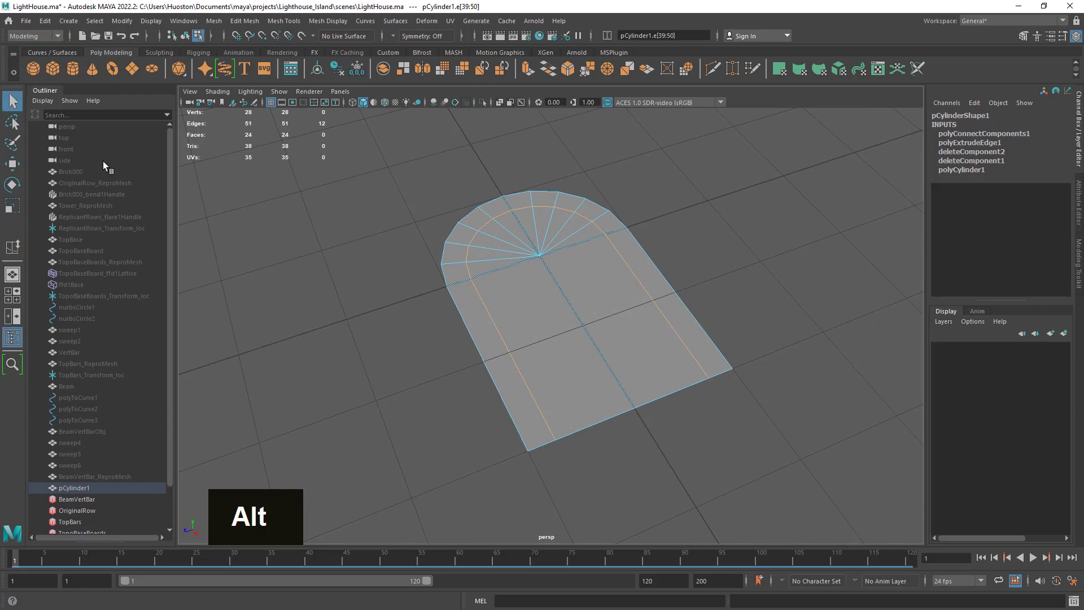
# Step: Insert two edge loops across the panel's straight part, one just below the arch and one near the base
pyautogui.keyDown('alt'); pyautogui.moveTo(562, 323); pyautogui.dragTo(593, 337); pyautogui.keyUp('alt')
pyautogui.keyDown('alt'); pyautogui.moveTo(593, 336); pyautogui.dragTo(534, 386, button='middle'); pyautogui.keyUp('alt')
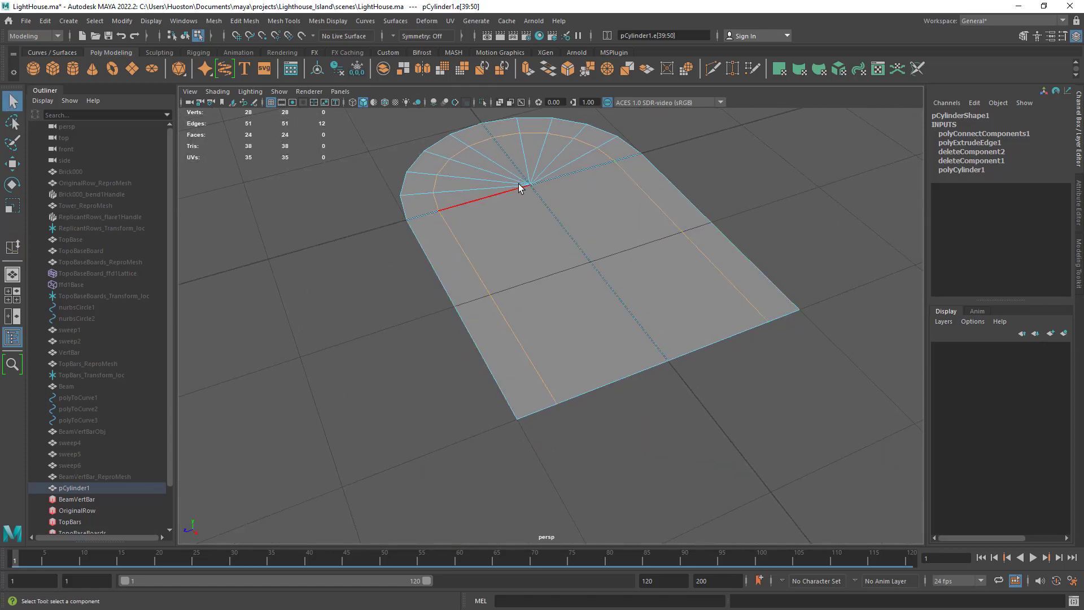
pyautogui.moveTo(626, 181); pyautogui.dragTo(630, 259, button='right')
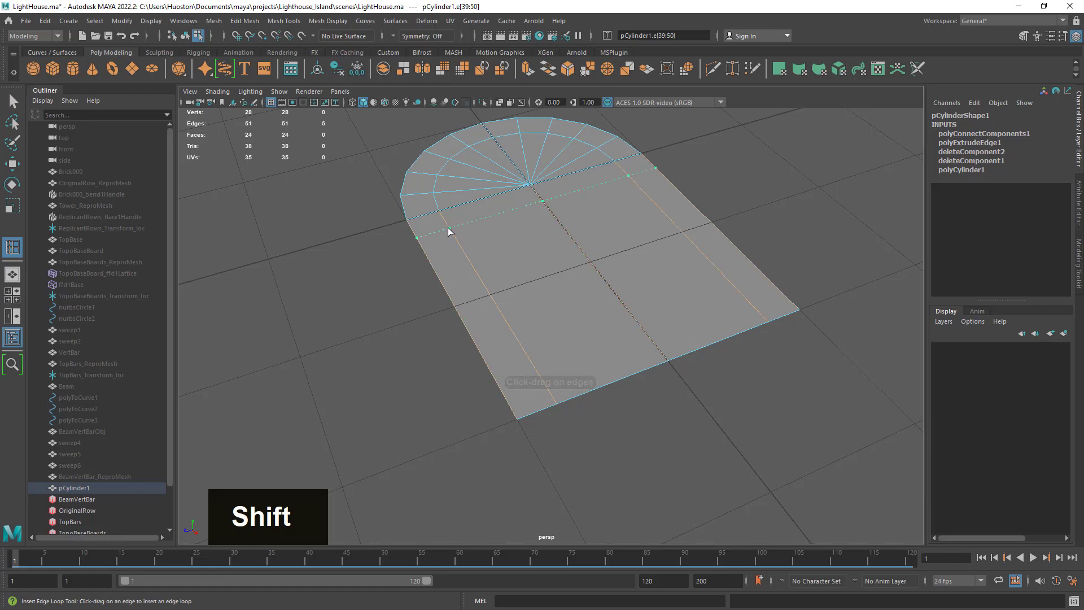
pyautogui.click(449, 232)
pyautogui.keyDown('alt'); pyautogui.moveTo(476, 256); pyautogui.dragTo(607, 346); pyautogui.keyUp('alt')
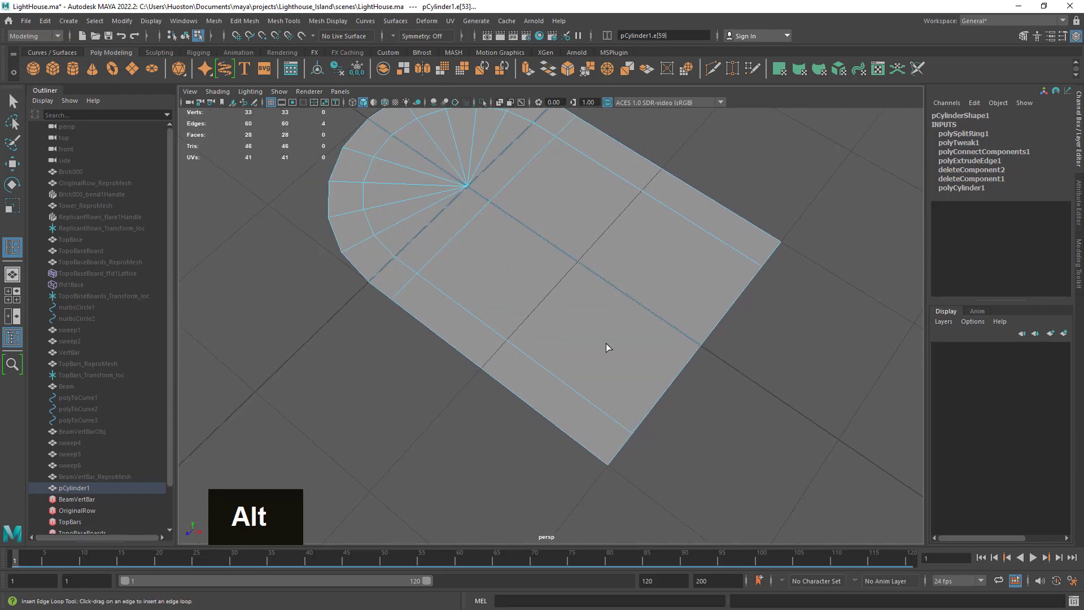
pyautogui.click(604, 418)
pyautogui.keyDown('alt'); pyautogui.moveTo(603, 417); pyautogui.dragTo(615, 303); pyautogui.keyUp('alt')
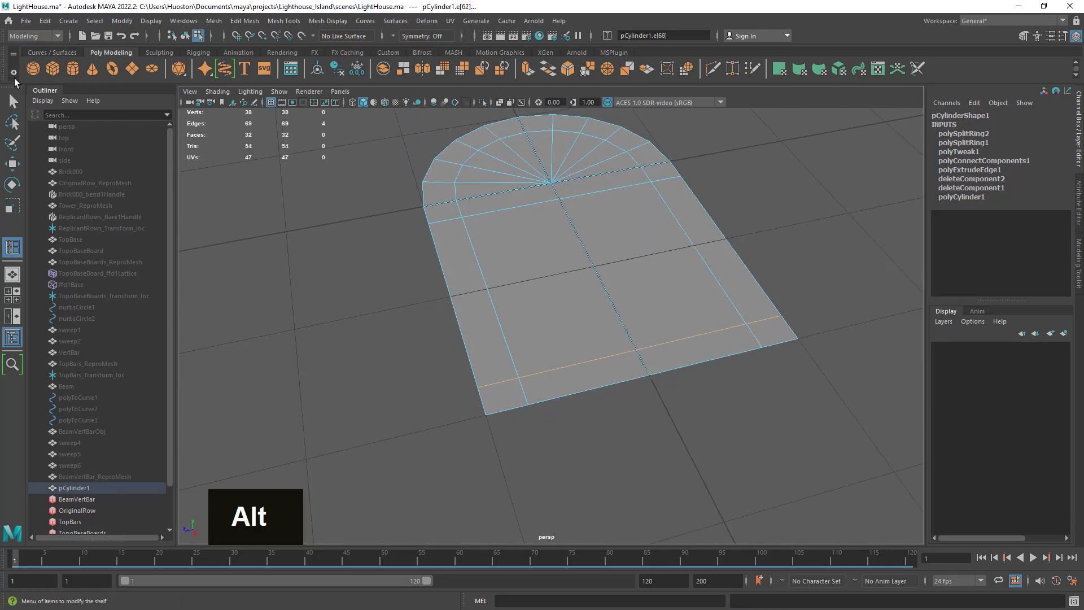
pyautogui.click(12, 102)
# Step: Delete the two large inner rectangular faces and the wedge faces inside the arch, leaving a frame with a crossbar
pyautogui.keyDown('alt'); pyautogui.moveTo(463, 249); pyautogui.dragTo(506, 256); pyautogui.keyUp('alt')
pyautogui.keyDown('alt'); pyautogui.moveTo(507, 256); pyautogui.dragTo(503, 253, button='right'); pyautogui.keyUp('alt')
pyautogui.keyDown('alt'); pyautogui.moveTo(503, 253); pyautogui.dragTo(490, 252); pyautogui.keyUp('alt')
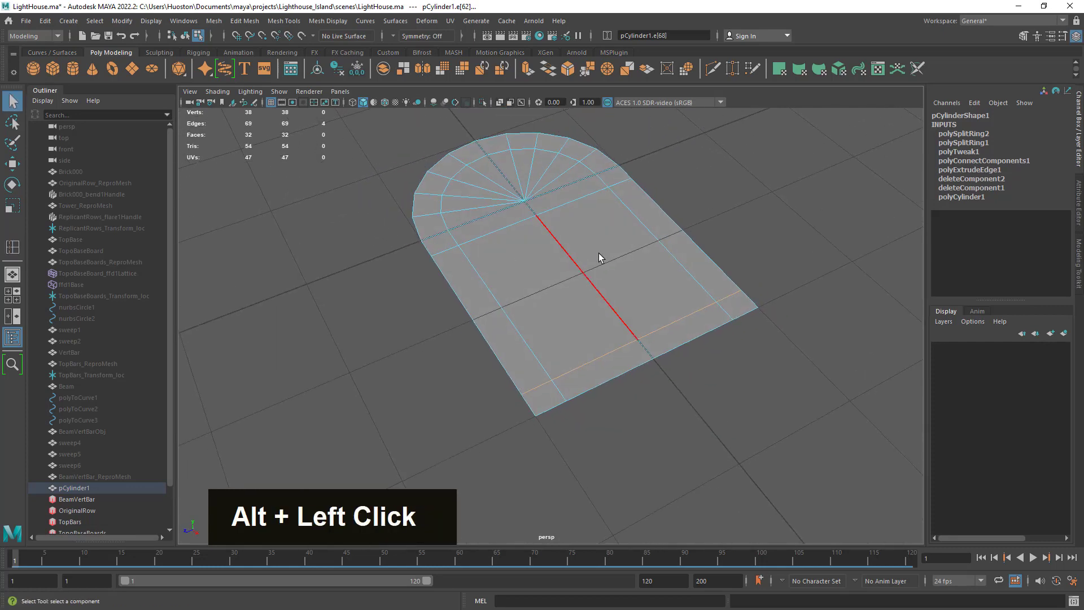
pyautogui.moveTo(599, 250); pyautogui.dragTo(605, 270, button='right')
pyautogui.click(611, 275)
pyautogui.keyDown('shift'); pyautogui.click(564, 296); pyautogui.keyUp('shift')
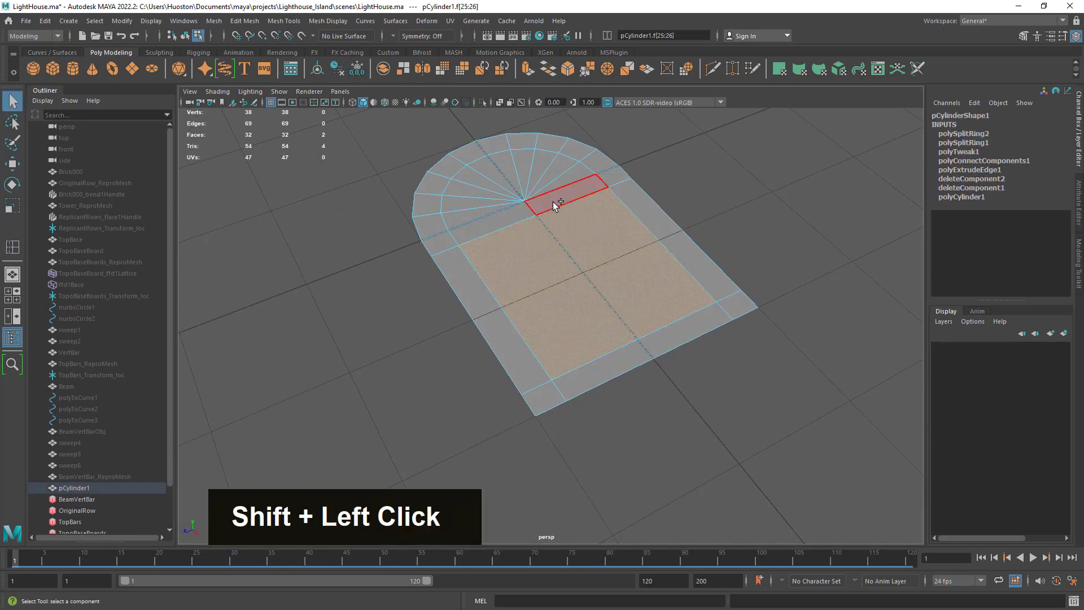
pyautogui.press('Tab')
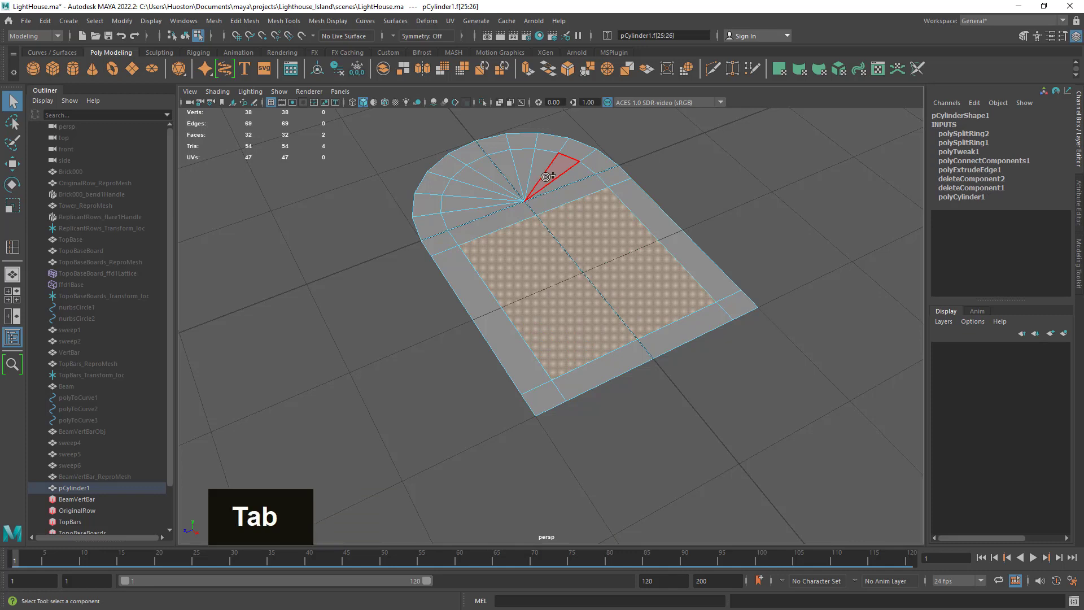
pyautogui.moveTo(558, 180)
pyautogui.mouseDown()
pyautogui.moveTo(511, 179)
pyautogui.moveTo(489, 200)
pyautogui.mouseUp()
pyautogui.press('Delete')
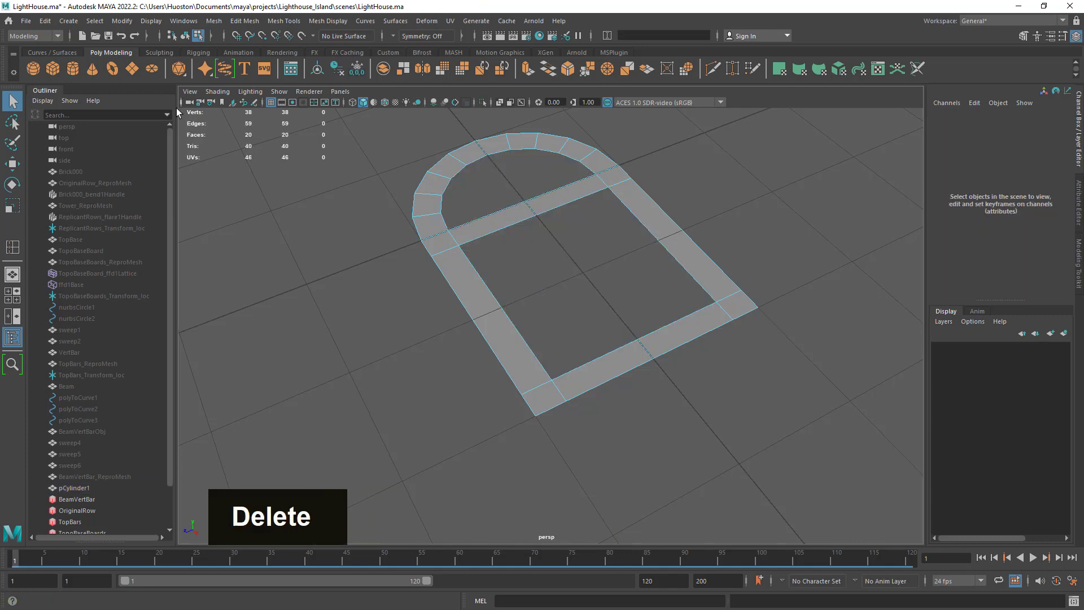
# Step: Hide the grid and delete the middle edges across the frame's crossbar and base
pyautogui.click(271, 103)
pyautogui.keyDown('alt'); pyautogui.moveTo(503, 219); pyautogui.dragTo(573, 252); pyautogui.keyUp('alt')
pyautogui.rightClick(664, 188)
pyautogui.click(664, 157)
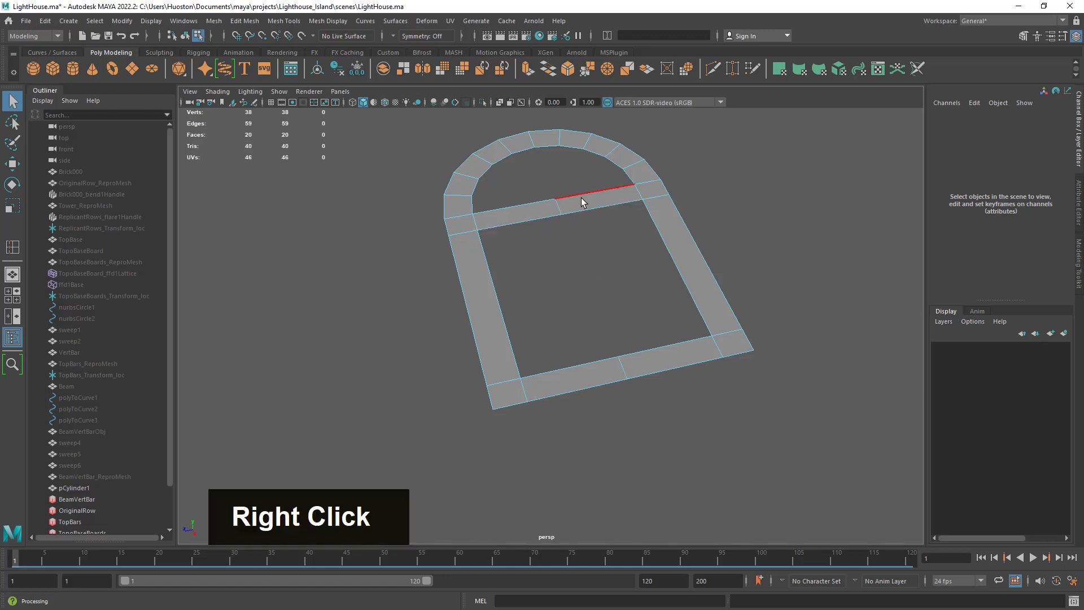
pyautogui.moveTo(580, 198); pyautogui.dragTo(585, 180, button='right')
pyautogui.click(556, 205)
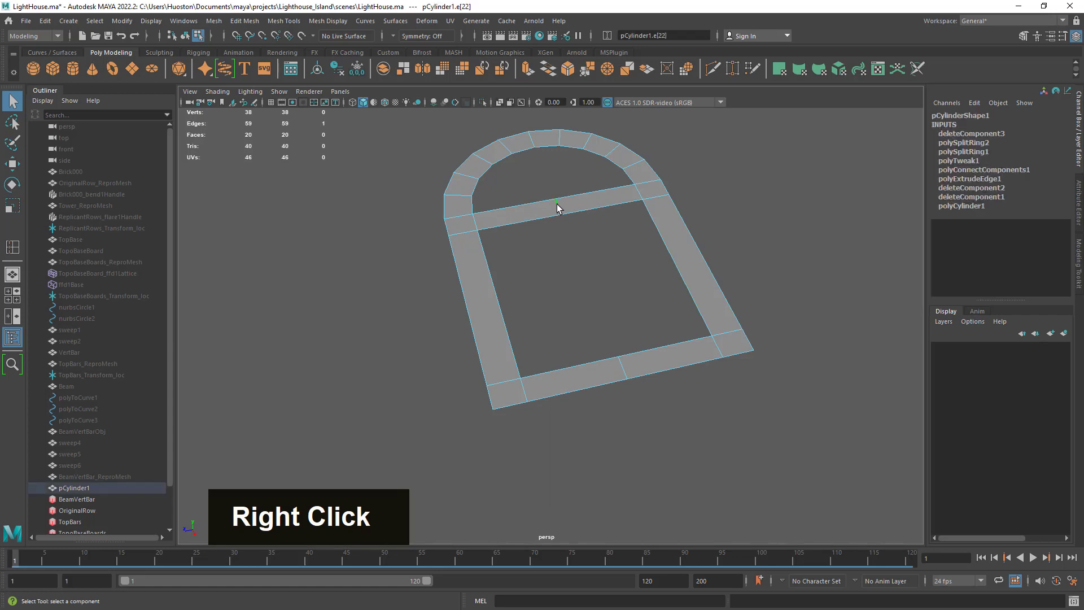
pyautogui.keyDown('shift'); pyautogui.click(623, 367); pyautogui.keyUp('shift')
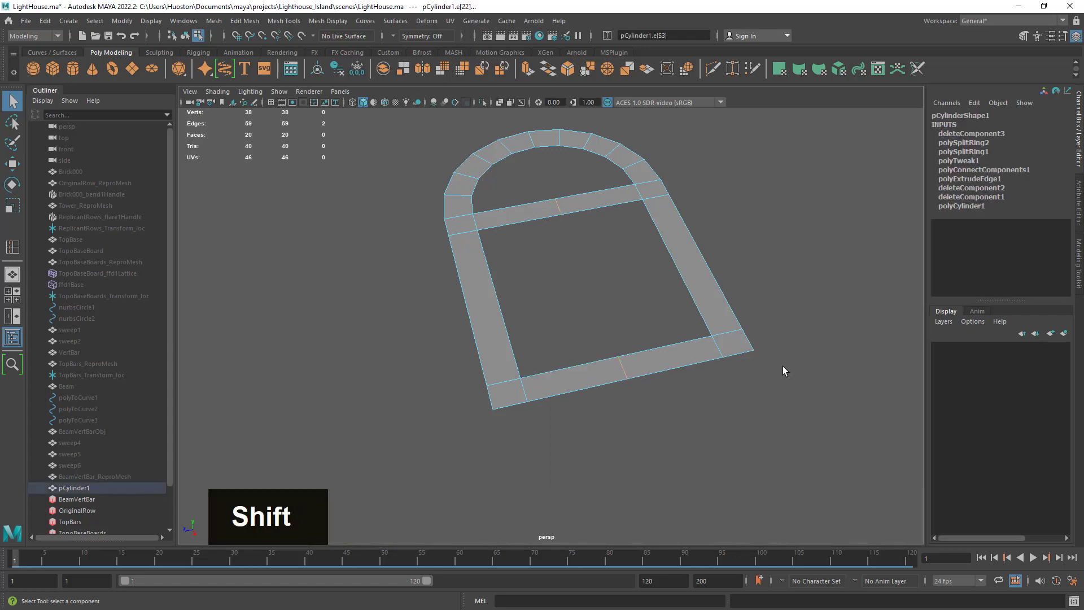
pyautogui.hotkey('shift', 'BackSpace')
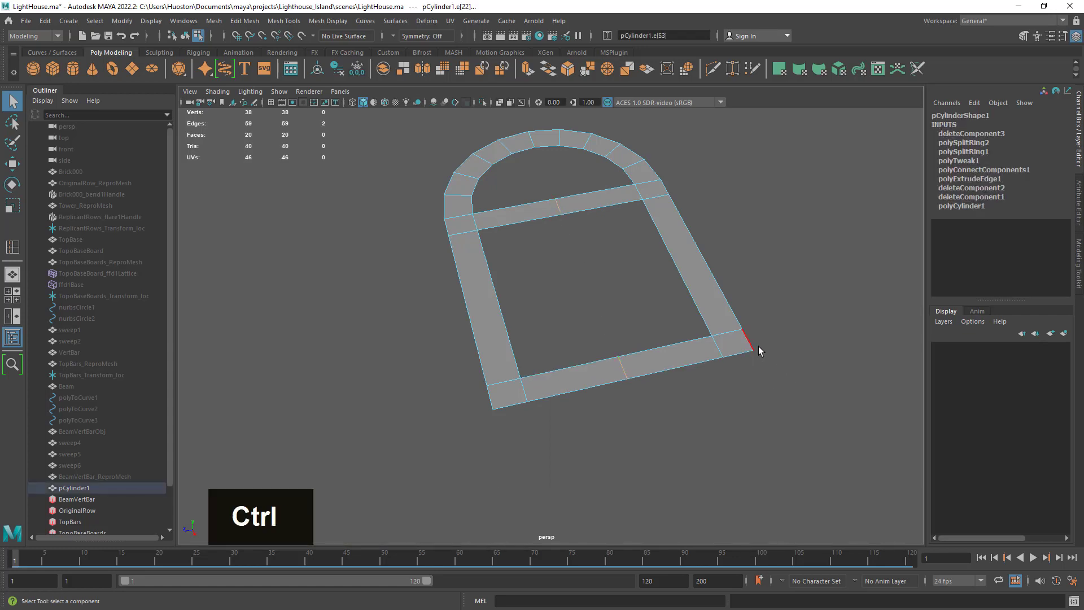
pyautogui.hotkey('ctrl', 'BackSpace')
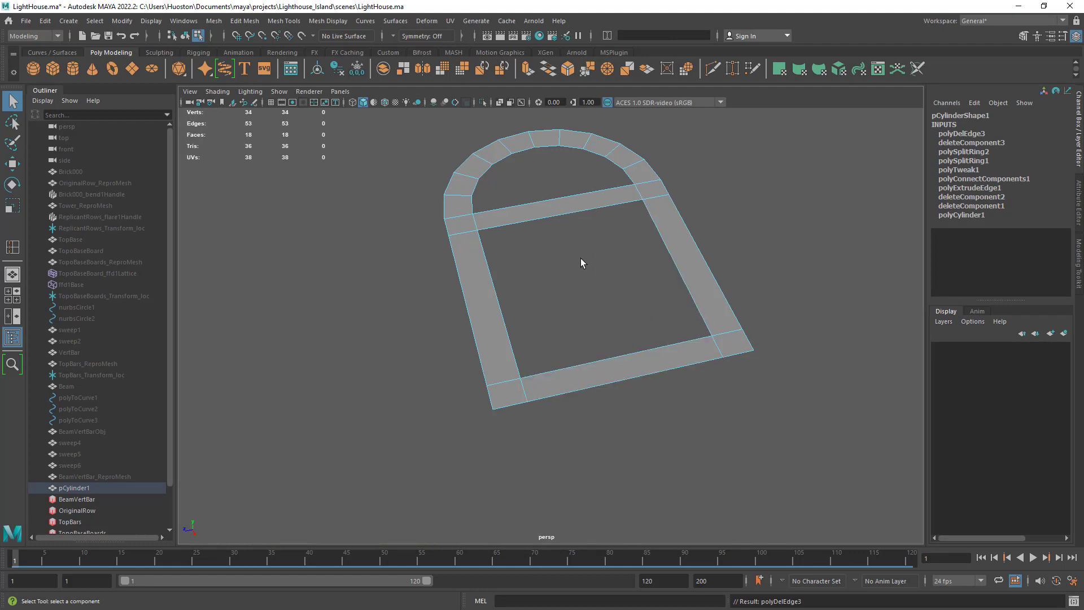
# Step: Delete the frame object's construction history and freeze its transformations
pyautogui.moveTo(648, 177); pyautogui.dragTo(658, 159, button='right')
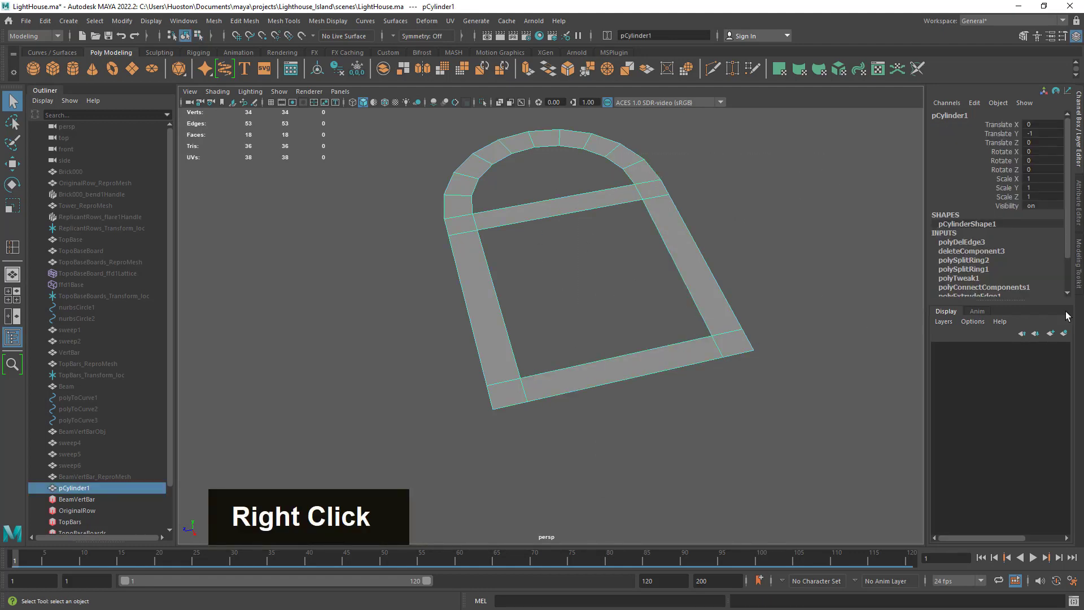
pyautogui.scroll(-3, 975, 208)
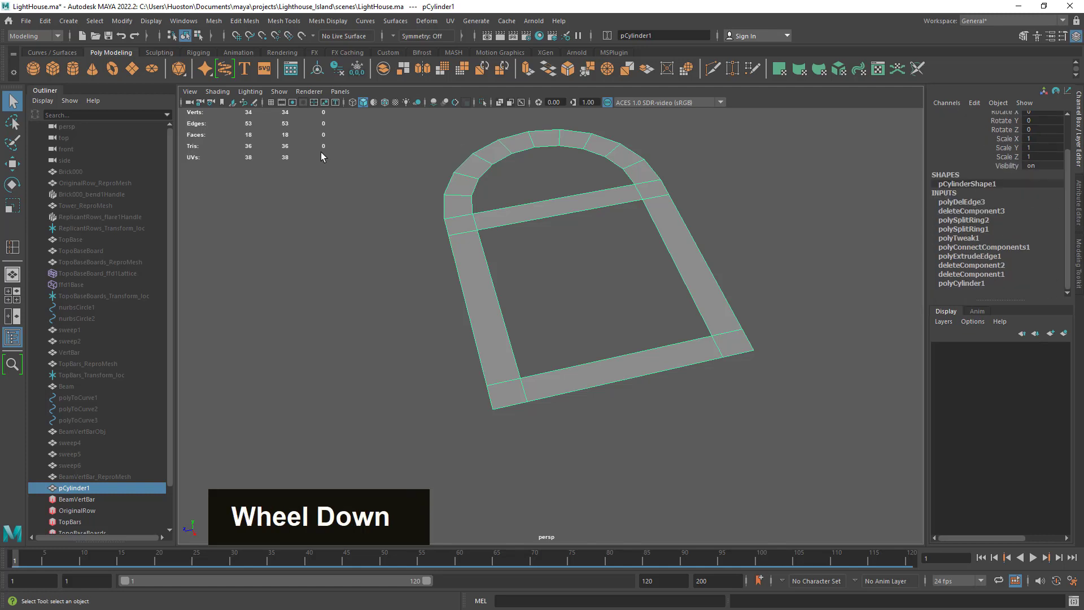
pyautogui.click(337, 68)
pyautogui.click(356, 68)
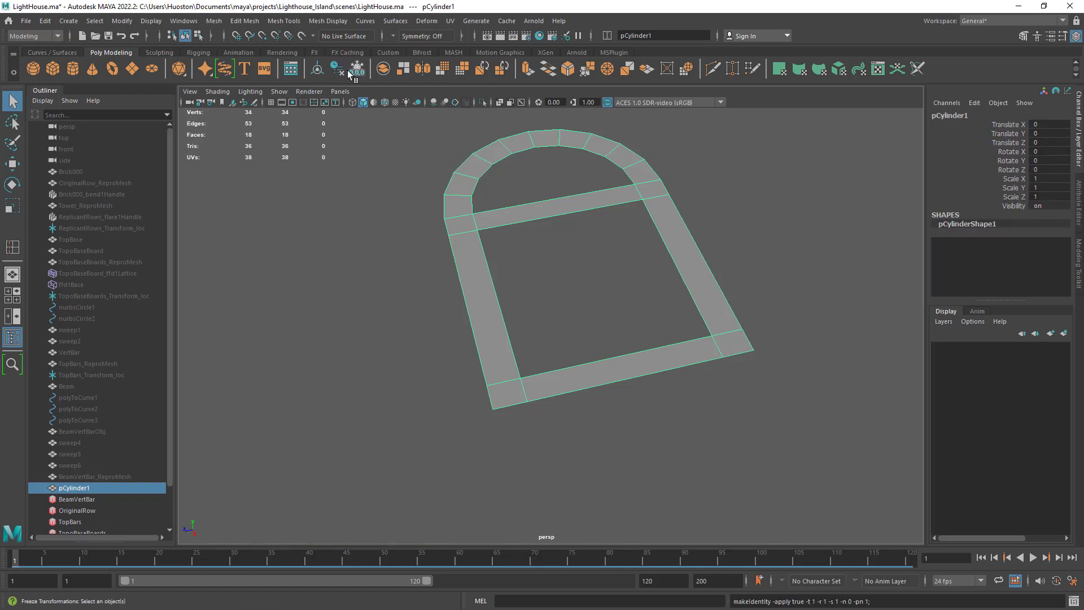
# Step: Save the LightHouse.ma scene
pyautogui.keyDown('alt'); pyautogui.moveTo(595, 303); pyautogui.dragTo(636, 203); pyautogui.keyUp('alt')
pyautogui.moveTo(639, 192); pyautogui.dragTo(663, 183, button='right')
pyautogui.keyDown('alt'); pyautogui.moveTo(659, 223); pyautogui.dragTo(643, 276, button='middle'); pyautogui.keyUp('alt')
pyautogui.keyDown('alt'); pyautogui.moveTo(642, 277); pyautogui.dragTo(635, 283); pyautogui.keyUp('alt')
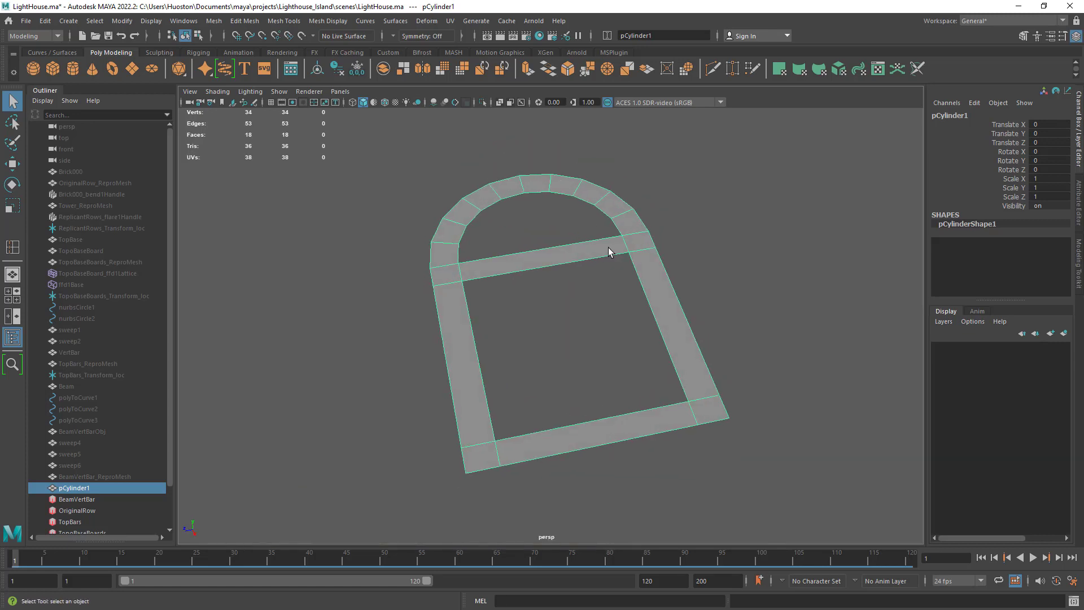
pyautogui.click(108, 36)
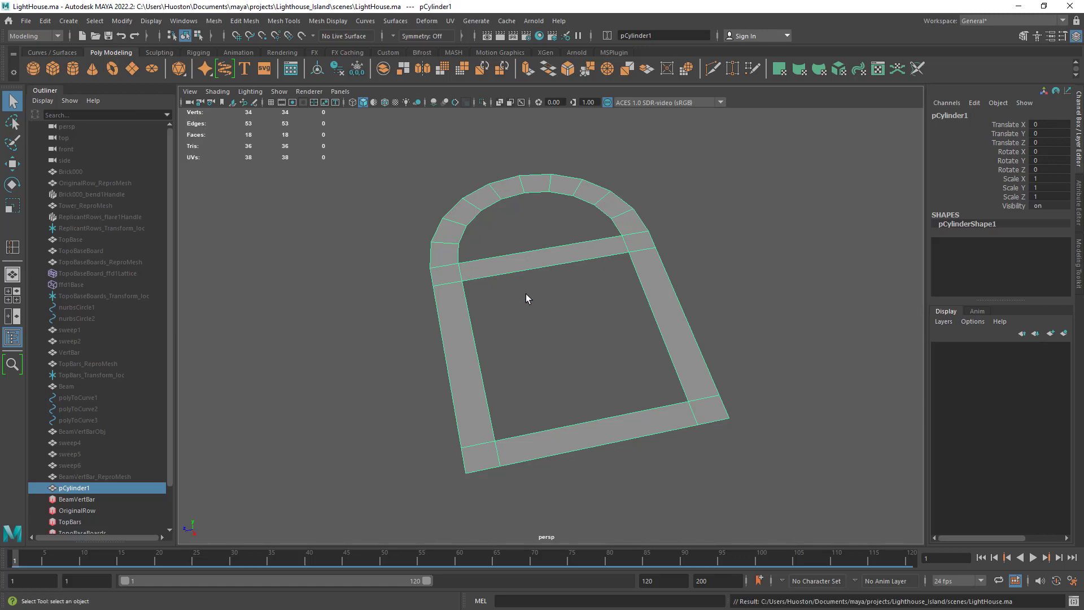
# Step: Start the Insert Edge Loop tool on the frame's edges with its position mode set to multiple edge loops
pyautogui.rightClick(629, 234)
pyautogui.keyDown('alt'); pyautogui.click(628, 208); pyautogui.keyUp('alt')
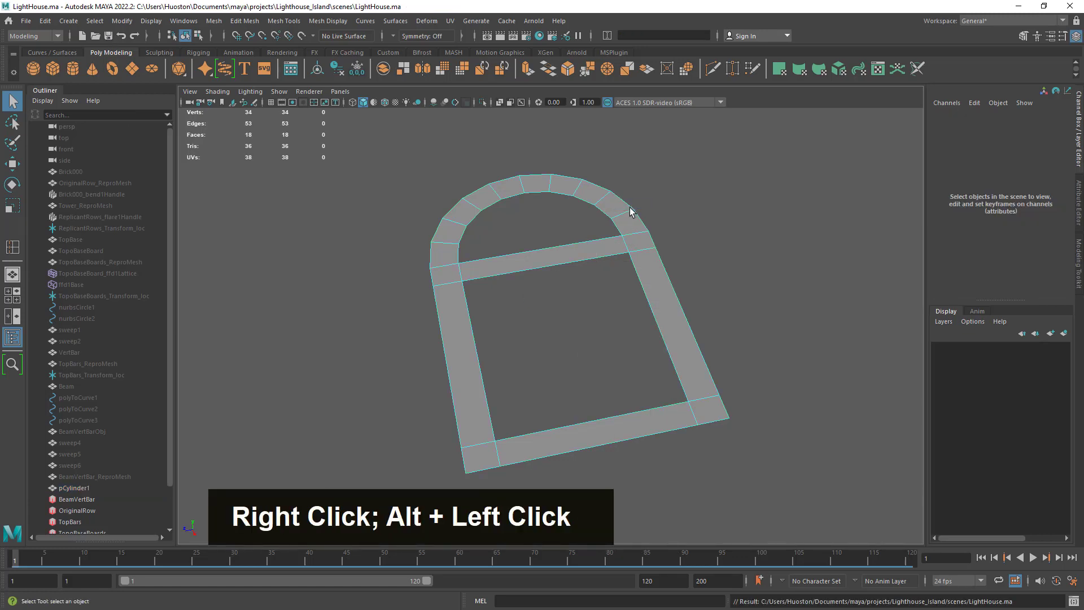
pyautogui.keyDown('shift'); pyautogui.rightClick(446, 253); pyautogui.keyUp('shift')
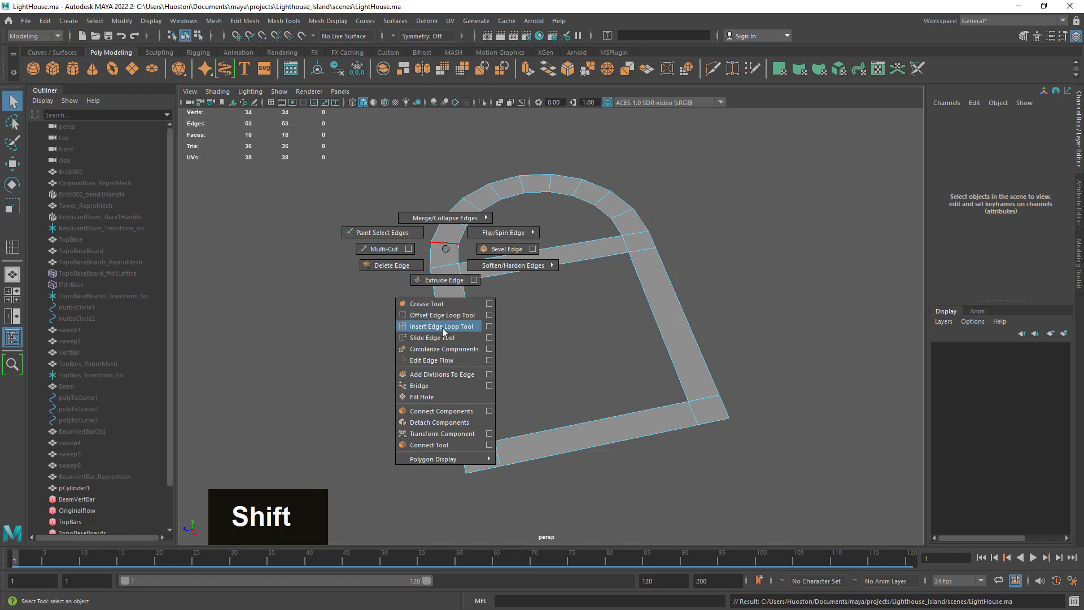
pyautogui.click(489, 327)
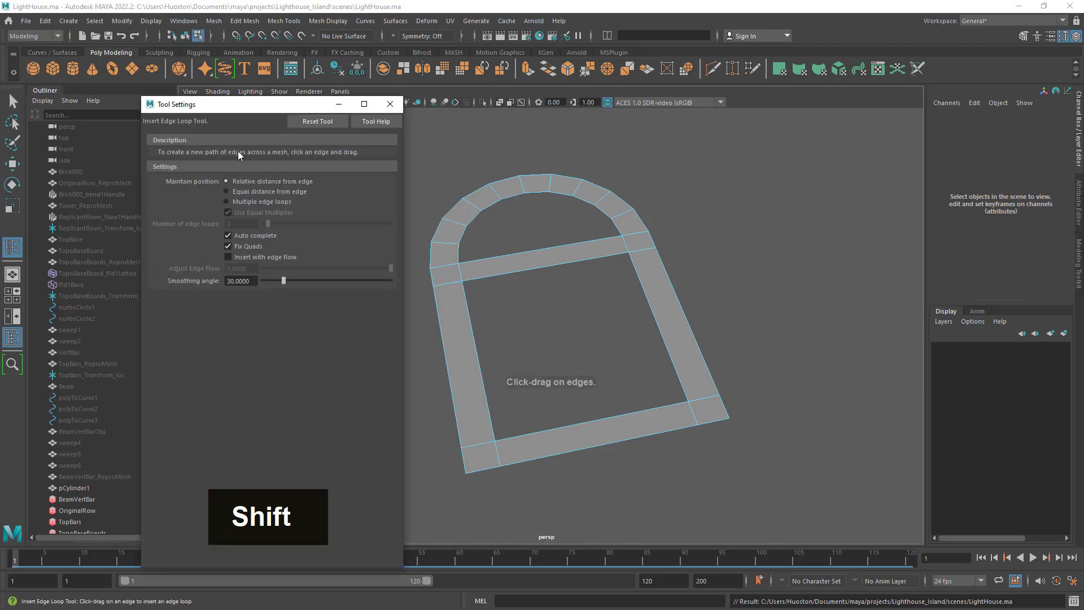
pyautogui.doubleClick(316, 90)
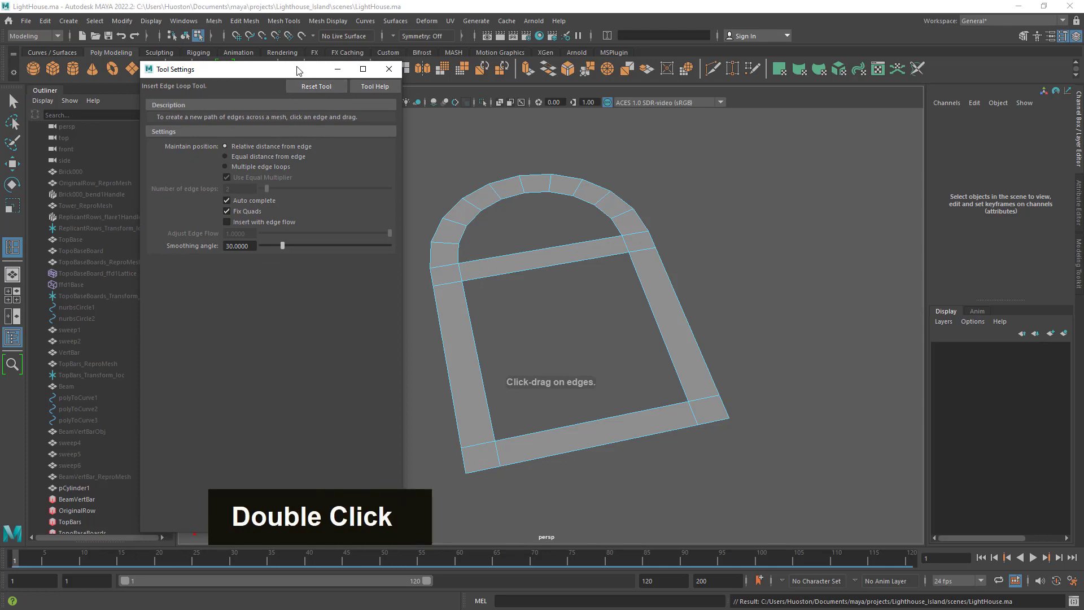
pyautogui.moveTo(298, 69); pyautogui.dragTo(299, 126)
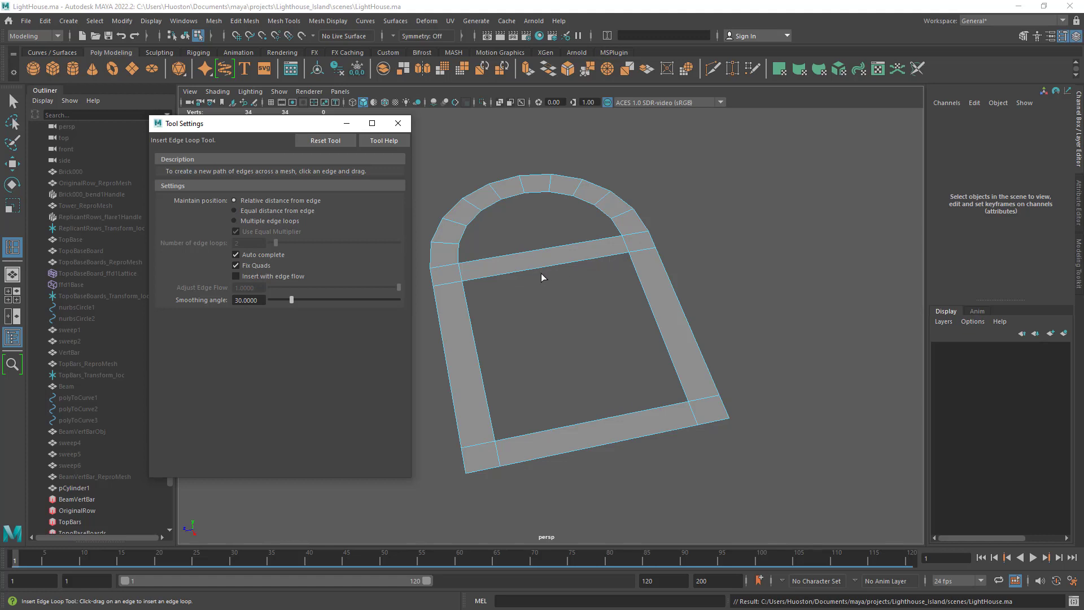
pyautogui.click(237, 221)
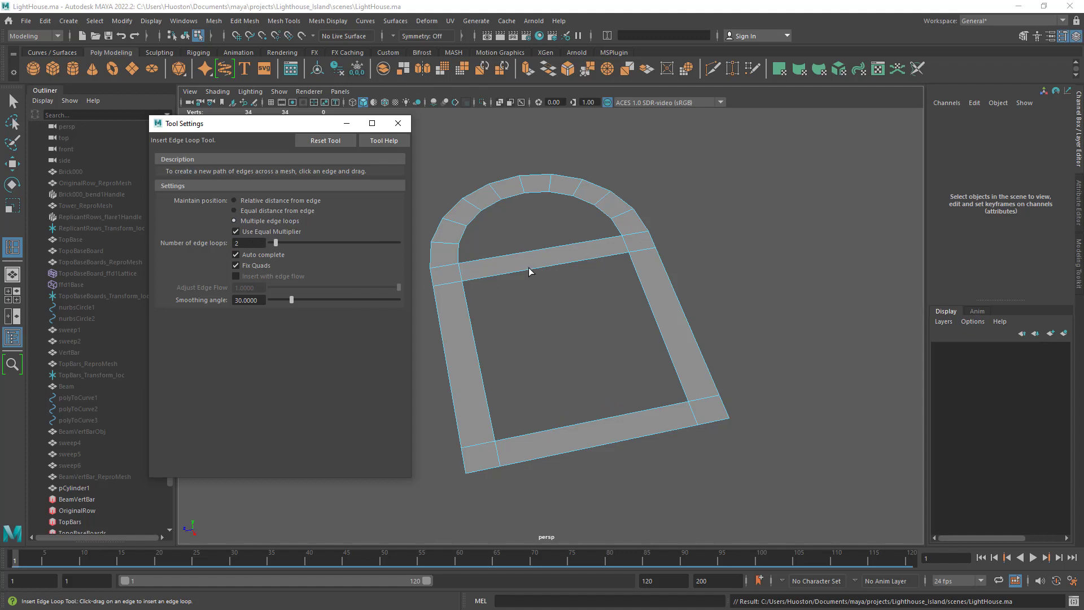
# Step: Insert two evenly spaced edge loops across the crossbar and two across the base of the frame
pyautogui.moveTo(527, 268)
pyautogui.mouseDown()
pyautogui.moveTo(513, 259)
pyautogui.moveTo(594, 246)
pyautogui.mouseUp()
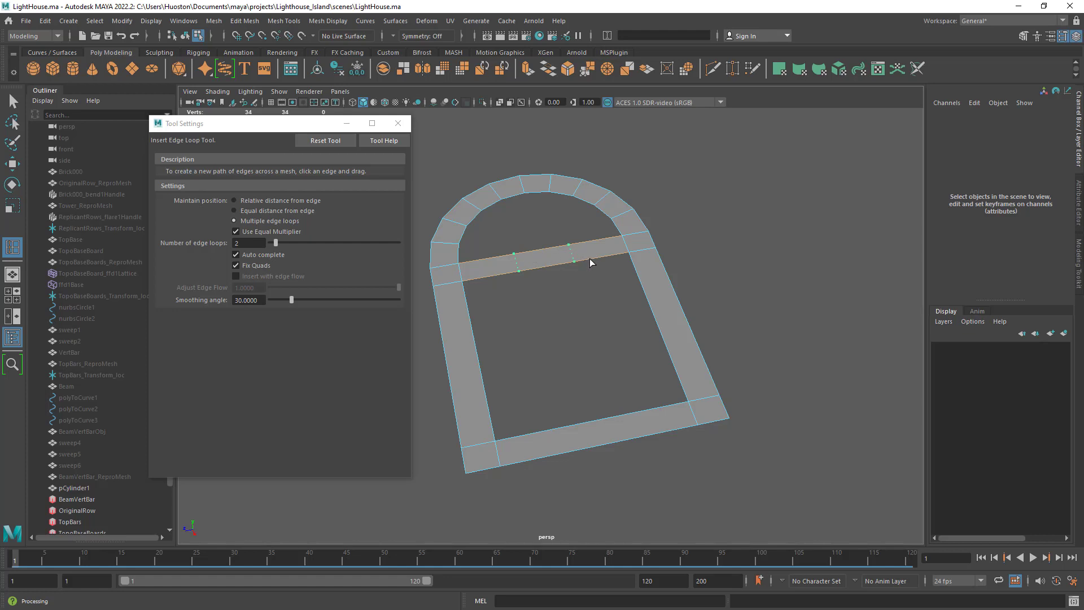
pyautogui.scroll(1, 590, 263)
pyautogui.scroll(-1, 591, 262)
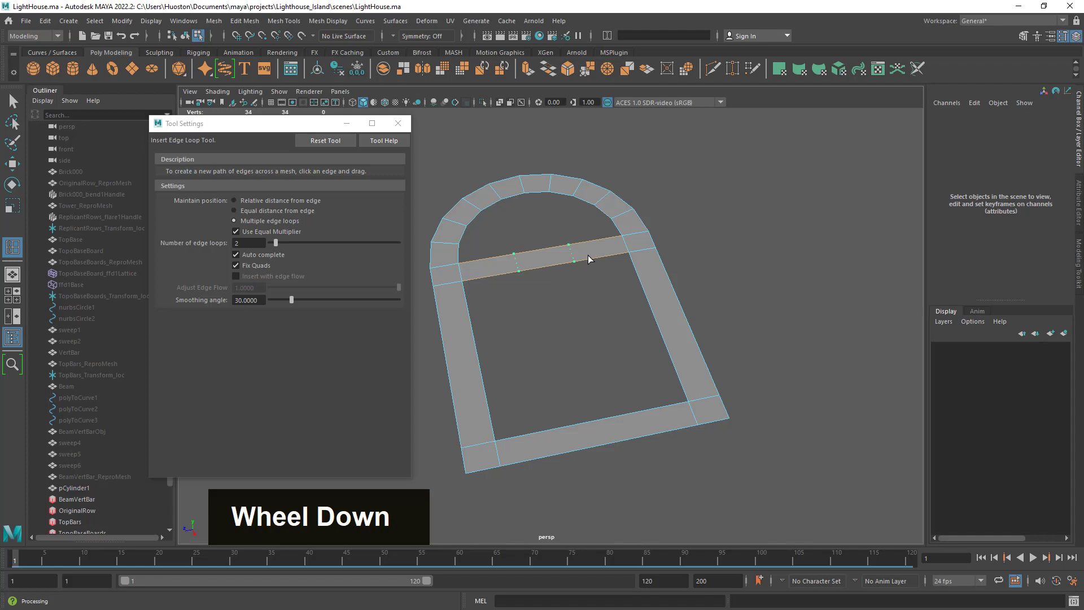
pyautogui.scroll(1, 587, 259)
pyautogui.scroll(-1, 588, 258)
pyautogui.click(587, 257)
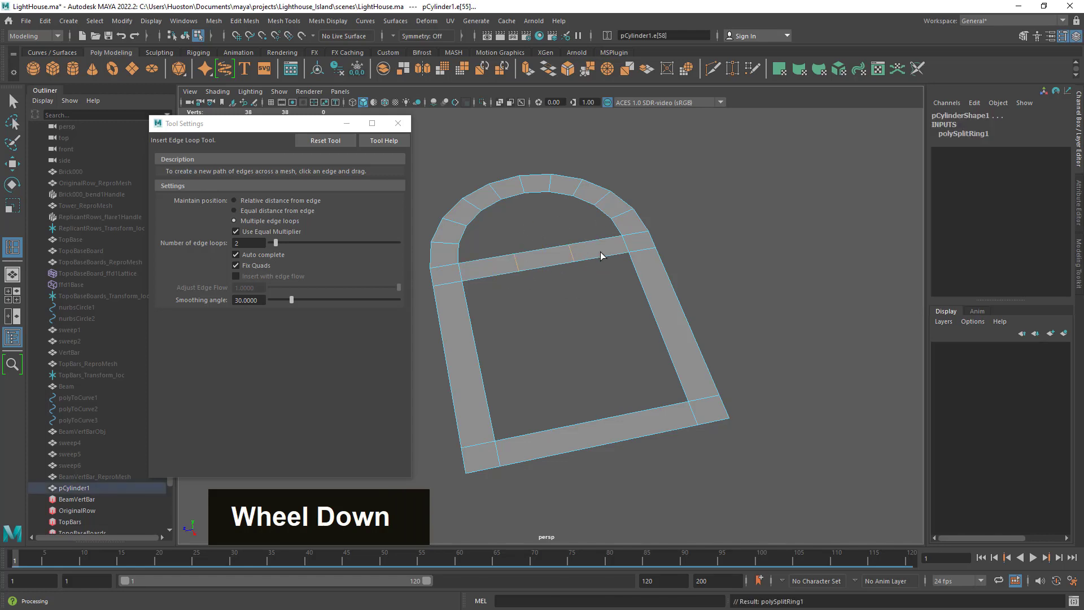
pyautogui.click(577, 448)
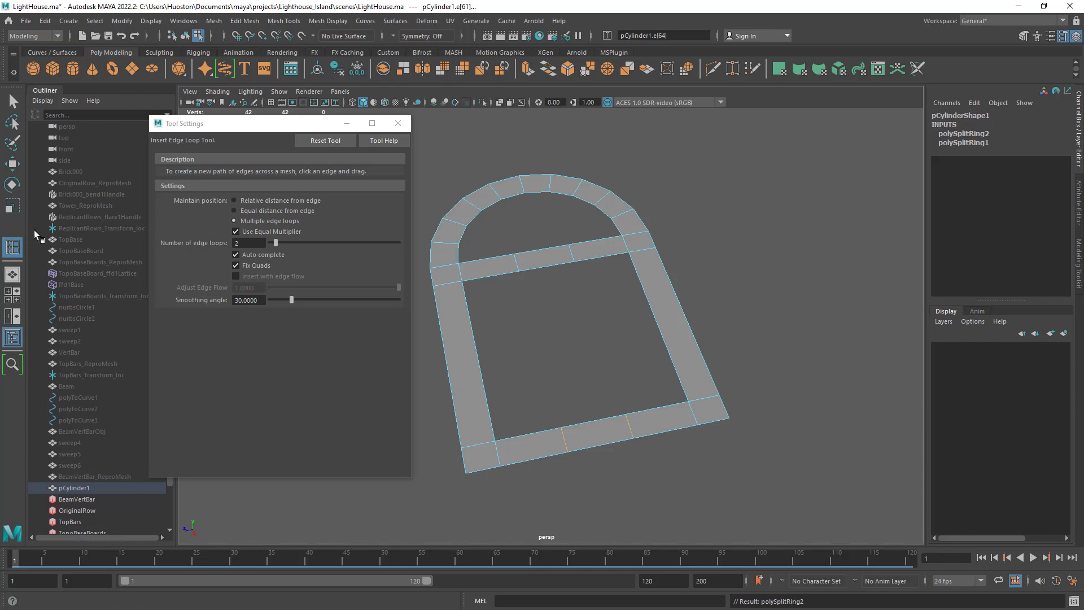
# Step: Reset the Insert Edge Loop tool's settings to their defaults and return to the Select tool
pyautogui.click(326, 141)
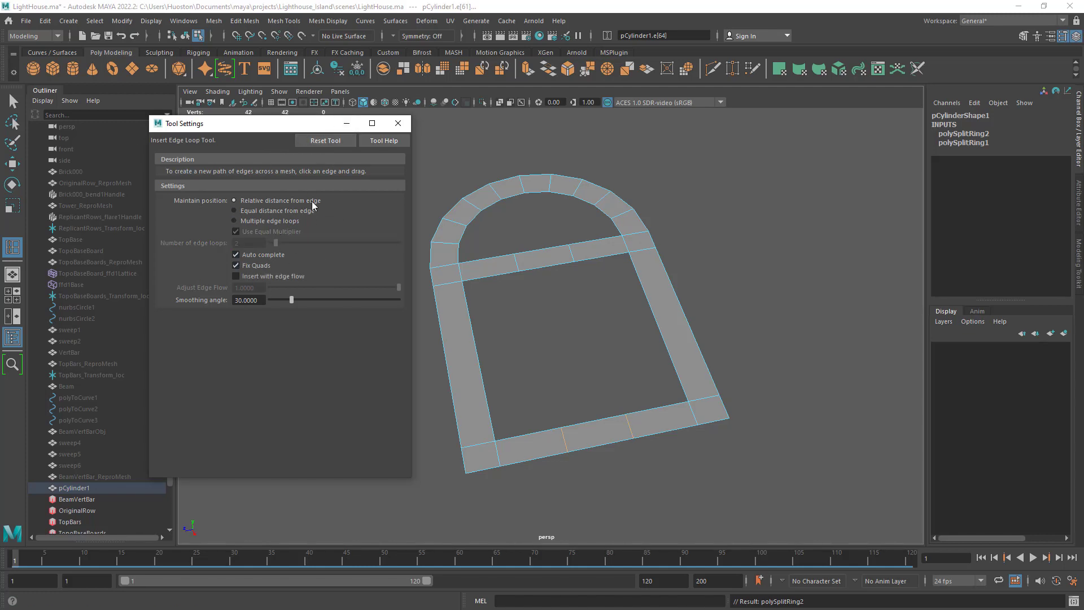
pyautogui.click(398, 123)
pyautogui.press('q')
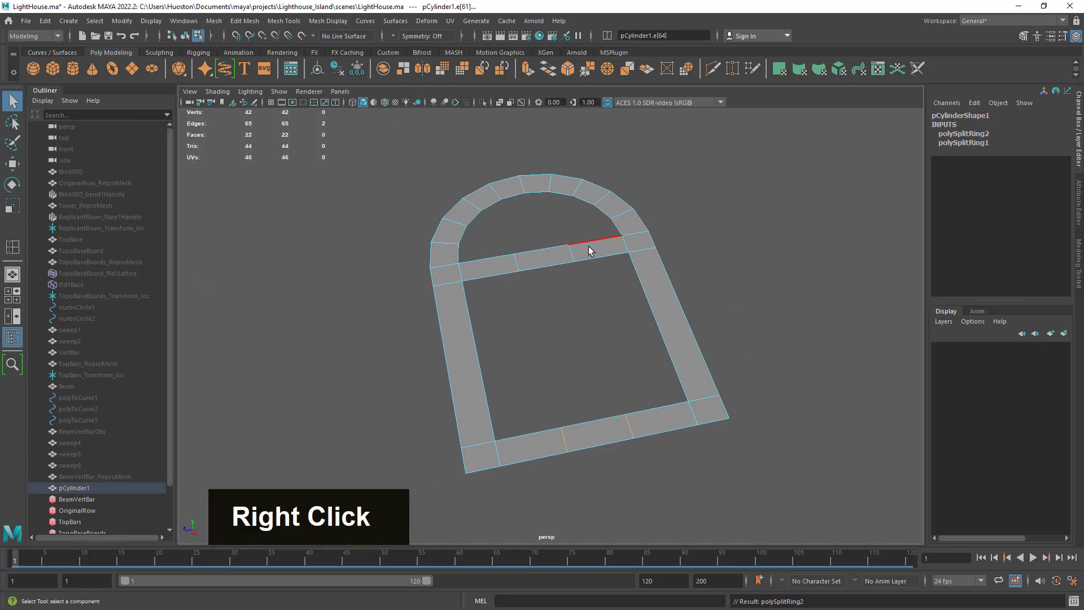
# Step: Select the four inserted cross edges on the crossbar and base, and scale them toward each other along Z to about 0.49
pyautogui.moveTo(588, 249); pyautogui.dragTo(587, 227, button='right')
pyautogui.click(572, 252)
pyautogui.keyDown('shift'); pyautogui.click(516, 262); pyautogui.keyUp('shift')
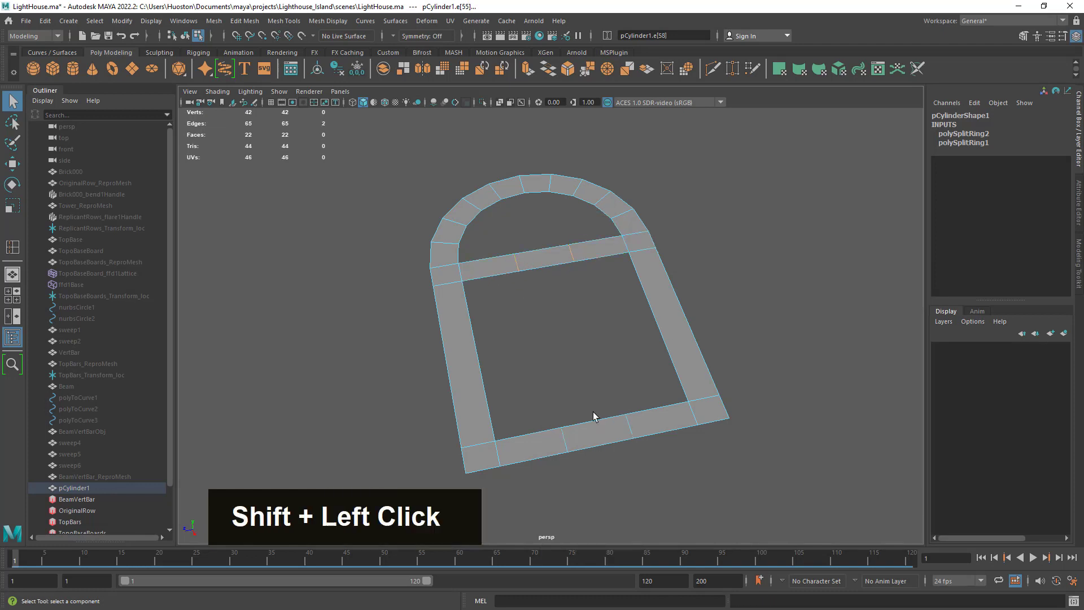
pyautogui.keyDown('shift'); pyautogui.click(630, 432); pyautogui.keyUp('shift')
pyautogui.keyDown('shift'); pyautogui.click(569, 443); pyautogui.keyUp('shift')
pyautogui.press('r')
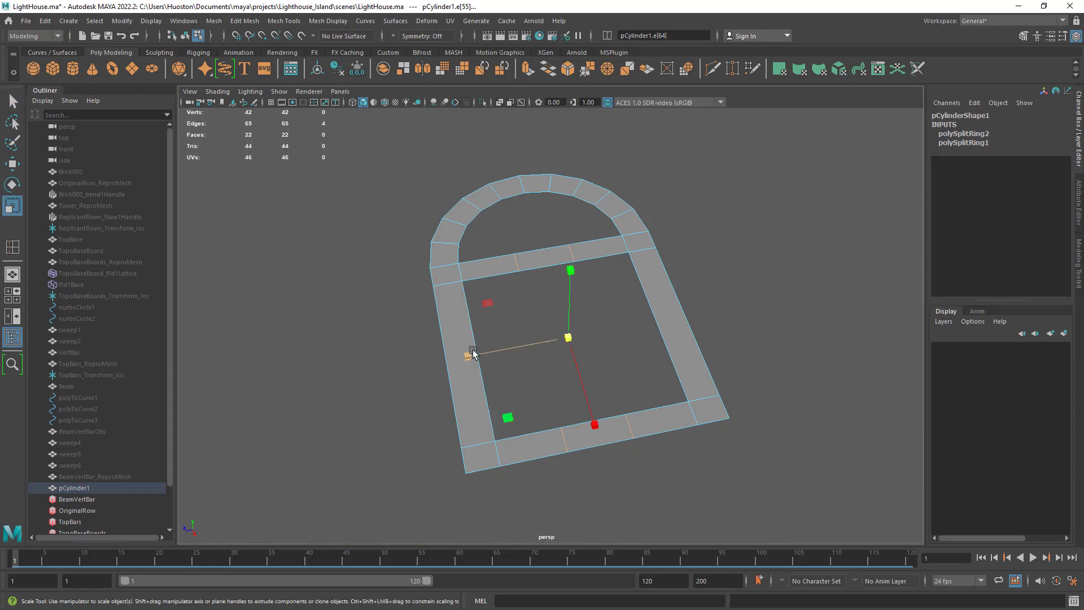
pyautogui.moveTo(467, 355); pyautogui.dragTo(521, 361)
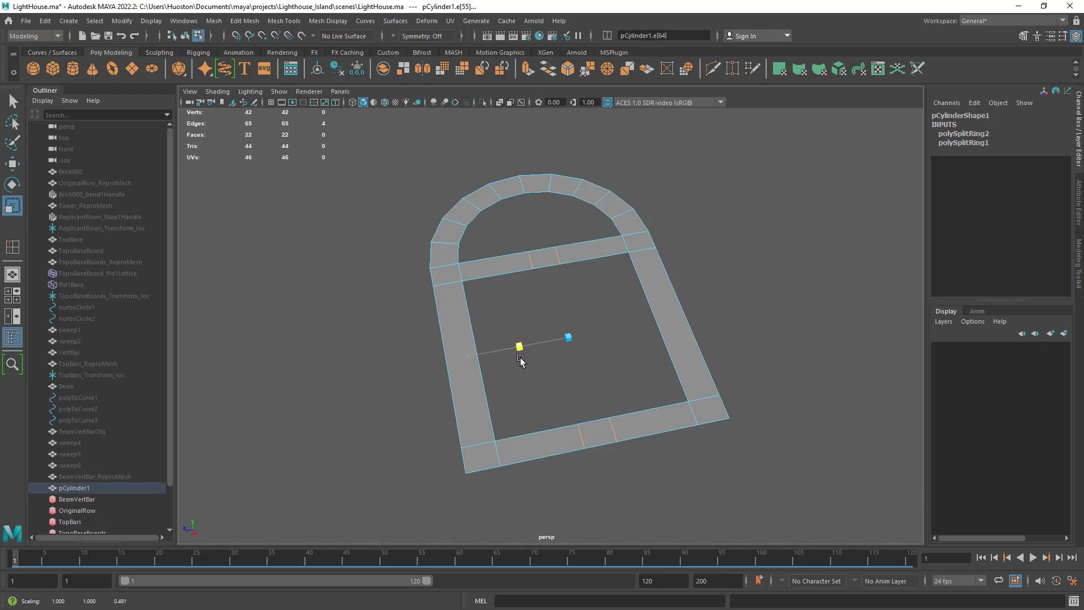
pyautogui.moveTo(520, 361); pyautogui.dragTo(520, 361)
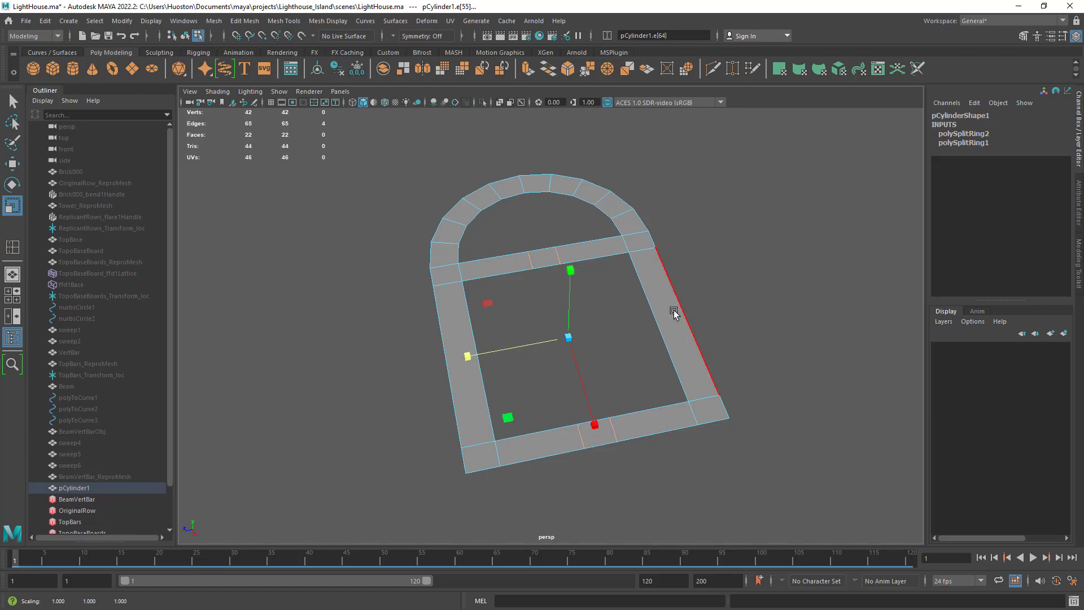
# Step: Bridge the crossbar's lower middle edge to the base's upper middle edge to form a vertical centre bar, then return to object mode
pyautogui.press('q')
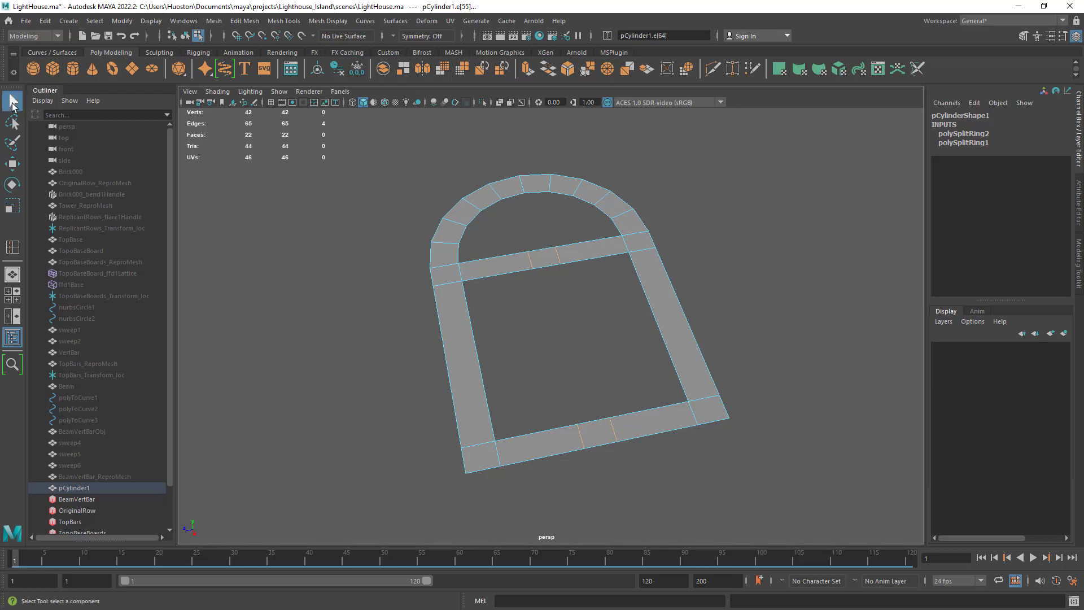
pyautogui.rightClick(617, 250)
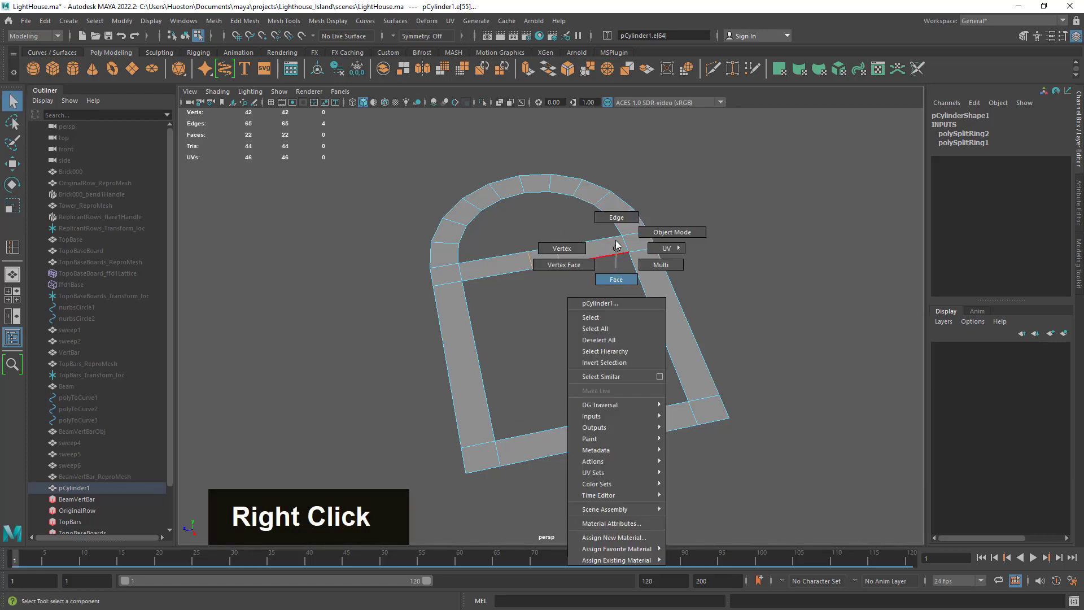
pyautogui.click(617, 219)
pyautogui.click(553, 266)
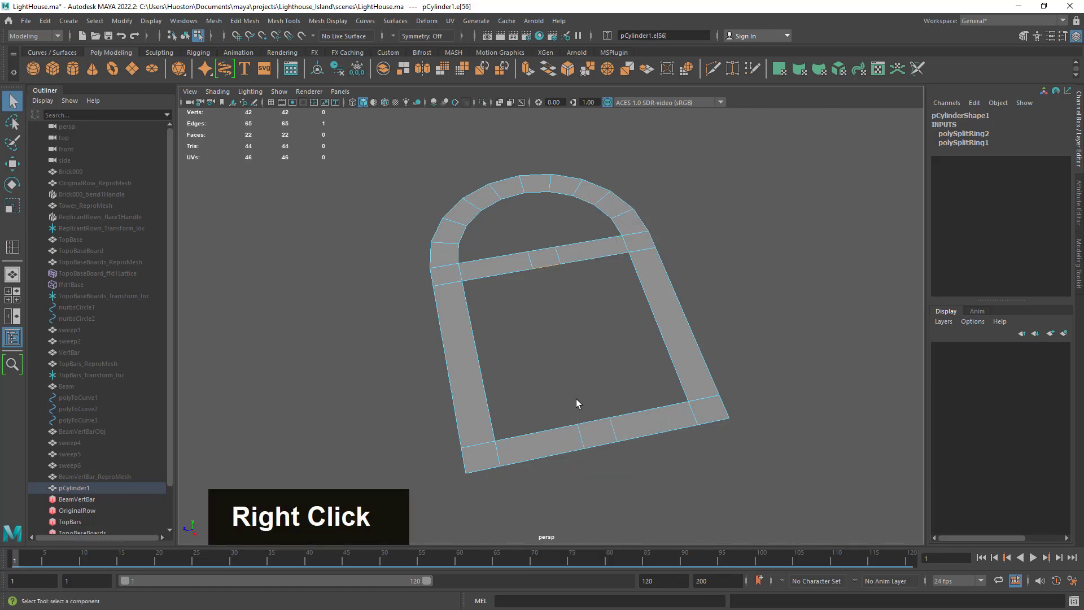
pyautogui.keyDown('shift'); pyautogui.click(593, 420); pyautogui.keyUp('shift')
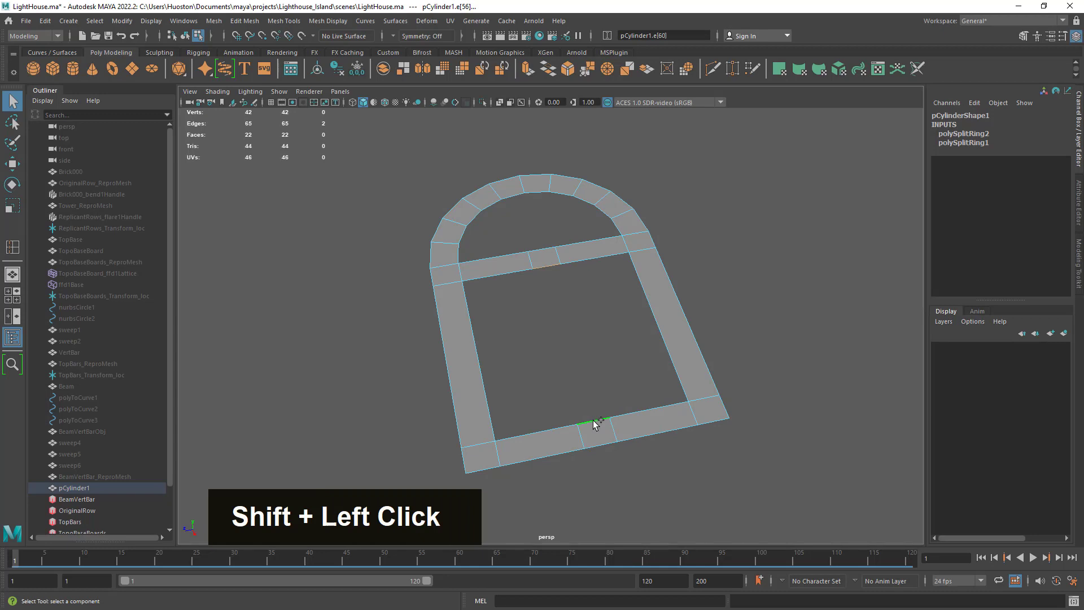
pyautogui.keyDown('shift'); pyautogui.rightClick(555, 264); pyautogui.keyUp('shift')
pyautogui.keyDown('shift'); pyautogui.moveTo(555, 265); pyautogui.dragTo(529, 401, button='right'); pyautogui.keyUp('shift')
pyautogui.keyDown('alt'); pyautogui.moveTo(613, 342); pyautogui.dragTo(632, 316); pyautogui.keyUp('alt')
pyautogui.click(14, 104)
pyautogui.moveTo(606, 290); pyautogui.dragTo(679, 225, button='right')
pyautogui.keyDown('alt'); pyautogui.moveTo(679, 225); pyautogui.dragTo(726, 338); pyautogui.keyUp('alt')
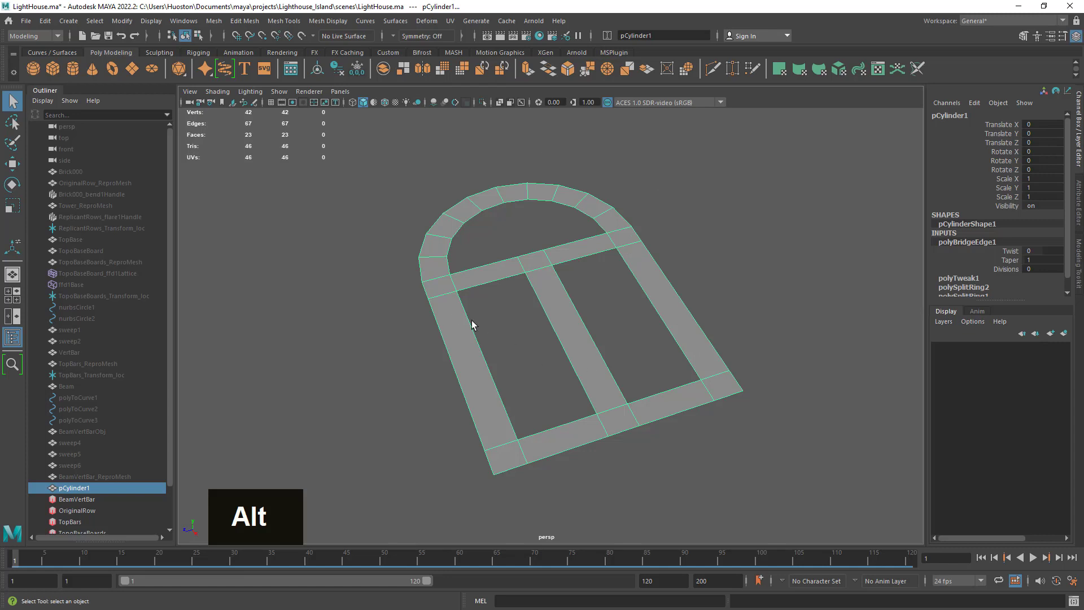
# Step: Delete the frame's construction history, freeze its transformations, and save the LightHouse.ma scene
pyautogui.keyDown('alt'); pyautogui.moveTo(506, 325); pyautogui.dragTo(518, 325); pyautogui.keyUp('alt')
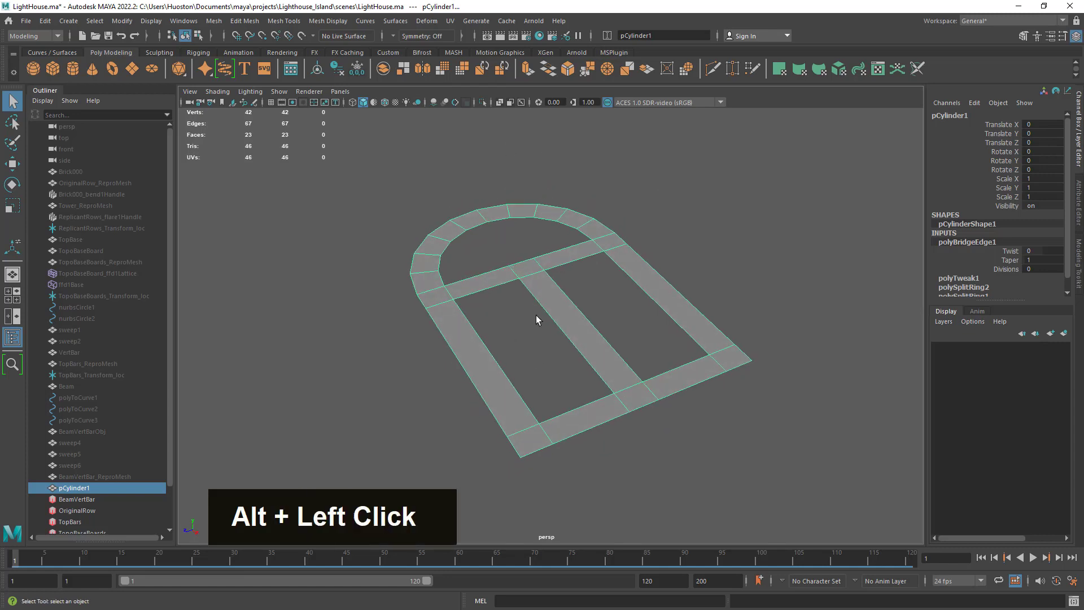
pyautogui.click(337, 69)
pyautogui.click(356, 68)
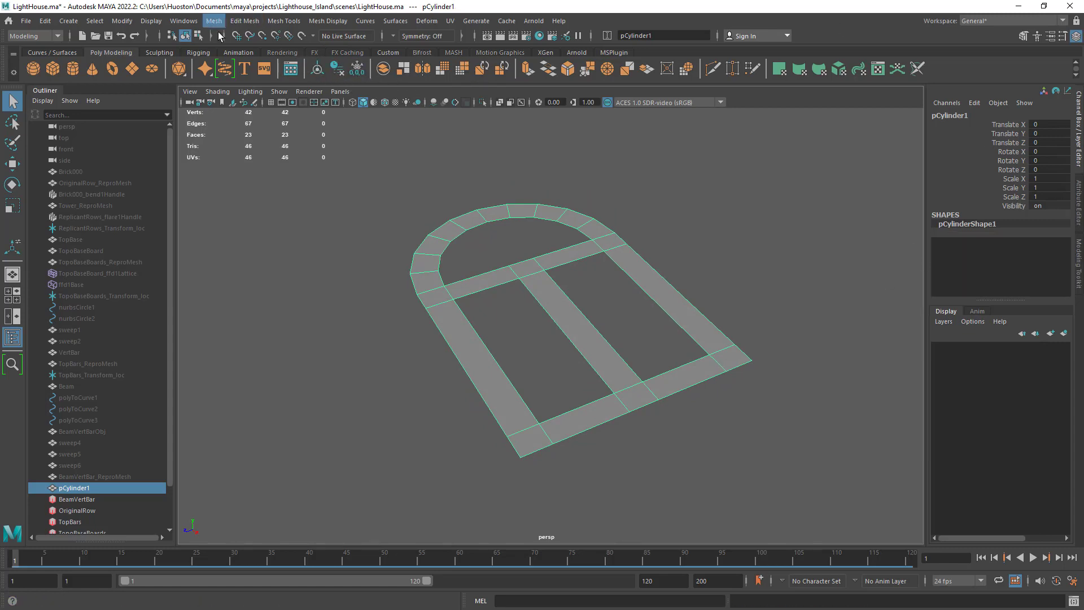
pyautogui.click(108, 35)
# Step: Extrude all faces of the flat window frame with a Local Translate Z of 0.173
pyautogui.keyDown('alt'); pyautogui.moveTo(701, 302); pyautogui.dragTo(683, 298); pyautogui.keyUp('alt')
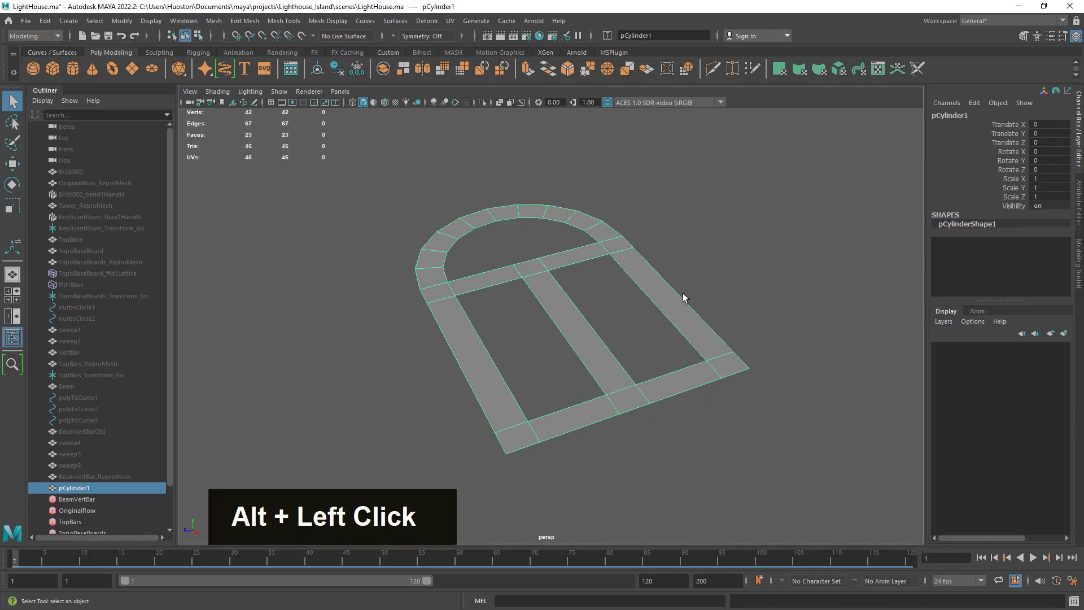
pyautogui.moveTo(625, 242); pyautogui.dragTo(634, 267, button='right')
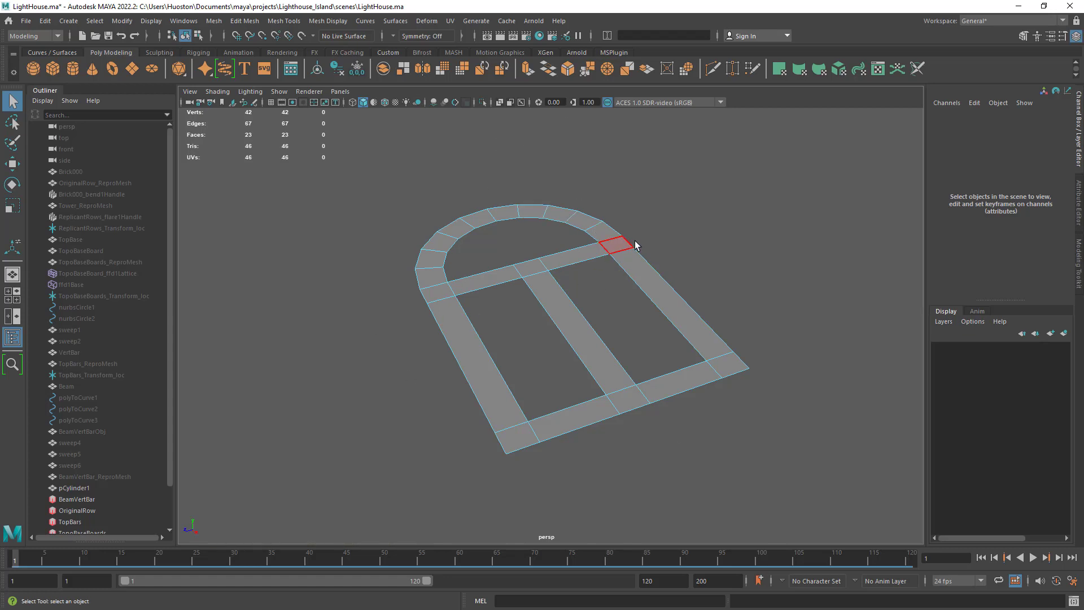
pyautogui.moveTo(620, 244); pyautogui.dragTo(616, 271, button='right')
pyautogui.keyDown('alt'); pyautogui.moveTo(615, 271); pyautogui.dragTo(672, 296); pyautogui.keyUp('alt')
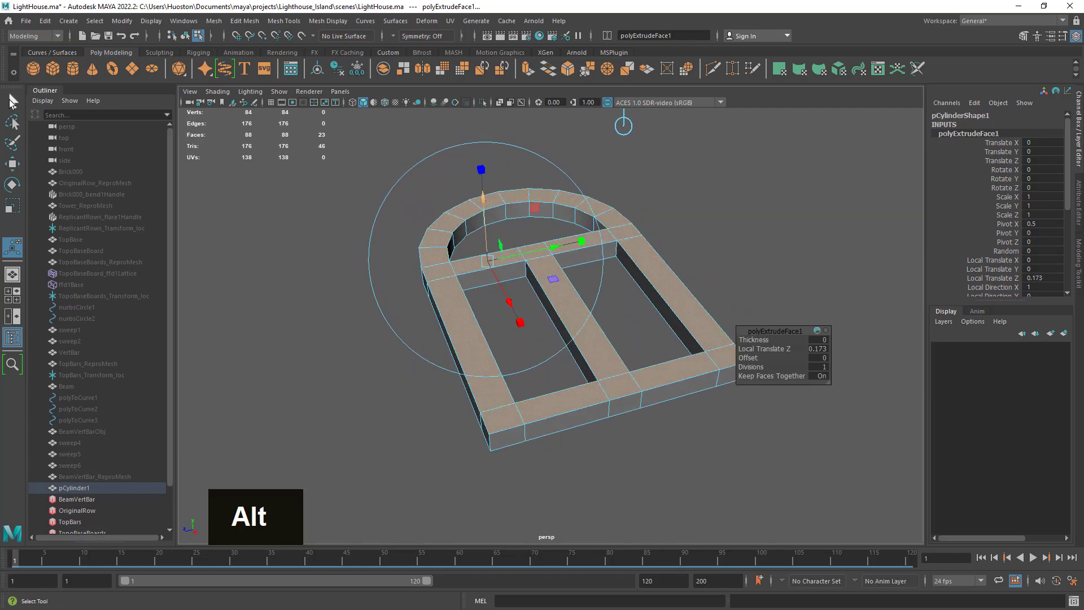
pyautogui.click(12, 101)
pyautogui.click(668, 206)
pyautogui.keyDown('alt'); pyautogui.moveTo(838, 306); pyautogui.dragTo(782, 302); pyautogui.keyUp('alt')
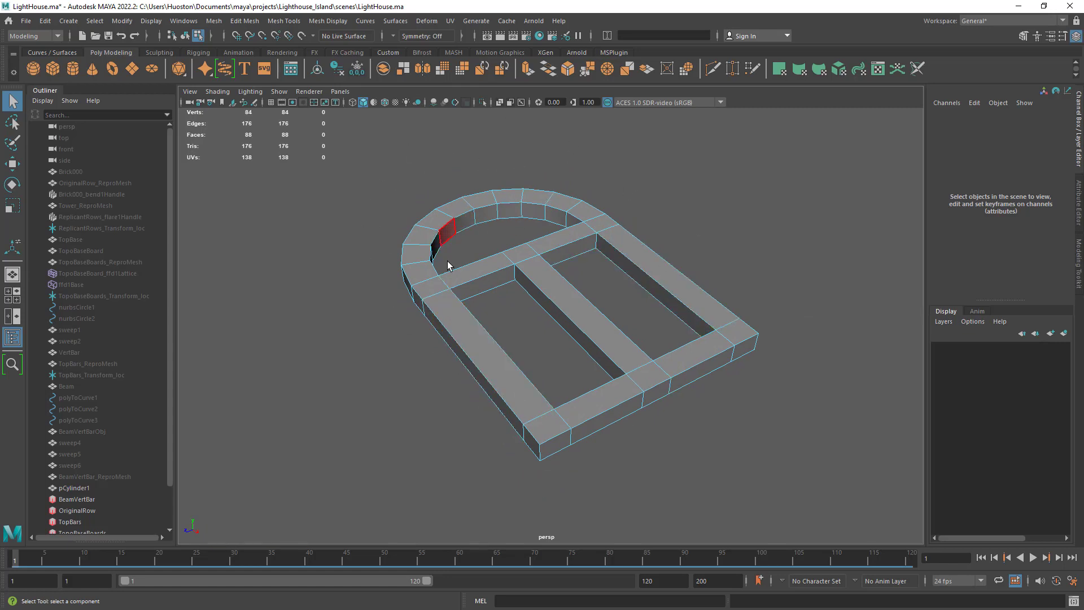
# Step: Try to select the edge loop around the back of one rectangular pane opening
pyautogui.keyDown('alt'); pyautogui.moveTo(556, 301); pyautogui.dragTo(599, 305); pyautogui.keyUp('alt')
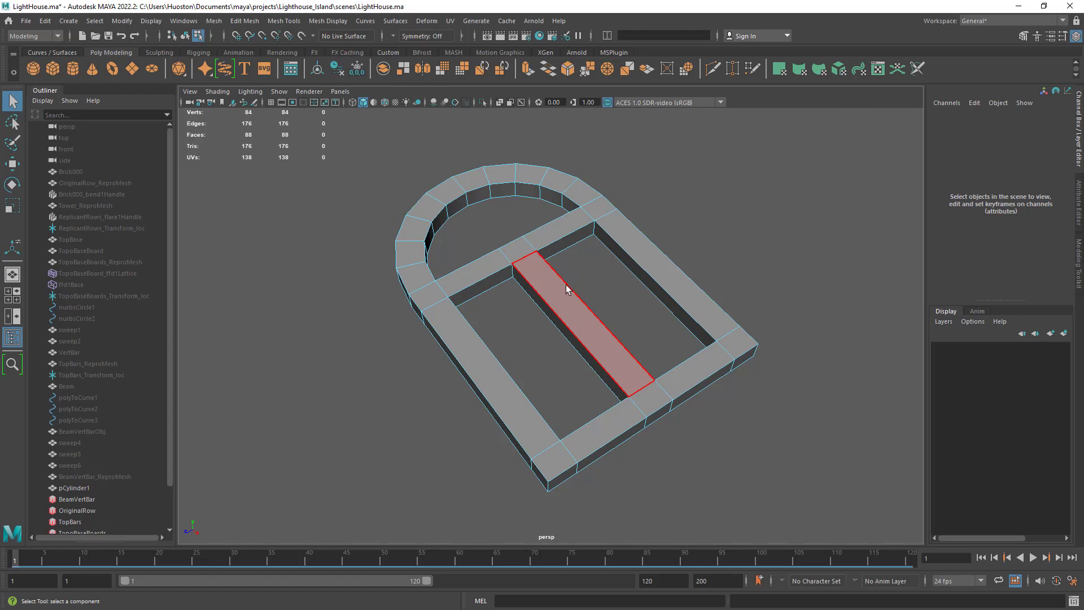
pyautogui.keyDown('alt'); pyautogui.moveTo(559, 237); pyautogui.dragTo(594, 289); pyautogui.keyUp('alt')
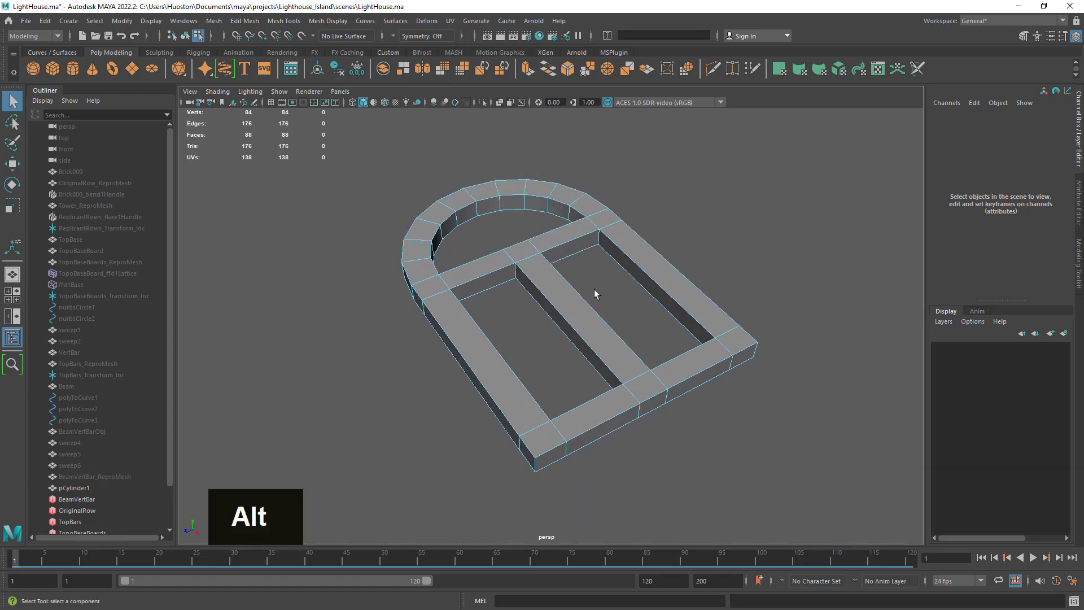
pyautogui.keyDown('alt'); pyautogui.moveTo(594, 289); pyautogui.dragTo(610, 238, button='right'); pyautogui.keyUp('alt')
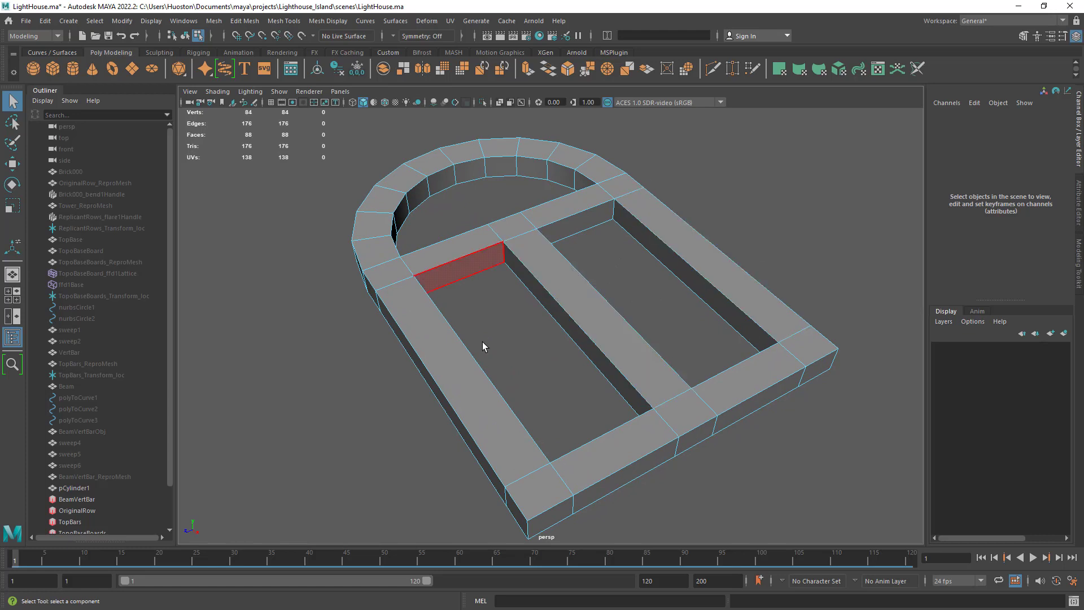
pyautogui.moveTo(697, 283)
pyautogui.keyDown('alt'); pyautogui.mouseDown()
pyautogui.moveTo(675, 271)
pyautogui.moveTo(696, 290)
pyautogui.mouseUp(); pyautogui.keyUp('alt')
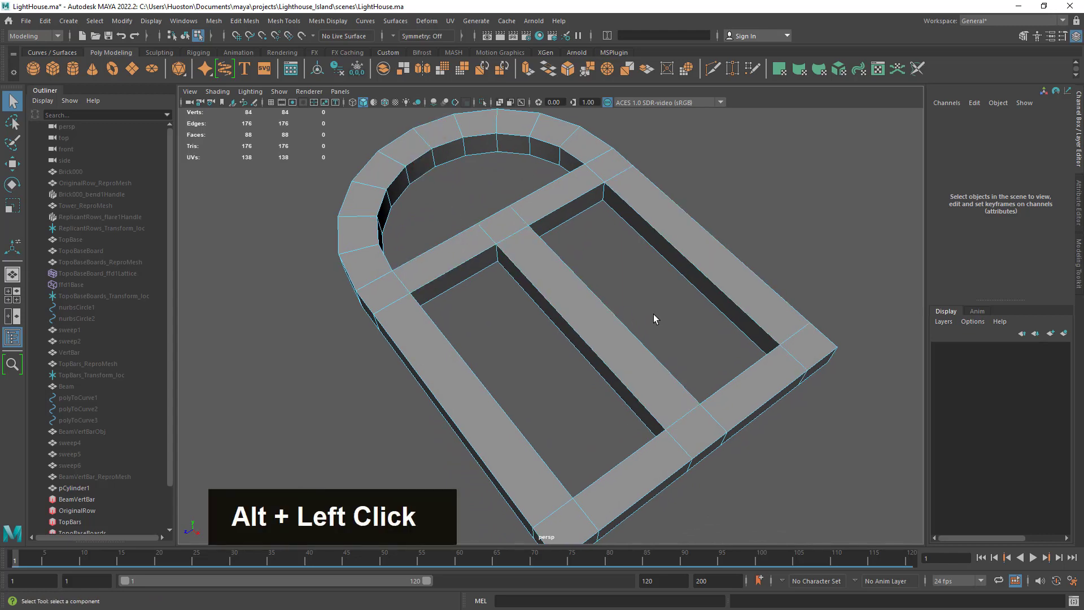
pyautogui.moveTo(596, 194); pyautogui.dragTo(595, 168, button='right')
pyautogui.doubleClick(633, 232)
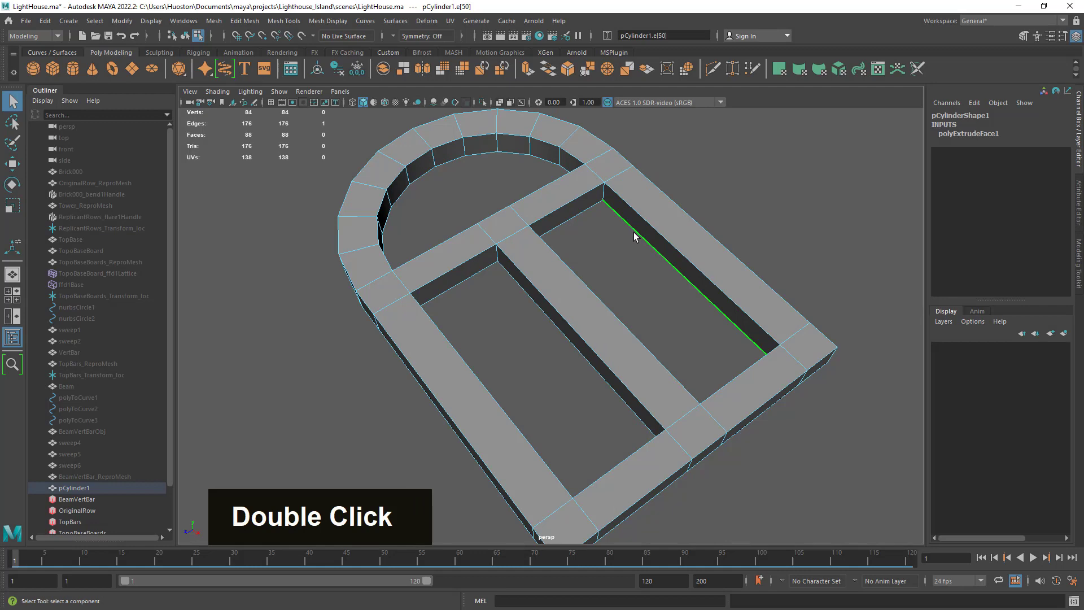
pyautogui.doubleClick(585, 208)
pyautogui.keyDown('alt'); pyautogui.moveTo(731, 400); pyautogui.dragTo(721, 305); pyautogui.keyUp('alt')
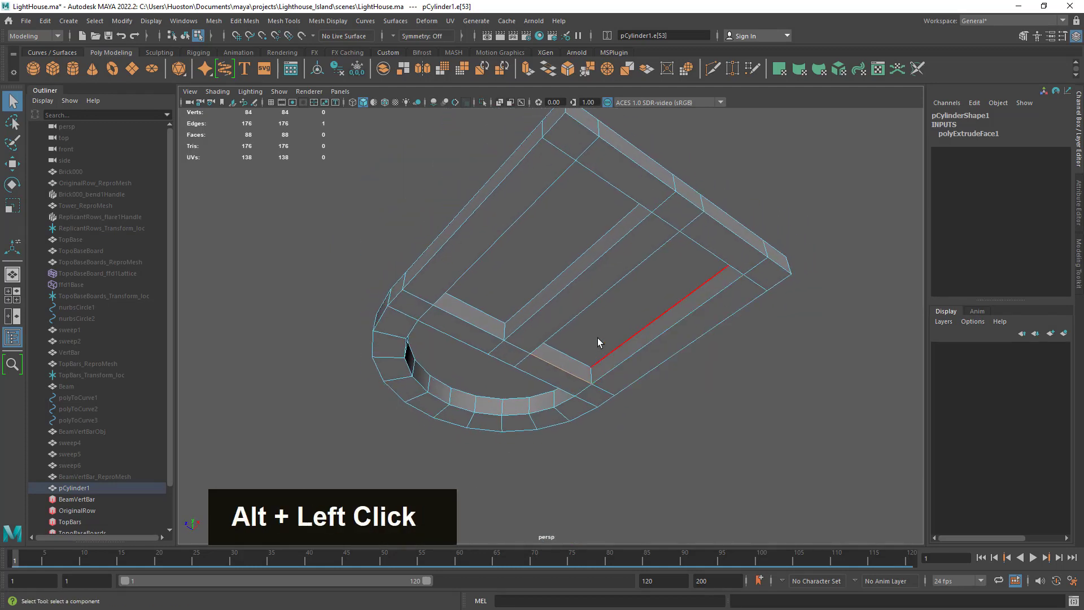
pyautogui.keyDown('alt'); pyautogui.moveTo(678, 252); pyautogui.dragTo(679, 258); pyautogui.keyUp('alt')
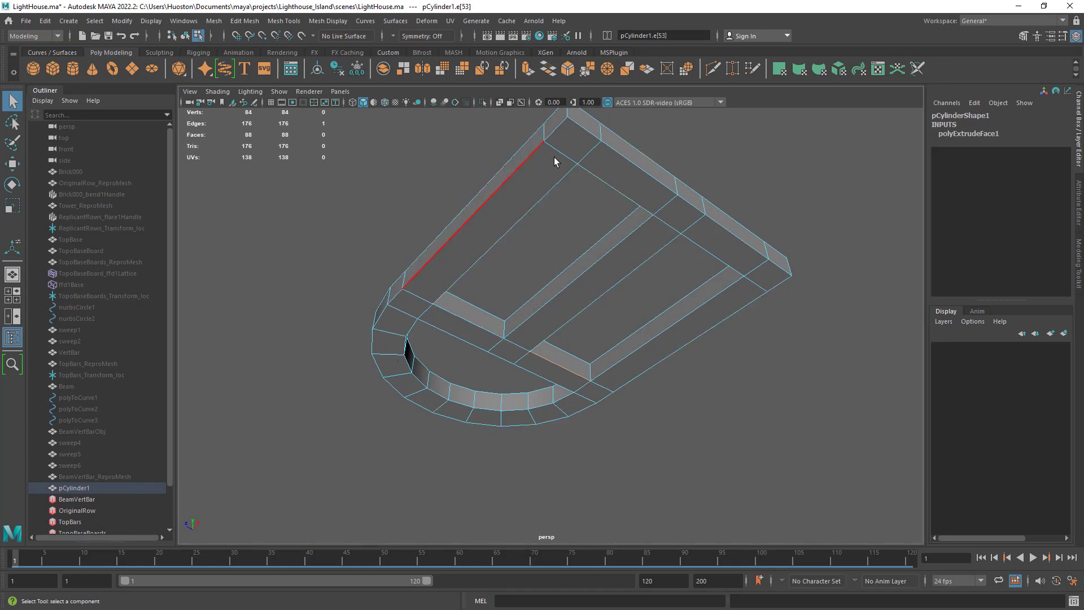
# Step: Delete the loop of back faces running around the frame's outer arch, sides and base
pyautogui.rightClick(575, 137)
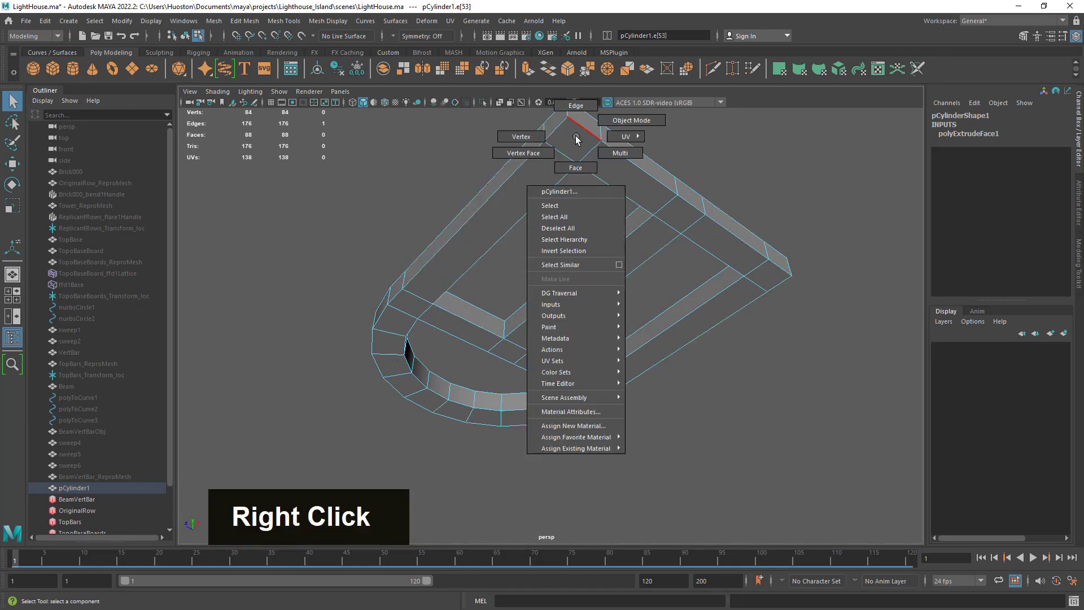
pyautogui.moveTo(576, 140); pyautogui.dragTo(575, 165, button='right')
pyautogui.click(572, 151)
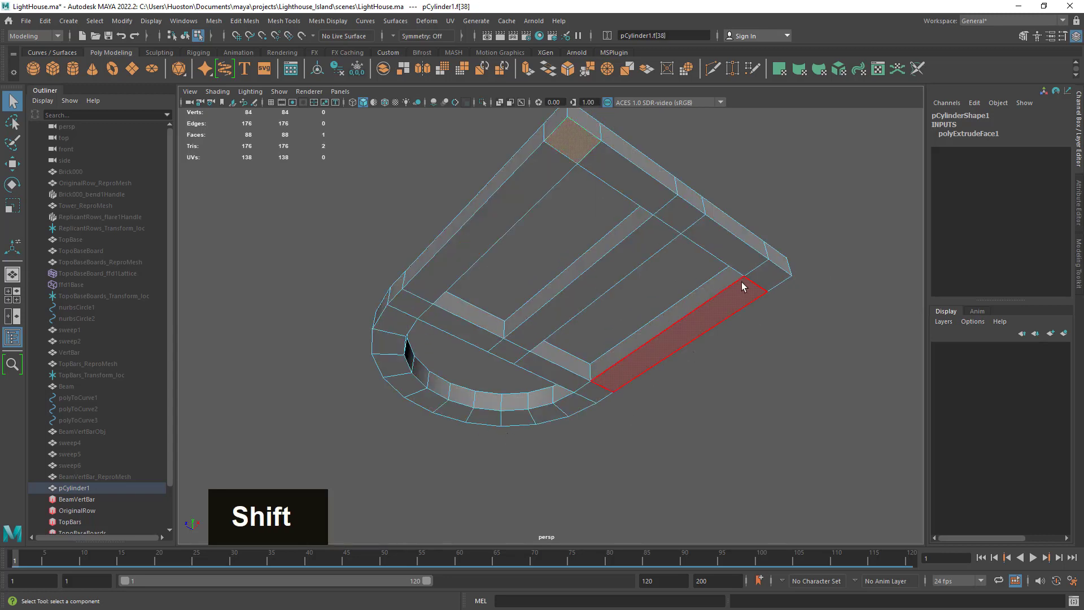
pyautogui.keyDown('shift'); pyautogui.doubleClick(764, 276); pyautogui.keyUp('shift')
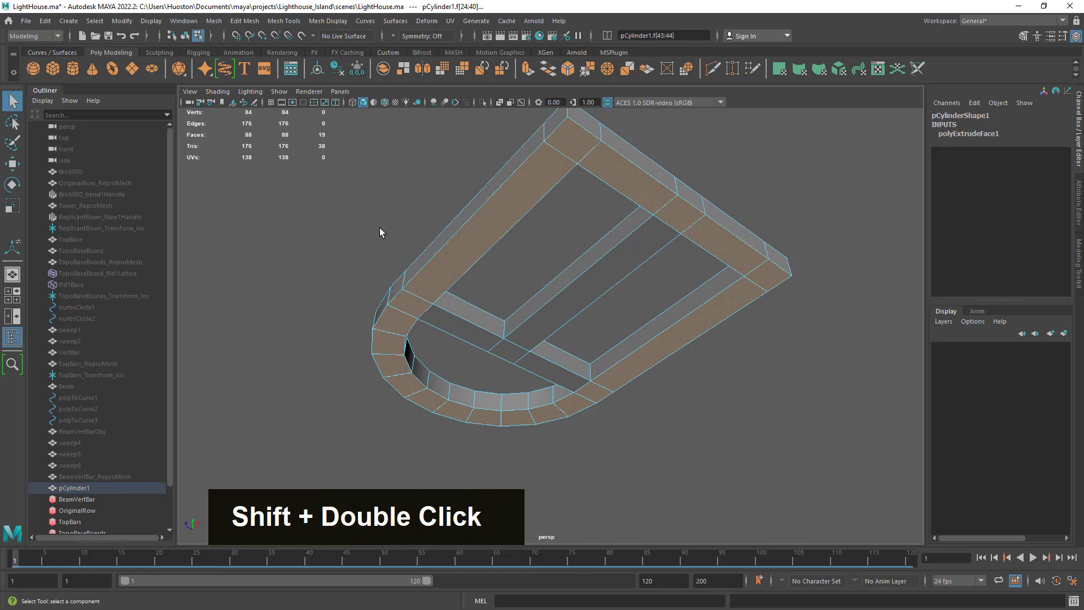
pyautogui.press('Delete')
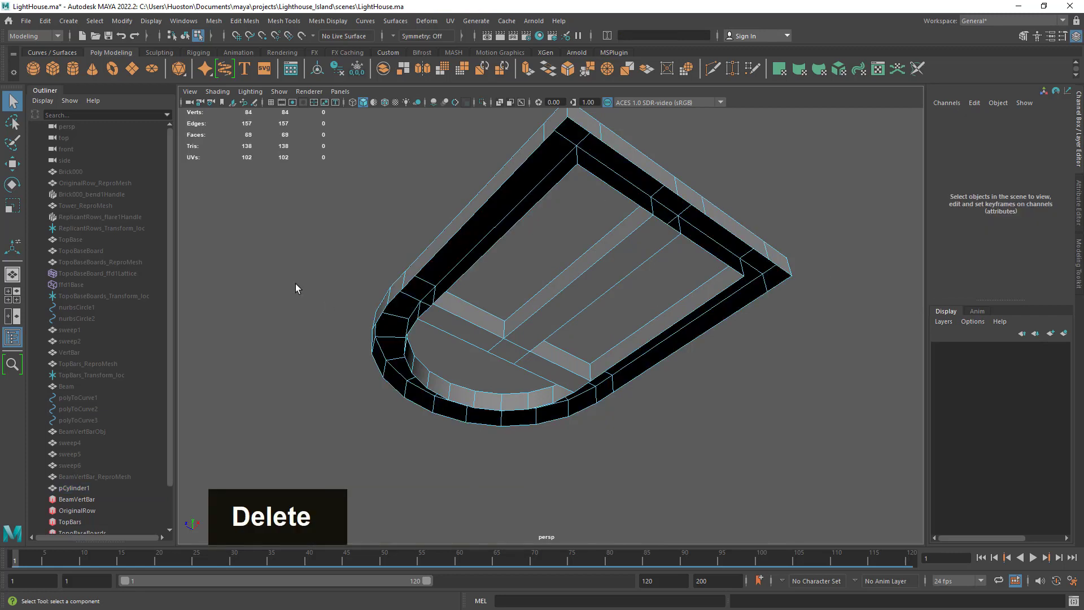
# Step: Delete the remaining back faces of the crossbar and the vertical centre bar, and return to object mode
pyautogui.click(476, 329)
pyautogui.keyDown('shift'); pyautogui.click(540, 368); pyautogui.keyUp('shift')
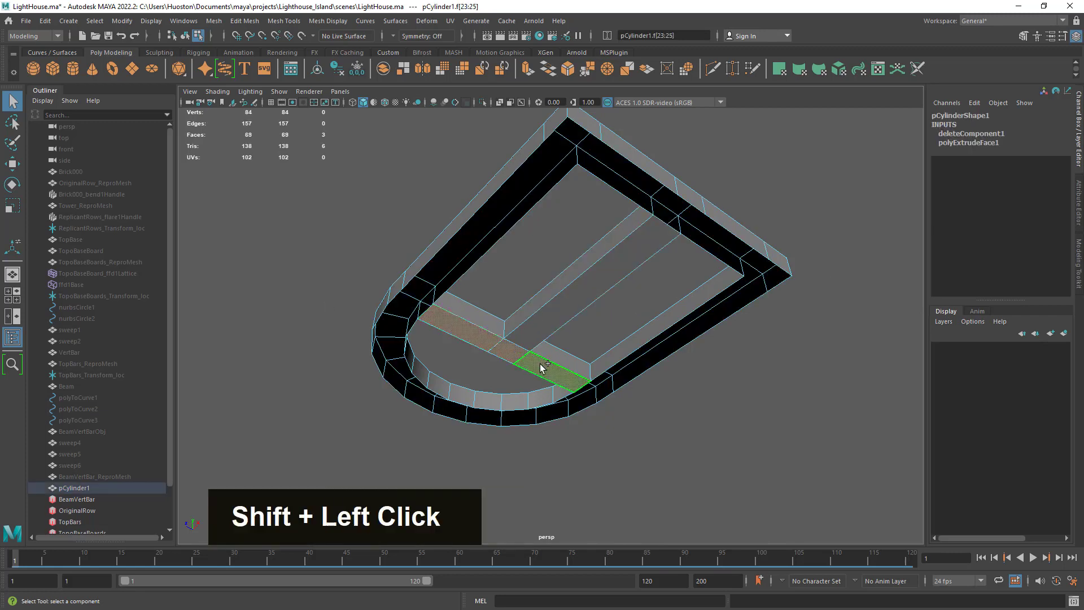
pyautogui.press('Delete')
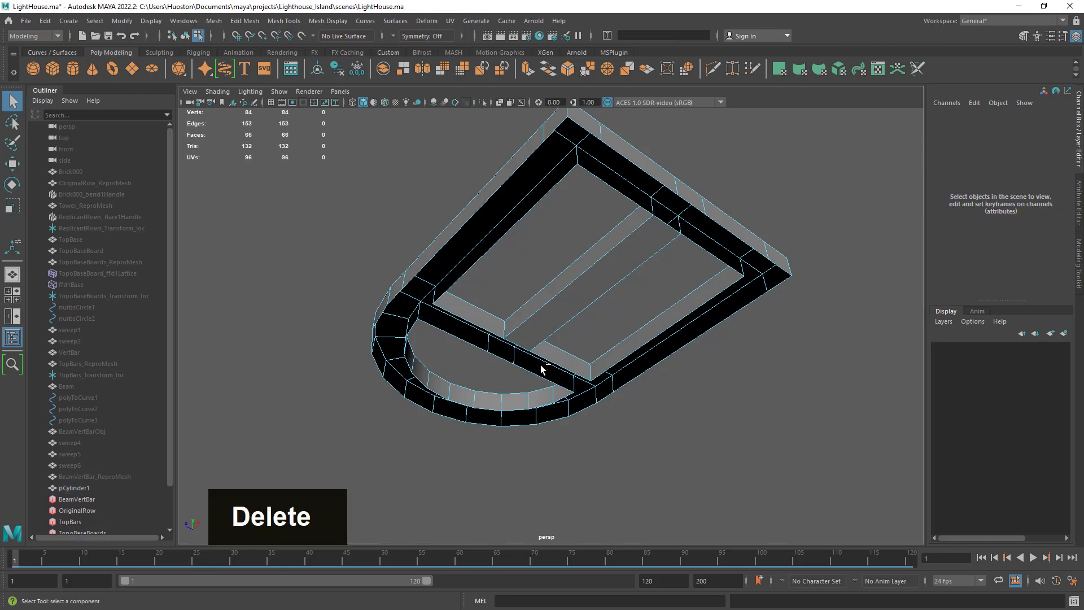
pyautogui.click(543, 330)
pyautogui.press('Delete')
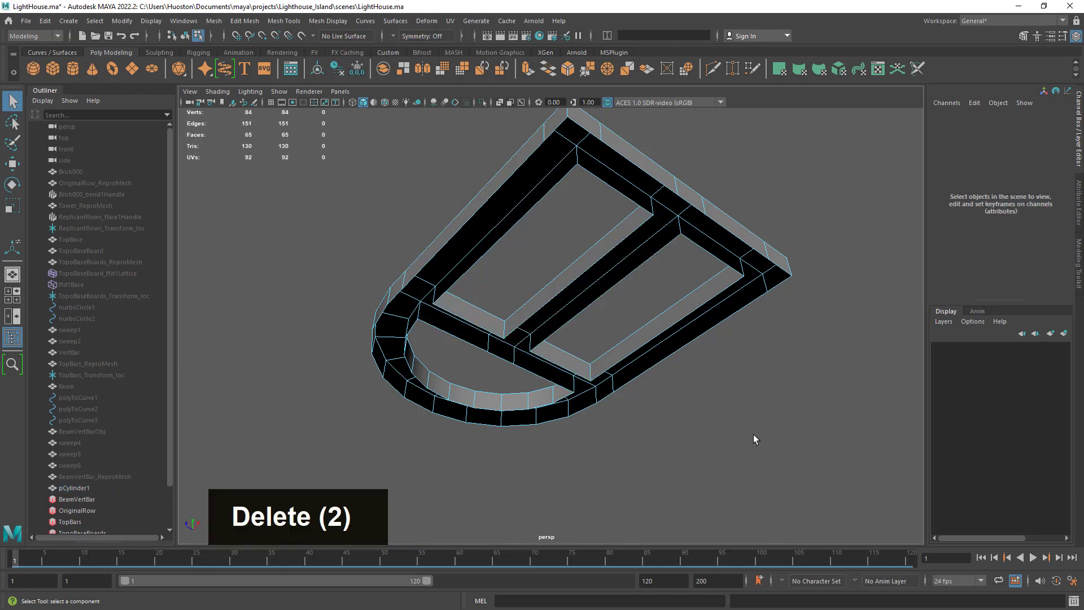
pyautogui.keyDown('alt'); pyautogui.moveTo(753, 436); pyautogui.dragTo(738, 407); pyautogui.keyUp('alt')
pyautogui.click(665, 211)
pyautogui.moveTo(653, 215); pyautogui.dragTo(666, 223, button='right')
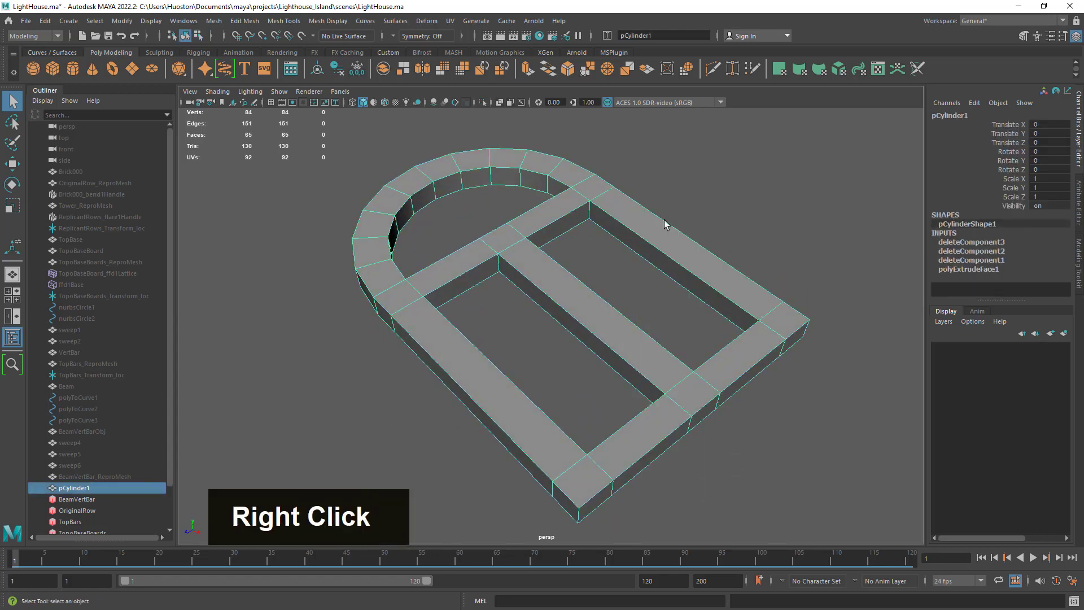
# Step: Select the back edge loops around both rectangular pane openings and the arched opening of the window frame
pyautogui.keyDown('alt'); pyautogui.moveTo(666, 223); pyautogui.dragTo(614, 269); pyautogui.keyUp('alt')
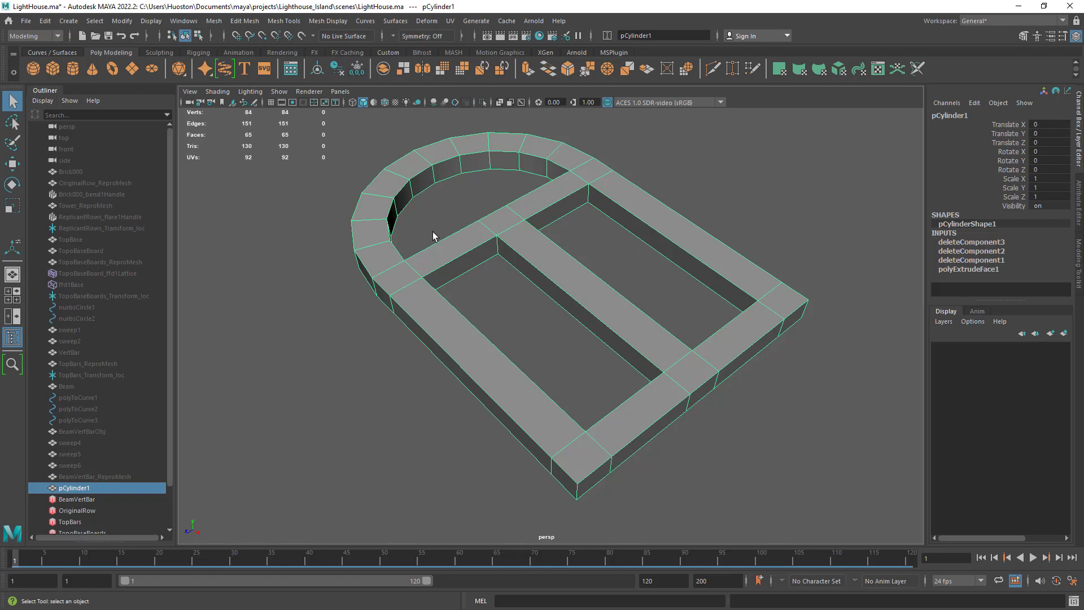
pyautogui.keyDown('alt'); pyautogui.moveTo(557, 279); pyautogui.dragTo(576, 280); pyautogui.keyUp('alt')
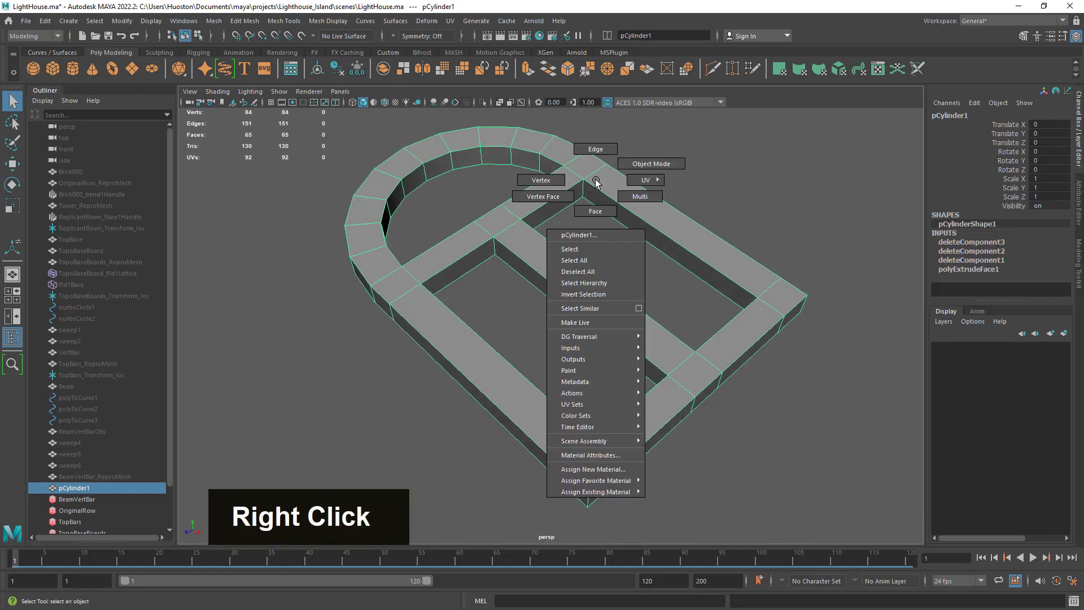
pyautogui.click(596, 149)
pyautogui.doubleClick(617, 224)
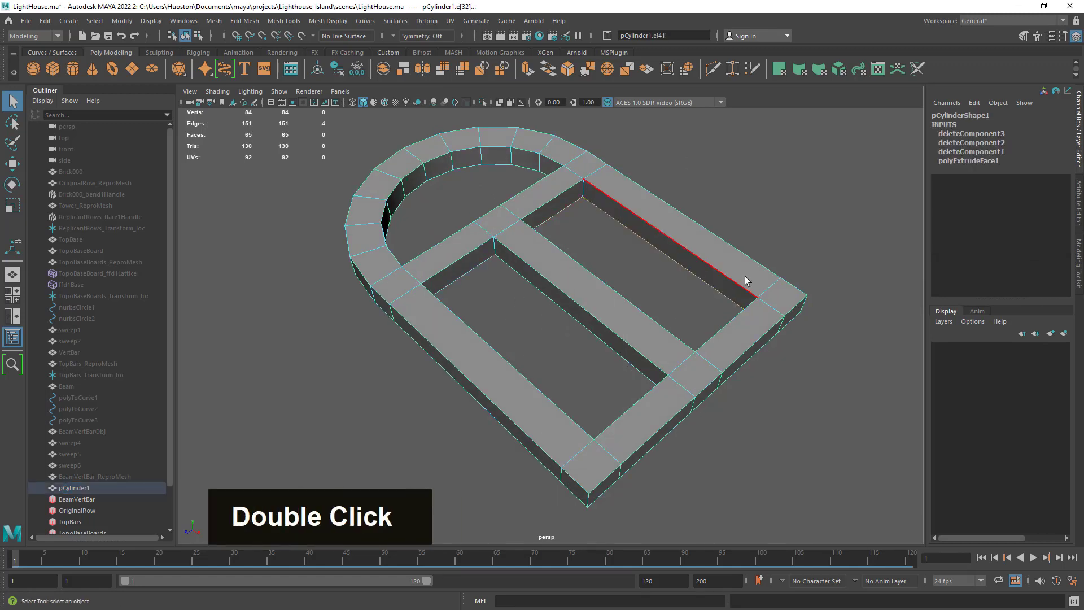
pyautogui.keyDown('alt'); pyautogui.moveTo(745, 283); pyautogui.dragTo(649, 276); pyautogui.keyUp('alt')
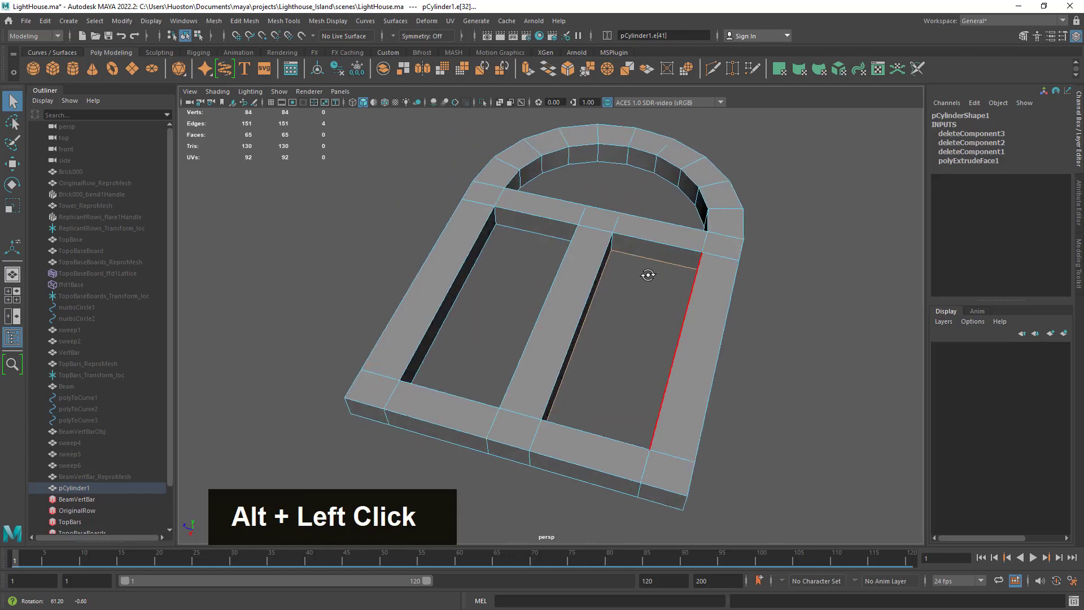
pyautogui.keyDown('shift'); pyautogui.click(479, 253); pyautogui.keyUp('shift')
pyautogui.keyDown('alt'); pyautogui.moveTo(542, 252); pyautogui.dragTo(712, 273); pyautogui.keyUp('alt')
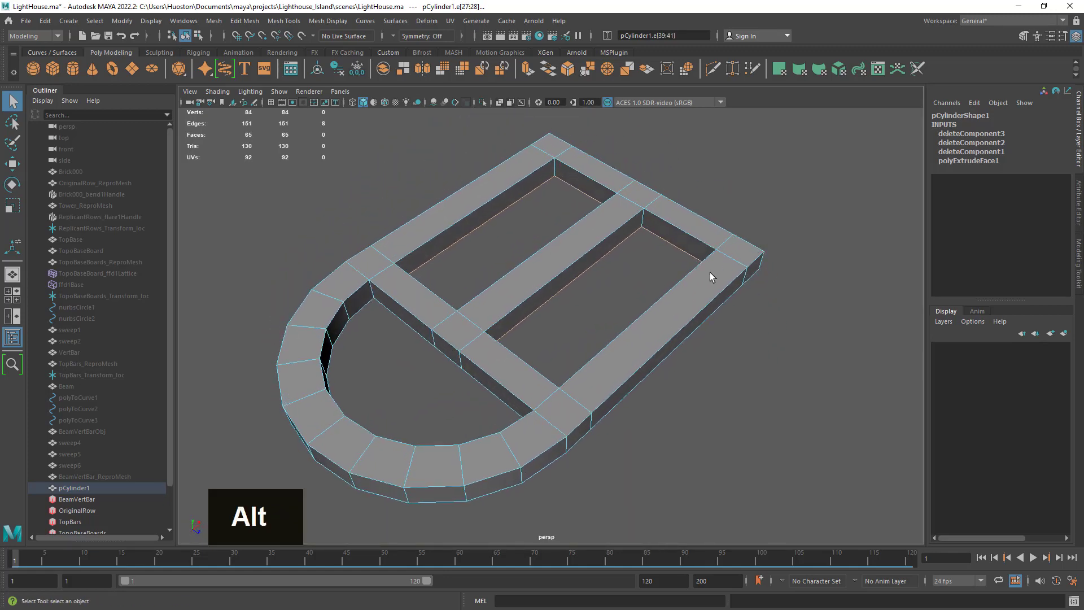
pyautogui.keyDown('shift'); pyautogui.click(483, 382); pyautogui.keyUp('shift')
pyautogui.keyDown('alt'); pyautogui.moveTo(502, 353); pyautogui.dragTo(478, 270); pyautogui.keyUp('alt')
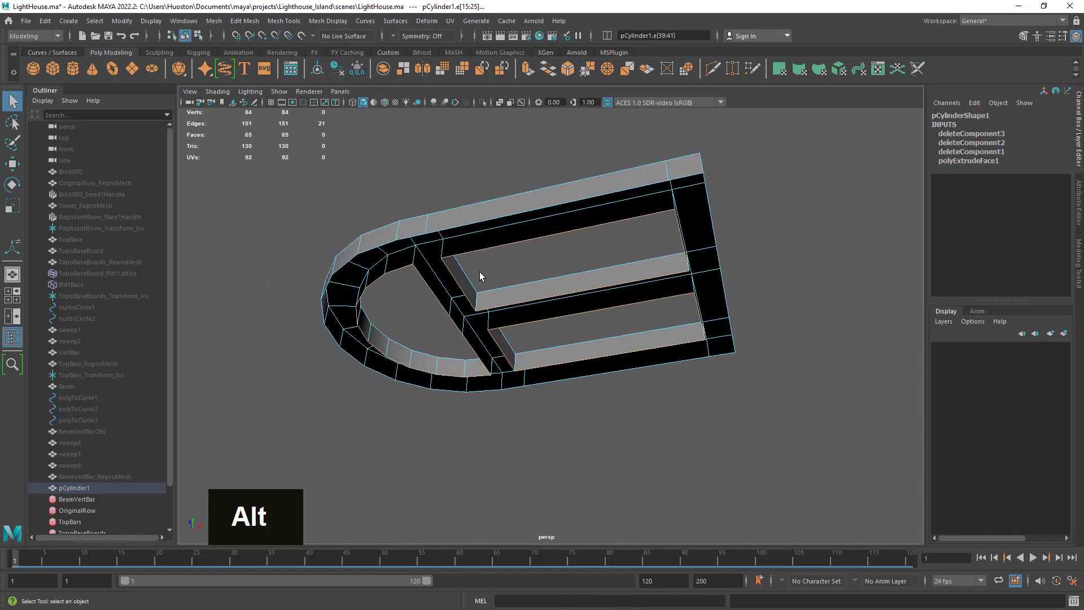
# Step: Fill the three selected openings with the Fill Hole command to form the panes, and return to object mode
pyautogui.press('4')
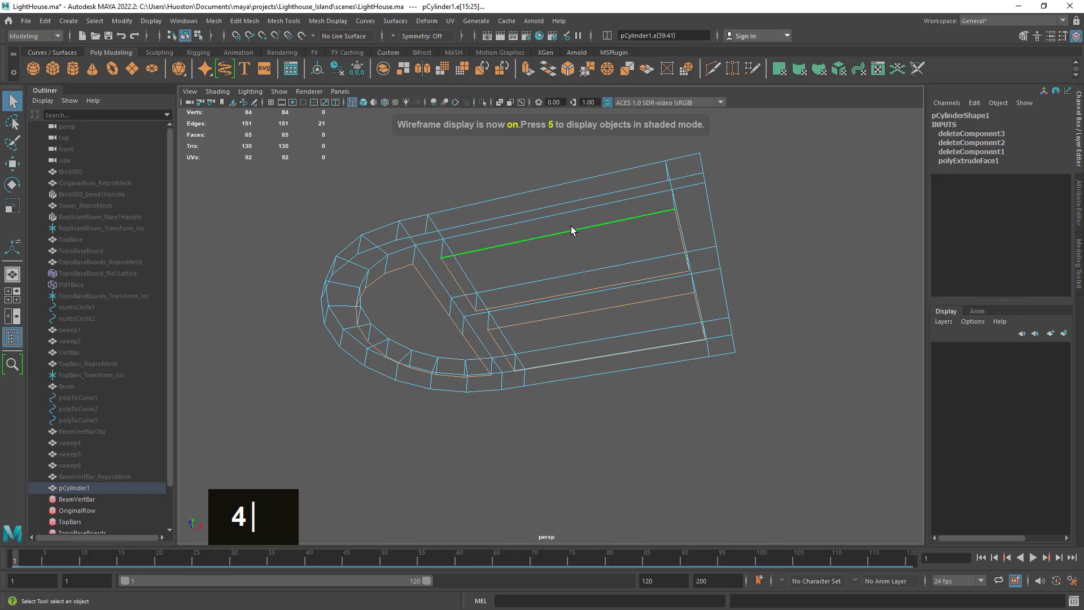
pyautogui.press('5')
pyautogui.keyDown('alt'); pyautogui.moveTo(646, 263); pyautogui.dragTo(534, 245); pyautogui.keyUp('alt')
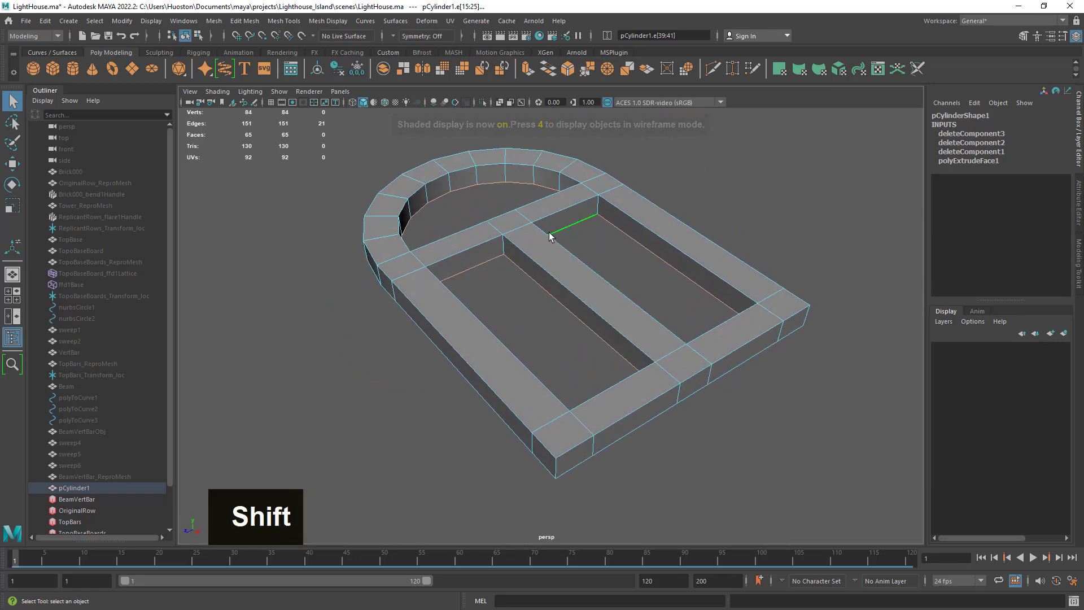
pyautogui.keyDown('shift'); pyautogui.rightClick(549, 232); pyautogui.keyUp('shift')
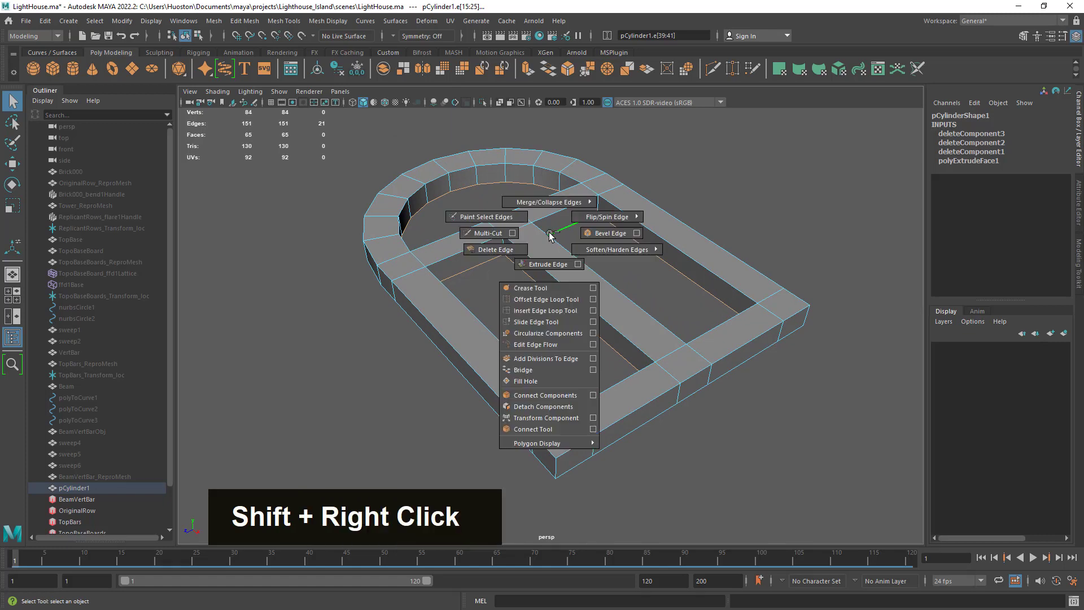
pyautogui.click(550, 381)
pyautogui.keyDown('alt'); pyautogui.moveTo(593, 354); pyautogui.dragTo(650, 300); pyautogui.keyUp('alt')
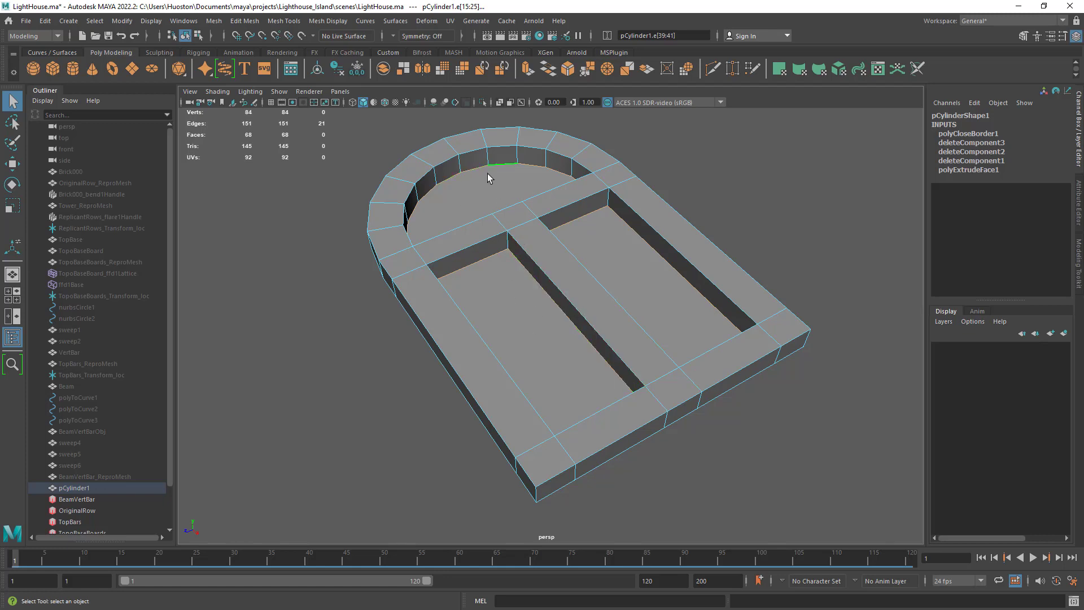
pyautogui.moveTo(629, 242); pyautogui.dragTo(659, 226, button='right')
pyautogui.click(700, 195)
pyautogui.keyDown('alt'); pyautogui.moveTo(600, 227); pyautogui.dragTo(649, 293); pyautogui.keyUp('alt')
pyautogui.keyDown('alt'); pyautogui.moveTo(649, 293); pyautogui.dragTo(615, 256, button='middle'); pyautogui.keyUp('alt')
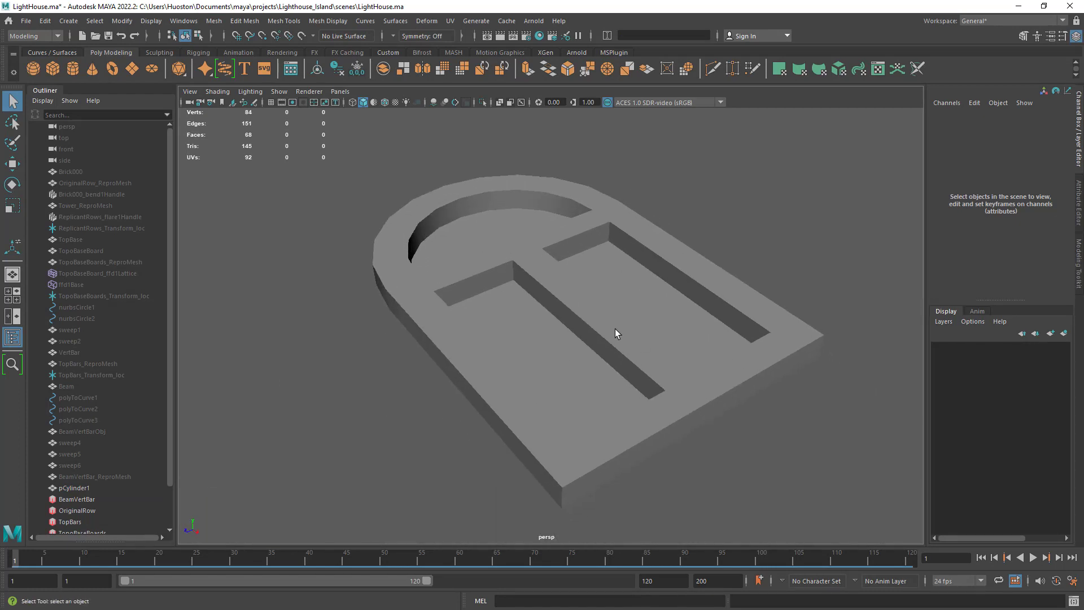
# Step: Bring back the edge selection around the three panes in edge mode and display the frame in wireframe
pyautogui.click(628, 286)
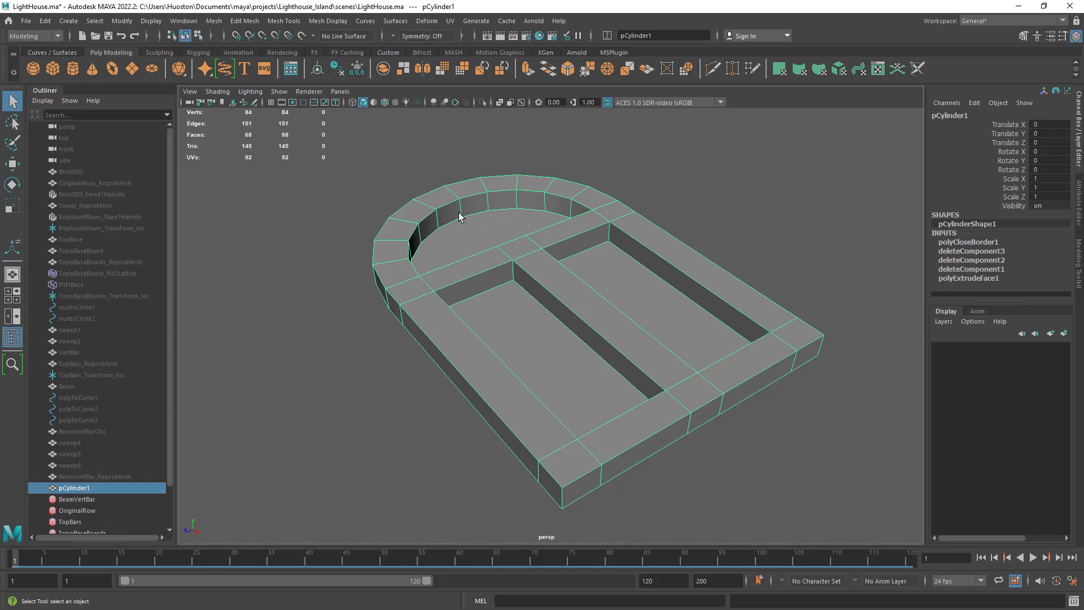
pyautogui.moveTo(563, 266)
pyautogui.keyDown('alt'); pyautogui.mouseDown()
pyautogui.moveTo(561, 285)
pyautogui.moveTo(576, 280)
pyautogui.moveTo(562, 273)
pyautogui.mouseUp(); pyautogui.keyUp('alt')
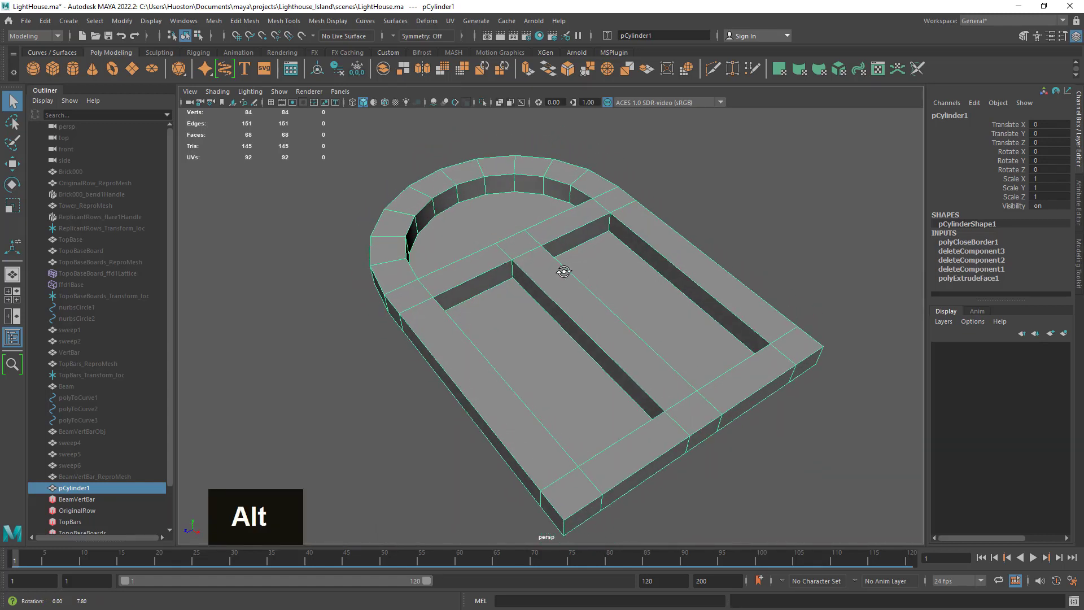
pyautogui.moveTo(598, 259); pyautogui.dragTo(600, 227, button='right')
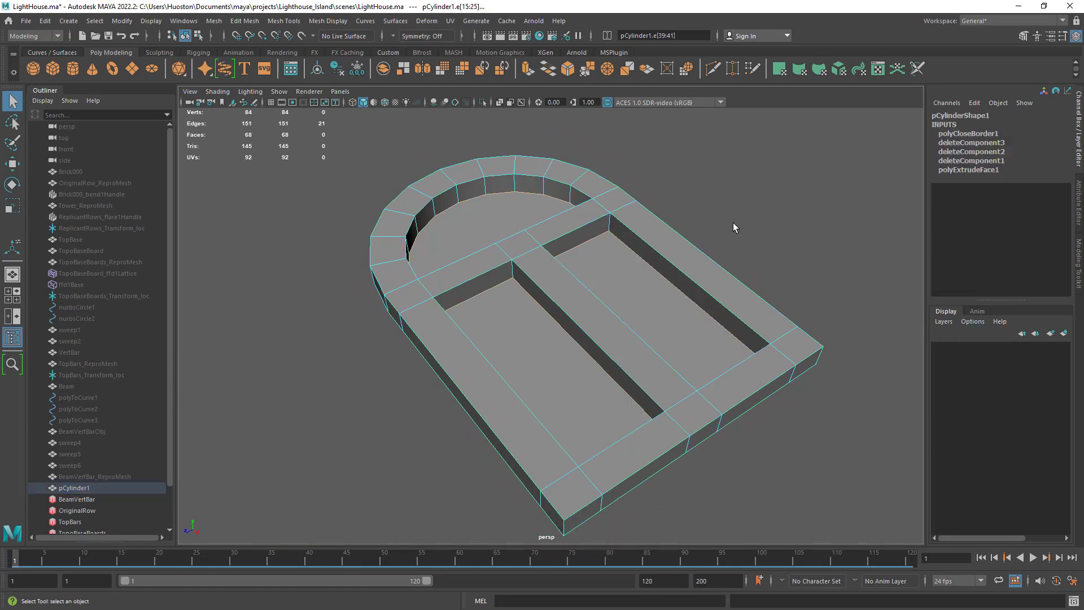
pyautogui.press('4')
pyautogui.moveTo(735, 223)
pyautogui.keyDown('alt'); pyautogui.mouseDown()
pyautogui.moveTo(748, 232)
pyautogui.moveTo(723, 228)
pyautogui.moveTo(753, 251)
pyautogui.moveTo(709, 209)
pyautogui.moveTo(736, 218)
pyautogui.moveTo(729, 224)
pyautogui.mouseUp(); pyautogui.keyUp('alt')
pyautogui.keyDown('alt'); pyautogui.moveTo(730, 225); pyautogui.dragTo(682, 236, button='right'); pyautogui.keyUp('alt')
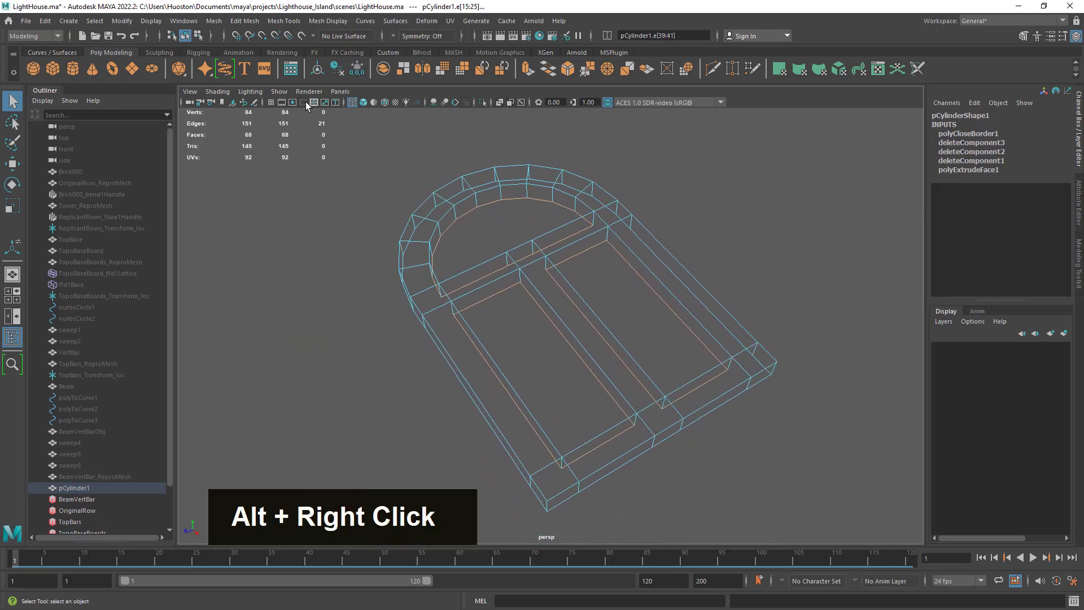
# Step: Try to detach the selected pane border edges and separate the mesh
pyautogui.click(244, 22)
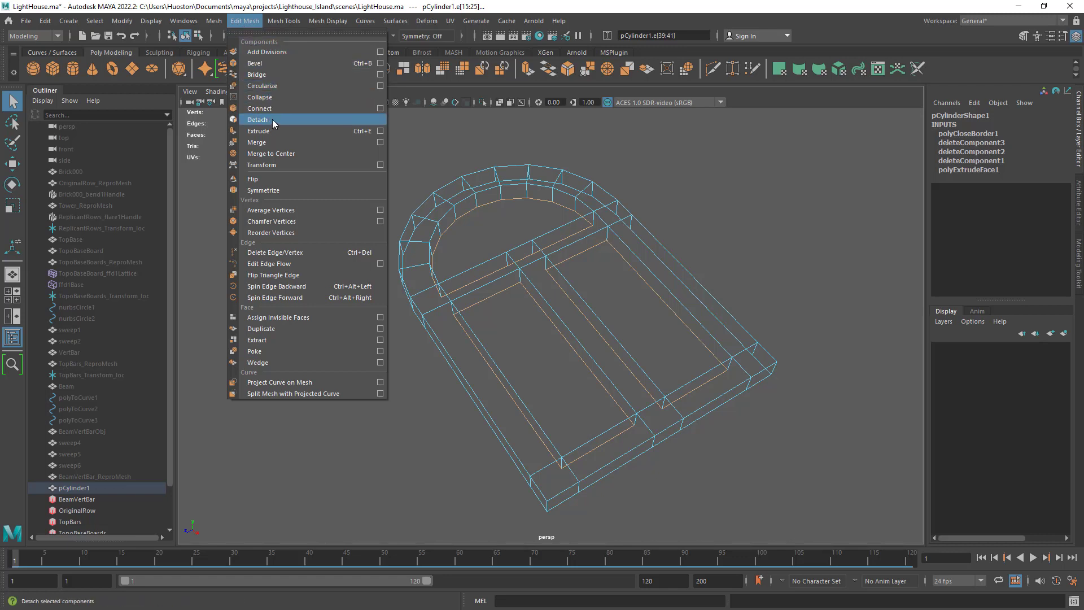
pyautogui.click(263, 120)
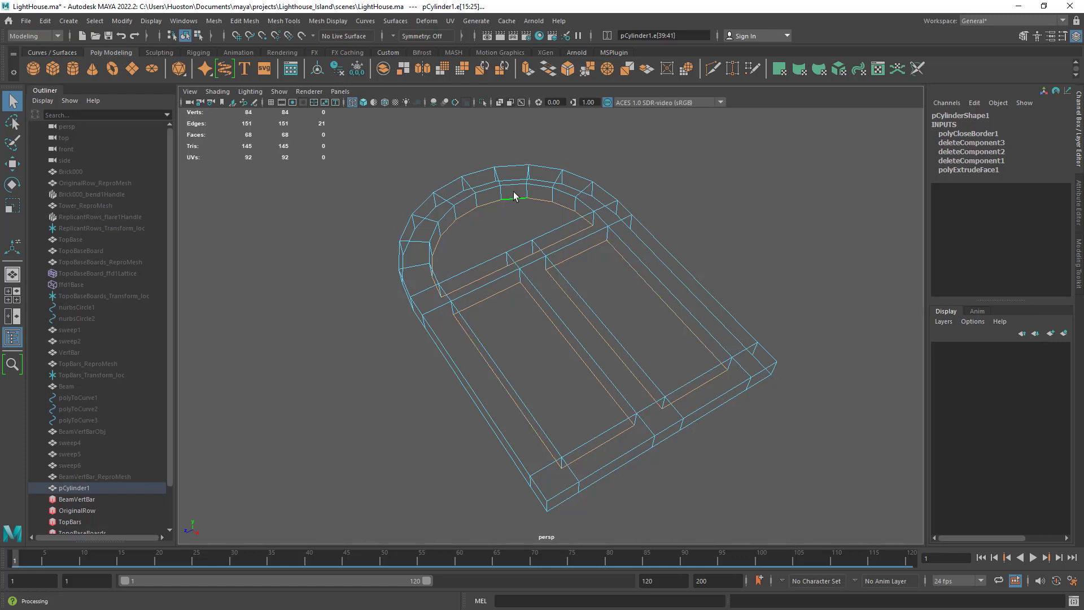
pyautogui.click(218, 22)
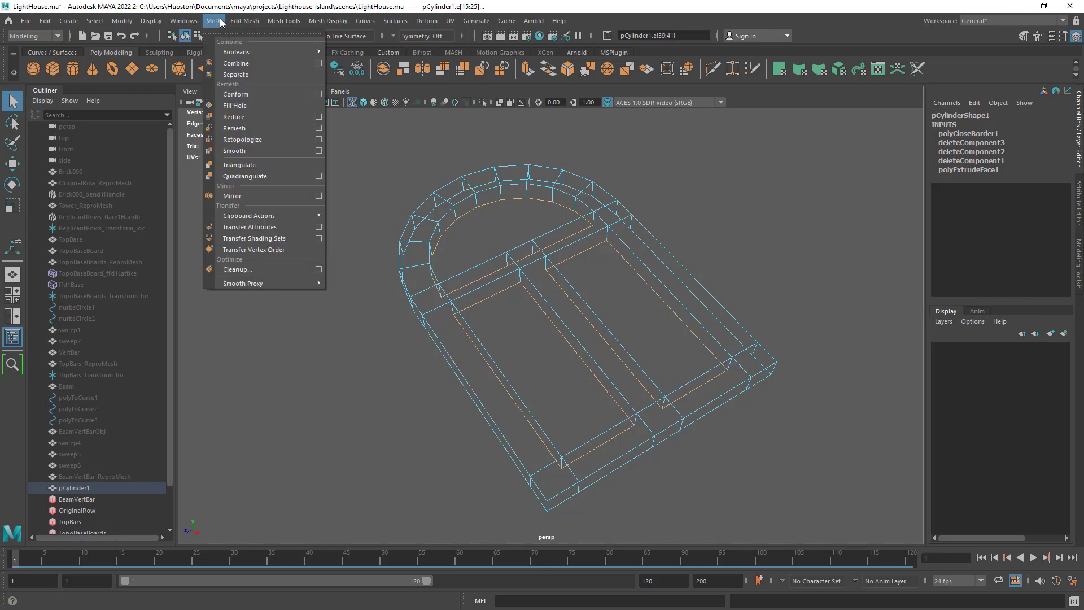
pyautogui.click(248, 74)
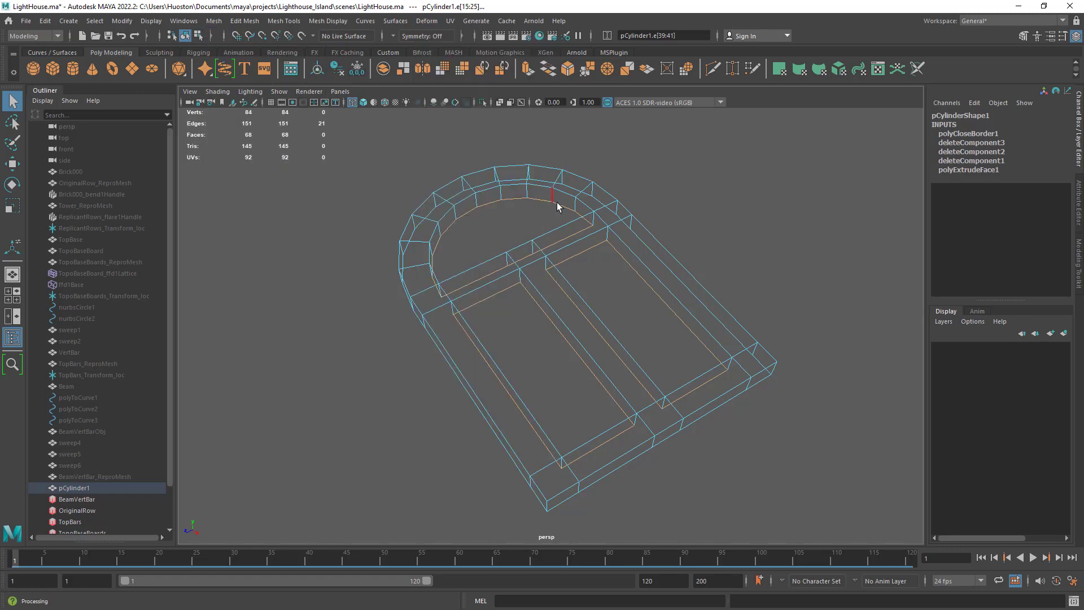
pyautogui.rightClick(594, 185)
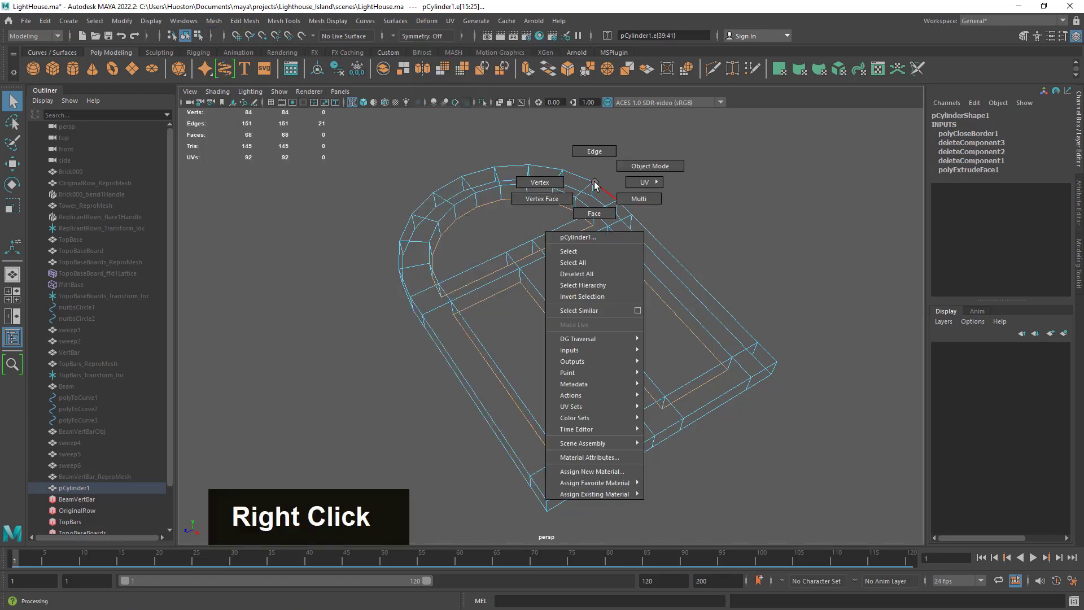
pyautogui.moveTo(599, 184); pyautogui.dragTo(593, 153, button='right')
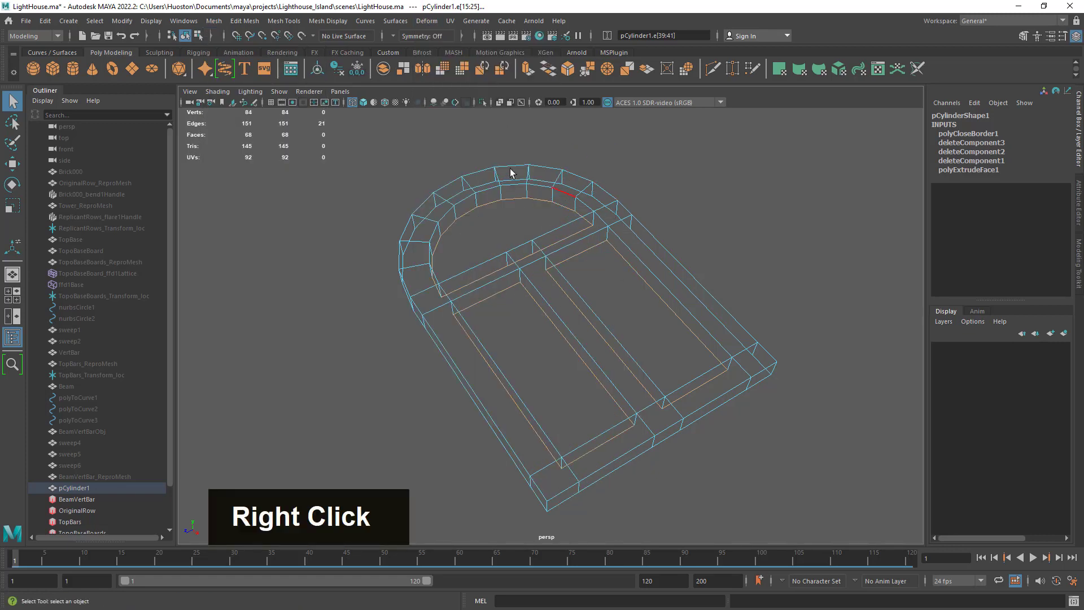
pyautogui.click(572, 426)
# Step: Detach the selected pane border edges from the frame and return to object mode
pyautogui.click(235, 22)
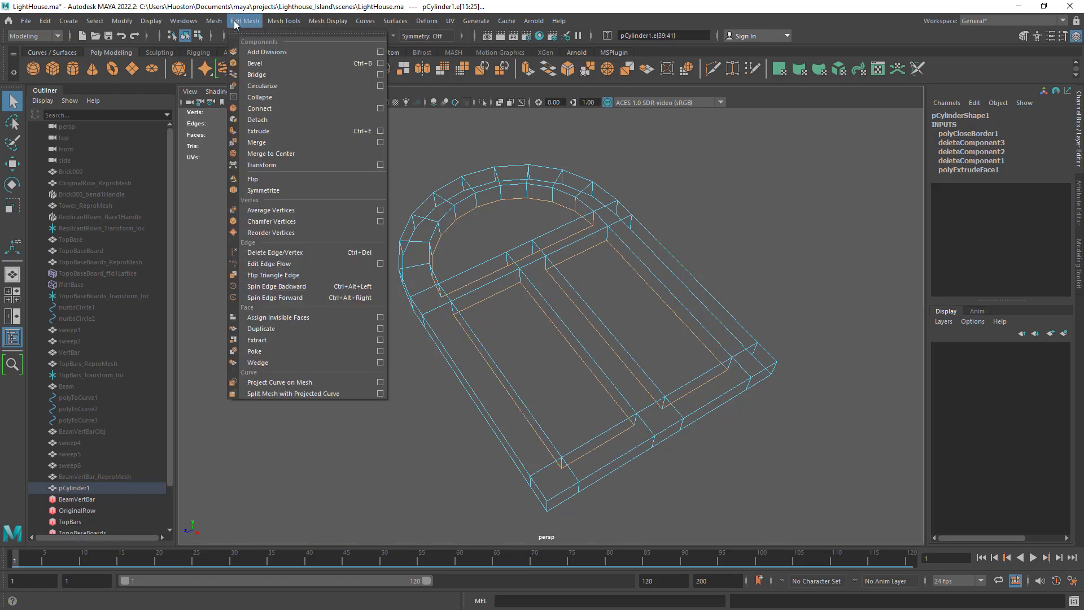
pyautogui.click(290, 114)
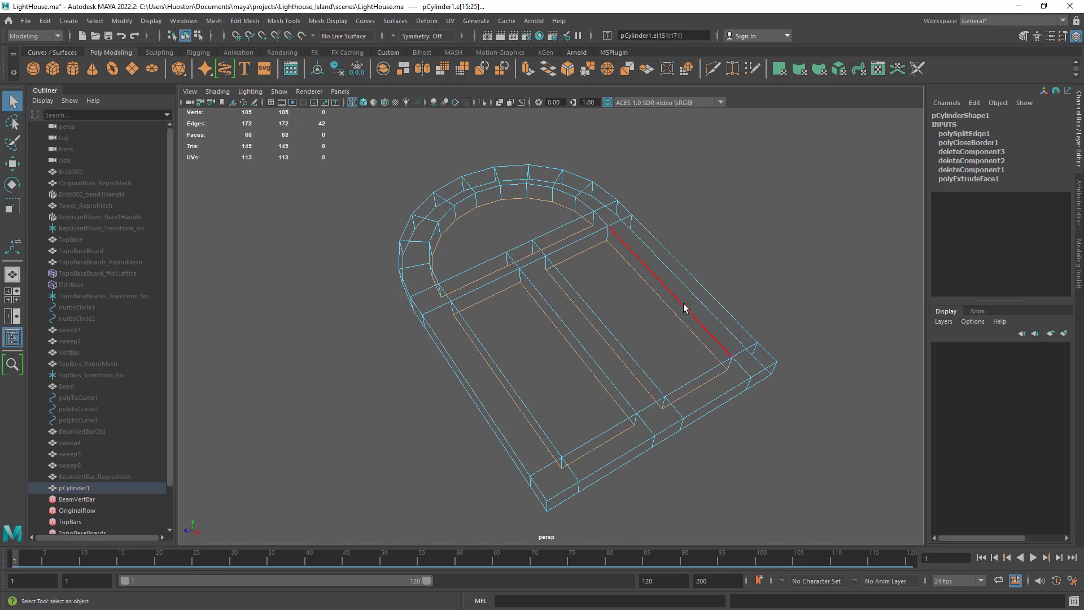
pyautogui.moveTo(650, 237); pyautogui.dragTo(686, 208, button='right')
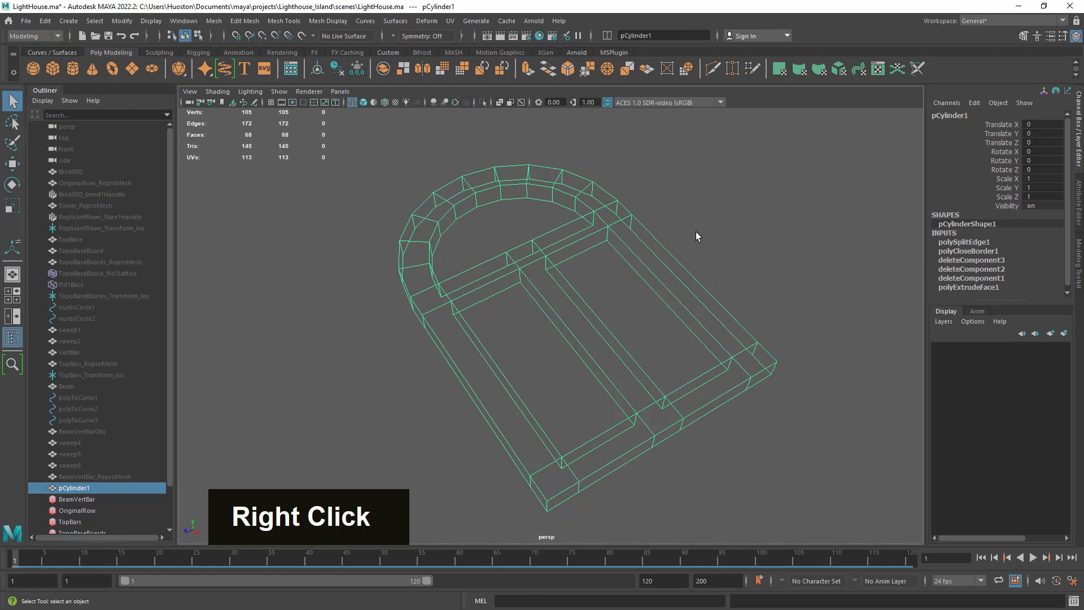
pyautogui.scroll(-2, 101, 399)
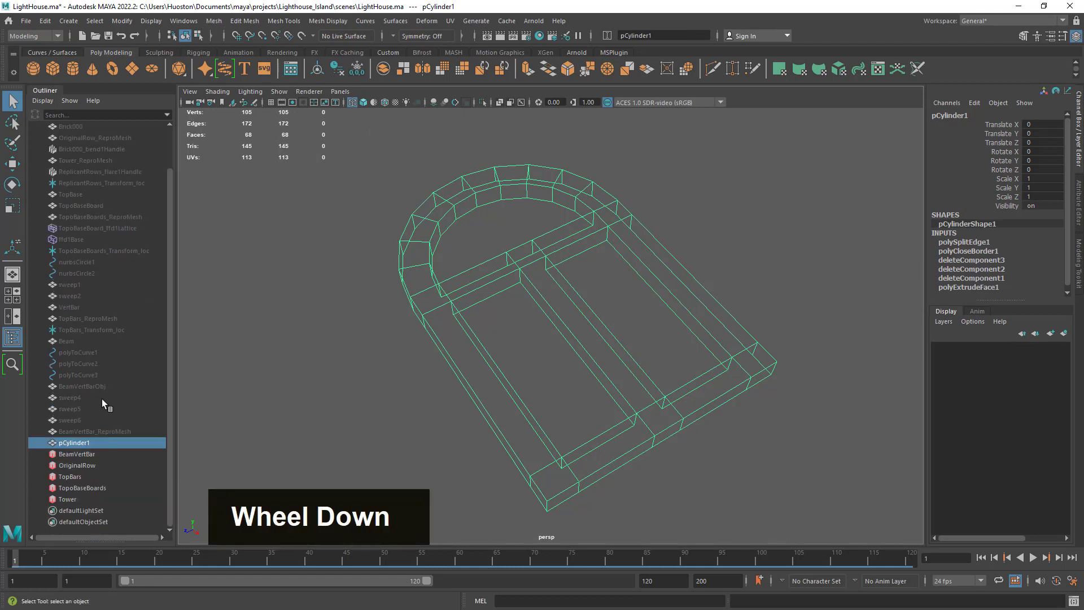
# Step: Separate the window mesh into individual frame and pane objects, expand pCylinder1 in the Outliner and select it
pyautogui.click(214, 21)
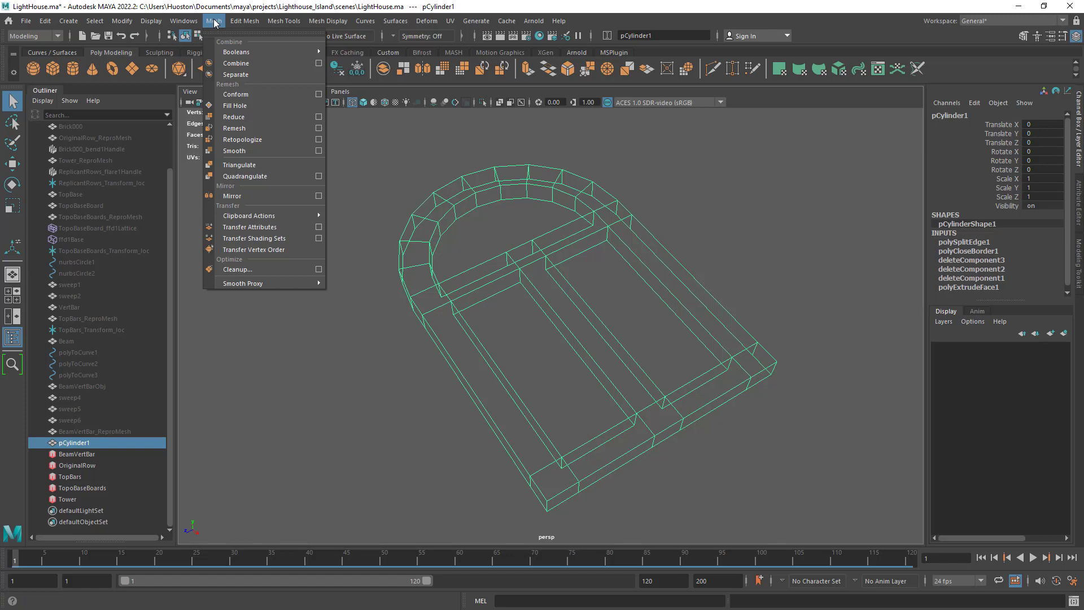
pyautogui.click(235, 75)
pyautogui.click(43, 443)
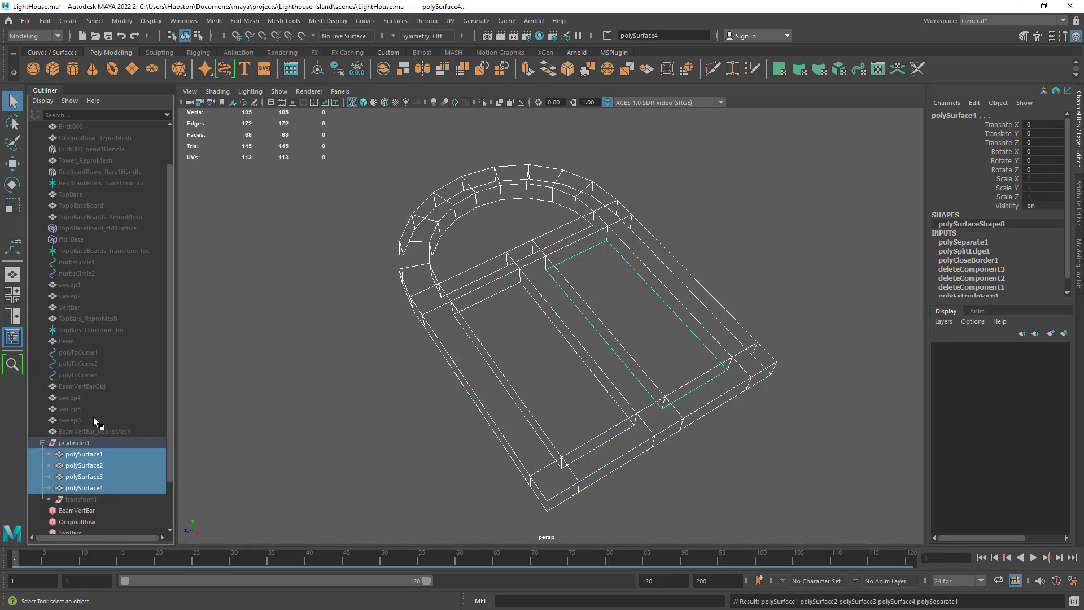
pyautogui.scroll(-2, 72, 400)
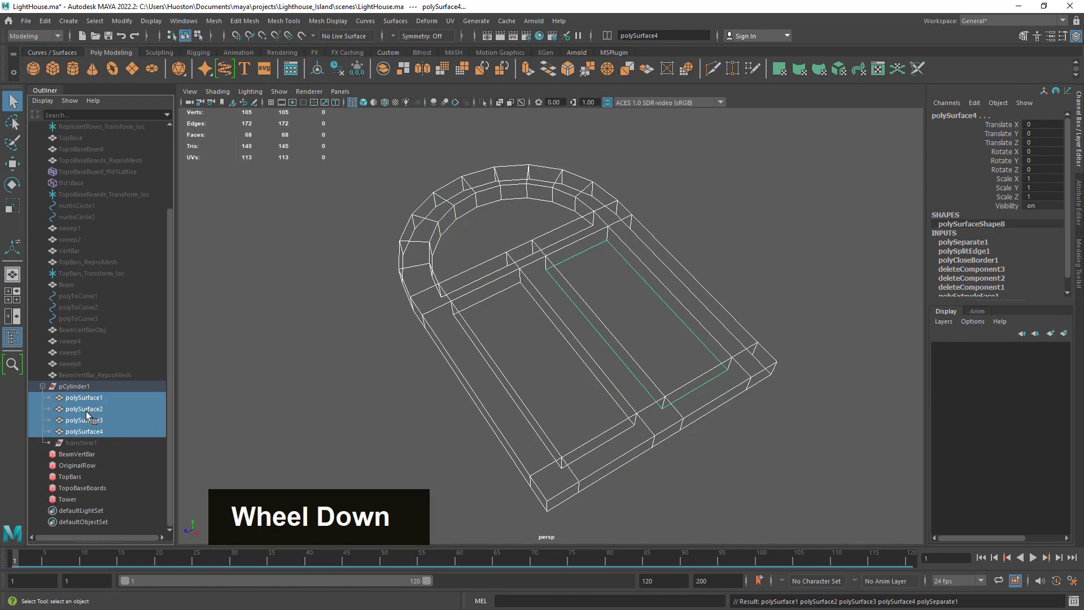
pyautogui.click(73, 386)
pyautogui.scroll(-3, 542, 316)
pyautogui.keyDown('alt'); pyautogui.moveTo(531, 357); pyautogui.dragTo(541, 351); pyautogui.keyUp('alt')
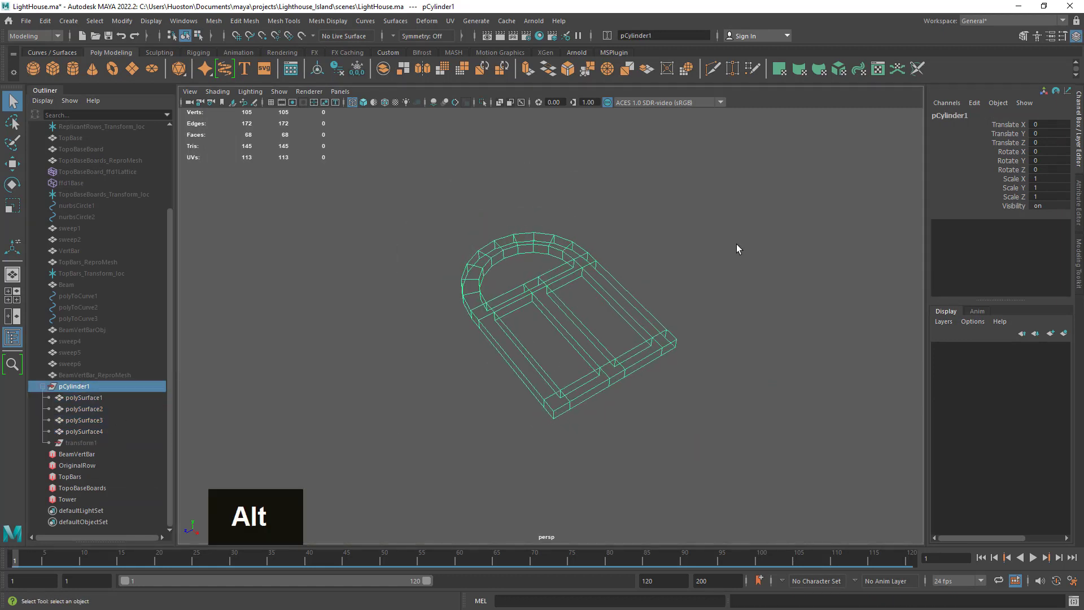
# Step: Select the frame and all panes in shaded display, delete their history and freeze their transformations
pyautogui.click(735, 207)
pyautogui.moveTo(769, 135); pyautogui.dragTo(360, 576)
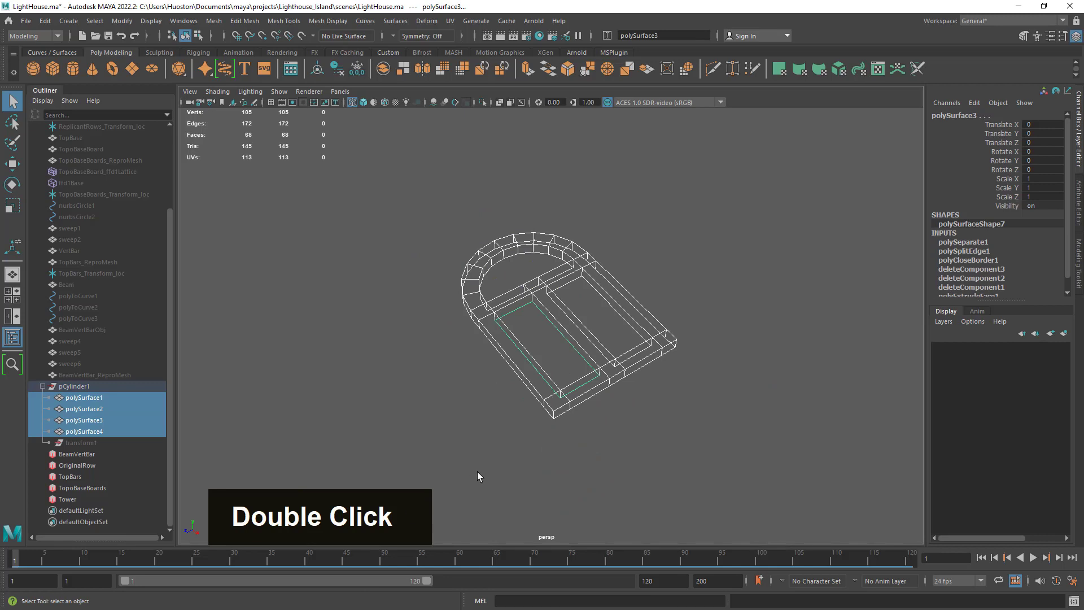
pyautogui.press('5')
pyautogui.moveTo(530, 424)
pyautogui.keyDown('alt'); pyautogui.mouseDown()
pyautogui.moveTo(508, 412)
pyautogui.moveTo(527, 341)
pyautogui.mouseUp(); pyautogui.keyUp('alt')
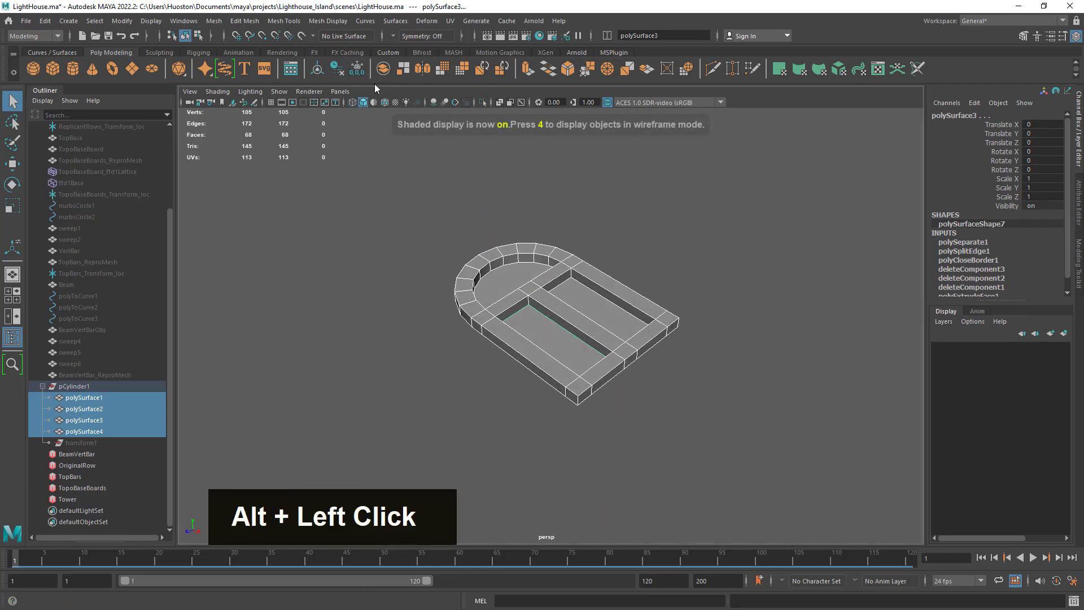
pyautogui.click(358, 71)
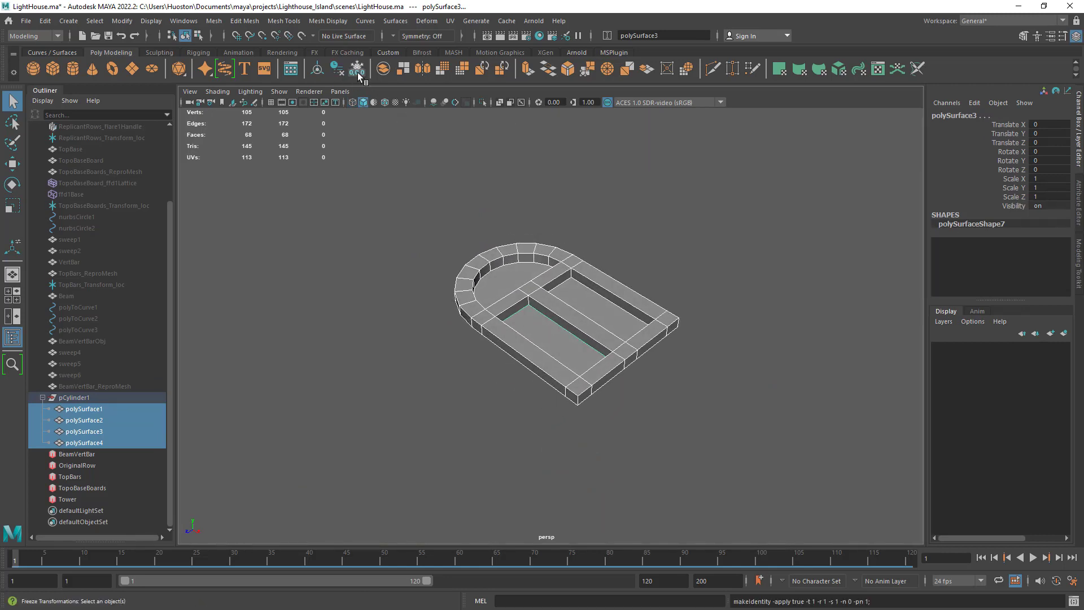
# Step: Ungroup the pCylinder1 group so the frame and pane objects stand on their own
pyautogui.click(74, 398)
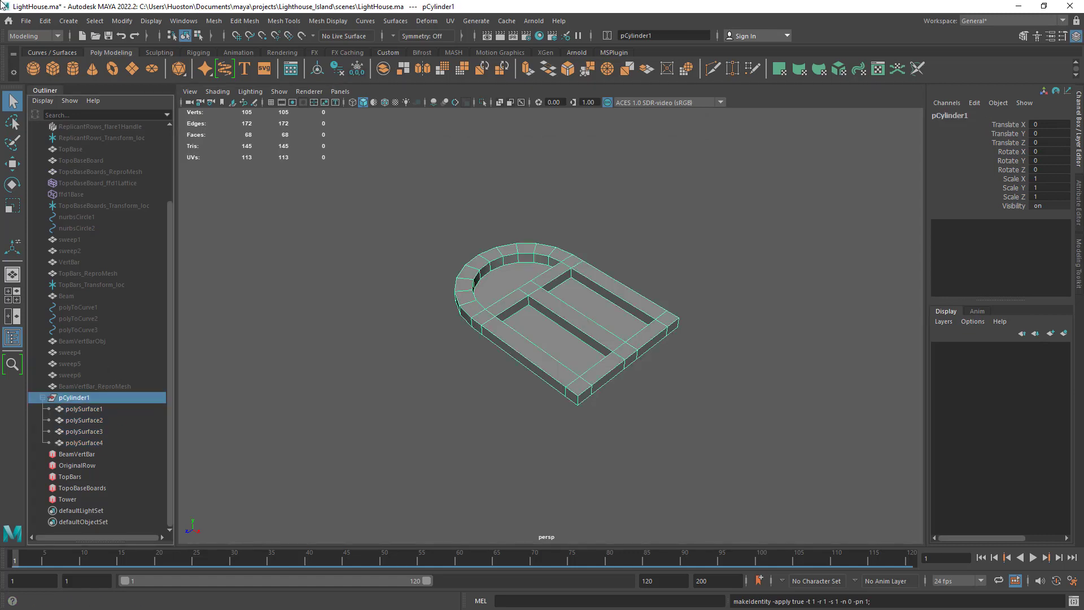
pyautogui.click(45, 21)
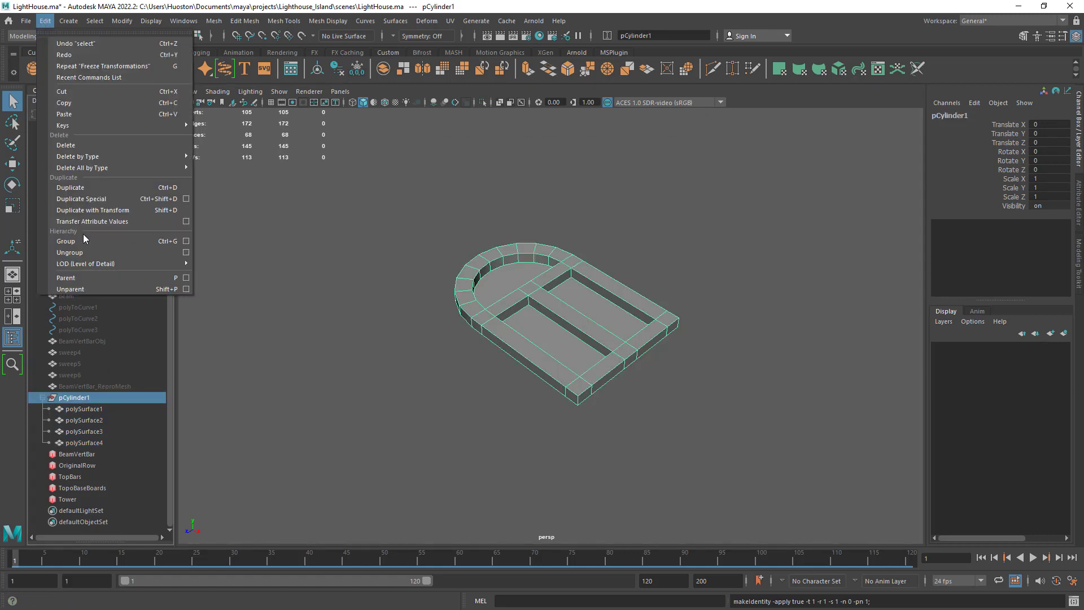
pyautogui.click(90, 252)
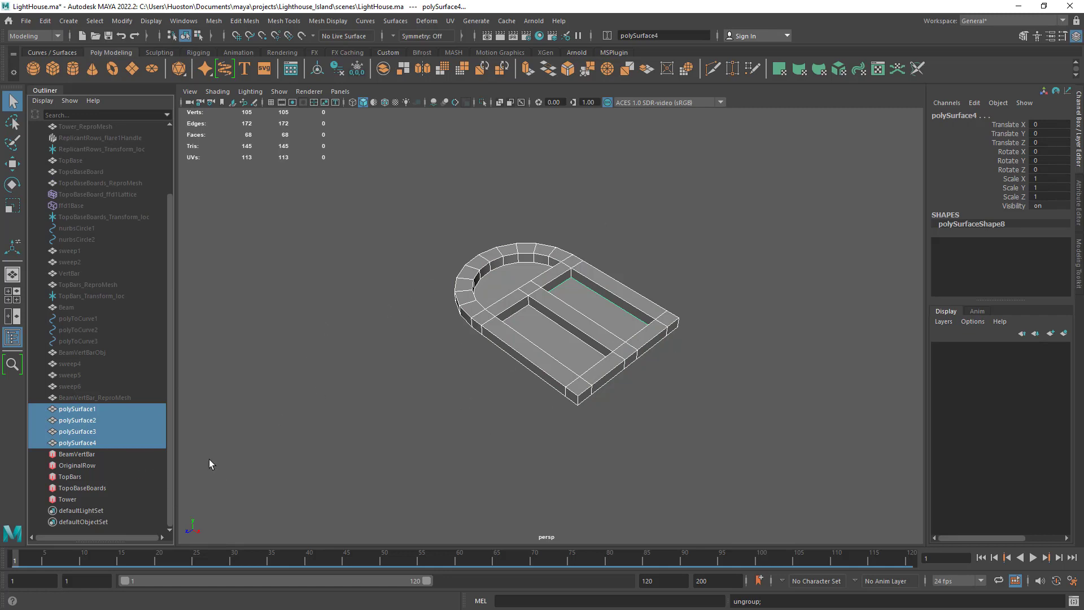
# Step: Rename the frame object polySurface1 to WindowFrame
pyautogui.click(686, 427)
pyautogui.keyDown('alt'); pyautogui.moveTo(716, 350); pyautogui.dragTo(714, 363, button='right'); pyautogui.keyUp('alt')
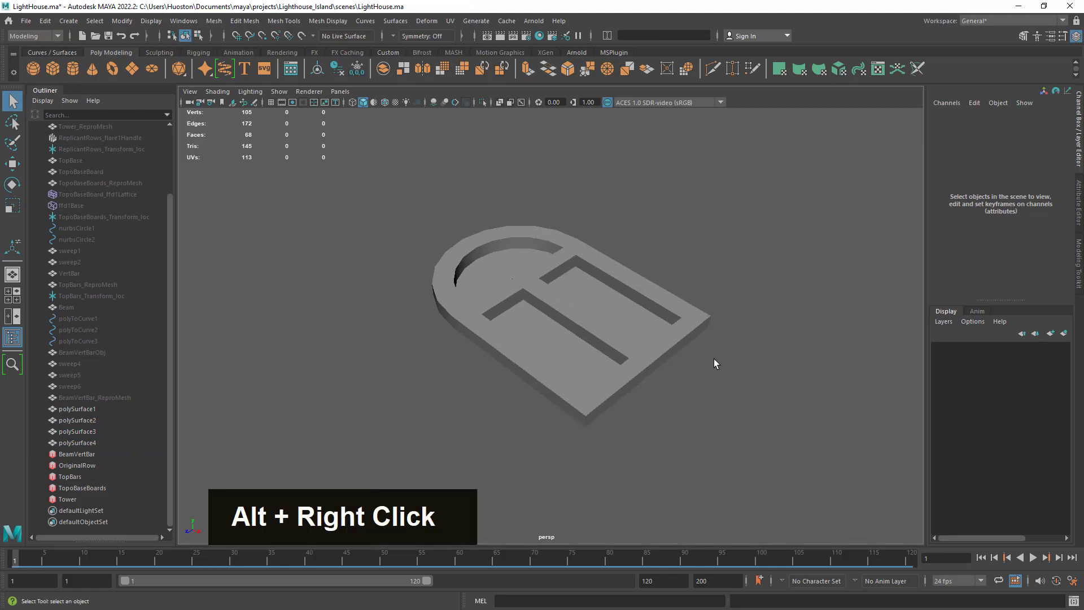
pyautogui.click(692, 327)
pyautogui.doubleClick(79, 409)
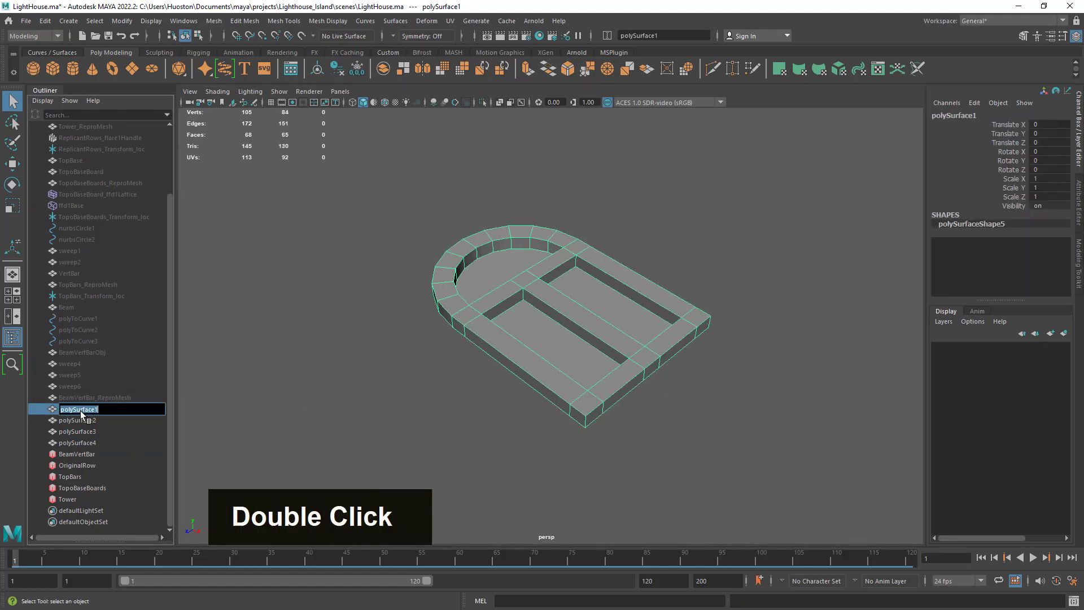
pyautogui.write('Win')
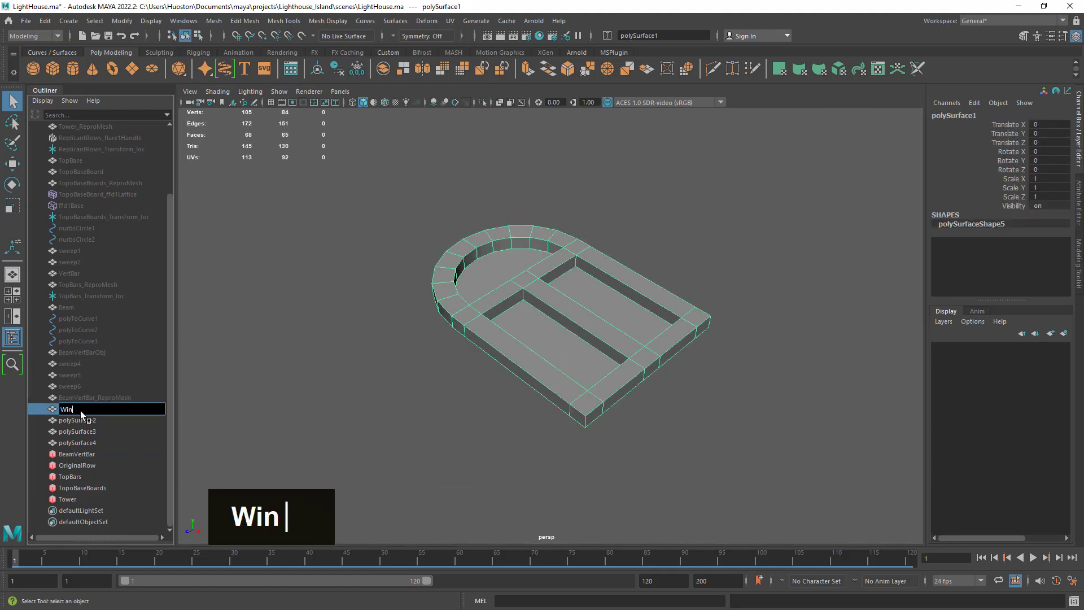
pyautogui.write('dowFrame')
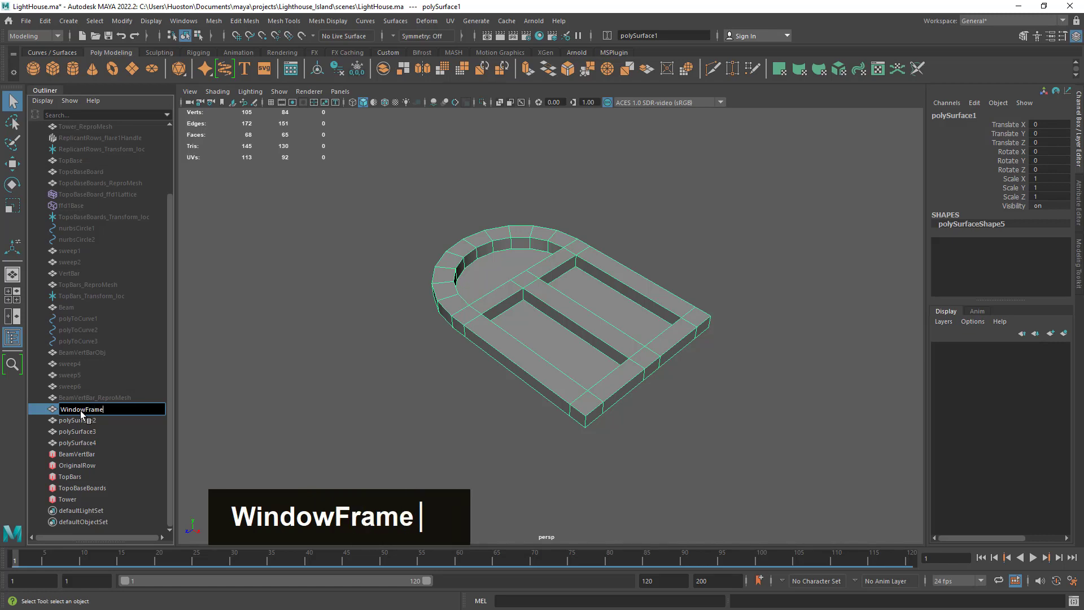
pyautogui.press('Return')
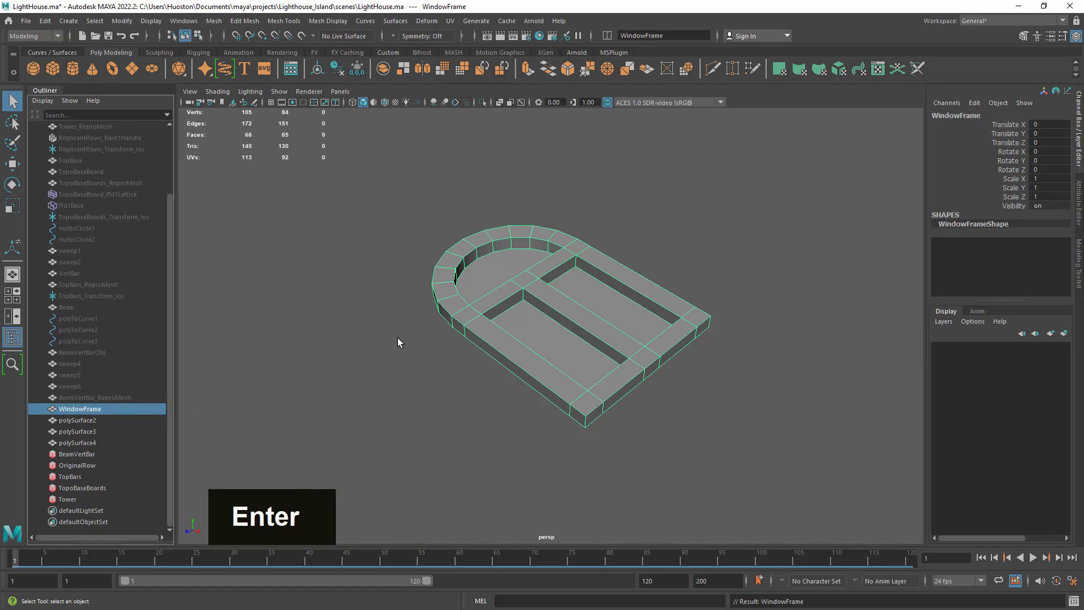
# Step: Examine the arched pane and the two rectangular panes up close, selecting each one in turn
pyautogui.keyDown('alt'); pyautogui.moveTo(597, 300); pyautogui.dragTo(697, 309, button='right'); pyautogui.keyUp('alt')
pyautogui.keyDown('alt'); pyautogui.moveTo(697, 309); pyautogui.dragTo(704, 354); pyautogui.keyUp('alt')
pyautogui.click(713, 195)
pyautogui.click(635, 272)
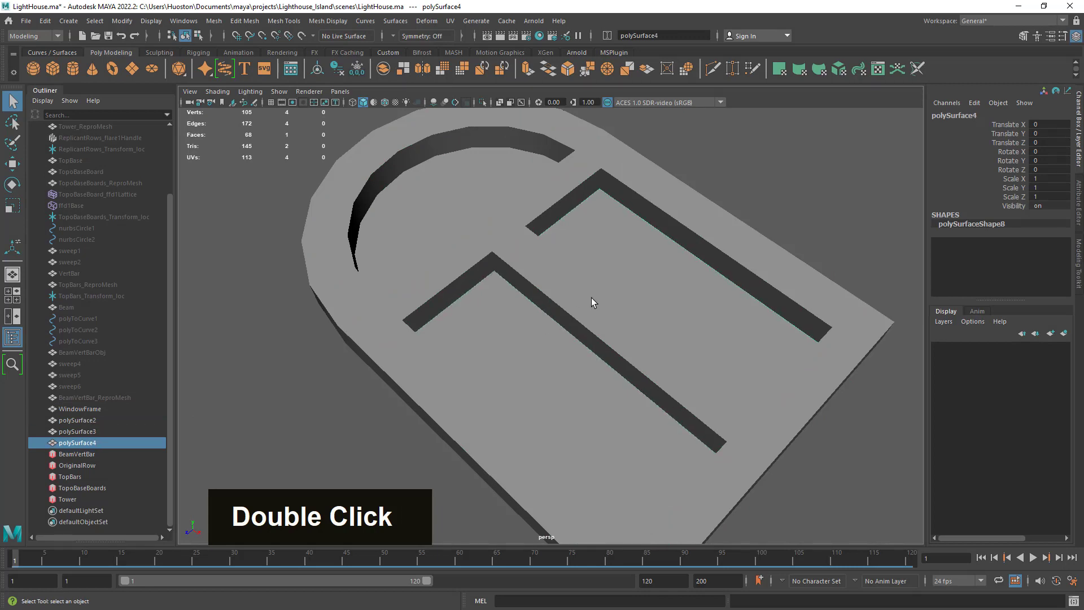
pyautogui.click(544, 382)
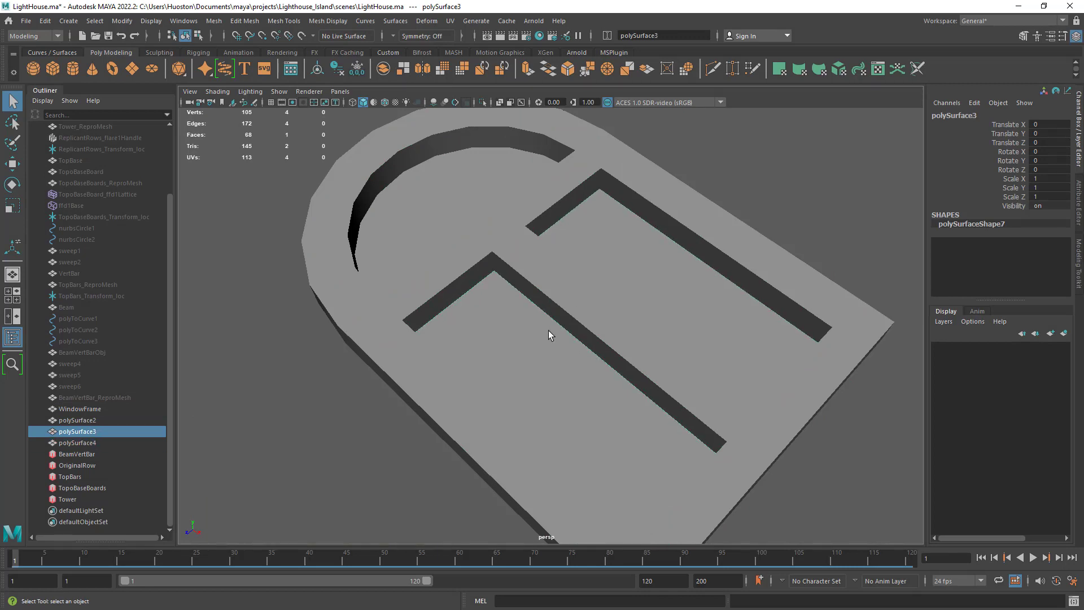
pyautogui.click(586, 290)
pyautogui.click(456, 213)
pyautogui.click(568, 252)
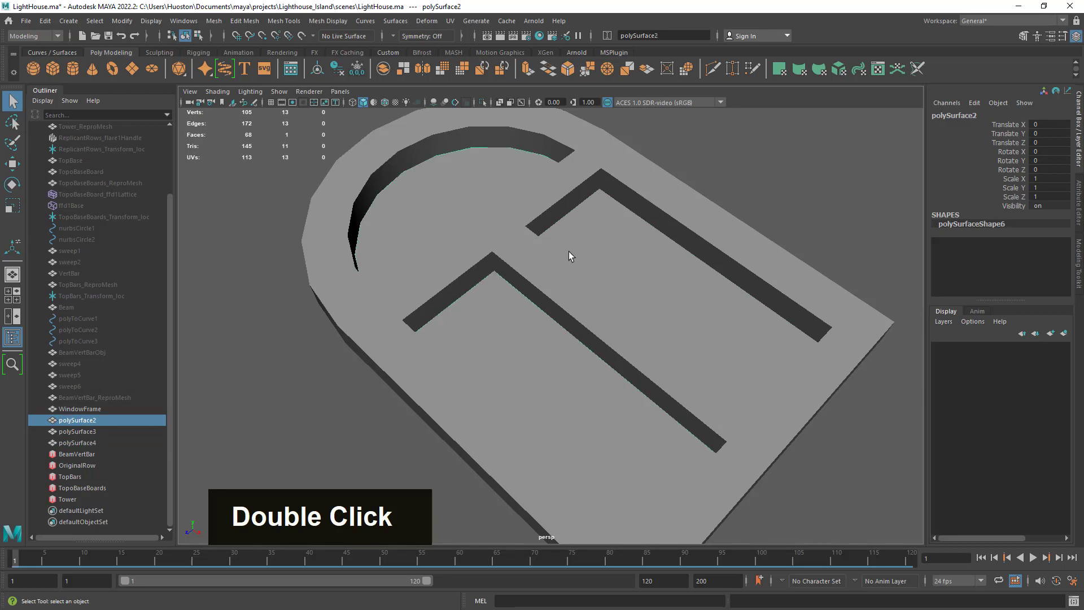
pyautogui.click(558, 275)
pyautogui.click(524, 341)
pyautogui.click(501, 181)
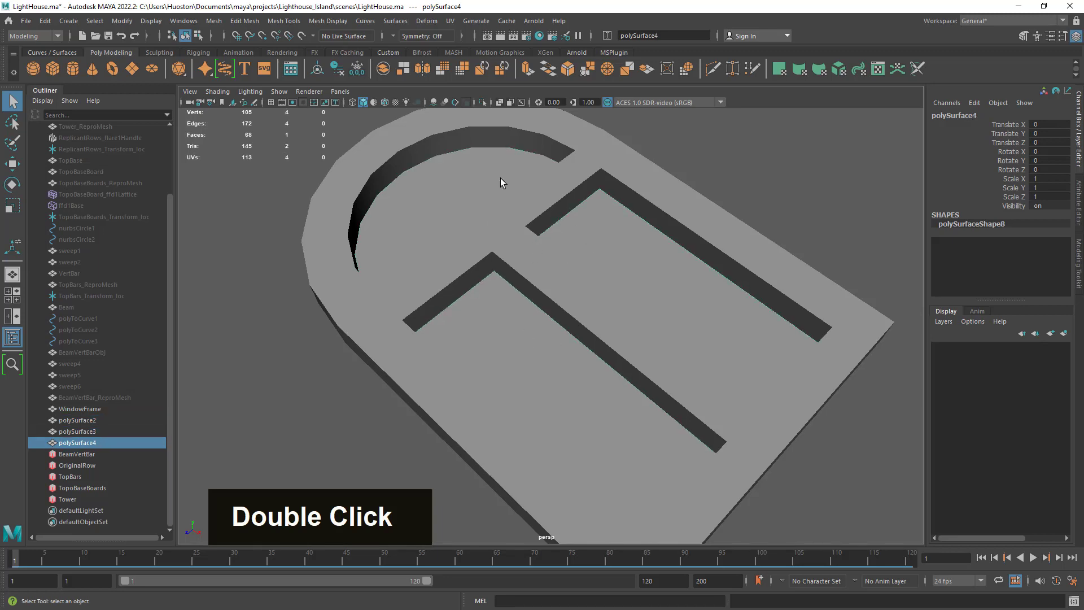
pyautogui.click(486, 300)
pyautogui.click(620, 262)
pyautogui.click(431, 225)
pyautogui.click(484, 291)
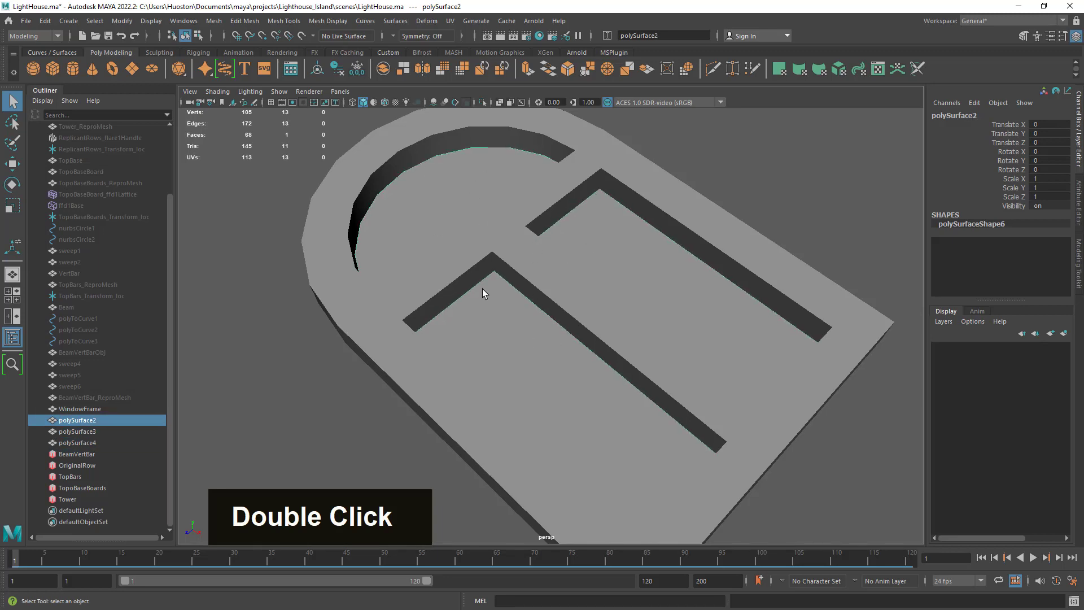
pyautogui.click(622, 258)
pyautogui.click(605, 245)
pyautogui.moveTo(643, 266)
pyautogui.keyDown('alt'); pyautogui.mouseDown()
pyautogui.moveTo(617, 249)
pyautogui.moveTo(634, 259)
pyautogui.mouseUp(); pyautogui.keyUp('alt')
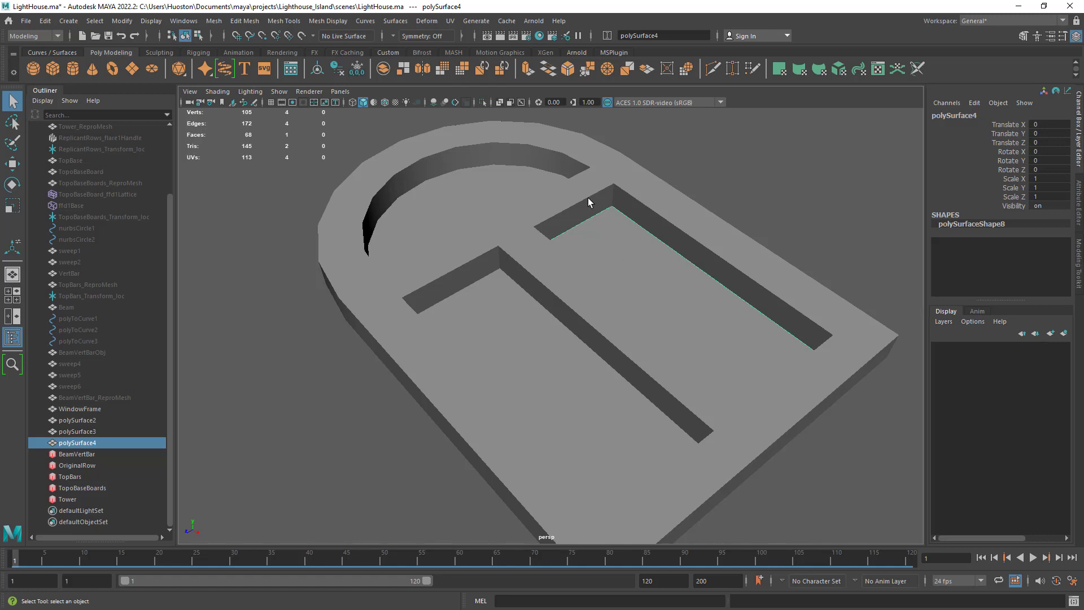
pyautogui.keyDown('alt'); pyautogui.moveTo(493, 243); pyautogui.dragTo(537, 251); pyautogui.keyUp('alt')
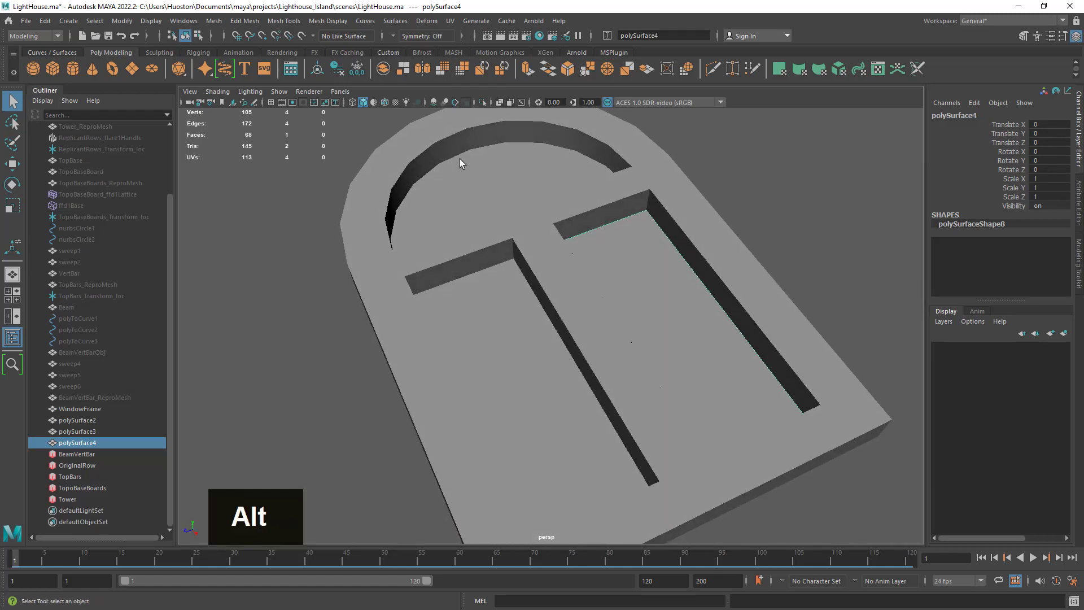
# Step: Turn on wireframe on shaded display and compare the panes' edges with the frame's topology
pyautogui.click(385, 102)
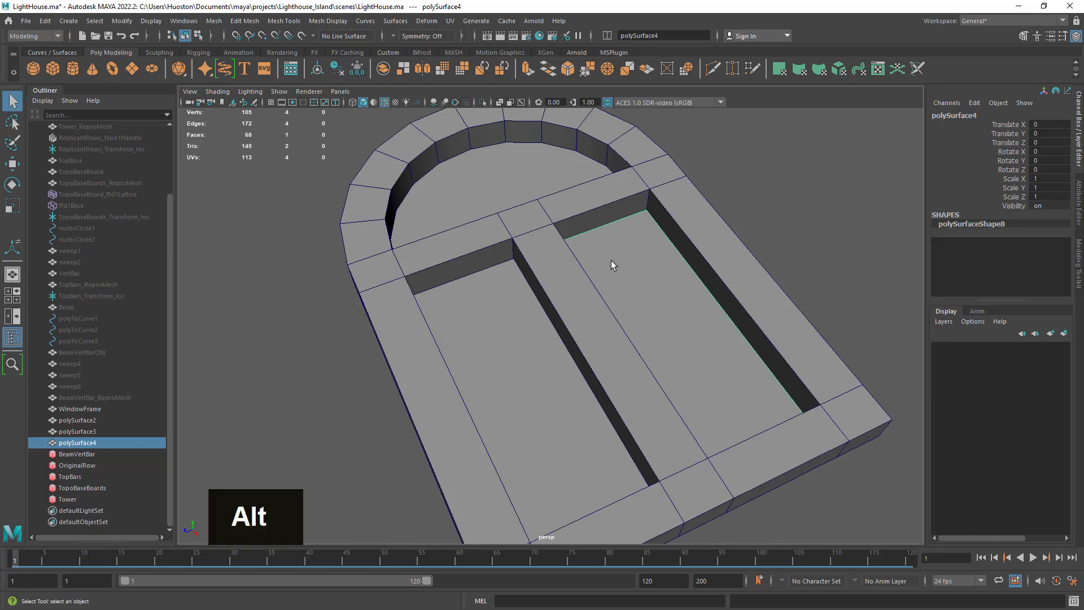
pyautogui.moveTo(610, 260)
pyautogui.keyDown('alt'); pyautogui.mouseDown()
pyautogui.moveTo(560, 256)
pyautogui.moveTo(534, 239)
pyautogui.moveTo(547, 307)
pyautogui.moveTo(635, 263)
pyautogui.mouseUp(); pyautogui.keyUp('alt')
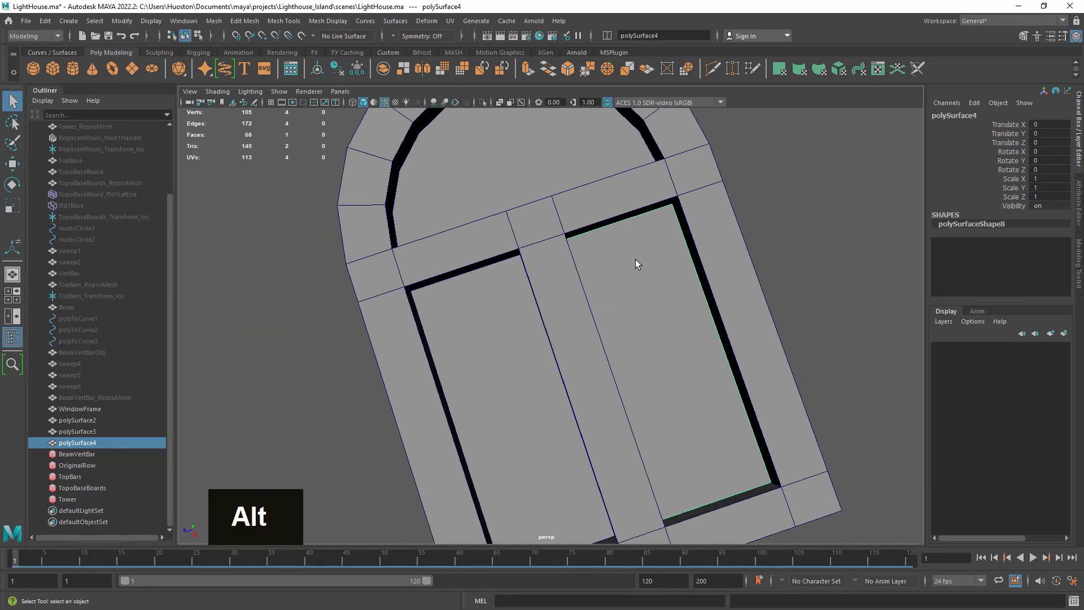
pyautogui.click(506, 156)
pyautogui.keyDown('alt'); pyautogui.moveTo(506, 156); pyautogui.dragTo(551, 129); pyautogui.keyUp('alt')
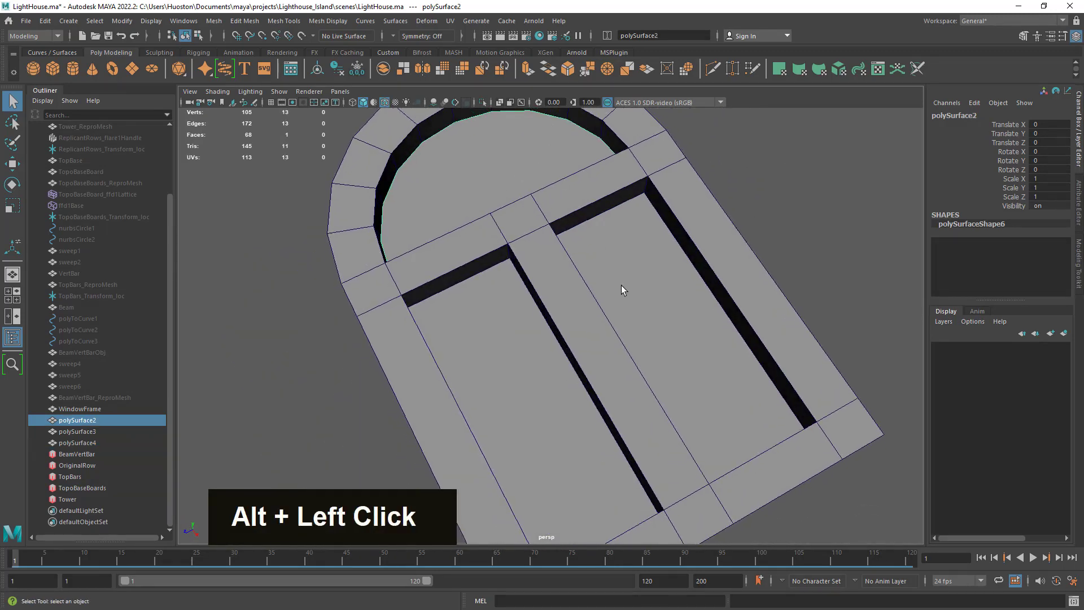
pyautogui.click(688, 334)
# Step: Isolate the arched pane polySurface2 in the viewport and frame it
pyautogui.click(451, 179)
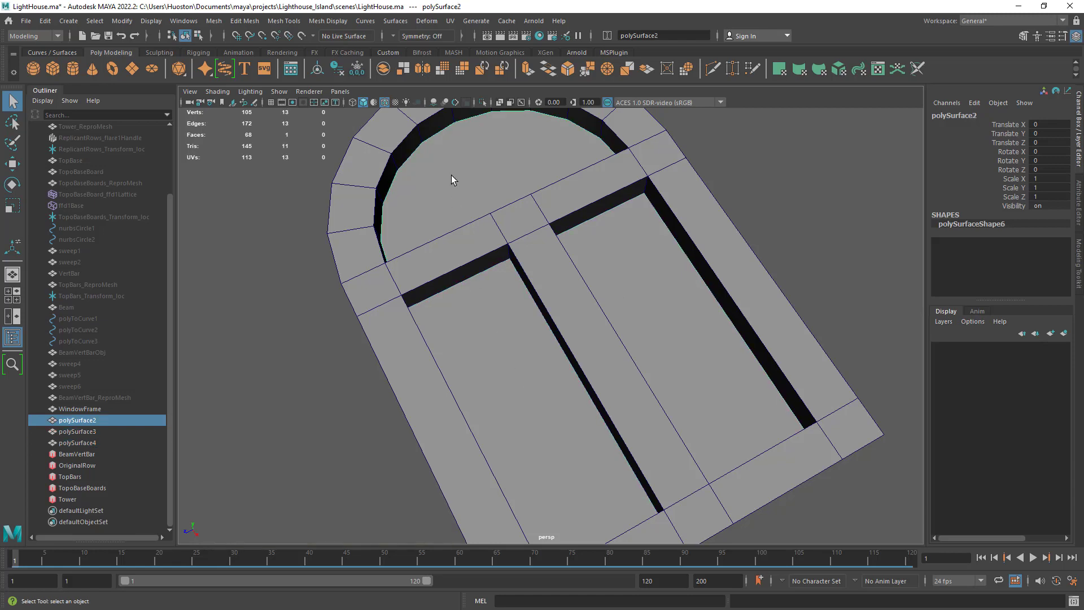
pyautogui.click(481, 102)
pyautogui.keyDown('alt'); pyautogui.moveTo(592, 198); pyautogui.dragTo(601, 271, button='middle'); pyautogui.keyUp('alt')
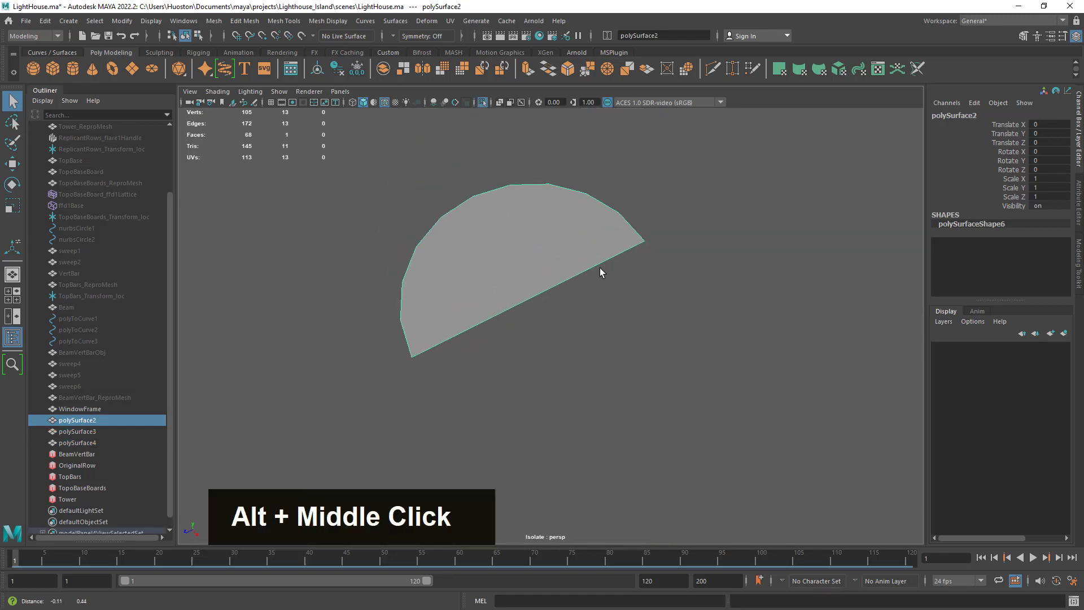
pyautogui.keyDown('alt'); pyautogui.moveTo(488, 266); pyautogui.dragTo(469, 243); pyautogui.keyUp('alt')
pyautogui.keyDown('alt'); pyautogui.moveTo(469, 242); pyautogui.dragTo(655, 296, button='right'); pyautogui.keyUp('alt')
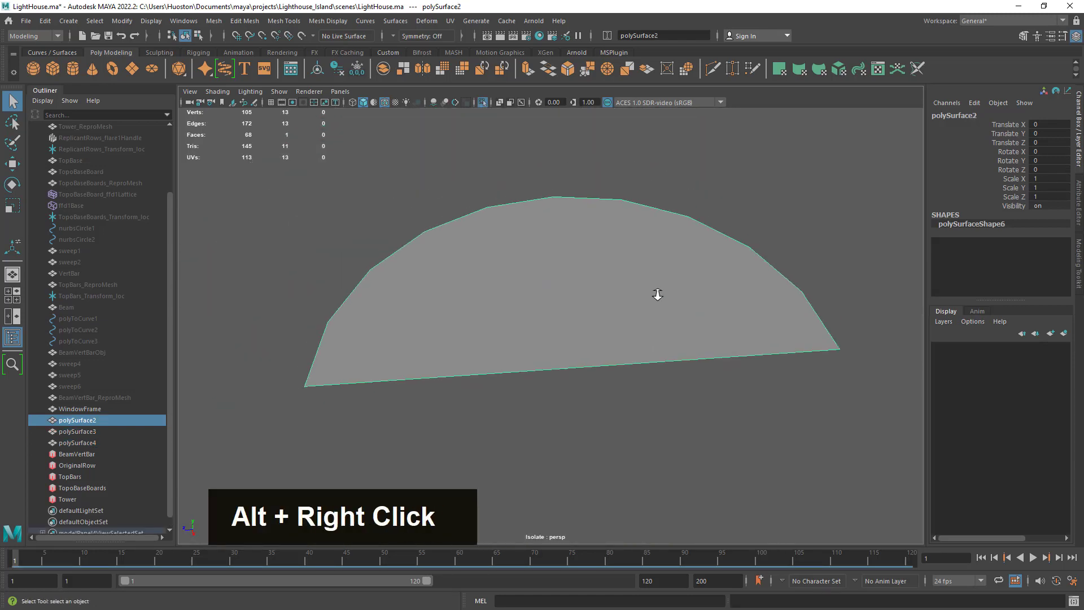
pyautogui.keyDown('alt'); pyautogui.moveTo(655, 295); pyautogui.dragTo(676, 318); pyautogui.keyUp('alt')
# Step: Switch the arched pane to vertex mode and examine the vertices along its straight edge and arc
pyautogui.moveTo(624, 265); pyautogui.dragTo(594, 260, button='right')
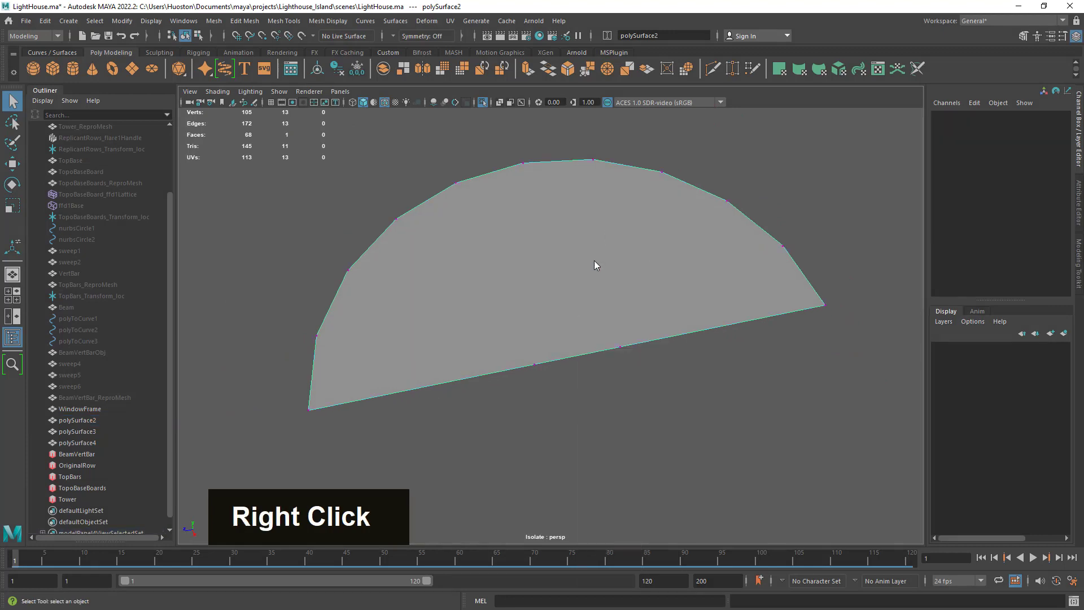
pyautogui.moveTo(683, 421); pyautogui.dragTo(444, 299)
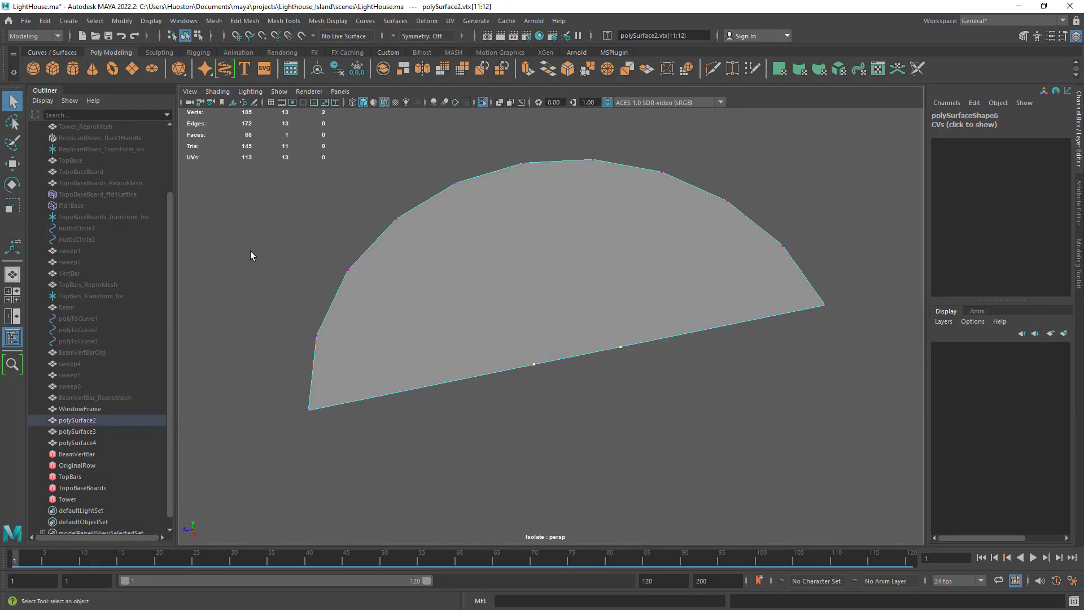
pyautogui.moveTo(249, 250); pyautogui.dragTo(389, 429)
pyautogui.moveTo(599, 137); pyautogui.dragTo(836, 316)
pyautogui.moveTo(286, 173); pyautogui.dragTo(914, 480)
pyautogui.rightClick(630, 204)
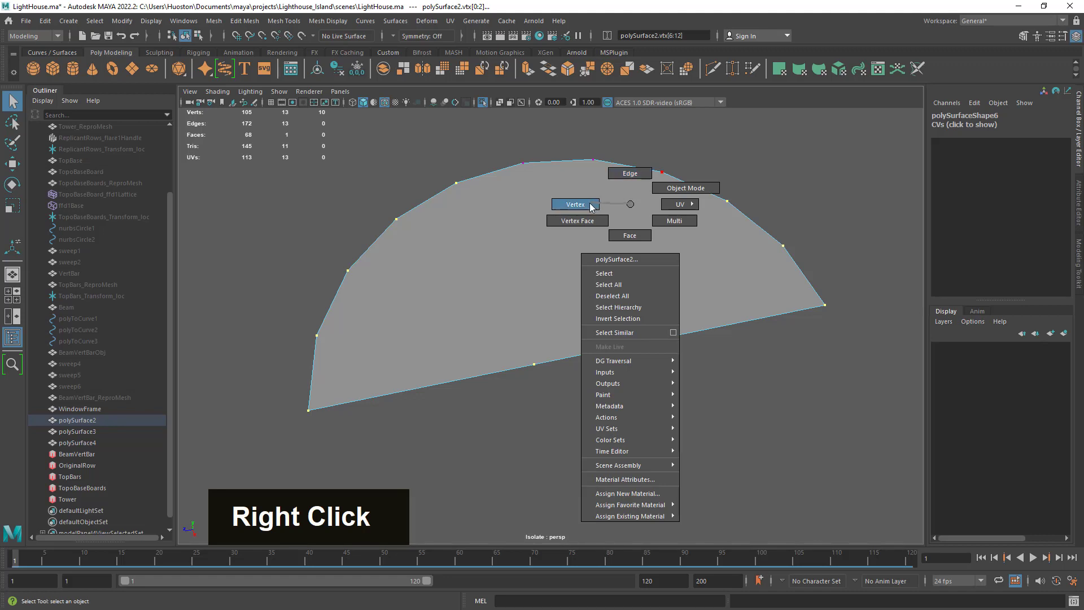
# Step: Try connecting a middle vertex of the arched pane's straight edge to an arc vertex with Connect Components
pyautogui.moveTo(531, 349); pyautogui.dragTo(556, 429)
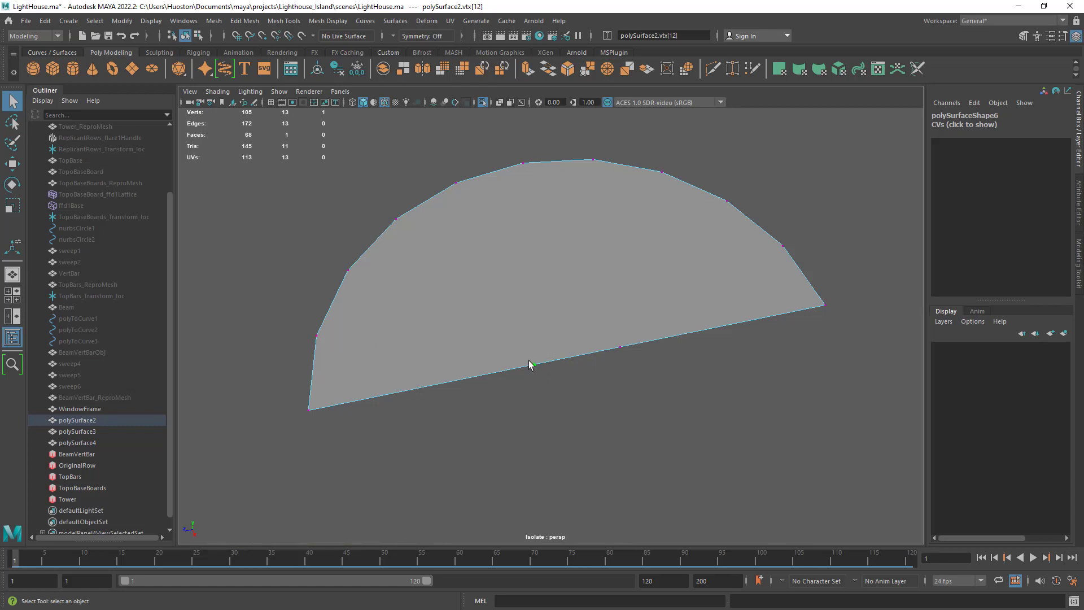
pyautogui.click(352, 272)
pyautogui.keyDown('shift'); pyautogui.rightClick(537, 365); pyautogui.keyUp('shift')
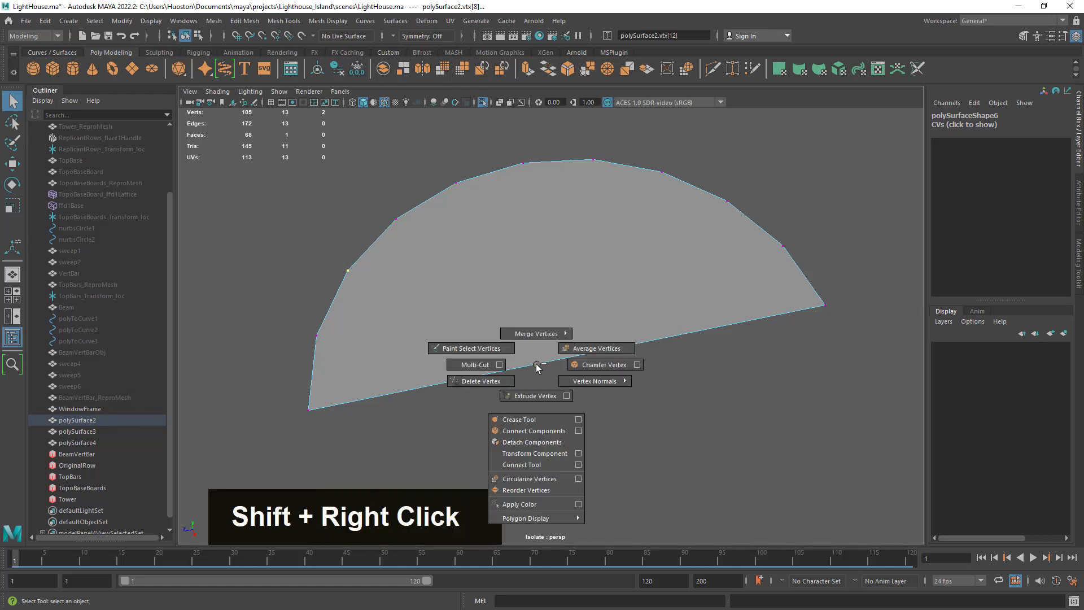
pyautogui.click(553, 436)
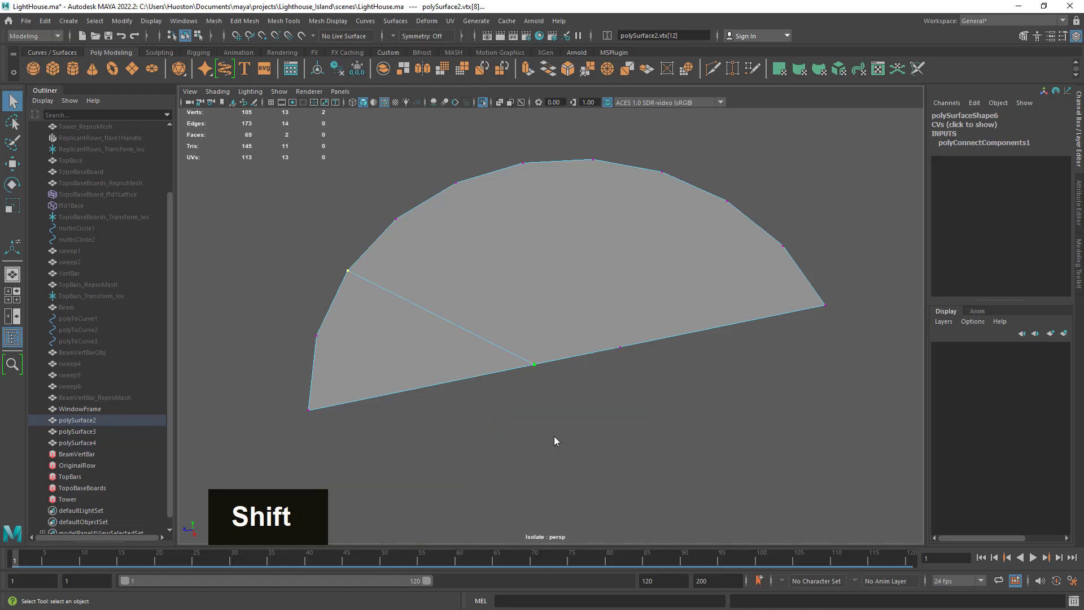
# Step: Undo the connecting edge, return the arched pane to object mode and reselect it
pyautogui.press('z')
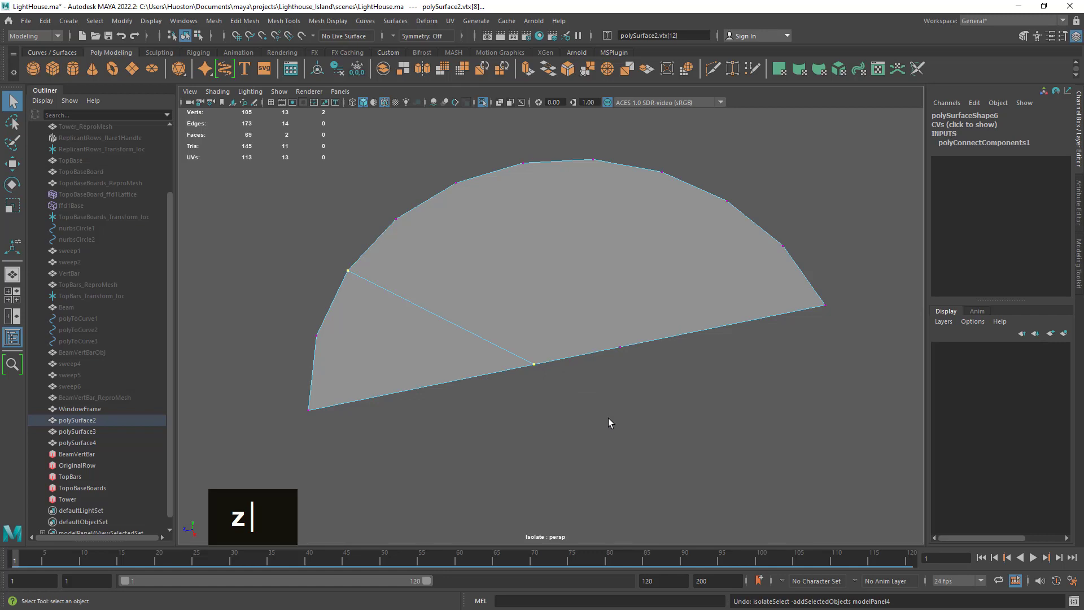
pyautogui.keyDown('alt'); pyautogui.moveTo(608, 417); pyautogui.dragTo(620, 414, button='right'); pyautogui.keyUp('alt')
pyautogui.press('z')
pyautogui.keyDown('alt'); pyautogui.moveTo(620, 415); pyautogui.dragTo(643, 361); pyautogui.keyUp('alt')
pyautogui.moveTo(591, 266); pyautogui.dragTo(642, 238, button='right')
pyautogui.keyDown('alt'); pyautogui.moveTo(662, 269); pyautogui.dragTo(687, 262, button='middle'); pyautogui.keyUp('alt')
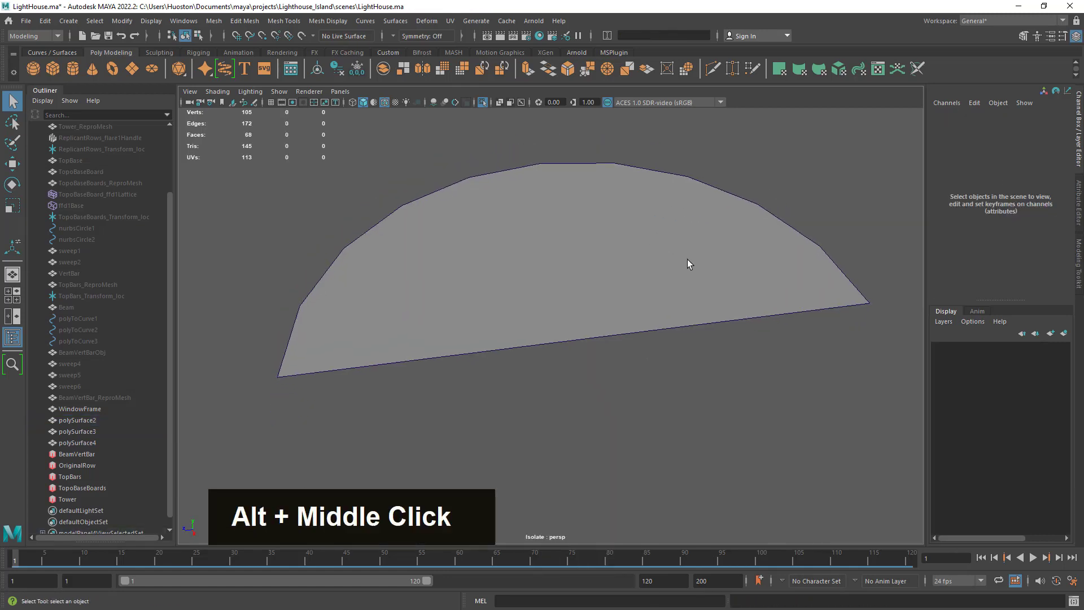
pyautogui.keyDown('alt'); pyautogui.moveTo(687, 261); pyautogui.dragTo(719, 310, button='right'); pyautogui.keyUp('alt')
pyautogui.click(719, 311)
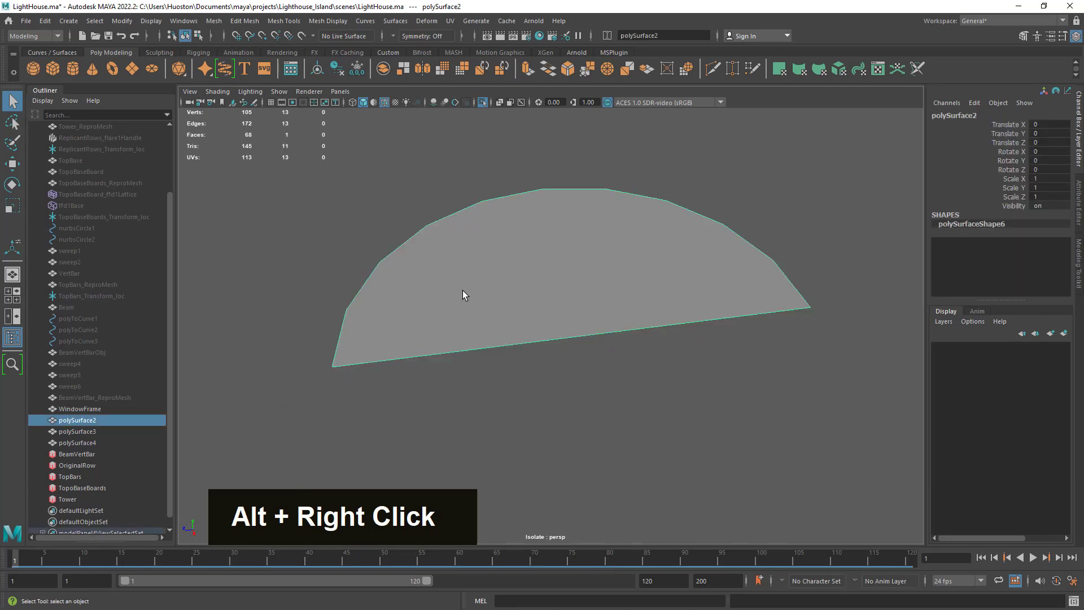
# Step: Freeze the transformations of WindowFrame and all three panes together, and save the scene
pyautogui.keyDown('shift'); pyautogui.click(96, 442); pyautogui.keyUp('shift')
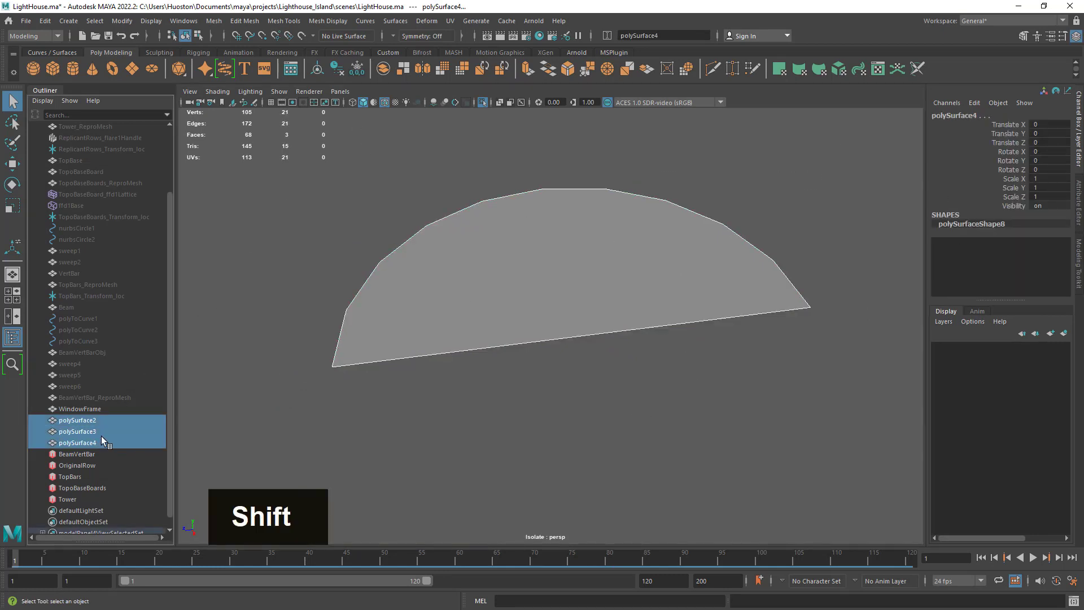
pyautogui.click(90, 408)
pyautogui.keyDown('shift'); pyautogui.click(77, 442); pyautogui.keyUp('shift')
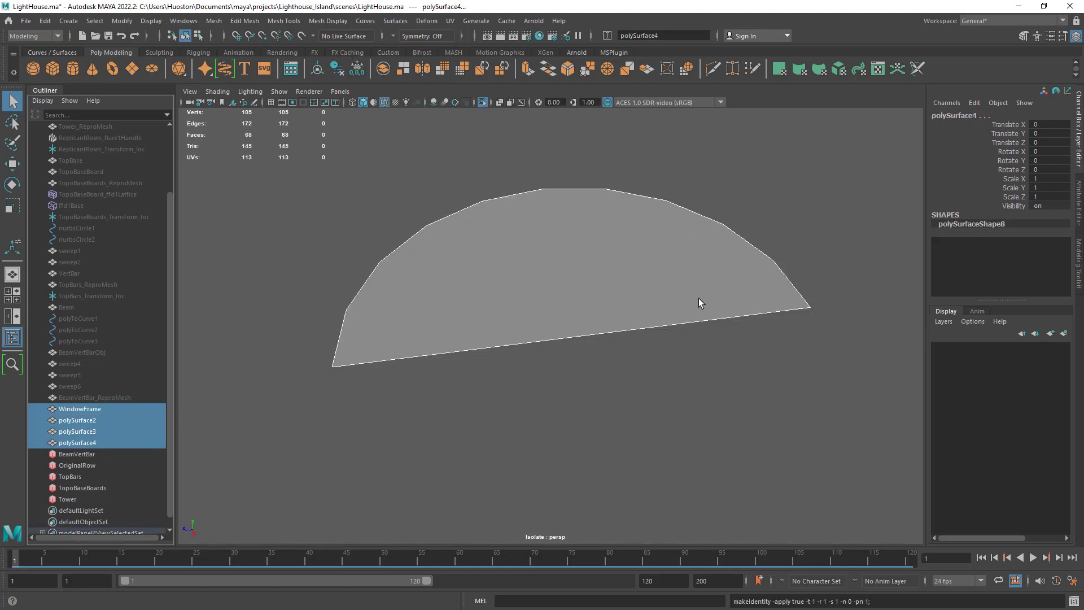
pyautogui.click(709, 190)
pyautogui.keyDown('alt'); pyautogui.moveTo(709, 190); pyautogui.dragTo(648, 275); pyautogui.keyUp('alt')
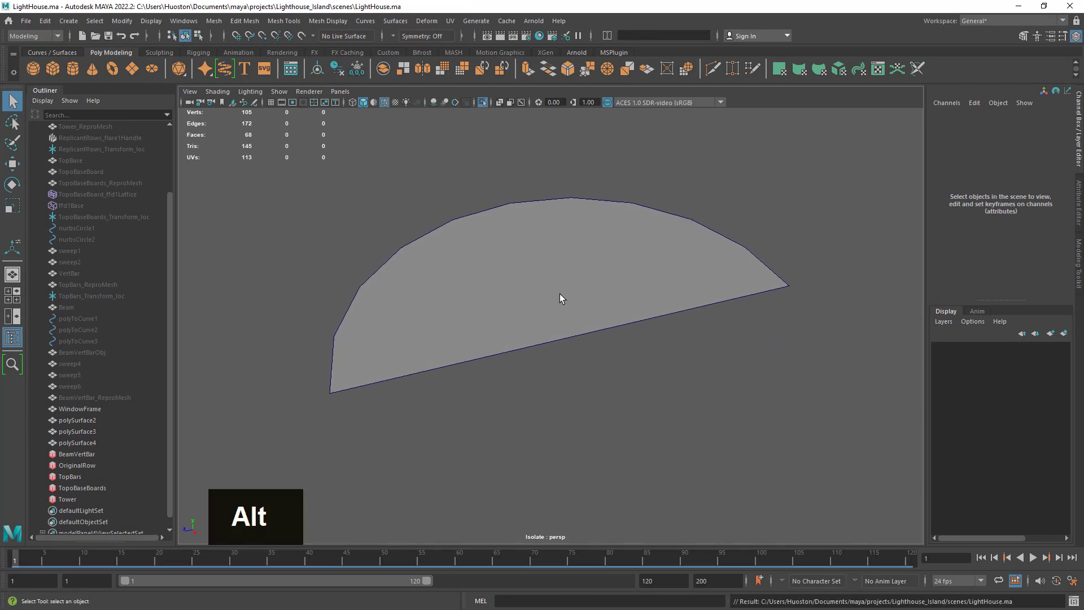
pyautogui.moveTo(560, 297)
pyautogui.keyDown('alt'); pyautogui.mouseDown()
pyautogui.moveTo(569, 307)
pyautogui.moveTo(567, 292)
pyautogui.mouseUp(); pyautogui.keyUp('alt')
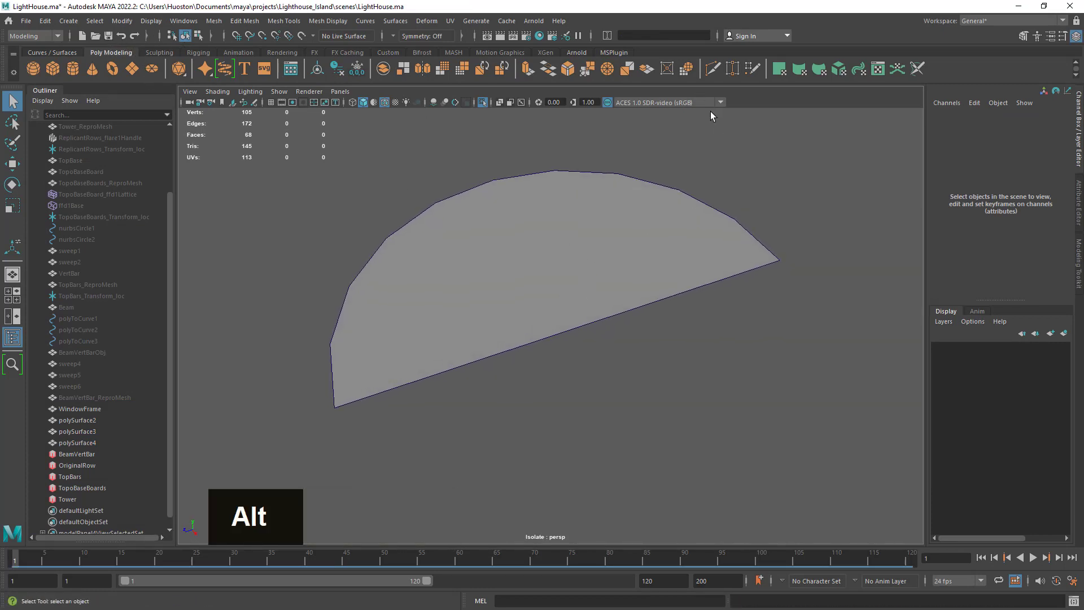
# Step: Cut an edge across the arched pane with Multi-Cut, from a middle vertex of the straight edge to an arc vertex
pyautogui.click(634, 213)
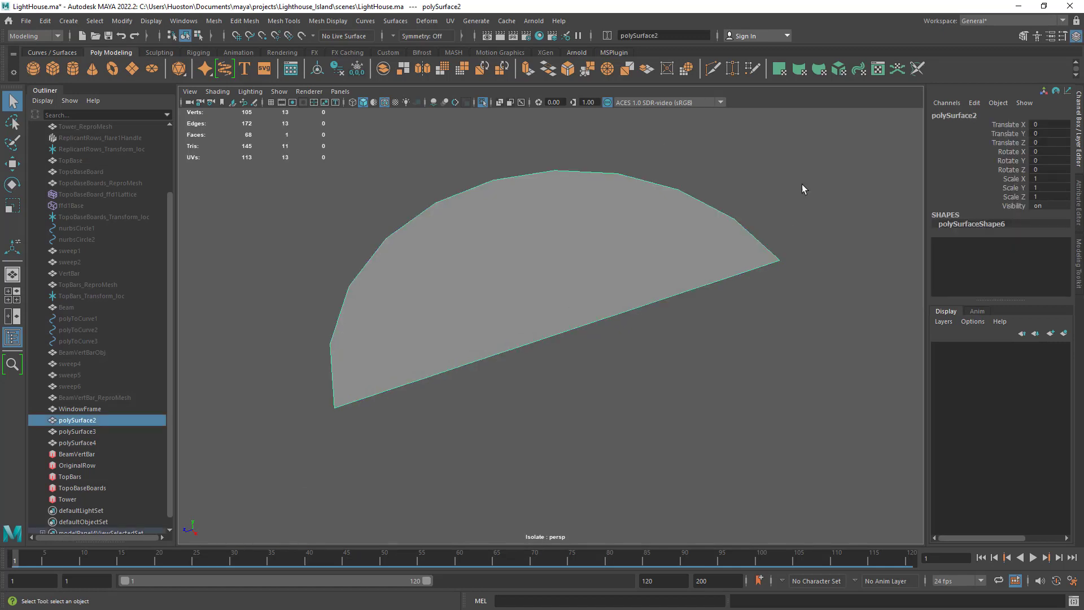
pyautogui.click(712, 68)
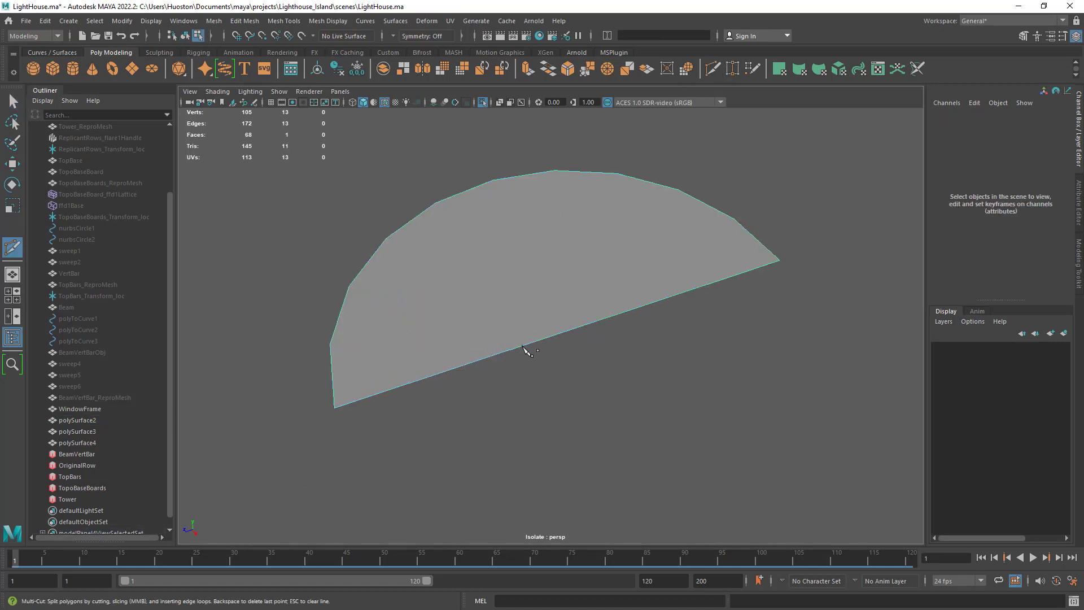
pyautogui.keyDown('alt'); pyautogui.moveTo(525, 350); pyautogui.dragTo(542, 363); pyautogui.keyUp('alt')
pyautogui.keyDown('alt'); pyautogui.moveTo(542, 362); pyautogui.dragTo(598, 373, button='right'); pyautogui.keyUp('alt')
pyautogui.keyDown('alt'); pyautogui.moveTo(598, 372); pyautogui.dragTo(590, 387); pyautogui.keyUp('alt')
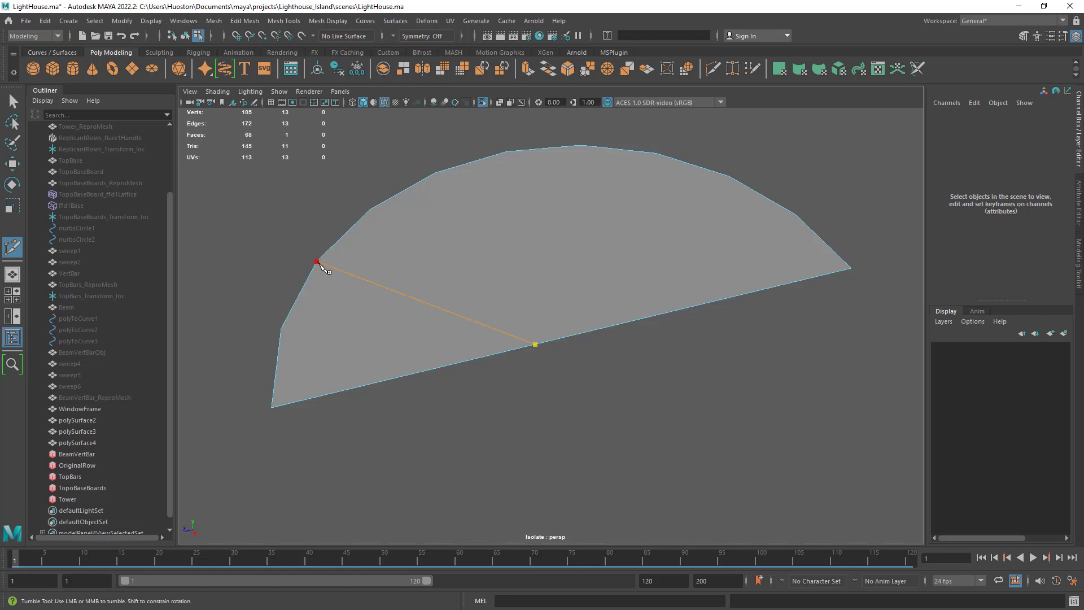
pyautogui.press('Return')
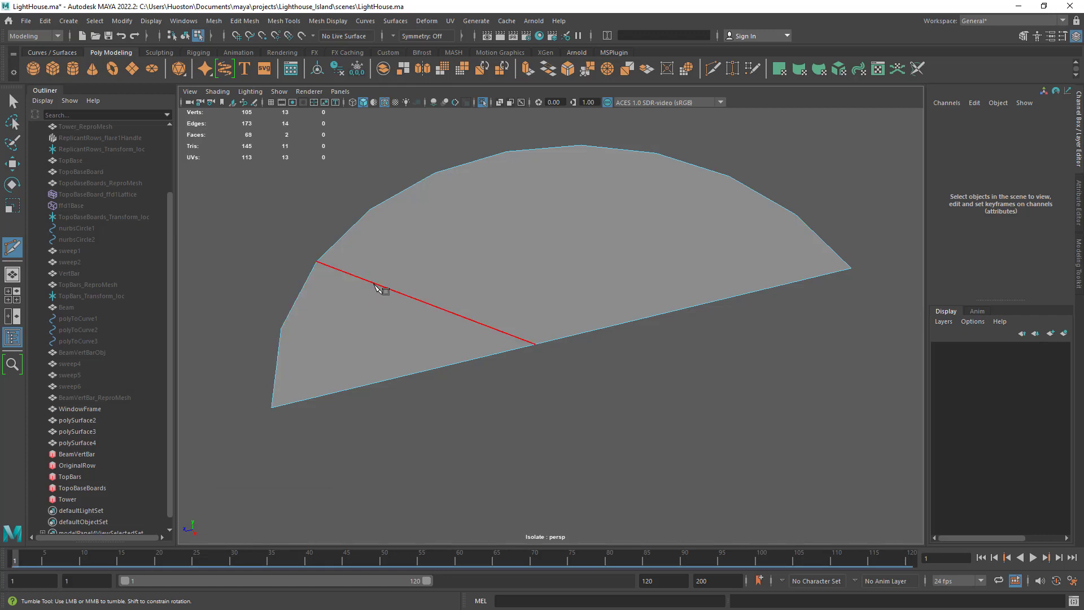
# Step: Cut a second edge with Multi-Cut from the same middle vertex of the arched pane's straight edge to the arc vertex two points further along
pyautogui.click(535, 344)
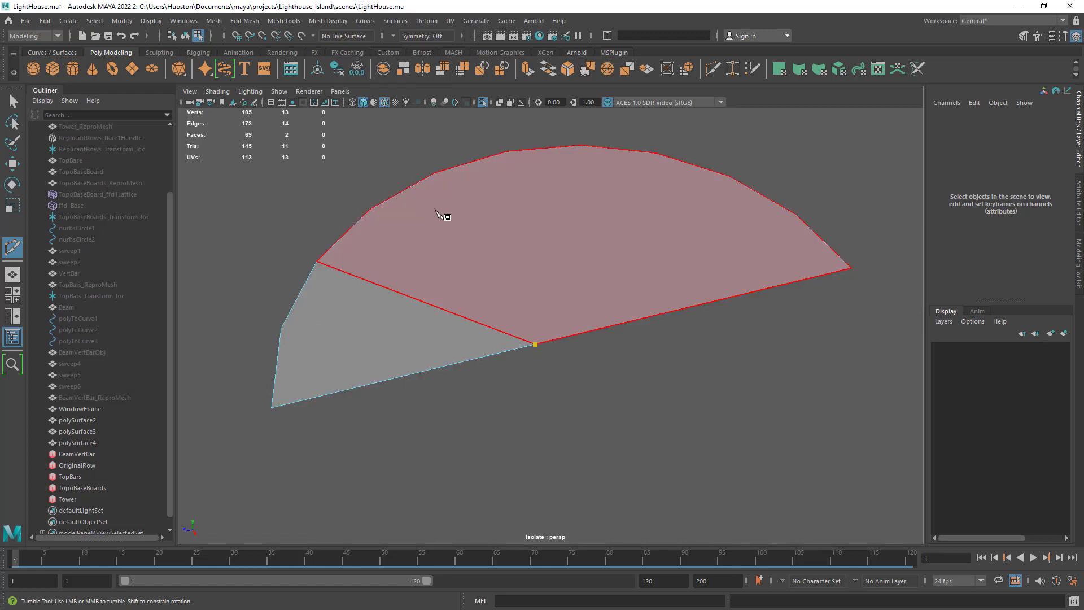
pyautogui.click(435, 173)
pyautogui.press('Return')
# Step: Cut two edges from the other middle vertex of the straight edge, one to the arc's top vertex and one two vertices beyond it
pyautogui.click(631, 321)
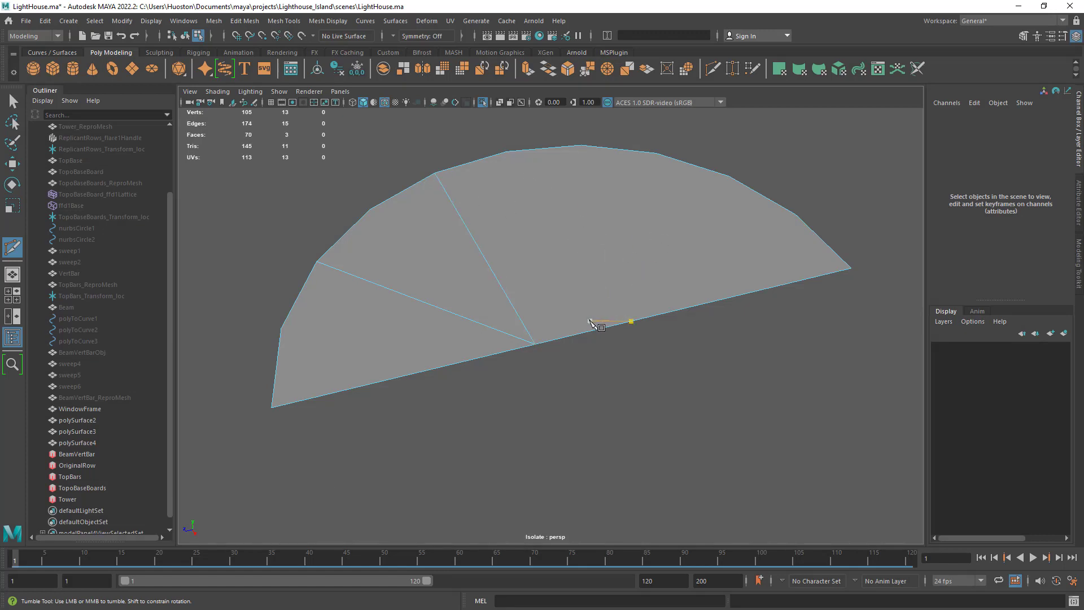
pyautogui.click(631, 321)
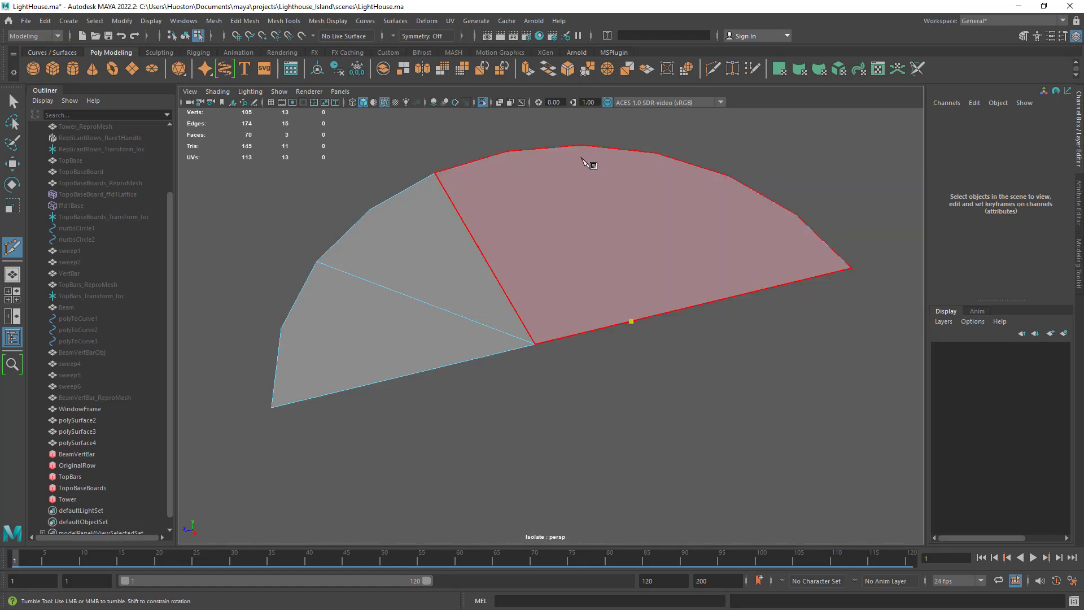
pyautogui.click(581, 145)
pyautogui.press('Return')
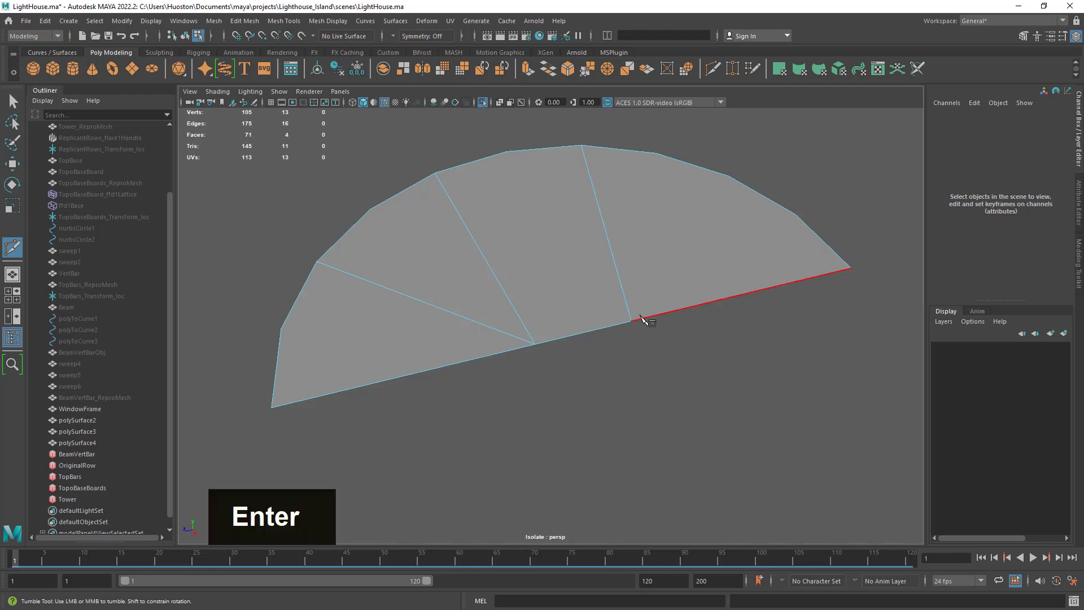
pyautogui.click(632, 321)
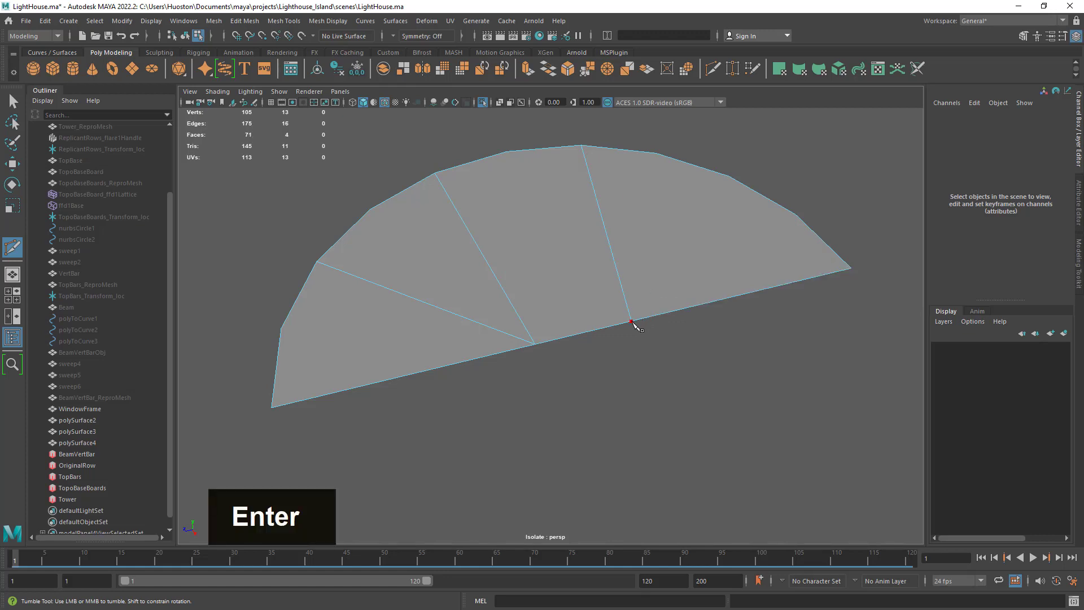
pyautogui.click(728, 176)
pyautogui.press('Return')
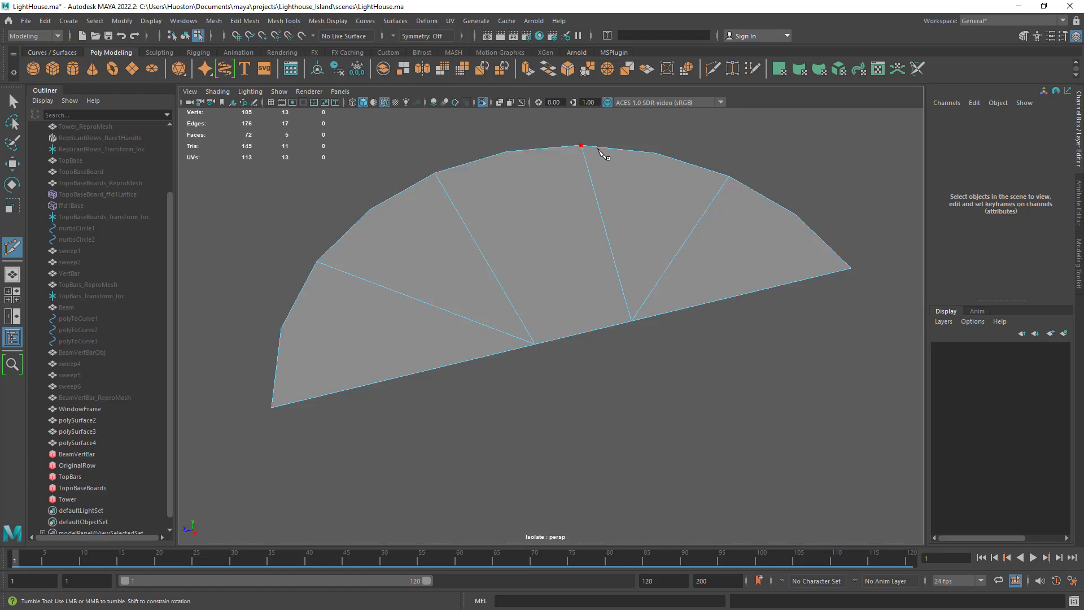
# Step: Split the arched pane's central face with a cut from its middle arc vertex to the snapped midpoint of its short straight segment
pyautogui.click(316, 261)
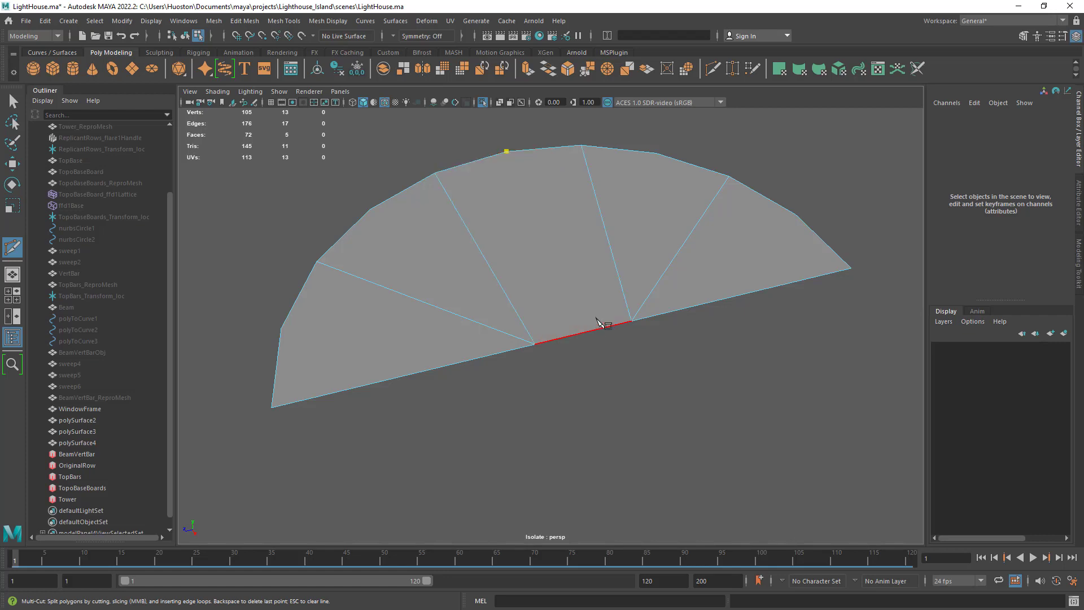
pyautogui.press('shift')
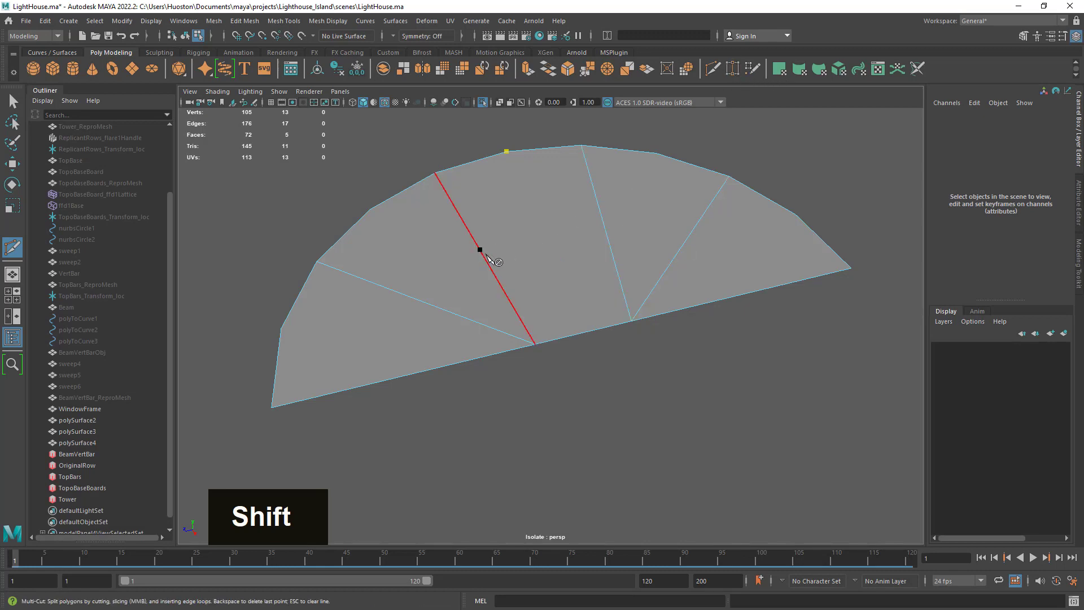
pyautogui.keyDown('shift'); pyautogui.click(584, 333); pyautogui.keyUp('shift')
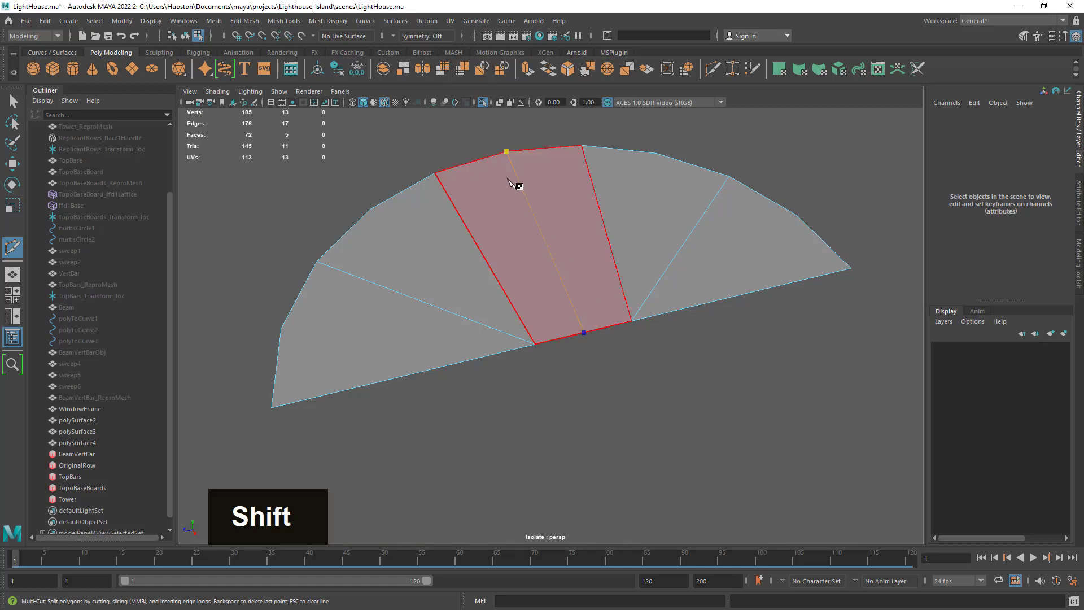
pyautogui.press('Return')
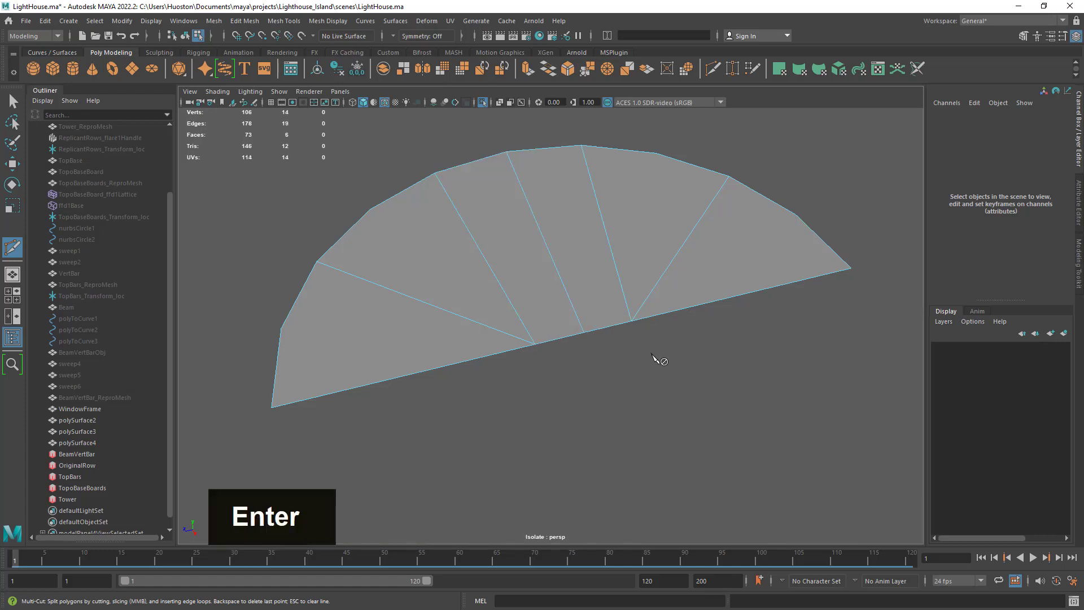
# Step: Leave the Multi-Cut tool and return the arched pane to object mode with it selected
pyautogui.click(12, 100)
pyautogui.keyDown('alt'); pyautogui.moveTo(658, 343); pyautogui.dragTo(650, 316); pyautogui.keyUp('alt')
pyautogui.keyDown('alt'); pyautogui.moveTo(649, 316); pyautogui.dragTo(565, 302, button='right'); pyautogui.keyUp('alt')
pyautogui.keyDown('alt'); pyautogui.moveTo(564, 302); pyautogui.dragTo(597, 305); pyautogui.keyUp('alt')
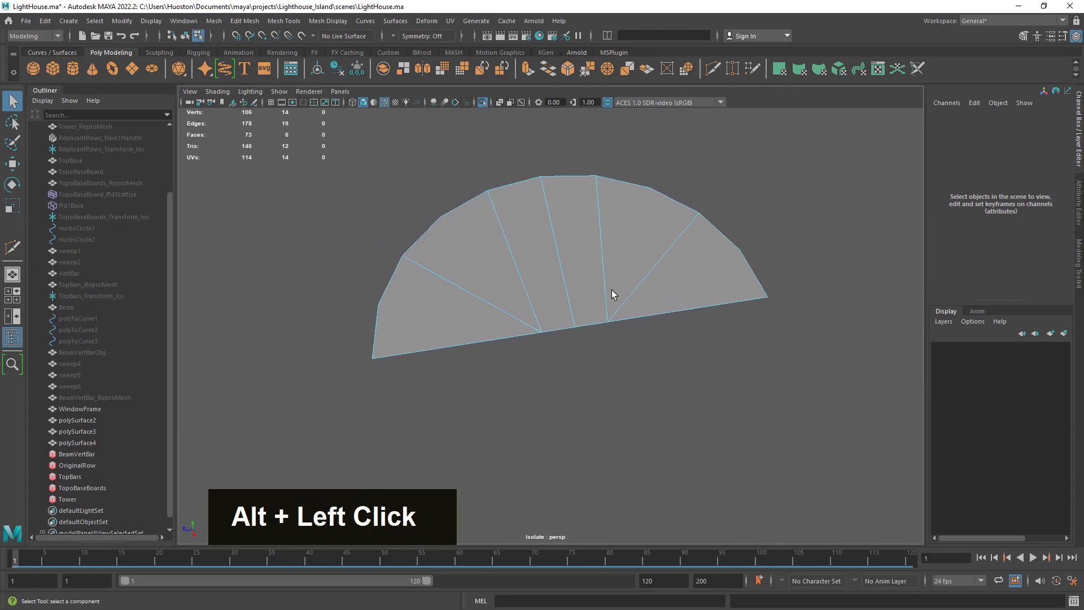
pyautogui.moveTo(626, 245); pyautogui.dragTo(678, 227, button='right')
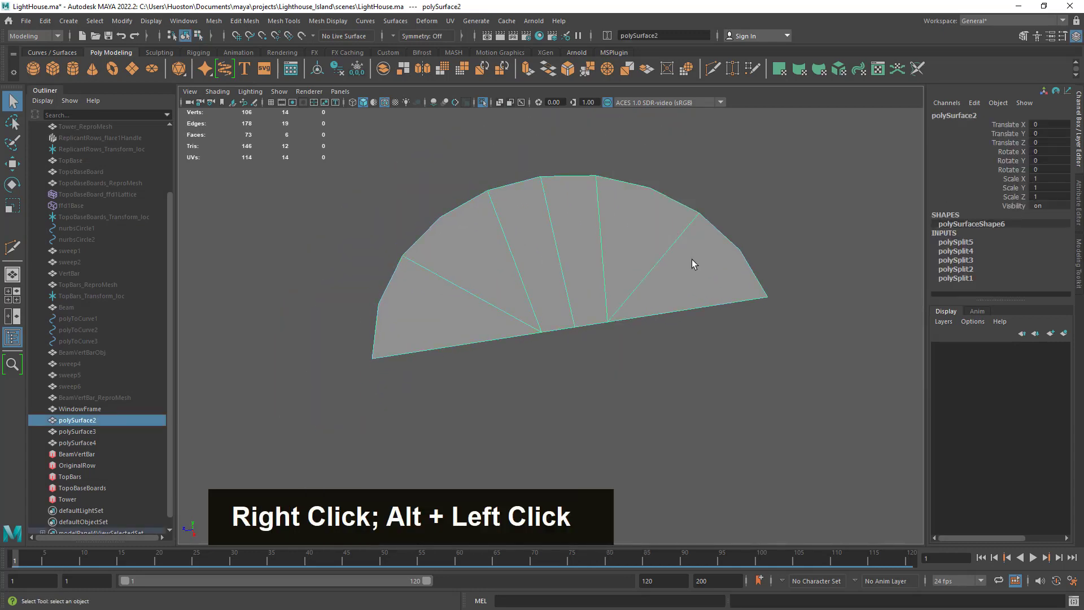
# Step: Turn off isolation to show the whole window, and add the two rectangular panes to the arched pane's selection
pyautogui.click(484, 103)
pyautogui.keyDown('alt'); pyautogui.moveTo(588, 258); pyautogui.dragTo(585, 259, button='right'); pyautogui.keyUp('alt')
pyautogui.keyDown('alt'); pyautogui.moveTo(586, 259); pyautogui.dragTo(644, 341); pyautogui.keyUp('alt')
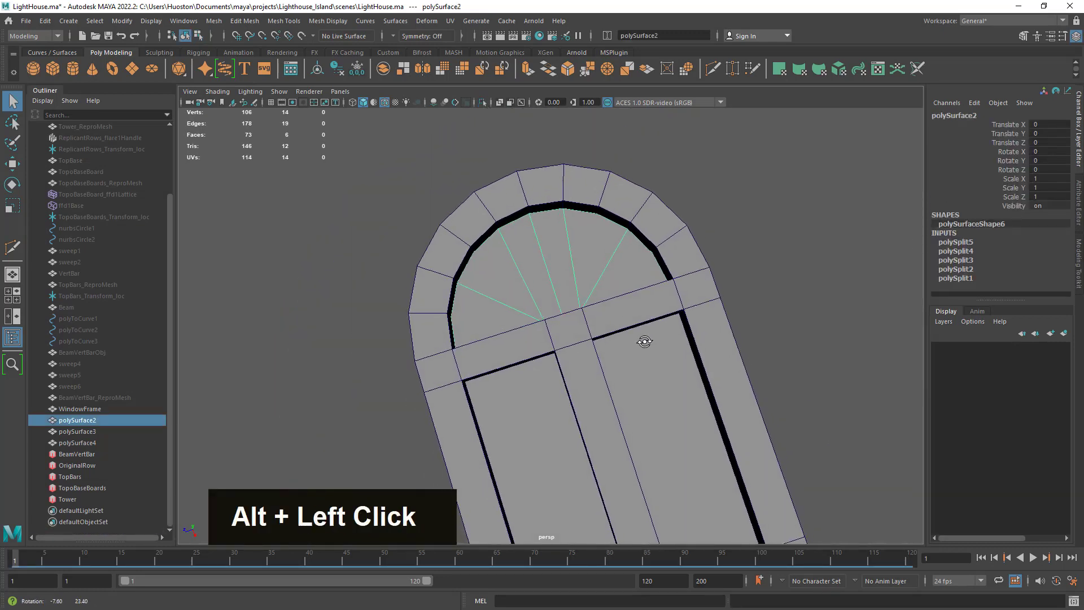
pyautogui.keyDown('alt'); pyautogui.moveTo(644, 341); pyautogui.dragTo(653, 338, button='right'); pyautogui.keyUp('alt')
pyautogui.keyDown('alt'); pyautogui.moveTo(653, 338); pyautogui.dragTo(634, 244); pyautogui.keyUp('alt')
pyautogui.keyDown('alt'); pyautogui.moveTo(634, 244); pyautogui.dragTo(537, 260, button='right'); pyautogui.keyUp('alt')
pyautogui.keyDown('alt'); pyautogui.moveTo(536, 260); pyautogui.dragTo(597, 307, button='middle'); pyautogui.keyUp('alt')
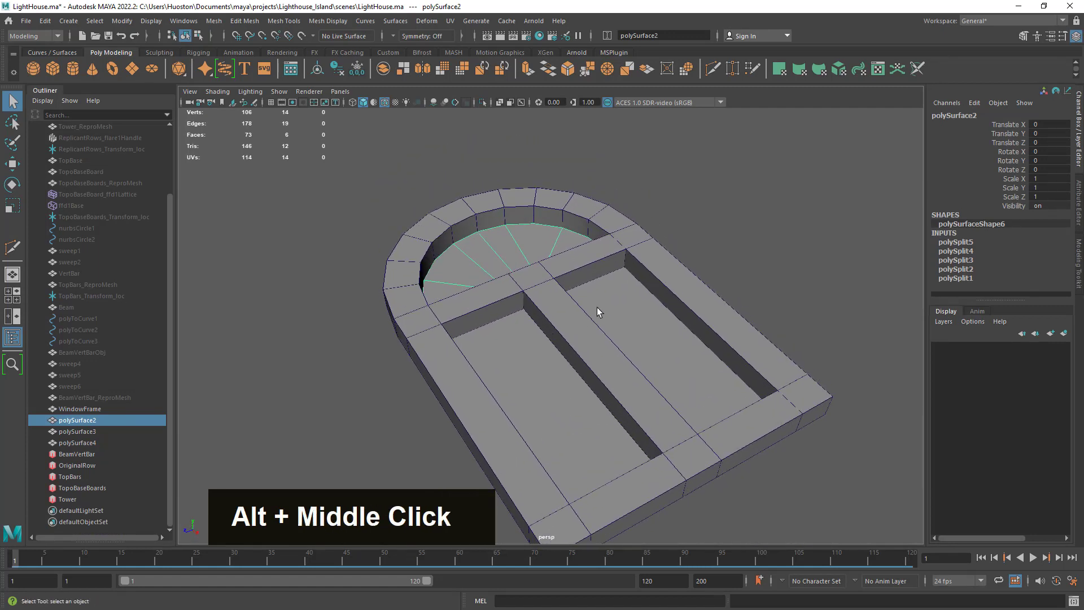
pyautogui.keyDown('shift'); pyautogui.click(527, 249); pyautogui.keyUp('shift')
pyautogui.keyDown('shift'); pyautogui.click(524, 288); pyautogui.keyUp('shift')
pyautogui.keyDown('alt'); pyautogui.moveTo(523, 288); pyautogui.dragTo(543, 346); pyautogui.keyUp('alt')
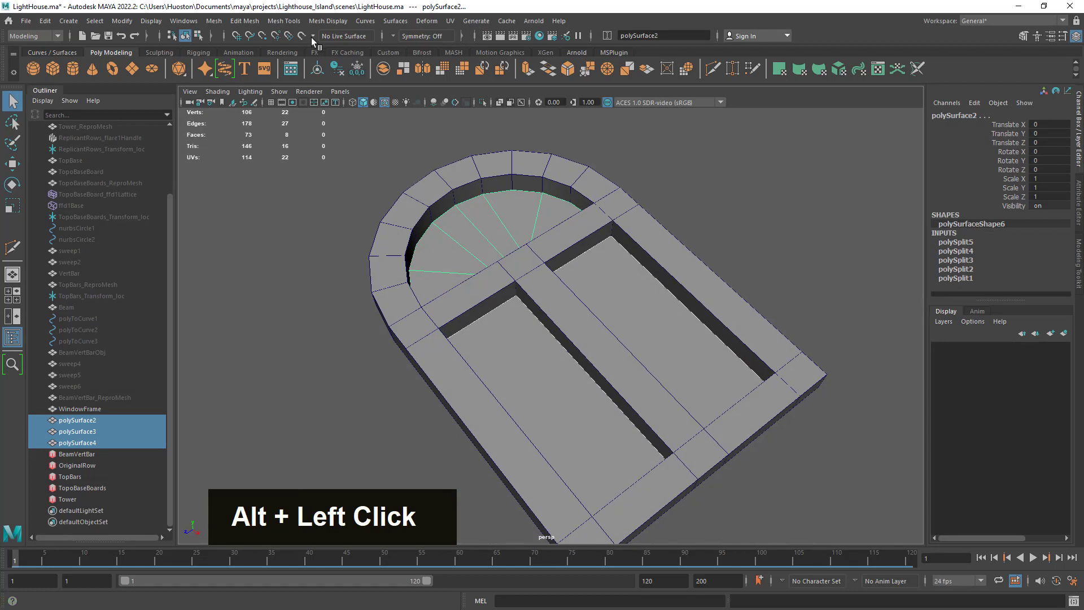
# Step: Isolate the three selected window panes from the frame
pyautogui.click(482, 102)
pyautogui.keyDown('alt'); pyautogui.moveTo(567, 378); pyautogui.dragTo(519, 357); pyautogui.keyUp('alt')
pyautogui.keyDown('alt'); pyautogui.moveTo(519, 361); pyautogui.dragTo(479, 276, button='right'); pyautogui.keyUp('alt')
pyautogui.keyDown('alt'); pyautogui.moveTo(479, 276); pyautogui.dragTo(558, 332); pyautogui.keyUp('alt')
pyautogui.keyDown('alt'); pyautogui.moveTo(557, 331); pyautogui.dragTo(607, 334, button='right'); pyautogui.keyUp('alt')
pyautogui.moveTo(607, 334)
pyautogui.keyDown('alt'); pyautogui.mouseDown()
pyautogui.moveTo(617, 344)
pyautogui.moveTo(614, 334)
pyautogui.mouseUp(); pyautogui.keyUp('alt')
pyautogui.keyDown('alt'); pyautogui.moveTo(577, 286); pyautogui.dragTo(611, 360, button='middle'); pyautogui.keyUp('alt')
pyautogui.keyDown('alt'); pyautogui.moveTo(611, 360); pyautogui.dragTo(616, 350); pyautogui.keyUp('alt')
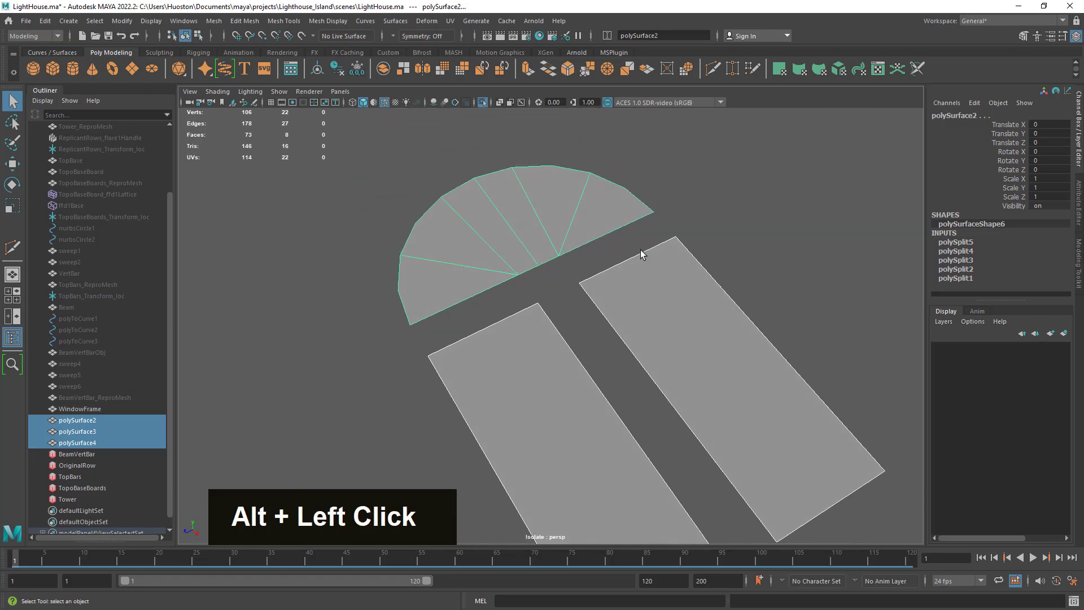
# Step: Select all three panes and combine them into a single mesh
pyautogui.moveTo(784, 150); pyautogui.dragTo(370, 448)
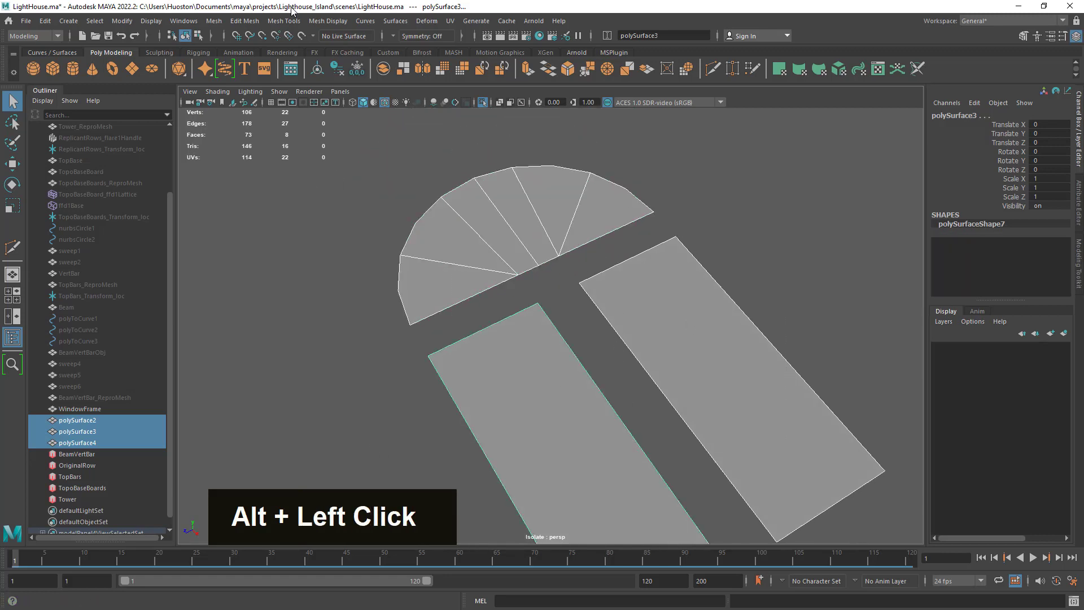
pyautogui.click(214, 21)
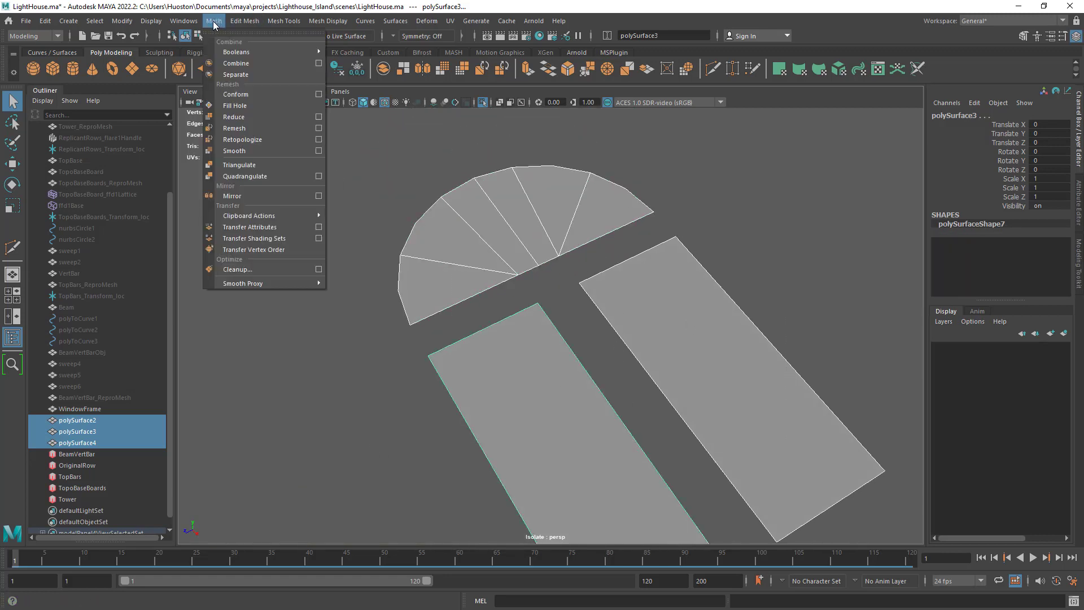
pyautogui.click(237, 63)
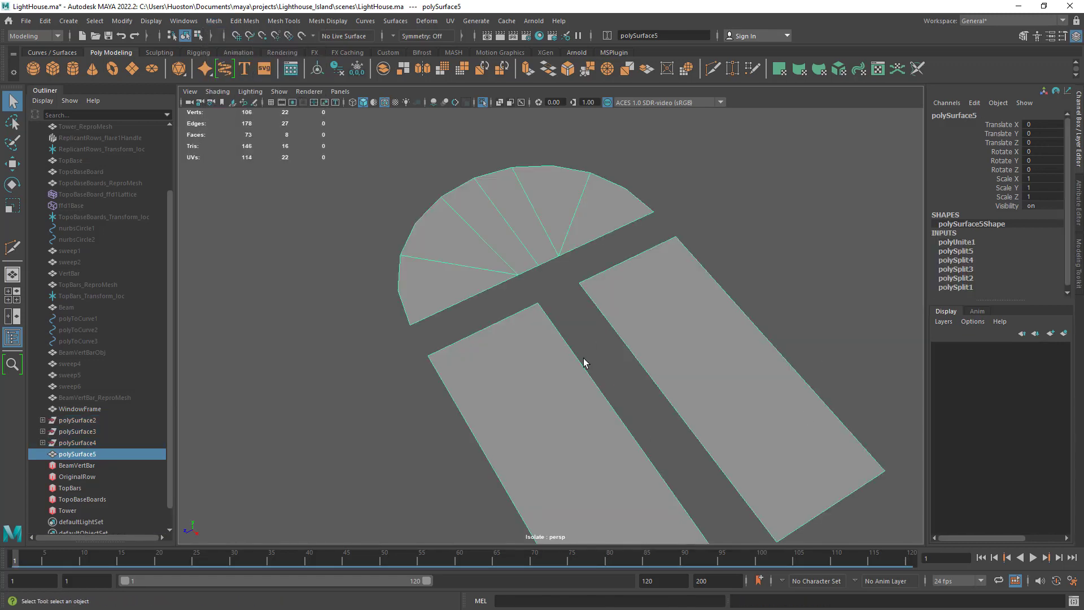
# Step: Delete the construction history of the combined glass panes and freeze their transformations
pyautogui.click(337, 69)
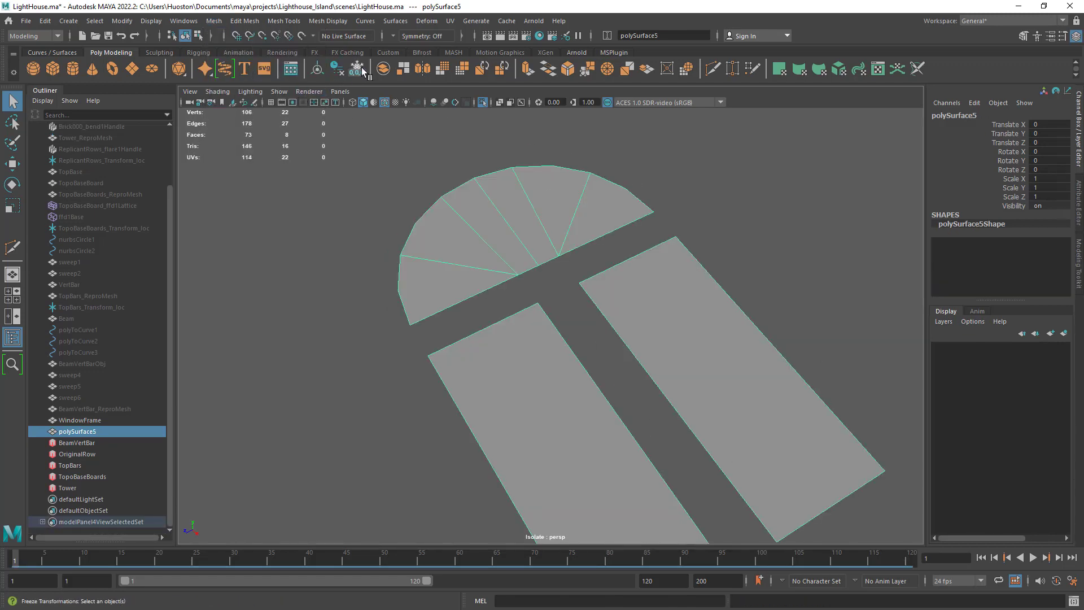
pyautogui.click(357, 69)
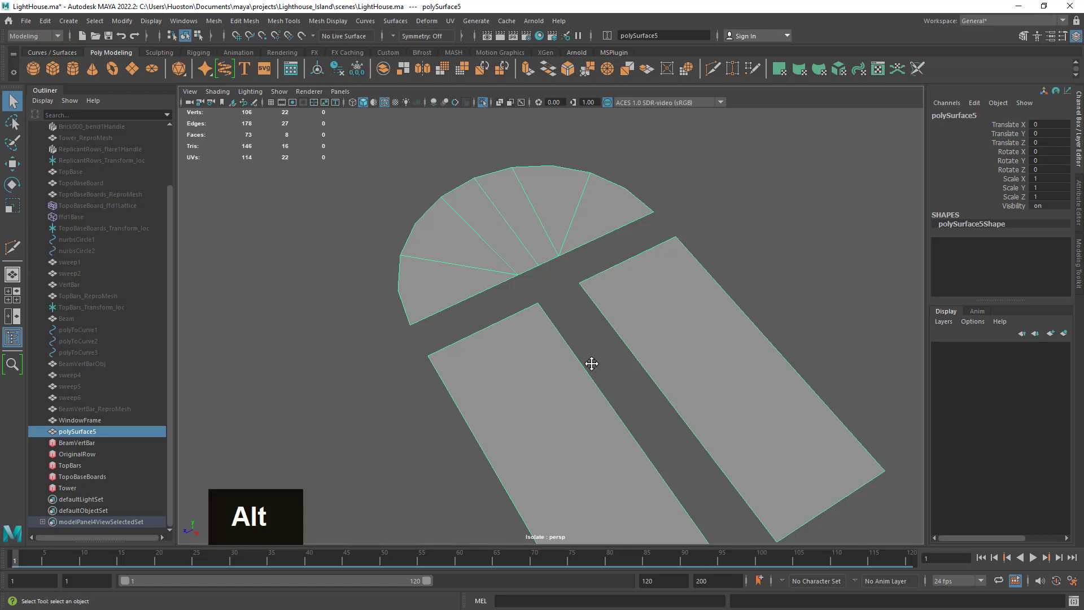
pyautogui.keyDown('alt'); pyautogui.moveTo(591, 363); pyautogui.dragTo(608, 307, button='middle'); pyautogui.keyUp('alt')
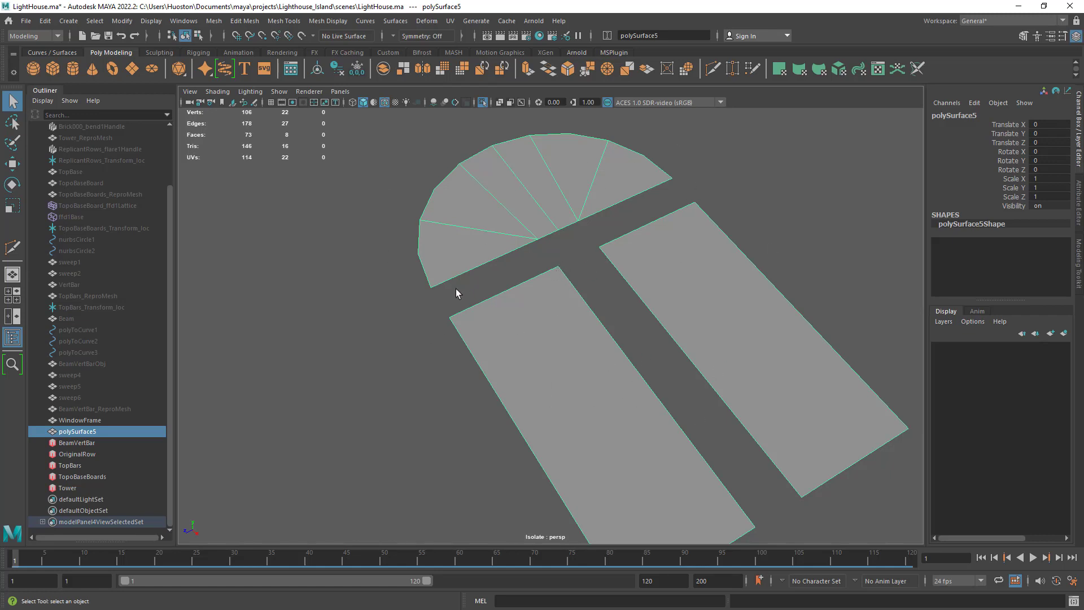
# Step: Rename the combined pane mesh polySurface5 as WindowGlass
pyautogui.doubleClick(79, 431)
pyautogui.write('Window')
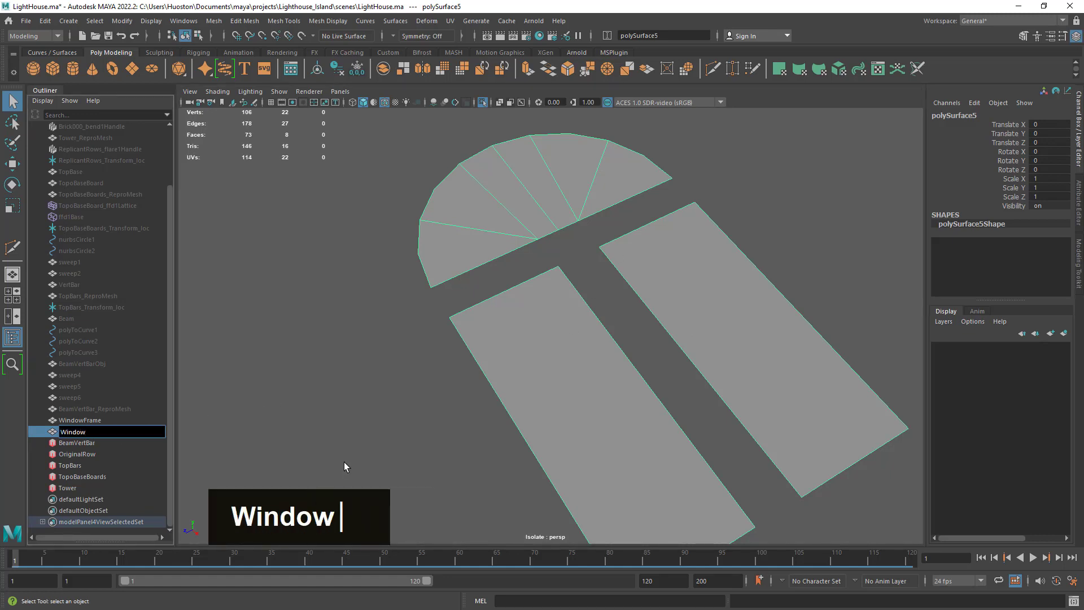
pyautogui.write('Glass')
pyautogui.press('Return')
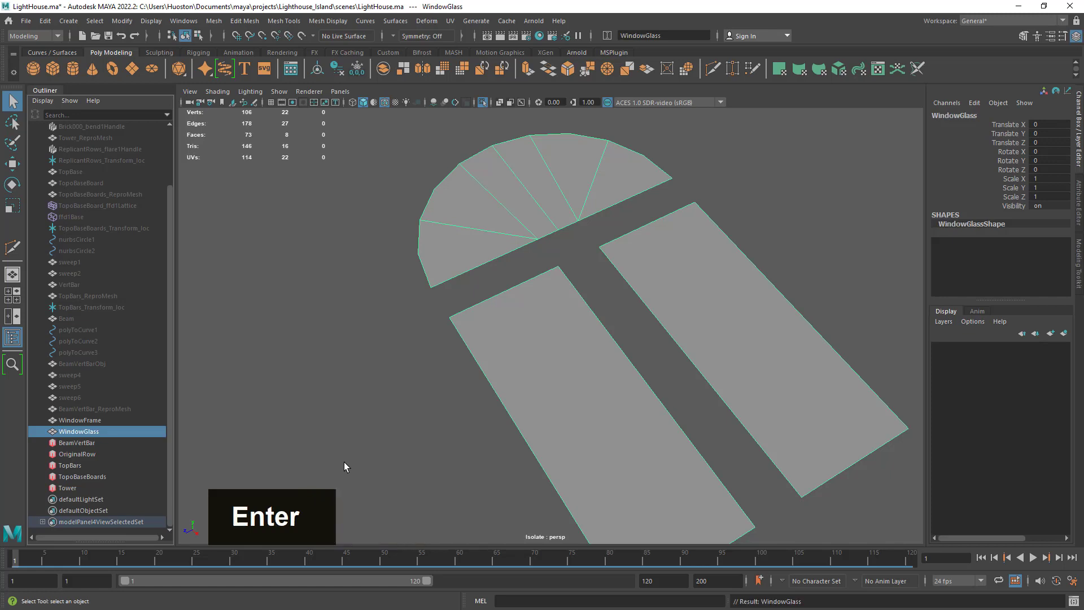
# Step: Select WindowFrame together with WindowGlass, turn off the isolated view and show the viewport grid
pyautogui.keyDown('shift'); pyautogui.click(103, 421); pyautogui.keyUp('shift')
pyautogui.click(482, 102)
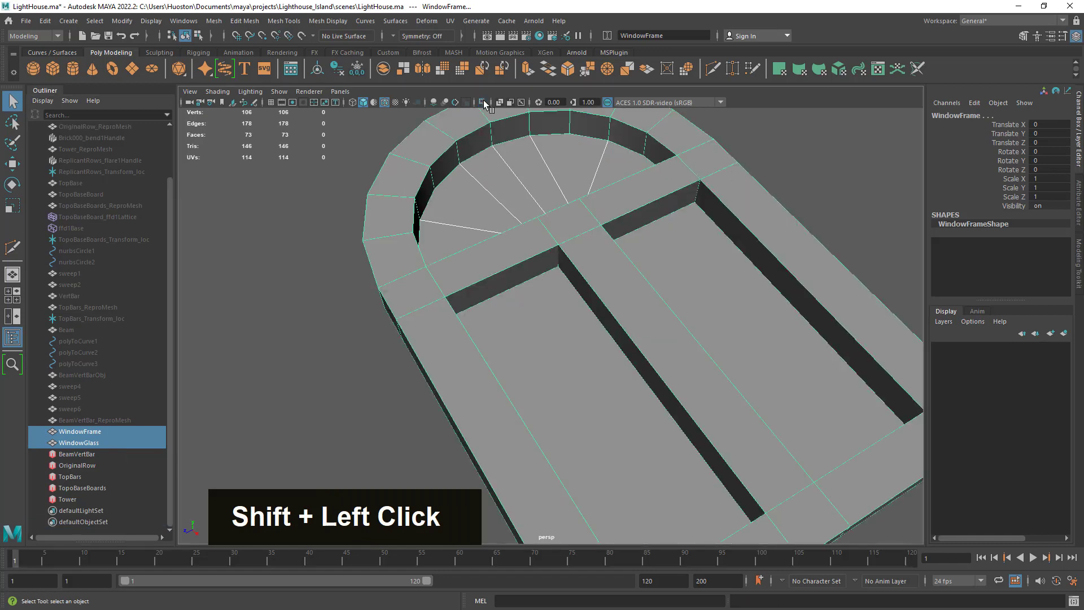
pyautogui.keyDown('alt'); pyautogui.moveTo(591, 316); pyautogui.dragTo(684, 380); pyautogui.keyUp('alt')
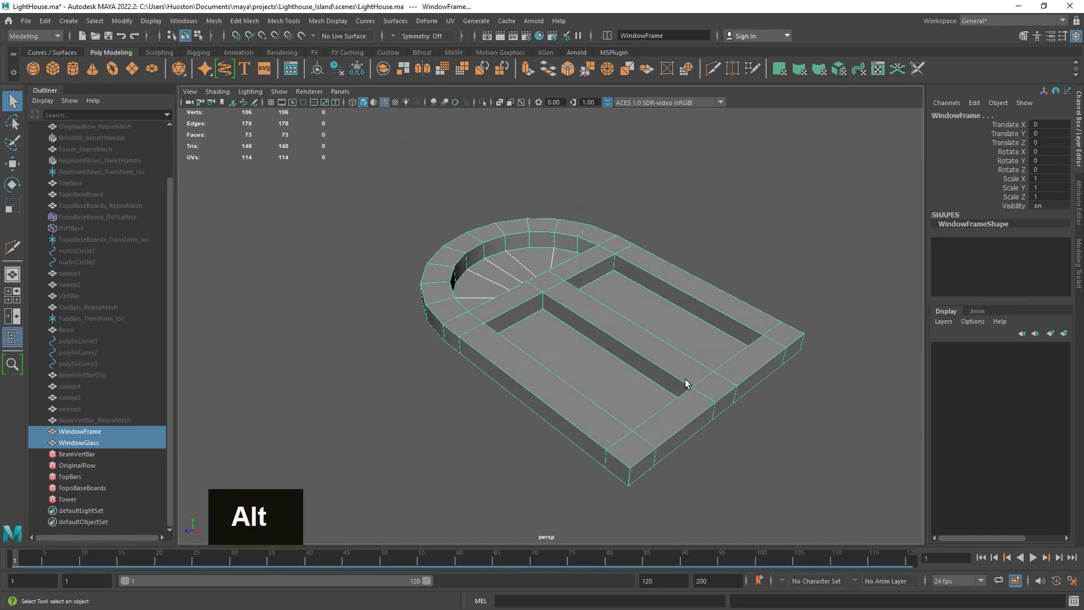
pyautogui.keyDown('alt'); pyautogui.moveTo(685, 380); pyautogui.dragTo(665, 344, button='middle'); pyautogui.keyUp('alt')
pyautogui.moveTo(665, 344)
pyautogui.keyDown('alt'); pyautogui.mouseDown()
pyautogui.moveTo(661, 293)
pyautogui.moveTo(679, 350)
pyautogui.mouseUp(); pyautogui.keyUp('alt')
pyautogui.keyDown('alt'); pyautogui.moveTo(680, 351); pyautogui.dragTo(702, 380, button='right'); pyautogui.keyUp('alt')
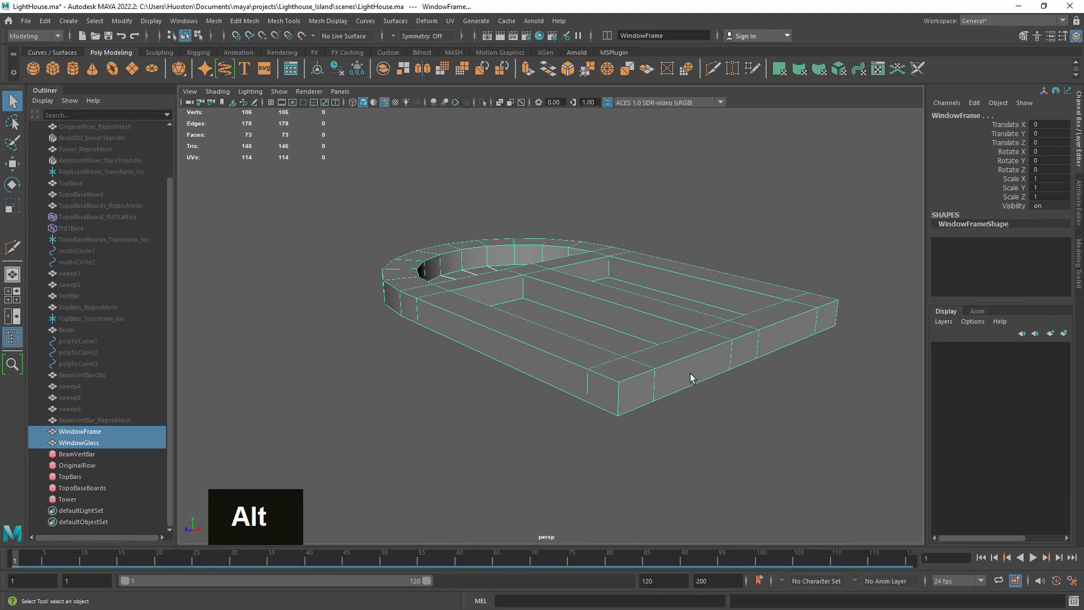
pyautogui.keyDown('alt'); pyautogui.scroll(2, 686, 373); pyautogui.keyUp('alt')
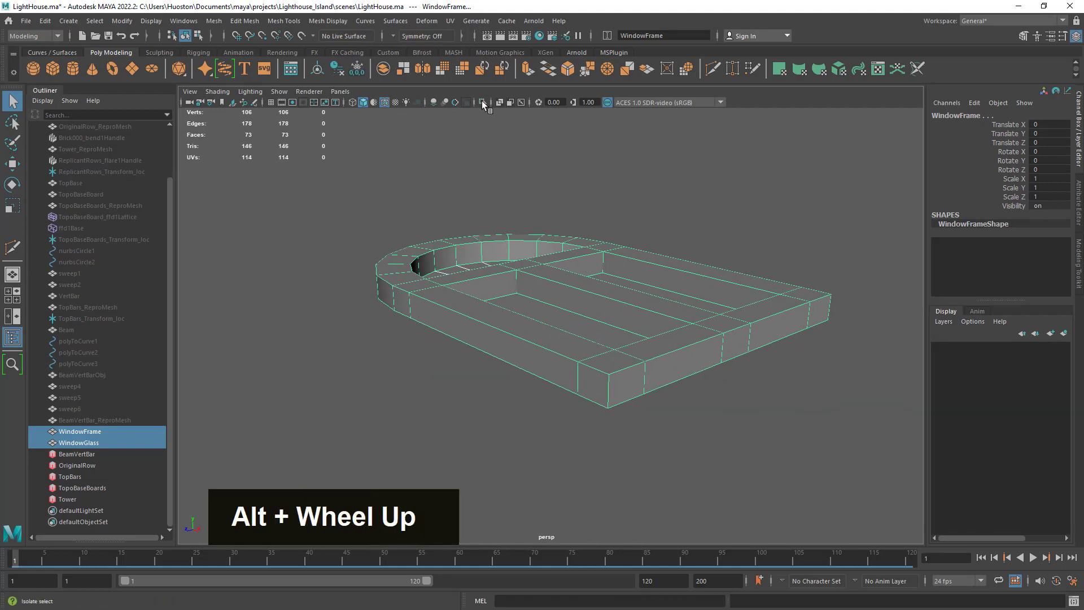
pyautogui.click(271, 103)
pyautogui.keyDown('alt'); pyautogui.moveTo(616, 299); pyautogui.dragTo(624, 303, button='right'); pyautogui.keyUp('alt')
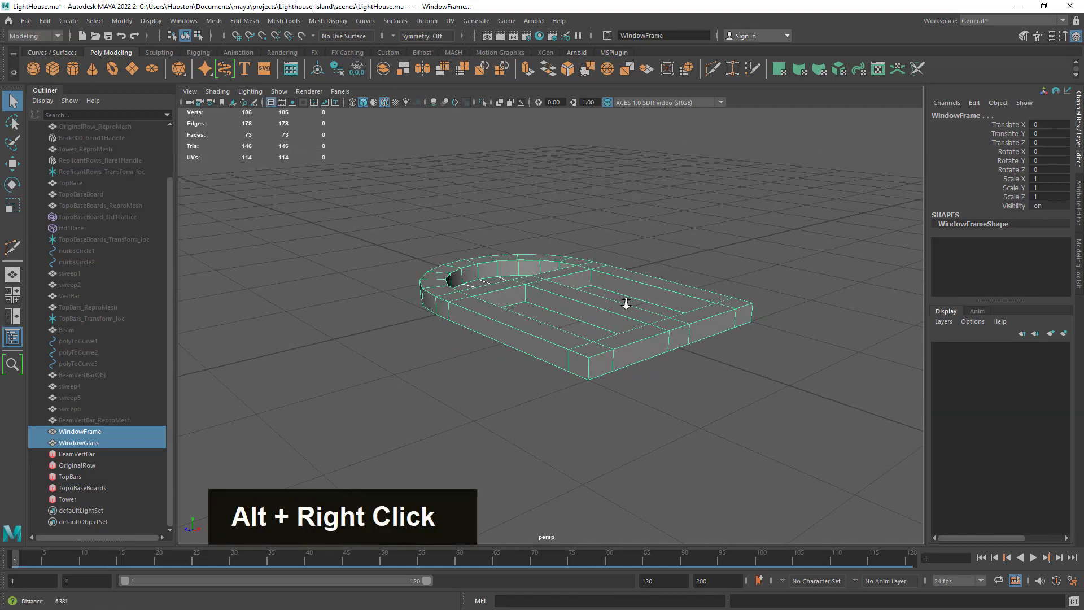
pyautogui.keyDown('alt'); pyautogui.moveTo(625, 303); pyautogui.dragTo(627, 417); pyautogui.keyUp('alt')
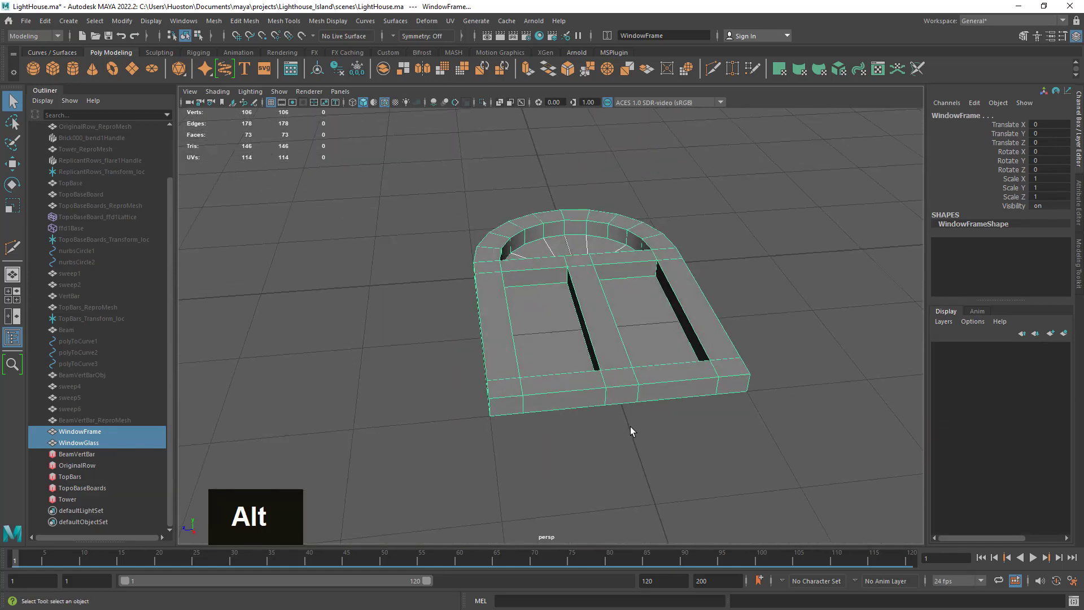
# Step: Center the pivots of WindowFrame and WindowGlass, then check the glass's pivot with the Move tool
pyautogui.click(12, 163)
pyautogui.keyDown('alt'); pyautogui.moveTo(547, 324); pyautogui.dragTo(570, 376); pyautogui.keyUp('alt')
pyautogui.moveTo(676, 210); pyautogui.dragTo(297, 533)
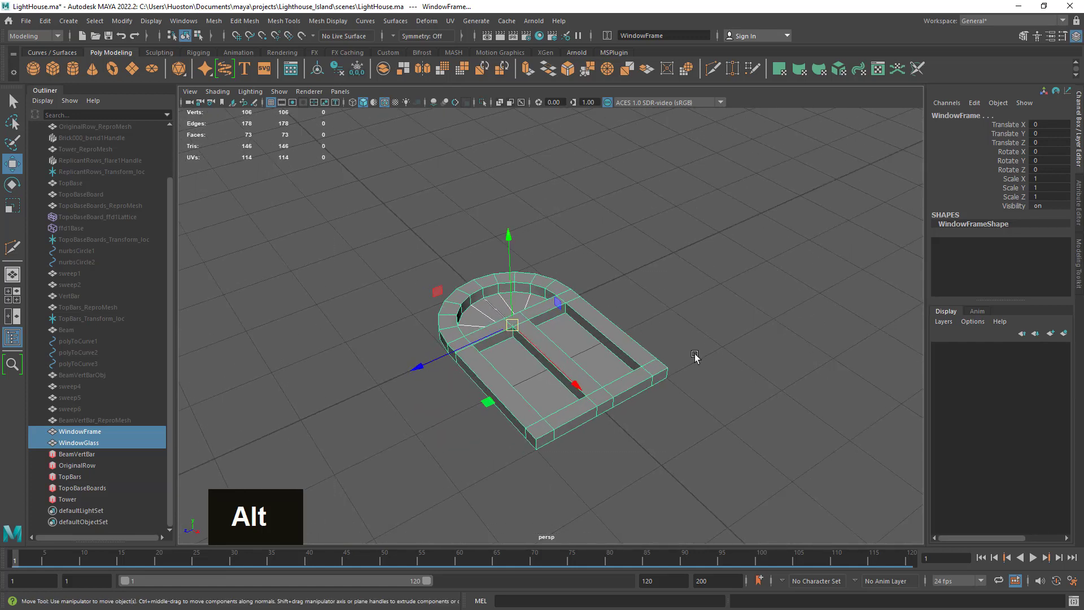
pyautogui.moveTo(774, 198); pyautogui.dragTo(329, 505)
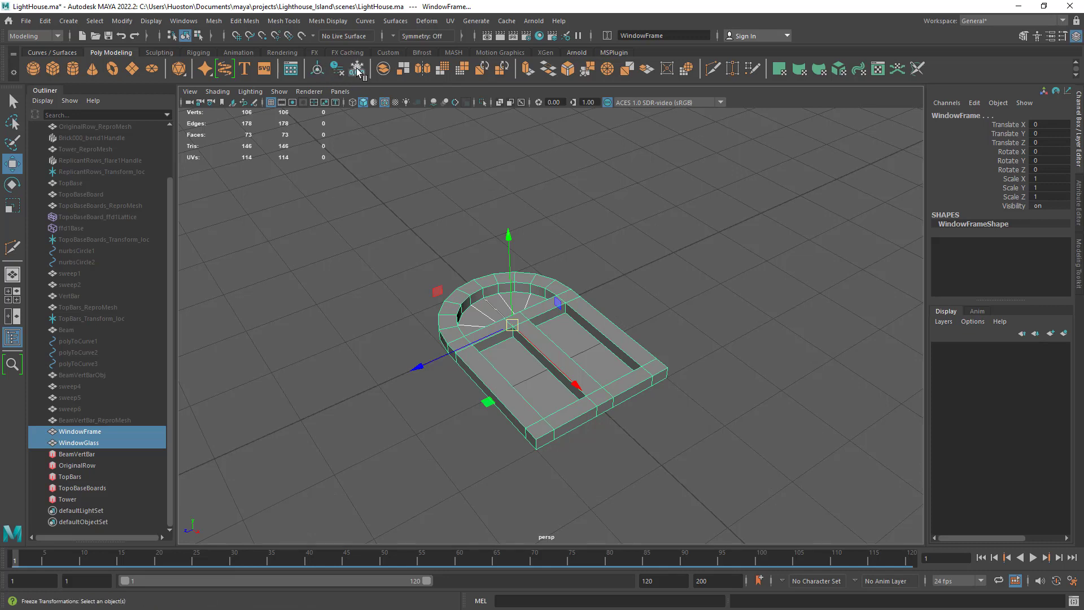
pyautogui.click(317, 70)
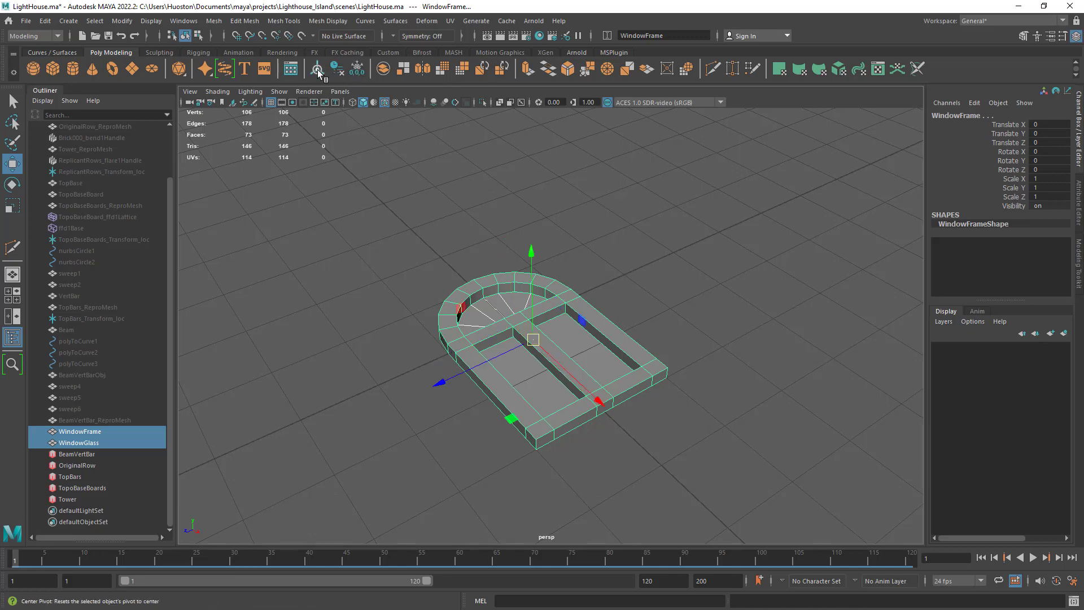
pyautogui.keyDown('alt'); pyautogui.moveTo(638, 361); pyautogui.dragTo(663, 409); pyautogui.keyUp('alt')
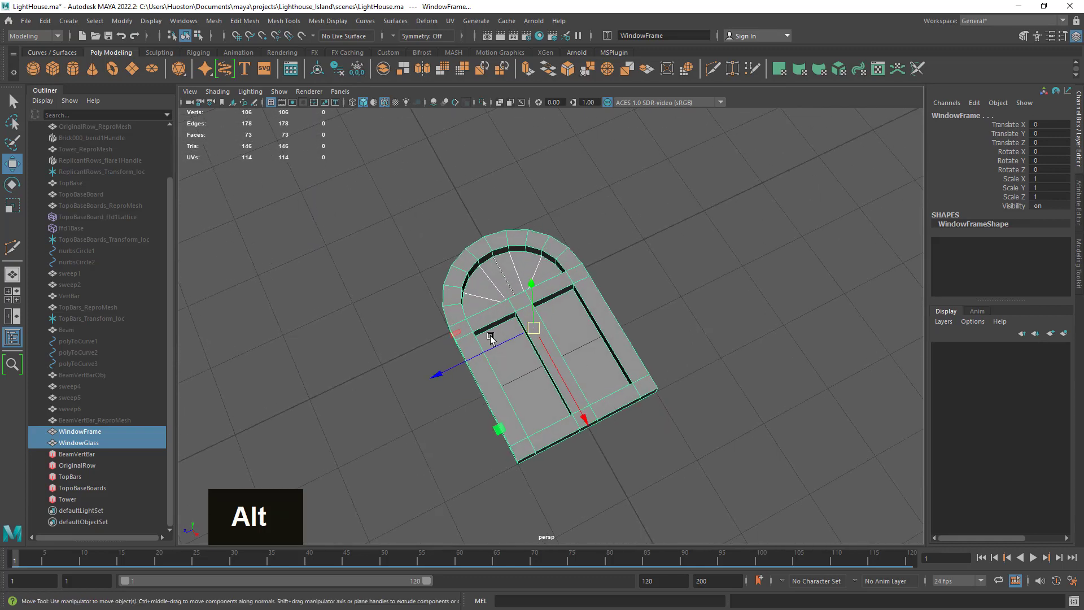
pyautogui.click(665, 241)
pyautogui.click(503, 285)
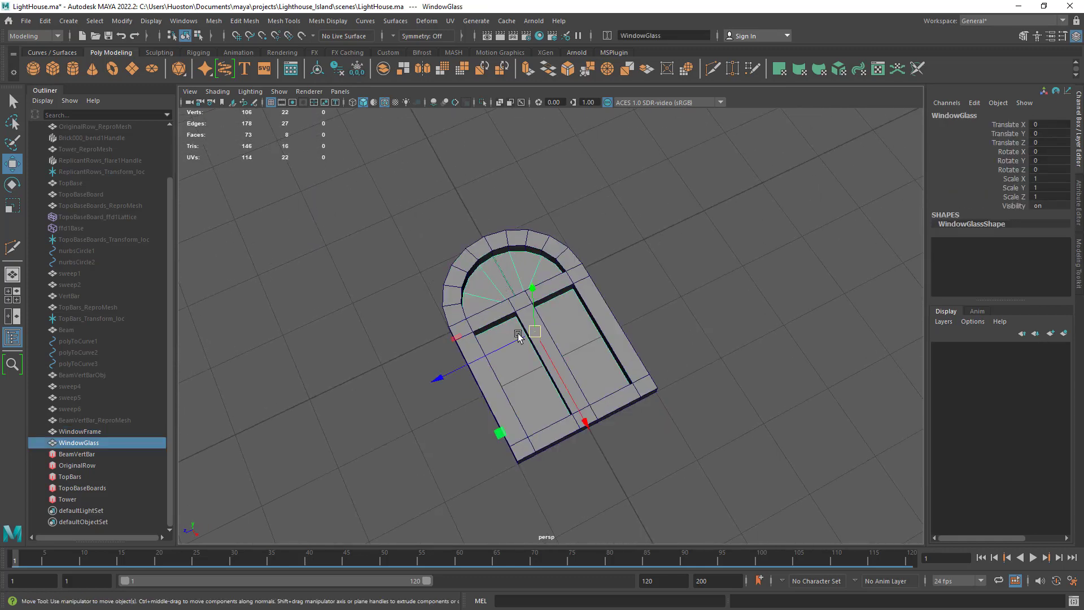
# Step: In wireframe display, move the outer edge loop on the underside of WindowFrame downward to deepen the frame
pyautogui.click(579, 290)
pyautogui.keyDown('alt'); pyautogui.moveTo(547, 401); pyautogui.dragTo(550, 347); pyautogui.keyUp('alt')
pyautogui.keyDown('alt'); pyautogui.moveTo(587, 384); pyautogui.dragTo(657, 407, button='right'); pyautogui.keyUp('alt')
pyautogui.keyDown('alt'); pyautogui.moveTo(656, 407); pyautogui.dragTo(667, 333, button='middle'); pyautogui.keyUp('alt')
pyautogui.keyDown('alt'); pyautogui.moveTo(631, 333); pyautogui.dragTo(627, 357); pyautogui.keyUp('alt')
pyautogui.keyDown('alt'); pyautogui.moveTo(635, 360); pyautogui.dragTo(709, 386, button='right'); pyautogui.keyUp('alt')
pyautogui.keyDown('alt'); pyautogui.moveTo(706, 386); pyautogui.dragTo(673, 326); pyautogui.keyUp('alt')
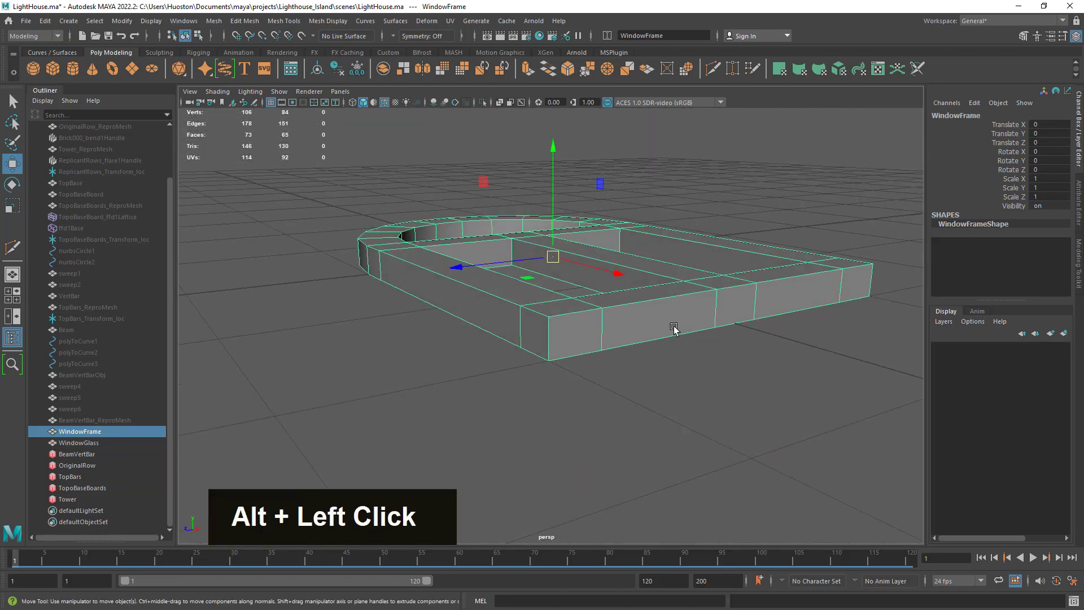
pyautogui.moveTo(671, 287); pyautogui.dragTo(669, 260, button='right')
pyautogui.doubleClick(641, 346)
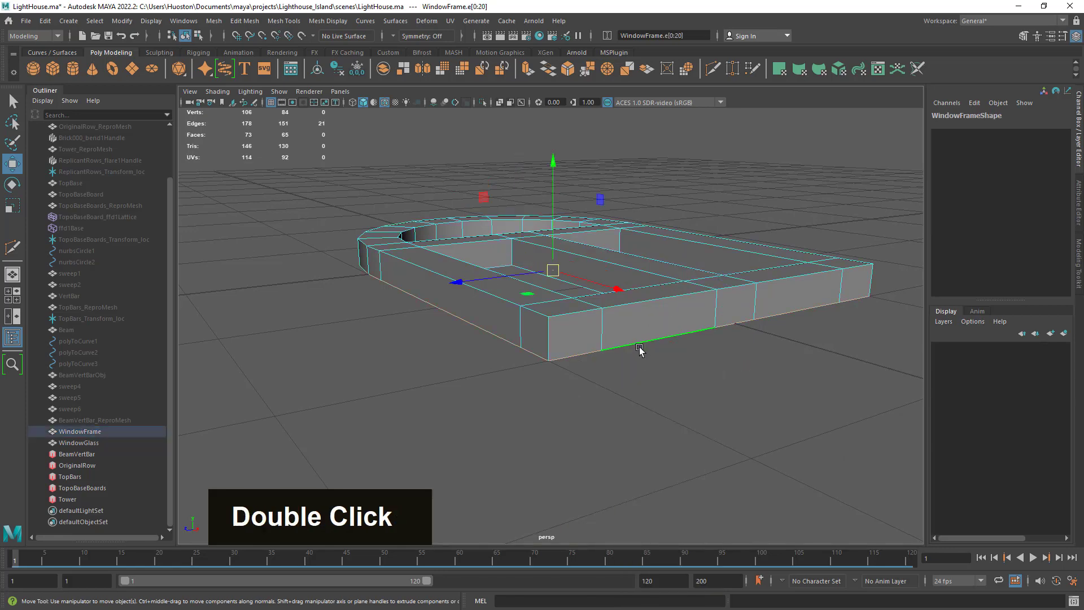
pyautogui.press('4')
pyautogui.keyDown('alt'); pyautogui.moveTo(638, 452); pyautogui.dragTo(685, 431); pyautogui.keyUp('alt')
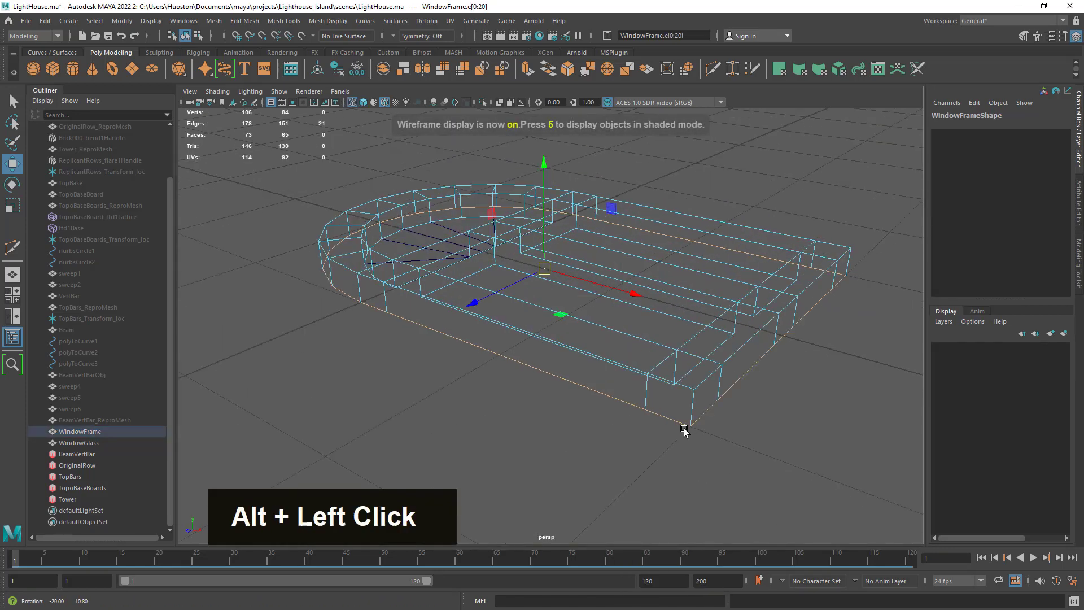
pyautogui.keyDown('alt'); pyautogui.moveTo(685, 431); pyautogui.dragTo(469, 406, button='right'); pyautogui.keyUp('alt')
pyautogui.keyDown('alt'); pyautogui.moveTo(469, 407); pyautogui.dragTo(501, 411); pyautogui.keyUp('alt')
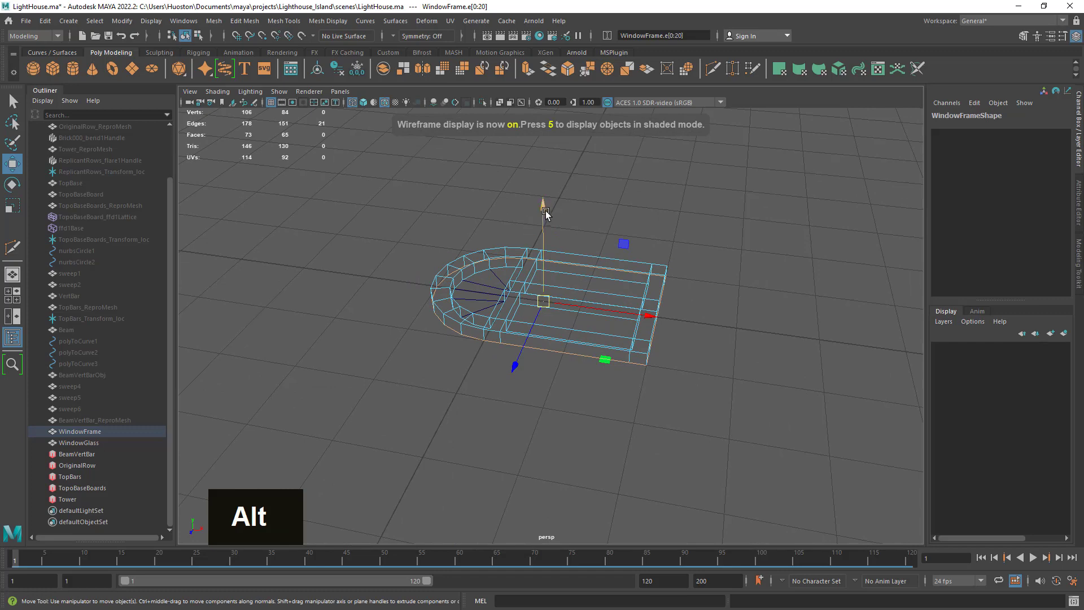
pyautogui.moveTo(544, 213); pyautogui.dragTo(545, 242)
pyautogui.keyDown('alt'); pyautogui.moveTo(581, 314); pyautogui.dragTo(575, 337); pyautogui.keyUp('alt')
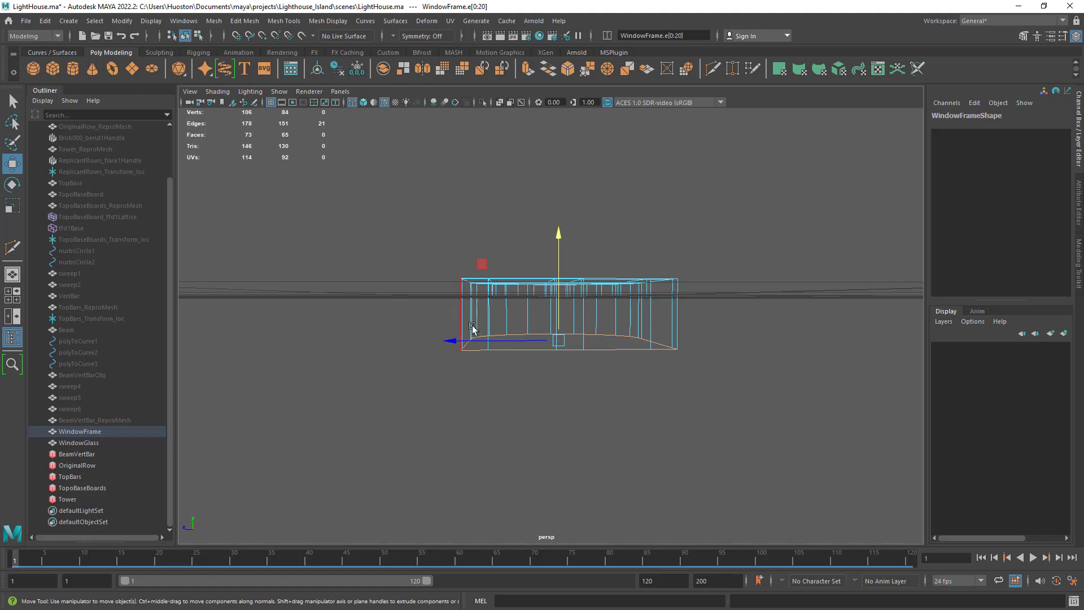
pyautogui.keyDown('alt'); pyautogui.moveTo(473, 328); pyautogui.dragTo(625, 344); pyautogui.keyUp('alt')
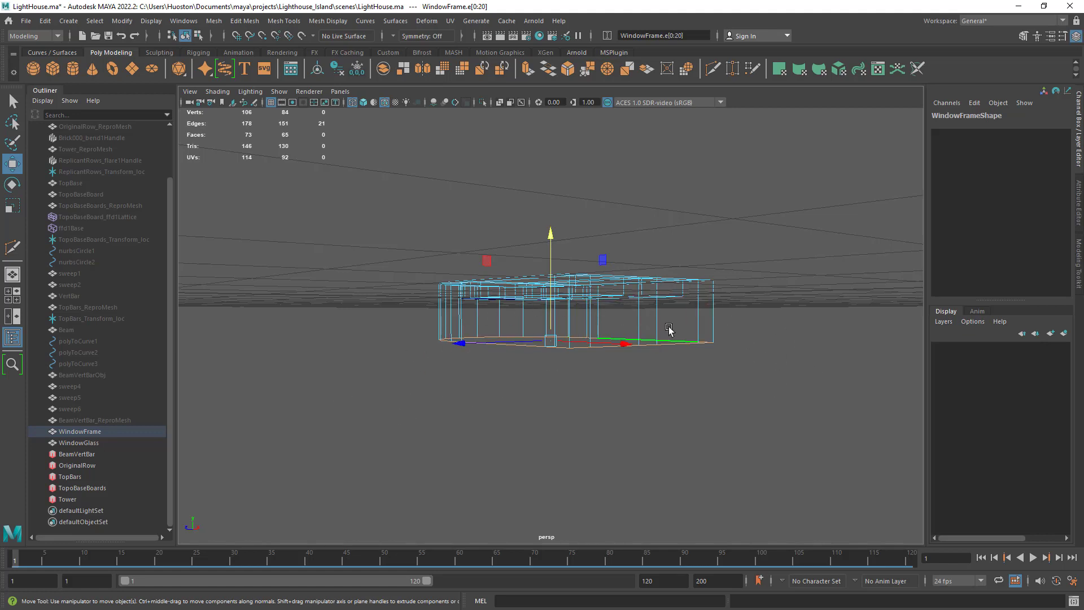
pyautogui.moveTo(555, 258)
pyautogui.mouseDown()
pyautogui.moveTo(553, 201)
pyautogui.moveTo(549, 254)
pyautogui.moveTo(550, 242)
pyautogui.mouseUp()
pyautogui.keyDown('alt'); pyautogui.moveTo(756, 307); pyautogui.dragTo(720, 307, button='right'); pyautogui.keyUp('alt')
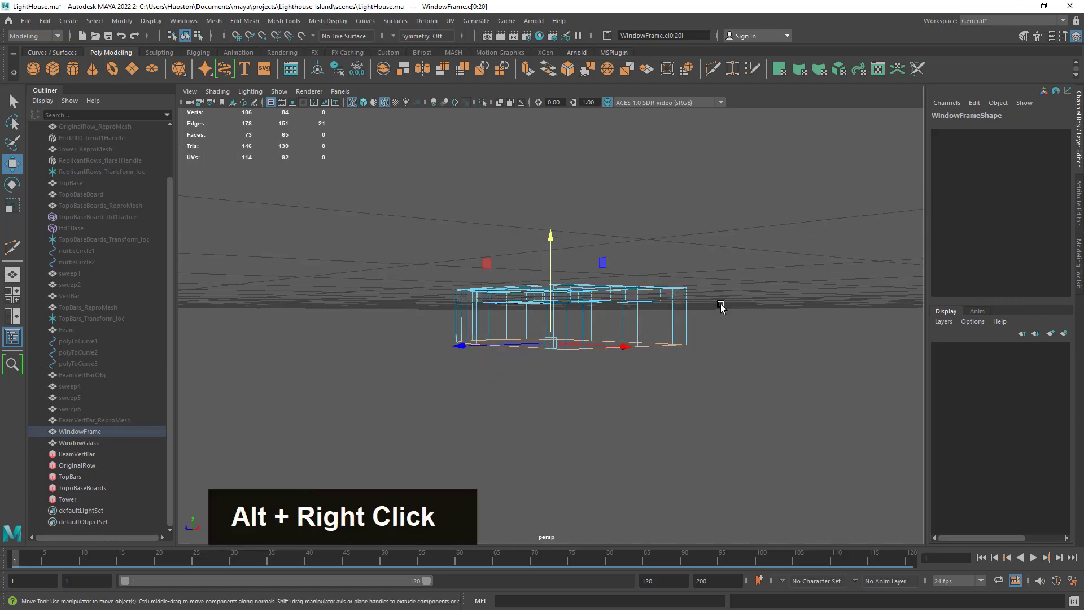
pyautogui.keyDown('alt'); pyautogui.moveTo(721, 306); pyautogui.dragTo(726, 358); pyautogui.keyUp('alt')
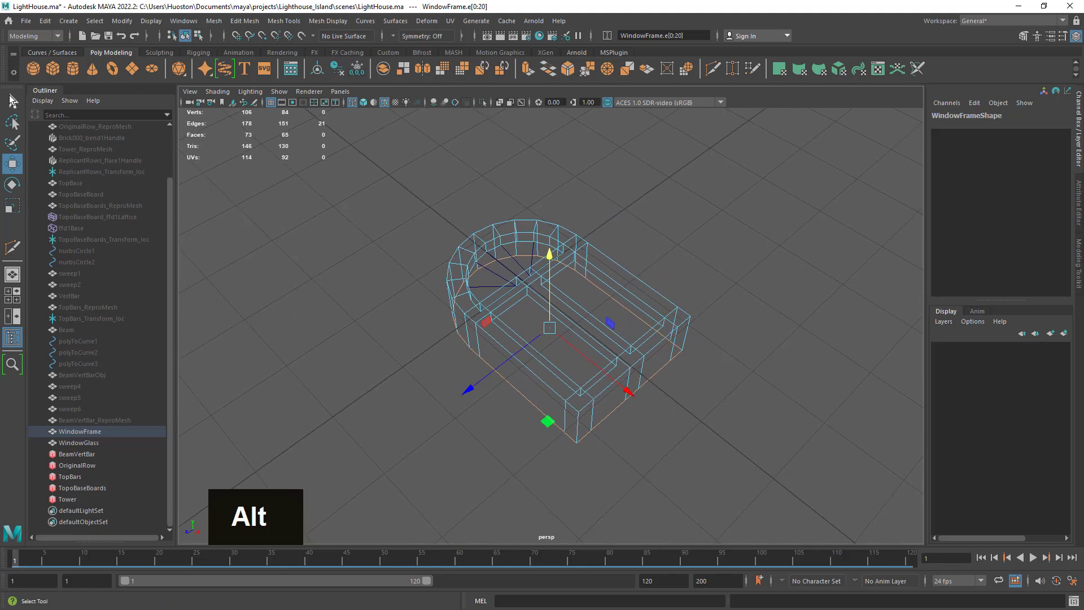
# Step: Return WindowFrame to object mode, select it together with WindowGlass and freeze the transformations of both
pyautogui.click(12, 100)
pyautogui.click(250, 245)
pyautogui.moveTo(369, 148); pyautogui.dragTo(604, 359)
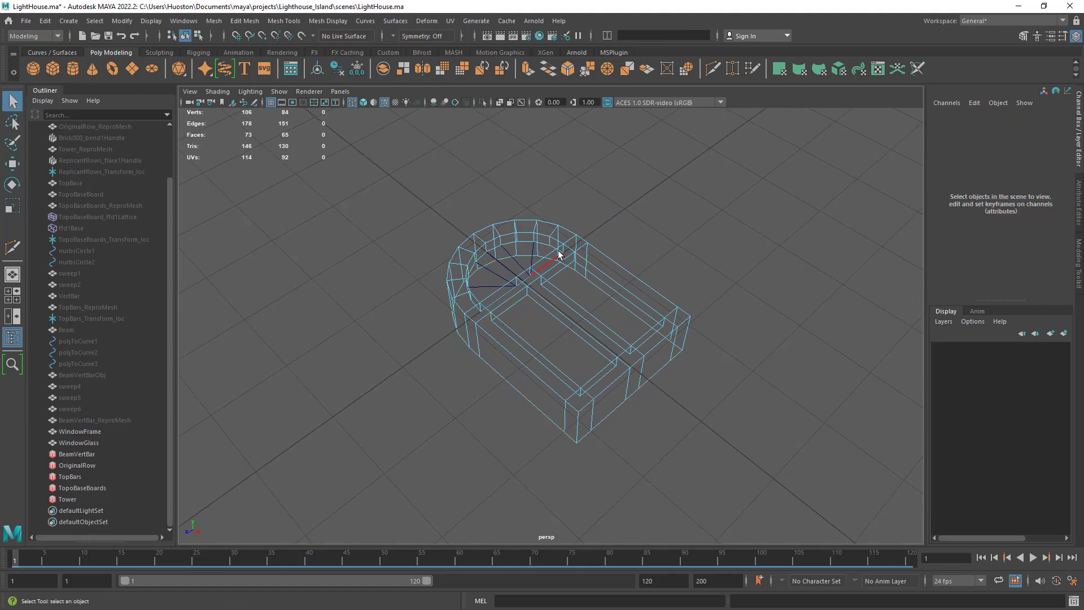
pyautogui.moveTo(568, 226); pyautogui.dragTo(625, 208, button='right')
pyautogui.click(742, 218)
pyautogui.moveTo(741, 511); pyautogui.dragTo(363, 155)
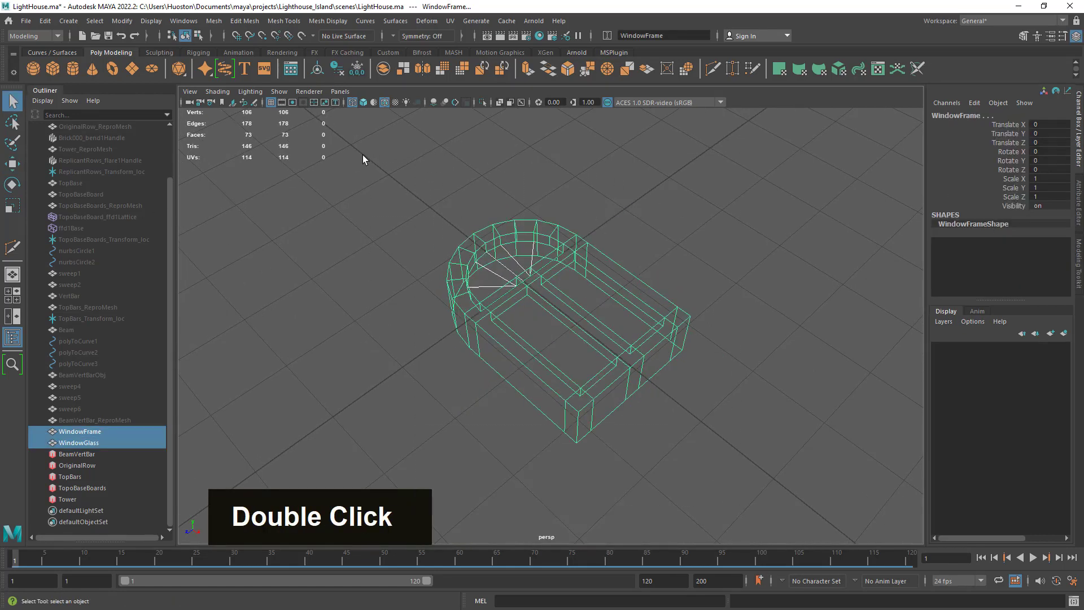
pyautogui.doubleClick(359, 72)
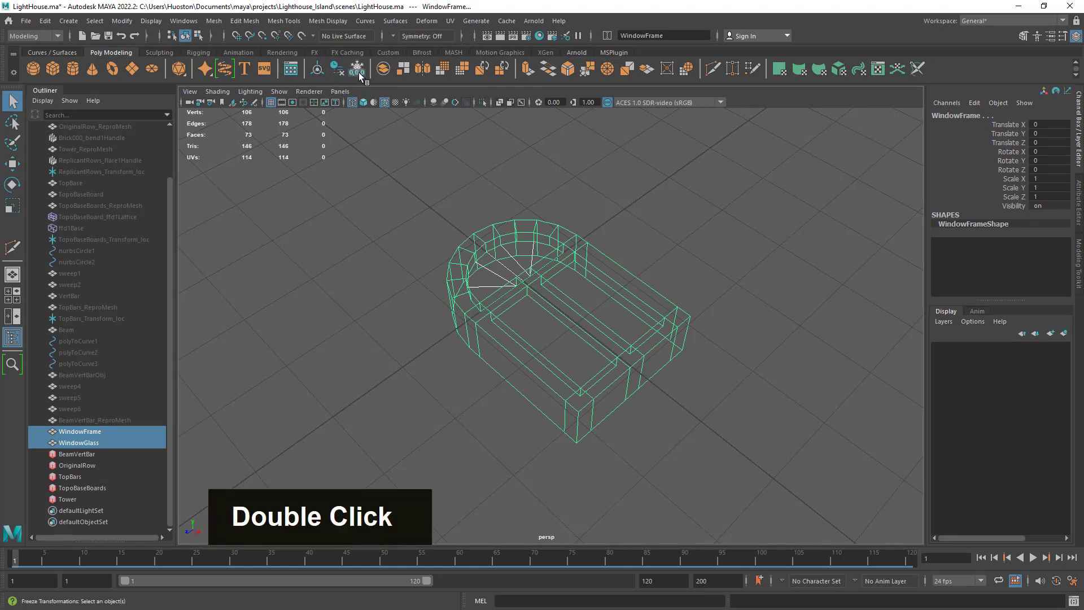
pyautogui.click(361, 73)
pyautogui.keyDown('alt'); pyautogui.moveTo(568, 324); pyautogui.dragTo(567, 321); pyautogui.keyUp('alt')
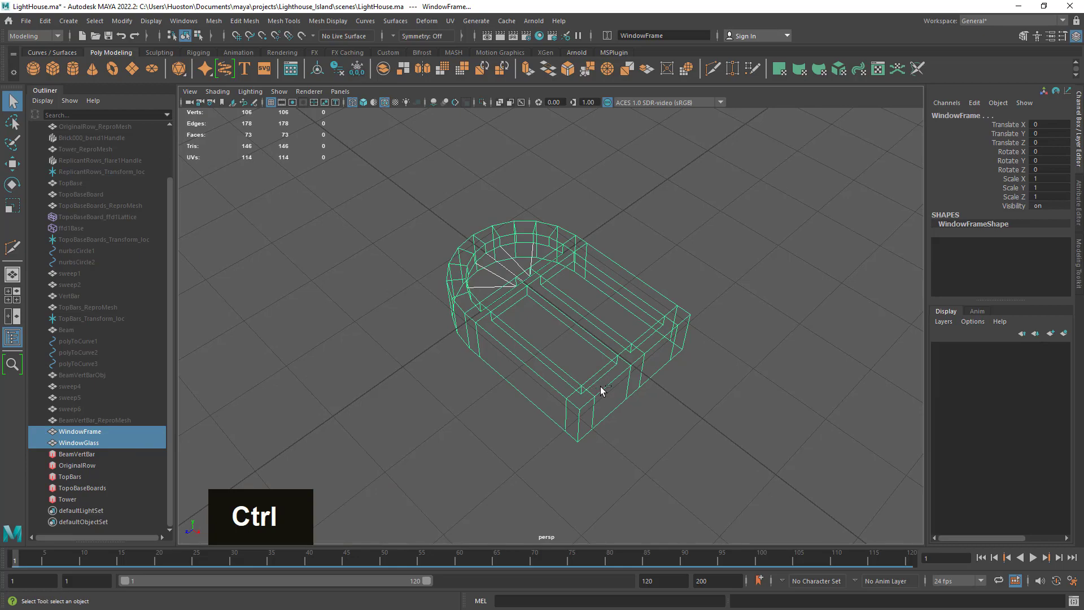
# Step: Group WindowFrame and WindowGlass, and center the group's pivot
pyautogui.hotkey('ctrl', 'g')
pyautogui.click(11, 164)
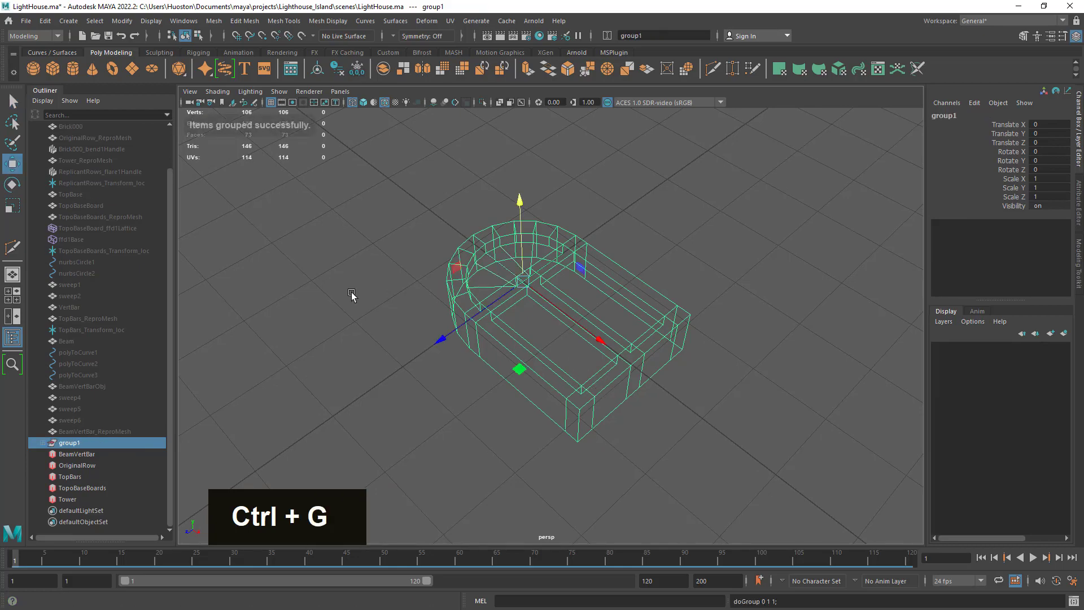
pyautogui.keyDown('alt'); pyautogui.moveTo(666, 361); pyautogui.dragTo(709, 393); pyautogui.keyUp('alt')
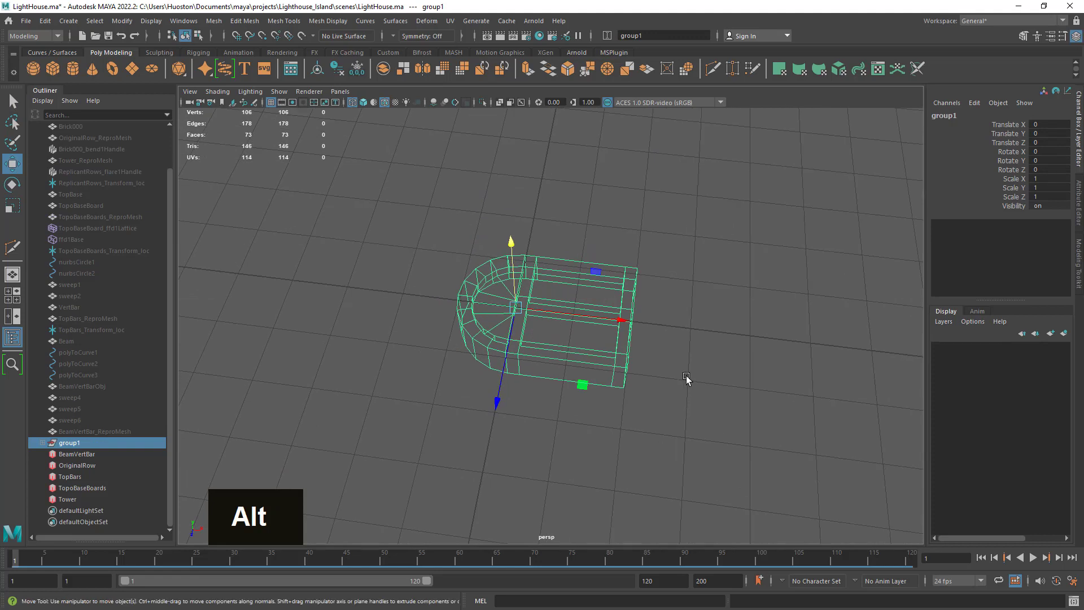
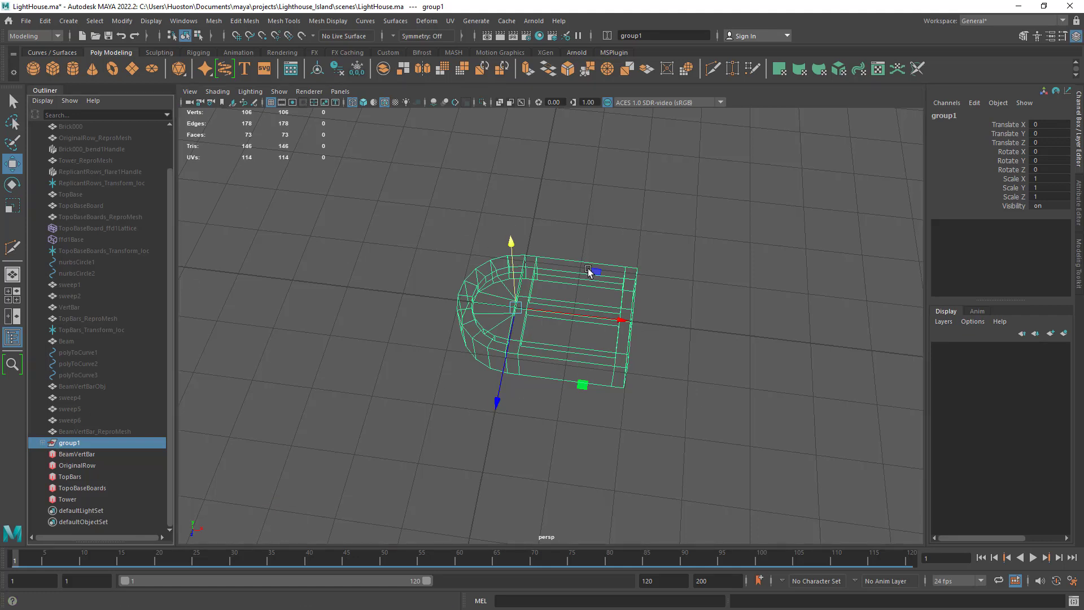
pyautogui.click(317, 68)
pyautogui.keyDown('alt'); pyautogui.moveTo(632, 384); pyautogui.dragTo(606, 405); pyautogui.keyUp('alt')
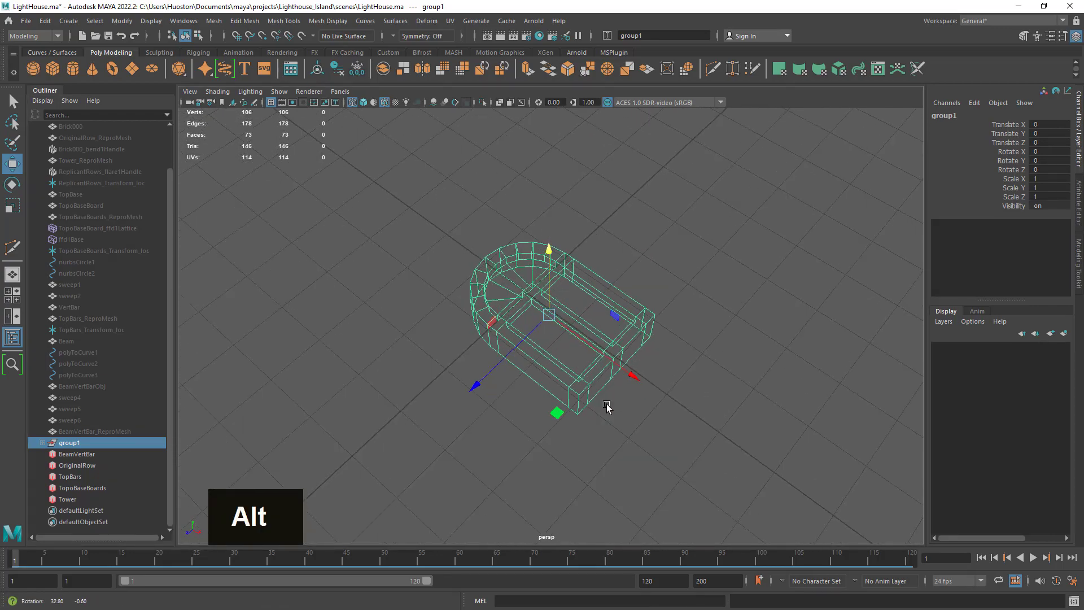
# Step: Rename the new group of frame and glass as Window01
pyautogui.doubleClick(71, 442)
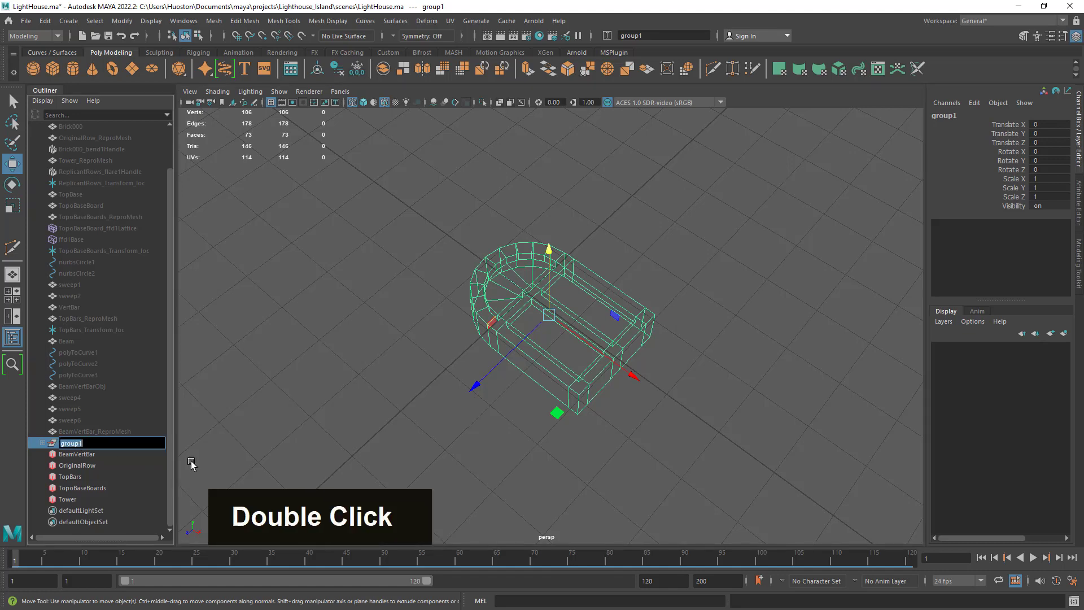
pyautogui.write('Window')
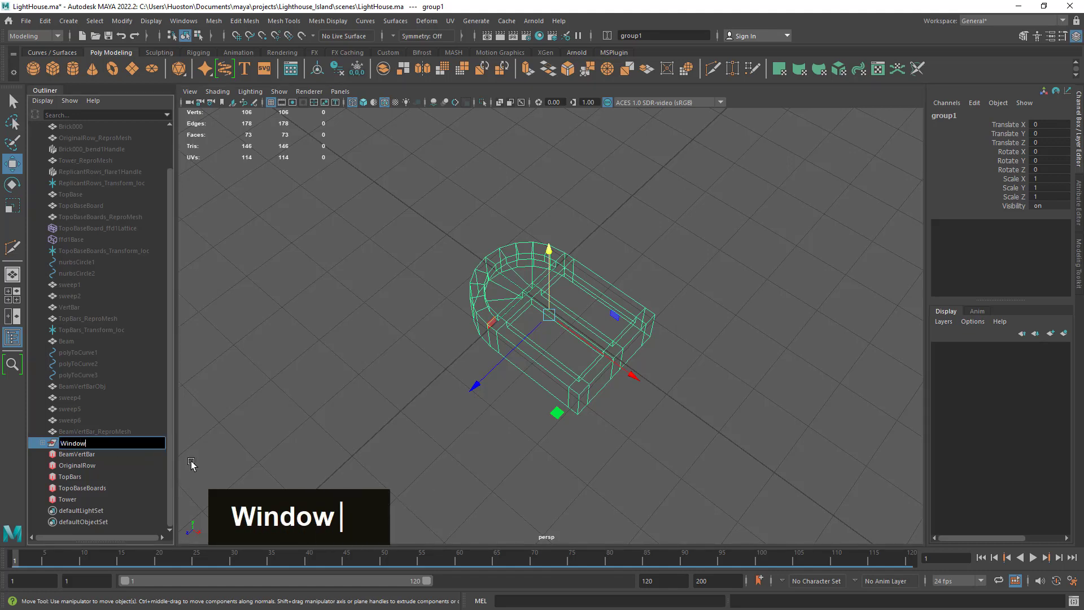
pyautogui.write('01')
pyautogui.press('Return')
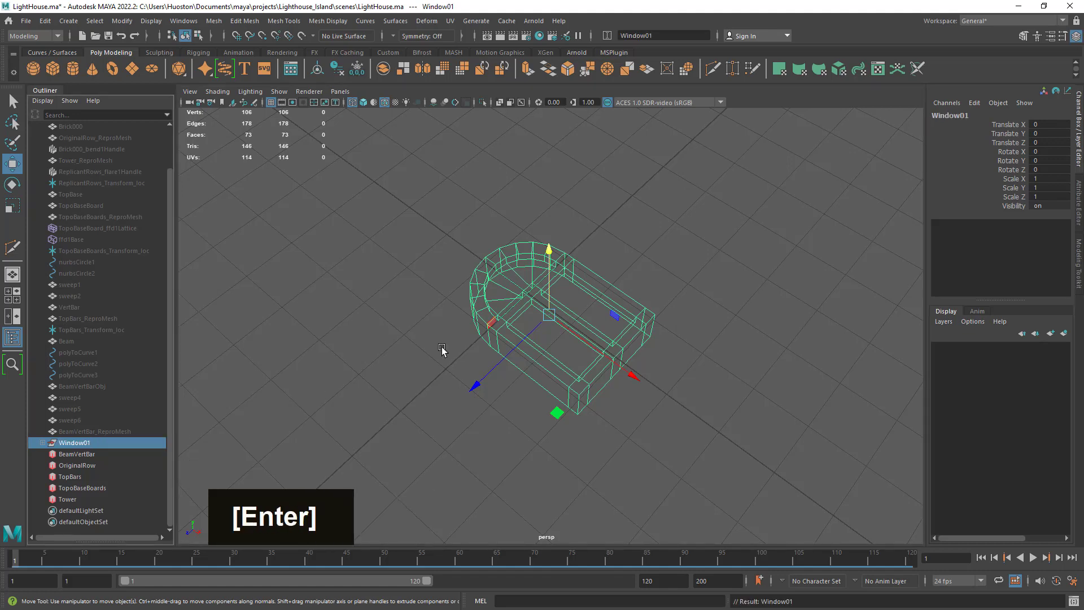
pyautogui.keyDown('alt'); pyautogui.moveTo(644, 305); pyautogui.dragTo(699, 401, button='right'); pyautogui.keyUp('alt')
pyautogui.moveTo(699, 401)
pyautogui.keyDown('alt'); pyautogui.mouseDown()
pyautogui.moveTo(698, 421)
pyautogui.moveTo(699, 411)
pyautogui.mouseUp(); pyautogui.keyUp('alt')
pyautogui.moveTo(642, 355); pyautogui.dragTo(623, 402)
pyautogui.press('z')
pyautogui.keyDown('alt'); pyautogui.moveTo(623, 402); pyautogui.dragTo(703, 436, button='right'); pyautogui.keyUp('alt')
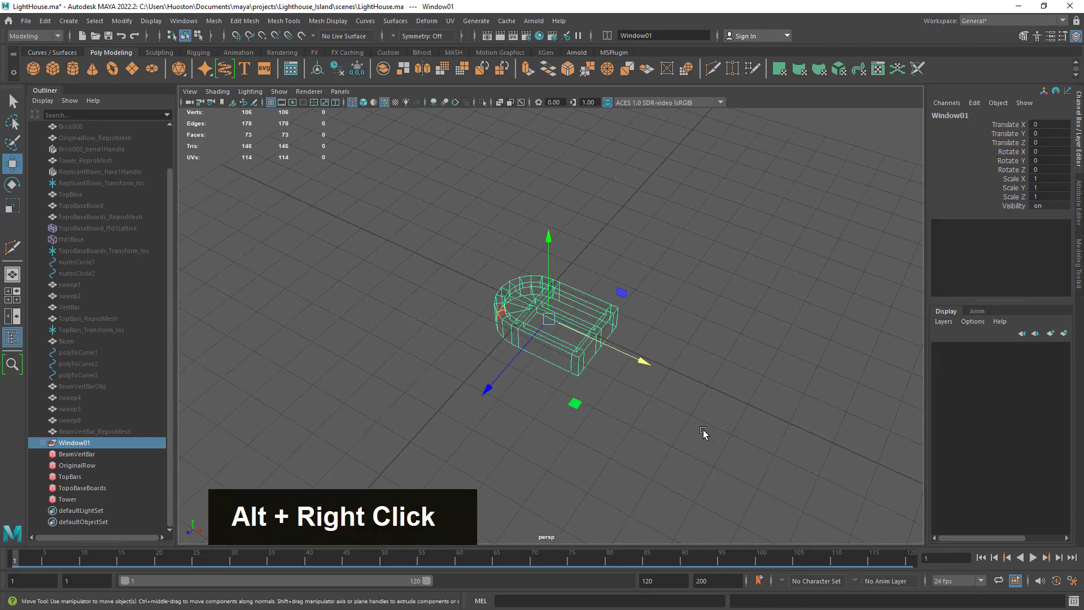
# Step: Snap Window01 to the grid origin, about -0.5 in X and 0.187 in Y
pyautogui.keyDown('alt'); pyautogui.moveTo(704, 435); pyautogui.dragTo(712, 459); pyautogui.keyUp('alt')
pyautogui.keyDown('alt'); pyautogui.moveTo(712, 459); pyautogui.dragTo(541, 349, button='right'); pyautogui.keyUp('alt')
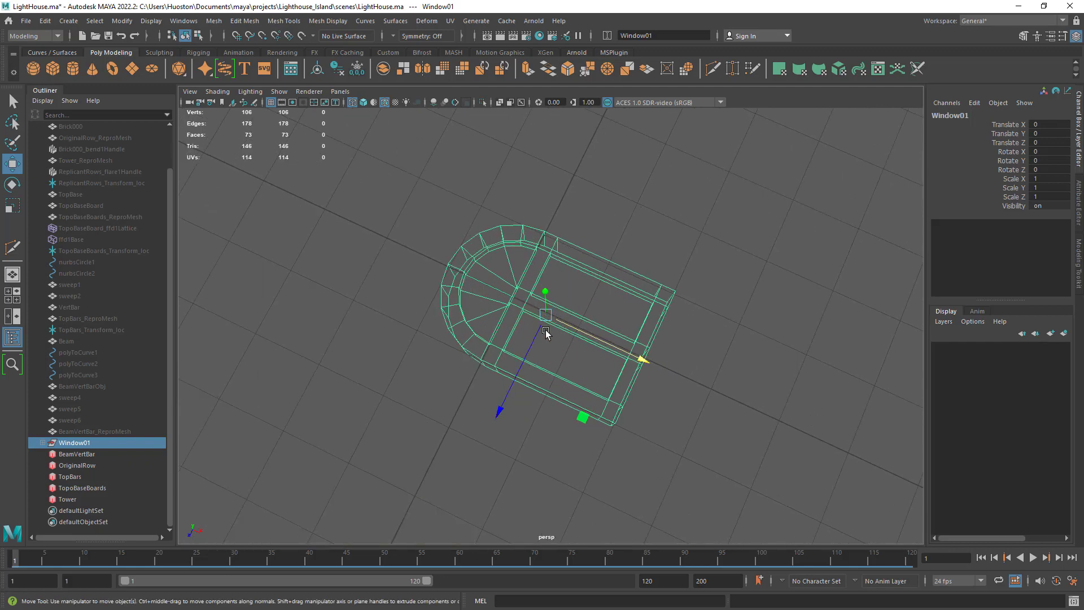
pyautogui.keyDown('alt'); pyautogui.moveTo(481, 289); pyautogui.dragTo(576, 334, button='right'); pyautogui.keyUp('alt')
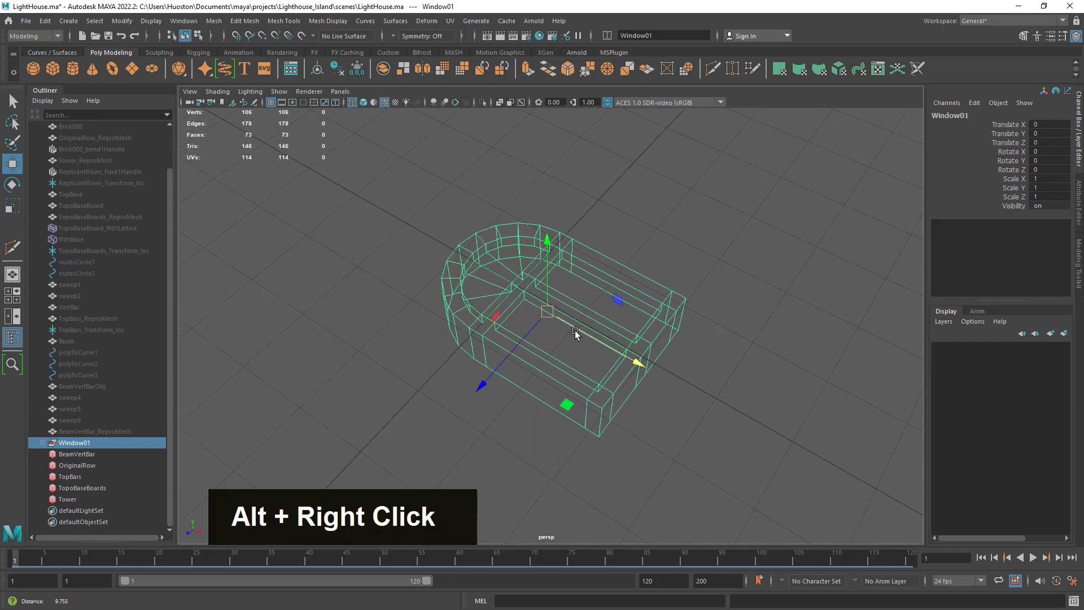
pyautogui.keyDown('alt'); pyautogui.moveTo(576, 334); pyautogui.dragTo(610, 346); pyautogui.keyUp('alt')
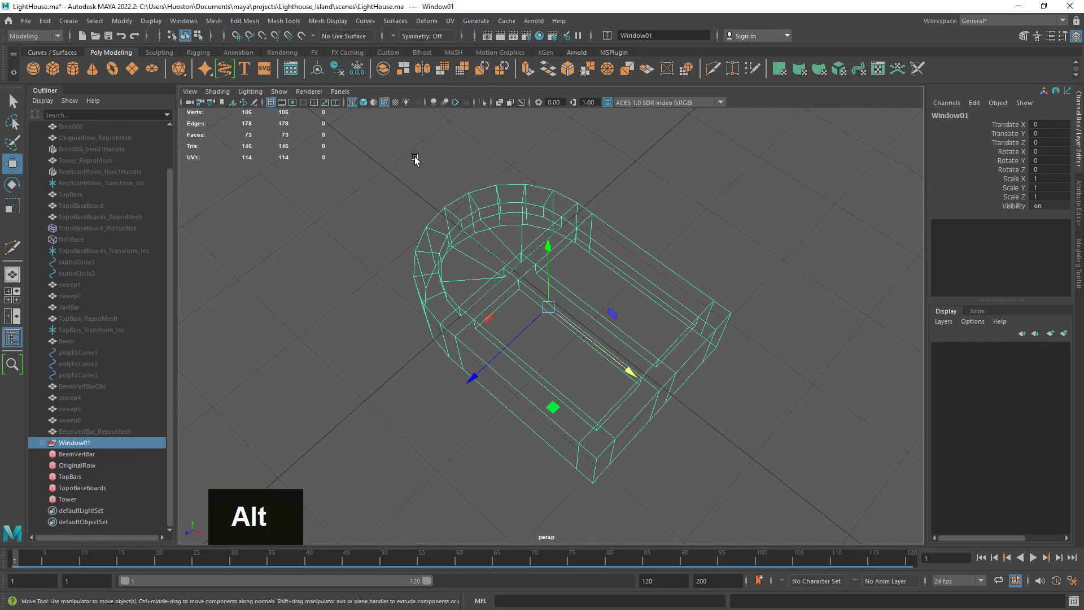
pyautogui.click(237, 37)
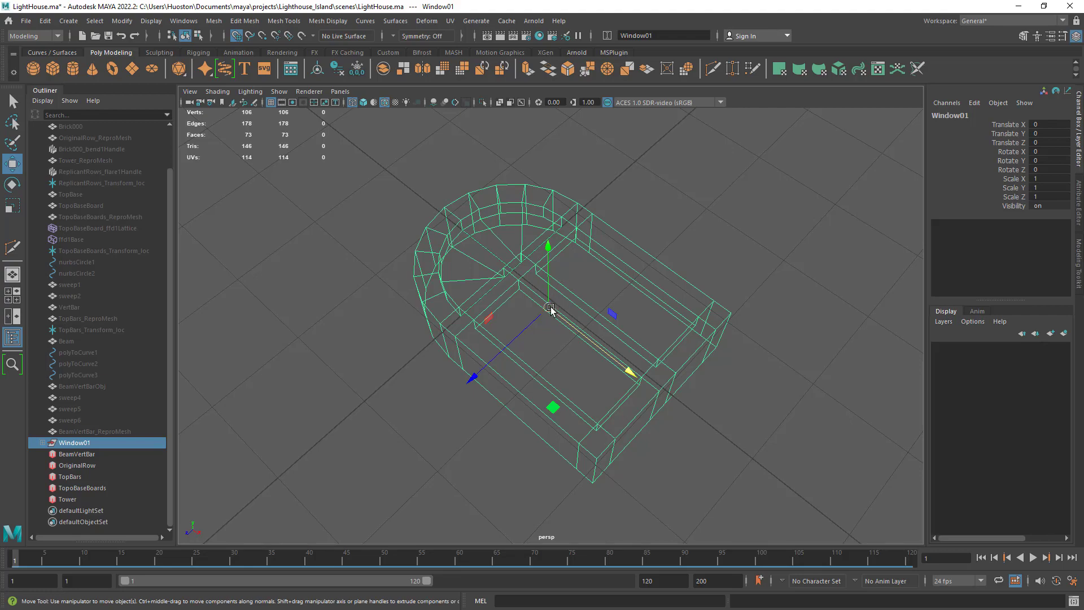
pyautogui.moveTo(549, 307); pyautogui.dragTo(521, 286)
pyautogui.keyDown('alt'); pyautogui.moveTo(519, 303); pyautogui.dragTo(551, 265); pyautogui.keyUp('alt')
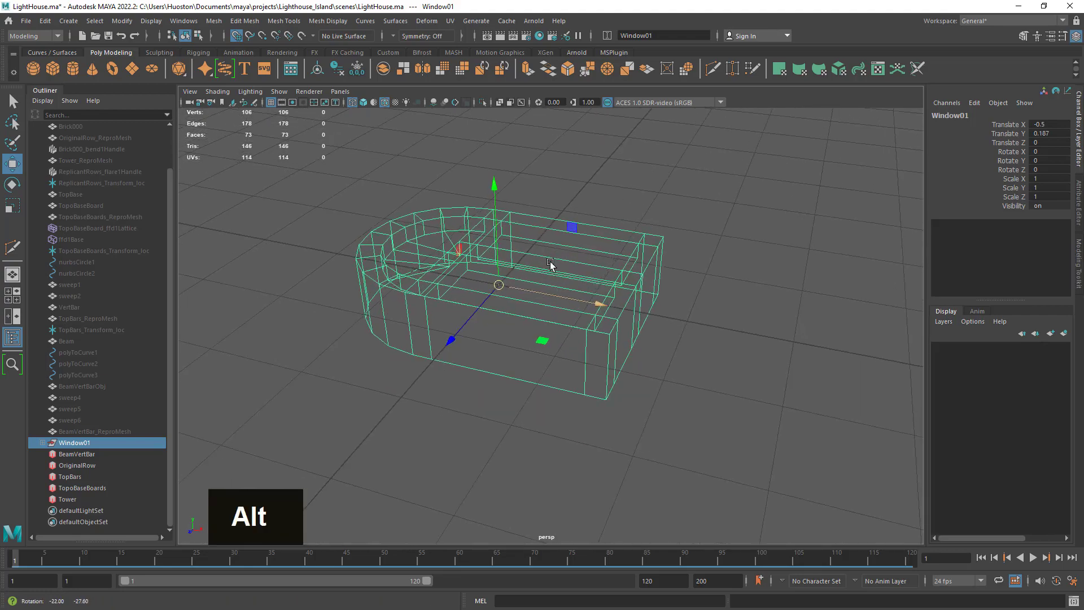
# Step: Freeze the transformations of Window01 at its new position
pyautogui.keyDown('alt'); pyautogui.moveTo(456, 244); pyautogui.dragTo(546, 184); pyautogui.keyUp('alt')
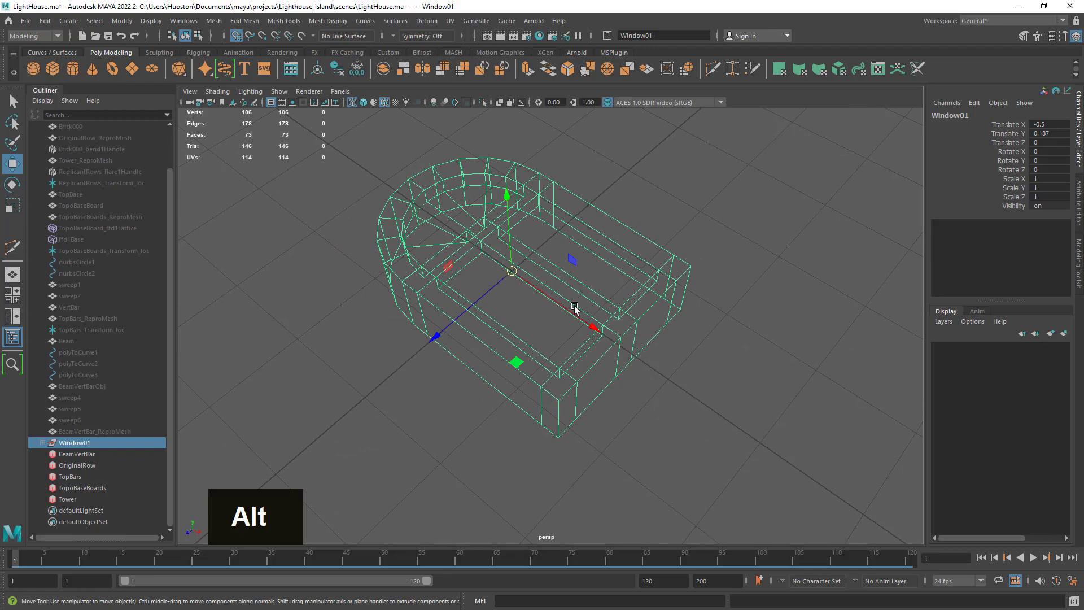
pyautogui.keyDown('alt'); pyautogui.moveTo(574, 307); pyautogui.dragTo(564, 283); pyautogui.keyUp('alt')
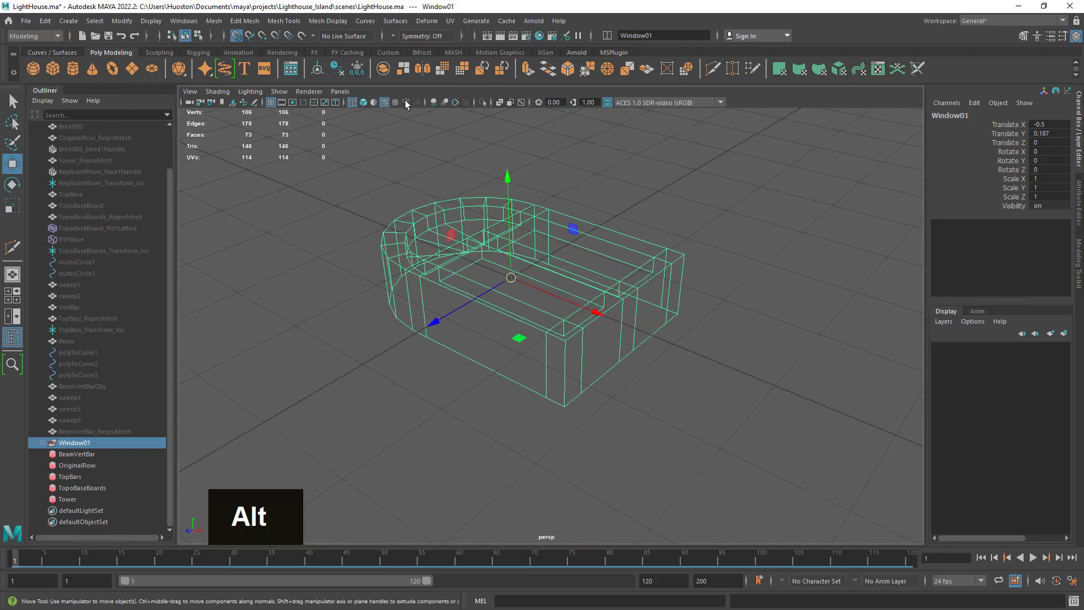
pyautogui.doubleClick(358, 68)
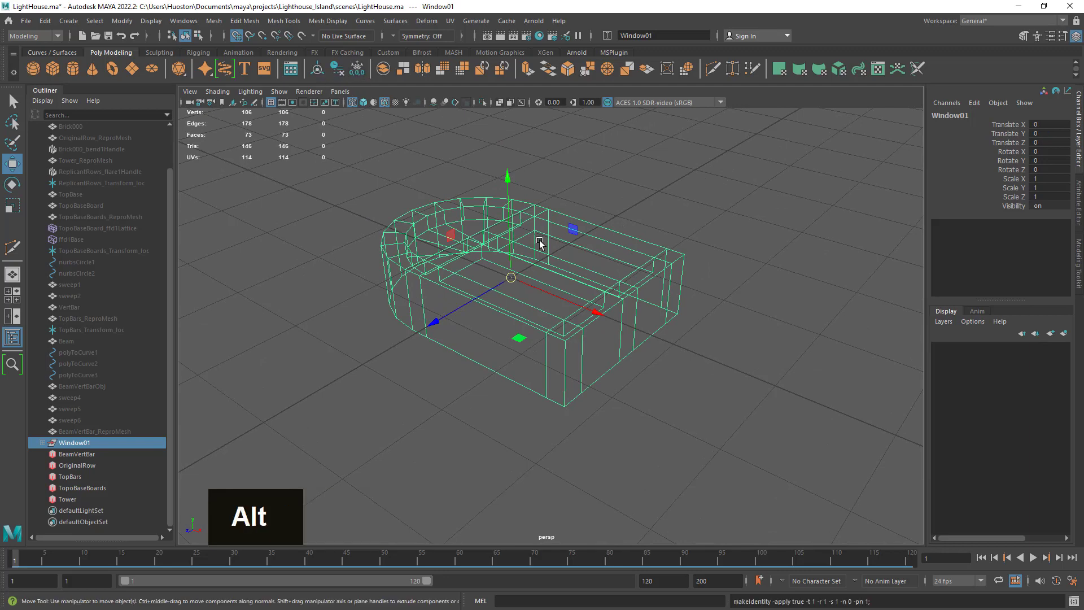
# Step: Select the hidden lighthouse objects from Brick000 through BeamVertBar_ReproMesh and make them visible again
pyautogui.keyDown('alt'); pyautogui.moveTo(539, 243); pyautogui.dragTo(674, 307); pyautogui.keyUp('alt')
pyautogui.keyDown('alt'); pyautogui.moveTo(674, 307); pyautogui.dragTo(544, 266, button='right'); pyautogui.keyUp('alt')
pyautogui.keyDown('alt'); pyautogui.moveTo(544, 265); pyautogui.dragTo(519, 276); pyautogui.keyUp('alt')
pyautogui.keyDown('alt'); pyautogui.moveTo(519, 277); pyautogui.dragTo(446, 251, button='right'); pyautogui.keyUp('alt')
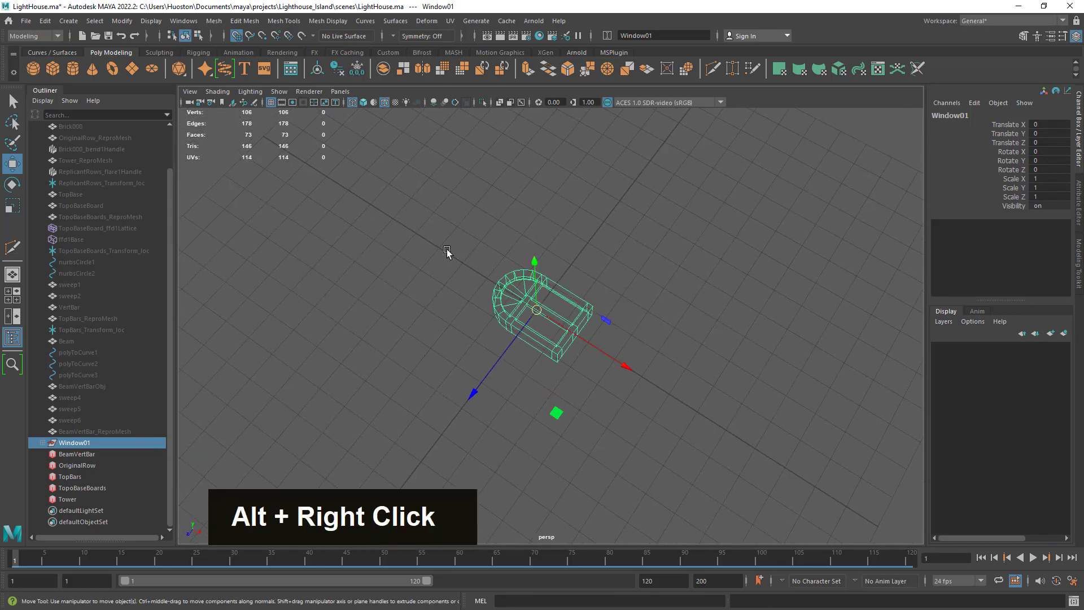
pyautogui.click(72, 428)
pyautogui.scroll(3, 96, 277)
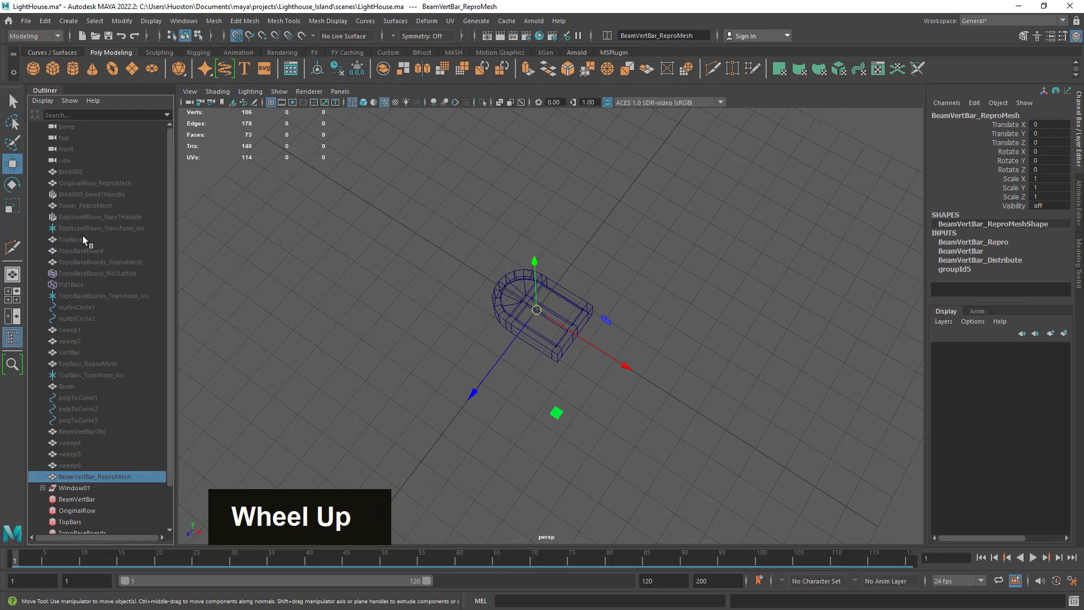
pyautogui.keyDown('shift'); pyautogui.click(67, 170); pyautogui.keyUp('shift')
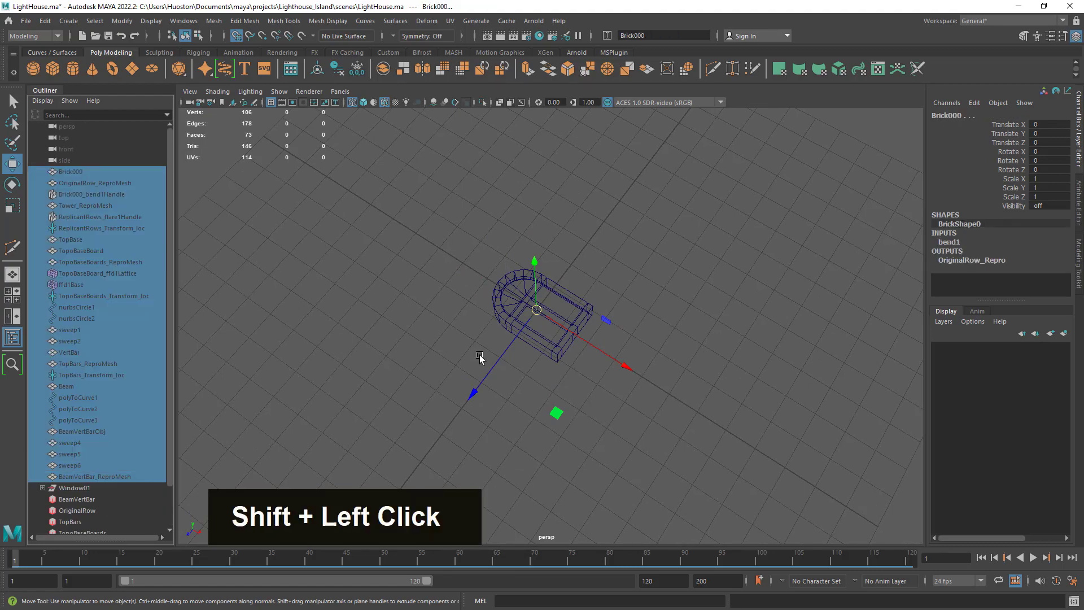
pyautogui.press('h')
# Step: Select Window01 and, with grid snapping off, move it out of the tower to about 5.44 in Translate Z
pyautogui.keyDown('alt'); pyautogui.moveTo(568, 403); pyautogui.dragTo(701, 391, button='right'); pyautogui.keyUp('alt')
pyautogui.keyDown('alt'); pyautogui.moveTo(701, 391); pyautogui.dragTo(726, 376); pyautogui.keyUp('alt')
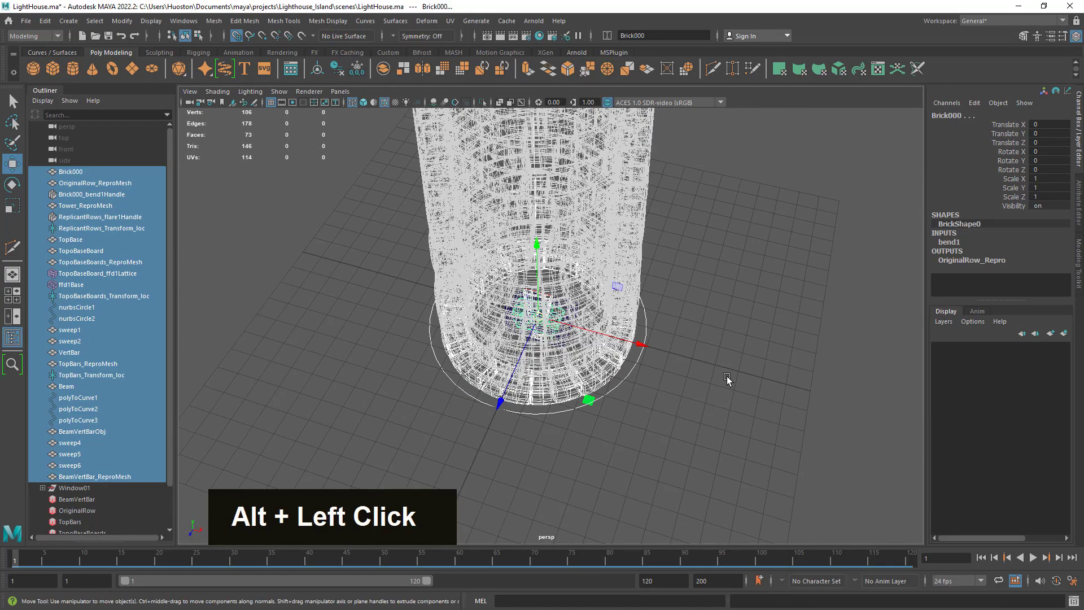
pyautogui.keyDown('alt'); pyautogui.moveTo(740, 398); pyautogui.dragTo(697, 402, button='right'); pyautogui.keyUp('alt')
pyautogui.keyDown('alt'); pyautogui.moveTo(697, 402); pyautogui.dragTo(552, 380); pyautogui.keyUp('alt')
pyautogui.keyDown('alt'); pyautogui.moveTo(552, 380); pyautogui.dragTo(510, 376, button='right'); pyautogui.keyUp('alt')
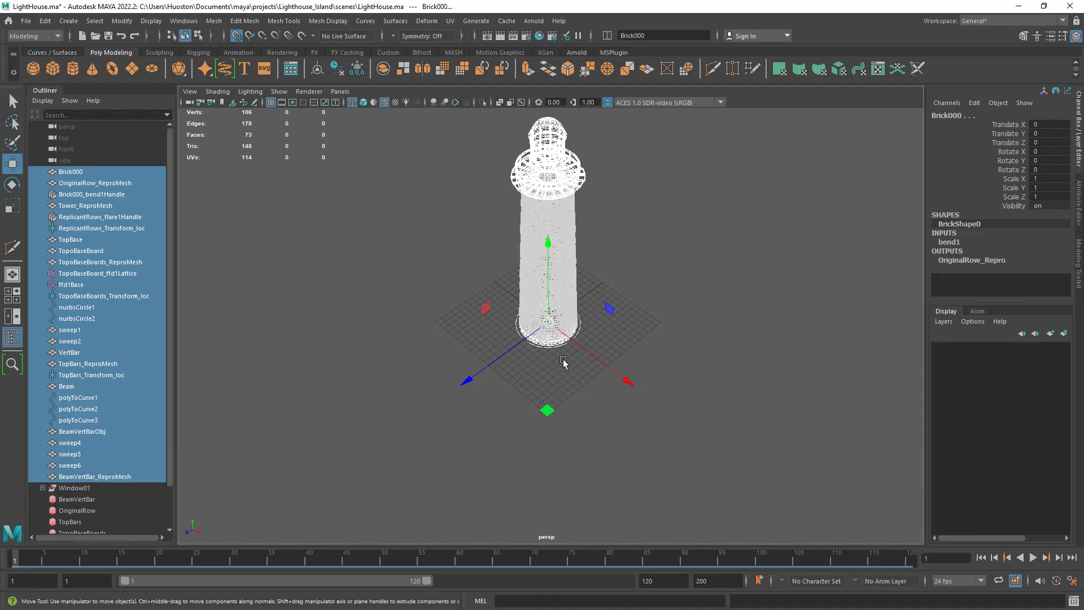
pyautogui.keyDown('alt'); pyautogui.moveTo(563, 361); pyautogui.dragTo(194, 396, button='right'); pyautogui.keyUp('alt')
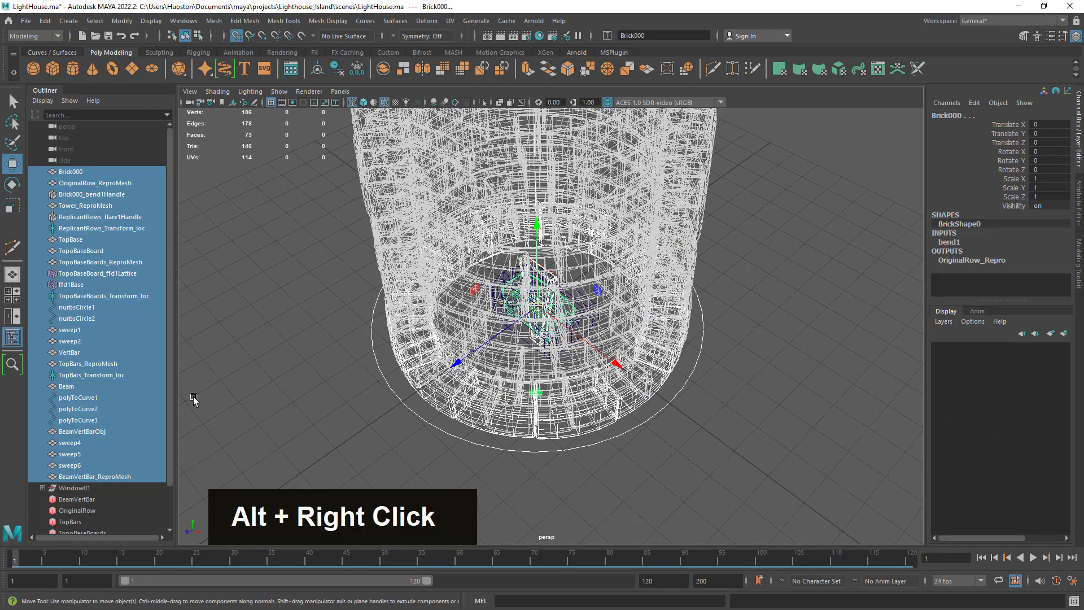
pyautogui.click(89, 487)
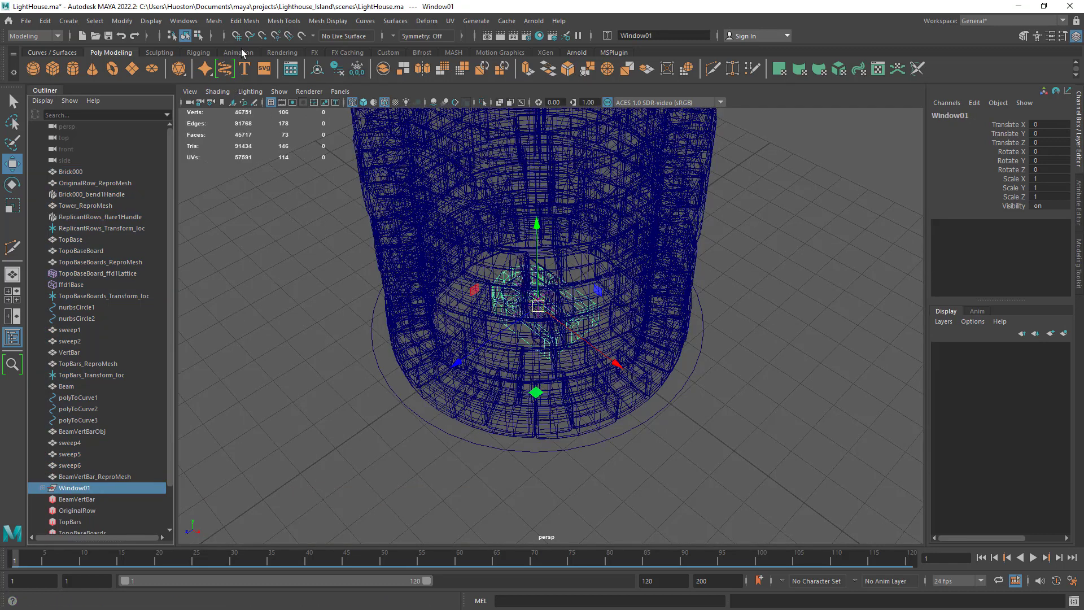
pyautogui.moveTo(463, 361); pyautogui.dragTo(283, 467)
# Step: Rotate Window01 around its vertical axis and set Rotate Y to exactly -90
pyautogui.keyDown('alt'); pyautogui.moveTo(284, 467); pyautogui.dragTo(495, 429, button='right'); pyautogui.keyUp('alt')
pyautogui.keyDown('alt'); pyautogui.moveTo(494, 429); pyautogui.dragTo(276, 458); pyautogui.keyUp('alt')
pyautogui.press('e')
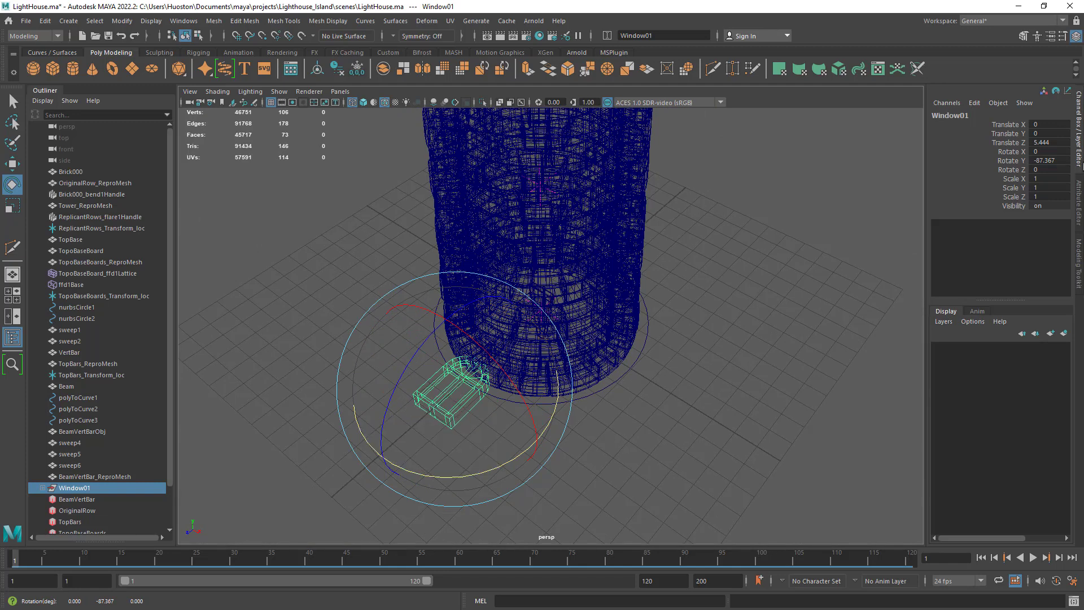
pyautogui.write('-90')
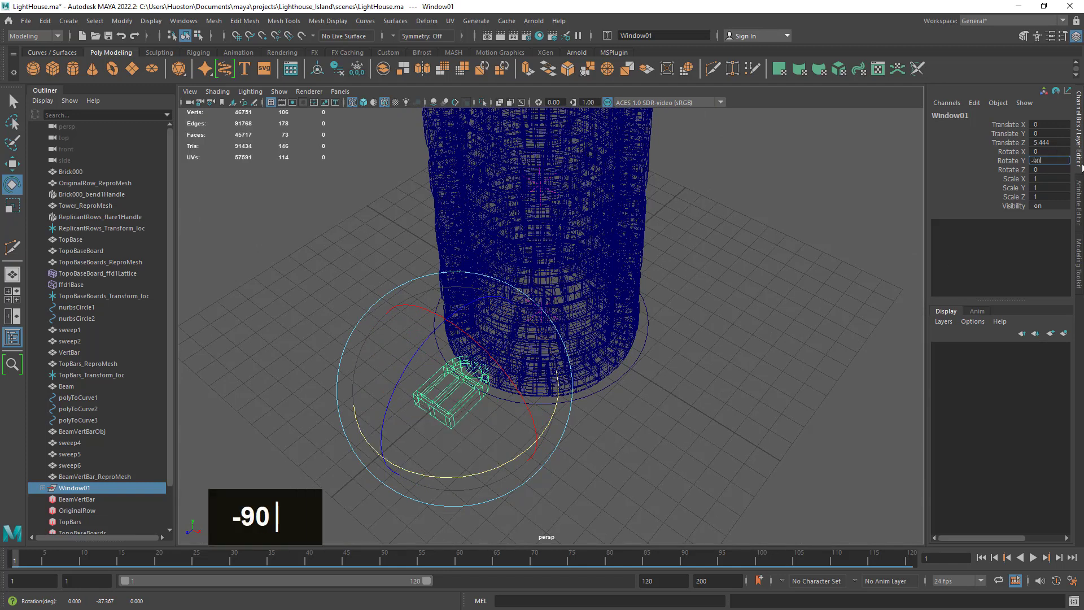
pyautogui.press('Return')
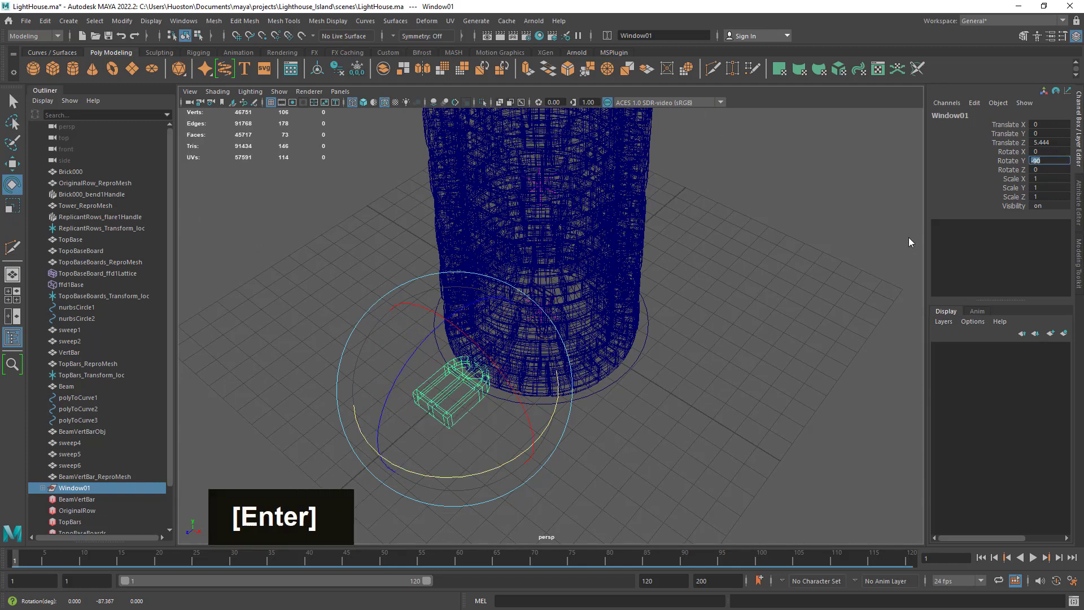
# Step: Tilt Window01 upright with Rotate X 90 and Rotate Z -90, and set Rotate Y to 0
pyautogui.moveTo(413, 348); pyautogui.dragTo(400, 470)
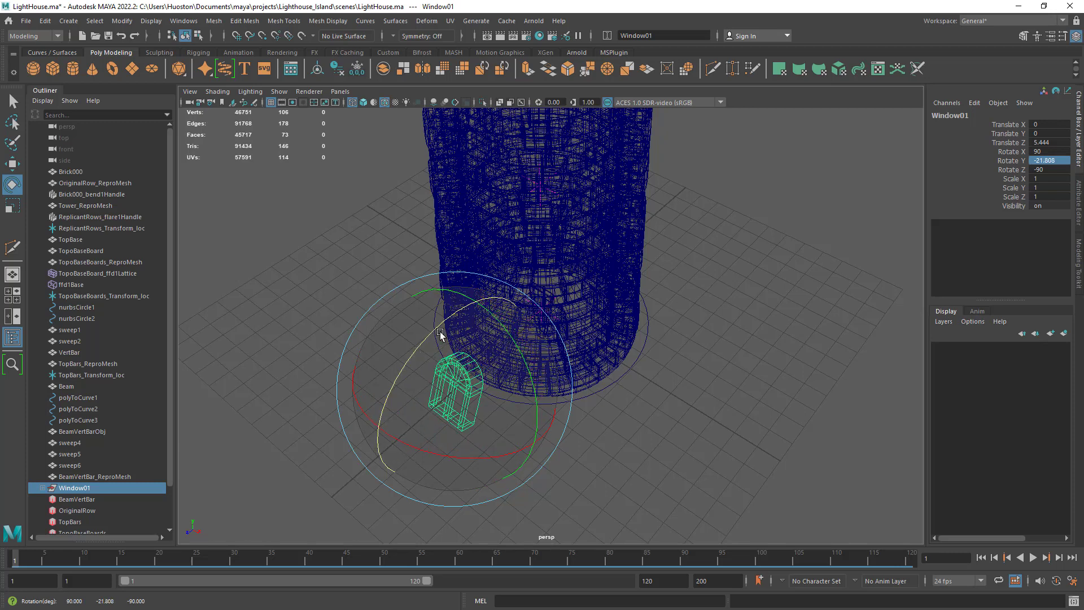
pyautogui.moveTo(438, 324); pyautogui.dragTo(442, 343)
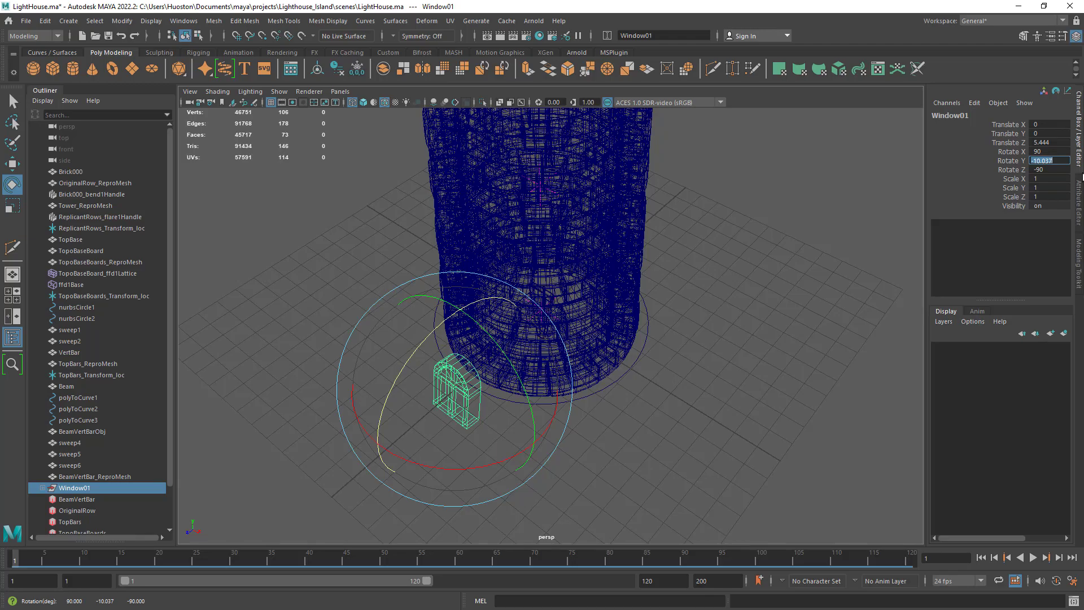
pyautogui.write('0')
pyautogui.press('Return')
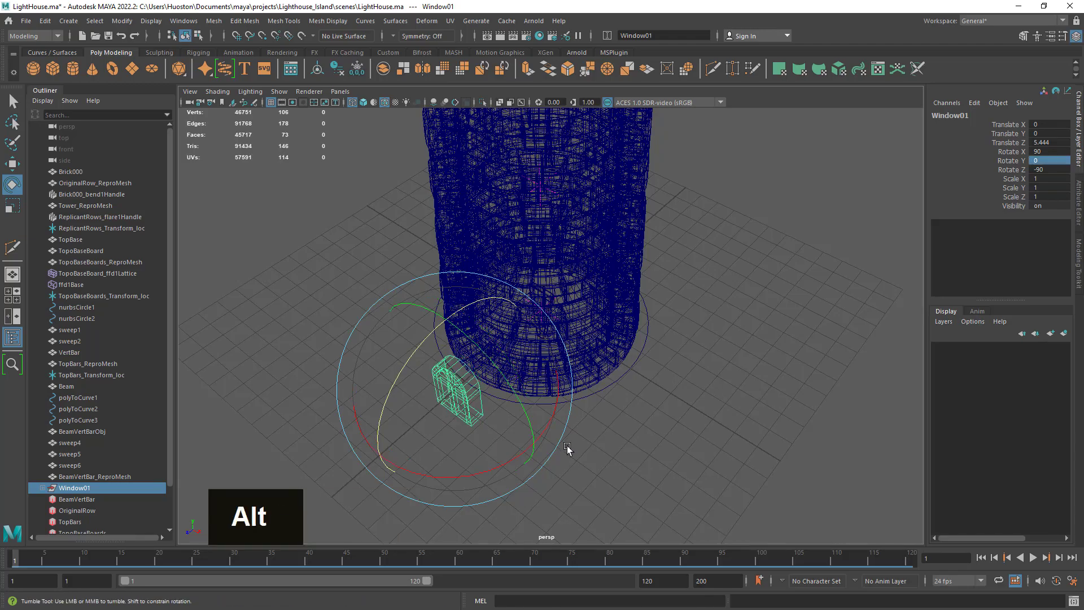
# Step: Raise Window01 alongside the tower to about 17.3 in Translate Y
pyautogui.keyDown('alt'); pyautogui.moveTo(567, 450); pyautogui.dragTo(634, 446); pyautogui.keyUp('alt')
pyautogui.press('w')
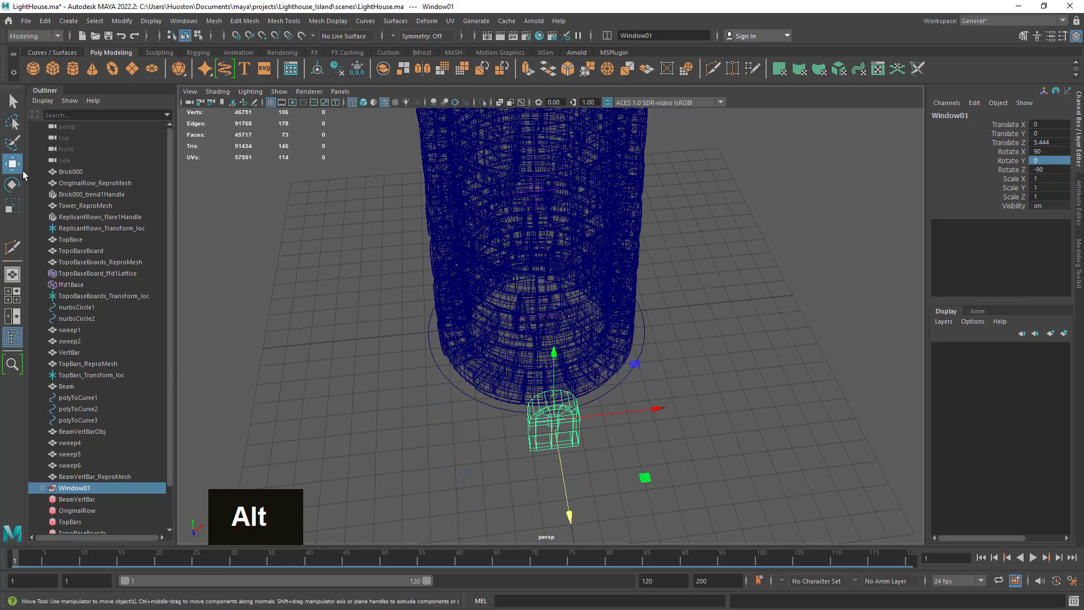
pyautogui.keyDown('alt'); pyautogui.moveTo(649, 339); pyautogui.dragTo(678, 326, button='middle'); pyautogui.keyUp('alt')
pyautogui.keyDown('alt'); pyautogui.moveTo(677, 326); pyautogui.dragTo(743, 379); pyautogui.keyUp('alt')
pyautogui.keyDown('alt'); pyautogui.moveTo(743, 379); pyautogui.dragTo(716, 390, button='middle'); pyautogui.keyUp('alt')
pyautogui.keyDown('alt'); pyautogui.moveTo(715, 390); pyautogui.dragTo(628, 386, button='right'); pyautogui.keyUp('alt')
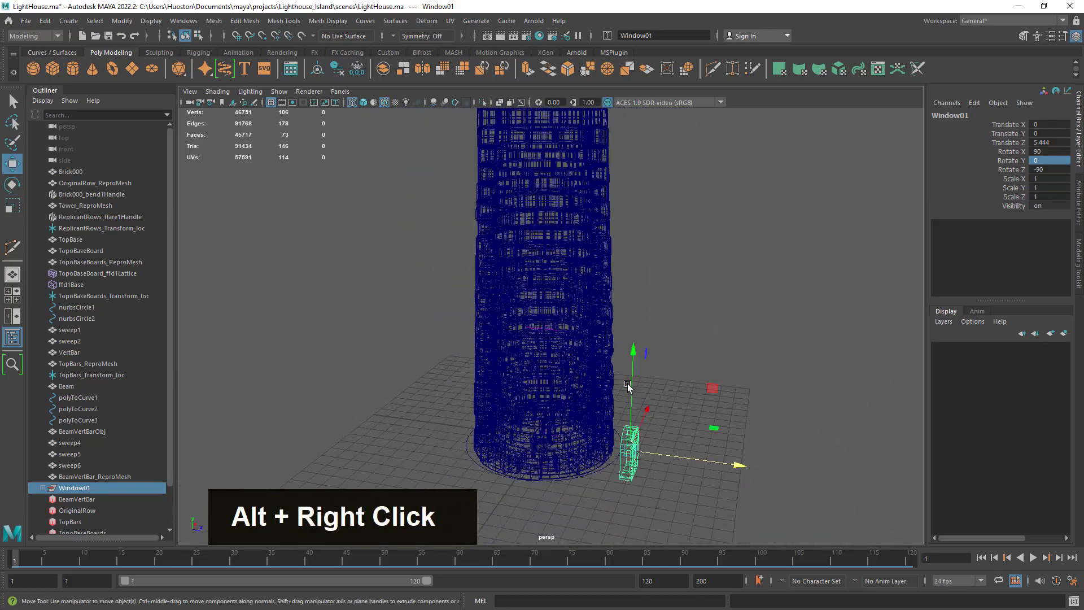
pyautogui.moveTo(638, 359); pyautogui.dragTo(645, 133)
pyautogui.keyDown('alt'); pyautogui.moveTo(645, 133); pyautogui.dragTo(679, 266, button='middle'); pyautogui.keyUp('alt')
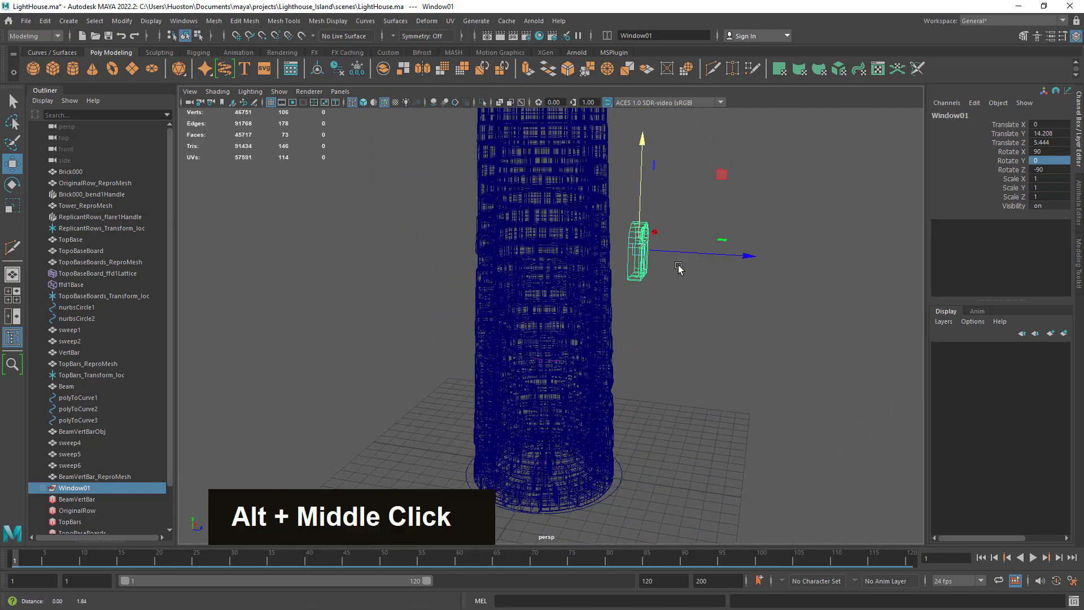
pyautogui.keyDown('alt'); pyautogui.moveTo(679, 266); pyautogui.dragTo(600, 309, button='right'); pyautogui.keyUp('alt')
pyautogui.keyDown('alt'); pyautogui.moveTo(599, 310); pyautogui.dragTo(676, 355); pyautogui.keyUp('alt')
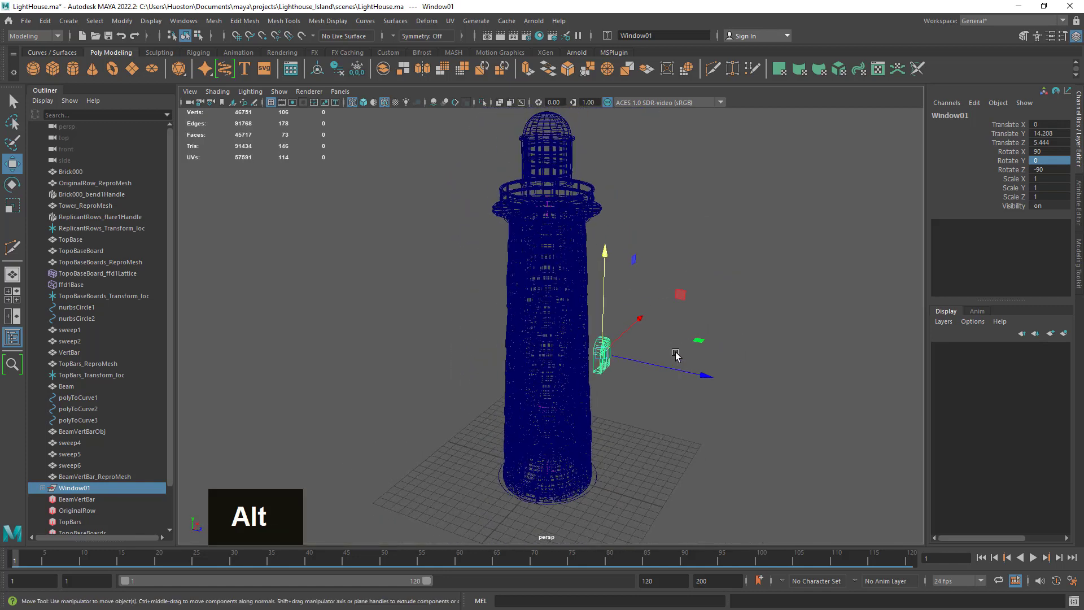
pyautogui.moveTo(606, 259); pyautogui.dragTo(629, 233)
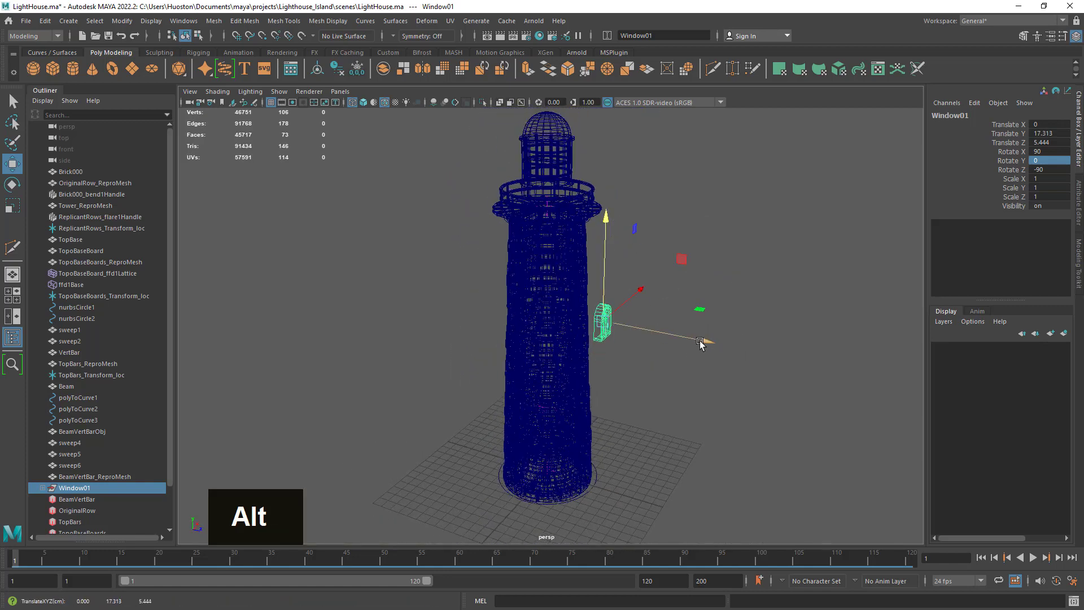
# Step: Push Window01 into the tower wall to about 3.59 in Translate Z, checking the fit in shaded display
pyautogui.moveTo(700, 344); pyautogui.dragTo(681, 343)
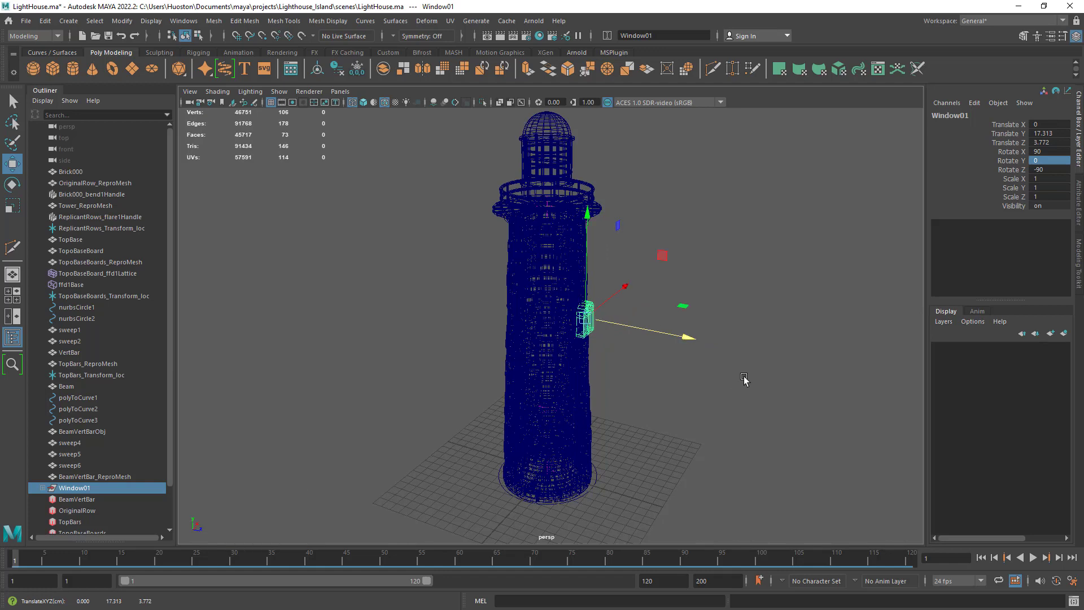
pyautogui.press('5')
pyautogui.keyDown('alt'); pyautogui.moveTo(625, 408); pyautogui.dragTo(521, 398); pyautogui.keyUp('alt')
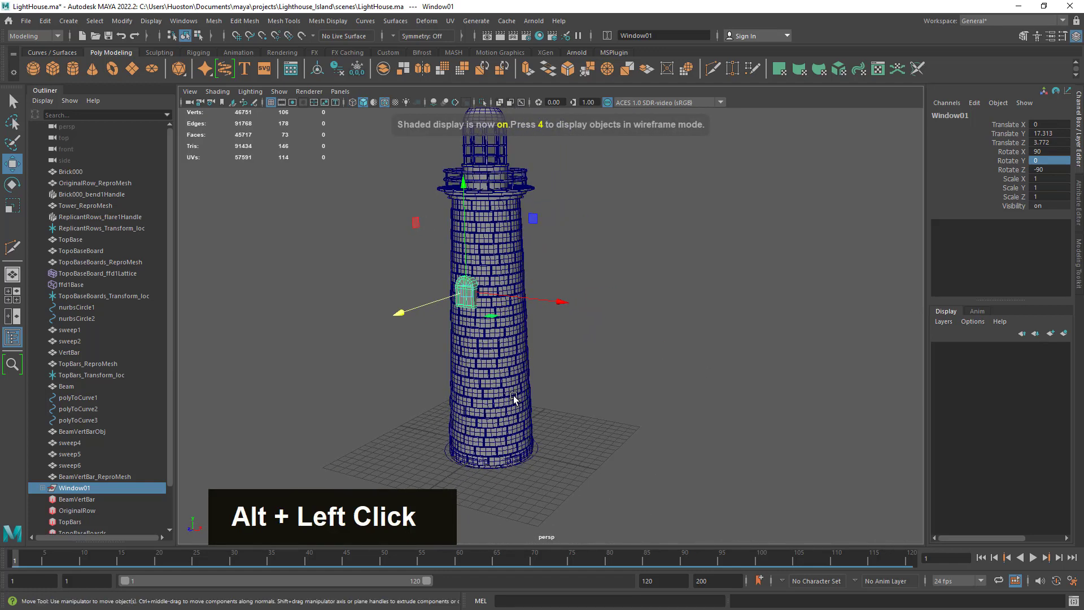
pyautogui.press('f')
pyautogui.keyDown('alt'); pyautogui.moveTo(594, 413); pyautogui.dragTo(547, 382); pyautogui.keyUp('alt')
pyautogui.keyDown('alt'); pyautogui.moveTo(547, 382); pyautogui.dragTo(596, 398, button='right'); pyautogui.keyUp('alt')
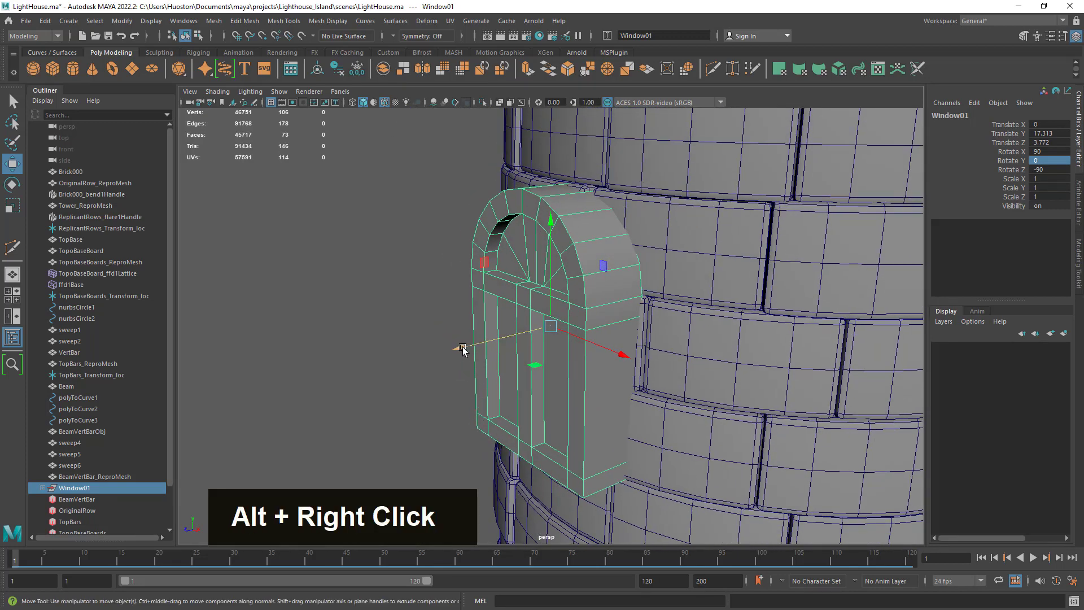
pyautogui.moveTo(462, 349); pyautogui.dragTo(478, 345)
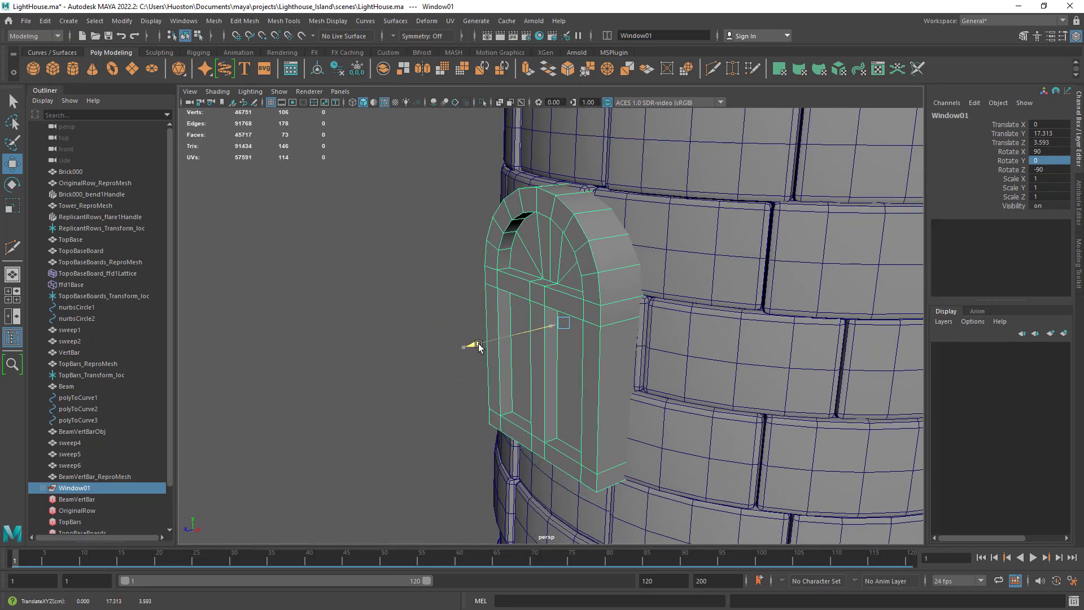
# Step: Check the window's fit against the bricks from both sides and nudge it inward to about 3.57 in Translate Z
pyautogui.keyDown('alt'); pyautogui.moveTo(549, 426); pyautogui.dragTo(463, 395, button='right'); pyautogui.keyUp('alt')
pyautogui.keyDown('alt'); pyautogui.moveTo(598, 462); pyautogui.dragTo(722, 448); pyautogui.keyUp('alt')
pyautogui.keyDown('alt'); pyautogui.moveTo(689, 423); pyautogui.dragTo(743, 434, button='right'); pyautogui.keyUp('alt')
pyautogui.keyDown('alt'); pyautogui.moveTo(620, 426); pyautogui.dragTo(721, 498, button='middle'); pyautogui.keyUp('alt')
pyautogui.keyDown('alt'); pyautogui.moveTo(721, 498); pyautogui.dragTo(781, 513, button='right'); pyautogui.keyUp('alt')
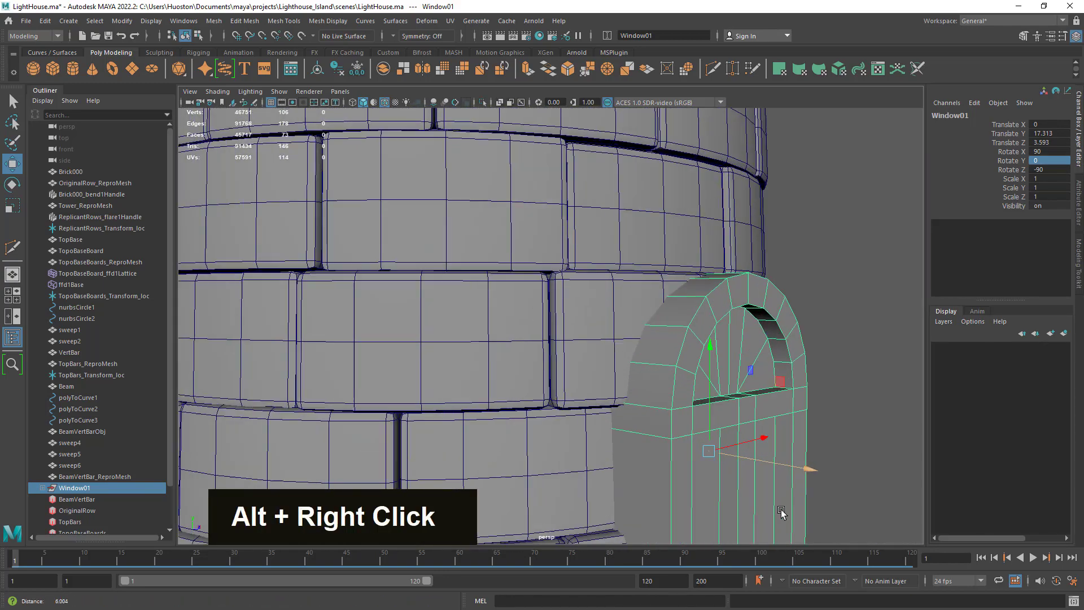
pyautogui.keyDown('alt'); pyautogui.moveTo(781, 513); pyautogui.dragTo(779, 452); pyautogui.keyUp('alt')
pyautogui.keyDown('alt'); pyautogui.moveTo(779, 452); pyautogui.dragTo(685, 327, button='middle'); pyautogui.keyUp('alt')
pyautogui.keyDown('alt'); pyautogui.moveTo(685, 327); pyautogui.dragTo(716, 356, button='right'); pyautogui.keyUp('alt')
pyautogui.keyDown('alt'); pyautogui.moveTo(716, 355); pyautogui.dragTo(724, 307); pyautogui.keyUp('alt')
pyautogui.keyDown('alt'); pyautogui.moveTo(747, 407); pyautogui.dragTo(592, 399); pyautogui.keyUp('alt')
pyautogui.keyDown('alt'); pyautogui.moveTo(593, 400); pyautogui.dragTo(669, 394, button='right'); pyautogui.keyUp('alt')
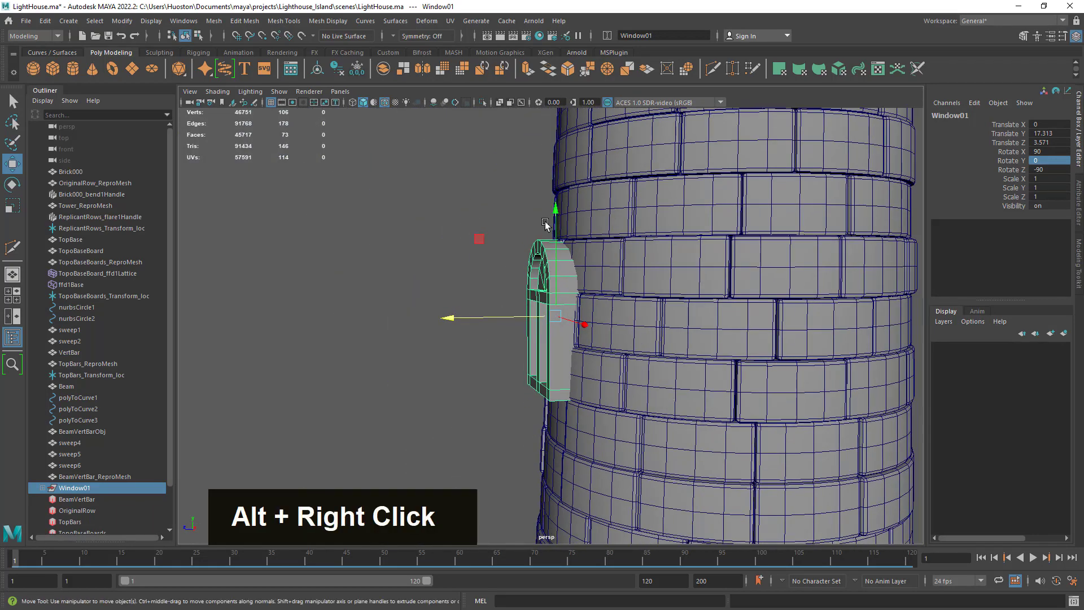
# Step: Move Window01 higher on the tower and set its Translate Y to 18
pyautogui.moveTo(556, 217); pyautogui.dragTo(554, 167)
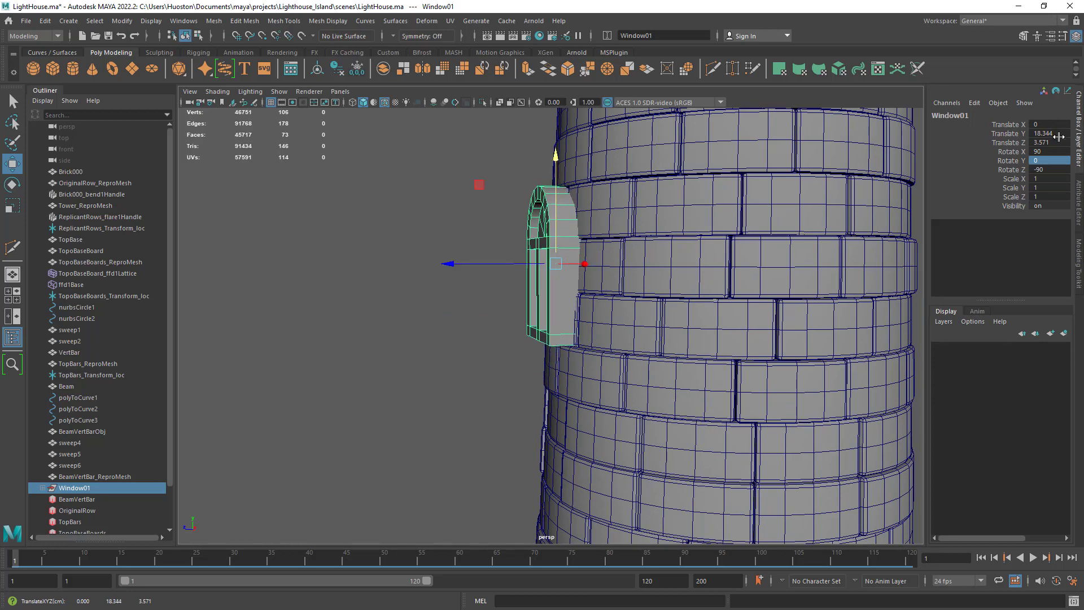
pyautogui.write('18')
pyautogui.press('Return')
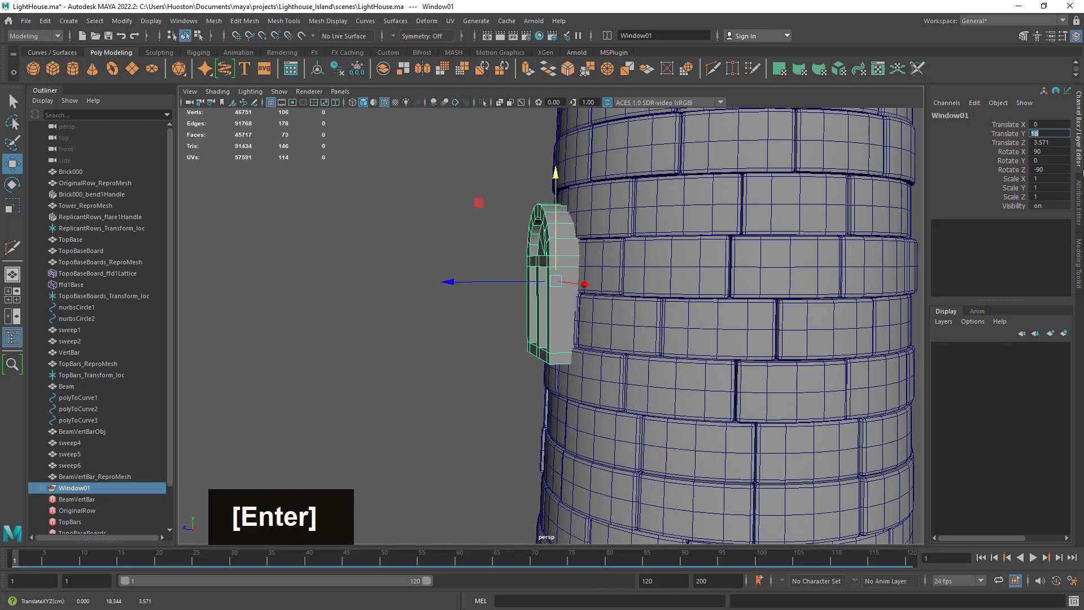
# Step: Examine the deselected window's placement on the brick tower, both from a distance and up close
pyautogui.keyDown('alt'); pyautogui.moveTo(558, 254); pyautogui.dragTo(508, 356, button='right'); pyautogui.keyUp('alt')
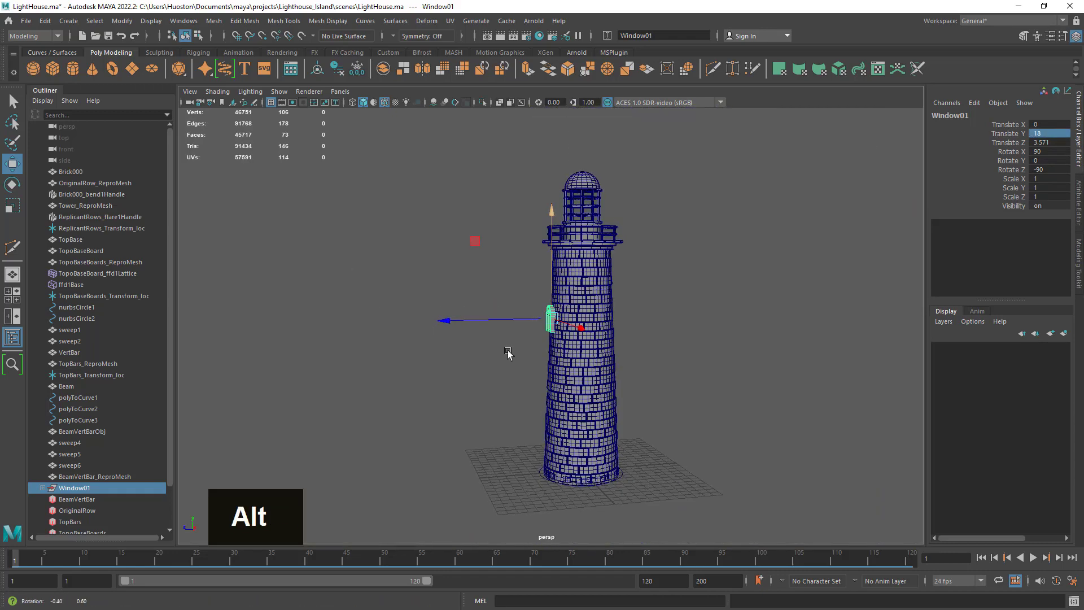
pyautogui.keyDown('alt'); pyautogui.moveTo(508, 356); pyautogui.dragTo(625, 359); pyautogui.keyUp('alt')
pyautogui.keyDown('alt'); pyautogui.moveTo(625, 359); pyautogui.dragTo(756, 362, button='right'); pyautogui.keyUp('alt')
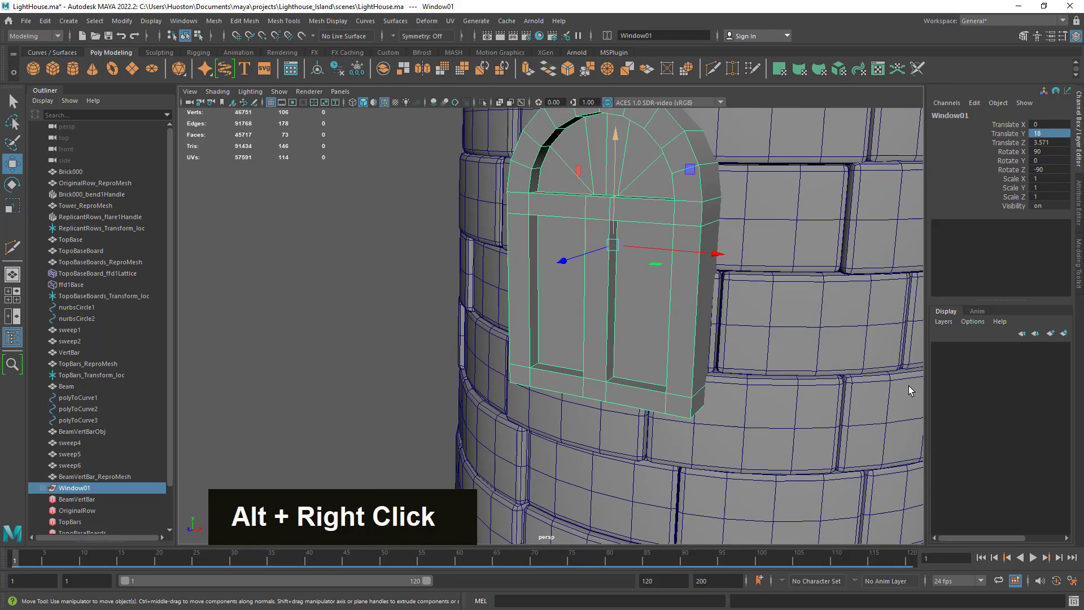
pyautogui.keyDown('alt'); pyautogui.moveTo(757, 363); pyautogui.dragTo(640, 369); pyautogui.keyUp('alt')
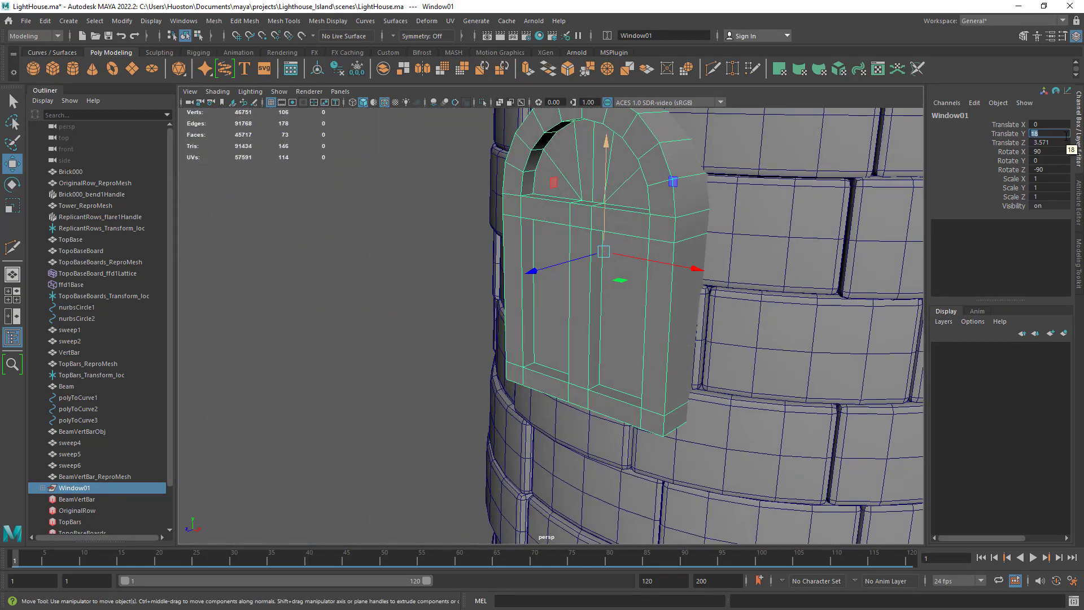
pyautogui.keyDown('alt'); pyautogui.moveTo(688, 196); pyautogui.dragTo(278, 334, button='right'); pyautogui.keyUp('alt')
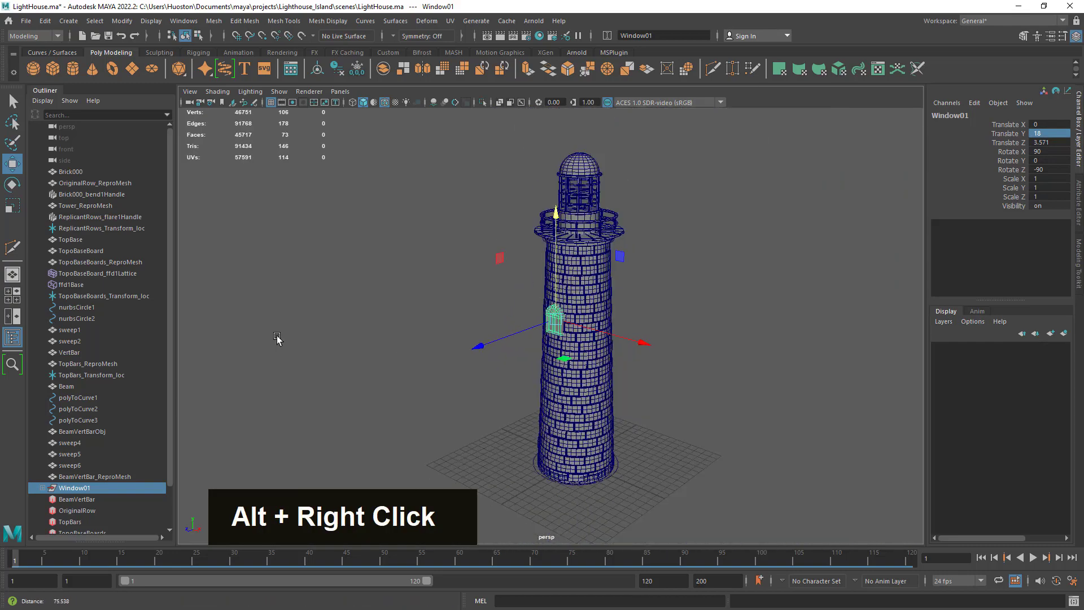
pyautogui.keyDown('alt'); pyautogui.moveTo(278, 333); pyautogui.dragTo(687, 363, button='middle'); pyautogui.keyUp('alt')
pyautogui.click(684, 339)
pyautogui.keyDown('alt'); pyautogui.moveTo(663, 337); pyautogui.dragTo(709, 322); pyautogui.keyUp('alt')
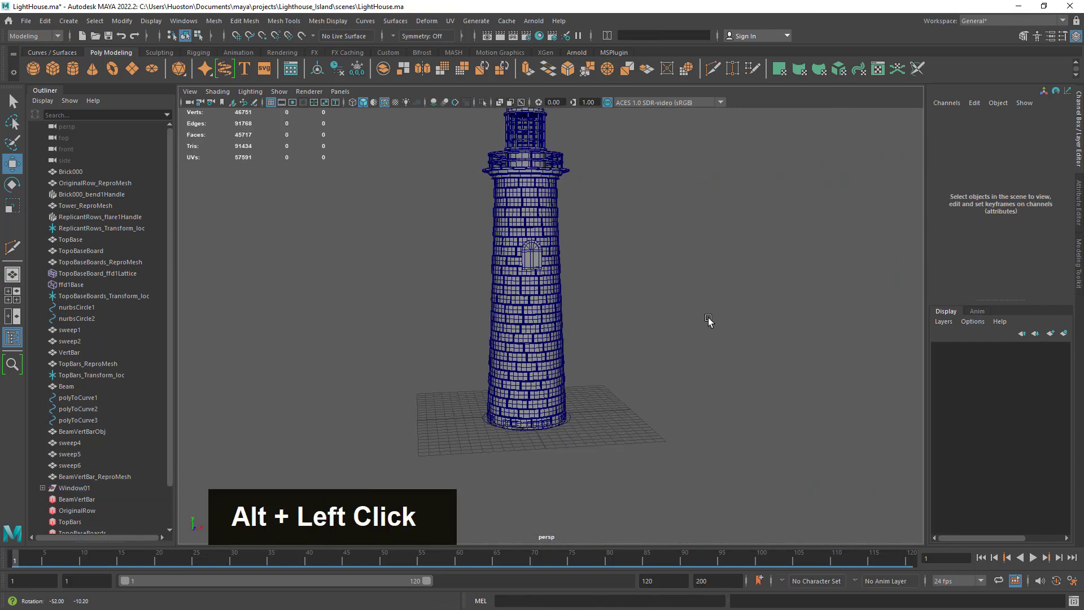
pyautogui.keyDown('alt'); pyautogui.moveTo(709, 322); pyautogui.dragTo(875, 373, button='right'); pyautogui.keyUp('alt')
pyautogui.keyDown('alt'); pyautogui.moveTo(876, 373); pyautogui.dragTo(561, 259, button='middle'); pyautogui.keyUp('alt')
pyautogui.keyDown('alt'); pyautogui.moveTo(561, 259); pyautogui.dragTo(723, 363, button='right'); pyautogui.keyUp('alt')
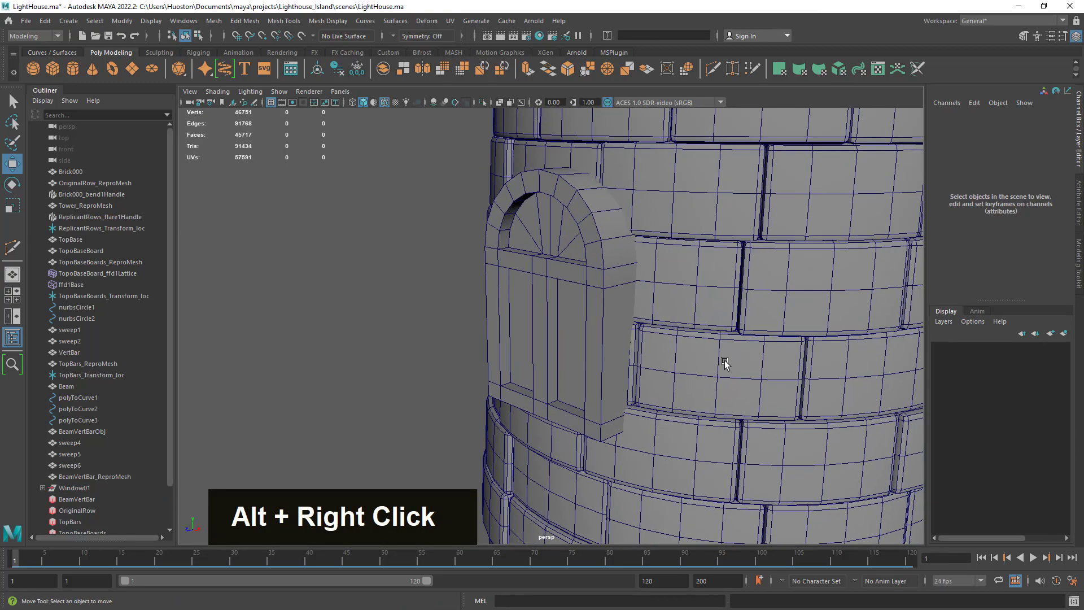
pyautogui.keyDown('alt'); pyautogui.moveTo(723, 363); pyautogui.dragTo(644, 392, button='middle'); pyautogui.keyUp('alt')
pyautogui.keyDown('alt'); pyautogui.moveTo(643, 392); pyautogui.dragTo(660, 398); pyautogui.keyUp('alt')
pyautogui.keyDown('alt'); pyautogui.moveTo(660, 398); pyautogui.dragTo(776, 425, button='right'); pyautogui.keyUp('alt')
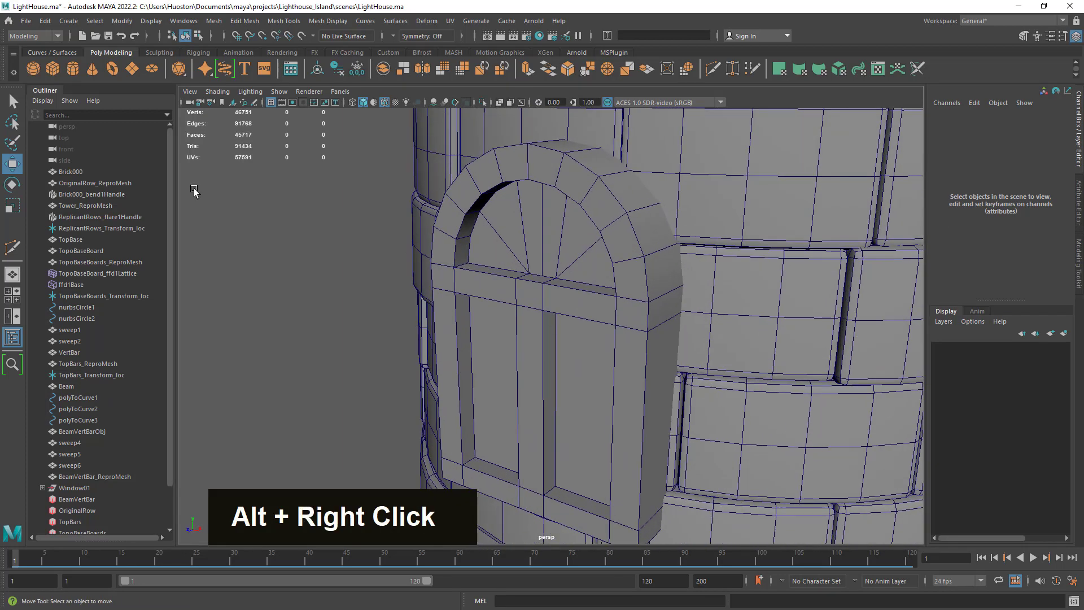
# Step: Save the scene and select the WindowFrame mesh of the tower window
pyautogui.hotkey('ctrl', 's')
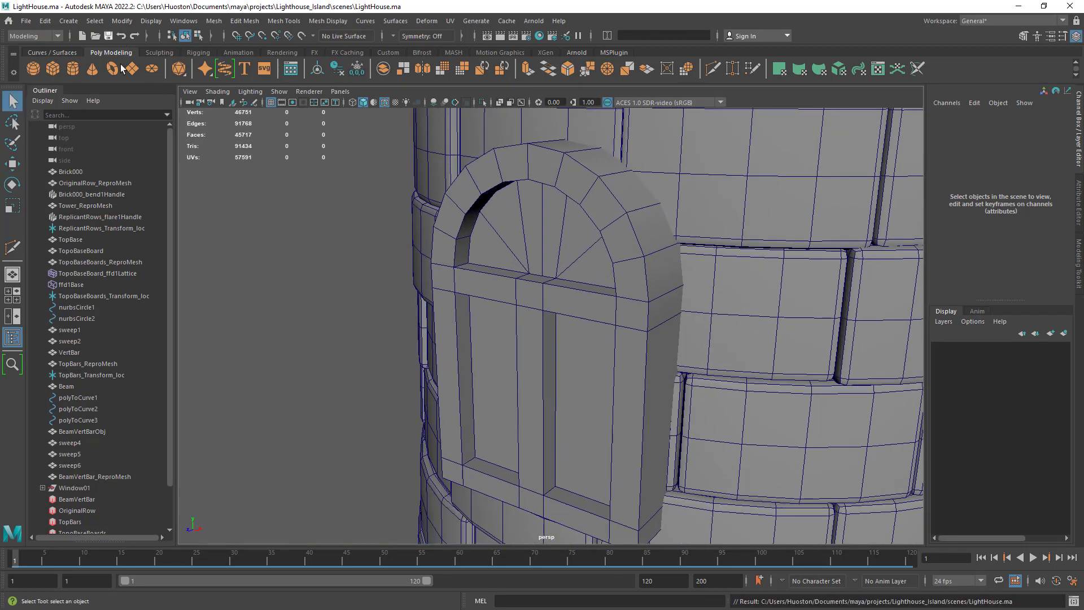
pyautogui.click(638, 379)
pyautogui.keyDown('alt'); pyautogui.moveTo(611, 438); pyautogui.dragTo(620, 304); pyautogui.keyUp('alt')
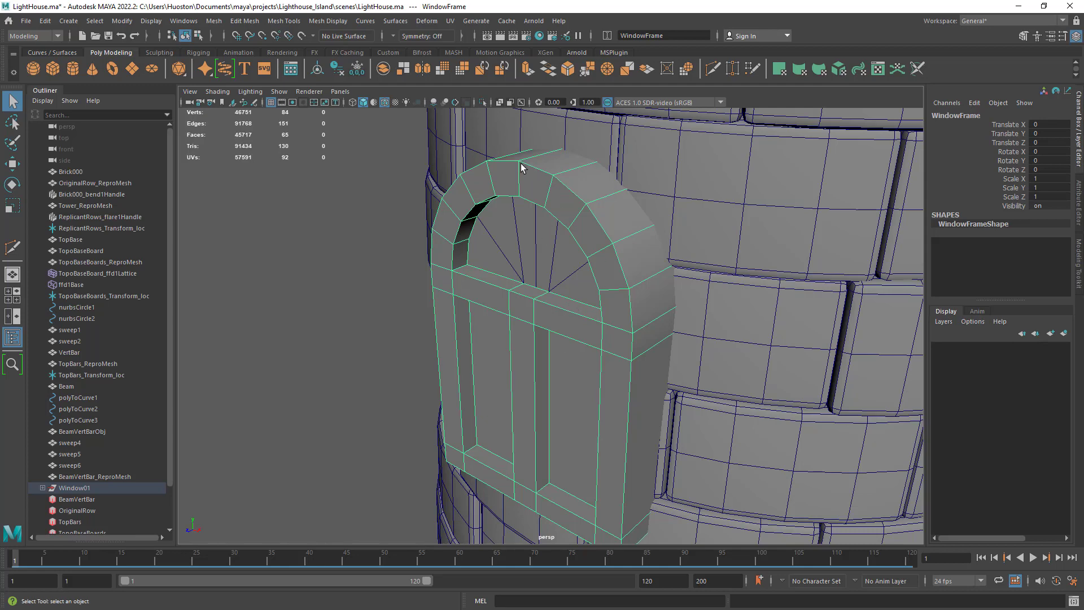
pyautogui.click(108, 36)
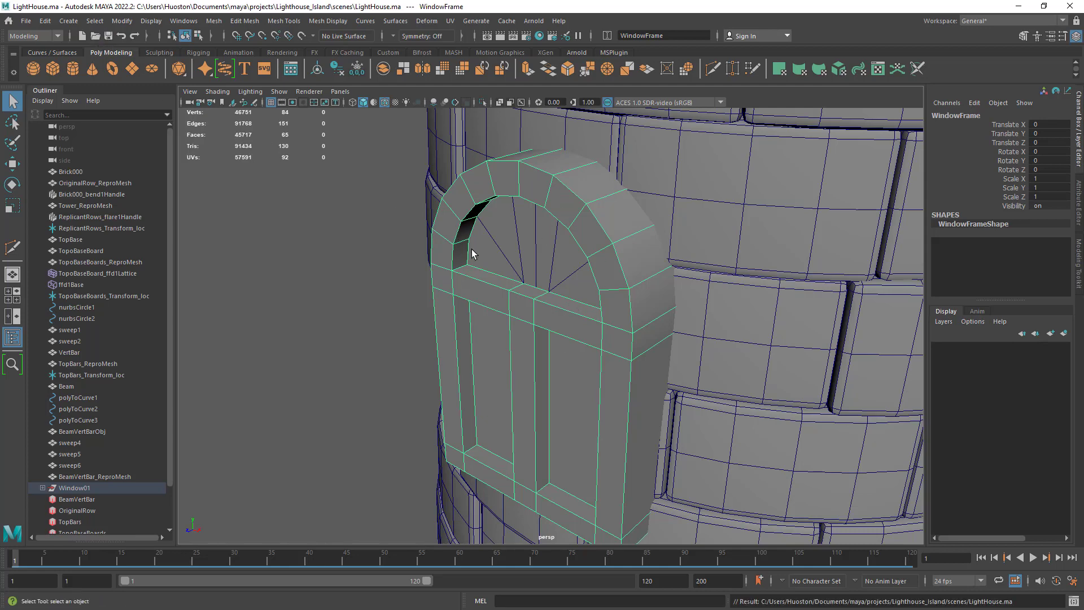
pyautogui.keyDown('alt'); pyautogui.moveTo(472, 253); pyautogui.dragTo(615, 302); pyautogui.keyUp('alt')
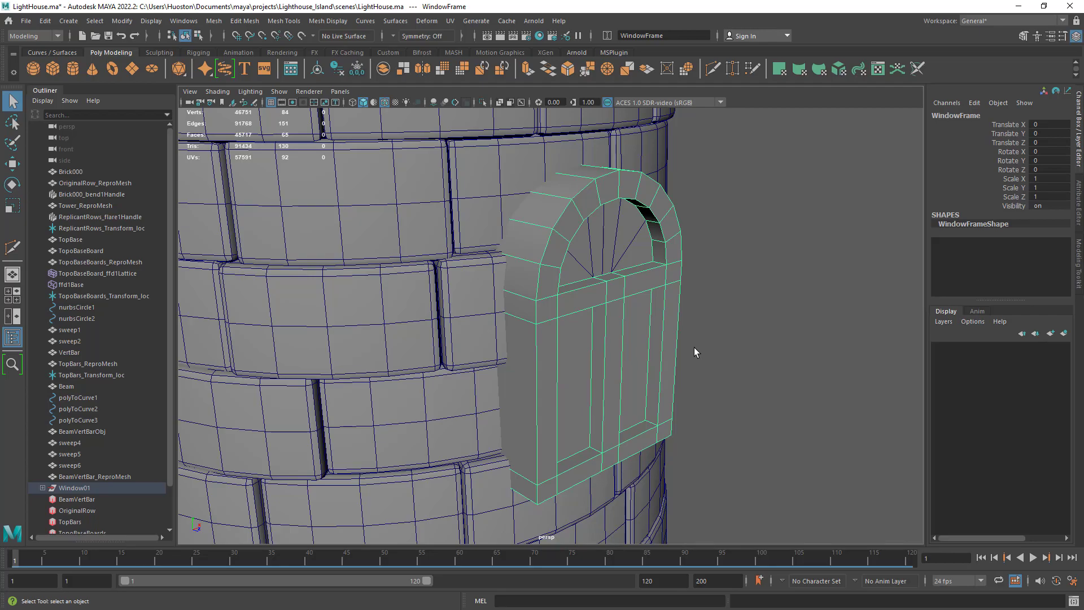
pyautogui.hotkey('ctrl', 's')
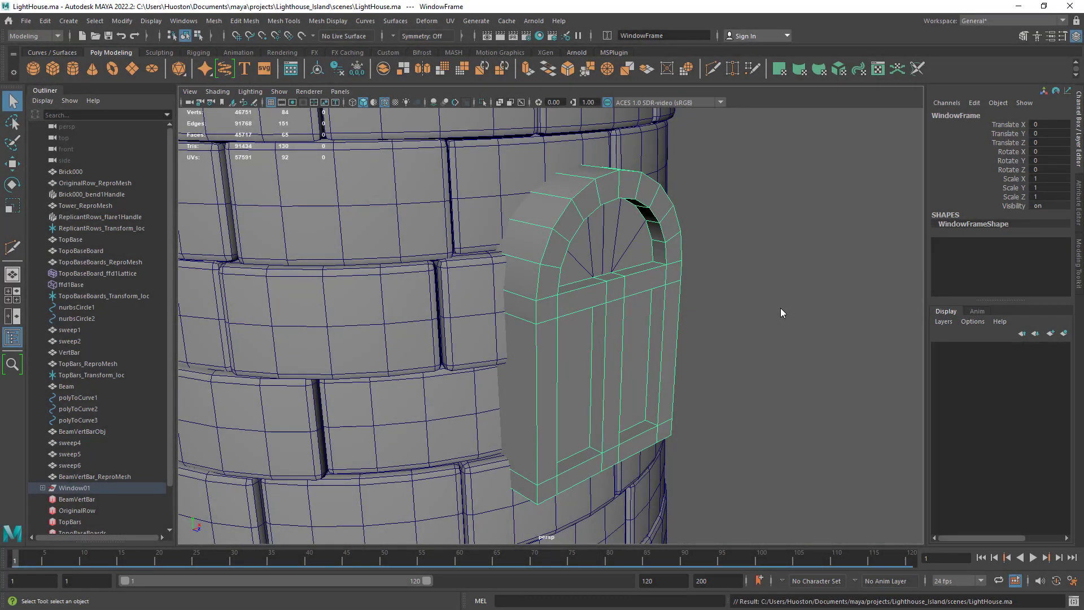
# Step: Isolate the window frame in the viewport, hiding the tower and the window panes
pyautogui.keyDown('alt'); pyautogui.moveTo(780, 307); pyautogui.dragTo(676, 302); pyautogui.keyUp('alt')
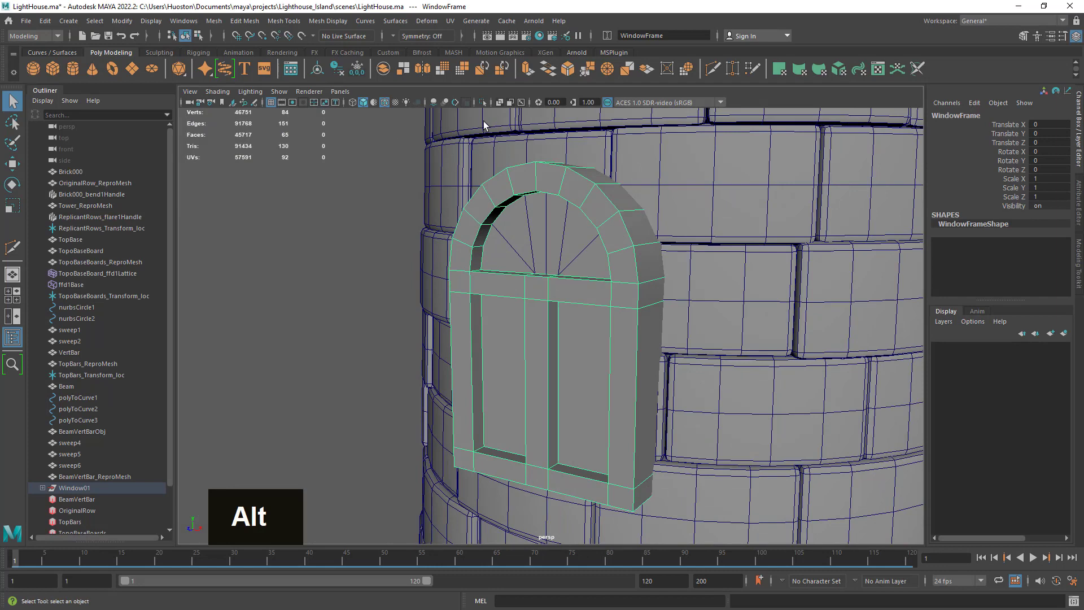
pyautogui.click(482, 102)
pyautogui.keyDown('alt'); pyautogui.moveTo(613, 285); pyautogui.dragTo(726, 298); pyautogui.keyUp('alt')
pyautogui.keyDown('alt'); pyautogui.moveTo(726, 298); pyautogui.dragTo(770, 257, button='right'); pyautogui.keyUp('alt')
pyautogui.keyDown('alt'); pyautogui.scroll(3, 541, 184); pyautogui.keyUp('alt')
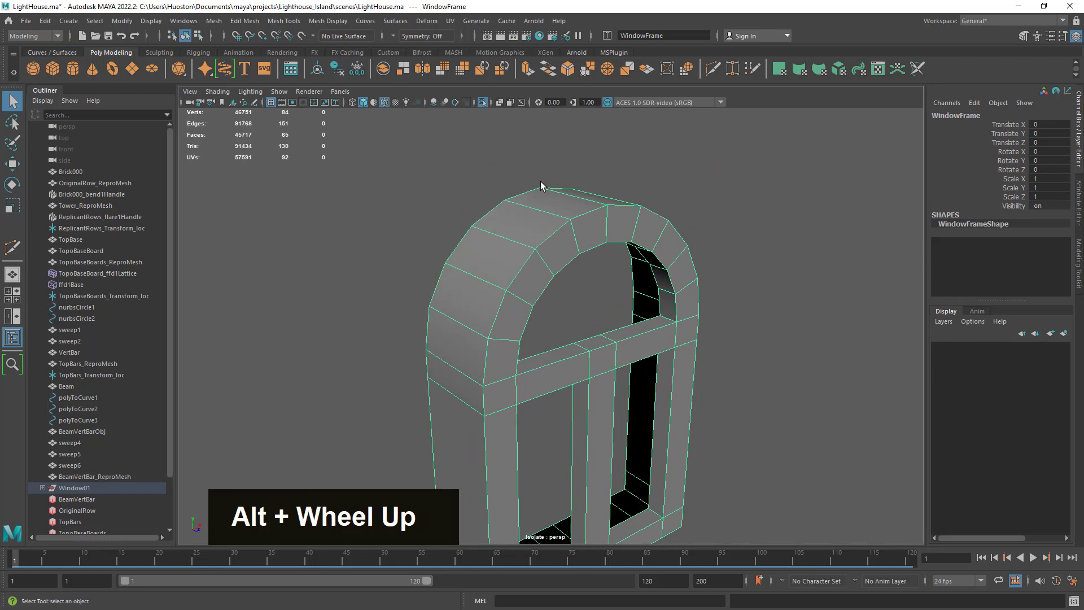
# Step: Switch to edge selection and select the frame's outer front edge loop, the arch opening's front edges and the crossbar's upper front edges
pyautogui.moveTo(540, 184); pyautogui.dragTo(571, 215, button='right')
pyautogui.doubleClick(559, 228)
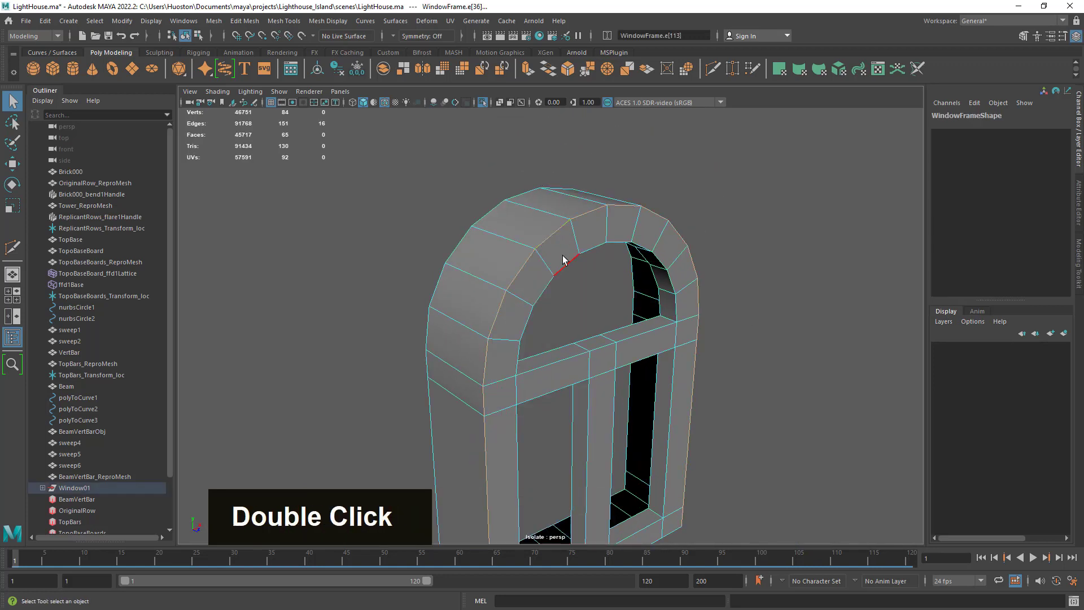
pyautogui.keyDown('shift'); pyautogui.click(557, 359); pyautogui.keyUp('shift')
pyautogui.keyDown('shift'); pyautogui.click(627, 346); pyautogui.keyUp('shift')
pyautogui.keyDown('shift'); pyautogui.click(602, 346); pyautogui.keyUp('shift')
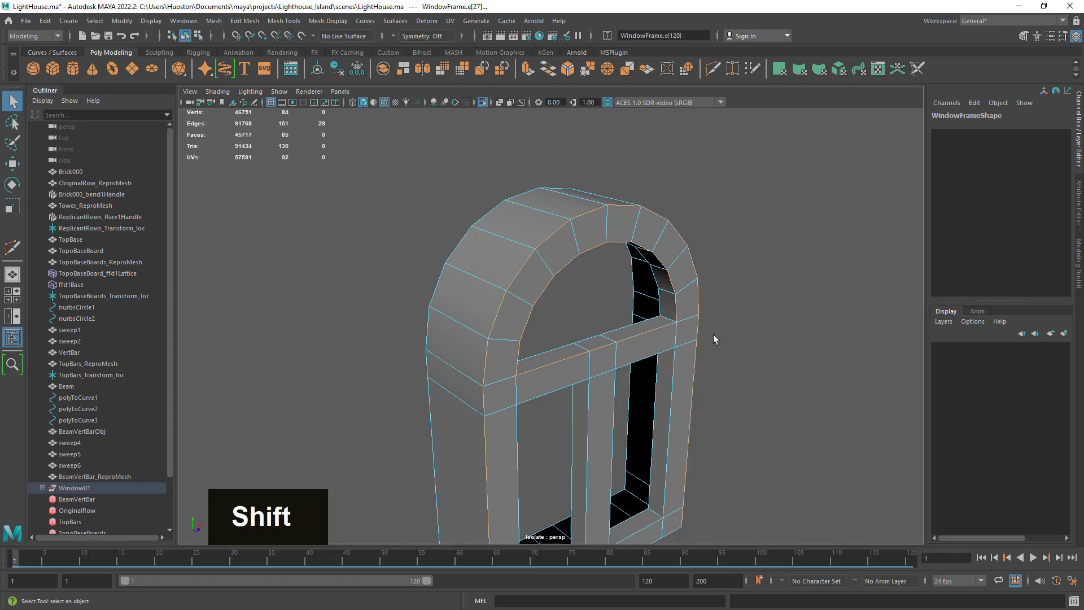
pyautogui.keyDown('shift'); pyautogui.click(676, 368); pyautogui.keyUp('shift')
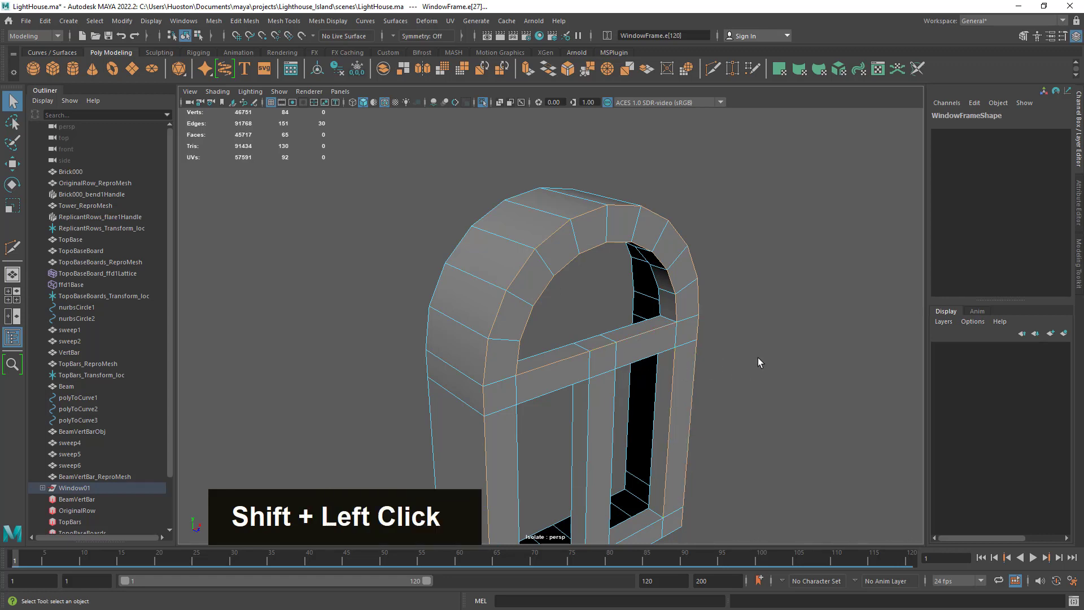
# Step: Add the frame's bottom front edges and the front edges around the two lower window openings to the selection
pyautogui.keyDown('alt'); pyautogui.moveTo(758, 357); pyautogui.dragTo(723, 235, button='middle'); pyautogui.keyUp('alt')
pyautogui.keyDown('alt'); pyautogui.moveTo(723, 235); pyautogui.dragTo(734, 271); pyautogui.keyUp('alt')
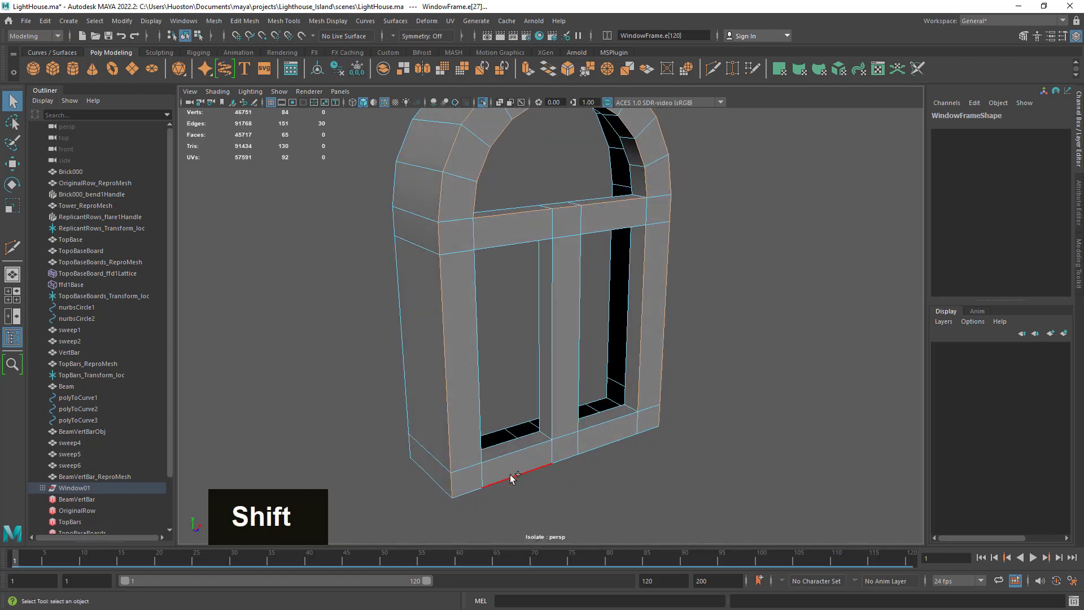
pyautogui.keyDown('shift'); pyautogui.click(511, 475); pyautogui.keyUp('shift')
pyautogui.keyDown('alt'); pyautogui.moveTo(530, 395); pyautogui.dragTo(572, 413); pyautogui.keyUp('alt')
pyautogui.keyDown('alt'); pyautogui.moveTo(572, 419); pyautogui.dragTo(581, 341, button='middle'); pyautogui.keyUp('alt')
pyautogui.keyDown('alt'); pyautogui.moveTo(581, 341); pyautogui.dragTo(446, 314); pyautogui.keyUp('alt')
pyautogui.keyDown('shift'); pyautogui.click(455, 301); pyautogui.keyUp('shift')
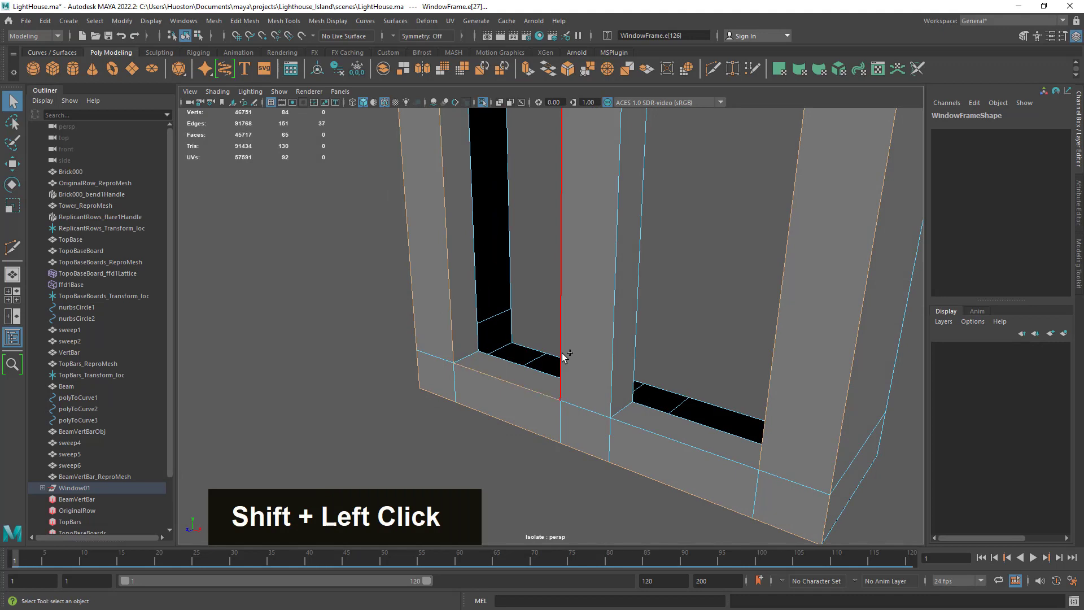
pyautogui.keyDown('shift'); pyautogui.click(631, 396); pyautogui.keyUp('shift')
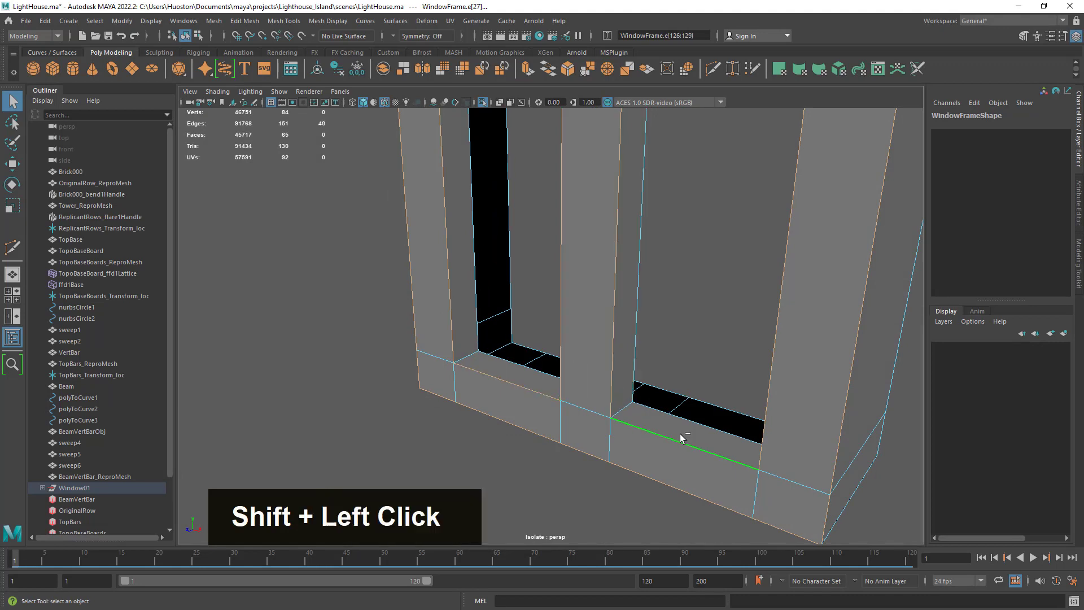
# Step: Add the crossbar's lower front edges to the selection and check the whole edge selection in wireframe and shaded display
pyautogui.keyDown('alt'); pyautogui.moveTo(810, 390); pyautogui.dragTo(767, 301); pyautogui.keyUp('alt')
pyautogui.keyDown('alt'); pyautogui.moveTo(768, 301); pyautogui.dragTo(728, 443, button='middle'); pyautogui.keyUp('alt')
pyautogui.keyDown('alt'); pyautogui.moveTo(728, 443); pyautogui.dragTo(753, 438); pyautogui.keyUp('alt')
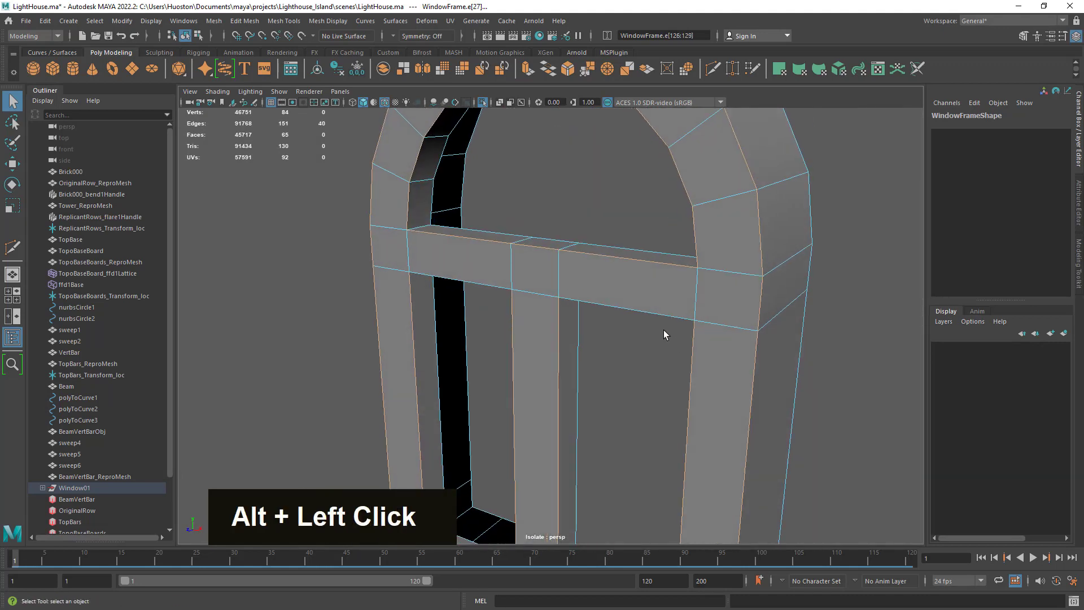
pyautogui.keyDown('shift'); pyautogui.click(470, 288); pyautogui.keyUp('shift')
pyautogui.keyDown('alt'); pyautogui.moveTo(470, 288); pyautogui.dragTo(588, 310, button='right'); pyautogui.keyUp('alt')
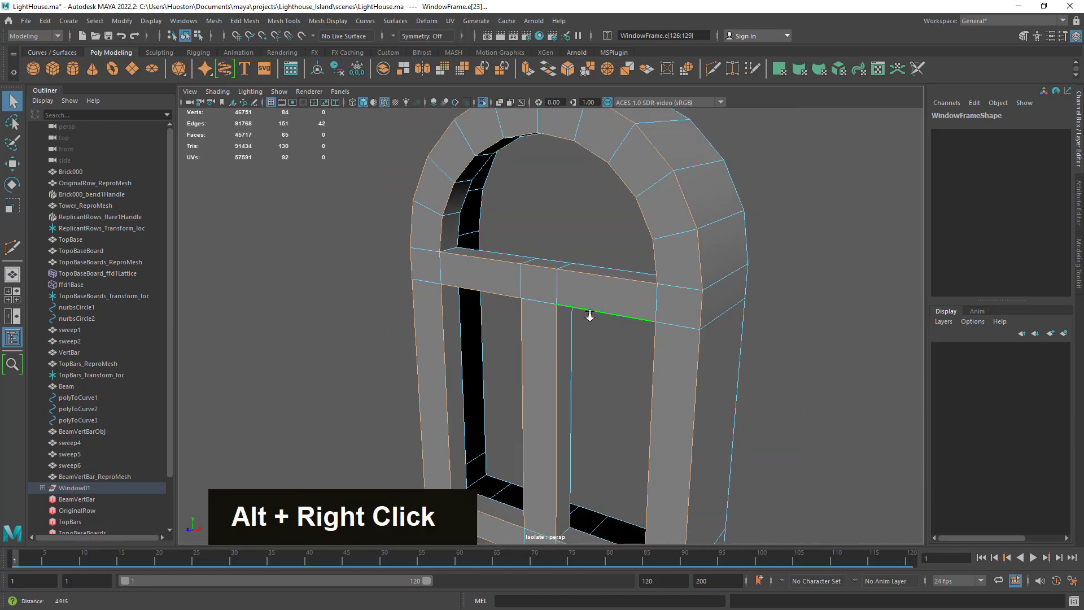
pyautogui.keyDown('alt'); pyautogui.moveTo(588, 310); pyautogui.dragTo(621, 254); pyautogui.keyUp('alt')
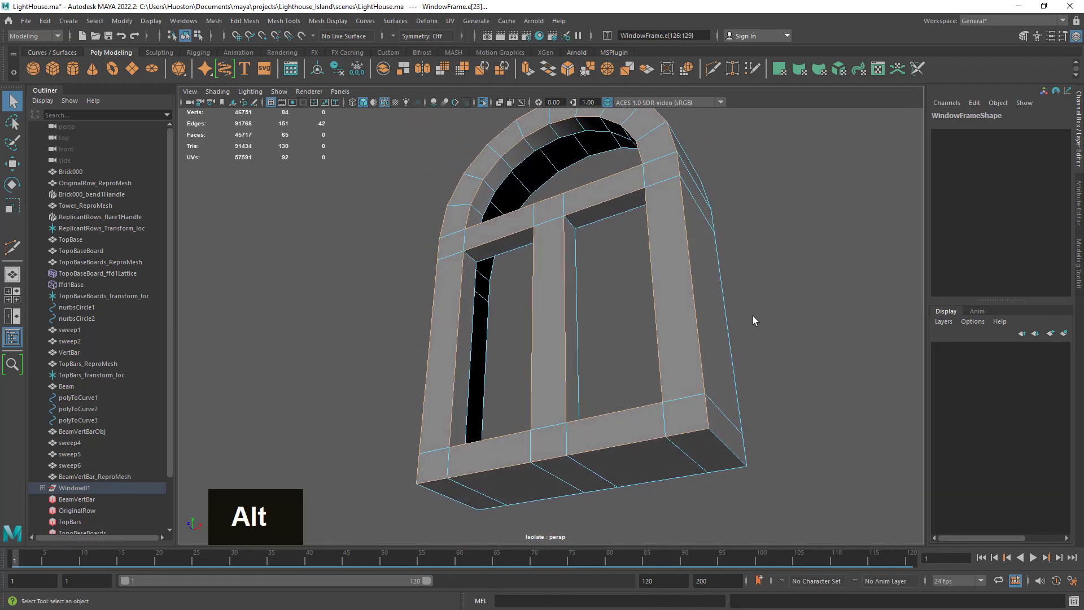
pyautogui.press('4')
pyautogui.keyDown('alt'); pyautogui.moveTo(788, 309); pyautogui.dragTo(844, 305); pyautogui.keyUp('alt')
pyautogui.keyDown('alt'); pyautogui.moveTo(820, 220); pyautogui.dragTo(796, 344, button='middle'); pyautogui.keyUp('alt')
pyautogui.keyDown('alt'); pyautogui.moveTo(796, 345); pyautogui.dragTo(801, 350, button='right'); pyautogui.keyUp('alt')
pyautogui.keyDown('alt'); pyautogui.moveTo(801, 350); pyautogui.dragTo(805, 359); pyautogui.keyUp('alt')
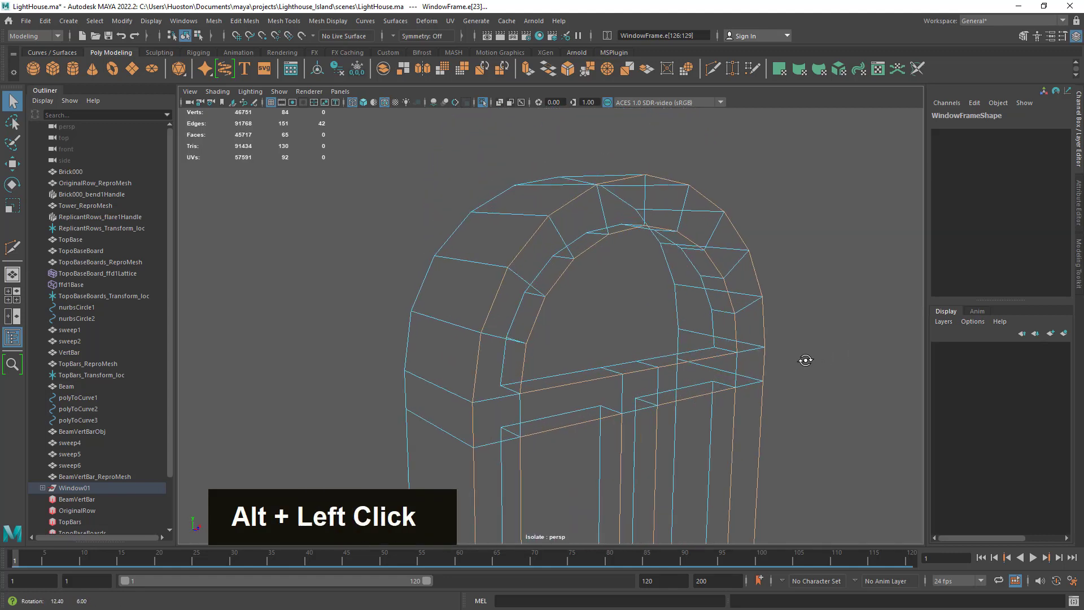
pyautogui.press('5')
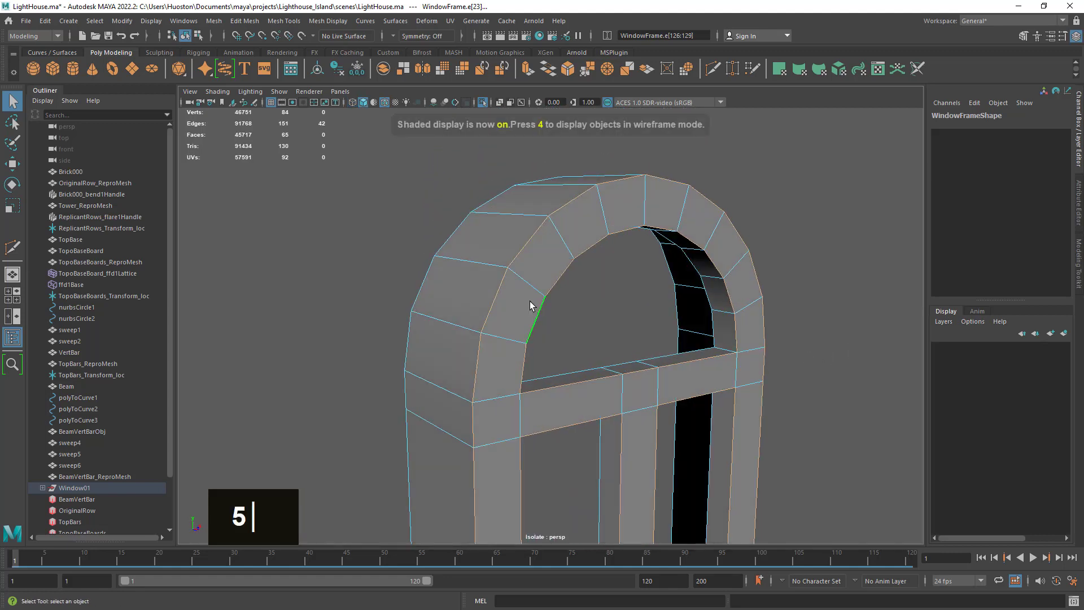
# Step: Bevel the selected front edges of the window frame with 3 segments
pyautogui.keyDown('shift'); pyautogui.moveTo(504, 287); pyautogui.dragTo(552, 286, button='right'); pyautogui.keyUp('shift')
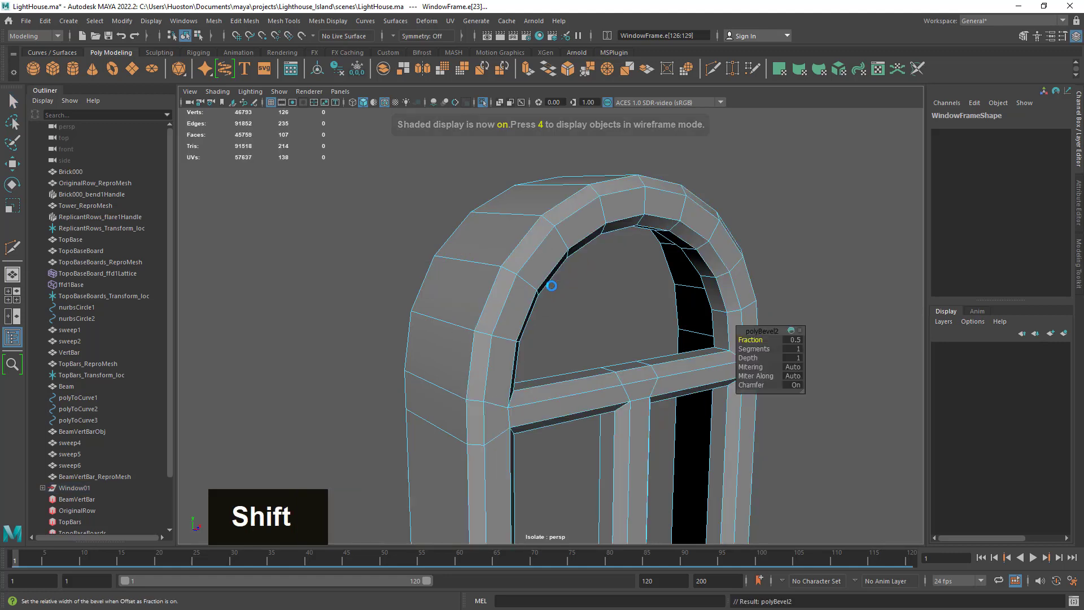
pyautogui.click(792, 348)
pyautogui.write('3')
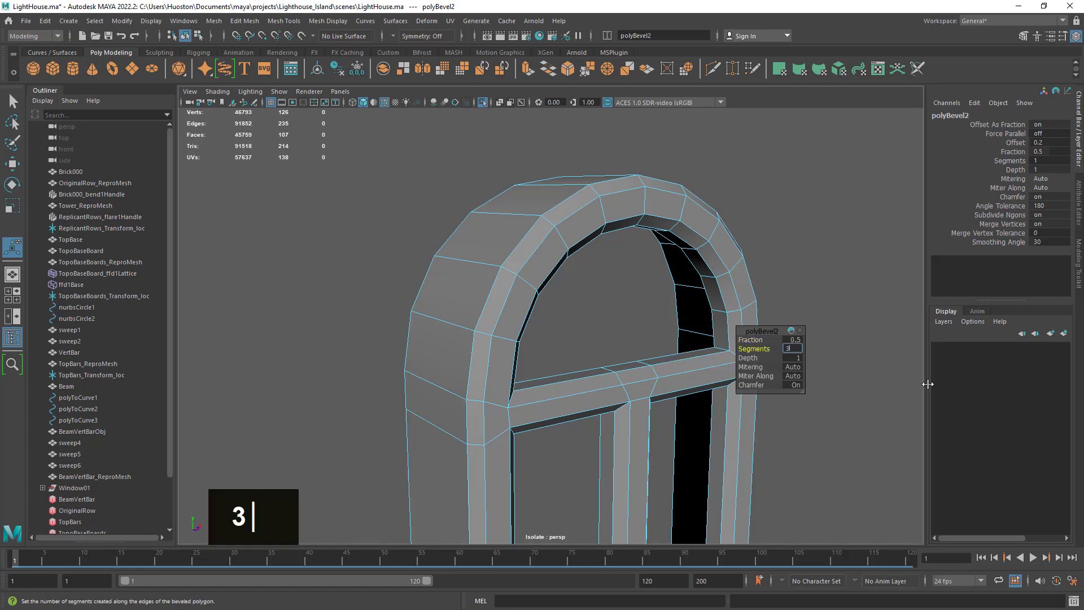
pyautogui.press('Return')
pyautogui.keyDown('alt'); pyautogui.moveTo(641, 383); pyautogui.dragTo(532, 387); pyautogui.keyUp('alt')
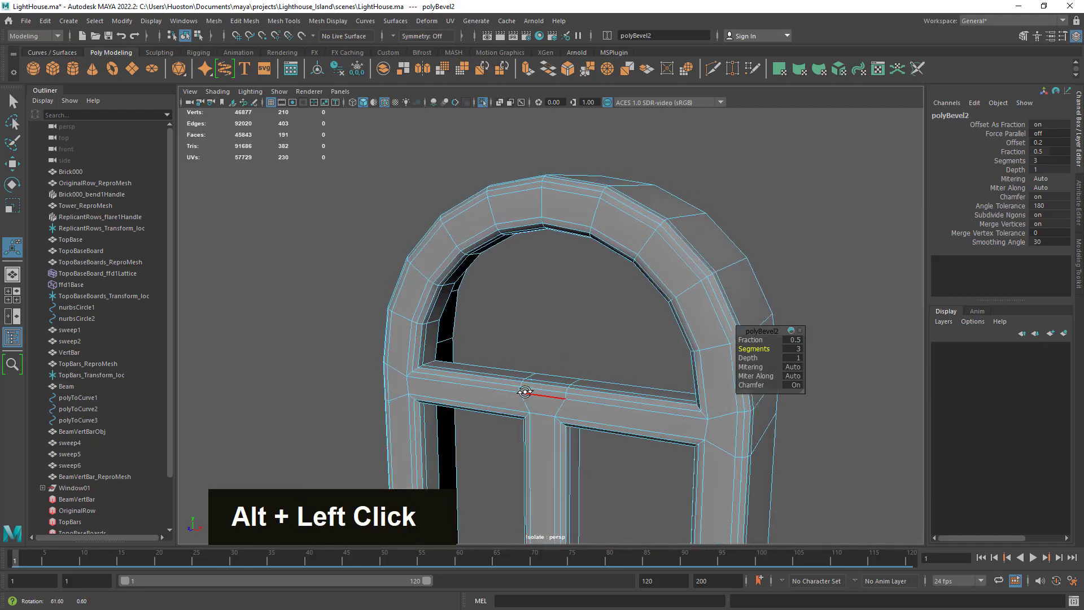
pyautogui.keyDown('alt'); pyautogui.moveTo(533, 387); pyautogui.dragTo(486, 414, button='right'); pyautogui.keyUp('alt')
pyautogui.keyDown('alt'); pyautogui.moveTo(486, 414); pyautogui.dragTo(484, 266, button='middle'); pyautogui.keyUp('alt')
pyautogui.keyDown('alt'); pyautogui.moveTo(484, 266); pyautogui.dragTo(597, 286); pyautogui.keyUp('alt')
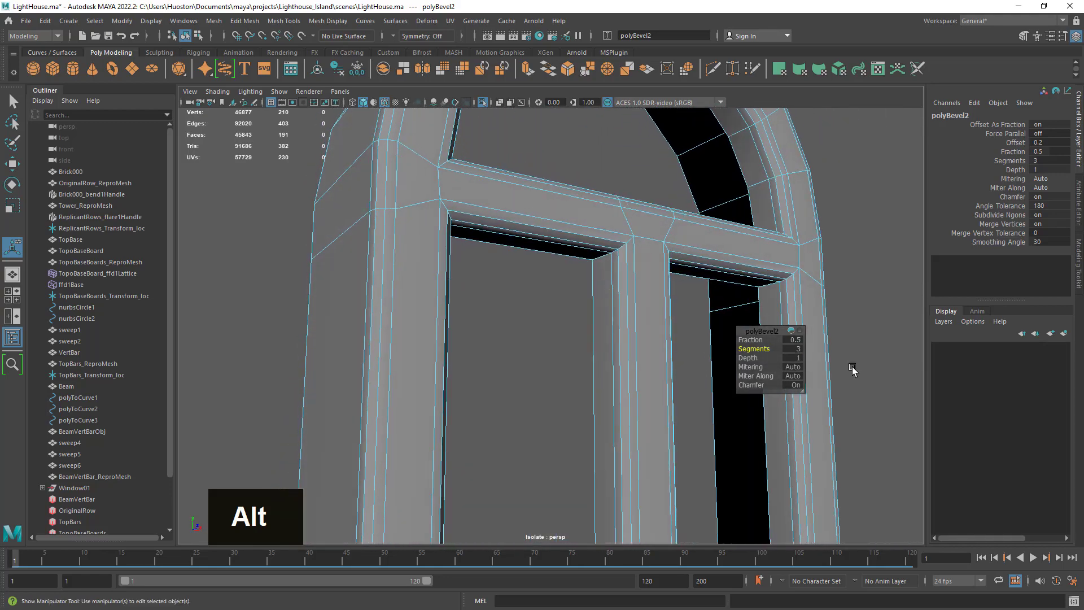
# Step: Set the frame bevel's segments to 4
pyautogui.click(797, 348)
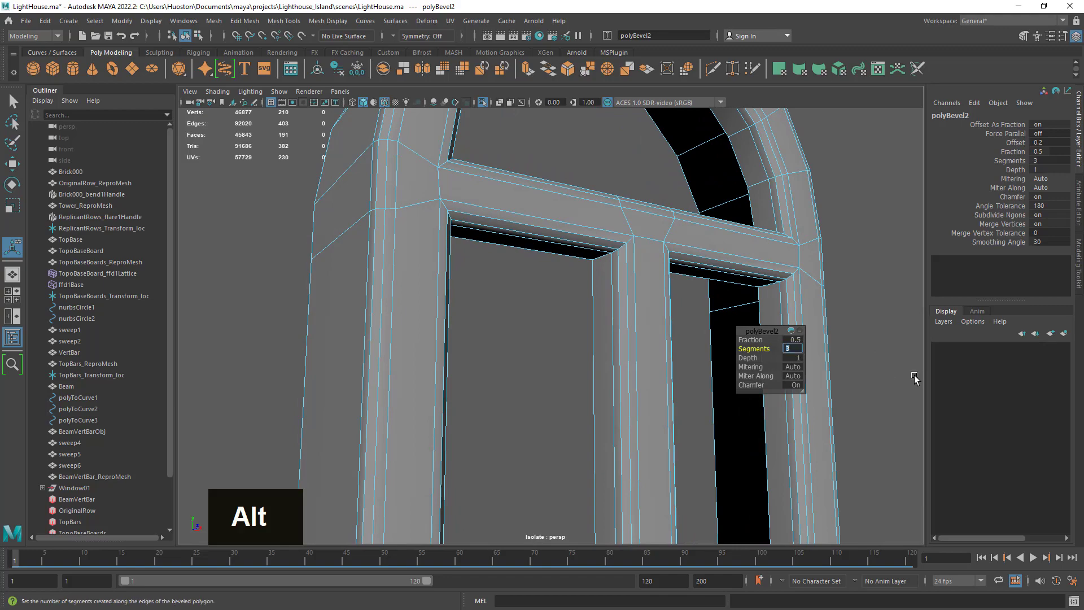
pyautogui.write('4')
pyautogui.press('Return')
# Step: Examine the beveled edges around the crossbar, the lower openings and the bottom of the frame
pyautogui.keyDown('alt'); pyautogui.moveTo(571, 332); pyautogui.dragTo(590, 380); pyautogui.keyUp('alt')
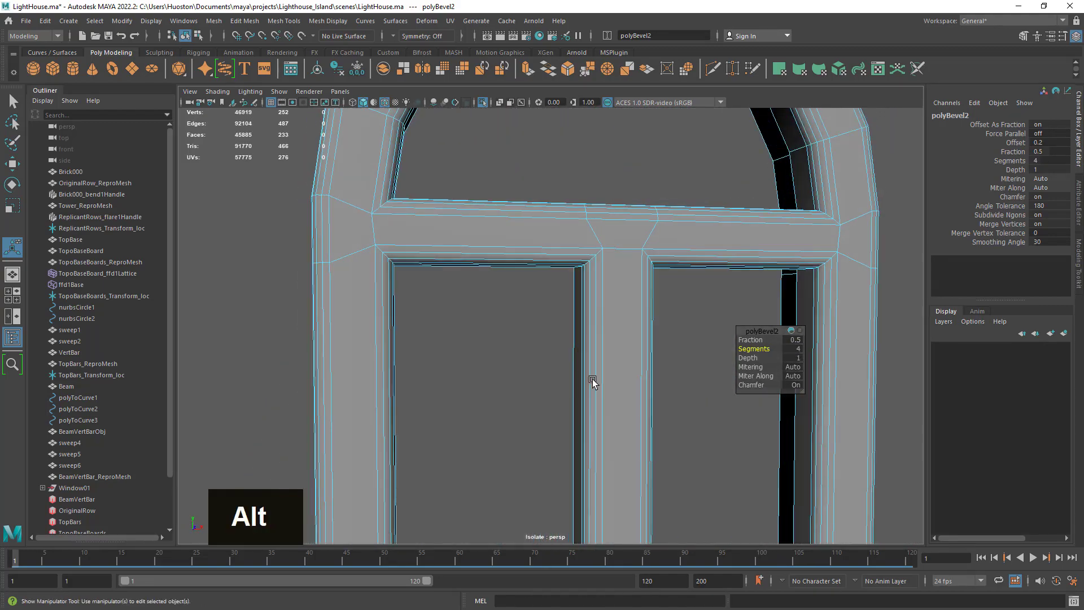
pyautogui.keyDown('alt'); pyautogui.moveTo(590, 380); pyautogui.dragTo(566, 418, button='right'); pyautogui.keyUp('alt')
pyautogui.keyDown('alt'); pyautogui.moveTo(566, 418); pyautogui.dragTo(554, 174, button='middle'); pyautogui.keyUp('alt')
pyautogui.keyDown('alt'); pyautogui.moveTo(554, 174); pyautogui.dragTo(523, 295); pyautogui.keyUp('alt')
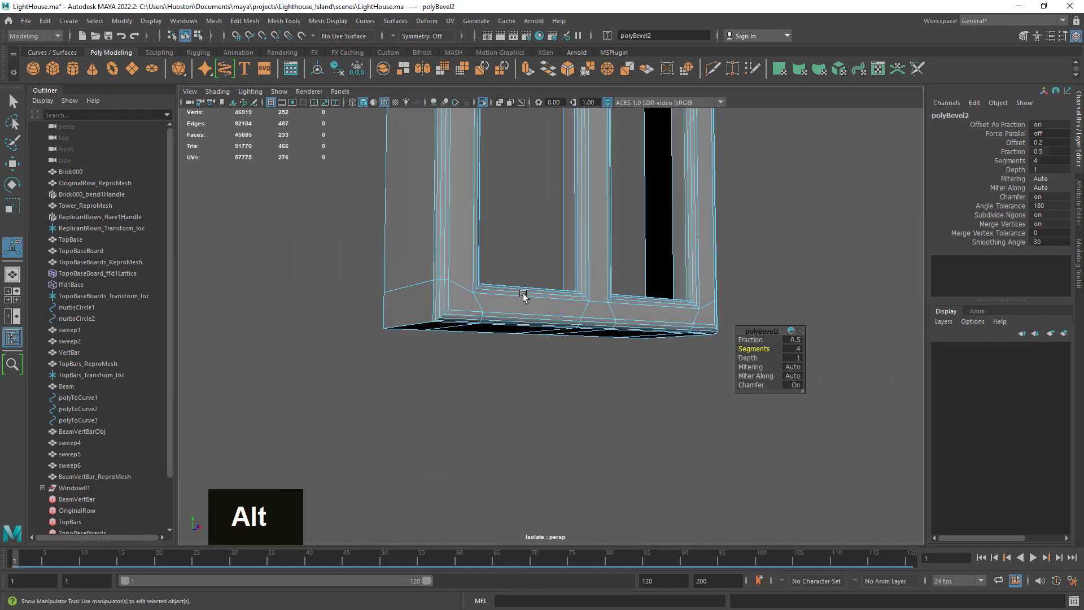
pyautogui.keyDown('alt'); pyautogui.moveTo(523, 296); pyautogui.dragTo(624, 329, button='right'); pyautogui.keyUp('alt')
pyautogui.moveTo(624, 330)
pyautogui.keyDown('alt'); pyautogui.mouseDown()
pyautogui.moveTo(636, 317)
pyautogui.moveTo(624, 308)
pyautogui.mouseUp(); pyautogui.keyUp('alt')
pyautogui.keyDown('alt'); pyautogui.moveTo(624, 308); pyautogui.dragTo(581, 309, button='right'); pyautogui.keyUp('alt')
pyautogui.moveTo(580, 310)
pyautogui.keyDown('alt'); pyautogui.mouseDown()
pyautogui.moveTo(589, 323)
pyautogui.moveTo(428, 317)
pyautogui.moveTo(582, 311)
pyautogui.moveTo(568, 307)
pyautogui.mouseUp(); pyautogui.keyUp('alt')
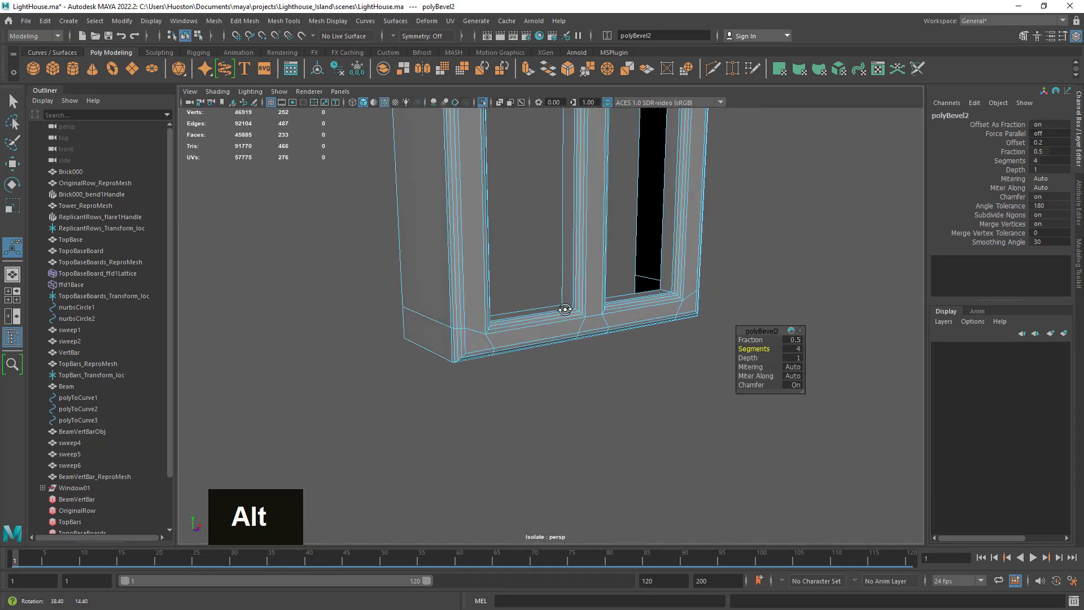
pyautogui.keyDown('alt'); pyautogui.moveTo(568, 307); pyautogui.dragTo(642, 273, button='middle'); pyautogui.keyUp('alt')
pyautogui.keyDown('alt'); pyautogui.moveTo(641, 274); pyautogui.dragTo(607, 334); pyautogui.keyUp('alt')
# Step: Return the window frame to object selection and bring the whole beveled frame into view
pyautogui.moveTo(590, 131); pyautogui.dragTo(628, 115, button='right')
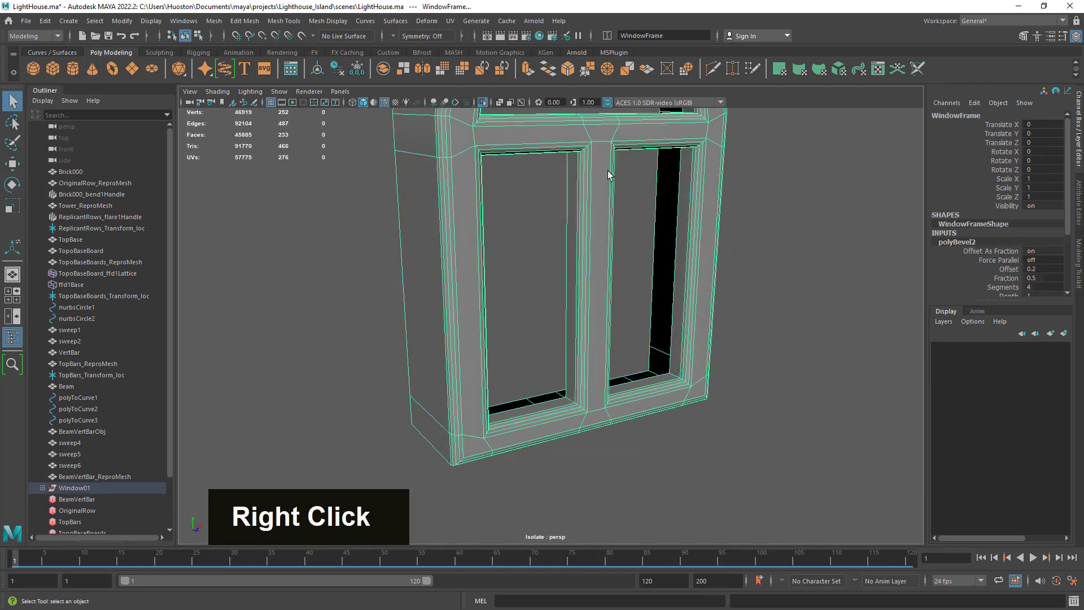
pyautogui.keyDown('alt'); pyautogui.moveTo(627, 115); pyautogui.dragTo(598, 226, button='middle'); pyautogui.keyUp('alt')
pyautogui.keyDown('alt'); pyautogui.moveTo(597, 225); pyautogui.dragTo(589, 225); pyautogui.keyUp('alt')
pyautogui.keyDown('alt'); pyautogui.moveTo(588, 225); pyautogui.dragTo(585, 220, button='right'); pyautogui.keyUp('alt')
pyautogui.keyDown('alt'); pyautogui.moveTo(586, 220); pyautogui.dragTo(594, 246, button='middle'); pyautogui.keyUp('alt')
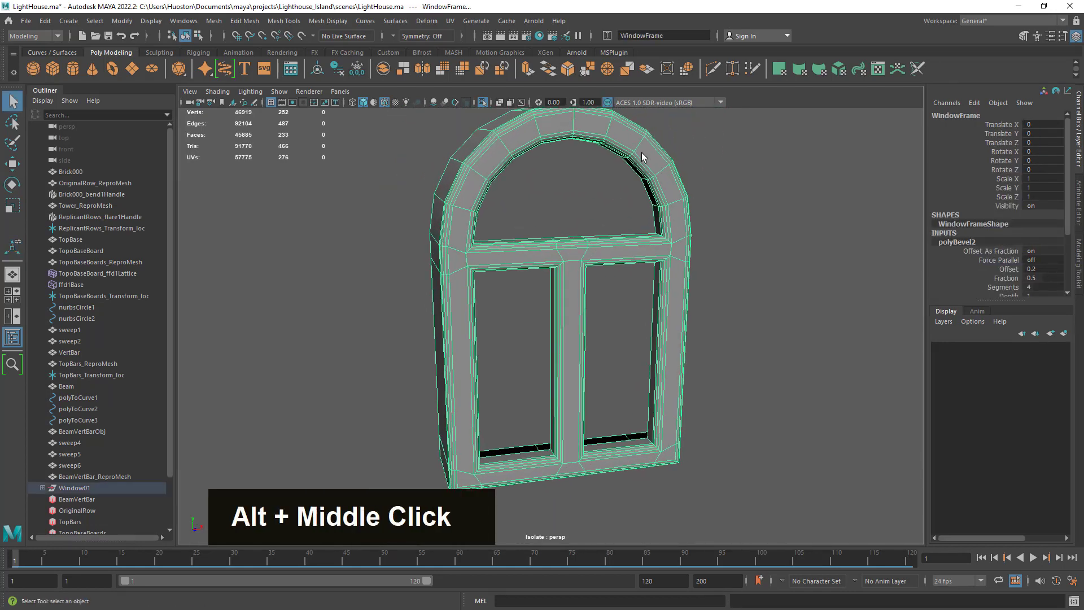
# Step: Preview the beveled window frame as a smoothed mesh and return it to the unsmoothed display
pyautogui.moveTo(639, 146); pyautogui.dragTo(685, 129, button='right')
pyautogui.click(737, 181)
pyautogui.doubleClick(669, 191)
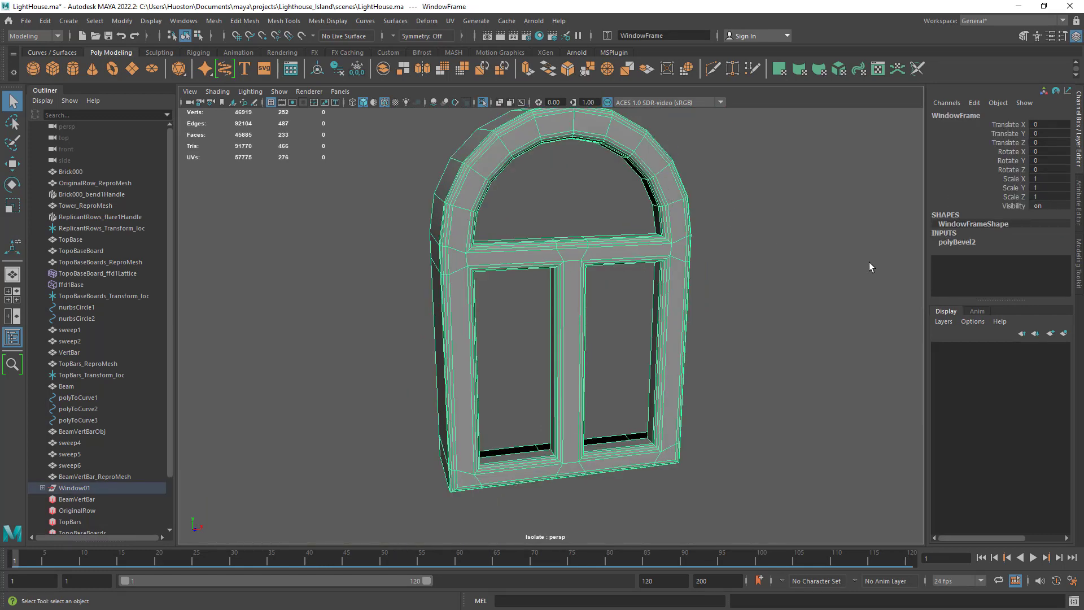
pyautogui.press('3')
pyautogui.click(822, 286)
pyautogui.keyDown('alt'); pyautogui.moveTo(806, 295); pyautogui.dragTo(782, 311); pyautogui.keyUp('alt')
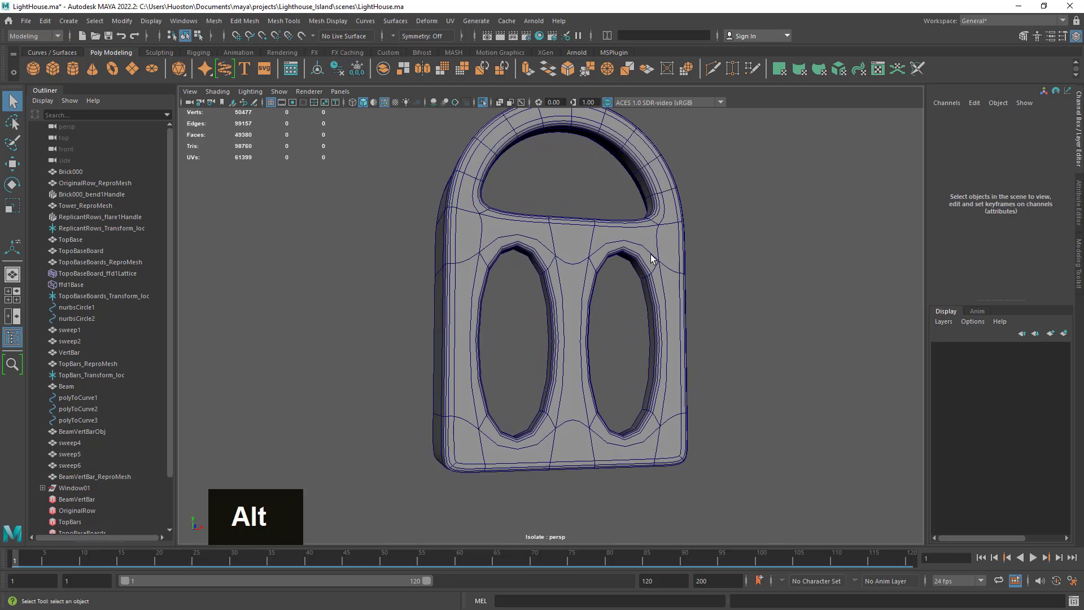
pyautogui.click(662, 275)
pyautogui.press('1')
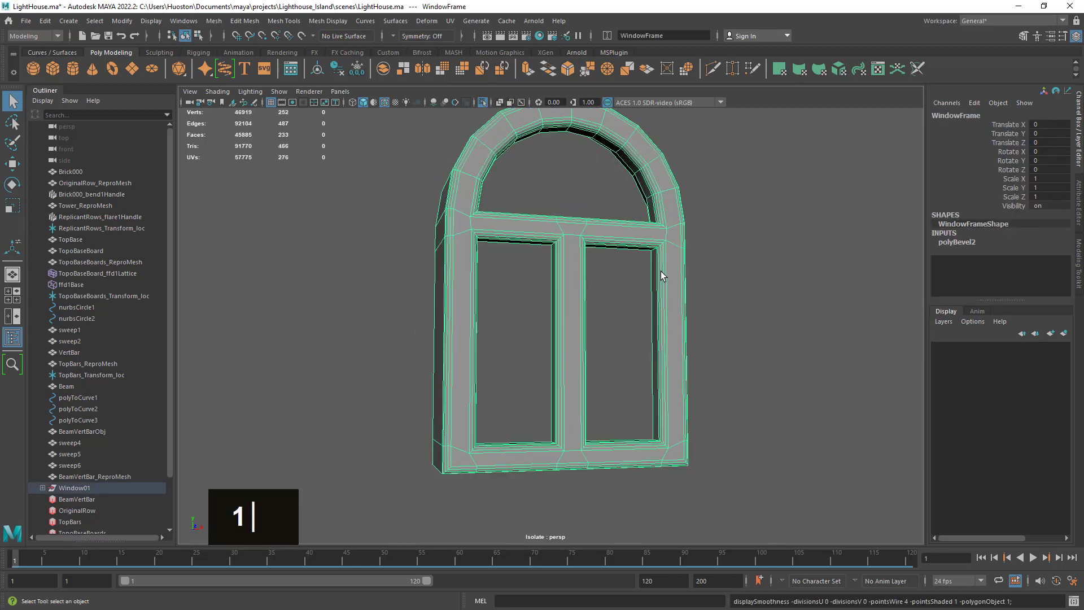
# Step: Undo the window frame's bevel and its segment changes, back to the plain frame with its front edges selected
pyautogui.keyDown('alt'); pyautogui.moveTo(655, 273); pyautogui.dragTo(672, 282, button='middle'); pyautogui.keyUp('alt')
pyautogui.keyDown('alt'); pyautogui.moveTo(677, 285); pyautogui.dragTo(804, 367, button='right'); pyautogui.keyUp('alt')
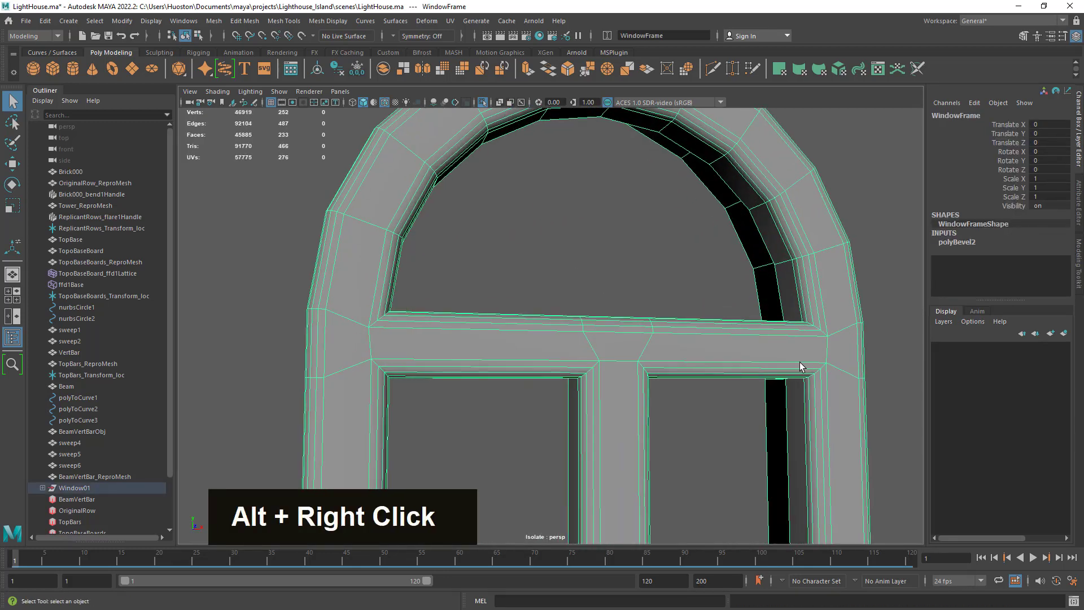
pyautogui.keyDown('alt'); pyautogui.moveTo(834, 369); pyautogui.dragTo(826, 312); pyautogui.keyUp('alt')
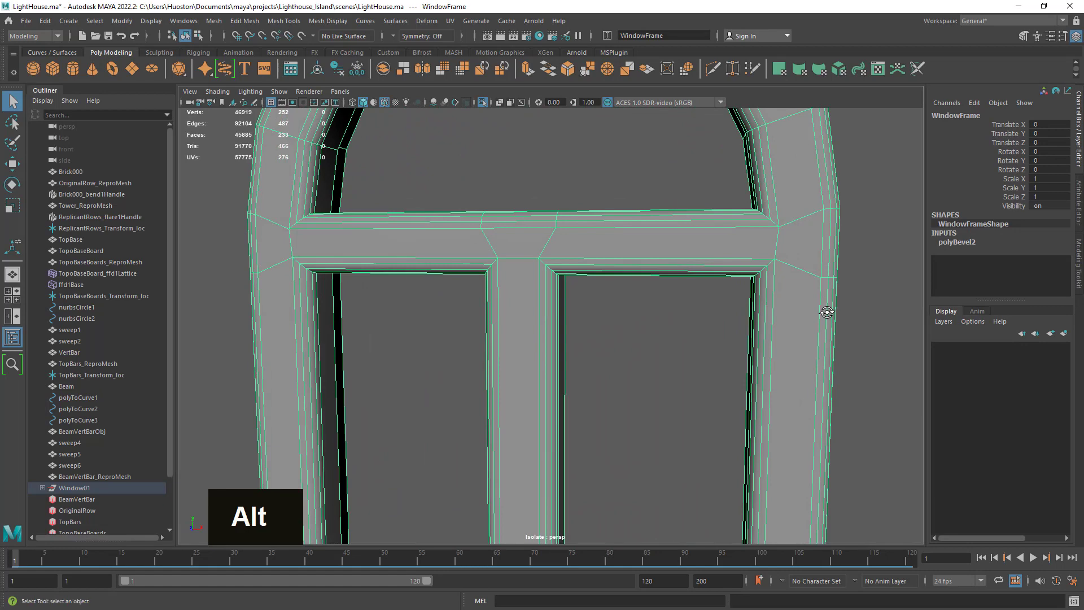
pyautogui.press('z')
pyautogui.press('z')
pyautogui.press('z')
pyautogui.press('z')
pyautogui.press('z')
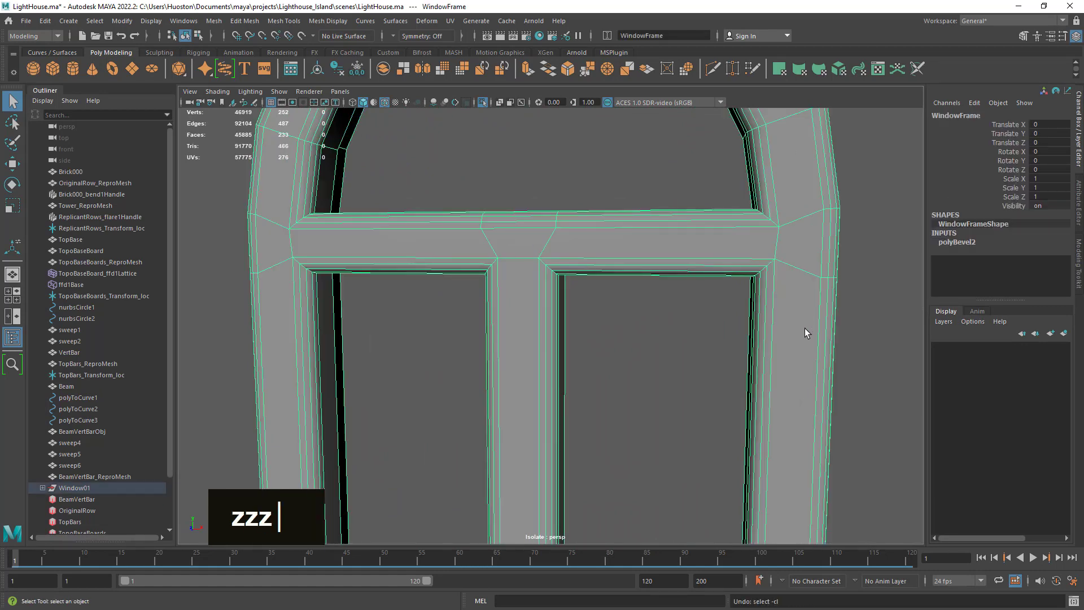
pyautogui.press('z')
pyautogui.press('z')
pyautogui.press('z')
pyautogui.press('z')
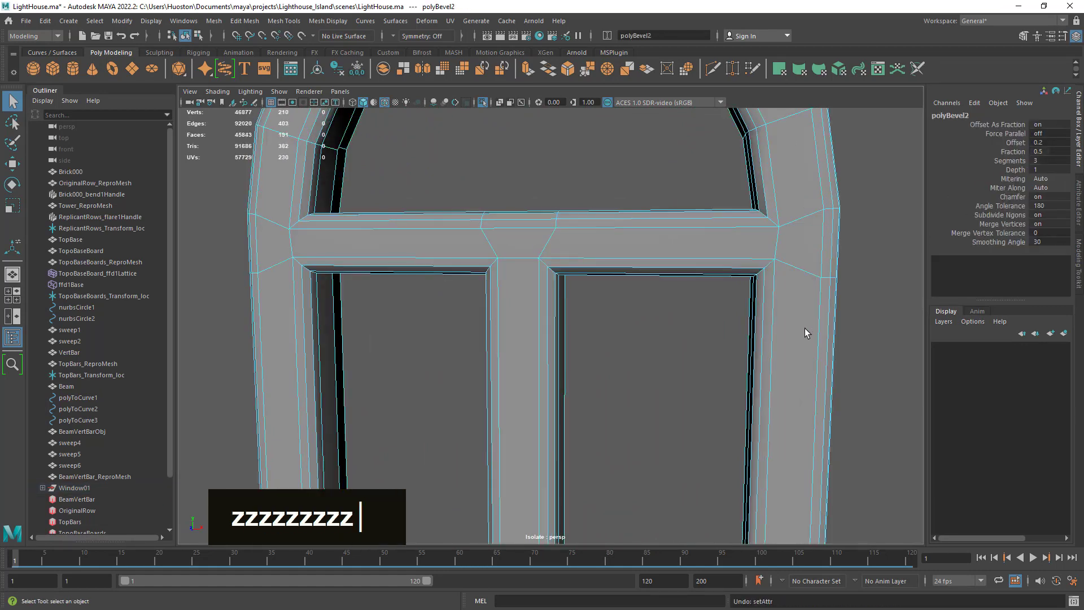
pyautogui.press('z')
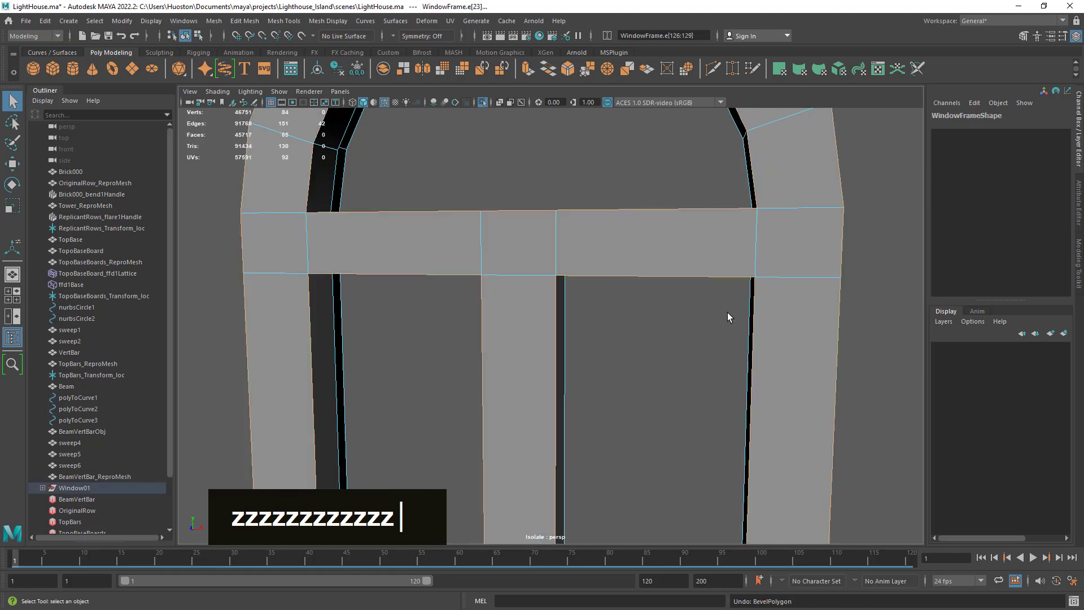
# Step: Examine the unbeveled frame's crossbar, arch and inner side faces from several angles and close up at the corner
pyautogui.keyDown('alt'); pyautogui.moveTo(727, 312); pyautogui.dragTo(689, 298); pyautogui.keyUp('alt')
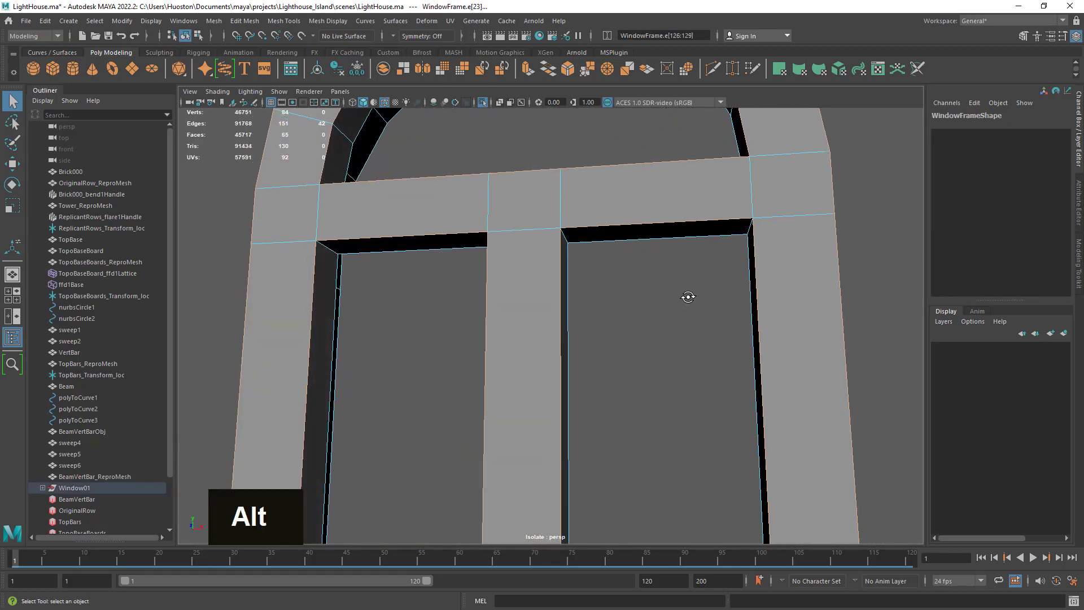
pyautogui.keyDown('alt'); pyautogui.moveTo(689, 297); pyautogui.dragTo(646, 346, button='right'); pyautogui.keyUp('alt')
pyautogui.keyDown('alt'); pyautogui.moveTo(634, 322); pyautogui.dragTo(738, 371, button='middle'); pyautogui.keyUp('alt')
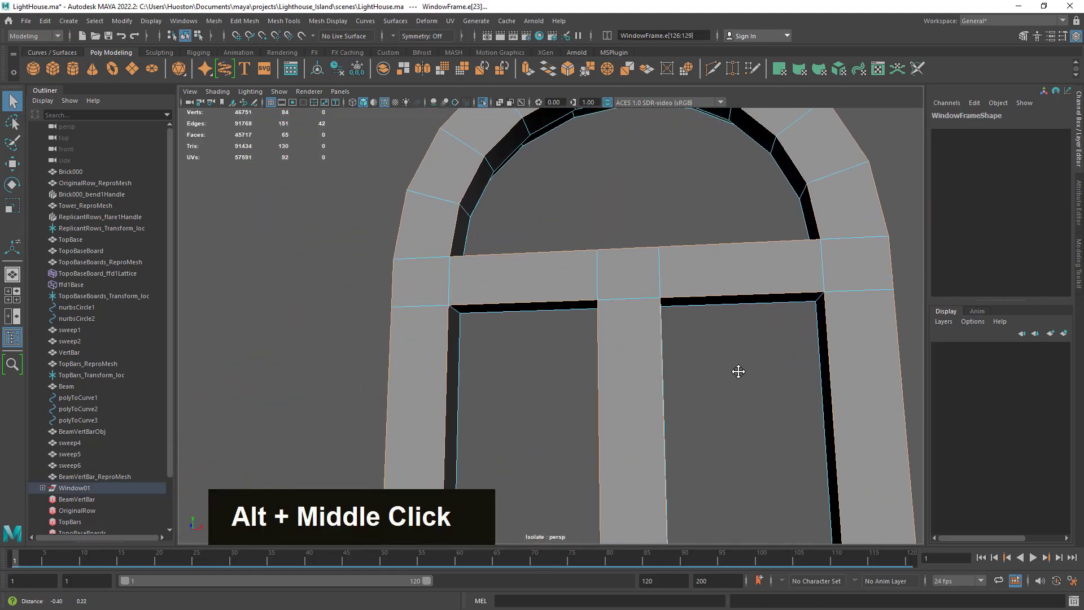
pyautogui.keyDown('alt'); pyautogui.scroll(3, 581, 358); pyautogui.keyUp('alt')
pyautogui.keyDown('alt'); pyautogui.moveTo(581, 358); pyautogui.dragTo(506, 331); pyautogui.keyUp('alt')
pyautogui.keyDown('alt'); pyautogui.moveTo(506, 331); pyautogui.dragTo(632, 380, button='middle'); pyautogui.keyUp('alt')
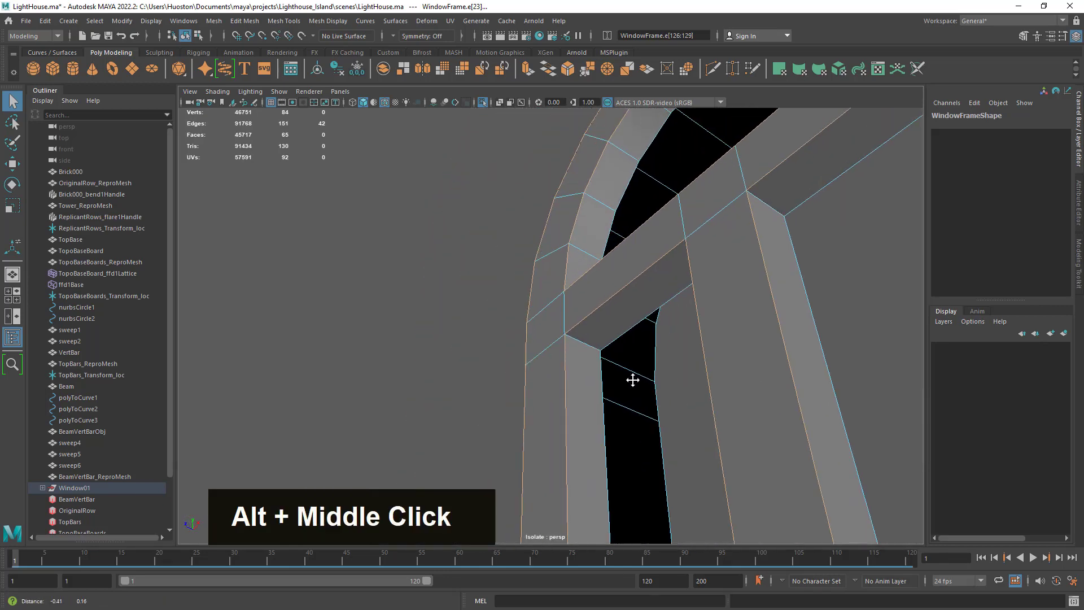
pyautogui.keyDown('alt'); pyautogui.moveTo(632, 380); pyautogui.dragTo(765, 384, button='right'); pyautogui.keyUp('alt')
pyautogui.keyDown('alt'); pyautogui.moveTo(764, 384); pyautogui.dragTo(738, 388); pyautogui.keyUp('alt')
pyautogui.keyDown('alt'); pyautogui.moveTo(738, 389); pyautogui.dragTo(687, 380, button='right'); pyautogui.keyUp('alt')
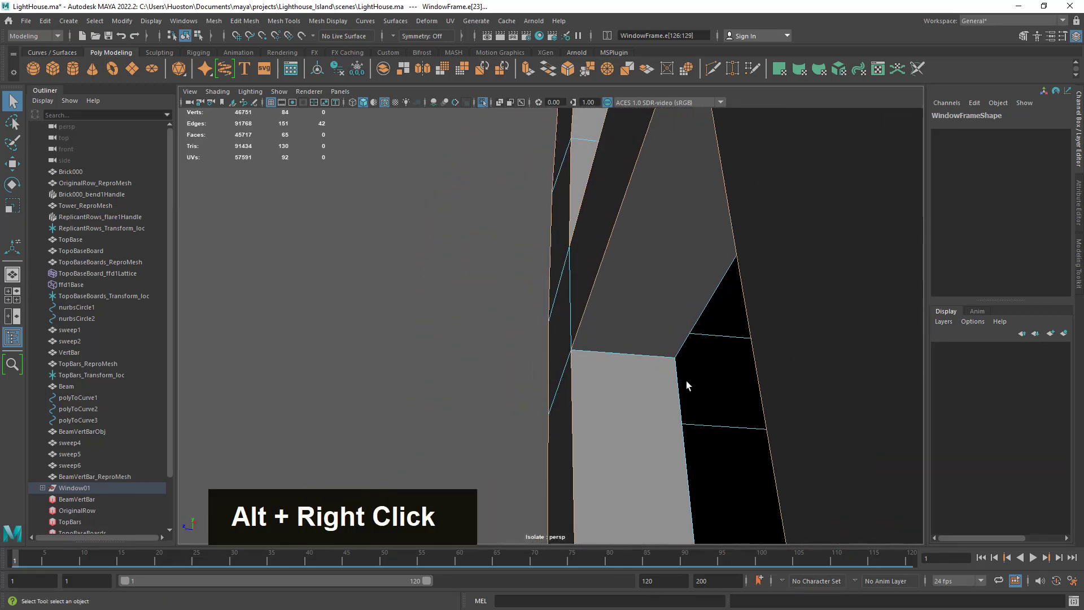
pyautogui.keyDown('alt'); pyautogui.moveTo(687, 380); pyautogui.dragTo(723, 358); pyautogui.keyUp('alt')
pyautogui.keyDown('alt'); pyautogui.moveTo(723, 358); pyautogui.dragTo(714, 360, button='right'); pyautogui.keyUp('alt')
pyautogui.keyDown('alt'); pyautogui.moveTo(713, 360); pyautogui.dragTo(595, 314, button='middle'); pyautogui.keyUp('alt')
pyautogui.keyDown('alt'); pyautogui.moveTo(595, 314); pyautogui.dragTo(634, 296); pyautogui.keyUp('alt')
pyautogui.keyDown('alt'); pyautogui.moveTo(634, 295); pyautogui.dragTo(619, 377, button='right'); pyautogui.keyUp('alt')
pyautogui.keyDown('alt'); pyautogui.moveTo(619, 377); pyautogui.dragTo(734, 289); pyautogui.keyUp('alt')
# Step: Return the window frame to object selection and freeze its transformations
pyautogui.moveTo(734, 289); pyautogui.dragTo(763, 258, button='right')
pyautogui.click(791, 282)
pyautogui.click(694, 304)
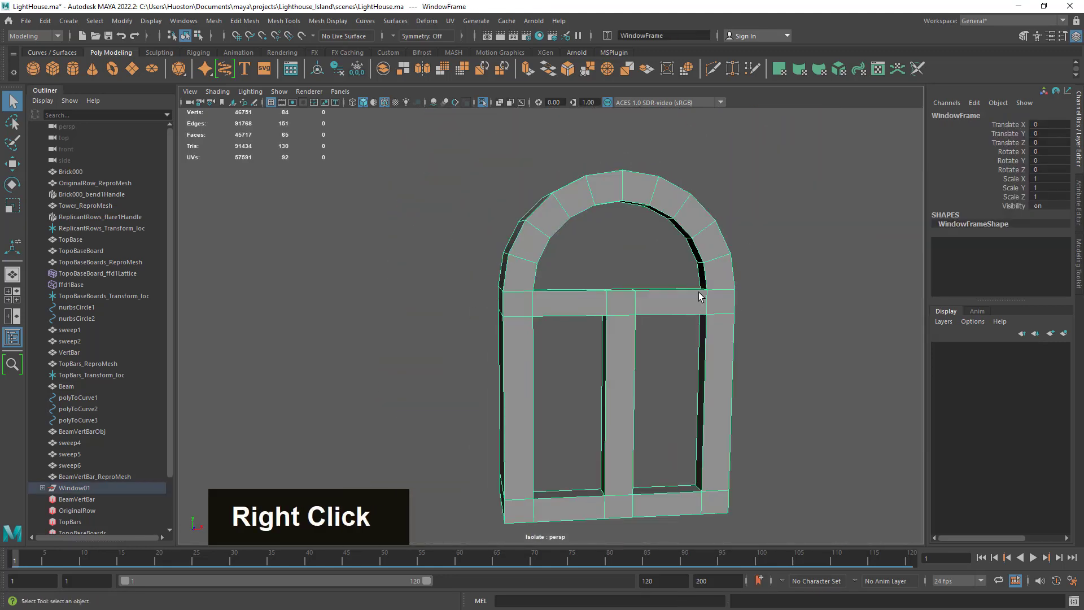
pyautogui.keyDown('alt'); pyautogui.moveTo(701, 294); pyautogui.dragTo(685, 350, button='right'); pyautogui.keyUp('alt')
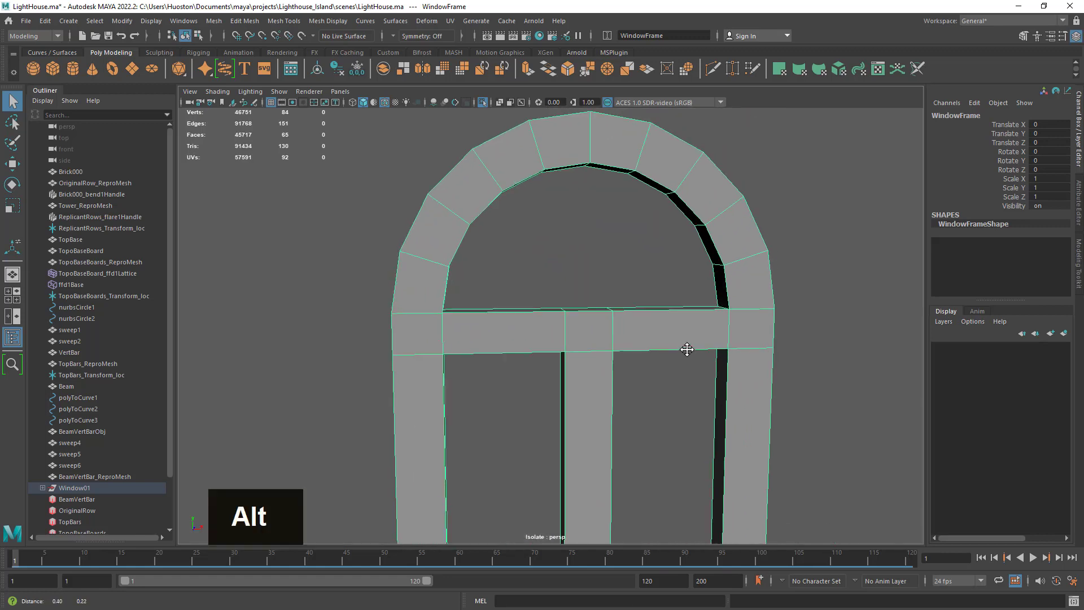
pyautogui.keyDown('alt'); pyautogui.moveTo(753, 352); pyautogui.dragTo(652, 366); pyautogui.keyUp('alt')
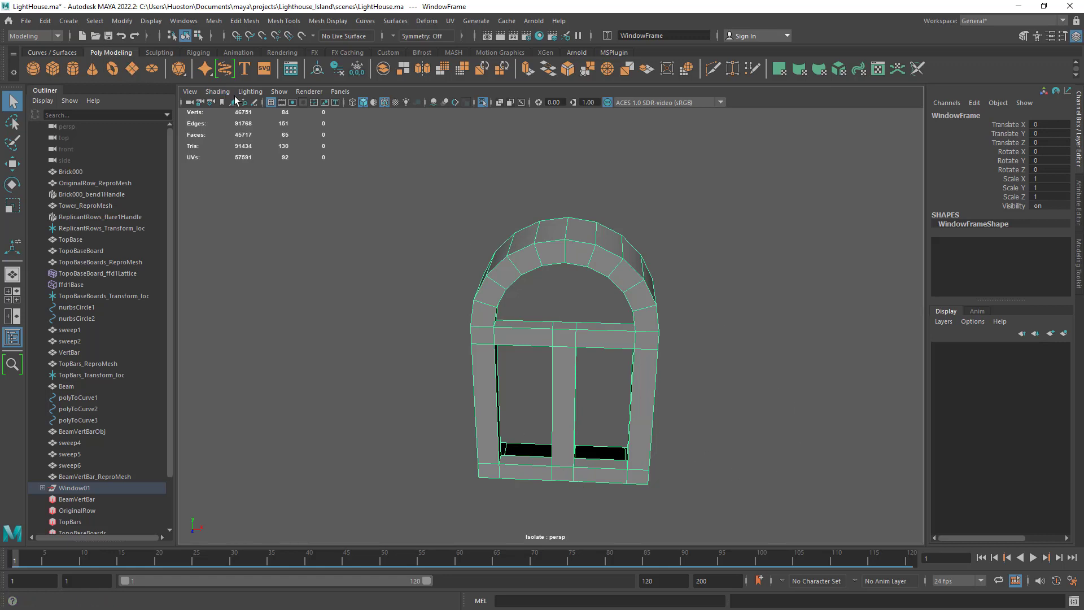
pyautogui.doubleClick(339, 73)
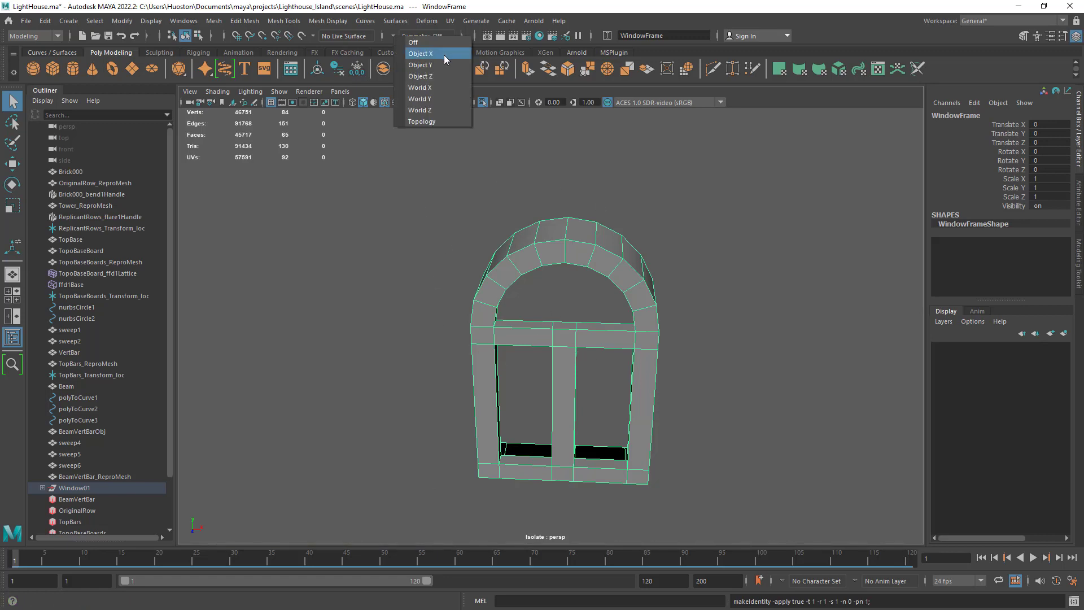
pyautogui.click(513, 5)
pyautogui.keyDown('alt'); pyautogui.moveTo(524, 511); pyautogui.dragTo(517, 520); pyautogui.keyUp('alt')
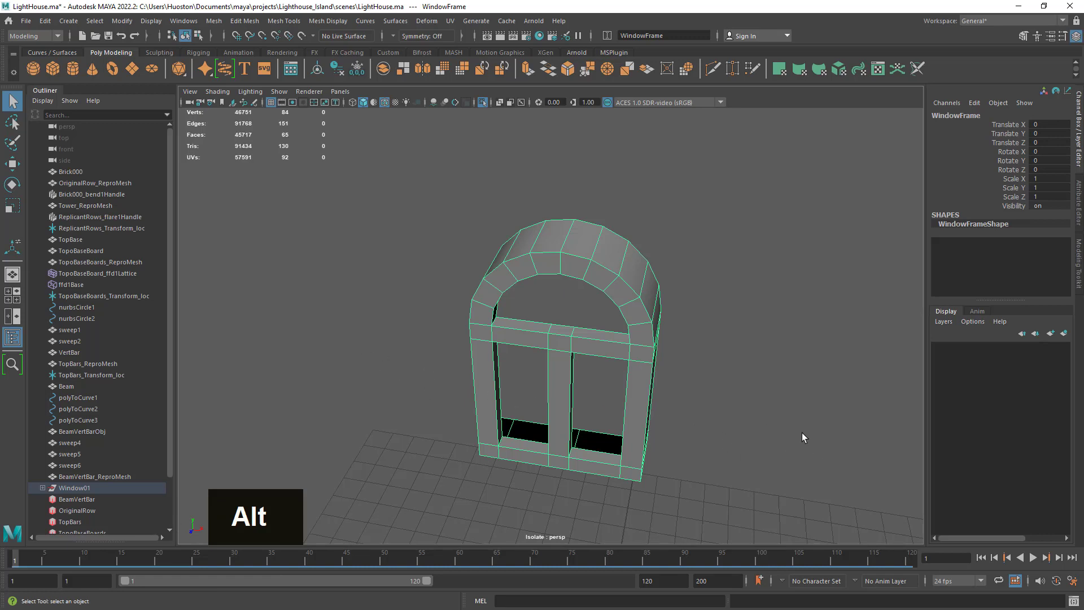
pyautogui.keyDown('alt'); pyautogui.moveTo(532, 363); pyautogui.dragTo(527, 315); pyautogui.keyUp('alt')
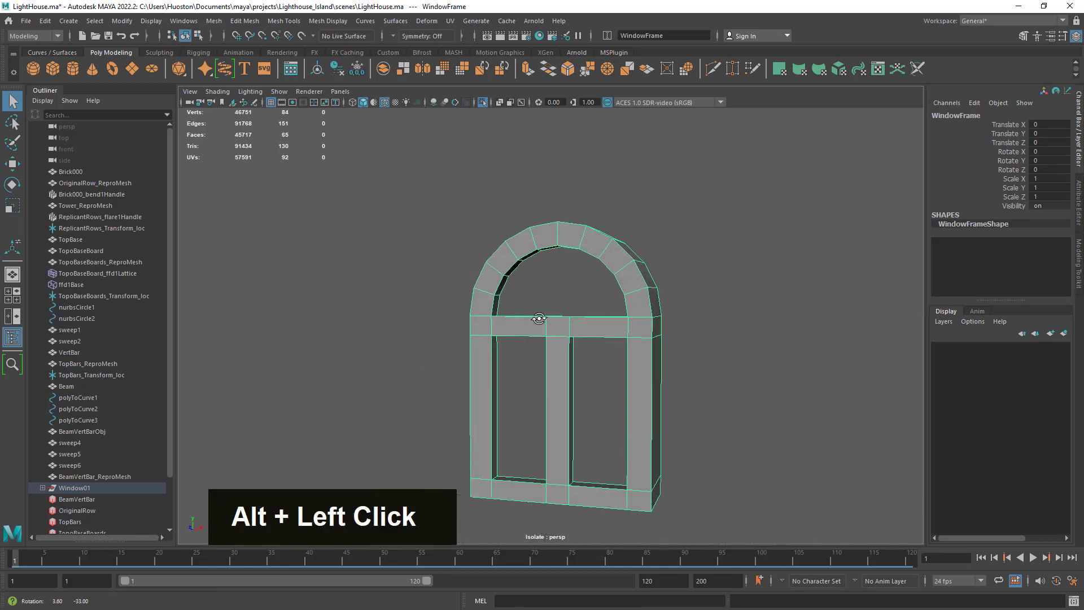
pyautogui.keyDown('alt'); pyautogui.moveTo(527, 314); pyautogui.dragTo(868, 337, button='right'); pyautogui.keyUp('alt')
pyautogui.keyDown('alt'); pyautogui.moveTo(868, 337); pyautogui.dragTo(427, 344); pyautogui.keyUp('alt')
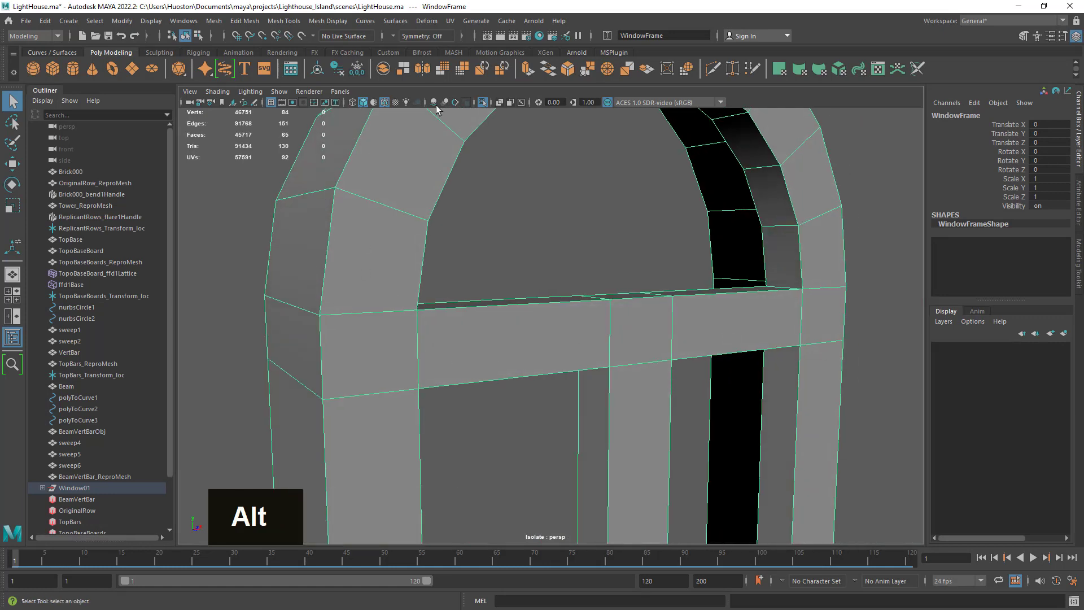
# Step: Turn on Object X symmetry and select single vertical edges on the frame's crossbar to test mirrored selection
pyautogui.click(393, 35)
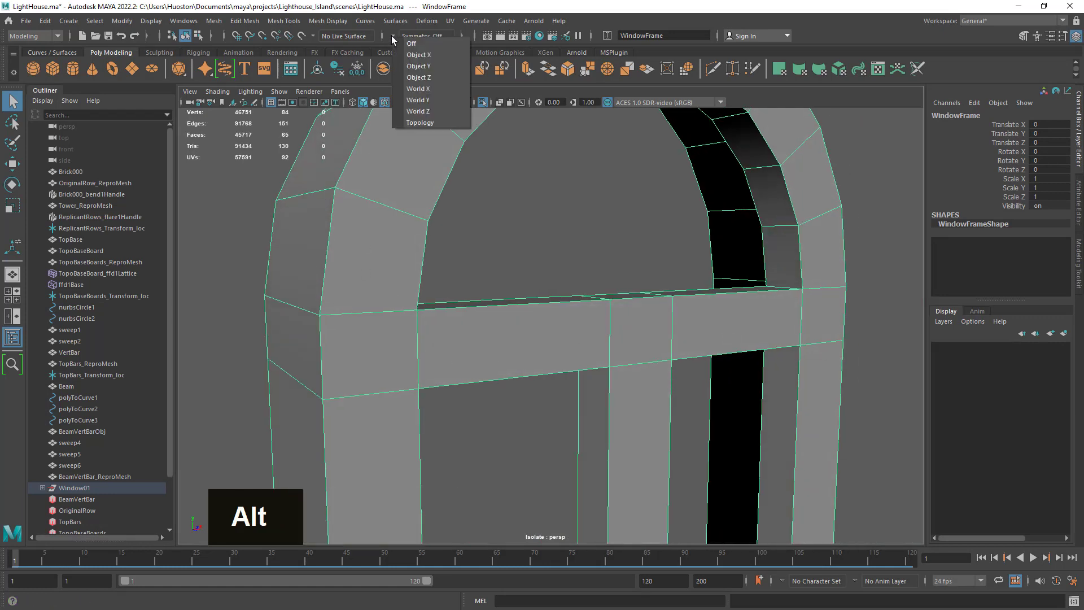
pyautogui.click(423, 55)
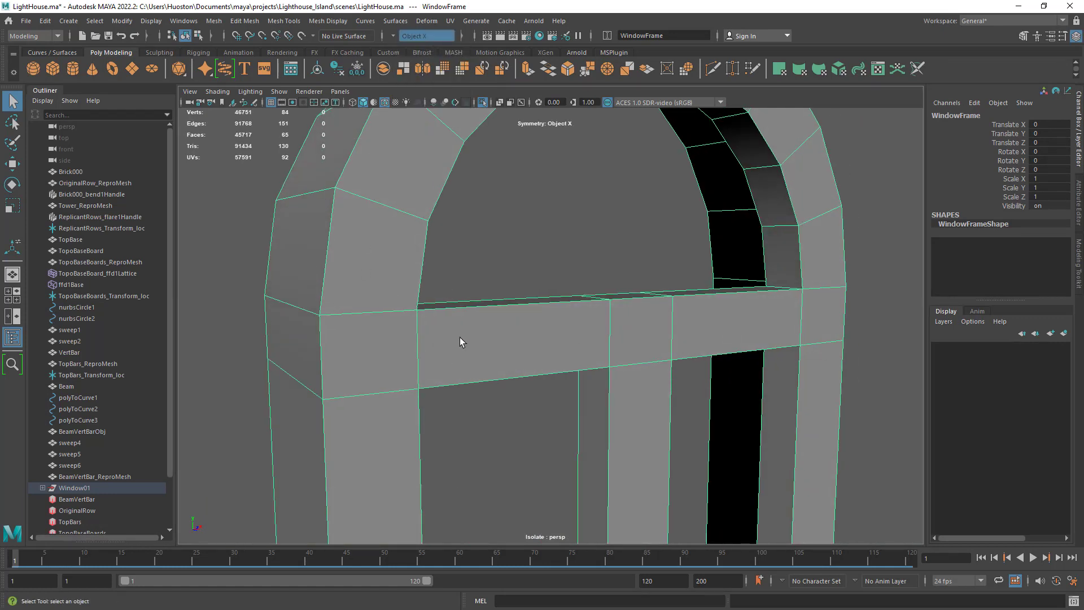
pyautogui.moveTo(473, 285); pyautogui.dragTo(474, 263, button='right')
pyautogui.click(440, 316)
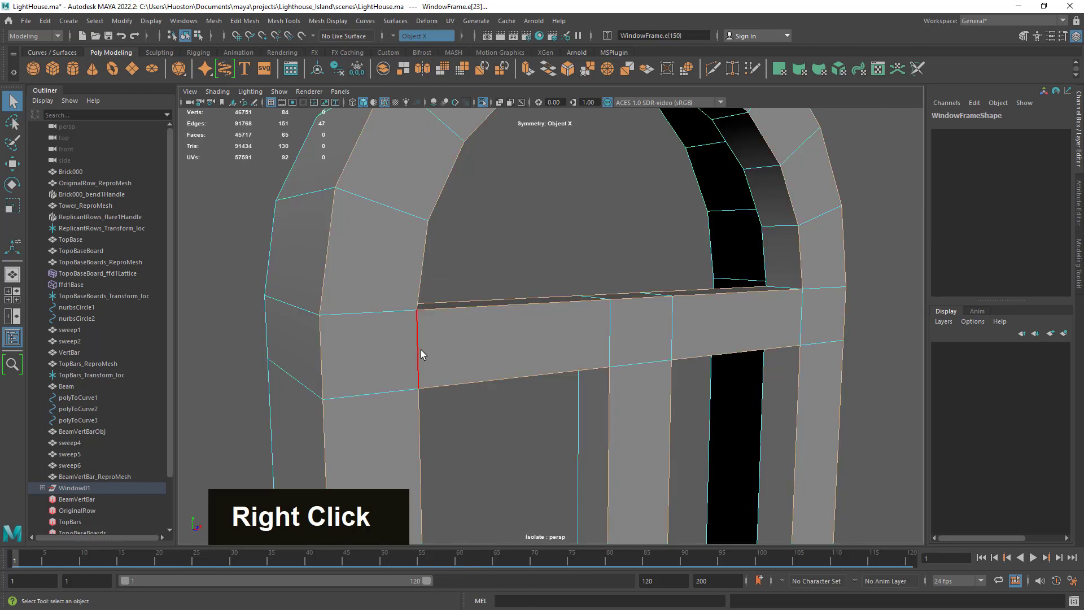
pyautogui.keyDown('alt'); pyautogui.moveTo(564, 368); pyautogui.dragTo(537, 370); pyautogui.keyUp('alt')
pyautogui.keyDown('alt'); pyautogui.moveTo(537, 370); pyautogui.dragTo(550, 334, button='right'); pyautogui.keyUp('alt')
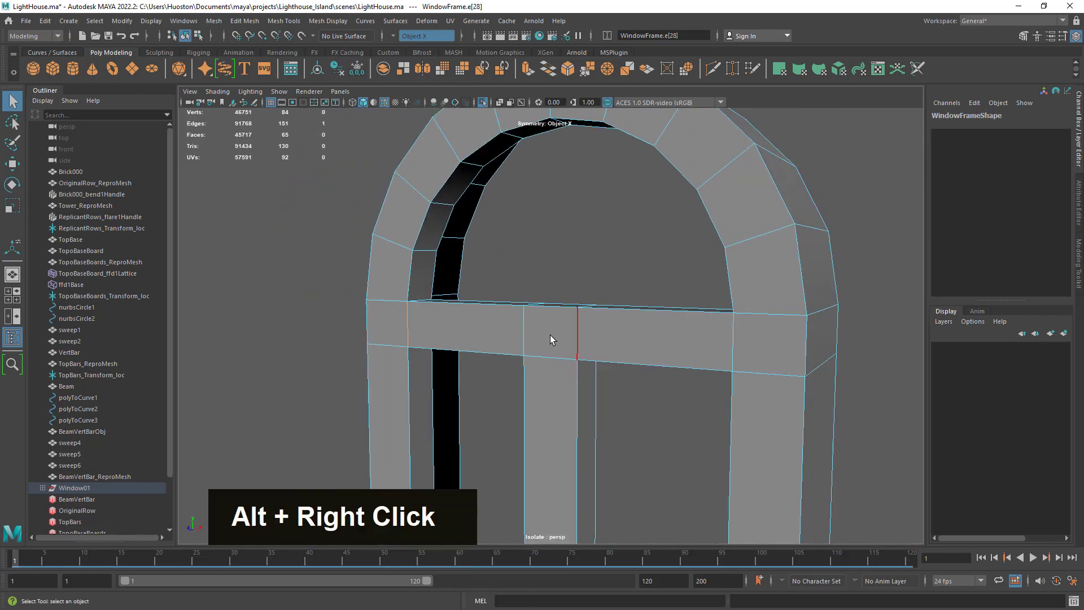
pyautogui.click(525, 337)
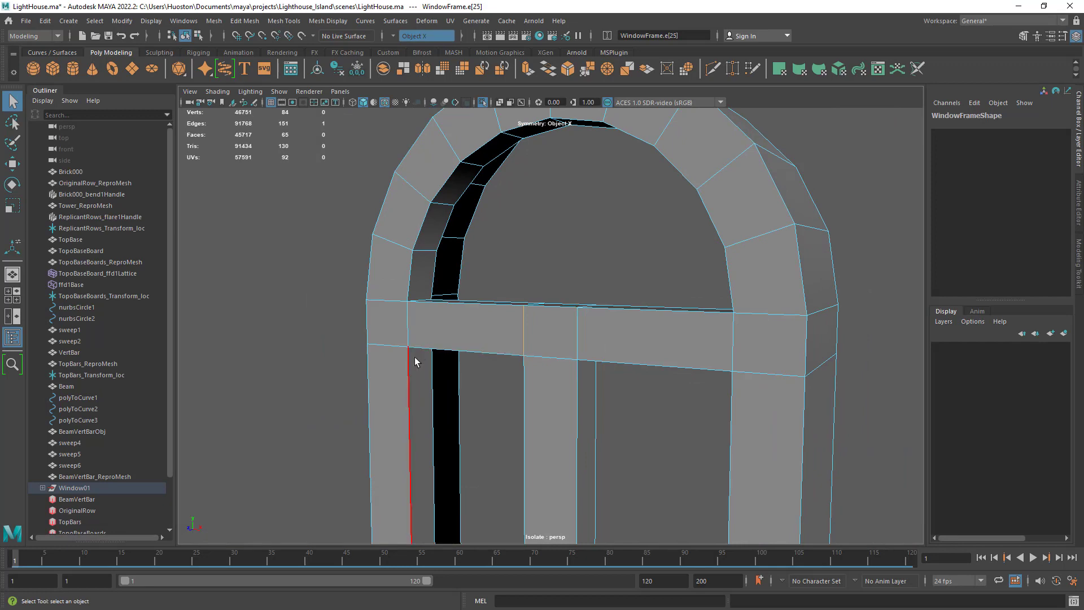
# Step: Test the symmetry with another edge selection on the frame, check both sides, and turn symmetry off
pyautogui.keyDown('alt'); pyautogui.moveTo(514, 355); pyautogui.dragTo(346, 322, button='right'); pyautogui.keyUp('alt')
pyautogui.keyDown('alt'); pyautogui.moveTo(346, 321); pyautogui.dragTo(683, 370); pyautogui.keyUp('alt')
pyautogui.doubleClick(578, 345)
pyautogui.keyDown('alt'); pyautogui.moveTo(682, 370); pyautogui.dragTo(660, 348, button='right'); pyautogui.keyUp('alt')
pyautogui.keyDown('alt'); pyautogui.moveTo(659, 349); pyautogui.dragTo(578, 320); pyautogui.keyUp('alt')
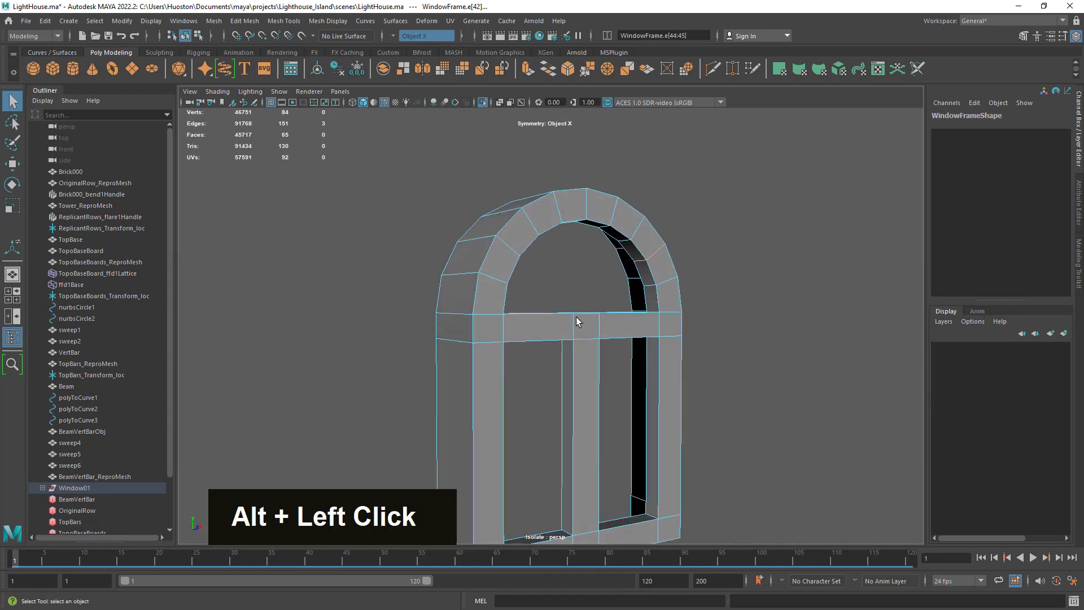
pyautogui.keyDown('alt'); pyautogui.moveTo(578, 320); pyautogui.dragTo(629, 363, button='right'); pyautogui.keyUp('alt')
pyautogui.moveTo(629, 363)
pyautogui.keyDown('alt'); pyautogui.mouseDown()
pyautogui.moveTo(610, 348)
pyautogui.moveTo(591, 358)
pyautogui.moveTo(591, 371)
pyautogui.moveTo(511, 319)
pyautogui.moveTo(618, 362)
pyautogui.mouseUp(); pyautogui.keyUp('alt')
pyautogui.keyDown('alt'); pyautogui.moveTo(618, 362); pyautogui.dragTo(571, 283, button='middle'); pyautogui.keyUp('alt')
pyautogui.keyDown('alt'); pyautogui.moveTo(570, 283); pyautogui.dragTo(570, 314); pyautogui.keyUp('alt')
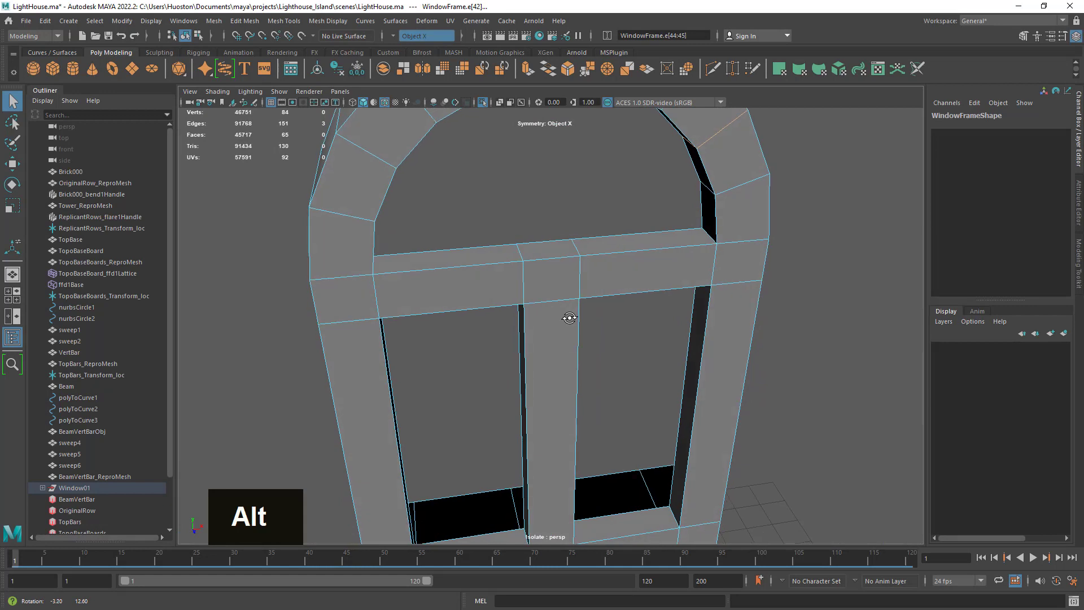
pyautogui.click(392, 36)
pyautogui.click(410, 42)
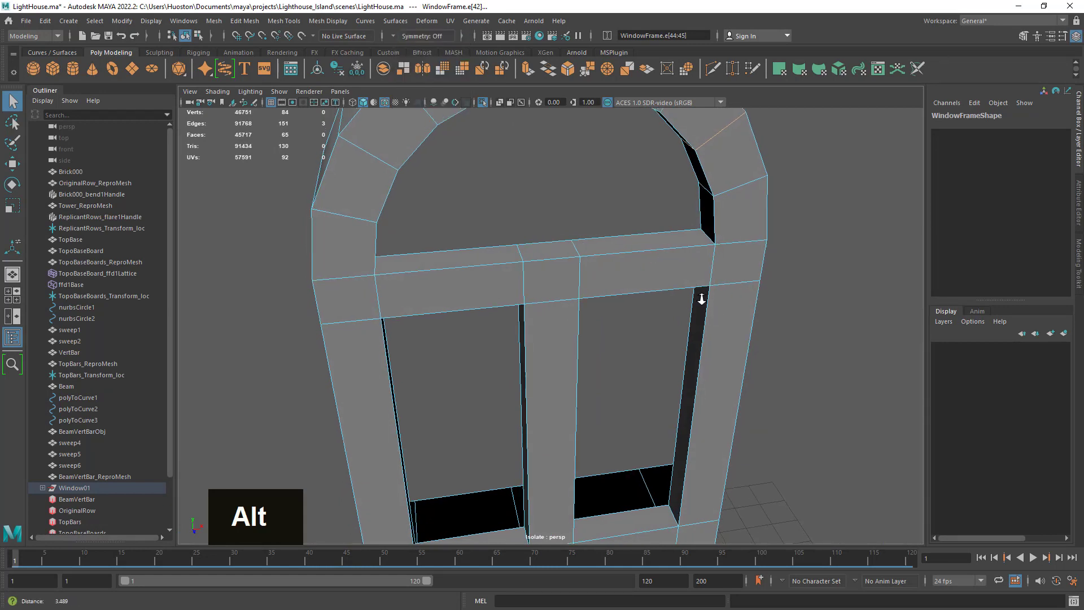
# Step: Examine the window frame's layout against the tower's bricks in the front view and return to the isolated perspective view
pyautogui.keyDown('alt'); pyautogui.moveTo(700, 293); pyautogui.dragTo(526, 246, button='right'); pyautogui.keyUp('alt')
pyautogui.keyDown('alt'); pyautogui.moveTo(627, 248); pyautogui.dragTo(659, 255); pyautogui.keyUp('alt')
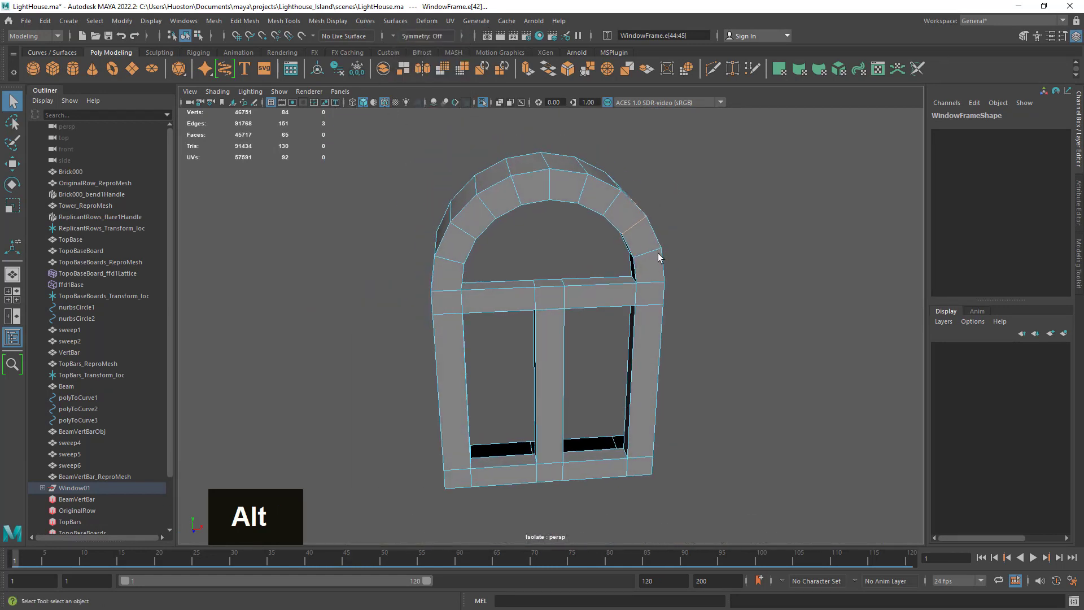
pyautogui.keyDown('alt'); pyautogui.moveTo(658, 251); pyautogui.dragTo(627, 222, button='middle'); pyautogui.keyUp('alt')
pyautogui.moveTo(606, 182); pyautogui.dragTo(605, 154, button='right')
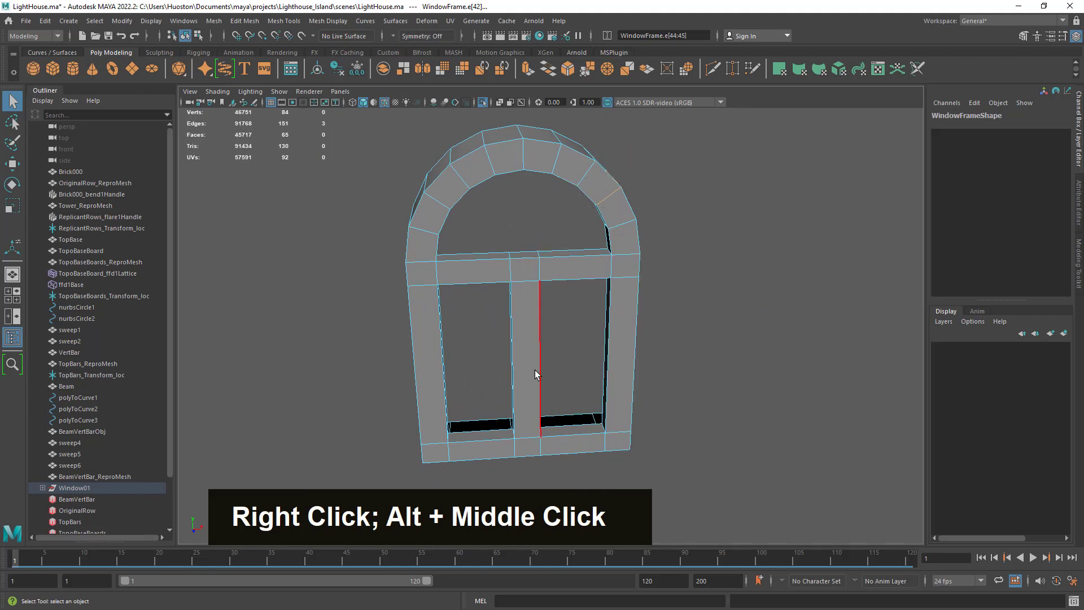
pyautogui.press('space')
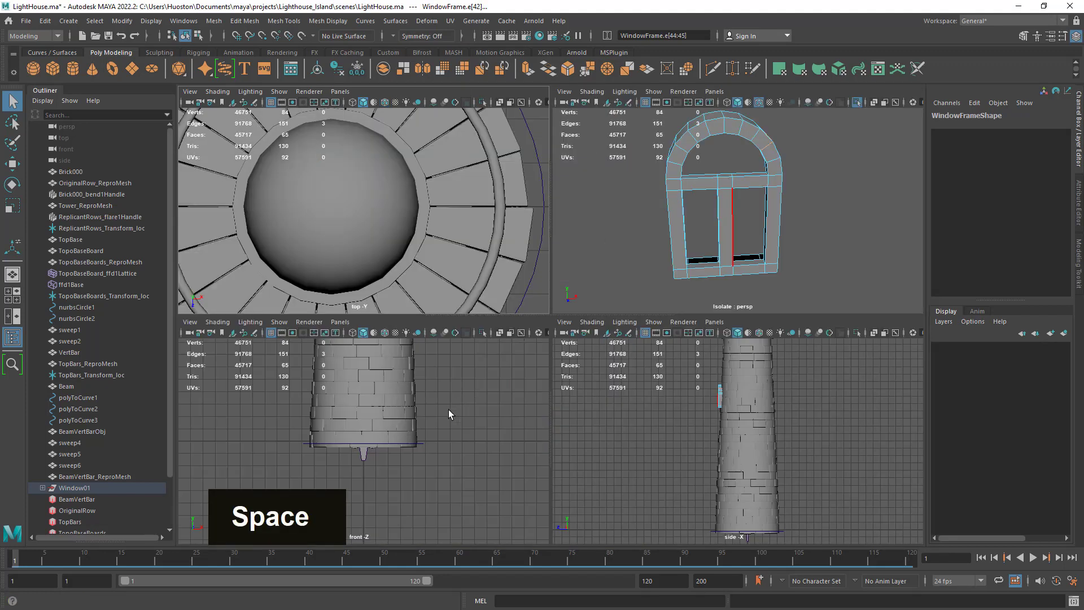
pyautogui.press('f')
pyautogui.press('f')
pyautogui.press('f')
pyautogui.press('f')
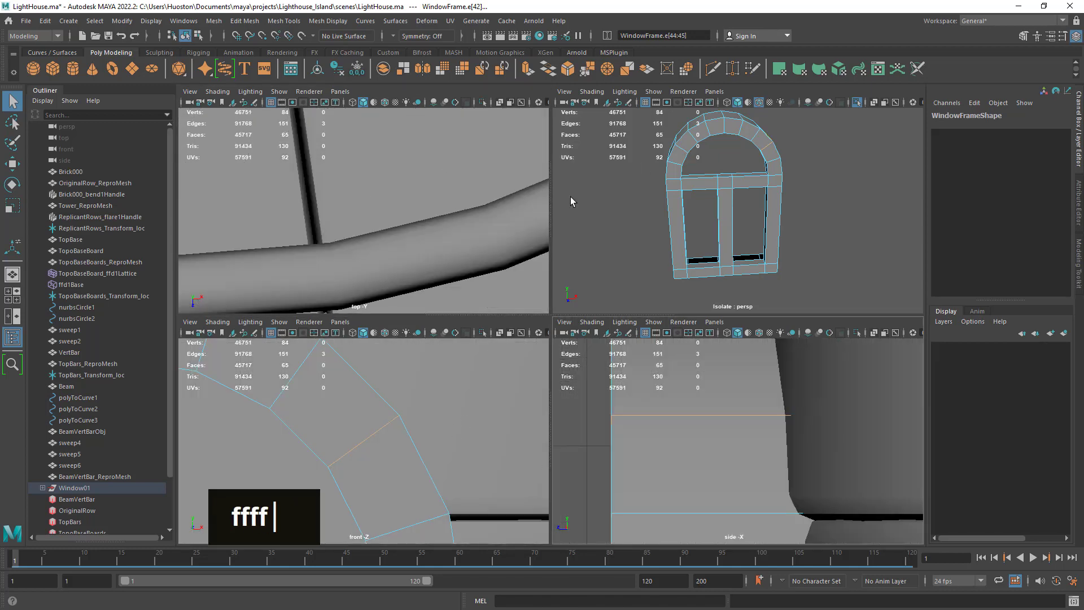
pyautogui.press('space')
pyautogui.scroll(-4, 588, 327)
pyautogui.scroll(2, 571, 333)
pyautogui.press('f')
pyautogui.press('f')
pyautogui.press('f')
pyautogui.press('f')
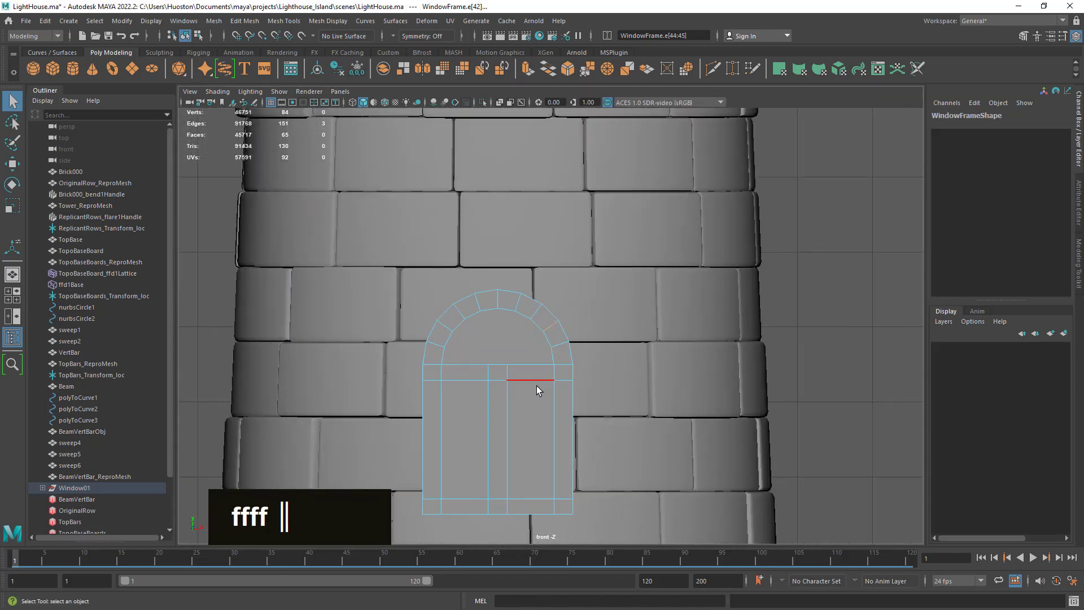
pyautogui.keyDown('alt'); pyautogui.moveTo(537, 387); pyautogui.dragTo(661, 337, button='middle'); pyautogui.keyUp('alt')
pyautogui.scroll(3, 661, 237)
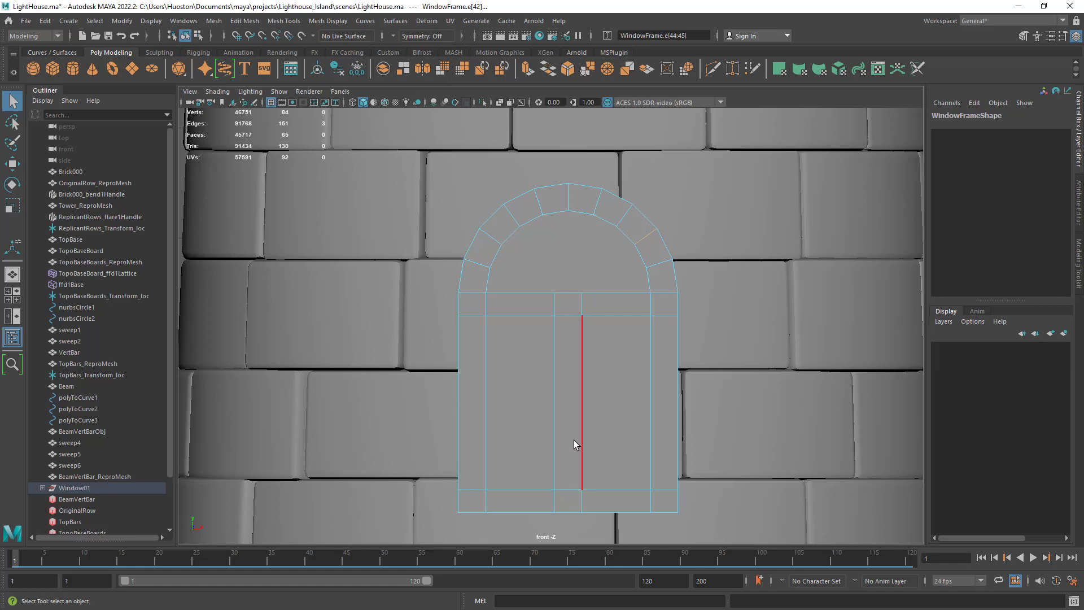
pyautogui.press('space')
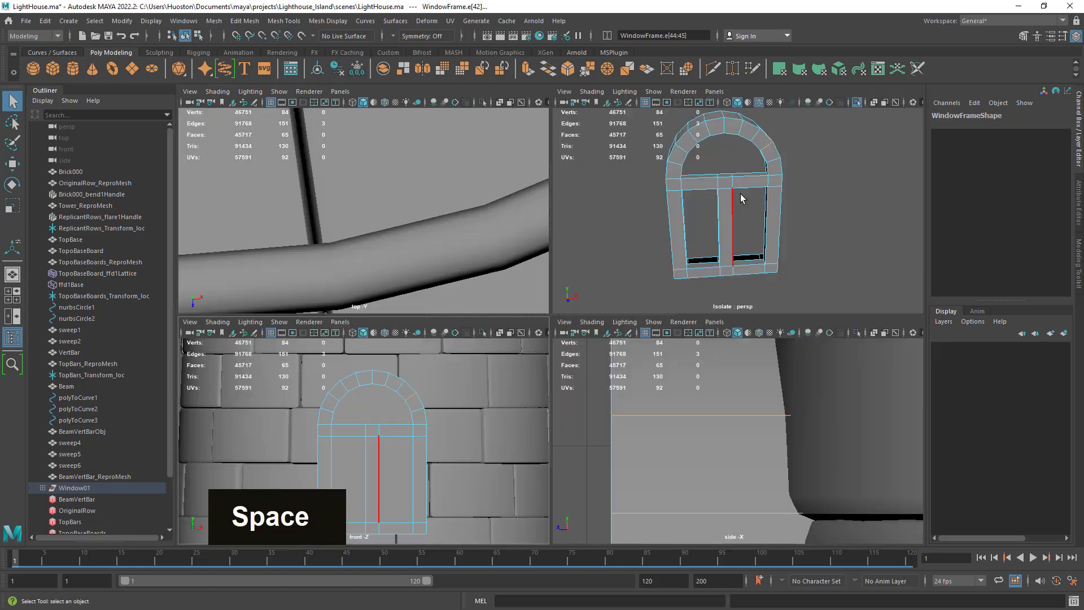
pyautogui.press('space')
pyautogui.keyDown('alt'); pyautogui.moveTo(552, 308); pyautogui.dragTo(566, 315); pyautogui.keyUp('alt')
pyautogui.keyDown('alt'); pyautogui.moveTo(567, 315); pyautogui.dragTo(593, 322, button='right'); pyautogui.keyUp('alt')
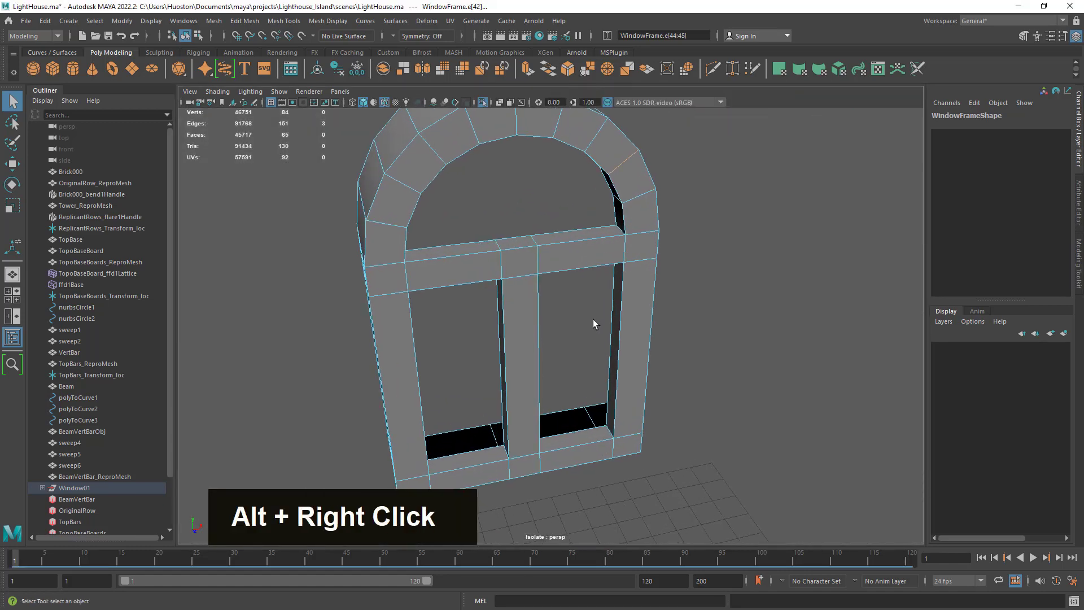
# Step: Select the ring of short horizontal edges around the frame's central mullion and connect them with a new center edge line
pyautogui.keyDown('alt'); pyautogui.moveTo(592, 322); pyautogui.dragTo(520, 262); pyautogui.keyUp('alt')
pyautogui.keyDown('alt'); pyautogui.moveTo(520, 262); pyautogui.dragTo(520, 265, button='right'); pyautogui.keyUp('alt')
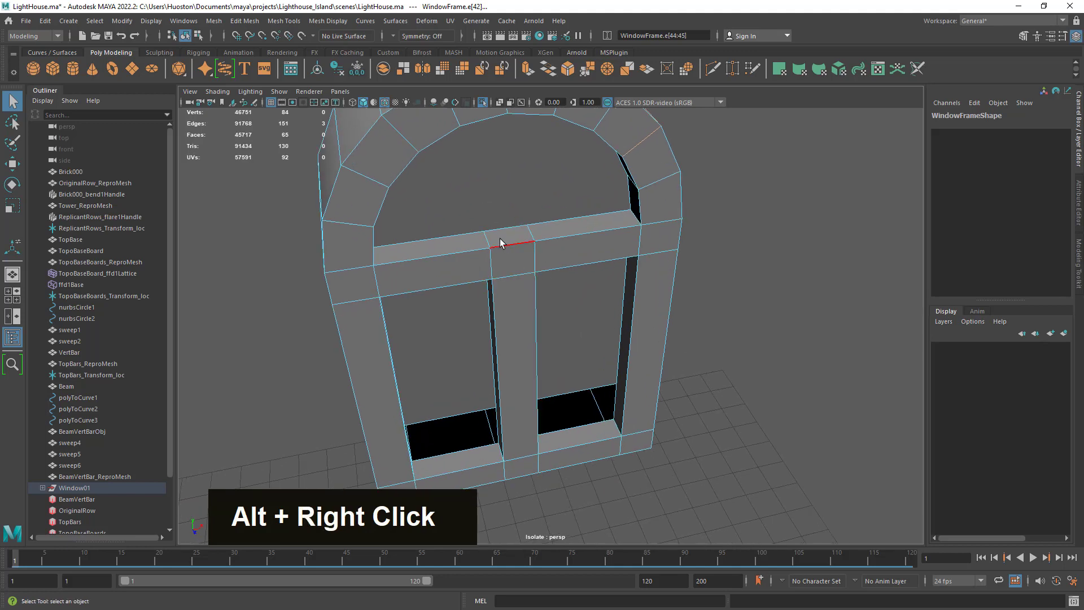
pyautogui.rightClick(508, 231)
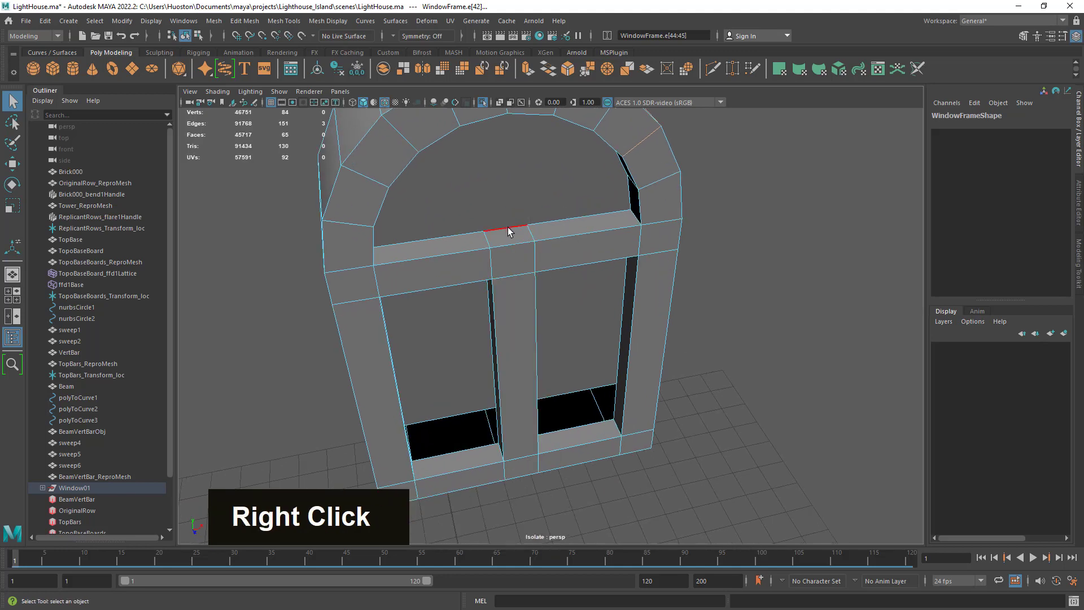
pyautogui.click(508, 229)
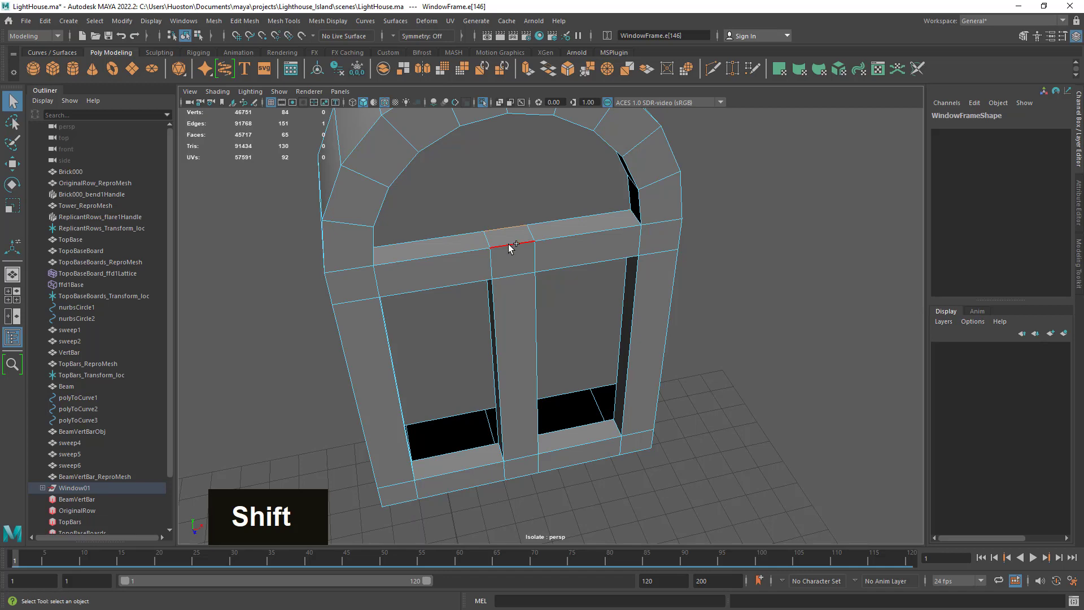
pyautogui.keyDown('shift'); pyautogui.click(630, 345); pyautogui.keyUp('shift')
pyautogui.keyDown('alt'); pyautogui.moveTo(630, 344); pyautogui.dragTo(523, 442); pyautogui.keyUp('alt')
pyautogui.keyDown('alt'); pyautogui.scroll(3, 523, 443); pyautogui.keyUp('alt')
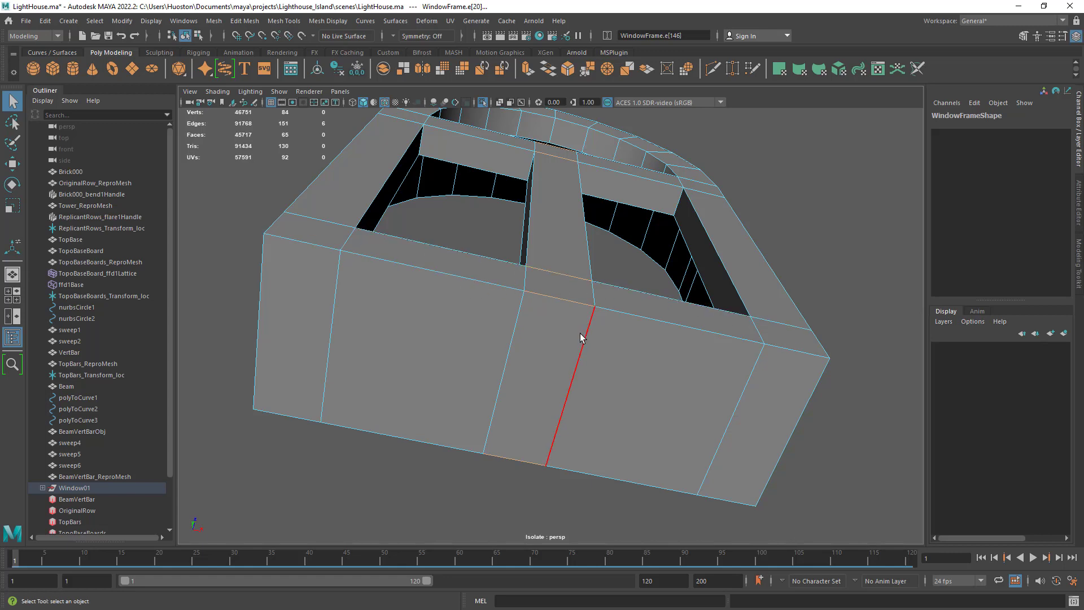
pyautogui.keyDown('shift'); pyautogui.rightClick(559, 302); pyautogui.keyUp('shift')
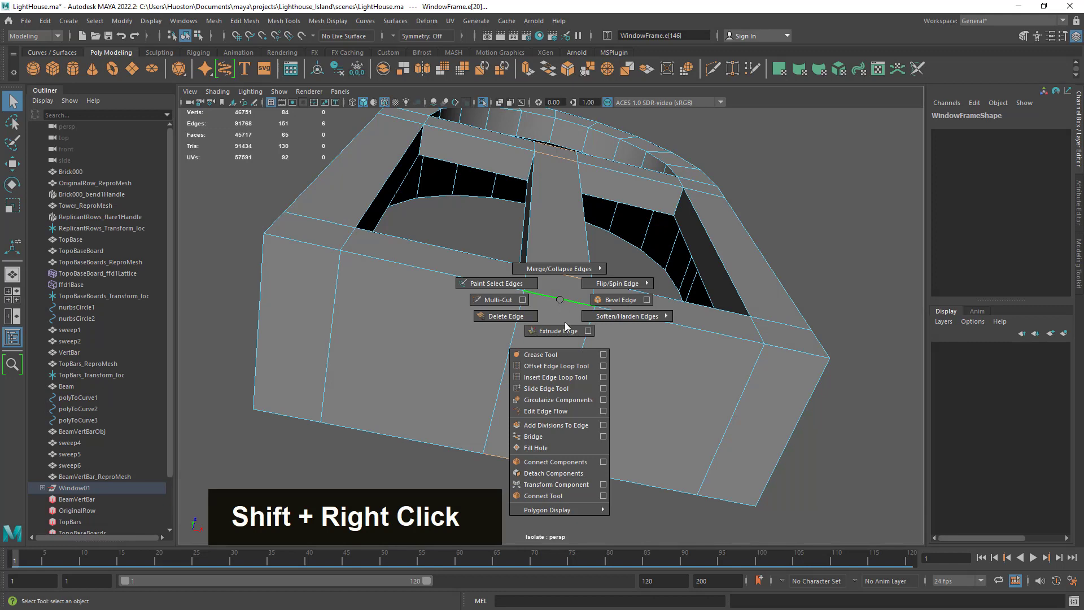
pyautogui.keyDown('shift'); pyautogui.click(565, 462); pyautogui.keyUp('shift')
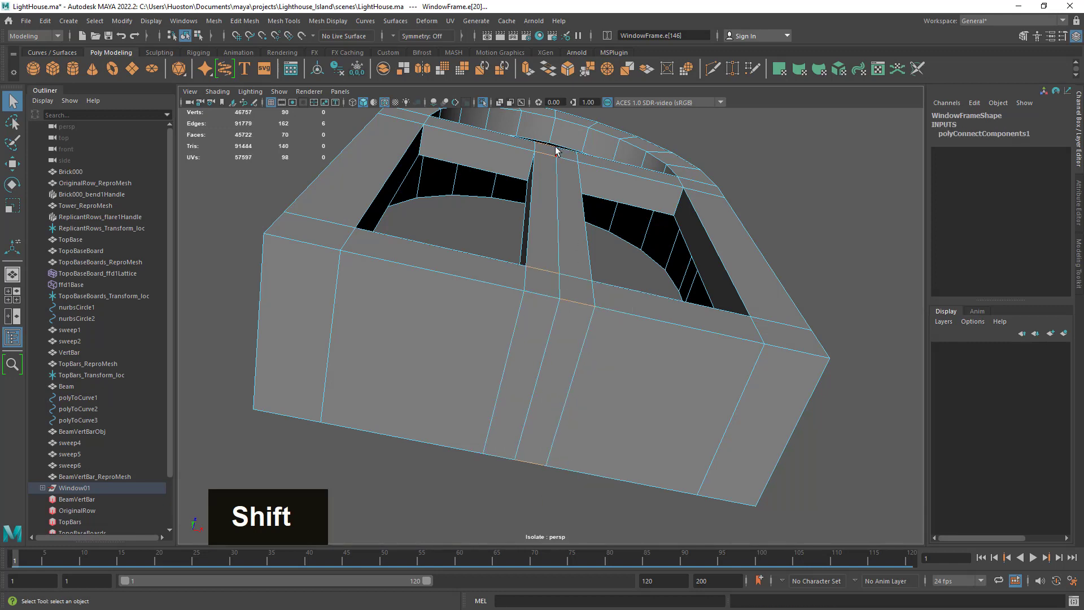
pyautogui.keyDown('alt'); pyautogui.moveTo(559, 166); pyautogui.dragTo(562, 214); pyautogui.keyUp('alt')
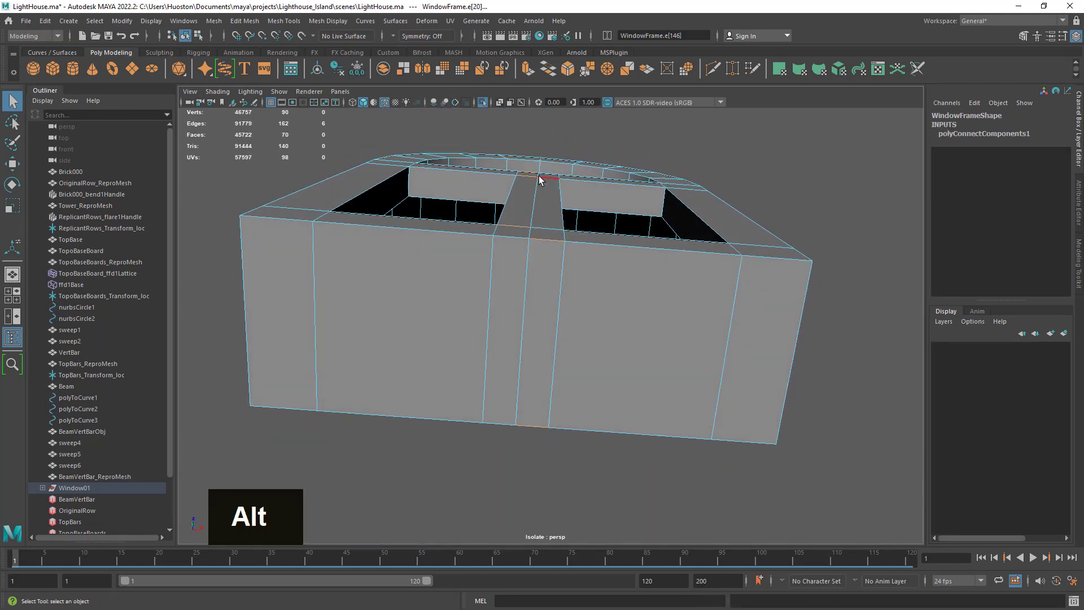
# Step: Select all the faces on the right half of the window frame, up to the new center line, and delete them
pyautogui.keyDown('alt'); pyautogui.moveTo(528, 276); pyautogui.dragTo(579, 384); pyautogui.keyUp('alt')
pyautogui.keyDown('alt'); pyautogui.moveTo(542, 339); pyautogui.dragTo(429, 308, button='right'); pyautogui.keyUp('alt')
pyautogui.keyDown('alt'); pyautogui.moveTo(556, 338); pyautogui.dragTo(525, 343); pyautogui.keyUp('alt')
pyautogui.moveTo(579, 206); pyautogui.dragTo(591, 240, button='right')
pyautogui.doubleClick(596, 372)
pyautogui.keyDown('alt'); pyautogui.moveTo(592, 376); pyautogui.dragTo(629, 399); pyautogui.keyUp('alt')
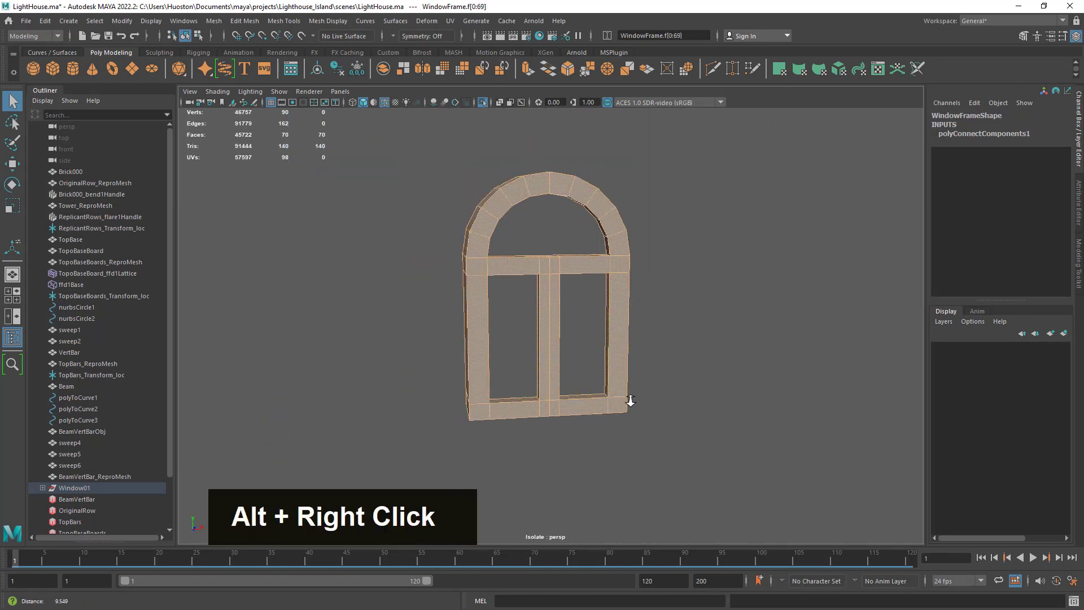
pyautogui.keyDown('alt'); pyautogui.moveTo(629, 400); pyautogui.dragTo(593, 389, button='right'); pyautogui.keyUp('alt')
pyautogui.moveTo(677, 209); pyautogui.dragTo(736, 341)
pyautogui.keyDown('alt'); pyautogui.moveTo(611, 344); pyautogui.dragTo(571, 370); pyautogui.keyUp('alt')
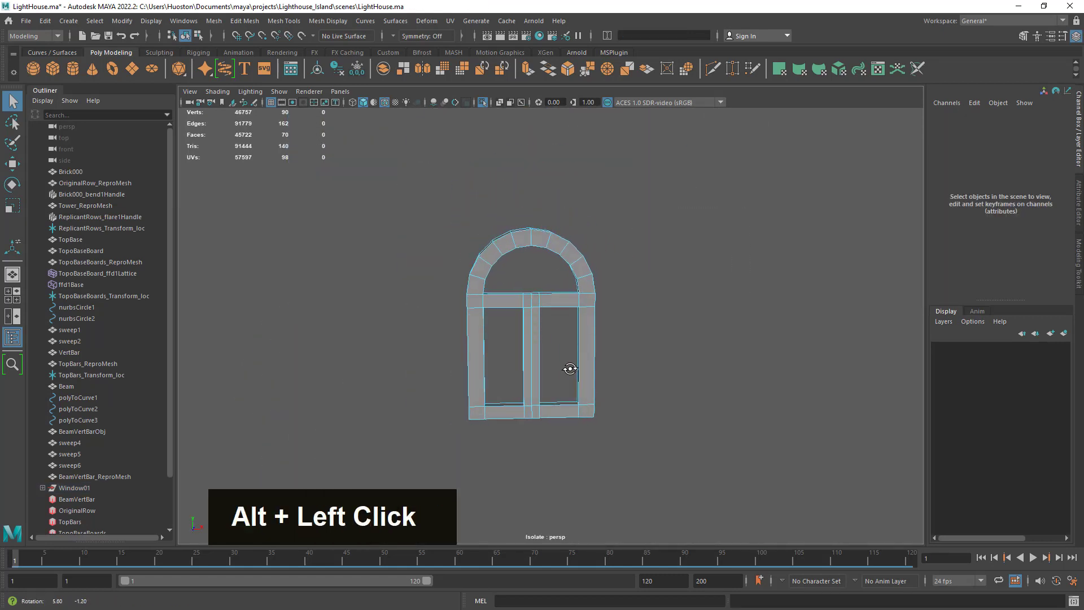
pyautogui.moveTo(698, 160); pyautogui.dragTo(534, 531)
pyautogui.moveTo(611, 486)
pyautogui.keyDown('alt'); pyautogui.mouseDown()
pyautogui.moveTo(608, 401)
pyautogui.moveTo(595, 545)
pyautogui.moveTo(622, 490)
pyautogui.mouseUp(); pyautogui.keyUp('alt')
pyautogui.press('Delete')
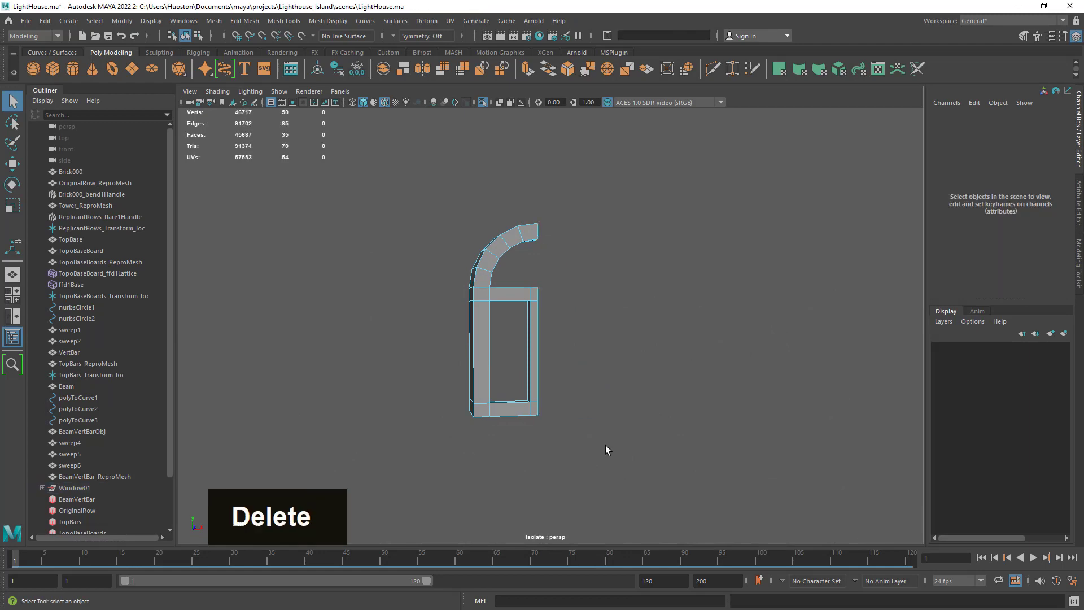
# Step: Return the half frame to object selection, save the scene and delete the frame's construction history
pyautogui.keyDown('alt'); pyautogui.moveTo(592, 363); pyautogui.dragTo(547, 412); pyautogui.keyUp('alt')
pyautogui.keyDown('alt'); pyautogui.moveTo(547, 411); pyautogui.dragTo(695, 404, button='right'); pyautogui.keyUp('alt')
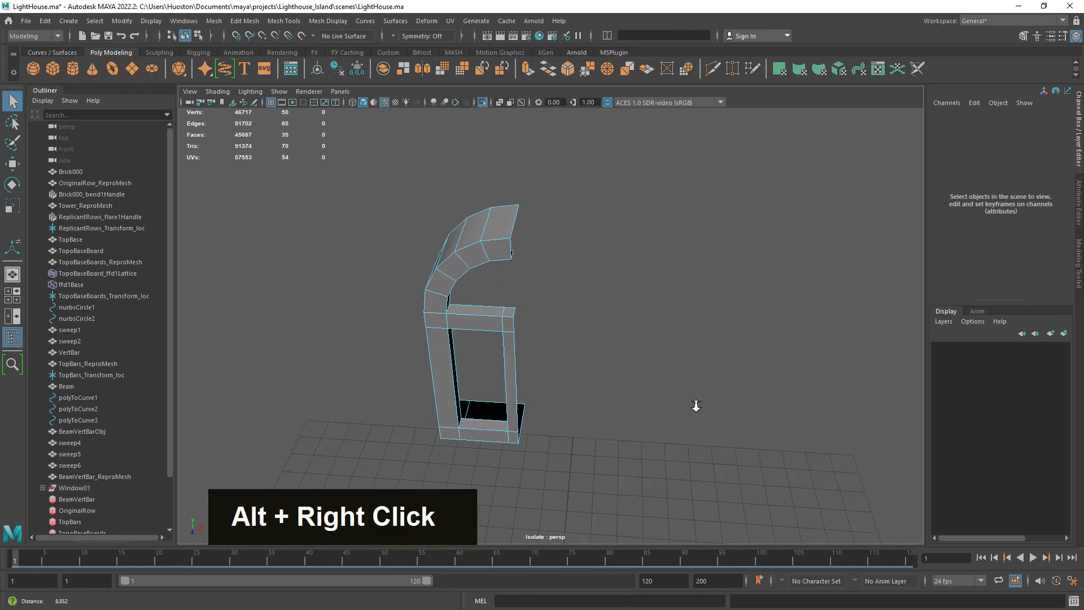
pyautogui.keyDown('alt'); pyautogui.moveTo(695, 404); pyautogui.dragTo(638, 393, button='middle'); pyautogui.keyUp('alt')
pyautogui.moveTo(637, 392)
pyautogui.keyDown('alt'); pyautogui.mouseDown()
pyautogui.moveTo(628, 395)
pyautogui.moveTo(680, 394)
pyautogui.moveTo(603, 354)
pyautogui.moveTo(625, 403)
pyautogui.mouseUp(); pyautogui.keyUp('alt')
pyautogui.moveTo(494, 288); pyautogui.dragTo(546, 276, button='right')
pyautogui.keyDown('alt'); pyautogui.moveTo(546, 276); pyautogui.dragTo(477, 322); pyautogui.keyUp('alt')
pyautogui.keyDown('alt'); pyautogui.moveTo(476, 322); pyautogui.dragTo(536, 295, button='right'); pyautogui.keyUp('alt')
pyautogui.keyDown('alt'); pyautogui.moveTo(537, 295); pyautogui.dragTo(649, 382, button='middle'); pyautogui.keyUp('alt')
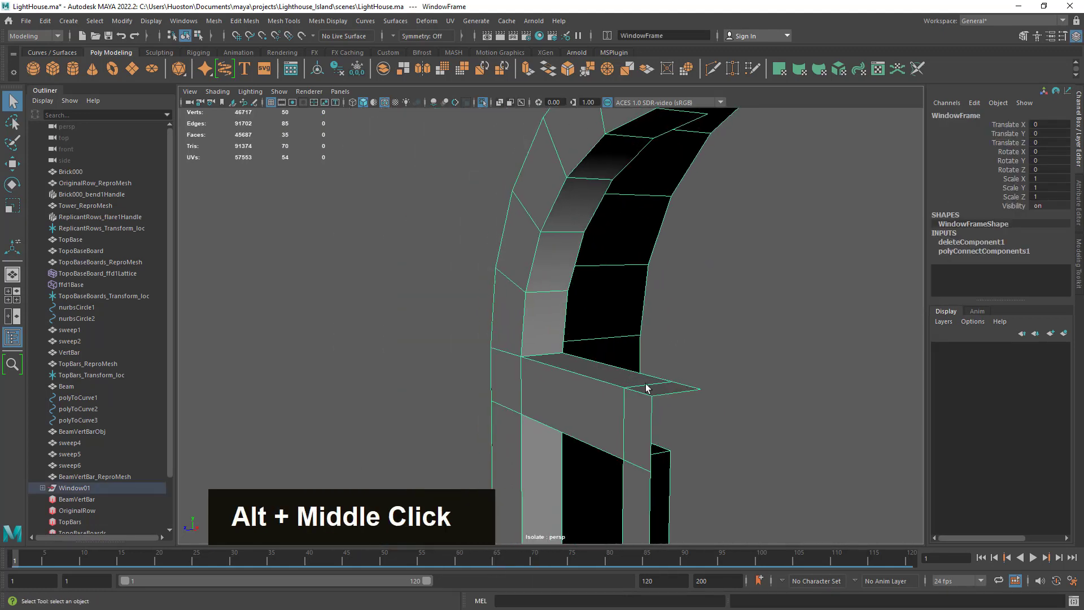
pyautogui.keyDown('alt'); pyautogui.moveTo(649, 382); pyautogui.dragTo(566, 382); pyautogui.keyUp('alt')
pyautogui.keyDown('alt'); pyautogui.moveTo(566, 382); pyautogui.dragTo(614, 412, button='right'); pyautogui.keyUp('alt')
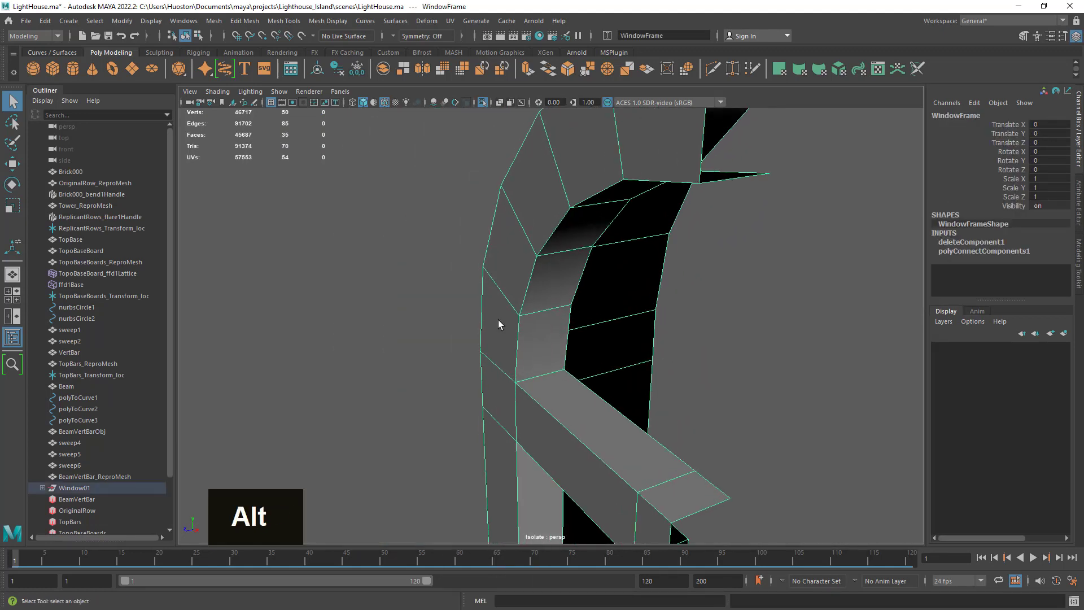
pyautogui.click(108, 37)
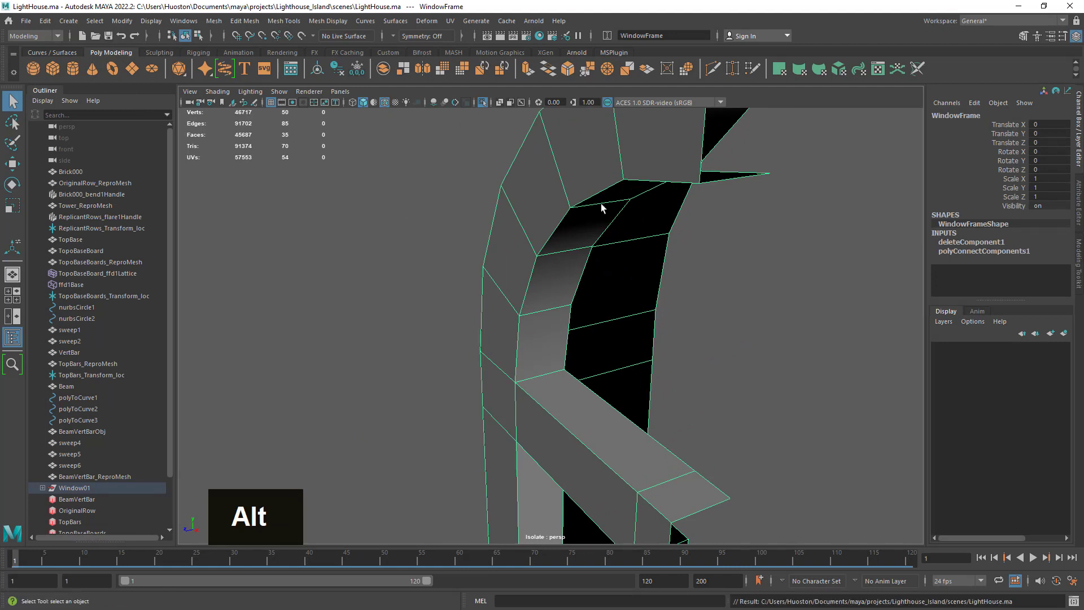
pyautogui.click(338, 69)
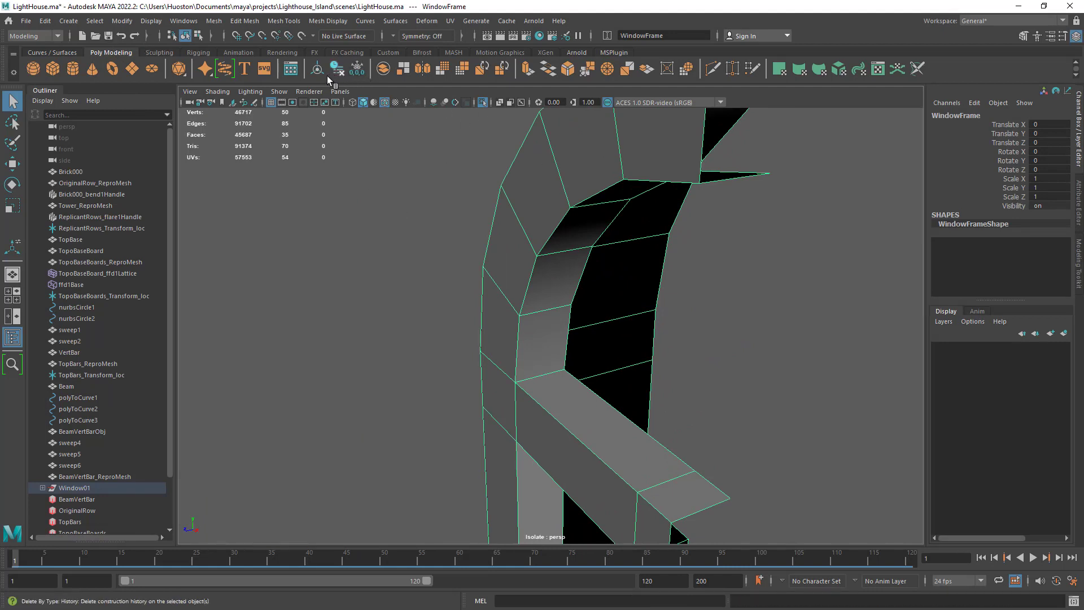
# Step: Try centering the half frame's pivot on its remaining geometry and undo the pivot change
pyautogui.press('w')
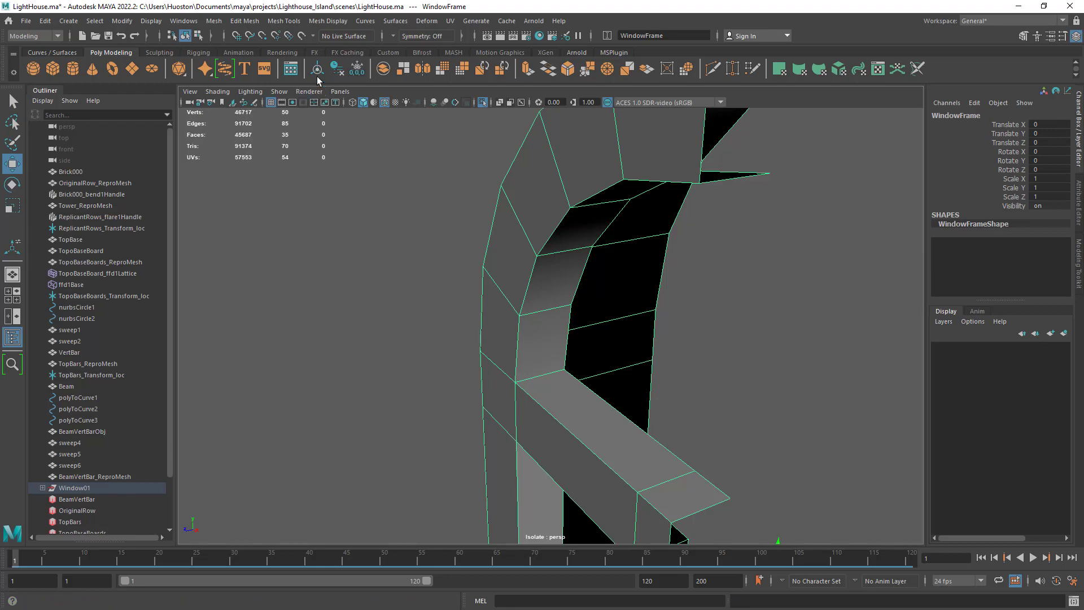
pyautogui.keyDown('alt'); pyautogui.moveTo(542, 316); pyautogui.dragTo(512, 327, button='right'); pyautogui.keyUp('alt')
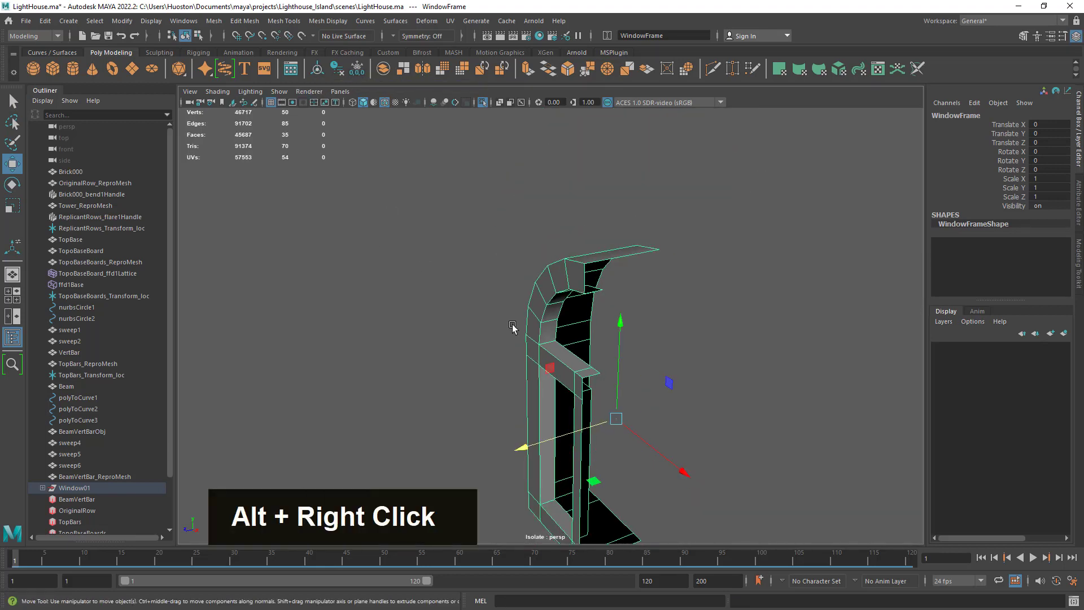
pyautogui.keyDown('alt'); pyautogui.moveTo(512, 327); pyautogui.dragTo(615, 259); pyautogui.keyUp('alt')
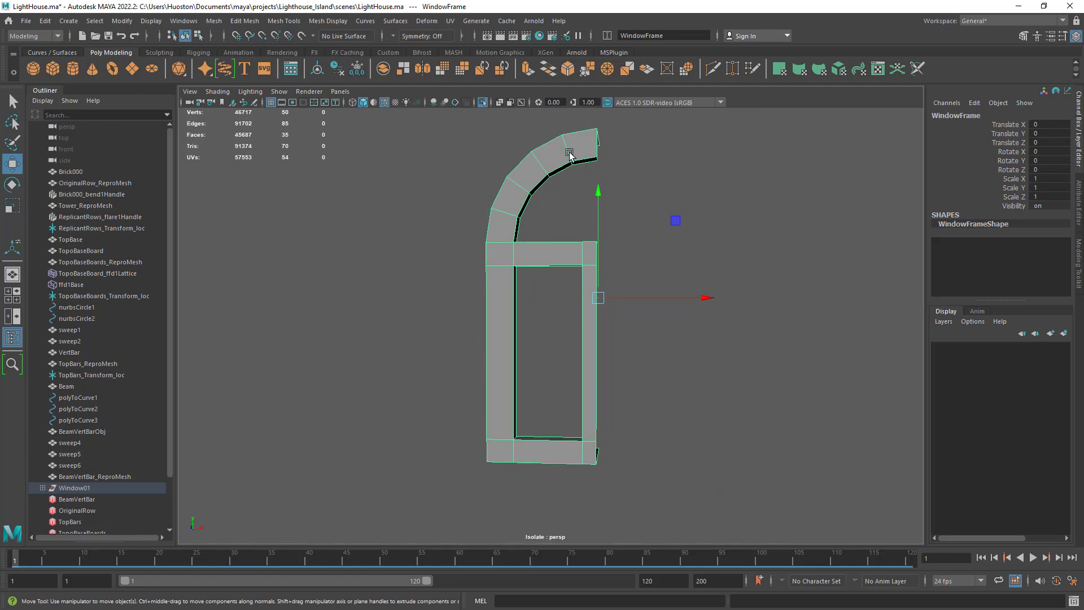
pyautogui.click(317, 71)
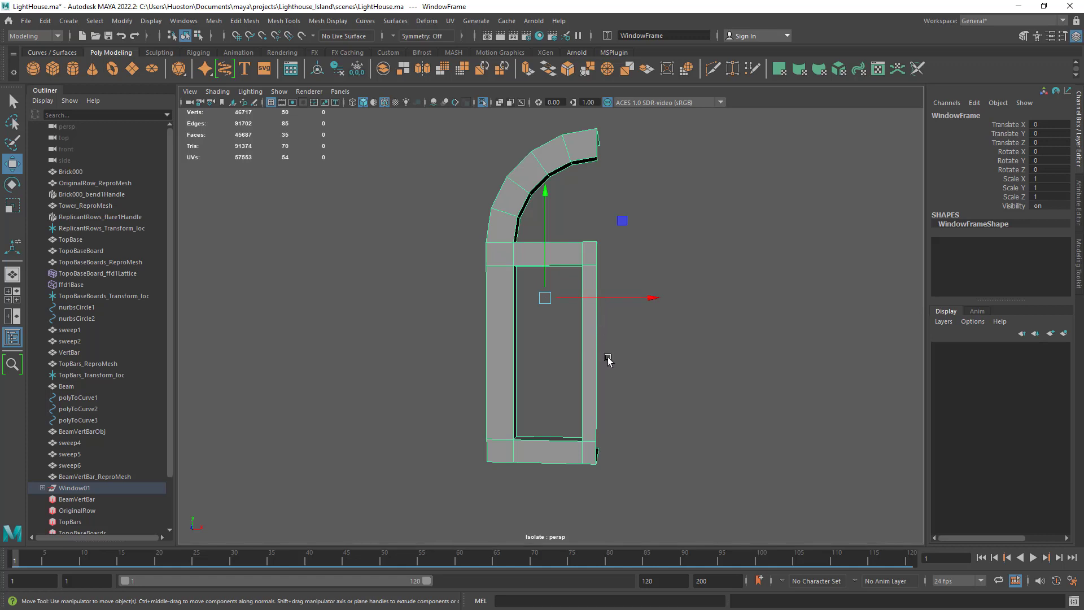
pyautogui.press('z')
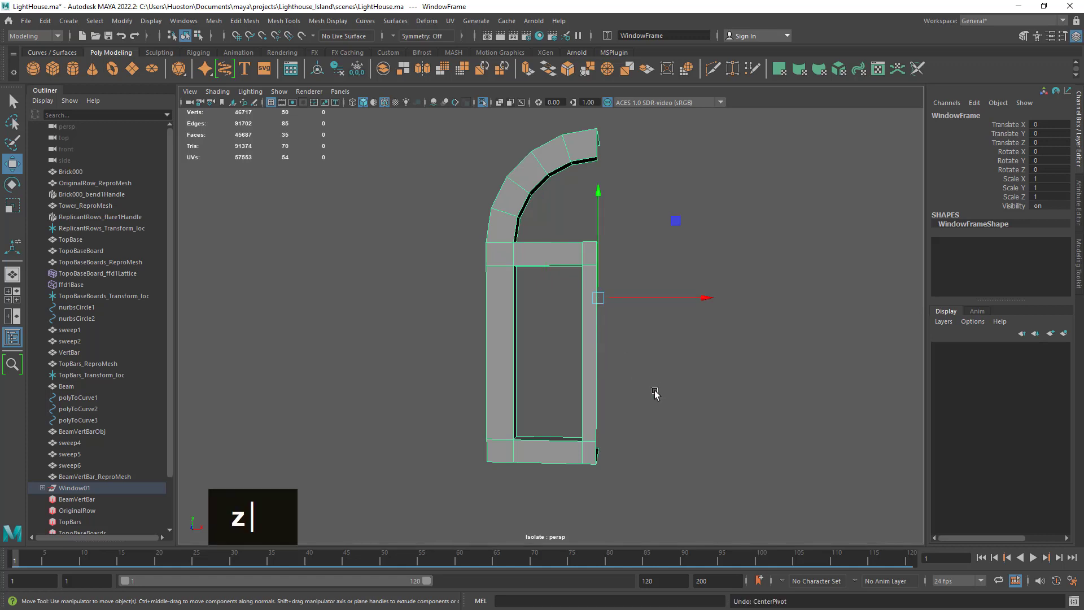
# Step: Examine the half frame's topology where the crossbar meets the outer post and arch from several angles
pyautogui.keyDown('alt'); pyautogui.moveTo(655, 394); pyautogui.dragTo(652, 350); pyautogui.keyUp('alt')
pyautogui.keyDown('alt'); pyautogui.moveTo(652, 348); pyautogui.dragTo(643, 372, button='middle'); pyautogui.keyUp('alt')
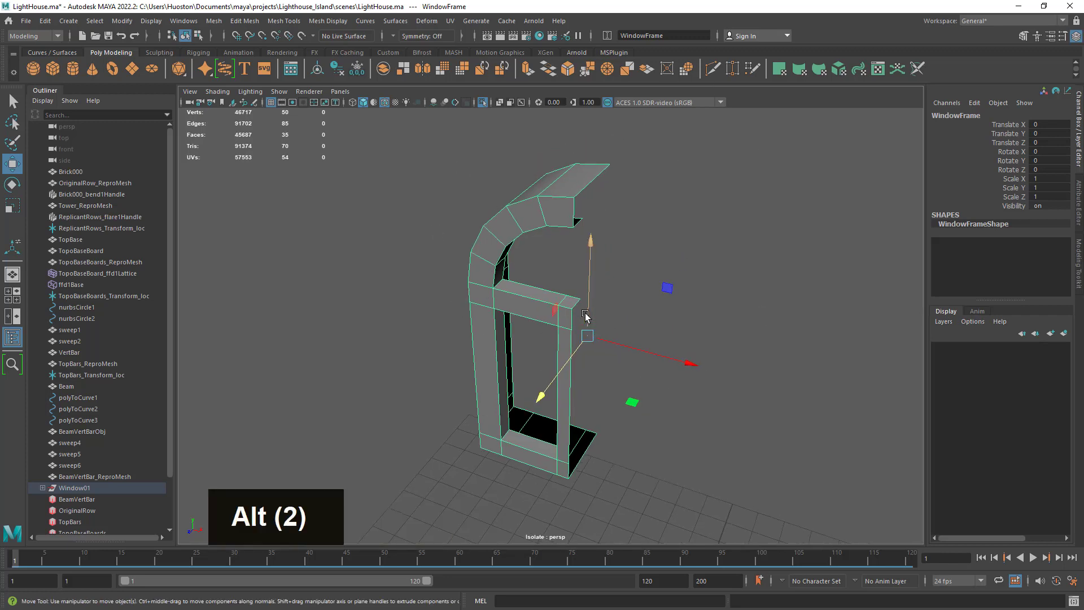
pyautogui.keyDown('alt'); pyautogui.moveTo(583, 312); pyautogui.dragTo(452, 274); pyautogui.keyUp('alt')
pyautogui.keyDown('alt'); pyautogui.moveTo(453, 273); pyautogui.dragTo(521, 345, button='middle'); pyautogui.keyUp('alt')
pyautogui.keyDown('alt'); pyautogui.moveTo(521, 346); pyautogui.dragTo(612, 342, button='right'); pyautogui.keyUp('alt')
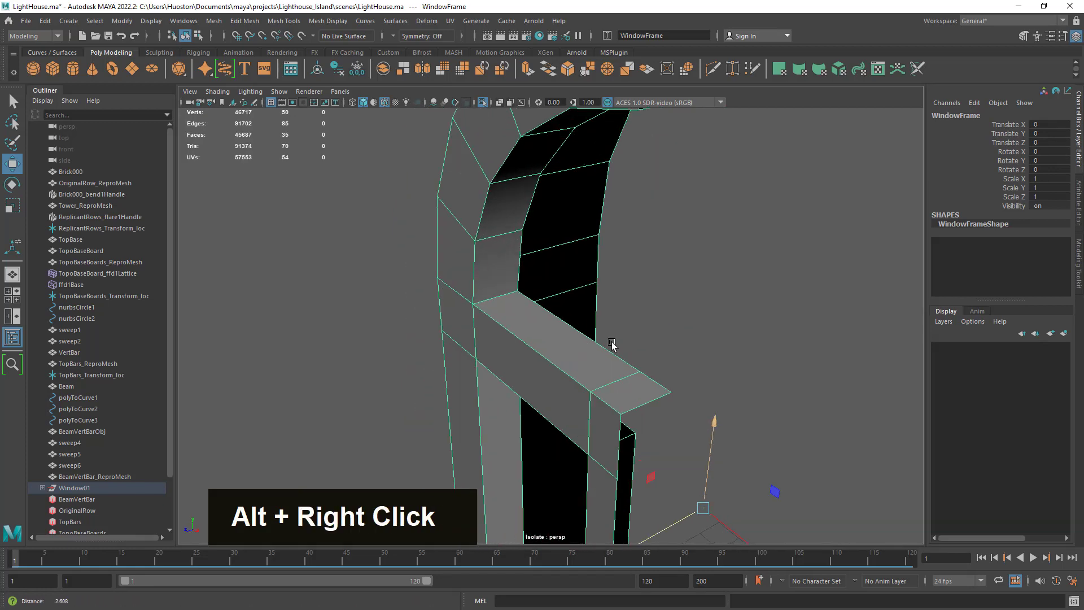
pyautogui.keyDown('alt'); pyautogui.moveTo(613, 342); pyautogui.dragTo(607, 341); pyautogui.keyUp('alt')
pyautogui.click(13, 100)
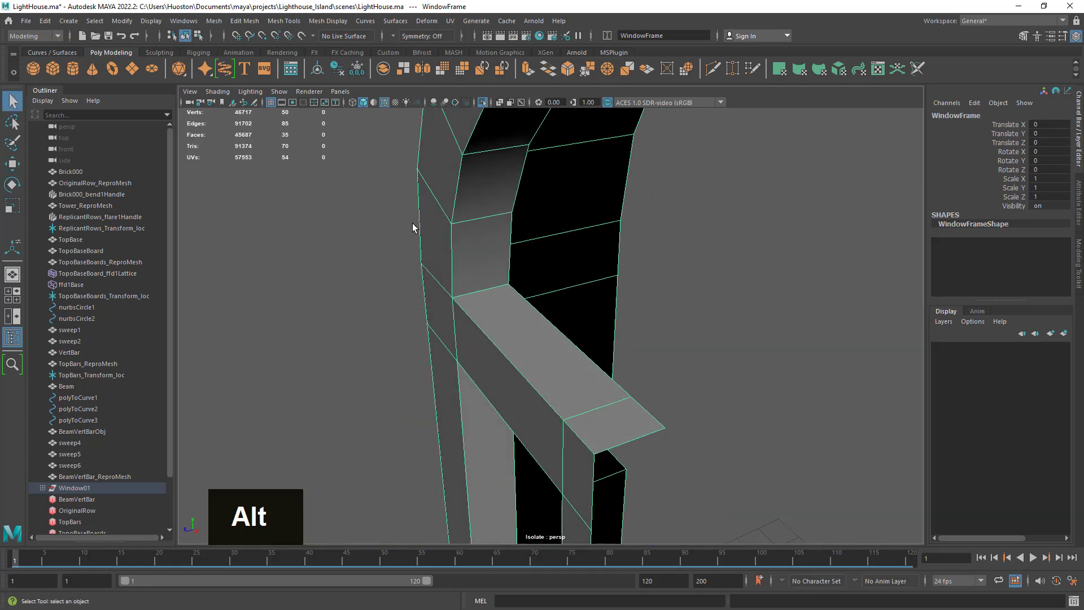
pyautogui.keyDown('alt'); pyautogui.moveTo(416, 225); pyautogui.dragTo(432, 244); pyautogui.keyUp('alt')
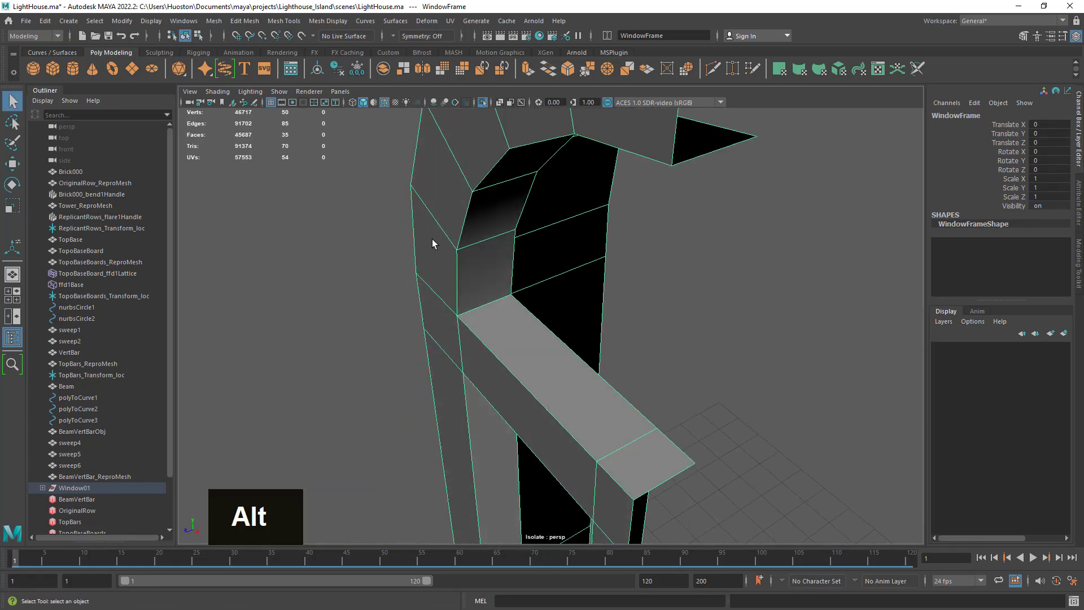
pyautogui.keyDown('alt'); pyautogui.moveTo(515, 364); pyautogui.dragTo(597, 351); pyautogui.keyUp('alt')
pyautogui.keyDown('alt'); pyautogui.moveTo(596, 352); pyautogui.dragTo(587, 322, button='middle'); pyautogui.keyUp('alt')
pyautogui.keyDown('alt'); pyautogui.moveTo(587, 322); pyautogui.dragTo(655, 339); pyautogui.keyUp('alt')
pyautogui.keyDown('alt'); pyautogui.moveTo(659, 335); pyautogui.dragTo(607, 245, button='middle'); pyautogui.keyUp('alt')
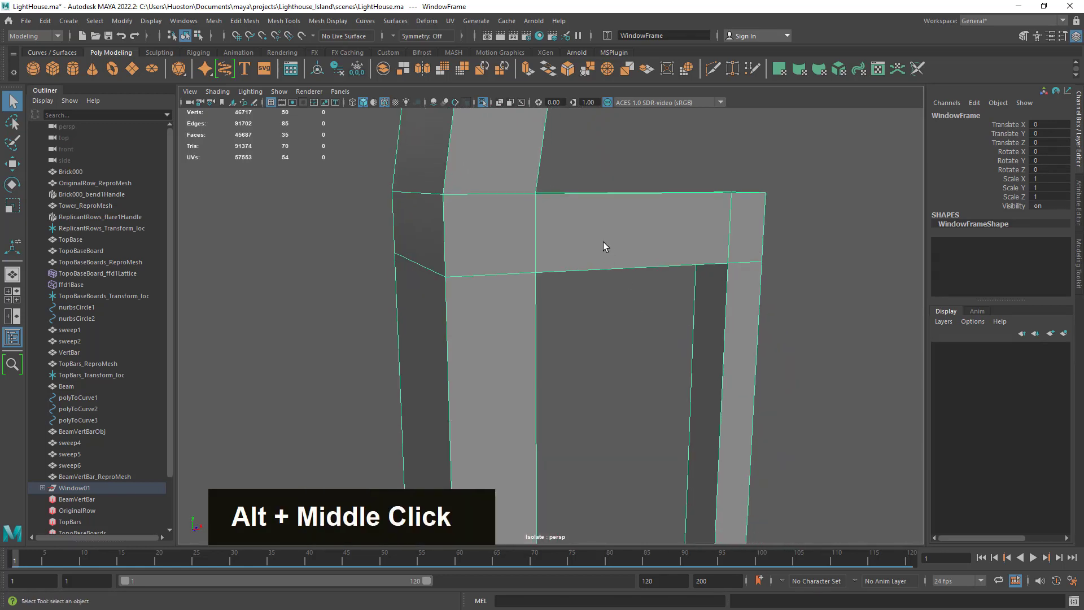
# Step: Preview the half frame as a smoothed mesh, compare it with the unsmoothed shape, and return to the unsmoothed display
pyautogui.press('3')
pyautogui.press('3')
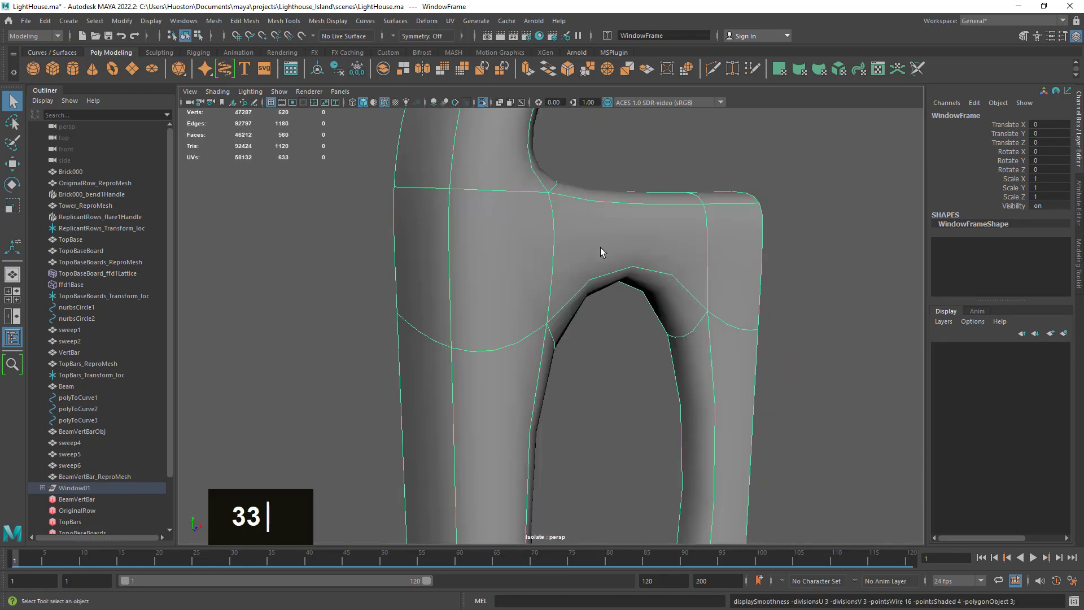
pyautogui.press('1')
pyautogui.press('3')
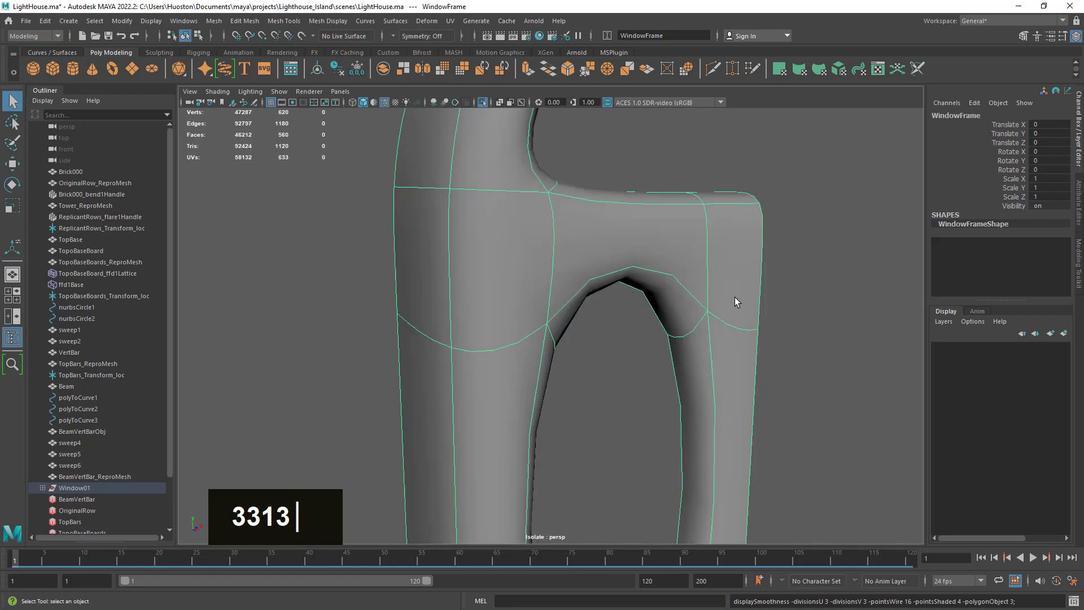
pyautogui.press('1')
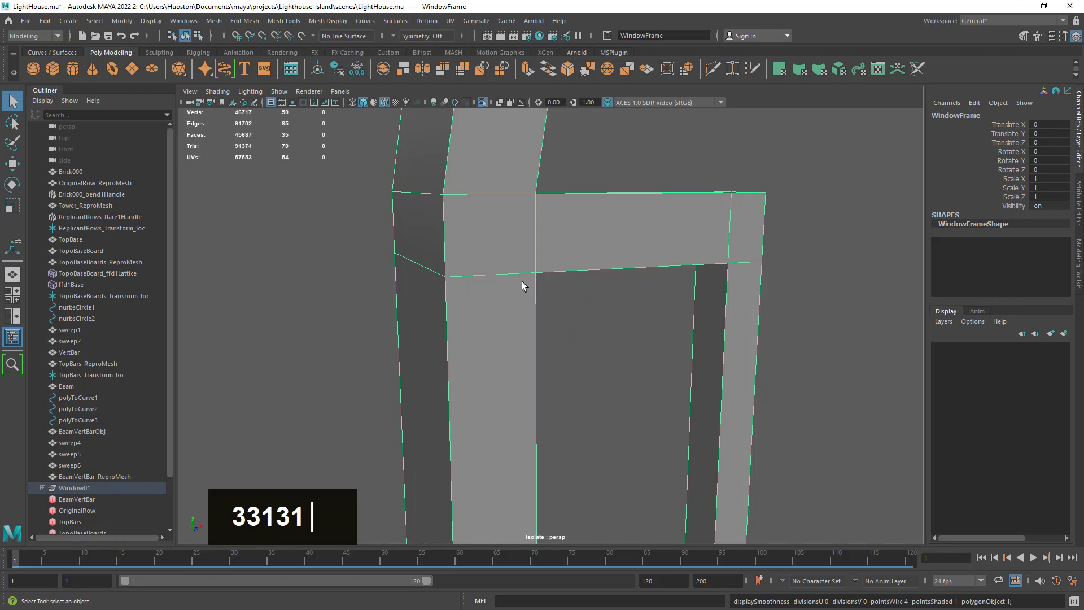
# Step: Insert a supporting edge loop around the outer post just below the crossbar with the Insert Edge Loop tool
pyautogui.keyDown('alt'); pyautogui.moveTo(522, 283); pyautogui.dragTo(491, 266); pyautogui.keyUp('alt')
pyautogui.keyDown('alt'); pyautogui.moveTo(491, 266); pyautogui.dragTo(467, 276, button='right'); pyautogui.keyUp('alt')
pyautogui.keyDown('alt'); pyautogui.moveTo(467, 276); pyautogui.dragTo(619, 369, button='middle'); pyautogui.keyUp('alt')
pyautogui.keyDown('alt'); pyautogui.moveTo(620, 370); pyautogui.dragTo(599, 357); pyautogui.keyUp('alt')
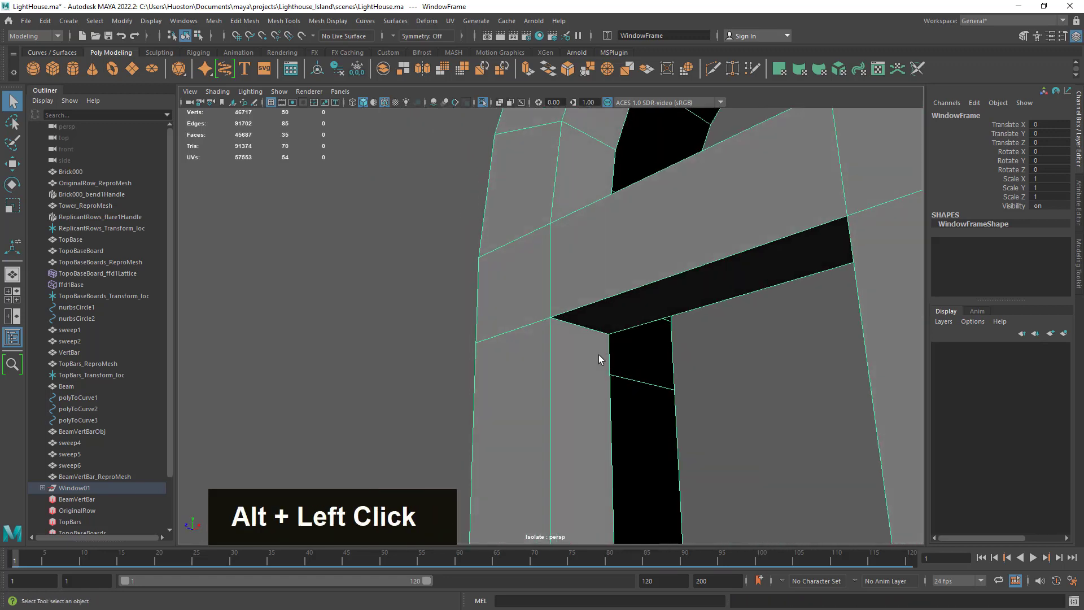
pyautogui.rightClick(575, 348)
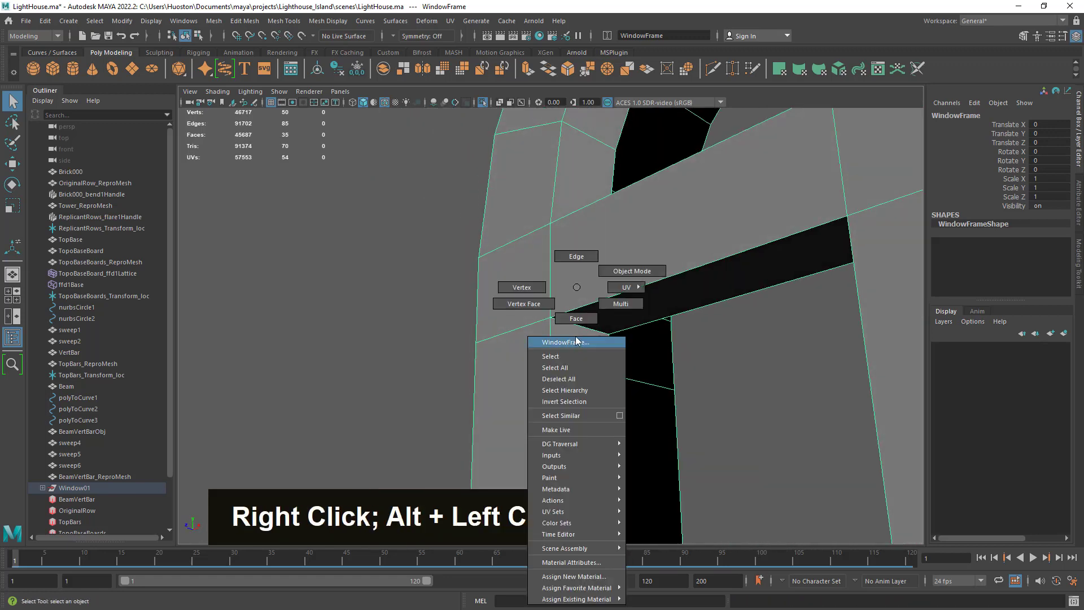
pyautogui.click(576, 256)
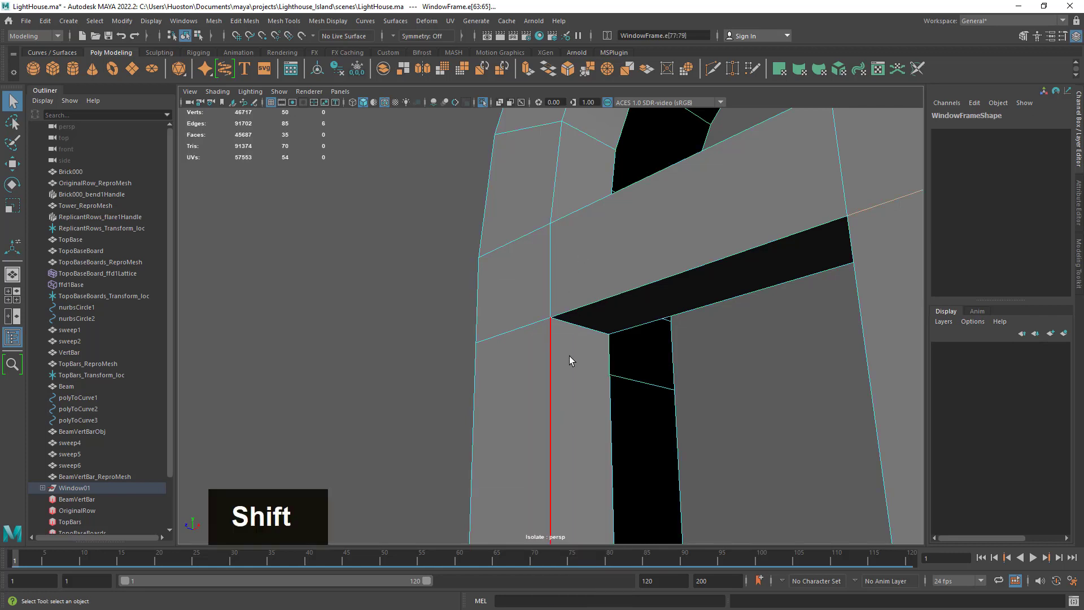
pyautogui.keyDown('shift'); pyautogui.moveTo(569, 356); pyautogui.dragTo(569, 435, button='right'); pyautogui.keyUp('shift')
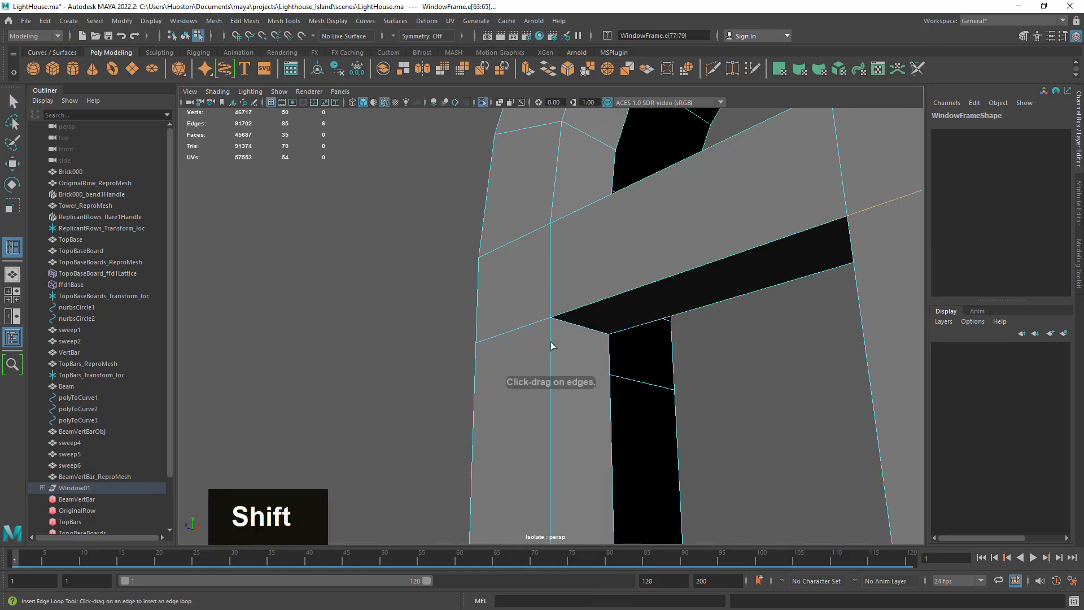
pyautogui.click(553, 343)
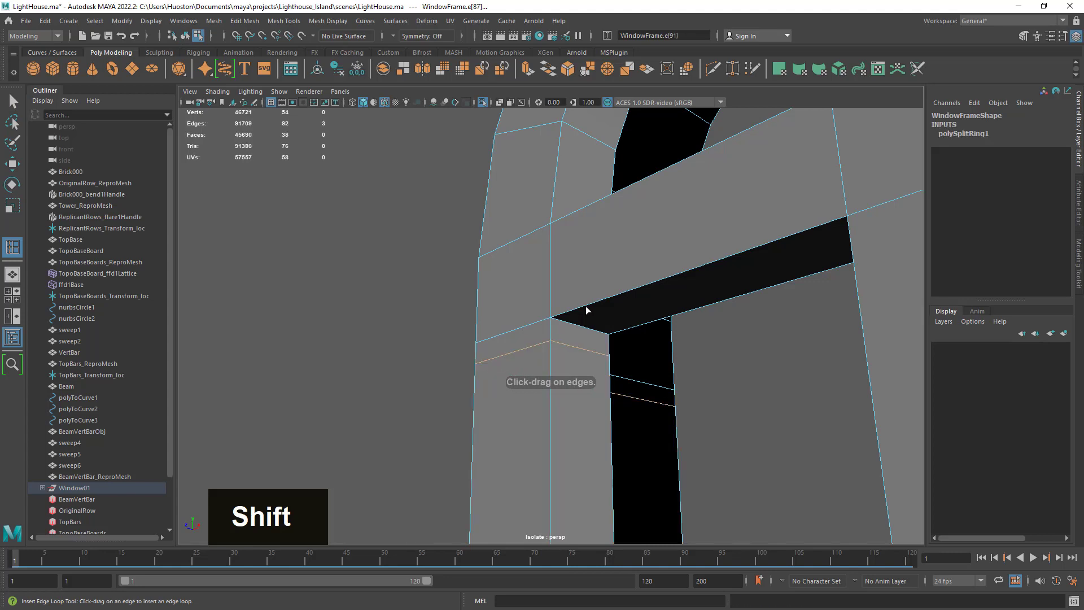
# Step: Insert a vertical edge loop around the crossbar close to the outer post, undoing the first placement and placing it again
pyautogui.click(578, 306)
pyautogui.keyDown('alt'); pyautogui.moveTo(577, 306); pyautogui.dragTo(629, 370); pyautogui.keyUp('alt')
pyautogui.press('z')
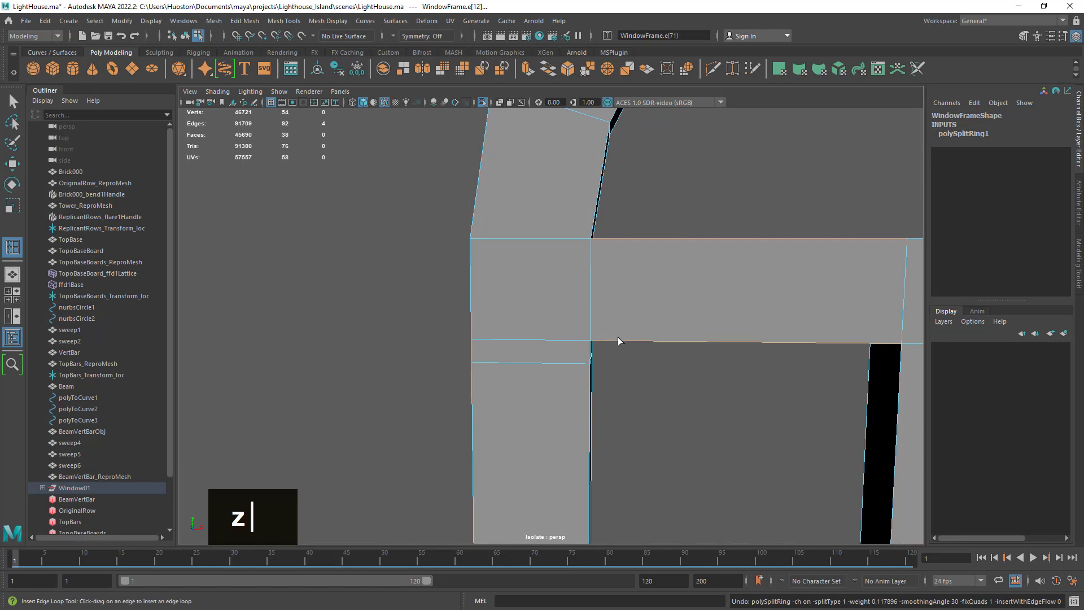
pyautogui.click(616, 341)
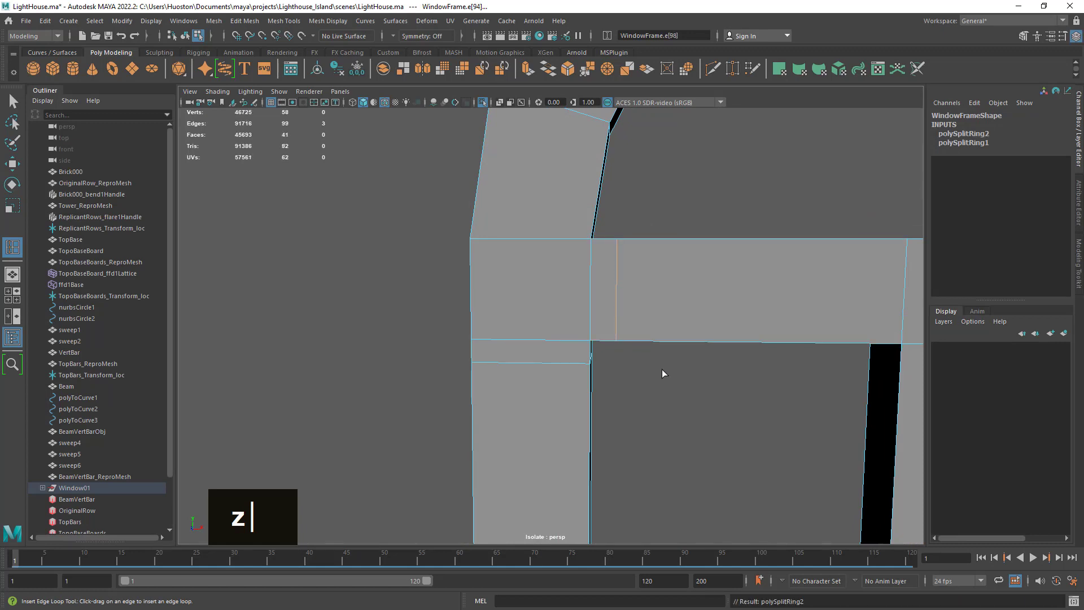
# Step: Insert an edge loop around the inner faces of the rectangular opening and check it briefly in the smoothed preview
pyautogui.keyDown('alt'); pyautogui.moveTo(662, 373); pyautogui.dragTo(554, 343); pyautogui.keyUp('alt')
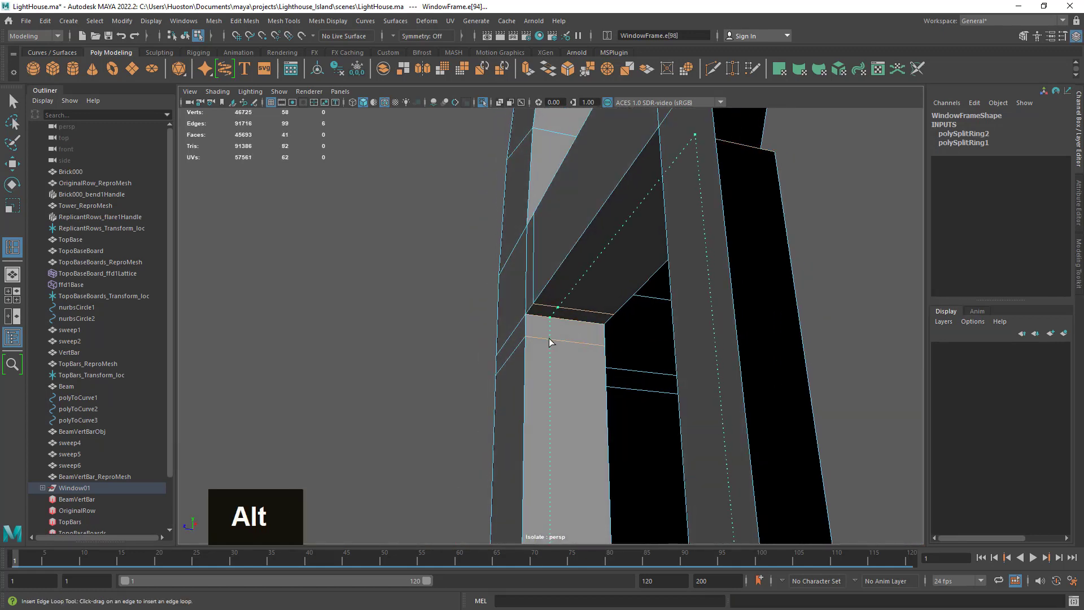
pyautogui.click(549, 345)
pyautogui.keyDown('alt'); pyautogui.moveTo(571, 361); pyautogui.dragTo(693, 388); pyautogui.keyUp('alt')
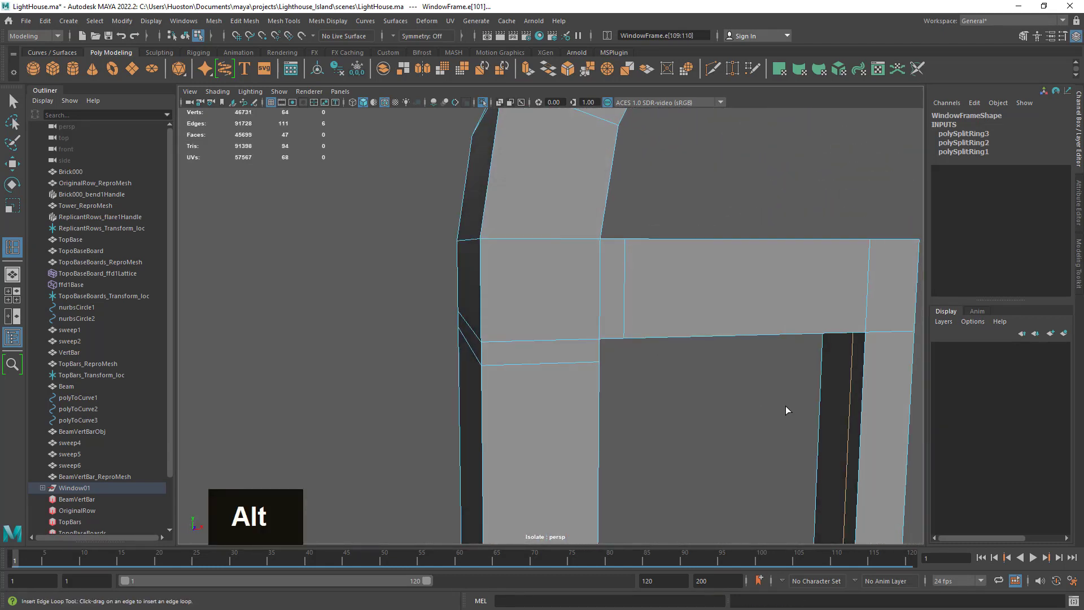
pyautogui.press('3')
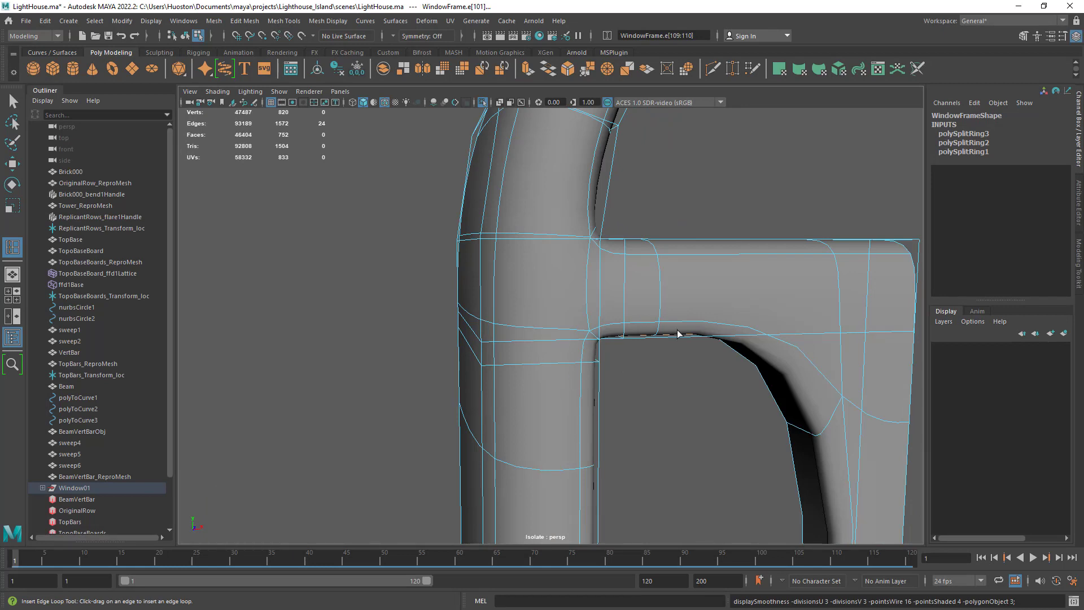
pyautogui.press('1')
# Step: Insert a horizontal edge loop along the crossbar's lower edge and a vertical one along the outer post's inner edge, then leave component mode
pyautogui.moveTo(601, 315); pyautogui.dragTo(601, 317)
pyautogui.moveTo(576, 315); pyautogui.dragTo(578, 320)
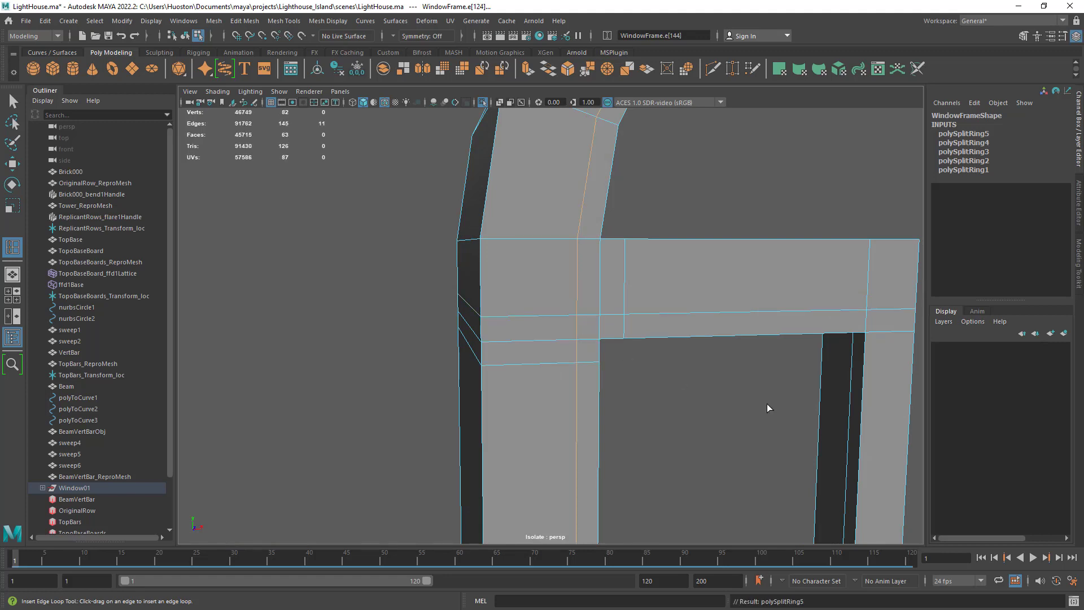
pyautogui.moveTo(736, 300); pyautogui.dragTo(784, 269, button='right')
# Step: Preview the frame smoothed, examine the joint of crossbar and outer post from several angles, and return to the unsmoothed display
pyautogui.keyDown('alt'); pyautogui.moveTo(771, 289); pyautogui.dragTo(696, 261); pyautogui.keyUp('alt')
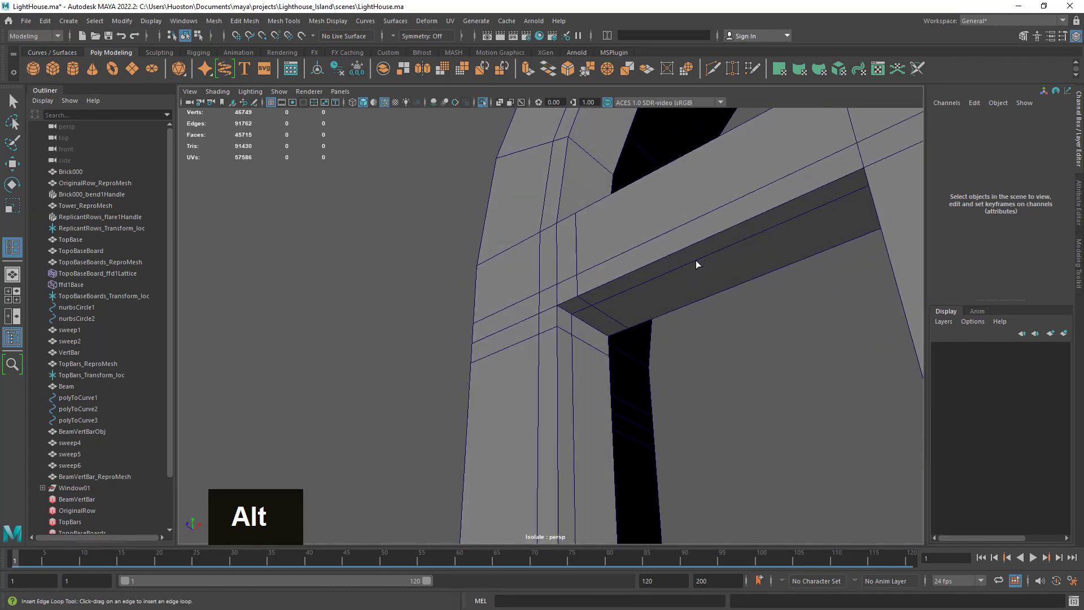
pyautogui.click(670, 261)
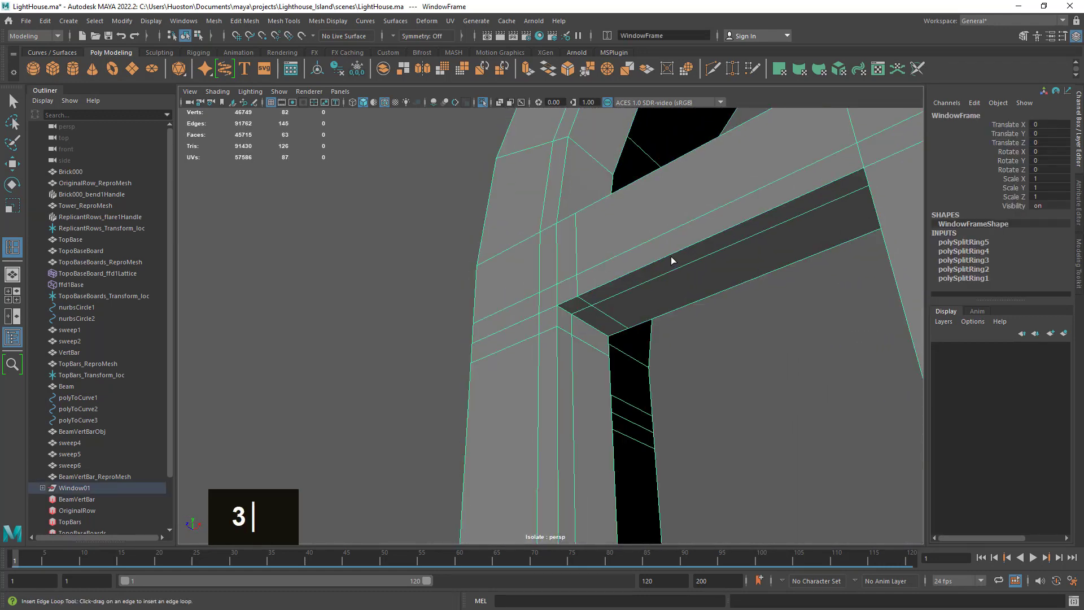
pyautogui.press('3')
pyautogui.click(411, 306)
pyautogui.keyDown('alt'); pyautogui.moveTo(409, 362); pyautogui.dragTo(484, 426); pyautogui.keyUp('alt')
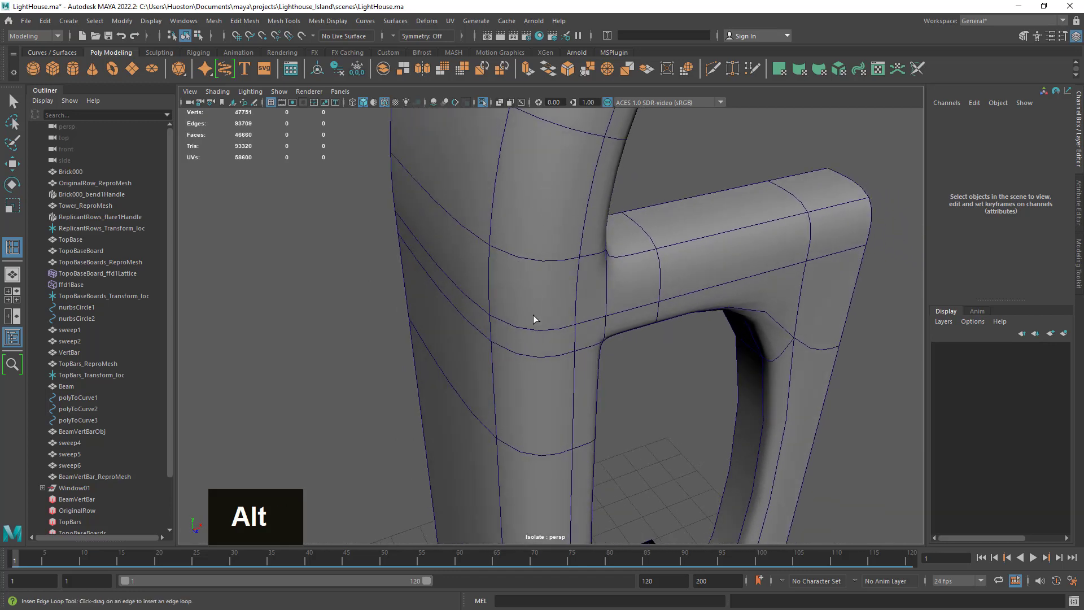
pyautogui.keyDown('alt'); pyautogui.moveTo(533, 318); pyautogui.dragTo(537, 291); pyautogui.keyUp('alt')
pyautogui.keyDown('alt'); pyautogui.moveTo(536, 290); pyautogui.dragTo(407, 242, button='right'); pyautogui.keyUp('alt')
pyautogui.keyDown('alt'); pyautogui.moveTo(407, 243); pyautogui.dragTo(595, 332); pyautogui.keyUp('alt')
pyautogui.keyDown('alt'); pyautogui.moveTo(595, 332); pyautogui.dragTo(726, 322, button='right'); pyautogui.keyUp('alt')
pyautogui.keyDown('alt'); pyautogui.moveTo(726, 321); pyautogui.dragTo(706, 303); pyautogui.keyUp('alt')
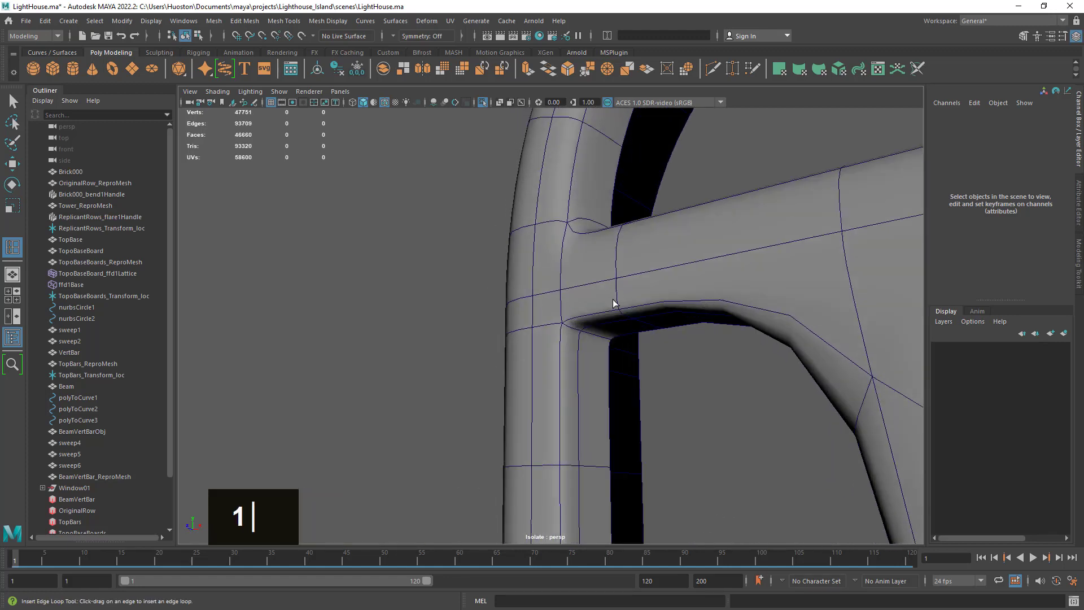
pyautogui.press('1')
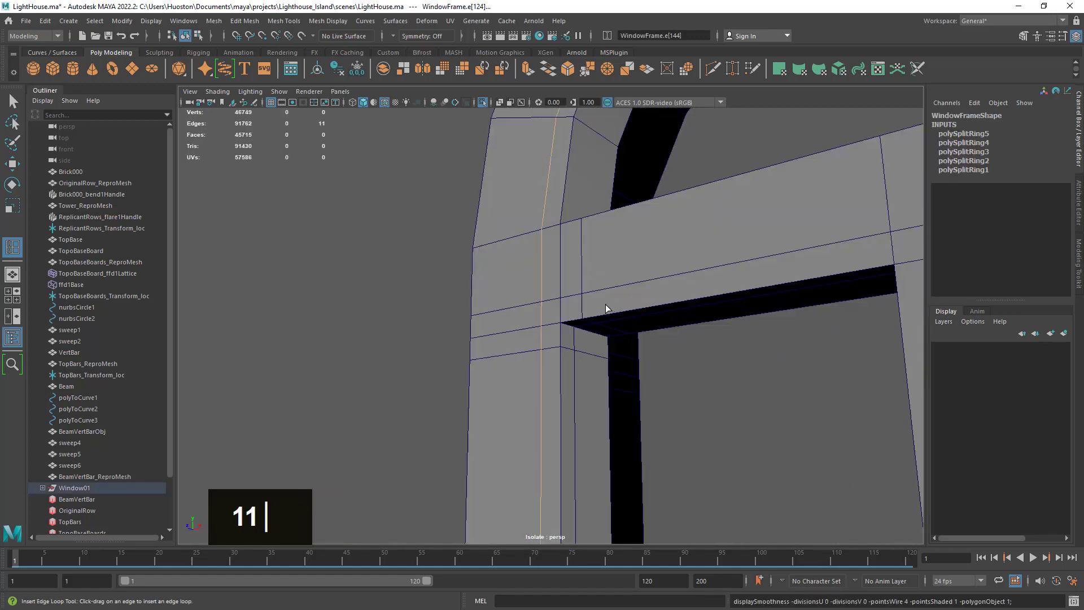
# Step: Insert supporting edge loops where the crossbar meets the inner post, one on the crossbar and one on the post just below it
pyautogui.keyDown('alt'); pyautogui.moveTo(605, 304); pyautogui.dragTo(759, 319); pyautogui.keyUp('alt')
pyautogui.keyDown('alt'); pyautogui.moveTo(748, 317); pyautogui.dragTo(657, 252, button='middle'); pyautogui.keyUp('alt')
pyautogui.keyDown('alt'); pyautogui.moveTo(754, 300); pyautogui.dragTo(672, 288); pyautogui.keyUp('alt')
pyautogui.keyDown('alt'); pyautogui.moveTo(807, 299); pyautogui.dragTo(771, 302, button='middle'); pyautogui.keyUp('alt')
pyautogui.keyDown('alt'); pyautogui.moveTo(771, 302); pyautogui.dragTo(704, 322, button='right'); pyautogui.keyUp('alt')
pyautogui.moveTo(704, 322)
pyautogui.keyDown('alt'); pyautogui.mouseDown()
pyautogui.moveTo(694, 329)
pyautogui.moveTo(720, 311)
pyautogui.mouseUp(); pyautogui.keyUp('alt')
pyautogui.moveTo(571, 237); pyautogui.dragTo(580, 206, button='right')
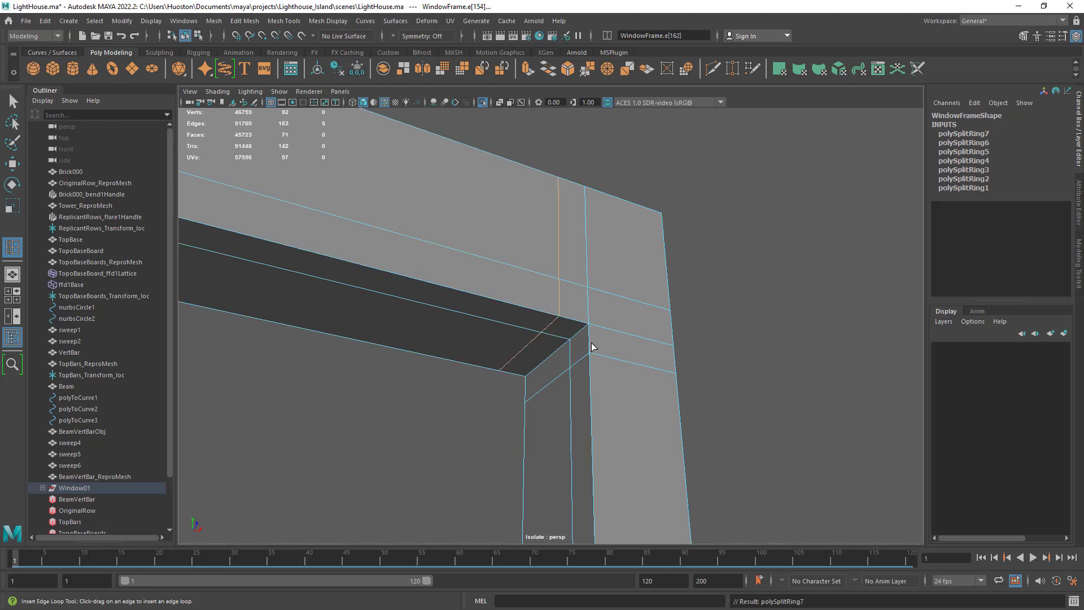
# Step: Insert supporting edge loops where the bottom rail meets the inner post, one on the rail and one on the post just above it
pyautogui.keyDown('alt'); pyautogui.moveTo(593, 347); pyautogui.dragTo(513, 371); pyautogui.keyUp('alt')
pyautogui.keyDown('alt'); pyautogui.moveTo(513, 371); pyautogui.dragTo(439, 363, button='right'); pyautogui.keyUp('alt')
pyautogui.keyDown('alt'); pyautogui.moveTo(438, 363); pyautogui.dragTo(577, 414); pyautogui.keyUp('alt')
pyautogui.keyDown('alt'); pyautogui.moveTo(577, 413); pyautogui.dragTo(602, 228, button='middle'); pyautogui.keyUp('alt')
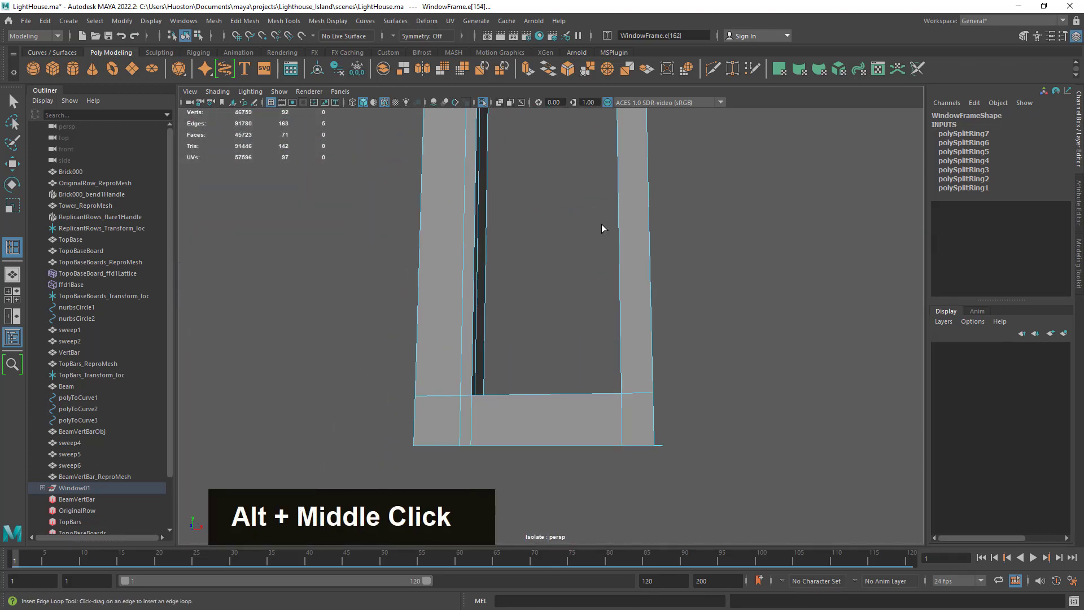
pyautogui.keyDown('alt'); pyautogui.moveTo(602, 227); pyautogui.dragTo(629, 299); pyautogui.keyUp('alt')
pyautogui.keyDown('alt'); pyautogui.moveTo(585, 377); pyautogui.dragTo(923, 290, button='right'); pyautogui.keyUp('alt')
pyautogui.keyDown('alt'); pyautogui.moveTo(923, 289); pyautogui.dragTo(692, 321, button='middle'); pyautogui.keyUp('alt')
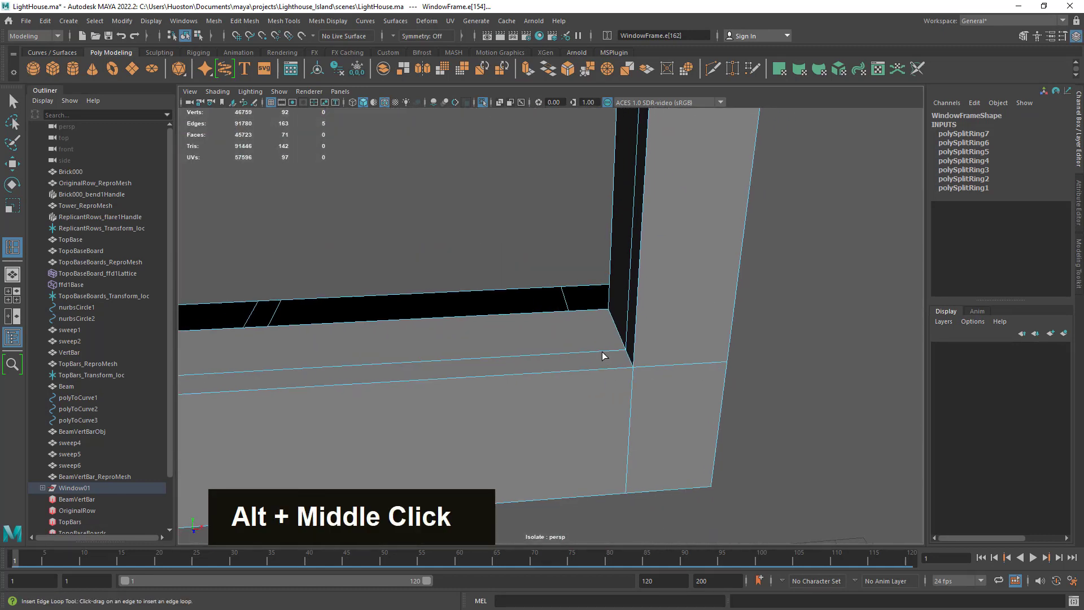
pyautogui.click(628, 314)
# Step: Insert supporting edge loops where the bottom rail meets the outer post, one on the rail and one on the post just above it
pyautogui.keyDown('alt'); pyautogui.moveTo(755, 364); pyautogui.dragTo(714, 321); pyautogui.keyUp('alt')
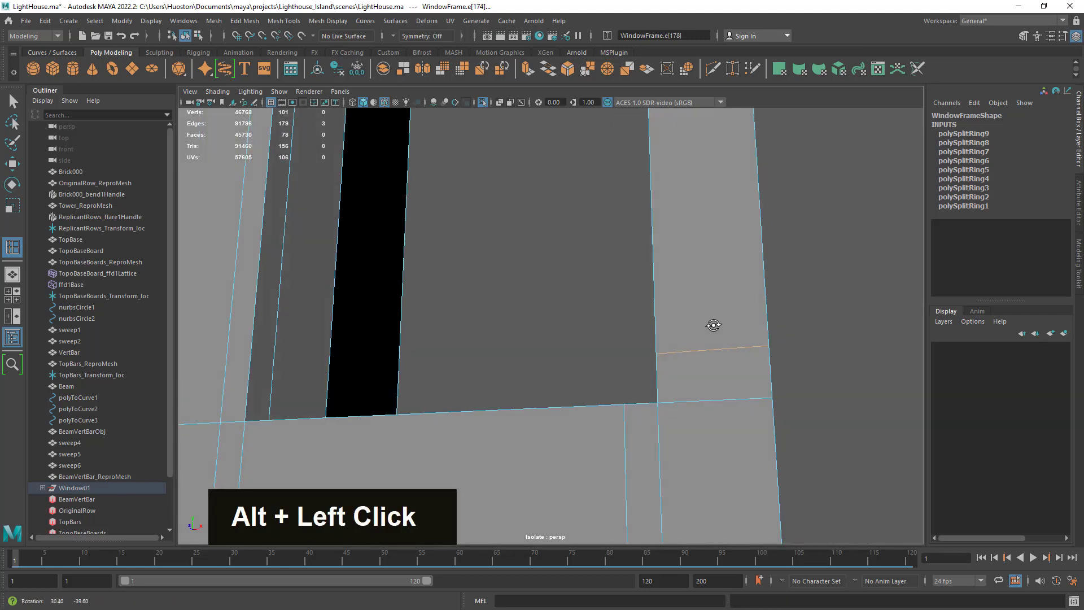
pyautogui.keyDown('alt'); pyautogui.moveTo(713, 322); pyautogui.dragTo(506, 344, button='right'); pyautogui.keyUp('alt')
pyautogui.keyDown('alt'); pyautogui.moveTo(506, 344); pyautogui.dragTo(627, 296, button='middle'); pyautogui.keyUp('alt')
pyautogui.keyDown('alt'); pyautogui.moveTo(626, 297); pyautogui.dragTo(679, 367); pyautogui.keyUp('alt')
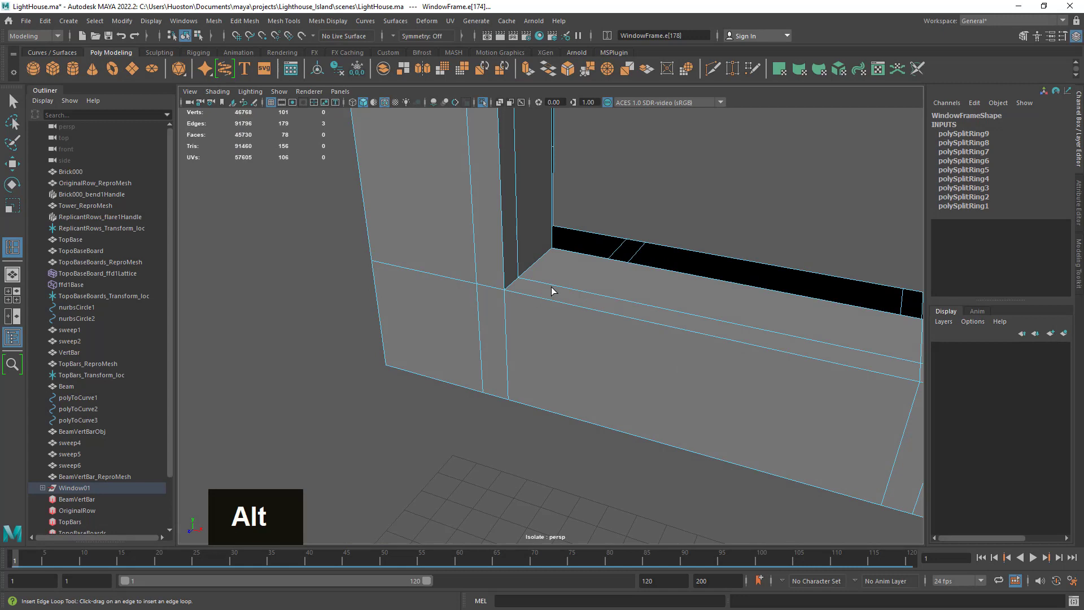
pyautogui.click(503, 247)
# Step: Move the outer post's lowest edge loop straight down, closer to the bottom rail
pyautogui.keyDown('alt'); pyautogui.moveTo(698, 335); pyautogui.dragTo(699, 336, button='right'); pyautogui.keyUp('alt')
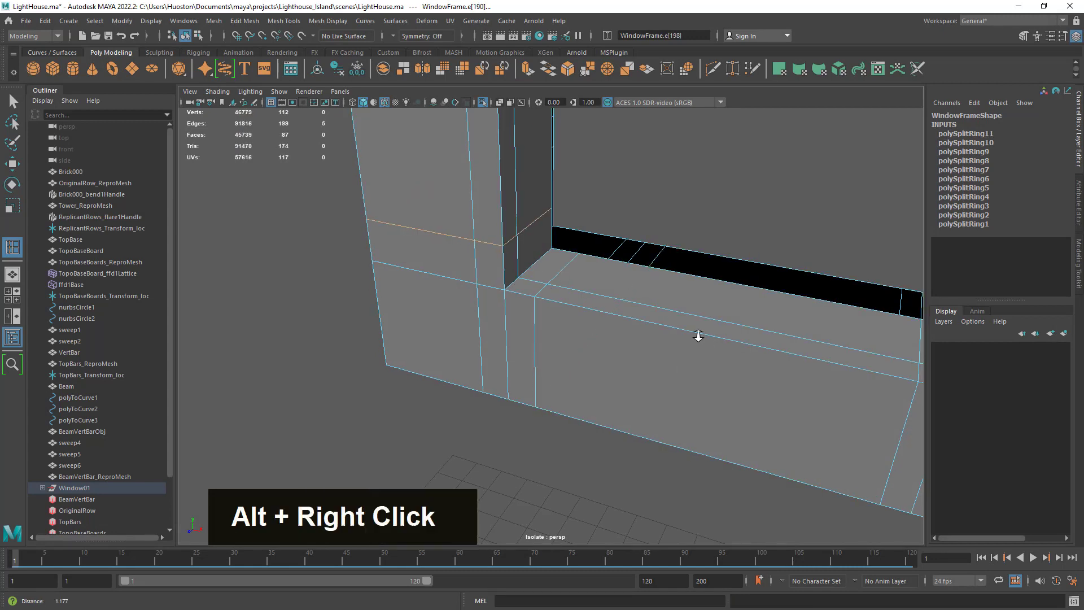
pyautogui.keyDown('alt'); pyautogui.moveTo(698, 335); pyautogui.dragTo(743, 307); pyautogui.keyUp('alt')
pyautogui.keyDown('alt'); pyautogui.moveTo(743, 307); pyautogui.dragTo(704, 324, button='right'); pyautogui.keyUp('alt')
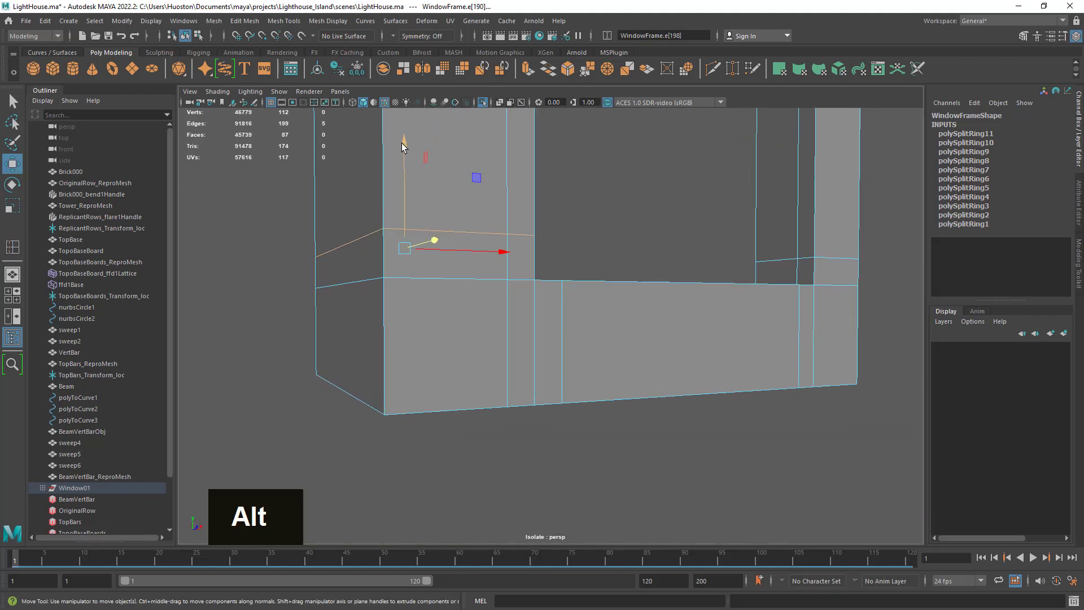
pyautogui.moveTo(402, 143); pyautogui.dragTo(404, 156)
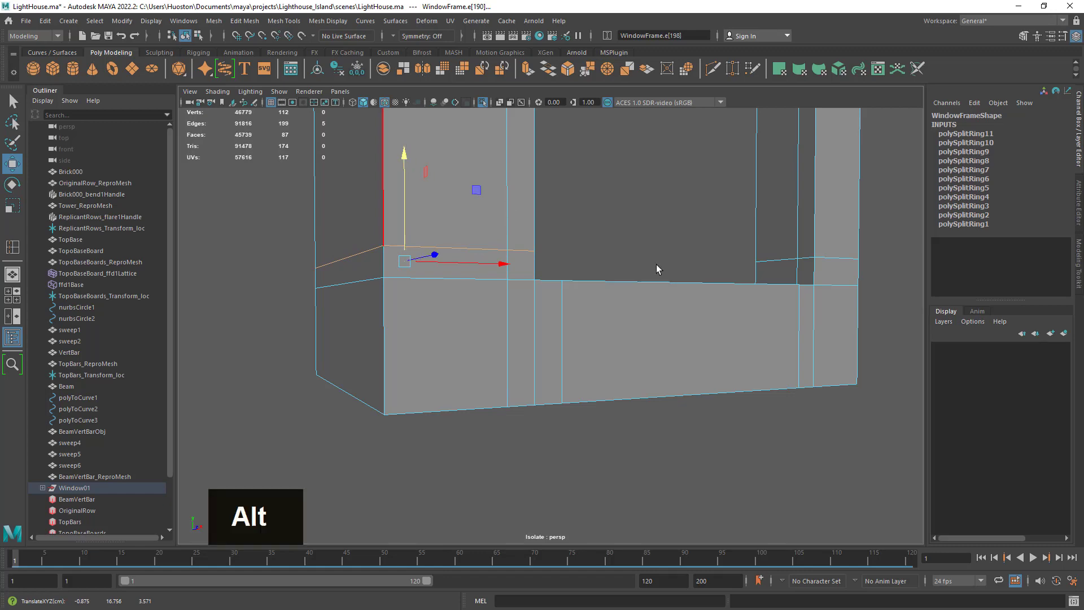
# Step: Preview the whole frame as a smoothed mesh, examine its corners and opening, and return to the unsmoothed display
pyautogui.keyDown('alt'); pyautogui.moveTo(655, 265); pyautogui.dragTo(648, 339); pyautogui.keyUp('alt')
pyautogui.keyDown('alt'); pyautogui.moveTo(648, 339); pyautogui.dragTo(479, 299, button='right'); pyautogui.keyUp('alt')
pyautogui.keyDown('alt'); pyautogui.moveTo(655, 312); pyautogui.dragTo(674, 393, button='middle'); pyautogui.keyUp('alt')
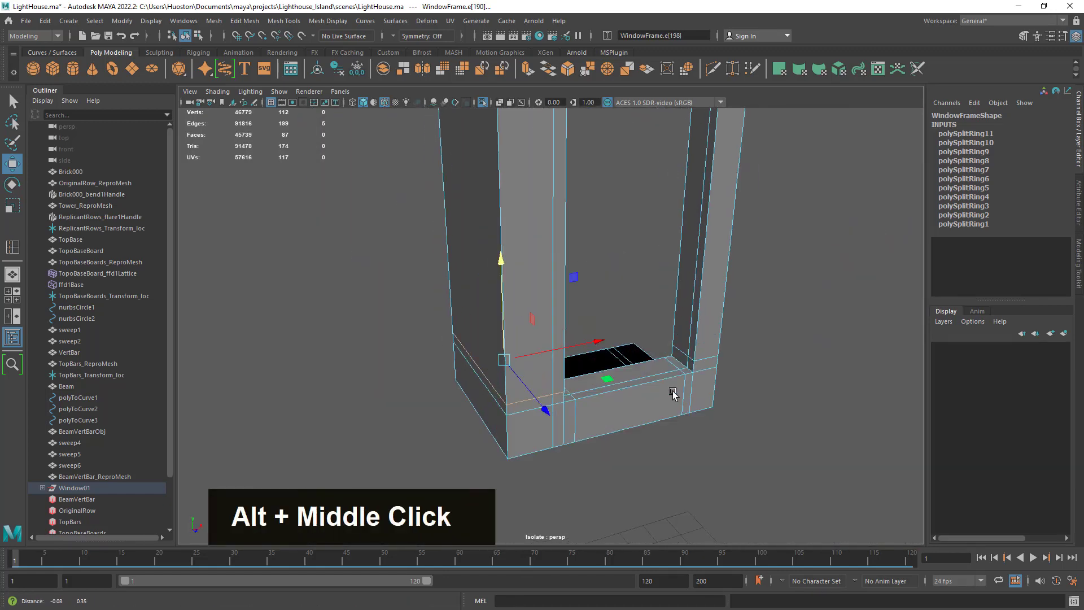
pyautogui.keyDown('alt'); pyautogui.moveTo(674, 394); pyautogui.dragTo(676, 375); pyautogui.keyUp('alt')
pyautogui.moveTo(722, 272); pyautogui.dragTo(789, 287, button='right')
pyautogui.click(789, 288)
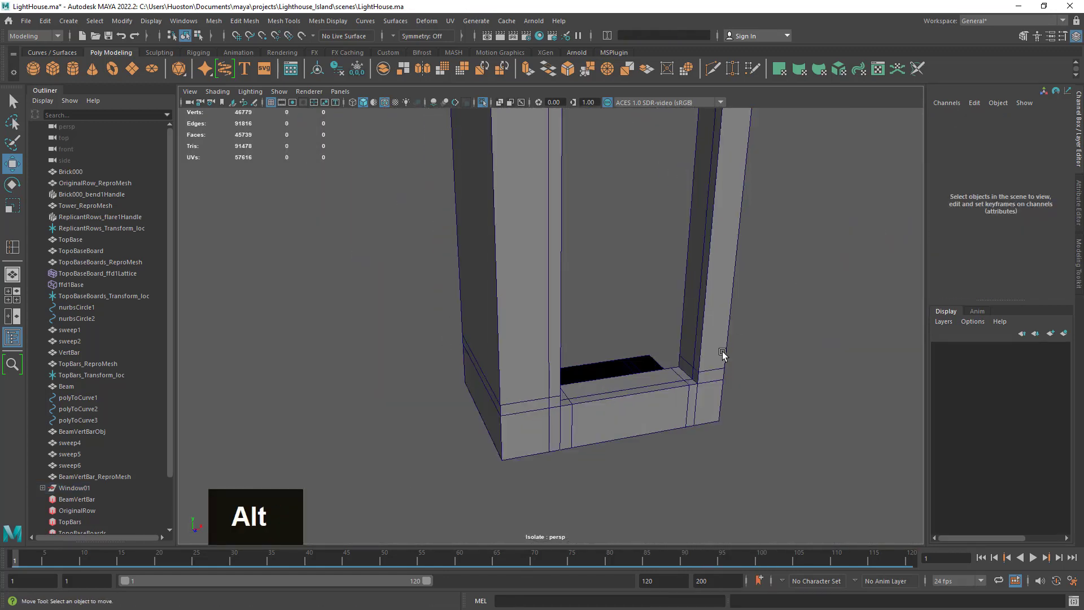
pyautogui.keyDown('alt'); pyautogui.moveTo(723, 351); pyautogui.dragTo(721, 352); pyautogui.keyUp('alt')
pyautogui.click(721, 354)
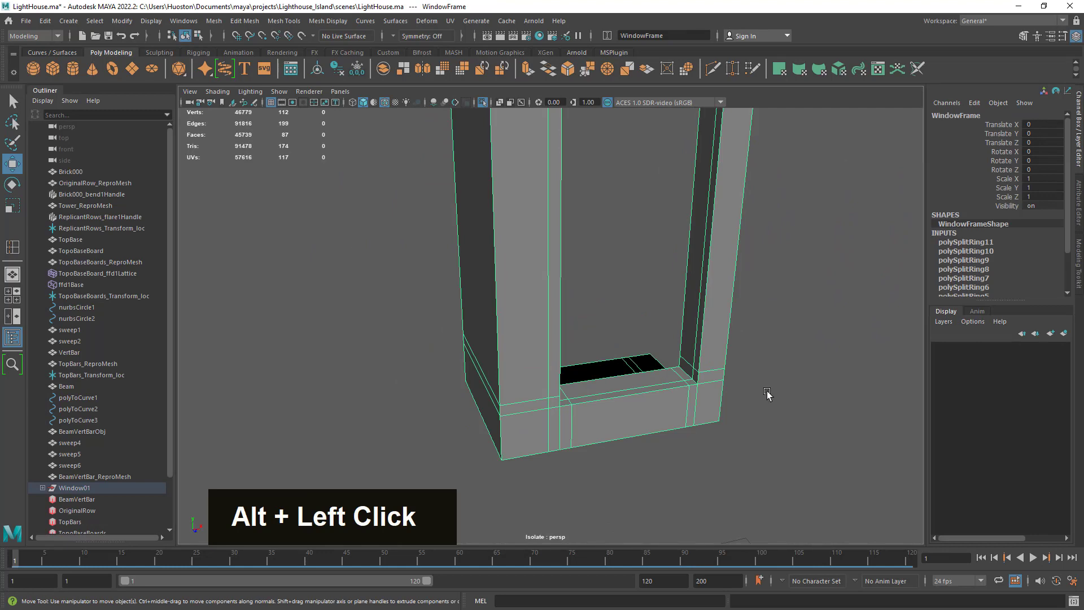
pyautogui.press('3')
pyautogui.click(782, 406)
pyautogui.keyDown('alt'); pyautogui.moveTo(781, 406); pyautogui.dragTo(727, 344); pyautogui.keyUp('alt')
pyautogui.keyDown('alt'); pyautogui.moveTo(708, 311); pyautogui.dragTo(712, 498, button='middle'); pyautogui.keyUp('alt')
pyautogui.keyDown('alt'); pyautogui.moveTo(711, 499); pyautogui.dragTo(696, 440); pyautogui.keyUp('alt')
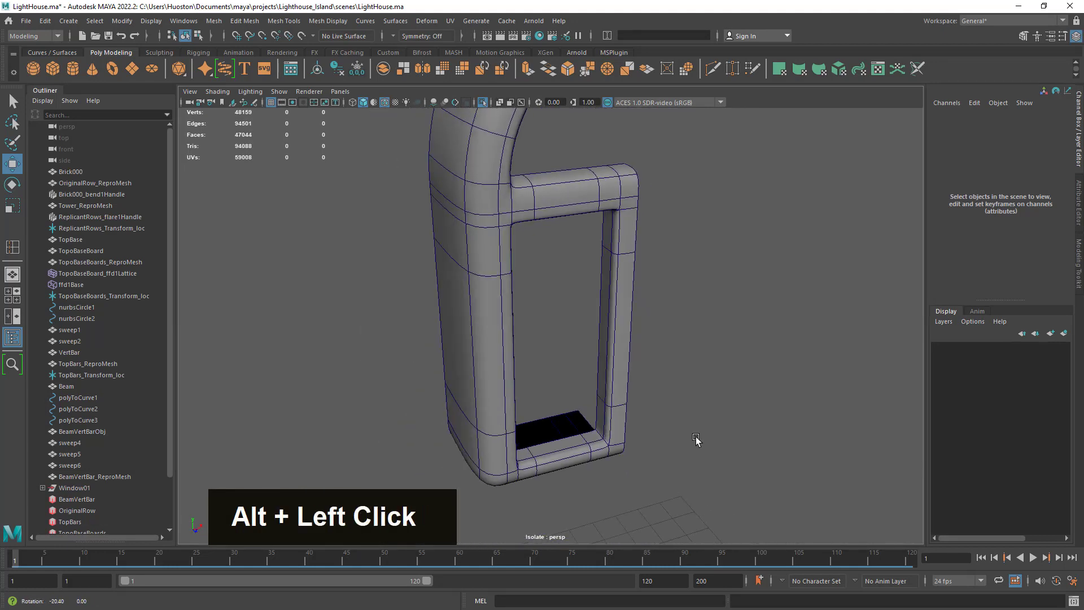
pyautogui.press('1')
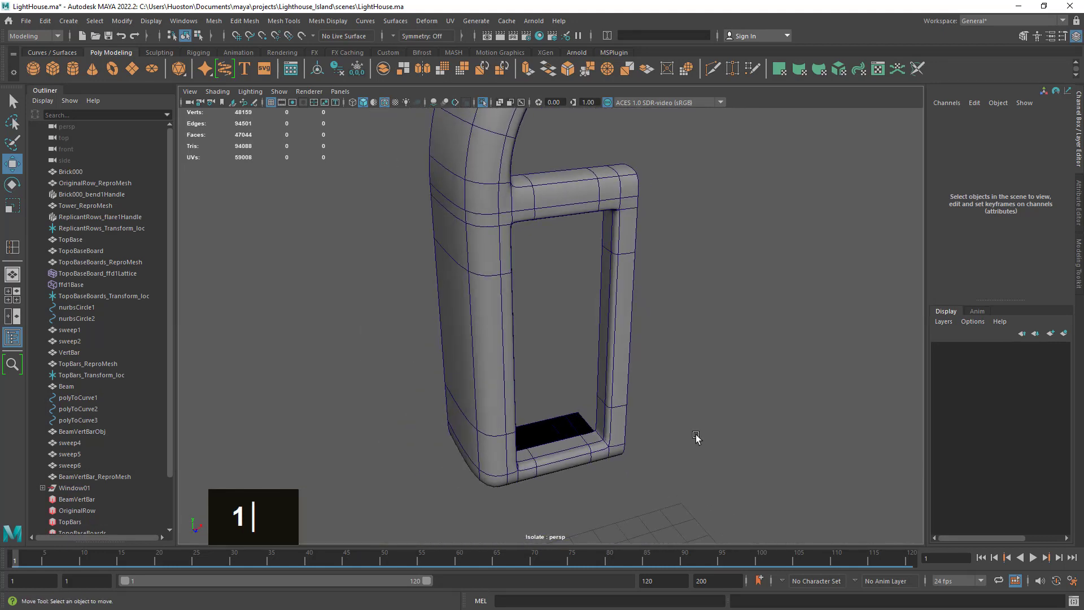
pyautogui.click(589, 203)
pyautogui.press('1')
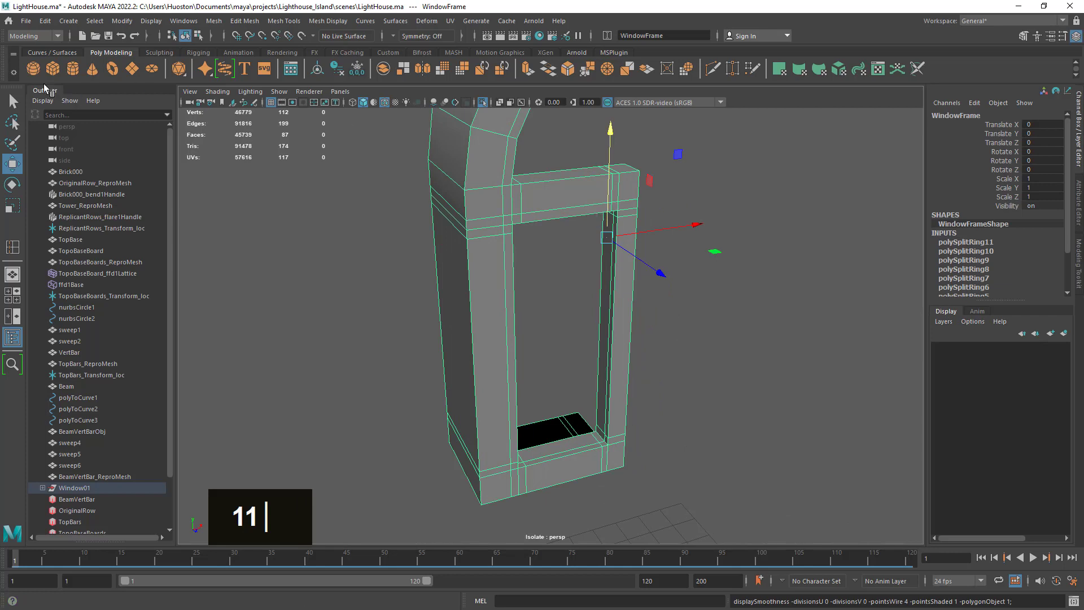
# Step: Delete the construction history of the WindowFrame object
pyautogui.click(10, 101)
pyautogui.keyDown('alt'); pyautogui.moveTo(545, 153); pyautogui.dragTo(562, 164); pyautogui.keyUp('alt')
pyautogui.scroll(-3, 997, 223)
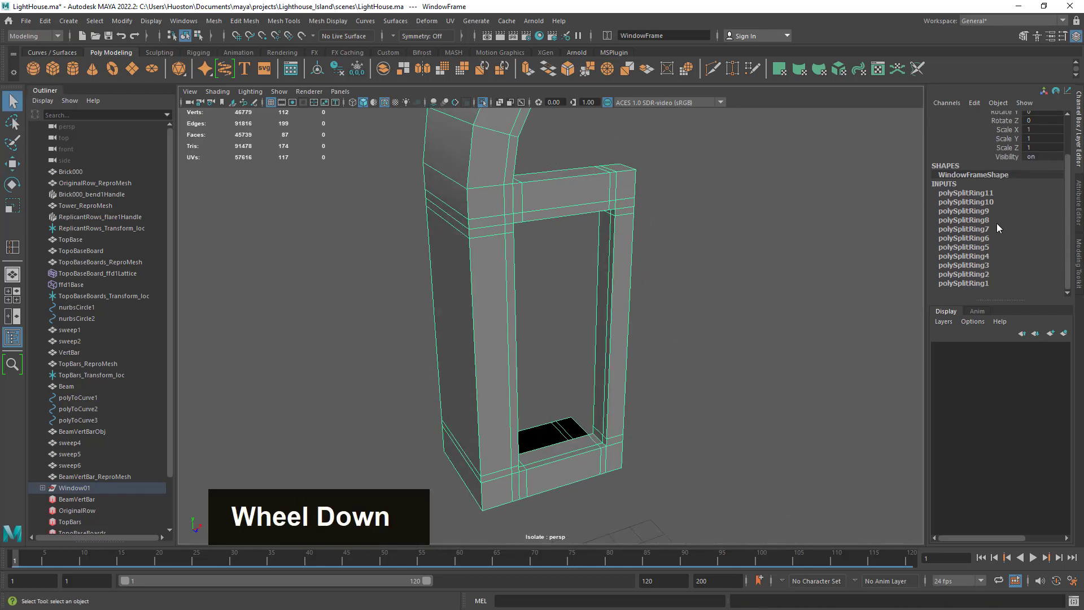
pyautogui.scroll(3, 997, 223)
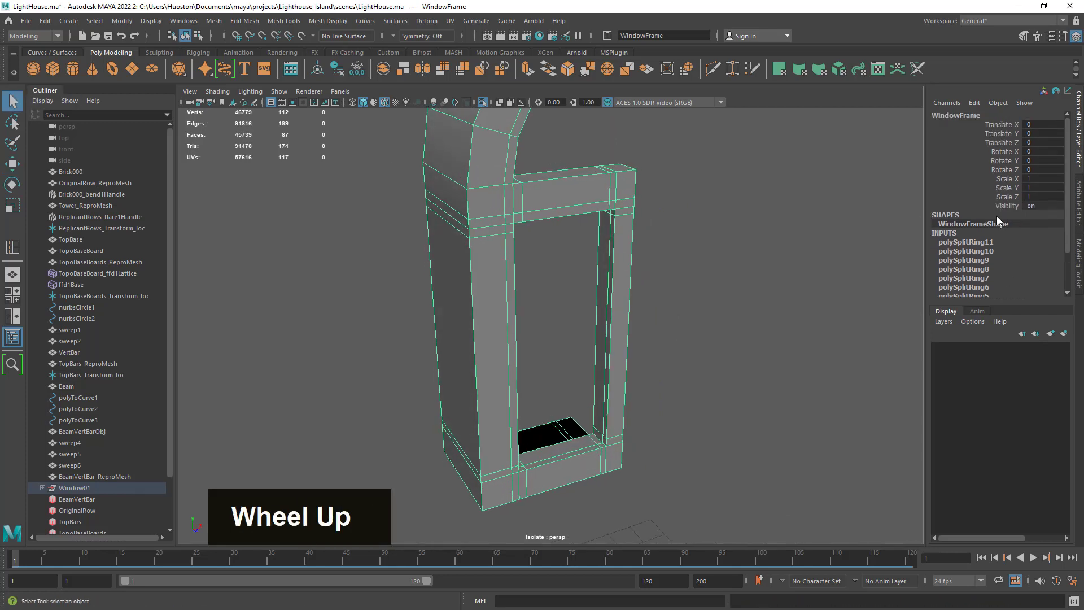
pyautogui.click(338, 71)
# Step: Switch the frame to edge selection and select the front inner edges along the arch
pyautogui.keyDown('alt'); pyautogui.moveTo(552, 208); pyautogui.dragTo(455, 184); pyautogui.keyUp('alt')
pyautogui.keyDown('alt'); pyautogui.moveTo(455, 184); pyautogui.dragTo(644, 191, button='middle'); pyautogui.keyUp('alt')
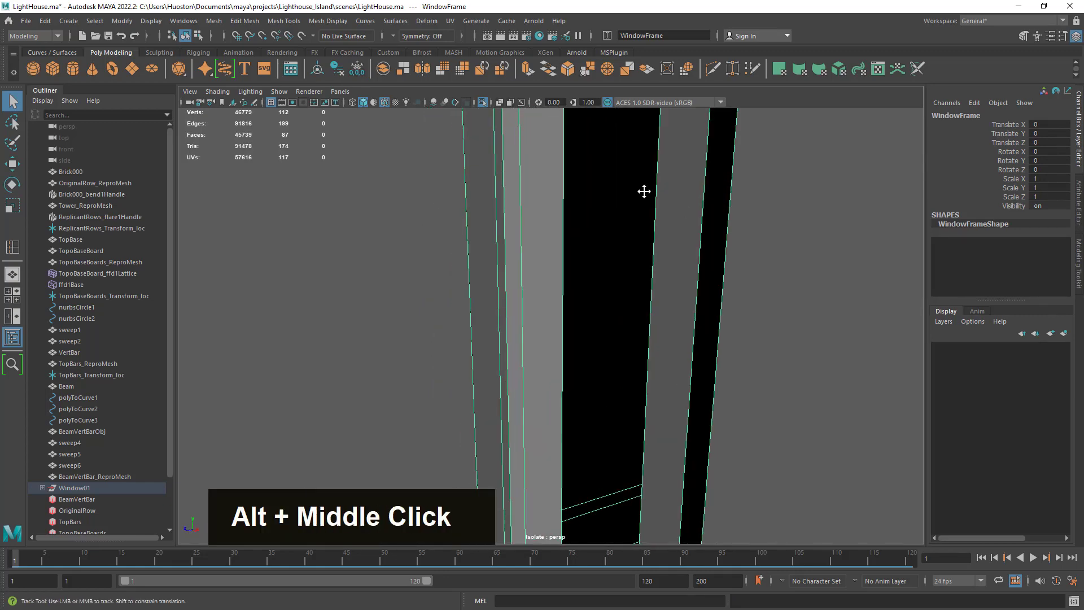
pyautogui.keyDown('alt'); pyautogui.moveTo(644, 192); pyautogui.dragTo(714, 317); pyautogui.keyUp('alt')
pyautogui.keyDown('alt'); pyautogui.moveTo(714, 316); pyautogui.dragTo(675, 375, button='middle'); pyautogui.keyUp('alt')
pyautogui.keyDown('alt'); pyautogui.moveTo(675, 374); pyautogui.dragTo(659, 314); pyautogui.keyUp('alt')
pyautogui.rightClick(623, 234)
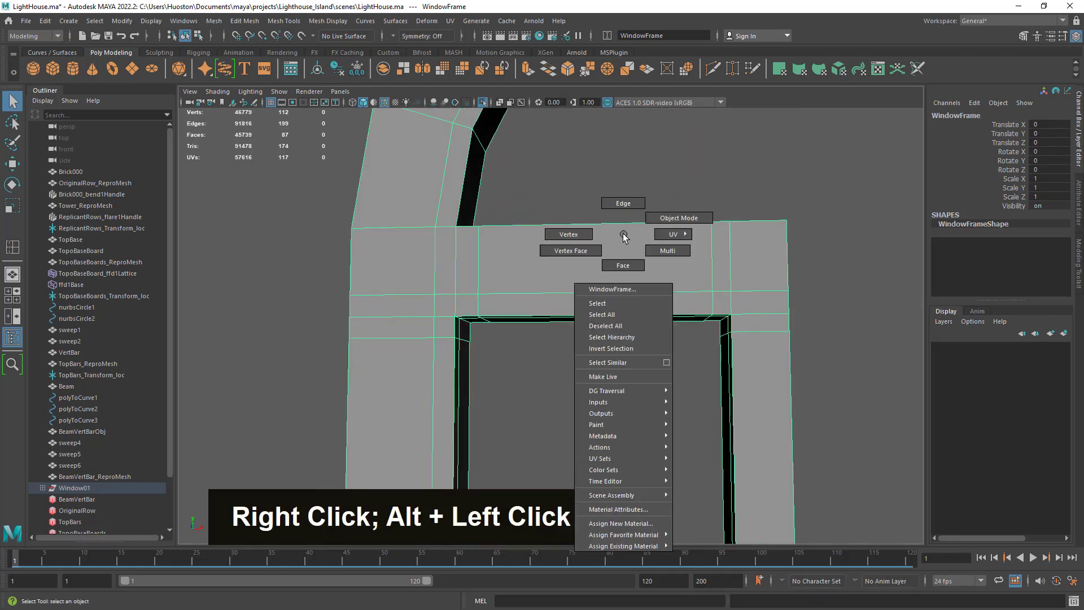
pyautogui.moveTo(624, 235); pyautogui.dragTo(622, 206, button='right')
pyautogui.keyDown('alt'); pyautogui.moveTo(590, 232); pyautogui.dragTo(601, 298, button='middle'); pyautogui.keyUp('alt')
pyautogui.keyDown('alt'); pyautogui.moveTo(598, 294); pyautogui.dragTo(537, 303); pyautogui.keyUp('alt')
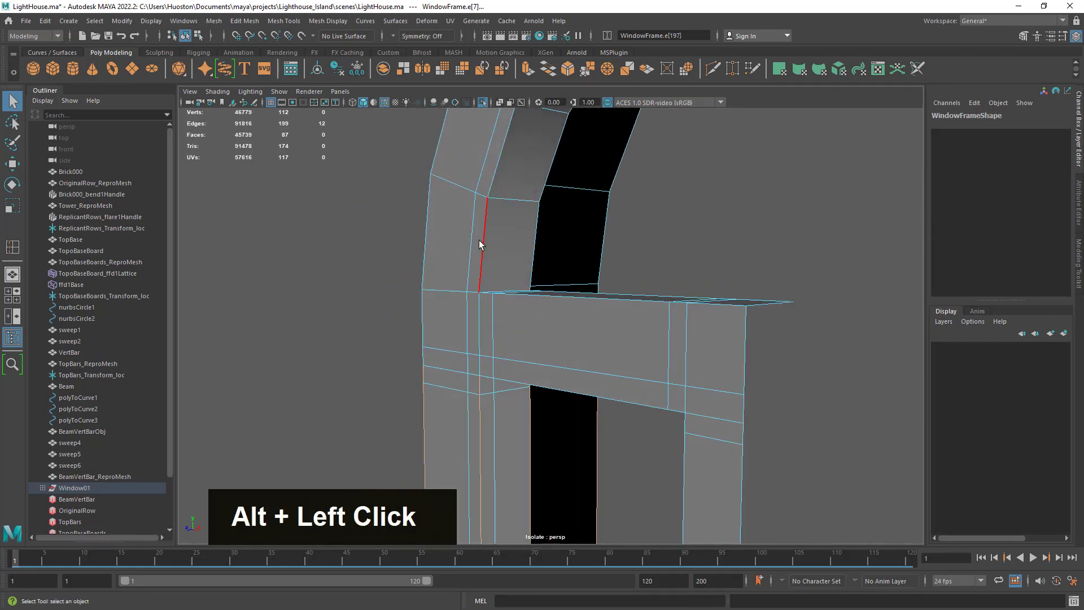
pyautogui.keyDown('alt'); pyautogui.moveTo(488, 232); pyautogui.dragTo(534, 304); pyautogui.keyUp('alt')
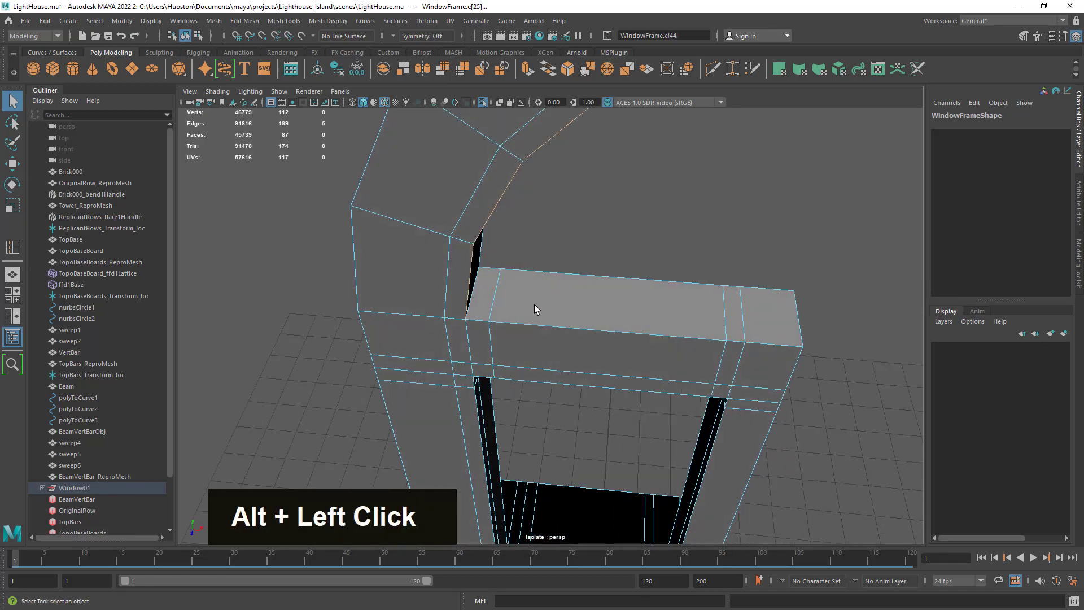
# Step: Add the crossbar's upper front edge and all front edges around the rectangular opening to the selection
pyautogui.keyDown('shift'); pyautogui.doubleClick(479, 321); pyautogui.keyUp('shift')
pyautogui.keyDown('alt'); pyautogui.moveTo(592, 372); pyautogui.dragTo(619, 288, button='middle'); pyautogui.keyUp('alt')
pyautogui.keyDown('alt'); pyautogui.moveTo(619, 288); pyautogui.dragTo(516, 337); pyautogui.keyUp('alt')
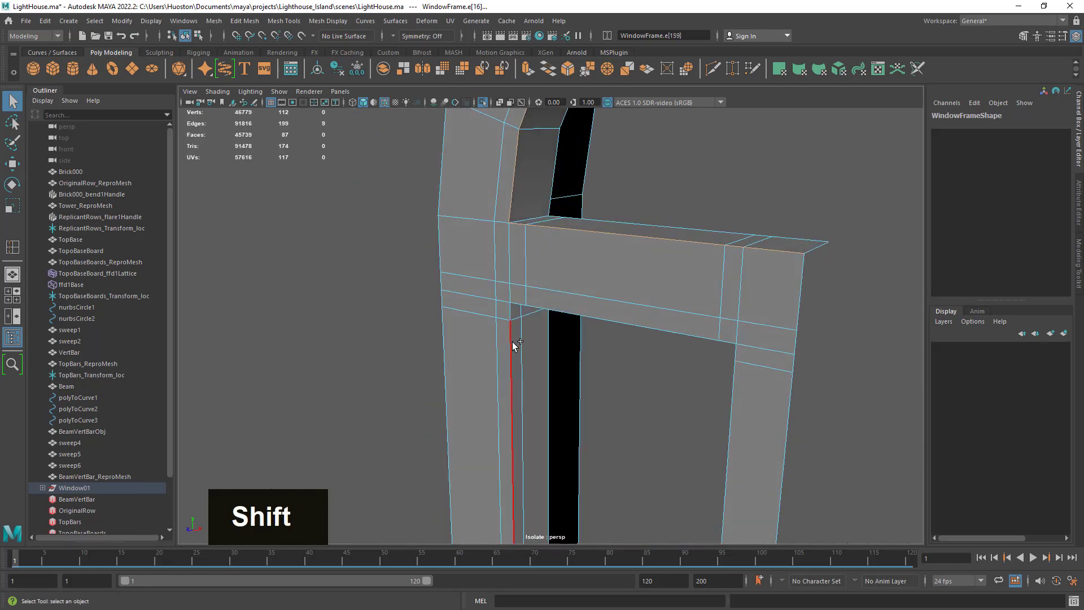
pyautogui.keyDown('shift'); pyautogui.click(515, 338); pyautogui.keyUp('shift')
pyautogui.keyDown('shift'); pyautogui.click(587, 323); pyautogui.keyUp('shift')
pyautogui.keyDown('alt'); pyautogui.moveTo(587, 323); pyautogui.dragTo(668, 334); pyautogui.keyUp('alt')
pyautogui.keyDown('shift'); pyautogui.click(667, 333); pyautogui.keyUp('shift')
pyautogui.keyDown('alt'); pyautogui.moveTo(667, 334); pyautogui.dragTo(714, 186, button='middle'); pyautogui.keyUp('alt')
pyautogui.keyDown('shift'); pyautogui.click(714, 186); pyautogui.keyUp('shift')
pyautogui.keyDown('alt'); pyautogui.moveTo(713, 186); pyautogui.dragTo(663, 310); pyautogui.keyUp('alt')
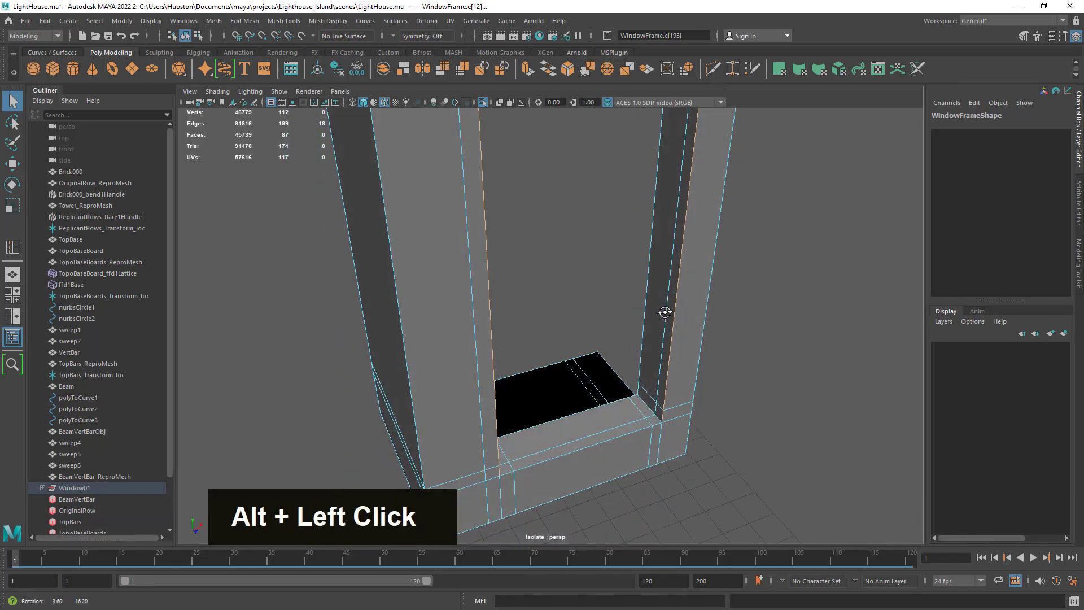
pyautogui.keyDown('alt'); pyautogui.moveTo(663, 310); pyautogui.dragTo(669, 225, button='middle'); pyautogui.keyUp('alt')
pyautogui.keyDown('shift'); pyautogui.doubleClick(610, 357); pyautogui.keyUp('shift')
pyautogui.keyDown('alt'); pyautogui.moveTo(609, 358); pyautogui.dragTo(638, 251, button='right'); pyautogui.keyUp('alt')
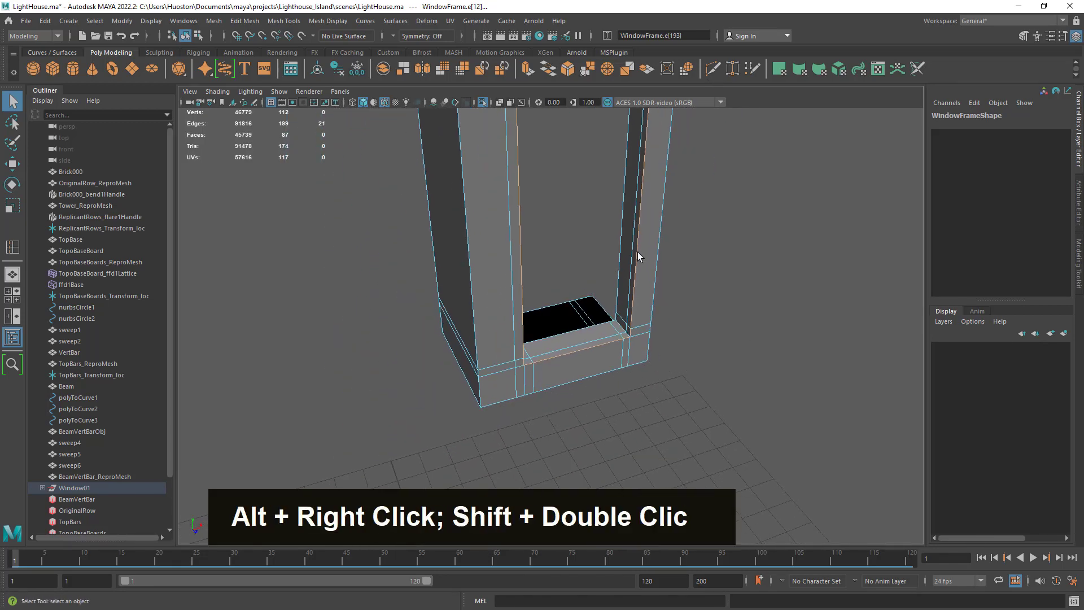
# Step: Bevel the selected front inner edges of the frame with 2 segments
pyautogui.keyDown('alt'); pyautogui.moveTo(638, 251); pyautogui.dragTo(717, 417, button='middle'); pyautogui.keyUp('alt')
pyautogui.keyDown('alt'); pyautogui.moveTo(717, 418); pyautogui.dragTo(685, 341); pyautogui.keyUp('alt')
pyautogui.keyDown('alt'); pyautogui.moveTo(685, 341); pyautogui.dragTo(658, 387, button='middle'); pyautogui.keyUp('alt')
pyautogui.keyDown('alt'); pyautogui.moveTo(658, 387); pyautogui.dragTo(581, 383); pyautogui.keyUp('alt')
pyautogui.keyDown('shift'); pyautogui.moveTo(581, 383); pyautogui.dragTo(619, 374, button='right'); pyautogui.keyUp('shift')
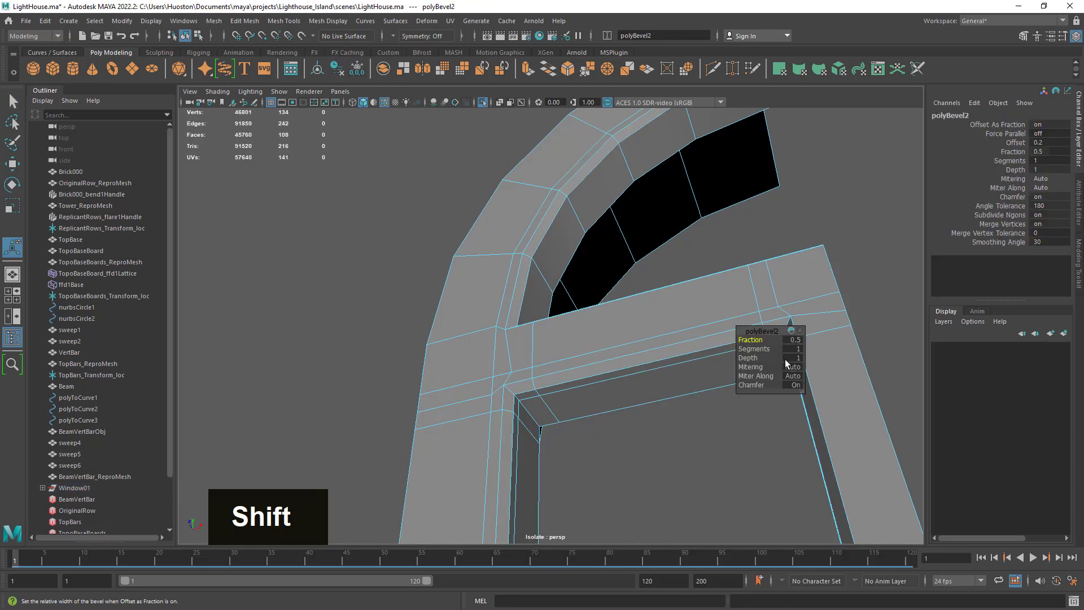
pyautogui.click(795, 348)
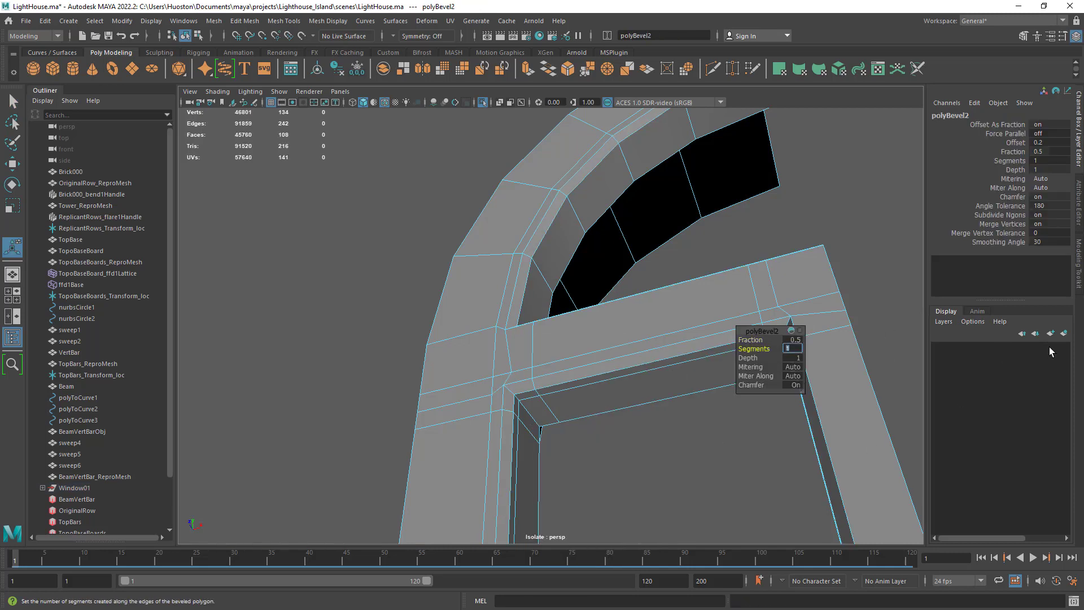
pyautogui.press('Return')
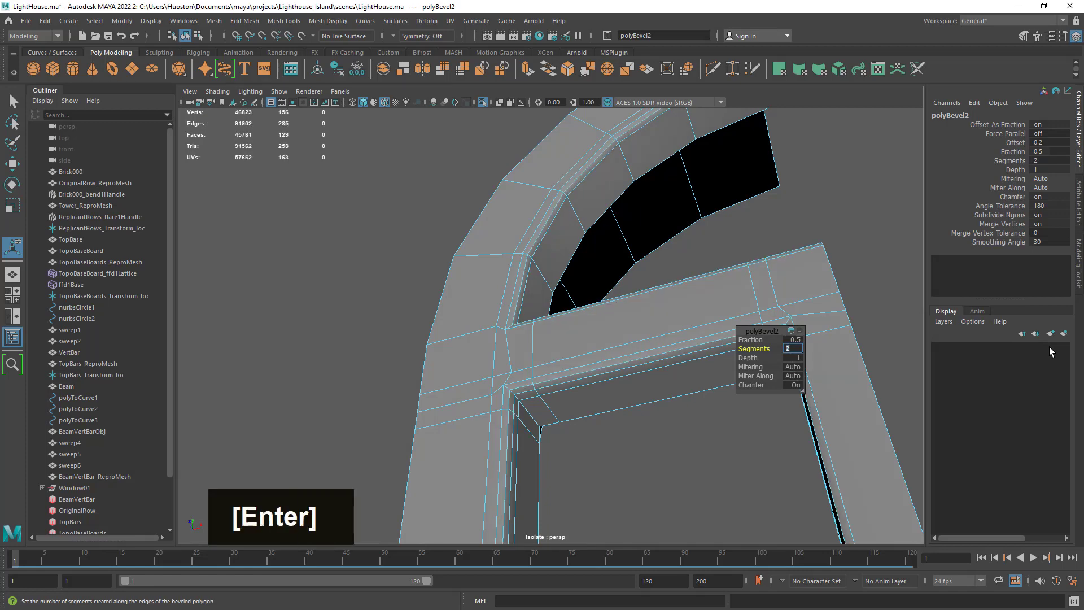
# Step: Examine the beveled front inner edges of the frame around the arch, crossbar and rectangular opening
pyautogui.keyDown('alt'); pyautogui.moveTo(712, 334); pyautogui.dragTo(632, 364); pyautogui.keyUp('alt')
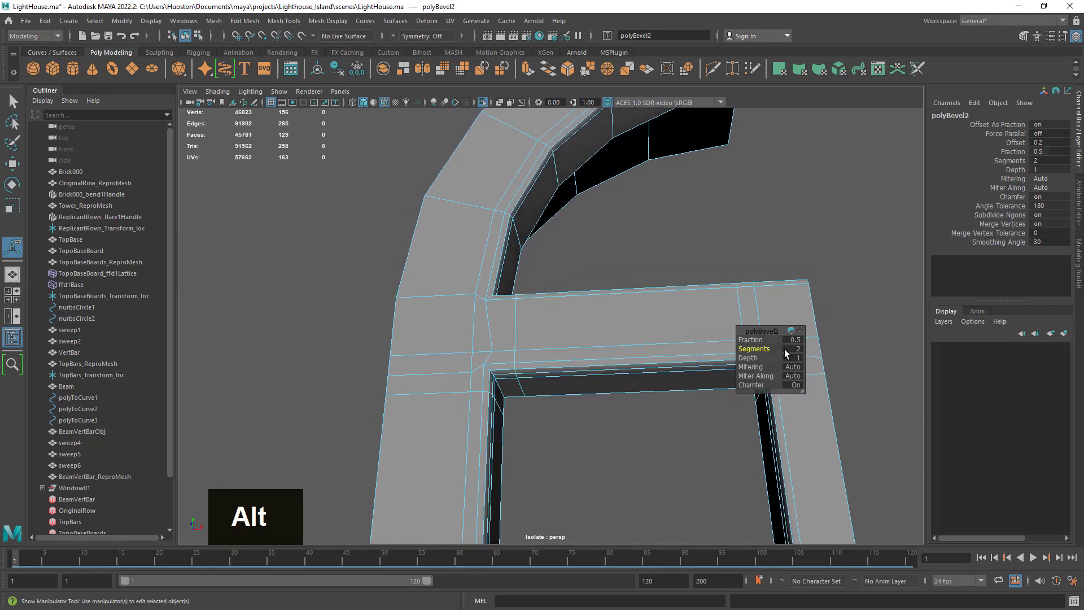
pyautogui.moveTo(756, 339)
pyautogui.keyDown('ctrl'); pyautogui.mouseDown()
pyautogui.moveTo(768, 348)
pyautogui.moveTo(757, 348)
pyautogui.mouseUp(); pyautogui.keyUp('ctrl')
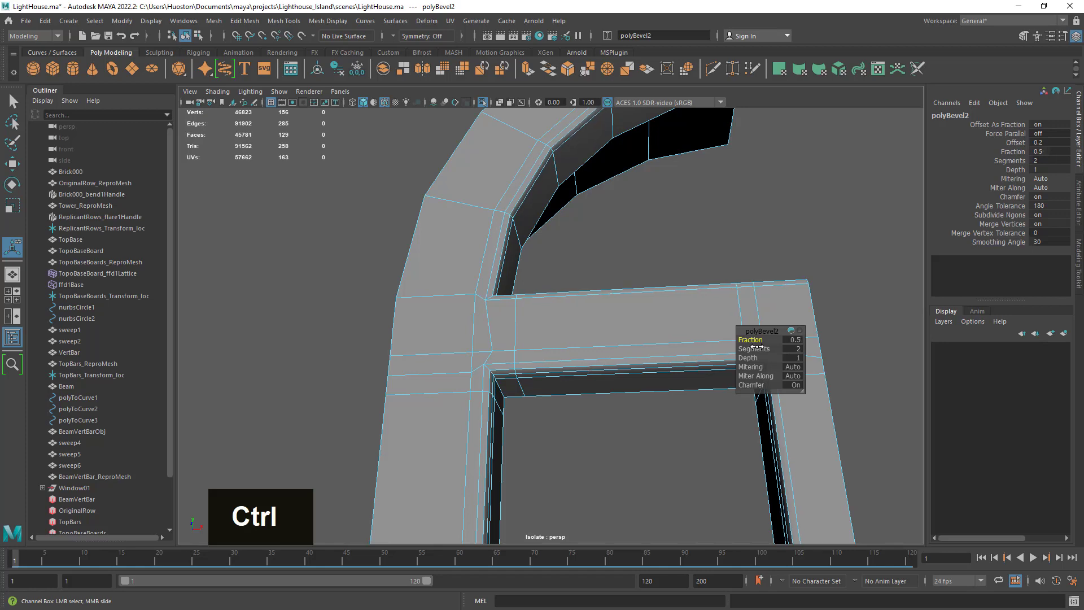
pyautogui.keyDown('alt'); pyautogui.moveTo(668, 361); pyautogui.dragTo(474, 402, button='right'); pyautogui.keyUp('alt')
pyautogui.keyDown('alt'); pyautogui.moveTo(474, 401); pyautogui.dragTo(597, 456); pyautogui.keyUp('alt')
pyautogui.keyDown('alt'); pyautogui.moveTo(597, 457); pyautogui.dragTo(578, 168, button='middle'); pyautogui.keyUp('alt')
pyautogui.keyDown('alt'); pyautogui.moveTo(578, 167); pyautogui.dragTo(634, 423); pyautogui.keyUp('alt')
pyautogui.keyDown('alt'); pyautogui.moveTo(634, 423); pyautogui.dragTo(490, 354, button='right'); pyautogui.keyUp('alt')
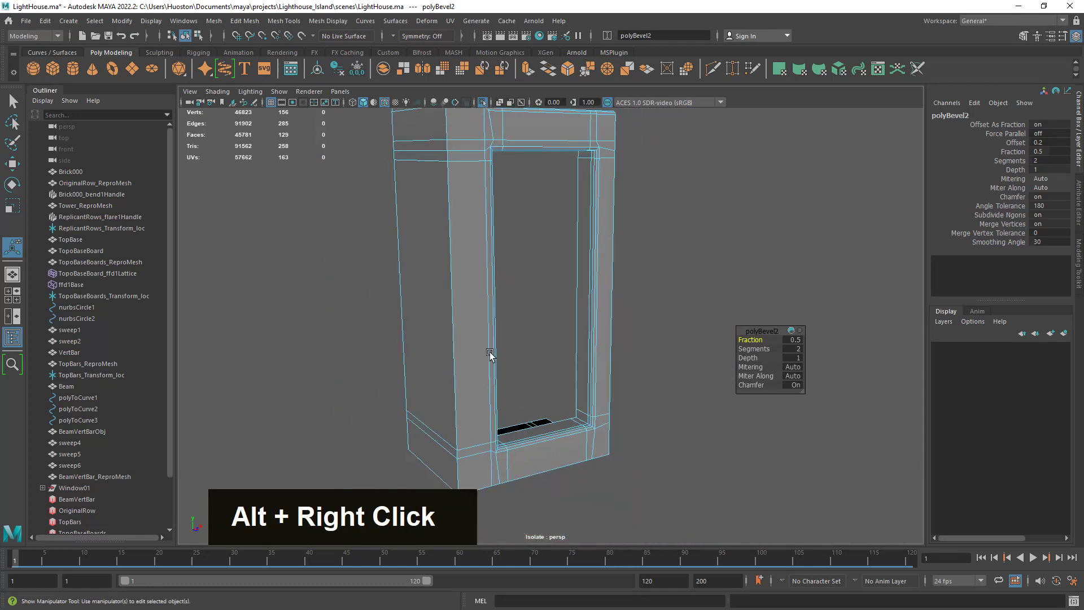
pyautogui.rightClick(449, 244)
pyautogui.click(458, 222)
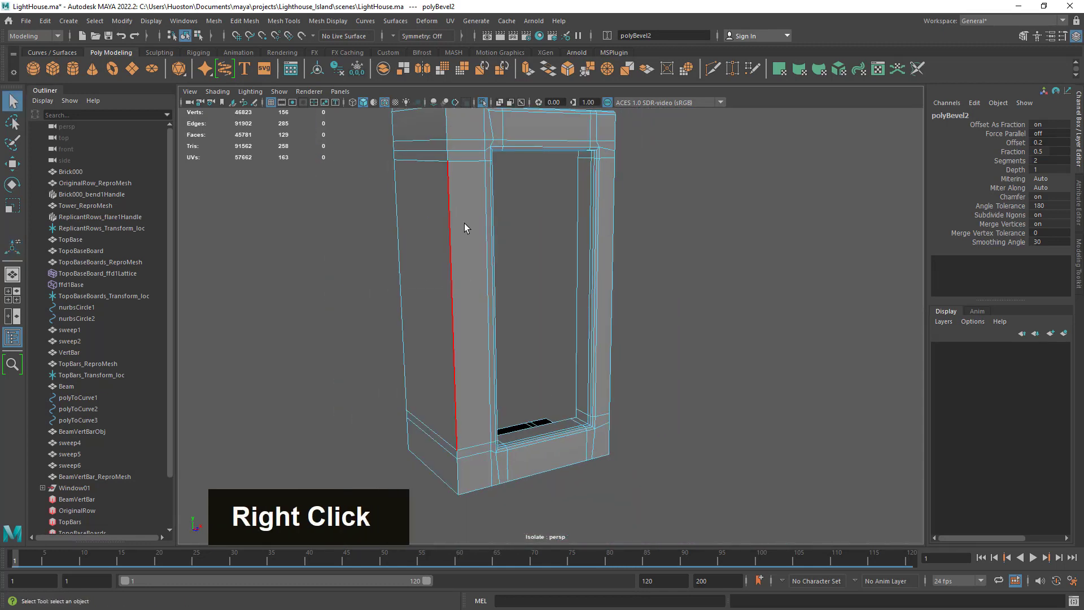
pyautogui.keyDown('alt'); pyautogui.moveTo(464, 223); pyautogui.dragTo(533, 326, button='middle'); pyautogui.keyUp('alt')
pyautogui.keyDown('alt'); pyautogui.moveTo(532, 326); pyautogui.dragTo(478, 326); pyautogui.keyUp('alt')
pyautogui.doubleClick(501, 304)
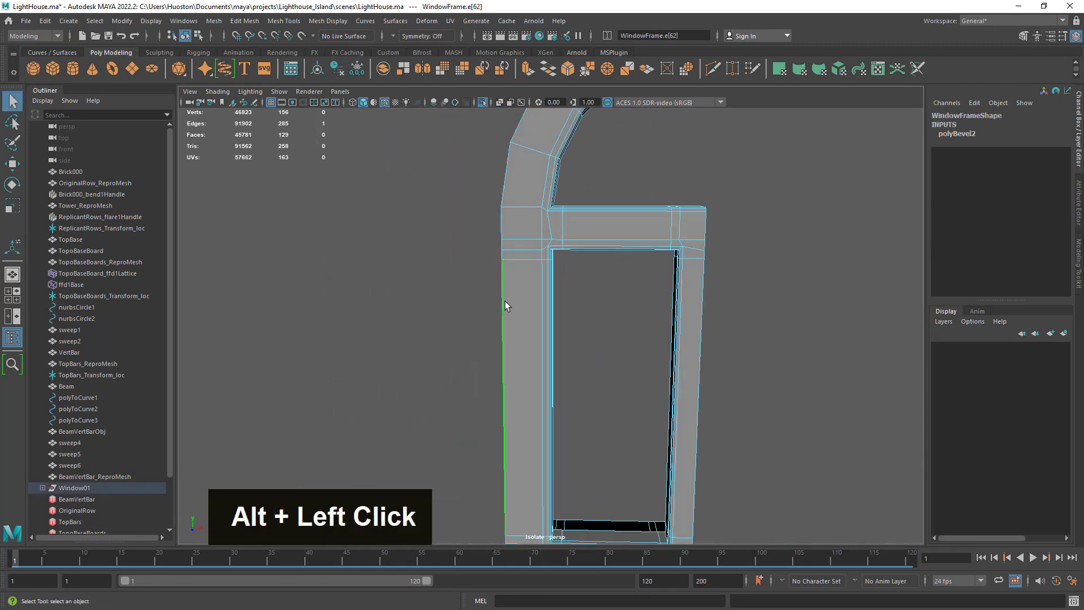
pyautogui.keyDown('alt'); pyautogui.moveTo(526, 380); pyautogui.dragTo(547, 276, button='middle'); pyautogui.keyUp('alt')
pyautogui.keyDown('alt'); pyautogui.moveTo(547, 276); pyautogui.dragTo(572, 215); pyautogui.keyUp('alt')
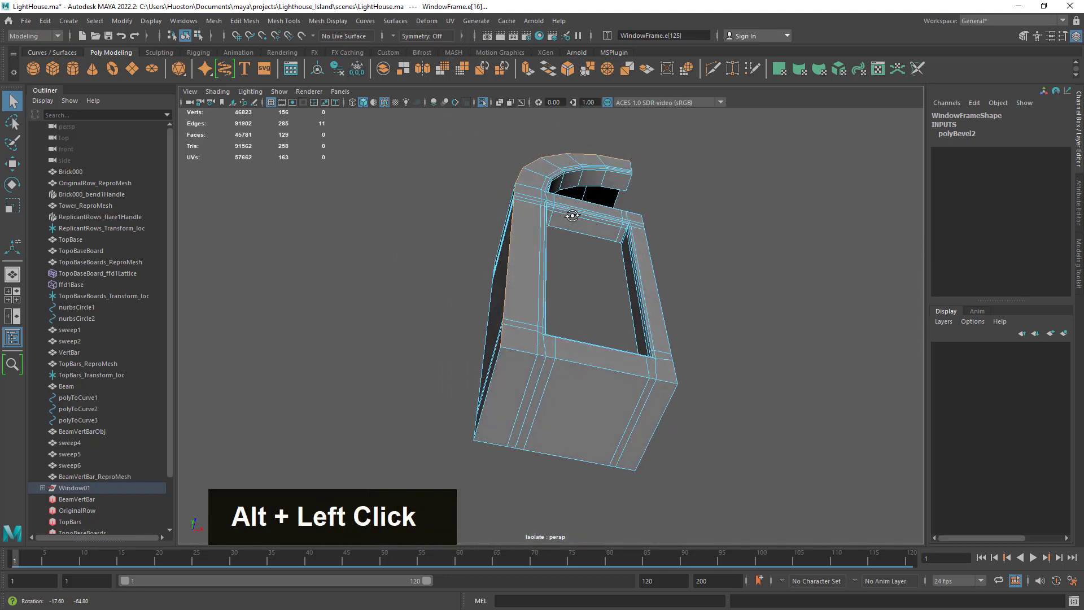
pyautogui.keyDown('shift'); pyautogui.doubleClick(592, 364); pyautogui.keyUp('shift')
pyautogui.keyDown('alt'); pyautogui.moveTo(552, 204); pyautogui.dragTo(578, 275, button='middle'); pyautogui.keyUp('alt')
pyautogui.keyDown('alt'); pyautogui.moveTo(578, 275); pyautogui.dragTo(571, 297); pyautogui.keyUp('alt')
# Step: Undo the outer edge selections and the bevel on the frame's front inner edges
pyautogui.press('z')
pyautogui.press('z')
pyautogui.press('z')
pyautogui.press('z')
pyautogui.press('z')
pyautogui.press('z')
pyautogui.press('z')
pyautogui.press('z')
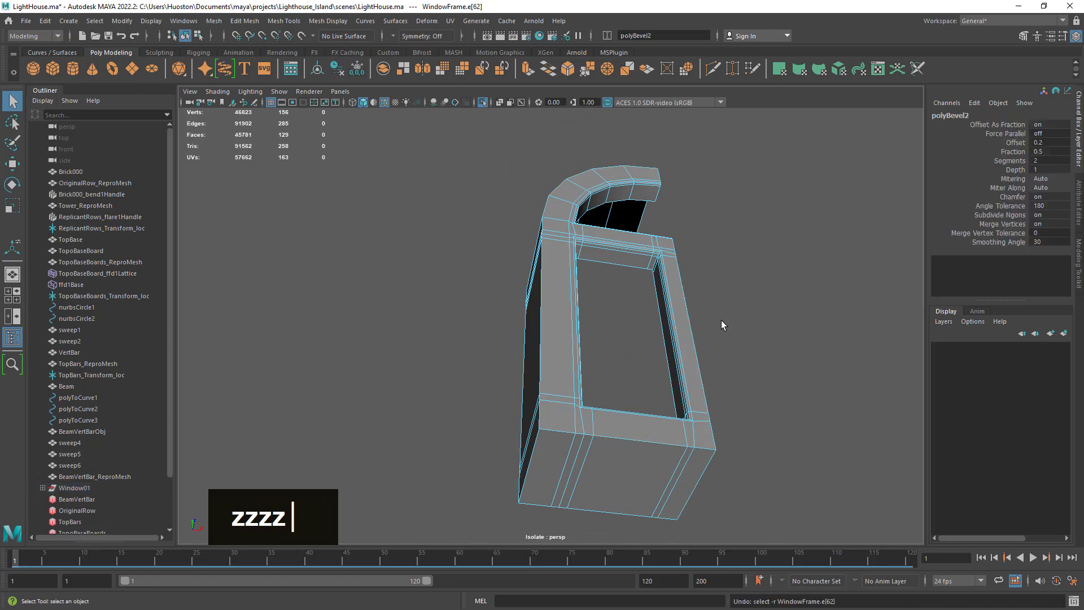
pyautogui.keyDown('alt'); pyautogui.moveTo(728, 323); pyautogui.dragTo(554, 310); pyautogui.keyUp('alt')
pyautogui.keyDown('alt'); pyautogui.moveTo(554, 310); pyautogui.dragTo(648, 452, button='middle'); pyautogui.keyUp('alt')
pyautogui.keyDown('alt'); pyautogui.moveTo(649, 452); pyautogui.dragTo(771, 448); pyautogui.keyUp('alt')
pyautogui.keyDown('alt'); pyautogui.moveTo(772, 447); pyautogui.dragTo(769, 279, button='middle'); pyautogui.keyUp('alt')
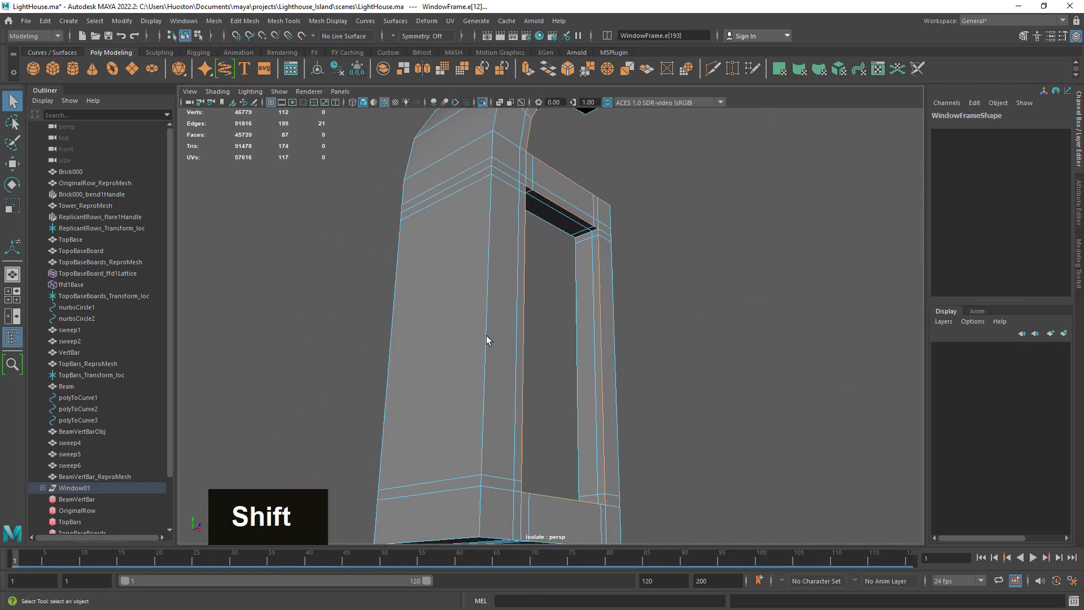
pyautogui.keyDown('alt'); pyautogui.moveTo(480, 347); pyautogui.dragTo(526, 347, button='middle'); pyautogui.keyUp('alt')
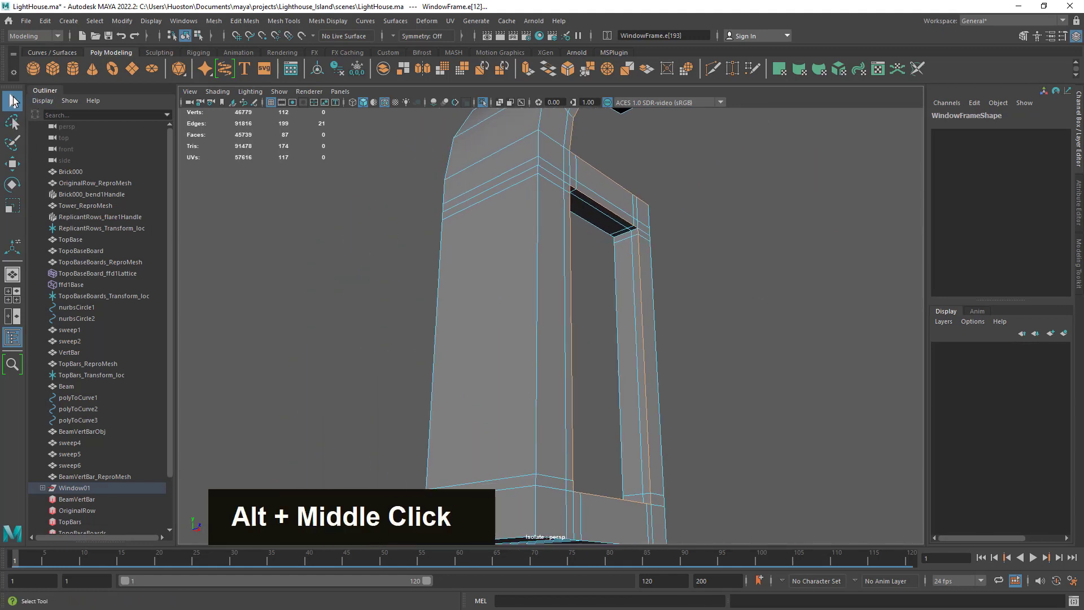
pyautogui.keyDown('alt'); pyautogui.moveTo(598, 323); pyautogui.dragTo(588, 331); pyautogui.keyUp('alt')
pyautogui.moveTo(515, 259); pyautogui.dragTo(516, 229, button='right')
pyautogui.keyDown('shift'); pyautogui.doubleClick(503, 270); pyautogui.keyUp('shift')
pyautogui.keyDown('alt'); pyautogui.moveTo(534, 310); pyautogui.dragTo(792, 324); pyautogui.keyUp('alt')
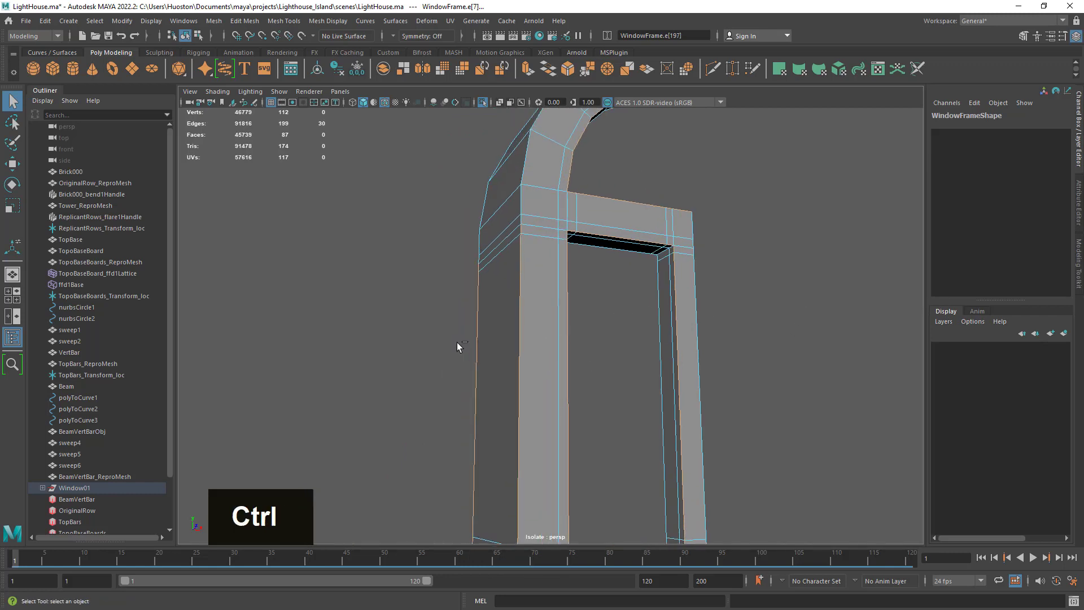
pyautogui.keyDown('ctrl'); pyautogui.click(475, 356); pyautogui.keyUp('ctrl')
pyautogui.keyDown('alt'); pyautogui.moveTo(707, 344); pyautogui.dragTo(855, 349); pyautogui.keyUp('alt')
pyautogui.doubleClick(855, 349)
# Step: Select the arch's front inner edges together with the crossbar's upper front edge
pyautogui.keyDown('alt'); pyautogui.moveTo(808, 344); pyautogui.dragTo(776, 428, button='middle'); pyautogui.keyUp('alt')
pyautogui.keyDown('alt'); pyautogui.moveTo(776, 427); pyautogui.dragTo(669, 289, button='right'); pyautogui.keyUp('alt')
pyautogui.doubleClick(672, 289)
pyautogui.keyDown('alt'); pyautogui.moveTo(672, 289); pyautogui.dragTo(741, 296); pyautogui.keyUp('alt')
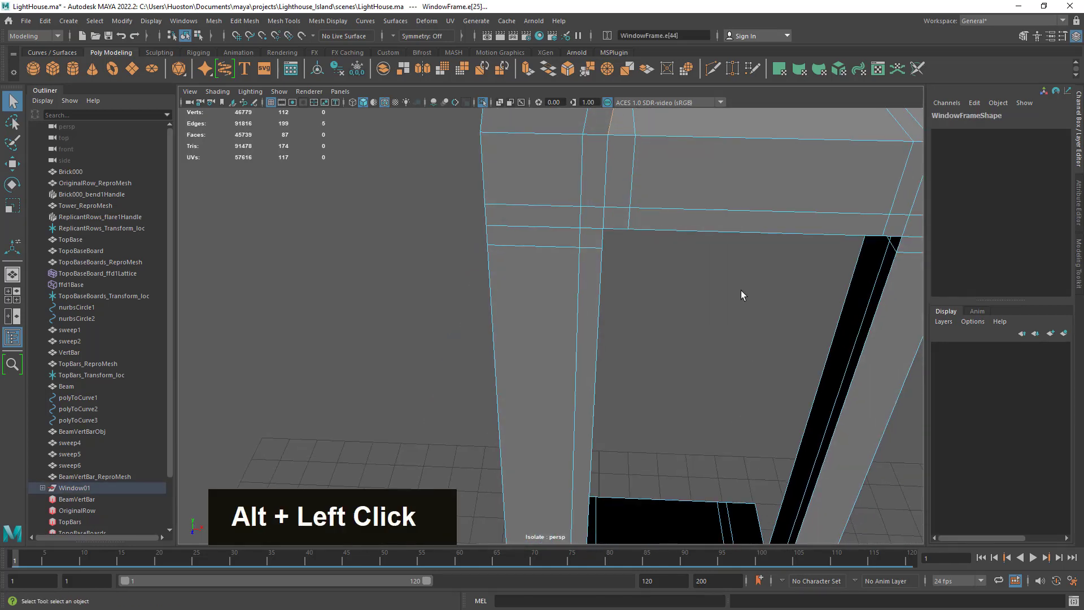
pyautogui.keyDown('shift'); pyautogui.doubleClick(721, 139); pyautogui.keyUp('shift')
pyautogui.keyDown('alt'); pyautogui.moveTo(727, 352); pyautogui.dragTo(677, 187, button='middle'); pyautogui.keyUp('alt')
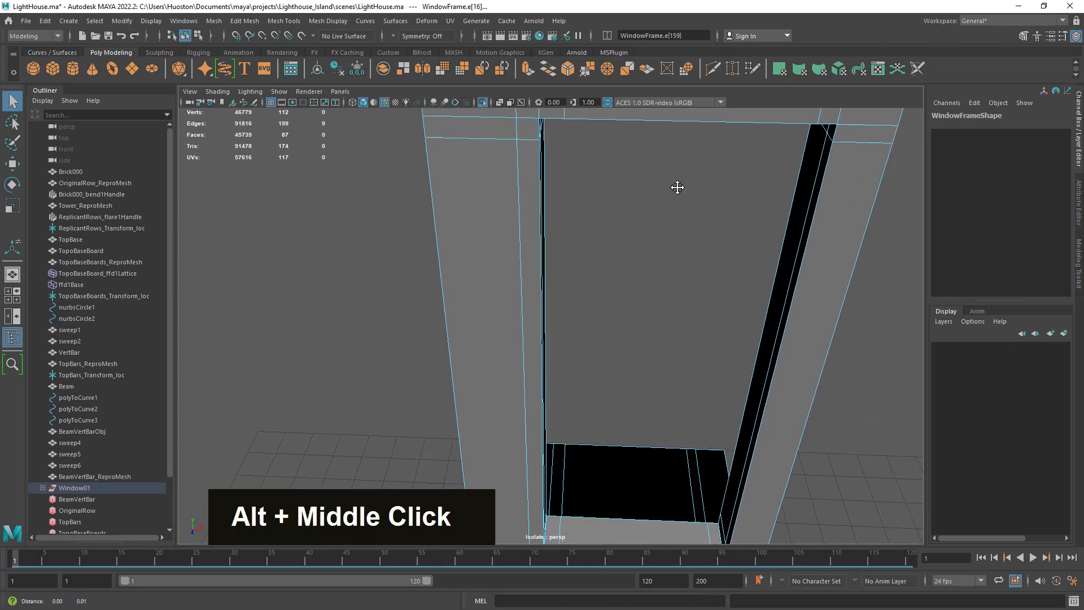
# Step: Add all four front edges around the rectangular opening to the edge selection
pyautogui.keyDown('alt'); pyautogui.moveTo(677, 186); pyautogui.dragTo(790, 278); pyautogui.keyUp('alt')
pyautogui.keyDown('shift'); pyautogui.click(550, 265); pyautogui.keyUp('shift')
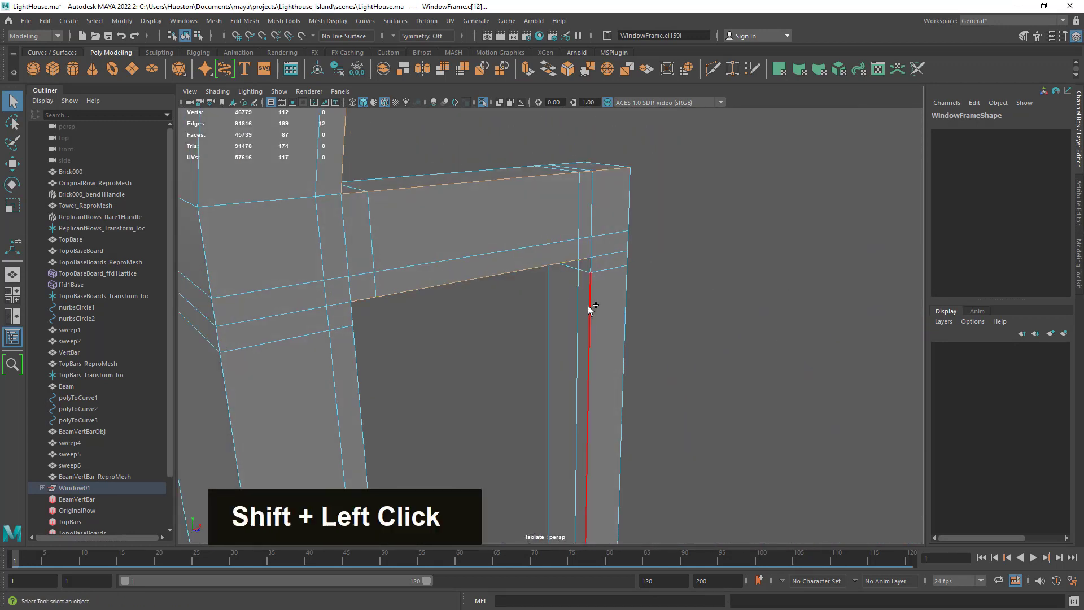
pyautogui.keyDown('alt'); pyautogui.moveTo(628, 444); pyautogui.dragTo(709, 363, button='middle'); pyautogui.keyUp('alt')
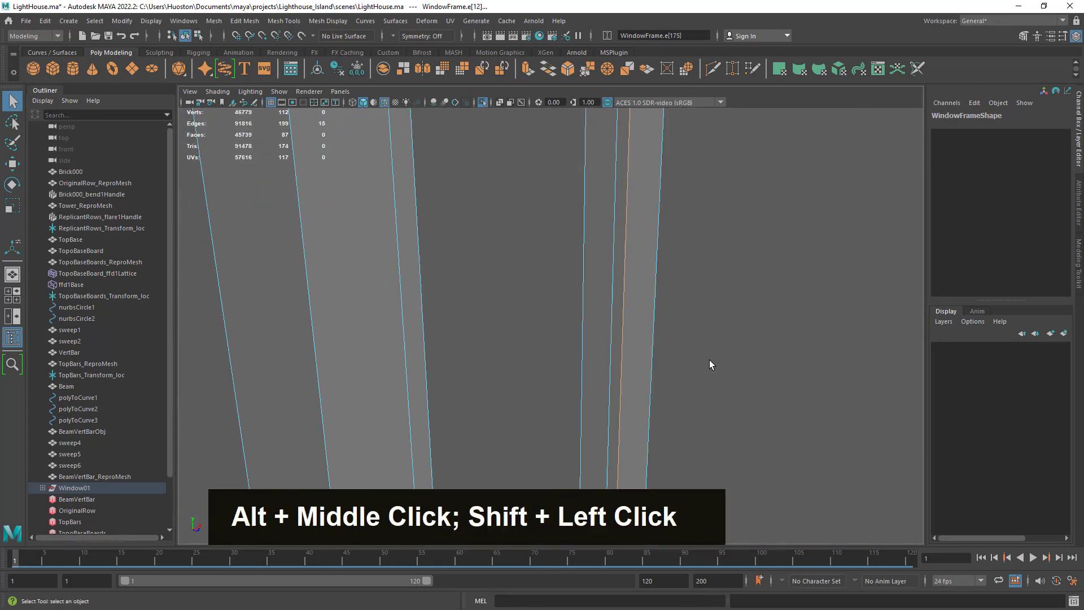
pyautogui.keyDown('alt'); pyautogui.moveTo(709, 363); pyautogui.dragTo(684, 417); pyautogui.keyUp('alt')
pyautogui.keyDown('alt'); pyautogui.moveTo(685, 416); pyautogui.dragTo(533, 316, button='middle'); pyautogui.keyUp('alt')
pyautogui.keyDown('shift'); pyautogui.click(592, 404); pyautogui.keyUp('shift')
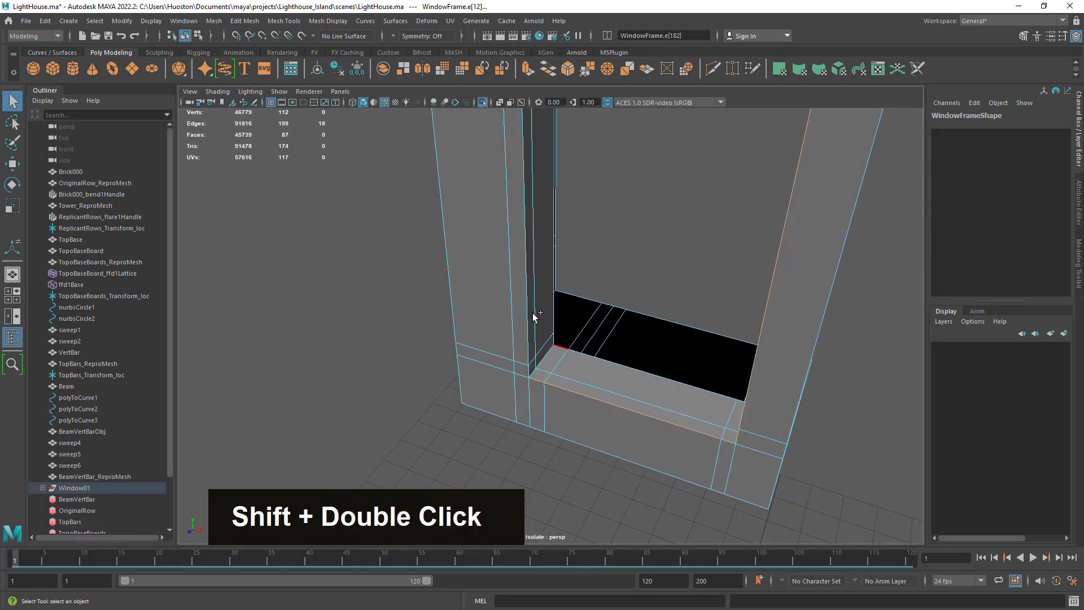
pyautogui.keyDown('shift'); pyautogui.doubleClick(530, 307); pyautogui.keyUp('shift')
# Step: Add the frame's outer front edge loop and its bottom front edge to the selection
pyautogui.keyDown('alt'); pyautogui.moveTo(637, 351); pyautogui.dragTo(690, 251); pyautogui.keyUp('alt')
pyautogui.keyDown('alt'); pyautogui.moveTo(690, 251); pyautogui.dragTo(782, 443, button='middle'); pyautogui.keyUp('alt')
pyautogui.keyDown('alt'); pyautogui.moveTo(782, 443); pyautogui.dragTo(510, 355, button='right'); pyautogui.keyUp('alt')
pyautogui.keyDown('shift'); pyautogui.doubleClick(525, 343); pyautogui.keyUp('shift')
pyautogui.keyDown('alt'); pyautogui.moveTo(525, 343); pyautogui.dragTo(547, 314, button='middle'); pyautogui.keyUp('alt')
pyautogui.keyDown('alt'); pyautogui.moveTo(547, 315); pyautogui.dragTo(453, 268, button='right'); pyautogui.keyUp('alt')
pyautogui.keyDown('shift'); pyautogui.doubleClick(477, 261); pyautogui.keyUp('shift')
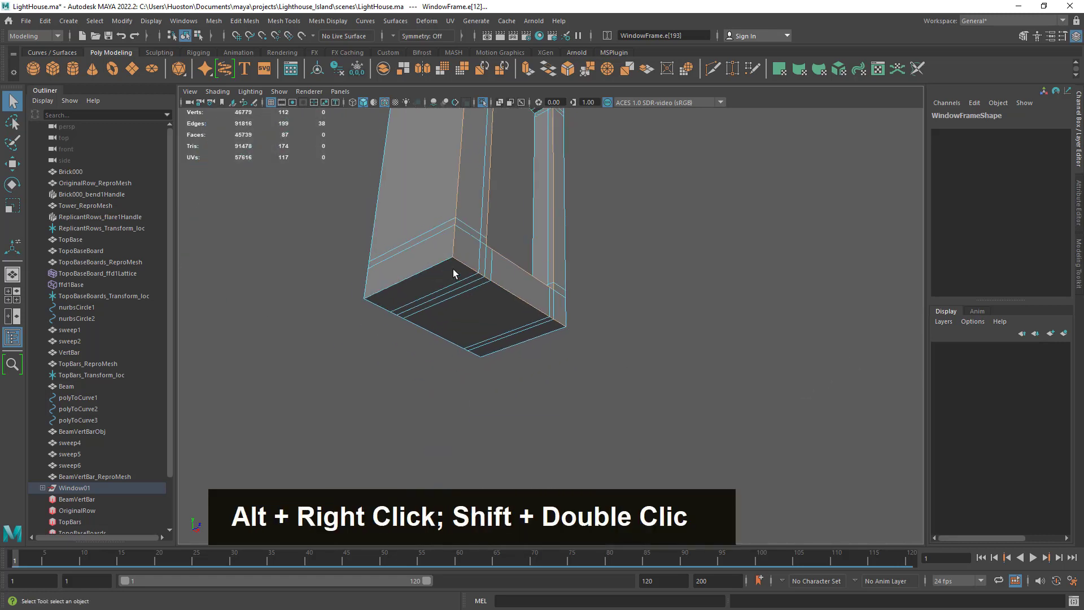
# Step: Bevel all selected inner and outer front edges of the frame with 2 segments
pyautogui.keyDown('alt'); pyautogui.moveTo(452, 269); pyautogui.dragTo(656, 321); pyautogui.keyUp('alt')
pyautogui.keyDown('alt'); pyautogui.moveTo(656, 321); pyautogui.dragTo(565, 333, button='middle'); pyautogui.keyUp('alt')
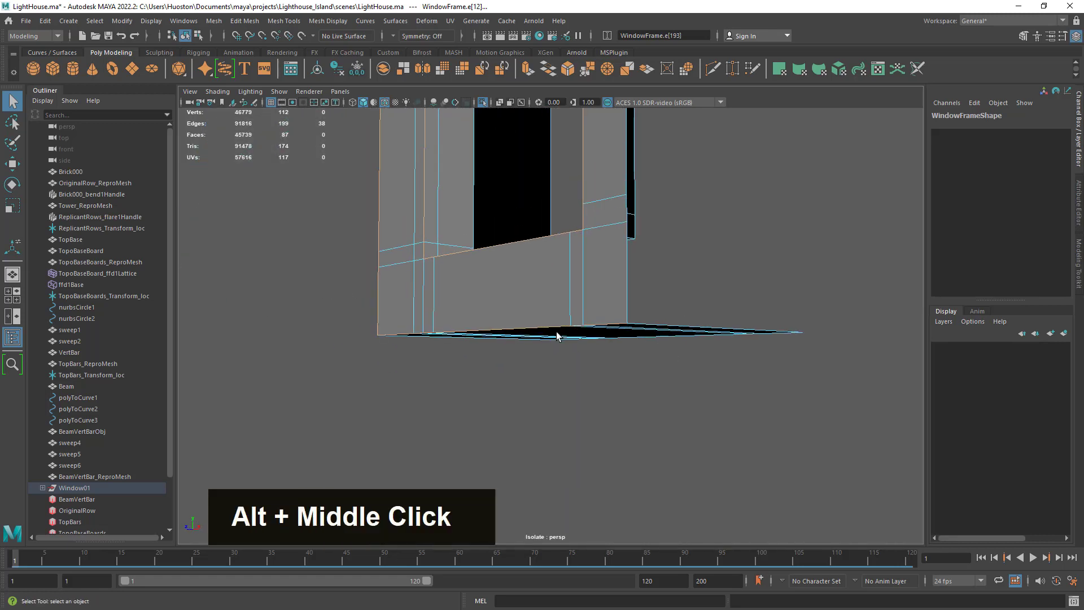
pyautogui.keyDown('shift'); pyautogui.rightClick(584, 324); pyautogui.keyUp('shift')
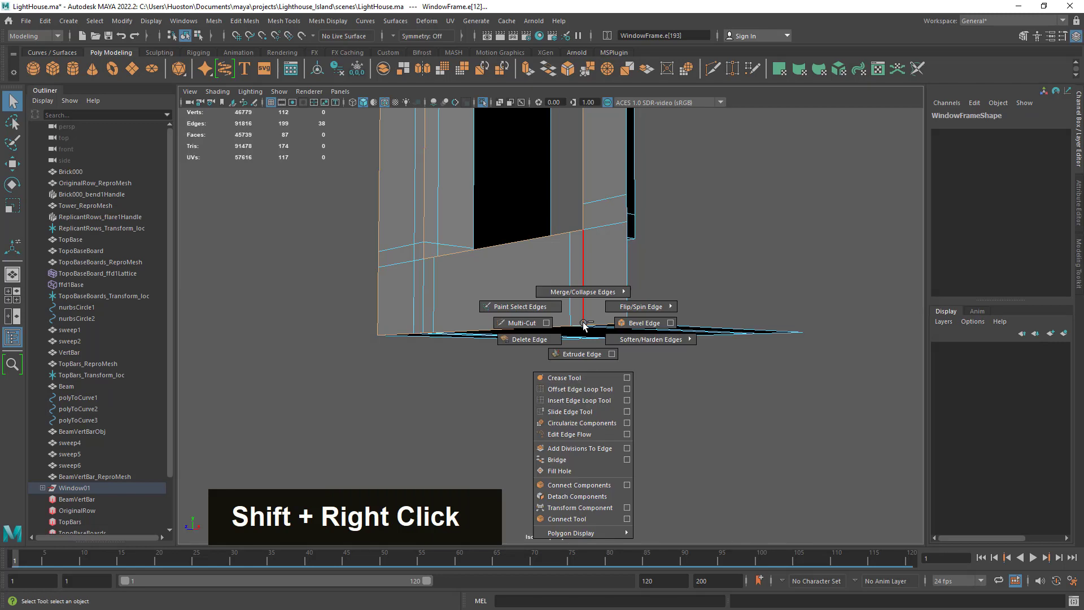
pyautogui.click(613, 327)
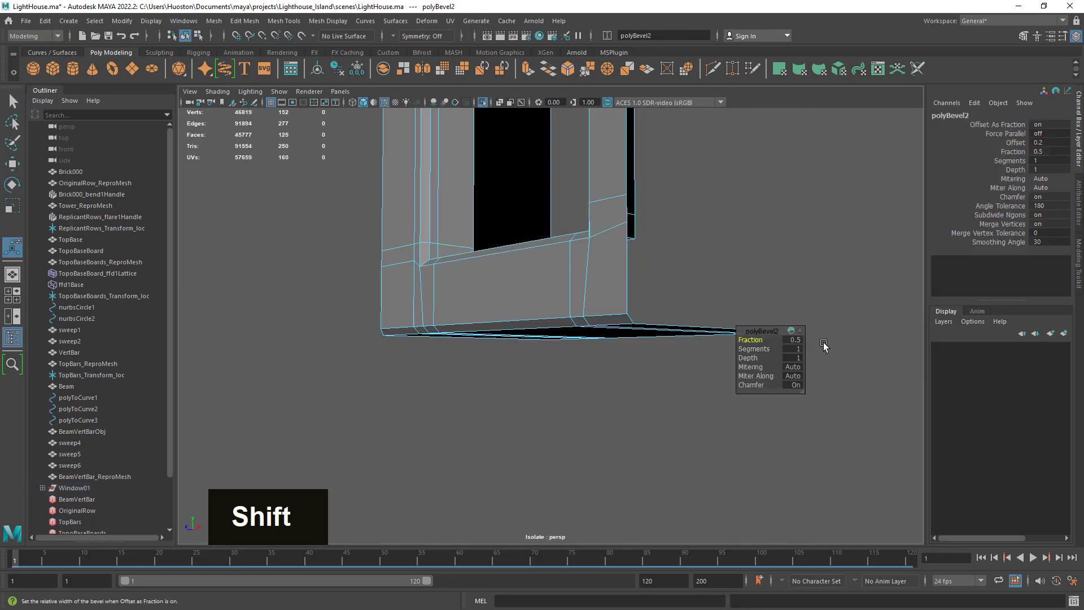
pyautogui.click(798, 350)
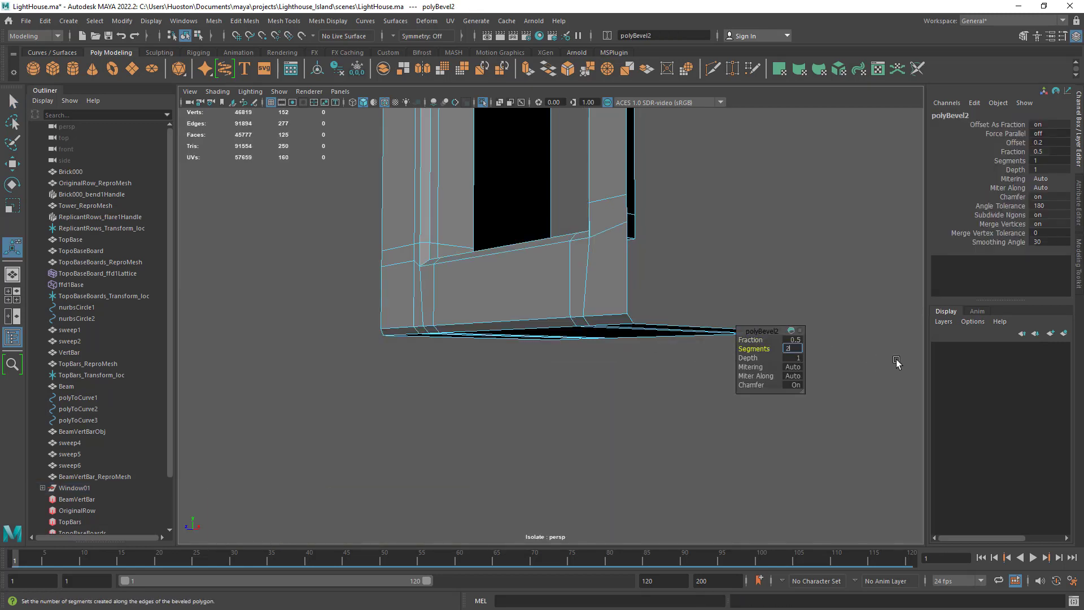
pyautogui.write('2')
pyautogui.press('Return')
pyautogui.keyDown('alt'); pyautogui.moveTo(544, 295); pyautogui.dragTo(653, 333); pyautogui.keyUp('alt')
pyautogui.keyDown('alt'); pyautogui.moveTo(653, 333); pyautogui.dragTo(381, 354, button='right'); pyautogui.keyUp('alt')
pyautogui.keyDown('alt'); pyautogui.moveTo(381, 354); pyautogui.dragTo(388, 308); pyautogui.keyUp('alt')
pyautogui.keyDown('alt'); pyautogui.moveTo(387, 307); pyautogui.dragTo(497, 416, button='middle'); pyautogui.keyUp('alt')
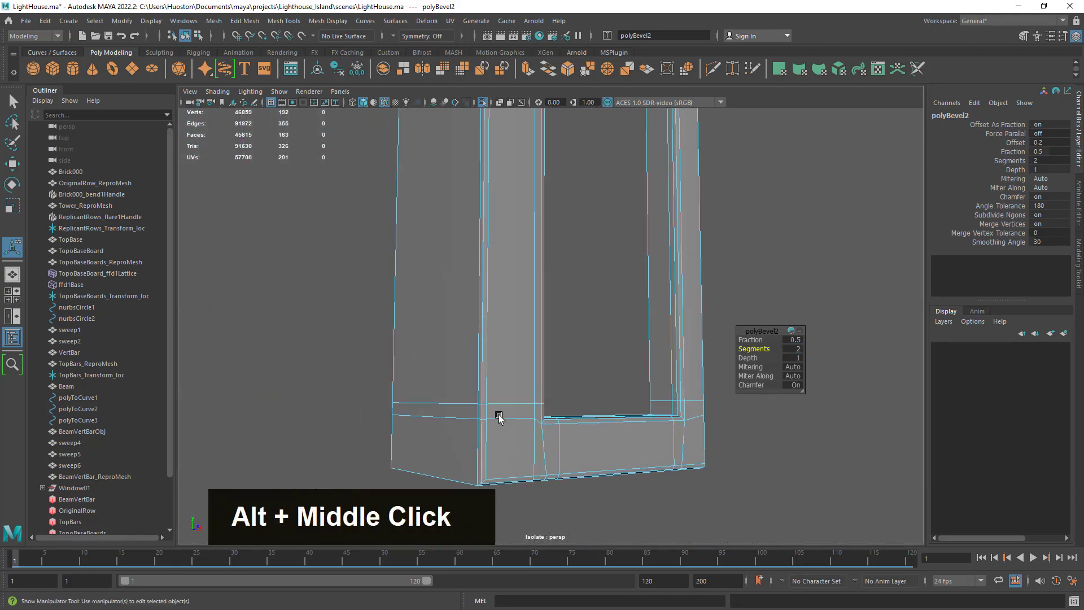
pyautogui.keyDown('alt'); pyautogui.moveTo(496, 416); pyautogui.dragTo(467, 349); pyautogui.keyUp('alt')
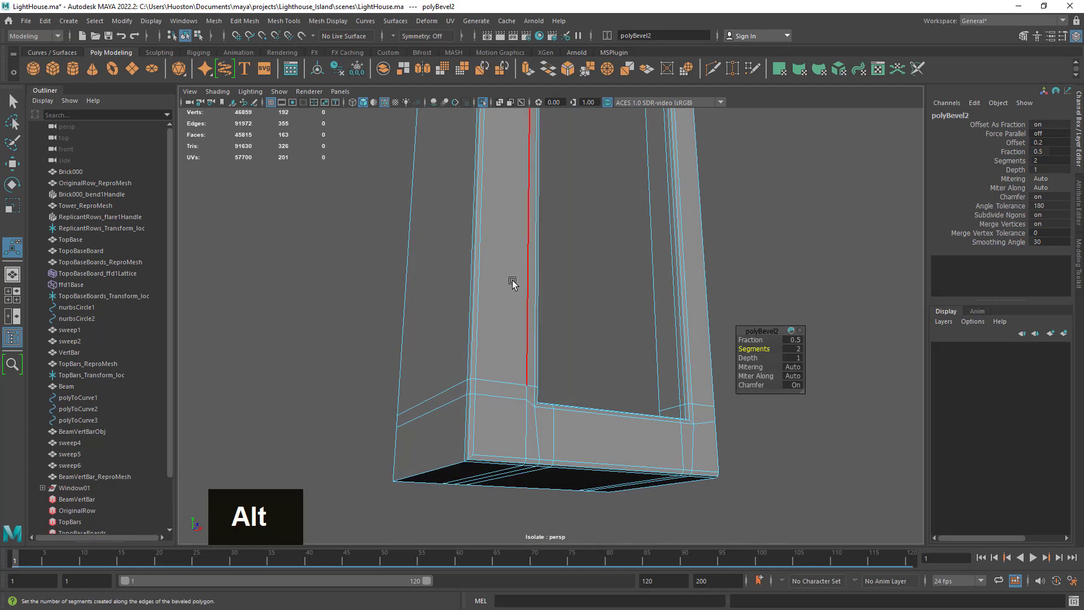
# Step: Preview the frame with smoothing in object mode, check its lower outer corner, and return to the unsmoothed display
pyautogui.moveTo(513, 280); pyautogui.dragTo(560, 249, button='right')
pyautogui.keyDown('alt'); pyautogui.moveTo(684, 349); pyautogui.dragTo(733, 388); pyautogui.keyUp('alt')
pyautogui.keyDown('alt'); pyautogui.moveTo(733, 387); pyautogui.dragTo(694, 424, button='right'); pyautogui.keyUp('alt')
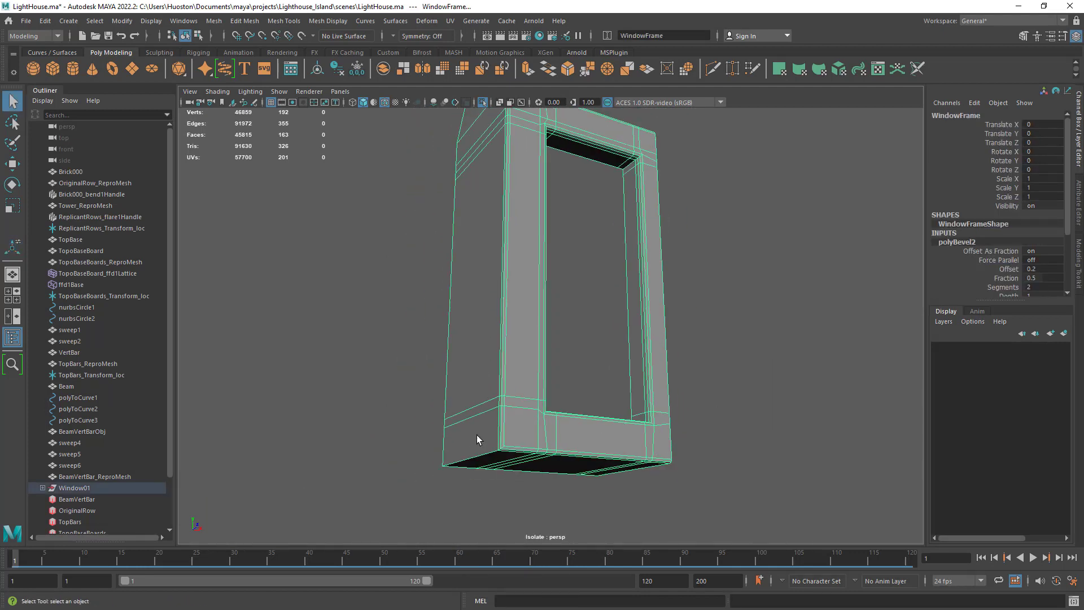
pyautogui.click(756, 460)
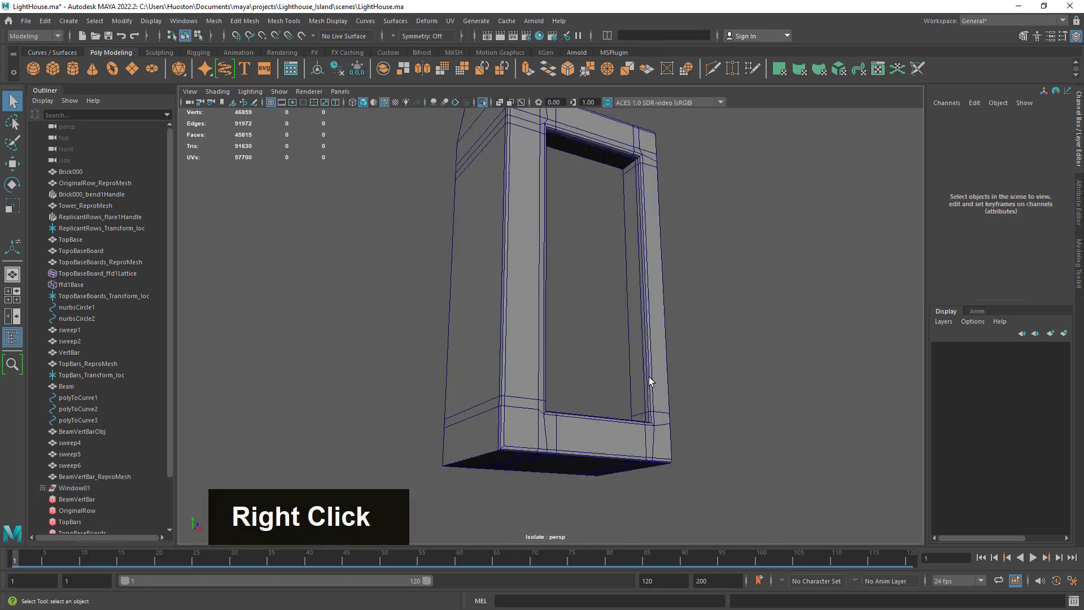
pyautogui.moveTo(649, 286); pyautogui.dragTo(723, 330, button='right')
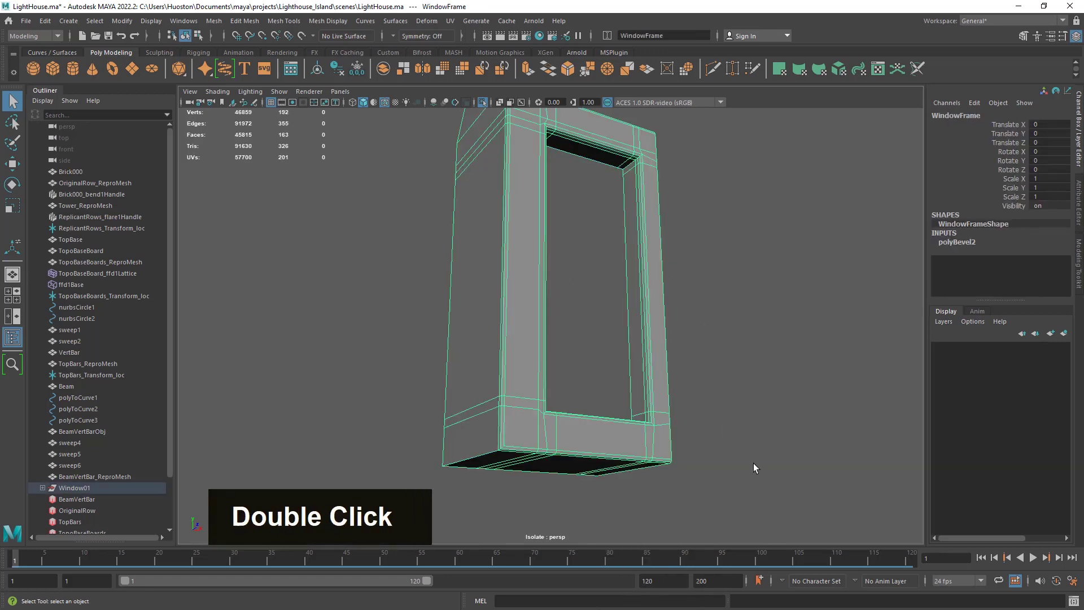
pyautogui.press('3')
pyautogui.click(702, 438)
pyautogui.keyDown('alt'); pyautogui.moveTo(702, 438); pyautogui.dragTo(688, 405); pyautogui.keyUp('alt')
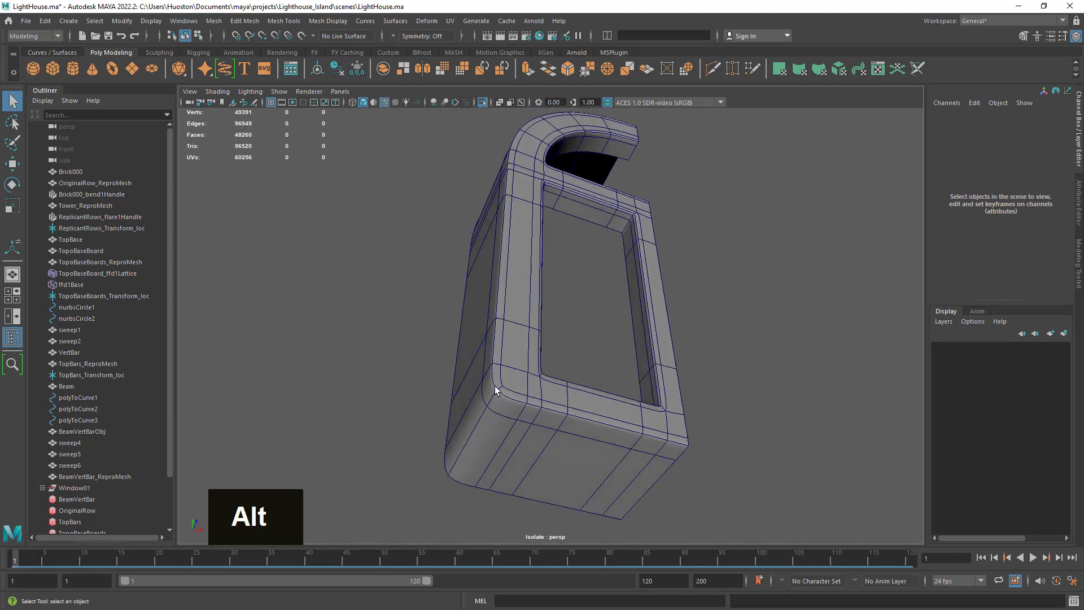
pyautogui.moveTo(496, 398)
pyautogui.keyDown('alt'); pyautogui.mouseDown()
pyautogui.moveTo(575, 387)
pyautogui.moveTo(515, 395)
pyautogui.mouseUp(); pyautogui.keyUp('alt')
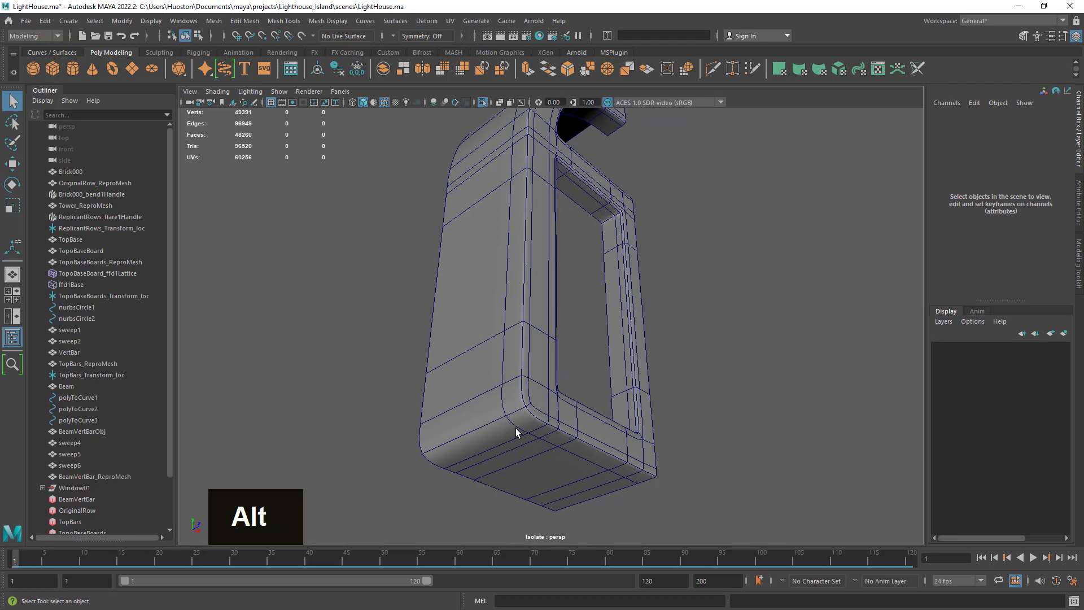
pyautogui.press('1')
pyautogui.click(528, 411)
pyautogui.press('1')
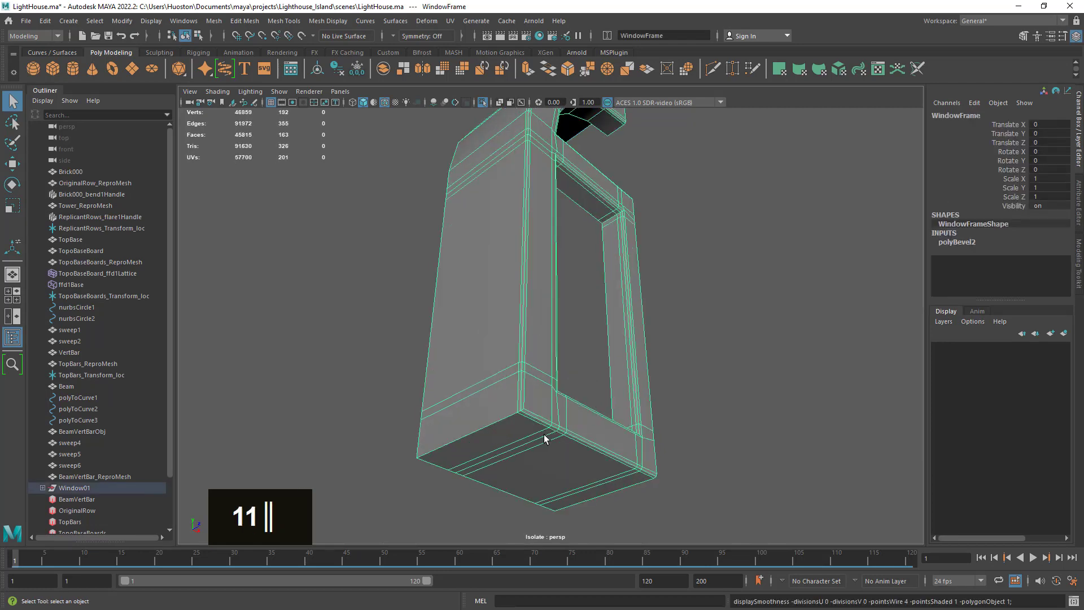
# Step: Insert a vertical edge loop near the frame's outer side and a horizontal one just above its bottom edge
pyautogui.keyDown('alt'); pyautogui.moveTo(544, 434); pyautogui.dragTo(489, 439); pyautogui.keyUp('alt')
pyautogui.keyDown('alt'); pyautogui.moveTo(489, 439); pyautogui.dragTo(628, 458, button='right'); pyautogui.keyUp('alt')
pyautogui.keyDown('alt'); pyautogui.moveTo(572, 470); pyautogui.dragTo(638, 318, button='middle'); pyautogui.keyUp('alt')
pyautogui.keyDown('alt'); pyautogui.moveTo(626, 317); pyautogui.dragTo(531, 361); pyautogui.keyUp('alt')
pyautogui.moveTo(497, 290); pyautogui.dragTo(496, 259, button='right')
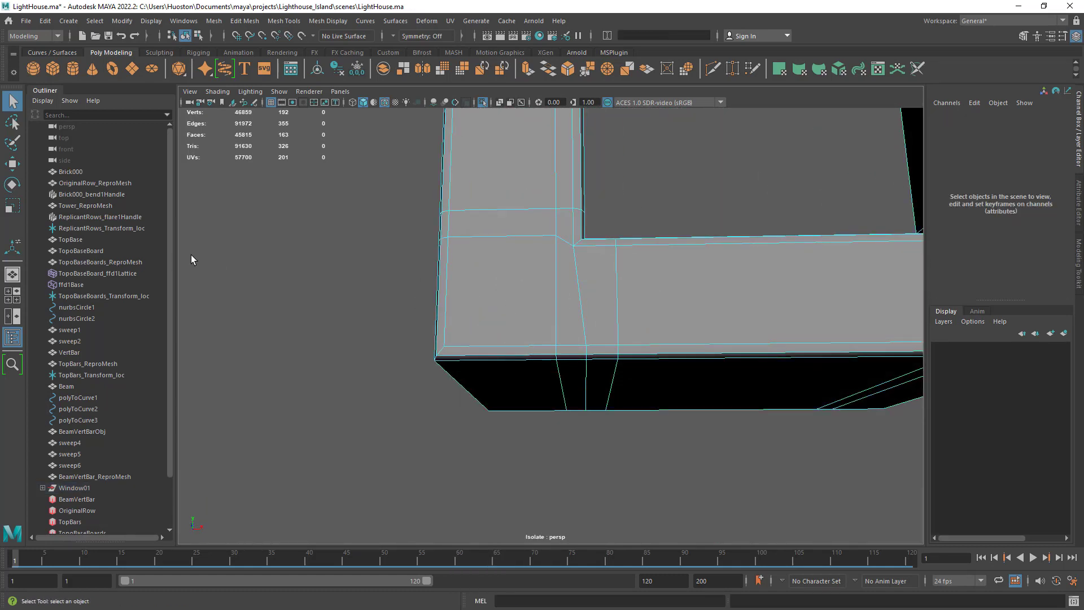
pyautogui.doubleClick(543, 345)
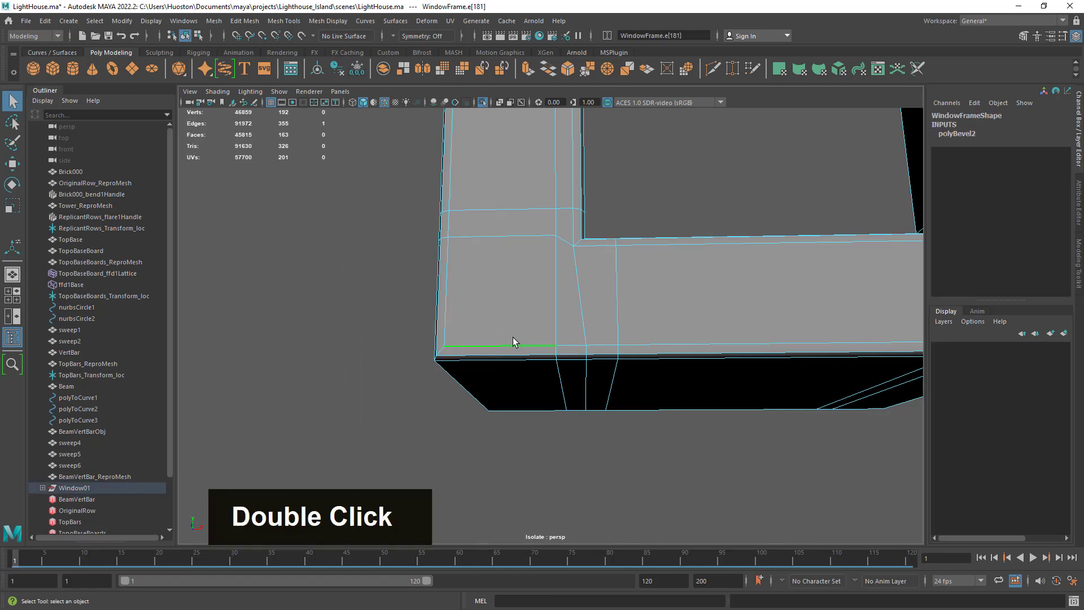
pyautogui.keyDown('shift'); pyautogui.rightClick(503, 310); pyautogui.keyUp('shift')
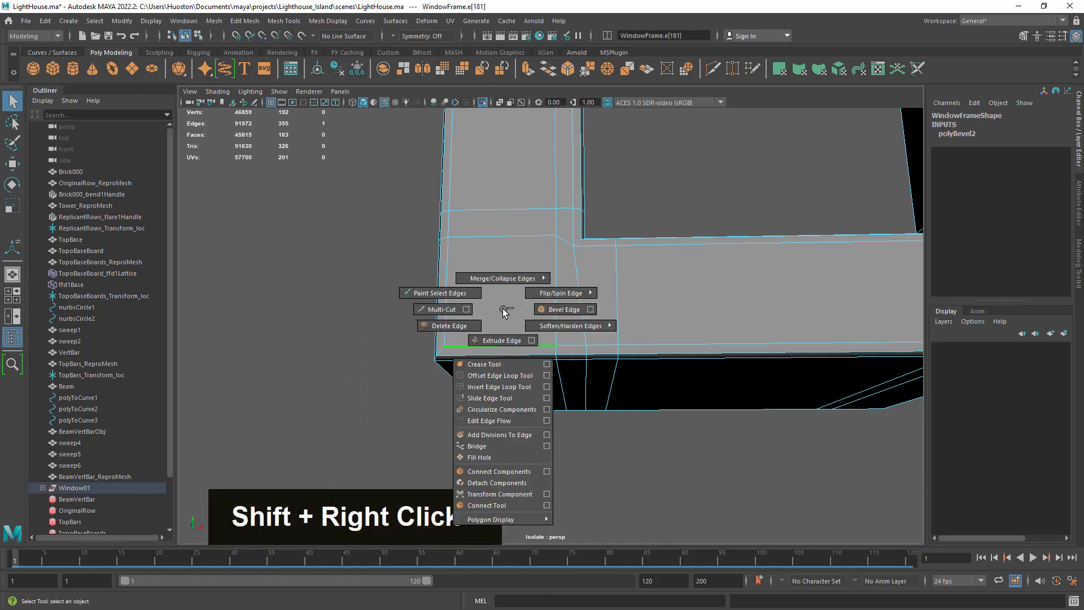
pyautogui.click(500, 387)
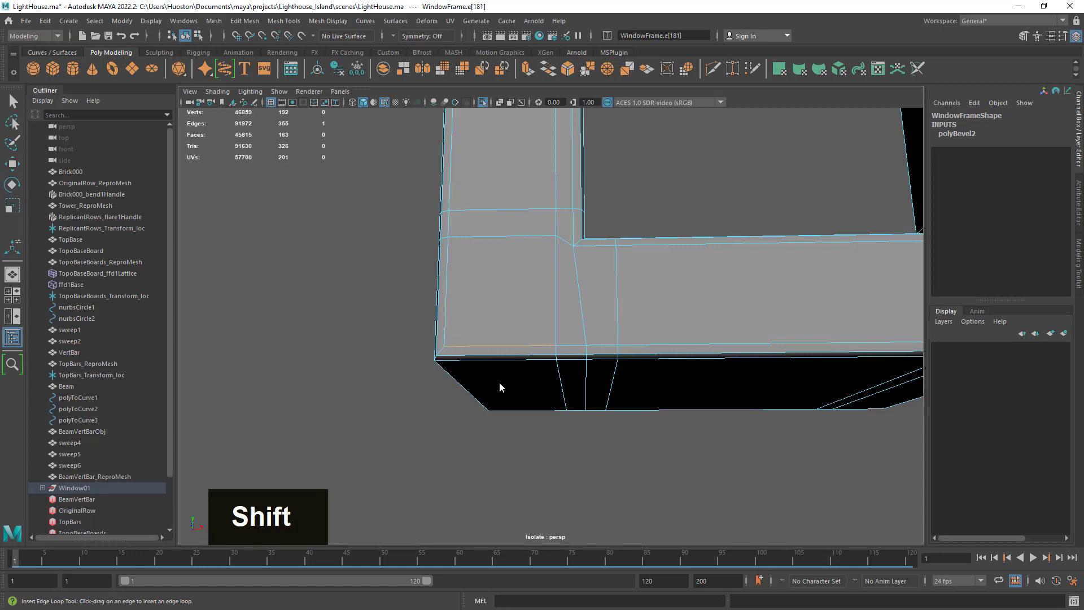
pyautogui.click(460, 355)
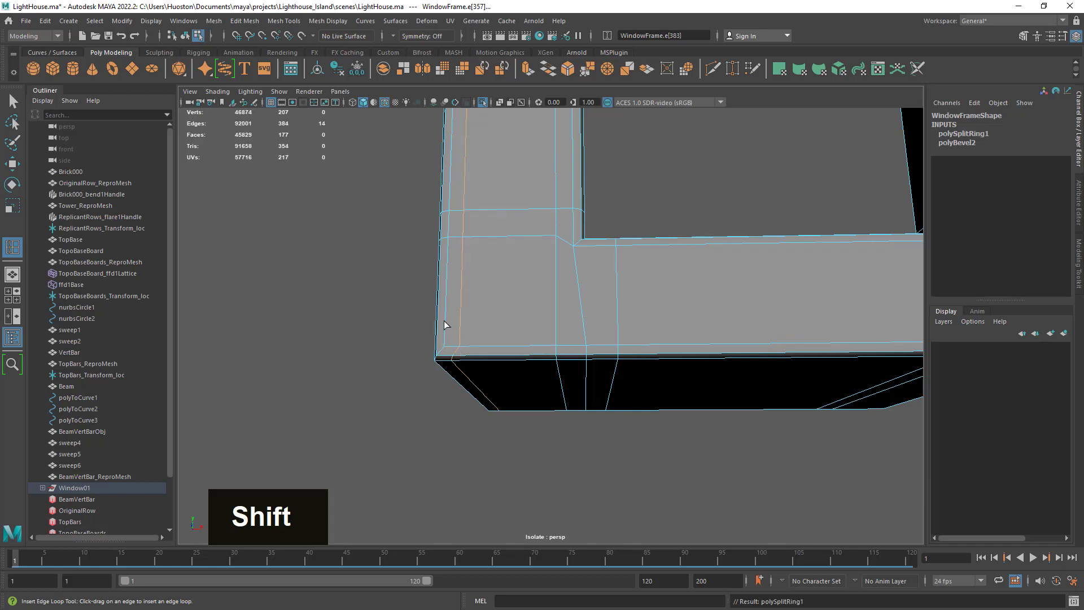
pyautogui.moveTo(445, 324); pyautogui.dragTo(441, 329)
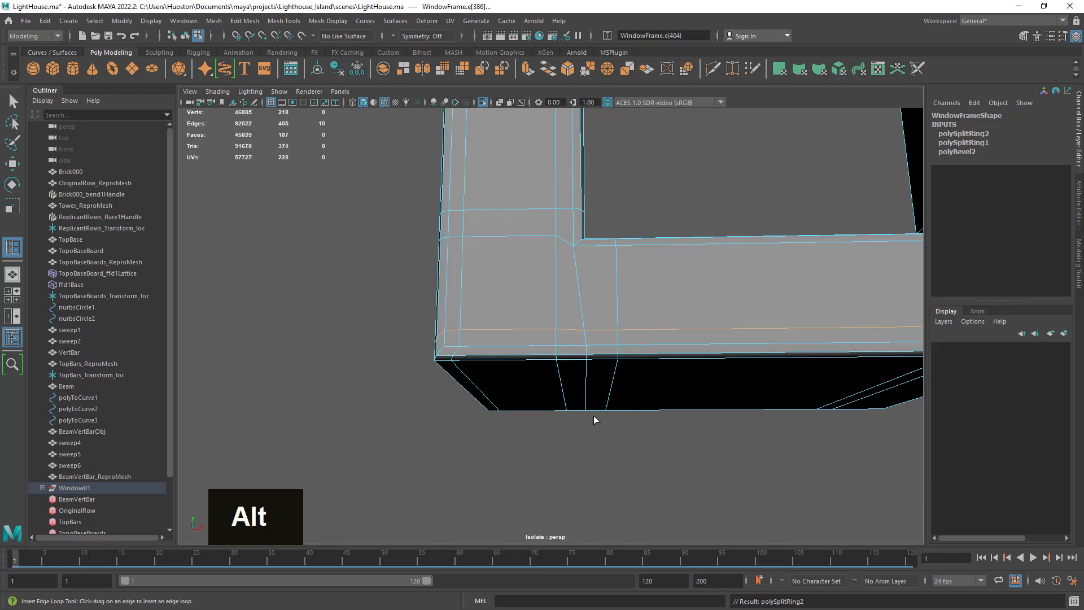
pyautogui.keyDown('alt'); pyautogui.moveTo(595, 419); pyautogui.dragTo(640, 415); pyautogui.keyUp('alt')
pyautogui.keyDown('alt'); pyautogui.moveTo(639, 415); pyautogui.dragTo(350, 305, button='right'); pyautogui.keyUp('alt')
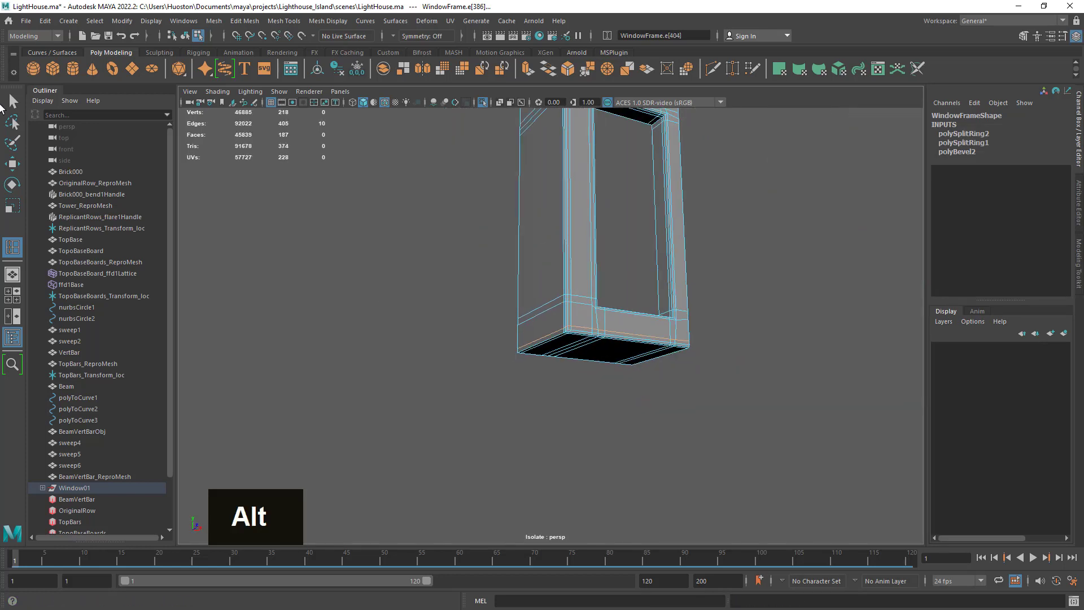
# Step: Leave edge-loop insertion, return to object mode, and inspect the frame where the arch meets the crossbar
pyautogui.press('q')
pyautogui.moveTo(628, 288); pyautogui.dragTo(684, 271, button='right')
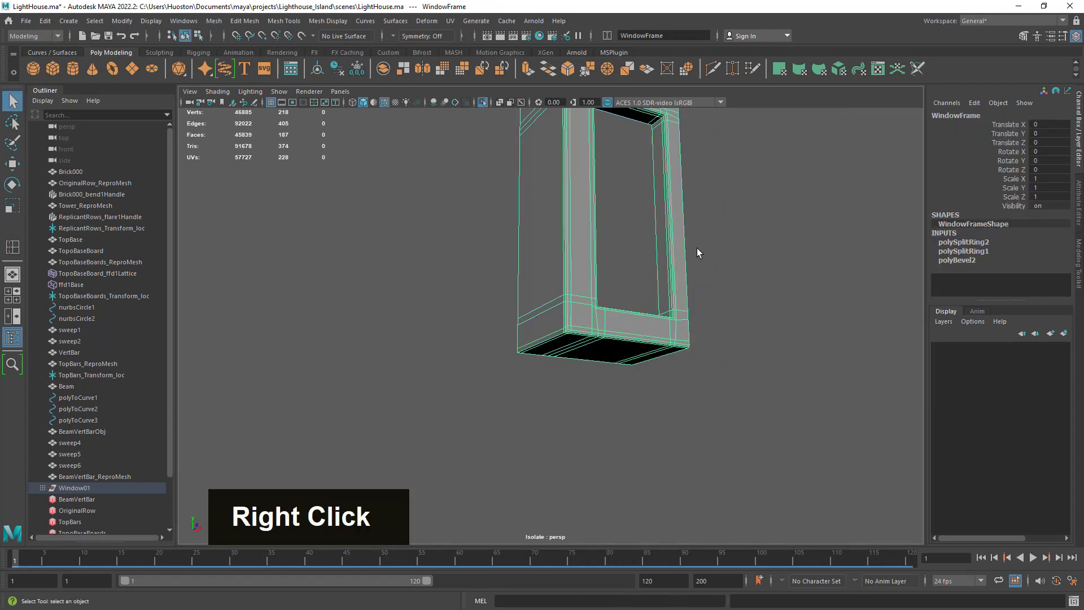
pyautogui.keyDown('alt'); pyautogui.moveTo(700, 252); pyautogui.dragTo(723, 191); pyautogui.keyUp('alt')
pyautogui.keyDown('alt'); pyautogui.moveTo(723, 191); pyautogui.dragTo(689, 336, button='middle'); pyautogui.keyUp('alt')
pyautogui.keyDown('alt'); pyautogui.moveTo(689, 336); pyautogui.dragTo(653, 370); pyautogui.keyUp('alt')
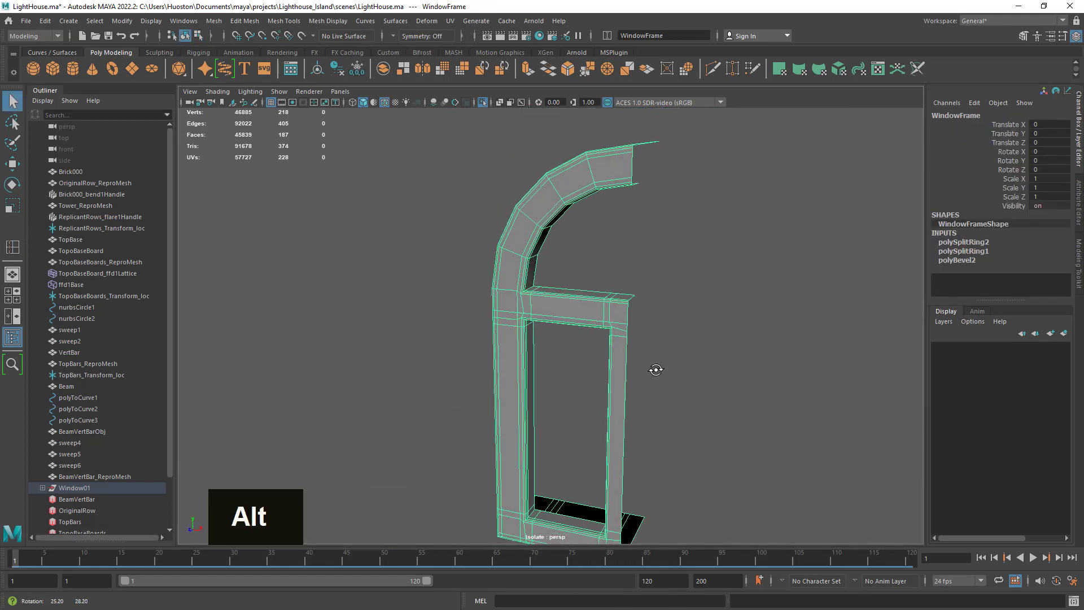
pyautogui.keyDown('alt'); pyautogui.moveTo(653, 370); pyautogui.dragTo(660, 305, button='right'); pyautogui.keyUp('alt')
pyautogui.keyDown('alt'); pyautogui.moveTo(661, 305); pyautogui.dragTo(672, 280, button='middle'); pyautogui.keyUp('alt')
pyautogui.keyDown('alt'); pyautogui.moveTo(673, 281); pyautogui.dragTo(820, 383, button='right'); pyautogui.keyUp('alt')
pyautogui.keyDown('alt'); pyautogui.moveTo(820, 384); pyautogui.dragTo(748, 404); pyautogui.keyUp('alt')
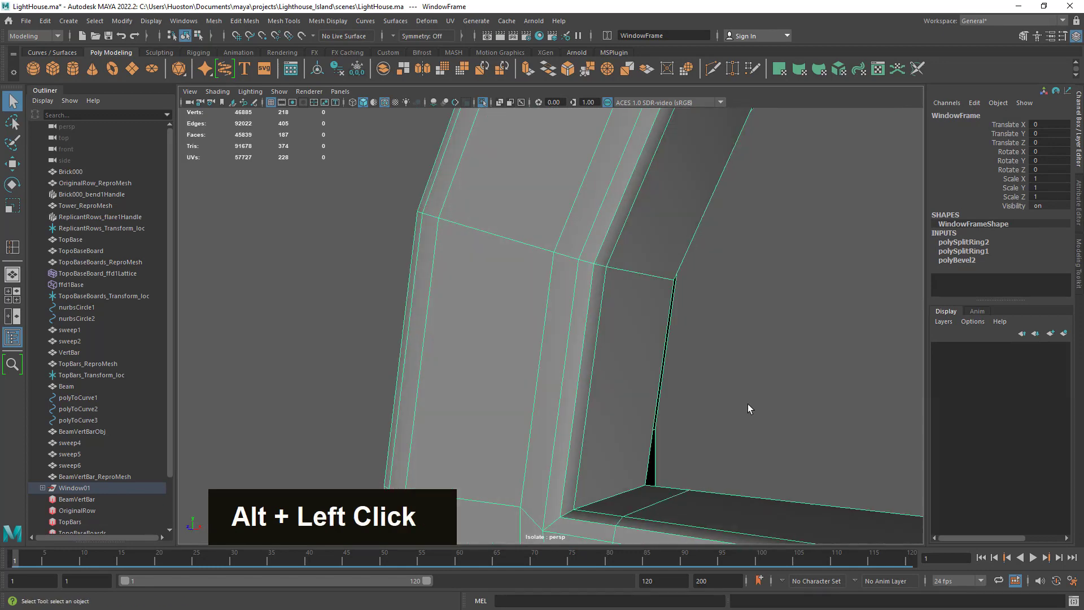
pyautogui.keyDown('alt'); pyautogui.moveTo(747, 404); pyautogui.dragTo(675, 431, button='right'); pyautogui.keyUp('alt')
pyautogui.keyDown('alt'); pyautogui.moveTo(676, 431); pyautogui.dragTo(512, 334, button='middle'); pyautogui.keyUp('alt')
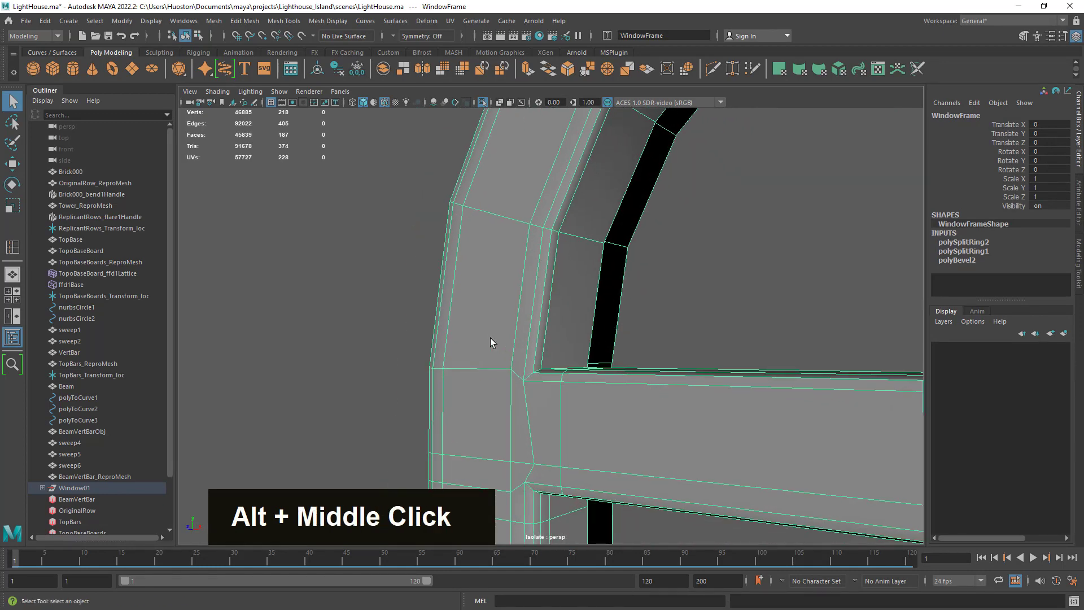
# Step: Preview the frame with smoothing at the joint between arch and crossbar, and return to the unsmoothed display
pyautogui.moveTo(544, 295); pyautogui.dragTo(590, 273, button='right')
pyautogui.doubleClick(608, 336)
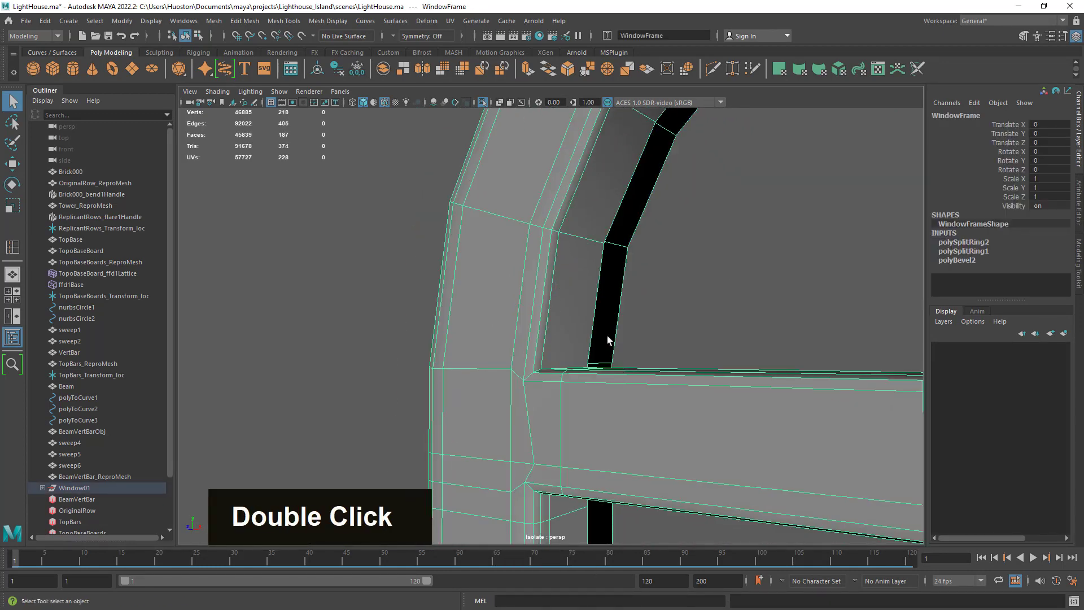
pyautogui.press('3')
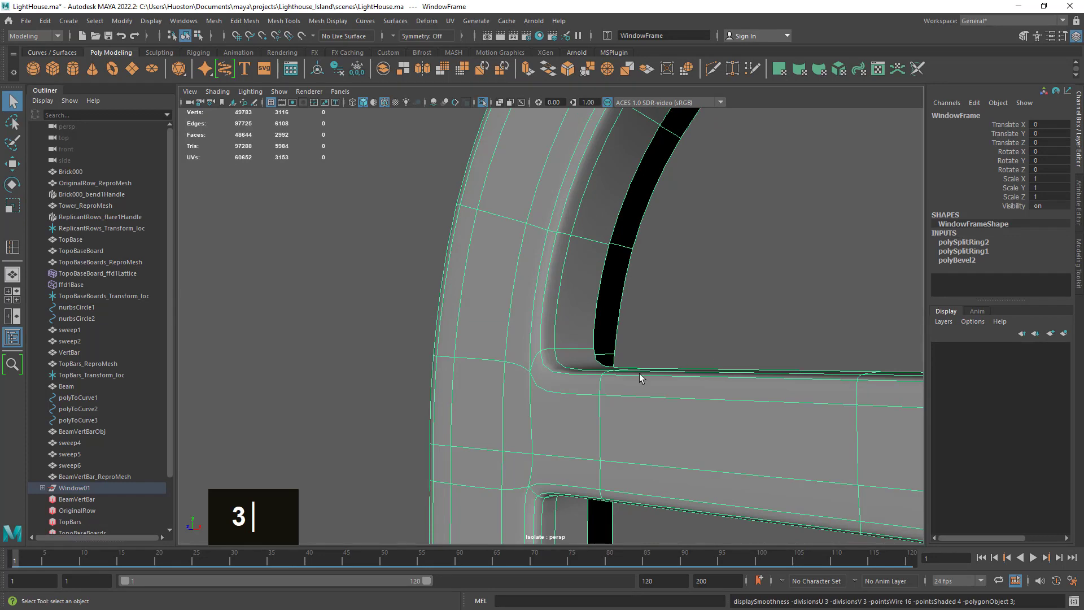
pyautogui.click(768, 305)
pyautogui.keyDown('alt'); pyautogui.moveTo(768, 305); pyautogui.dragTo(680, 322, button='right'); pyautogui.keyUp('alt')
pyautogui.moveTo(680, 322)
pyautogui.keyDown('alt'); pyautogui.mouseDown()
pyautogui.moveTo(723, 353)
pyautogui.moveTo(685, 356)
pyautogui.moveTo(668, 324)
pyautogui.mouseUp(); pyautogui.keyUp('alt')
pyautogui.keyDown('alt'); pyautogui.moveTo(668, 324); pyautogui.dragTo(830, 357, button='right'); pyautogui.keyUp('alt')
pyautogui.keyDown('alt'); pyautogui.moveTo(830, 357); pyautogui.dragTo(588, 343); pyautogui.keyUp('alt')
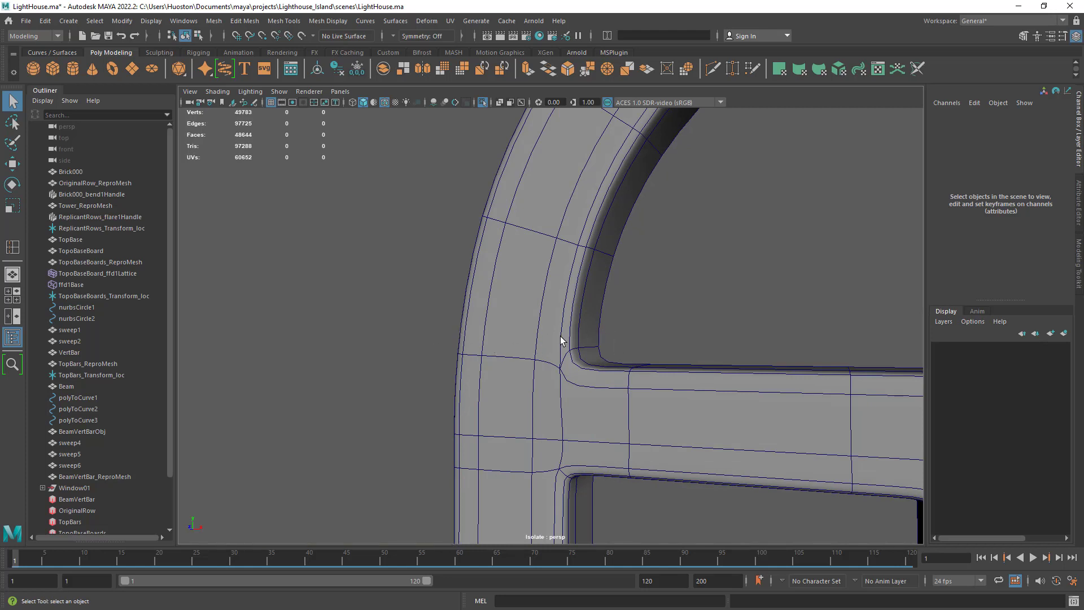
pyautogui.click(624, 406)
pyautogui.press('1')
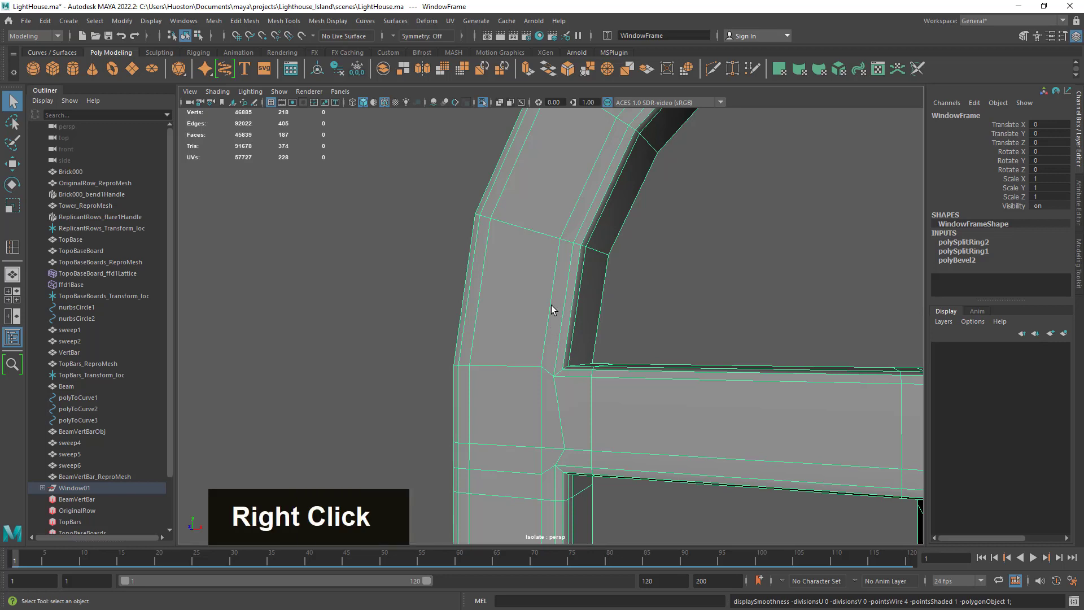
# Step: Insert a horizontal edge loop across the arch's lowest segment, just above the crossbar
pyautogui.moveTo(552, 307); pyautogui.dragTo(561, 259, button='right')
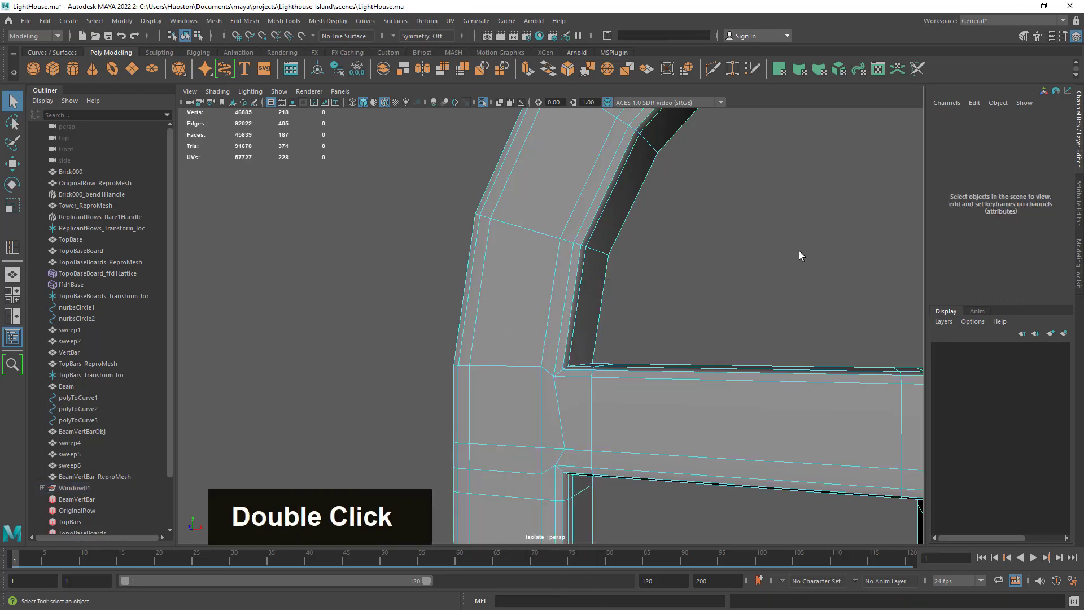
pyautogui.keyDown('shift'); pyautogui.moveTo(550, 330); pyautogui.dragTo(554, 403, button='right'); pyautogui.keyUp('shift')
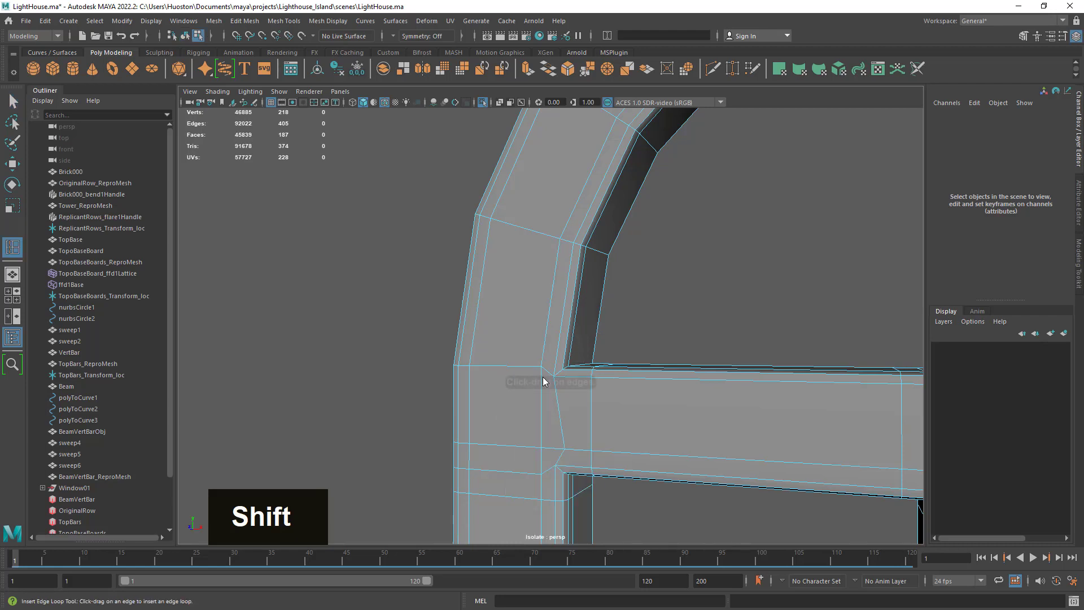
pyautogui.click(545, 343)
pyautogui.press('q')
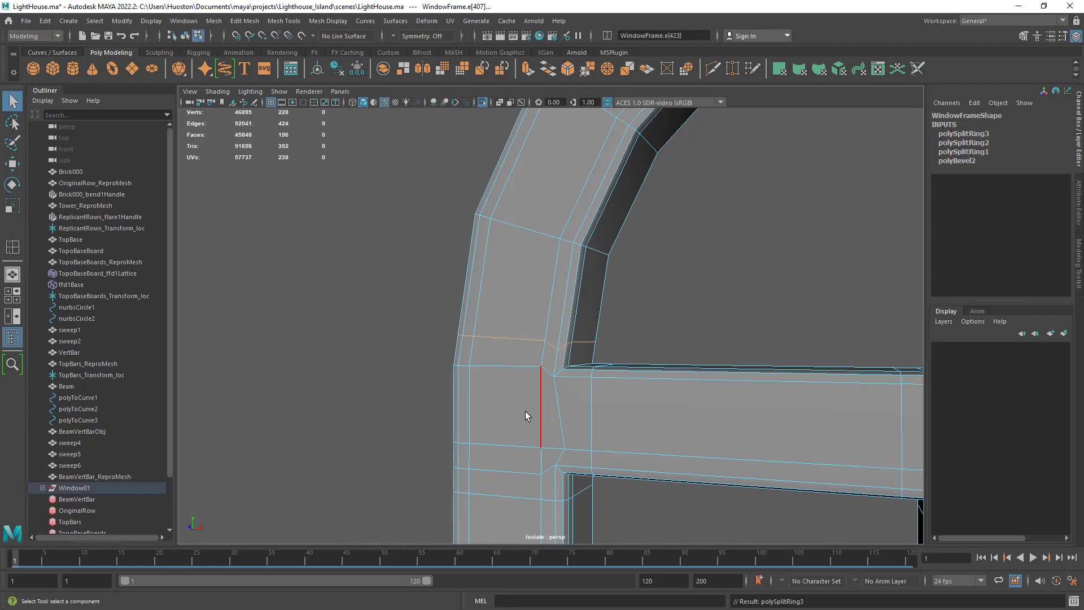
# Step: Preview the smoothed frame in object mode and examine the crossbar joint and the rest of the frame from several angles
pyautogui.keyDown('alt'); pyautogui.moveTo(526, 416); pyautogui.dragTo(629, 358); pyautogui.keyUp('alt')
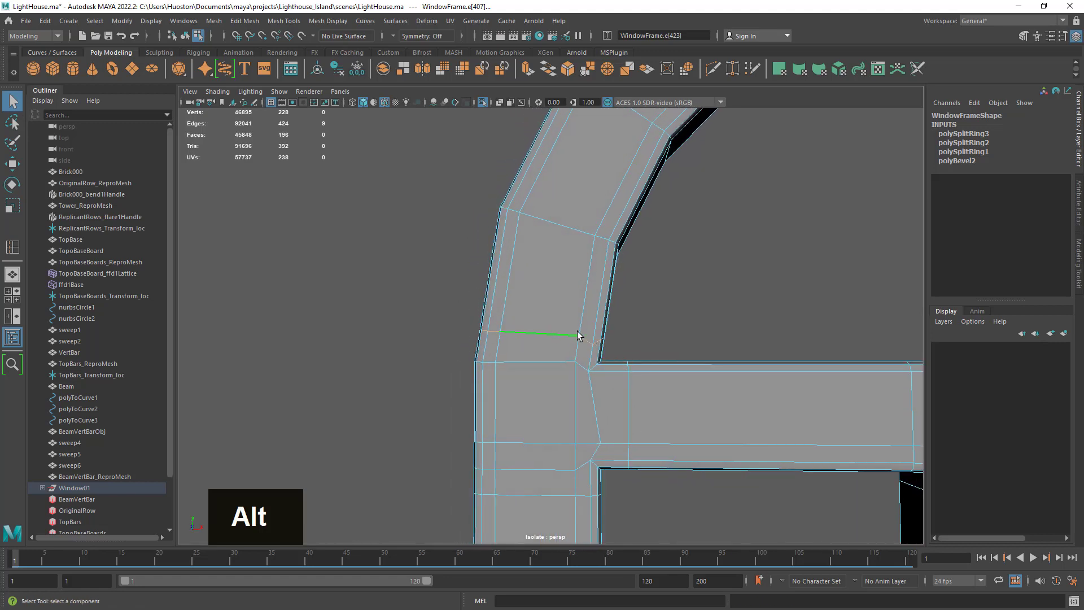
pyautogui.moveTo(740, 290); pyautogui.dragTo(779, 274, button='right')
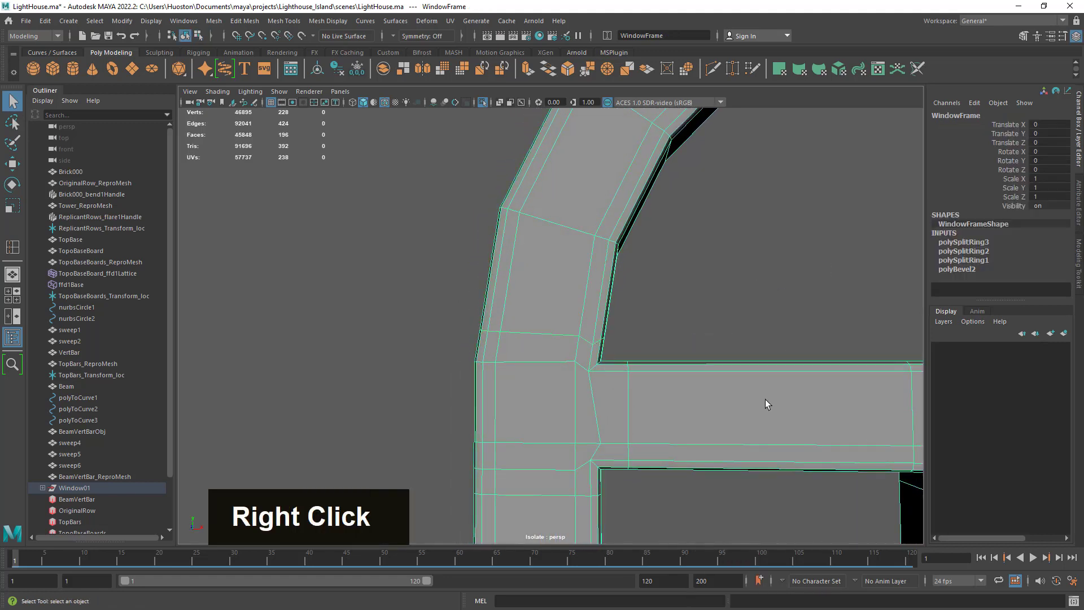
pyautogui.press('3')
pyautogui.click(732, 290)
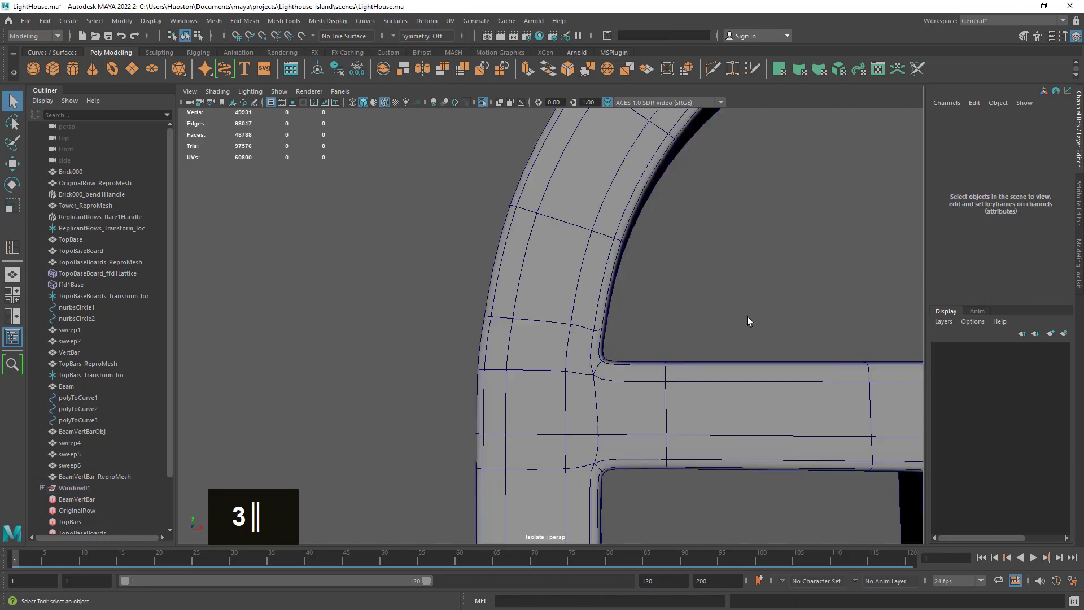
pyautogui.keyDown('alt'); pyautogui.moveTo(745, 315); pyautogui.dragTo(720, 392, button='right'); pyautogui.keyUp('alt')
pyautogui.moveTo(720, 392)
pyautogui.keyDown('alt'); pyautogui.mouseDown()
pyautogui.moveTo(590, 407)
pyautogui.moveTo(700, 399)
pyautogui.mouseUp(); pyautogui.keyUp('alt')
pyautogui.keyDown('alt'); pyautogui.moveTo(700, 399); pyautogui.dragTo(652, 209, button='middle'); pyautogui.keyUp('alt')
pyautogui.keyDown('alt'); pyautogui.moveTo(632, 396); pyautogui.dragTo(654, 387); pyautogui.keyUp('alt')
pyautogui.keyDown('alt'); pyautogui.moveTo(653, 388); pyautogui.dragTo(662, 438, button='middle'); pyautogui.keyUp('alt')
pyautogui.keyDown('alt'); pyautogui.moveTo(663, 438); pyautogui.dragTo(703, 421); pyautogui.keyUp('alt')
pyautogui.keyDown('alt'); pyautogui.moveTo(651, 394); pyautogui.dragTo(589, 417); pyautogui.keyUp('alt')
# Step: Turn off the wireframe overlay on the shaded view and check the smoothed frame's outer side near the crossbar
pyautogui.moveTo(589, 283); pyautogui.dragTo(622, 255, button='right')
pyautogui.click(595, 296)
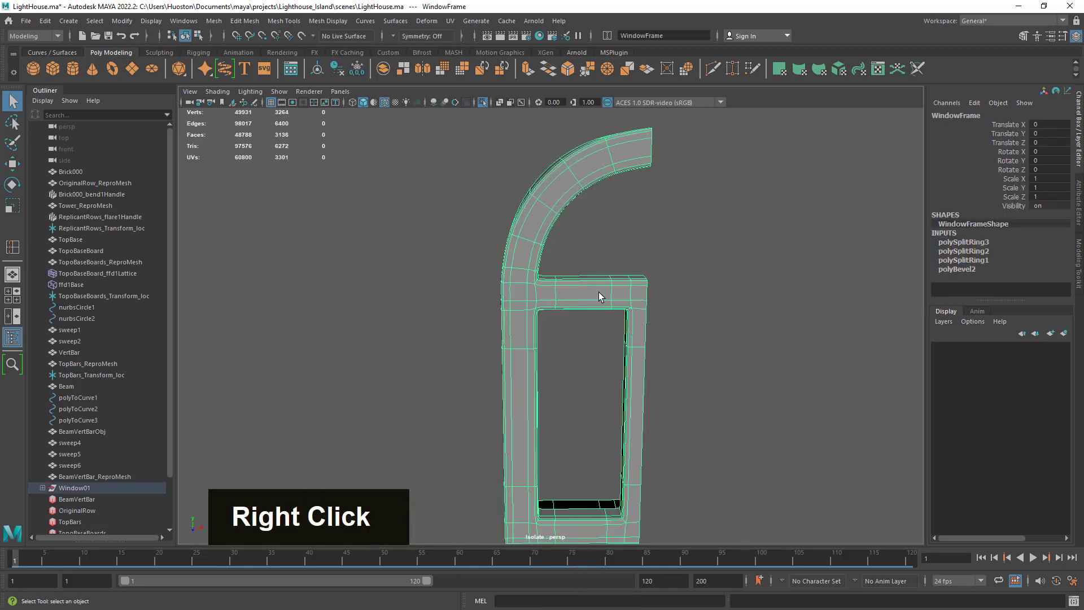
pyautogui.keyDown('alt'); pyautogui.moveTo(595, 300); pyautogui.dragTo(648, 306); pyautogui.keyUp('alt')
pyautogui.keyDown('alt'); pyautogui.moveTo(511, 306); pyautogui.dragTo(499, 243); pyautogui.keyUp('alt')
pyautogui.scroll(5, 465, 276)
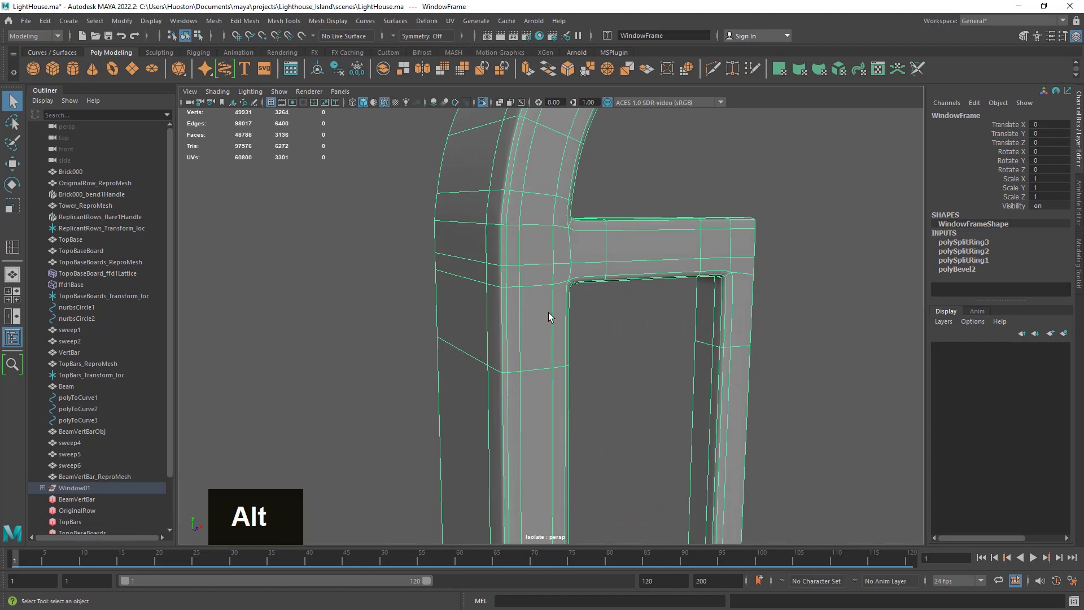
pyautogui.click(712, 157)
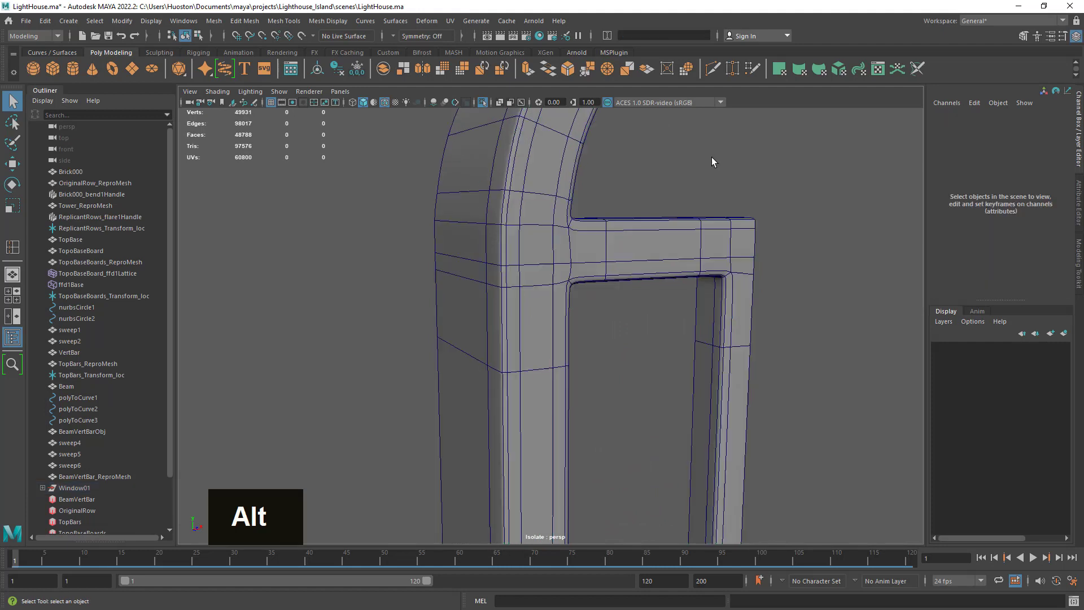
pyautogui.click(383, 103)
pyautogui.moveTo(571, 214)
pyautogui.keyDown('alt'); pyautogui.mouseDown()
pyautogui.moveTo(598, 175)
pyautogui.moveTo(580, 180)
pyautogui.mouseUp(); pyautogui.keyUp('alt')
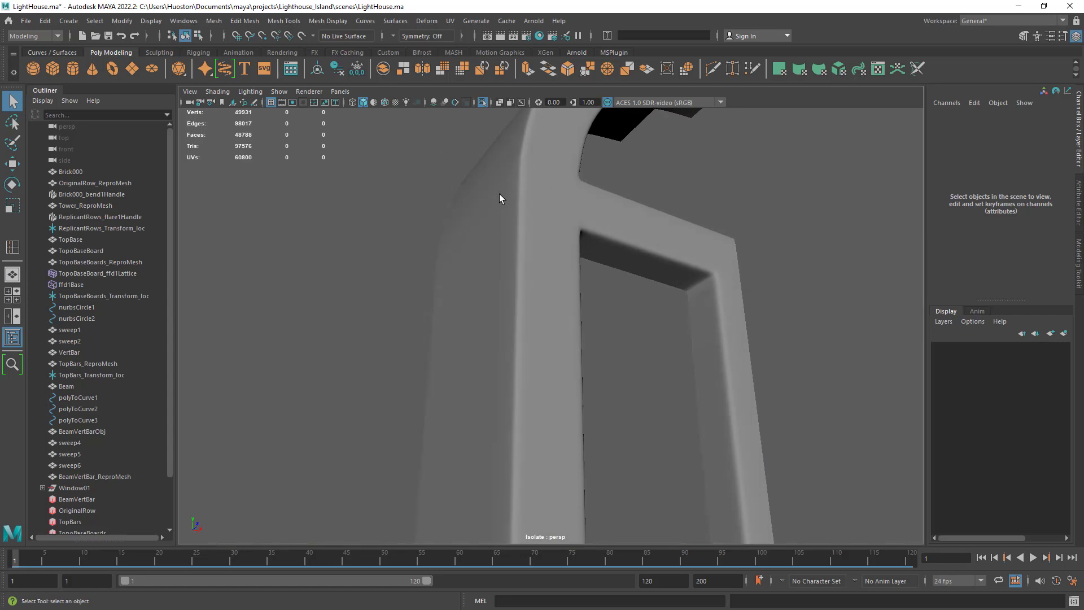
# Step: Return the frame to the unsmoothed display with the arch and crossbar joint in view
pyautogui.click(505, 209)
pyautogui.keyDown('alt'); pyautogui.moveTo(504, 209); pyautogui.dragTo(501, 227); pyautogui.keyUp('alt')
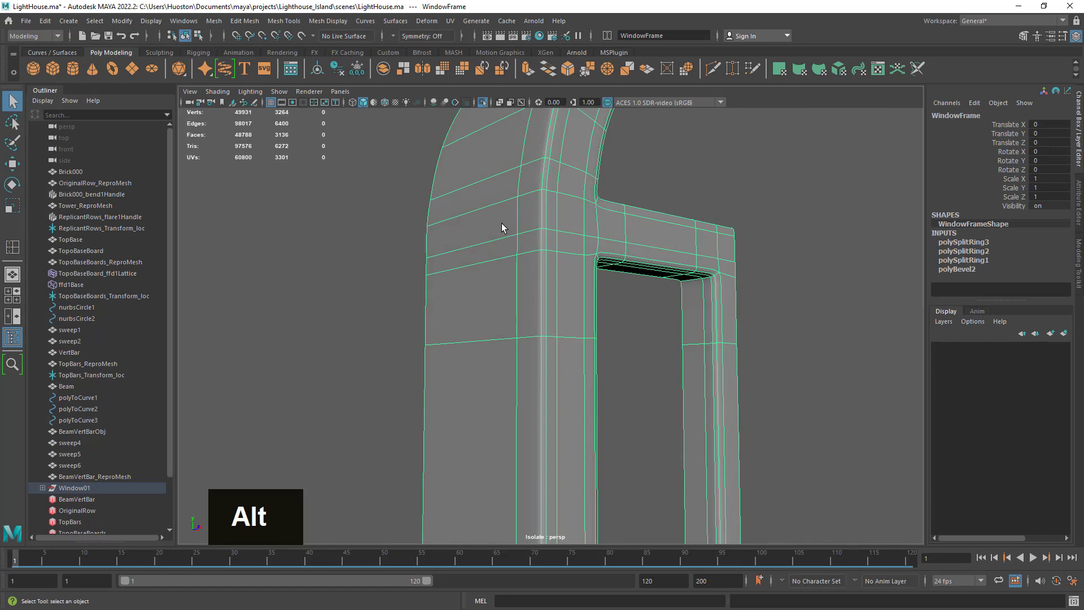
pyautogui.press('1')
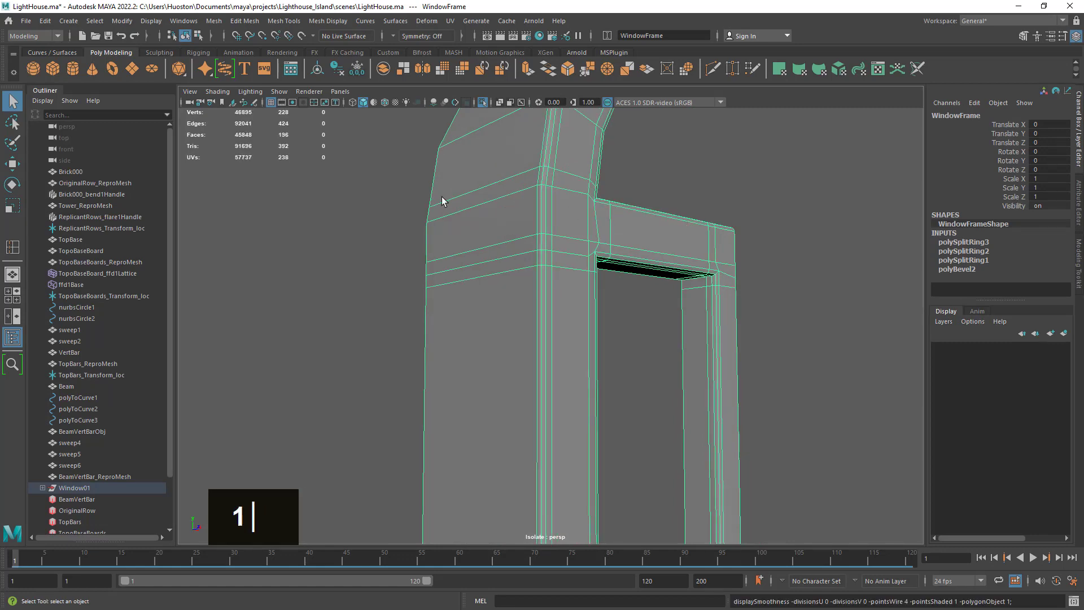
pyautogui.keyDown('alt'); pyautogui.moveTo(442, 201); pyautogui.dragTo(485, 213); pyautogui.keyUp('alt')
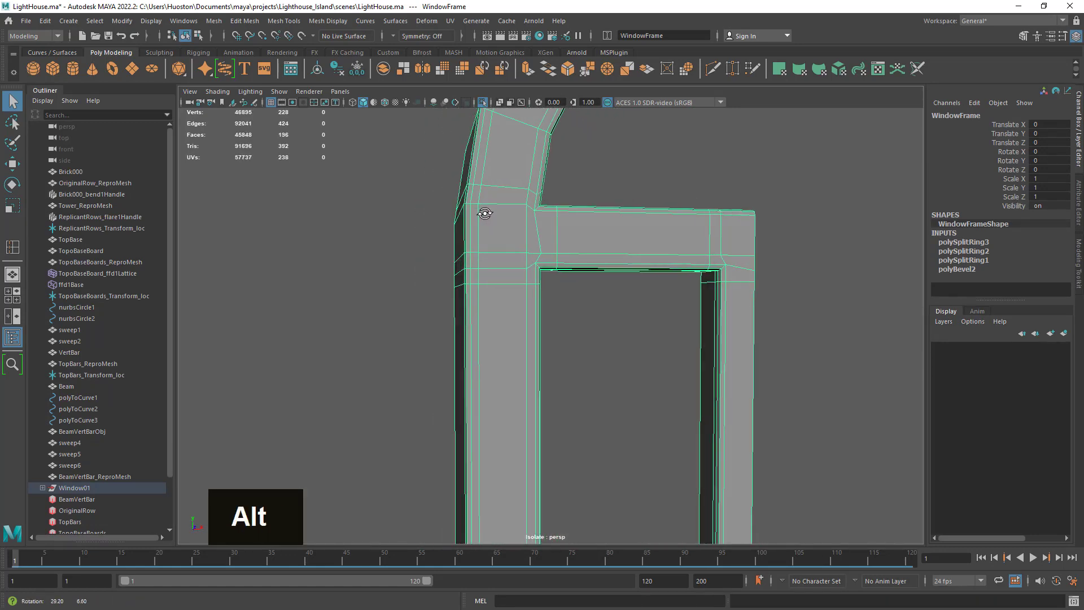
pyautogui.keyDown('alt'); pyautogui.moveTo(484, 213); pyautogui.dragTo(513, 283, button='middle'); pyautogui.keyUp('alt')
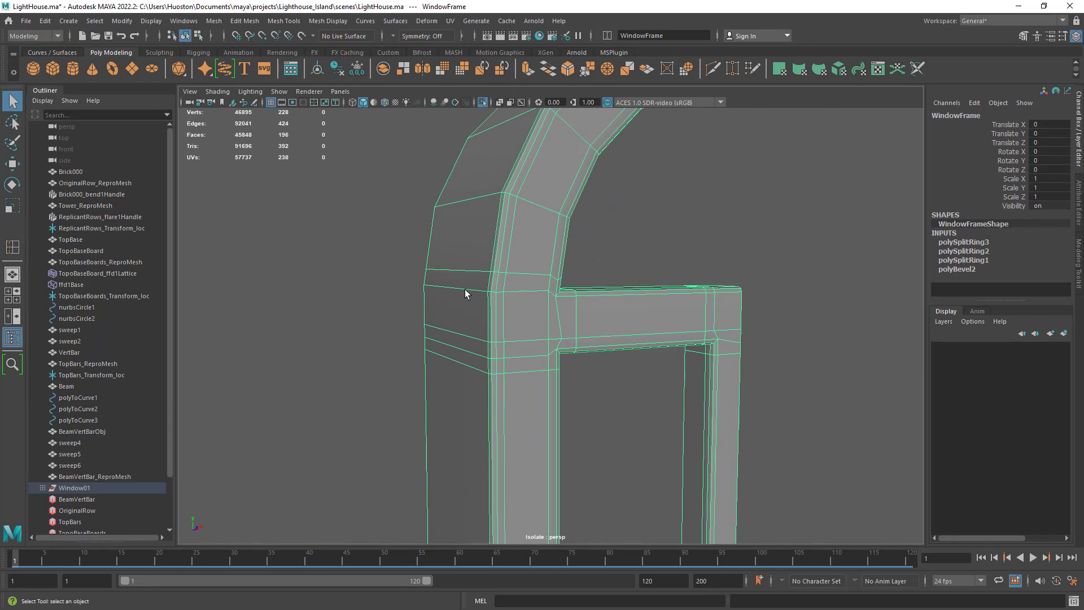
# Step: Slide the edge loop just above the crossbar slightly higher up the arch with the Slide Edge tool
pyautogui.moveTo(519, 276); pyautogui.dragTo(516, 242, button='right')
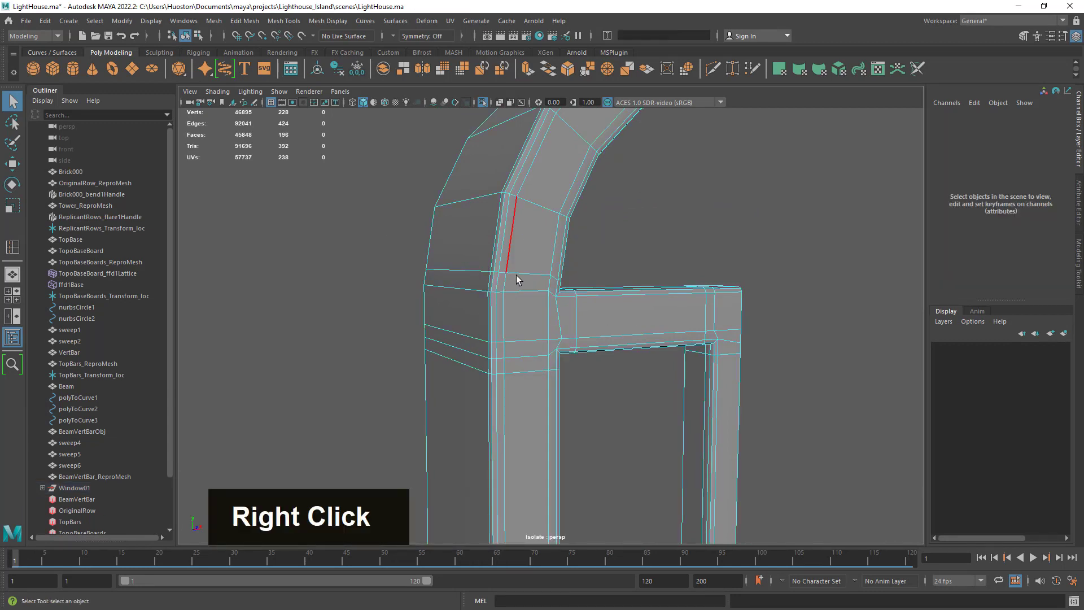
pyautogui.doubleClick(516, 273)
pyautogui.keyDown('alt'); pyautogui.moveTo(599, 305); pyautogui.dragTo(634, 291); pyautogui.keyUp('alt')
pyautogui.keyDown('shift'); pyautogui.rightClick(552, 263); pyautogui.keyUp('shift')
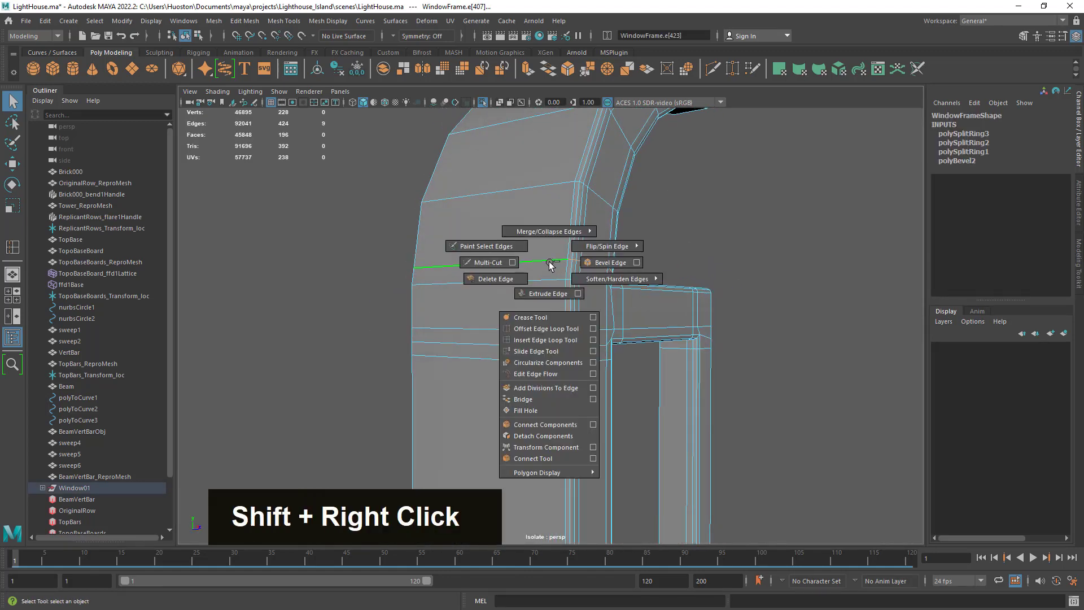
pyautogui.keyDown('shift'); pyautogui.click(536, 354); pyautogui.keyUp('shift')
pyautogui.middleClick(726, 237)
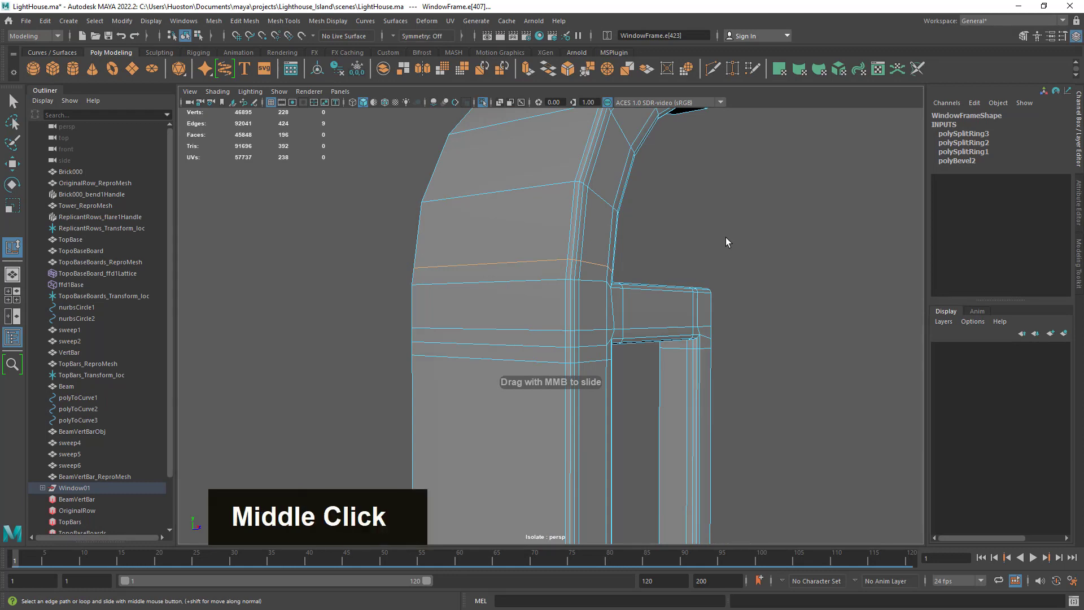
pyautogui.moveTo(727, 225); pyautogui.dragTo(719, 276, button='middle')
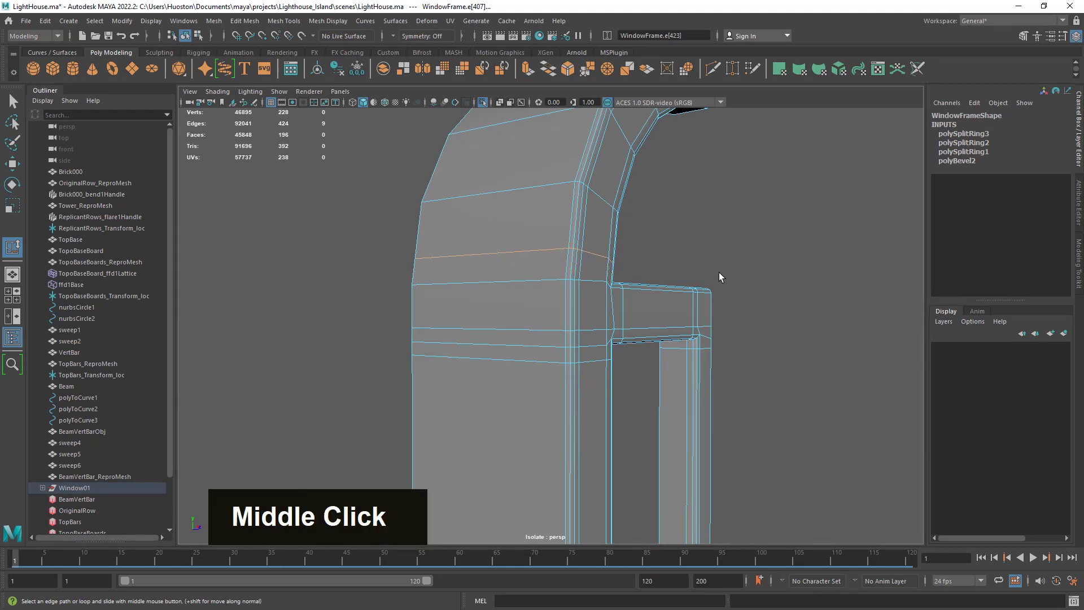
pyautogui.click(10, 102)
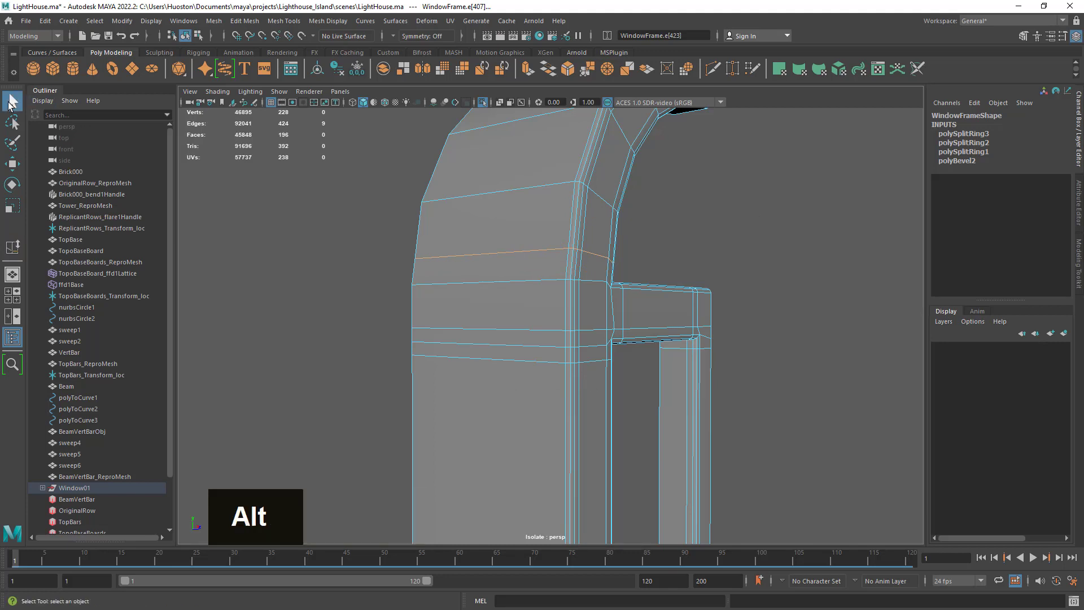
# Step: Preview the frame's adjusted arch joint with smoothing in object mode, and switch back to the unsmoothed display
pyautogui.keyDown('alt'); pyautogui.moveTo(669, 260); pyautogui.dragTo(571, 272); pyautogui.keyUp('alt')
pyautogui.moveTo(504, 239); pyautogui.dragTo(531, 205, button='right')
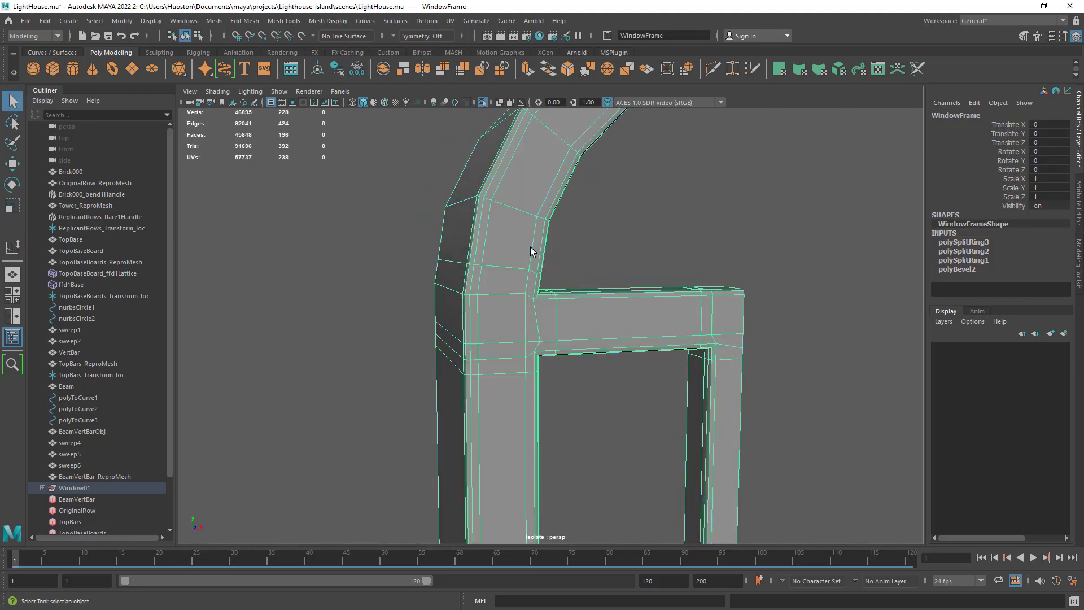
pyautogui.press('3')
pyautogui.click(627, 229)
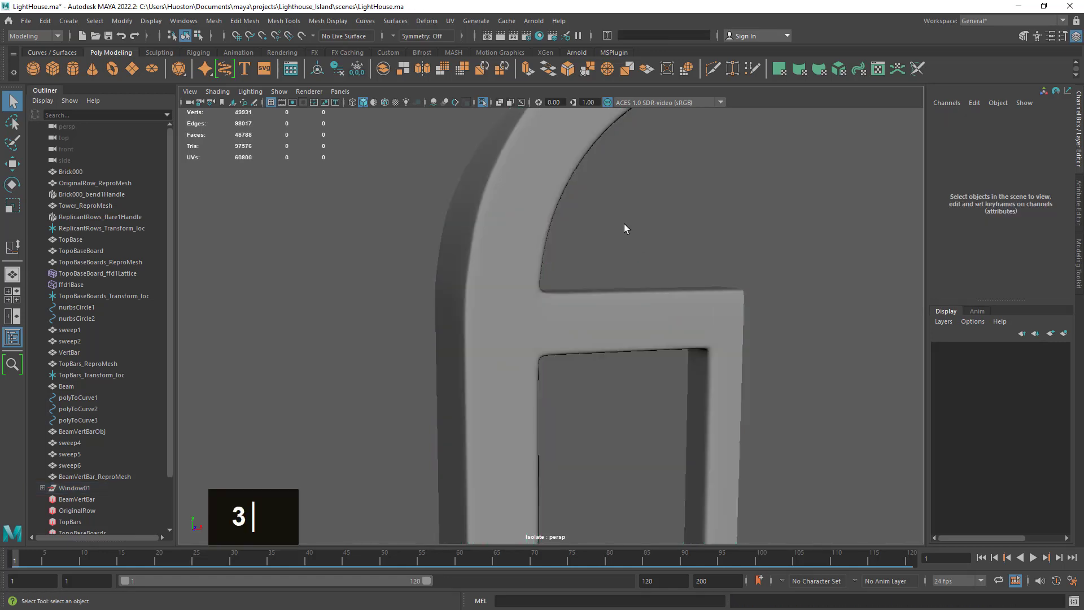
pyautogui.keyDown('alt'); pyautogui.moveTo(626, 229); pyautogui.dragTo(596, 341); pyautogui.keyUp('alt')
pyautogui.click(554, 322)
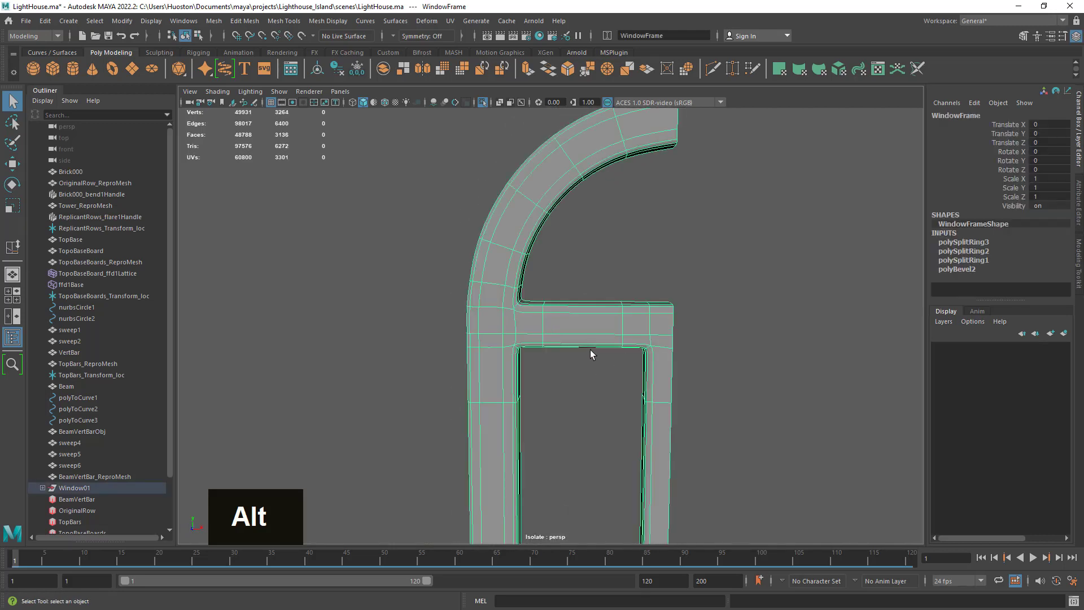
pyautogui.press('1')
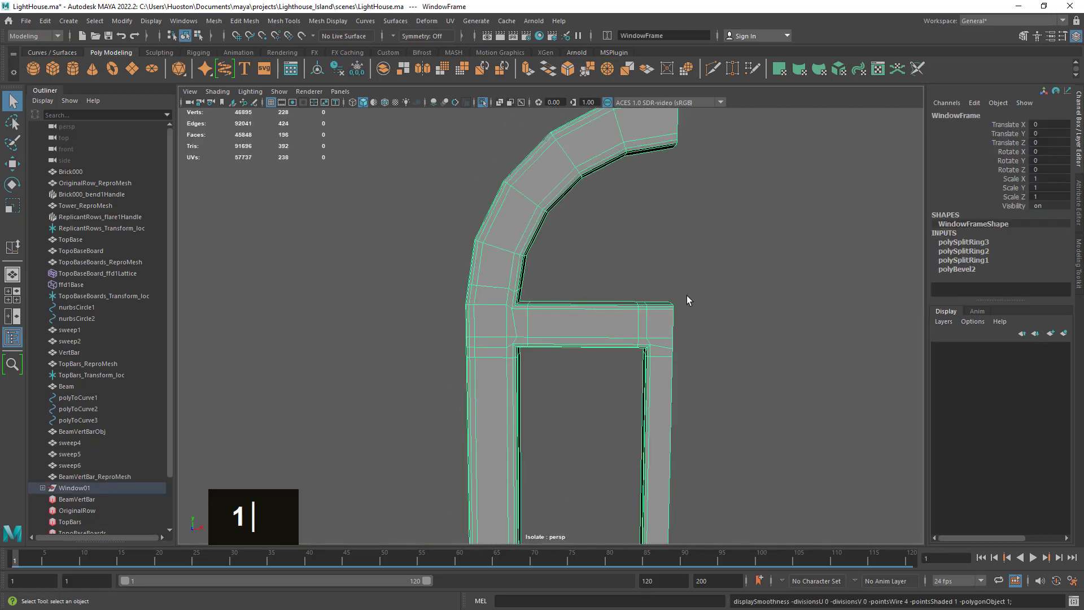
# Step: Switch from the perspective view to the front view and check the half window frame against the tower
pyautogui.keyDown('alt'); pyautogui.moveTo(686, 295); pyautogui.dragTo(546, 271, button='middle'); pyautogui.keyUp('alt')
pyautogui.keyDown('alt'); pyautogui.moveTo(547, 271); pyautogui.dragTo(553, 338, button='right'); pyautogui.keyUp('alt')
pyautogui.keyDown('alt'); pyautogui.moveTo(553, 338); pyautogui.dragTo(602, 364); pyautogui.keyUp('alt')
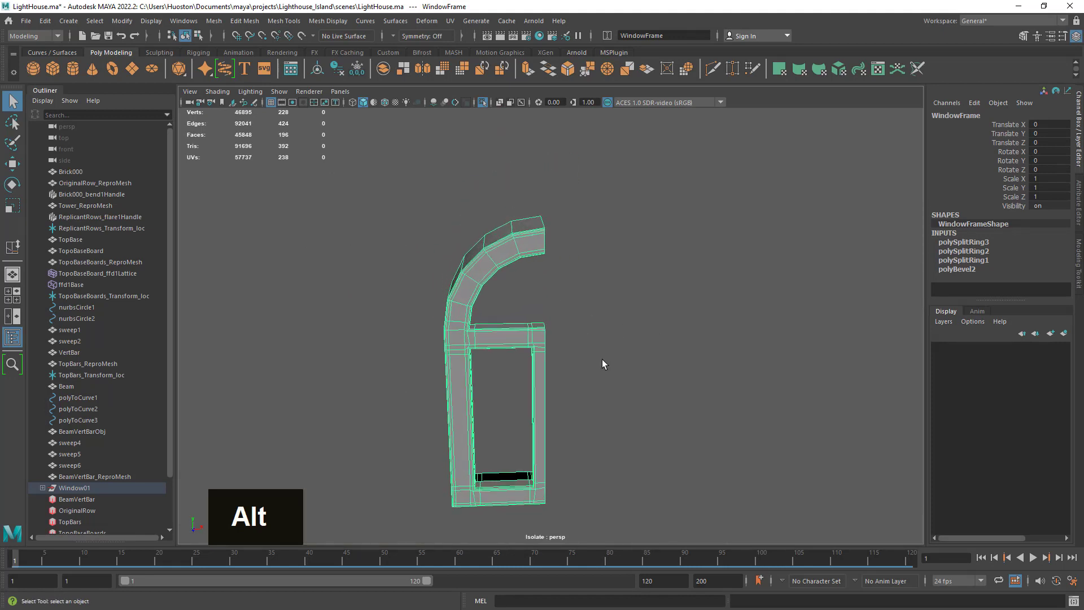
pyautogui.press('space')
pyautogui.press('space')
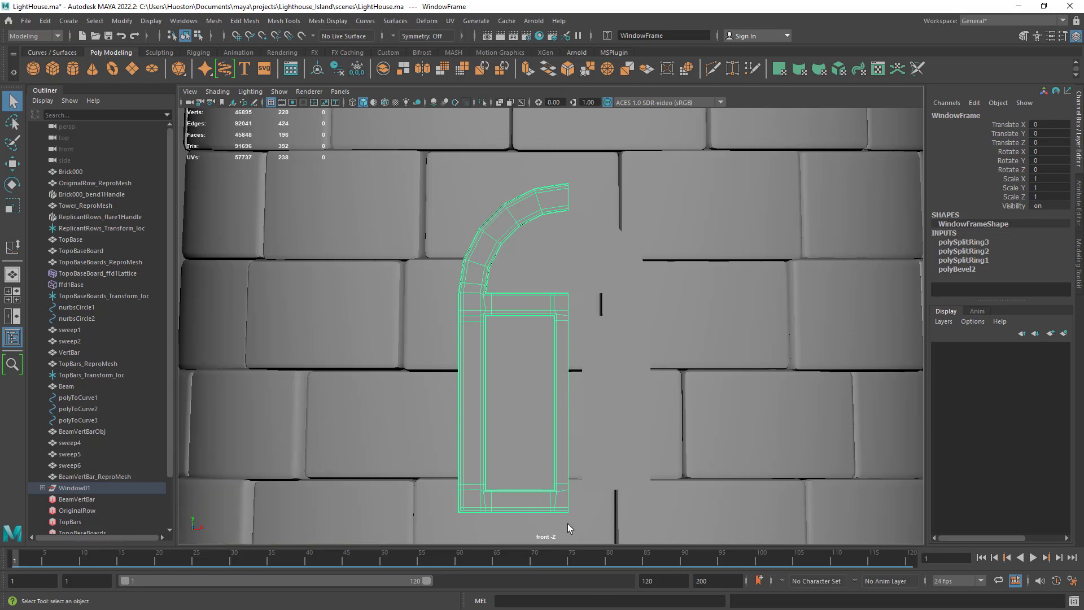
pyautogui.scroll(-10, 674, 380)
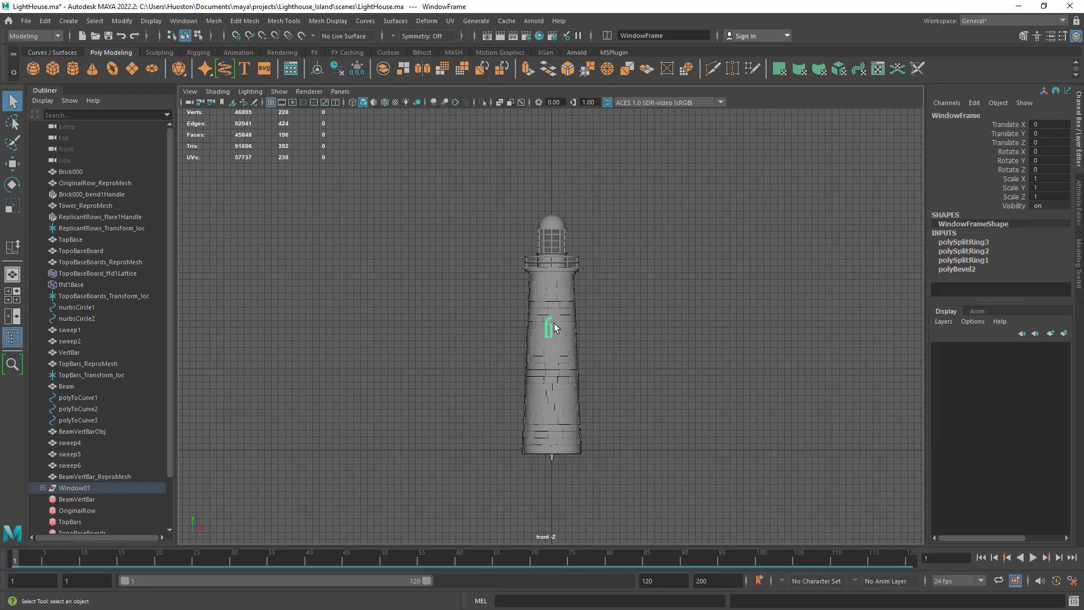
pyautogui.scroll(10, 554, 323)
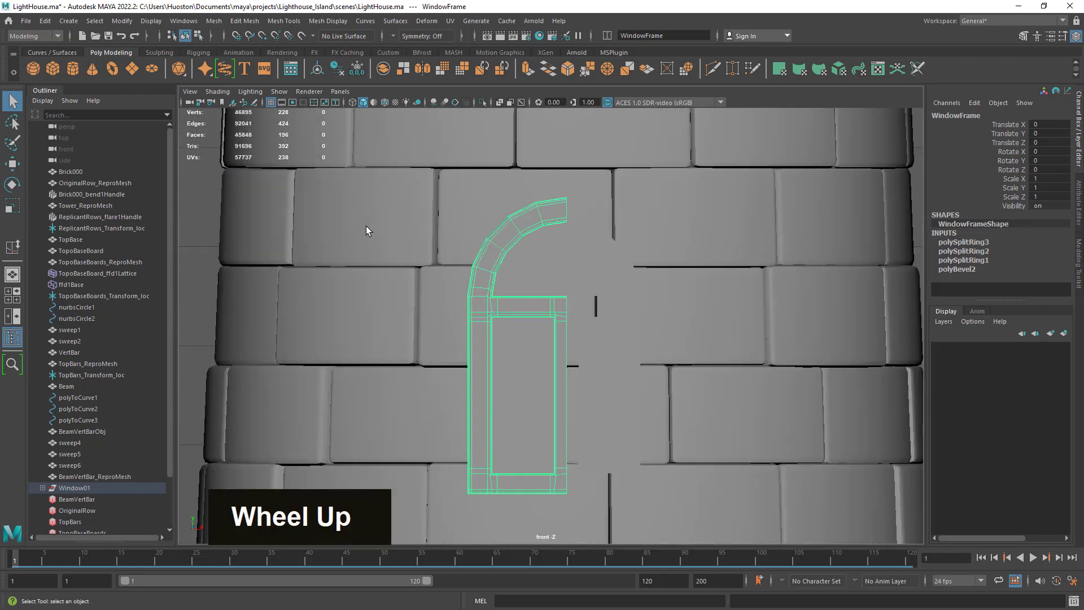
# Step: Open the Mirror options for the half window frame and reset its settings to the defaults
pyautogui.click(12, 164)
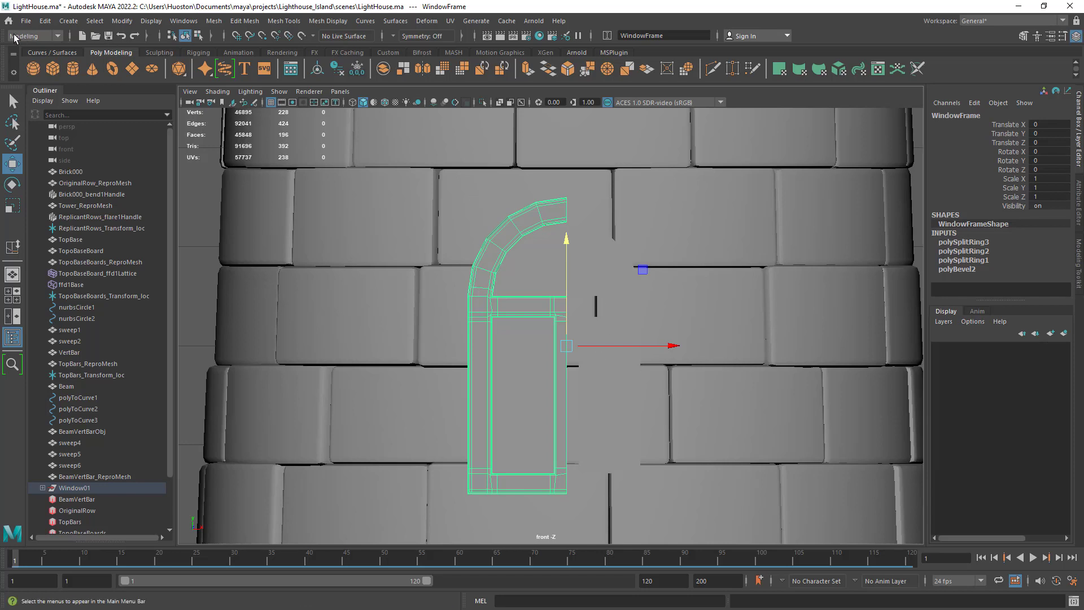
pyautogui.click(251, 22)
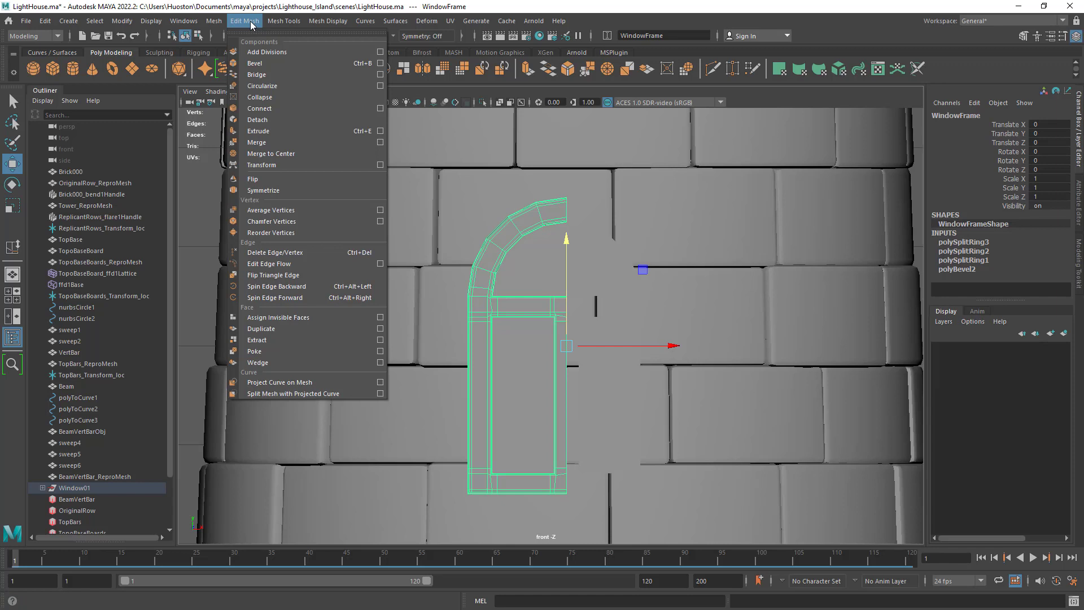
pyautogui.moveTo(219, 25)
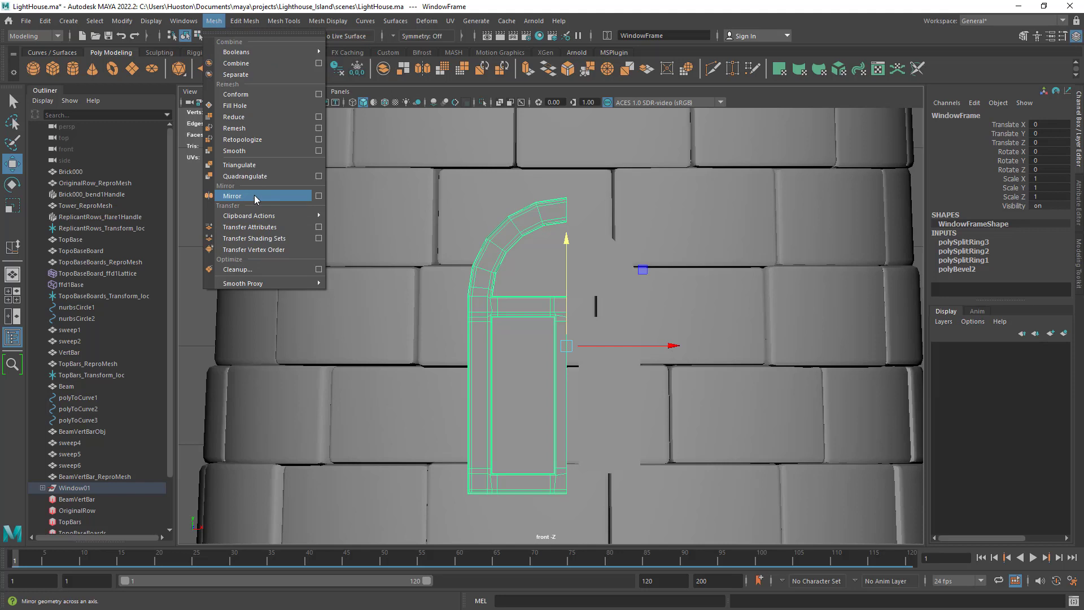
pyautogui.click(318, 196)
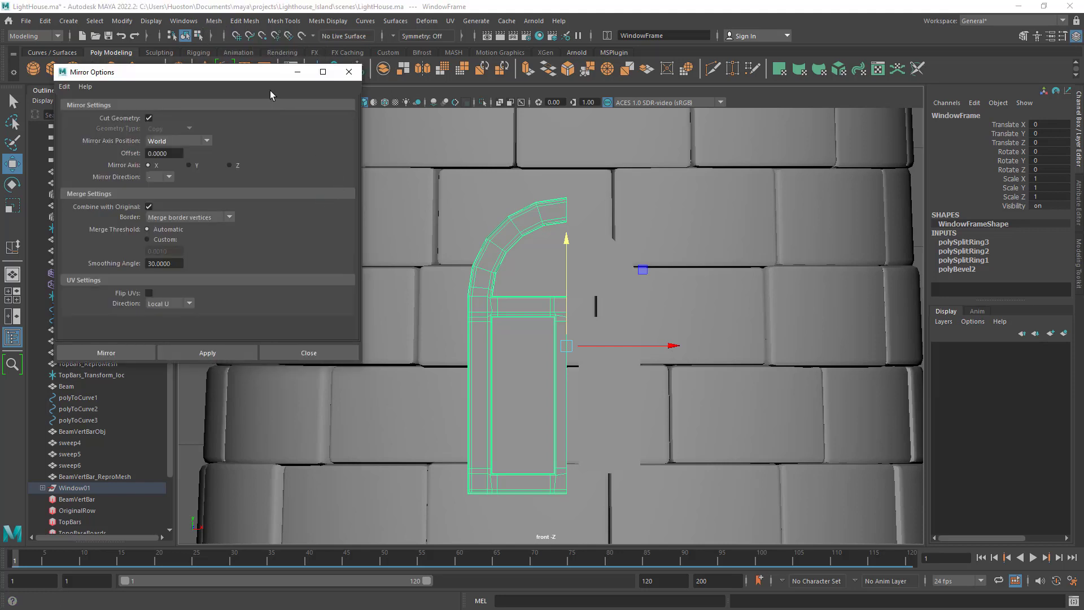
pyautogui.moveTo(269, 73); pyautogui.dragTo(323, 89)
pyautogui.click(120, 103)
pyautogui.click(144, 127)
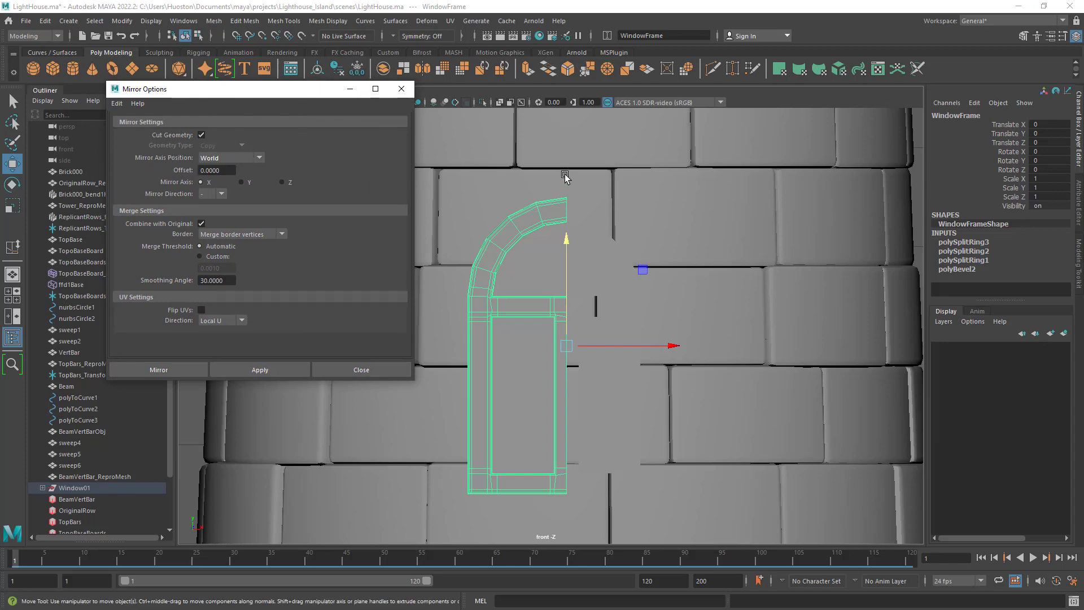
# Step: Mirror the half frame across the world X axis in the + direction, cutting geometry and merging border vertices
pyautogui.scroll(-5, 557, 230)
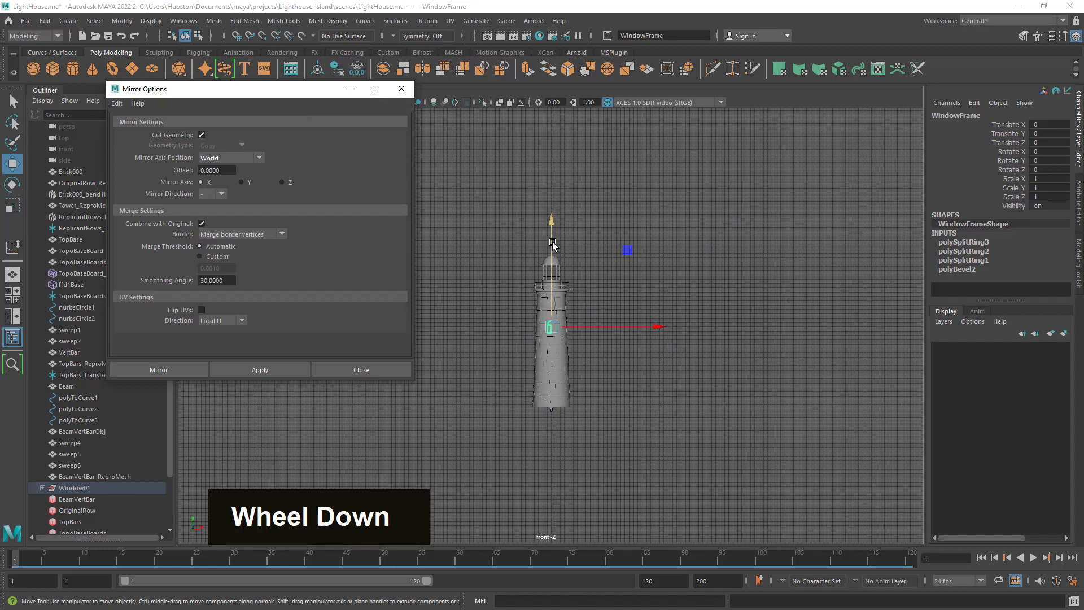
pyautogui.scroll(10, 551, 322)
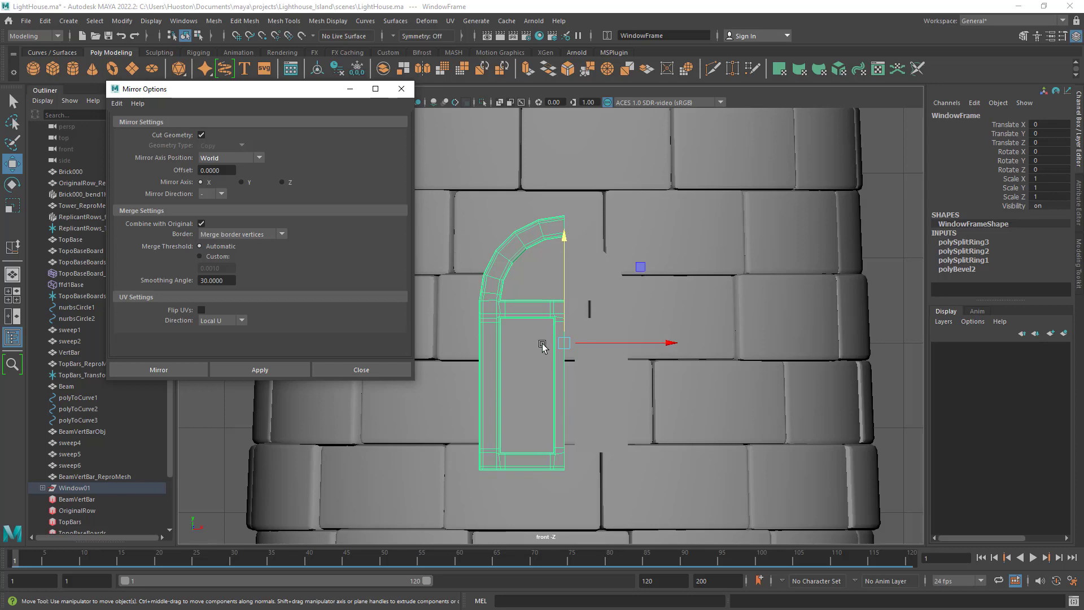
pyautogui.click(208, 206)
pyautogui.click(159, 370)
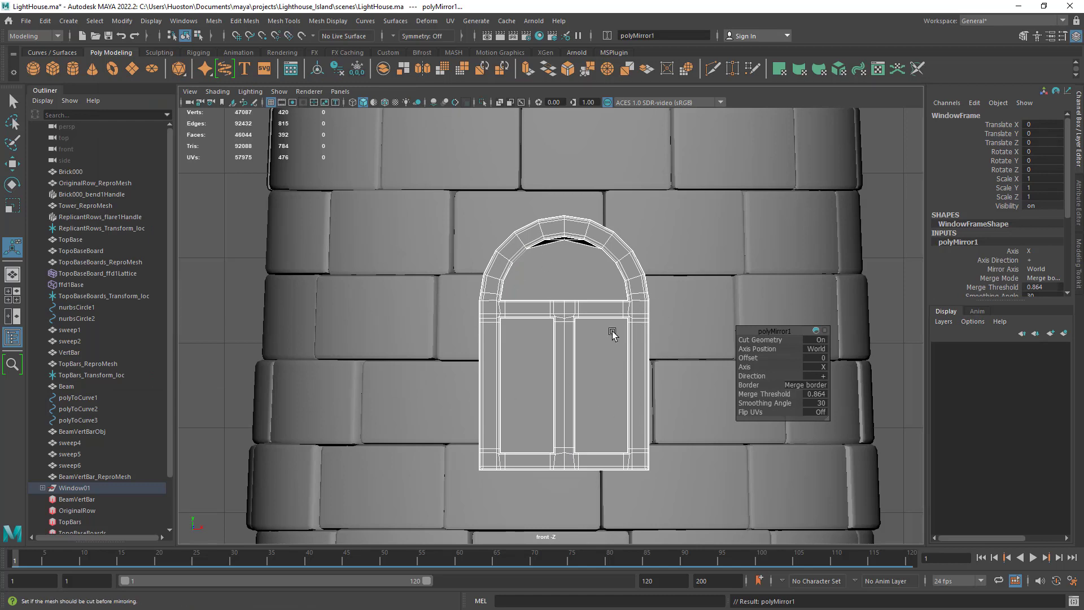
# Step: Switch to the perspective view and examine the mirrored frame's centre seam on the outside and inside of the arch
pyautogui.keyDown('alt'); pyautogui.moveTo(554, 316); pyautogui.dragTo(647, 354, button='right'); pyautogui.keyUp('alt')
pyautogui.press('space')
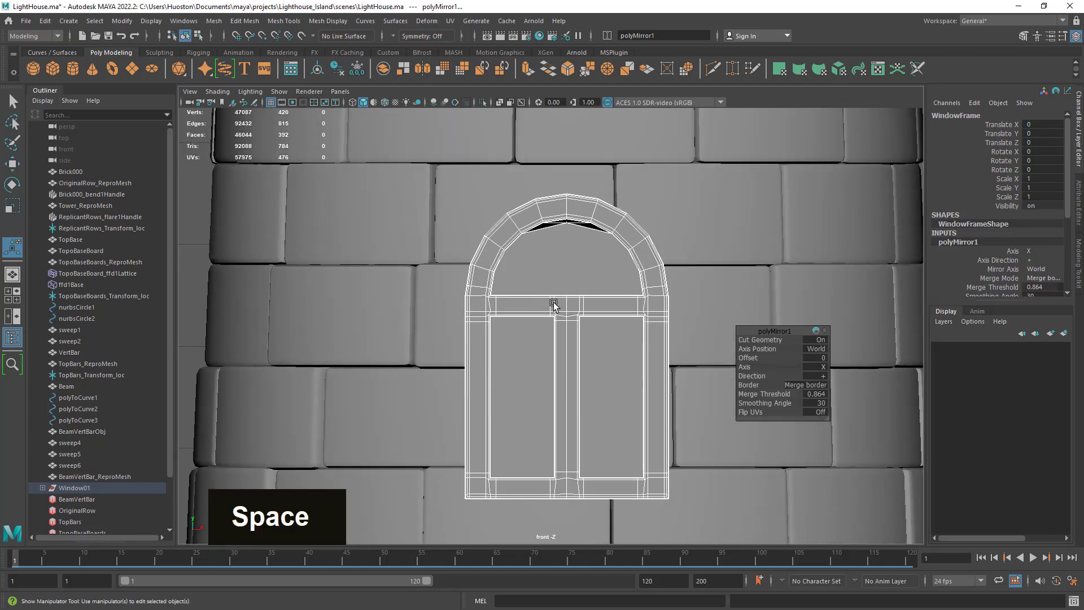
pyautogui.press('space')
pyautogui.keyDown('alt'); pyautogui.moveTo(562, 333); pyautogui.dragTo(777, 245); pyautogui.keyUp('alt')
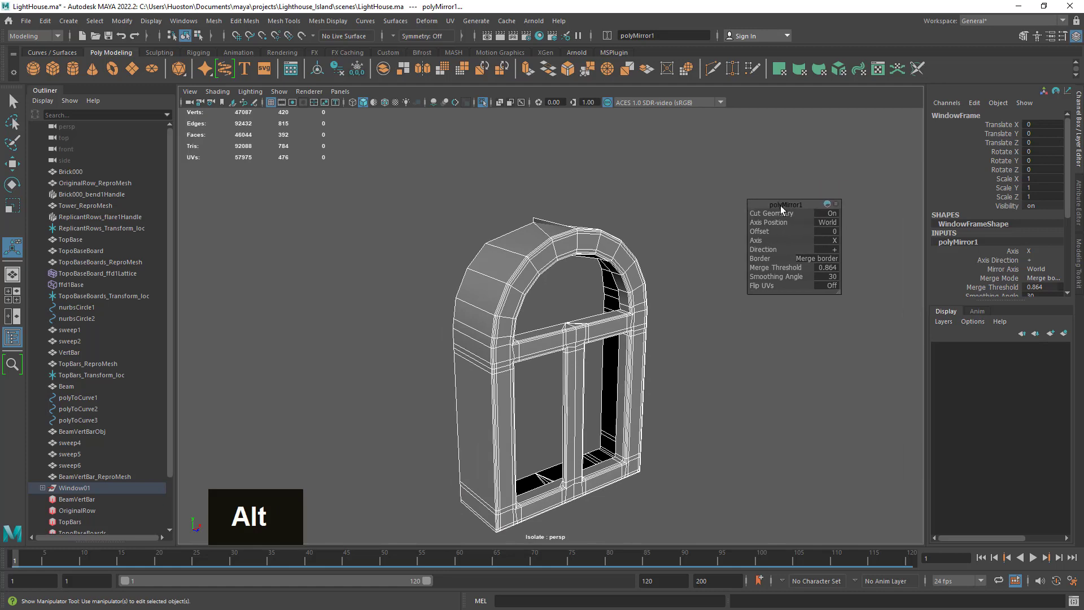
pyautogui.keyDown('alt'); pyautogui.moveTo(551, 297); pyautogui.dragTo(715, 304, button='right'); pyautogui.keyUp('alt')
pyautogui.keyDown('alt'); pyautogui.moveTo(640, 266); pyautogui.dragTo(641, 352, button='middle'); pyautogui.keyUp('alt')
pyautogui.keyDown('alt'); pyautogui.moveTo(629, 341); pyautogui.dragTo(597, 370); pyautogui.keyUp('alt')
pyautogui.keyDown('alt'); pyautogui.moveTo(597, 369); pyautogui.dragTo(642, 371, button='right'); pyautogui.keyUp('alt')
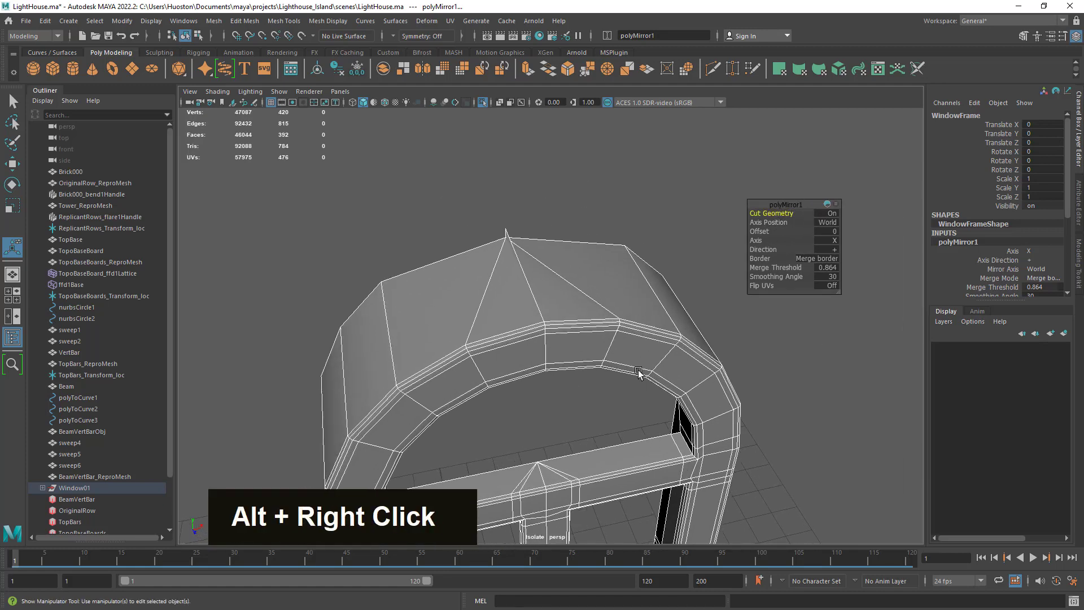
pyautogui.keyDown('alt'); pyautogui.moveTo(641, 370); pyautogui.dragTo(551, 281); pyautogui.keyUp('alt')
pyautogui.keyDown('alt'); pyautogui.moveTo(589, 361); pyautogui.dragTo(552, 295); pyautogui.keyUp('alt')
pyautogui.keyDown('alt'); pyautogui.moveTo(552, 295); pyautogui.dragTo(695, 327, button='right'); pyautogui.keyUp('alt')
pyautogui.keyDown('alt'); pyautogui.moveTo(507, 249); pyautogui.dragTo(517, 368, button='middle'); pyautogui.keyUp('alt')
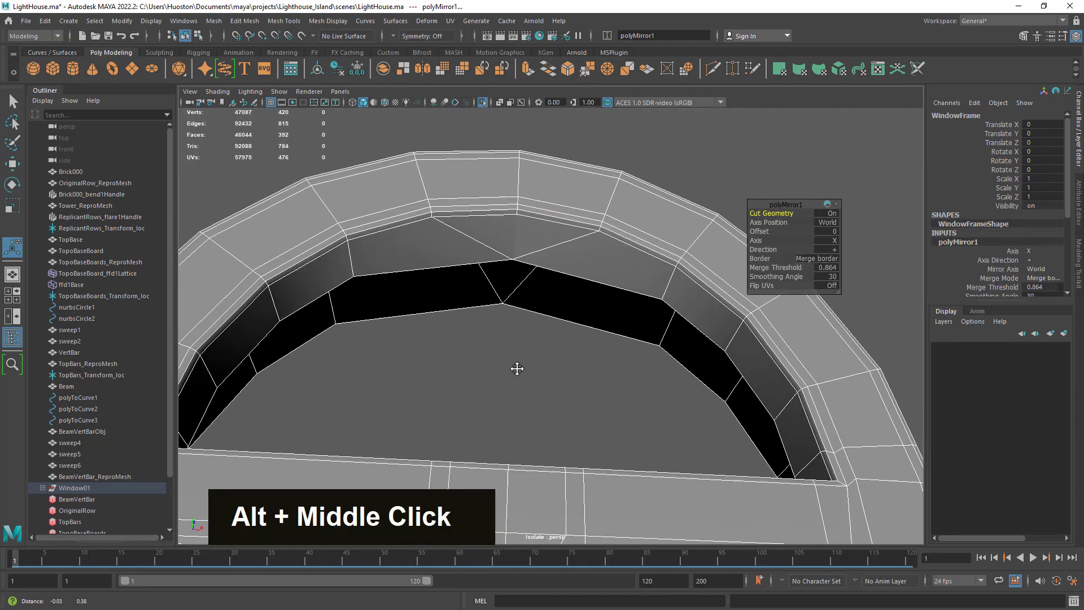
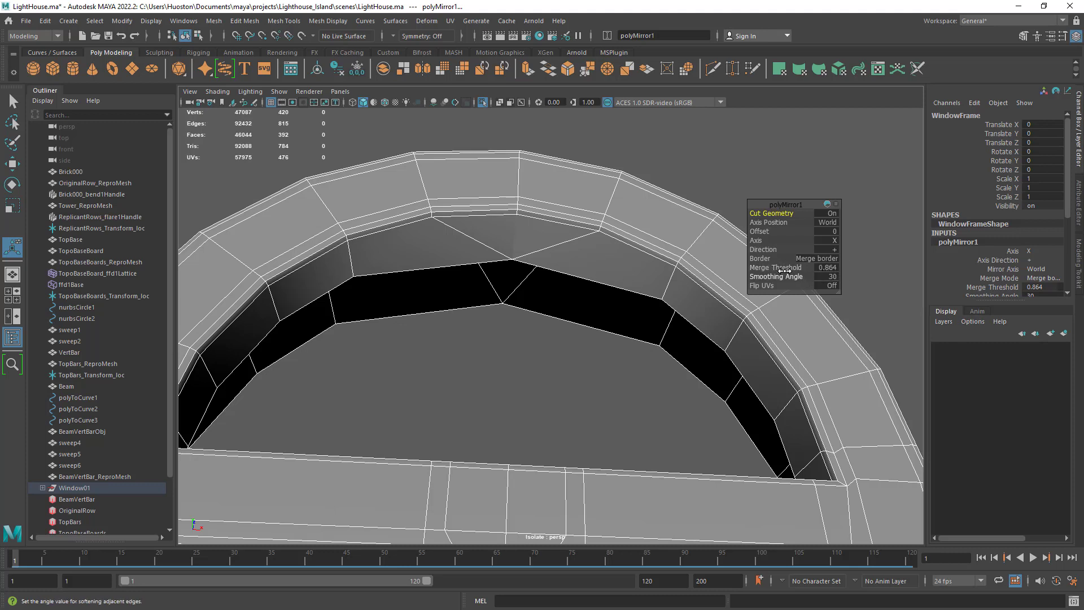
# Step: Lower the mirror's Merge Threshold to about 0.064, checking the seam from the arch to the frame's underside
pyautogui.moveTo(785, 268); pyautogui.dragTo(782, 269)
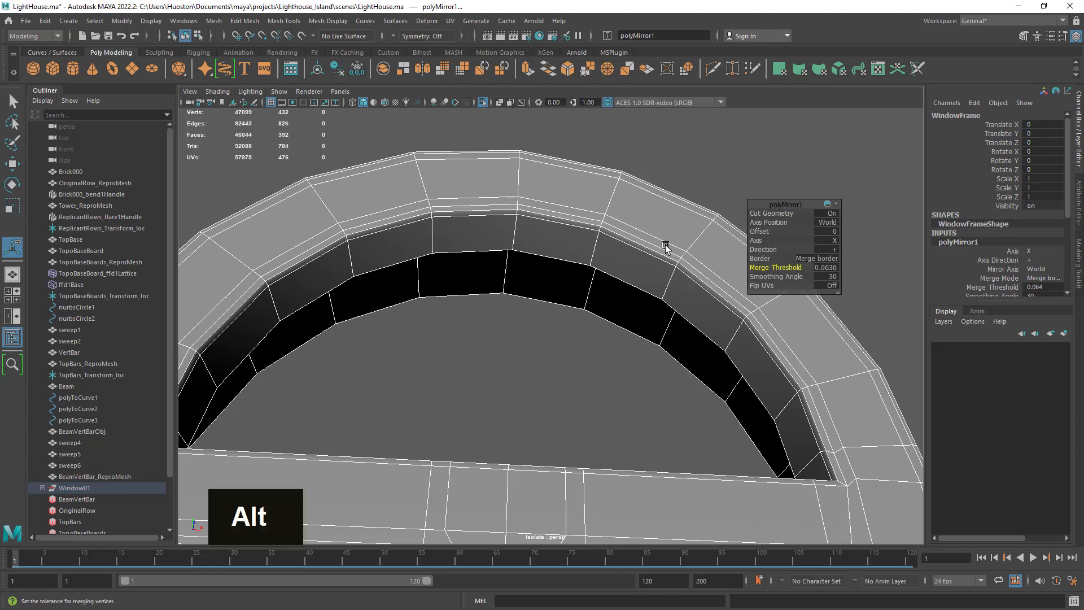
pyautogui.keyDown('alt'); pyautogui.moveTo(629, 232); pyautogui.dragTo(630, 361); pyautogui.keyUp('alt')
pyautogui.keyDown('alt'); pyautogui.moveTo(631, 362); pyautogui.dragTo(616, 282, button='middle'); pyautogui.keyUp('alt')
pyautogui.keyDown('alt'); pyautogui.moveTo(615, 283); pyautogui.dragTo(576, 355); pyautogui.keyUp('alt')
pyautogui.keyDown('alt'); pyautogui.moveTo(576, 356); pyautogui.dragTo(571, 243, button='middle'); pyautogui.keyUp('alt')
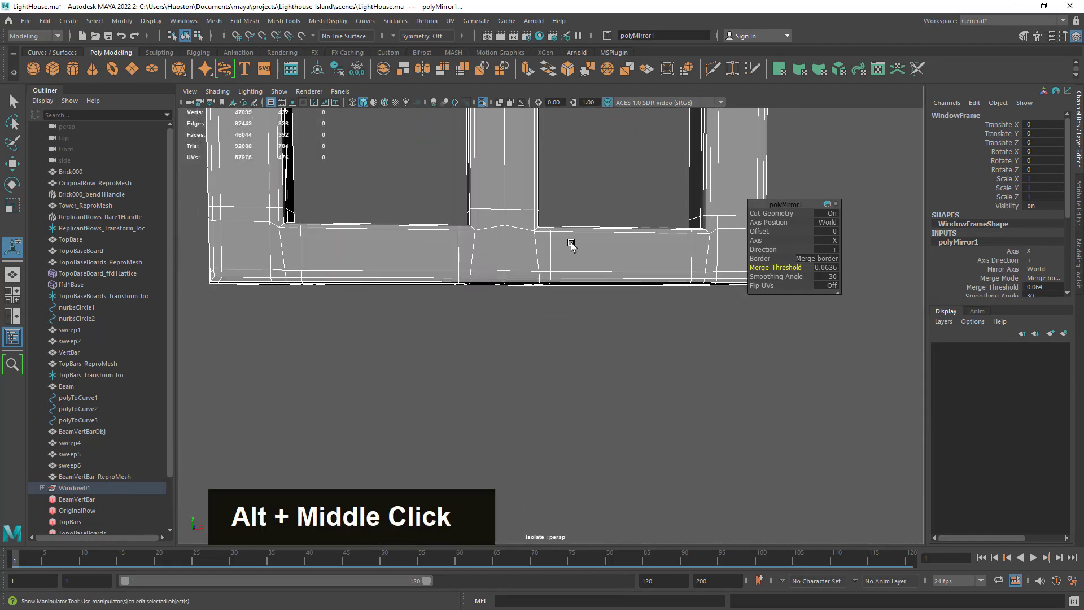
pyautogui.keyDown('alt'); pyautogui.moveTo(571, 242); pyautogui.dragTo(559, 367); pyautogui.keyUp('alt')
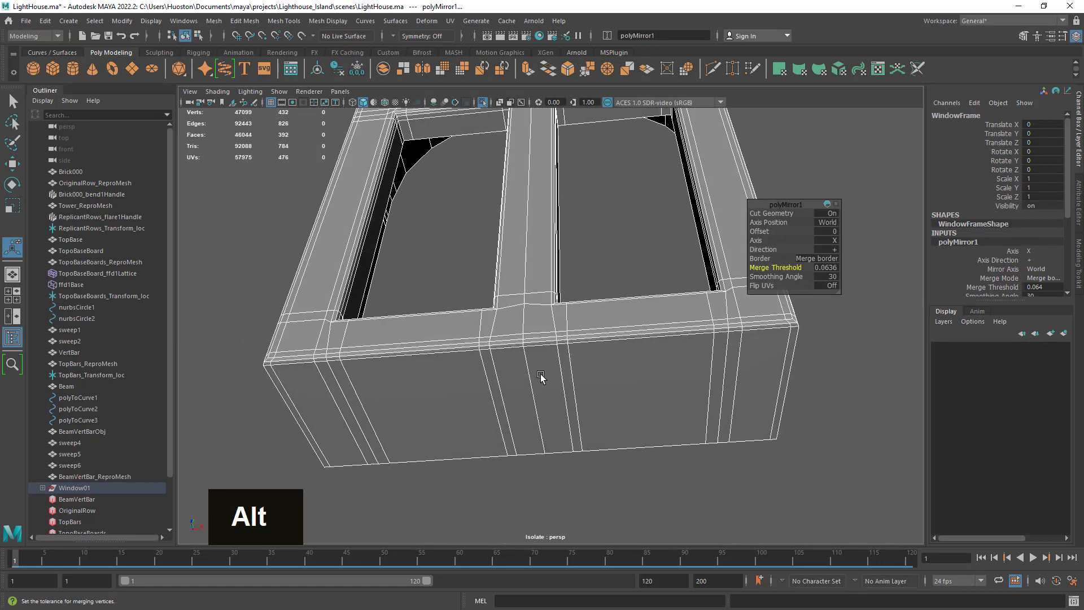
pyautogui.click(825, 267)
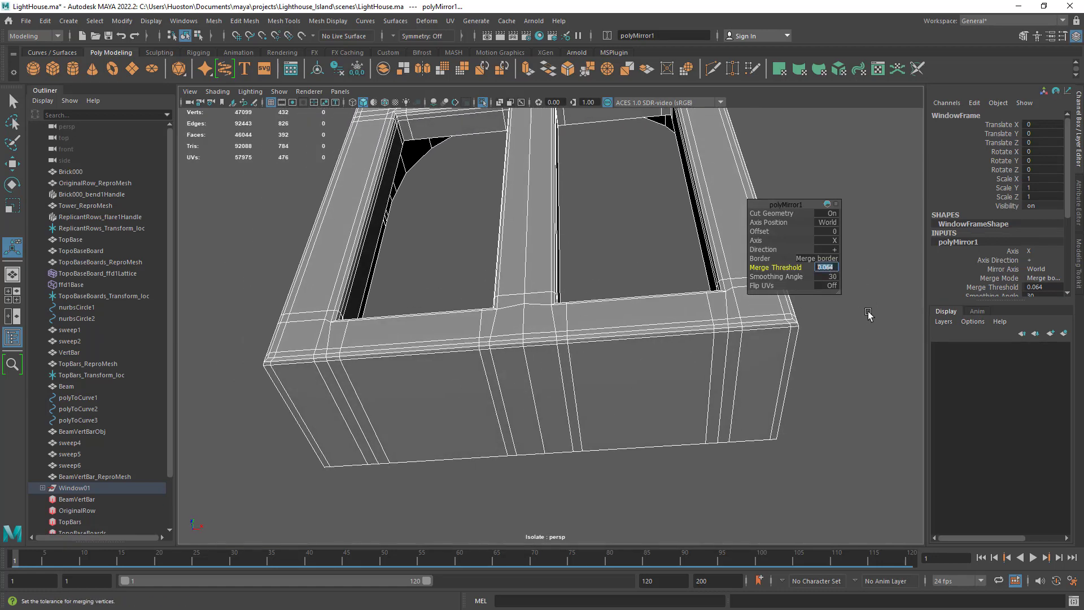
pyautogui.hotkey('ctrl', 'c')
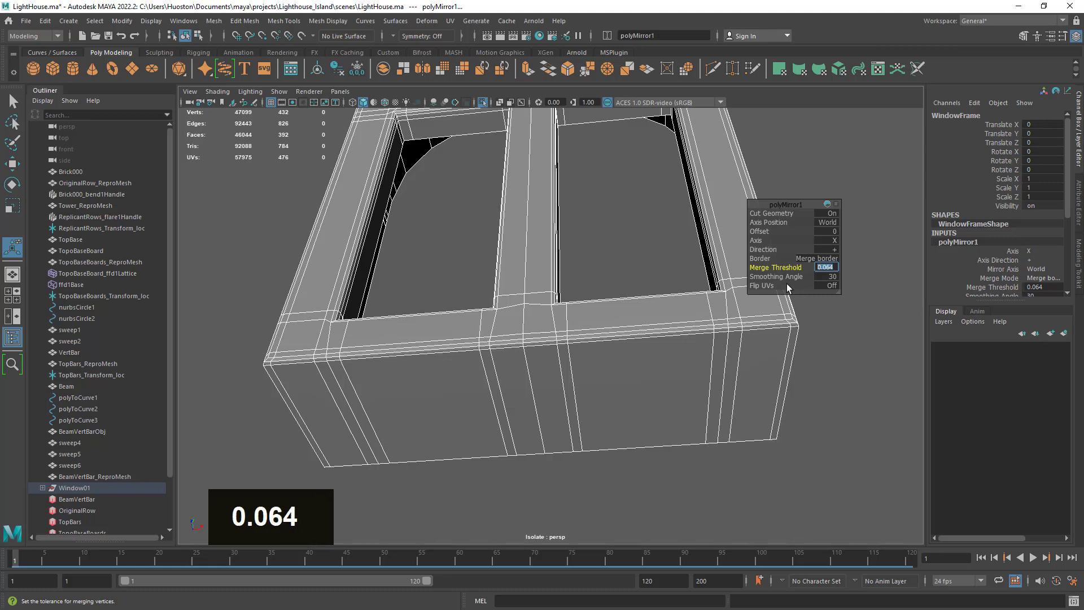
# Step: Raise the mirror's Merge Threshold to 1 and check how the seam merges at the base and top of the arch
pyautogui.moveTo(774, 267); pyautogui.dragTo(818, 269)
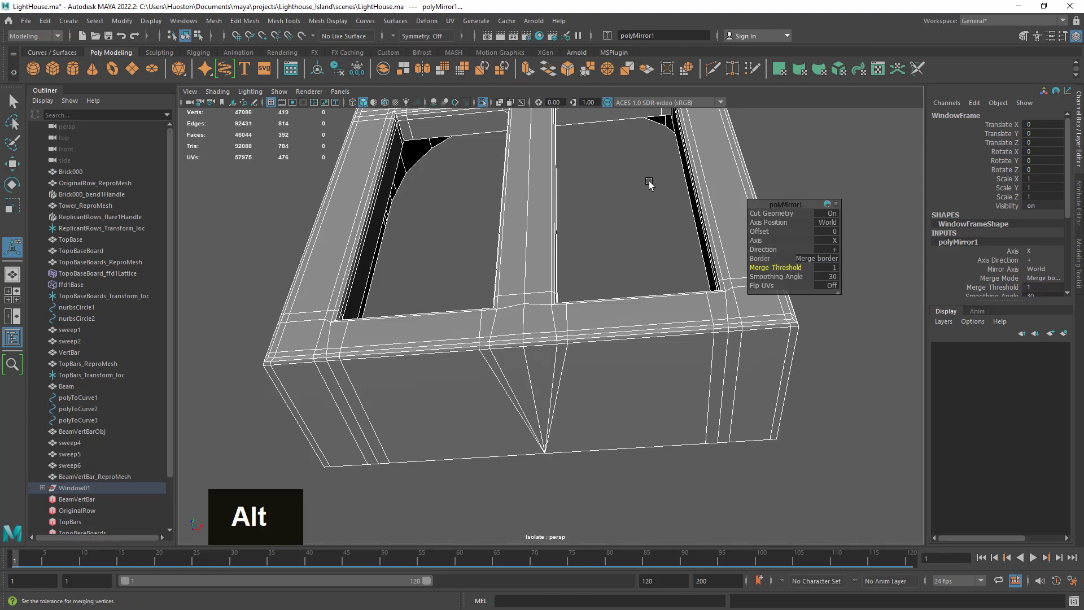
pyautogui.keyDown('alt'); pyautogui.moveTo(649, 184); pyautogui.dragTo(669, 480, button='middle'); pyautogui.keyUp('alt')
pyautogui.keyDown('alt'); pyautogui.moveTo(568, 218); pyautogui.dragTo(633, 373); pyautogui.keyUp('alt')
pyautogui.keyDown('alt'); pyautogui.moveTo(633, 373); pyautogui.dragTo(654, 434, button='middle'); pyautogui.keyUp('alt')
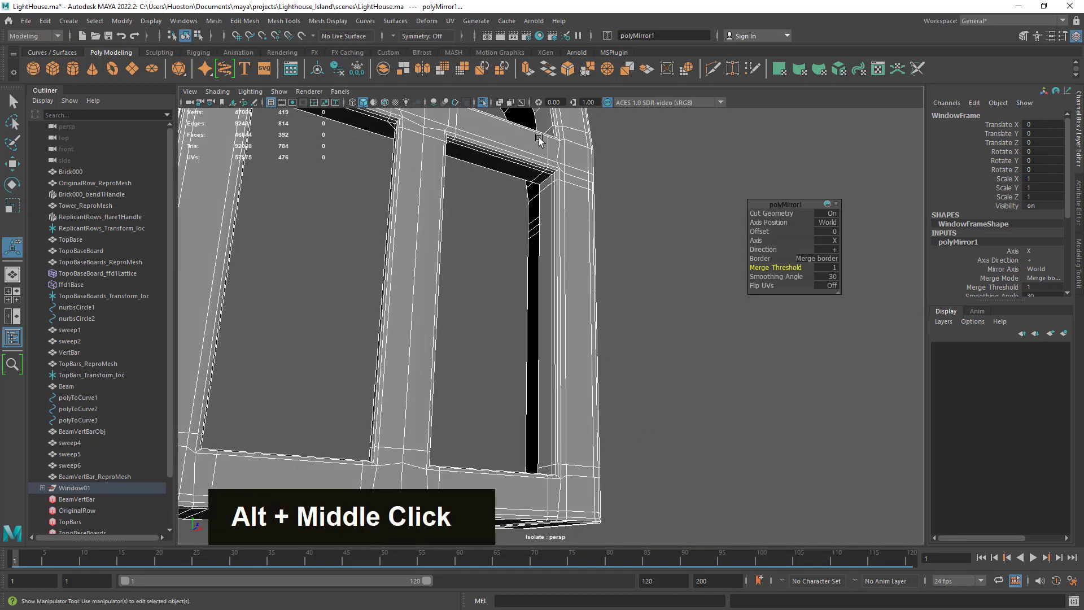
pyautogui.keyDown('alt'); pyautogui.moveTo(539, 141); pyautogui.dragTo(518, 253, button='middle'); pyautogui.keyUp('alt')
pyautogui.keyDown('alt'); pyautogui.moveTo(534, 258); pyautogui.dragTo(533, 257); pyautogui.keyUp('alt')
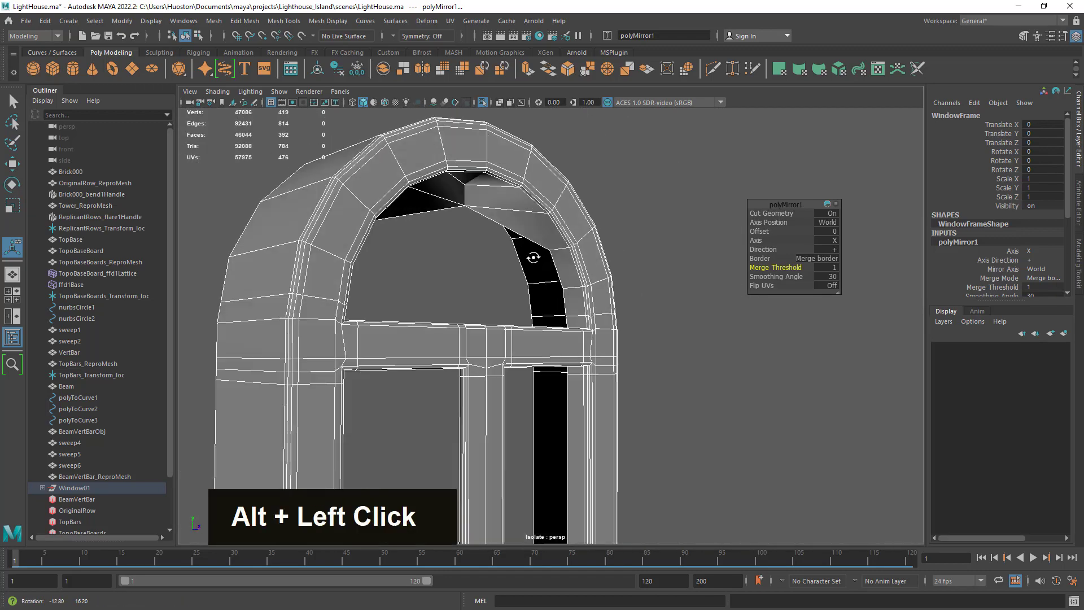
pyautogui.keyDown('alt'); pyautogui.moveTo(533, 257); pyautogui.dragTo(440, 239, button='right'); pyautogui.keyUp('alt')
pyautogui.keyDown('alt'); pyautogui.moveTo(441, 239); pyautogui.dragTo(717, 442, button='middle'); pyautogui.keyUp('alt')
pyautogui.keyDown('alt'); pyautogui.moveTo(717, 443); pyautogui.dragTo(538, 364); pyautogui.keyUp('alt')
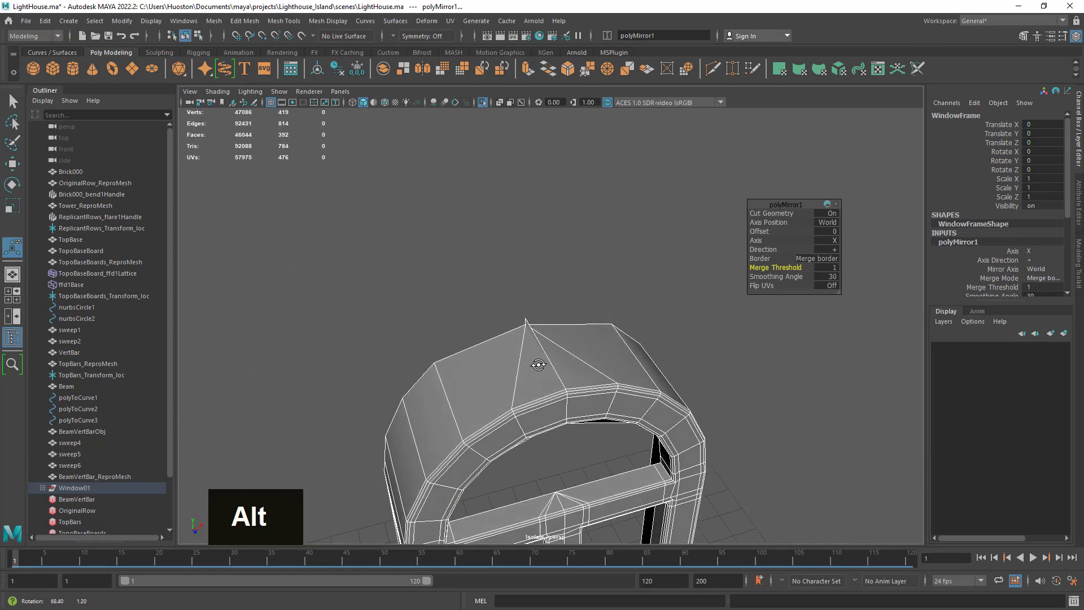
# Step: Try to enter 0.064 as the mirror's Merge Threshold
pyautogui.click(826, 267)
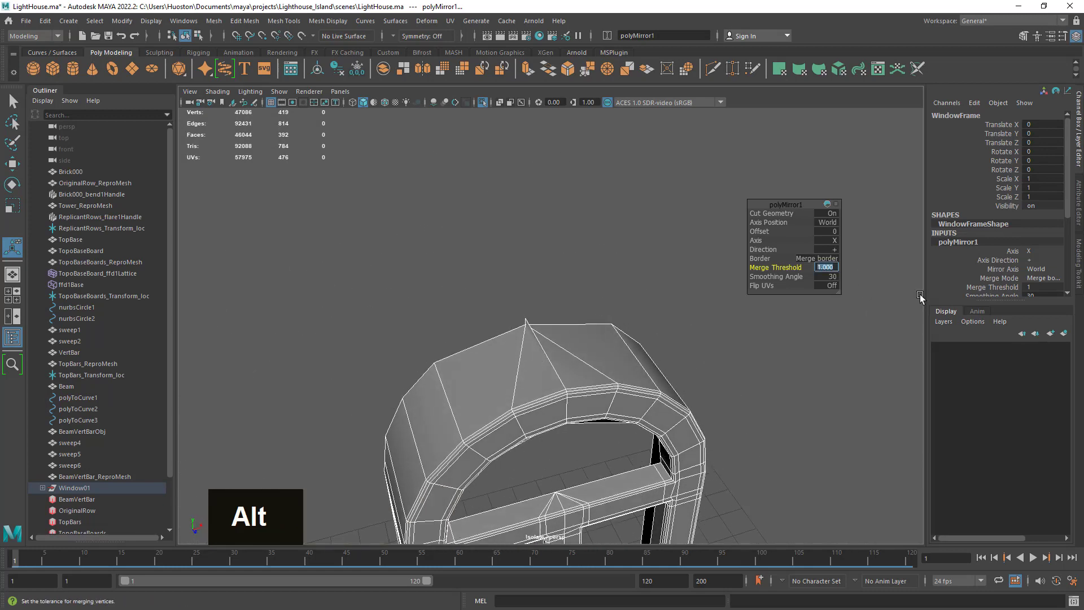
pyautogui.write('0.064')
pyautogui.press('Return')
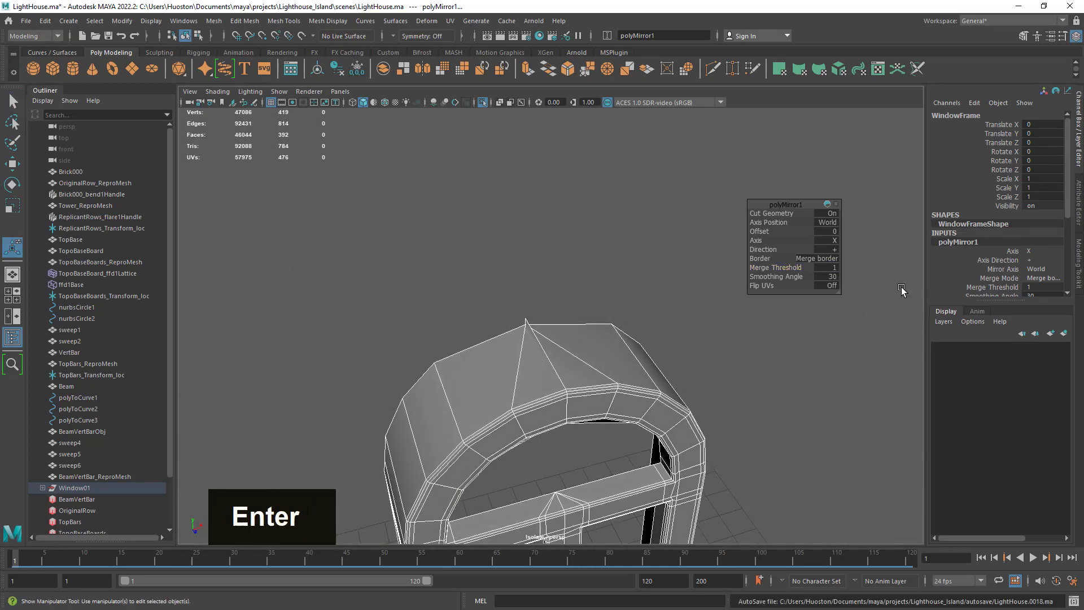
# Step: Set the mirror's Merge Threshold to 0.18 and check the centre seam around the whole frame
pyautogui.moveTo(795, 267); pyautogui.dragTo(782, 268)
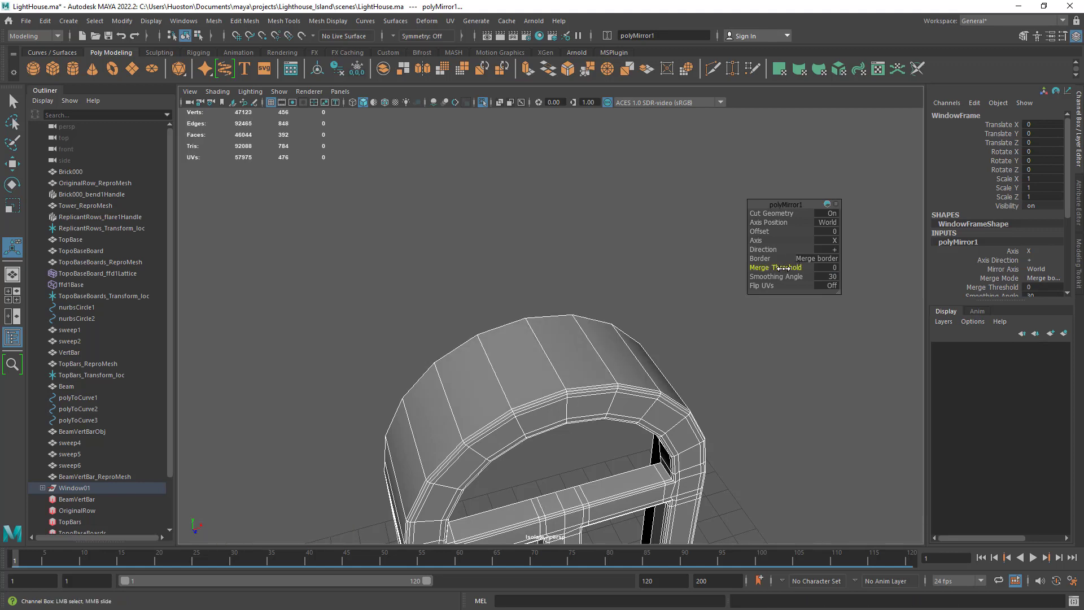
pyautogui.moveTo(782, 268)
pyautogui.keyDown('ctrl'); pyautogui.mouseDown()
pyautogui.moveTo(794, 267)
pyautogui.moveTo(768, 273)
pyautogui.mouseUp(); pyautogui.keyUp('ctrl')
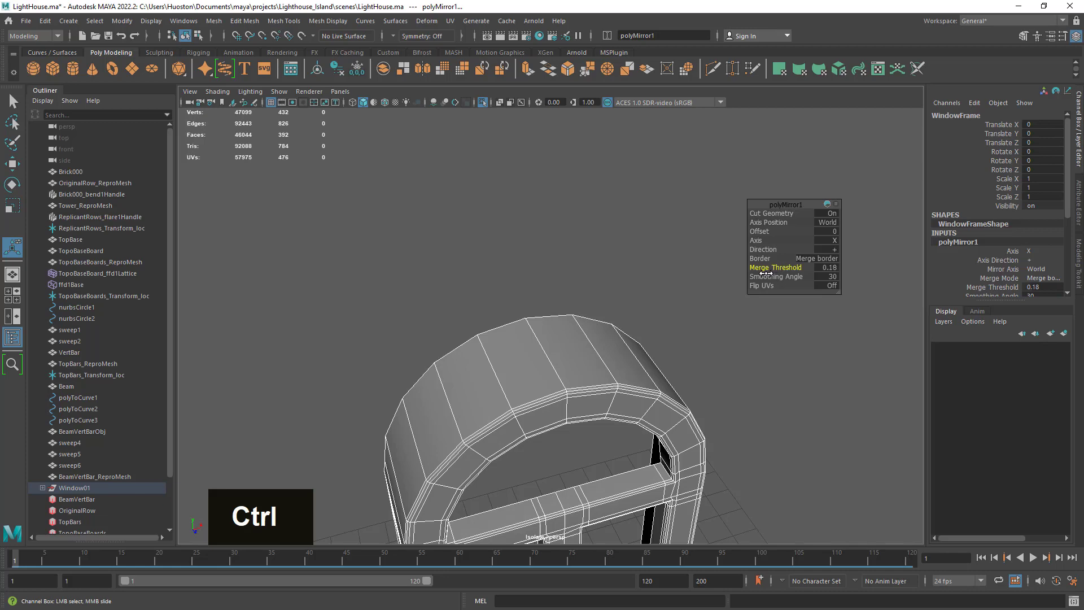
pyautogui.keyDown('alt'); pyautogui.moveTo(649, 421); pyautogui.dragTo(635, 108, button='middle'); pyautogui.keyUp('alt')
pyautogui.keyDown('alt'); pyautogui.moveTo(663, 300); pyautogui.dragTo(659, 198, button='middle'); pyautogui.keyUp('alt')
pyautogui.keyDown('alt'); pyautogui.moveTo(624, 361); pyautogui.dragTo(614, 239); pyautogui.keyUp('alt')
pyautogui.keyDown('alt'); pyautogui.moveTo(650, 395); pyautogui.dragTo(650, 172, button='middle'); pyautogui.keyUp('alt')
pyautogui.keyDown('alt'); pyautogui.moveTo(610, 300); pyautogui.dragTo(603, 399); pyautogui.keyUp('alt')
pyautogui.keyDown('alt'); pyautogui.moveTo(644, 198); pyautogui.dragTo(664, 452, button='middle'); pyautogui.keyUp('alt')
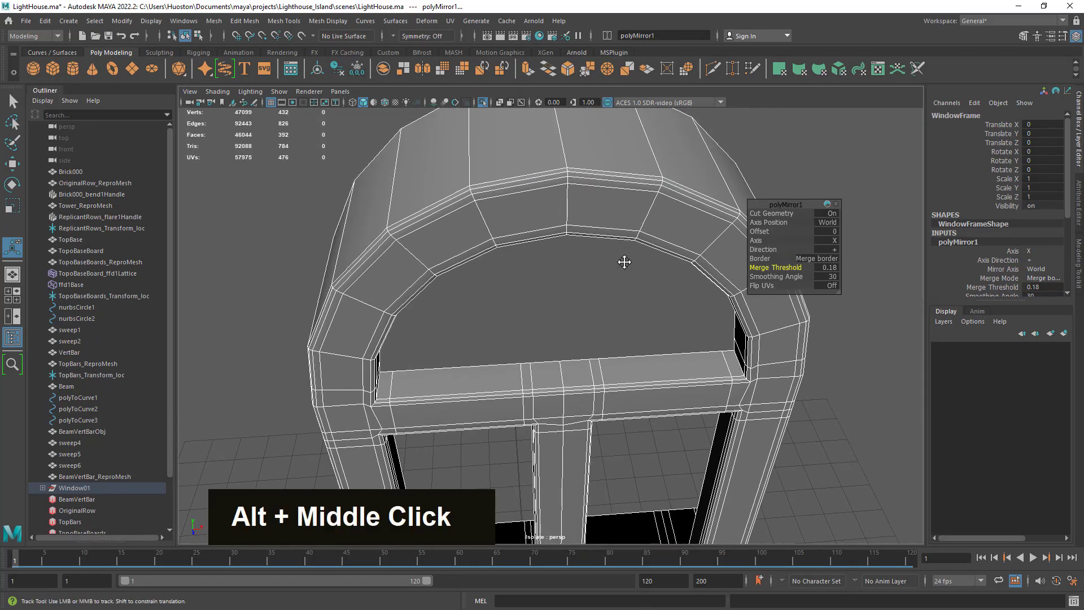
pyautogui.keyDown('alt'); pyautogui.moveTo(624, 261); pyautogui.dragTo(600, 283); pyautogui.keyUp('alt')
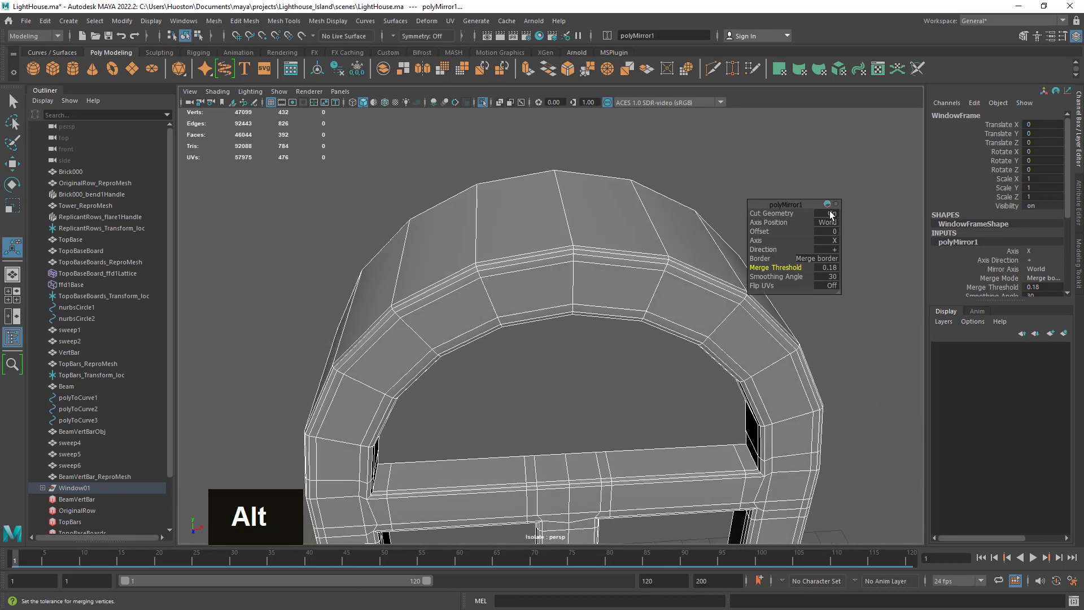
# Step: Activate the Select tool and switch the mirrored frame to vertex mode with the arch's top in view
pyautogui.click(13, 101)
pyautogui.keyDown('alt'); pyautogui.moveTo(565, 254); pyautogui.dragTo(668, 259); pyautogui.keyUp('alt')
pyautogui.keyDown('alt'); pyautogui.moveTo(668, 260); pyautogui.dragTo(551, 251, button='middle'); pyautogui.keyUp('alt')
pyautogui.rightClick(633, 204)
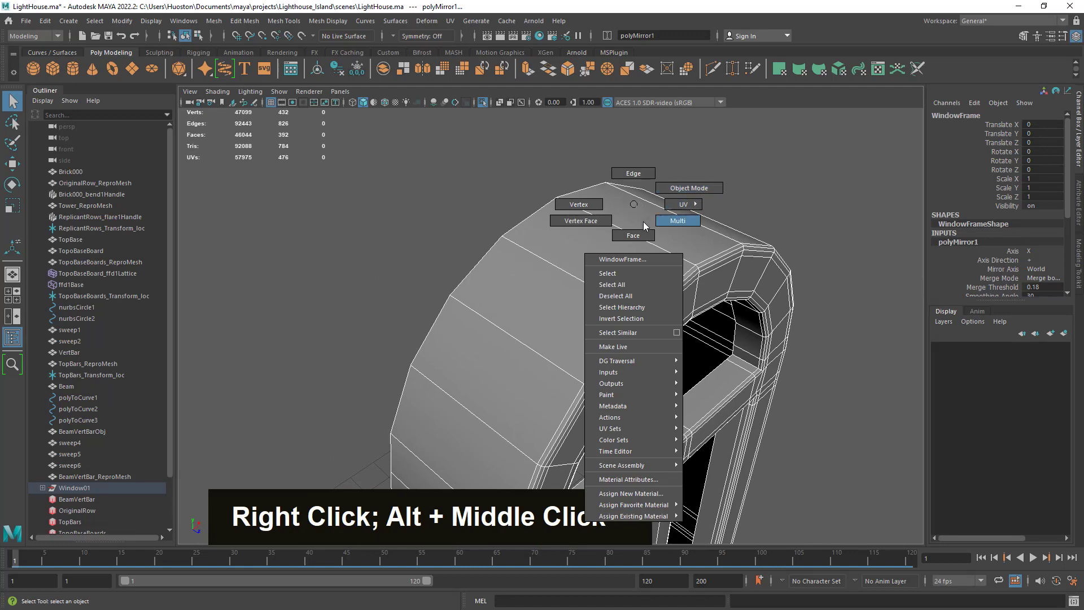
pyautogui.click(603, 210)
pyautogui.keyDown('alt'); pyautogui.moveTo(603, 210); pyautogui.dragTo(571, 218); pyautogui.keyUp('alt')
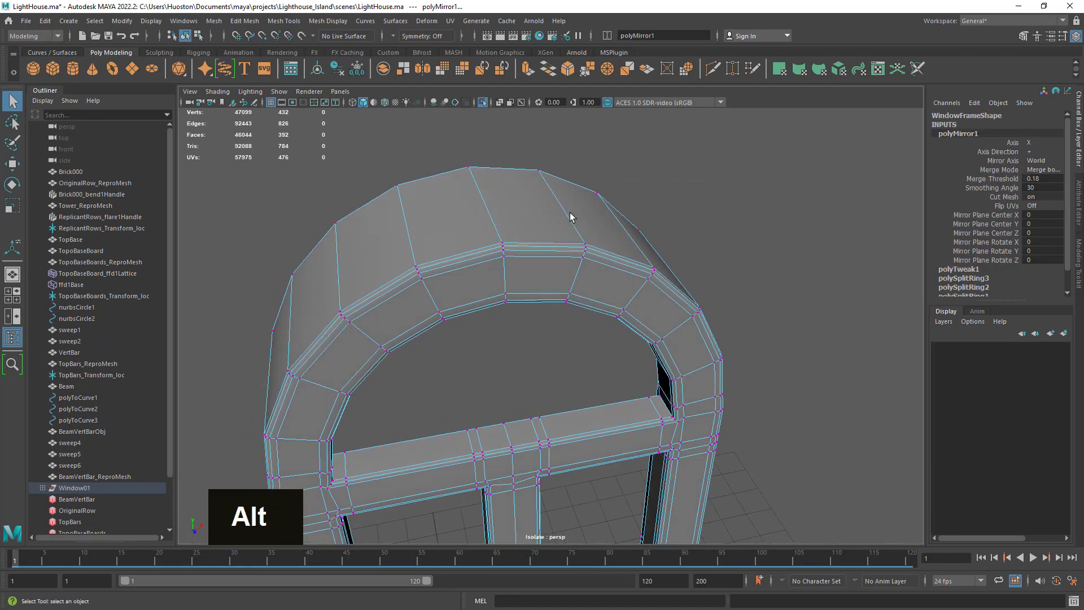
pyautogui.keyDown('alt'); pyautogui.moveTo(636, 288); pyautogui.dragTo(614, 326, button='middle'); pyautogui.keyUp('alt')
pyautogui.keyDown('alt'); pyautogui.moveTo(614, 325); pyautogui.dragTo(646, 333); pyautogui.keyUp('alt')
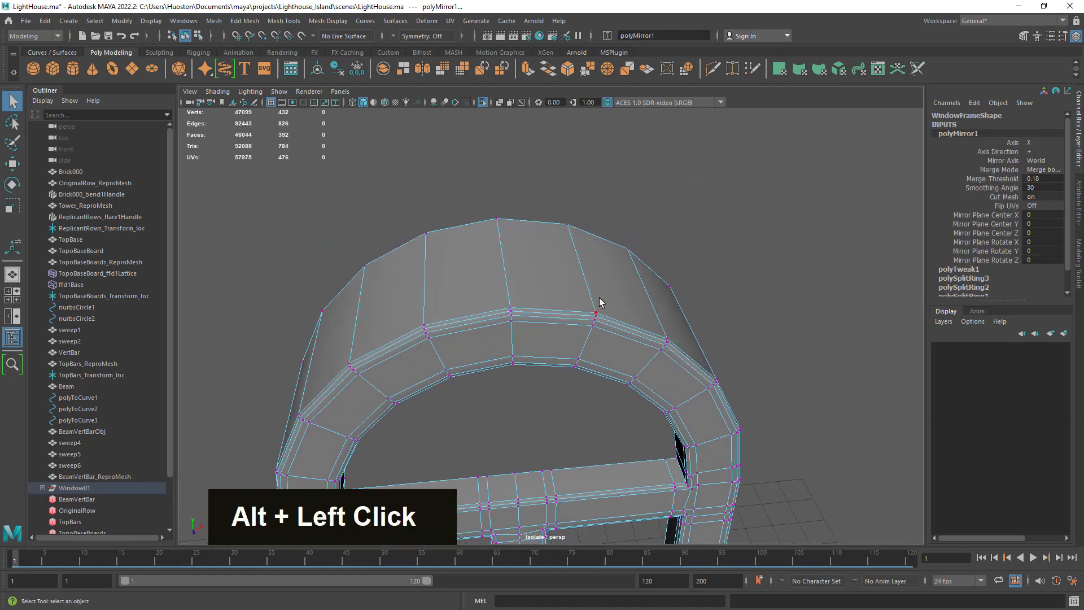
# Step: Box-select the rear vertex at the arch's peak to check the seam's merging, and review the mirror's input settings
pyautogui.moveTo(471, 177); pyautogui.dragTo(523, 255)
pyautogui.moveTo(523, 255); pyautogui.dragTo(523, 256)
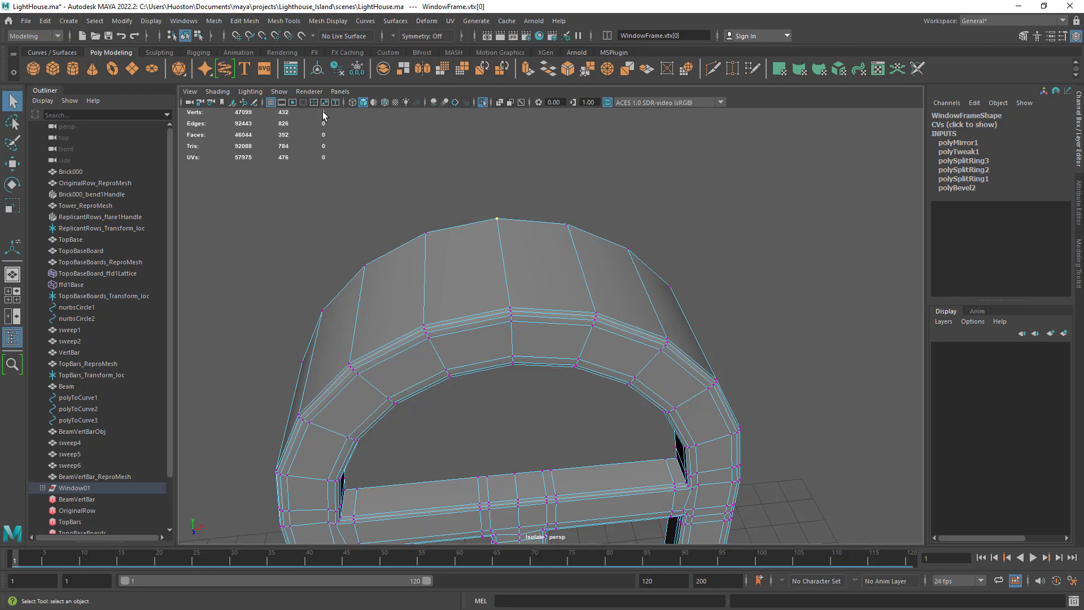
pyautogui.moveTo(474, 179); pyautogui.dragTo(519, 257)
pyautogui.click(960, 143)
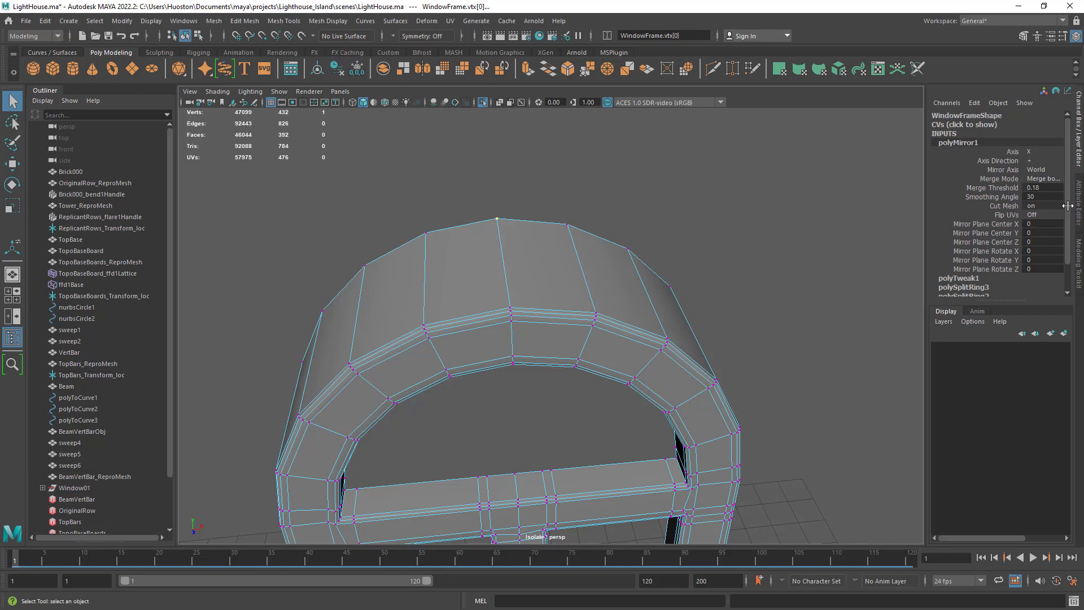
pyautogui.scroll(-1, 1068, 206)
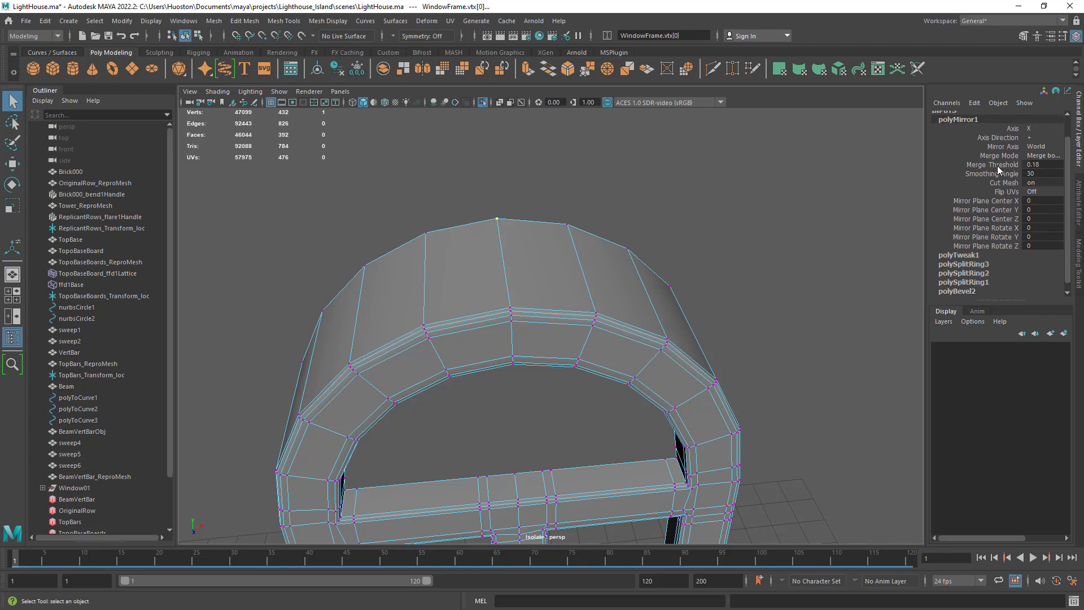
pyautogui.moveTo(465, 194); pyautogui.dragTo(526, 248)
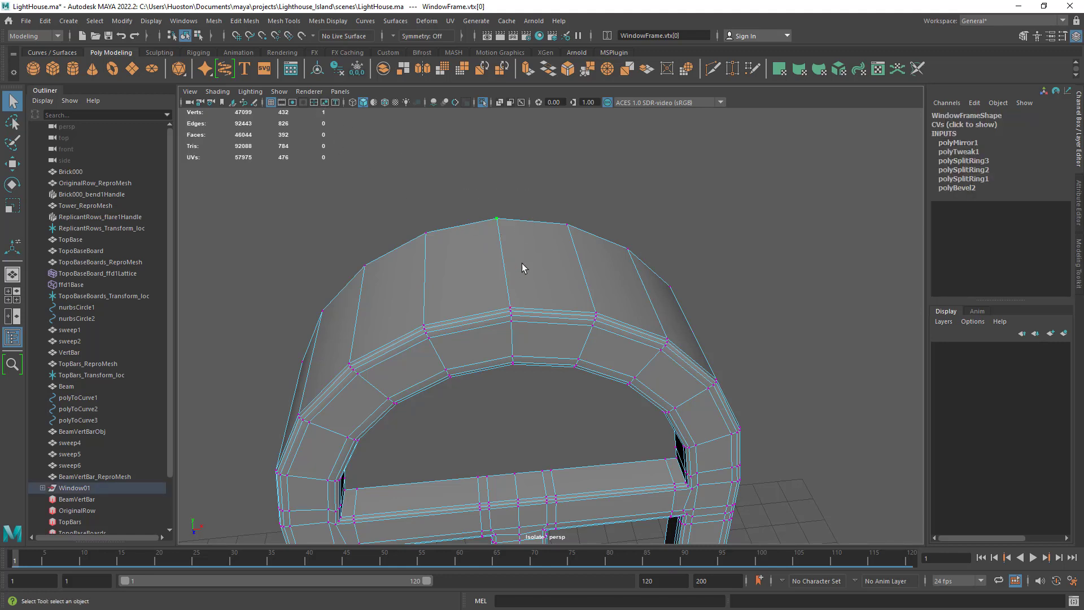
# Step: Switch the window frame from vertex to face selection mode and clear the selection
pyautogui.keyDown('alt'); pyautogui.moveTo(522, 268); pyautogui.dragTo(554, 307, button='right'); pyautogui.keyUp('alt')
pyautogui.keyDown('alt'); pyautogui.moveTo(553, 307); pyautogui.dragTo(556, 255, button='middle'); pyautogui.keyUp('alt')
pyautogui.keyDown('alt'); pyautogui.moveTo(556, 254); pyautogui.dragTo(634, 273); pyautogui.keyUp('alt')
pyautogui.keyDown('alt'); pyautogui.moveTo(634, 273); pyautogui.dragTo(632, 289, button='middle'); pyautogui.keyUp('alt')
pyautogui.rightClick(632, 289)
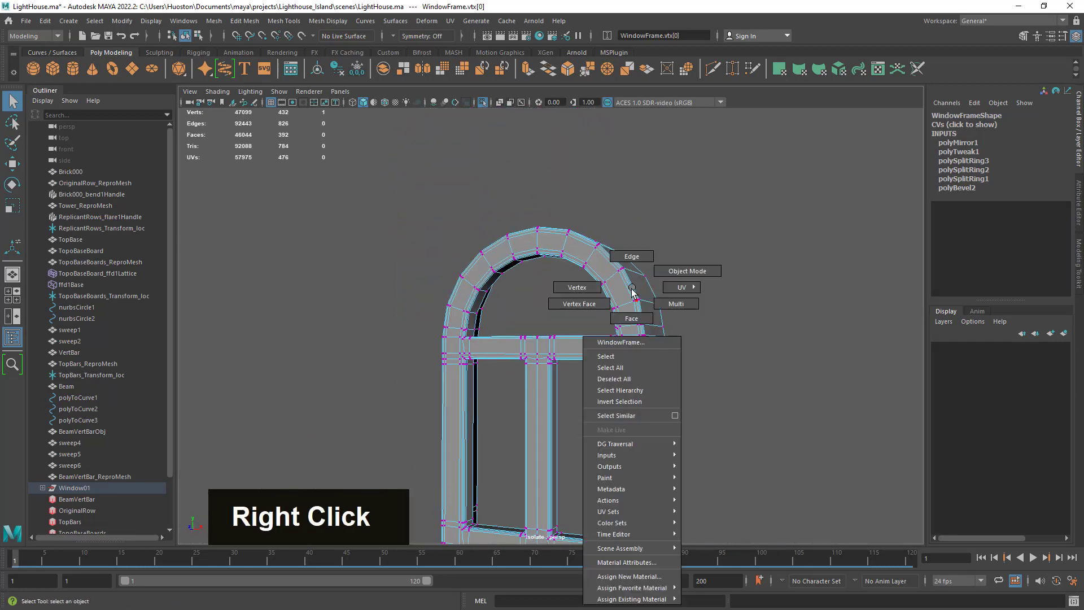
pyautogui.click(632, 320)
pyautogui.click(707, 217)
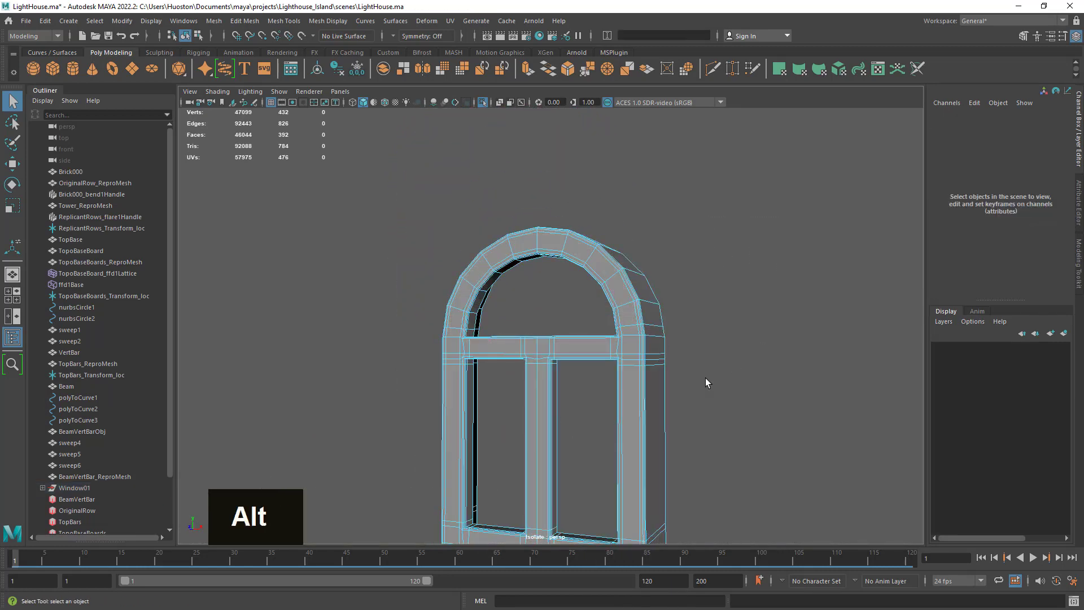
# Step: Select the frame's entire connected face shell from one face to check that the mirrored halves are joined
pyautogui.keyDown('alt'); pyautogui.moveTo(711, 416); pyautogui.dragTo(715, 359, button='middle'); pyautogui.keyUp('alt')
pyautogui.keyDown('alt'); pyautogui.moveTo(715, 359); pyautogui.dragTo(674, 366, button='right'); pyautogui.keyUp('alt')
pyautogui.keyDown('alt'); pyautogui.moveTo(674, 365); pyautogui.dragTo(695, 358); pyautogui.keyUp('alt')
pyautogui.doubleClick(635, 270)
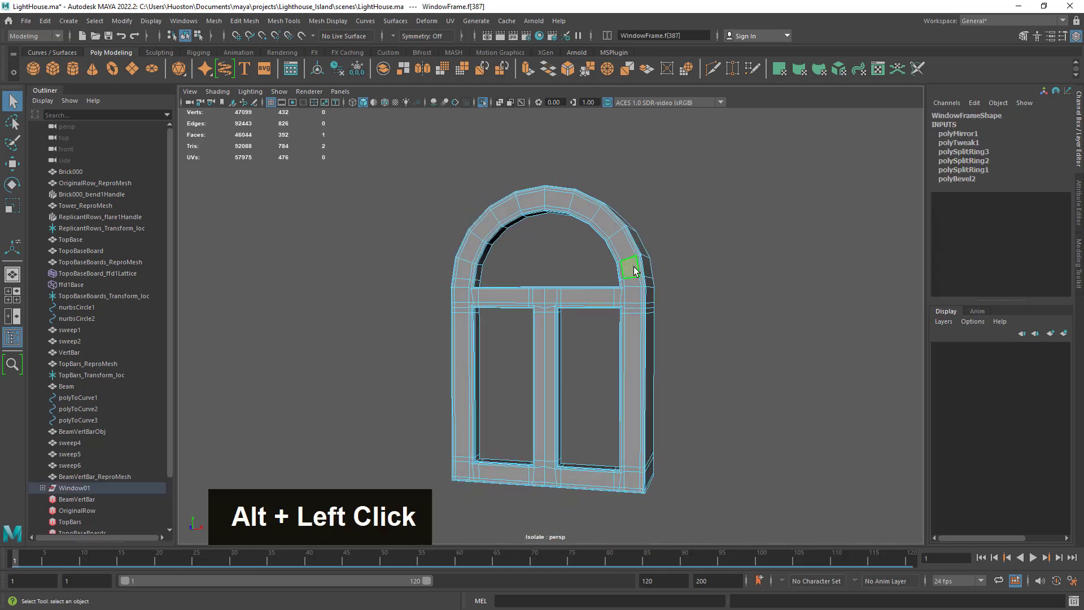
pyautogui.click(749, 354)
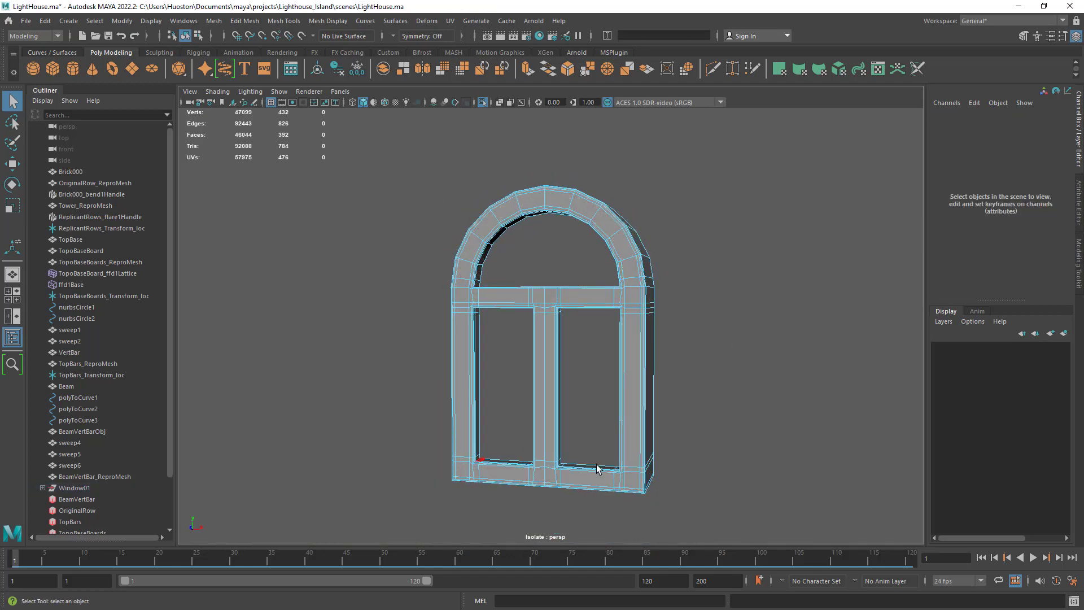
pyautogui.keyDown('alt'); pyautogui.moveTo(630, 297); pyautogui.dragTo(692, 354); pyautogui.keyUp('alt')
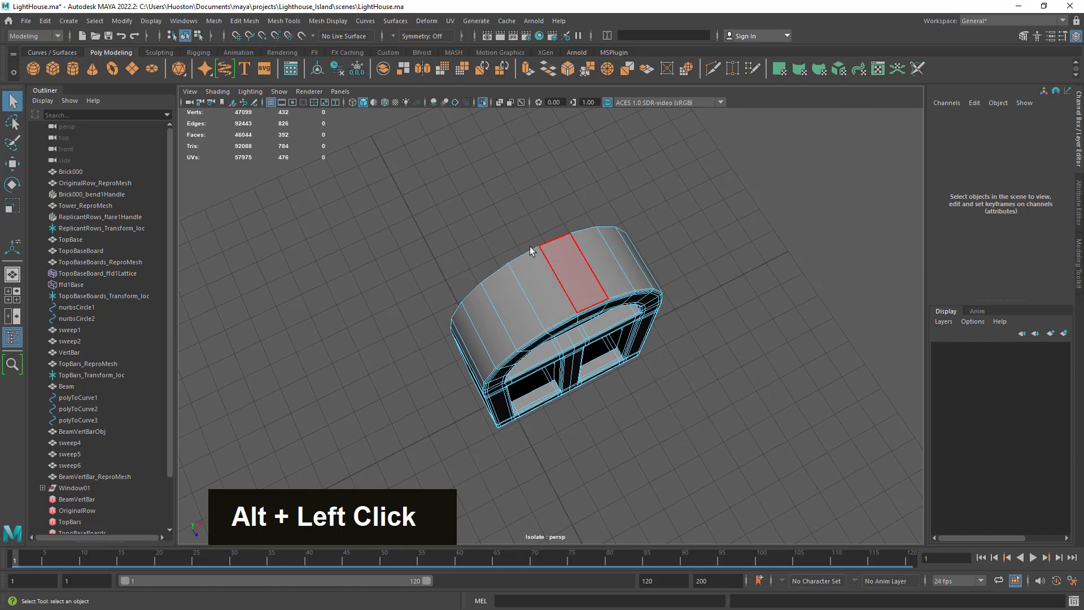
pyautogui.click(602, 261)
pyautogui.doubleClick(602, 261)
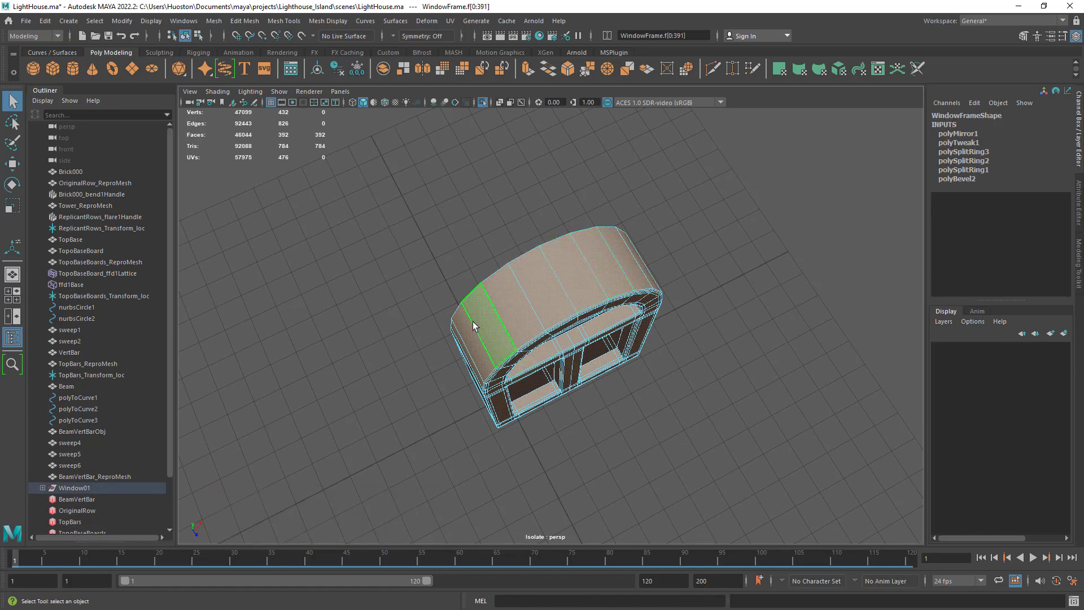
pyautogui.keyDown('alt'); pyautogui.moveTo(653, 411); pyautogui.dragTo(600, 350); pyautogui.keyUp('alt')
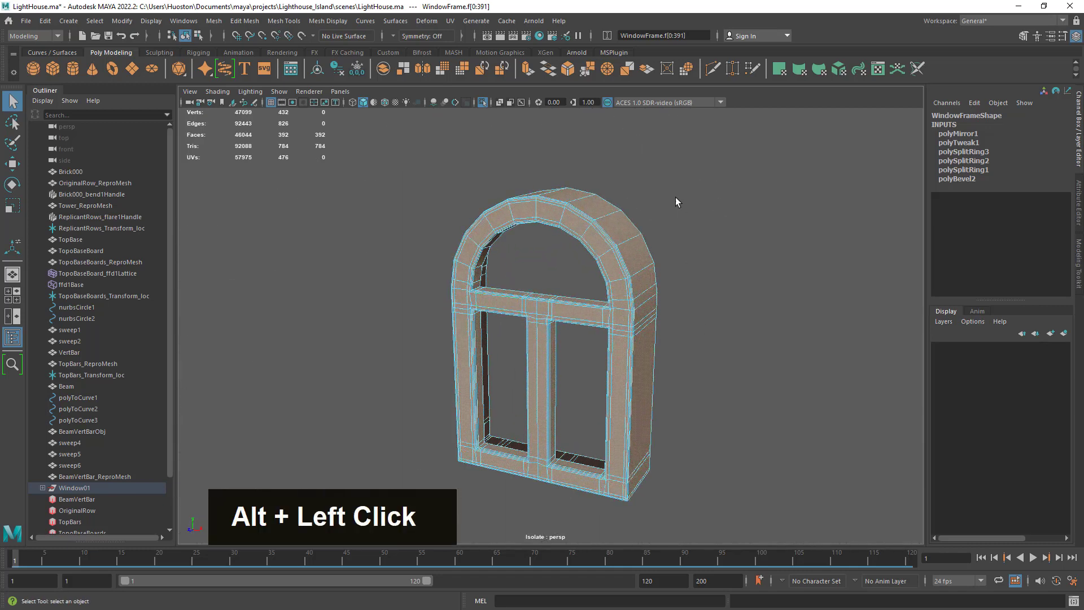
# Step: Return the window frame to object mode and delete its construction history
pyautogui.rightClick(634, 228)
pyautogui.moveTo(634, 228); pyautogui.dragTo(659, 210, button='right')
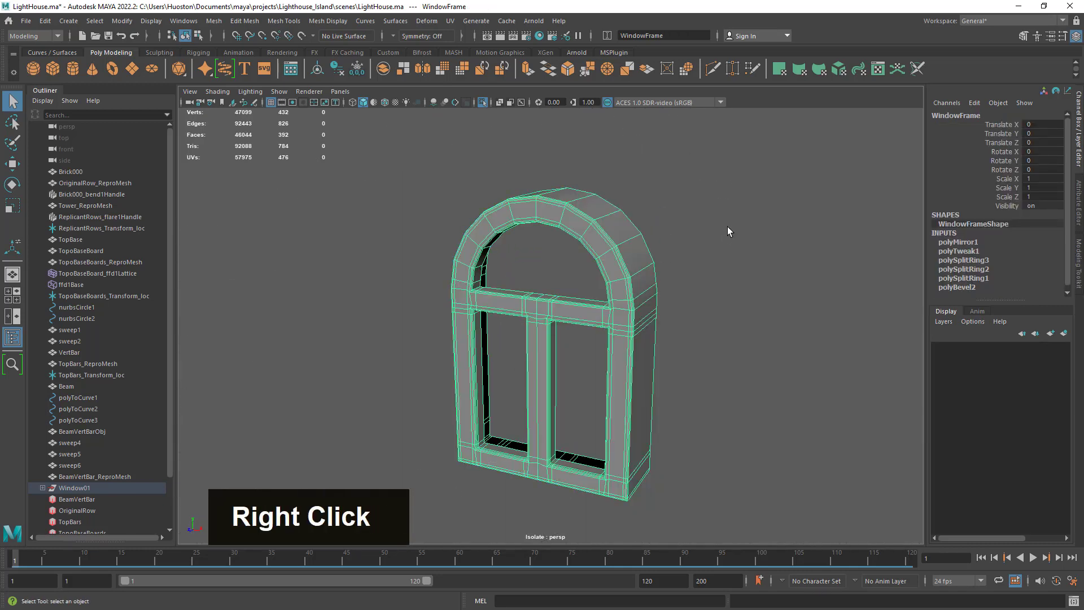
pyautogui.keyDown('alt'); pyautogui.moveTo(662, 280); pyautogui.dragTo(696, 269); pyautogui.keyUp('alt')
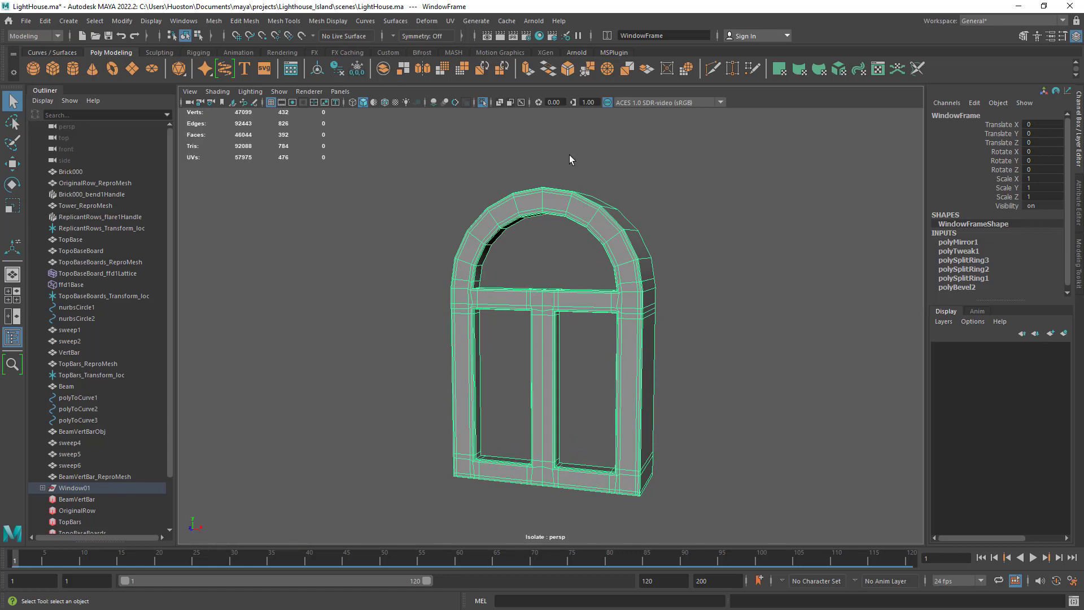
pyautogui.click(337, 69)
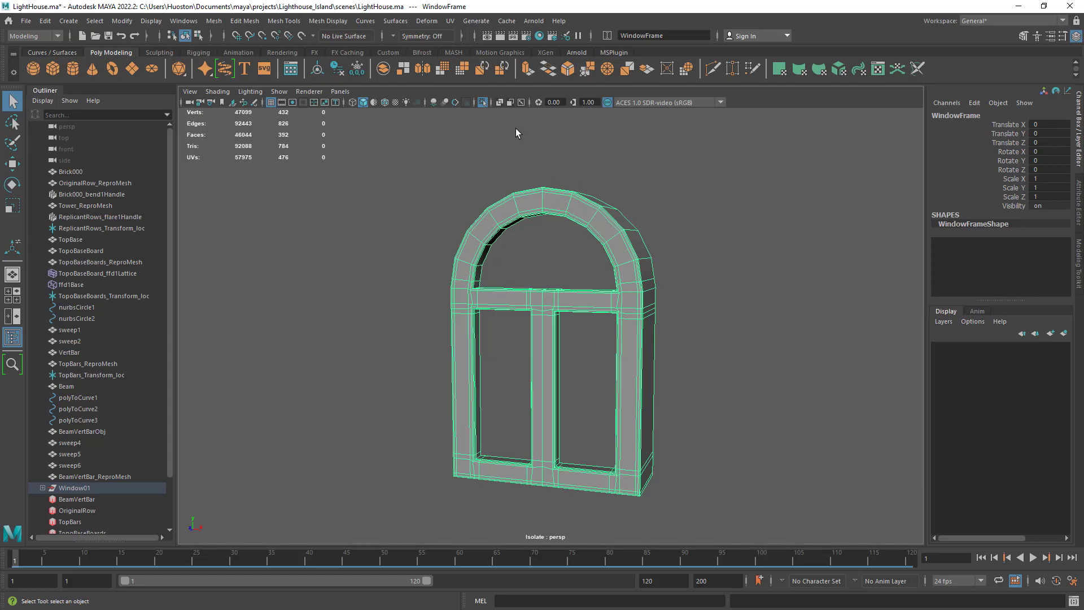
# Step: Turn off isolation to show the window on the tower, and expand the Window01 group
pyautogui.click(483, 104)
pyautogui.click(43, 487)
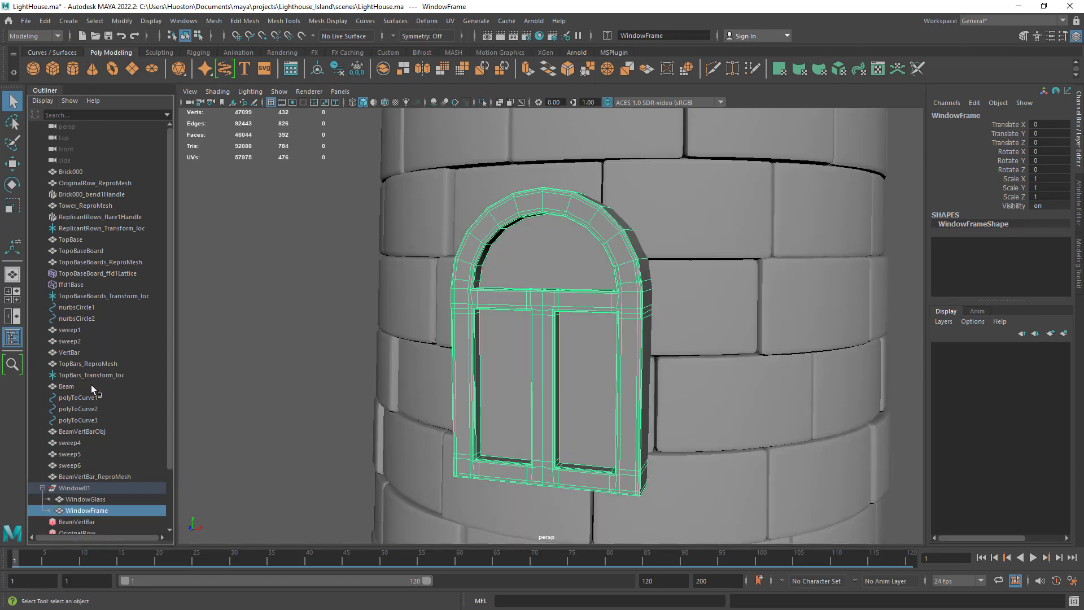
pyautogui.scroll(-2, 78, 409)
pyautogui.keyDown('alt'); pyautogui.moveTo(615, 389); pyautogui.dragTo(556, 384, button='right'); pyautogui.keyUp('alt')
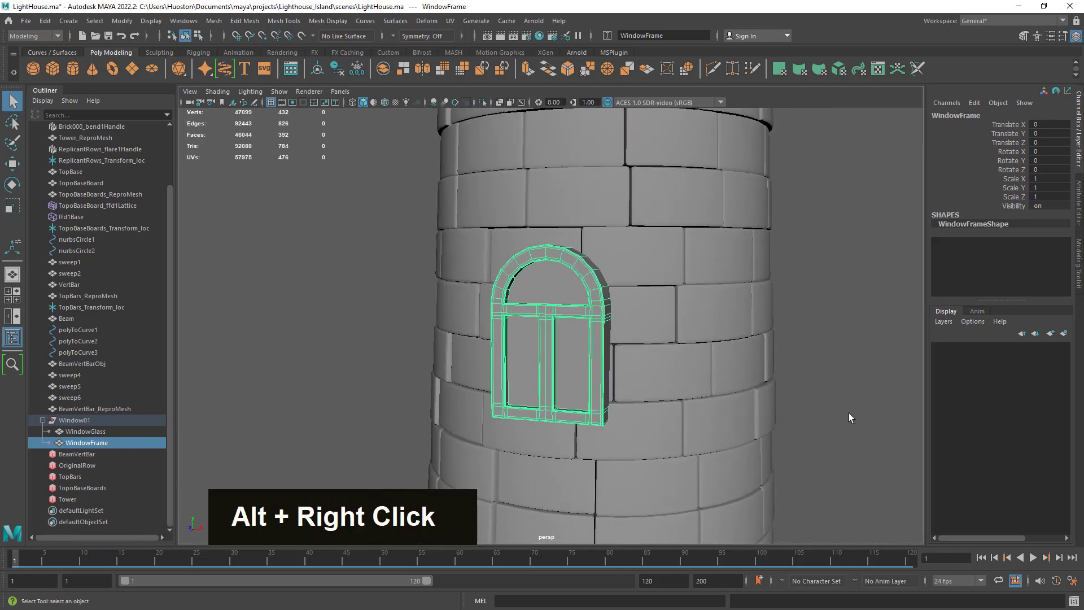
# Step: Save the lighthouse scene and clear the selection
pyautogui.click(849, 412)
pyautogui.keyDown('alt'); pyautogui.moveTo(601, 390); pyautogui.dragTo(547, 351); pyautogui.keyUp('alt')
pyautogui.click(547, 352)
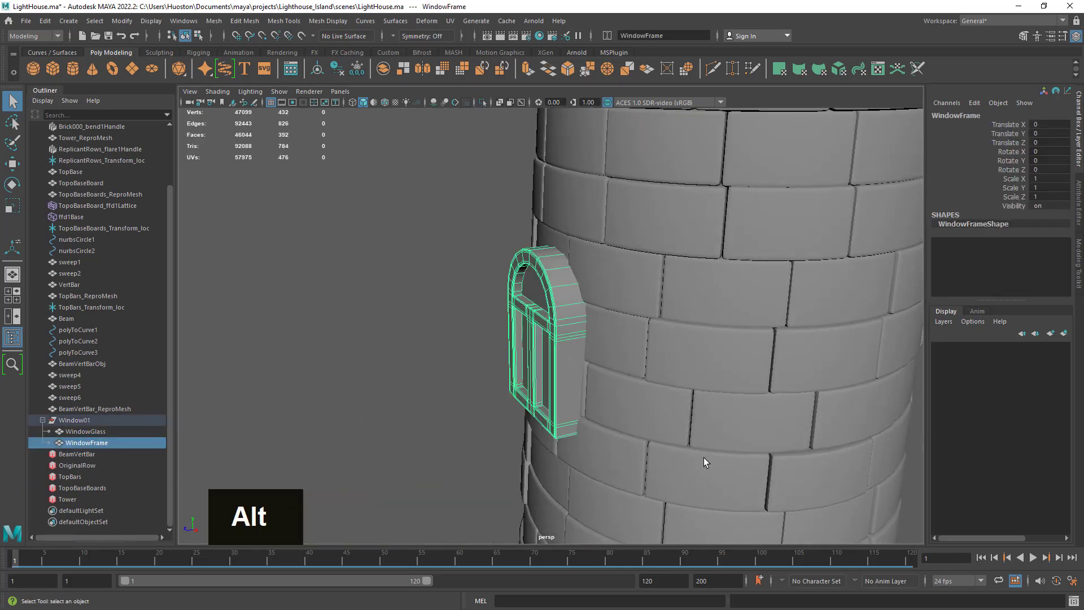
pyautogui.click(106, 37)
pyautogui.click(405, 336)
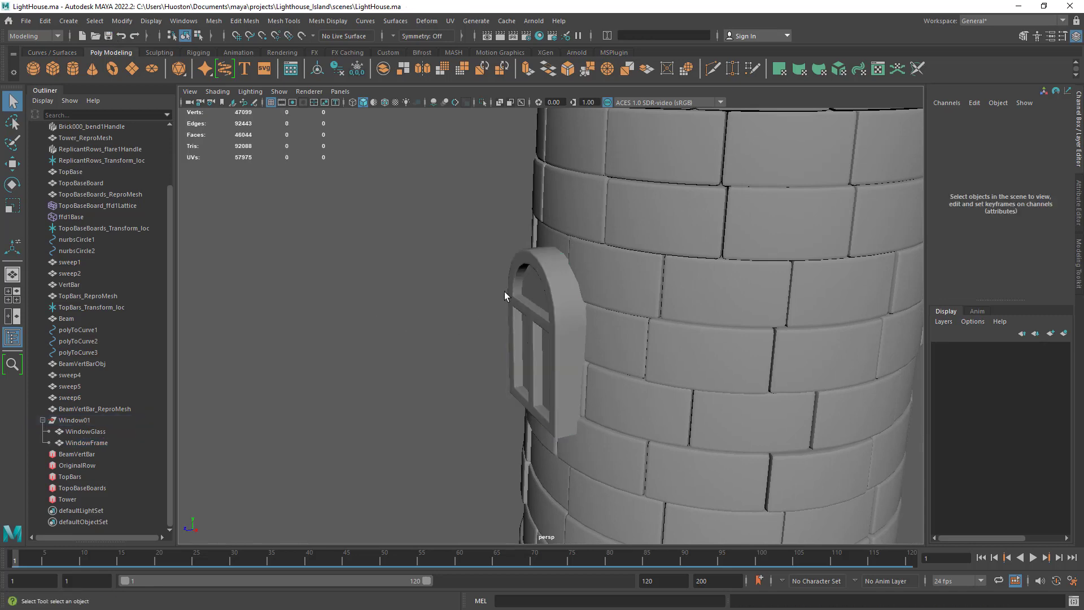
# Step: Turn on smooth mesh preview for the window frame and deselect it
pyautogui.click(564, 290)
pyautogui.press('3')
pyautogui.click(411, 309)
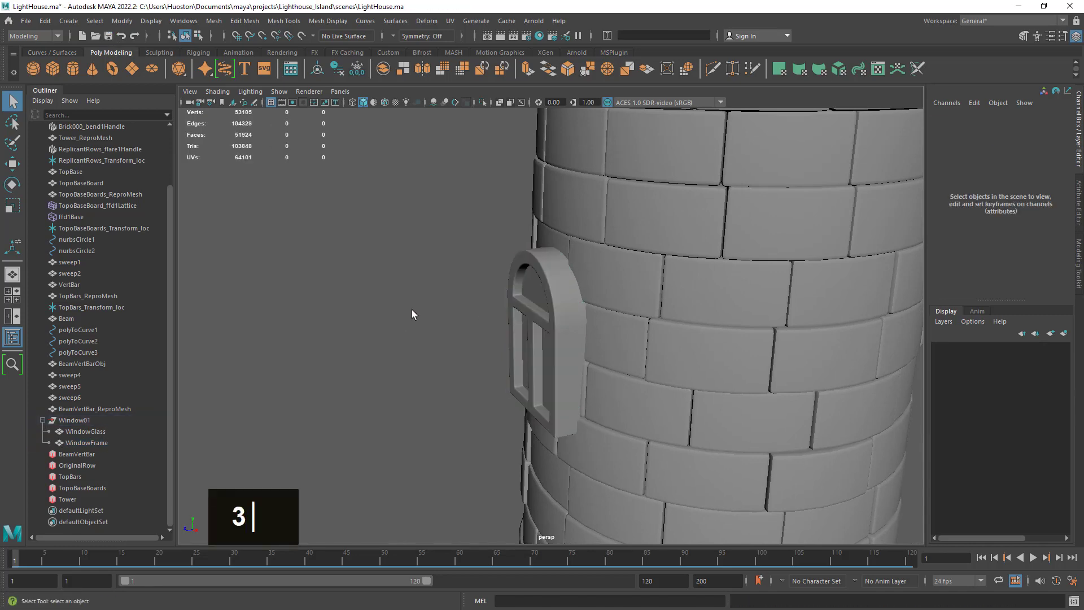
# Step: Move WindowGlass outward inside the frame, bringing its Translate Y to about 0.062
pyautogui.keyDown('alt'); pyautogui.moveTo(411, 309); pyautogui.dragTo(534, 296); pyautogui.keyUp('alt')
pyautogui.keyDown('alt'); pyautogui.moveTo(534, 296); pyautogui.dragTo(794, 320, button='right'); pyautogui.keyUp('alt')
pyautogui.keyDown('alt'); pyautogui.moveTo(794, 320); pyautogui.dragTo(751, 344); pyautogui.keyUp('alt')
pyautogui.click(543, 432)
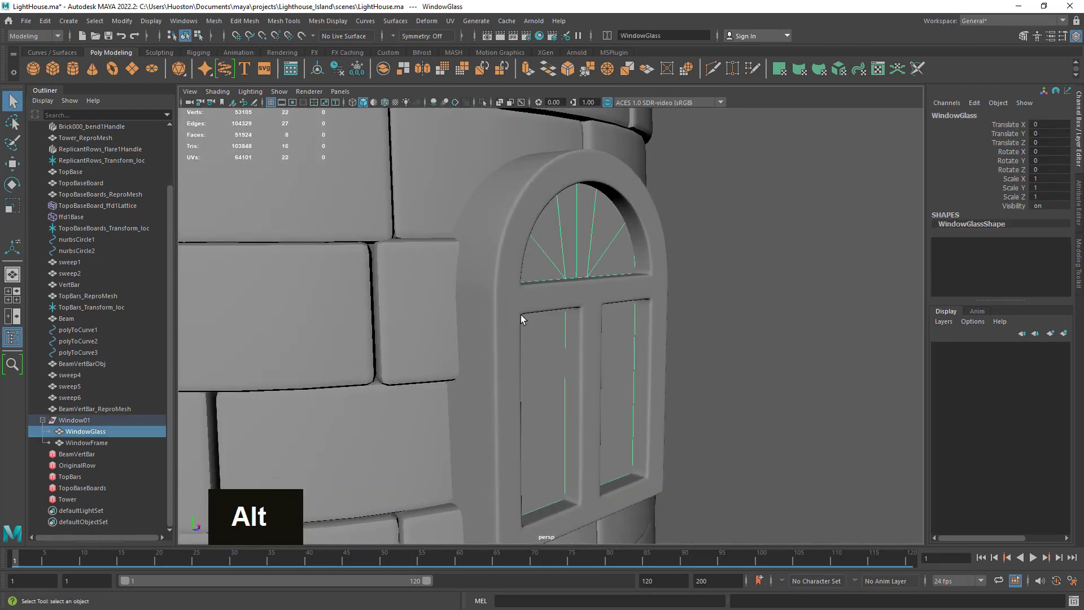
pyautogui.press('w')
pyautogui.keyDown('alt'); pyautogui.moveTo(525, 390); pyautogui.dragTo(655, 387); pyautogui.keyUp('alt')
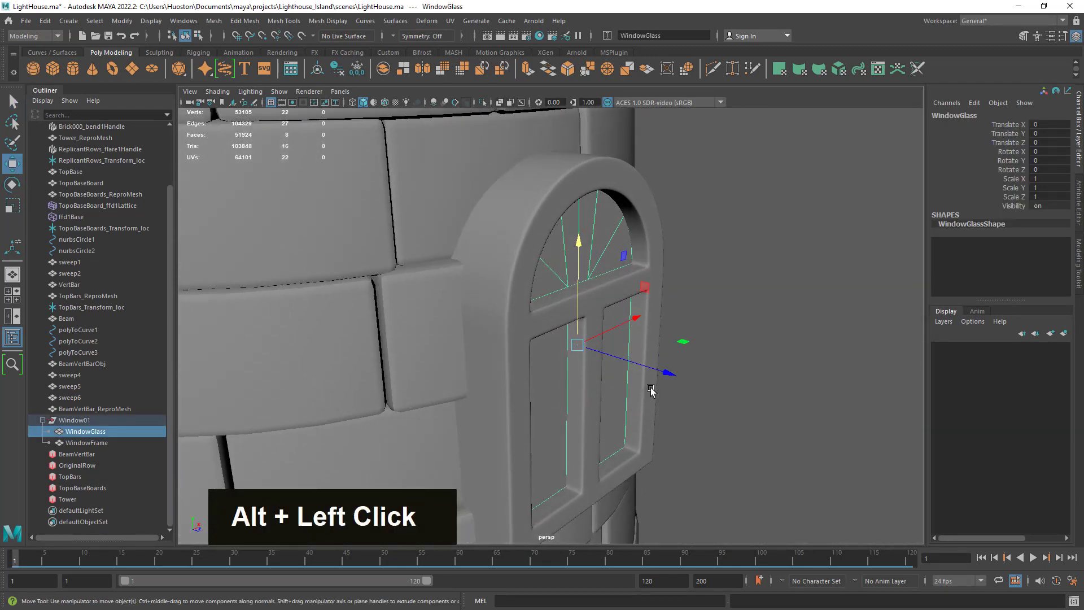
pyautogui.moveTo(661, 376); pyautogui.dragTo(670, 376, button='middle')
pyautogui.keyDown('alt'); pyautogui.moveTo(669, 377); pyautogui.dragTo(704, 363); pyautogui.keyUp('alt')
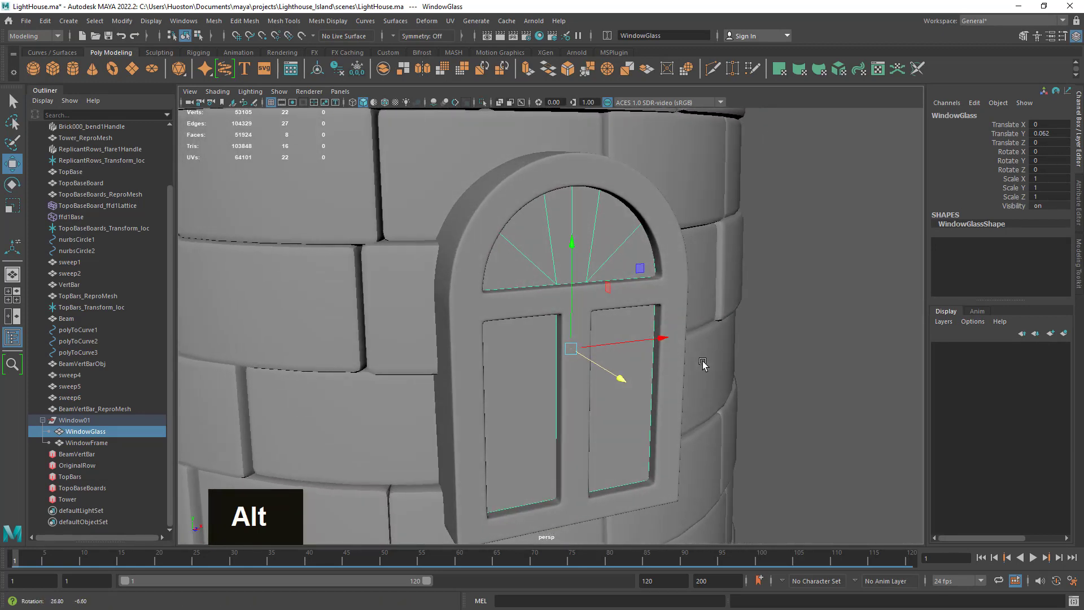
# Step: Move the window glass and frame together into the tower wall, bringing the frame's Translate Y to about -0.116
pyautogui.keyDown('shift'); pyautogui.click(467, 242); pyautogui.keyUp('shift')
pyautogui.keyDown('alt'); pyautogui.moveTo(590, 359); pyautogui.dragTo(626, 377); pyautogui.keyUp('alt')
pyautogui.keyDown('alt'); pyautogui.moveTo(748, 384); pyautogui.dragTo(728, 360); pyautogui.keyUp('alt')
pyautogui.keyDown('alt'); pyautogui.moveTo(729, 361); pyautogui.dragTo(646, 327, button='right'); pyautogui.keyUp('alt')
pyautogui.keyDown('alt'); pyautogui.moveTo(646, 327); pyautogui.dragTo(627, 368); pyautogui.keyUp('alt')
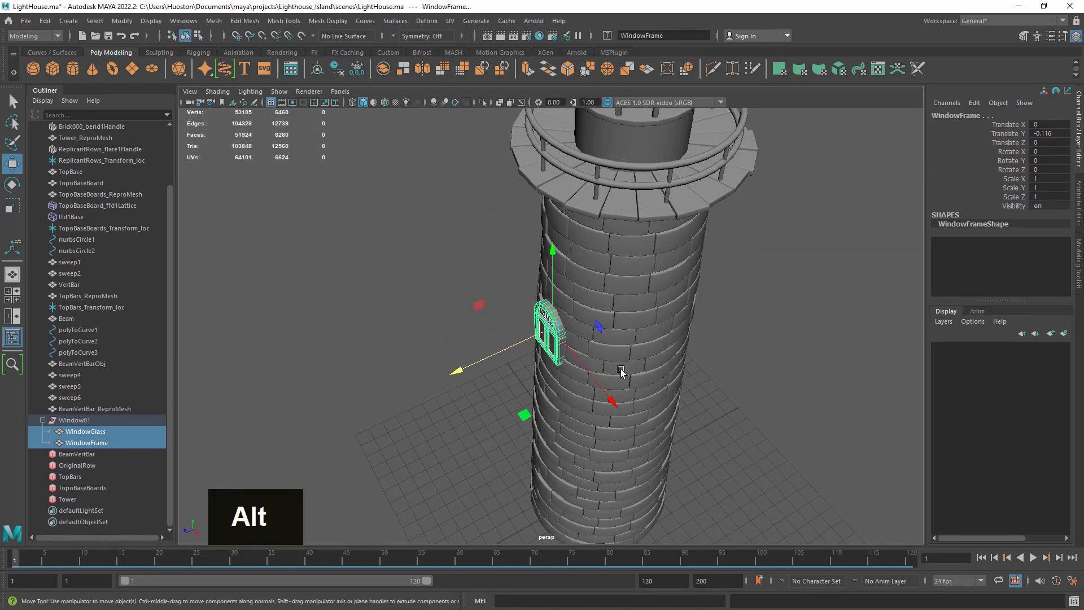
pyautogui.keyDown('alt'); pyautogui.moveTo(627, 367); pyautogui.dragTo(641, 387, button='right'); pyautogui.keyUp('alt')
pyautogui.keyDown('alt'); pyautogui.moveTo(641, 387); pyautogui.dragTo(718, 353); pyautogui.keyUp('alt')
pyautogui.keyDown('alt'); pyautogui.moveTo(719, 353); pyautogui.dragTo(749, 402, button='right'); pyautogui.keyUp('alt')
pyautogui.click(757, 389)
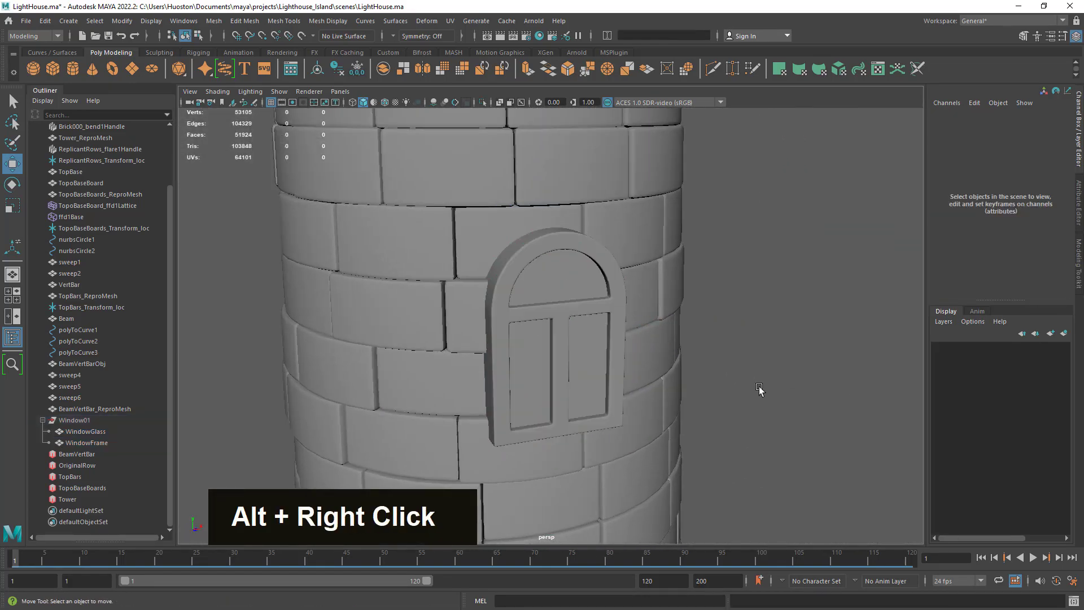
# Step: Freeze the transformations of both the window frame and the glass, and centre their pivots
pyautogui.keyDown('alt'); pyautogui.moveTo(757, 388); pyautogui.dragTo(733, 395); pyautogui.keyUp('alt')
pyautogui.keyDown('alt'); pyautogui.moveTo(733, 394); pyautogui.dragTo(609, 312, button='right'); pyautogui.keyUp('alt')
pyautogui.click(602, 302)
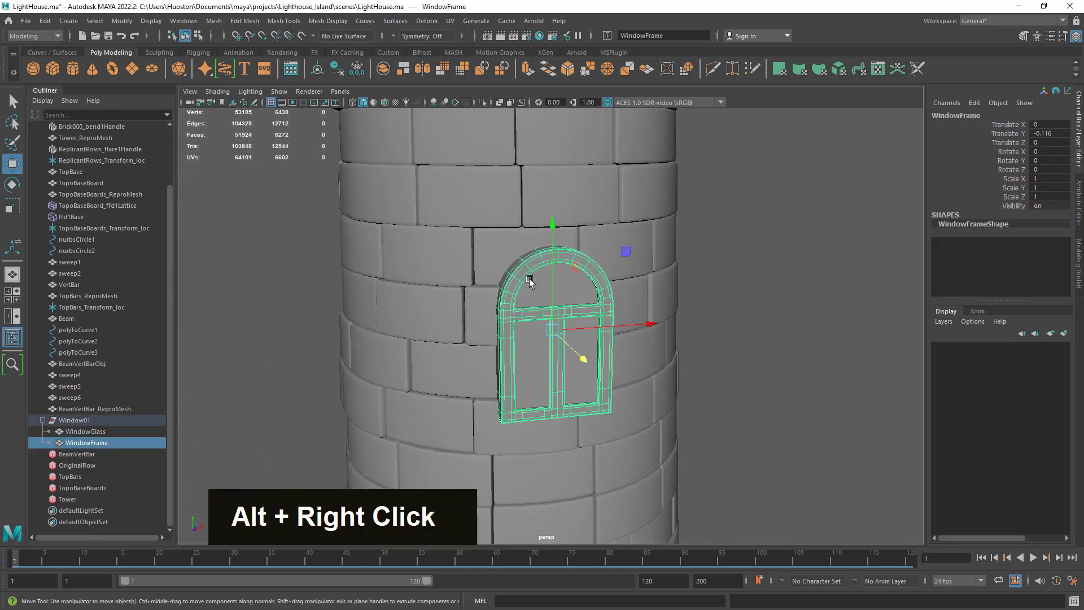
pyautogui.press('q')
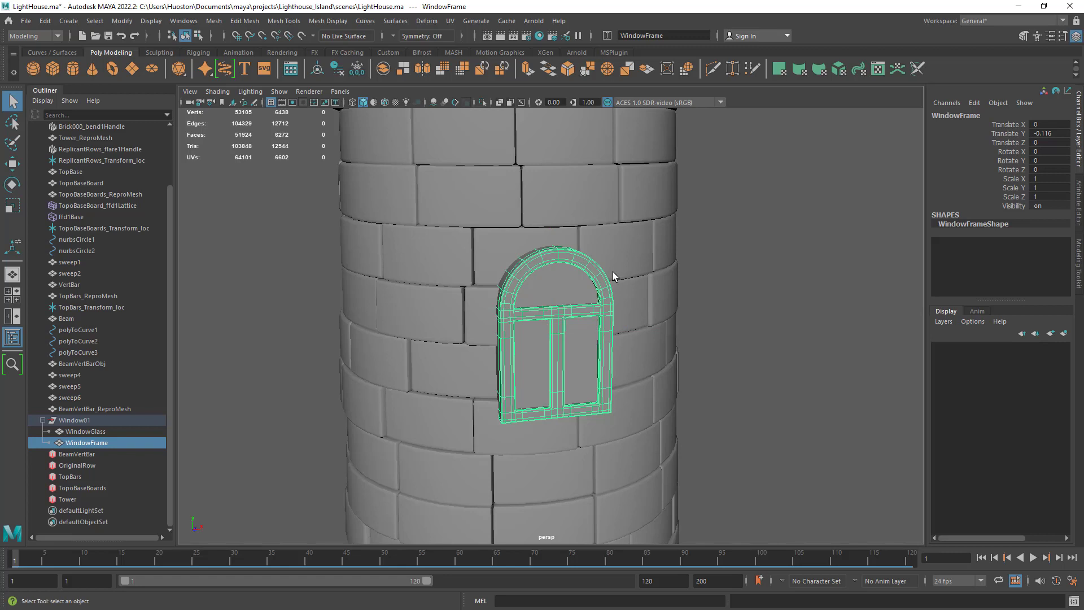
pyautogui.keyDown('shift'); pyautogui.click(570, 284); pyautogui.keyUp('shift')
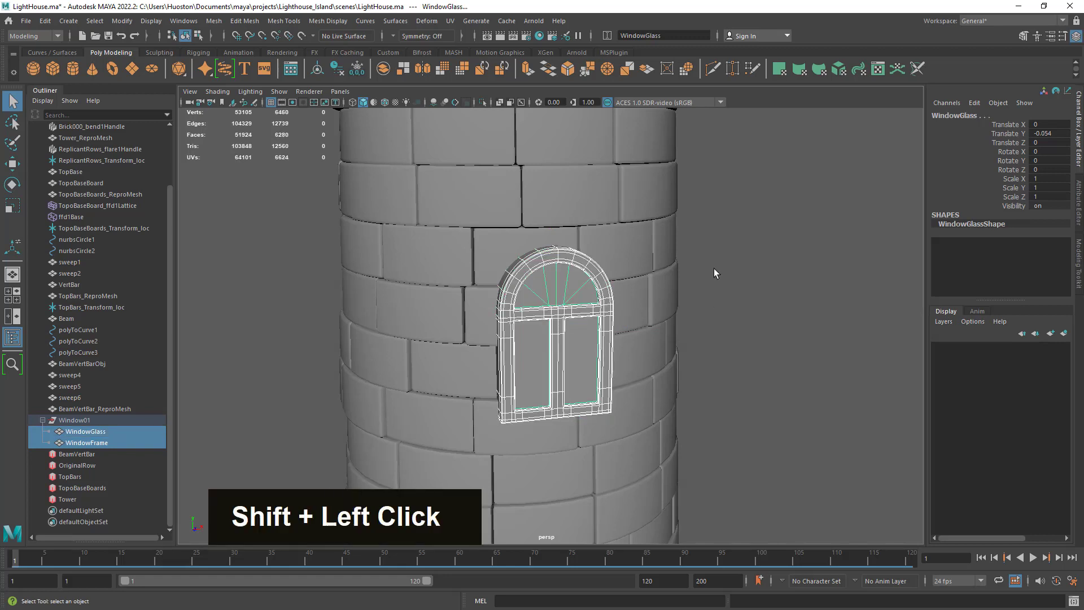
pyautogui.click(357, 68)
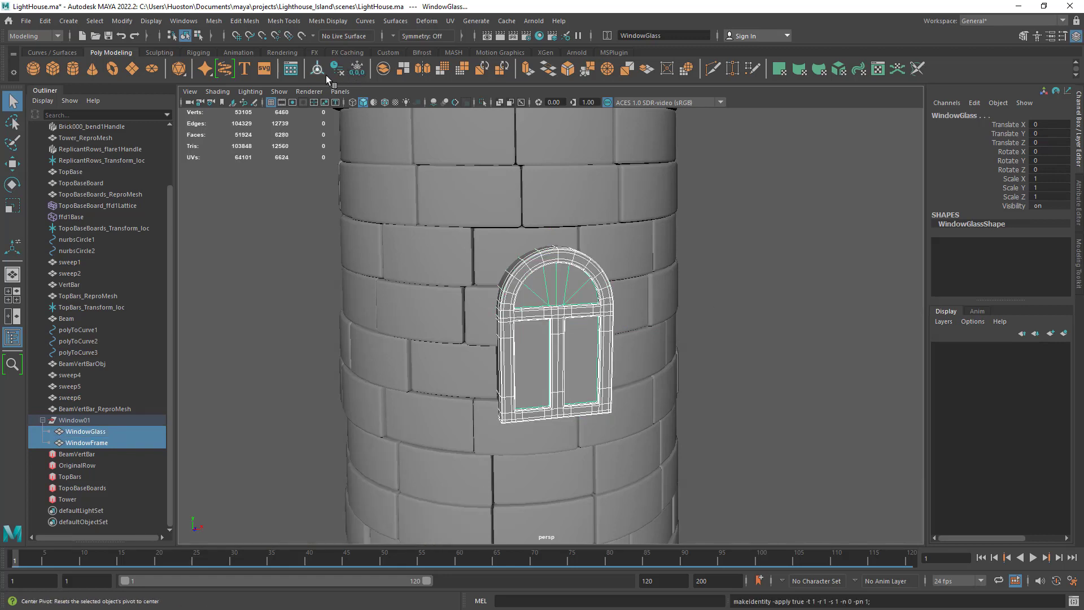
pyautogui.click(318, 73)
# Step: Freeze the Window01 group's transformations, and check the transform values of its frame and the group
pyautogui.click(85, 419)
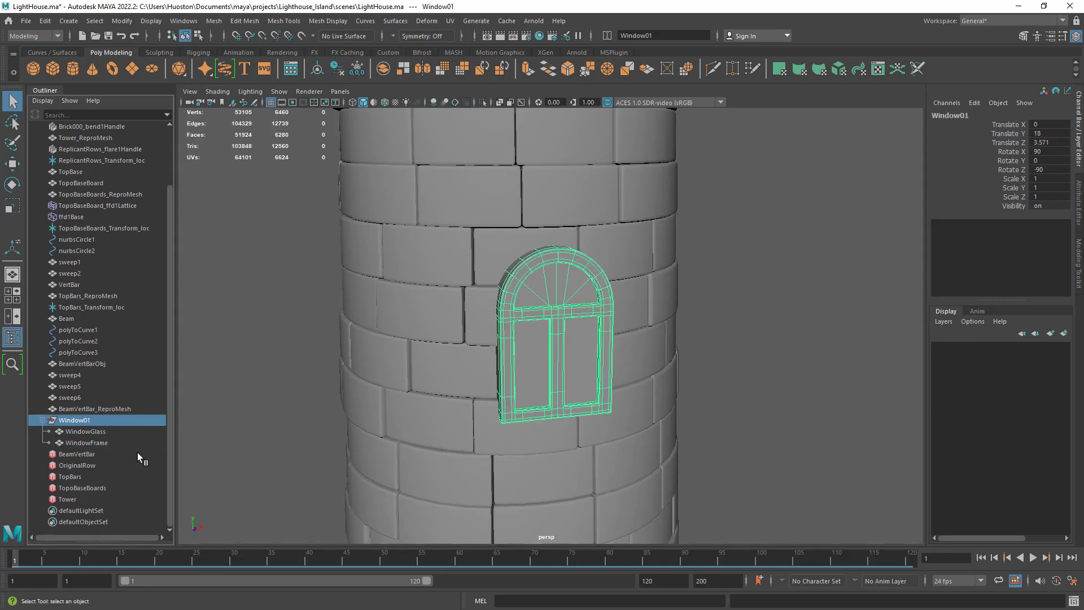
pyautogui.keyDown('alt'); pyautogui.moveTo(254, 350); pyautogui.dragTo(527, 360, button='right'); pyautogui.keyUp('alt')
pyautogui.keyDown('alt'); pyautogui.moveTo(527, 360); pyautogui.dragTo(571, 293); pyautogui.keyUp('alt')
pyautogui.click(14, 164)
pyautogui.keyDown('alt'); pyautogui.moveTo(510, 211); pyautogui.dragTo(856, 369, button='right'); pyautogui.keyUp('alt')
pyautogui.keyDown('alt'); pyautogui.moveTo(855, 369); pyautogui.dragTo(673, 215, button='middle'); pyautogui.keyUp('alt')
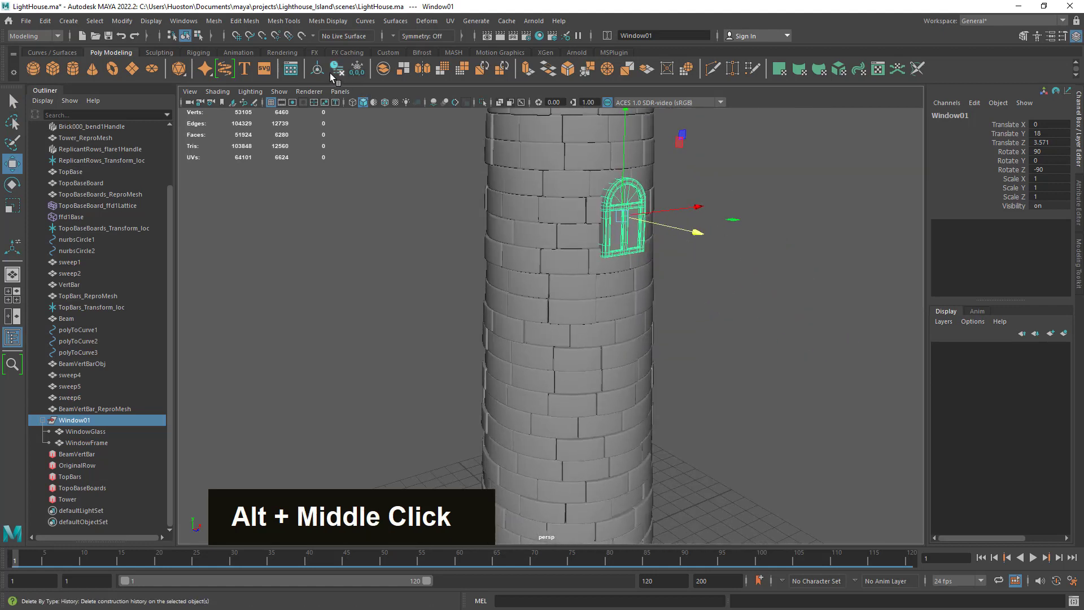
pyautogui.click(357, 68)
pyautogui.keyDown('alt'); pyautogui.moveTo(739, 212); pyautogui.dragTo(14, 379, button='right'); pyautogui.keyUp('alt')
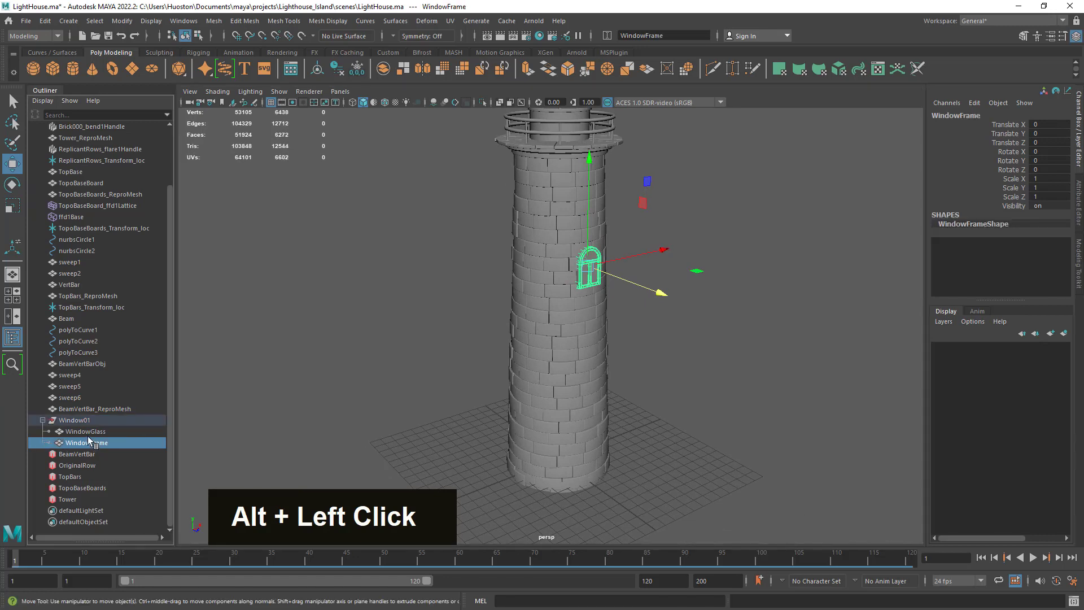
pyautogui.doubleClick(79, 420)
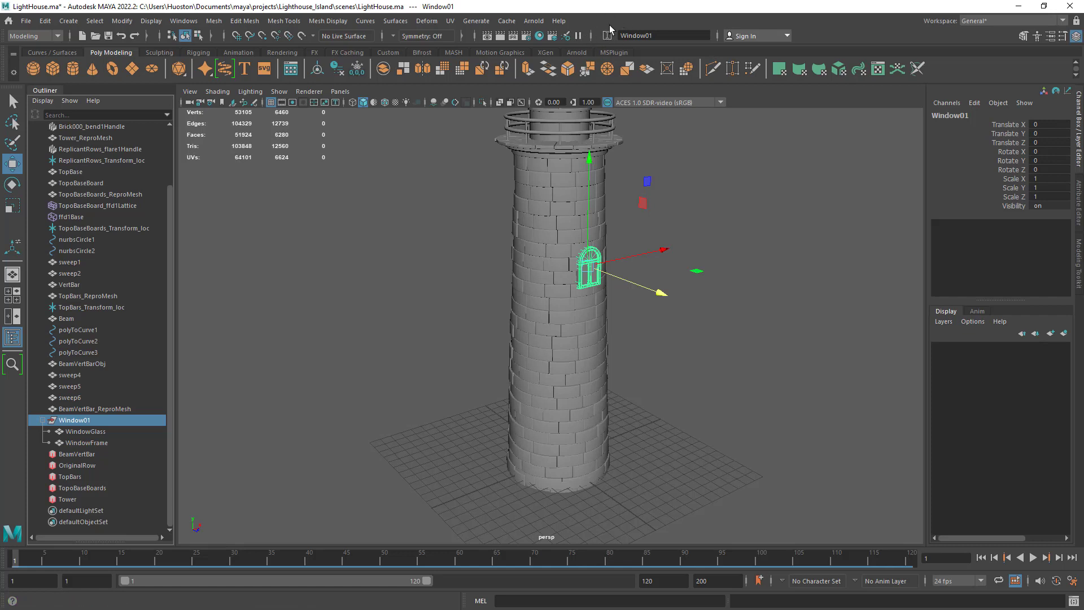
# Step: Switch the input box from Rename to Absolute transform mode for the Window01 group
pyautogui.click(608, 35)
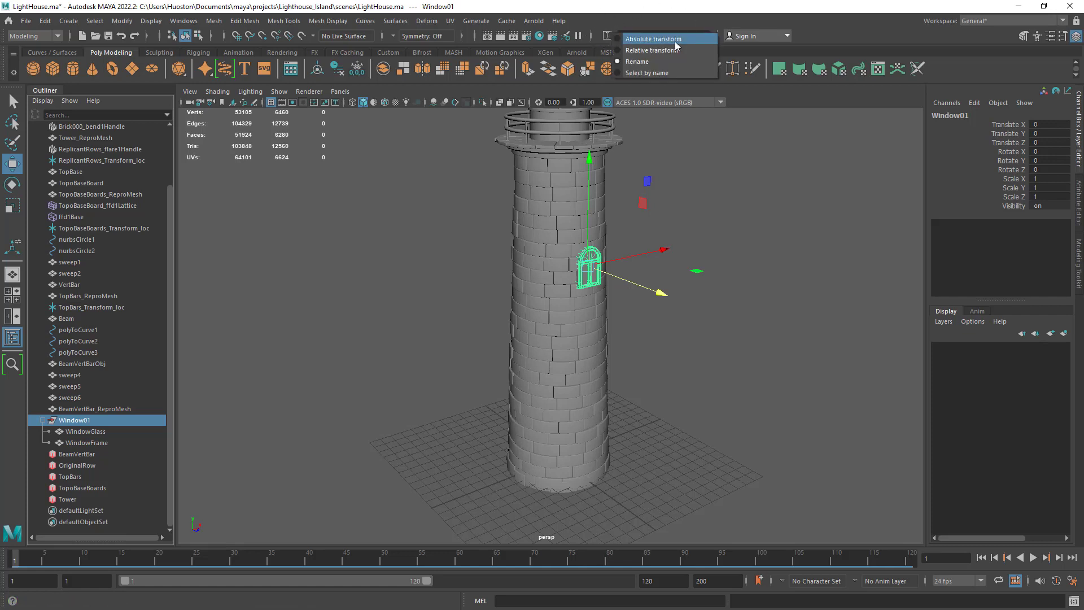
pyautogui.click(616, 40)
pyautogui.click(608, 37)
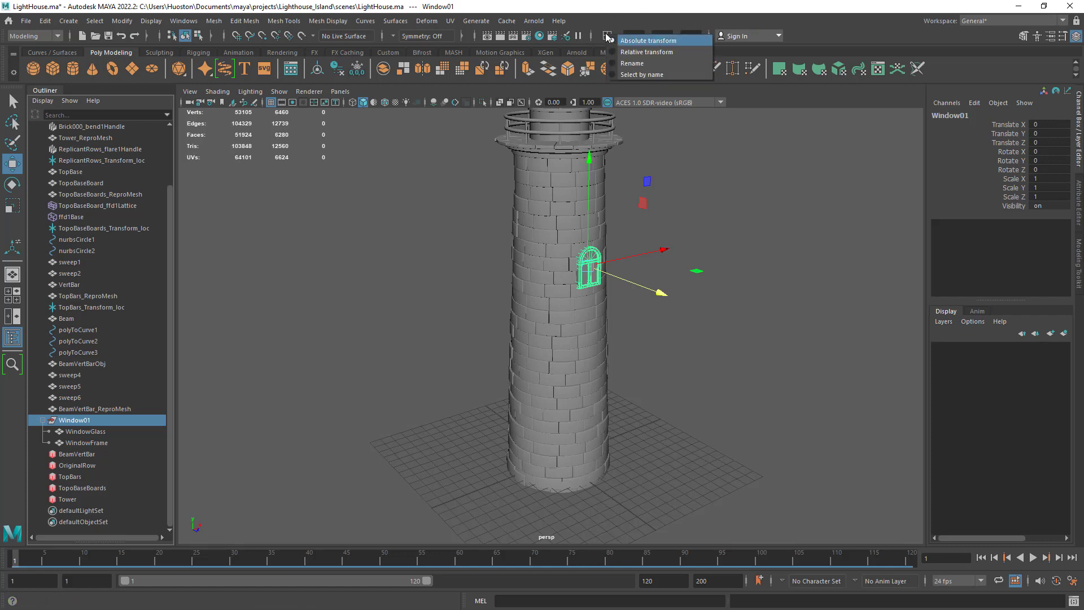
pyautogui.click(607, 35)
# Step: Hide and show the transform input fields repeatedly while trying out their other modes
pyautogui.click(590, 36)
pyautogui.click(591, 37)
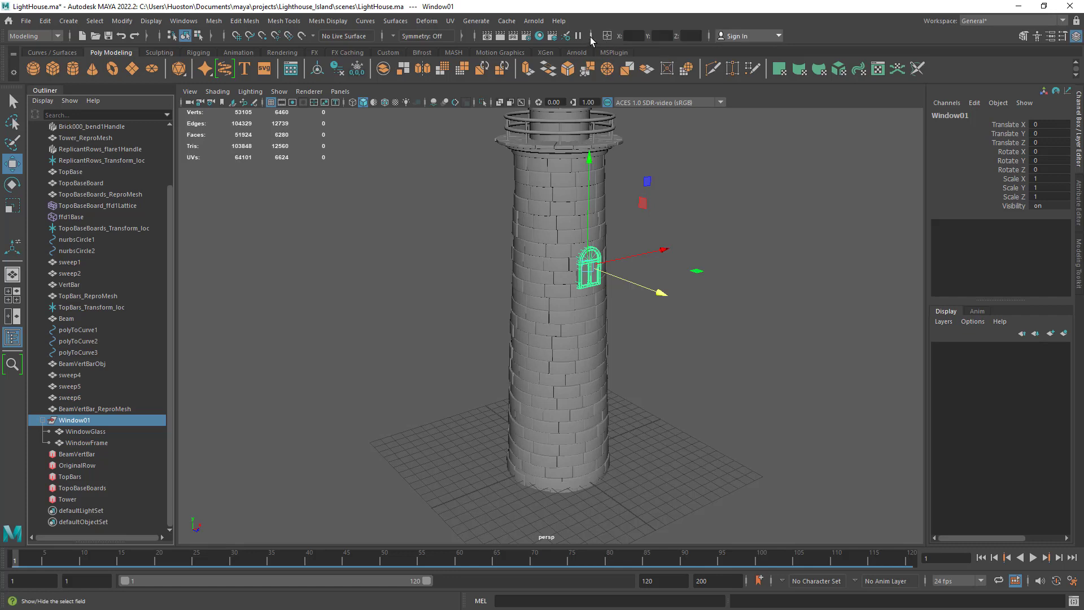
pyautogui.click(591, 37)
pyautogui.click(591, 39)
pyautogui.click(608, 36)
pyautogui.click(643, 52)
pyautogui.click(590, 36)
pyautogui.click(591, 36)
pyautogui.click(591, 36)
pyautogui.click(603, 36)
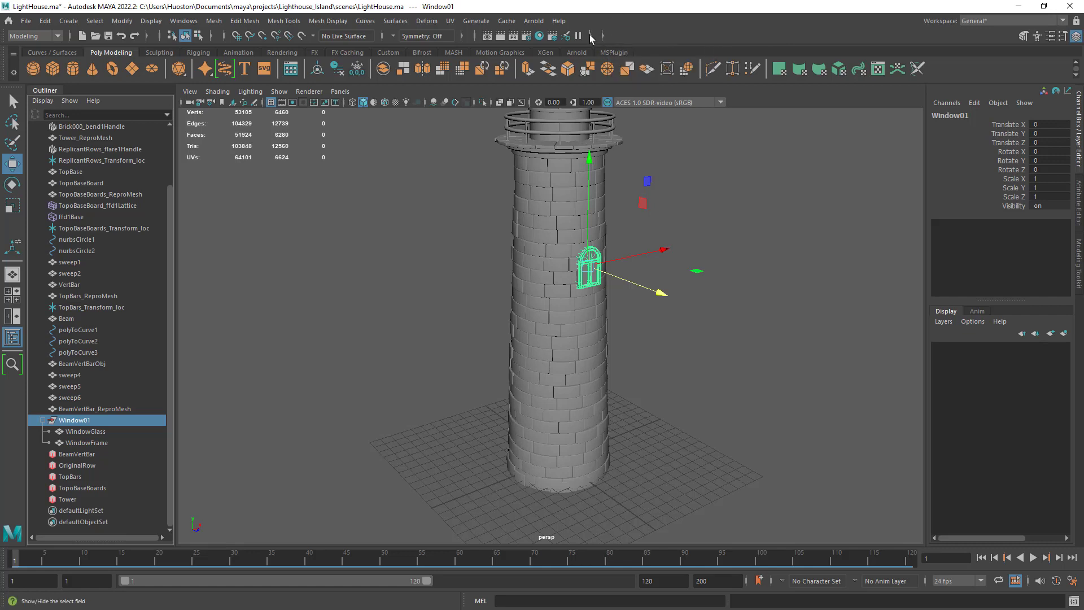
pyautogui.click(590, 36)
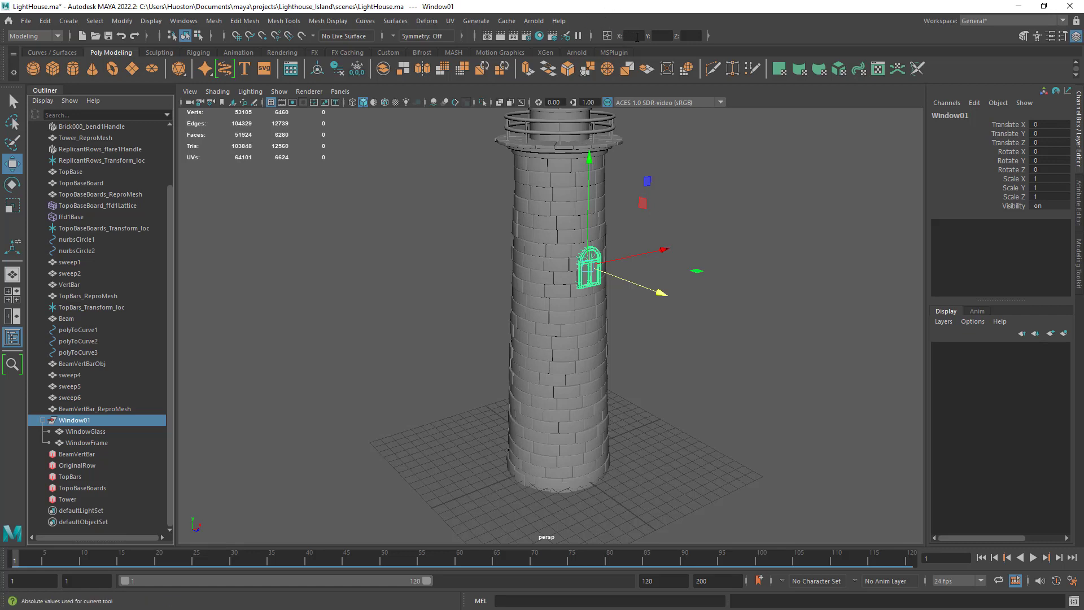
# Step: Choose Absolute transform for the input fields again with the Window01 group still selected
pyautogui.click(614, 36)
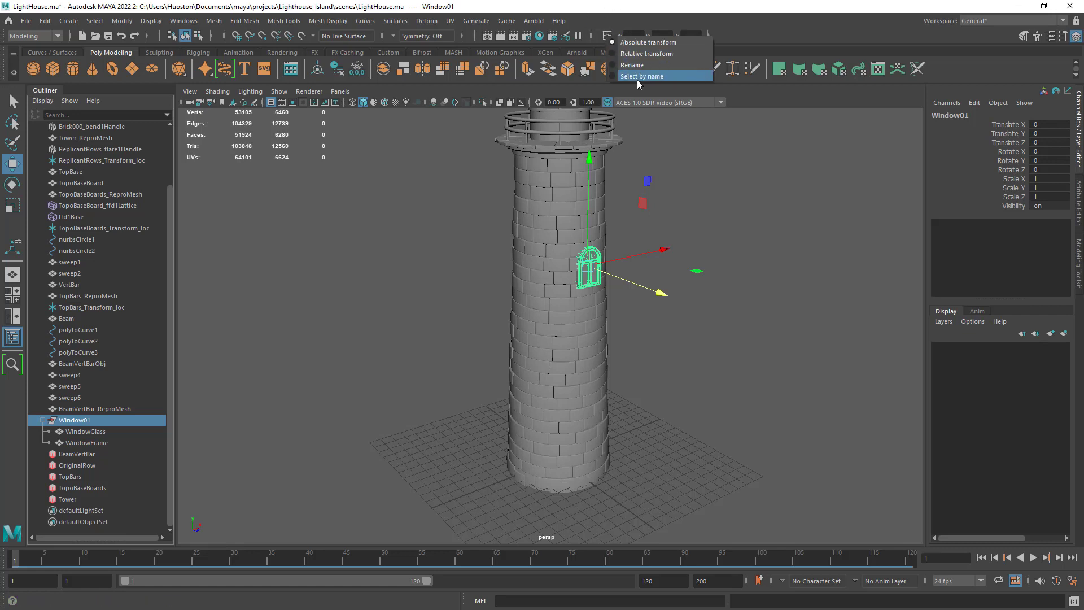
pyautogui.click(641, 44)
pyautogui.moveTo(614, 273)
pyautogui.keyDown('alt'); pyautogui.mouseDown(button='right')
pyautogui.moveTo(621, 296)
pyautogui.moveTo(609, 275)
pyautogui.mouseUp(button='right'); pyautogui.keyUp('alt')
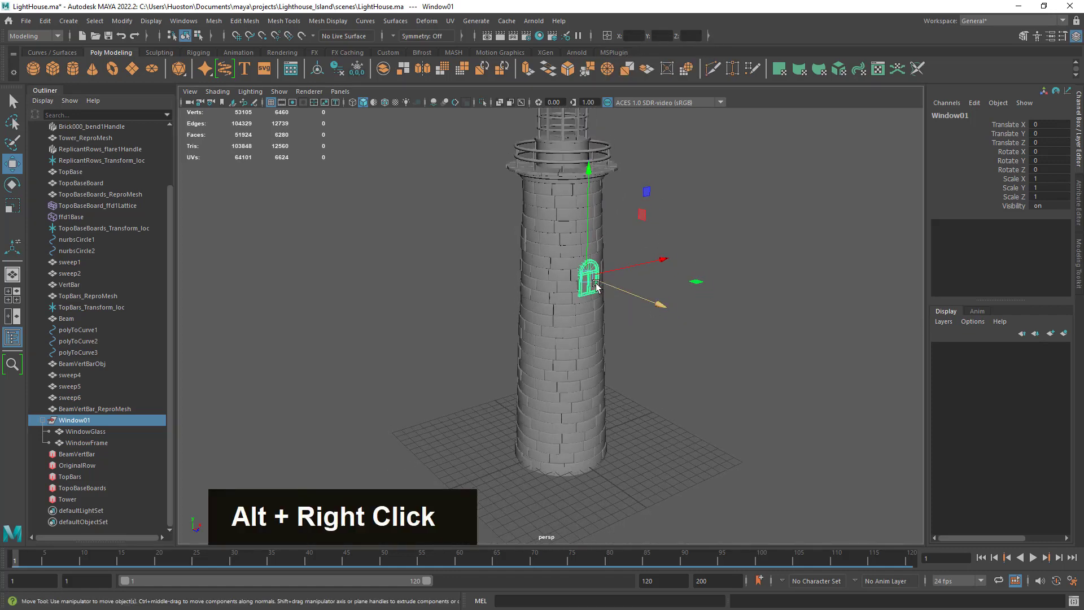
# Step: Enter pivot editing for the Window01 group and move its pivot off the window to a spot beside the tower base
pyautogui.click(82, 435)
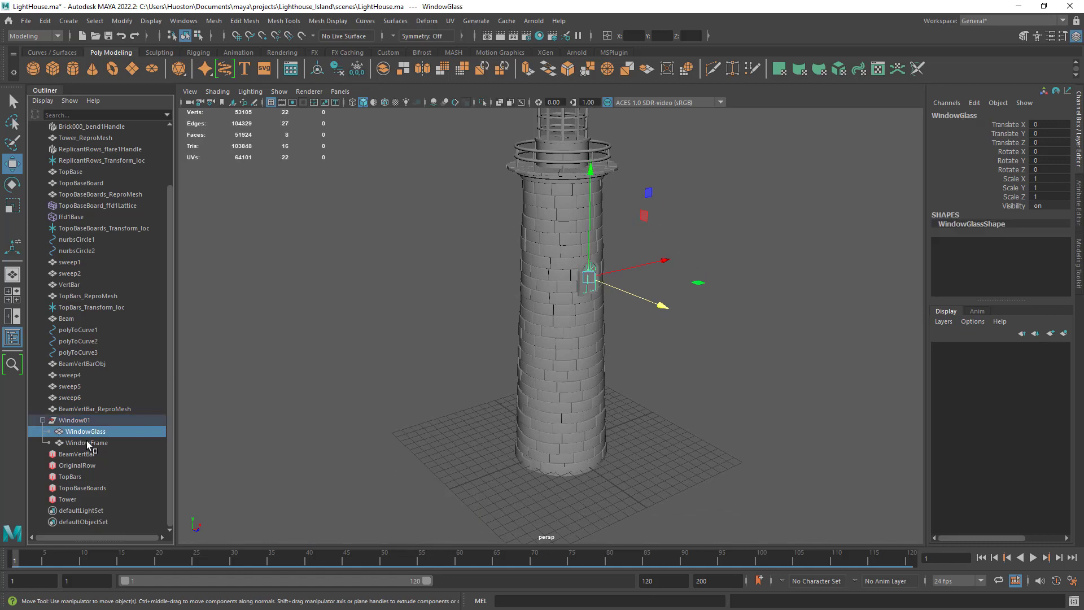
pyautogui.click(76, 421)
pyautogui.keyDown('alt'); pyautogui.moveTo(597, 363); pyautogui.dragTo(618, 363); pyautogui.keyUp('alt')
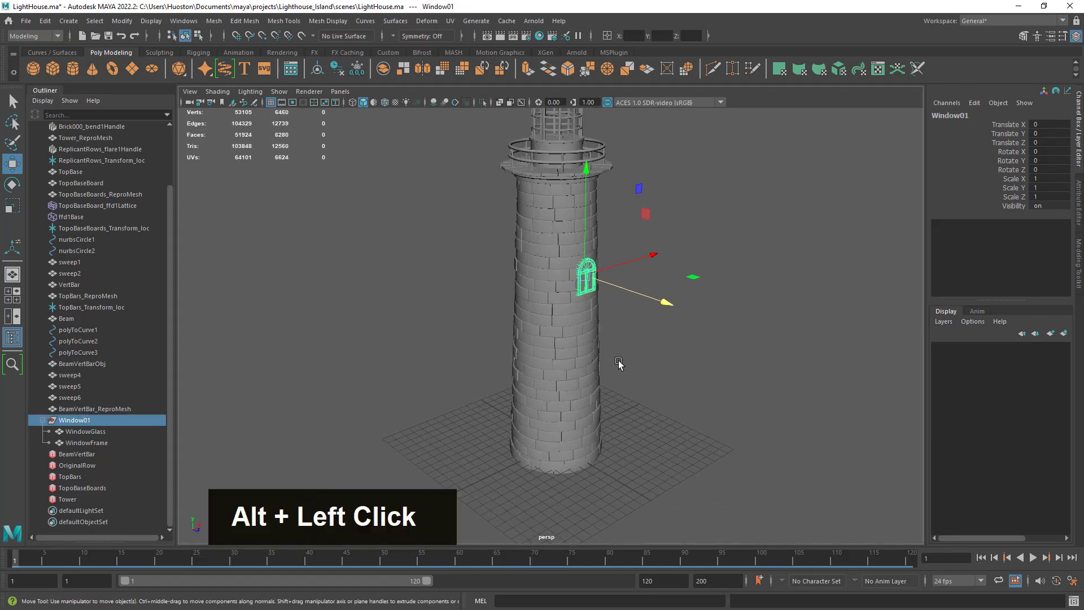
pyautogui.press('d')
pyautogui.moveTo(586, 275); pyautogui.dragTo(635, 420)
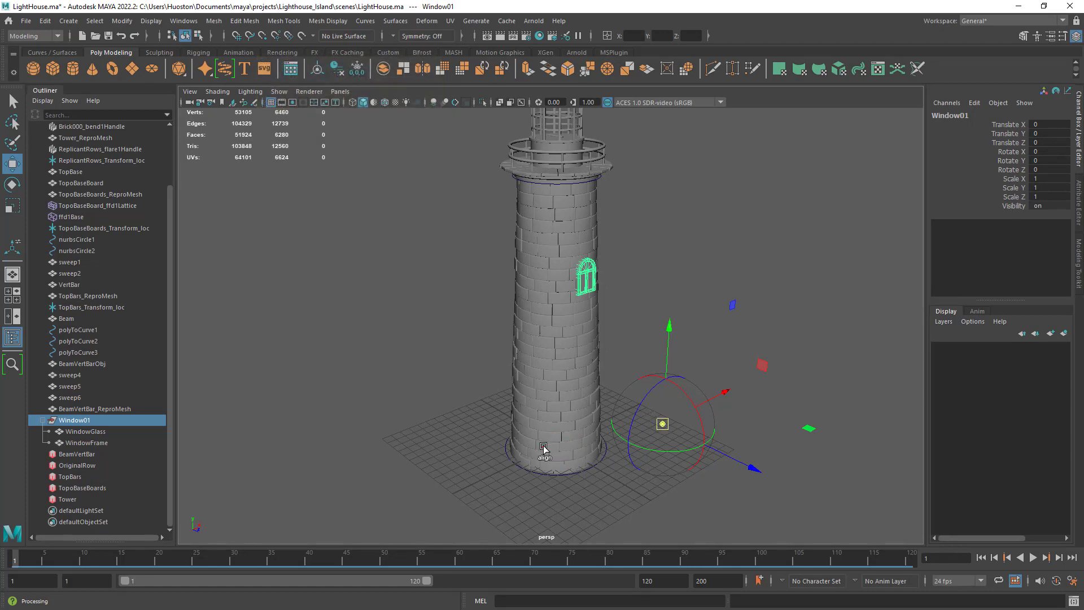
# Step: Place the Window01 group's pivot at the world origin with absolute values X 0, Y 0, Z 0, and leave pivot editing
pyautogui.click(605, 36)
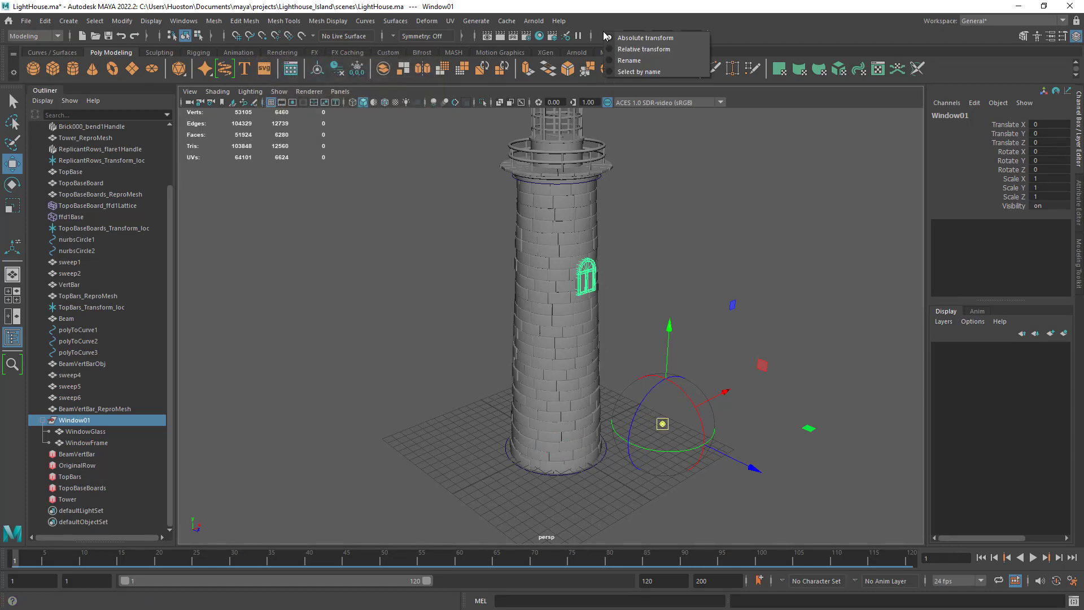
pyautogui.click(640, 37)
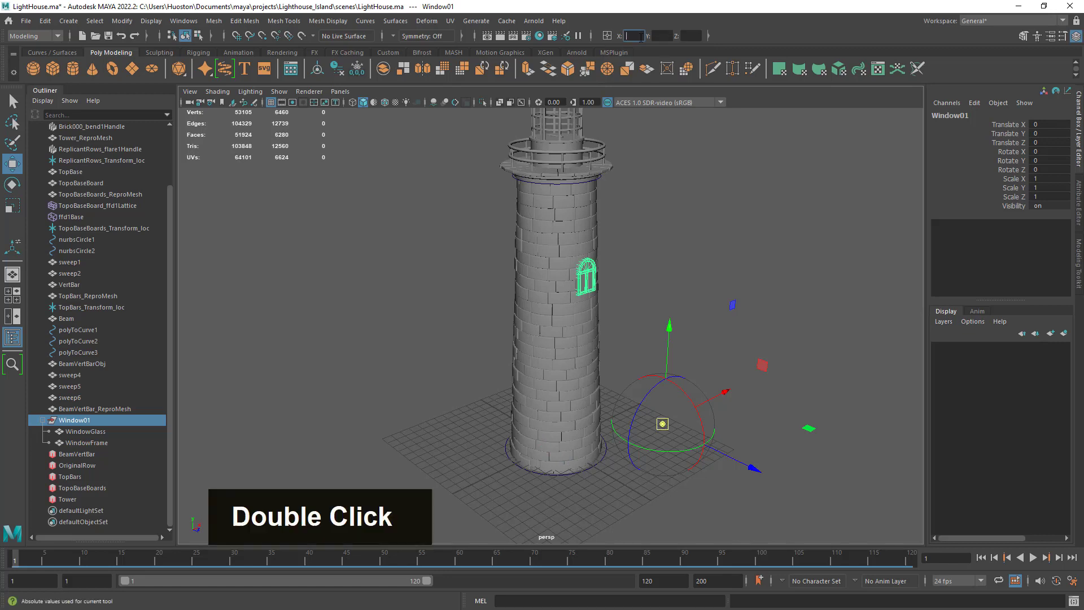
pyautogui.write('0')
pyautogui.press('Tab')
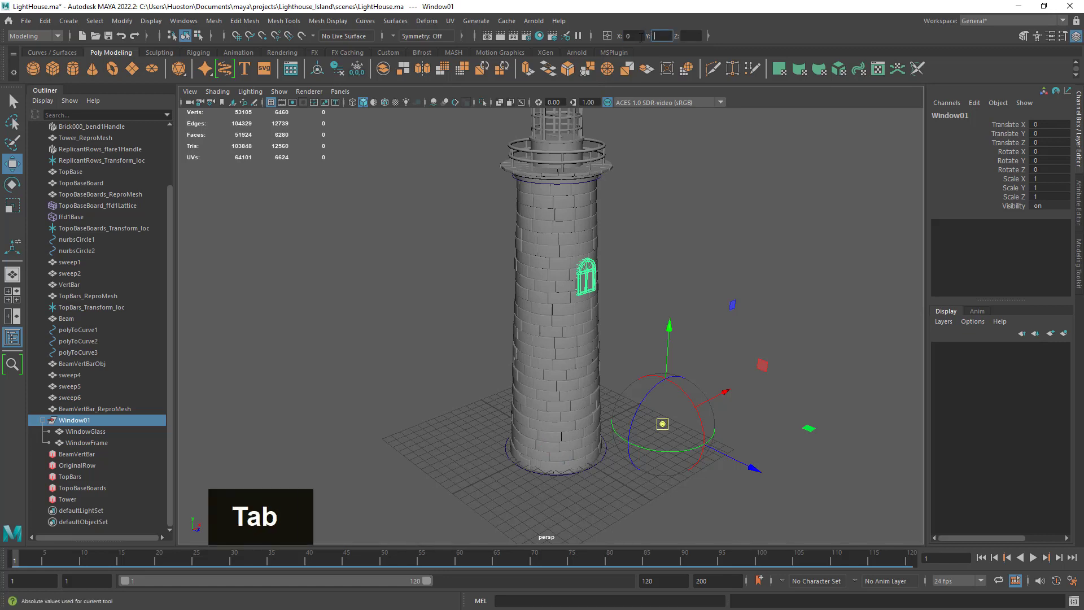
pyautogui.write('0')
pyautogui.press('Tab')
pyautogui.write('0')
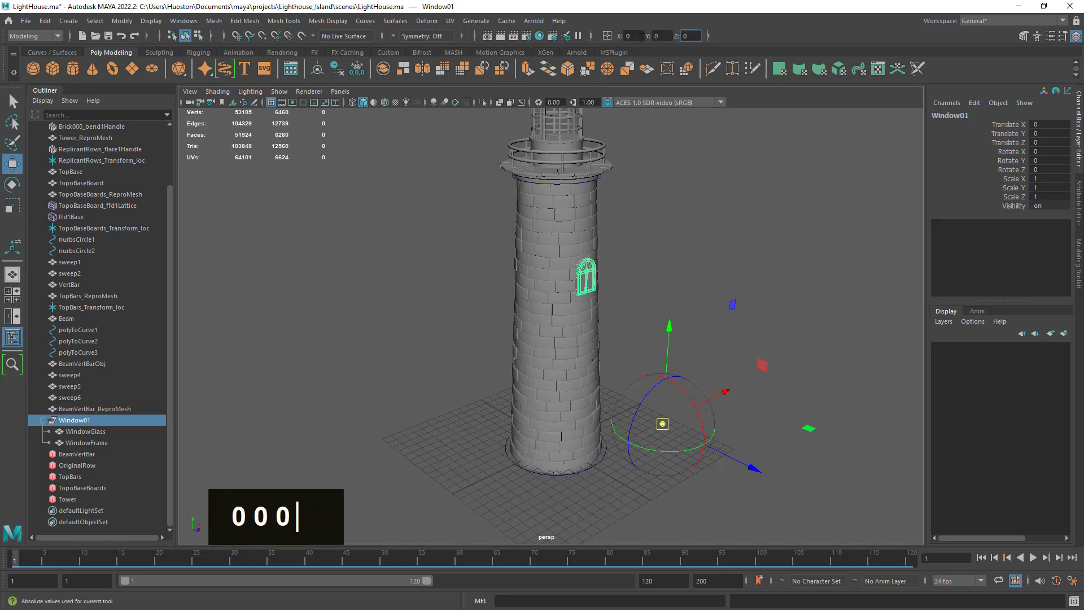
pyautogui.press('Return')
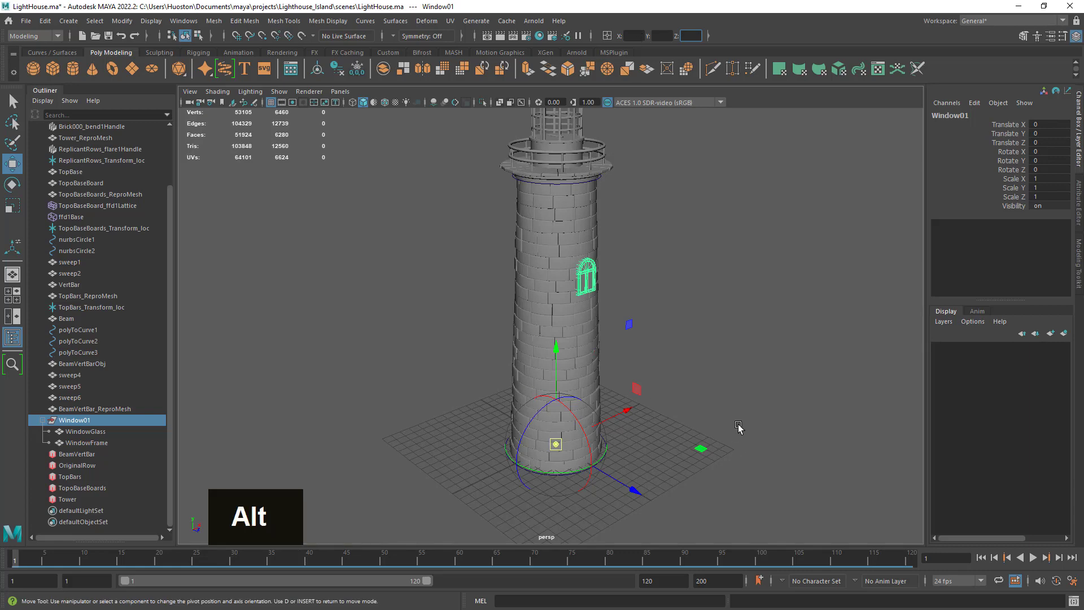
pyautogui.keyDown('alt'); pyautogui.moveTo(738, 427); pyautogui.dragTo(547, 444); pyautogui.keyUp('alt')
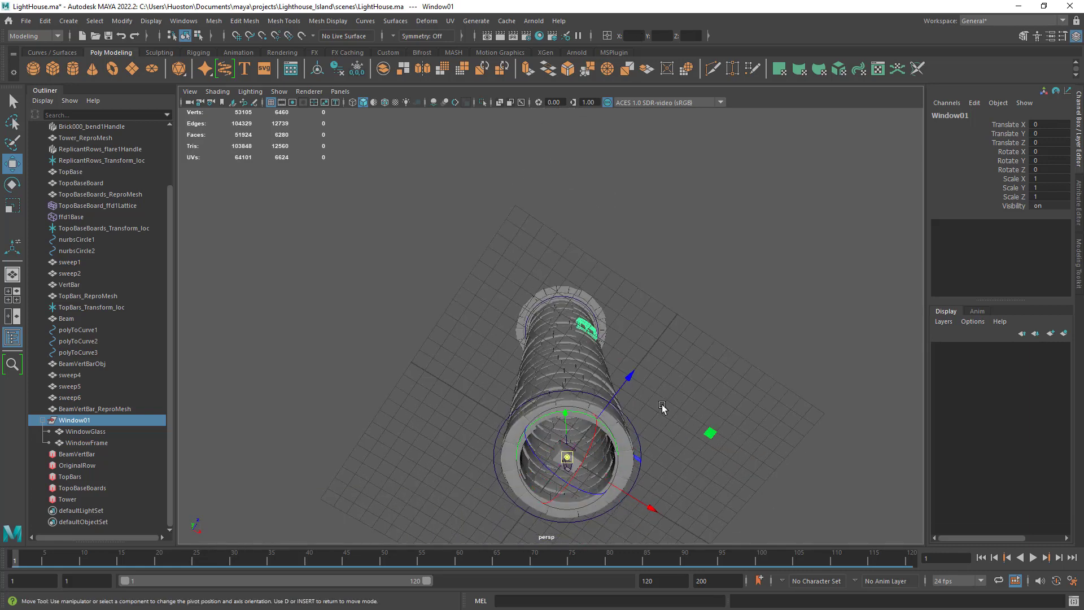
pyautogui.keyDown('alt'); pyautogui.moveTo(661, 404); pyautogui.dragTo(672, 422); pyautogui.keyUp('alt')
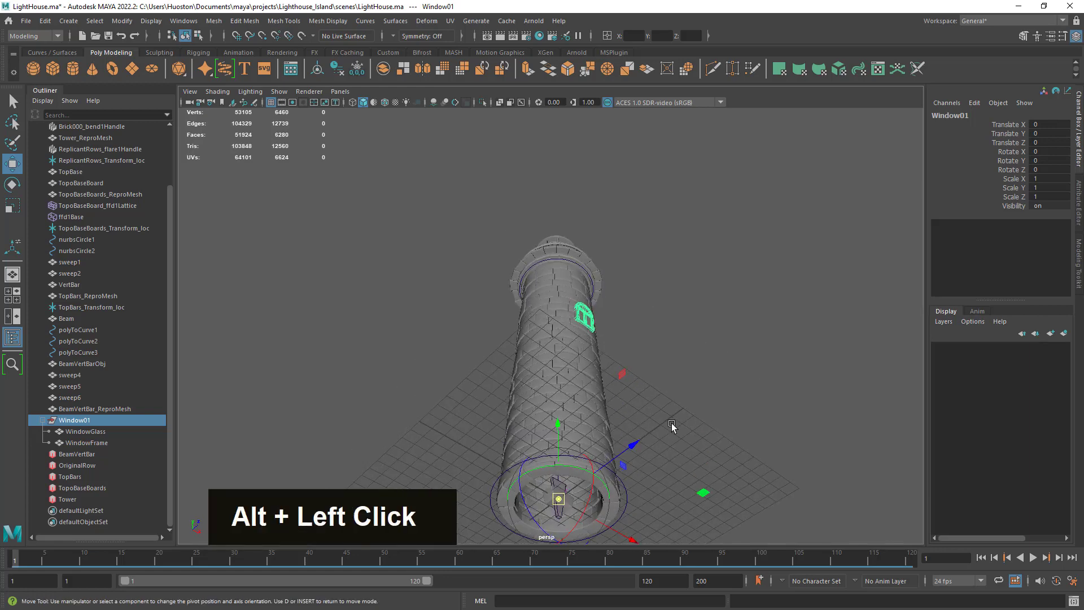
pyautogui.press('d')
pyautogui.keyDown('alt'); pyautogui.moveTo(652, 423); pyautogui.dragTo(693, 430, button='middle'); pyautogui.keyUp('alt')
pyautogui.keyDown('alt'); pyautogui.moveTo(693, 430); pyautogui.dragTo(655, 415); pyautogui.keyUp('alt')
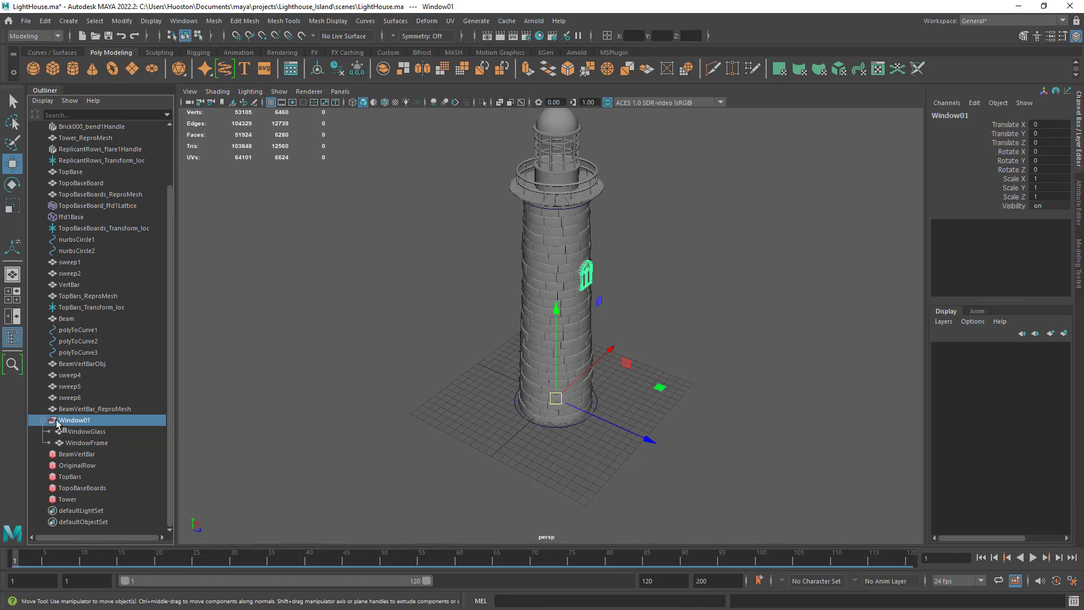
# Step: Duplicate the Window01 group and mirror the copy to the tower's opposite side by setting its Scale Z to -1
pyautogui.click(43, 420)
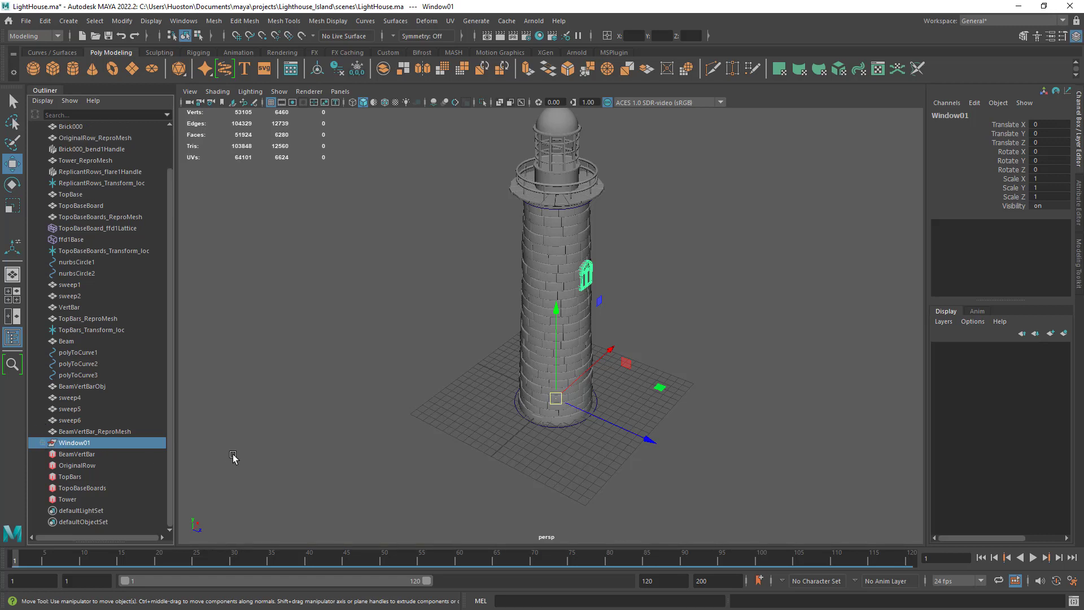
pyautogui.press('ctrl')
pyautogui.hotkey('ctrl', 'd')
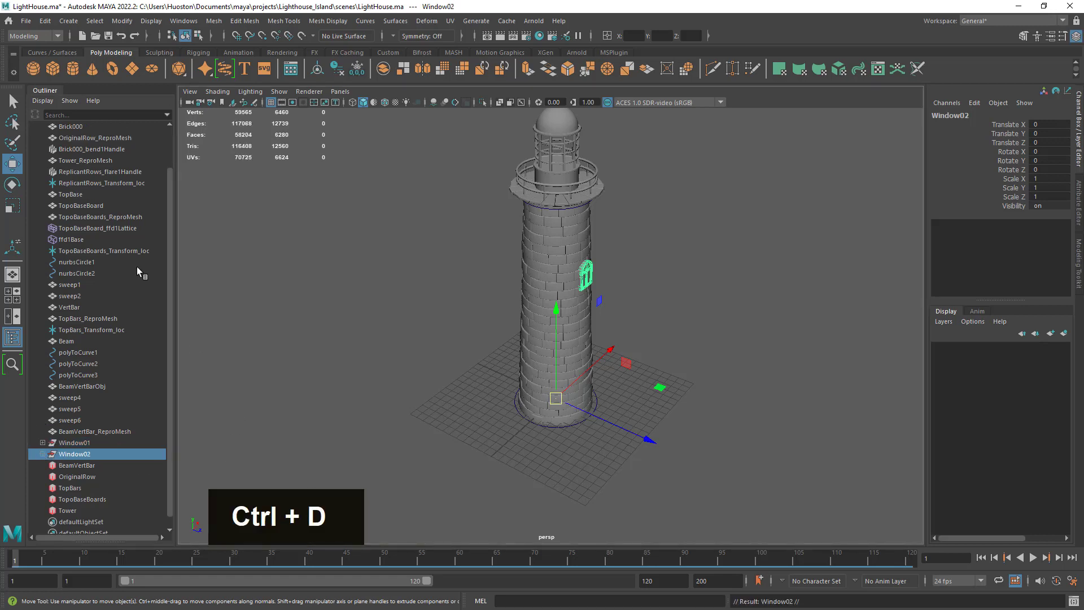
pyautogui.click(13, 205)
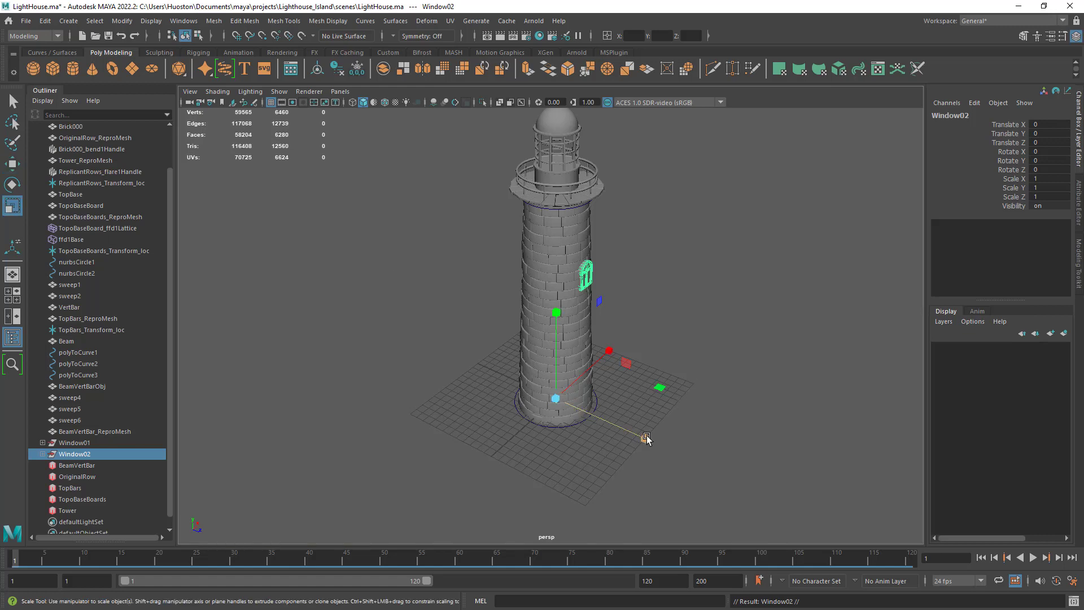
pyautogui.moveTo(646, 439); pyautogui.dragTo(1079, 207)
pyautogui.click(1052, 197)
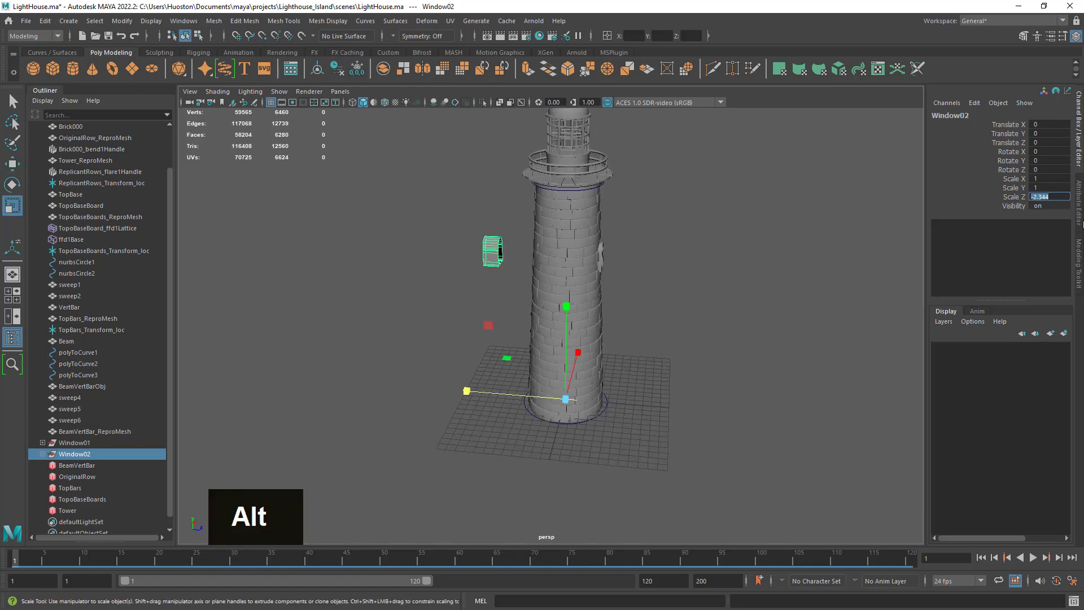
pyautogui.write('-1')
pyautogui.press('Return')
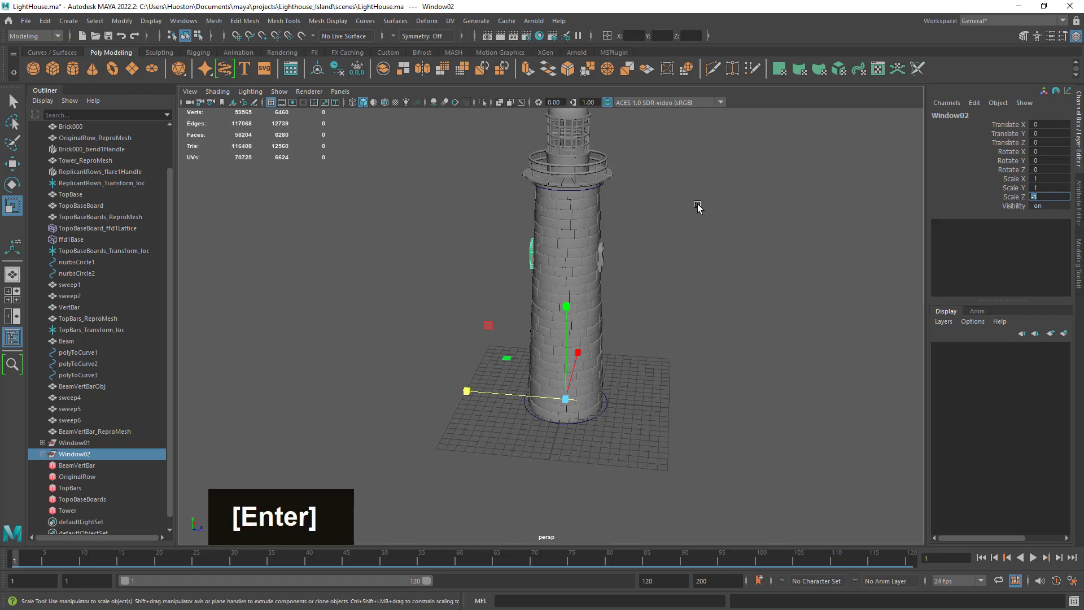
pyautogui.press('q')
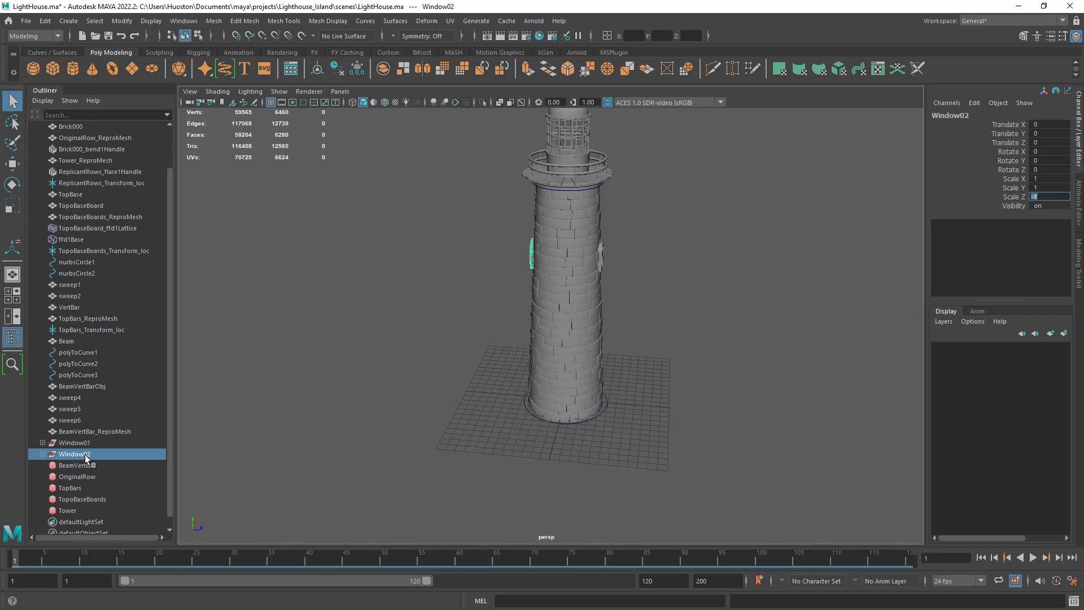
pyautogui.keyDown('alt'); pyautogui.moveTo(486, 320); pyautogui.dragTo(504, 357); pyautogui.keyUp('alt')
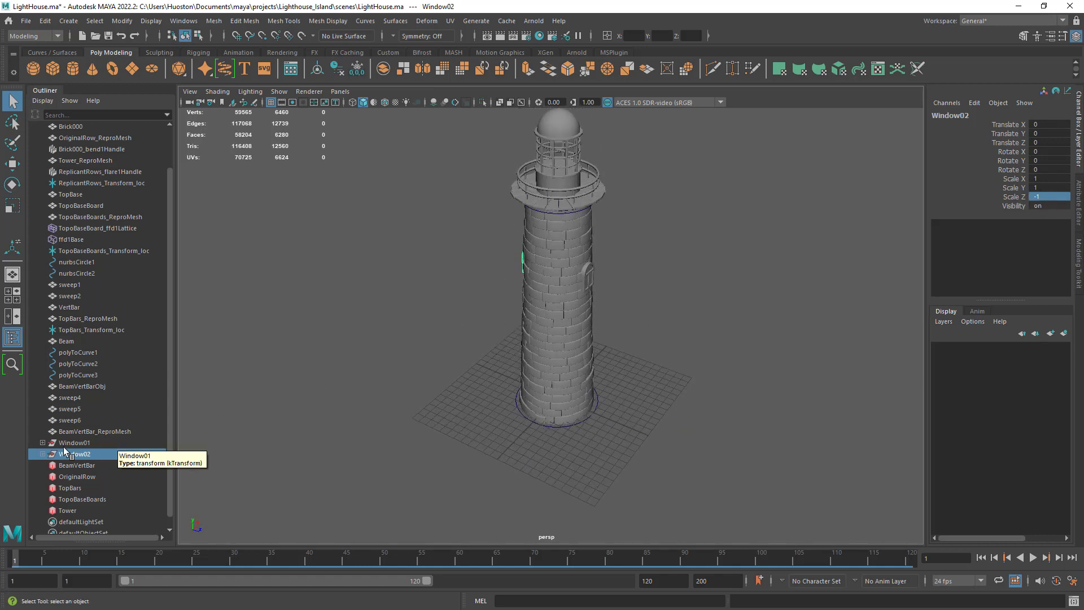
# Step: Freeze the mirrored Window02 group's transformations, and select Window01 to check its values
pyautogui.moveTo(57, 457); pyautogui.dragTo(87, 448, button='middle')
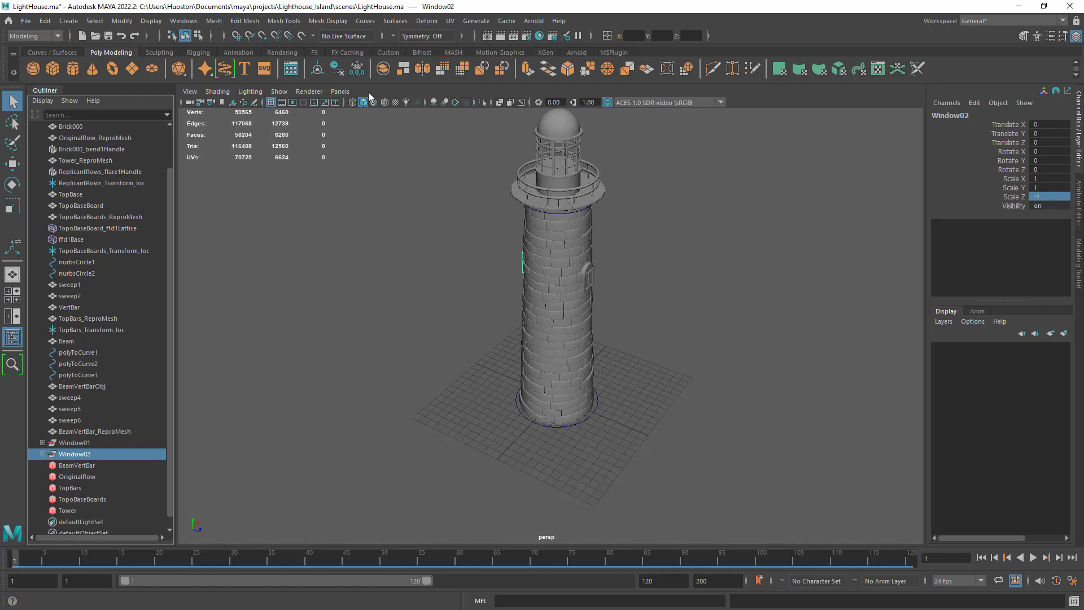
pyautogui.click(358, 69)
pyautogui.click(85, 442)
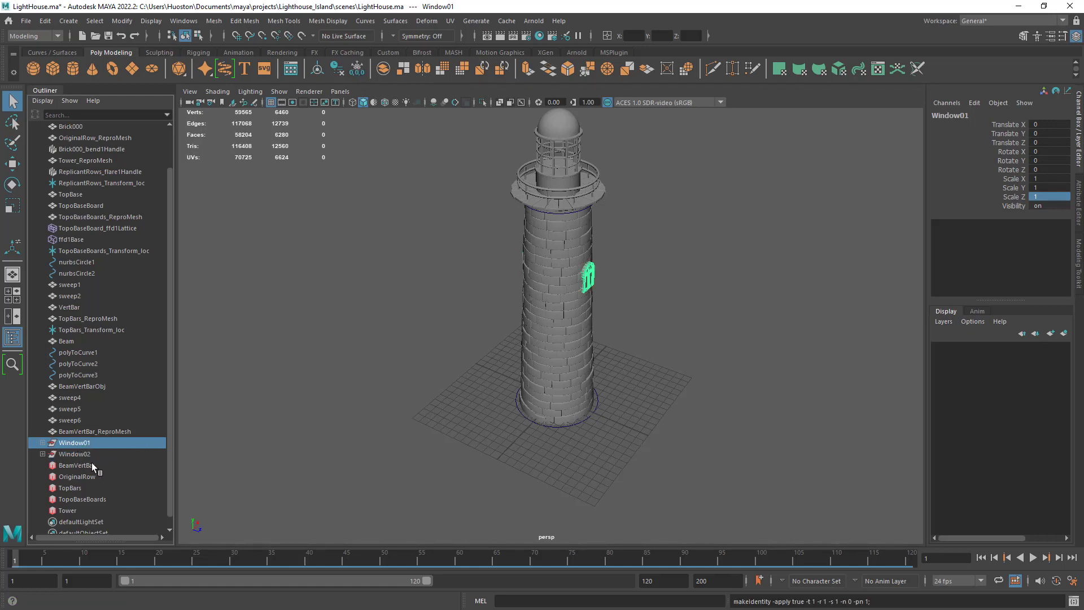
# Step: Turn off smooth mesh preview for the Window01 and Window02 groups together, and clear the selection
pyautogui.doubleClick(663, 428)
pyautogui.keyDown('alt'); pyautogui.moveTo(663, 428); pyautogui.dragTo(618, 308); pyautogui.keyUp('alt')
pyautogui.keyDown('alt'); pyautogui.moveTo(617, 308); pyautogui.dragTo(727, 354, button='right'); pyautogui.keyUp('alt')
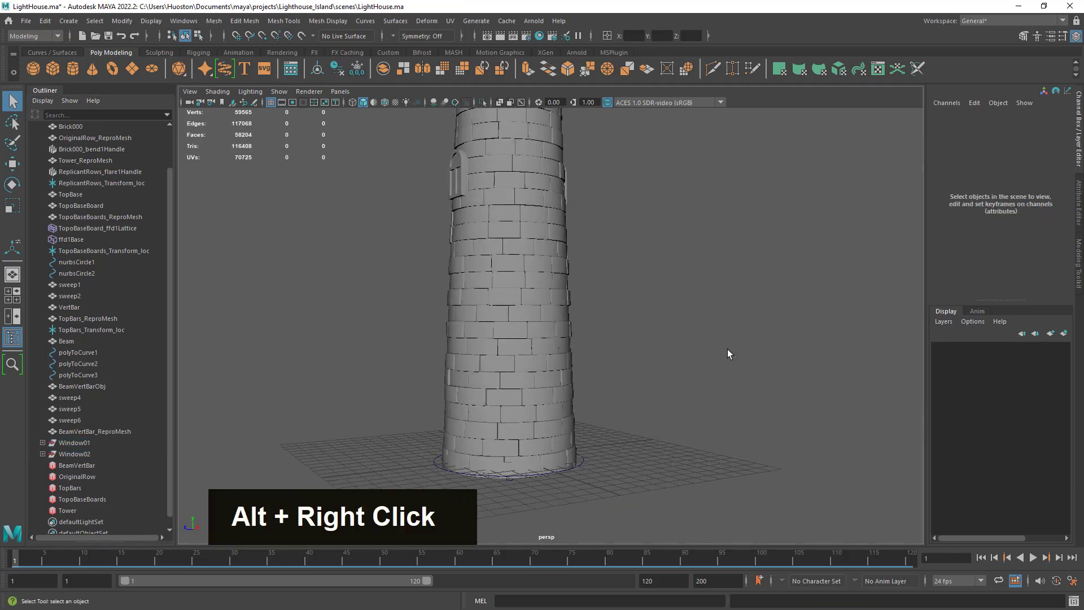
pyautogui.keyDown('alt'); pyautogui.moveTo(727, 354); pyautogui.dragTo(680, 441, button='middle'); pyautogui.keyUp('alt')
pyautogui.keyDown('alt'); pyautogui.moveTo(680, 440); pyautogui.dragTo(982, 440, button='right'); pyautogui.keyUp('alt')
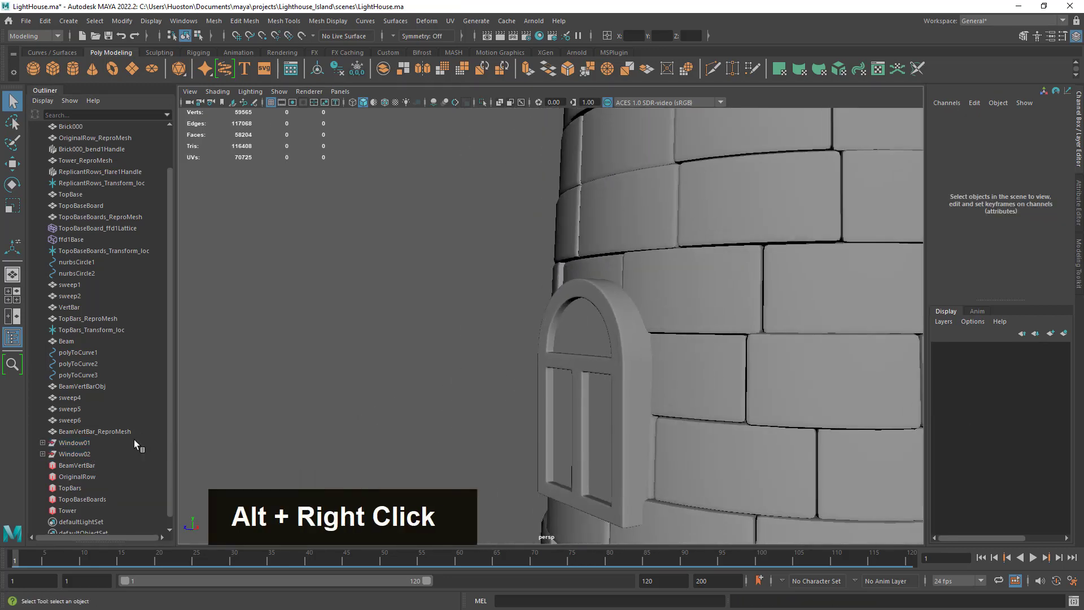
pyautogui.click(77, 443)
pyautogui.keyDown('shift'); pyautogui.click(77, 454); pyautogui.keyUp('shift')
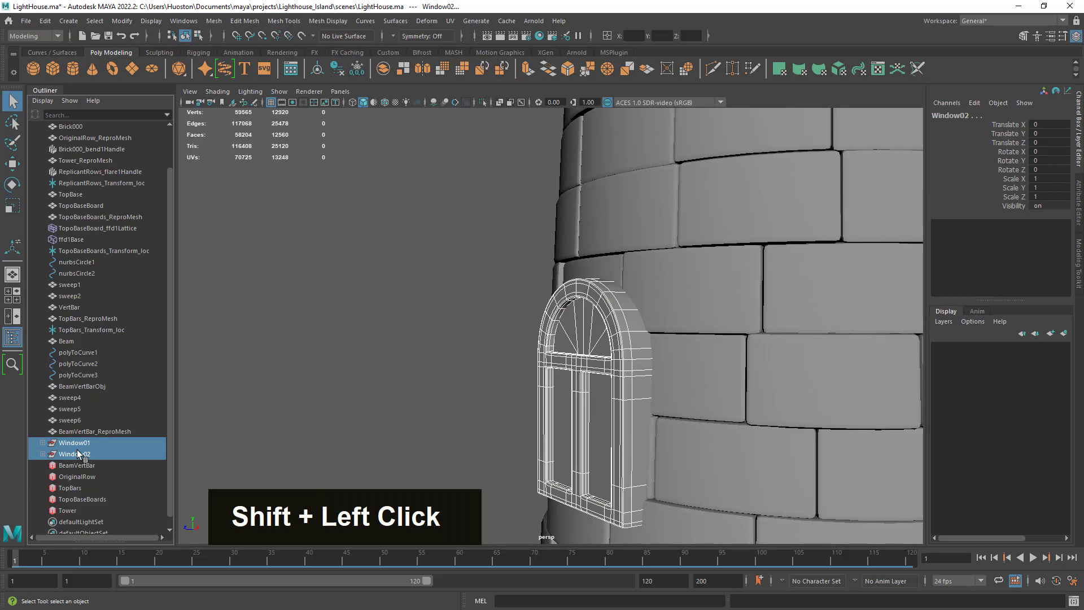
pyautogui.press('1')
pyautogui.click(397, 396)
# Step: Compare the Window01 glass close up with smooth mesh preview on and off, leaving the preview off
pyautogui.click(589, 337)
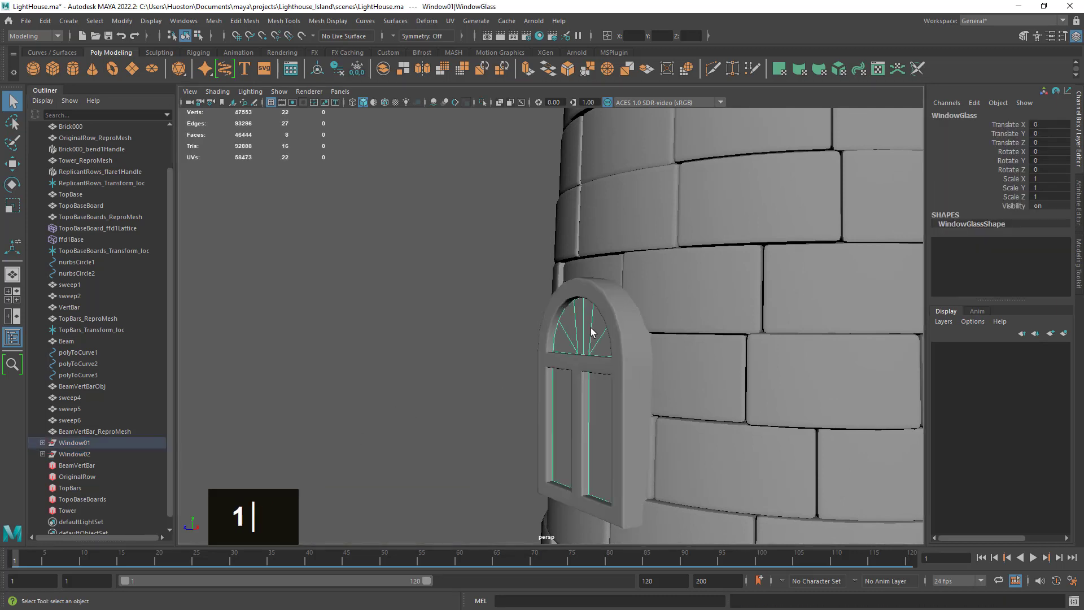
pyautogui.keyDown('alt'); pyautogui.moveTo(590, 338); pyautogui.dragTo(778, 361, button='right'); pyautogui.keyUp('alt')
pyautogui.keyDown('alt'); pyautogui.moveTo(778, 360); pyautogui.dragTo(707, 312, button='middle'); pyautogui.keyUp('alt')
pyautogui.keyDown('alt'); pyautogui.moveTo(707, 312); pyautogui.dragTo(733, 336); pyautogui.keyUp('alt')
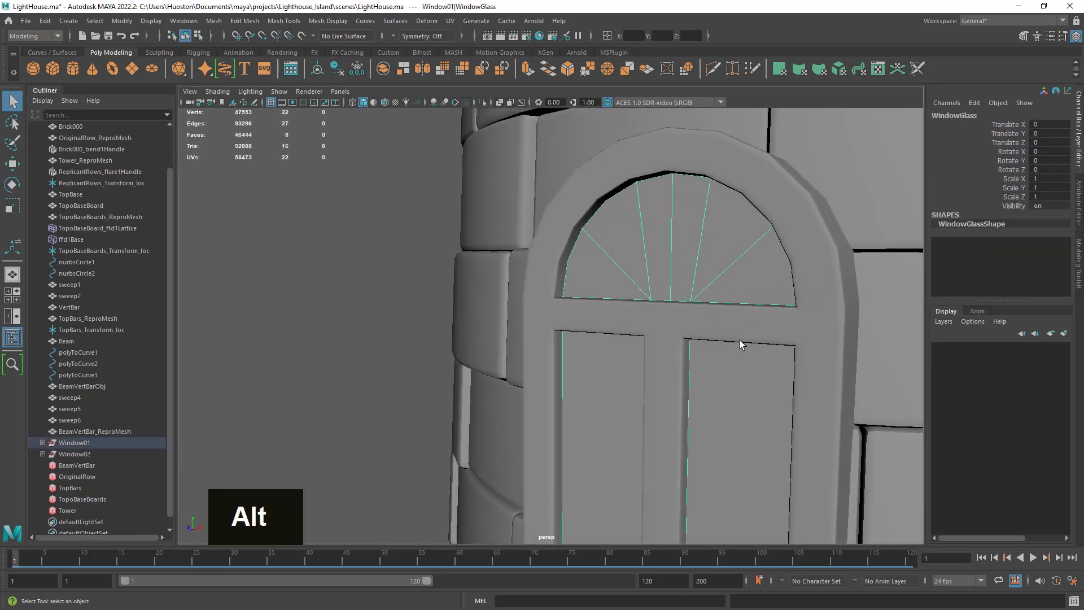
pyautogui.keyDown('alt'); pyautogui.moveTo(740, 344); pyautogui.dragTo(697, 328, button='middle'); pyautogui.keyUp('alt')
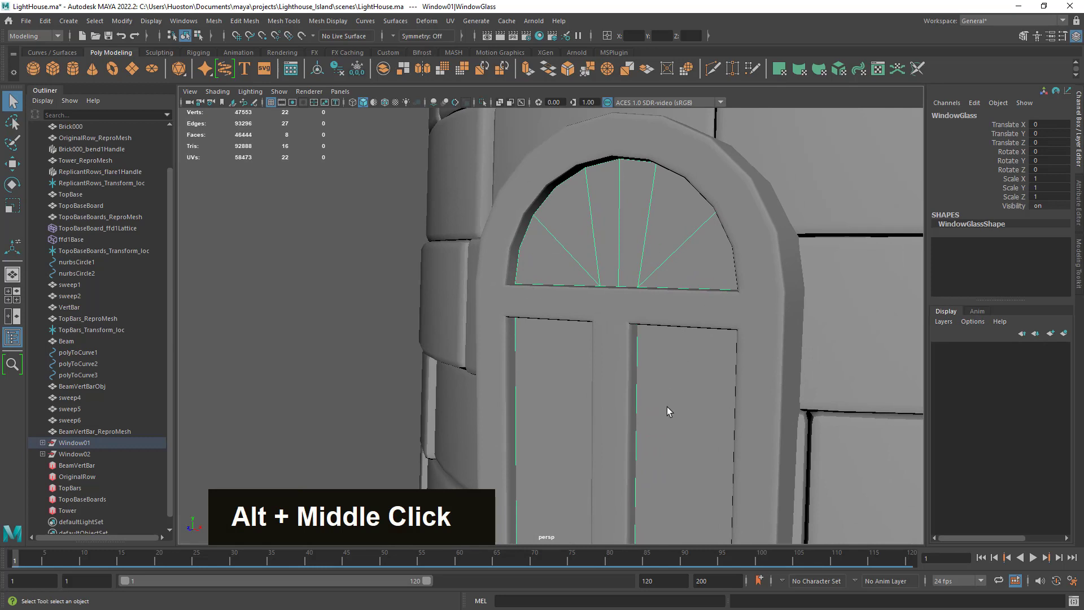
pyautogui.press('3')
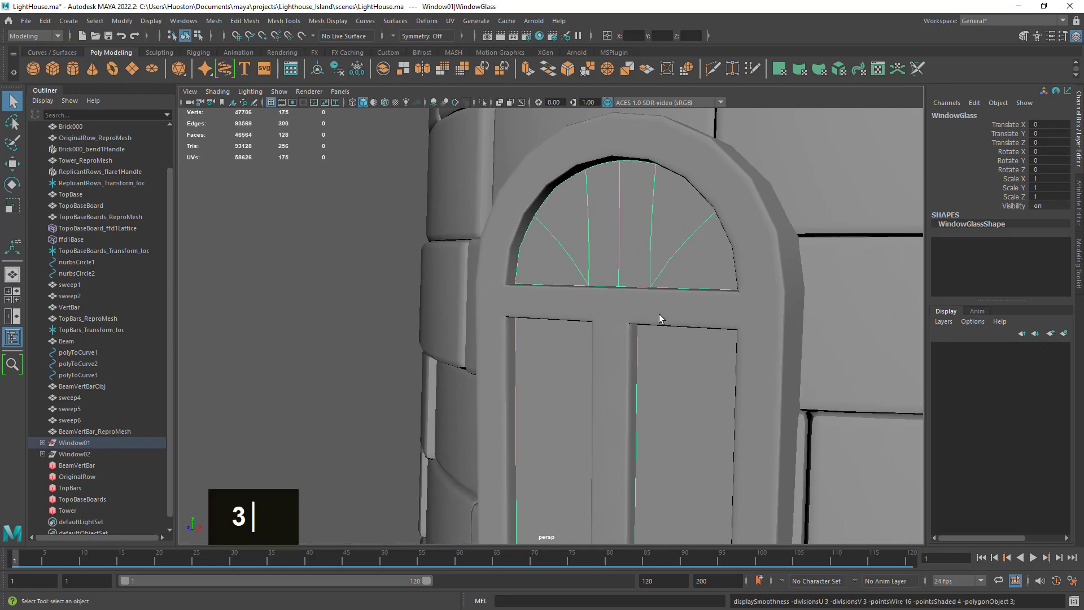
pyautogui.scroll(-3, 656, 320)
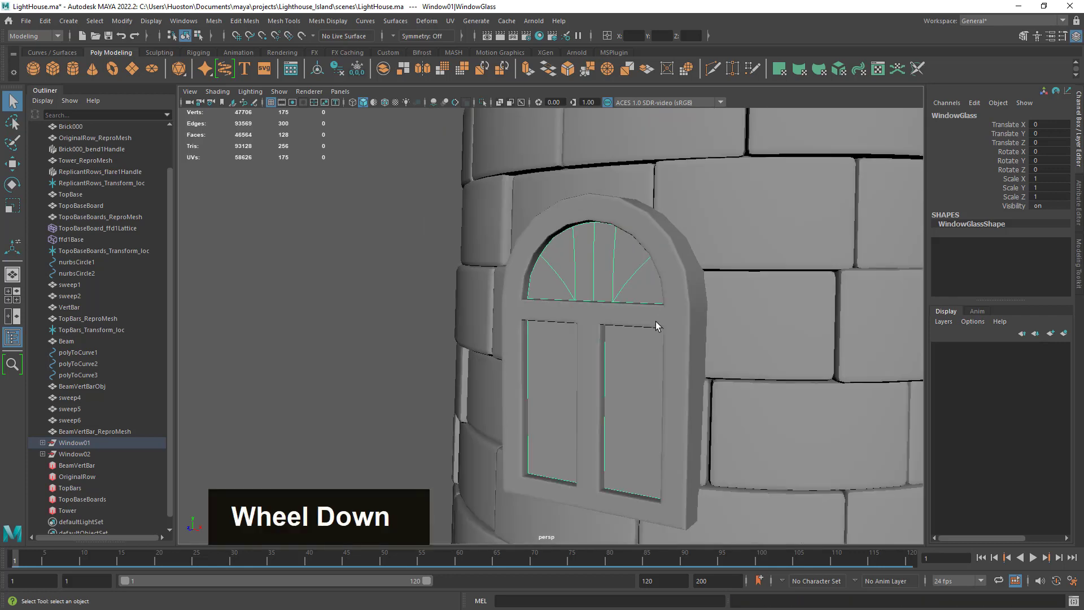
pyautogui.press('1')
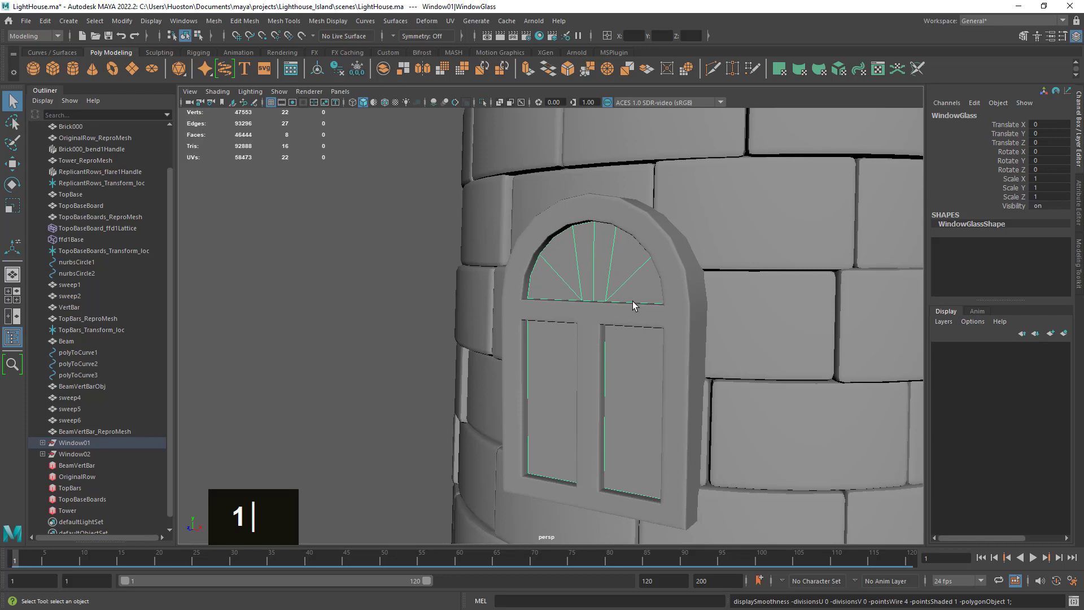
pyautogui.press('3')
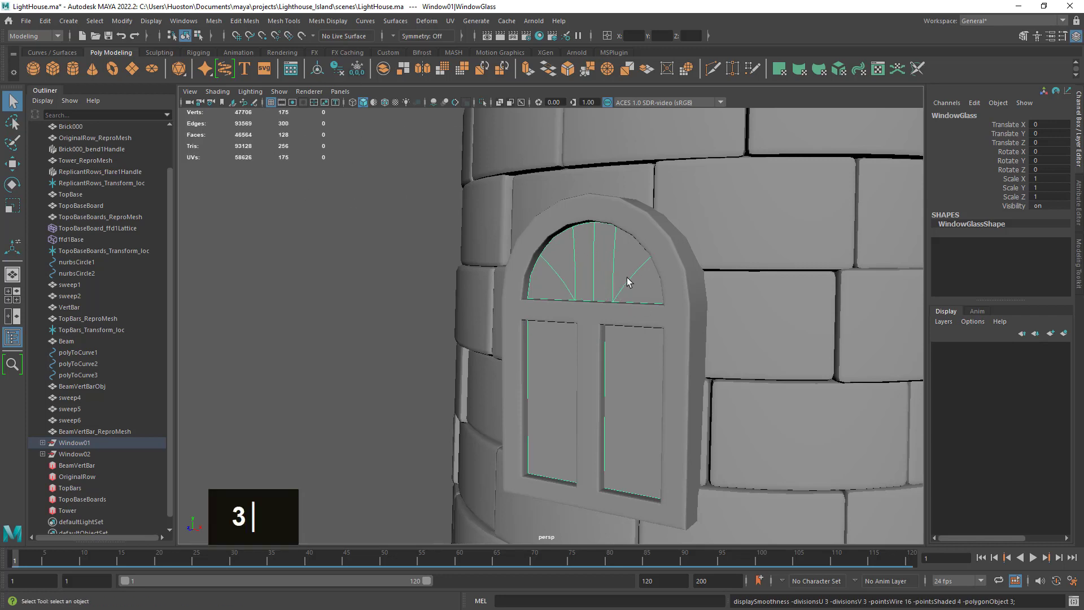
pyautogui.press('1')
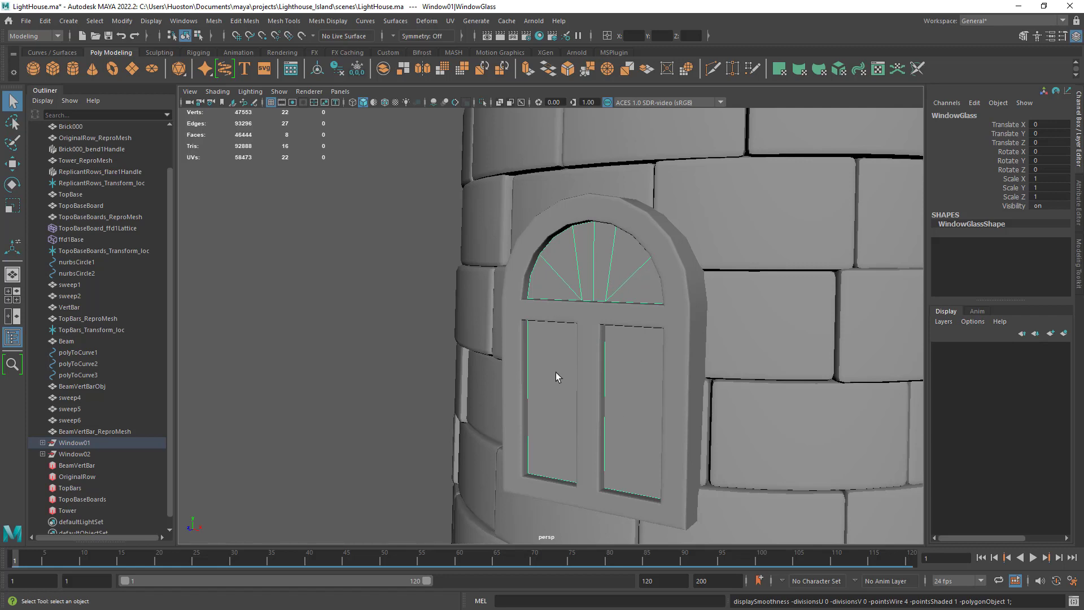
# Step: Apply the unsmoothed display to the Window02 group, and deselect it
pyautogui.click(73, 453)
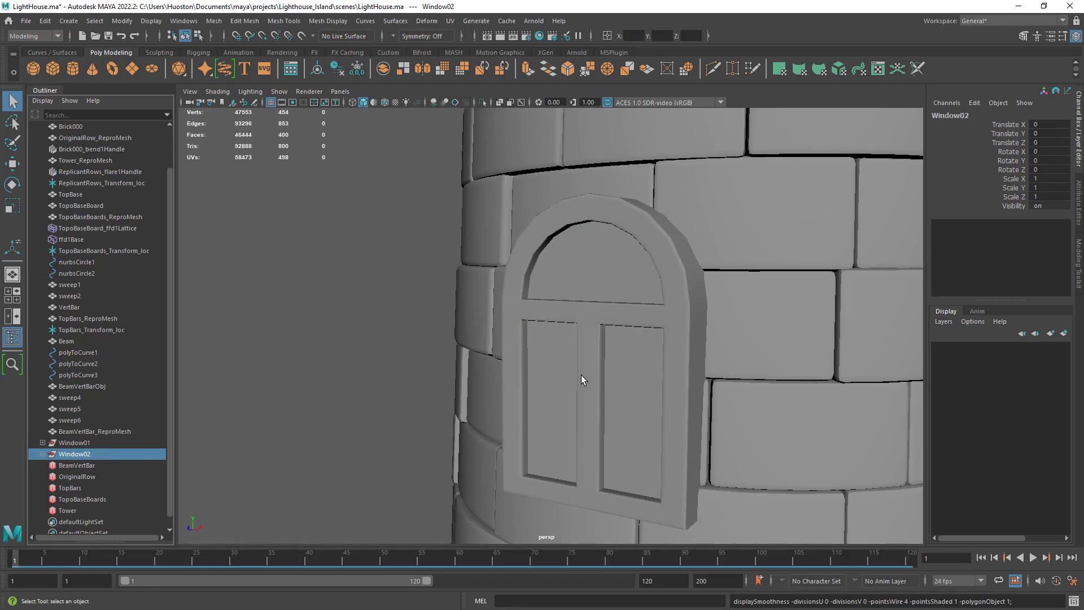
pyautogui.press('1')
pyautogui.click(363, 394)
# Step: Examine the whole lighthouse from several angles to check the placement of the two opposite windows
pyautogui.keyDown('alt'); pyautogui.moveTo(364, 394); pyautogui.dragTo(751, 445, button='right'); pyautogui.keyUp('alt')
pyautogui.keyDown('alt'); pyautogui.moveTo(750, 445); pyautogui.dragTo(721, 469); pyautogui.keyUp('alt')
pyautogui.keyDown('alt'); pyautogui.moveTo(721, 469); pyautogui.dragTo(699, 439, button='middle'); pyautogui.keyUp('alt')
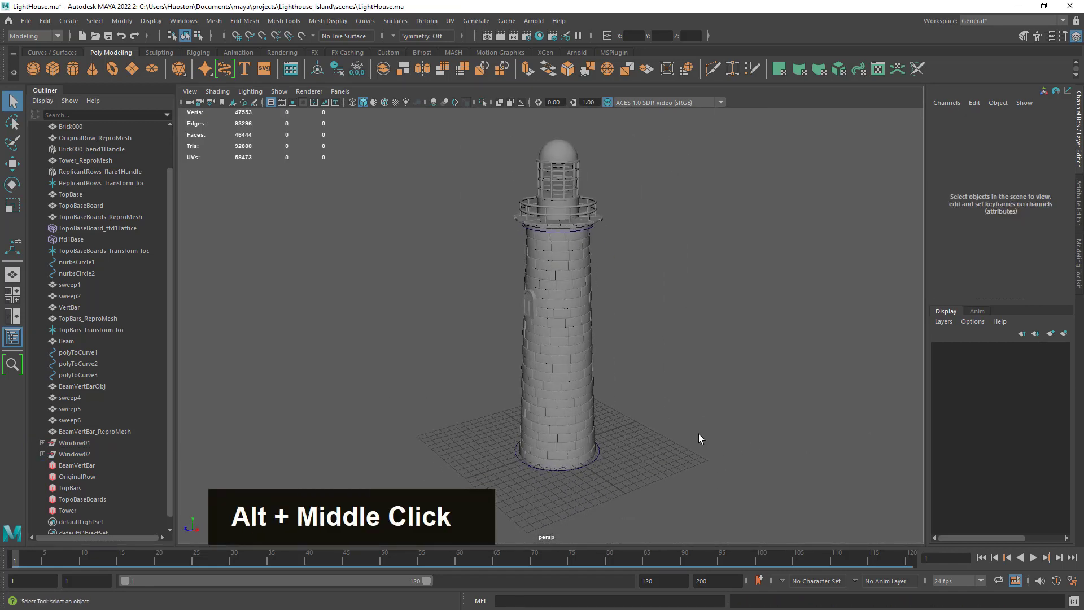
pyautogui.keyDown('alt'); pyautogui.moveTo(698, 434); pyautogui.dragTo(746, 421, button='right'); pyautogui.keyUp('alt')
pyautogui.keyDown('alt'); pyautogui.moveTo(746, 421); pyautogui.dragTo(749, 435, button='middle'); pyautogui.keyUp('alt')
pyautogui.keyDown('alt'); pyautogui.moveTo(749, 435); pyautogui.dragTo(731, 427, button='right'); pyautogui.keyUp('alt')
pyautogui.keyDown('alt'); pyautogui.moveTo(731, 427); pyautogui.dragTo(699, 416); pyautogui.keyUp('alt')
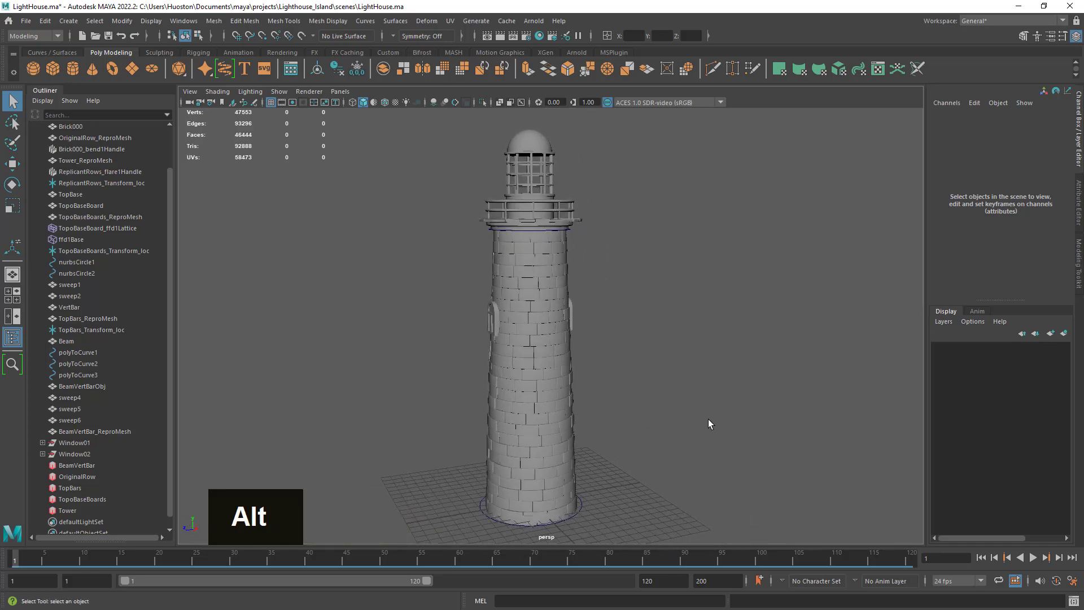
pyautogui.keyDown('alt'); pyautogui.moveTo(708, 423); pyautogui.dragTo(692, 418, button='right'); pyautogui.keyUp('alt')
pyautogui.keyDown('alt'); pyautogui.moveTo(692, 419); pyautogui.dragTo(712, 428); pyautogui.keyUp('alt')
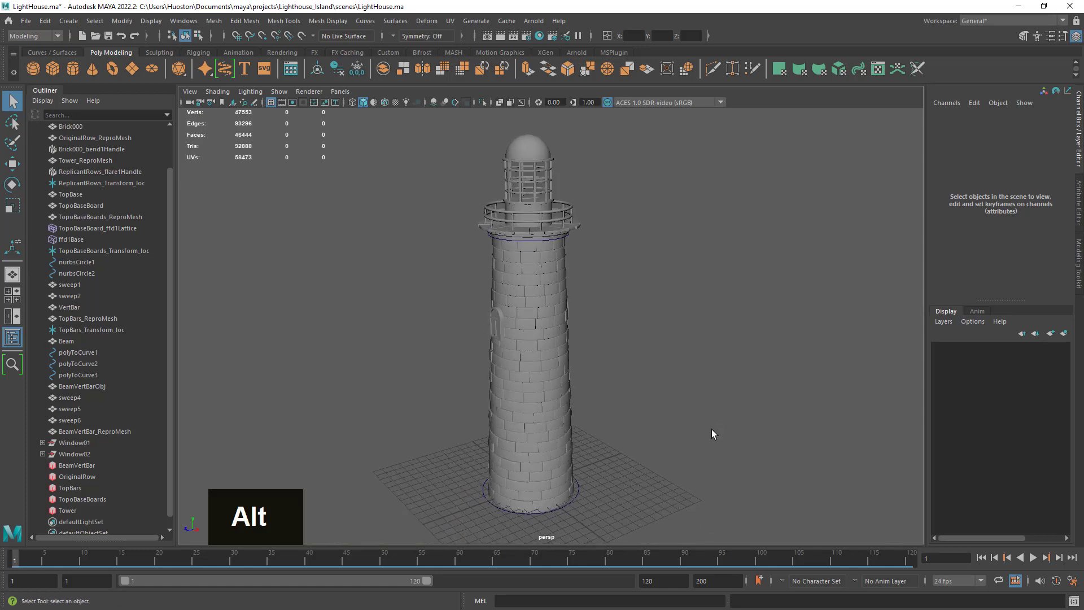